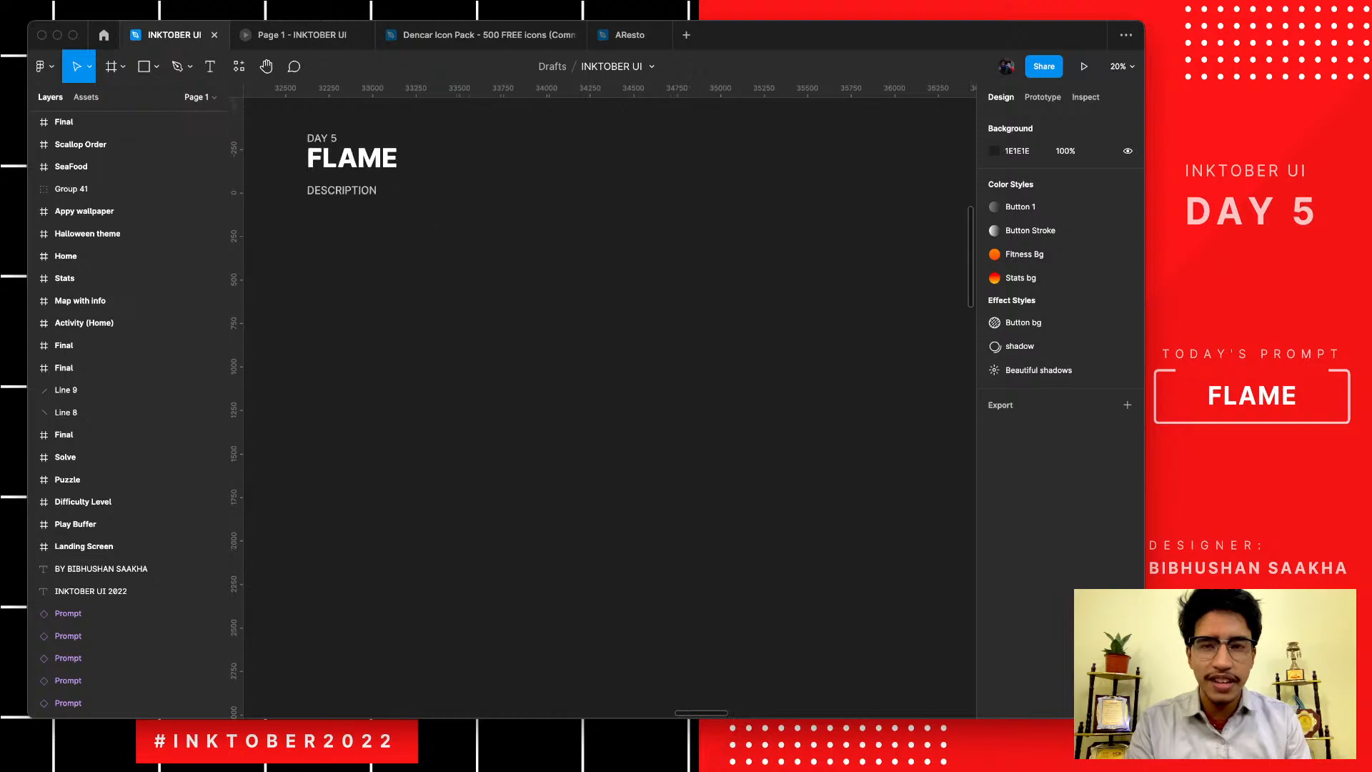
- Replace the description placeholder under the Day 5 FLAME heading with "Waiter App UI"
{"action": "scroll", "coordinate": [648, 344], "scroll_direction": "down", "scroll_amount": 2}
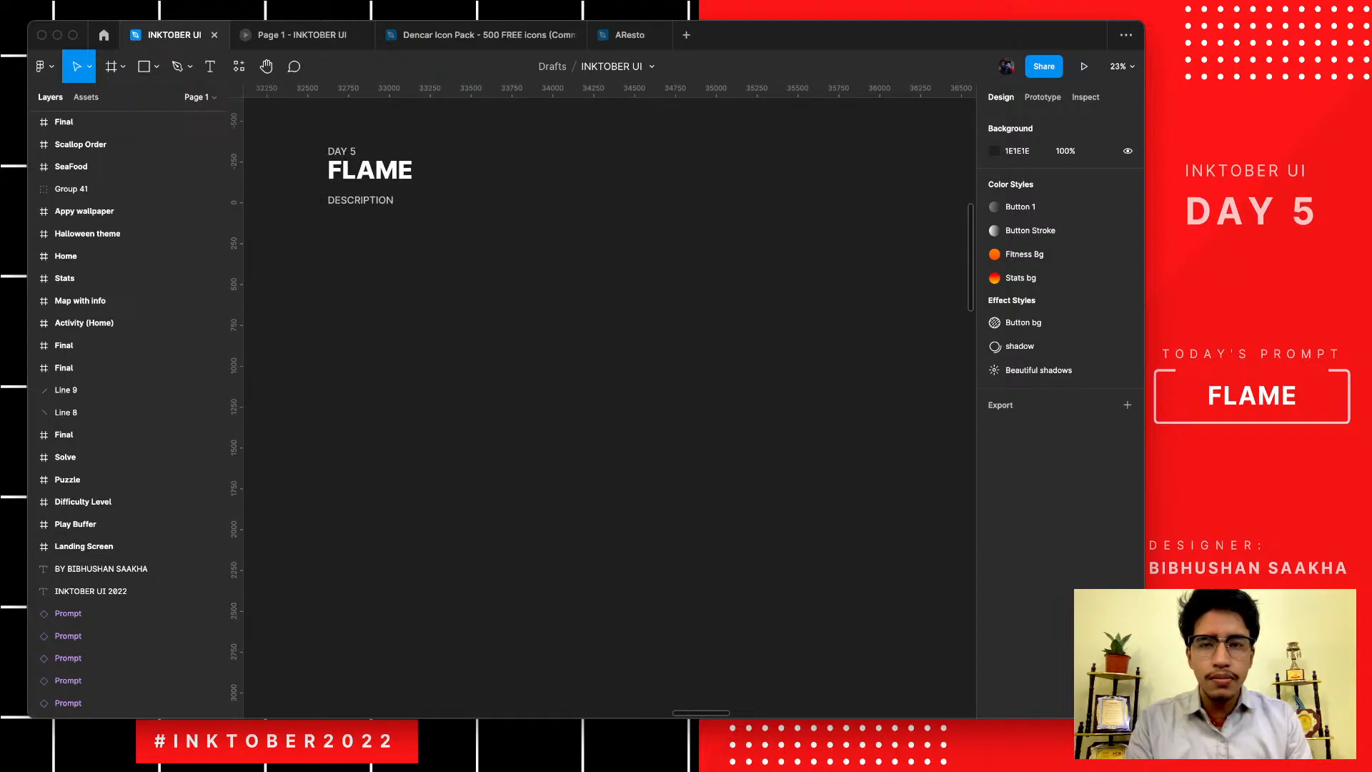
{"action": "double_click", "coordinate": [372, 201], "text": "super"}
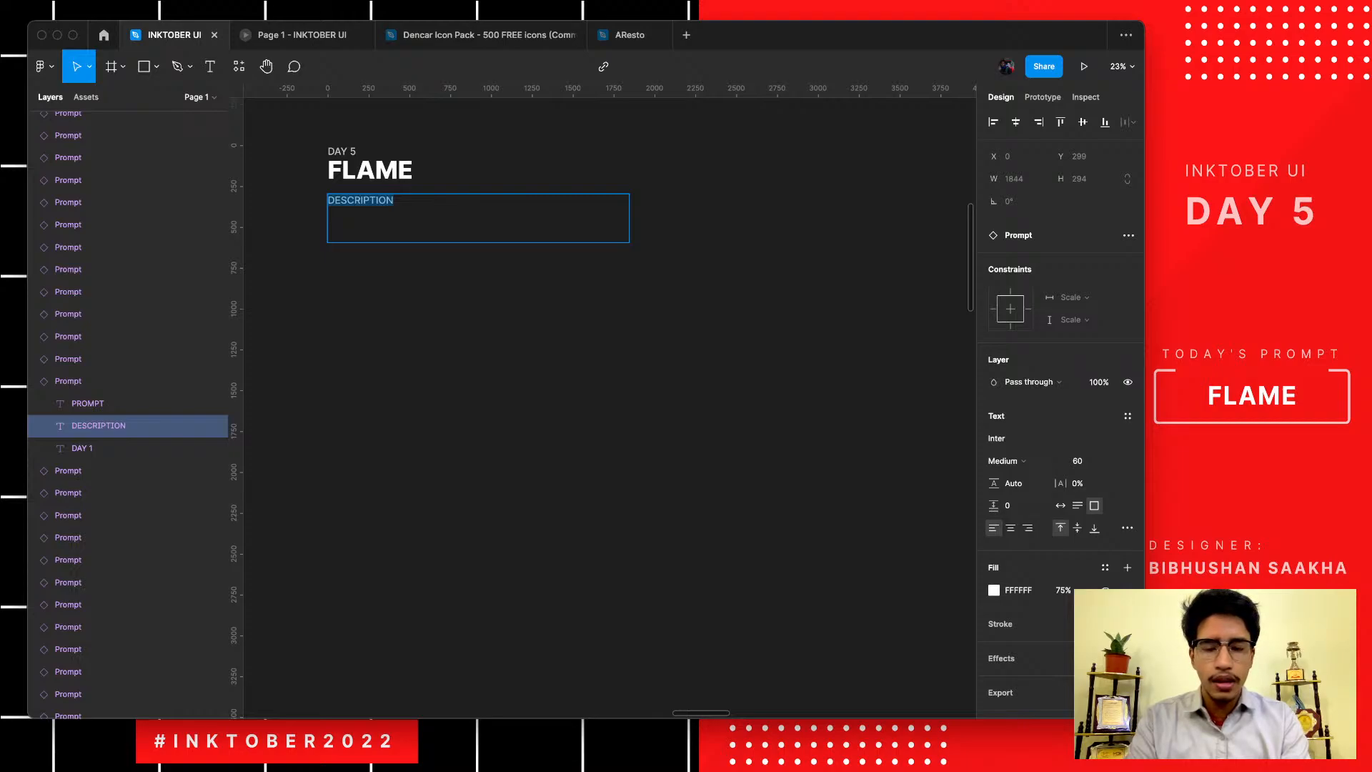
{"action": "type", "text": "Waiter"}
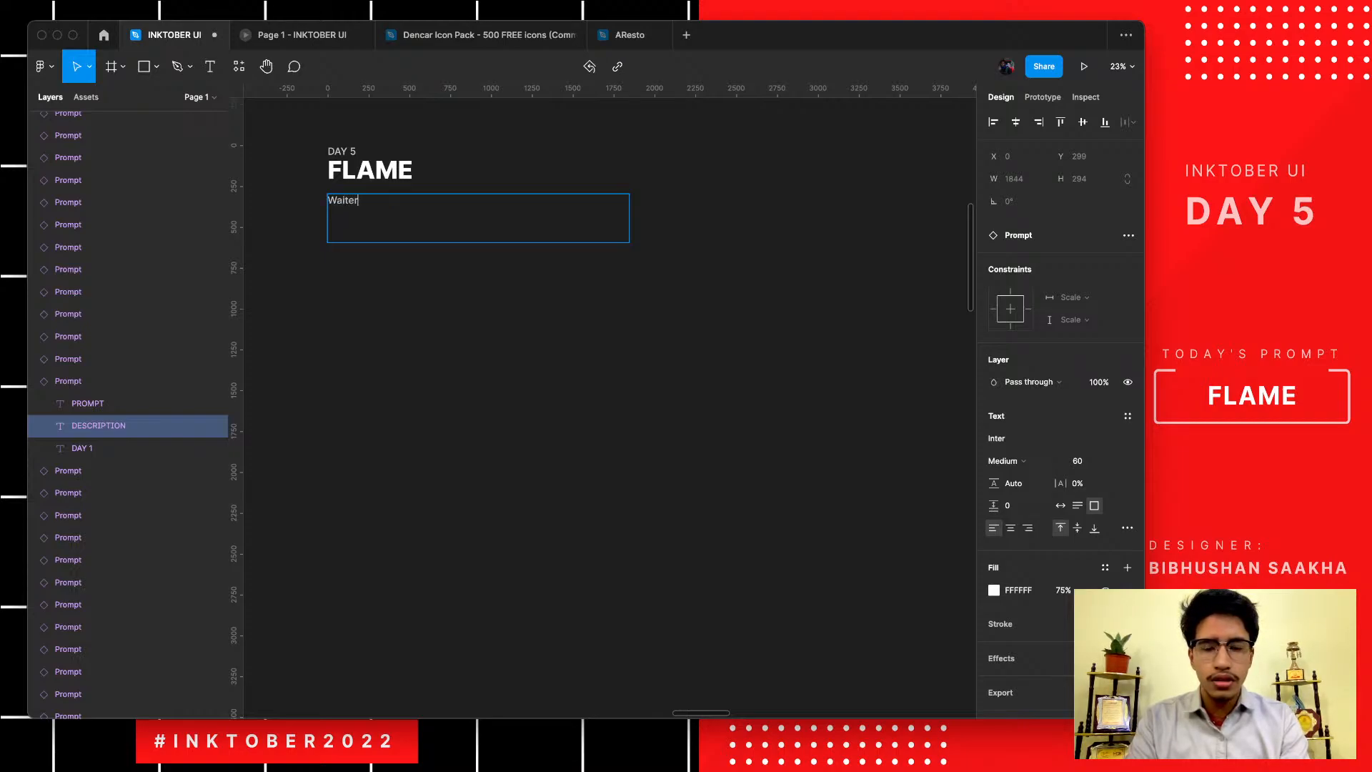
{"action": "type", "text": " App UI"}
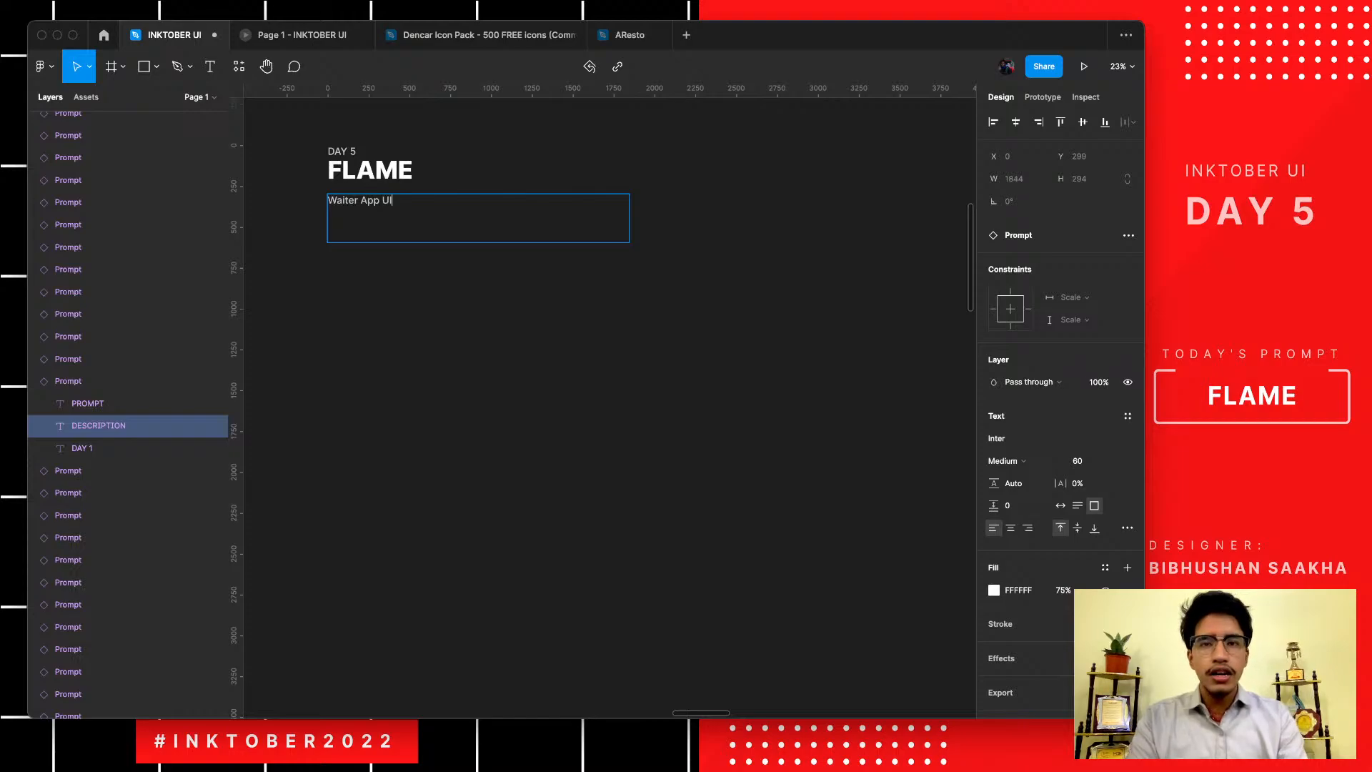
{"action": "key", "text": "Escape"}
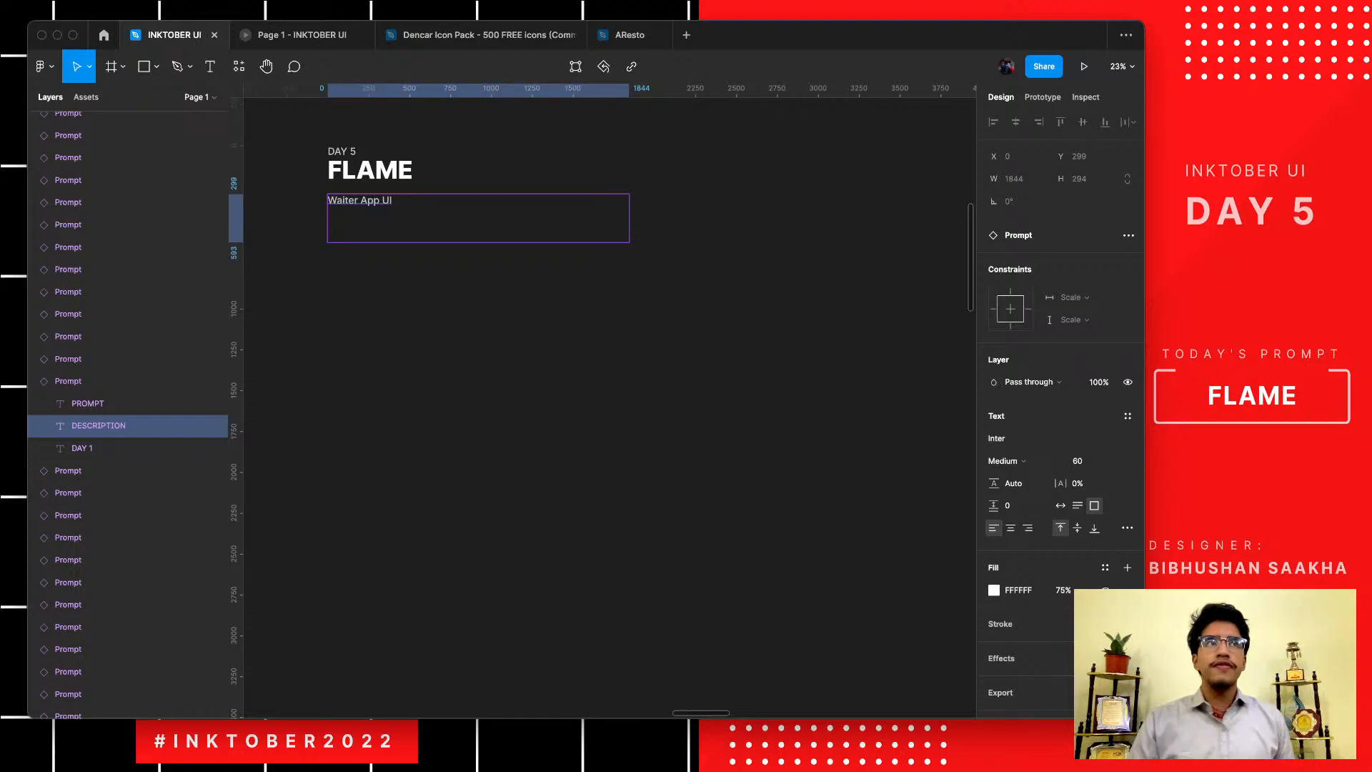
{"action": "key", "text": "Escape"}
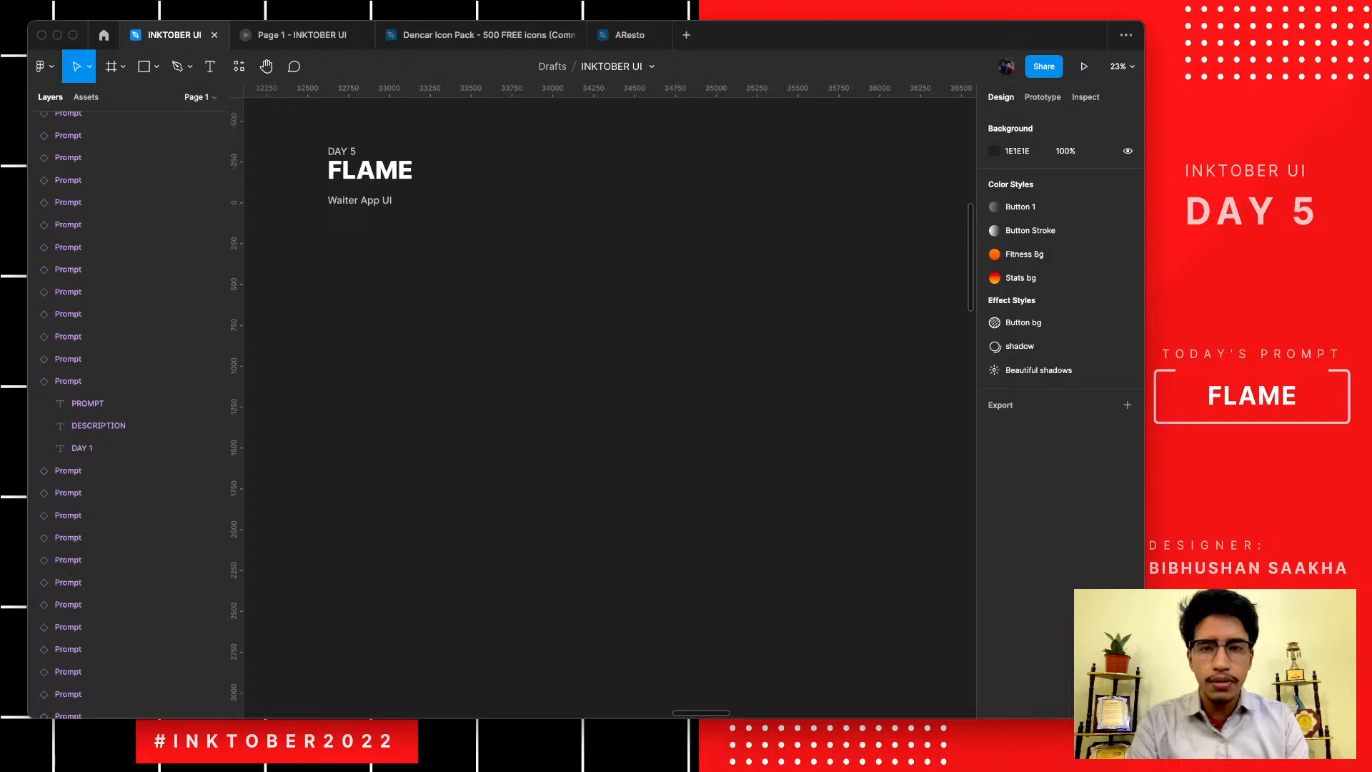
- Add an iPhone 13 / 13 Pro frame below the FLAME heading and duplicate it beside the original
{"action": "key", "text": "f"}
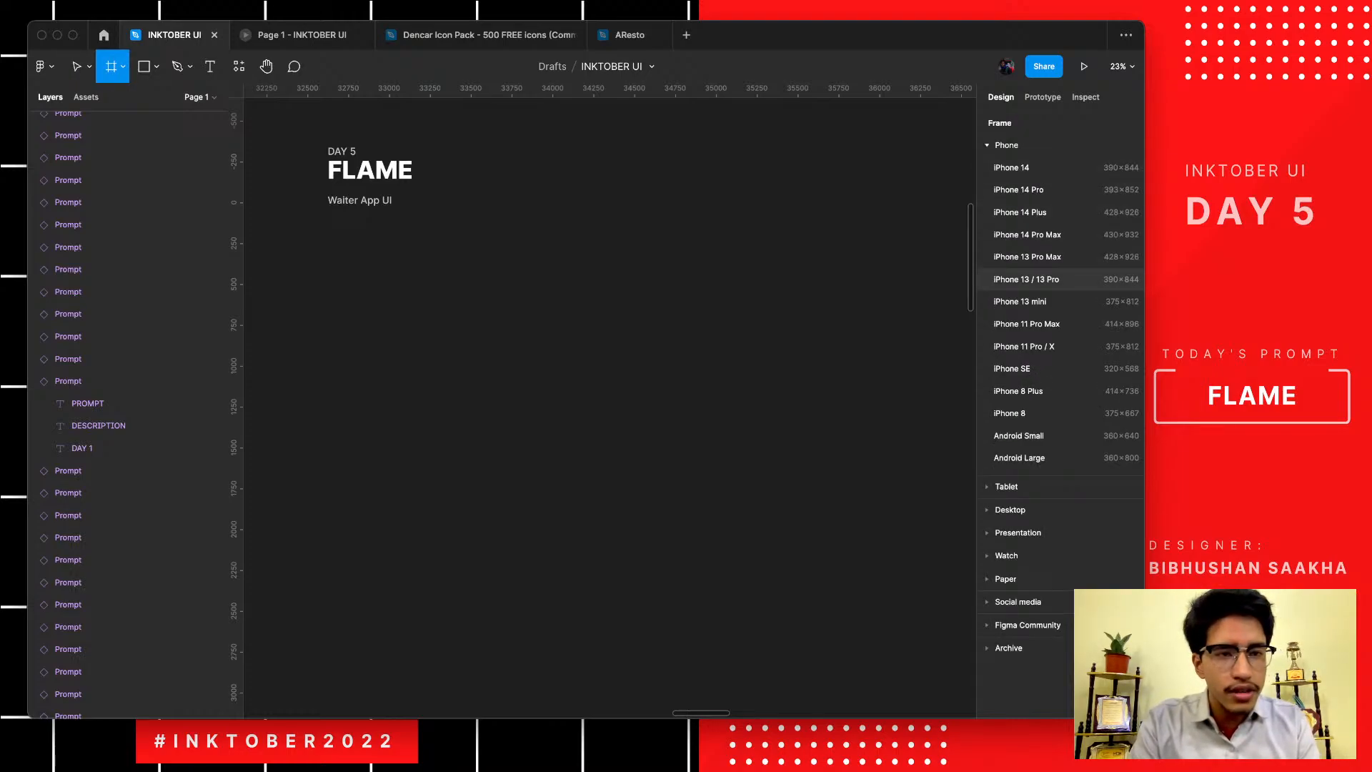
{"action": "left_click", "coordinate": [1026, 280]}
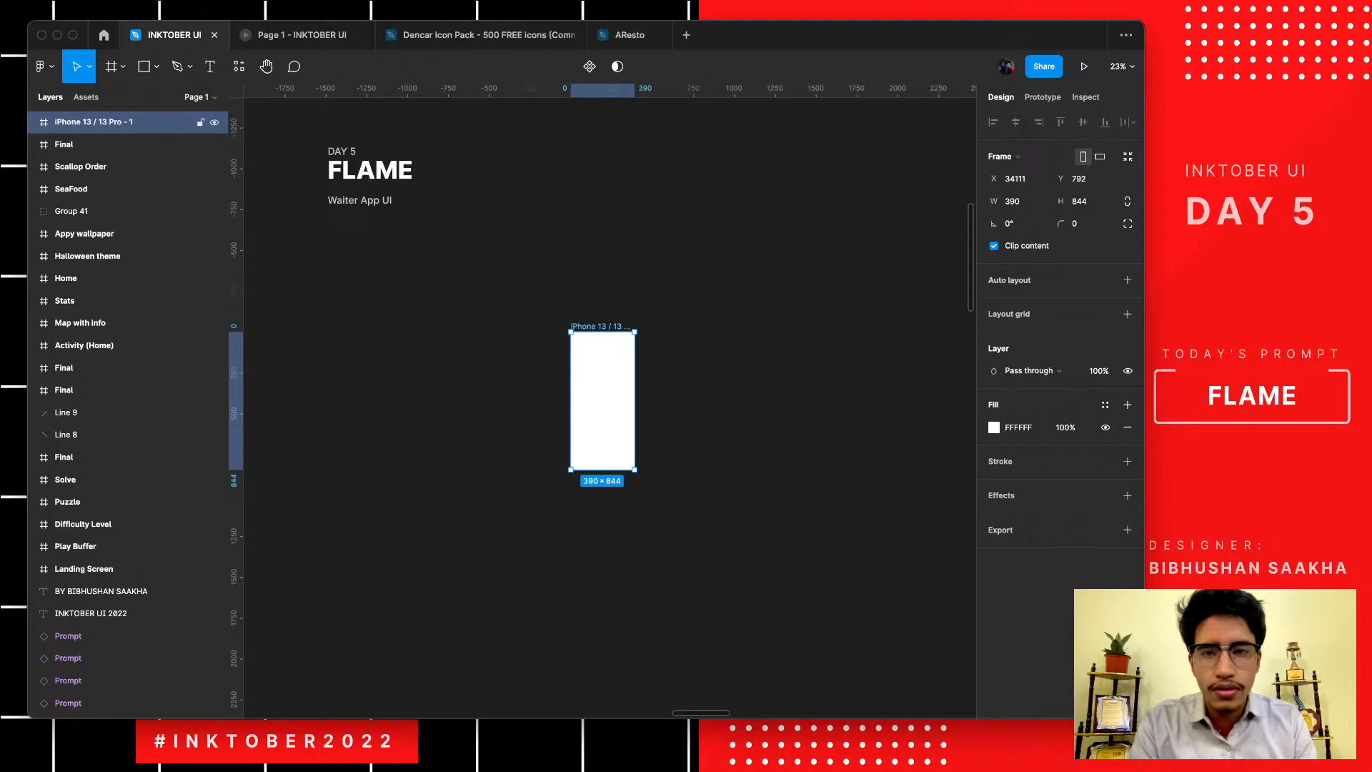
{"action": "left_click_drag", "start_coordinate": [603, 401], "coordinate": [470, 340]}
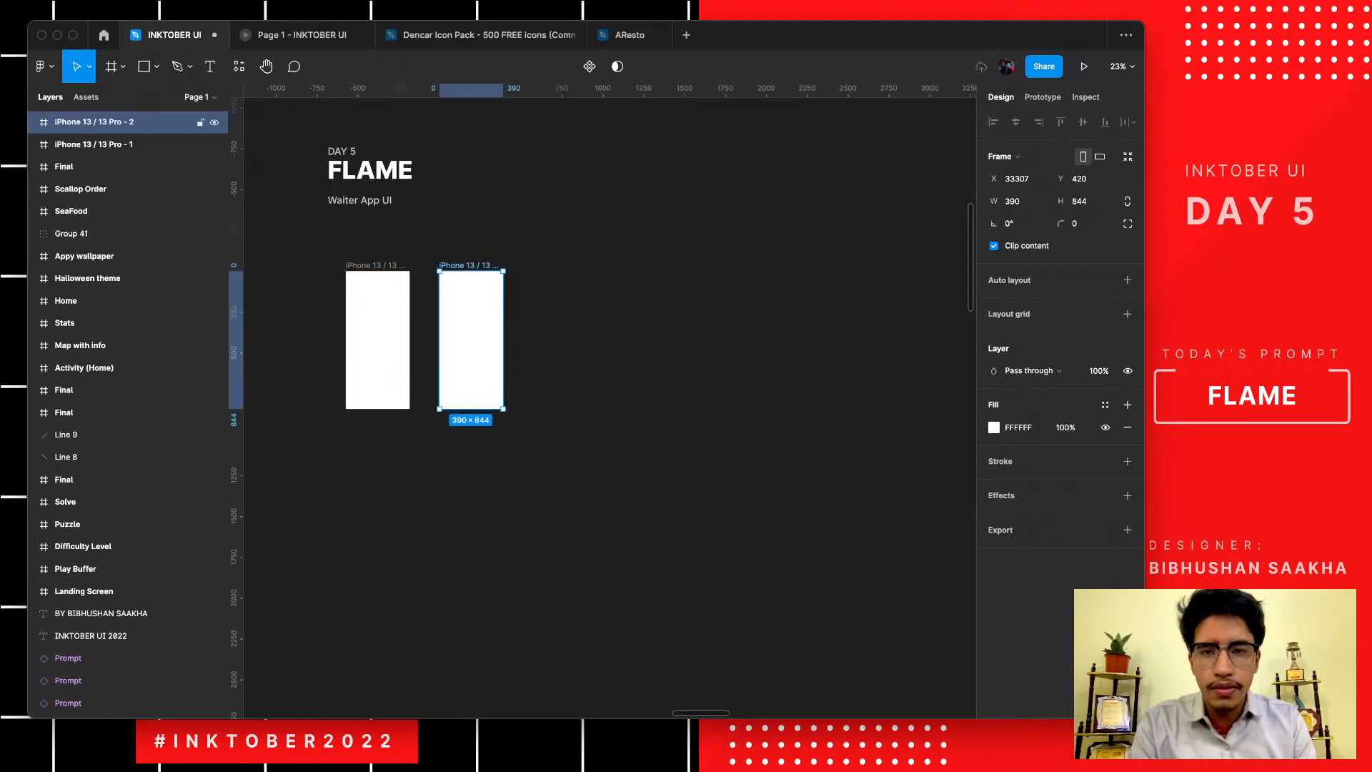
- Rename the first phone frame "Order" and the second one "Tables"
{"action": "scroll", "coordinate": [363, 284], "scroll_direction": "up", "scroll_amount": 5}
{"action": "double_click", "coordinate": [365, 252]}
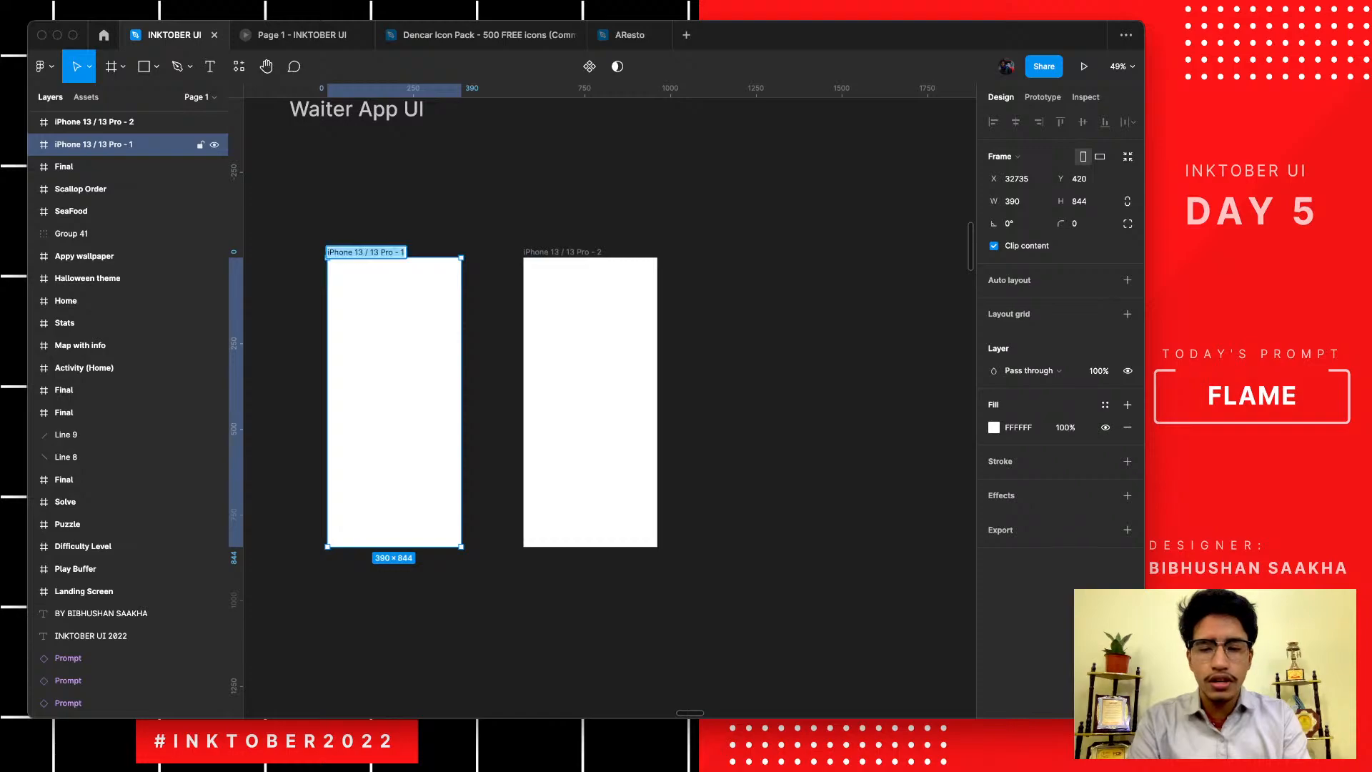
{"action": "type", "text": "Order"}
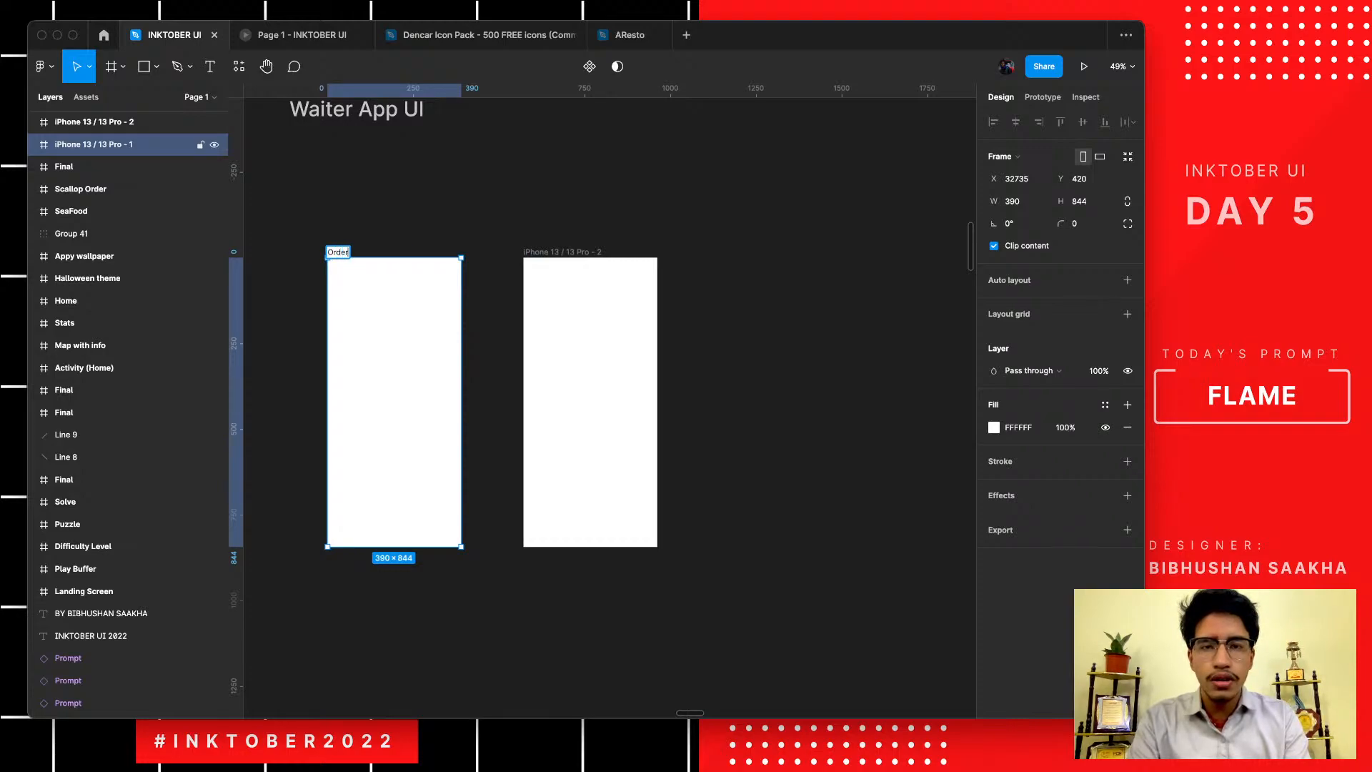
{"action": "double_click", "coordinate": [562, 252]}
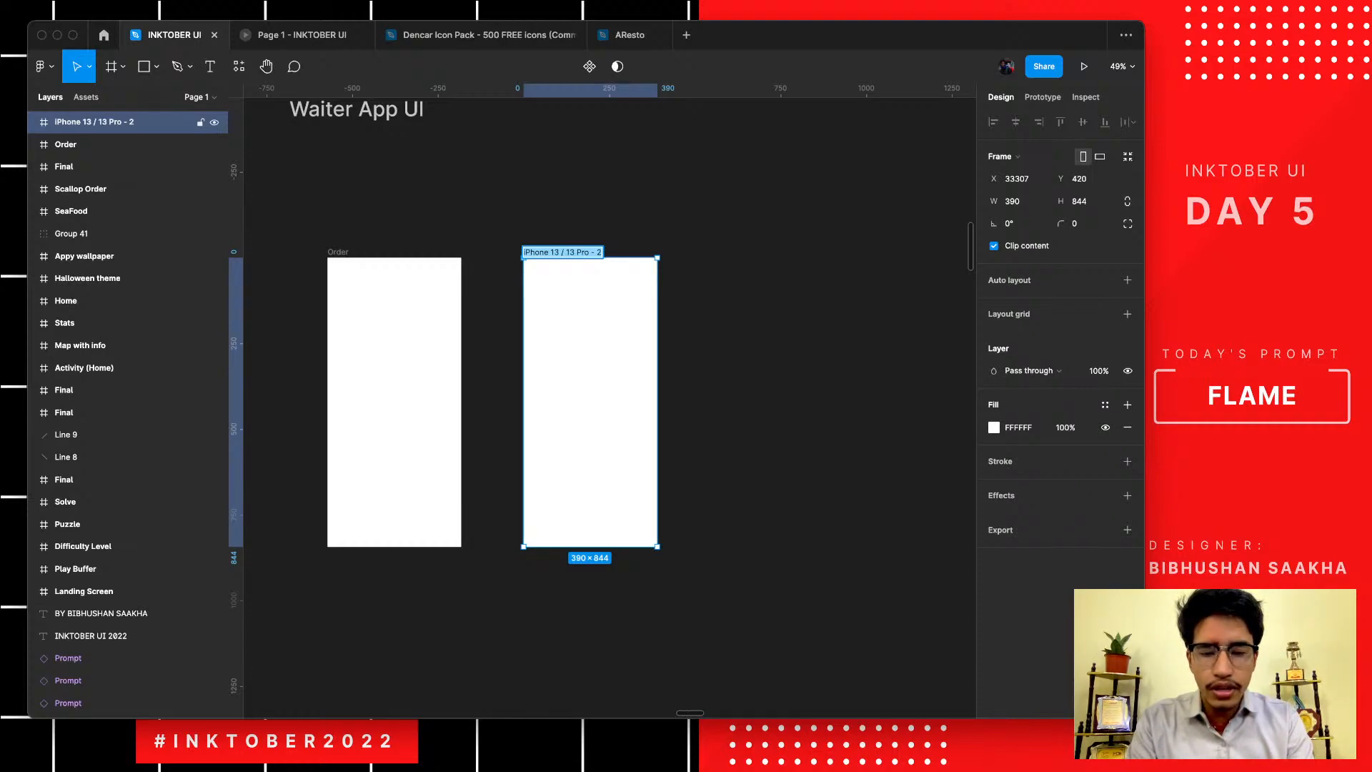
{"action": "type", "text": "Tables"}
{"action": "key", "text": "Return"}
{"action": "key", "text": "Escape"}
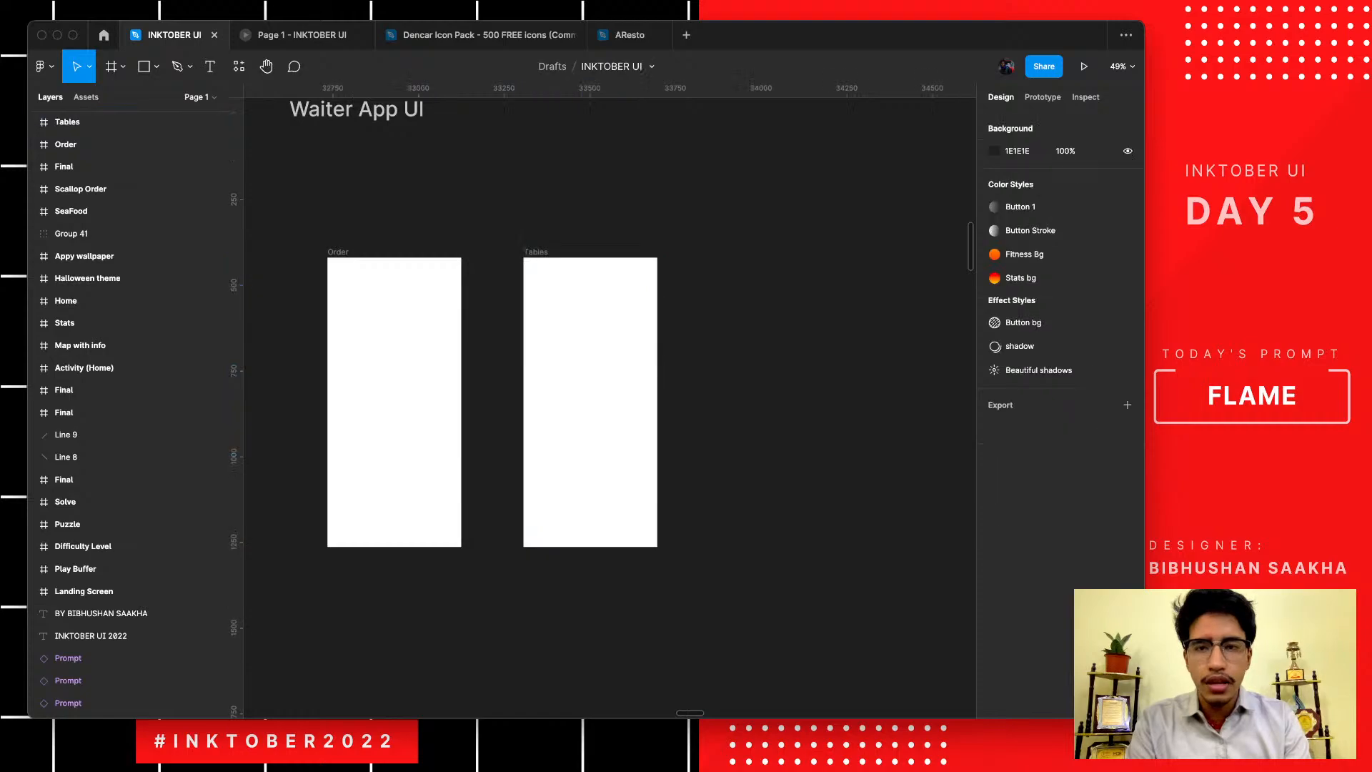
- Move the Order and Tables frames together up and left, closer beneath the "Waiter App UI" description
{"action": "left_click", "coordinate": [395, 401]}
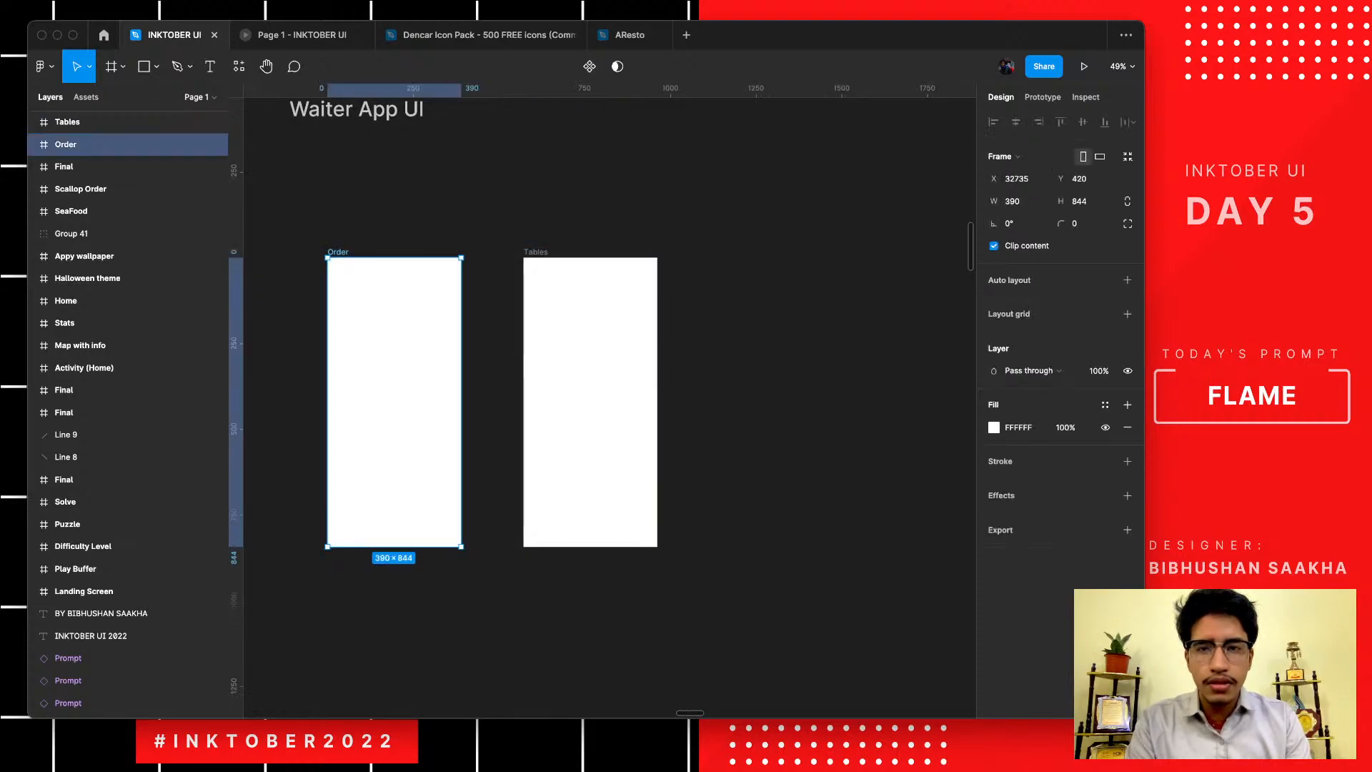
{"action": "left_click", "coordinate": [590, 402], "text": "shift"}
{"action": "left_click_drag", "start_coordinate": [590, 402], "coordinate": [551, 323]}
{"action": "key", "text": "Escape"}
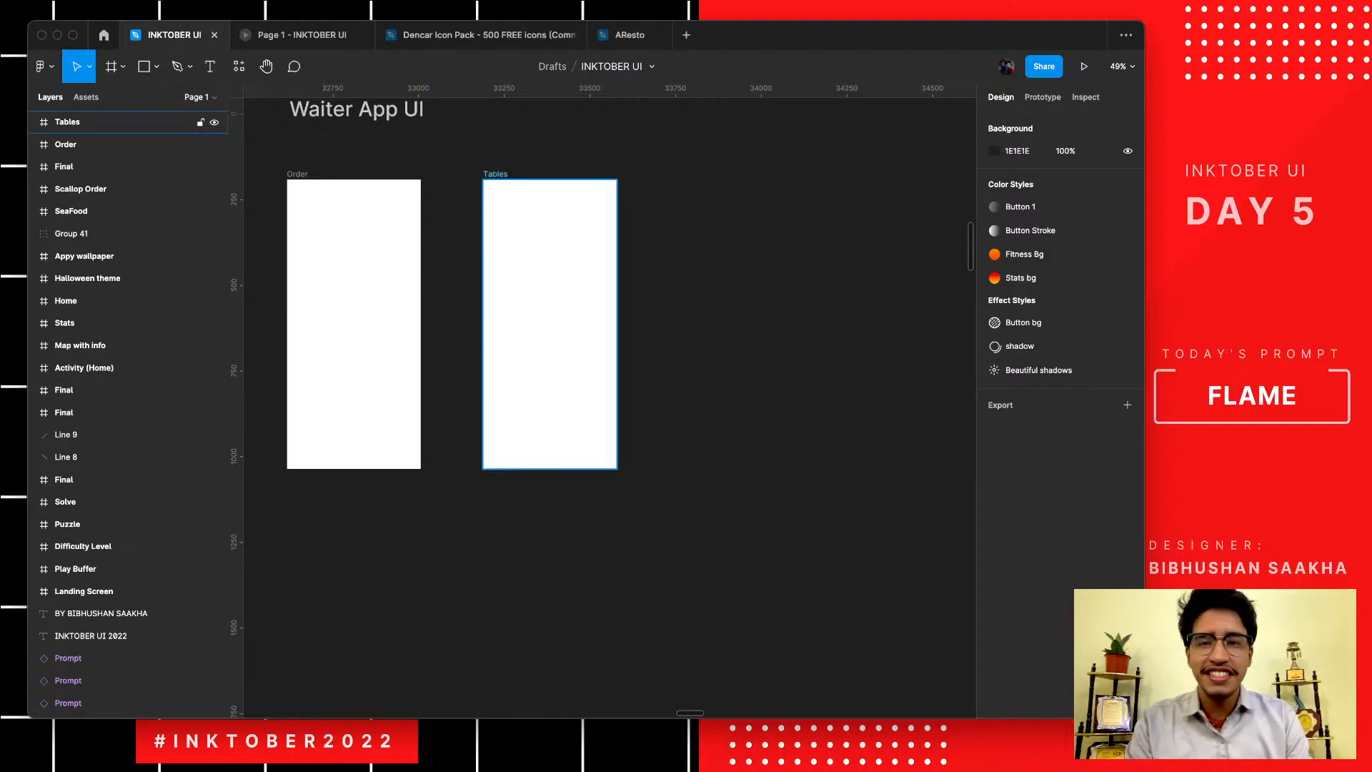
- Round the corners of both the Order and Tables frames with a radius of 25
{"action": "scroll", "coordinate": [609, 407], "scroll_direction": "left", "scroll_amount": 1}
{"action": "scroll", "coordinate": [288, 217], "scroll_direction": "up", "scroll_amount": 5}
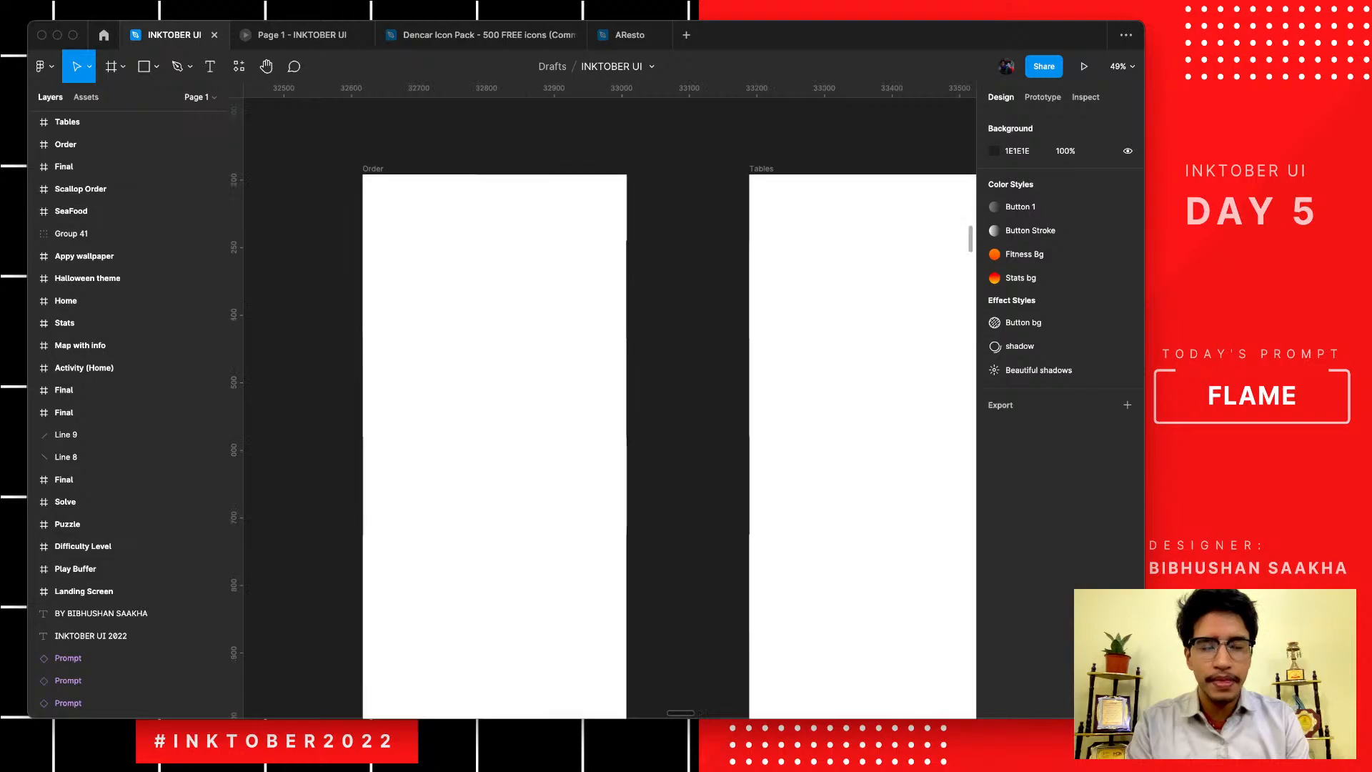
{"action": "scroll", "coordinate": [287, 217], "scroll_direction": "down", "scroll_amount": 3}
{"action": "scroll", "coordinate": [287, 218], "scroll_direction": "up", "scroll_amount": 1}
{"action": "scroll", "coordinate": [287, 217], "scroll_direction": "up", "scroll_amount": 1}
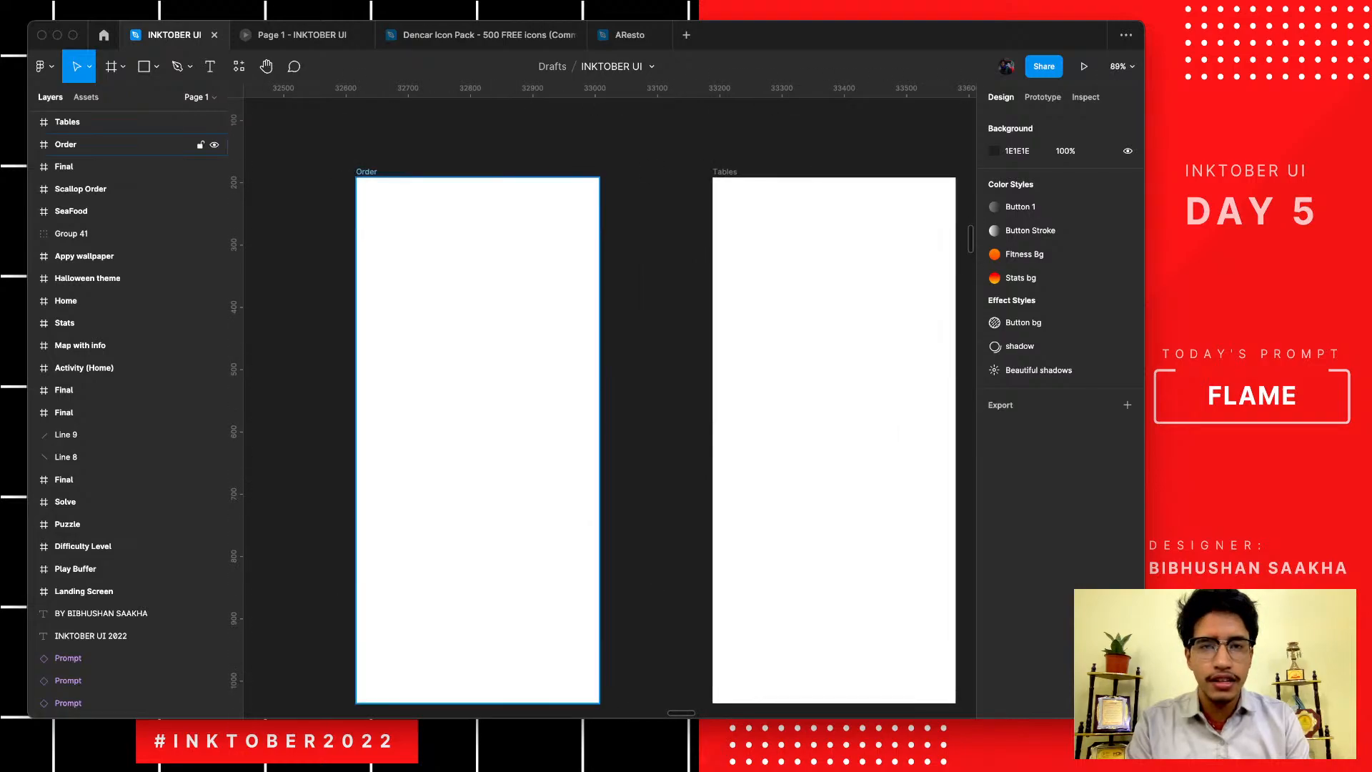
{"action": "left_click", "coordinate": [457, 300]}
{"action": "left_click", "coordinate": [834, 300], "text": "shift"}
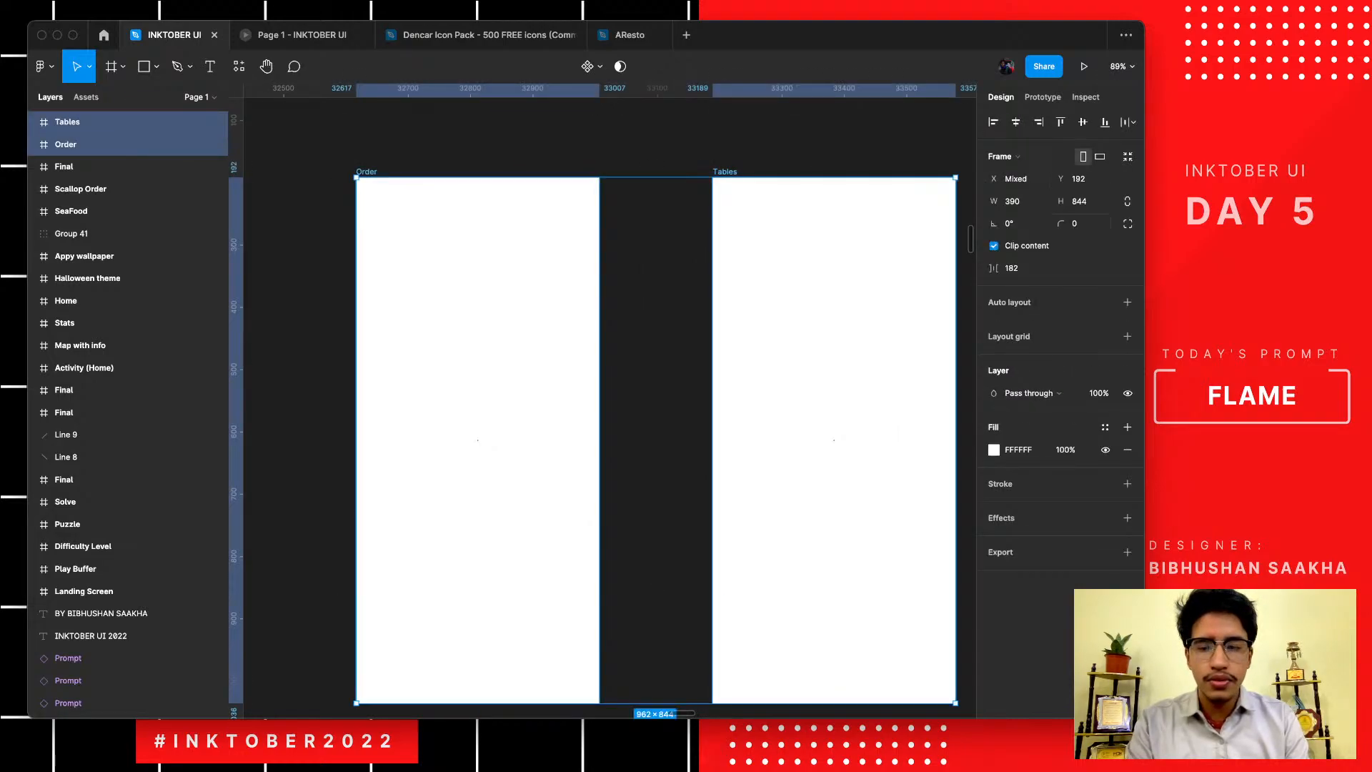
{"action": "left_click", "coordinate": [1080, 224]}
{"action": "type", "text": "30"}
{"action": "key", "text": "Return"}
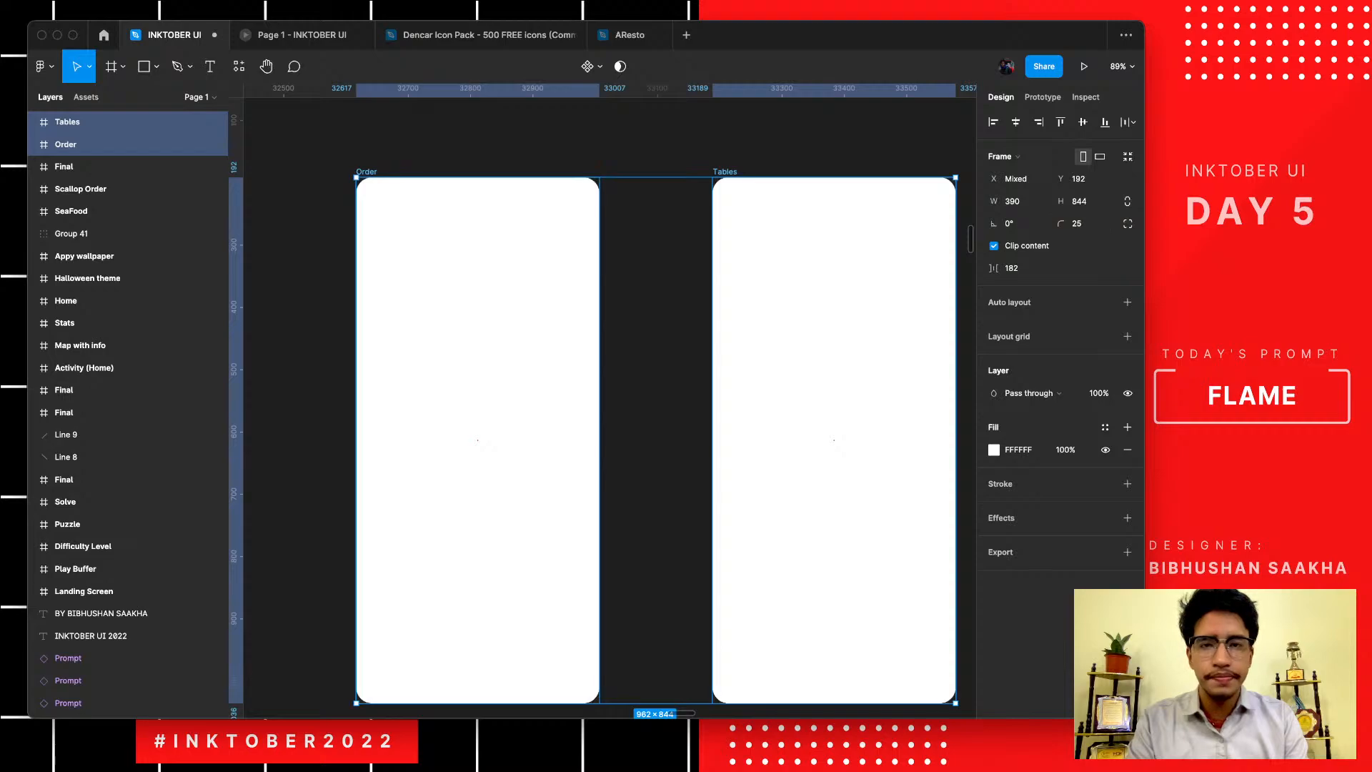
{"action": "key", "text": "Escape"}
- Copy the back arrow from the existing Scallop Order screen and paste it into the Order frame
{"action": "scroll", "coordinate": [465, 256], "scroll_direction": "up", "scroll_amount": 4}
{"action": "left_click", "coordinate": [466, 257]}
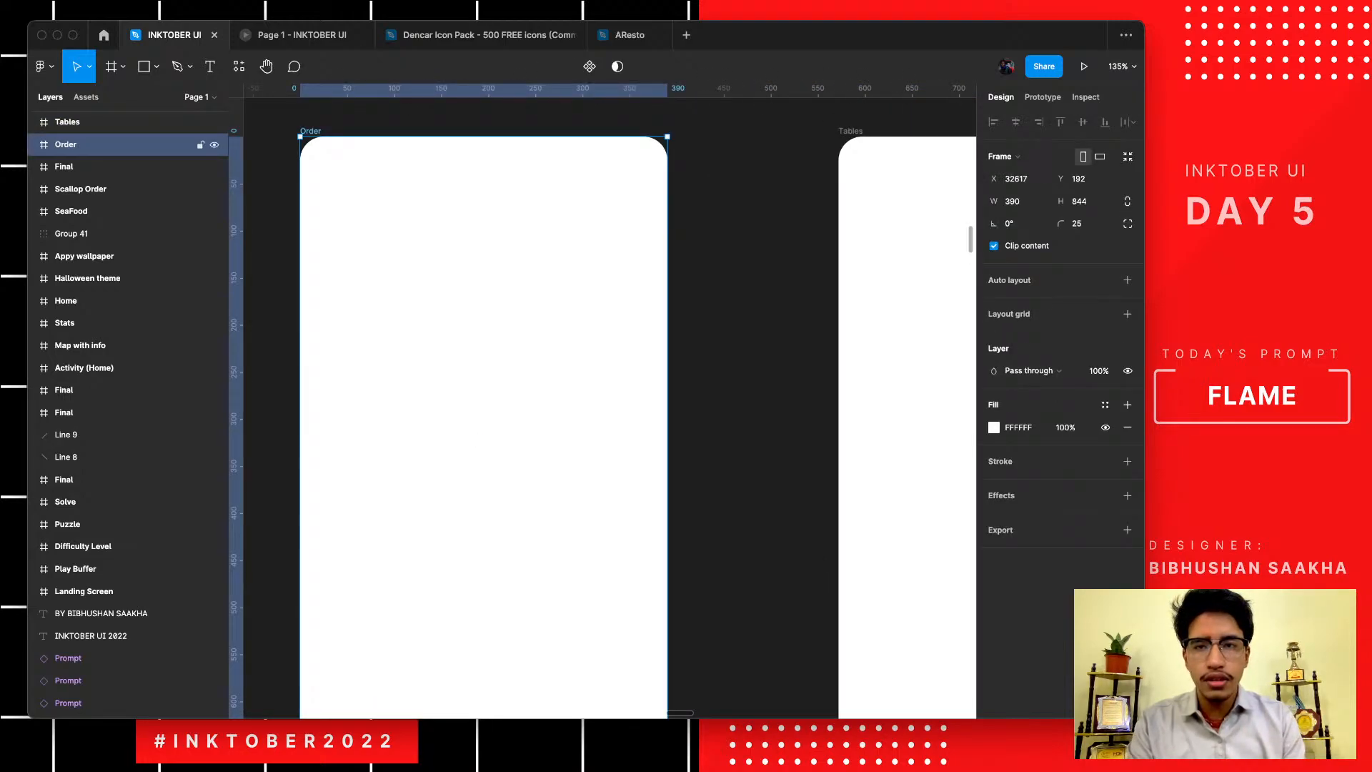
{"action": "scroll", "coordinate": [423, 207], "scroll_direction": "down", "scroll_amount": 10}
{"action": "scroll", "coordinate": [423, 207], "scroll_direction": "left", "scroll_amount": 10}
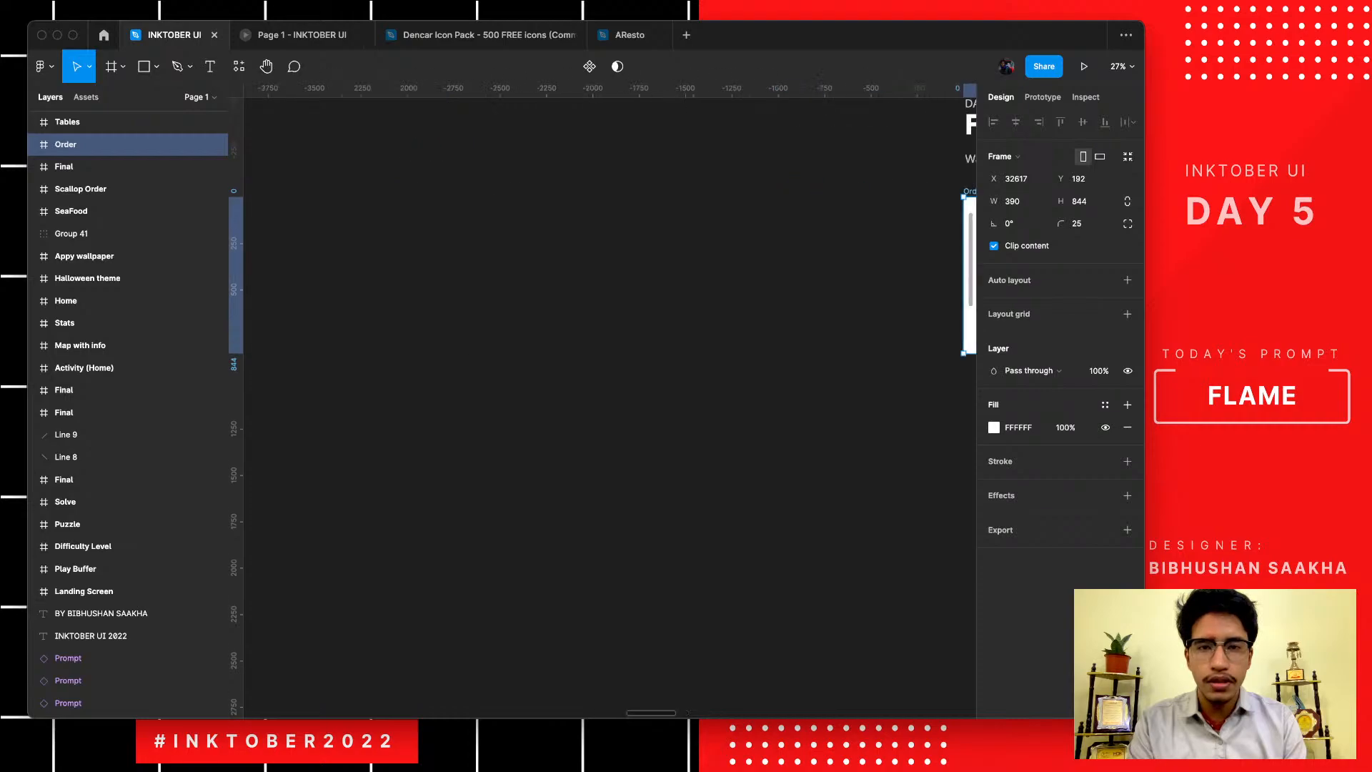
{"action": "scroll", "coordinate": [607, 400], "scroll_direction": "left", "scroll_amount": 5}
{"action": "scroll", "coordinate": [577, 262], "scroll_direction": "up", "scroll_amount": 5}
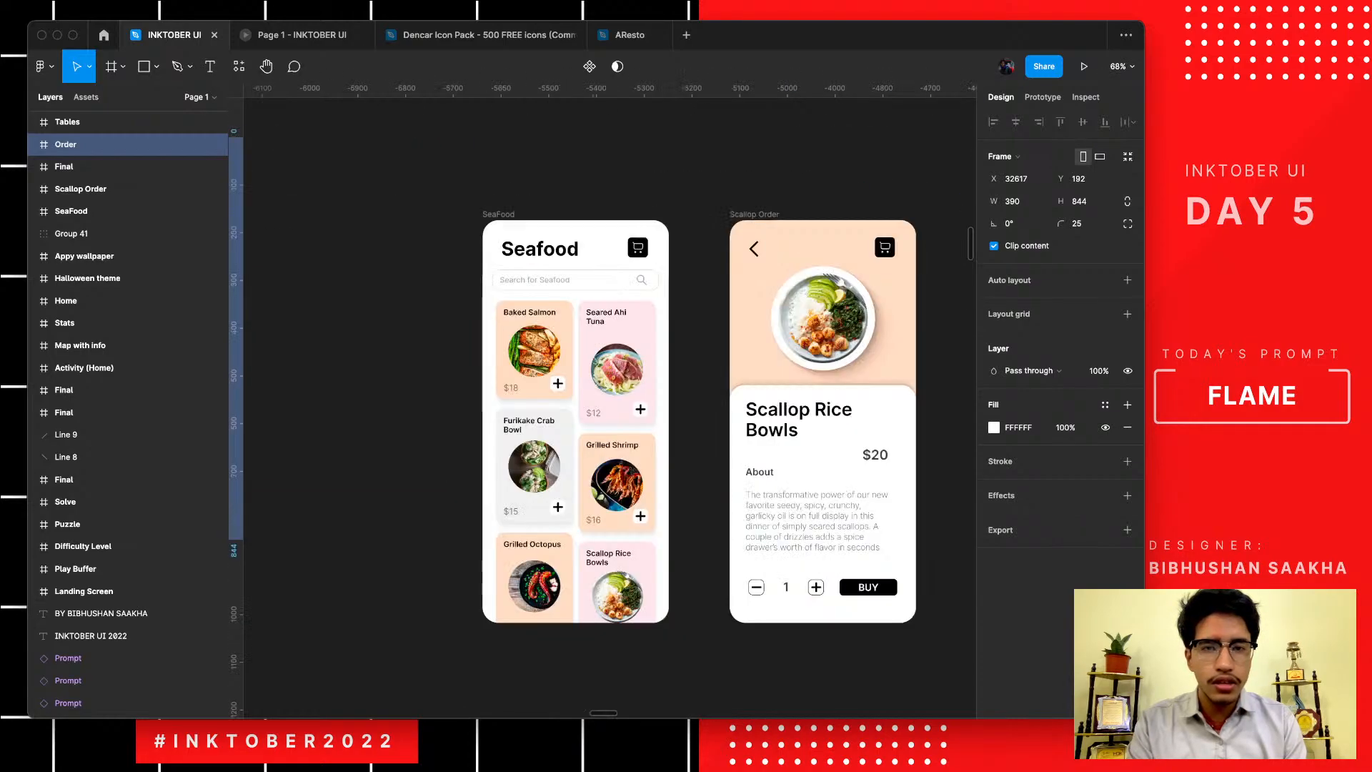
{"action": "left_click", "coordinate": [753, 248]}
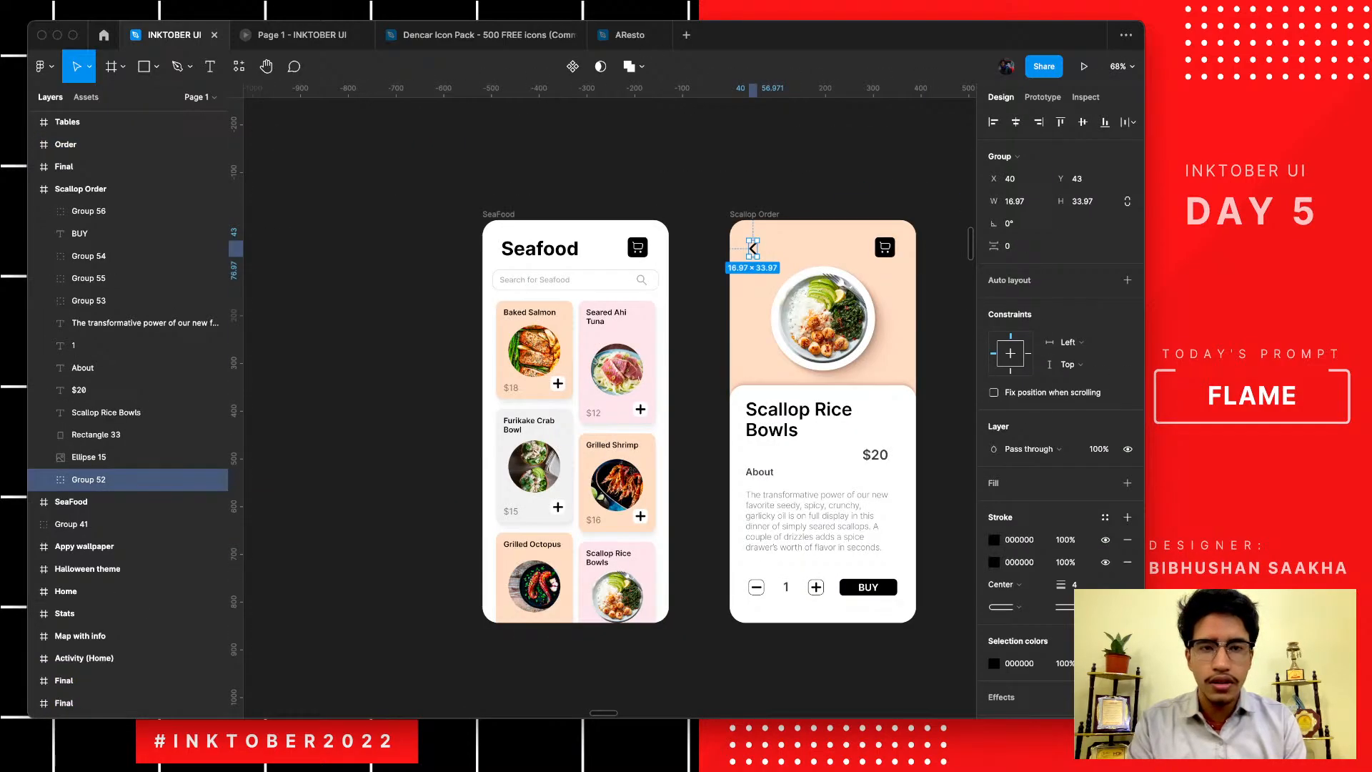
{"action": "scroll", "coordinate": [753, 248], "scroll_direction": "right", "scroll_amount": 15}
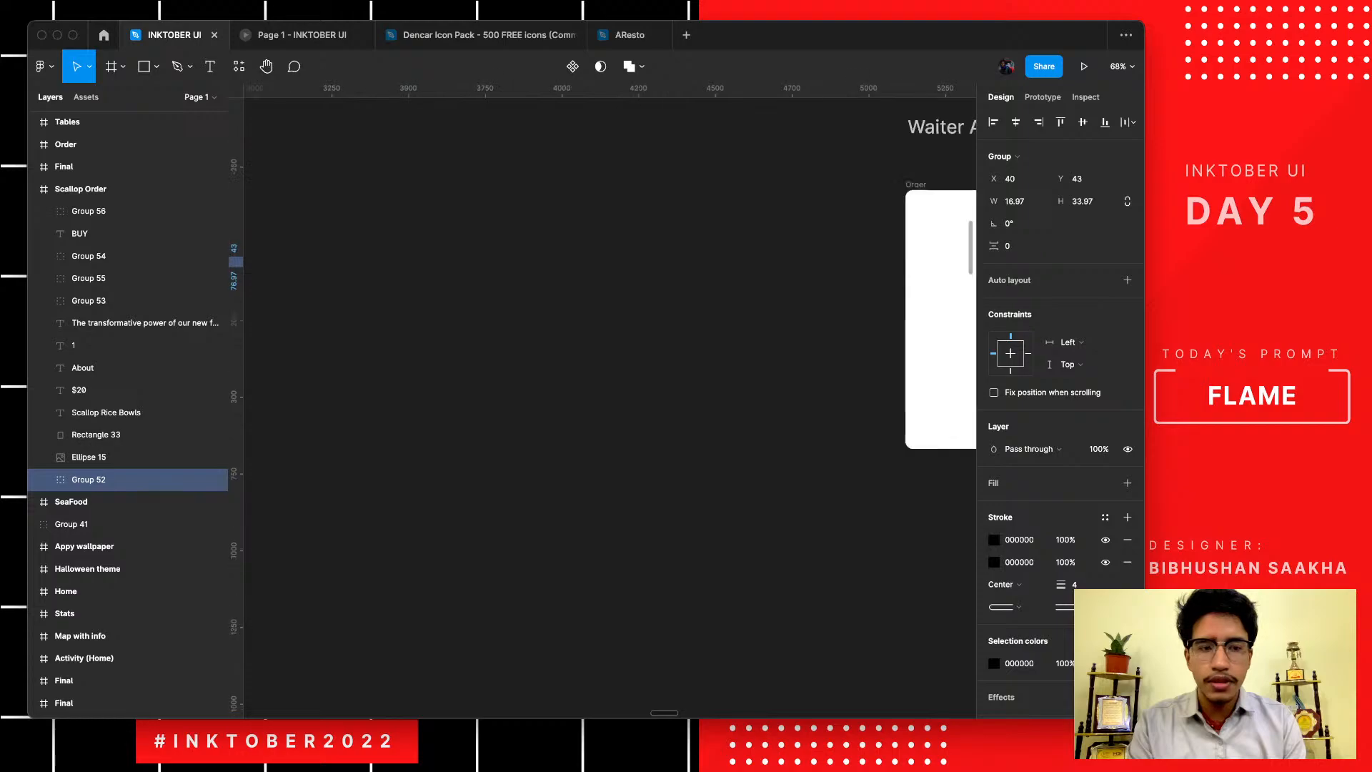
{"action": "scroll", "coordinate": [494, 223], "scroll_direction": "right", "scroll_amount": 6}
{"action": "scroll", "coordinate": [495, 223], "scroll_direction": "up", "scroll_amount": 5}
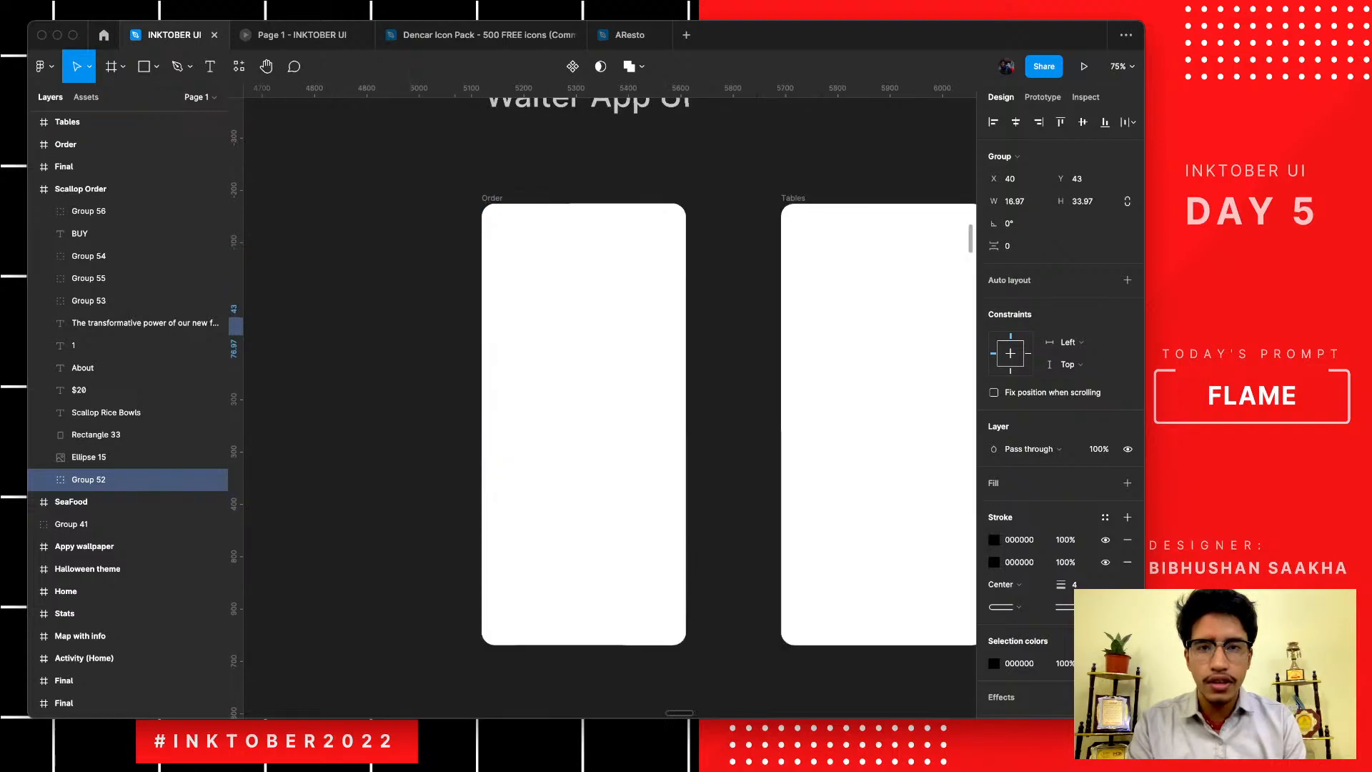
{"action": "left_click", "coordinate": [534, 227]}
{"action": "key", "text": "super+v"}
{"action": "scroll", "coordinate": [533, 226], "scroll_direction": "up", "scroll_amount": 5}
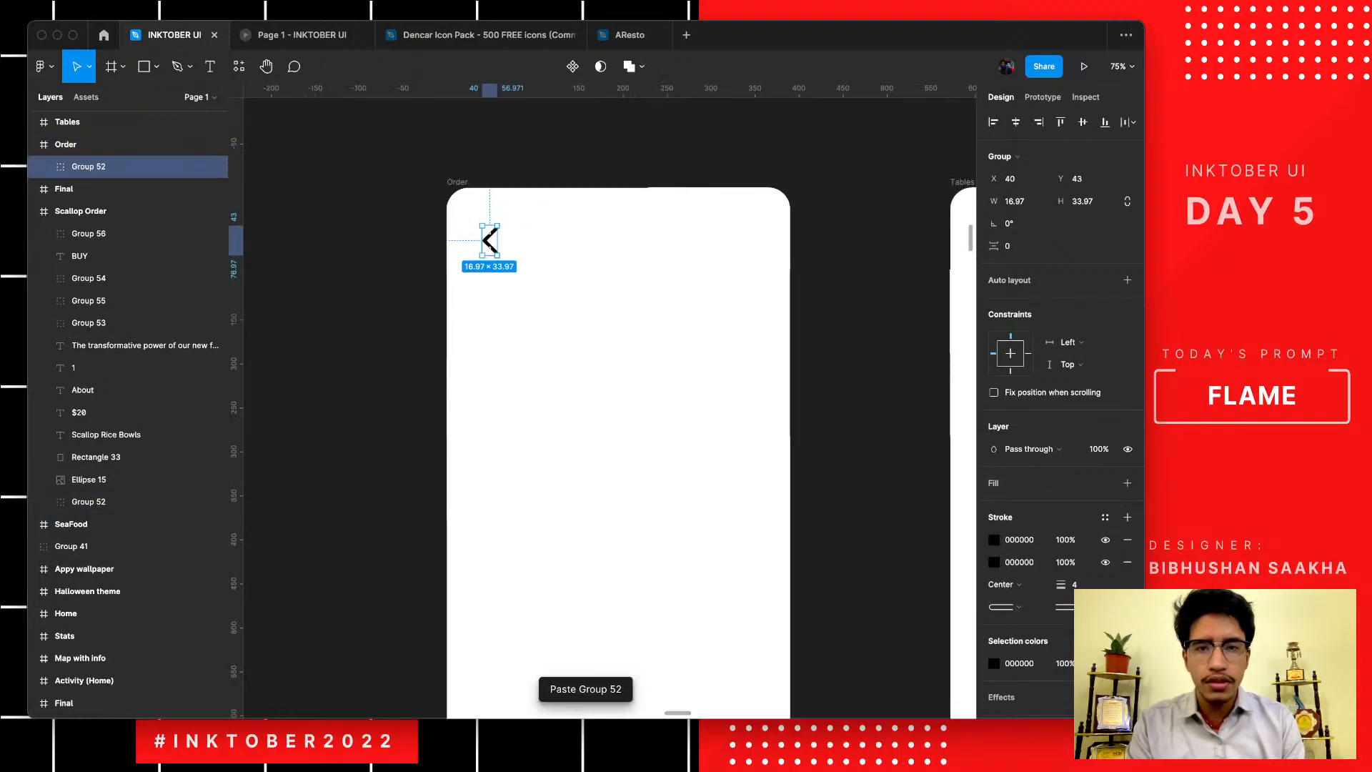
- Scale the Order frame's back arrow to a height of 25 and copy it into the Tables frame at X 32, Y 35
{"action": "key", "text": "k"}
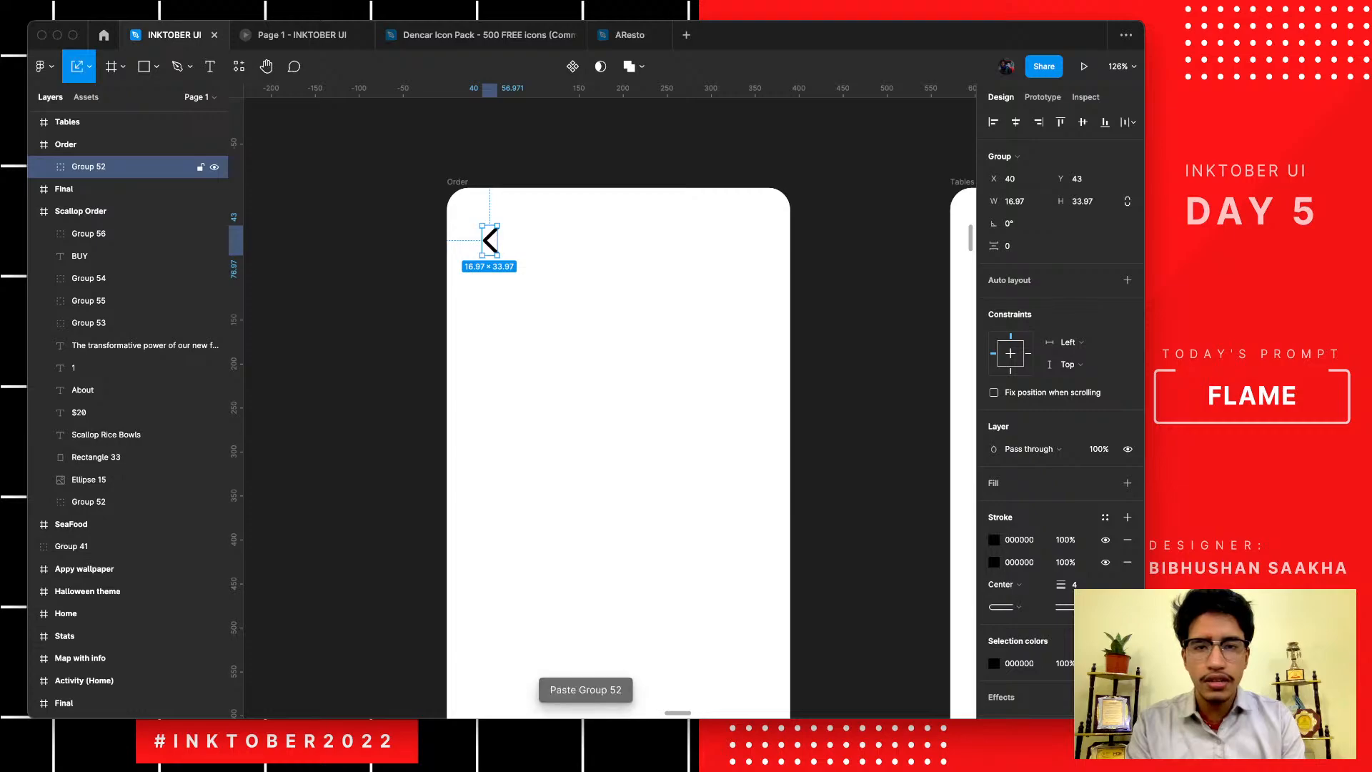
{"action": "left_click_drag", "start_coordinate": [497, 255], "coordinate": [830, 229]}
{"action": "scroll", "coordinate": [473, 231], "scroll_direction": "down", "scroll_amount": 3}
{"action": "scroll", "coordinate": [831, 229], "scroll_direction": "right", "scroll_amount": 2}
{"action": "scroll", "coordinate": [830, 229], "scroll_direction": "right", "scroll_amount": 1}
{"action": "scroll", "coordinate": [831, 229], "scroll_direction": "up", "scroll_amount": 1}
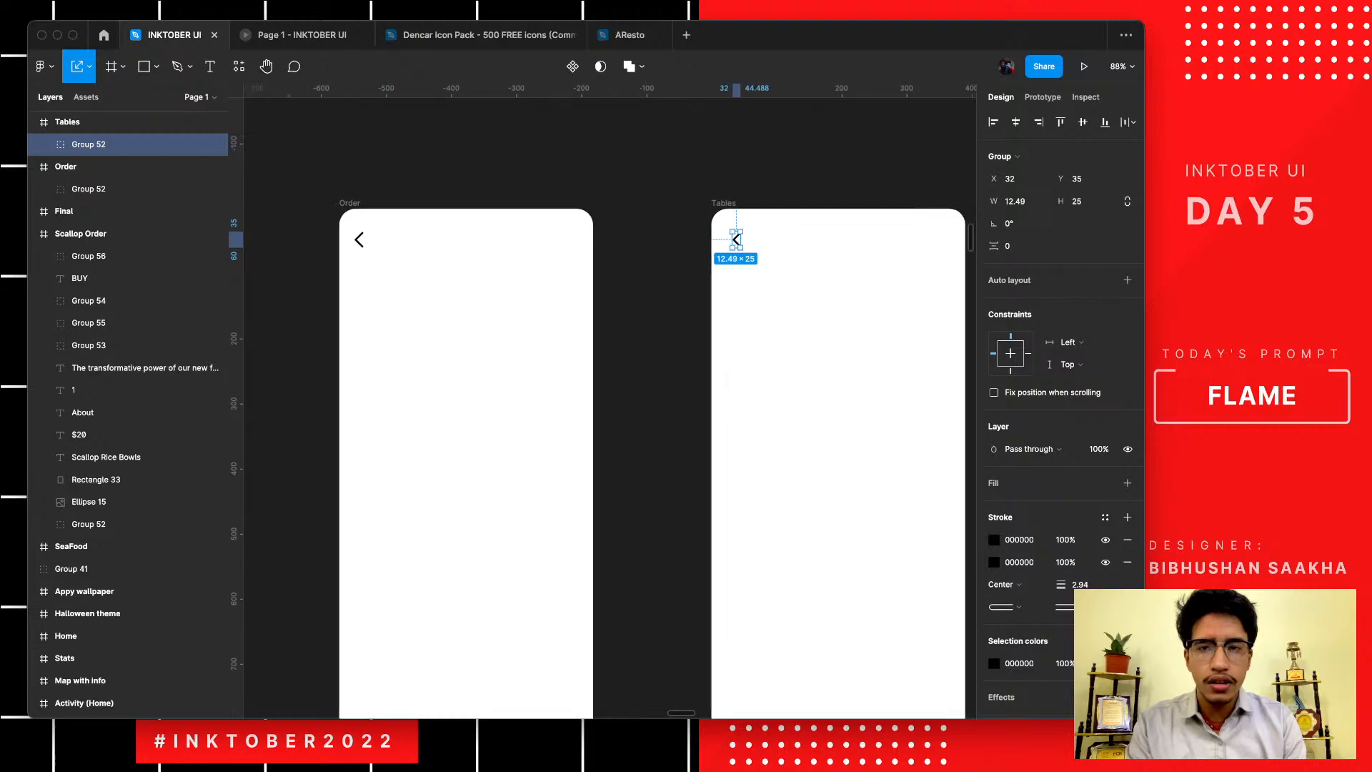
{"action": "left_click", "coordinate": [830, 230]}
{"action": "key", "text": "t"}
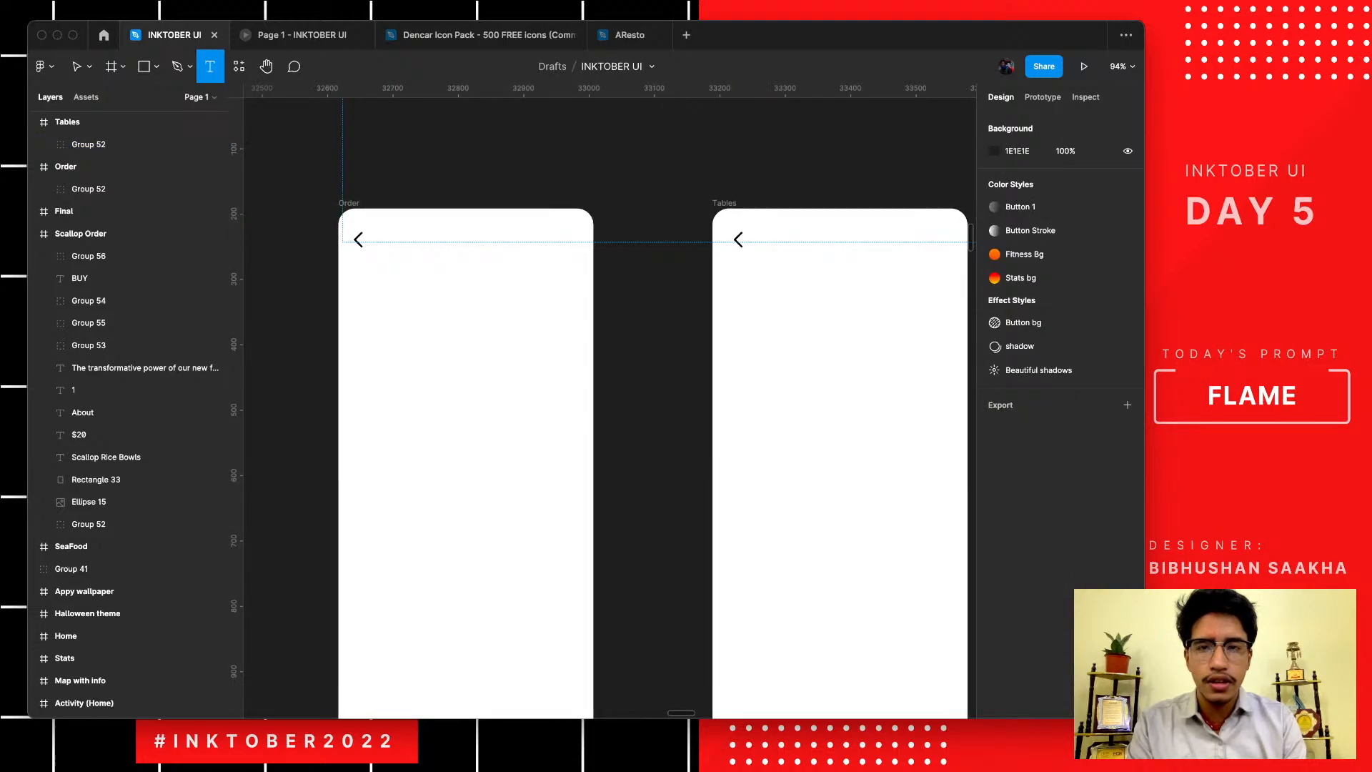
{"action": "left_click", "coordinate": [355, 241]}
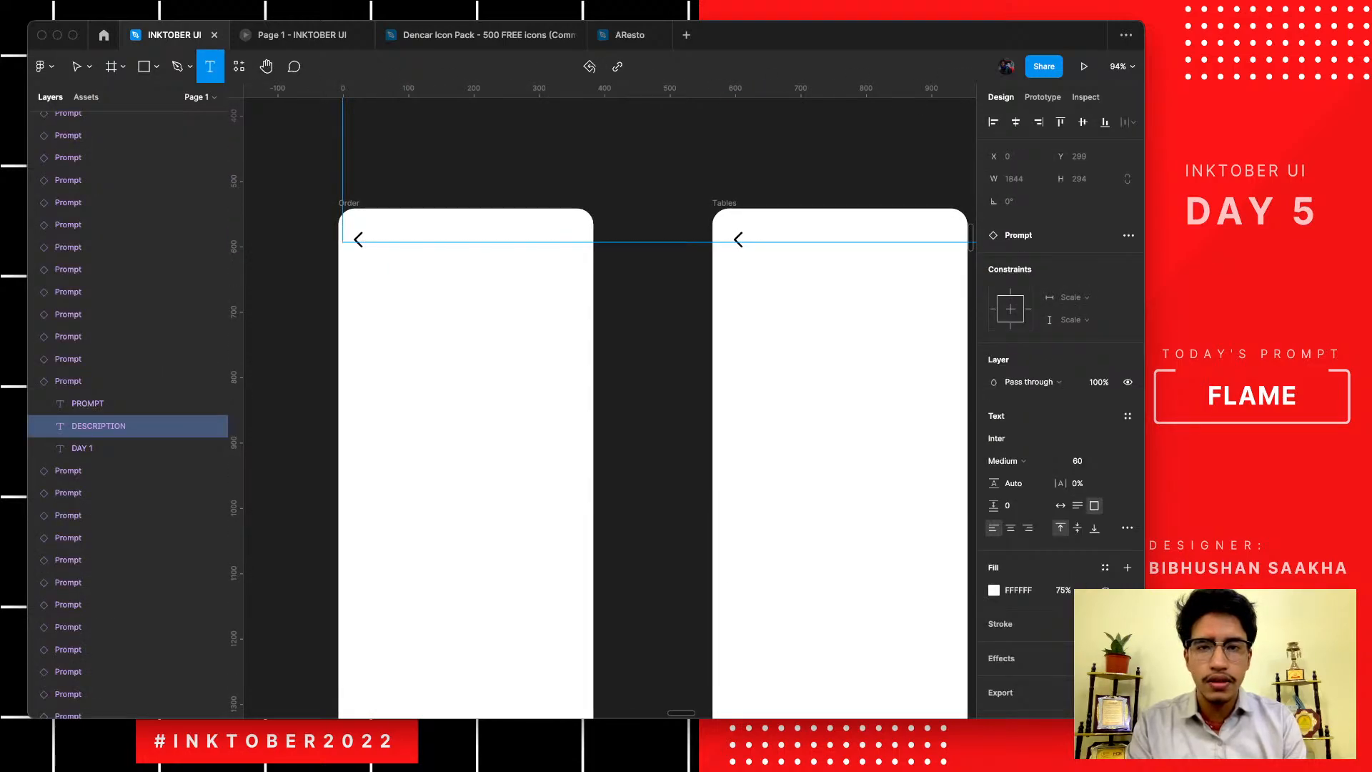
{"action": "scroll", "coordinate": [438, 318], "scroll_direction": "down", "scroll_amount": 5}
{"action": "left_click", "coordinate": [455, 390]}
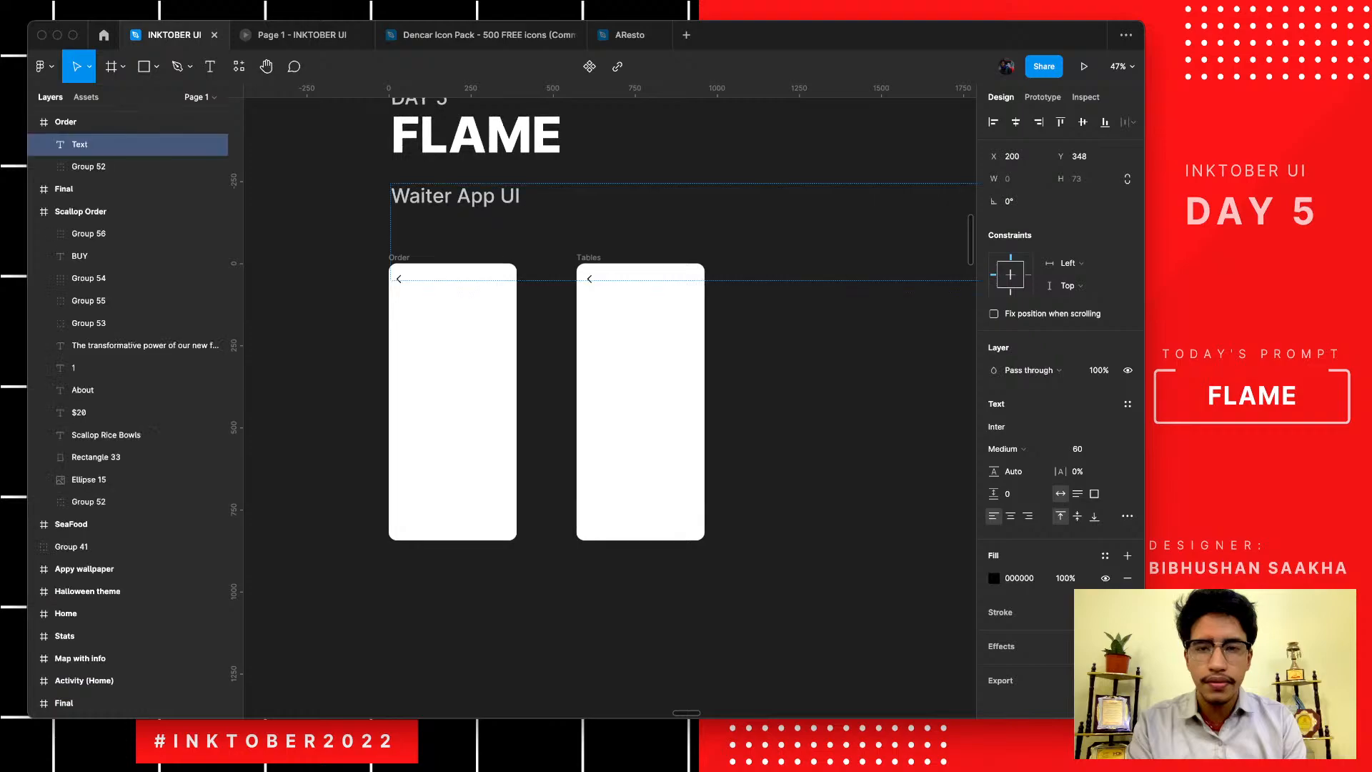
{"action": "key", "text": "Escape"}
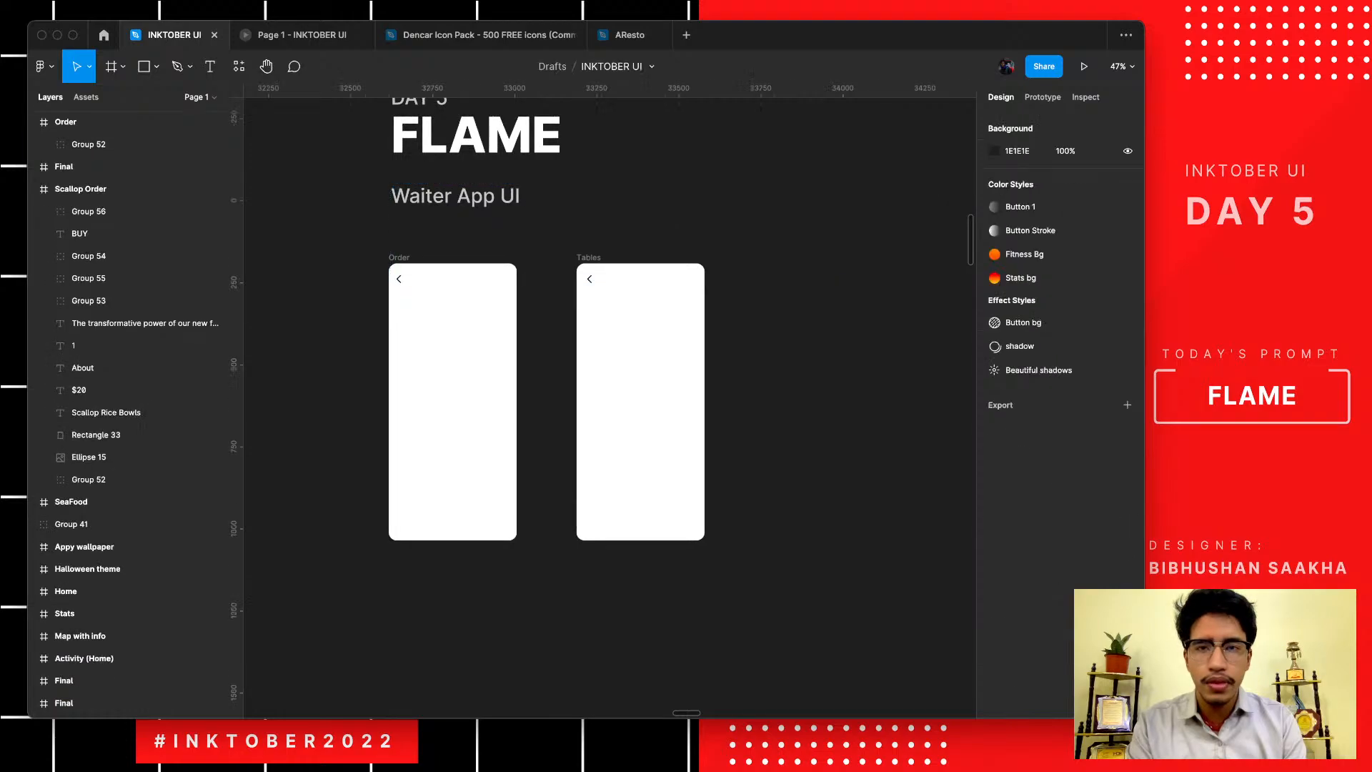
- Add the text "Order" near the top of the Order frame
{"action": "scroll", "coordinate": [303, 405], "scroll_direction": "up", "scroll_amount": 5}
{"action": "left_click", "coordinate": [478, 129]}
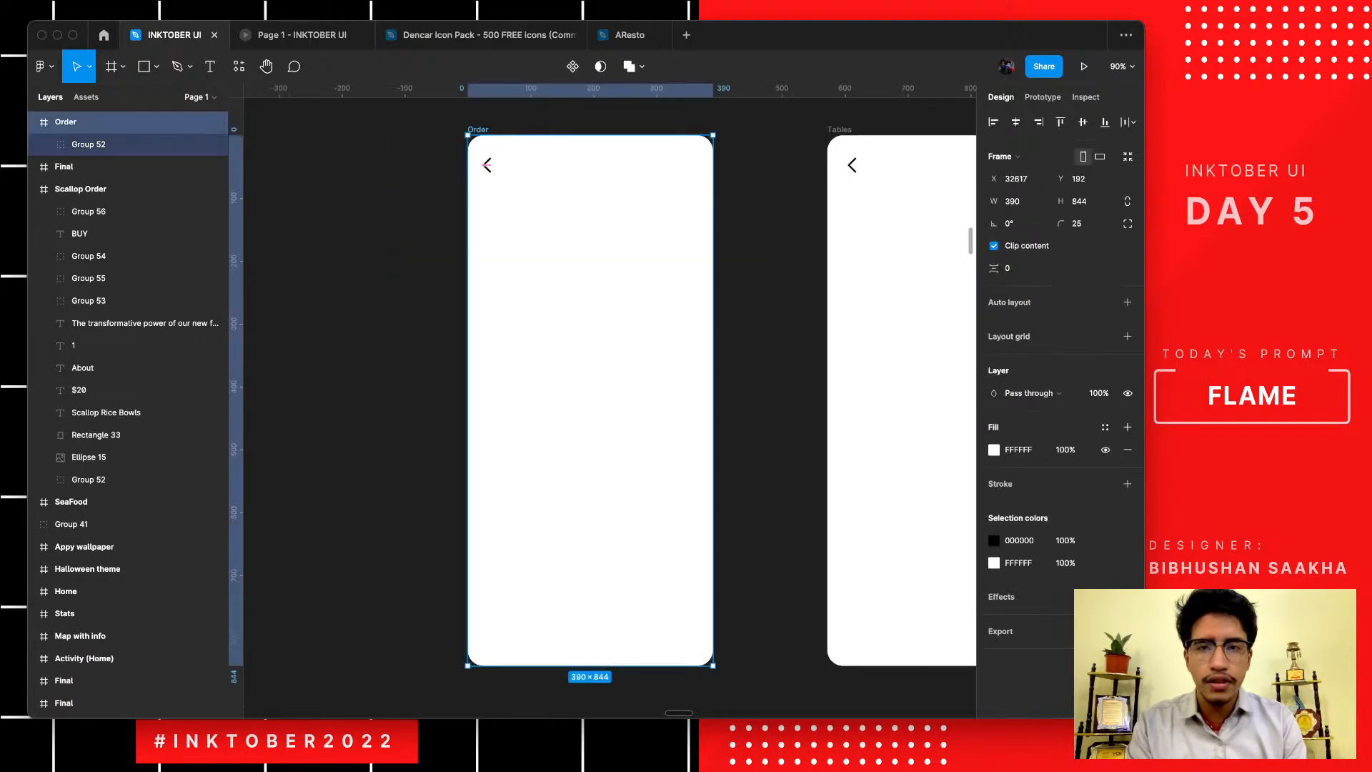
{"action": "scroll", "coordinate": [694, 286], "scroll_direction": "up", "scroll_amount": 5}
{"action": "key", "text": "t"}
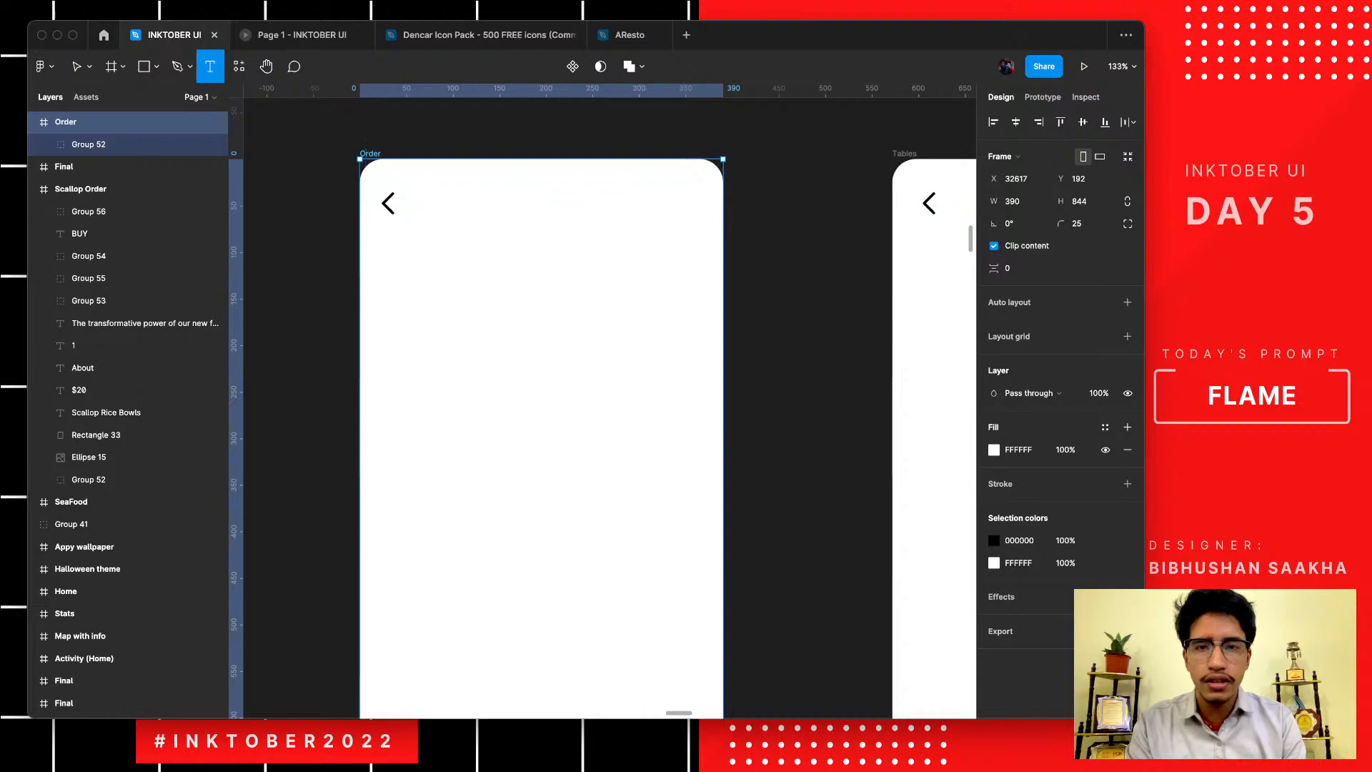
{"action": "left_click", "coordinate": [488, 214]}
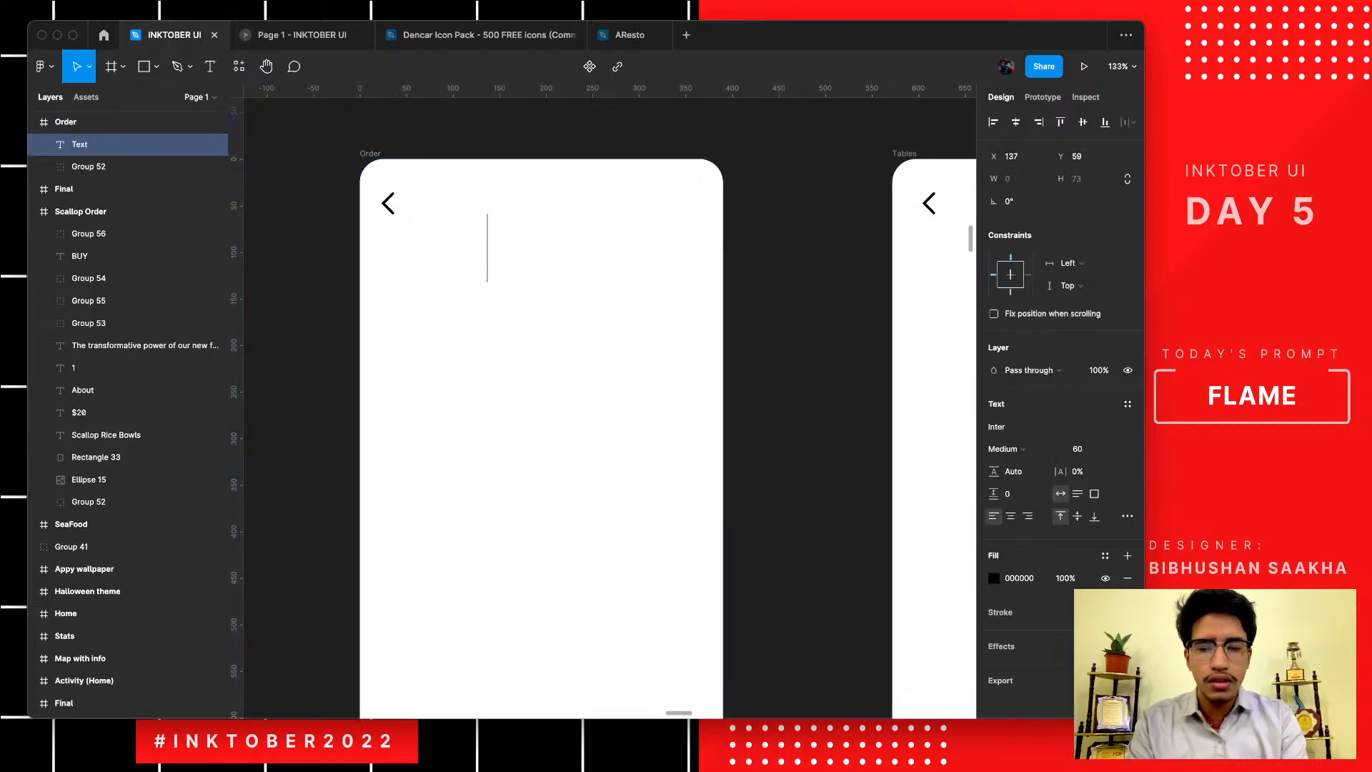
{"action": "type", "text": "Ore"}
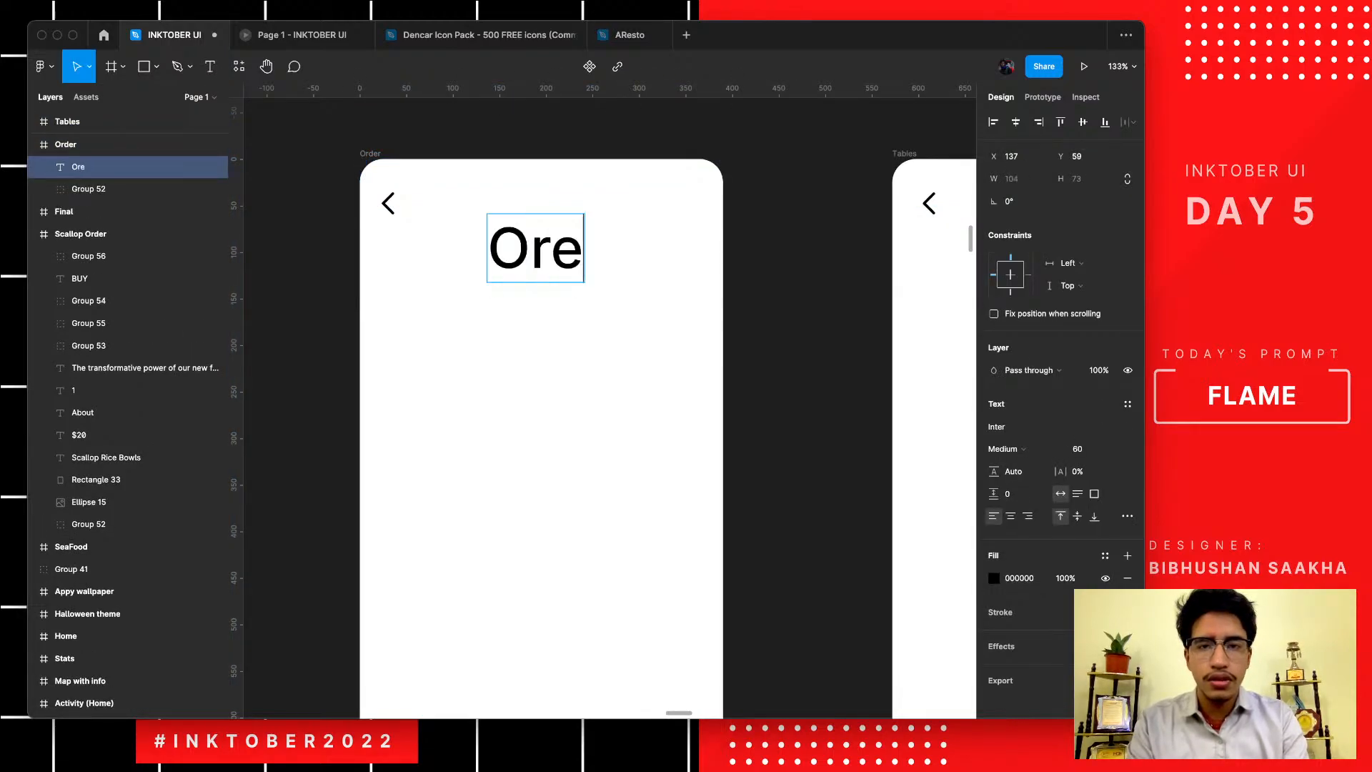
{"action": "key", "text": "BackSpace"}
{"action": "type", "text": "dr"}
{"action": "key", "text": "BackSpace"}
{"action": "type", "text": "er"}
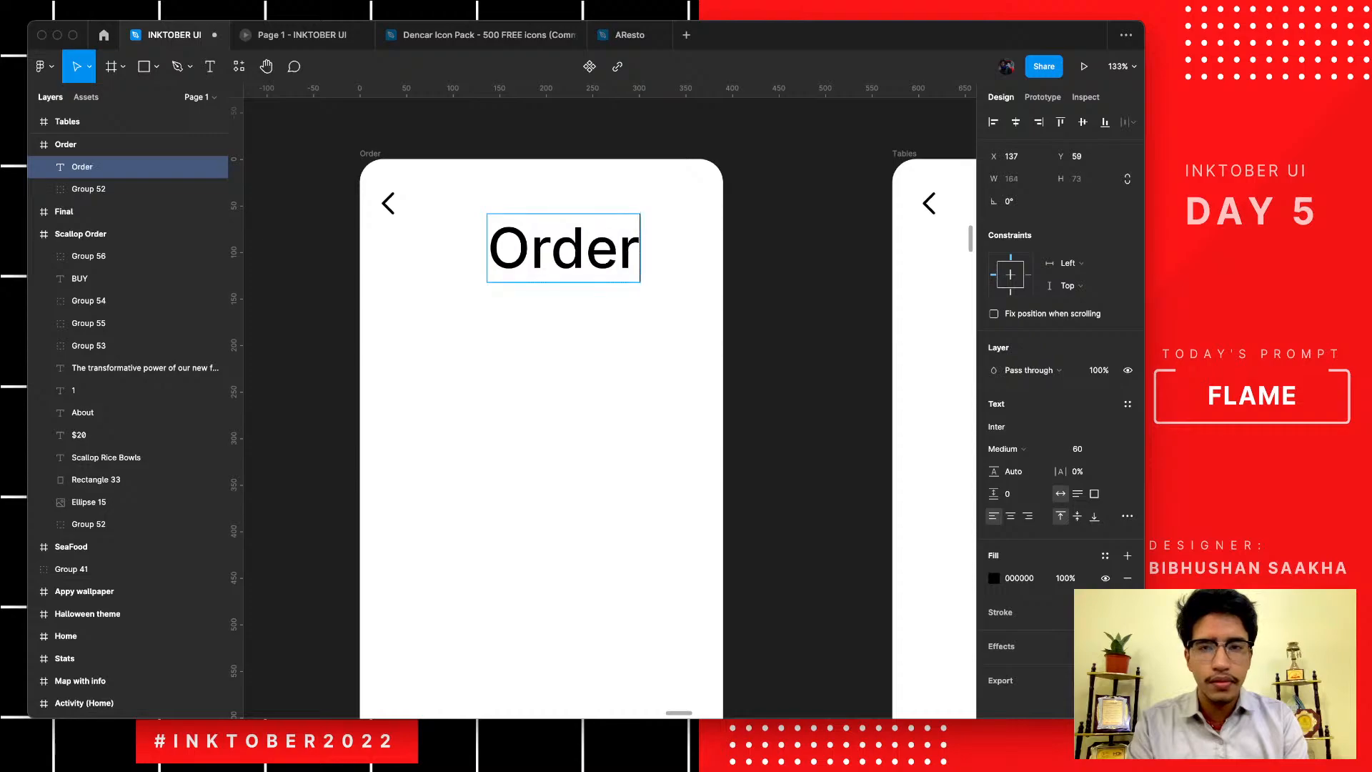
{"action": "key", "text": "ctrl+a"}
{"action": "key", "text": "Escape"}
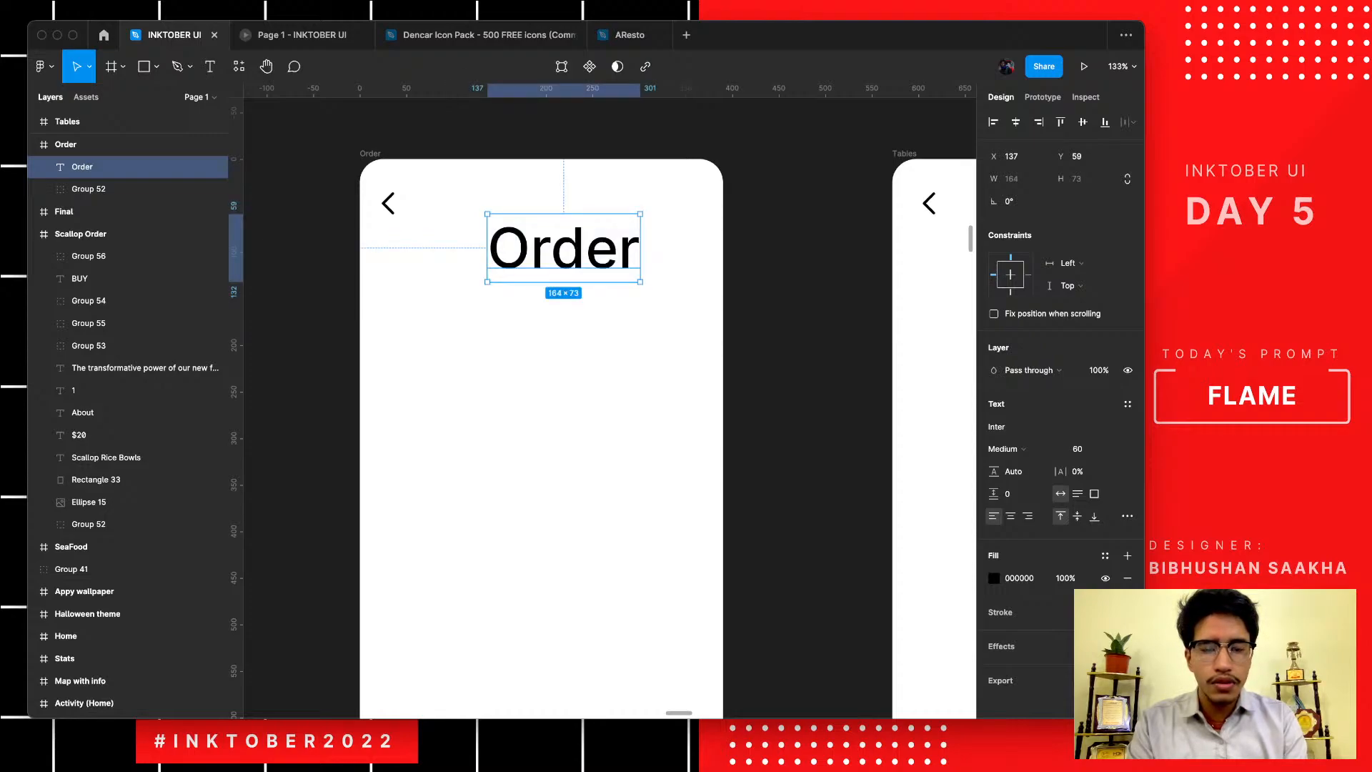
- Scale down the "Order" title and set its font size to 24
{"action": "key", "text": "k"}
{"action": "left_click_drag", "start_coordinate": [641, 282], "coordinate": [592, 260]}
{"action": "left_click", "coordinate": [1084, 449]}
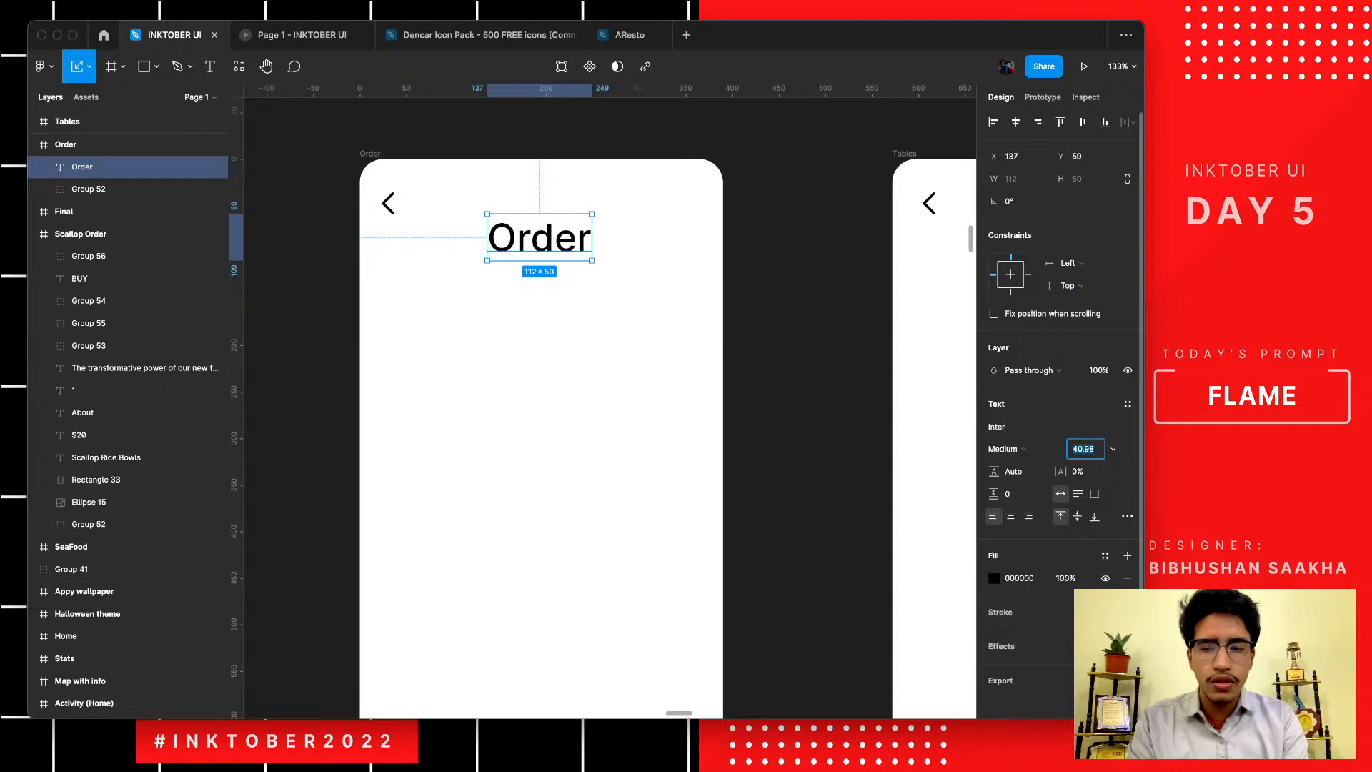
{"action": "type", "text": "24"}
{"action": "key", "text": "Return"}
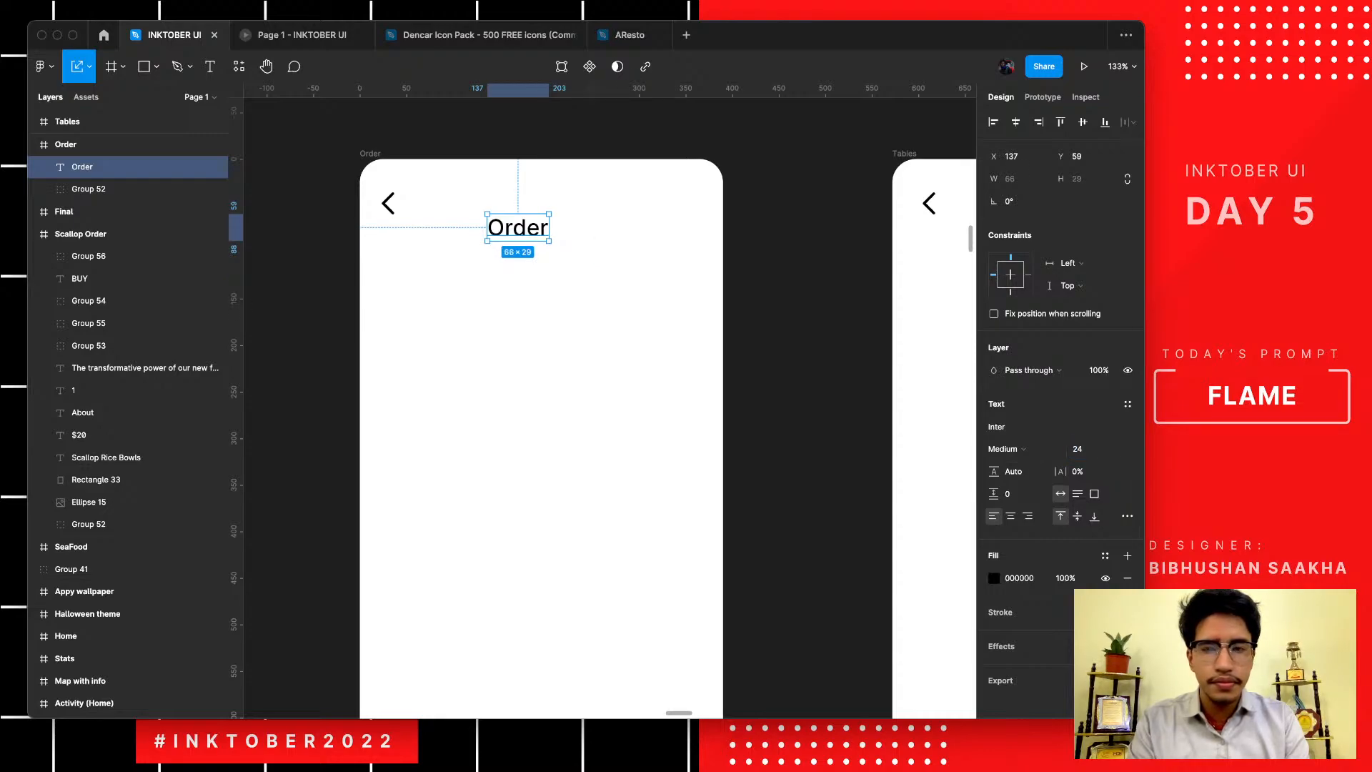
{"action": "key", "text": "Escape"}
- Move the "Order" title to X 162, Y 33, centred in the frame and level with the back arrow
{"action": "scroll", "coordinate": [571, 358], "scroll_direction": "up", "scroll_amount": 2}
{"action": "left_click", "coordinate": [508, 296]}
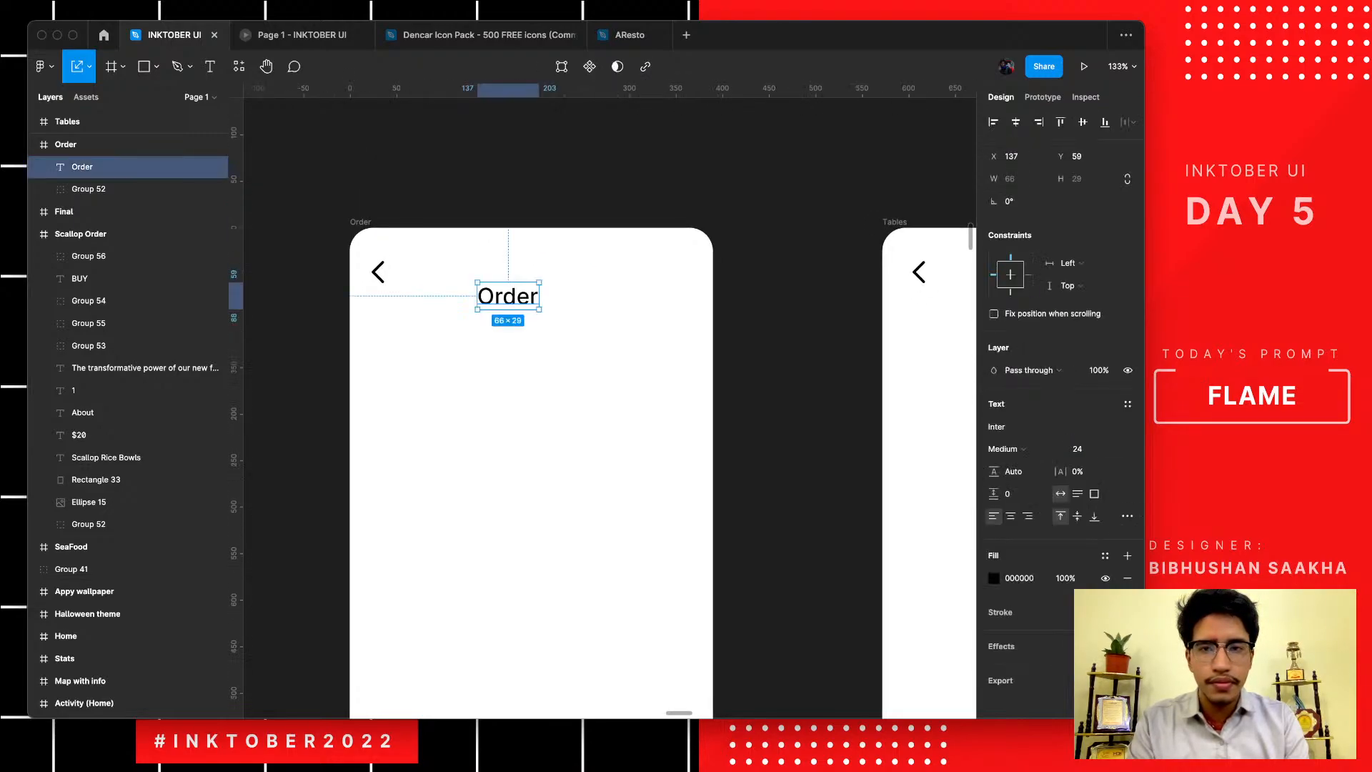
{"action": "left_click_drag", "start_coordinate": [509, 295], "coordinate": [531, 269]}
{"action": "key", "text": "Down"}
{"action": "key", "text": "Down"}
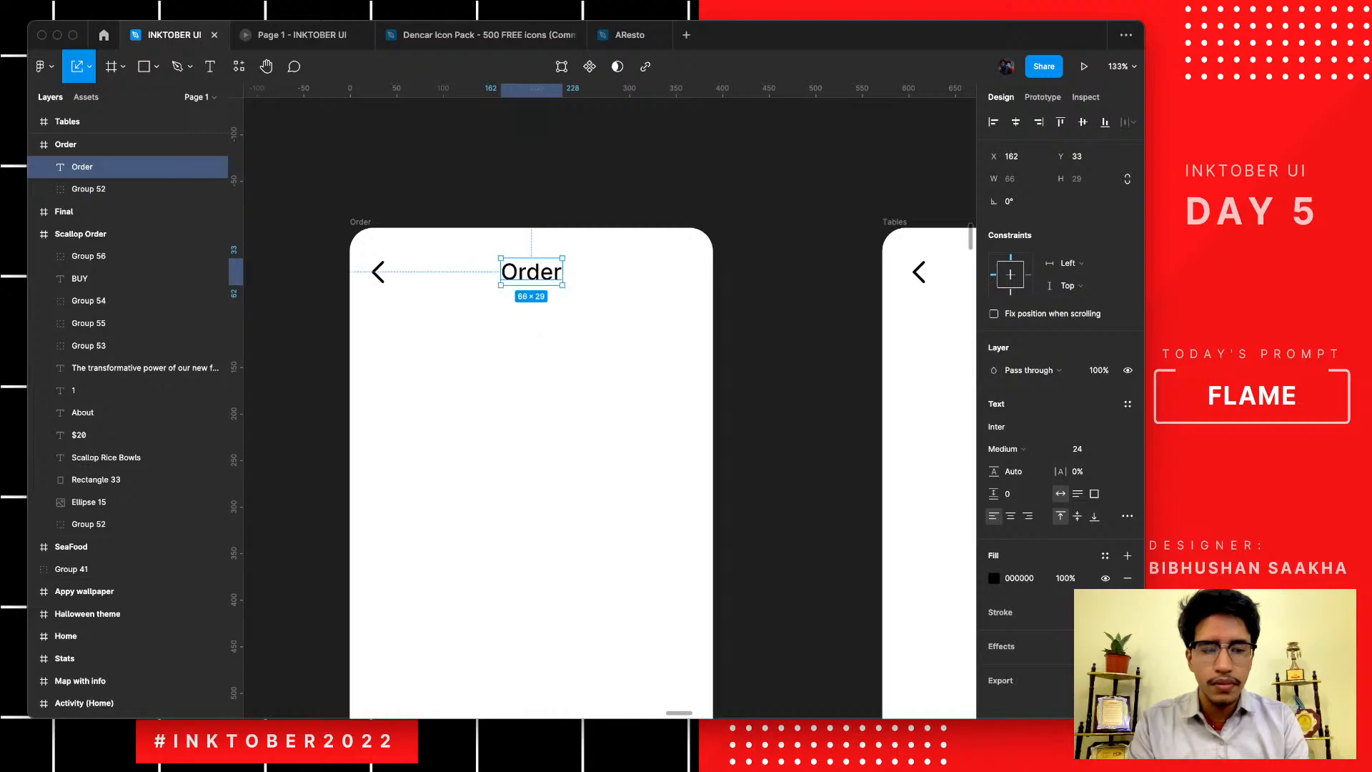
{"action": "key", "text": "Escape"}
- Draw a rectangle about 151 × 31 at X 28, Y 92 in the Order frame, below the back arrow
{"action": "scroll", "coordinate": [493, 333], "scroll_direction": "down", "scroll_amount": 2}
{"action": "scroll", "coordinate": [488, 336], "scroll_direction": "up", "scroll_amount": 2}
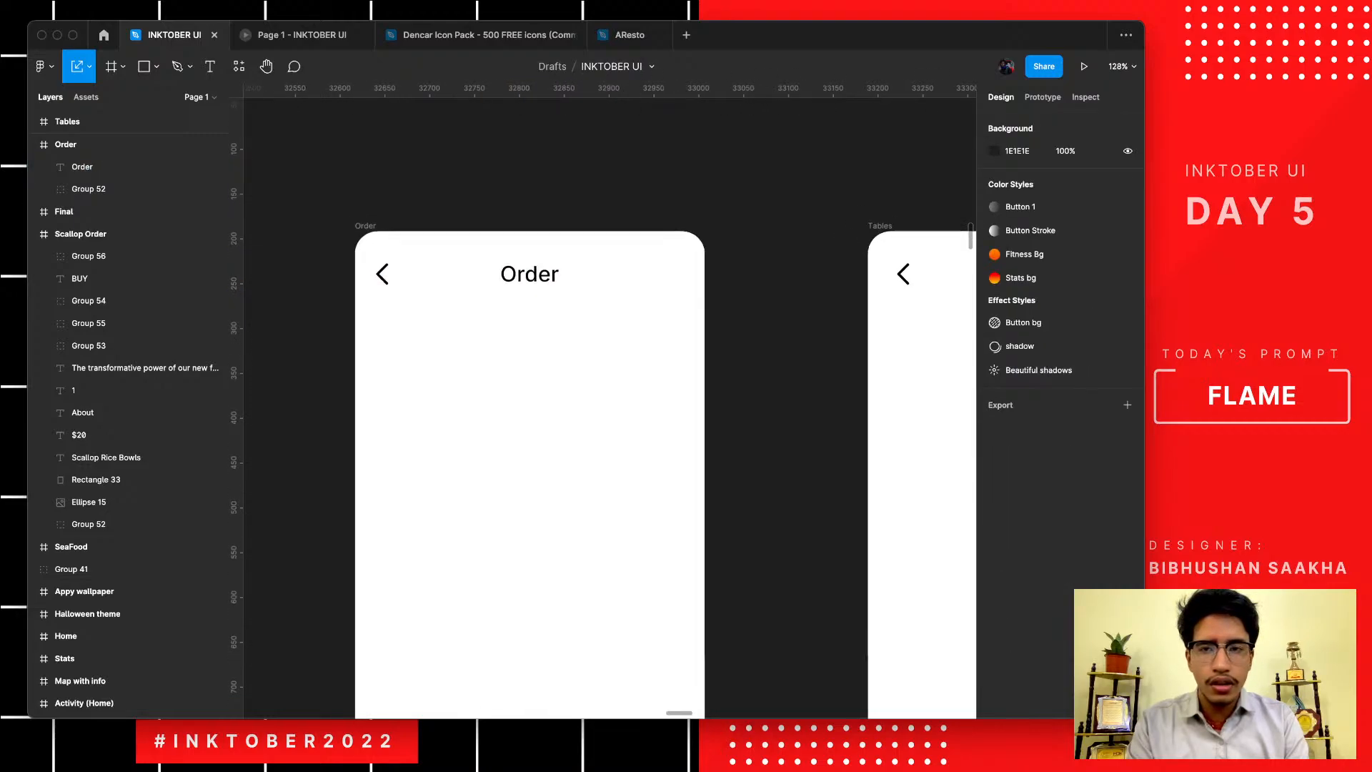
{"action": "left_click", "coordinate": [365, 226]}
{"action": "scroll", "coordinate": [365, 226], "scroll_direction": "down", "scroll_amount": 1}
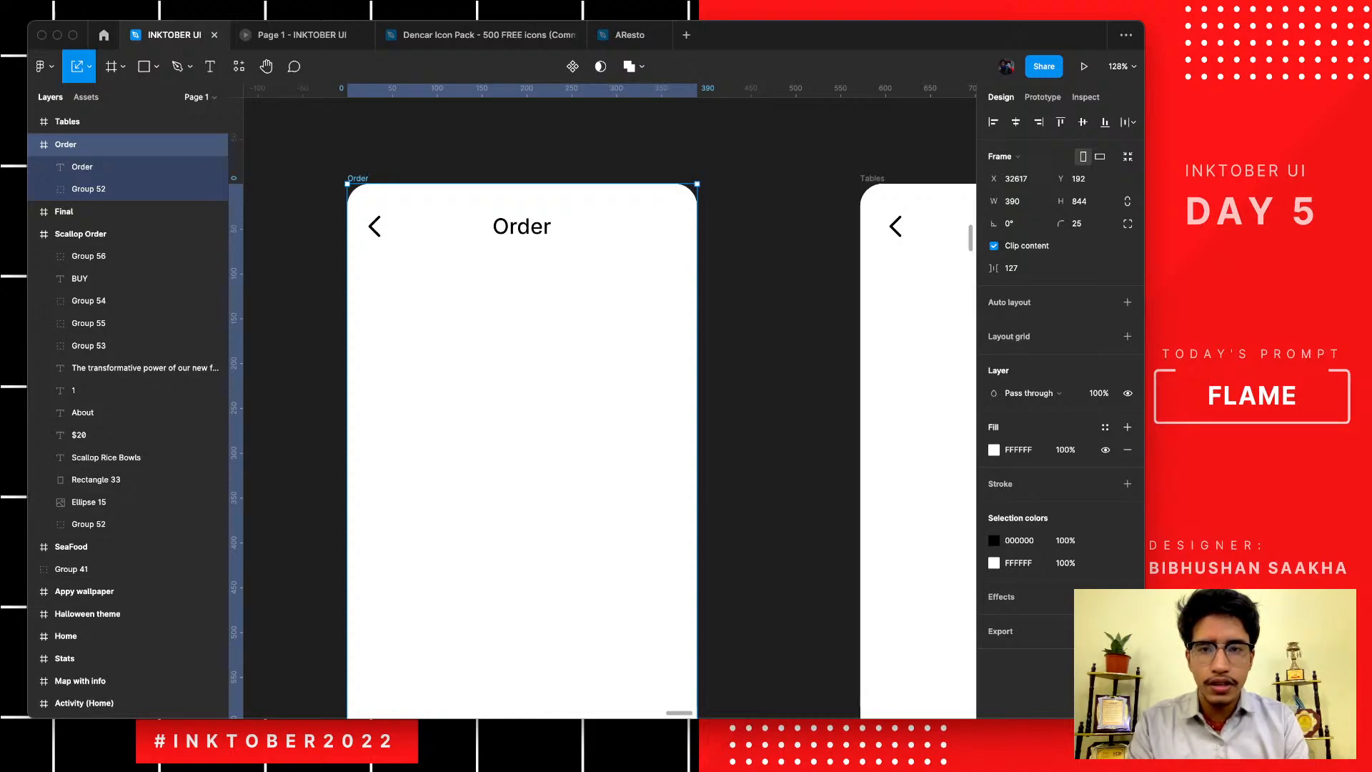
{"action": "key", "text": "r"}
{"action": "left_click_drag", "start_coordinate": [372, 266], "coordinate": [473, 293]}
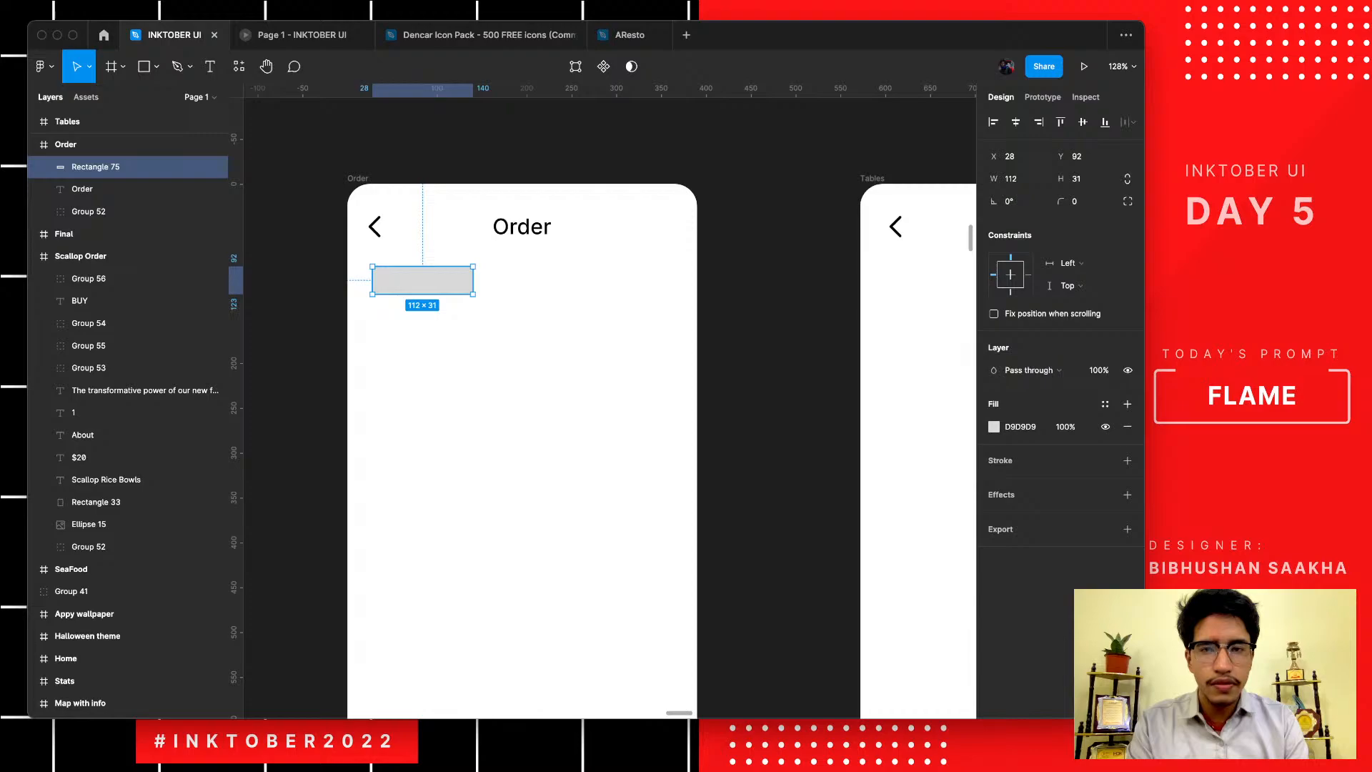
{"action": "left_click_drag", "start_coordinate": [474, 280], "coordinate": [508, 280]}
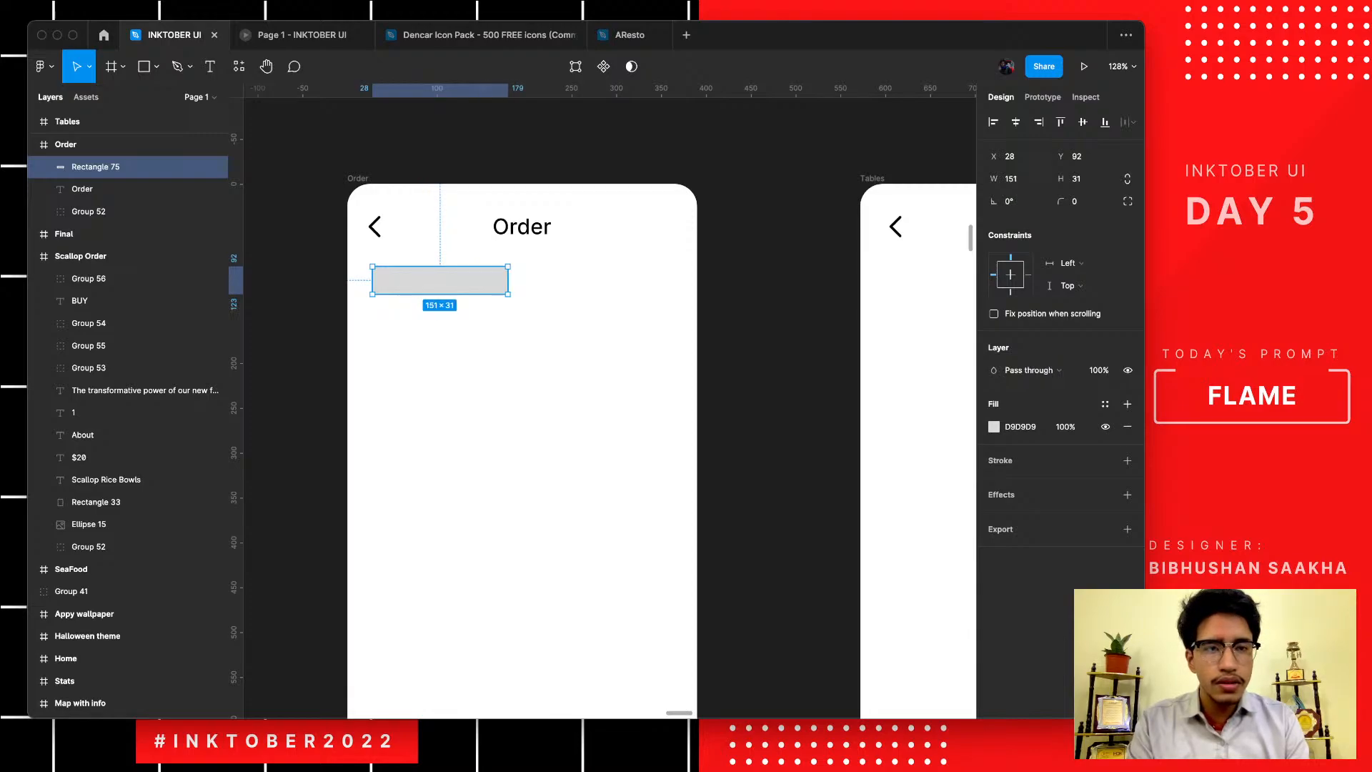
- Round the corners of the grey rectangle with a radius of 12
{"action": "left_click", "coordinate": [1080, 201]}
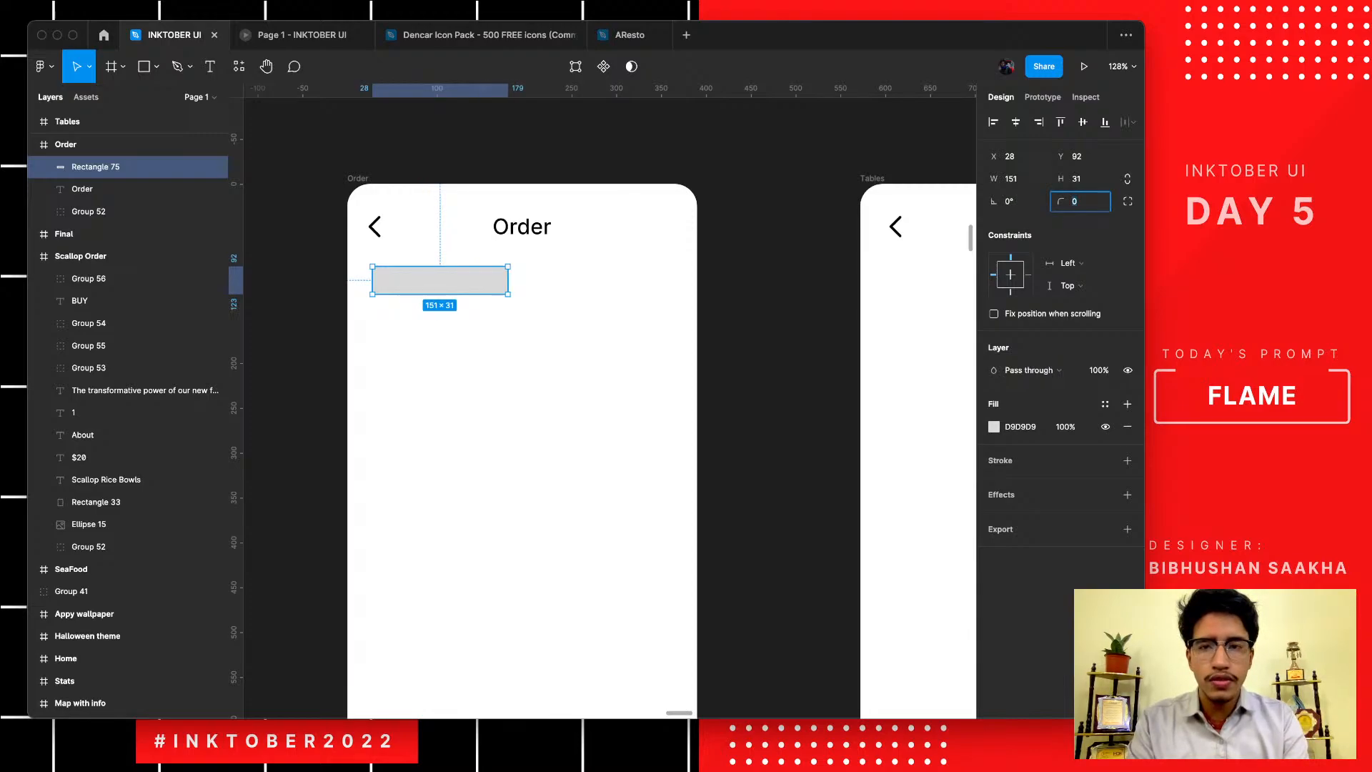
{"action": "type", "text": "12"}
{"action": "key", "text": "Return"}
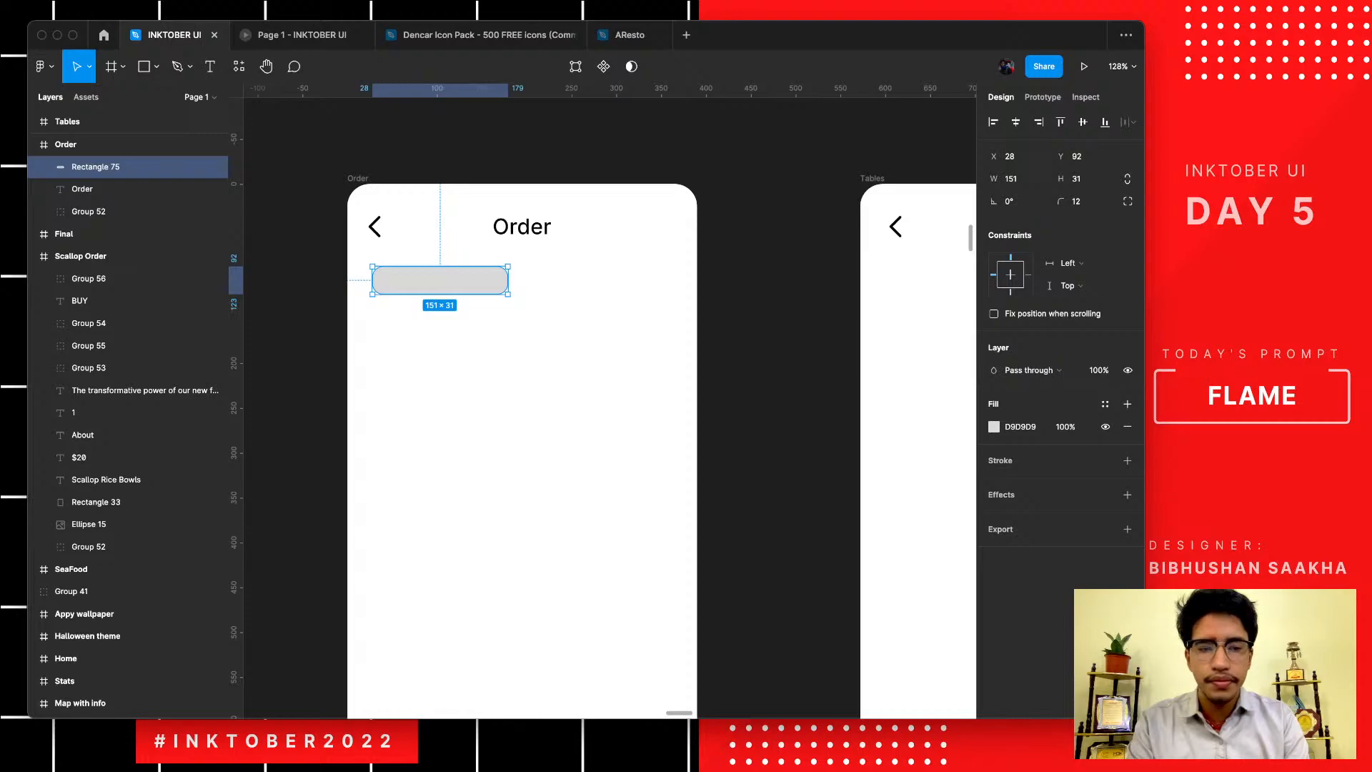
{"action": "left_click", "coordinate": [418, 254]}
{"action": "scroll", "coordinate": [414, 260], "scroll_direction": "up", "scroll_amount": 5}
- Set the grey rectangle's corner radius to 15
{"action": "left_click", "coordinate": [439, 293]}
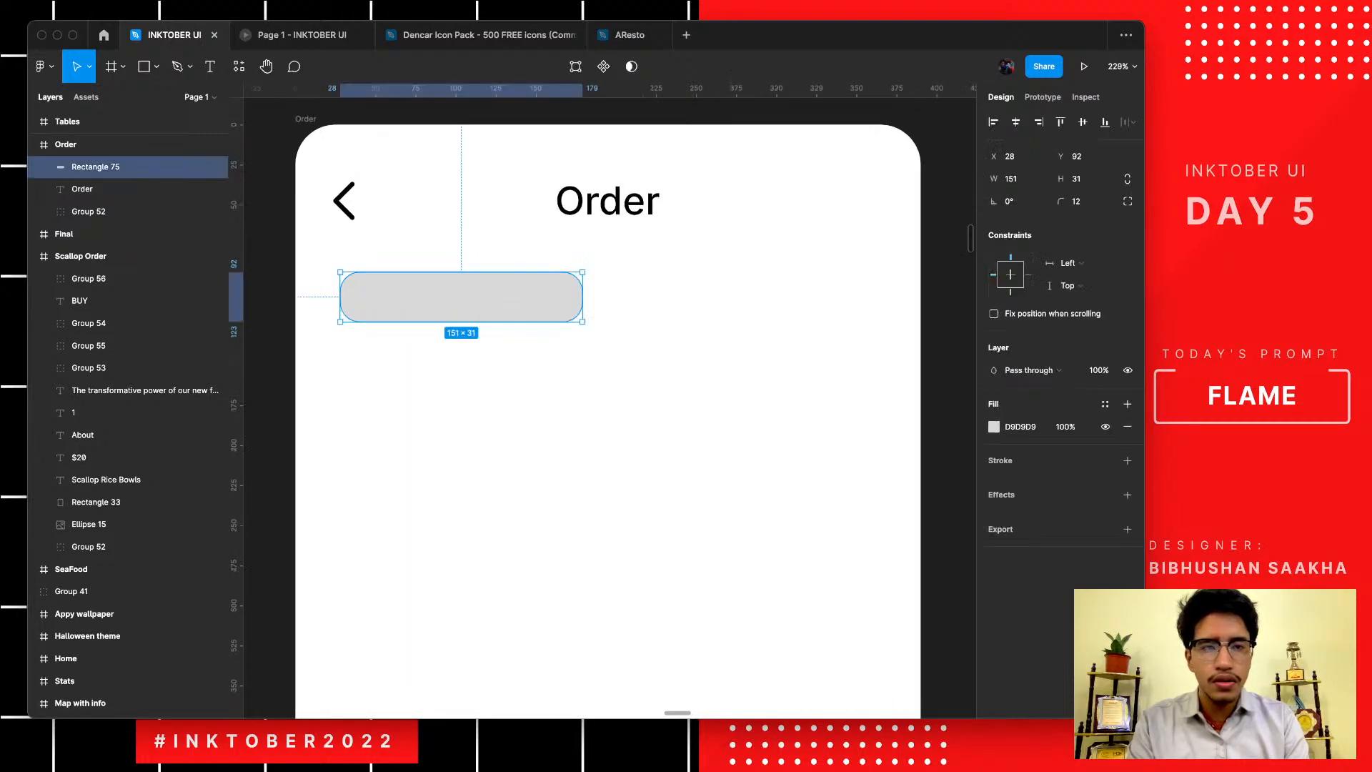
{"action": "left_click", "coordinate": [1080, 201]}
{"action": "type", "text": "15"}
{"action": "key", "text": "Return"}
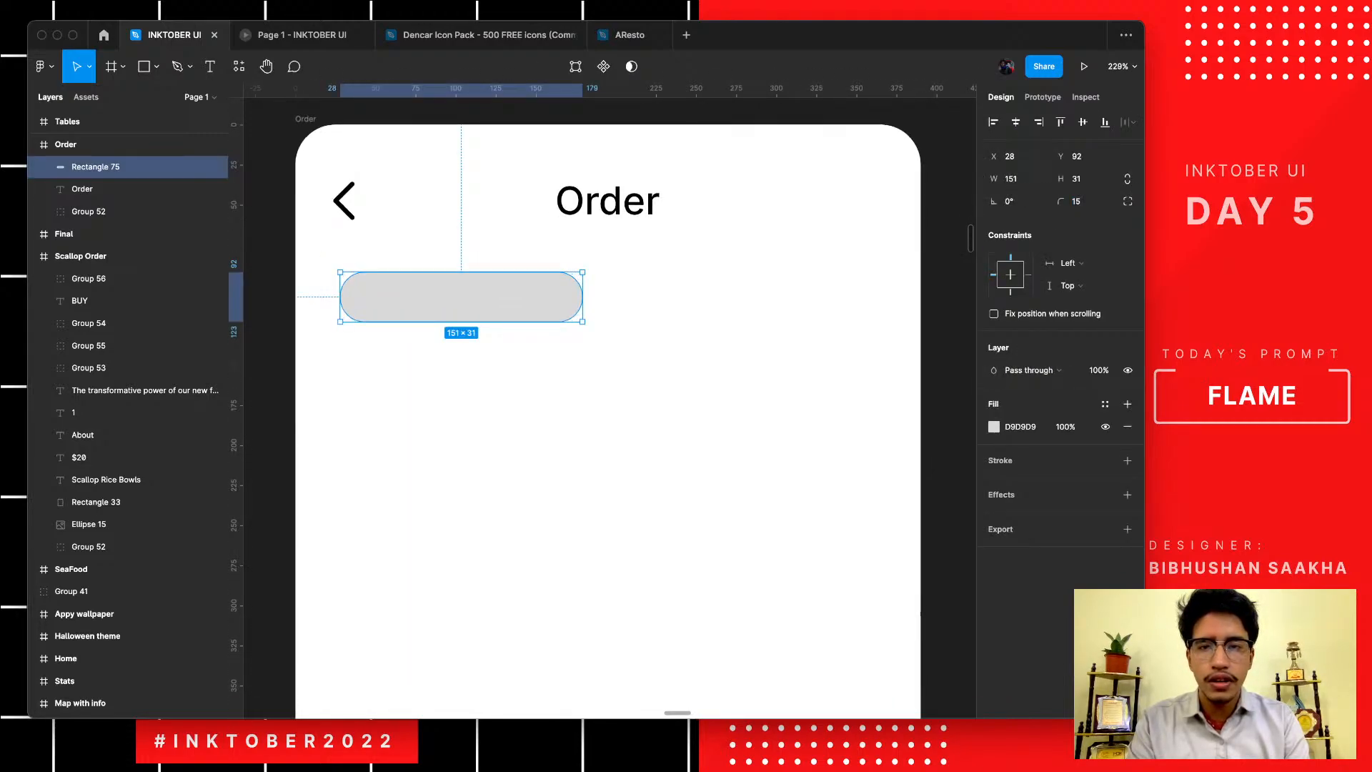
- Extend the grey rectangle downward to a height of 34
{"action": "left_click", "coordinate": [402, 250]}
{"action": "scroll", "coordinate": [389, 289], "scroll_direction": "up", "scroll_amount": 2}
{"action": "left_click", "coordinate": [400, 291]}
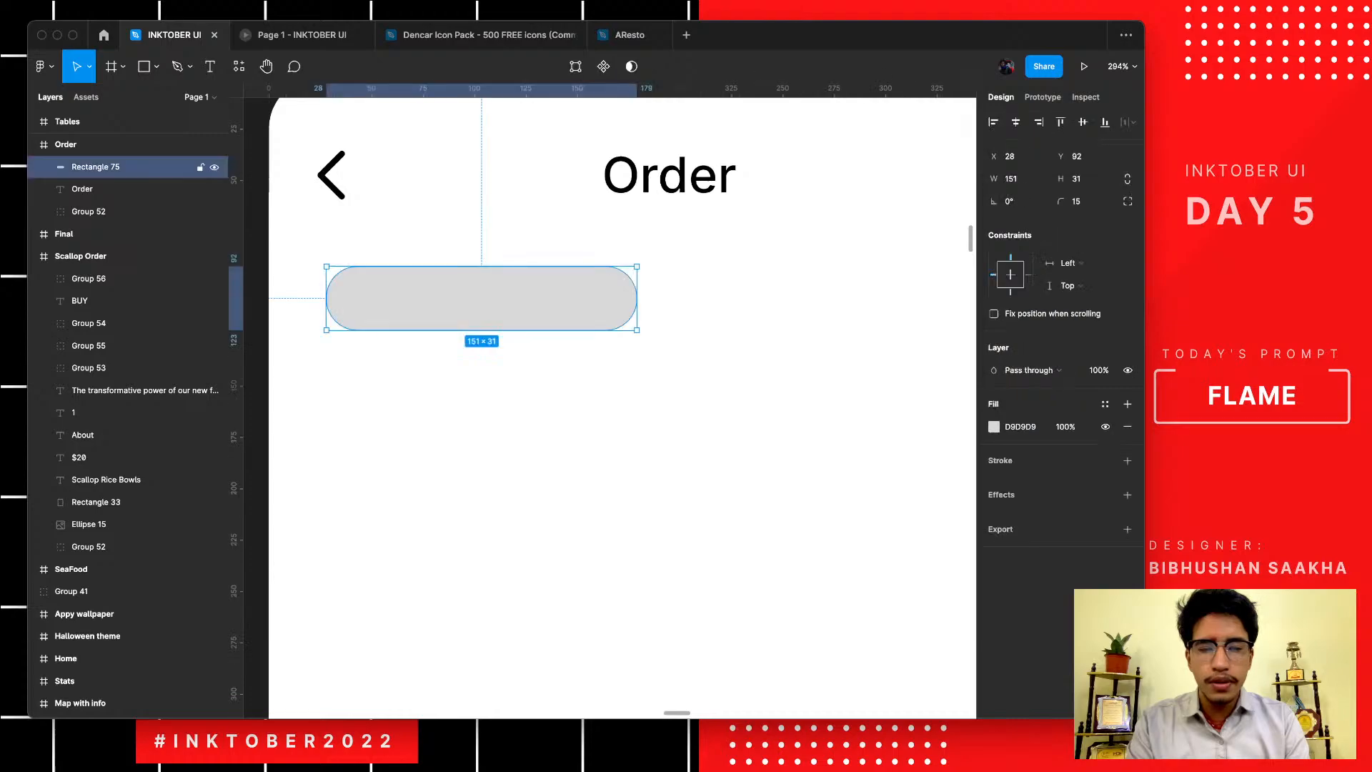
{"action": "left_click_drag", "start_coordinate": [429, 330], "coordinate": [428, 336]}
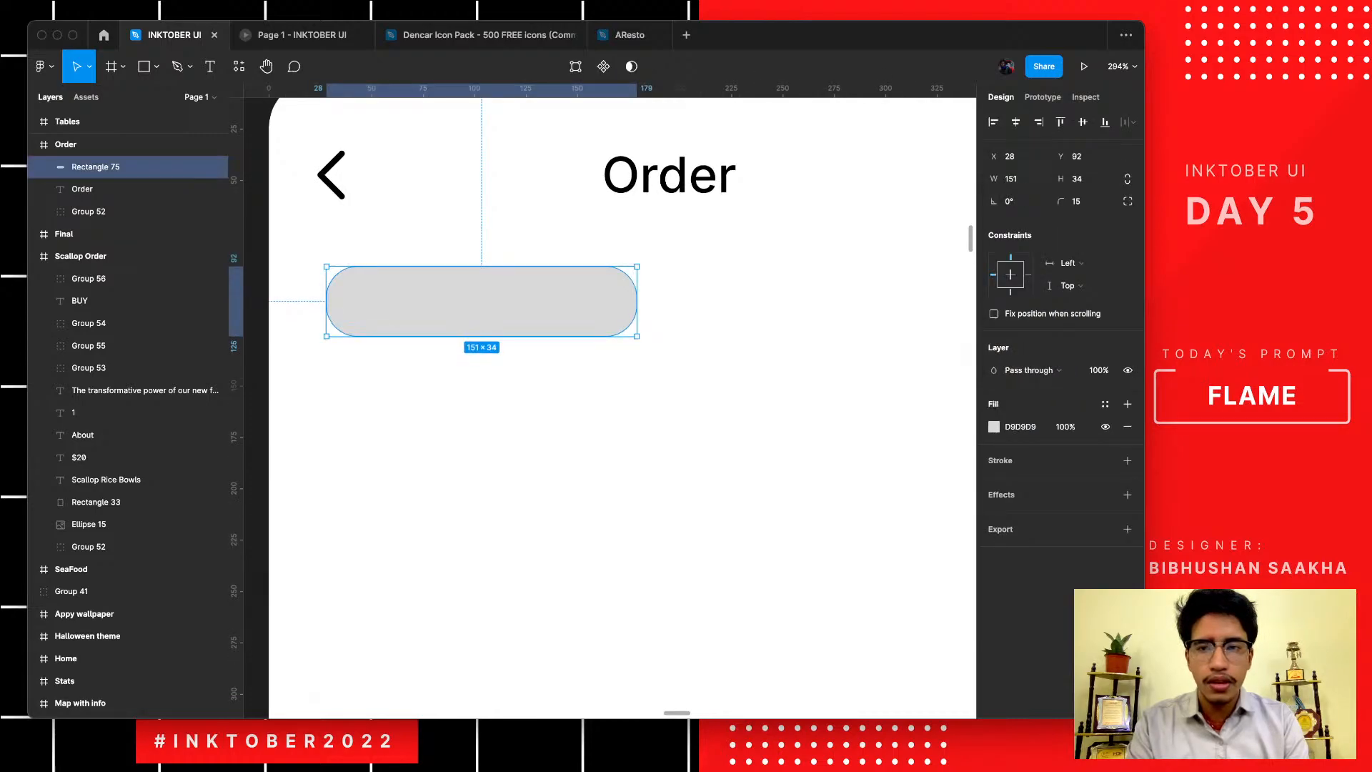
{"action": "left_click", "coordinate": [429, 379]}
{"action": "scroll", "coordinate": [396, 393], "scroll_direction": "up", "scroll_amount": 3}
{"action": "left_click", "coordinate": [384, 268]}
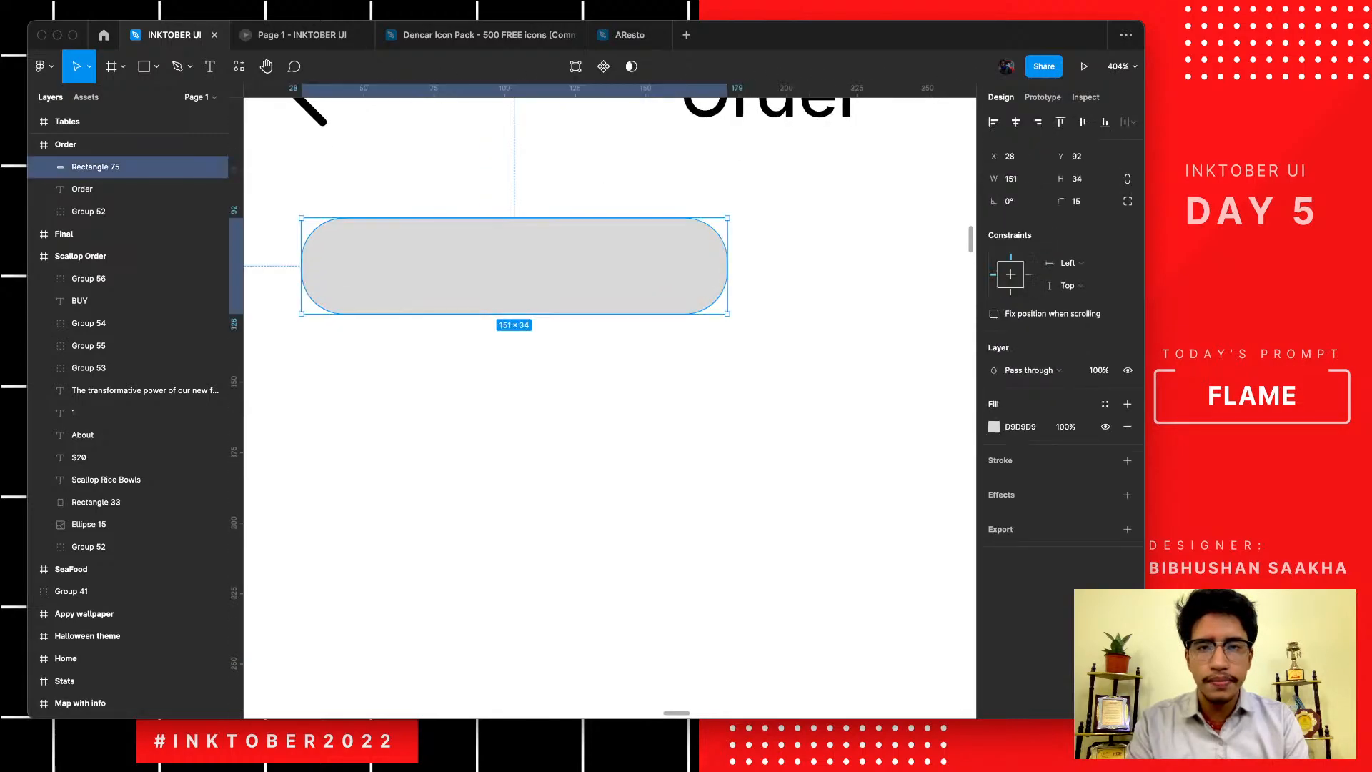
- Duplicate the "Order" title onto the grey rounded rectangle at X 42, Y 92
{"action": "scroll", "coordinate": [384, 269], "scroll_direction": "down", "scroll_amount": 4}
{"action": "left_click", "coordinate": [630, 157]}
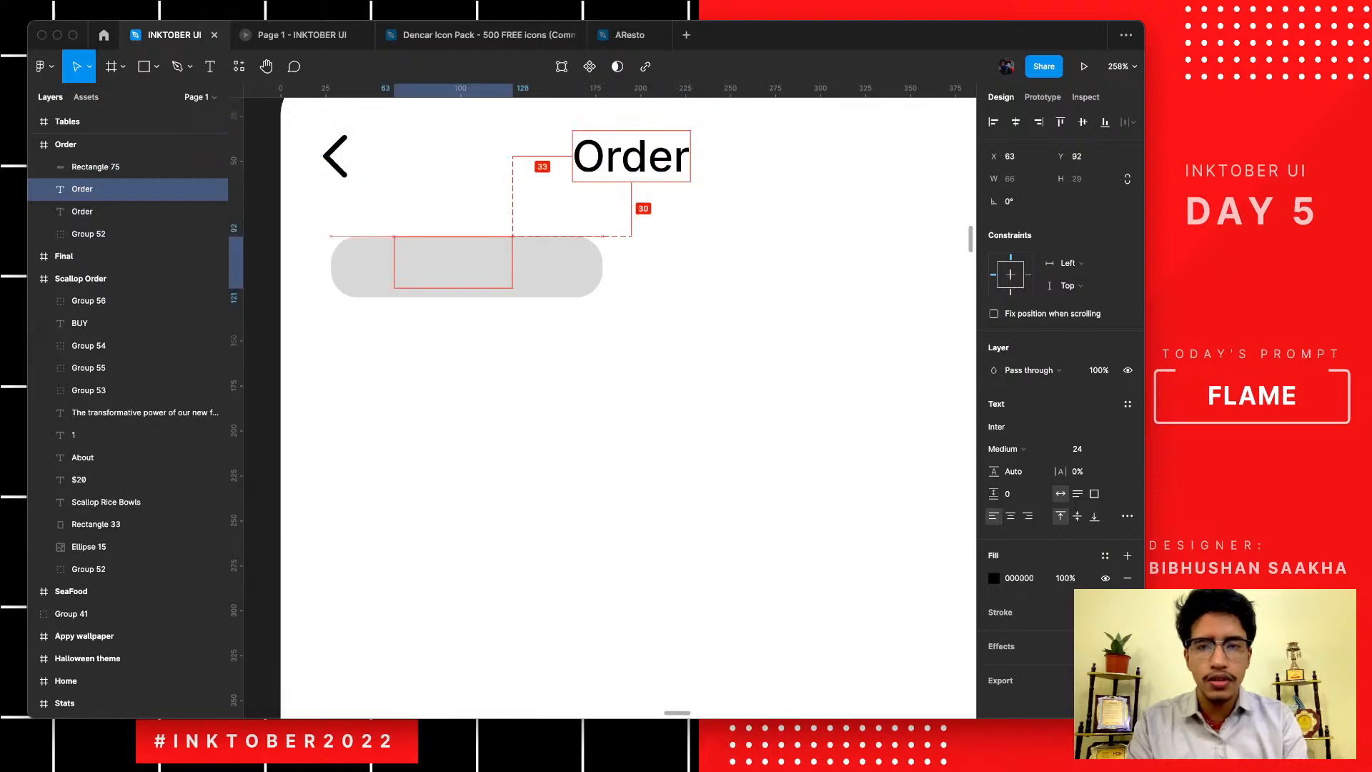
{"action": "left_click_drag", "start_coordinate": [631, 157], "coordinate": [415, 263]}
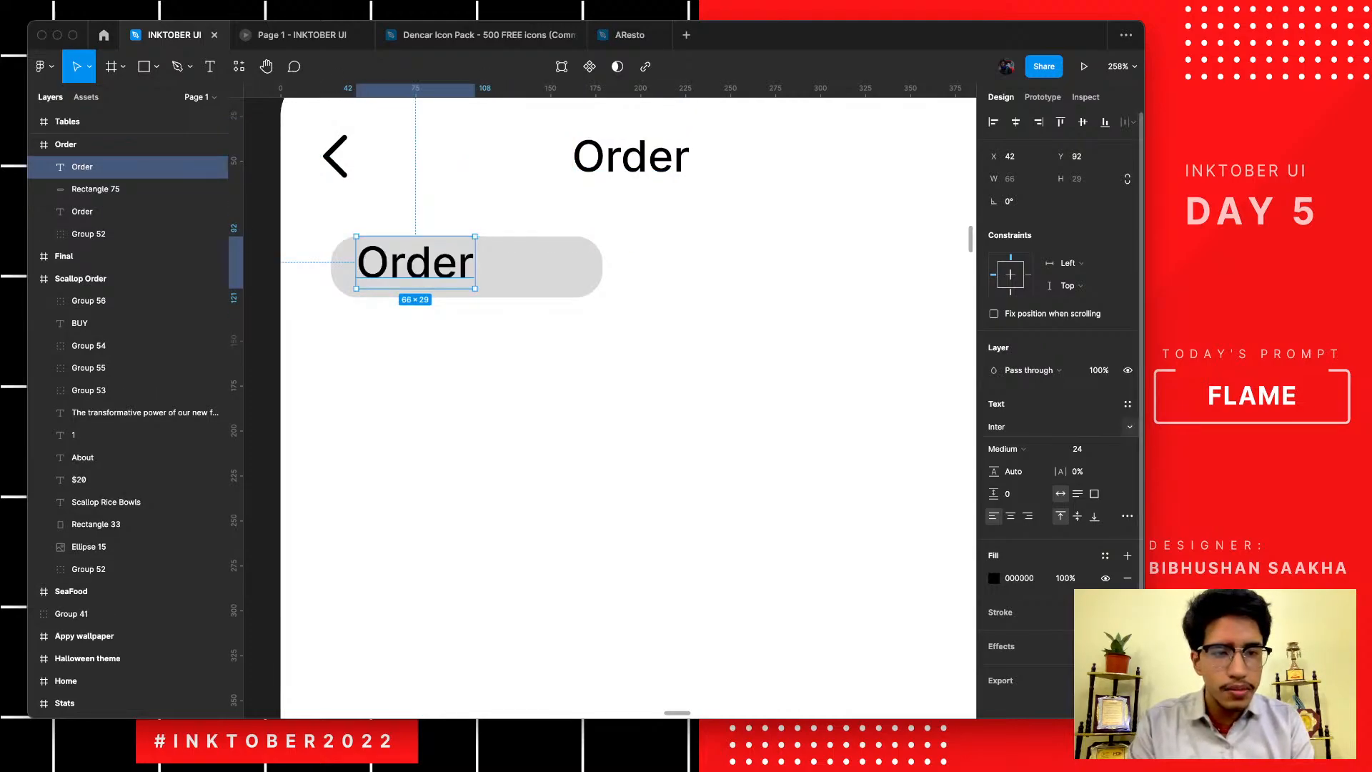
- Set the copied "Order" text to Regular weight at size 18 and centre it vertically in the grey rectangle at X 43, Y 98
{"action": "left_click", "coordinate": [1002, 449]}
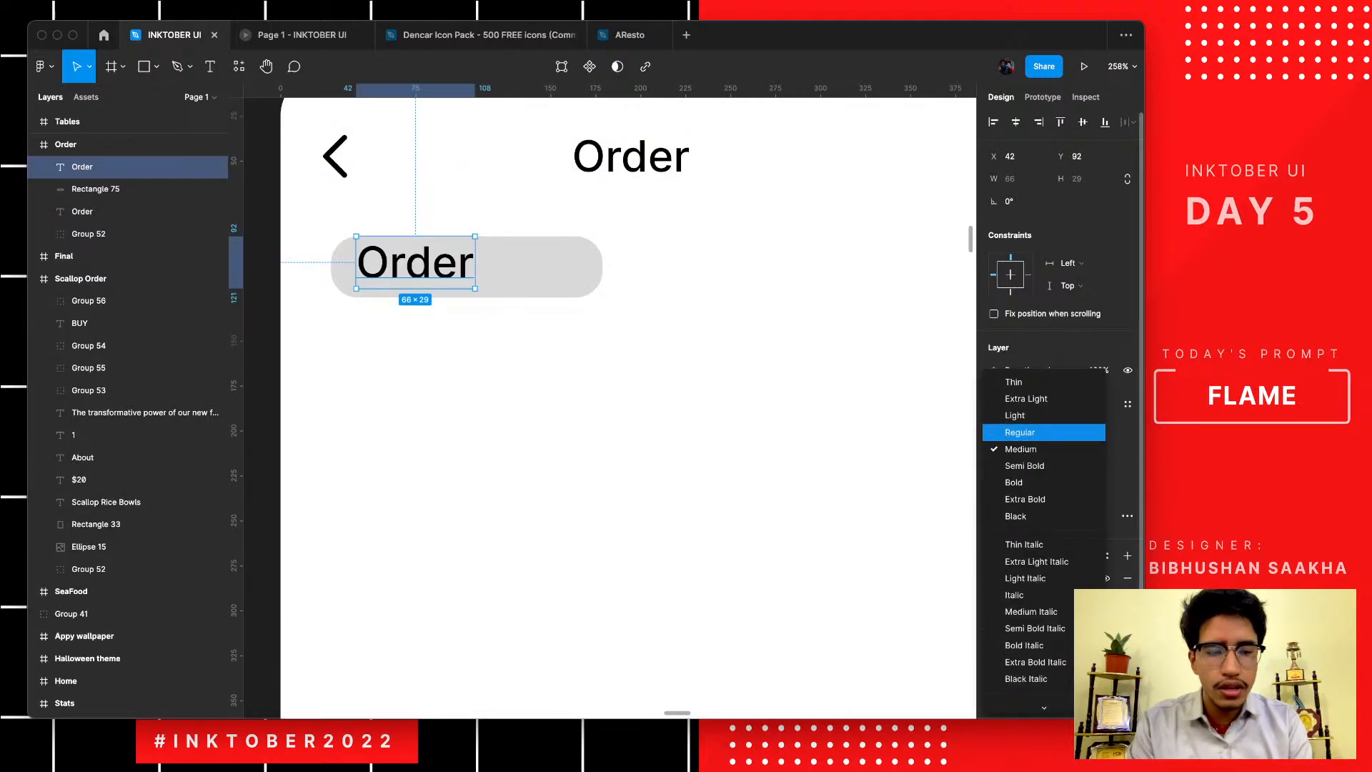
{"action": "left_click", "coordinate": [1020, 432]}
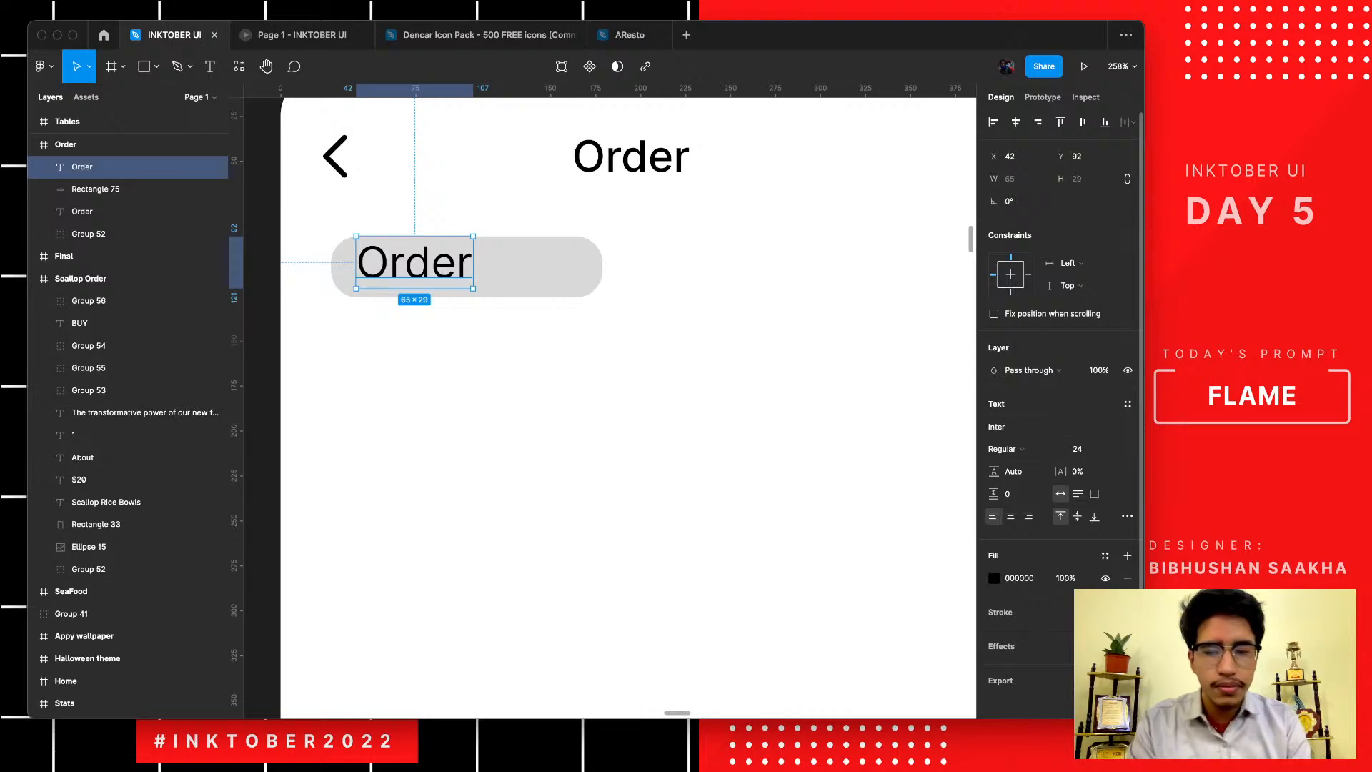
{"action": "left_click", "coordinate": [1079, 449]}
{"action": "key", "text": "Return"}
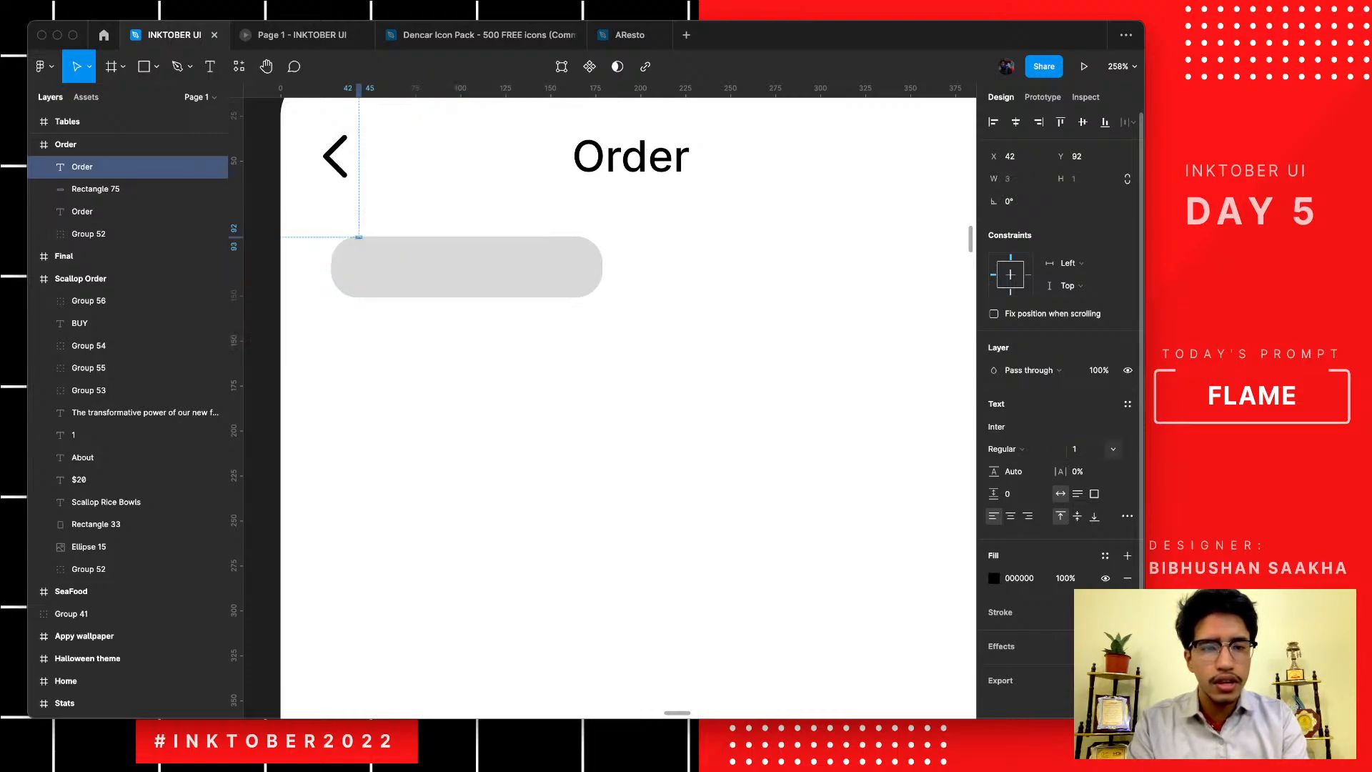
{"action": "left_click", "coordinate": [1084, 449]}
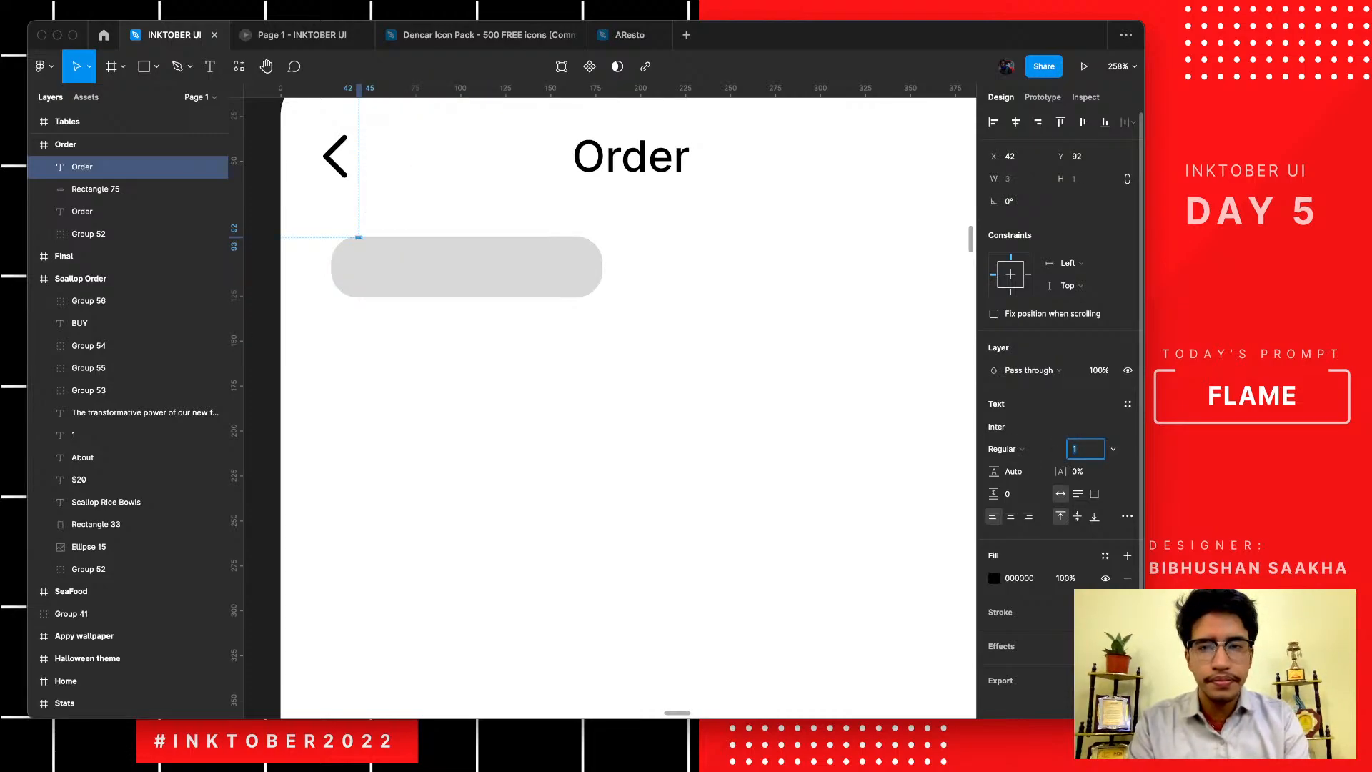
{"action": "type", "text": "18"}
{"action": "key", "text": "Return"}
{"action": "key", "text": "Escape"}
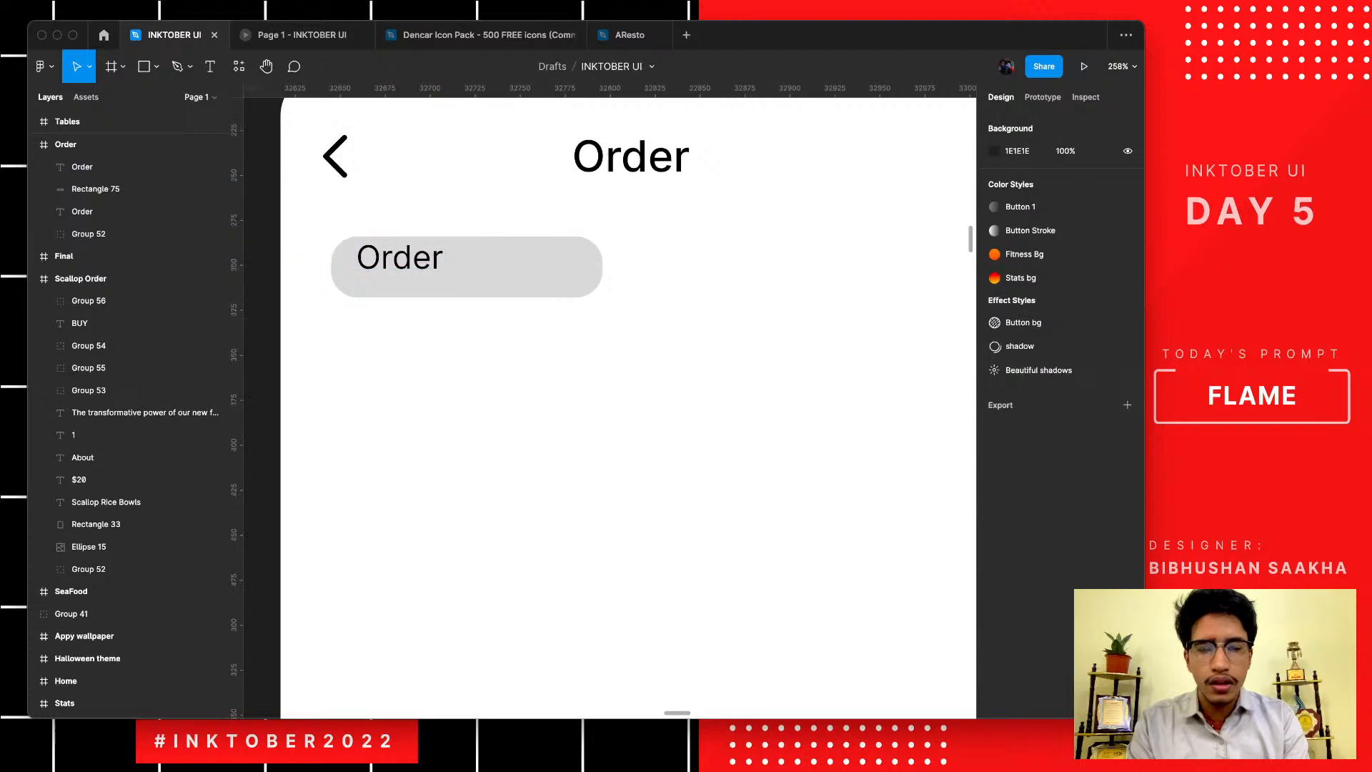
{"action": "left_click_drag", "start_coordinate": [401, 257], "coordinate": [403, 269]}
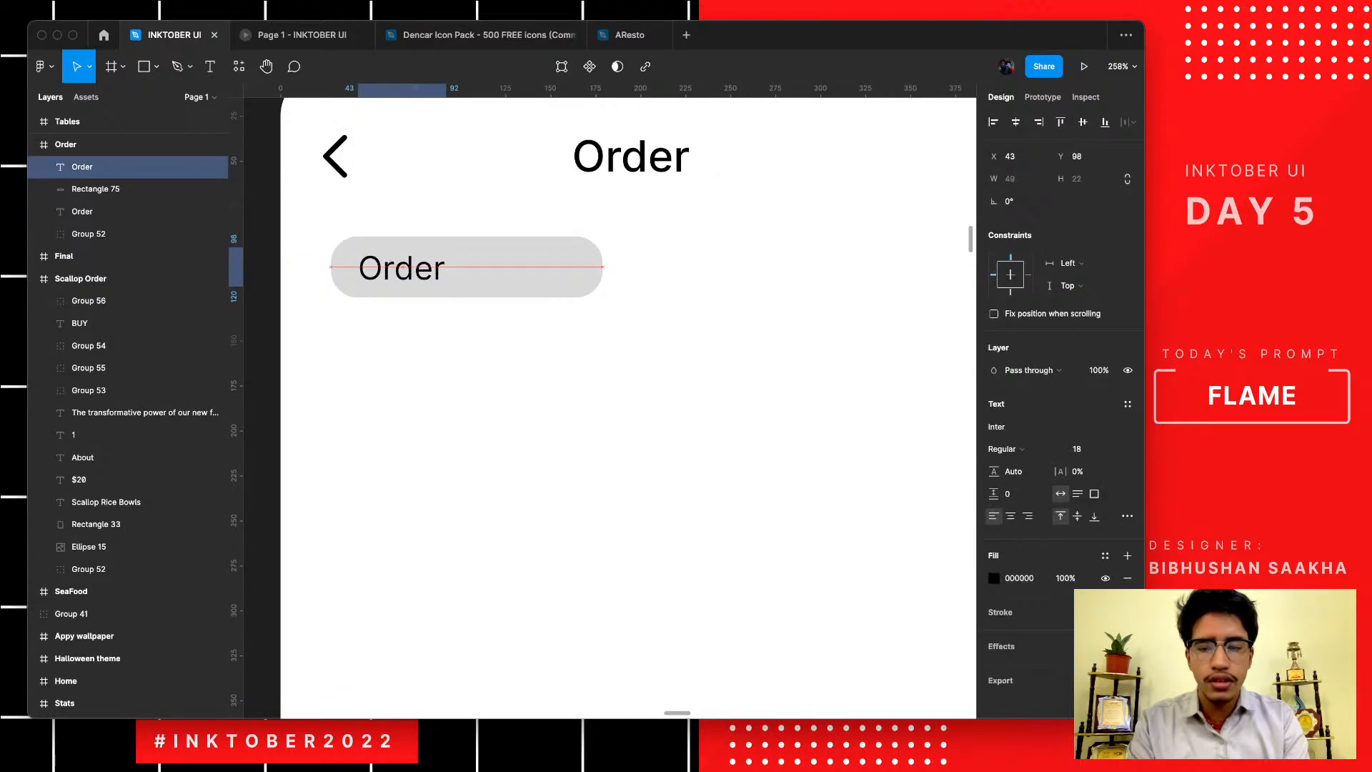
- Replace the copied text with "Table no: 3" and widen its text box to 124
{"action": "double_click", "coordinate": [402, 269]}
{"action": "type", "text": "Table"}
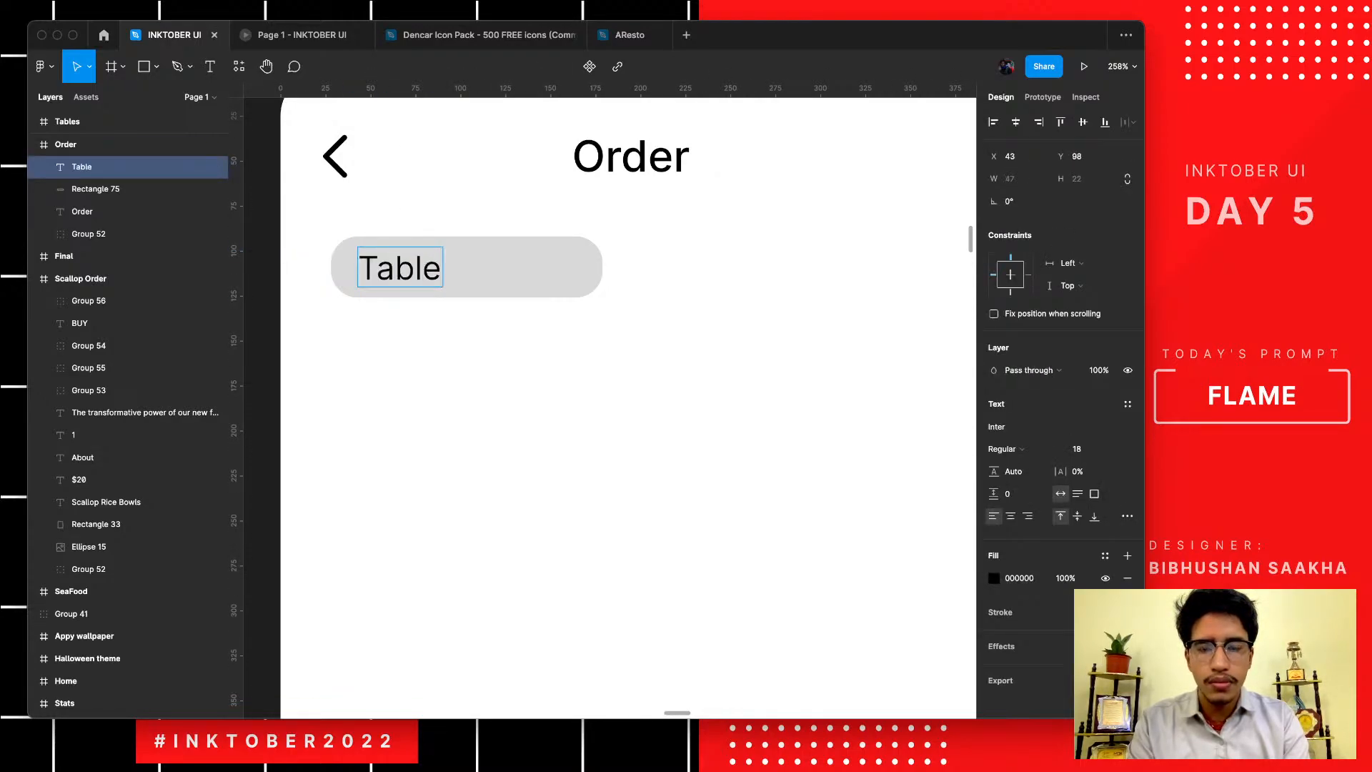
{"action": "type", "text": " no: "}
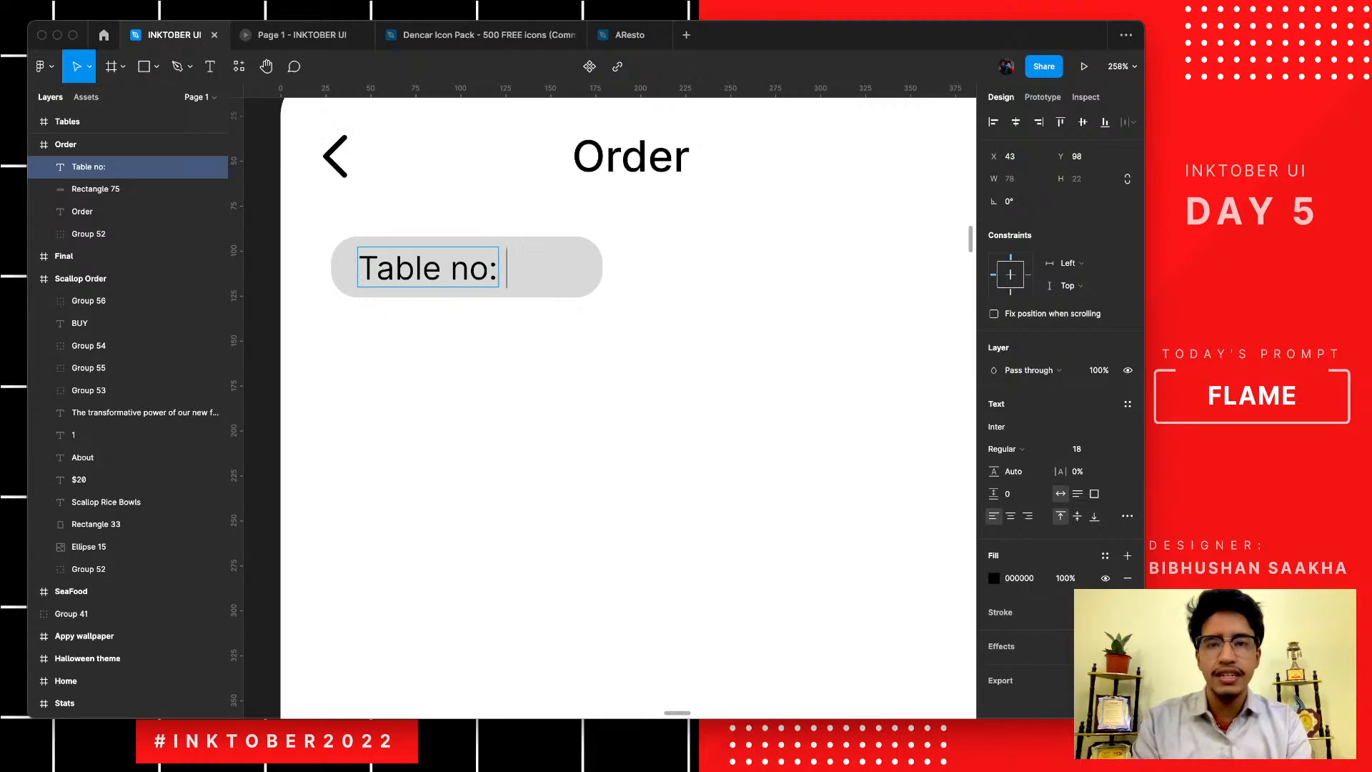
{"action": "type", "text": "3"}
{"action": "key", "text": "Escape"}
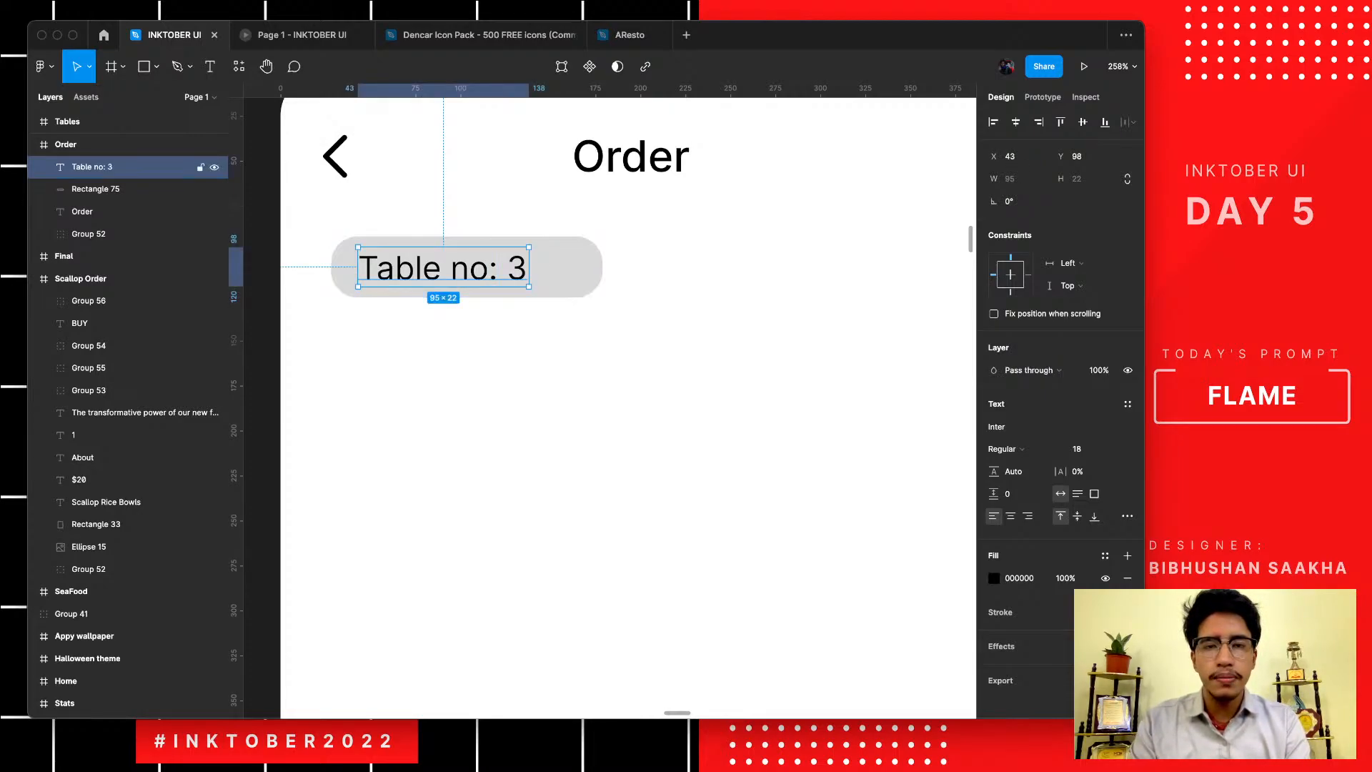
{"action": "left_click_drag", "start_coordinate": [529, 267], "coordinate": [581, 266]}
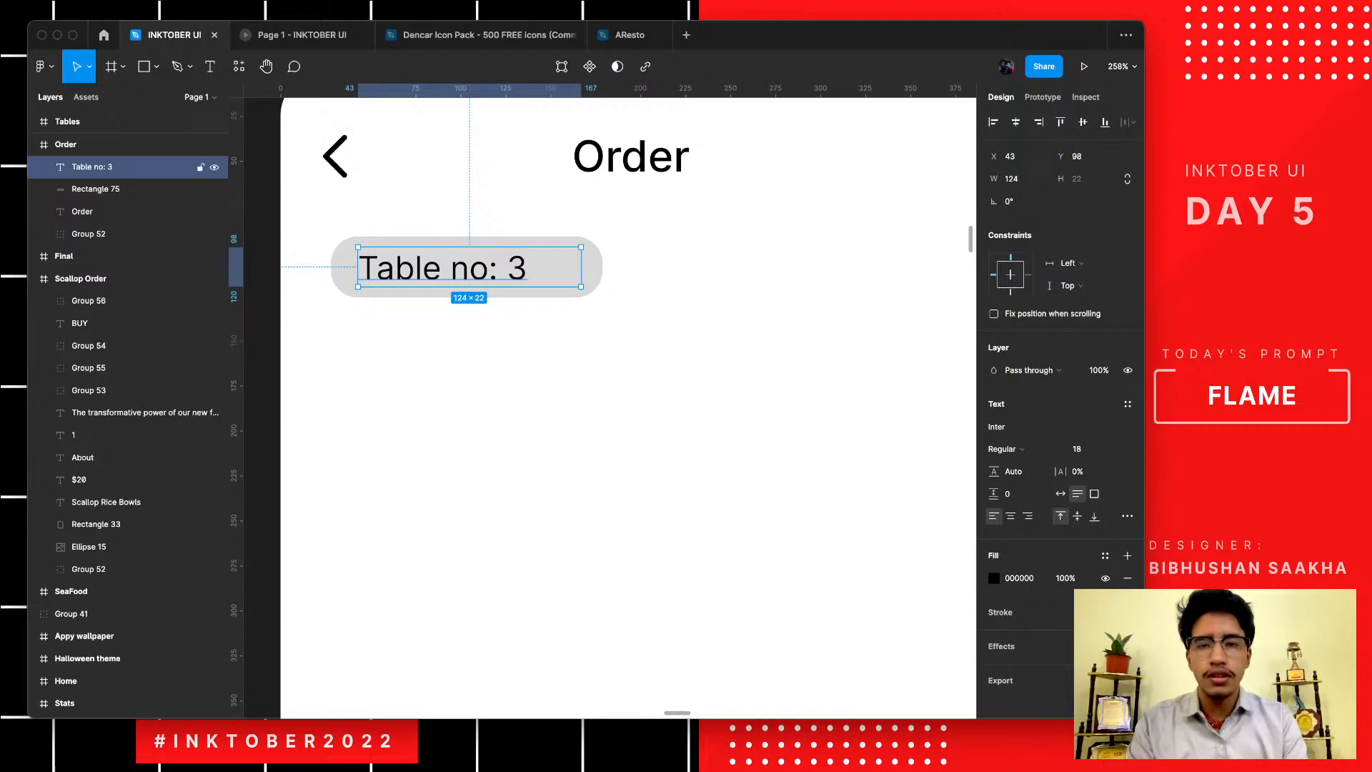
- Set only the number "3" in the "Table no: 3" text to Semi Bold weight
{"action": "key", "text": "Return"}
{"action": "key", "text": "Right"}
{"action": "key", "text": "shift+Left"}
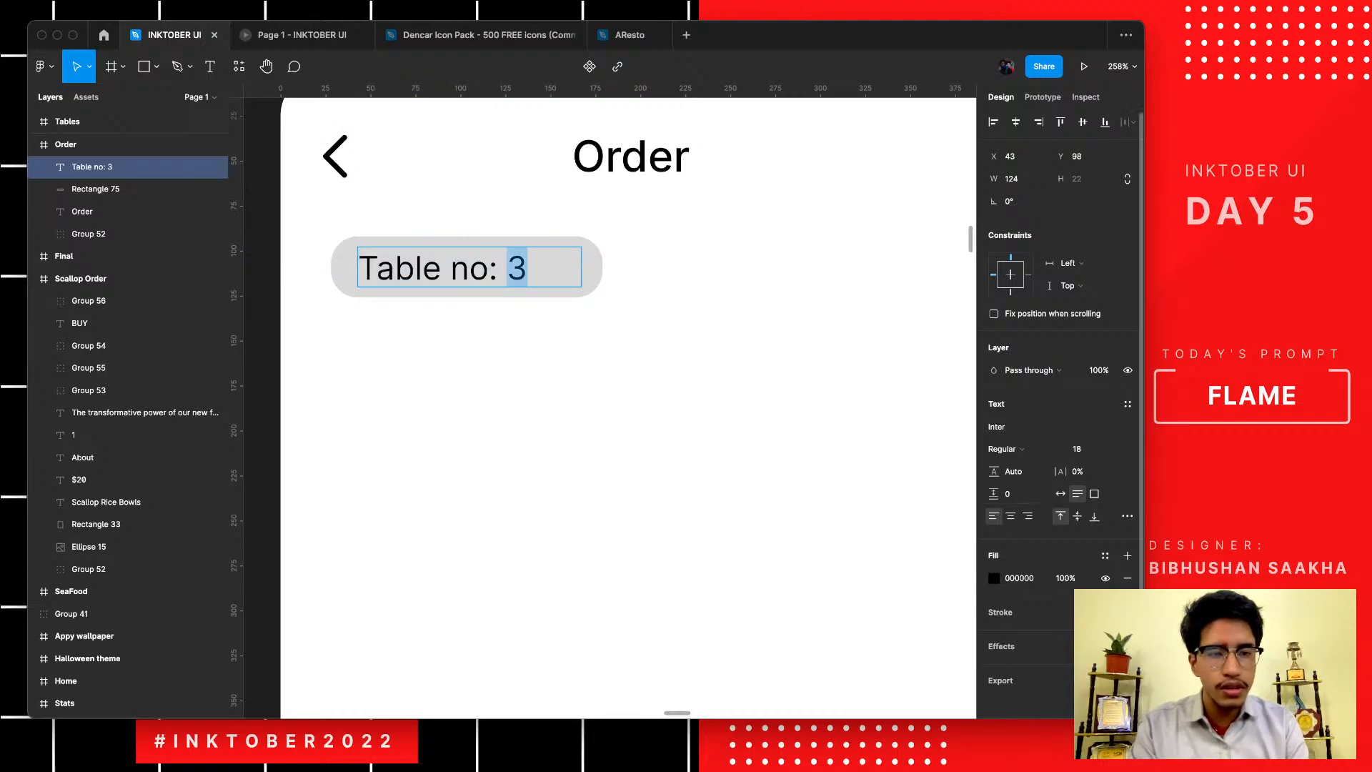
{"action": "left_click", "coordinate": [1023, 449]}
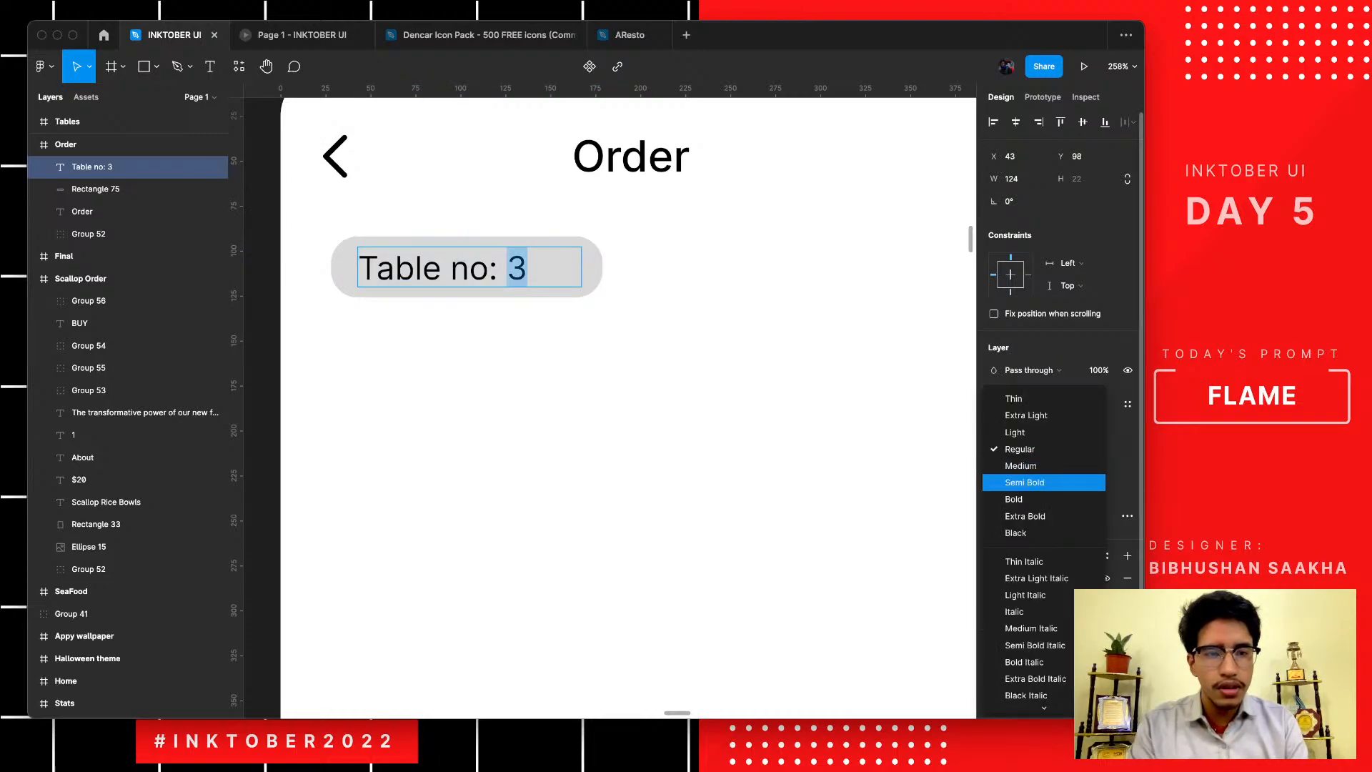
{"action": "left_click", "coordinate": [1026, 481]}
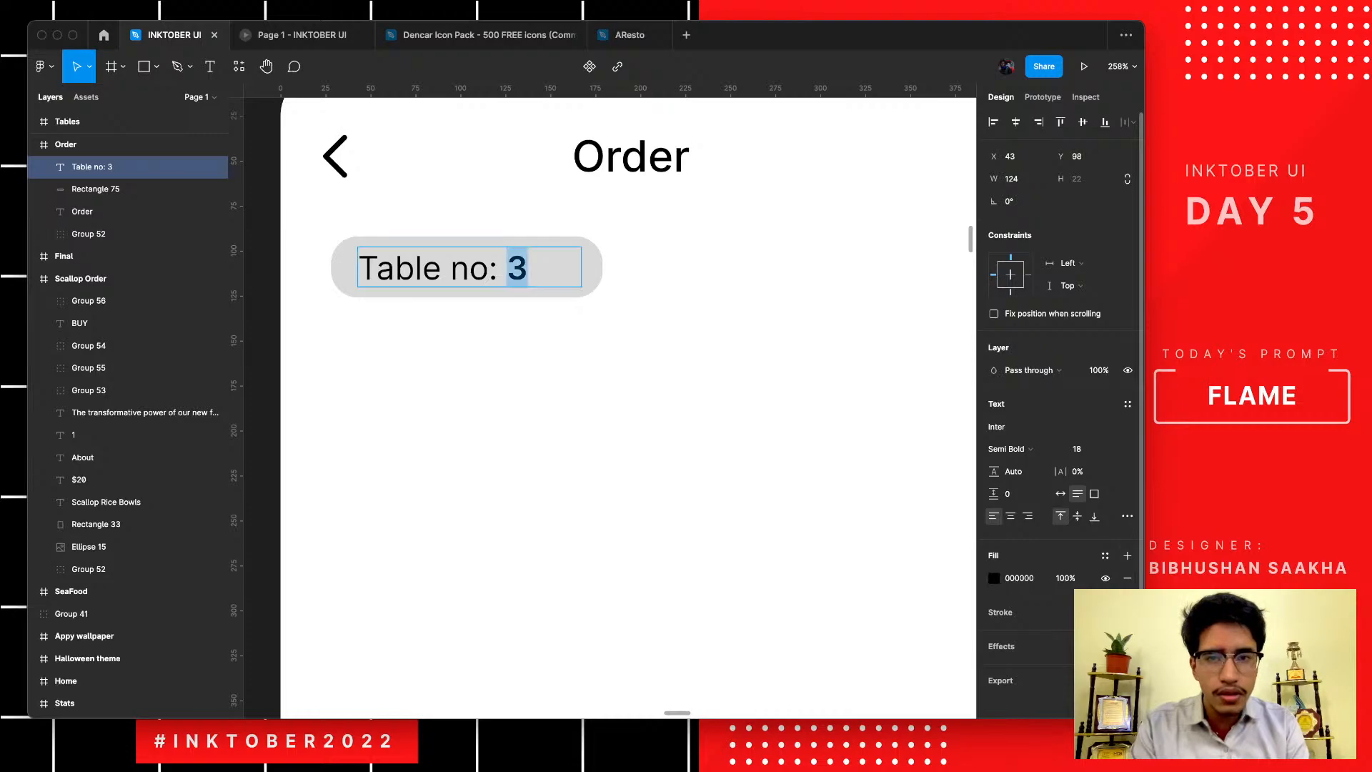
{"action": "left_click", "coordinate": [1027, 516]}
{"action": "left_click", "coordinate": [993, 516]}
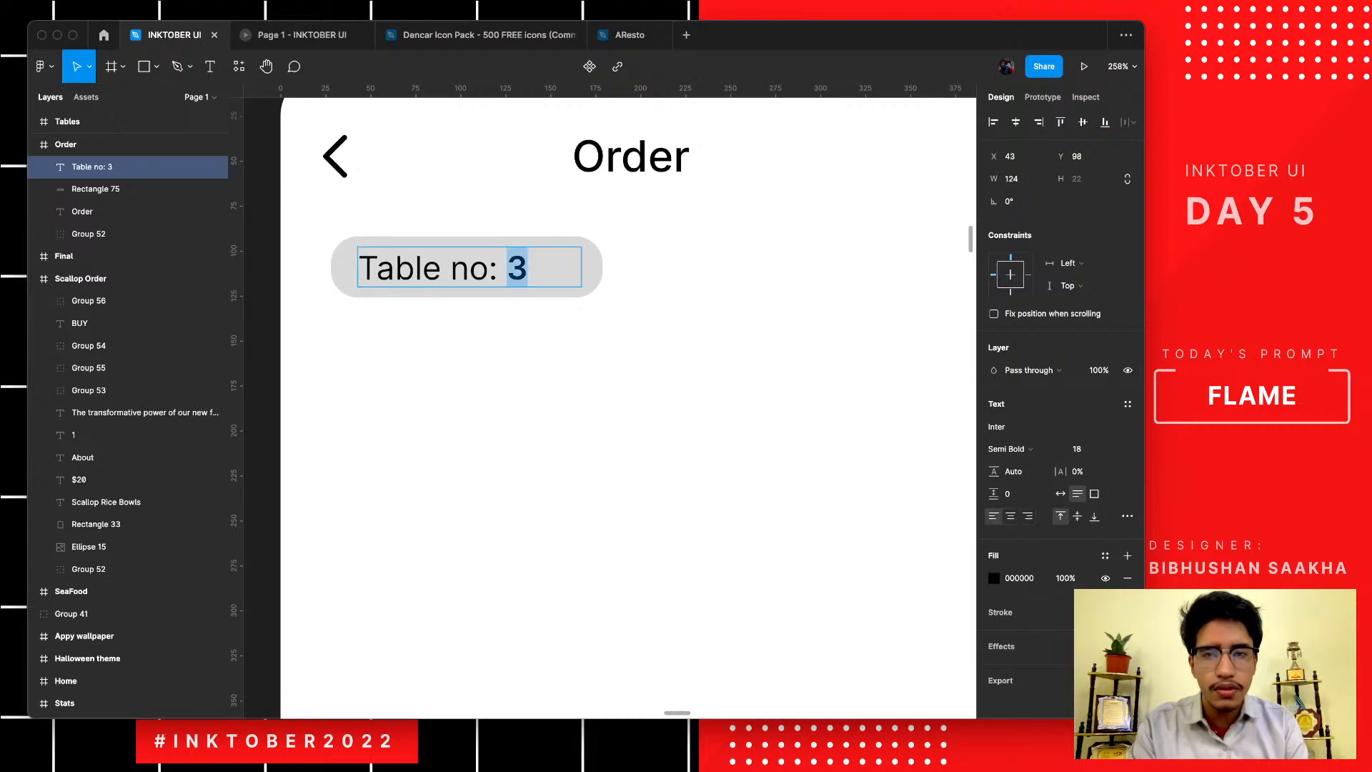
- Insert several spaces between "Table no:" and the bold "3" to push the number apart from its label
{"action": "key", "text": "Left"}
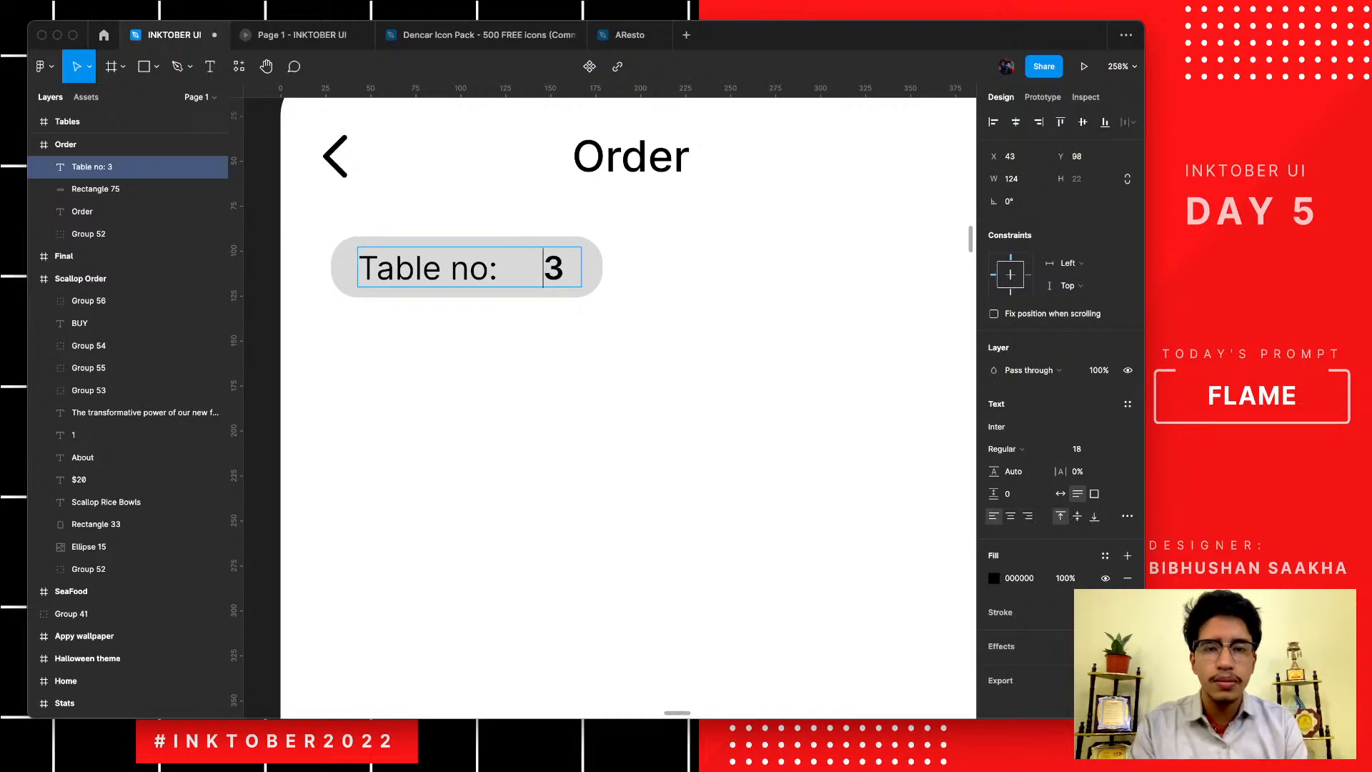
{"action": "key", "text": "Escape"}
{"action": "scroll", "coordinate": [506, 522], "scroll_direction": "down", "scroll_amount": 5}
{"action": "scroll", "coordinate": [507, 529], "scroll_direction": "up", "scroll_amount": 5}
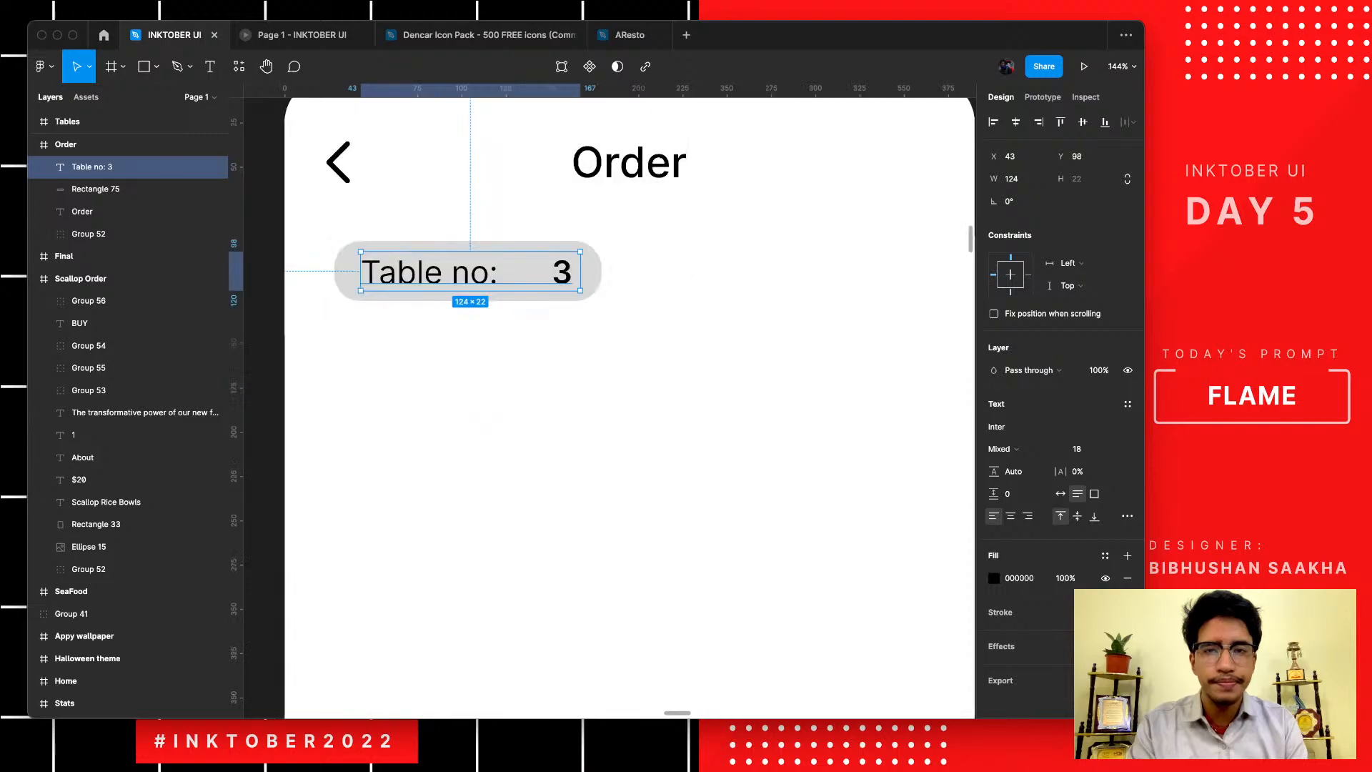
{"action": "key", "text": "Escape"}
{"action": "scroll", "coordinate": [509, 523], "scroll_direction": "down", "scroll_amount": 2}
{"action": "scroll", "coordinate": [509, 523], "scroll_direction": "down", "scroll_amount": 5}
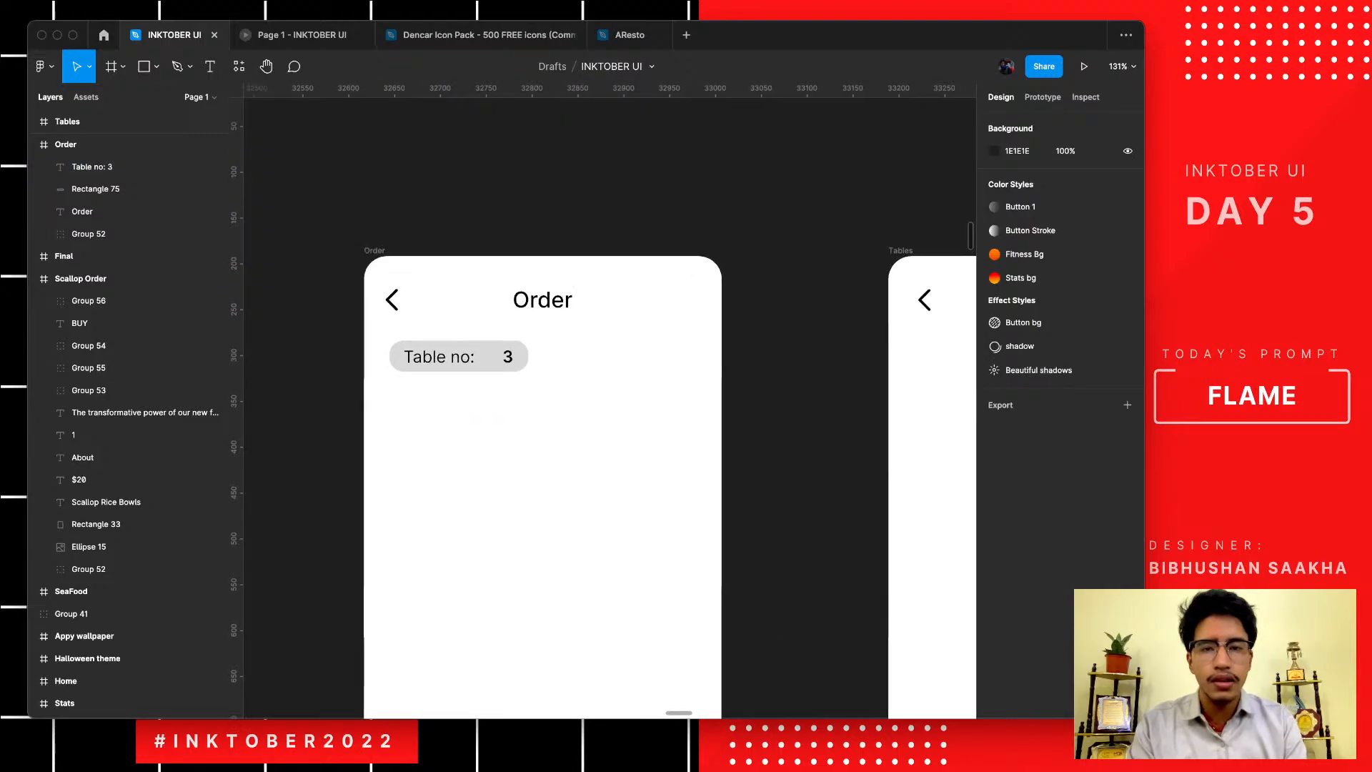
- Remove one space before the bold "3" in the table number text to tighten the gap slightly
{"action": "double_click", "coordinate": [476, 357]}
{"action": "key", "text": "Right"}
{"action": "key", "text": "Left"}
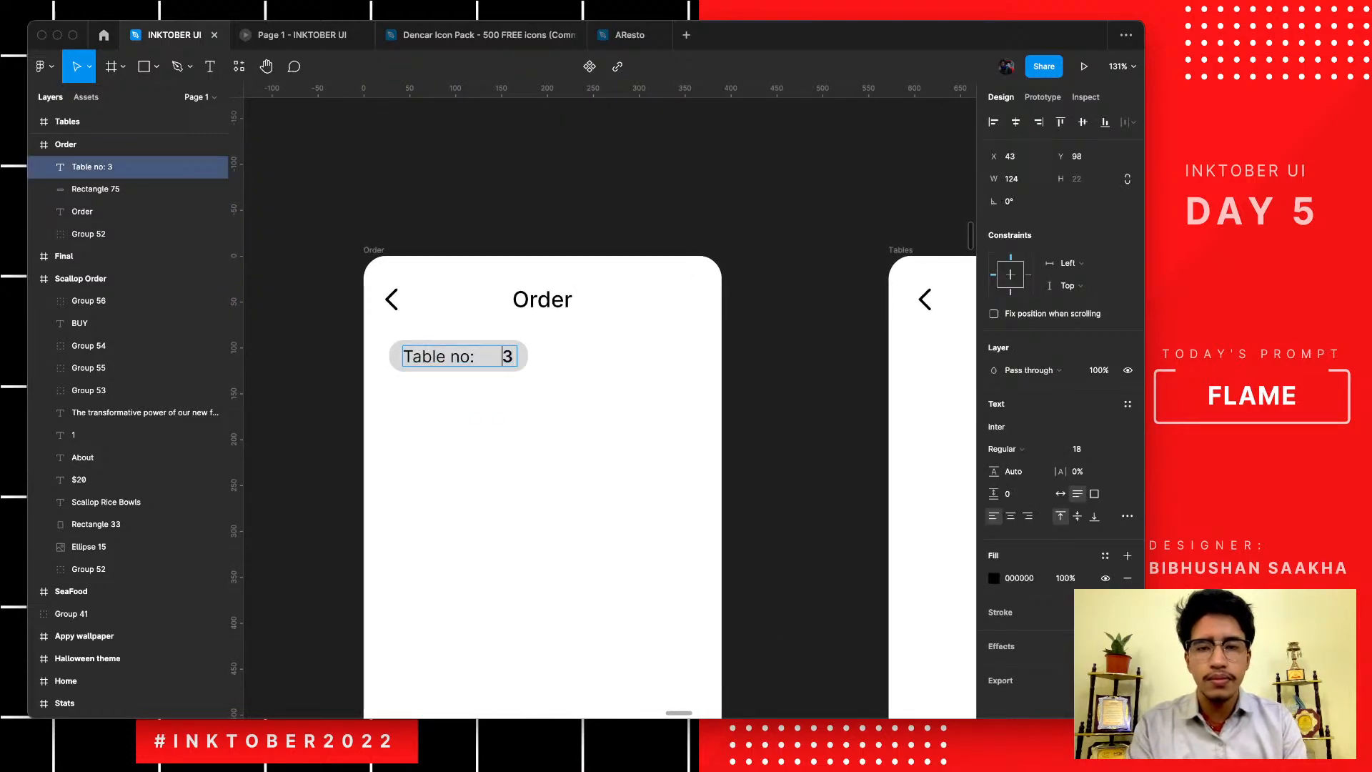
{"action": "key", "text": "BackSpace"}
{"action": "key", "text": "Escape"}
{"action": "key", "text": "Escape"}
{"action": "scroll", "coordinate": [524, 427], "scroll_direction": "down", "scroll_amount": 3}
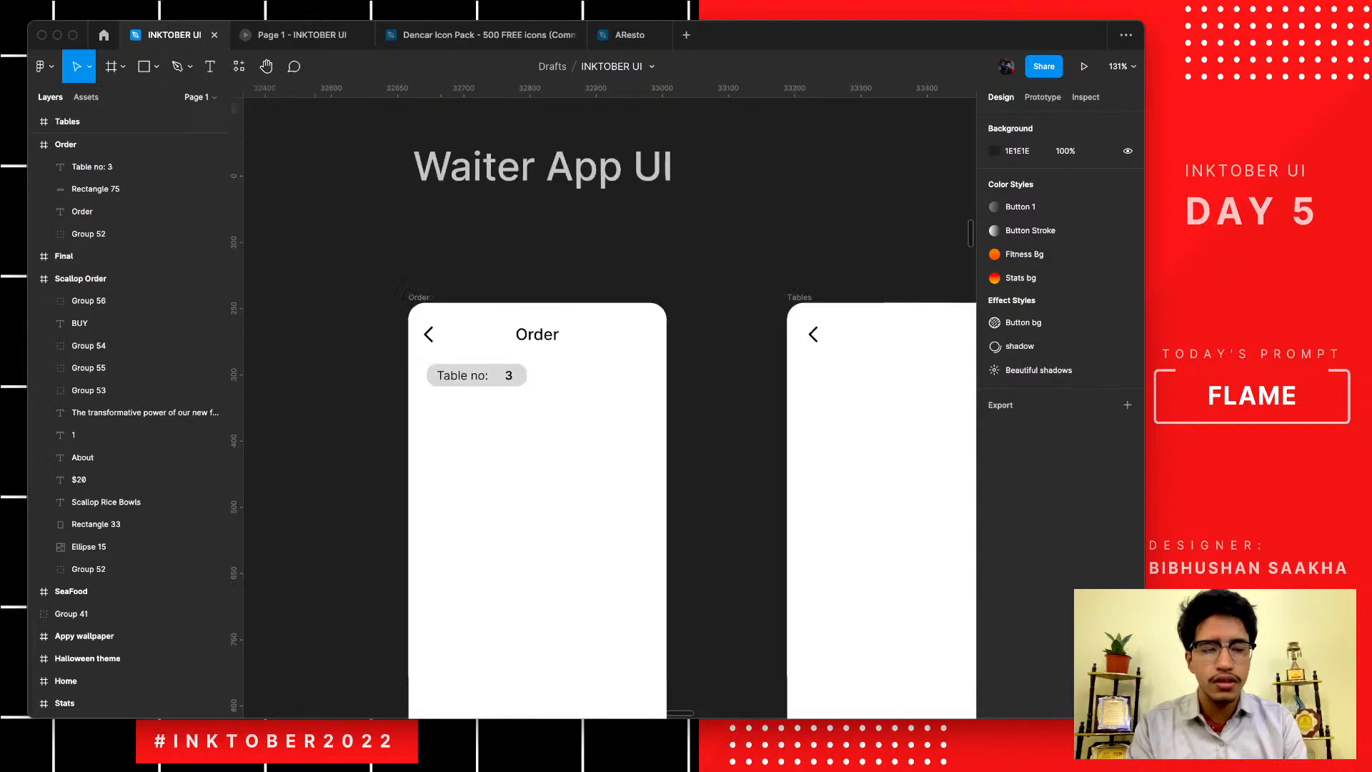
{"action": "scroll", "coordinate": [525, 426], "scroll_direction": "down", "scroll_amount": 2}
{"action": "scroll", "coordinate": [524, 425], "scroll_direction": "up", "scroll_amount": 3}
{"action": "scroll", "coordinate": [525, 425], "scroll_direction": "up", "scroll_amount": 2}
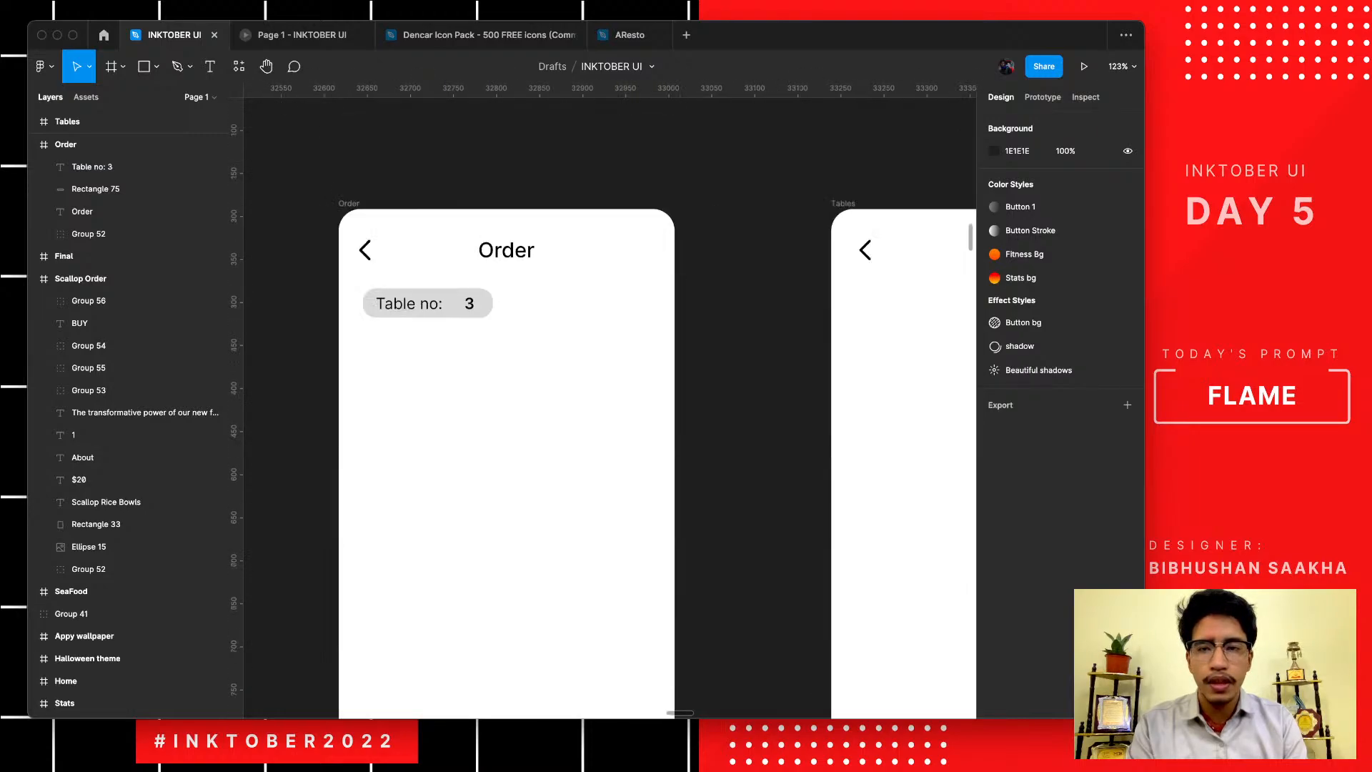
- Enlarge the grey rectangle behind the table number text to 153 × 40
{"action": "scroll", "coordinate": [370, 315], "scroll_direction": "up", "scroll_amount": 3}
{"action": "left_click", "coordinate": [371, 313]}
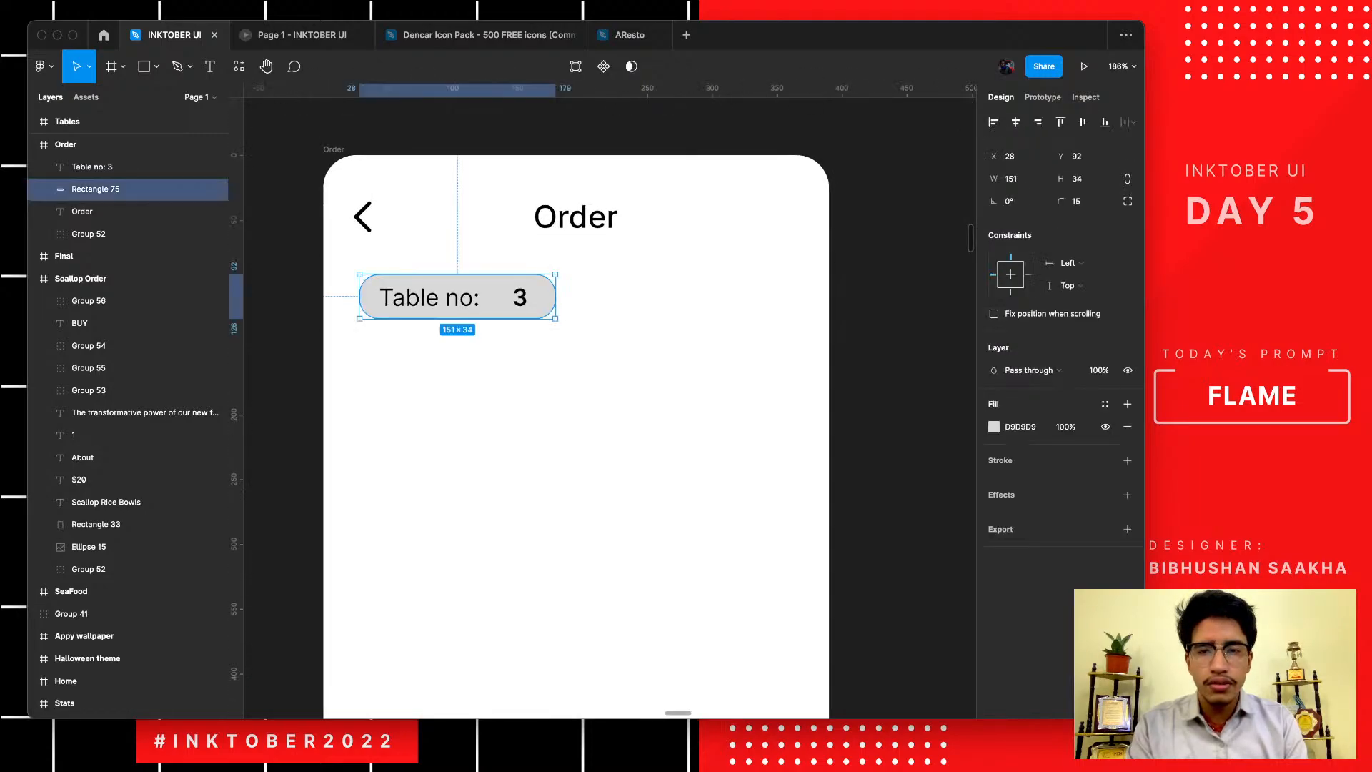
{"action": "left_click_drag", "start_coordinate": [400, 318], "coordinate": [400, 326]}
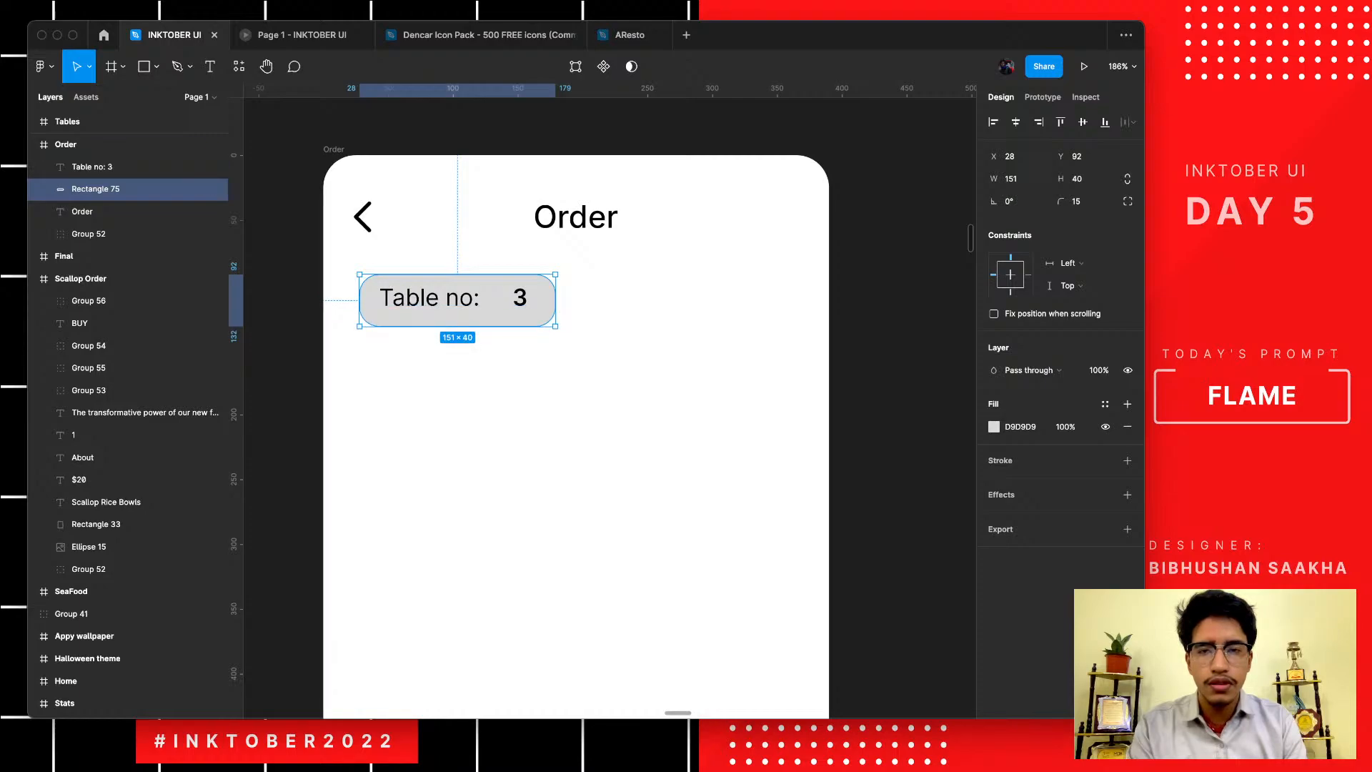
{"action": "left_click_drag", "start_coordinate": [555, 301], "coordinate": [559, 300]}
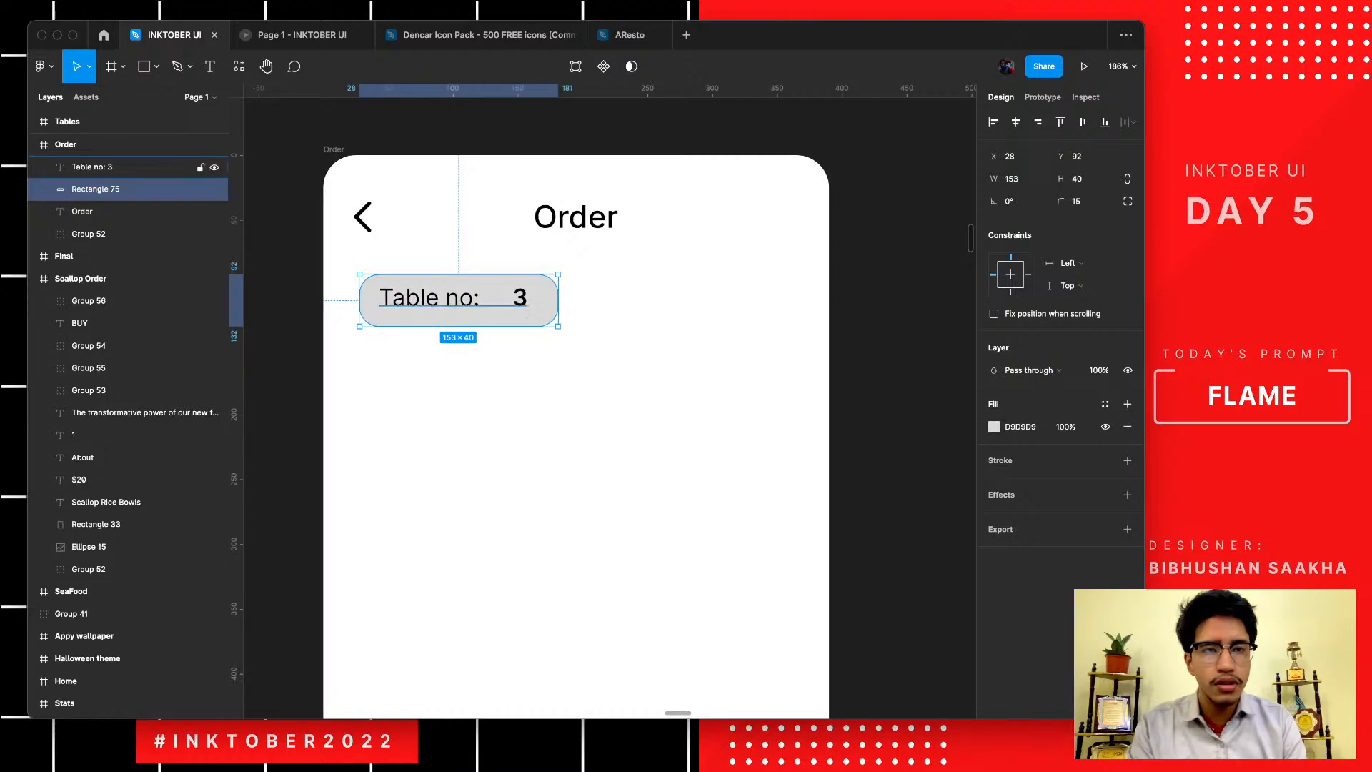
- Centre the table number text vertically with its grey rectangle
{"action": "left_click", "coordinate": [143, 166], "text": "shift"}
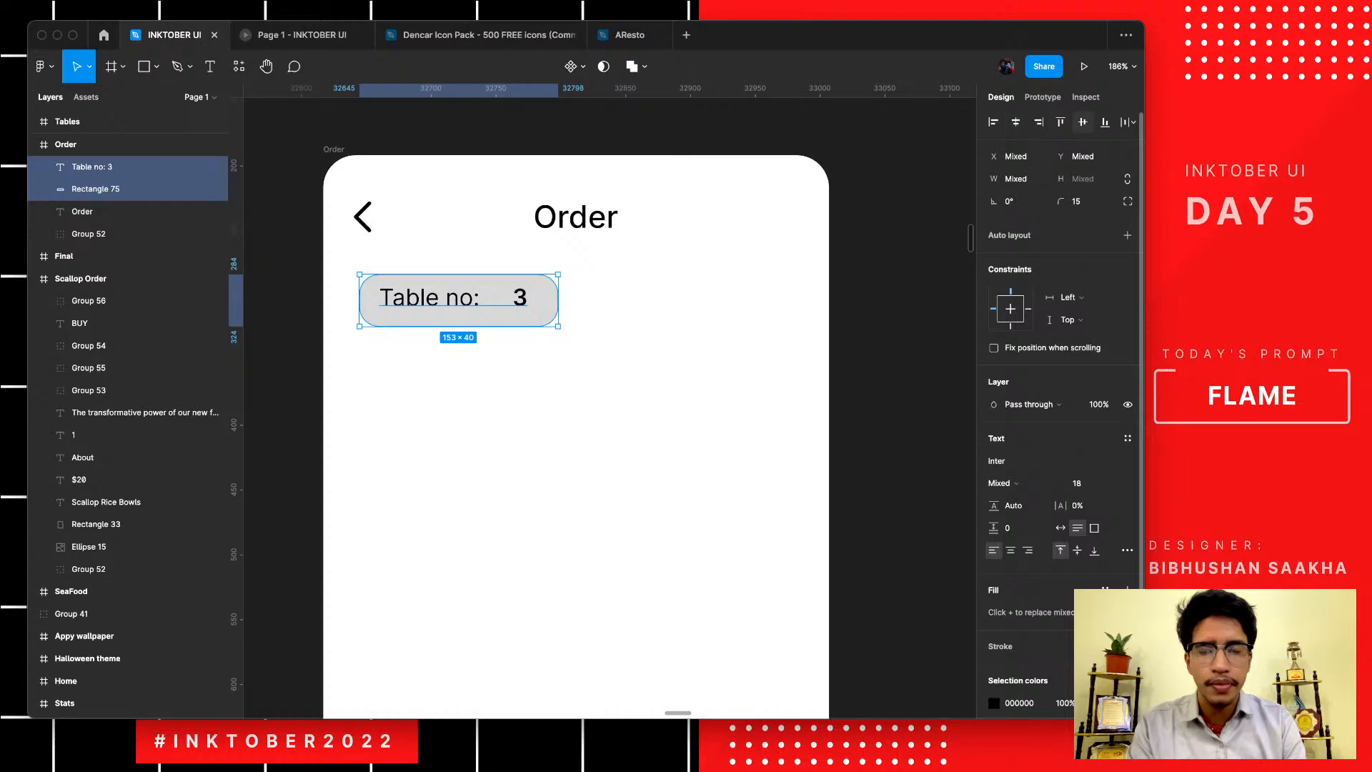
{"action": "left_click", "coordinate": [1082, 122]}
{"action": "left_click", "coordinate": [898, 215]}
{"action": "scroll", "coordinate": [571, 388], "scroll_direction": "down", "scroll_amount": 1}
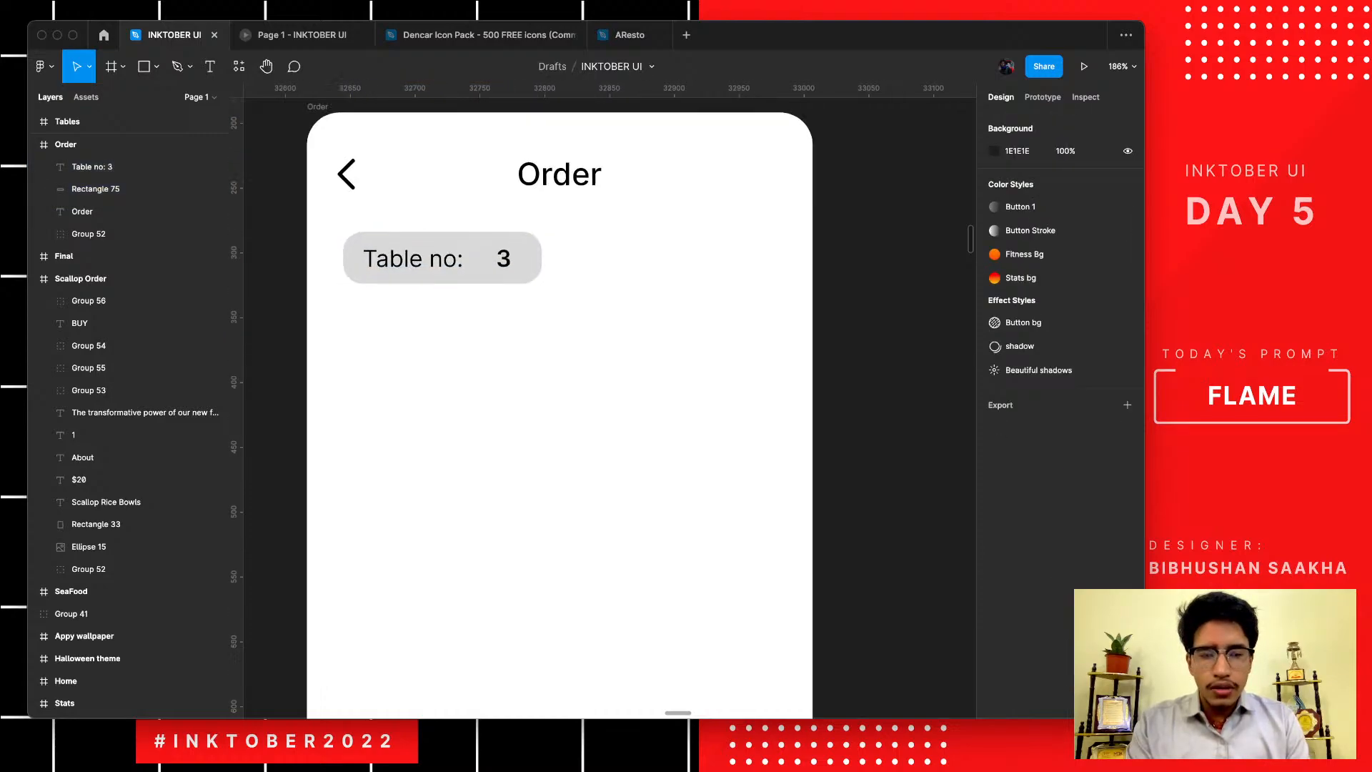
- Move the table number text and its grey rectangle together slightly upward on the Order screen
{"action": "scroll", "coordinate": [571, 388], "scroll_direction": "down", "scroll_amount": 3}
{"action": "scroll", "coordinate": [571, 388], "scroll_direction": "up", "scroll_amount": 1}
{"action": "scroll", "coordinate": [565, 387], "scroll_direction": "up", "scroll_amount": 2}
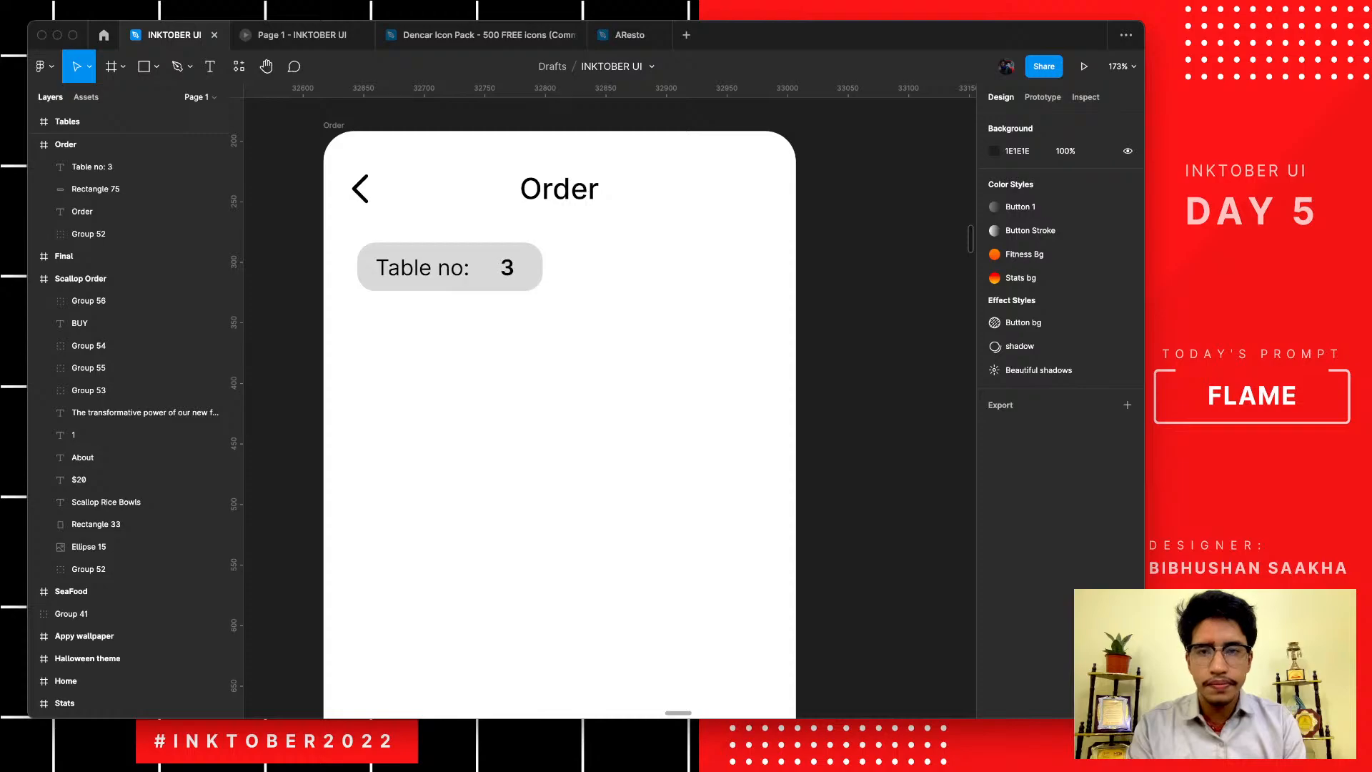
{"action": "left_click_drag", "start_coordinate": [562, 333], "coordinate": [355, 239]}
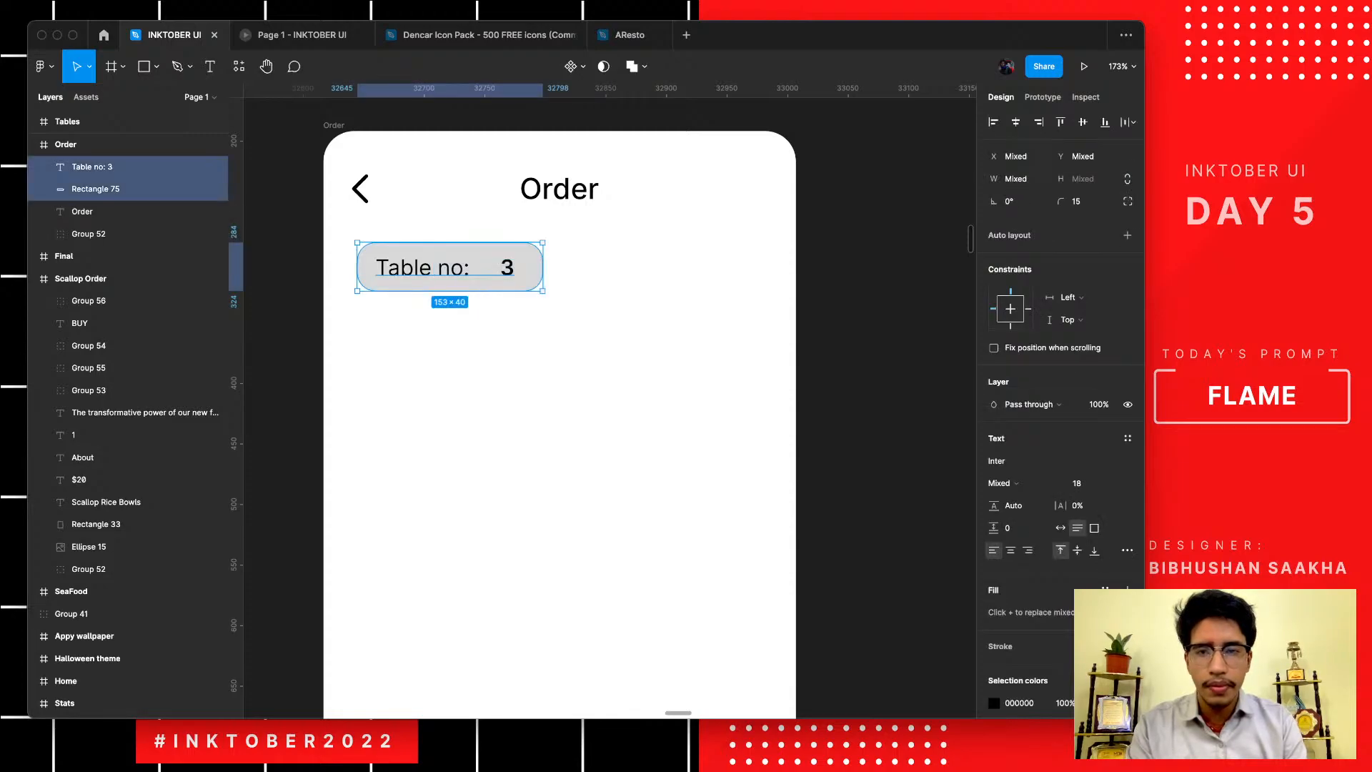
{"action": "key", "text": "Escape"}
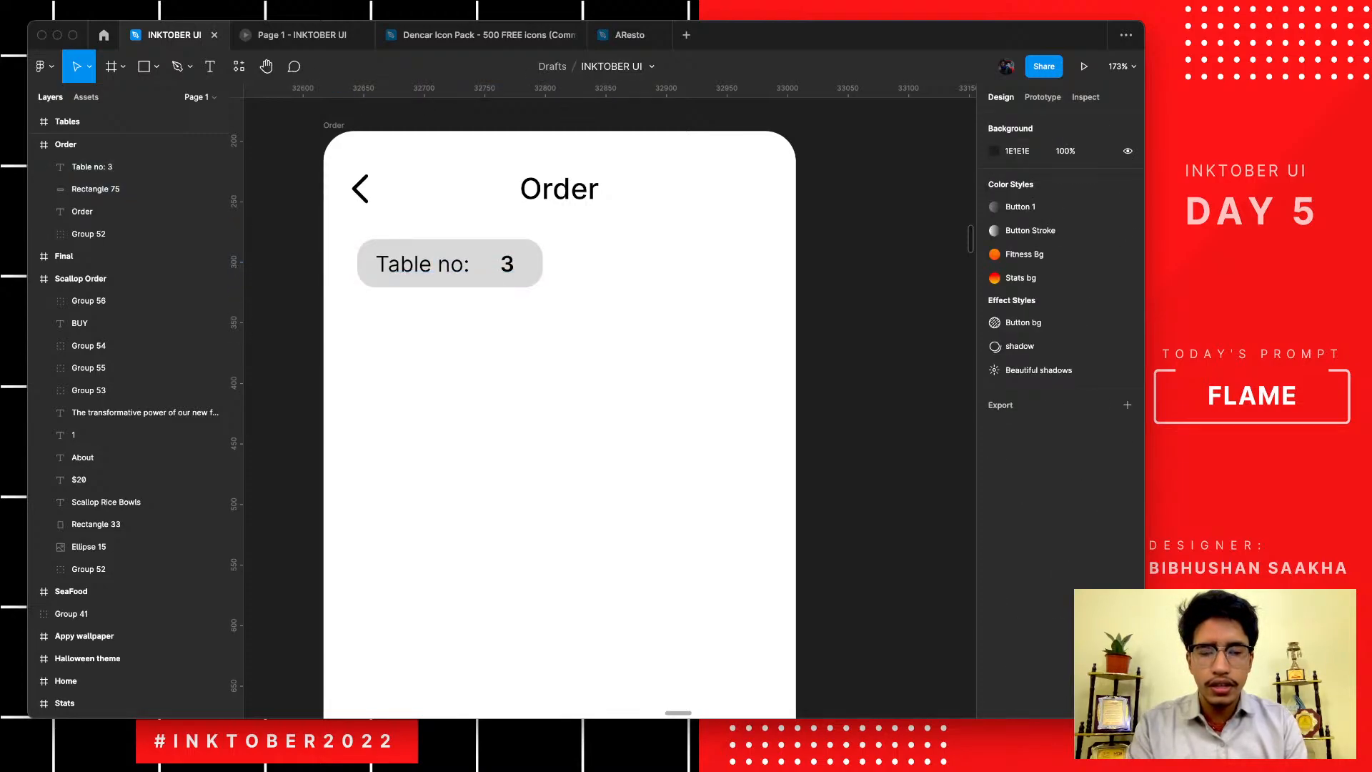
- Draw a grey rectangle about 330 × 127 below the table number field at X 29, Y 147
{"action": "key", "text": "r"}
{"action": "left_click_drag", "start_coordinate": [358, 310], "coordinate": [759, 464]}
{"action": "scroll", "coordinate": [759, 463], "scroll_direction": "down", "scroll_amount": 5}
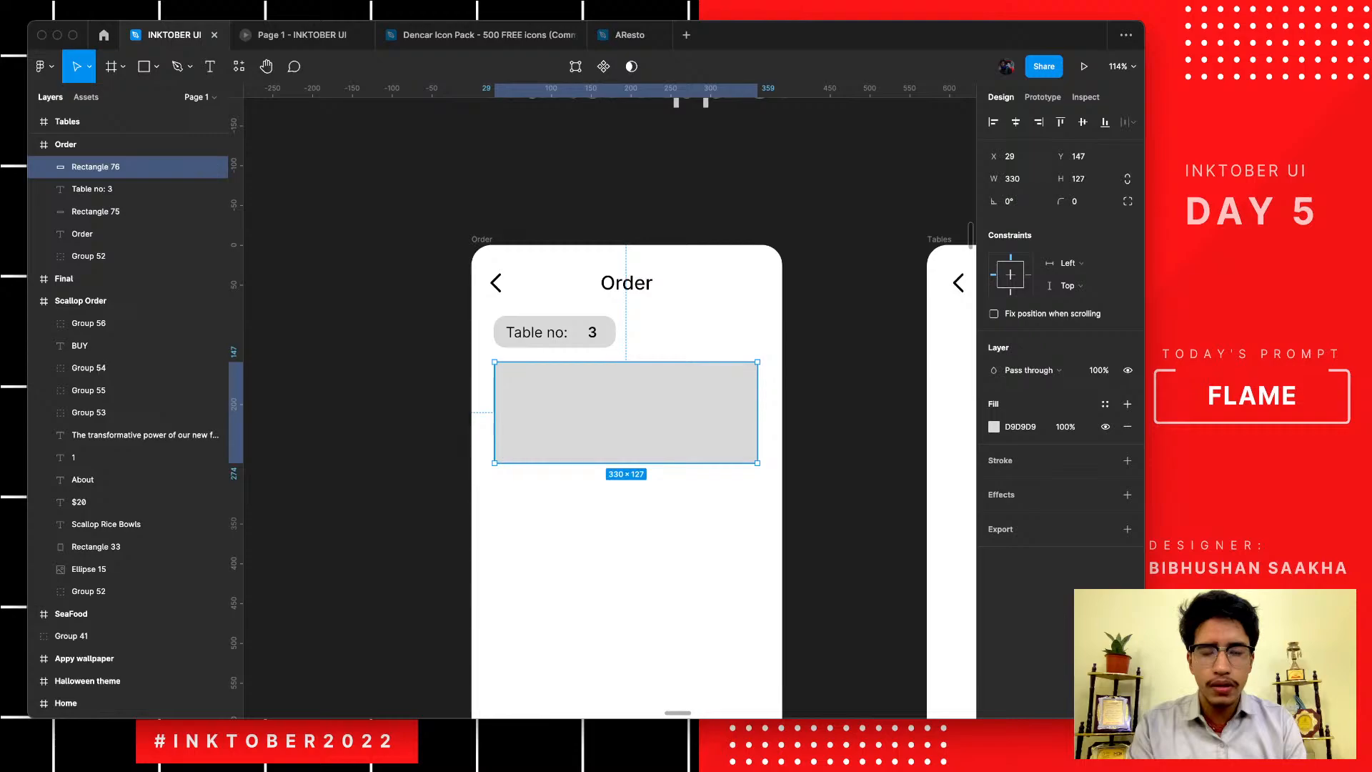
{"action": "left_click_drag", "start_coordinate": [626, 413], "coordinate": [626, 523]}
{"action": "key", "text": "Delete"}
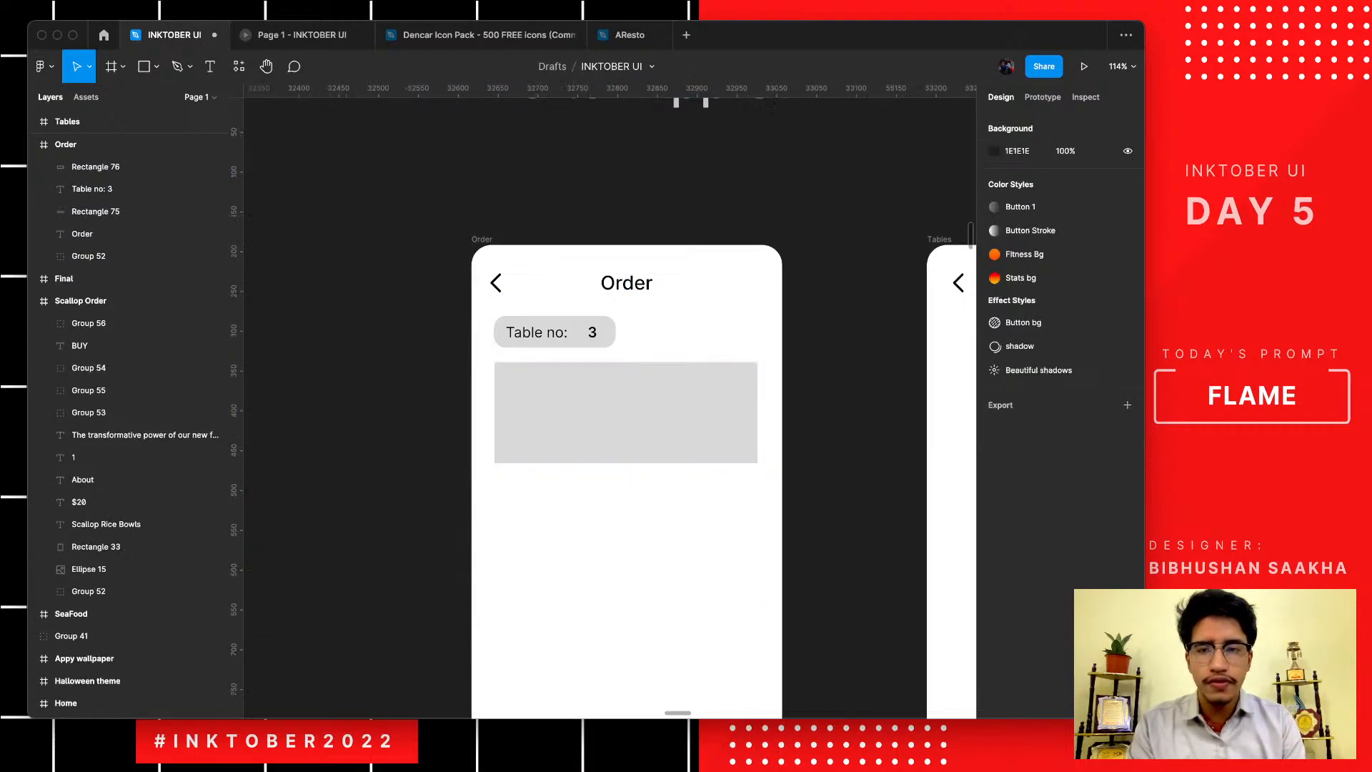
- Round the corners of the large grey rectangle to a radius of 20
{"action": "scroll", "coordinate": [605, 465], "scroll_direction": "up", "scroll_amount": 7}
{"action": "left_click", "coordinate": [608, 411]}
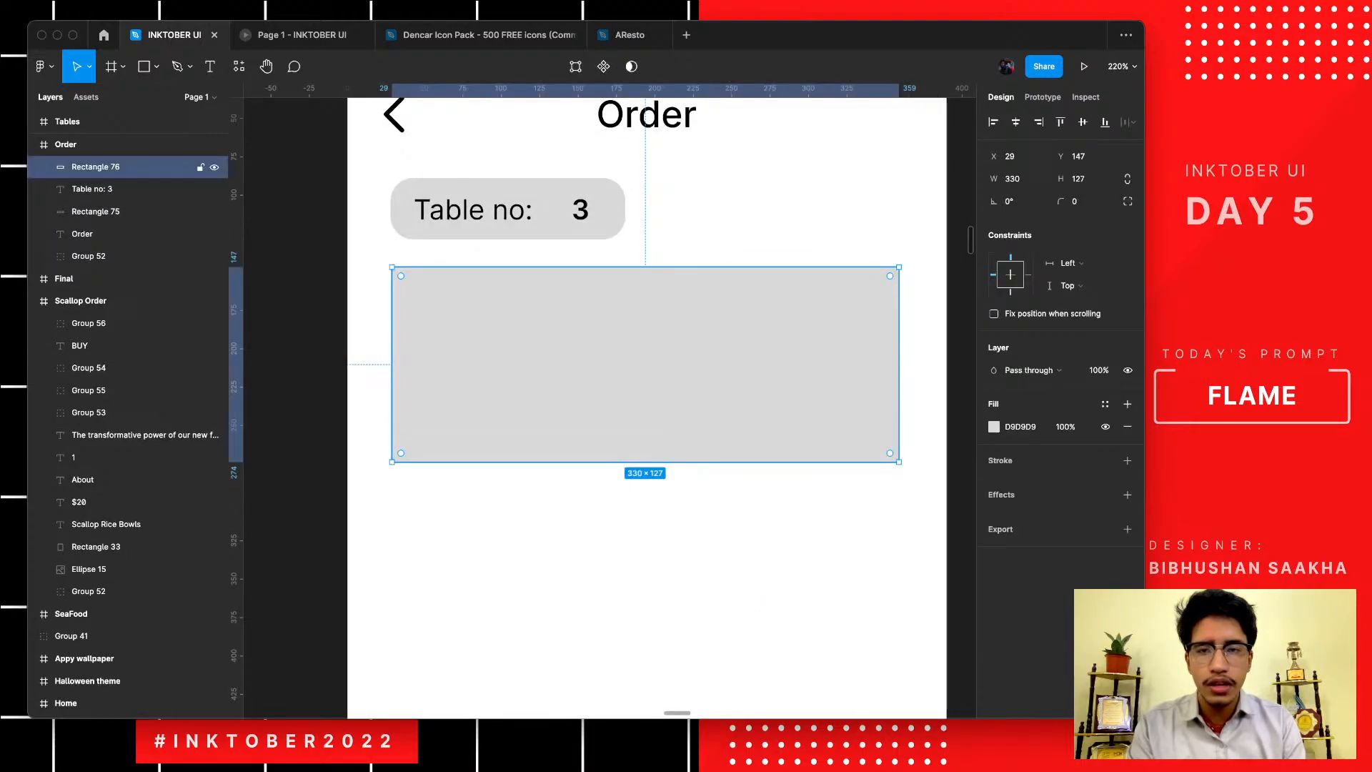
{"action": "left_click_drag", "start_coordinate": [401, 276], "coordinate": [422, 297]}
{"action": "left_click", "coordinate": [366, 330]}
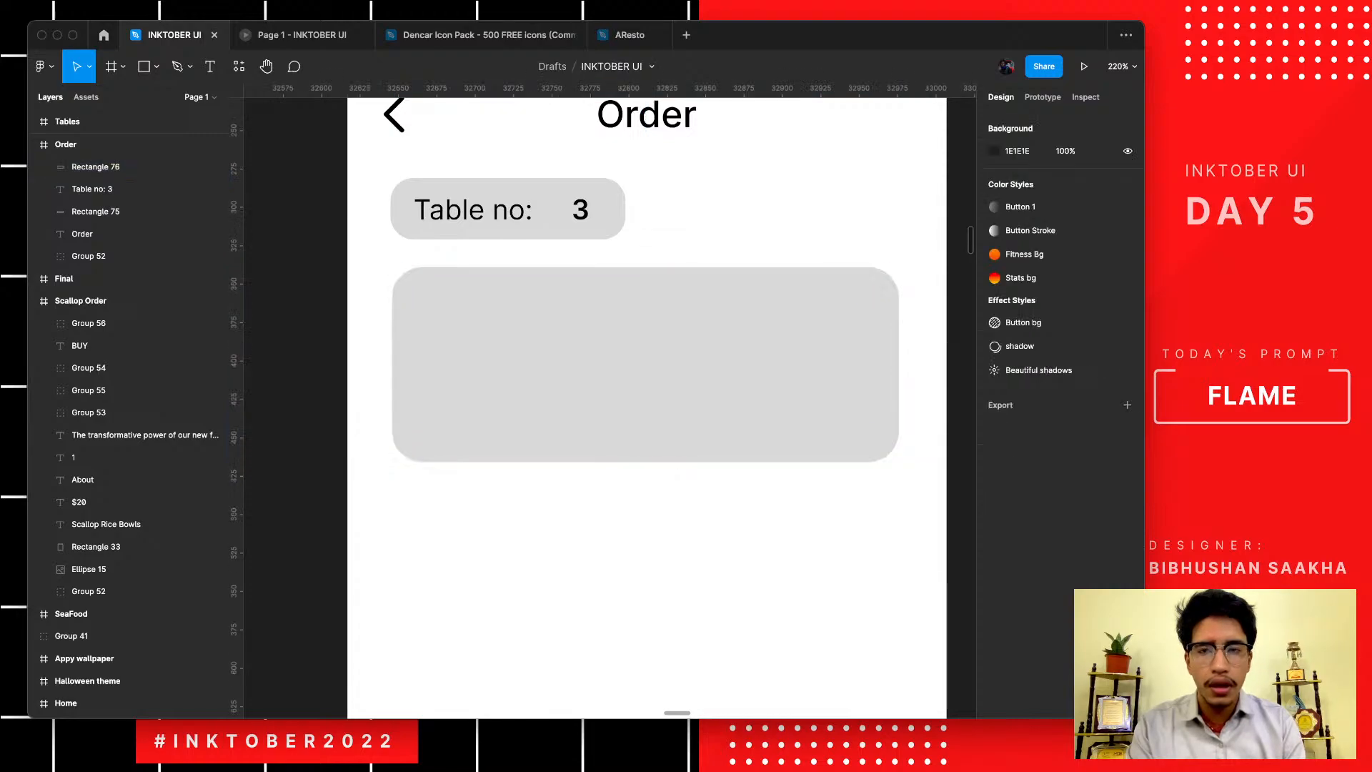
- Widen the large grey rectangle leftward to 336 and centre it horizontally in the Order frame
{"action": "scroll", "coordinate": [360, 339], "scroll_direction": "up", "scroll_amount": 5}
{"action": "left_click", "coordinate": [443, 335]}
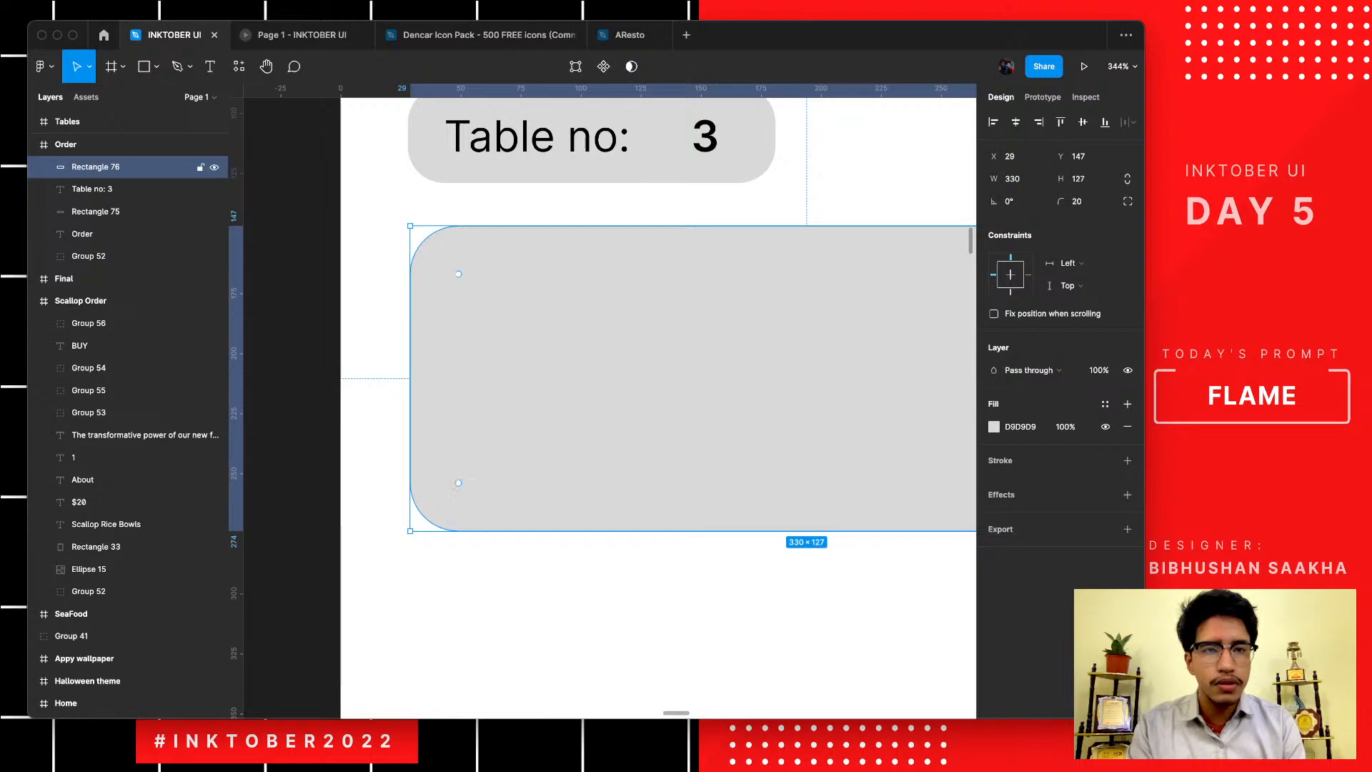
{"action": "key", "text": "Escape"}
{"action": "left_click", "coordinate": [443, 336]}
{"action": "key", "text": "Right"}
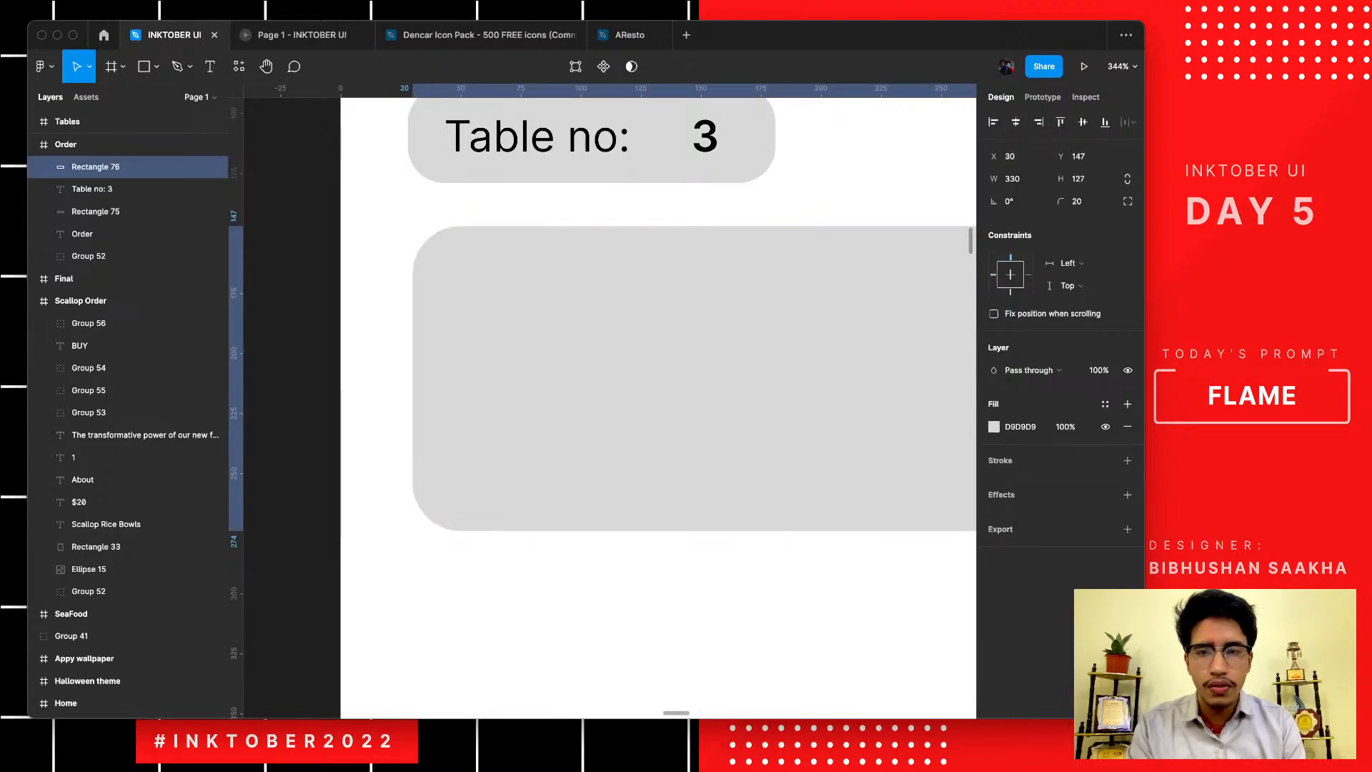
{"action": "left_click_drag", "start_coordinate": [412, 358], "coordinate": [398, 357]}
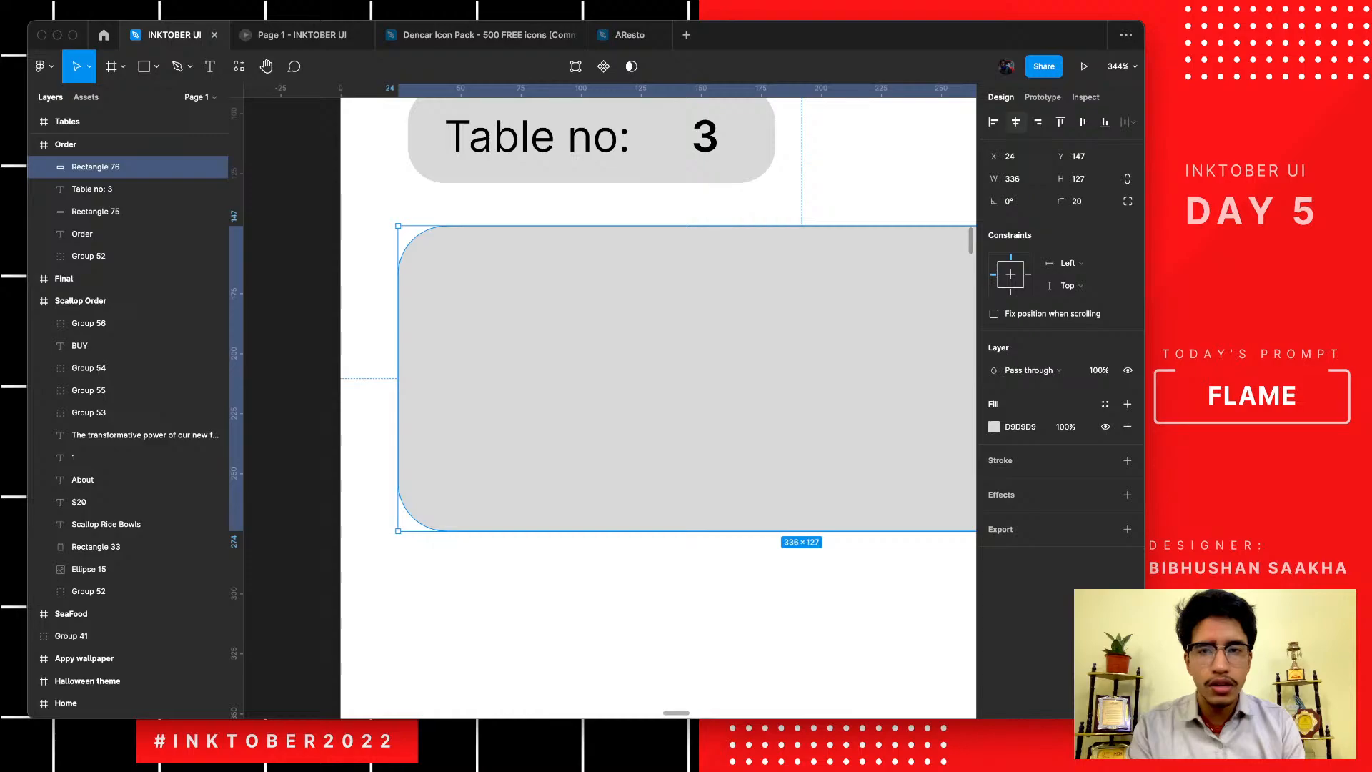
{"action": "left_click", "coordinate": [1015, 123]}
{"action": "left_click", "coordinate": [584, 641]}
- Copy the circular Baked Salmon photo from the SeaFood screen
{"action": "scroll", "coordinate": [584, 641], "scroll_direction": "down", "scroll_amount": 5}
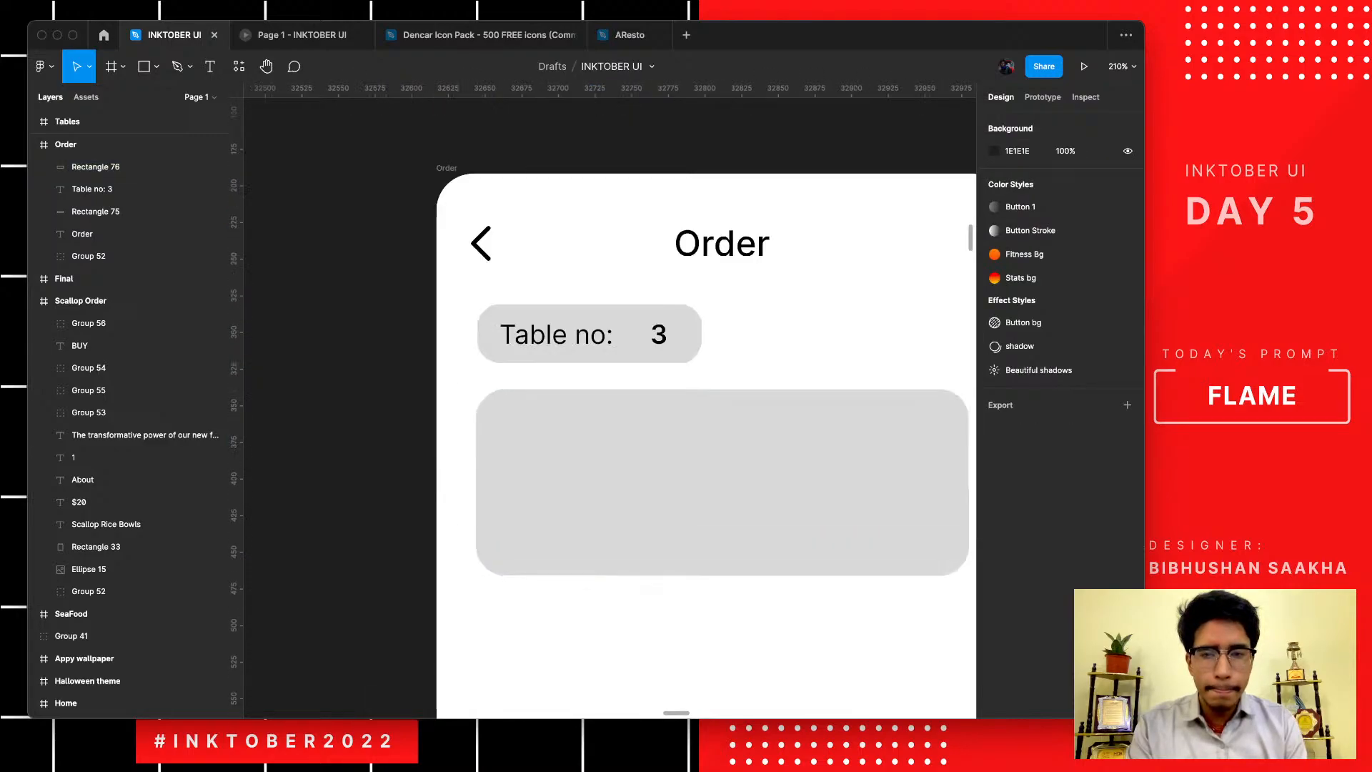
{"action": "scroll", "coordinate": [584, 641], "scroll_direction": "right", "scroll_amount": 2}
{"action": "scroll", "coordinate": [584, 641], "scroll_direction": "down", "scroll_amount": 5}
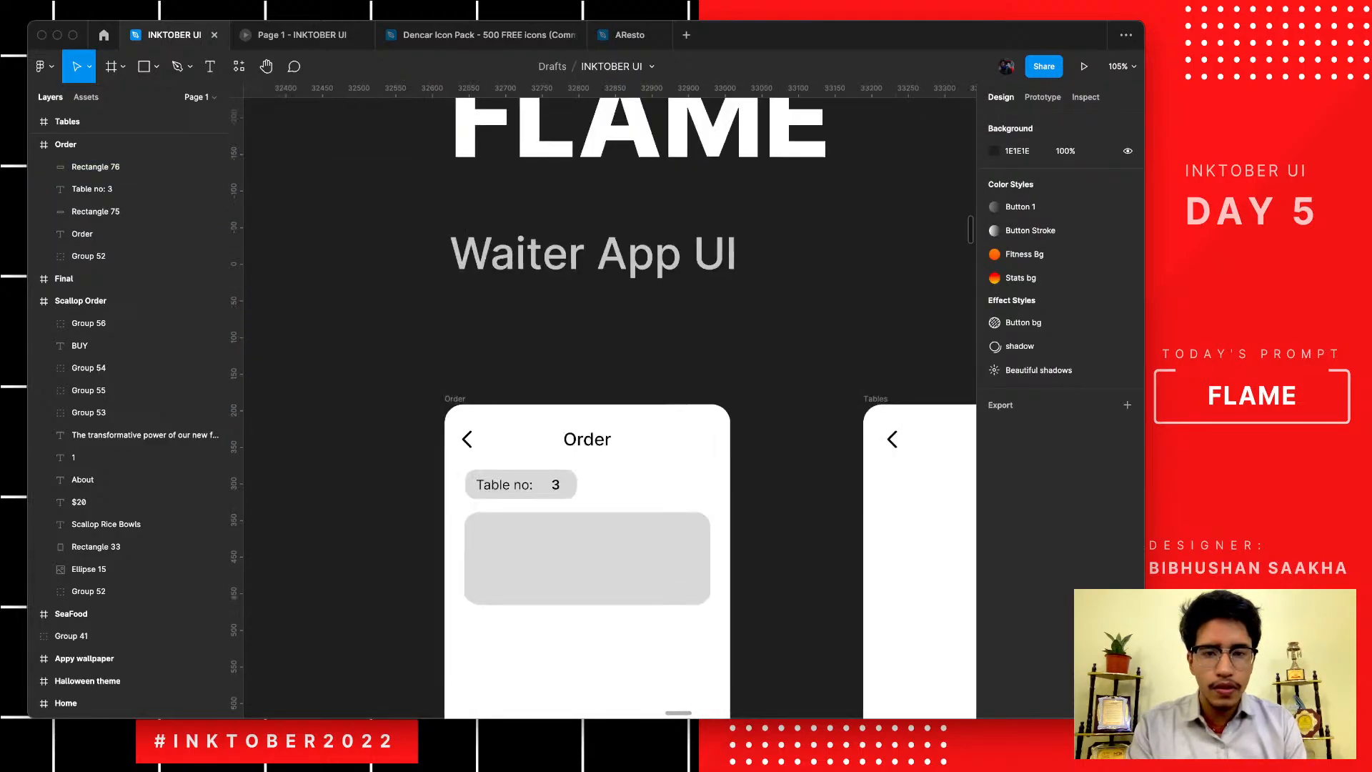
{"action": "scroll", "coordinate": [583, 641], "scroll_direction": "left", "scroll_amount": 5}
{"action": "scroll", "coordinate": [583, 641], "scroll_direction": "down", "scroll_amount": 4}
{"action": "scroll", "coordinate": [584, 641], "scroll_direction": "right", "scroll_amount": 4}
{"action": "scroll", "coordinate": [584, 641], "scroll_direction": "down", "scroll_amount": 1}
{"action": "scroll", "coordinate": [583, 641], "scroll_direction": "down", "scroll_amount": 5}
{"action": "scroll", "coordinate": [584, 641], "scroll_direction": "left", "scroll_amount": 15}
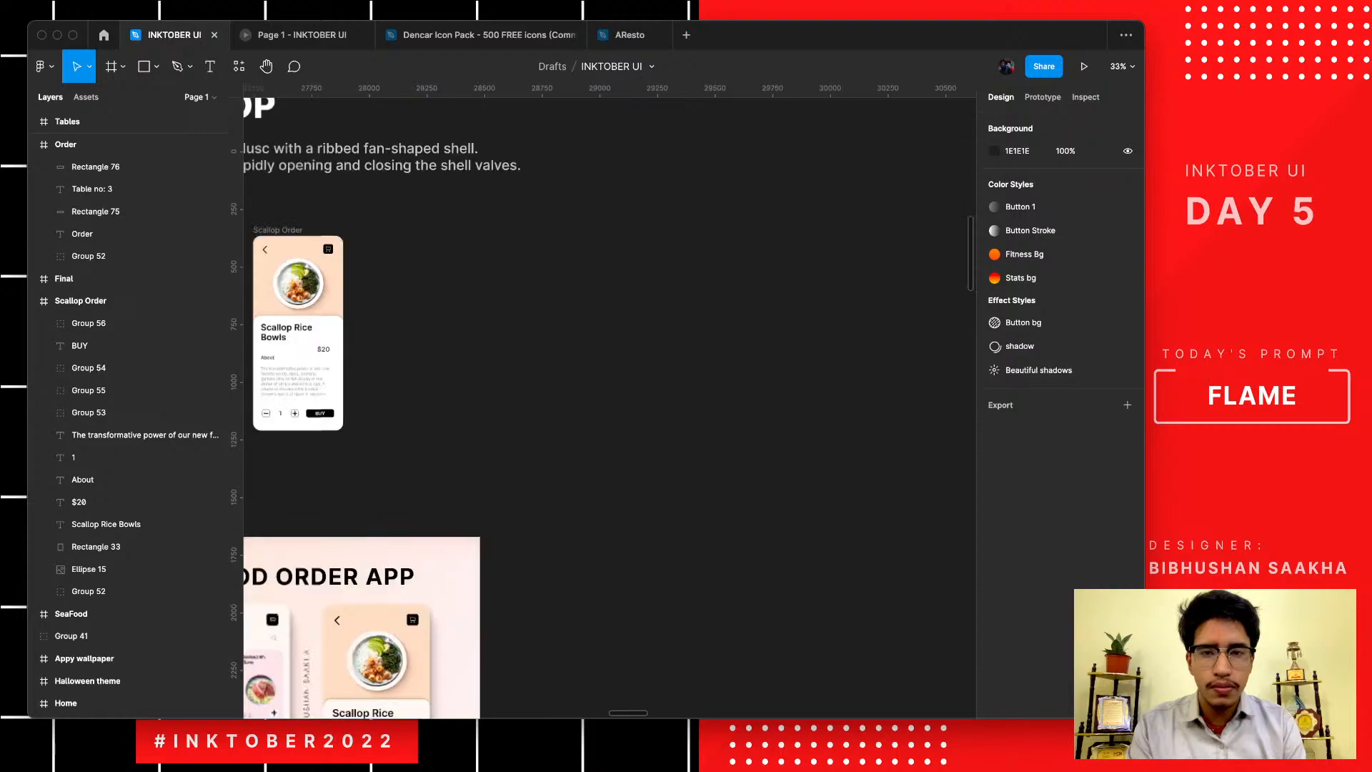
{"action": "scroll", "coordinate": [548, 302], "scroll_direction": "up", "scroll_amount": 10}
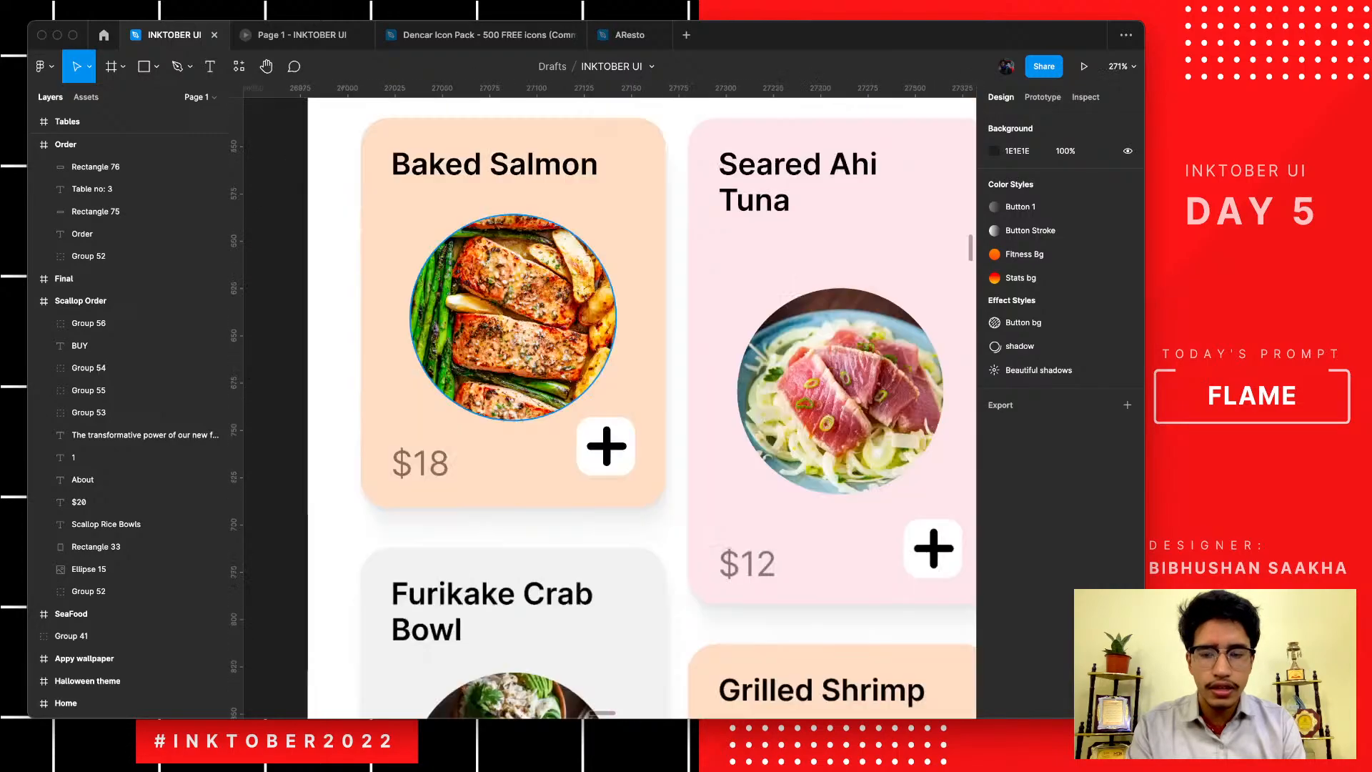
{"action": "left_click", "coordinate": [512, 317]}
{"action": "scroll", "coordinate": [526, 458], "scroll_direction": "down", "scroll_amount": 8}
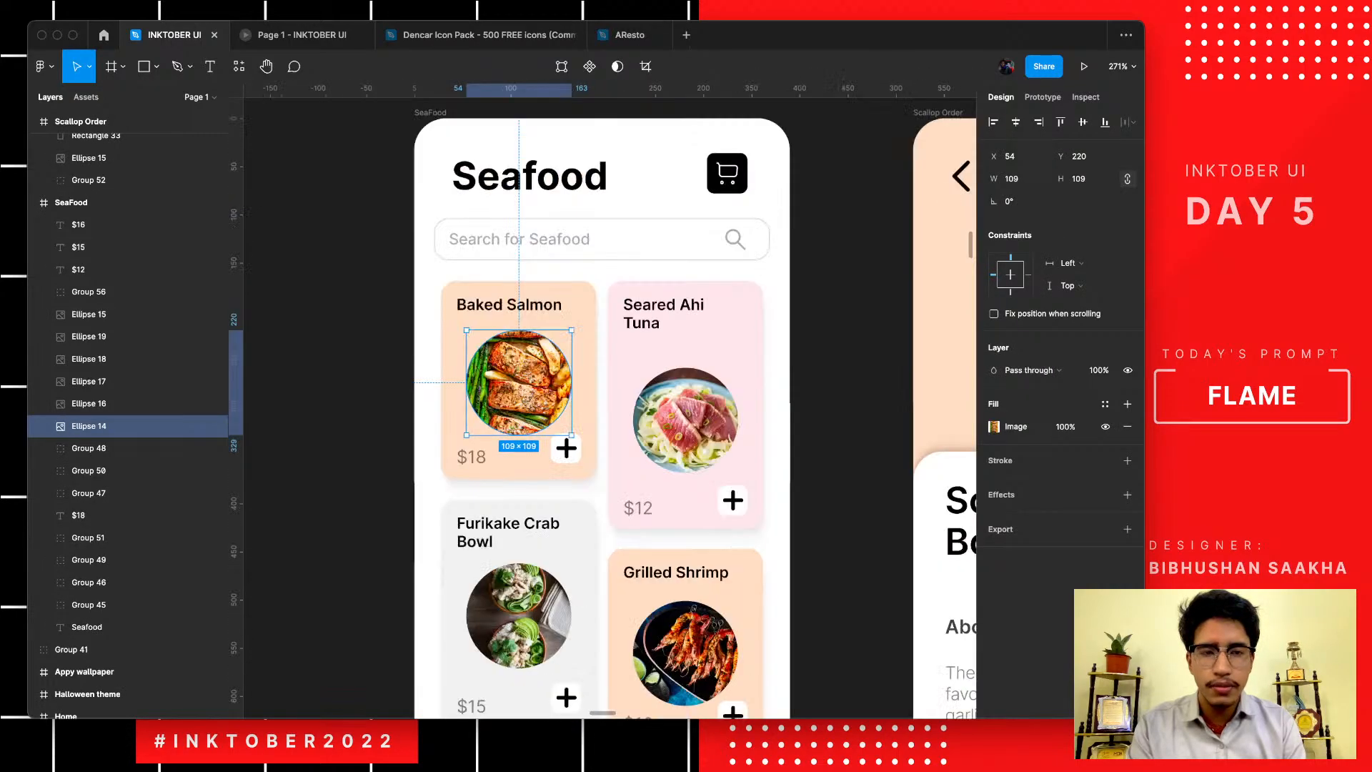
- Paste the salmon photo into the Order frame and place it inside the large grey rectangle at X 43, Y 156
{"action": "scroll", "coordinate": [709, 323], "scroll_direction": "right", "scroll_amount": 20}
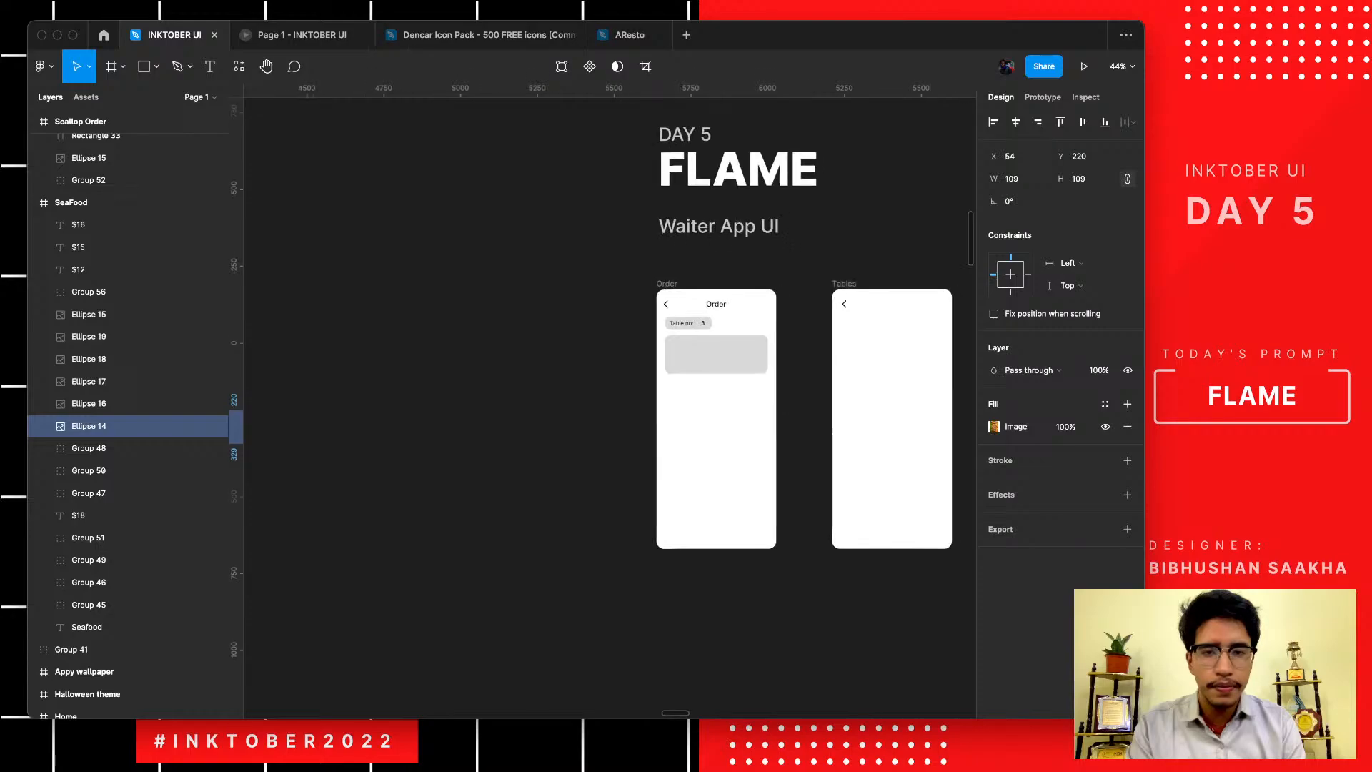
{"action": "scroll", "coordinate": [708, 323], "scroll_direction": "up", "scroll_amount": 5}
{"action": "scroll", "coordinate": [696, 360], "scroll_direction": "up", "scroll_amount": 1}
{"action": "key", "text": "super+v"}
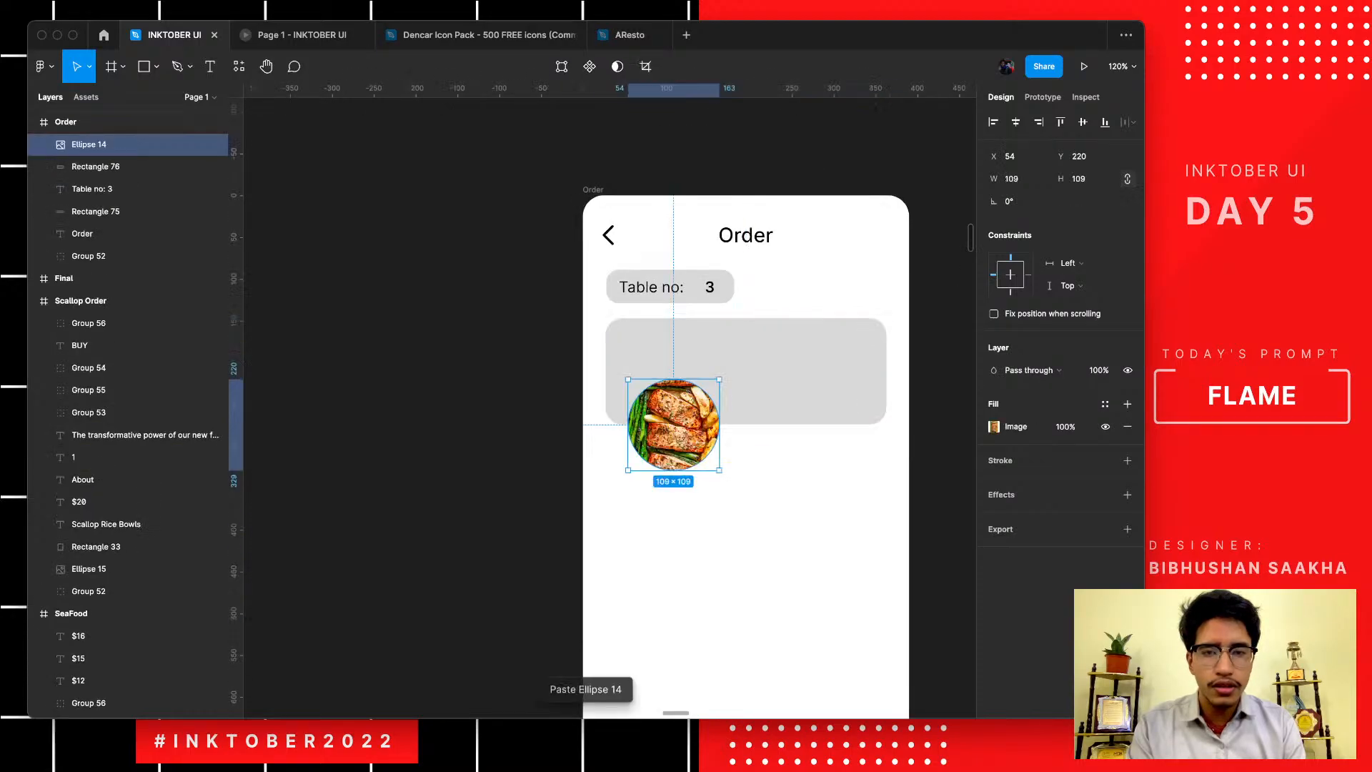
{"action": "scroll", "coordinate": [666, 366], "scroll_direction": "up", "scroll_amount": 5}
{"action": "left_click_drag", "start_coordinate": [684, 490], "coordinate": [665, 374]}
- Scale the salmon photo down to 96 × 96 and position it at X 45, Y 163 in the grey card
{"action": "key", "text": "k"}
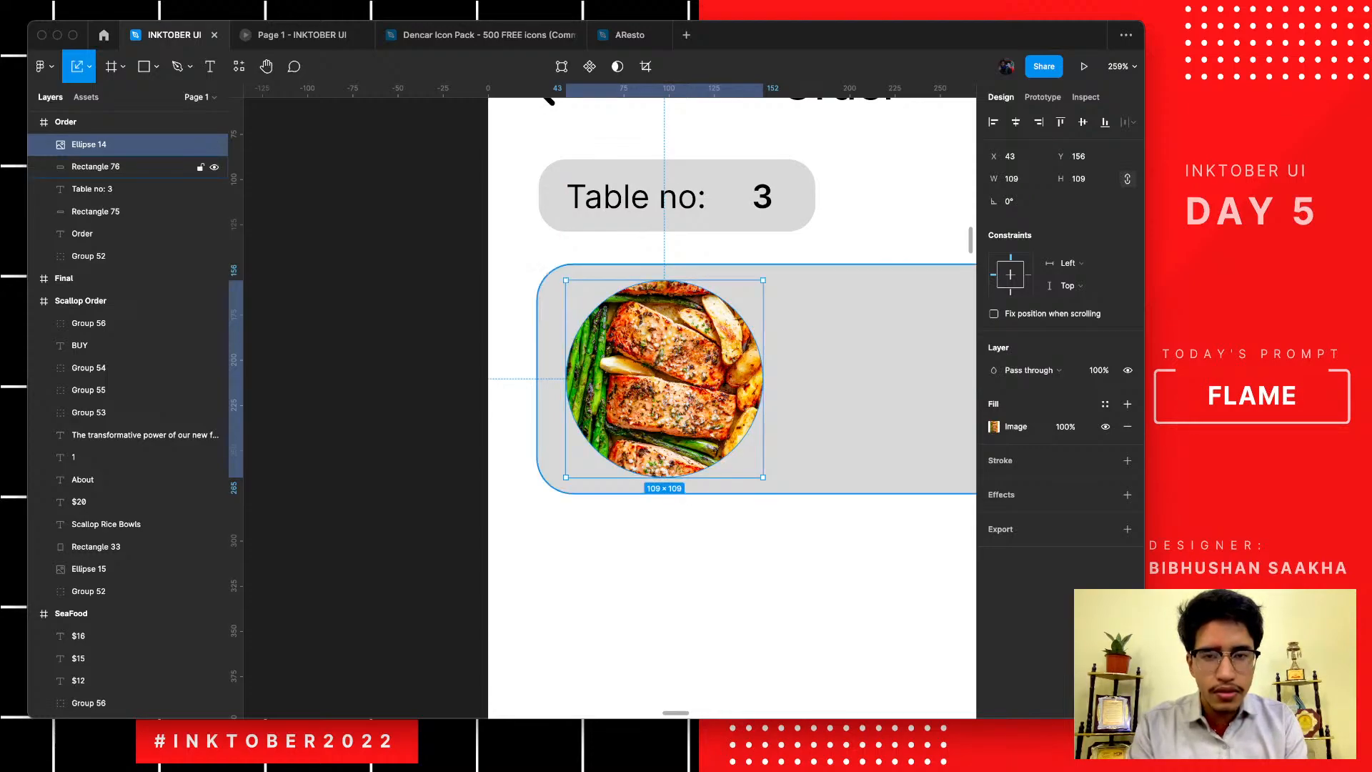
{"action": "left_click_drag", "start_coordinate": [763, 477], "coordinate": [740, 454]}
{"action": "left_click_drag", "start_coordinate": [664, 377], "coordinate": [665, 390]}
{"action": "key", "text": "Right"}
{"action": "key", "text": "Right"}
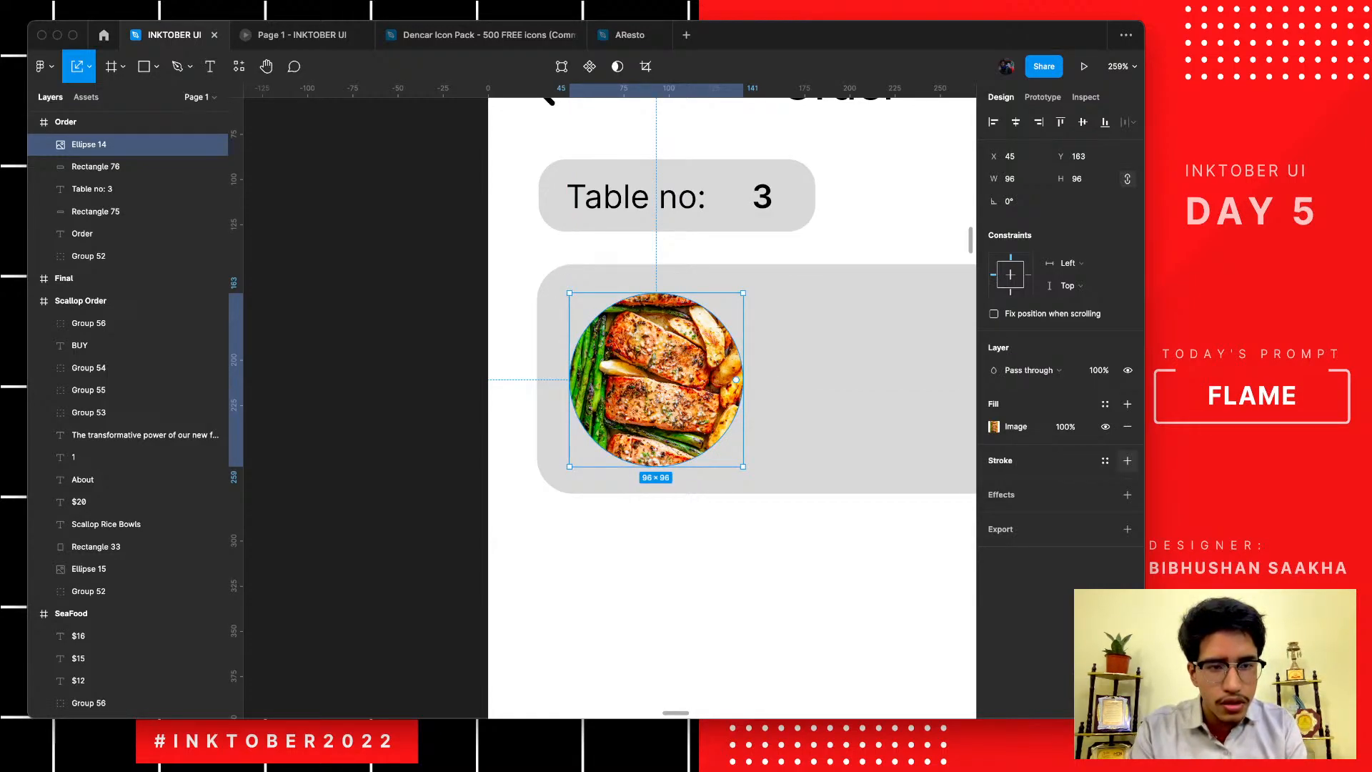
- Add a white (FFFFFF) inside stroke of 4 around the circular salmon photo on the Order card
{"action": "left_click", "coordinate": [1127, 461]}
{"action": "left_click", "coordinate": [1074, 506]}
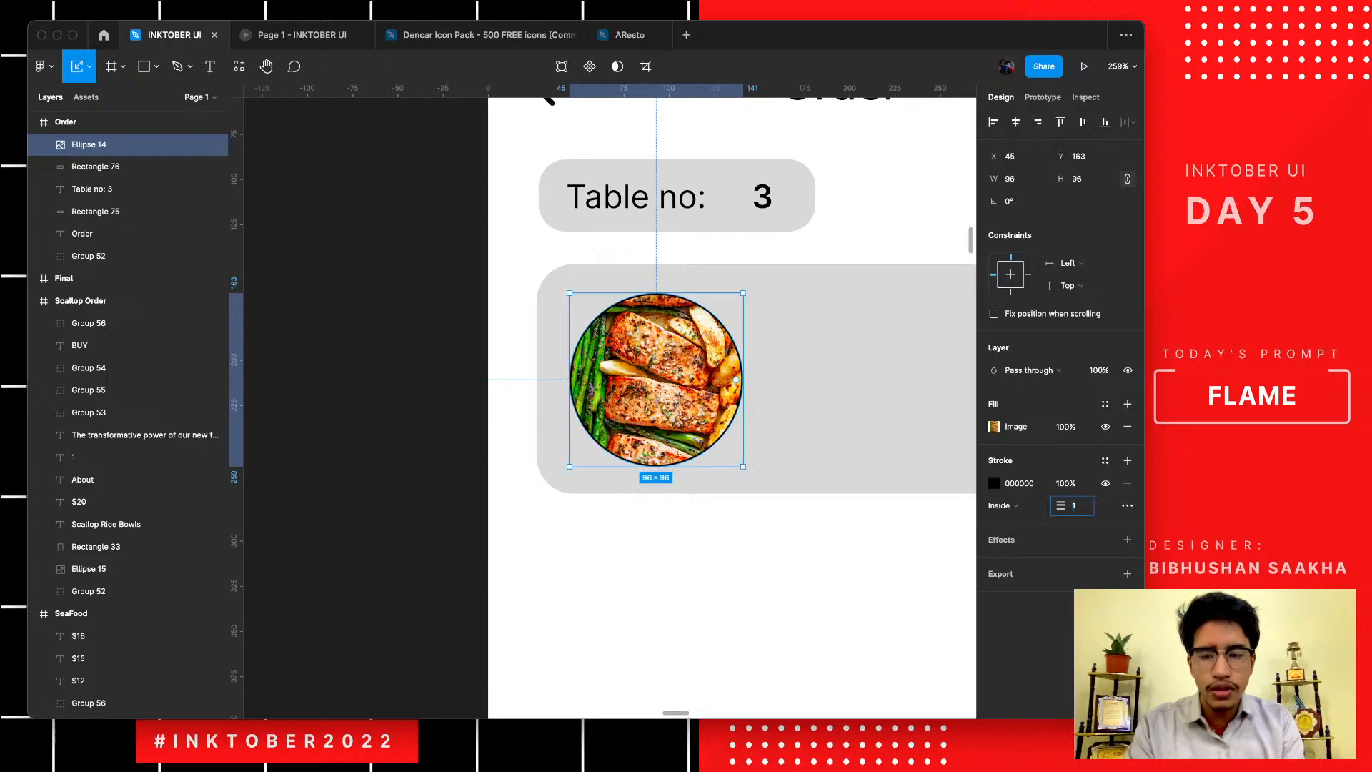
{"action": "type", "text": "4"}
{"action": "key", "text": "Return"}
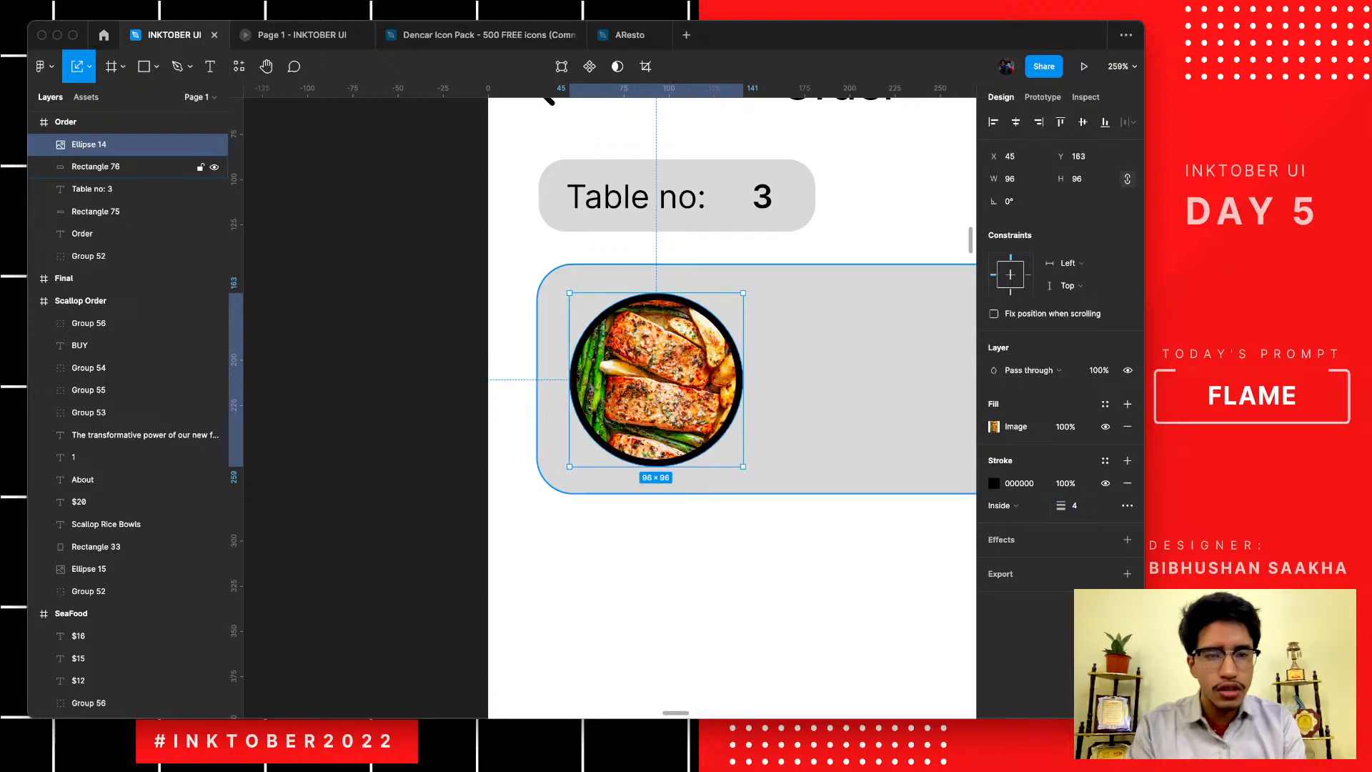
{"action": "left_click", "coordinate": [994, 484]}
{"action": "left_click_drag", "start_coordinate": [826, 389], "coordinate": [806, 366]}
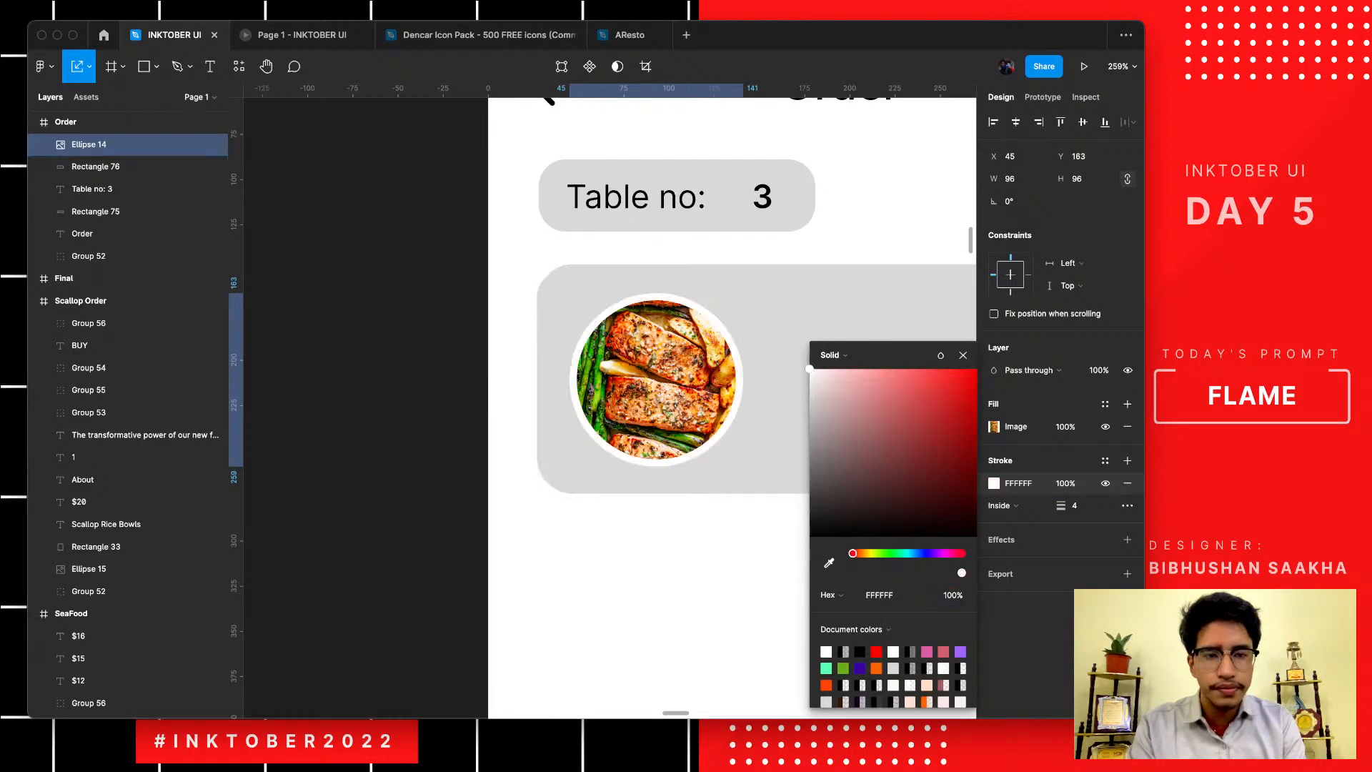
{"action": "left_click", "coordinate": [744, 557]}
{"action": "key", "text": "ctrl+Right"}
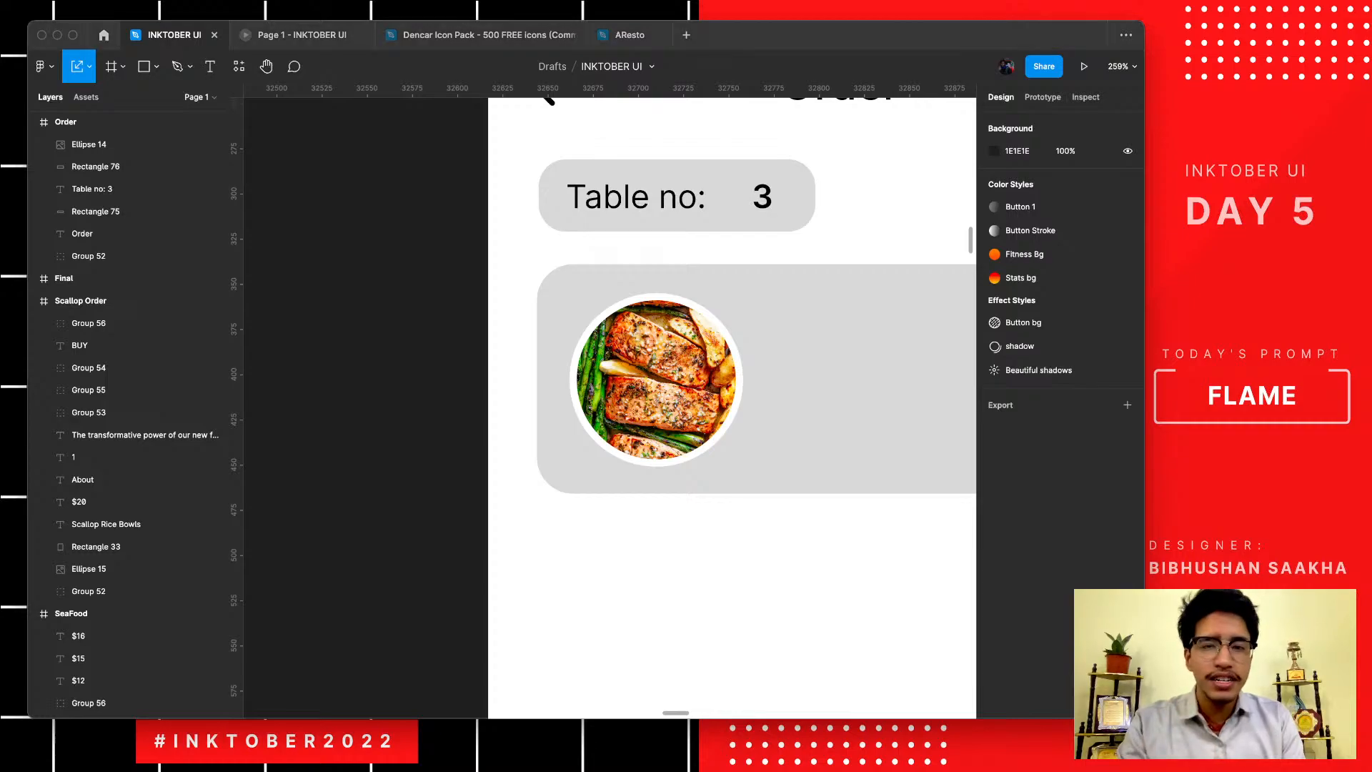
{"action": "scroll", "coordinate": [673, 375], "scroll_direction": "right", "scroll_amount": 4}
{"action": "scroll", "coordinate": [673, 376], "scroll_direction": "down", "scroll_amount": 5}
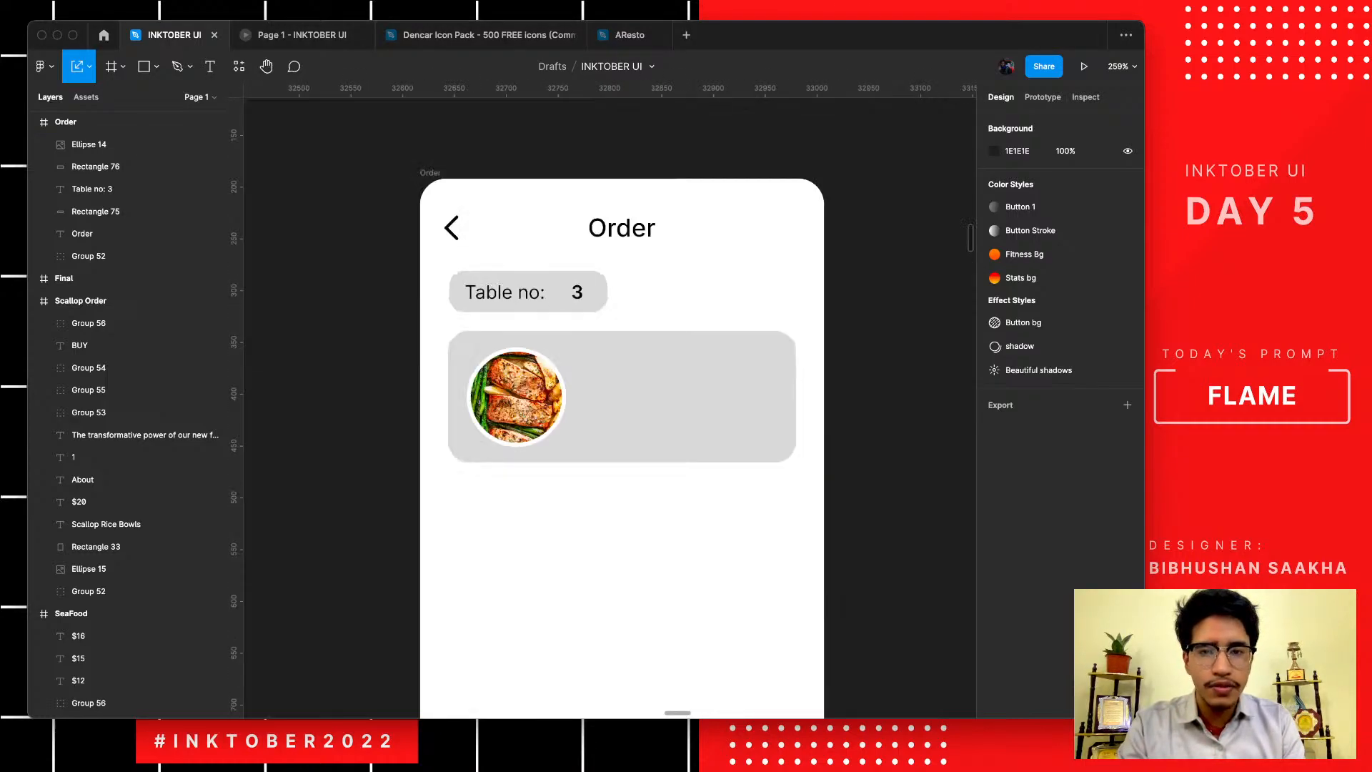
{"action": "scroll", "coordinate": [673, 376], "scroll_direction": "up", "scroll_amount": 4}
{"action": "scroll", "coordinate": [615, 400], "scroll_direction": "down", "scroll_amount": 3}
{"action": "scroll", "coordinate": [615, 400], "scroll_direction": "up", "scroll_amount": 5}
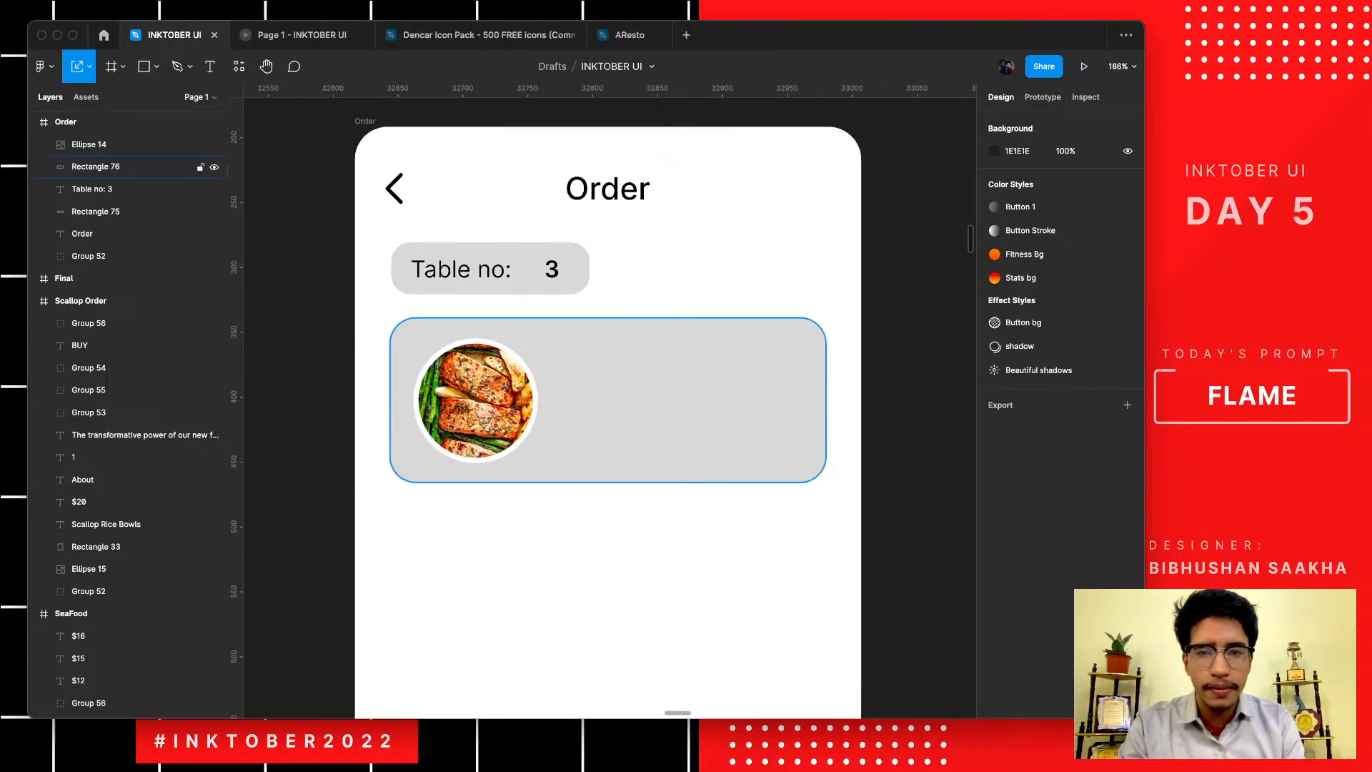
{"action": "scroll", "coordinate": [572, 401], "scroll_direction": "right", "scroll_amount": 2}
{"action": "scroll", "coordinate": [571, 402], "scroll_direction": "up", "scroll_amount": 4}
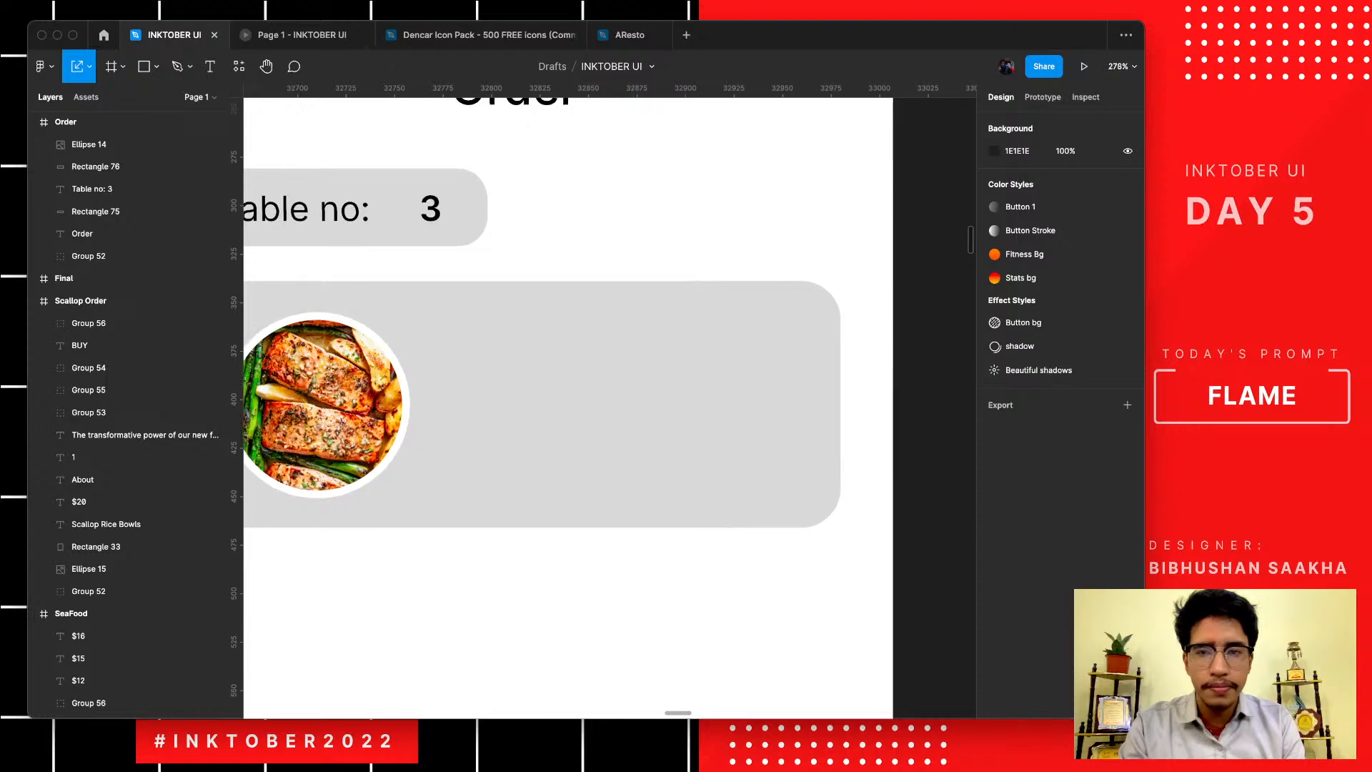
{"action": "scroll", "coordinate": [572, 401], "scroll_direction": "down", "scroll_amount": 1}
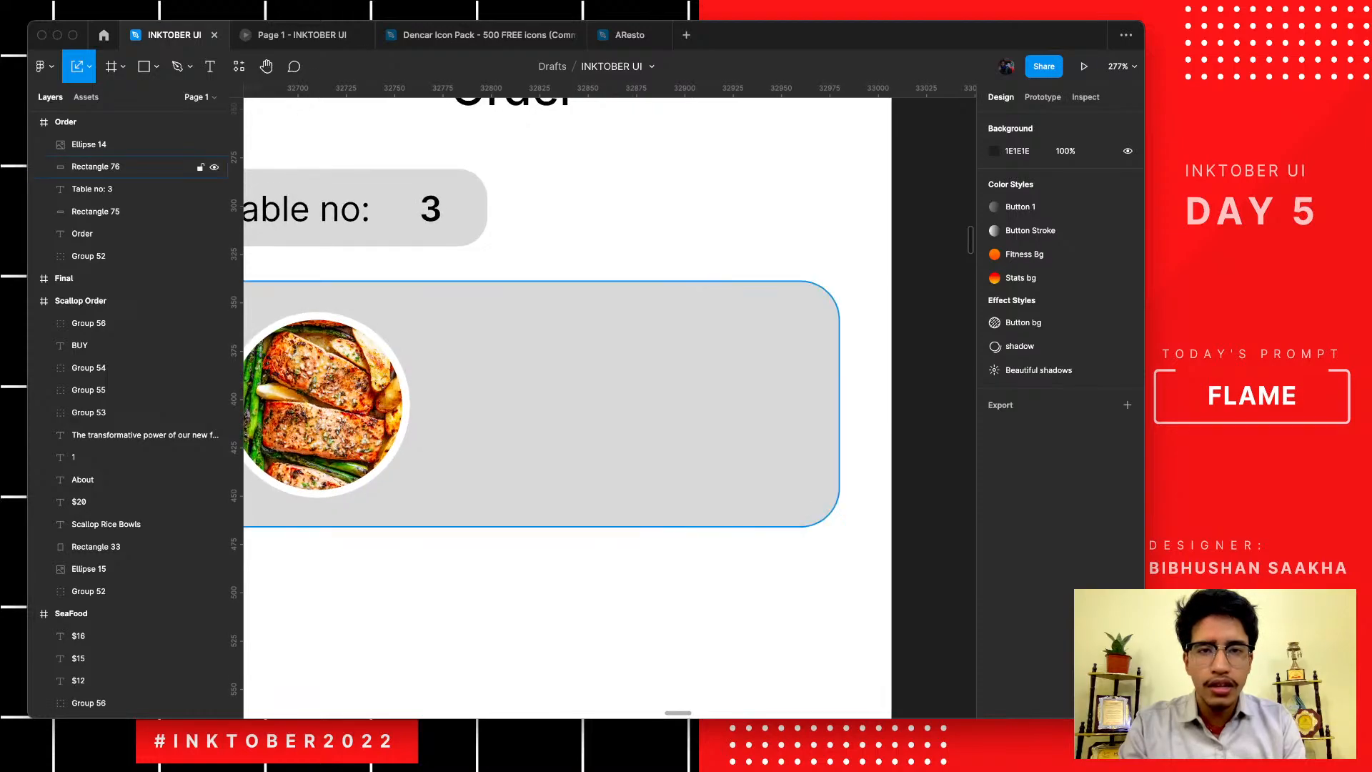
- Copy the "Baked Salmon" title text from the first dish card on the SeaFood screen
{"action": "scroll", "coordinate": [572, 402], "scroll_direction": "down", "scroll_amount": 10}
{"action": "scroll", "coordinate": [571, 402], "scroll_direction": "left", "scroll_amount": 3}
{"action": "scroll", "coordinate": [607, 401], "scroll_direction": "left", "scroll_amount": 8}
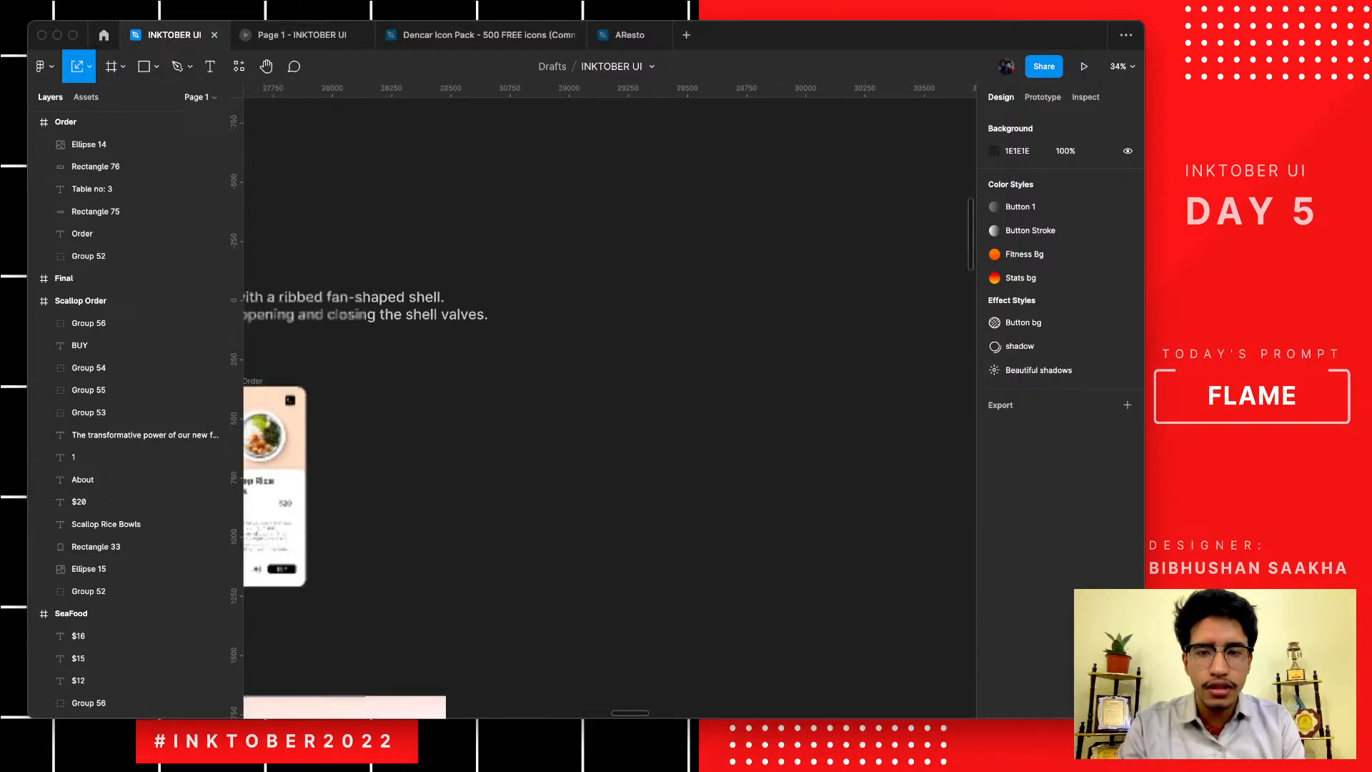
{"action": "scroll", "coordinate": [500, 464], "scroll_direction": "up", "scroll_amount": 5}
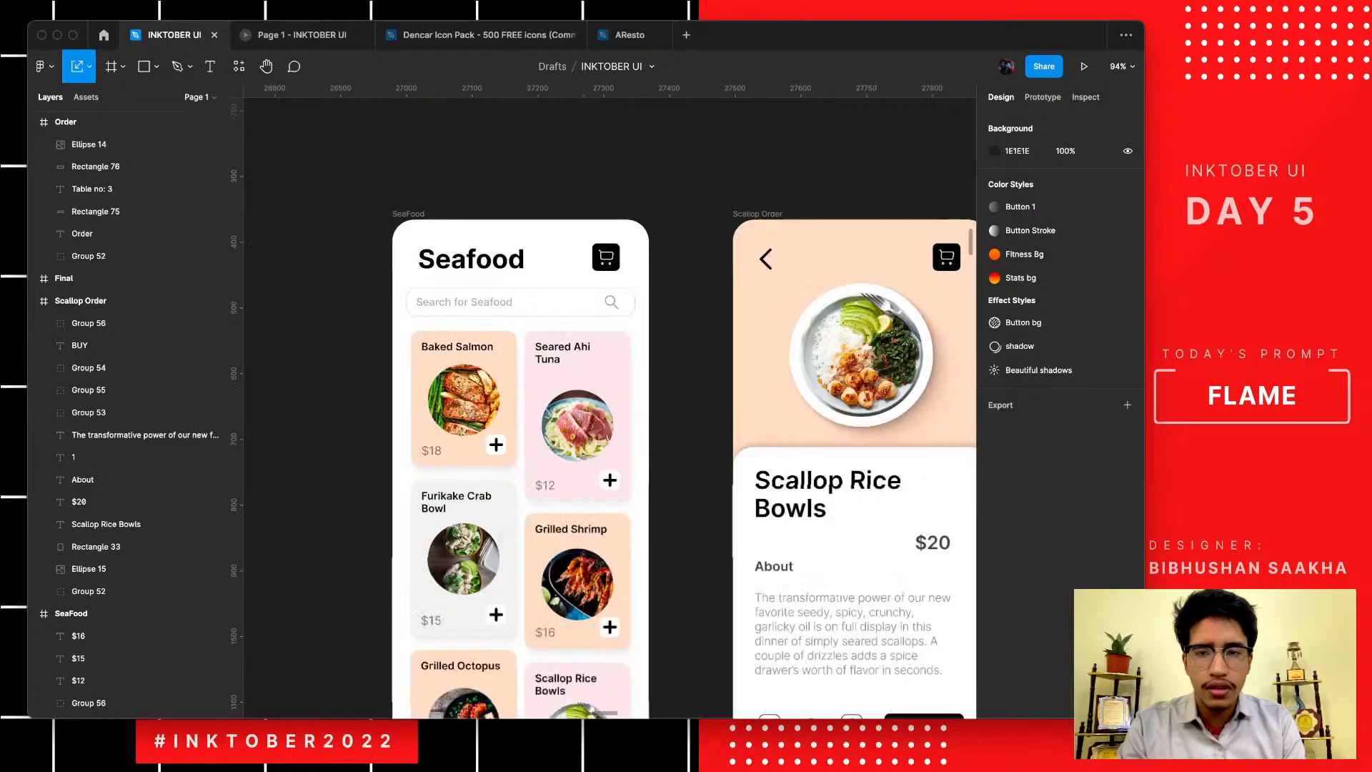
{"action": "double_click", "coordinate": [463, 348]}
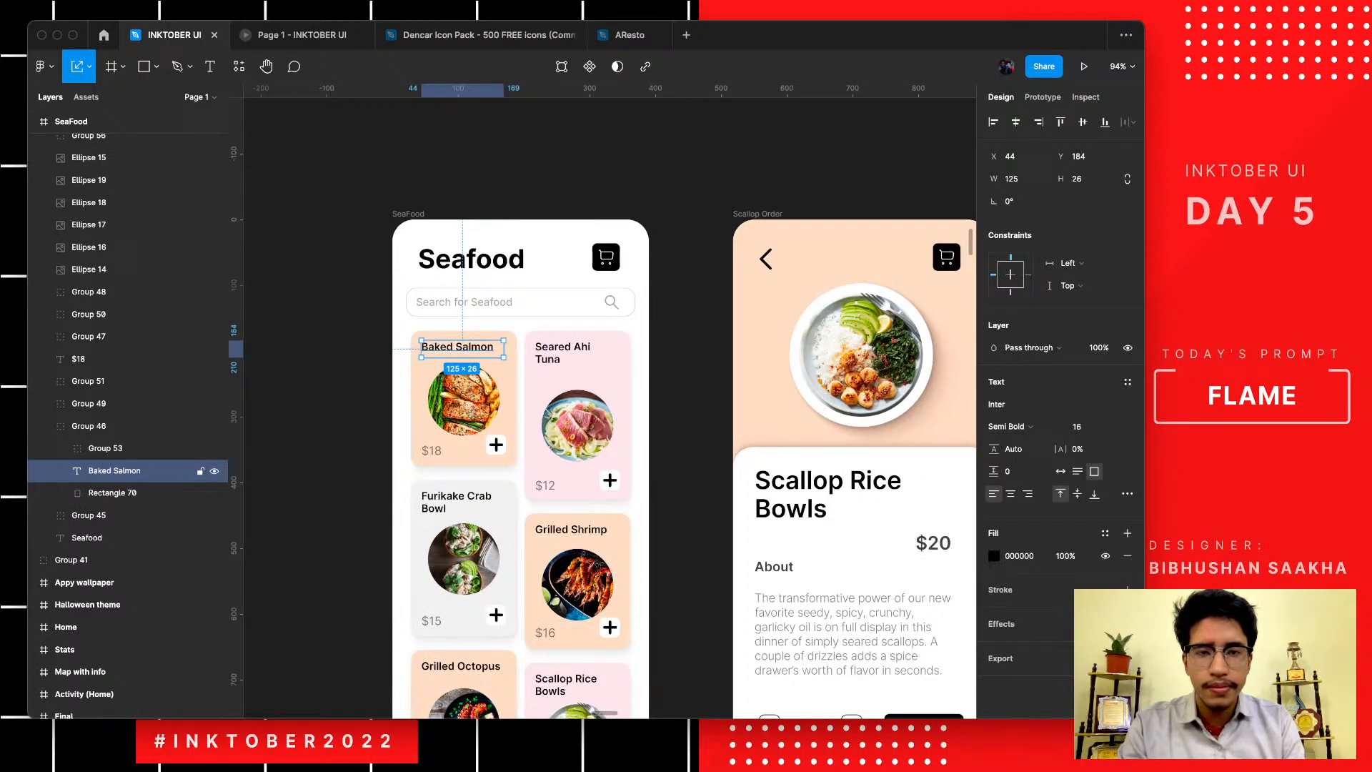
- Paste the "Baked Salmon" title into the Order frame and place it beside the photo at X 154, Y 165
{"action": "scroll", "coordinate": [607, 400], "scroll_direction": "down", "scroll_amount": 5}
{"action": "scroll", "coordinate": [607, 400], "scroll_direction": "right", "scroll_amount": 10}
{"action": "scroll", "coordinate": [607, 401], "scroll_direction": "left", "scroll_amount": 5}
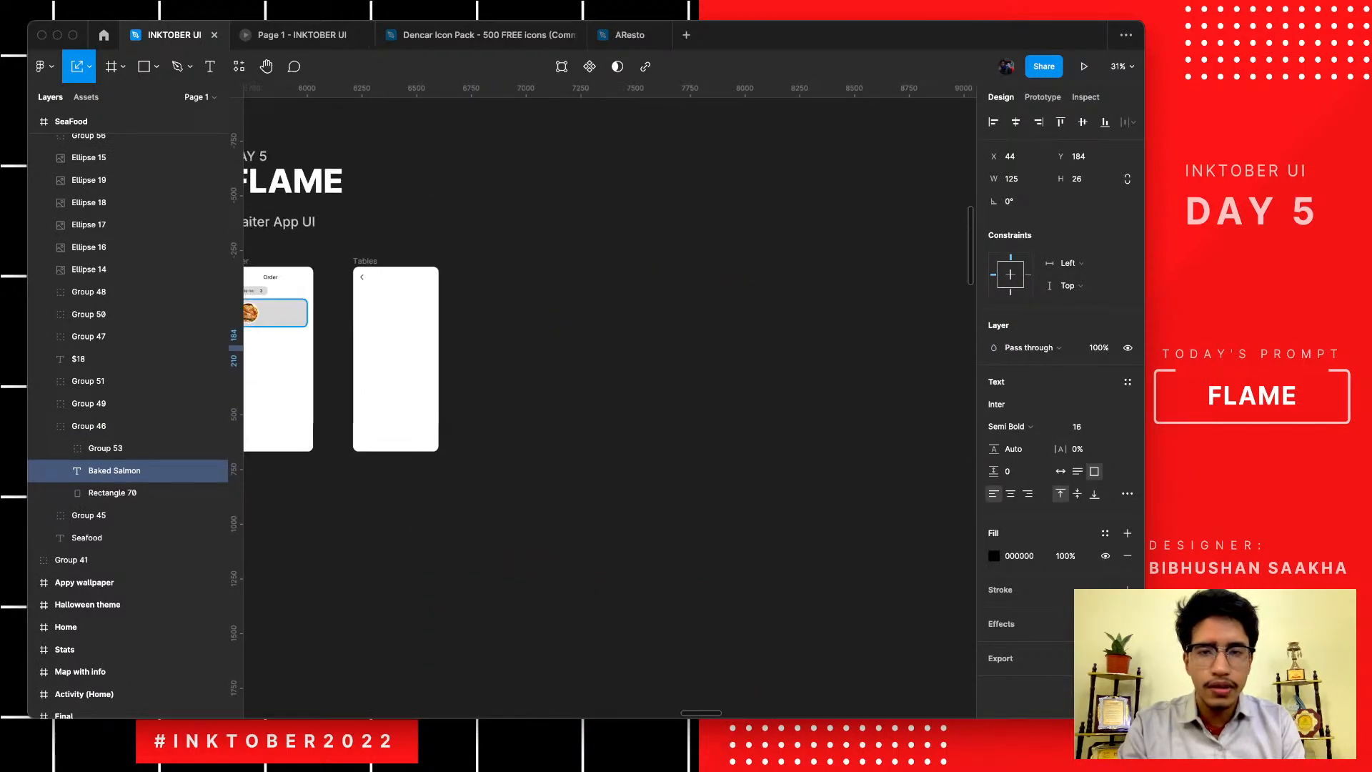
{"action": "scroll", "coordinate": [608, 401], "scroll_direction": "up", "scroll_amount": 5}
{"action": "key", "text": "Escape"}
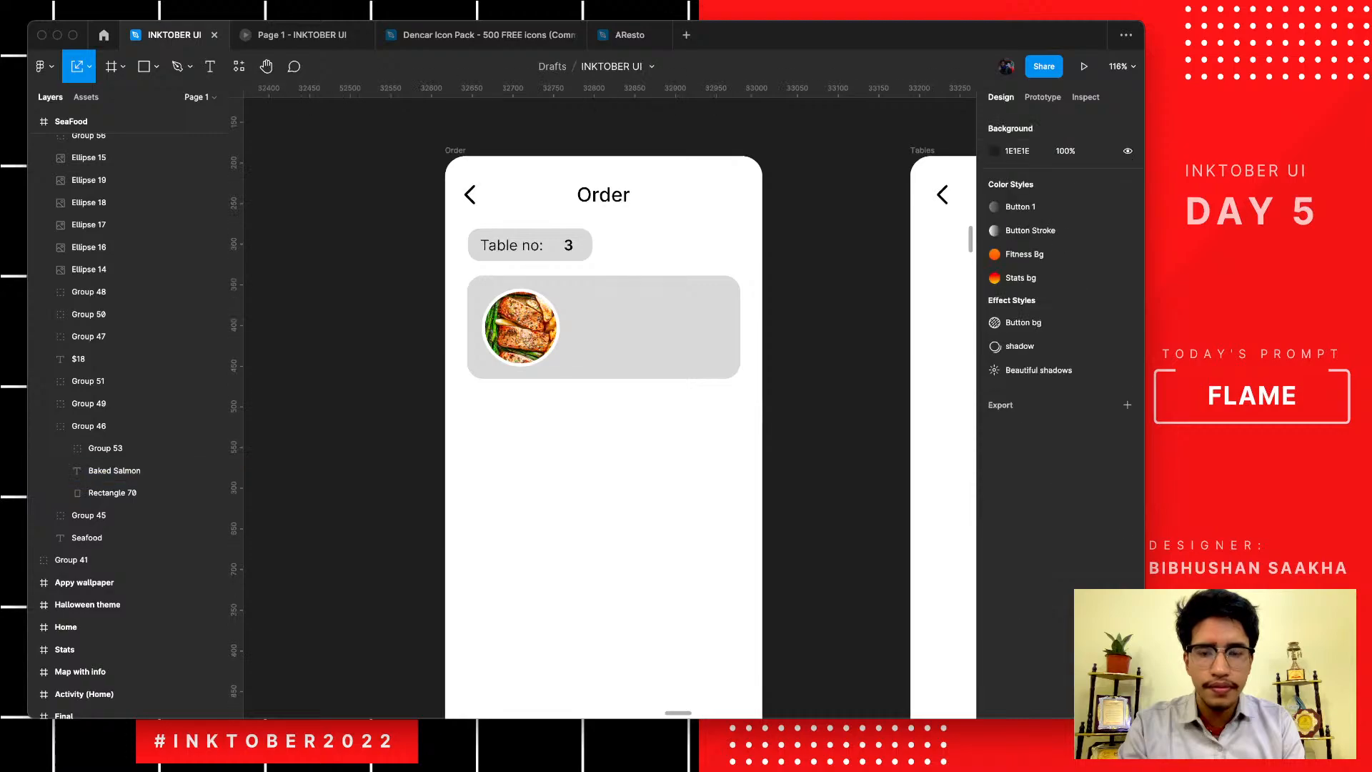
{"action": "left_click", "coordinate": [455, 150]}
{"action": "key", "text": "ctrl+v"}
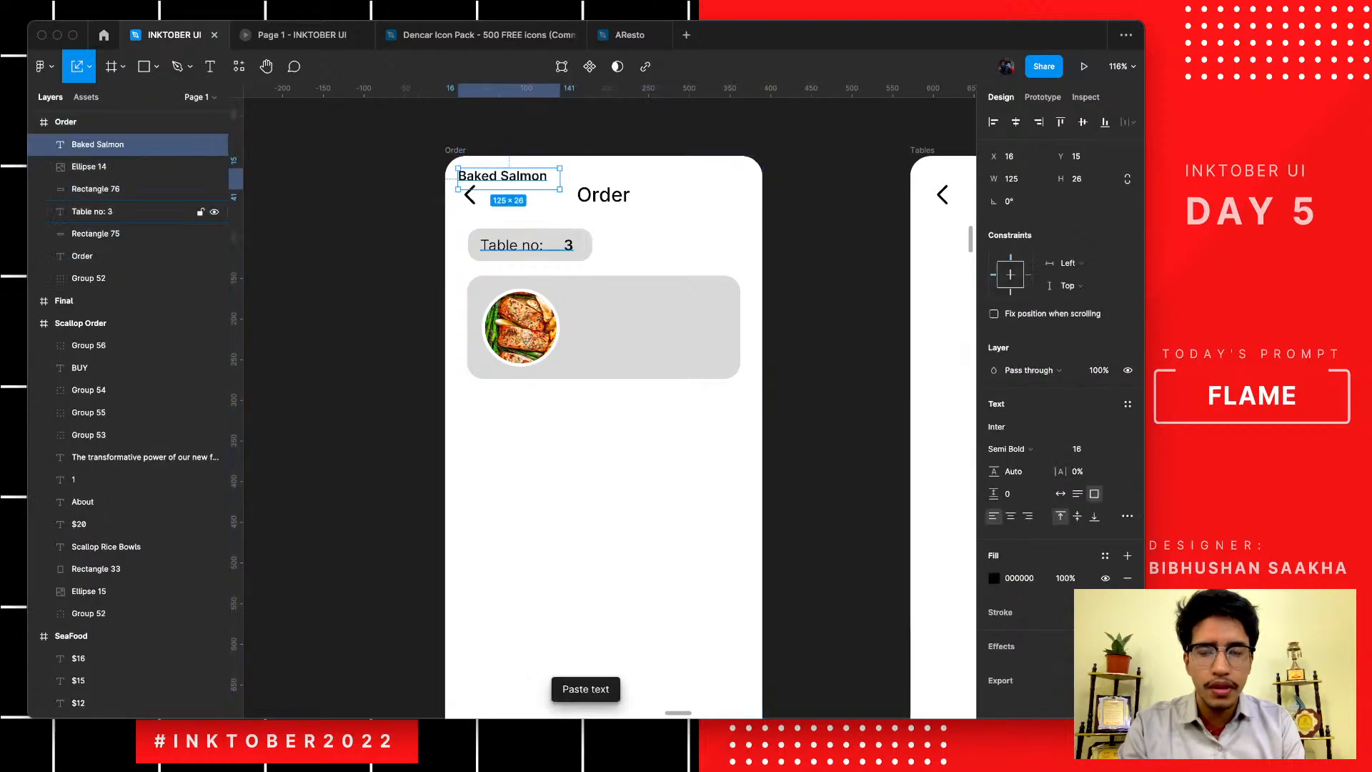
{"action": "left_click_drag", "start_coordinate": [500, 176], "coordinate": [615, 297]}
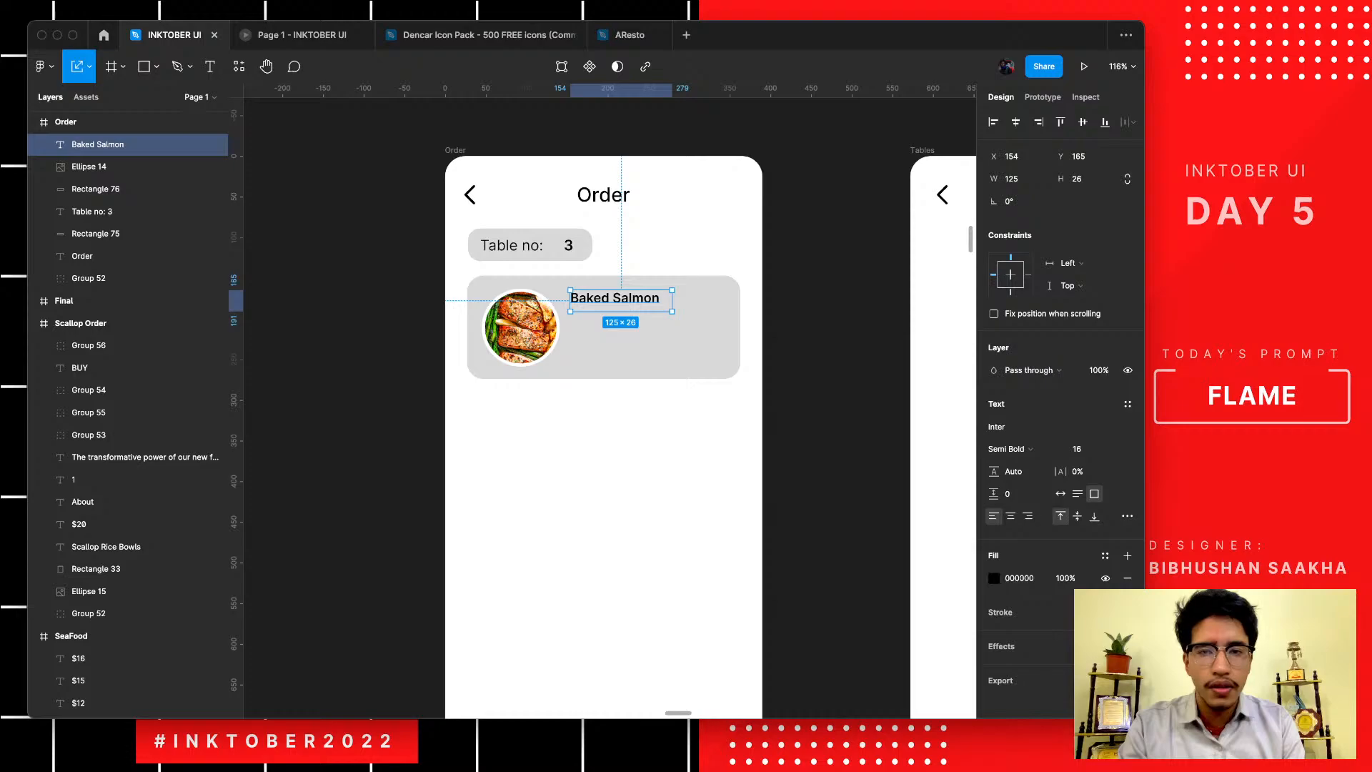
- Move the "Baked Salmon" title to X 158, Y 163 and duplicate it directly below at Y 189
{"action": "scroll", "coordinate": [678, 371], "scroll_direction": "up", "scroll_amount": 5}
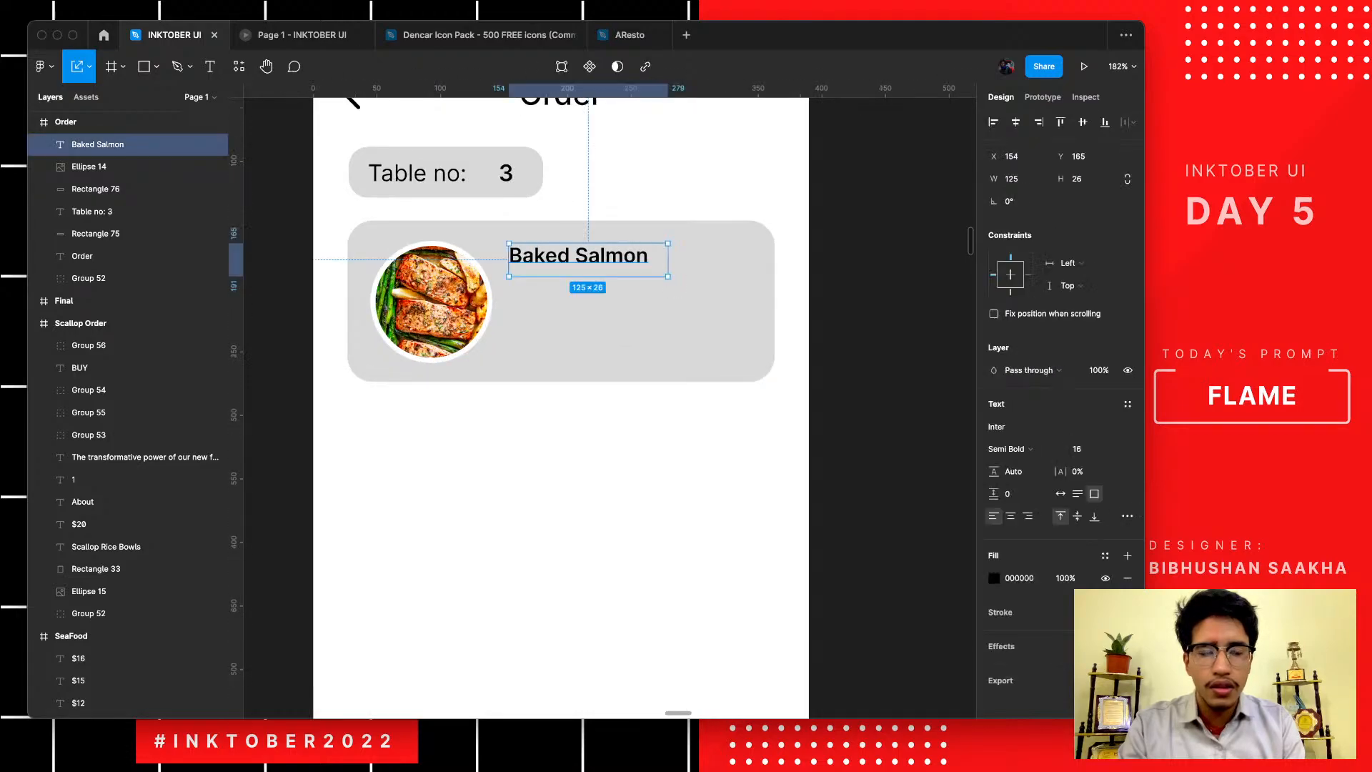
{"action": "left_click_drag", "start_coordinate": [591, 258], "coordinate": [592, 288]}
{"action": "left_click", "coordinate": [620, 196]}
{"action": "left_click", "coordinate": [593, 256]}
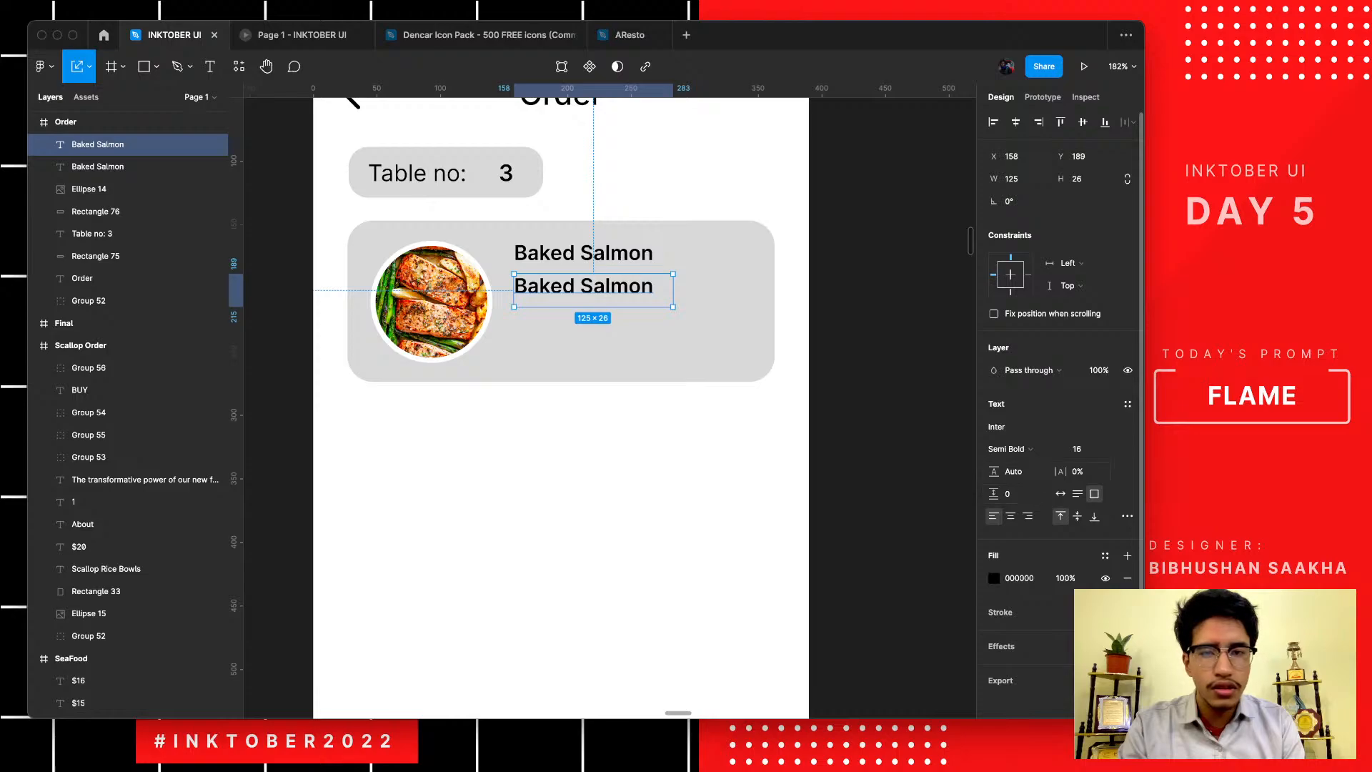
- Change the duplicated title's text to "$20" and set its font size to 18
{"action": "key", "text": "Return"}
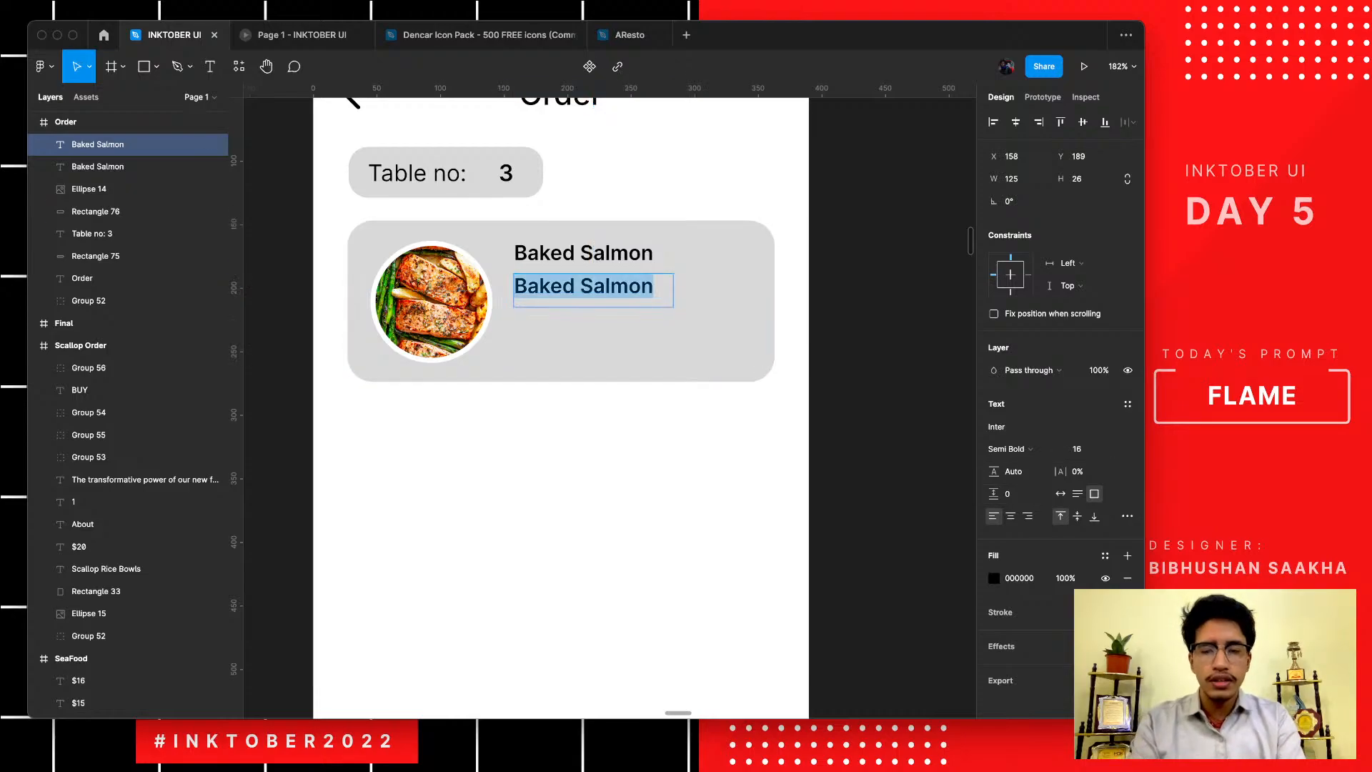
{"action": "type", "text": "$20"}
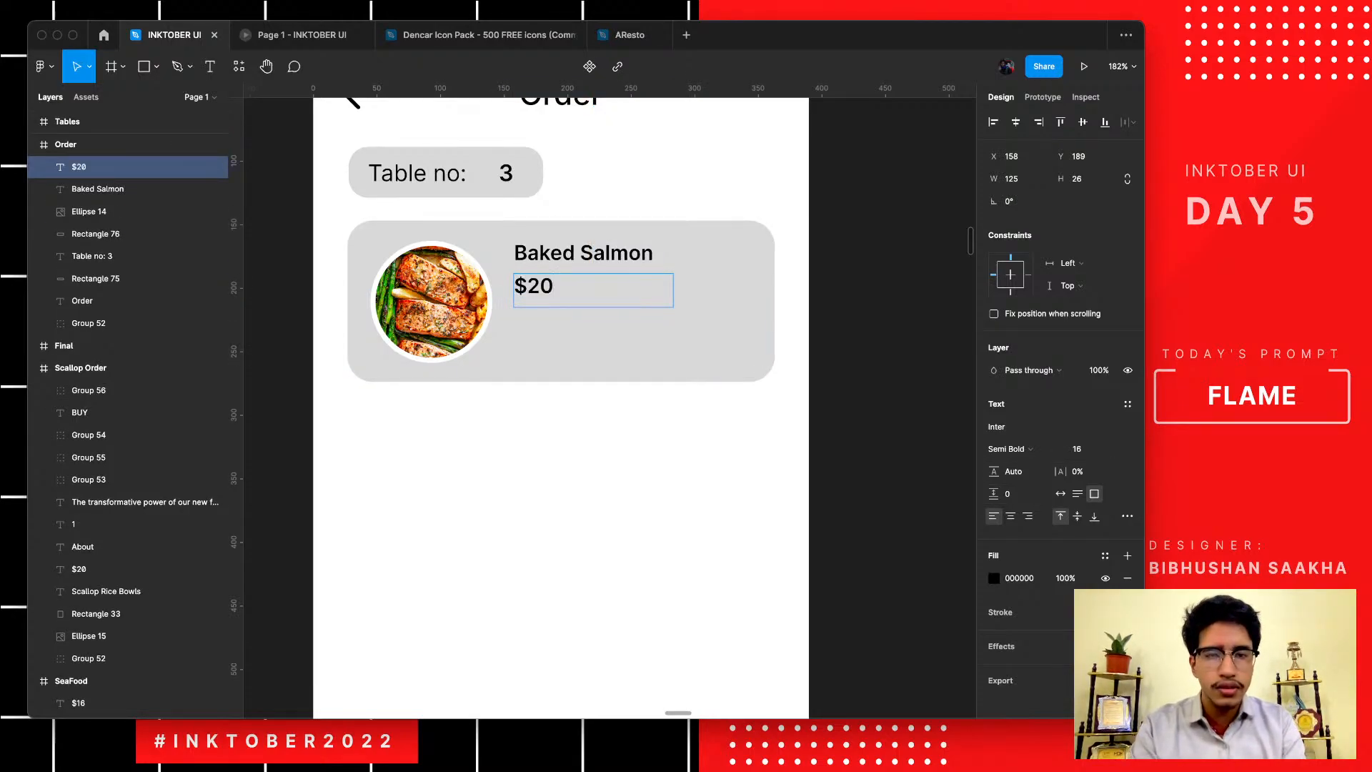
{"action": "key", "text": "super+a"}
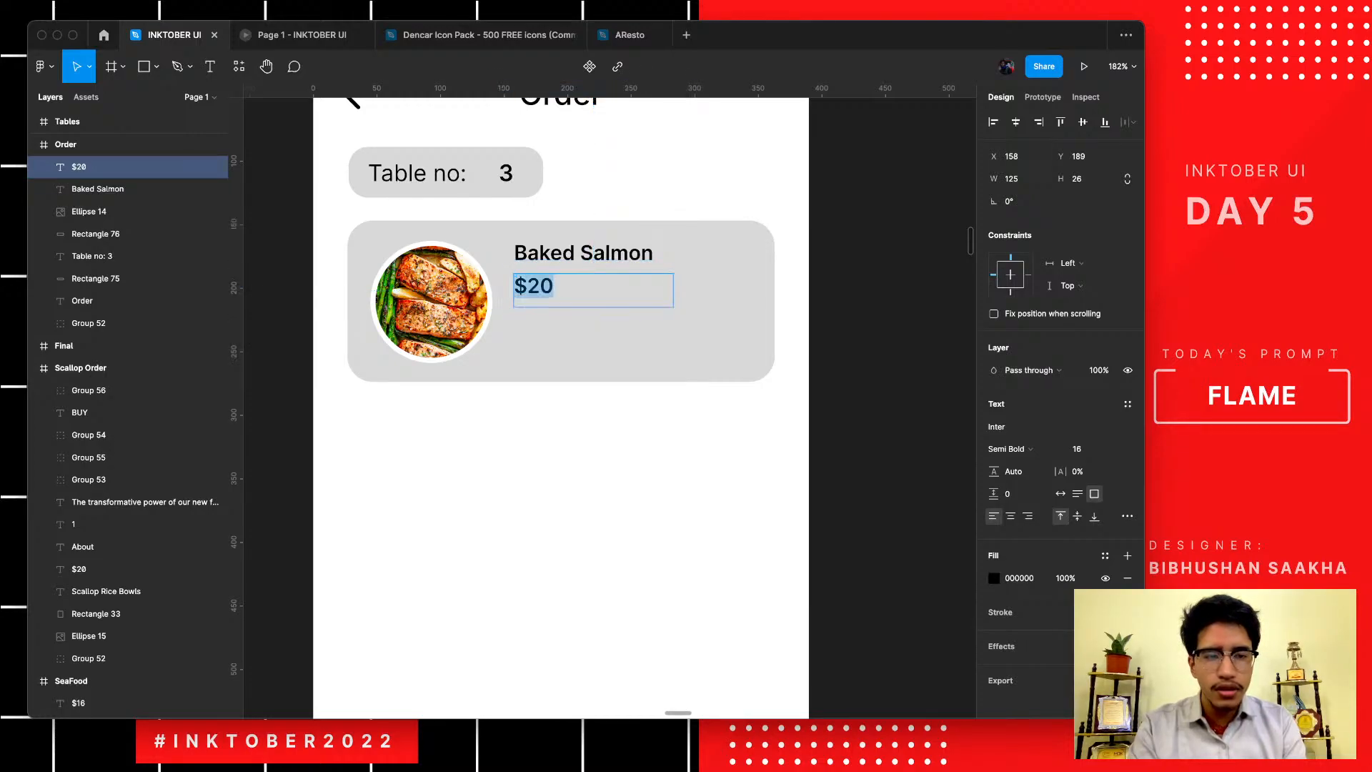
{"action": "left_click", "coordinate": [1083, 449]}
{"action": "type", "text": "158"}
{"action": "key", "text": "Return"}
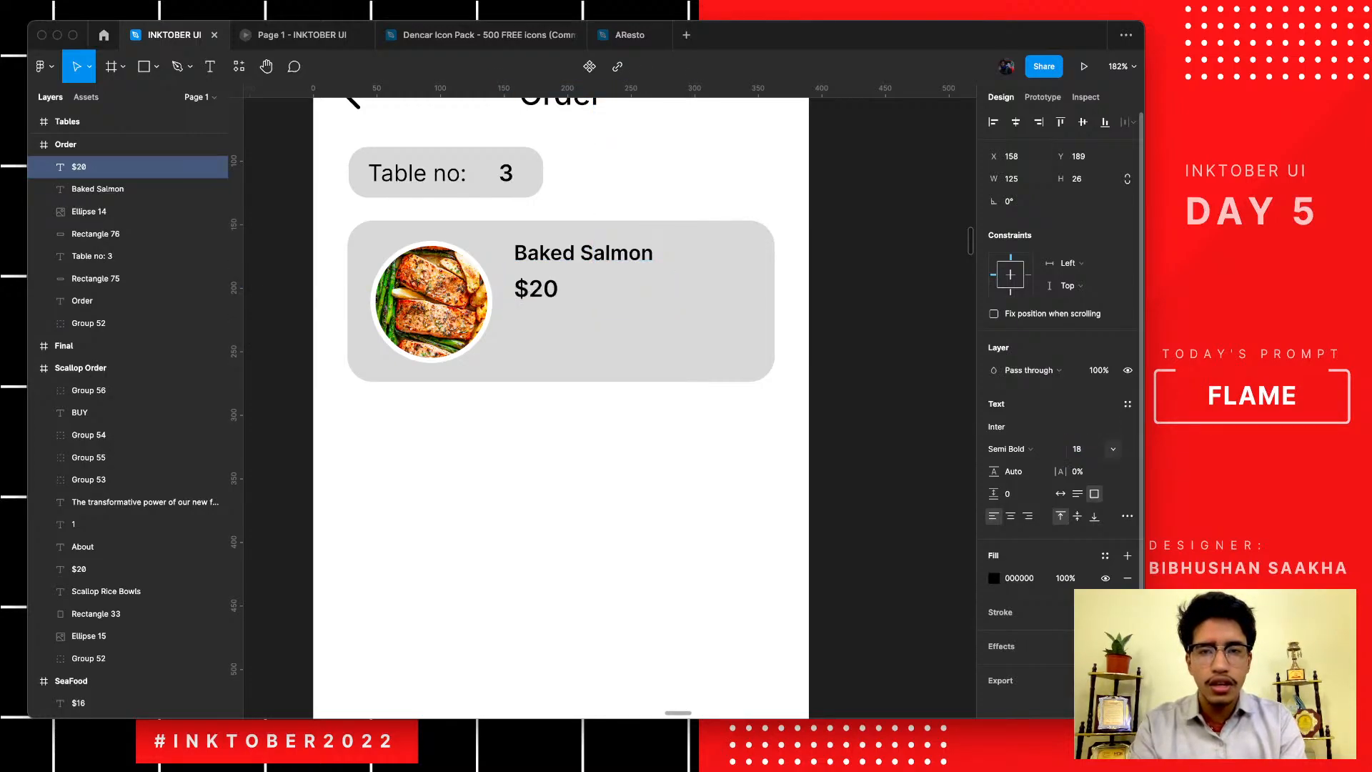
- Set the font size of the "Baked Salmon" title on the Order card to 14
{"action": "double_click", "coordinate": [551, 254]}
{"action": "triple_click", "coordinate": [550, 253]}
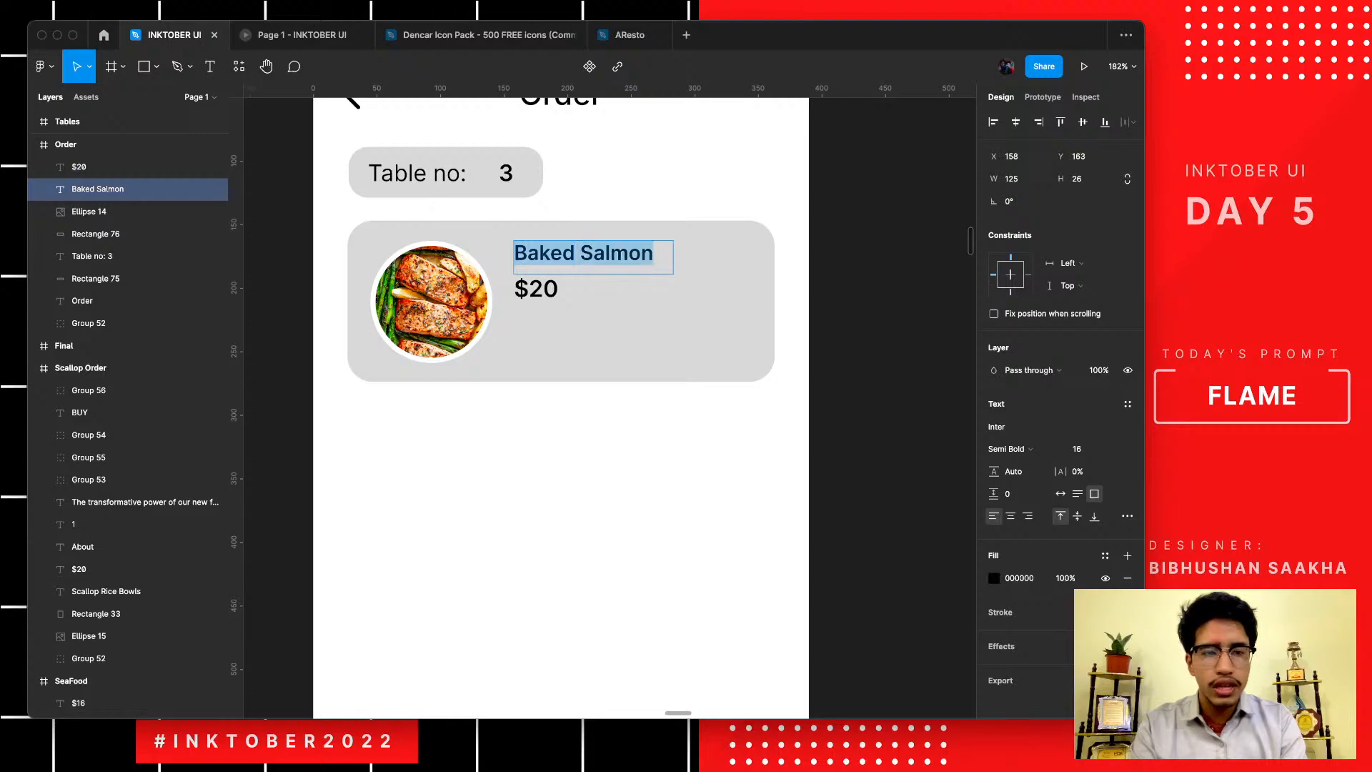
{"action": "left_click", "coordinate": [1084, 449]}
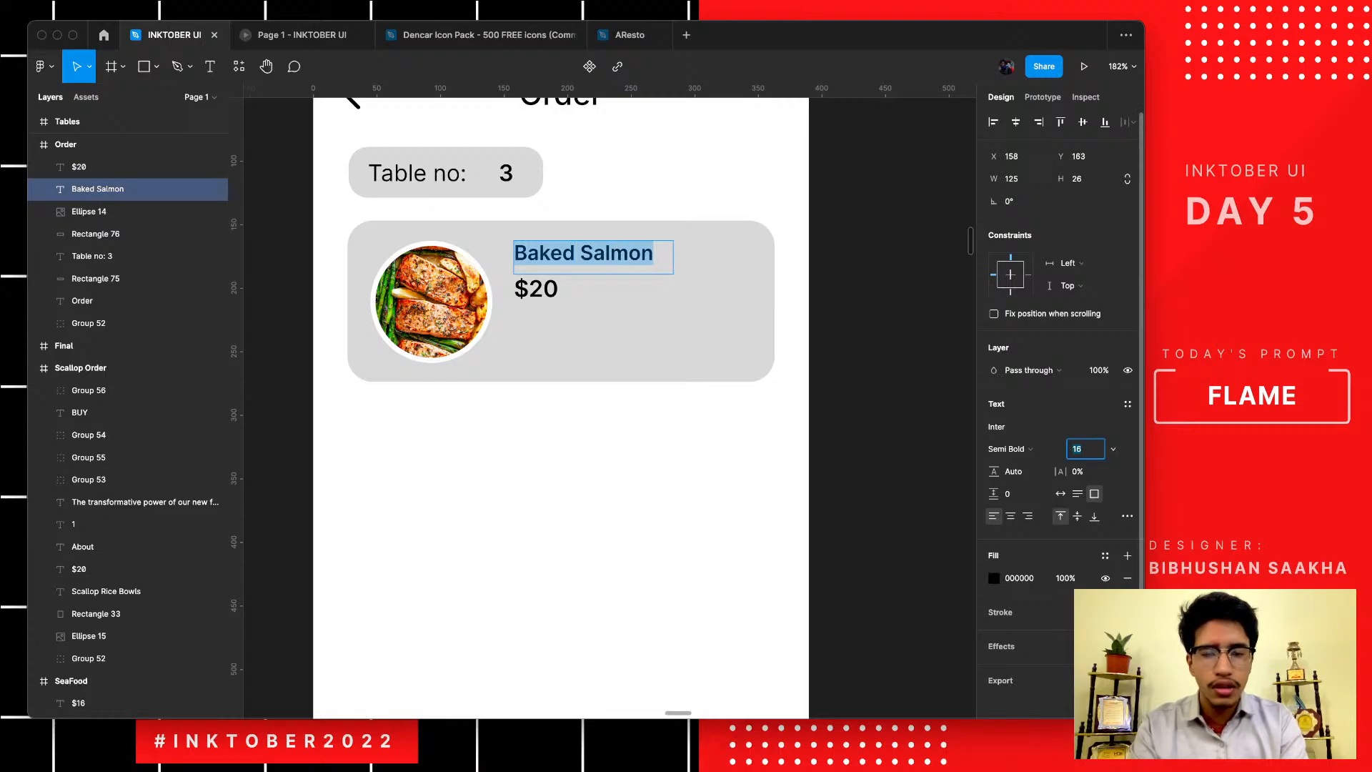
{"action": "type", "text": "1"}
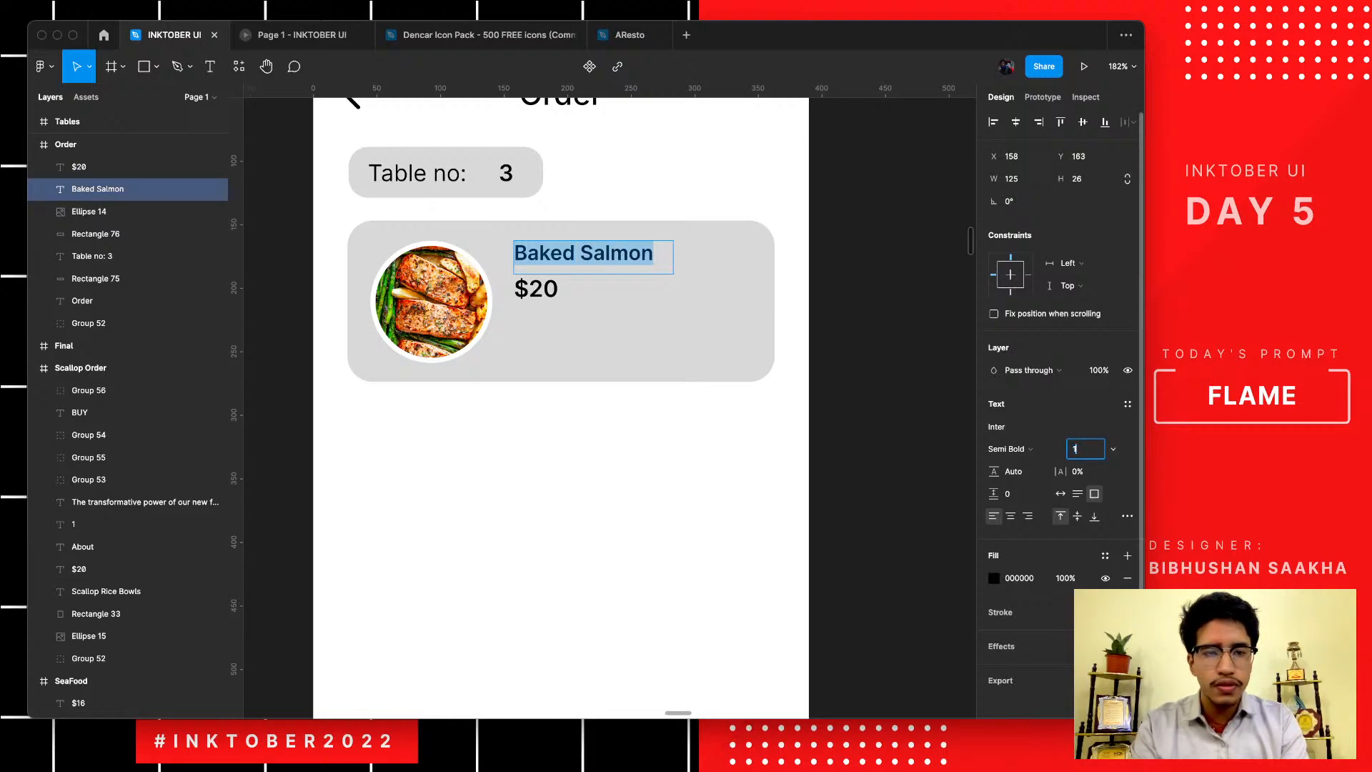
{"action": "type", "text": "2"}
{"action": "key", "text": "Return"}
{"action": "left_click", "coordinate": [1085, 449]}
{"action": "type", "text": "14"}
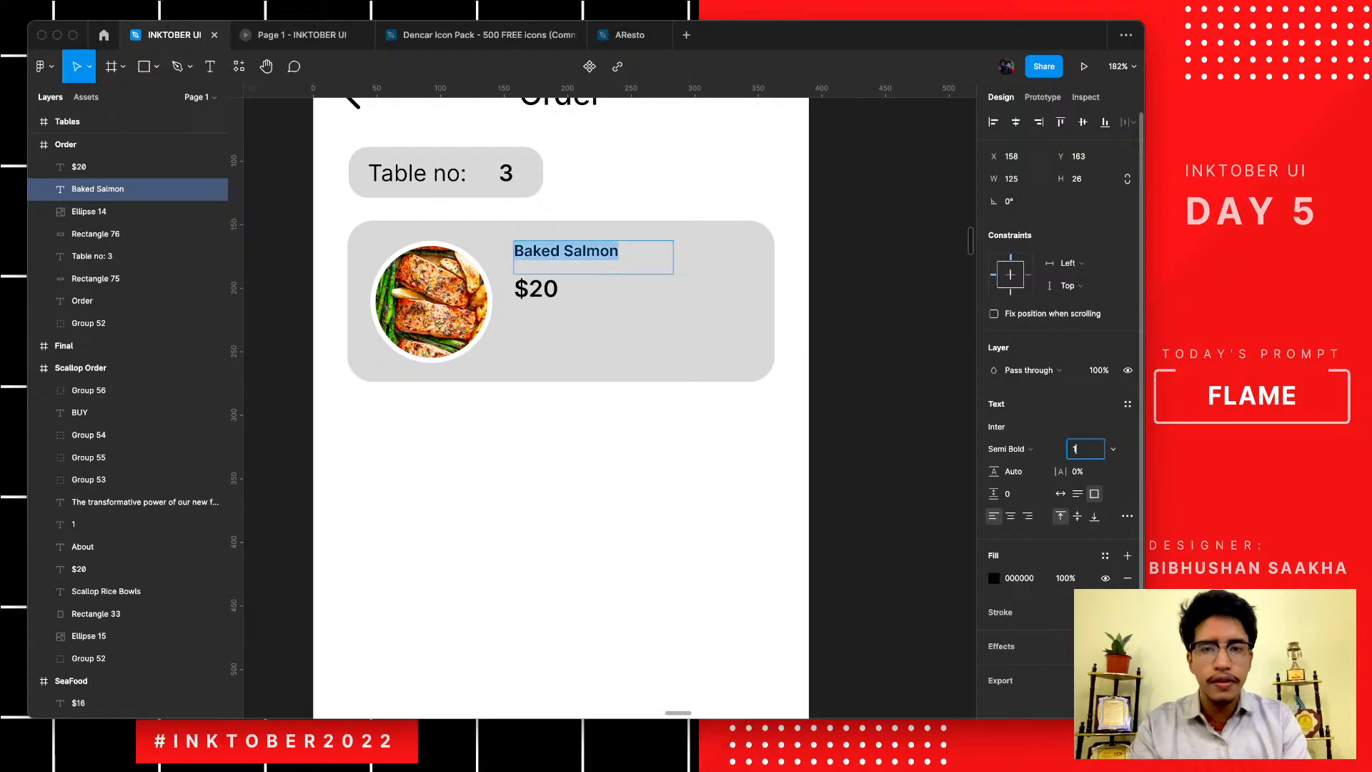
{"action": "key", "text": "Return"}
{"action": "key", "text": "Escape"}
{"action": "key", "text": "Escape"}
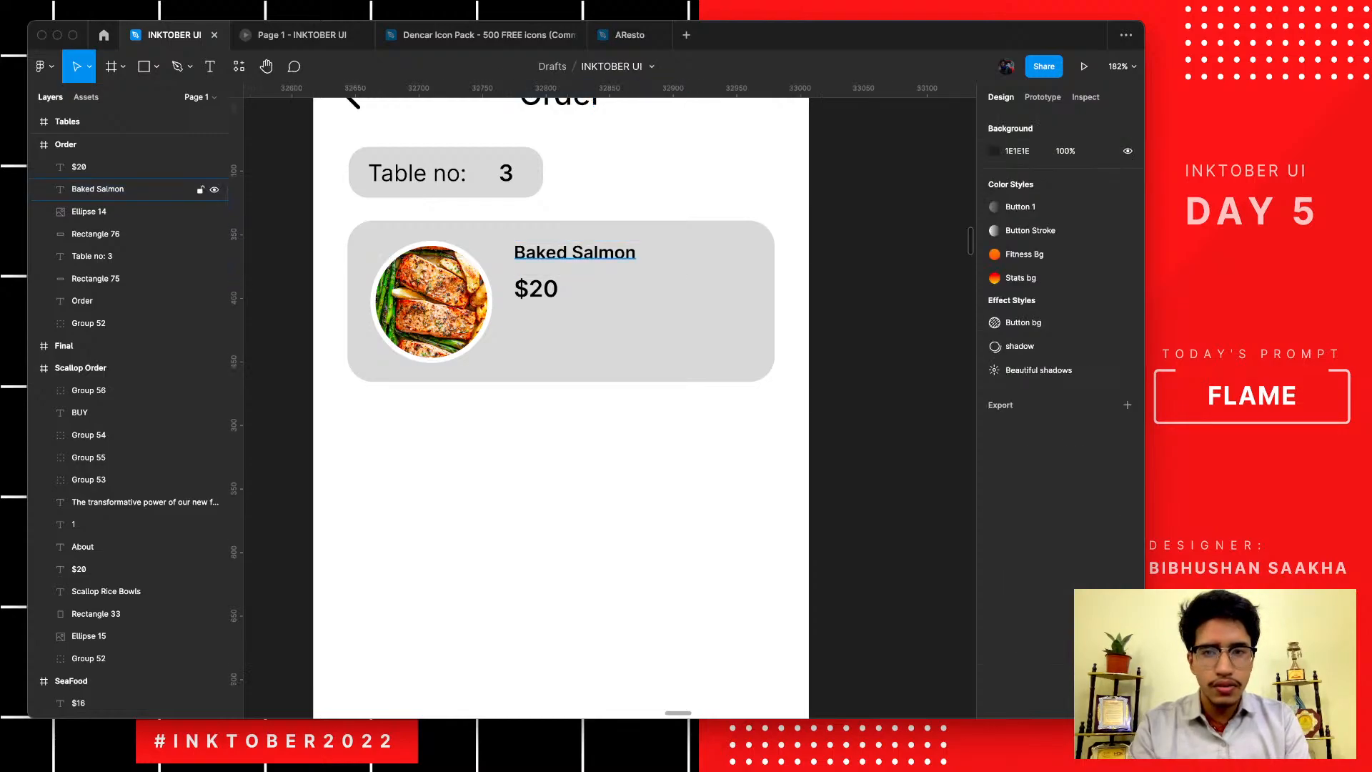
- Nudge the "Baked Salmon" title down to Y 165 and set its font weight to Medium
{"action": "left_click", "coordinate": [575, 253]}
{"action": "key", "text": "Down"}
{"action": "key", "text": "Down"}
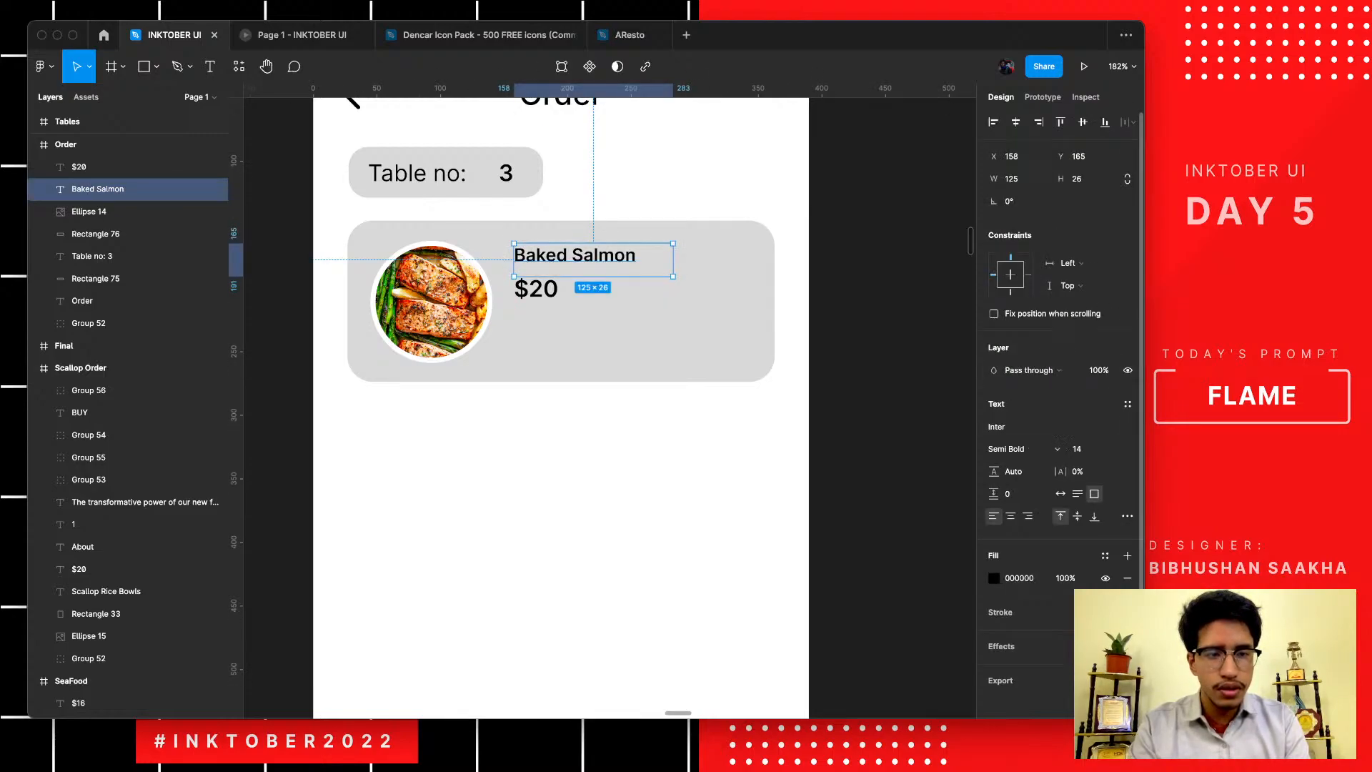
{"action": "left_click", "coordinate": [1023, 449]}
{"action": "left_click", "coordinate": [1023, 431]}
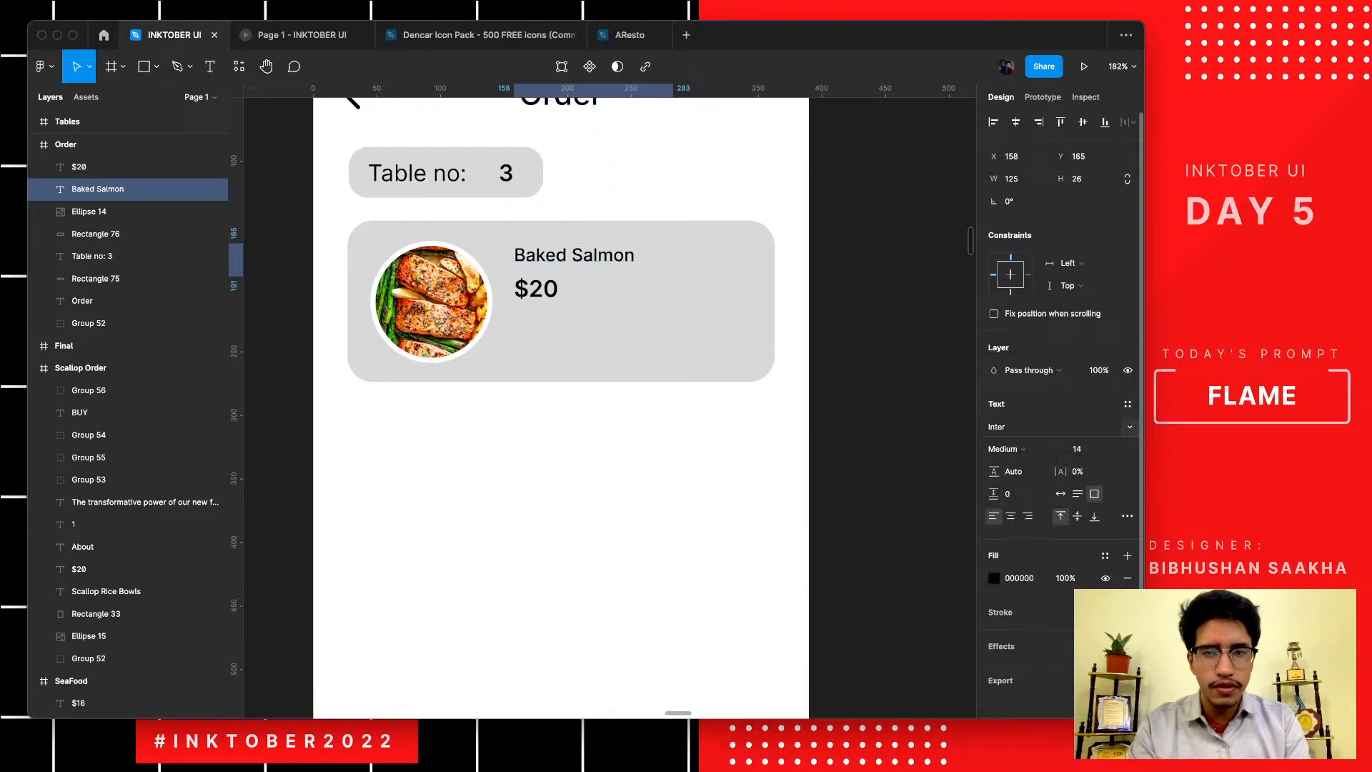
{"action": "key", "text": "Escape"}
- Set the "$20" price's font size to 20 and nudge the text down to Y 191
{"action": "left_click", "coordinate": [536, 289]}
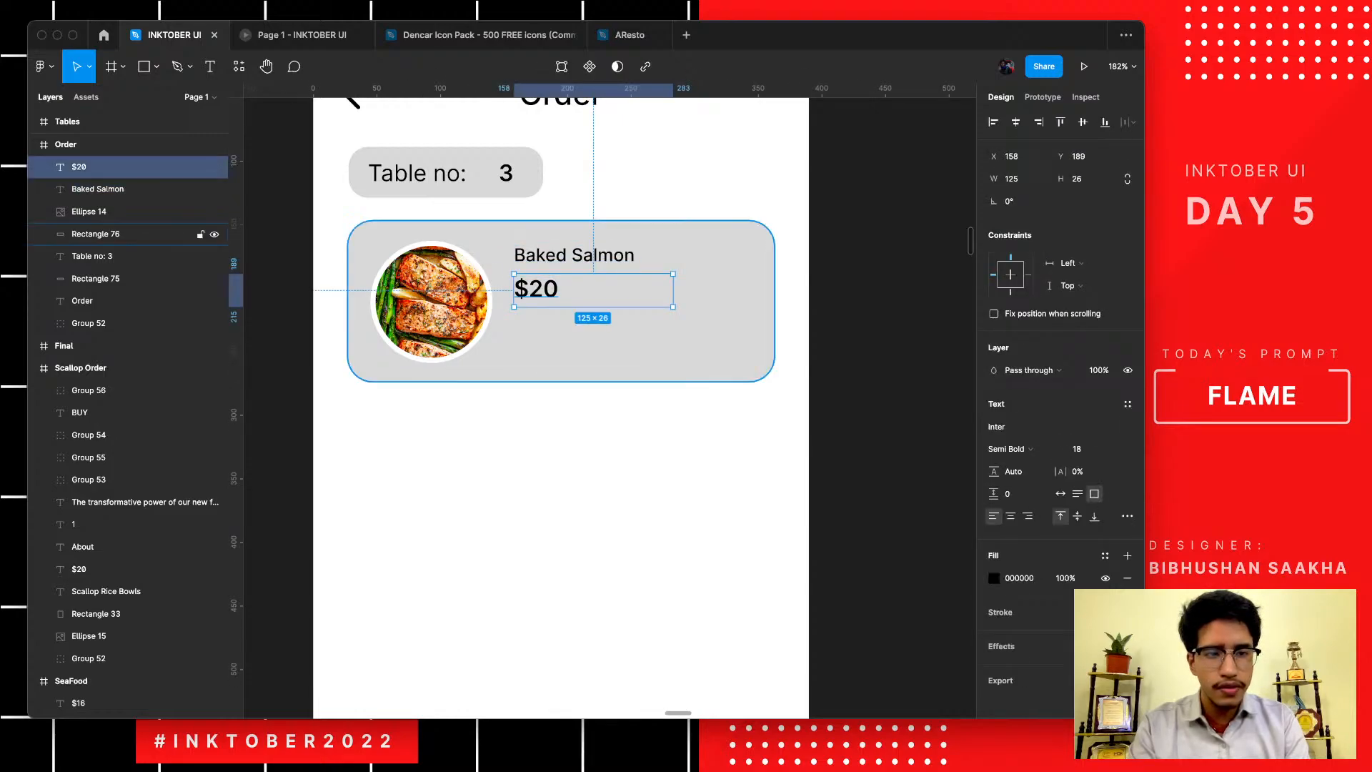
{"action": "left_click", "coordinate": [1078, 448]}
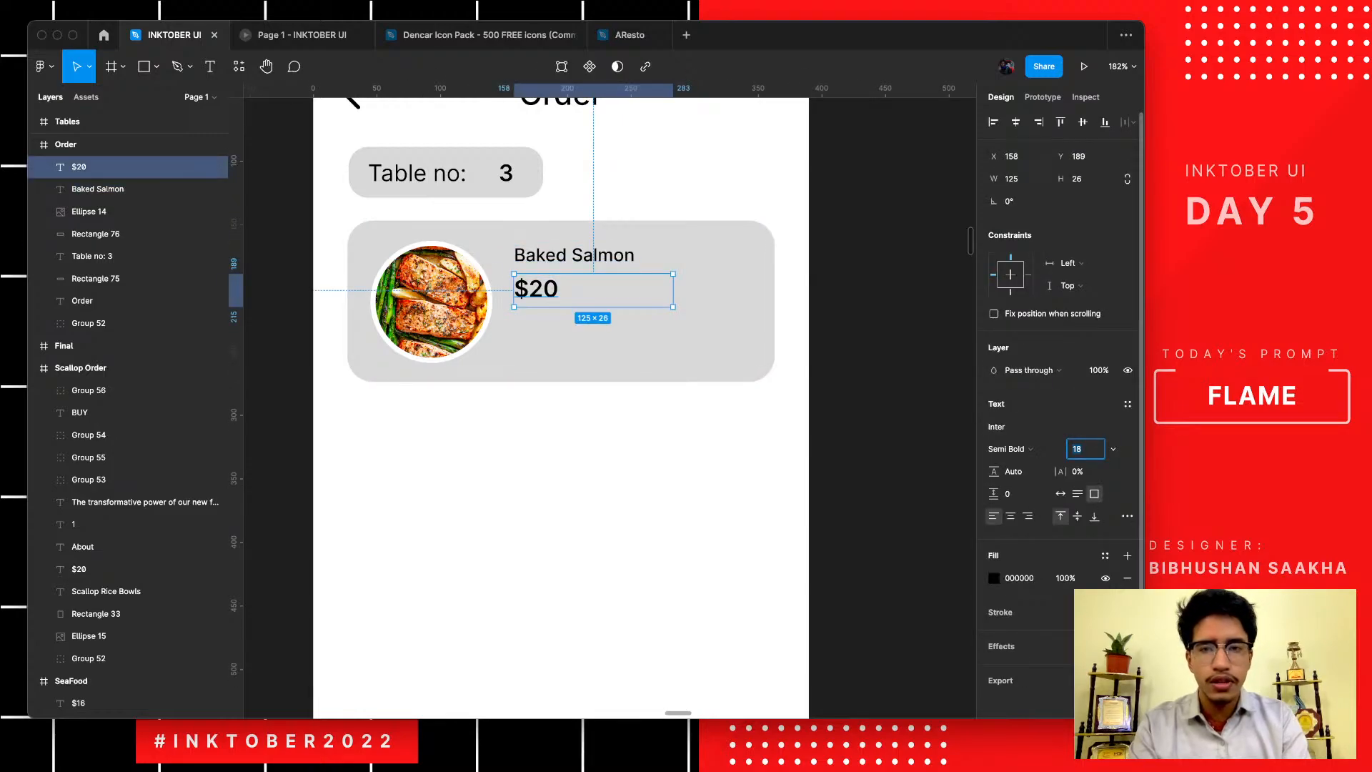
{"action": "key", "text": "Return"}
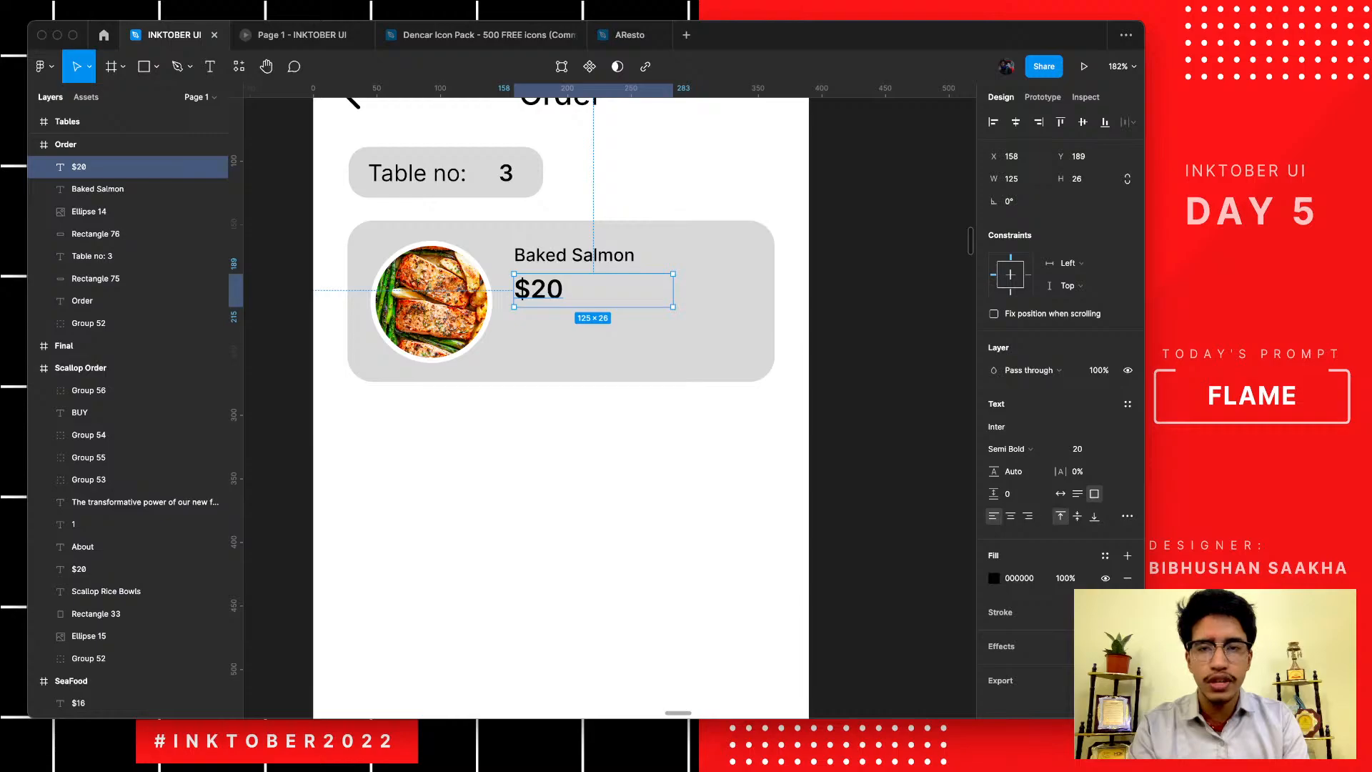
{"action": "key", "text": "Escape"}
{"action": "scroll", "coordinate": [629, 334], "scroll_direction": "up", "scroll_amount": 5}
{"action": "left_click", "coordinate": [495, 267]}
{"action": "key", "text": "Down"}
{"action": "key", "text": "Down"}
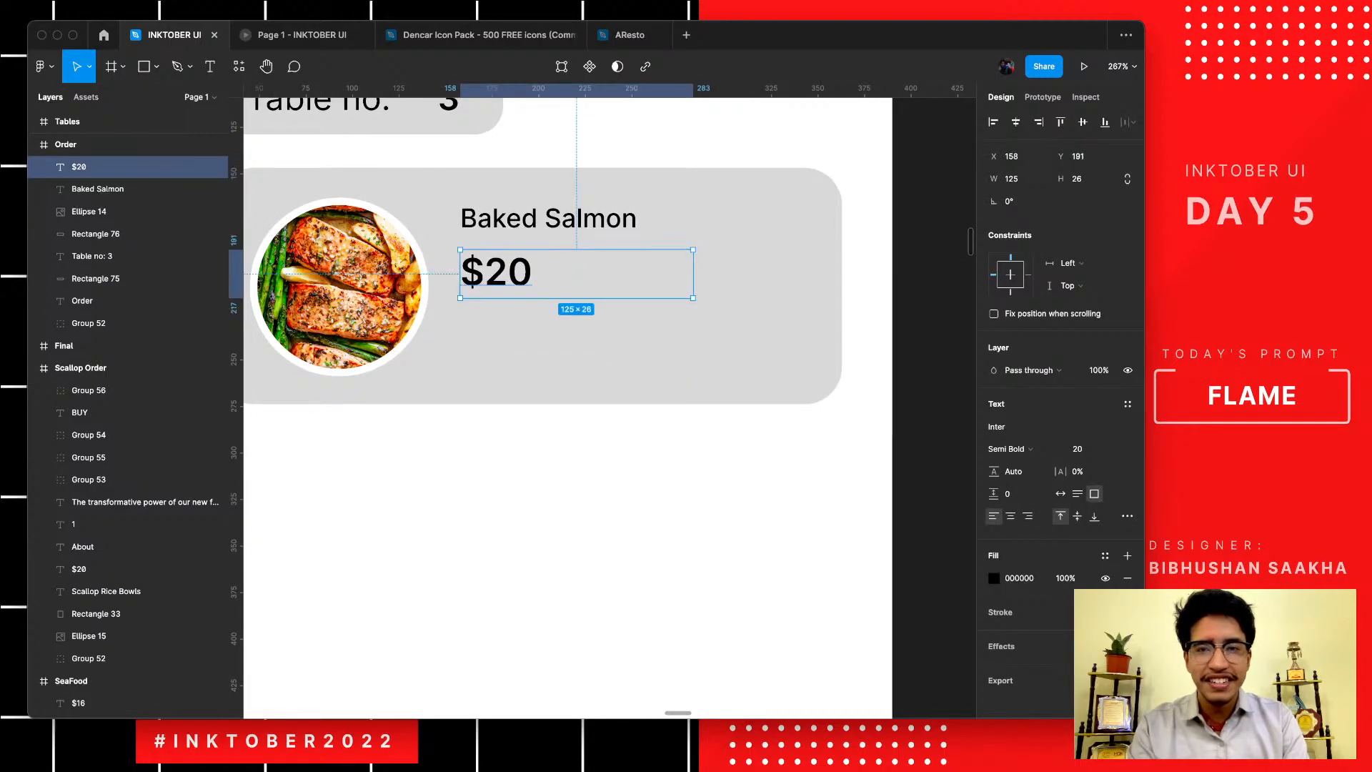
- Nudge the "Baked Salmon" title down to Y 167 and the "$20" price slightly up to tighten their spacing
{"action": "left_click", "coordinate": [548, 219]}
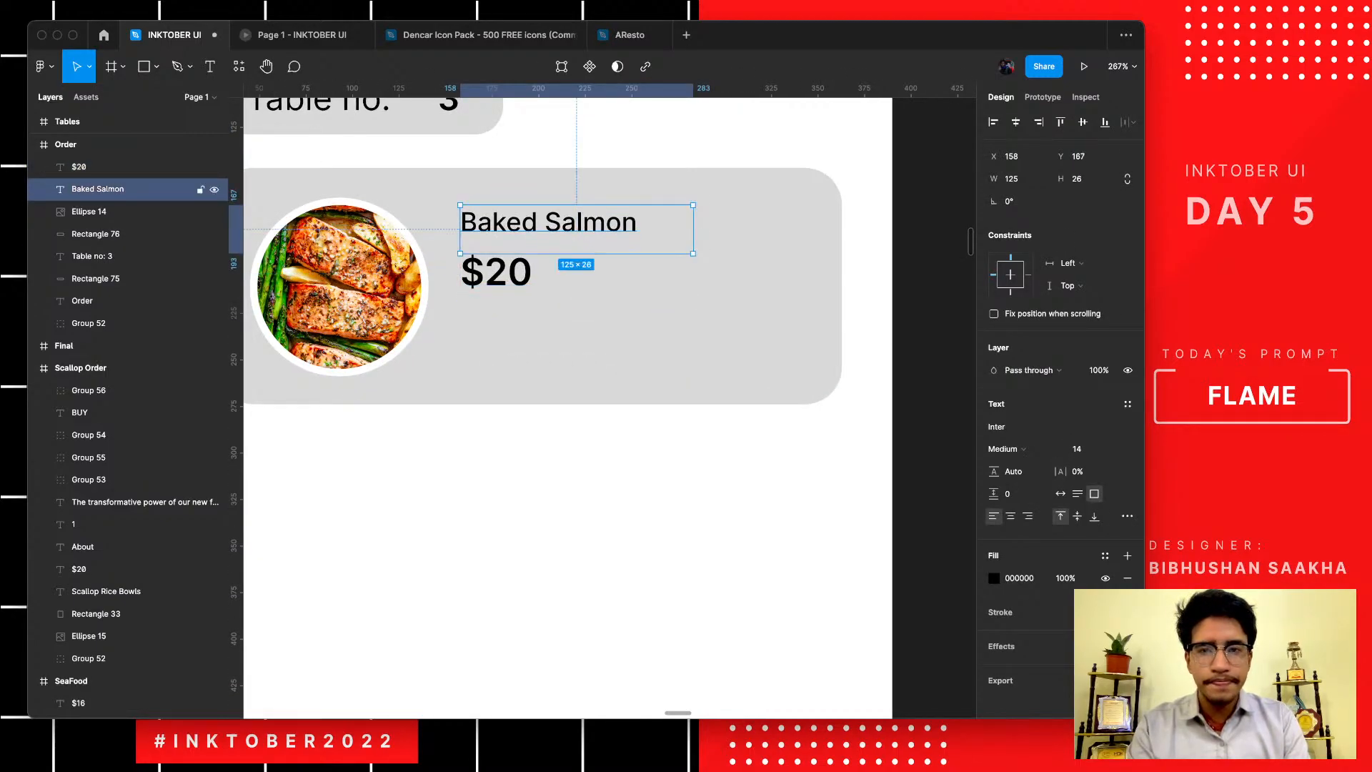
{"action": "key", "text": "Escape"}
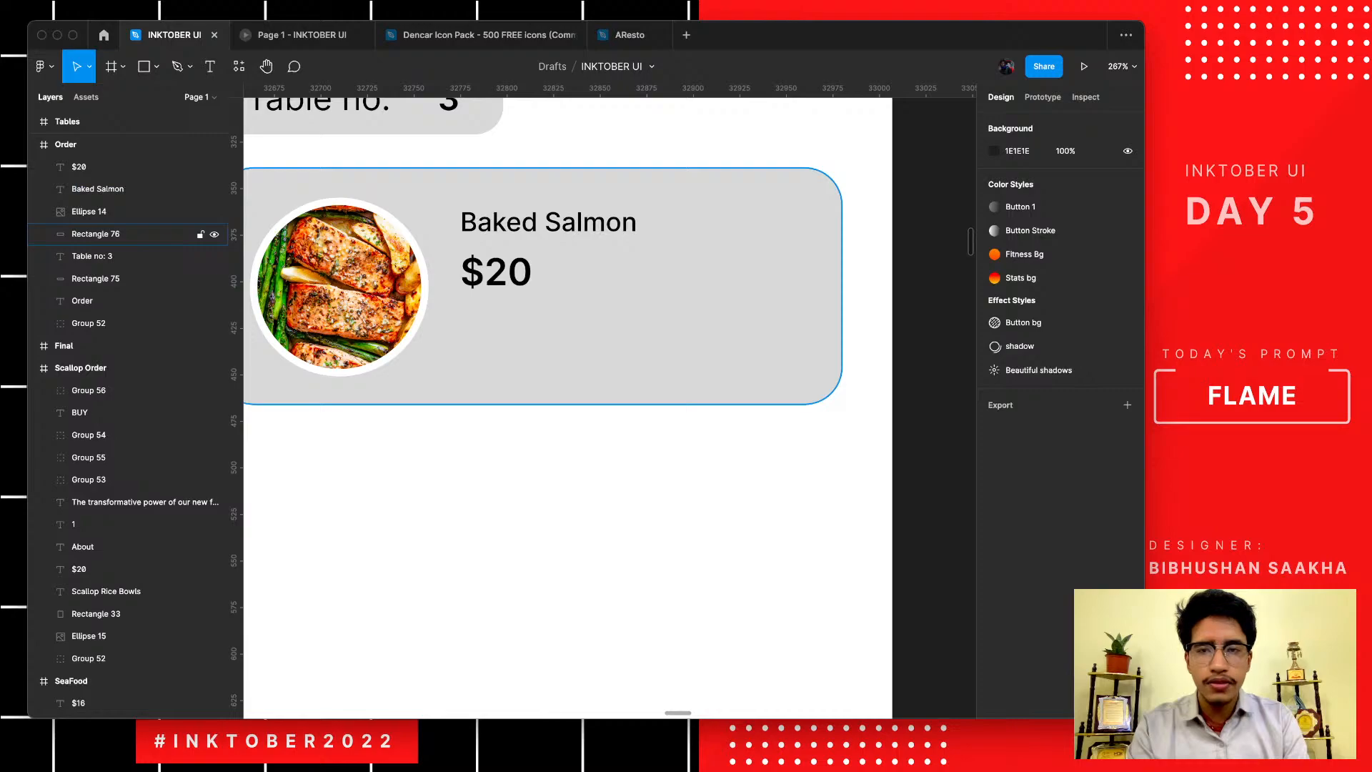
{"action": "left_click", "coordinate": [496, 272]}
{"action": "key", "text": "Up"}
{"action": "key", "text": "Up"}
{"action": "key", "text": "Escape"}
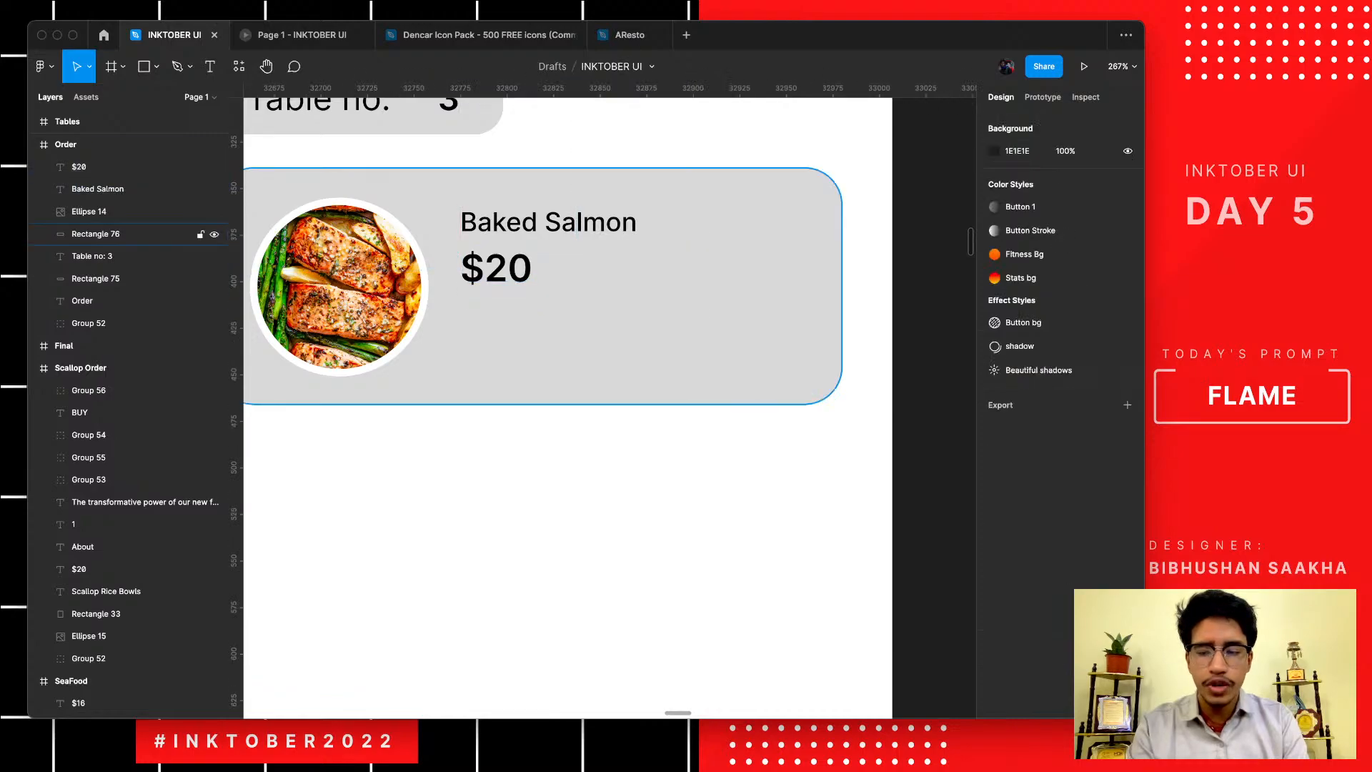
- Duplicate the "Baked Salmon" title below the "$20" price and change the copy's text to "Add Notes"
{"action": "left_click", "coordinate": [554, 224]}
{"action": "left_click_drag", "start_coordinate": [554, 224], "coordinate": [554, 334]}
{"action": "double_click", "coordinate": [553, 334]}
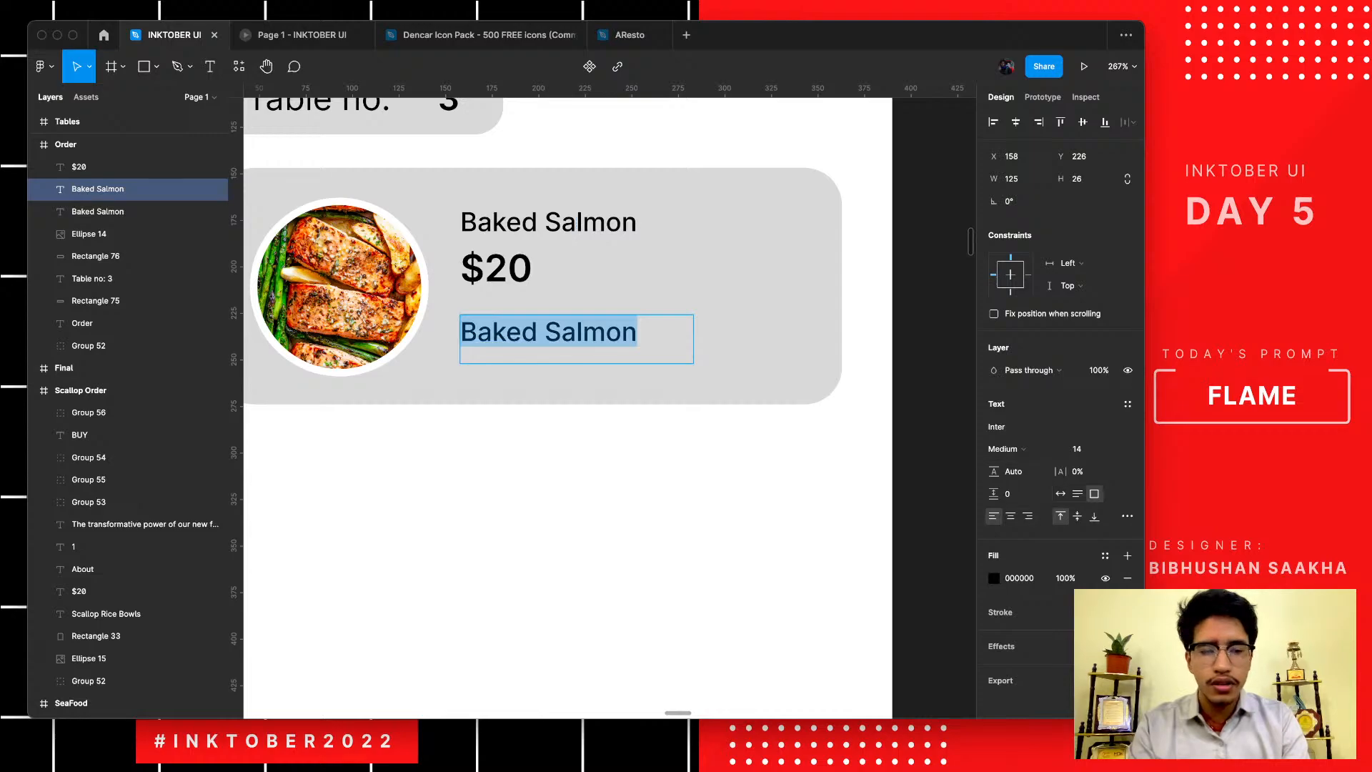
{"action": "type", "text": "No"}
{"action": "key", "text": "BackSpace"}
{"action": "key", "text": "BackSpace"}
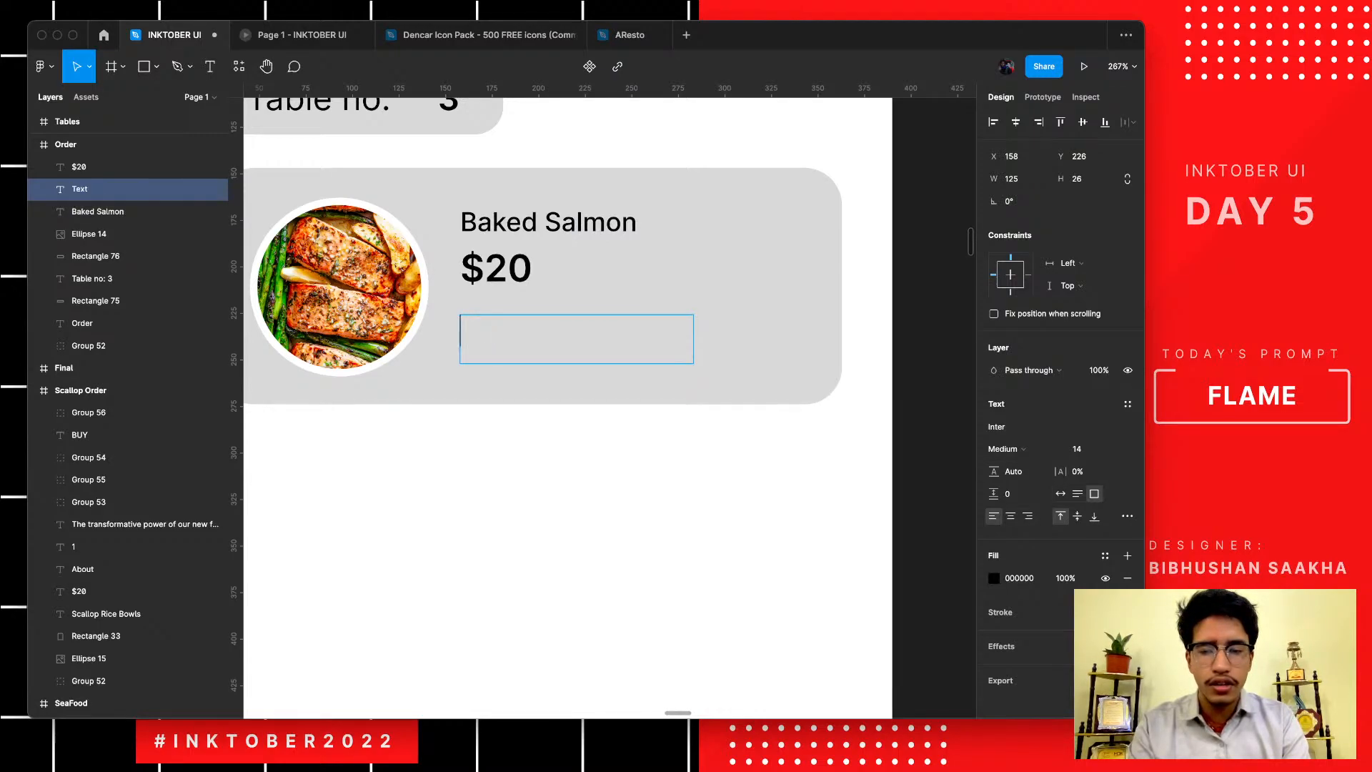
{"action": "type", "text": "Add Notes"}
- Set the fill opacity of the "Add Notes" text to 50%
{"action": "key", "text": "ctrl+a"}
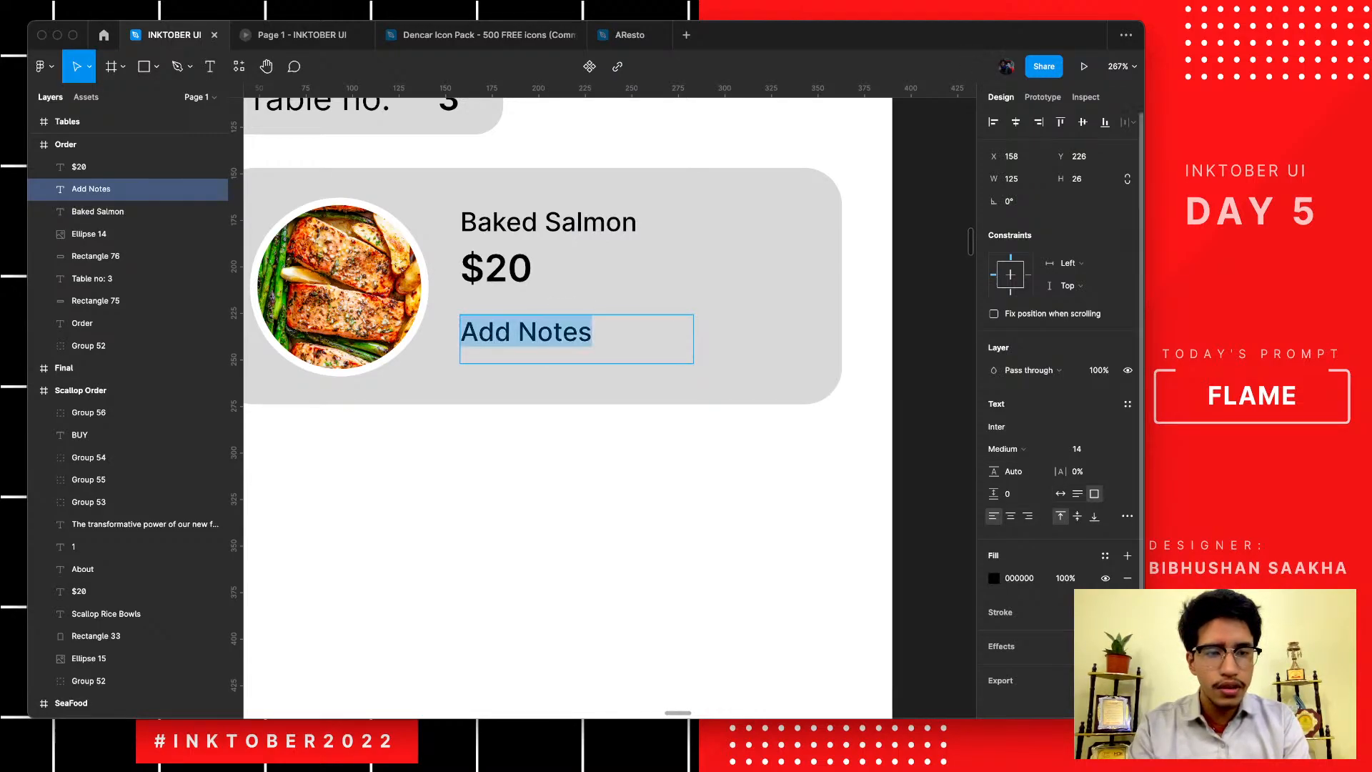
{"action": "left_click", "coordinate": [1065, 578]}
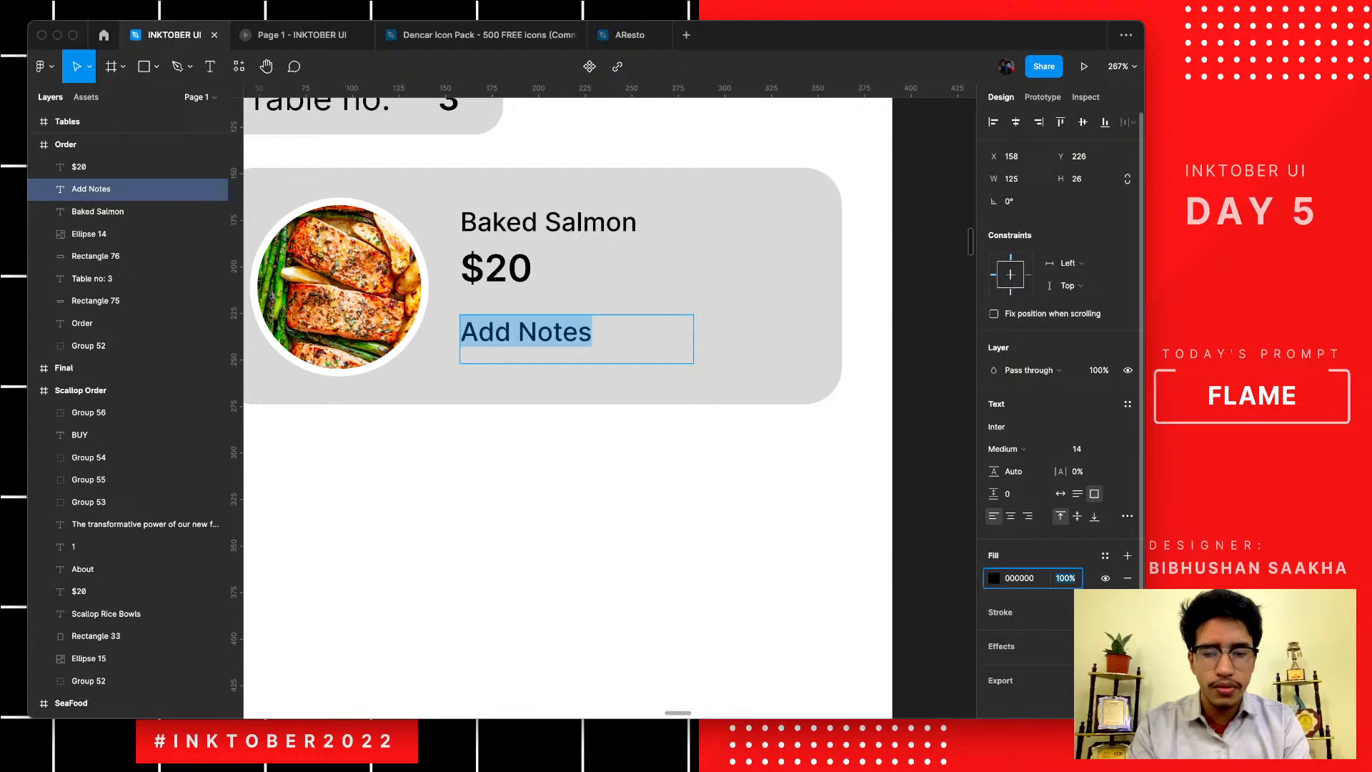
{"action": "type", "text": "50"}
{"action": "key", "text": "Return"}
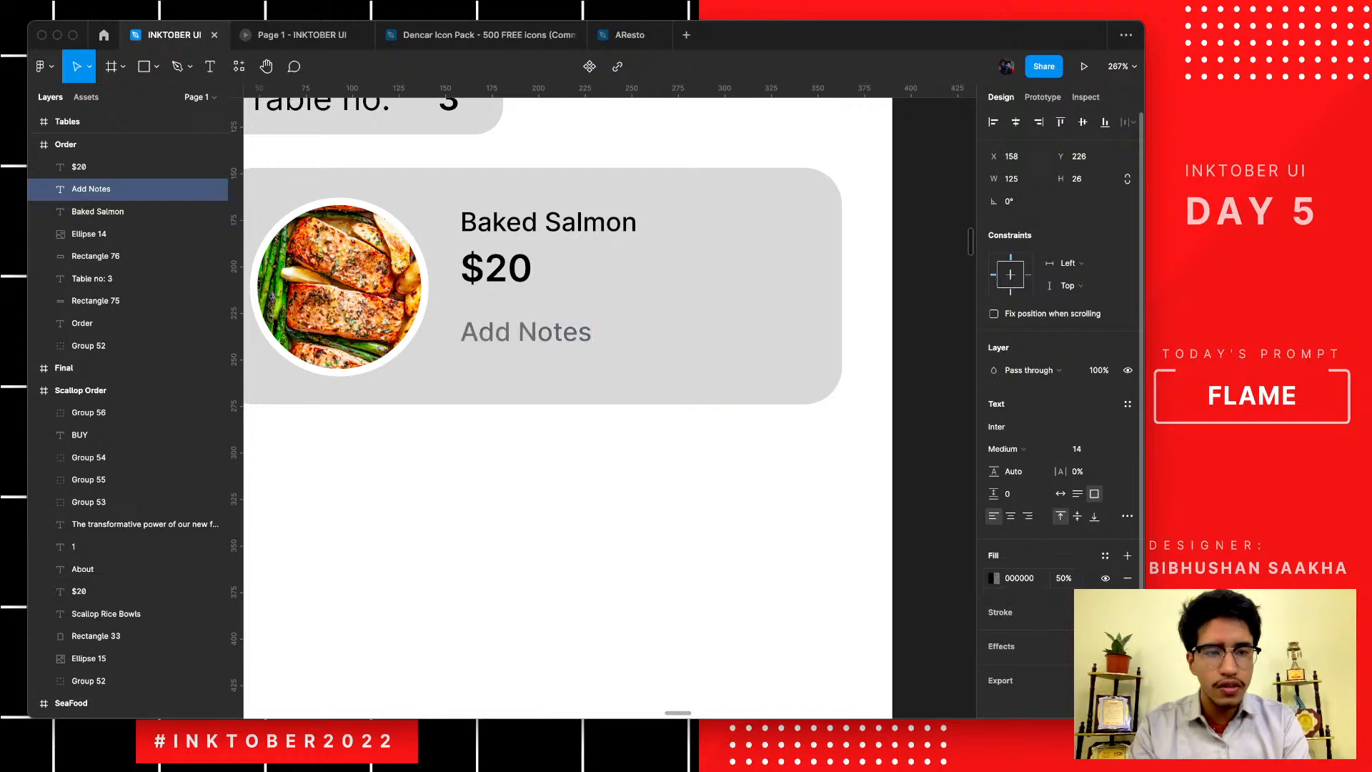
- Set the "Add Notes" text to Regular weight and font size 12
{"action": "left_click", "coordinate": [1023, 449]}
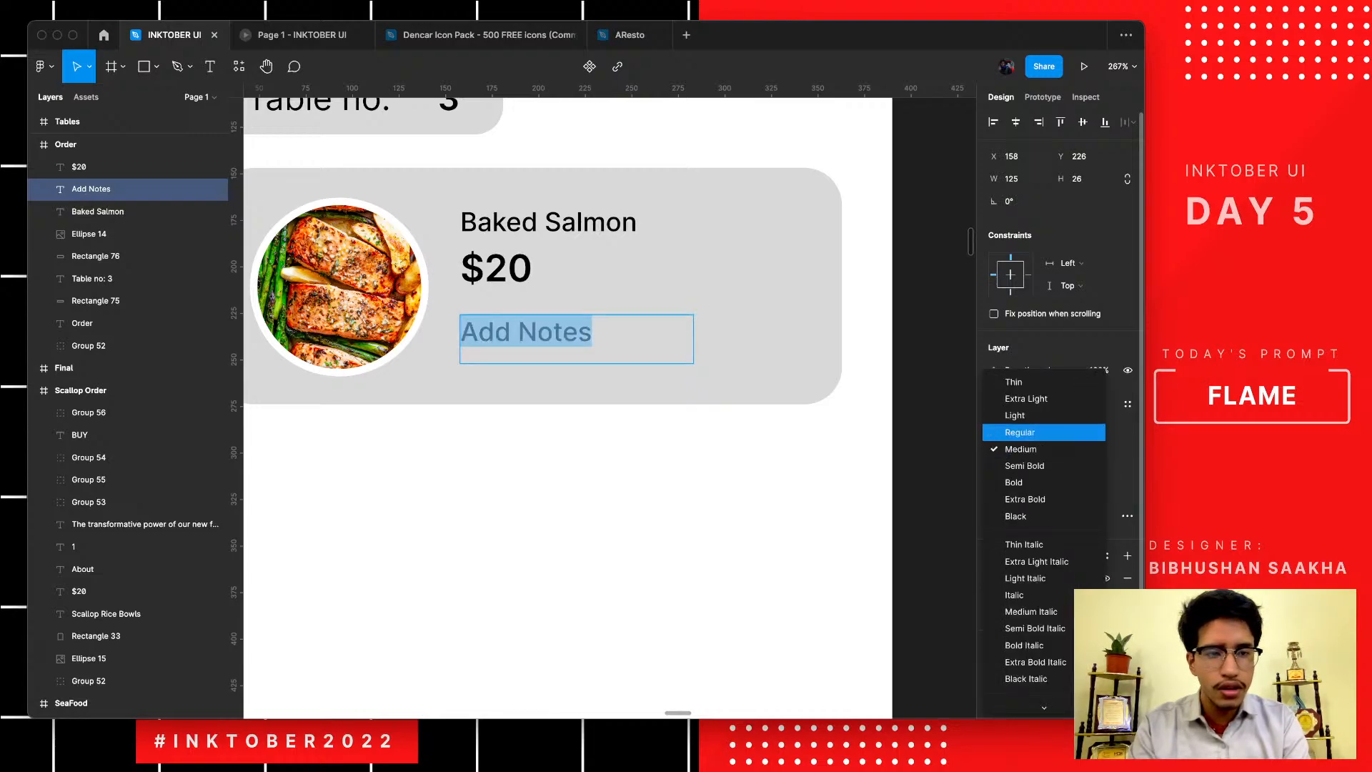
{"action": "left_click", "coordinate": [1024, 432]}
{"action": "left_click", "coordinate": [1078, 449]}
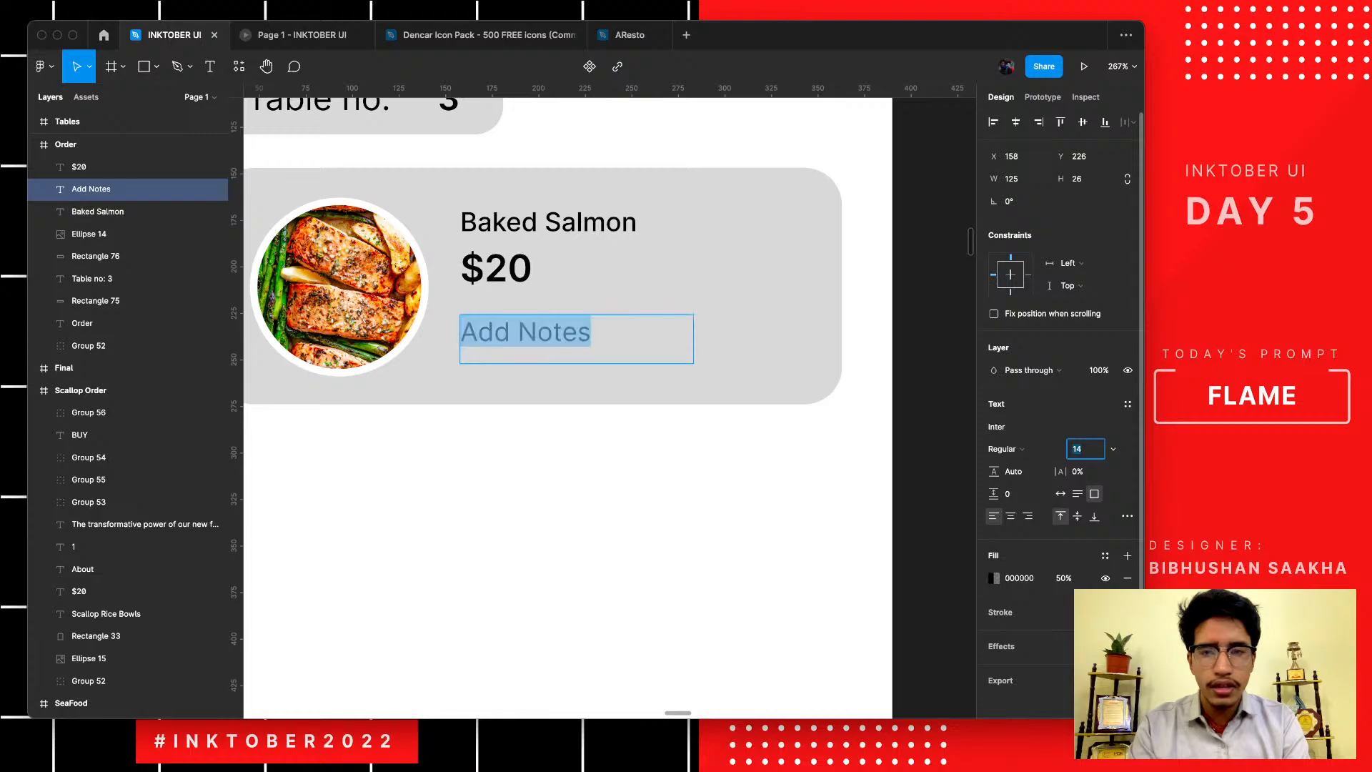
{"action": "type", "text": "12"}
{"action": "key", "text": "Return"}
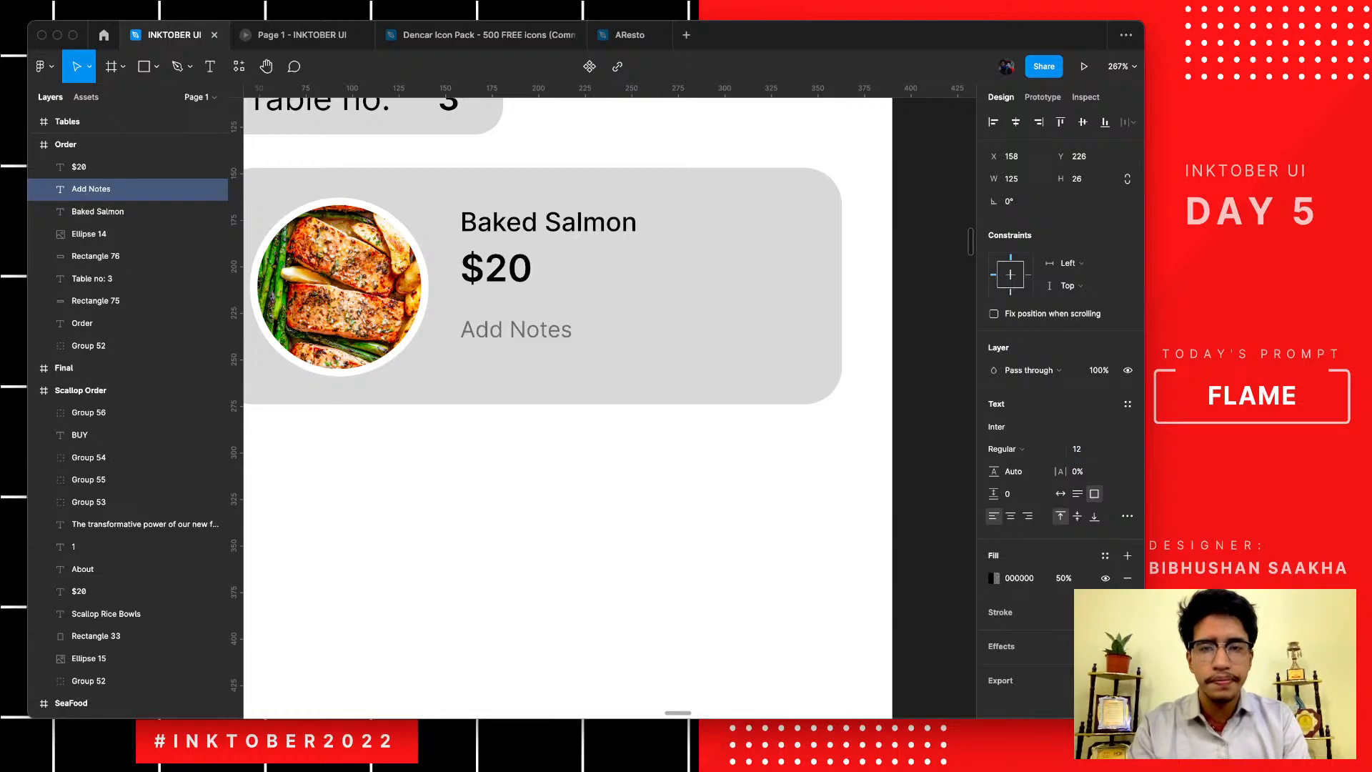
- Nudge the "Add Notes" text up to Y 217, closer to the "$20" price
{"action": "key", "text": "Up"}
{"action": "key", "text": "Up"}
{"action": "key", "text": "Up"}
{"action": "key", "text": "Up"}
{"action": "key", "text": "Up"}
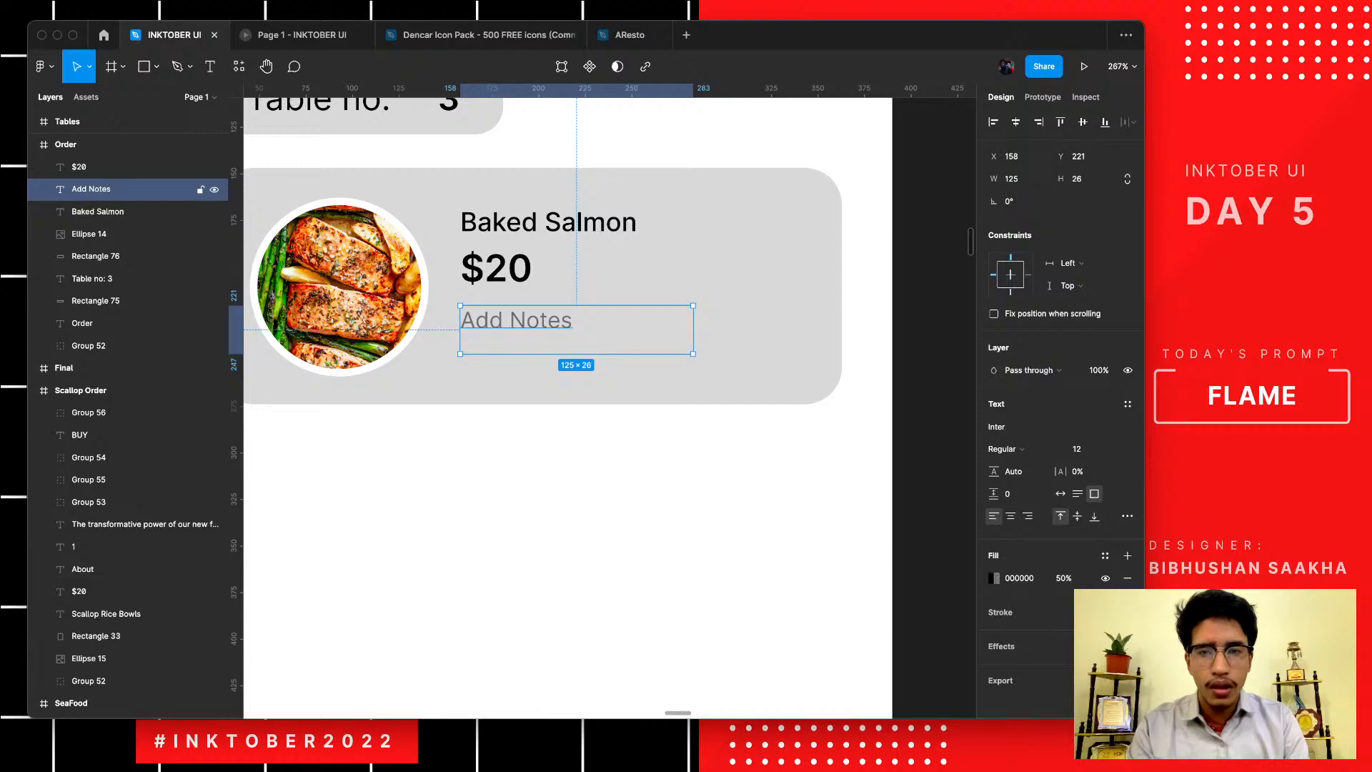
{"action": "left_click", "coordinate": [554, 479]}
{"action": "scroll", "coordinate": [554, 480], "scroll_direction": "down", "scroll_amount": 4}
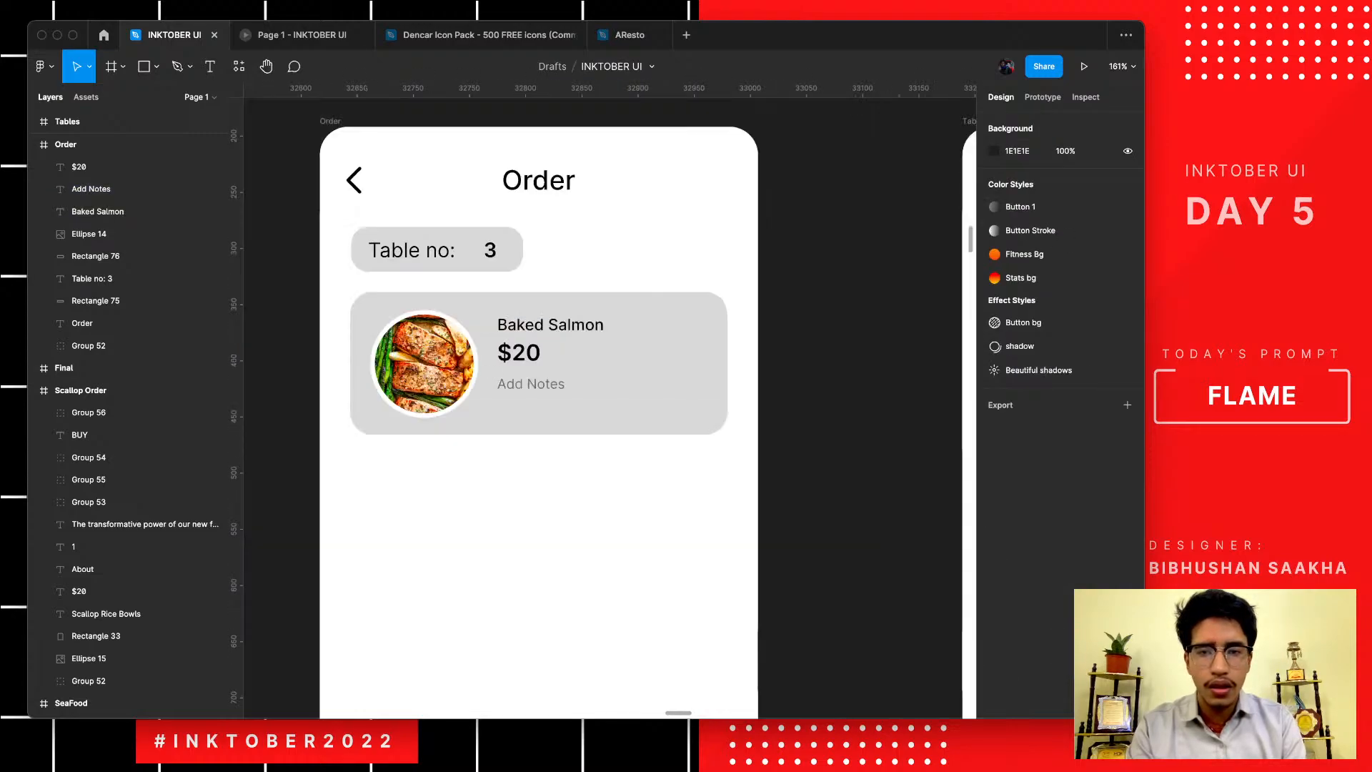
{"action": "left_click", "coordinate": [536, 386]}
{"action": "key", "text": "Up"}
{"action": "key", "text": "Up"}
{"action": "key", "text": "Up"}
{"action": "key", "text": "Up"}
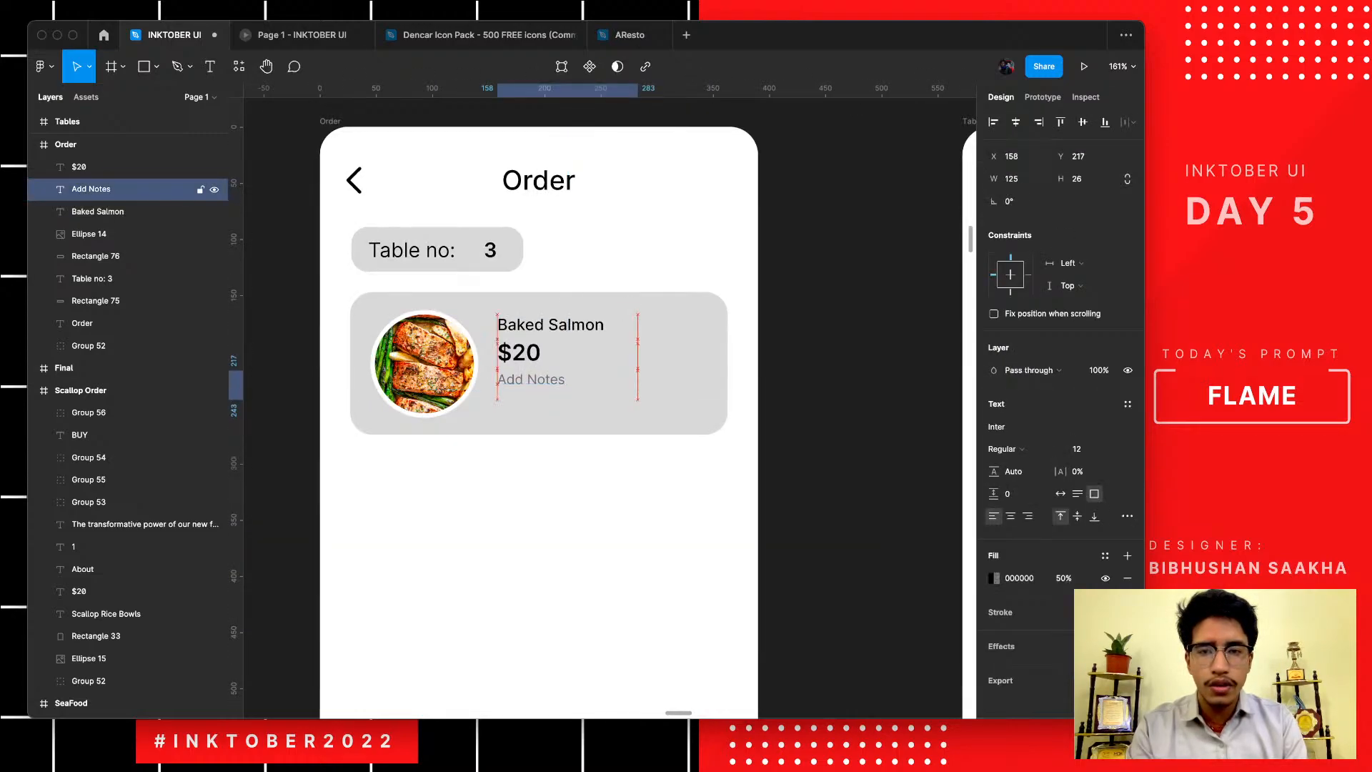
{"action": "left_click", "coordinate": [541, 486]}
- Select the minus button, the quantity "1" and the plus button together on the Scallop Order screen
{"action": "scroll", "coordinate": [541, 486], "scroll_direction": "down", "scroll_amount": 2}
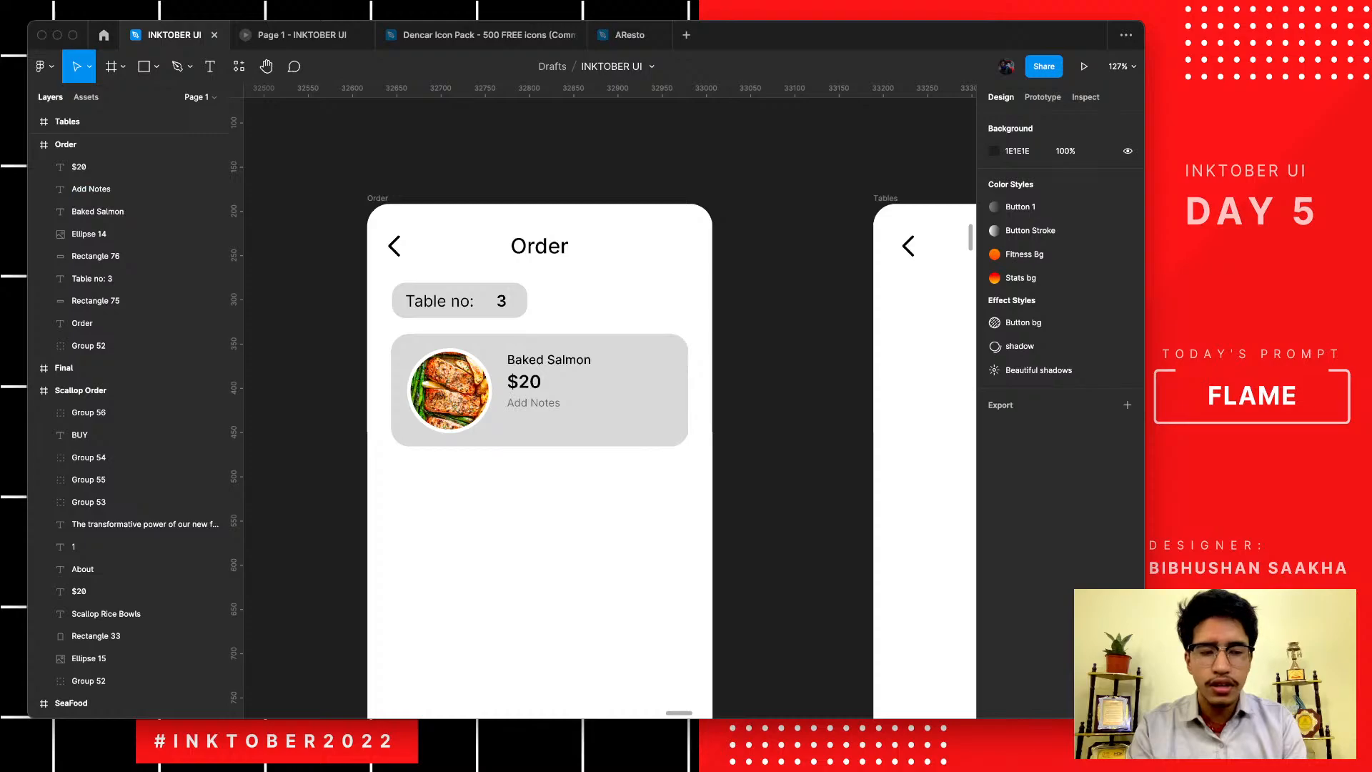
{"action": "scroll", "coordinate": [842, 468], "scroll_direction": "down", "scroll_amount": 5}
{"action": "scroll", "coordinate": [843, 468], "scroll_direction": "left", "scroll_amount": 20}
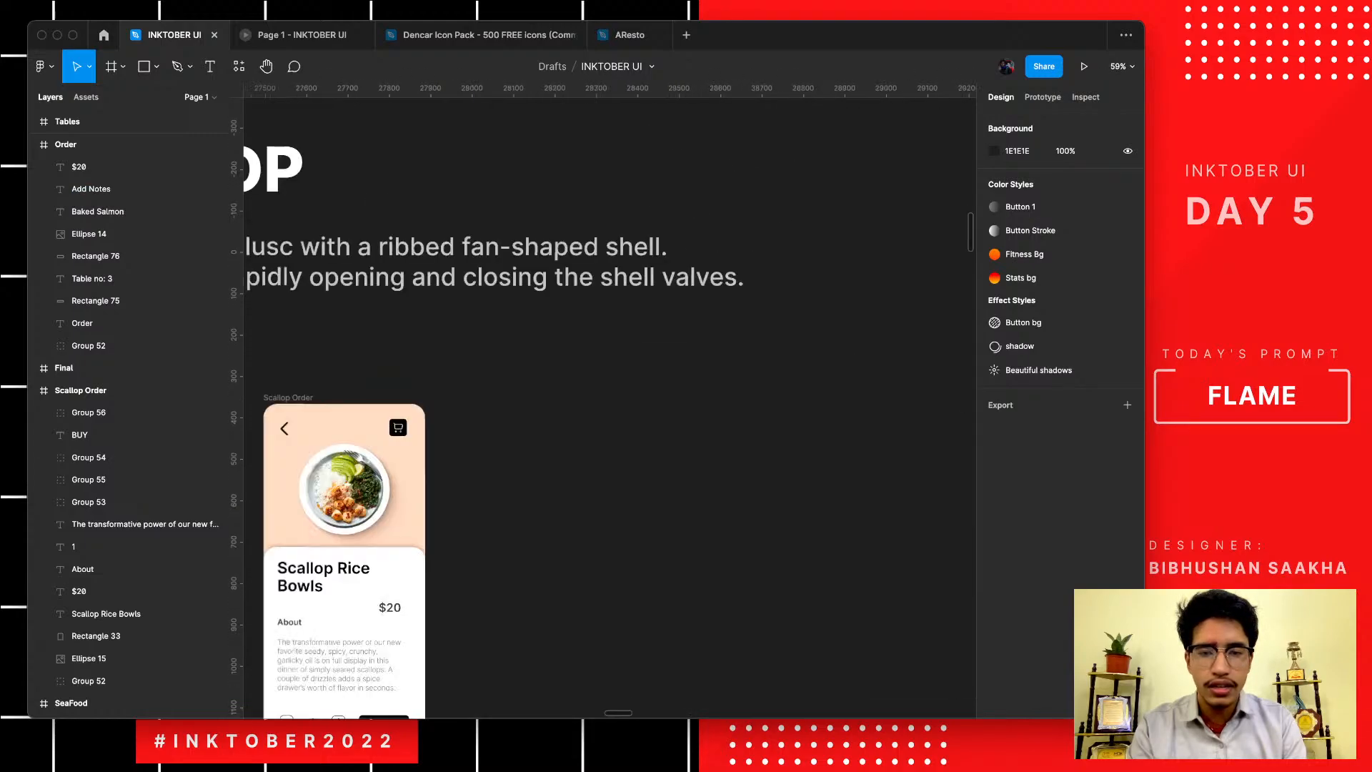
{"action": "scroll", "coordinate": [457, 429], "scroll_direction": "left", "scroll_amount": 5}
{"action": "scroll", "coordinate": [457, 429], "scroll_direction": "up", "scroll_amount": 5}
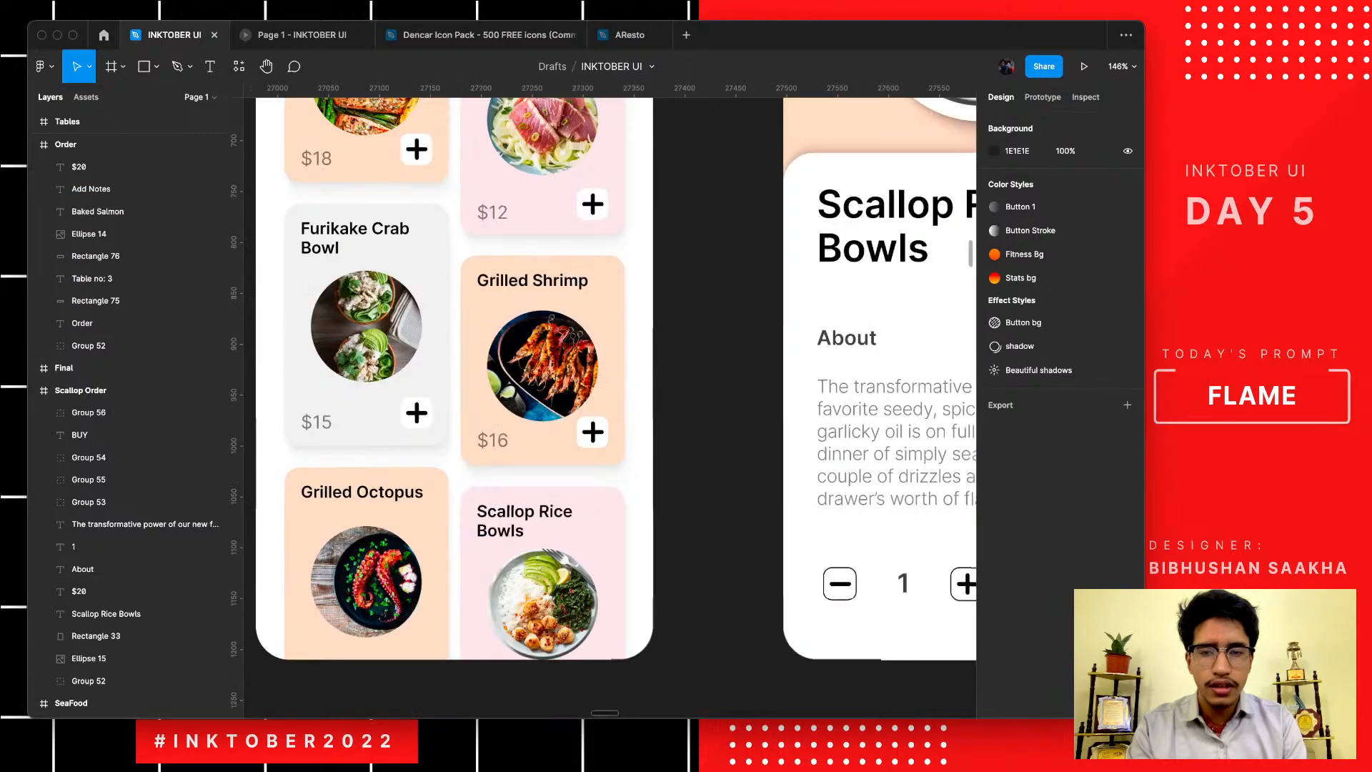
{"action": "scroll", "coordinate": [687, 497], "scroll_direction": "right", "scroll_amount": 4}
{"action": "scroll", "coordinate": [688, 497], "scroll_direction": "down", "scroll_amount": 2}
{"action": "scroll", "coordinate": [687, 497], "scroll_direction": "up", "scroll_amount": 1}
{"action": "scroll", "coordinate": [687, 497], "scroll_direction": "up", "scroll_amount": 4}
{"action": "left_click", "coordinate": [688, 498]}
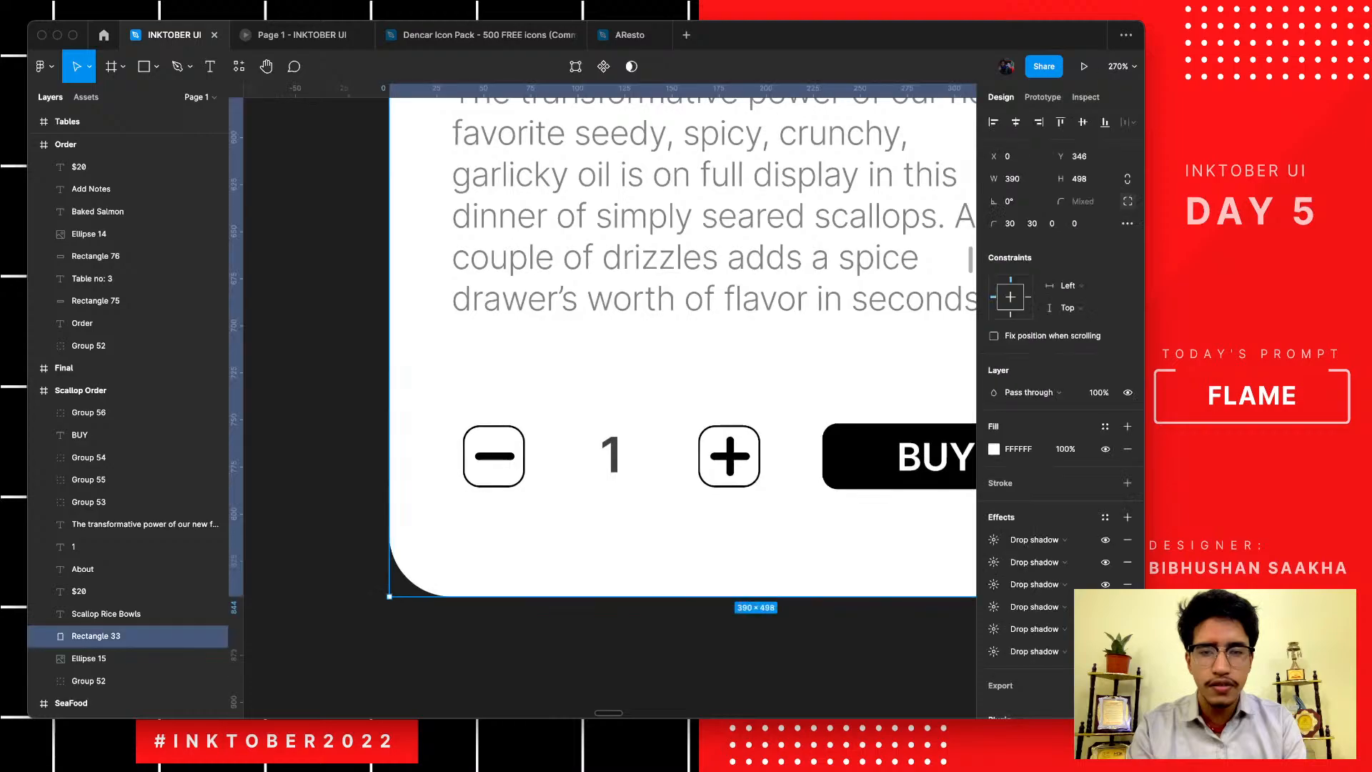
{"action": "left_click_drag", "start_coordinate": [455, 563], "coordinate": [725, 439]}
{"action": "key", "text": "super+z"}
{"action": "left_click", "coordinate": [729, 451]}
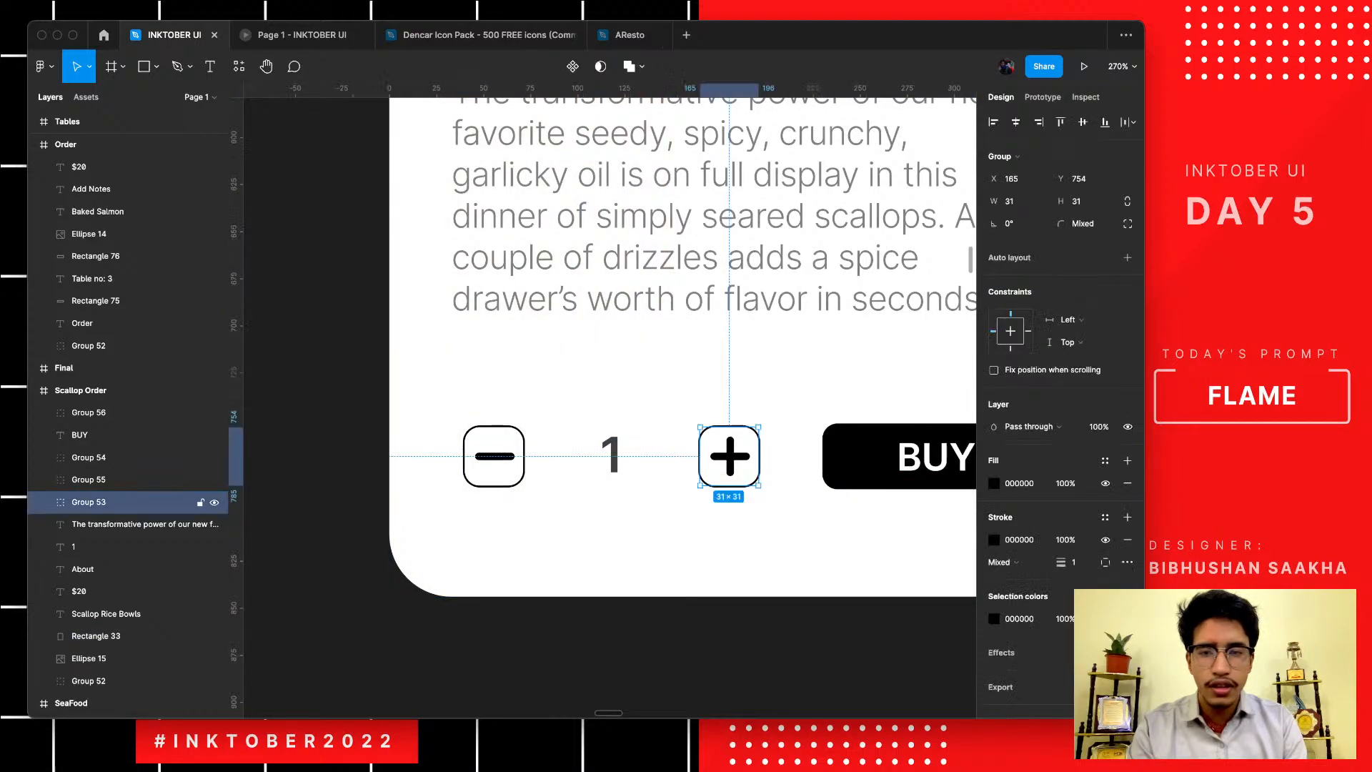
{"action": "left_click", "coordinate": [611, 455], "text": "shift"}
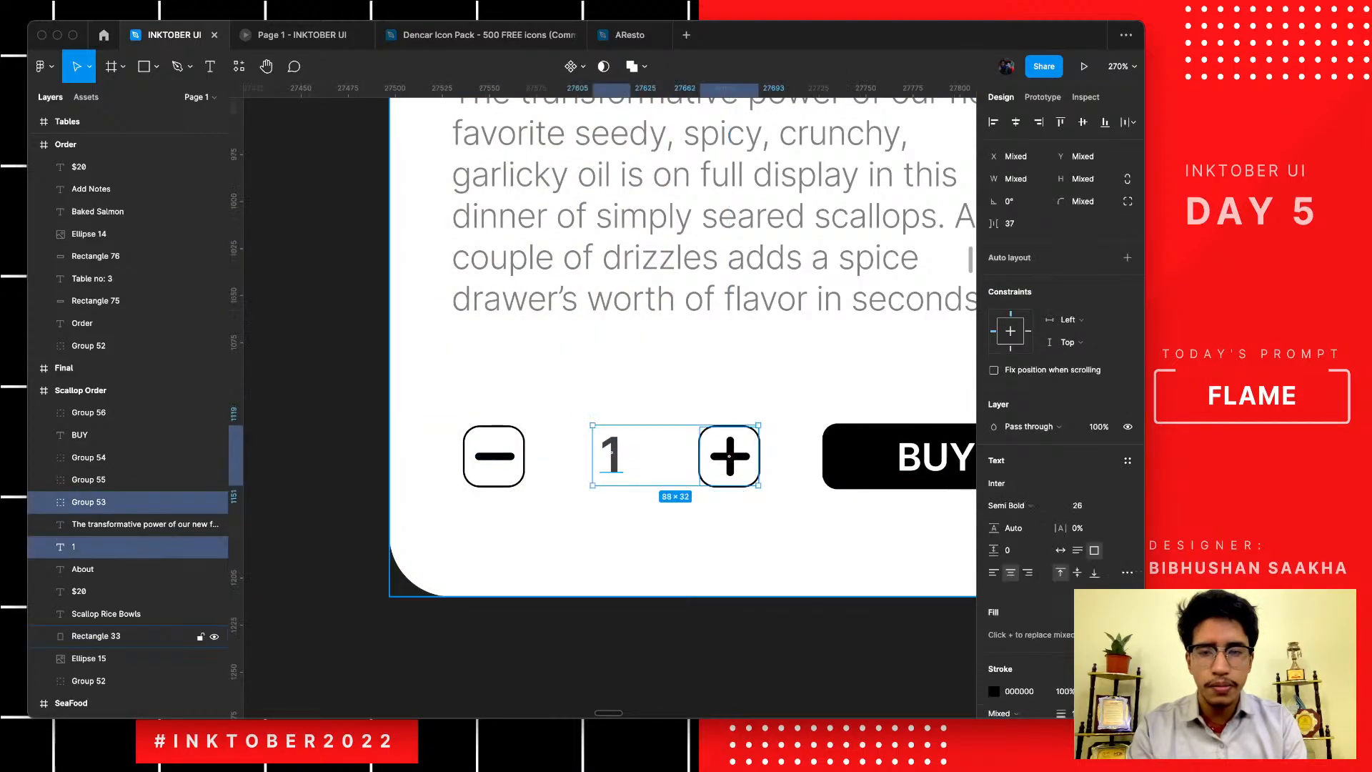
{"action": "left_click", "coordinate": [494, 456], "text": "shift"}
- Copy the selected quantity controls into the Order screen, directly above the dish card's background rectangle in the layer order
{"action": "scroll", "coordinate": [493, 450], "scroll_direction": "down", "scroll_amount": 8}
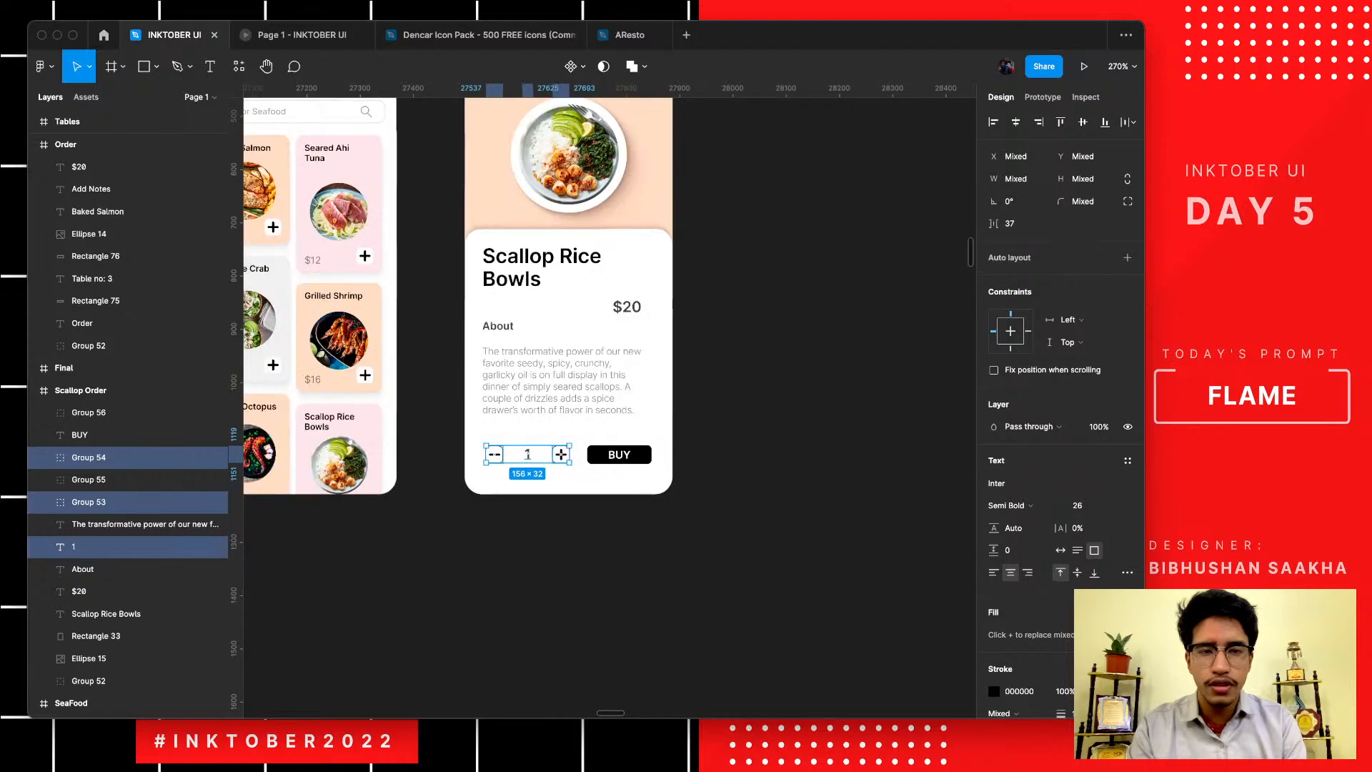
{"action": "scroll", "coordinate": [493, 450], "scroll_direction": "right", "scroll_amount": 7}
{"action": "scroll", "coordinate": [609, 404], "scroll_direction": "right", "scroll_amount": 10}
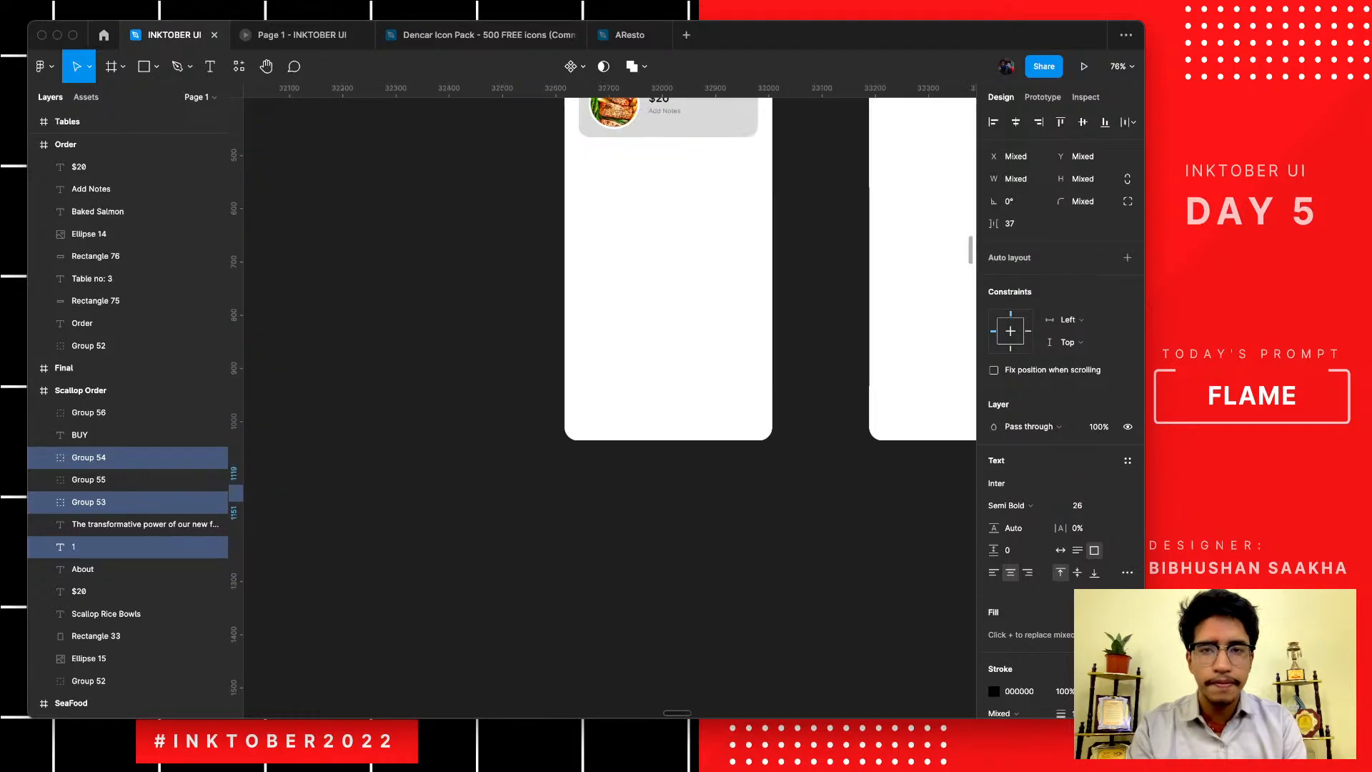
{"action": "scroll", "coordinate": [718, 157], "scroll_direction": "up", "scroll_amount": 10}
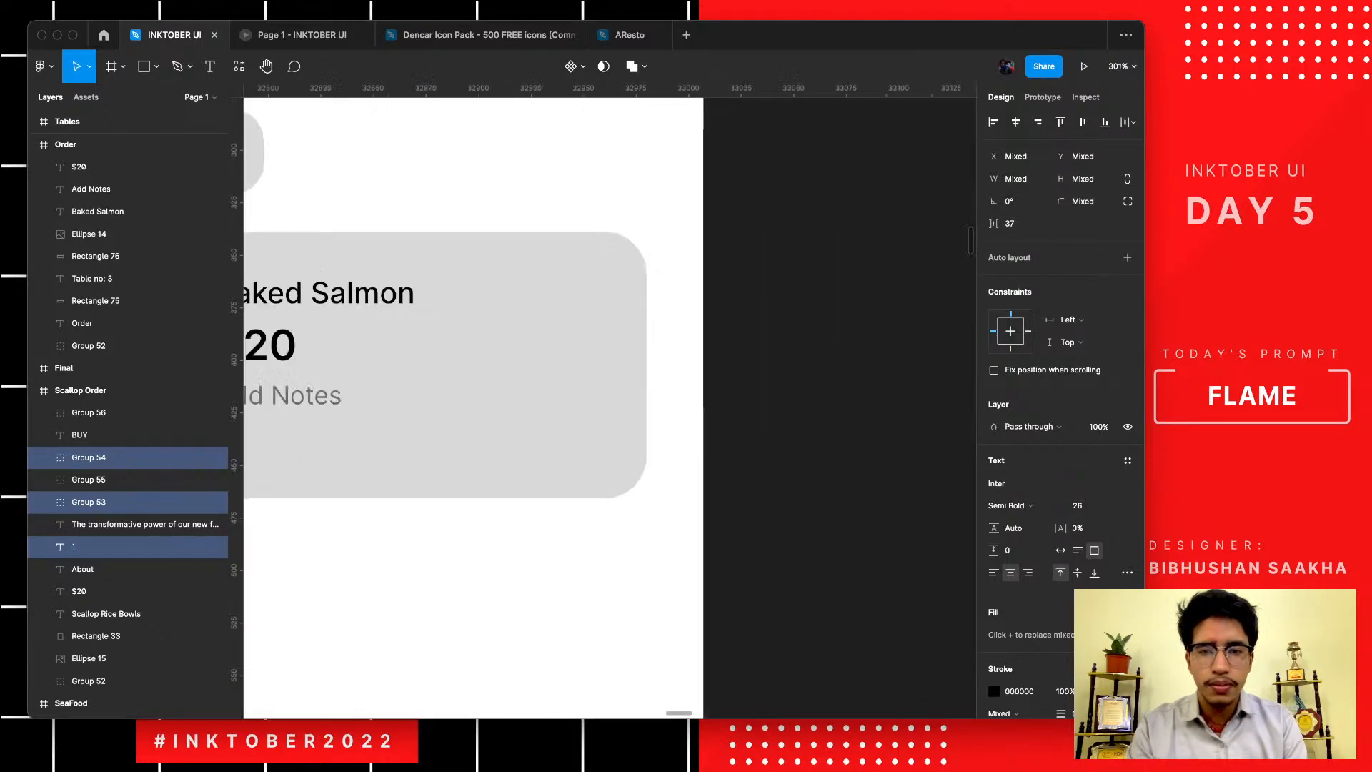
{"action": "left_click", "coordinate": [114, 256]}
{"action": "key", "text": "ctrl+v"}
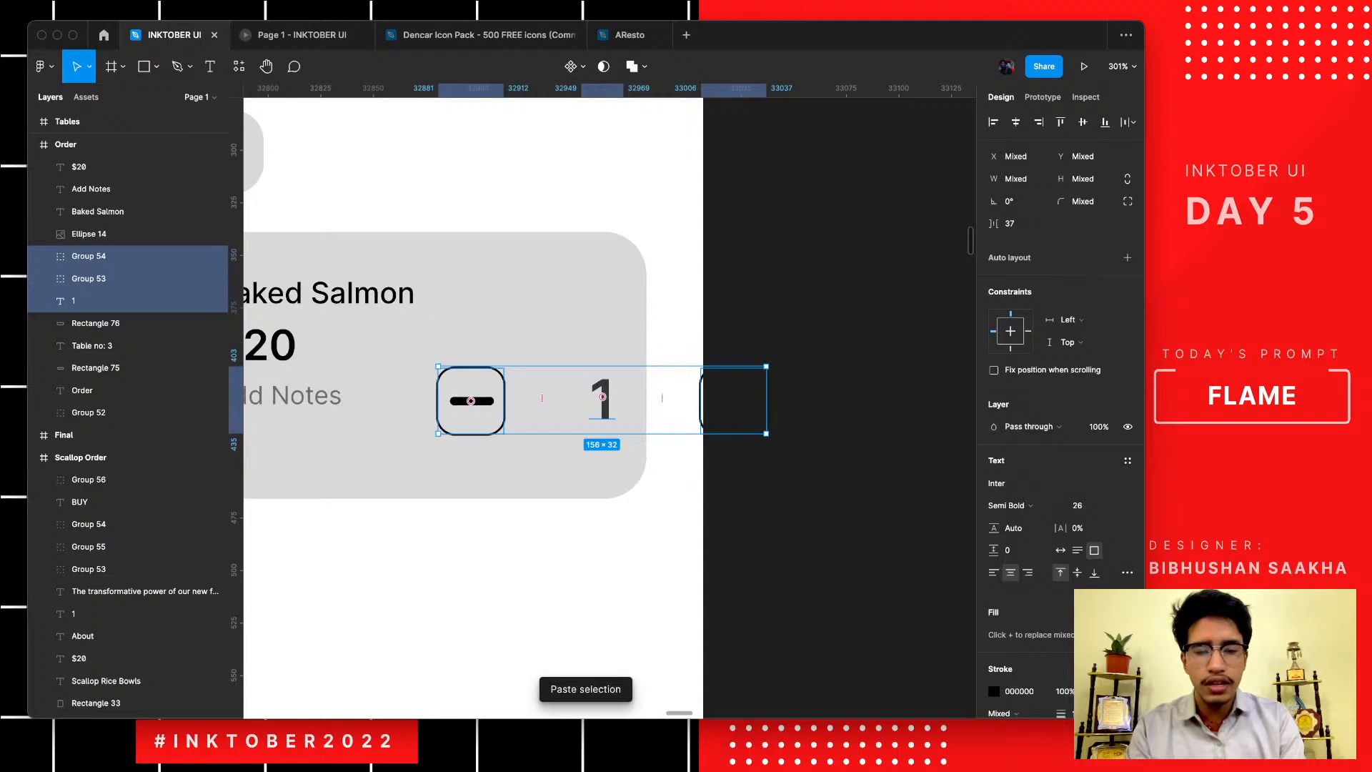
- Move the pasted quantity controls onto the Baked Salmon card and scale them down proportionally to about 86 × 18
{"action": "left_click_drag", "start_coordinate": [520, 404], "coordinate": [501, 409]}
{"action": "key", "text": "k"}
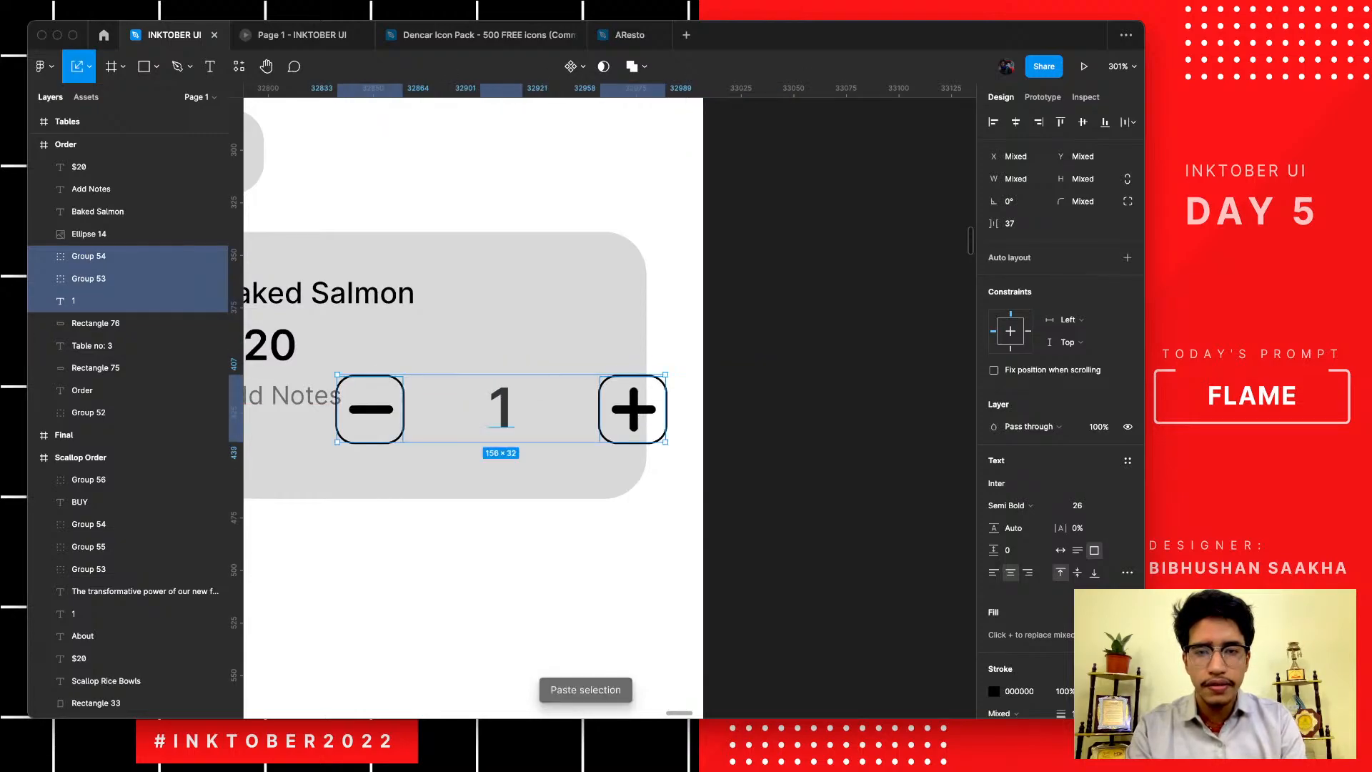
{"action": "left_click_drag", "start_coordinate": [665, 375], "coordinate": [519, 405]}
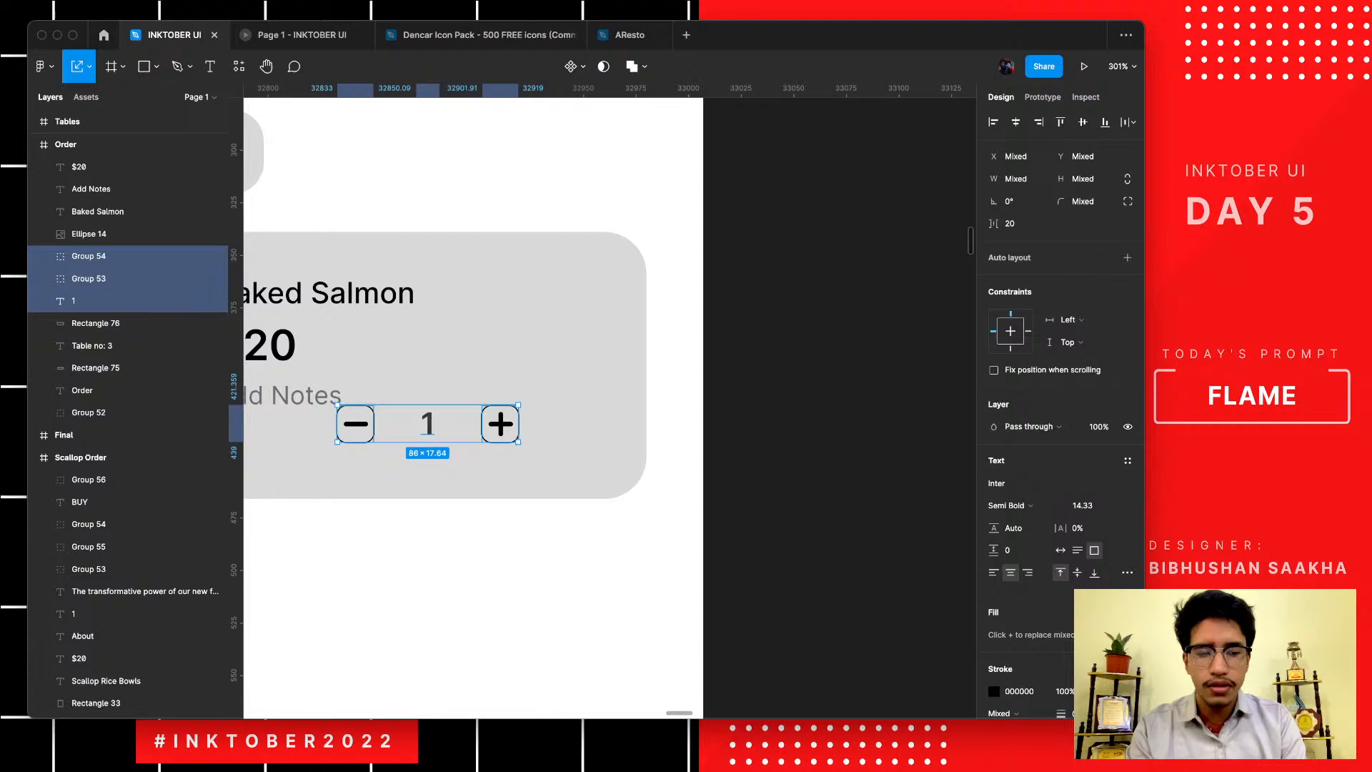
- Place the scaled quantity controls in the lower-right corner of the Baked Salmon card
{"action": "left_click_drag", "start_coordinate": [428, 424], "coordinate": [510, 447]}
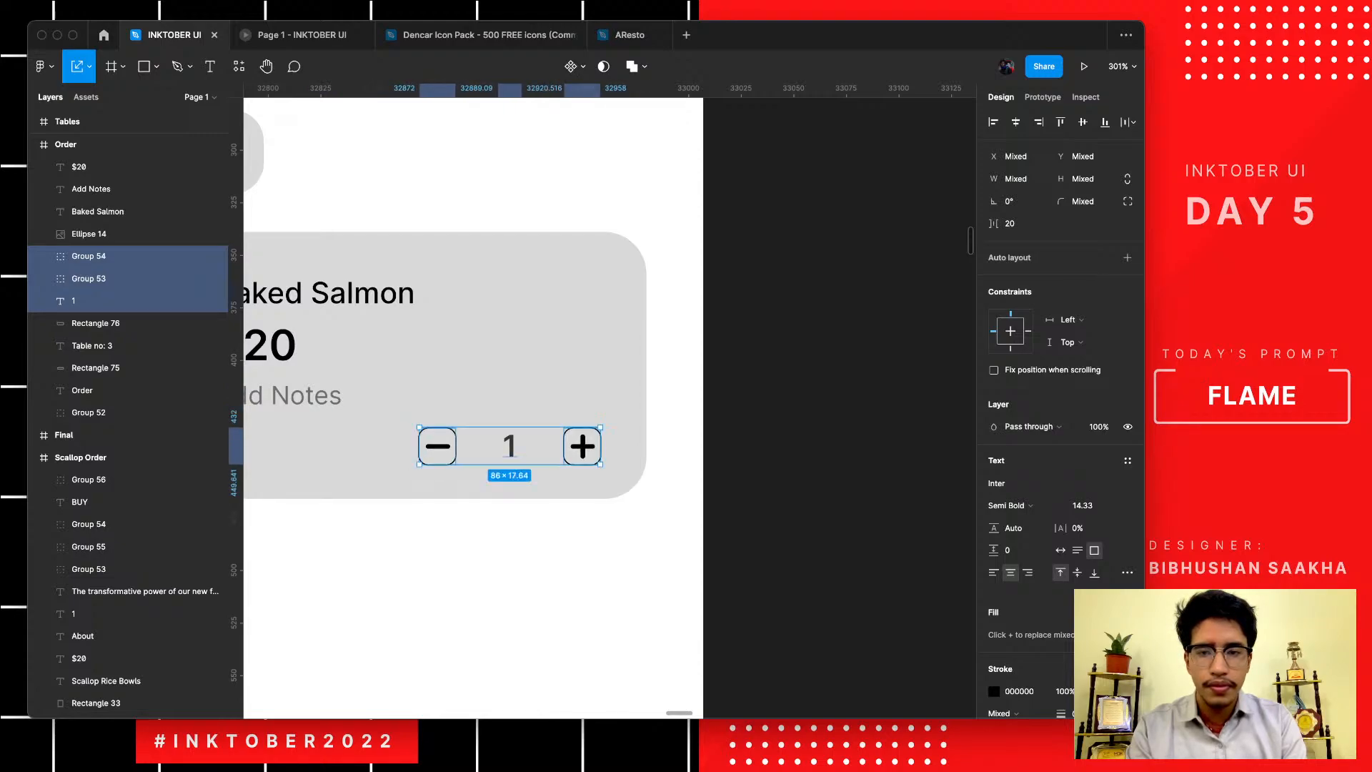
{"action": "left_click", "coordinate": [572, 570]}
{"action": "scroll", "coordinate": [572, 570], "scroll_direction": "down", "scroll_amount": 5}
{"action": "scroll", "coordinate": [572, 569], "scroll_direction": "up", "scroll_amount": 5}
{"action": "scroll", "coordinate": [533, 569], "scroll_direction": "up", "scroll_amount": 1}
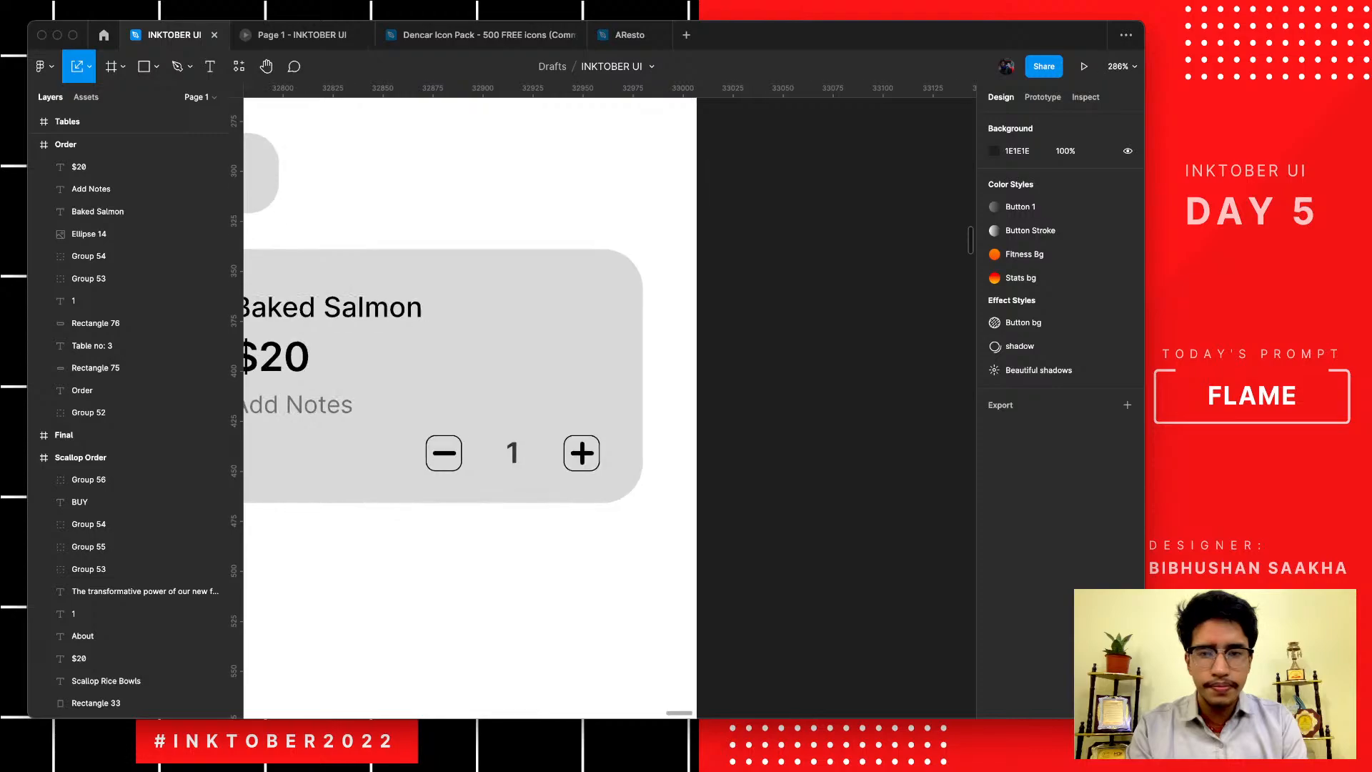
- Make the minus button's outline on the Baked Salmon card circular with a corner radius of 37
{"action": "scroll", "coordinate": [454, 439], "scroll_direction": "up", "scroll_amount": 2}
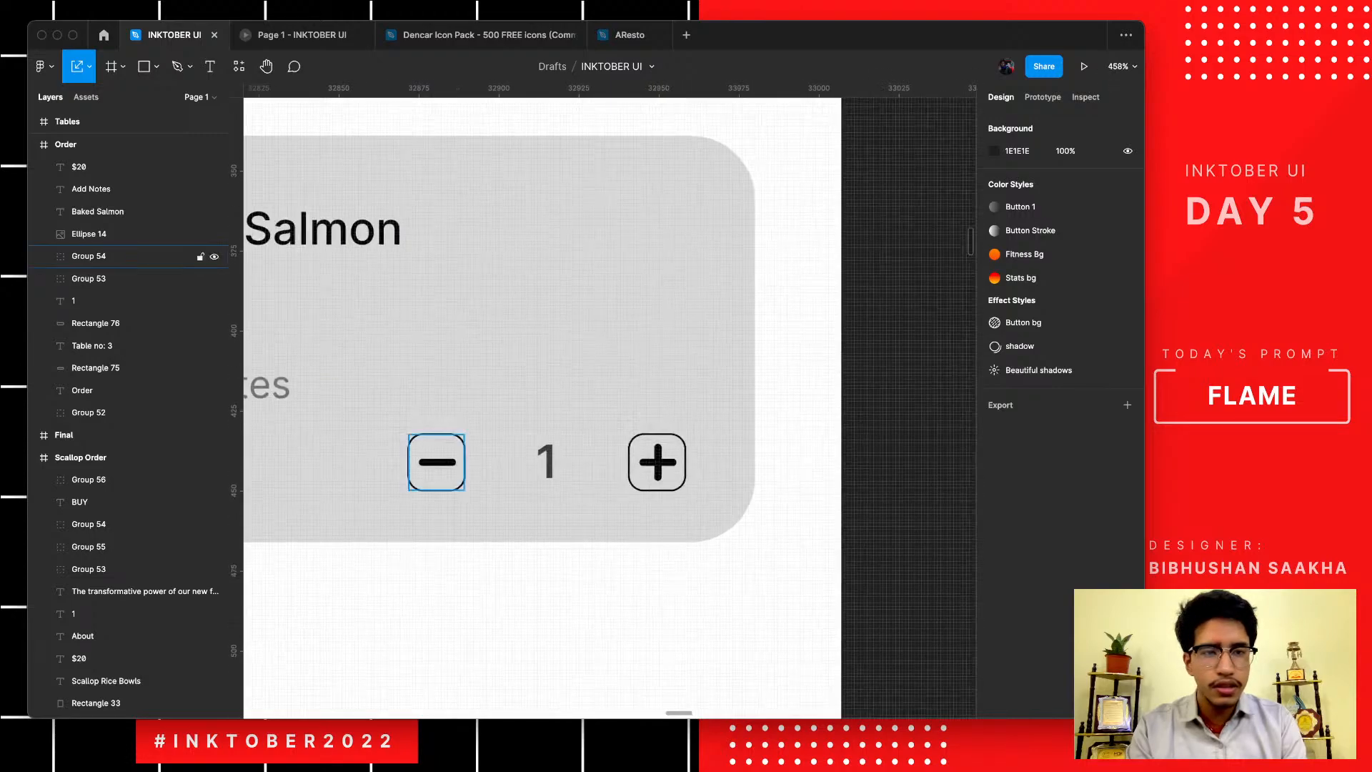
{"action": "left_click", "coordinate": [453, 440]}
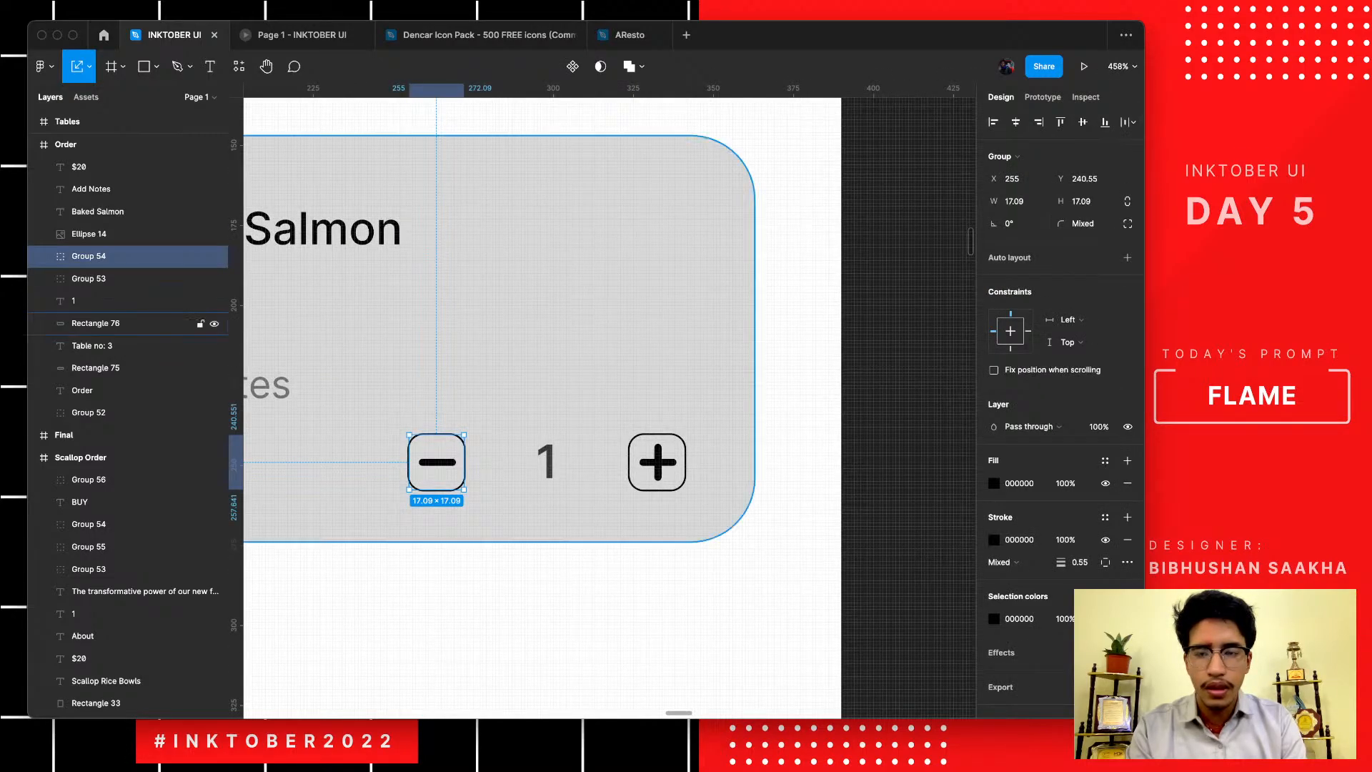
{"action": "scroll", "coordinate": [495, 438], "scroll_direction": "up", "scroll_amount": 1}
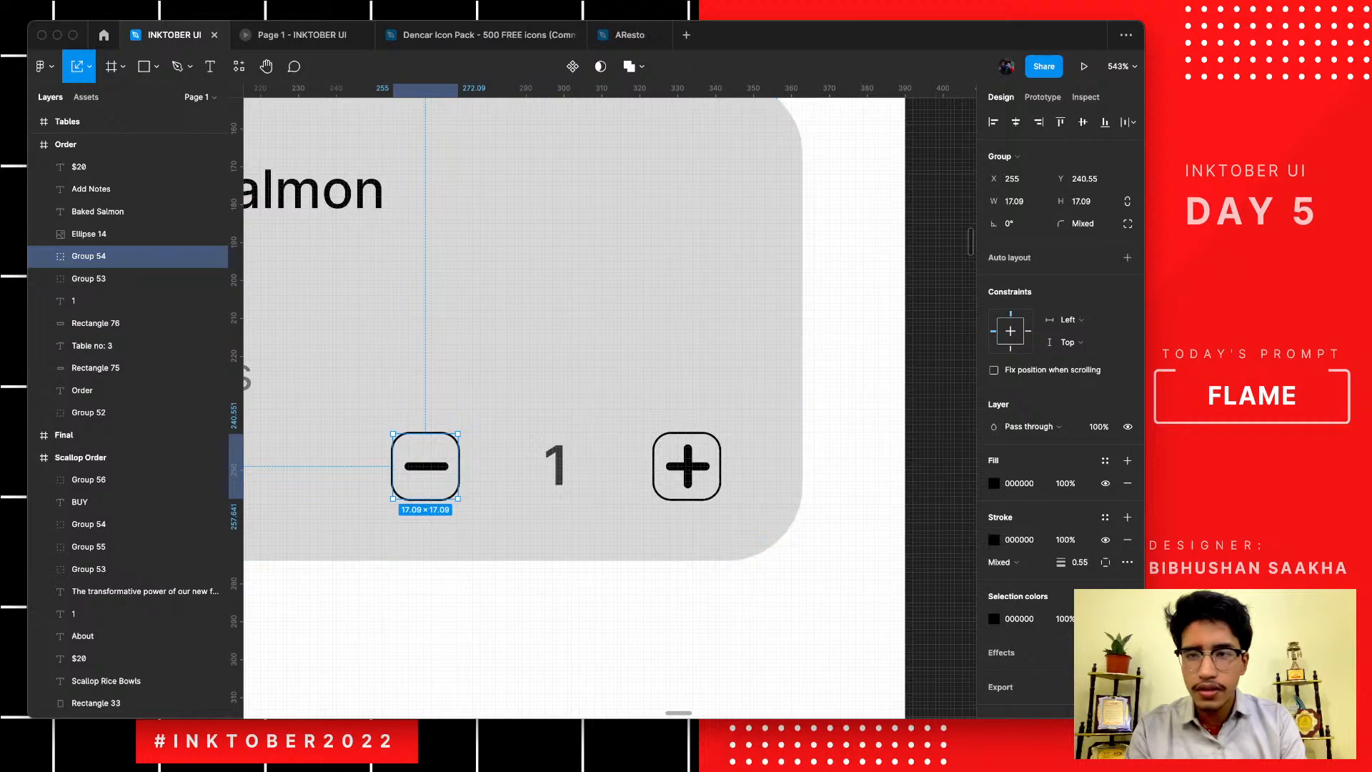
{"action": "left_click", "coordinate": [44, 256]}
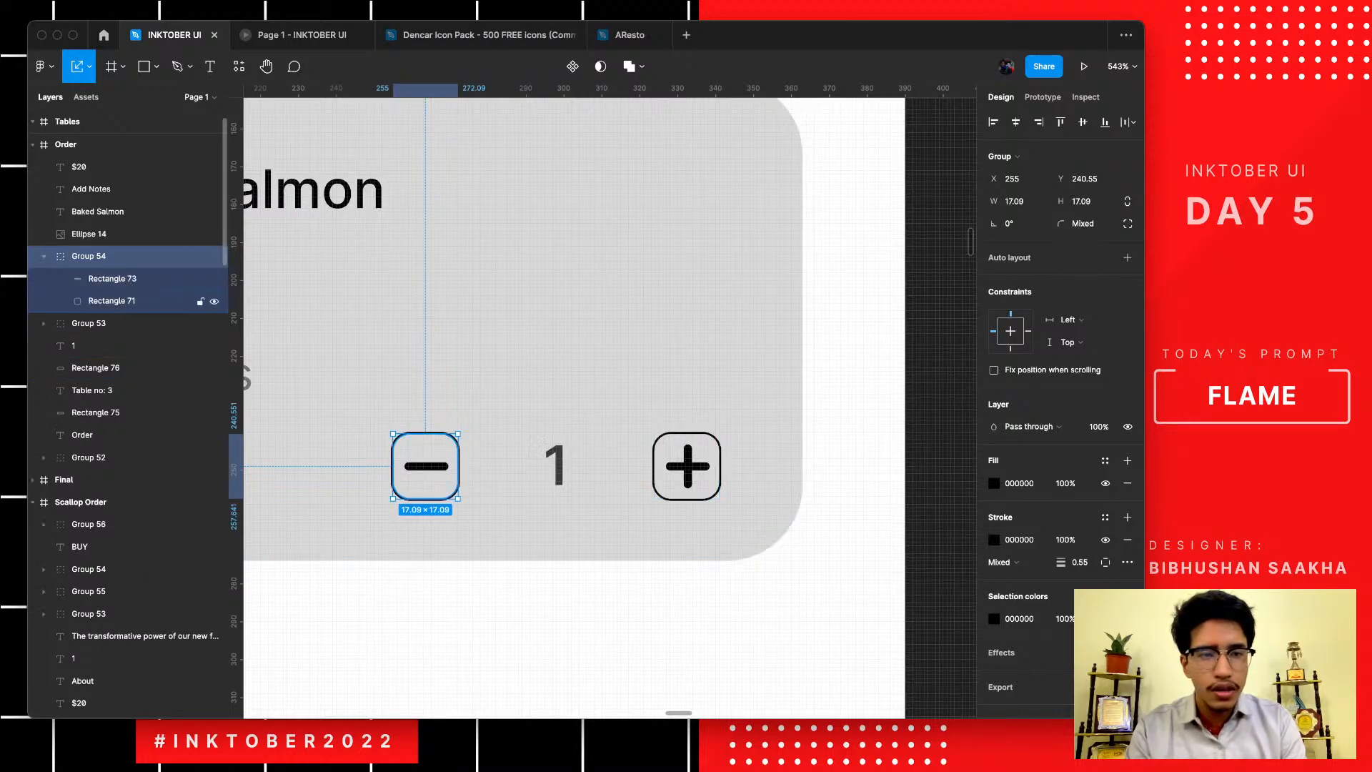
{"action": "left_click", "coordinate": [112, 301]}
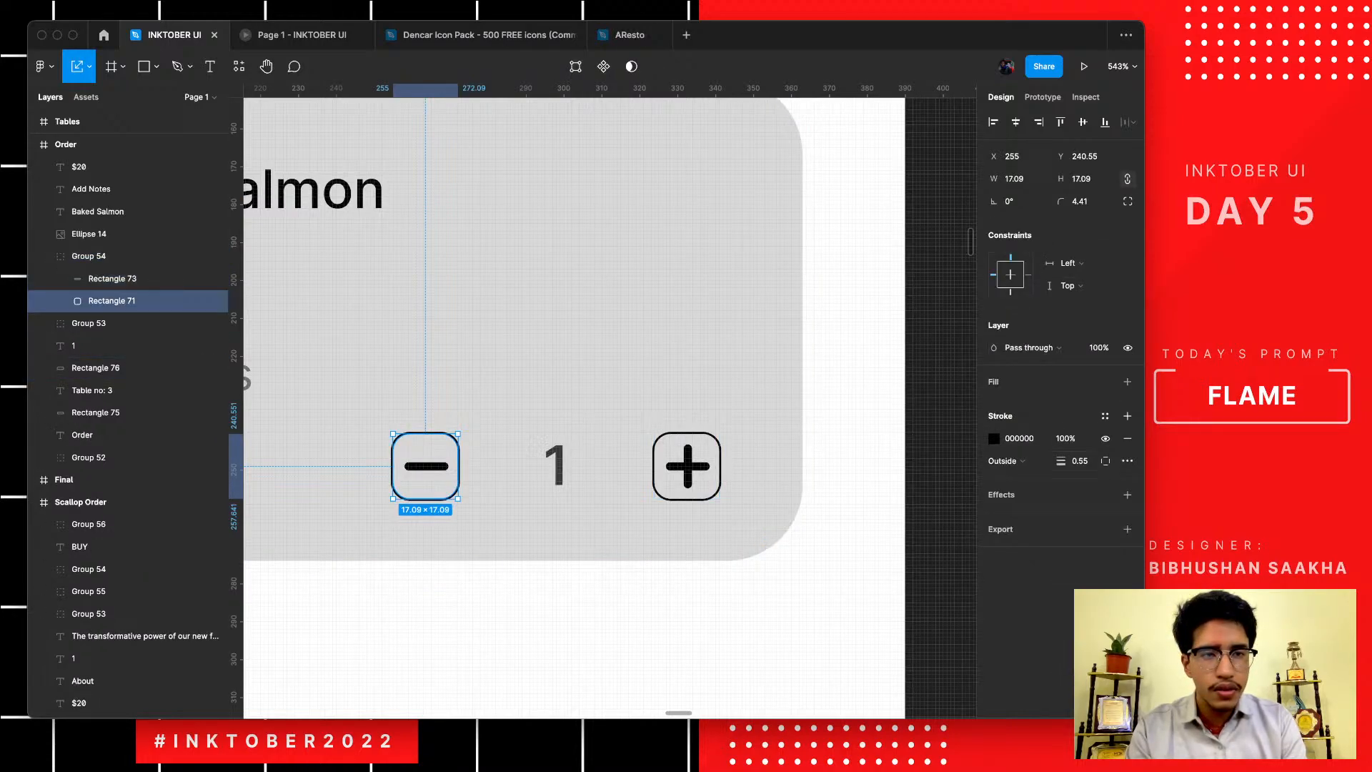
{"action": "type", "text": "37"}
{"action": "key", "text": "Return"}
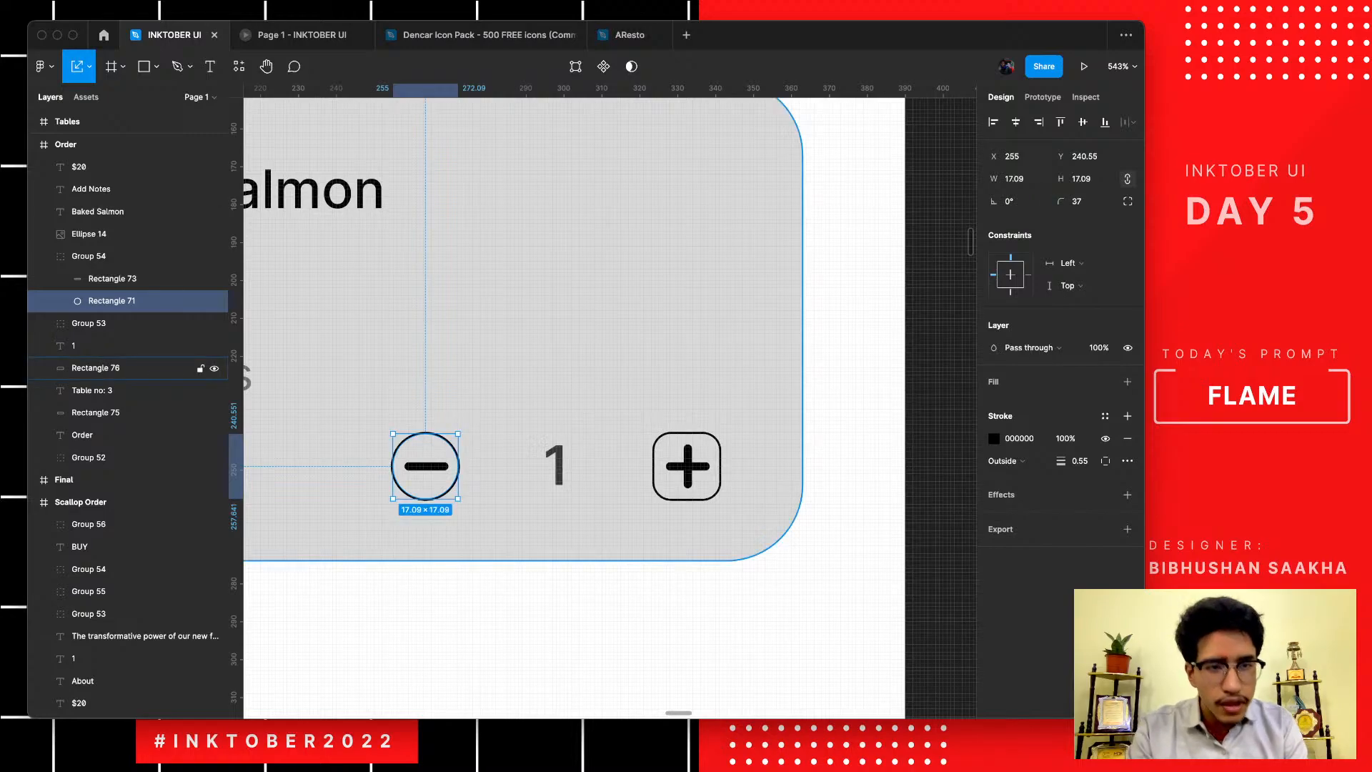
- Add a solid white fill to the minus button's circular outline
{"action": "left_click", "coordinate": [1127, 381]}
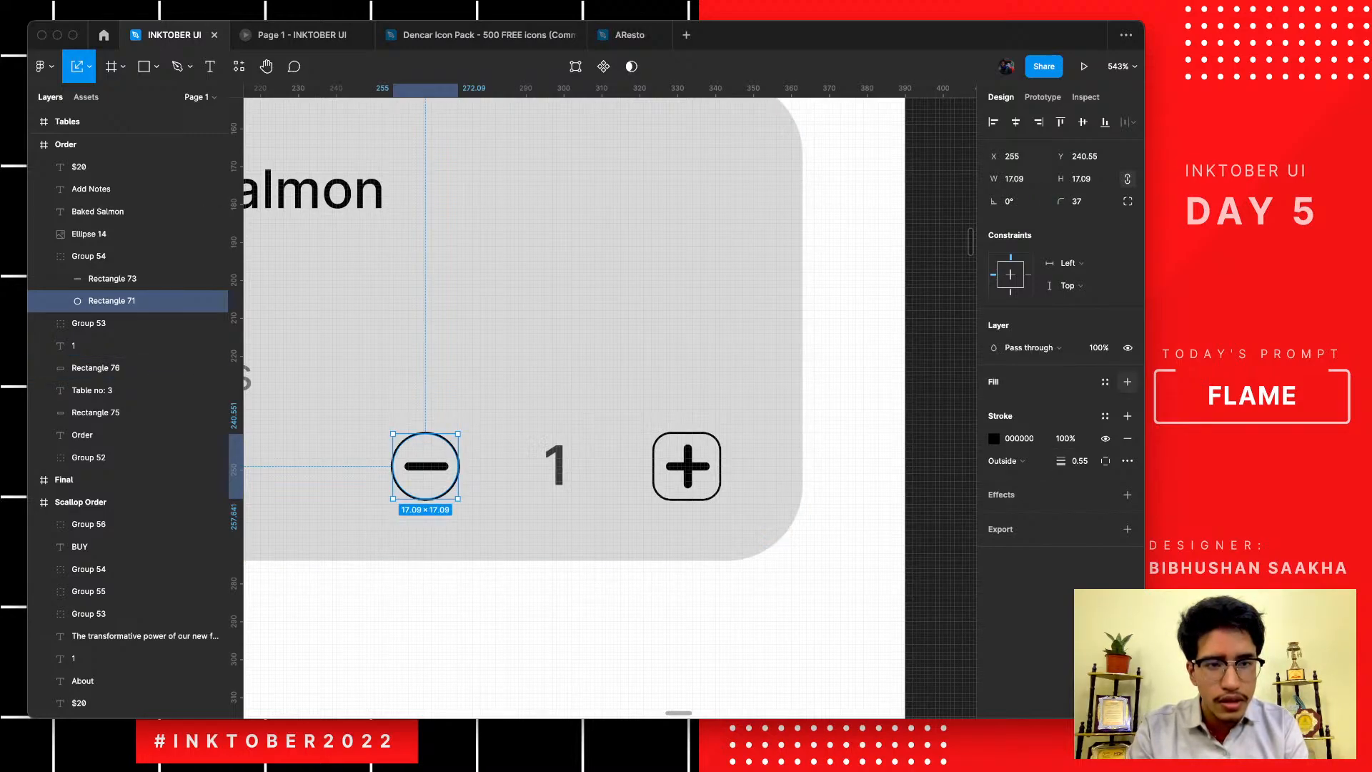
{"action": "left_click", "coordinate": [993, 404]}
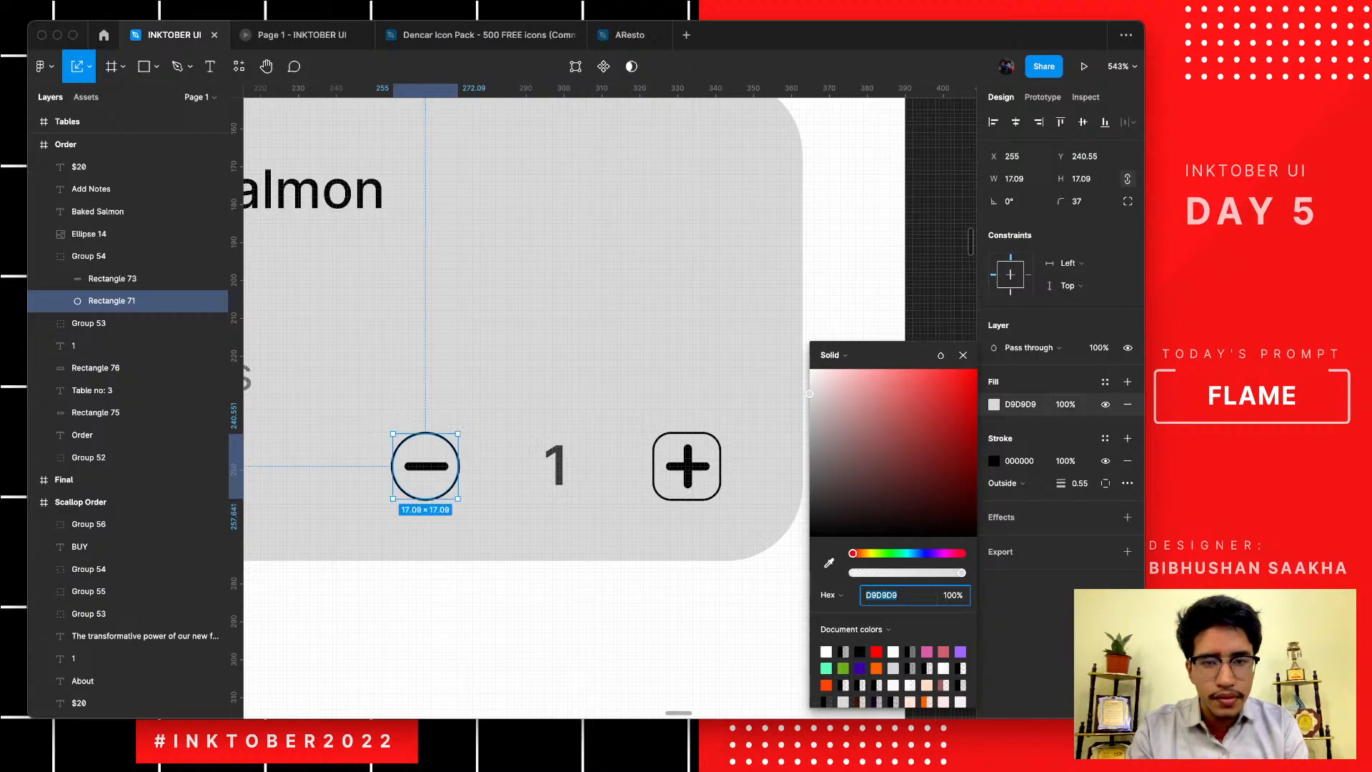
{"action": "left_click_drag", "start_coordinate": [829, 386], "coordinate": [799, 360]}
- Make the plus button's outline on the Baked Salmon card circular with a corner radius of 54
{"action": "left_click", "coordinate": [686, 466]}
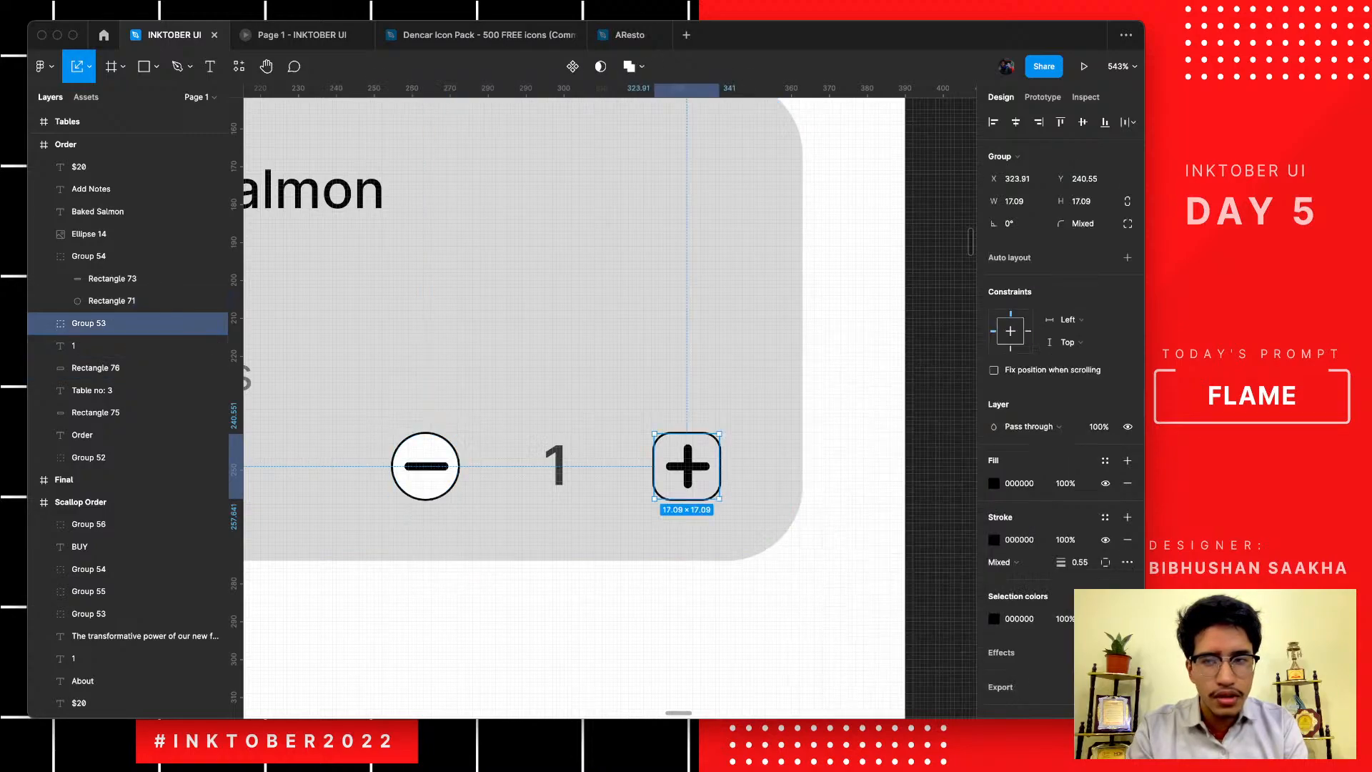
{"action": "double_click", "coordinate": [700, 481]}
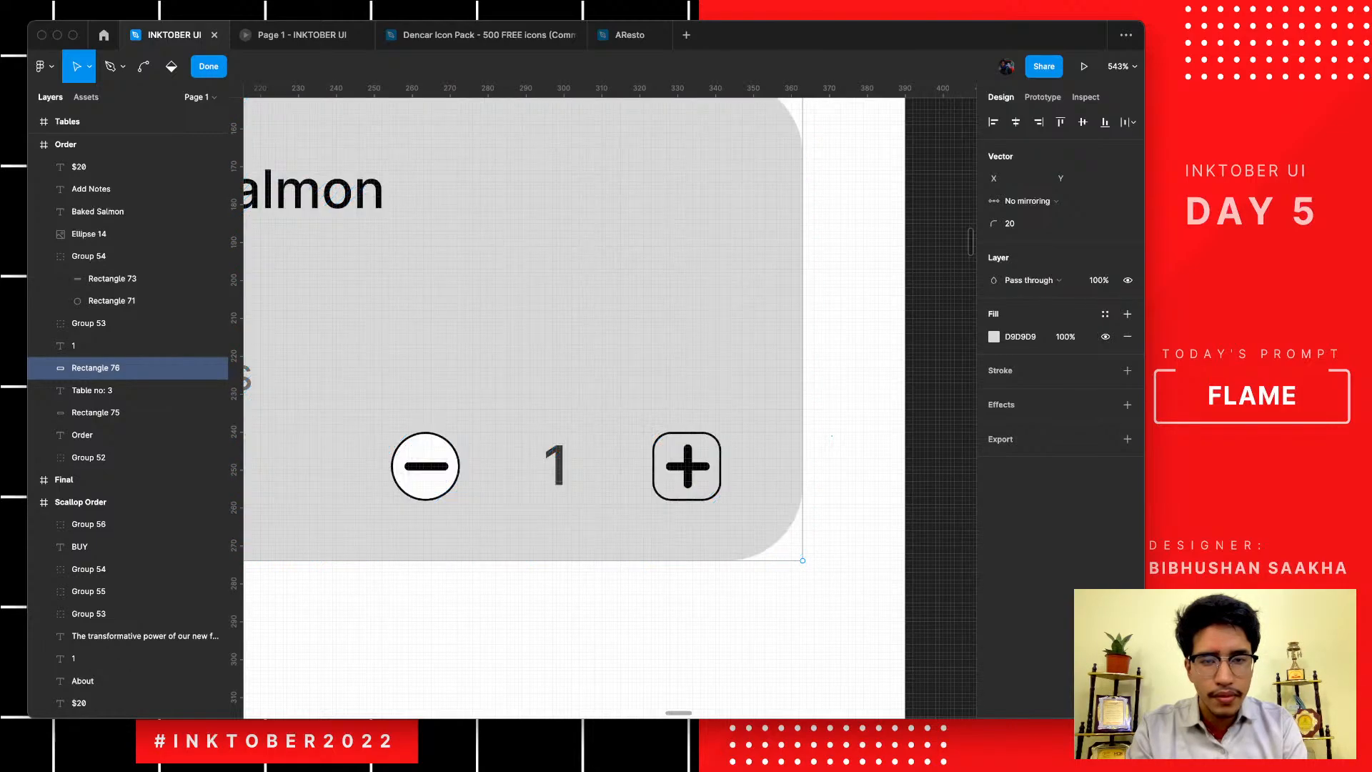
{"action": "key", "text": "Escape"}
{"action": "key", "text": "Escape"}
{"action": "left_click", "coordinate": [687, 466]}
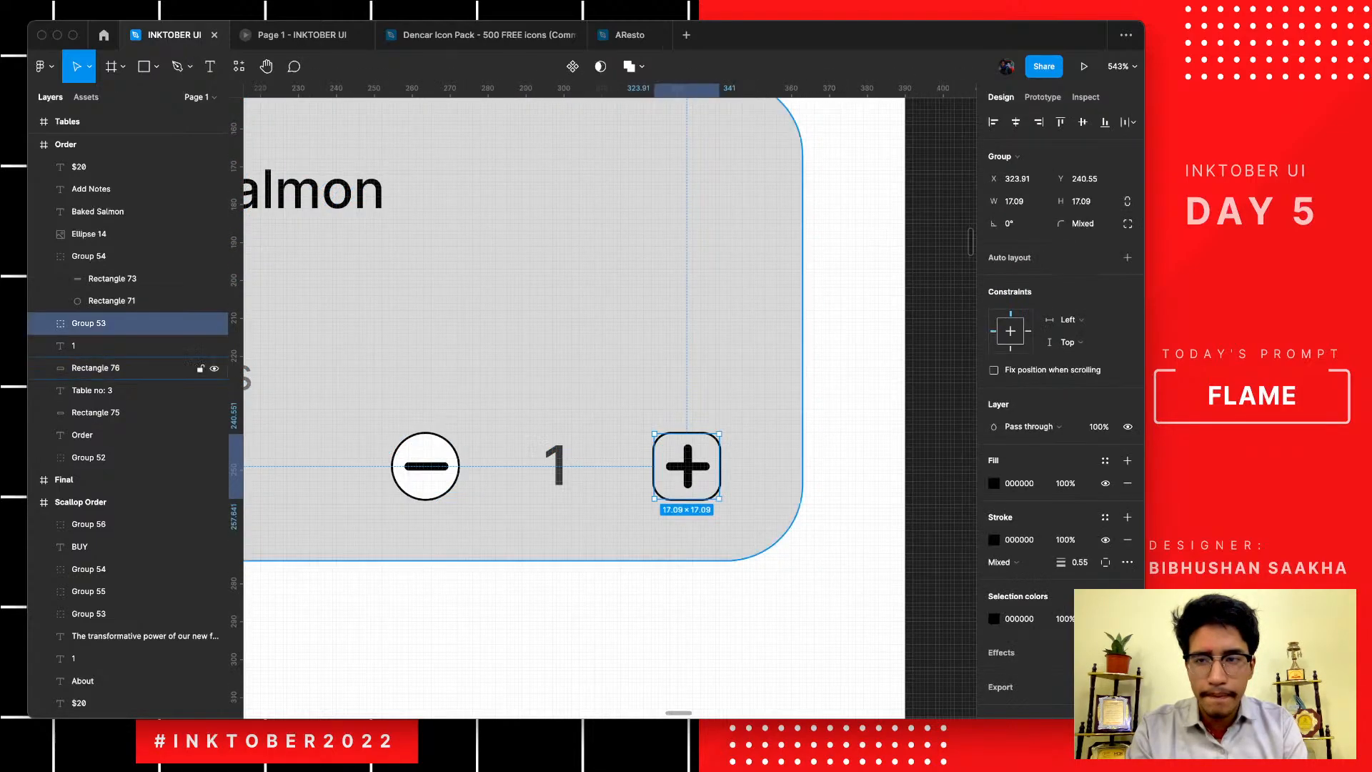
{"action": "left_click", "coordinate": [121, 368]}
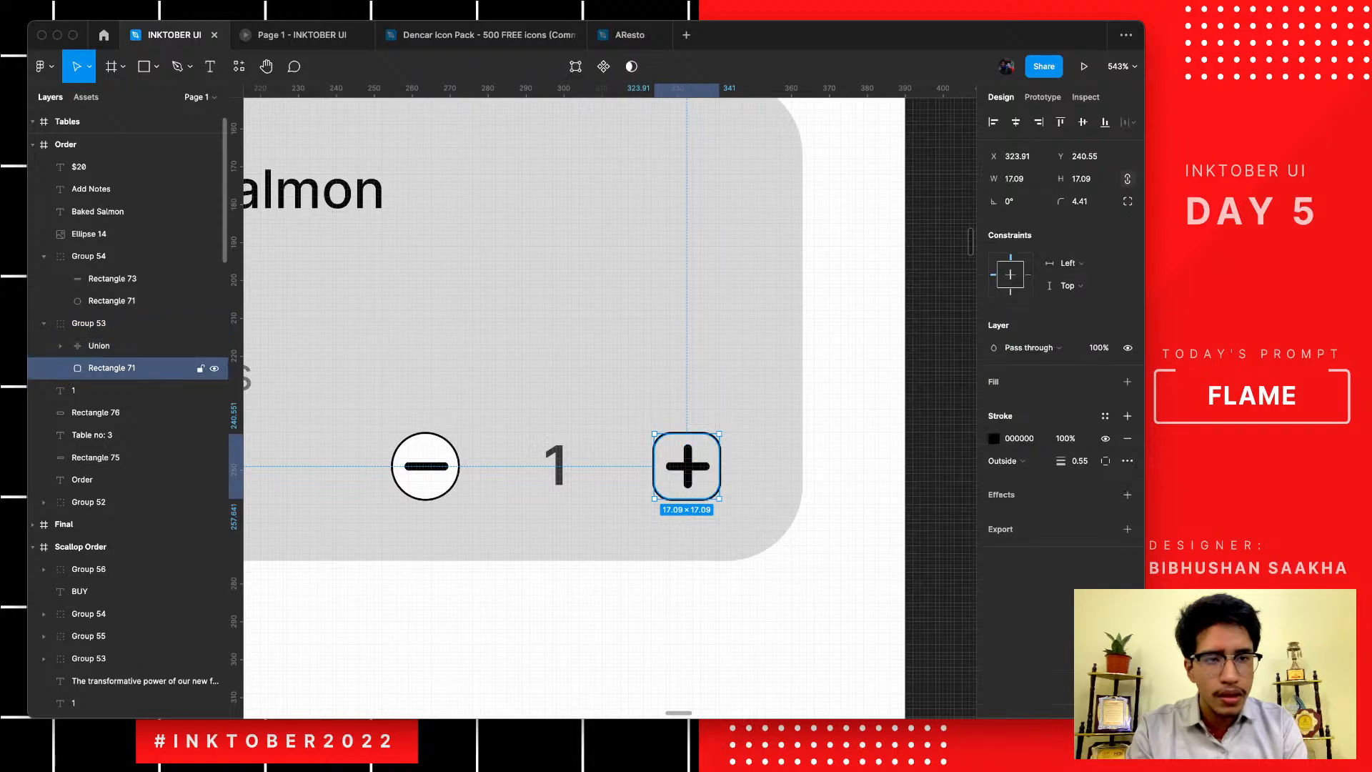
{"action": "type", "text": "54"}
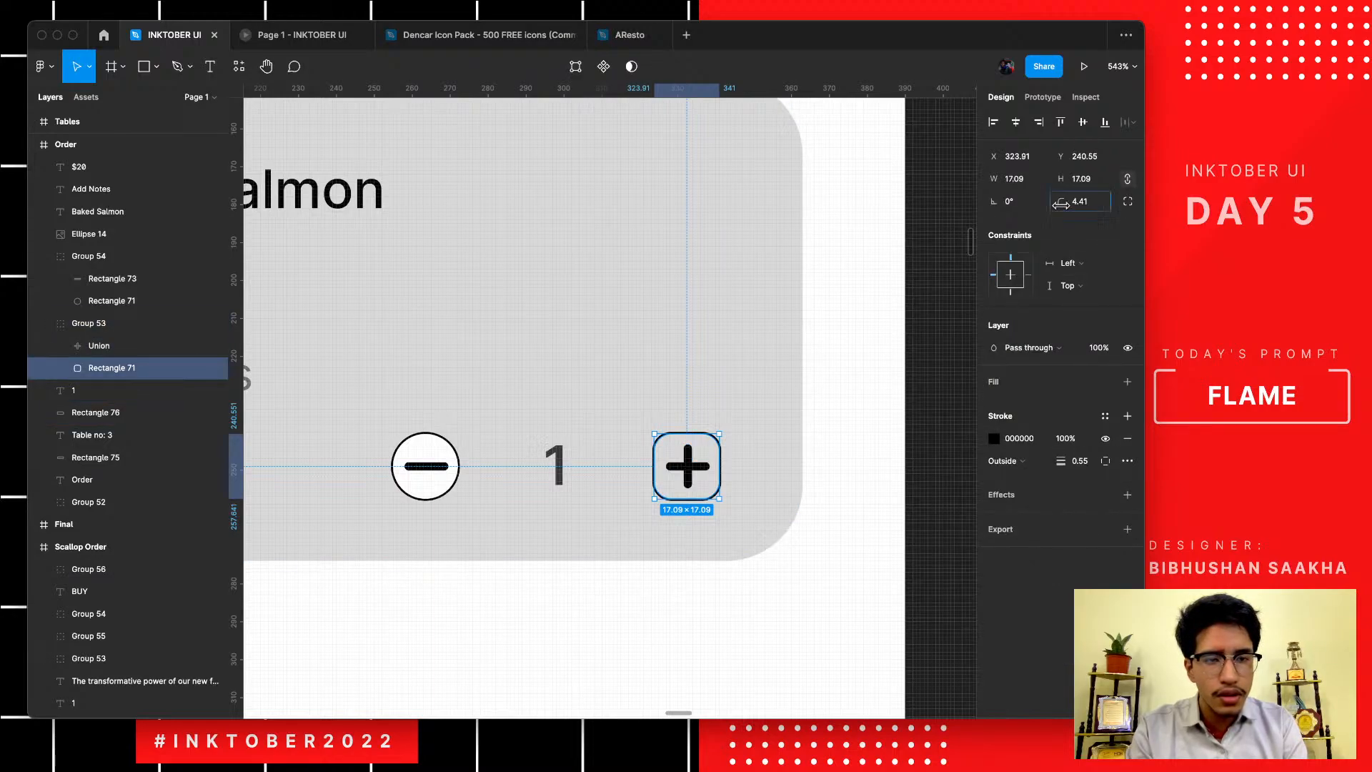
{"action": "key", "text": "Return"}
- Add a solid white fill to the plus button's circular outline
{"action": "left_click", "coordinate": [1127, 382]}
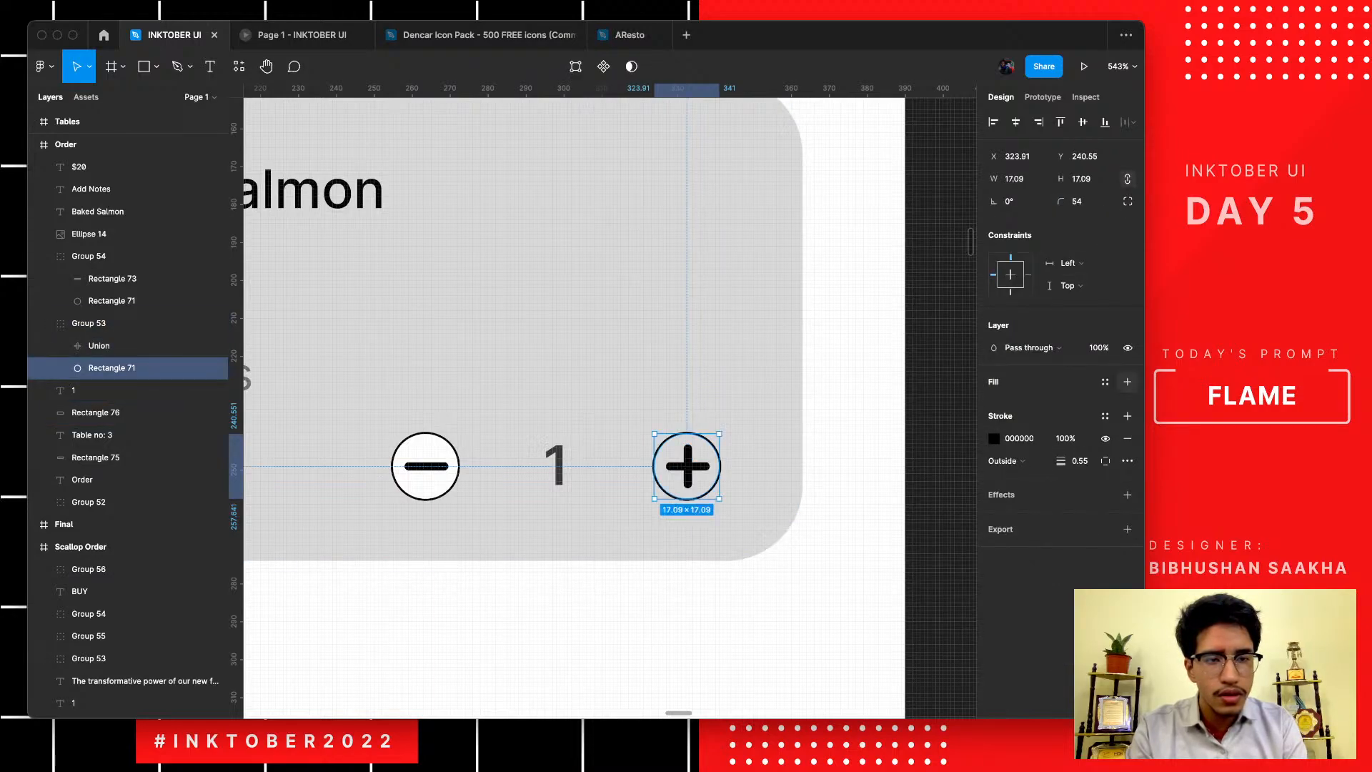
{"action": "left_click", "coordinate": [994, 405]}
{"action": "left_click_drag", "start_coordinate": [861, 420], "coordinate": [806, 365]}
{"action": "left_click", "coordinate": [756, 604]}
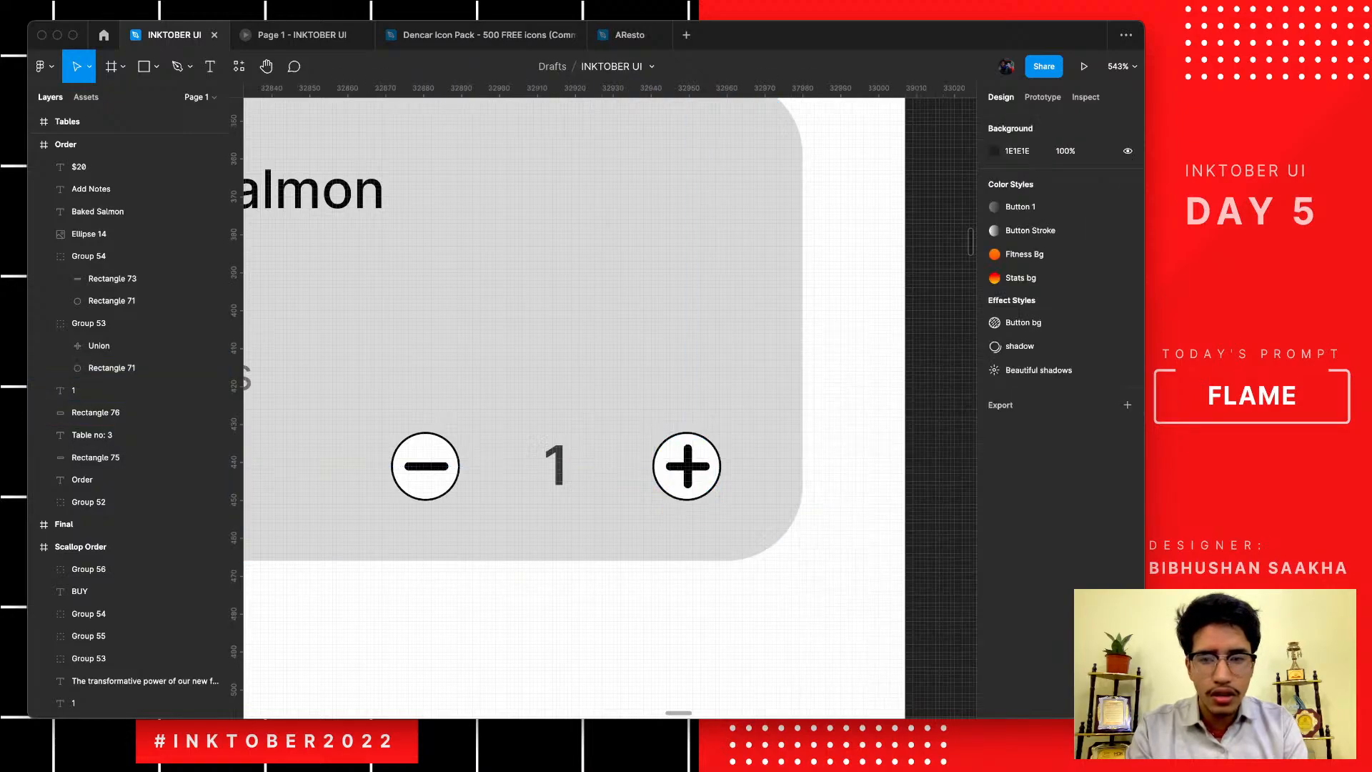
- Draw a 102 × 29 rectangle over the Baked Salmon card's quantity controls and fill it with black (000000)
{"action": "key", "text": "r"}
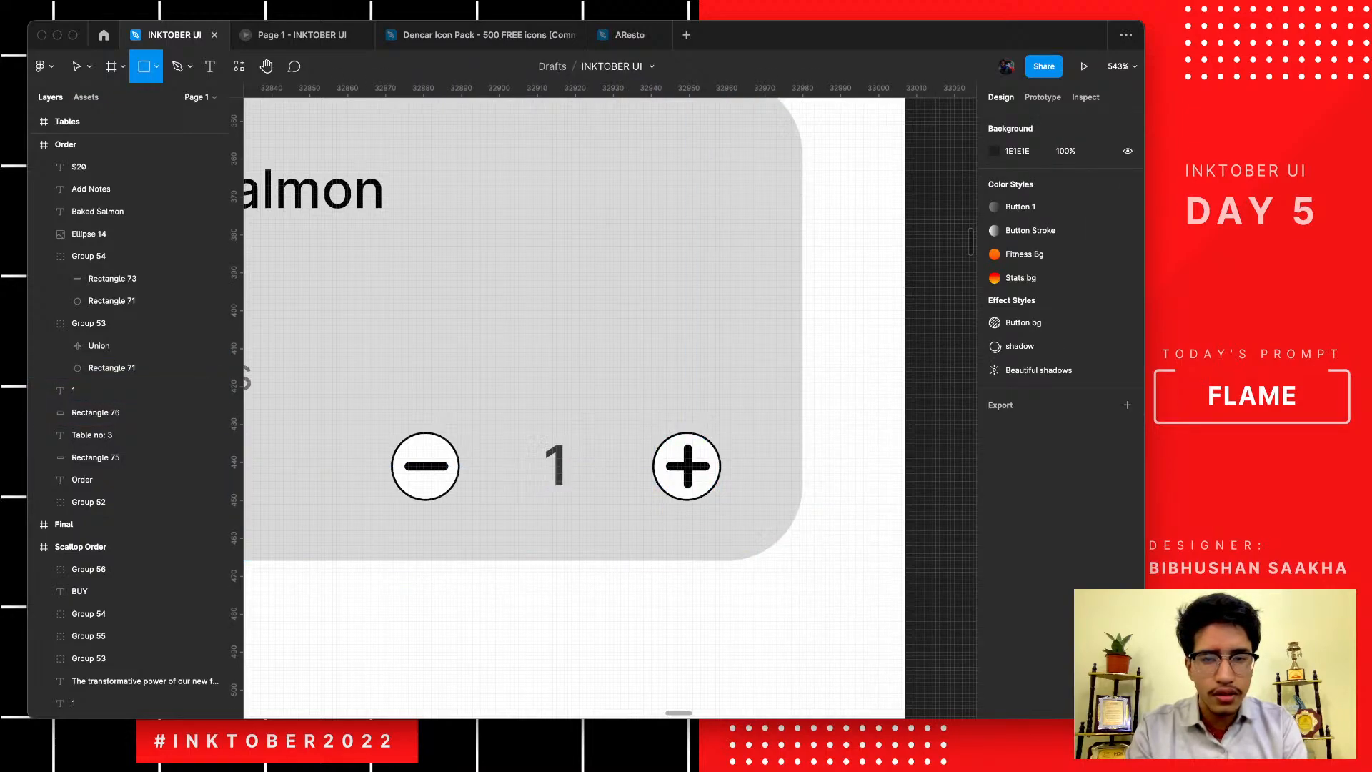
{"action": "left_click_drag", "start_coordinate": [367, 409], "coordinate": [753, 519]}
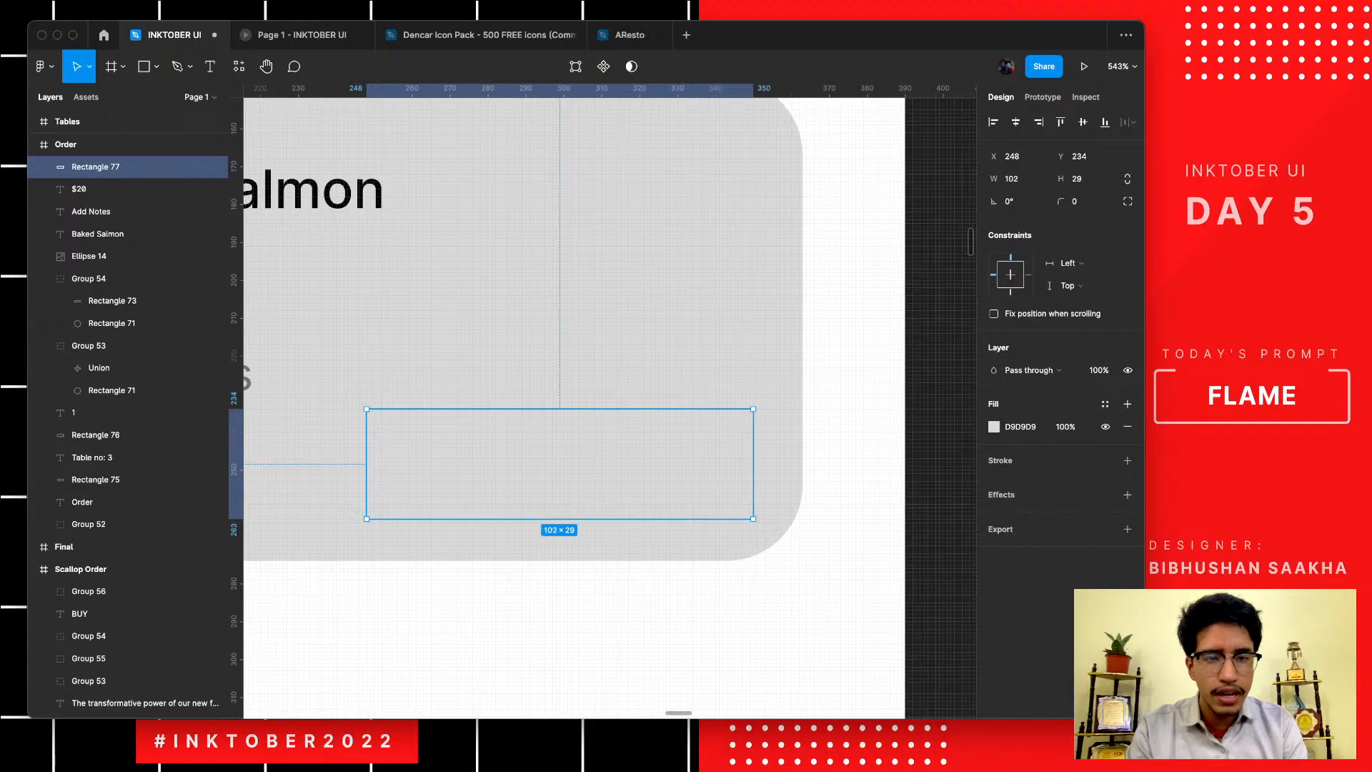
{"action": "left_click", "coordinate": [994, 427]}
{"action": "left_click_drag", "start_coordinate": [885, 422], "coordinate": [809, 537]}
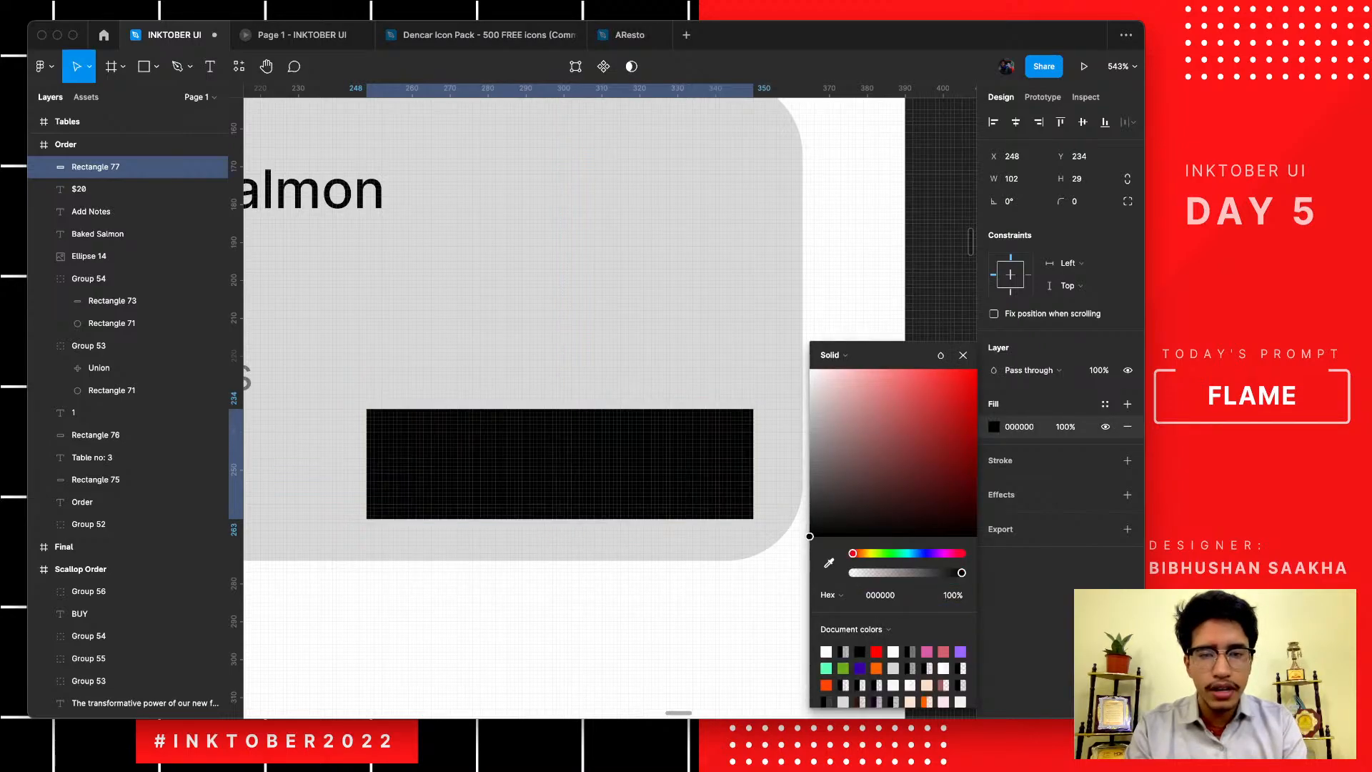
{"action": "left_click", "coordinate": [764, 608]}
- Send the black rectangle backward in the layer order until it sits just behind the quantity number and above the card background
{"action": "left_click", "coordinate": [657, 475]}
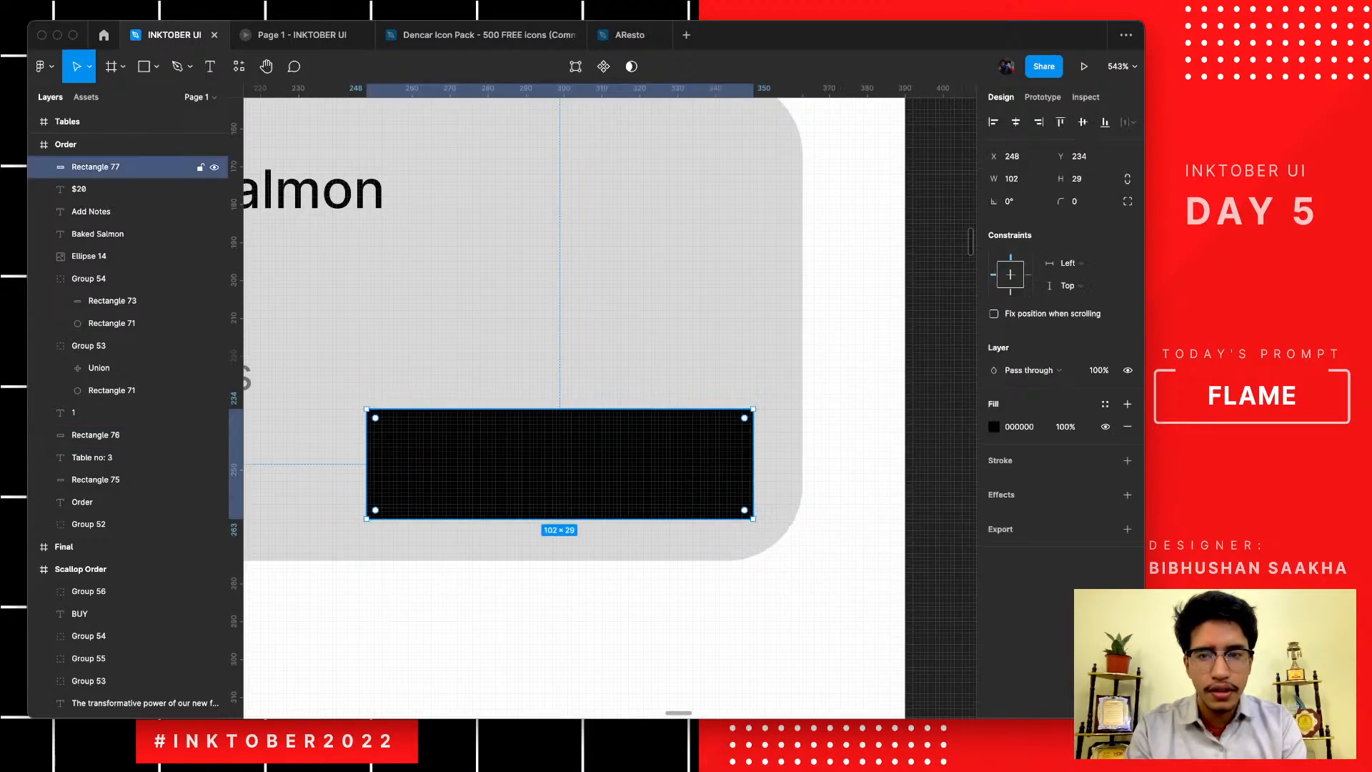
{"action": "key", "text": "super+["}
{"action": "key", "text": "super+["}
{"action": "key", "text": "super+["}
{"action": "key", "text": "super+["}
{"action": "key", "text": "super+["}
{"action": "key", "text": "super+["}
{"action": "key", "text": "super+]"}
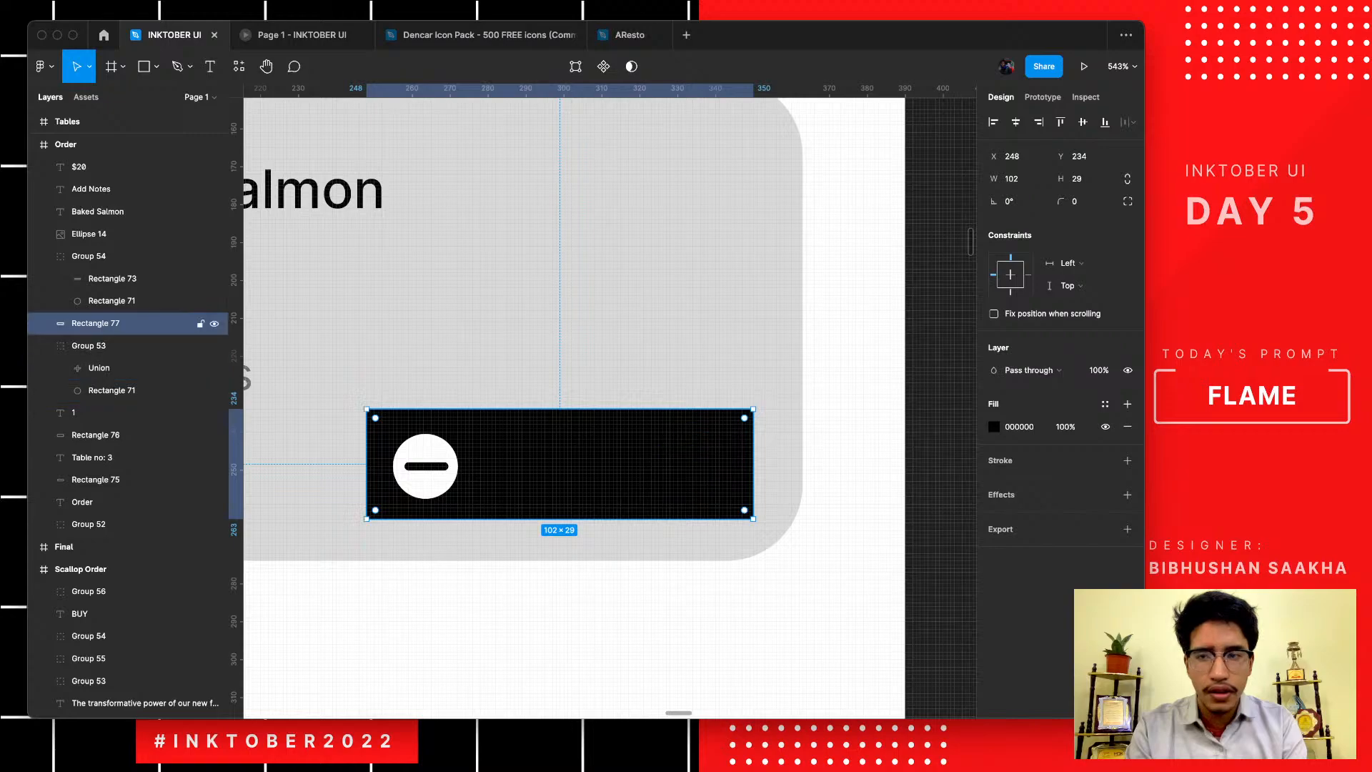
{"action": "key", "text": "super+["}
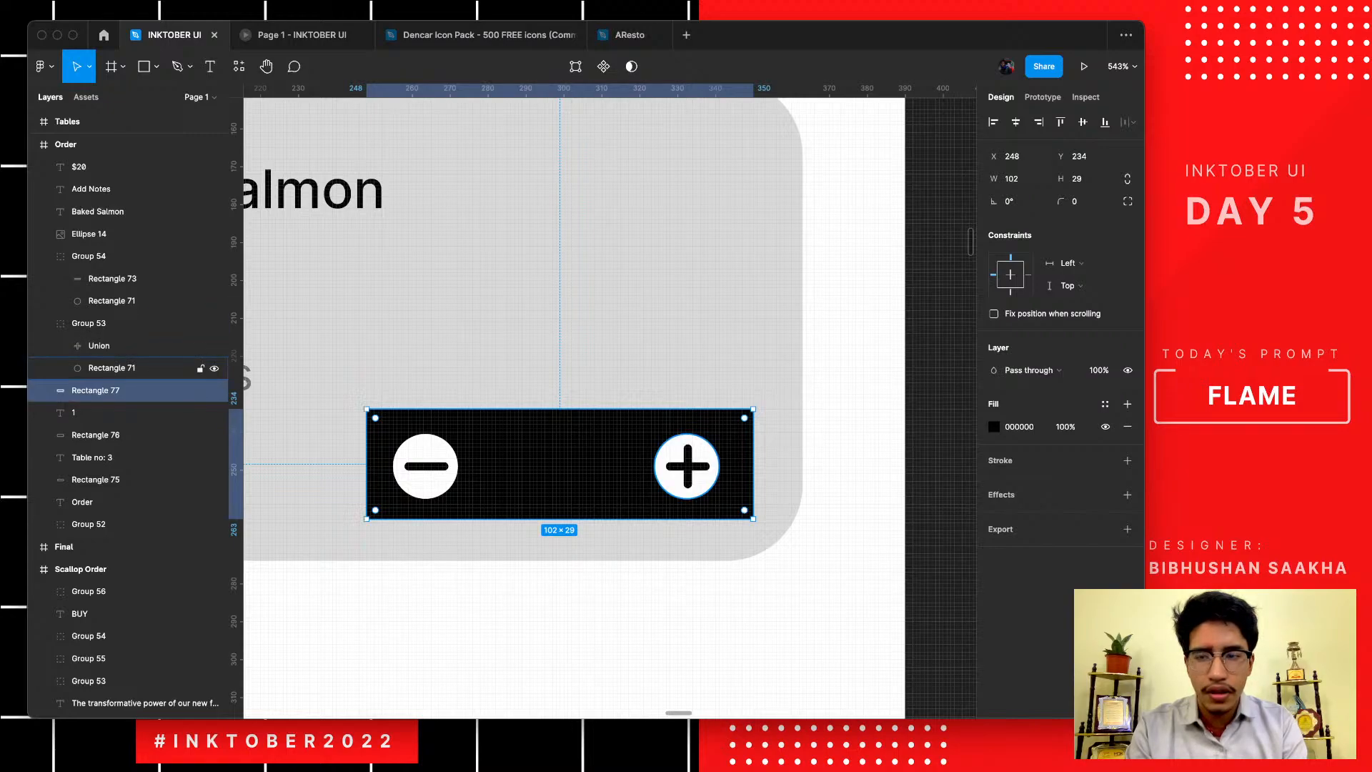
{"action": "key", "text": "super+["}
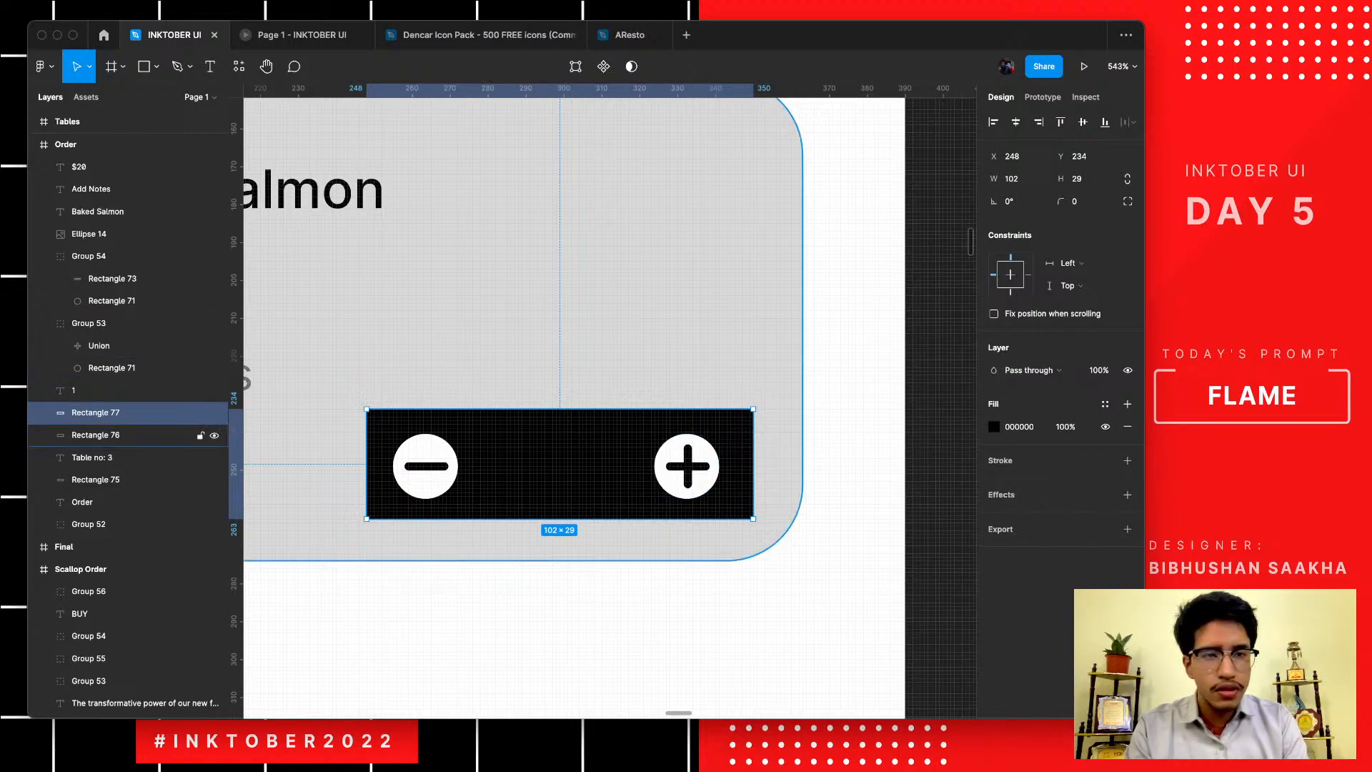
- Round the black rectangle into a pill shape with a corner radius of 20
{"action": "left_click", "coordinate": [1075, 202]}
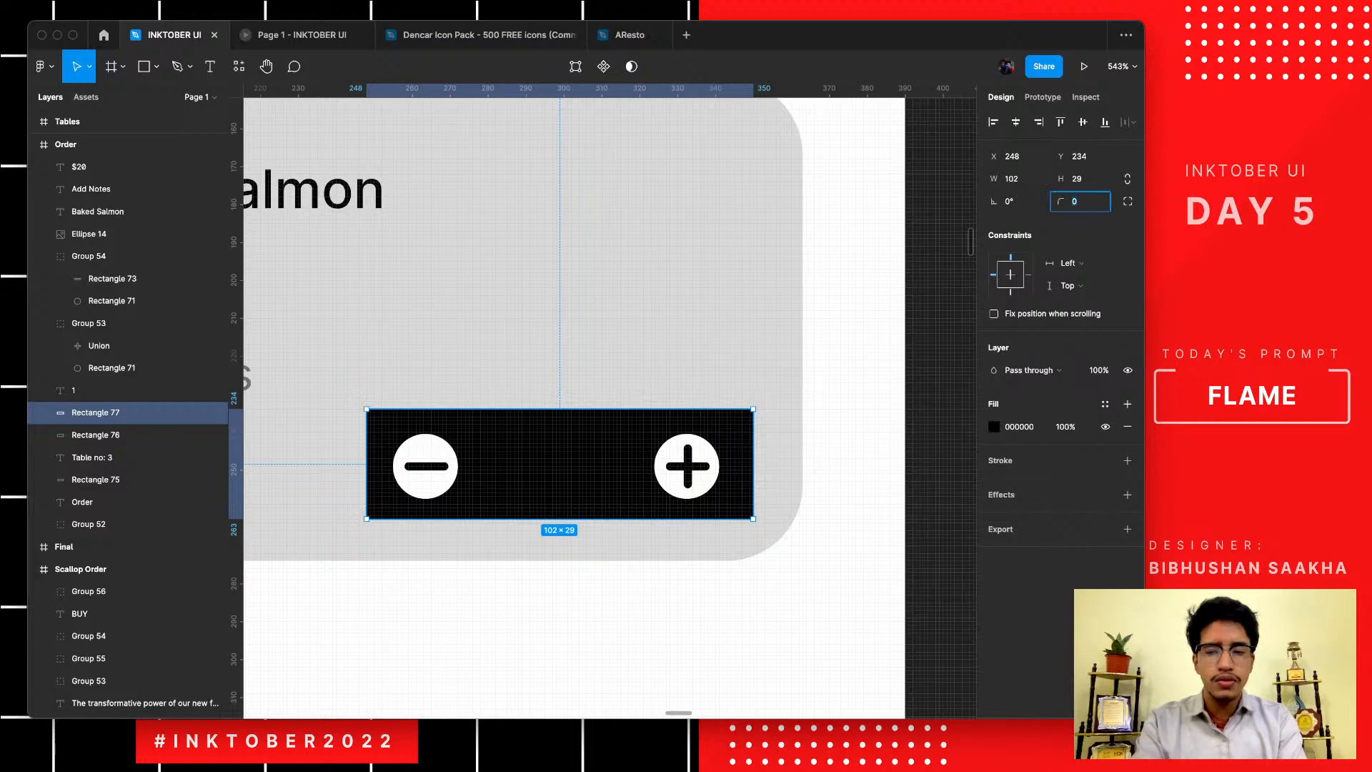
{"action": "type", "text": "20"}
{"action": "key", "text": "Return"}
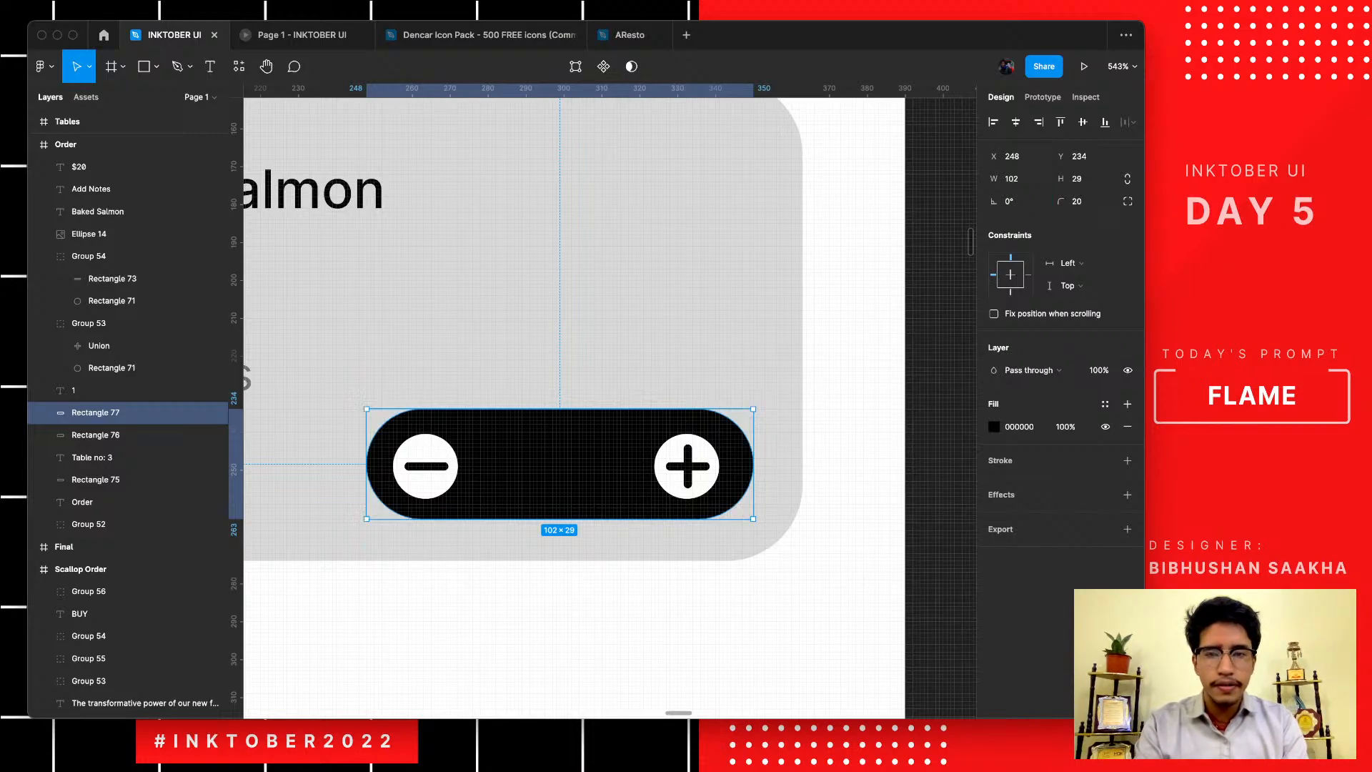
- Set the quantity number 1 on the black pill to white (FFFFFF) at 100% opacity
{"action": "scroll", "coordinate": [540, 428], "scroll_direction": "up", "scroll_amount": 4}
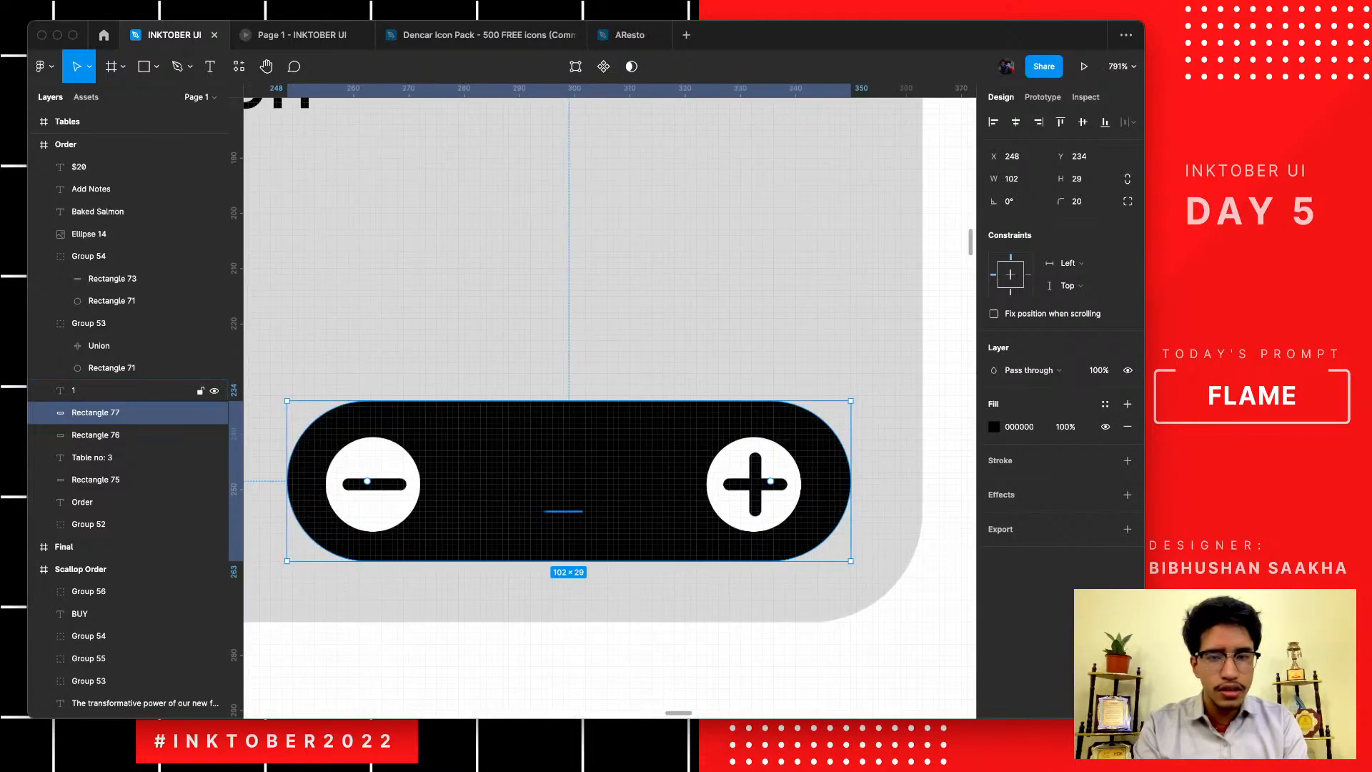
{"action": "left_click", "coordinate": [560, 468]}
{"action": "left_click", "coordinate": [994, 578]}
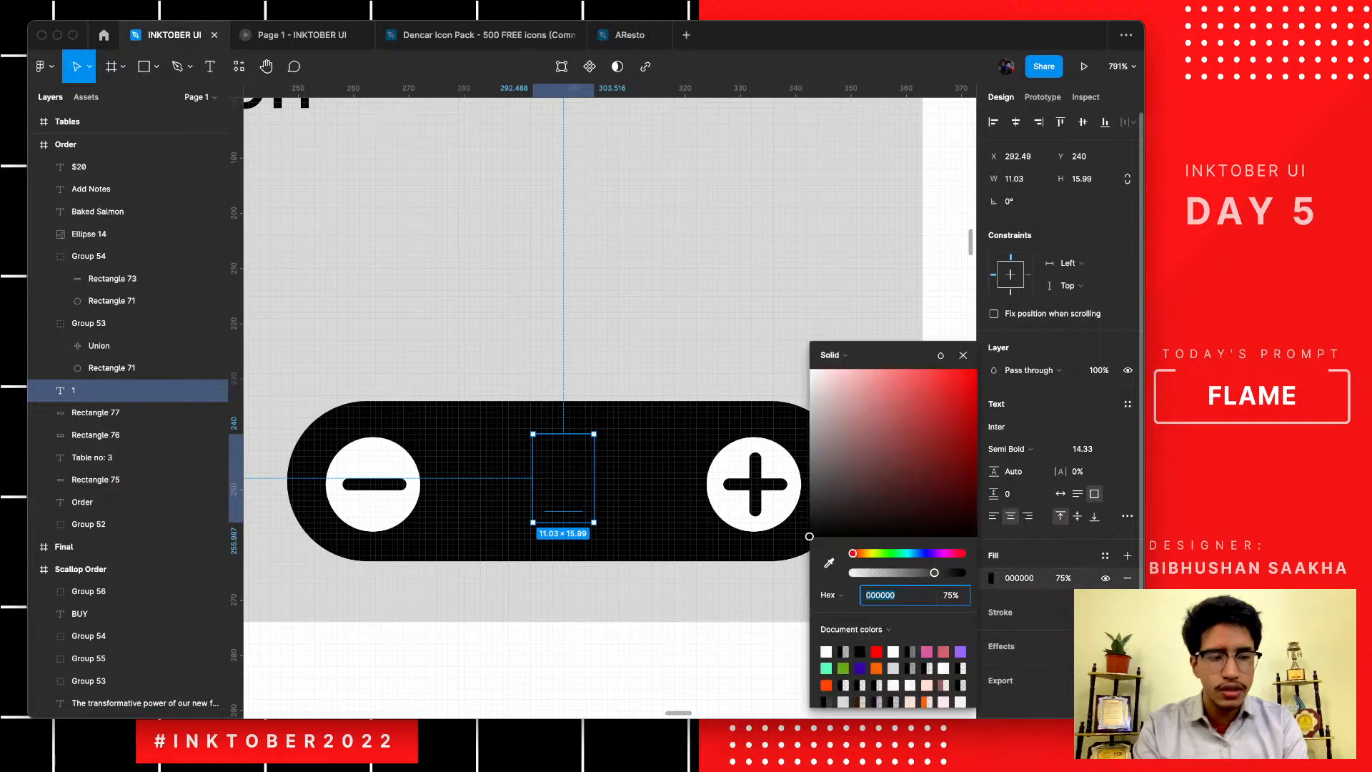
{"action": "left_click_drag", "start_coordinate": [833, 411], "coordinate": [809, 368]}
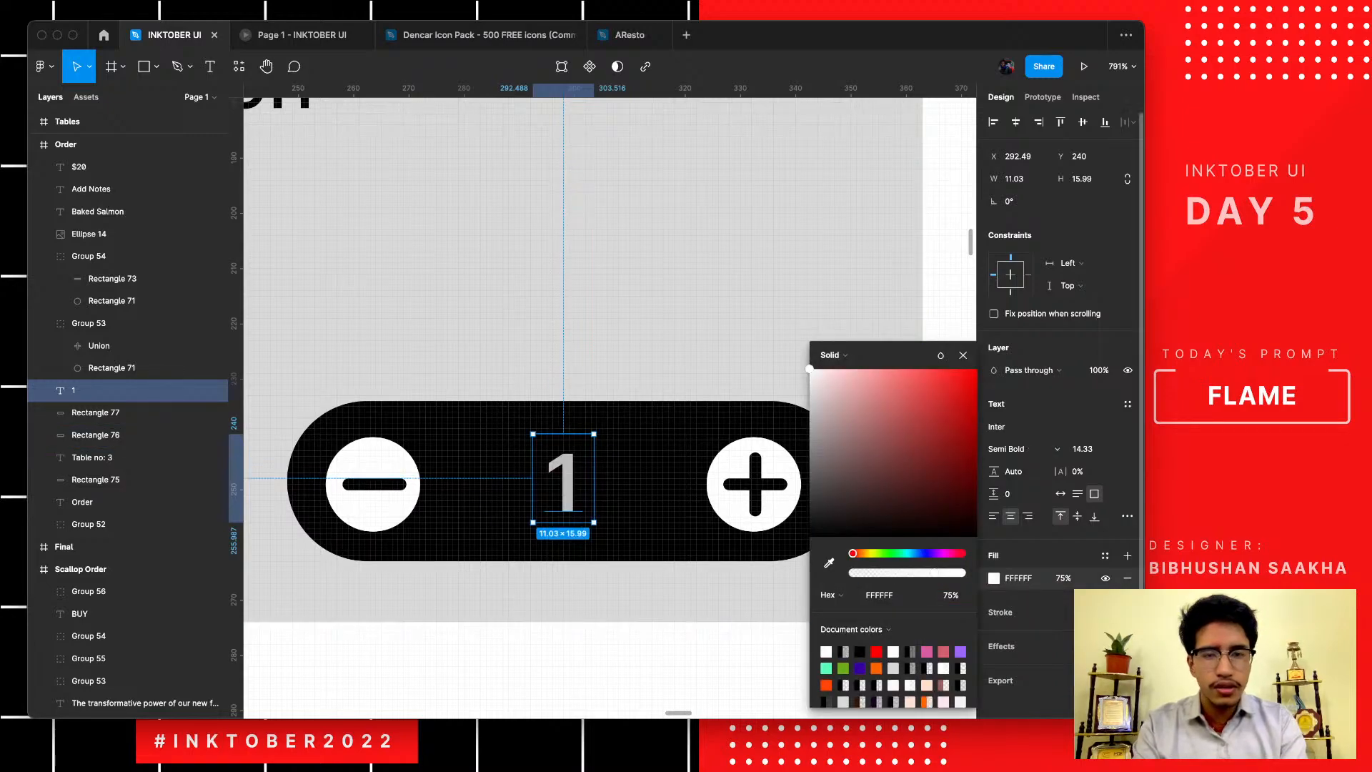
{"action": "left_click", "coordinate": [1063, 578]}
{"action": "type", "text": "100"}
{"action": "key", "text": "Return"}
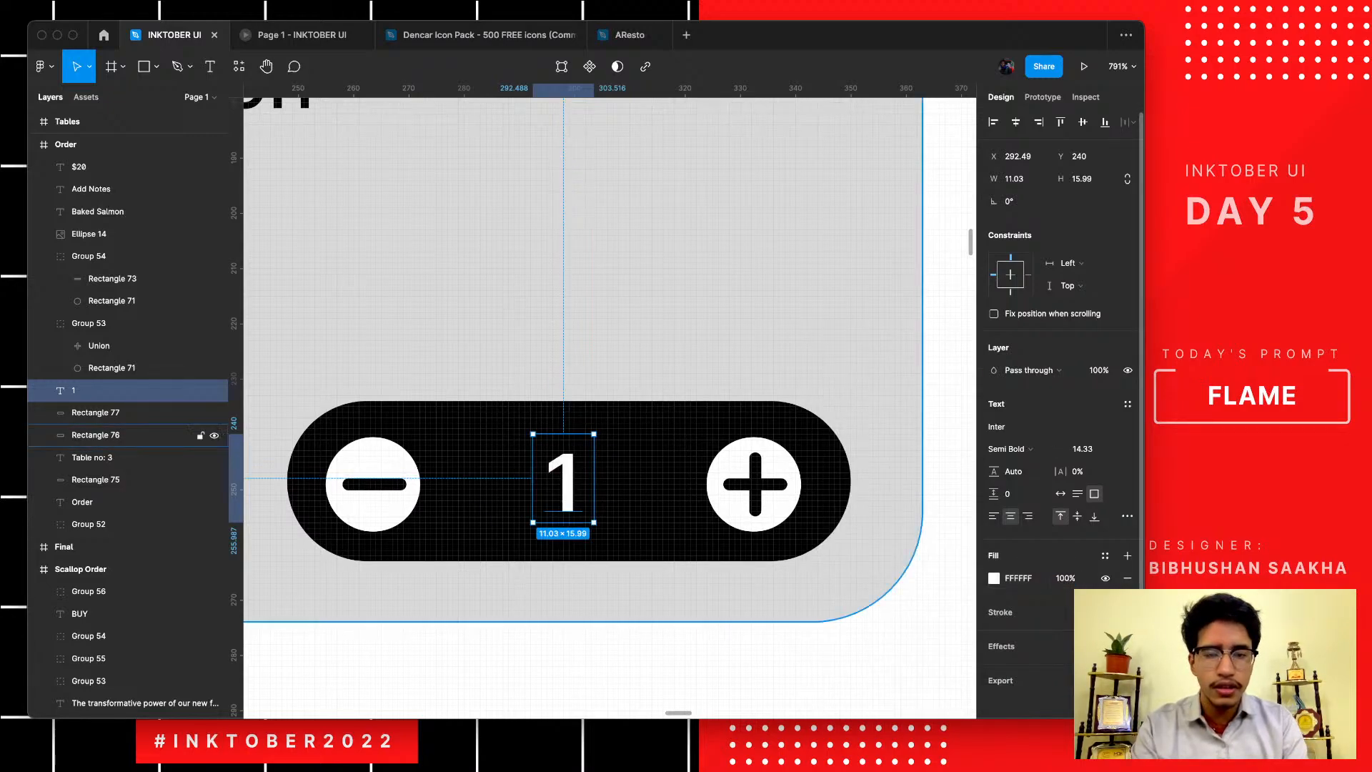
{"action": "left_click", "coordinate": [891, 686]}
- Nudge the black pill left to X 247 so it is centred behind the quantity controls
{"action": "scroll", "coordinate": [891, 686], "scroll_direction": "down", "scroll_amount": 10}
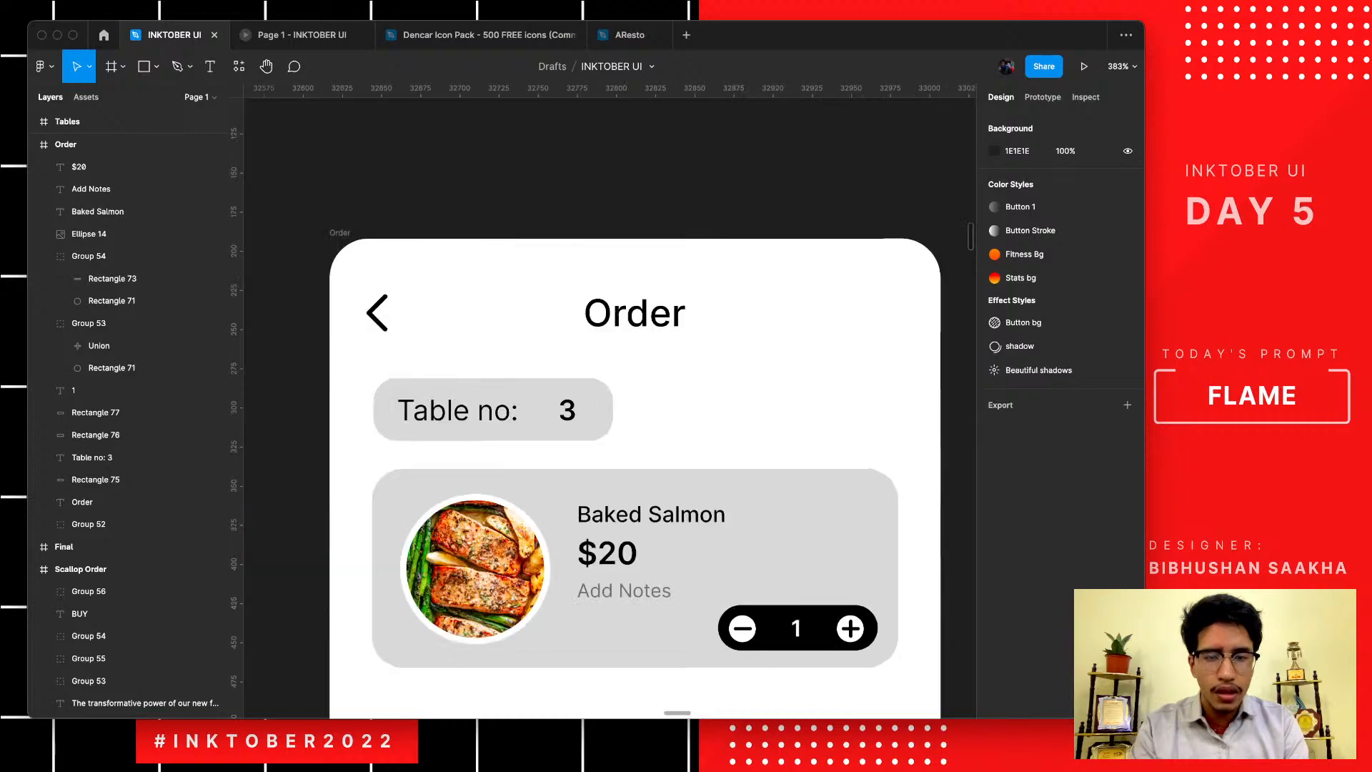
{"action": "scroll", "coordinate": [890, 686], "scroll_direction": "up", "scroll_amount": 2}
{"action": "scroll", "coordinate": [886, 679], "scroll_direction": "up", "scroll_amount": 5}
{"action": "scroll", "coordinate": [886, 679], "scroll_direction": "up", "scroll_amount": 4}
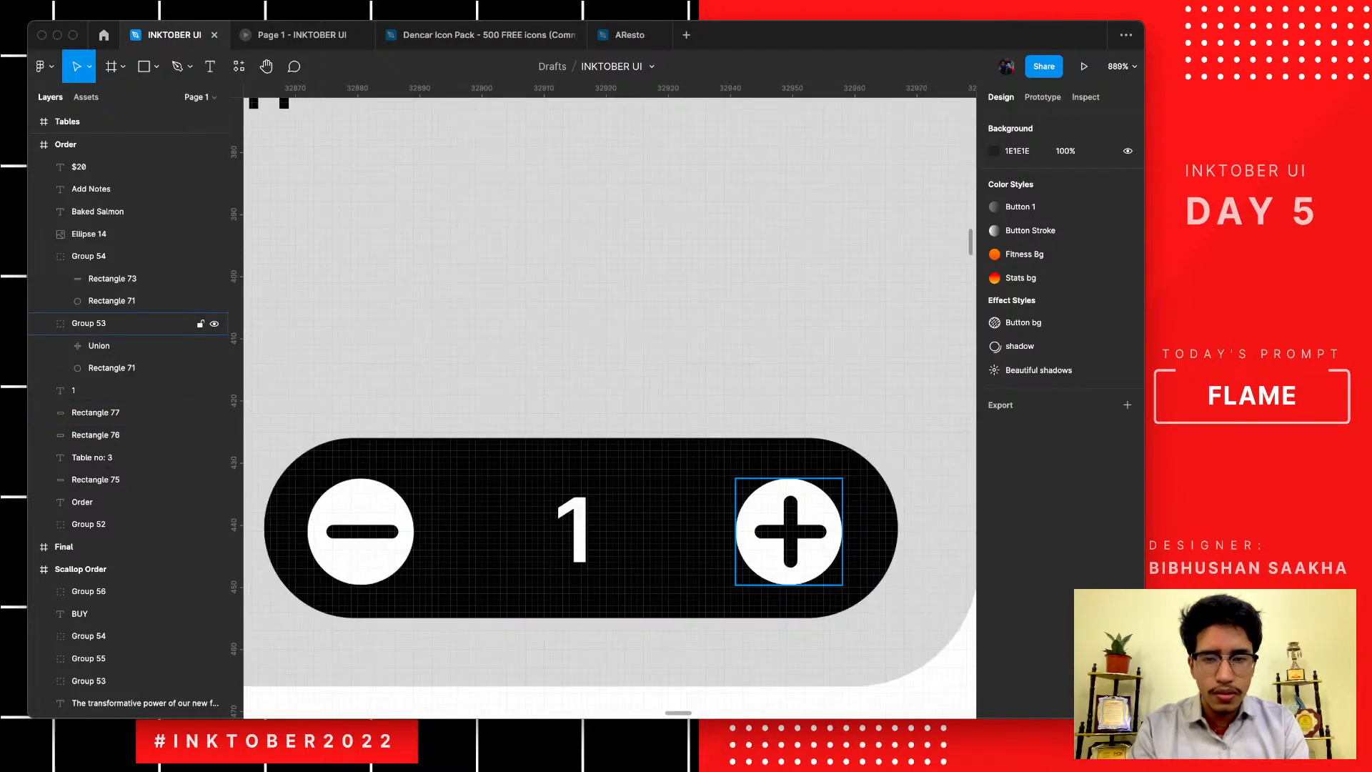
{"action": "left_click", "coordinate": [143, 412]}
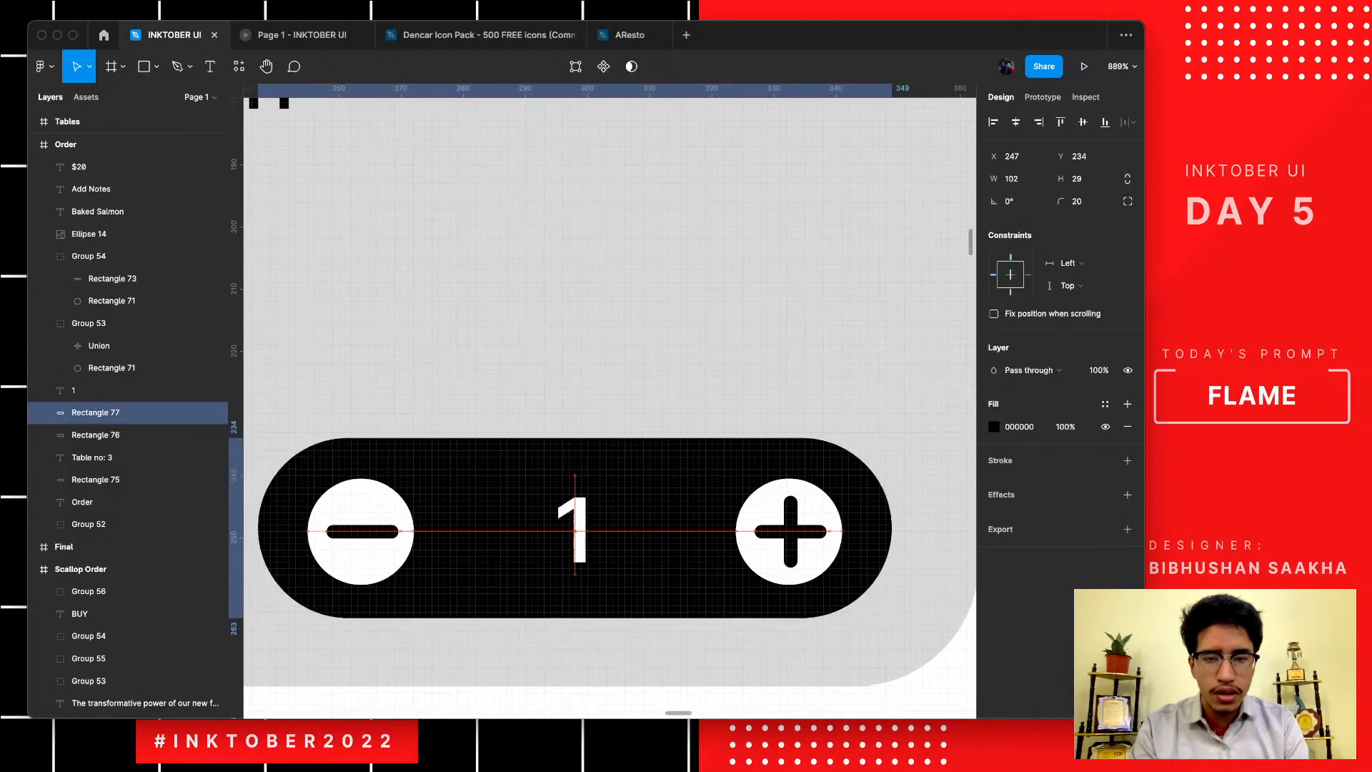
{"action": "key", "text": "Left"}
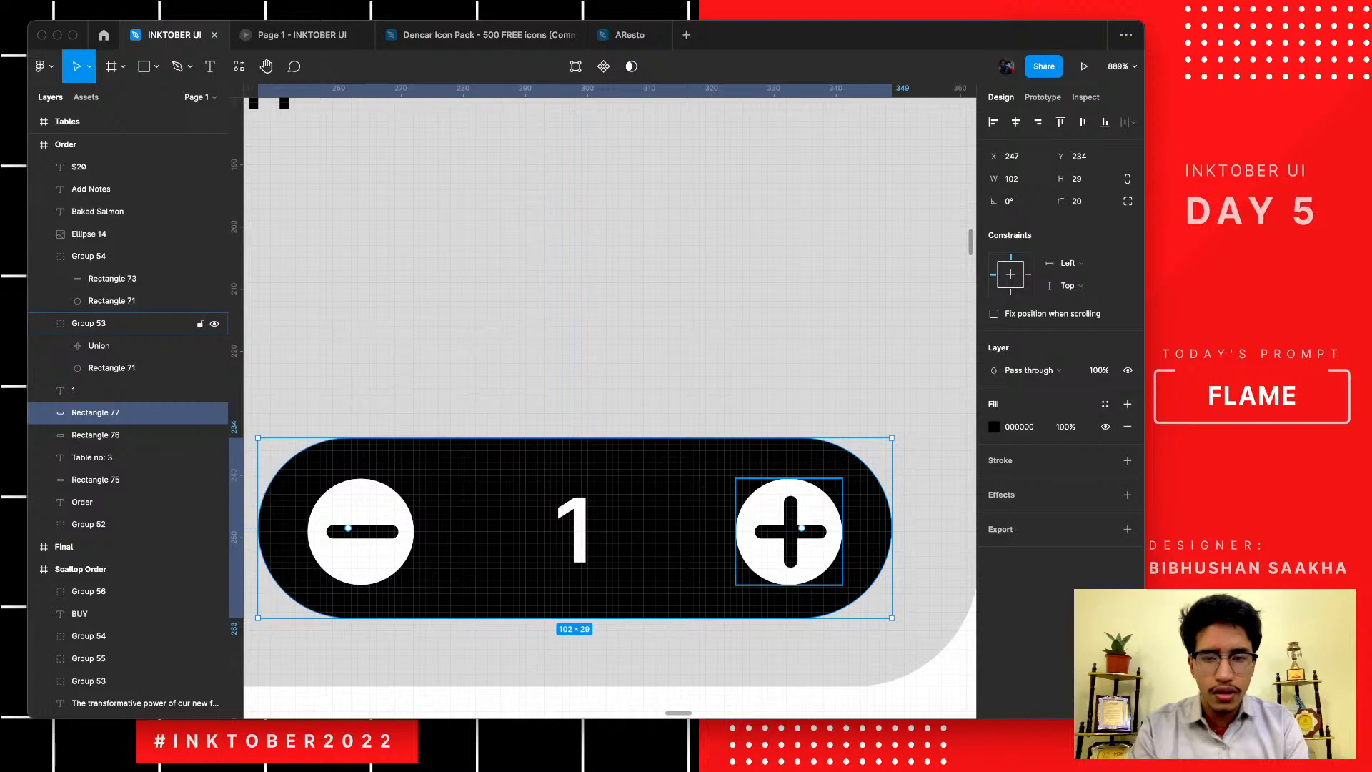
- Group the black pill with its two buttons and number, and scale the group down proportionally towards its lower-right corner
{"action": "left_click", "coordinate": [108, 323], "text": "shift"}
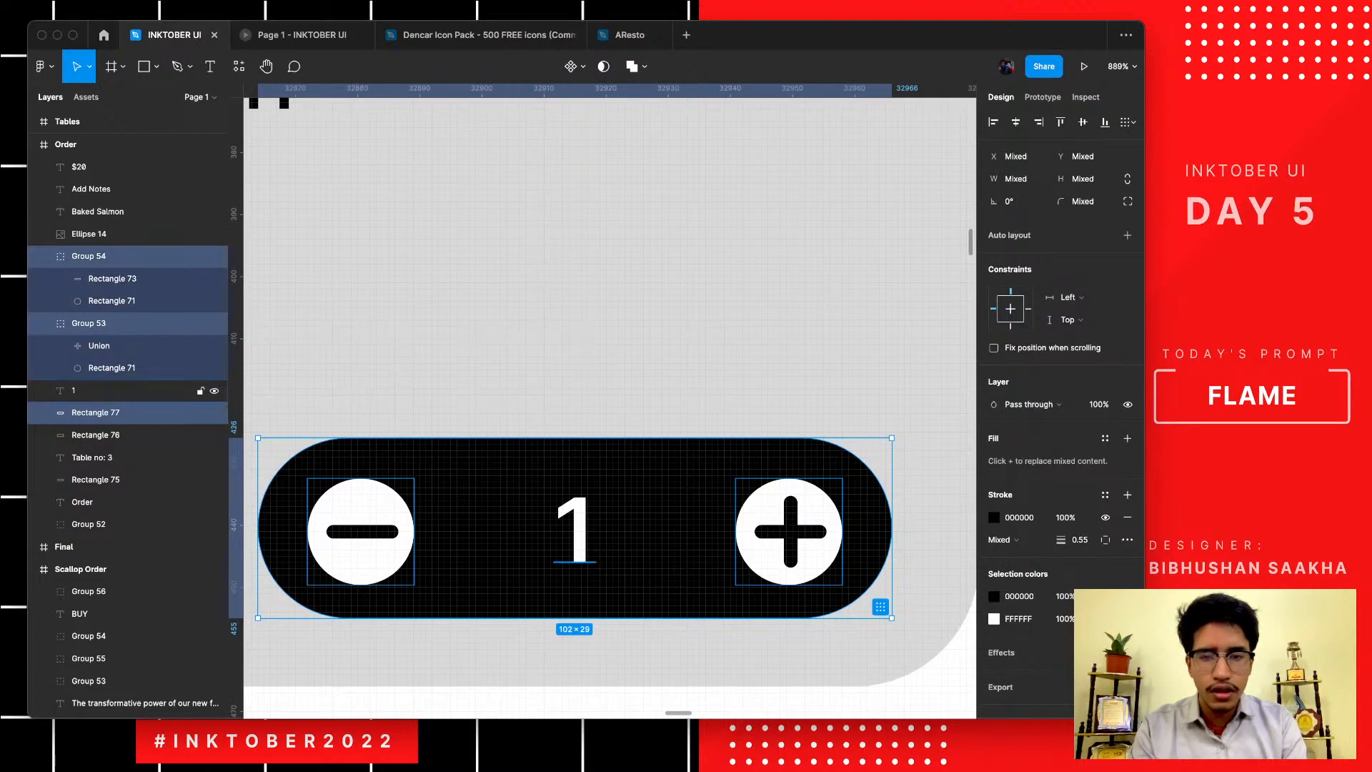
{"action": "key", "text": "super+g"}
{"action": "scroll", "coordinate": [573, 513], "scroll_direction": "down", "scroll_amount": 2}
{"action": "scroll", "coordinate": [573, 513], "scroll_direction": "down", "scroll_amount": 5}
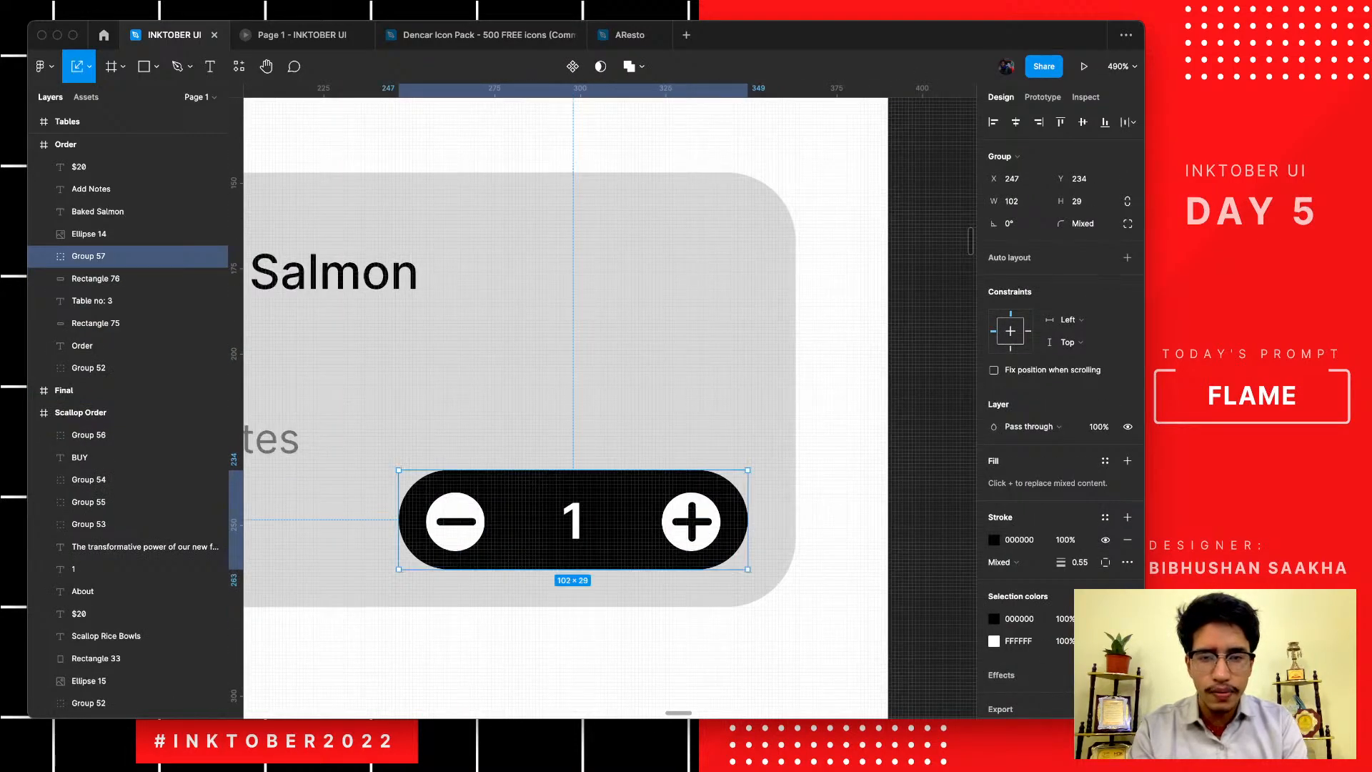
{"action": "scroll", "coordinate": [573, 512], "scroll_direction": "down", "scroll_amount": 1}
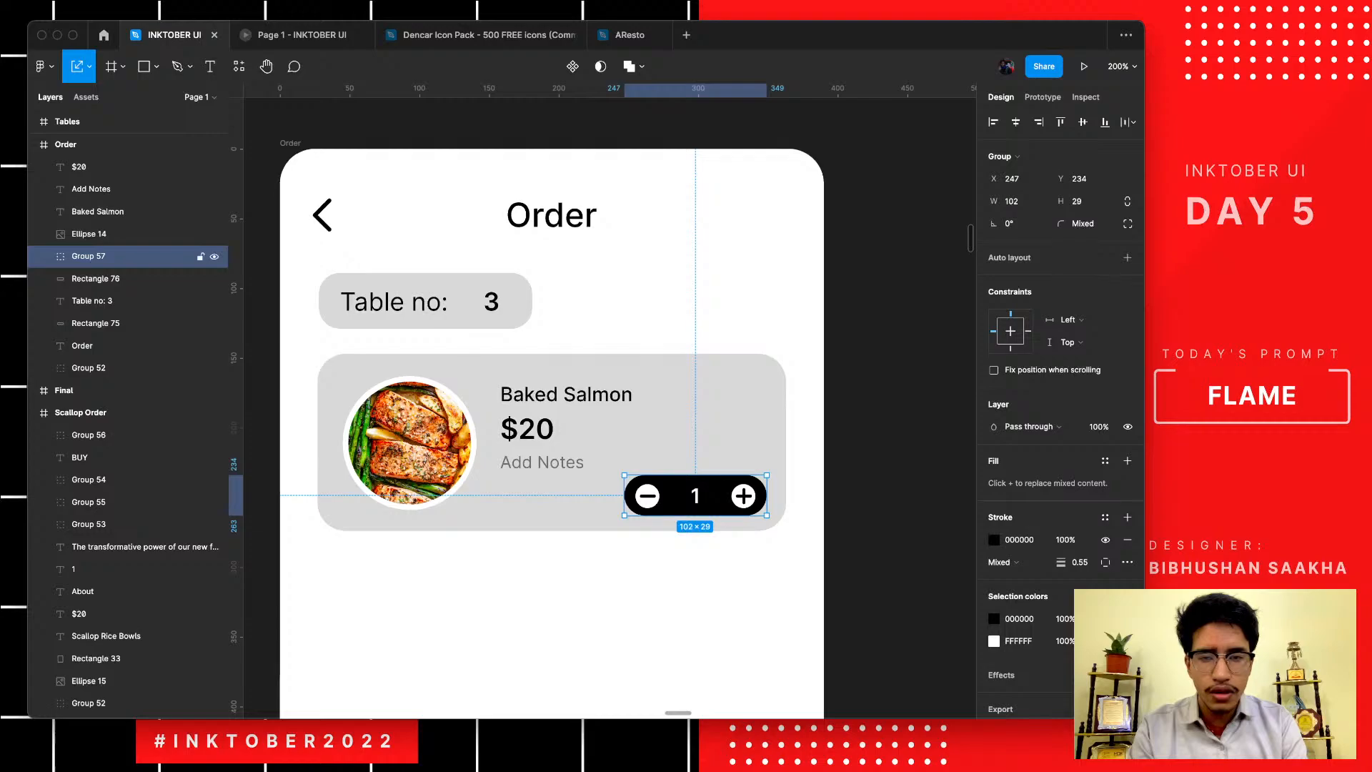
{"action": "left_click_drag", "start_coordinate": [629, 476], "coordinate": [653, 483]}
{"action": "left_click", "coordinate": [764, 588]}
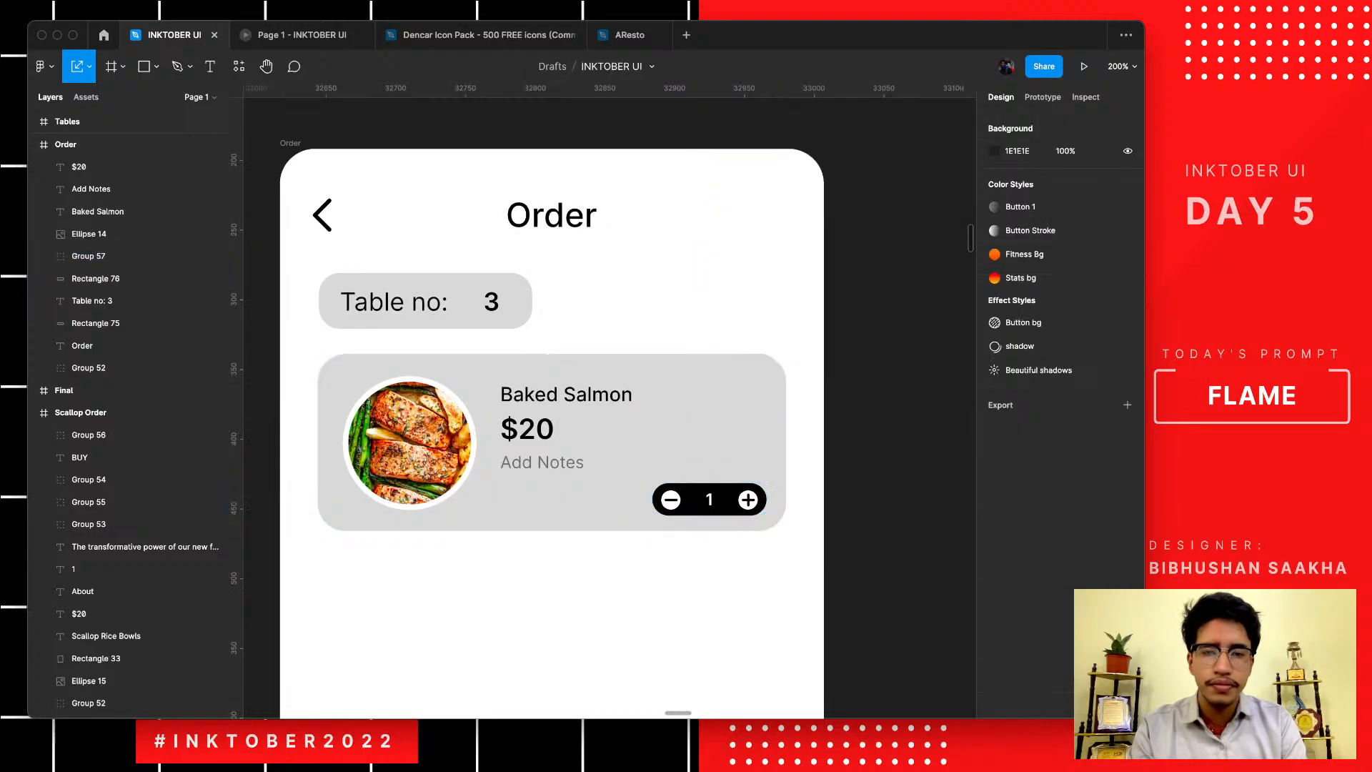
{"action": "scroll", "coordinate": [764, 588], "scroll_direction": "down", "scroll_amount": 2}
{"action": "scroll", "coordinate": [765, 588], "scroll_direction": "up", "scroll_amount": 4}
{"action": "scroll", "coordinate": [765, 593], "scroll_direction": "down", "scroll_amount": 4}
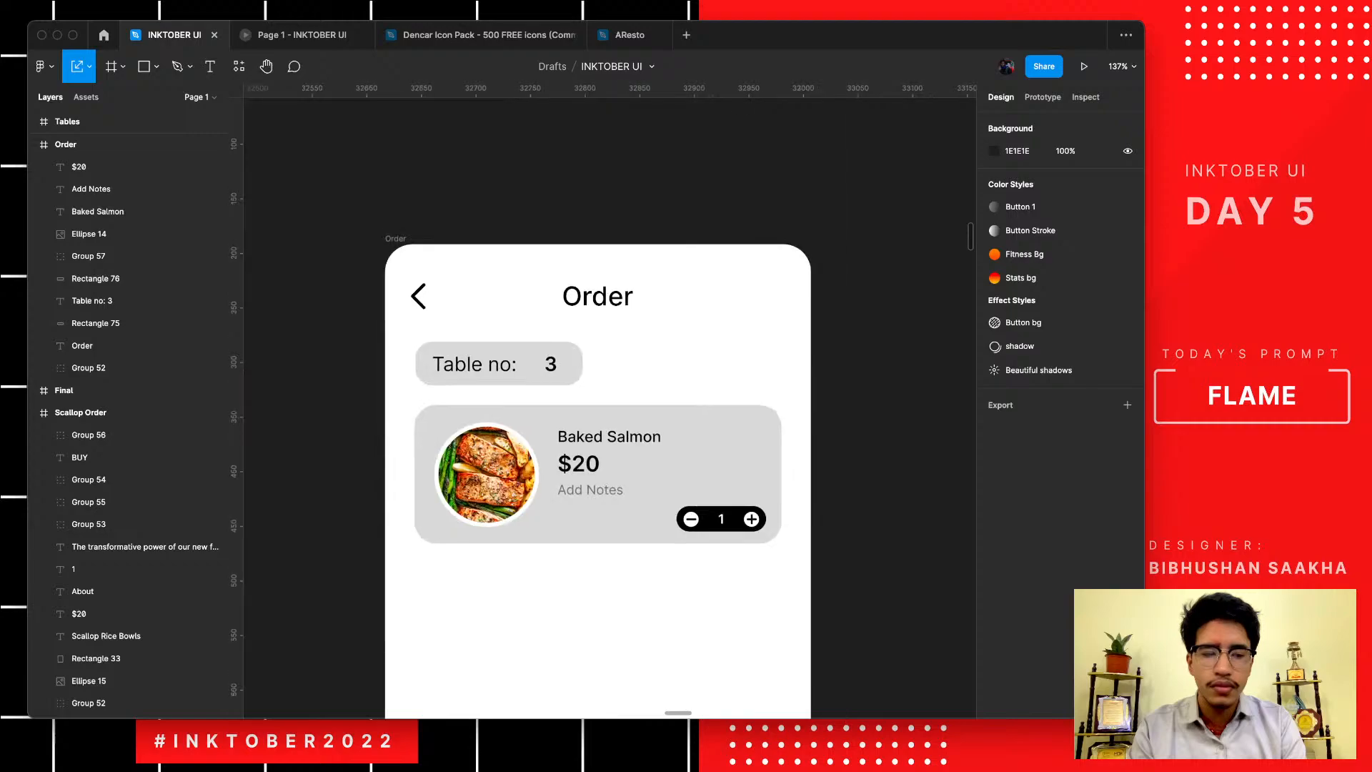
{"action": "scroll", "coordinate": [765, 593], "scroll_direction": "down", "scroll_amount": 2}
{"action": "scroll", "coordinate": [751, 579], "scroll_direction": "up", "scroll_amount": 1}
{"action": "scroll", "coordinate": [751, 579], "scroll_direction": "down", "scroll_amount": 2}
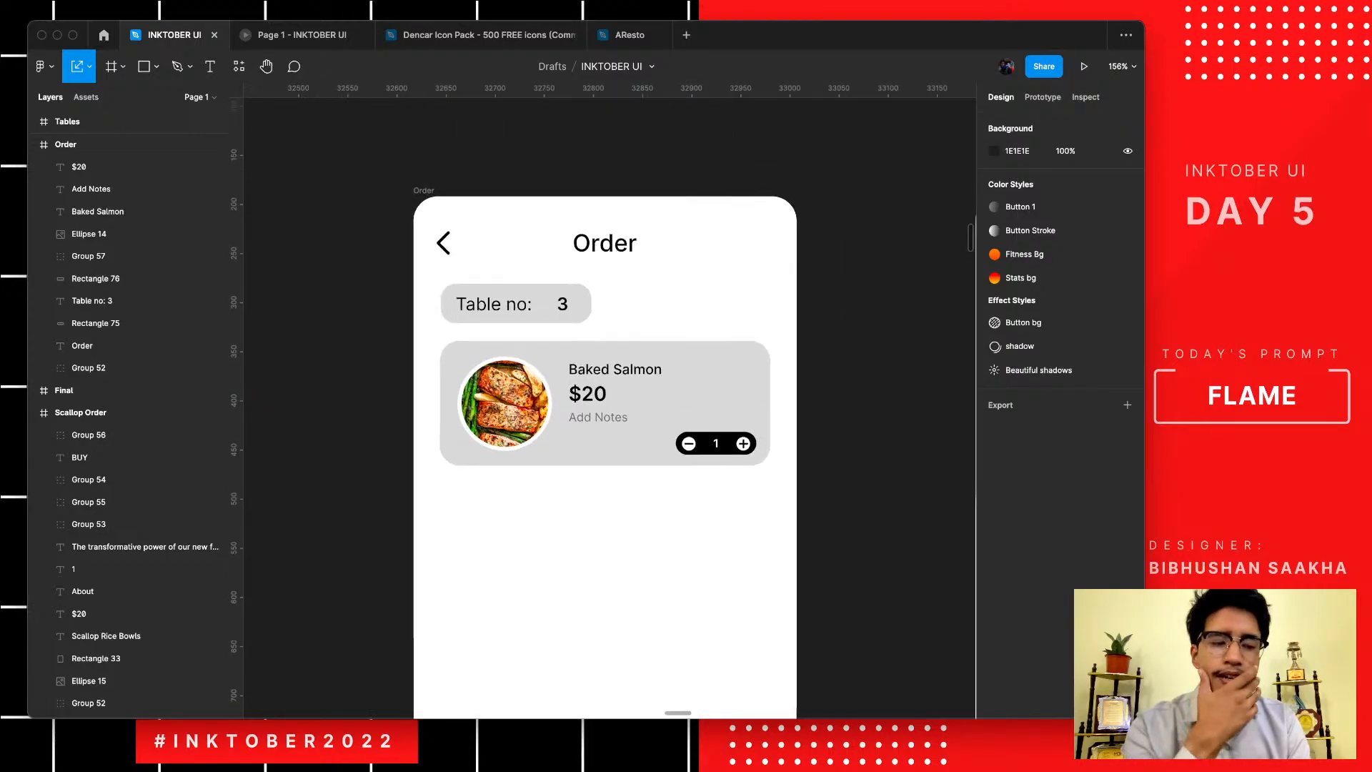
{"action": "scroll", "coordinate": [751, 579], "scroll_direction": "up", "scroll_amount": 3}
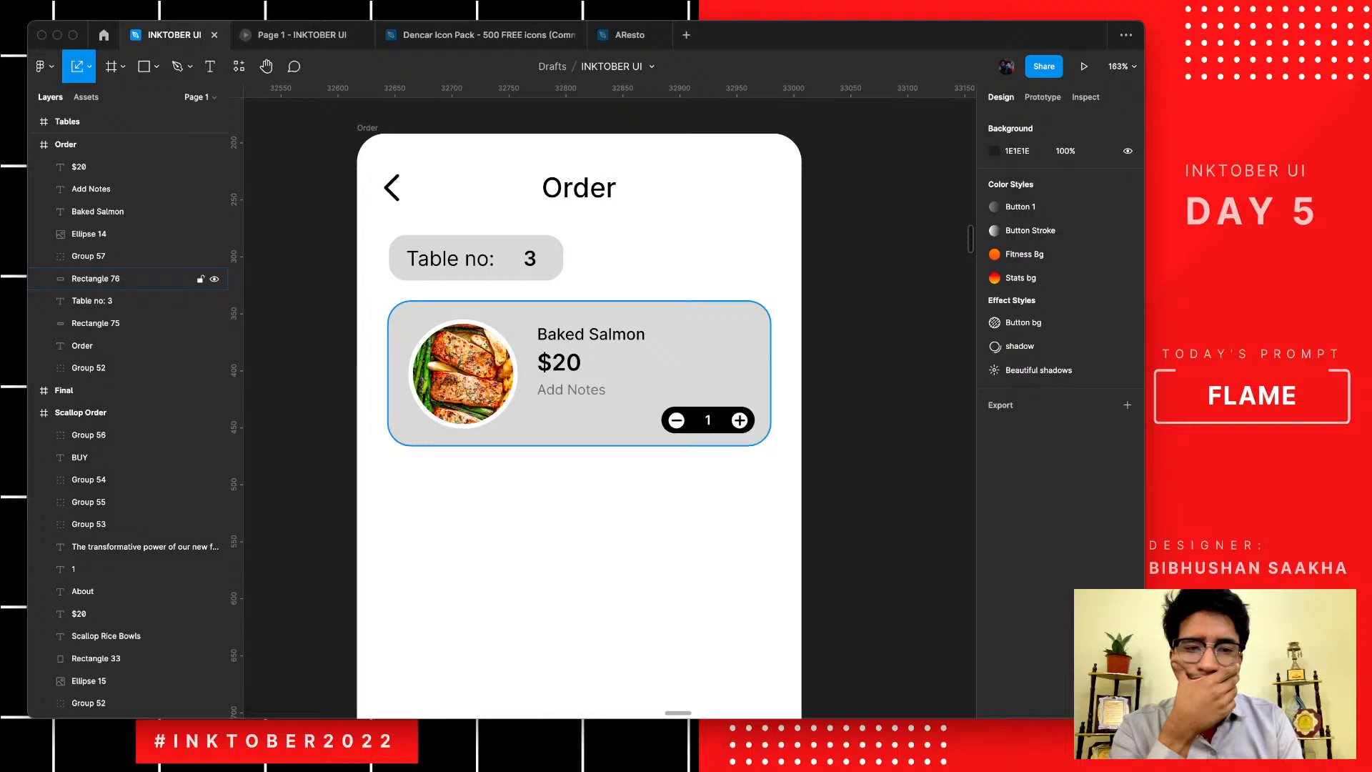
- Lighten the Baked Salmon card's background rectangle by changing its fill to F3F3F3
{"action": "left_click", "coordinate": [704, 360]}
{"action": "left_click", "coordinate": [994, 427]}
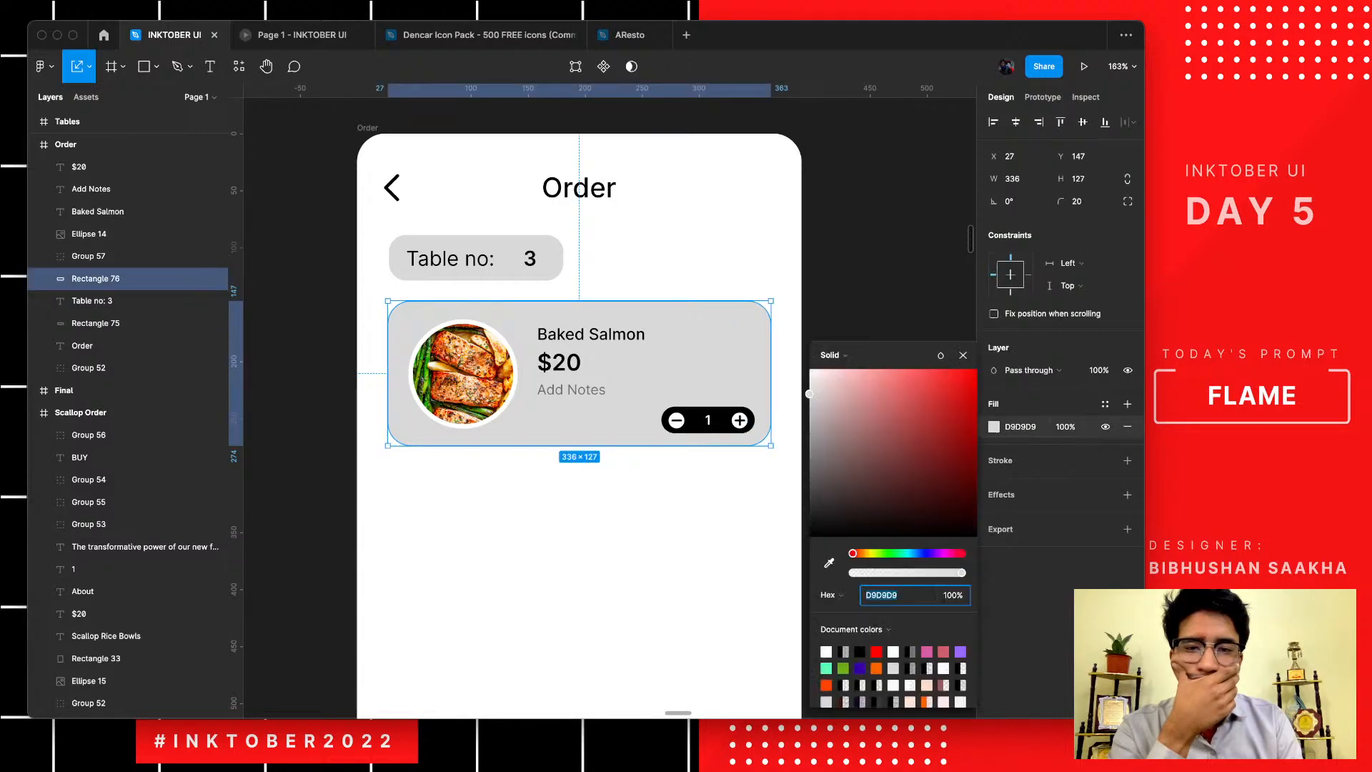
{"action": "type", "text": "F2F2F2"}
{"action": "key", "text": "Return"}
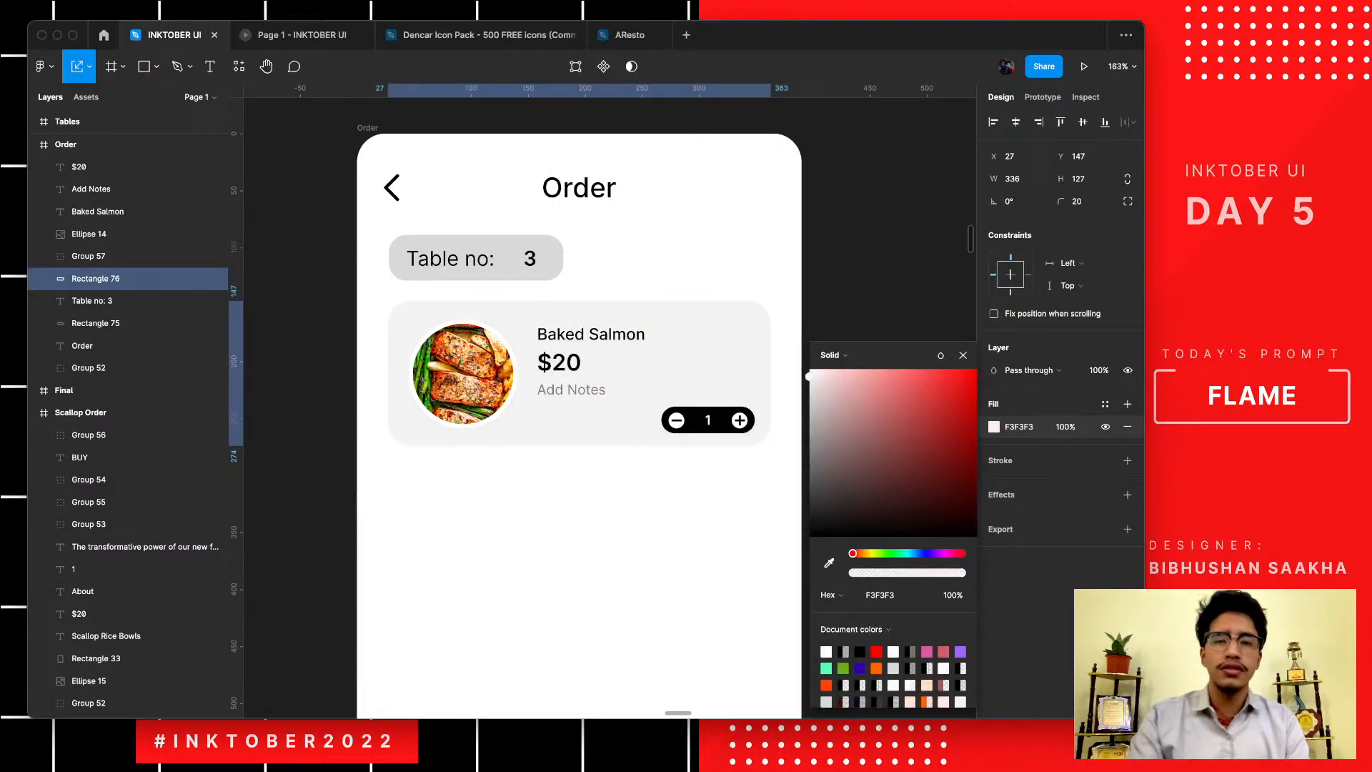
{"action": "left_click", "coordinate": [887, 235]}
- Group all elements of the Baked Salmon card and place a duplicate of the group directly below it
{"action": "scroll", "coordinate": [886, 236], "scroll_direction": "down", "scroll_amount": 1}
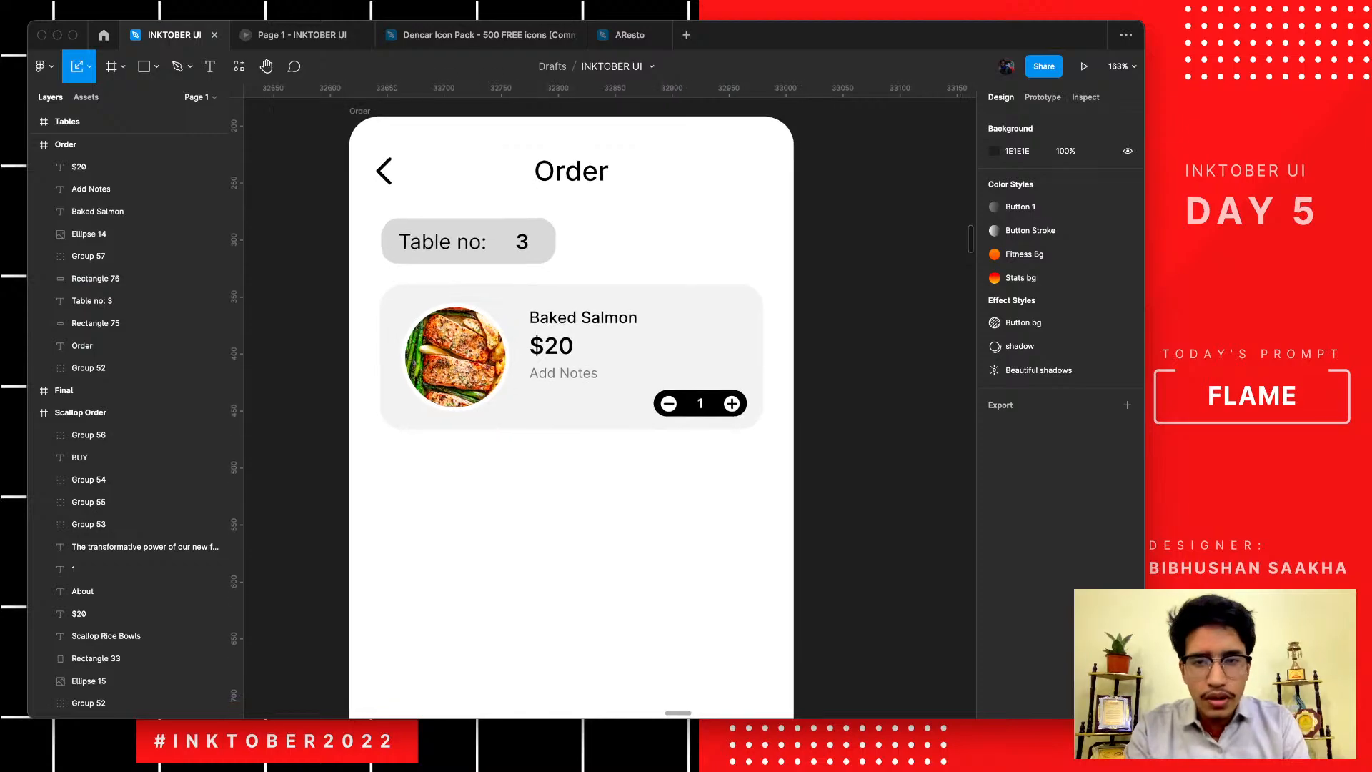
{"action": "left_click_drag", "start_coordinate": [759, 465], "coordinate": [391, 274]}
{"action": "key", "text": "super+g"}
{"action": "left_click_drag", "start_coordinate": [572, 358], "coordinate": [572, 523], "text": "alt"}
{"action": "left_click", "coordinate": [620, 644]}
{"action": "scroll", "coordinate": [620, 643], "scroll_direction": "down", "scroll_amount": 1}
{"action": "scroll", "coordinate": [620, 643], "scroll_direction": "down", "scroll_amount": 2}
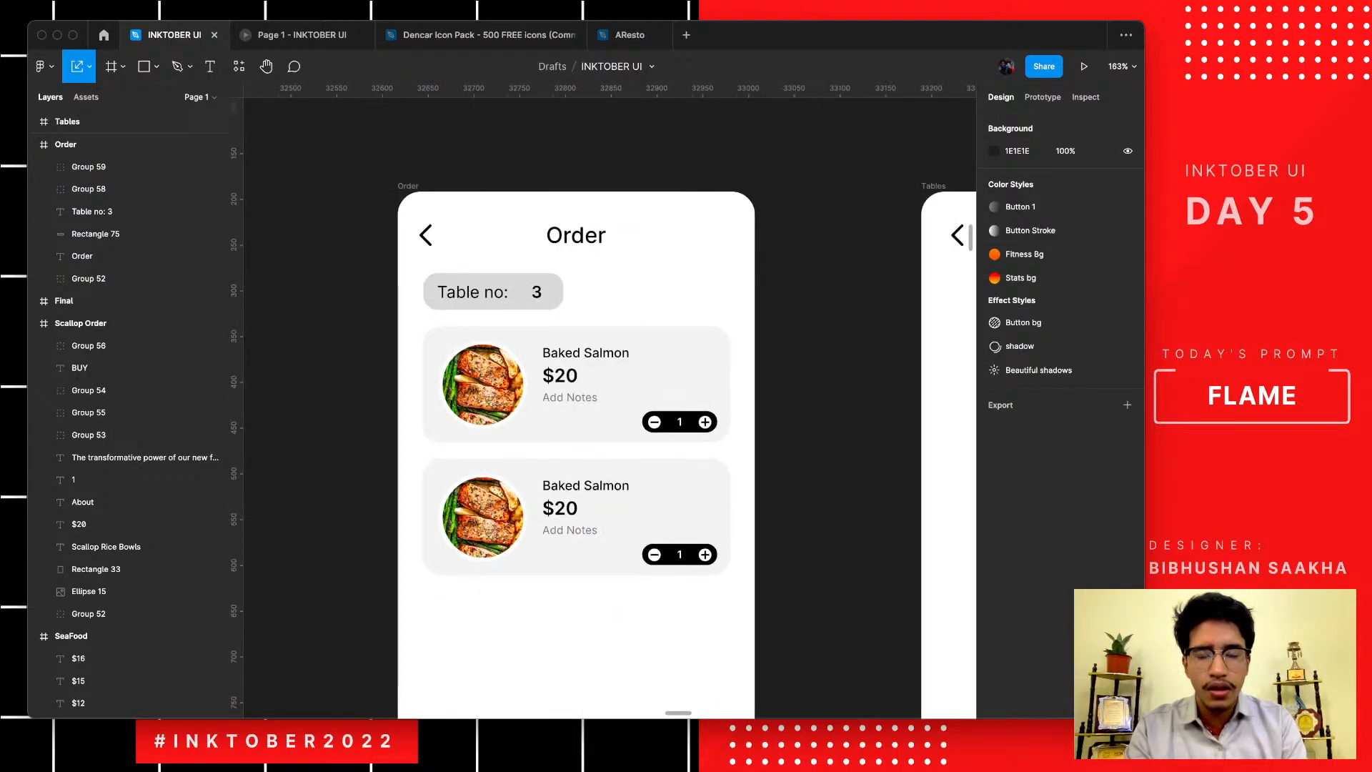
- Examine the Order screen's layout, from the two dish cards to the empty area beneath them
{"action": "scroll", "coordinate": [620, 640], "scroll_direction": "down", "scroll_amount": 1}
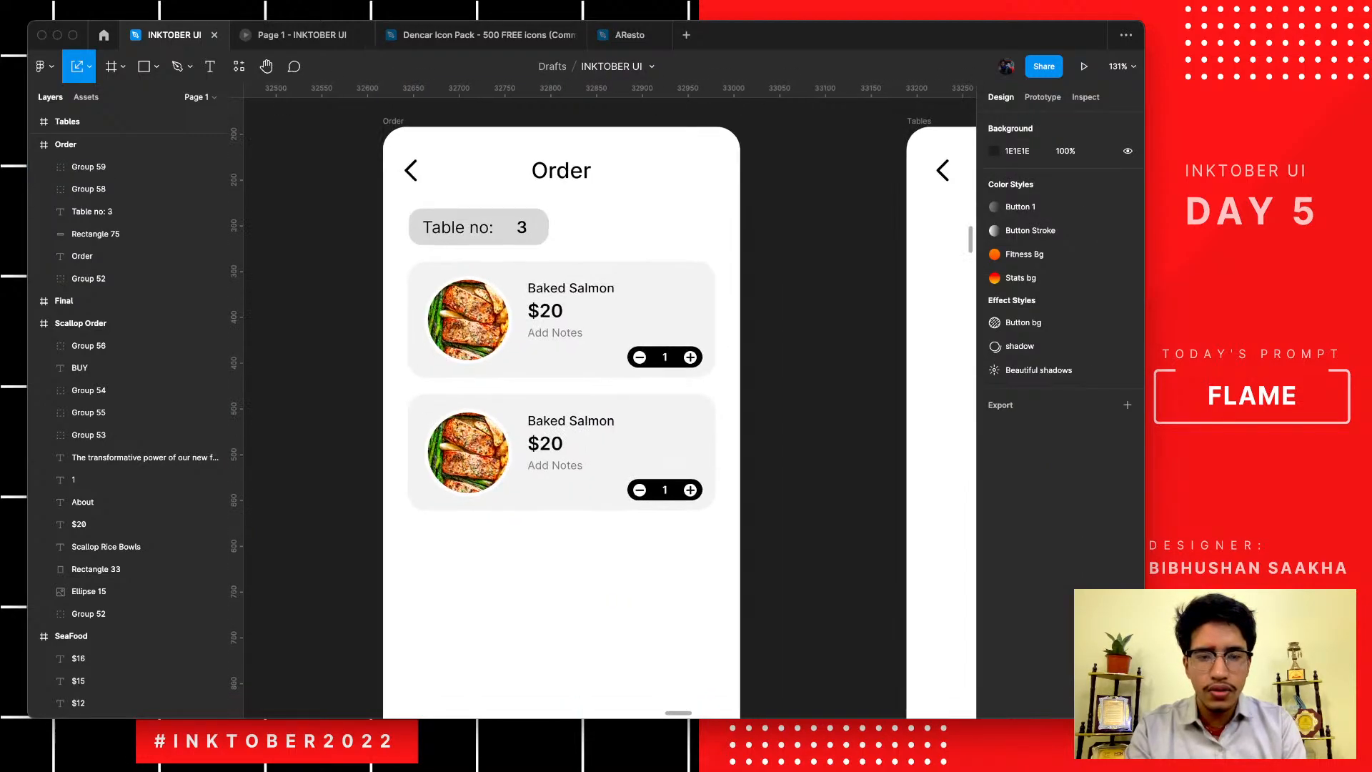
{"action": "scroll", "coordinate": [620, 640], "scroll_direction": "up", "scroll_amount": 1}
{"action": "scroll", "coordinate": [621, 639], "scroll_direction": "down", "scroll_amount": 3}
{"action": "scroll", "coordinate": [620, 639], "scroll_direction": "down", "scroll_amount": 2}
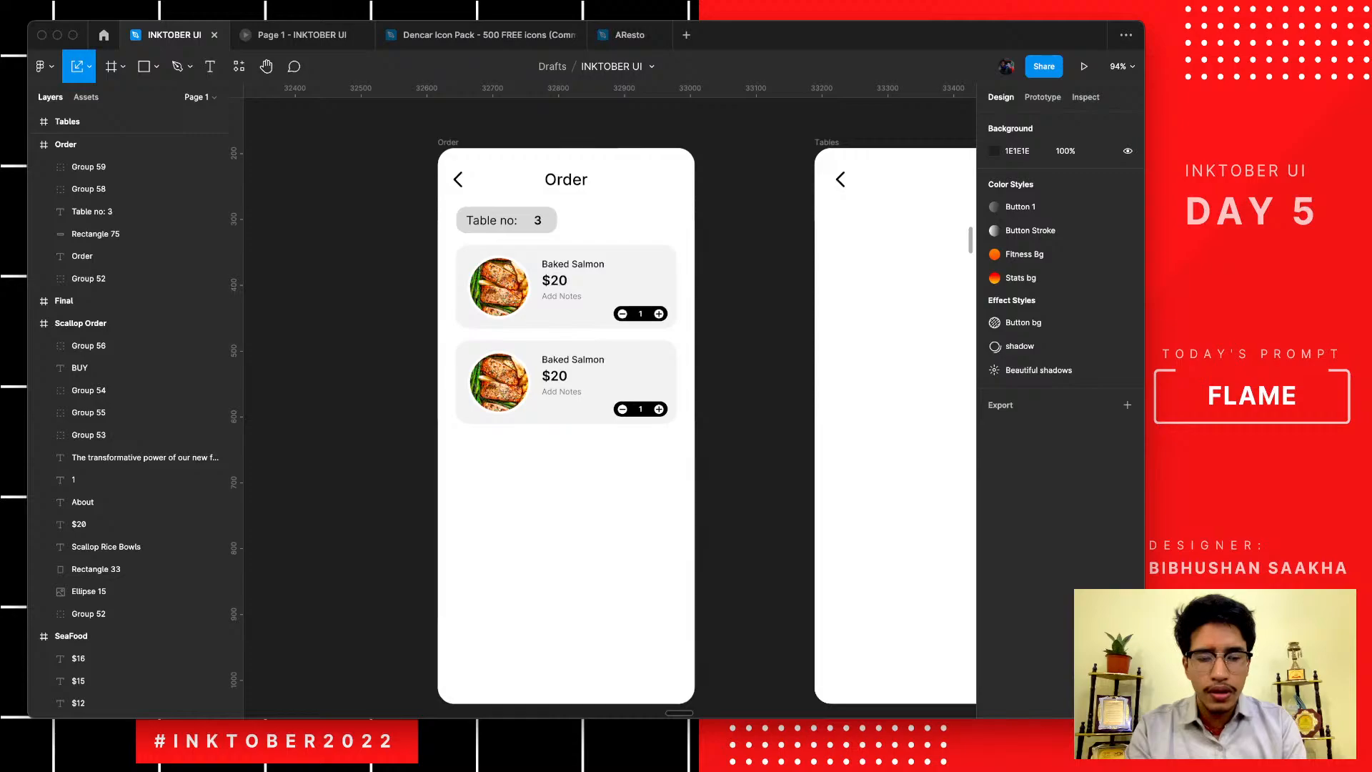
{"action": "scroll", "coordinate": [552, 403], "scroll_direction": "down", "scroll_amount": 2}
{"action": "scroll", "coordinate": [552, 403], "scroll_direction": "right", "scroll_amount": 1}
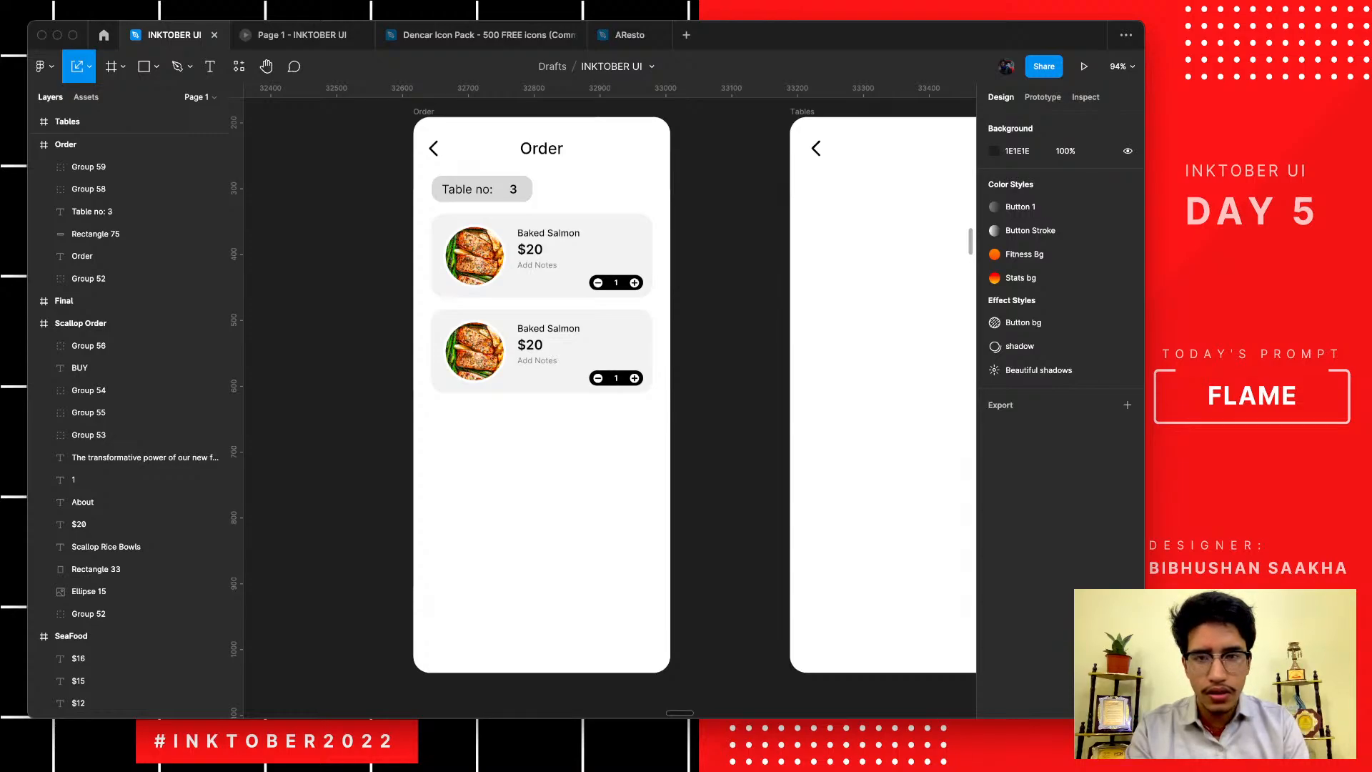
{"action": "scroll", "coordinate": [522, 428], "scroll_direction": "up", "scroll_amount": 3}
{"action": "scroll", "coordinate": [521, 428], "scroll_direction": "down", "scroll_amount": 2}
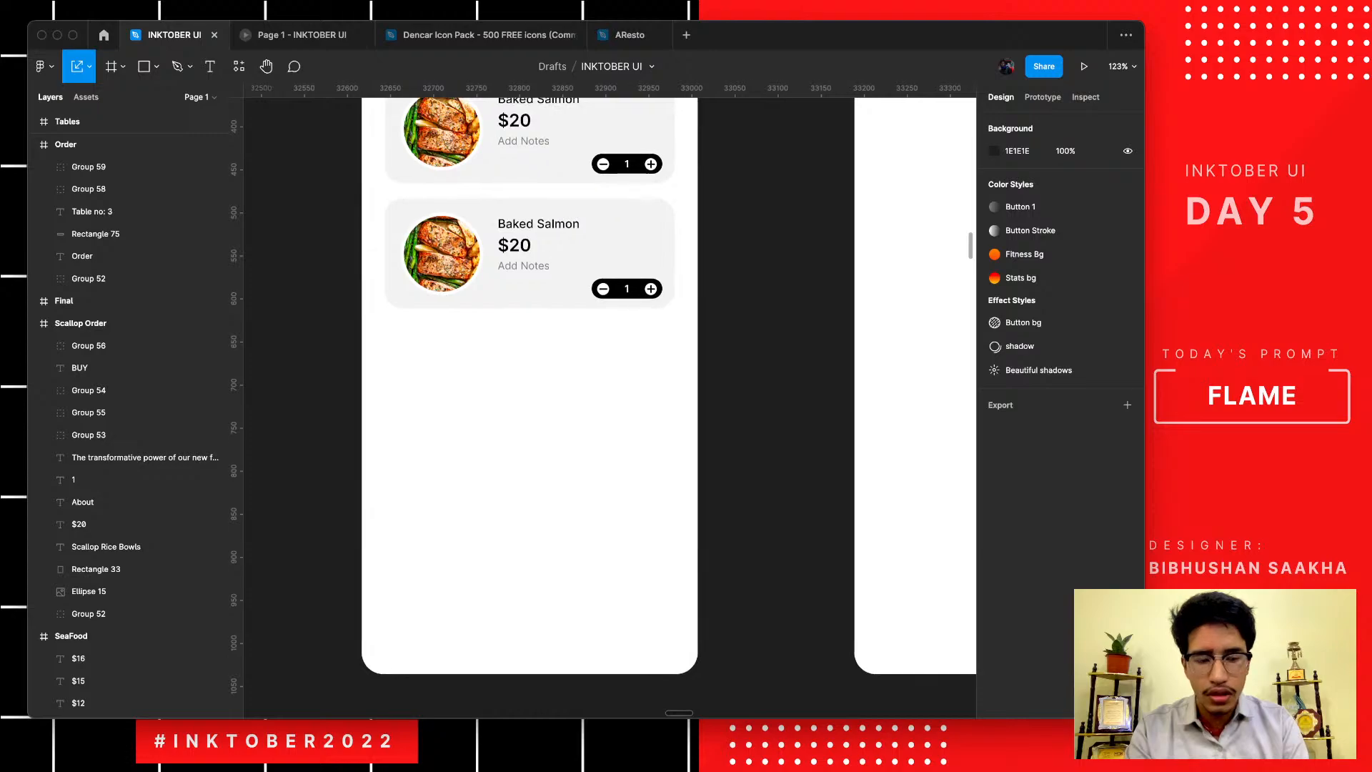
{"action": "scroll", "coordinate": [525, 407], "scroll_direction": "up", "scroll_amount": 4}
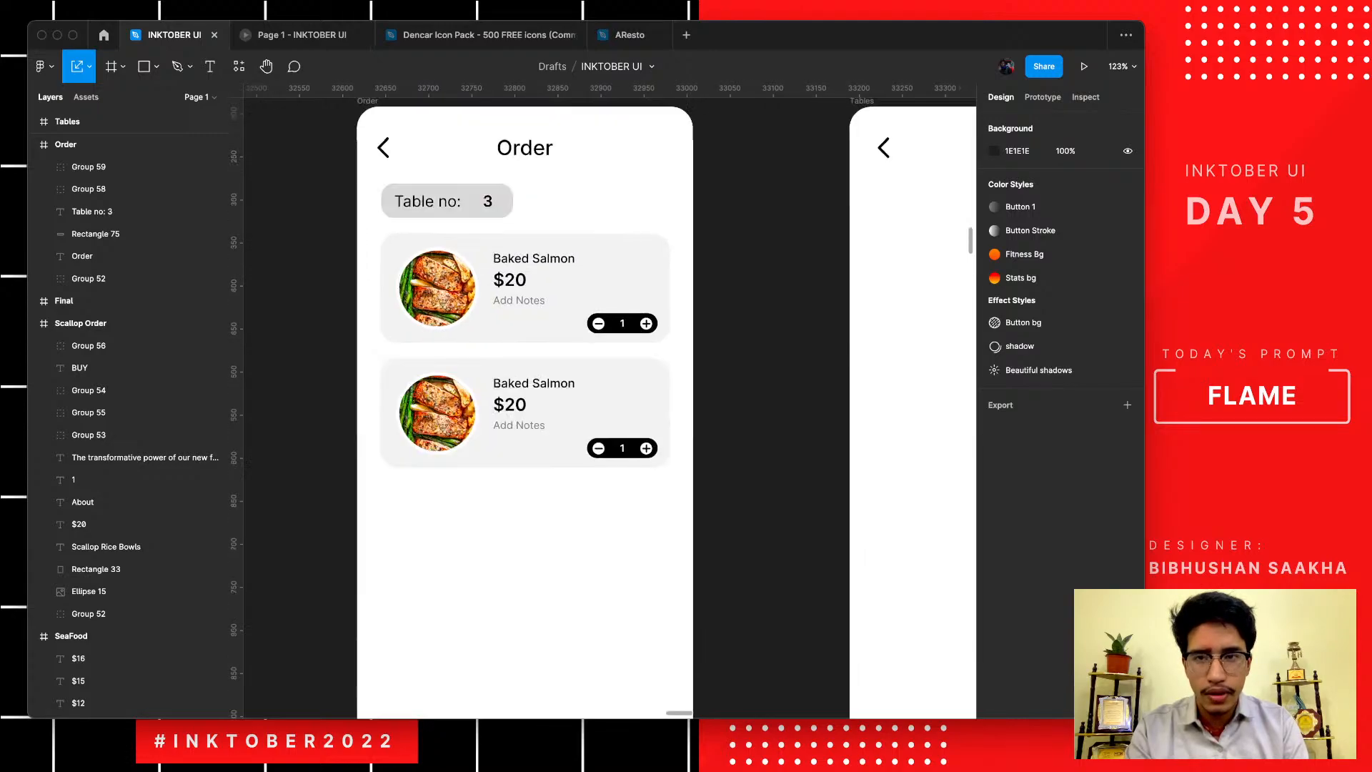
- Draw a grey rectangle across the bottom of the Order frame and widen it past both sides to about 481 × 112
{"action": "left_click", "coordinate": [367, 174]}
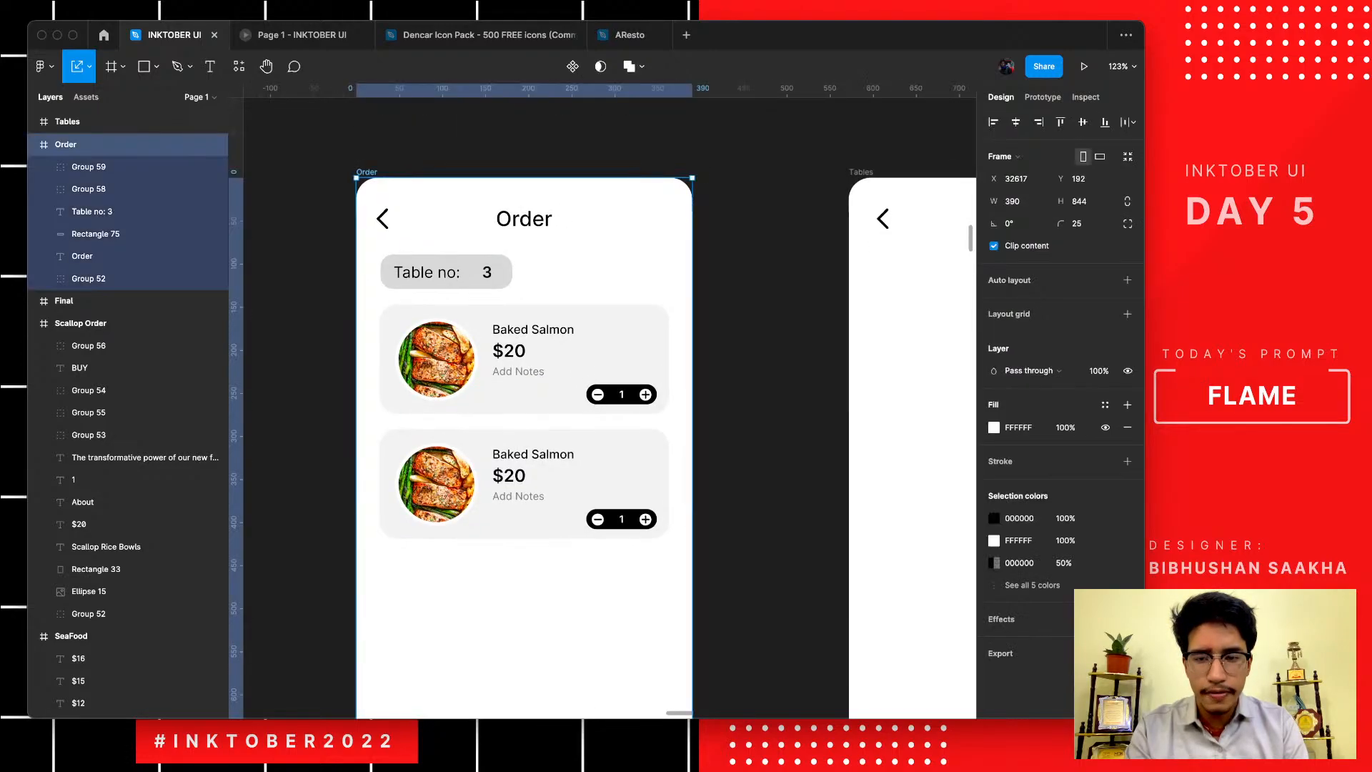
{"action": "scroll", "coordinate": [525, 407], "scroll_direction": "down", "scroll_amount": 4}
{"action": "key", "text": "r"}
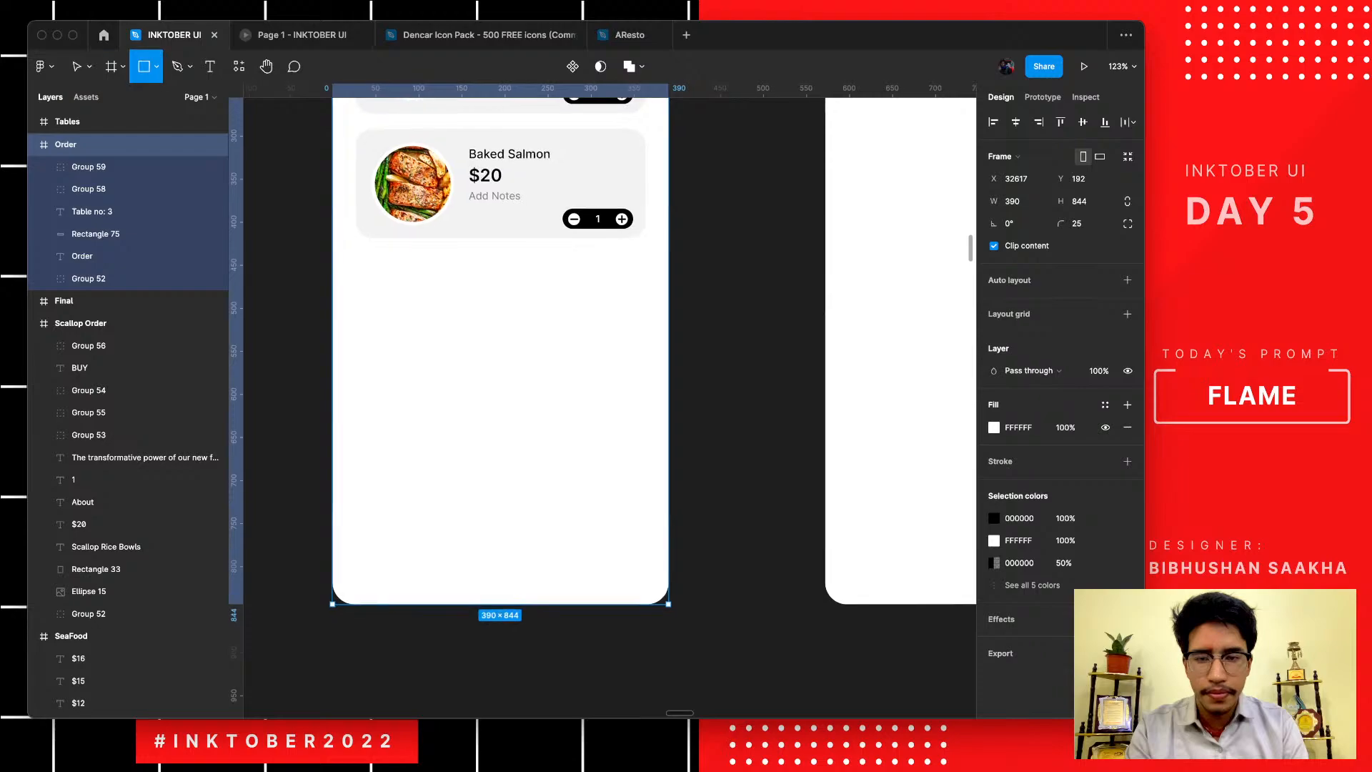
{"action": "left_click_drag", "start_coordinate": [378, 516], "coordinate": [708, 612]}
{"action": "left_click_drag", "start_coordinate": [557, 565], "coordinate": [490, 580]}
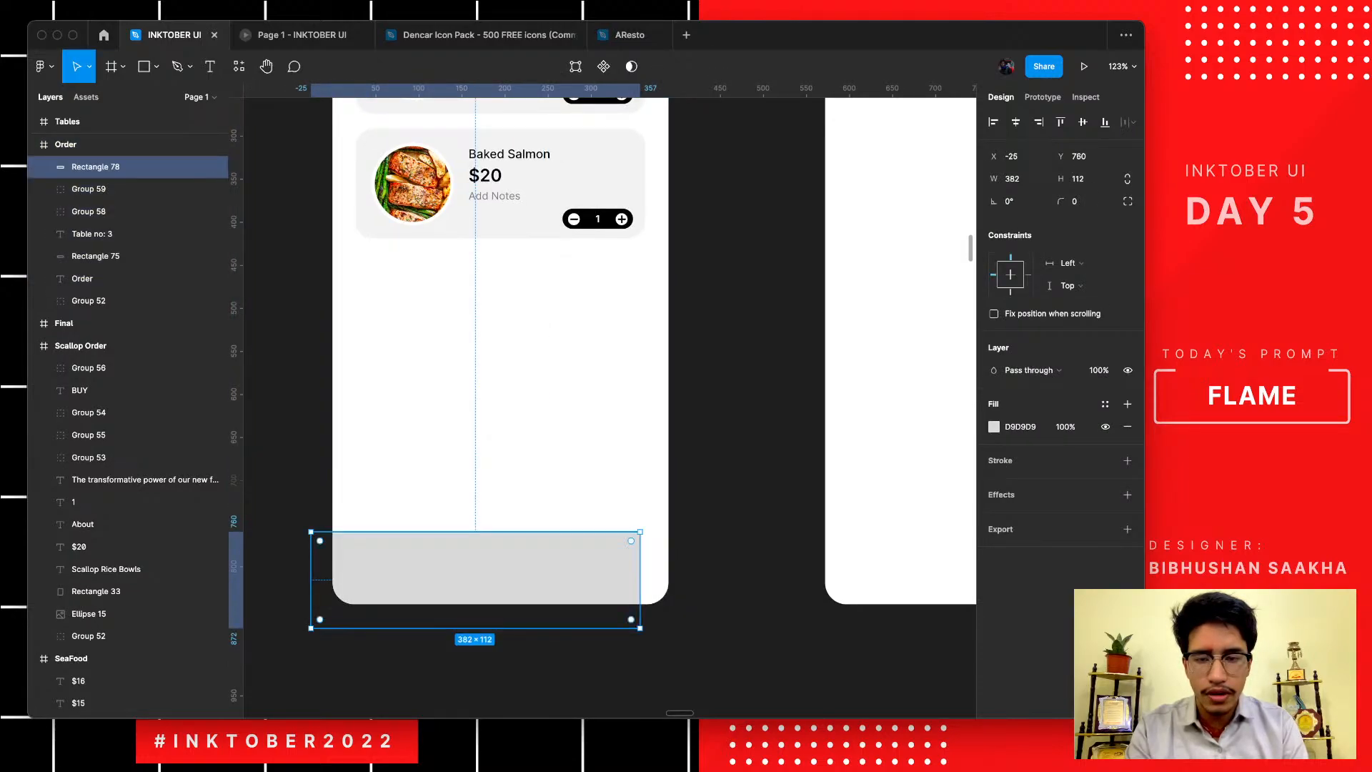
{"action": "left_click_drag", "start_coordinate": [640, 580], "coordinate": [725, 580]}
{"action": "left_click", "coordinate": [772, 581]}
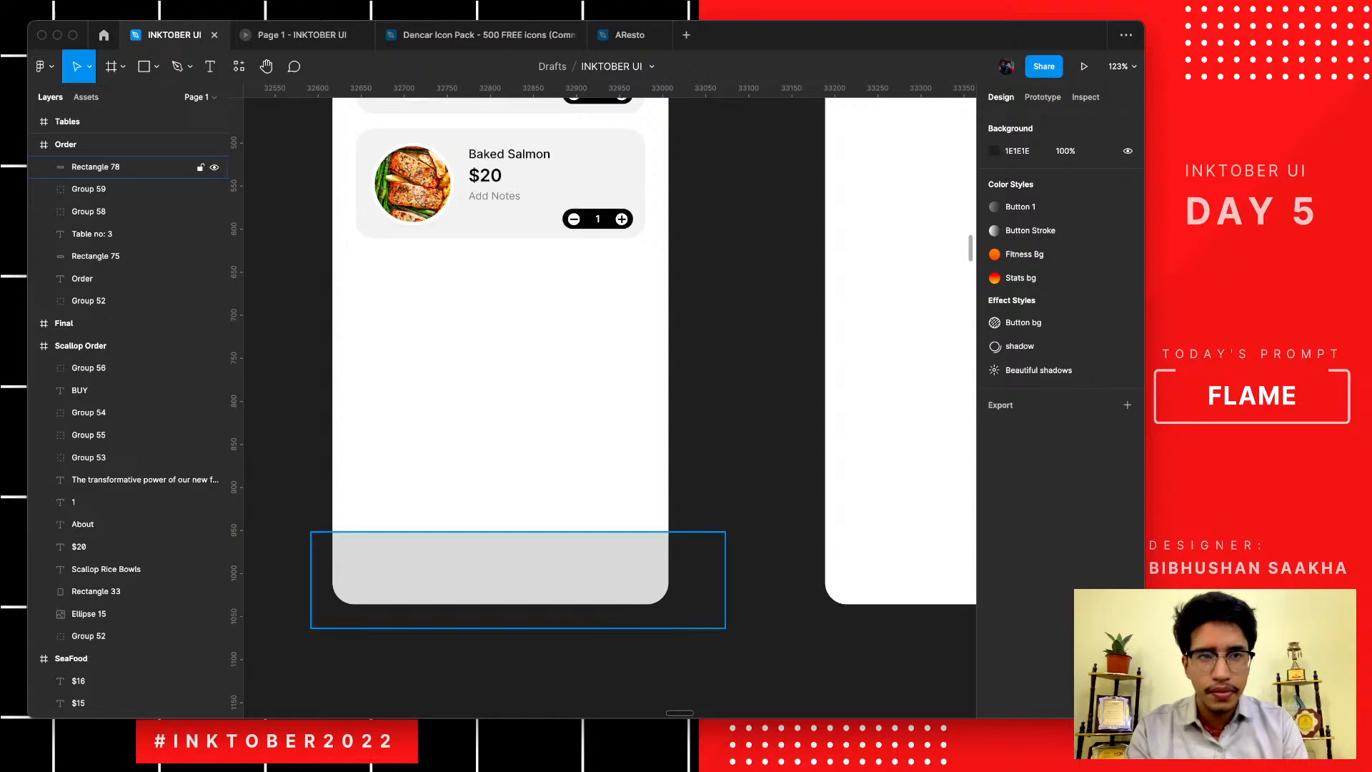
{"action": "left_click", "coordinate": [615, 572]}
{"action": "key", "text": "Return"}
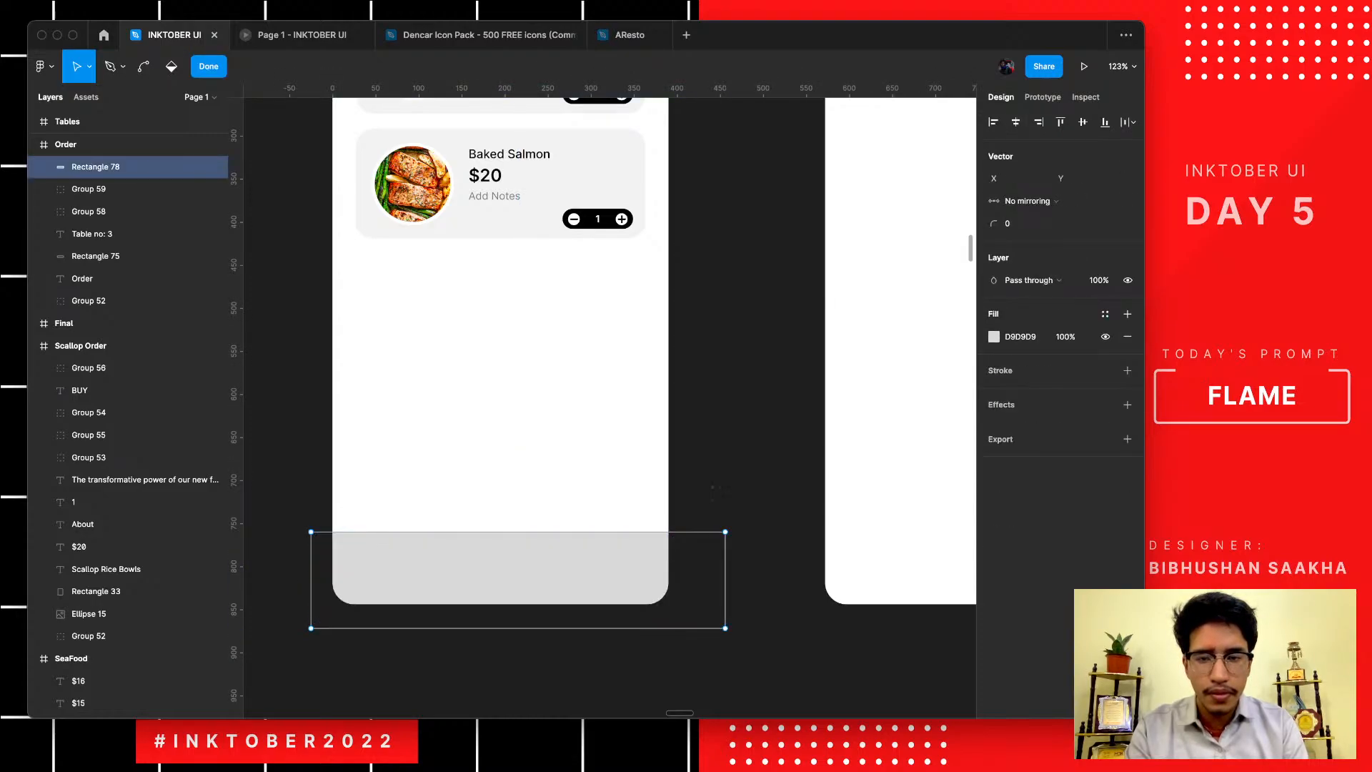
{"action": "key", "text": "Escape"}
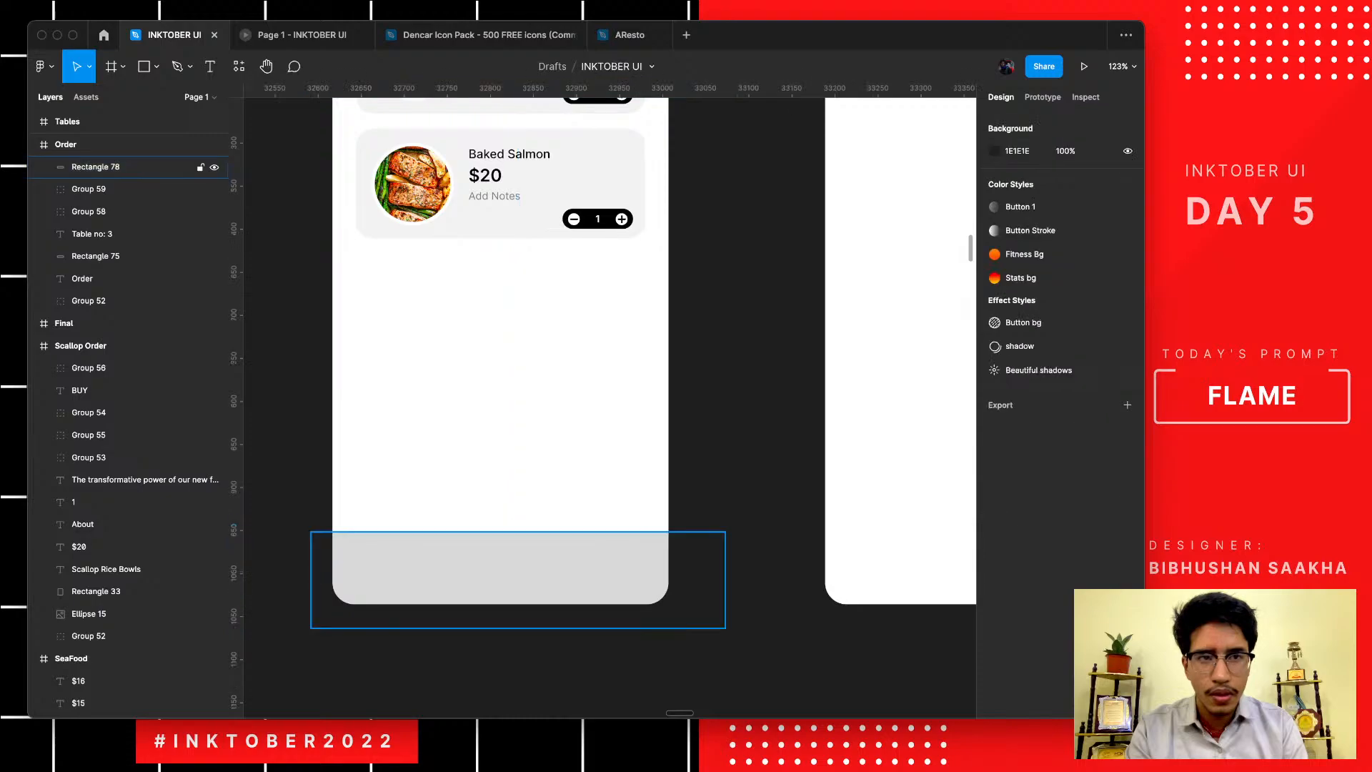
- Shift the bottom rectangle left and resize it to 390 × 84 so it fits the Order frame's side and bottom edges
{"action": "left_click", "coordinate": [96, 167]}
{"action": "key", "text": "shift+Left"}
{"action": "key", "text": "shift+Left"}
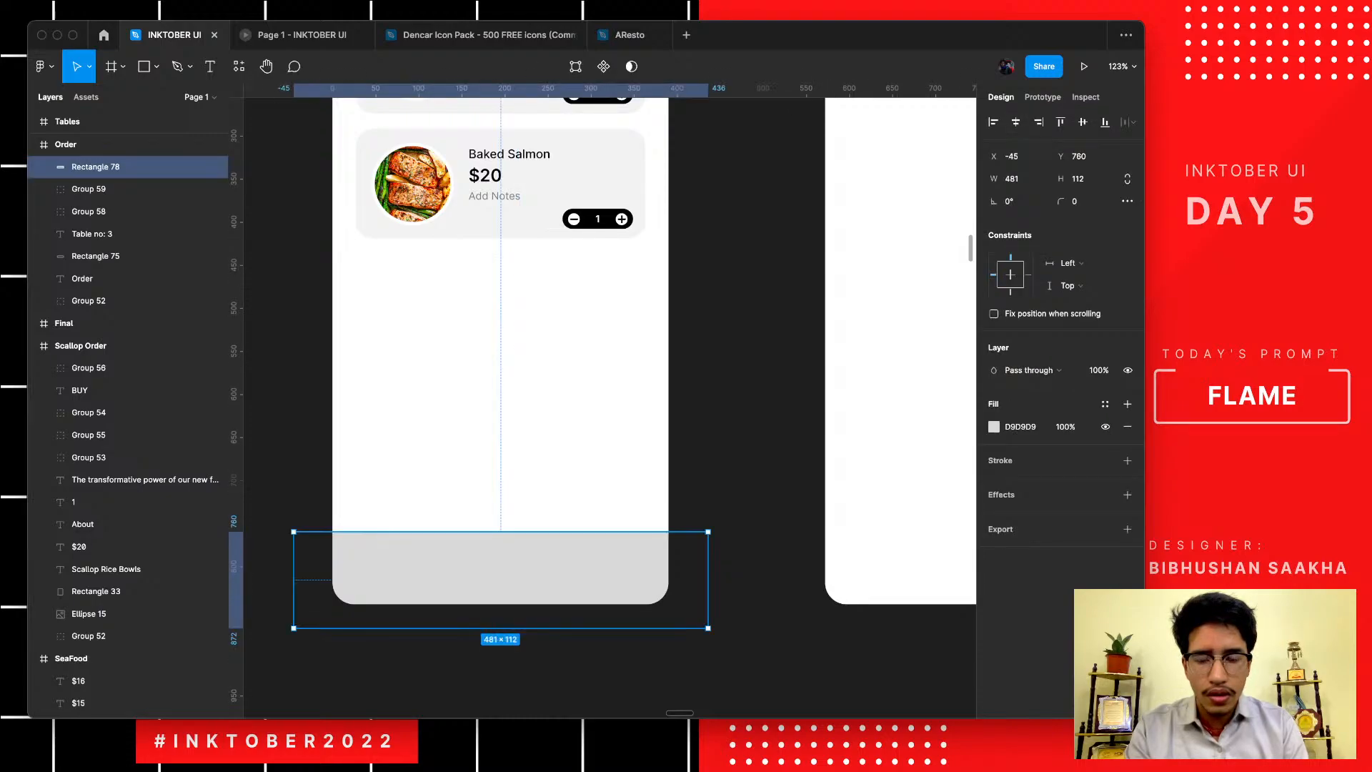
{"action": "left_click_drag", "start_coordinate": [708, 628], "coordinate": [668, 614]}
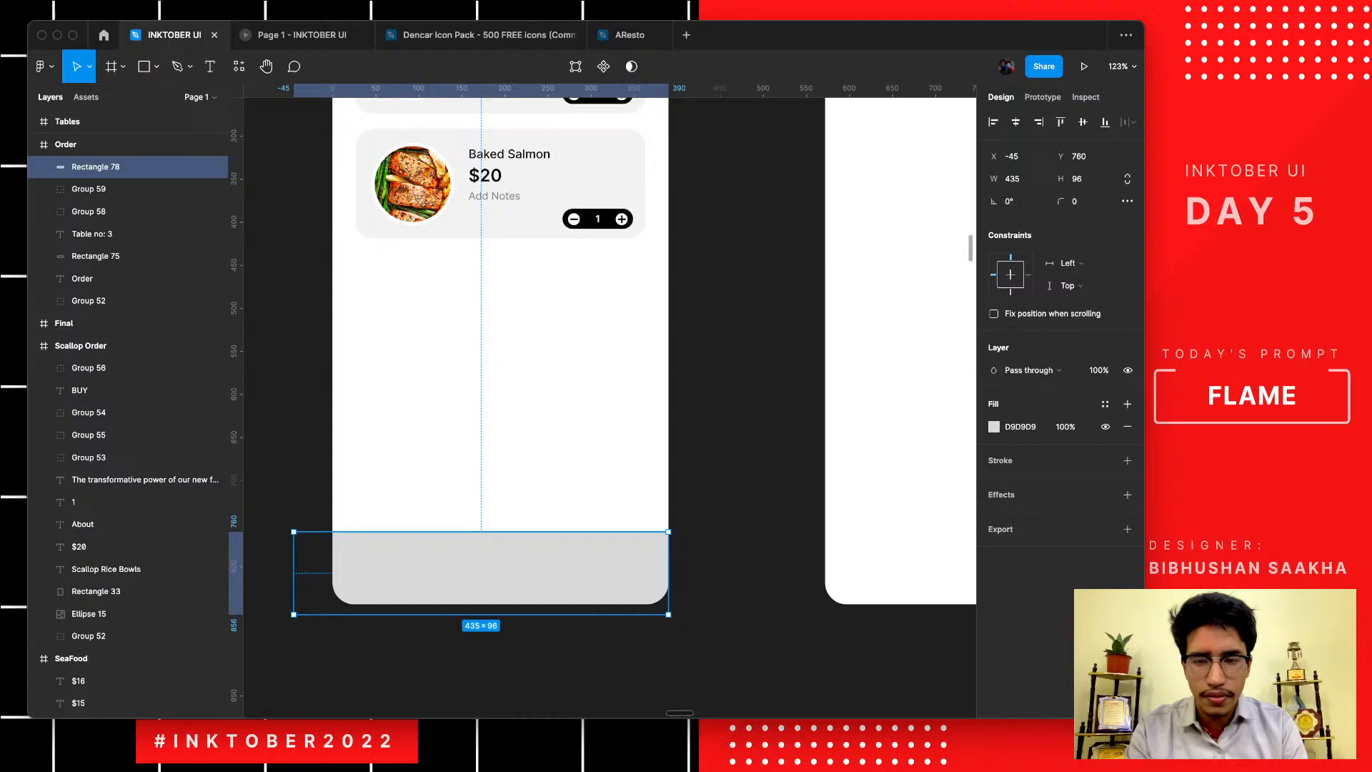
{"action": "left_click_drag", "start_coordinate": [294, 572], "coordinate": [332, 572]}
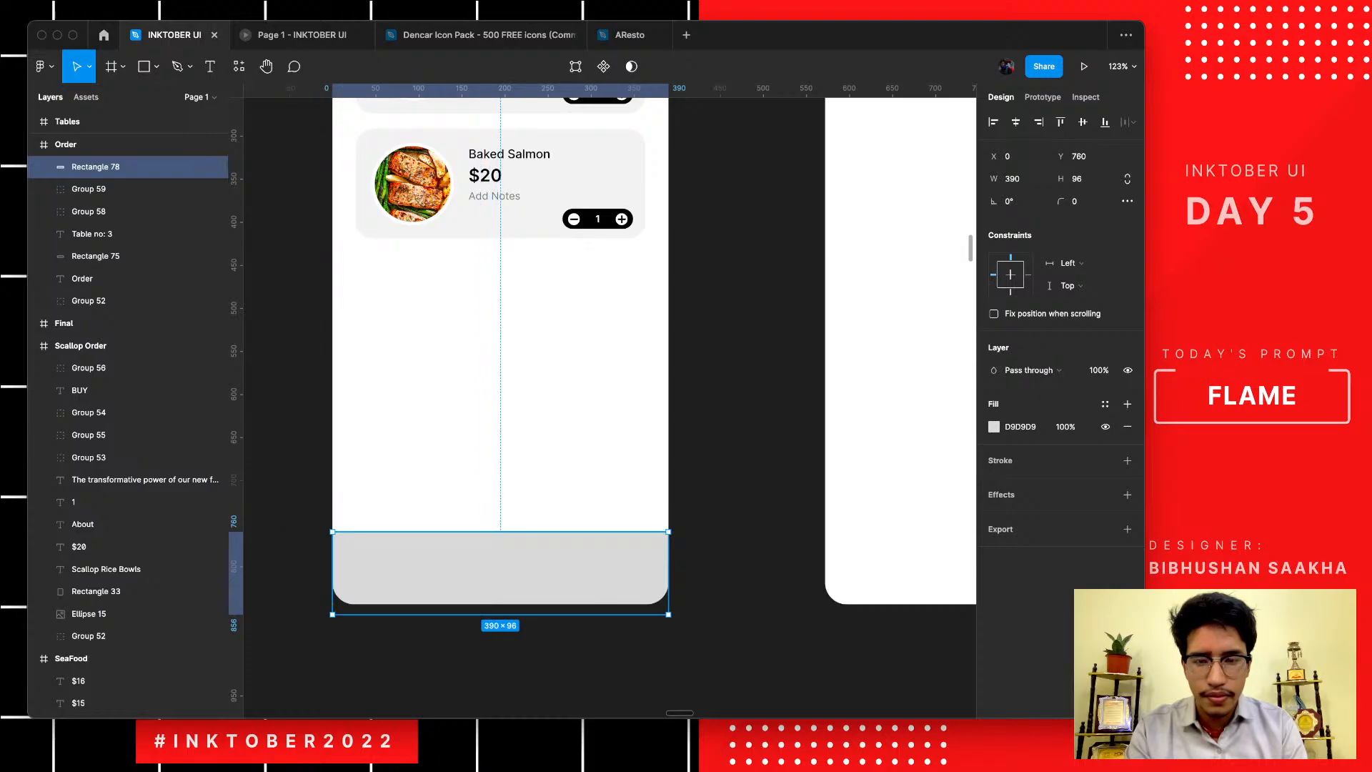
{"action": "left_click_drag", "start_coordinate": [500, 615], "coordinate": [500, 604]}
{"action": "scroll", "coordinate": [431, 608], "scroll_direction": "up", "scroll_amount": 5}
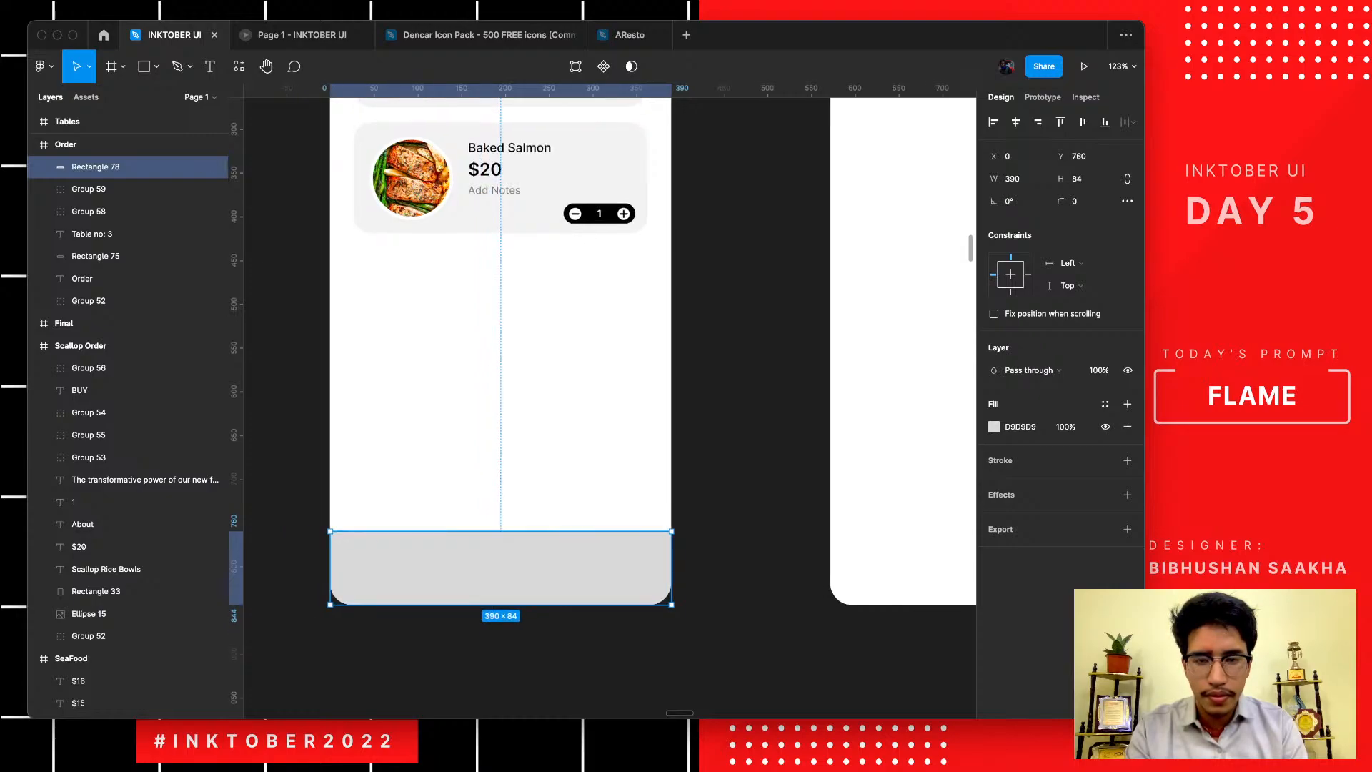
{"action": "scroll", "coordinate": [489, 632], "scroll_direction": "down", "scroll_amount": 5}
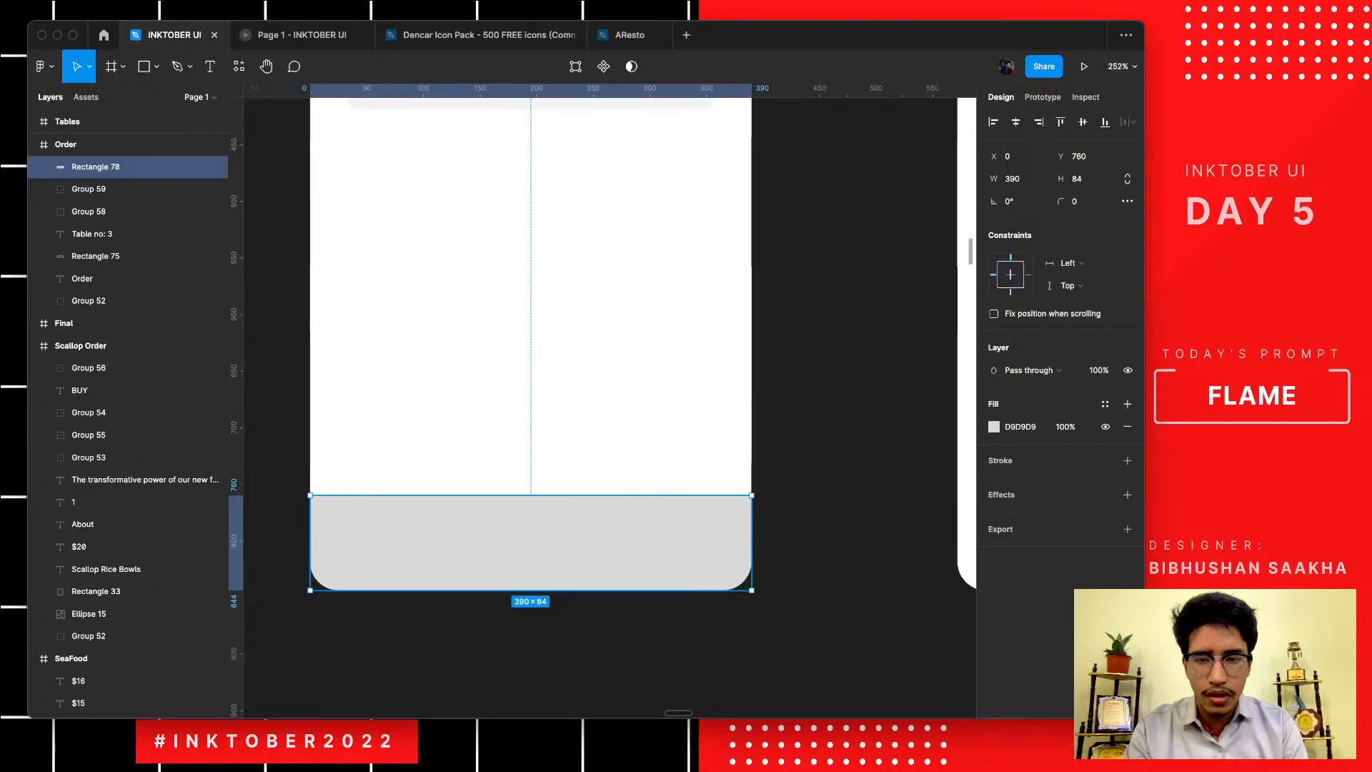
{"action": "key", "text": "Escape"}
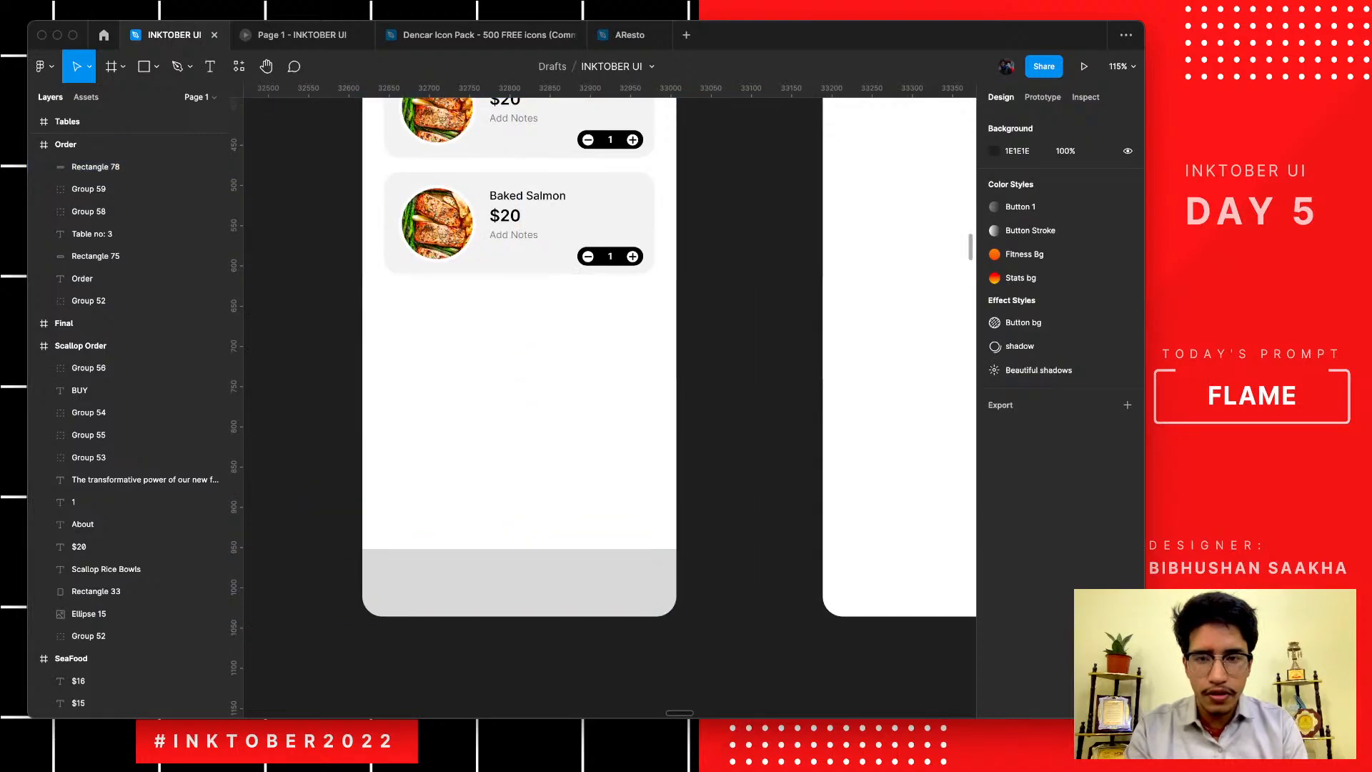
- Draw a horizontally centred rectangle about 350 × 48 just above the grey bottom bar and set its corner radius to 20
{"action": "key", "text": "r"}
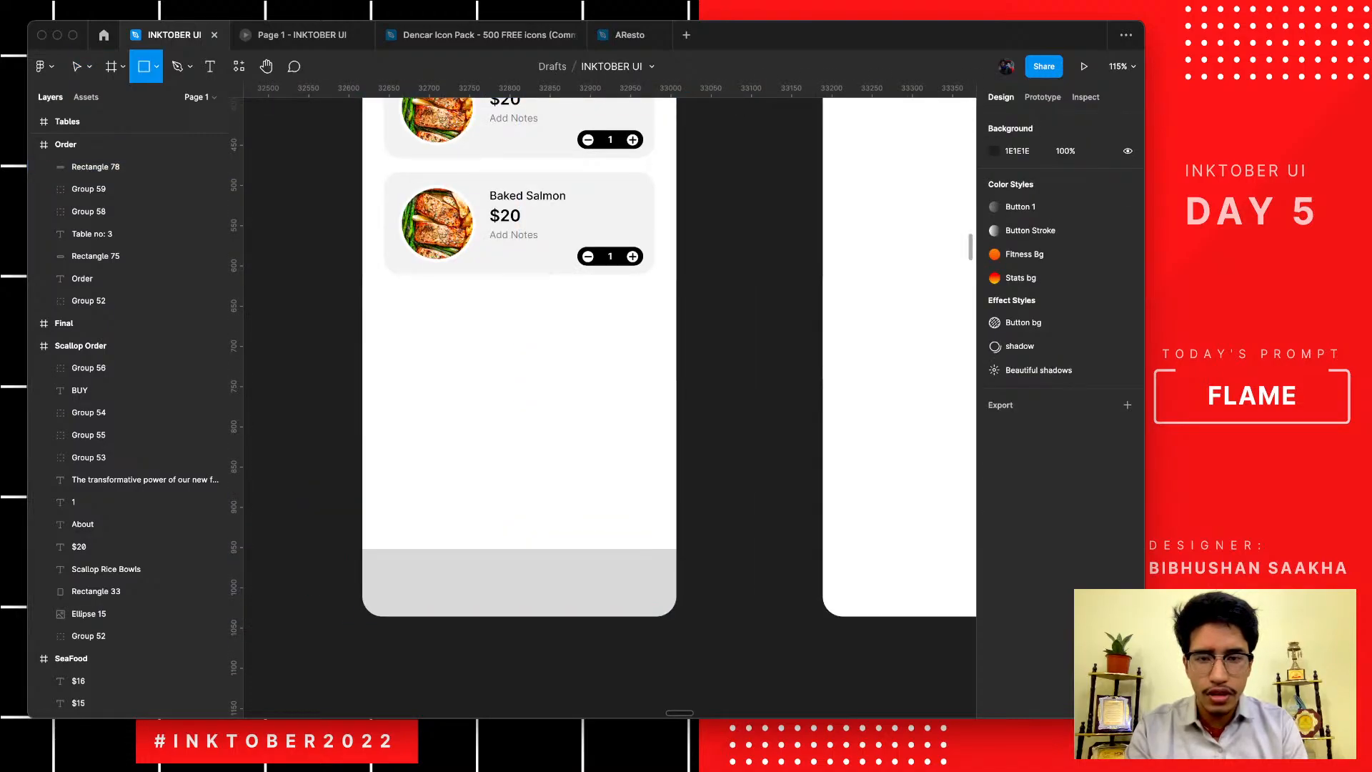
{"action": "mouse_move", "coordinate": [381, 496]}
{"action": "left_mouse_down"}
{"action": "mouse_move", "coordinate": [701, 500]}
{"action": "mouse_move", "coordinate": [663, 534]}
{"action": "left_mouse_up"}
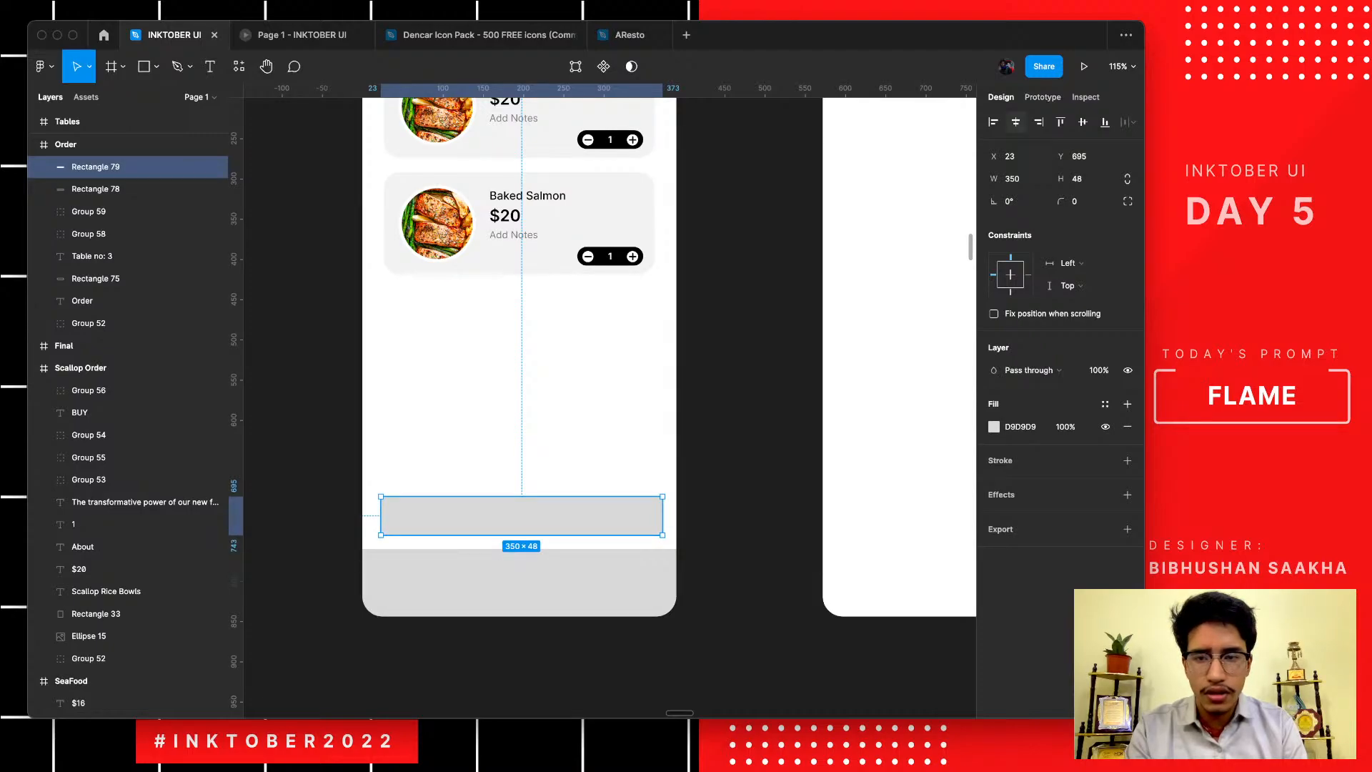
{"action": "left_click", "coordinate": [1015, 123]}
{"action": "scroll", "coordinate": [407, 509], "scroll_direction": "up", "scroll_amount": 5}
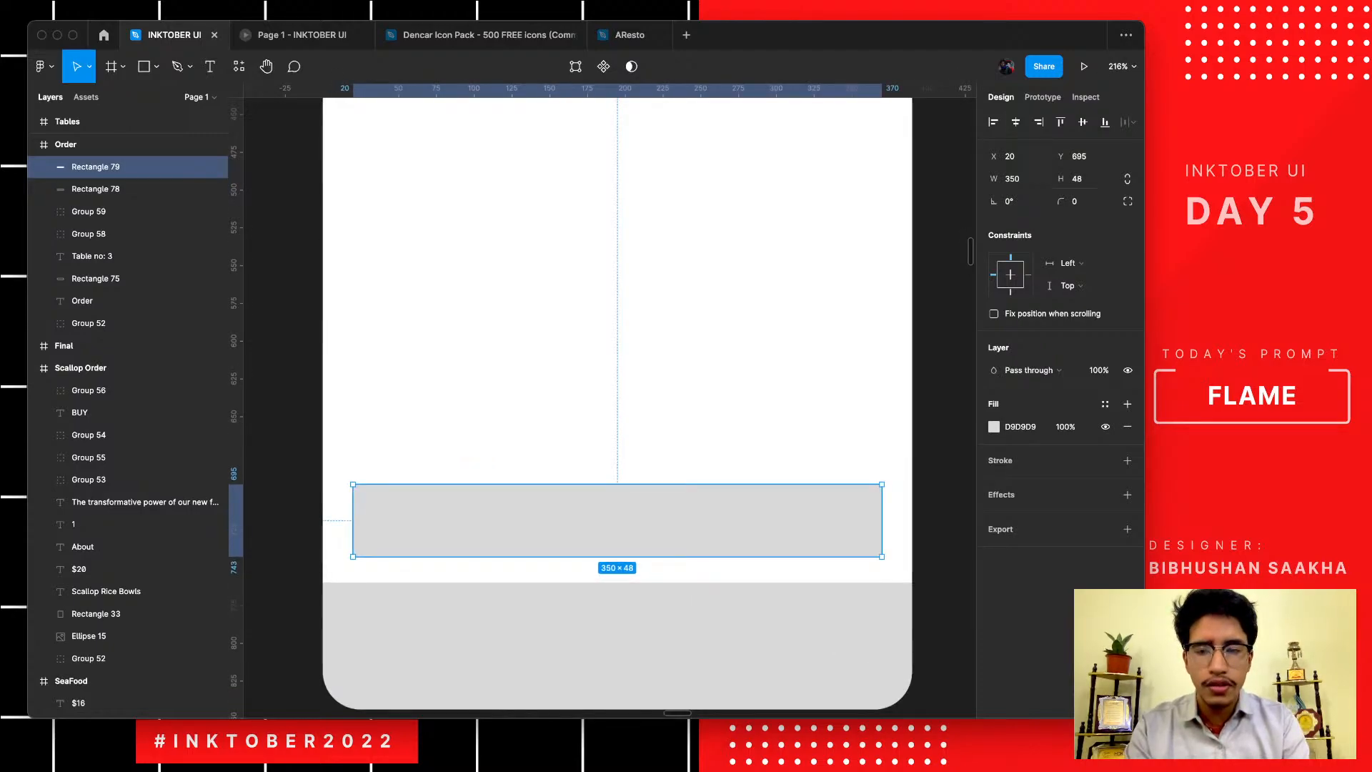
{"action": "left_click", "coordinate": [1075, 202]}
{"action": "type", "text": "20"}
{"action": "key", "text": "Return"}
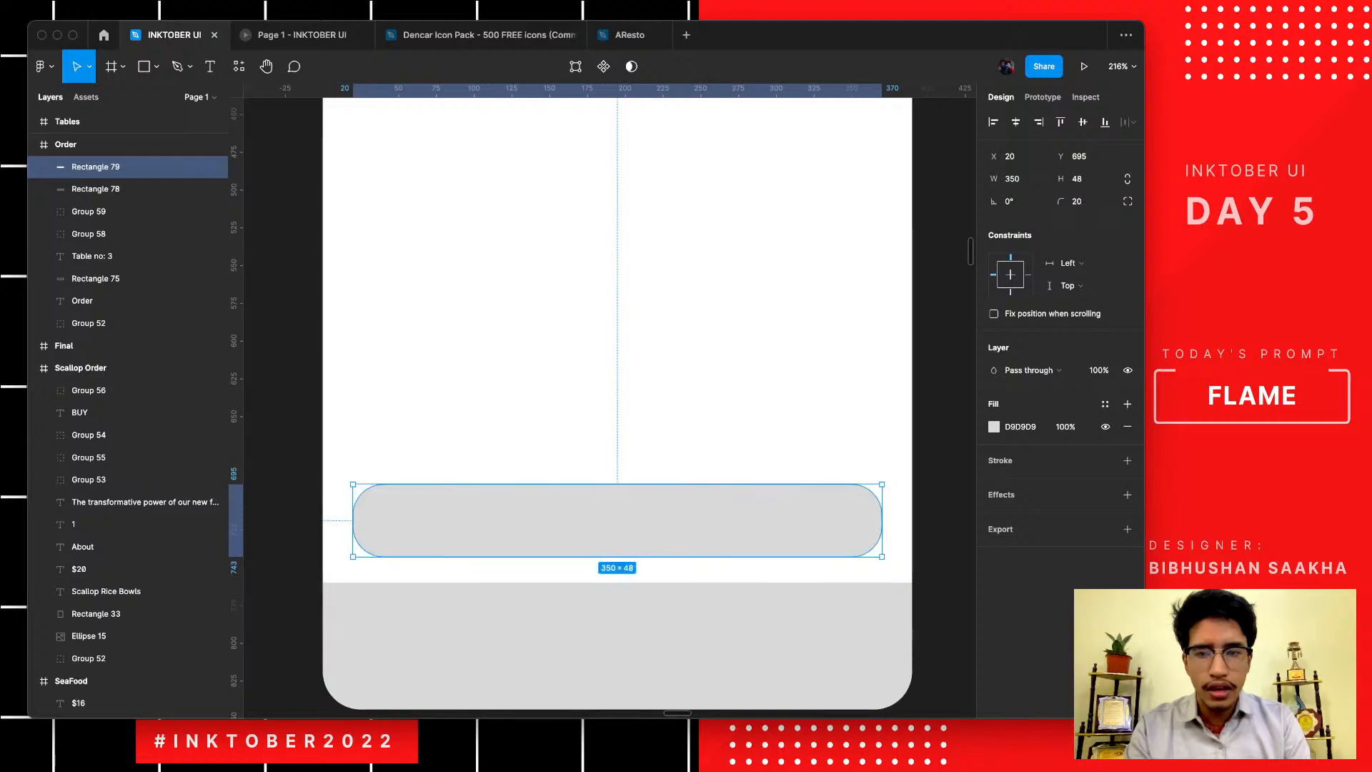
{"action": "key", "text": "Escape"}
- Move the rounded rectangle up to Y 688 and change its fill to black, 000000
{"action": "scroll", "coordinate": [486, 456], "scroll_direction": "up", "scroll_amount": 4}
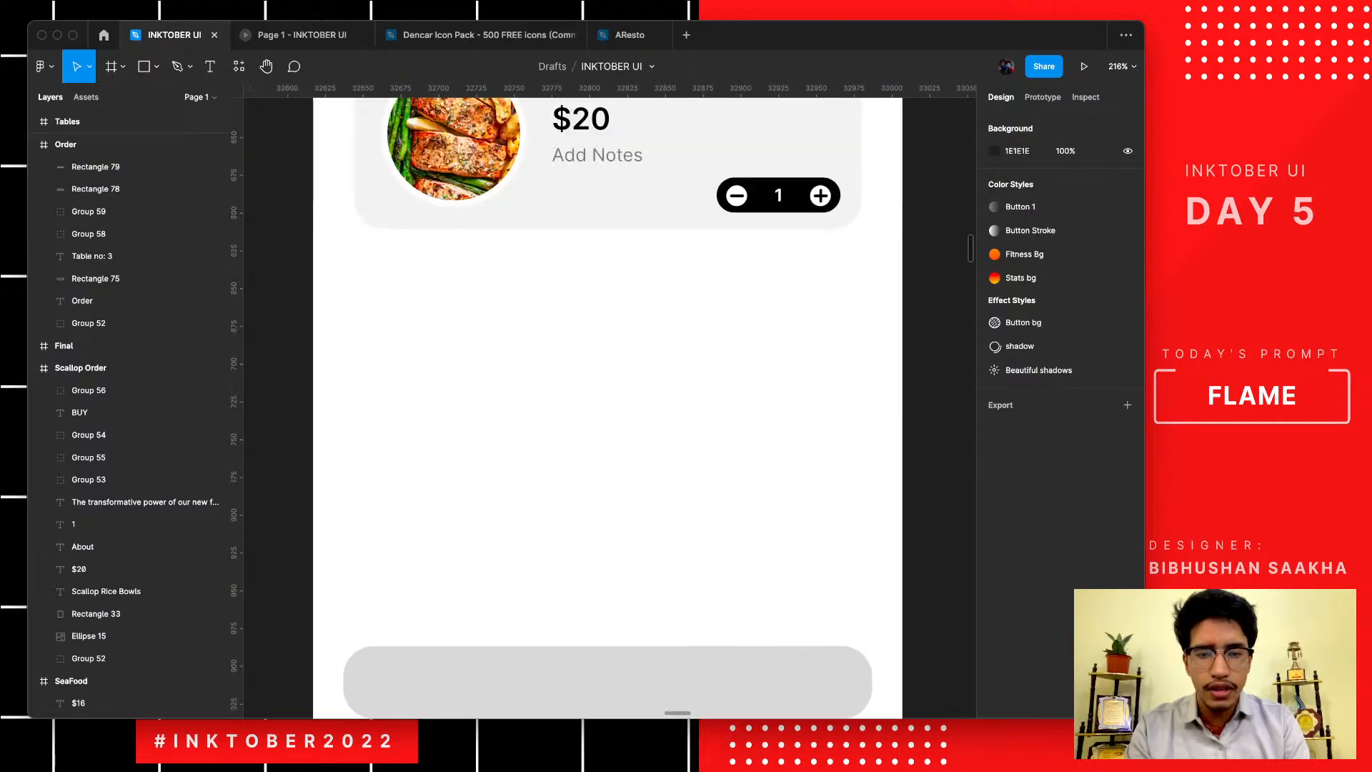
{"action": "scroll", "coordinate": [486, 456], "scroll_direction": "down", "scroll_amount": 1}
{"action": "left_click", "coordinate": [572, 652]}
{"action": "left_click_drag", "start_coordinate": [571, 651], "coordinate": [572, 643]}
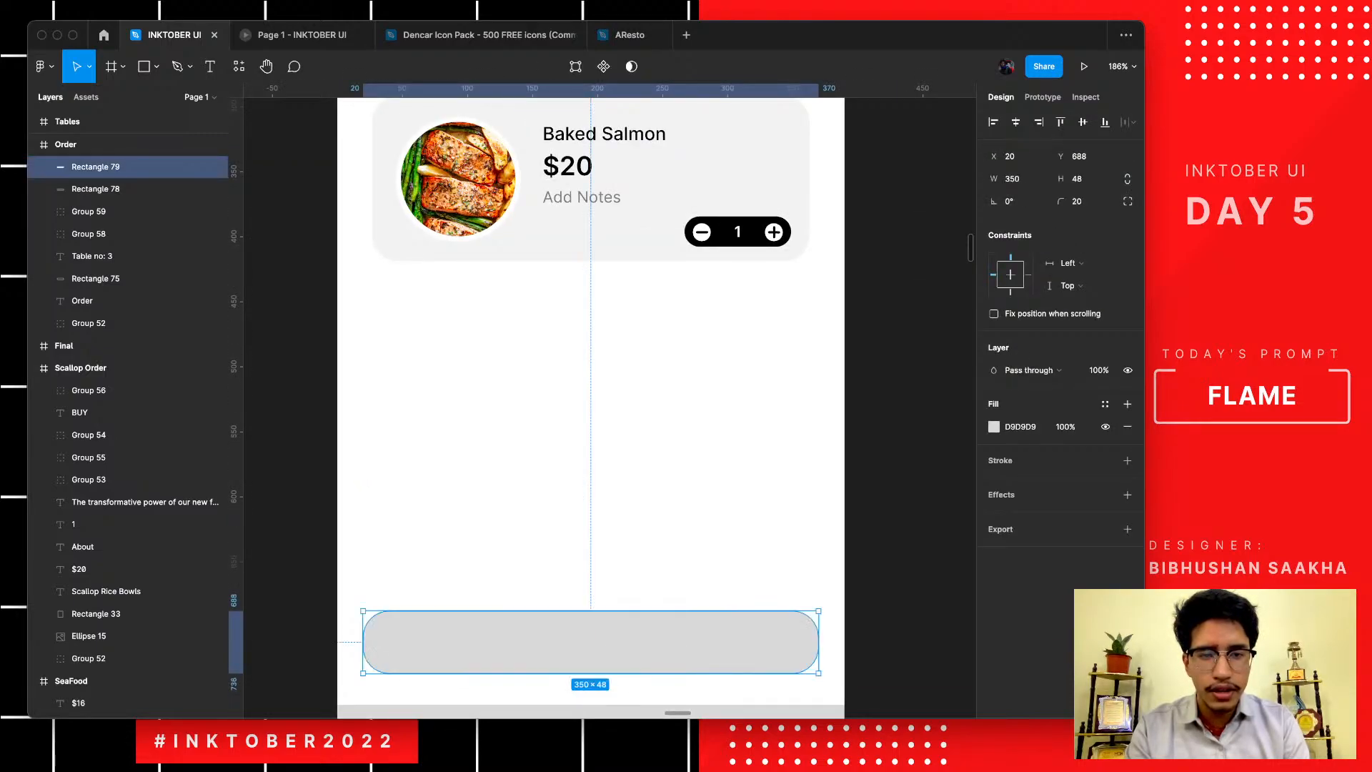
{"action": "left_click", "coordinate": [994, 427]}
{"action": "left_click_drag", "start_coordinate": [842, 501], "coordinate": [809, 538]}
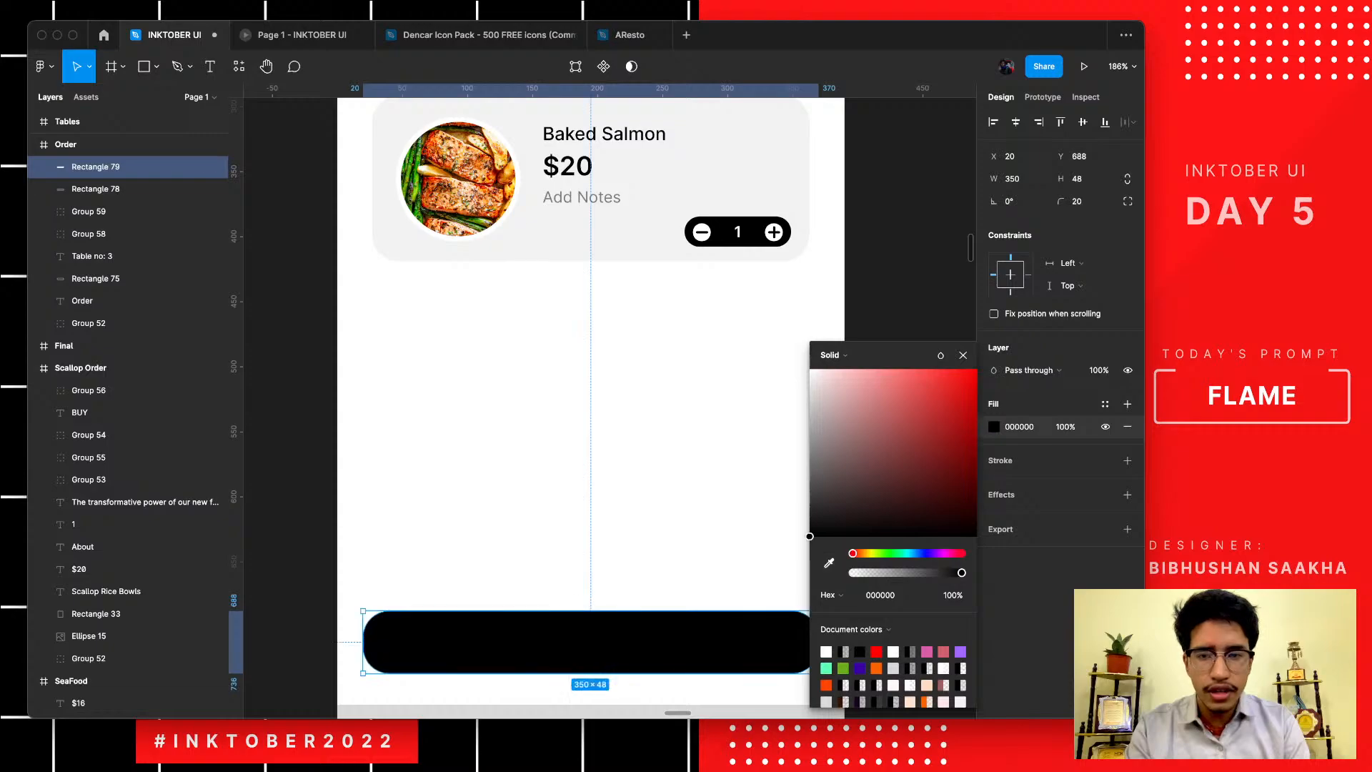
{"action": "left_click", "coordinate": [594, 478]}
- Add a text box about 211 × 27 above the black button reading "Add to Order"
{"action": "key", "text": "t"}
{"action": "left_click_drag", "start_coordinate": [439, 484], "coordinate": [715, 520]}
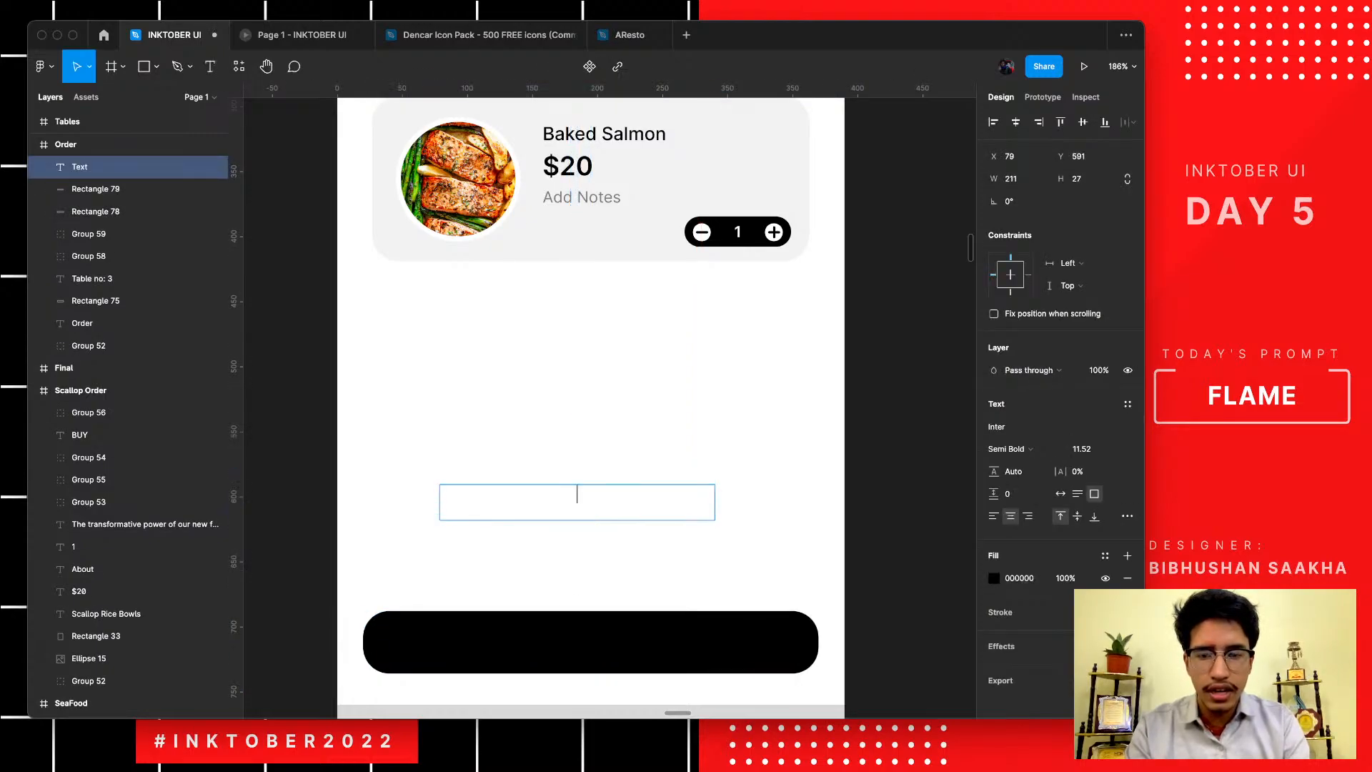
{"action": "type", "text": "Add to "}
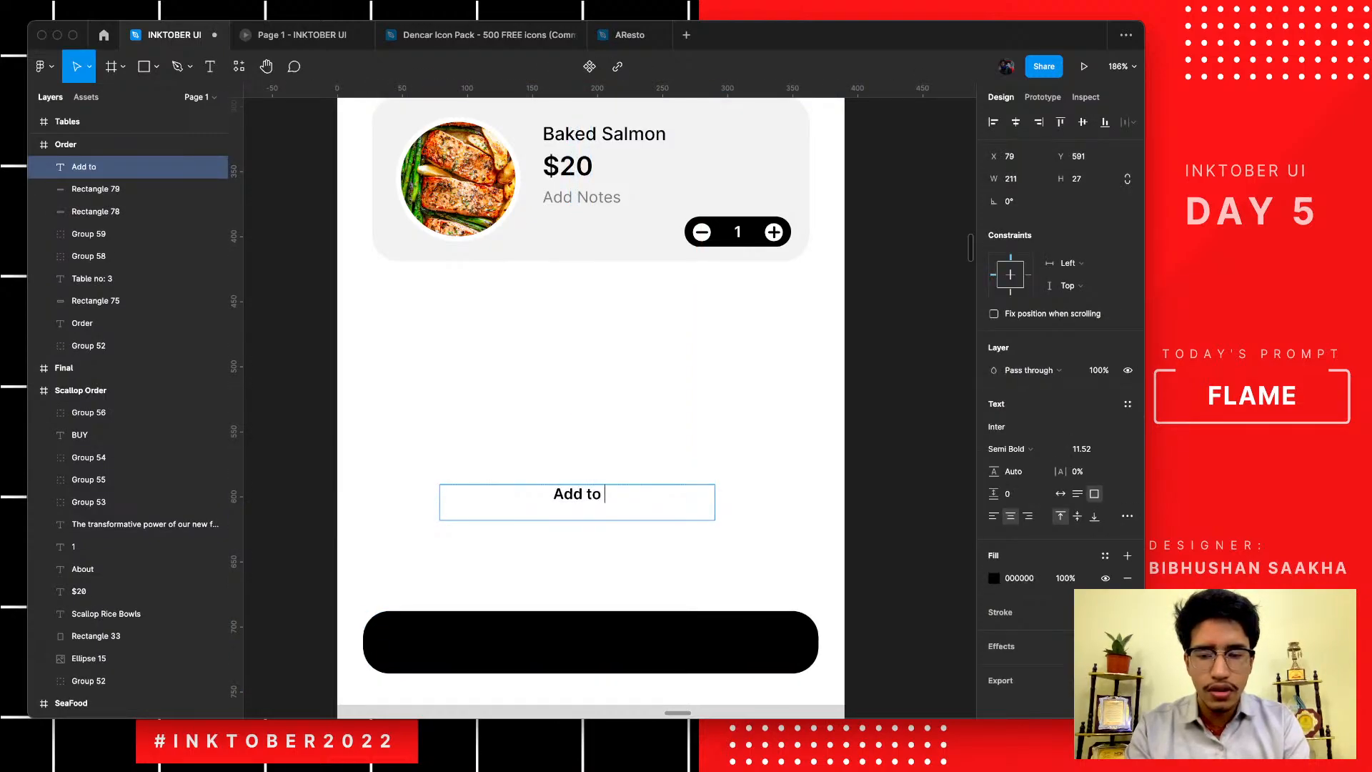
{"action": "type", "text": "Ord"}
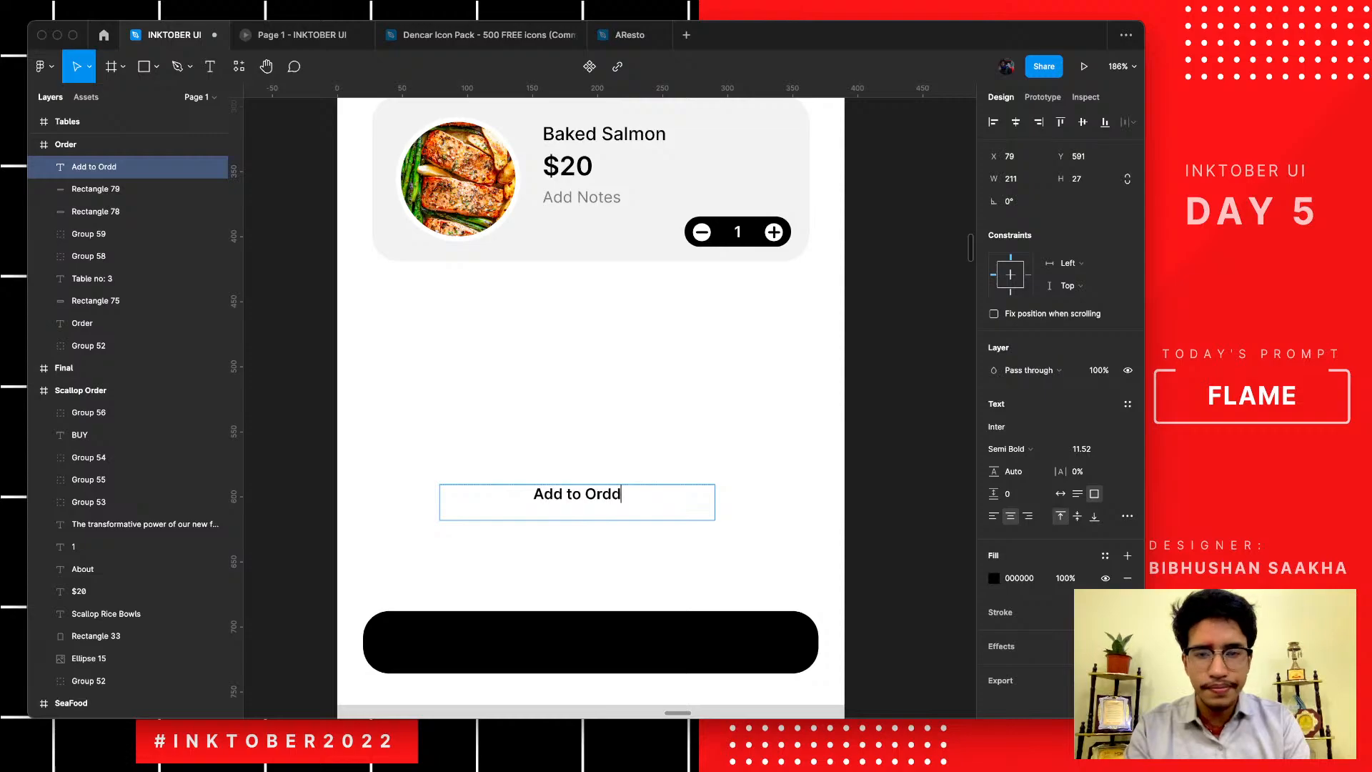
{"action": "type", "text": "er"}
- Set the "Add to Order" text's fill to FFFFFF and move it onto the left part of the black button
{"action": "key", "text": "ctrl+a"}
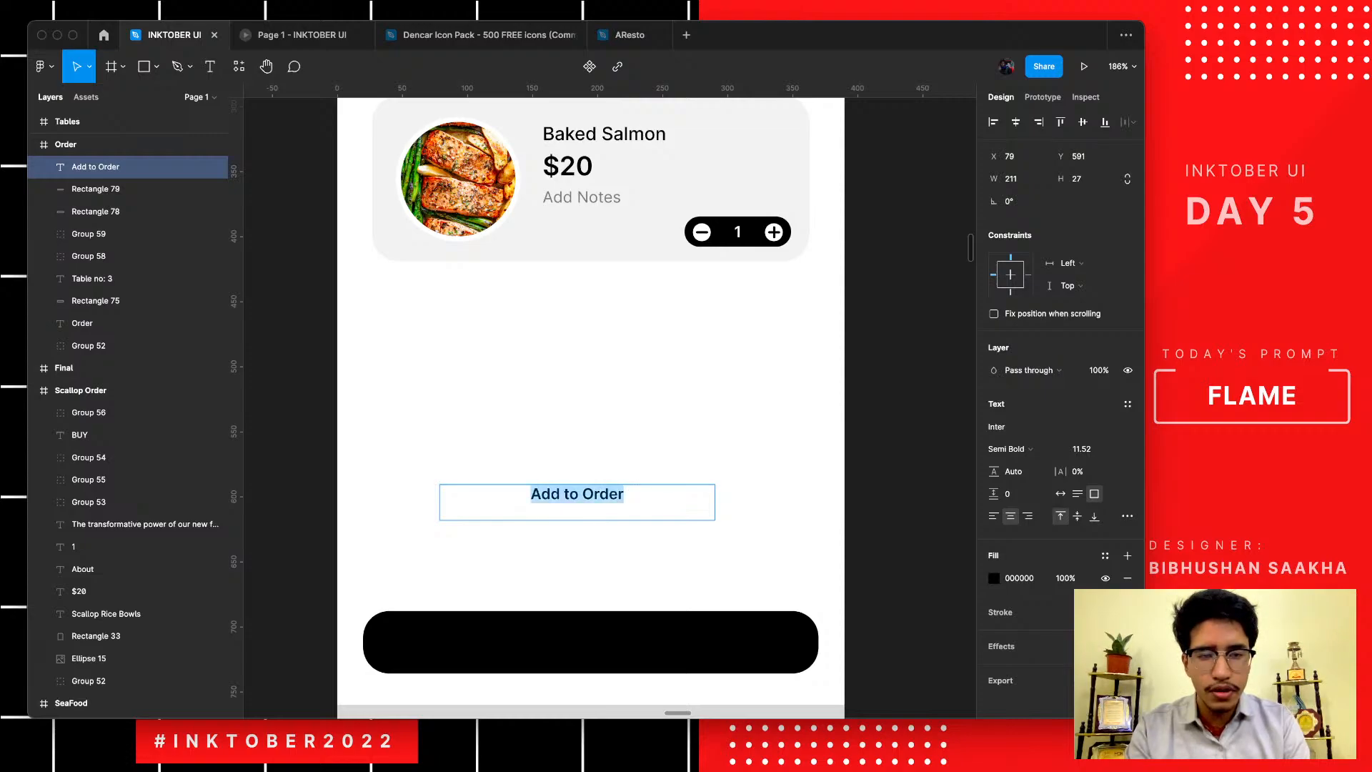
{"action": "left_click", "coordinate": [993, 578]}
{"action": "type", "text": "FFFFFF"}
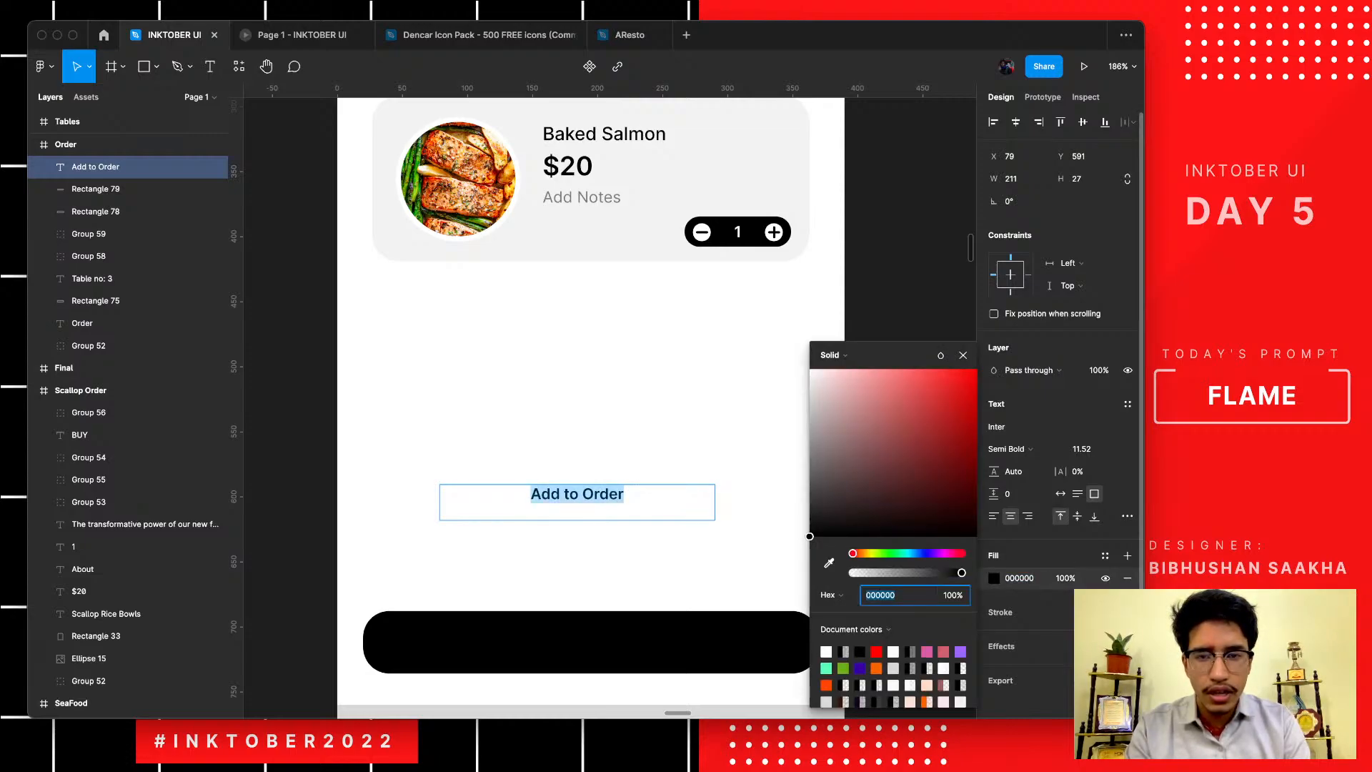
{"action": "key", "text": "Return"}
{"action": "key", "text": "Escape"}
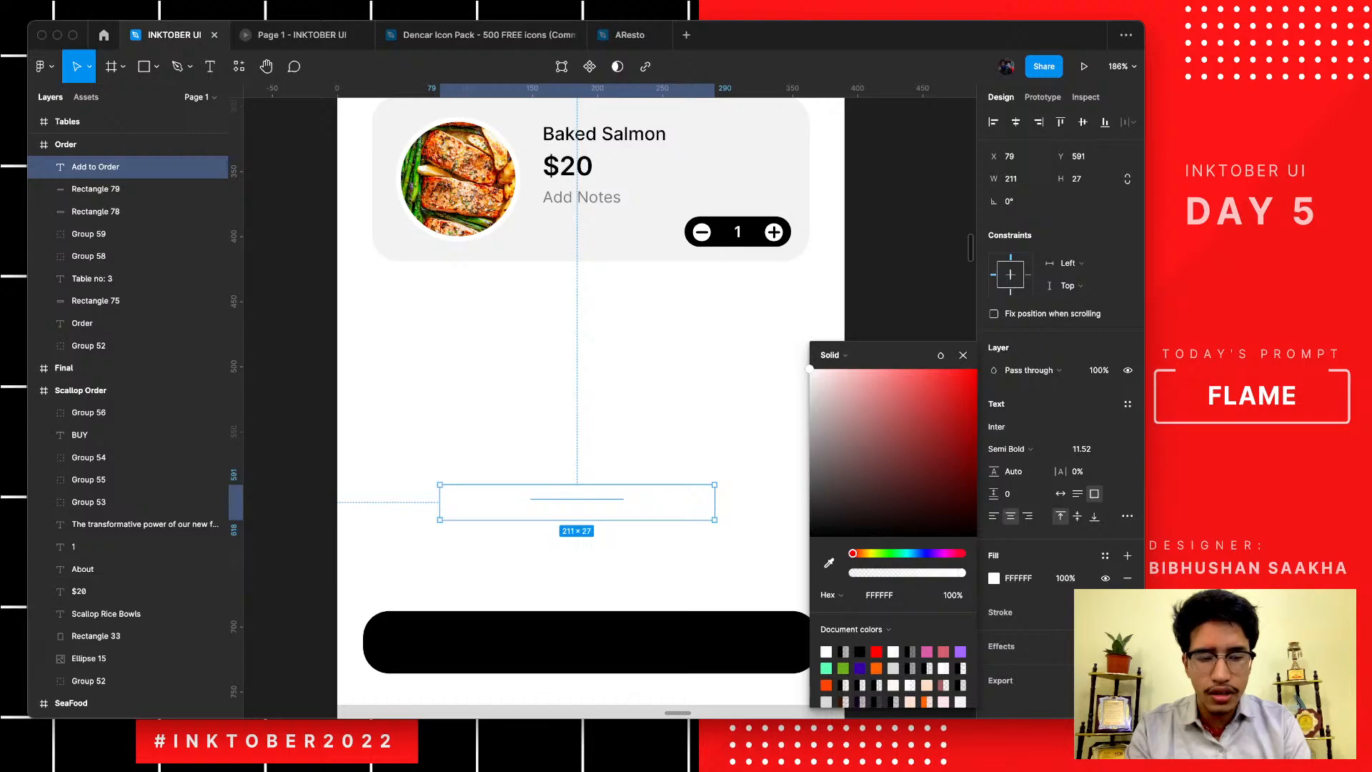
{"action": "left_click_drag", "start_coordinate": [578, 503], "coordinate": [453, 651]}
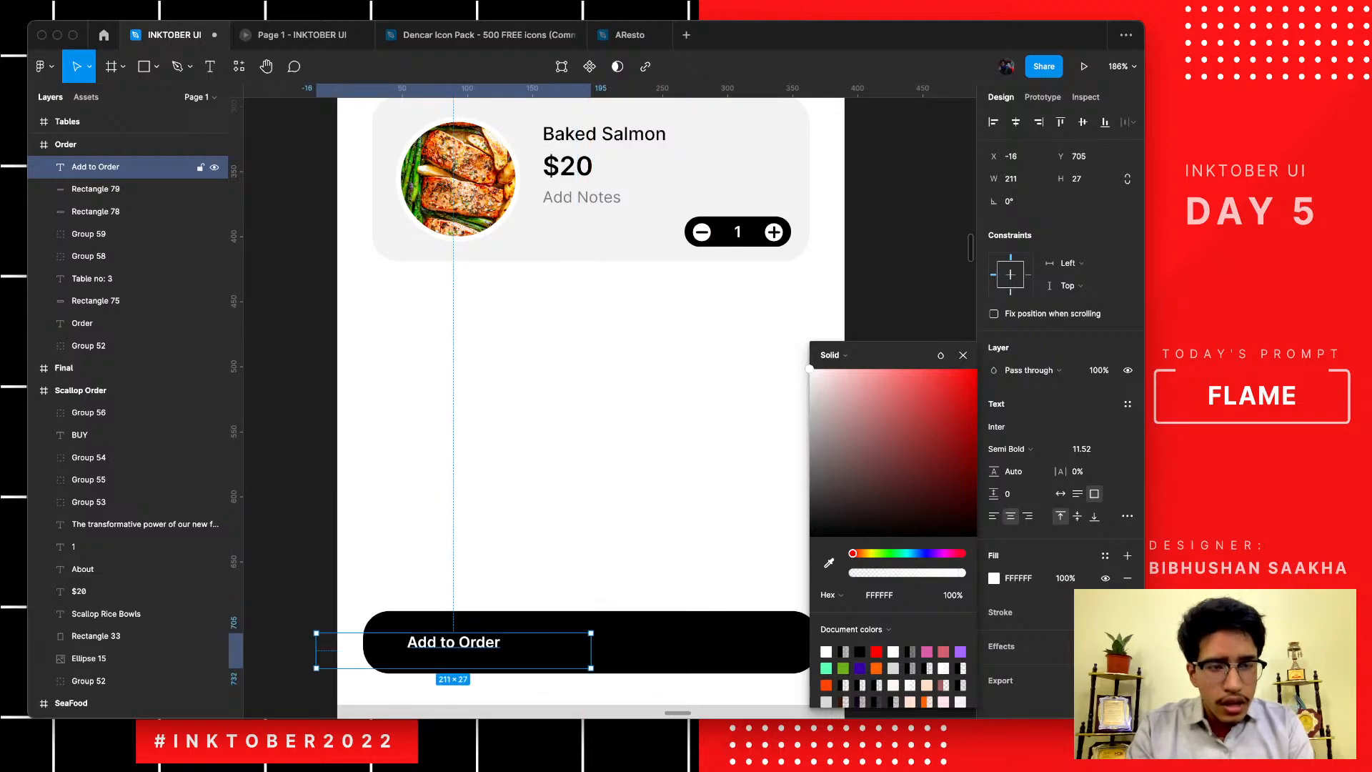
- Try font sizes 14 and 20 on the "Add to Order" text and settle on 18
{"action": "left_click", "coordinate": [1082, 449]}
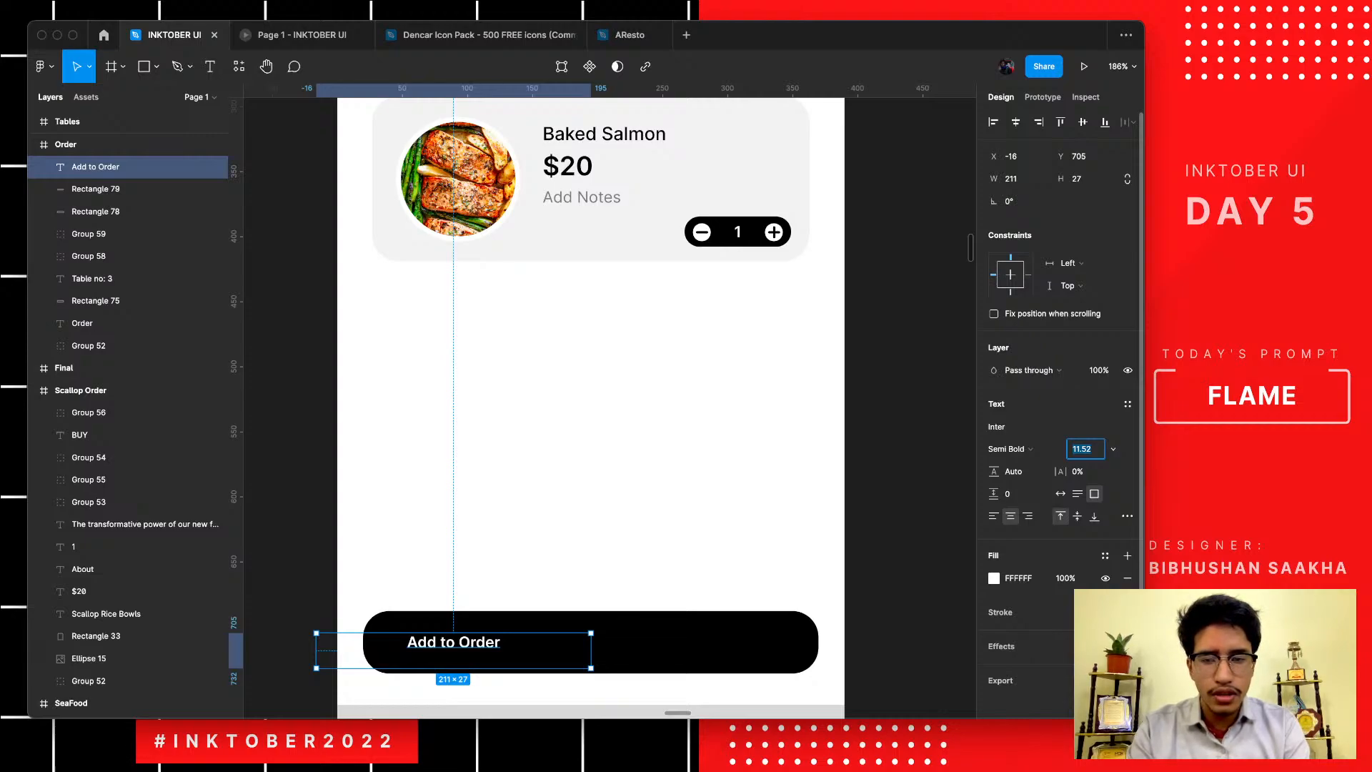
{"action": "type", "text": "14"}
{"action": "key", "text": "Return"}
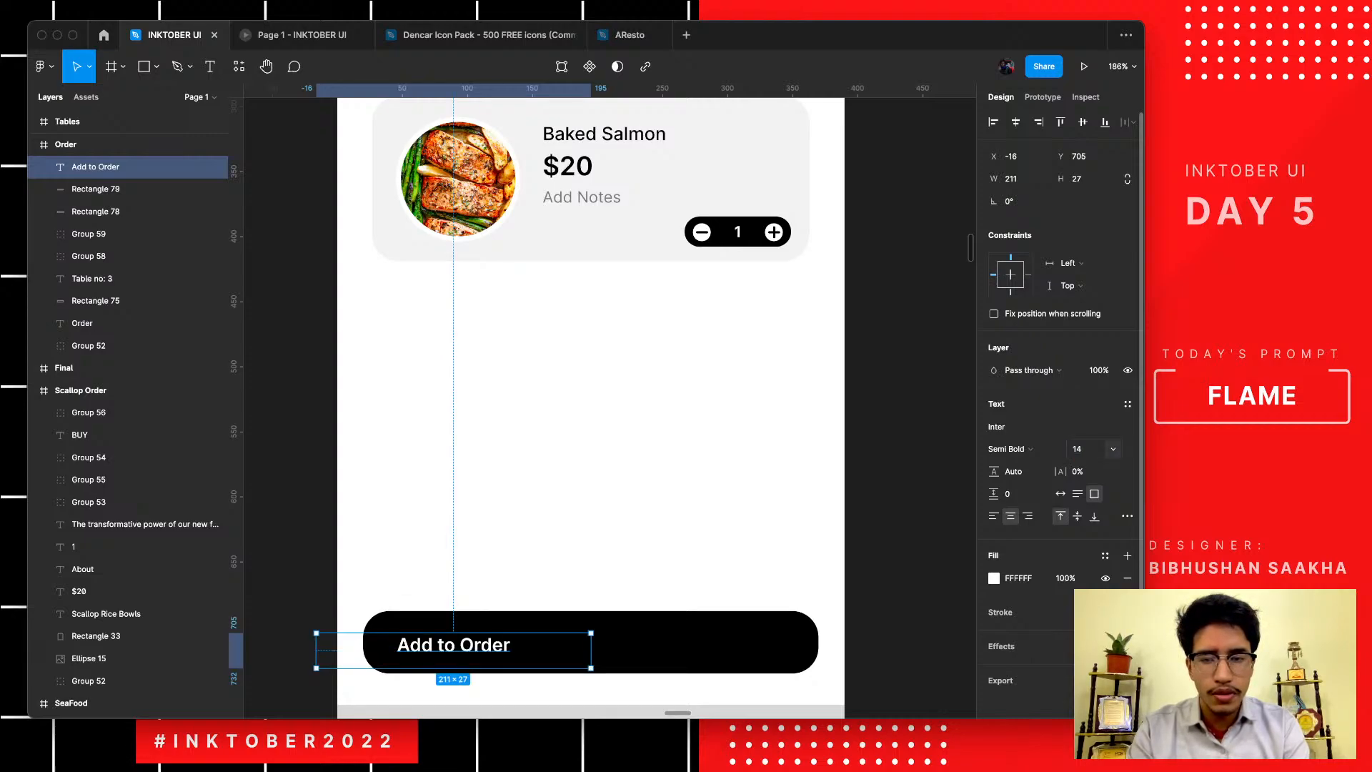
{"action": "left_click", "coordinate": [1083, 449]}
{"action": "type", "text": "20"}
{"action": "key", "text": "Return"}
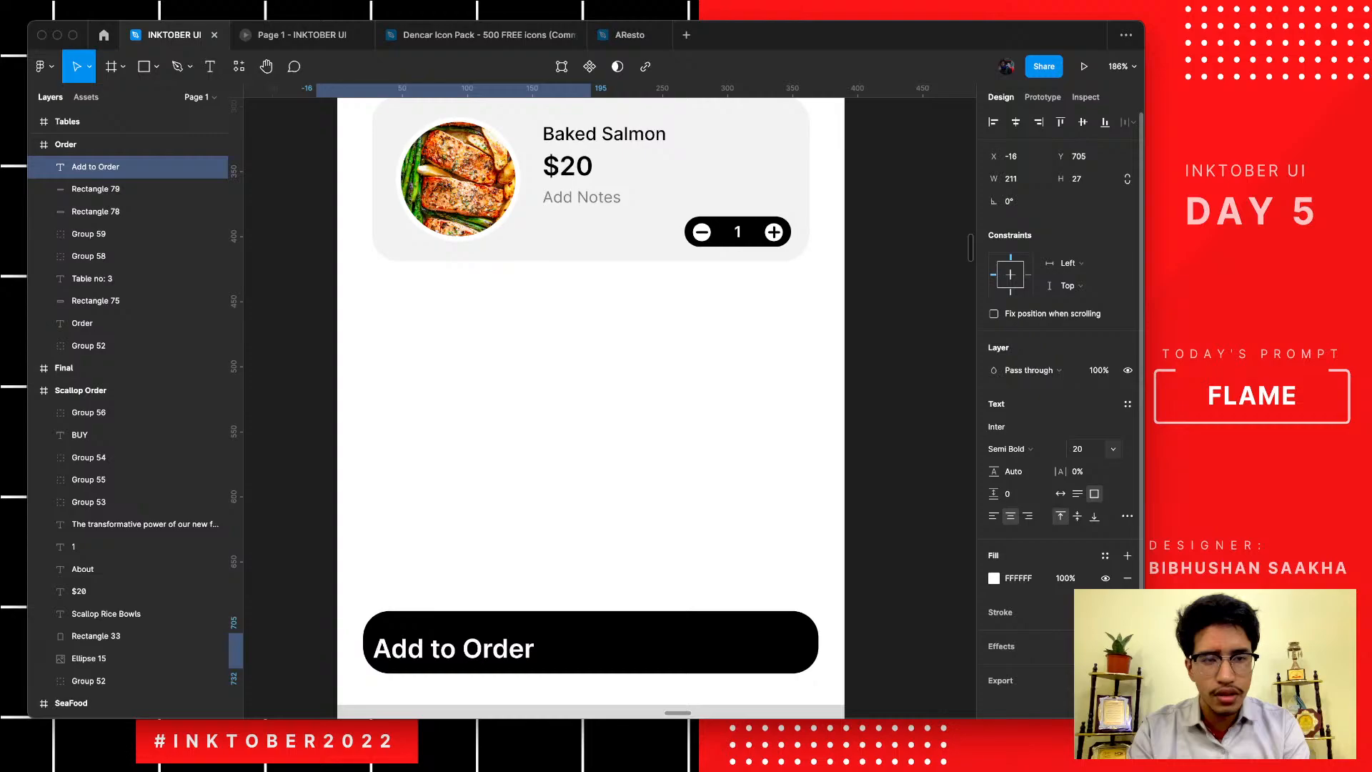
{"action": "left_click", "coordinate": [1082, 449]}
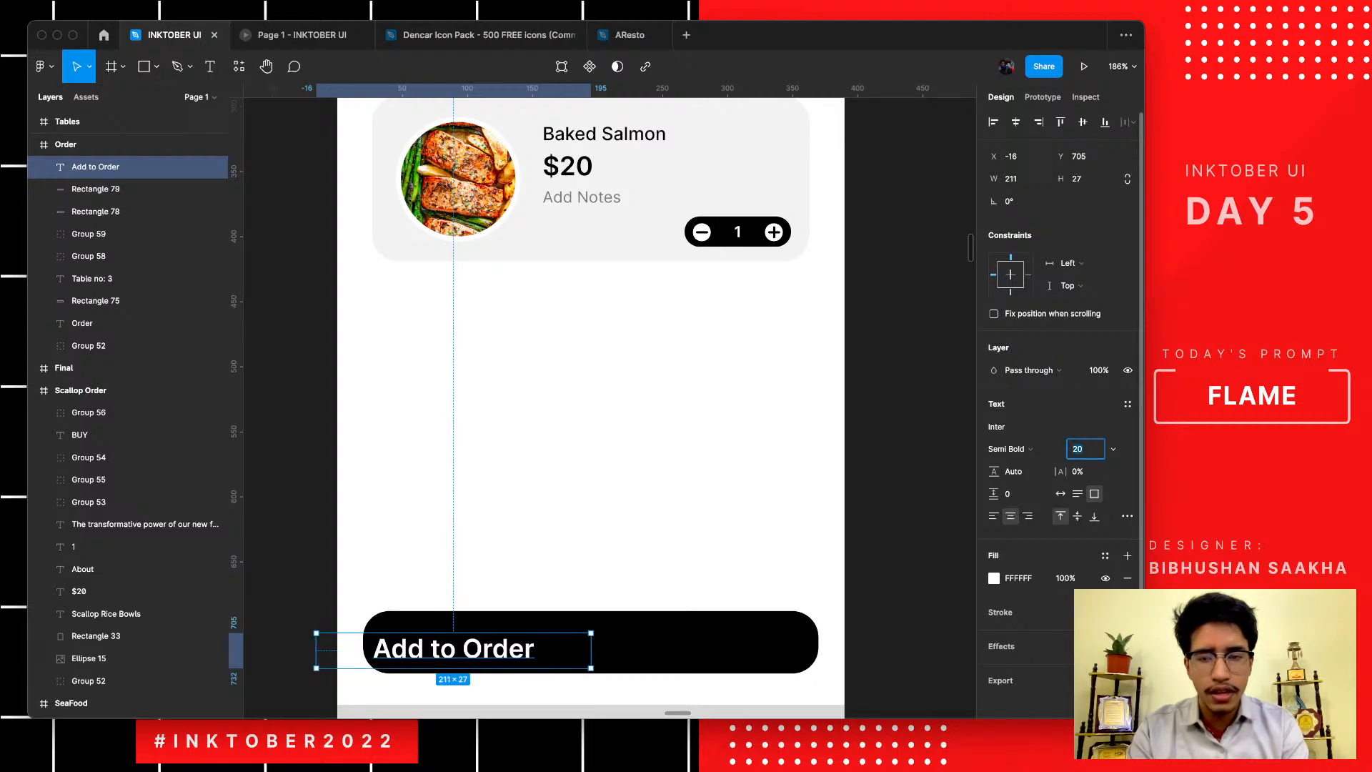
{"action": "type", "text": "18"}
{"action": "key", "text": "Return"}
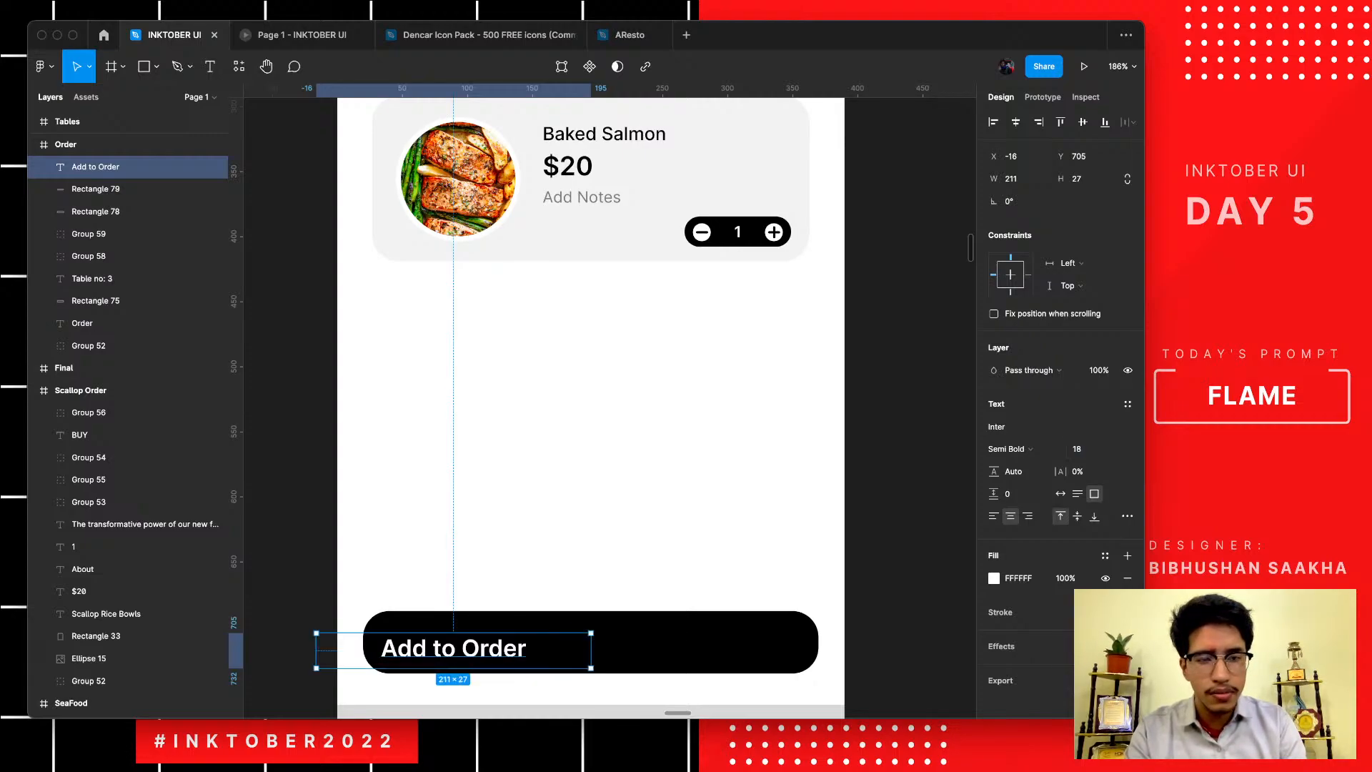
- Left-align the "Add to Order" text and move its box inside the black button to X 46, Y 698
{"action": "left_click", "coordinate": [994, 516]}
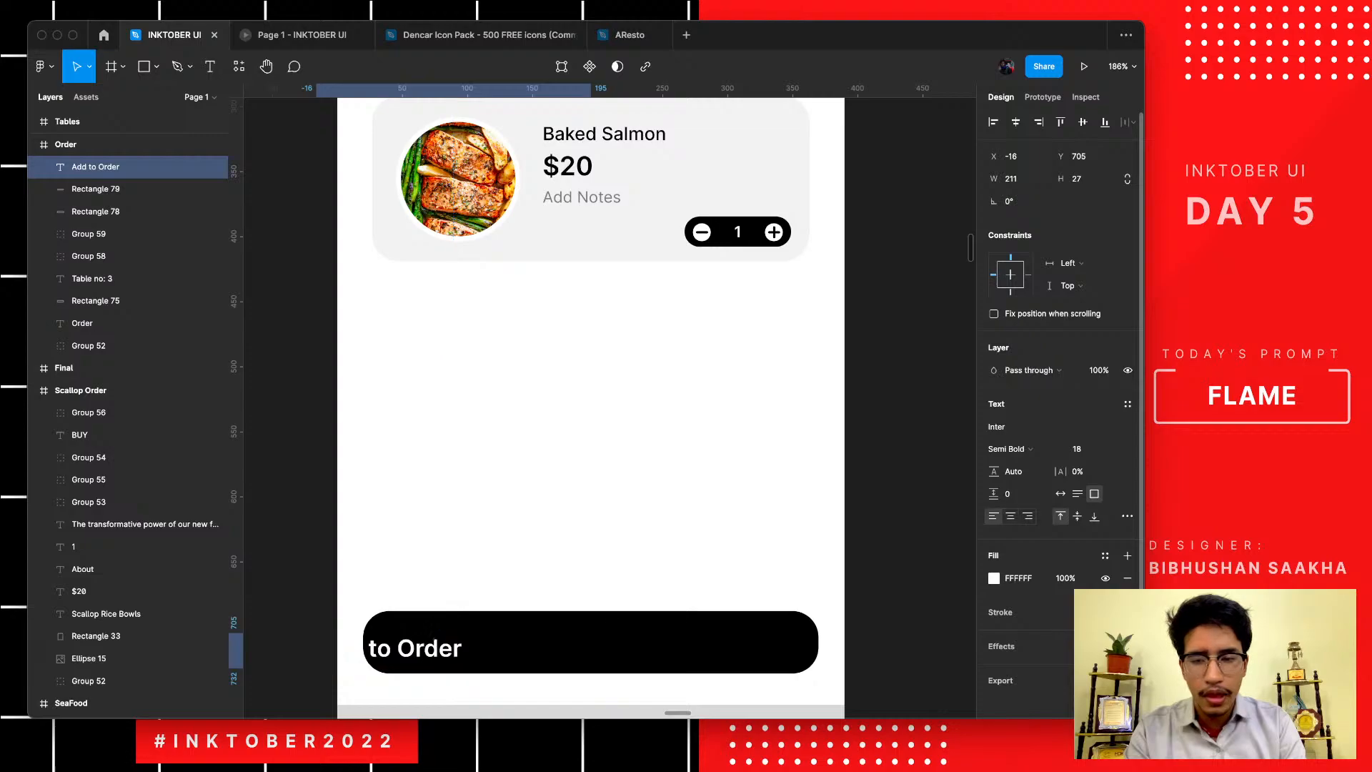
{"action": "left_click_drag", "start_coordinate": [493, 649], "coordinate": [573, 640]}
{"action": "key", "text": "Escape"}
{"action": "scroll", "coordinate": [607, 408], "scroll_direction": "right", "scroll_amount": 1}
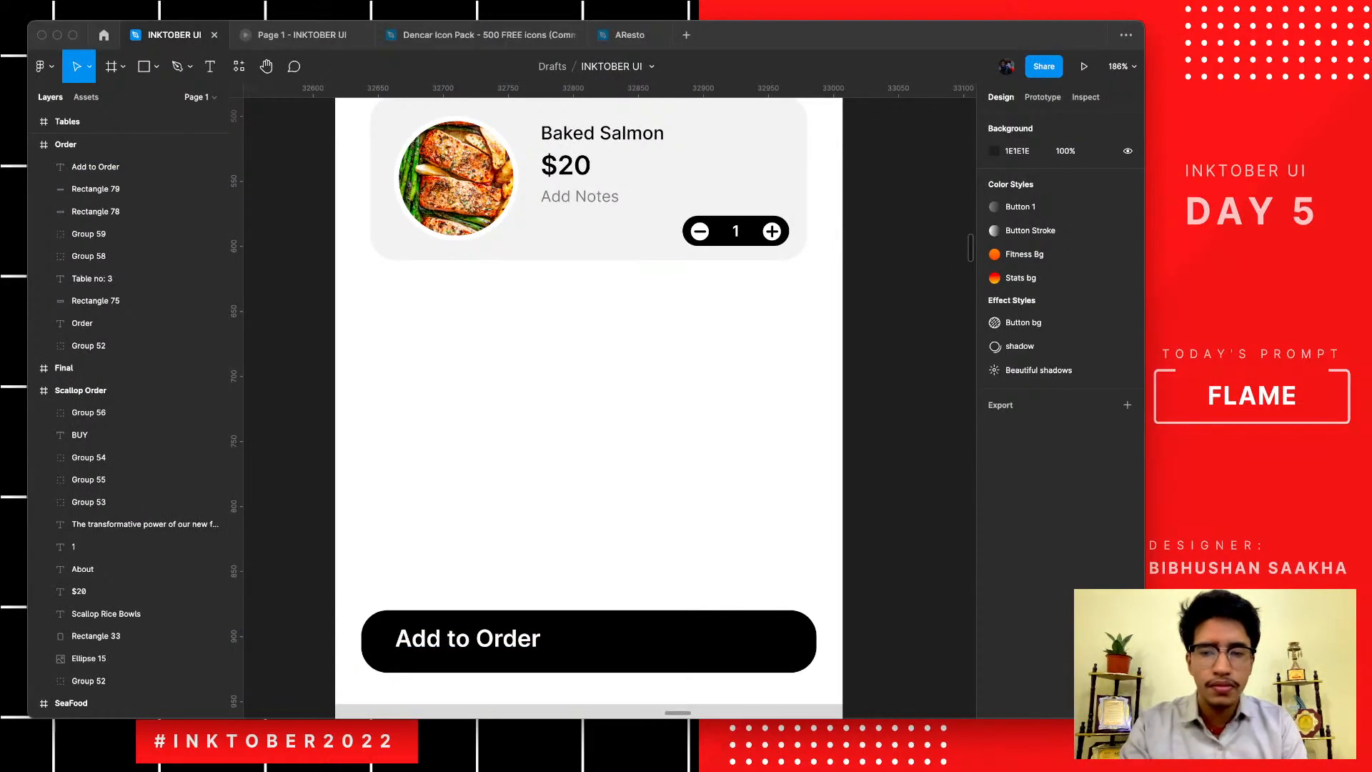
- Align the "Add to Order" text to the middle of its box and centre it vertically with the black button
{"action": "left_click", "coordinate": [107, 166]}
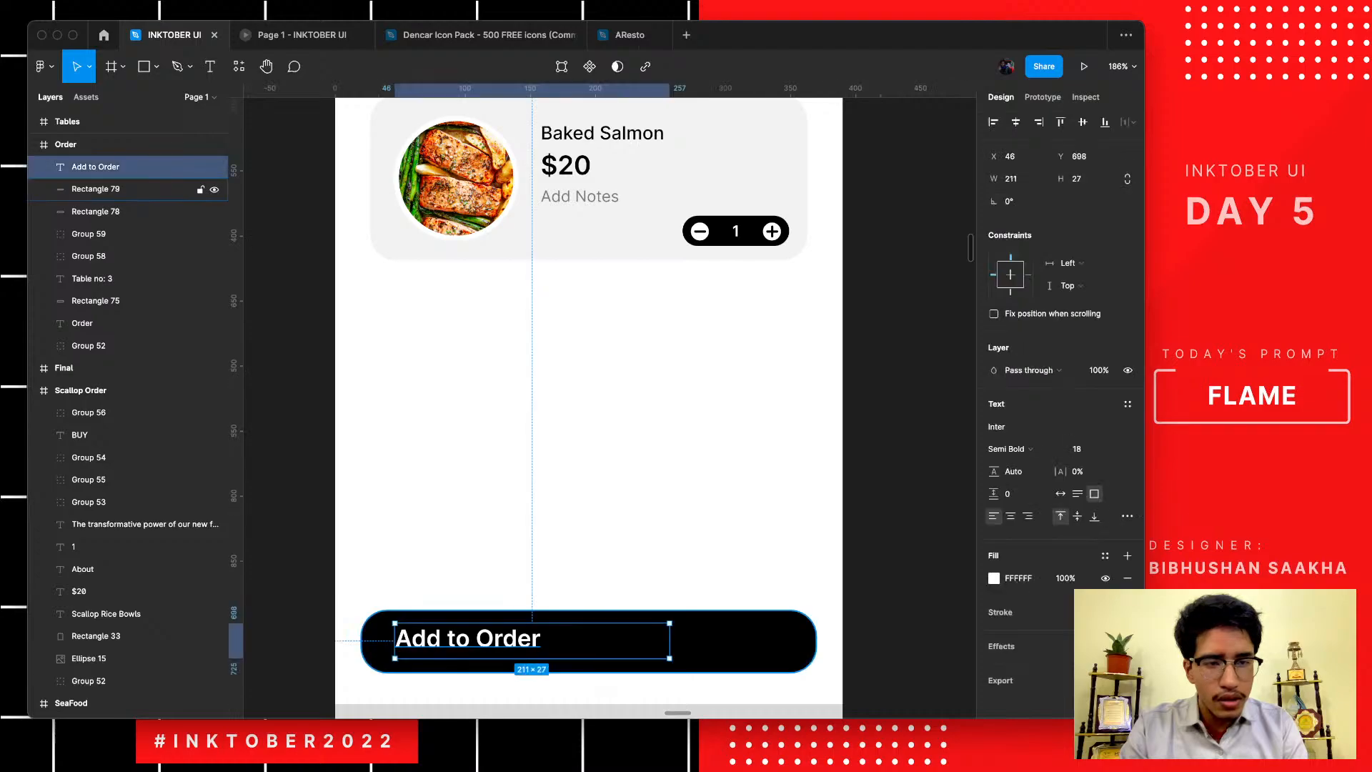
{"action": "left_click", "coordinate": [1078, 516]}
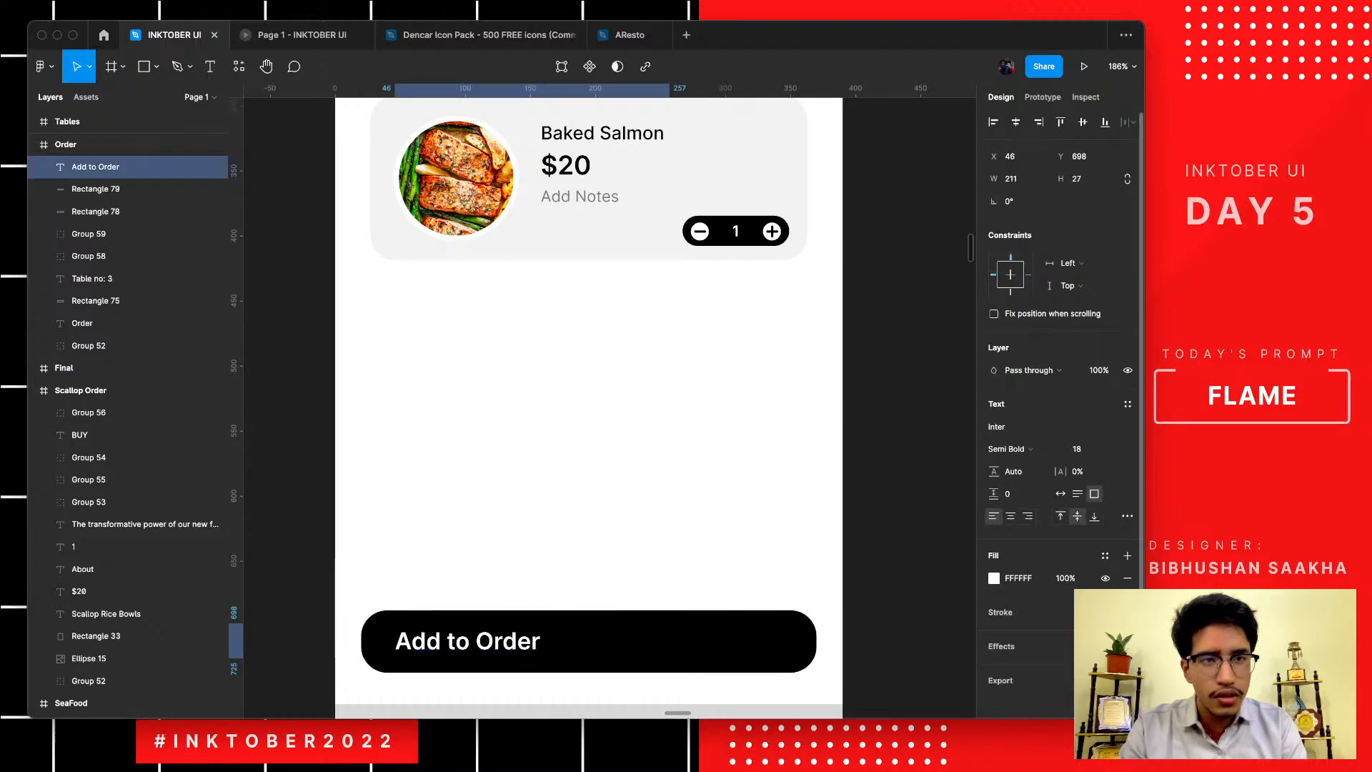
{"action": "left_click", "coordinate": [107, 189], "text": "shift"}
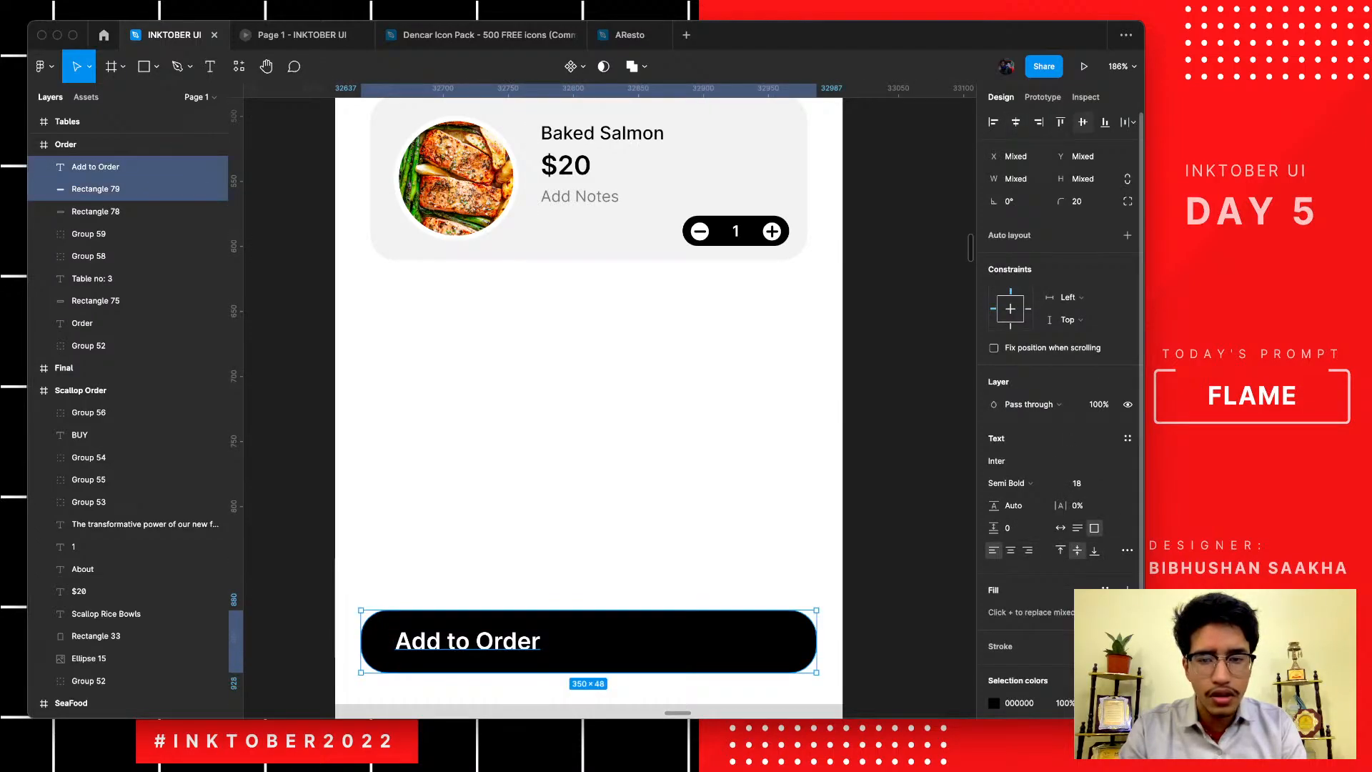
{"action": "left_click", "coordinate": [1083, 122]}
{"action": "key", "text": "Escape"}
- Duplicate the "Add to Order" text onto the right part of the black button, at X 206
{"action": "scroll", "coordinate": [615, 536], "scroll_direction": "down", "scroll_amount": 2}
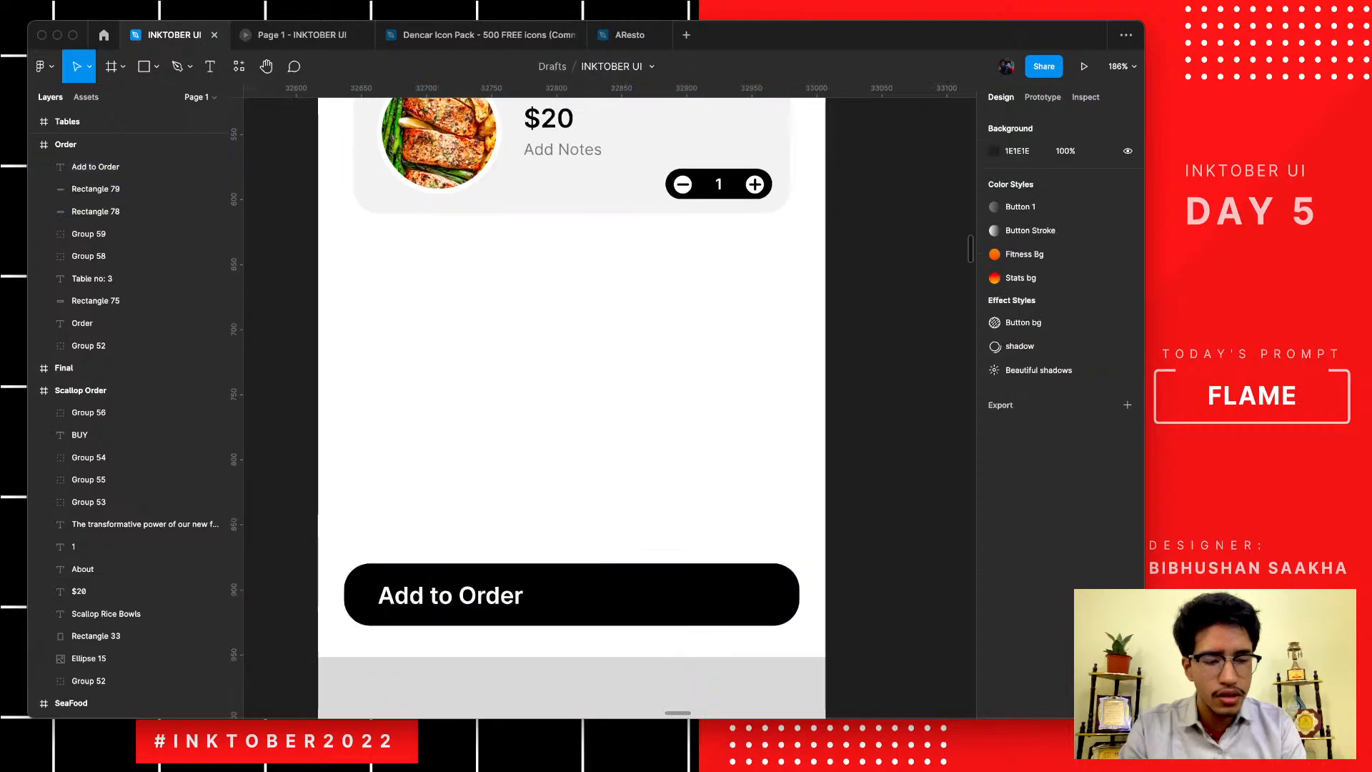
{"action": "scroll", "coordinate": [736, 571], "scroll_direction": "up", "scroll_amount": 3}
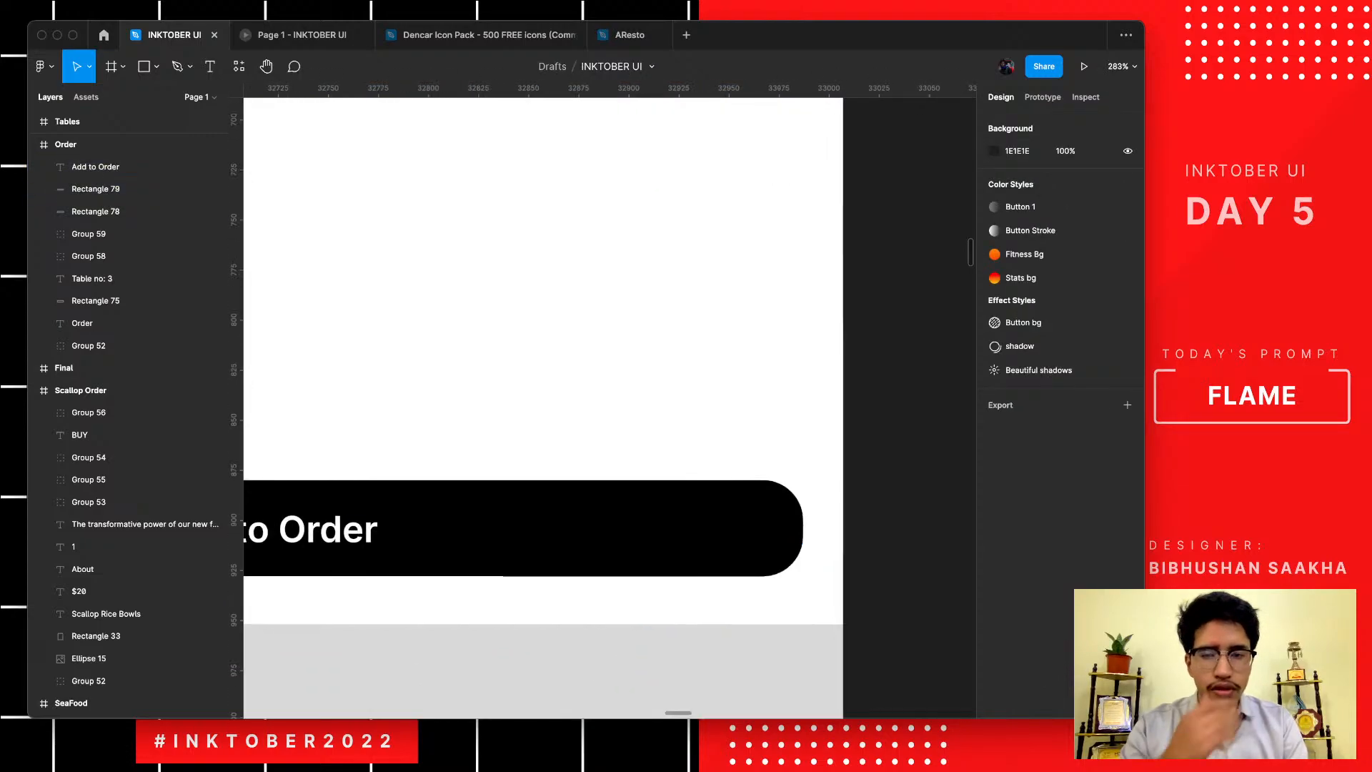
{"action": "scroll", "coordinate": [723, 568], "scroll_direction": "down", "scroll_amount": 3}
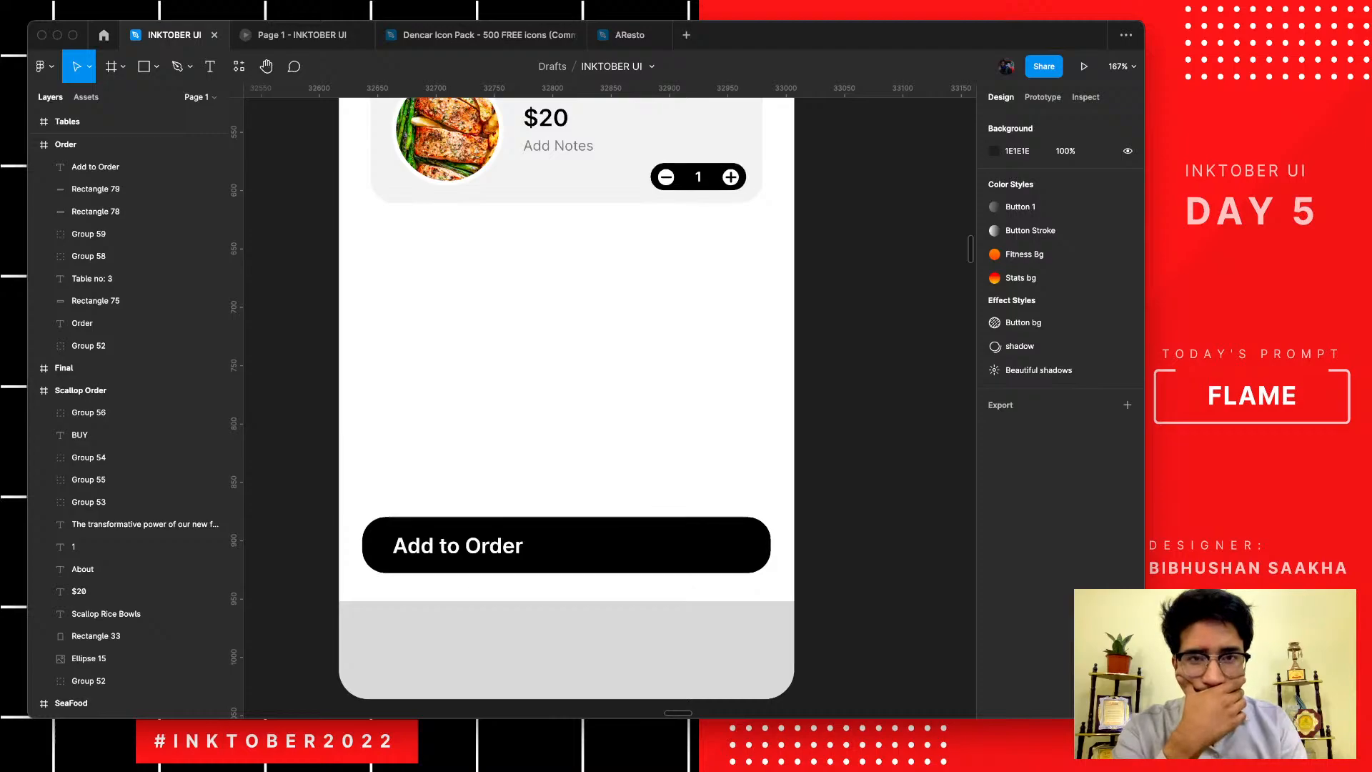
{"action": "scroll", "coordinate": [727, 568], "scroll_direction": "down", "scroll_amount": 3}
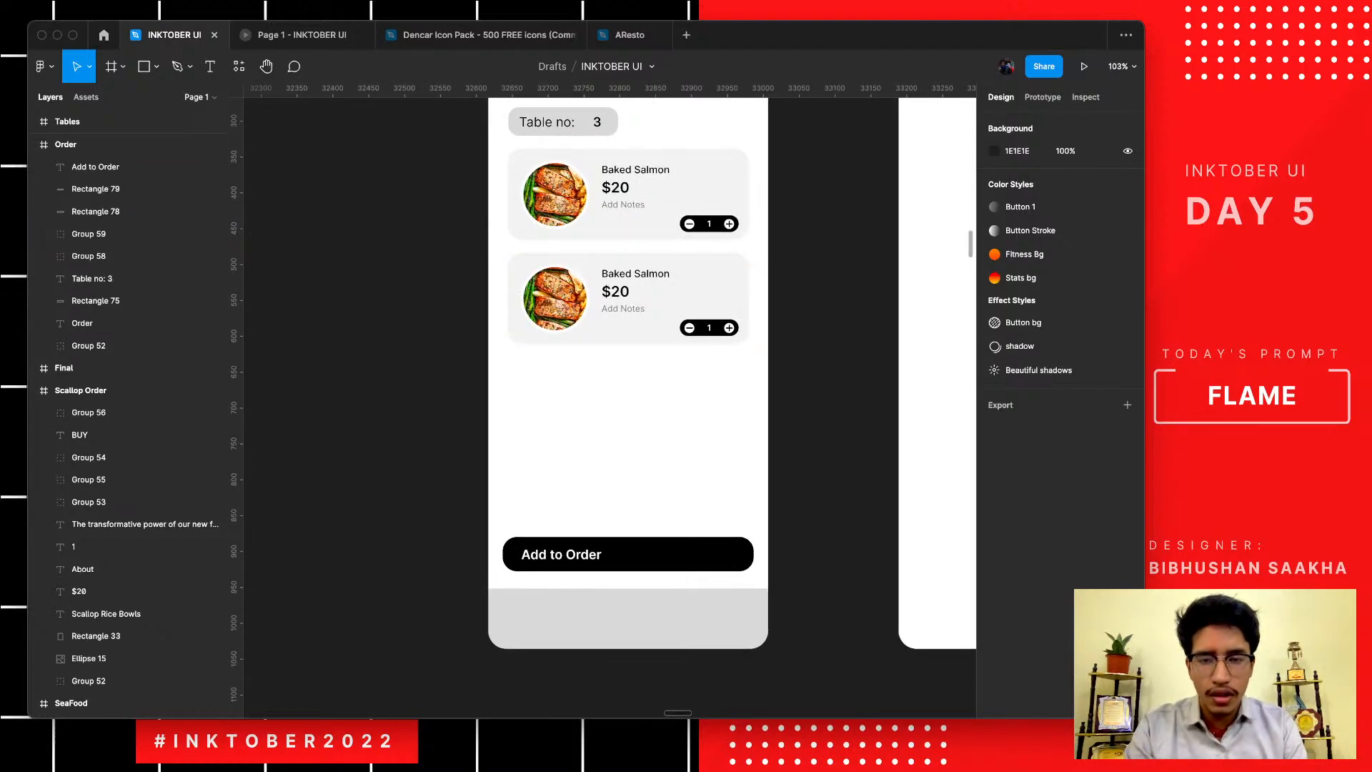
{"action": "scroll", "coordinate": [712, 555], "scroll_direction": "up", "scroll_amount": 3}
{"action": "left_click", "coordinate": [501, 555], "text": "super"}
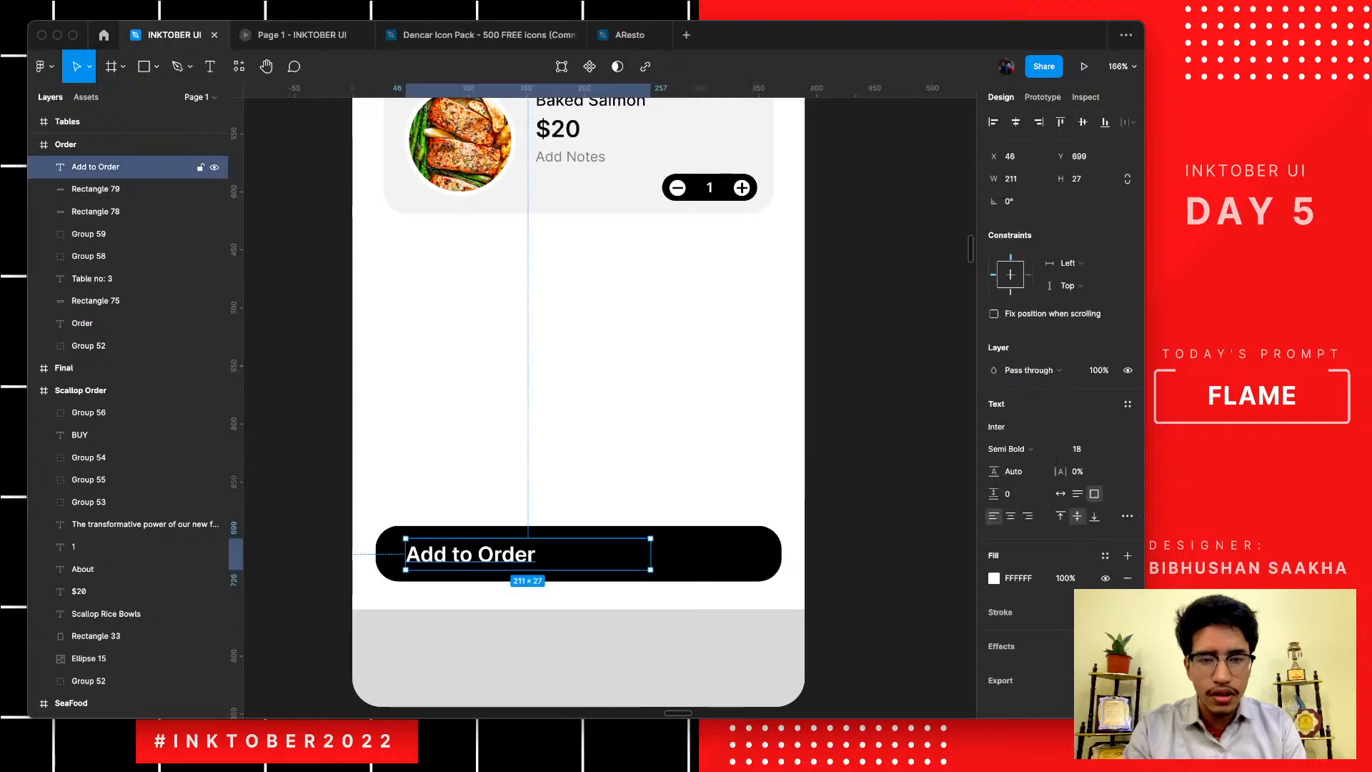
{"action": "left_click_drag", "start_coordinate": [501, 554], "coordinate": [686, 555]}
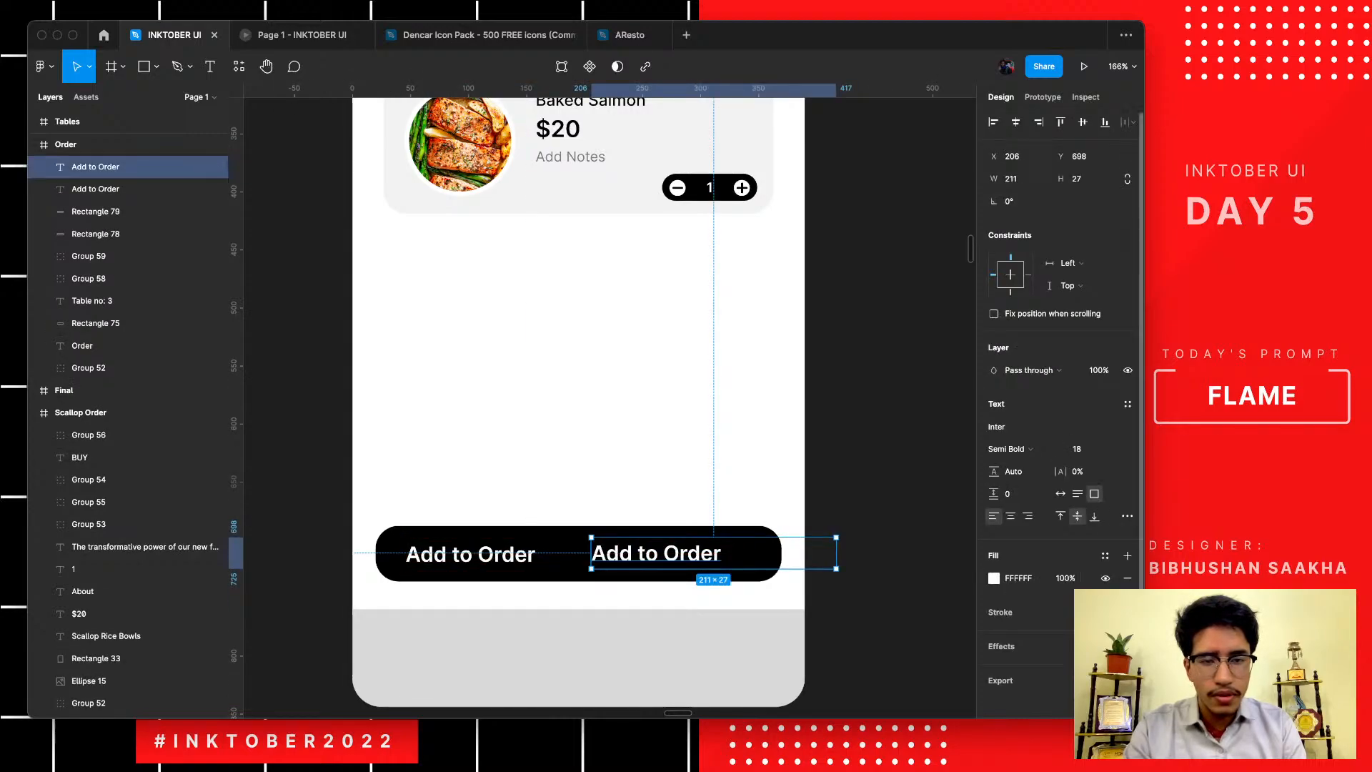
- Right-align the duplicated text, move it to X 138 and change its content to "$40"
{"action": "key", "text": "alt+super+r"}
{"action": "left_click_drag", "start_coordinate": [736, 554], "coordinate": [657, 554]}
{"action": "key", "text": "Return"}
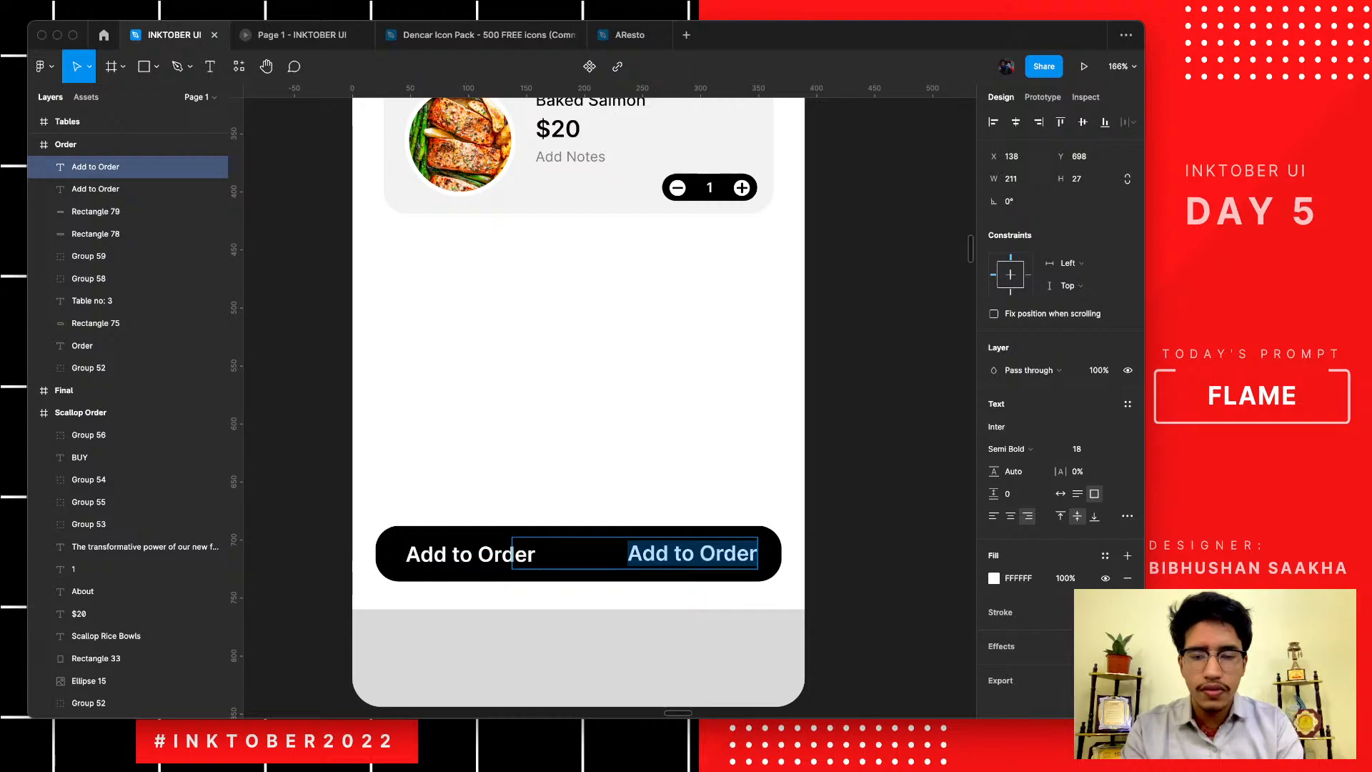
{"action": "type", "text": "$40"}
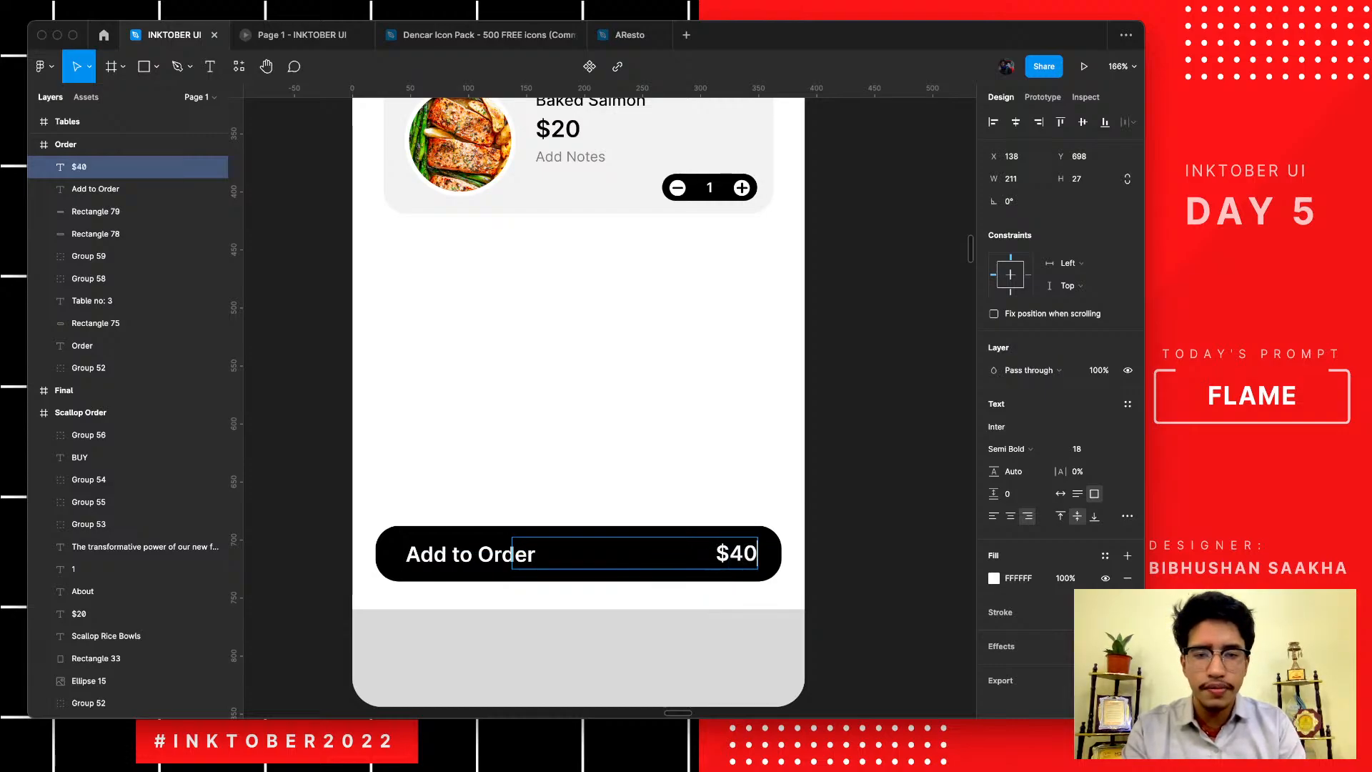
{"action": "key", "text": "Escape"}
{"action": "left_click", "coordinate": [668, 412]}
- Nudge the "$40" text 4 px left within the black button, to X 134
{"action": "scroll", "coordinate": [668, 412], "scroll_direction": "down", "scroll_amount": 3}
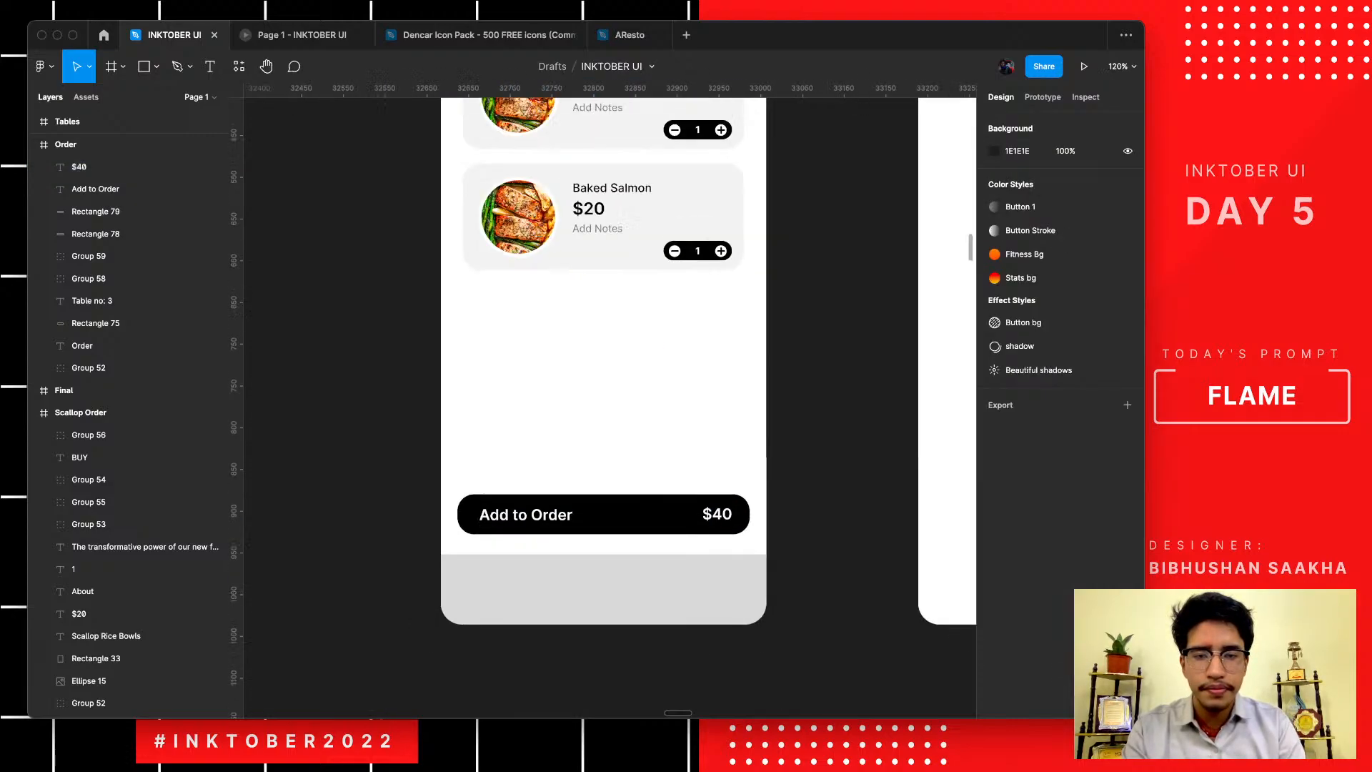
{"action": "left_click", "coordinate": [716, 514]}
{"action": "key", "text": "Left"}
{"action": "key", "text": "Left"}
{"action": "key", "text": "Left"}
{"action": "key", "text": "Left"}
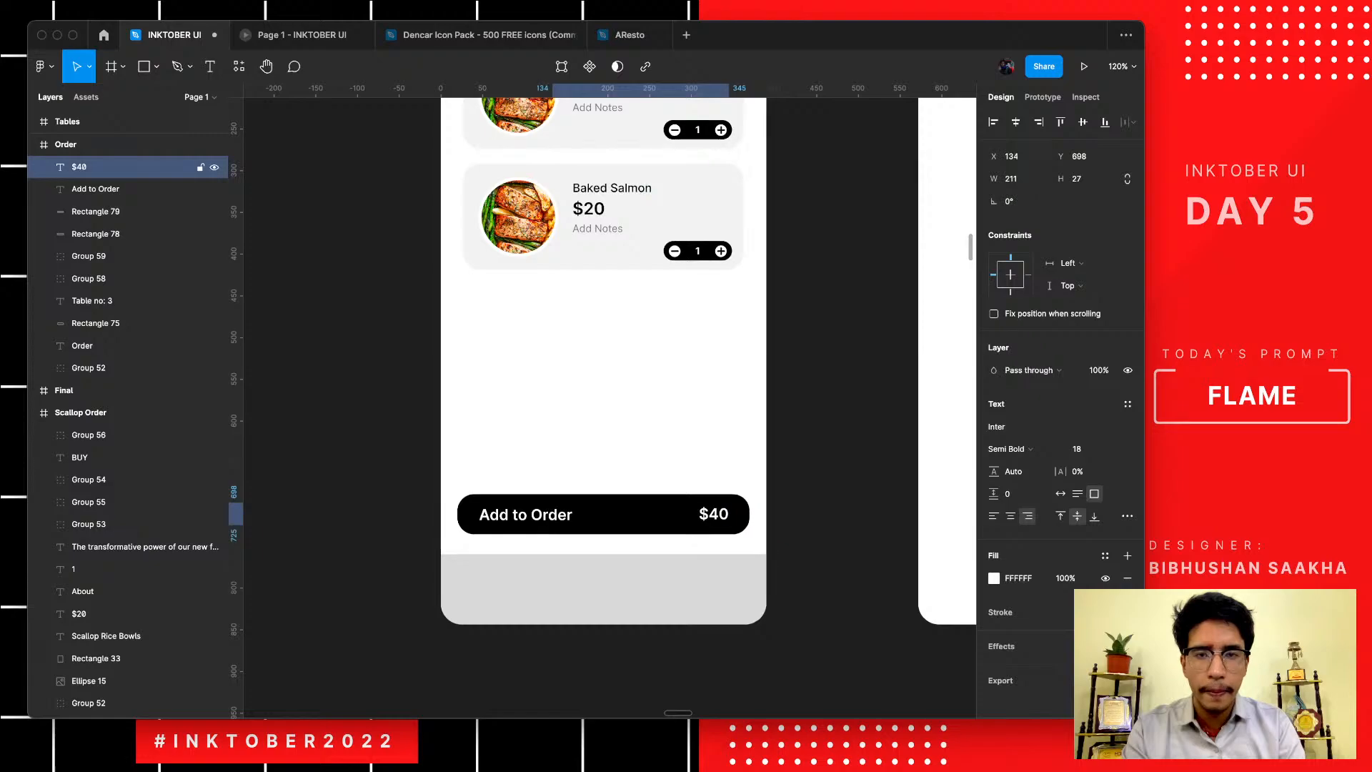
{"action": "left_click", "coordinate": [665, 373]}
- Group the black button with its two texts and place a copy of the group below the second dish card at Y 441
{"action": "scroll", "coordinate": [665, 373], "scroll_direction": "down", "scroll_amount": 1}
{"action": "scroll", "coordinate": [658, 376], "scroll_direction": "down", "scroll_amount": 3}
{"action": "scroll", "coordinate": [657, 376], "scroll_direction": "up", "scroll_amount": 2}
{"action": "scroll", "coordinate": [657, 375], "scroll_direction": "up", "scroll_amount": 4}
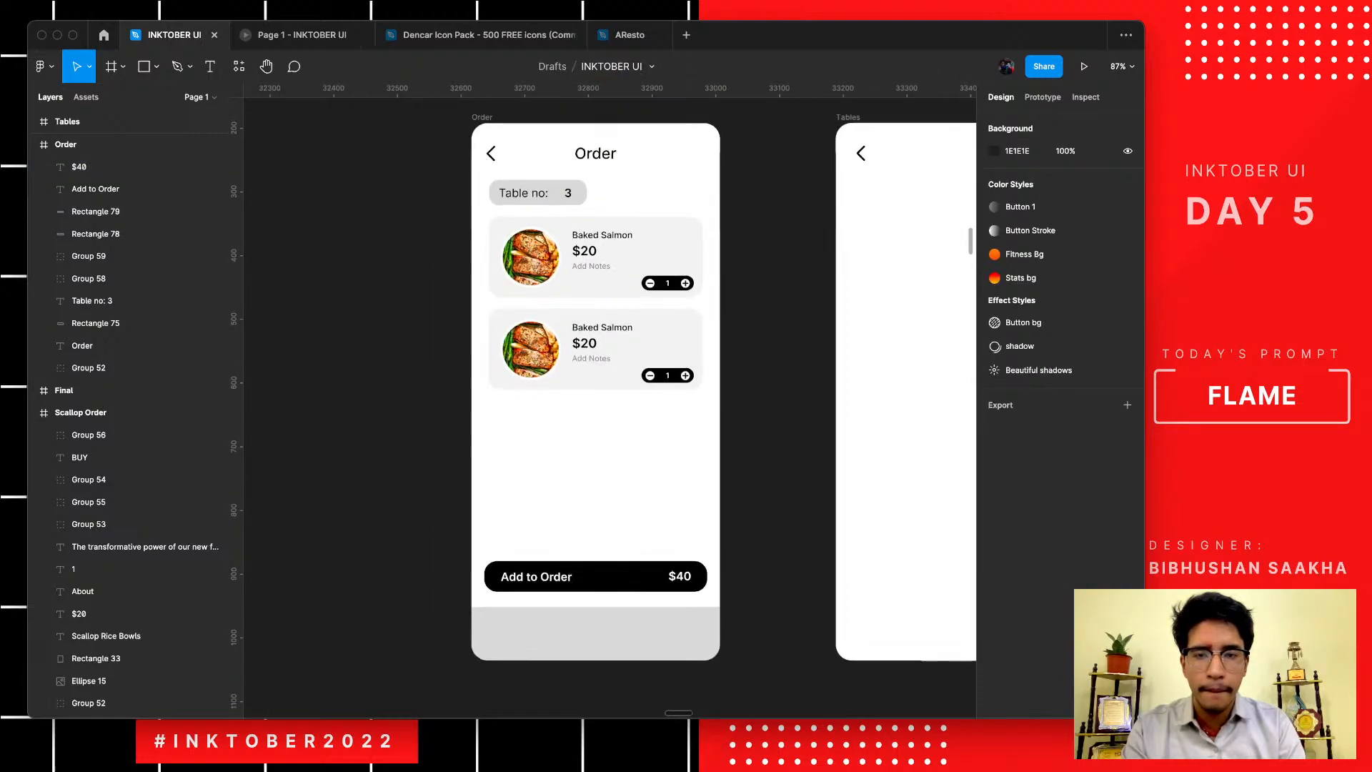
{"action": "scroll", "coordinate": [657, 376], "scroll_direction": "down", "scroll_amount": 1}
{"action": "scroll", "coordinate": [468, 437], "scroll_direction": "up", "scroll_amount": 1}
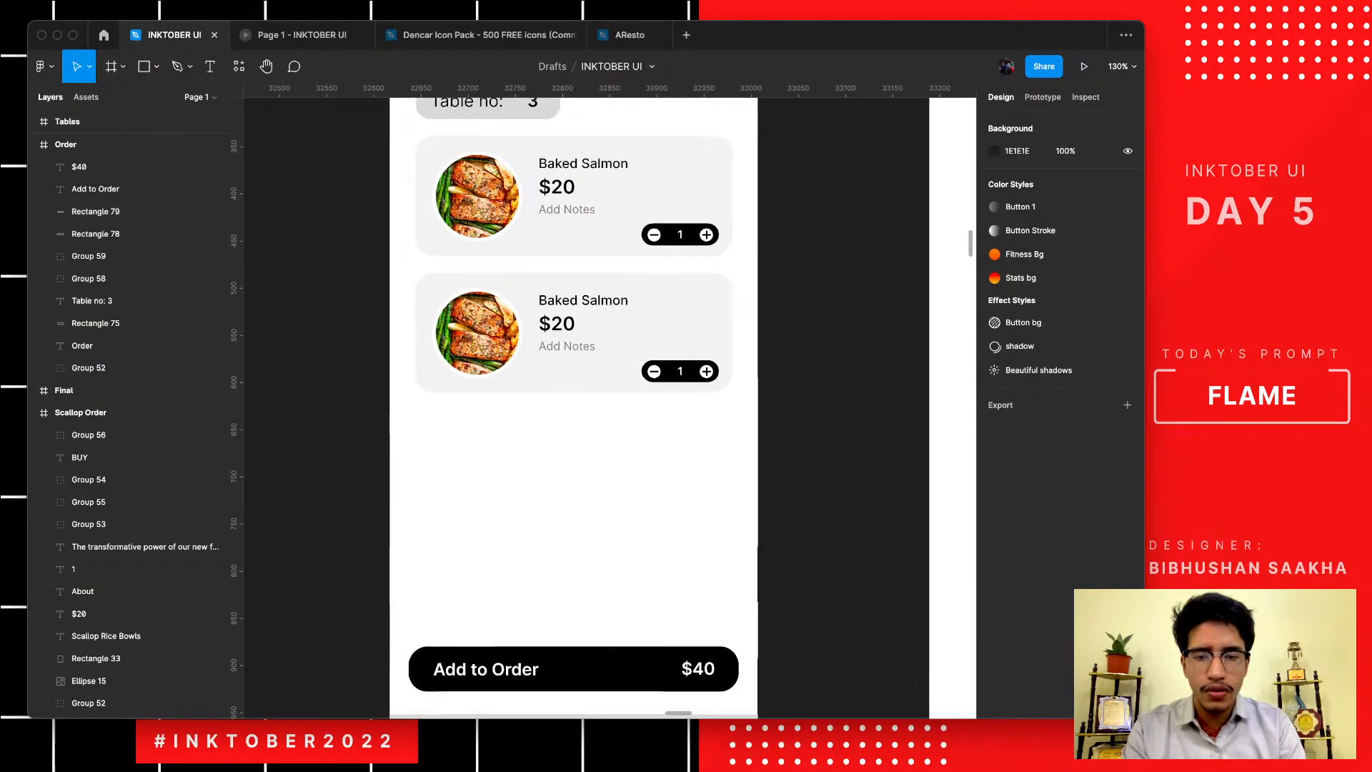
{"action": "left_click", "coordinate": [606, 669]}
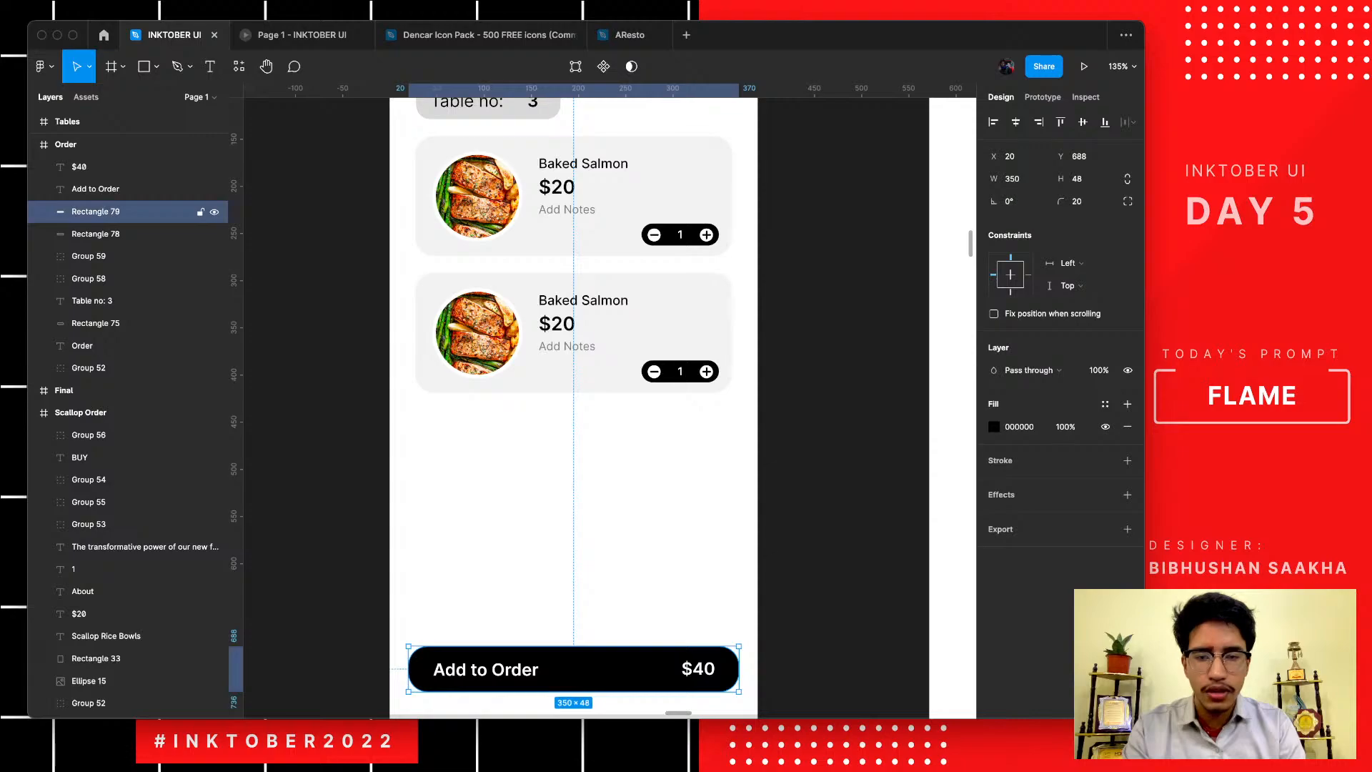
{"action": "key", "text": "Escape"}
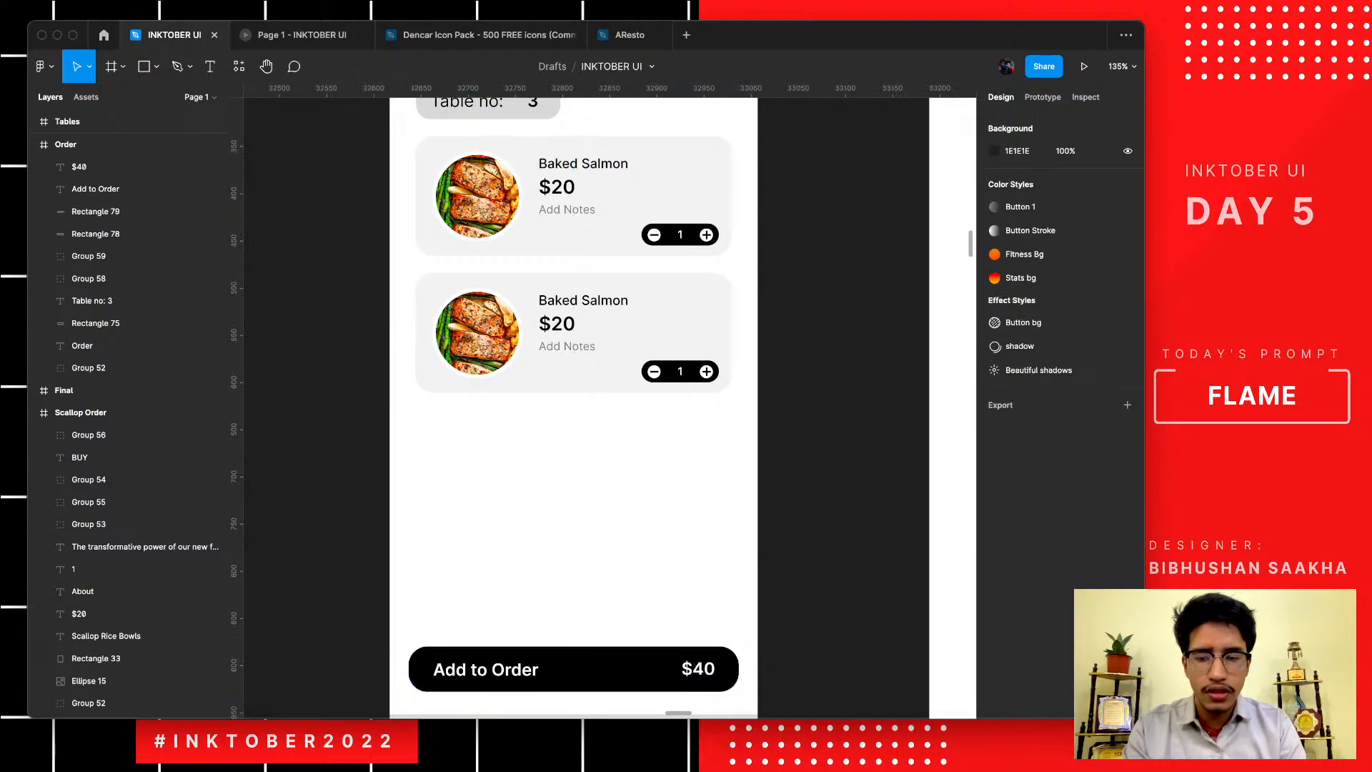
{"action": "left_click_drag", "start_coordinate": [745, 700], "coordinate": [398, 585]}
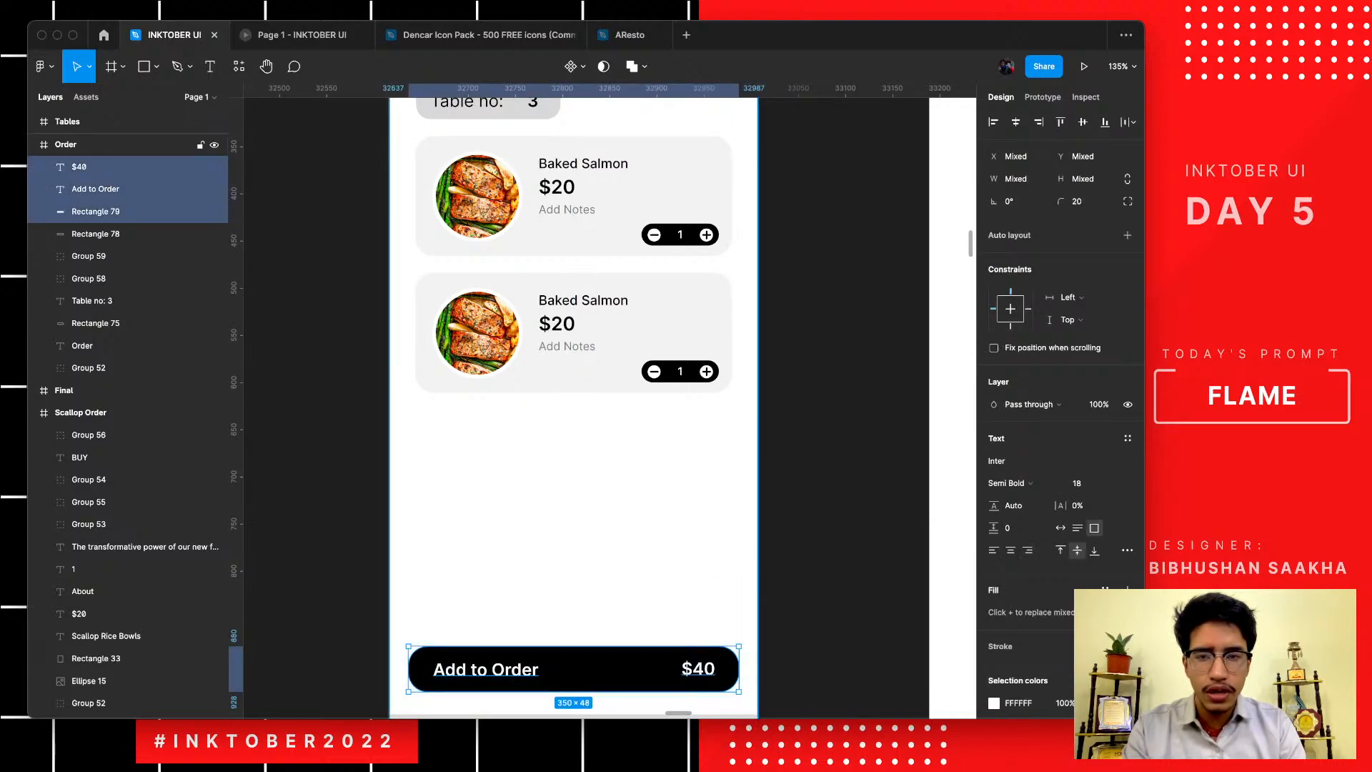
{"action": "key", "text": "super+g"}
{"action": "left_click_drag", "start_coordinate": [557, 669], "coordinate": [558, 436]}
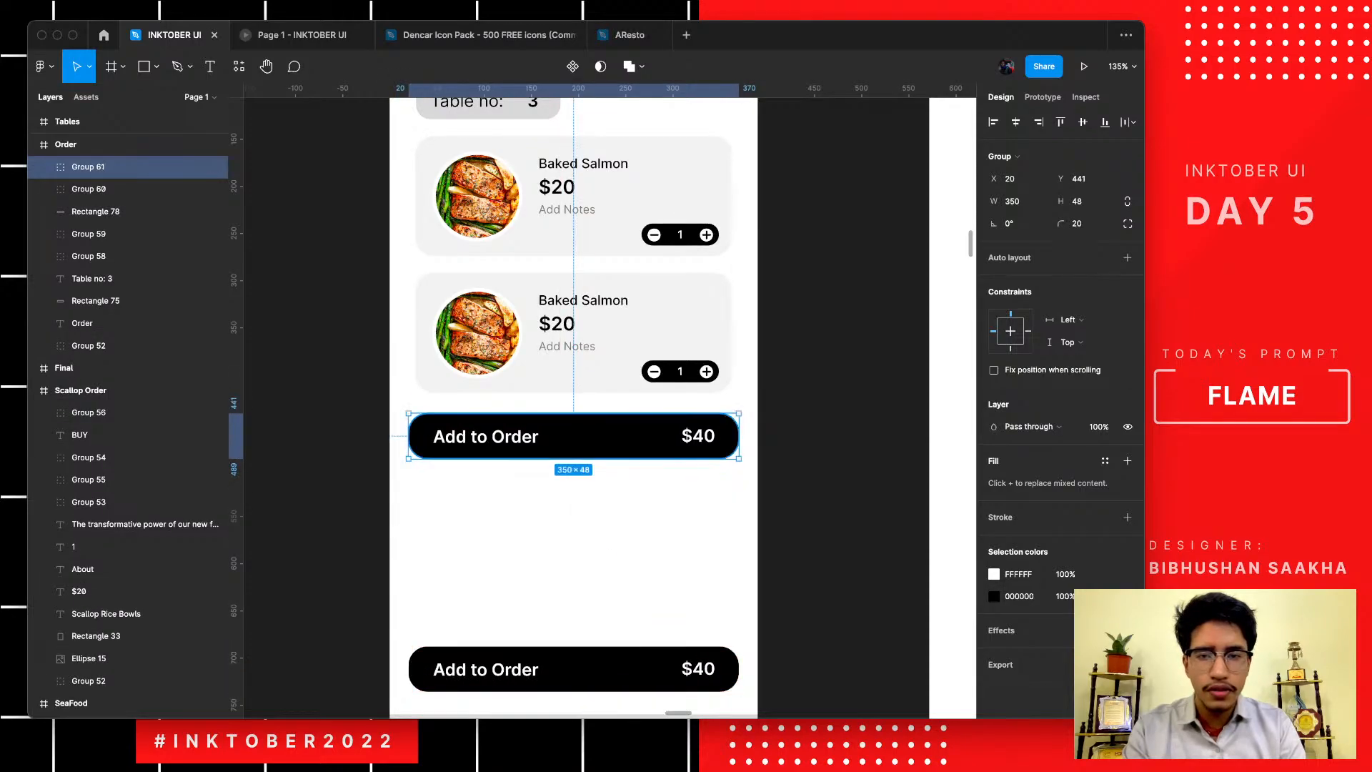
- Ungroup the copied button and move its rectangle and texts down 5 px, to Y 446 for the rectangle
{"action": "key", "text": "super+shift+g"}
{"action": "left_click", "coordinate": [573, 511]}
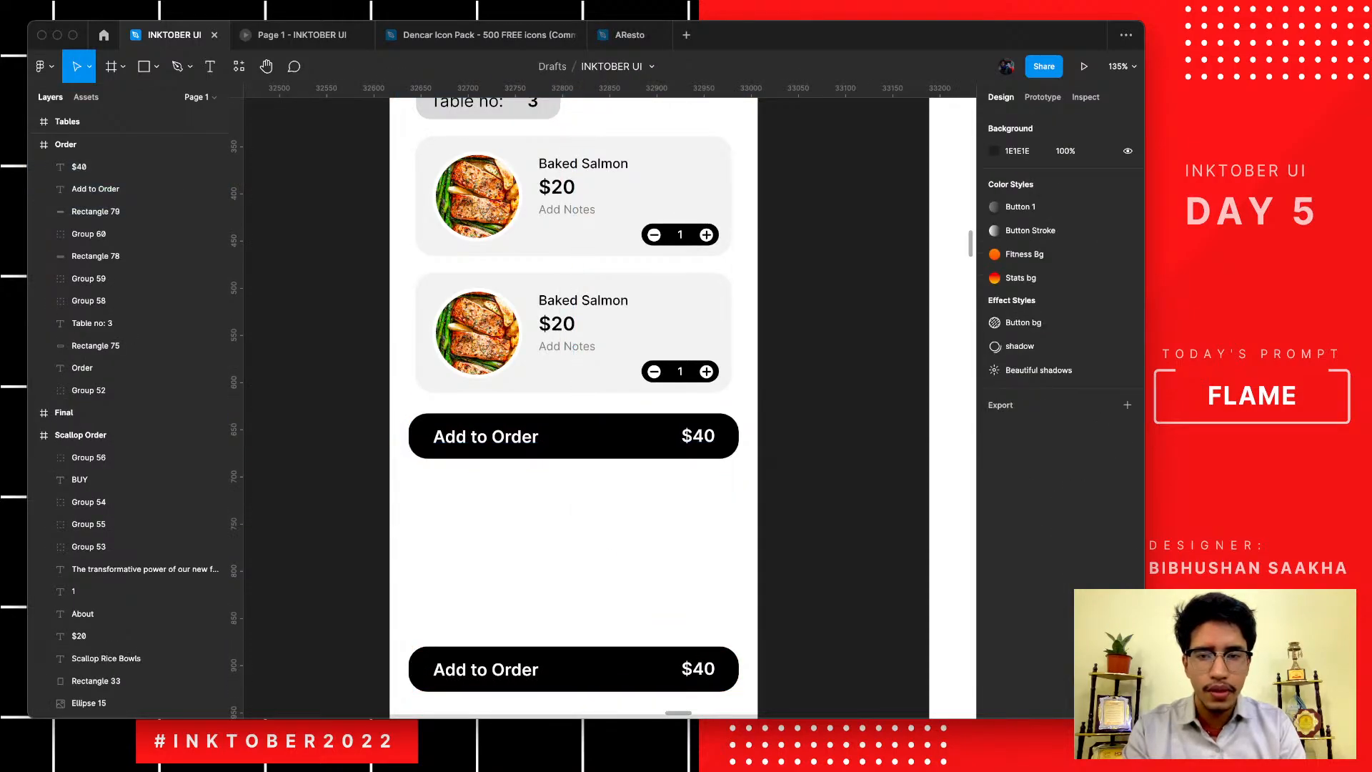
{"action": "left_click_drag", "start_coordinate": [743, 482], "coordinate": [405, 412]}
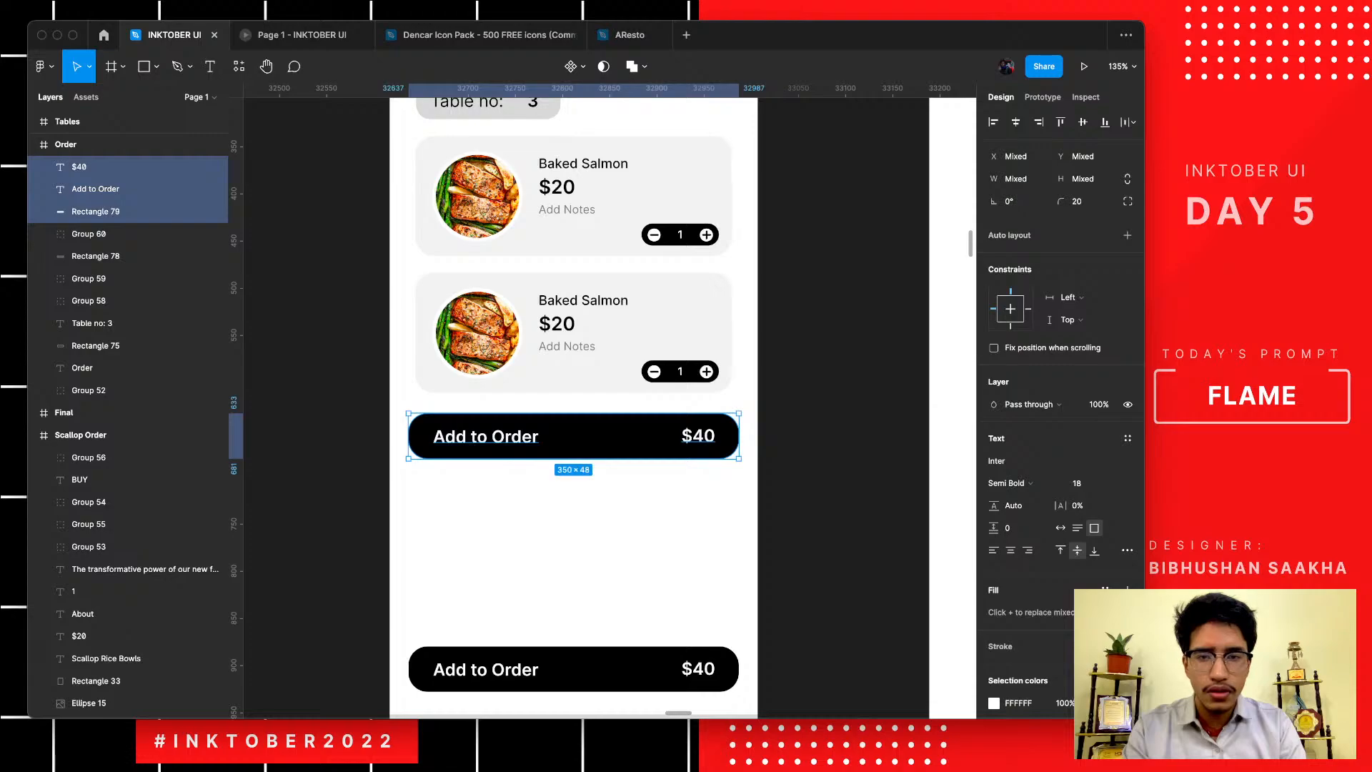
{"action": "key", "text": "shift+Down"}
{"action": "key", "text": "Up"}
{"action": "key", "text": "Up"}
{"action": "key", "text": "Up"}
{"action": "key", "text": "Up"}
{"action": "key", "text": "Up"}
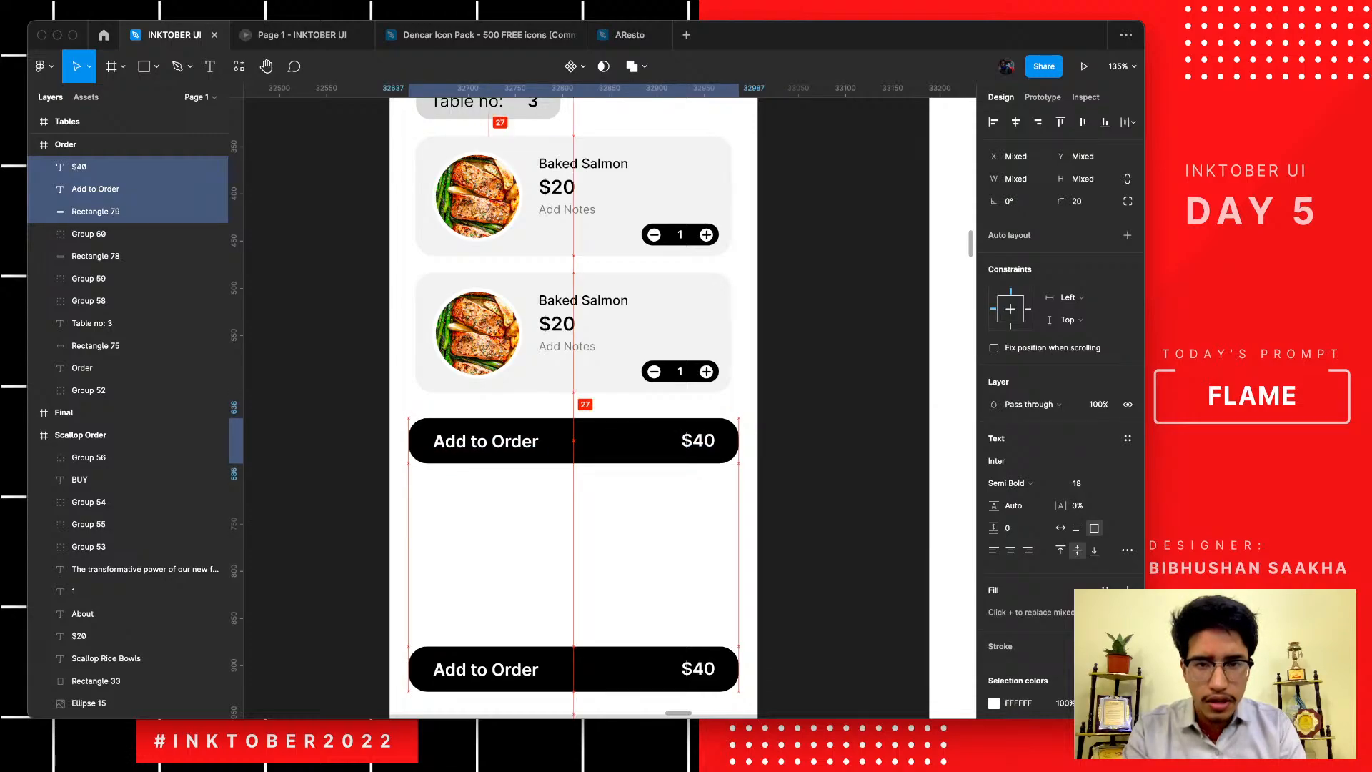
{"action": "left_click", "coordinate": [543, 515]}
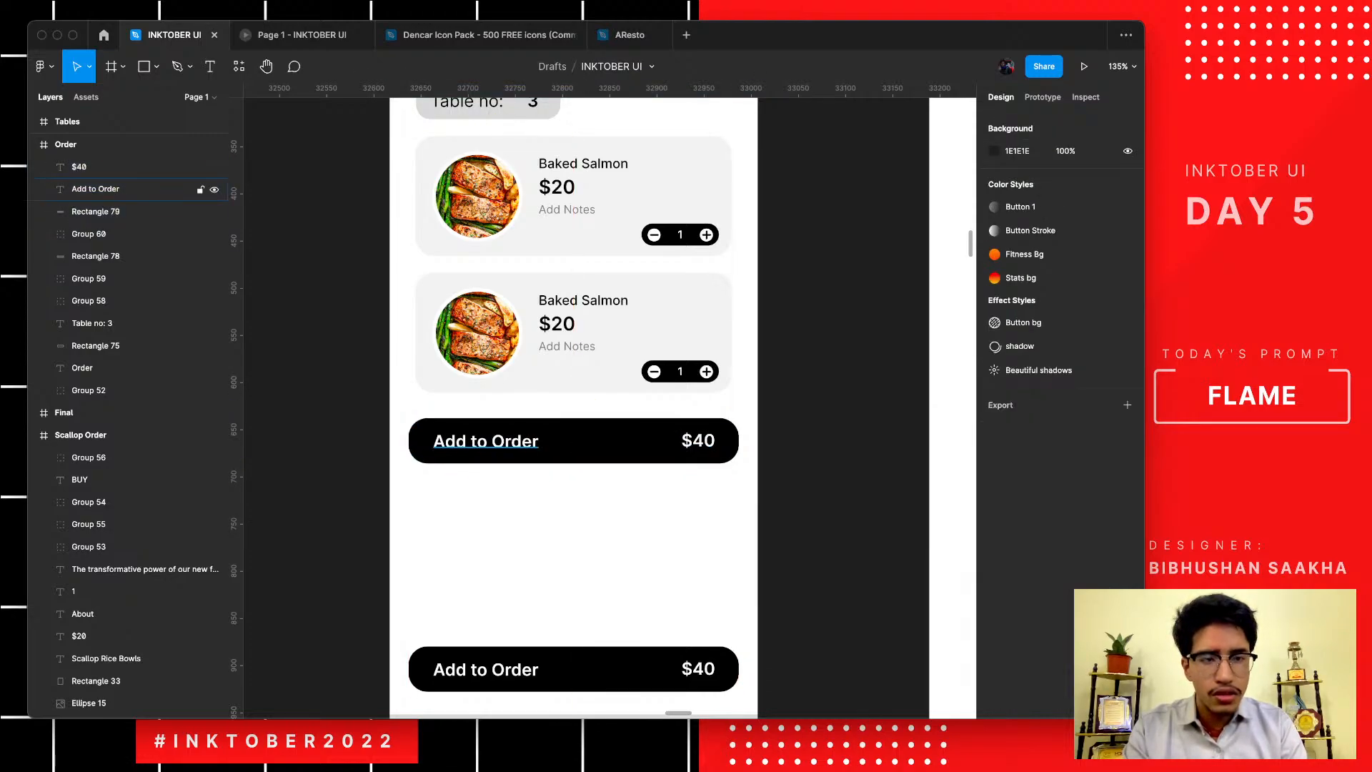
- Set the fill opacity of the copied button's rectangle to 50%
{"action": "left_click", "coordinate": [586, 443]}
{"action": "left_click", "coordinate": [1065, 427]}
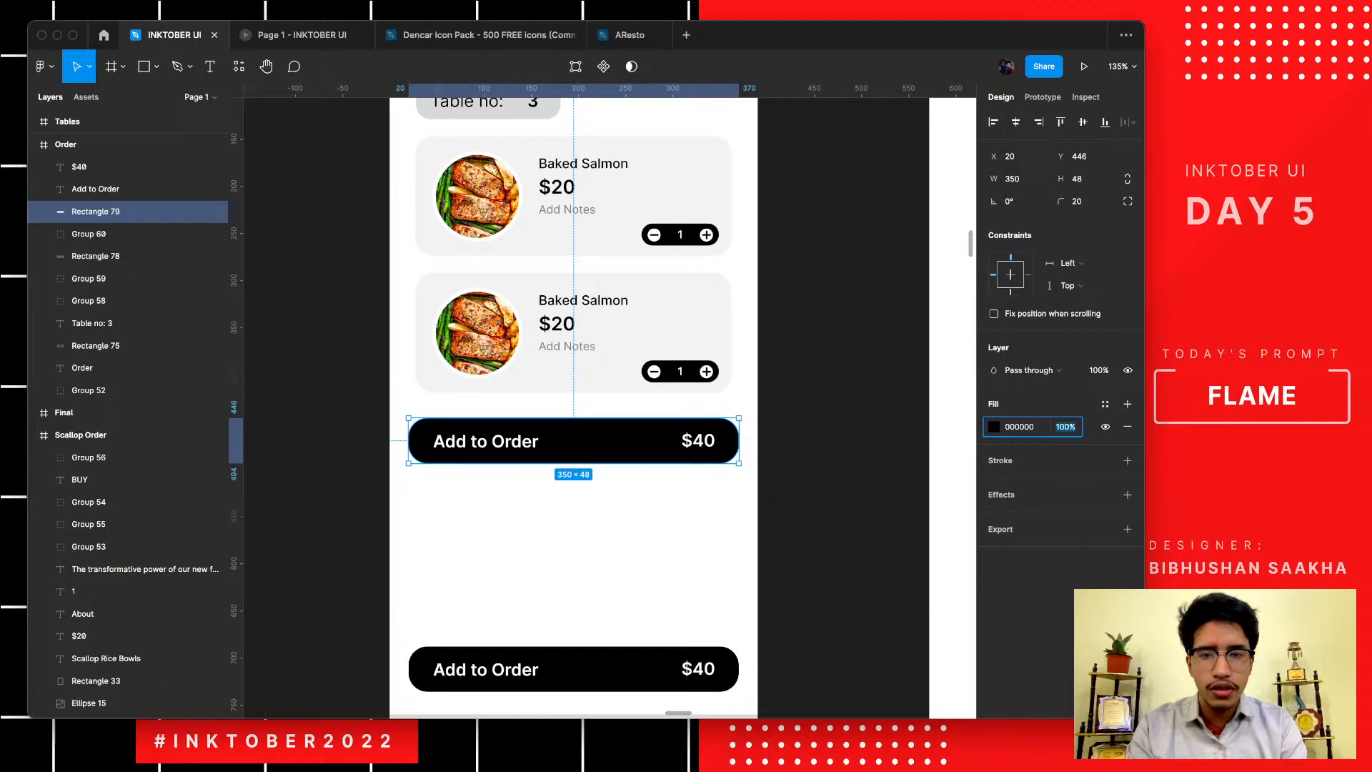
{"action": "type", "text": "50"}
{"action": "key", "text": "Return"}
{"action": "left_click", "coordinate": [572, 515]}
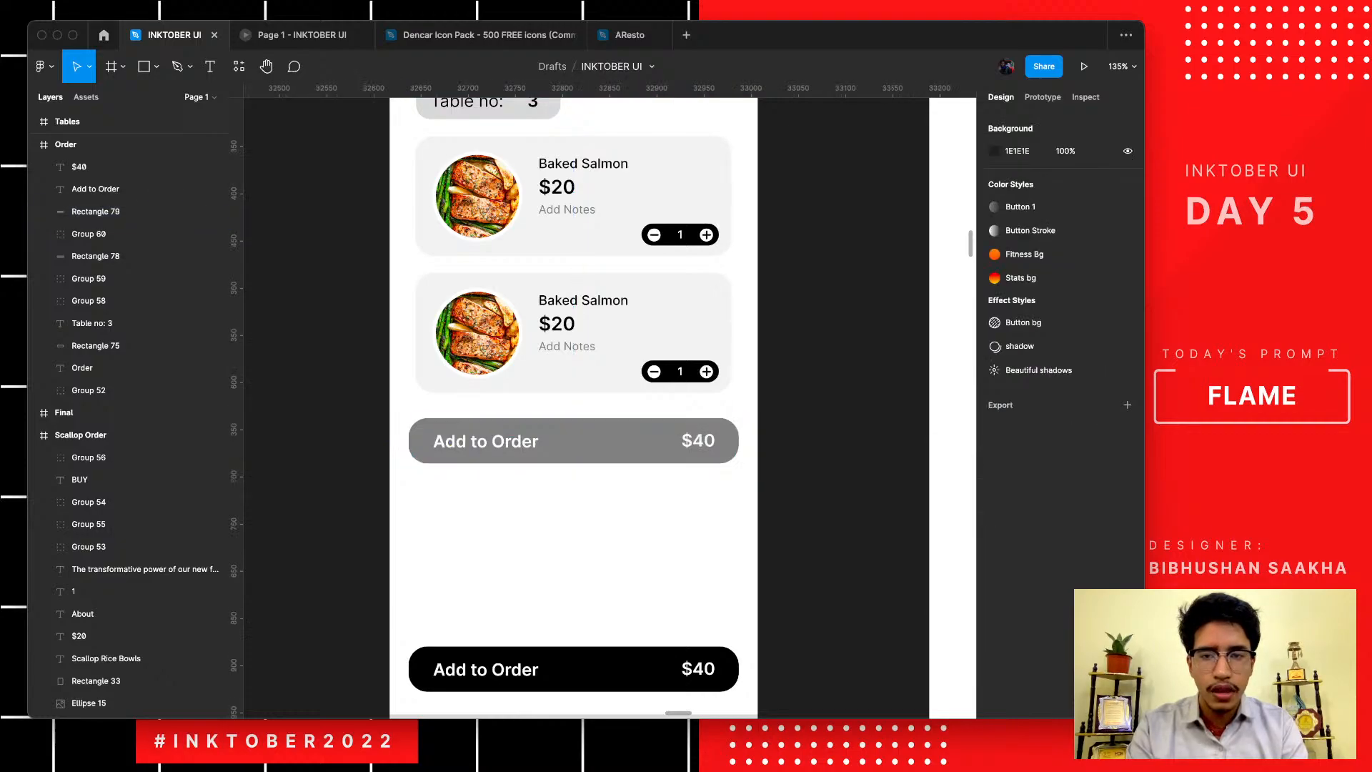
- Delete the "Add to Order" and "$40" texts from the grey copied button
{"action": "scroll", "coordinate": [513, 420], "scroll_direction": "up", "scroll_amount": 5}
{"action": "double_click", "coordinate": [509, 452]}
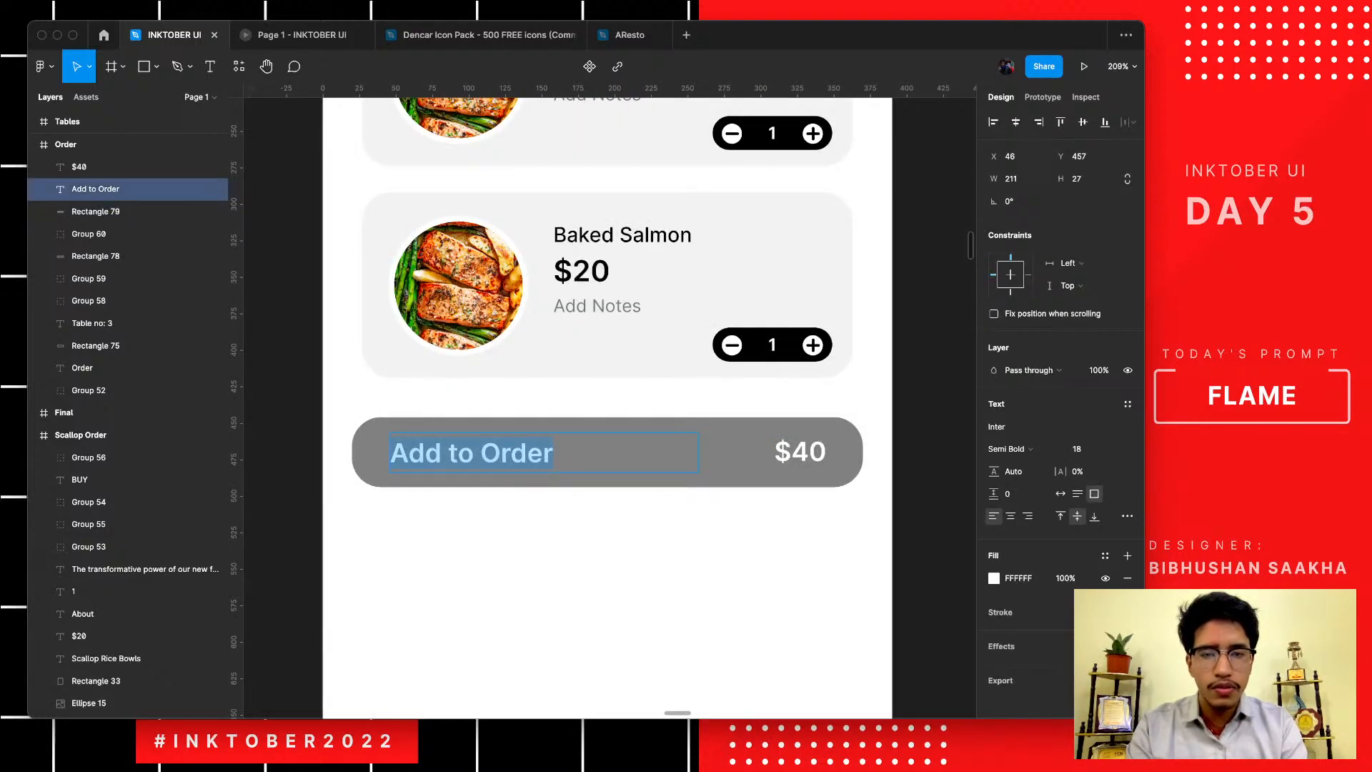
{"action": "key", "text": "BackSpace"}
{"action": "key", "text": "Escape"}
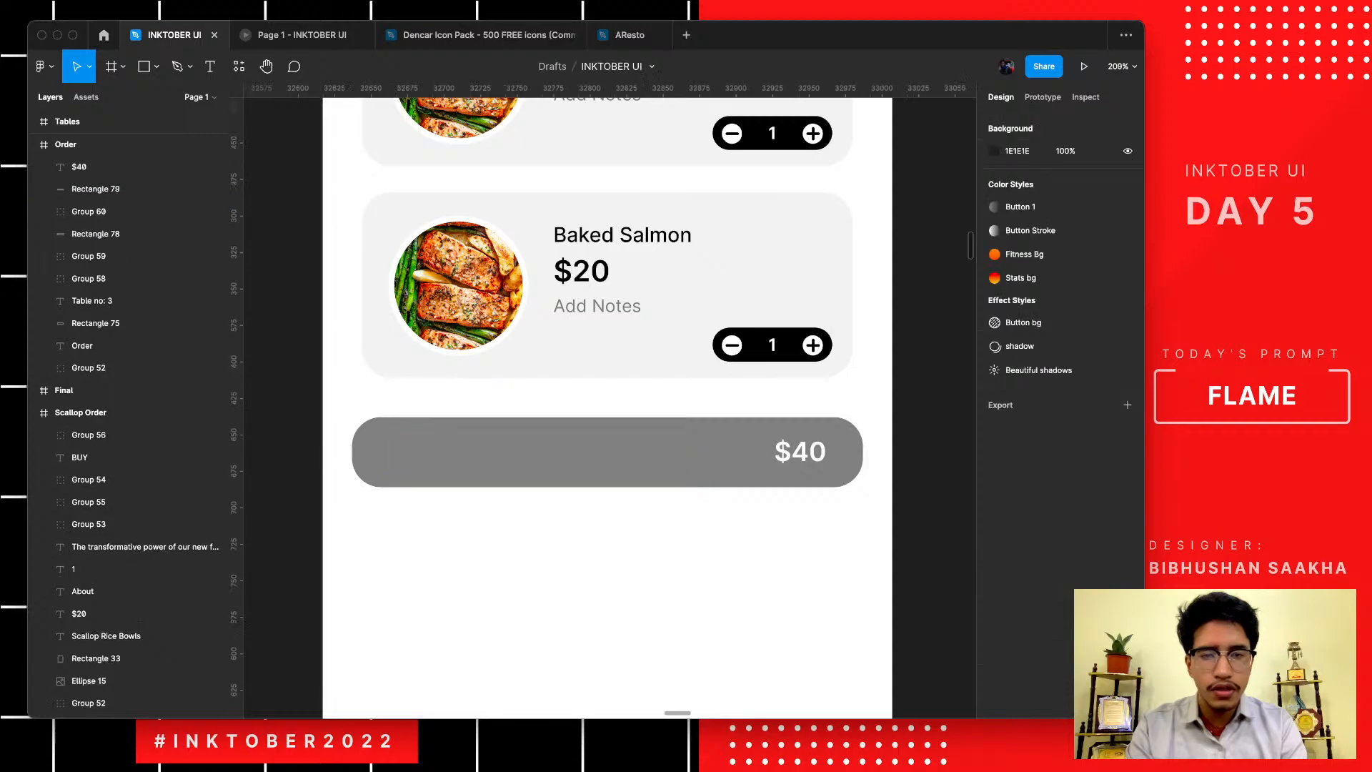
{"action": "left_click", "coordinate": [107, 167]}
{"action": "key", "text": "Delete"}
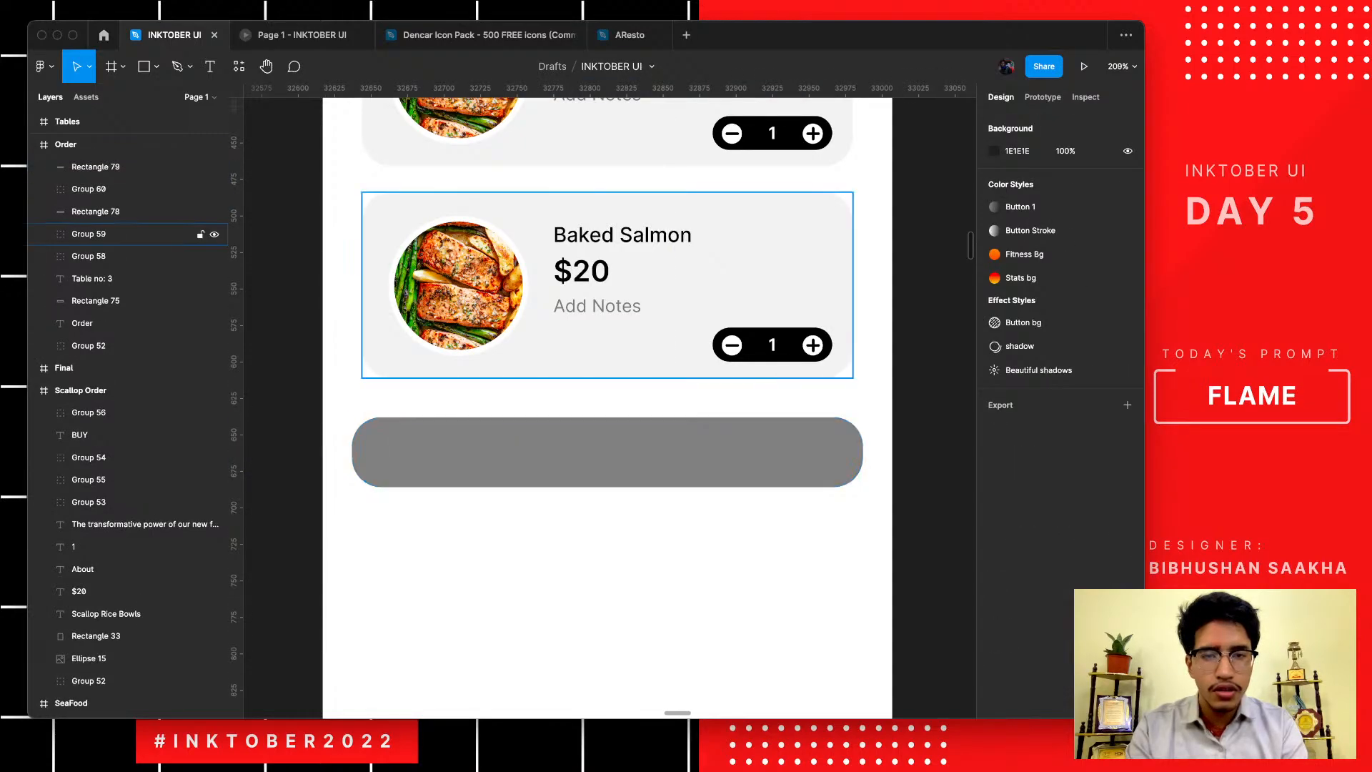
{"action": "left_click", "coordinate": [813, 345]}
{"action": "double_click", "coordinate": [813, 345]}
{"action": "double_click", "coordinate": [813, 345]}
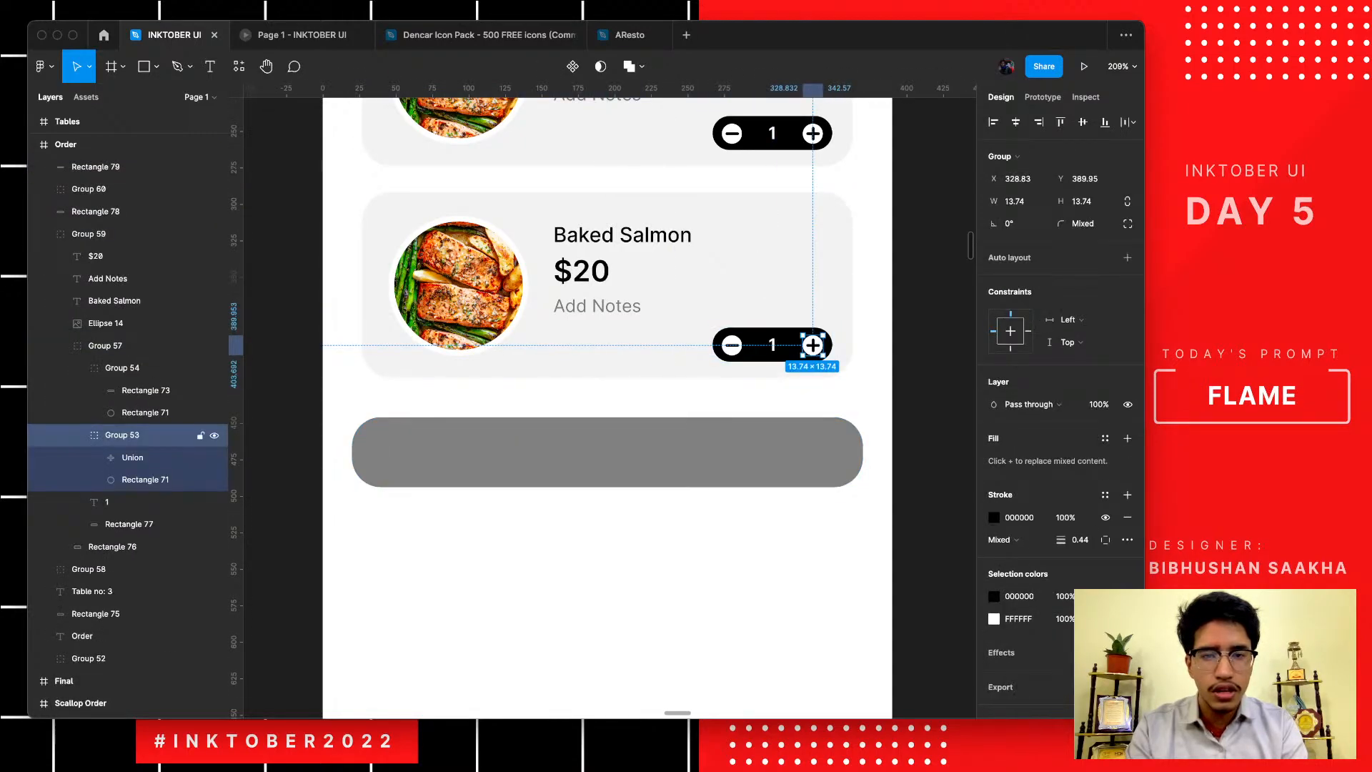
{"action": "double_click", "coordinate": [813, 345]}
{"action": "left_click_drag", "start_coordinate": [813, 345], "coordinate": [589, 451]}
{"action": "key", "text": "ctrl+z"}
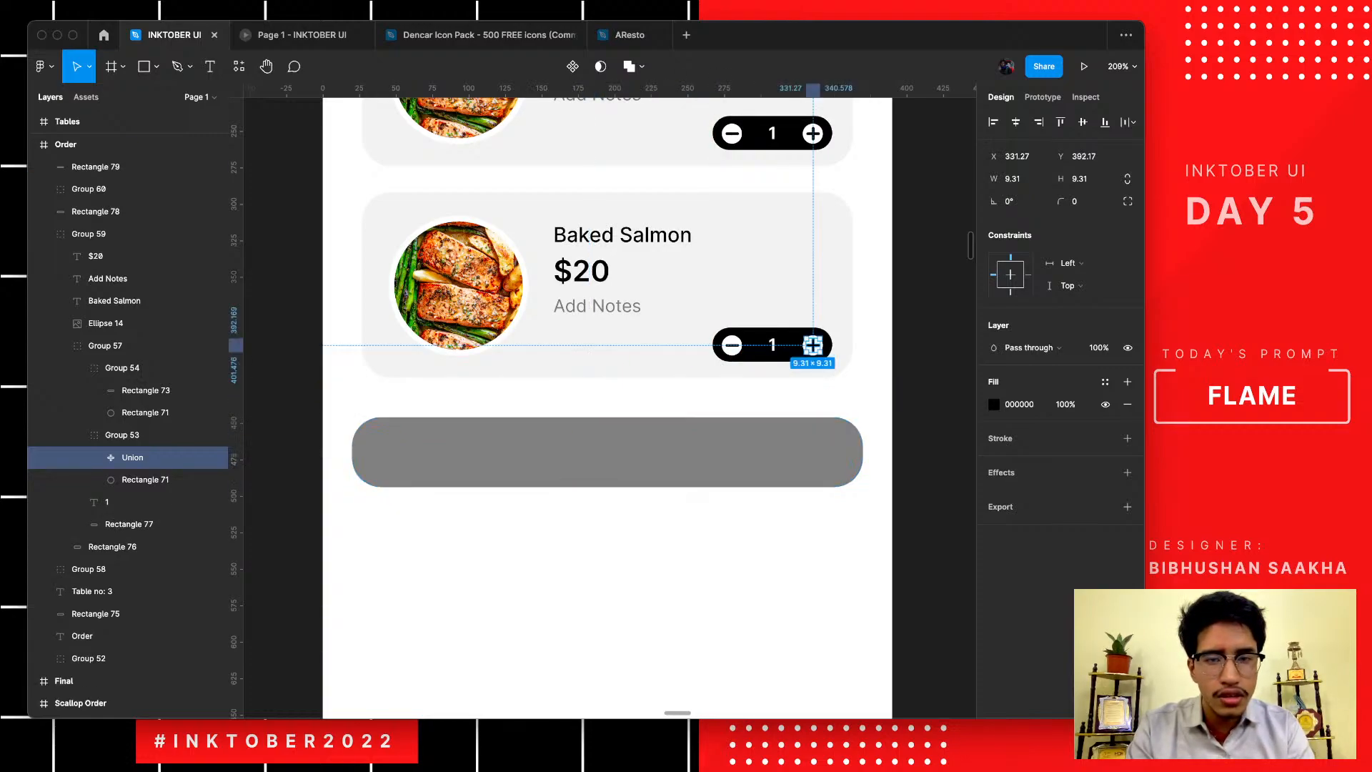
- Try to place a copy of the second card's whole plus icon group on the grey button, and undo the copy
{"action": "scroll", "coordinate": [795, 339], "scroll_direction": "up", "scroll_amount": 5}
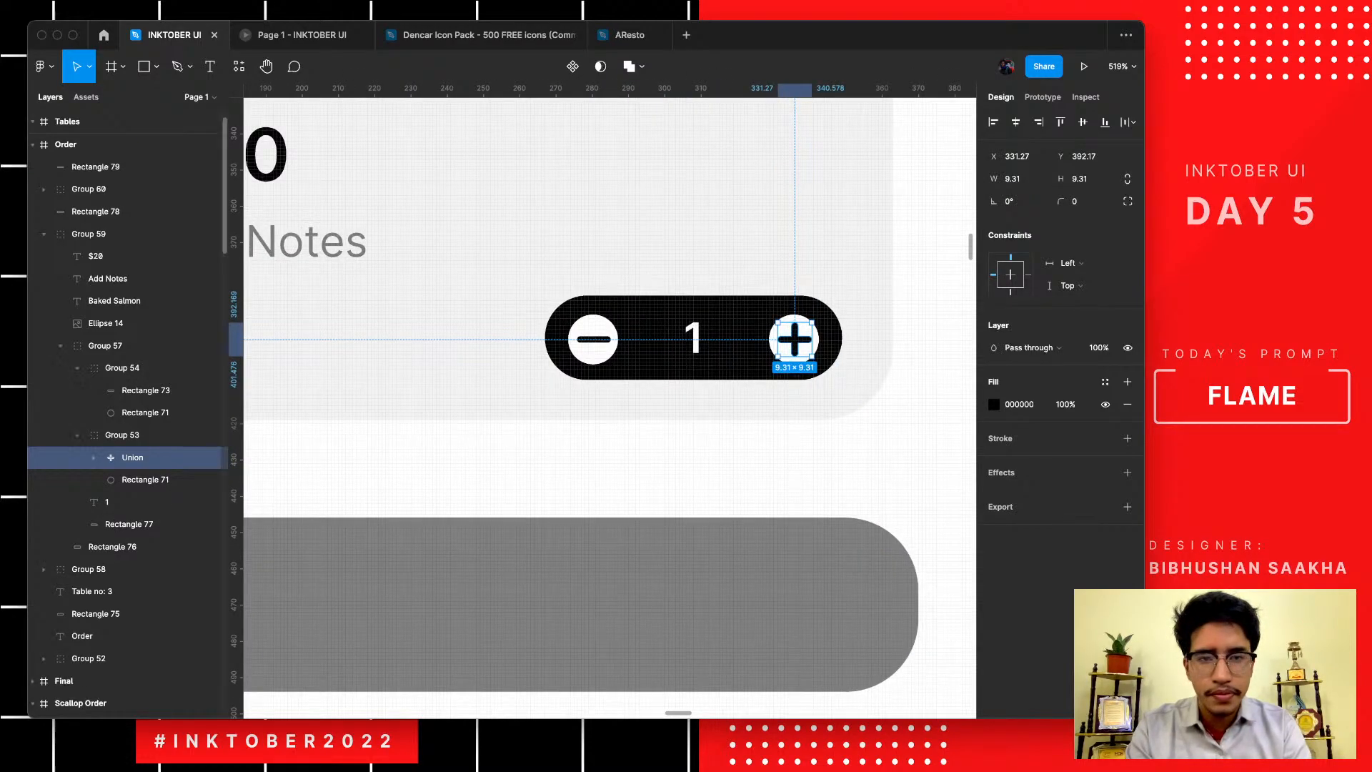
{"action": "left_click", "coordinate": [123, 436]}
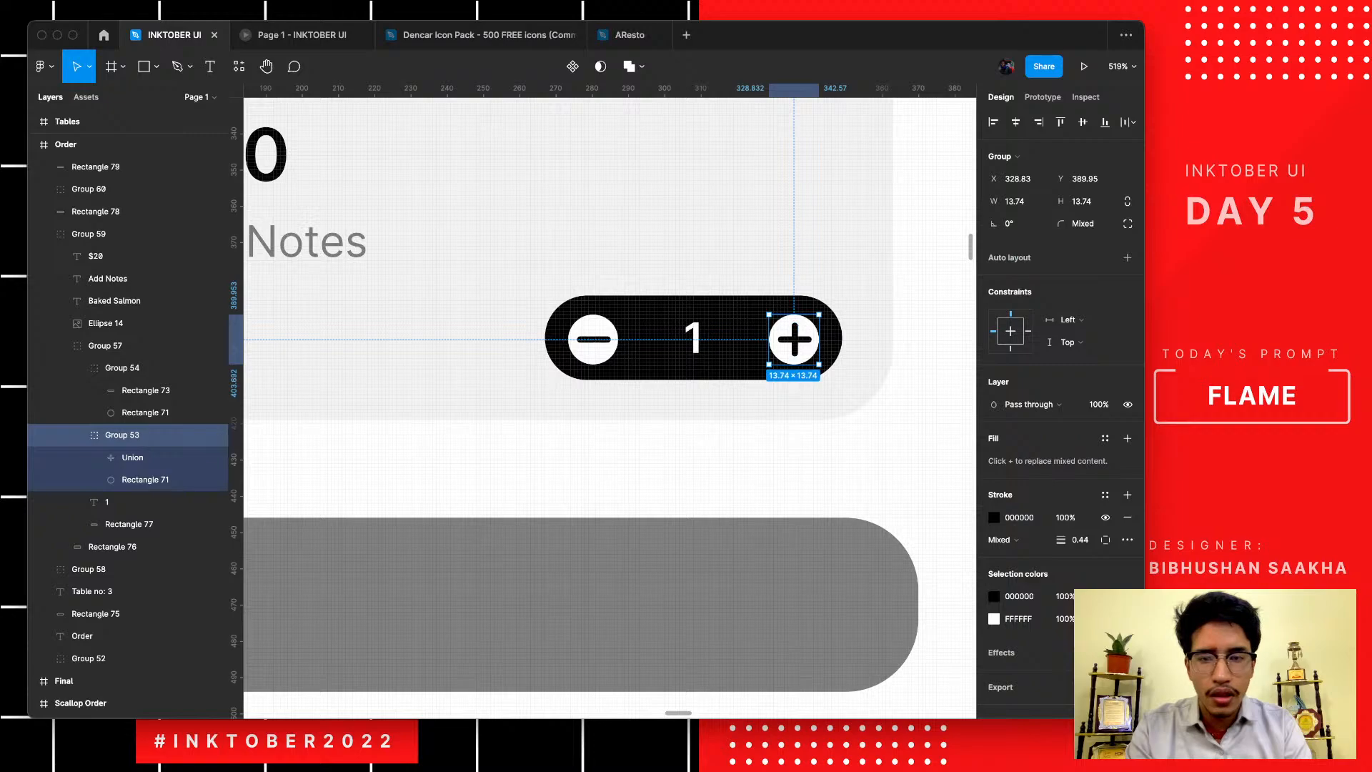
{"action": "left_click_drag", "start_coordinate": [794, 340], "coordinate": [425, 597]}
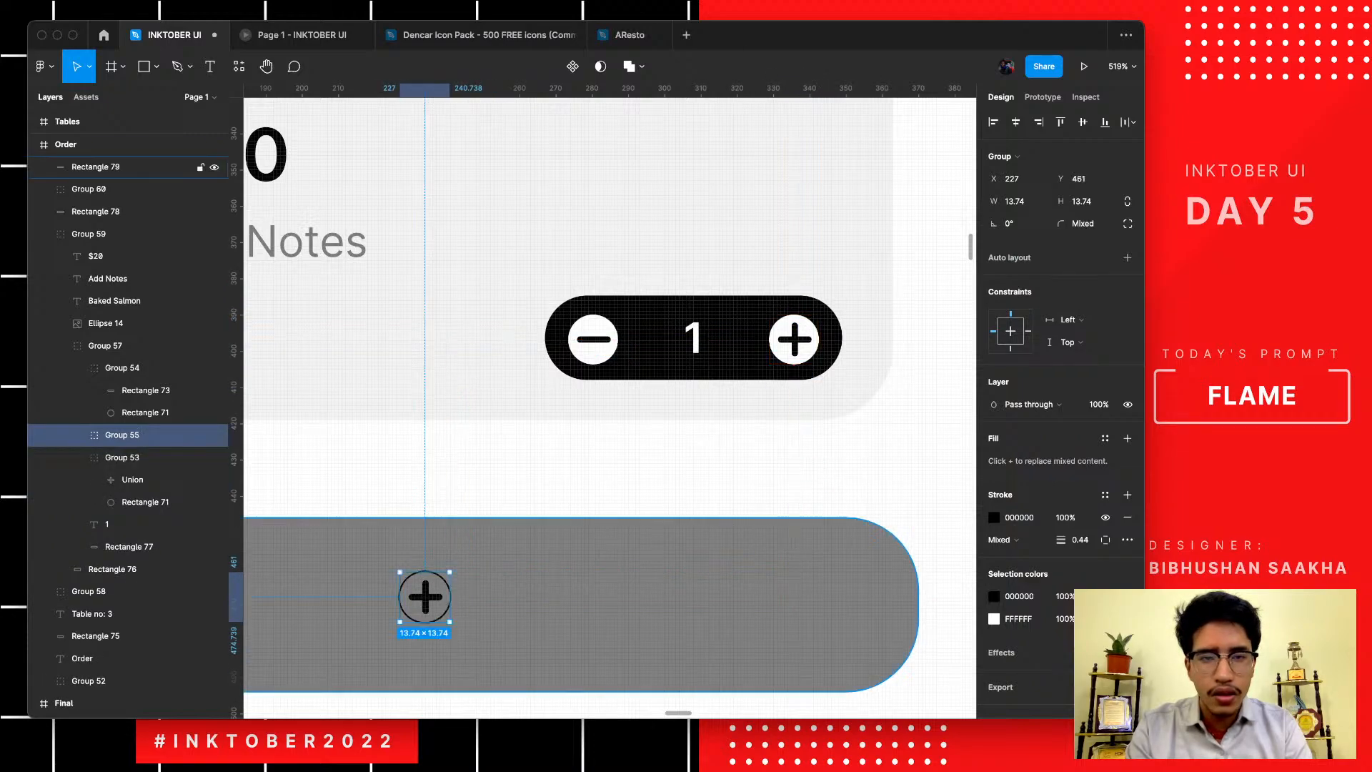
{"action": "key", "text": "super+z"}
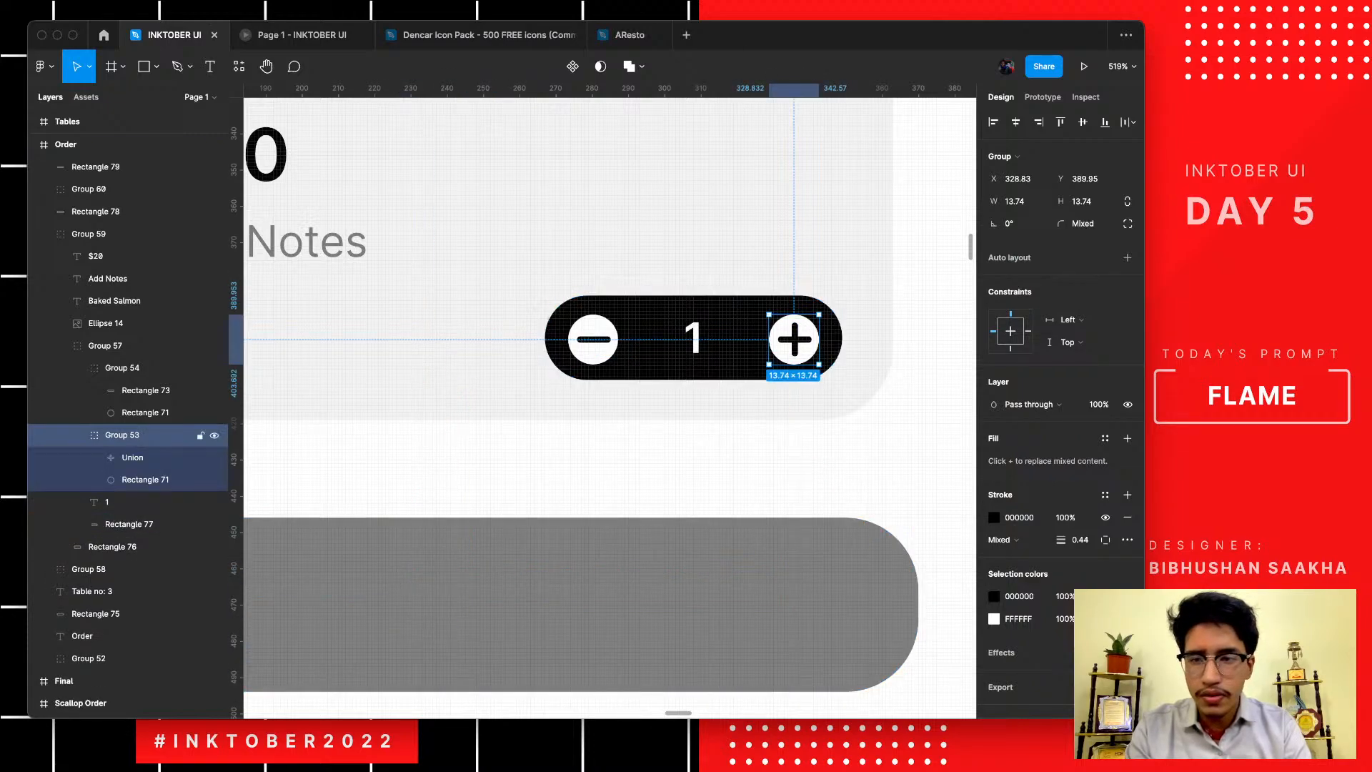
- Place a copy of the second card's plus icon group on the grey button at X 237, Y 463
{"action": "scroll", "coordinate": [809, 321], "scroll_direction": "up", "scroll_amount": 3}
{"action": "scroll", "coordinate": [807, 325], "scroll_direction": "up", "scroll_amount": 1}
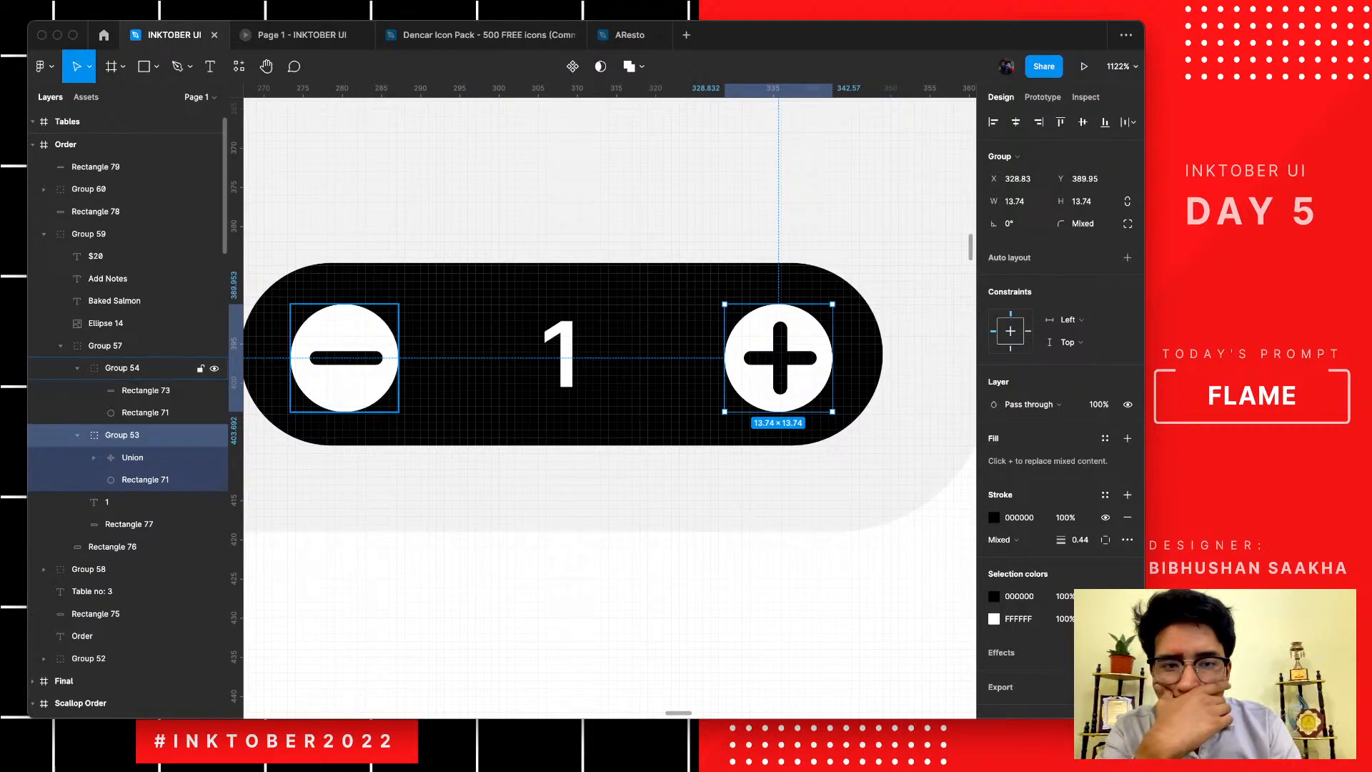
{"action": "scroll", "coordinate": [793, 336], "scroll_direction": "down", "scroll_amount": 3}
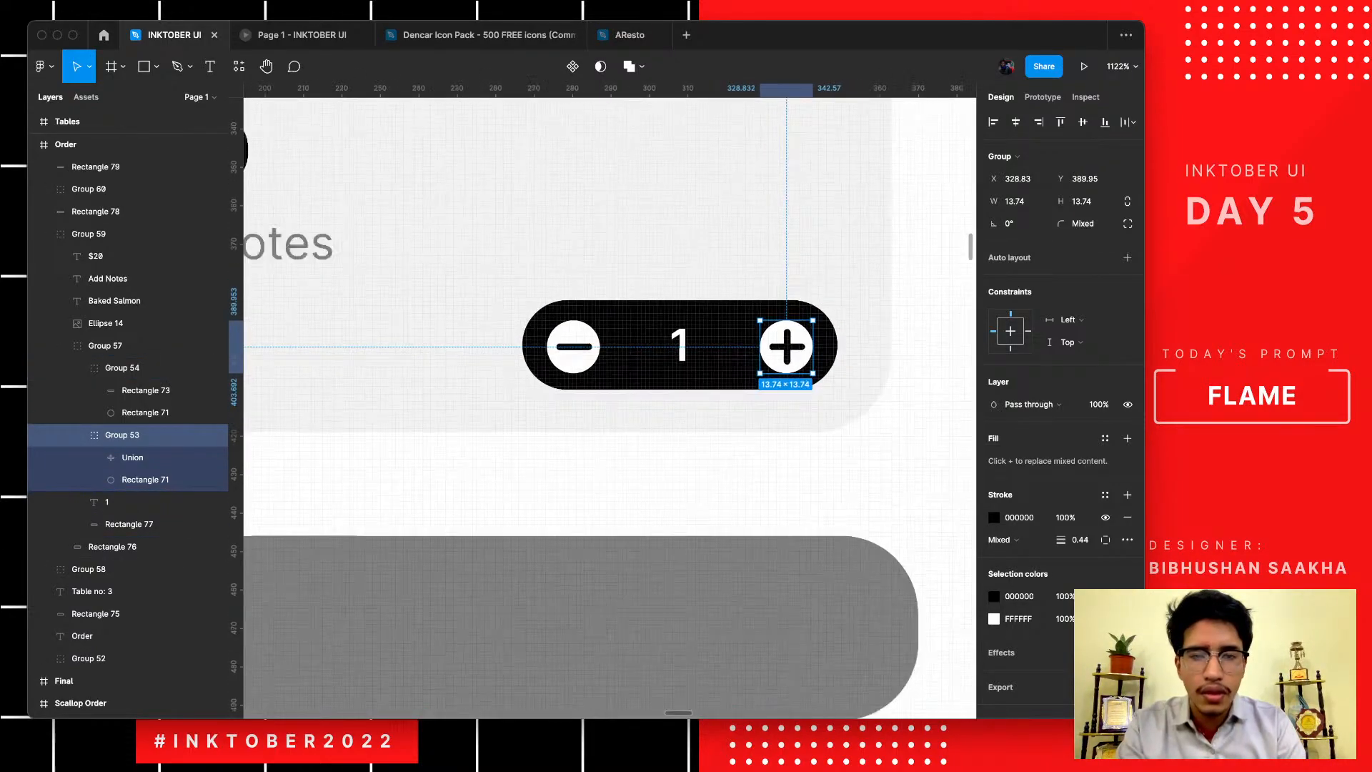
{"action": "left_click_drag", "start_coordinate": [787, 347], "coordinate": [432, 628]}
{"action": "scroll", "coordinate": [432, 627], "scroll_direction": "down", "scroll_amount": 2}
{"action": "scroll", "coordinate": [433, 628], "scroll_direction": "left", "scroll_amount": 3}
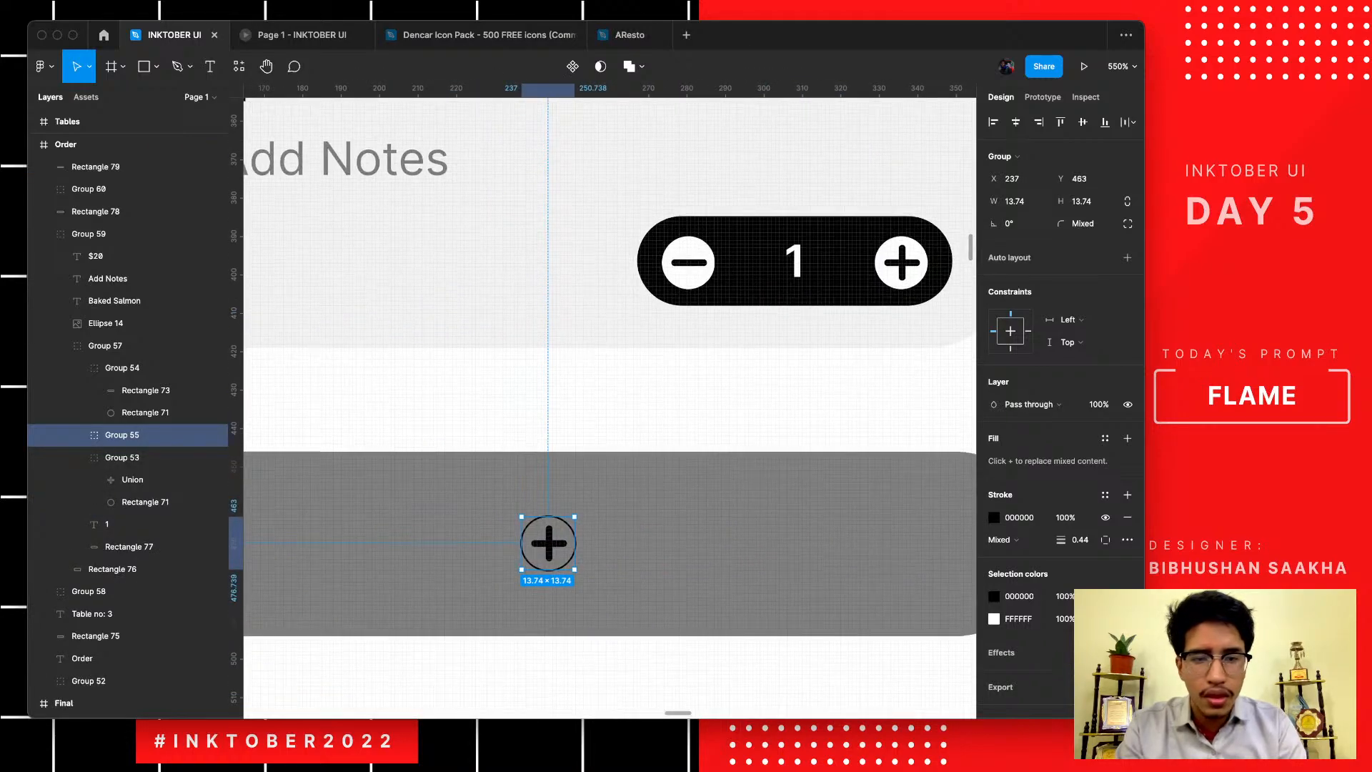
- Bring the copied plus icon forward within the quantity counter group and inspect the circle layers of the plus and minus icons
{"action": "key", "text": "super+bracketright"}
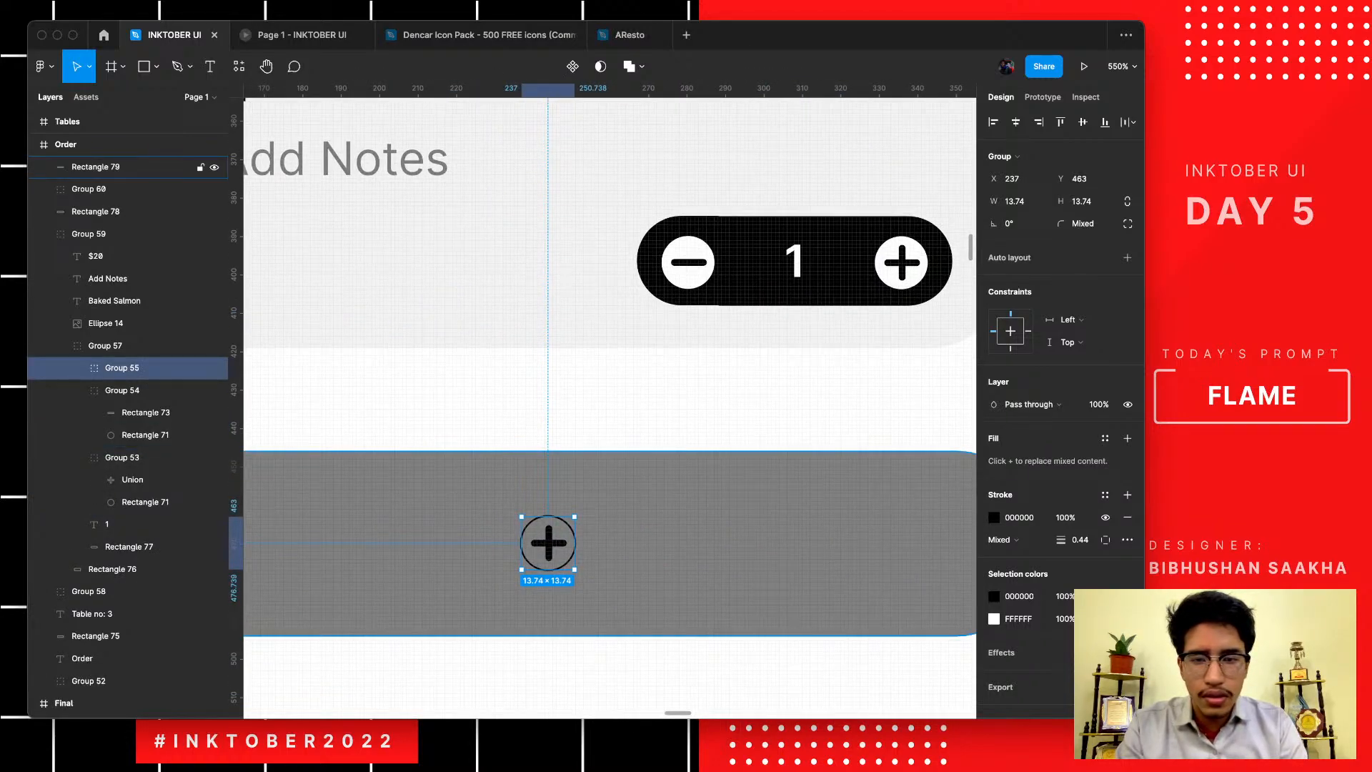
{"action": "scroll", "coordinate": [594, 462], "scroll_direction": "up", "scroll_amount": 5}
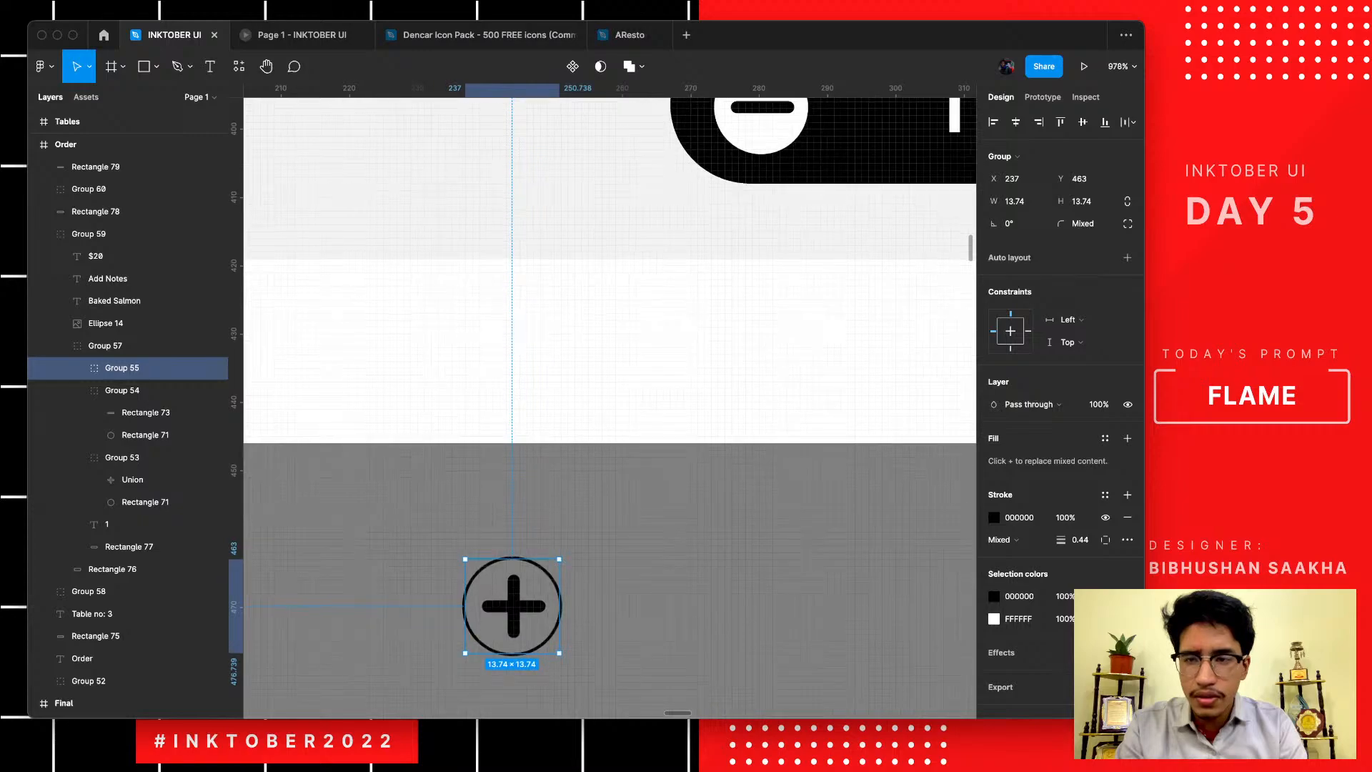
{"action": "scroll", "coordinate": [465, 667], "scroll_direction": "up", "scroll_amount": 3}
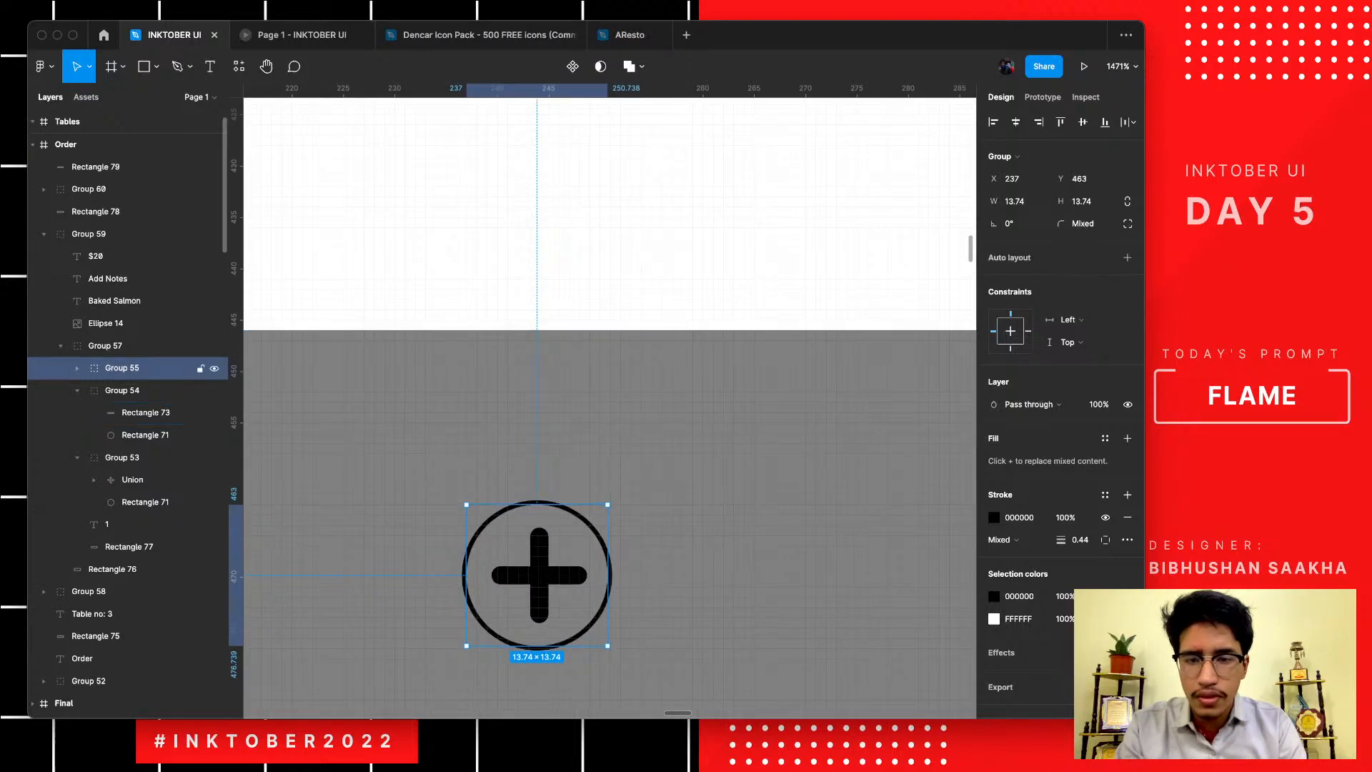
{"action": "left_click", "coordinate": [78, 368]}
{"action": "left_click", "coordinate": [145, 412]}
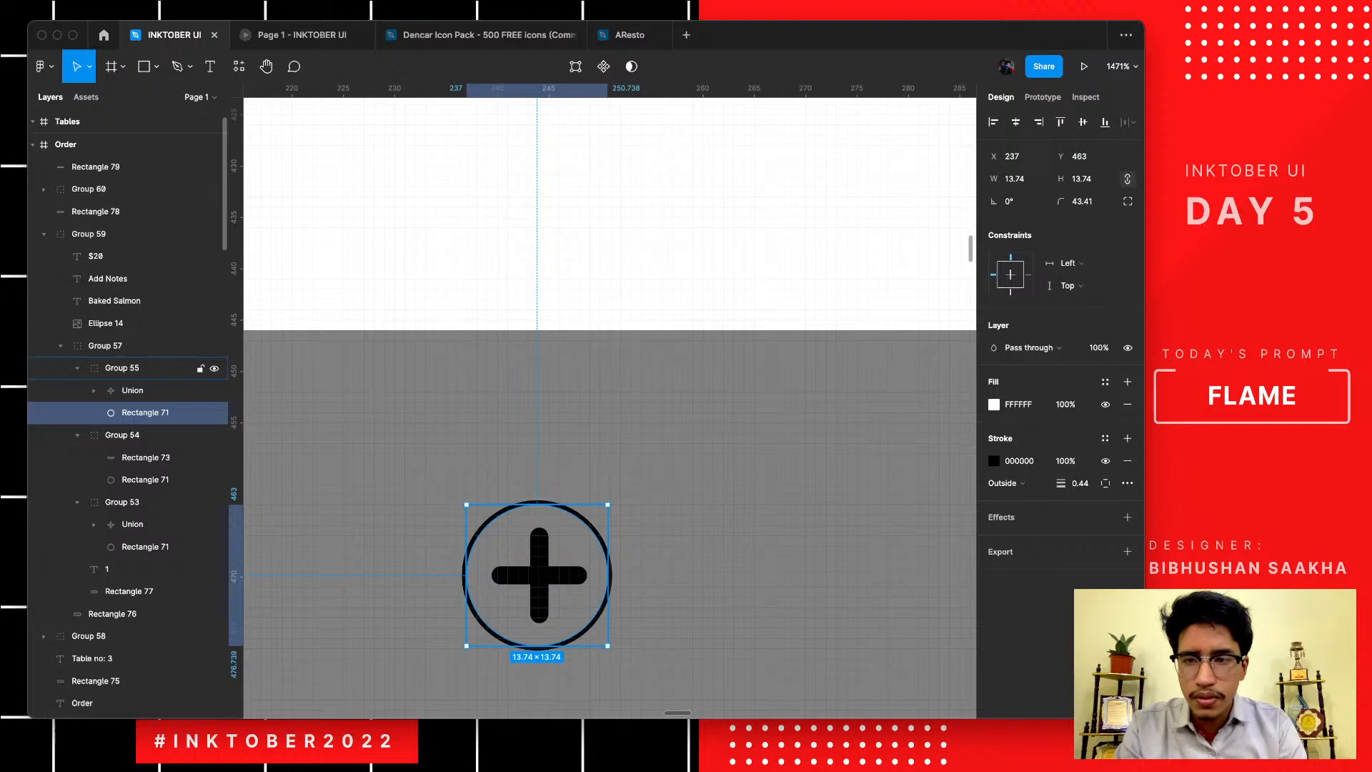
{"action": "left_click", "coordinate": [122, 368]}
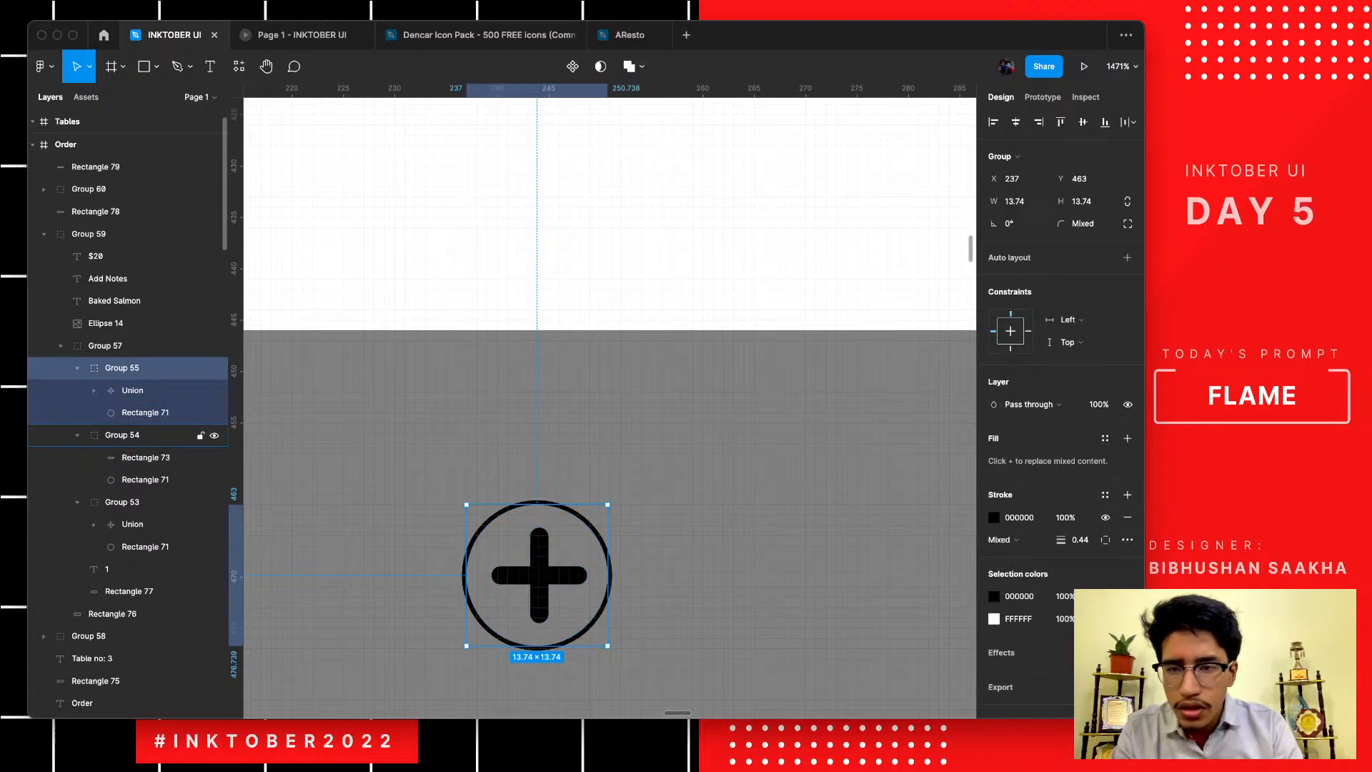
{"action": "left_click", "coordinate": [145, 479]}
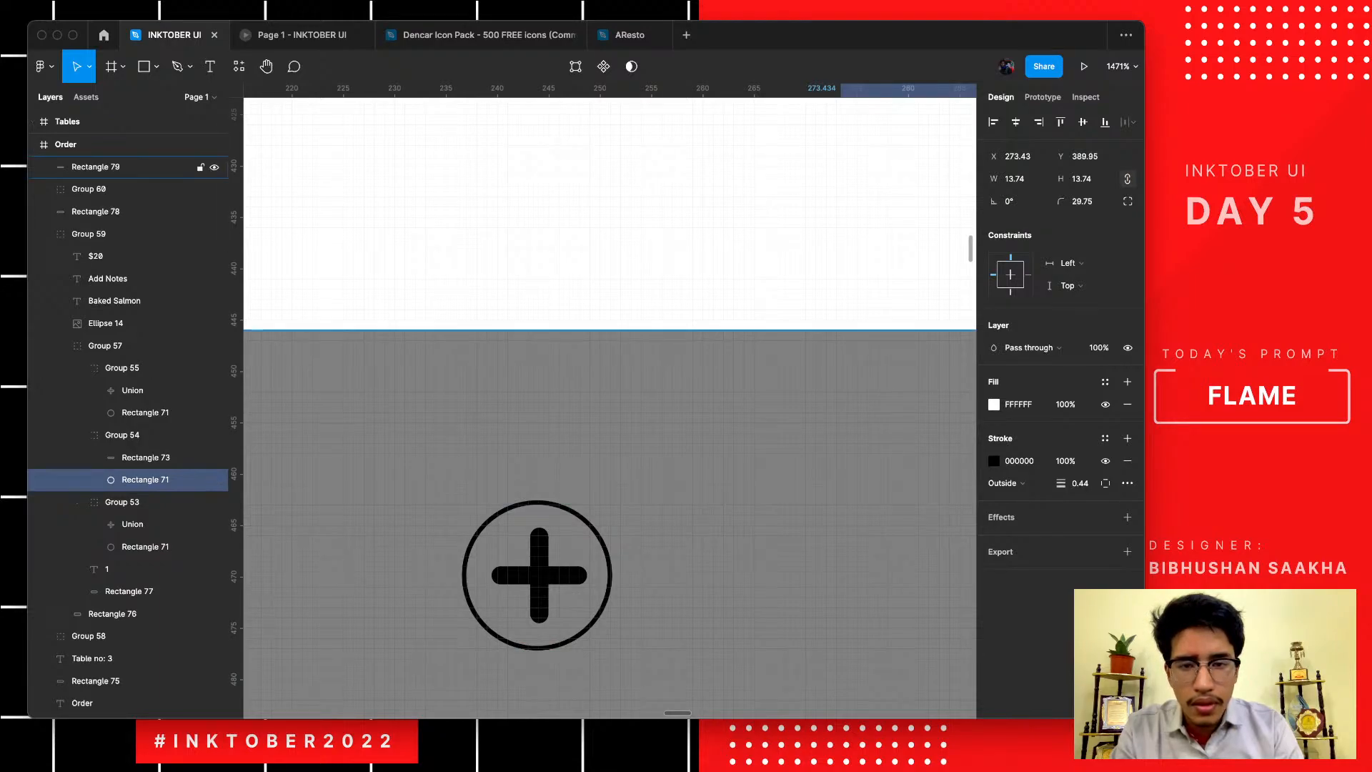
- Try moving the grey rectangle away from the plus icon to X 151, Y 489, and undo the move
{"action": "scroll", "coordinate": [624, 302], "scroll_direction": "down", "scroll_amount": 1}
{"action": "scroll", "coordinate": [623, 302], "scroll_direction": "down", "scroll_amount": 5}
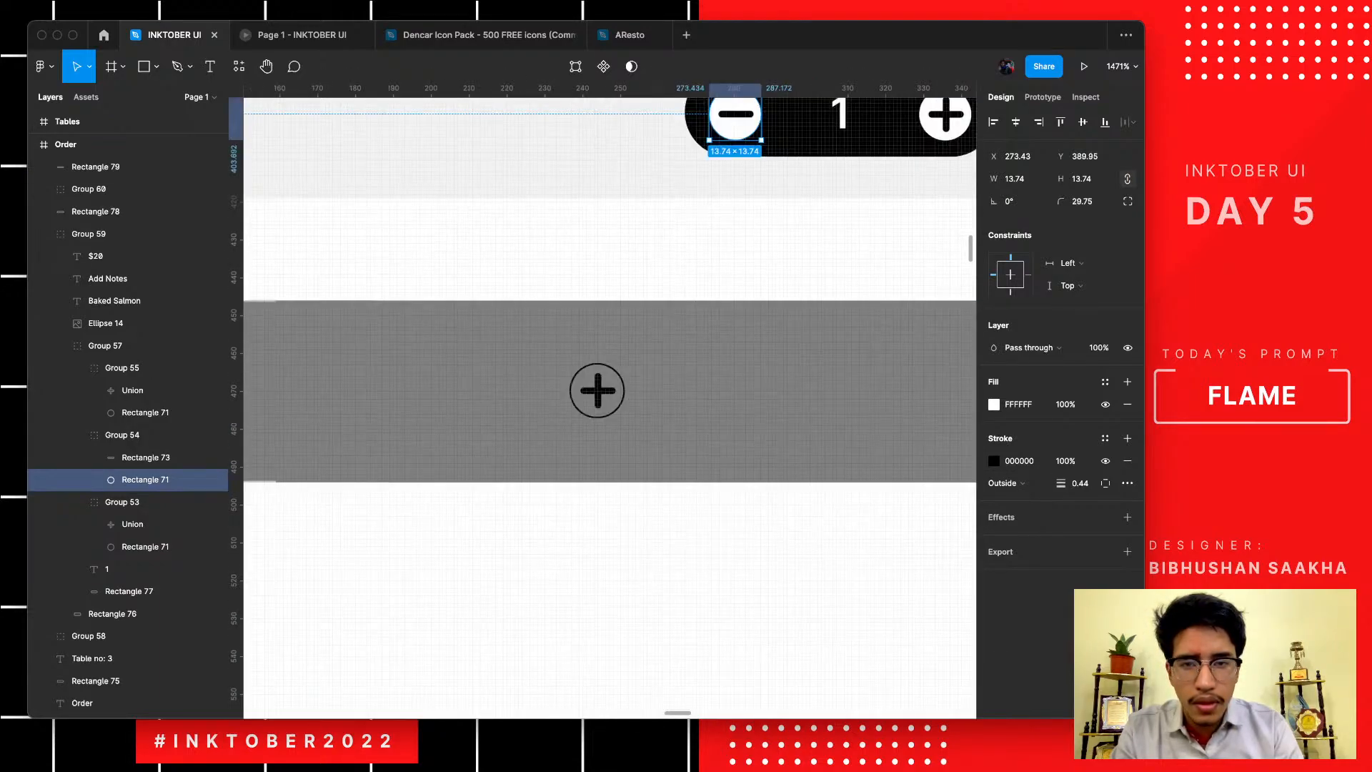
{"action": "scroll", "coordinate": [575, 401], "scroll_direction": "down", "scroll_amount": 4}
{"action": "left_click_drag", "start_coordinate": [576, 402], "coordinate": [809, 480]}
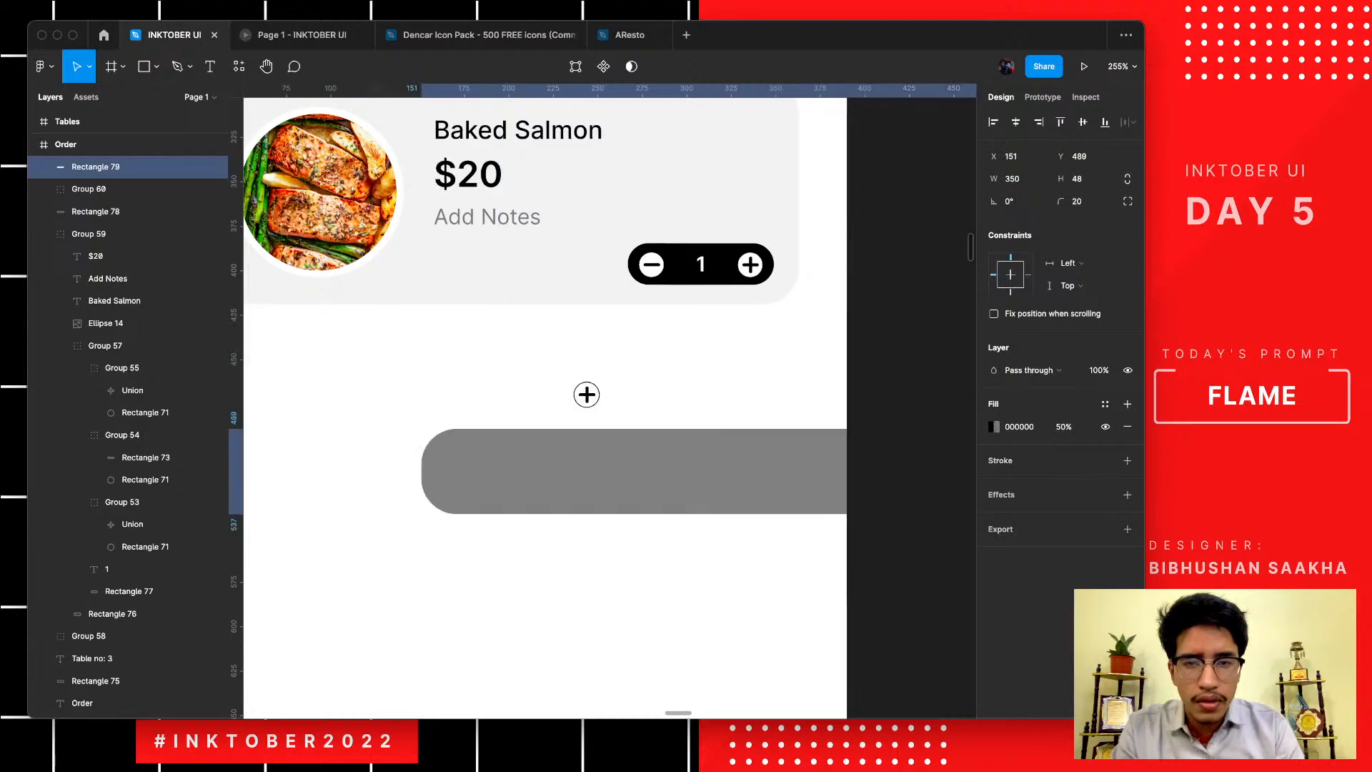
{"action": "key", "text": "super+z"}
- Send the grey rectangle backward in the layer order, below the "Table no: 3" text, so it lies behind the plus icon
{"action": "left_click", "coordinate": [714, 402]}
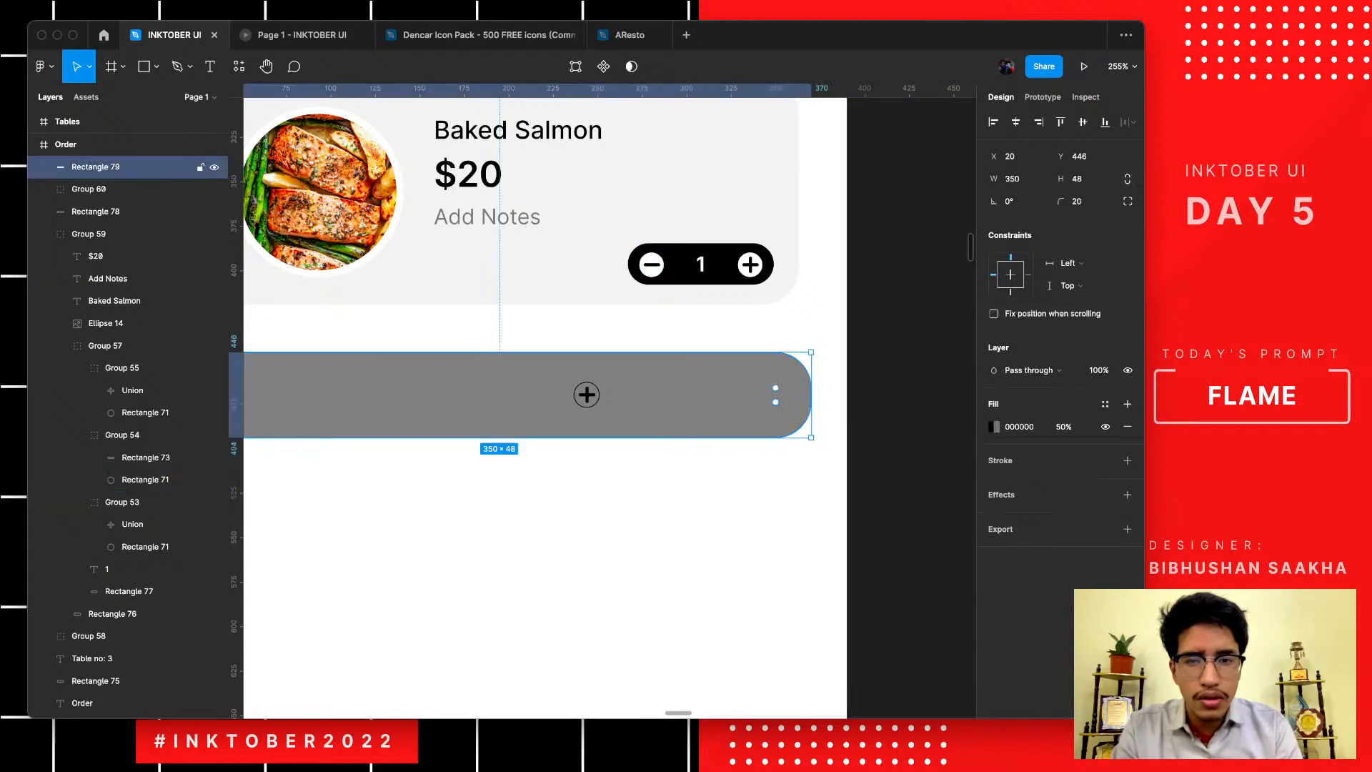
{"action": "key", "text": "super+bracketleft"}
{"action": "key", "text": "super+bracketleft"}
{"action": "key", "text": "super+bracketleft"}
{"action": "key", "text": "super+bracketleft"}
{"action": "key", "text": "super+bracketleft"}
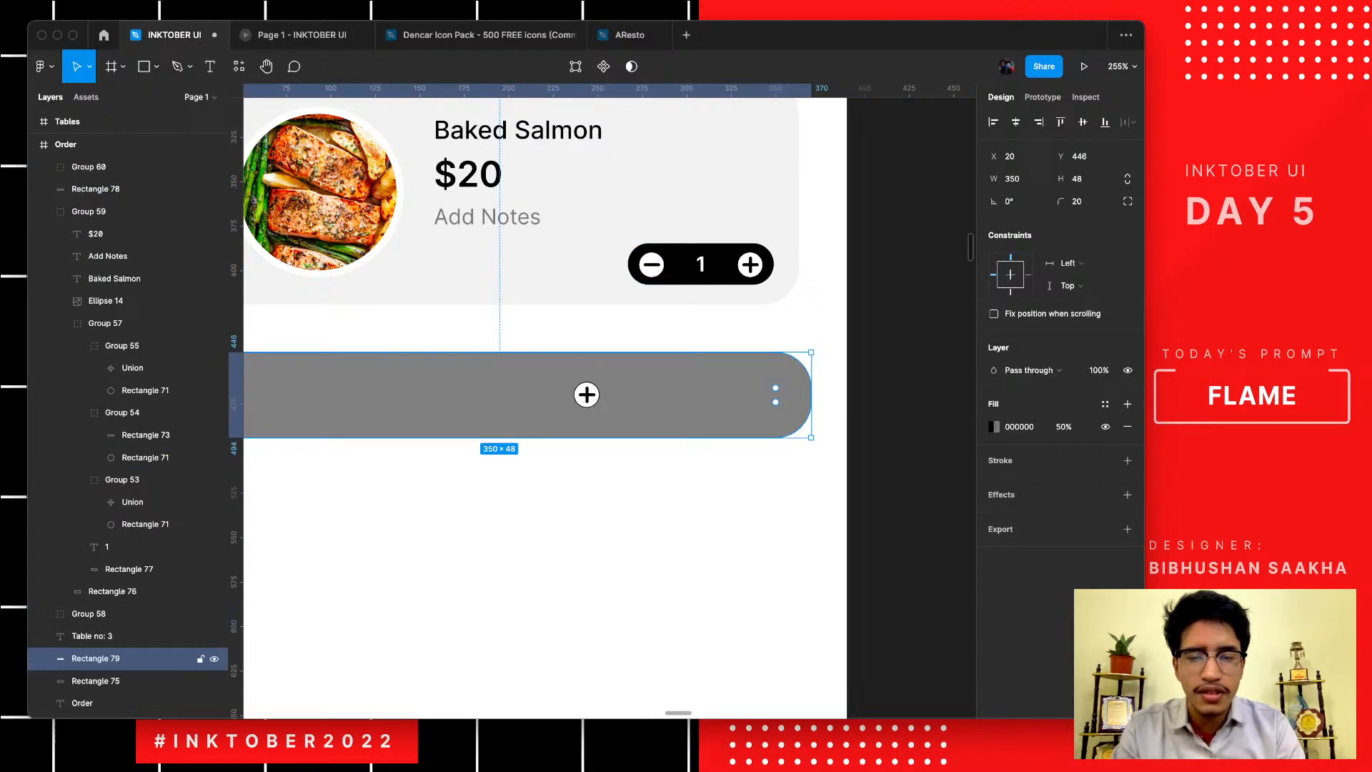
{"action": "left_click", "coordinate": [564, 588]}
{"action": "scroll", "coordinate": [564, 588], "scroll_direction": "up", "scroll_amount": 3}
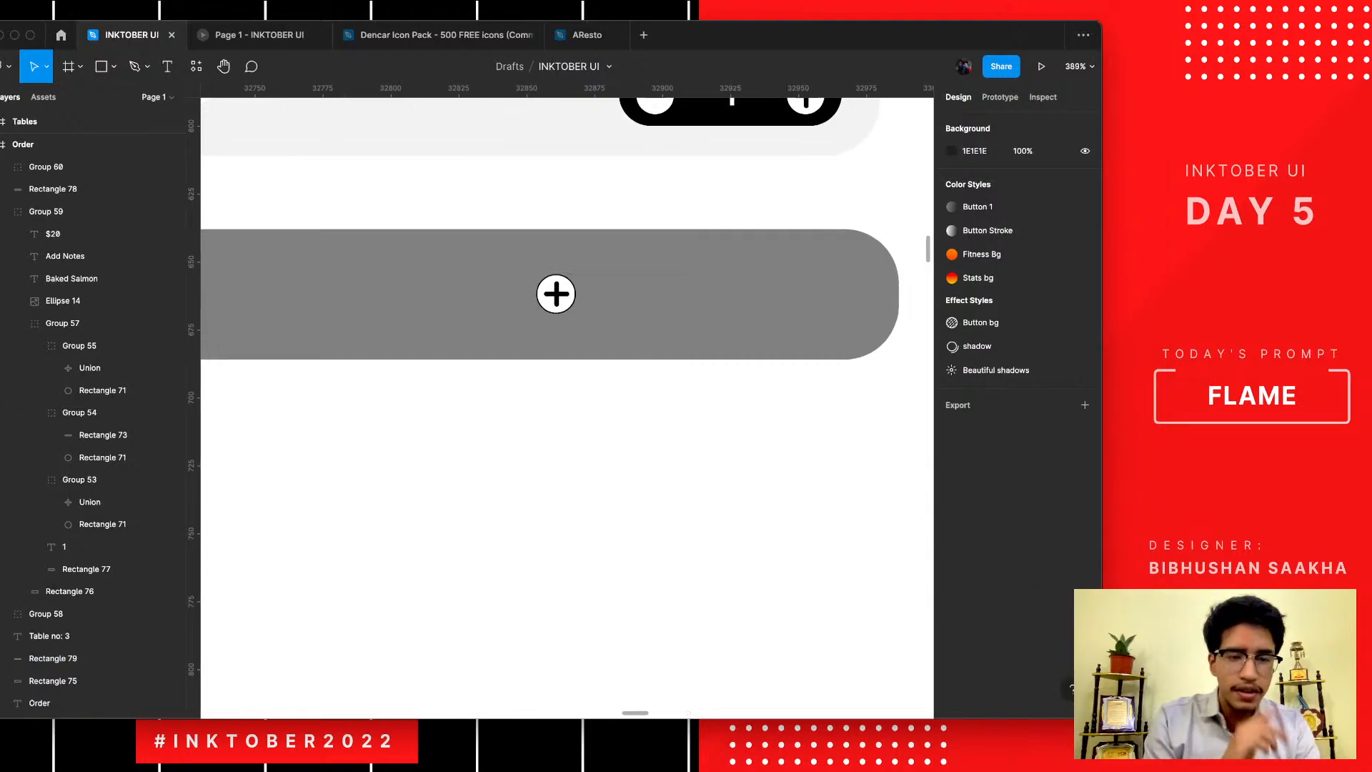
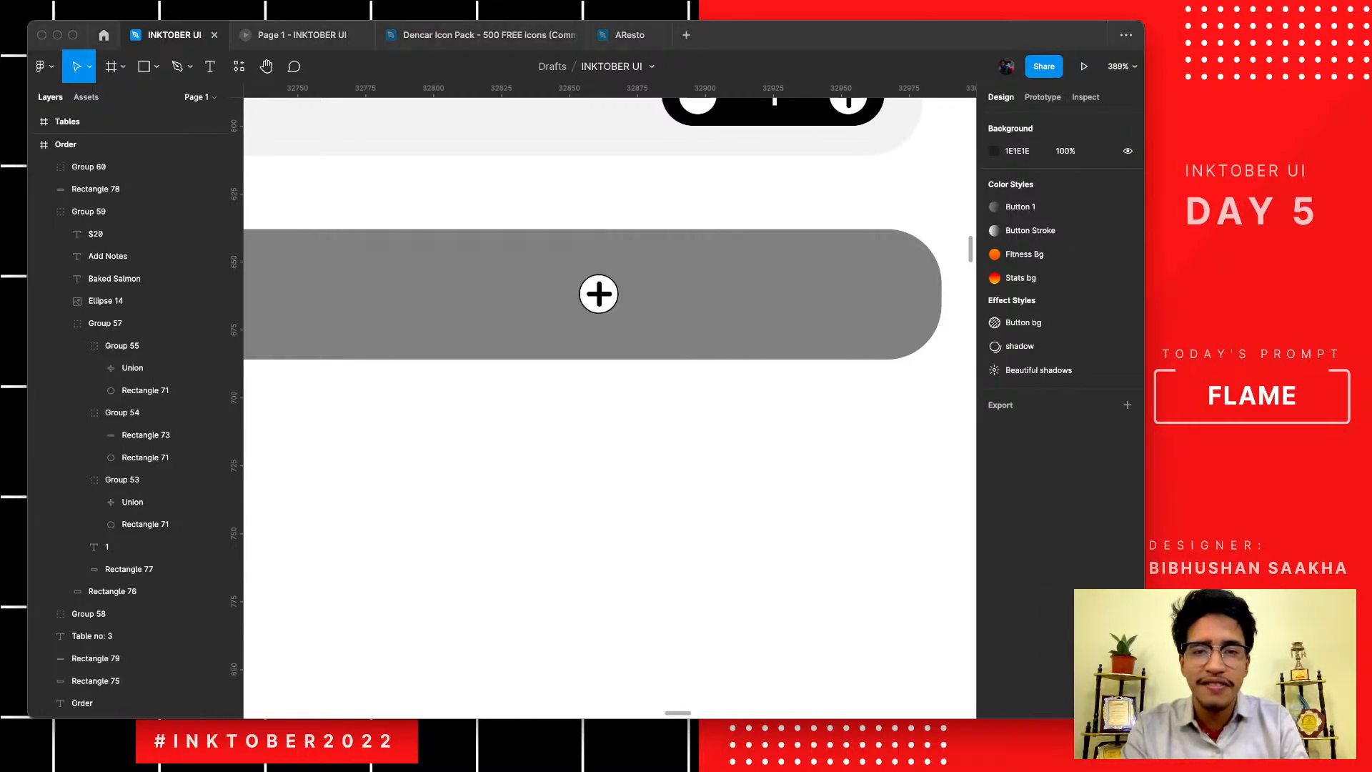
- Check which group the plus icon on the grey button belongs to
{"action": "scroll", "coordinate": [640, 478], "scroll_direction": "down", "scroll_amount": 5}
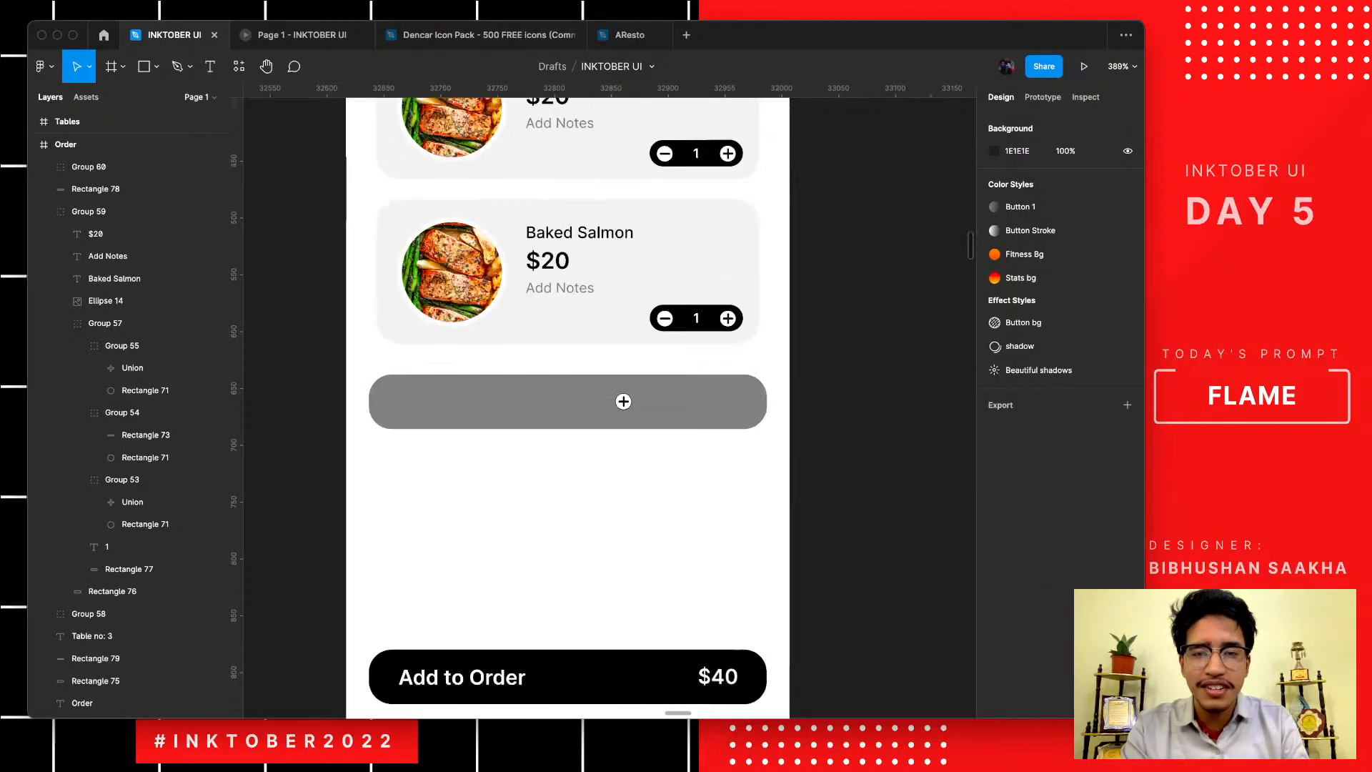
{"action": "scroll", "coordinate": [640, 478], "scroll_direction": "up", "scroll_amount": 2}
{"action": "left_click", "coordinate": [617, 375]}
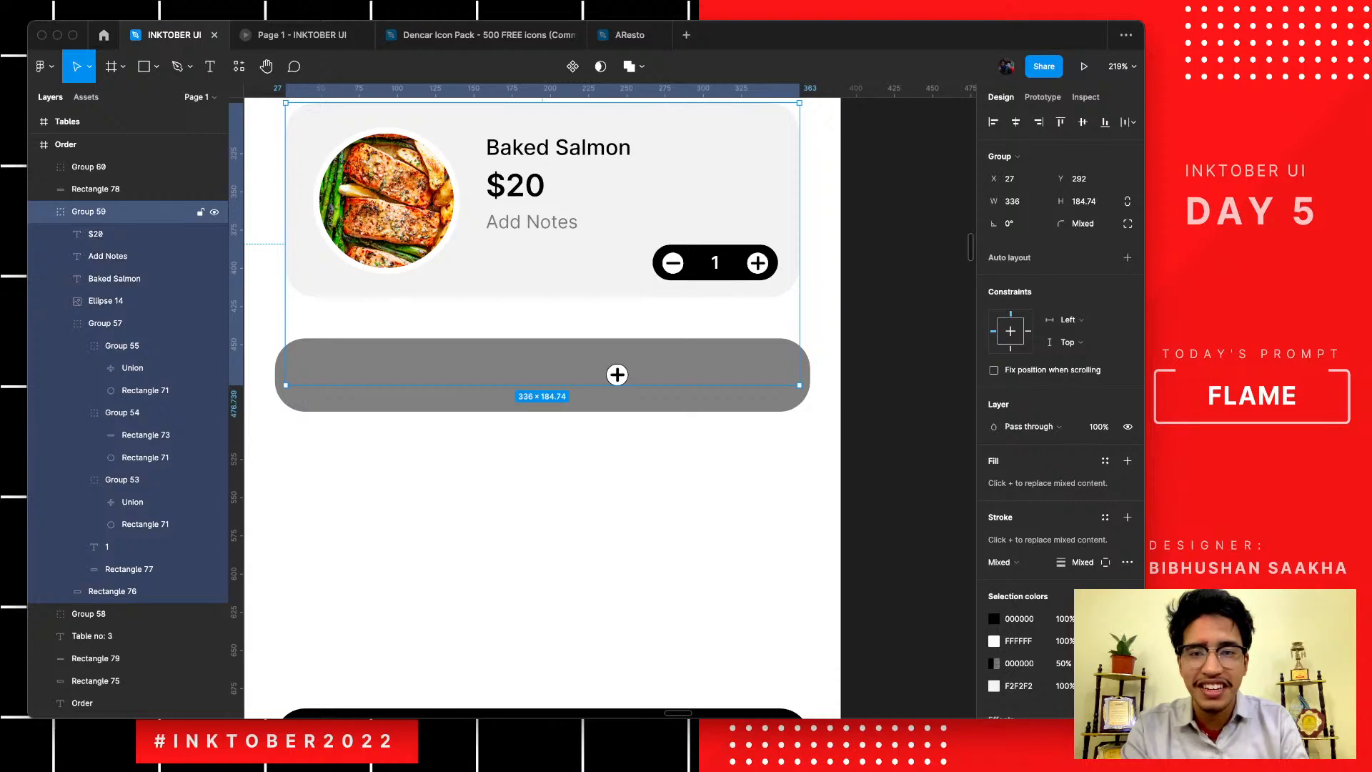
{"action": "scroll", "coordinate": [616, 374], "scroll_direction": "up", "scroll_amount": 3}
{"action": "scroll", "coordinate": [616, 374], "scroll_direction": "down", "scroll_amount": 3}
{"action": "scroll", "coordinate": [616, 374], "scroll_direction": "up", "scroll_amount": 3}
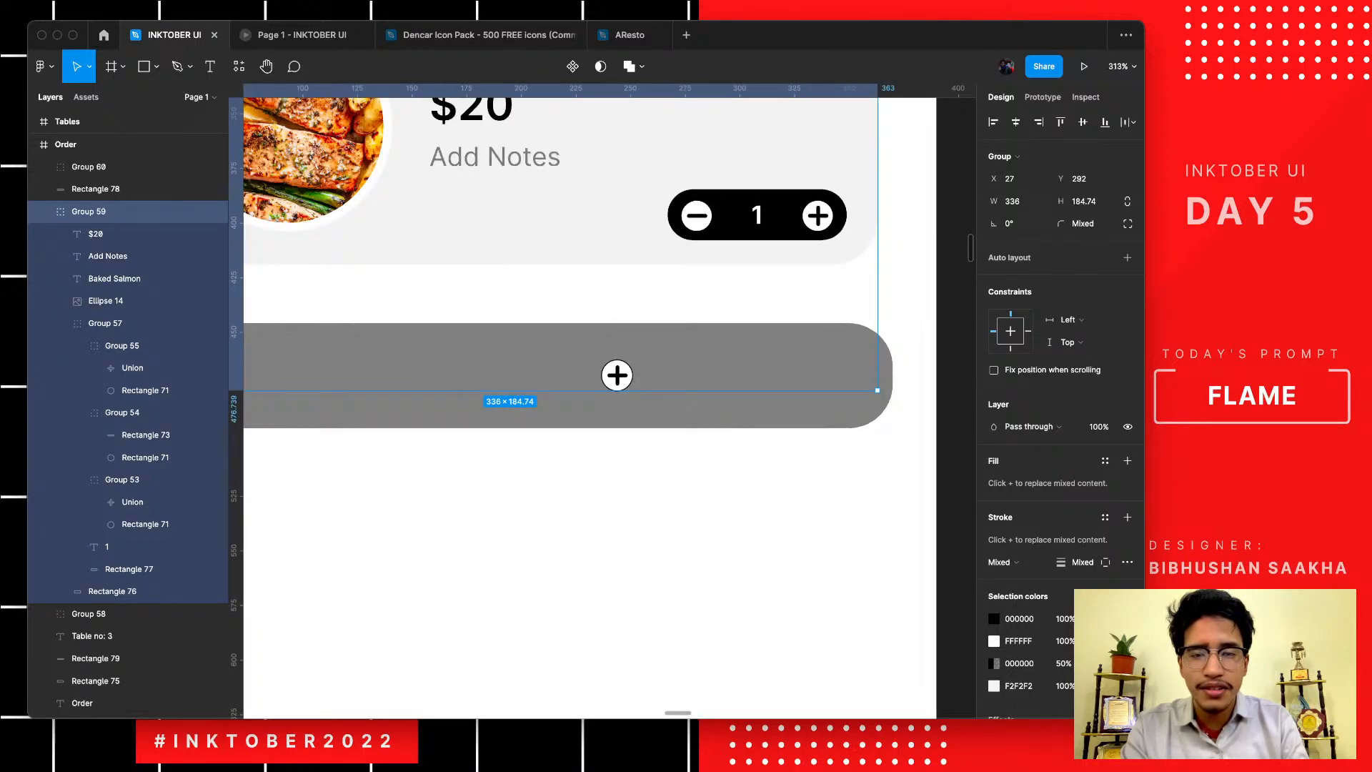
{"action": "left_click", "coordinate": [623, 470]}
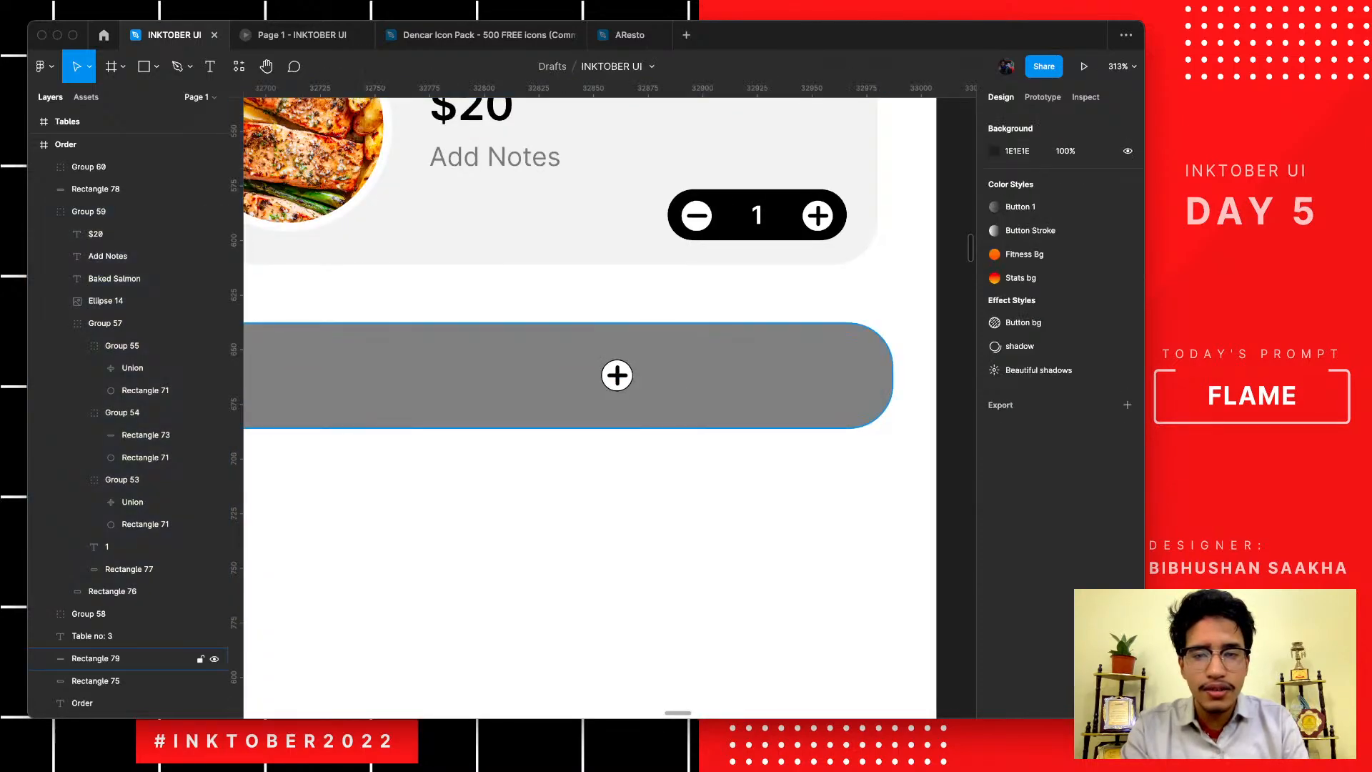
- Undo the grey rectangle's layer order changes and the placement of the copied plus icon on the grey button
{"action": "left_click", "coordinate": [623, 405]}
{"action": "key", "text": "super+bracketright"}
{"action": "key", "text": "super+z"}
{"action": "key", "text": "super+z"}
{"action": "key", "text": "super+z"}
{"action": "key", "text": "super+z"}
{"action": "key", "text": "super+z"}
{"action": "key", "text": "super+z"}
{"action": "key", "text": "super+z"}
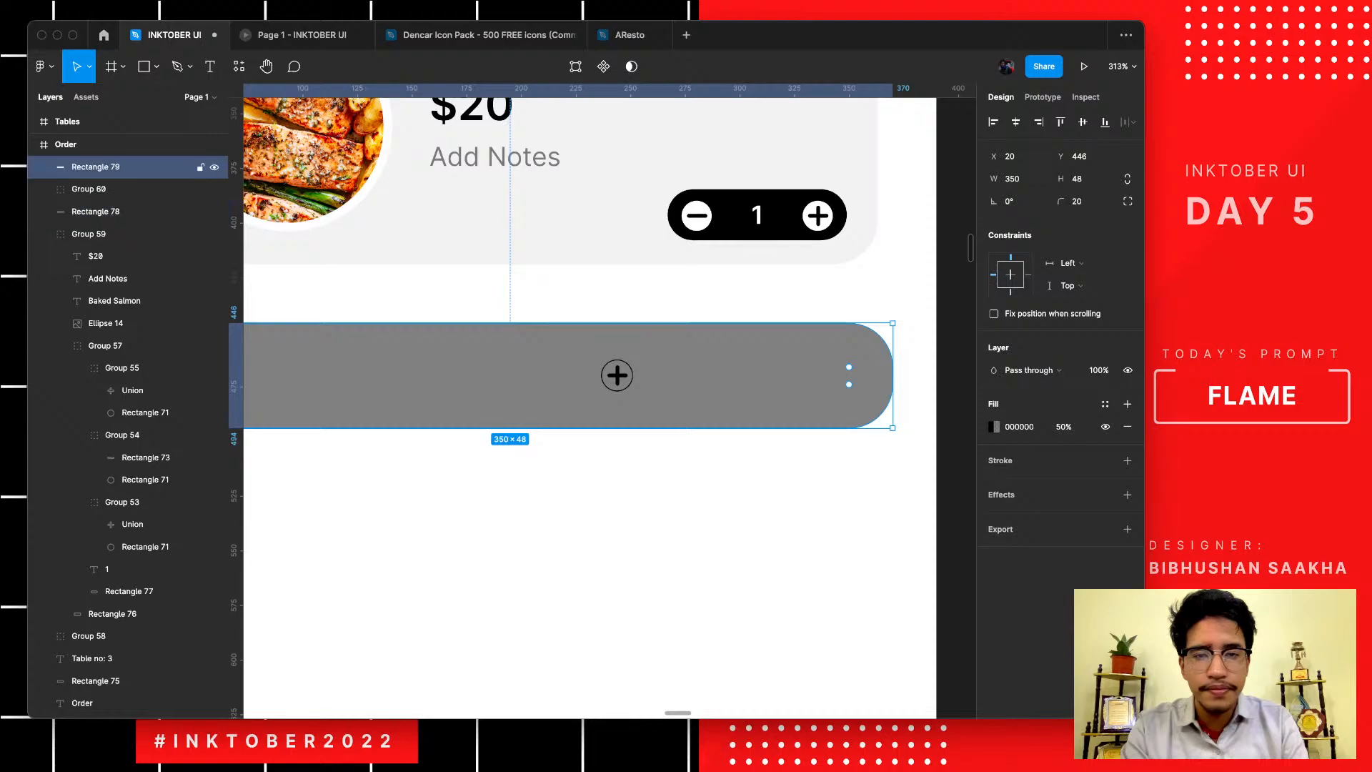
{"action": "key", "text": "super+z"}
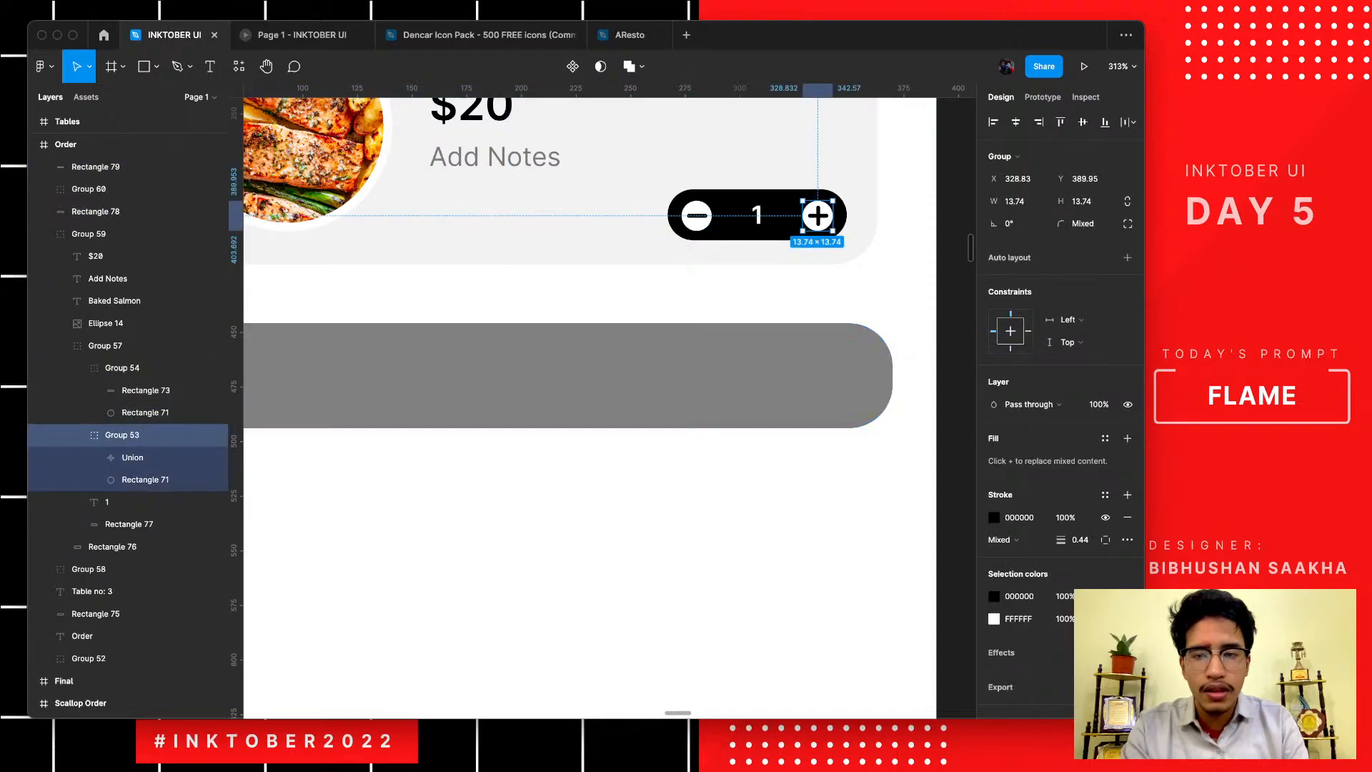
- Paste a copy of the plus icon group outside the card group and move it onto the grey button at X 154, Y 466
{"action": "key", "text": "Escape"}
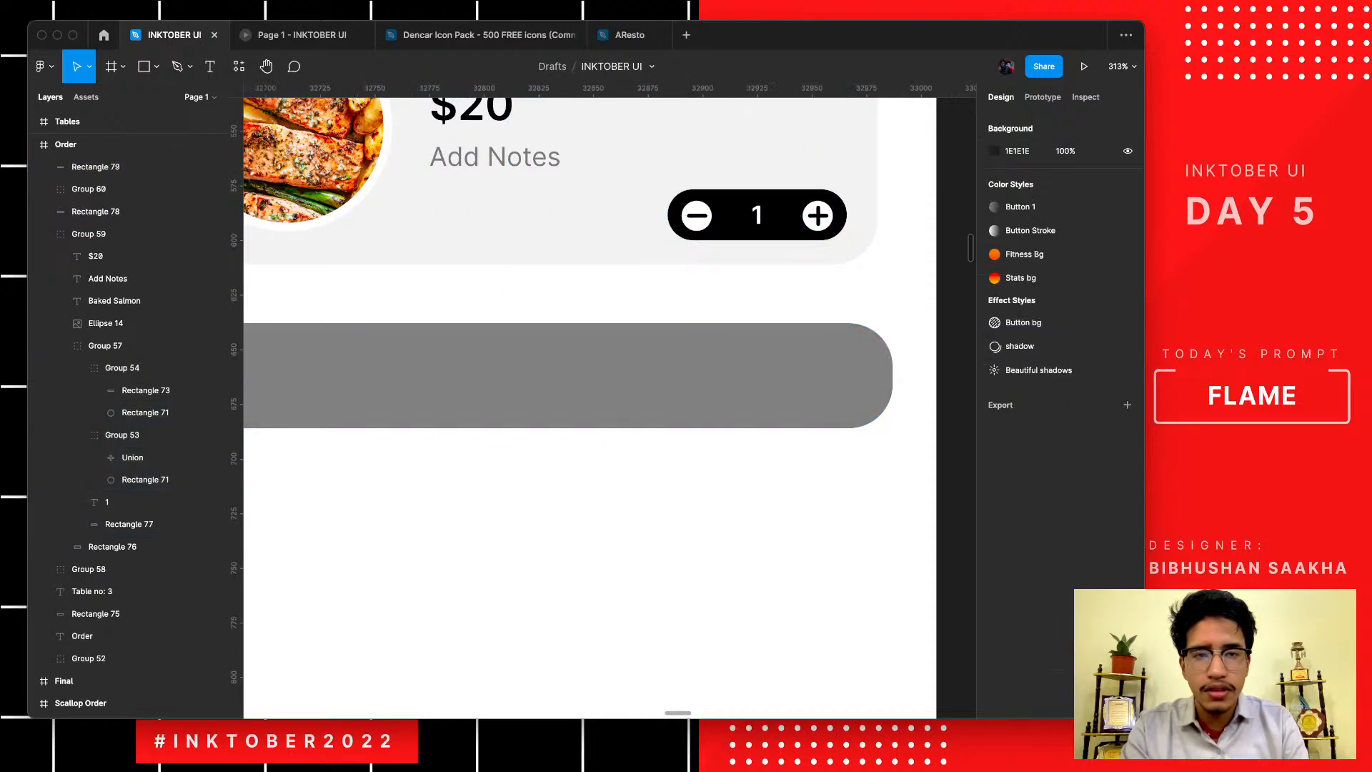
{"action": "scroll", "coordinate": [600, 407], "scroll_direction": "left", "scroll_amount": 2}
{"action": "key", "text": "super+v"}
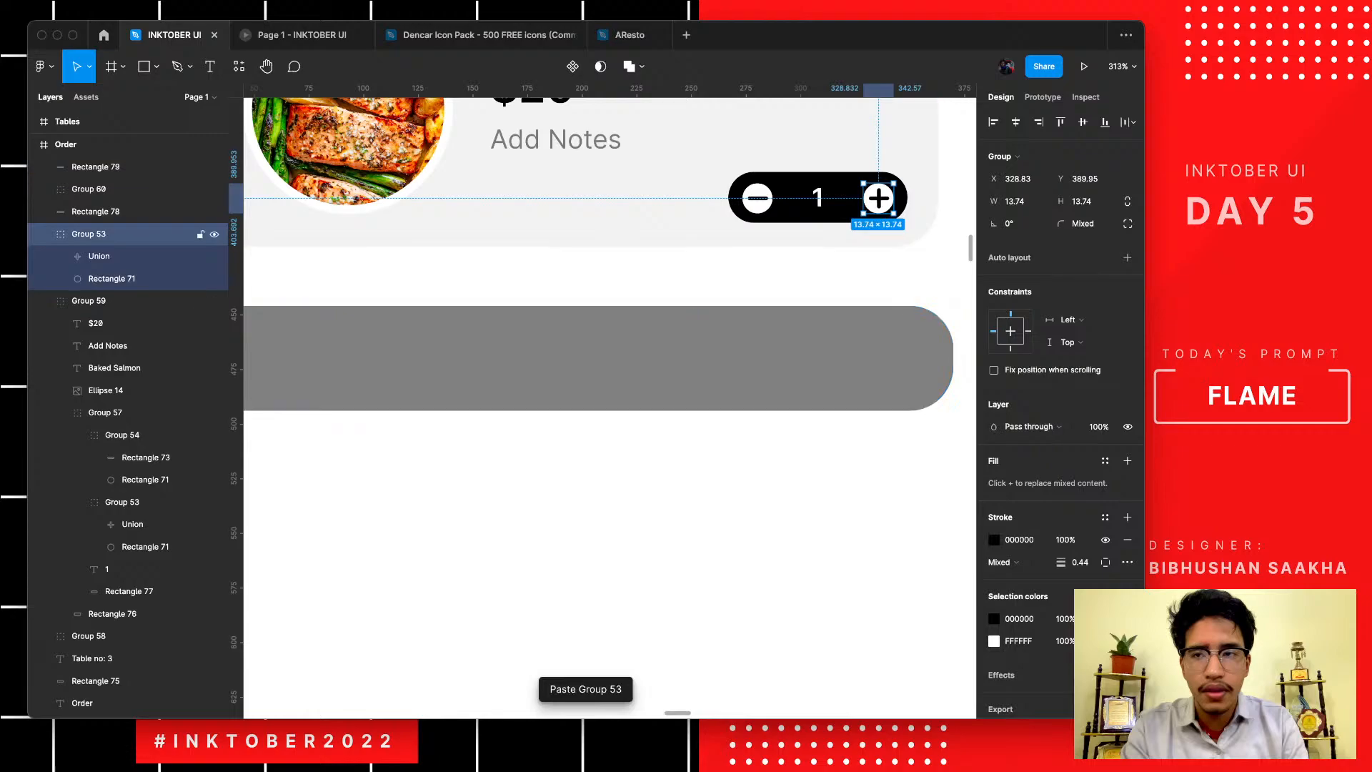
{"action": "left_click_drag", "start_coordinate": [878, 197], "coordinate": [496, 365]}
- Bring the pasted plus icon group to the front, above the grey rectangle
{"action": "scroll", "coordinate": [496, 365], "scroll_direction": "down", "scroll_amount": 5}
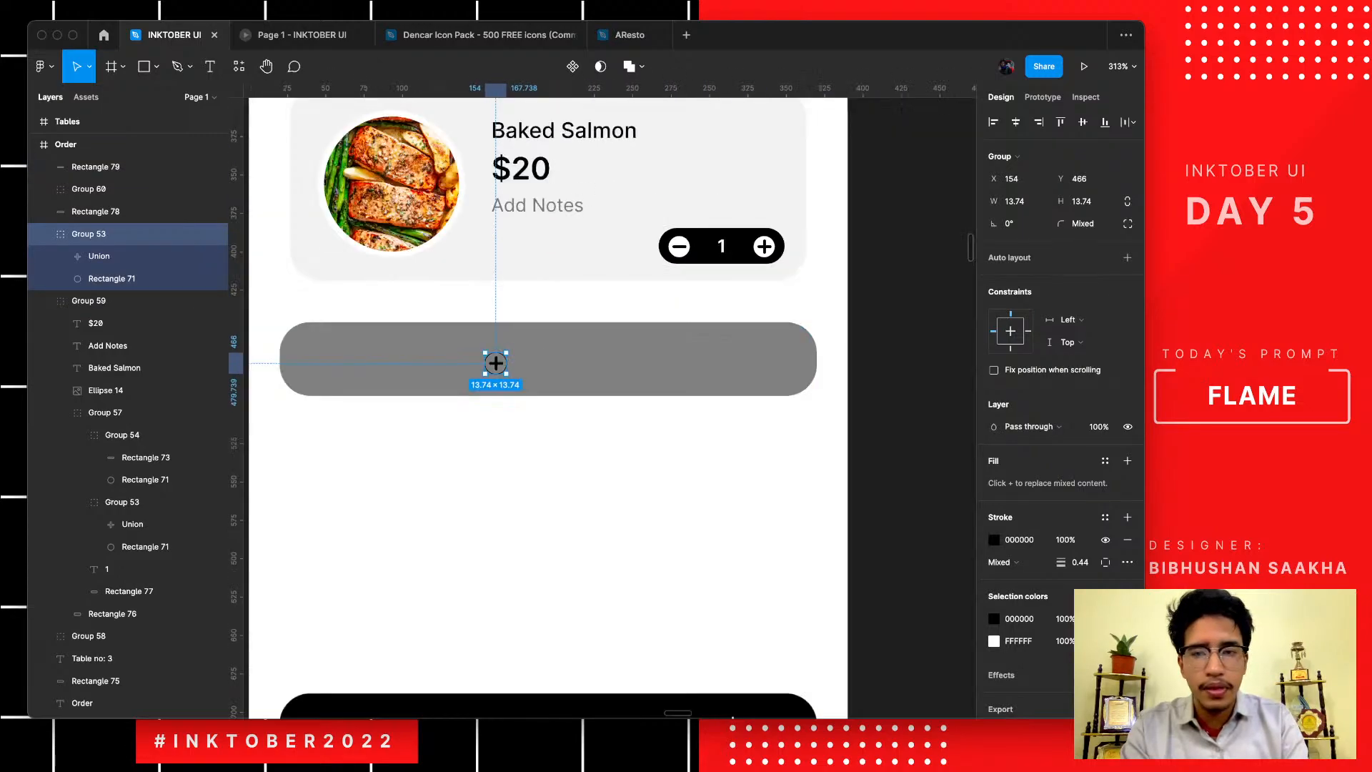
{"action": "scroll", "coordinate": [497, 364], "scroll_direction": "up", "scroll_amount": 5}
{"action": "key", "text": "super+alt+bracketright"}
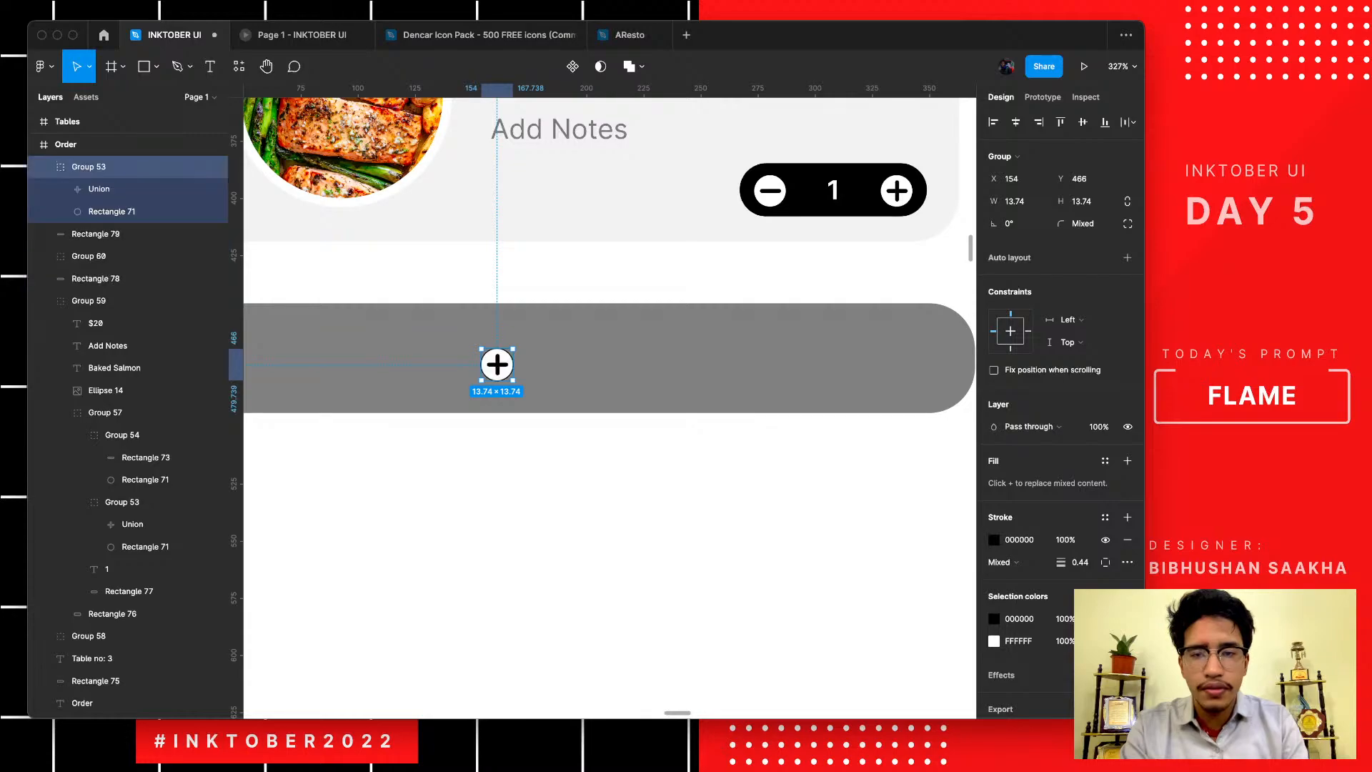
- Scale the pasted plus icon up to 23 × 23 and position it on the grey button at X 183, Y 458
{"action": "scroll", "coordinate": [496, 478], "scroll_direction": "down", "scroll_amount": 4}
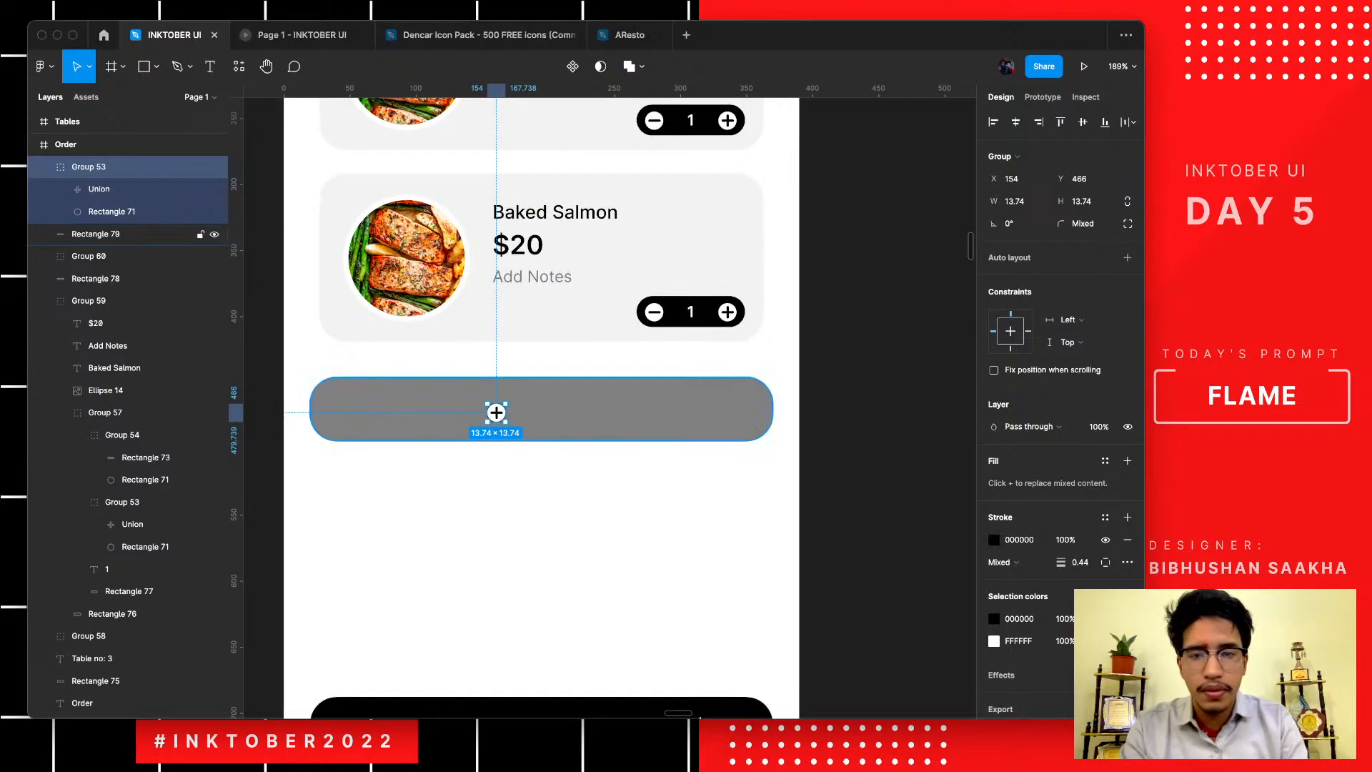
{"action": "left_click_drag", "start_coordinate": [506, 423], "coordinate": [541, 408]}
{"action": "scroll", "coordinate": [581, 403], "scroll_direction": "up", "scroll_amount": 4}
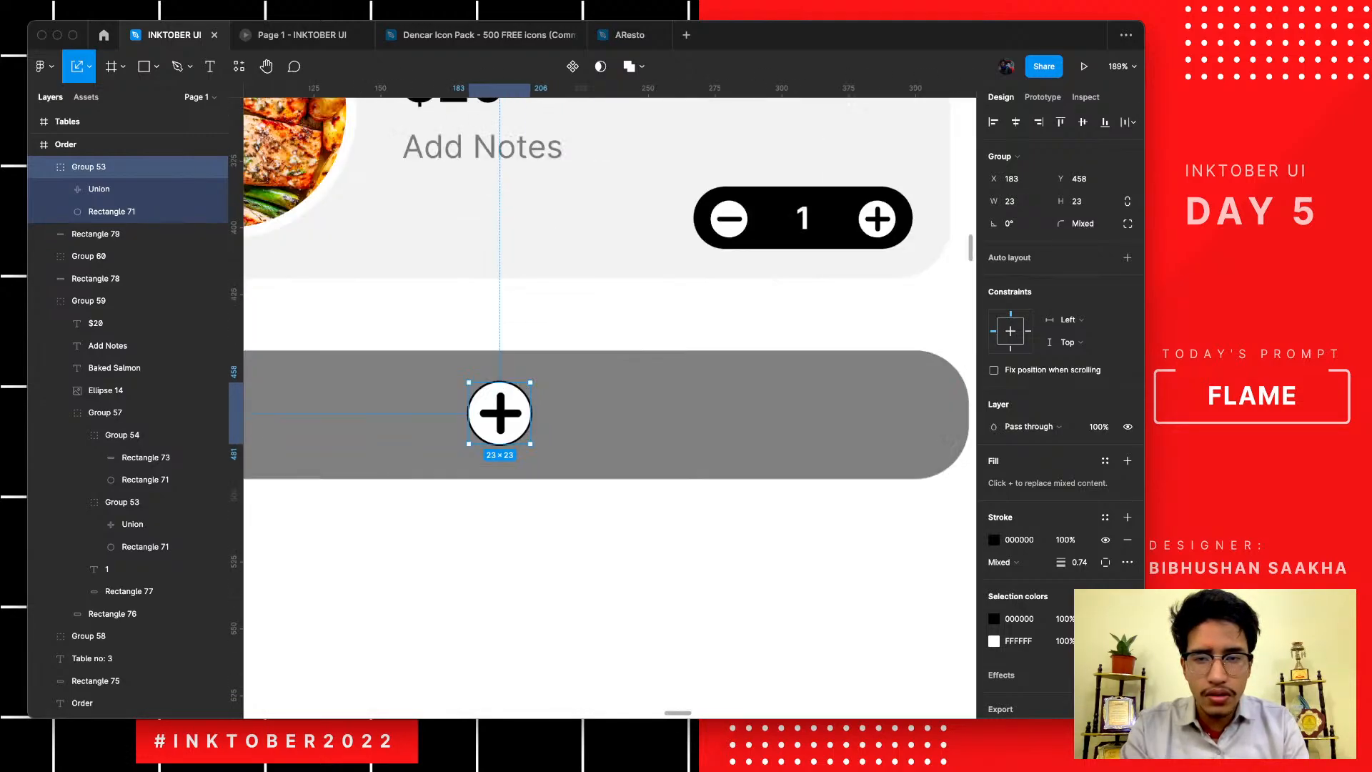
- Remove the white fill from the circle of the plus icon on the grey button, keeping only its black outline
{"action": "scroll", "coordinate": [432, 394], "scroll_direction": "up", "scroll_amount": 6}
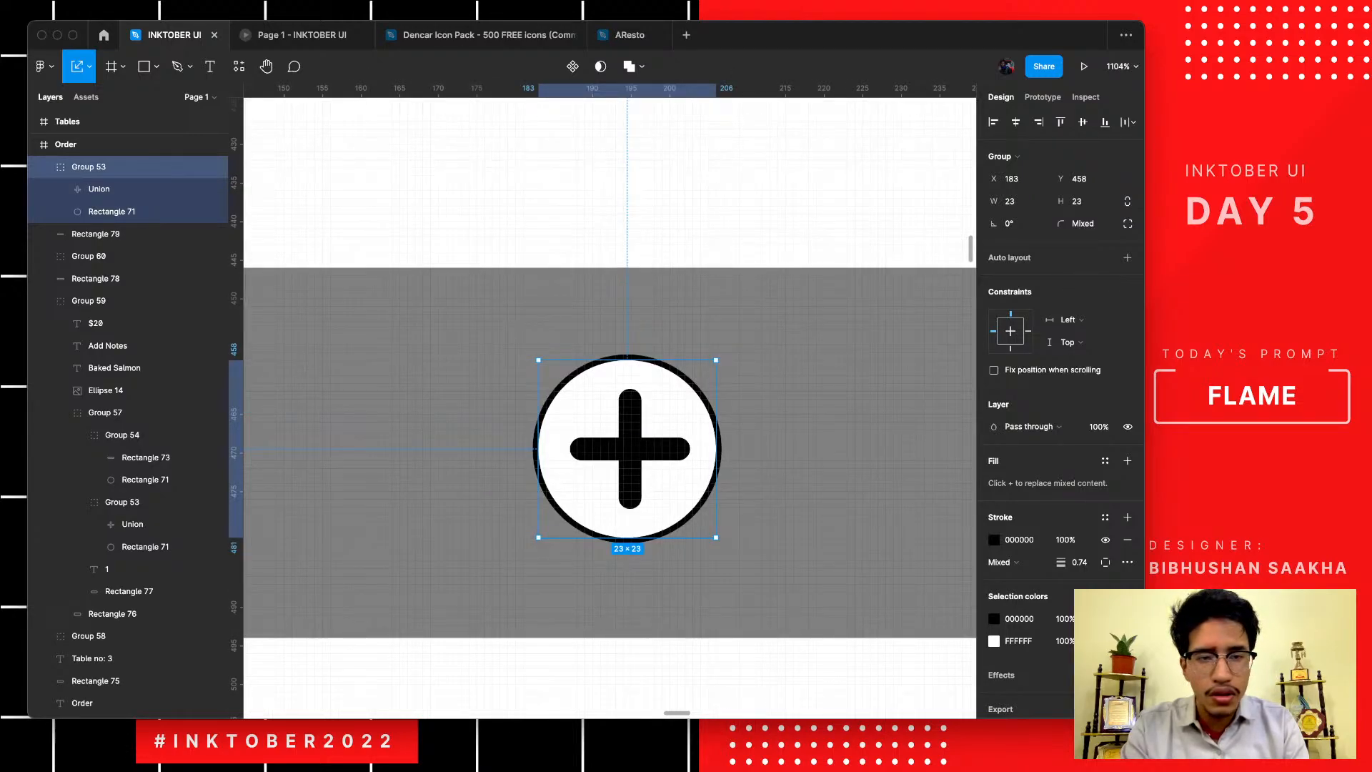
{"action": "left_click", "coordinate": [111, 212]}
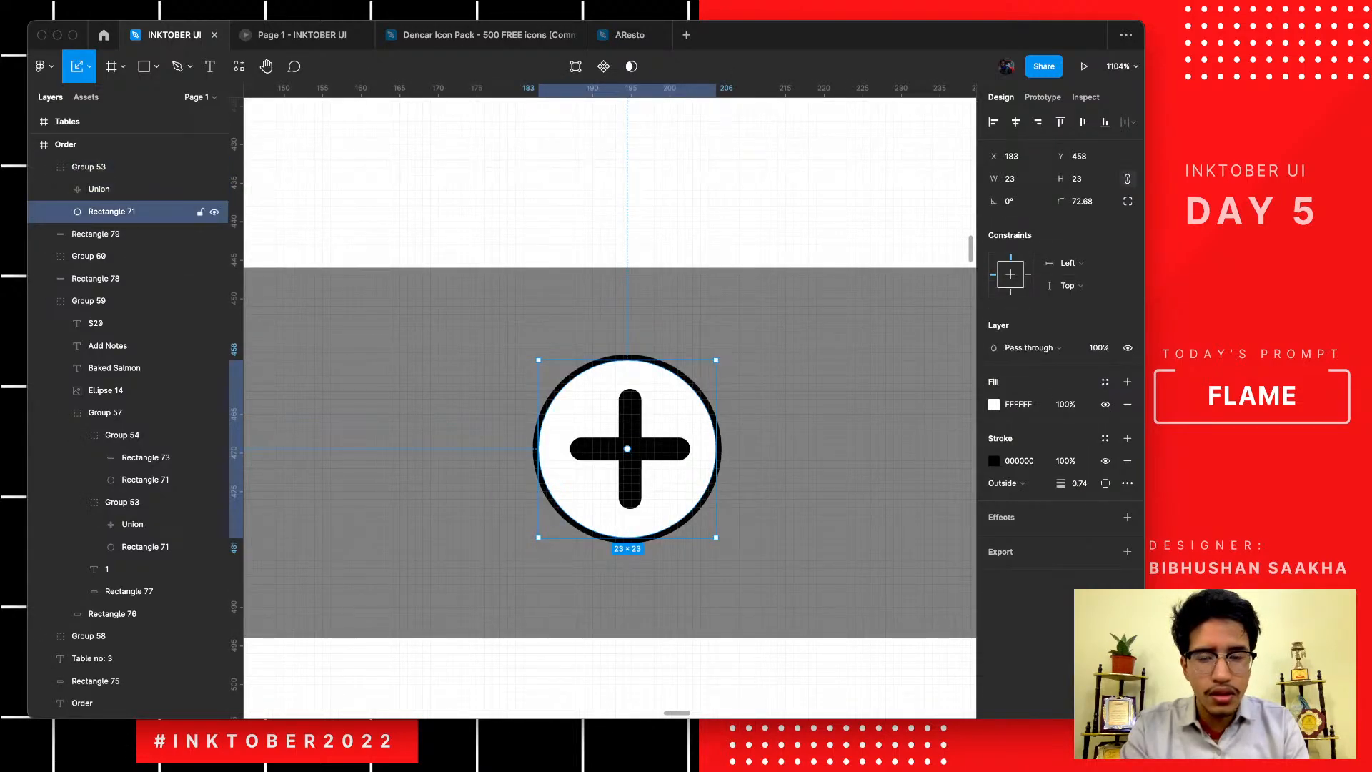
{"action": "left_click", "coordinate": [1127, 404]}
{"action": "scroll", "coordinate": [658, 558], "scroll_direction": "down", "scroll_amount": 5}
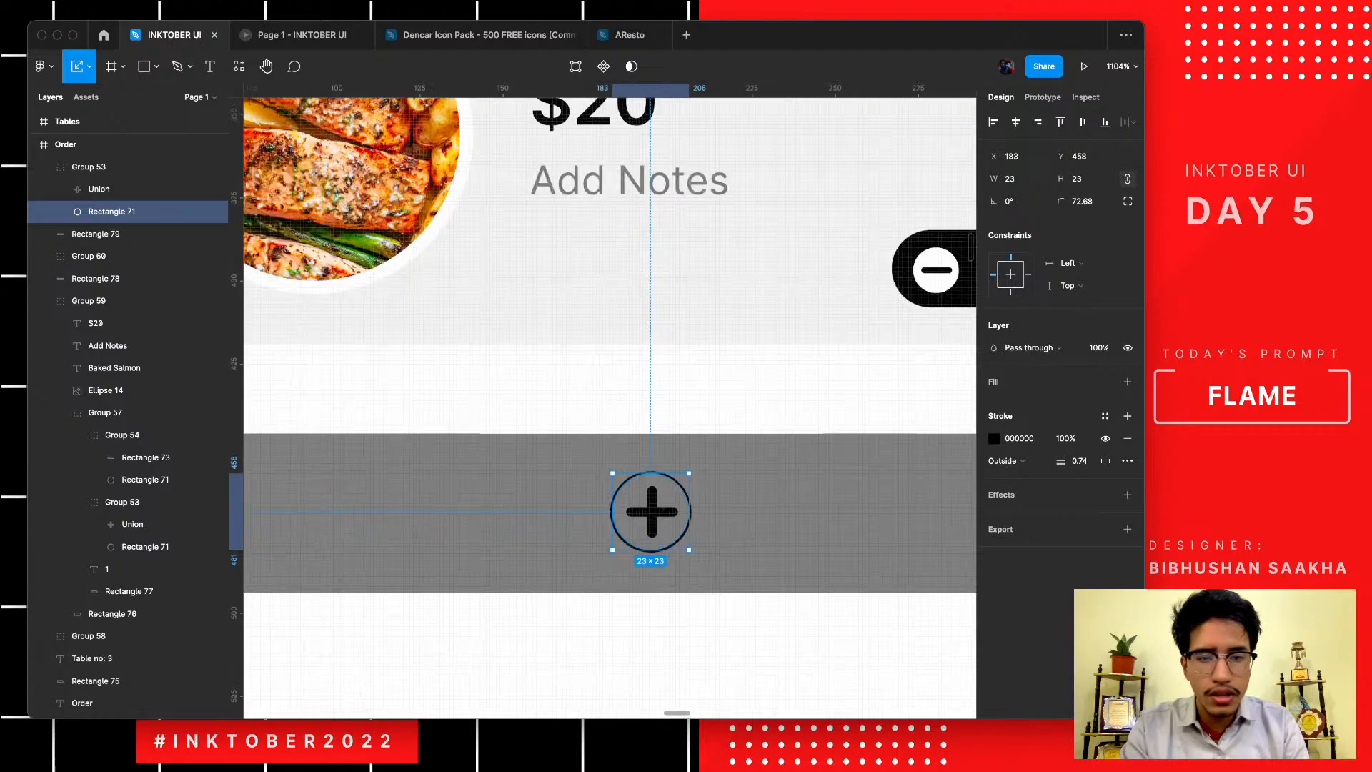
{"action": "scroll", "coordinate": [668, 557], "scroll_direction": "down", "scroll_amount": 5}
{"action": "left_click", "coordinate": [669, 613]}
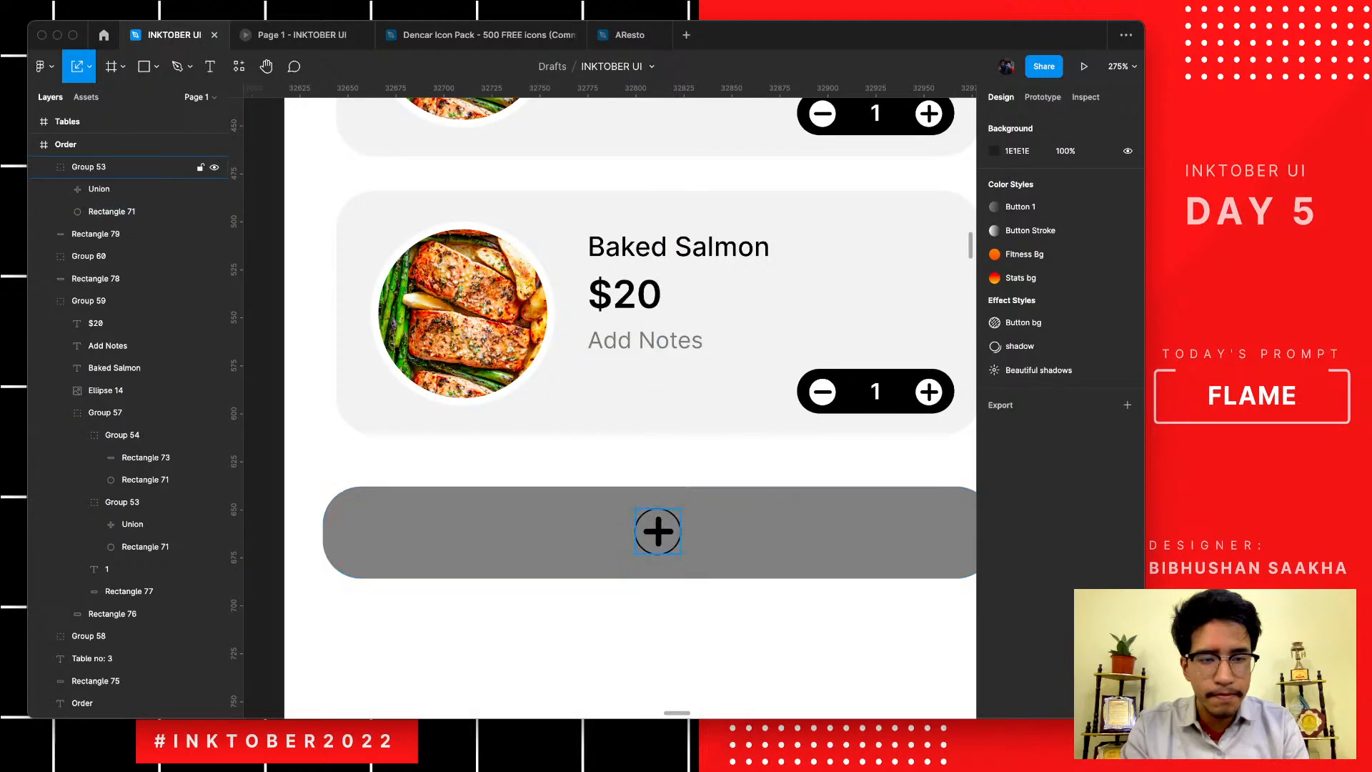
- Recolor the whole plus icon group on the grey button to white, FFFFFF
{"action": "left_click", "coordinate": [658, 530]}
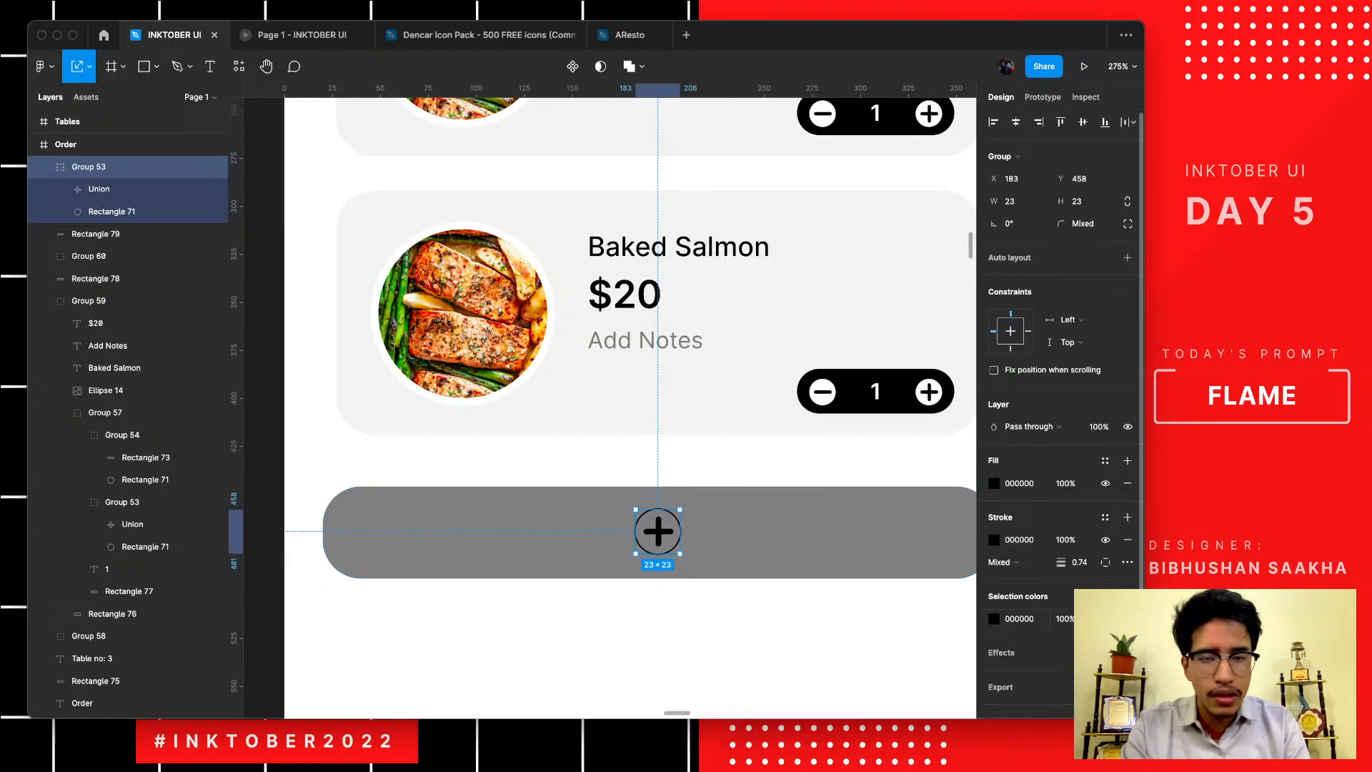
{"action": "left_click", "coordinate": [994, 619]}
{"action": "left_click_drag", "start_coordinate": [836, 400], "coordinate": [804, 363]}
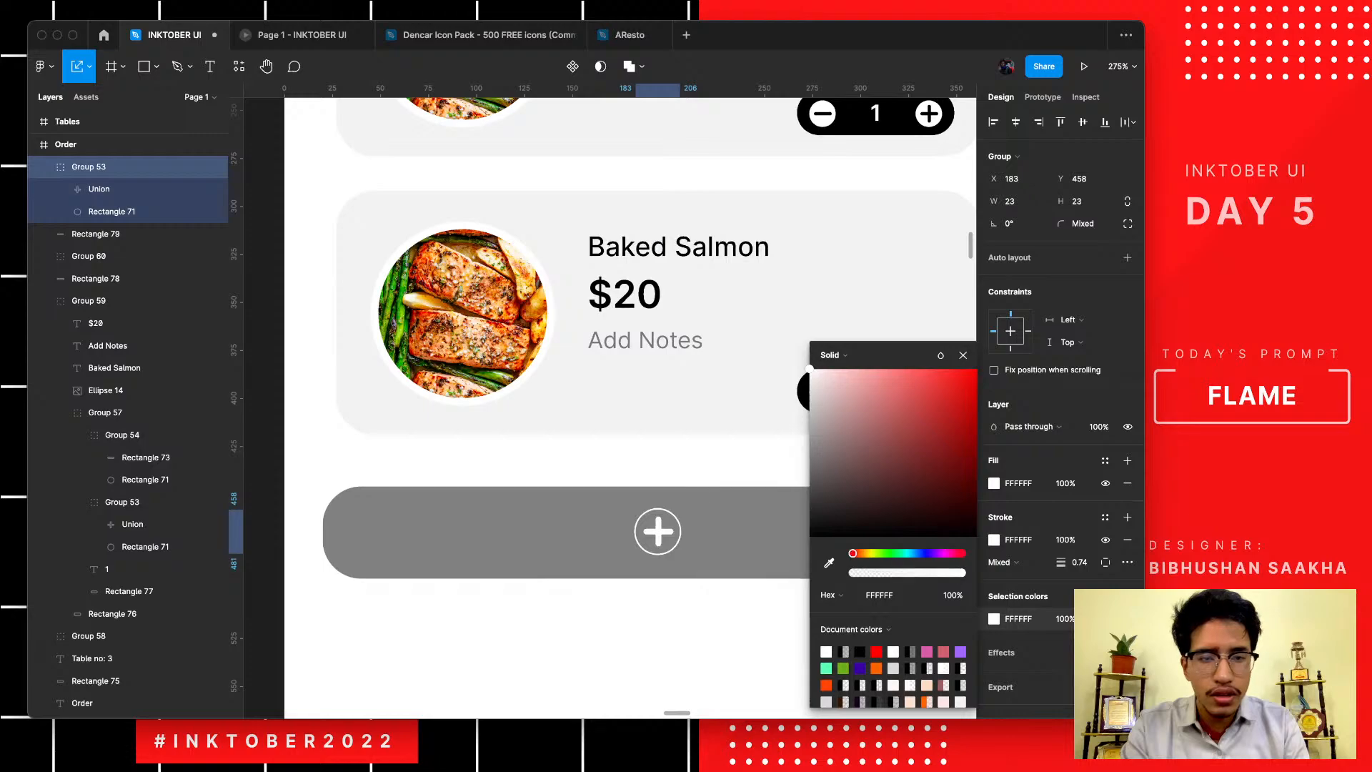
- Set the fill opacity of the grey button rectangle behind the plus icon to 100%
{"action": "left_click", "coordinate": [786, 532]}
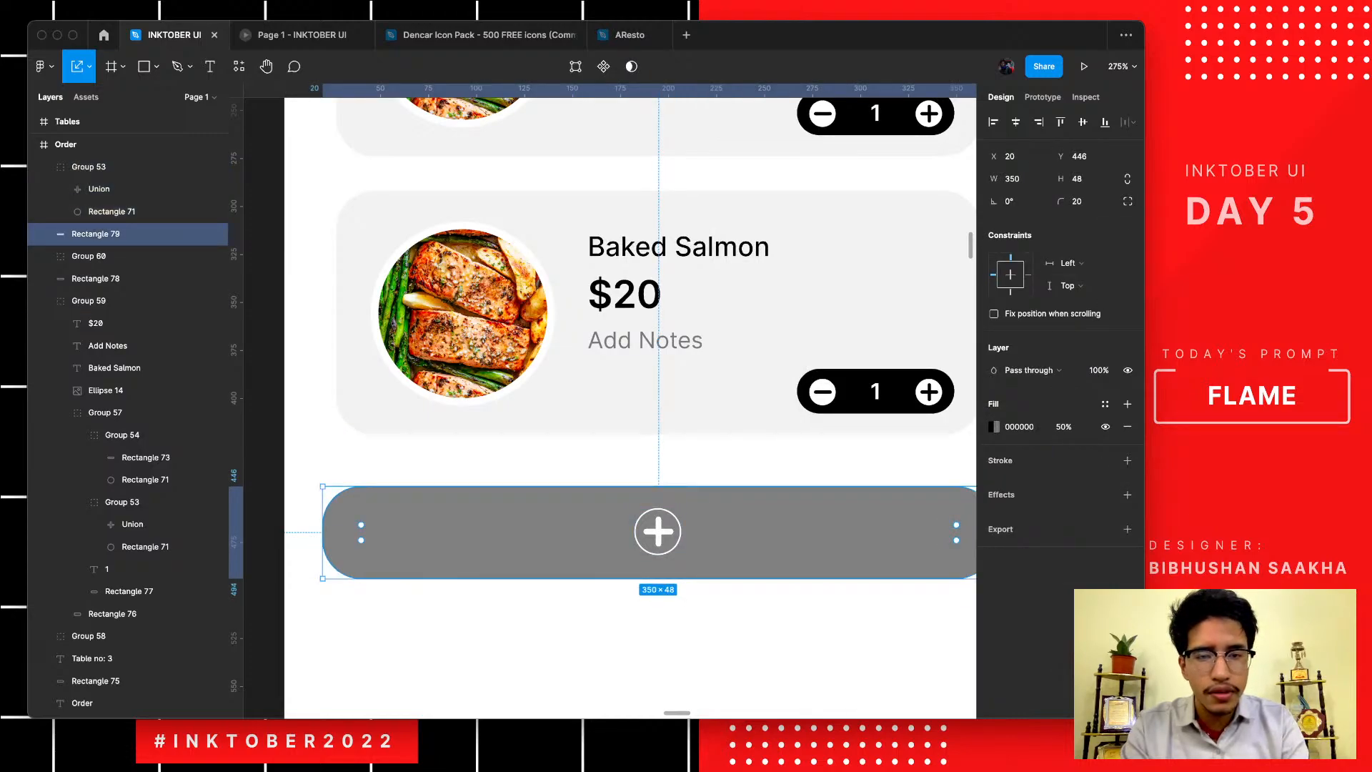
{"action": "left_click", "coordinate": [1063, 427]}
{"action": "key", "text": "Return"}
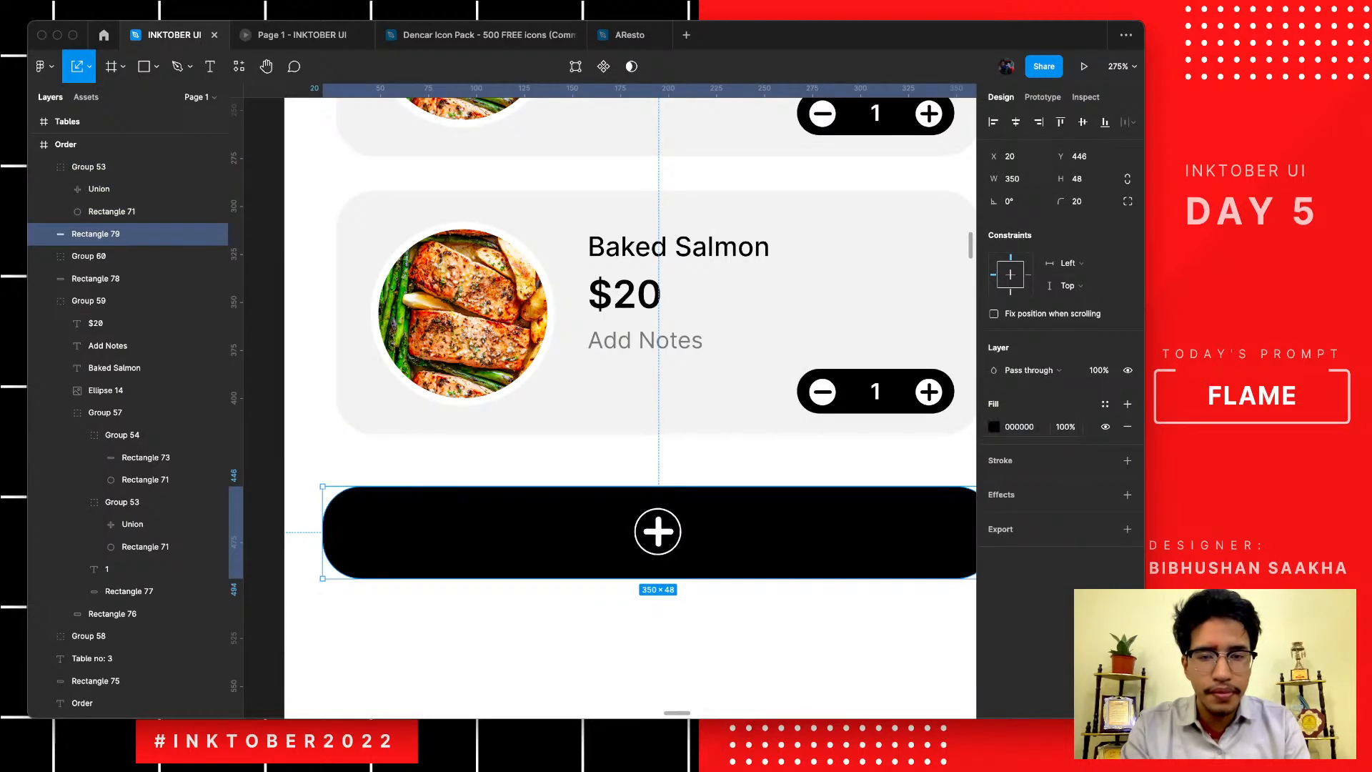
{"action": "key", "text": "Escape"}
{"action": "key", "text": "shift+1"}
{"action": "scroll", "coordinate": [706, 400], "scroll_direction": "down", "scroll_amount": 5}
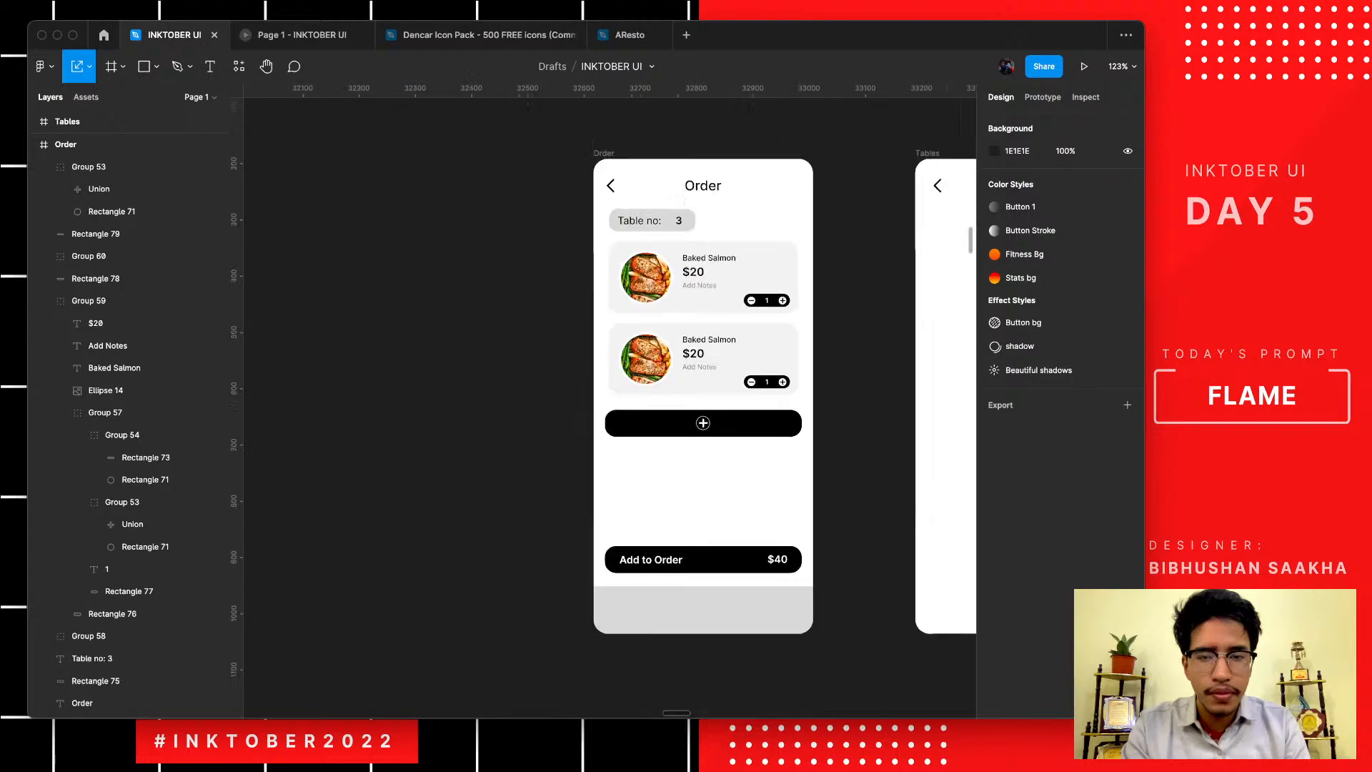
{"action": "scroll", "coordinate": [726, 334], "scroll_direction": "up", "scroll_amount": 8}
{"action": "scroll", "coordinate": [726, 400], "scroll_direction": "right", "scroll_amount": 1}
{"action": "scroll", "coordinate": [726, 400], "scroll_direction": "up", "scroll_amount": 1}
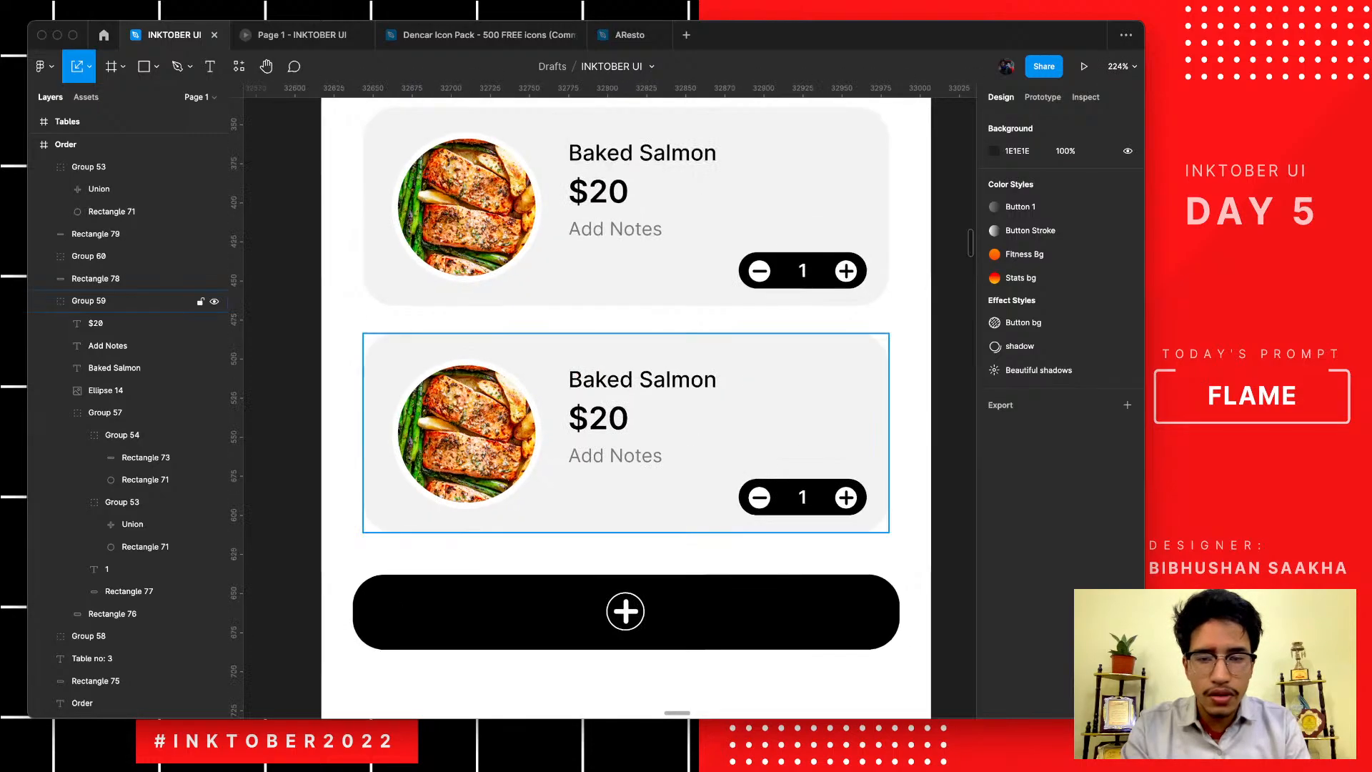
- Narrow the black button behind the plus icon to about 207 wide and center it horizontally on the Order screen
{"action": "left_click", "coordinate": [743, 609]}
{"action": "left_click_drag", "start_coordinate": [352, 612], "coordinate": [504, 612]}
{"action": "key", "text": "super+z"}
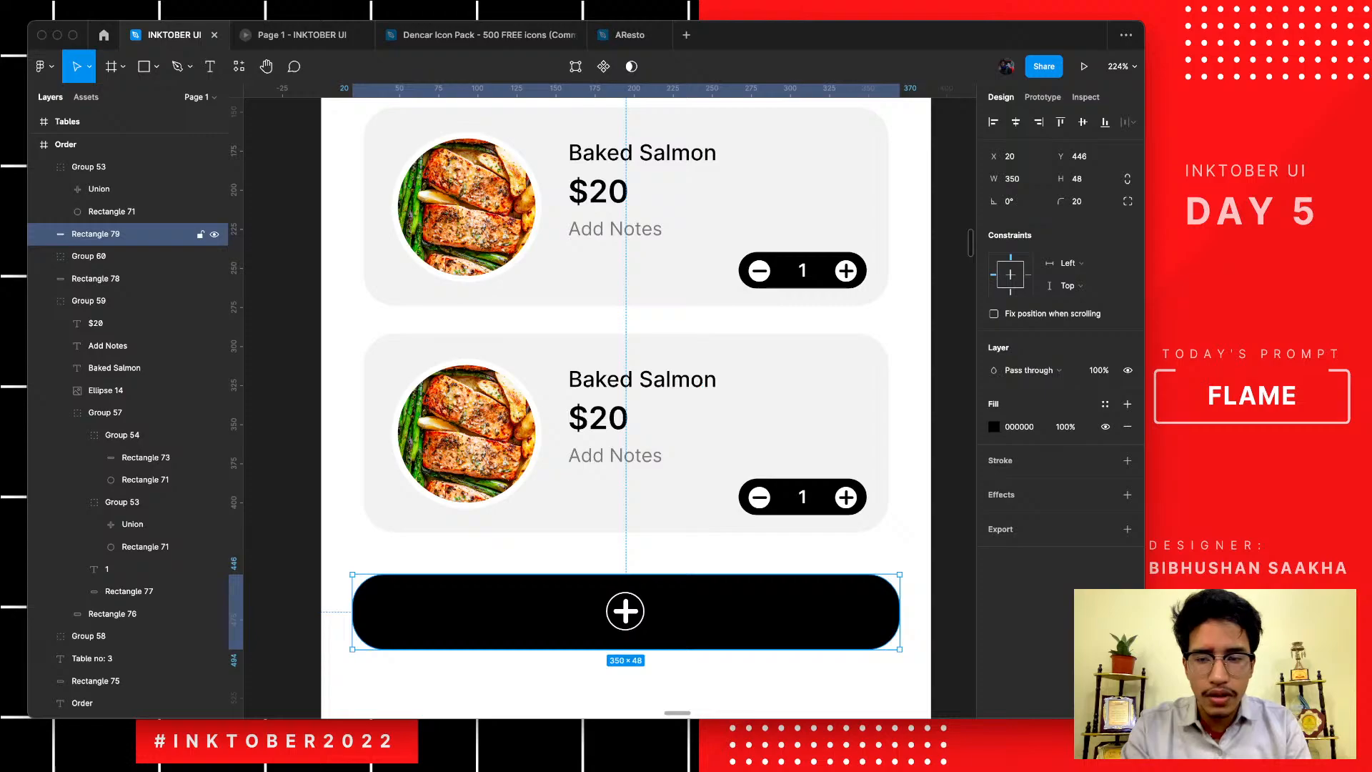
{"action": "key", "text": "Escape"}
{"action": "left_click", "coordinate": [743, 611]}
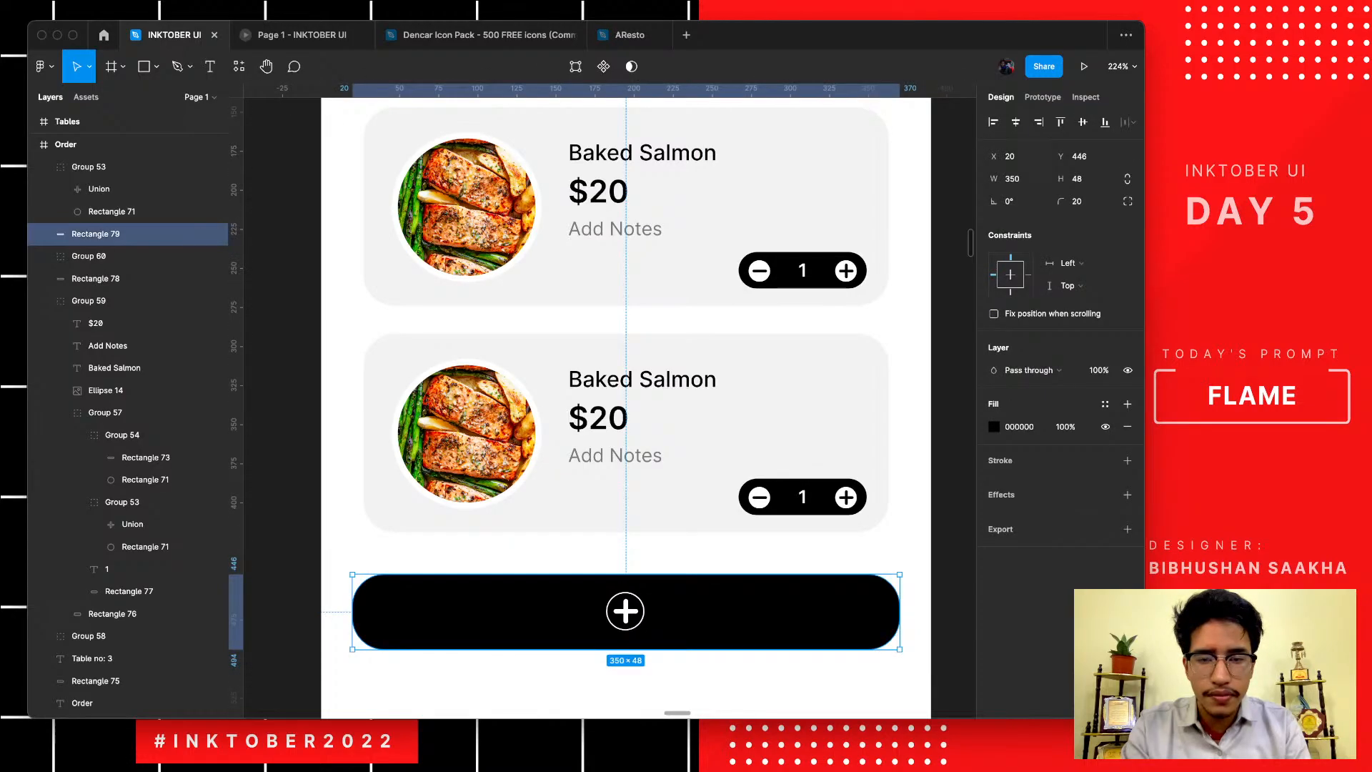
{"action": "left_click_drag", "start_coordinate": [352, 611], "coordinate": [576, 612]}
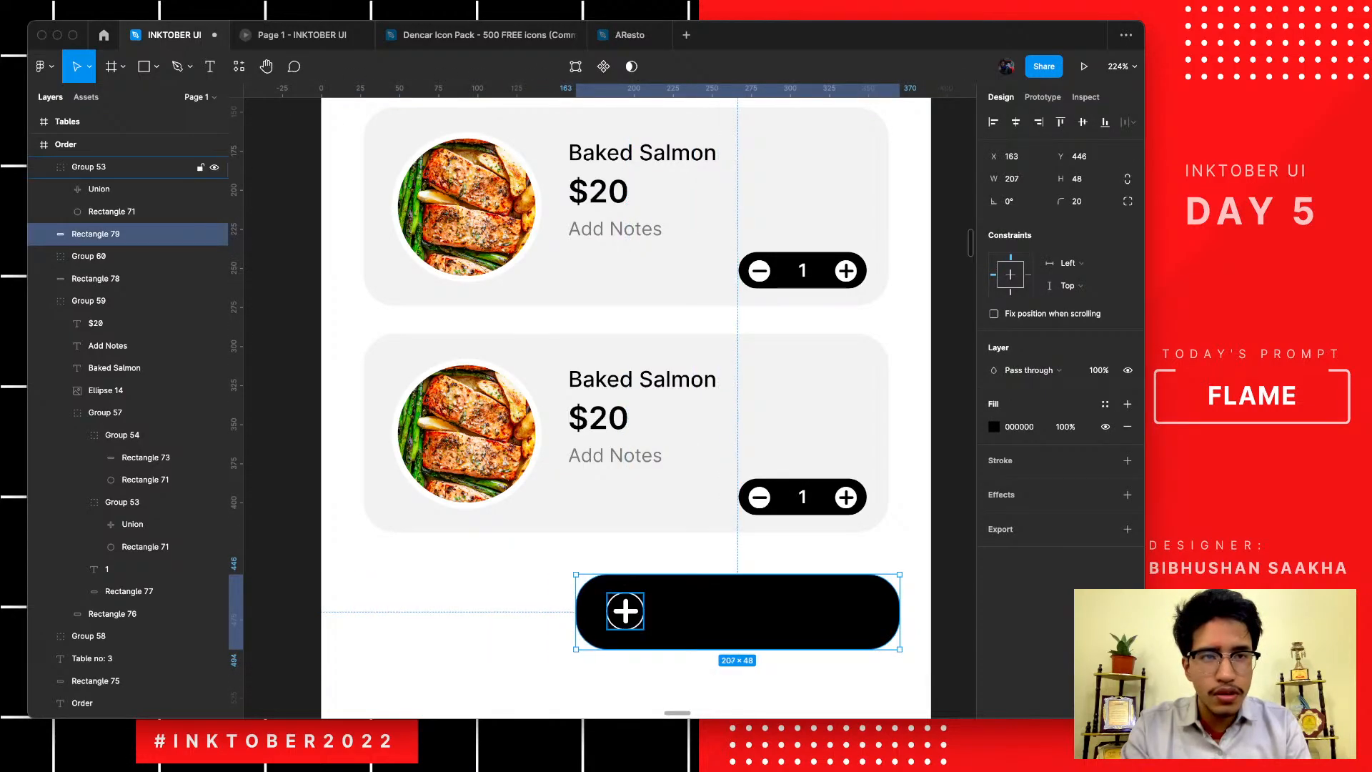
{"action": "left_click", "coordinate": [1015, 122]}
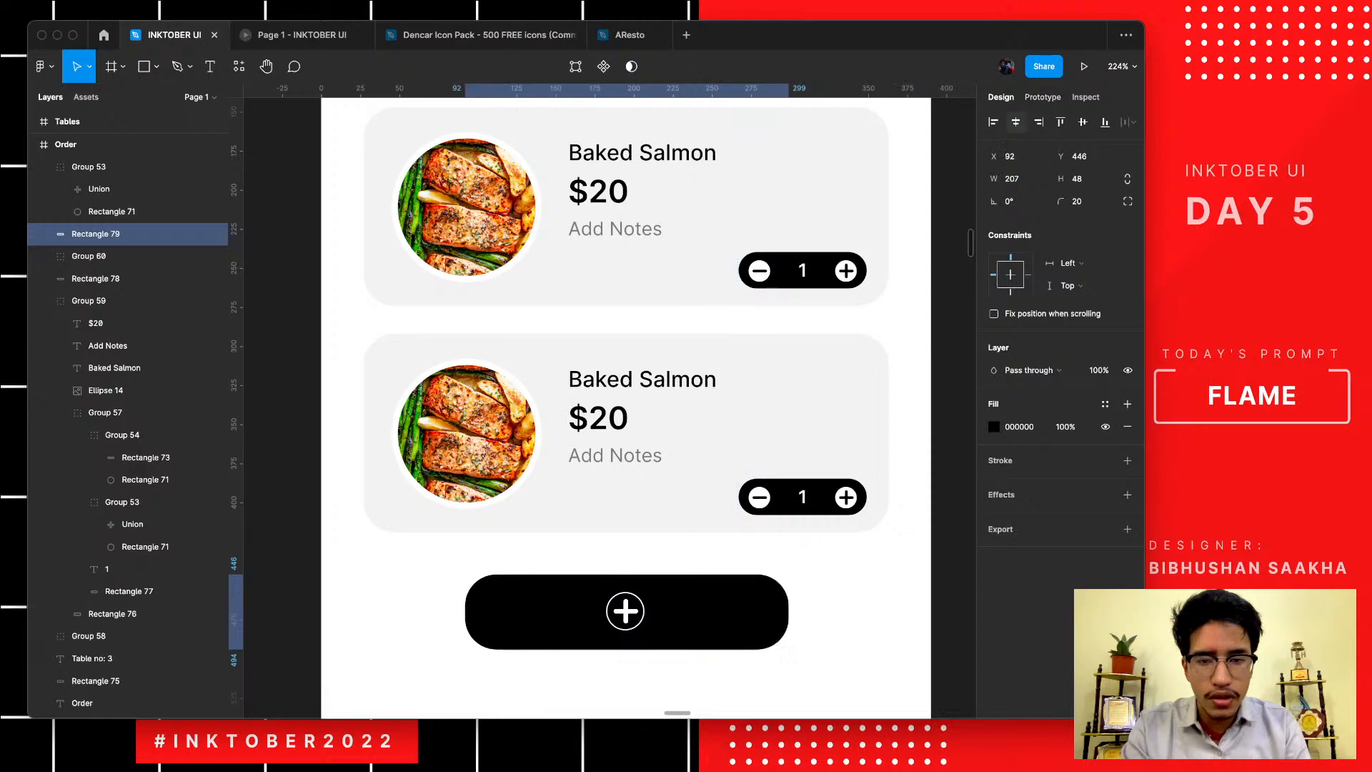
- Align the plus icon and the narrowed black button on their horizontal and vertical centers
{"action": "left_click", "coordinate": [625, 611], "text": "shift"}
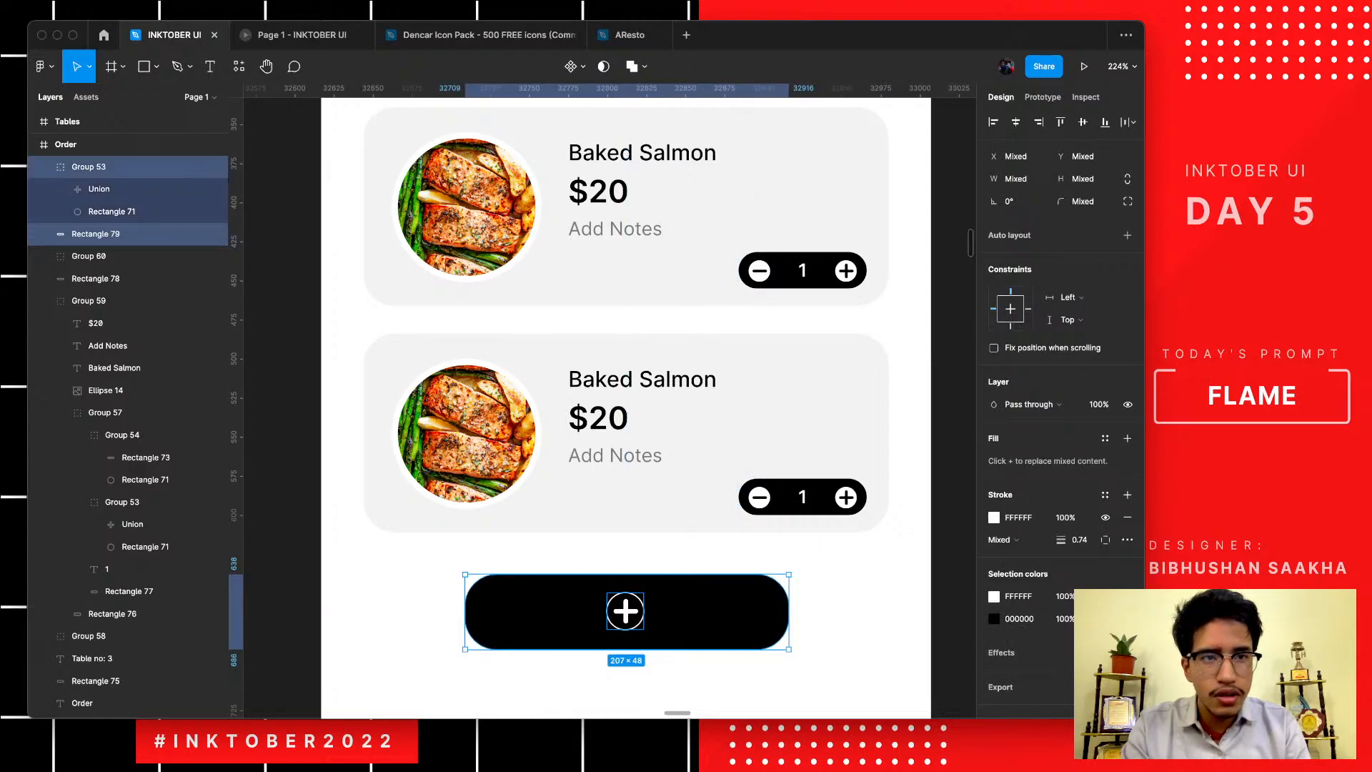
{"action": "left_click", "coordinate": [1015, 122]}
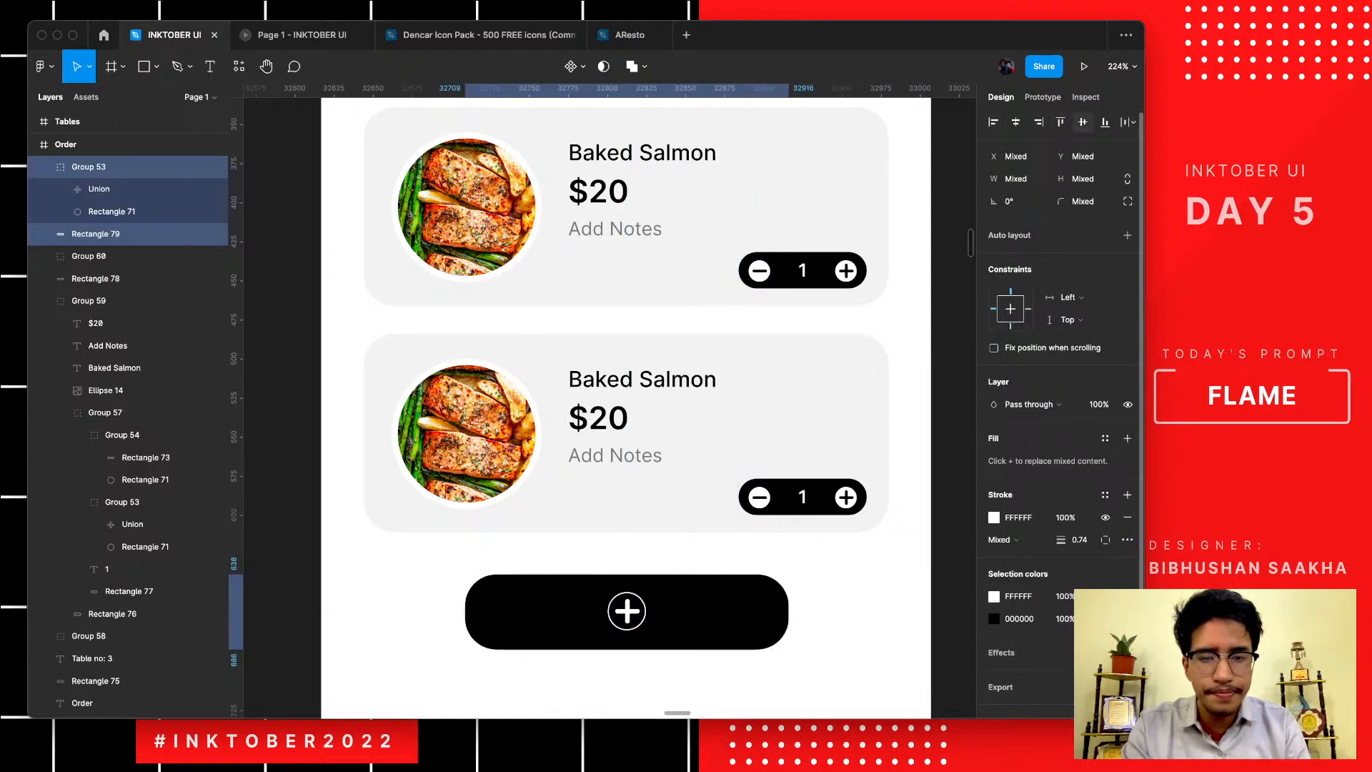
{"action": "left_click", "coordinate": [1082, 121]}
{"action": "left_click", "coordinate": [878, 643]}
{"action": "scroll", "coordinate": [878, 643], "scroll_direction": "down", "scroll_amount": 5}
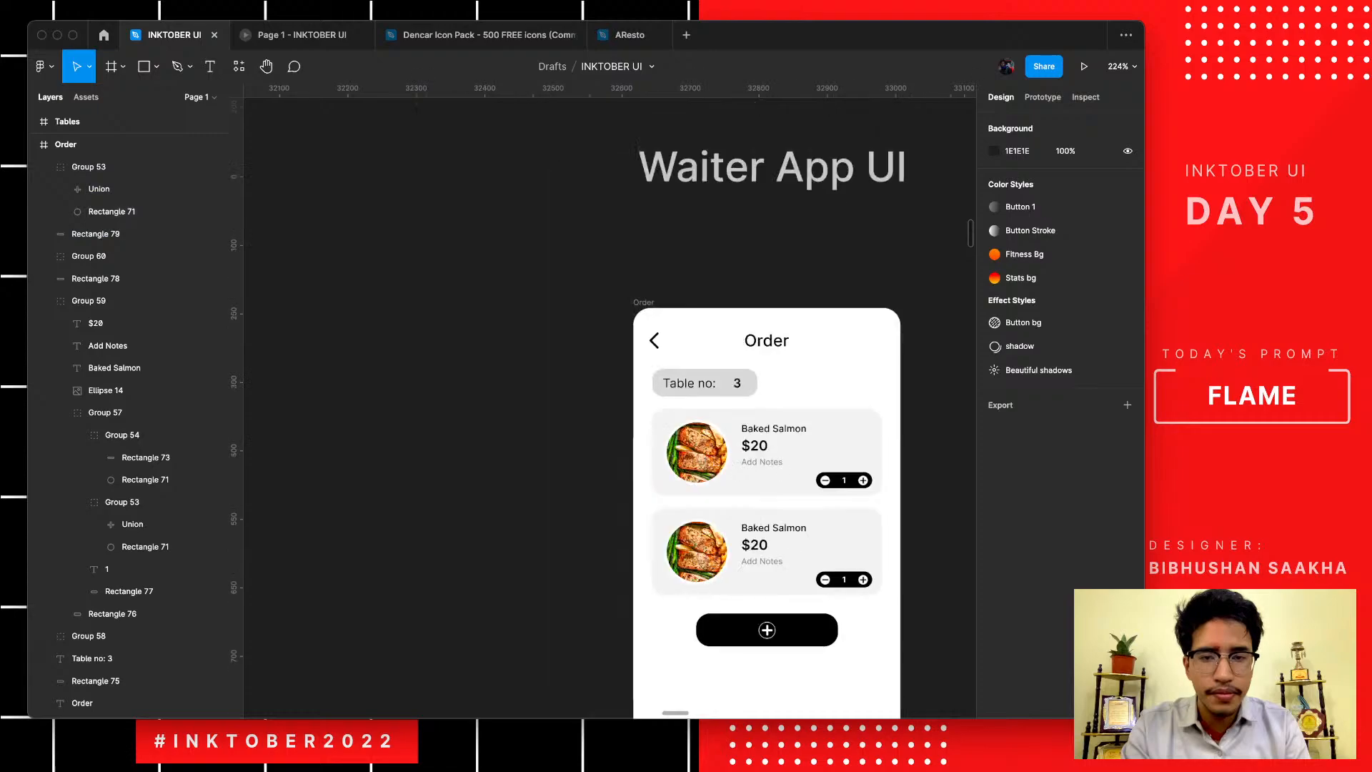
{"action": "scroll", "coordinate": [857, 600], "scroll_direction": "down", "scroll_amount": 1}
{"action": "scroll", "coordinate": [772, 500], "scroll_direction": "down", "scroll_amount": 3}
{"action": "scroll", "coordinate": [772, 501], "scroll_direction": "right", "scroll_amount": 1}
{"action": "scroll", "coordinate": [706, 422], "scroll_direction": "up", "scroll_amount": 5}
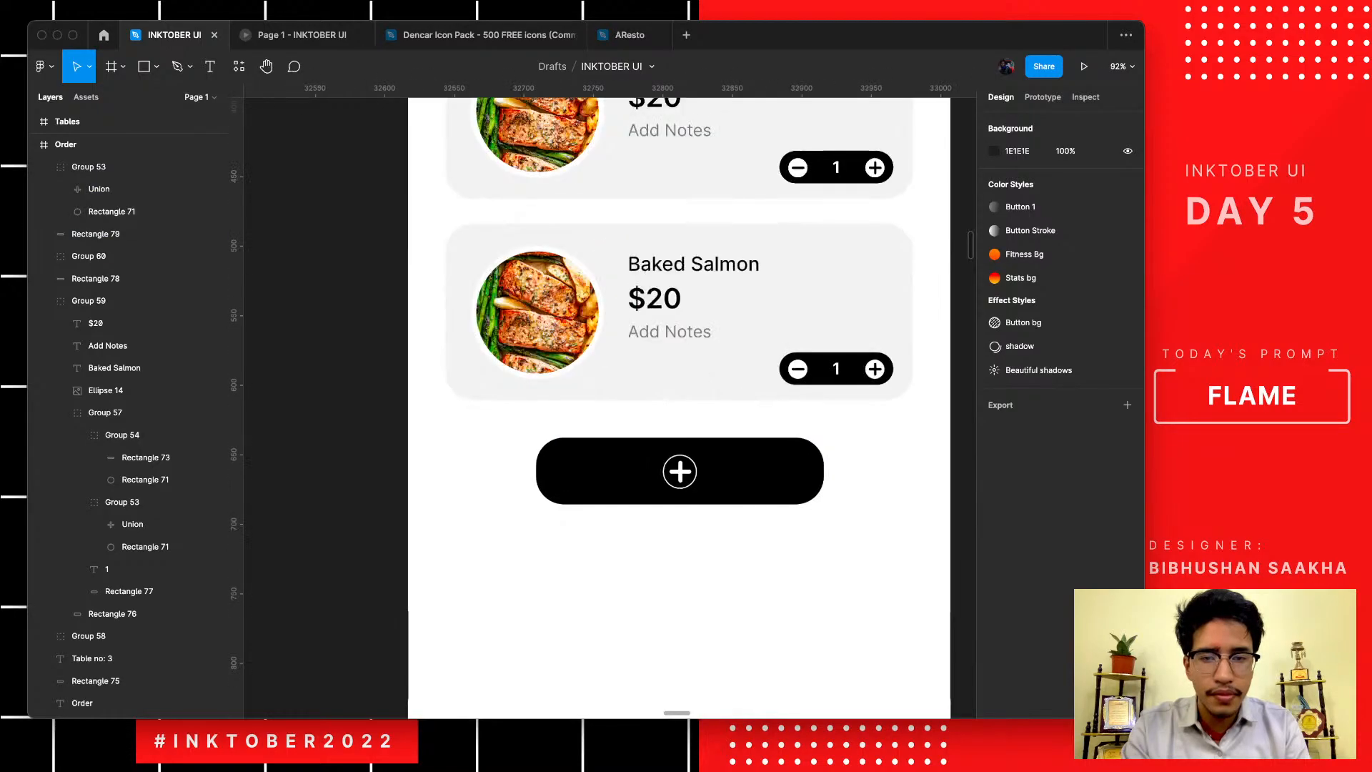
- Shrink the black button to about 175 × 36 and center the plus icon on it in both directions
{"action": "left_click", "coordinate": [736, 473]}
{"action": "left_click_drag", "start_coordinate": [536, 504], "coordinate": [580, 487]}
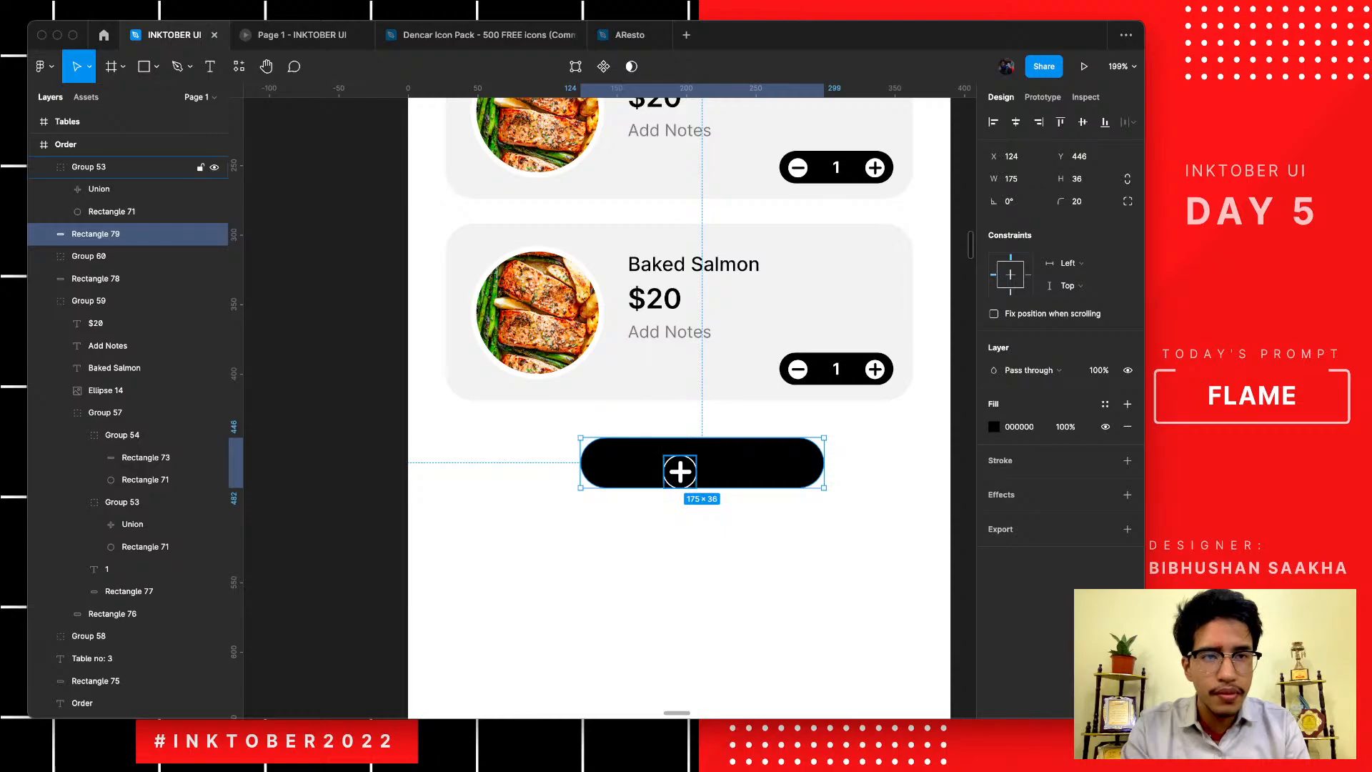
{"action": "left_click", "coordinate": [679, 471], "text": "shift"}
{"action": "left_click", "coordinate": [1016, 122]}
{"action": "left_click", "coordinate": [1083, 122]}
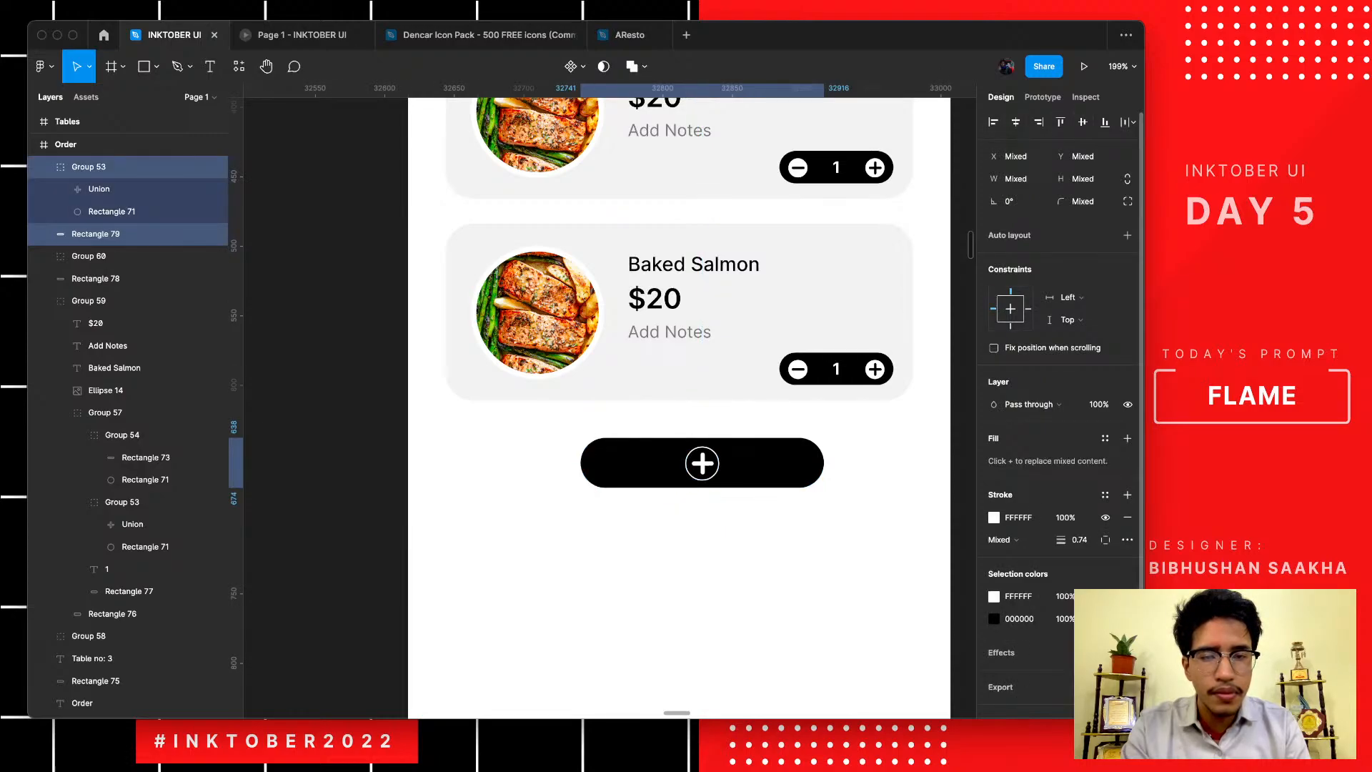
- Move the black button and its plus icon together to the horizontal middle of the Order screen
{"action": "left_click_drag", "start_coordinate": [701, 463], "coordinate": [679, 465]}
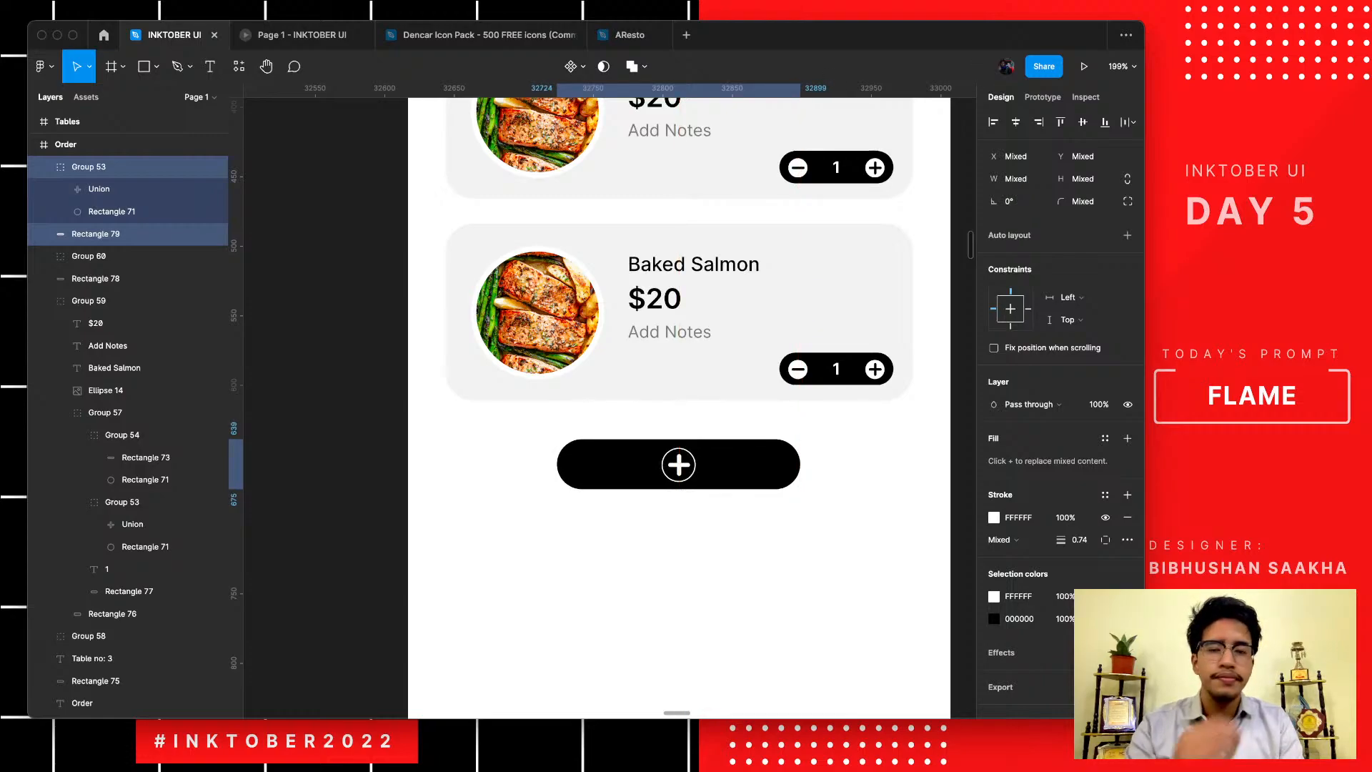
{"action": "left_click", "coordinate": [755, 554]}
{"action": "scroll", "coordinate": [754, 554], "scroll_direction": "down", "scroll_amount": 5}
{"action": "scroll", "coordinate": [755, 554], "scroll_direction": "down", "scroll_amount": 1}
{"action": "scroll", "coordinate": [755, 554], "scroll_direction": "down", "scroll_amount": 2}
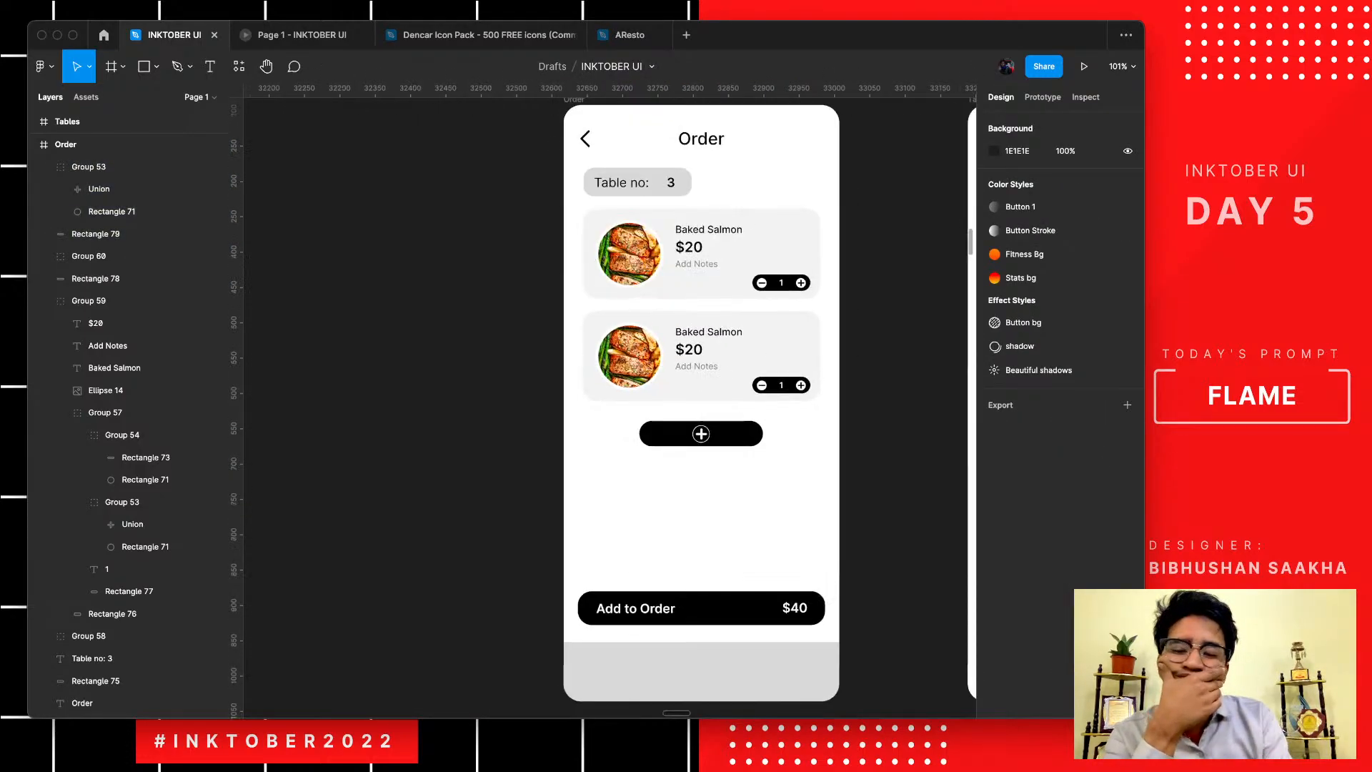
- Undo the resizing, alignment and move of the black button and its plus icon, back to the full-width 350 × 48 button
{"action": "key", "text": "super+z"}
{"action": "key", "text": "super+z"}
{"action": "key", "text": "super+z"}
{"action": "key", "text": "super+z"}
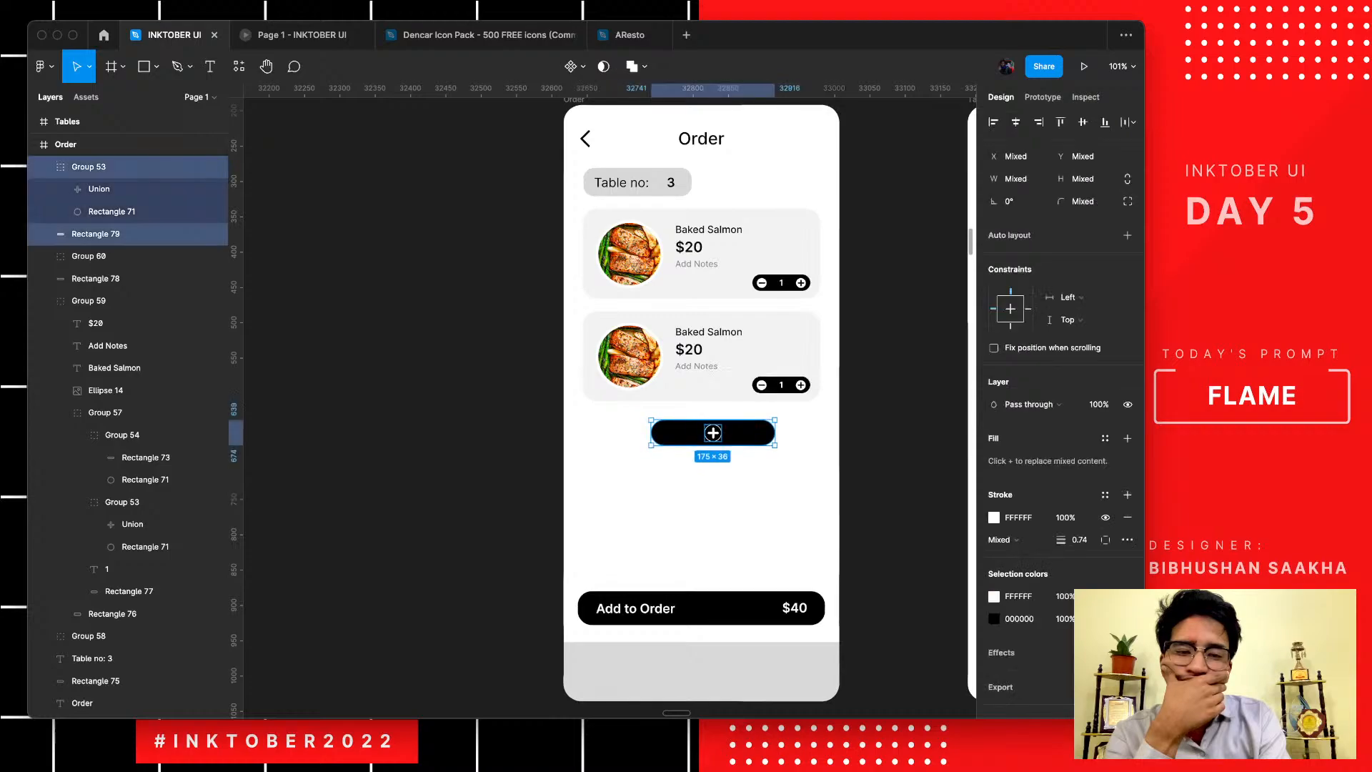
{"action": "key", "text": "super+z"}
{"action": "key", "text": "super+z"}
{"action": "key", "text": "super+z"}
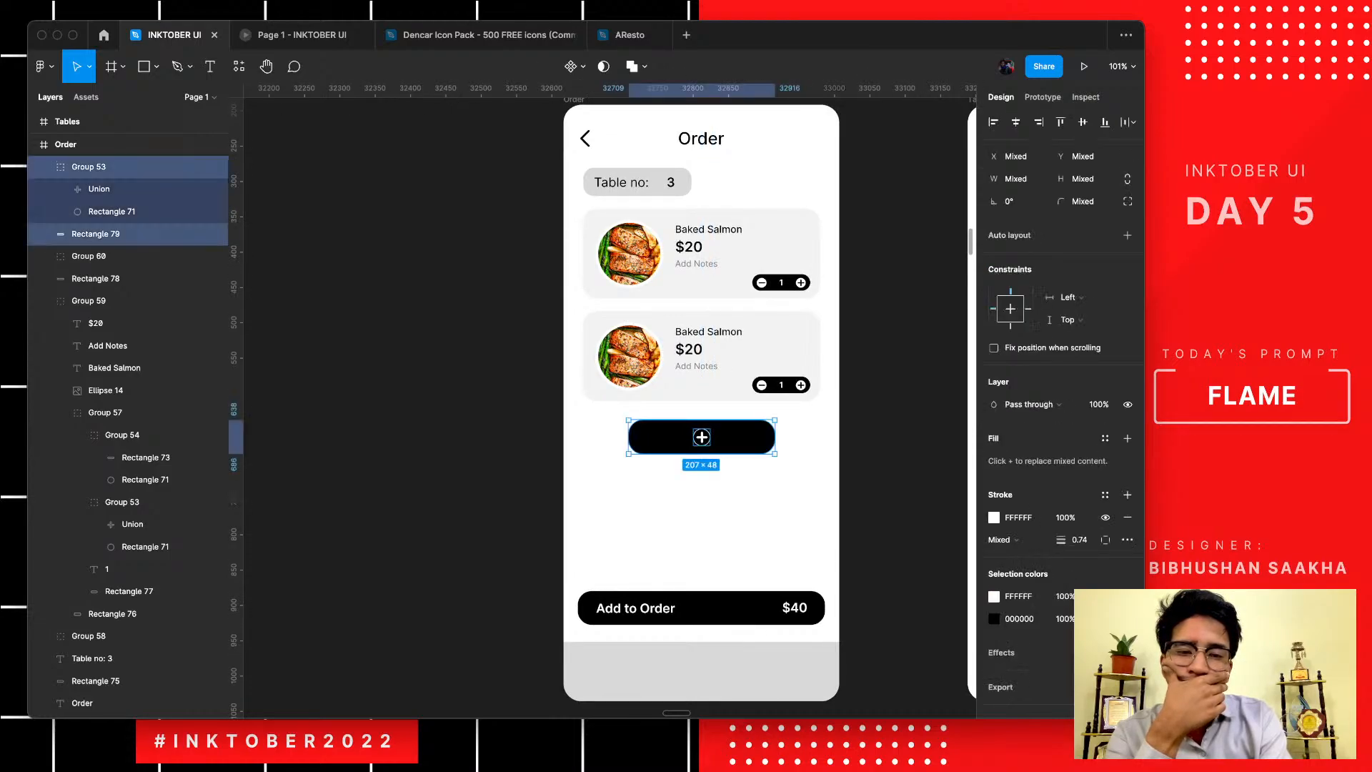
{"action": "key", "text": "super+z"}
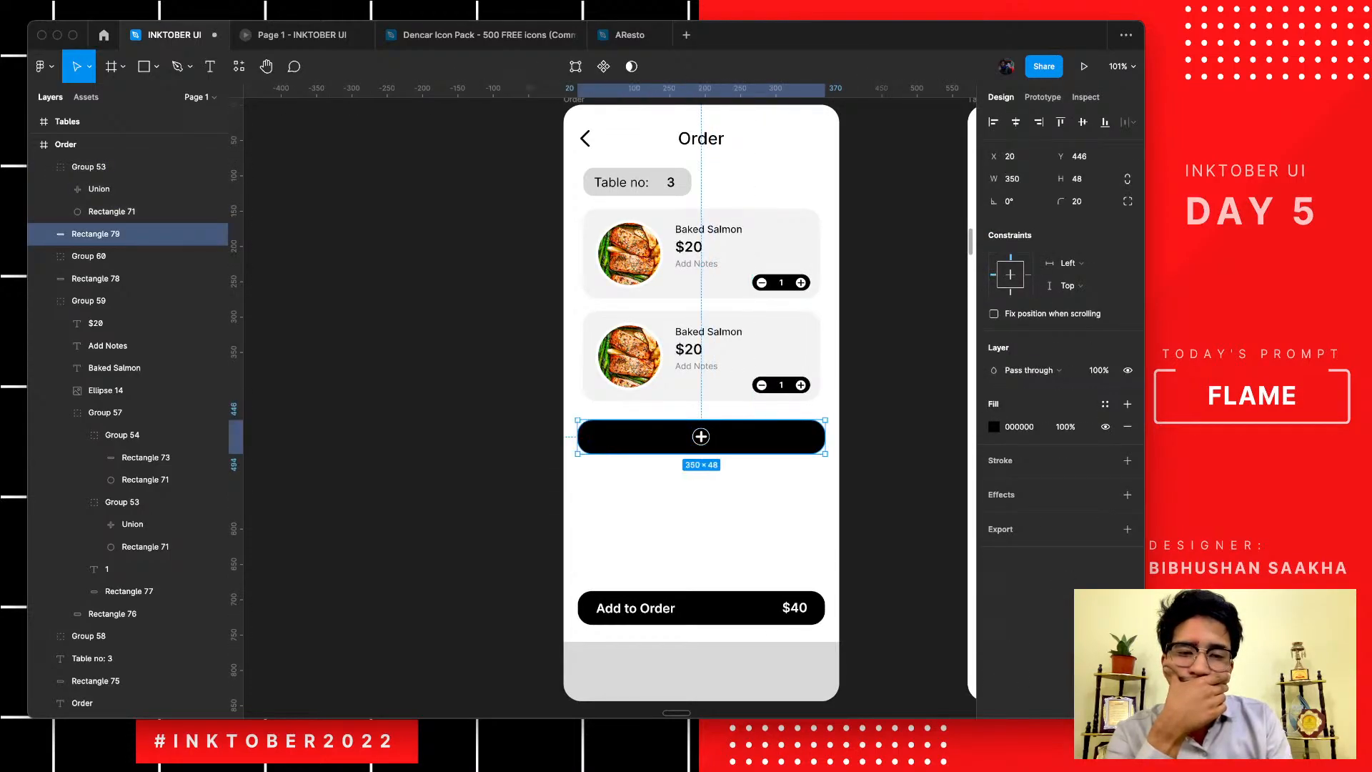
{"action": "key", "text": "super+z"}
- Delete the full-width black button rectangle behind the plus icon below the dish cards
{"action": "scroll", "coordinate": [700, 407], "scroll_direction": "down", "scroll_amount": 1}
{"action": "scroll", "coordinate": [700, 407], "scroll_direction": "right", "scroll_amount": 1}
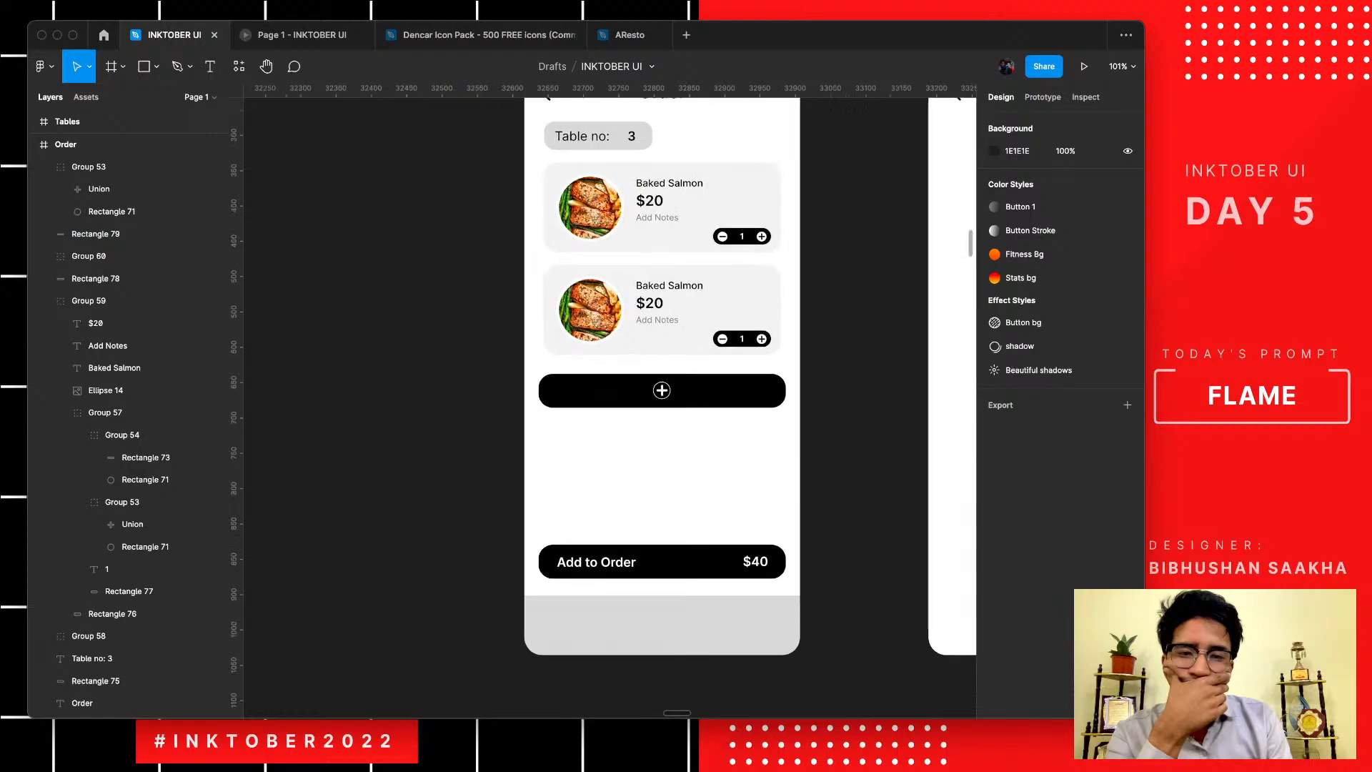
{"action": "scroll", "coordinate": [700, 408], "scroll_direction": "up", "scroll_amount": 2}
{"action": "scroll", "coordinate": [609, 407], "scroll_direction": "right", "scroll_amount": 3}
{"action": "scroll", "coordinate": [610, 407], "scroll_direction": "down", "scroll_amount": 2}
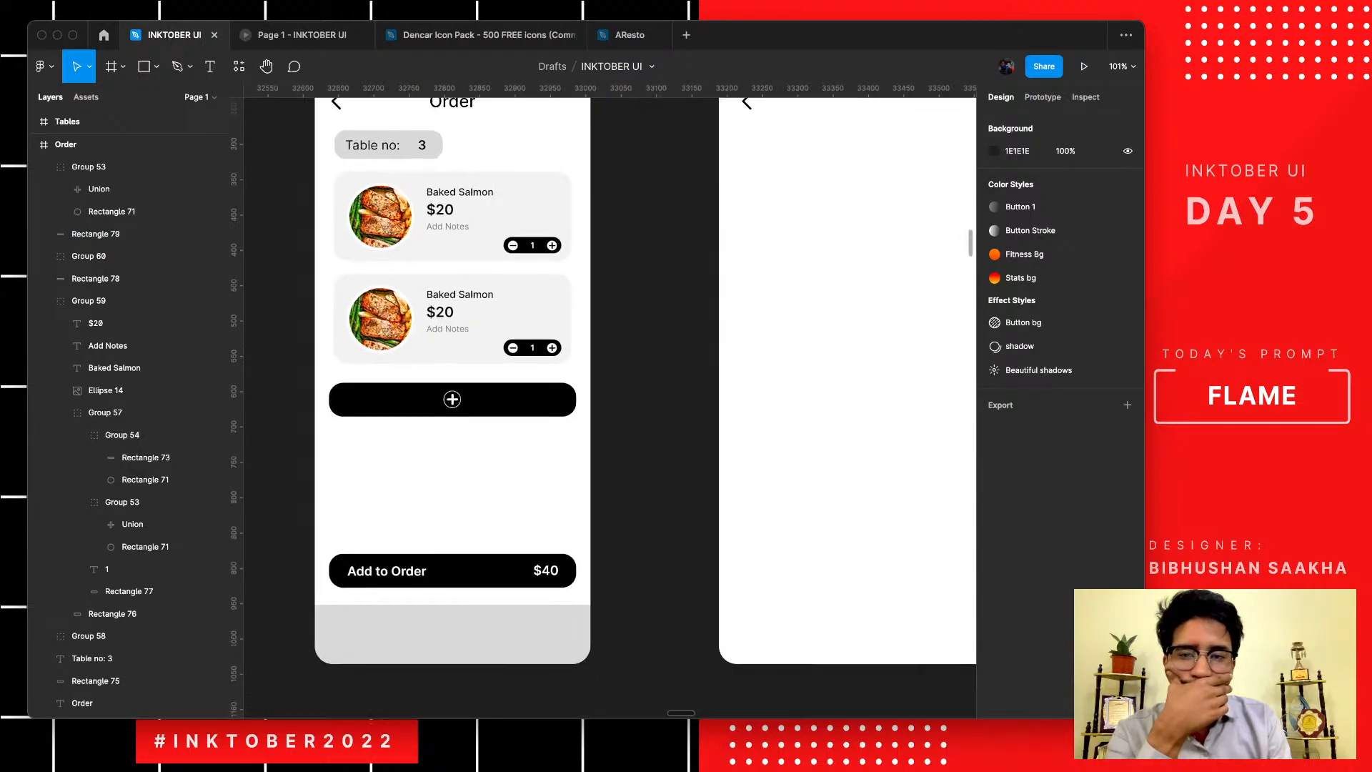
{"action": "scroll", "coordinate": [610, 407], "scroll_direction": "up", "scroll_amount": 2}
{"action": "scroll", "coordinate": [610, 407], "scroll_direction": "right", "scroll_amount": 1}
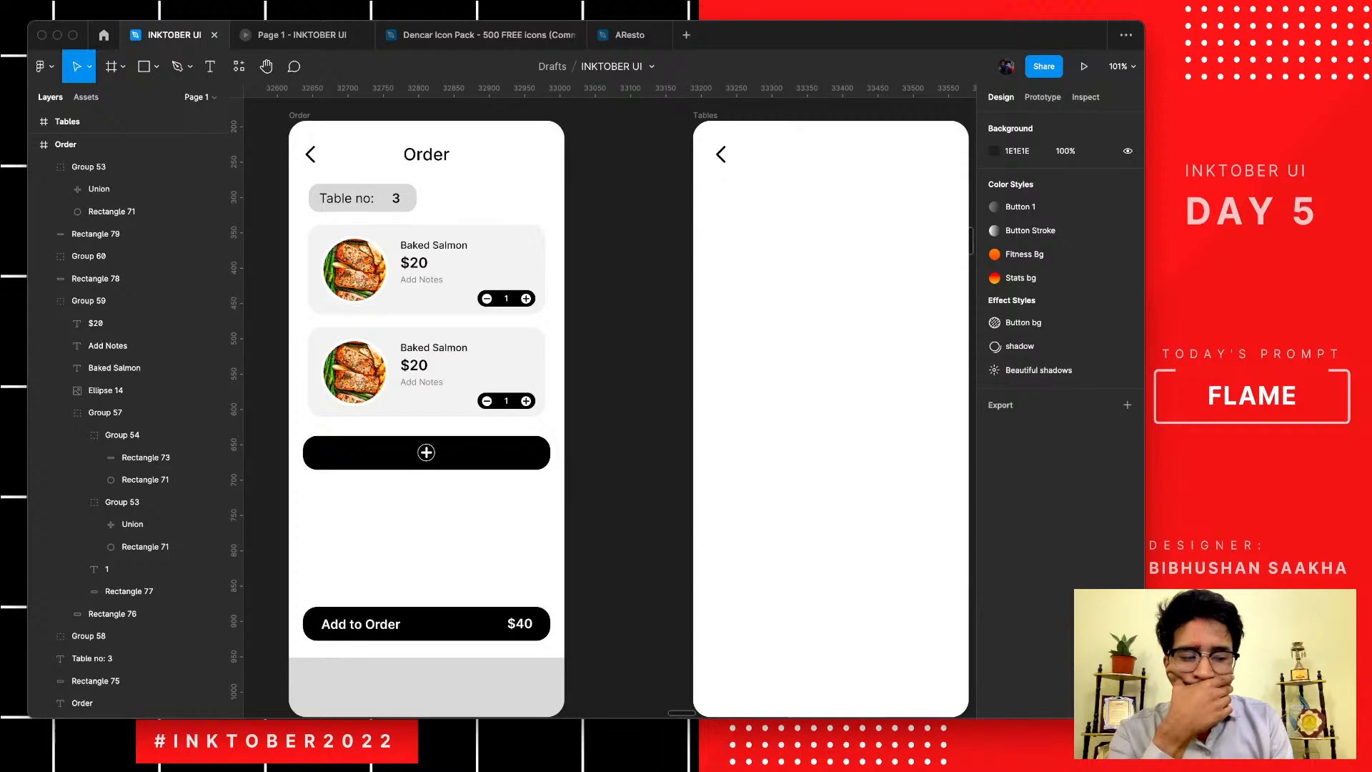
{"action": "scroll", "coordinate": [609, 407], "scroll_direction": "down", "scroll_amount": 1}
{"action": "scroll", "coordinate": [610, 407], "scroll_direction": "right", "scroll_amount": 1}
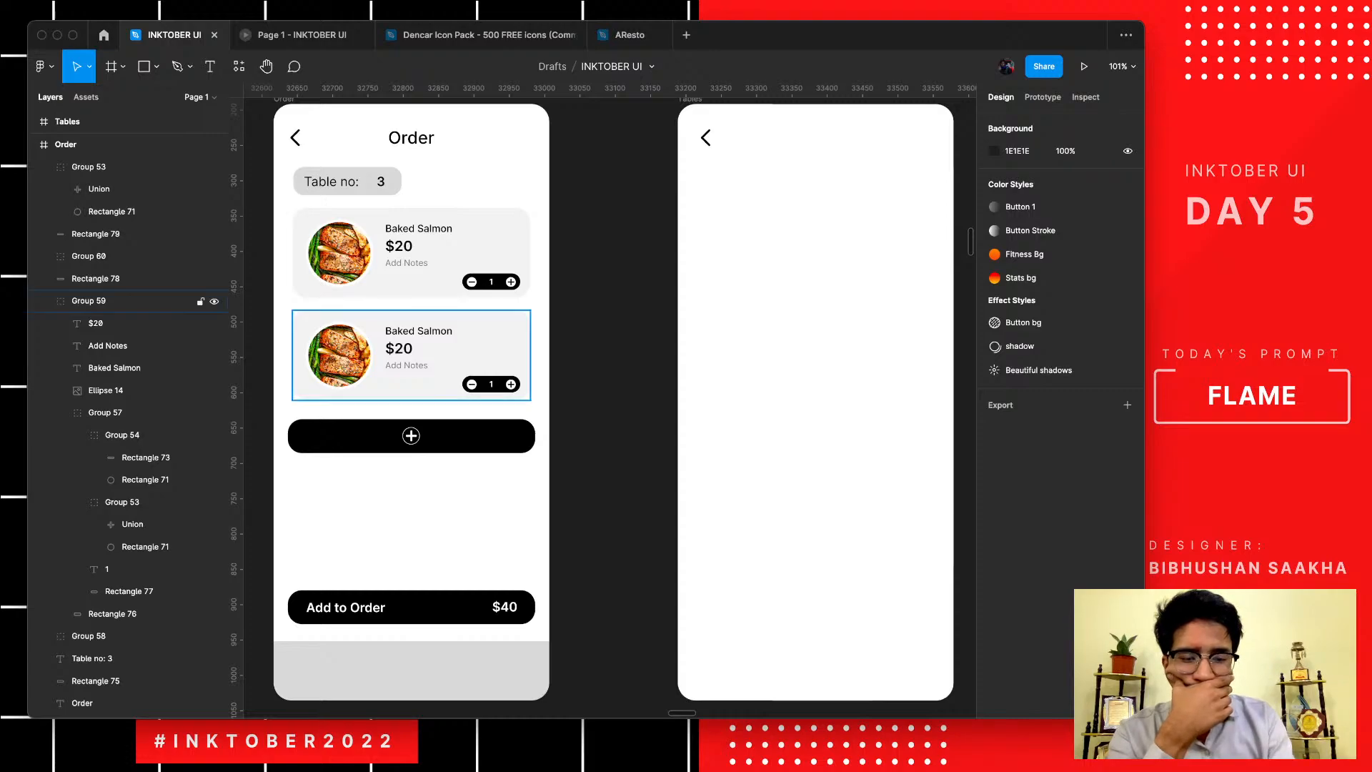
{"action": "left_click", "coordinate": [443, 438]}
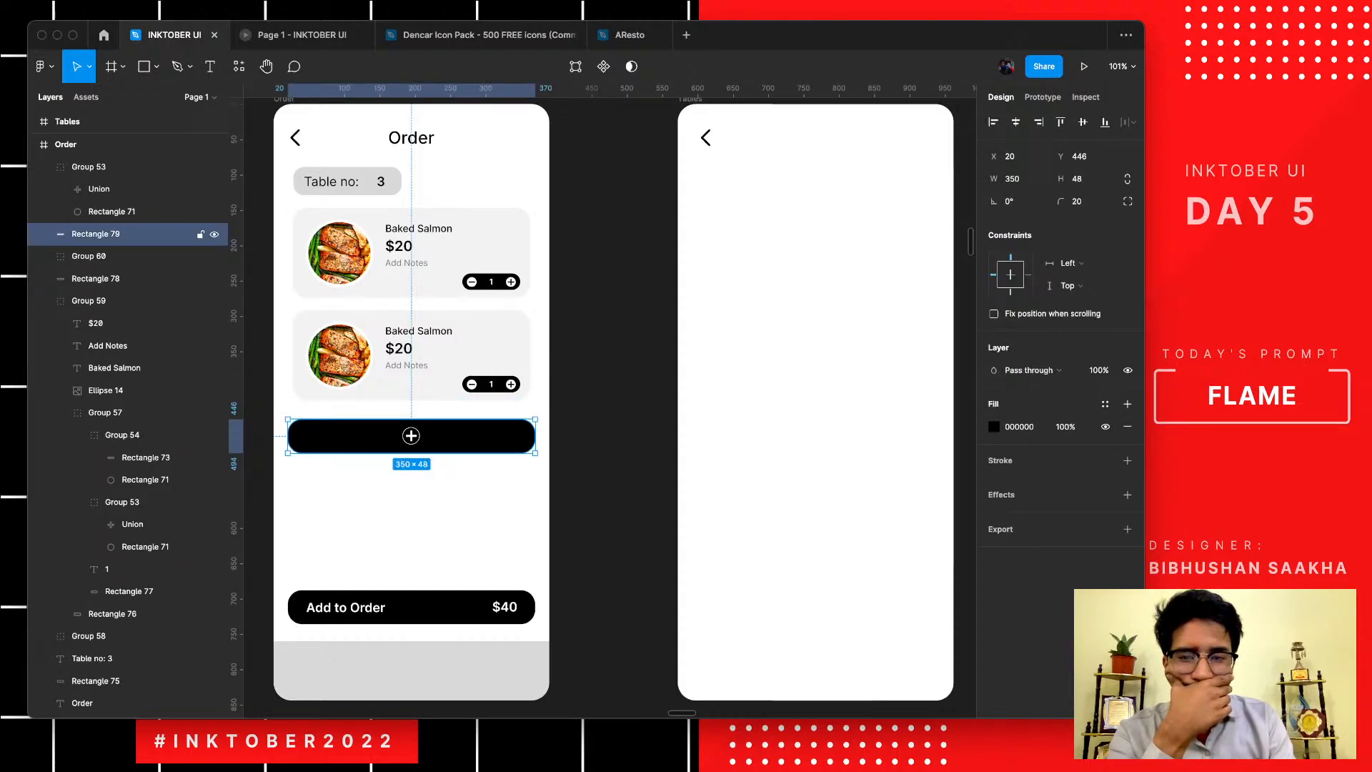
{"action": "key", "text": "Delete"}
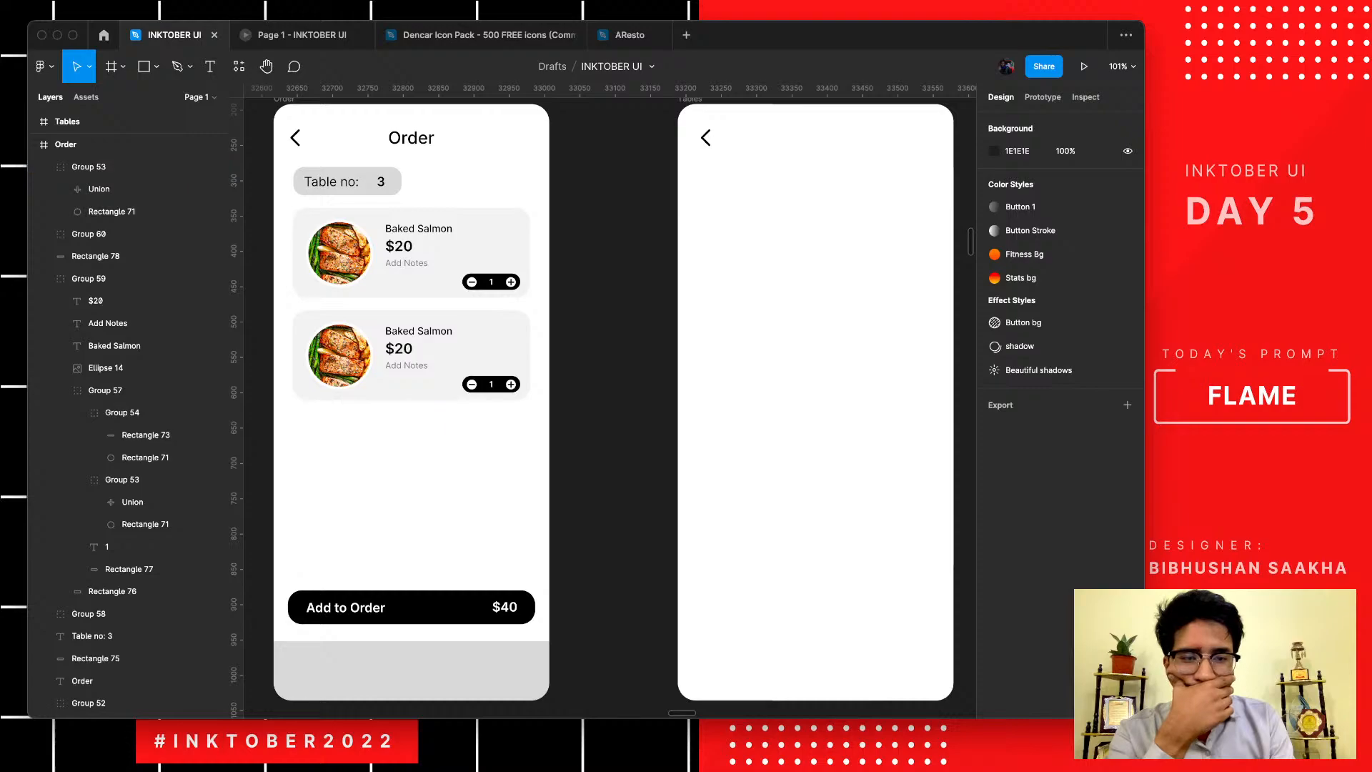
- Recolor the remaining plus icon group below the dish cards to black, 000000
{"action": "left_click", "coordinate": [411, 435]}
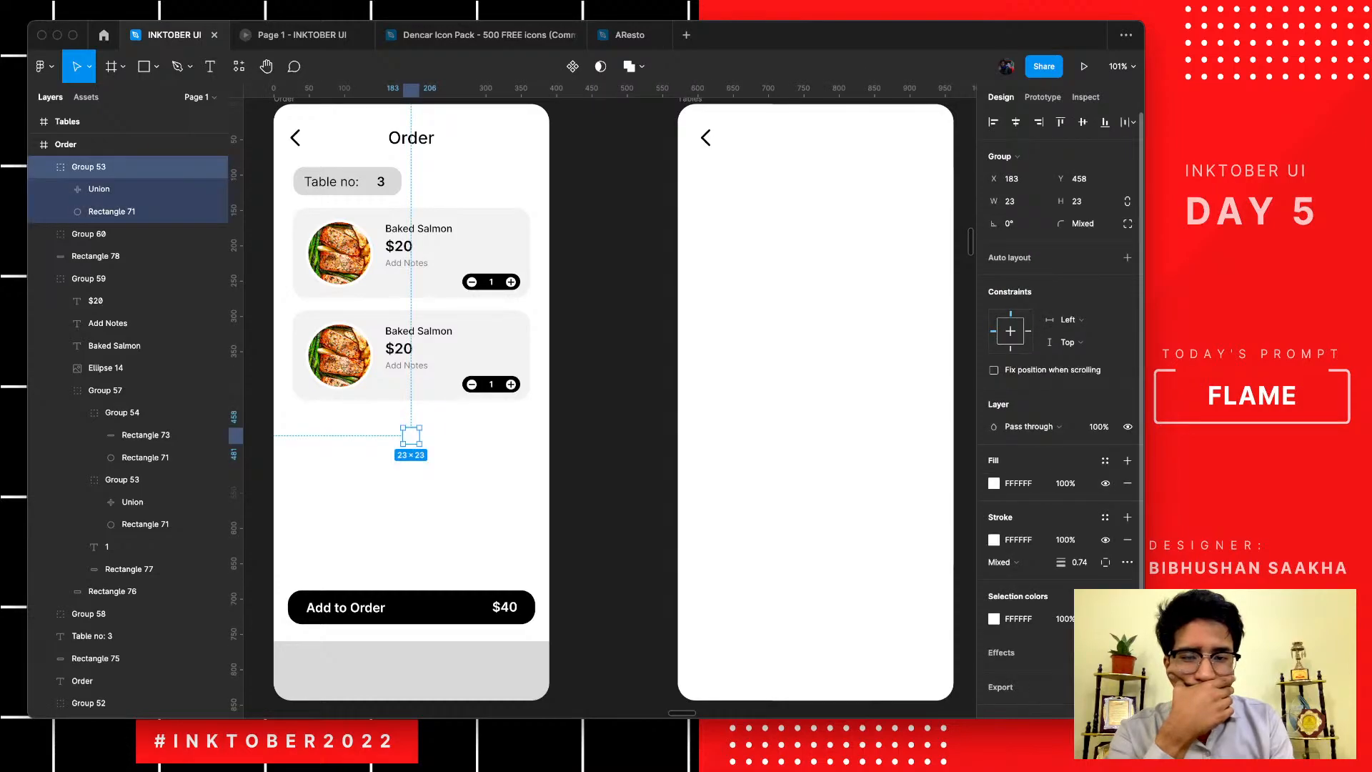
{"action": "left_click", "coordinate": [994, 619]}
{"action": "left_click_drag", "start_coordinate": [850, 445], "coordinate": [809, 536]}
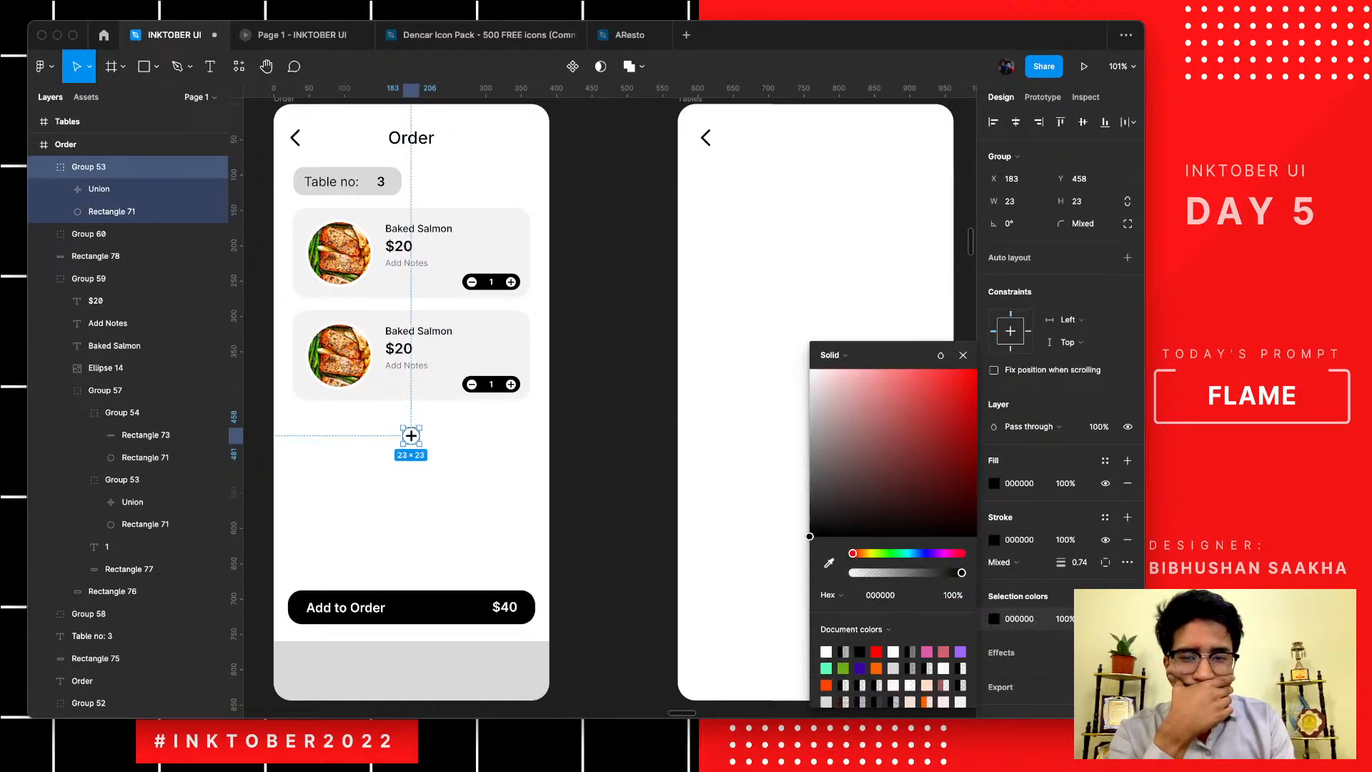
{"action": "left_click", "coordinate": [457, 477]}
{"action": "scroll", "coordinate": [382, 448], "scroll_direction": "up", "scroll_amount": 3}
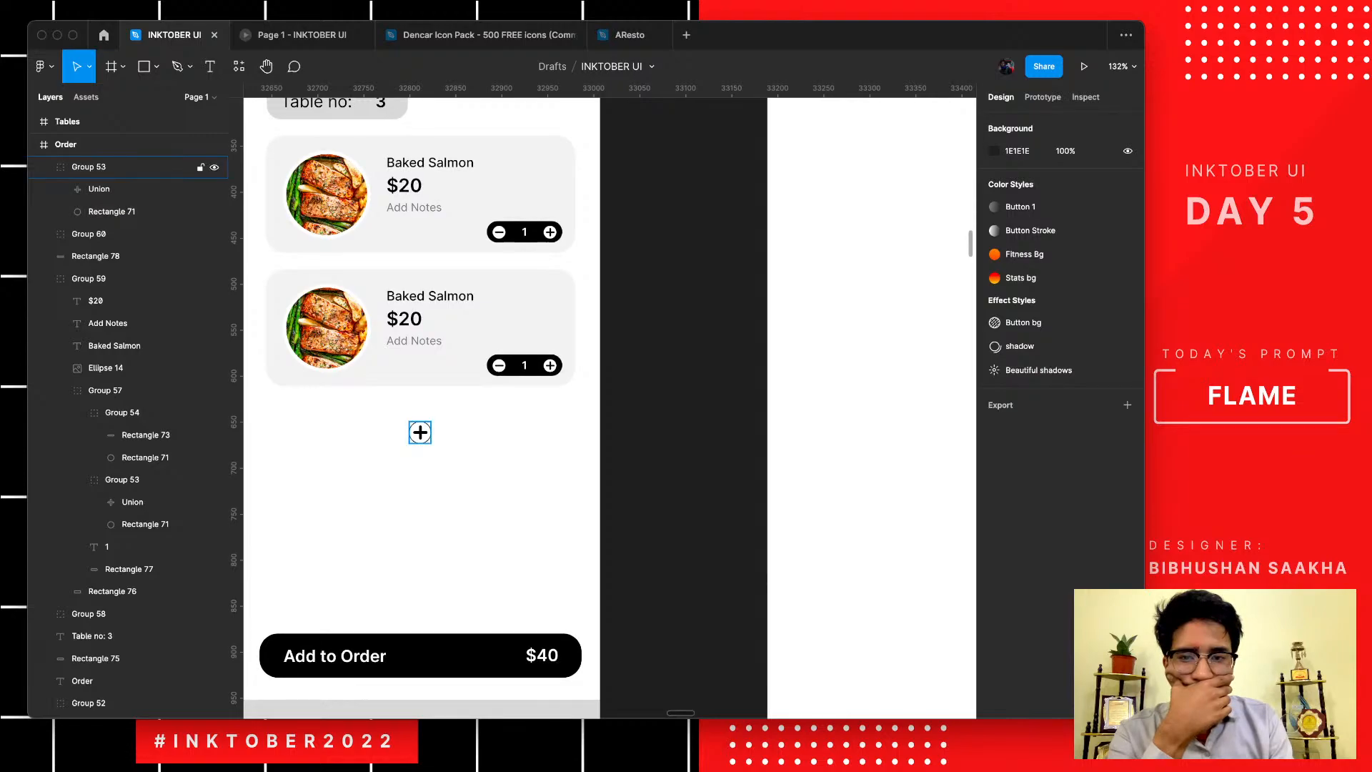
{"action": "scroll", "coordinate": [420, 433], "scroll_direction": "up", "scroll_amount": 5}
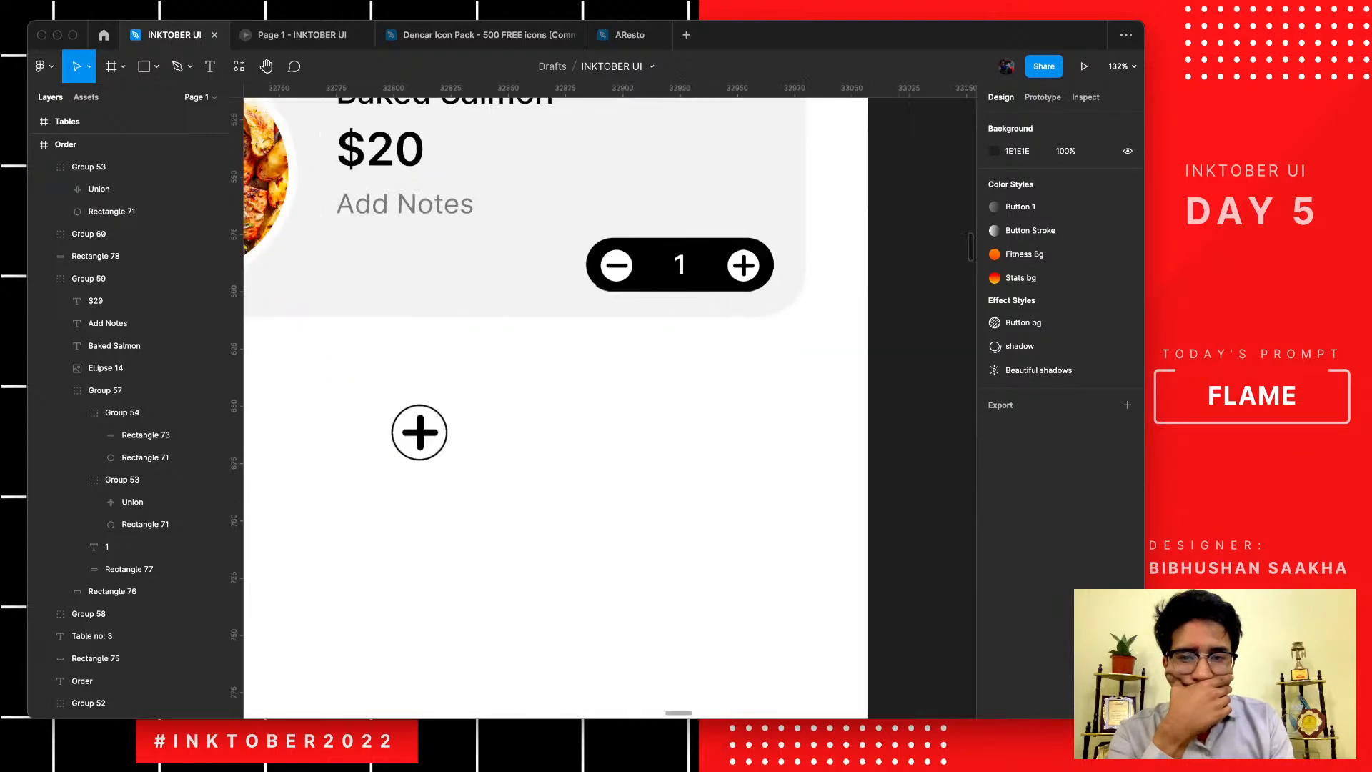
- Remove the plus icon circle's outline and give the circle a solid black 000000 fill
{"action": "scroll", "coordinate": [419, 432], "scroll_direction": "up", "scroll_amount": 6}
{"action": "left_click", "coordinate": [418, 431]}
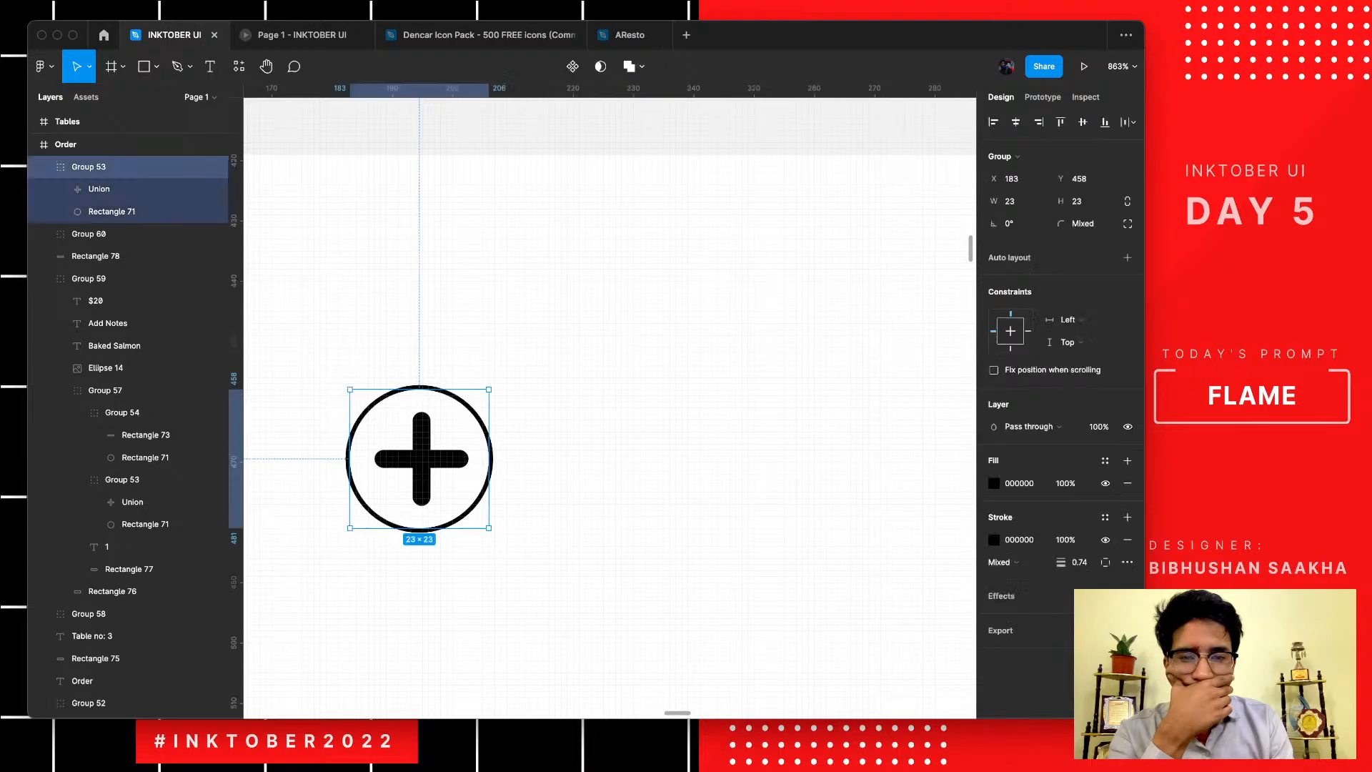
{"action": "scroll", "coordinate": [419, 433], "scroll_direction": "up", "scroll_amount": 4}
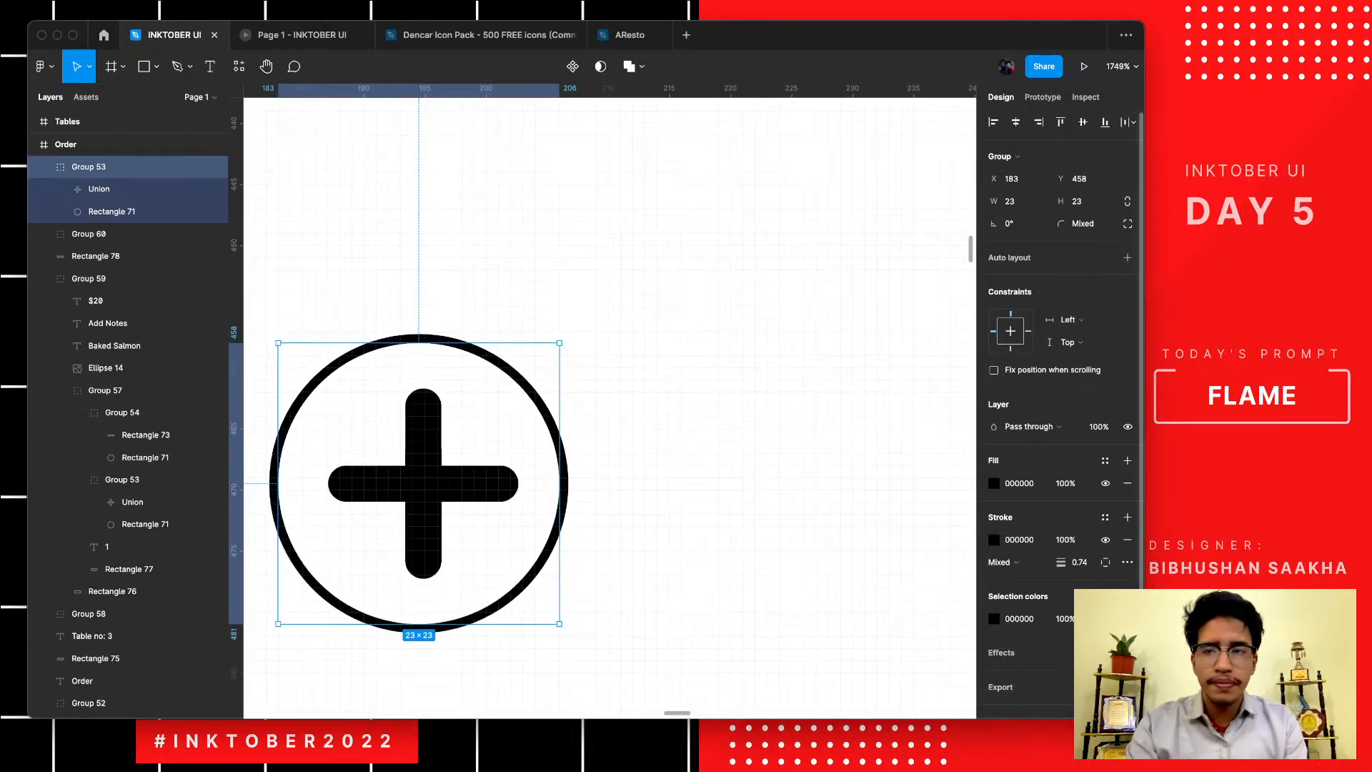
{"action": "scroll", "coordinate": [419, 434], "scroll_direction": "left", "scroll_amount": 3}
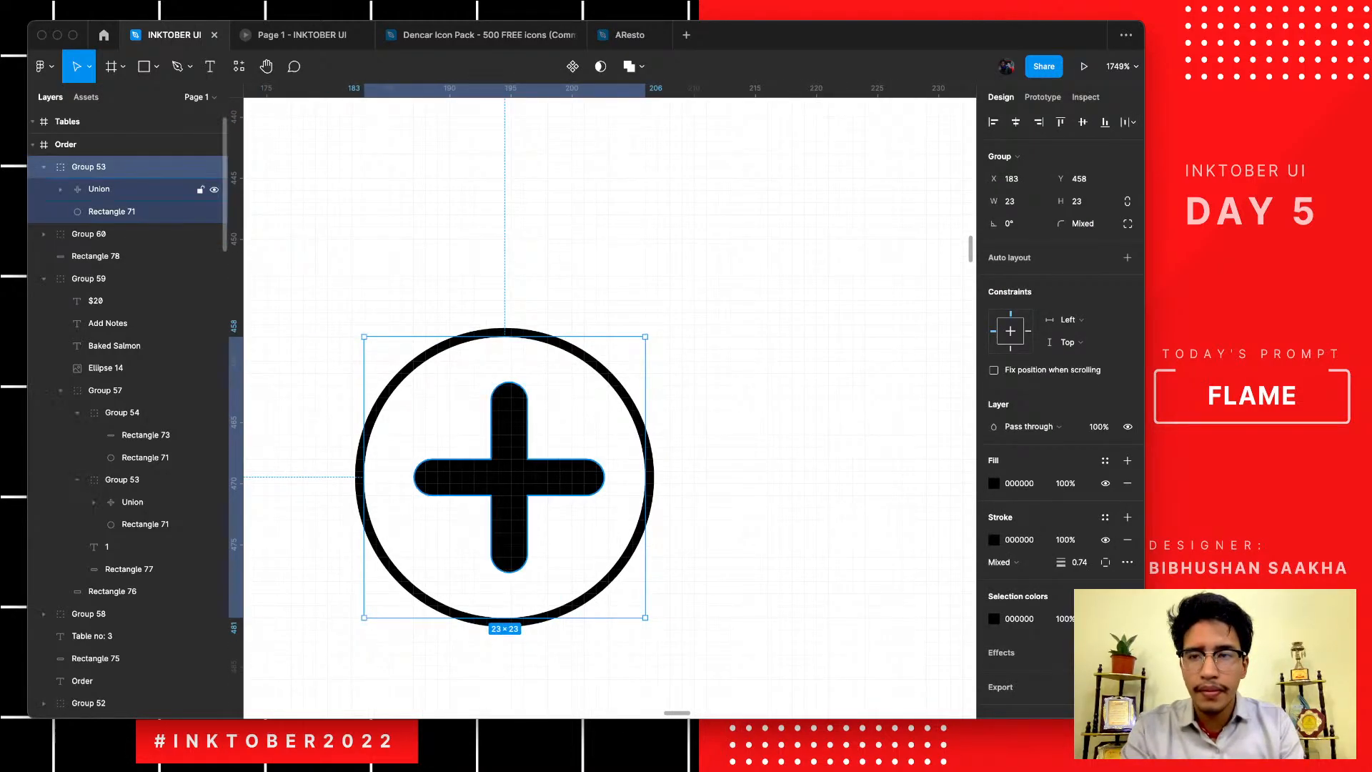
{"action": "left_click", "coordinate": [114, 211]}
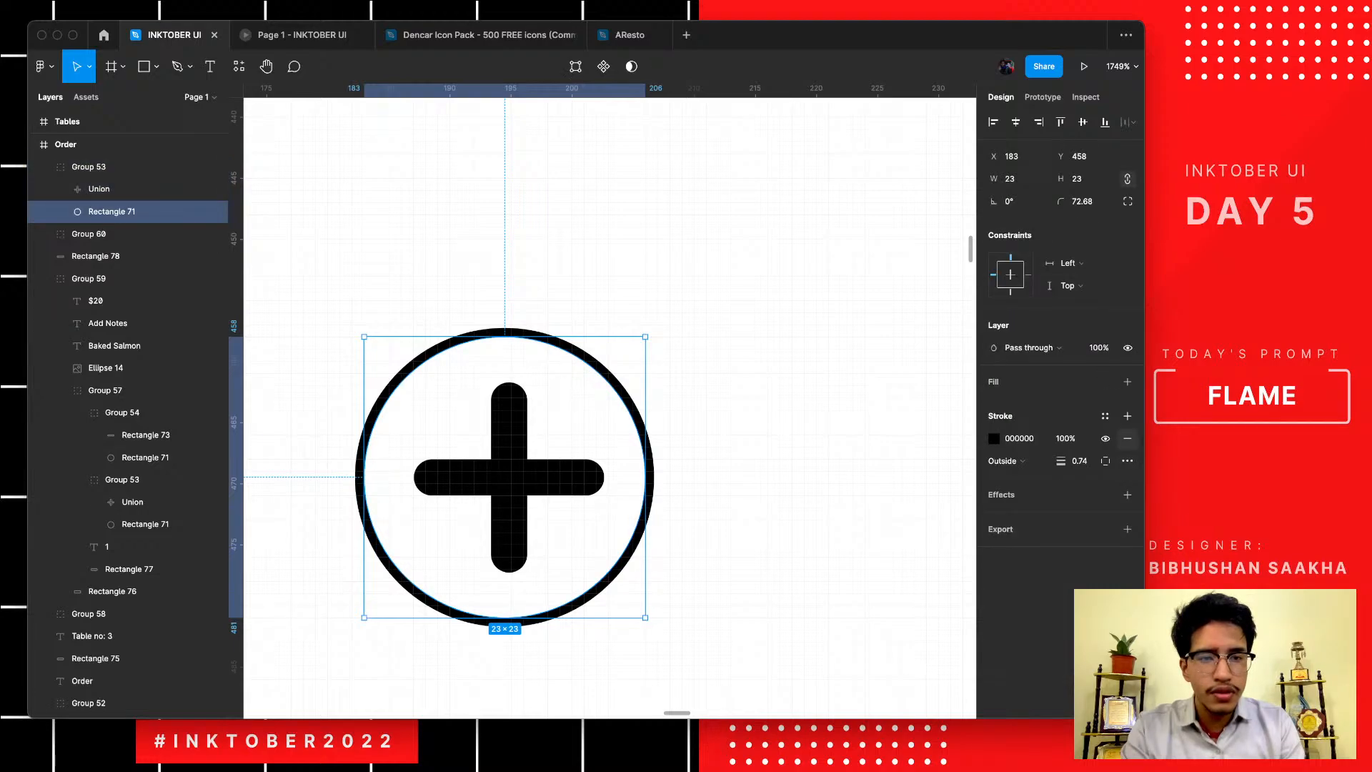
{"action": "left_click", "coordinate": [1128, 438]}
{"action": "left_click", "coordinate": [1127, 382]}
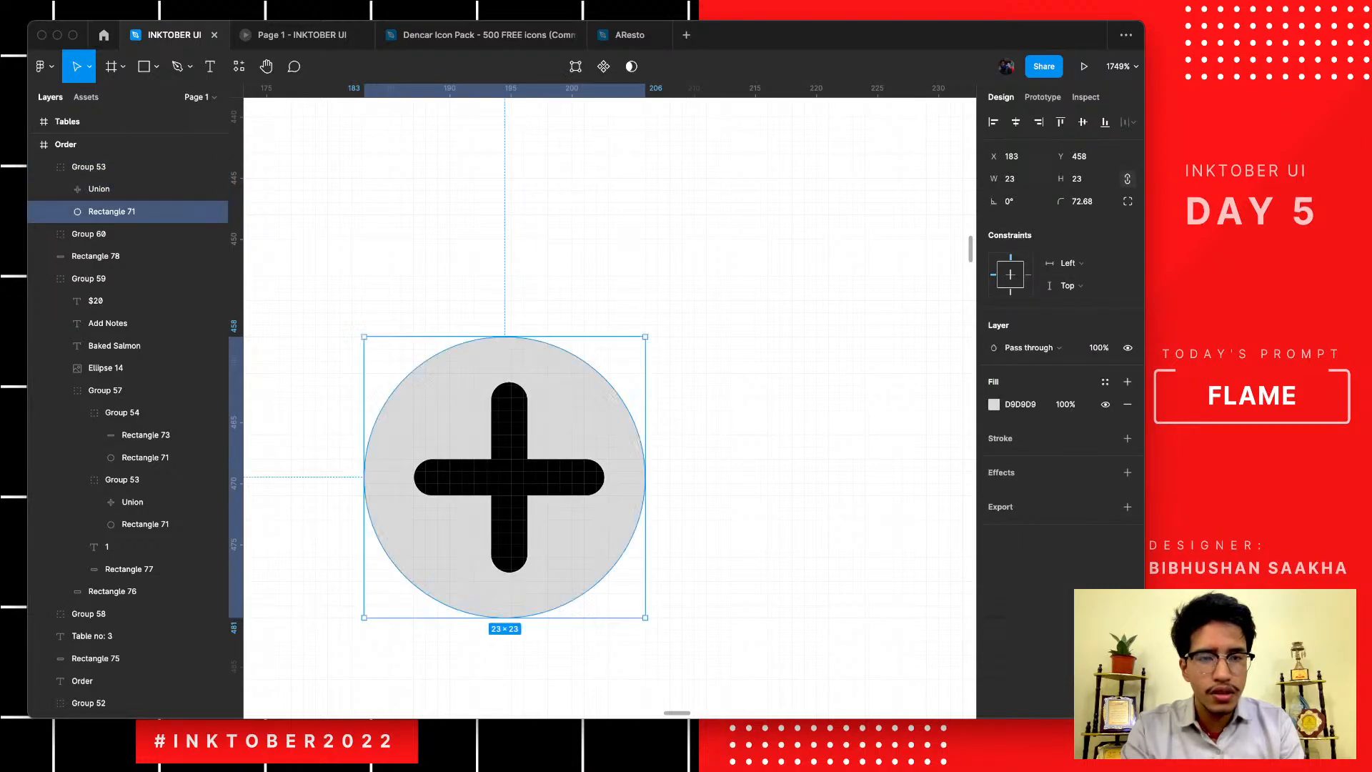
{"action": "left_click", "coordinate": [994, 405]}
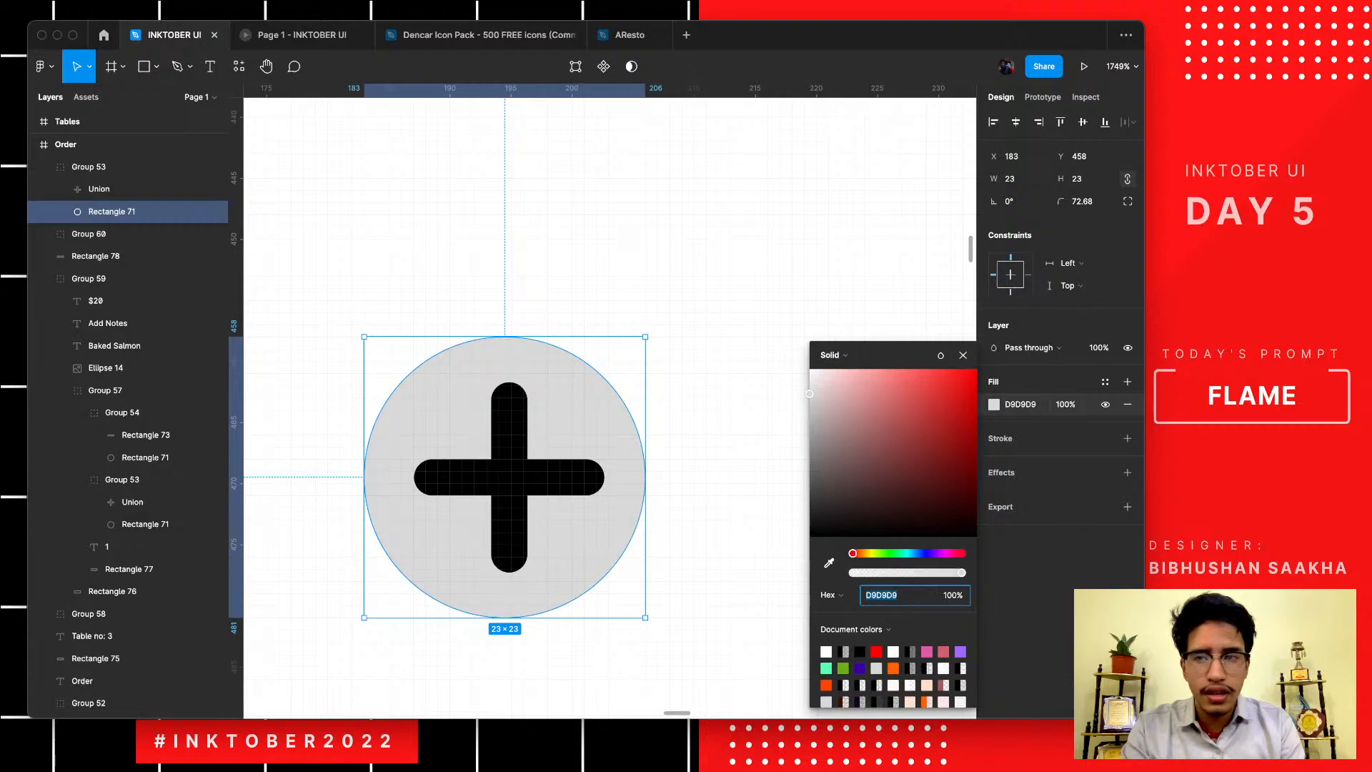
{"action": "left_click_drag", "start_coordinate": [869, 422], "coordinate": [810, 536]}
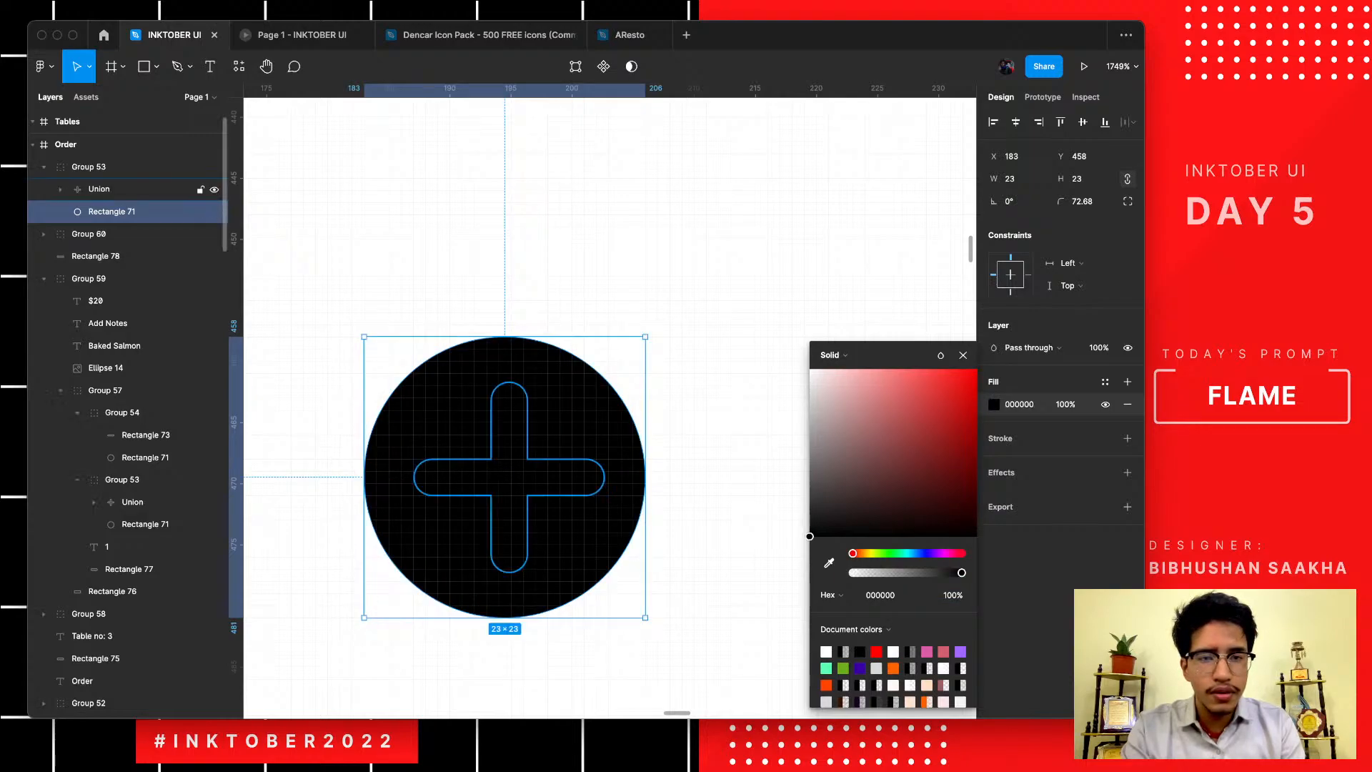
- Recolor the plus shape inside the black circle to white
{"action": "left_click", "coordinate": [129, 190]}
{"action": "left_click", "coordinate": [994, 405]}
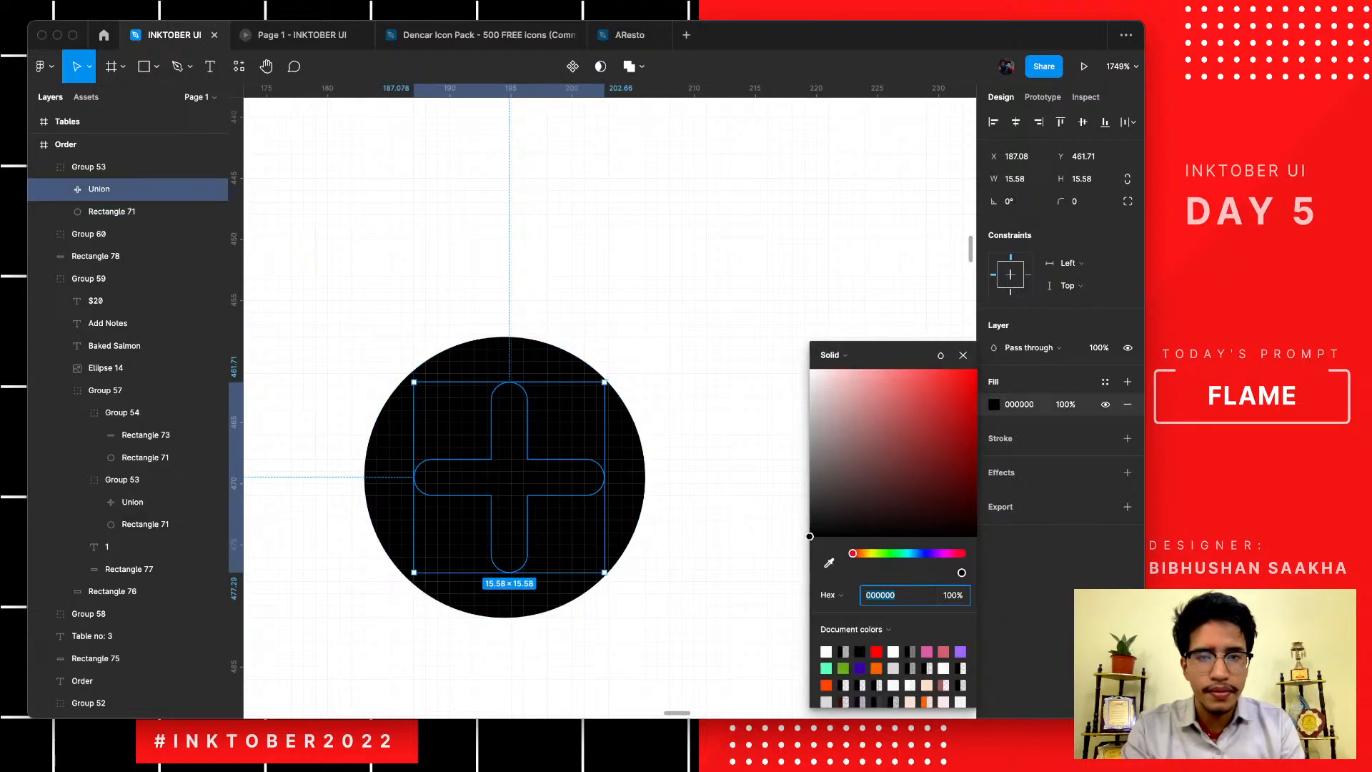
{"action": "left_click_drag", "start_coordinate": [843, 389], "coordinate": [810, 369]}
{"action": "left_click", "coordinate": [732, 328]}
- Move the plus icon group slightly up toward the lower dish card, to Y 449
{"action": "scroll", "coordinate": [732, 329], "scroll_direction": "down", "scroll_amount": 10}
{"action": "scroll", "coordinate": [732, 329], "scroll_direction": "up", "scroll_amount": 2}
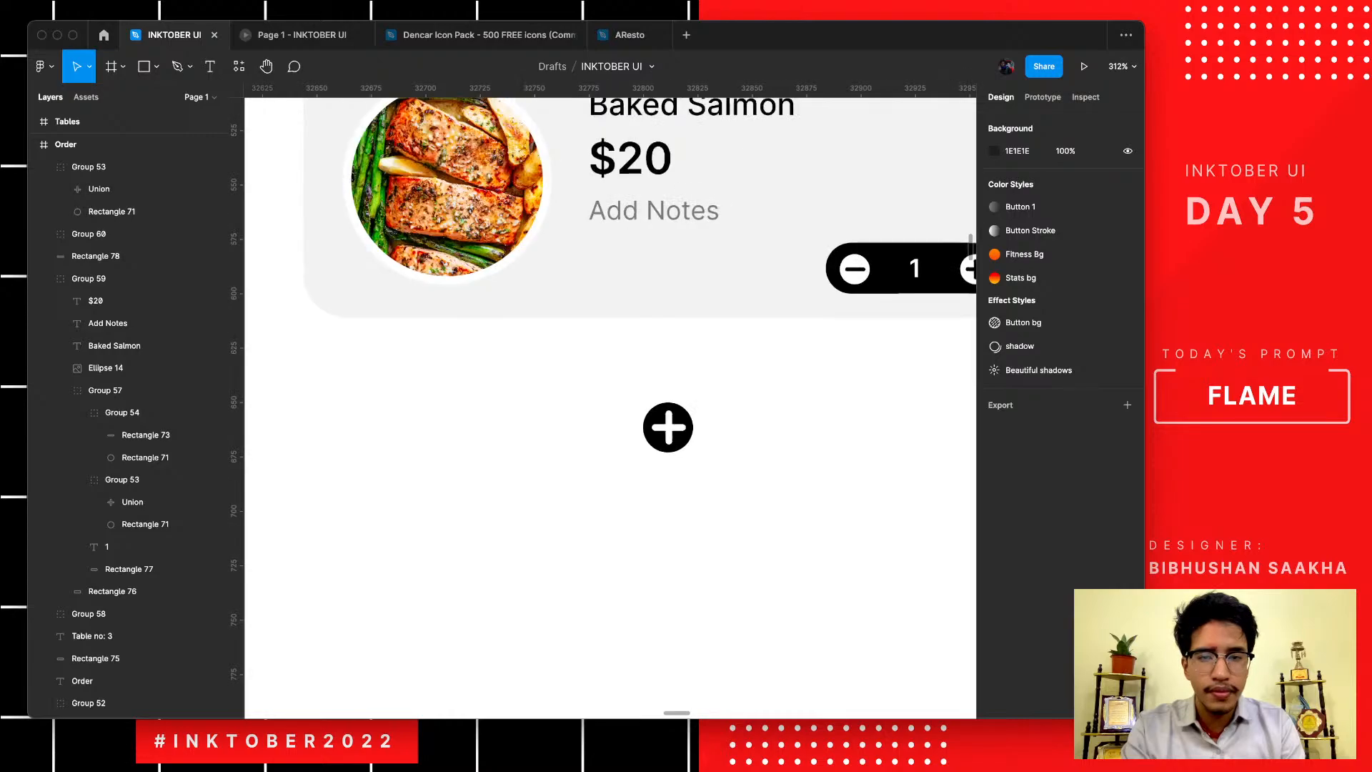
{"action": "scroll", "coordinate": [620, 410], "scroll_direction": "down", "scroll_amount": 2}
{"action": "scroll", "coordinate": [619, 409], "scroll_direction": "right", "scroll_amount": 2}
{"action": "scroll", "coordinate": [619, 409], "scroll_direction": "down", "scroll_amount": 5}
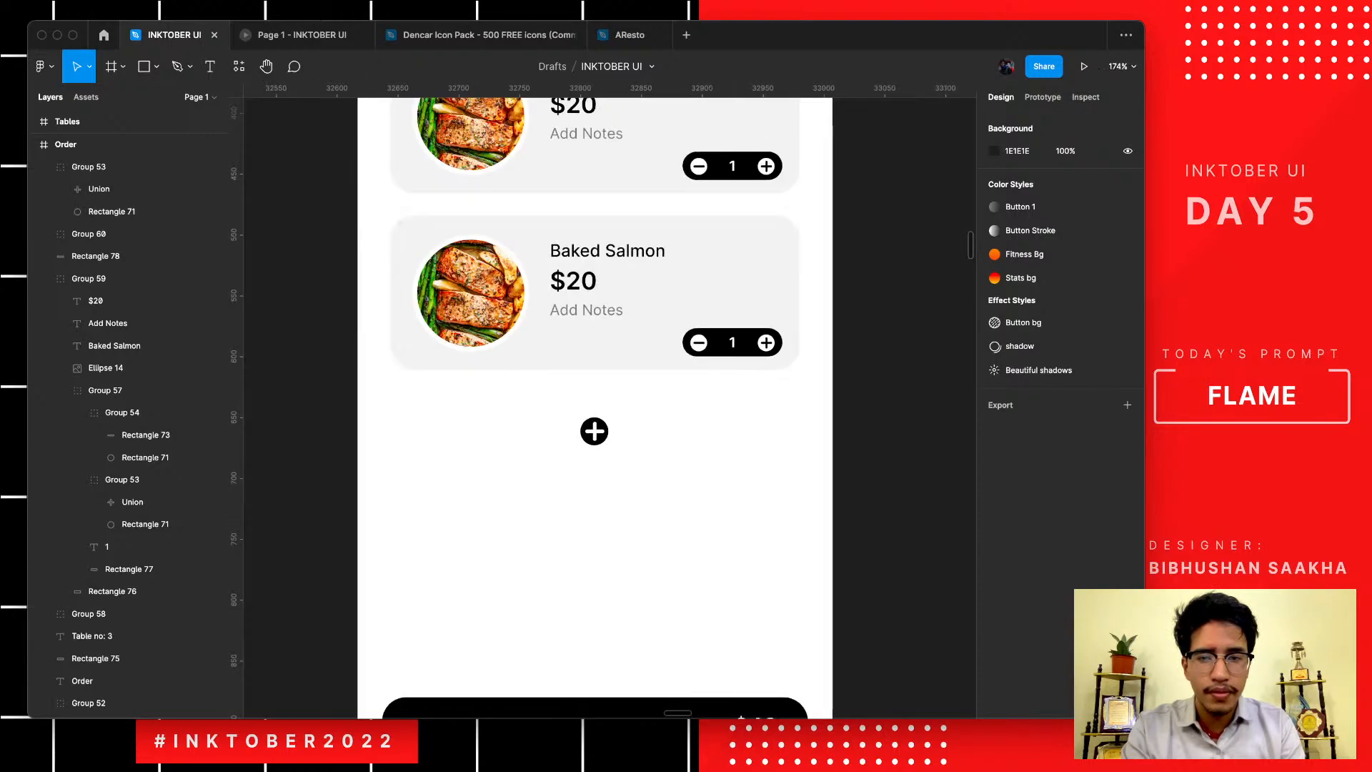
{"action": "left_click_drag", "start_coordinate": [594, 430], "coordinate": [594, 420]}
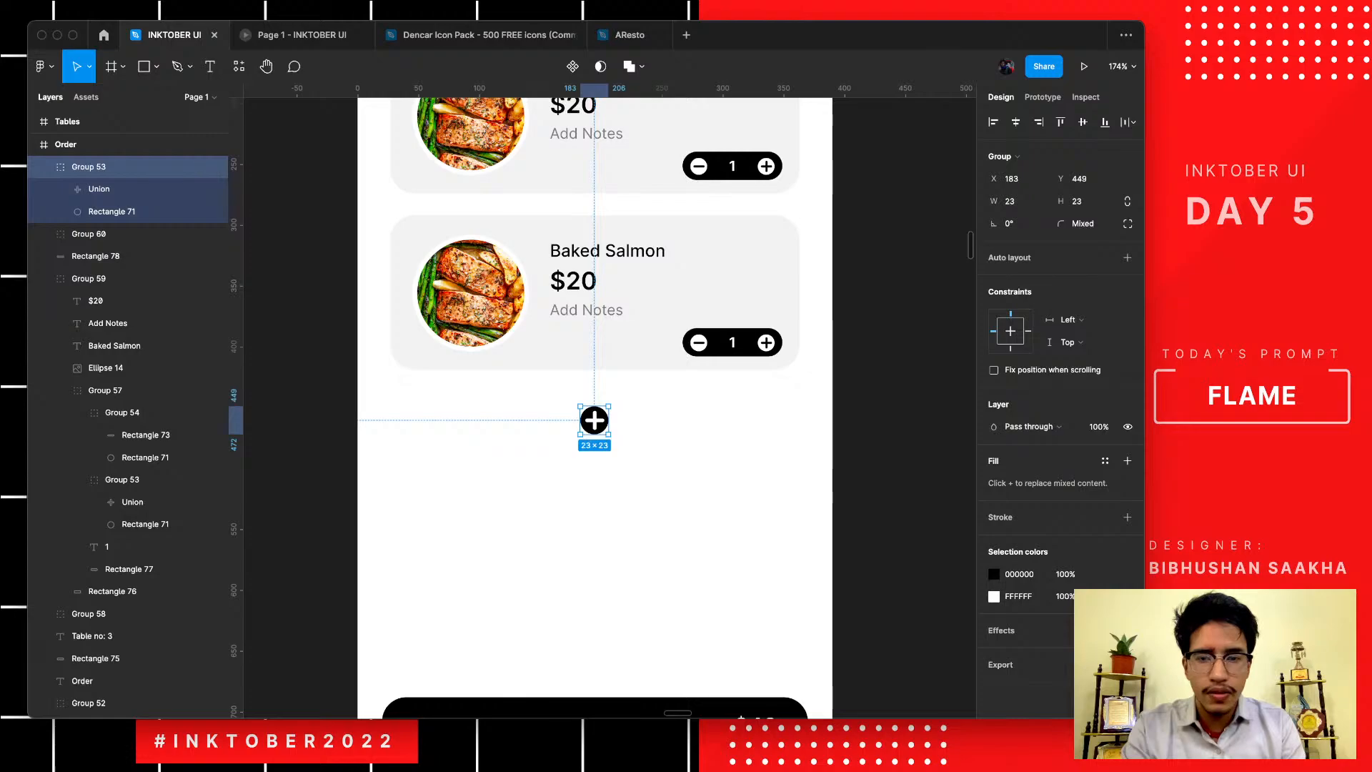
- Duplicate the Add to Order button into the empty space between the plus icon and the original button
{"action": "left_click", "coordinate": [596, 707]}
{"action": "scroll", "coordinate": [597, 707], "scroll_direction": "down", "scroll_amount": 2}
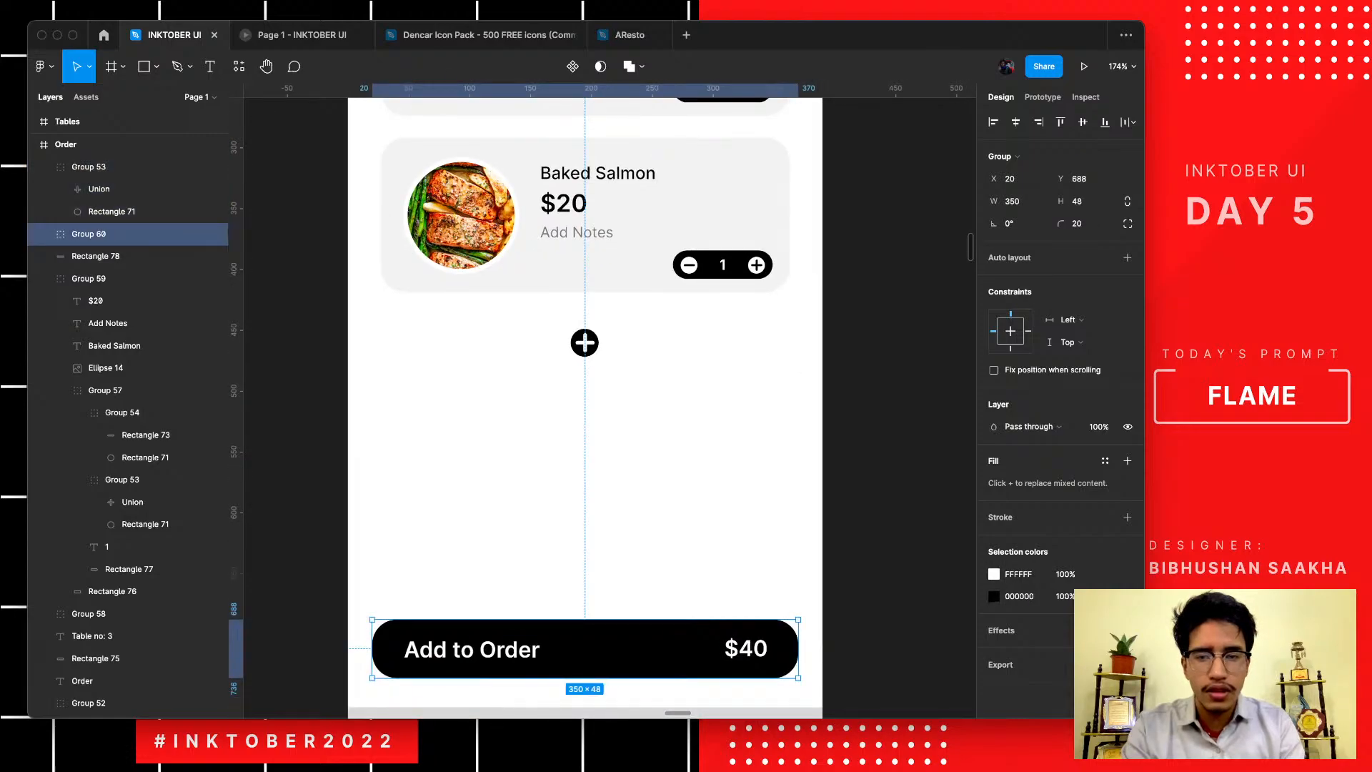
{"action": "left_click_drag", "start_coordinate": [597, 648], "coordinate": [597, 495]}
- Delete the Add to Order label and $40 price from the copied button and move the empty shape up to Y 540
{"action": "double_click", "coordinate": [532, 496]}
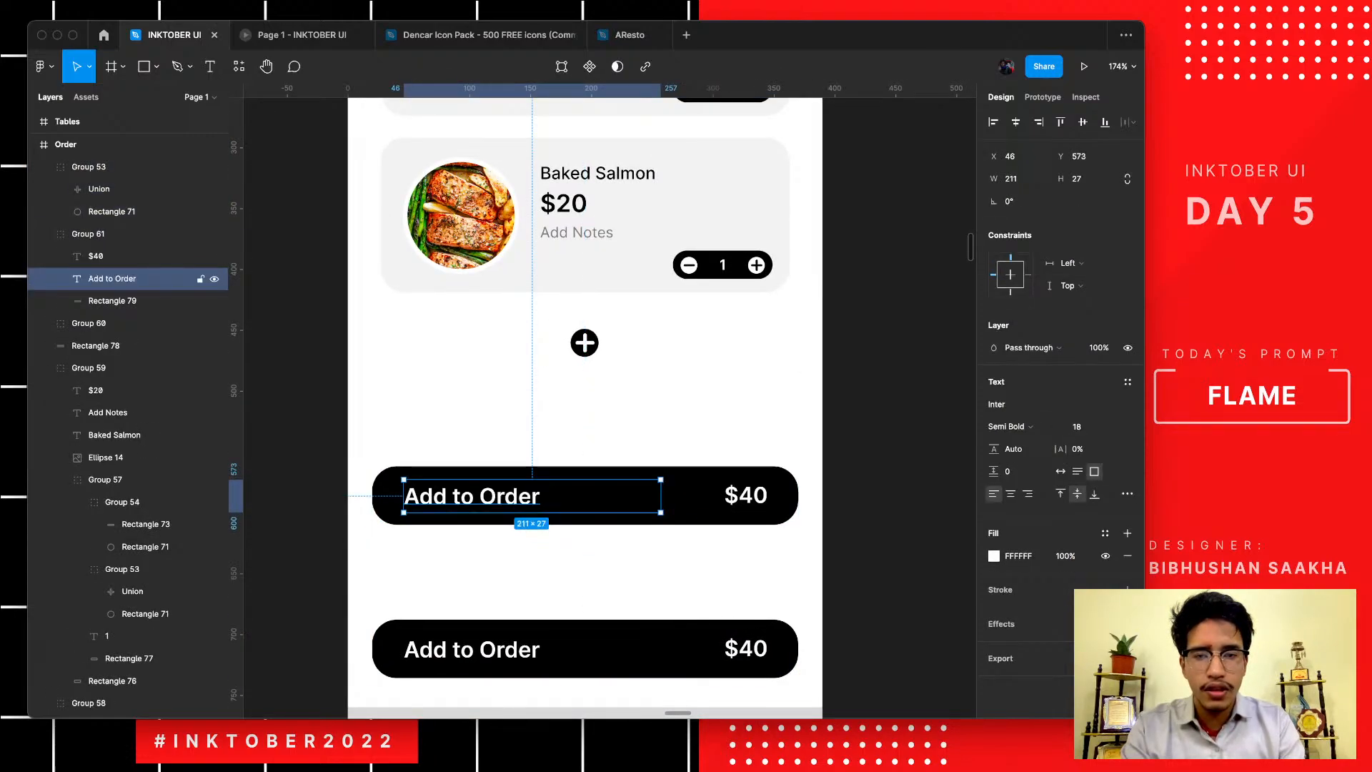
{"action": "key", "text": "Delete"}
{"action": "double_click", "coordinate": [746, 495]}
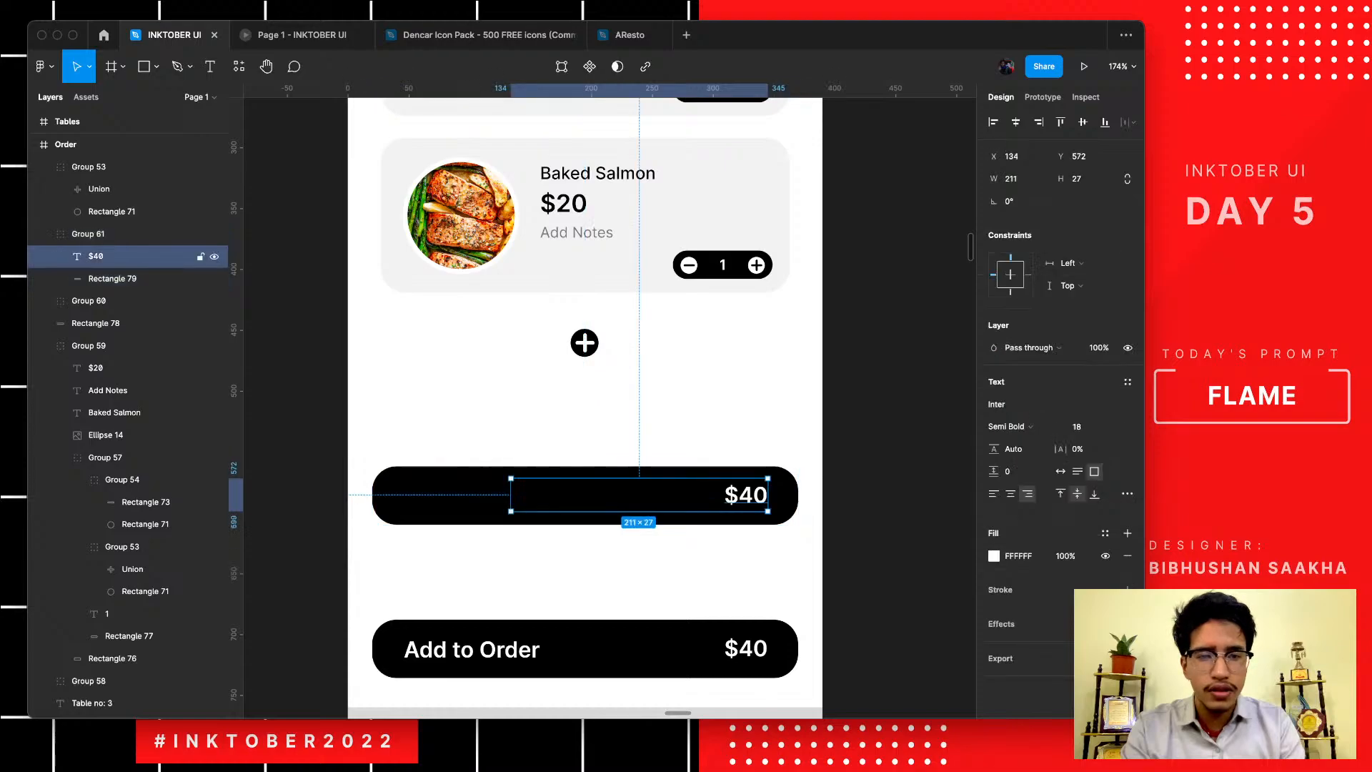
{"action": "key", "text": "Delete"}
{"action": "left_click_drag", "start_coordinate": [747, 495], "coordinate": [746, 468]}
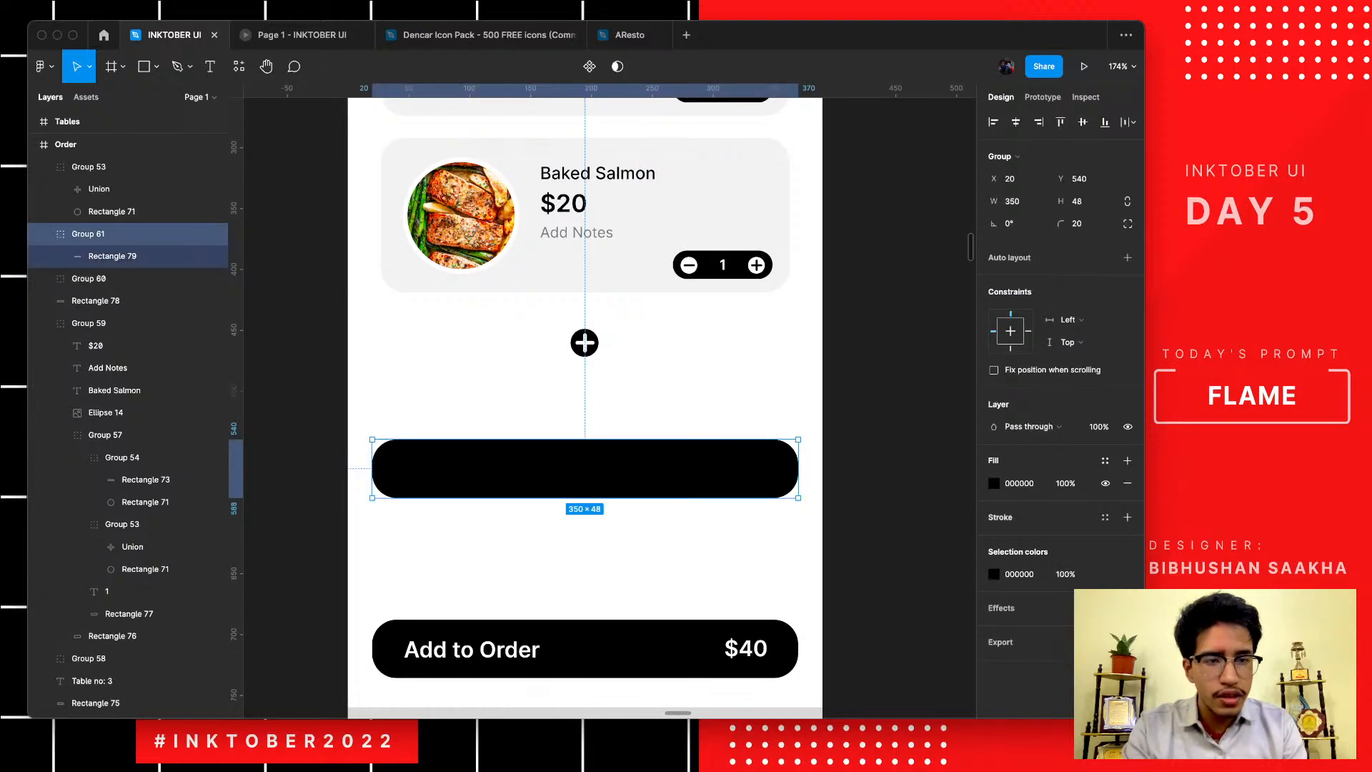
- Replace the copied button's fill with a black 000000 inside stroke of weight 1
{"action": "left_click", "coordinate": [1127, 484]}
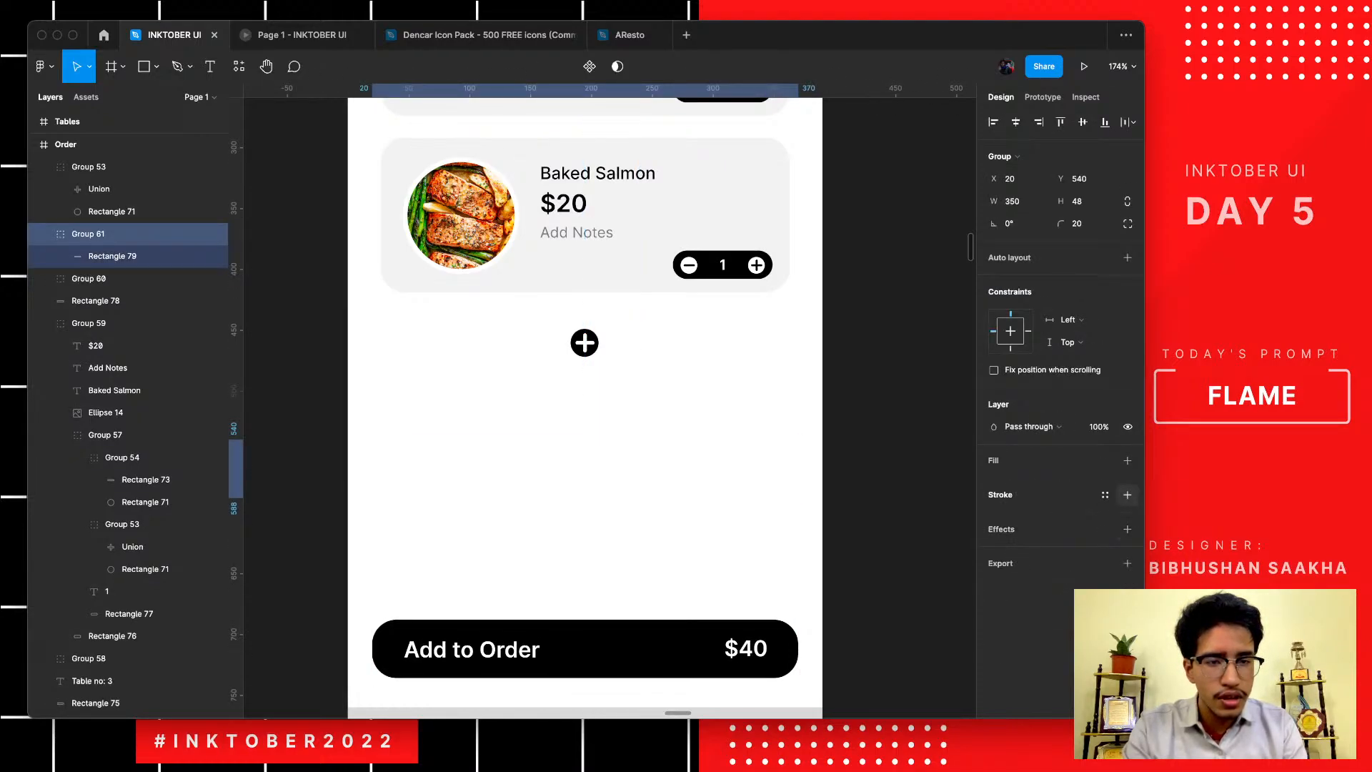
{"action": "left_click", "coordinate": [1127, 494]}
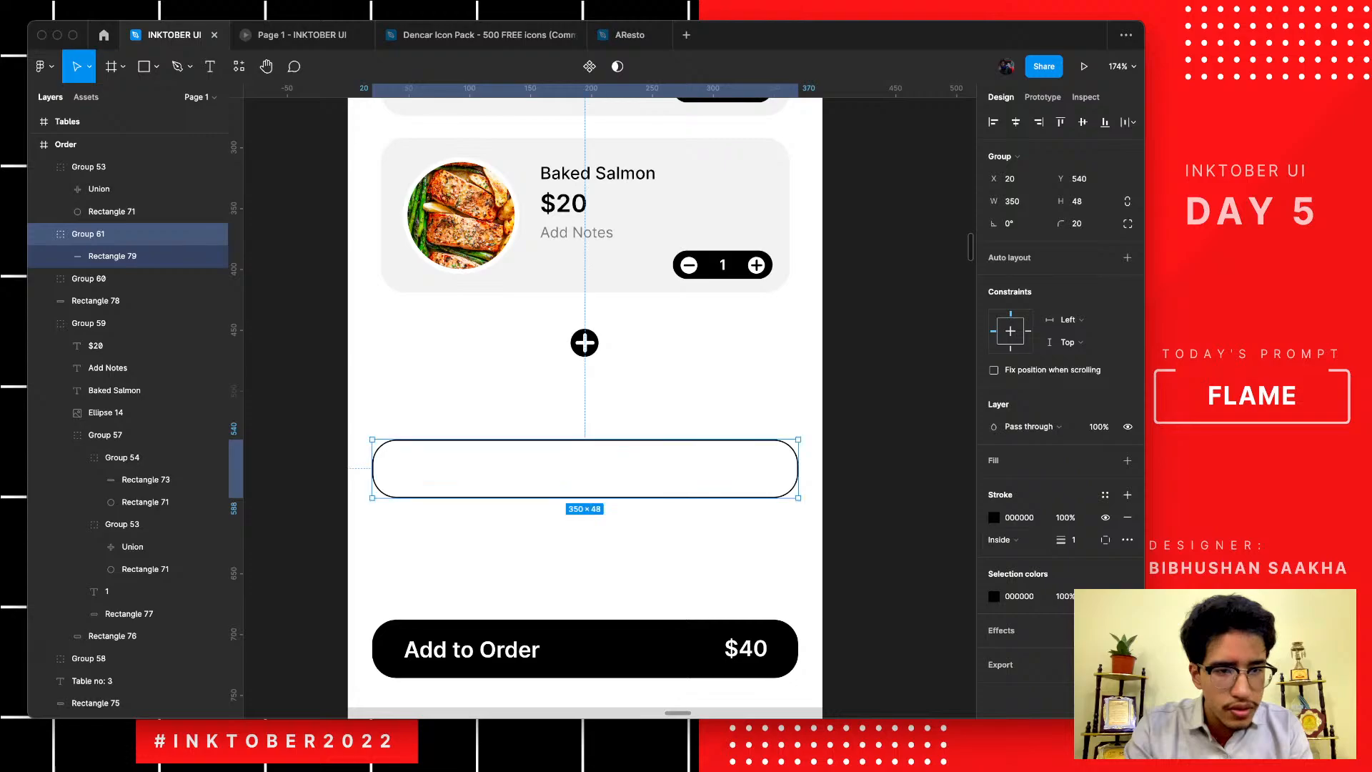
{"action": "left_click", "coordinate": [1008, 540]}
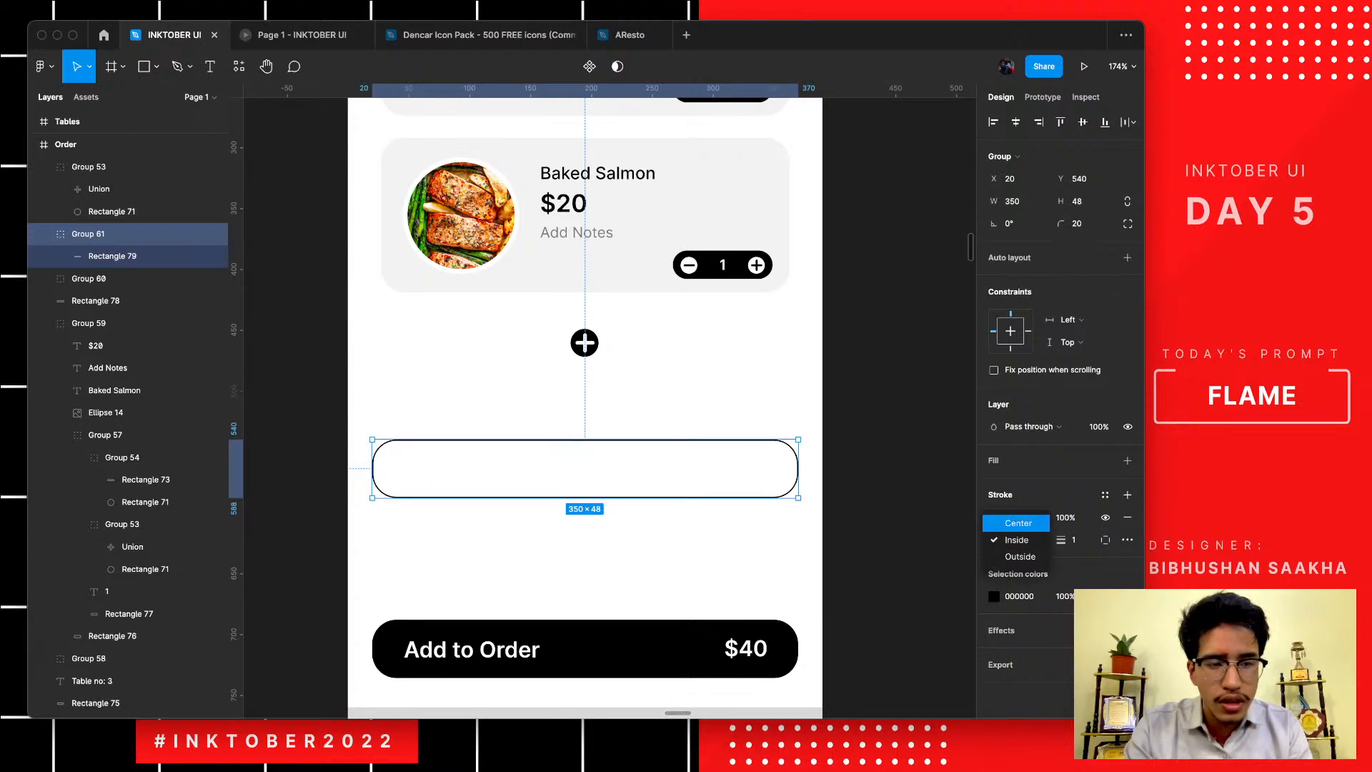
{"action": "left_click", "coordinate": [1017, 539]}
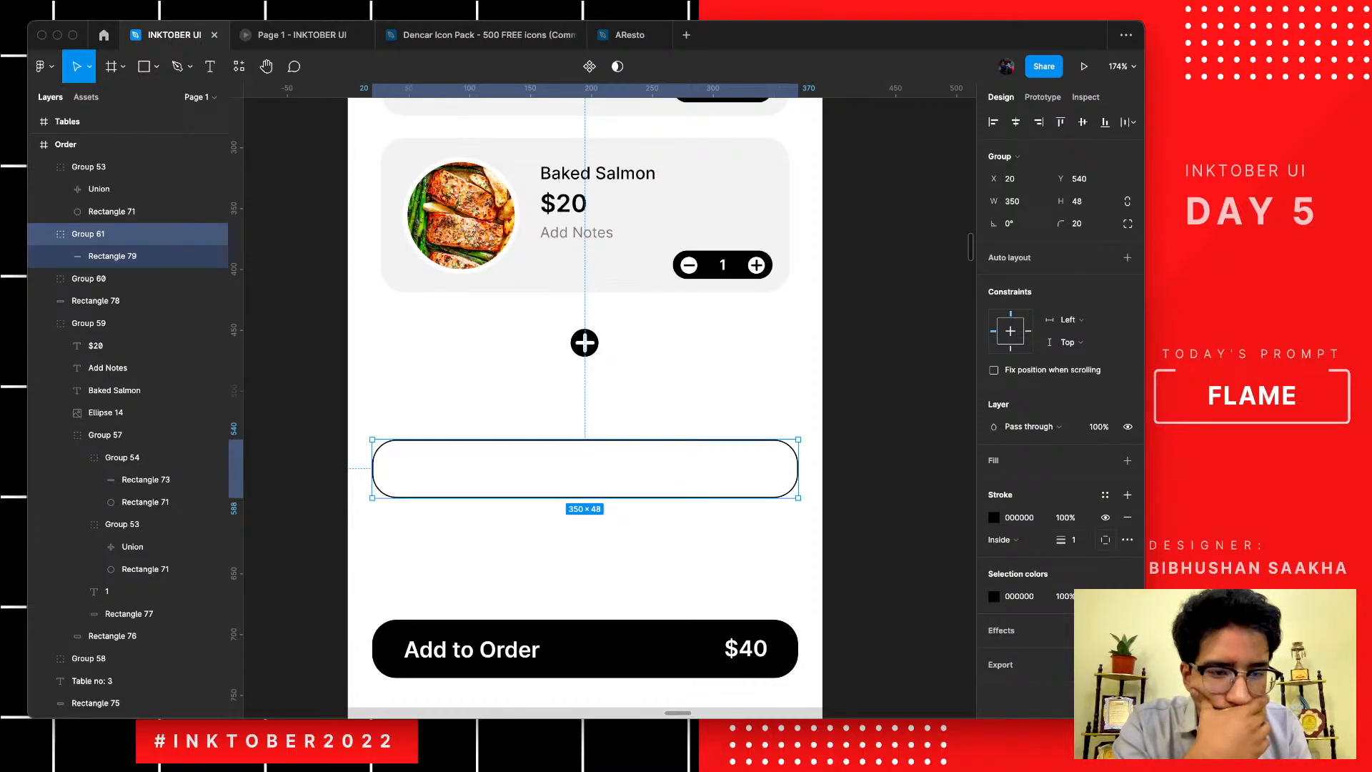
- Change the copied button's outline to the Dash stroke style
{"action": "left_click", "coordinate": [1127, 539]}
{"action": "left_click", "coordinate": [958, 574]}
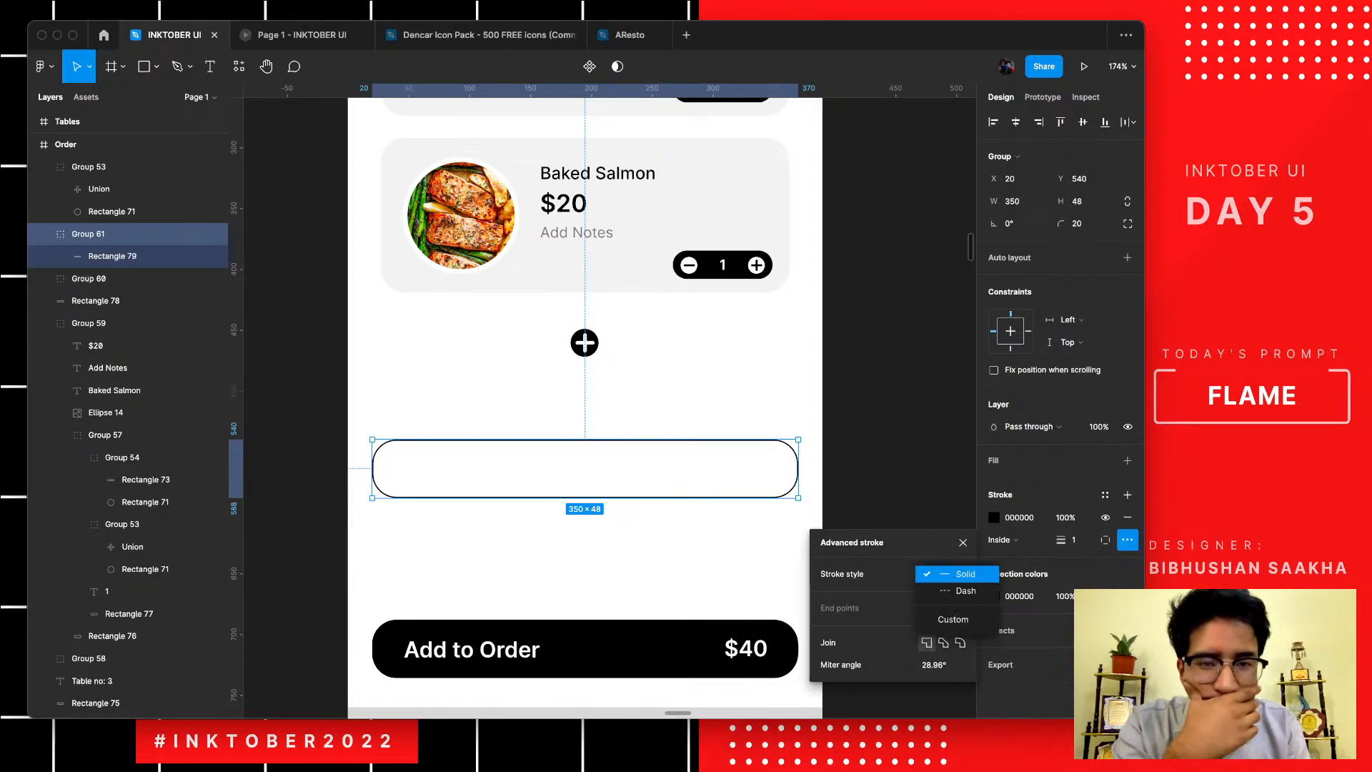
{"action": "left_click", "coordinate": [965, 591]}
{"action": "left_click", "coordinate": [750, 550]}
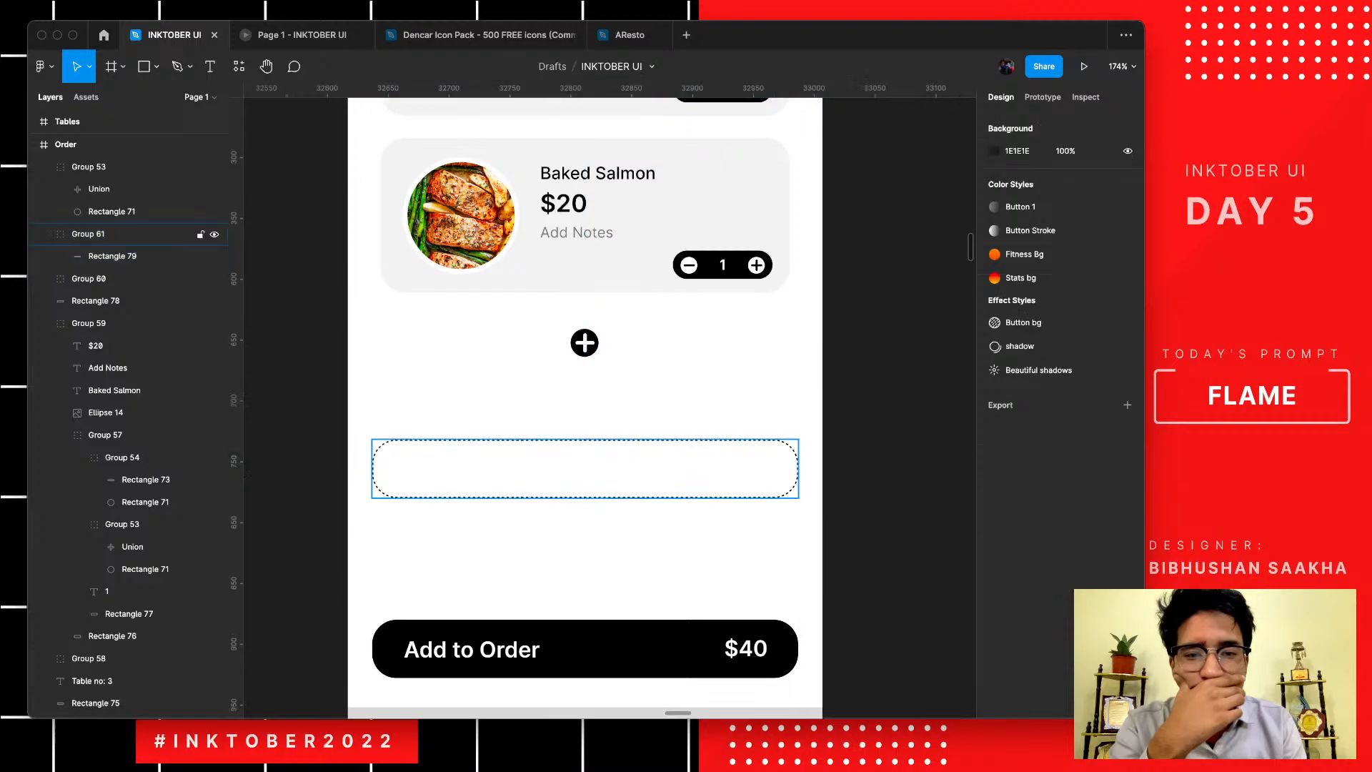
- Move the dashed outline up around the plus icon, to Y 437 and 18 below the lower dish card
{"action": "left_click", "coordinate": [686, 497]}
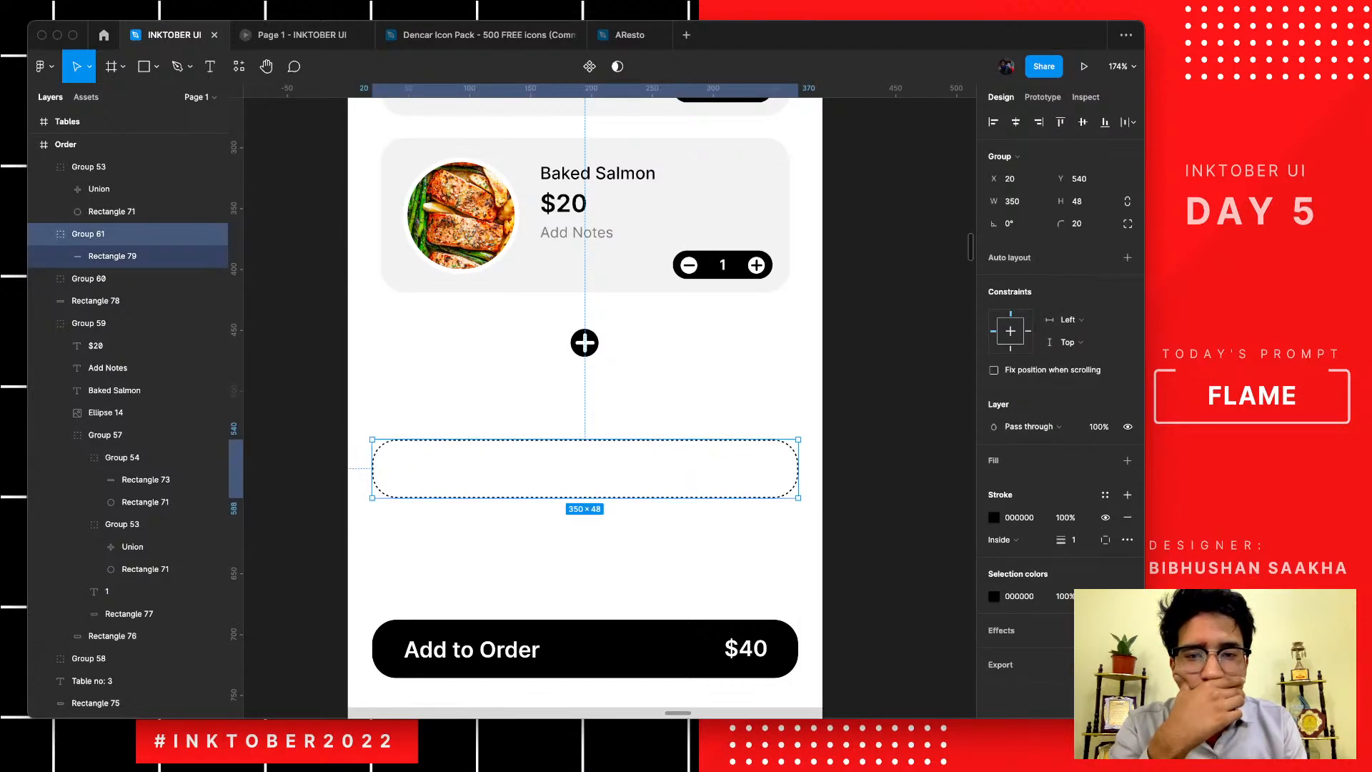
{"action": "left_click_drag", "start_coordinate": [686, 472], "coordinate": [686, 345]}
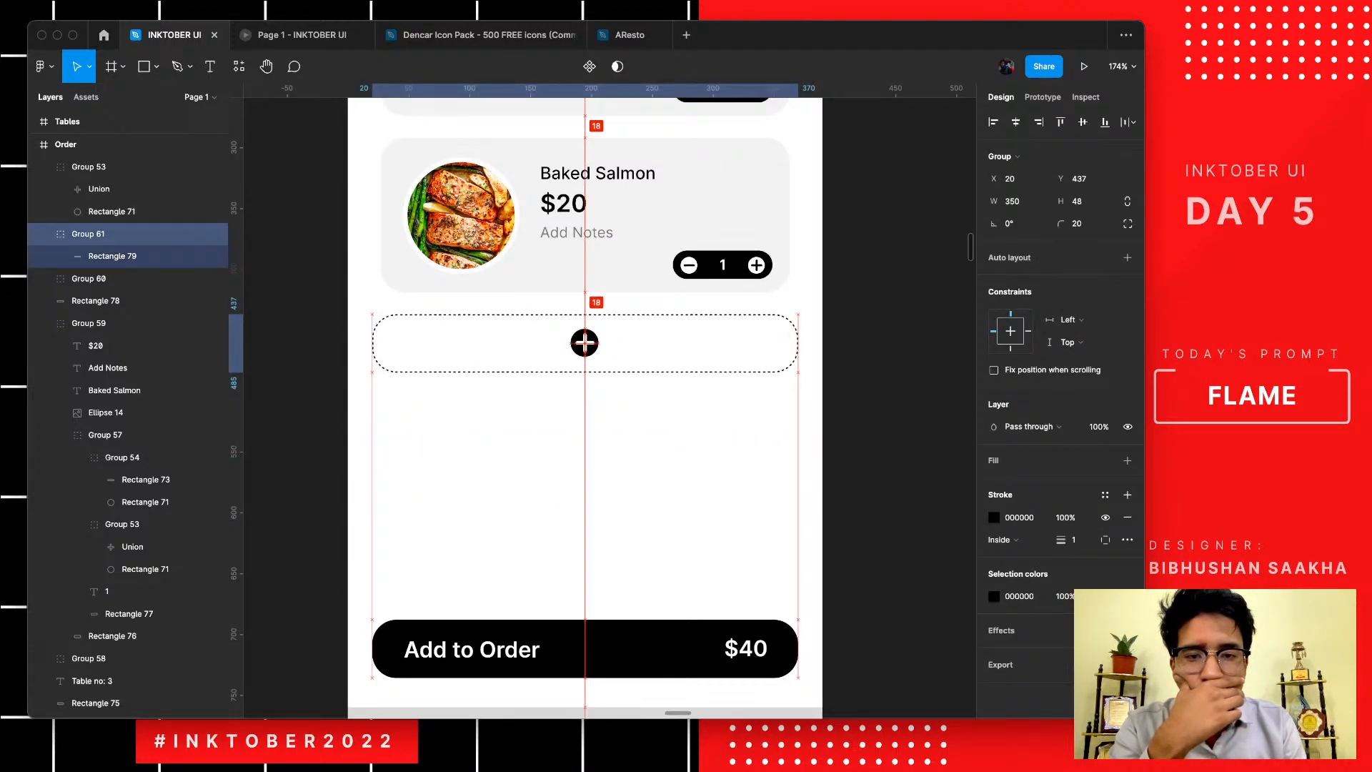
{"action": "left_click", "coordinate": [698, 455]}
- Move the dashed outline and the plus icon together down by 9 pixels, away from the lower dish card
{"action": "scroll", "coordinate": [698, 454], "scroll_direction": "down", "scroll_amount": 5}
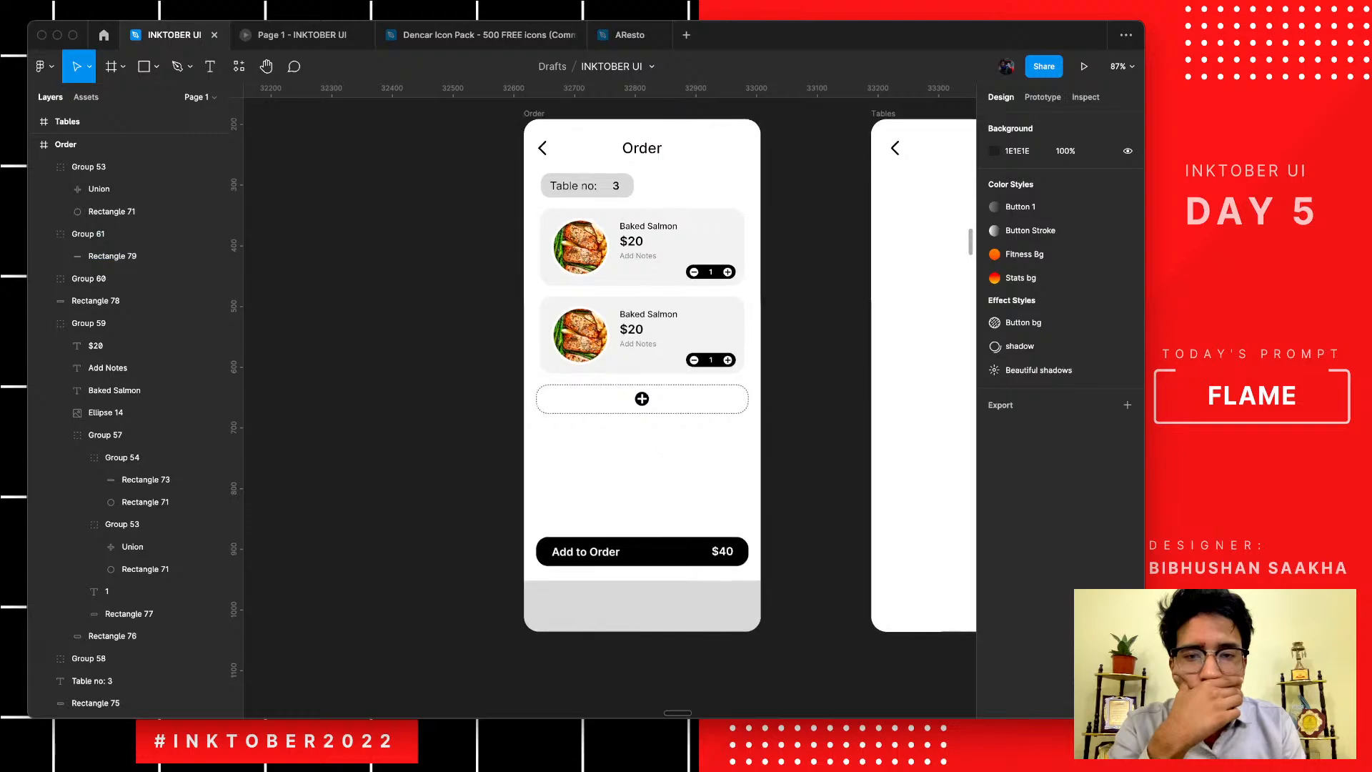
{"action": "scroll", "coordinate": [698, 455], "scroll_direction": "up", "scroll_amount": 5}
{"action": "left_click_drag", "start_coordinate": [720, 435], "coordinate": [529, 345]}
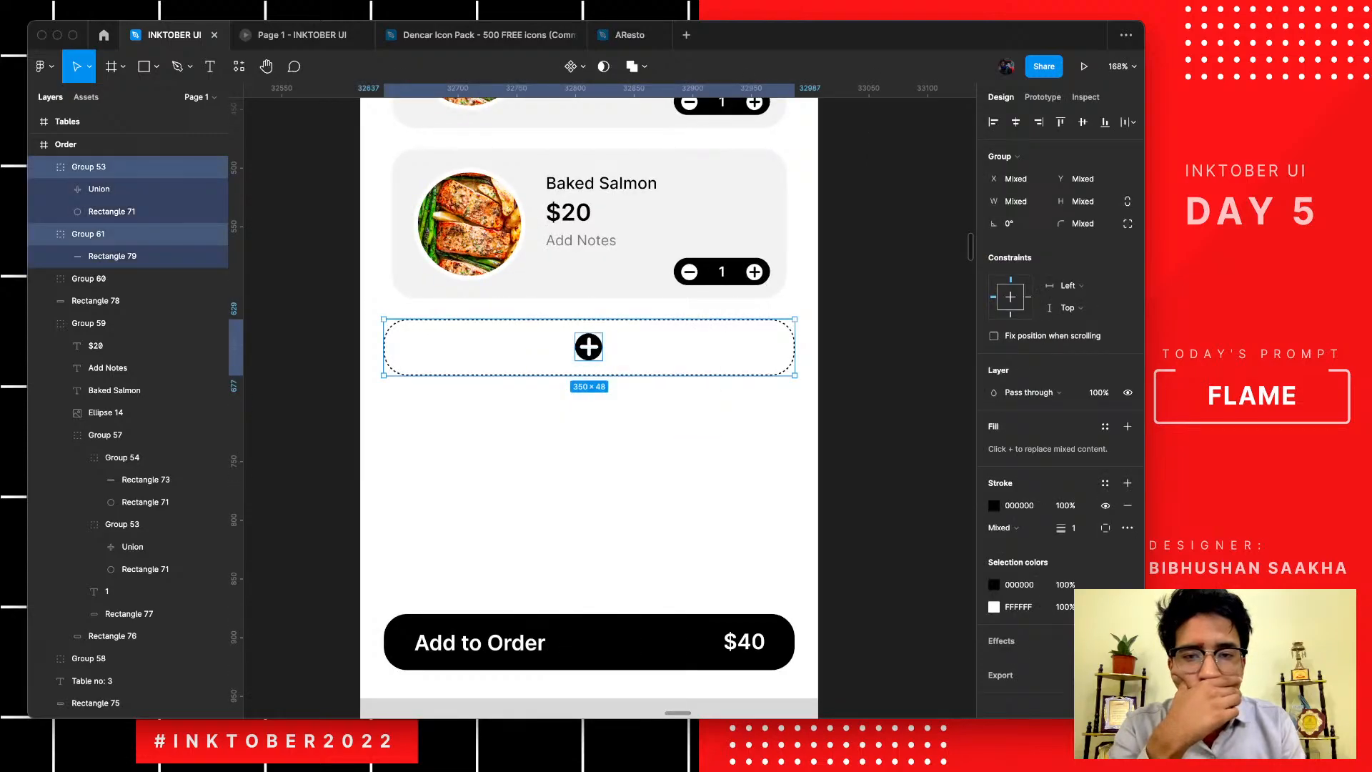
{"action": "key", "text": "Down"}
{"action": "key", "text": "Down"}
{"action": "key", "text": "Down"}
{"action": "key", "text": "Down"}
{"action": "key", "text": "Down"}
{"action": "key", "text": "Down"}
{"action": "key", "text": "Down"}
{"action": "key", "text": "Down"}
{"action": "key", "text": "Down"}
{"action": "key", "text": "Escape"}
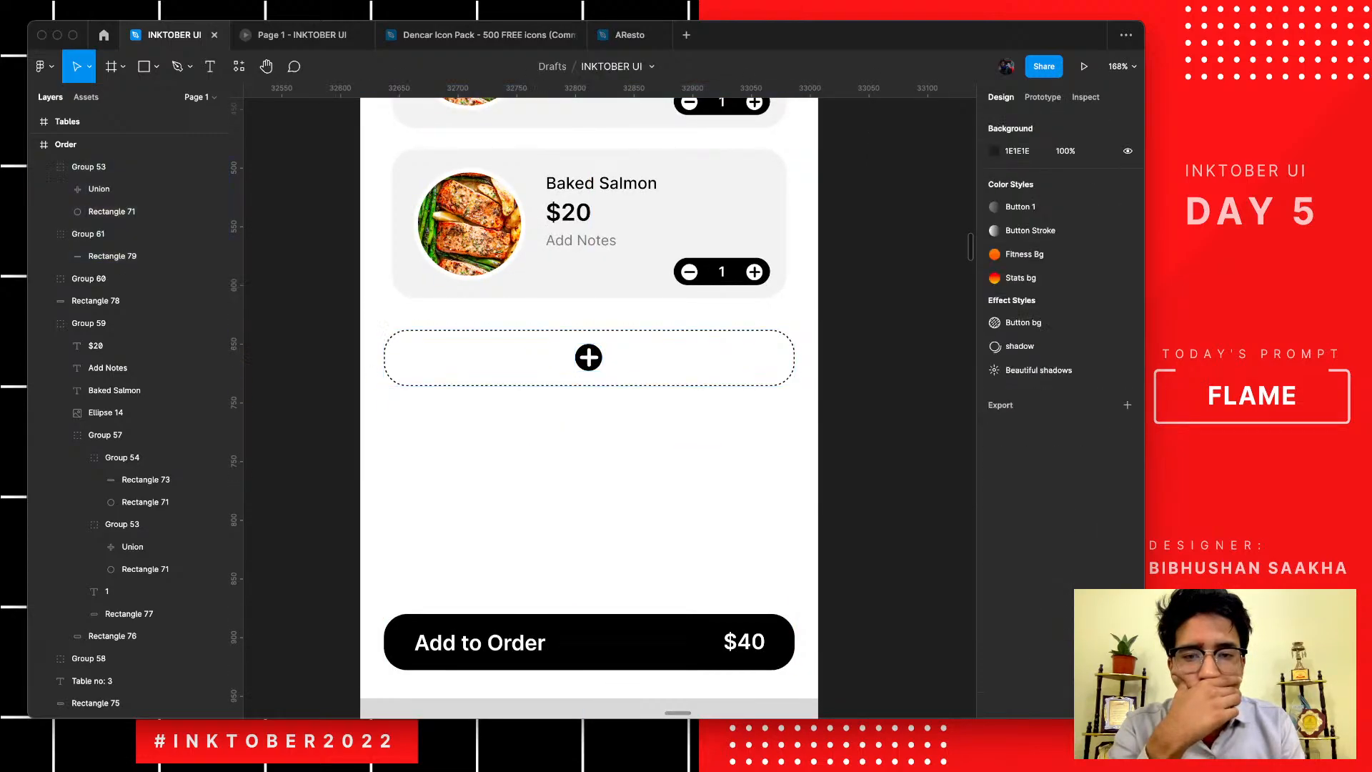
- Reduce the dashed outline's height to 43, keeping its width at 350
{"action": "left_click", "coordinate": [665, 385]}
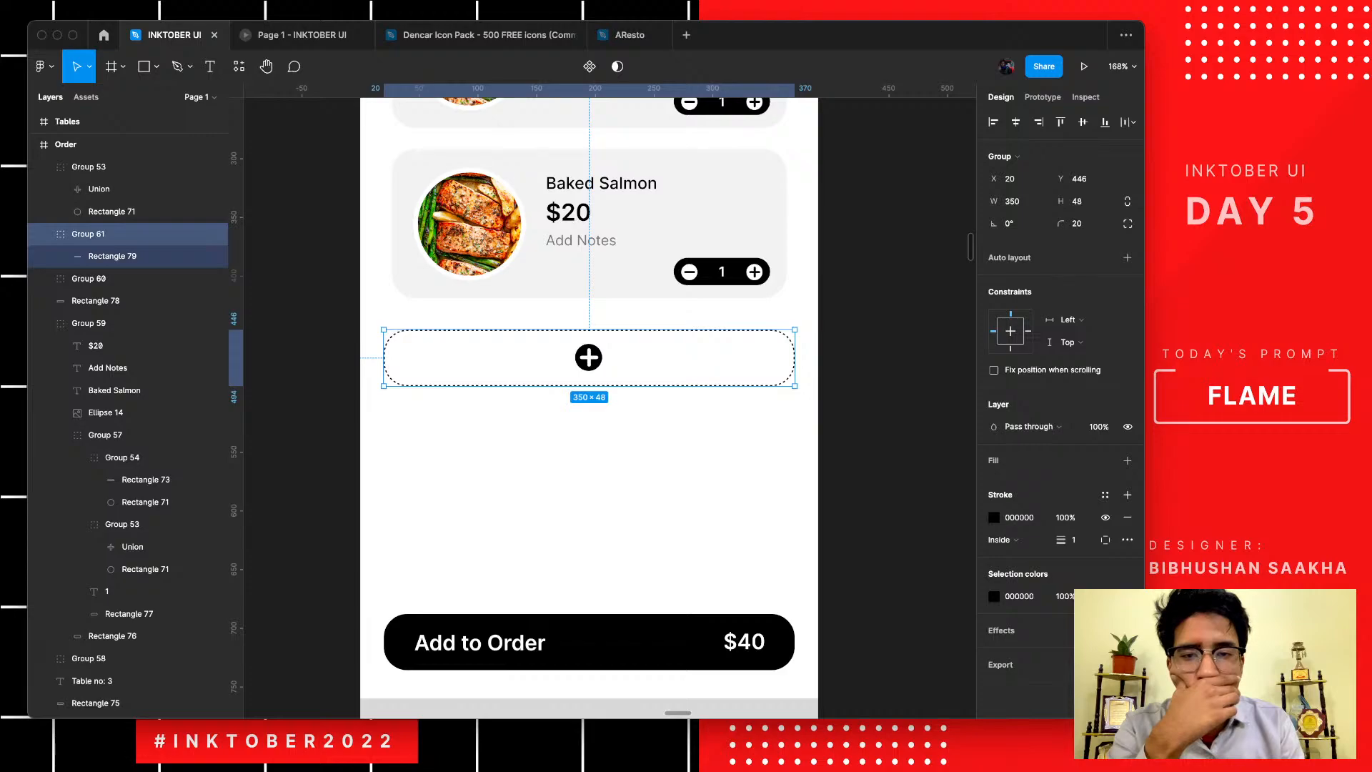
{"action": "key", "text": "super+Up"}
{"action": "key", "text": "super+Up"}
{"action": "key", "text": "super+Up"}
{"action": "key", "text": "super+Up"}
{"action": "key", "text": "super+Up"}
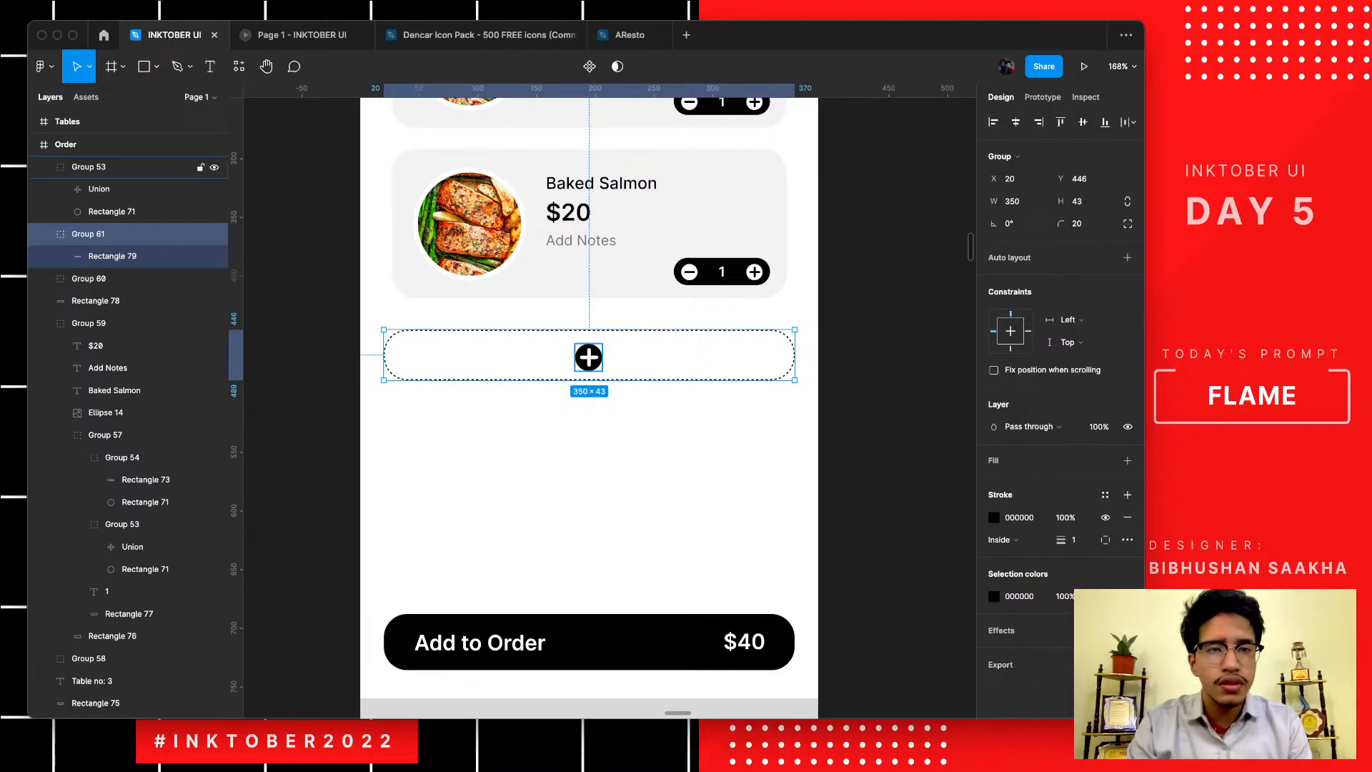
- Center the plus icon horizontally and vertically within the dashed outline, and select the outline rectangle inside its group
{"action": "left_click", "coordinate": [588, 357], "text": "shift"}
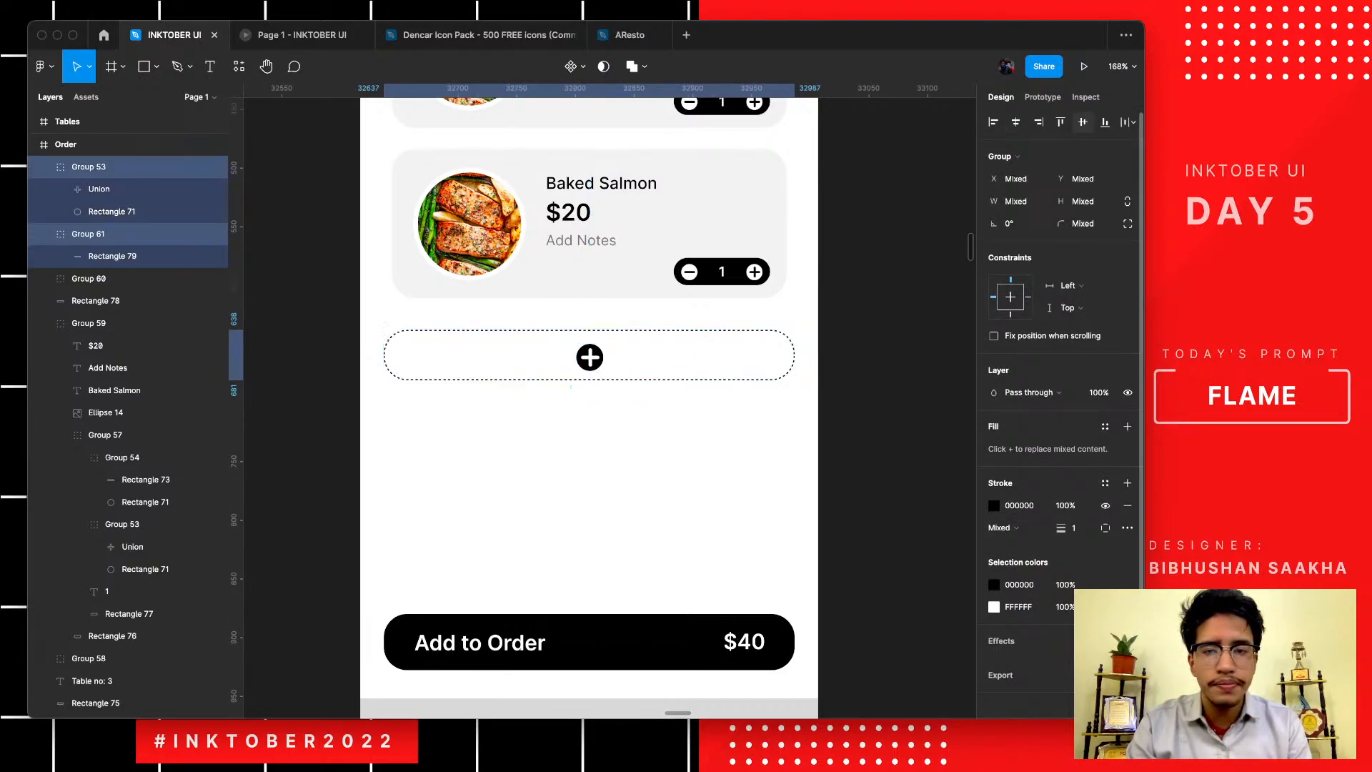
{"action": "key", "text": "Escape"}
{"action": "double_click", "coordinate": [607, 380]}
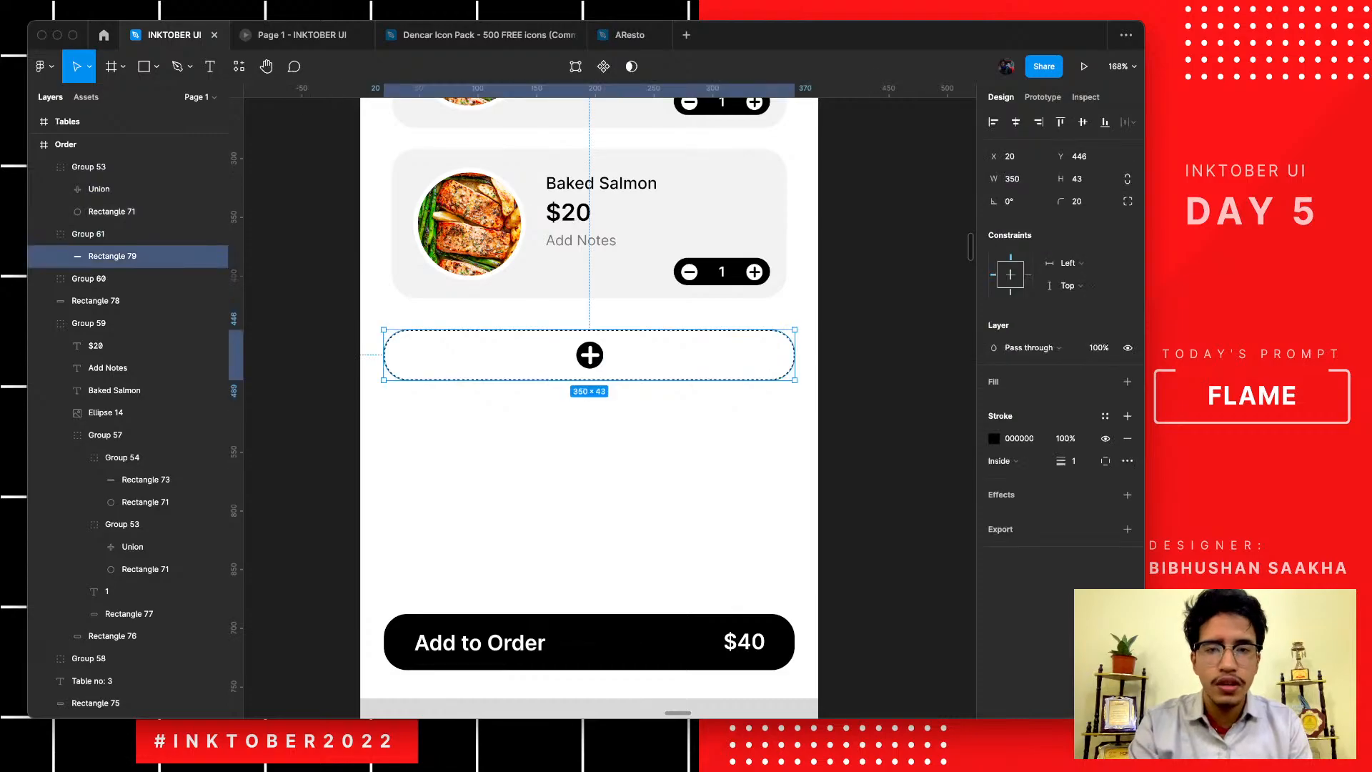
- Group the plus icon with the dashed rounded rectangle below the second Baked Salmon card
{"action": "key", "text": "Escape"}
{"action": "left_click_drag", "start_coordinate": [644, 421], "coordinate": [565, 336]}
{"action": "key", "text": "super+g"}
{"action": "key", "text": "Escape"}
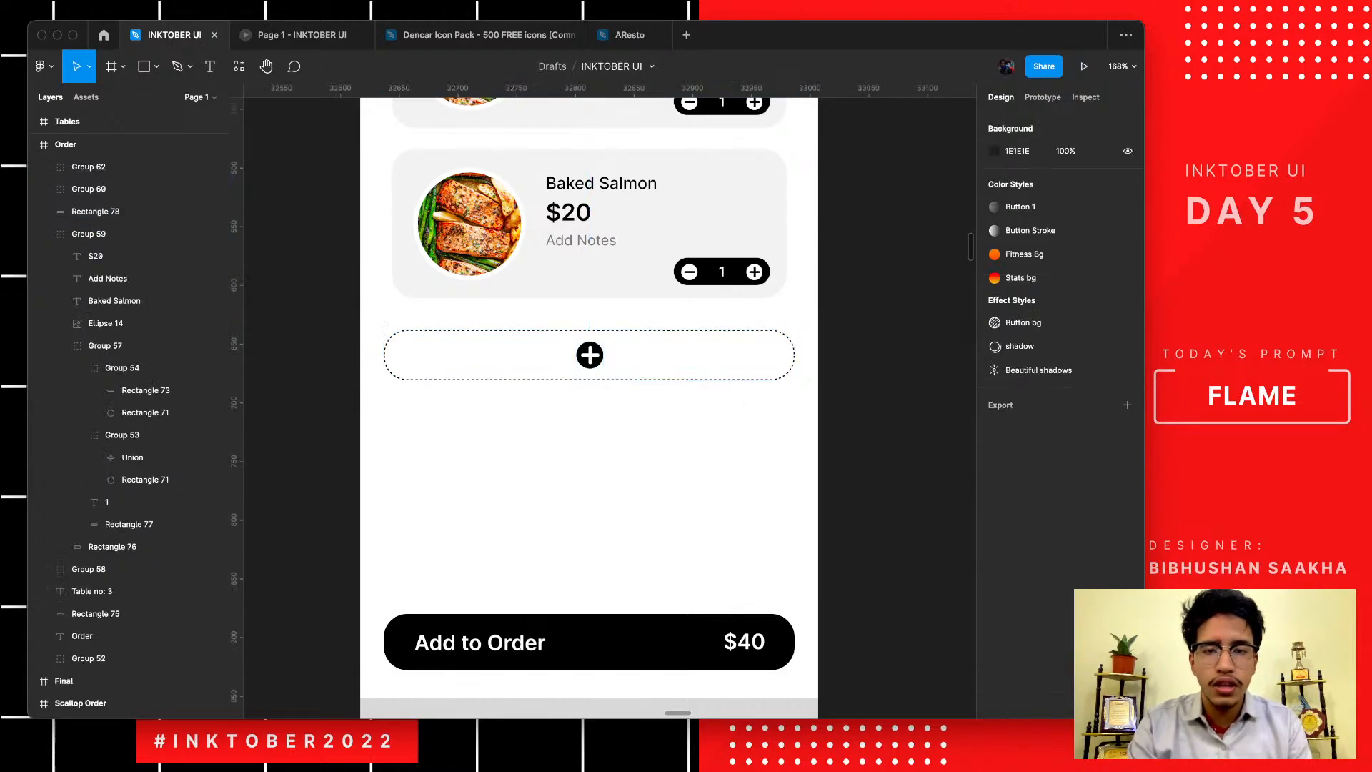
- Change the "Table no: 3" text colour on the Order screen to white (FFFFFF)
{"action": "scroll", "coordinate": [619, 450], "scroll_direction": "up", "scroll_amount": 2}
{"action": "scroll", "coordinate": [619, 450], "scroll_direction": "down", "scroll_amount": 5}
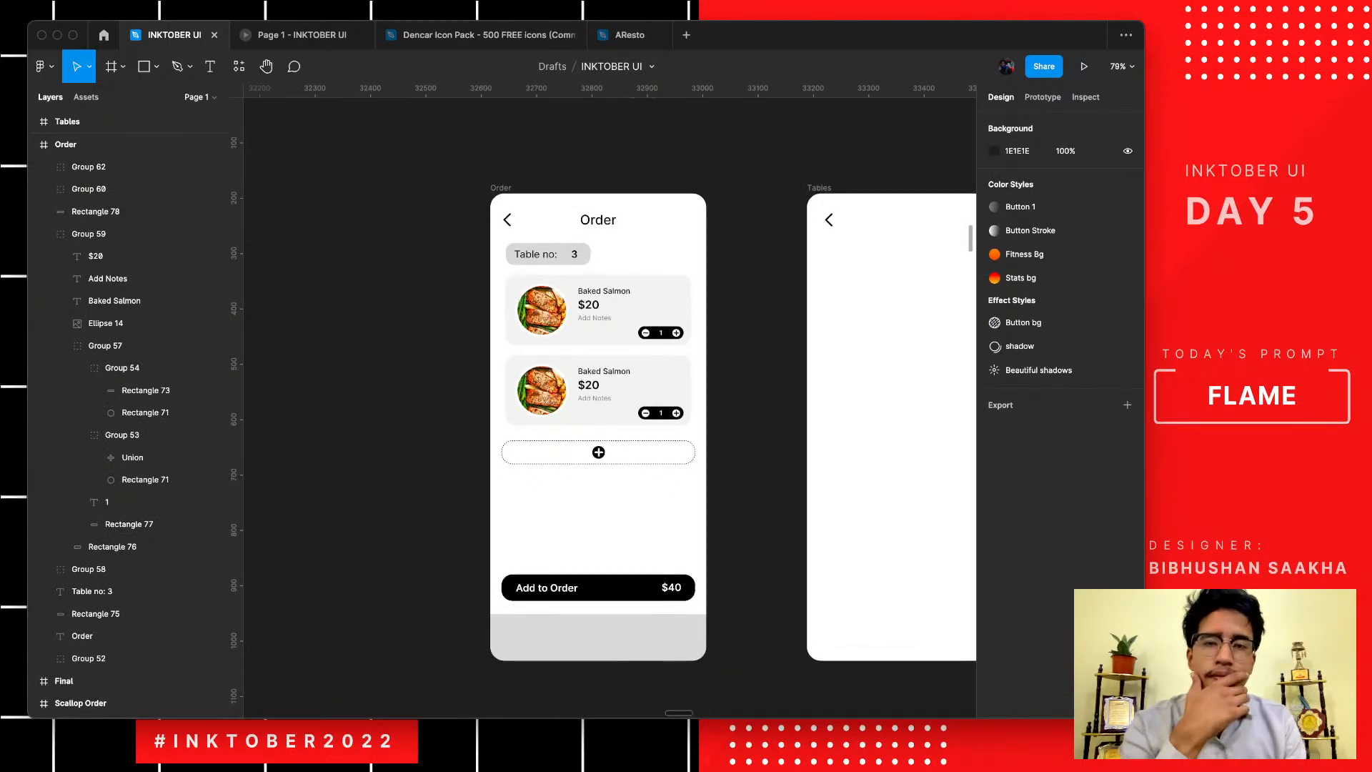
{"action": "scroll", "coordinate": [619, 450], "scroll_direction": "right", "scroll_amount": 1}
{"action": "scroll", "coordinate": [619, 450], "scroll_direction": "down", "scroll_amount": 1}
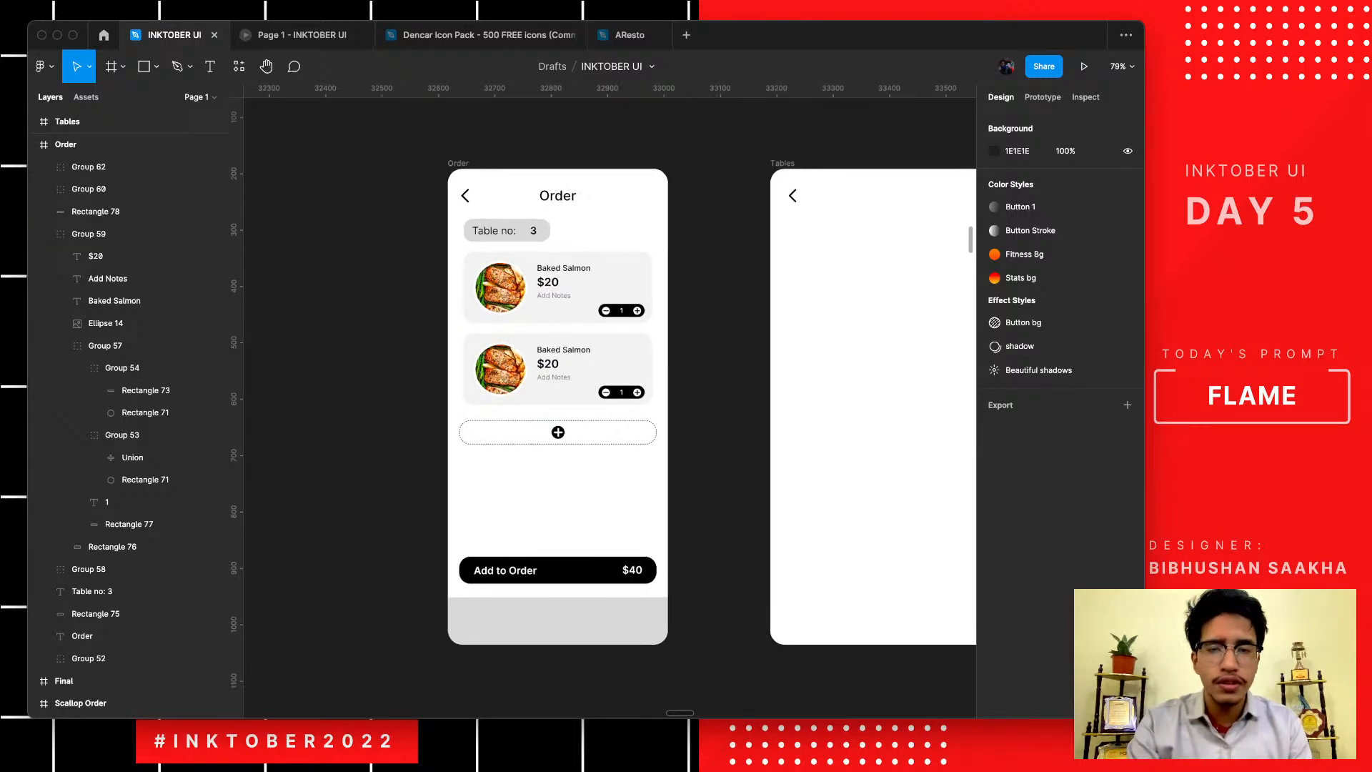
{"action": "scroll", "coordinate": [487, 179], "scroll_direction": "up", "scroll_amount": 5}
{"action": "left_click", "coordinate": [96, 613]}
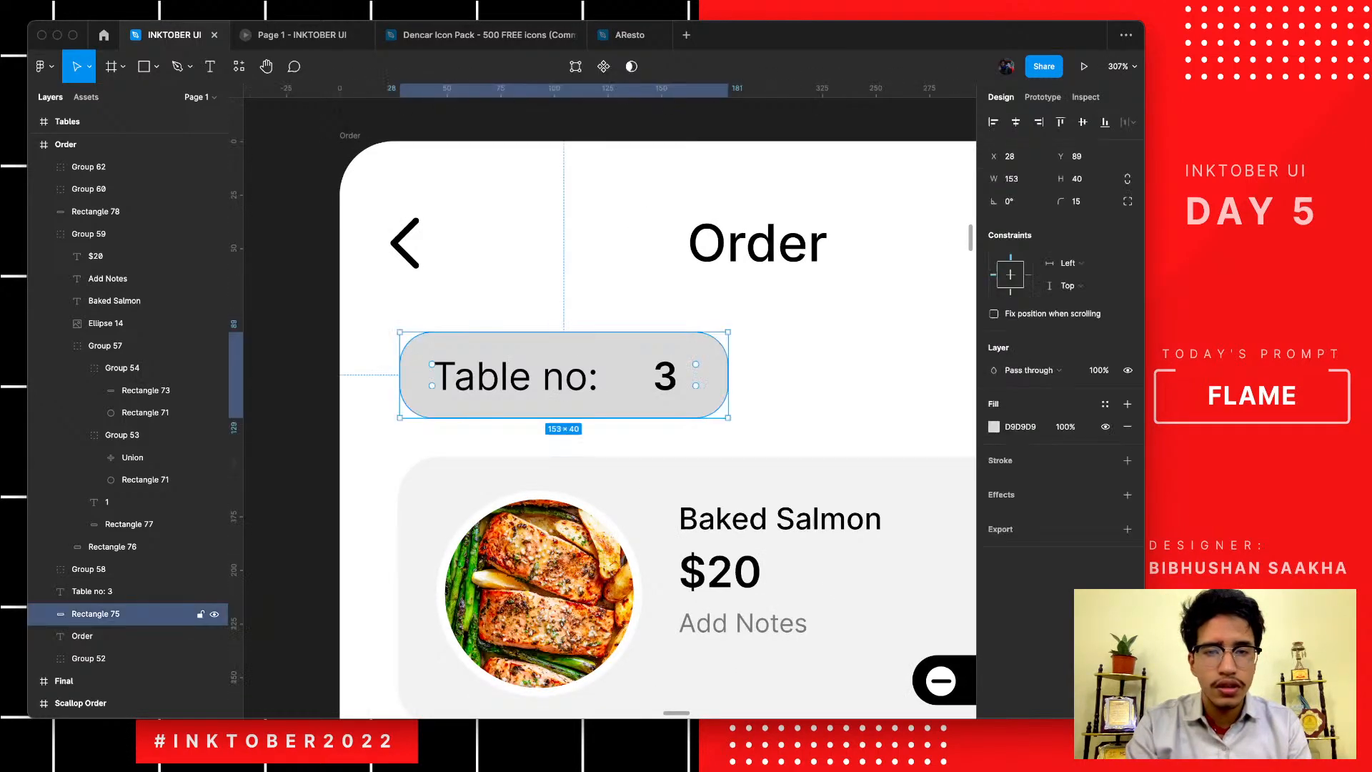
{"action": "left_click", "coordinate": [92, 591]}
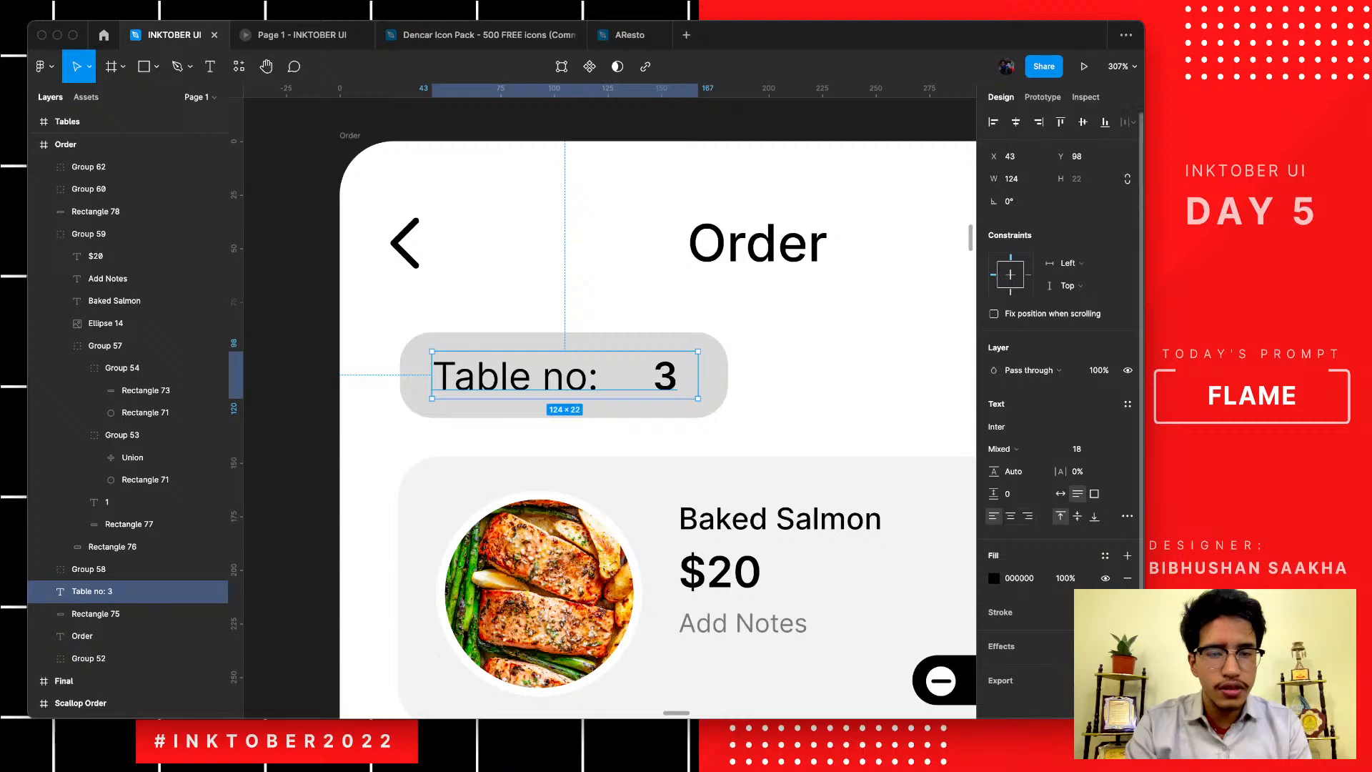
{"action": "left_click", "coordinate": [993, 578]}
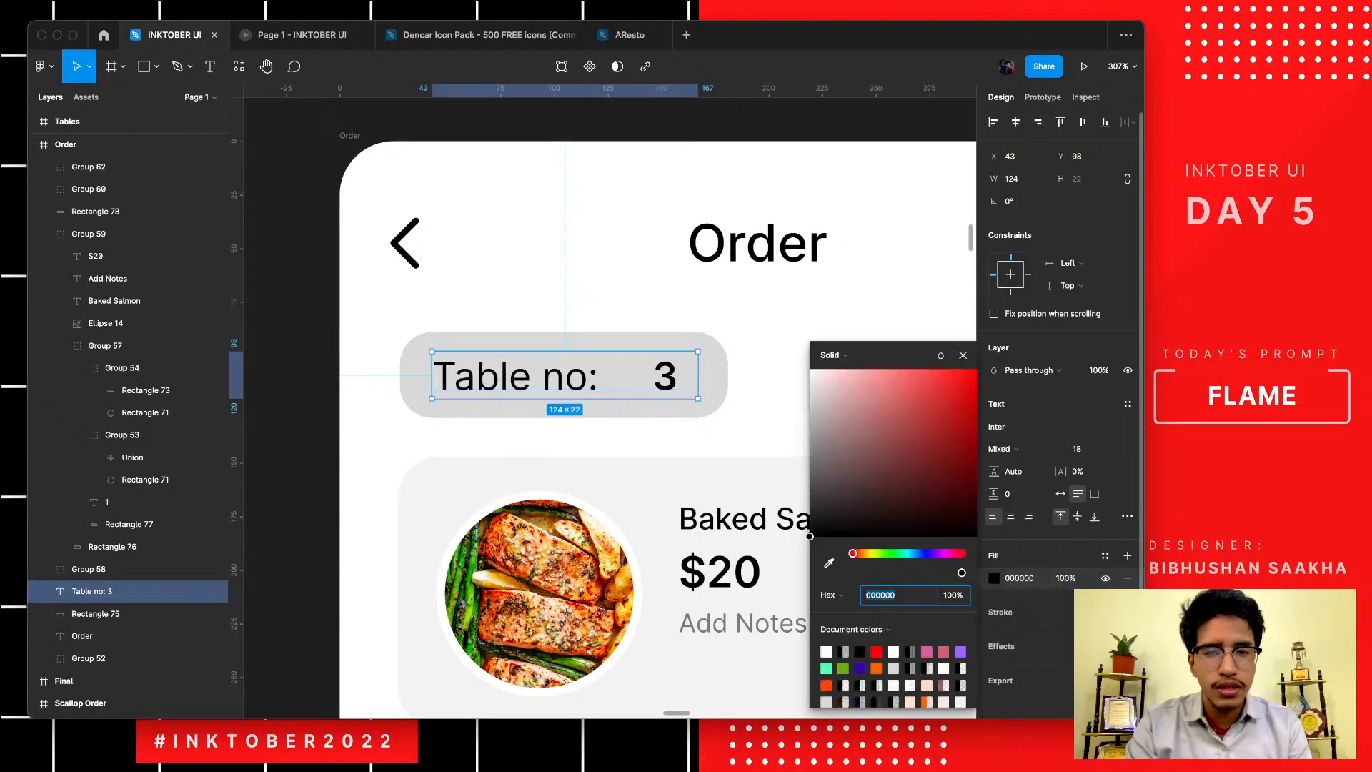
{"action": "left_click", "coordinate": [810, 369]}
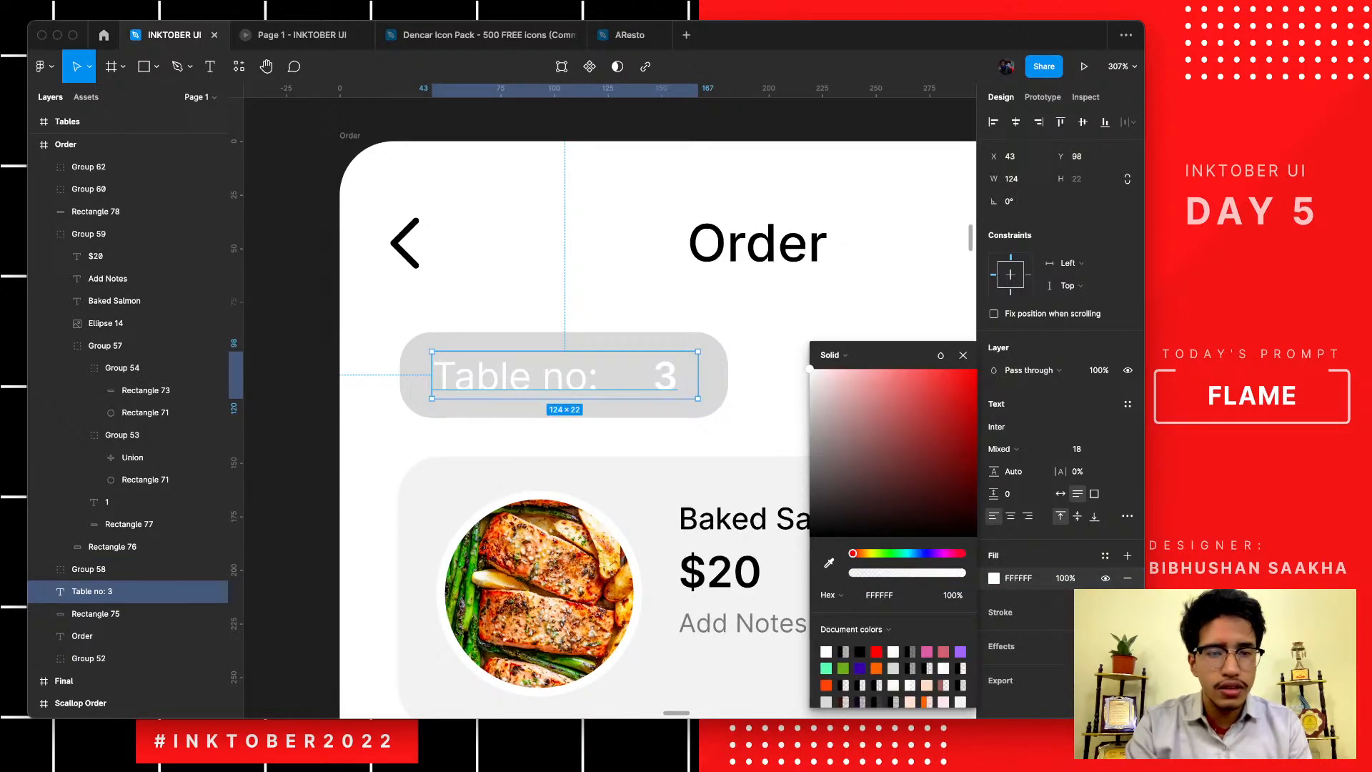
- Fill the rounded rectangle behind the "Table no: 3" text with black
{"action": "left_click", "coordinate": [704, 386]}
{"action": "left_click", "coordinate": [993, 427]}
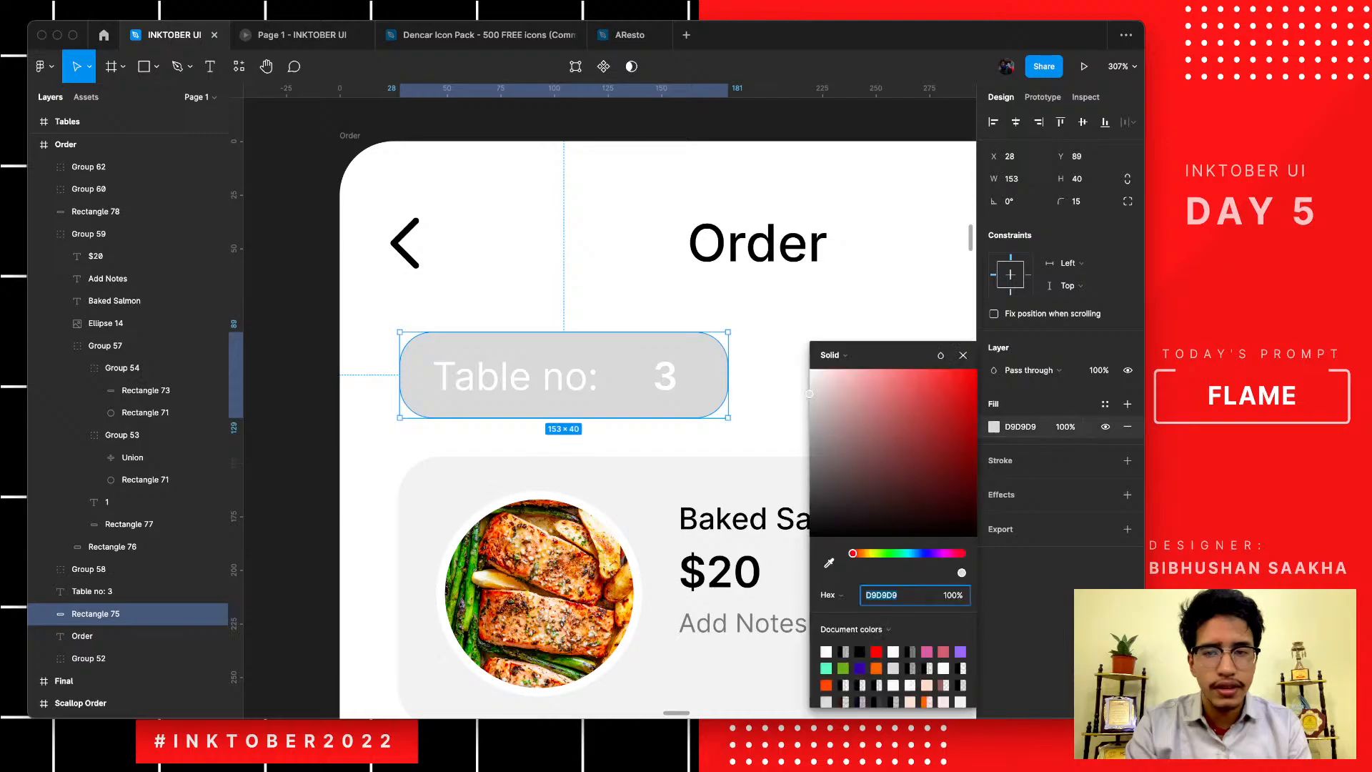
{"action": "left_click_drag", "start_coordinate": [869, 416], "coordinate": [798, 550]}
{"action": "left_click", "coordinate": [354, 461]}
{"action": "scroll", "coordinate": [354, 461], "scroll_direction": "down", "scroll_amount": 5}
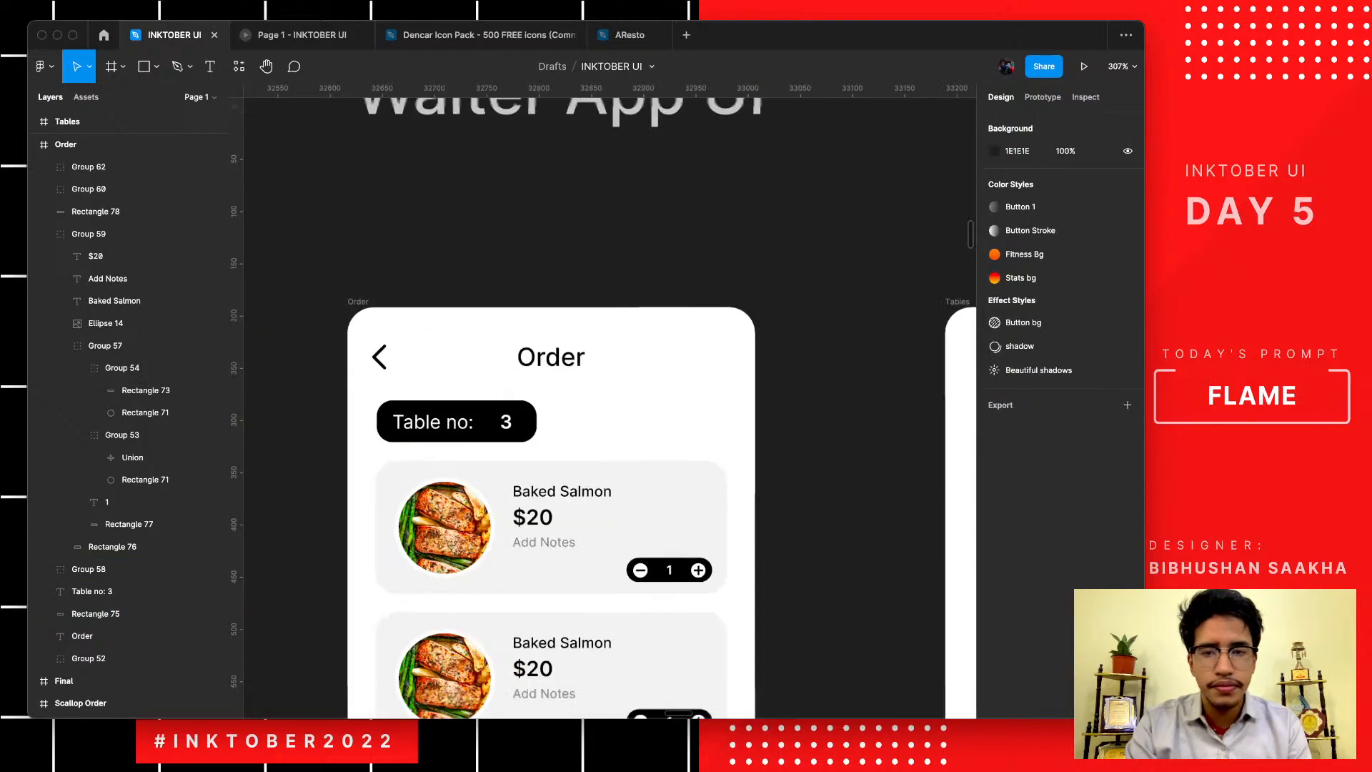
{"action": "scroll", "coordinate": [353, 461], "scroll_direction": "down", "scroll_amount": 2}
{"action": "scroll", "coordinate": [354, 461], "scroll_direction": "down", "scroll_amount": 5}
{"action": "scroll", "coordinate": [357, 462], "scroll_direction": "down", "scroll_amount": 2}
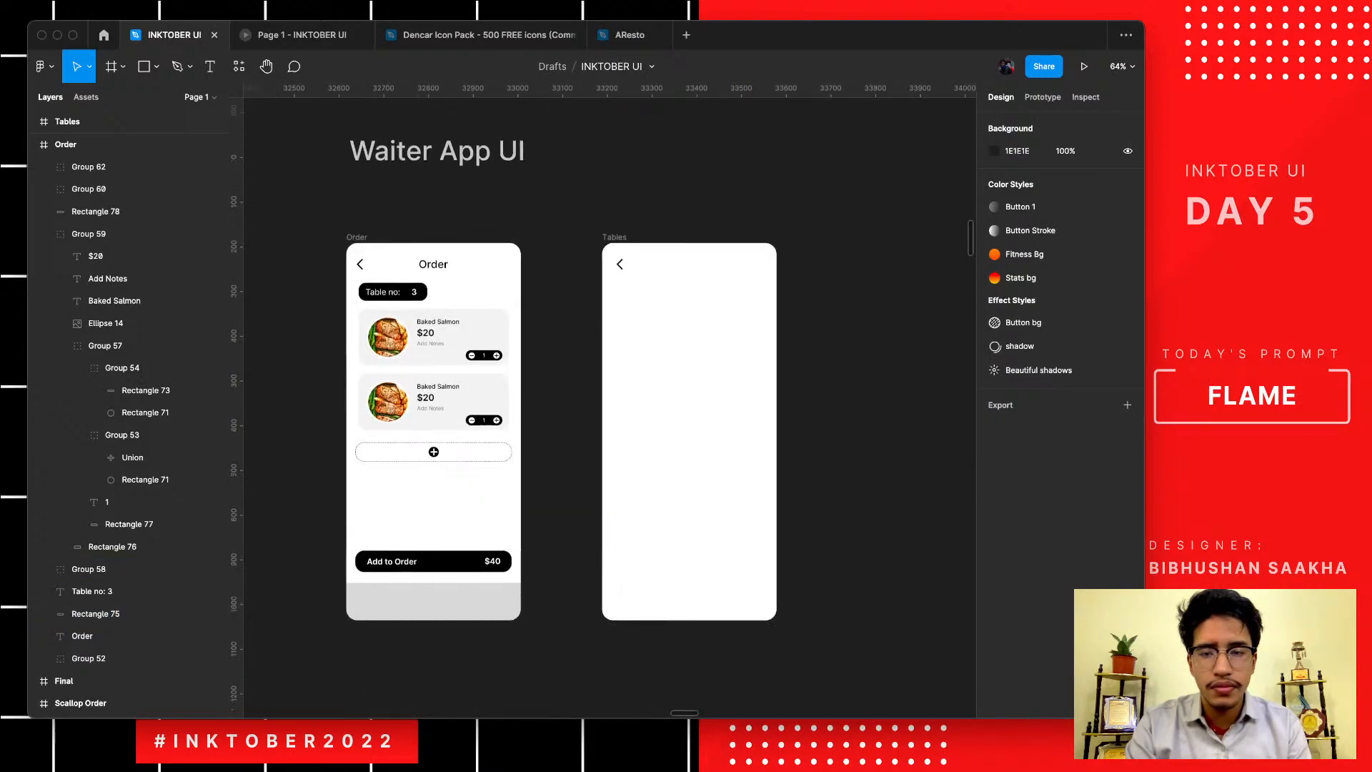
{"action": "scroll", "coordinate": [357, 461], "scroll_direction": "up", "scroll_amount": 5}
{"action": "scroll", "coordinate": [357, 462], "scroll_direction": "down", "scroll_amount": 3}
{"action": "scroll", "coordinate": [354, 468], "scroll_direction": "up", "scroll_amount": 2}
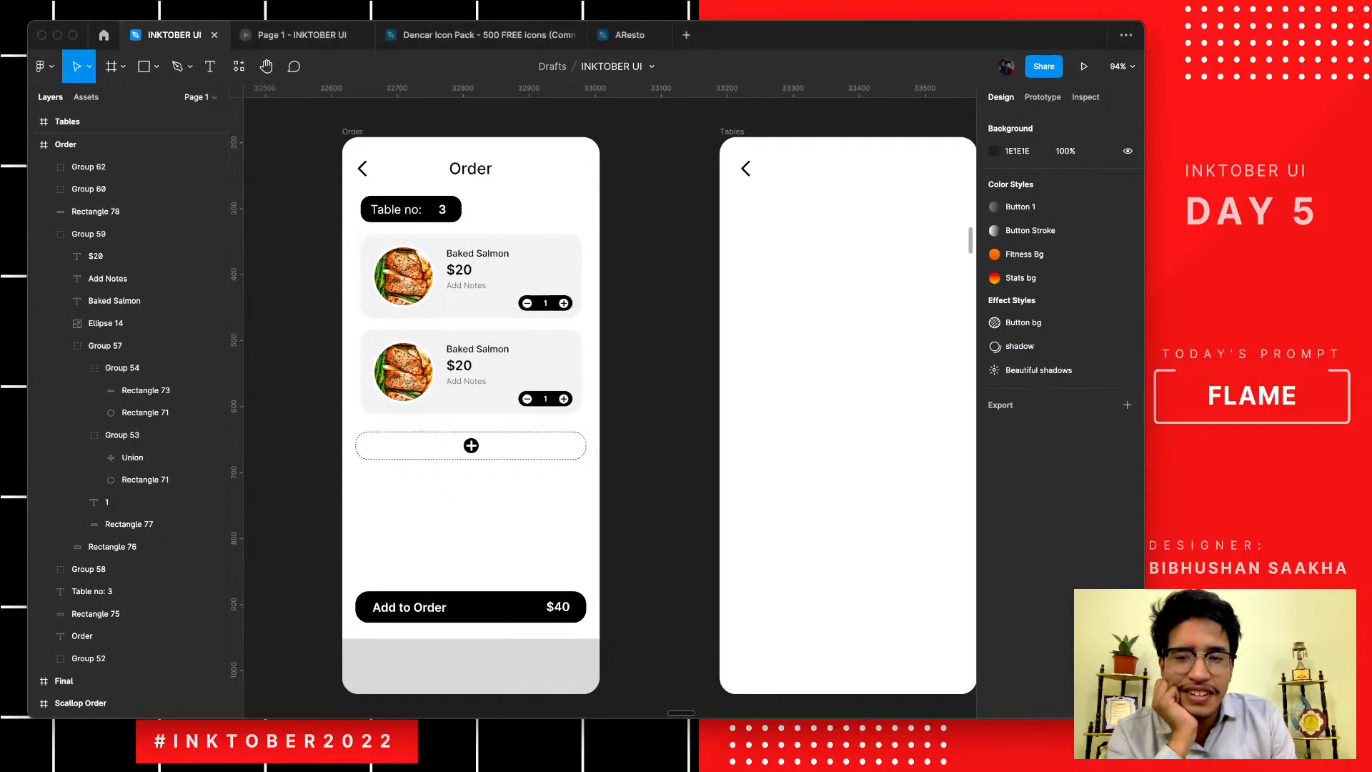
{"action": "scroll", "coordinate": [746, 429], "scroll_direction": "down", "scroll_amount": 2}
{"action": "scroll", "coordinate": [747, 428], "scroll_direction": "up", "scroll_amount": 1}
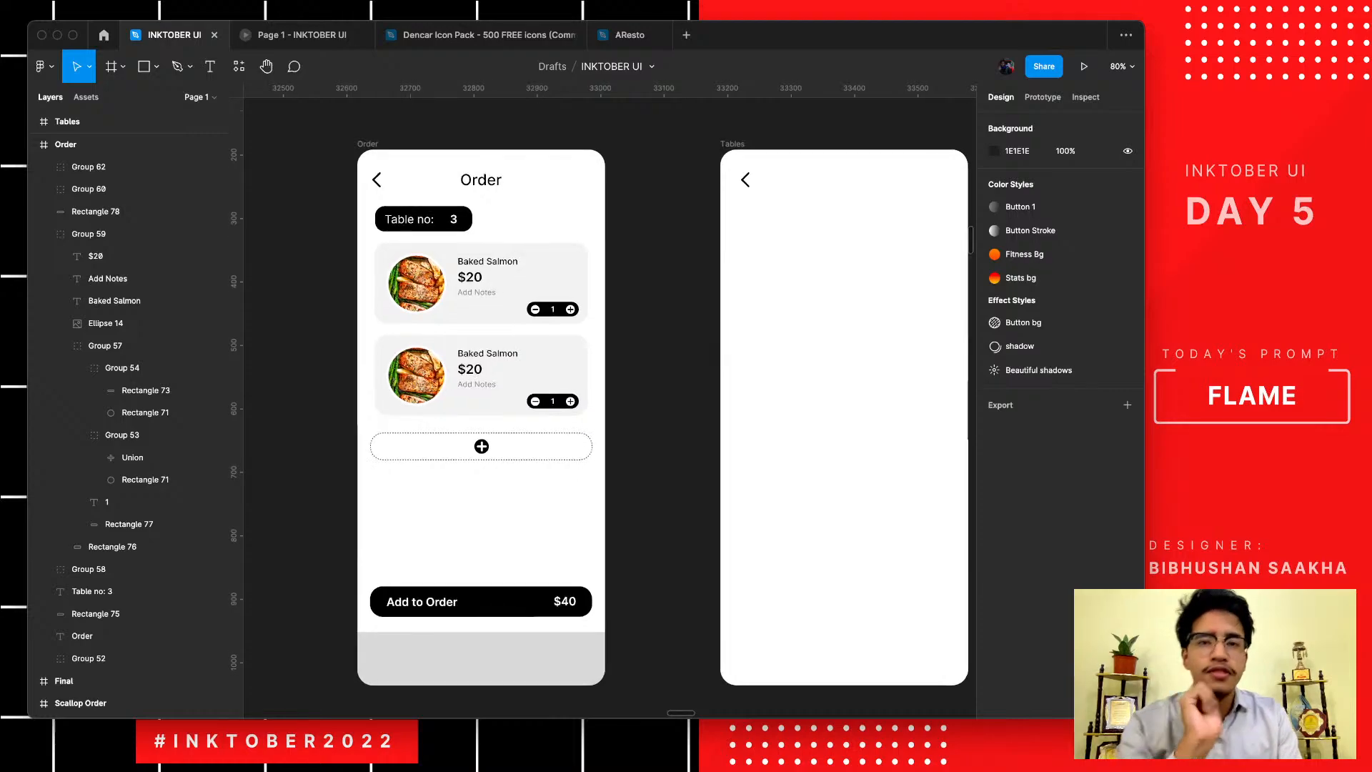
{"action": "scroll", "coordinate": [747, 429], "scroll_direction": "right", "scroll_amount": 2}
{"action": "scroll", "coordinate": [607, 400], "scroll_direction": "right", "scroll_amount": 2}
{"action": "scroll", "coordinate": [607, 400], "scroll_direction": "up", "scroll_amount": 1}
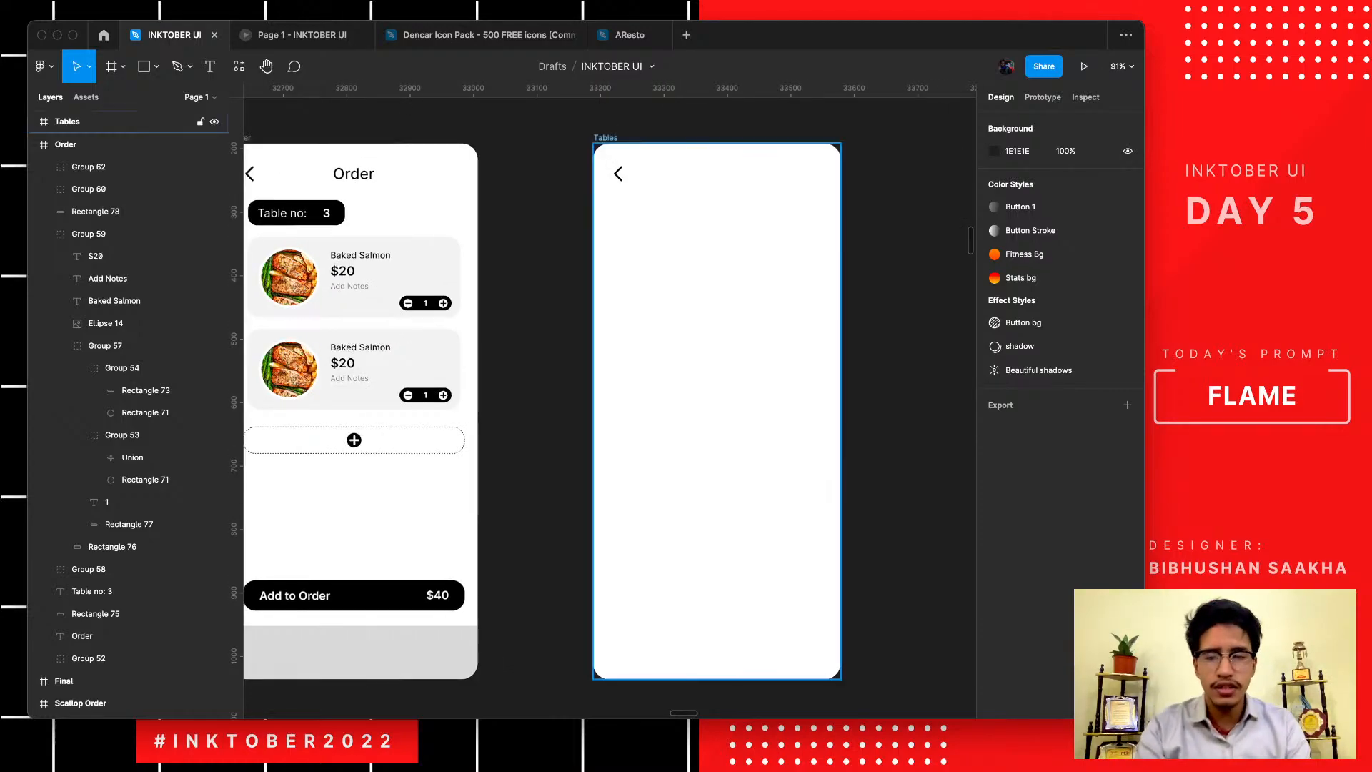
{"action": "left_click", "coordinate": [605, 138]}
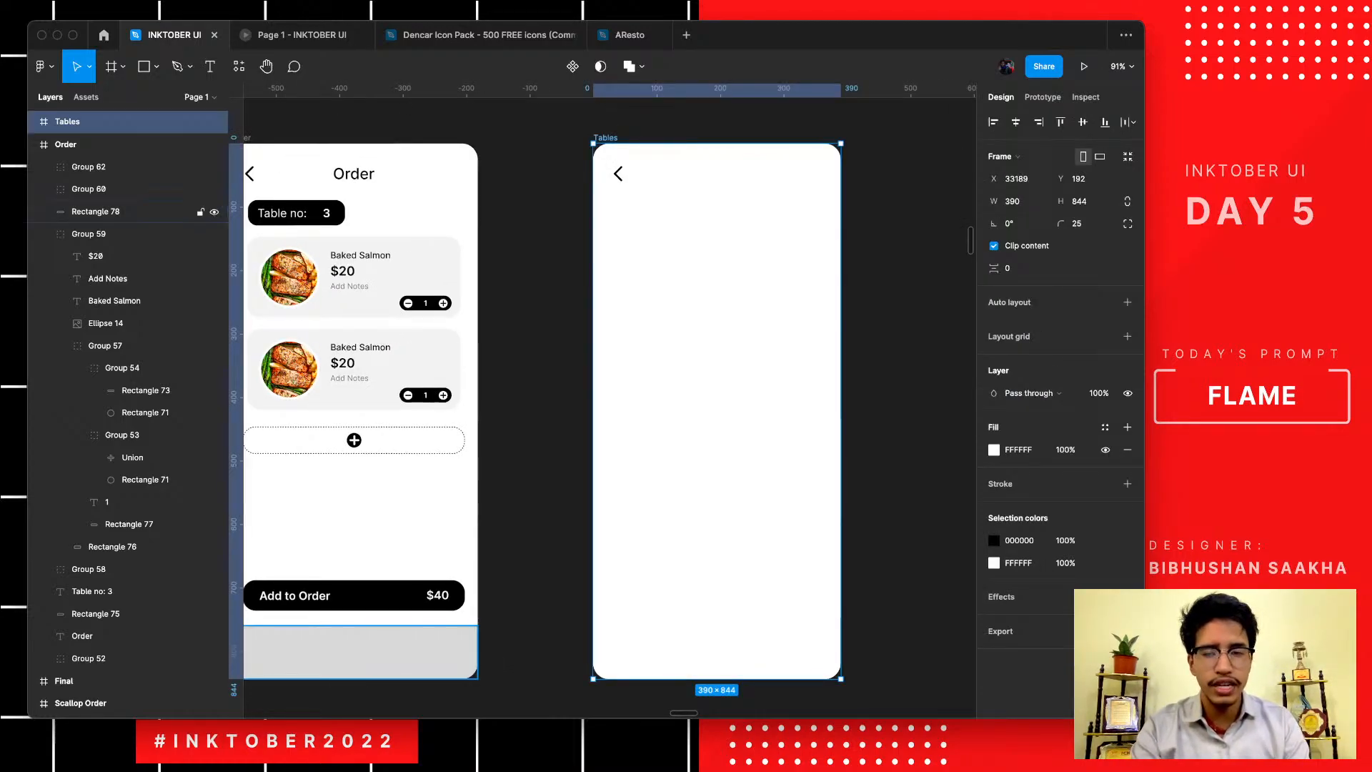
{"action": "scroll", "coordinate": [607, 400], "scroll_direction": "right", "scroll_amount": 3}
{"action": "scroll", "coordinate": [608, 400], "scroll_direction": "up", "scroll_amount": 1}
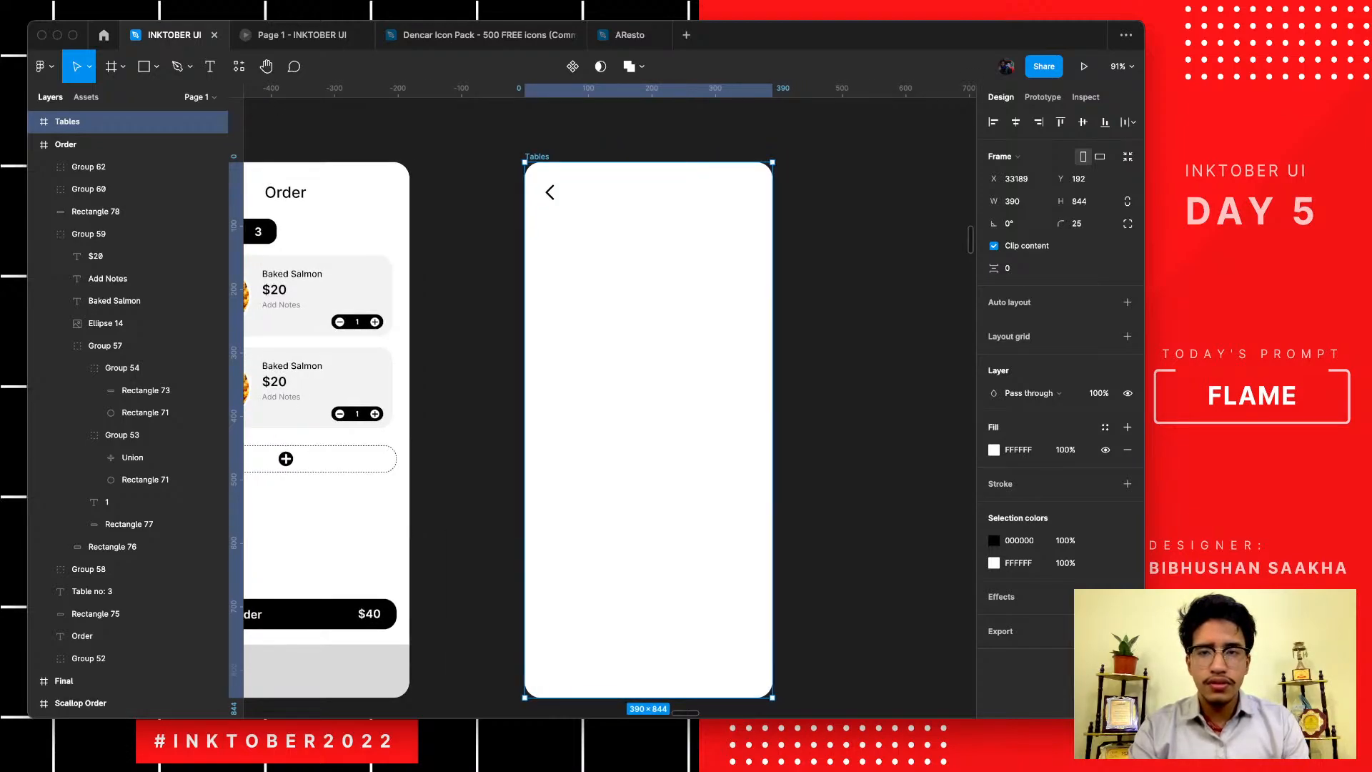
{"action": "scroll", "coordinate": [607, 400], "scroll_direction": "left", "scroll_amount": 3}
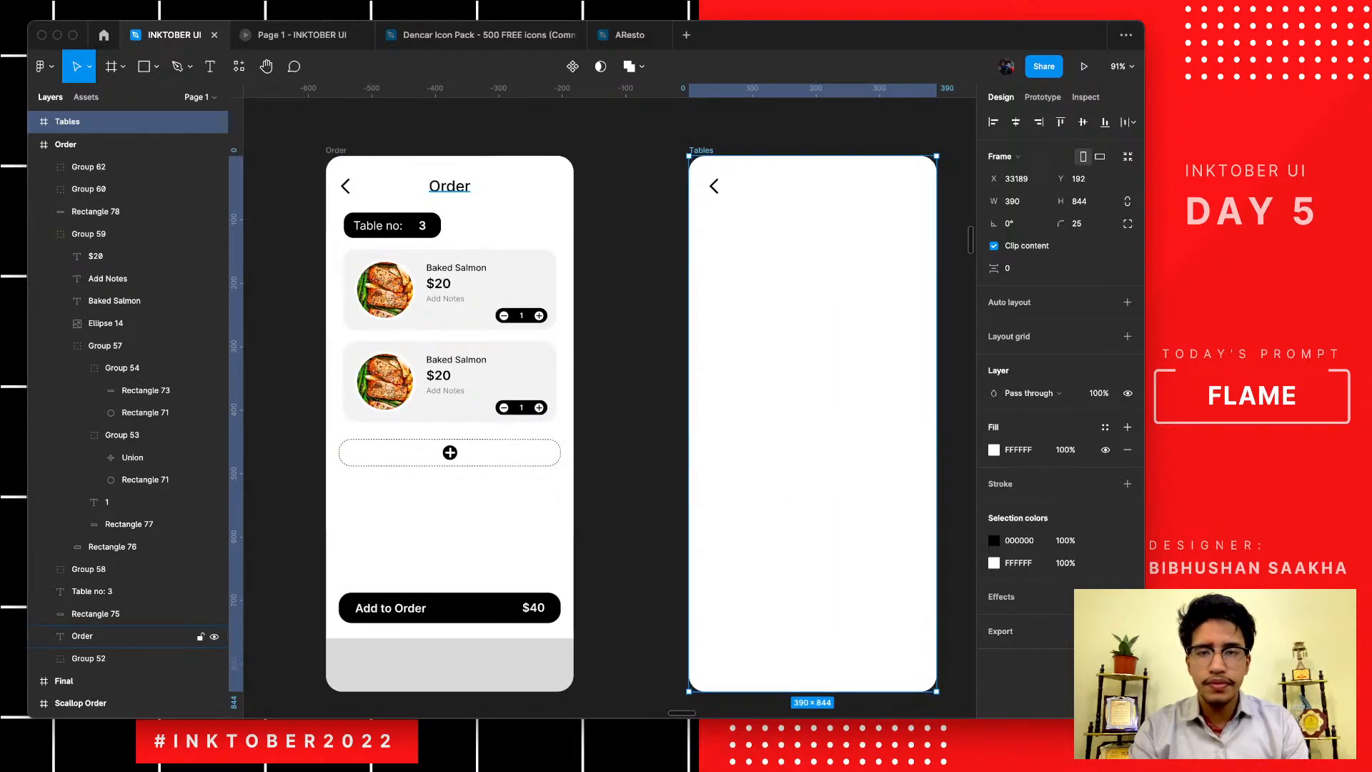
- Replace the back arrow on the Tables frame with a copy of the Order screen's back arrow and title
{"action": "left_click", "coordinate": [450, 187]}
{"action": "left_click", "coordinate": [807, 236]}
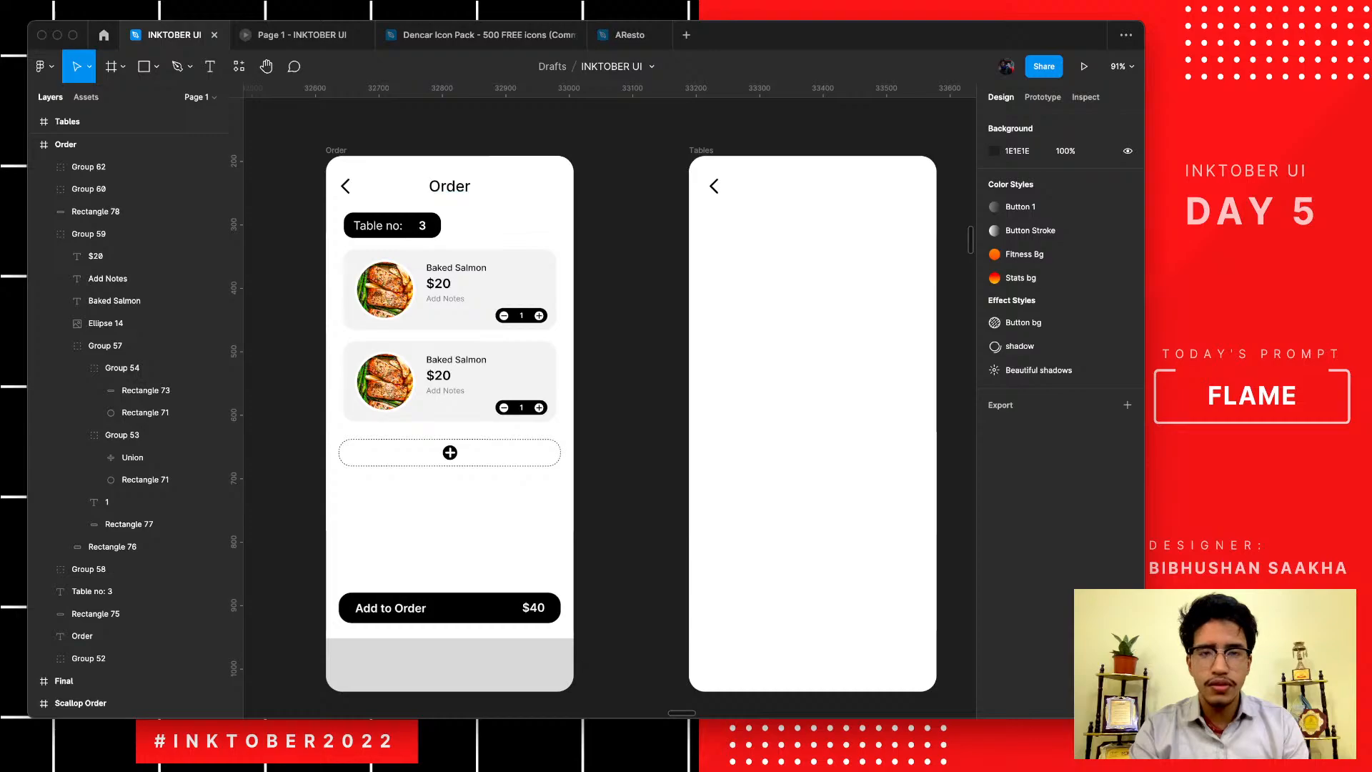
{"action": "left_click_drag", "start_coordinate": [501, 175], "coordinate": [340, 185]}
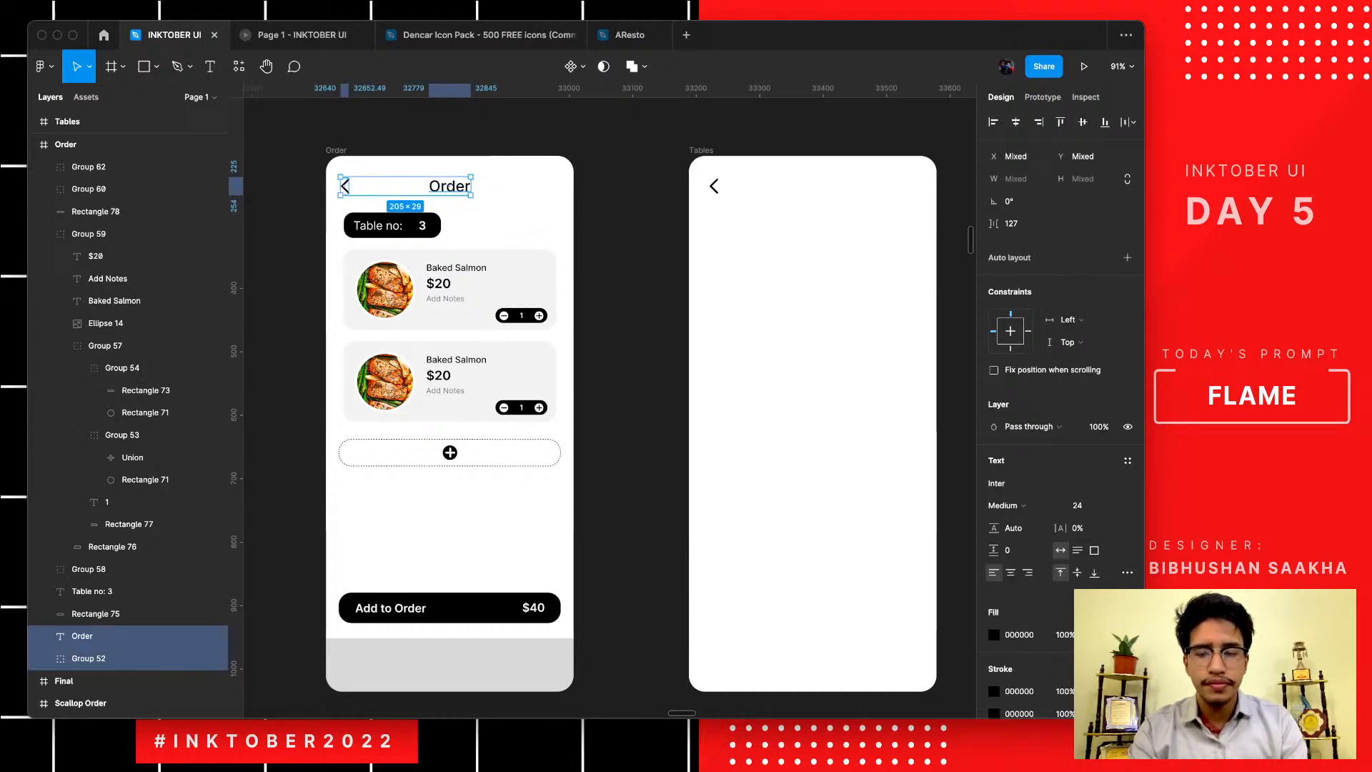
{"action": "left_click", "coordinate": [714, 186]}
{"action": "key", "text": "Delete"}
{"action": "left_click", "coordinate": [813, 187]}
{"action": "key", "text": "super+v"}
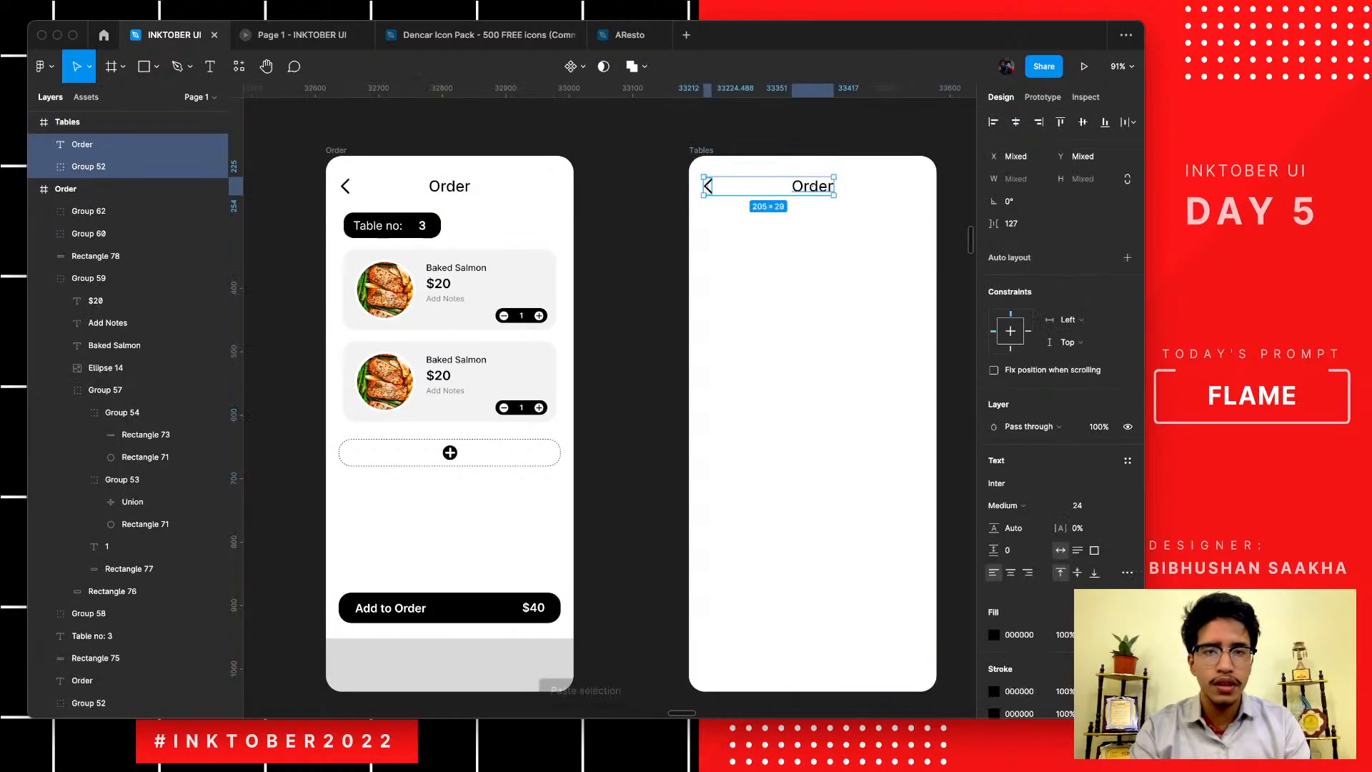
- Change the copied title on the Tables frame to "Tables"
{"action": "left_click", "coordinate": [808, 296]}
{"action": "scroll", "coordinate": [808, 296], "scroll_direction": "up", "scroll_amount": 5}
{"action": "scroll", "coordinate": [808, 297], "scroll_direction": "up", "scroll_amount": 3}
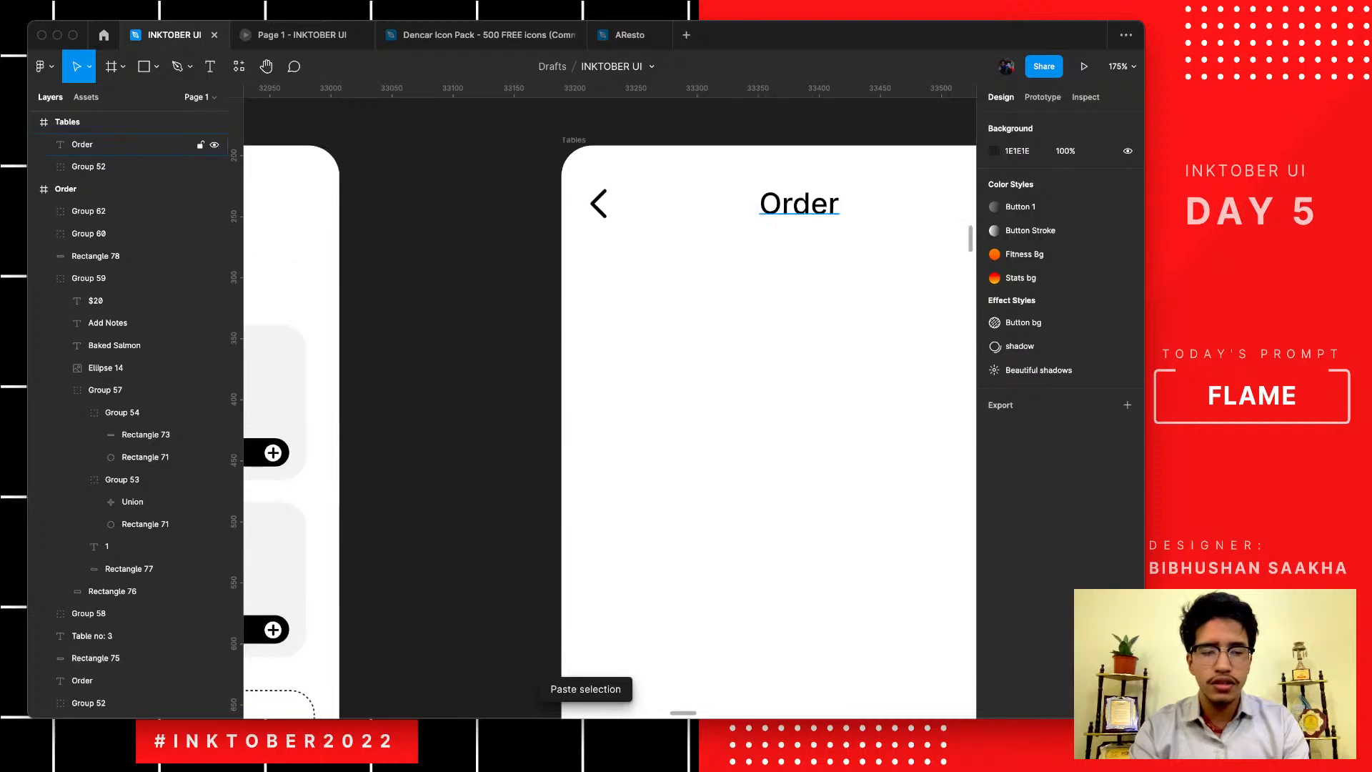
{"action": "double_click", "coordinate": [799, 203]}
{"action": "type", "text": "Tabl"}
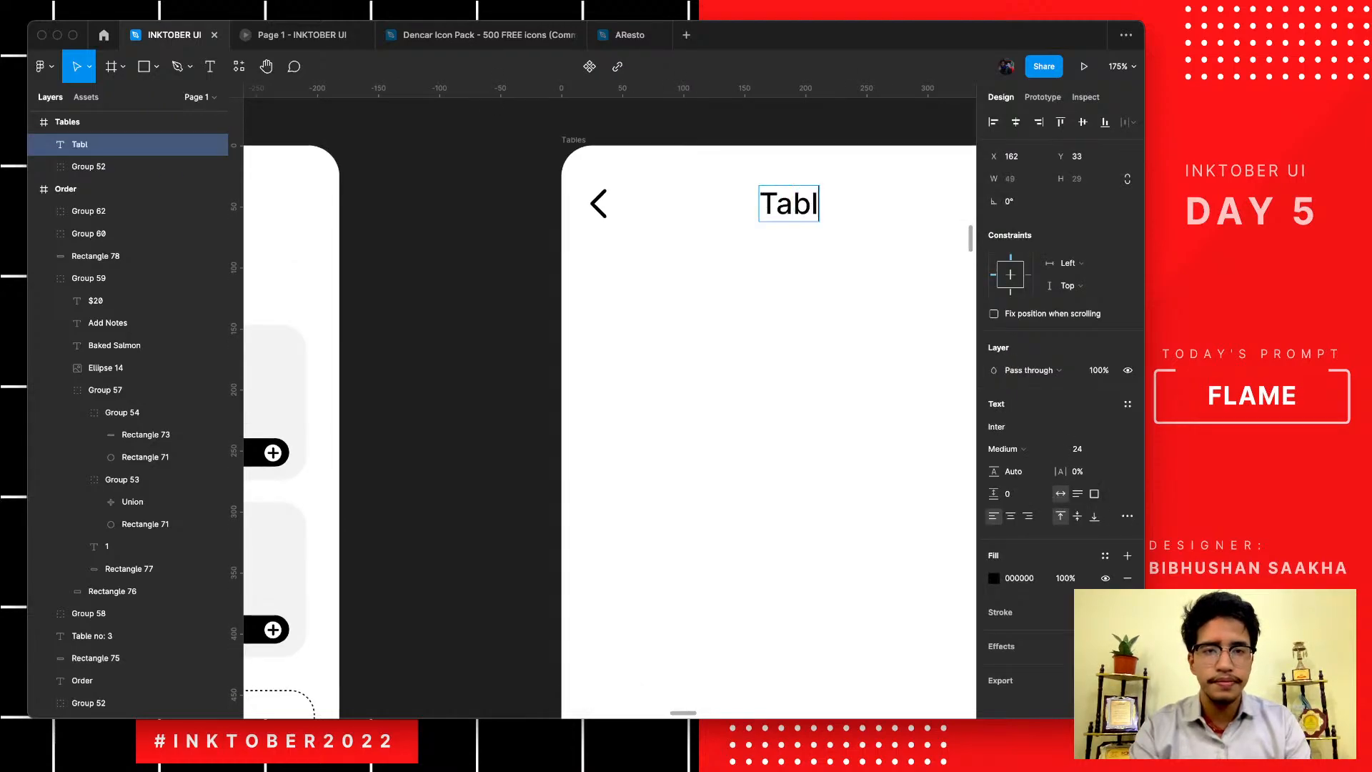
{"action": "type", "text": "es"}
{"action": "key", "text": "Escape"}
{"action": "scroll", "coordinate": [808, 344], "scroll_direction": "down", "scroll_amount": 5}
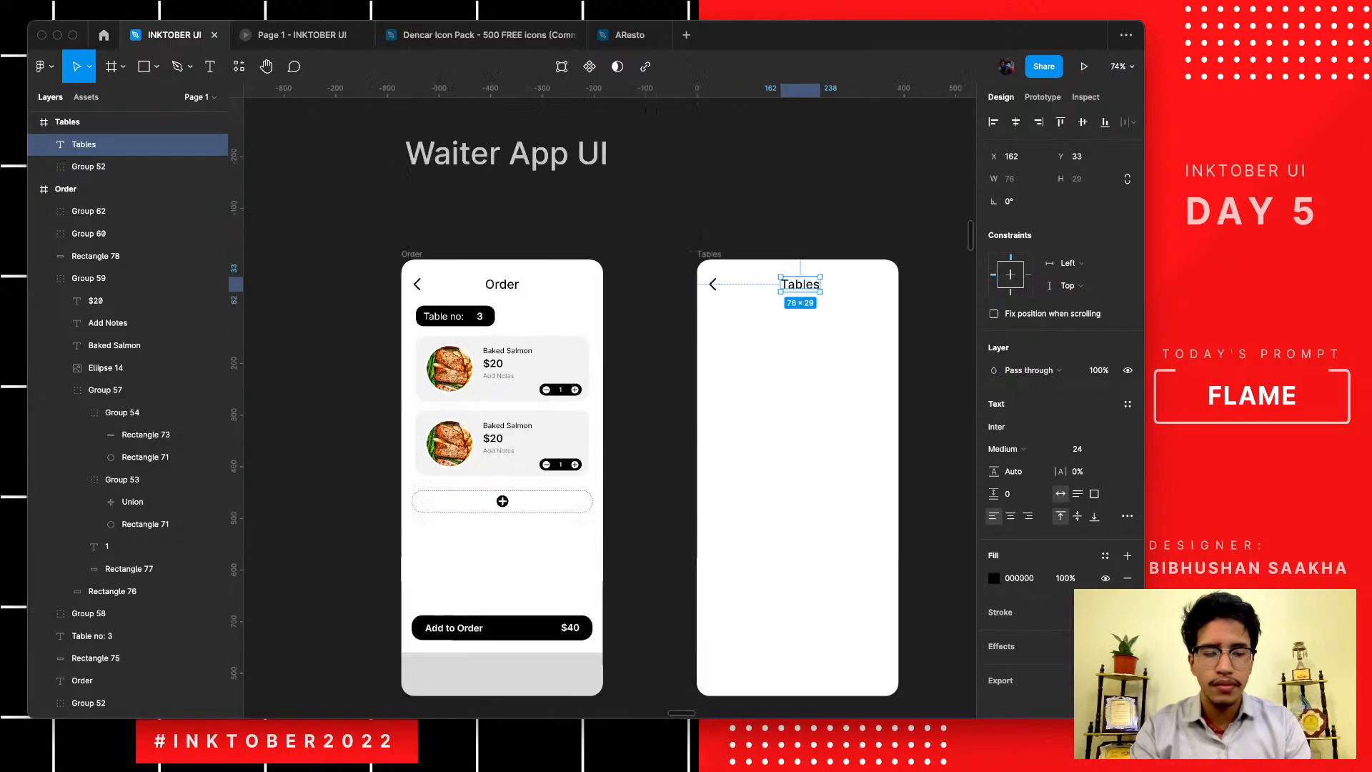
{"action": "scroll", "coordinate": [809, 344], "scroll_direction": "down", "scroll_amount": 3}
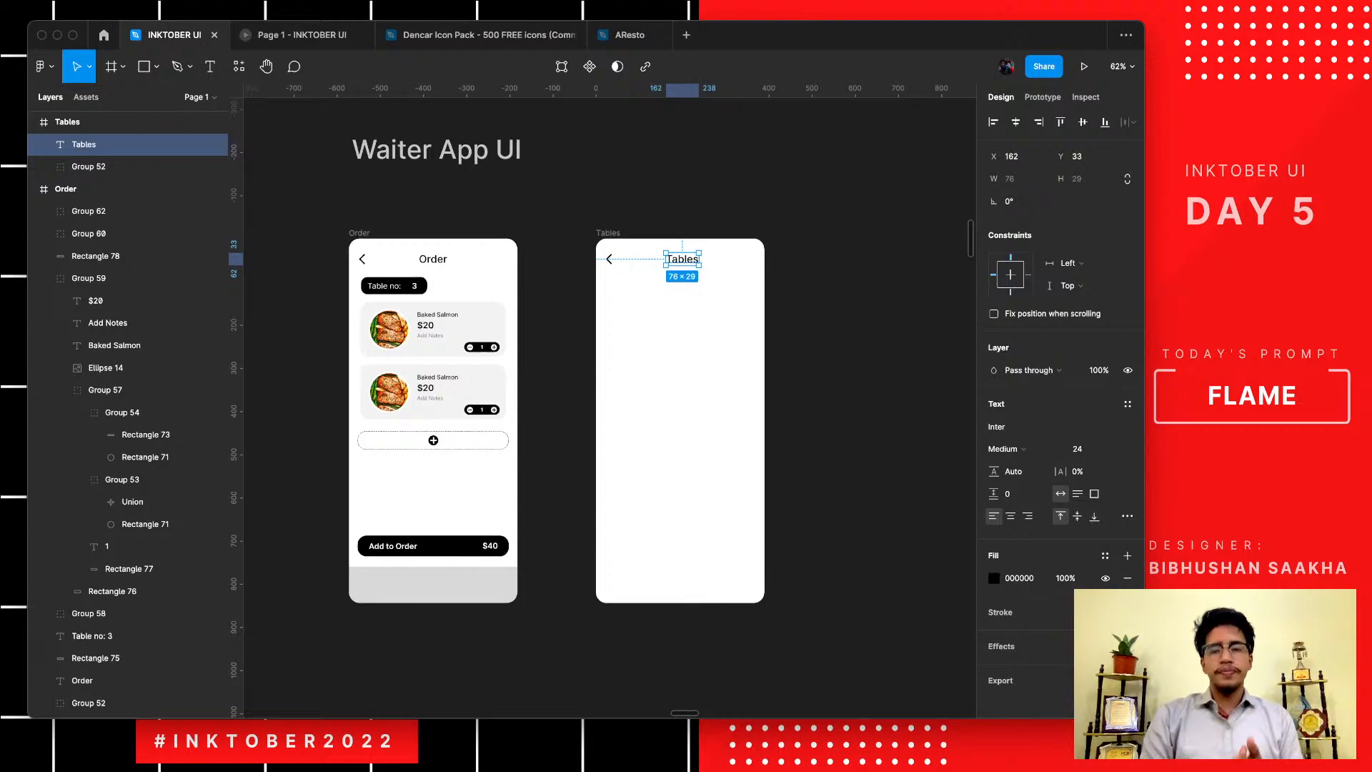
{"action": "key", "text": "Escape"}
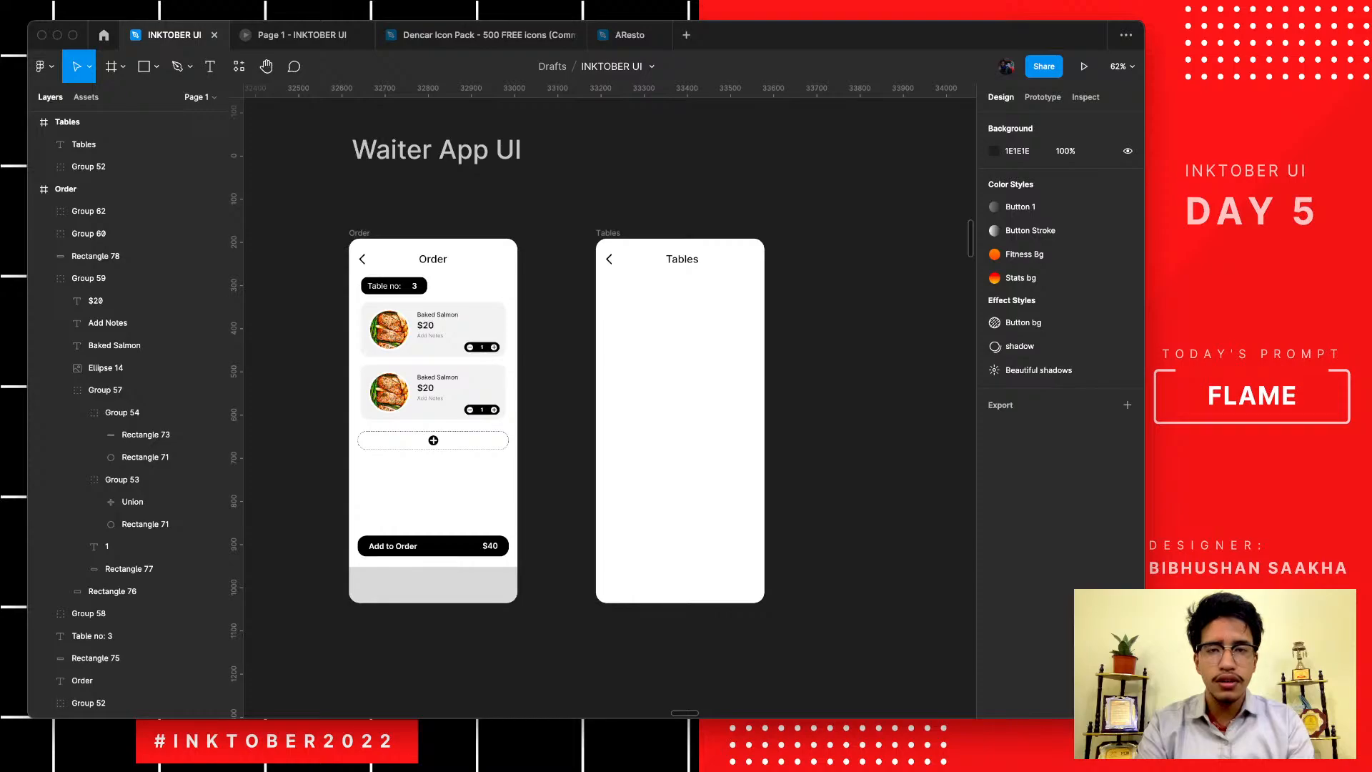
{"action": "scroll", "coordinate": [704, 266], "scroll_direction": "up", "scroll_amount": 5}
{"action": "left_click", "coordinate": [528, 213]}
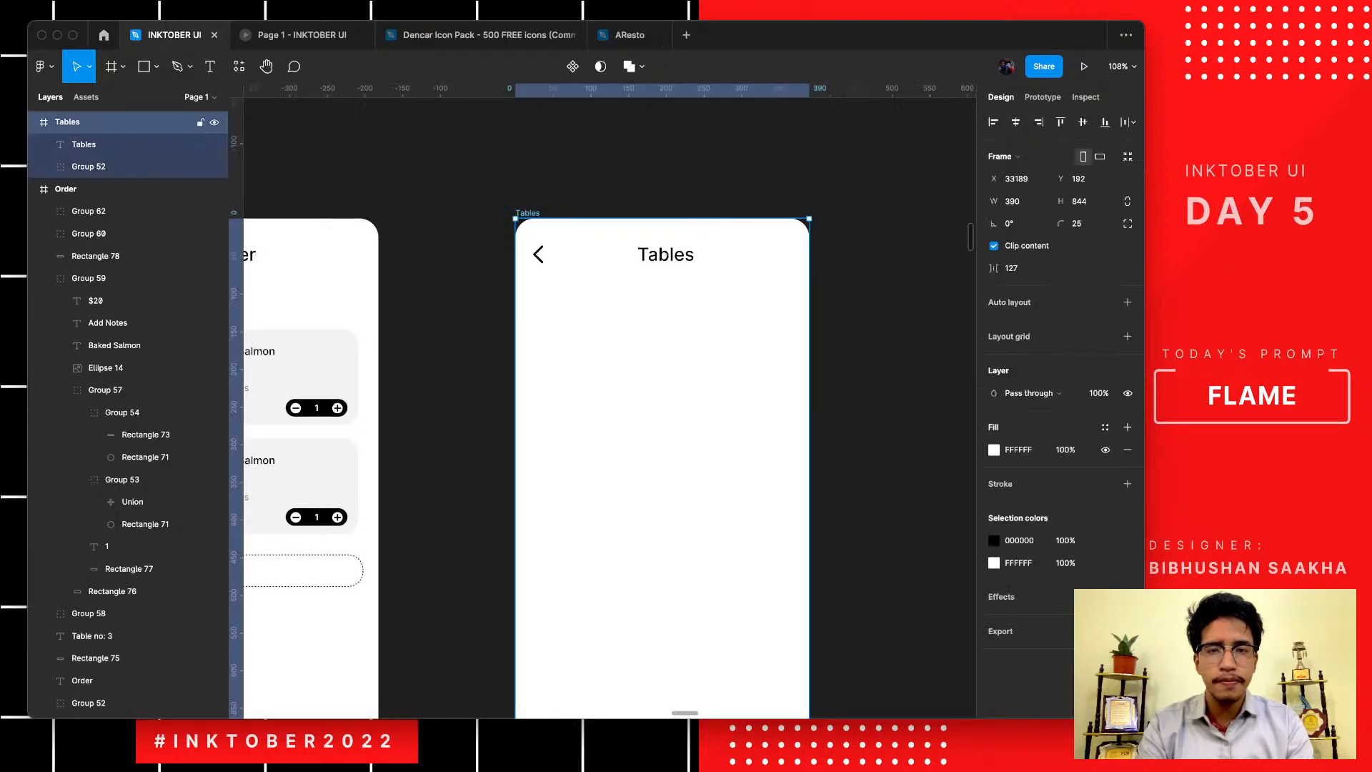
{"action": "scroll", "coordinate": [609, 429], "scroll_direction": "down", "scroll_amount": 2}
{"action": "scroll", "coordinate": [609, 429], "scroll_direction": "right", "scroll_amount": 1}
{"action": "key", "text": "Escape"}
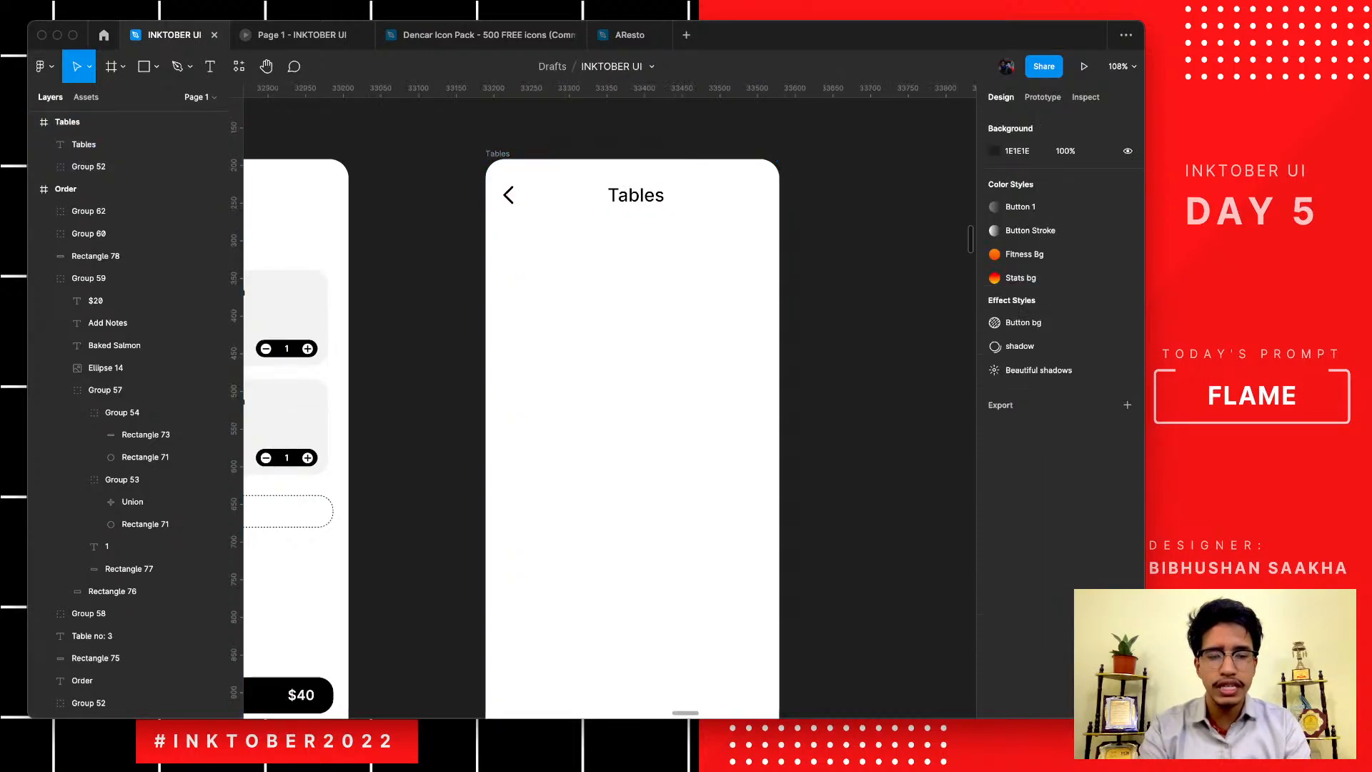
{"action": "scroll", "coordinate": [586, 287], "scroll_direction": "down", "scroll_amount": 1}
{"action": "scroll", "coordinate": [587, 287], "scroll_direction": "right", "scroll_amount": 1}
{"action": "scroll", "coordinate": [587, 287], "scroll_direction": "up", "scroll_amount": 2}
{"action": "scroll", "coordinate": [599, 305], "scroll_direction": "up", "scroll_amount": 3}
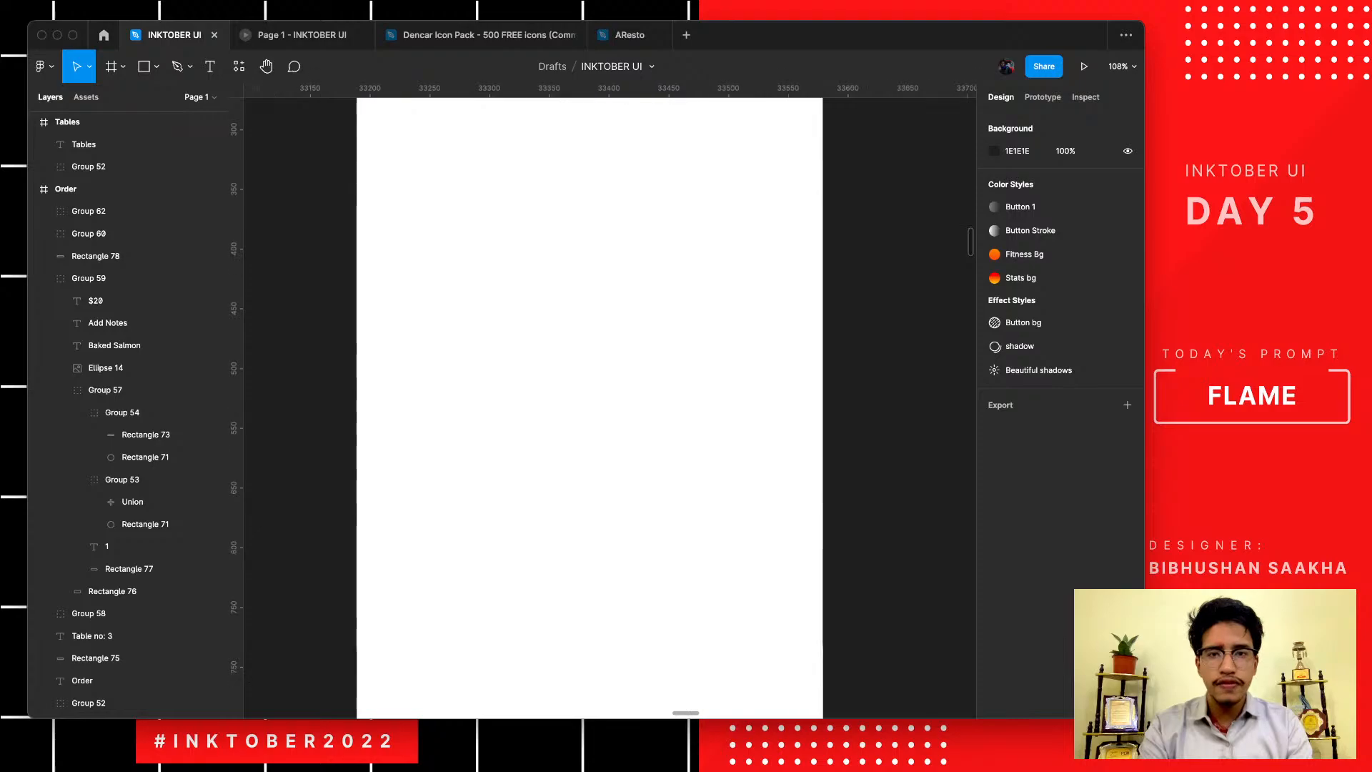
{"action": "scroll", "coordinate": [599, 305], "scroll_direction": "down", "scroll_amount": 4}
{"action": "scroll", "coordinate": [599, 305], "scroll_direction": "up", "scroll_amount": 2}
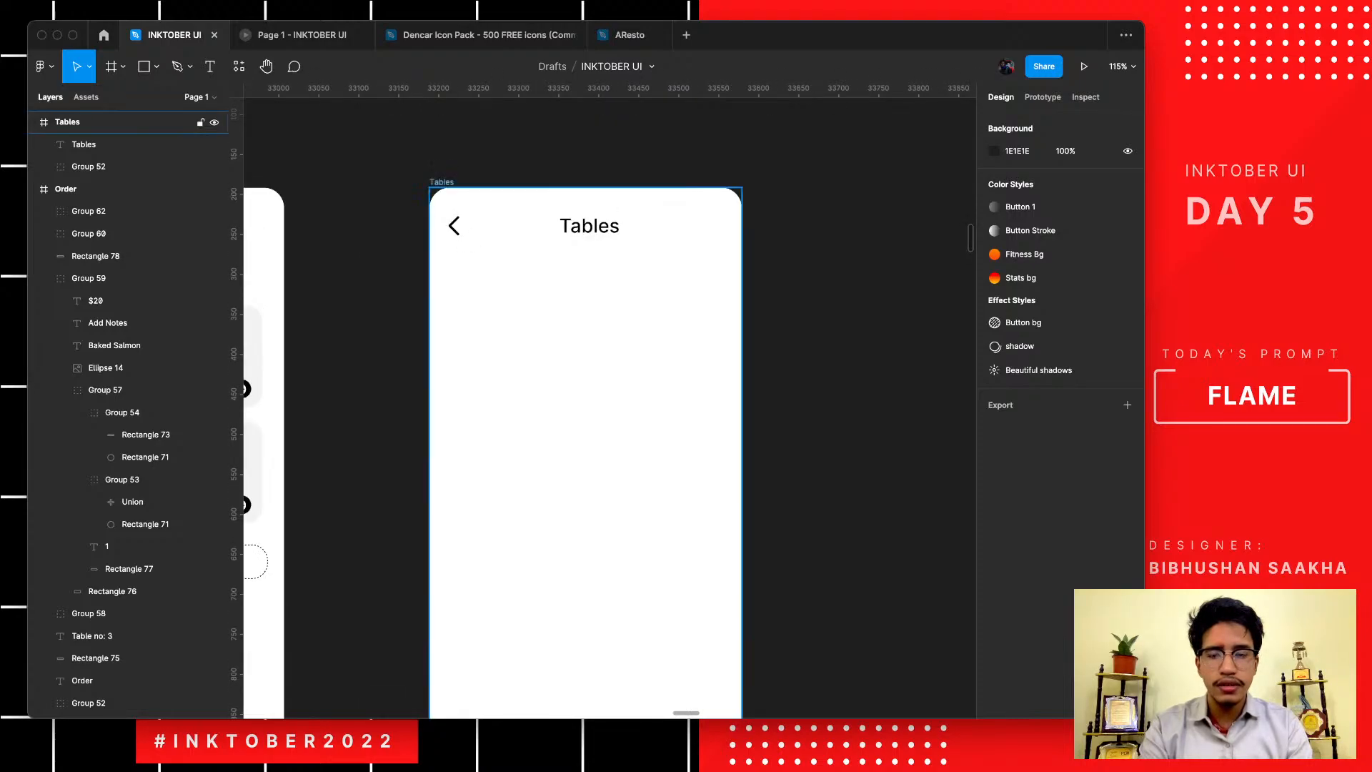
- Draw a rectangle about 325 × 42 below the Tables title and give it a corner radius of 18
{"action": "scroll", "coordinate": [523, 325], "scroll_direction": "up", "scroll_amount": 3}
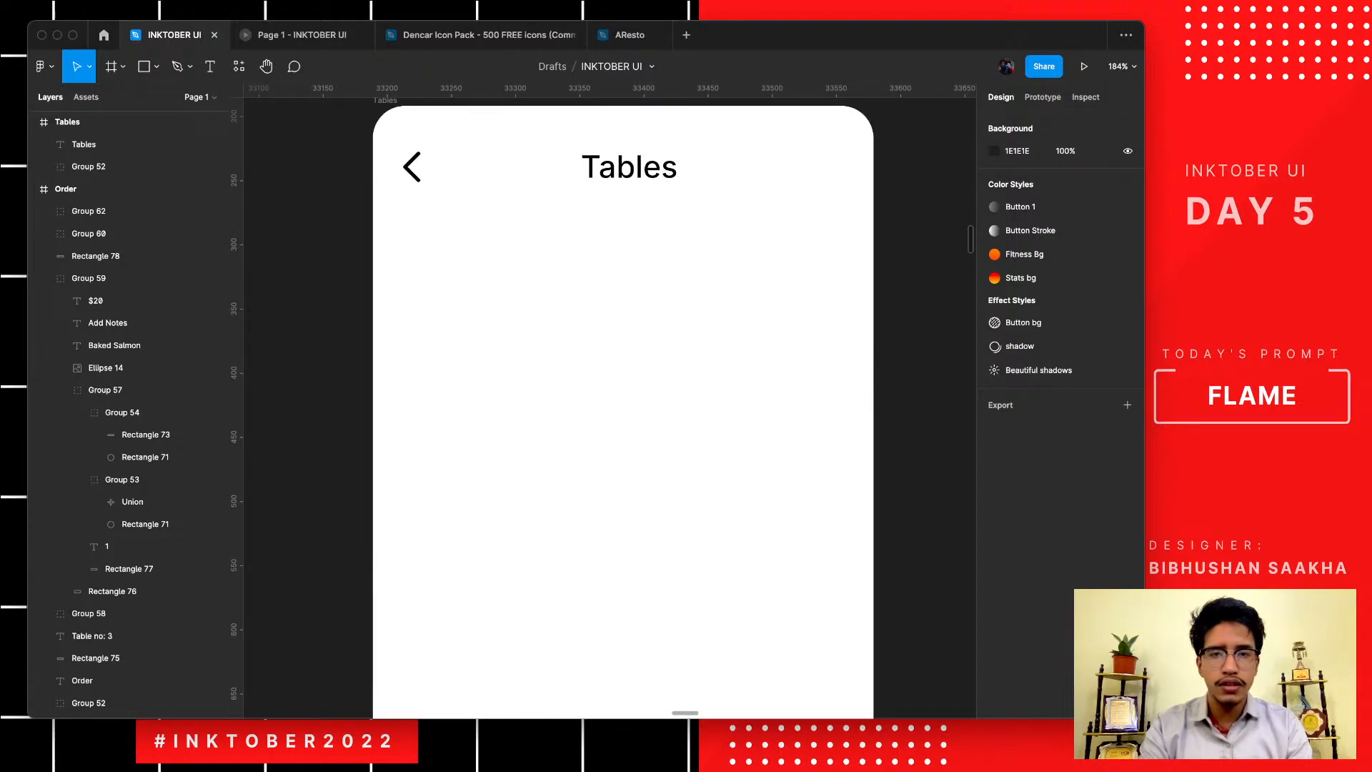
{"action": "key", "text": "r"}
{"action": "left_click_drag", "start_coordinate": [414, 221], "coordinate": [831, 274]}
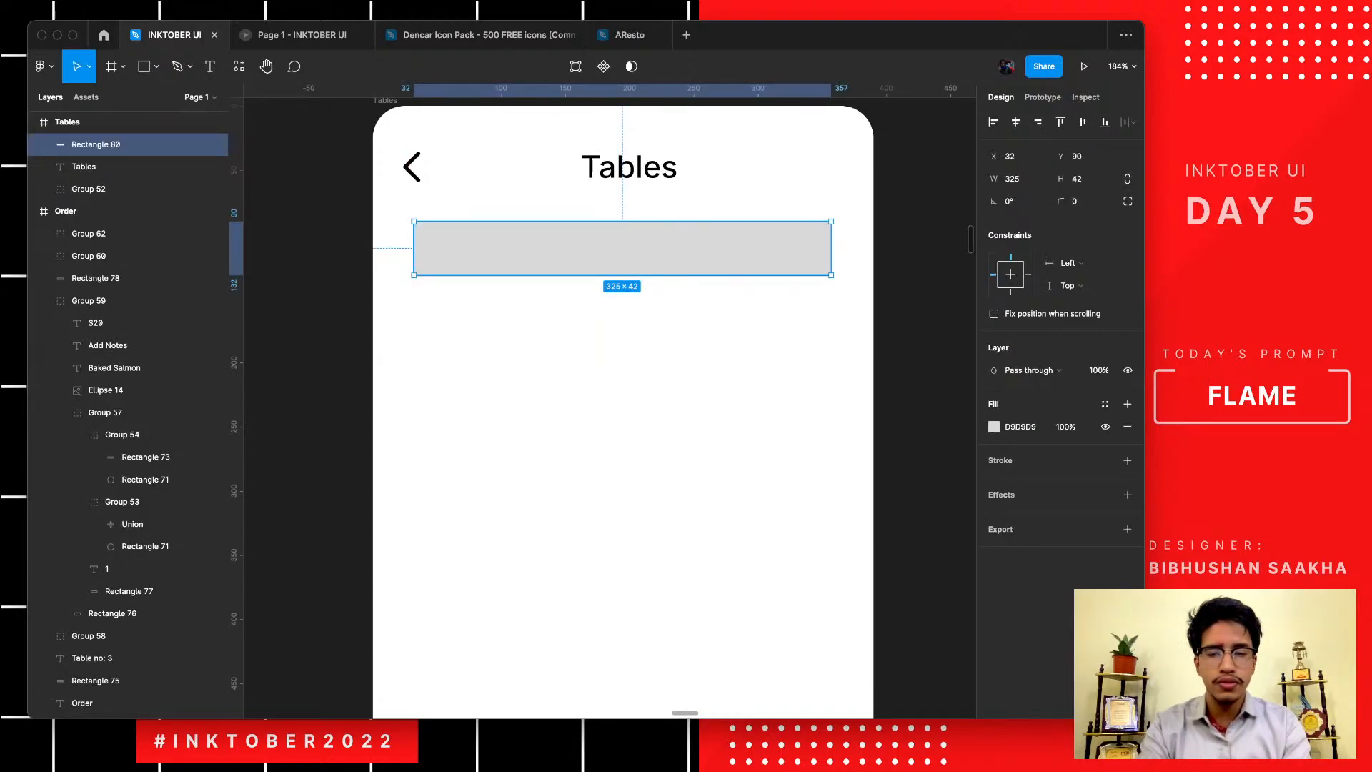
{"action": "left_click", "coordinate": [1076, 202]}
{"action": "type", "text": "20"}
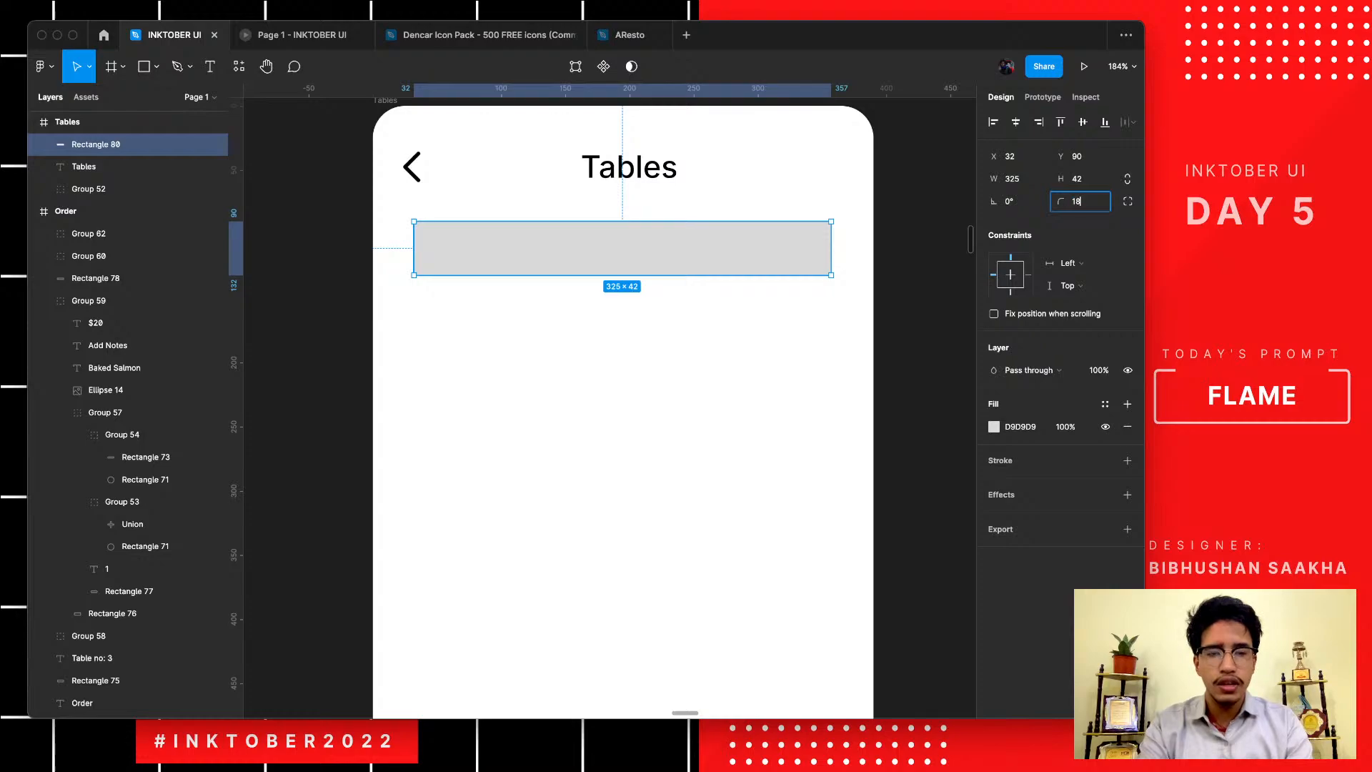
{"action": "key", "text": "Return"}
{"action": "key", "text": "Escape"}
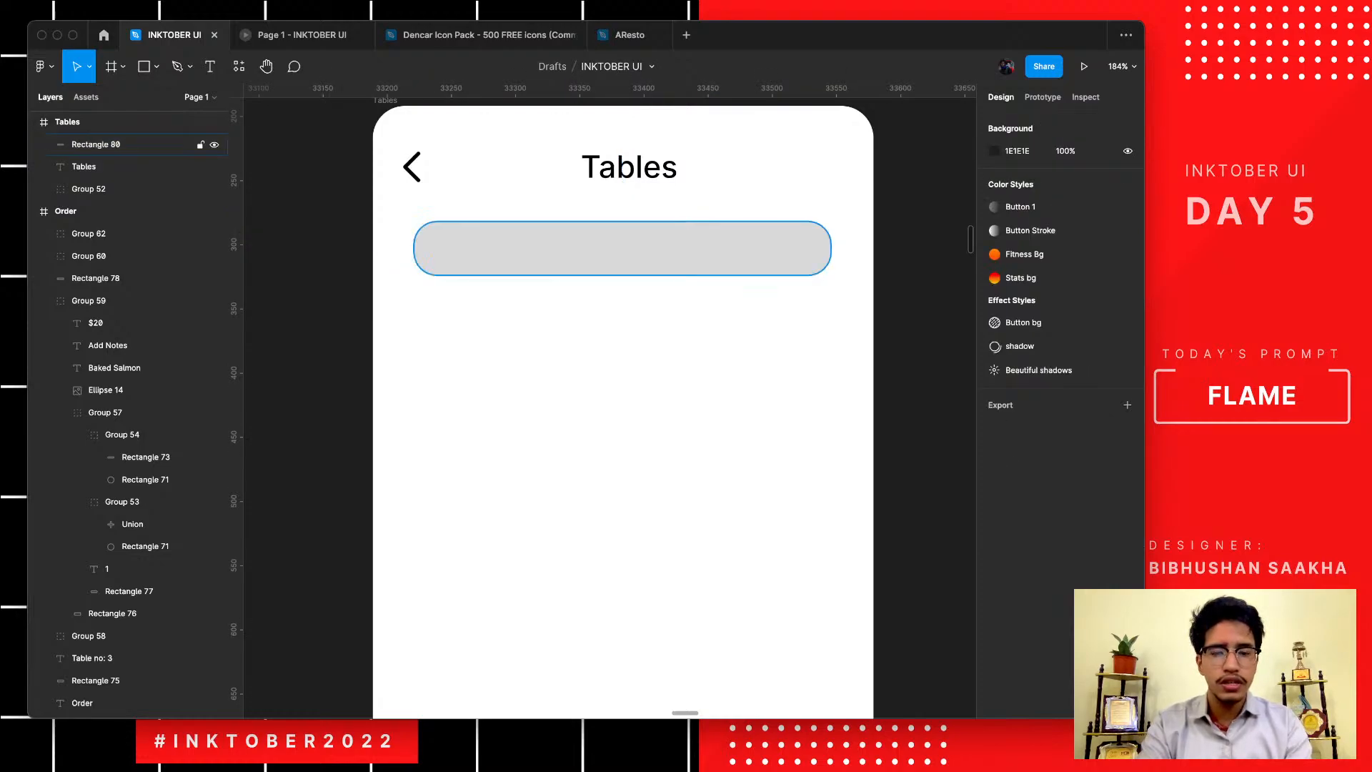
- Set the corner radius of the grey rectangle below the Tables title to 20
{"action": "left_click", "coordinate": [790, 246]}
{"action": "left_click", "coordinate": [1076, 202]}
{"action": "type", "text": "20"}
{"action": "key", "text": "Return"}
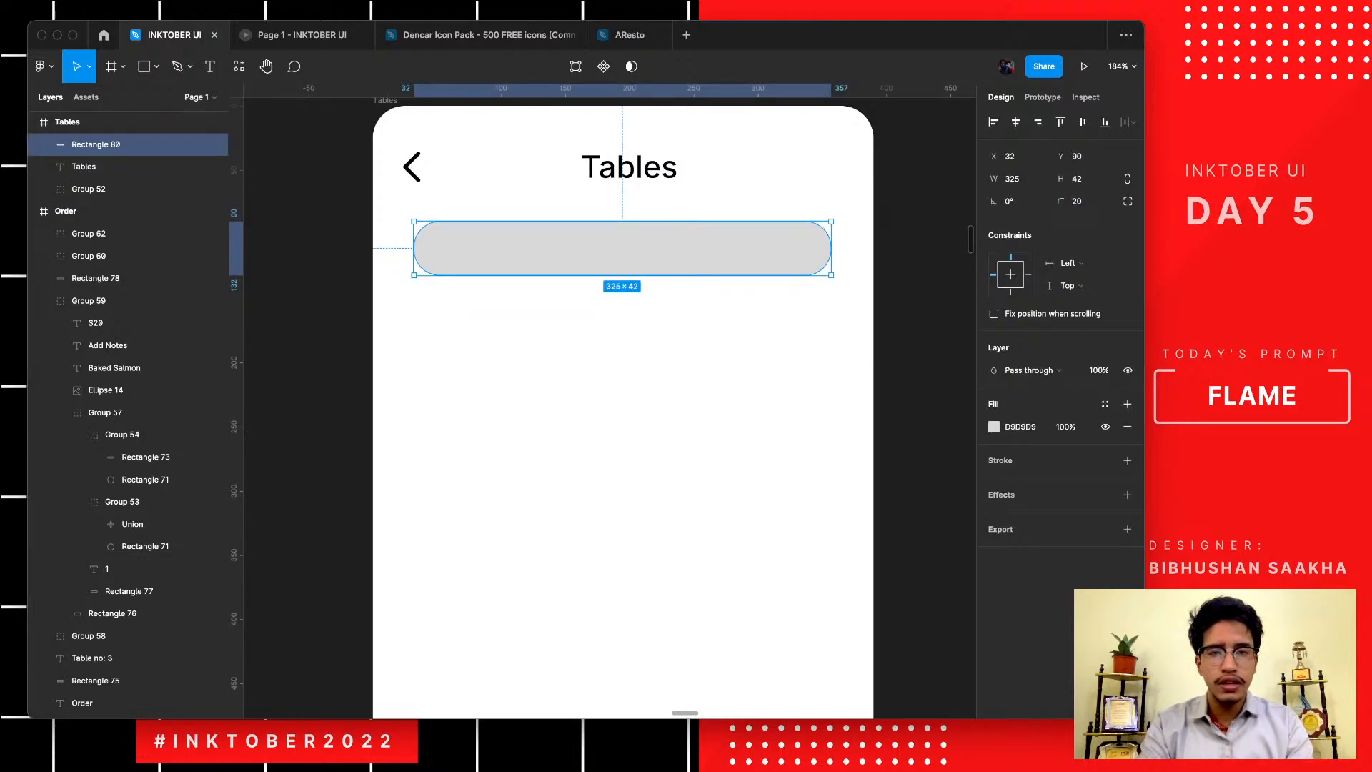
{"action": "key", "text": "Escape"}
- Duplicate the grey bar below the Tables title and narrow the copy to a width of 165, keeping its left edge in place
{"action": "left_click", "coordinate": [779, 248]}
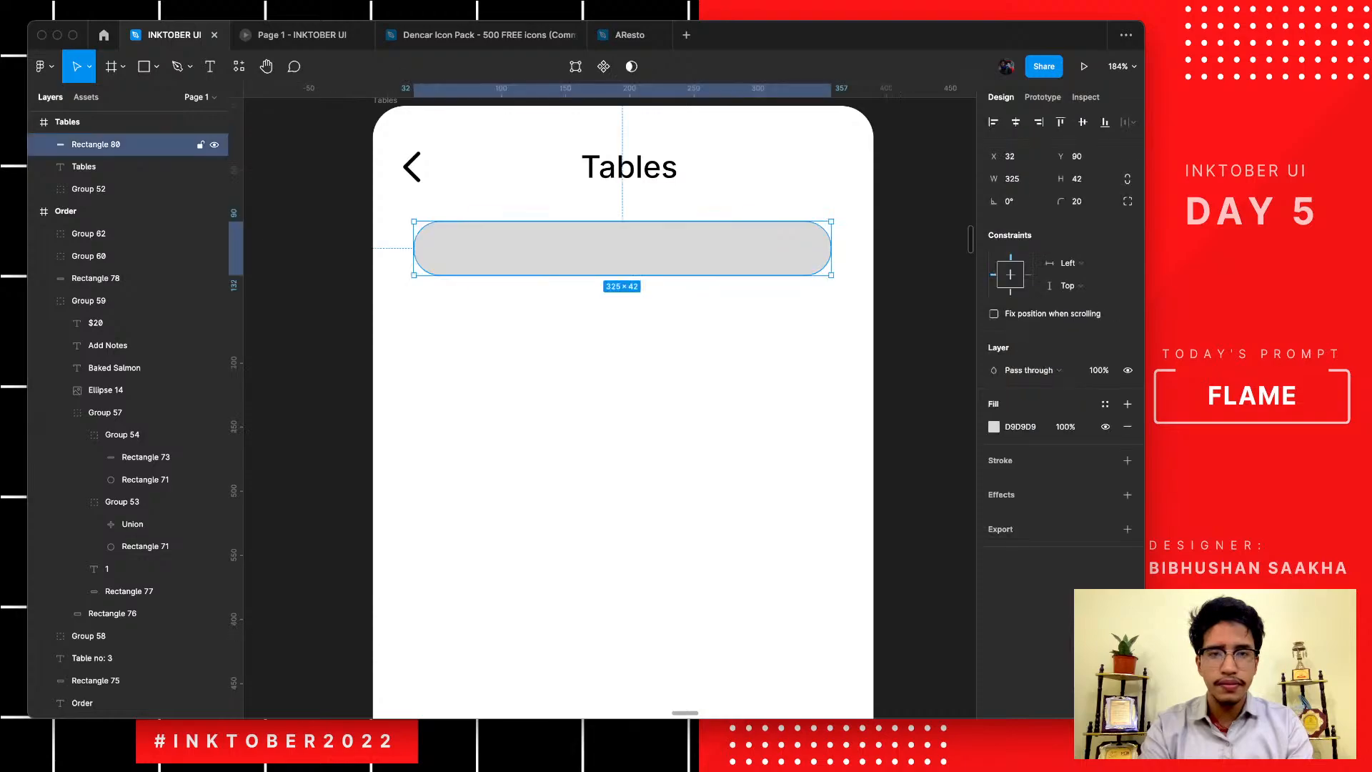
{"action": "key", "text": "super+d"}
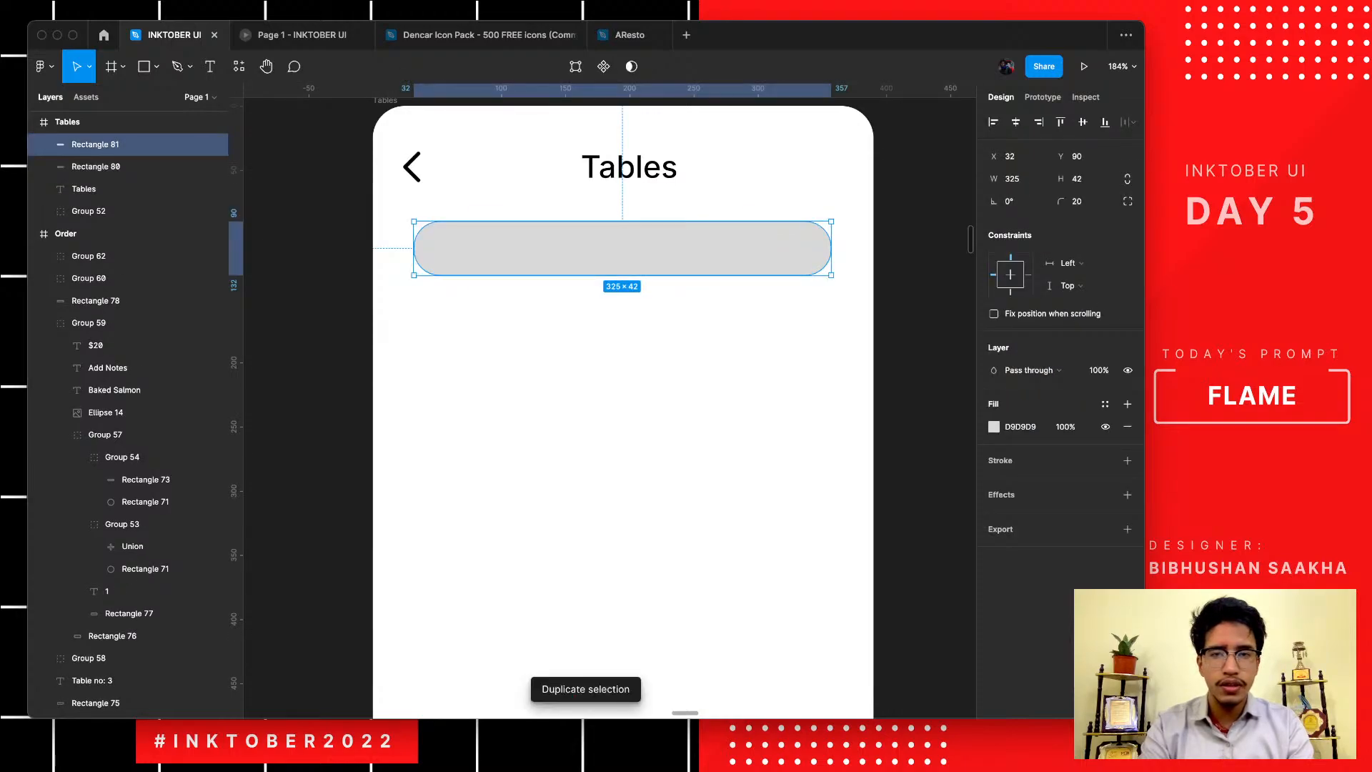
{"action": "left_click_drag", "start_coordinate": [831, 248], "coordinate": [626, 248]}
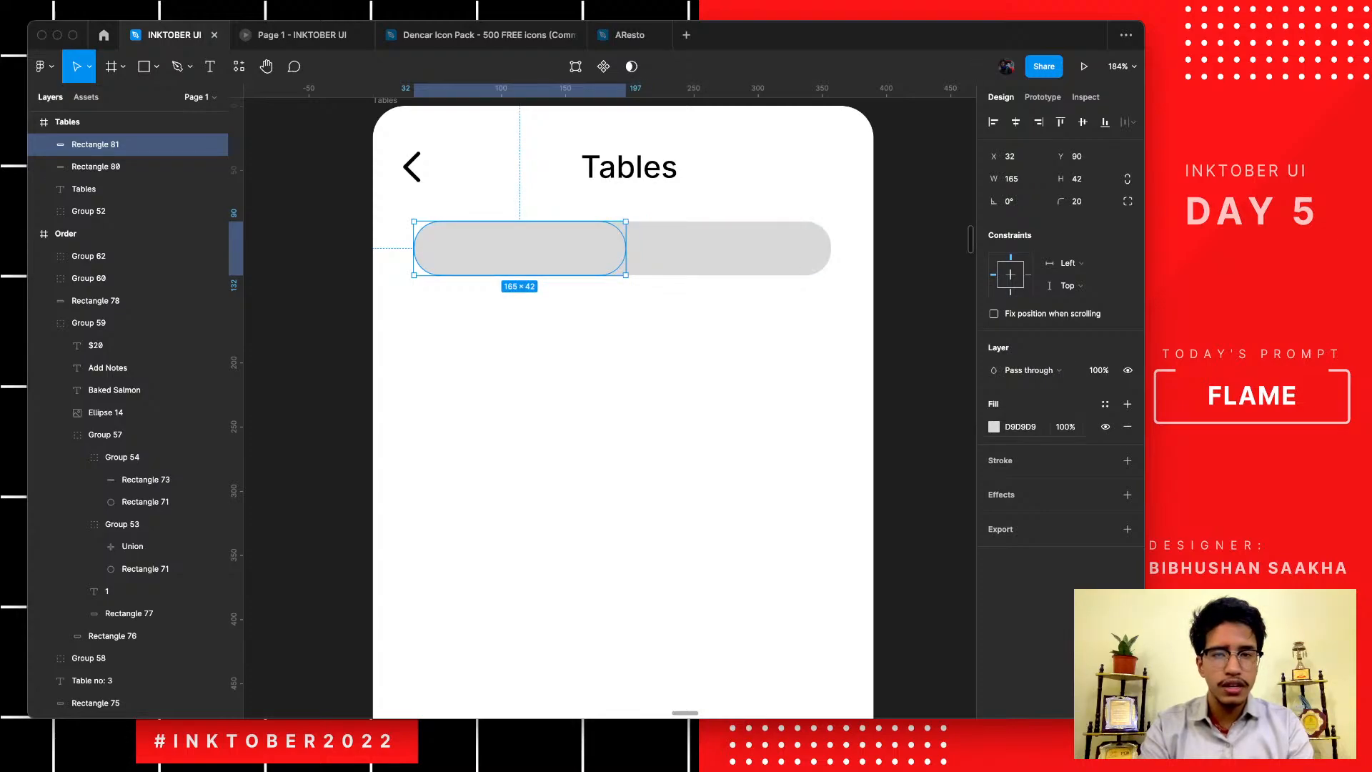
- Fill the narrower bar with black (000000)
{"action": "left_click", "coordinate": [994, 427]}
{"action": "left_click_drag", "start_coordinate": [844, 530], "coordinate": [809, 537]}
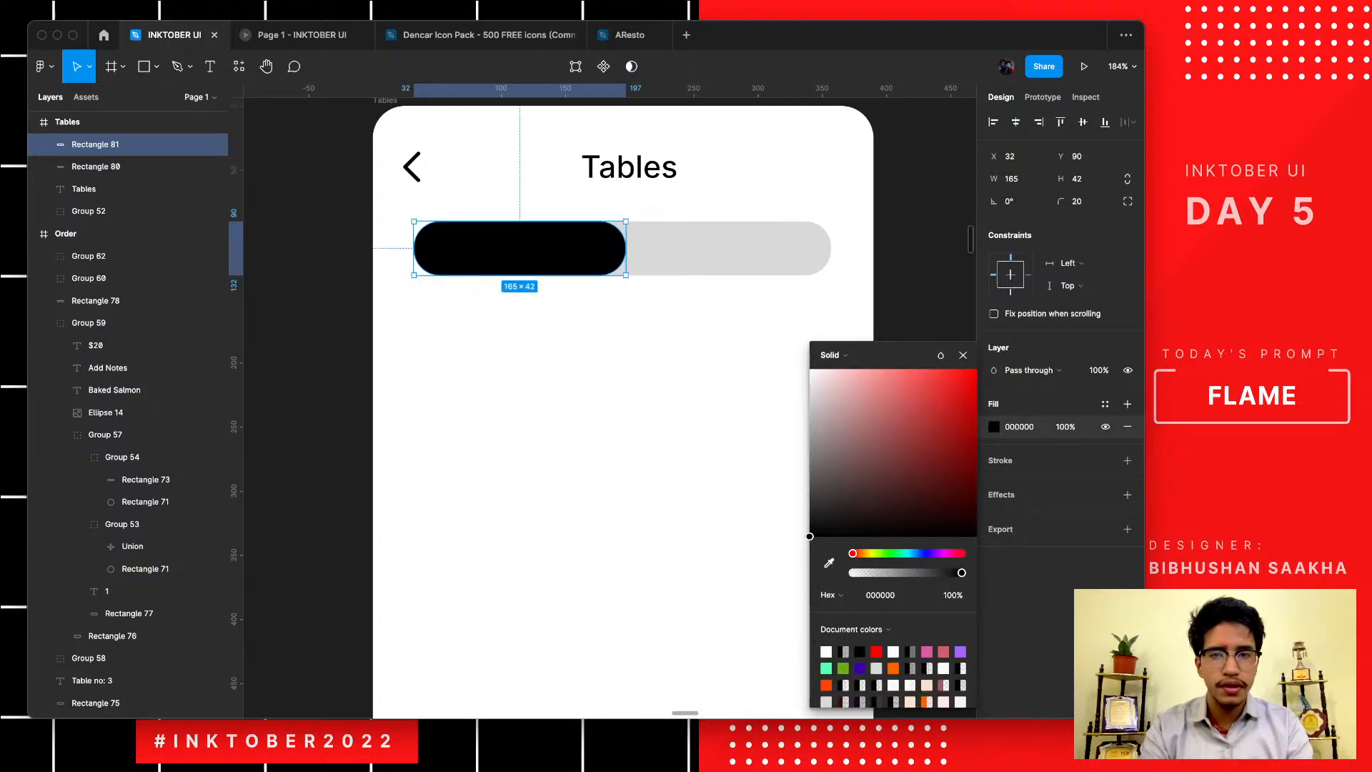
{"action": "left_click", "coordinate": [715, 472]}
{"action": "left_click", "coordinate": [95, 145]}
{"action": "left_click", "coordinate": [96, 166]}
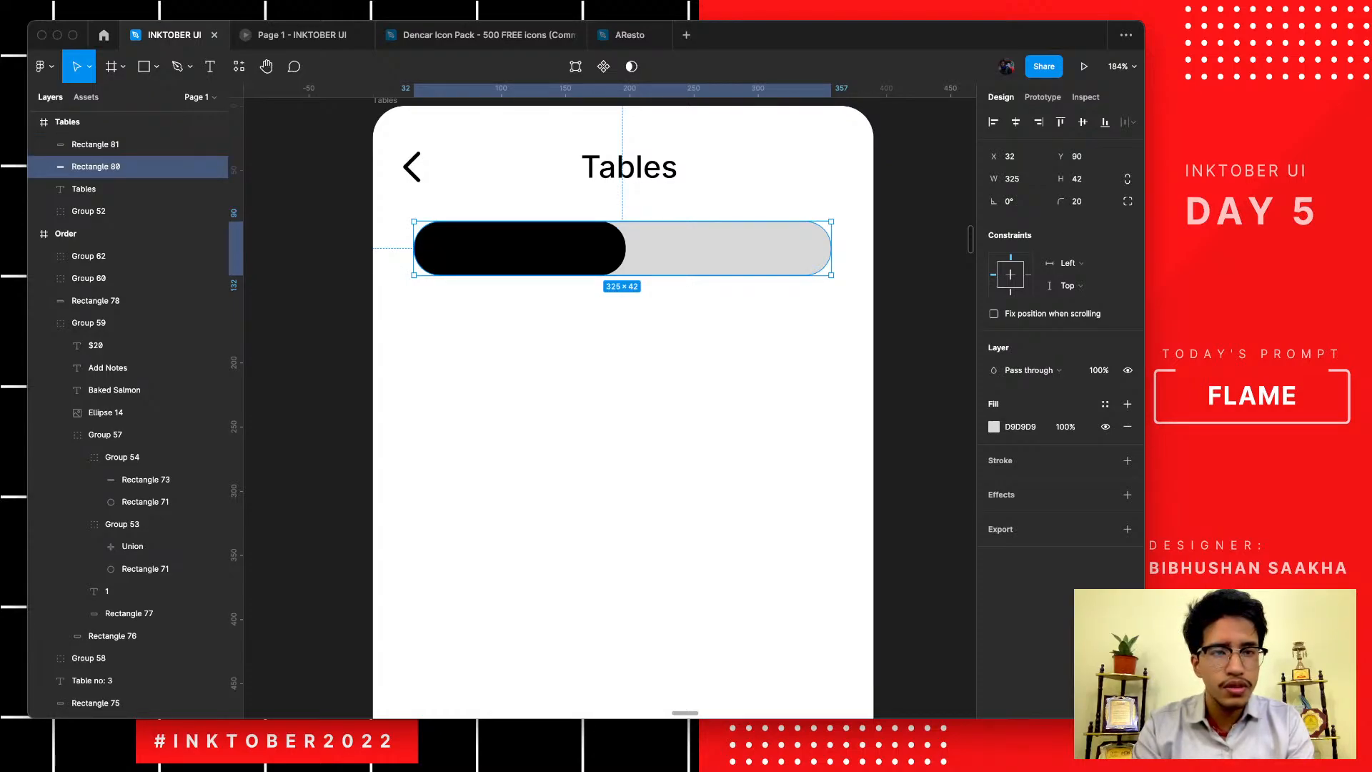
{"action": "left_click", "coordinate": [520, 248]}
{"action": "left_click", "coordinate": [1013, 179]}
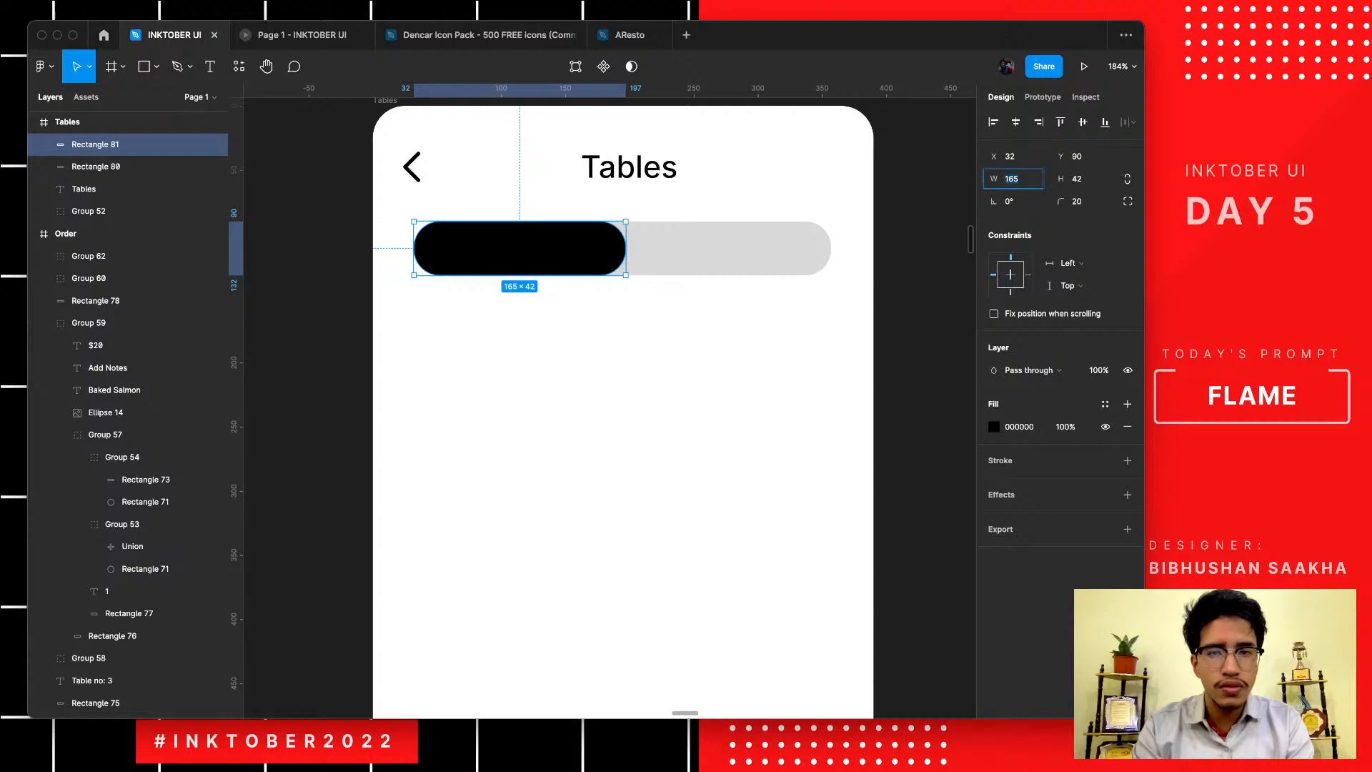
{"action": "left_click", "coordinate": [1020, 178]}
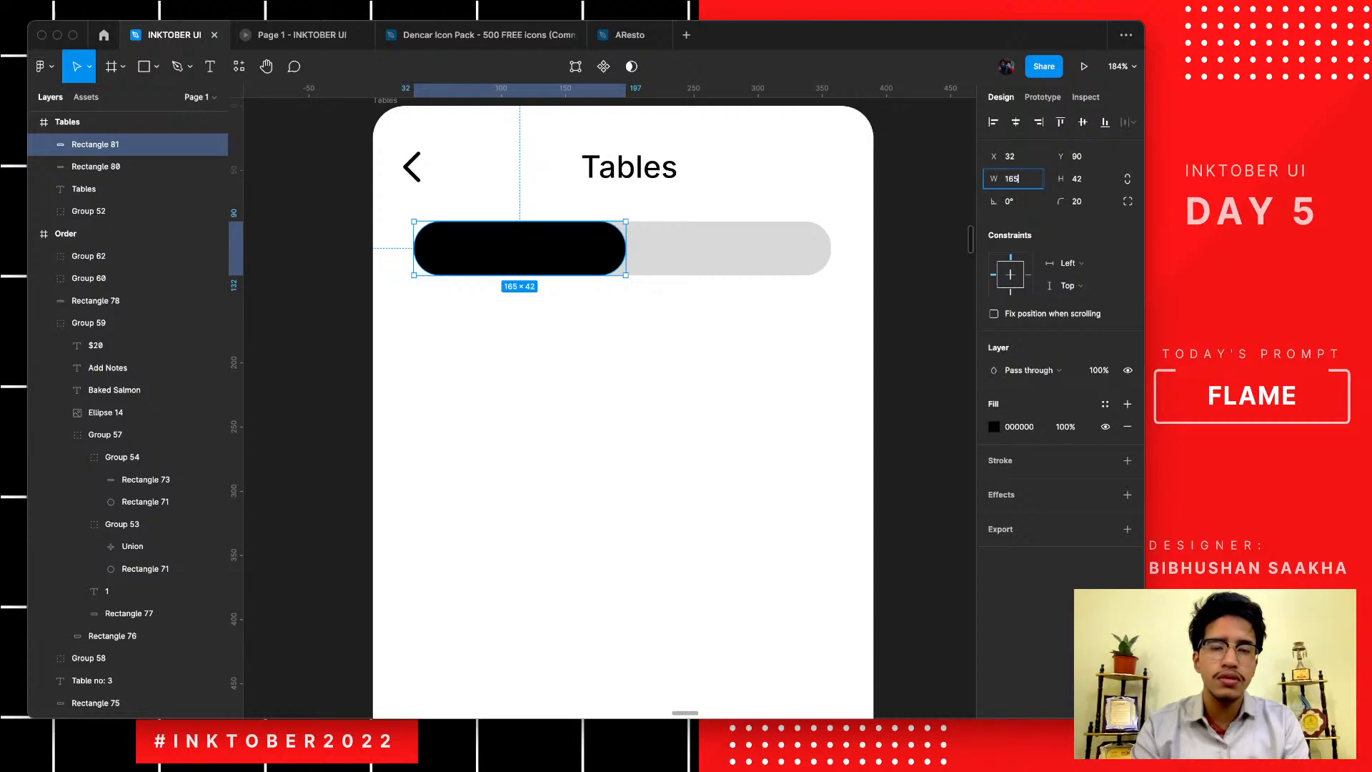
{"action": "key", "text": "Escape"}
{"action": "scroll", "coordinate": [593, 313], "scroll_direction": "down", "scroll_amount": 5}
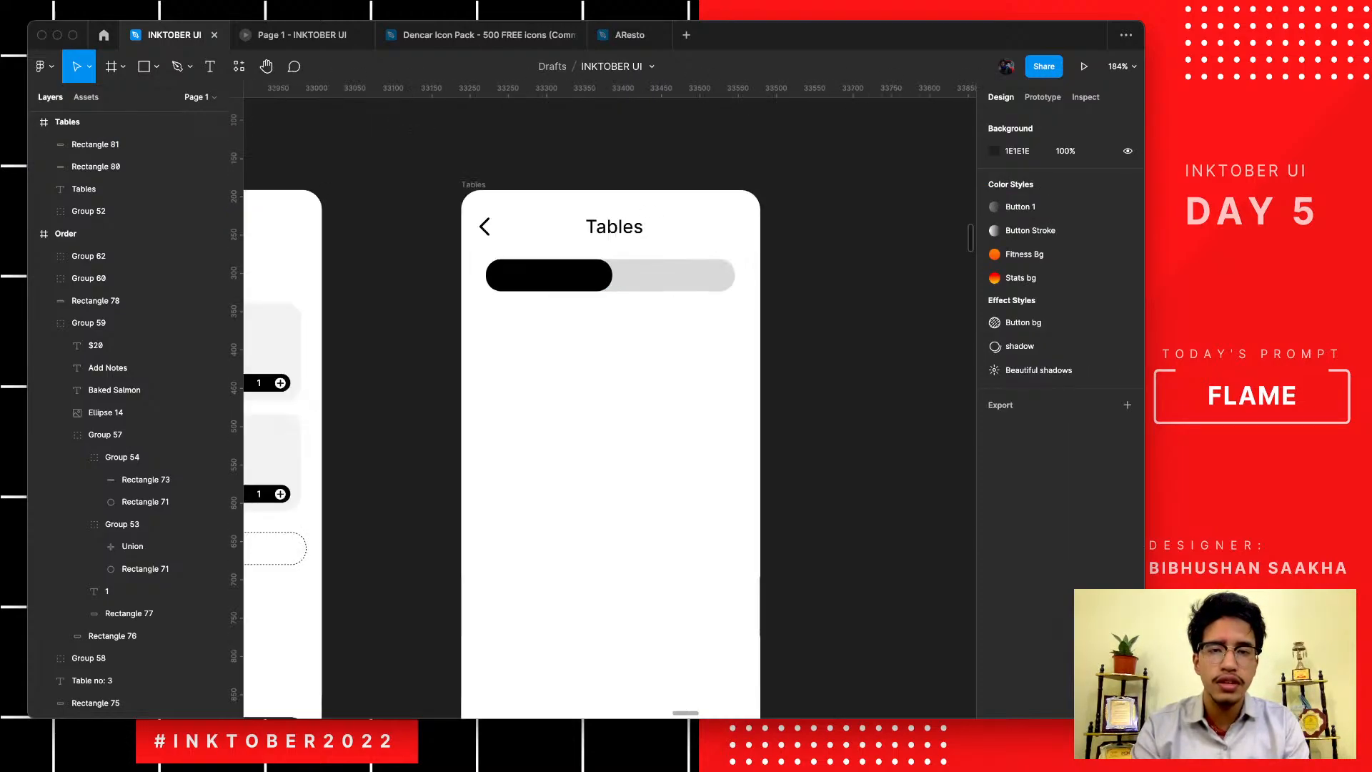
{"action": "scroll", "coordinate": [593, 312], "scroll_direction": "up", "scroll_amount": 6}
{"action": "left_click", "coordinate": [571, 239]}
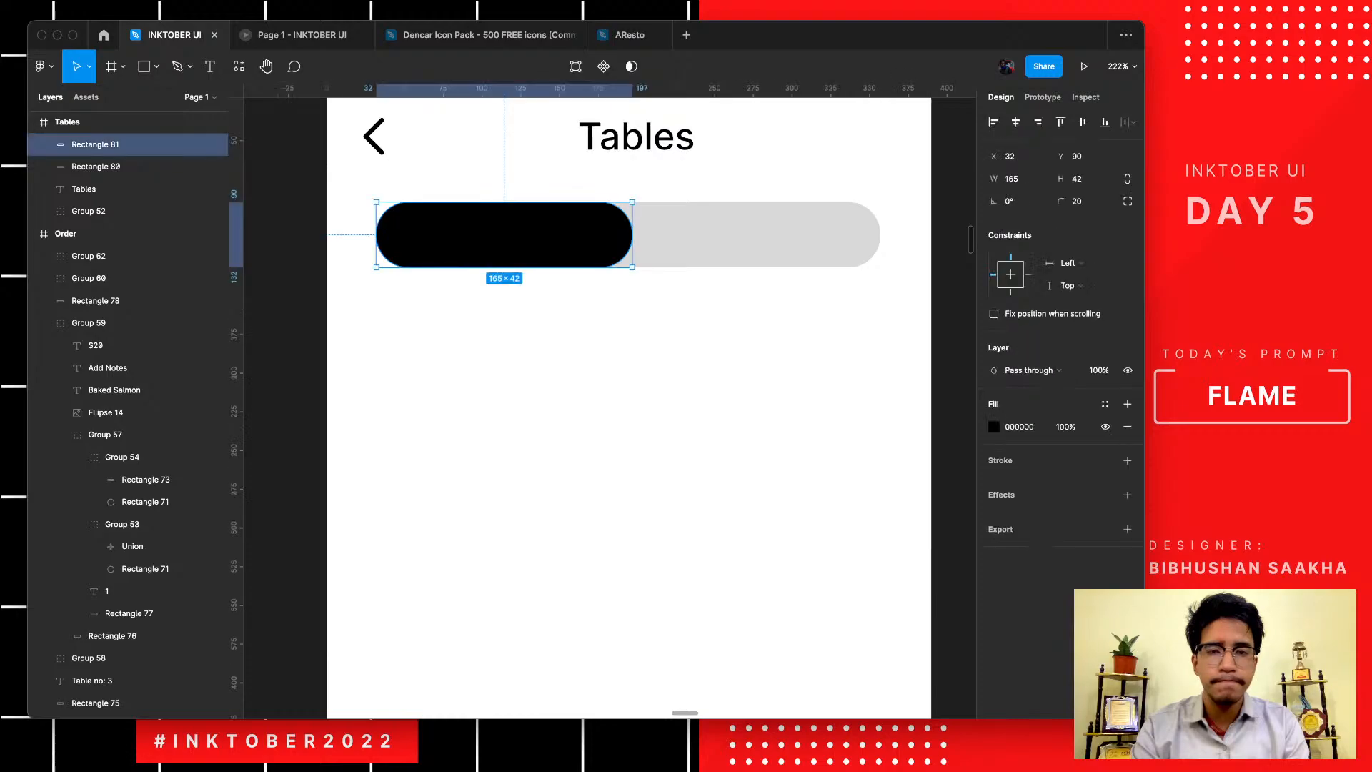
{"action": "left_click", "coordinate": [629, 472]}
{"action": "scroll", "coordinate": [629, 529], "scroll_direction": "down", "scroll_amount": 5}
{"action": "scroll", "coordinate": [629, 529], "scroll_direction": "down", "scroll_amount": 2}
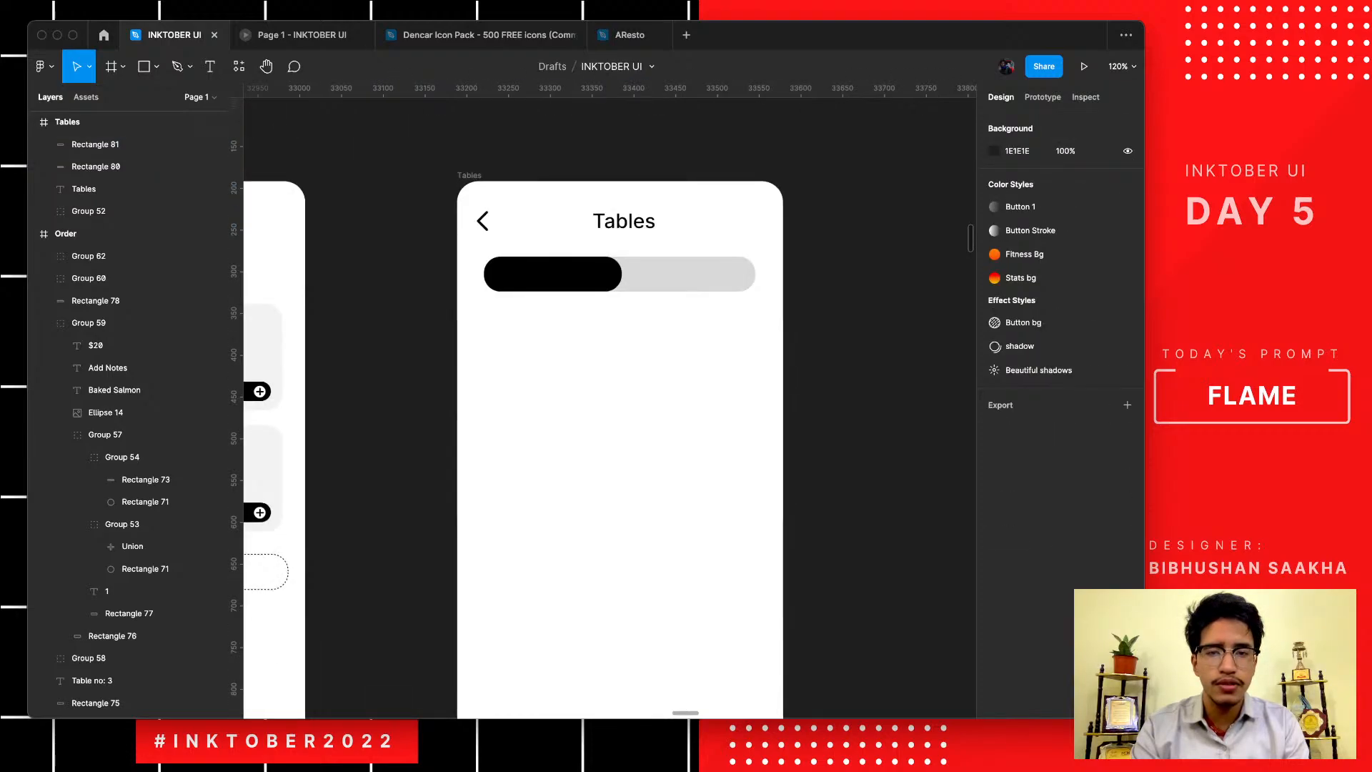
- Lighten the fill of the wide grey bar to ECECEC
{"action": "scroll", "coordinate": [622, 443], "scroll_direction": "up", "scroll_amount": 3}
{"action": "scroll", "coordinate": [593, 414], "scroll_direction": "up", "scroll_amount": 6}
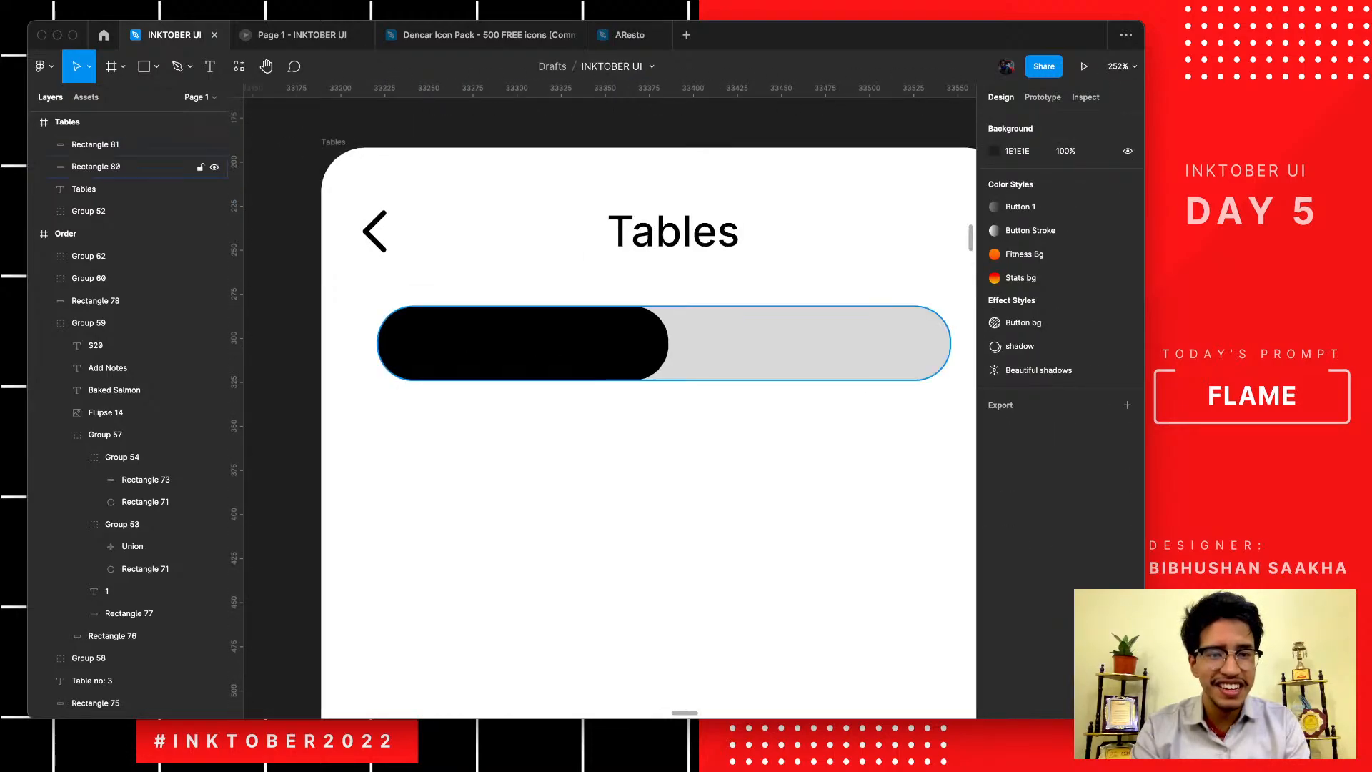
{"action": "left_click", "coordinate": [736, 346]}
{"action": "left_click", "coordinate": [994, 427]}
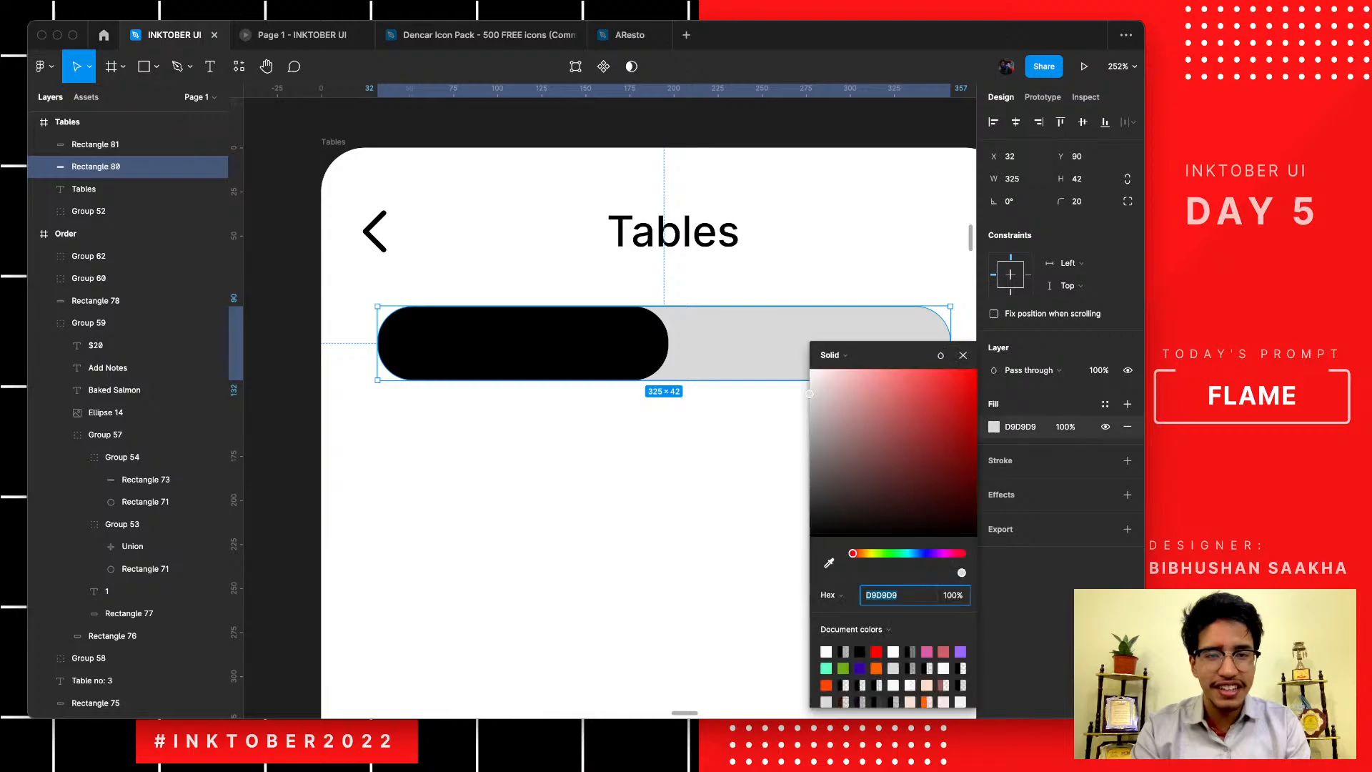
{"action": "left_click_drag", "start_coordinate": [816, 392], "coordinate": [809, 381]}
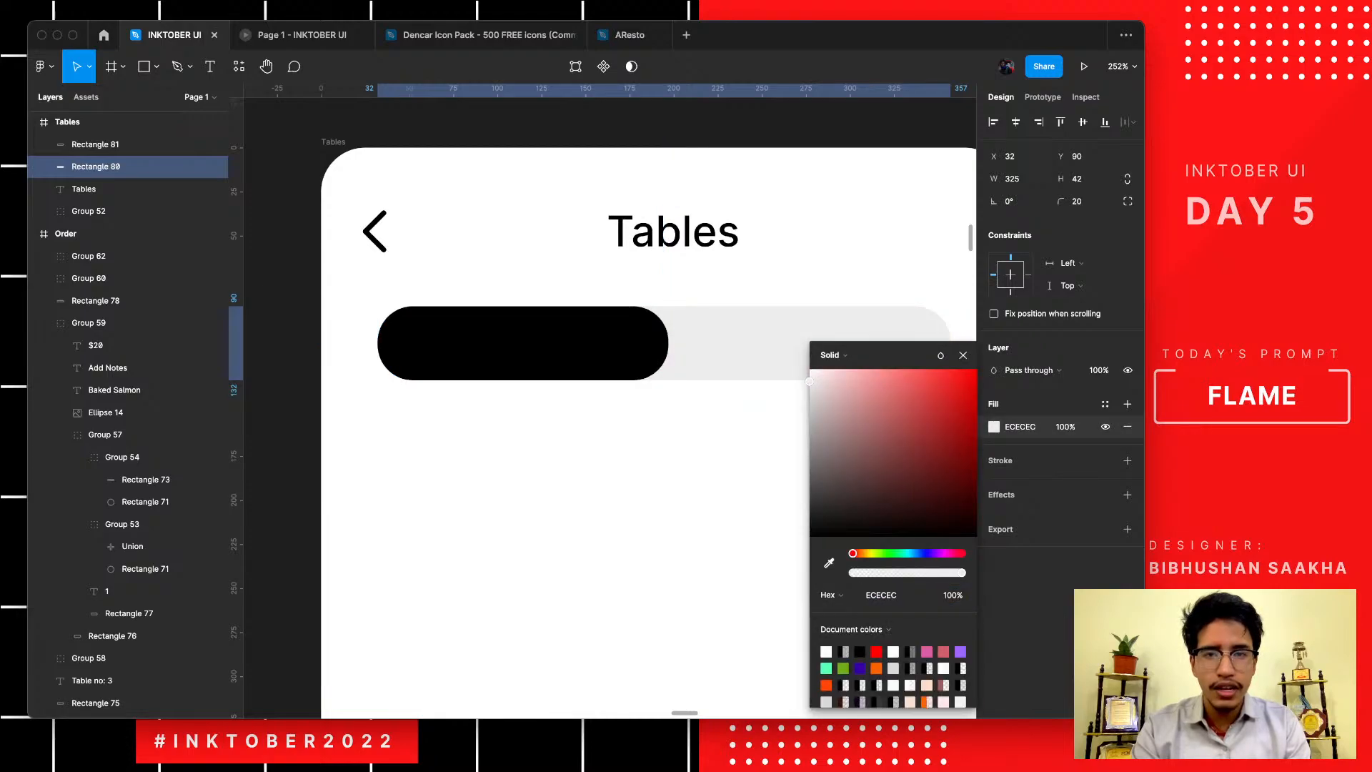
{"action": "left_click", "coordinate": [736, 444]}
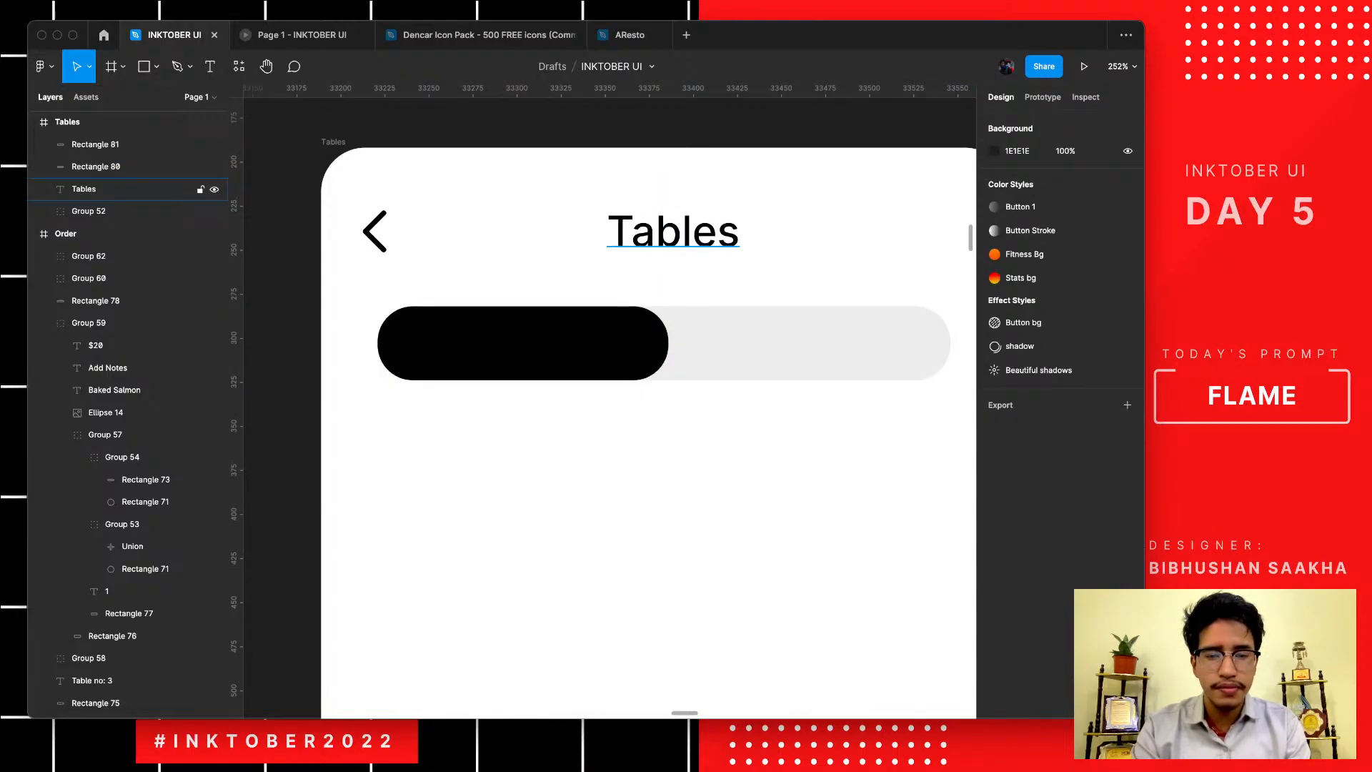
- Place a white (FFFFFF) copy of the Tables title on the black bar, stacked in front of it
{"action": "left_click", "coordinate": [673, 232]}
{"action": "left_click_drag", "start_coordinate": [673, 232], "coordinate": [520, 343]}
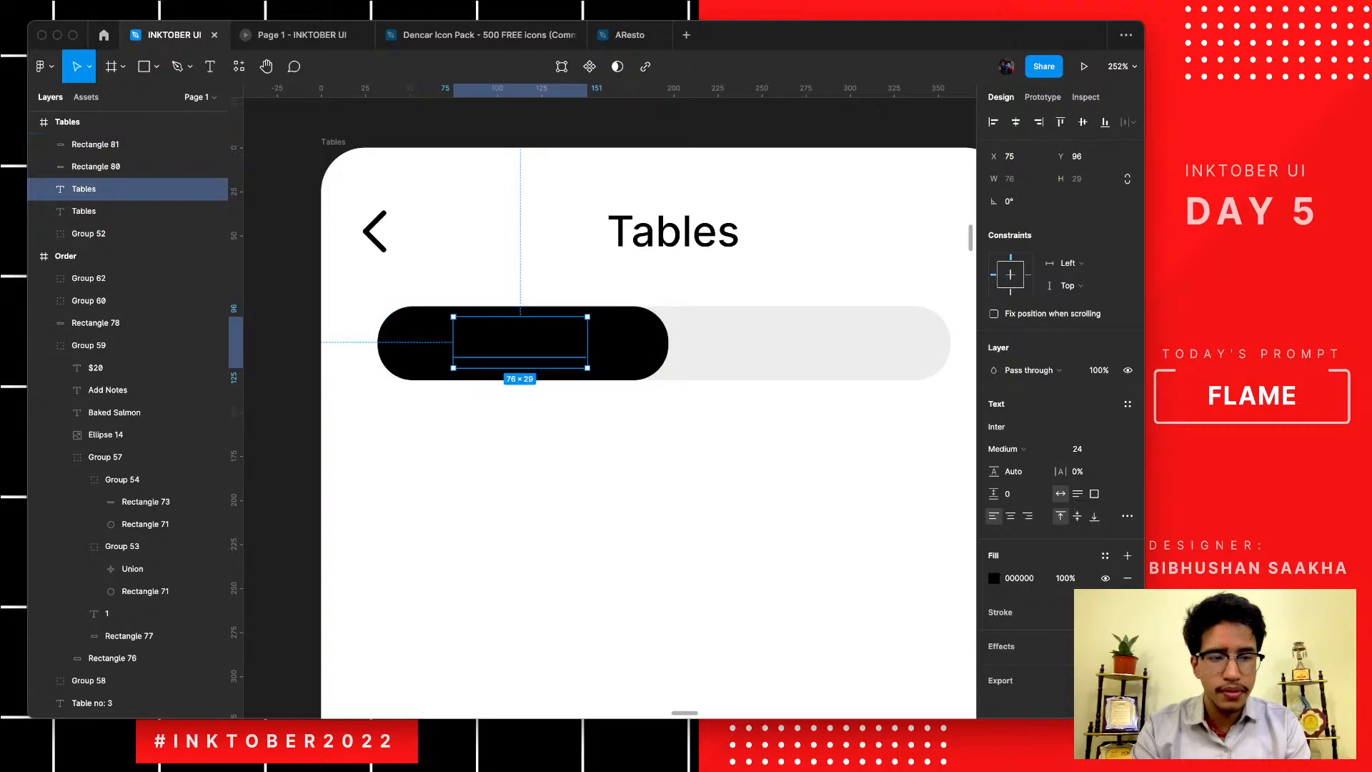
{"action": "left_click", "coordinate": [994, 578]}
{"action": "left_click_drag", "start_coordinate": [888, 478], "coordinate": [807, 367]}
{"action": "key", "text": "super+alt+bracketright"}
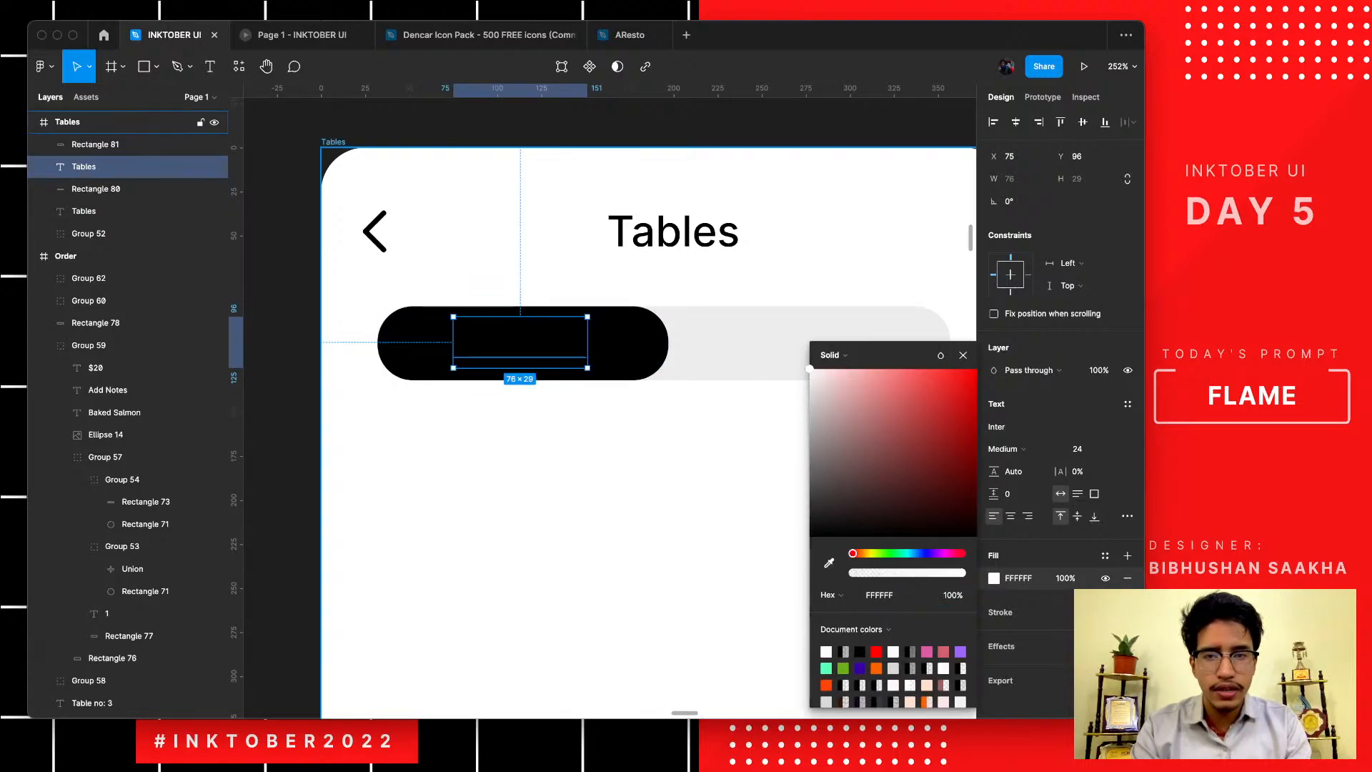
- Change the copied text on the black bar to "Main room" and align it to the bar's centre
{"action": "key", "text": "Return"}
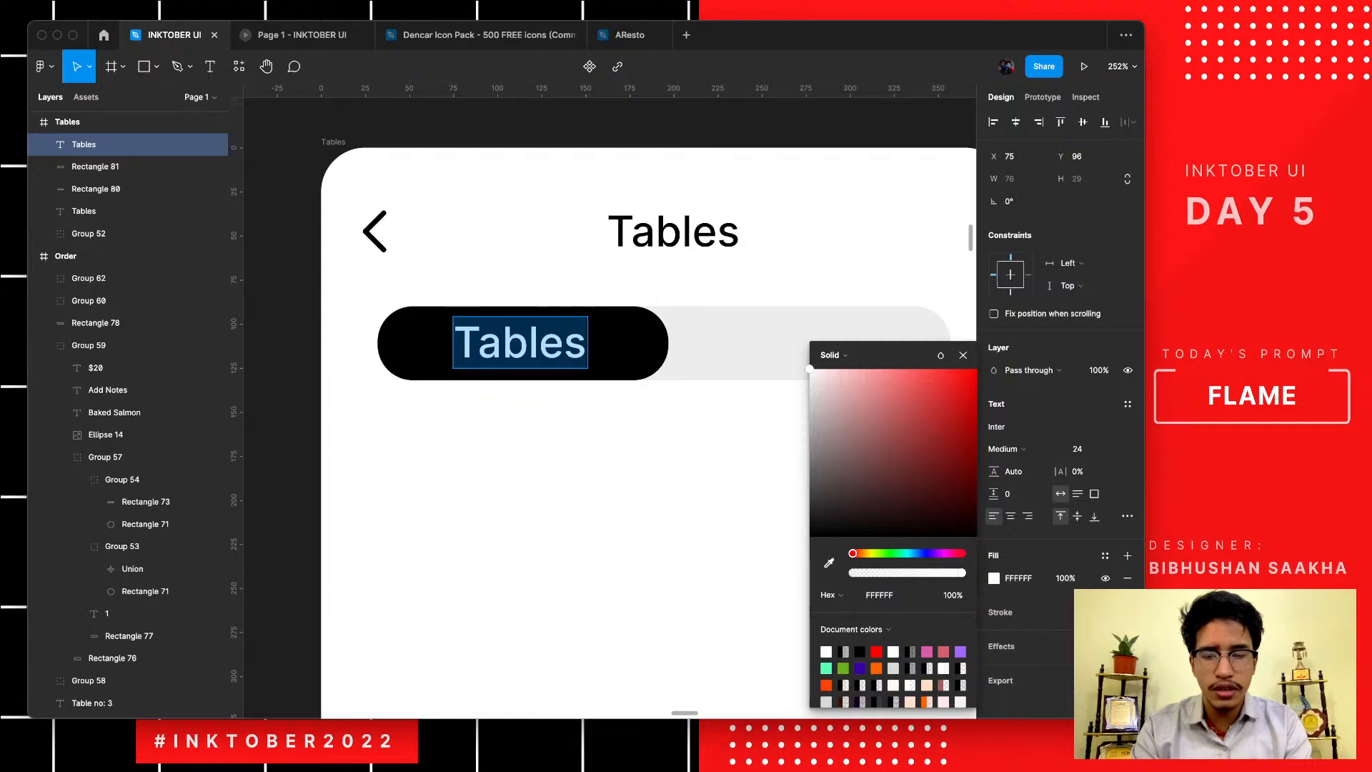
{"action": "type", "text": "Main roo"}
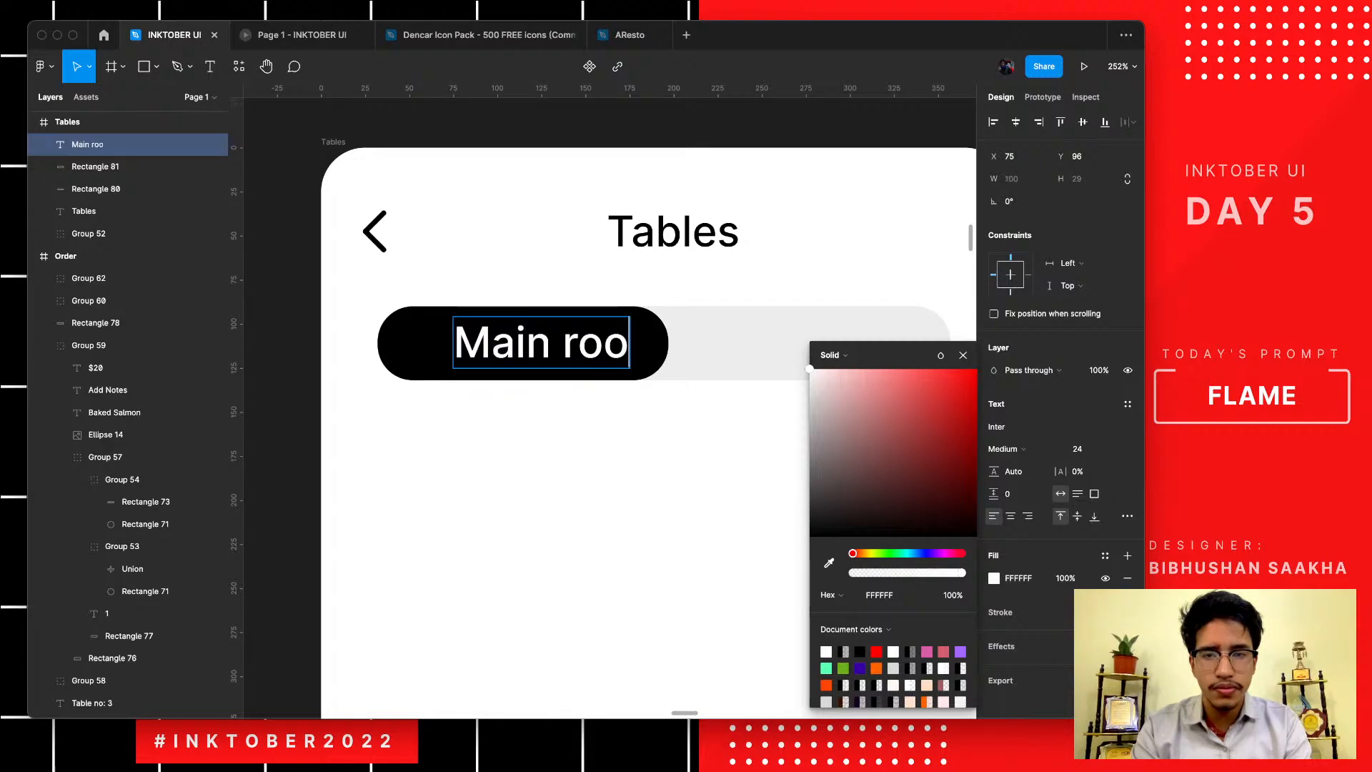
{"action": "type", "text": "m"}
{"action": "key", "text": "Escape"}
{"action": "left_click_drag", "start_coordinate": [559, 344], "coordinate": [537, 343]}
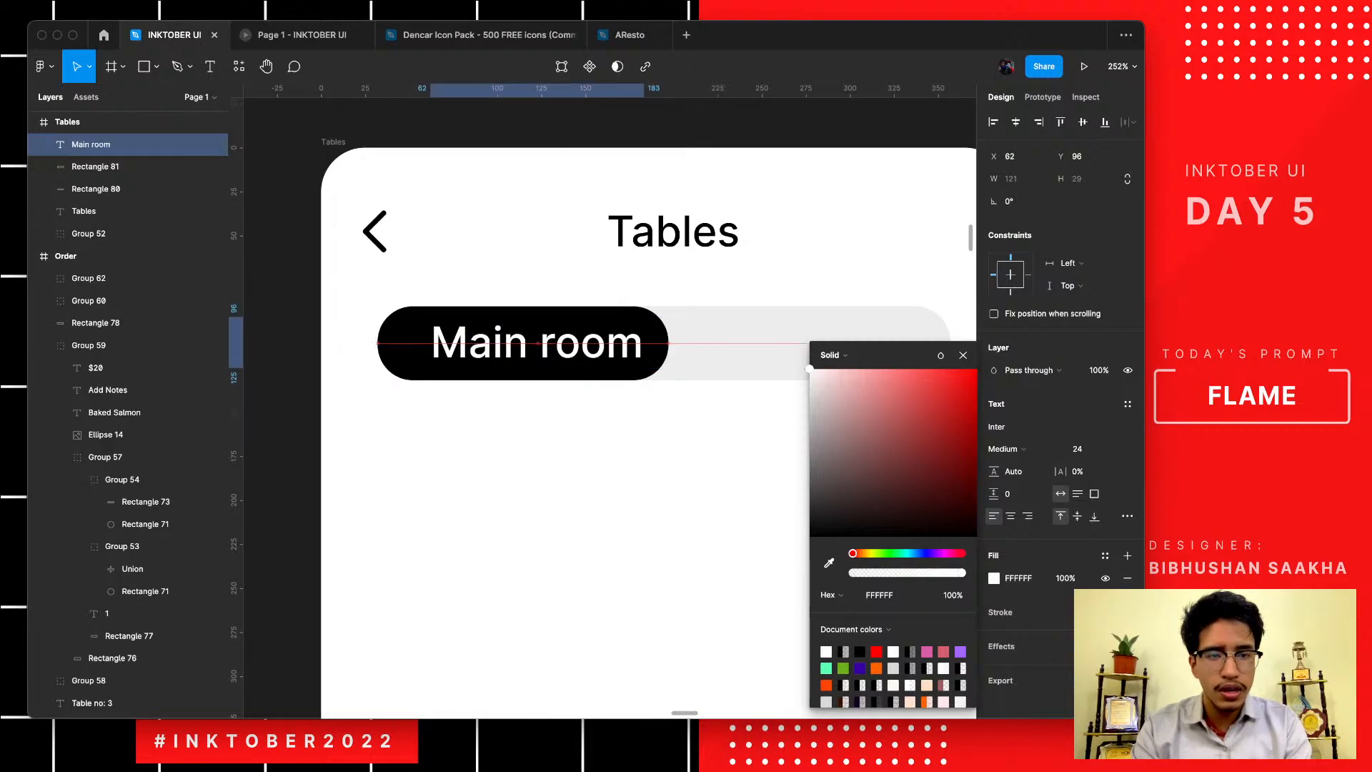
{"action": "left_click", "coordinate": [963, 355]}
- Set the "Main room" label to Regular weight and font size 20
{"action": "left_click", "coordinate": [1006, 449]}
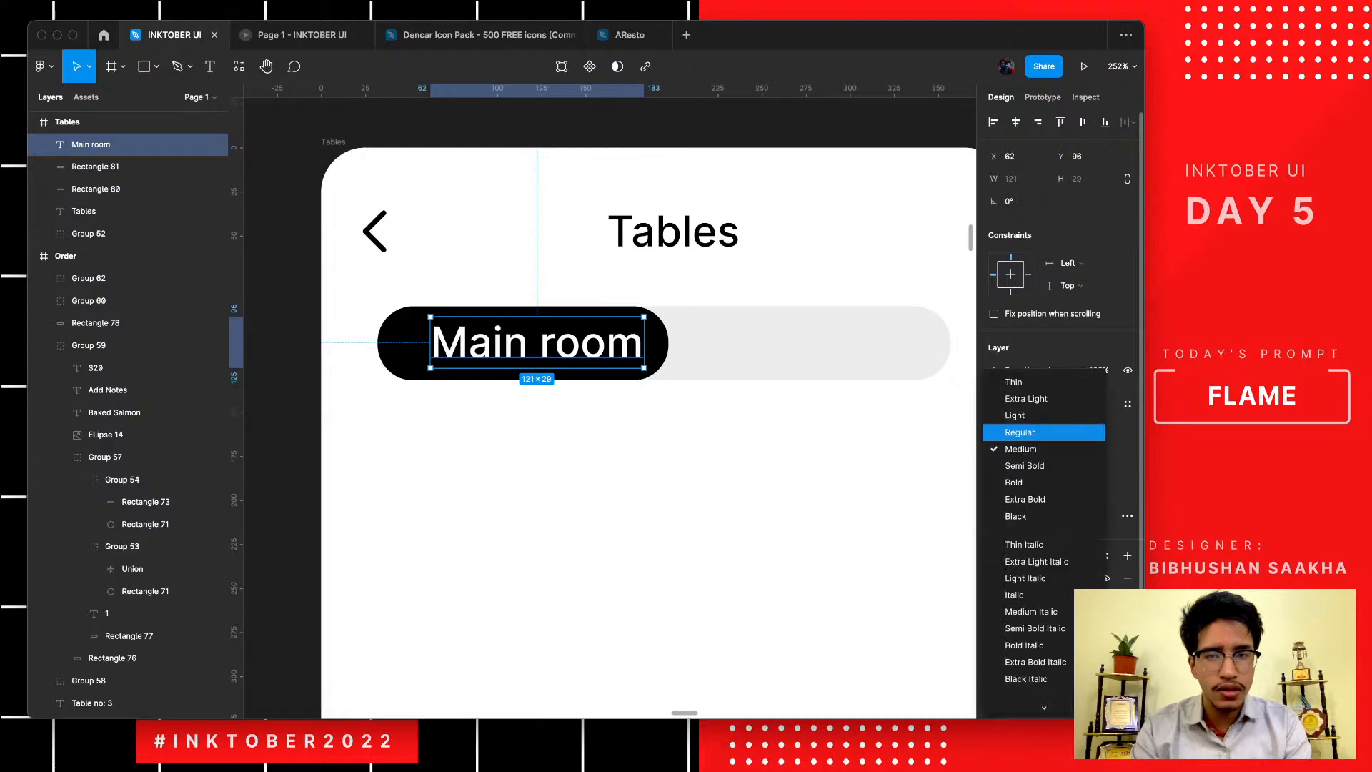
{"action": "left_click", "coordinate": [1020, 432]}
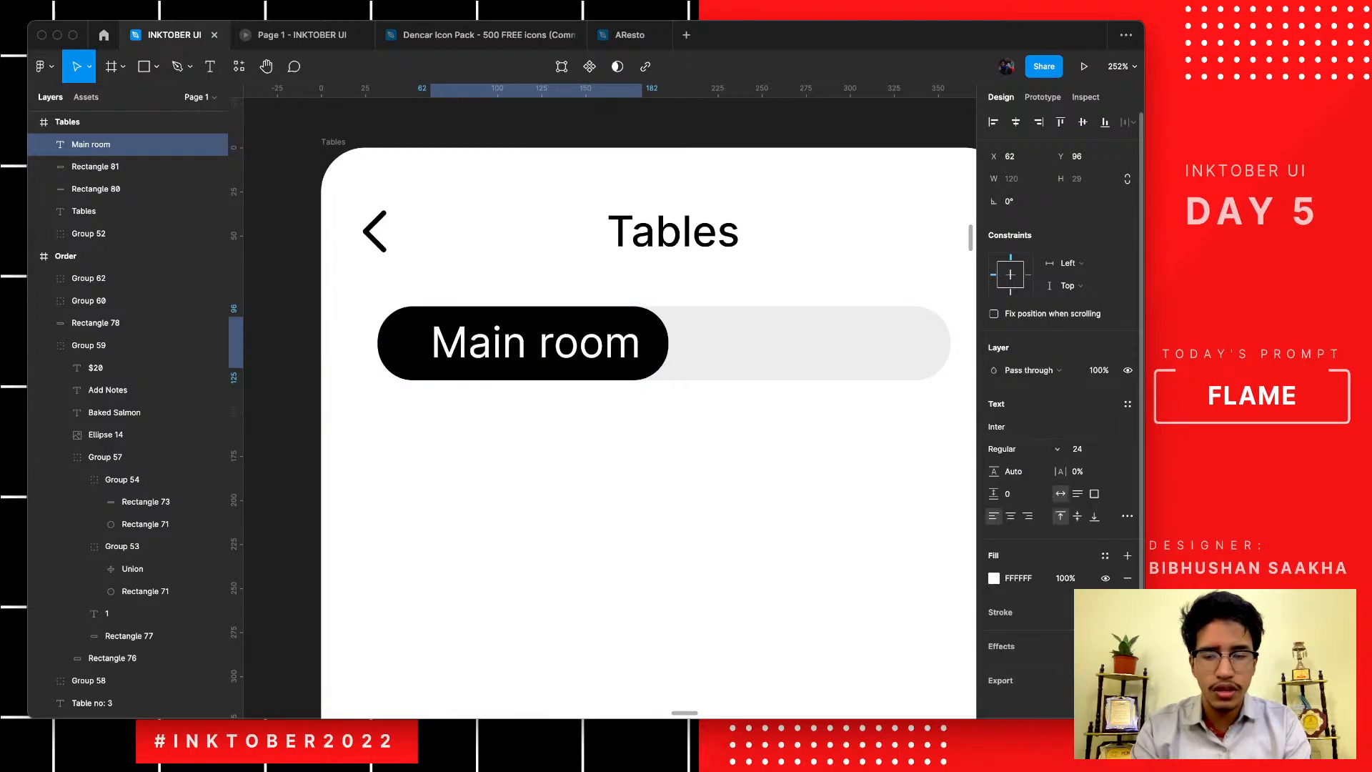
{"action": "left_click", "coordinate": [1078, 449]}
{"action": "type", "text": "18"}
{"action": "key", "text": "Return"}
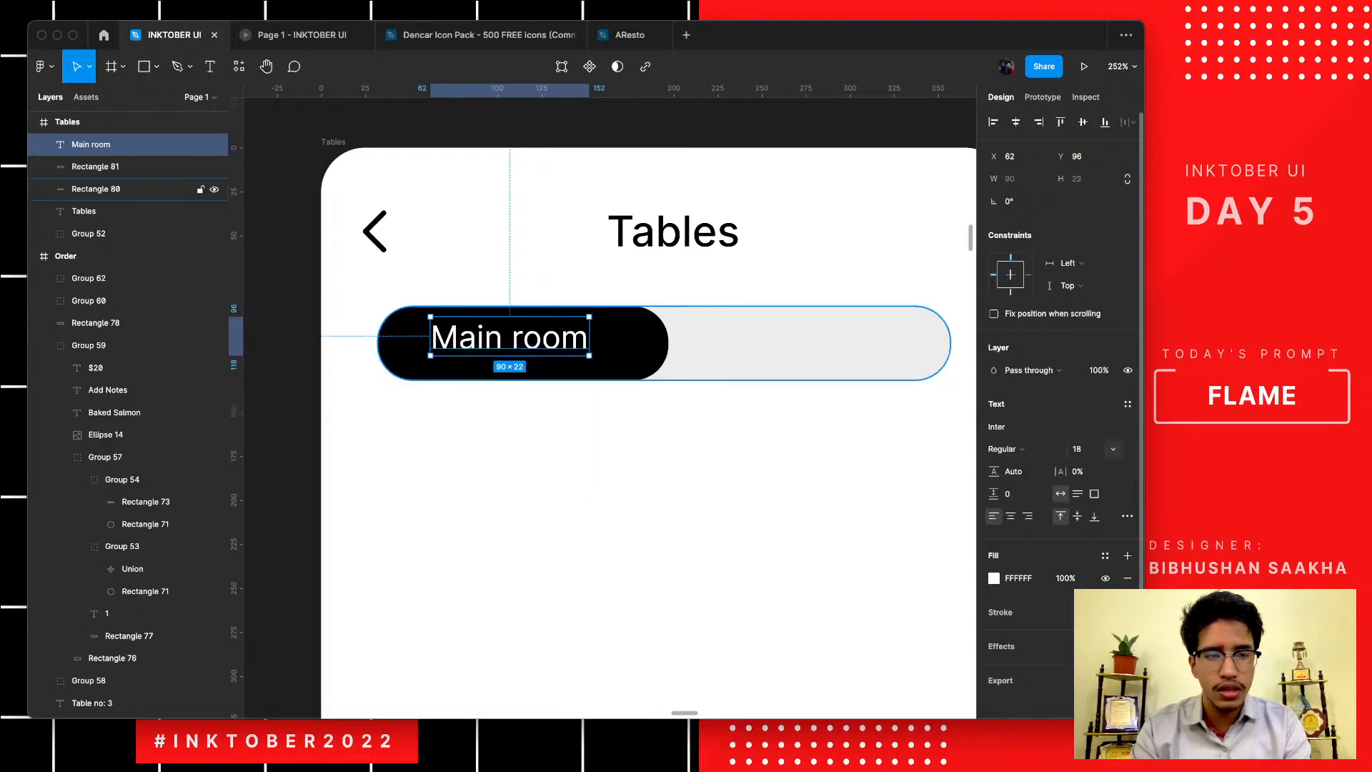
{"action": "left_click", "coordinate": [1078, 448]}
{"action": "type", "text": "20"}
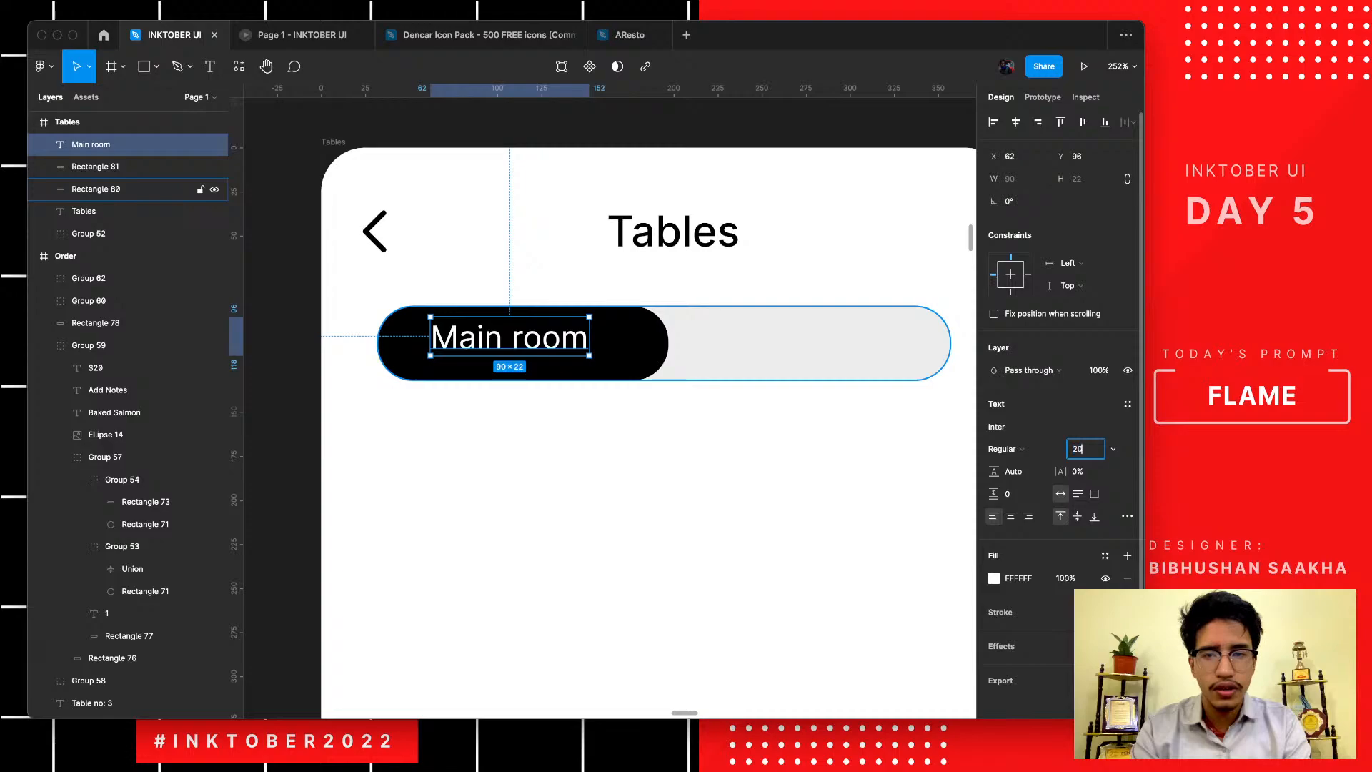
{"action": "key", "text": "Return"}
{"action": "key", "text": "Escape"}
- Reposition the resized "Main room" label so it is centred on the black bar
{"action": "left_click_drag", "start_coordinate": [519, 338], "coordinate": [519, 343]}
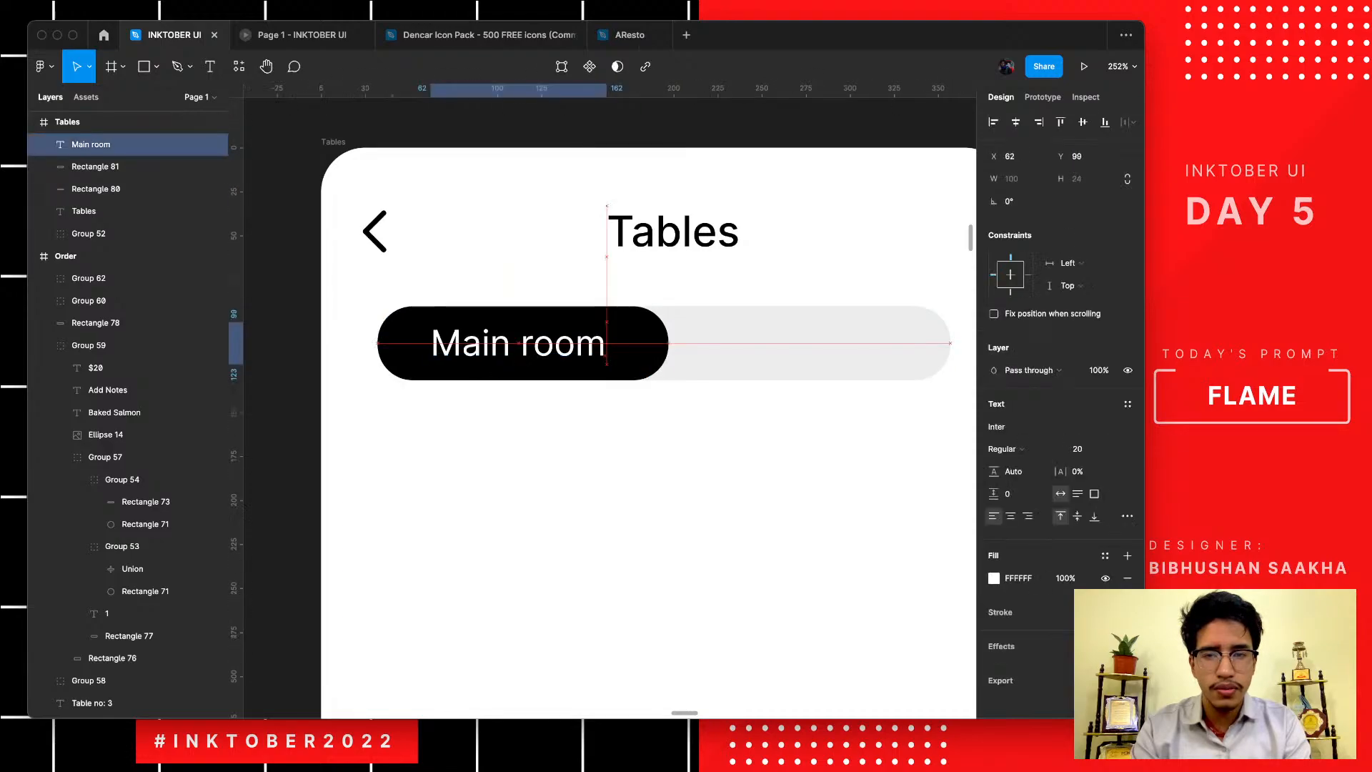
{"action": "key", "text": "Down"}
{"action": "key", "text": "Up"}
{"action": "key", "text": "Right"}
{"action": "key", "text": "Right"}
{"action": "key", "text": "Right"}
{"action": "key", "text": "Right"}
{"action": "key", "text": "Right"}
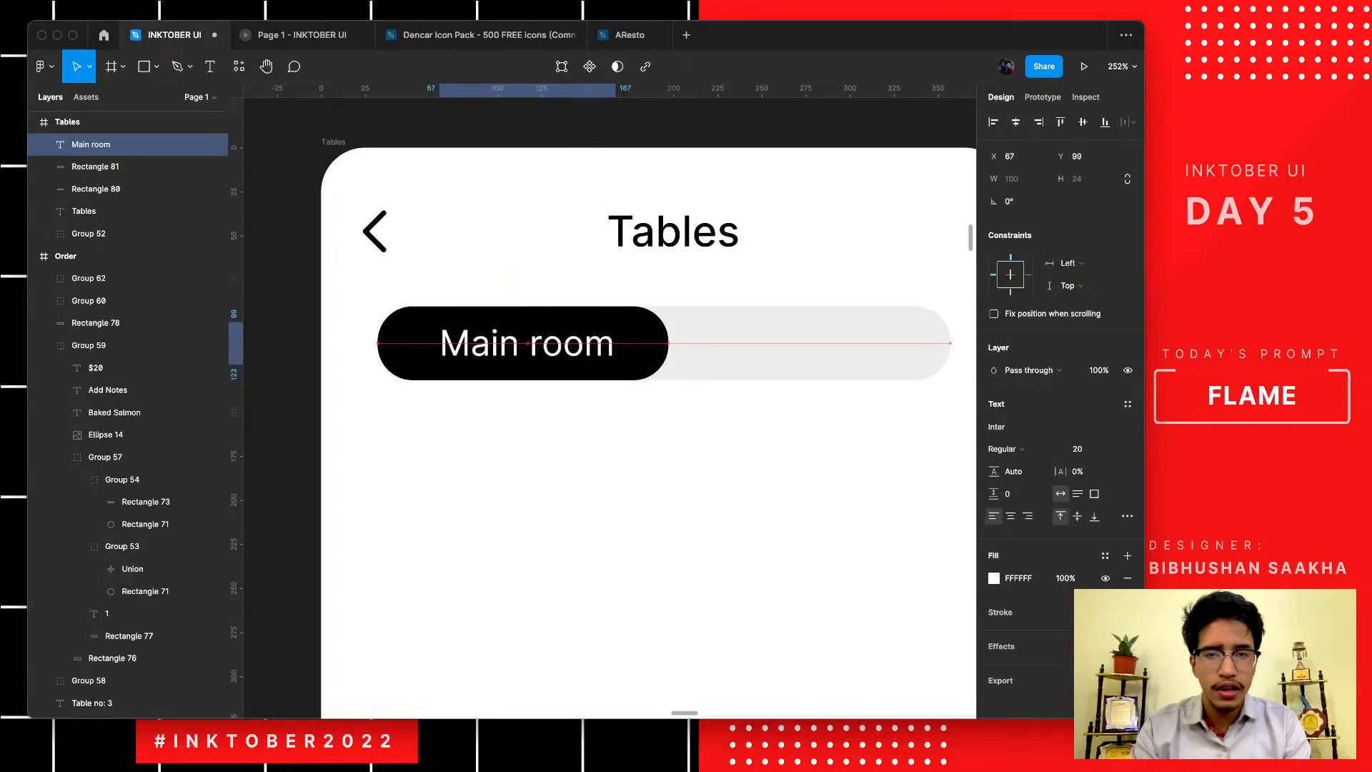
{"action": "key", "text": "Left"}
{"action": "key", "text": "Left"}
- Copy the "Main room" label onto the light grey half of the bar and fill the copy with 000000
{"action": "left_click_drag", "start_coordinate": [523, 343], "coordinate": [811, 343]}
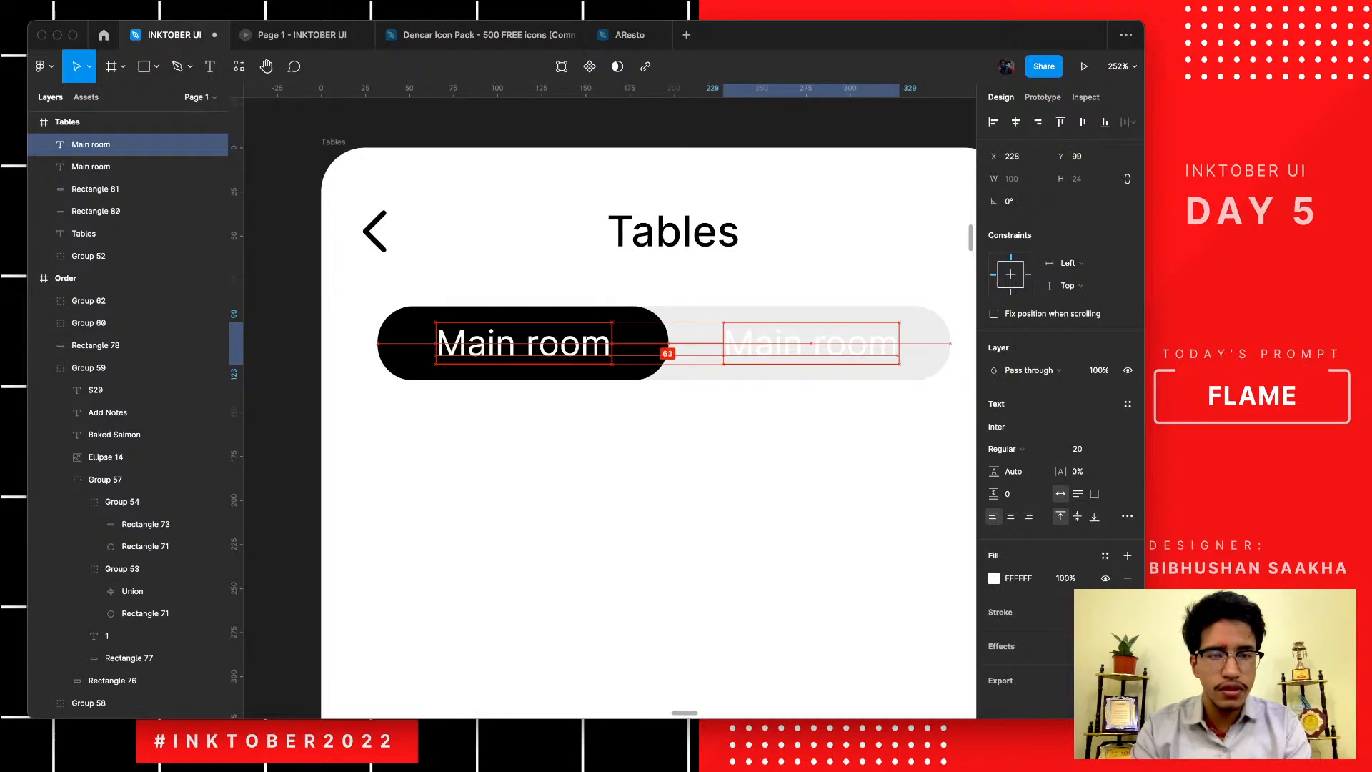
{"action": "left_click", "coordinate": [994, 578]}
{"action": "type", "text": "000000"}
{"action": "key", "text": "Return"}
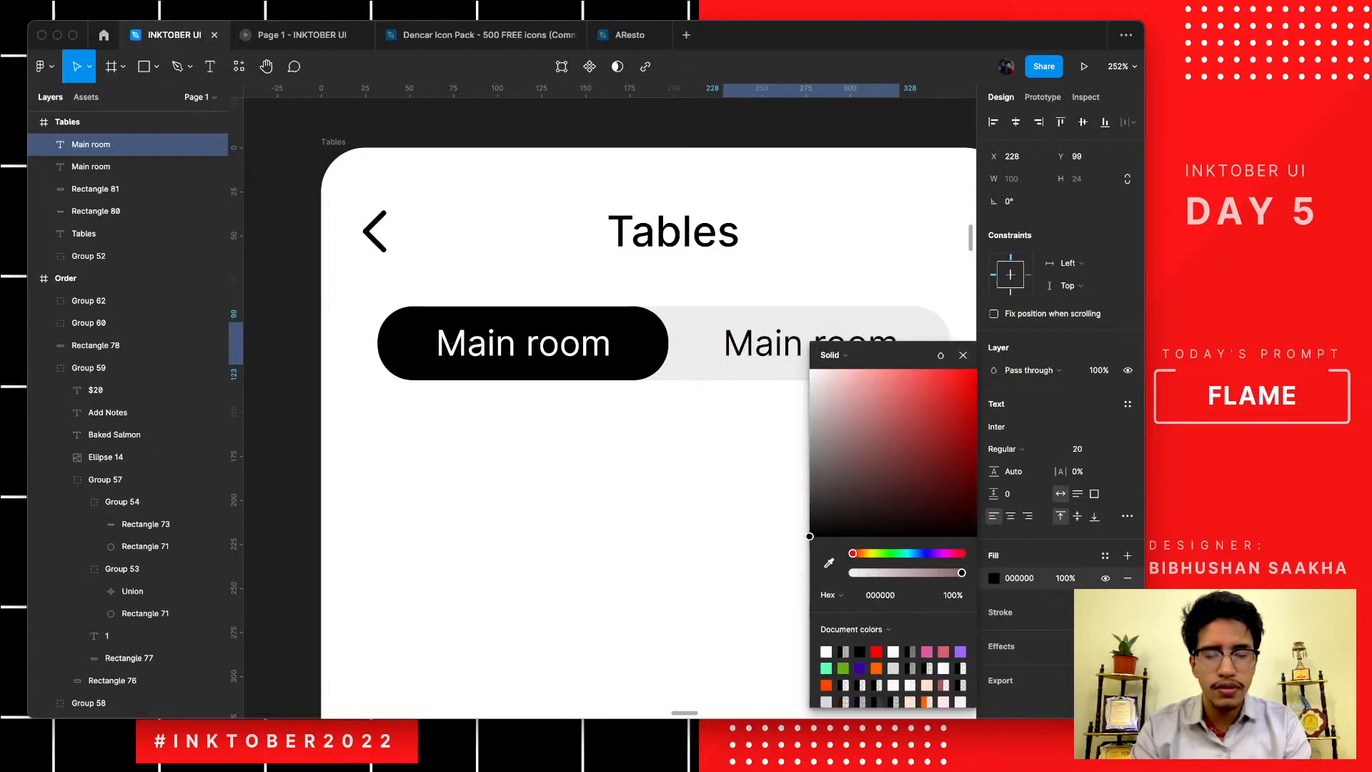
- Change the text of the black label on the grey half to "Open Space"
{"action": "key", "text": "Return"}
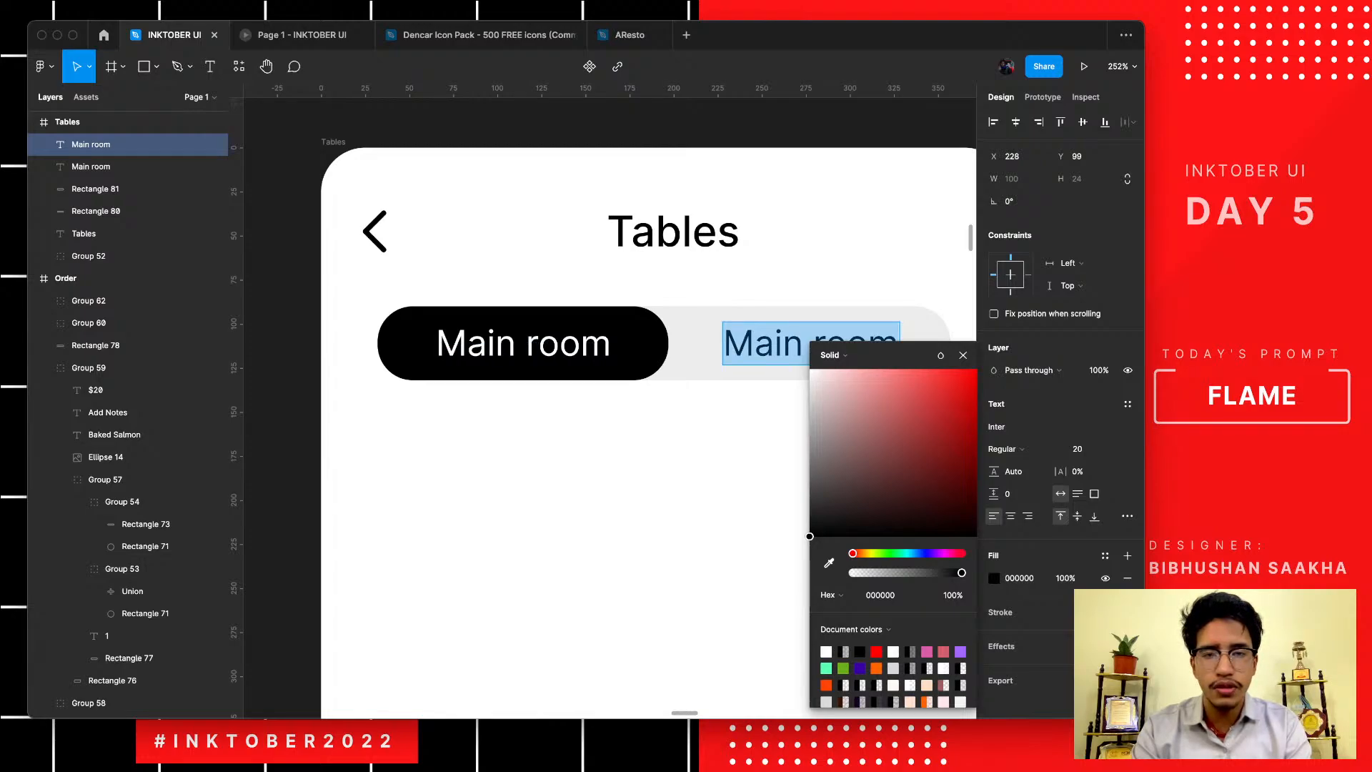
{"action": "type", "text": "Open"}
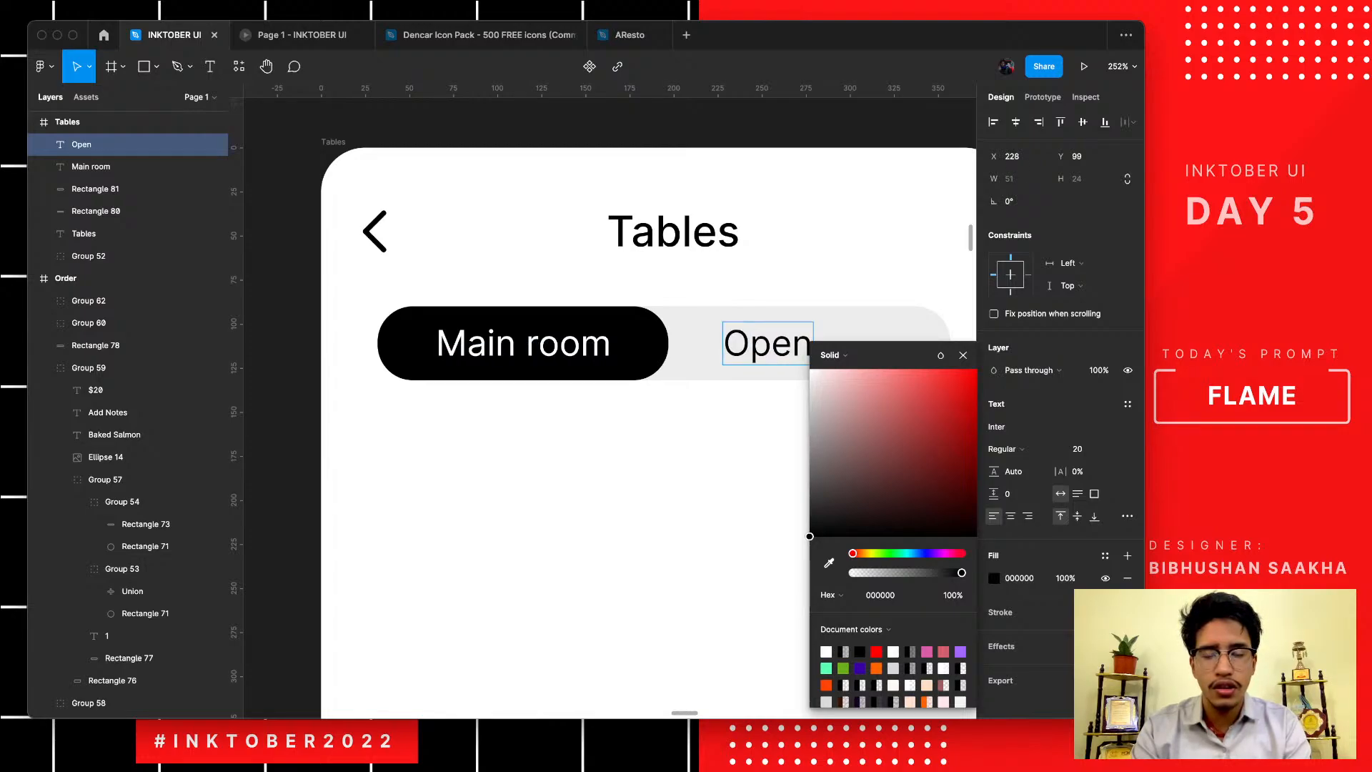
{"action": "key", "text": "BackSpace"}
{"action": "key", "text": "BackSpace"}
{"action": "key", "text": "BackSpace"}
{"action": "key", "text": "BackSpace"}
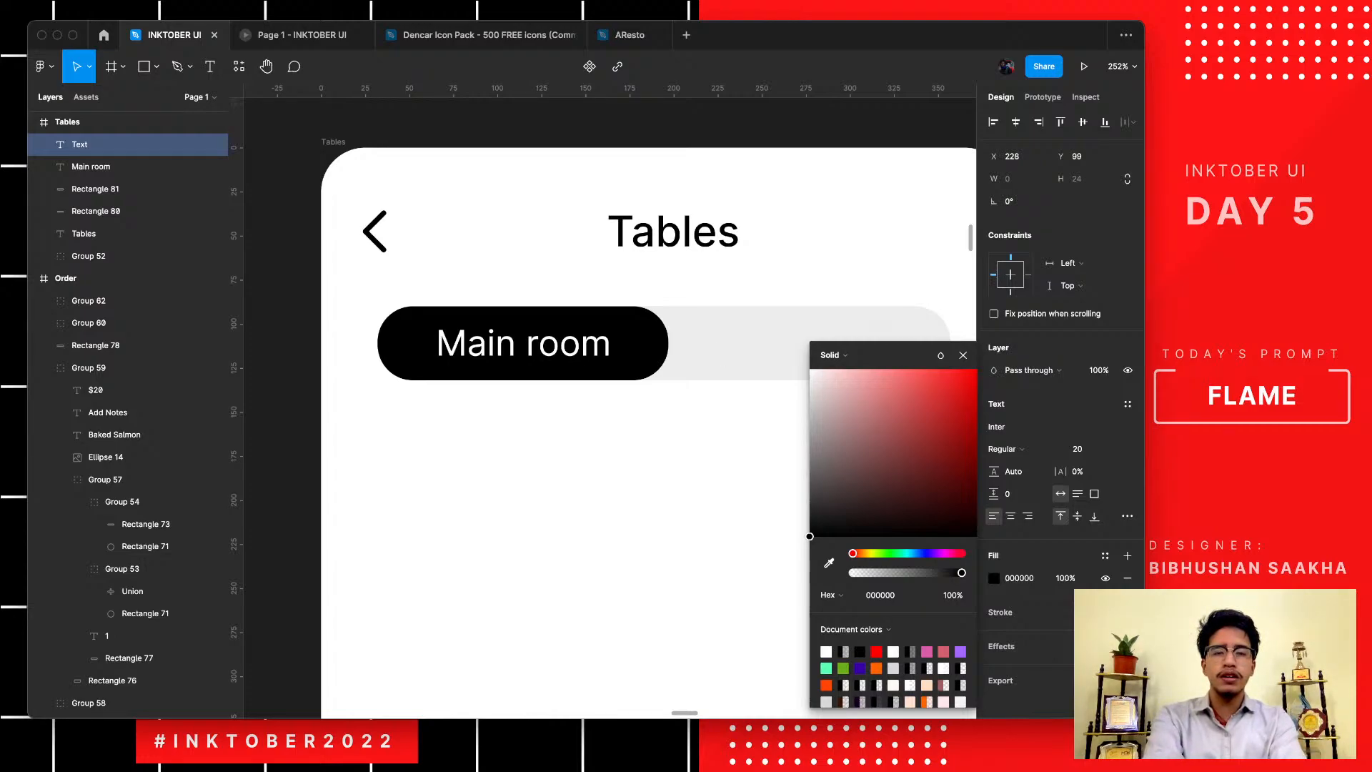
{"action": "type", "text": "Ope"}
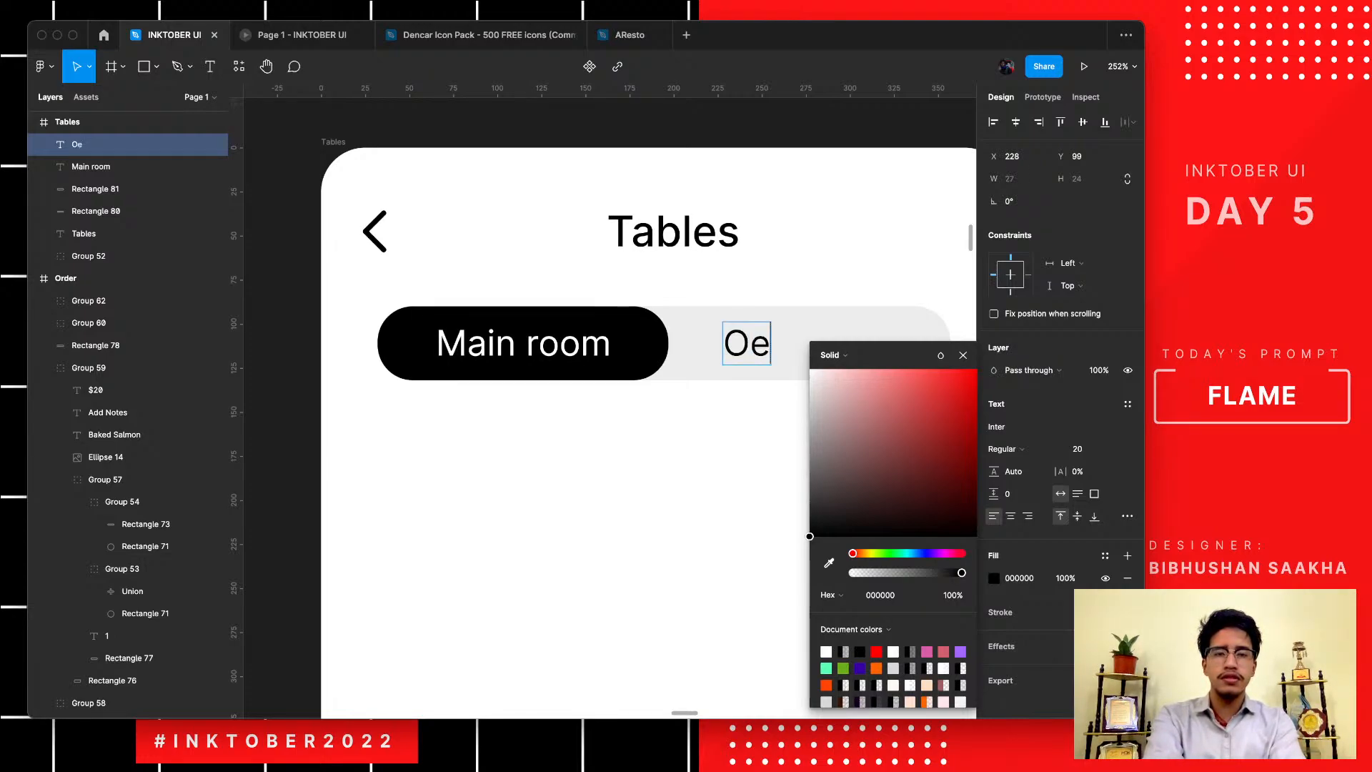
{"action": "key", "text": "BackSpace"}
{"action": "type", "text": "pen"}
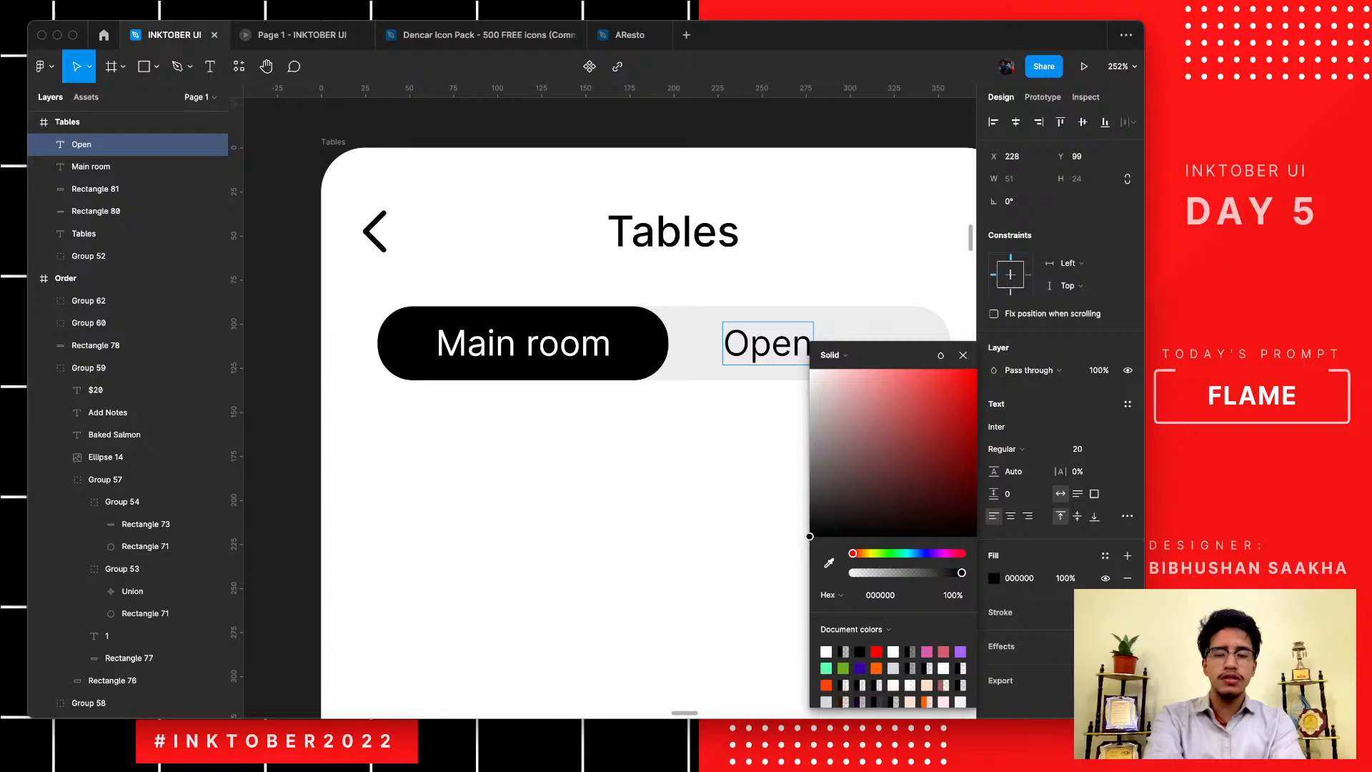
{"action": "type", "text": "Space"}
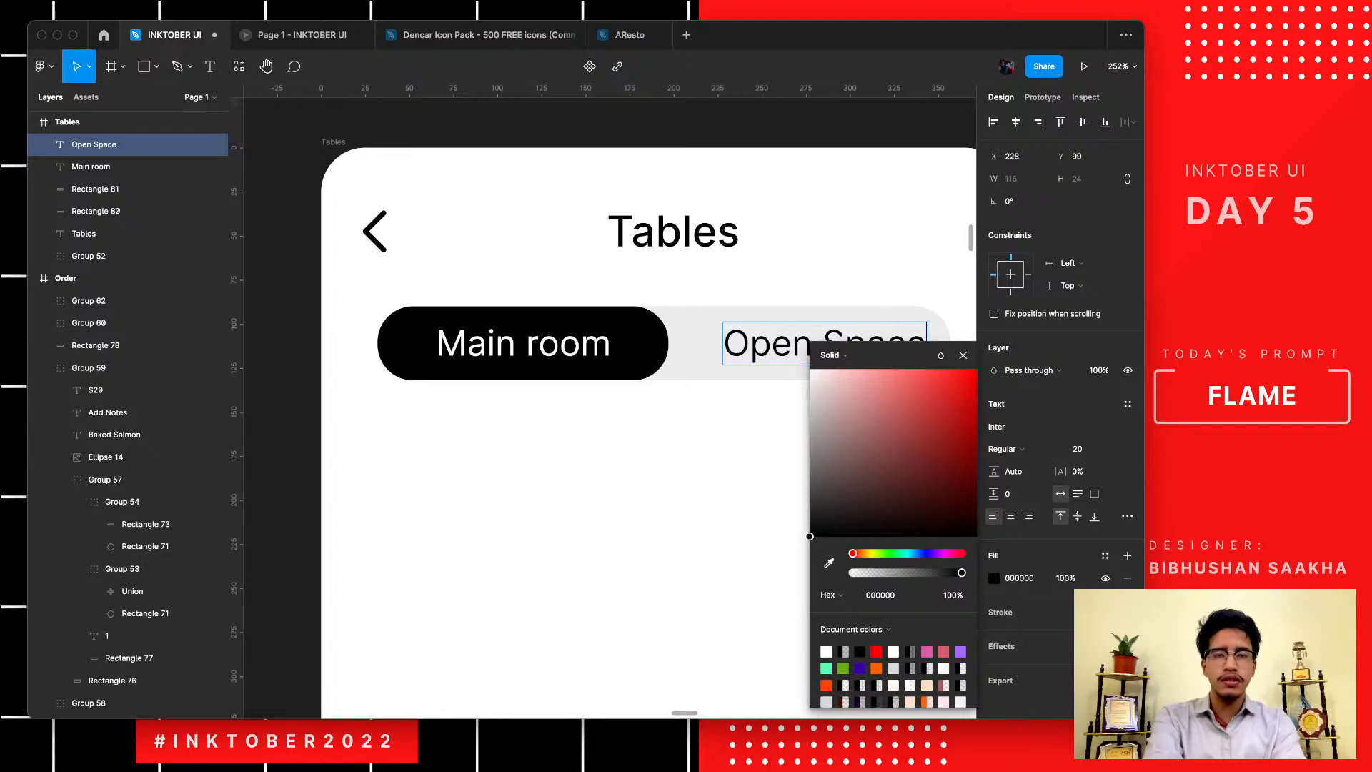
{"action": "key", "text": "Escape"}
{"action": "left_click", "coordinate": [715, 500]}
- Shift the "Open Space" label slightly left to centre it in the grey half of the bar
{"action": "scroll", "coordinate": [715, 428], "scroll_direction": "right", "scroll_amount": 1}
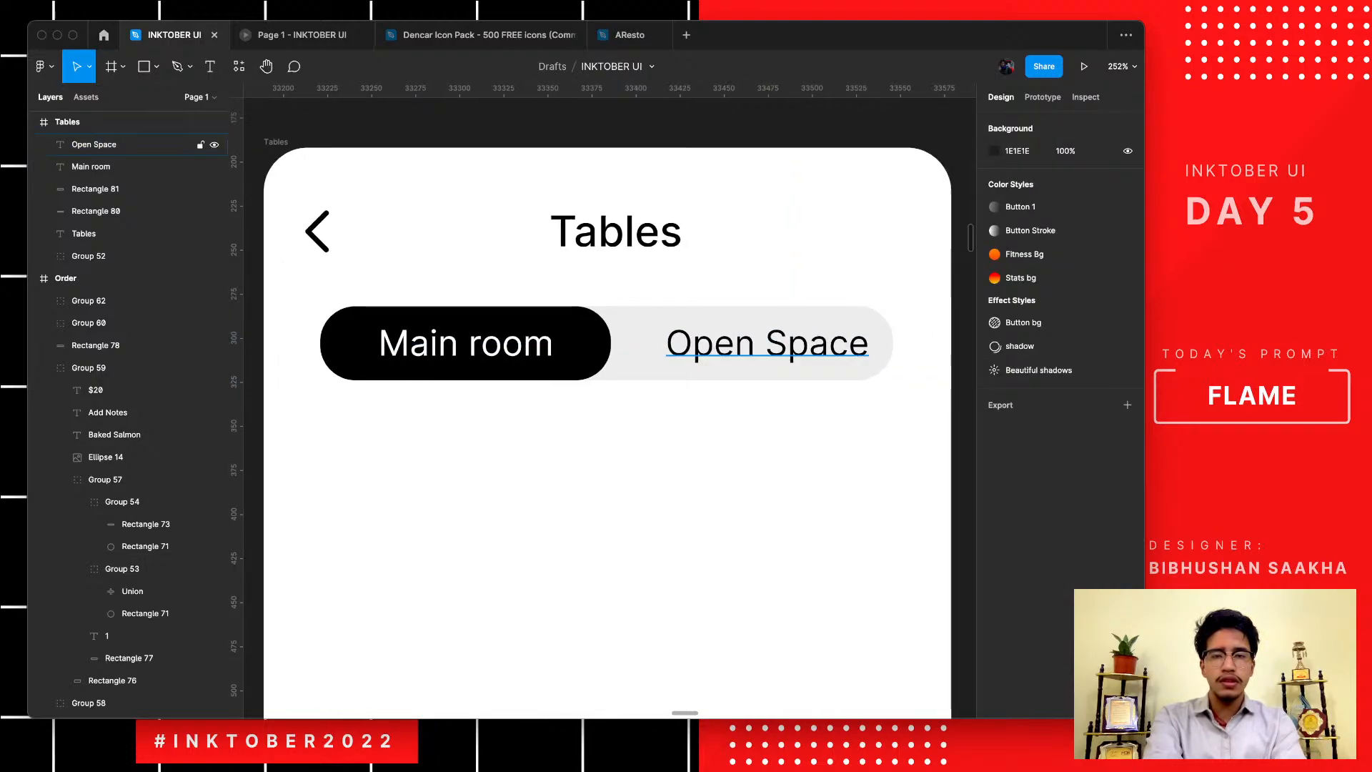
{"action": "left_click_drag", "start_coordinate": [769, 345], "coordinate": [750, 345]}
{"action": "left_click", "coordinate": [666, 530]}
{"action": "scroll", "coordinate": [666, 530], "scroll_direction": "down", "scroll_amount": 8}
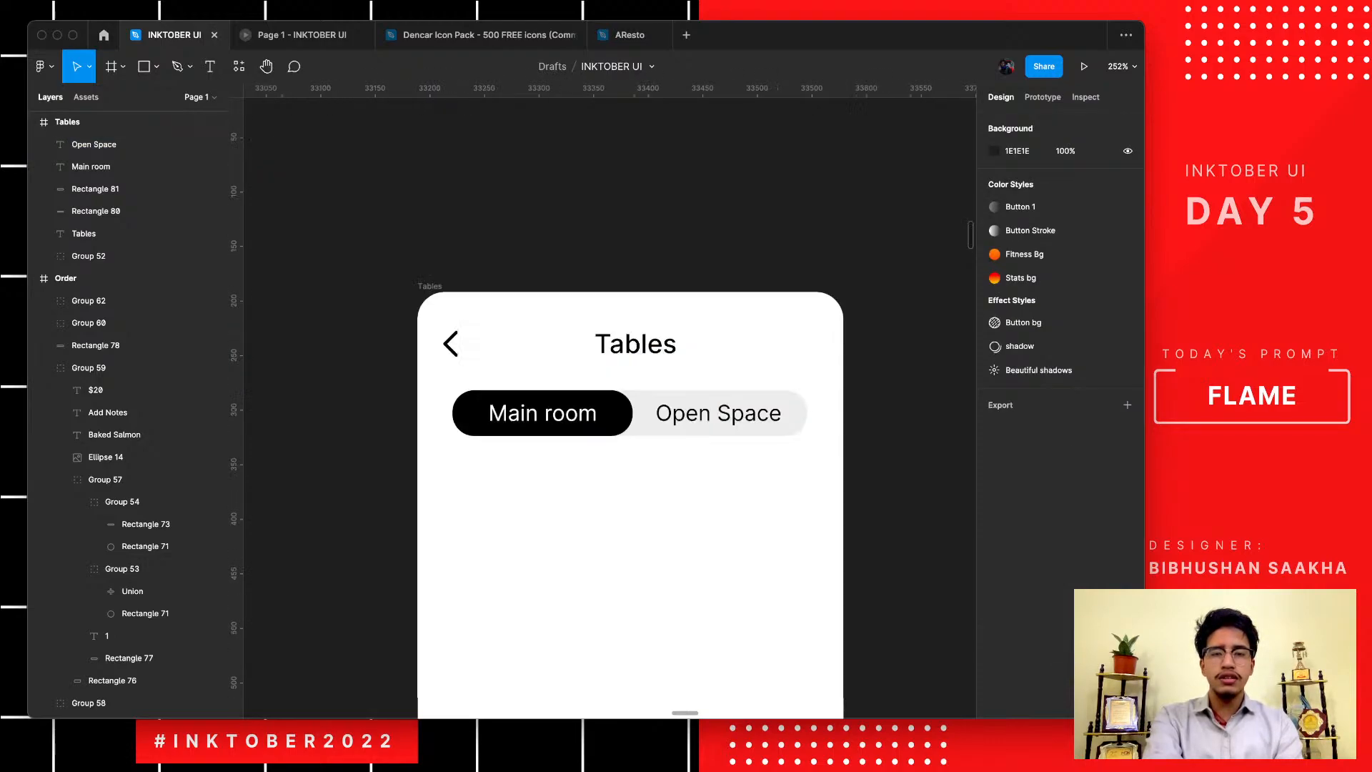
- Set the font size of the "Main room" and "Open Space" labels to 18
{"action": "scroll", "coordinate": [614, 386], "scroll_direction": "down", "scroll_amount": 2}
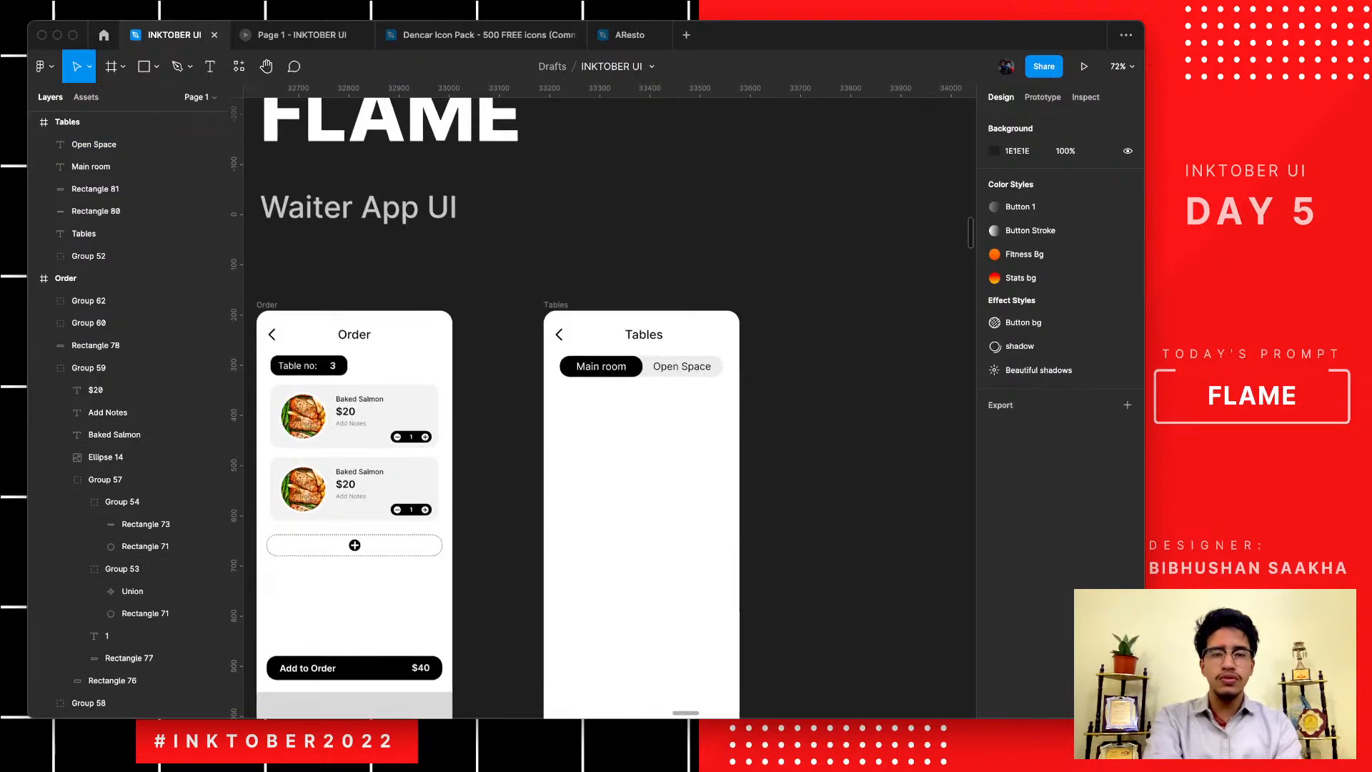
{"action": "scroll", "coordinate": [615, 386], "scroll_direction": "up", "scroll_amount": 3}
{"action": "left_click", "coordinate": [91, 167]}
{"action": "left_click", "coordinate": [93, 145], "text": "shift"}
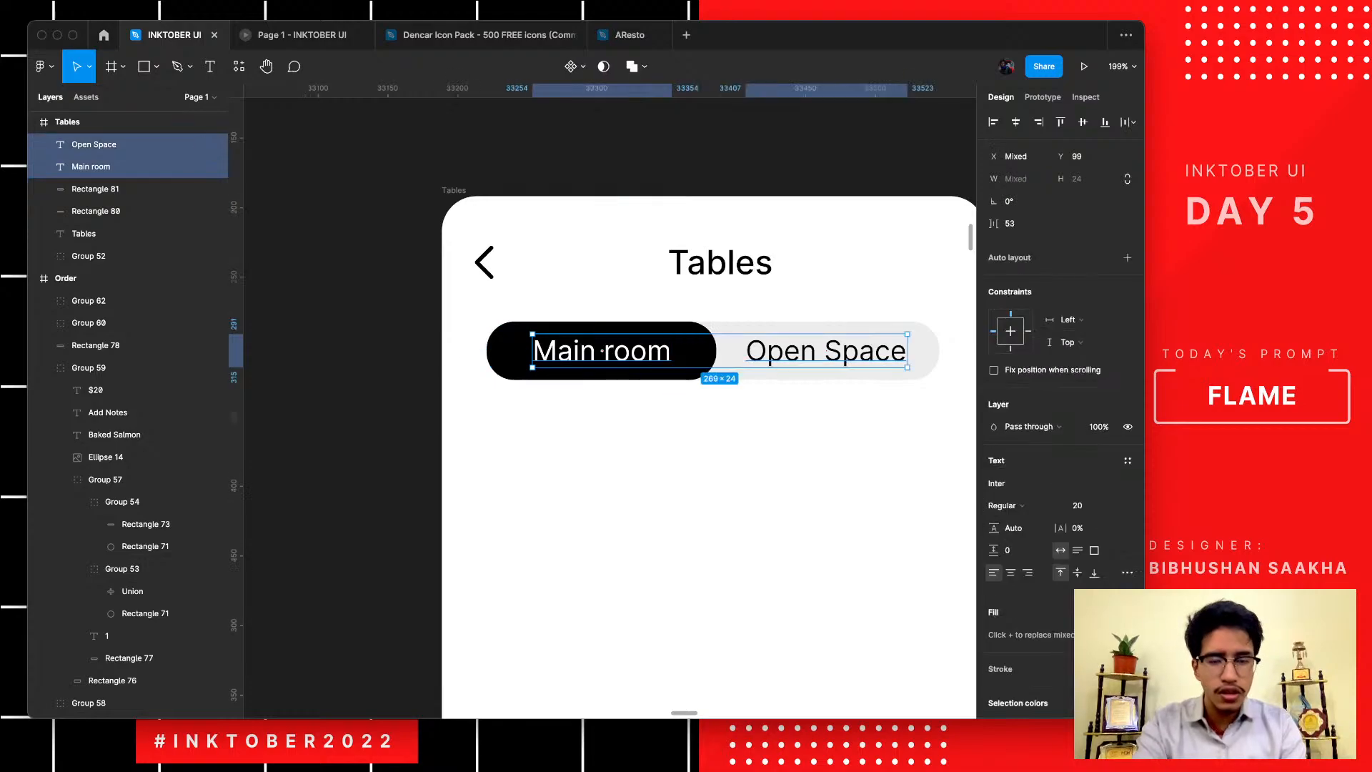
{"action": "left_click", "coordinate": [1079, 506]}
{"action": "type", "text": "18"}
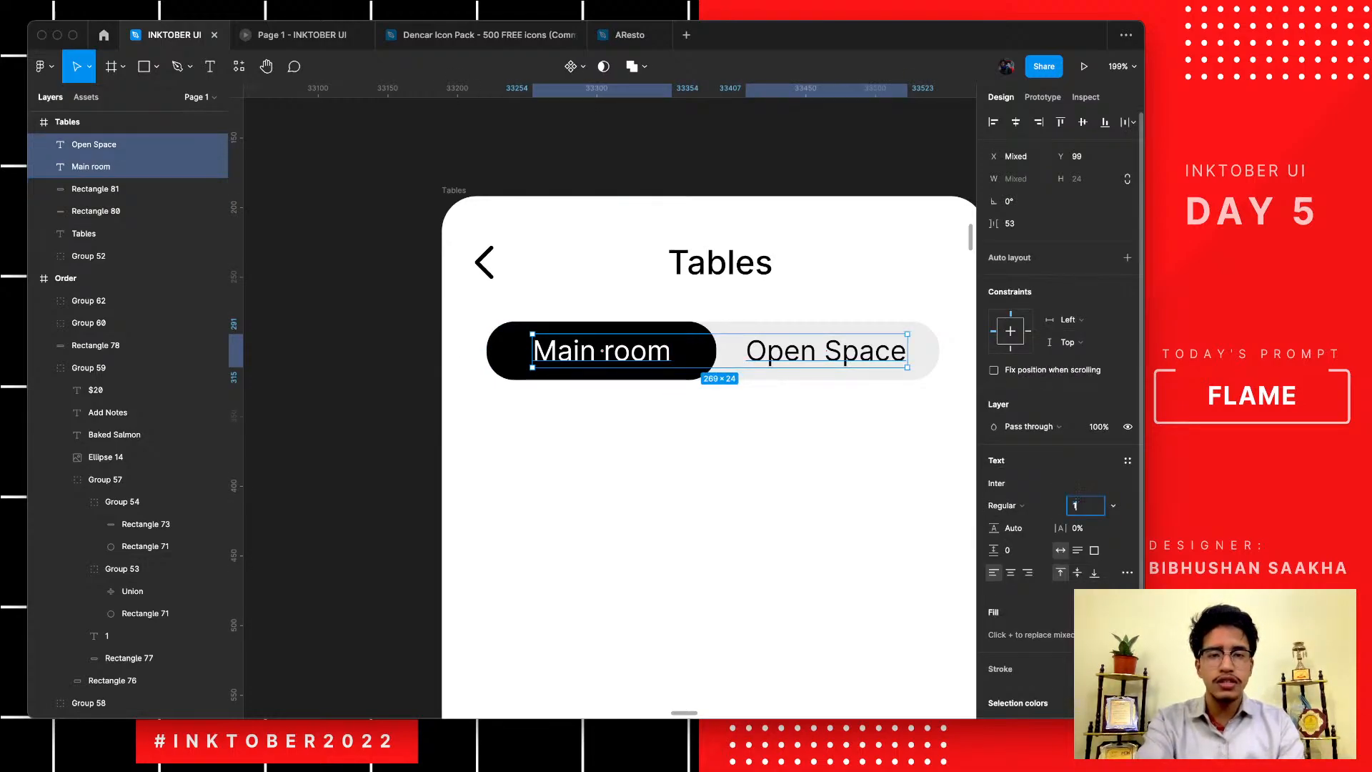
{"action": "key", "text": "Return"}
{"action": "key", "text": "Escape"}
{"action": "scroll", "coordinate": [610, 407], "scroll_direction": "right", "scroll_amount": 1}
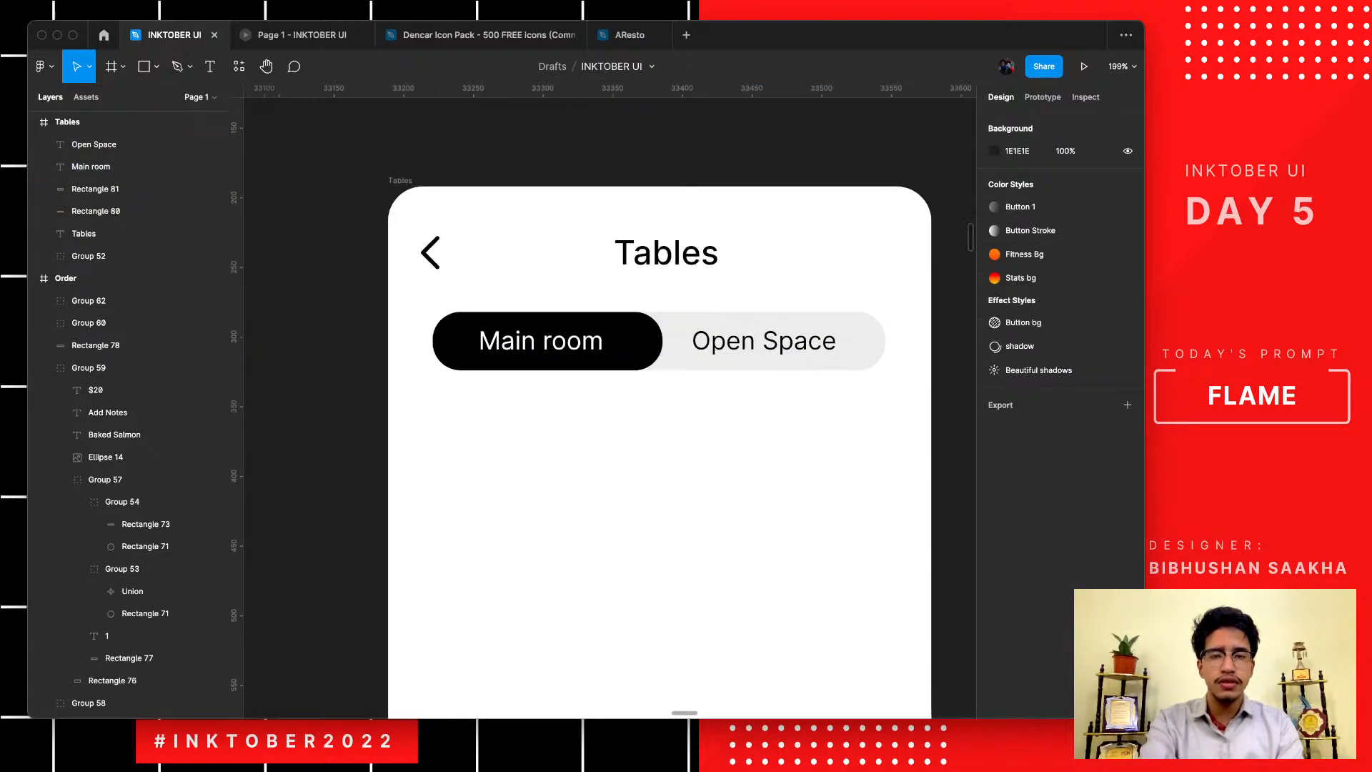
- Reduce the font size of both toggle labels, "Main room" and "Open Space", to 15
{"action": "left_click", "coordinate": [764, 341]}
{"action": "left_click", "coordinate": [541, 340], "text": "shift"}
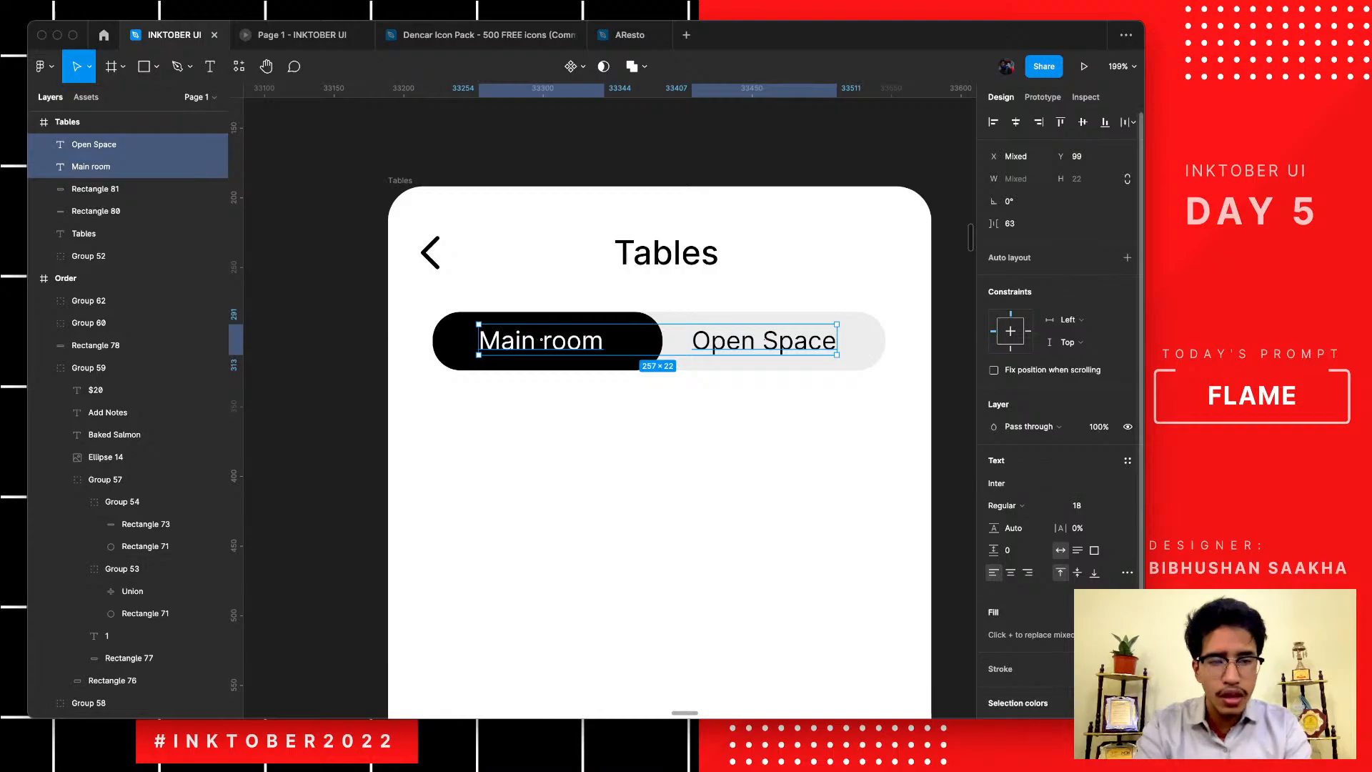
{"action": "left_click", "coordinate": [1079, 505]}
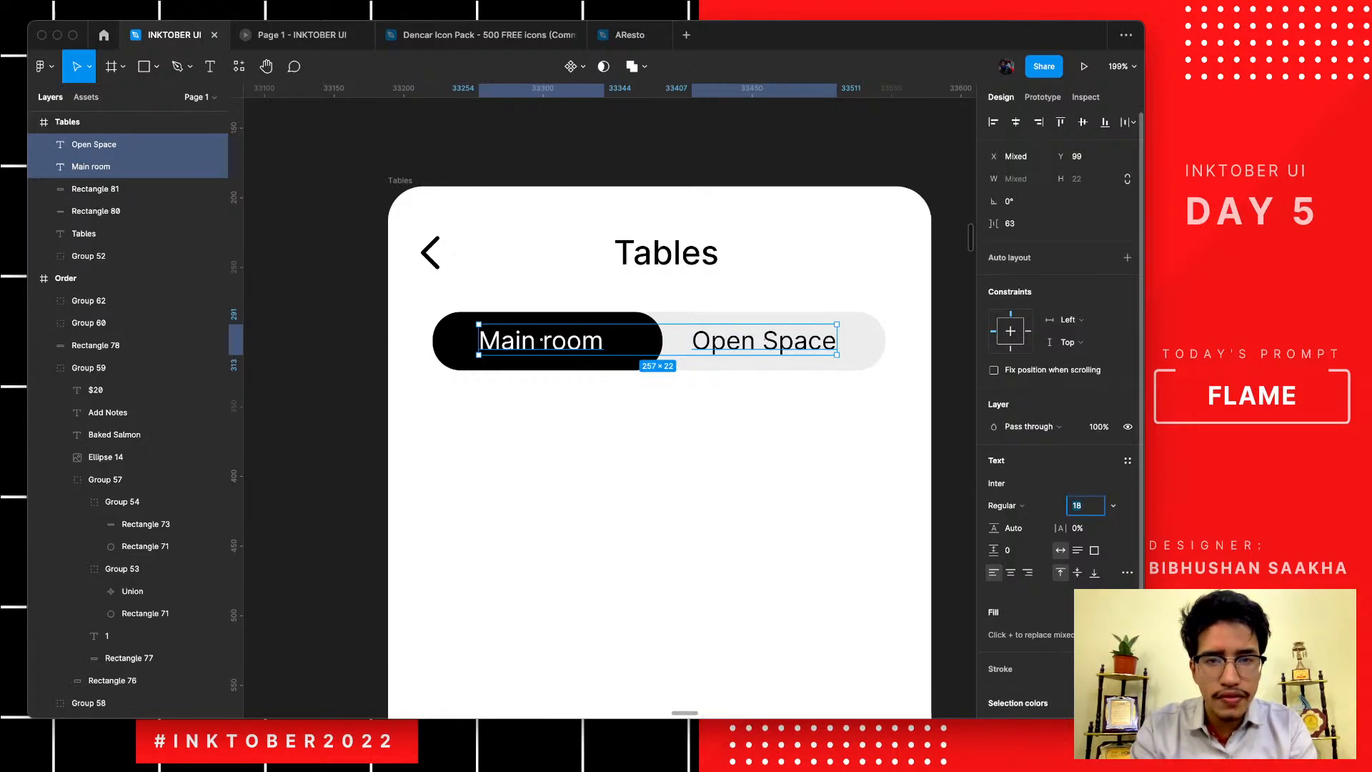
{"action": "type", "text": "15"}
{"action": "key", "text": "Return"}
{"action": "key", "text": "Escape"}
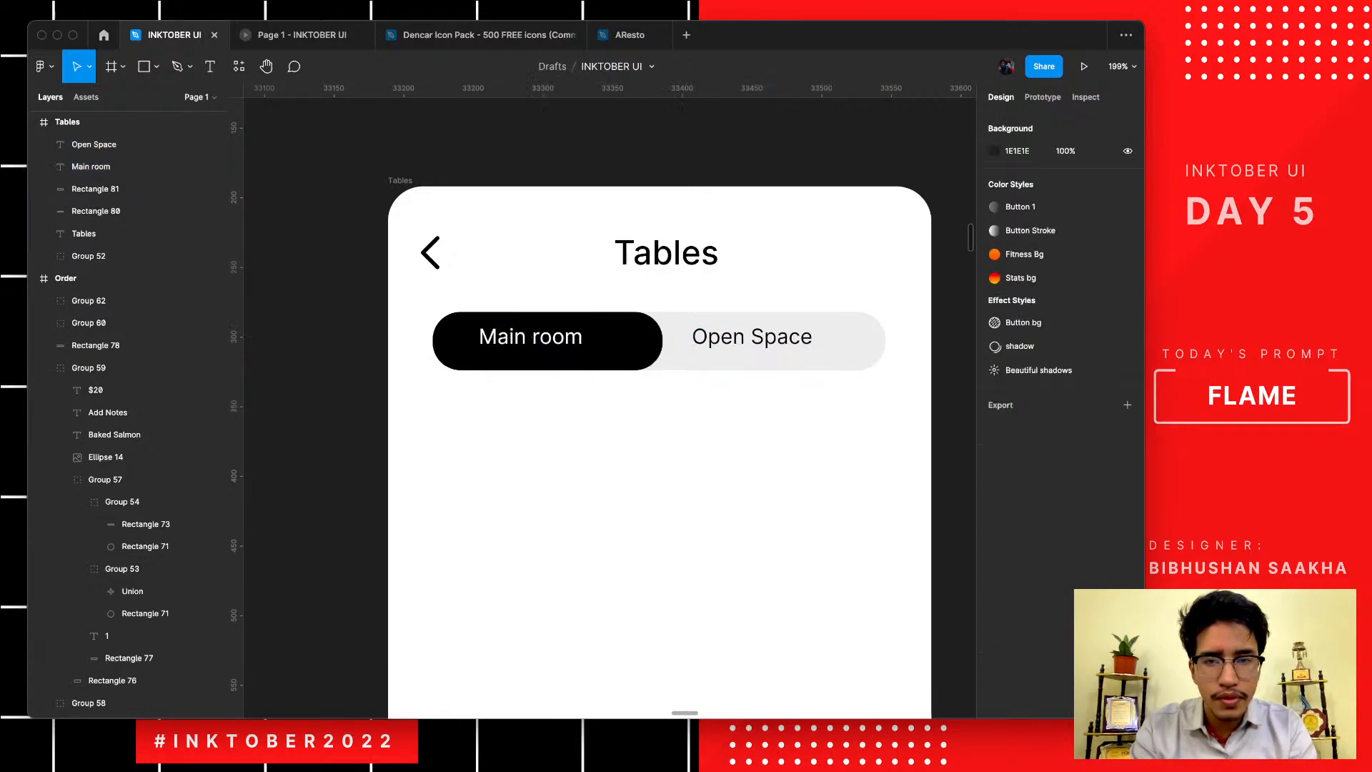
- Re-centre "Main room" on the black part of the toggle and "Open Space" on the grey part
{"action": "left_click_drag", "start_coordinate": [533, 338], "coordinate": [550, 343]}
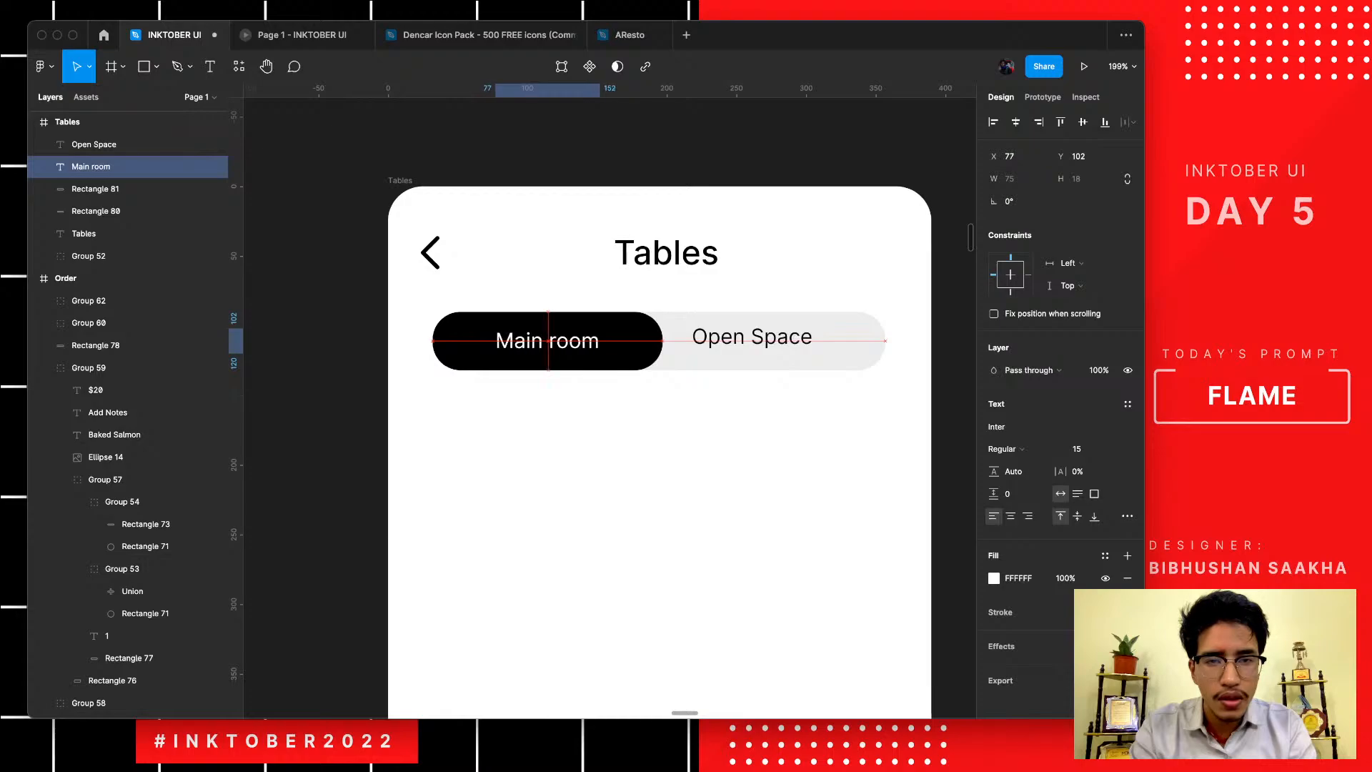
{"action": "left_click_drag", "start_coordinate": [750, 337], "coordinate": [779, 342]}
{"action": "left_click", "coordinate": [731, 461]}
{"action": "scroll", "coordinate": [730, 461], "scroll_direction": "down", "scroll_amount": 5}
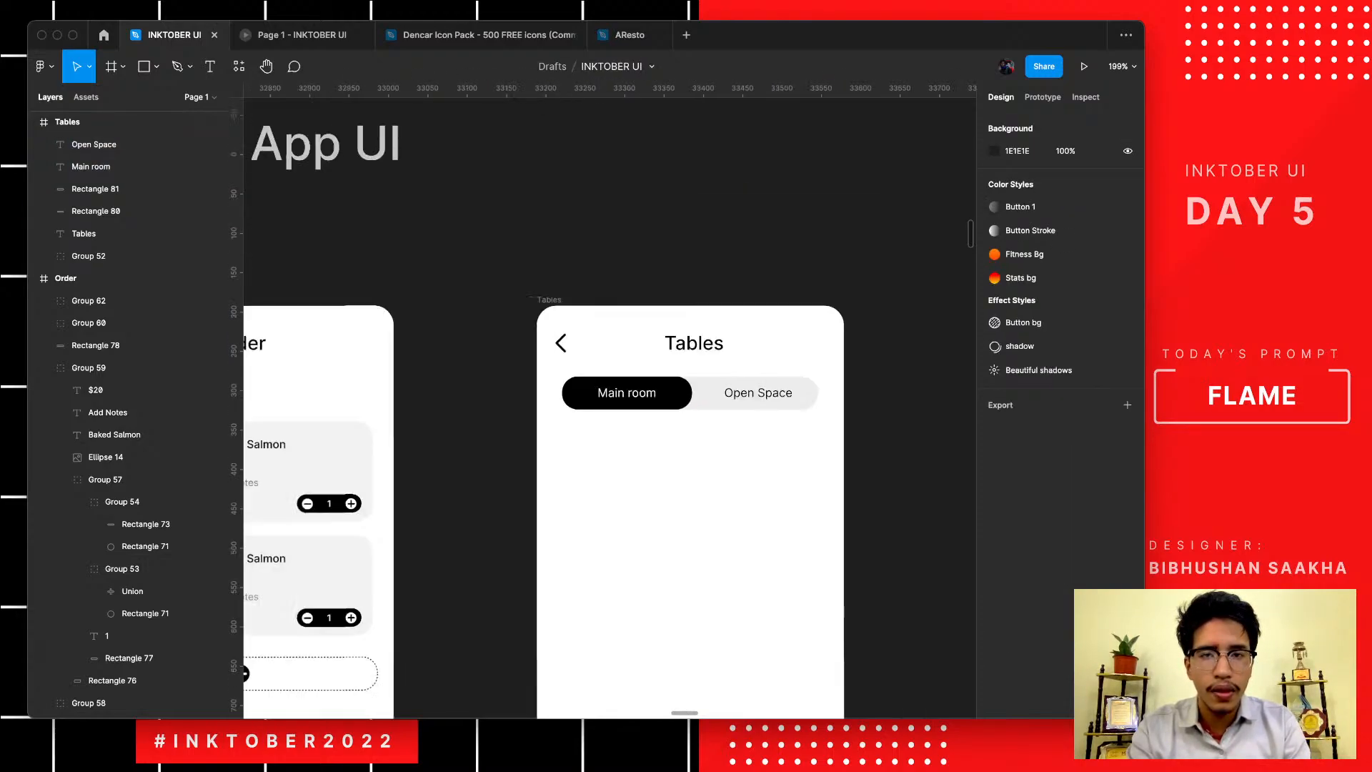
{"action": "scroll", "coordinate": [664, 436], "scroll_direction": "down", "scroll_amount": 3}
{"action": "scroll", "coordinate": [665, 436], "scroll_direction": "down", "scroll_amount": 1}
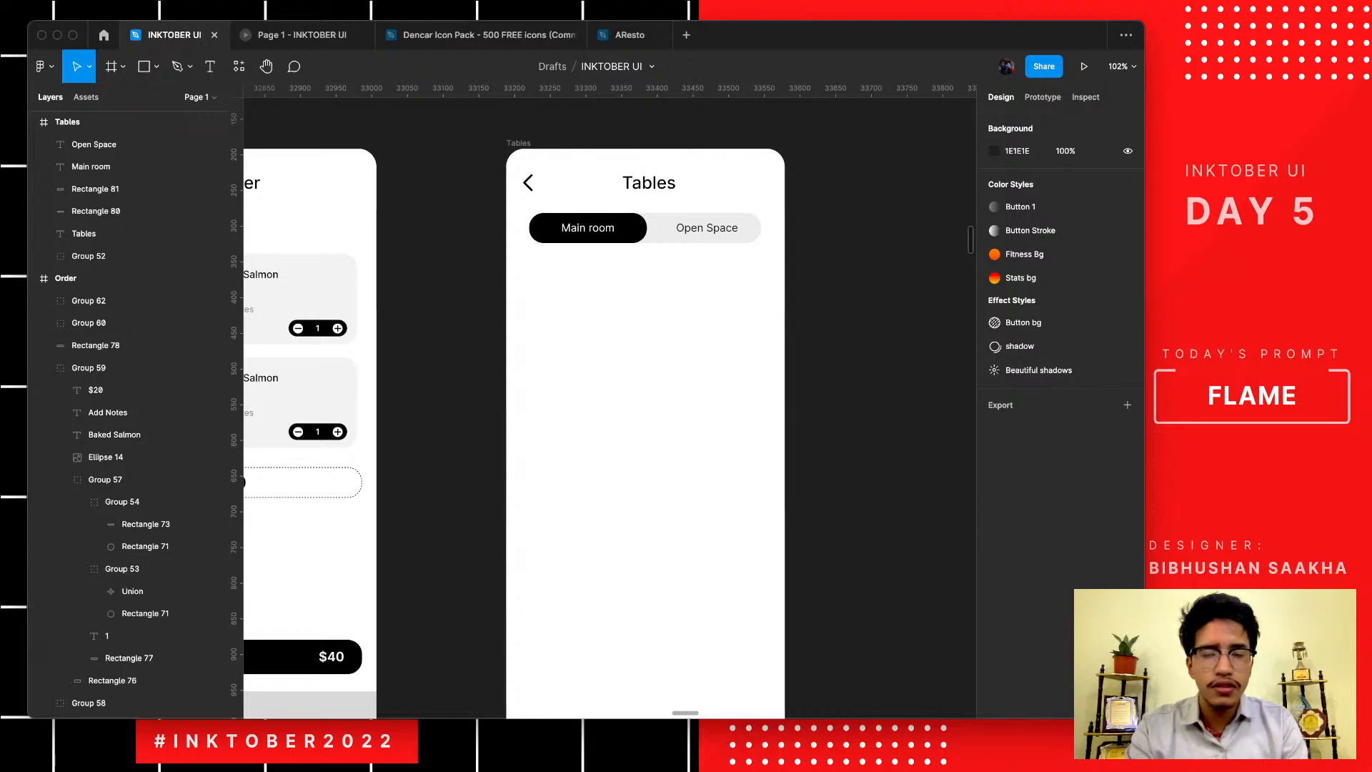
{"action": "scroll", "coordinate": [612, 290], "scroll_direction": "up", "scroll_amount": 3}
{"action": "scroll", "coordinate": [611, 289], "scroll_direction": "down", "scroll_amount": 4}
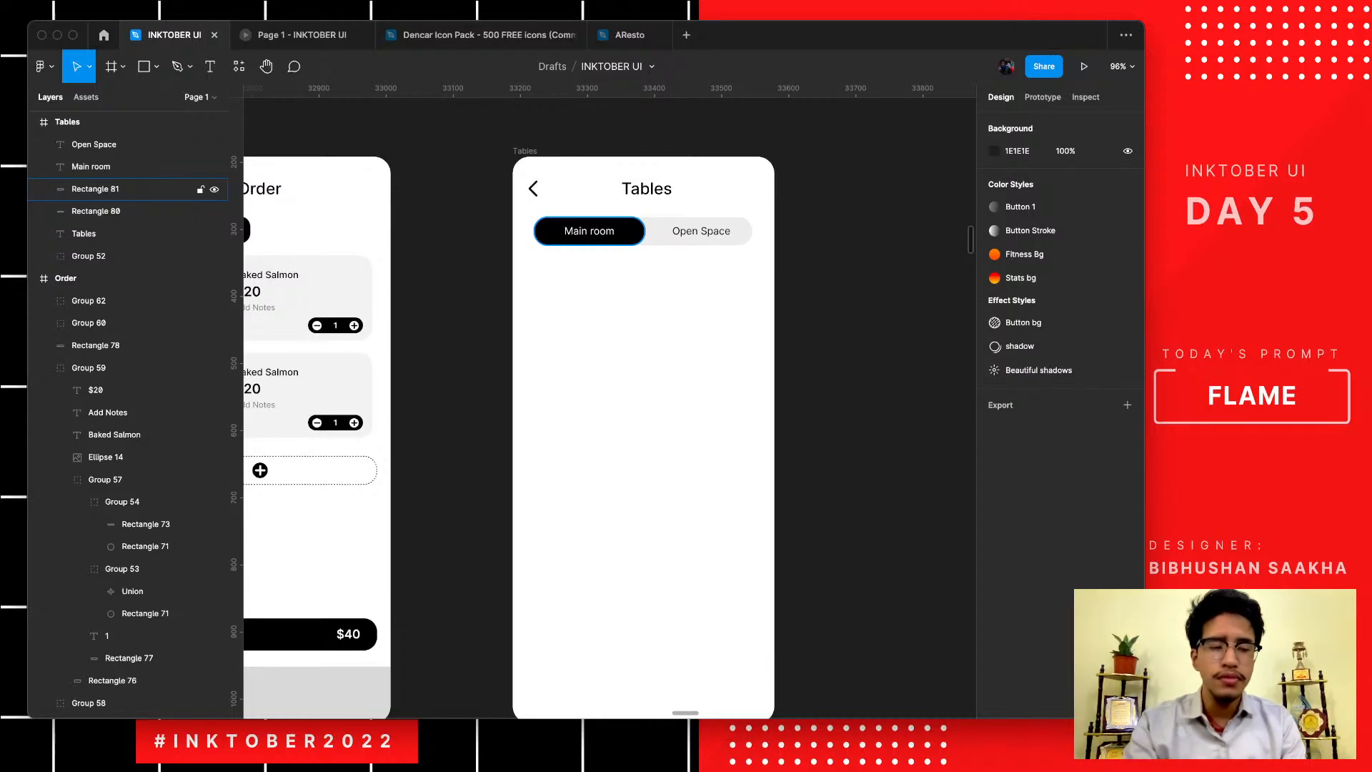
{"action": "scroll", "coordinate": [610, 400], "scroll_direction": "down", "scroll_amount": 2}
{"action": "scroll", "coordinate": [610, 400], "scroll_direction": "right", "scroll_amount": 1}
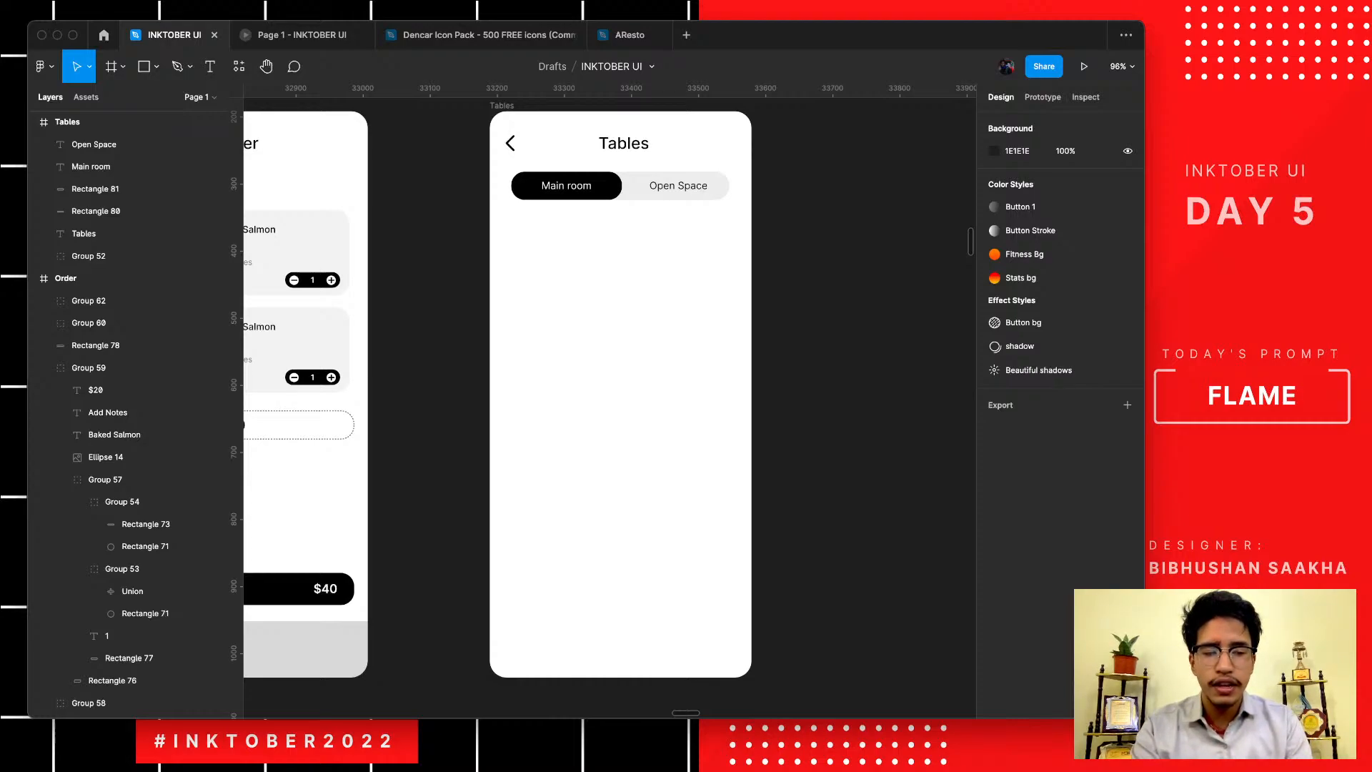
{"action": "scroll", "coordinate": [589, 358], "scroll_direction": "up", "scroll_amount": 3}
{"action": "scroll", "coordinate": [589, 358], "scroll_direction": "right", "scroll_amount": 2}
{"action": "scroll", "coordinate": [588, 359], "scroll_direction": "down", "scroll_amount": 3}
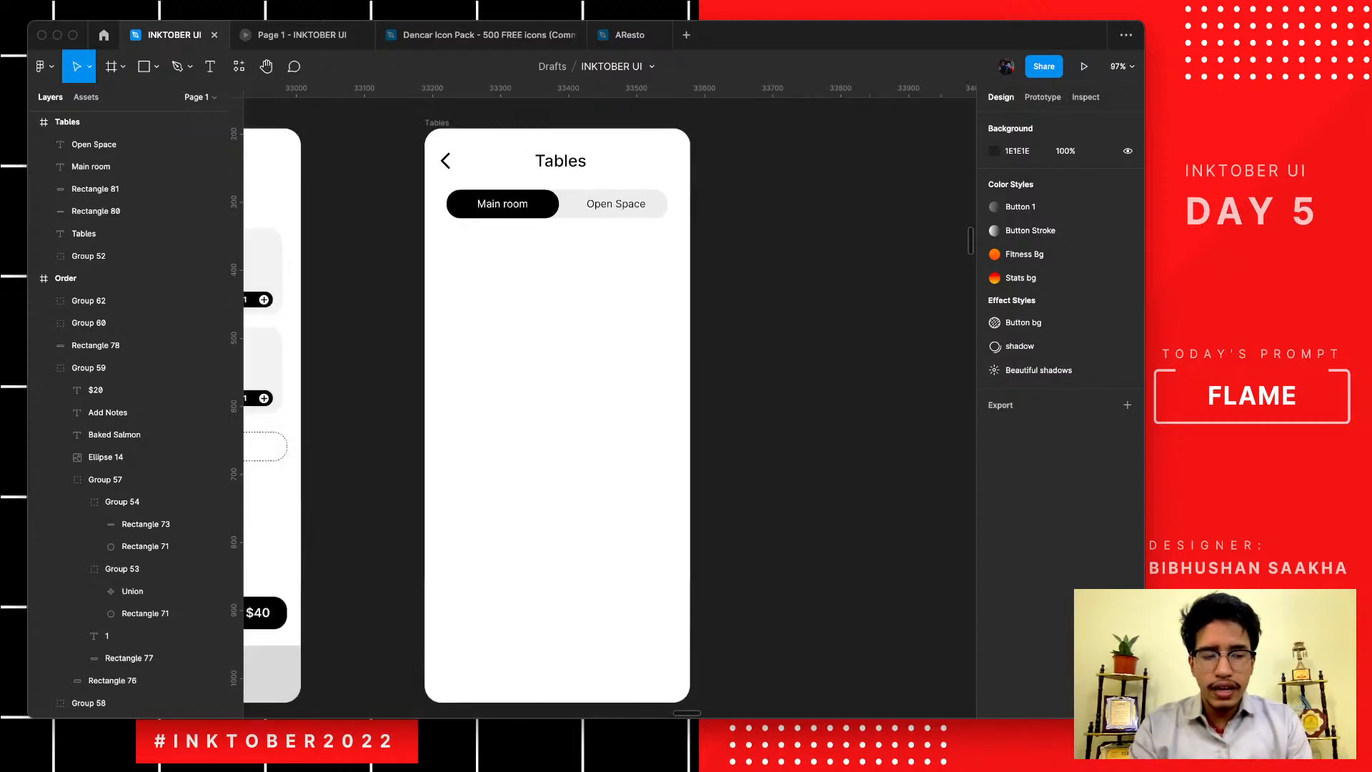
{"action": "scroll", "coordinate": [564, 341], "scroll_direction": "up", "scroll_amount": 1}
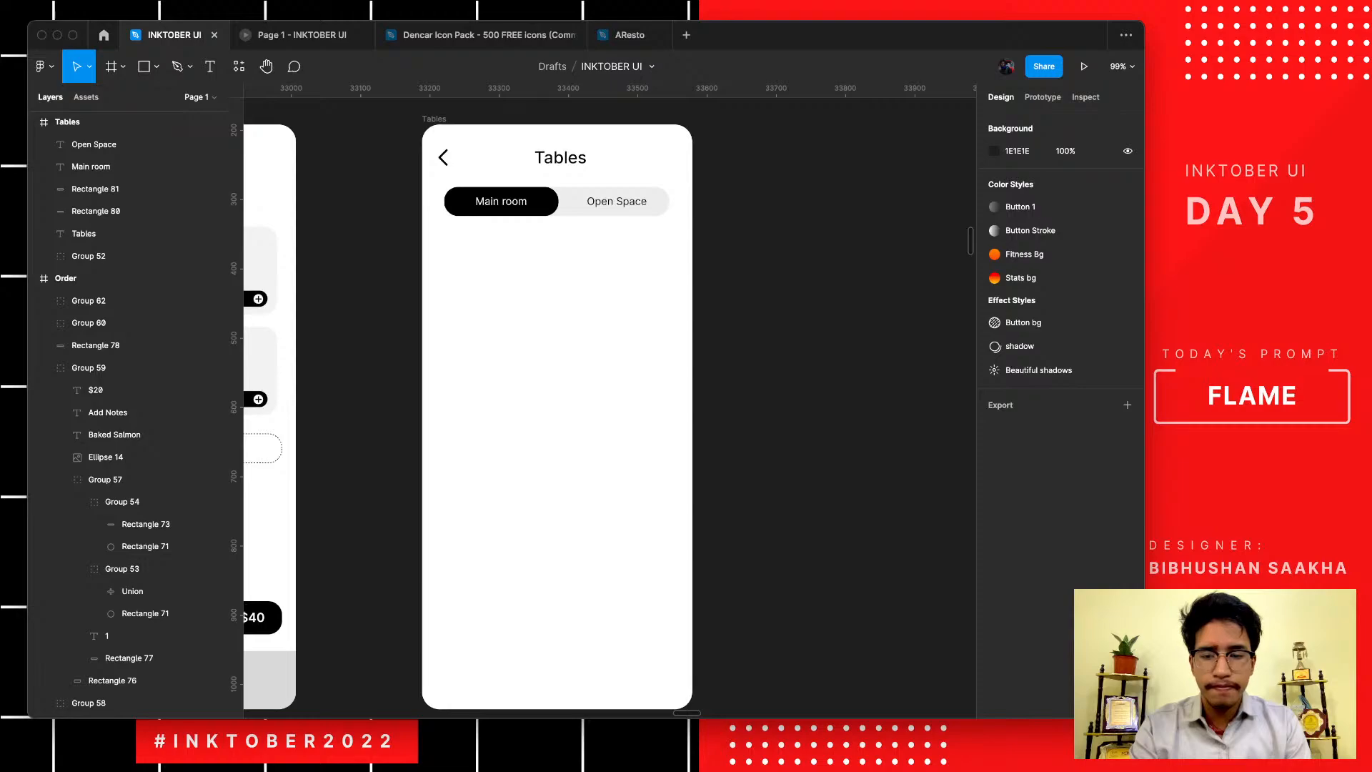
{"action": "scroll", "coordinate": [479, 283], "scroll_direction": "up", "scroll_amount": 2}
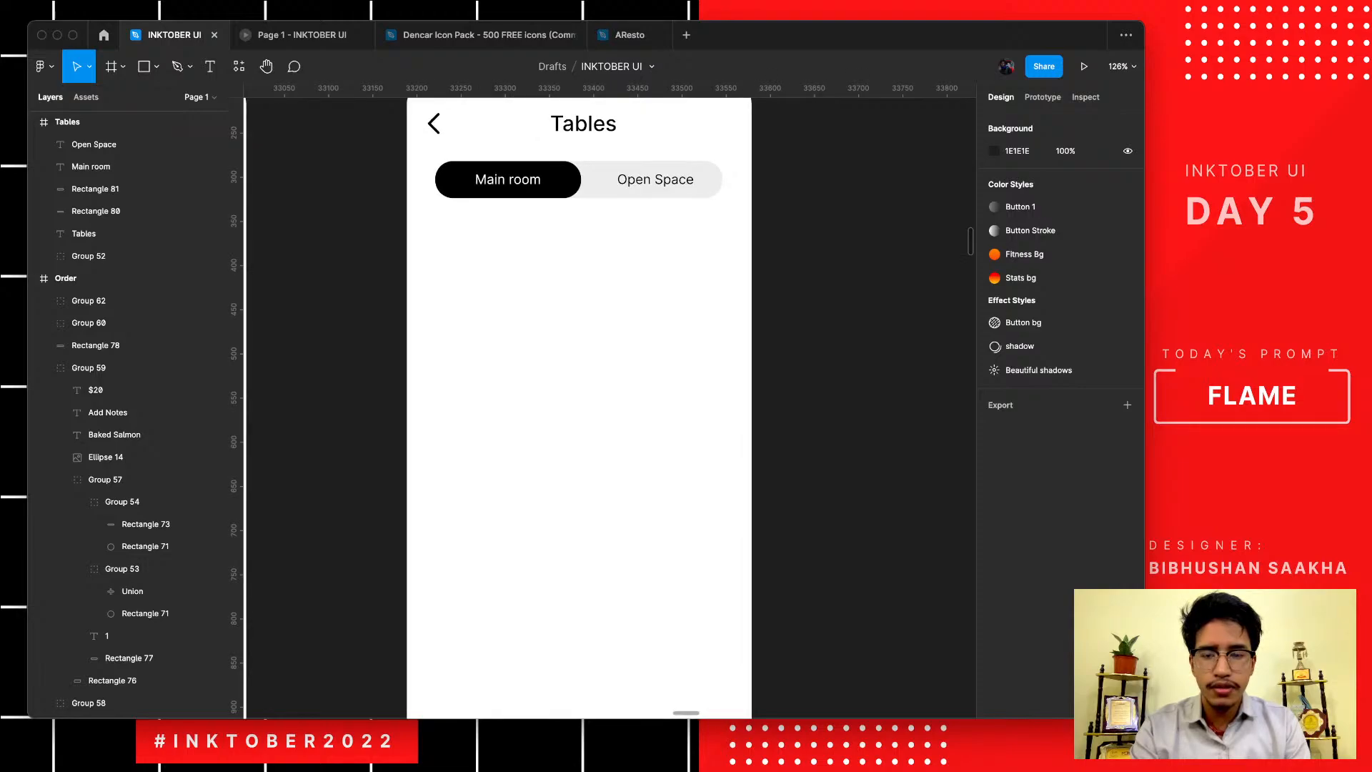
- Draw a rectangle of about 43 × 66 below the toggle near the left edge of the Tables screen and set its corner radius to 12
{"action": "key", "text": "t"}
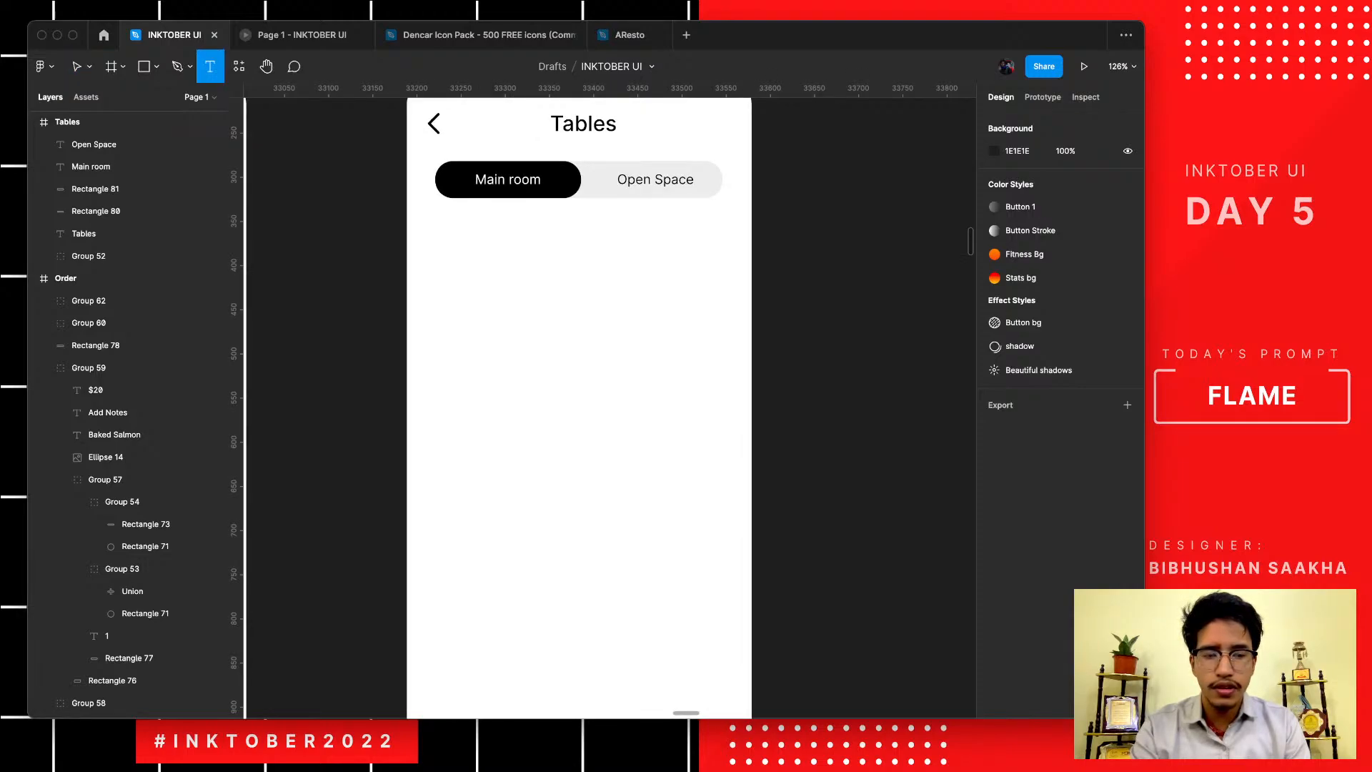
{"action": "key", "text": "r"}
{"action": "mouse_move", "coordinate": [443, 275]}
{"action": "left_mouse_down"}
{"action": "mouse_move", "coordinate": [496, 331]}
{"action": "mouse_move", "coordinate": [484, 352]}
{"action": "mouse_move", "coordinate": [482, 334]}
{"action": "left_mouse_up"}
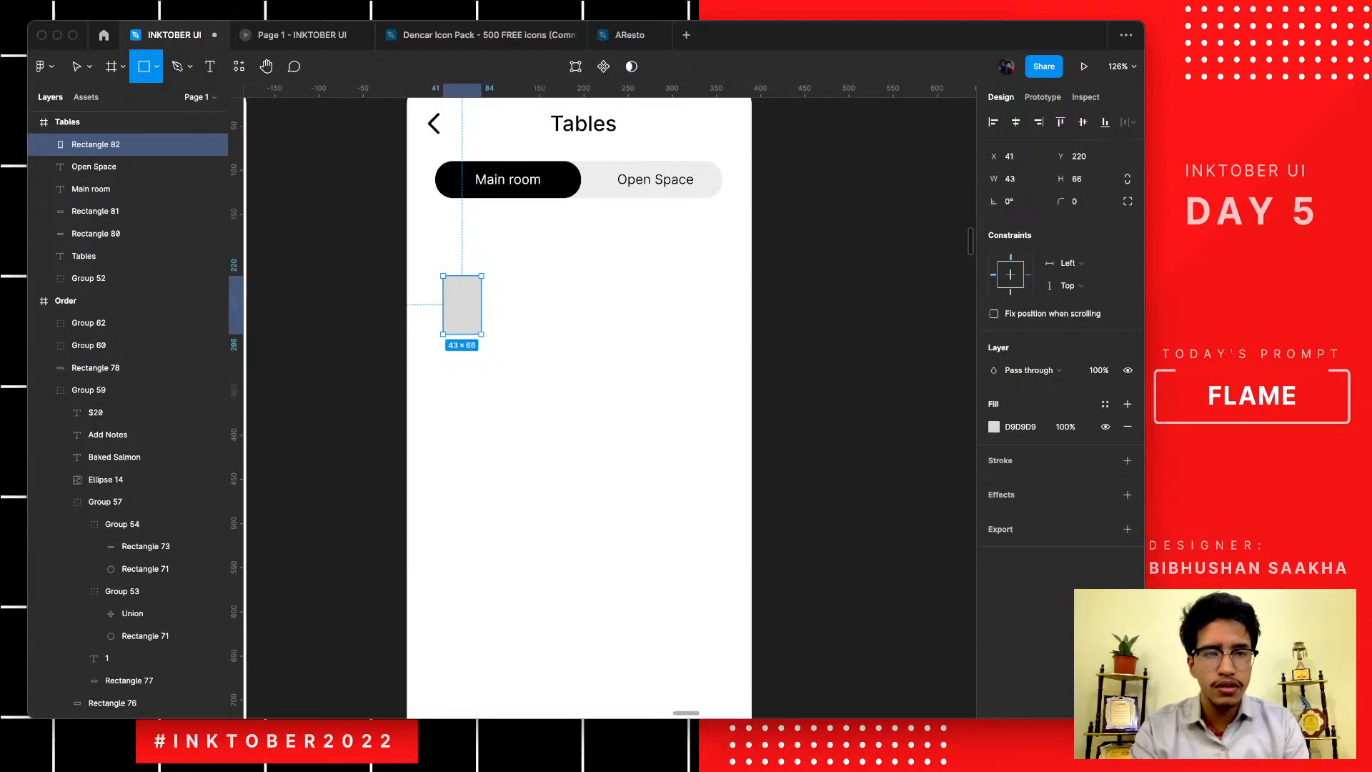
{"action": "left_click", "coordinate": [1075, 202]}
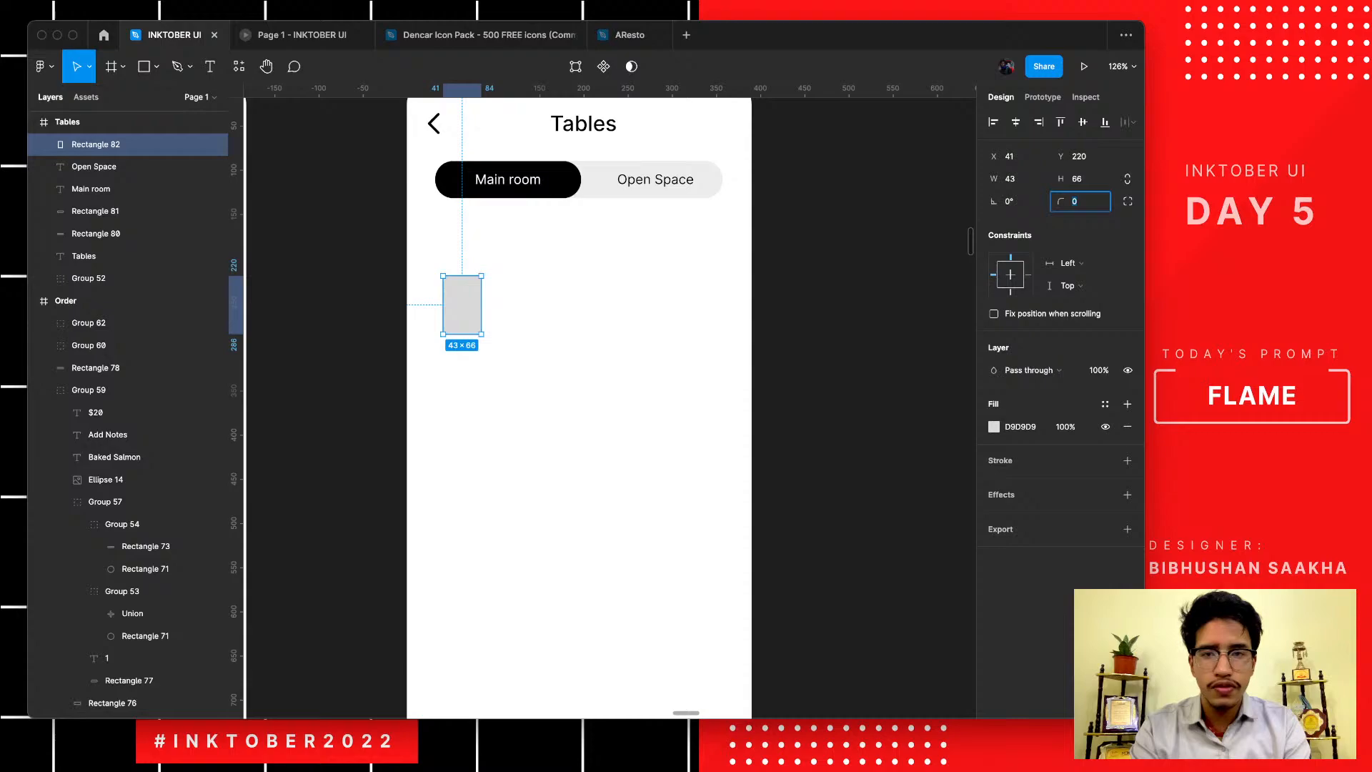
{"action": "type", "text": "12"}
{"action": "key", "text": "Return"}
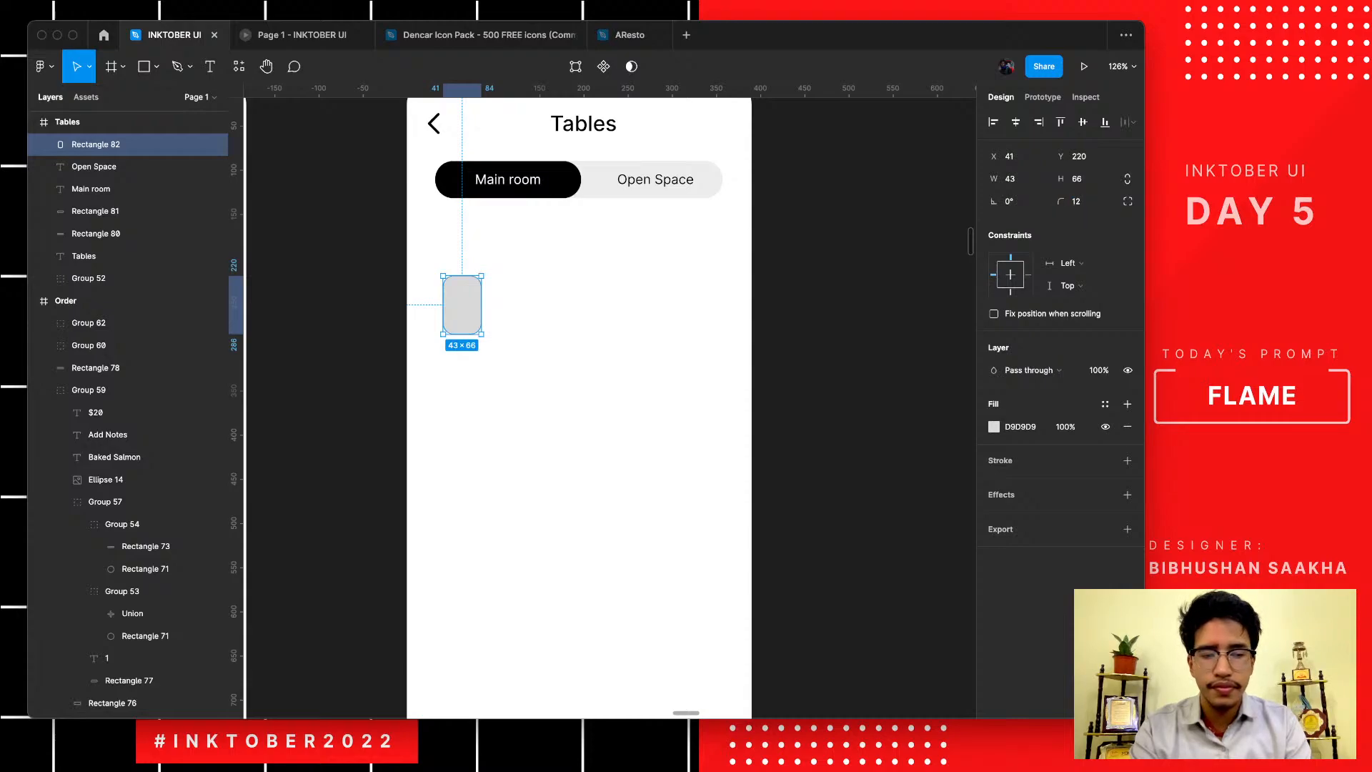
{"action": "key", "text": "Escape"}
- Resize the rounded rectangle to about 36 × 64 by narrowing it and slightly reducing its height
{"action": "scroll", "coordinate": [468, 310], "scroll_direction": "up", "scroll_amount": 5}
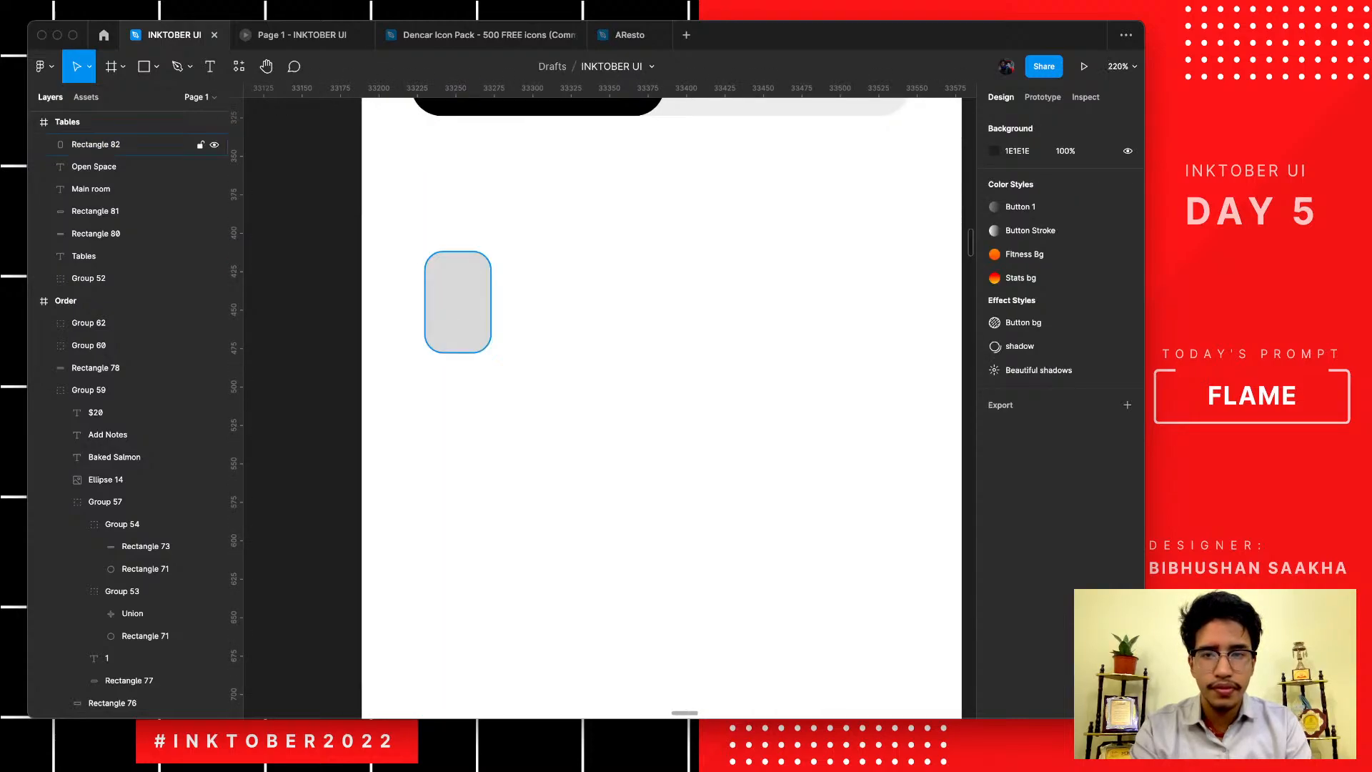
{"action": "left_click", "coordinate": [489, 303]}
{"action": "left_click_drag", "start_coordinate": [491, 304], "coordinate": [480, 304]}
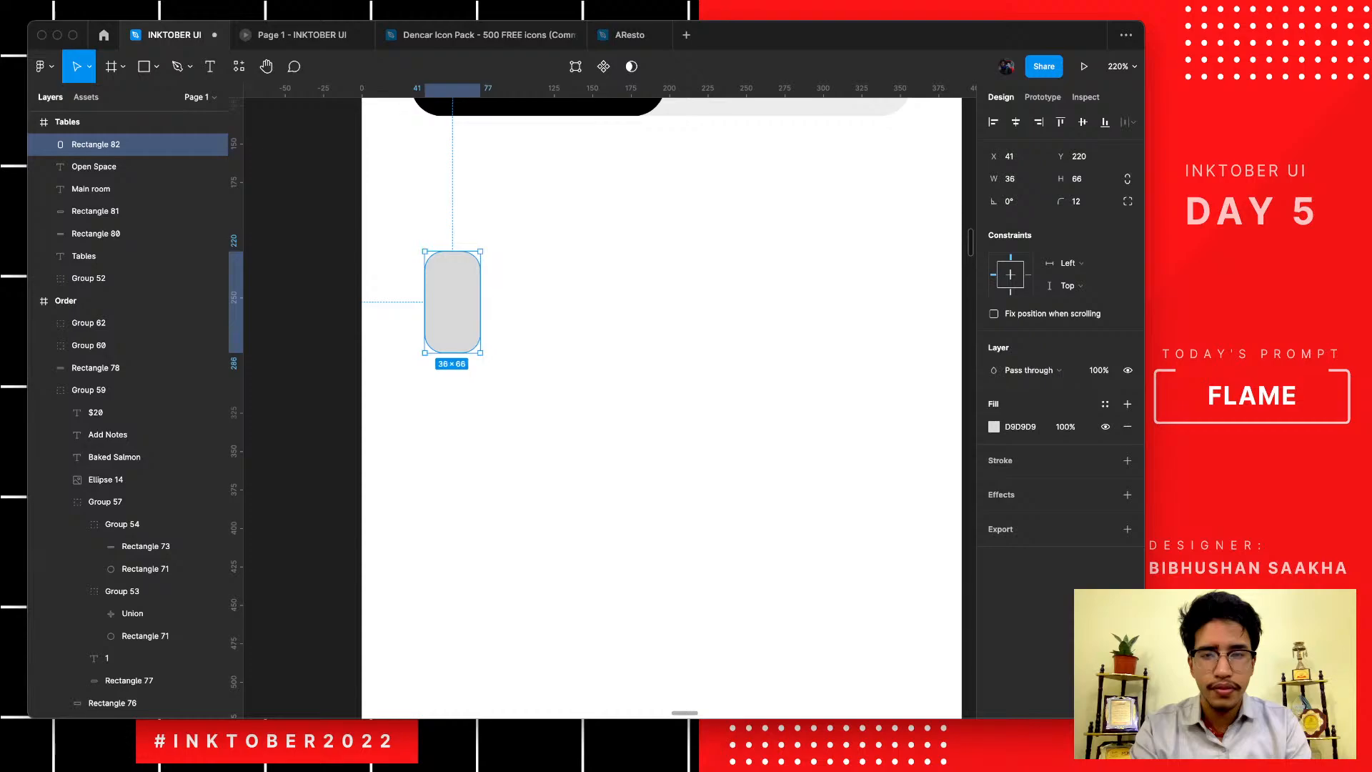
{"action": "left_click_drag", "start_coordinate": [452, 352], "coordinate": [453, 349]}
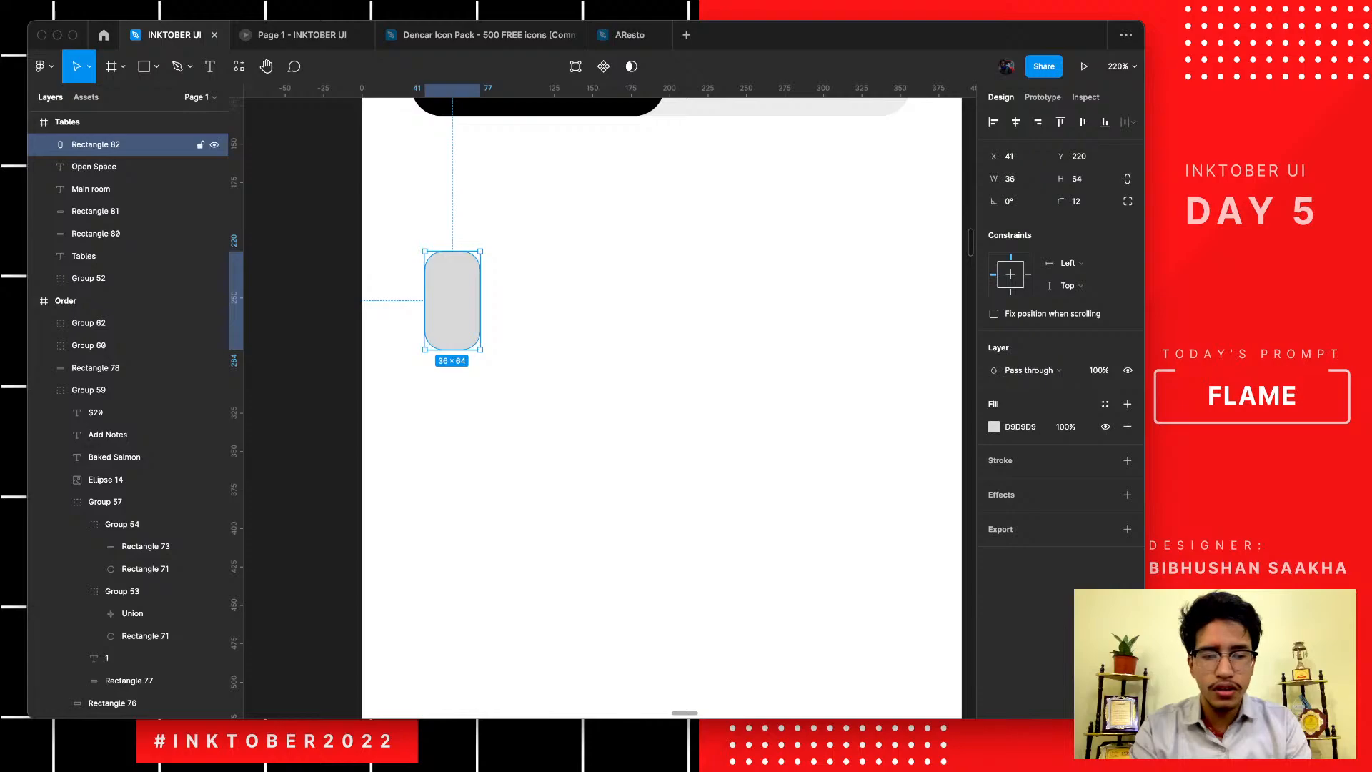
- Duplicate the rounded rectangle to its right and scale the copy down proportionally to about 18 × 32, leaving a small gap
{"action": "left_click_drag", "start_coordinate": [453, 300], "coordinate": [509, 300]}
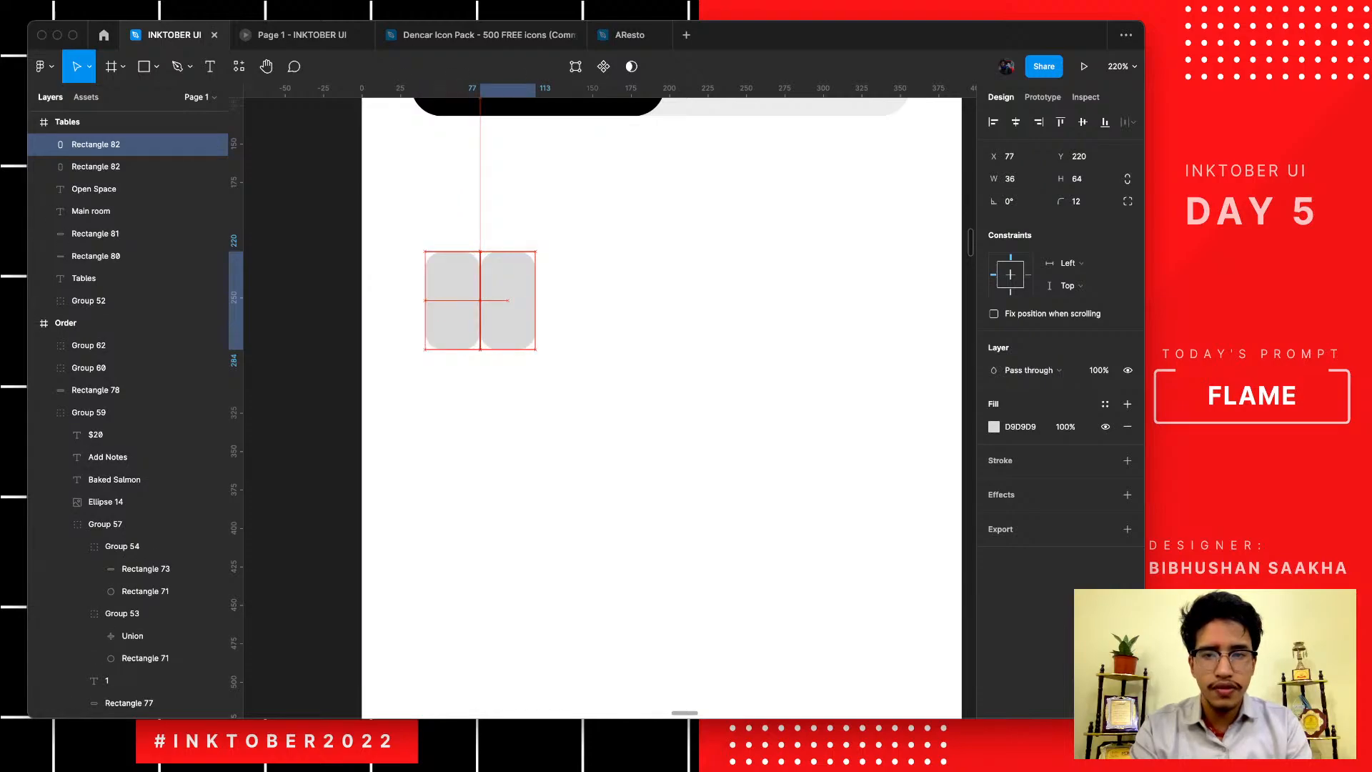
{"action": "left_click_drag", "start_coordinate": [508, 350], "coordinate": [508, 297]}
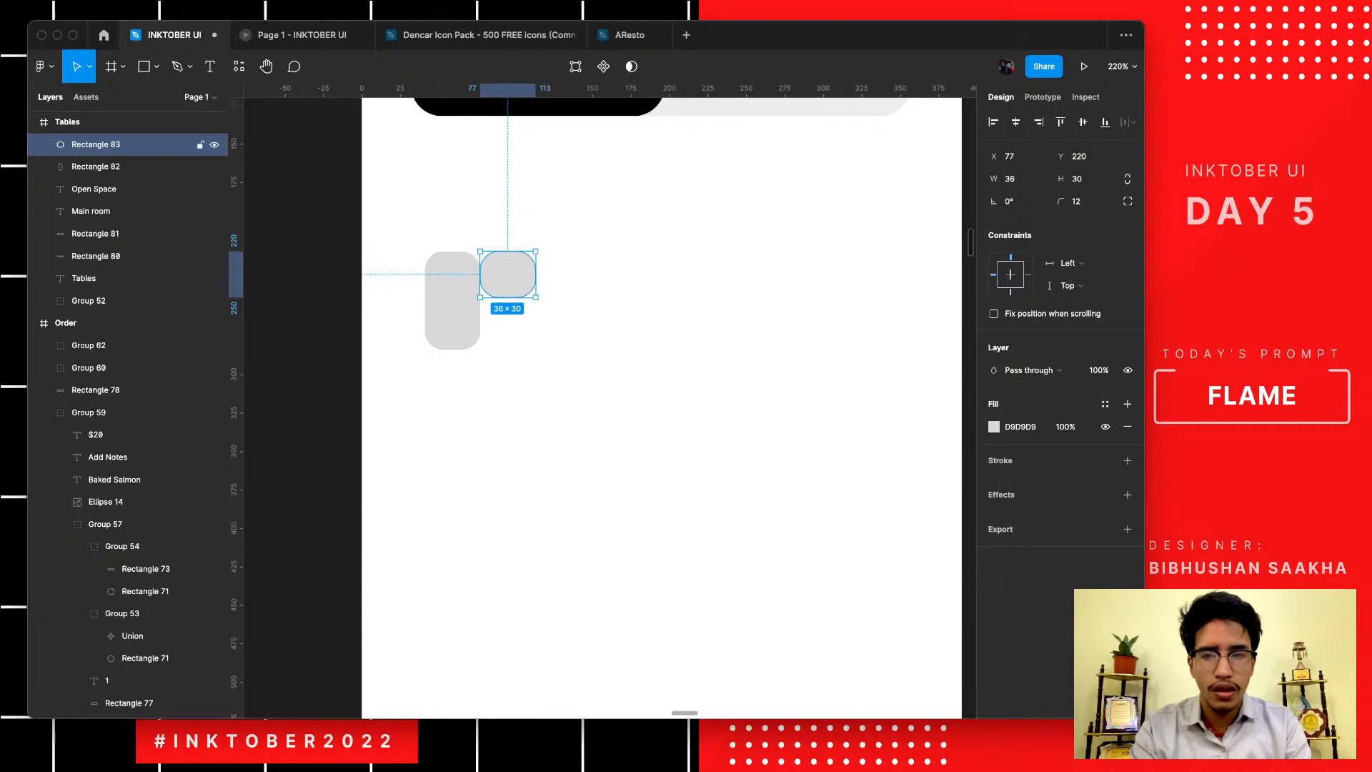
{"action": "key", "text": "super+z"}
{"action": "key", "text": "k"}
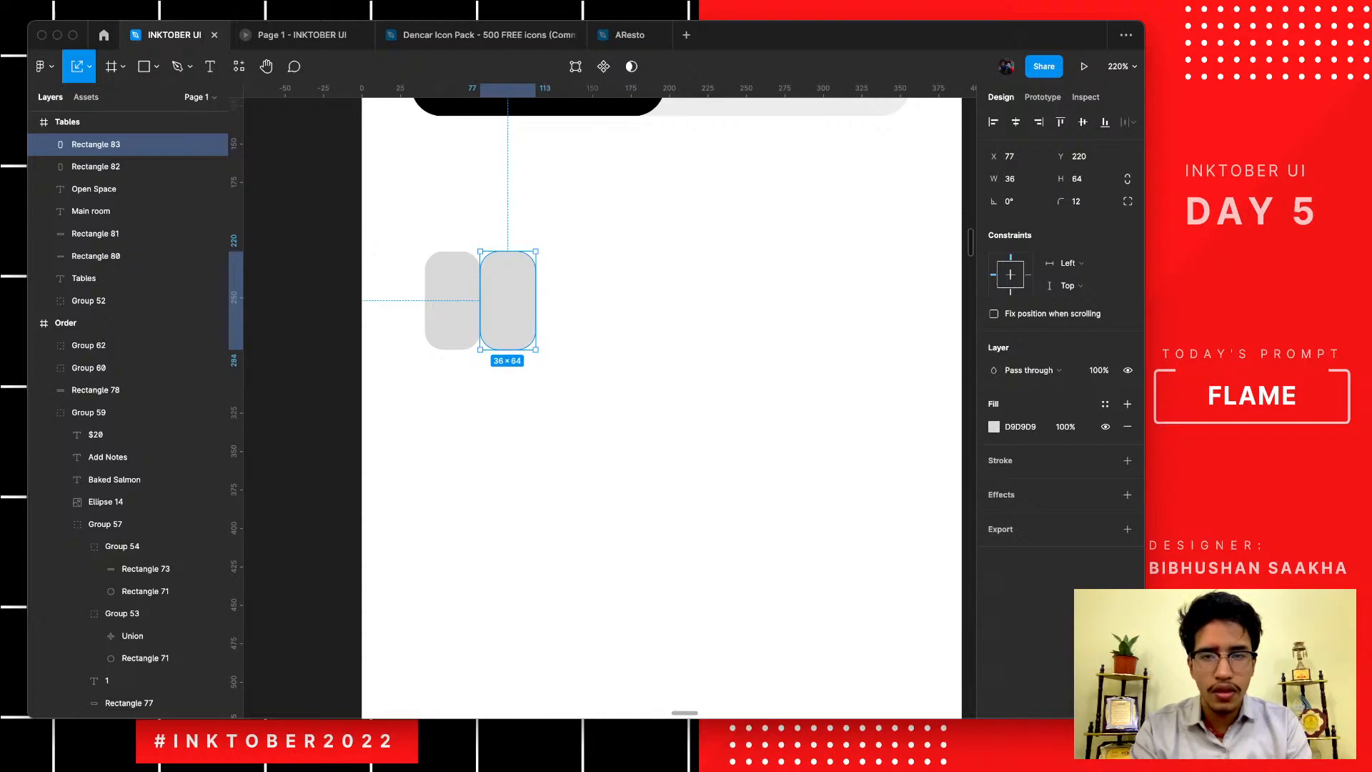
{"action": "left_click_drag", "start_coordinate": [536, 350], "coordinate": [500, 283]}
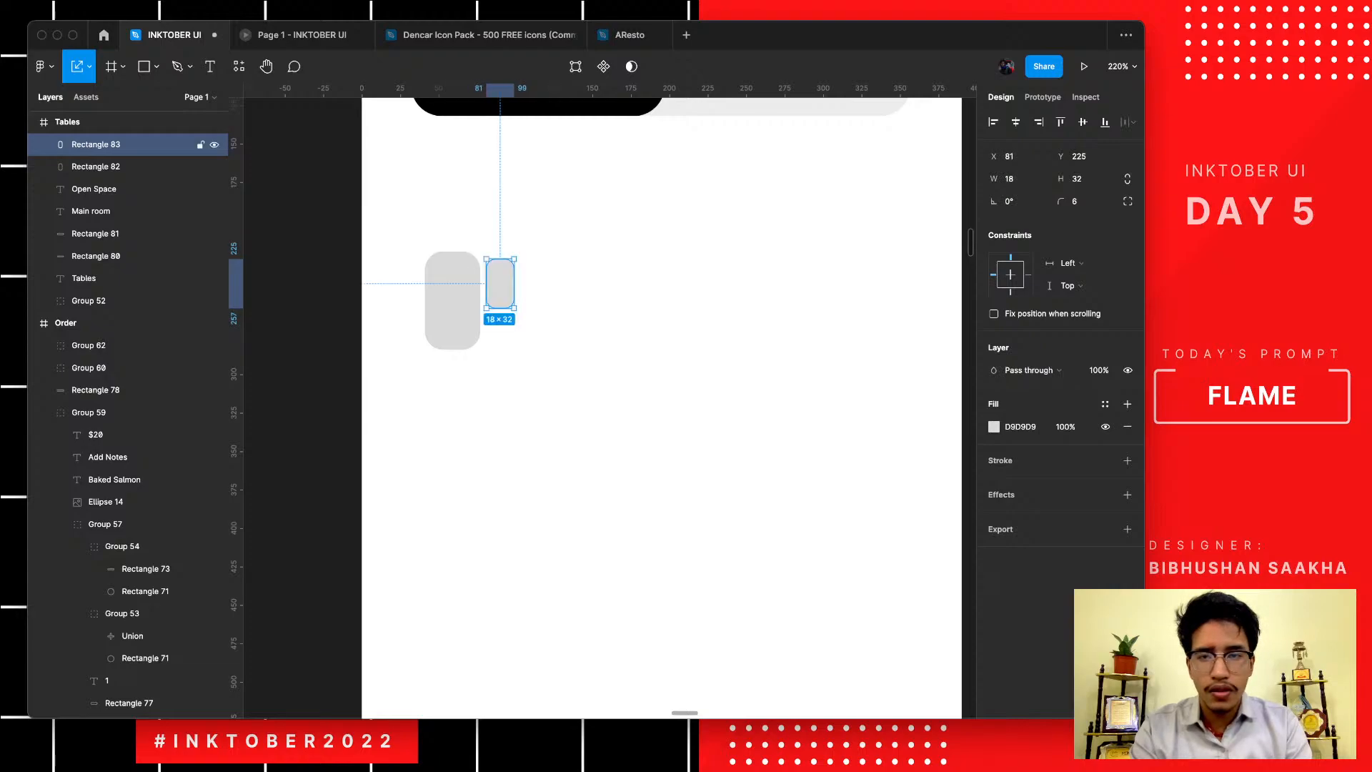
- Scale the small rectangle down proportionally to about 14.6 × 26 and nudge it to X 80, Y 225 beside the large one
{"action": "scroll", "coordinate": [498, 275], "scroll_direction": "up", "scroll_amount": 5}
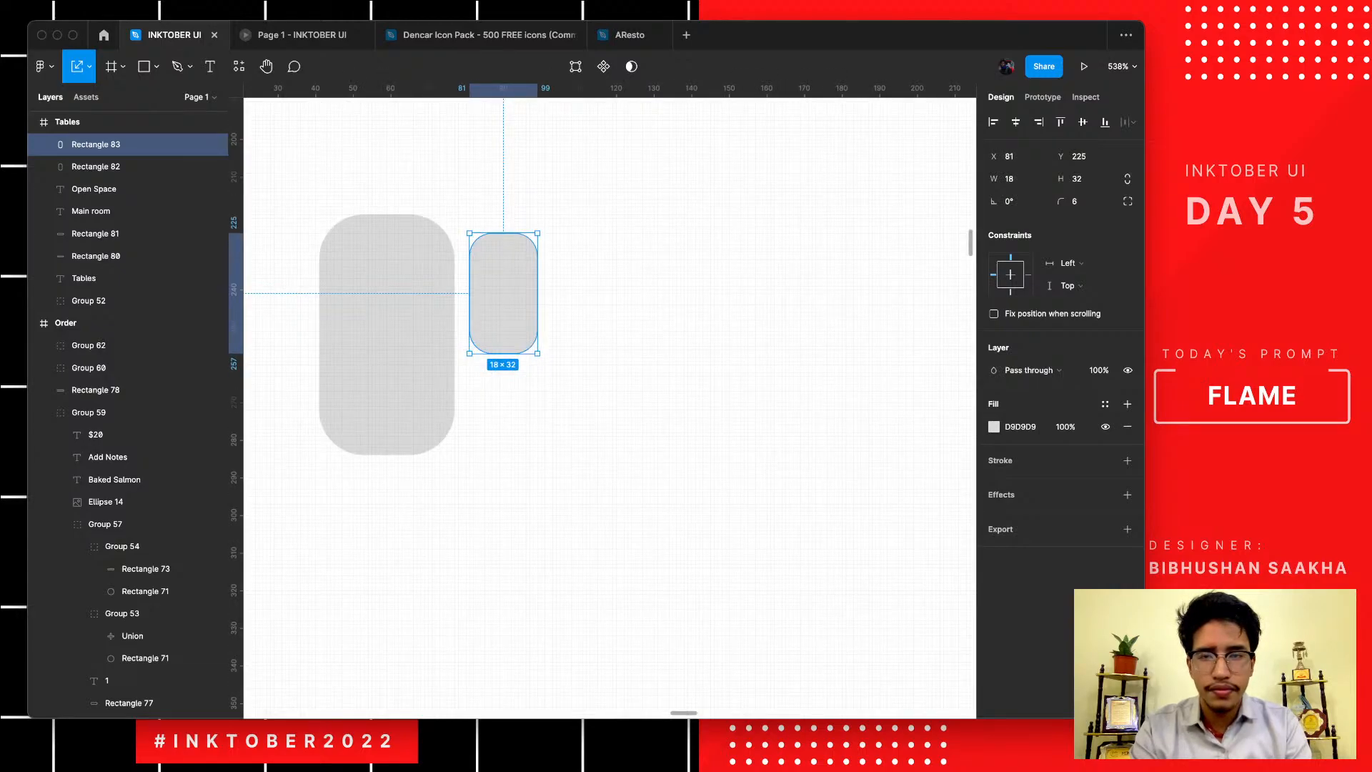
{"action": "left_click_drag", "start_coordinate": [537, 353], "coordinate": [529, 338]}
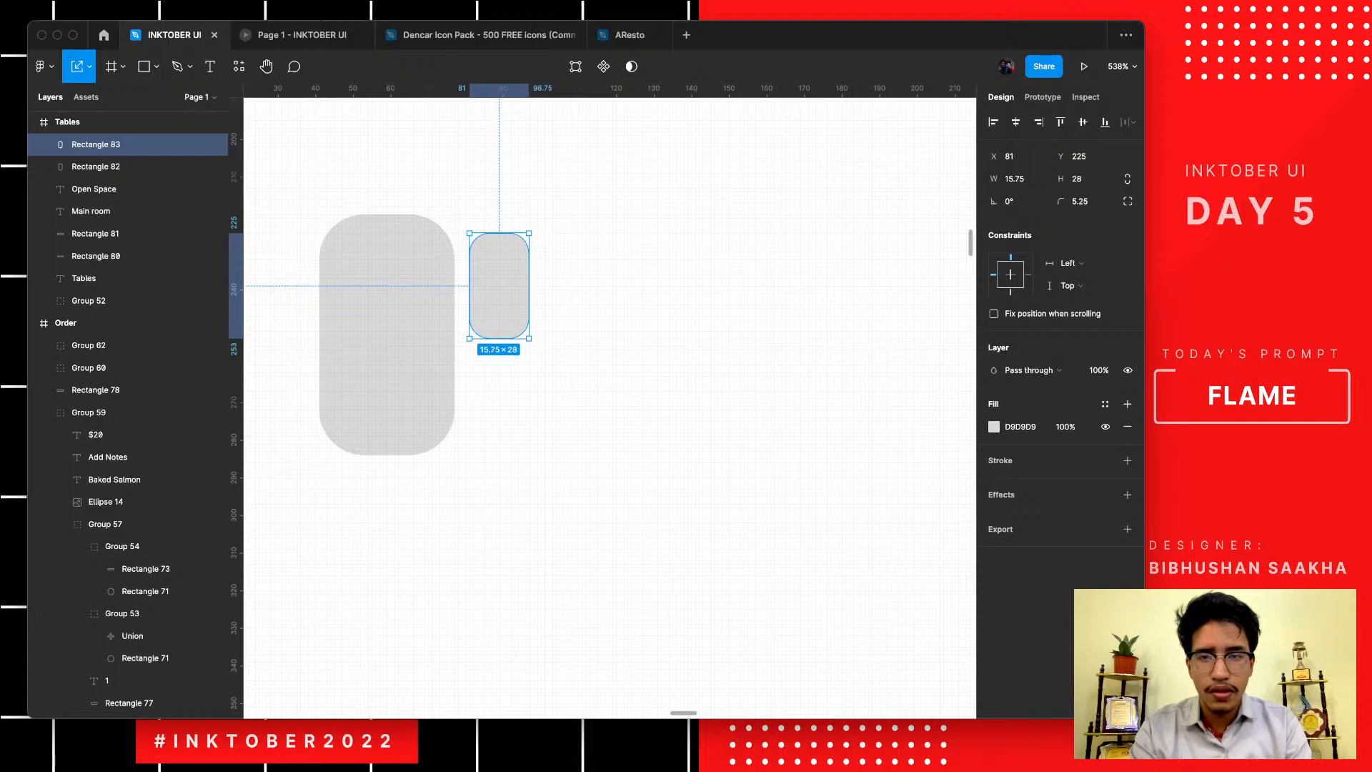
{"action": "key", "text": "Left"}
{"action": "key", "text": "Up"}
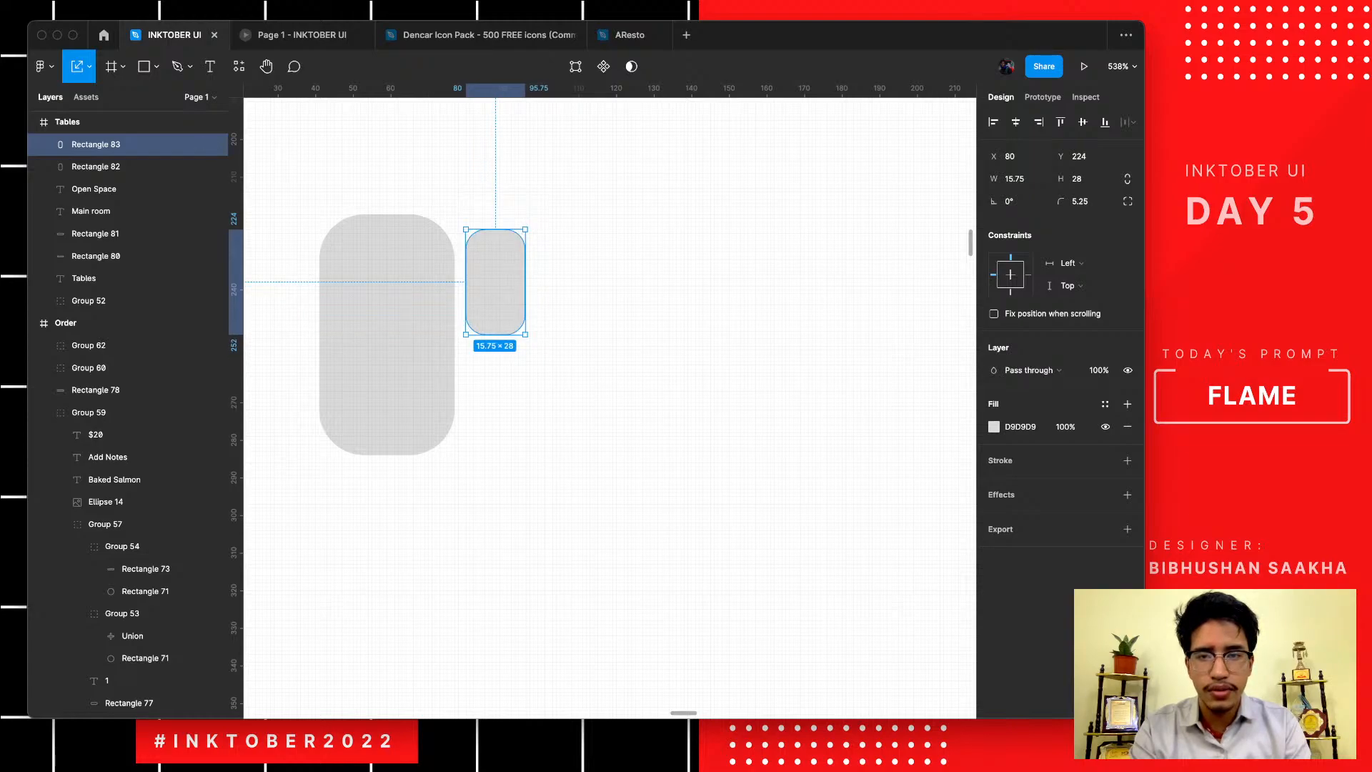
{"action": "left_click_drag", "start_coordinate": [525, 335], "coordinate": [521, 327]}
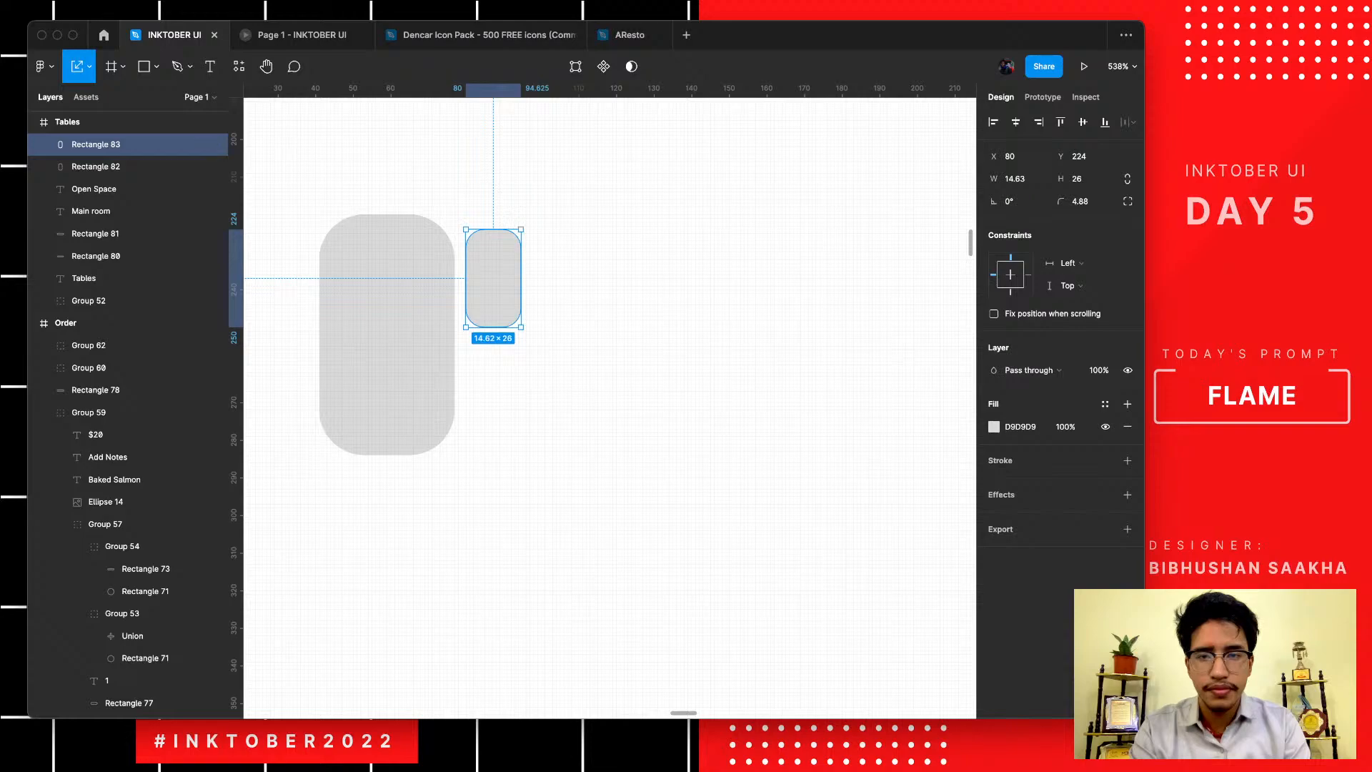
{"action": "key", "text": "Down"}
{"action": "key", "text": "Down"}
{"action": "key", "text": "Up"}
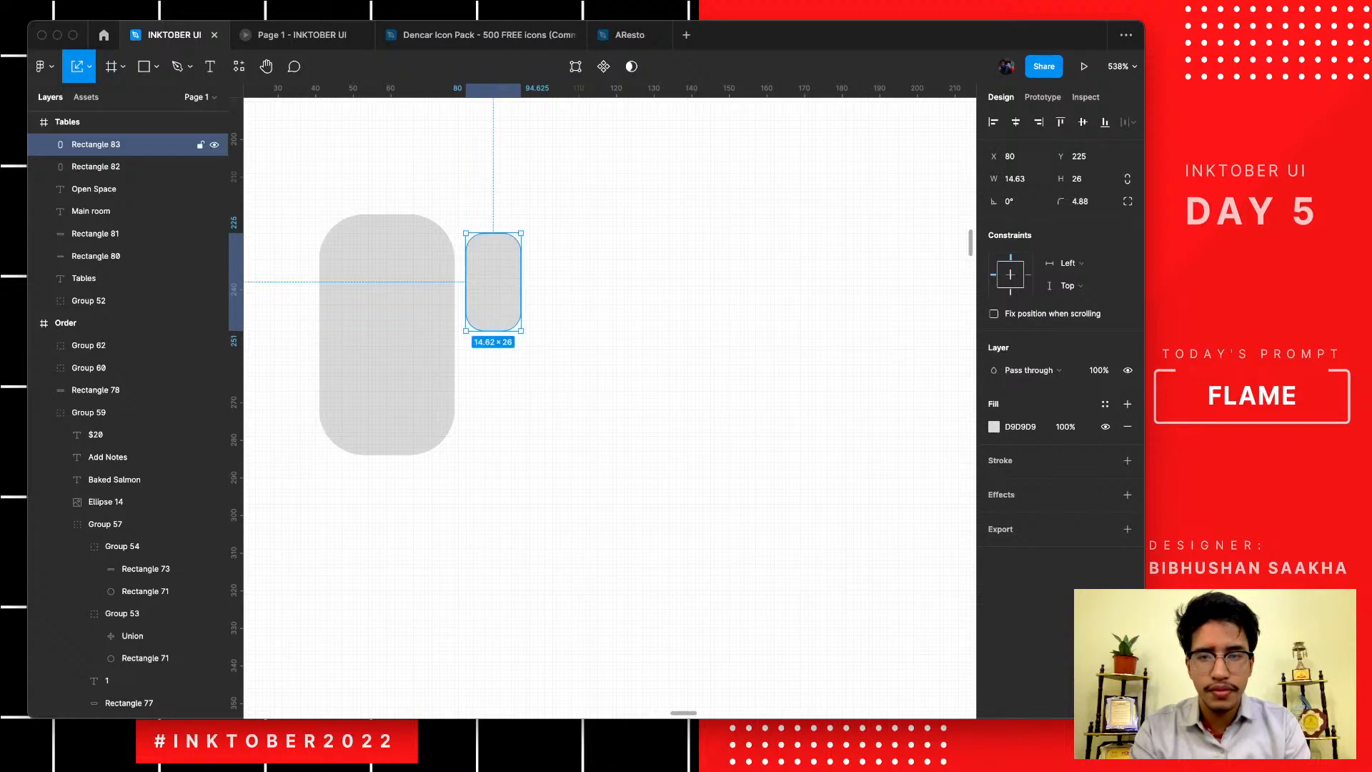
- Duplicate the small rounded rectangle directly below itself to make a second seat beside the large rectangle
{"action": "left_click_drag", "start_coordinate": [494, 283], "coordinate": [493, 388]}
{"action": "left_click", "coordinate": [592, 380]}
{"action": "scroll", "coordinate": [592, 380], "scroll_direction": "down", "scroll_amount": 6}
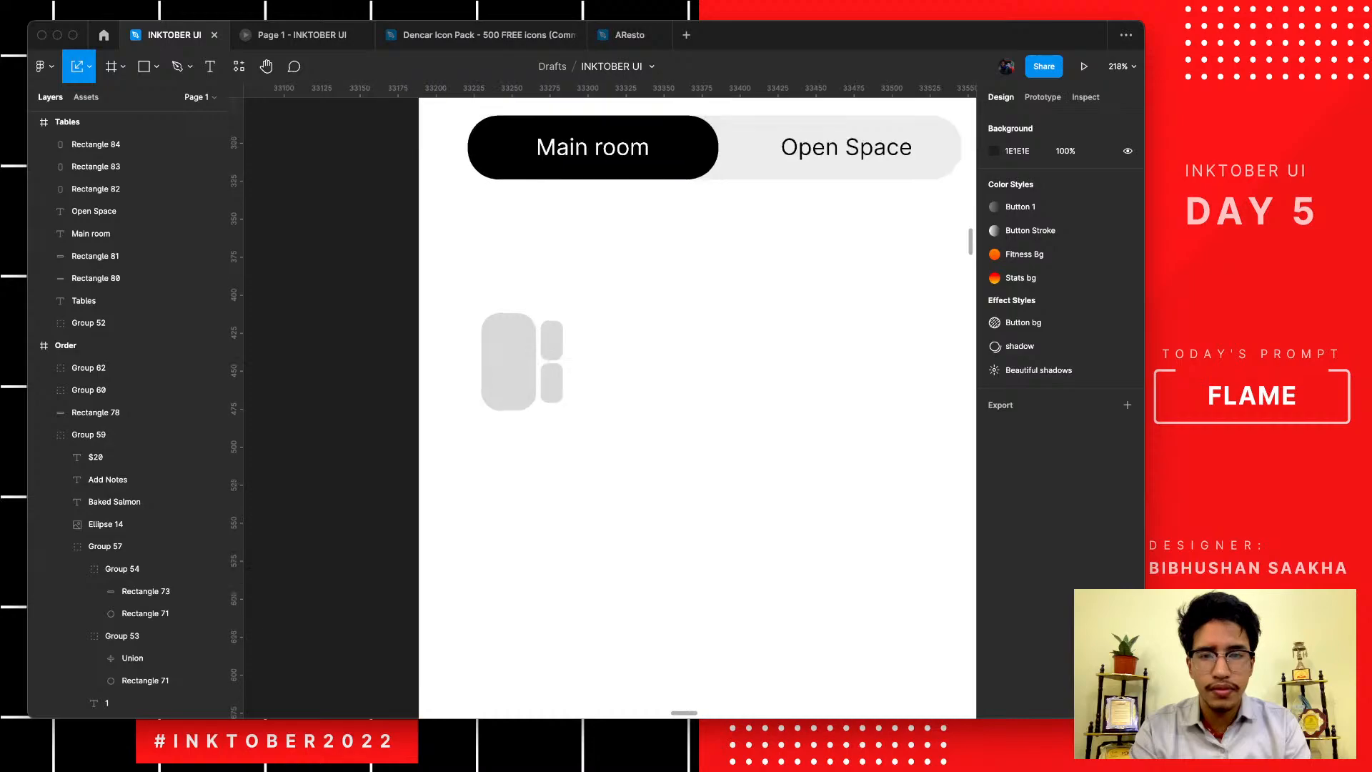
- Group the large rounded rectangle and the two small ones into one table-with-seats shape
{"action": "scroll", "coordinate": [592, 380], "scroll_direction": "up", "scroll_amount": 3}
{"action": "left_click_drag", "start_coordinate": [576, 490], "coordinate": [423, 276]}
{"action": "scroll", "coordinate": [567, 378], "scroll_direction": "down", "scroll_amount": 5}
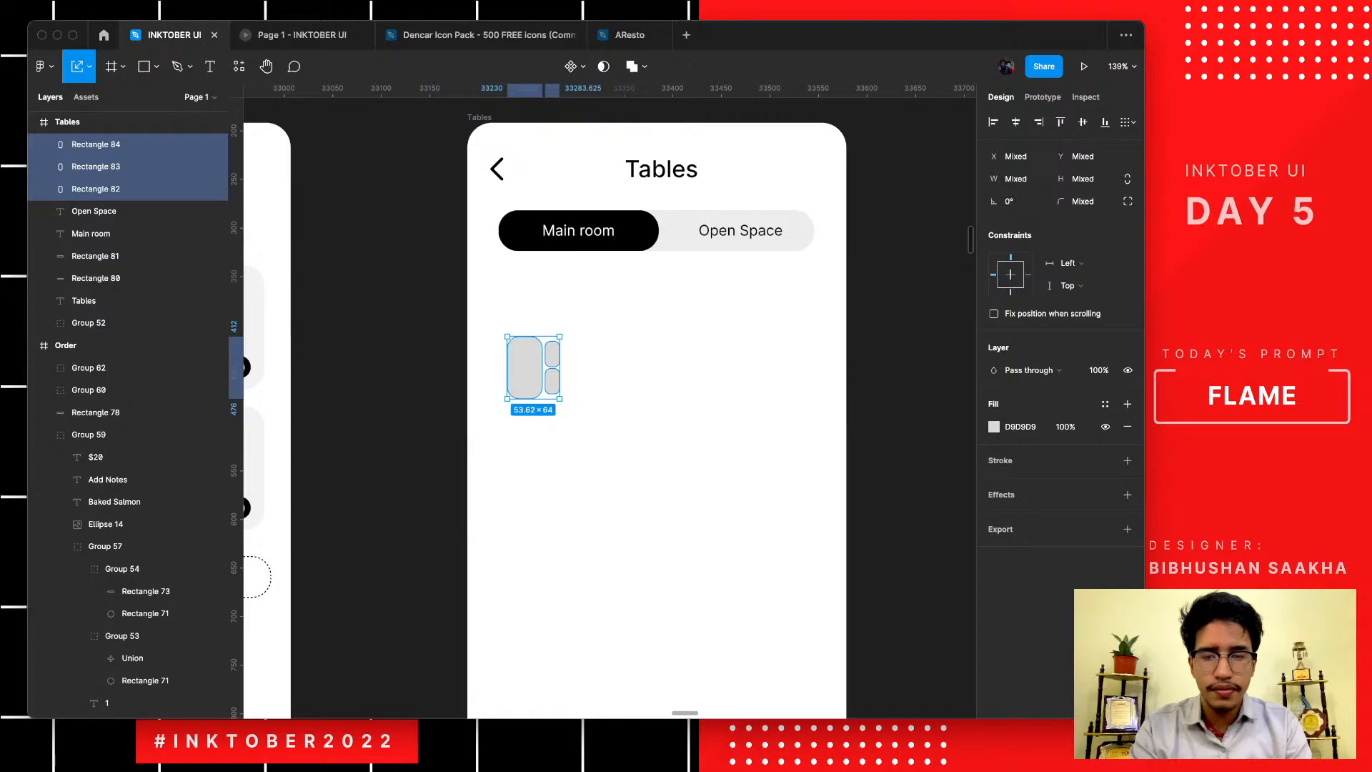
{"action": "key", "text": "super+g"}
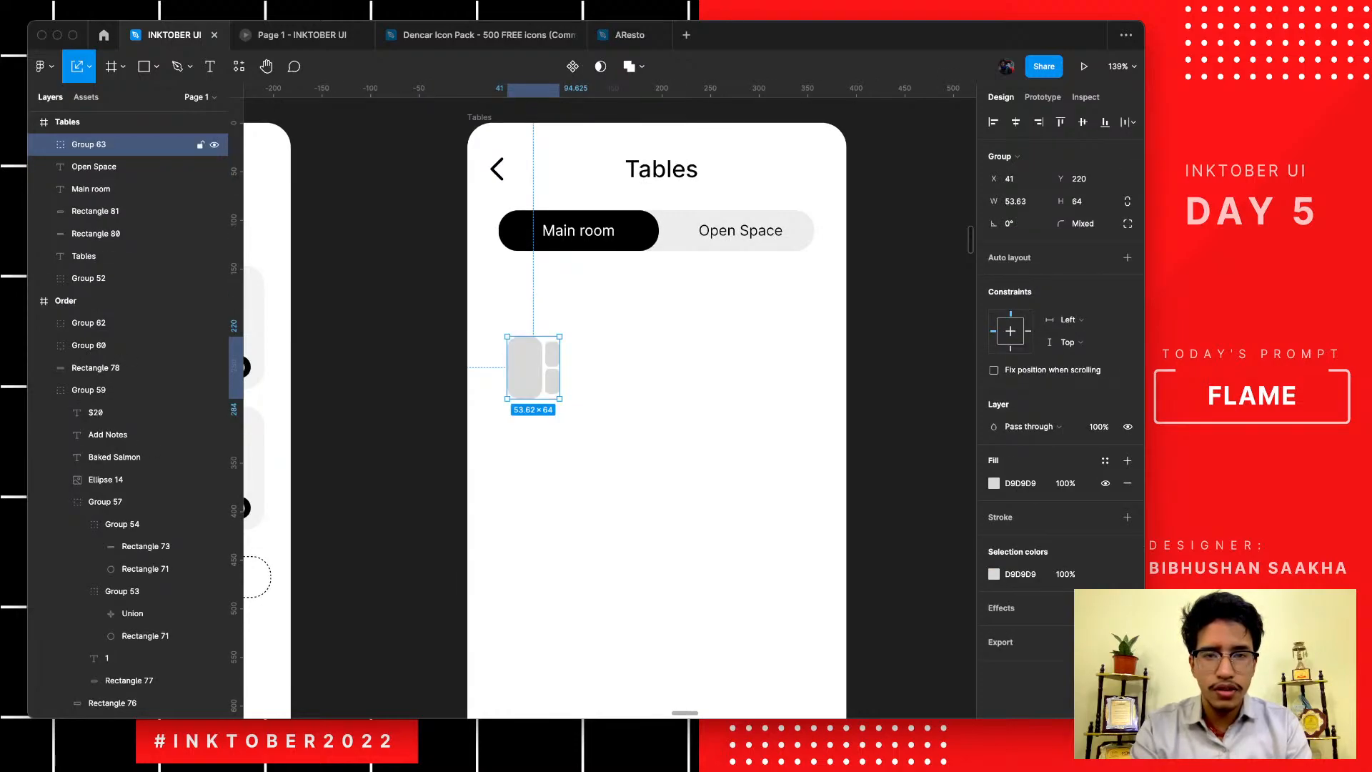
- Duplicate the table-with-seats group into a two-by-two layout and rotate the two right-hand copies to 180°
{"action": "left_click_drag", "start_coordinate": [534, 366], "coordinate": [767, 589]}
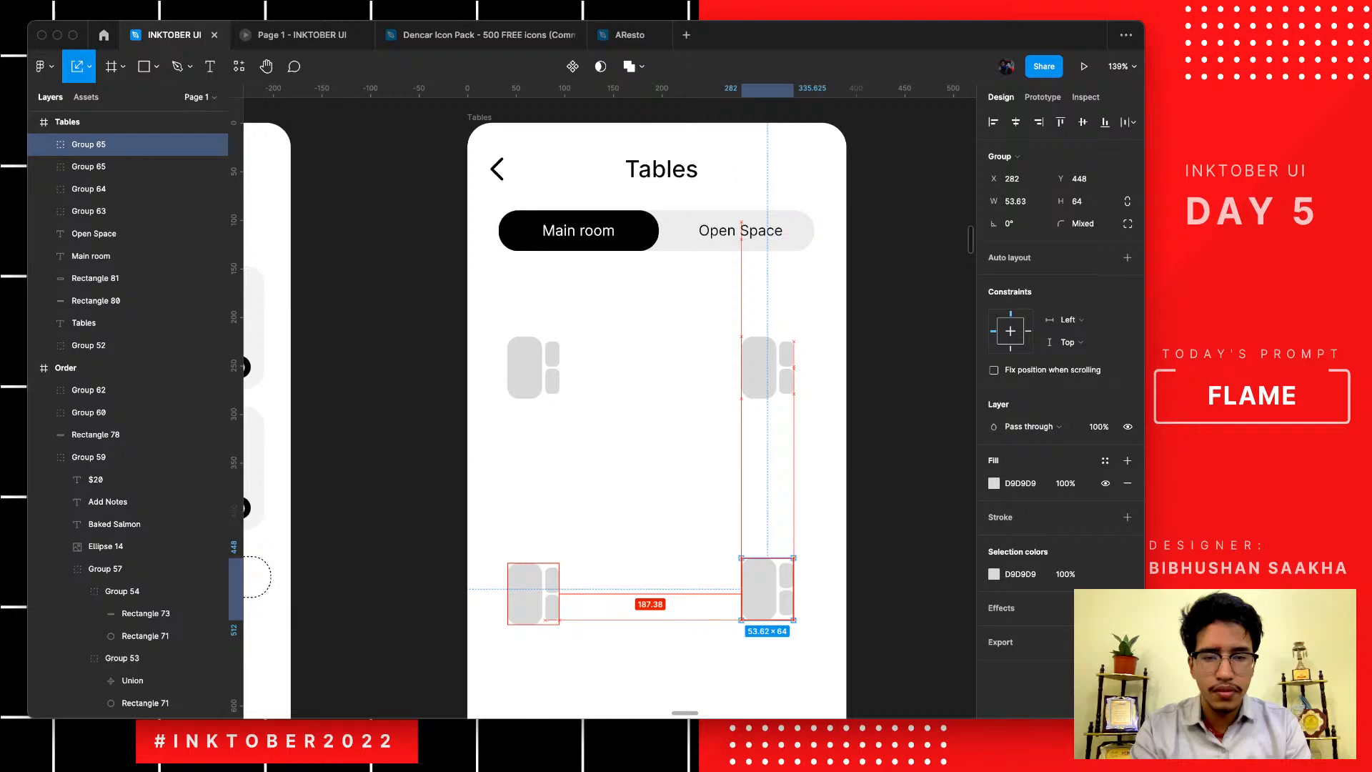
{"action": "left_click_drag", "start_coordinate": [767, 589], "coordinate": [767, 589]}
{"action": "left_click", "coordinate": [768, 367], "text": "shift"}
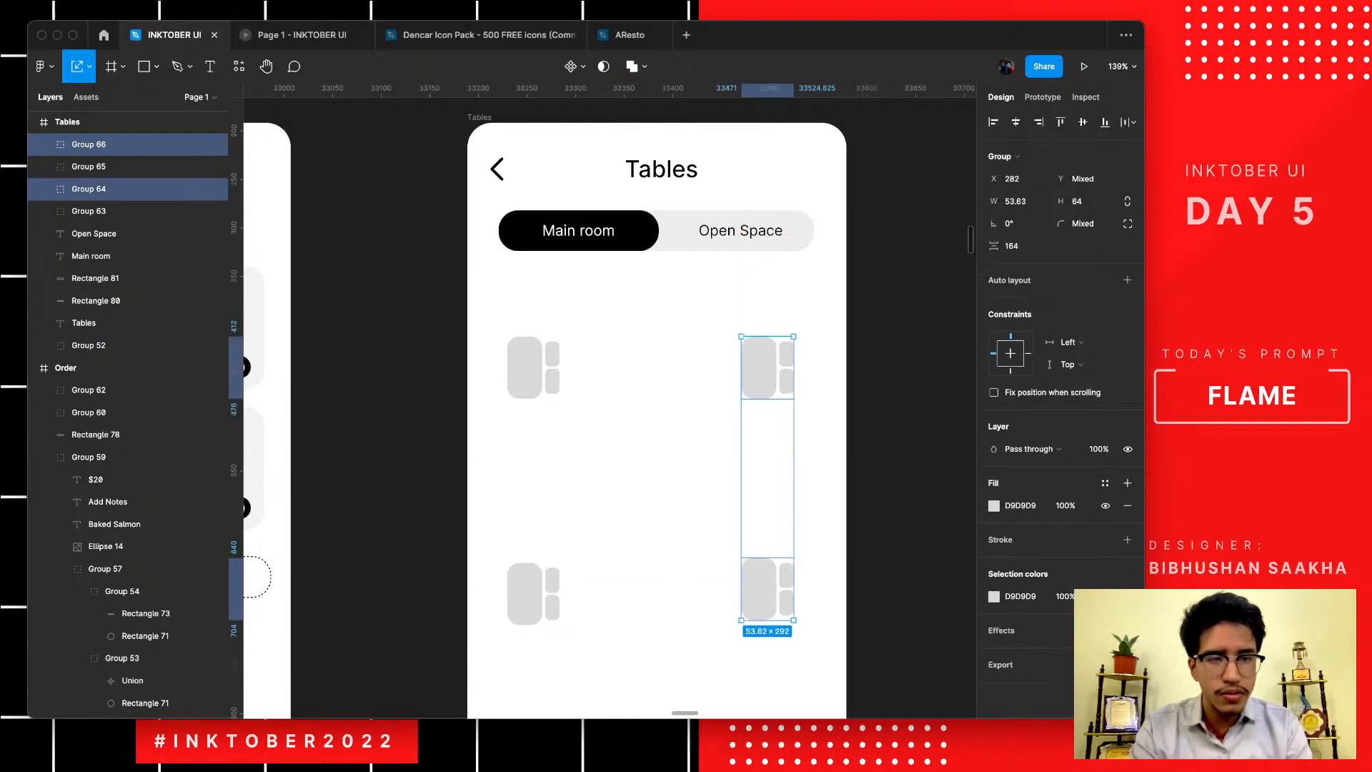
{"action": "left_click", "coordinate": [1013, 224]}
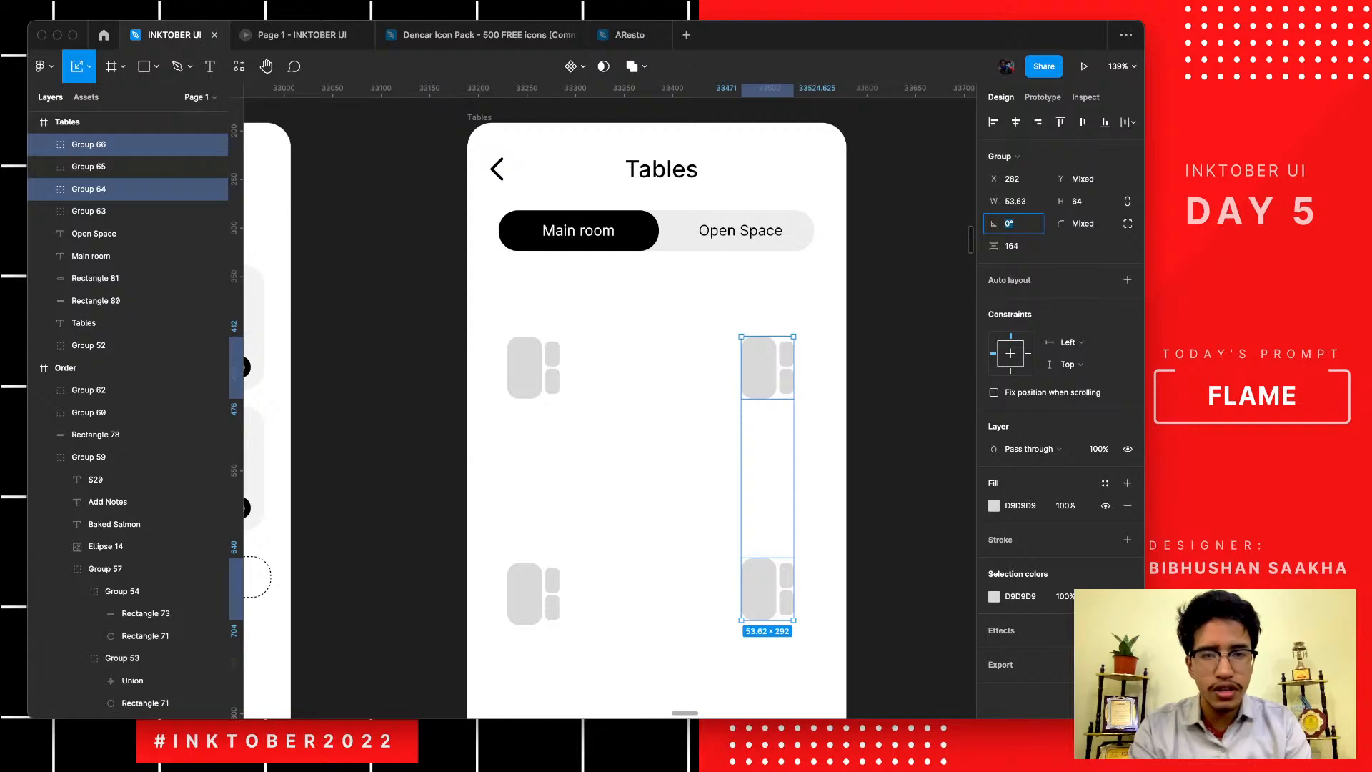
{"action": "type", "text": "180"}
{"action": "key", "text": "Return"}
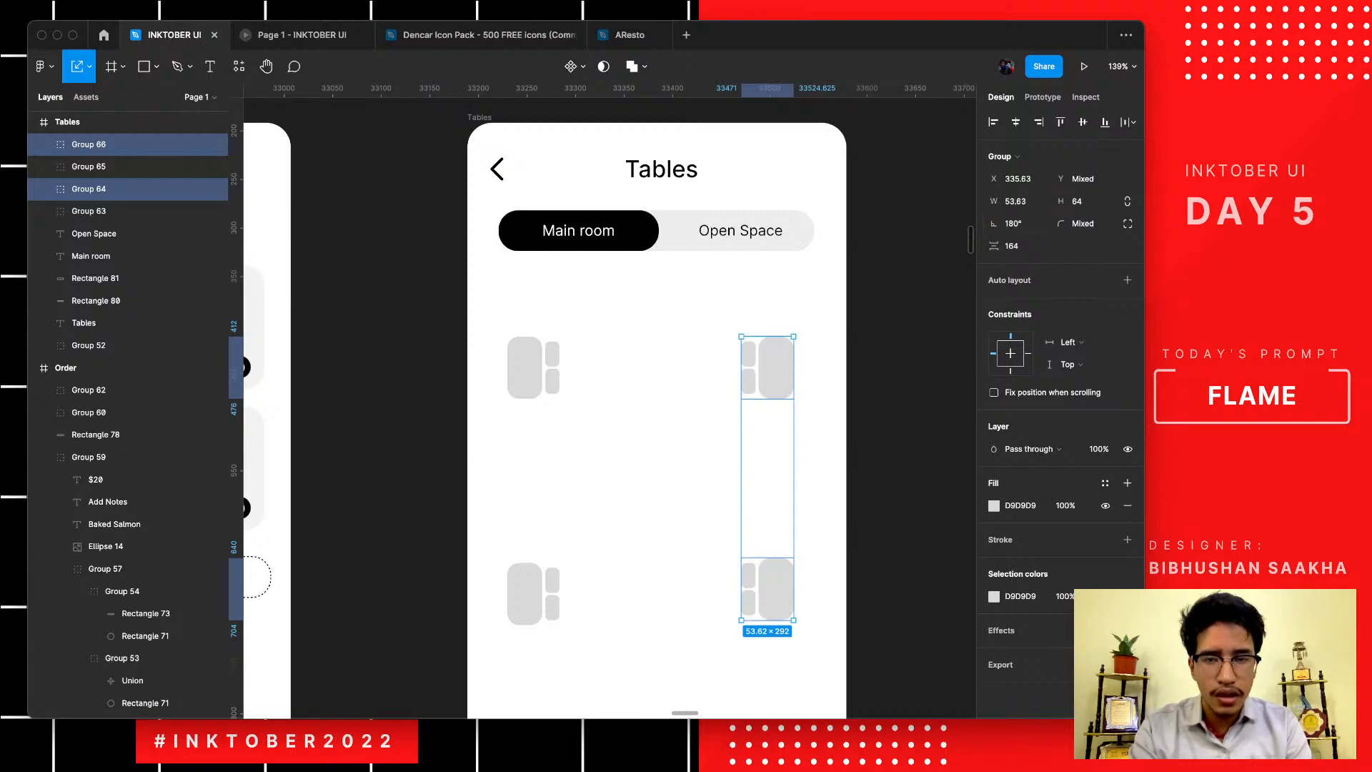
{"action": "key", "text": "Escape"}
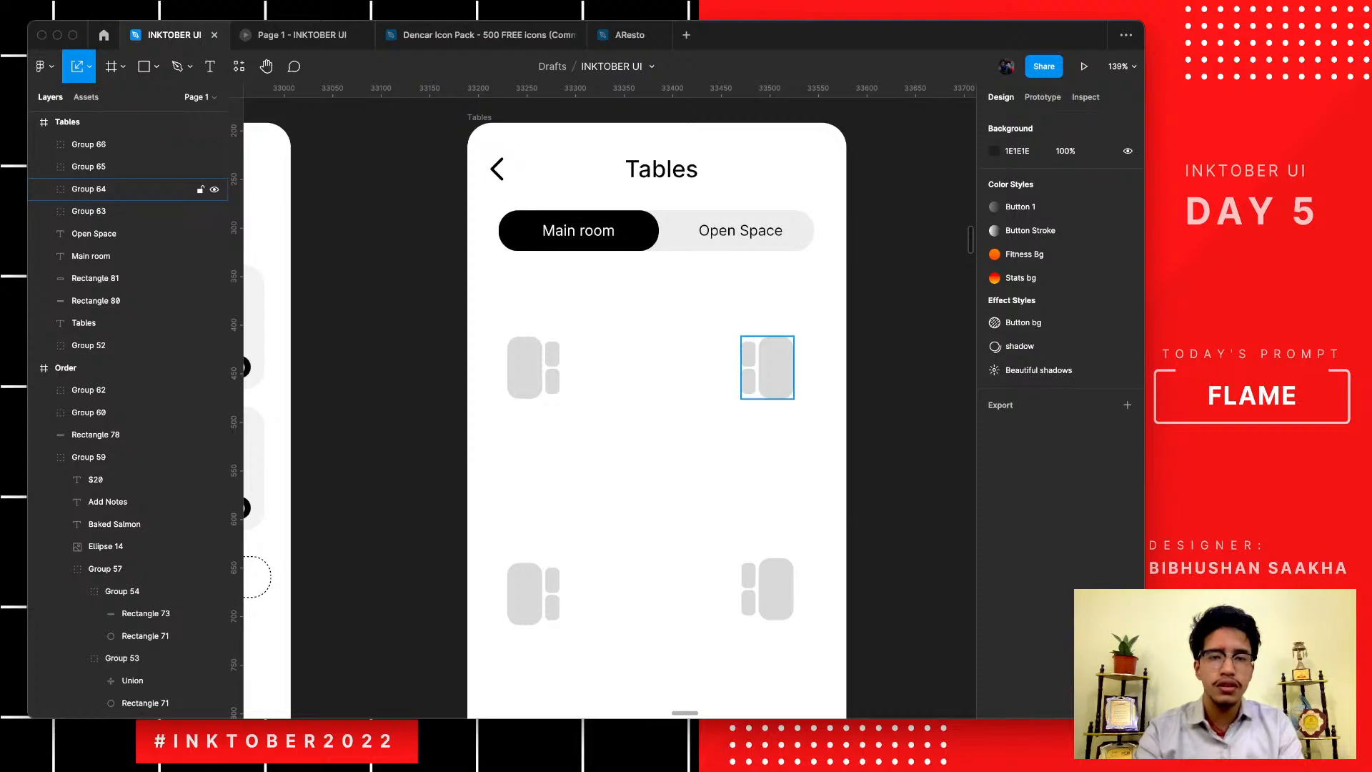
- Duplicate the upper pair of tables into a middle row between the upper and lower pairs
{"action": "scroll", "coordinate": [602, 440], "scroll_direction": "up", "scroll_amount": 2}
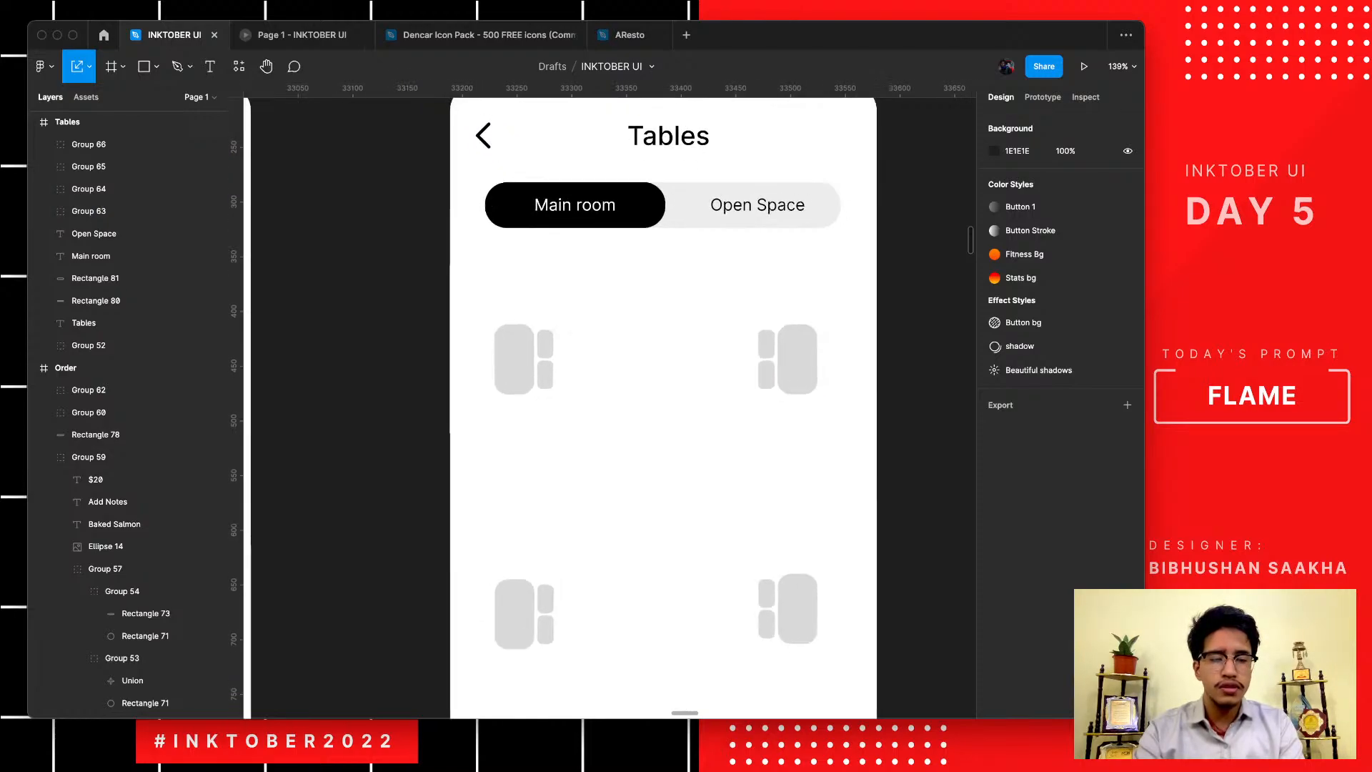
{"action": "scroll", "coordinate": [602, 439], "scroll_direction": "down", "scroll_amount": 3}
{"action": "scroll", "coordinate": [603, 440], "scroll_direction": "up", "scroll_amount": 3}
{"action": "scroll", "coordinate": [664, 407], "scroll_direction": "up", "scroll_amount": 1}
{"action": "scroll", "coordinate": [665, 408], "scroll_direction": "down", "scroll_amount": 2}
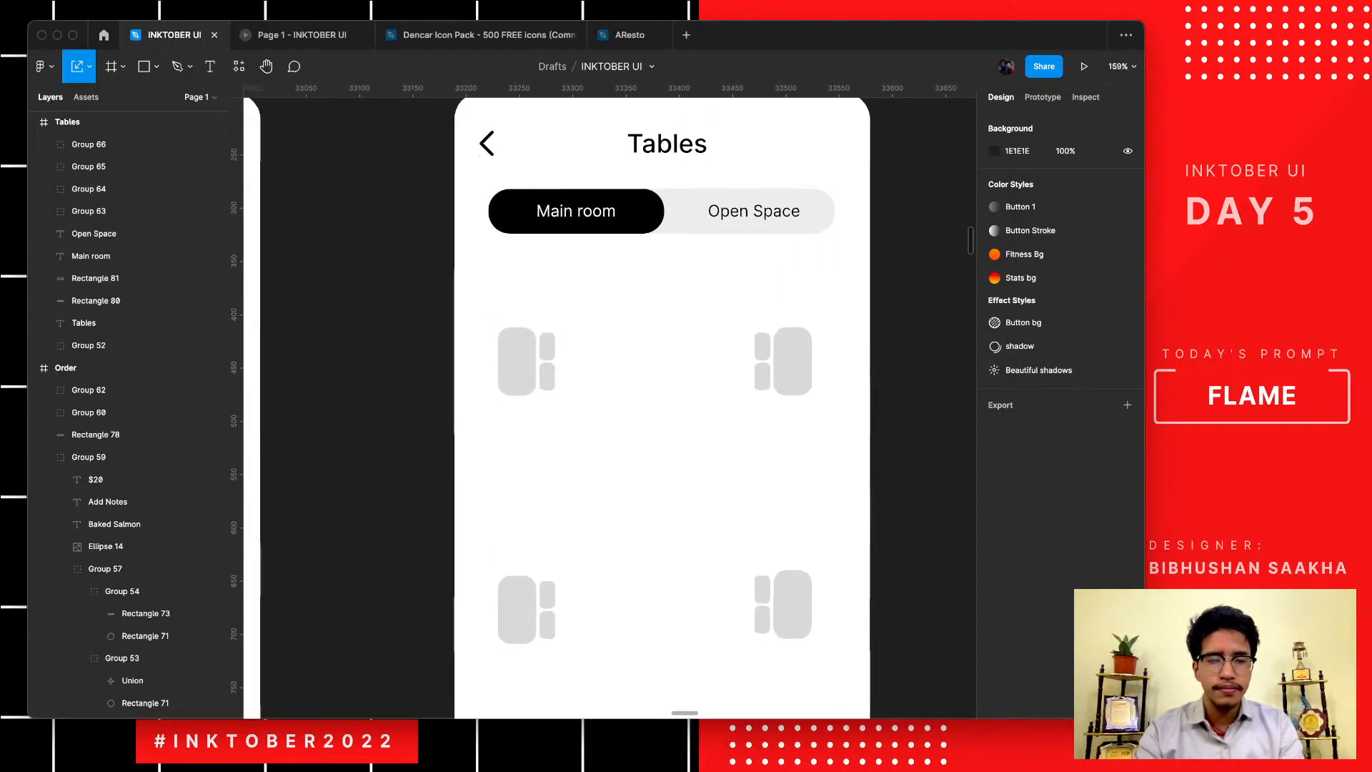
{"action": "scroll", "coordinate": [664, 408], "scroll_direction": "up", "scroll_amount": 3}
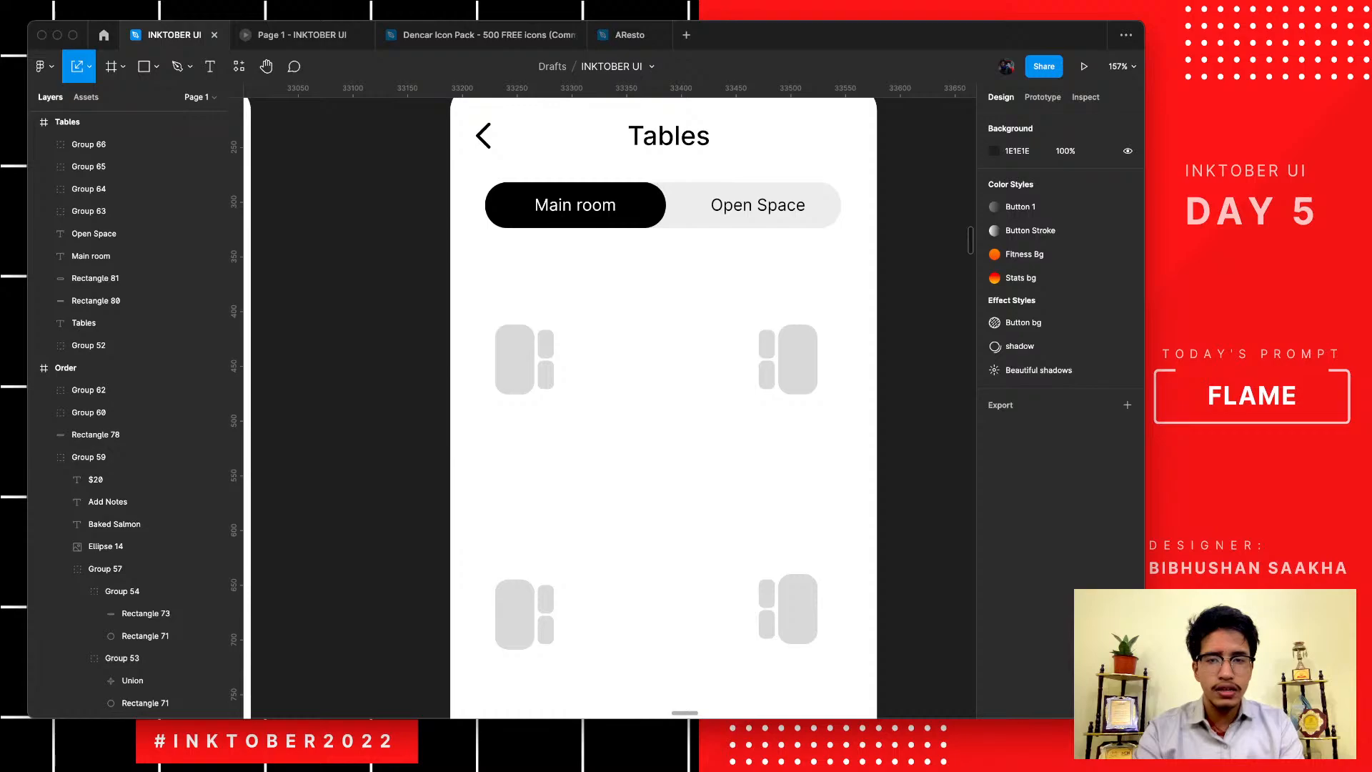
{"action": "left_click_drag", "start_coordinate": [838, 431], "coordinate": [516, 485]}
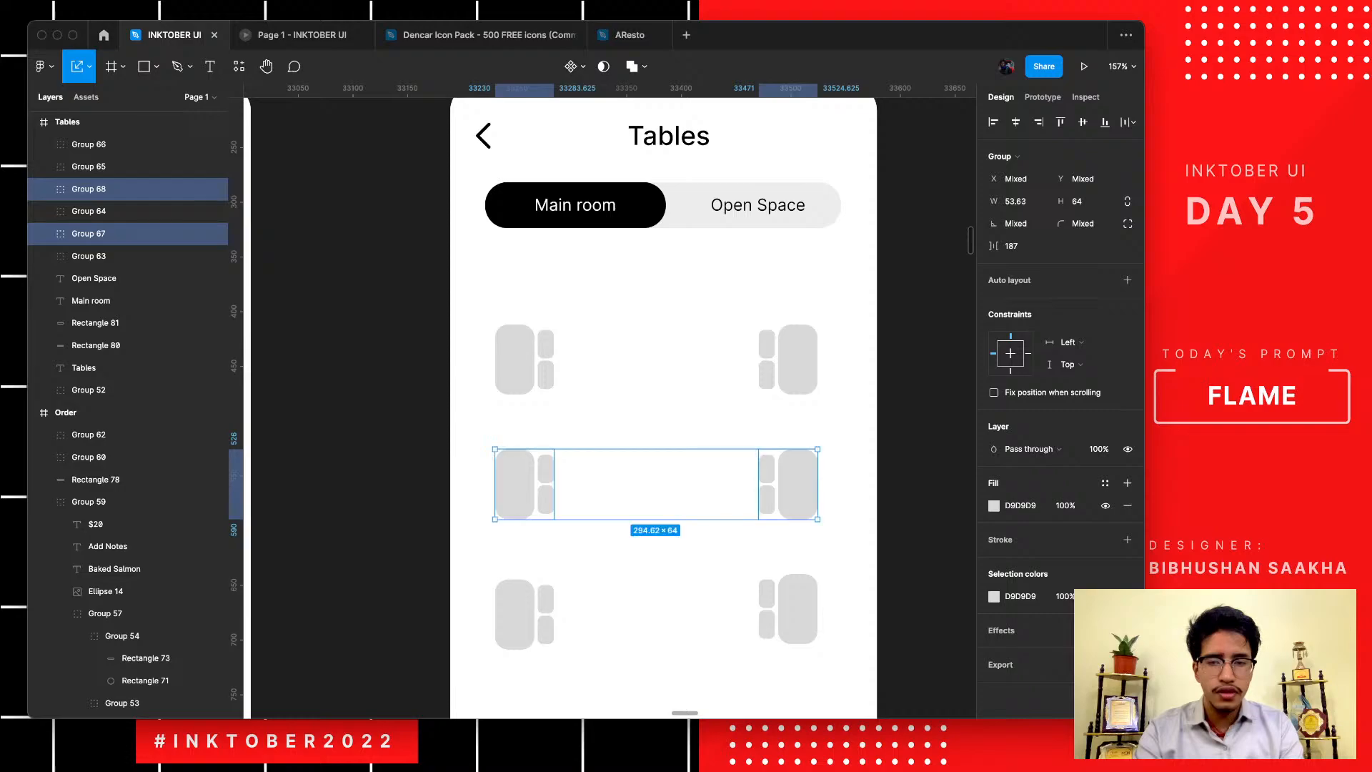
{"action": "left_click_drag", "start_coordinate": [822, 652], "coordinate": [515, 614]}
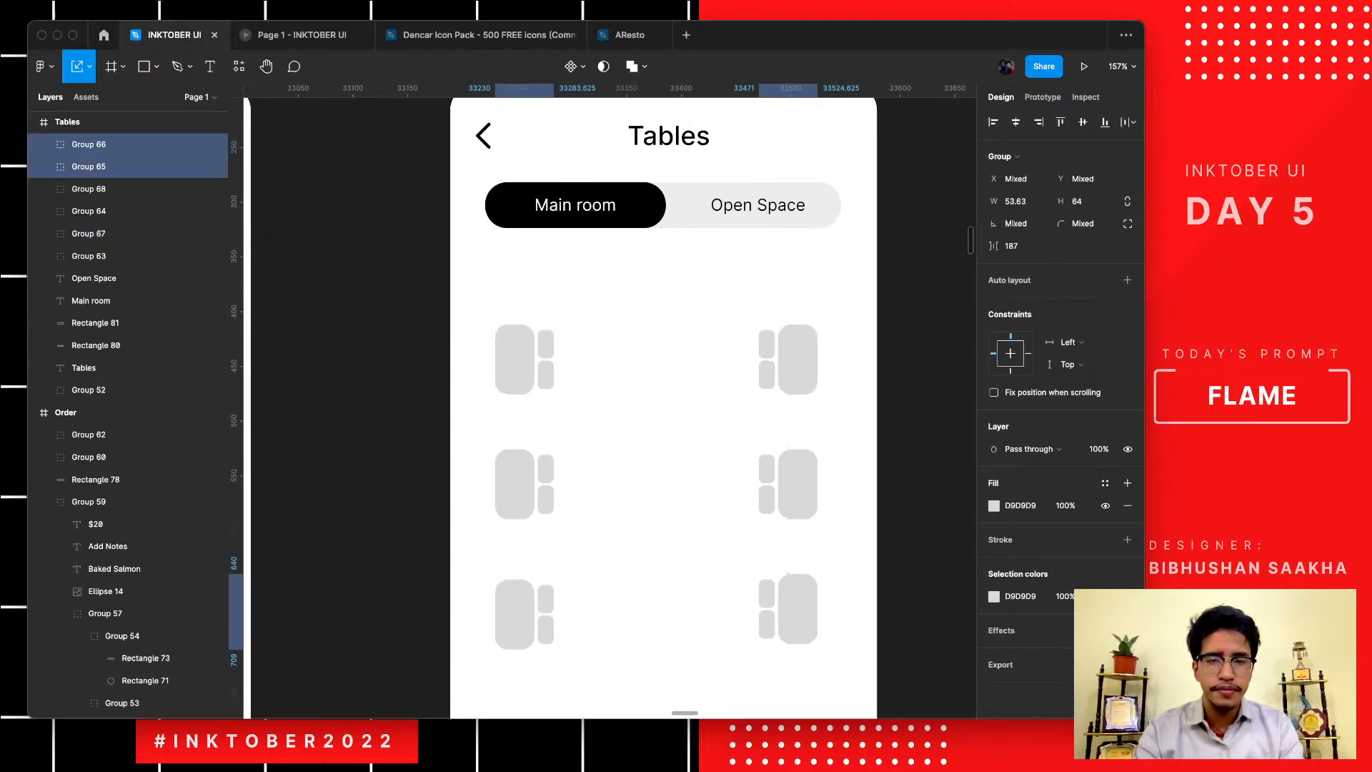
{"action": "left_click", "coordinate": [658, 566]}
{"action": "scroll", "coordinate": [658, 566], "scroll_direction": "down", "scroll_amount": 5}
{"action": "scroll", "coordinate": [657, 566], "scroll_direction": "up", "scroll_amount": 3}
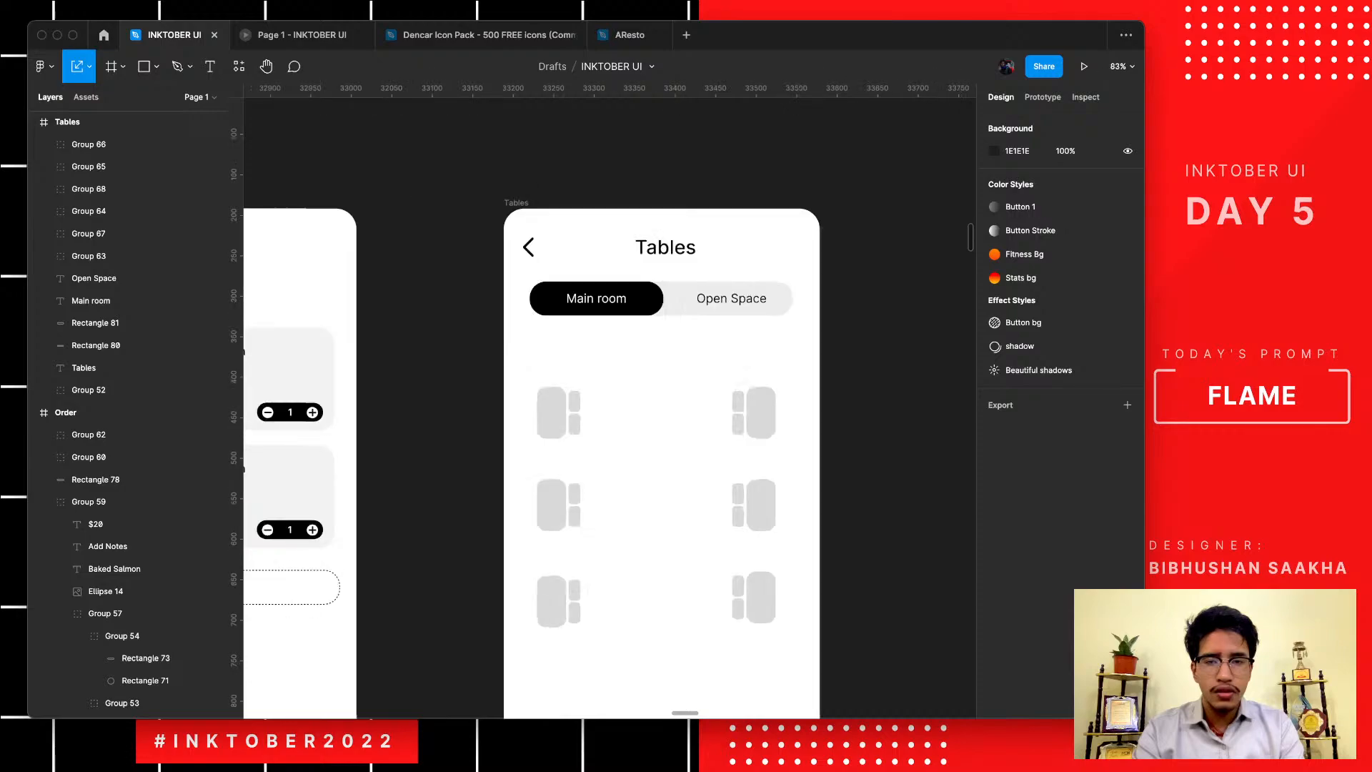
- Duplicate the top-left table group into the middle of the top row, rotated 90° so its seats sit above the table
{"action": "scroll", "coordinate": [658, 566], "scroll_direction": "up", "scroll_amount": 3}
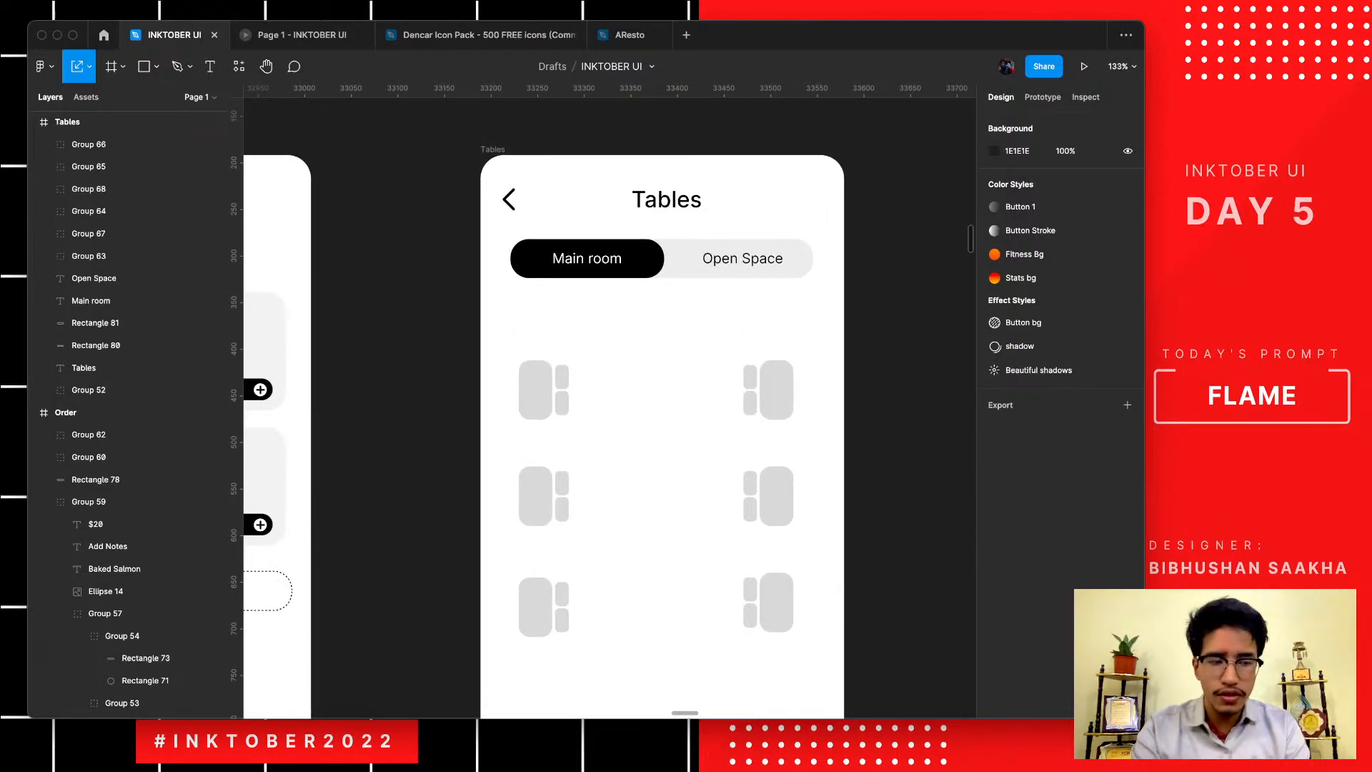
{"action": "scroll", "coordinate": [572, 391], "scroll_direction": "up", "scroll_amount": 5}
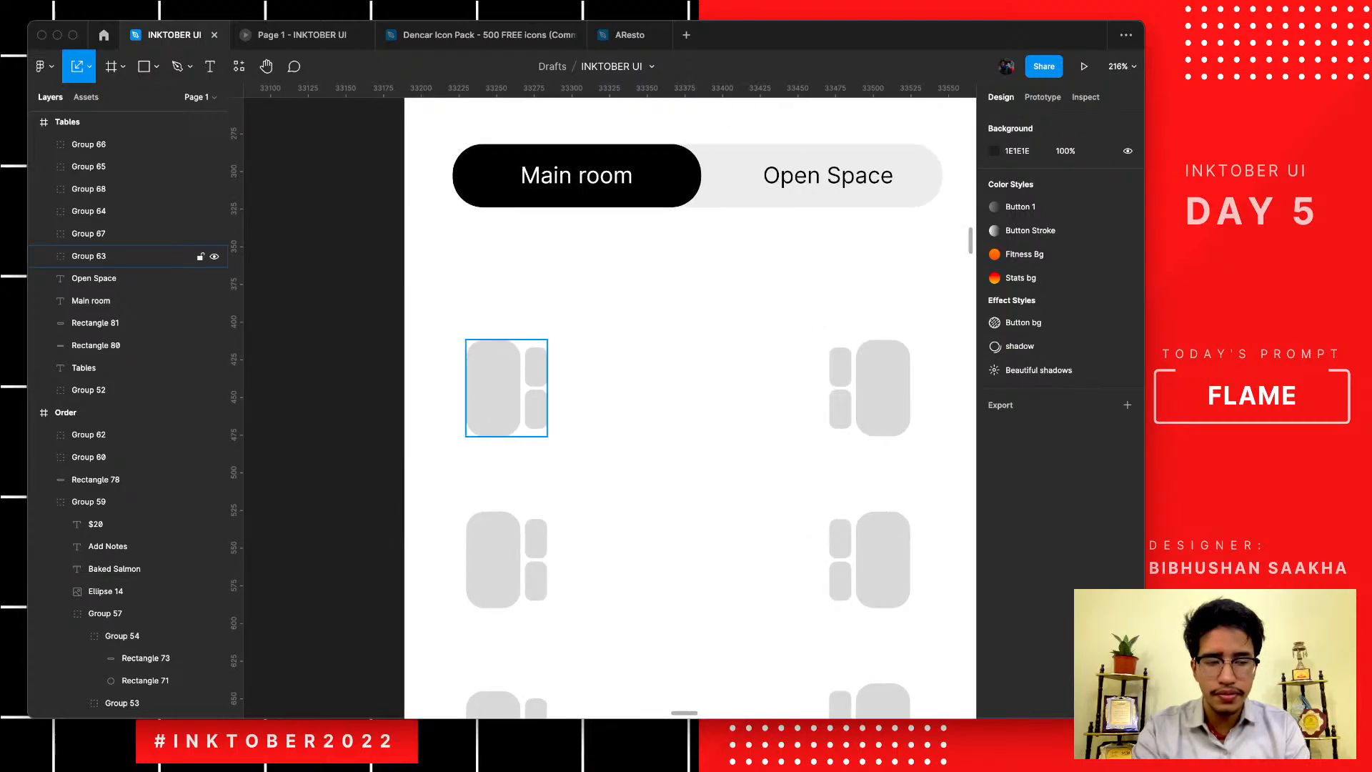
{"action": "left_click", "coordinate": [501, 388]}
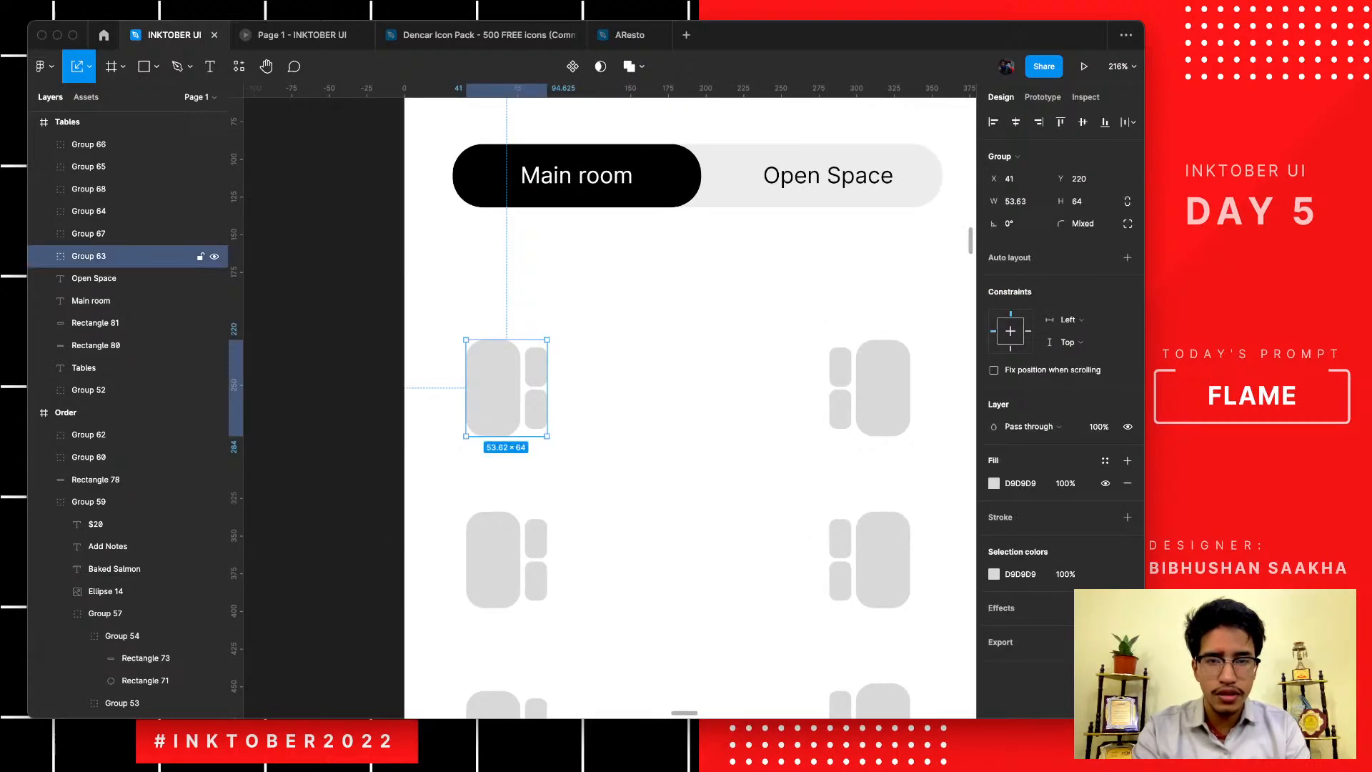
{"action": "left_click_drag", "start_coordinate": [501, 388], "coordinate": [699, 389]}
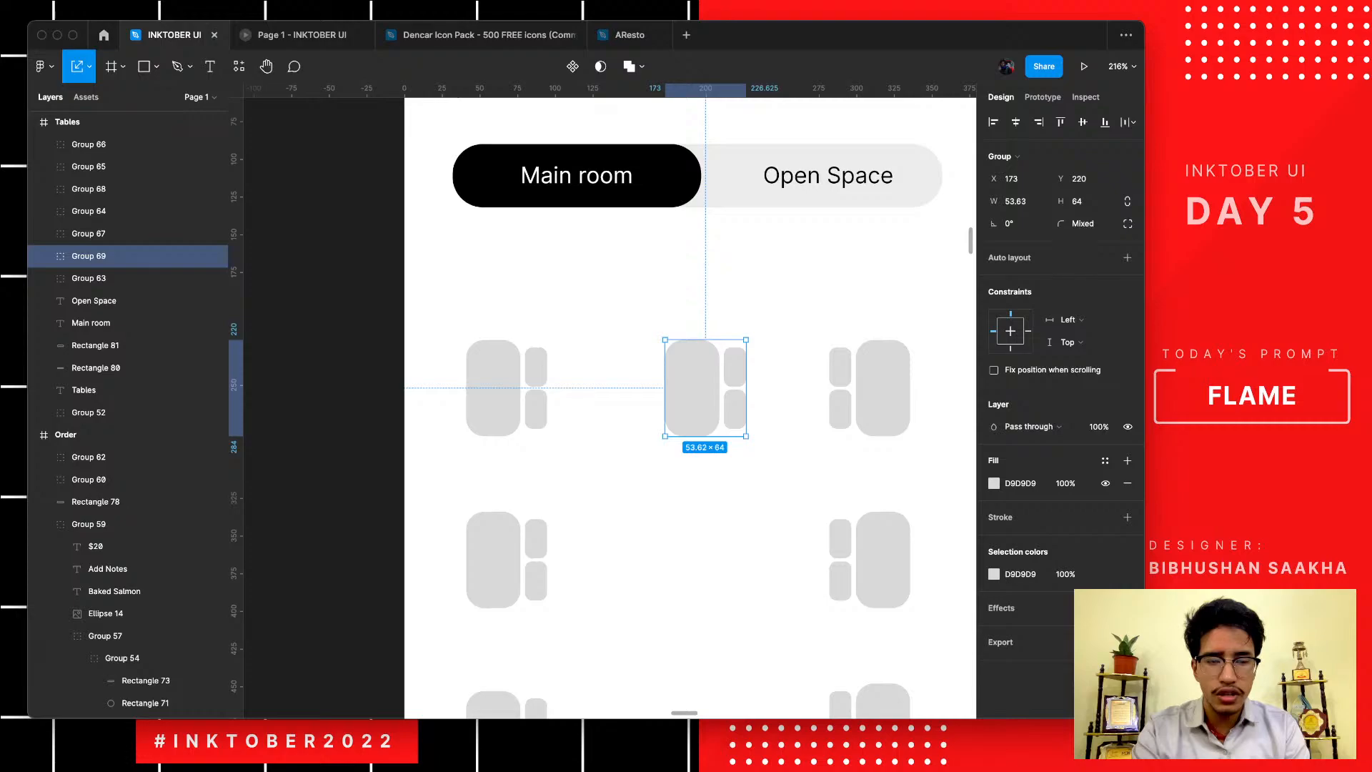
{"action": "left_click_drag", "start_coordinate": [751, 441], "coordinate": [758, 343]}
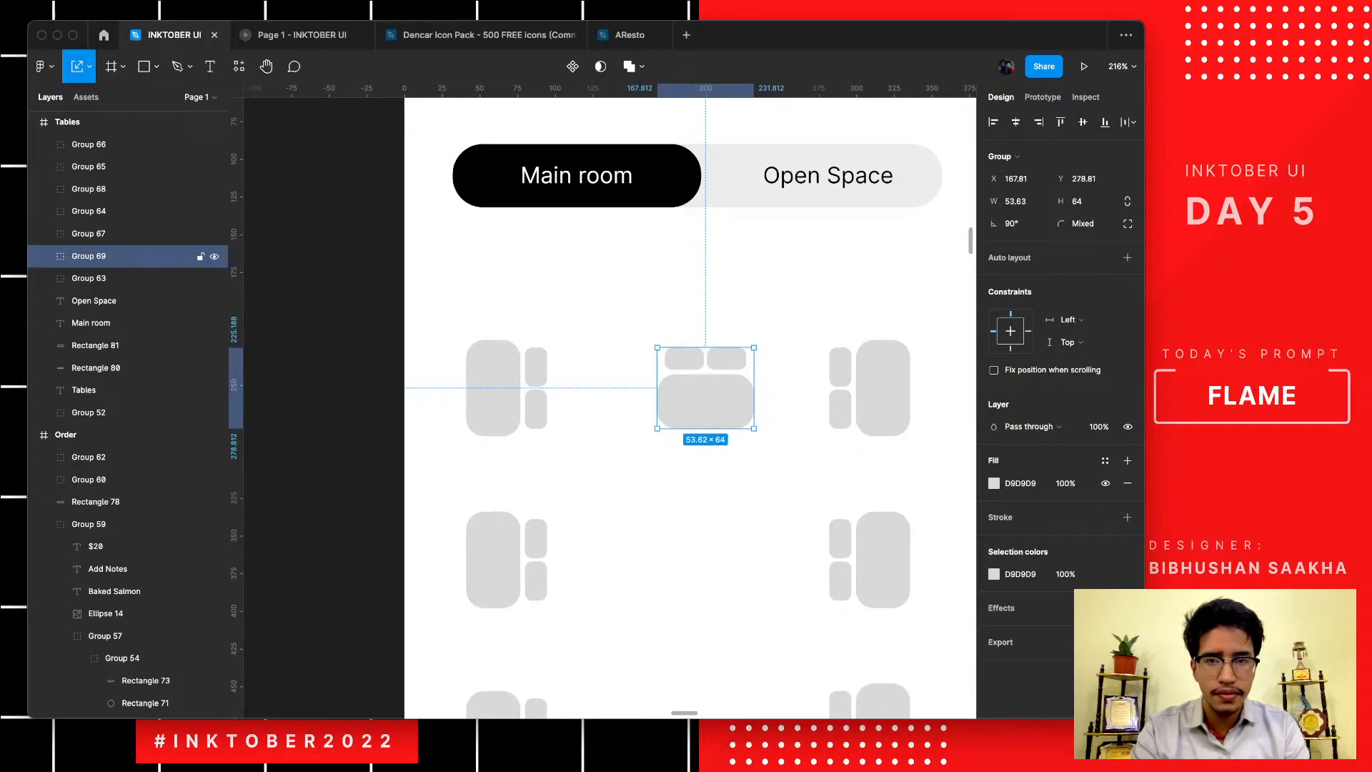
{"action": "left_click_drag", "start_coordinate": [705, 393], "coordinate": [652, 359]}
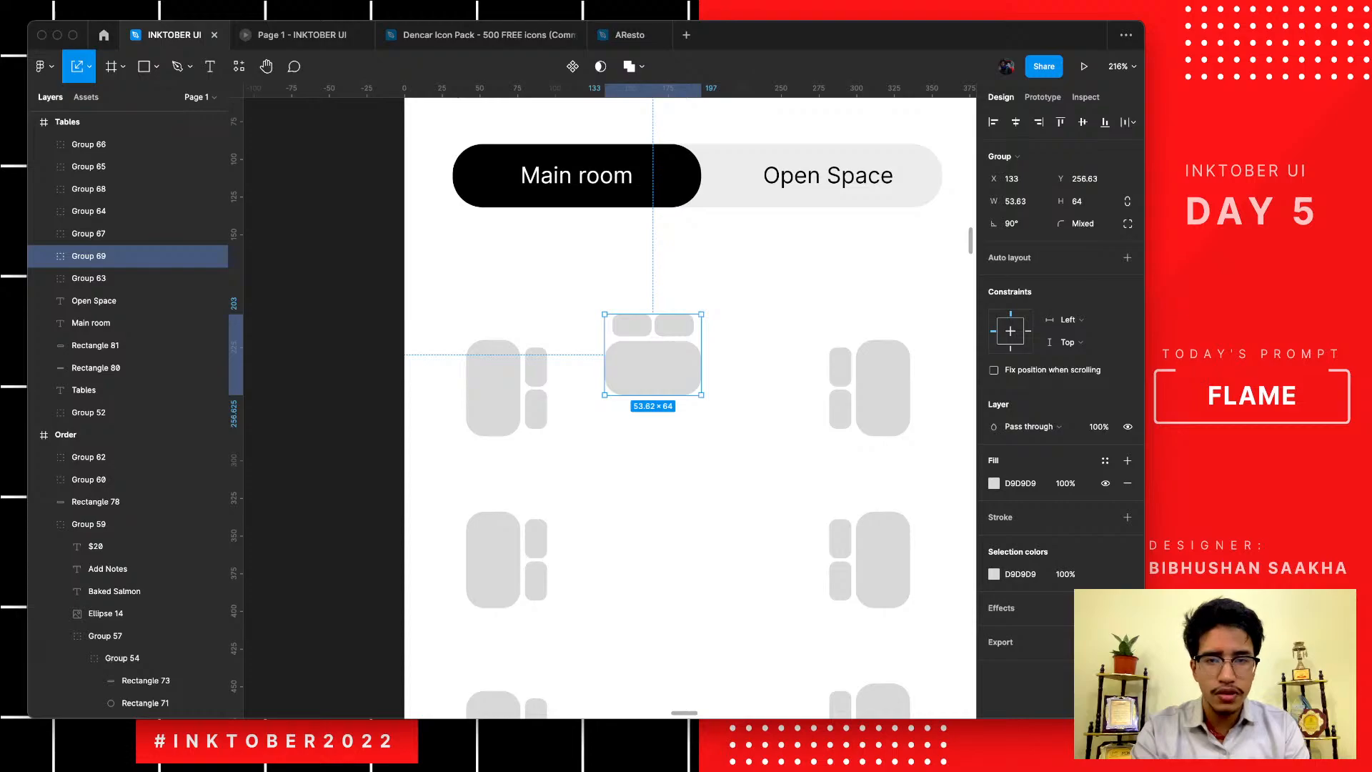
- Ungroup the rotated table and stretch its large rectangle sideways to 36 × 116
{"action": "key", "text": "super+shift+g"}
{"action": "key", "text": "Escape"}
{"action": "left_click", "coordinate": [653, 363]}
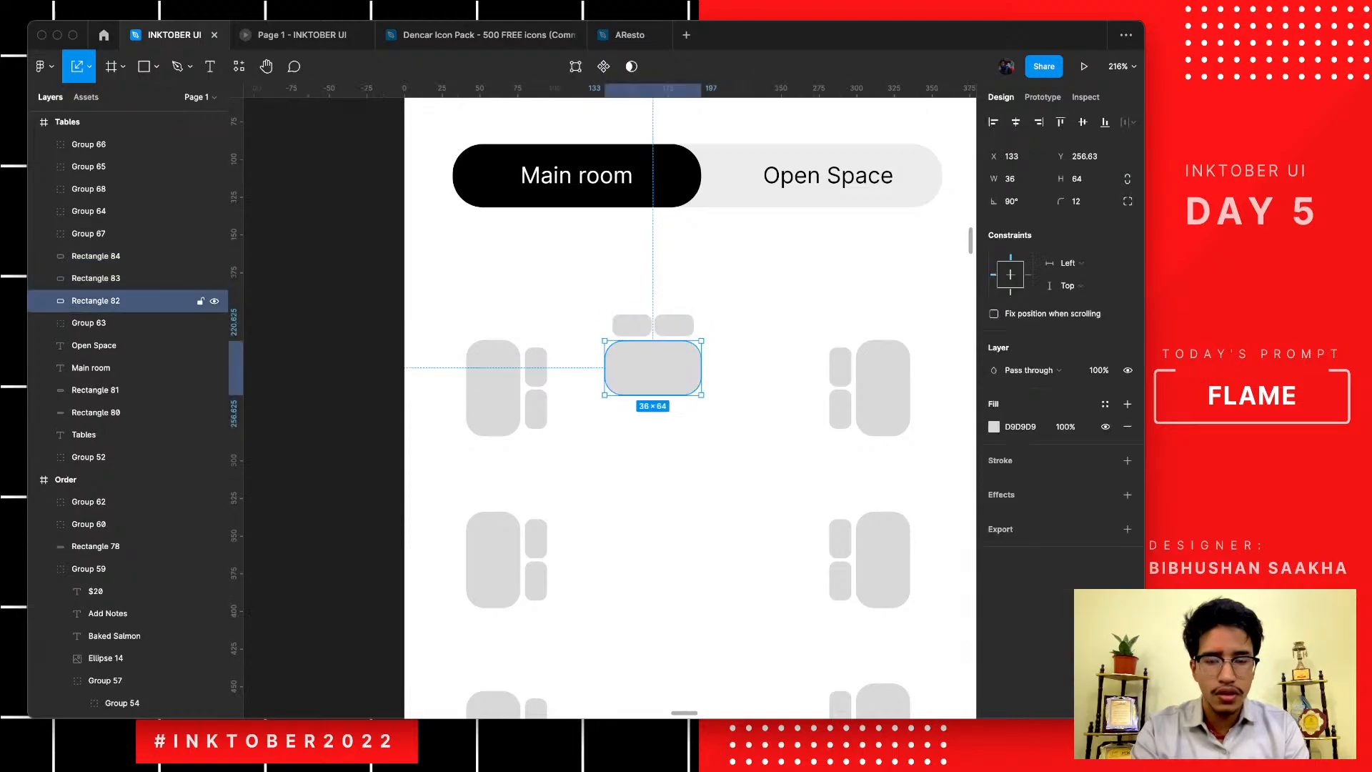
{"action": "key", "text": "v"}
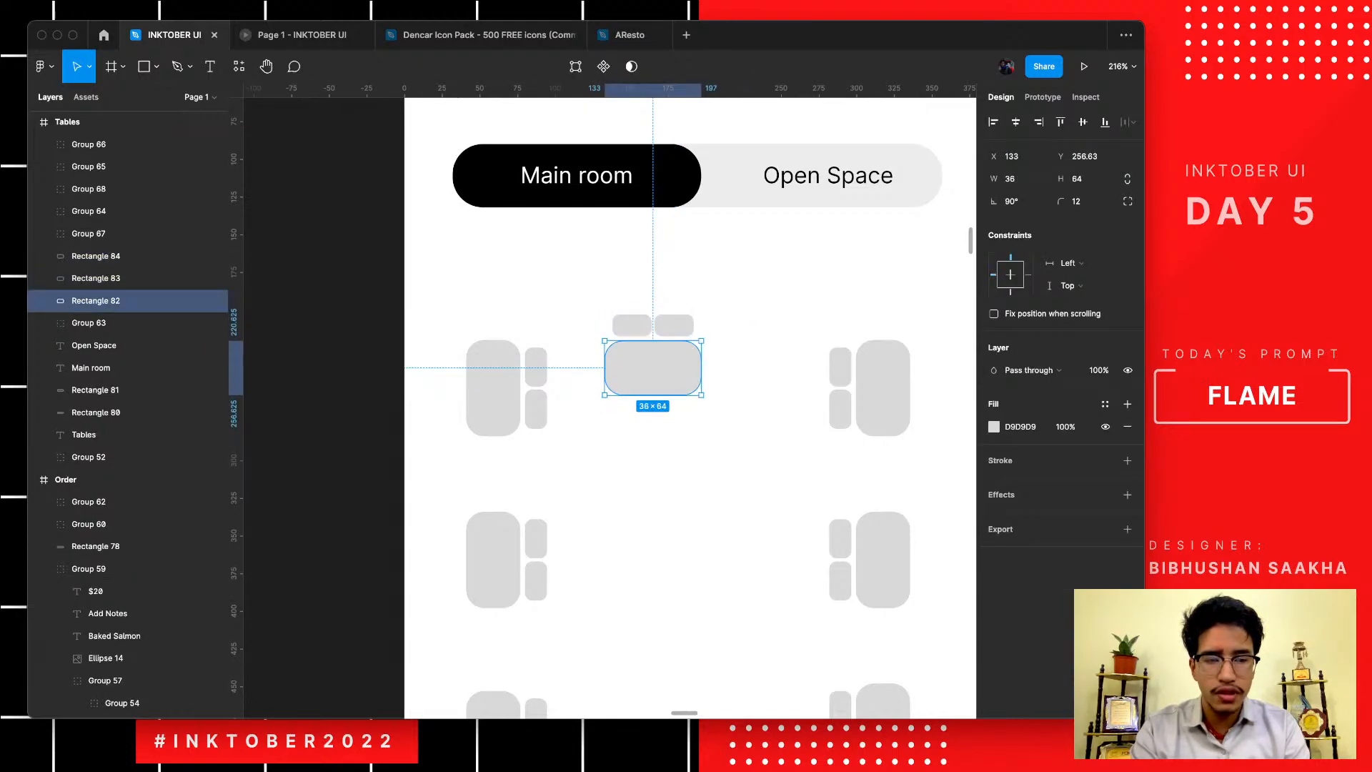
{"action": "left_click_drag", "start_coordinate": [701, 368], "coordinate": [780, 368]}
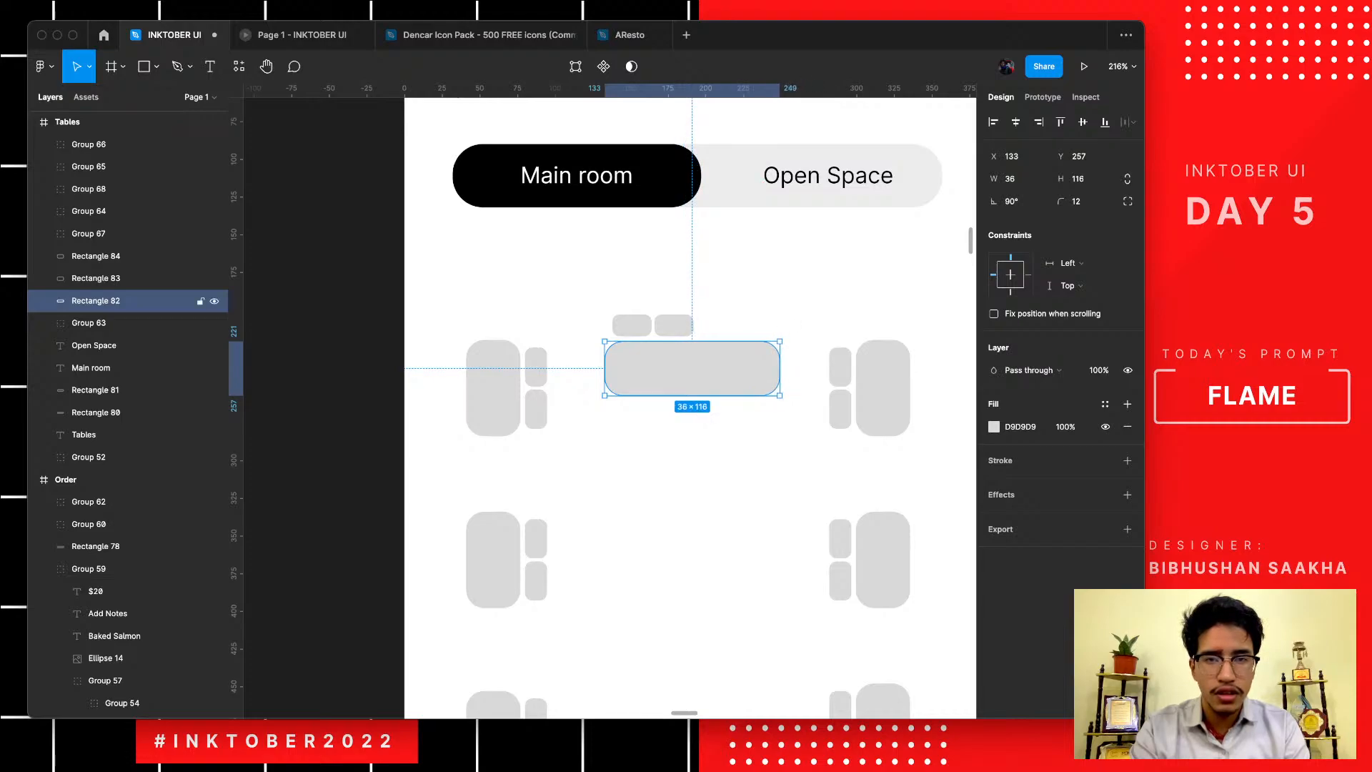
- Duplicate a seat to make a row of three with 2 px gaps, and center the row above the long table
{"action": "left_click", "coordinate": [674, 326]}
{"action": "left_click_drag", "start_coordinate": [674, 326], "coordinate": [712, 325]}
{"action": "scroll", "coordinate": [719, 326], "scroll_direction": "up", "scroll_amount": 10}
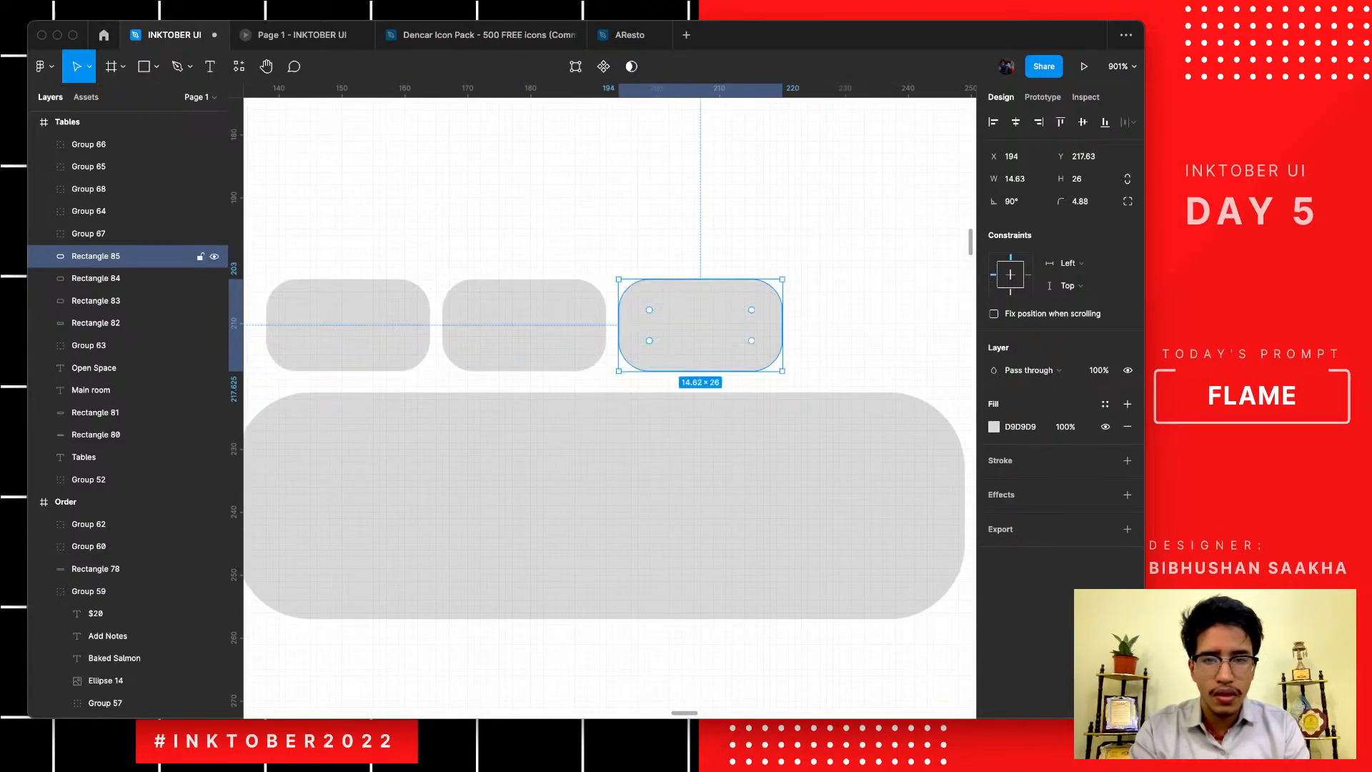
{"action": "left_click", "coordinate": [646, 638]}
{"action": "scroll", "coordinate": [645, 639], "scroll_direction": "down", "scroll_amount": 1}
{"action": "scroll", "coordinate": [650, 633], "scroll_direction": "down", "scroll_amount": 10}
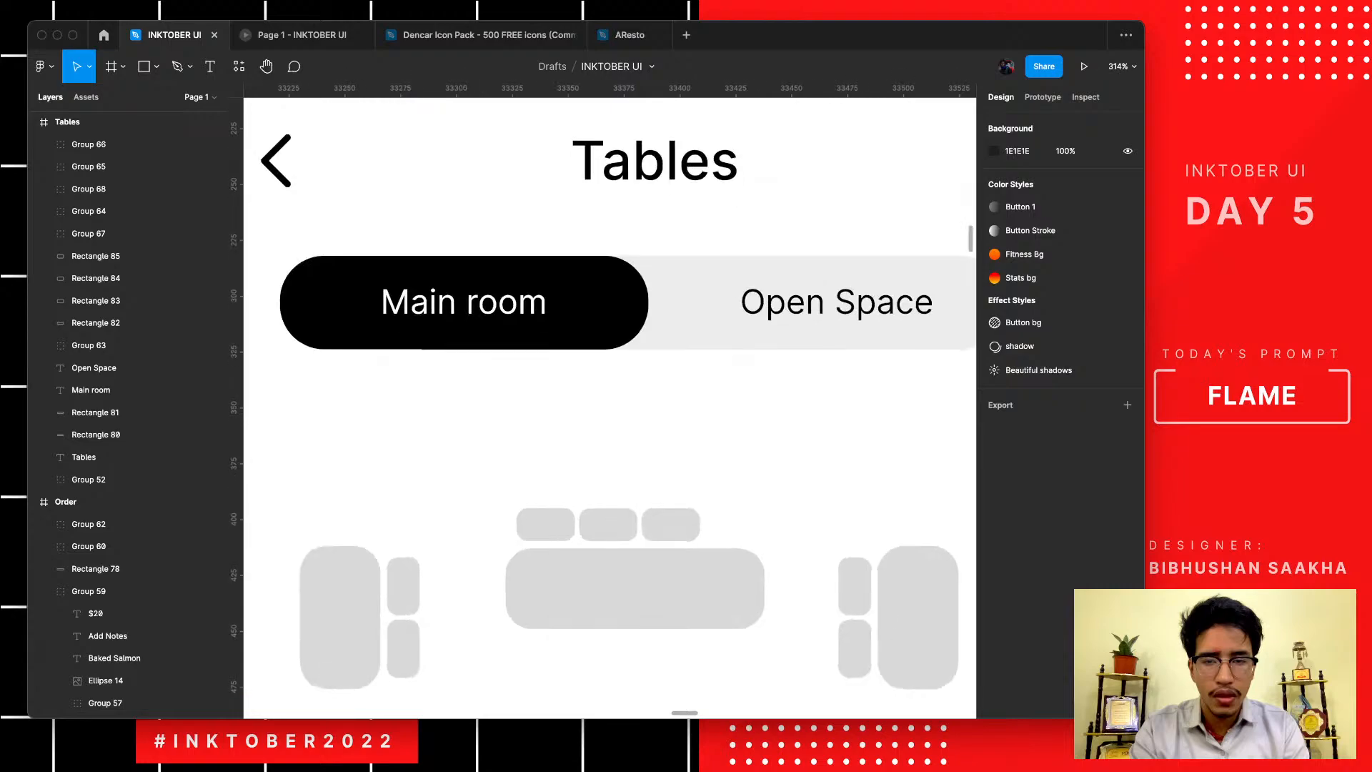
{"action": "left_click_drag", "start_coordinate": [513, 484], "coordinate": [702, 528]}
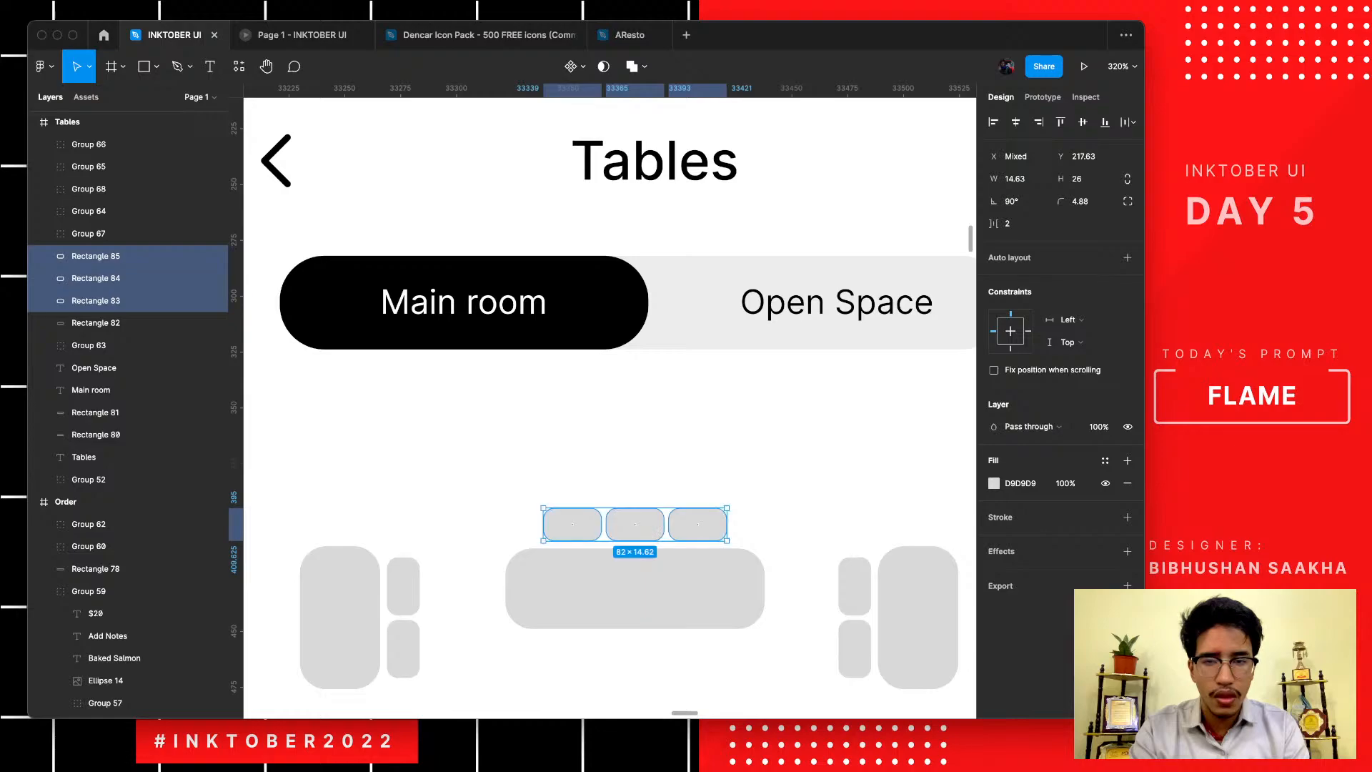
{"action": "key", "text": "Escape"}
{"action": "scroll", "coordinate": [609, 408], "scroll_direction": "down", "scroll_amount": 2}
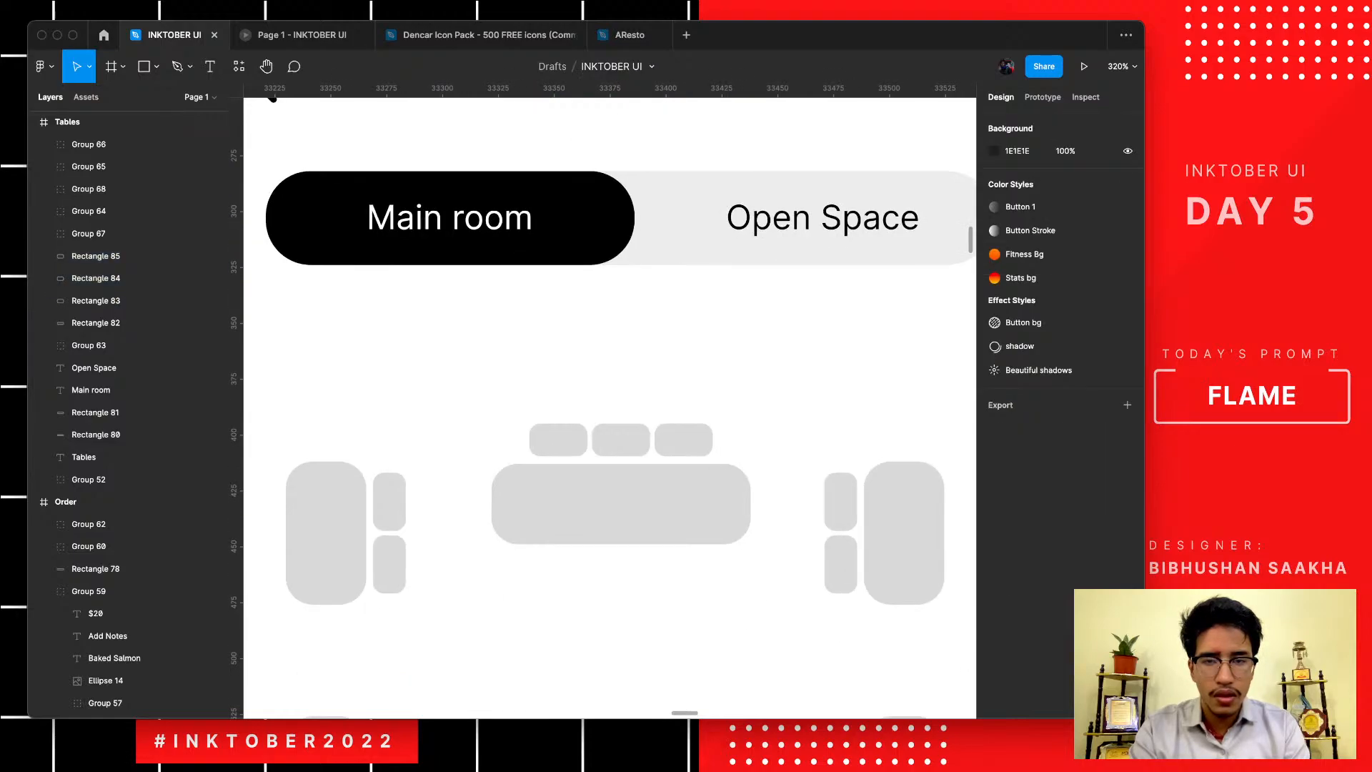
- Copy the row of three seats to the opposite side, below the long table
{"action": "left_click_drag", "start_coordinate": [735, 442], "coordinate": [513, 429]}
{"action": "left_click", "coordinate": [578, 647]}
{"action": "scroll", "coordinate": [578, 646], "scroll_direction": "down", "scroll_amount": 5}
{"action": "scroll", "coordinate": [577, 501], "scroll_direction": "down", "scroll_amount": 2}
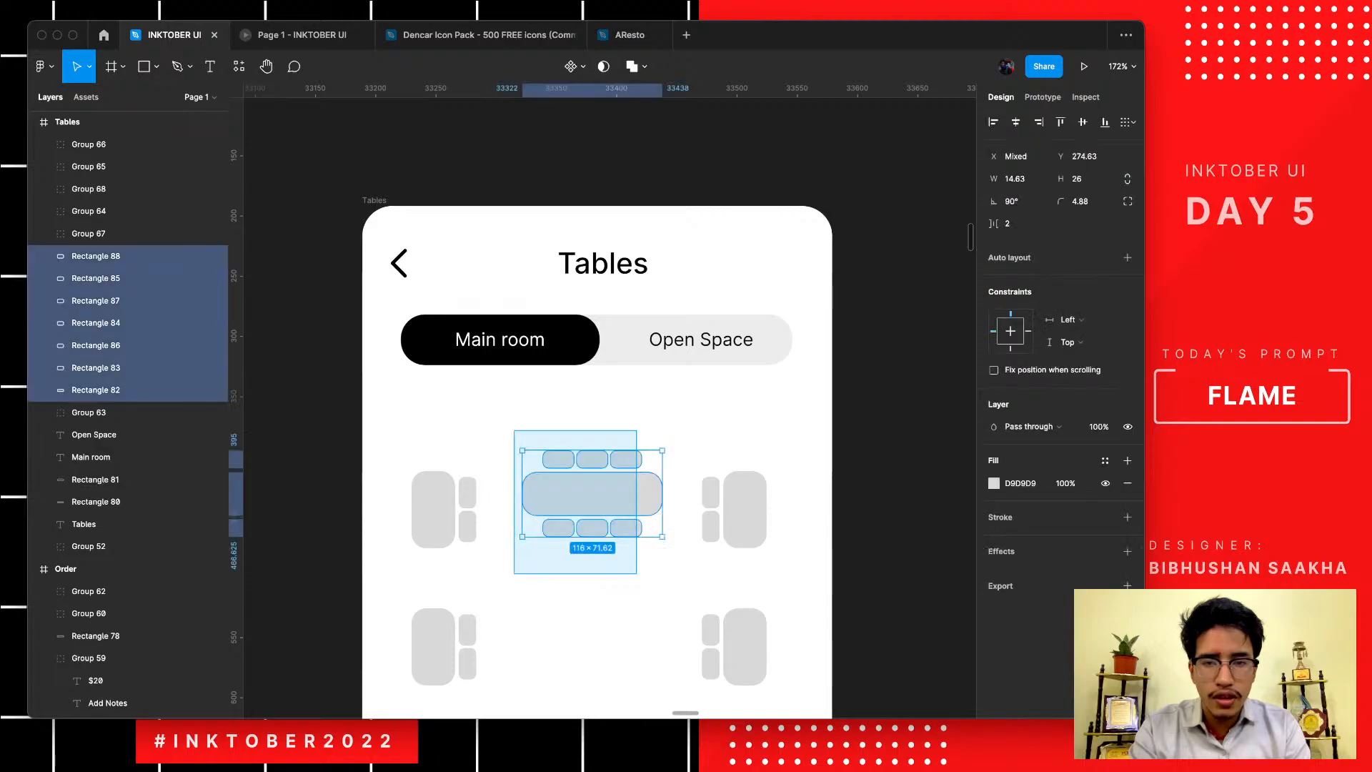
- Group the long table with its six seats and place it at X 137, Y 216 between the two small tables
{"action": "key", "text": "super+g"}
{"action": "left_click_drag", "start_coordinate": [593, 493], "coordinate": [597, 509]}
{"action": "scroll", "coordinate": [598, 509], "scroll_direction": "down", "scroll_amount": 3}
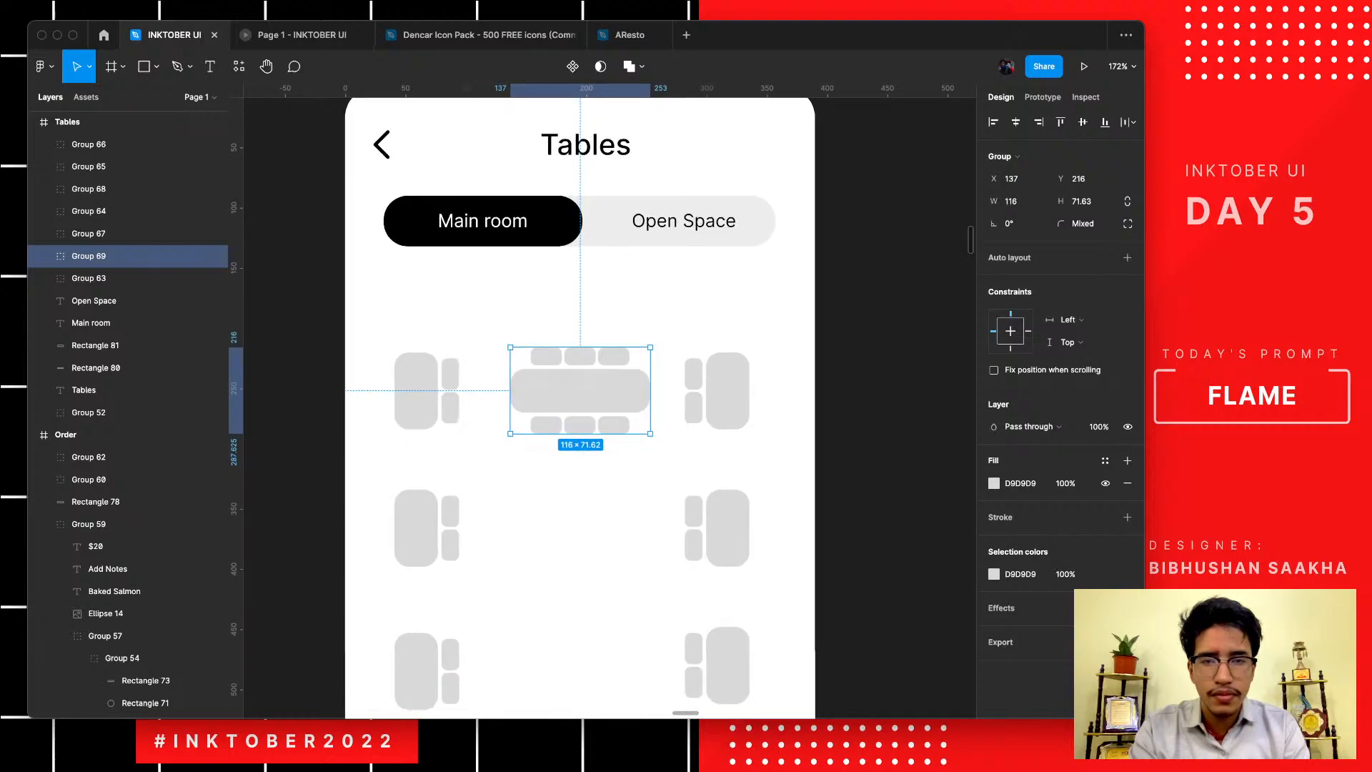
{"action": "key", "text": "Escape"}
- Delete the four small tables in the two lower rows
{"action": "scroll", "coordinate": [560, 467], "scroll_direction": "down", "scroll_amount": 5}
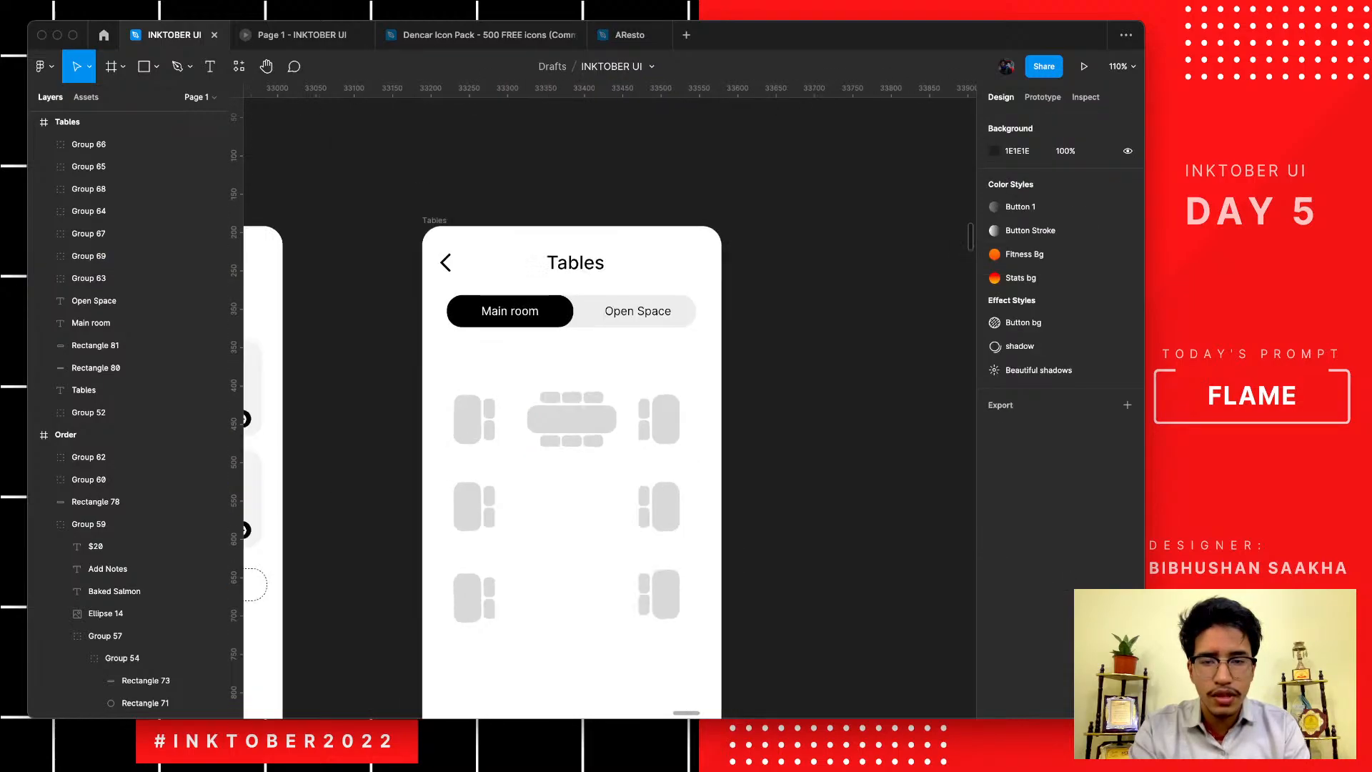
{"action": "left_click_drag", "start_coordinate": [677, 667], "coordinate": [460, 493]}
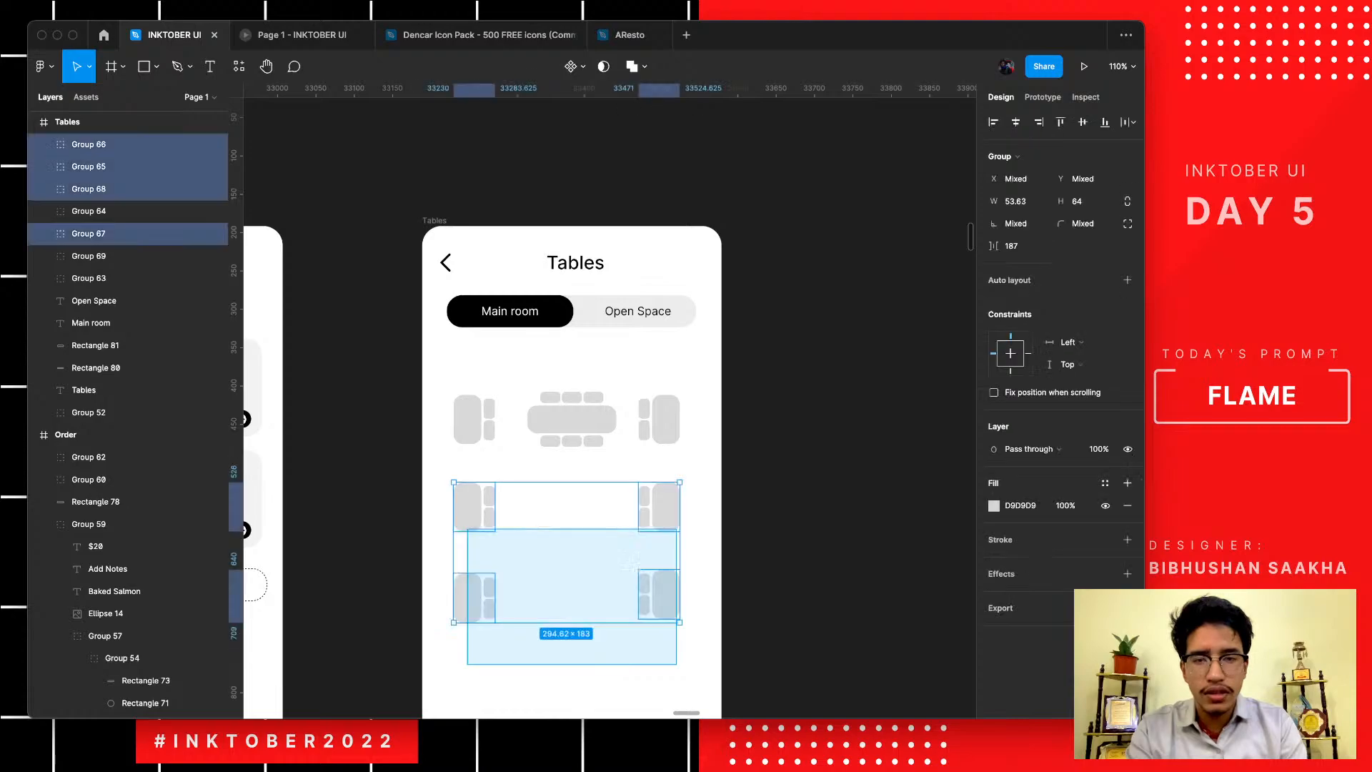
{"action": "key", "text": "Delete"}
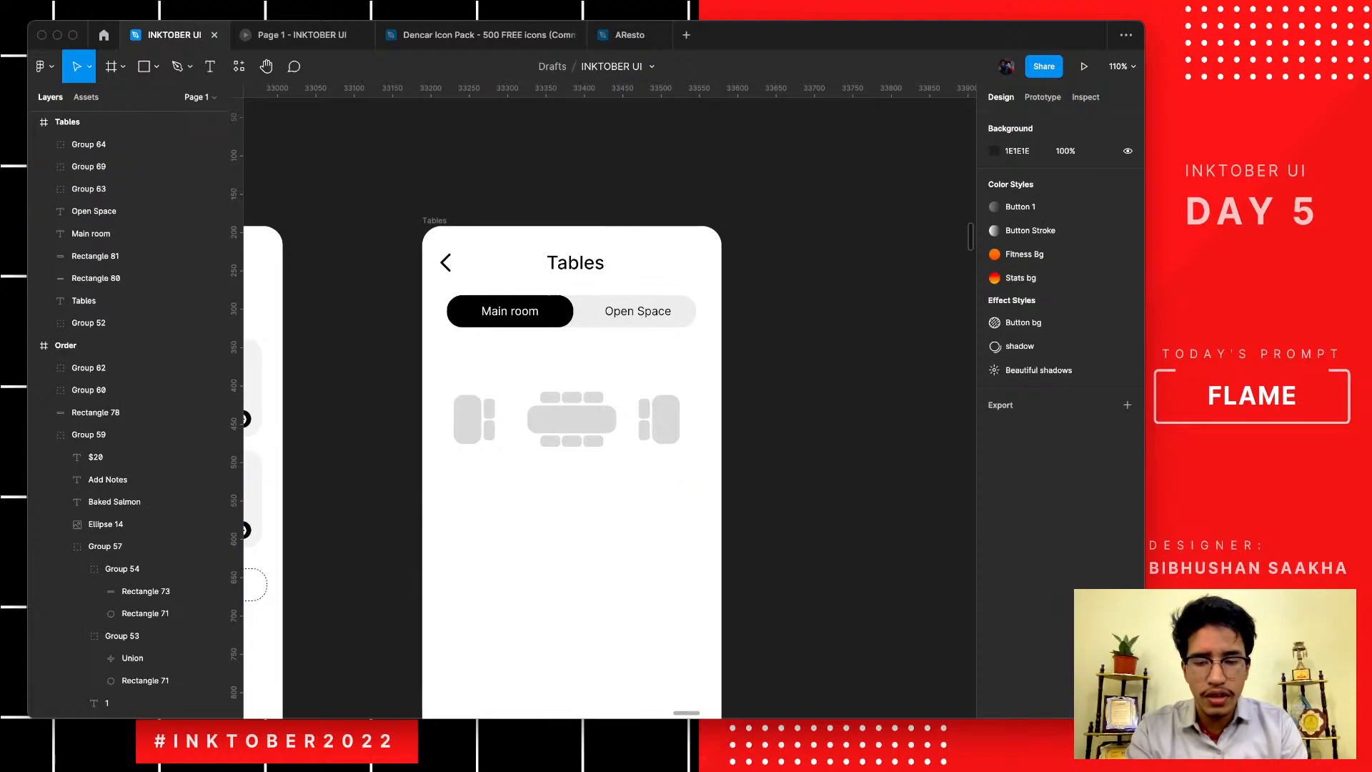
- Group the top row of three tables and duplicate it twice below, with about 50 px between rows
{"action": "left_click_drag", "start_coordinate": [698, 478], "coordinate": [445, 354]}
{"action": "key", "text": "super+g"}
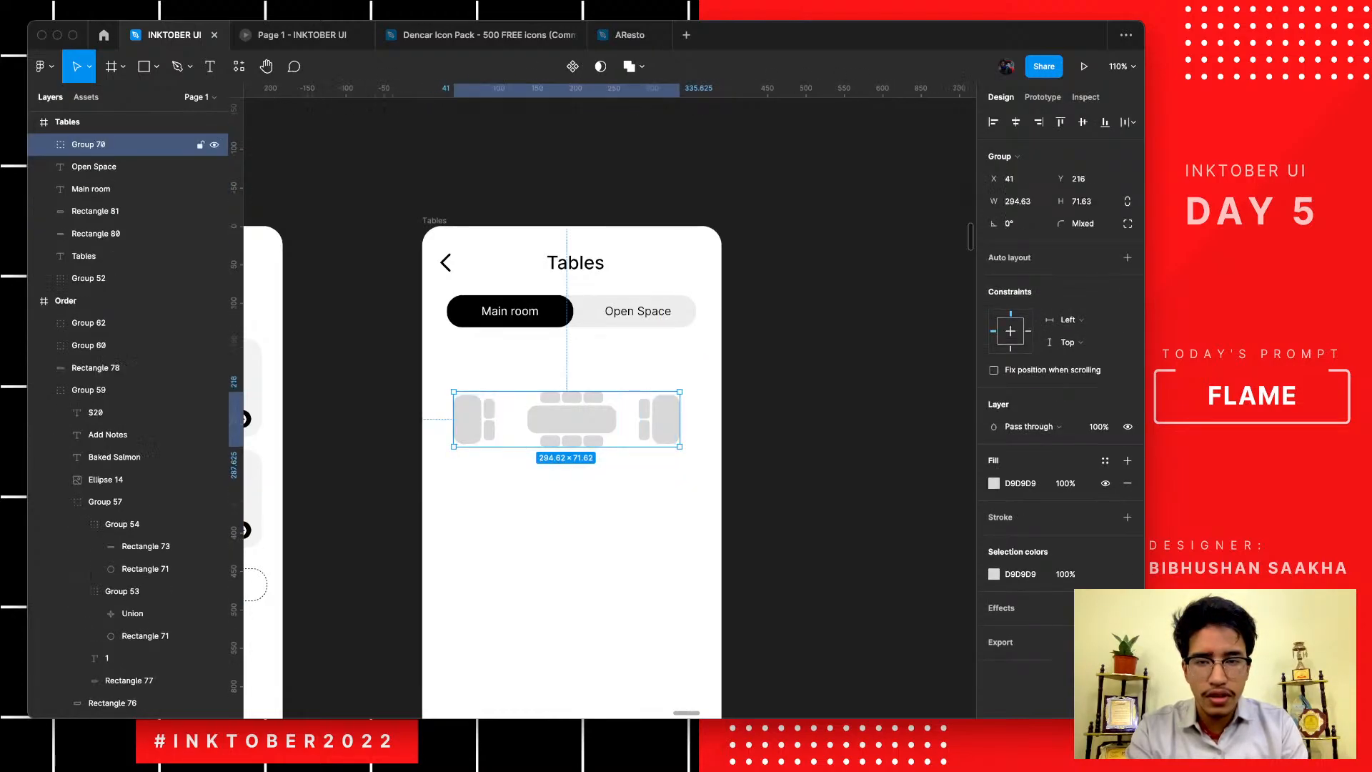
{"action": "left_click_drag", "start_coordinate": [572, 419], "coordinate": [572, 513], "text": "alt"}
{"action": "key", "text": "ctrl+d"}
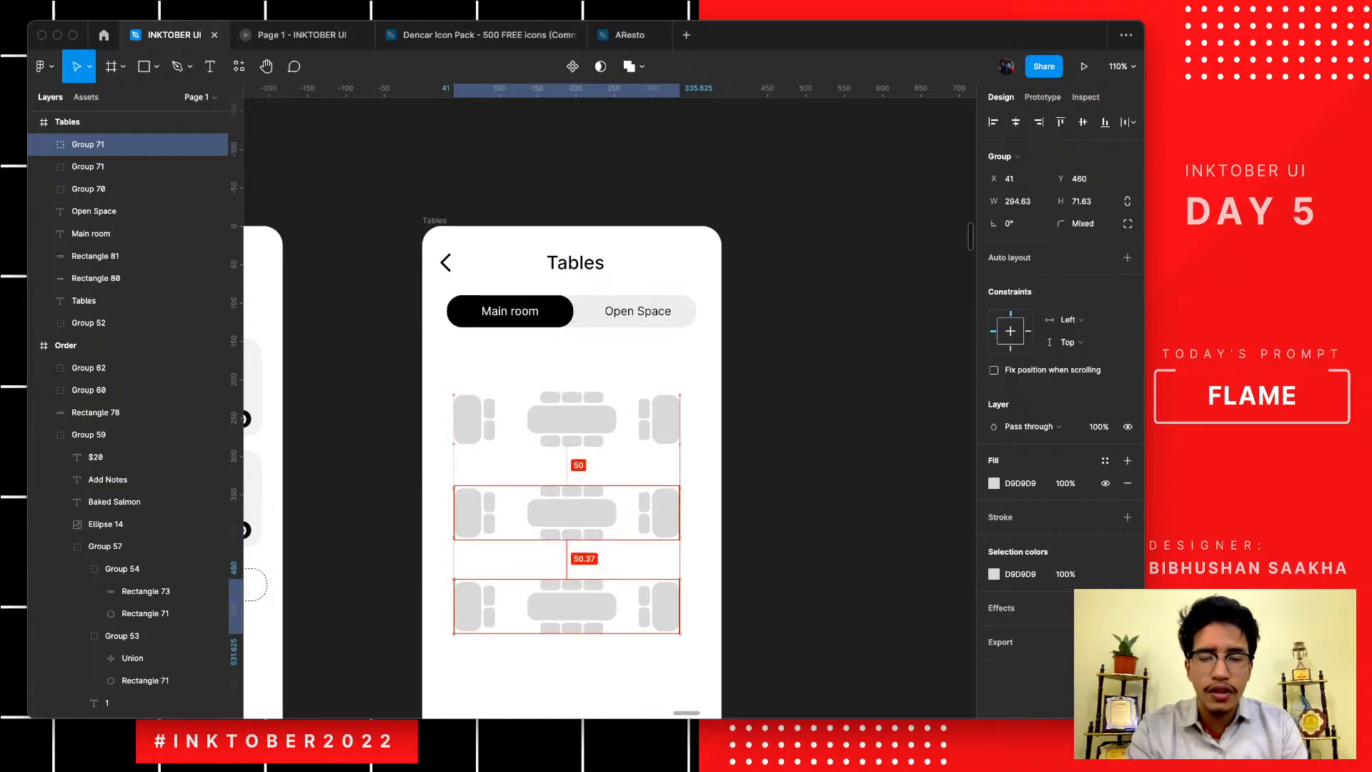
{"action": "left_click_drag", "start_coordinate": [572, 606], "coordinate": [571, 607], "text": "alt"}
{"action": "left_click", "coordinate": [744, 514]}
{"action": "scroll", "coordinate": [743, 514], "scroll_direction": "down", "scroll_amount": 4}
{"action": "scroll", "coordinate": [743, 514], "scroll_direction": "down", "scroll_amount": 1}
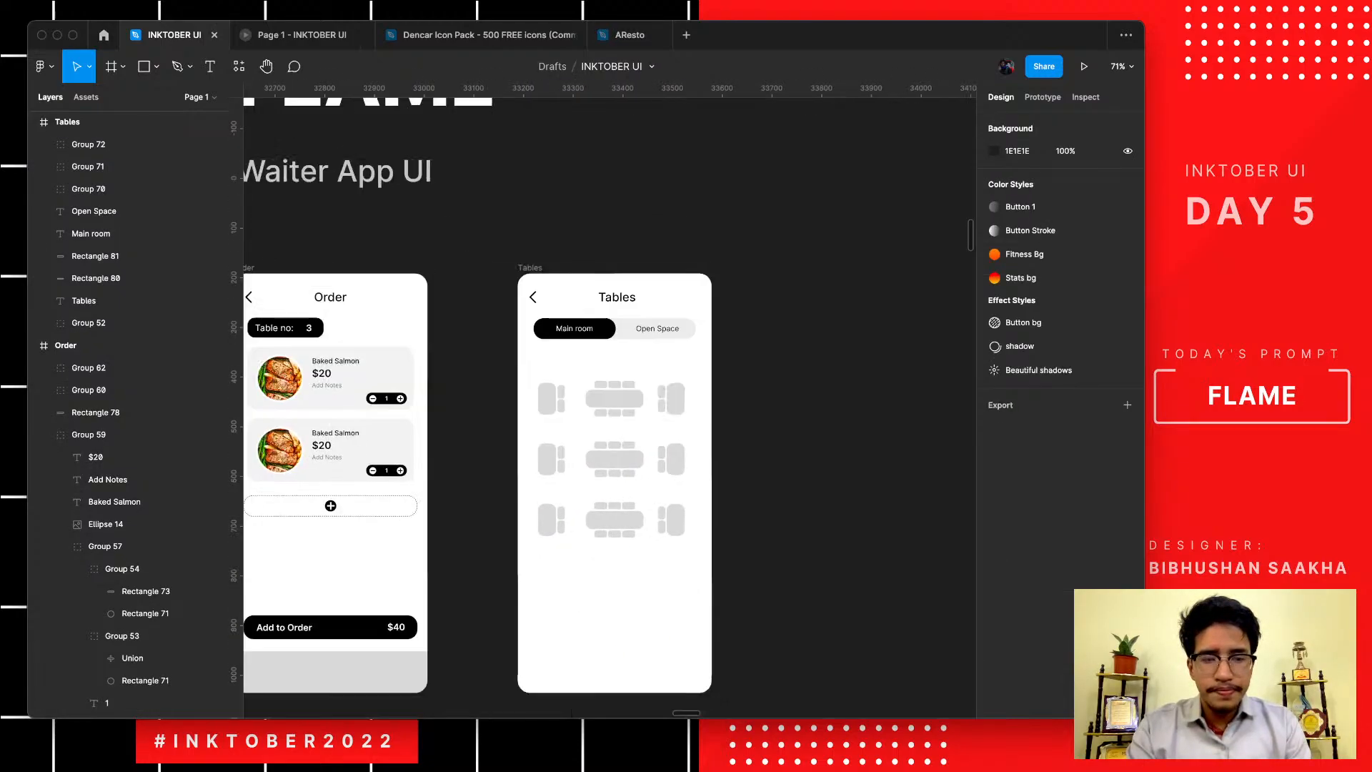
- Add a text label reading 1, in a box about 15 × 18, on the first small table of the top row
{"action": "scroll", "coordinate": [590, 447], "scroll_direction": "up", "scroll_amount": 5}
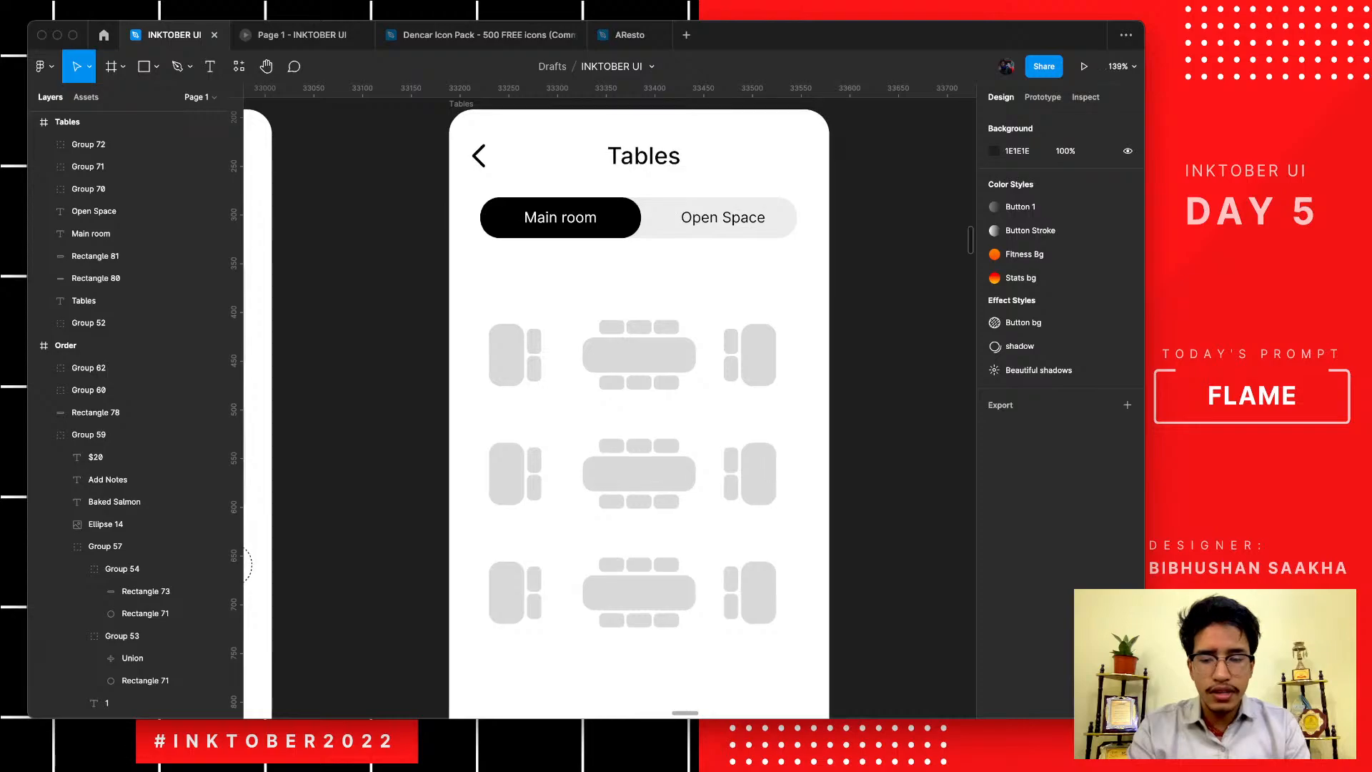
{"action": "scroll", "coordinate": [547, 381], "scroll_direction": "up", "scroll_amount": 4}
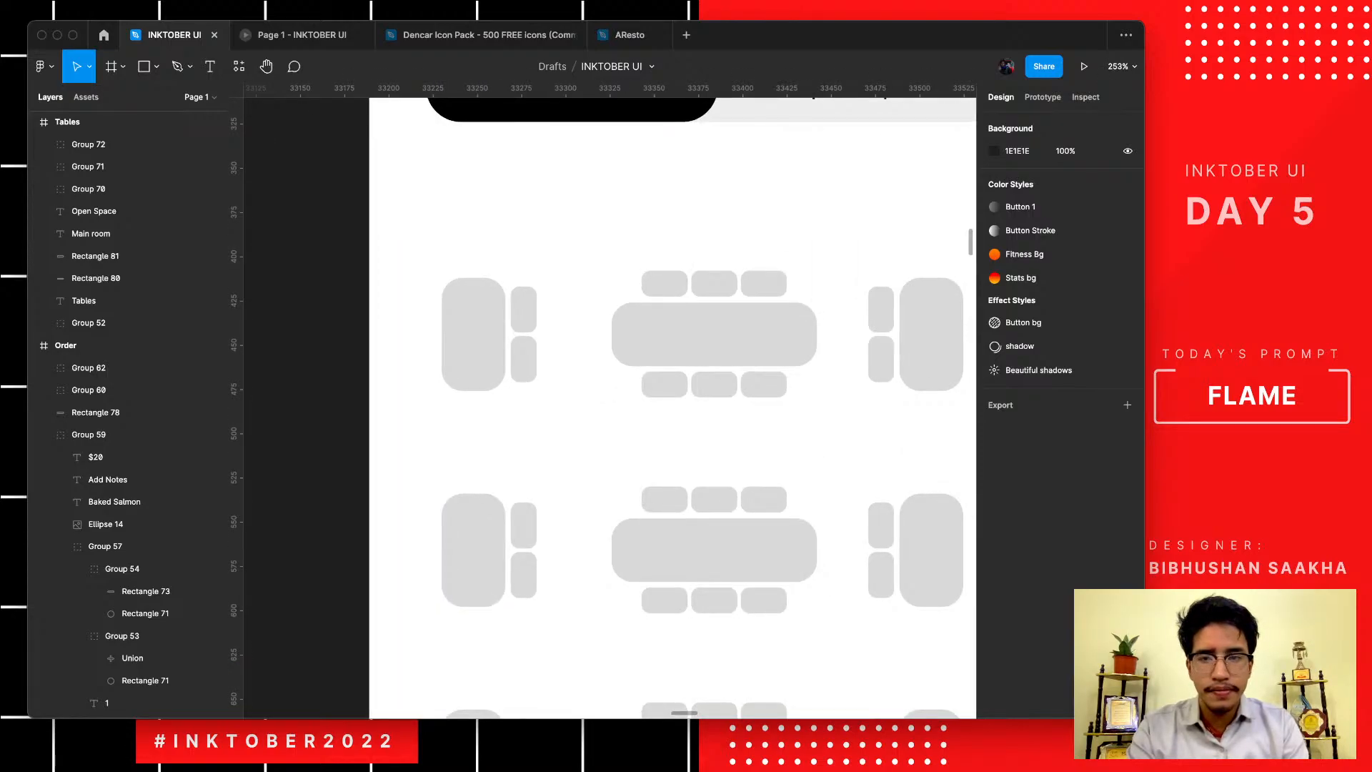
{"action": "key", "text": "t"}
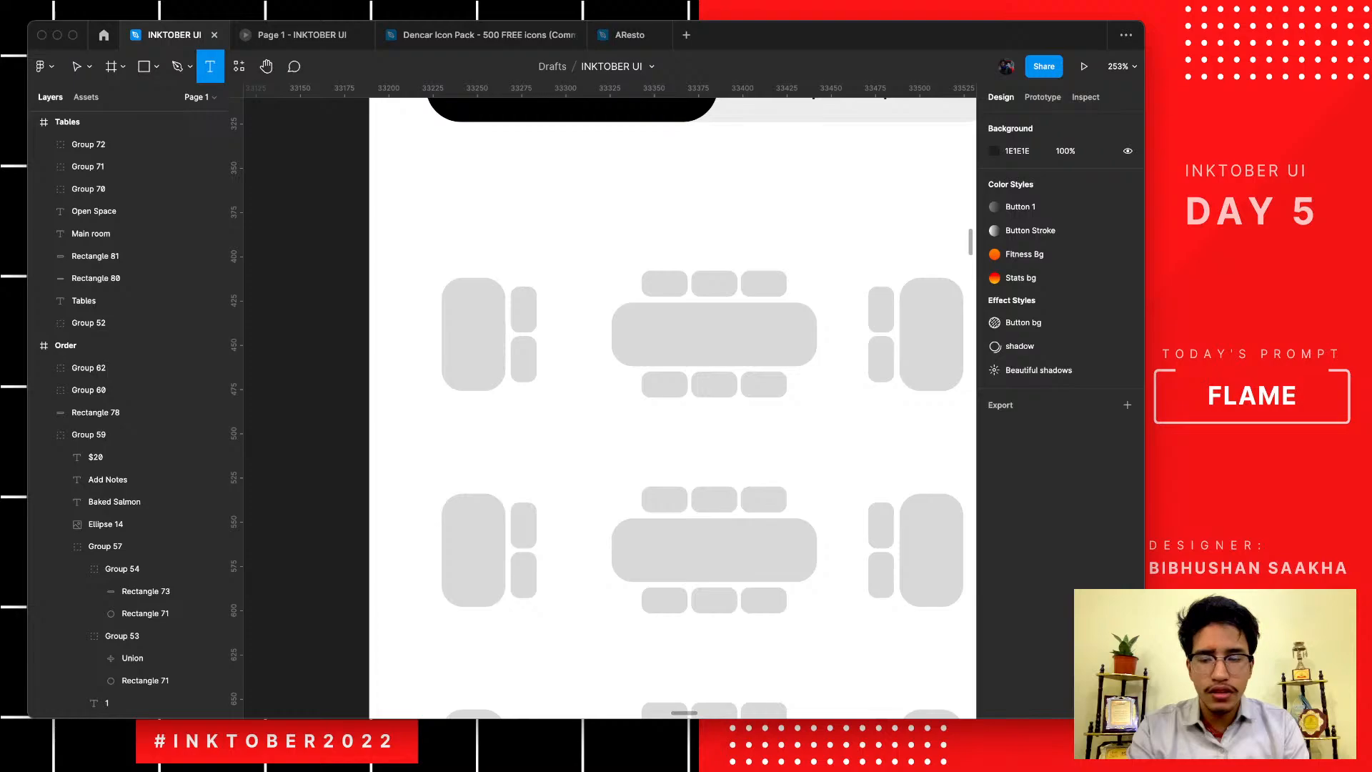
{"action": "left_click_drag", "start_coordinate": [458, 322], "coordinate": [484, 353]}
{"action": "key", "text": "Escape"}
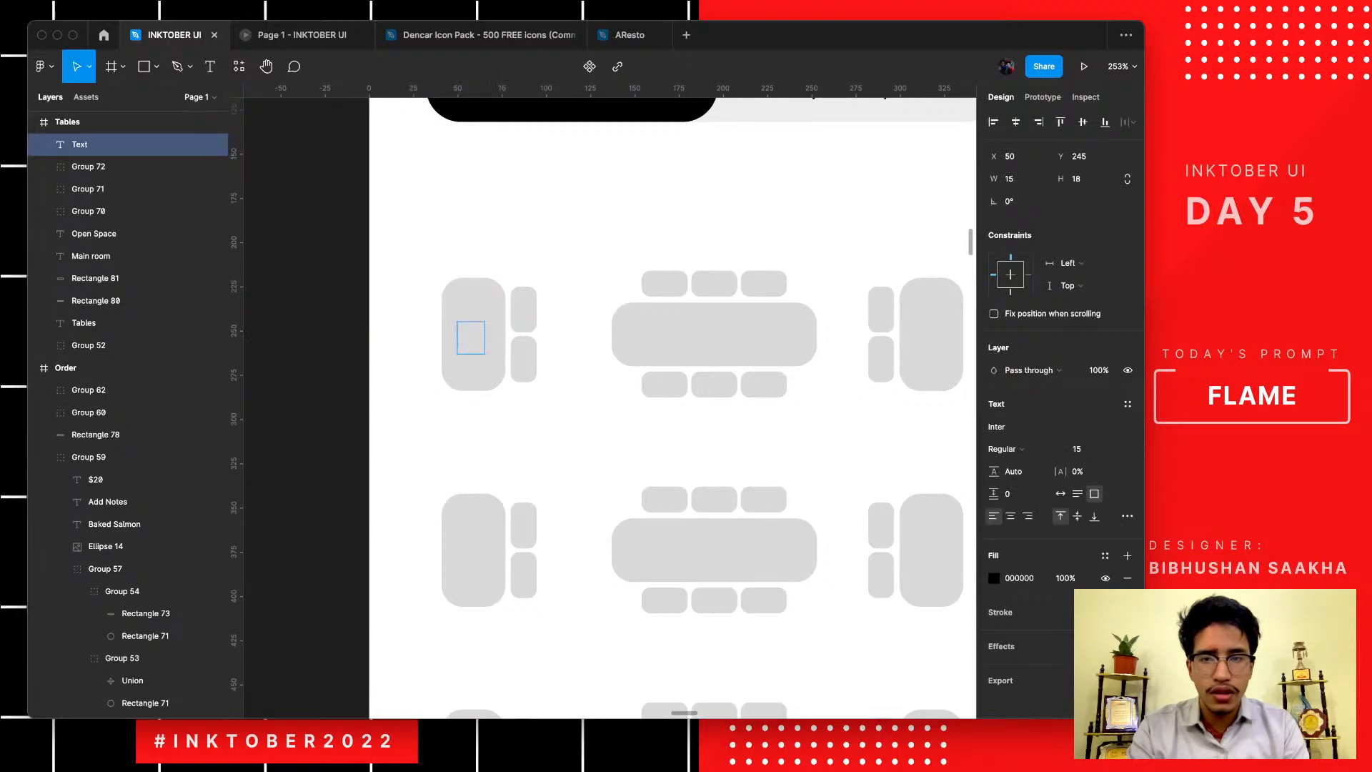
{"action": "type", "text": "1"}
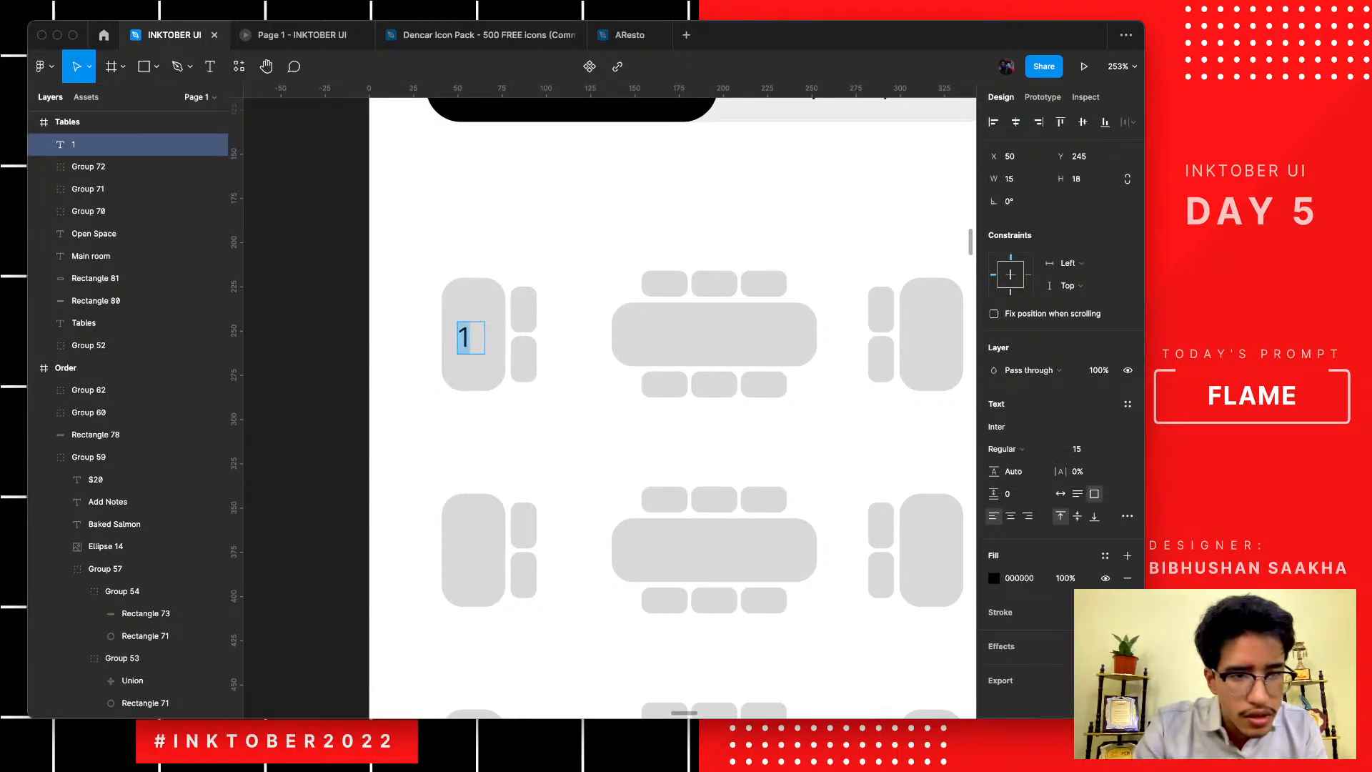
- Format the 1 label as Semi Bold, size 12, with text centred horizontally and vertically in its box
{"action": "left_click", "coordinate": [1057, 448]}
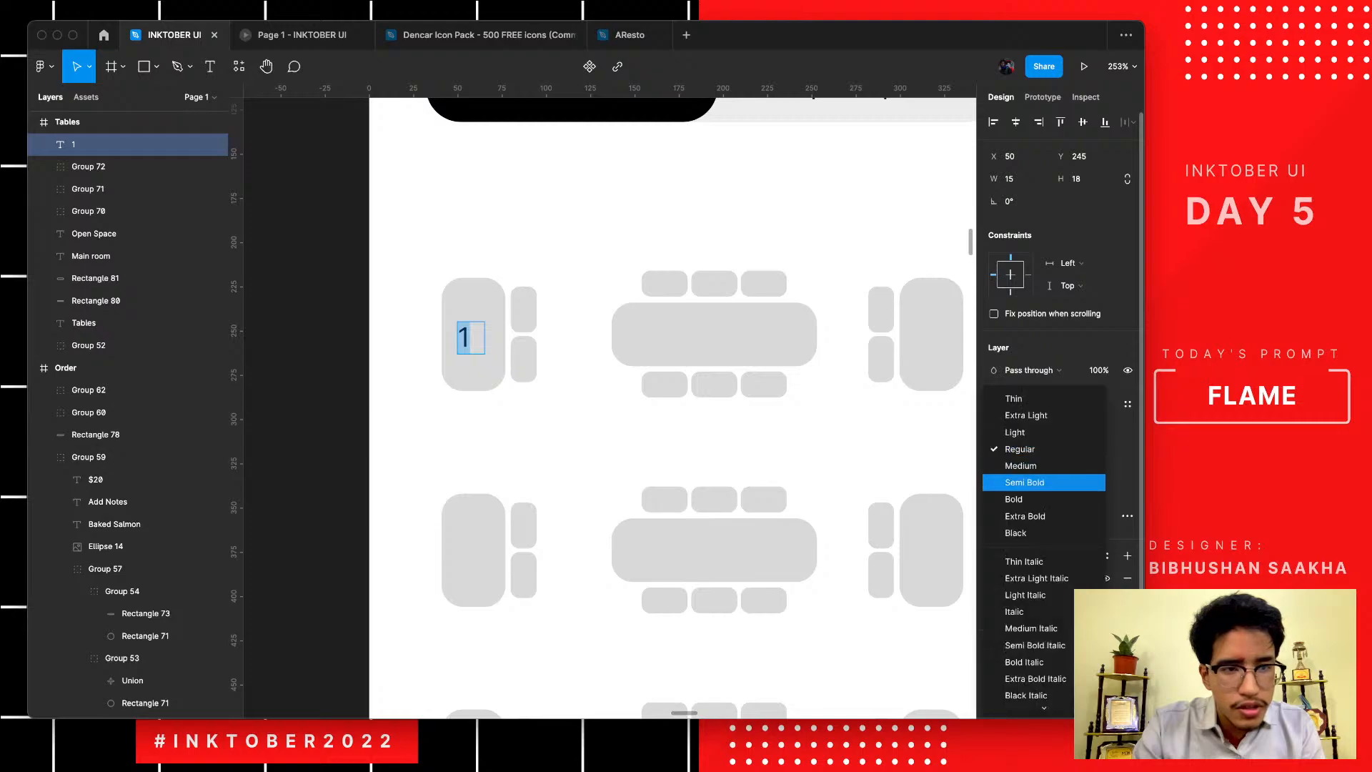
{"action": "left_click", "coordinate": [1044, 482]}
{"action": "left_click", "coordinate": [1076, 448]}
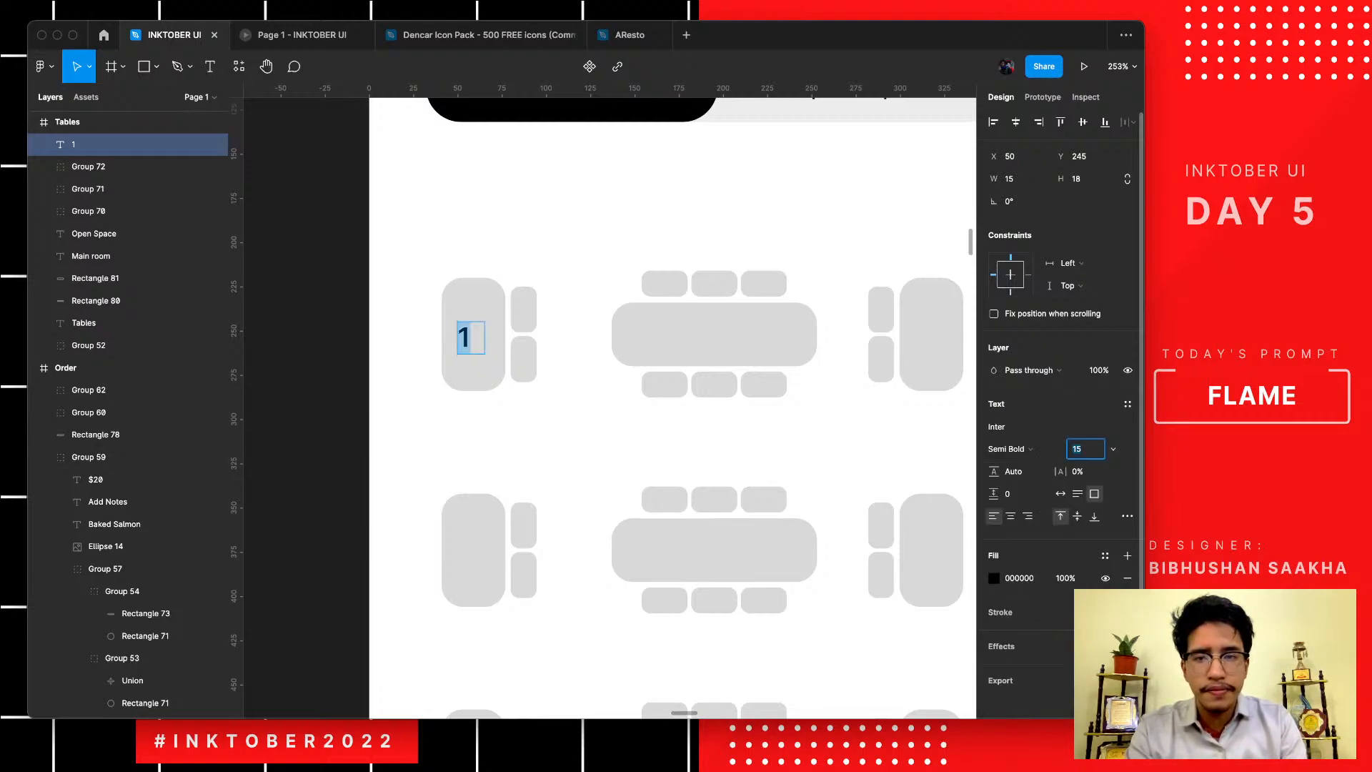
{"action": "type", "text": "12"}
{"action": "key", "text": "Return"}
{"action": "key", "text": "Return"}
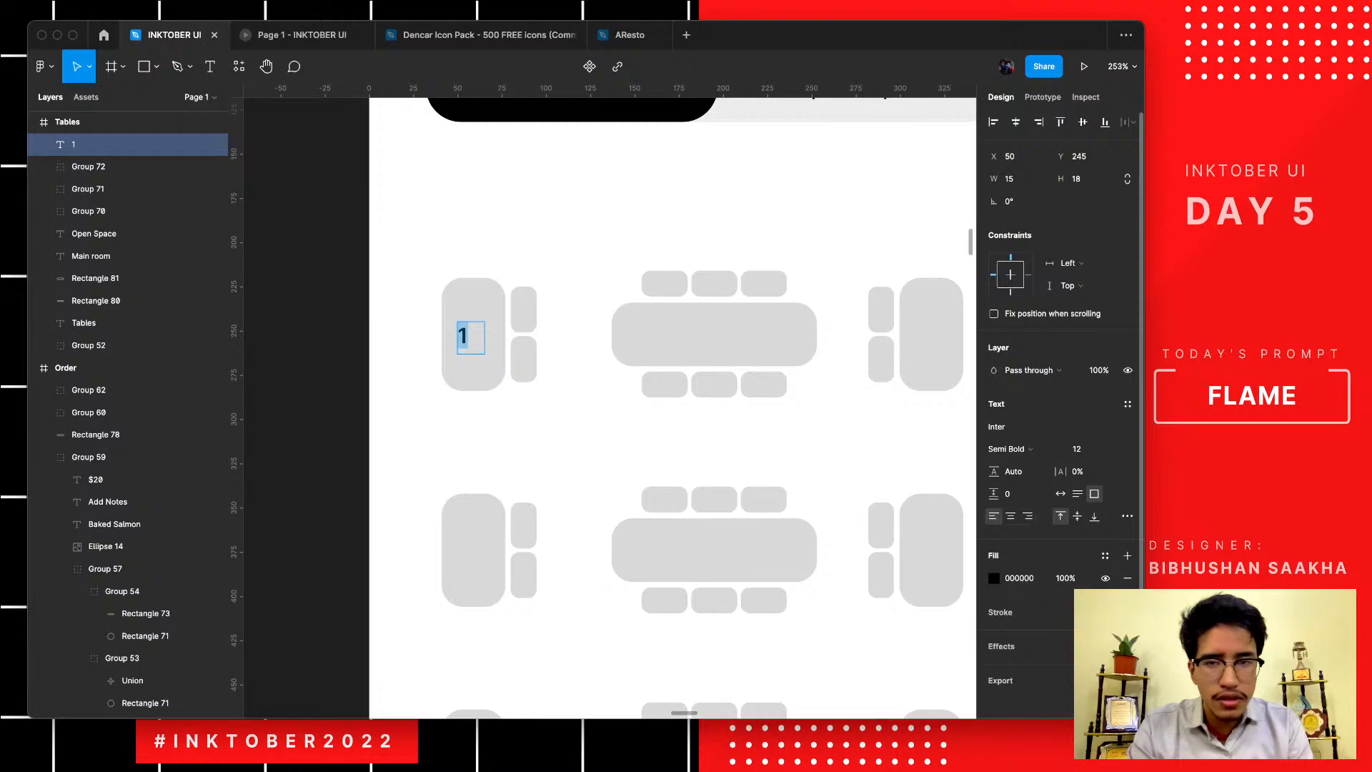
{"action": "left_click", "coordinate": [1010, 515]}
{"action": "left_click", "coordinate": [1077, 516]}
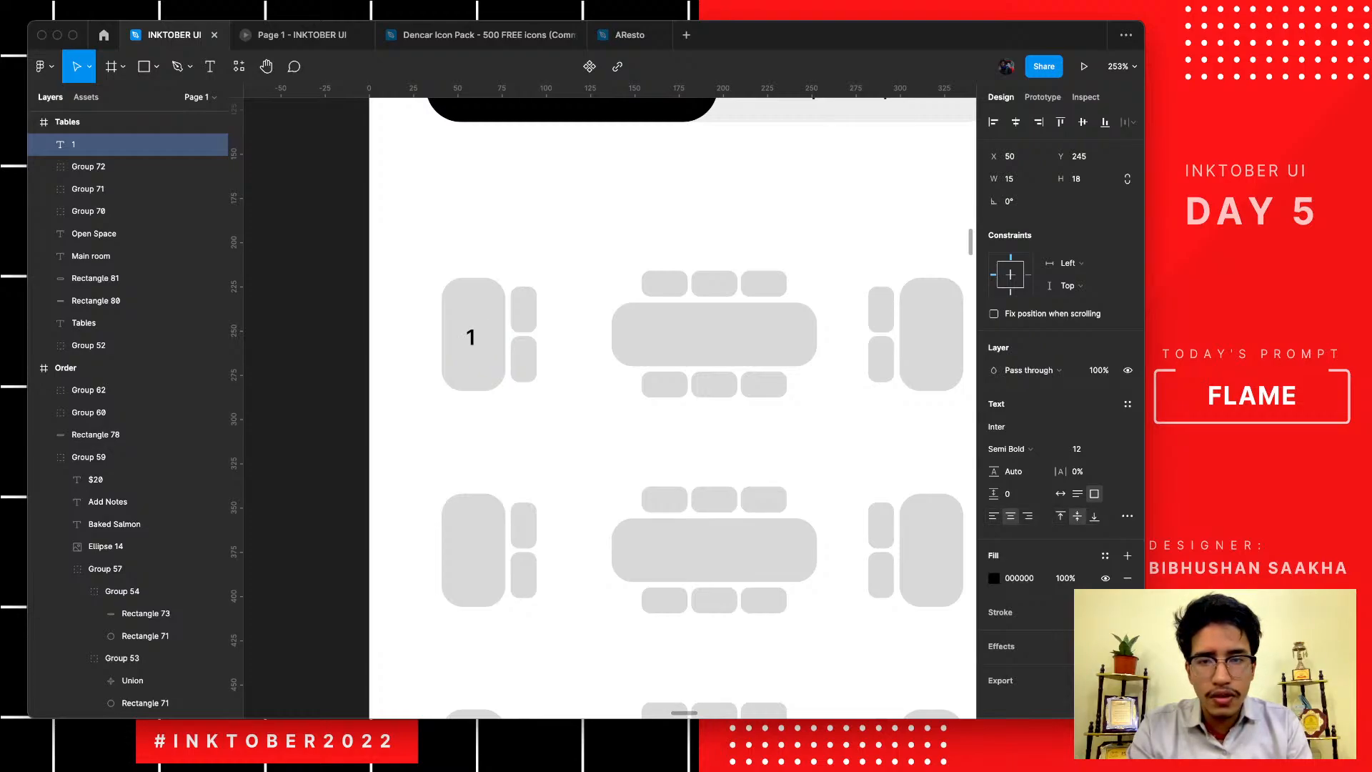
{"action": "key", "text": "Escape"}
{"action": "left_click", "coordinate": [473, 303], "text": "shift"}
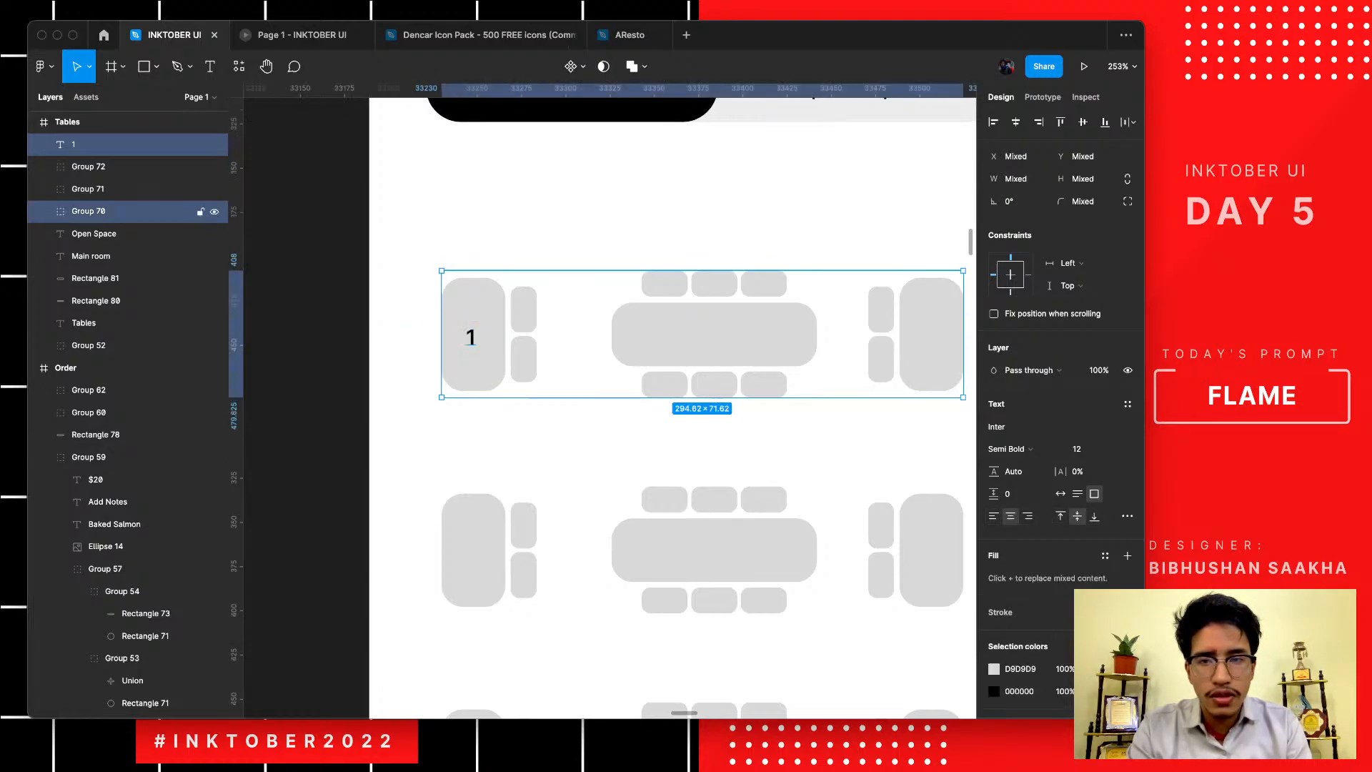
{"action": "key", "text": "super+z"}
{"action": "double_click", "coordinate": [474, 304], "text": "shift"}
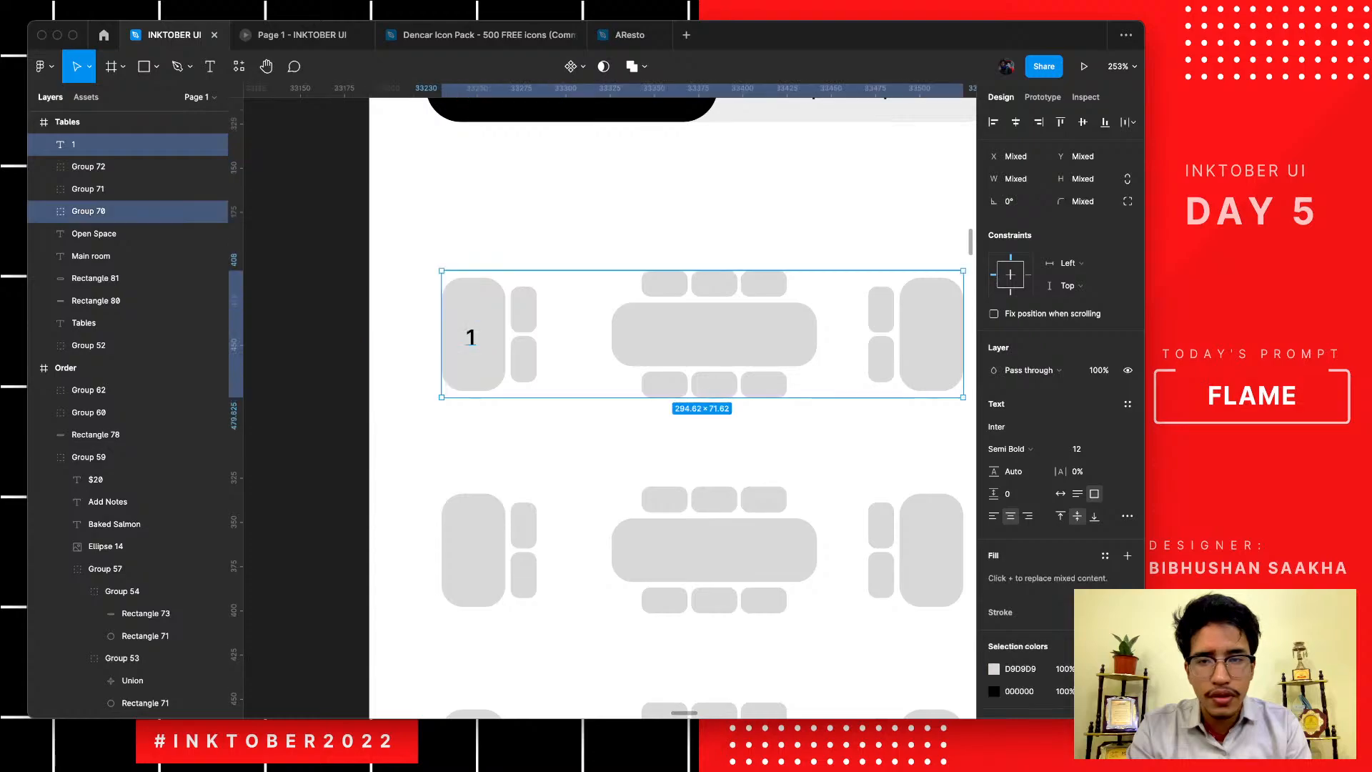
{"action": "key", "text": "super+z"}
{"action": "left_click", "coordinate": [474, 304], "text": "shift"}
{"action": "left_click", "coordinate": [474, 304], "text": "shift"}
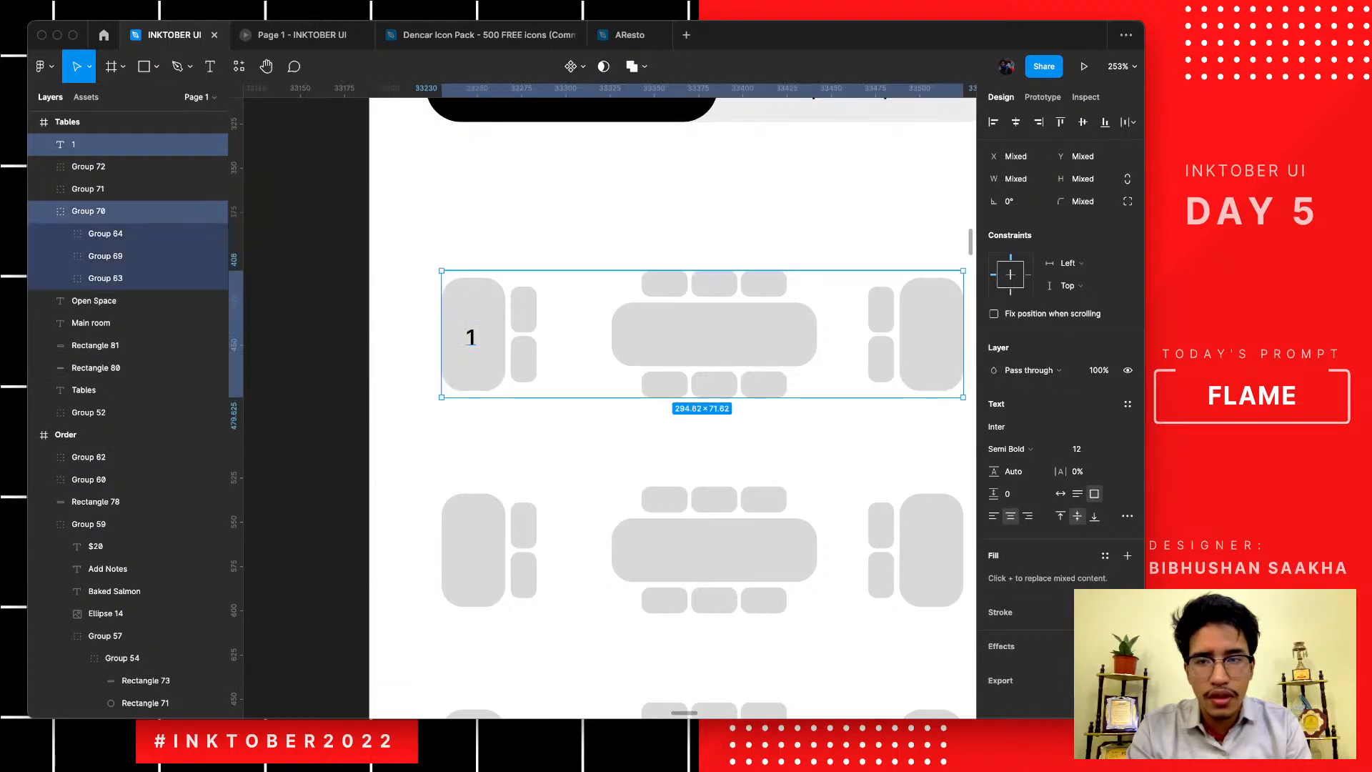
{"action": "double_click", "coordinate": [474, 304], "text": "shift"}
{"action": "left_click", "coordinate": [475, 303], "text": "shift"}
{"action": "triple_click", "coordinate": [474, 304], "text": "shift"}
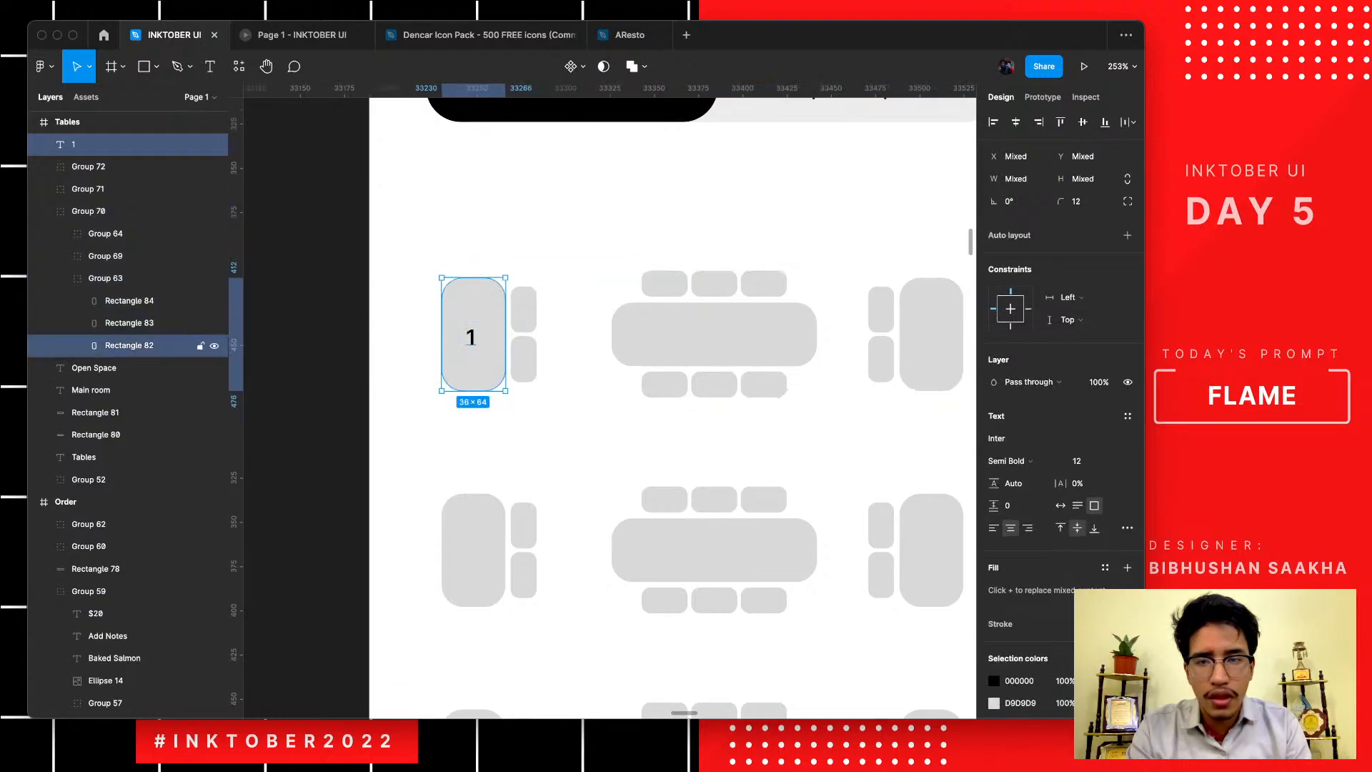
{"action": "left_click", "coordinate": [474, 304], "text": "shift"}
{"action": "triple_click", "coordinate": [474, 304], "text": "shift"}
{"action": "left_click", "coordinate": [475, 304], "text": "shift"}
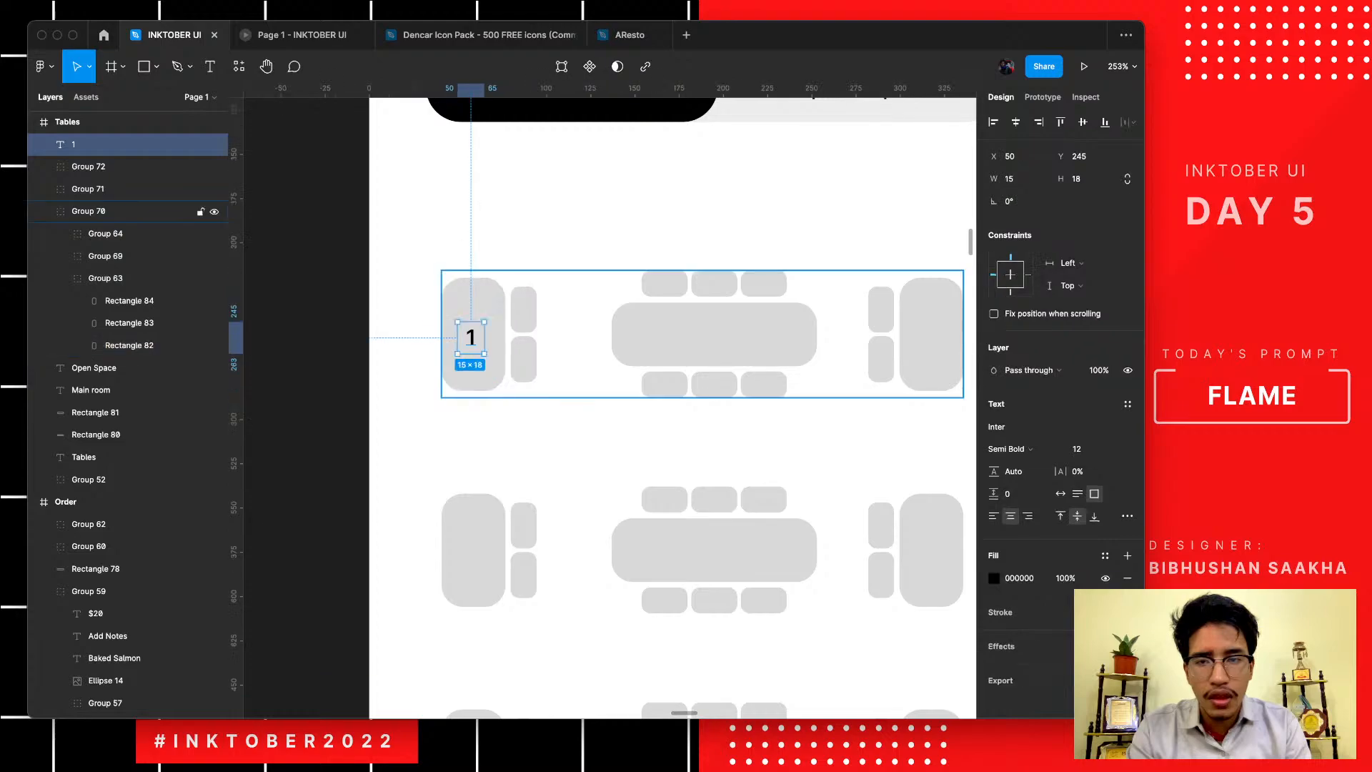
- Align the 1 label to the horizontal and vertical centre of its table rectangle
{"action": "triple_click", "coordinate": [475, 304], "text": "shift"}
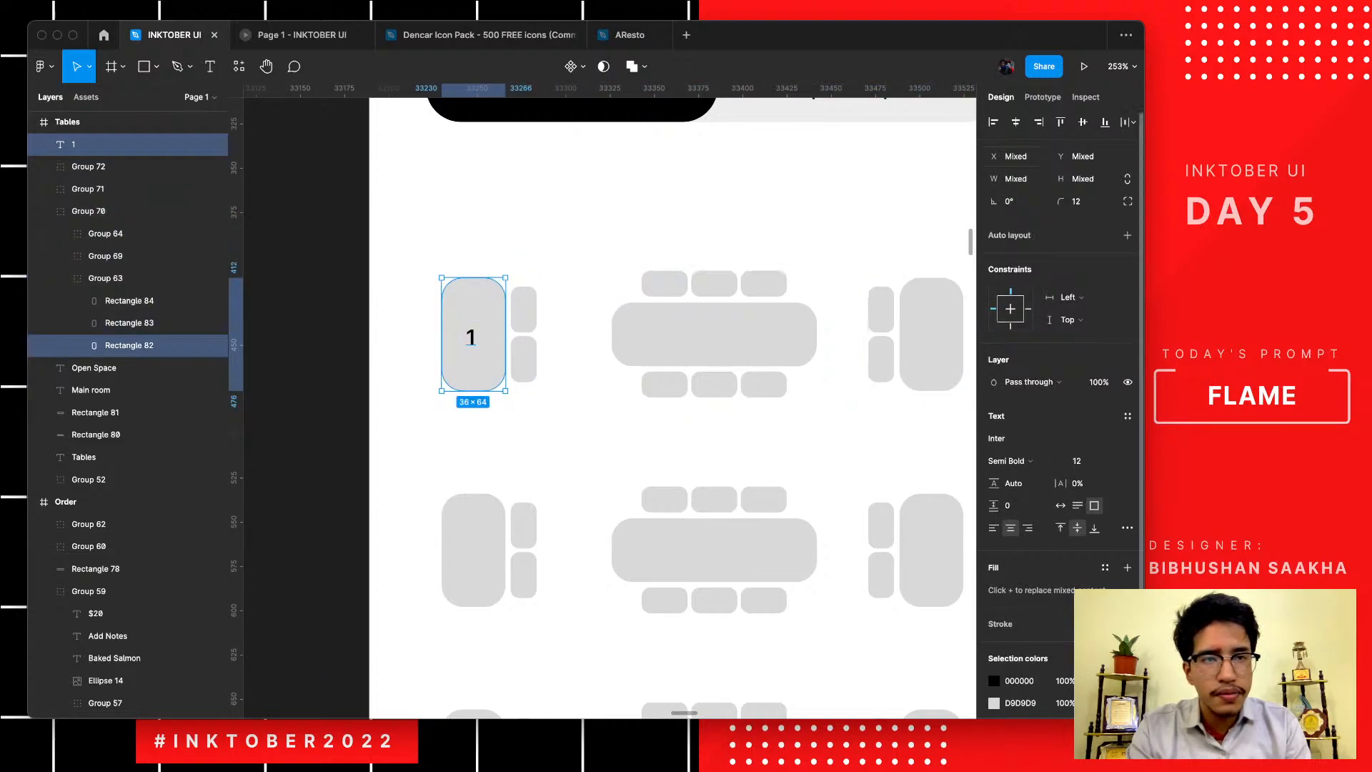
{"action": "left_click", "coordinate": [1016, 121]}
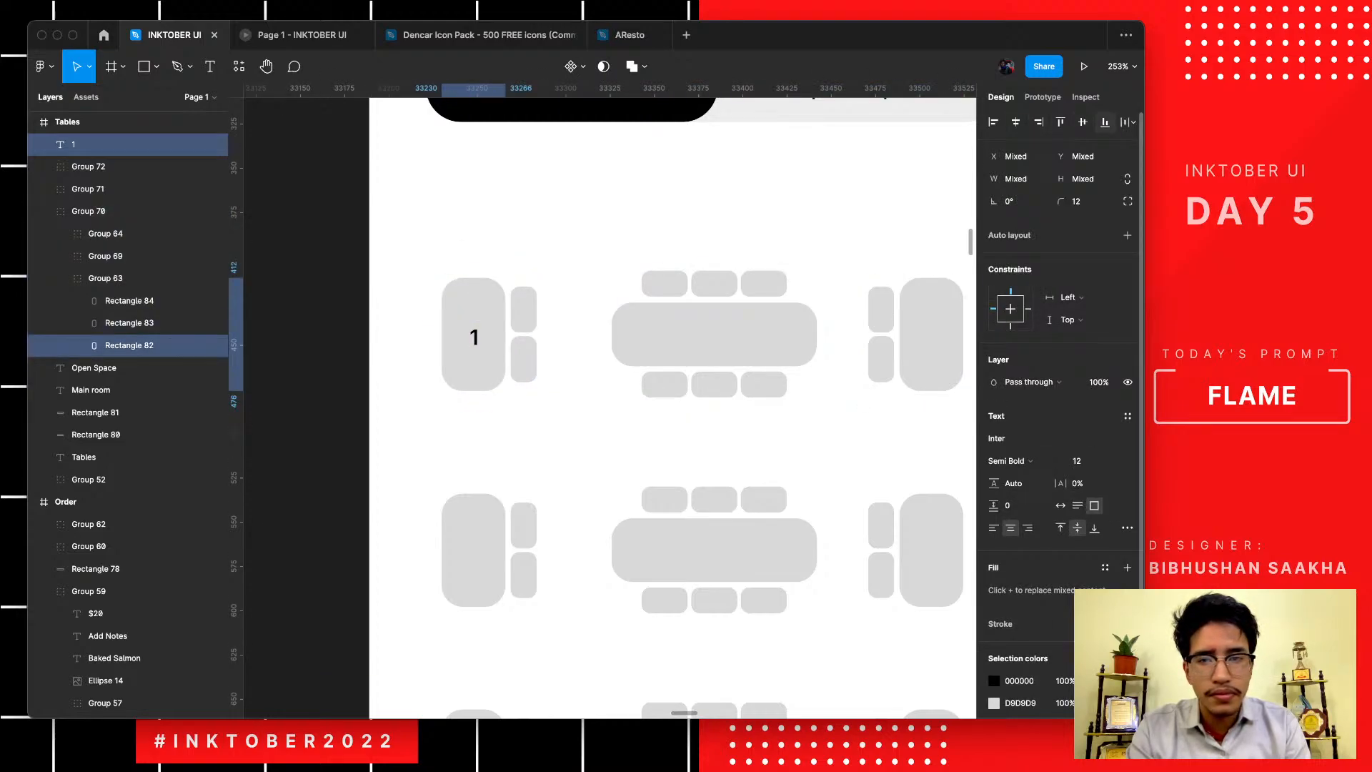
{"action": "left_click", "coordinate": [1083, 122]}
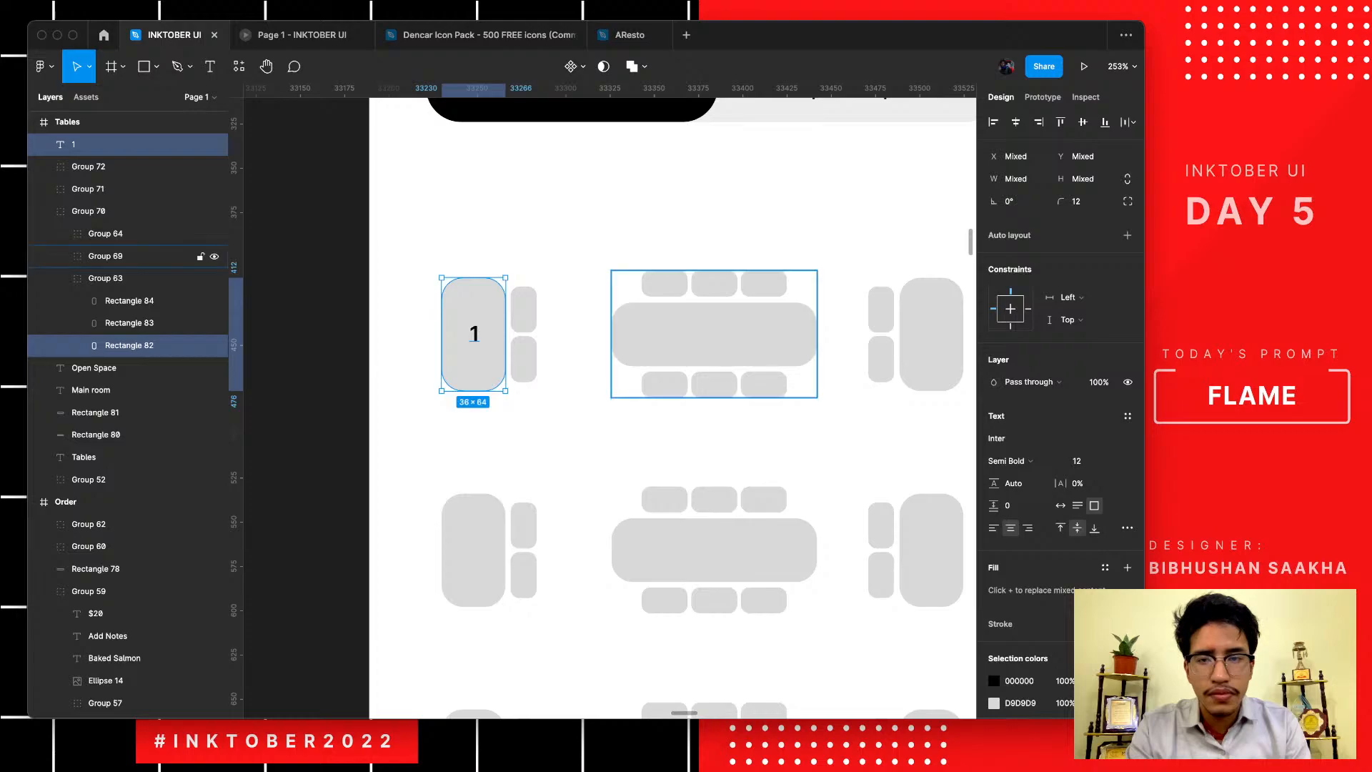
{"action": "left_click", "coordinate": [575, 421]}
- Duplicate the 1 label onto each of the other eight tables across the three rows
{"action": "left_click", "coordinate": [474, 333]}
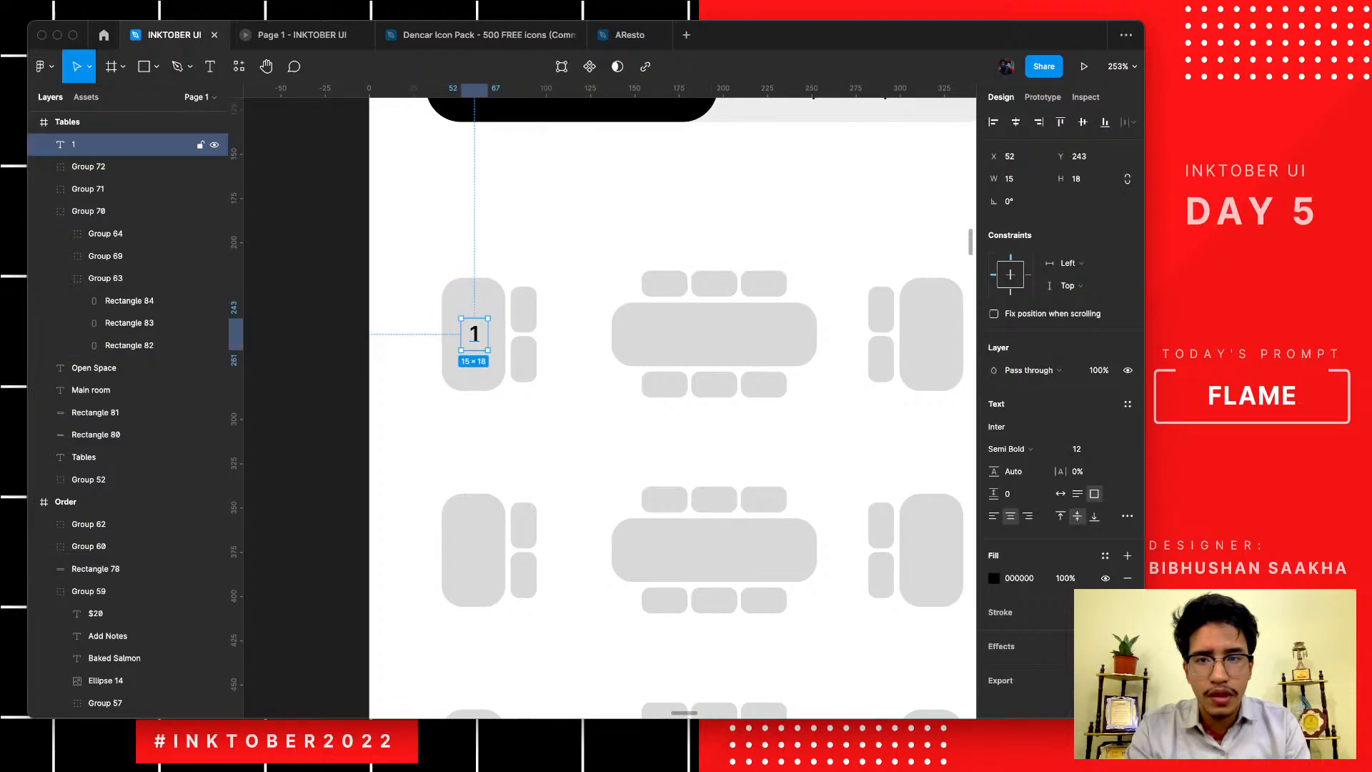
{"action": "left_click_drag", "start_coordinate": [474, 334], "coordinate": [931, 549]}
{"action": "scroll", "coordinate": [930, 550], "scroll_direction": "down", "scroll_amount": 5}
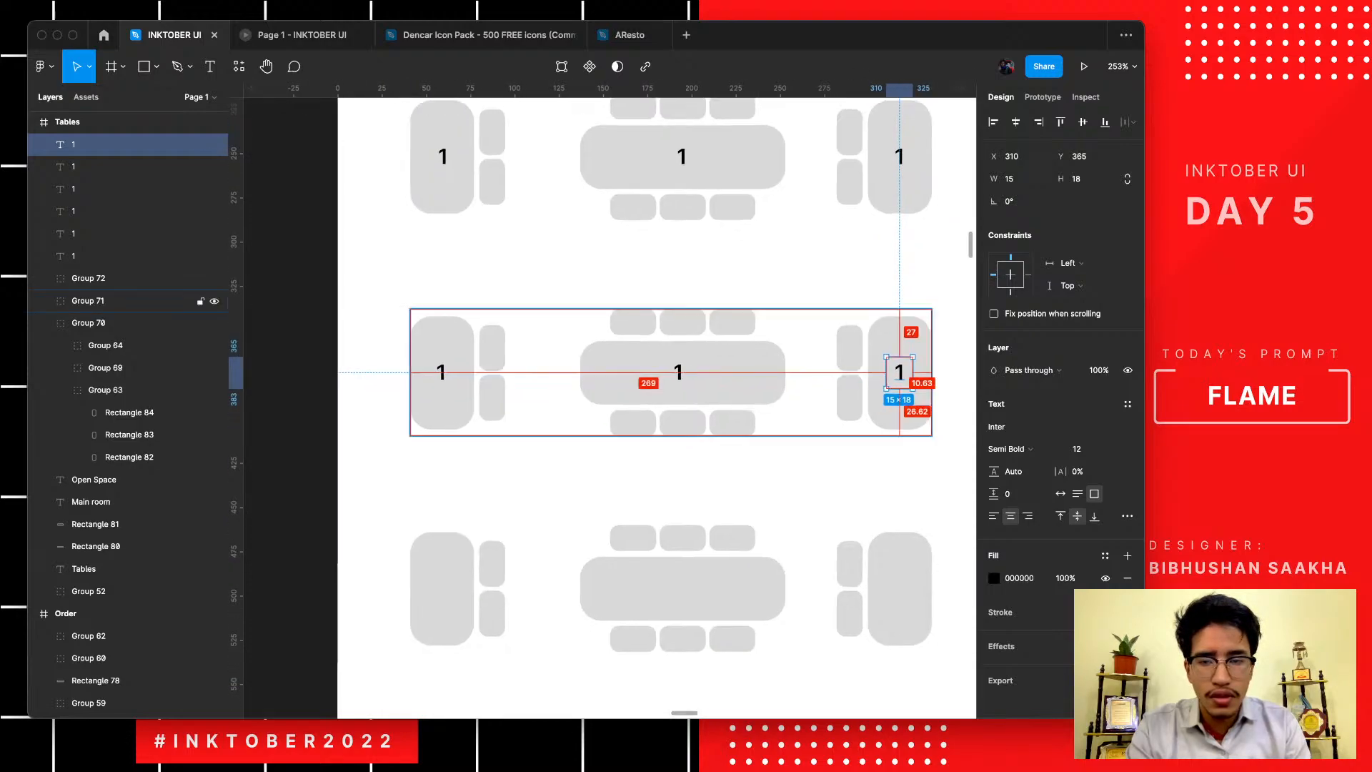
{"action": "left_click_drag", "start_coordinate": [899, 372], "coordinate": [899, 587]}
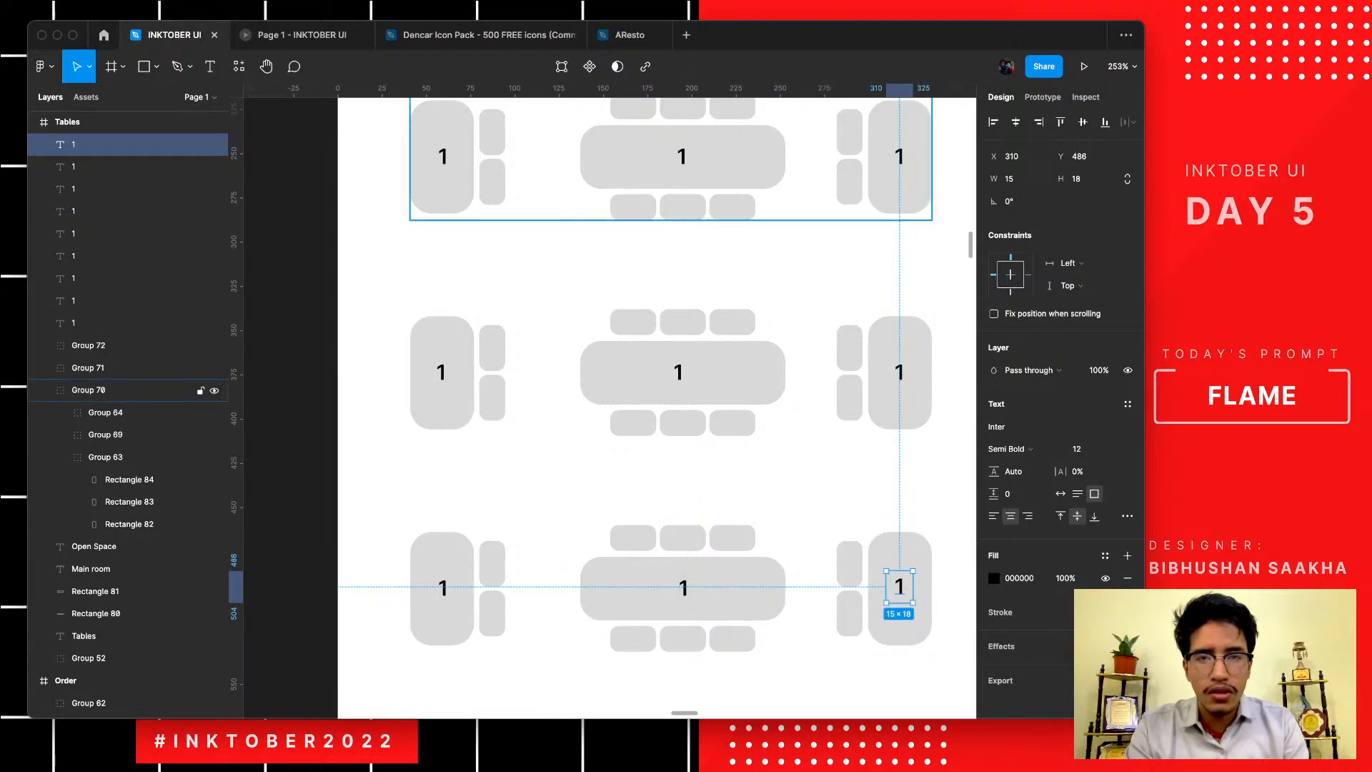
- Renumber the top row's long table as 2 and its last small table as 3
{"action": "left_click", "coordinate": [682, 156]}
{"action": "type", "text": "2"}
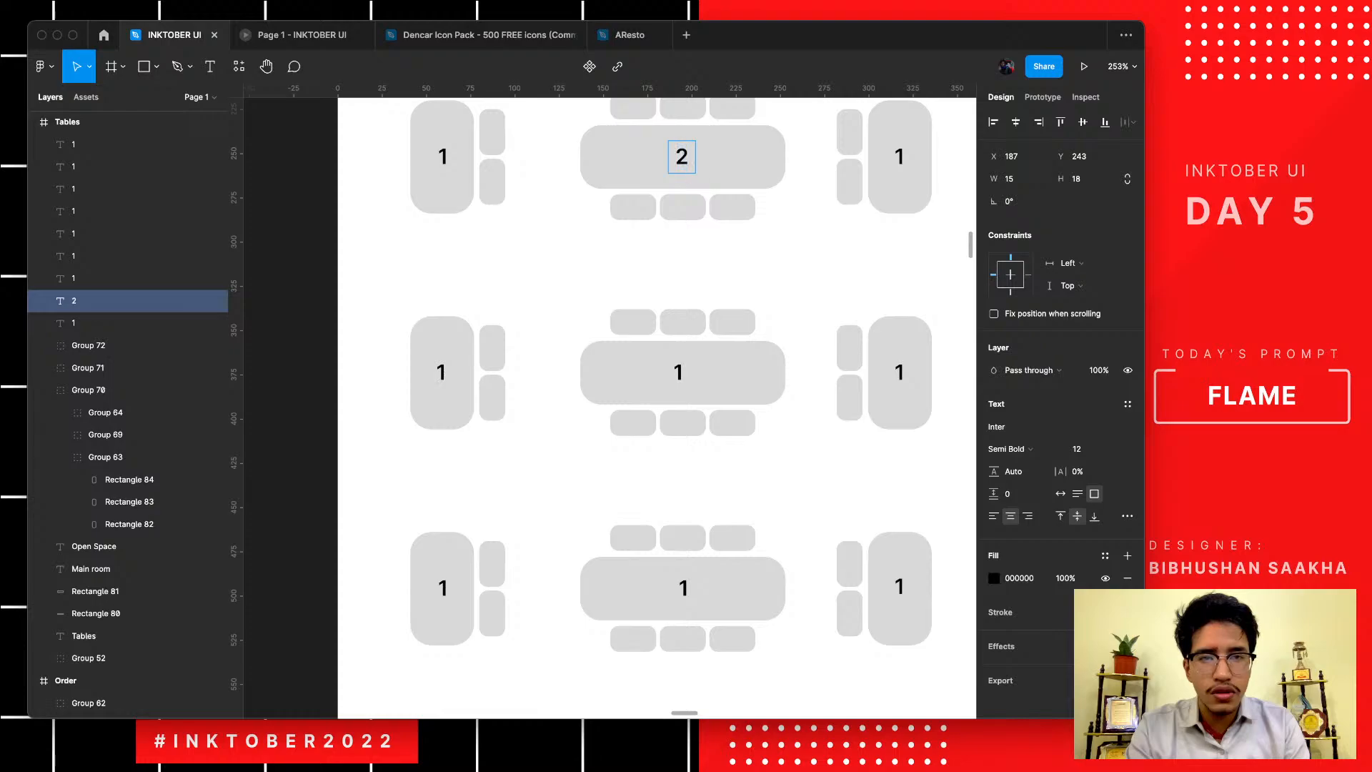
{"action": "double_click", "coordinate": [899, 156]}
{"action": "type", "text": "3"}
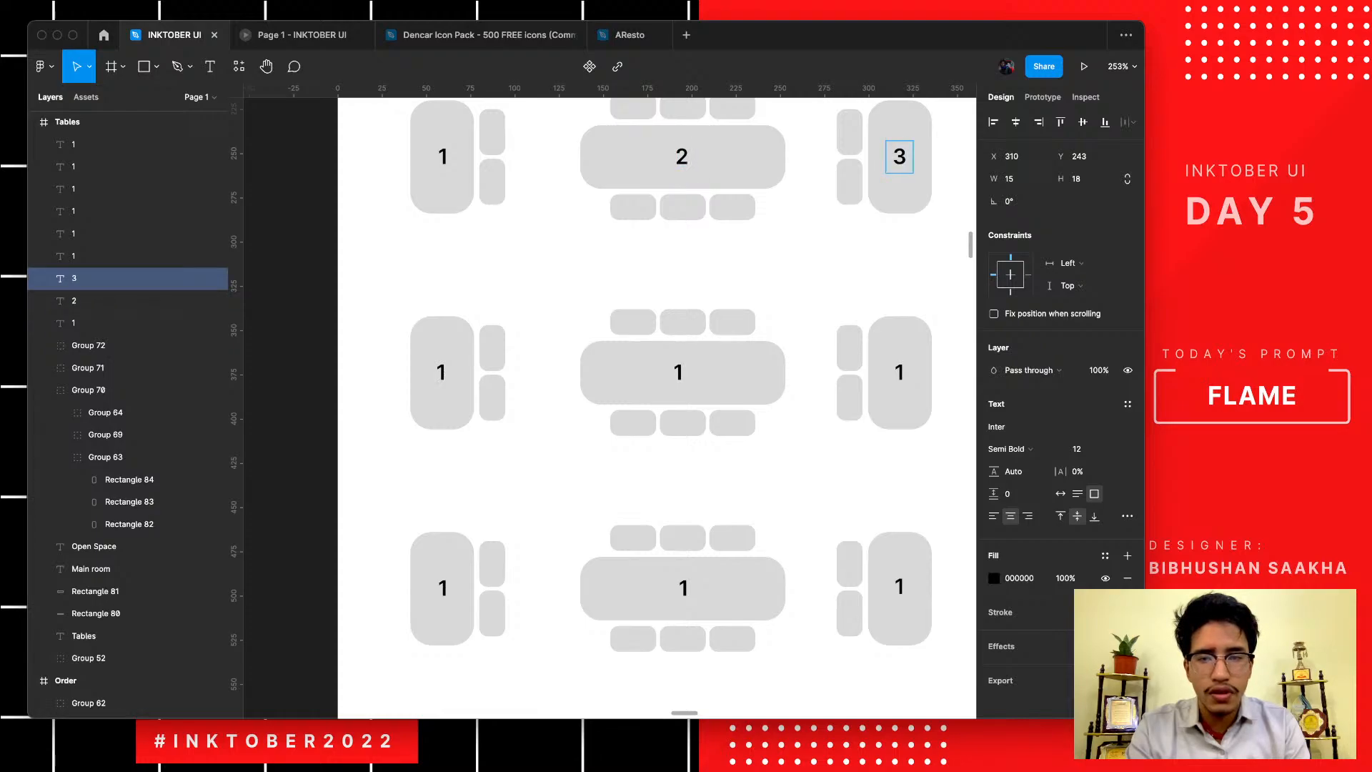
- Renumber the three tables of the middle row as 4, 5 and 6
{"action": "double_click", "coordinate": [441, 372]}
{"action": "type", "text": "4"}
{"action": "double_click", "coordinate": [678, 371]}
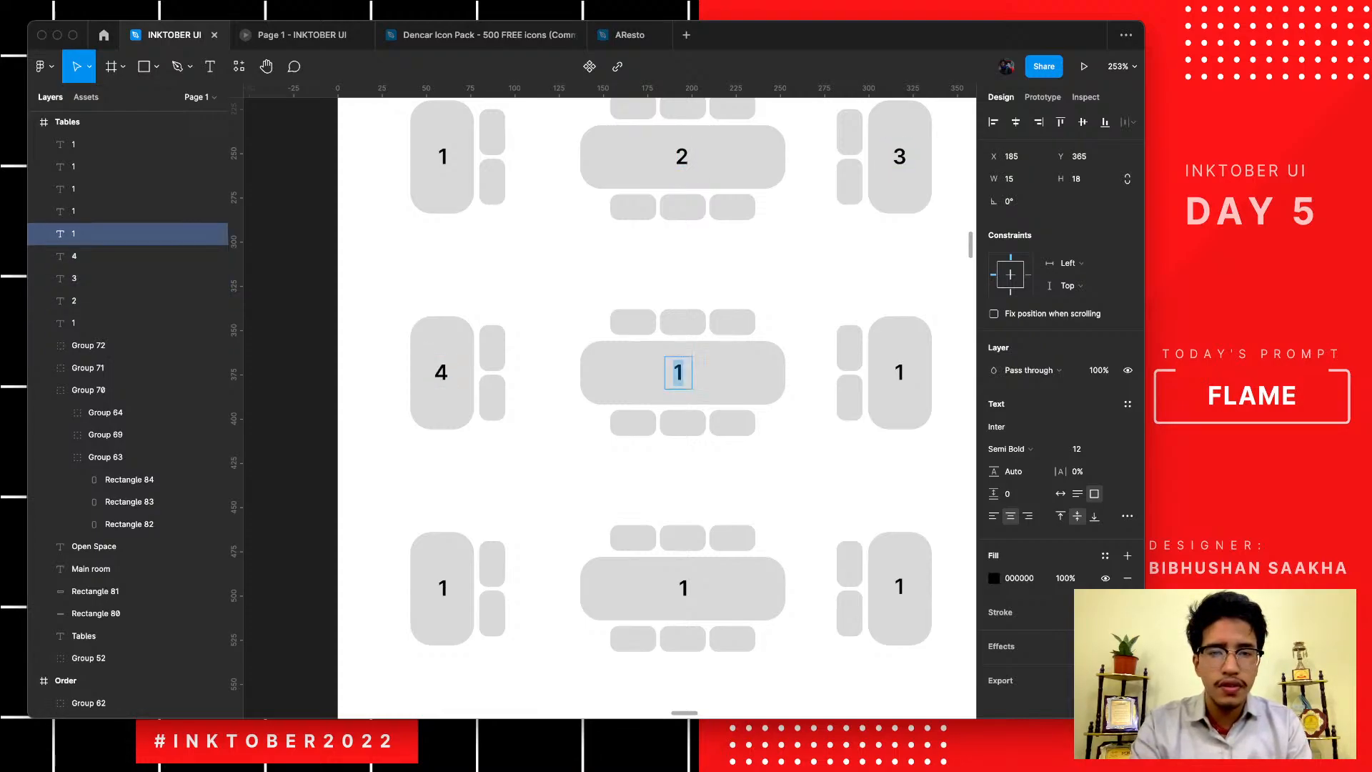
{"action": "type", "text": "5"}
{"action": "double_click", "coordinate": [898, 372]}
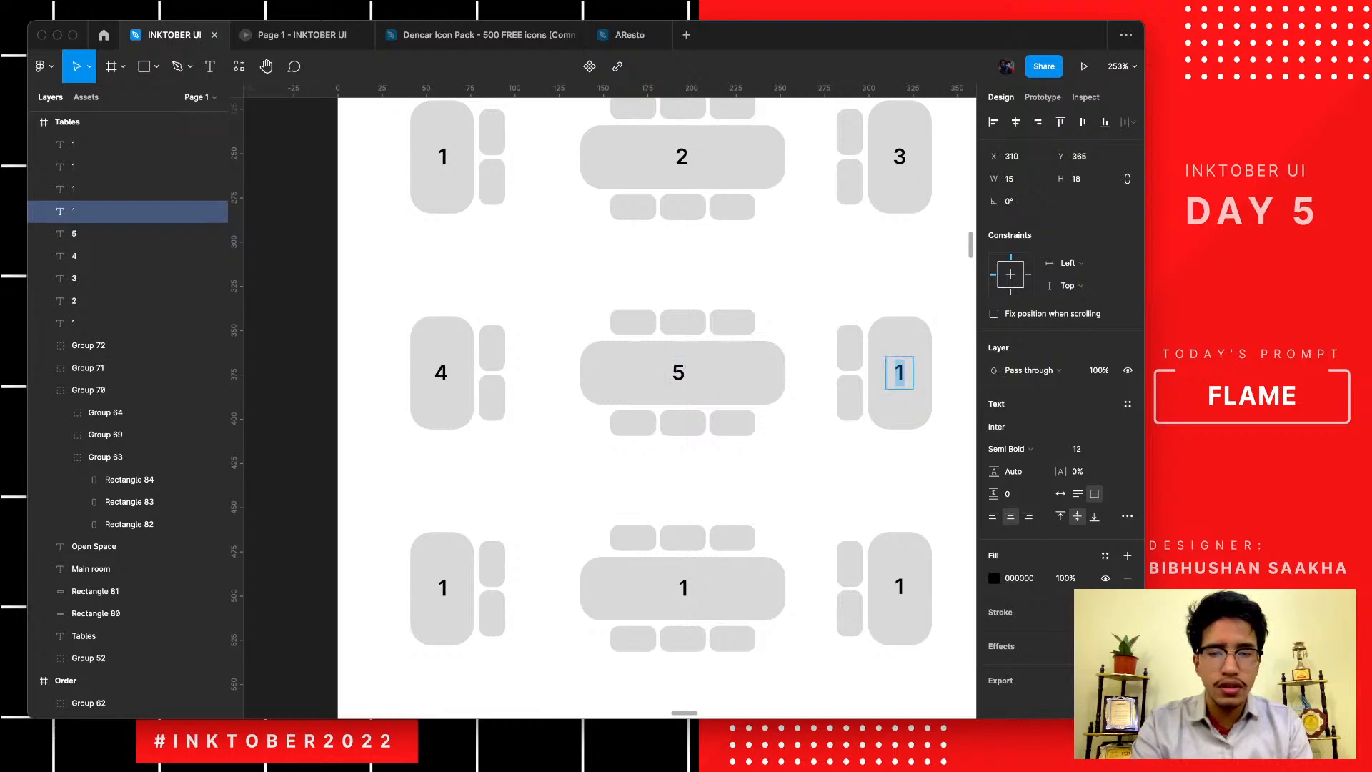
{"action": "type", "text": "6"}
- Renumber the three tables of the bottom row as 7, 8 and 9
{"action": "double_click", "coordinate": [443, 587]}
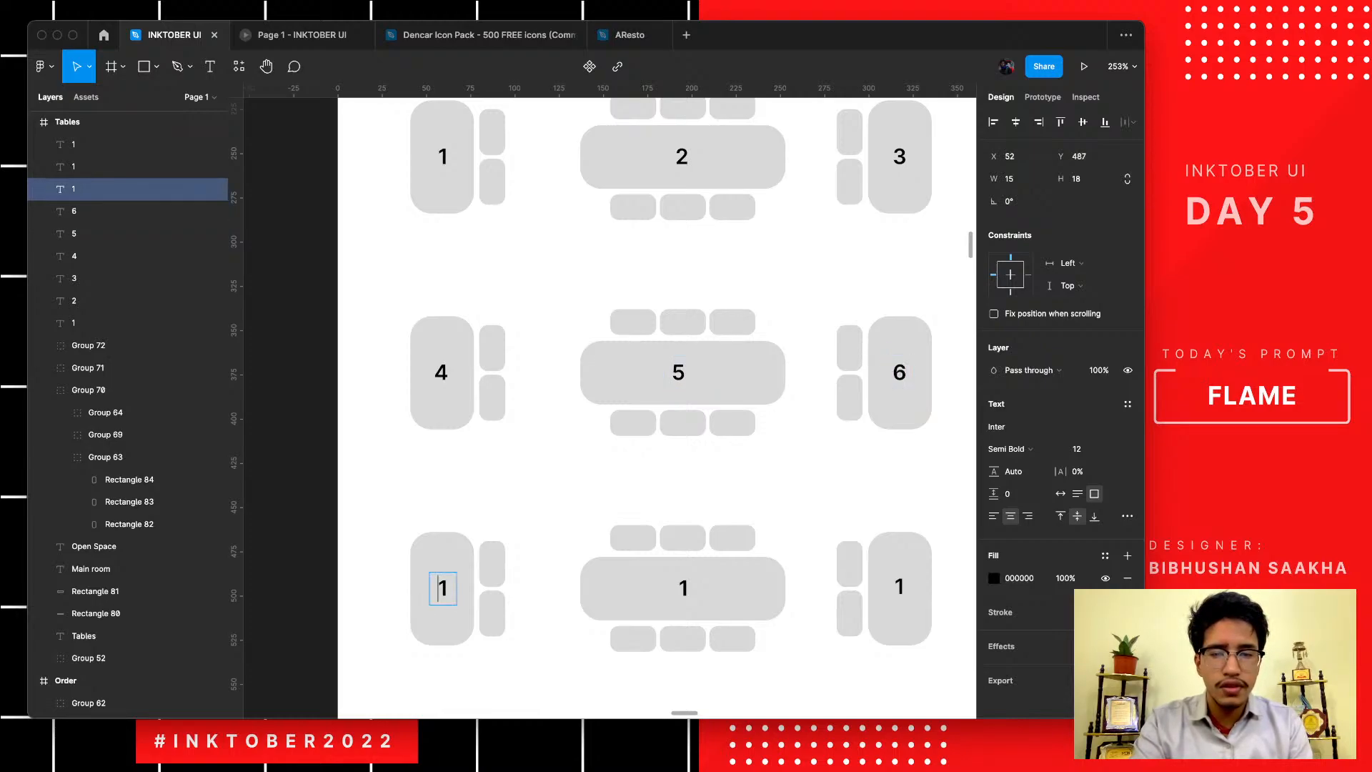
{"action": "type", "text": "7"}
{"action": "double_click", "coordinate": [683, 588]}
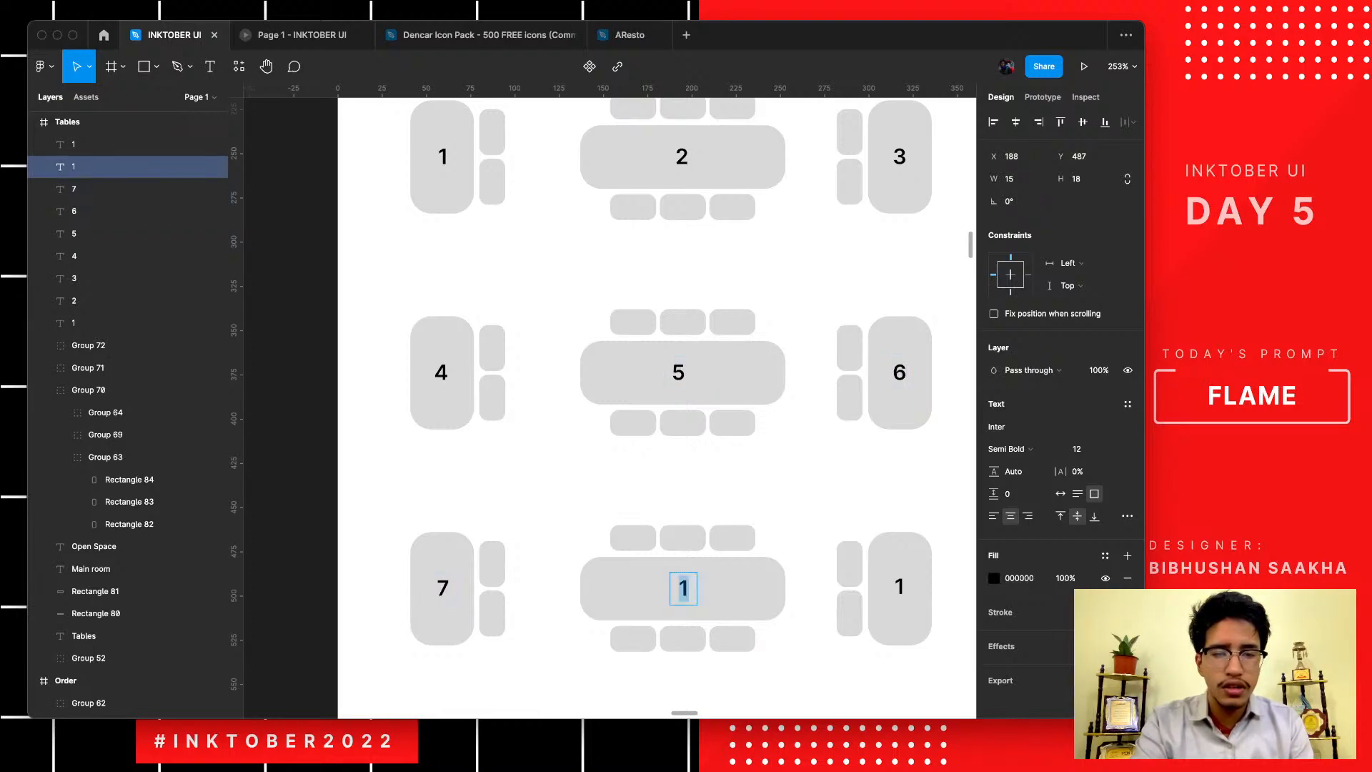
{"action": "type", "text": "8"}
{"action": "left_click", "coordinate": [897, 586]}
{"action": "double_click", "coordinate": [897, 587]}
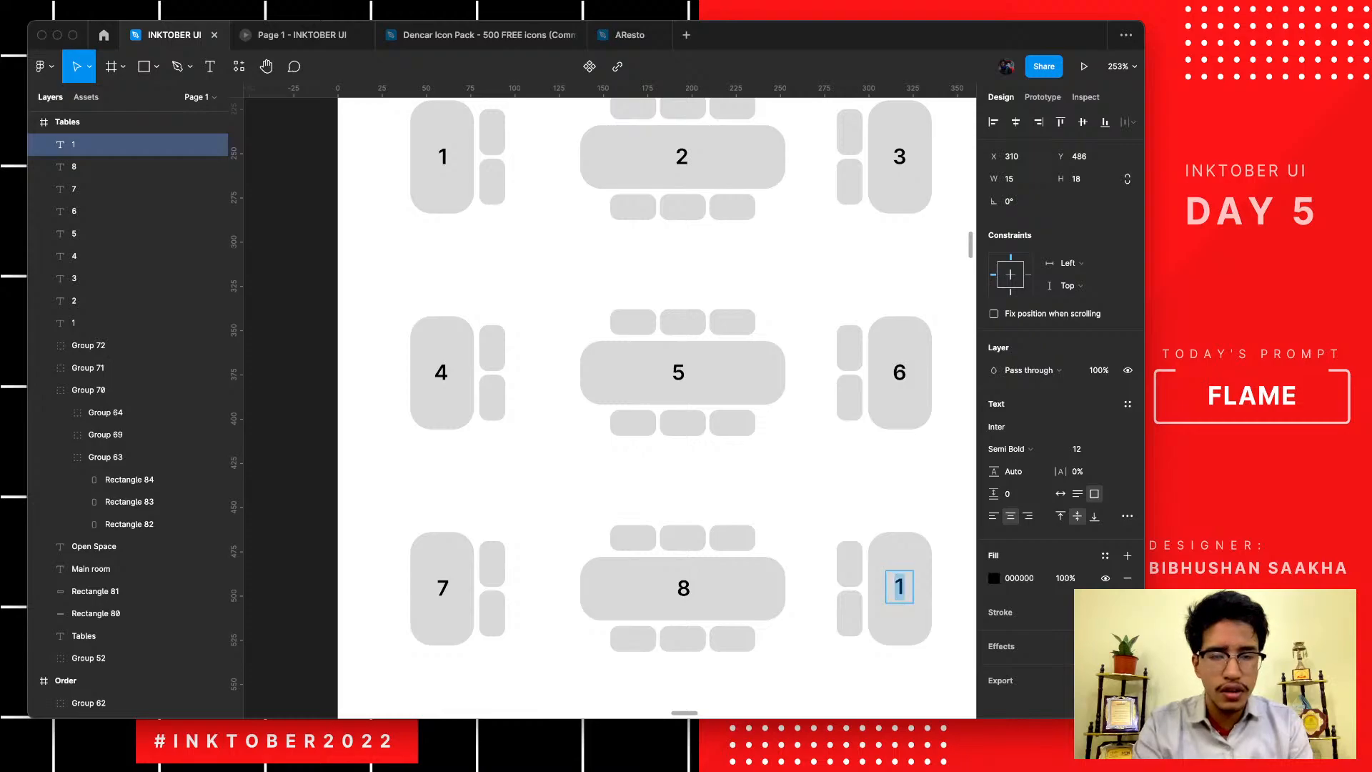
{"action": "type", "text": "9"}
{"action": "key", "text": "Escape"}
{"action": "scroll", "coordinate": [588, 528], "scroll_direction": "down", "scroll_amount": 5}
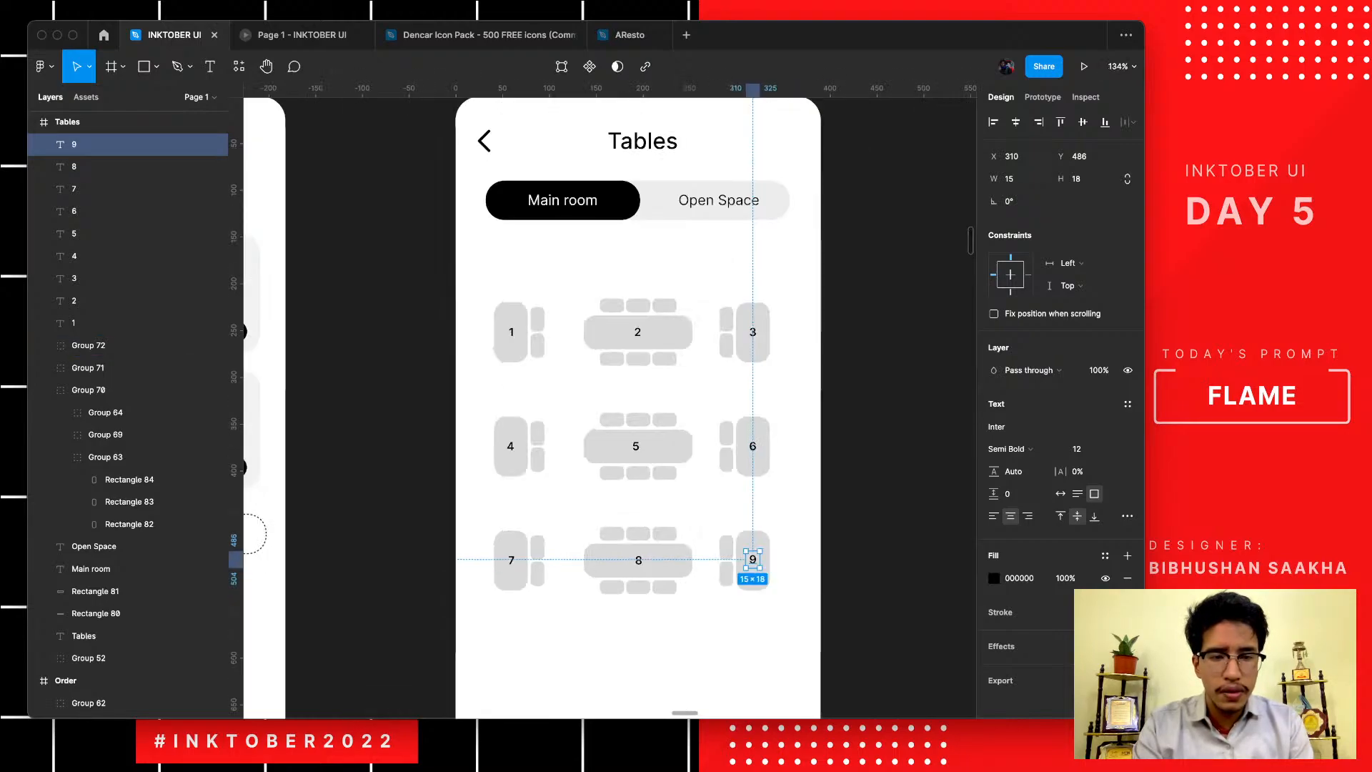
{"action": "key", "text": "Escape"}
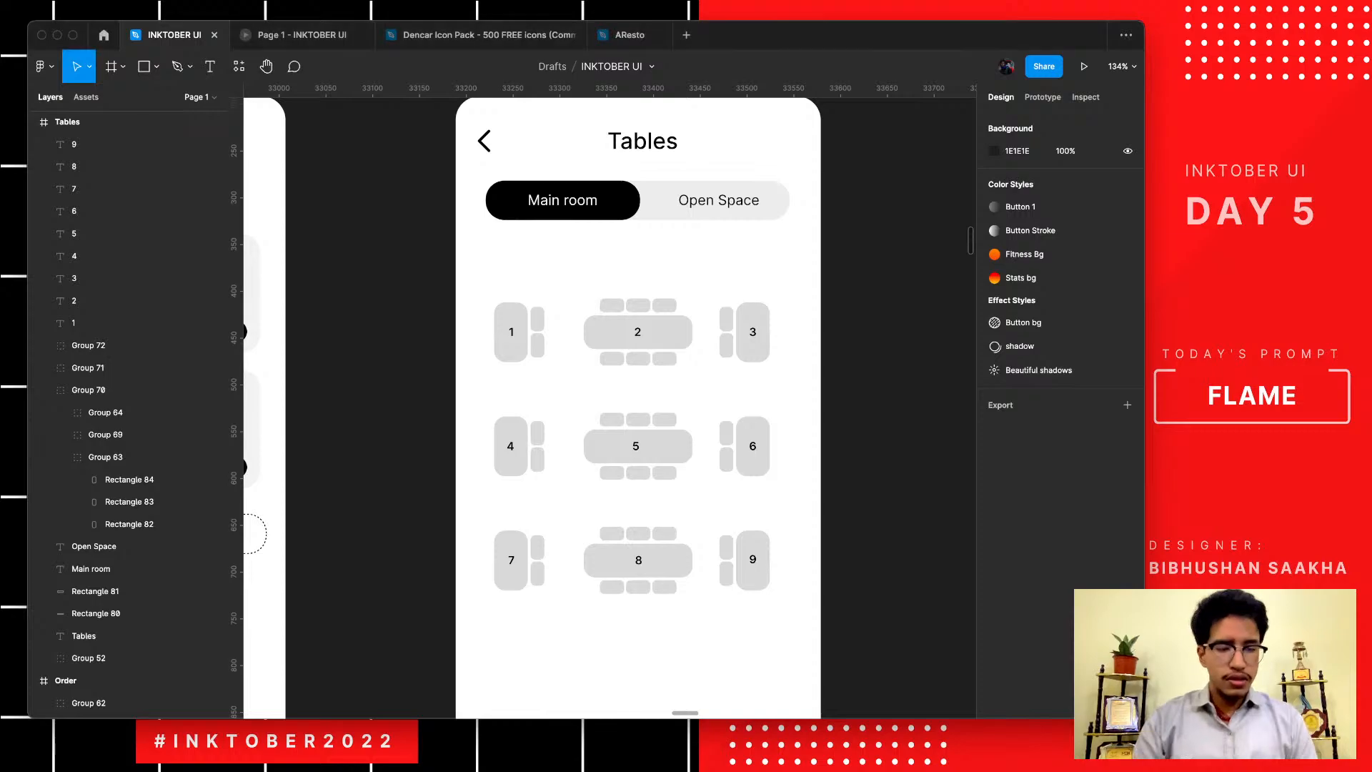
- Ungroup the bottom row of tables into its three separate table groups
{"action": "scroll", "coordinate": [865, 527], "scroll_direction": "down", "scroll_amount": 3}
{"action": "scroll", "coordinate": [882, 529], "scroll_direction": "down", "scroll_amount": 1}
{"action": "scroll", "coordinate": [883, 529], "scroll_direction": "up", "scroll_amount": 1}
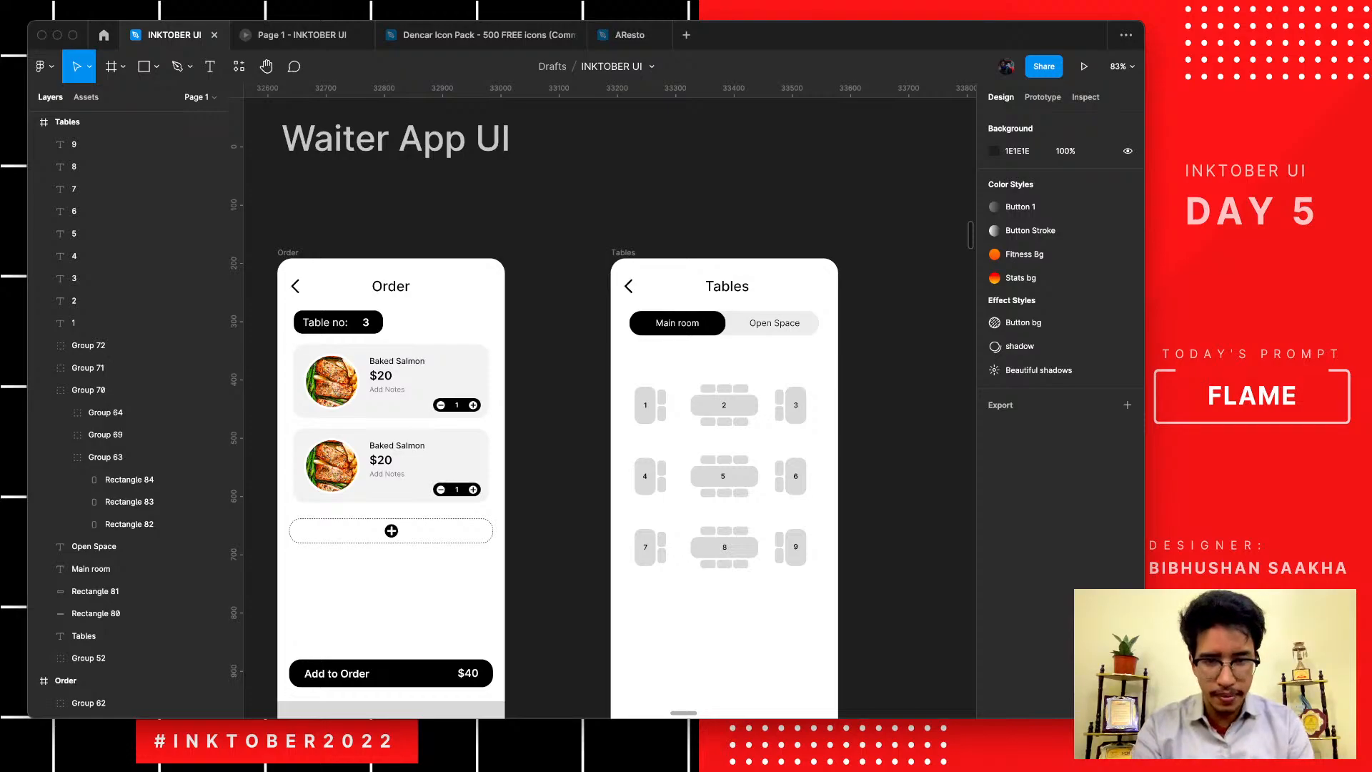
{"action": "scroll", "coordinate": [675, 571], "scroll_direction": "up", "scroll_amount": 5}
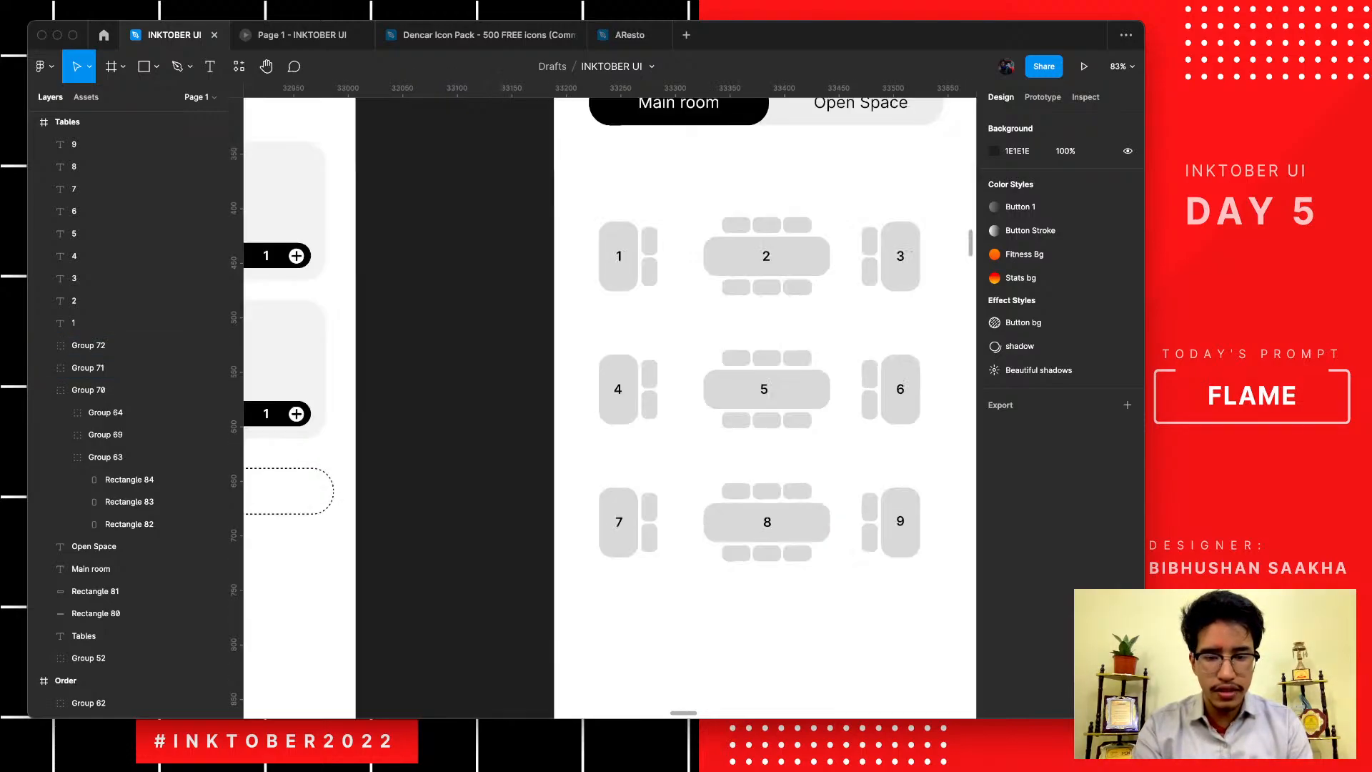
{"action": "left_click", "coordinate": [129, 345]}
{"action": "key", "text": "super+shift+g"}
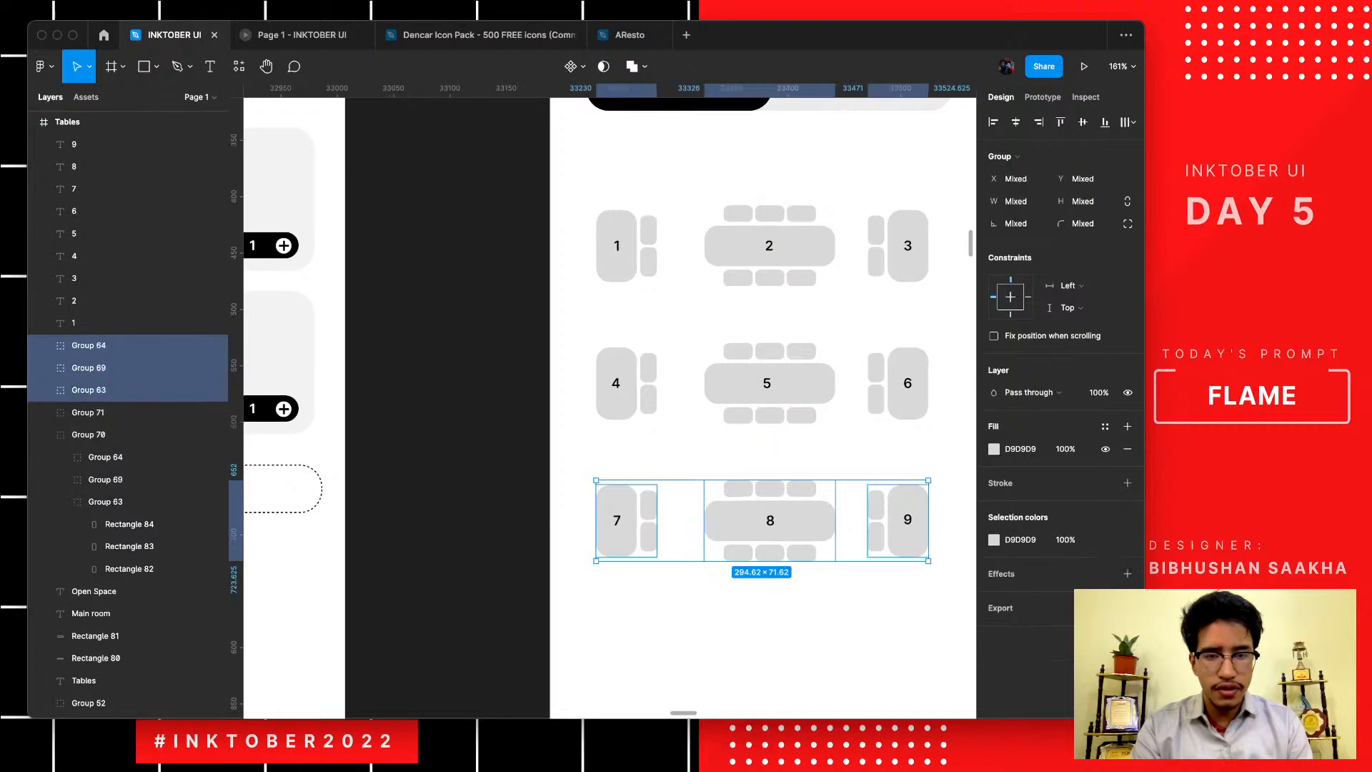
{"action": "key", "text": "Escape"}
- Recolour long table 8 and its six seats to black (000000)
{"action": "scroll", "coordinate": [804, 535], "scroll_direction": "up", "scroll_amount": 4}
{"action": "left_click", "coordinate": [804, 534]}
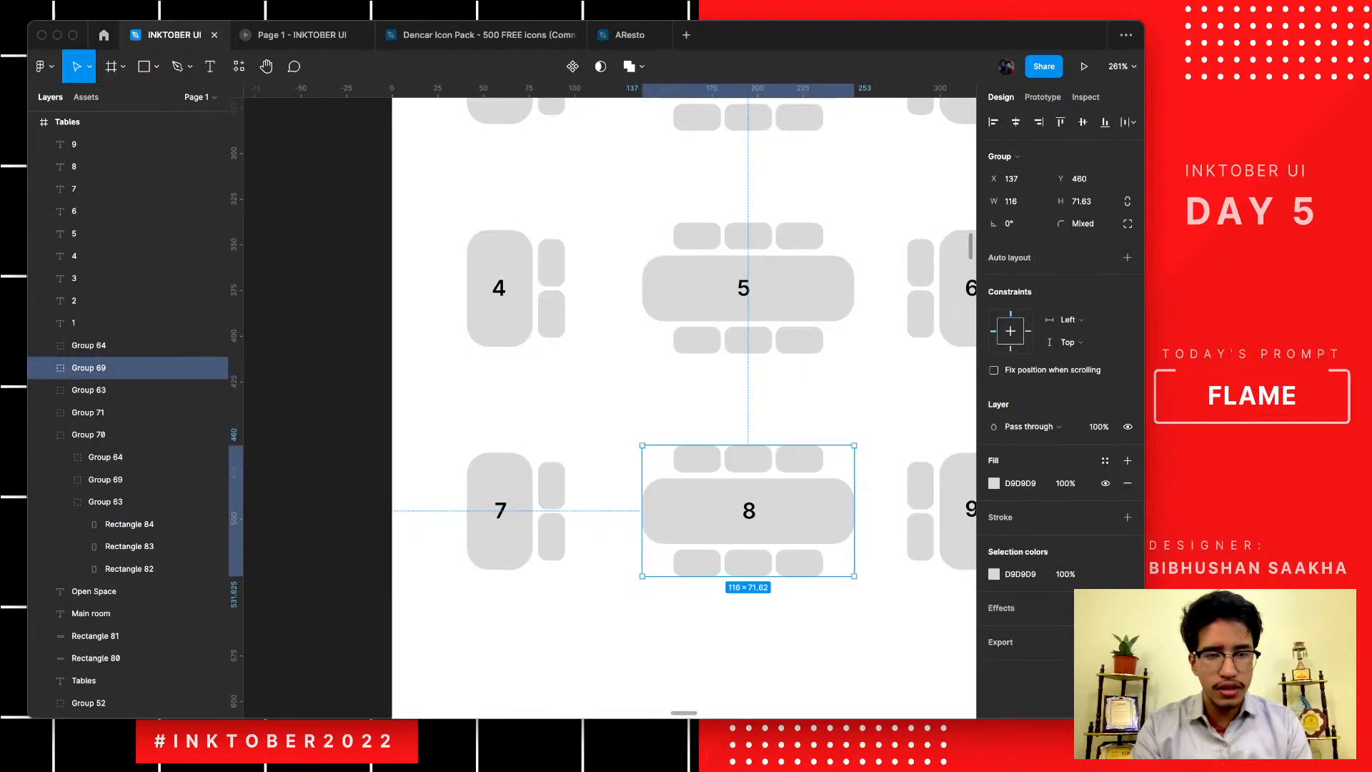
{"action": "left_click", "coordinate": [994, 574]}
{"action": "left_click_drag", "start_coordinate": [838, 510], "coordinate": [803, 540]}
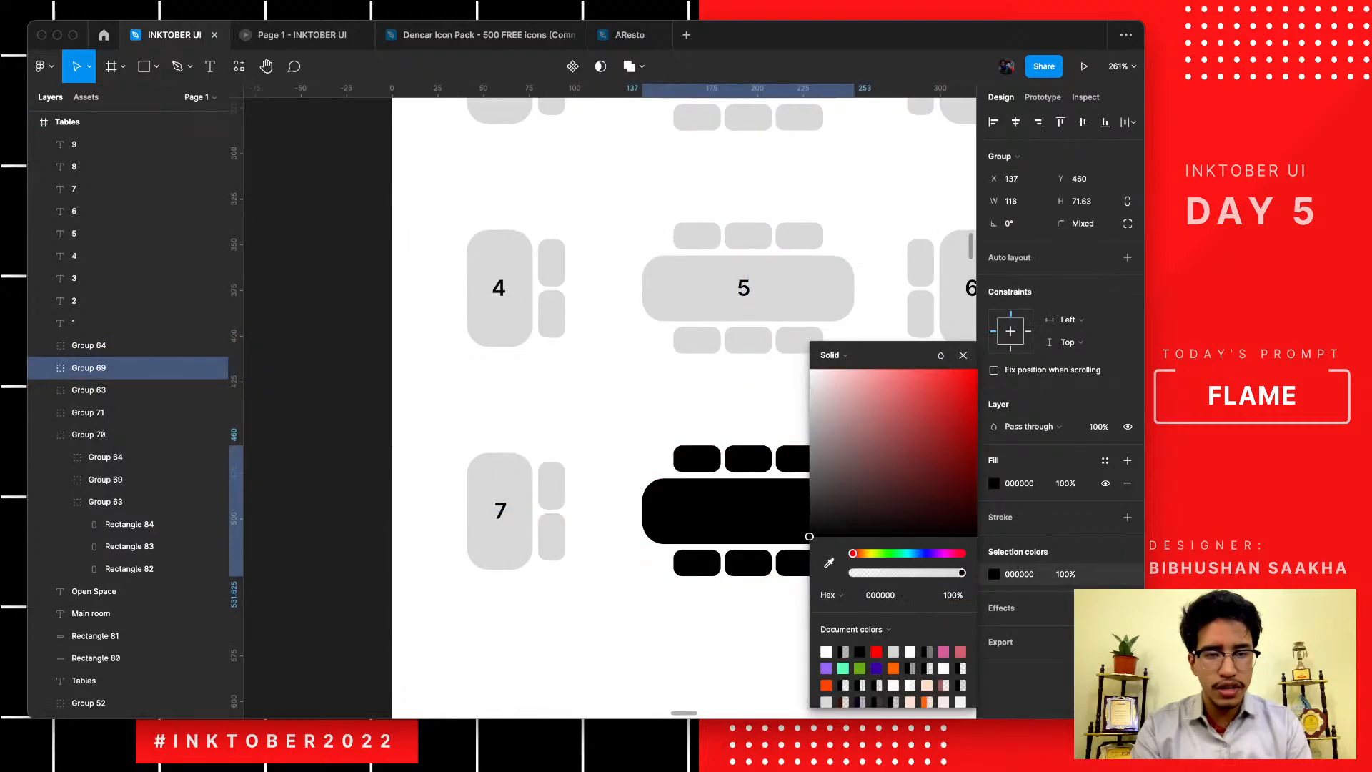
- Recolour the number 8 on the black table to white (FFFFFF)
{"action": "left_click", "coordinate": [128, 167]}
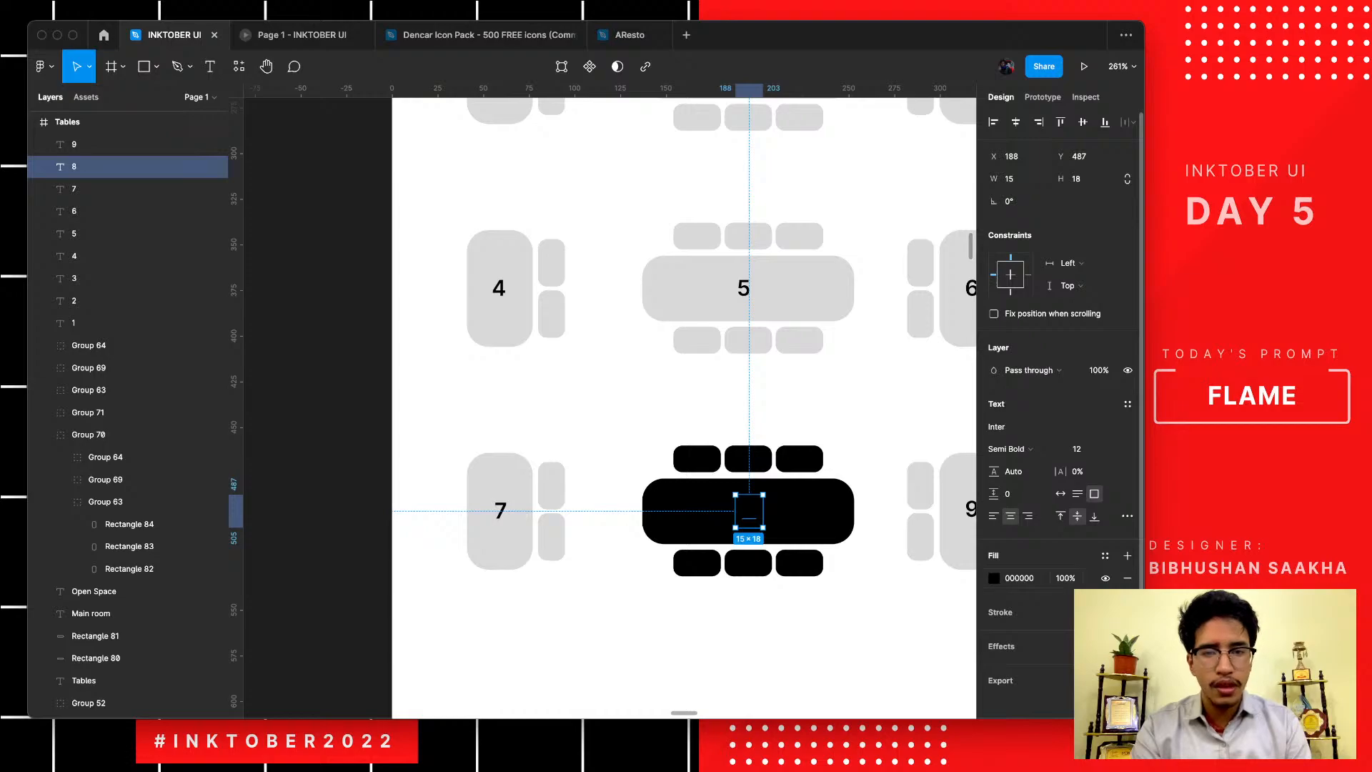
{"action": "left_click", "coordinate": [994, 577]}
{"action": "type", "text": "f"}
{"action": "key", "text": "Return"}
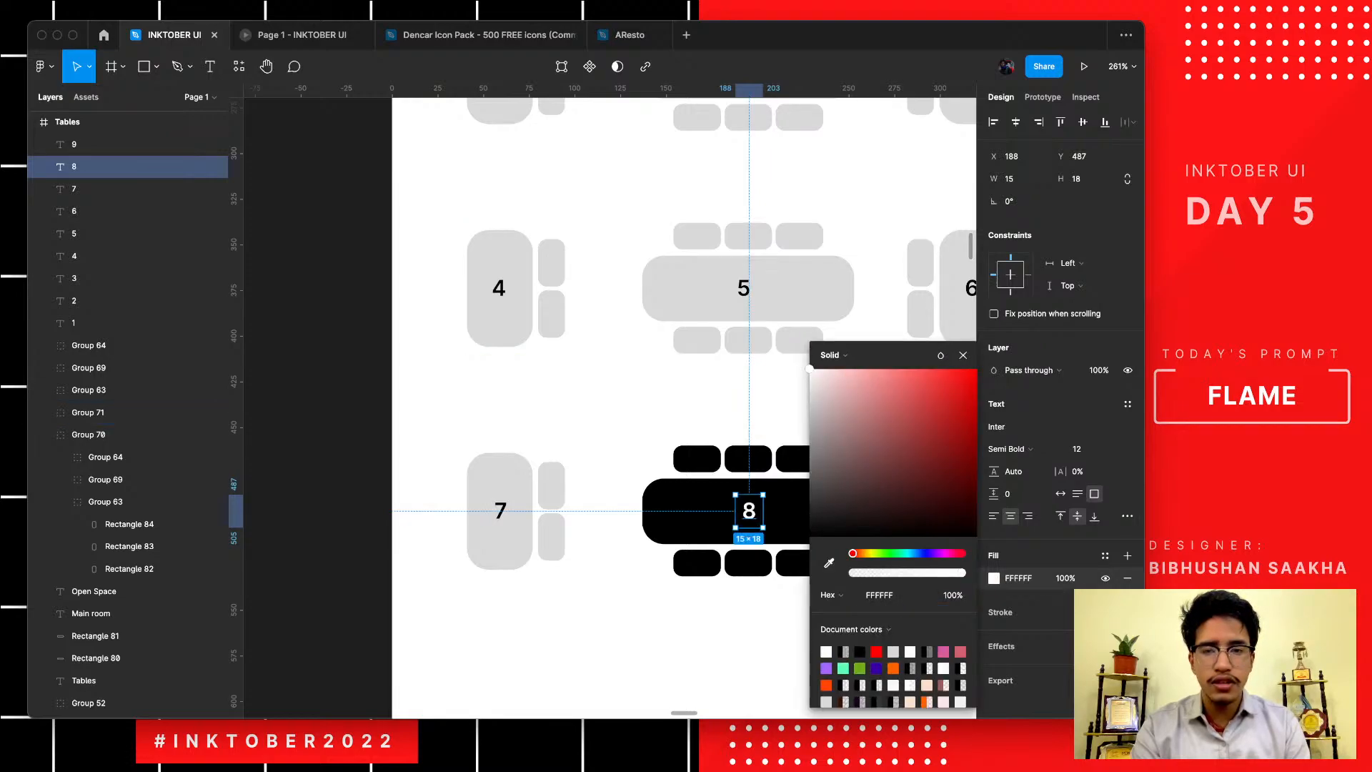
{"action": "left_click", "coordinate": [451, 400]}
- Copy the Add to Order button from the Order screen to the lower part of the Tables screen, at X 21, Y 686
{"action": "scroll", "coordinate": [451, 400], "scroll_direction": "down", "scroll_amount": 5}
{"action": "scroll", "coordinate": [577, 400], "scroll_direction": "up", "scroll_amount": 1}
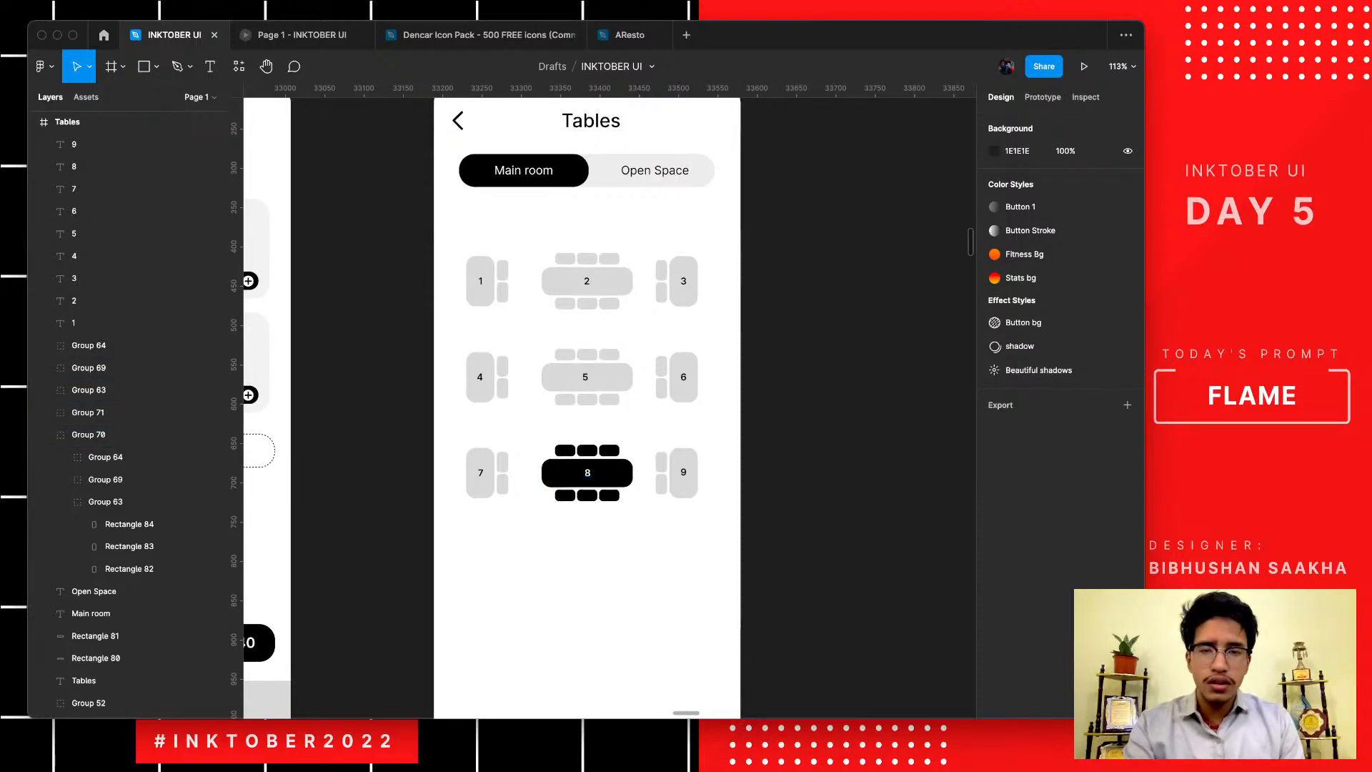
{"action": "scroll", "coordinate": [581, 407], "scroll_direction": "down", "scroll_amount": 3}
{"action": "scroll", "coordinate": [581, 551], "scroll_direction": "down", "scroll_amount": 2}
{"action": "scroll", "coordinate": [581, 550], "scroll_direction": "left", "scroll_amount": 3}
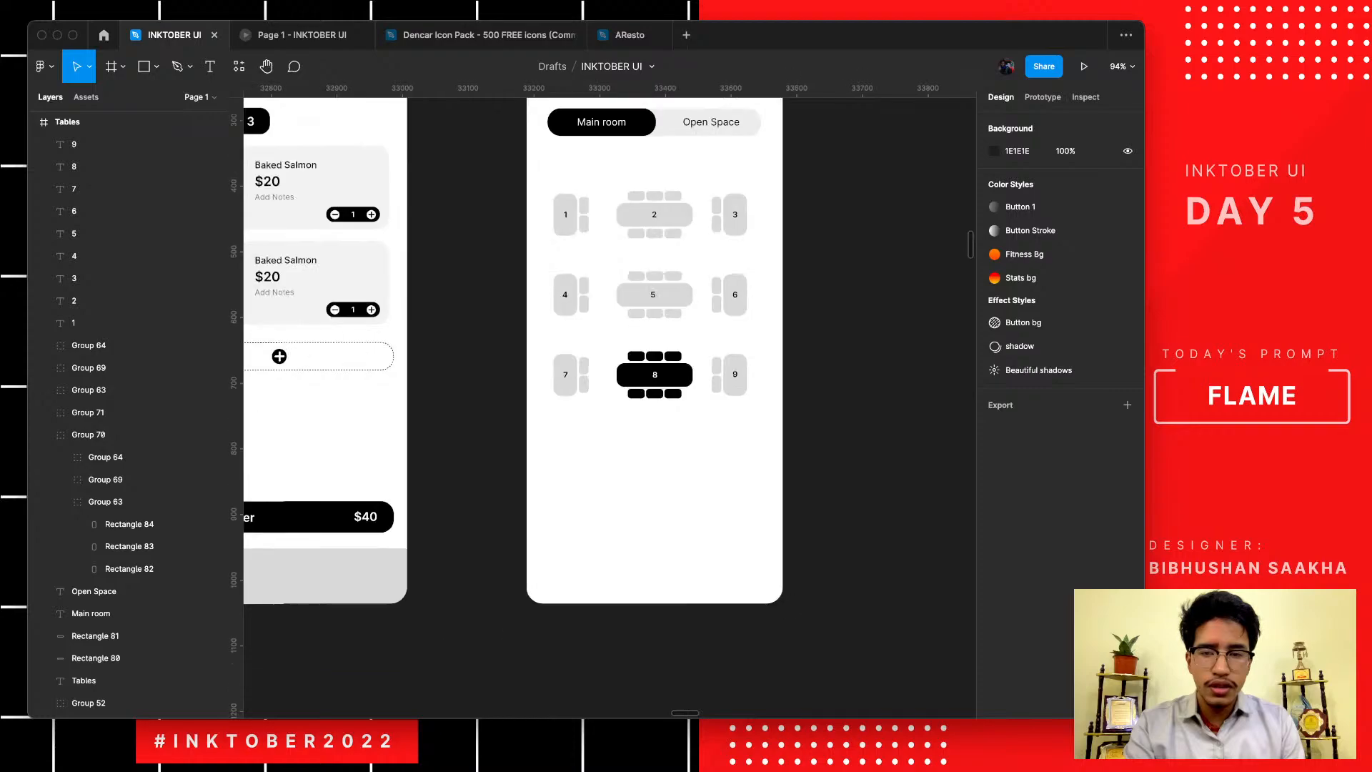
{"action": "scroll", "coordinate": [581, 550], "scroll_direction": "down", "scroll_amount": 3}
{"action": "left_click", "coordinate": [407, 509]}
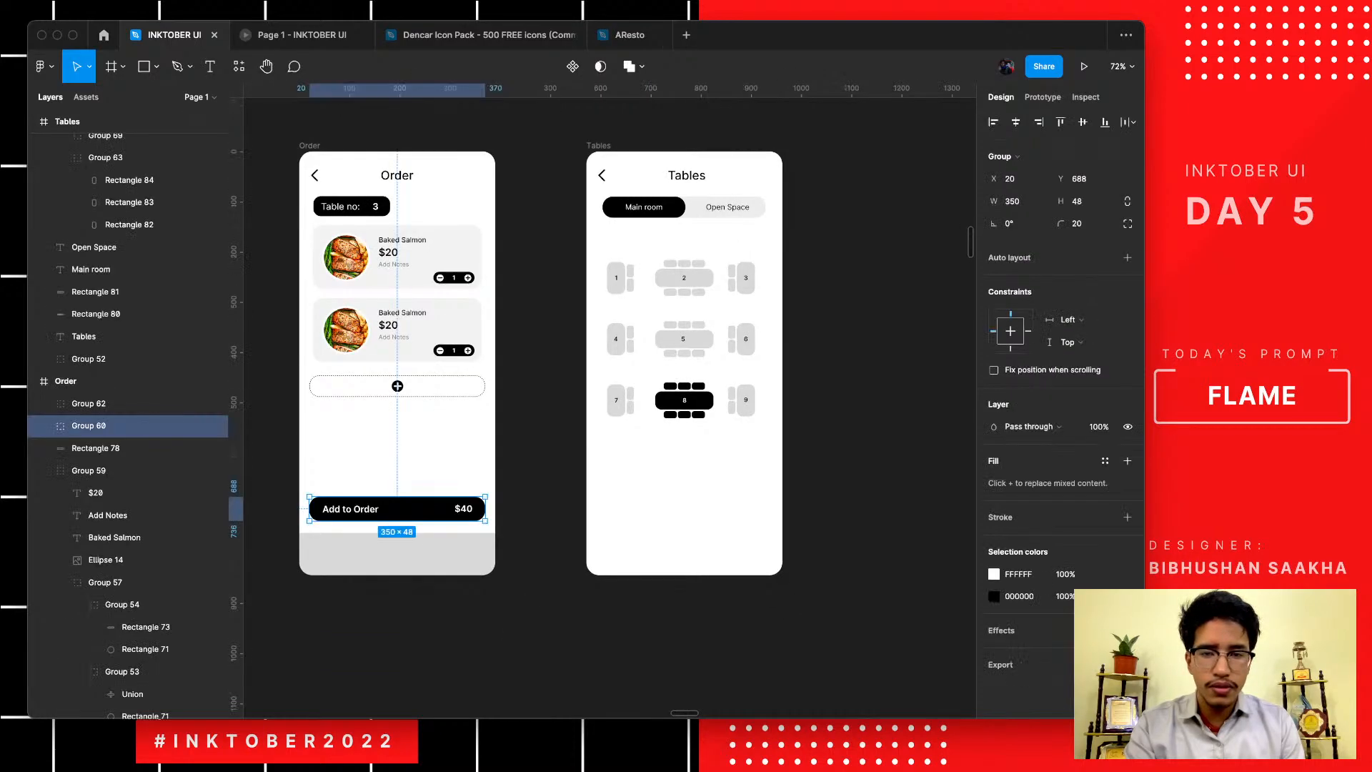
{"action": "left_click_drag", "start_coordinate": [407, 509], "coordinate": [696, 508]}
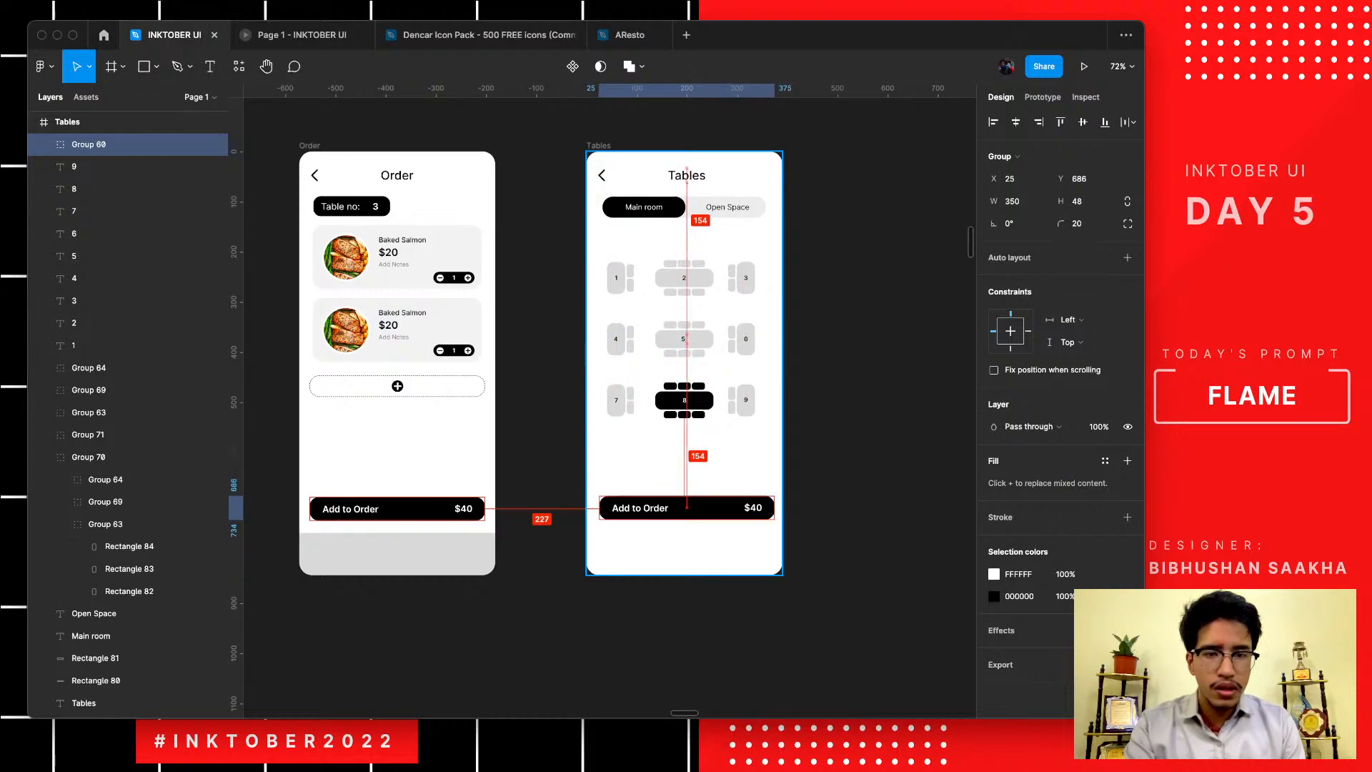
{"action": "key", "text": "Left"}
{"action": "key", "text": "Left"}
{"action": "key", "text": "Left"}
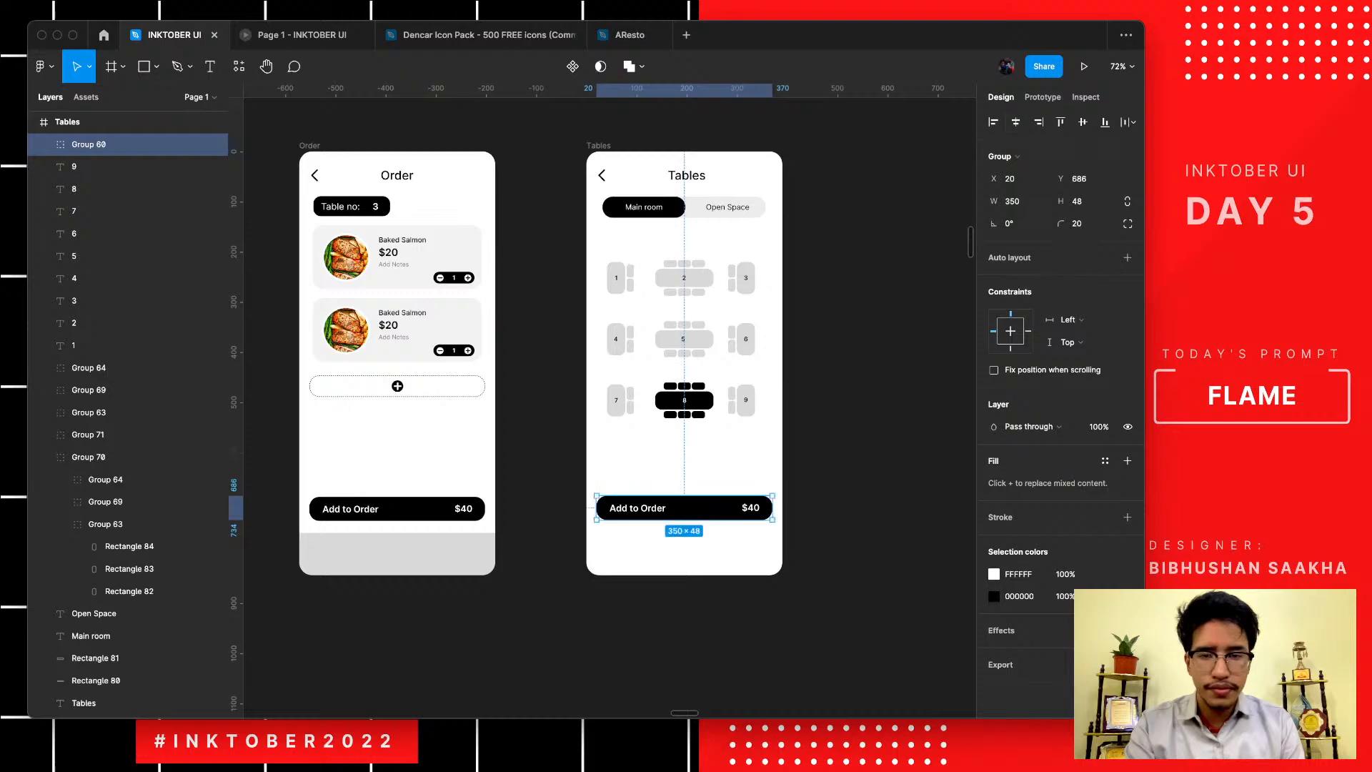
{"action": "scroll", "coordinate": [681, 475], "scroll_direction": "up", "scroll_amount": 5}
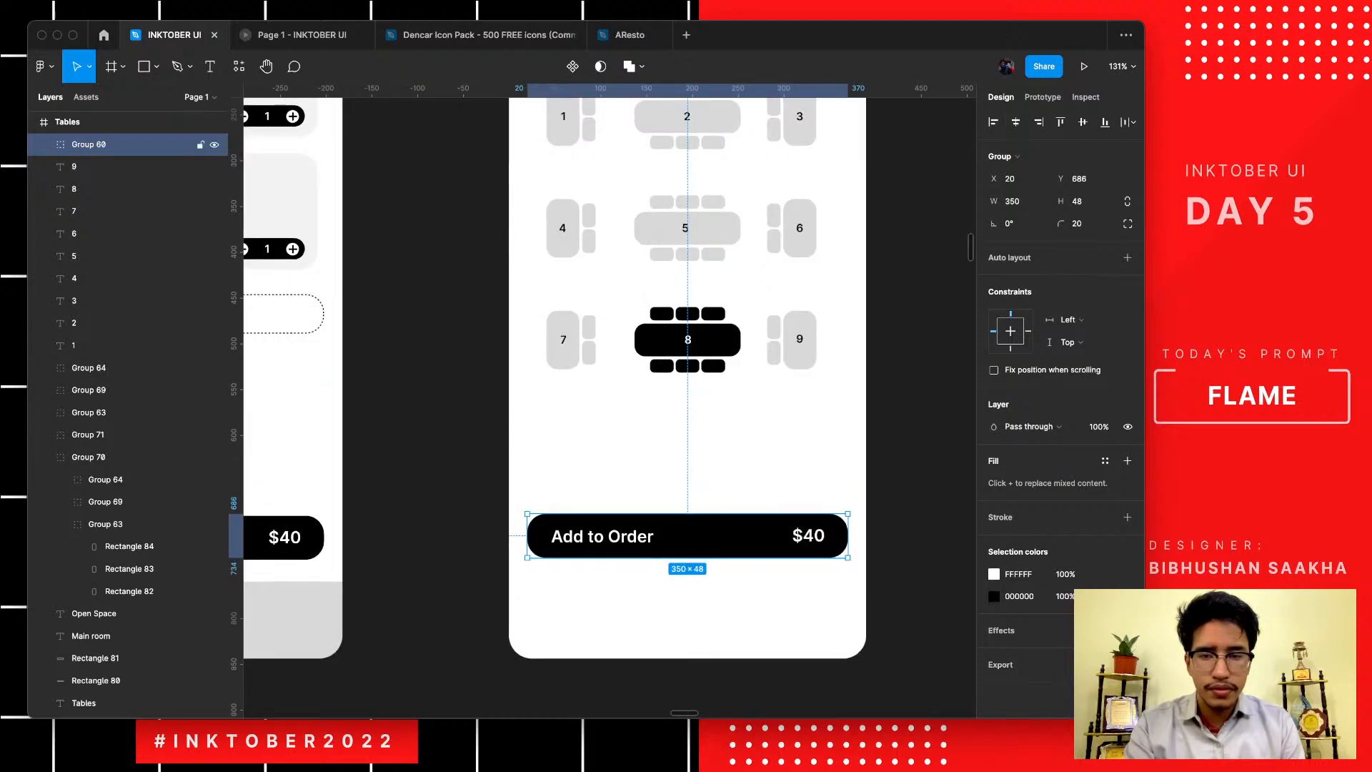
{"action": "mouse_move", "coordinate": [686, 535]}
{"action": "left_mouse_down"}
{"action": "mouse_move", "coordinate": [687, 547]}
{"action": "mouse_move", "coordinate": [688, 536]}
{"action": "left_mouse_up"}
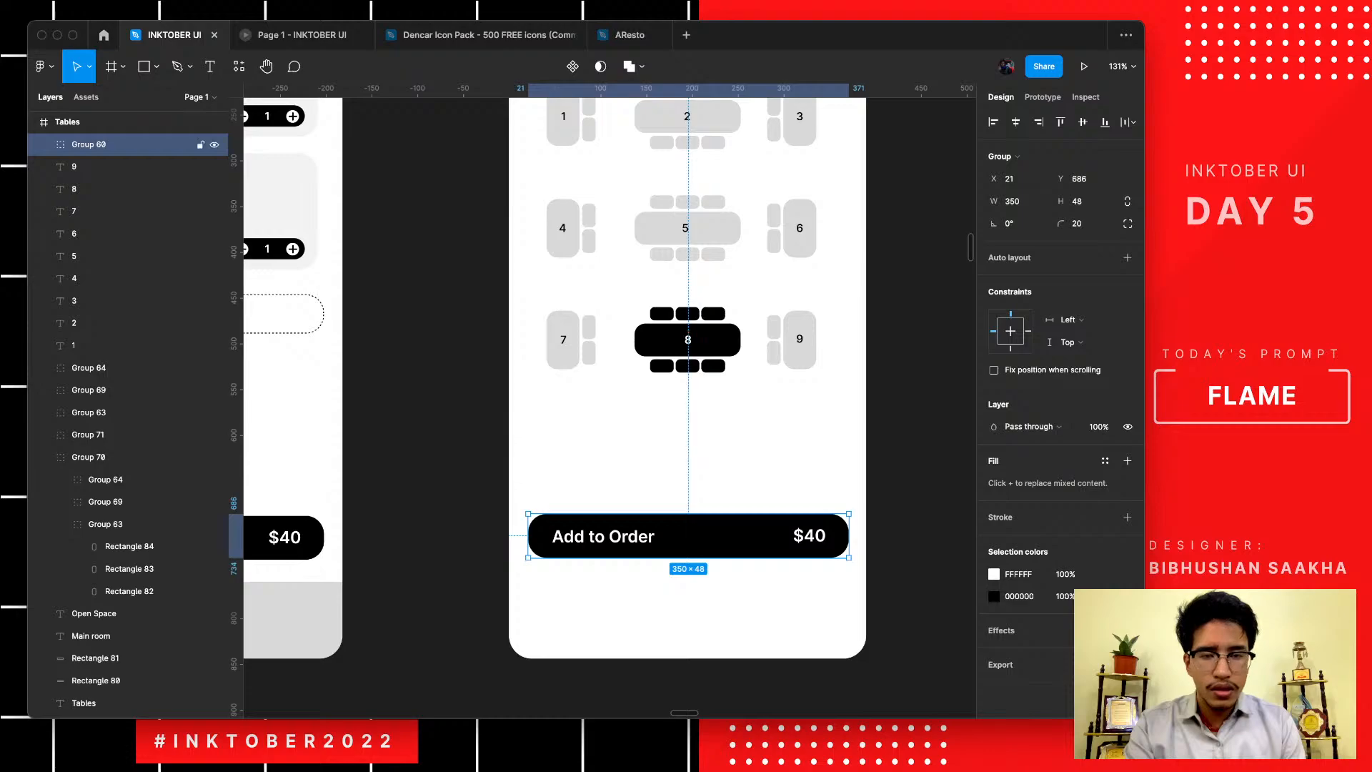
- Delete the $40 price text from the copied button on the Tables screen
{"action": "left_click", "coordinate": [704, 468]}
{"action": "left_click", "coordinate": [688, 535]}
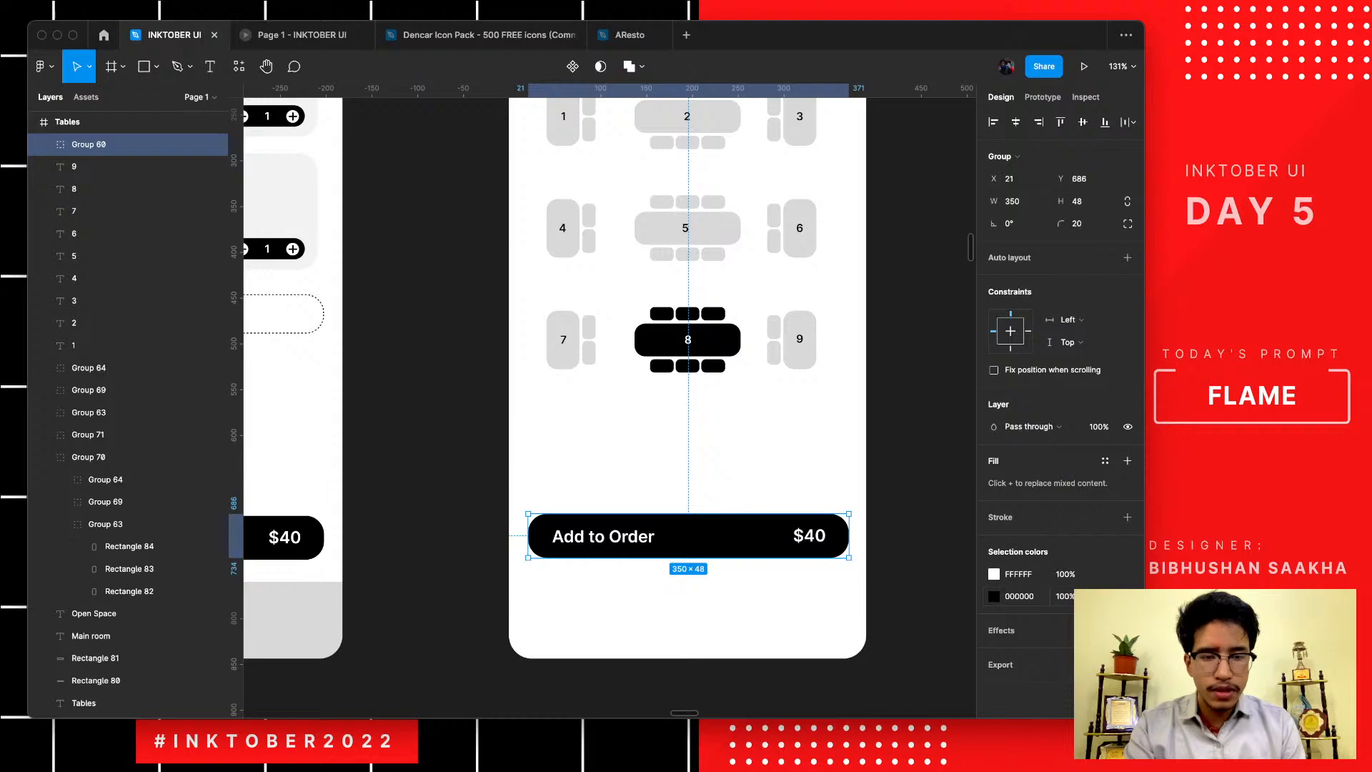
{"action": "double_click", "coordinate": [704, 535]}
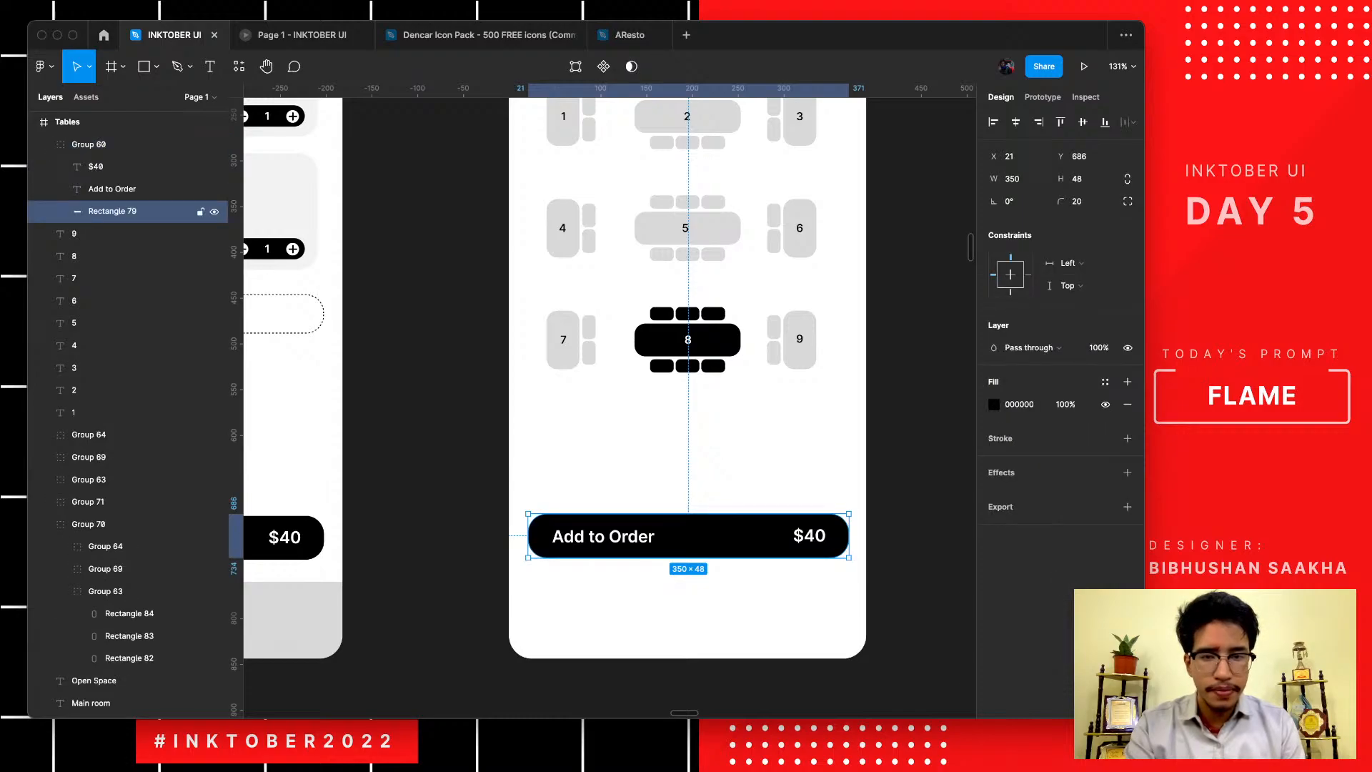
{"action": "left_click", "coordinate": [96, 167]}
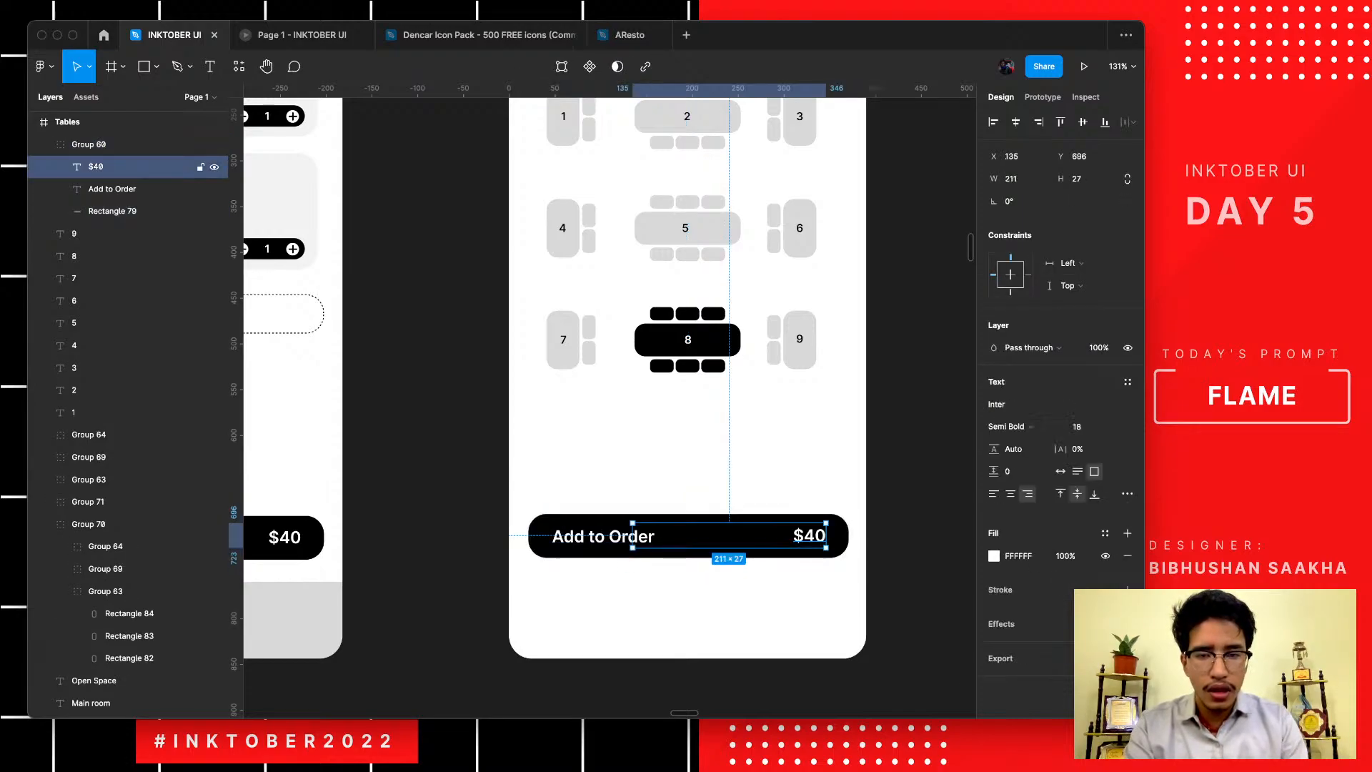
{"action": "key", "text": "Delete"}
- Ungroup the copied Add to Order button on the Tables screen into its label and rectangle
{"action": "left_click", "coordinate": [89, 144]}
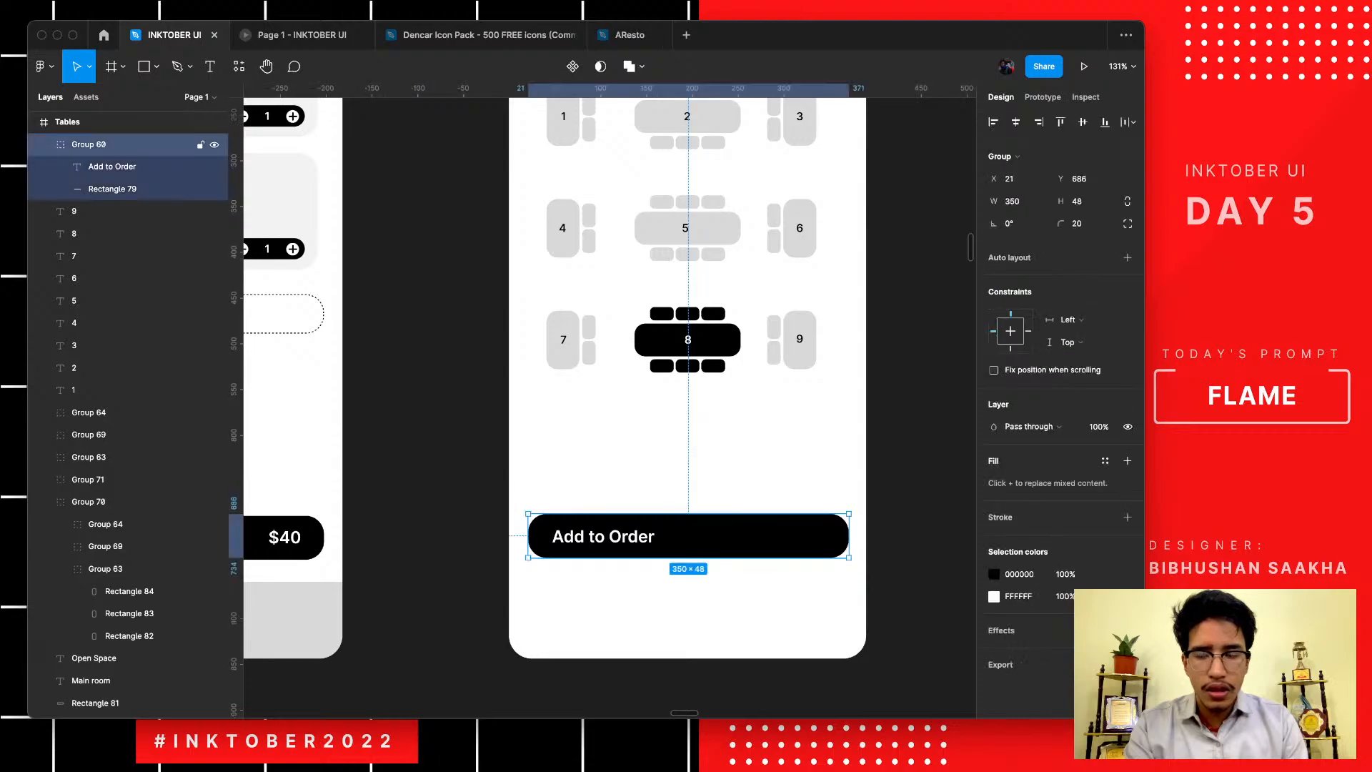
{"action": "double_click", "coordinate": [604, 536]}
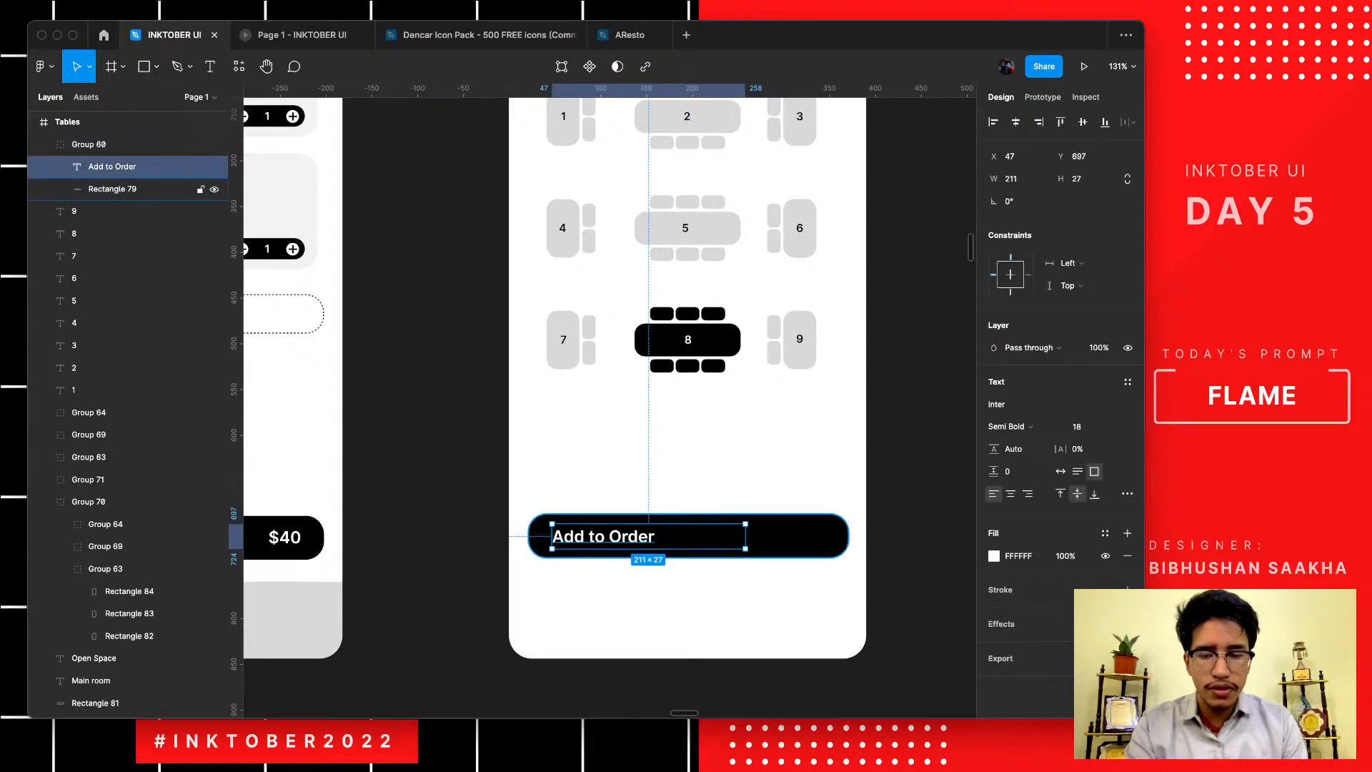
{"action": "left_click", "coordinate": [772, 465]}
{"action": "left_click", "coordinate": [775, 540]}
{"action": "key", "text": "super+shift+g"}
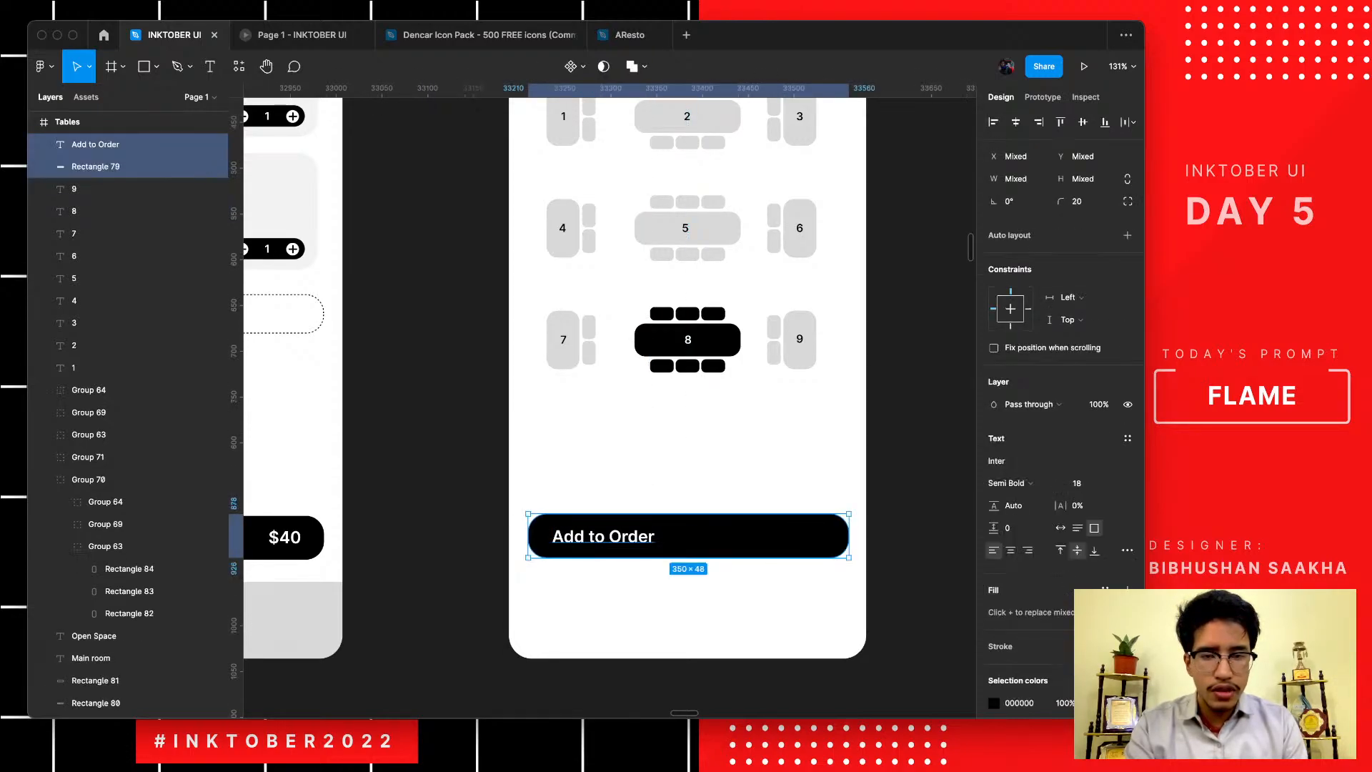
- Centre the Add to Order label horizontally on its rectangle and centre-align its text
{"action": "left_click", "coordinate": [772, 472]}
{"action": "left_click", "coordinate": [607, 536]}
{"action": "left_click", "coordinate": [202, 166], "text": "shift"}
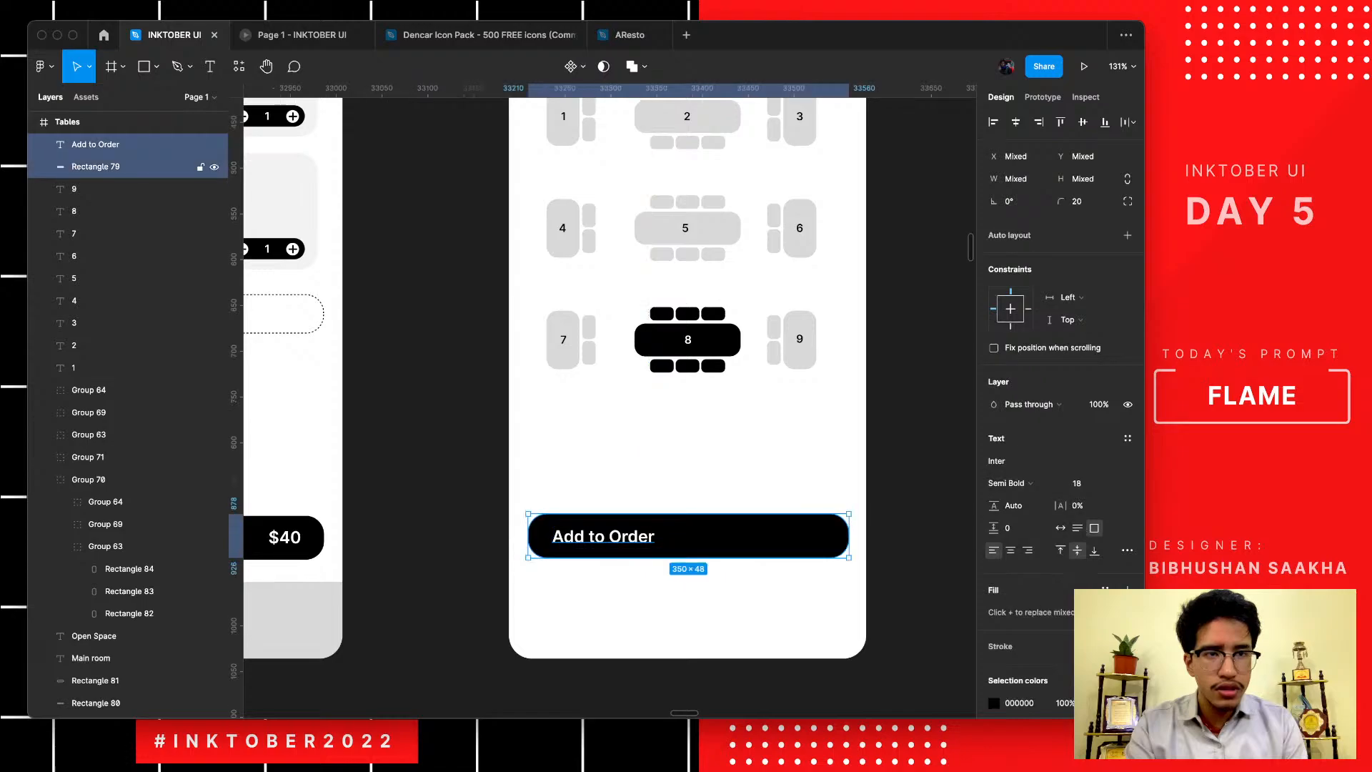
{"action": "left_click", "coordinate": [1016, 121]}
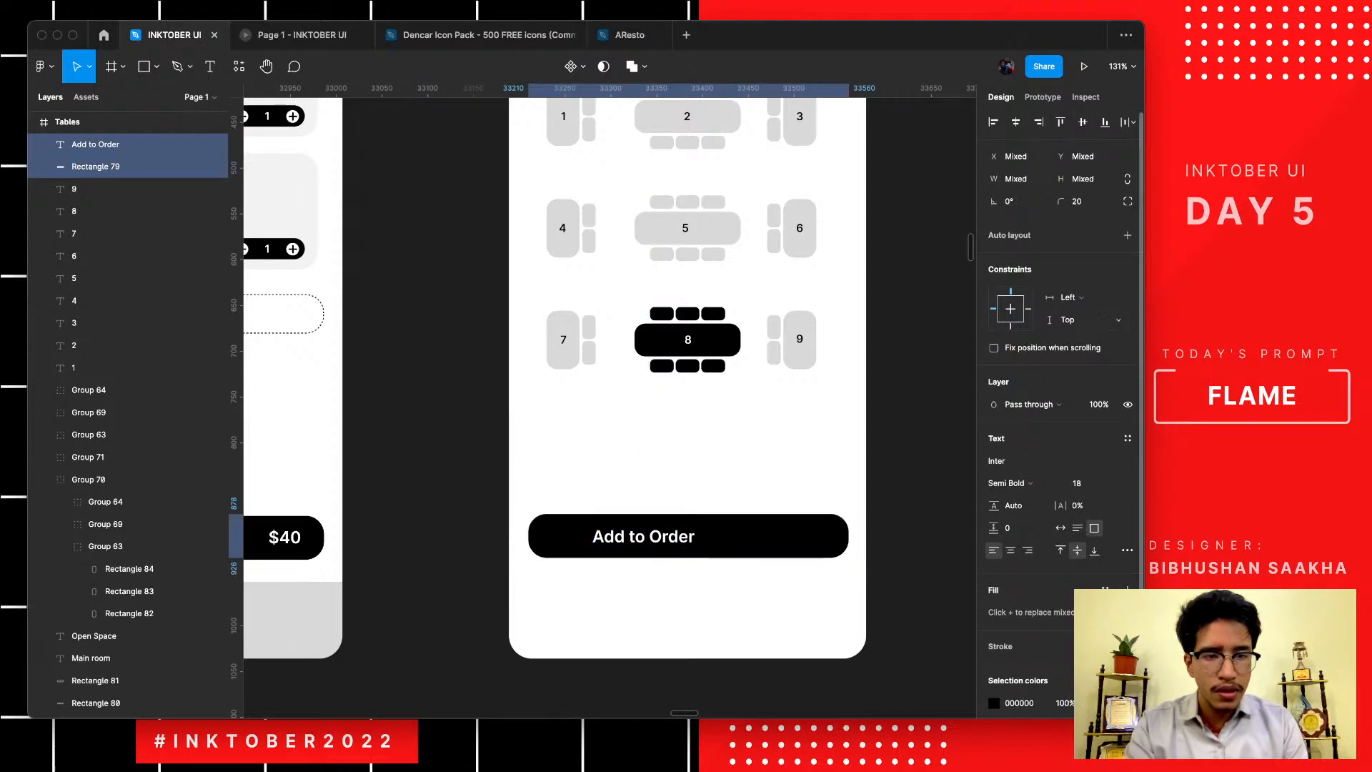
{"action": "left_click", "coordinate": [1010, 550]}
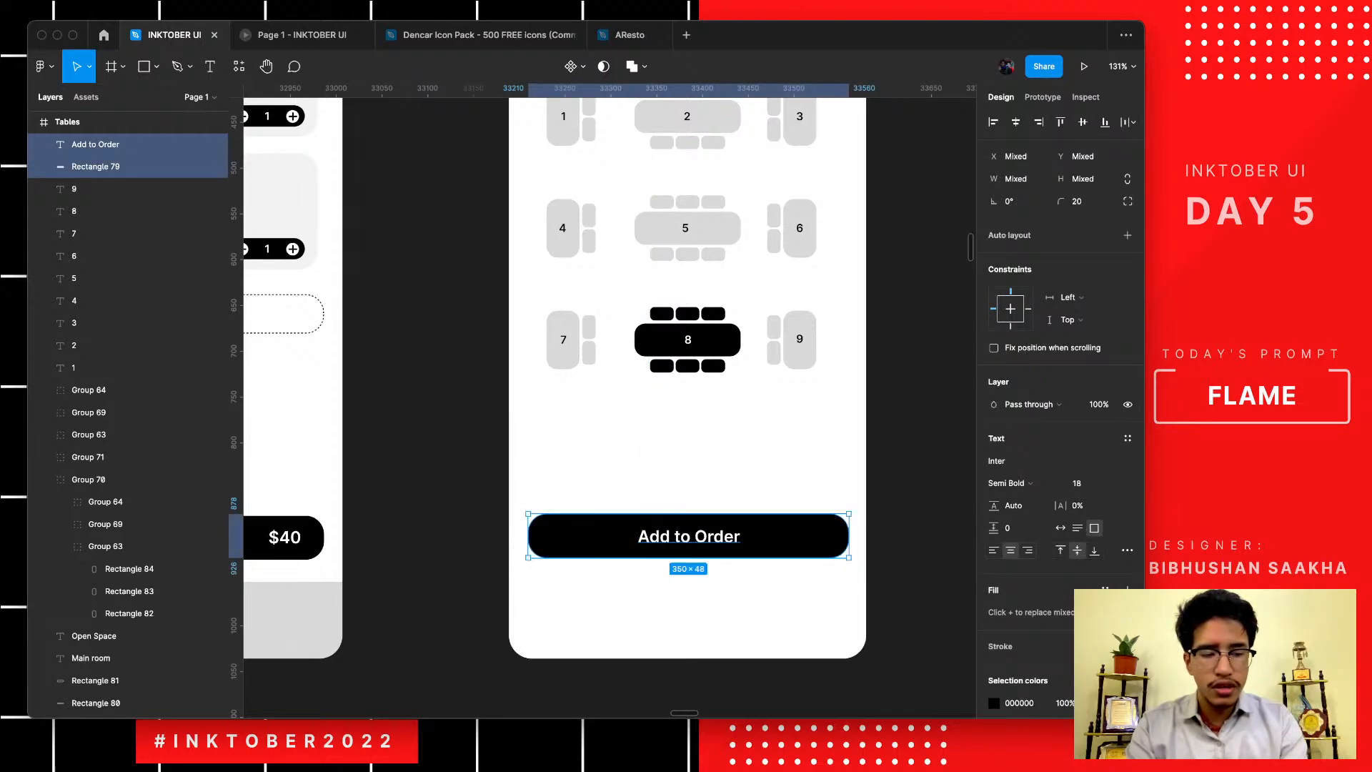
- Change the button label on the Tables screen to "Select the table"
{"action": "double_click", "coordinate": [689, 536]}
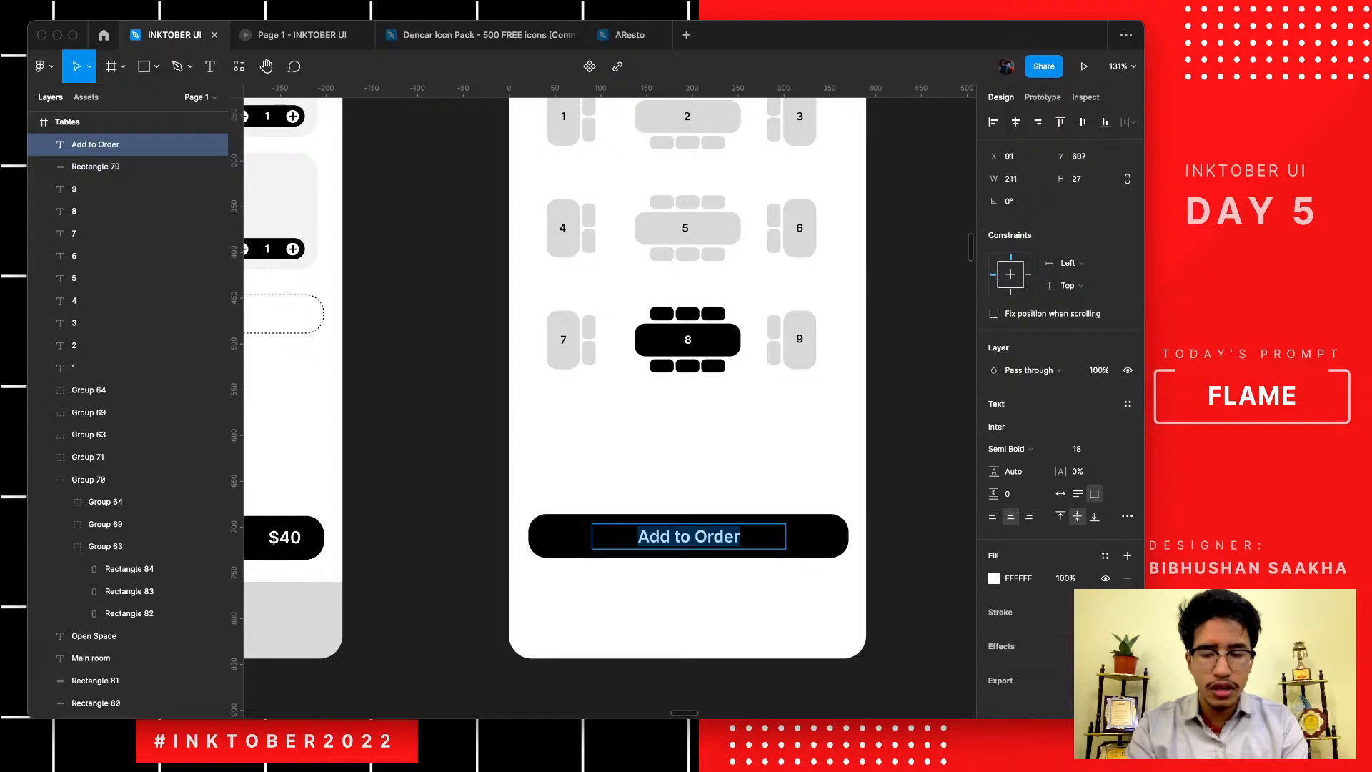
{"action": "type", "text": "Selct"}
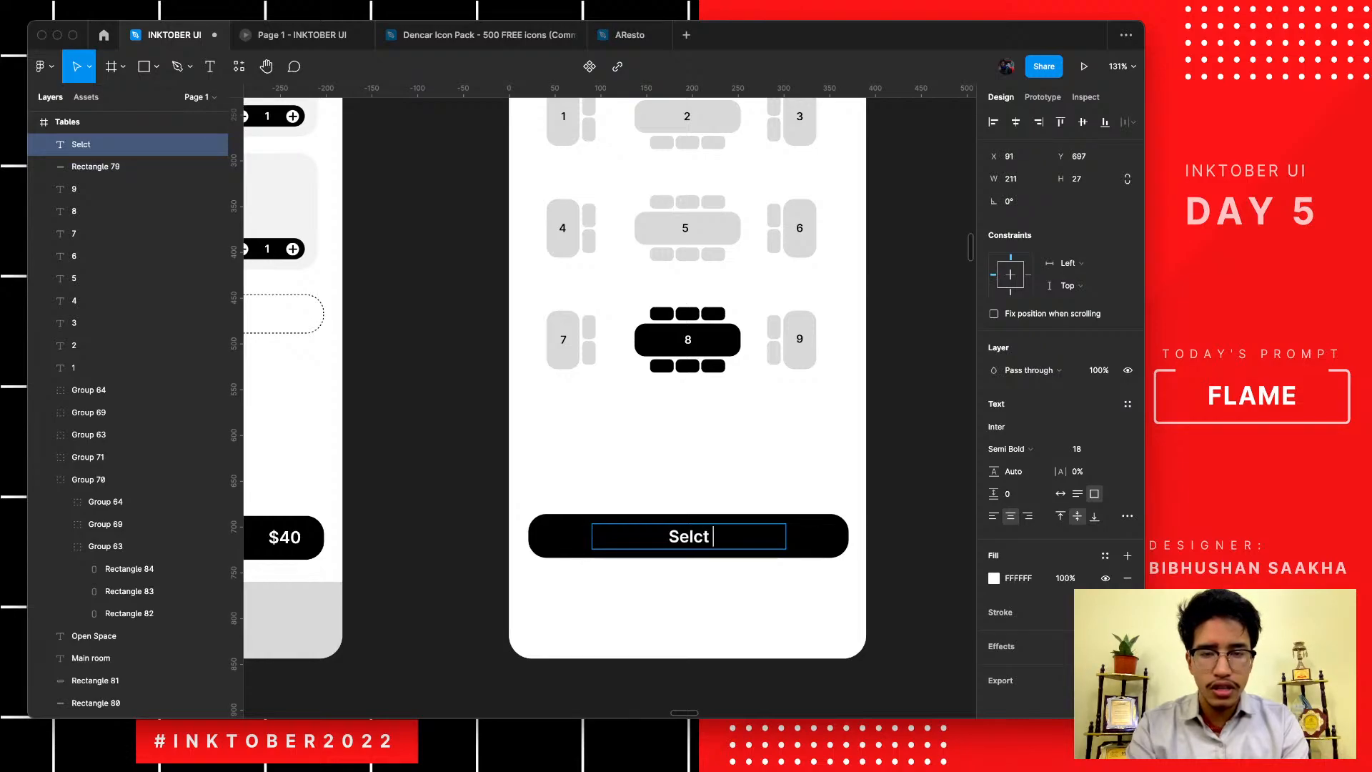
{"action": "type", "text": " a"}
{"action": "key", "text": "BackSpace"}
{"action": "type", "text": "t"}
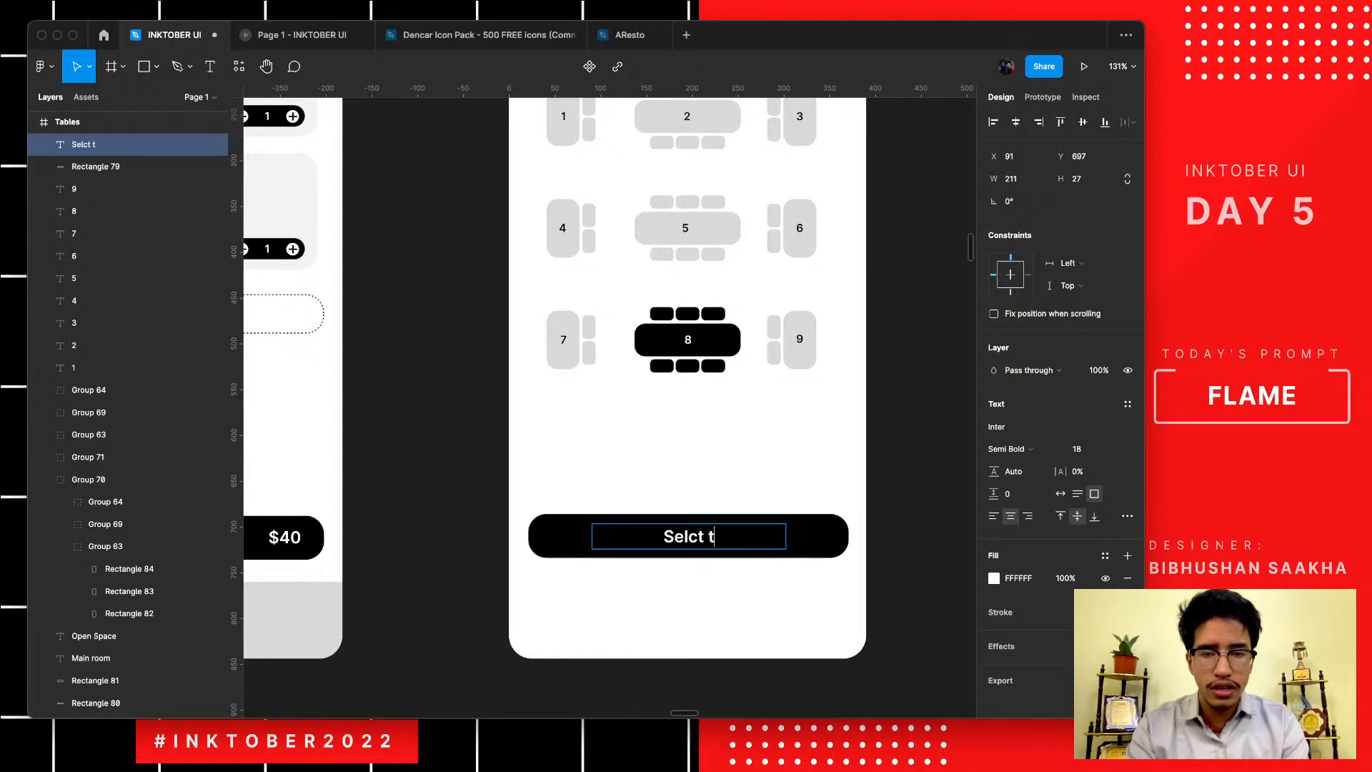
{"action": "key", "text": "BackSpace"}
{"action": "key", "text": "BackSpace"}
{"action": "key", "text": "BackSpace"}
{"action": "key", "text": "BackSpace"}
{"action": "type", "text": "e"}
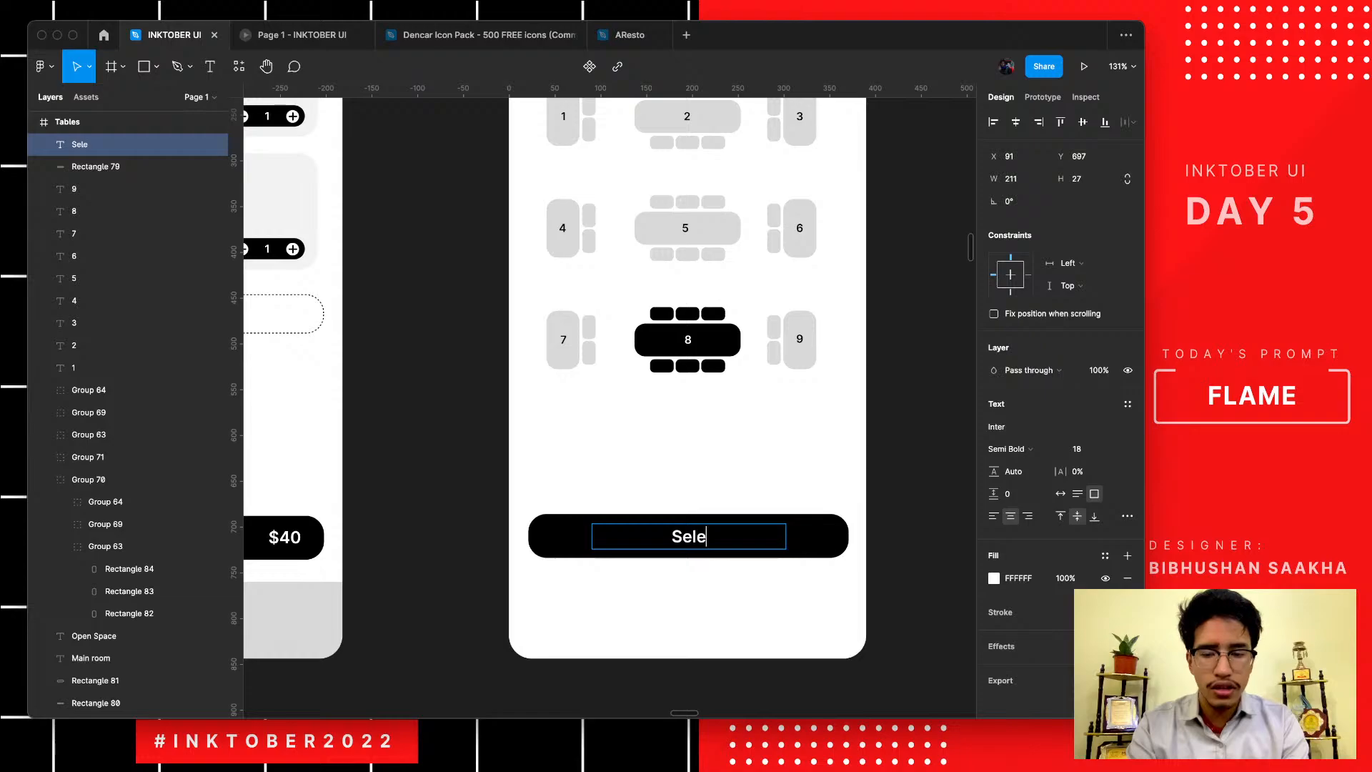
{"action": "type", "text": "ct the table"}
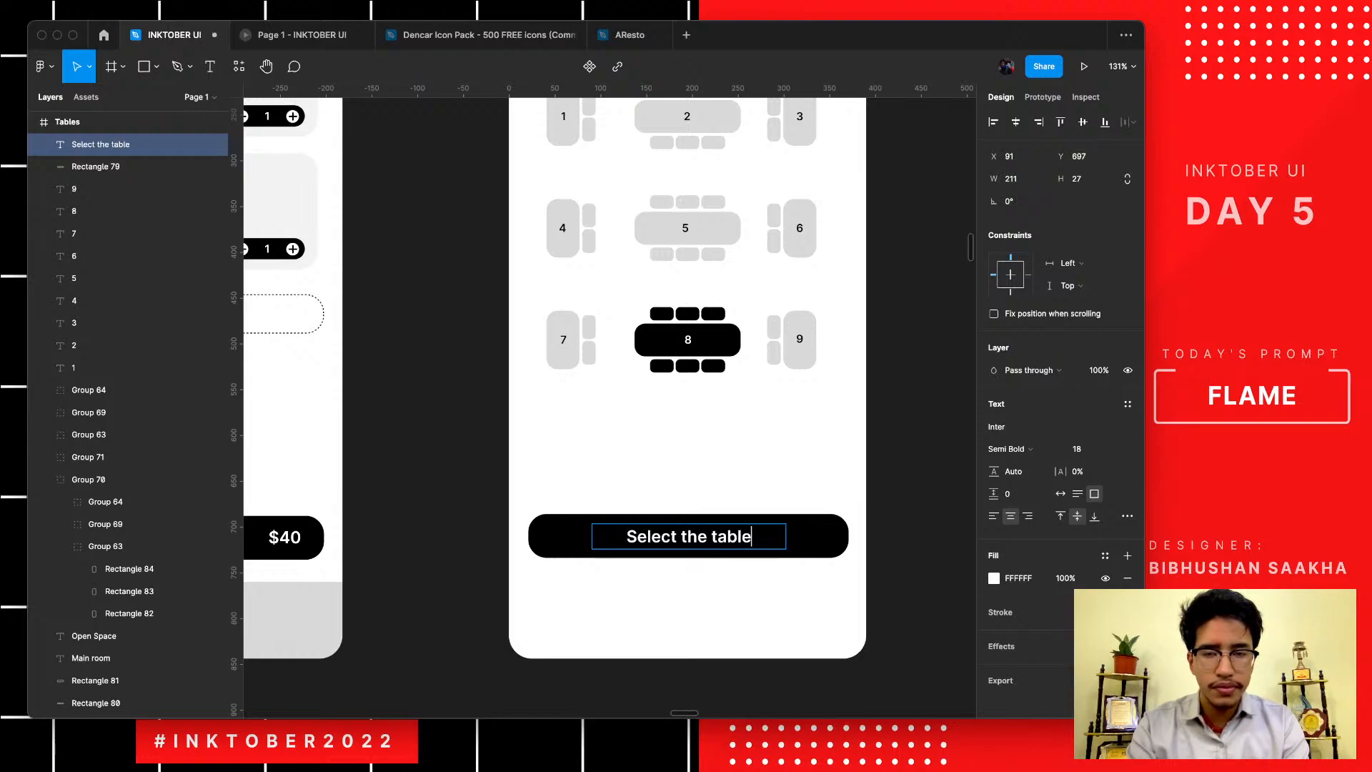
{"action": "key", "text": "Escape"}
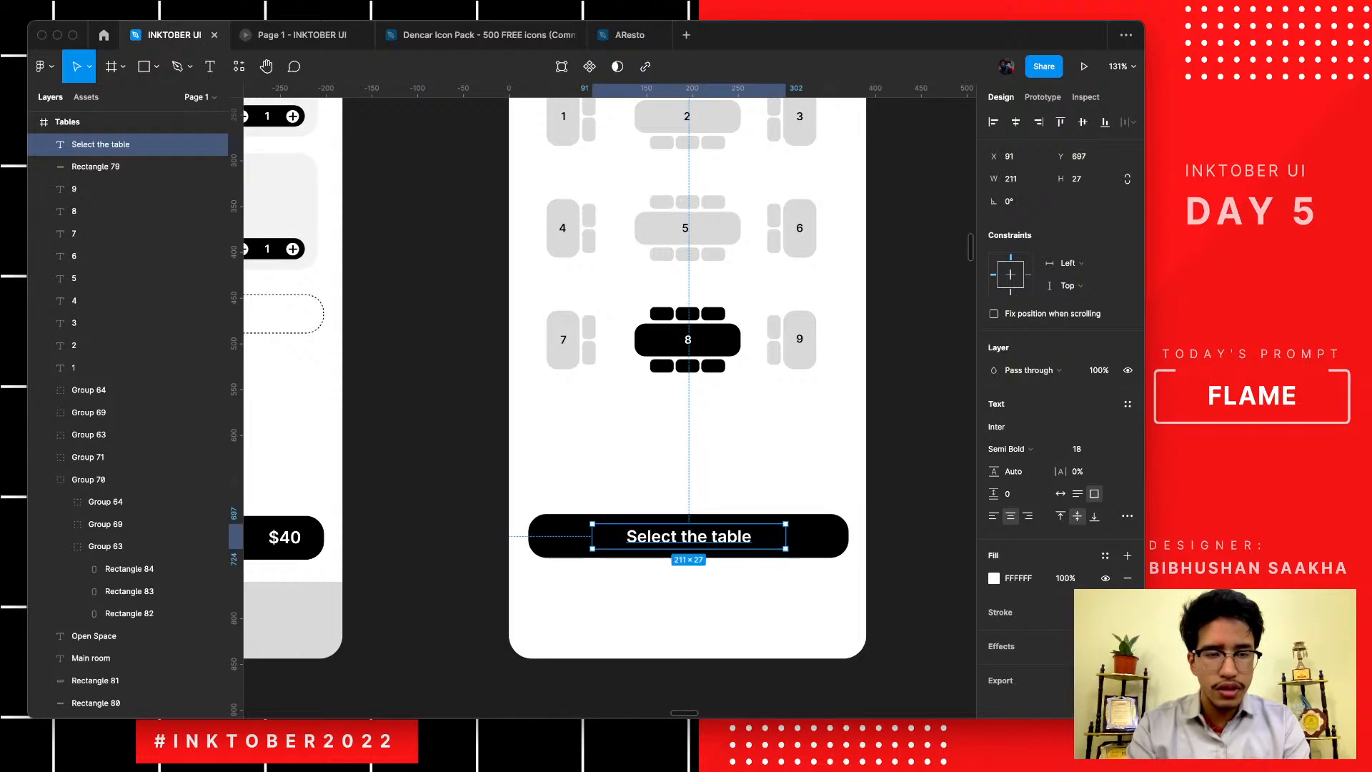
- Recolour the Select the table label to black (000000) and its button rectangle to white (FFFFFF)
{"action": "key", "text": "Return"}
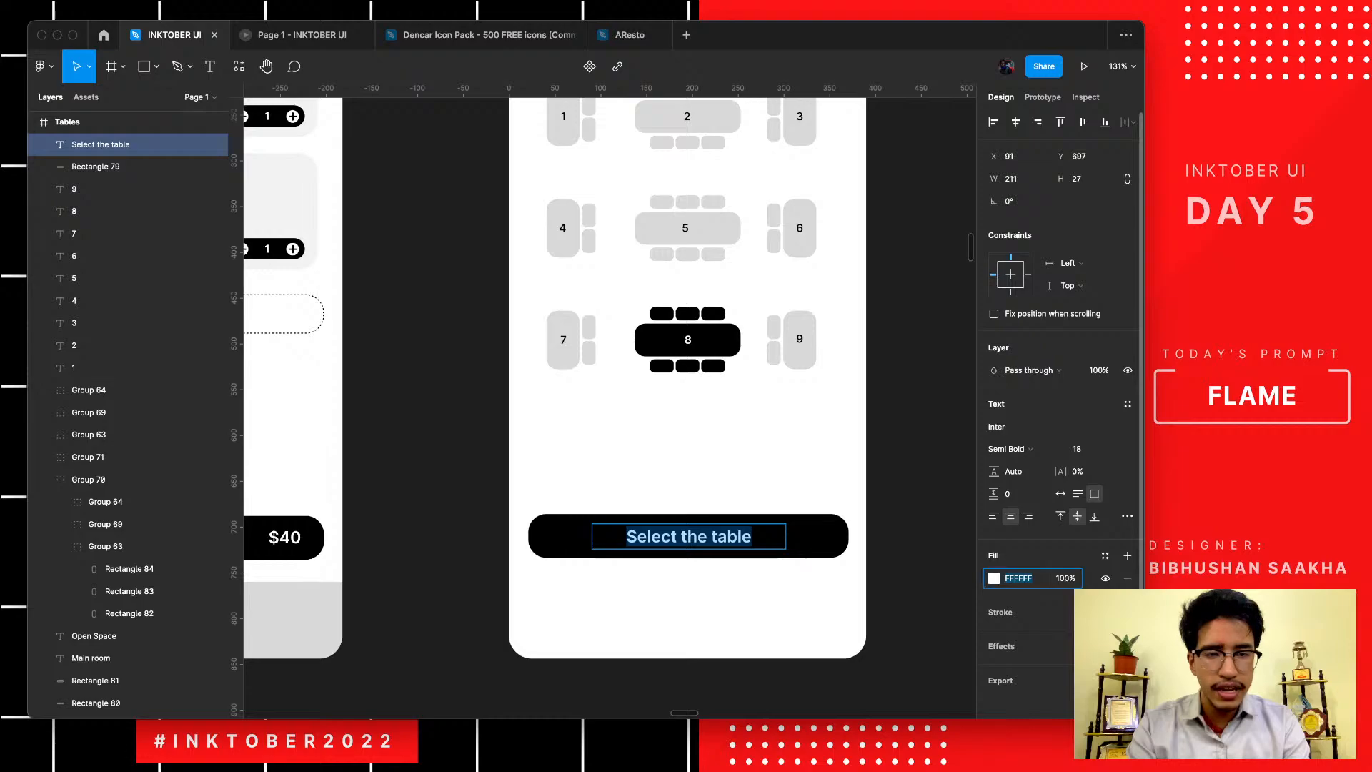
{"action": "left_click", "coordinate": [993, 578]}
{"action": "left_click", "coordinate": [810, 535]}
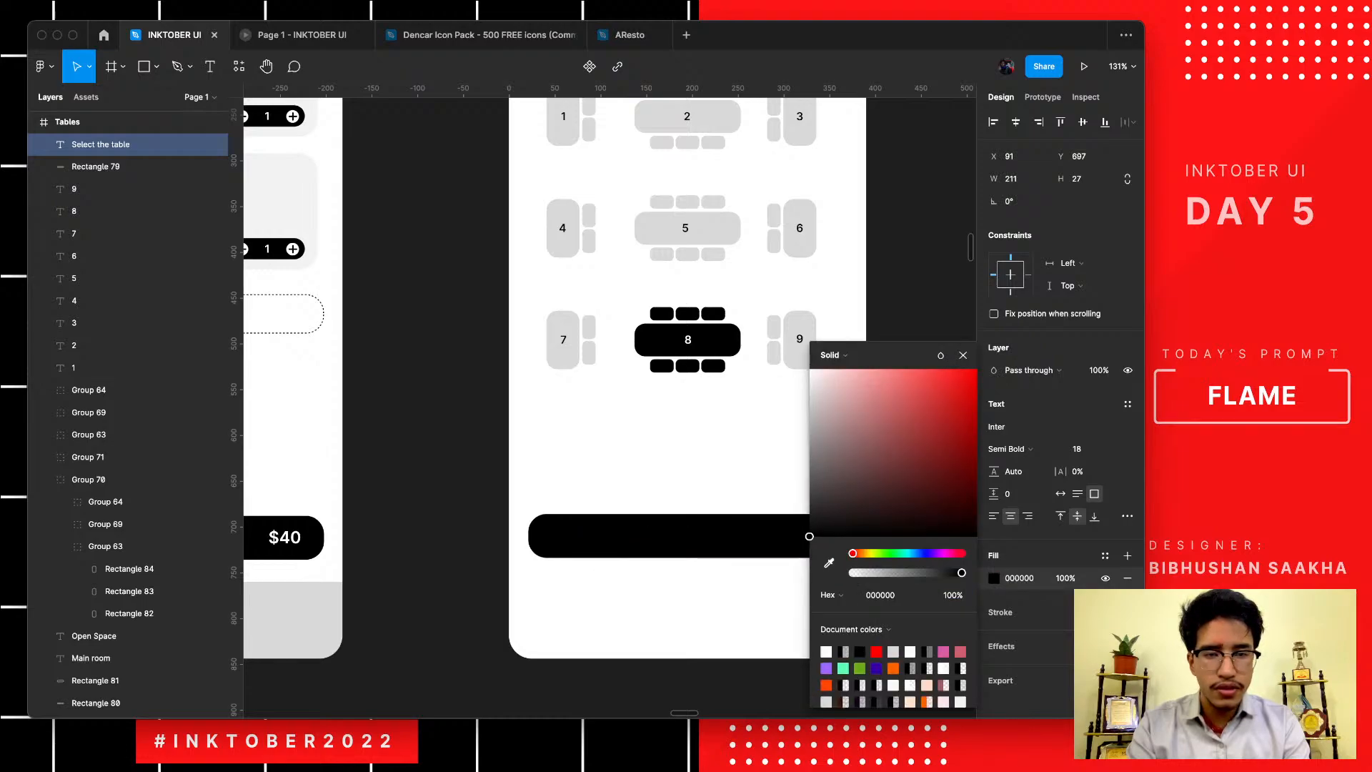
{"action": "left_click", "coordinate": [804, 537]}
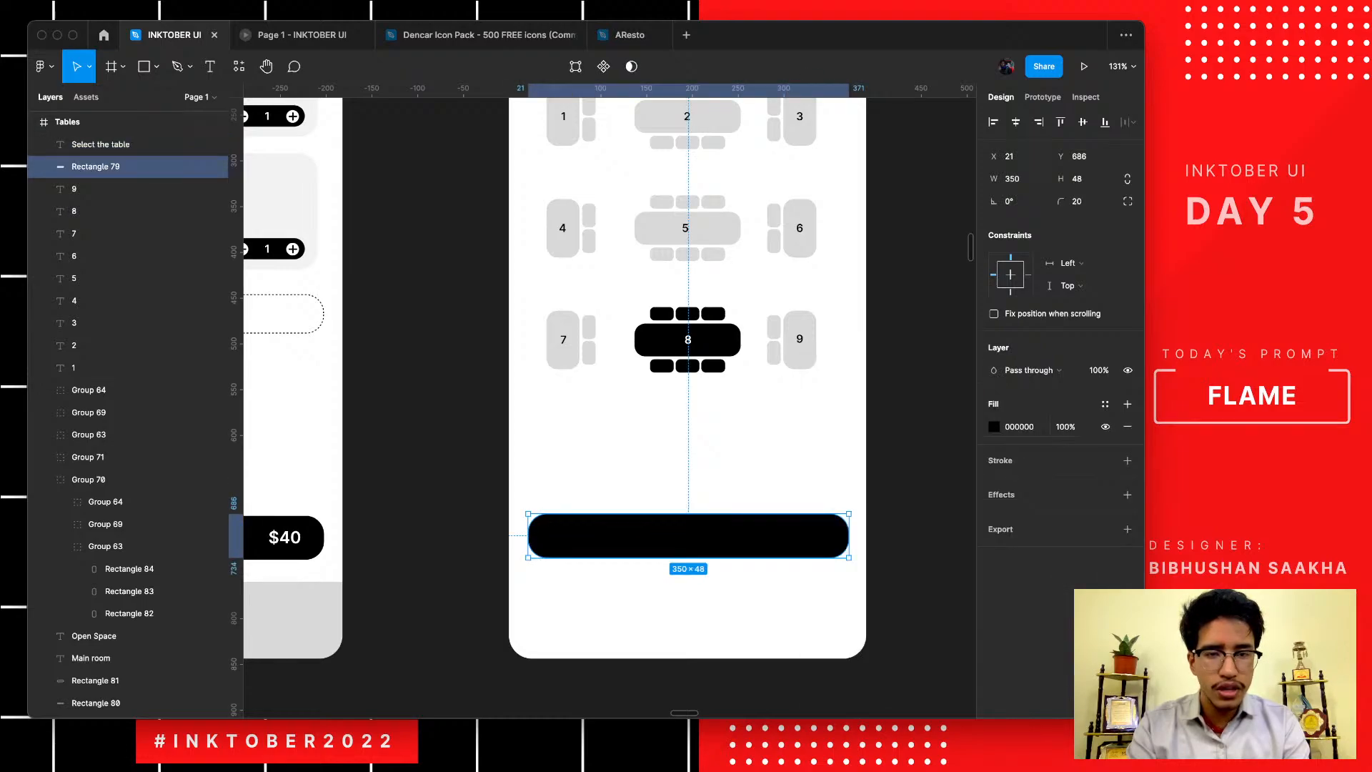
{"action": "left_click", "coordinate": [993, 427]}
{"action": "left_click", "coordinate": [810, 368]}
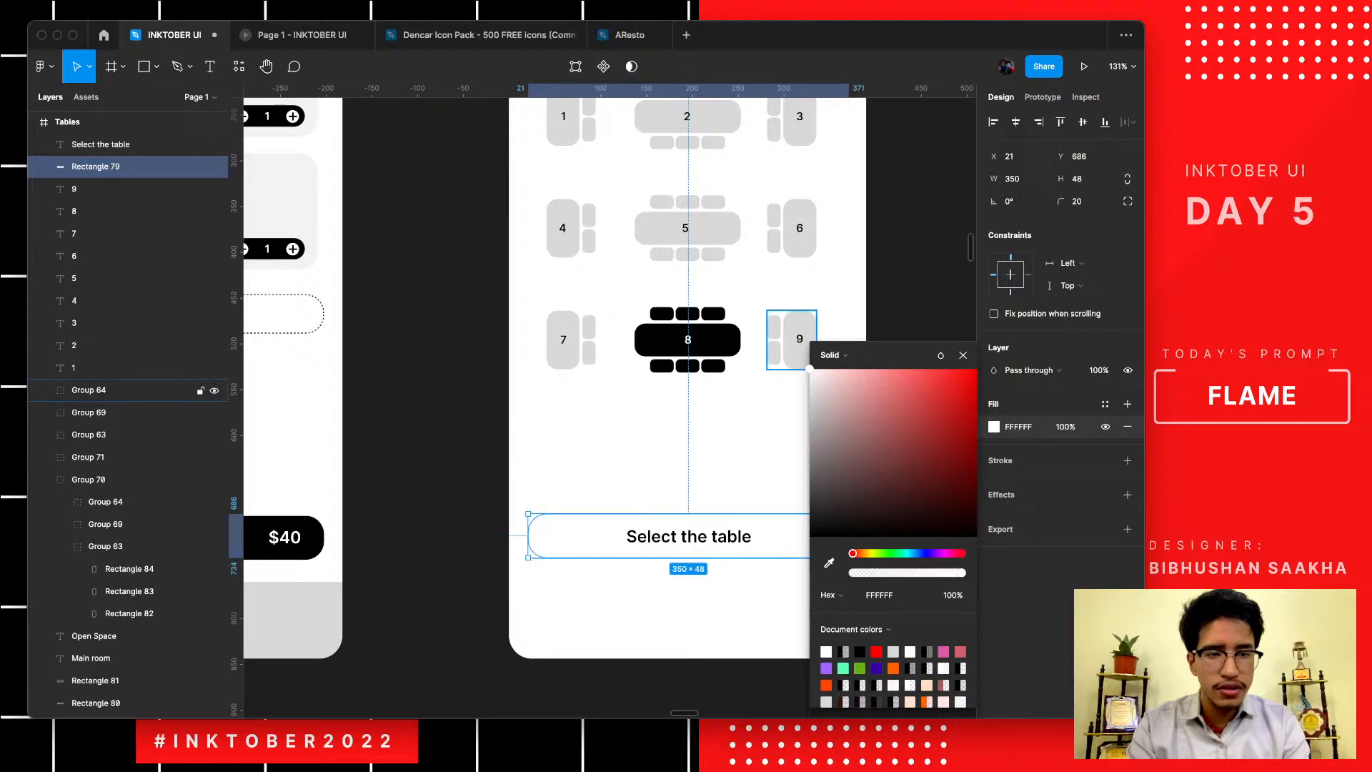
- Add a black (000000) inside stroke with a weight of 1.5 to the Select the table button rectangle
{"action": "left_click", "coordinate": [1127, 461]}
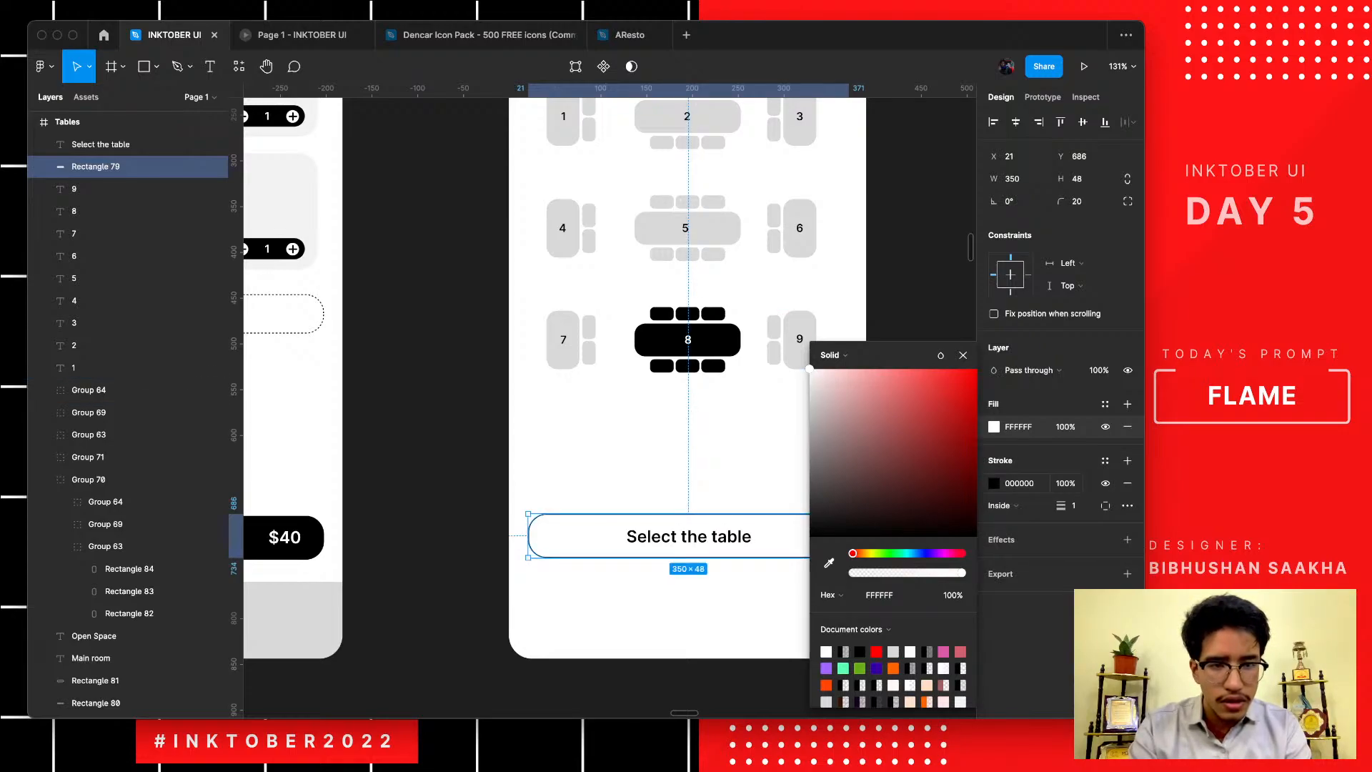
{"action": "left_click", "coordinate": [1073, 505]}
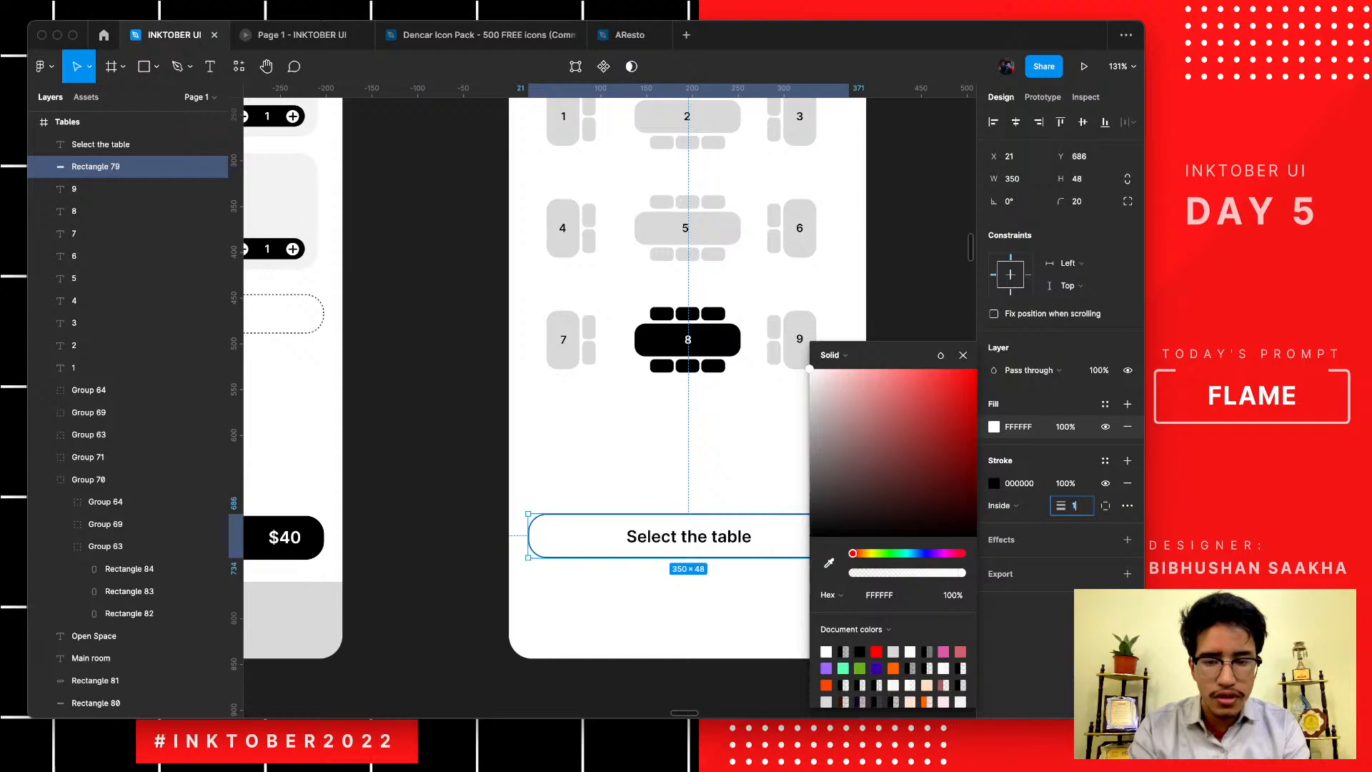
{"action": "type", "text": ".5"}
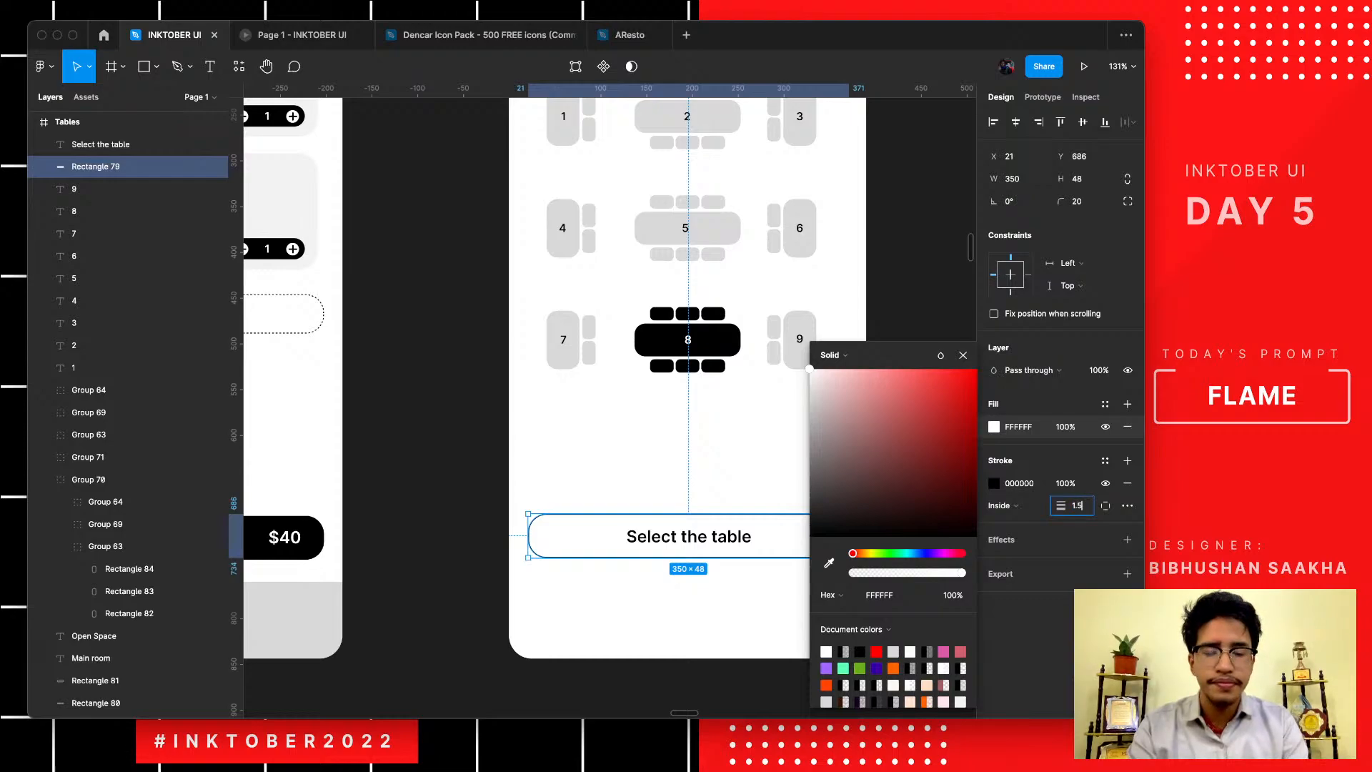
{"action": "key", "text": "Return"}
{"action": "left_click", "coordinate": [638, 622]}
{"action": "scroll", "coordinate": [638, 622], "scroll_direction": "down", "scroll_amount": 5}
{"action": "scroll", "coordinate": [638, 622], "scroll_direction": "up", "scroll_amount": 4}
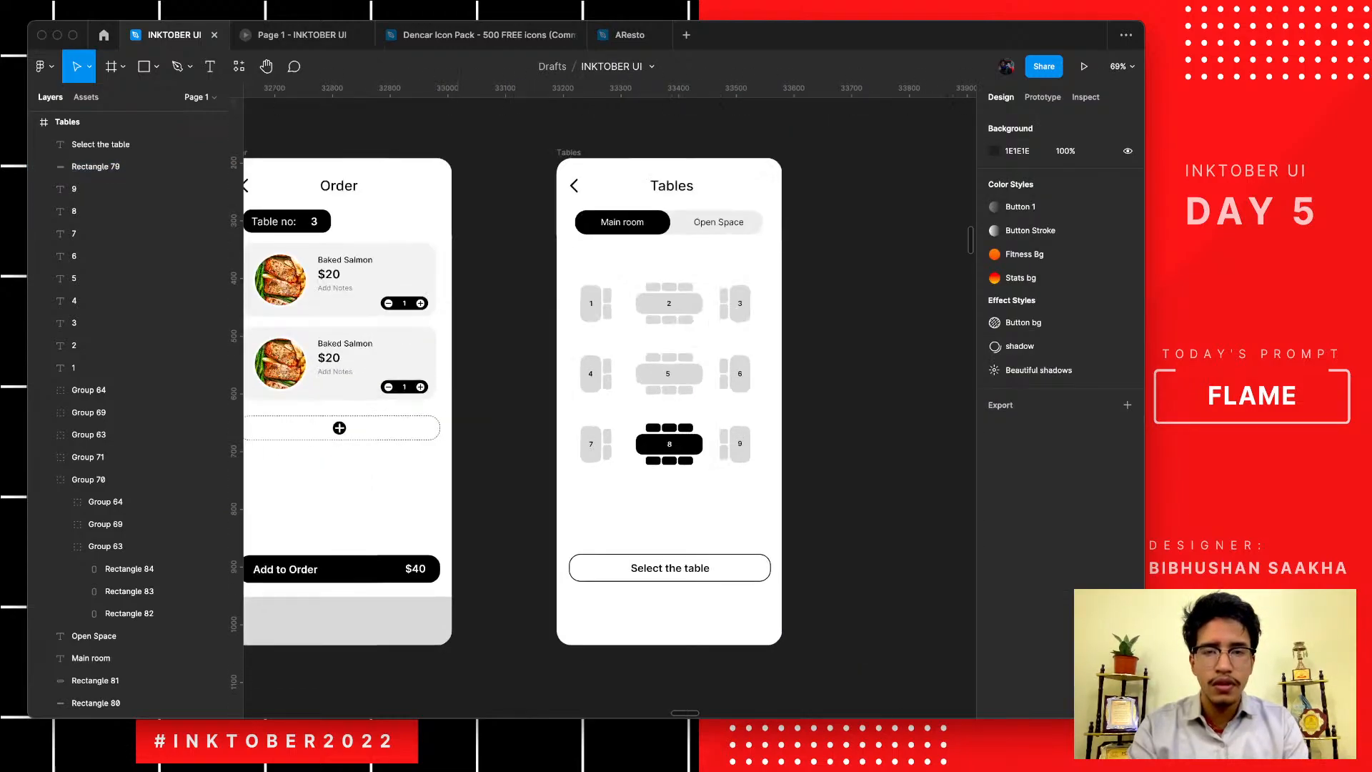
{"action": "scroll", "coordinate": [638, 623], "scroll_direction": "down", "scroll_amount": 3}
{"action": "scroll", "coordinate": [638, 622], "scroll_direction": "down", "scroll_amount": 2}
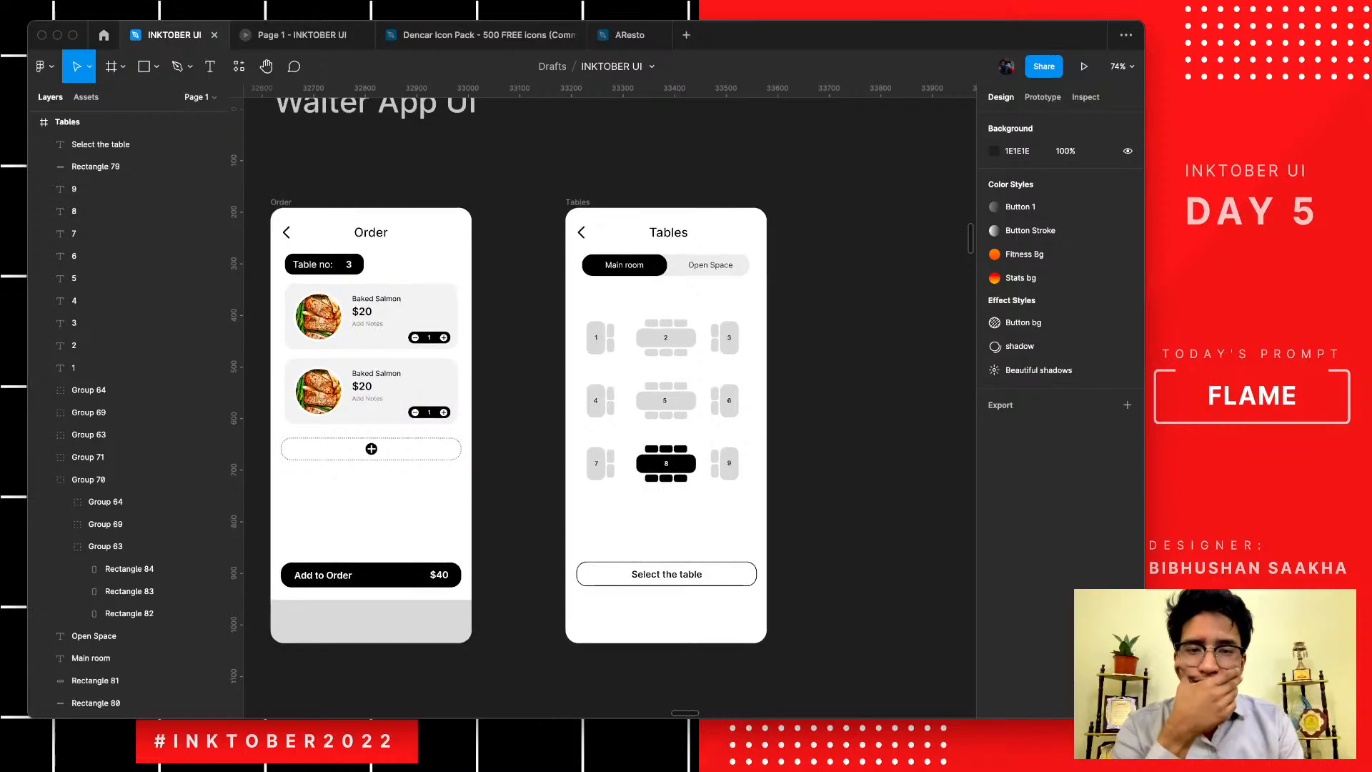
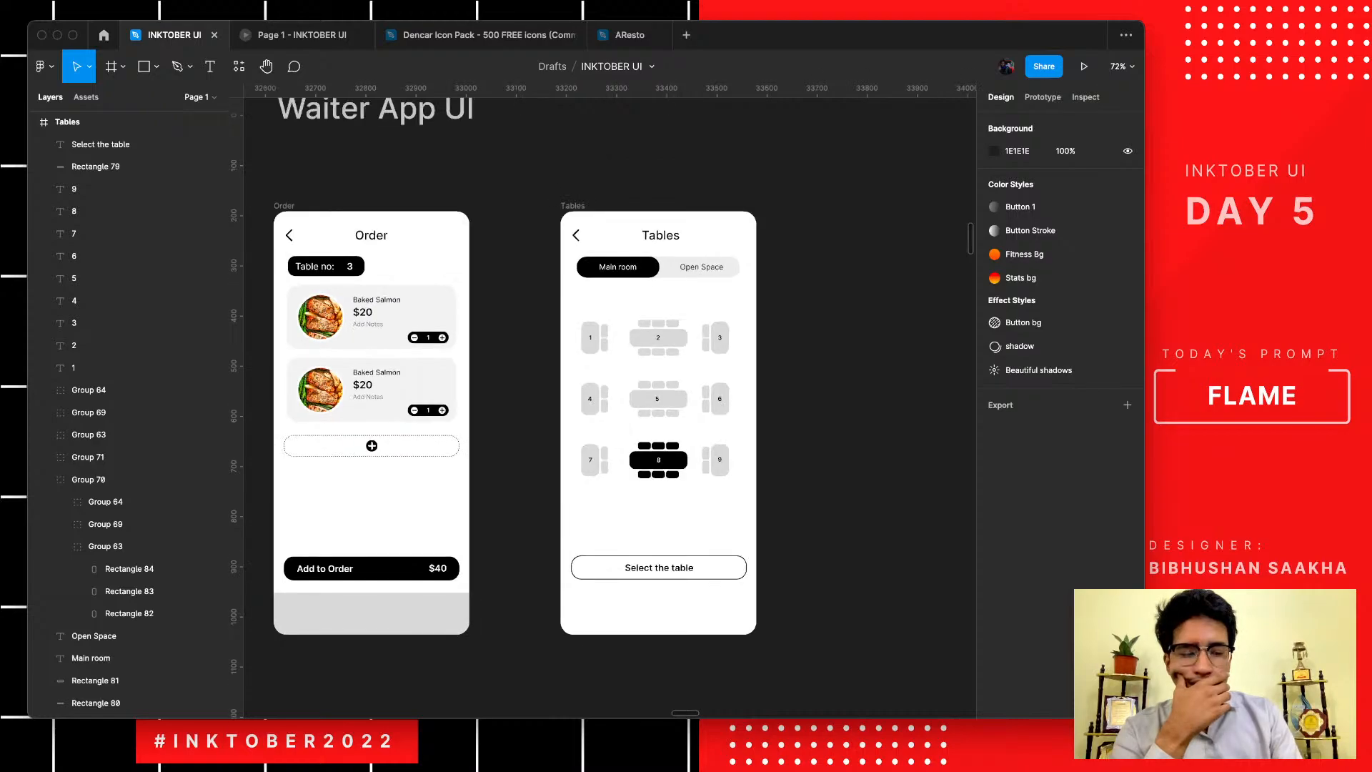
{"action": "scroll", "coordinate": [431, 493], "scroll_direction": "left", "scroll_amount": 1}
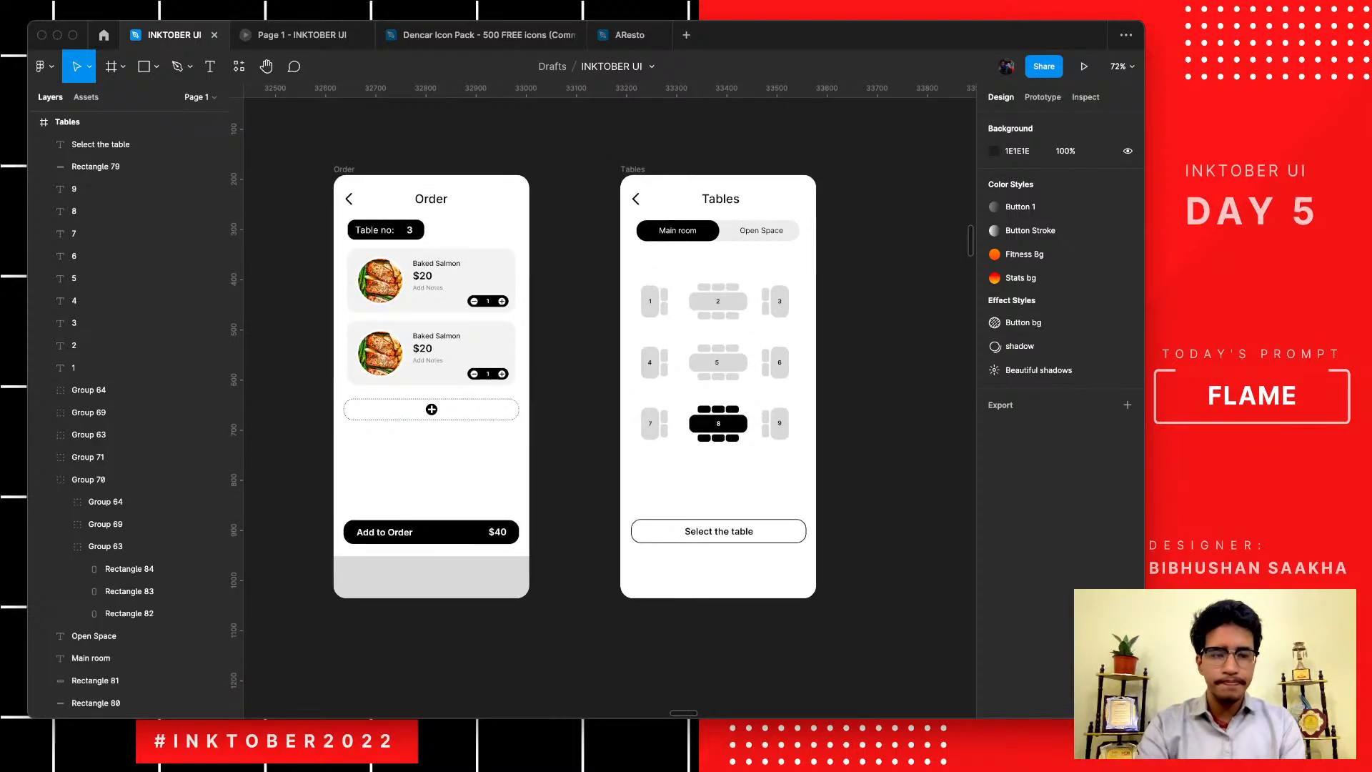
- Examine the Order and Tables screens side by side to compare their layout
{"action": "scroll", "coordinate": [429, 586], "scroll_direction": "up", "scroll_amount": 1}
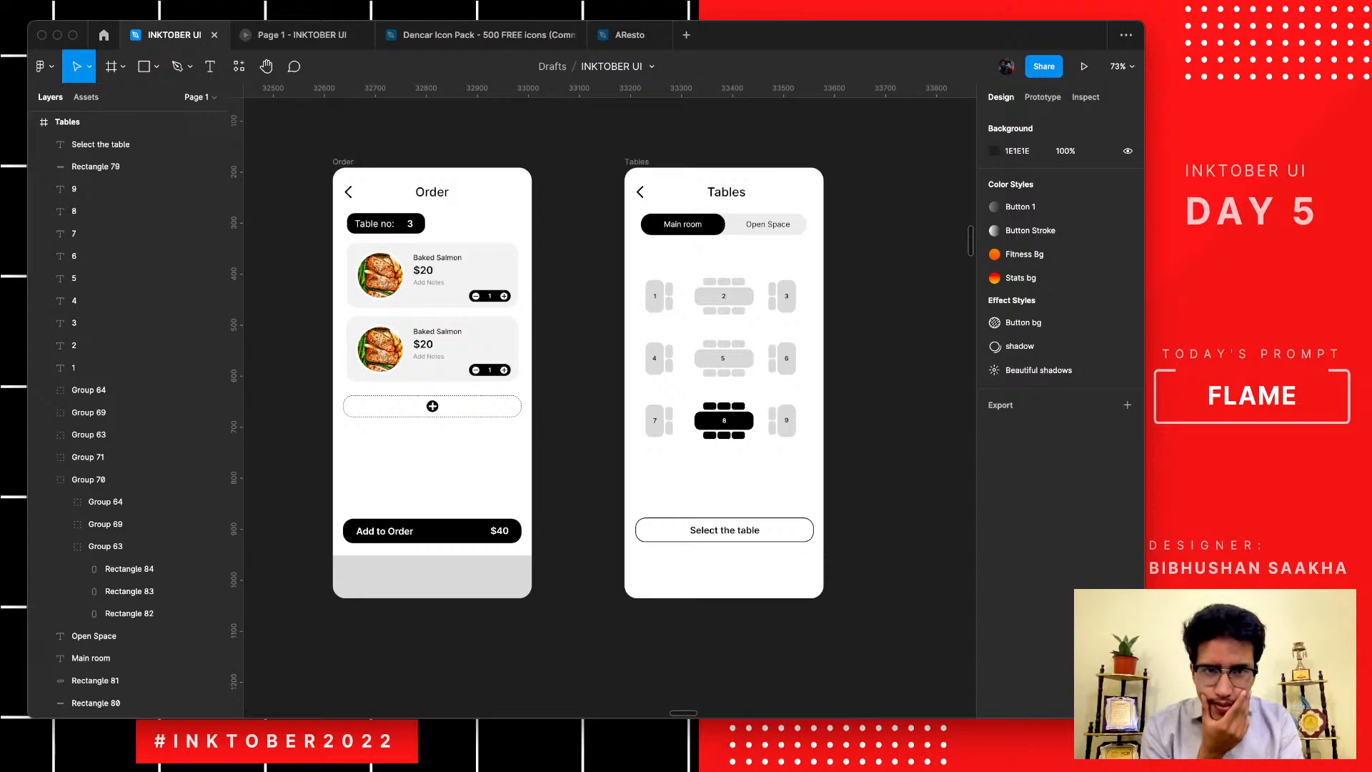
{"action": "scroll", "coordinate": [516, 214], "scroll_direction": "up", "scroll_amount": 3}
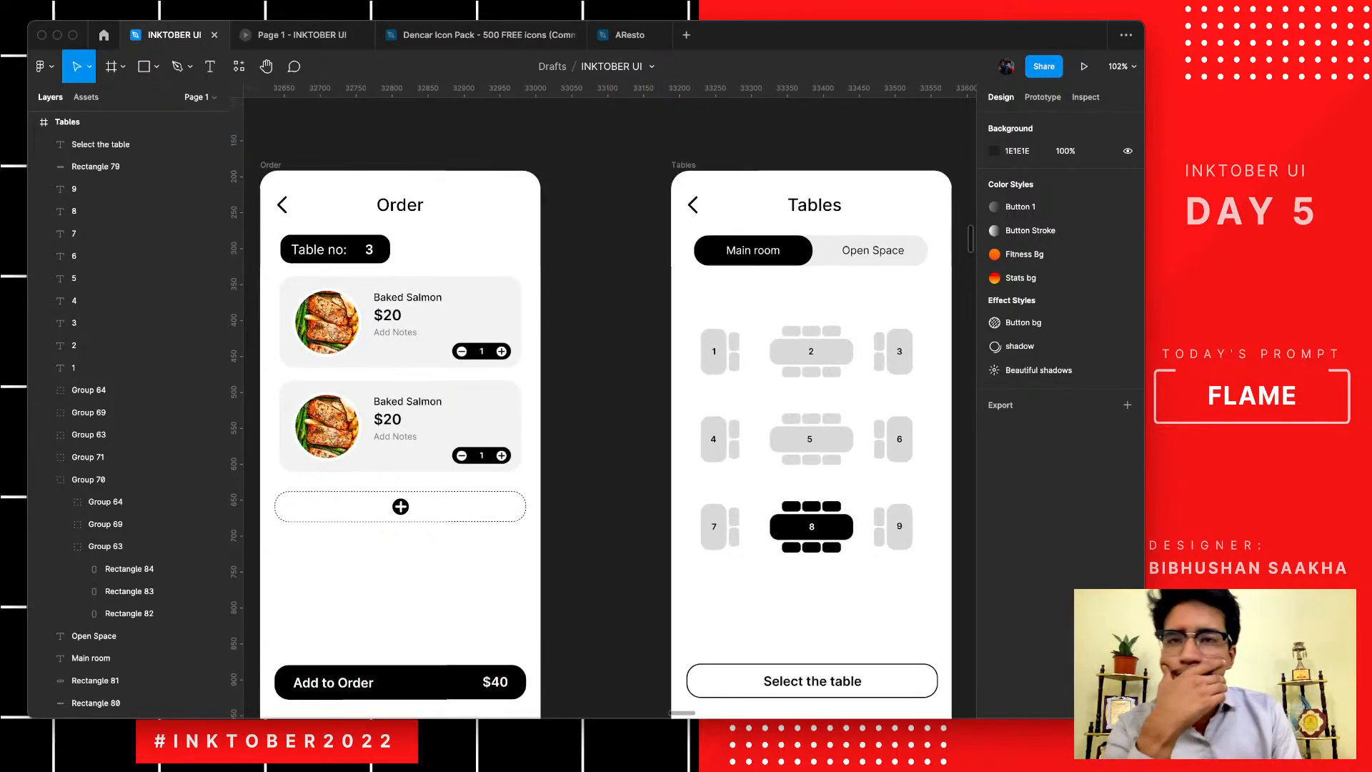
{"action": "scroll", "coordinate": [515, 130], "scroll_direction": "up", "scroll_amount": 1}
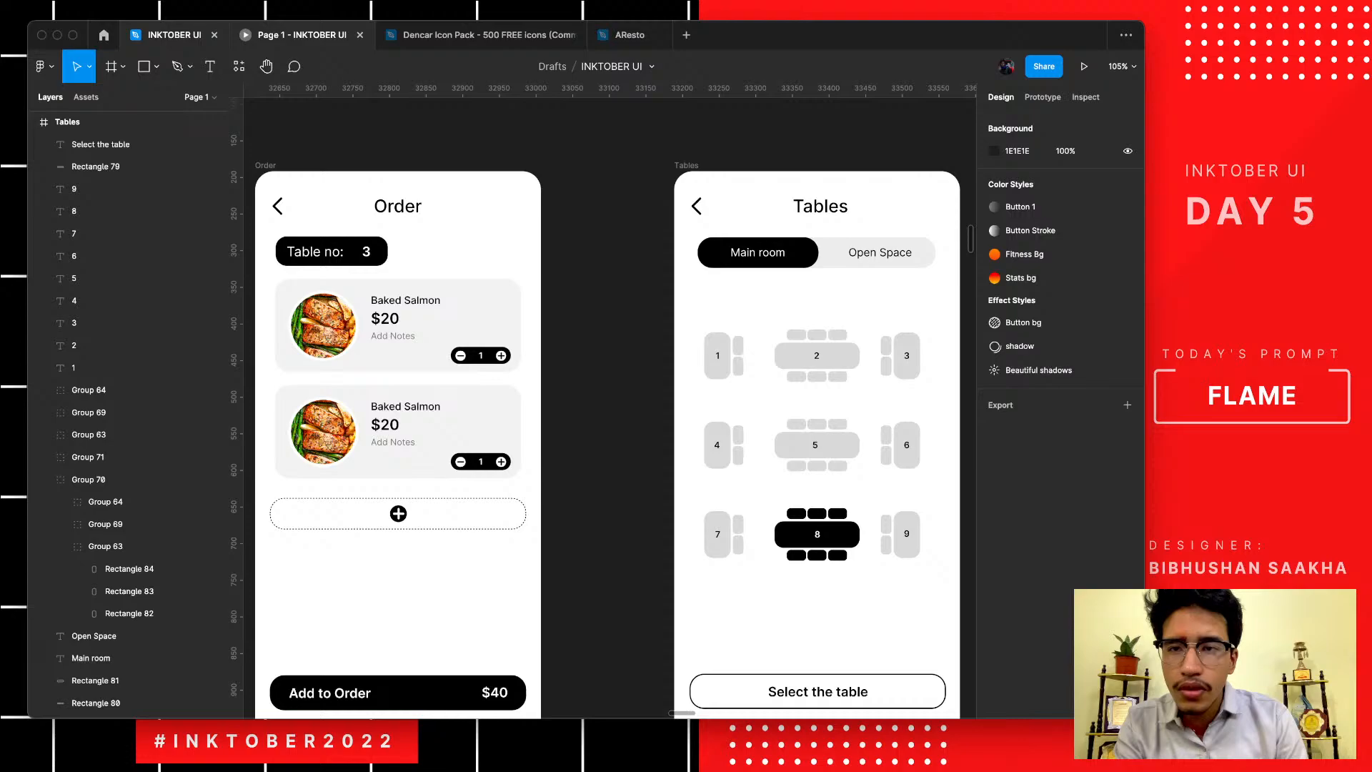
{"action": "key", "text": "shift+r"}
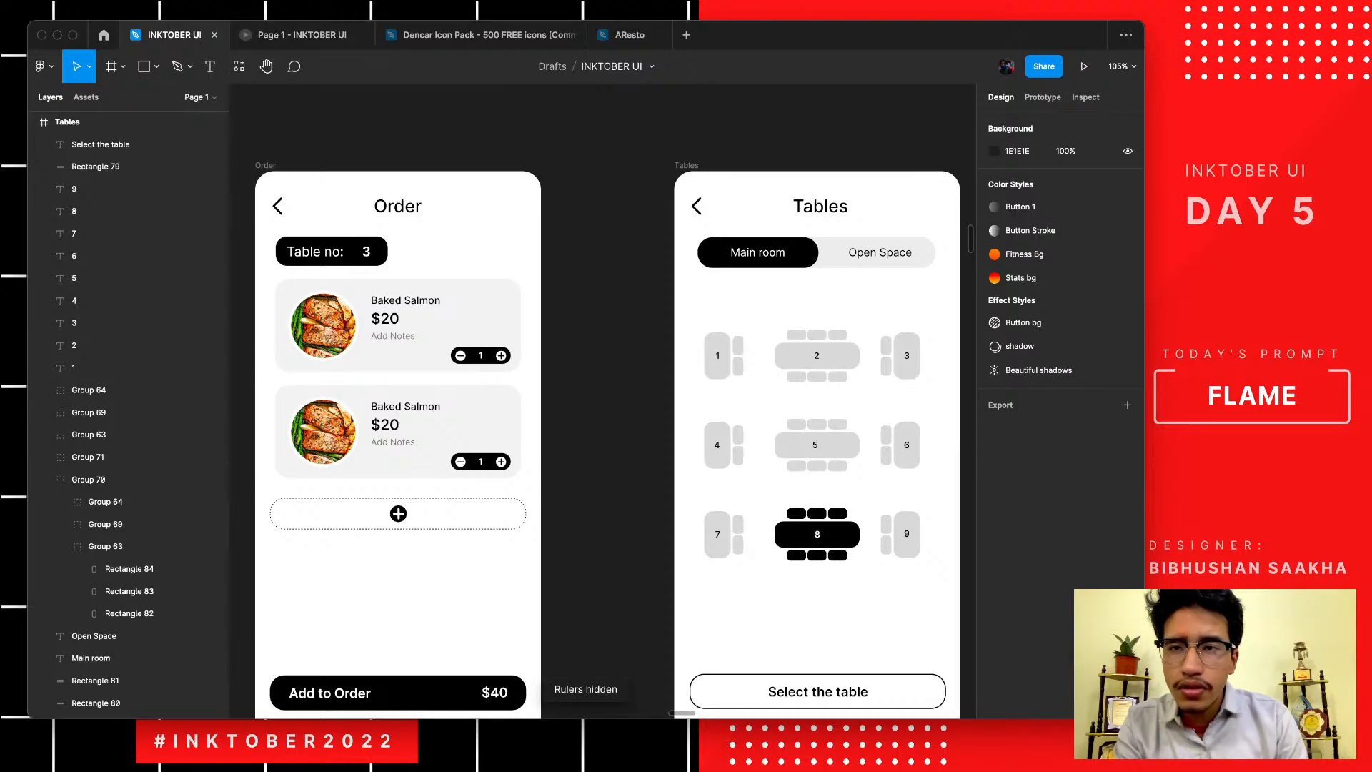
{"action": "key", "text": "shift+r"}
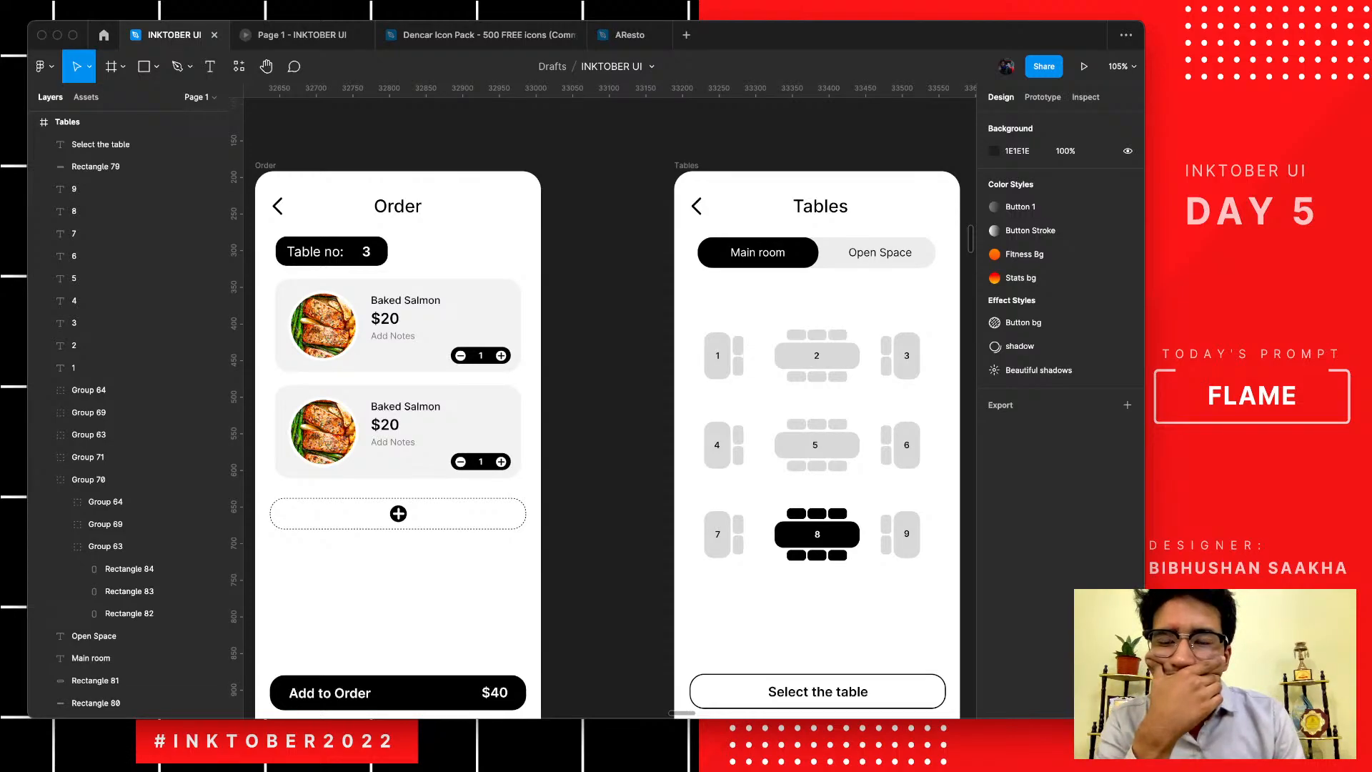
{"action": "scroll", "coordinate": [294, 237], "scroll_direction": "up", "scroll_amount": 5}
{"action": "scroll", "coordinate": [293, 237], "scroll_direction": "down", "scroll_amount": 4}
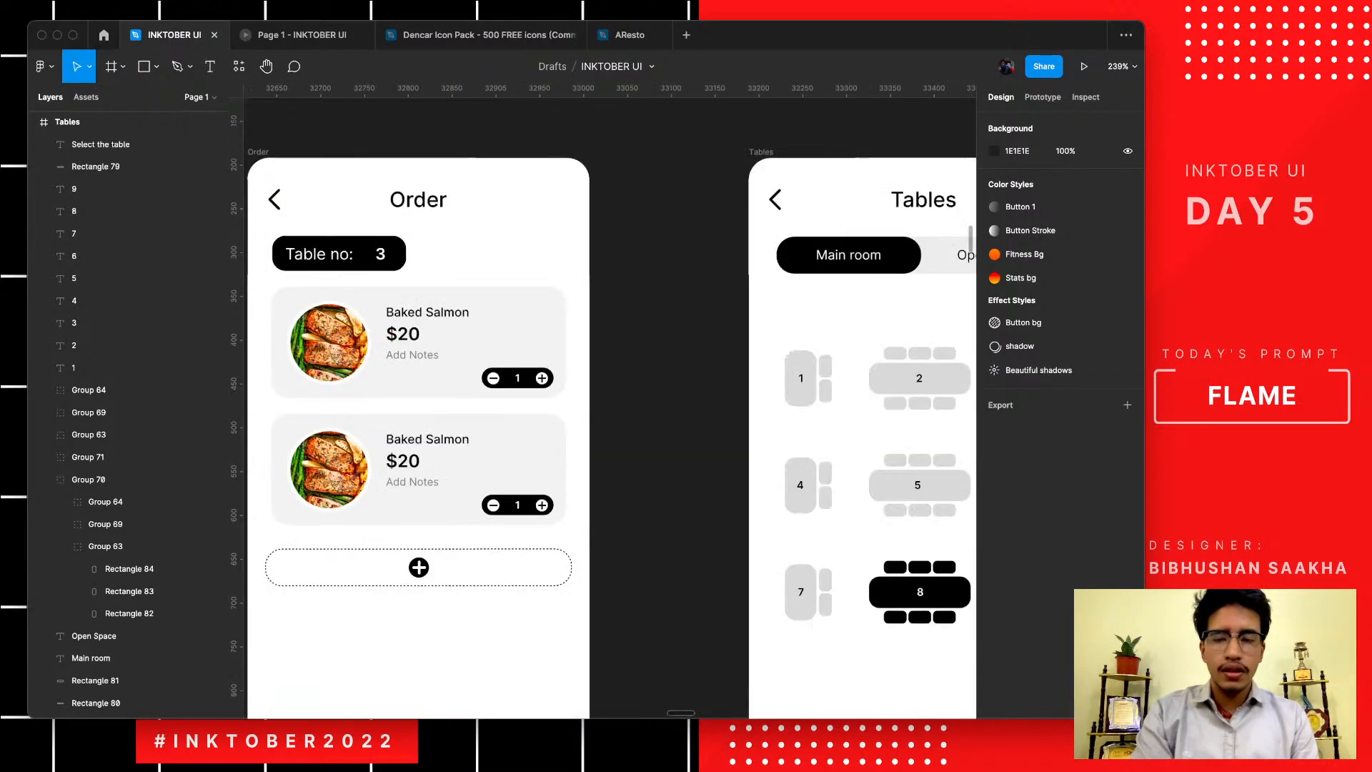
{"action": "scroll", "coordinate": [553, 267], "scroll_direction": "down", "scroll_amount": 3}
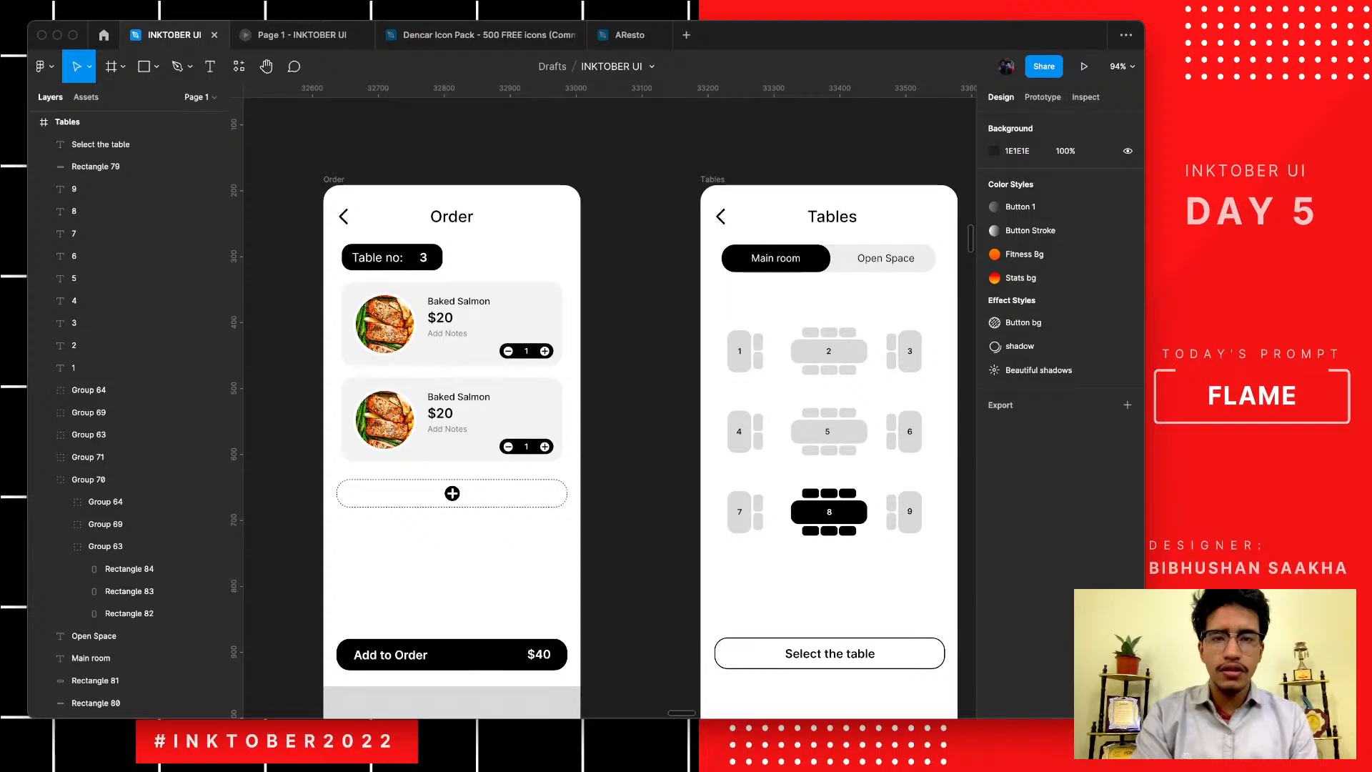
- Draw a guide rectangle about 1250 × 71 spanning the Order and Tables screens and move it over their headers
{"action": "key", "text": "r"}
{"action": "left_click_drag", "start_coordinate": [420, 132], "coordinate": [975, 179]}
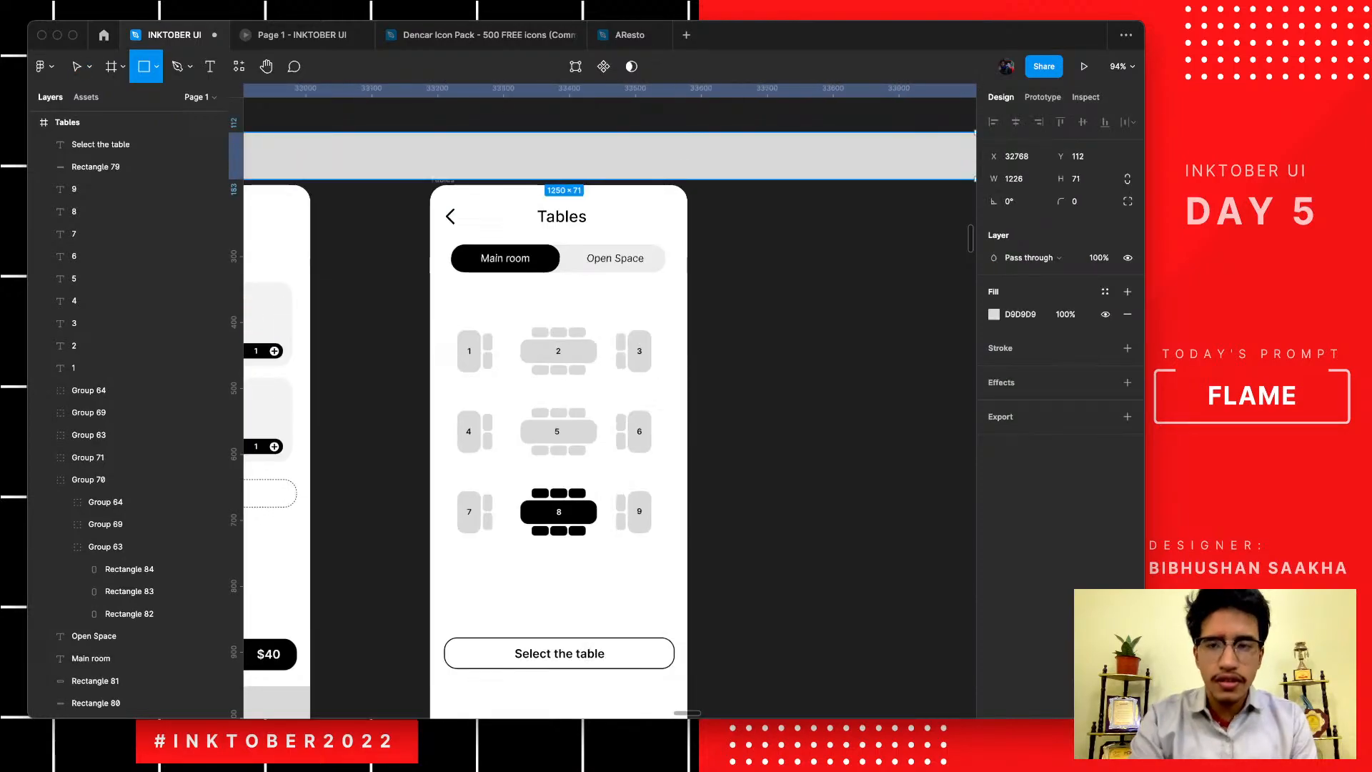
{"action": "scroll", "coordinate": [957, 168], "scroll_direction": "left", "scroll_amount": 3}
{"action": "left_click_drag", "start_coordinate": [857, 156], "coordinate": [728, 219]}
- Nudge the guide rectangle to Y 210 so its lower edge meets the top of the Table no badge
{"action": "scroll", "coordinate": [561, 214], "scroll_direction": "up", "scroll_amount": 5}
{"action": "scroll", "coordinate": [561, 214], "scroll_direction": "left", "scroll_amount": 4}
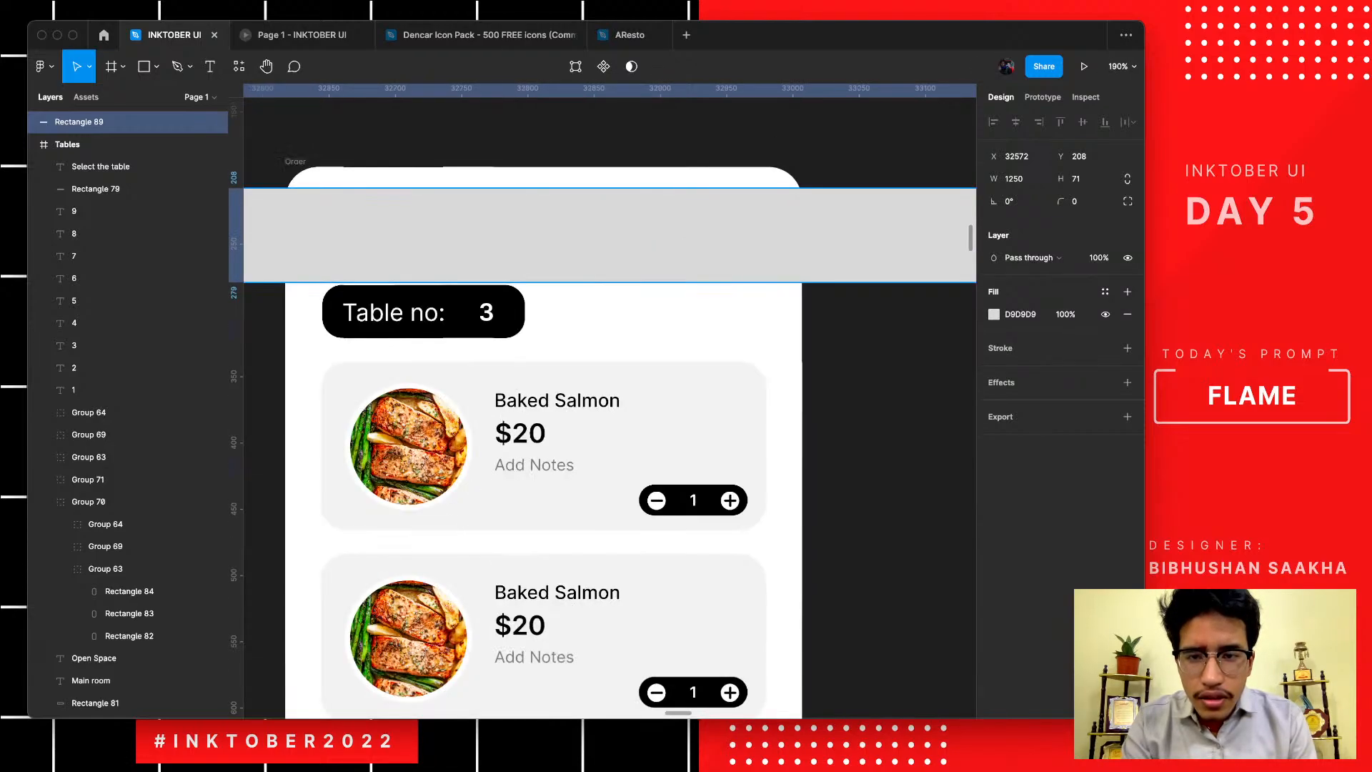
{"action": "scroll", "coordinate": [362, 275], "scroll_direction": "up", "scroll_amount": 10}
{"action": "key", "text": "Down"}
{"action": "key", "text": "Down"}
{"action": "key", "text": "Down"}
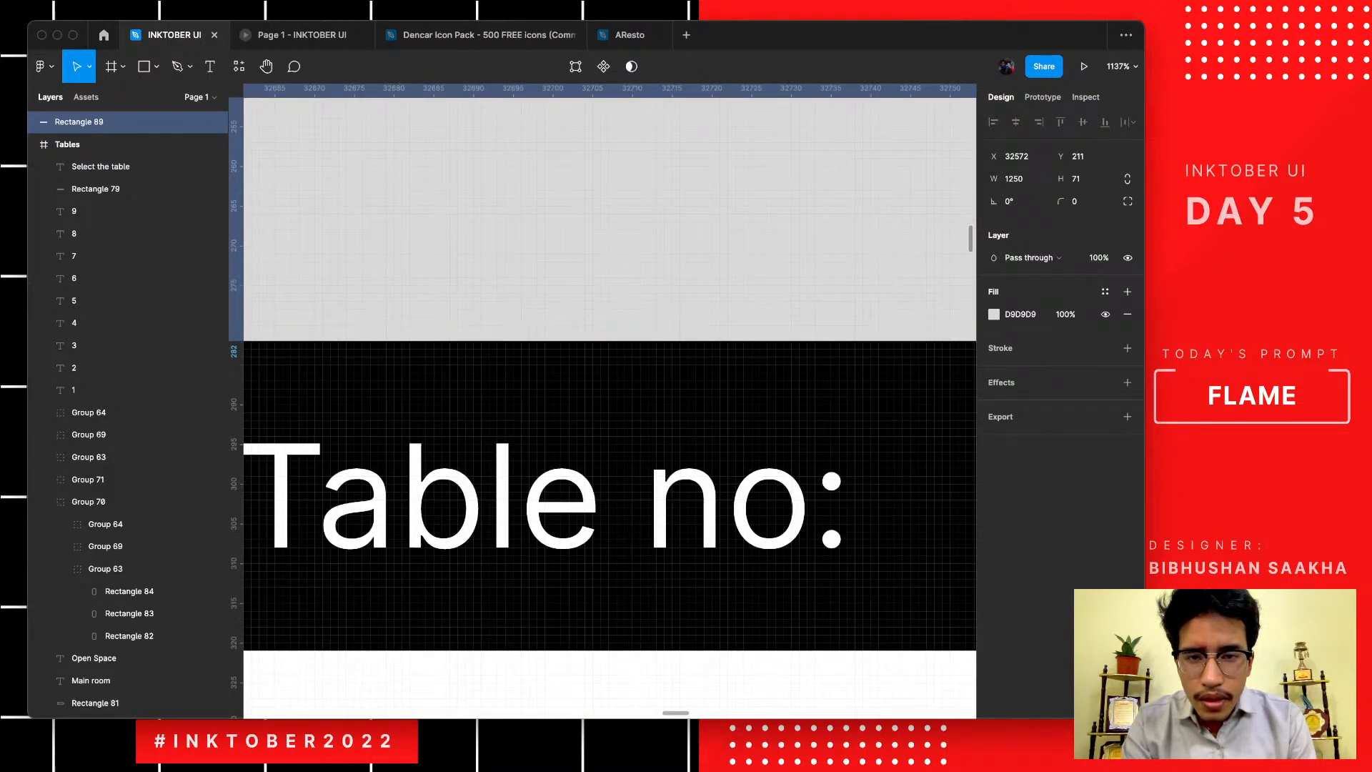
{"action": "key", "text": "Down"}
{"action": "key", "text": "Up"}
{"action": "key", "text": "Up"}
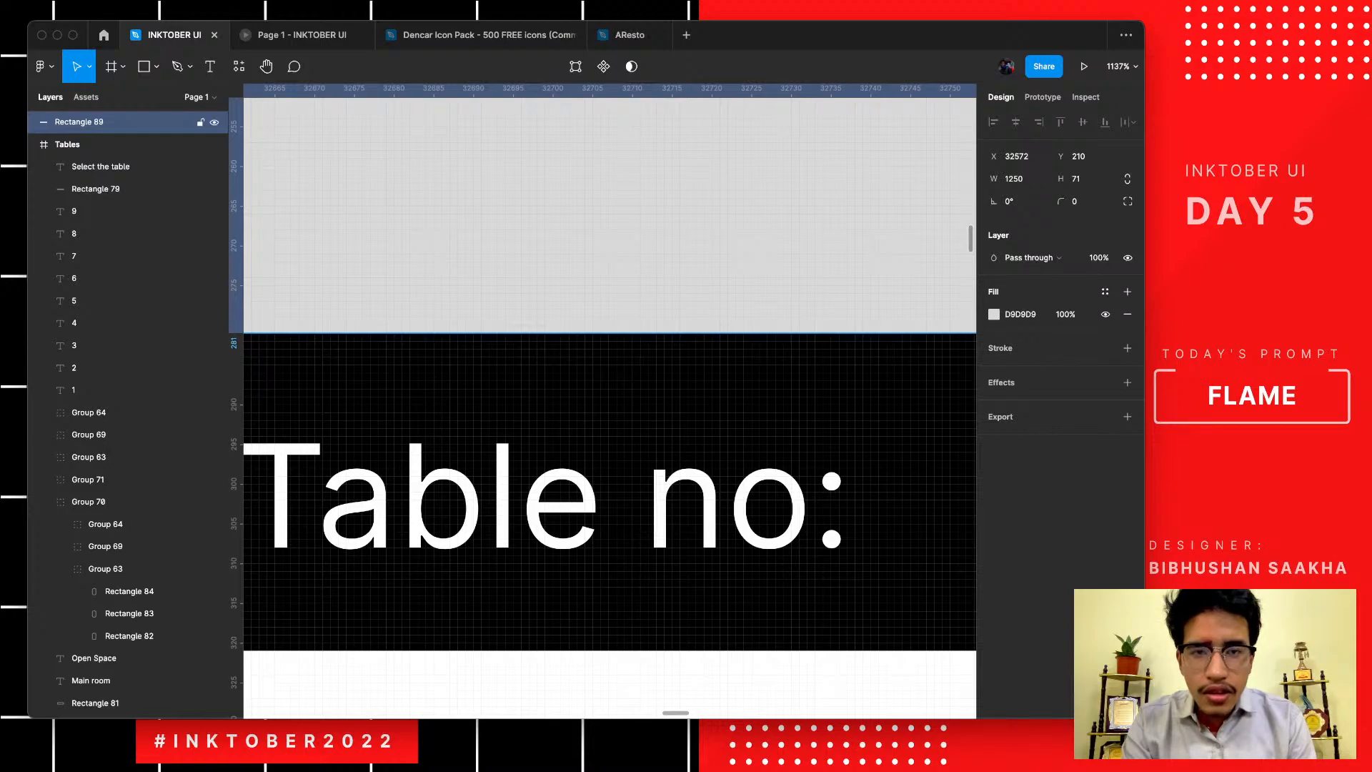
- Group the room toggle's rectangles and labels, and nudge the group to Y 89 against the guide rectangle
{"action": "scroll", "coordinate": [609, 400], "scroll_direction": "down", "scroll_amount": 6}
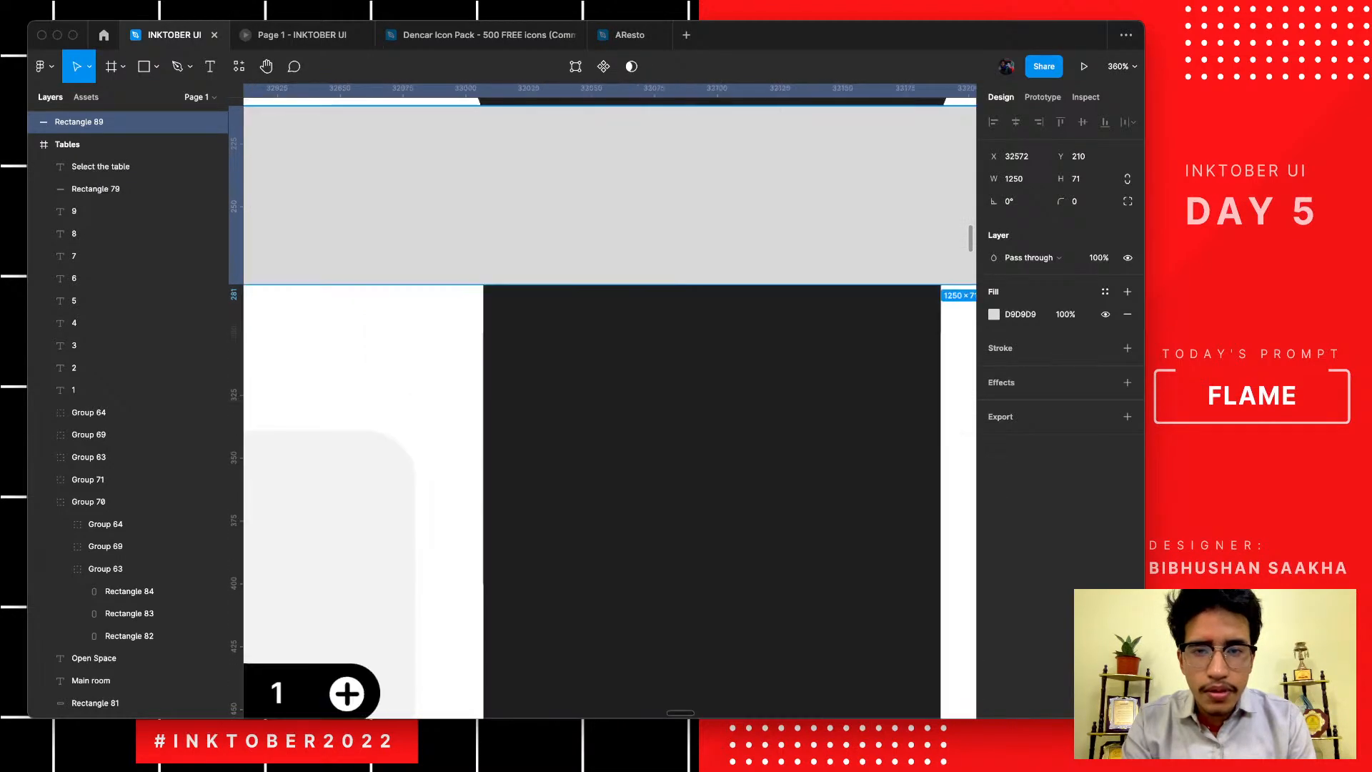
{"action": "left_click", "coordinate": [289, 335]}
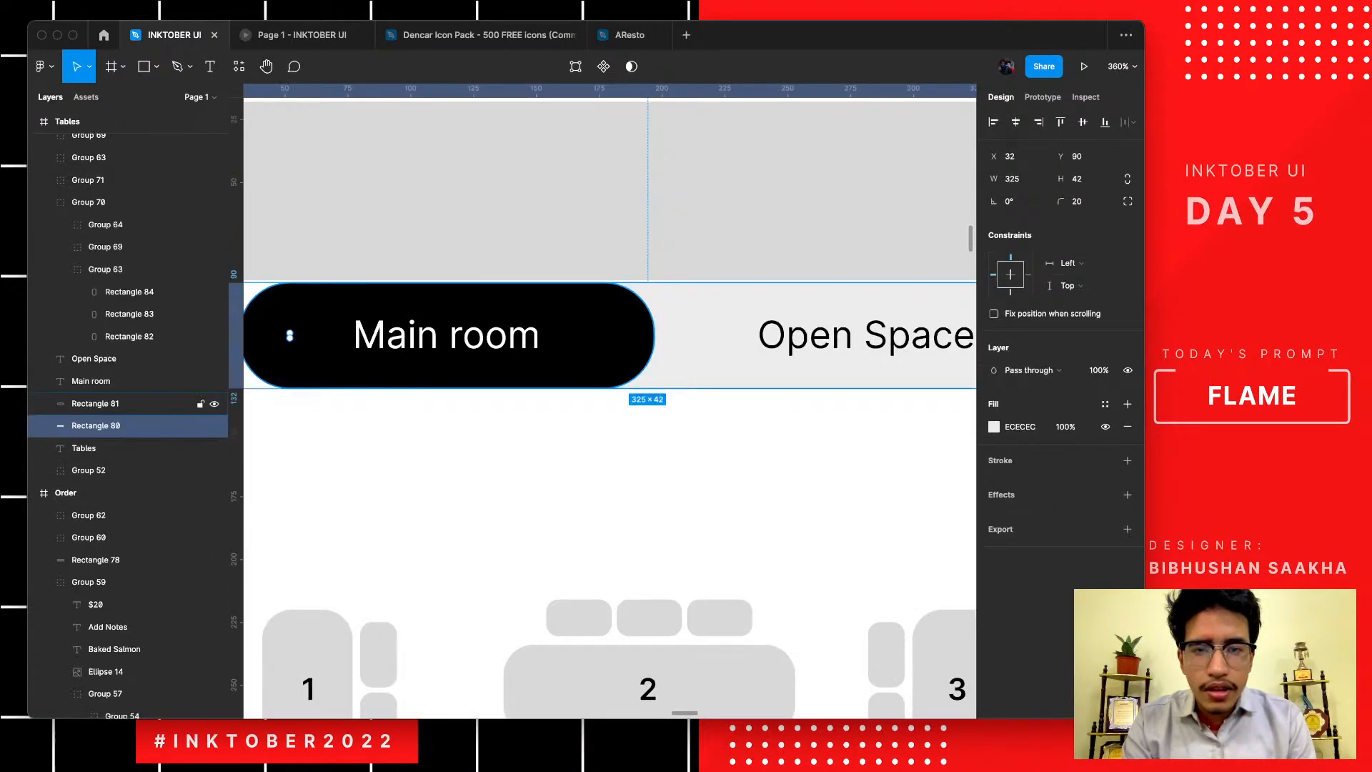
{"action": "left_click_drag", "start_coordinate": [871, 433], "coordinate": [510, 314]}
{"action": "key", "text": "super+g"}
{"action": "key", "text": "Escape"}
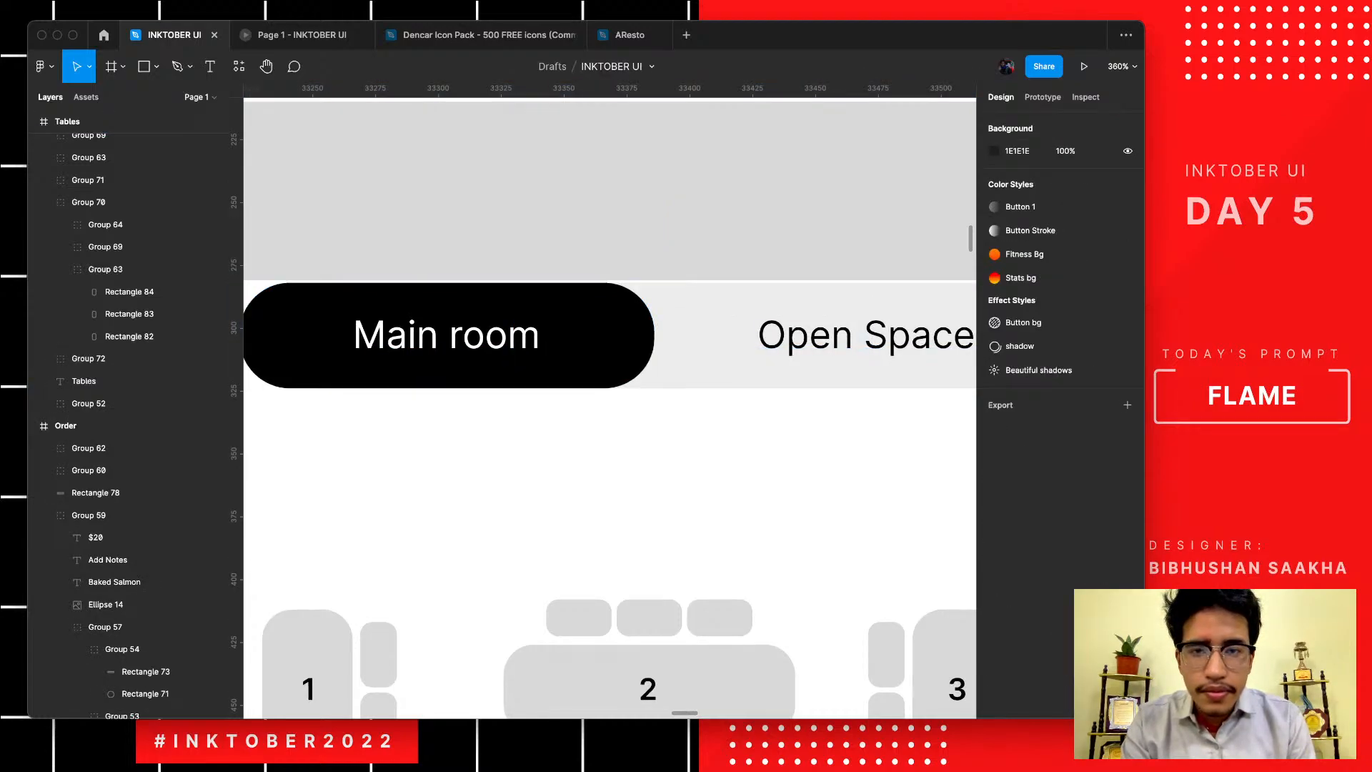
{"action": "scroll", "coordinate": [609, 427], "scroll_direction": "up", "scroll_amount": 4}
{"action": "left_click", "coordinate": [609, 307]}
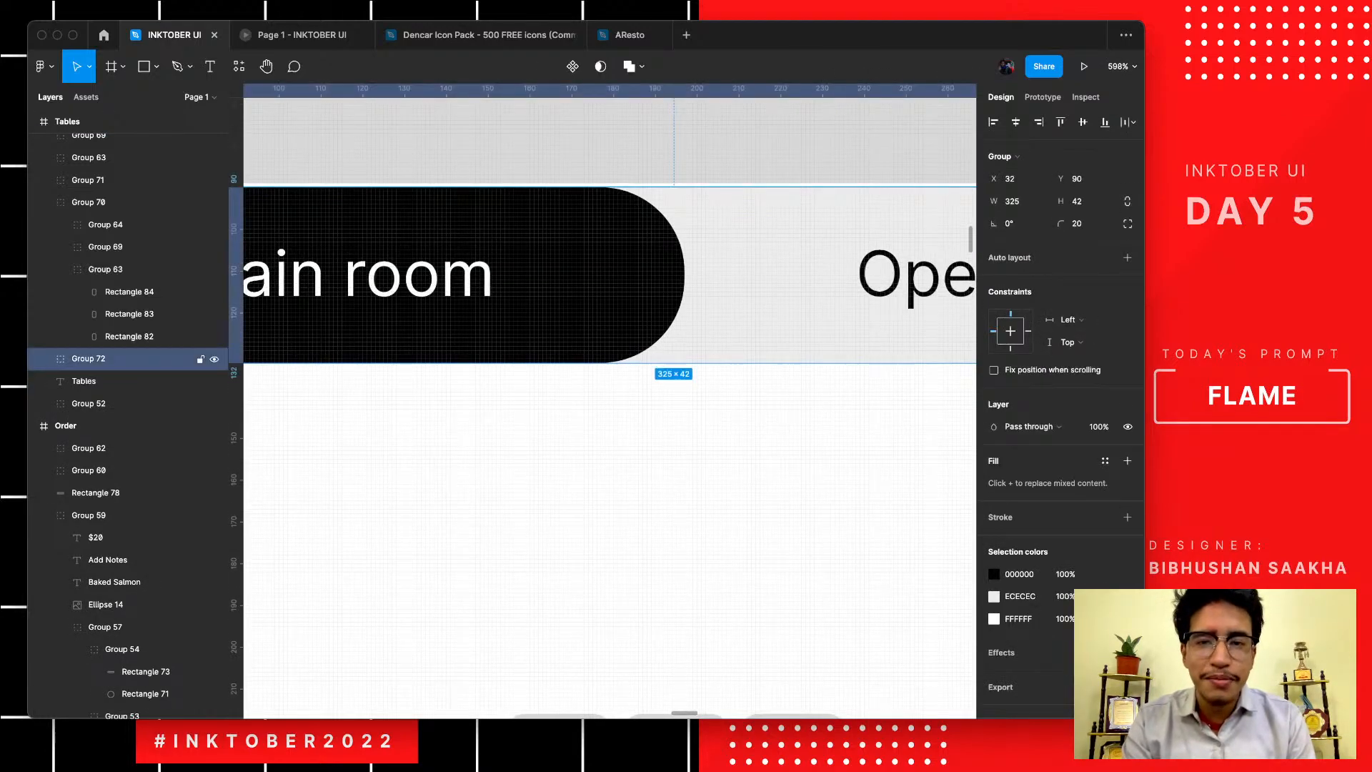
{"action": "key", "text": "Up"}
- Move the guide rectangle down to Y 809 so its lower edge meets the top of the Add to Order button
{"action": "scroll", "coordinate": [770, 387], "scroll_direction": "down", "scroll_amount": 10}
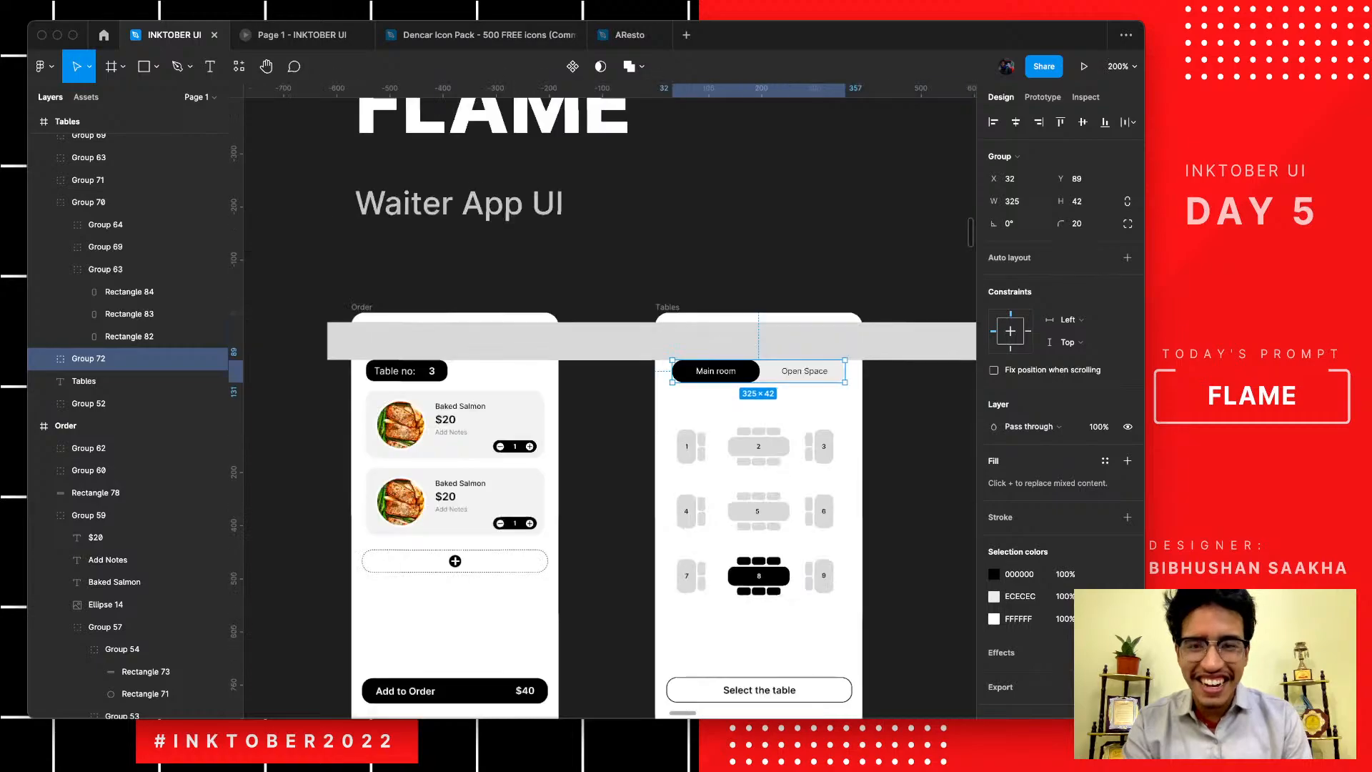
{"action": "left_click", "coordinate": [661, 343]}
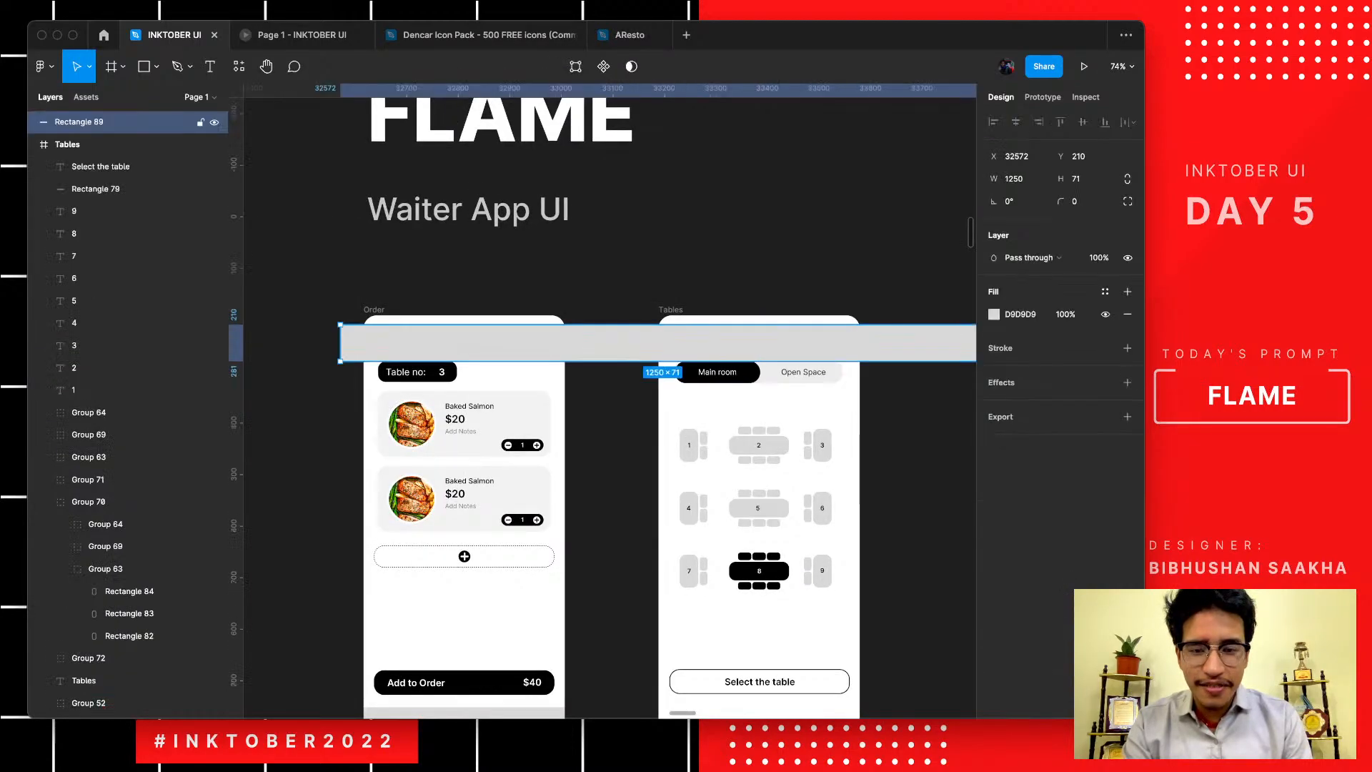
{"action": "left_click_drag", "start_coordinate": [661, 343], "coordinate": [647, 653]}
{"action": "scroll", "coordinate": [537, 643], "scroll_direction": "up", "scroll_amount": 5}
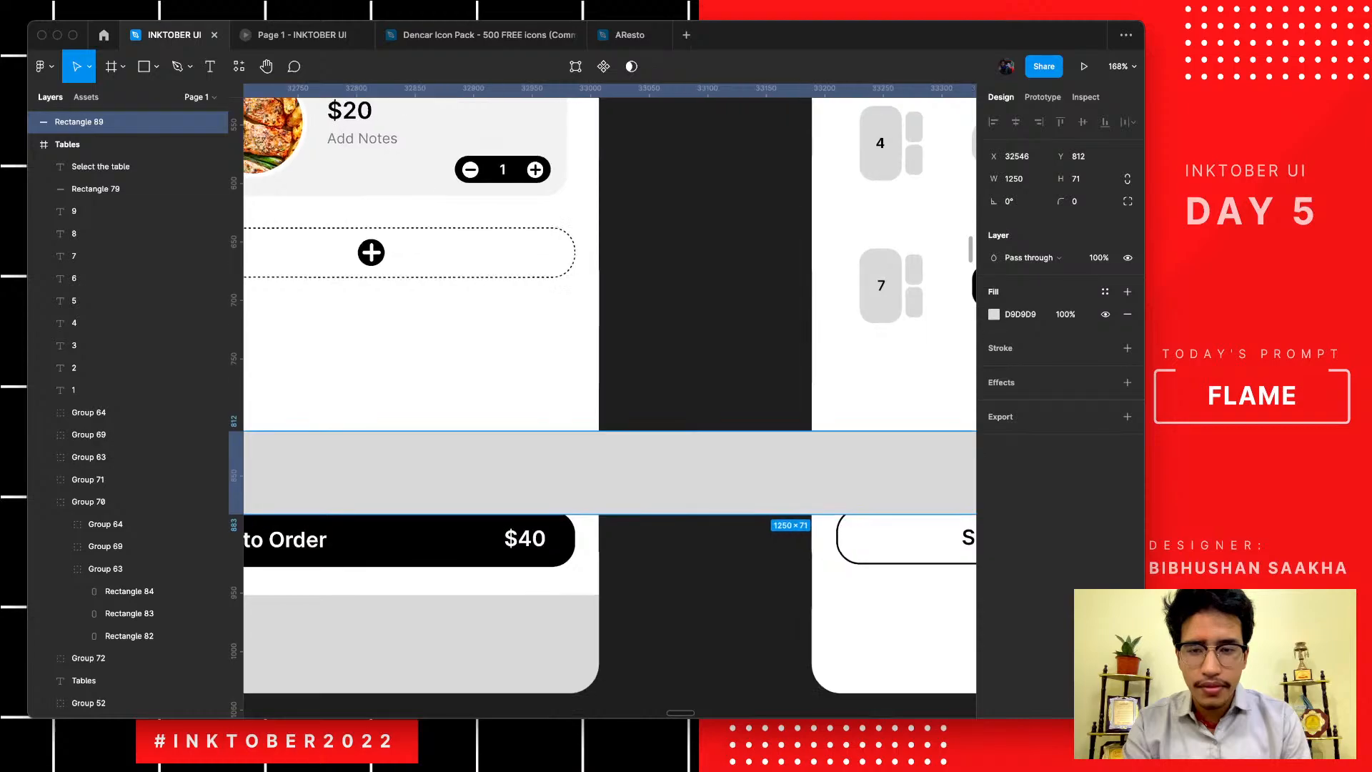
{"action": "scroll", "coordinate": [477, 547], "scroll_direction": "up", "scroll_amount": 8}
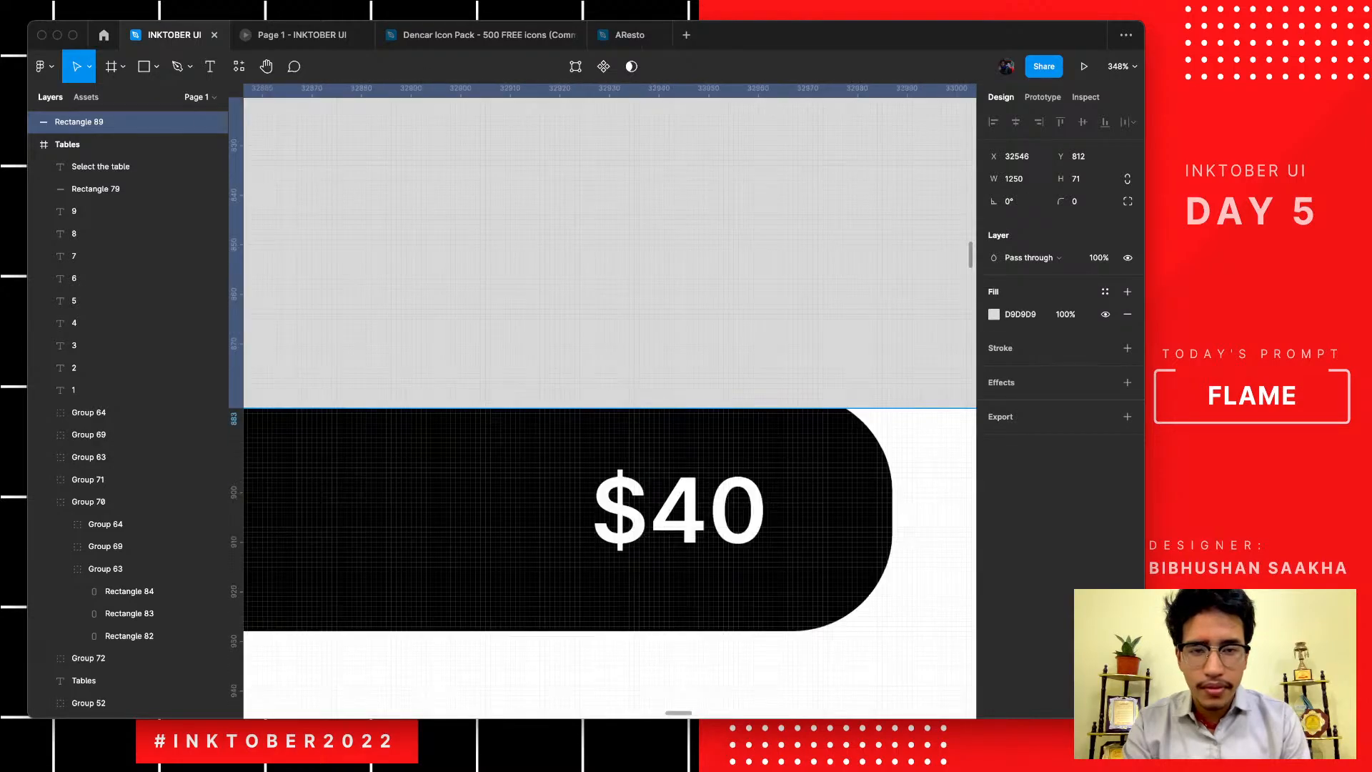
{"action": "key", "text": "Up"}
{"action": "key", "text": "Up"}
{"action": "key", "text": "Up"}
{"action": "key", "text": "Up"}
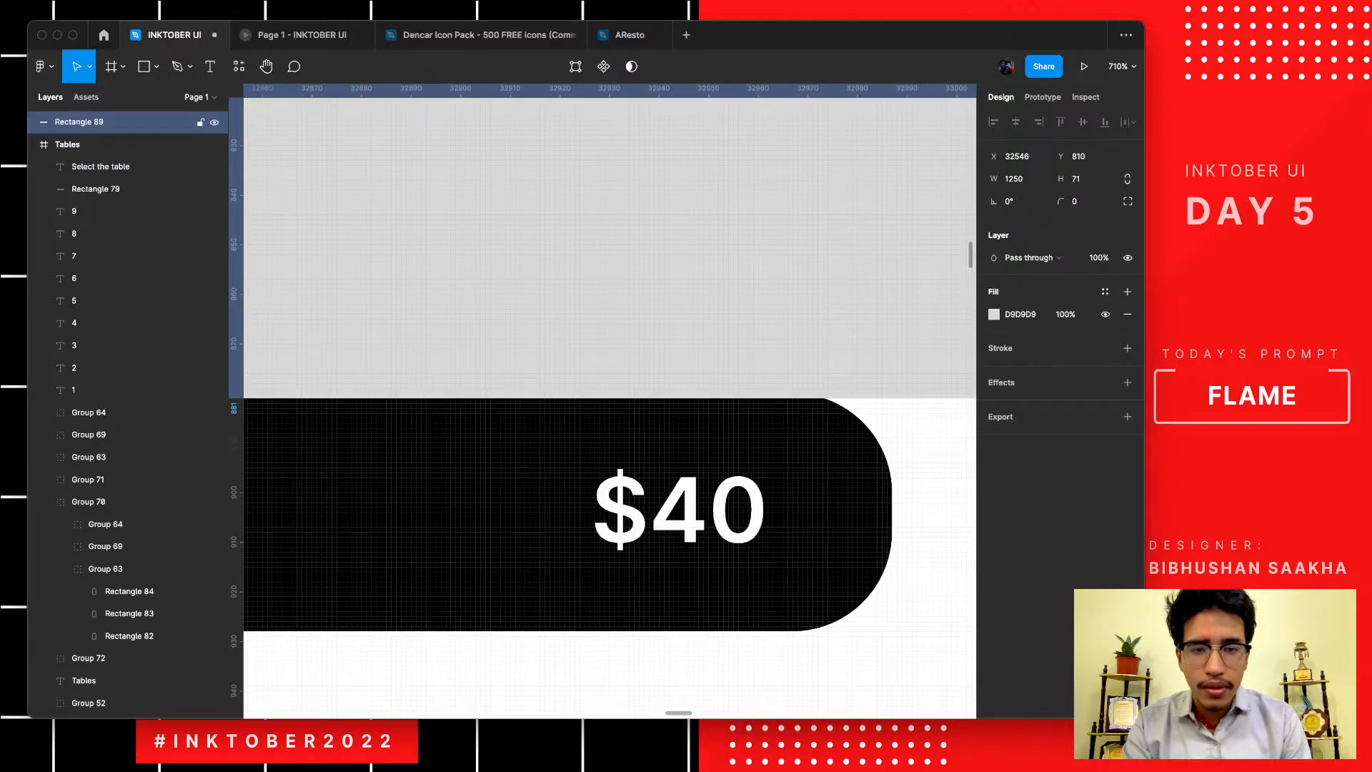
{"action": "key", "text": "Down"}
- Group the Select the table button with its label and nudge the group to Y 688 against the guide rectangle
{"action": "scroll", "coordinate": [610, 407], "scroll_direction": "right", "scroll_amount": 15}
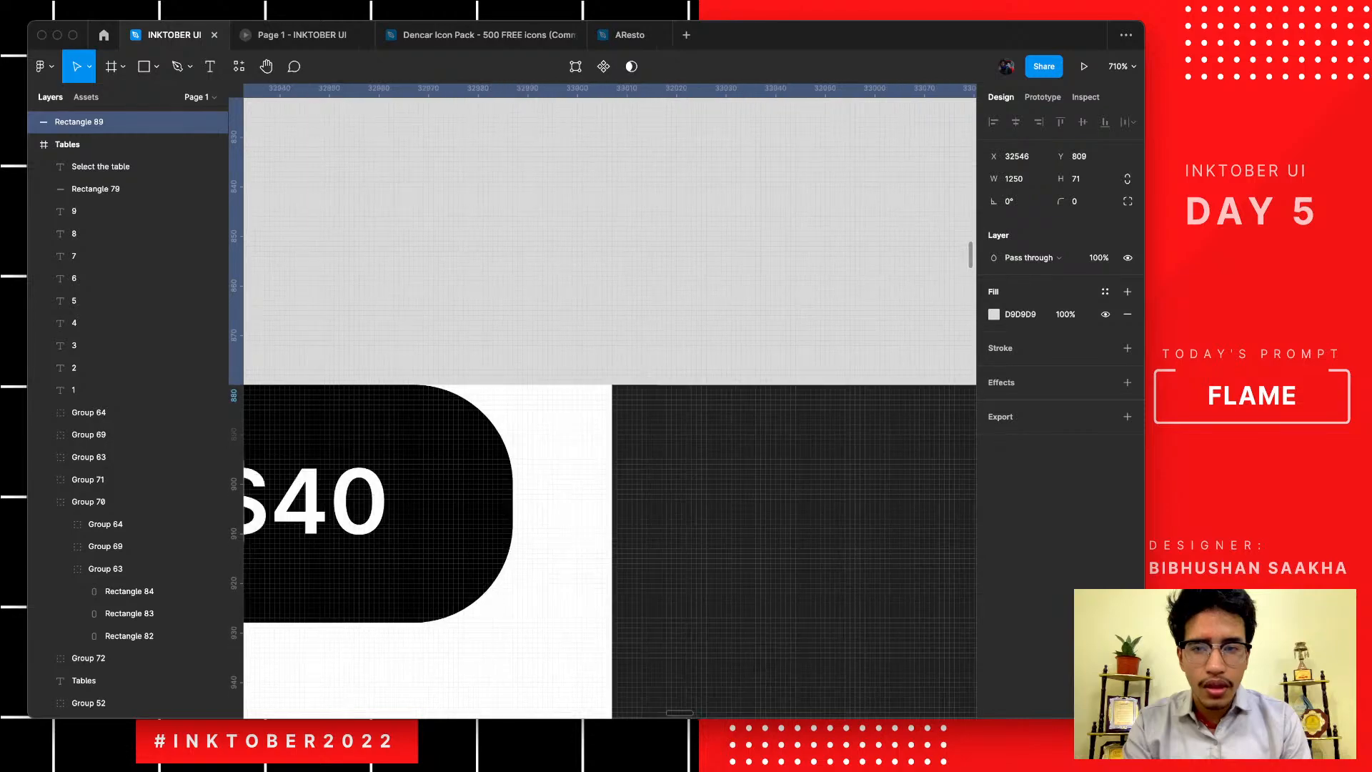
{"action": "scroll", "coordinate": [609, 407], "scroll_direction": "right", "scroll_amount": 1}
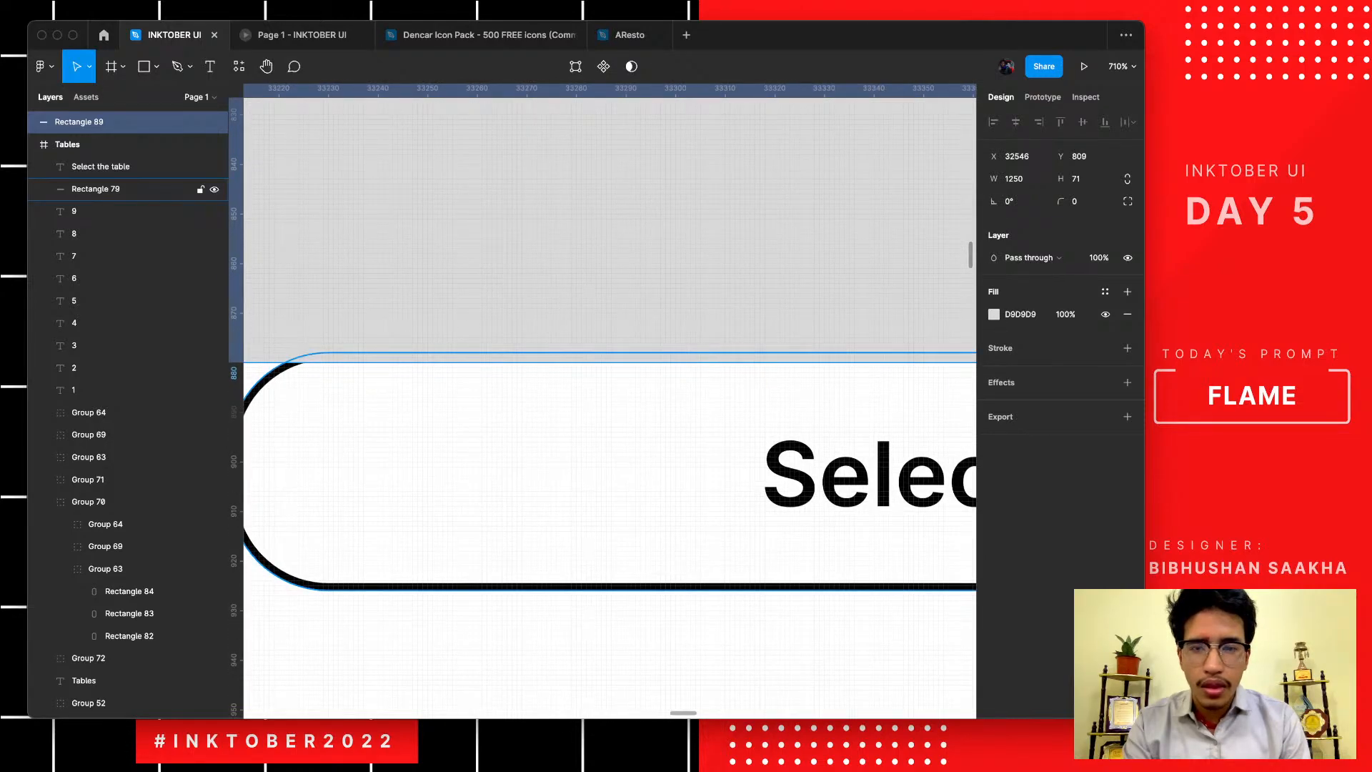
{"action": "left_click", "coordinate": [665, 458]}
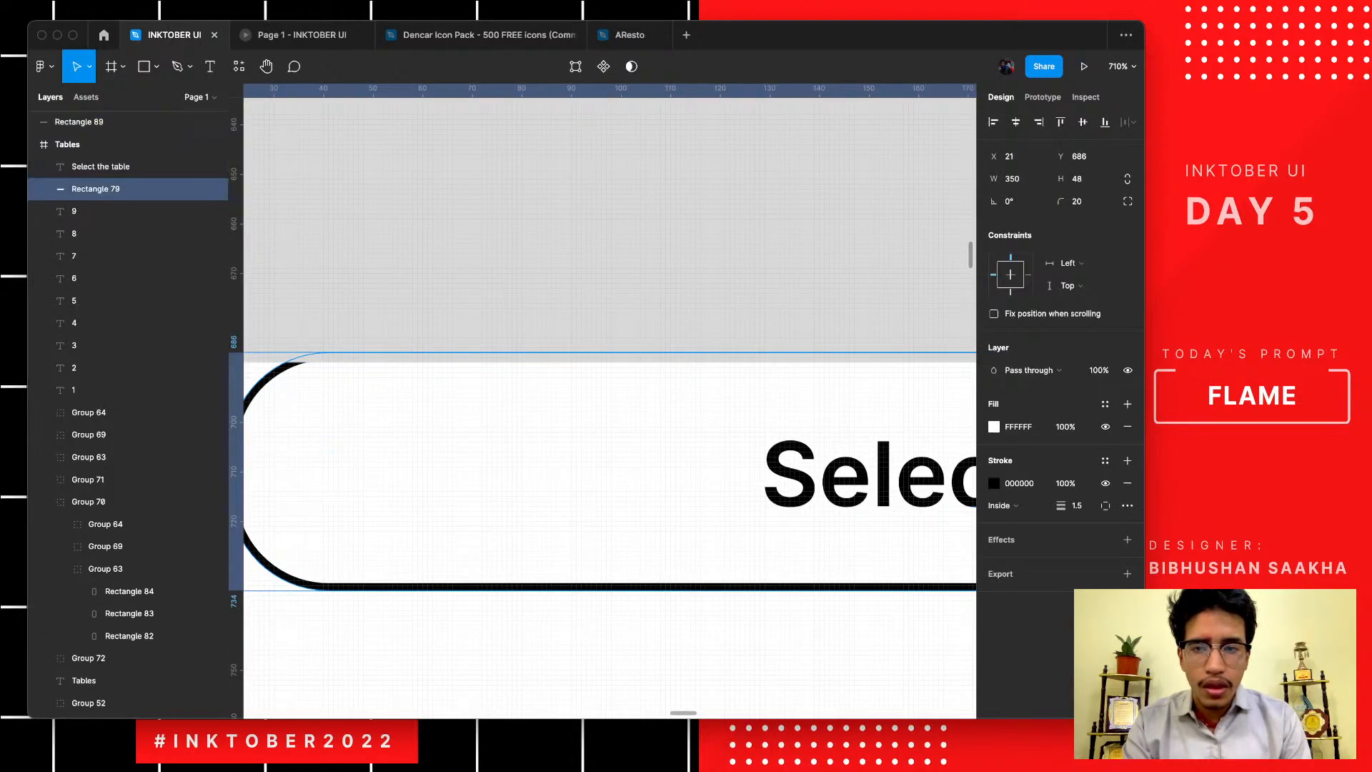
{"action": "left_click", "coordinate": [865, 475], "text": "shift"}
{"action": "key", "text": "ctrl+g"}
{"action": "key", "text": "Down"}
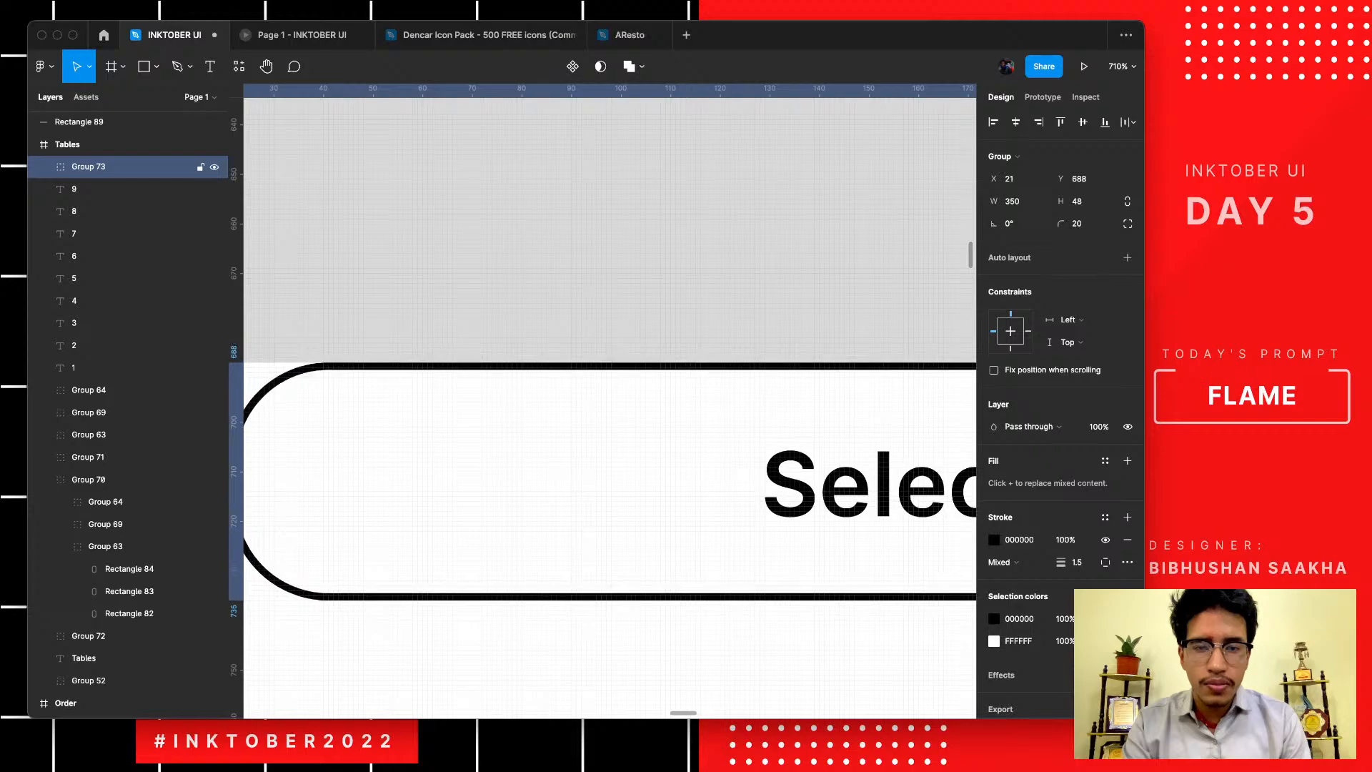
{"action": "scroll", "coordinate": [863, 475], "scroll_direction": "down", "scroll_amount": 10}
{"action": "left_click", "coordinate": [650, 563]}
- Move the guide rectangle to Y 928 to check the lower edges of both buttons, and delete it
{"action": "scroll", "coordinate": [650, 563], "scroll_direction": "down", "scroll_amount": 3}
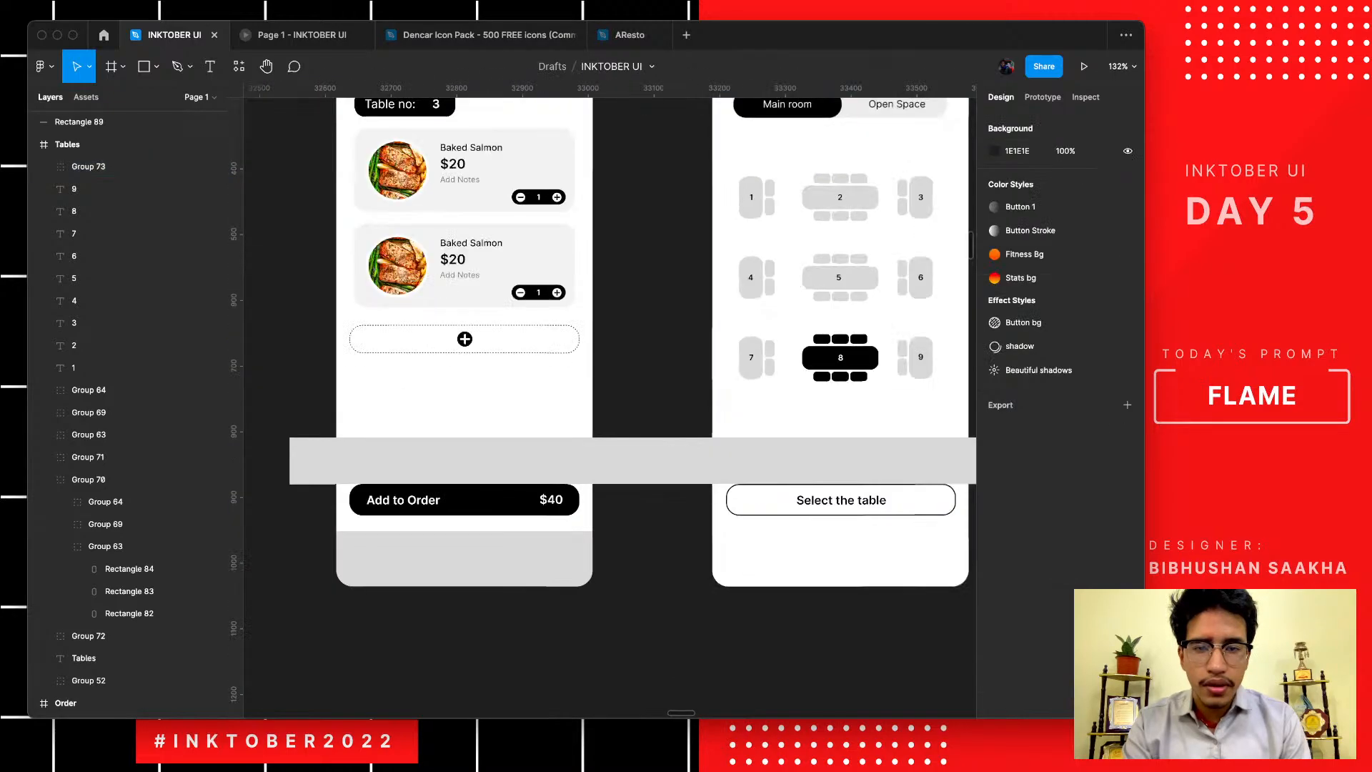
{"action": "scroll", "coordinate": [650, 563], "scroll_direction": "up", "scroll_amount": 5}
{"action": "left_click_drag", "start_coordinate": [643, 393], "coordinate": [643, 530]}
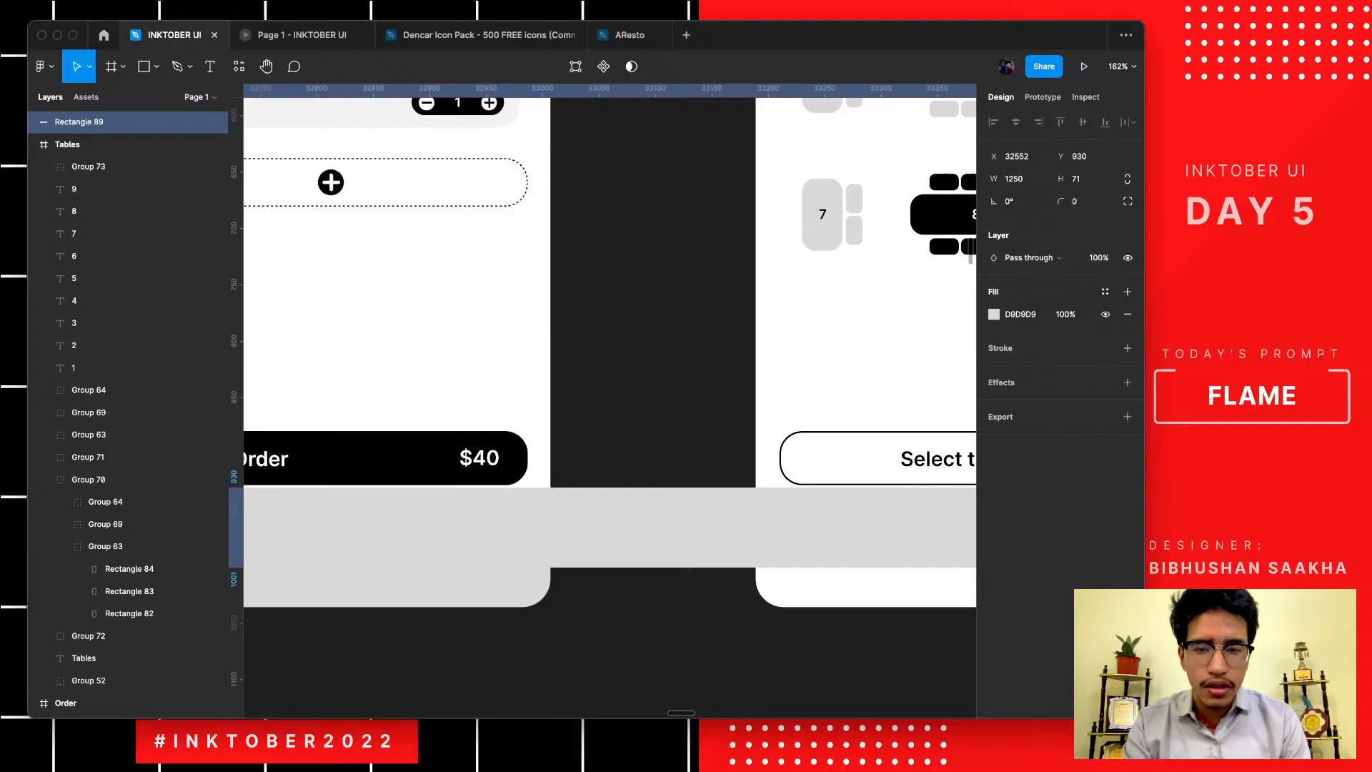
{"action": "key", "text": "Up"}
{"action": "key", "text": "Up"}
{"action": "scroll", "coordinate": [670, 534], "scroll_direction": "up", "scroll_amount": 5}
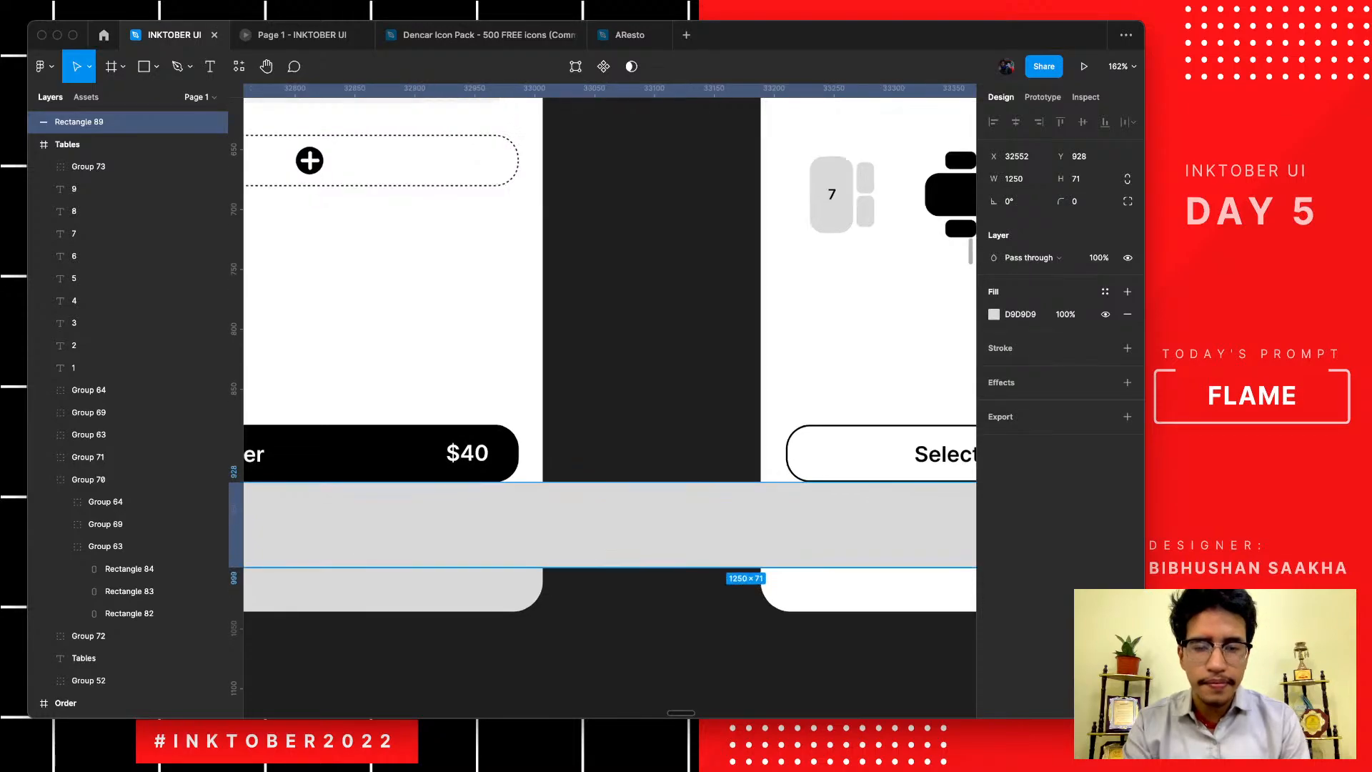
{"action": "scroll", "coordinate": [670, 535], "scroll_direction": "down", "scroll_amount": 5}
{"action": "scroll", "coordinate": [652, 534], "scroll_direction": "down", "scroll_amount": 5}
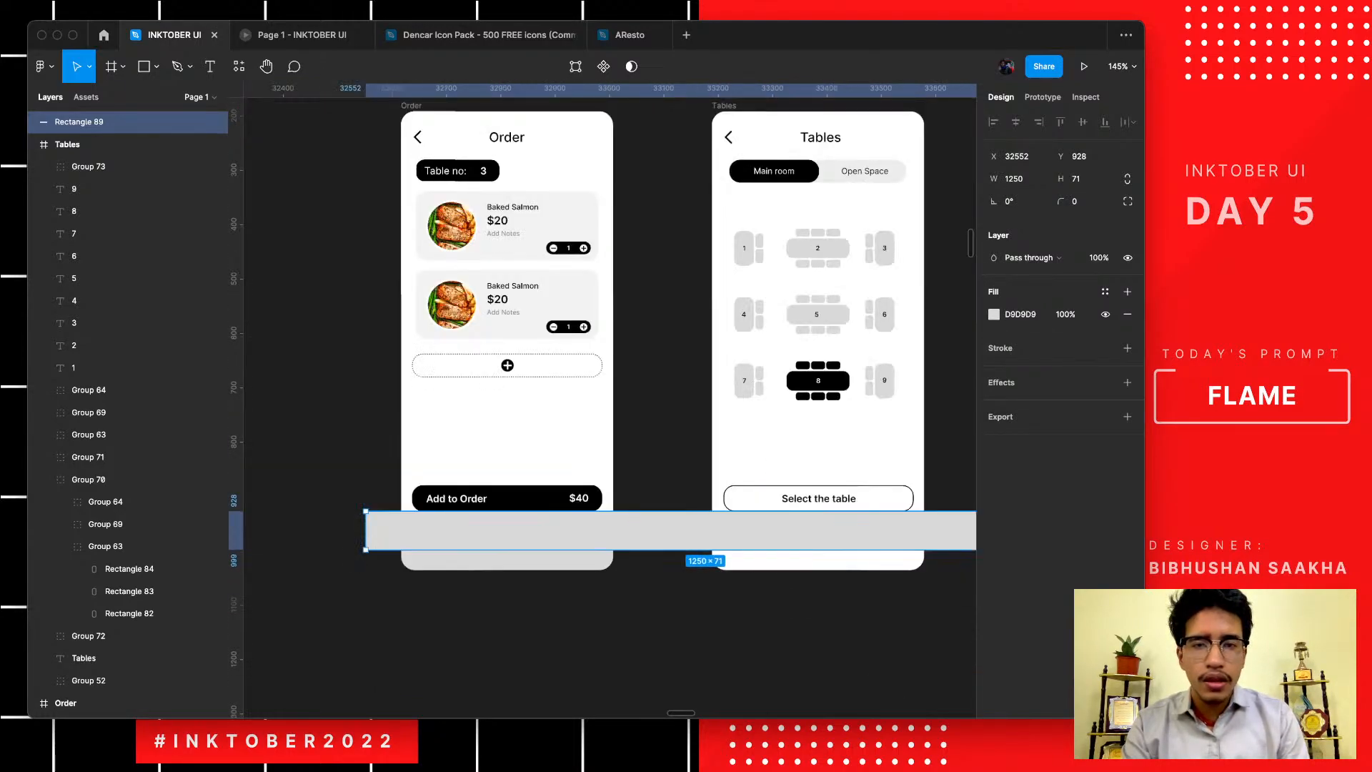
{"action": "key", "text": "Delete"}
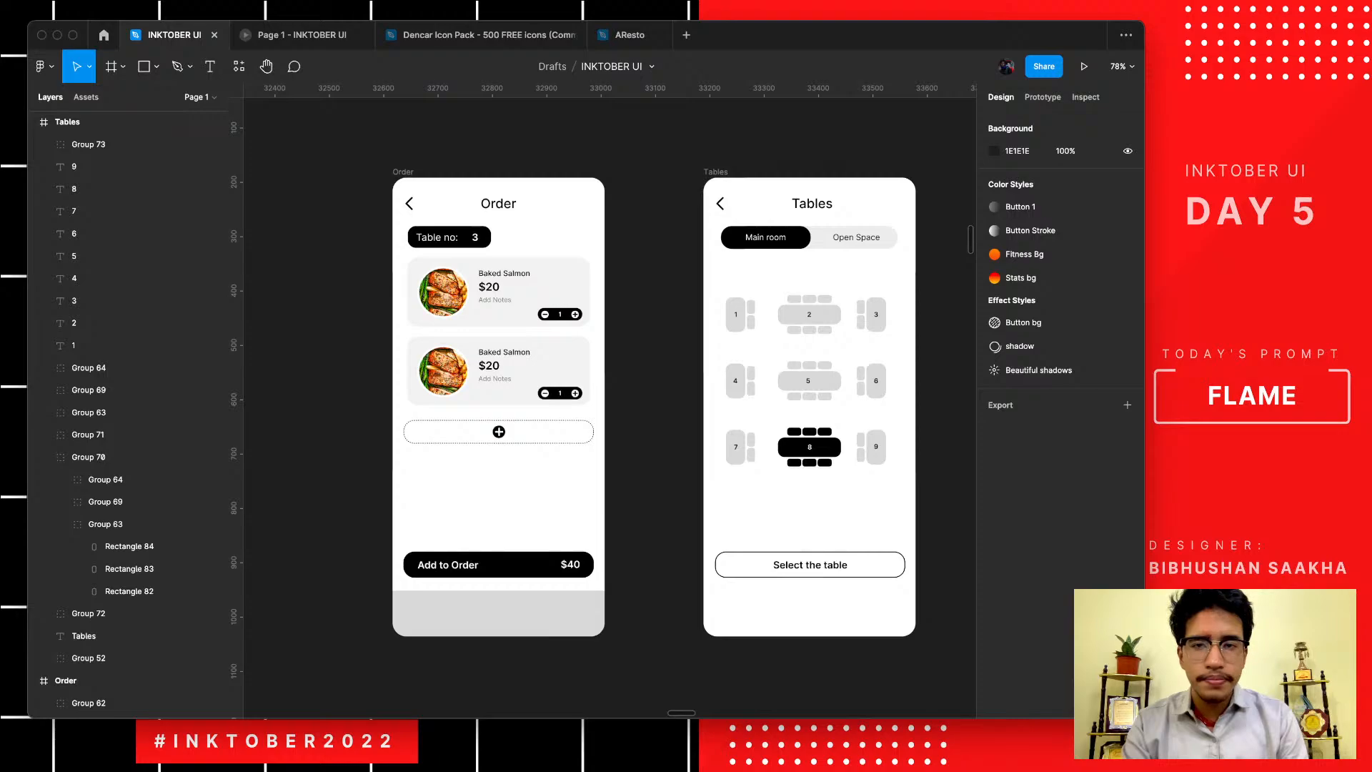
- Scale the back arrow on the Order screen down to about 10 × 20
{"action": "scroll", "coordinate": [478, 212], "scroll_direction": "up", "scroll_amount": 5}
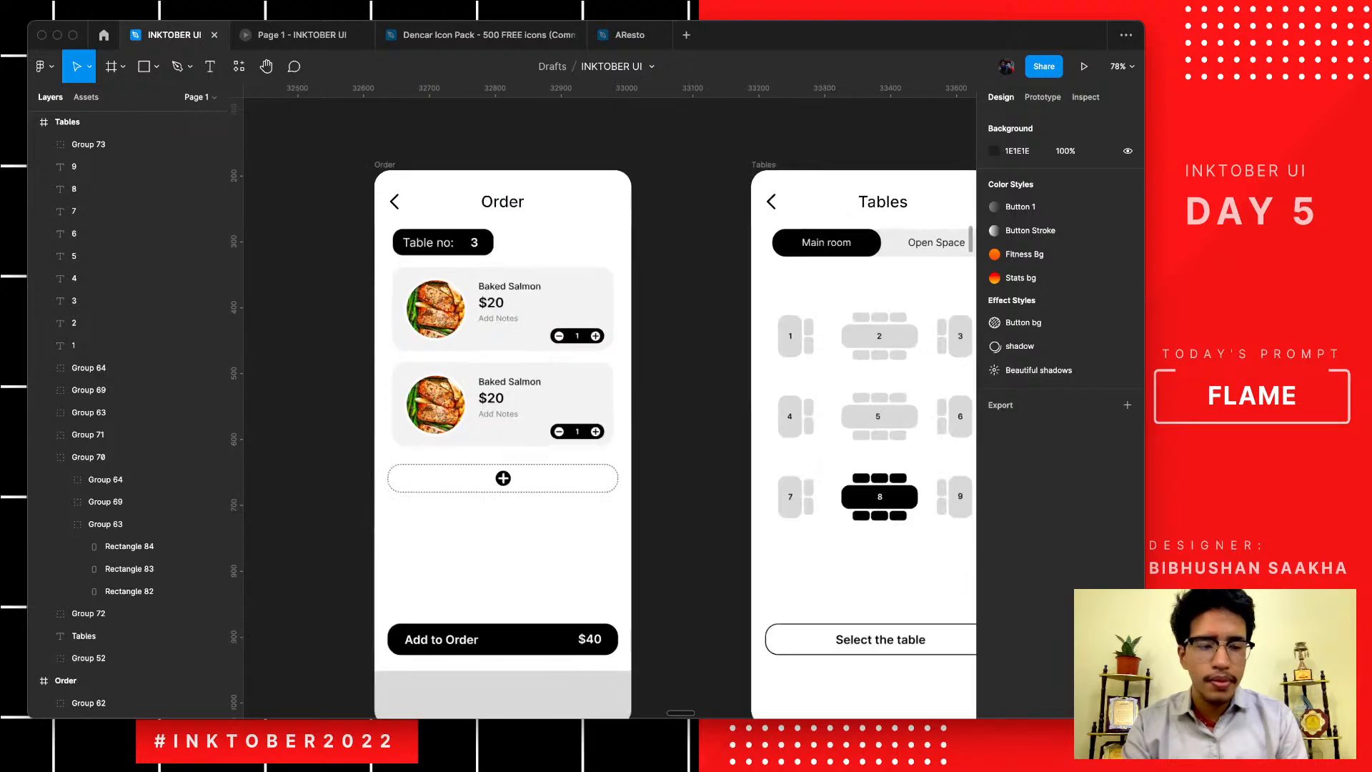
{"action": "scroll", "coordinate": [479, 213], "scroll_direction": "down", "scroll_amount": 3}
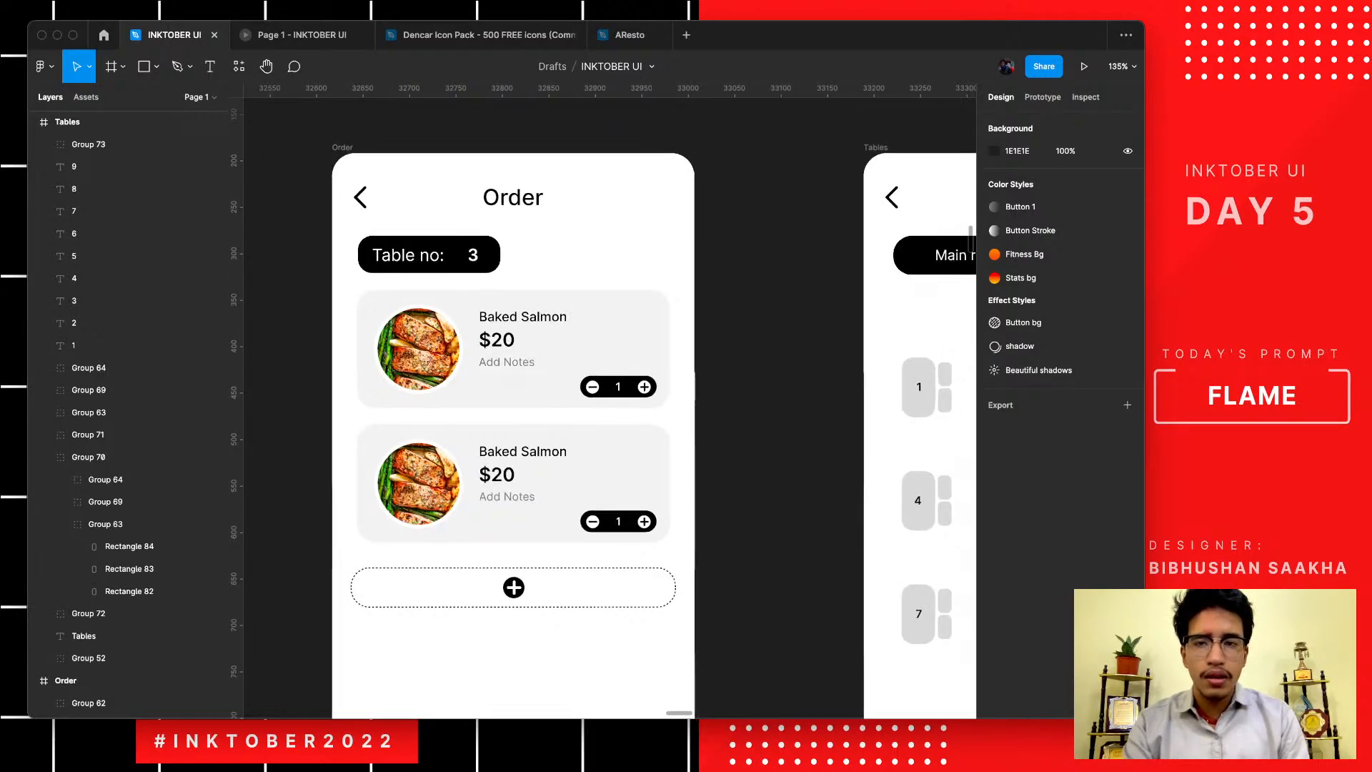
{"action": "scroll", "coordinate": [345, 229], "scroll_direction": "up", "scroll_amount": 3}
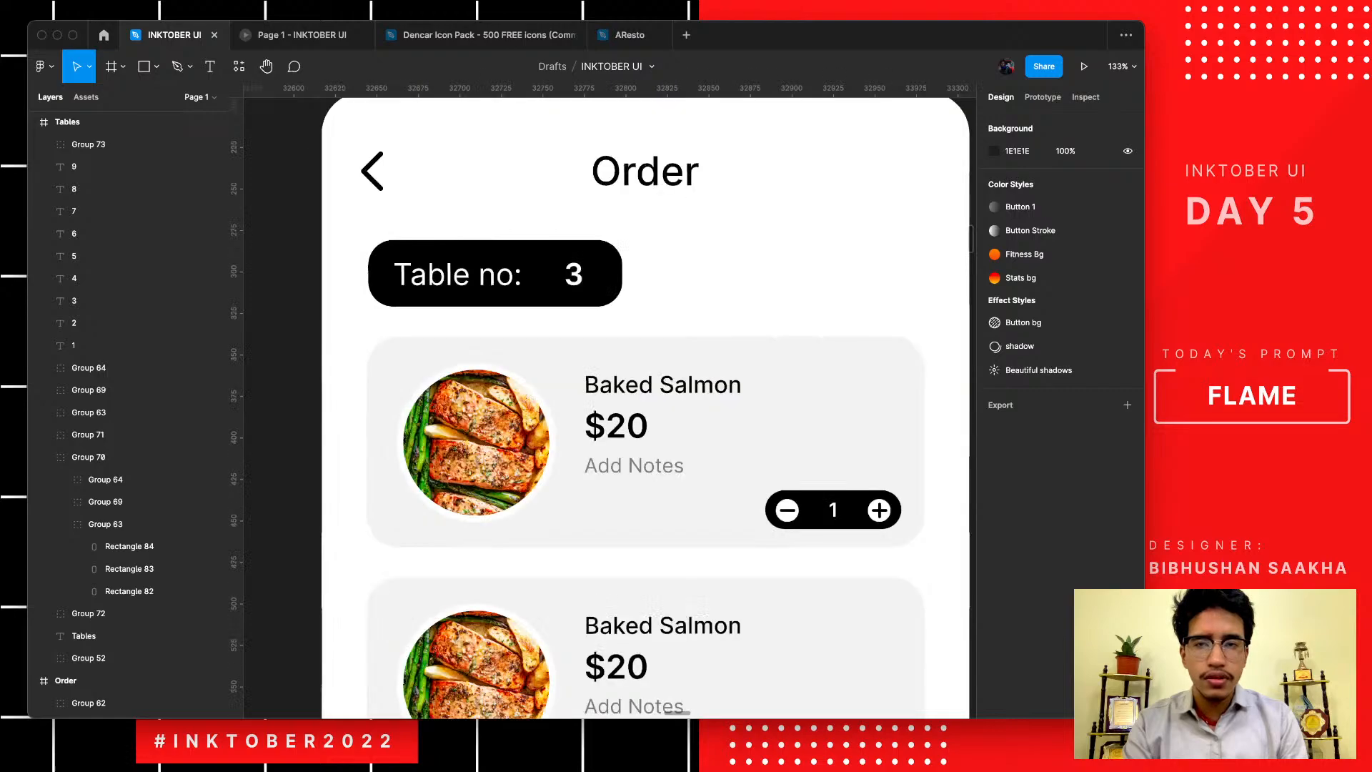
{"action": "left_click", "coordinate": [371, 172]}
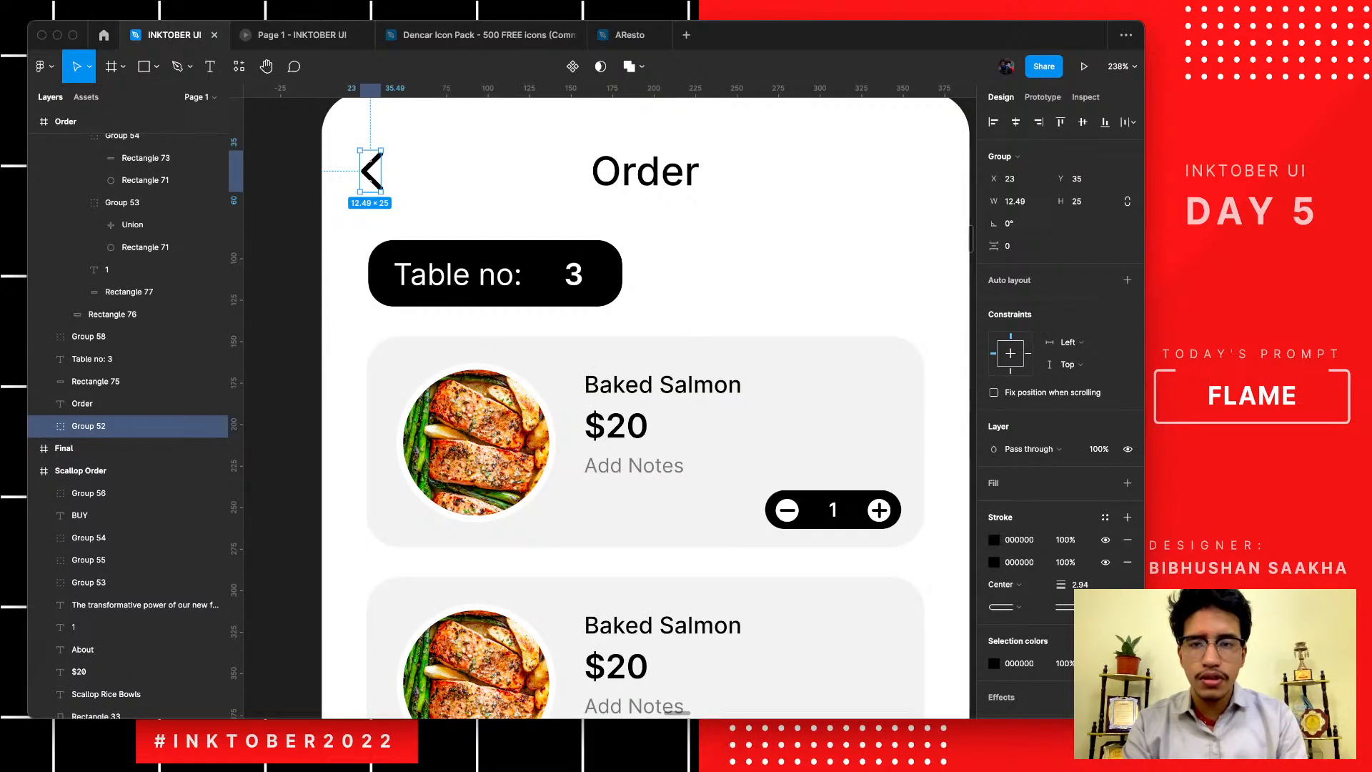
{"action": "scroll", "coordinate": [371, 191], "scroll_direction": "up", "scroll_amount": 3}
{"action": "key", "text": "k"}
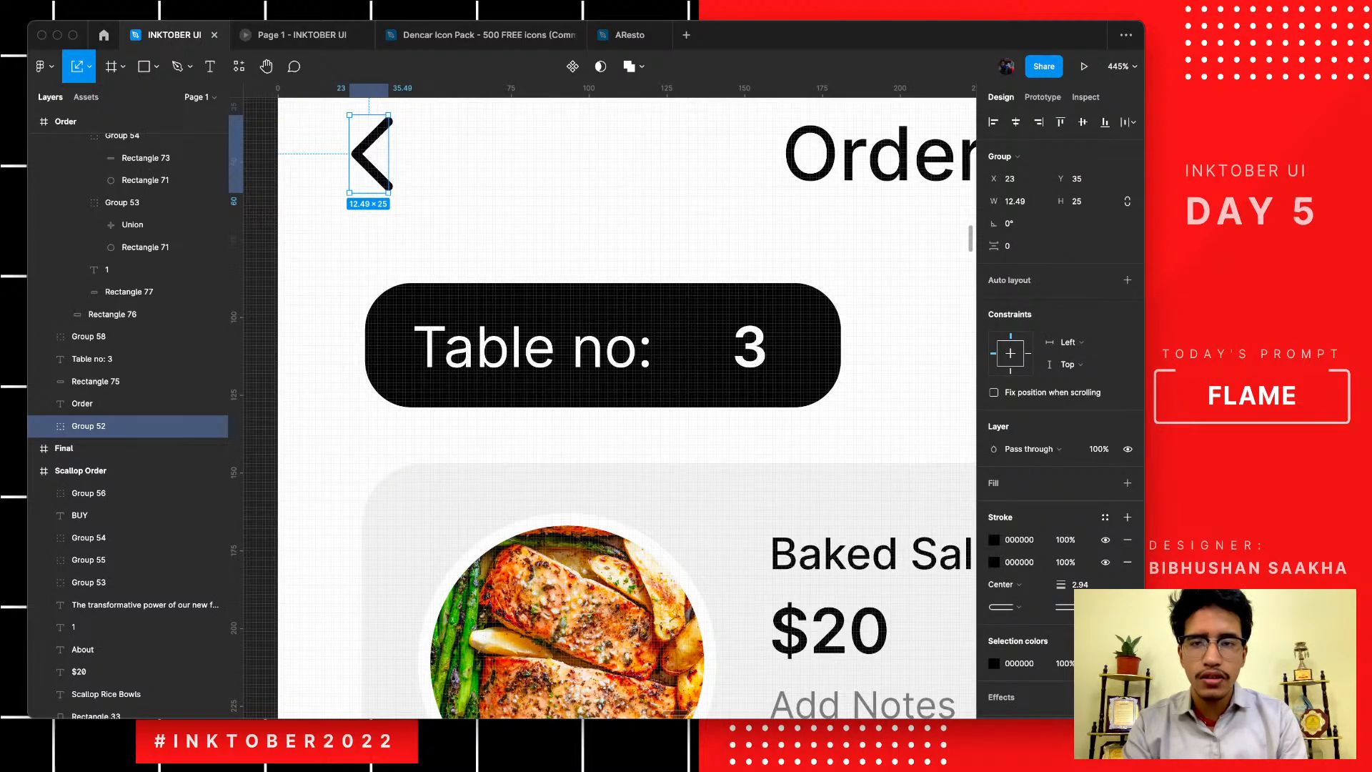
{"action": "left_click_drag", "start_coordinate": [389, 193], "coordinate": [380, 178]}
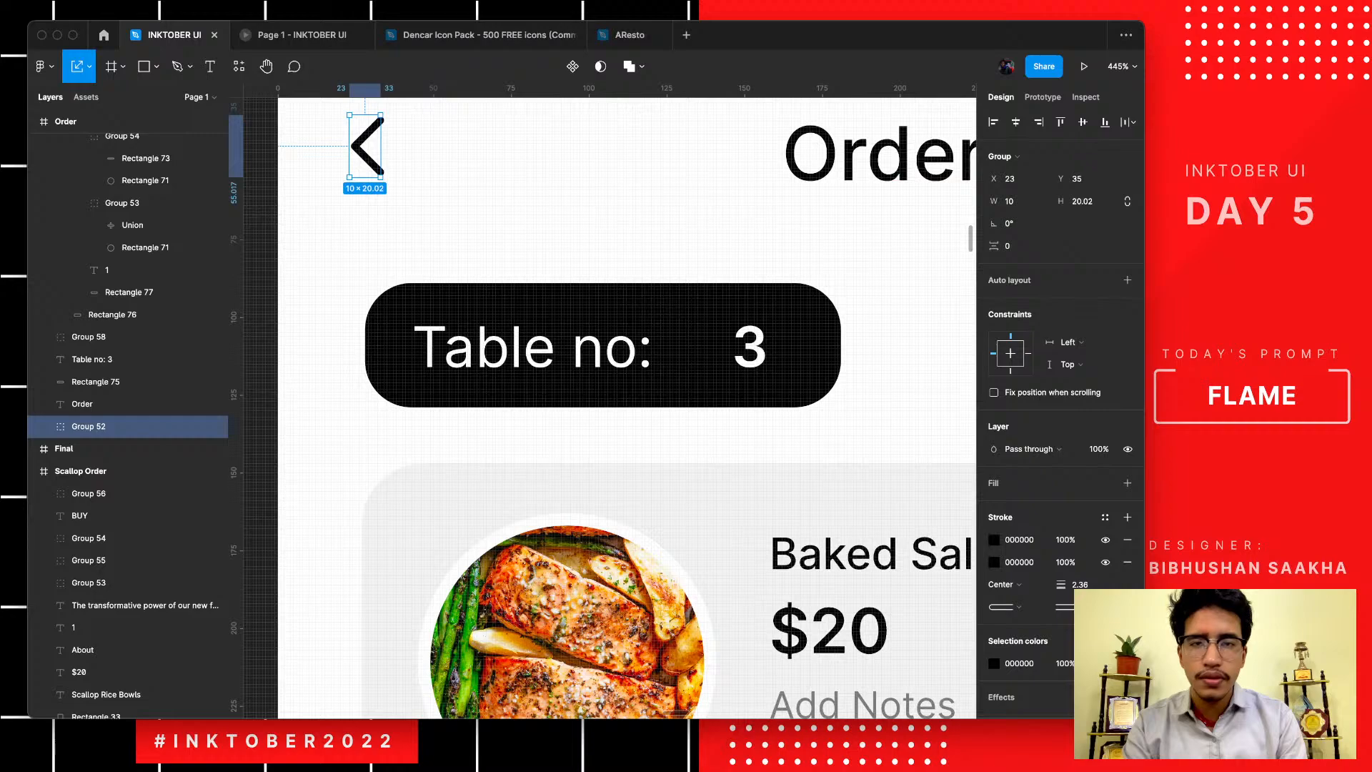
- Nudge the back arrow on the Order screen down to Y 38, level with the title
{"action": "key", "text": "Down"}
{"action": "key", "text": "Down"}
{"action": "key", "text": "Down"}
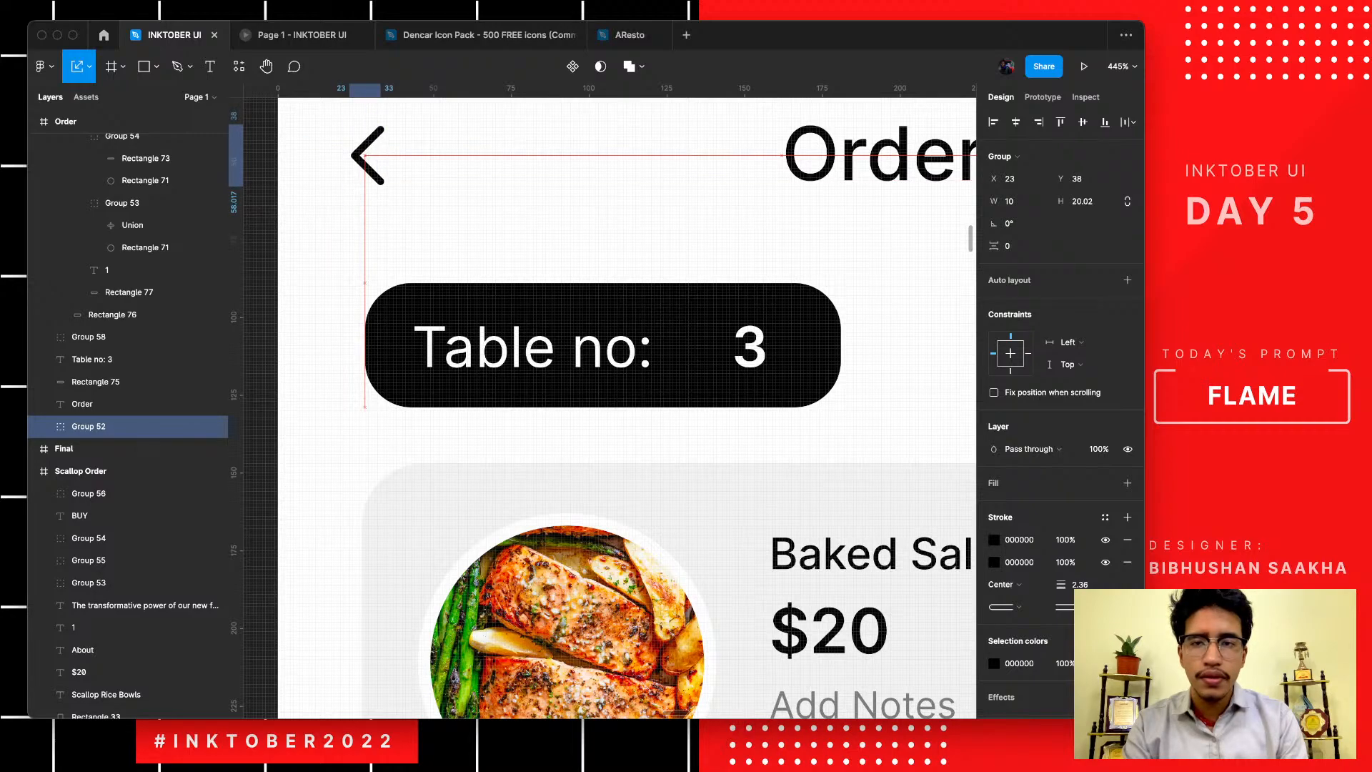
{"action": "scroll", "coordinate": [369, 156], "scroll_direction": "down", "scroll_amount": 10}
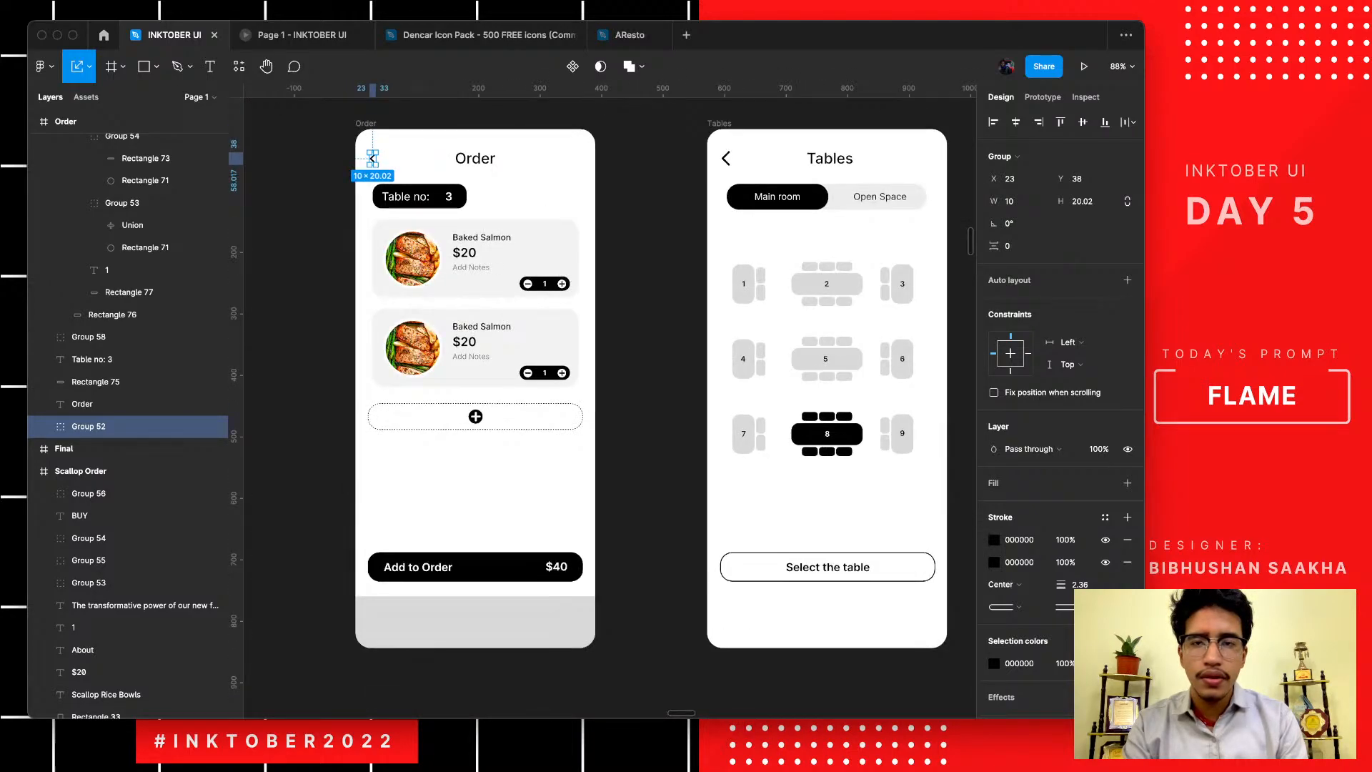
{"action": "scroll", "coordinate": [372, 157], "scroll_direction": "up", "scroll_amount": 4}
{"action": "key", "text": "Escape"}
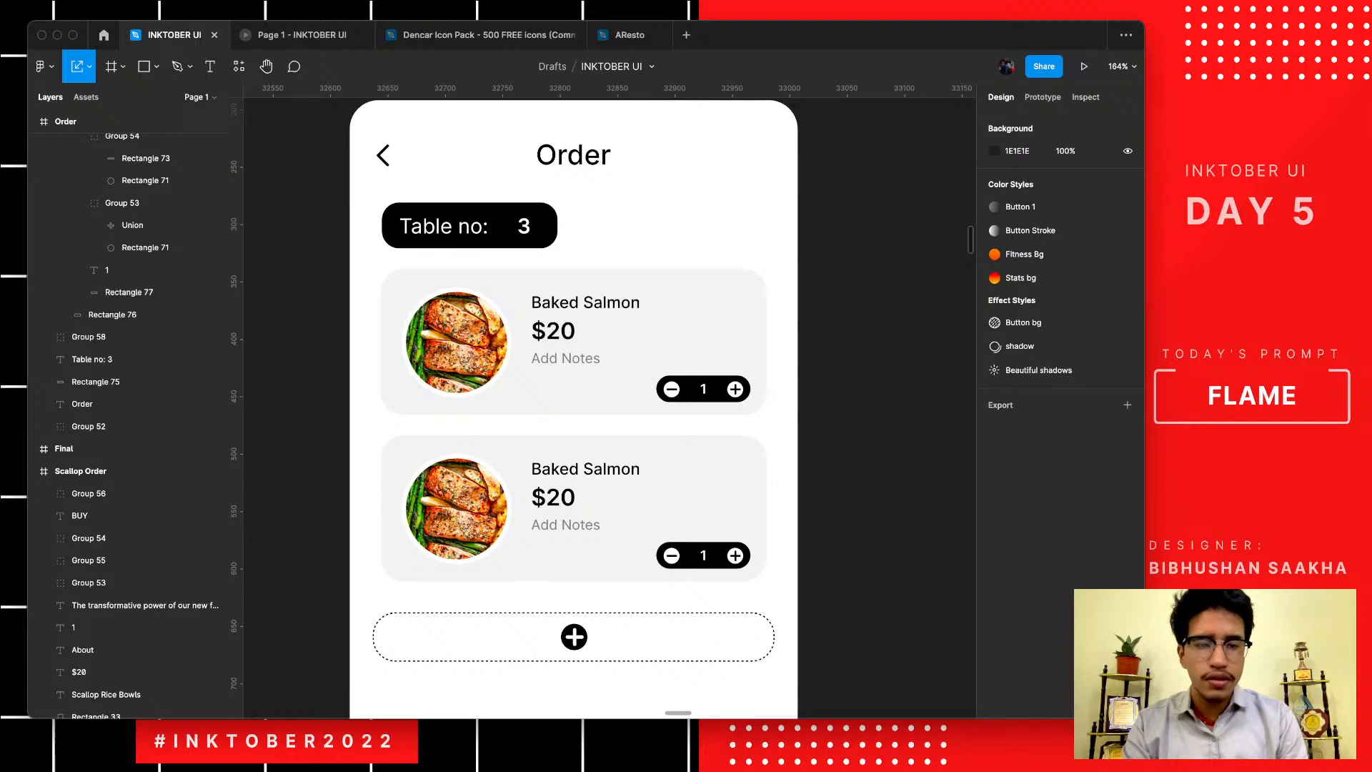
- Thin the Order screen's back arrow by setting its stroke weight to 1.7, trying 2 first
{"action": "left_click", "coordinate": [383, 155]}
{"action": "scroll", "coordinate": [1061, 429], "scroll_direction": "down", "scroll_amount": 1}
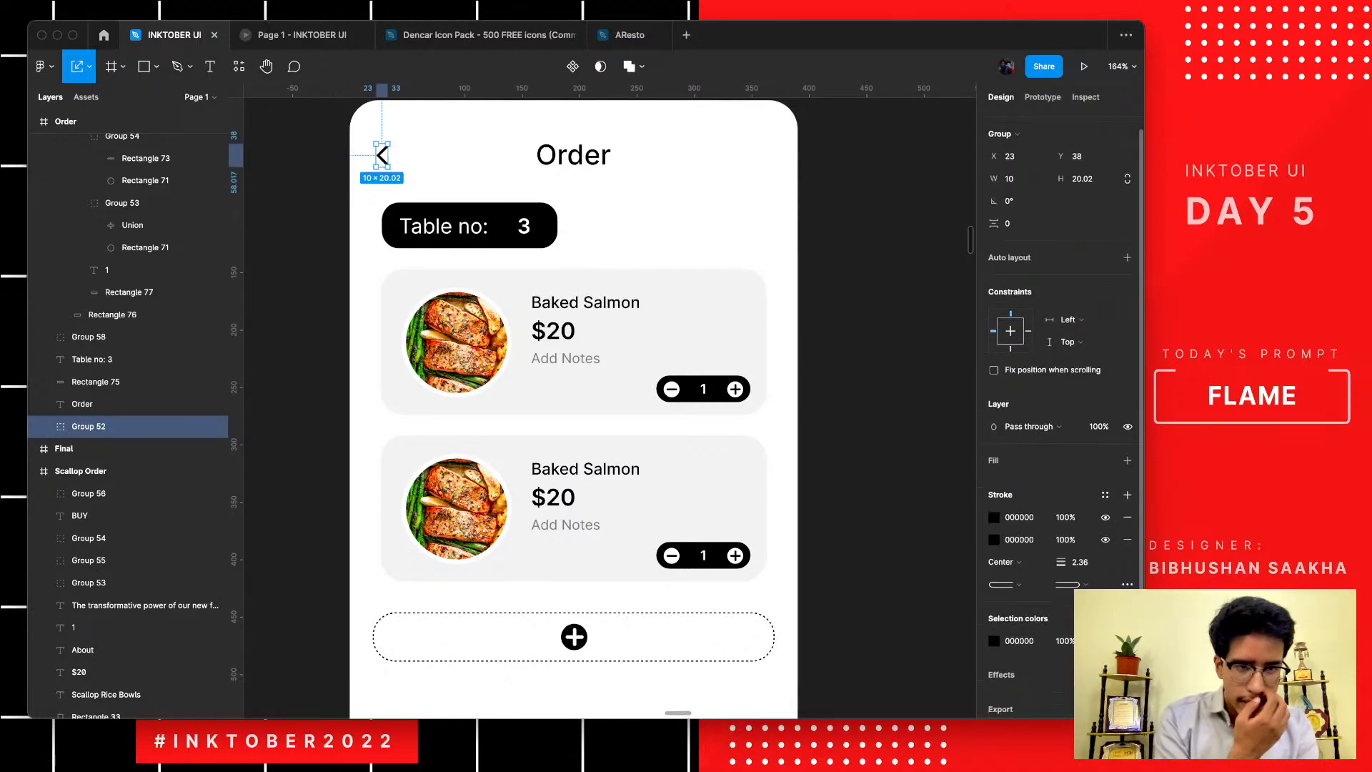
{"action": "left_click", "coordinate": [1080, 549]}
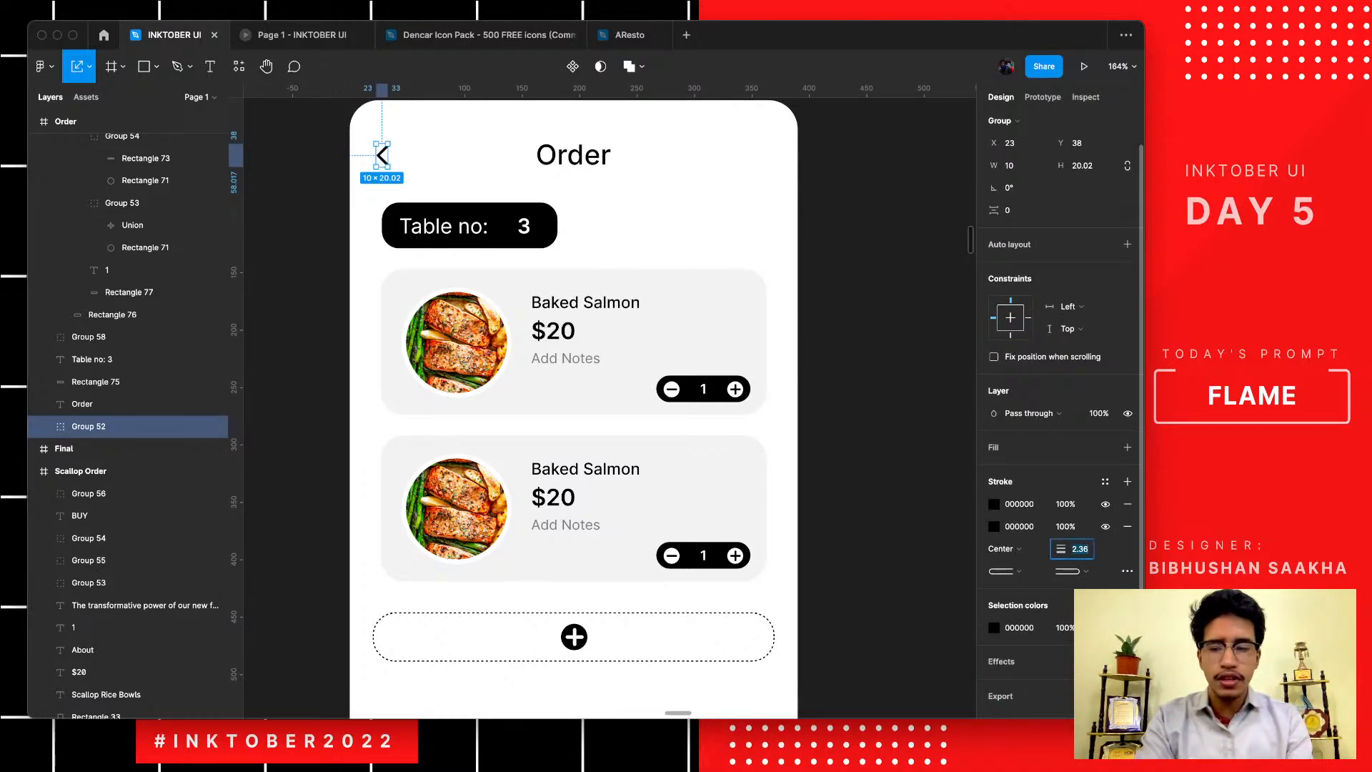
{"action": "type", "text": "2"}
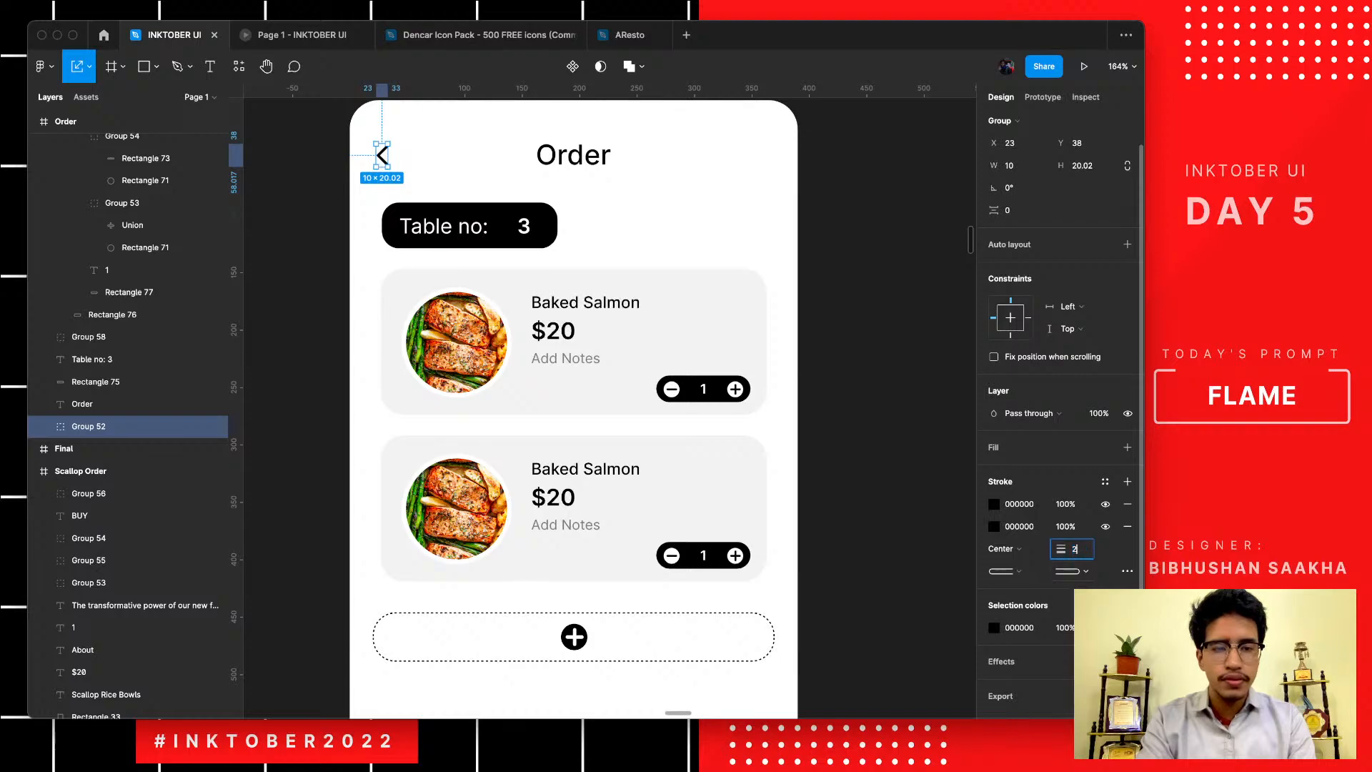
{"action": "key", "text": "Return"}
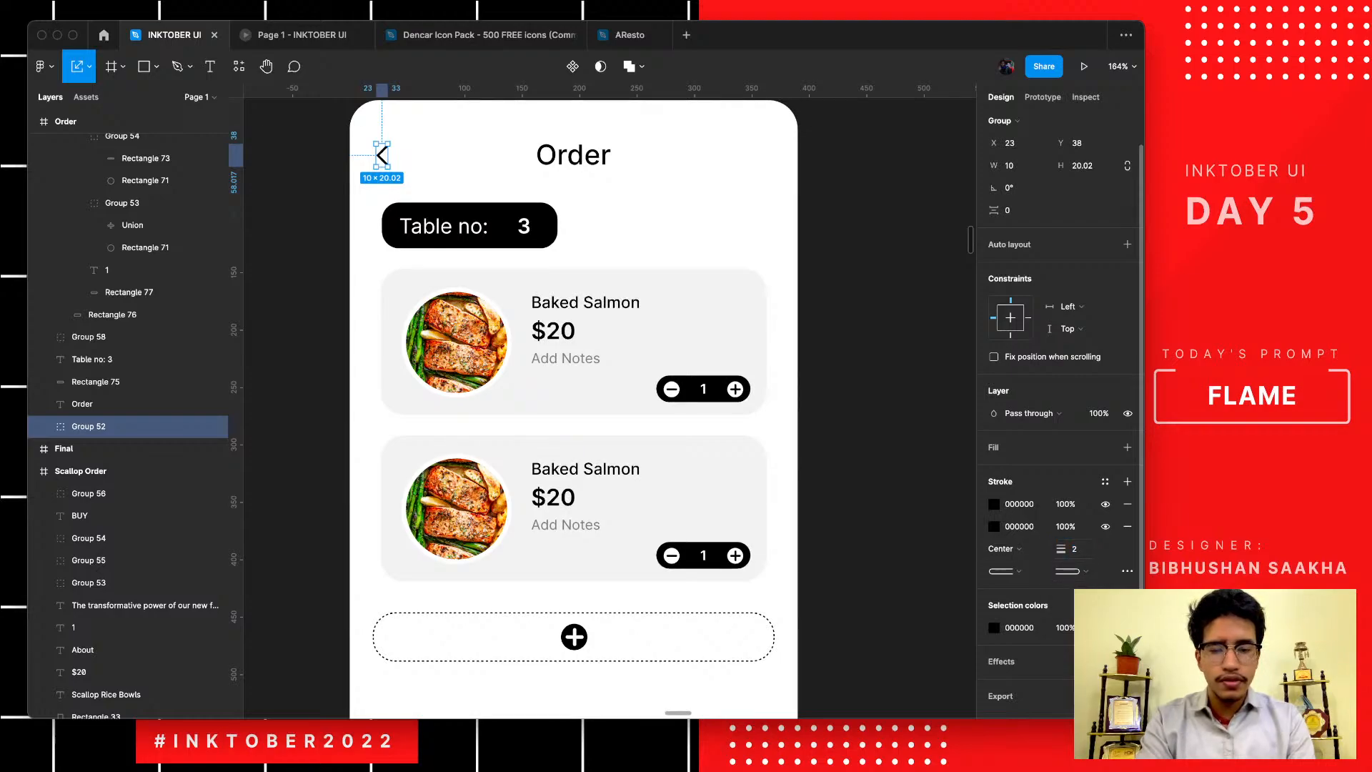
{"action": "left_click", "coordinate": [1080, 549]}
{"action": "type", "text": "1.7"}
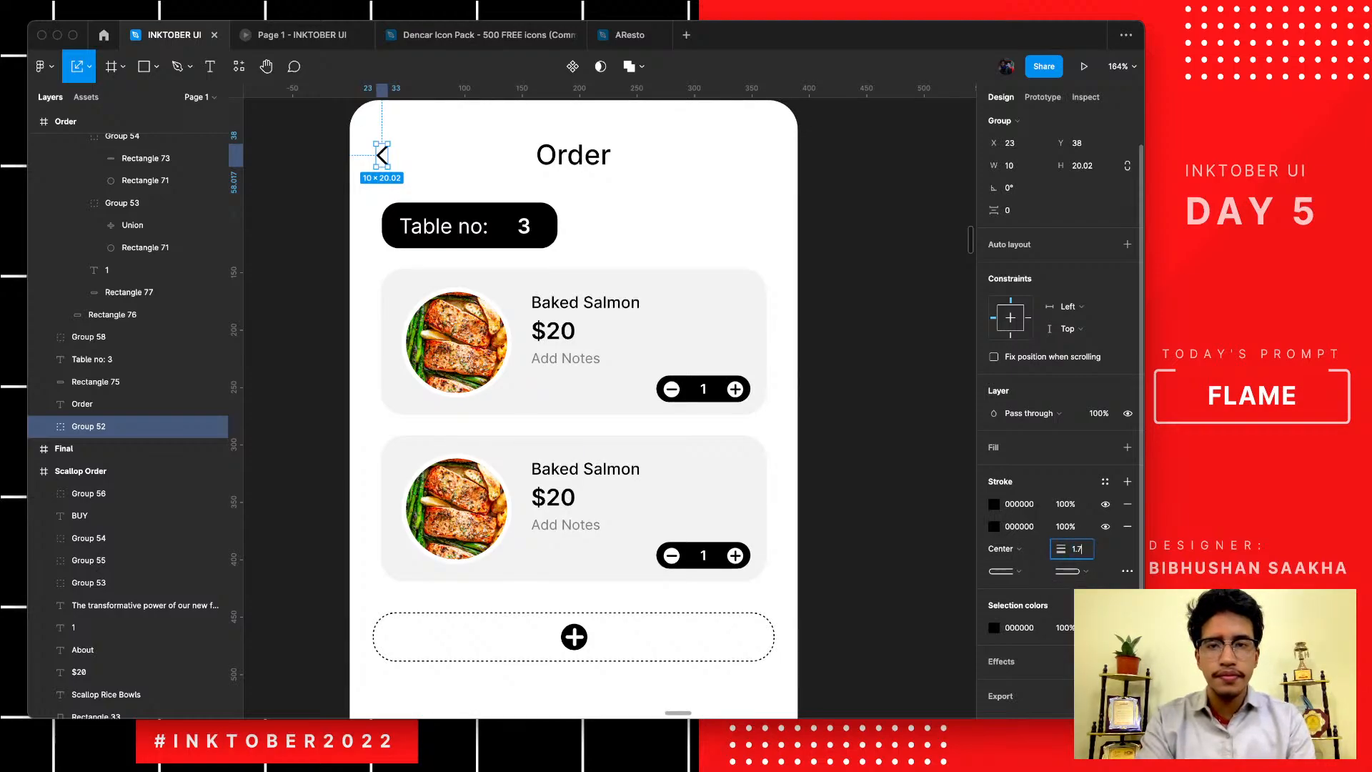
{"action": "key", "text": "Return"}
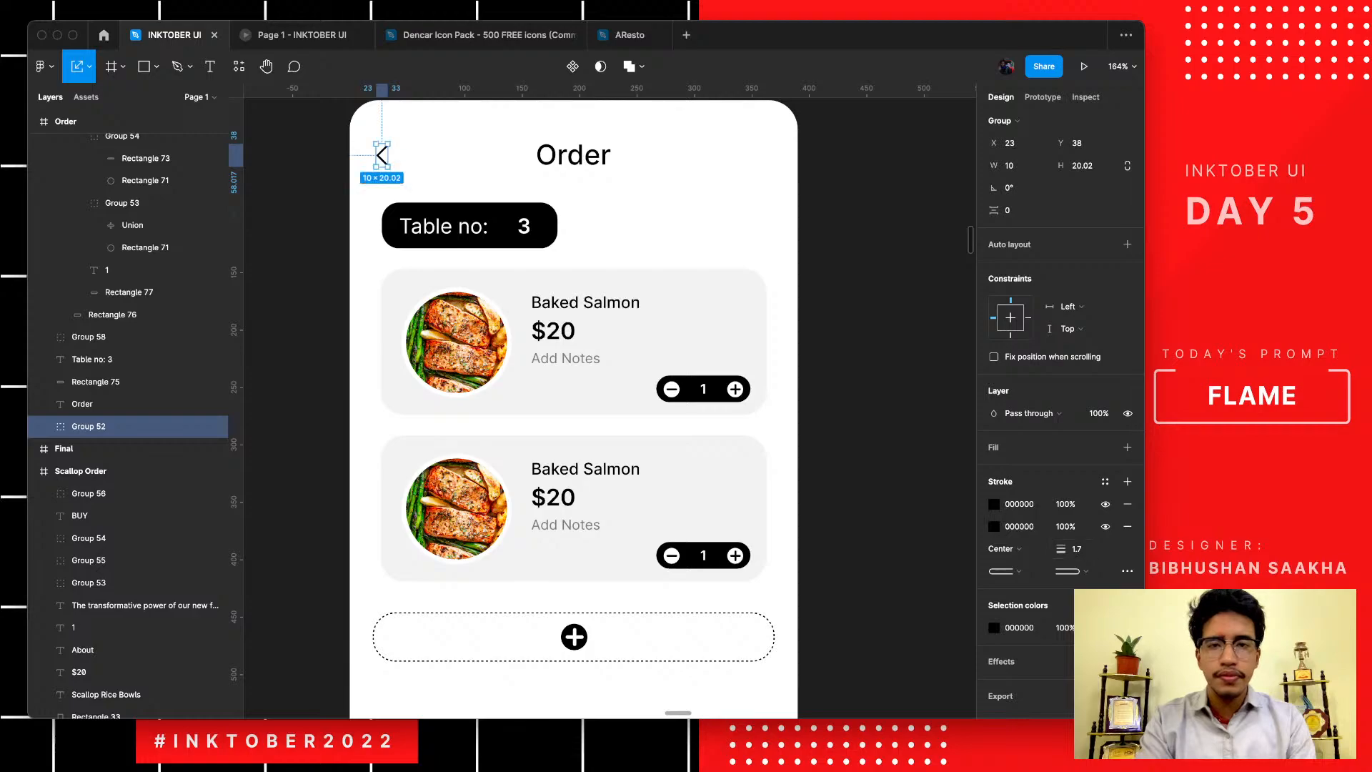
{"action": "left_click", "coordinate": [849, 269]}
{"action": "scroll", "coordinate": [849, 270], "scroll_direction": "down", "scroll_amount": 4}
{"action": "scroll", "coordinate": [814, 271], "scroll_direction": "up", "scroll_amount": 4}
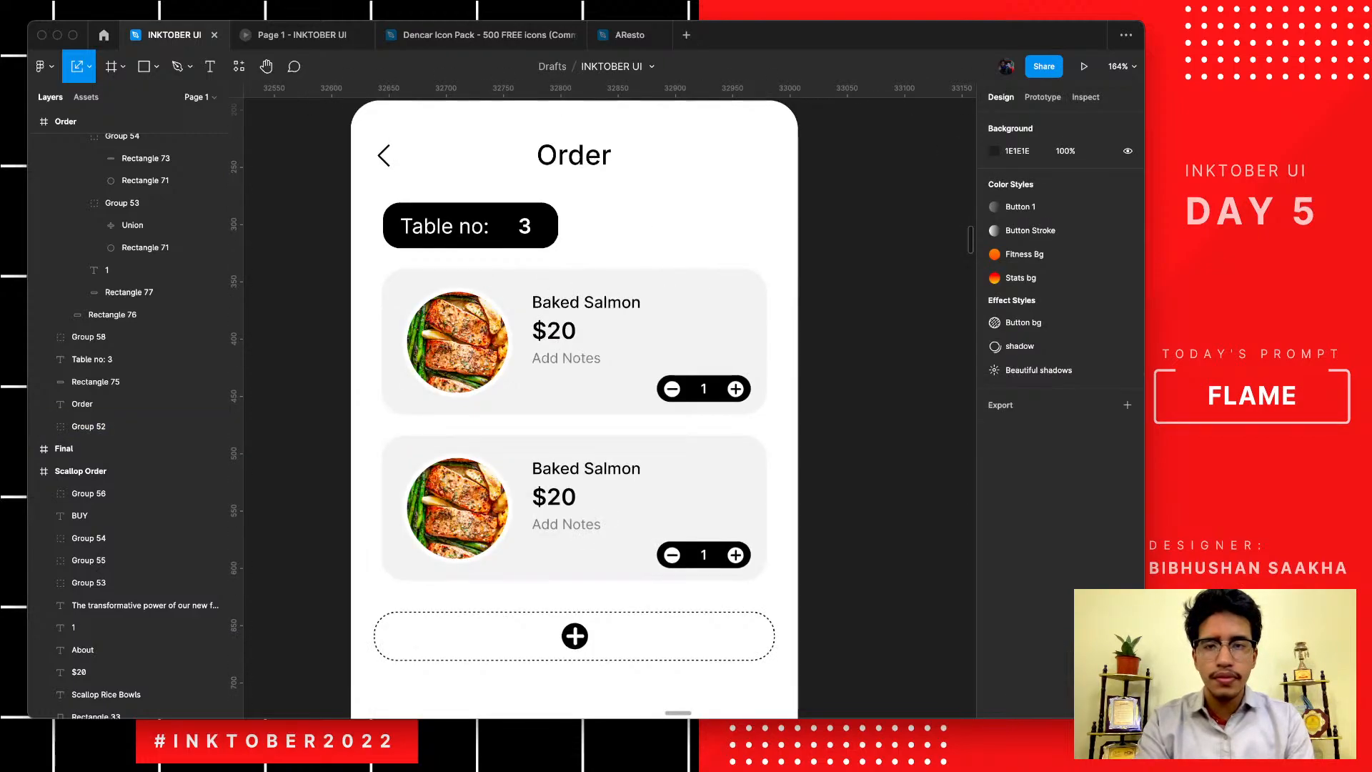
- Scale the back arrow on the Order screen down around its centre to about 9 × 18
{"action": "scroll", "coordinate": [360, 135], "scroll_direction": "up", "scroll_amount": 5}
{"action": "left_click", "coordinate": [407, 175]}
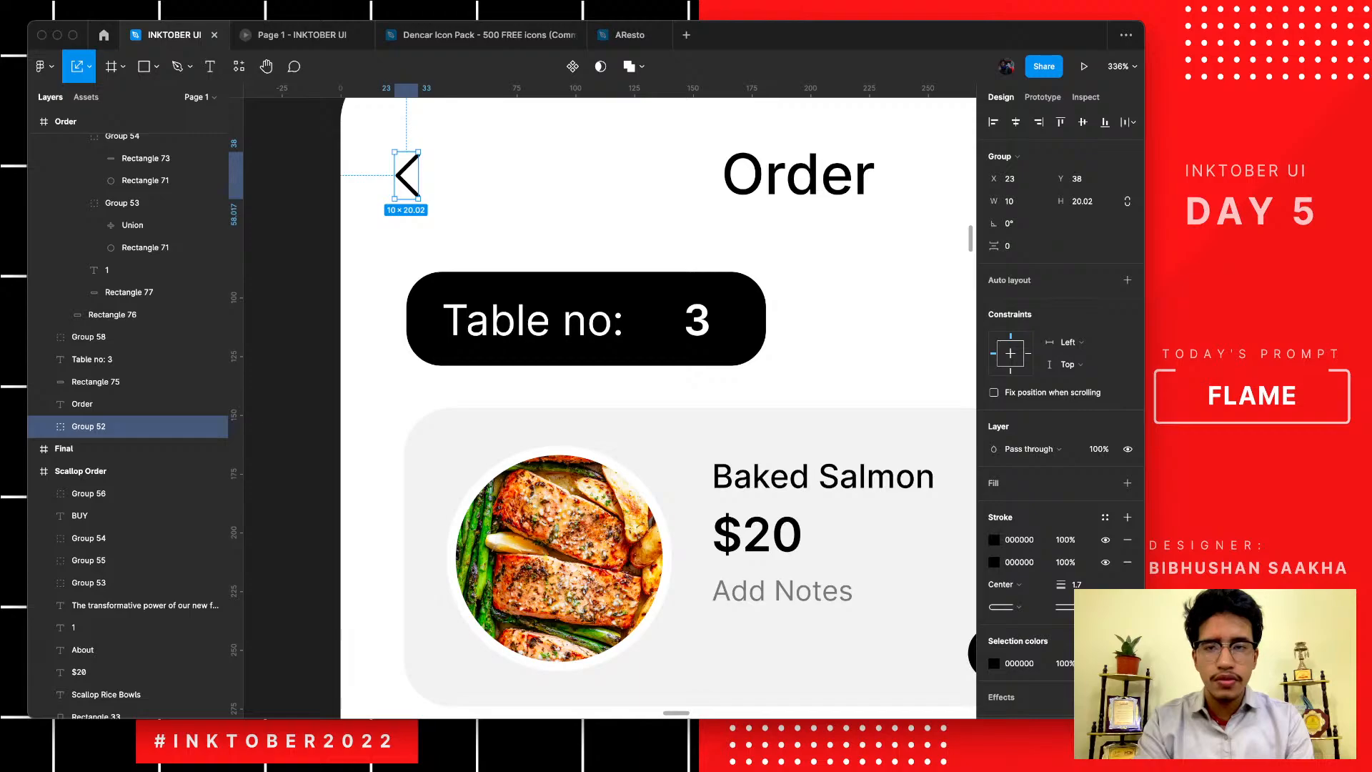
{"action": "left_click_drag", "start_coordinate": [418, 199], "coordinate": [408, 176]}
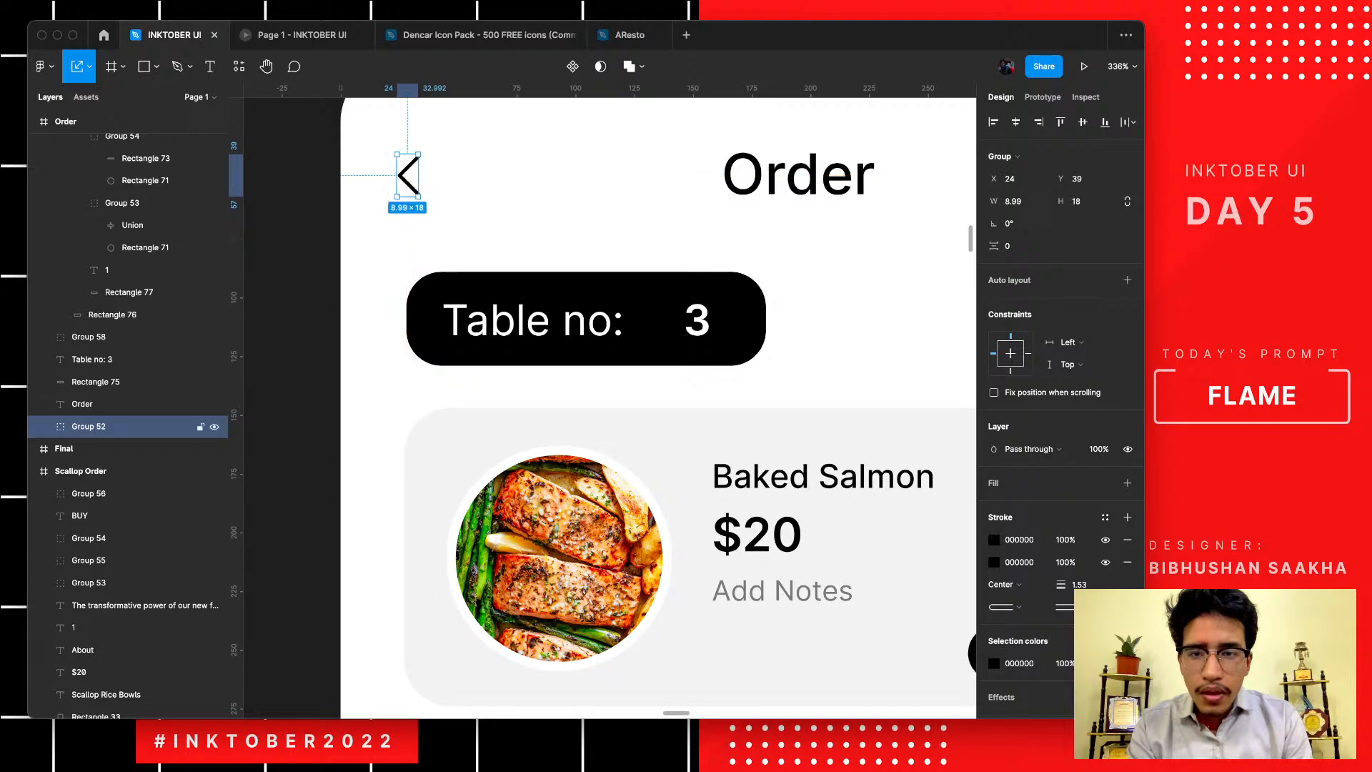
- Nudge the Order screen's back arrow right to X 28 so it lines up with the edge of the table number pill
{"action": "key", "text": "Right"}
{"action": "key", "text": "Right"}
{"action": "key", "text": "Right"}
{"action": "key", "text": "Right"}
{"action": "key", "text": "Right"}
{"action": "key", "text": "Left"}
{"action": "key", "text": "Left"}
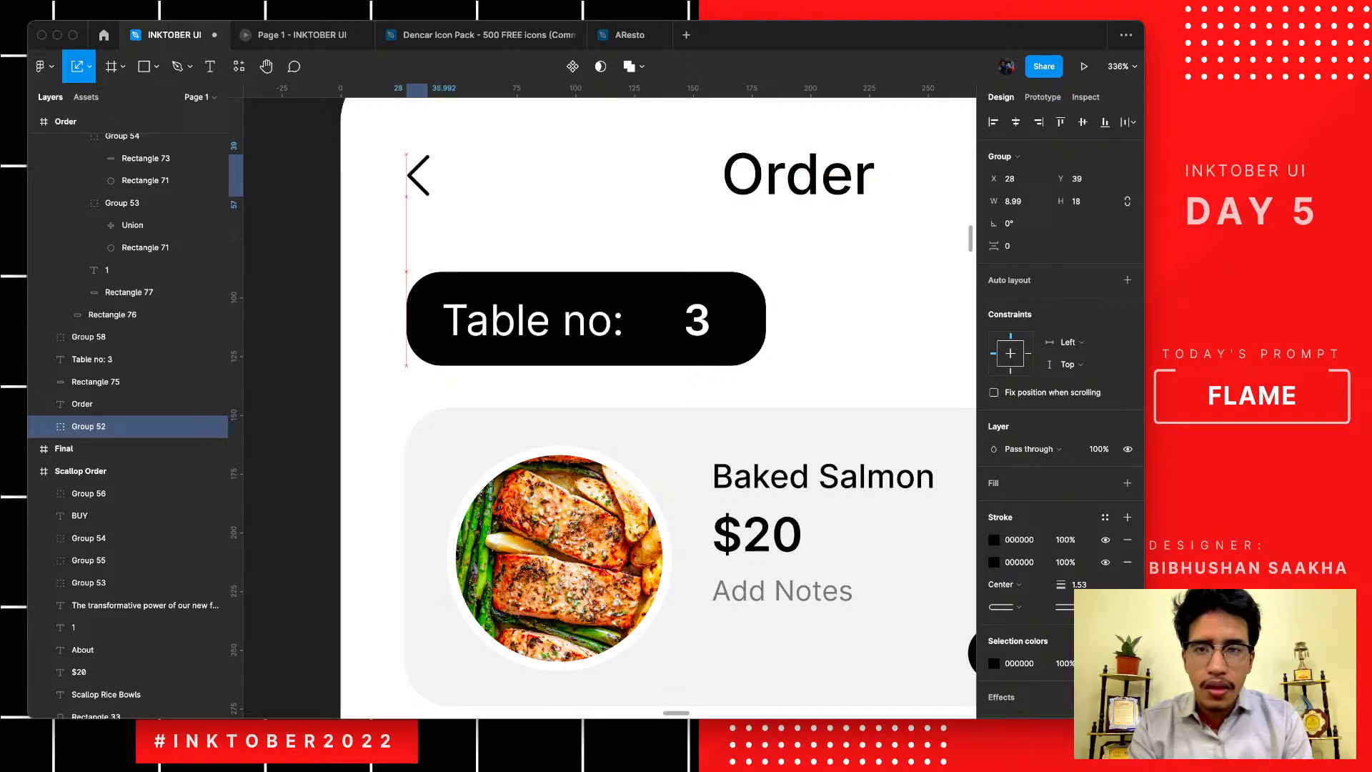
{"action": "key", "text": "Right"}
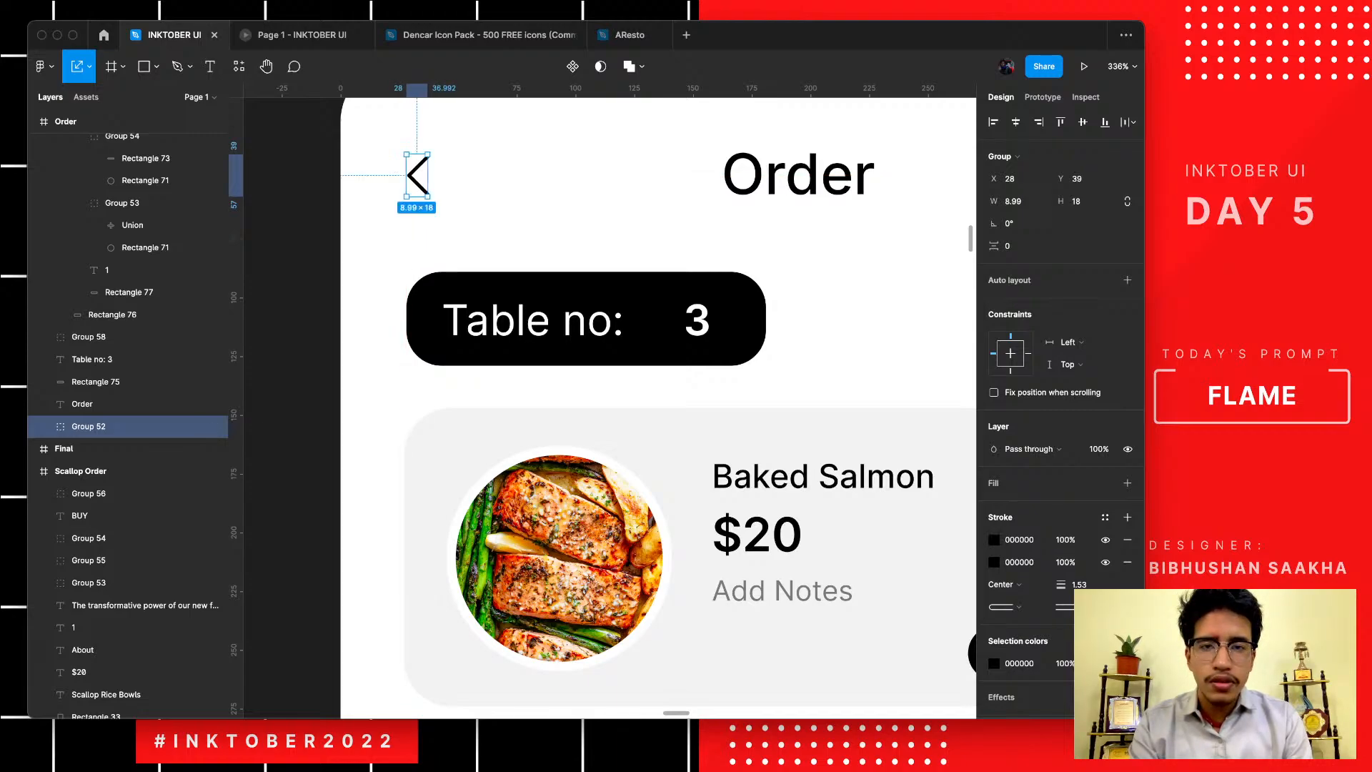
- Replace the Tables screen's back arrow with a copy of the Order screen's arrow, placed at X 32, Y 39 in line with the toggle's edge
{"action": "scroll", "coordinate": [609, 407], "scroll_direction": "down", "scroll_amount": 5}
{"action": "scroll", "coordinate": [610, 408], "scroll_direction": "right", "scroll_amount": 3}
{"action": "scroll", "coordinate": [610, 407], "scroll_direction": "right", "scroll_amount": 7}
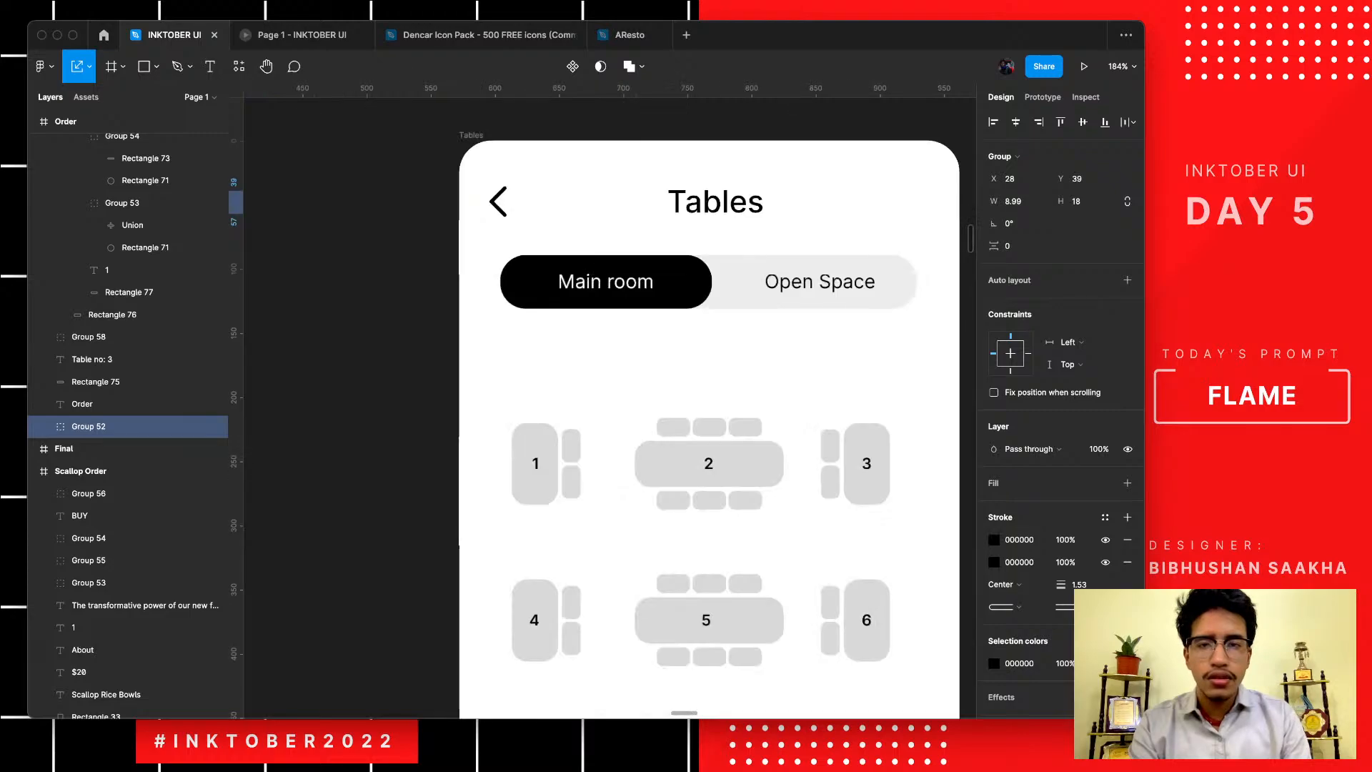
{"action": "scroll", "coordinate": [491, 196], "scroll_direction": "up", "scroll_amount": 3}
{"action": "left_click", "coordinate": [492, 191]}
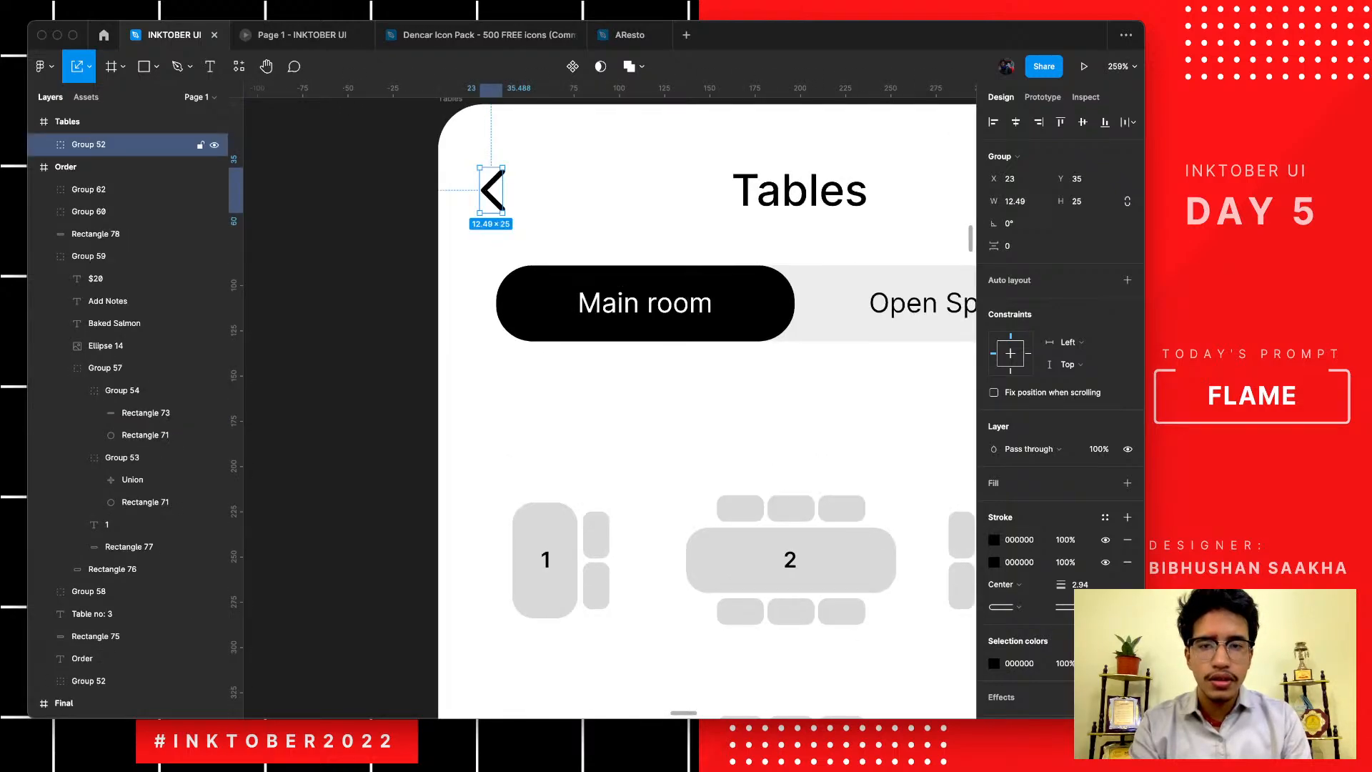
{"action": "key", "text": "Delete"}
{"action": "scroll", "coordinate": [519, 217], "scroll_direction": "up", "scroll_amount": 4}
{"action": "key", "text": "super+v"}
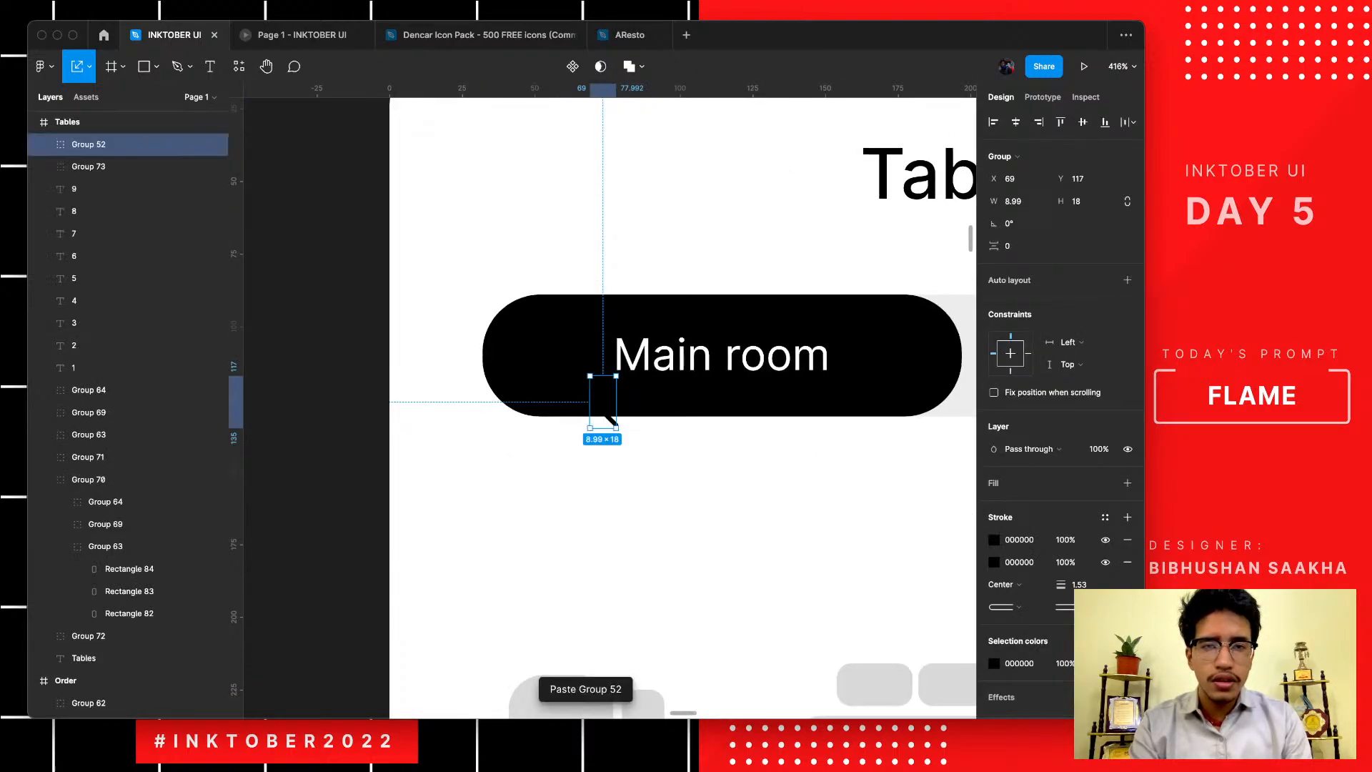
{"action": "left_click_drag", "start_coordinate": [604, 403], "coordinate": [498, 176]}
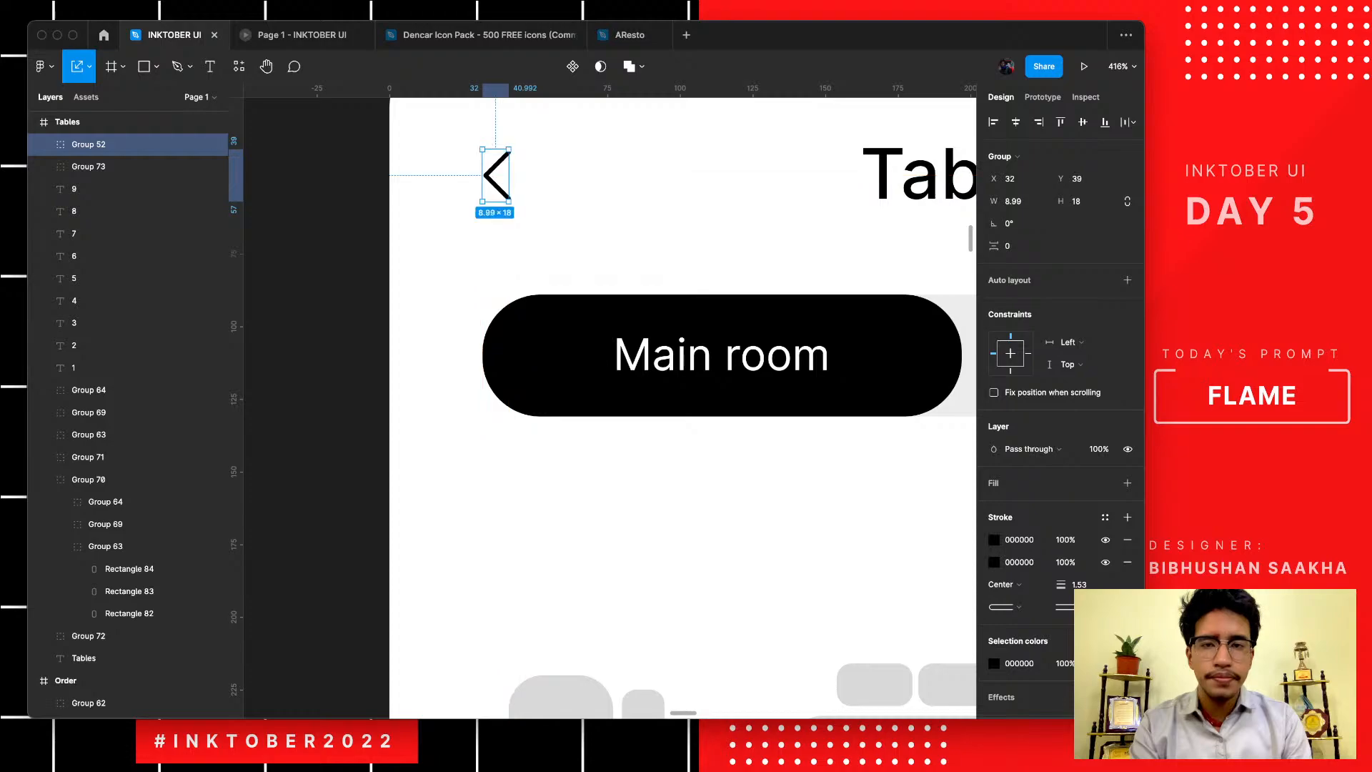
{"action": "left_click", "coordinate": [433, 250]}
- Give the Order and Tables screen titles middle vertical text alignment and a font size of 20, trying 22 first
{"action": "scroll", "coordinate": [433, 250], "scroll_direction": "down", "scroll_amount": 10}
{"action": "scroll", "coordinate": [610, 407], "scroll_direction": "left", "scroll_amount": 5}
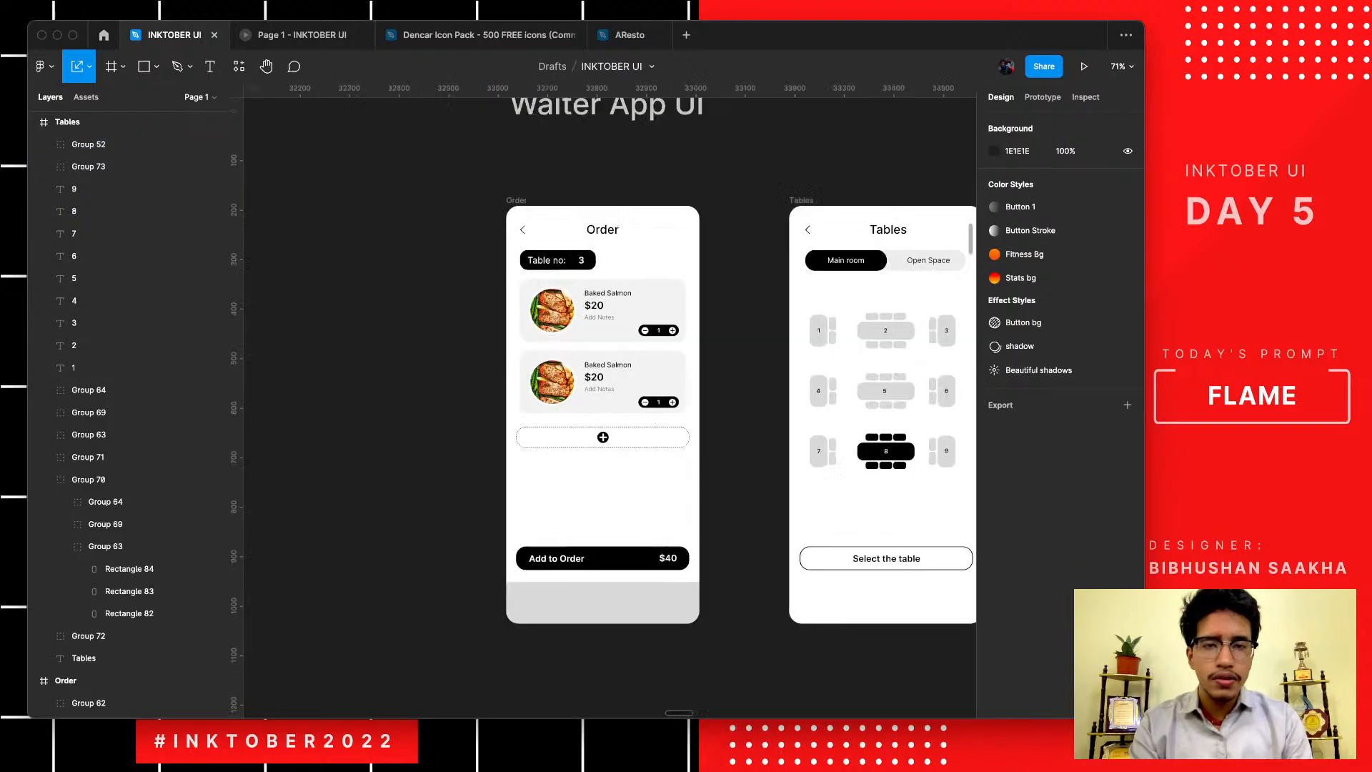
{"action": "left_click", "coordinate": [602, 230]}
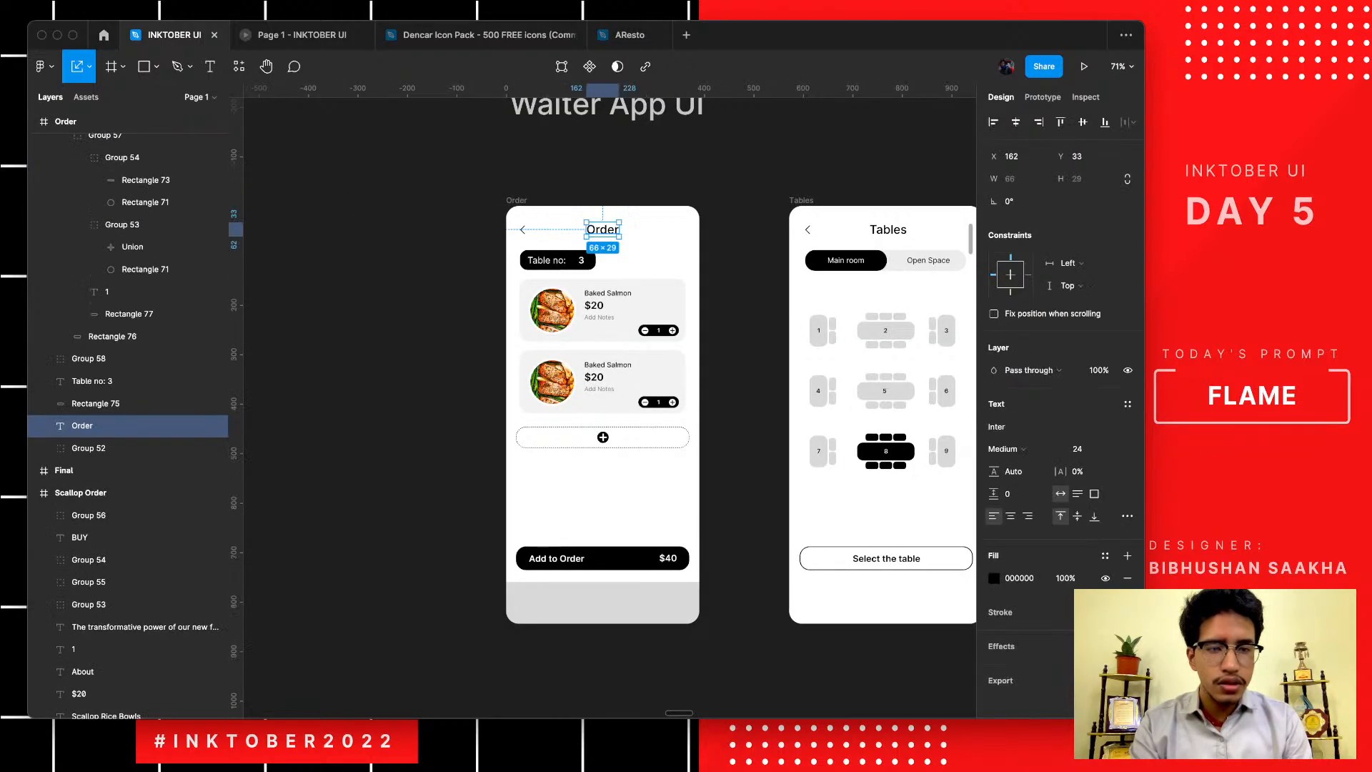
{"action": "left_click", "coordinate": [889, 229], "text": "shift"}
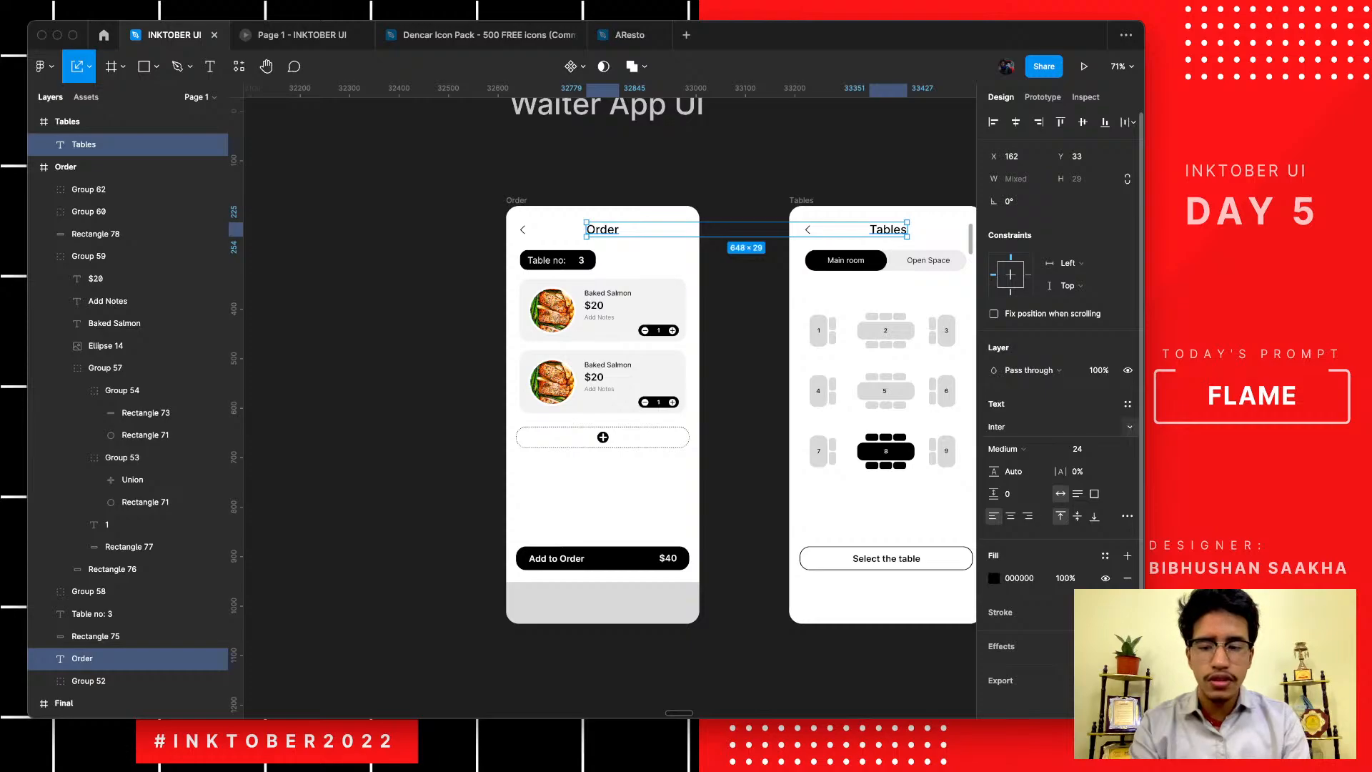
{"action": "left_click", "coordinate": [1085, 449]}
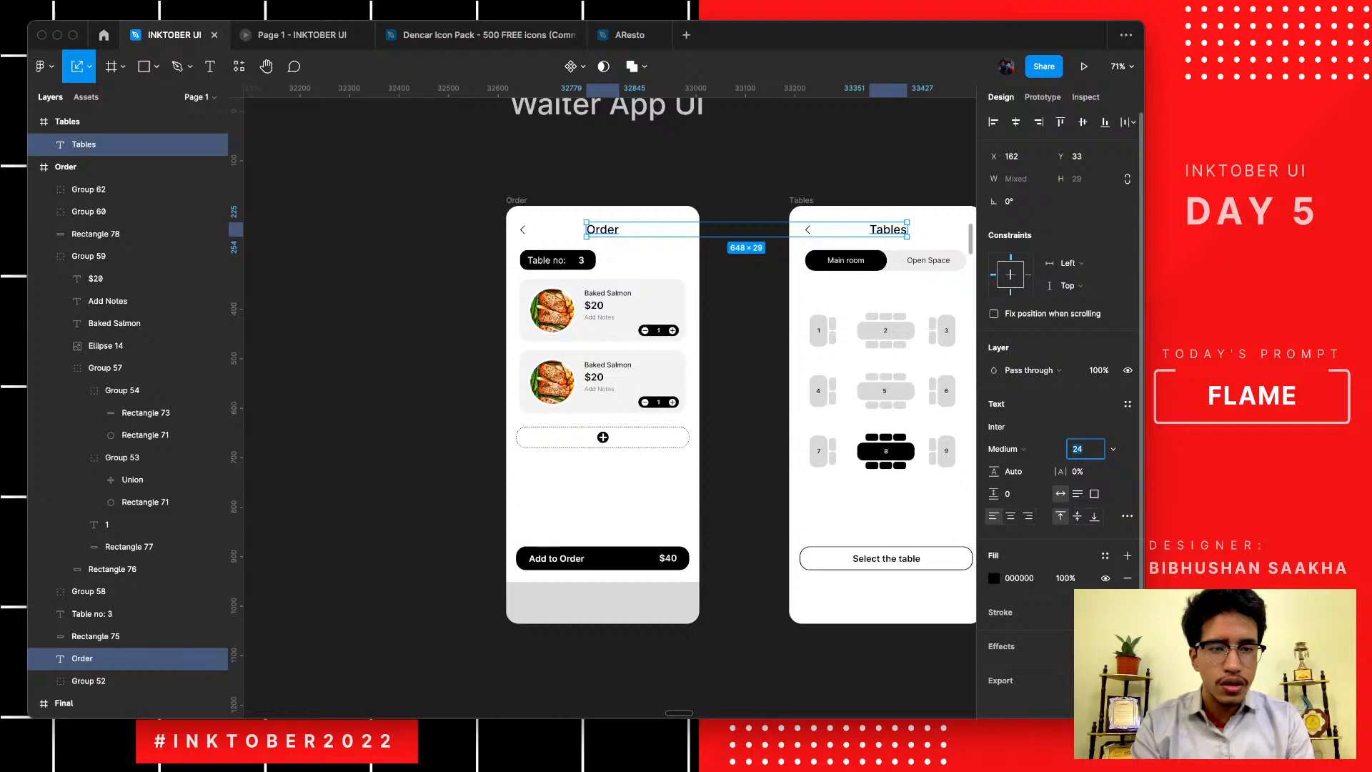
{"action": "left_click", "coordinate": [1077, 516]}
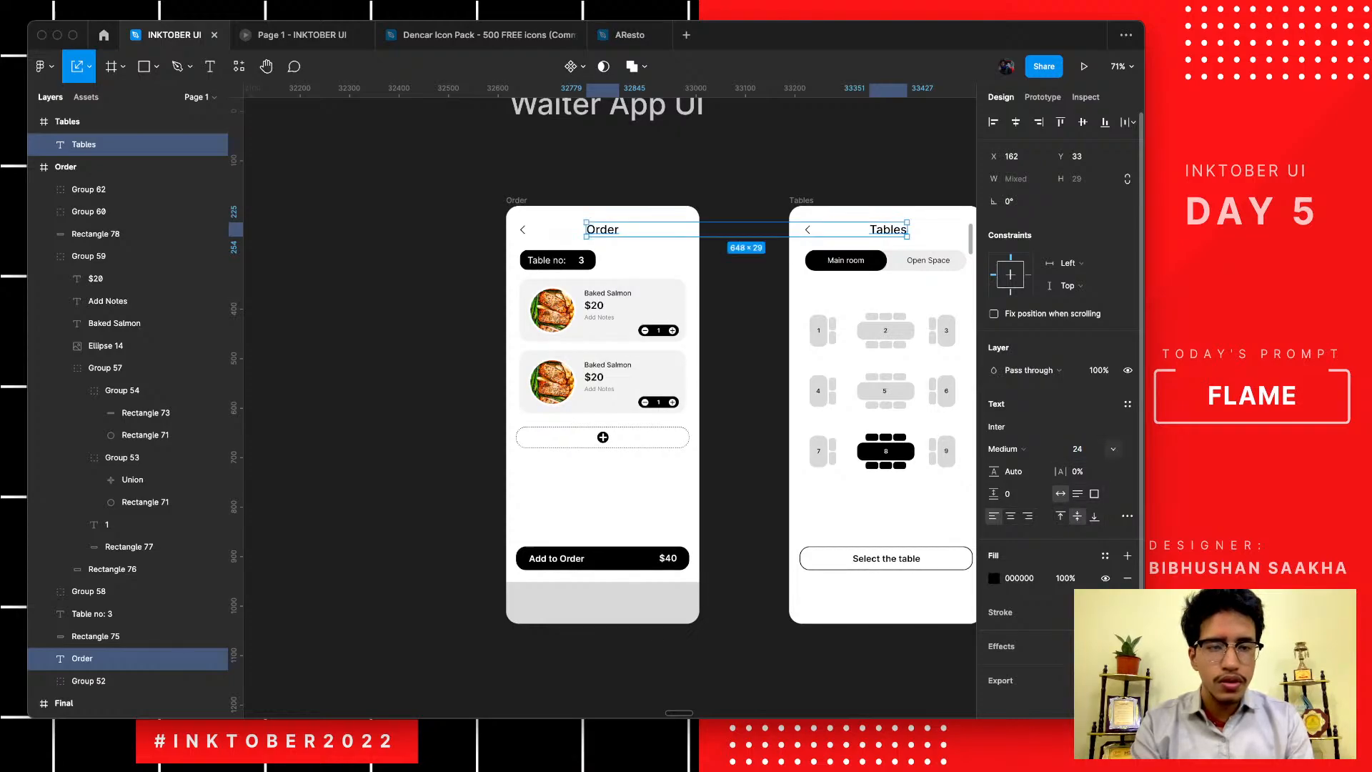
{"action": "type", "text": "22"}
{"action": "key", "text": "Return"}
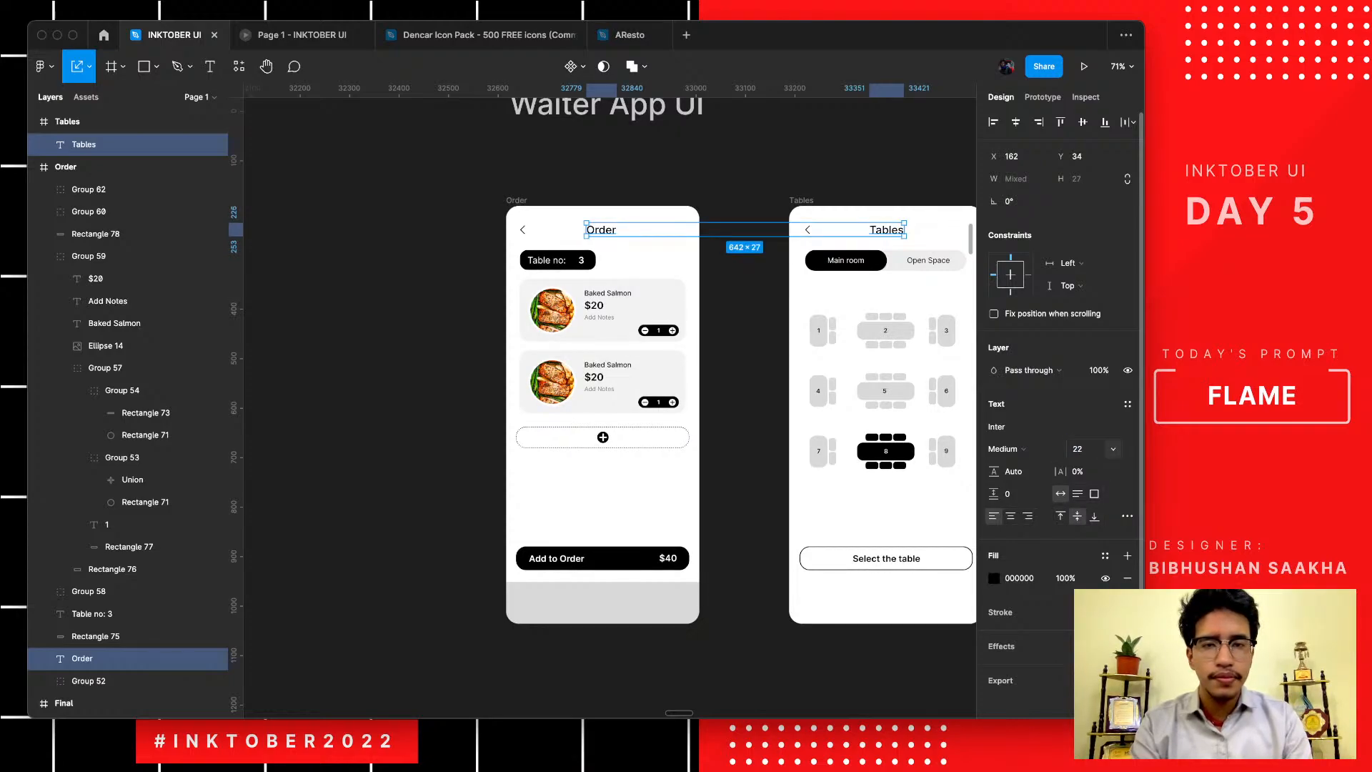
{"action": "type", "text": "20"}
{"action": "key", "text": "Return"}
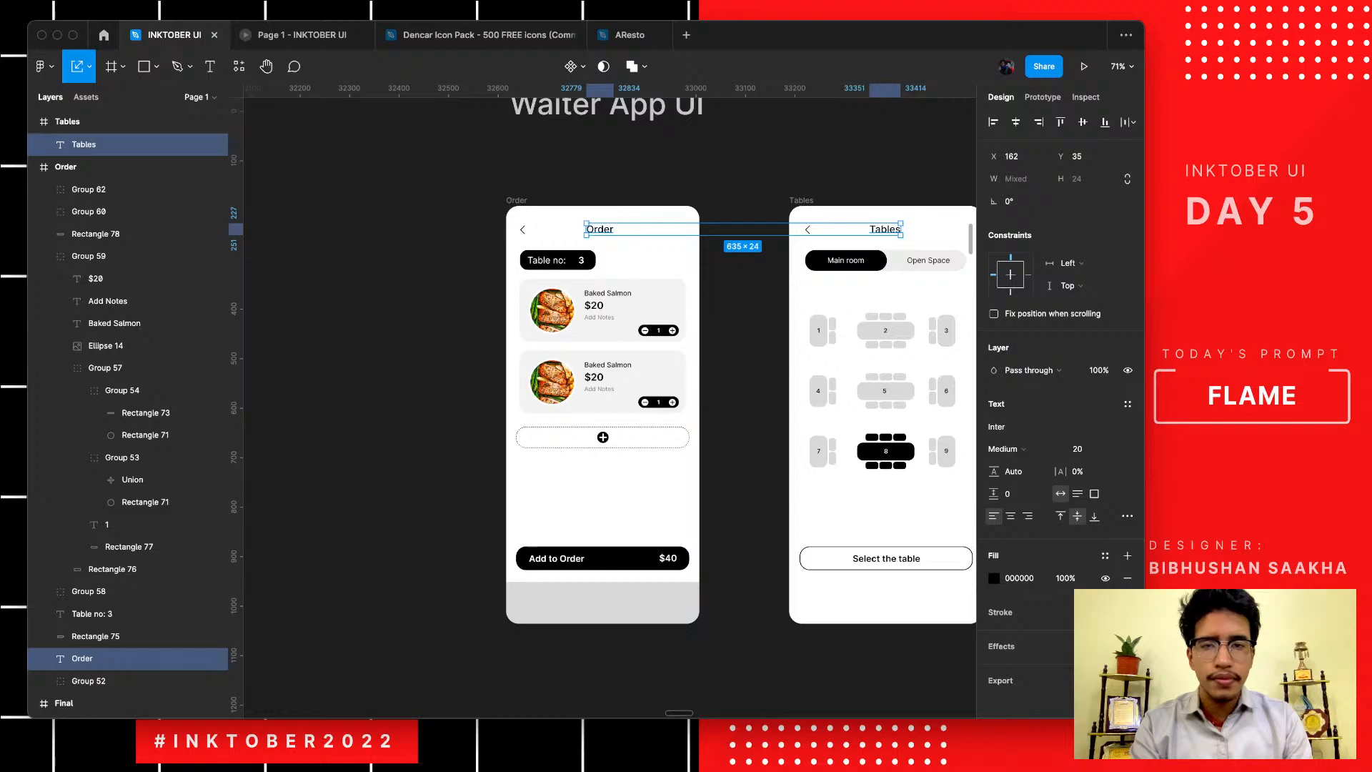
- Nudge both screen titles down to Y 36 so they centre vertically on the back arrows
{"action": "scroll", "coordinate": [626, 253], "scroll_direction": "up", "scroll_amount": 5}
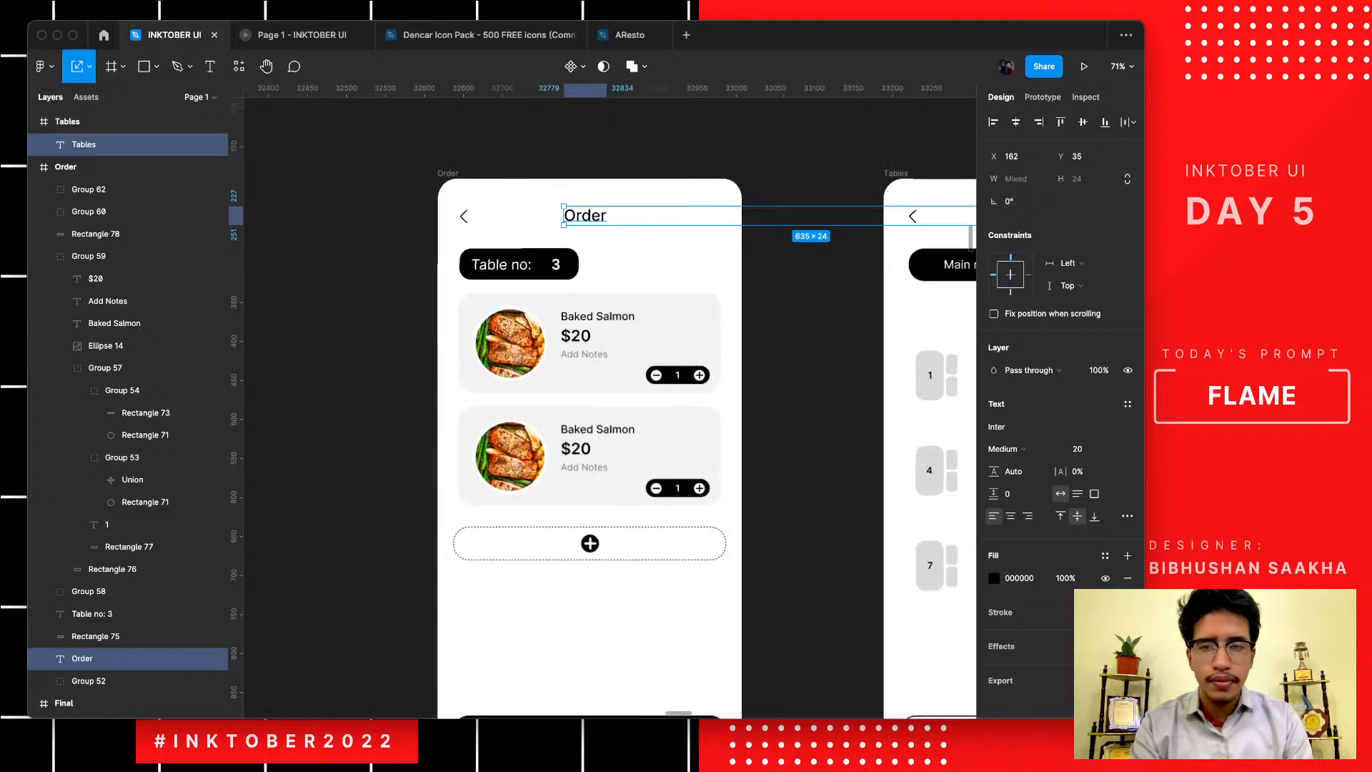
{"action": "scroll", "coordinate": [626, 253], "scroll_direction": "right", "scroll_amount": 6}
{"action": "scroll", "coordinate": [729, 171], "scroll_direction": "up", "scroll_amount": 5}
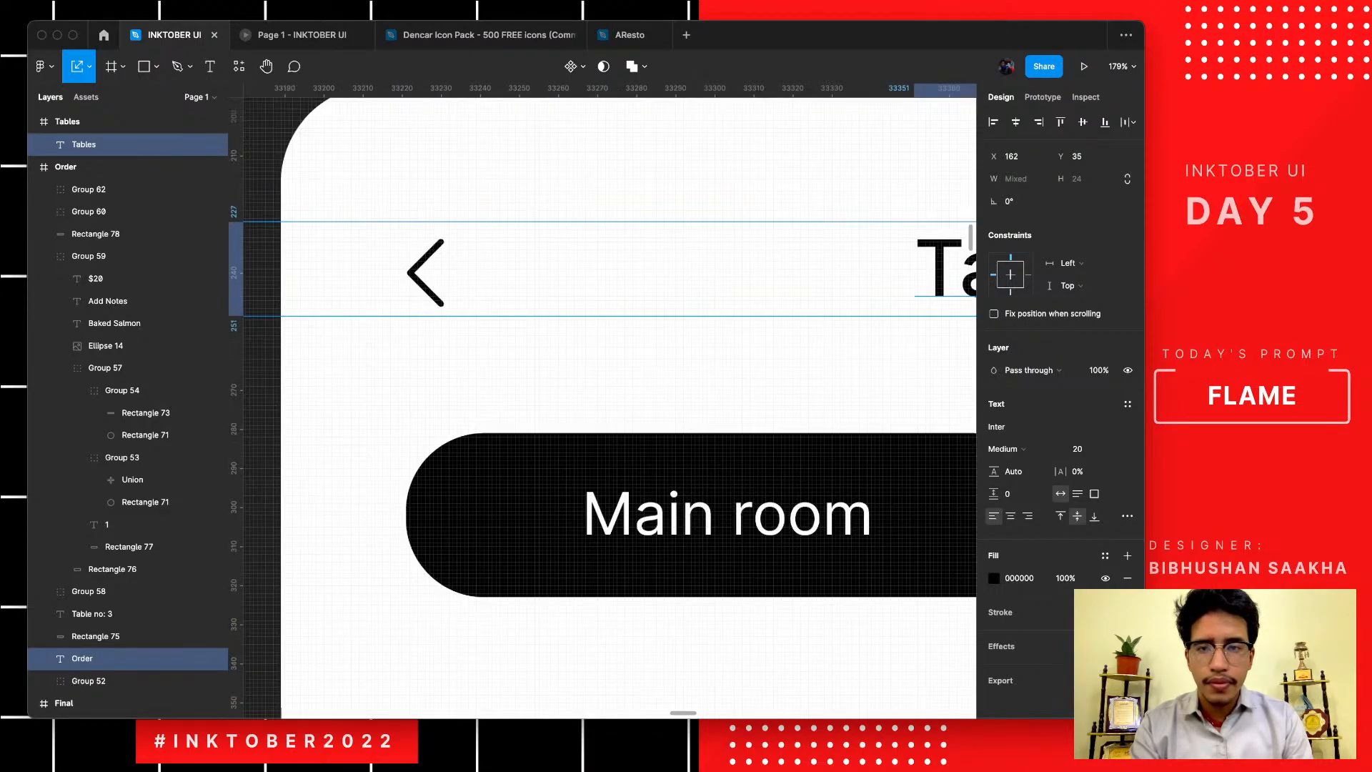
{"action": "scroll", "coordinate": [414, 294], "scroll_direction": "up", "scroll_amount": 3}
{"action": "key", "text": "Down"}
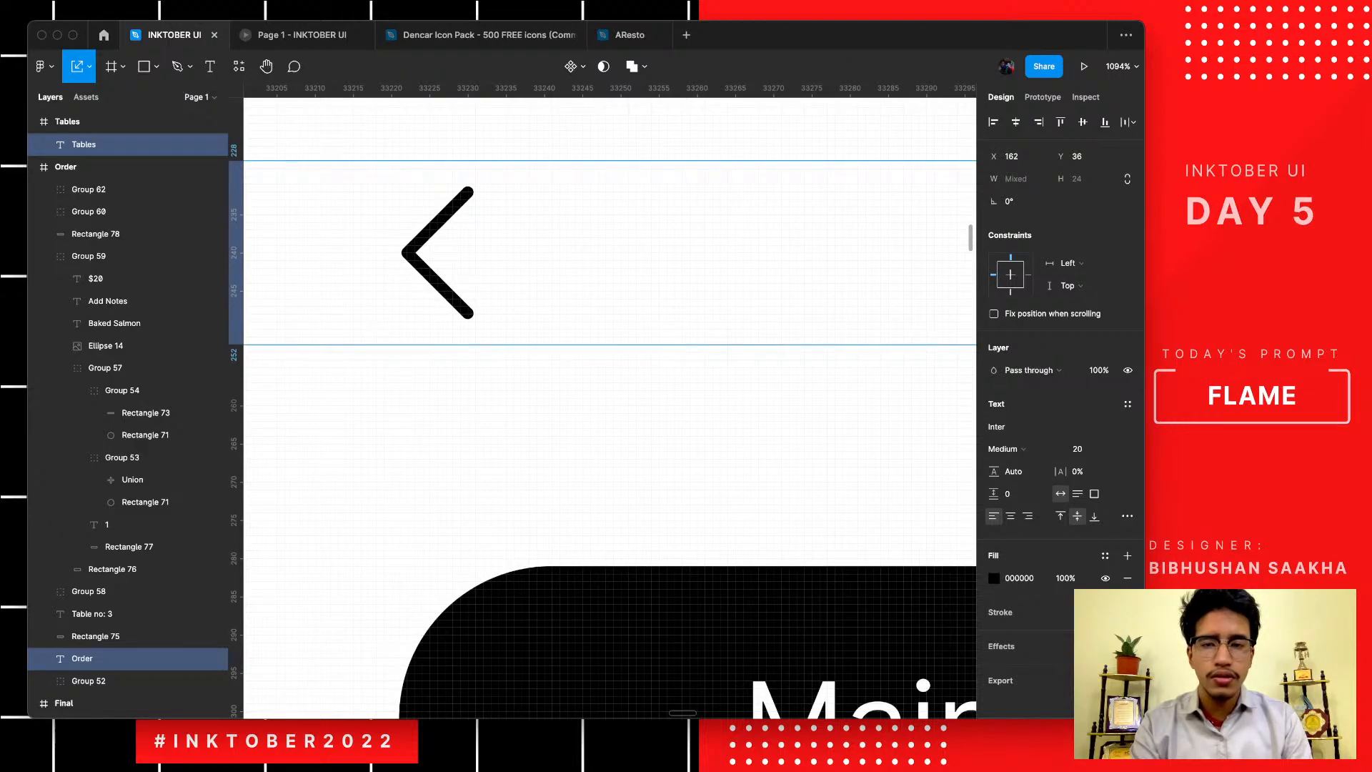
{"action": "left_click", "coordinate": [397, 420]}
- Change the light background colour of the Main room / Open Space toggle on the Tables screen to F5F5F5
{"action": "scroll", "coordinate": [397, 420], "scroll_direction": "down", "scroll_amount": 4}
{"action": "scroll", "coordinate": [397, 420], "scroll_direction": "left", "scroll_amount": 10}
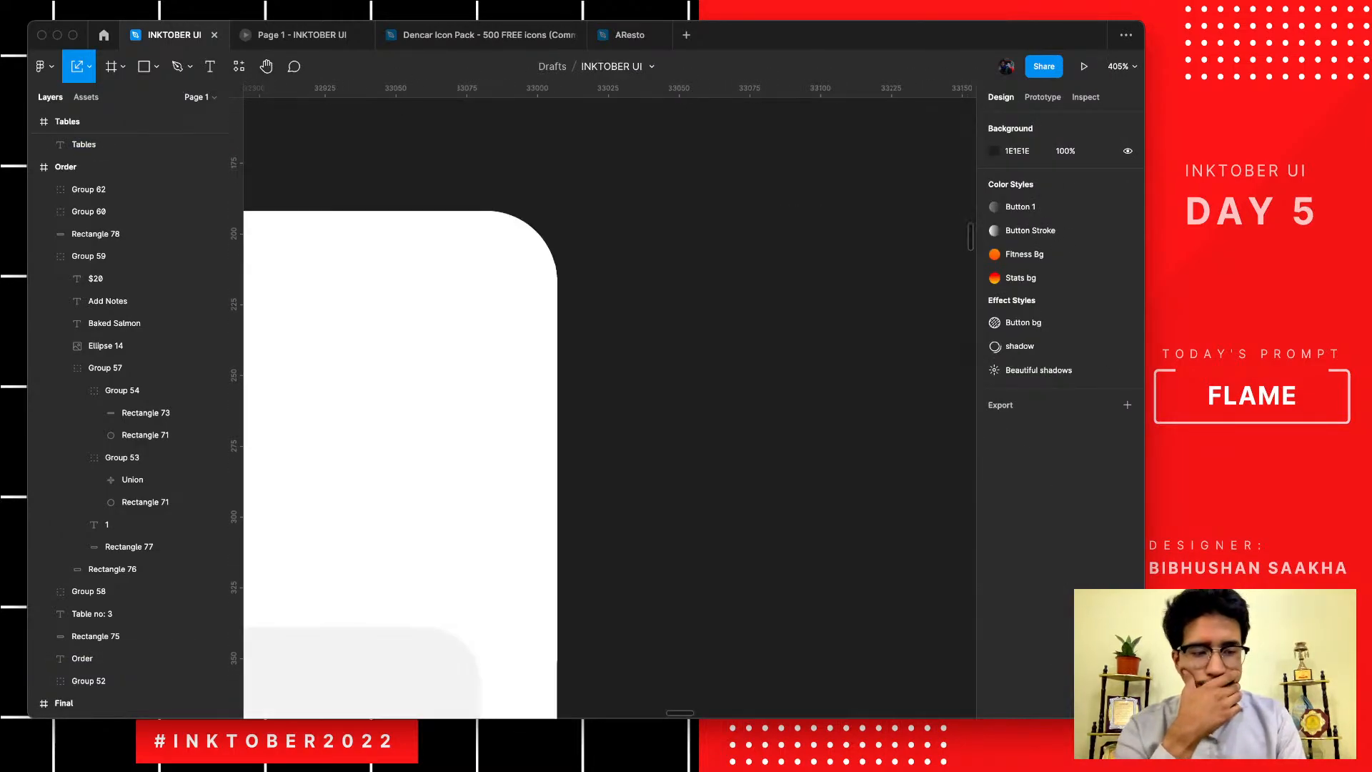
{"action": "scroll", "coordinate": [483, 432], "scroll_direction": "down", "scroll_amount": 7}
{"action": "scroll", "coordinate": [483, 433], "scroll_direction": "left", "scroll_amount": 1}
{"action": "scroll", "coordinate": [483, 433], "scroll_direction": "down", "scroll_amount": 1}
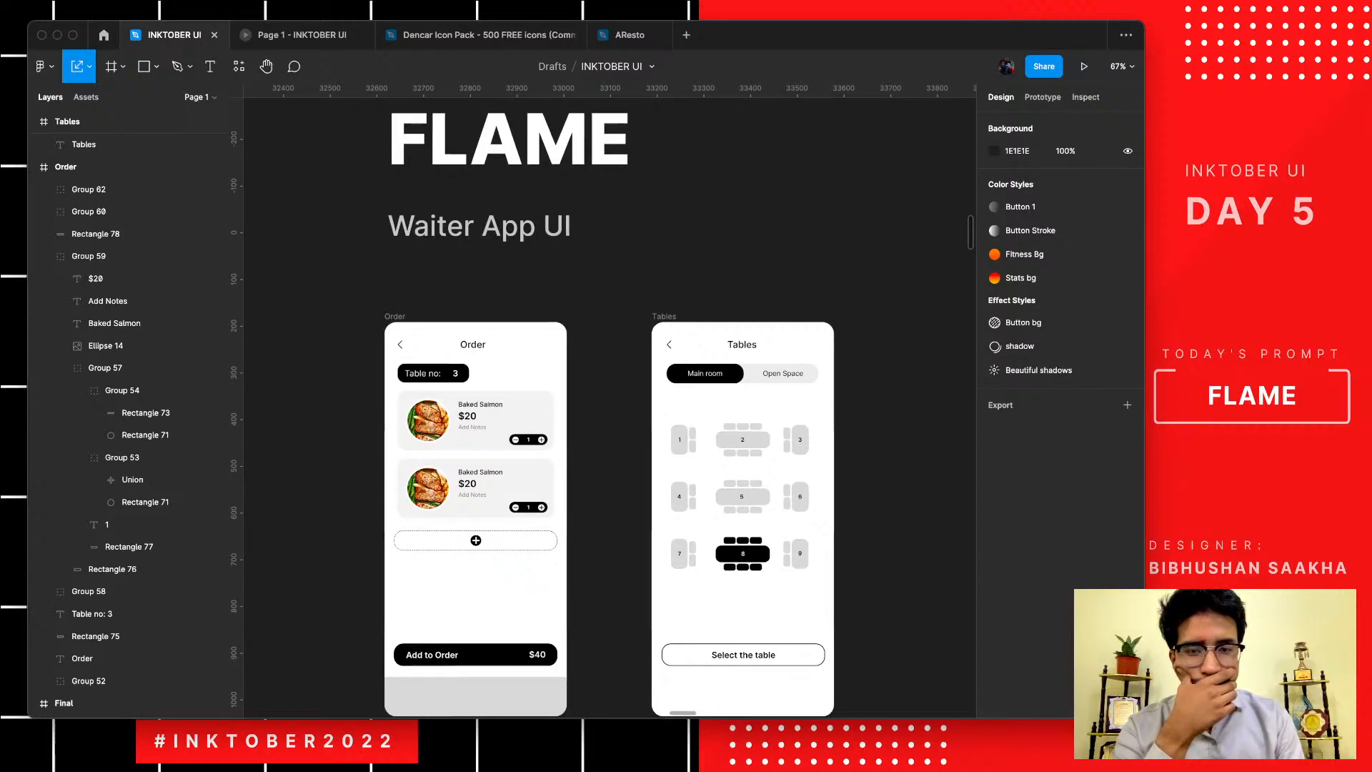
{"action": "scroll", "coordinate": [781, 351], "scroll_direction": "up", "scroll_amount": 5}
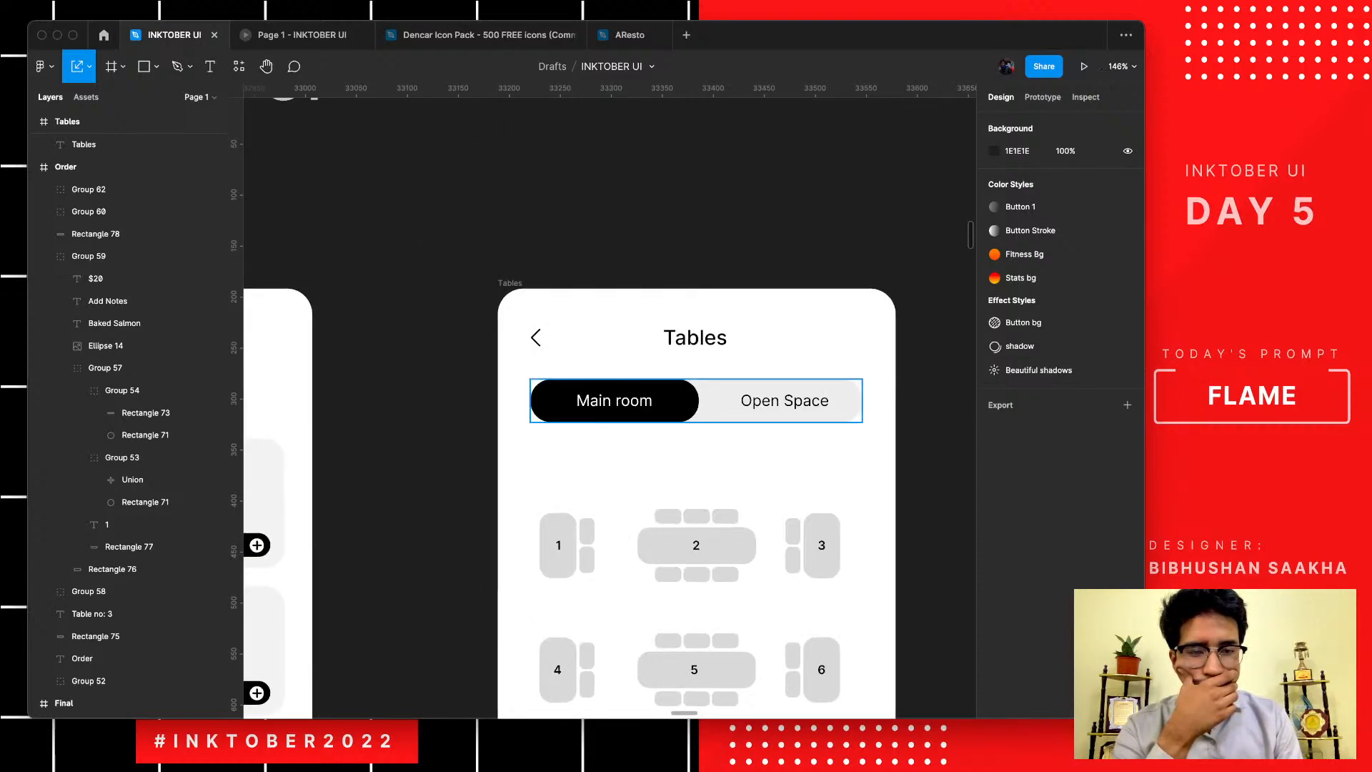
{"action": "left_click", "coordinate": [779, 397]}
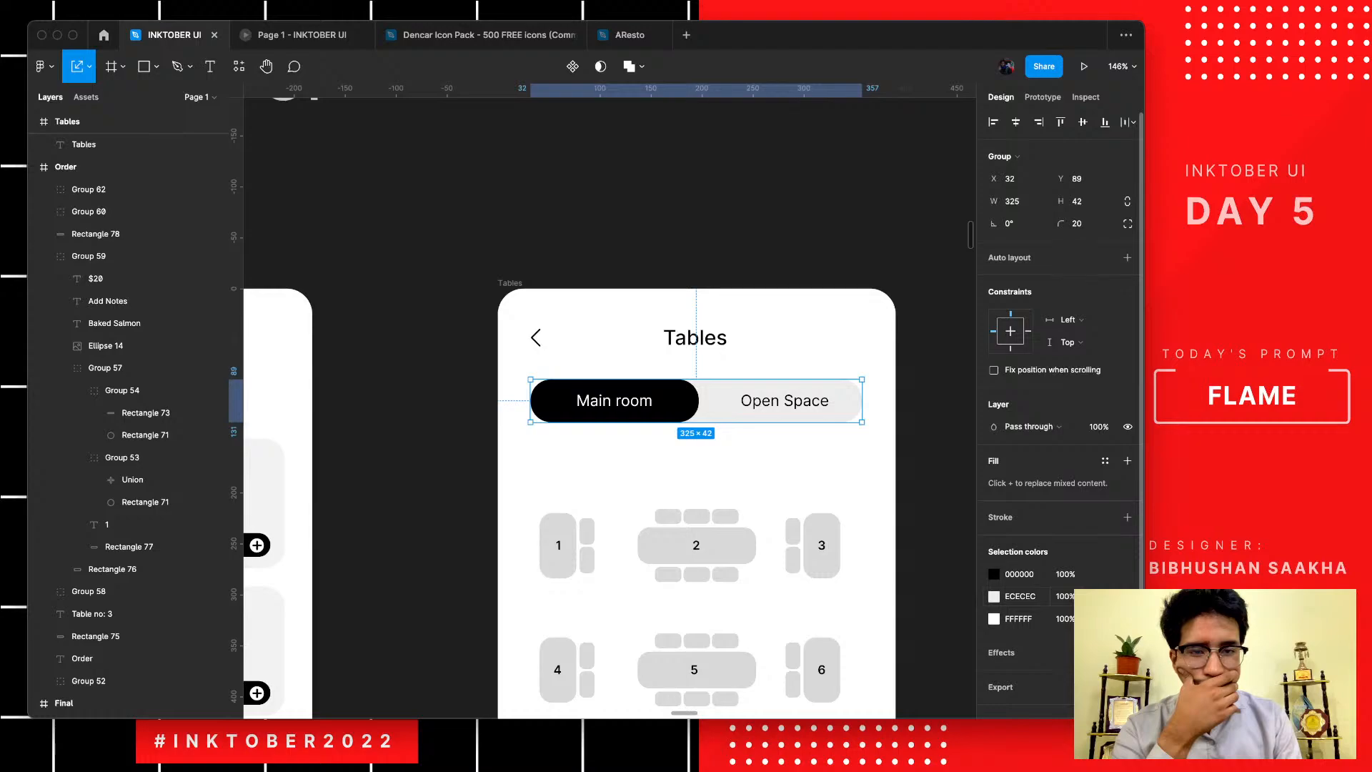
{"action": "left_click", "coordinate": [994, 596]}
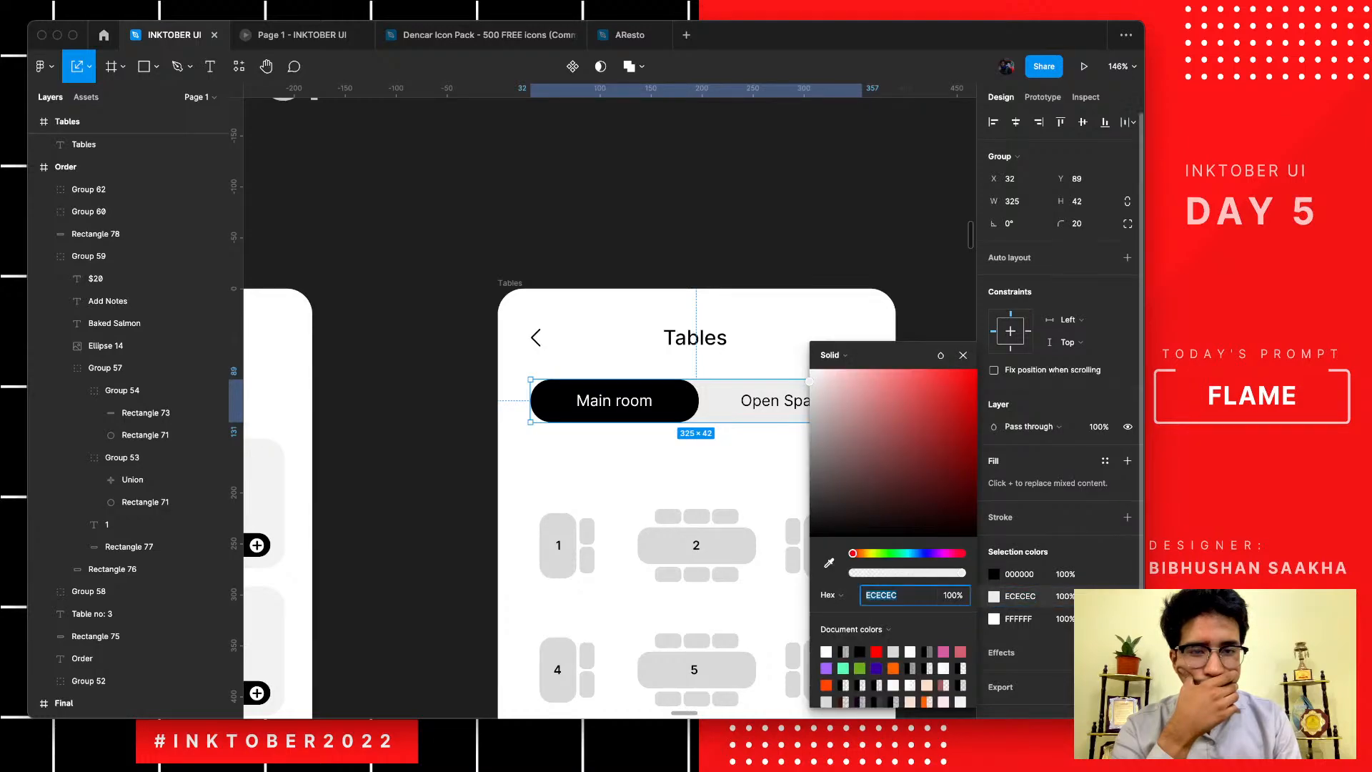
{"action": "type", "text": "F5F5F5"}
{"action": "key", "text": "Return"}
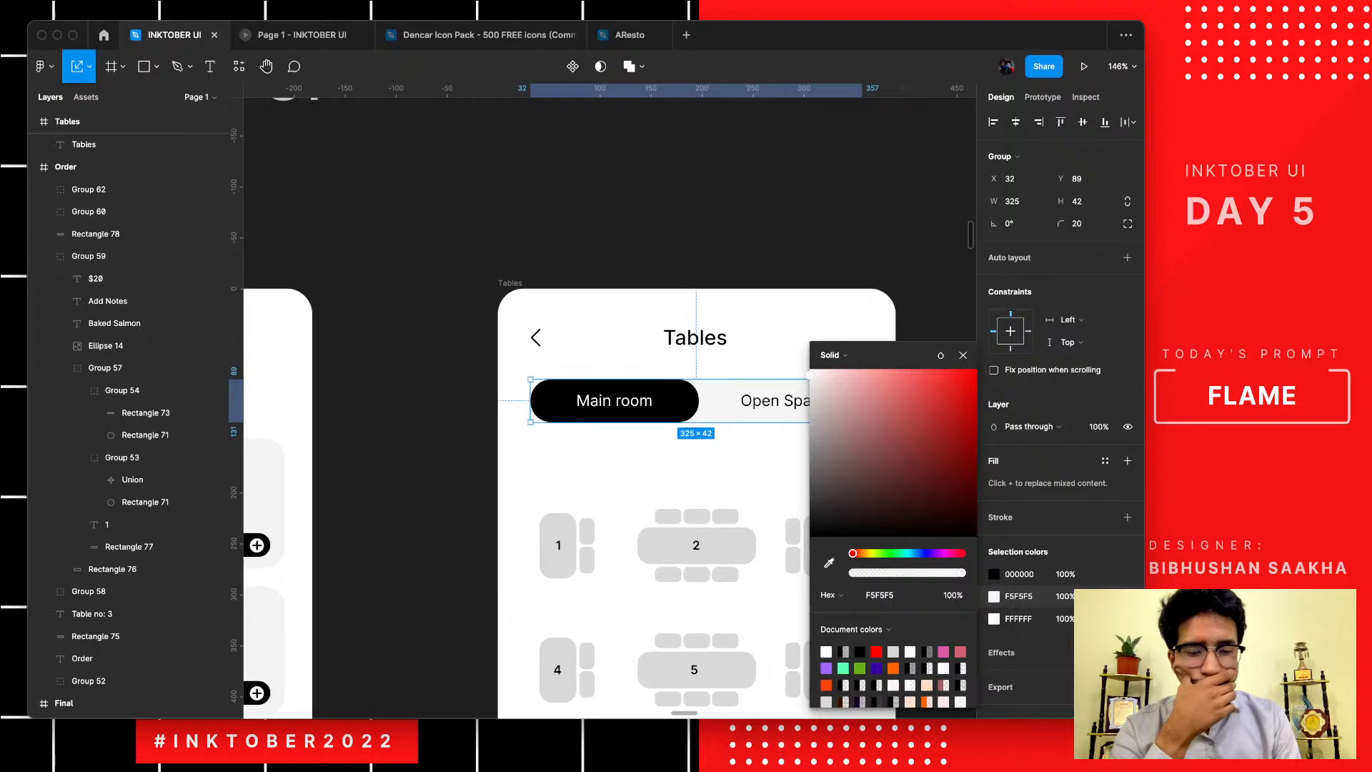
{"action": "left_click", "coordinate": [729, 246]}
{"action": "scroll", "coordinate": [729, 246], "scroll_direction": "left", "scroll_amount": 3}
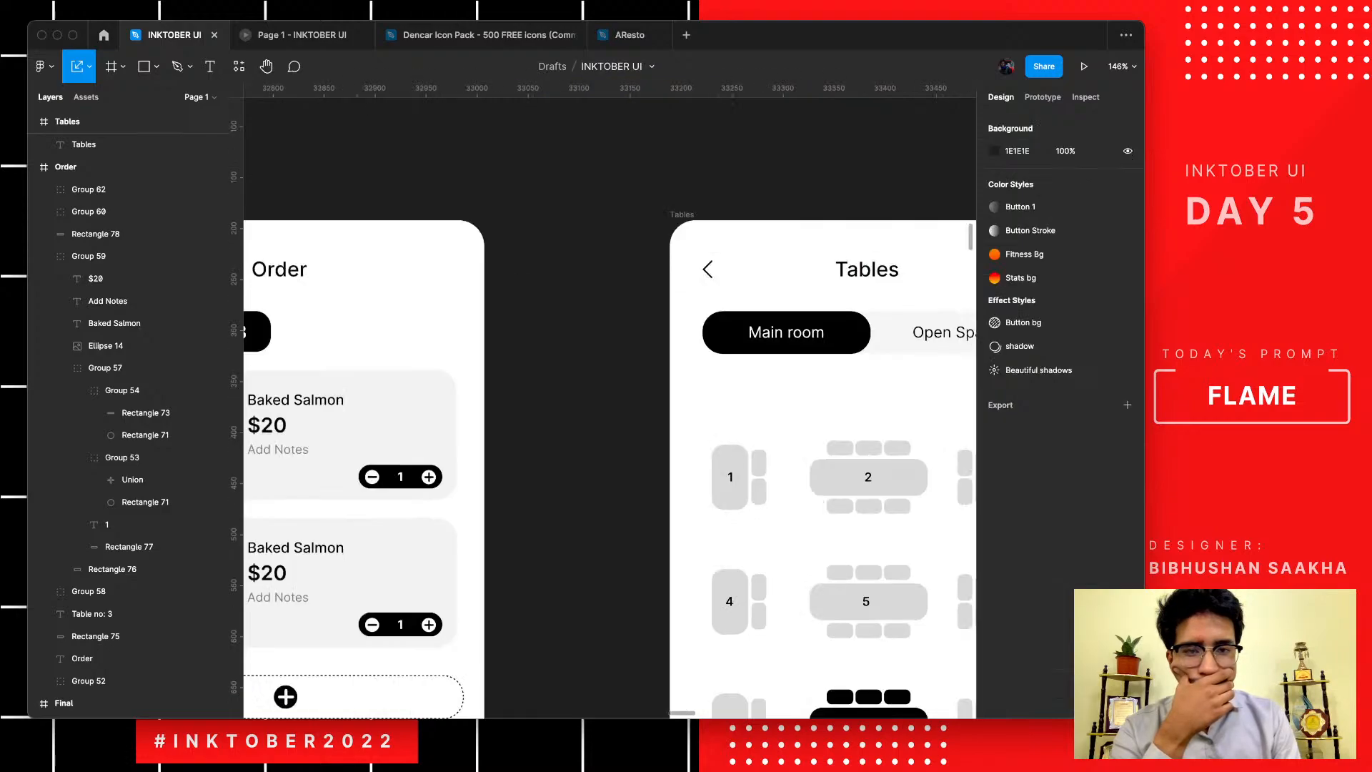
- Set the Order screen's "Table no: 3" label to font size 15 to match the "Main room" text on the Tables screen
{"action": "scroll", "coordinate": [729, 247], "scroll_direction": "down", "scroll_amount": 5}
{"action": "scroll", "coordinate": [608, 401], "scroll_direction": "left", "scroll_amount": 2}
{"action": "scroll", "coordinate": [607, 400], "scroll_direction": "down", "scroll_amount": 1}
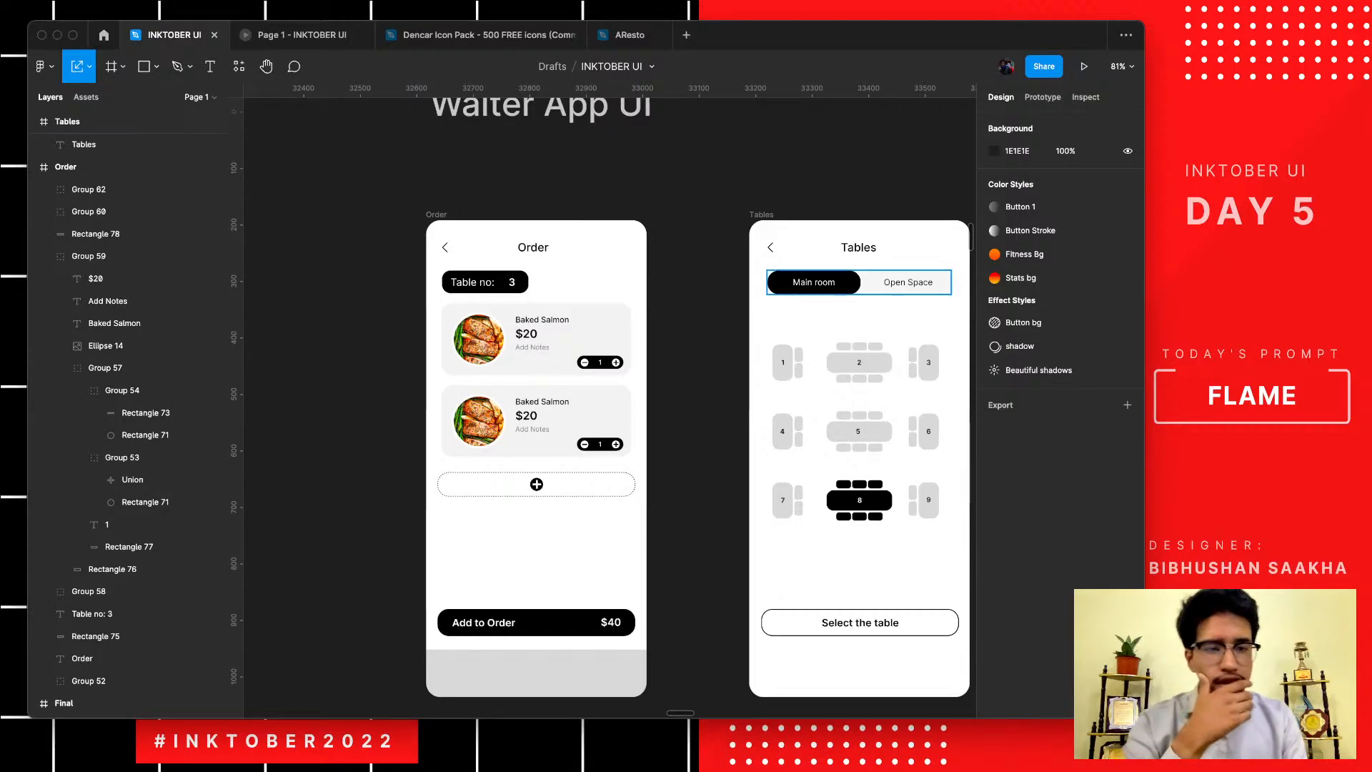
{"action": "scroll", "coordinate": [825, 279], "scroll_direction": "up", "scroll_amount": 10}
{"action": "double_click", "coordinate": [822, 292]}
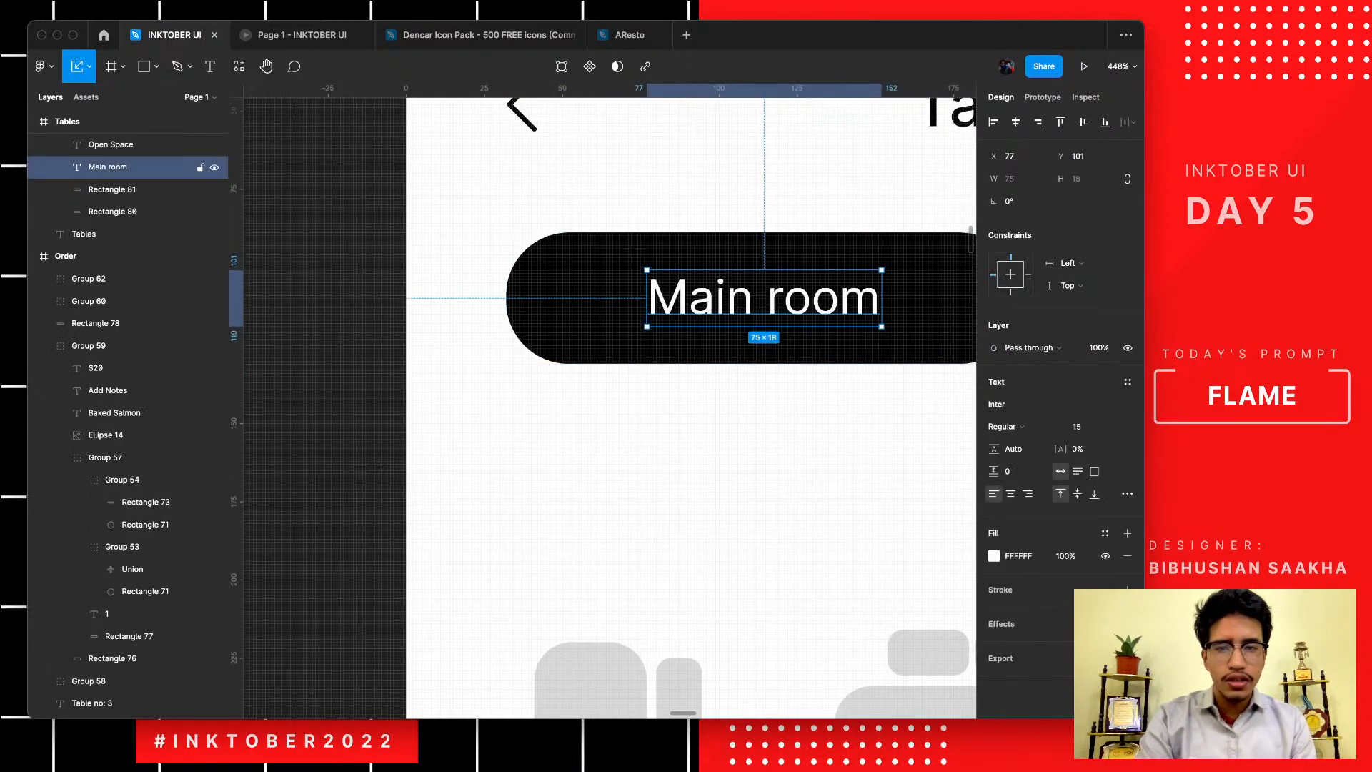
{"action": "scroll", "coordinate": [822, 292], "scroll_direction": "left", "scroll_amount": 10}
{"action": "scroll", "coordinate": [822, 291], "scroll_direction": "left", "scroll_amount": 10}
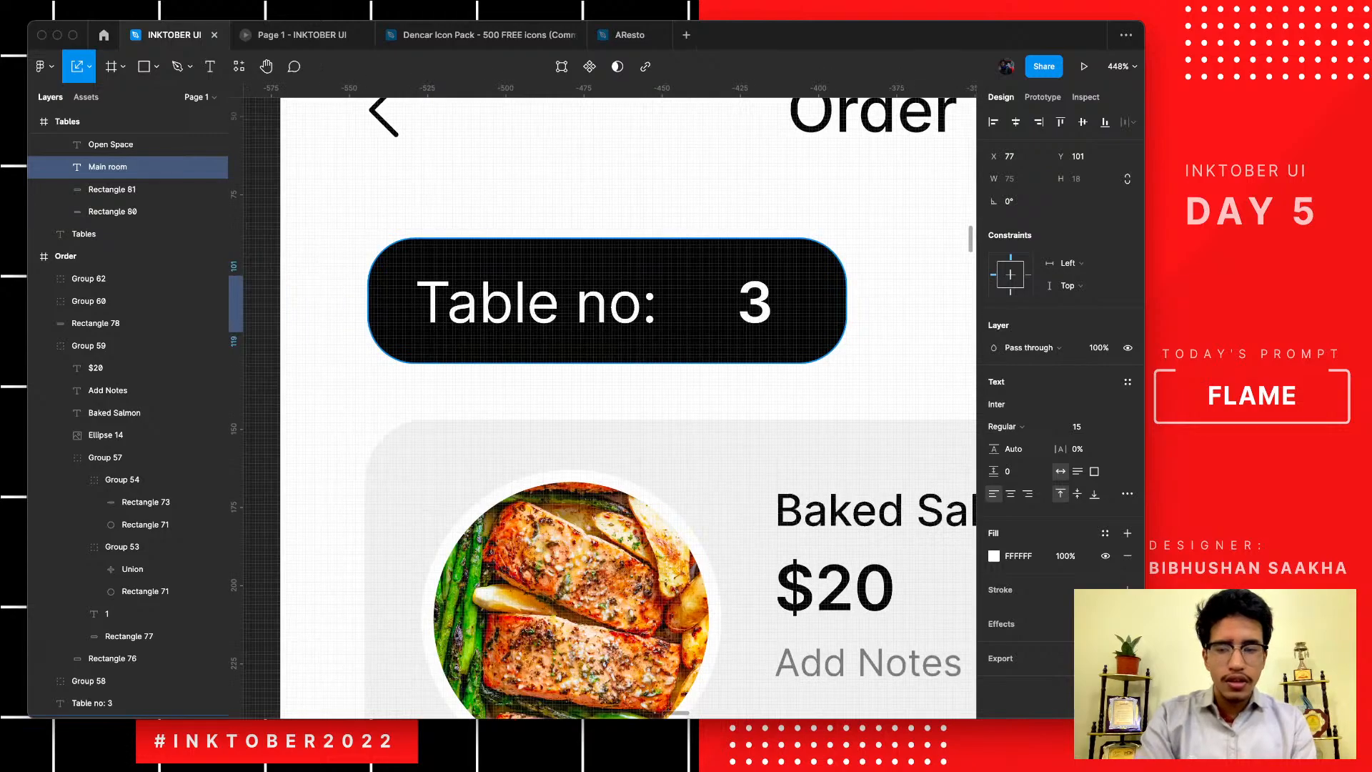
{"action": "left_click", "coordinate": [759, 299]}
{"action": "left_click", "coordinate": [1078, 449]}
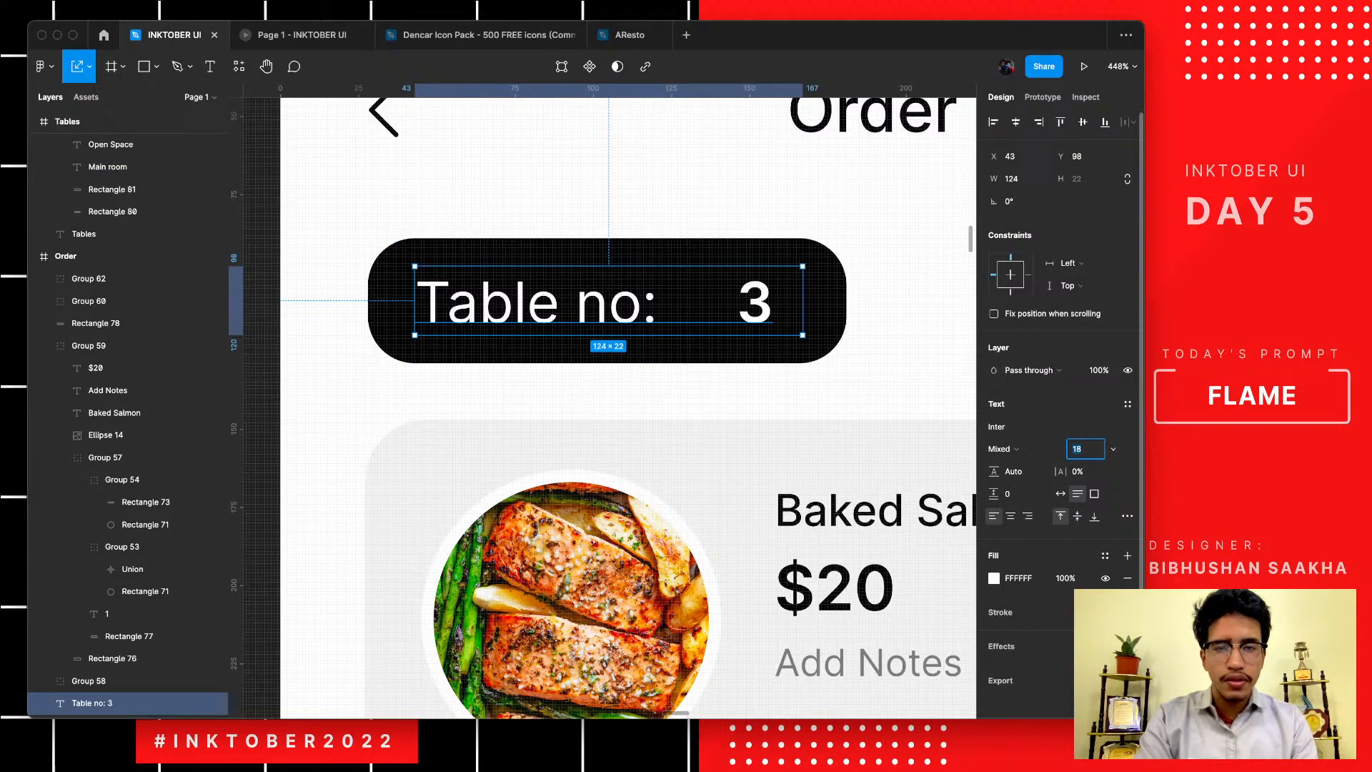
{"action": "type", "text": "15"}
{"action": "key", "text": "Return"}
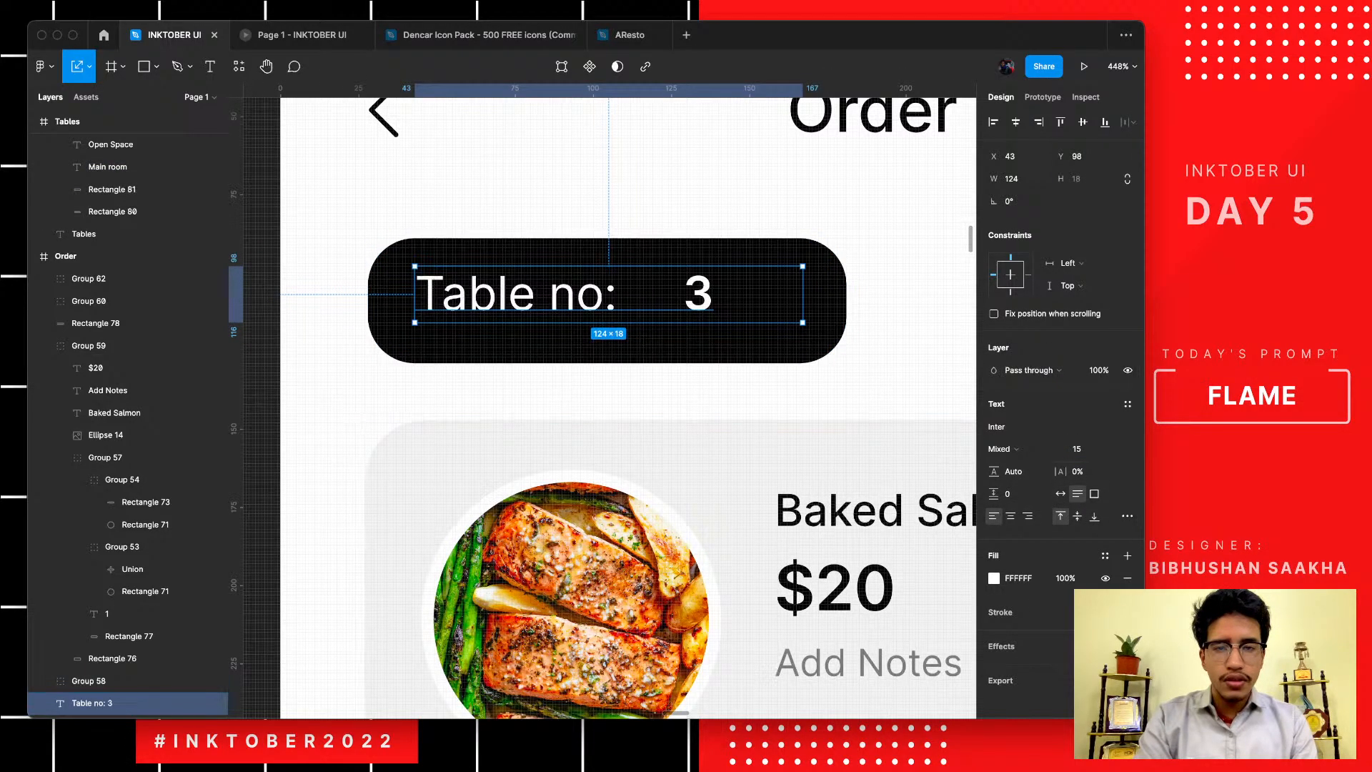
- Centre the "Table no: 3" label horizontally and vertically inside its black pill
{"action": "key", "text": "Right"}
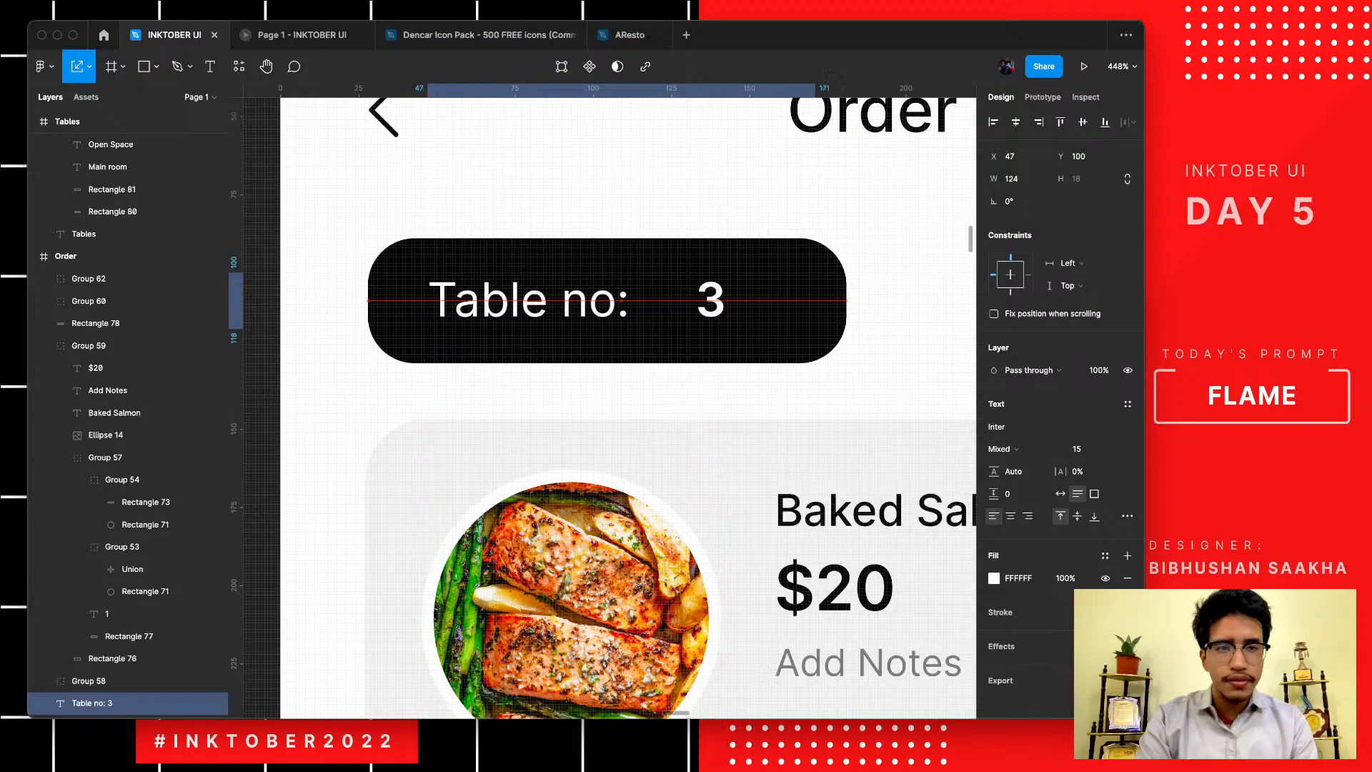
{"action": "key", "text": "Left"}
{"action": "left_click", "coordinate": [743, 347], "text": "shift"}
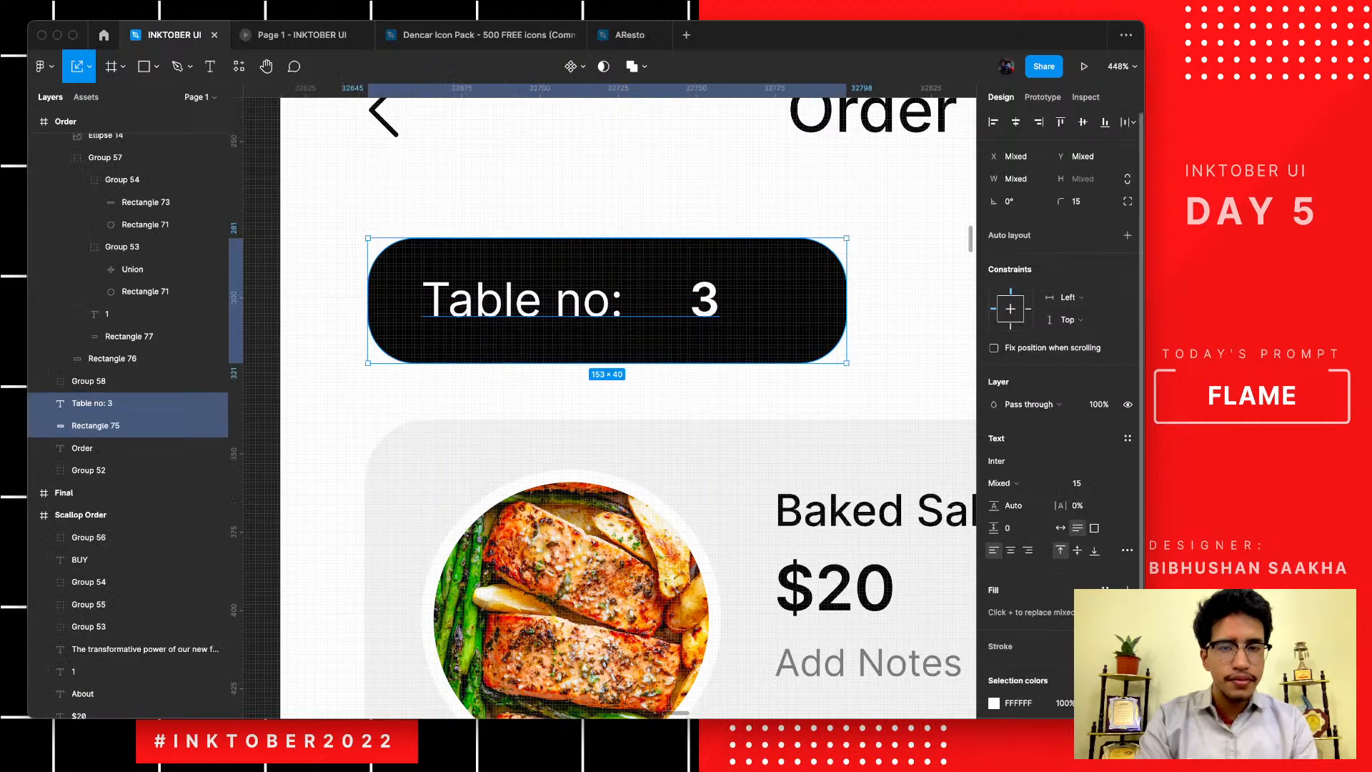
{"action": "left_click", "coordinate": [1015, 122]}
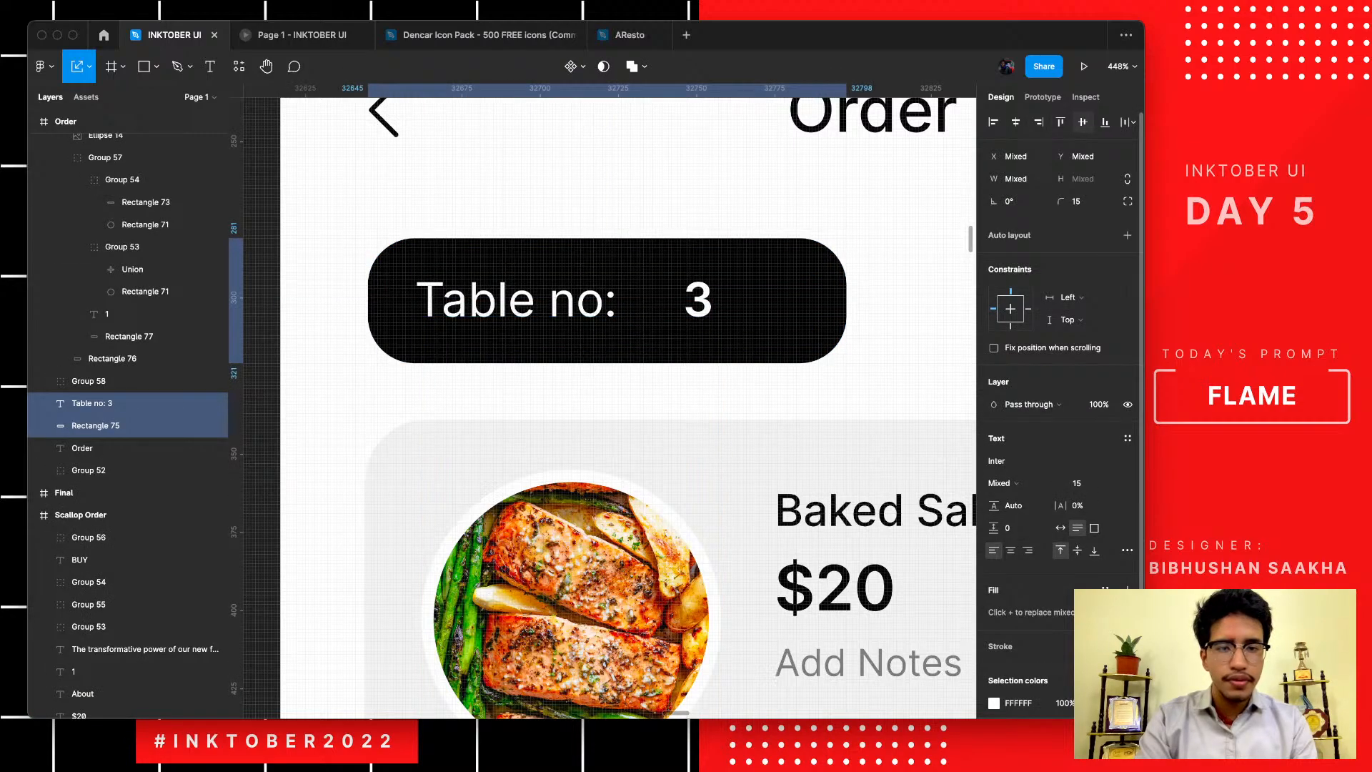
{"action": "left_click", "coordinate": [847, 200]}
- Set the dashed add-item box on the Order screen to the order cards' width of 336 and centre it horizontally
{"action": "scroll", "coordinate": [847, 200], "scroll_direction": "down", "scroll_amount": 5}
{"action": "scroll", "coordinate": [846, 200], "scroll_direction": "right", "scroll_amount": 7}
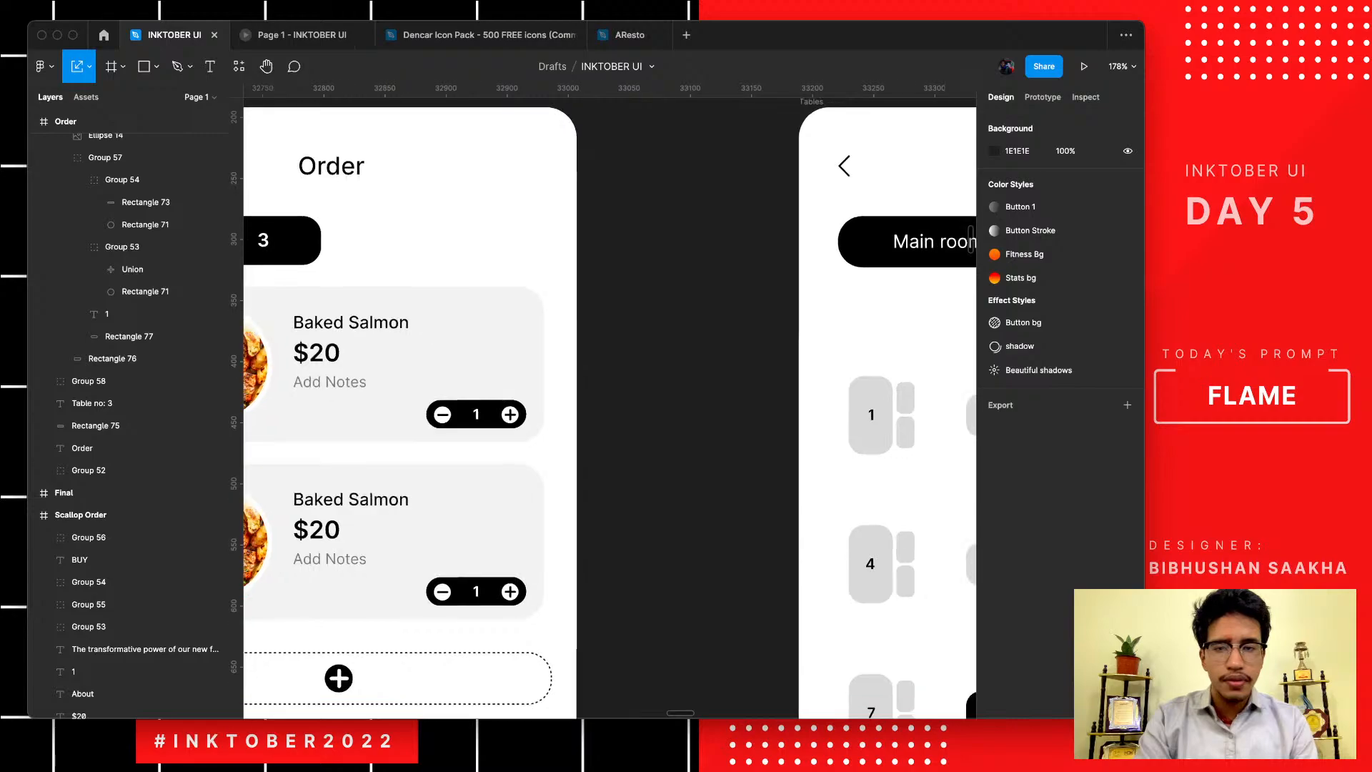
{"action": "scroll", "coordinate": [832, 200], "scroll_direction": "down", "scroll_amount": 3}
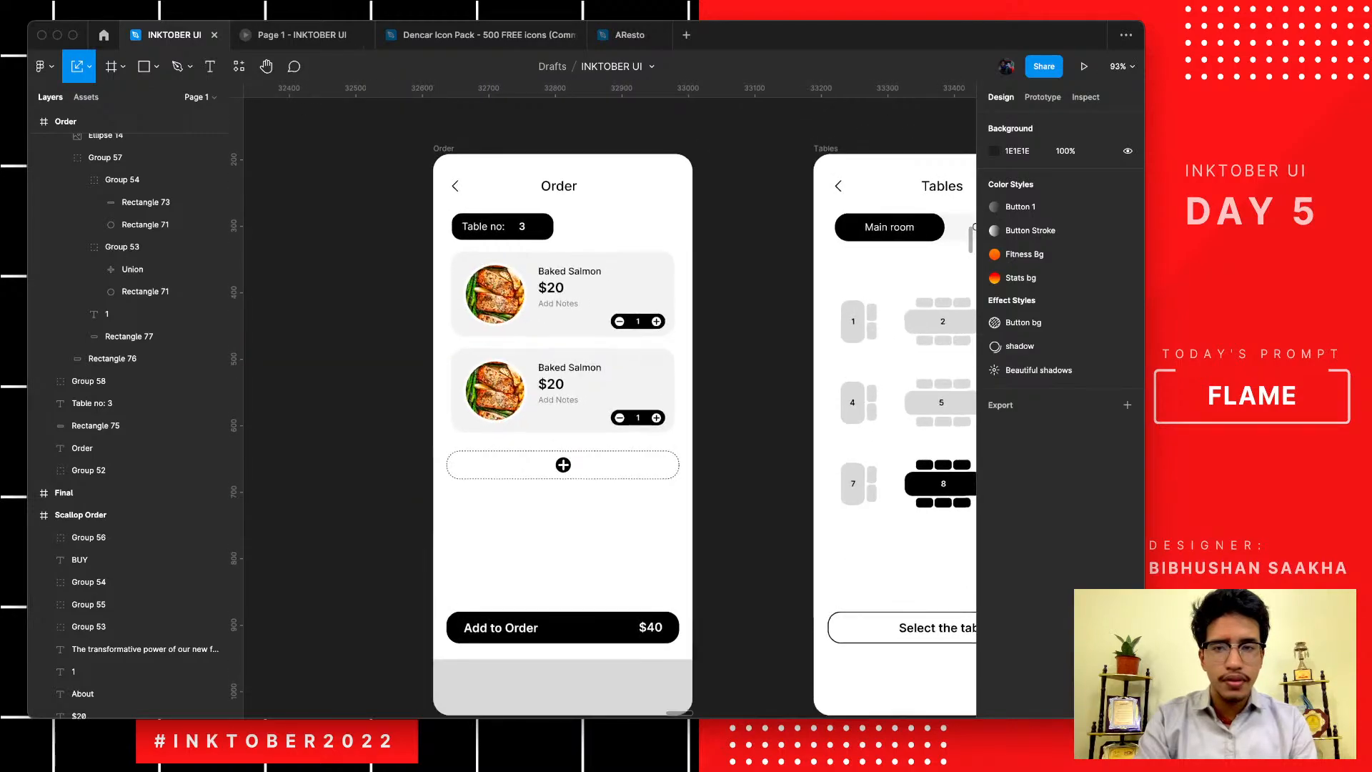
{"action": "scroll", "coordinate": [822, 214], "scroll_direction": "up", "scroll_amount": 2}
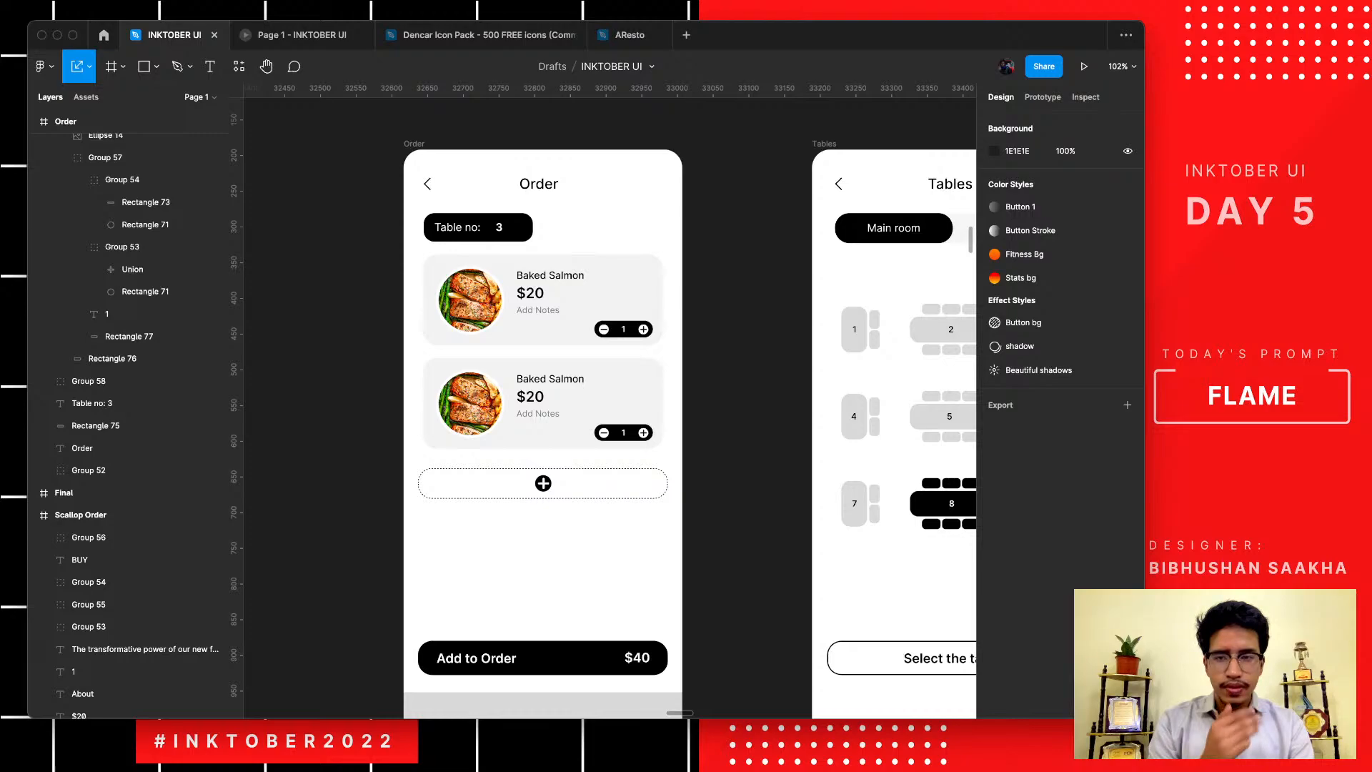
{"action": "scroll", "coordinate": [514, 316], "scroll_direction": "down", "scroll_amount": 3}
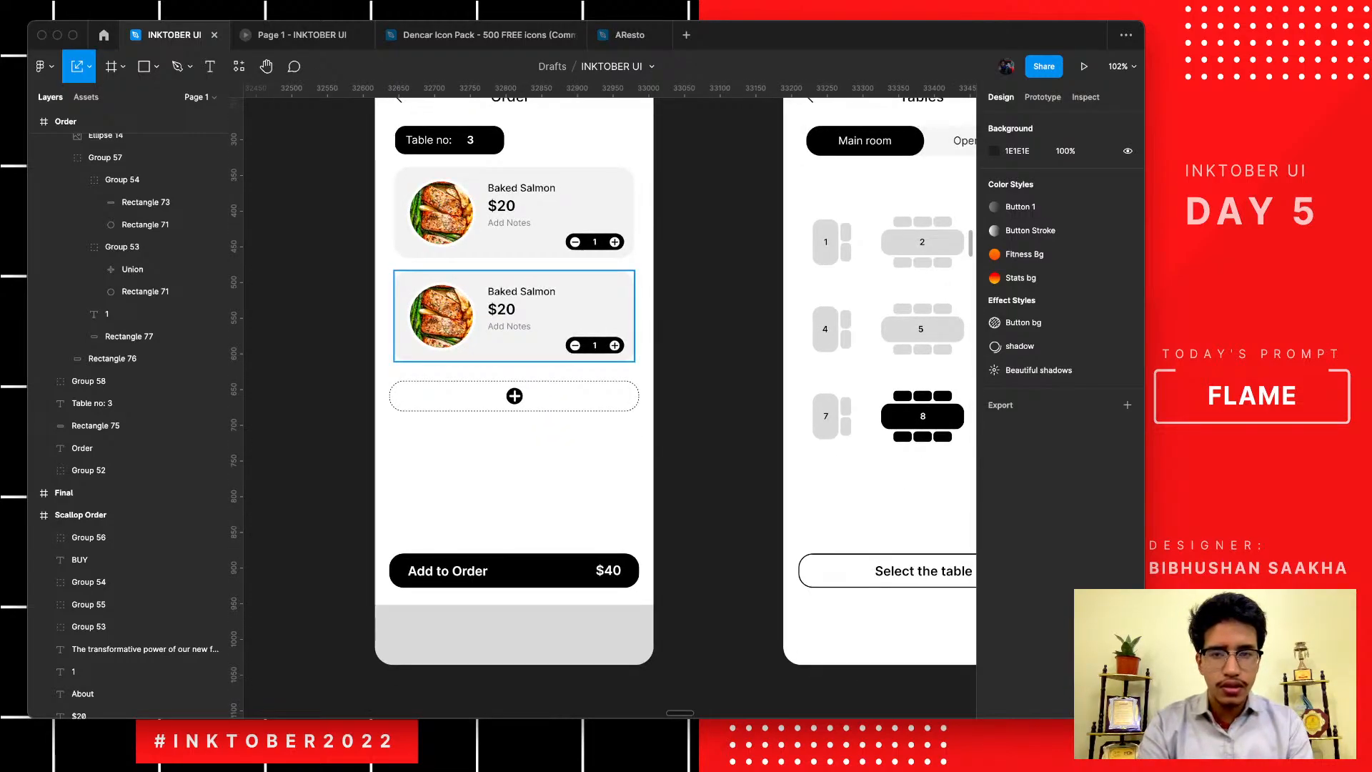
{"action": "scroll", "coordinate": [514, 315], "scroll_direction": "down", "scroll_amount": 2}
{"action": "scroll", "coordinate": [514, 357], "scroll_direction": "left", "scroll_amount": 5}
{"action": "scroll", "coordinate": [502, 441], "scroll_direction": "up", "scroll_amount": 8, "text": "ctrl"}
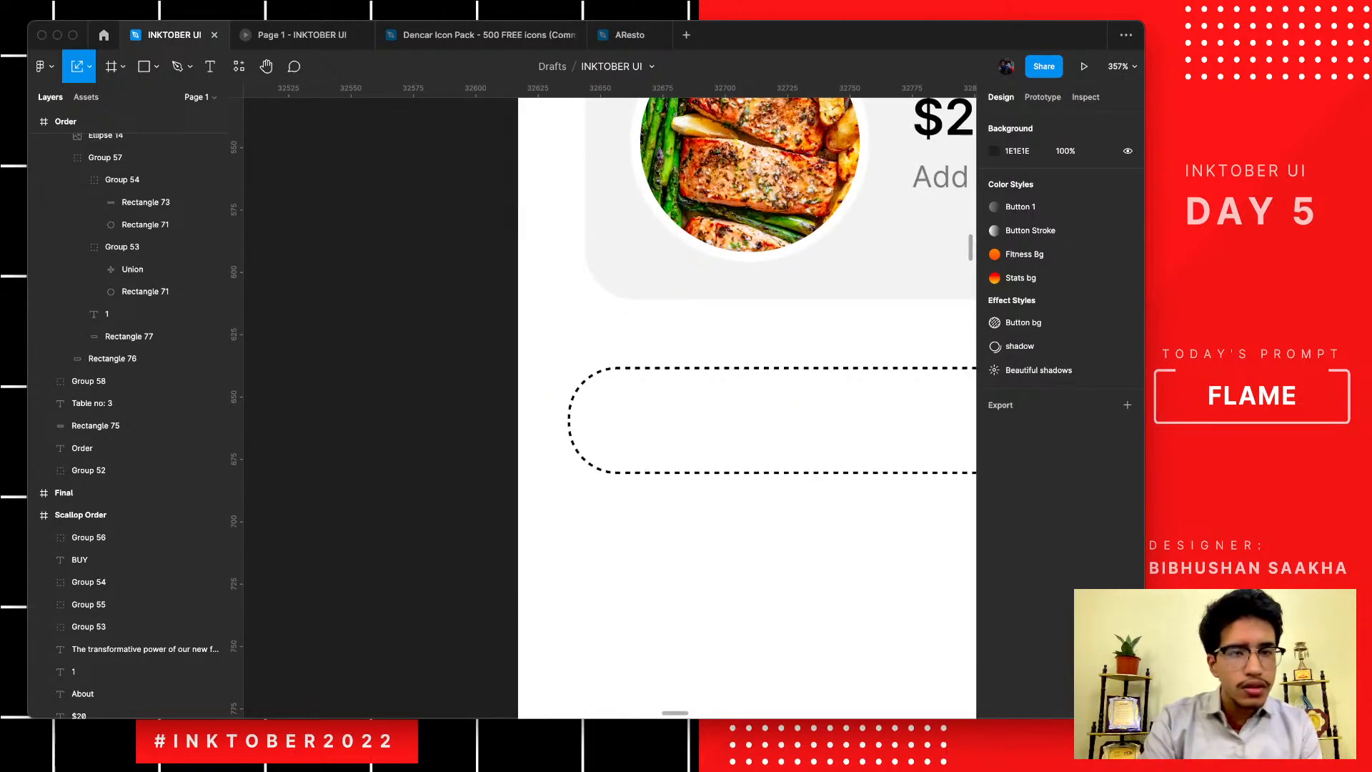
{"action": "left_click", "coordinate": [715, 266]}
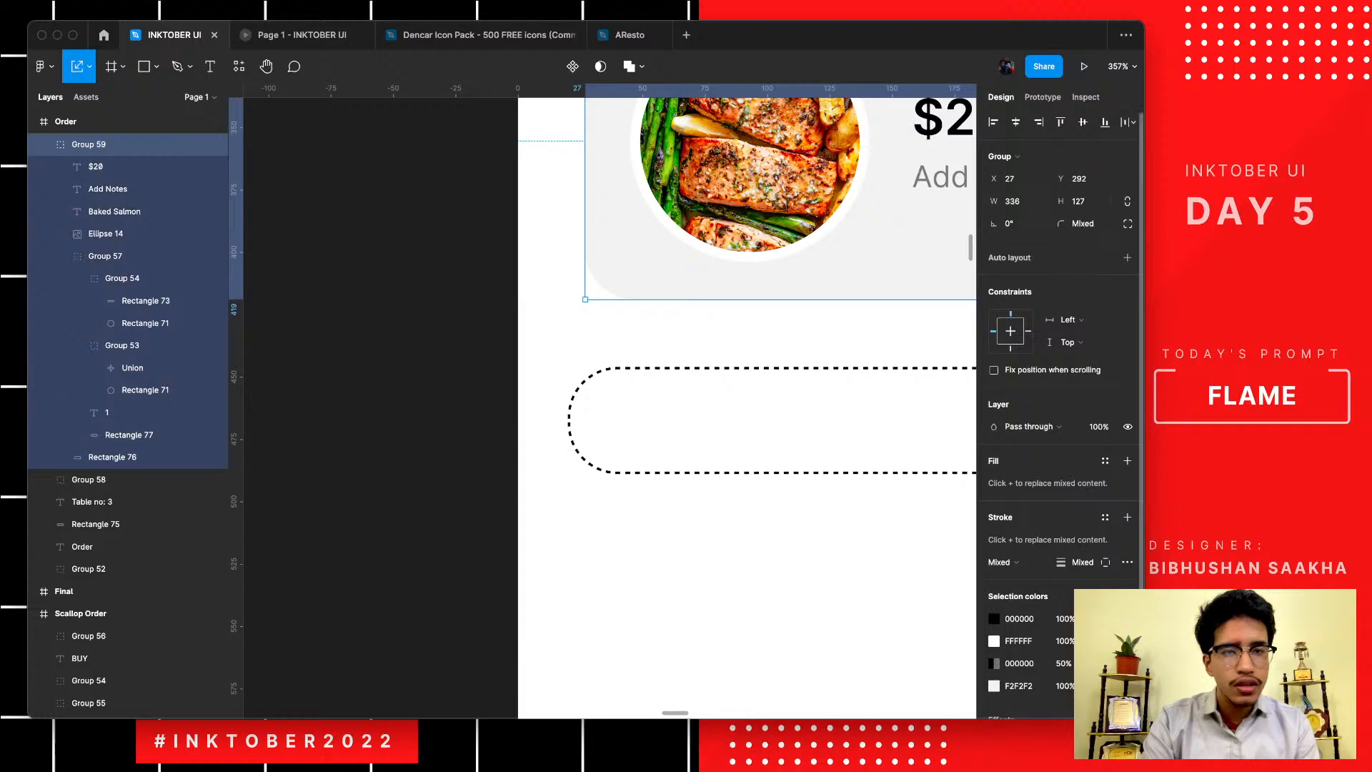
{"action": "left_click", "coordinate": [822, 420]}
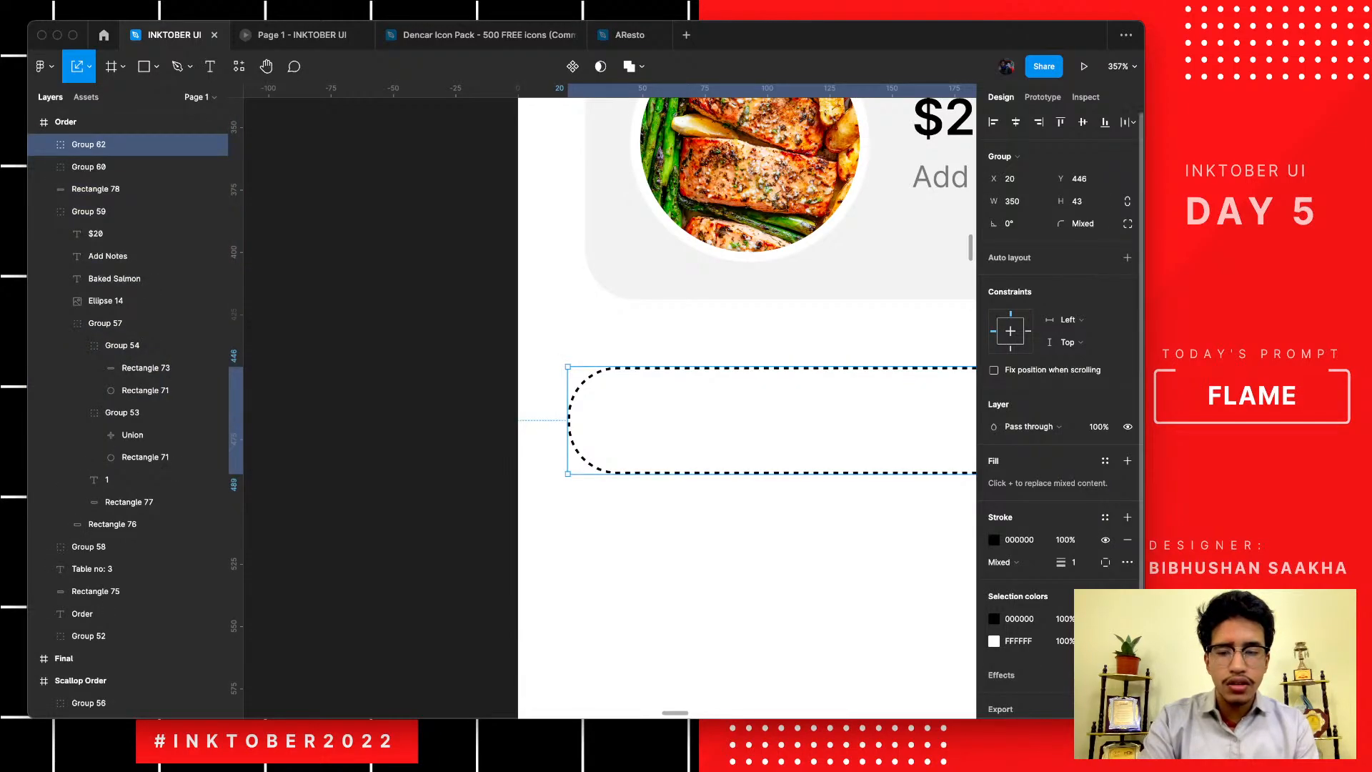
{"action": "left_click", "coordinate": [1012, 201]}
{"action": "type", "text": "33"}
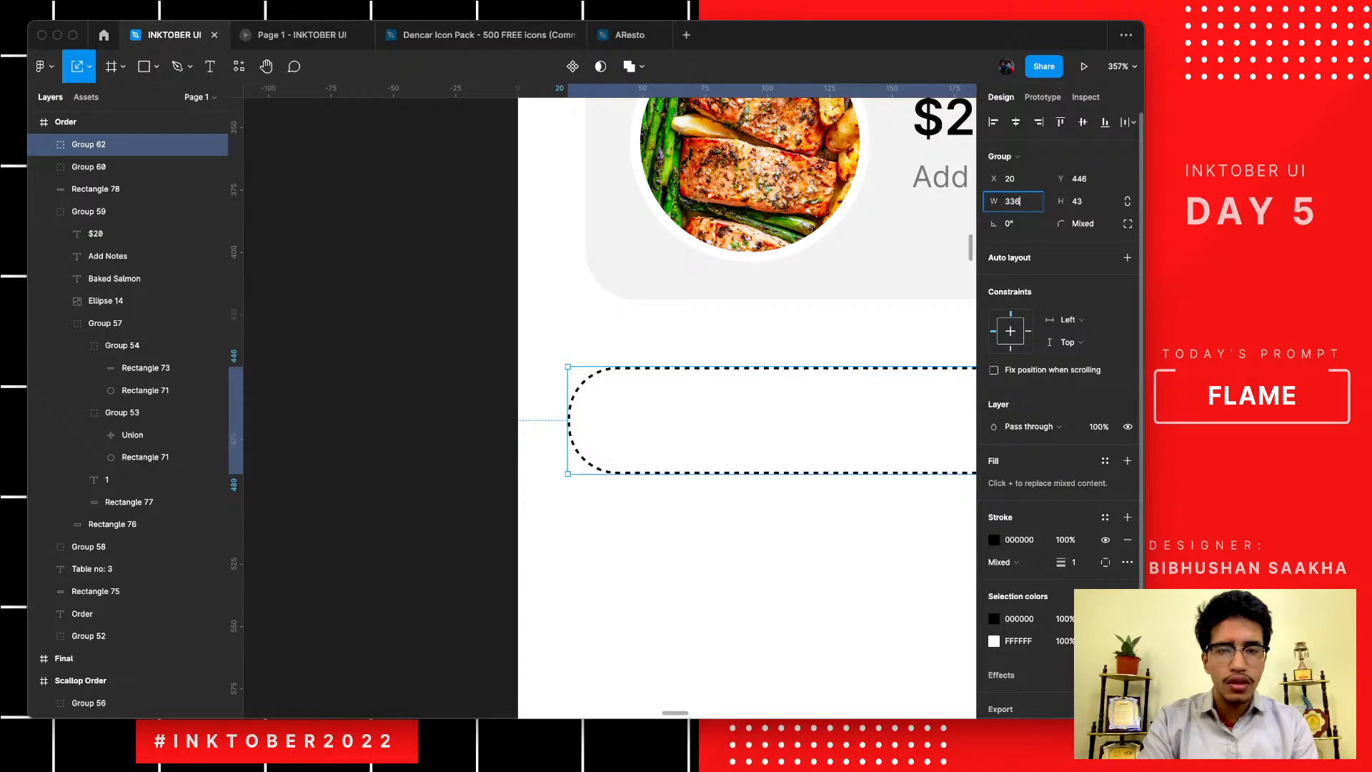
{"action": "type", "text": "6"}
{"action": "key", "text": "Return"}
{"action": "scroll", "coordinate": [833, 367], "scroll_direction": "down", "scroll_amount": 5}
{"action": "scroll", "coordinate": [833, 367], "scroll_direction": "right", "scroll_amount": 5}
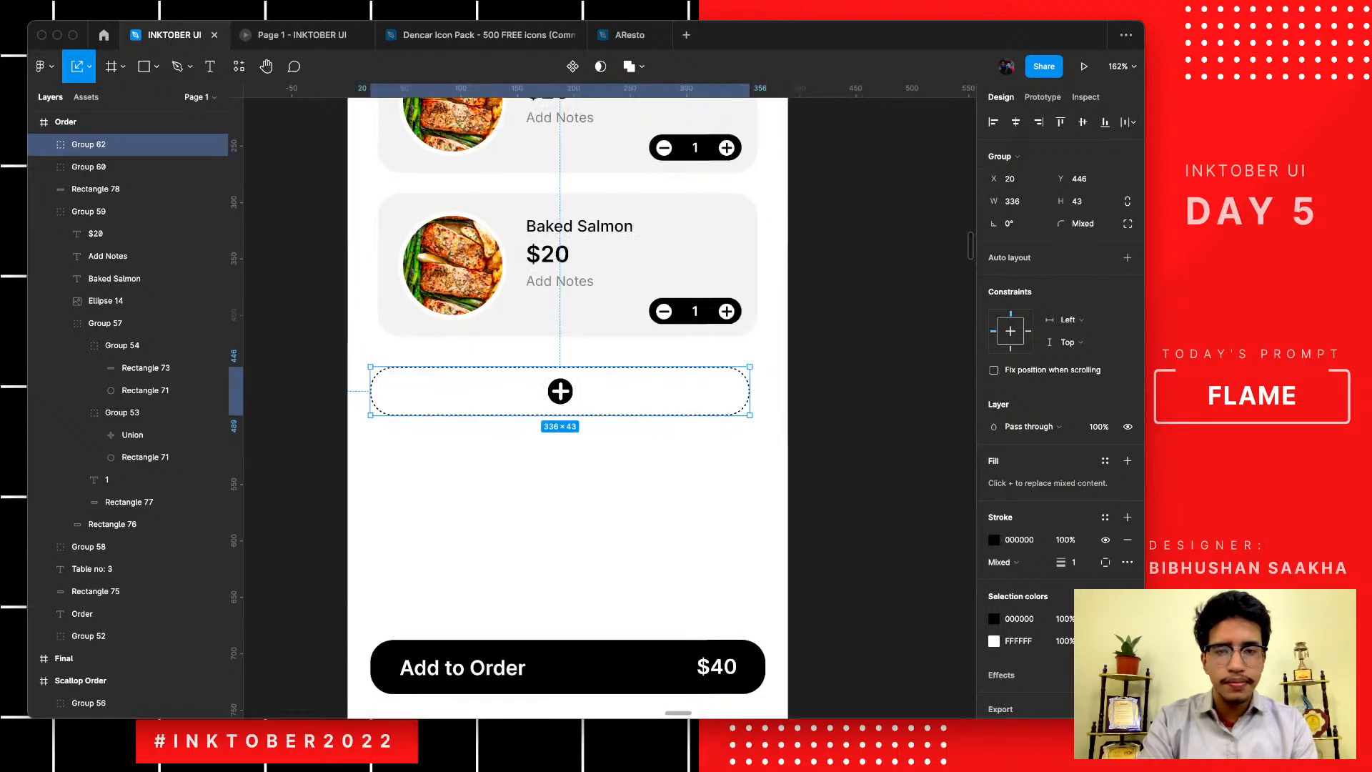
{"action": "left_click", "coordinate": [1016, 123]}
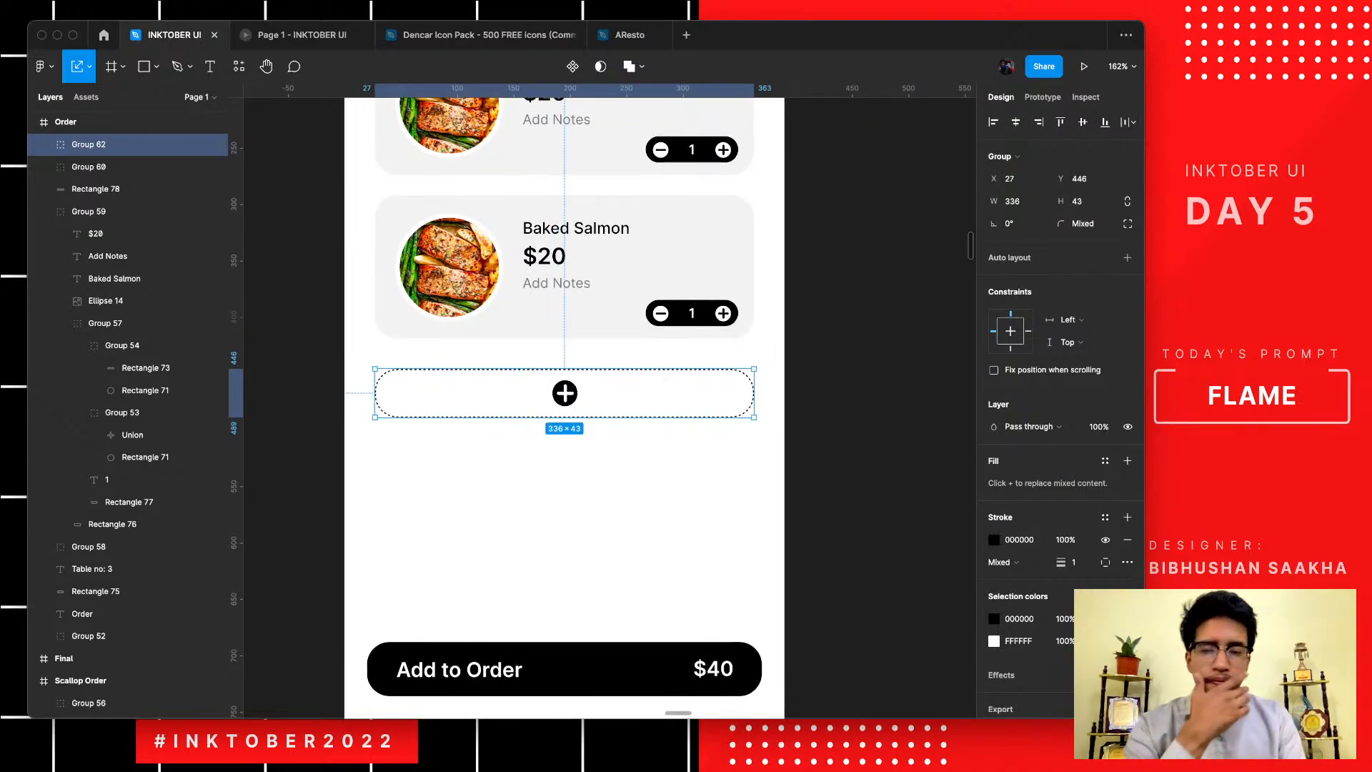
{"action": "key", "text": "Escape"}
- Lower the top edge of the grey bar below the Add to Order button, reducing the bar's height to 78
{"action": "scroll", "coordinate": [564, 408], "scroll_direction": "down", "scroll_amount": 2}
{"action": "scroll", "coordinate": [564, 407], "scroll_direction": "down", "scroll_amount": 1}
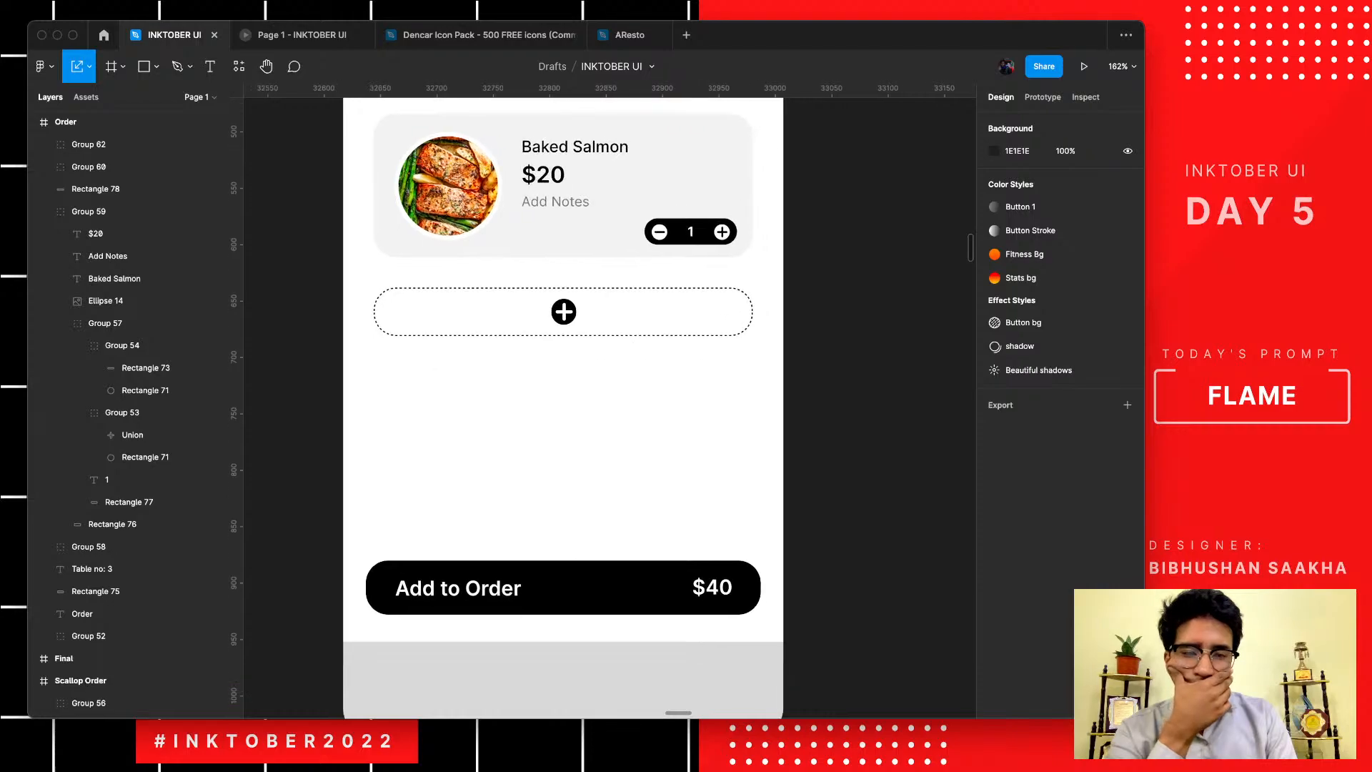
{"action": "scroll", "coordinate": [564, 407], "scroll_direction": "down", "scroll_amount": 3}
{"action": "scroll", "coordinate": [564, 407], "scroll_direction": "right", "scroll_amount": 1}
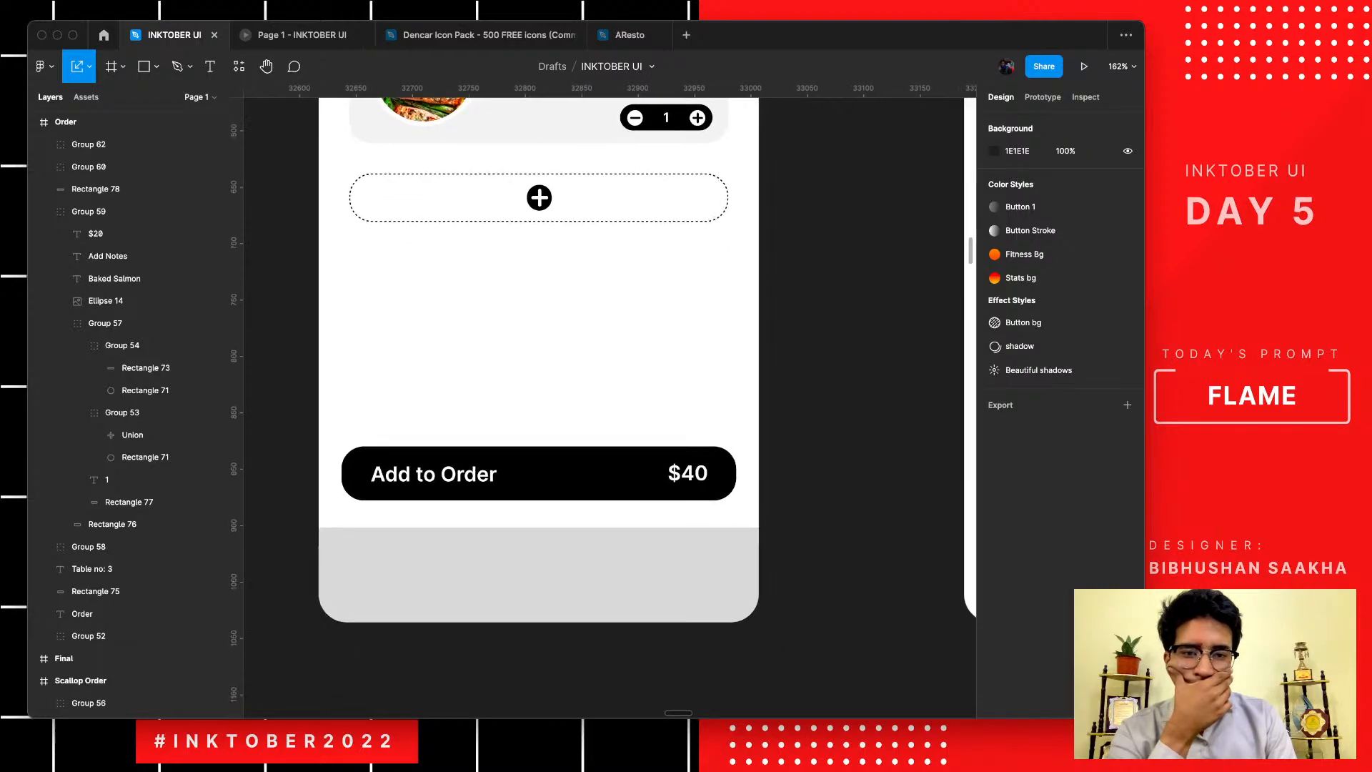
{"action": "scroll", "coordinate": [682, 408], "scroll_direction": "down", "scroll_amount": 5}
{"action": "scroll", "coordinate": [683, 407], "scroll_direction": "up", "scroll_amount": 1}
{"action": "scroll", "coordinate": [683, 408], "scroll_direction": "right", "scroll_amount": 1}
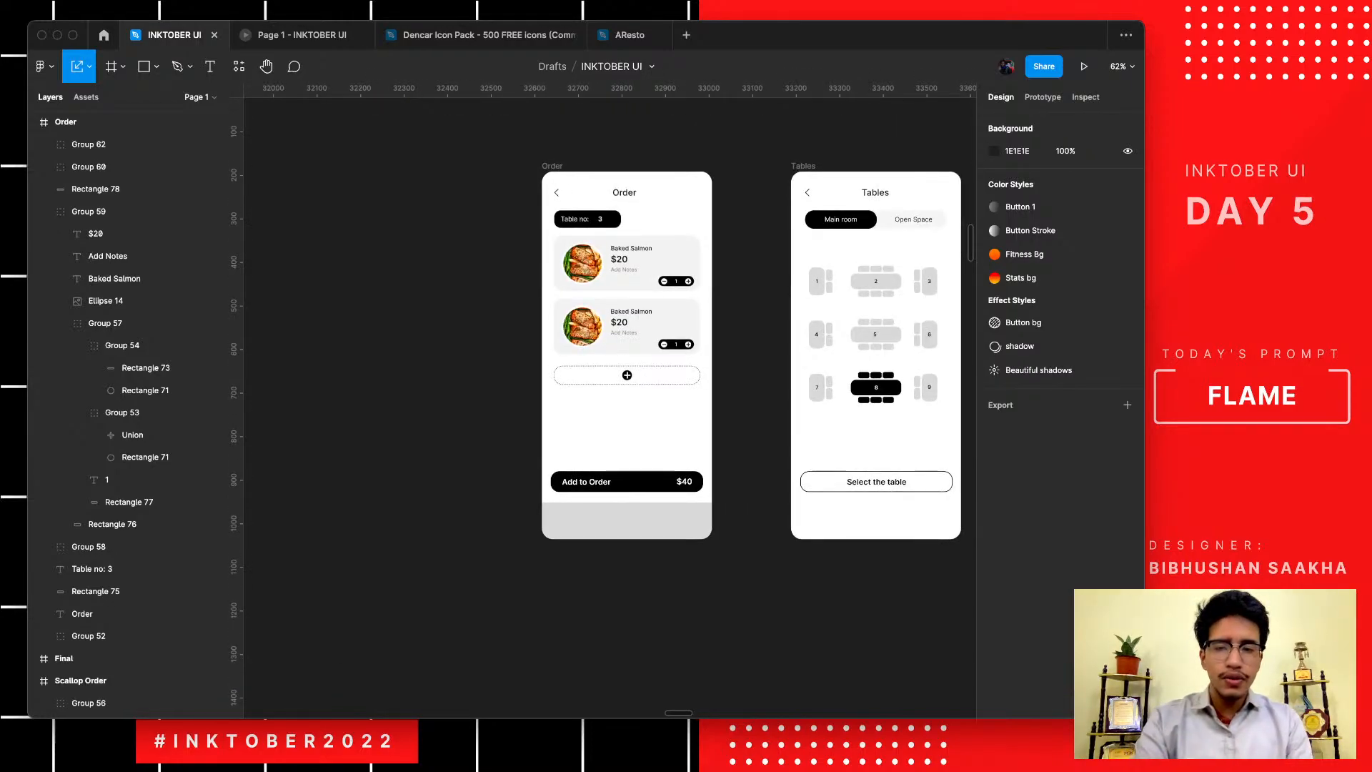
{"action": "scroll", "coordinate": [641, 470], "scroll_direction": "up", "scroll_amount": 5}
{"action": "left_click", "coordinate": [609, 581]}
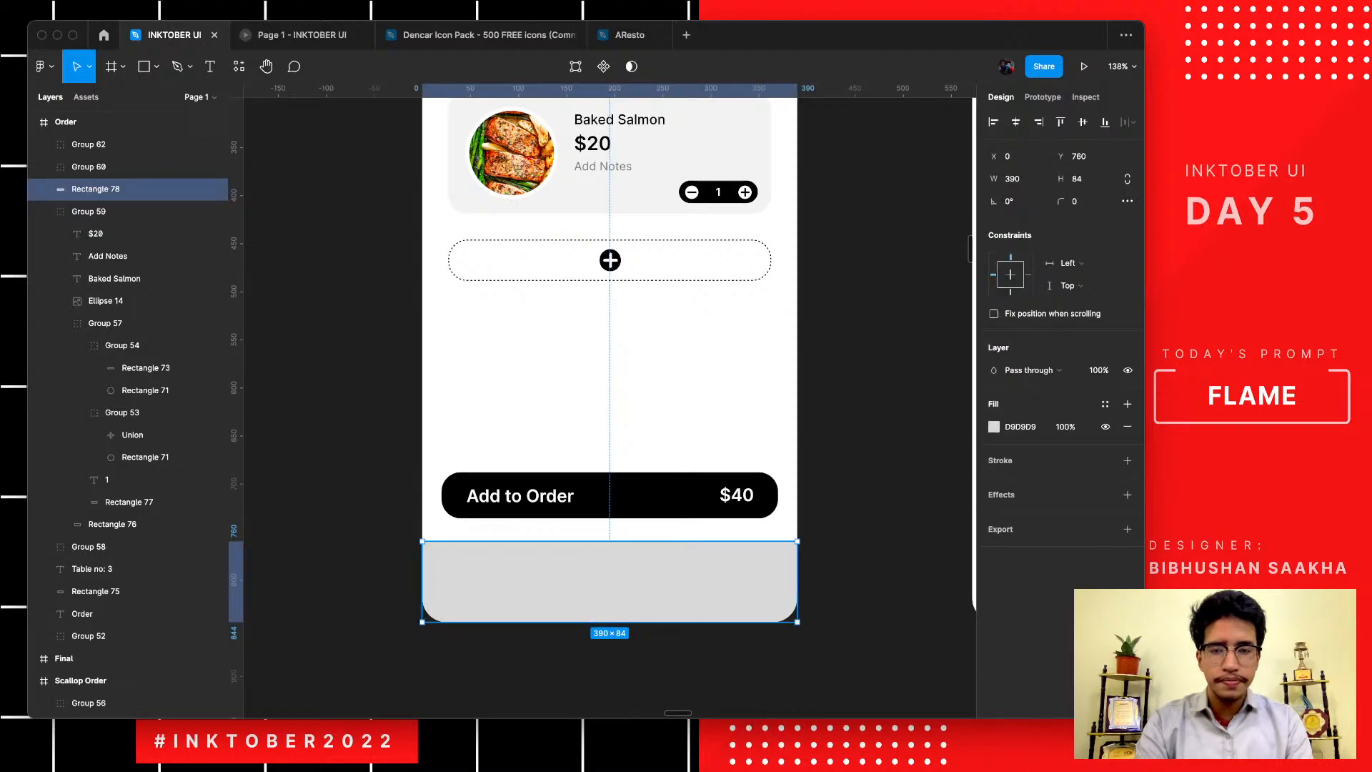
{"action": "left_click_drag", "start_coordinate": [609, 541], "coordinate": [610, 548]}
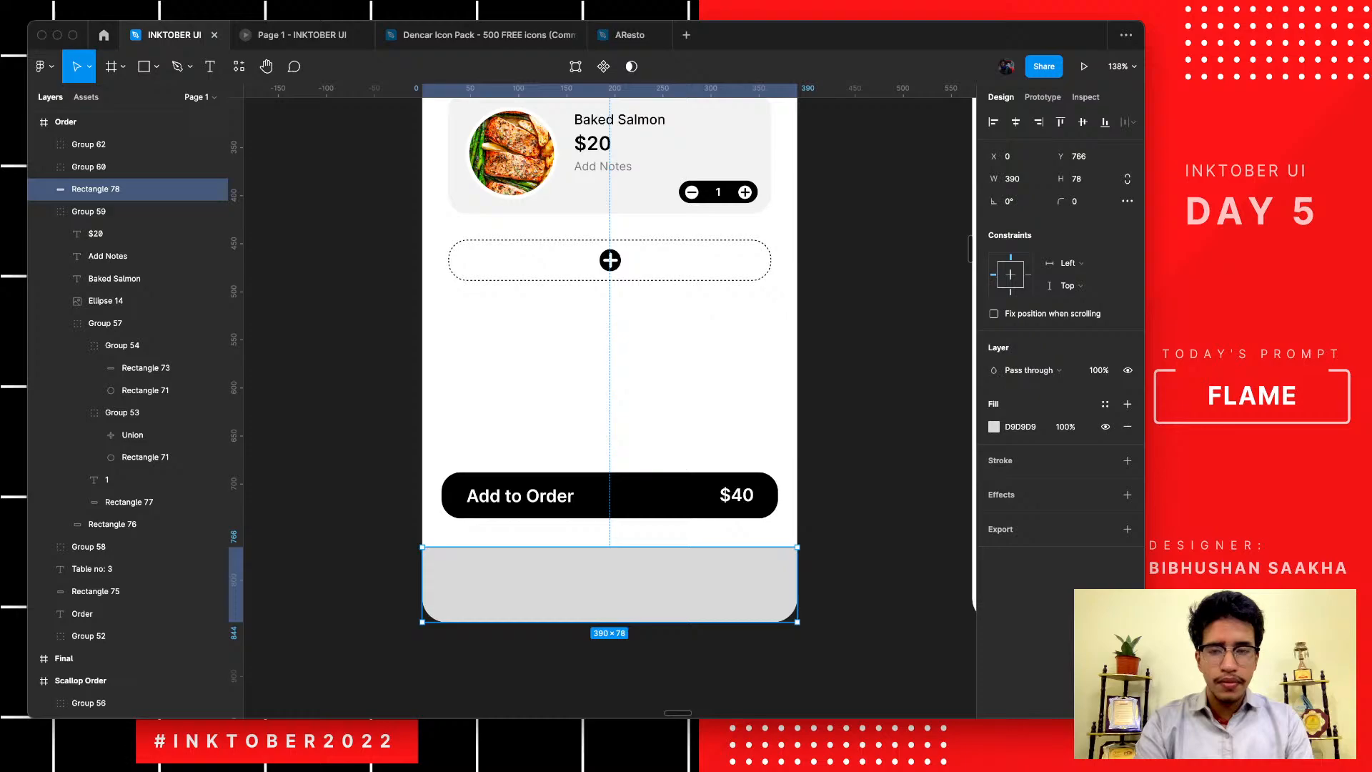
{"action": "scroll", "coordinate": [428, 661], "scroll_direction": "up", "scroll_amount": 5}
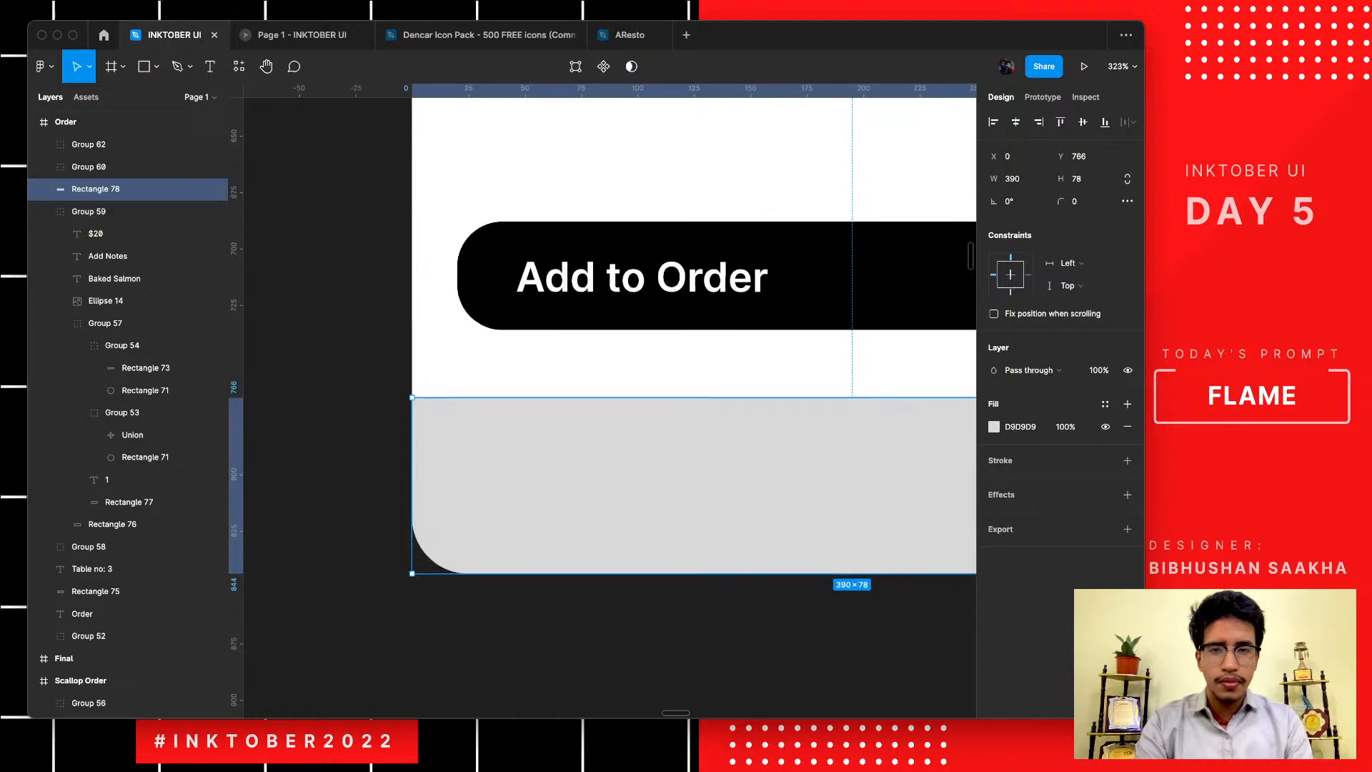
{"action": "scroll", "coordinate": [533, 621], "scroll_direction": "down", "scroll_amount": 8}
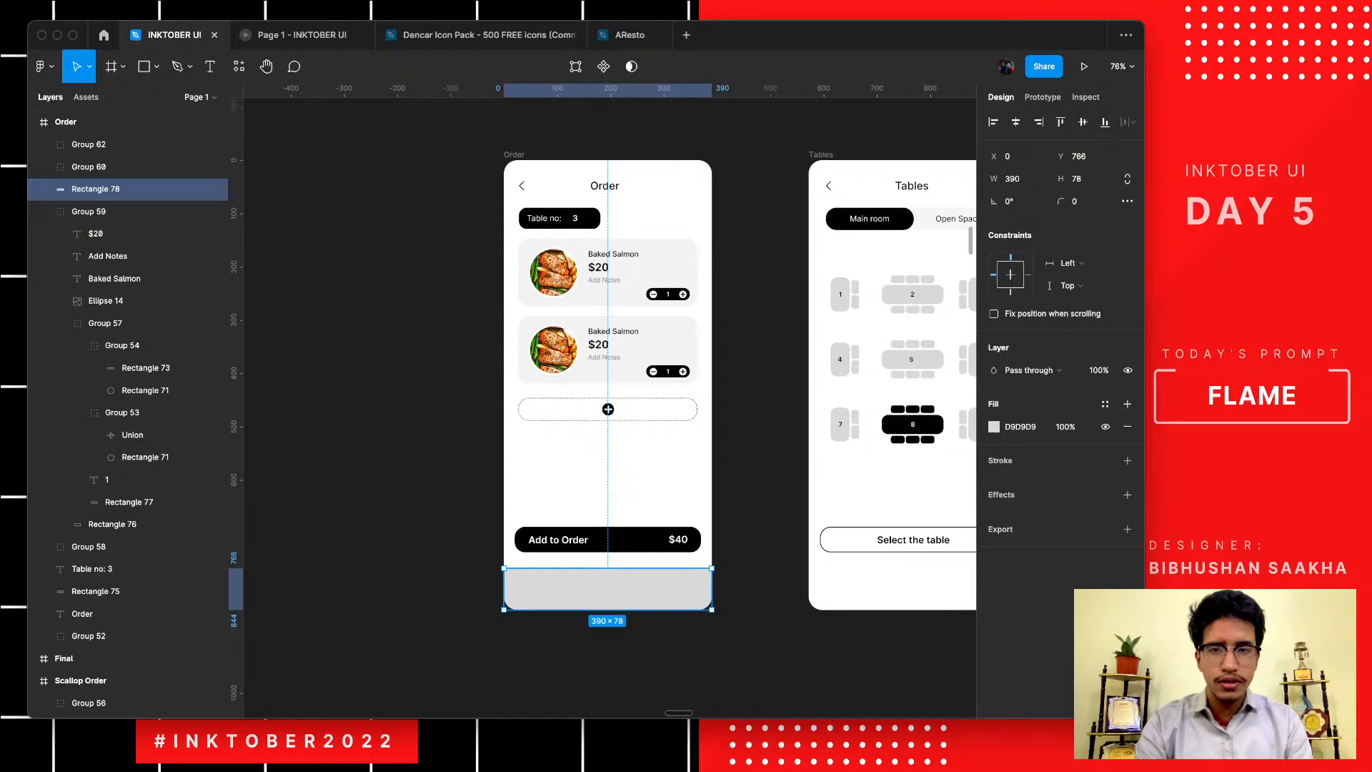
- Change the Order frame's background fill to F2F2F2 by sampling the light grey of the order cards
{"action": "scroll", "coordinate": [610, 404], "scroll_direction": "up", "scroll_amount": 1}
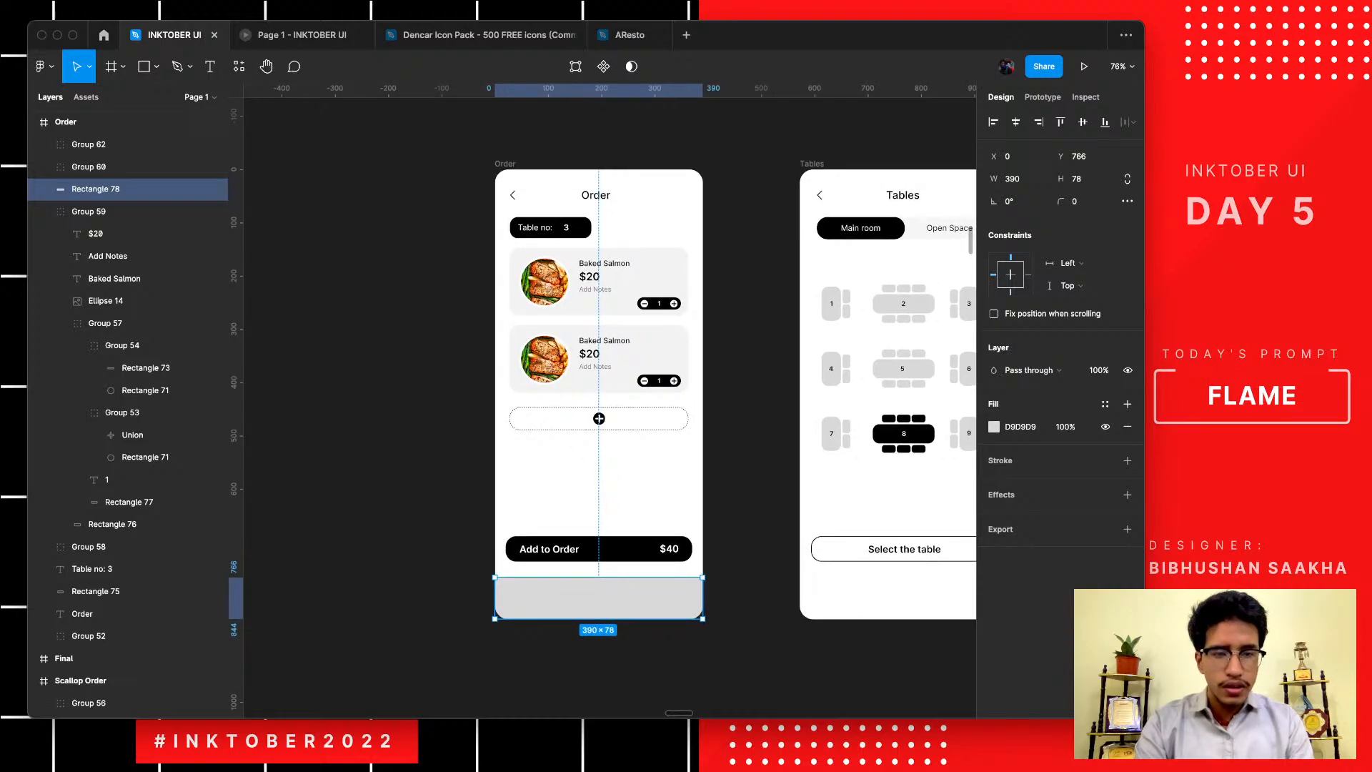
{"action": "left_click", "coordinate": [512, 241]}
{"action": "scroll", "coordinate": [512, 242], "scroll_direction": "up", "scroll_amount": 3}
{"action": "scroll", "coordinate": [510, 241], "scroll_direction": "up", "scroll_amount": 3}
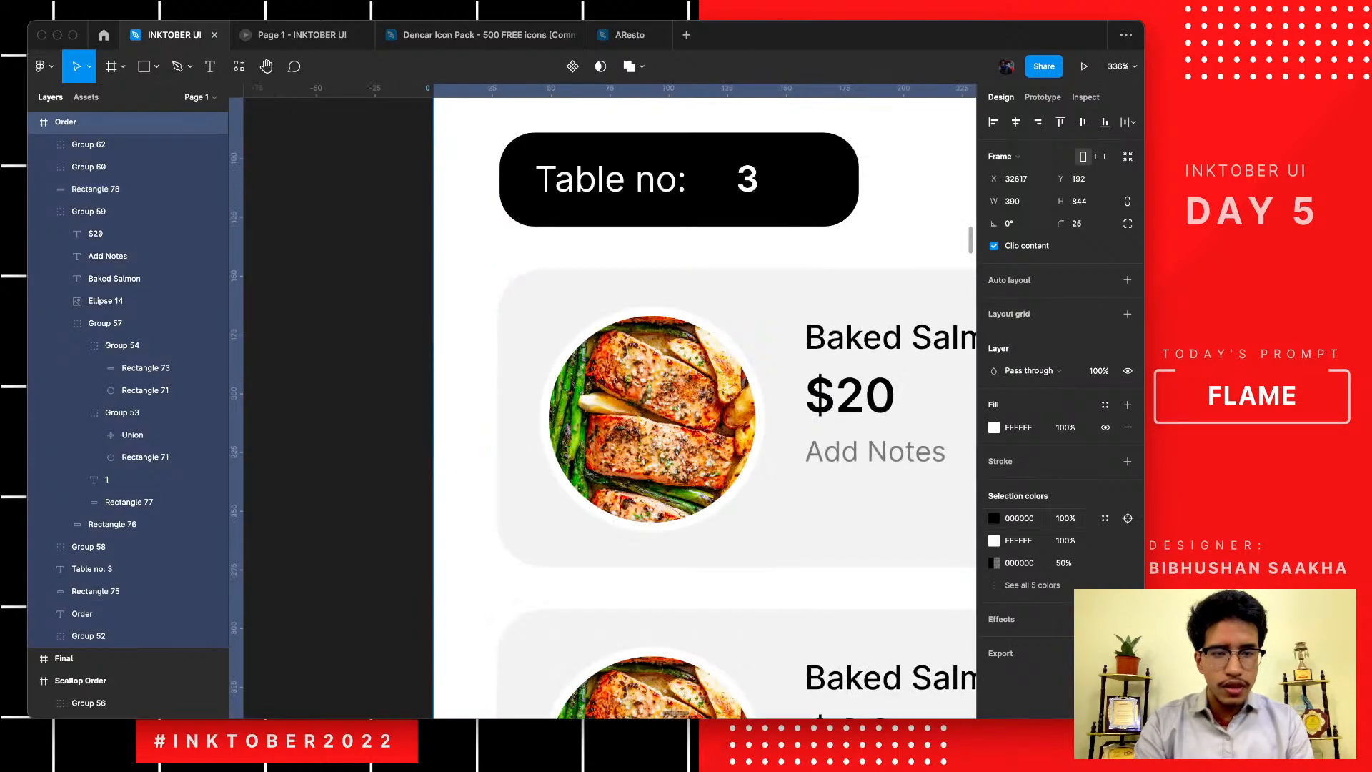
{"action": "left_click", "coordinate": [993, 426]}
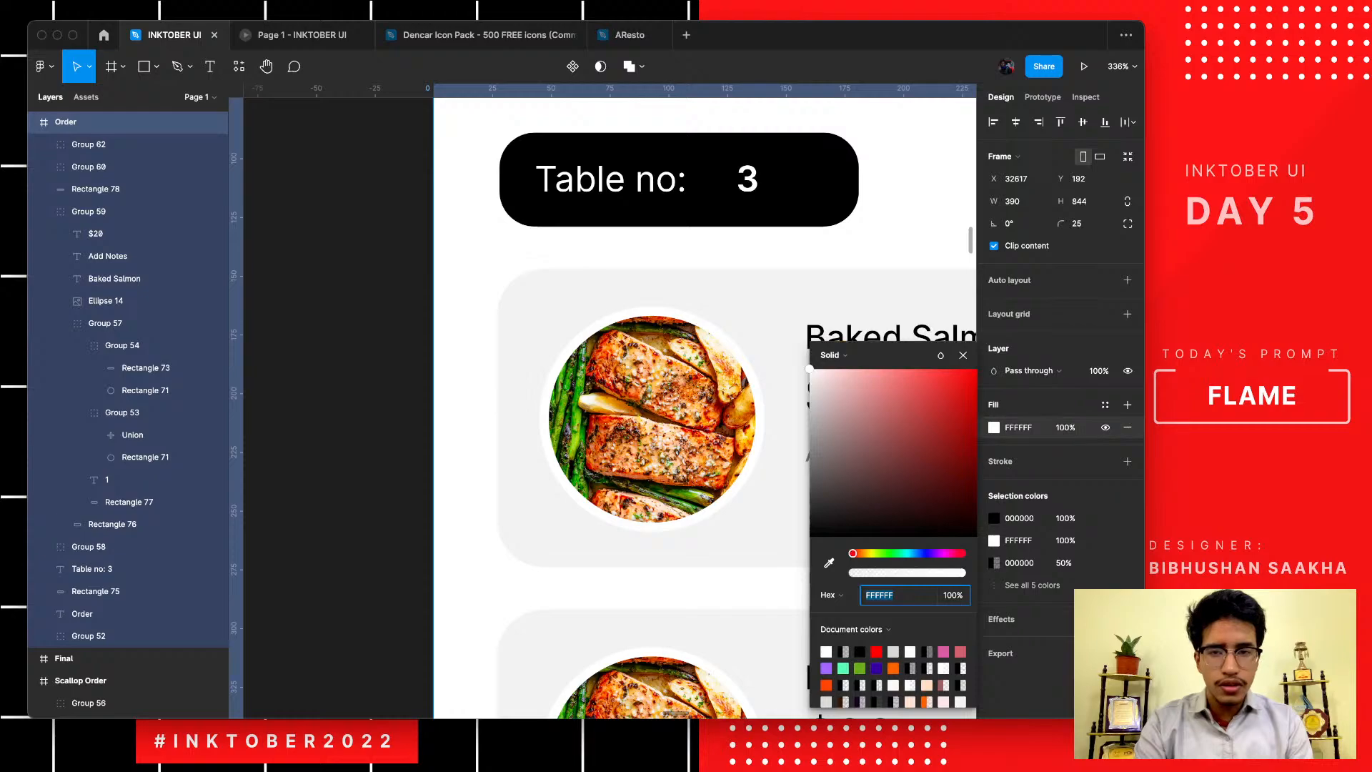
{"action": "left_click", "coordinate": [829, 562]}
{"action": "left_click", "coordinate": [909, 151]}
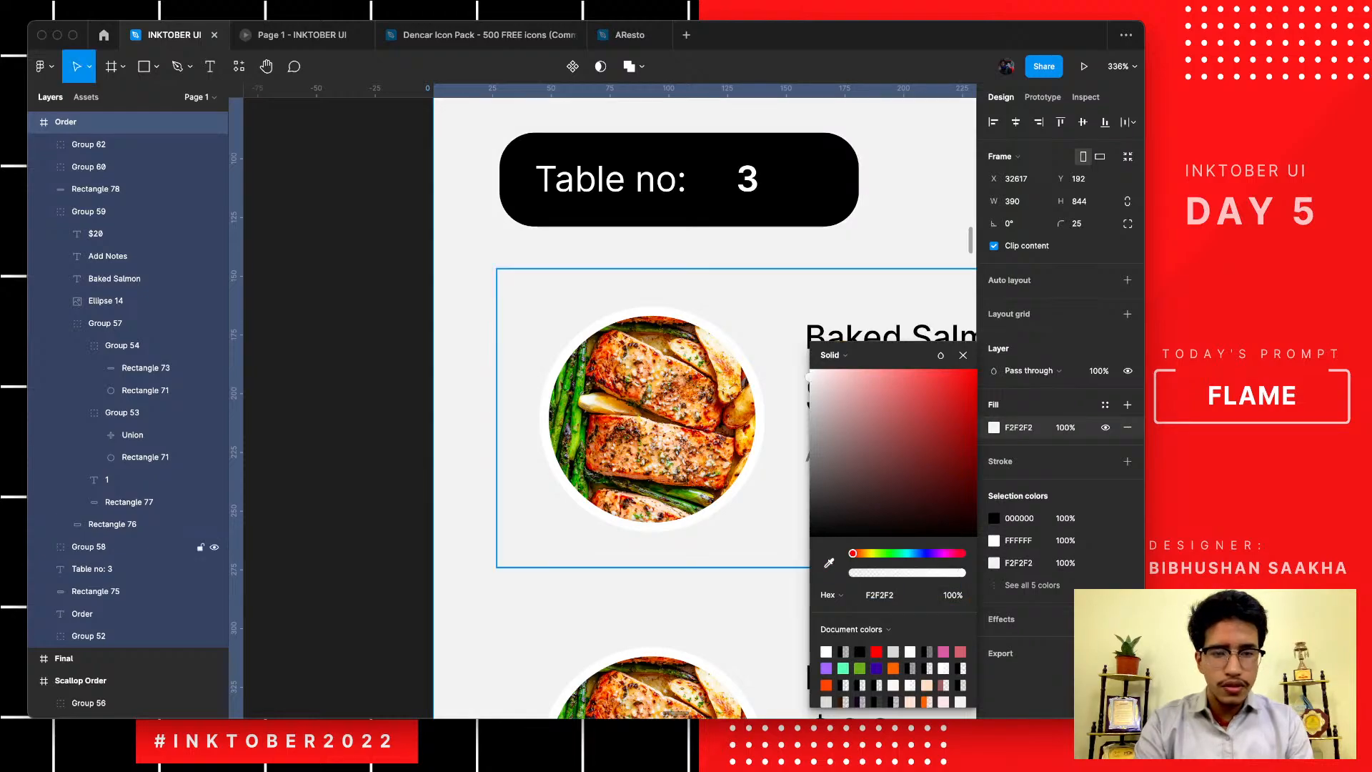
- Change the F2F2F2 background colour of both Baked Salmon cards to FFFFFF
{"action": "left_click", "coordinate": [88, 546]}
{"action": "scroll", "coordinate": [701, 422], "scroll_direction": "down", "scroll_amount": 2}
{"action": "left_click", "coordinate": [700, 565], "text": "shift"}
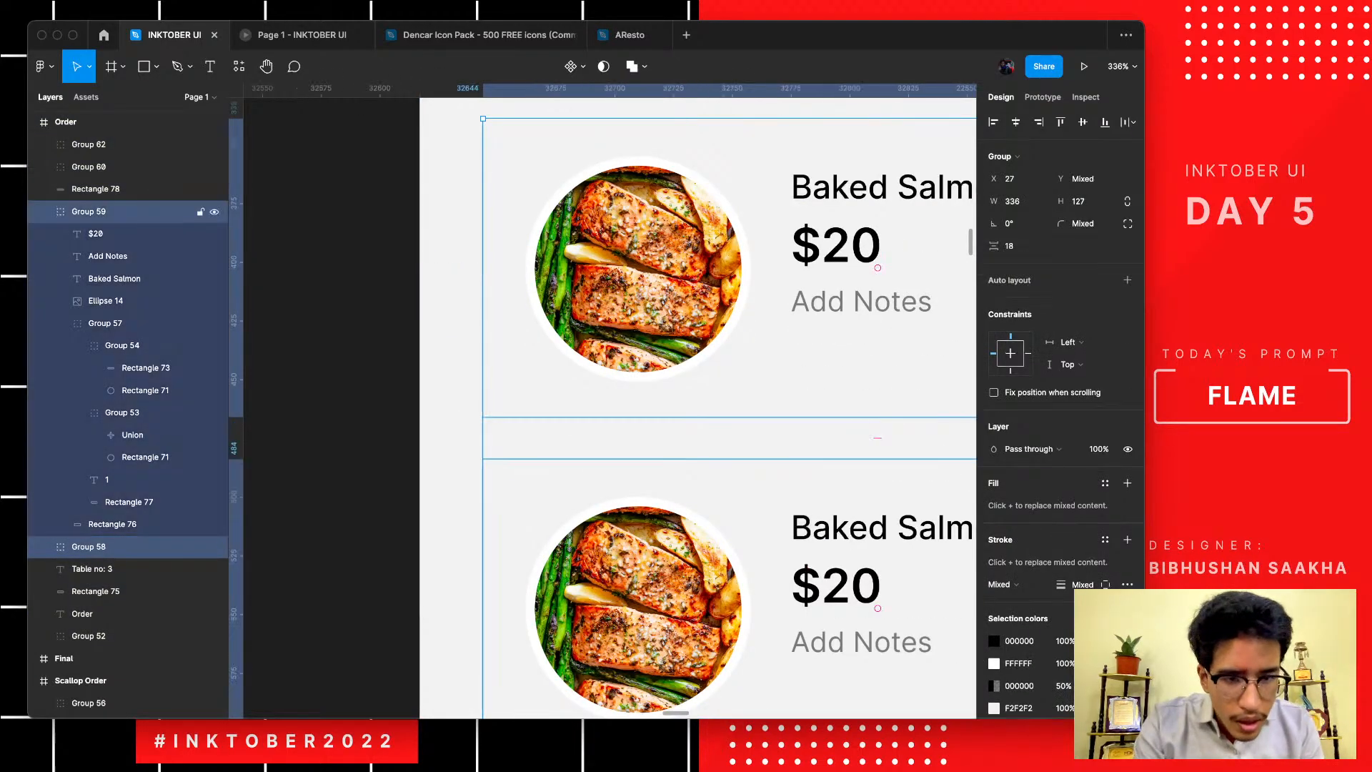
{"action": "scroll", "coordinate": [1065, 414], "scroll_direction": "down", "scroll_amount": 2}
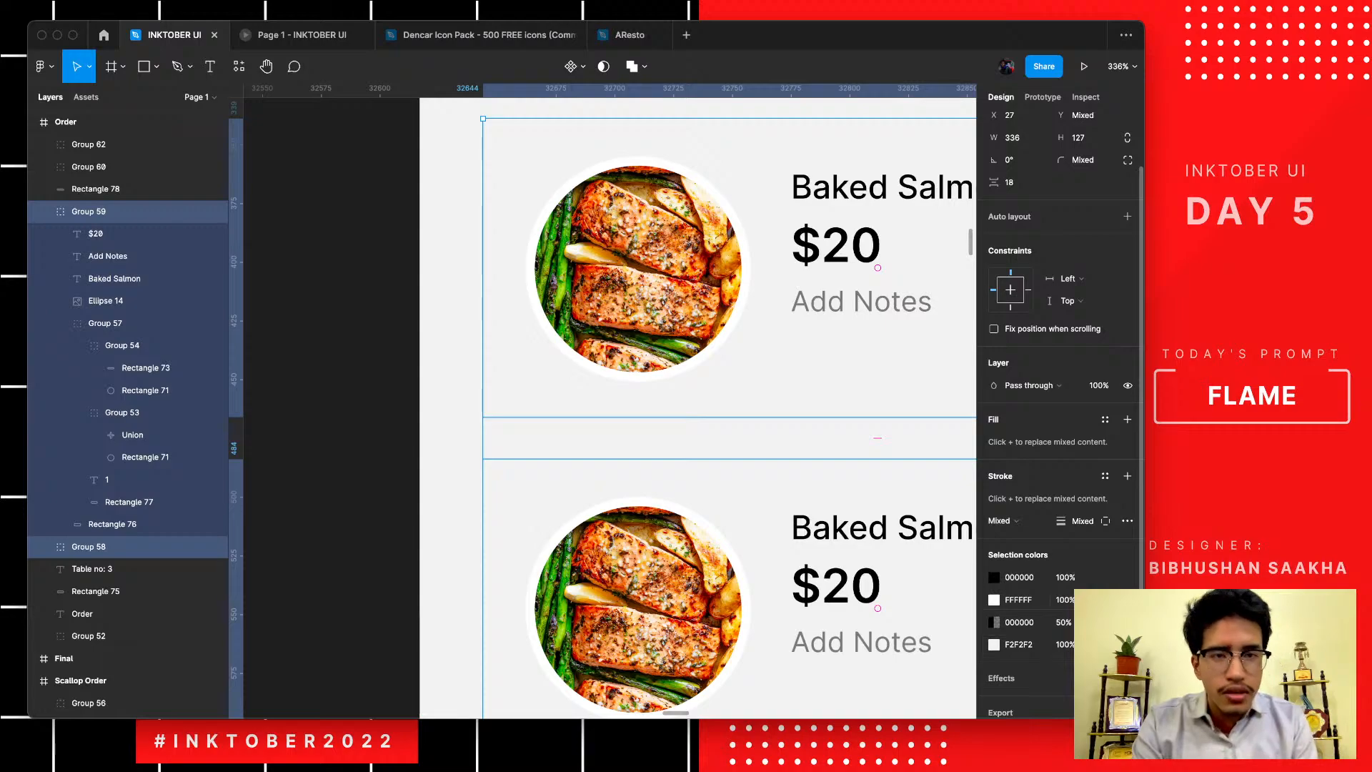
{"action": "left_click", "coordinate": [994, 645]}
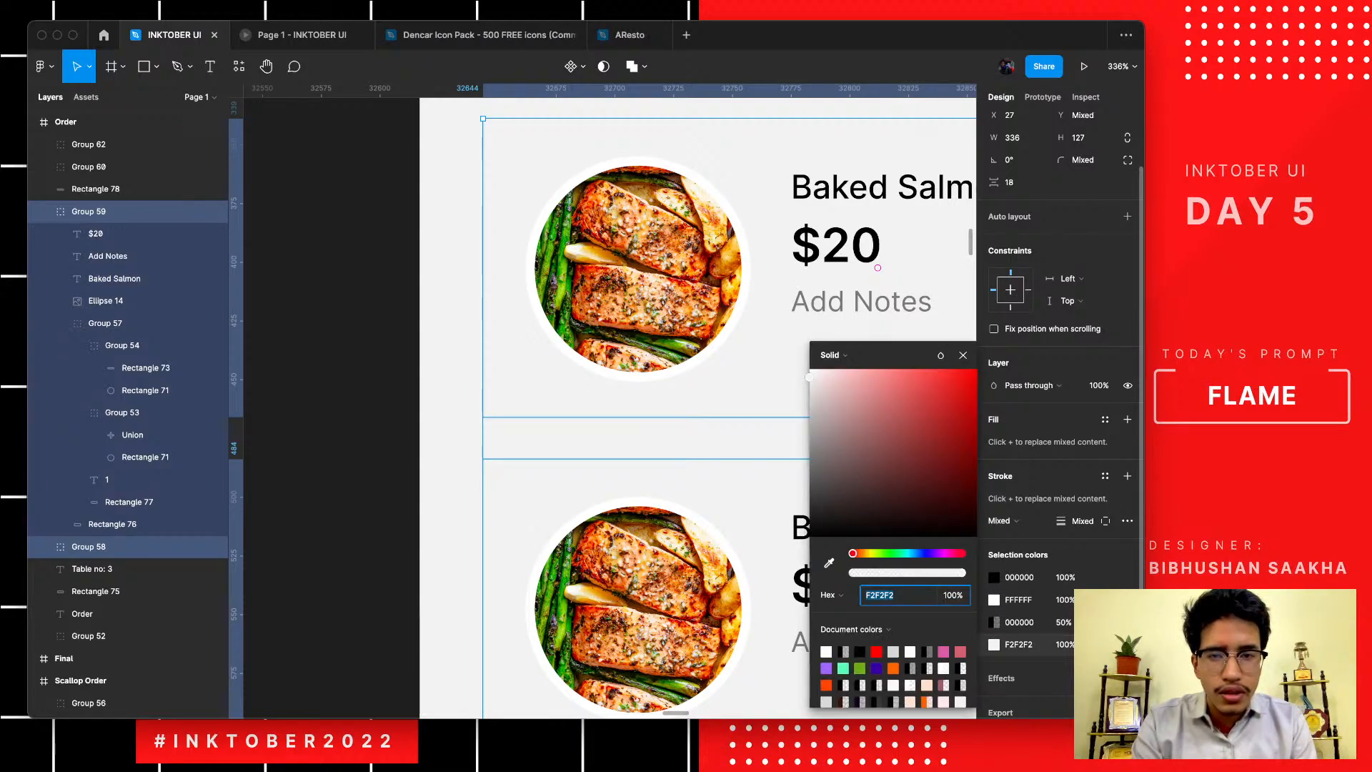
{"action": "type", "text": "FFFFFF"}
{"action": "key", "text": "Return"}
{"action": "scroll", "coordinate": [607, 401], "scroll_direction": "down", "scroll_amount": 5}
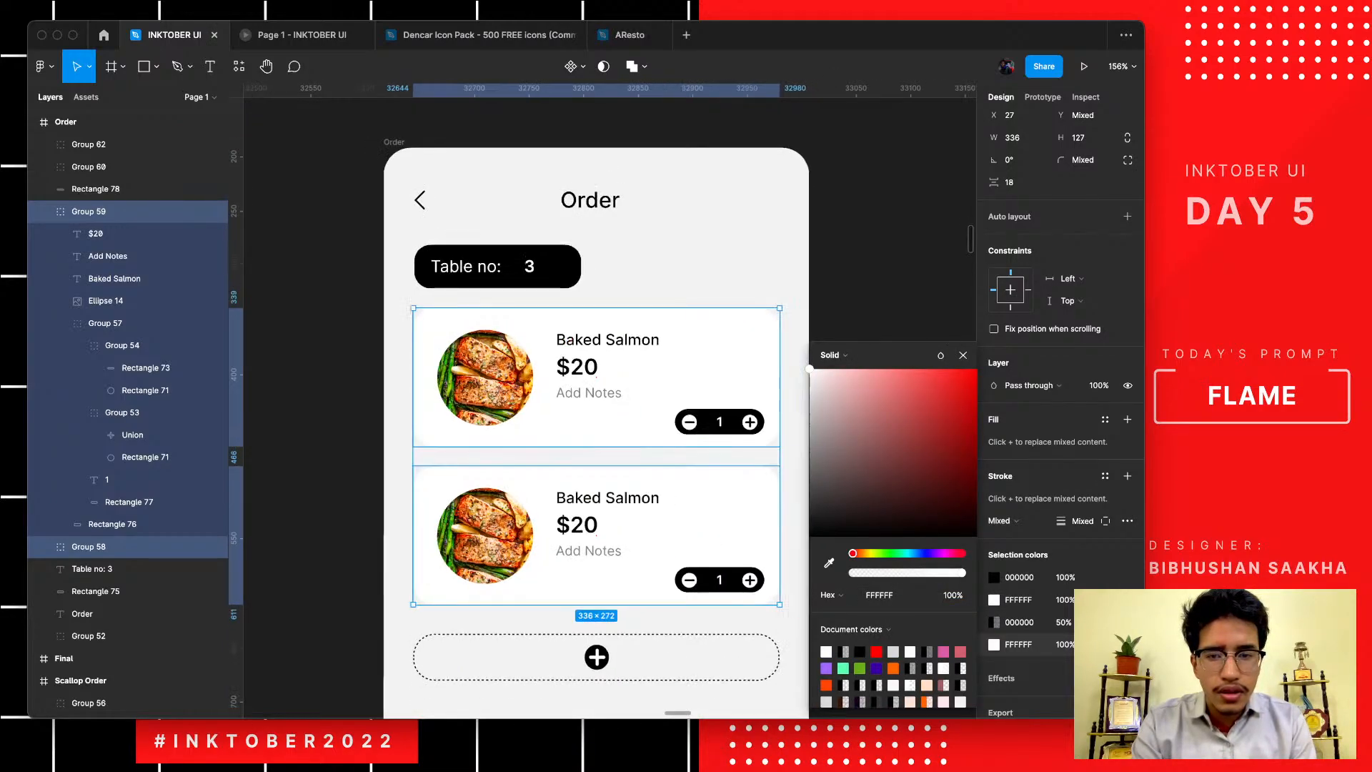
- Change the outline colour of both Baked Salmon photos to F2F2F2 by sampling the Order screen's light grey background
{"action": "scroll", "coordinate": [607, 400], "scroll_direction": "up", "scroll_amount": 5}
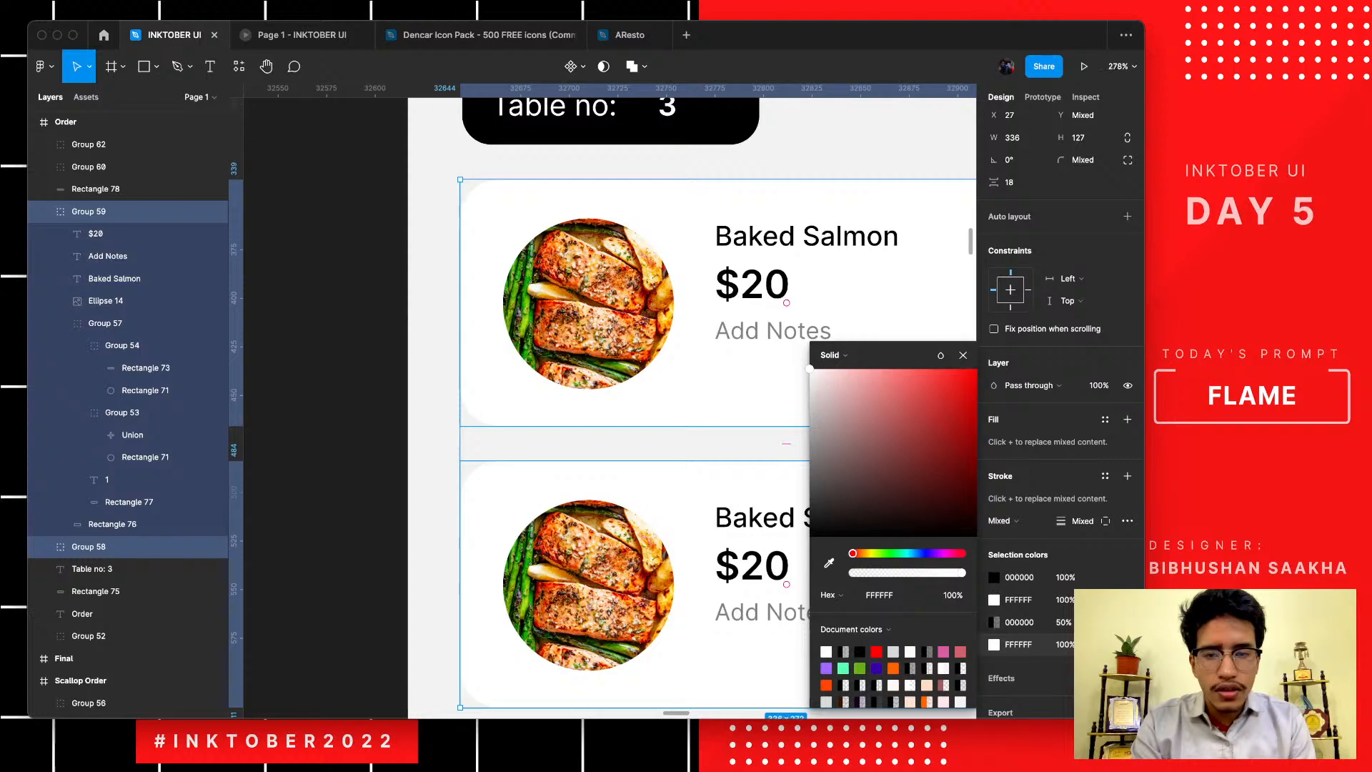
{"action": "left_click", "coordinate": [634, 571]}
{"action": "left_click", "coordinate": [108, 300]}
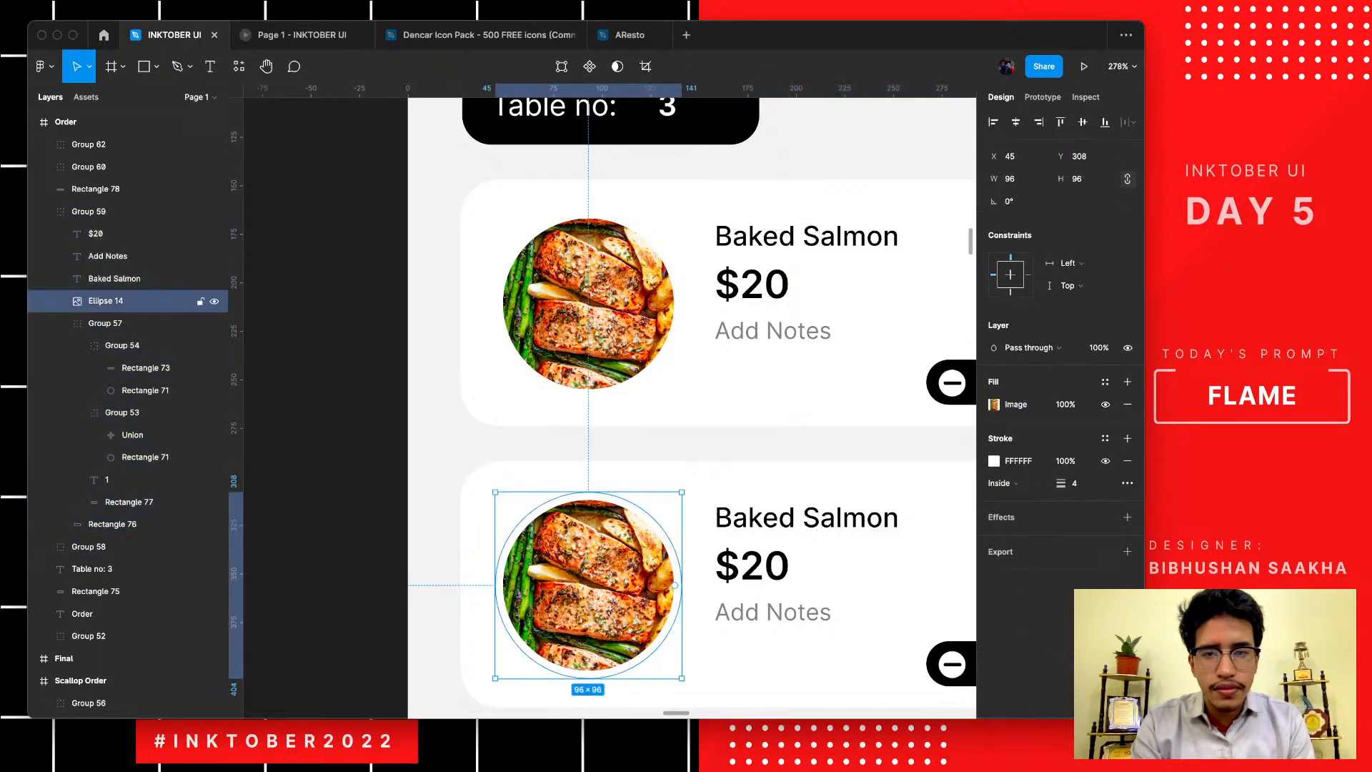
{"action": "left_click", "coordinate": [107, 636], "text": "shift"}
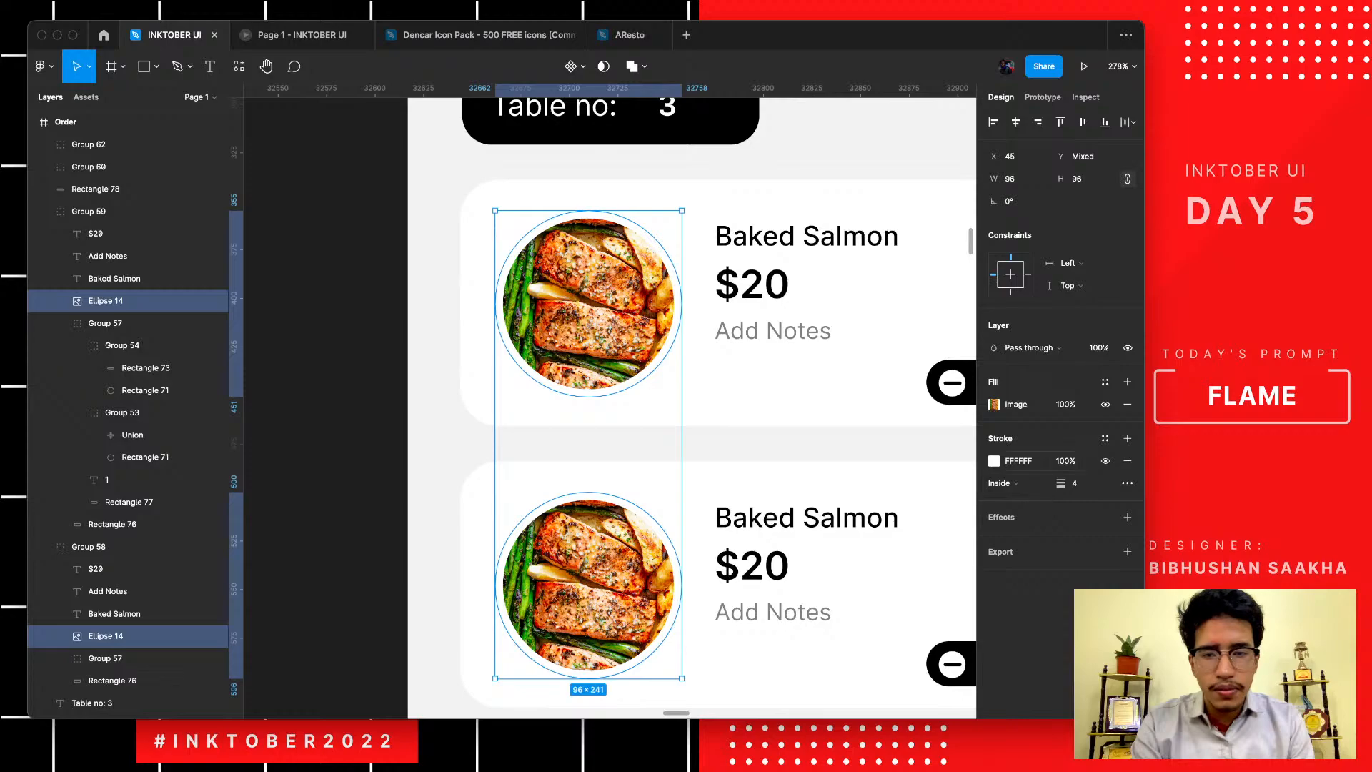
{"action": "left_click", "coordinate": [993, 460]}
{"action": "left_click", "coordinate": [829, 563]}
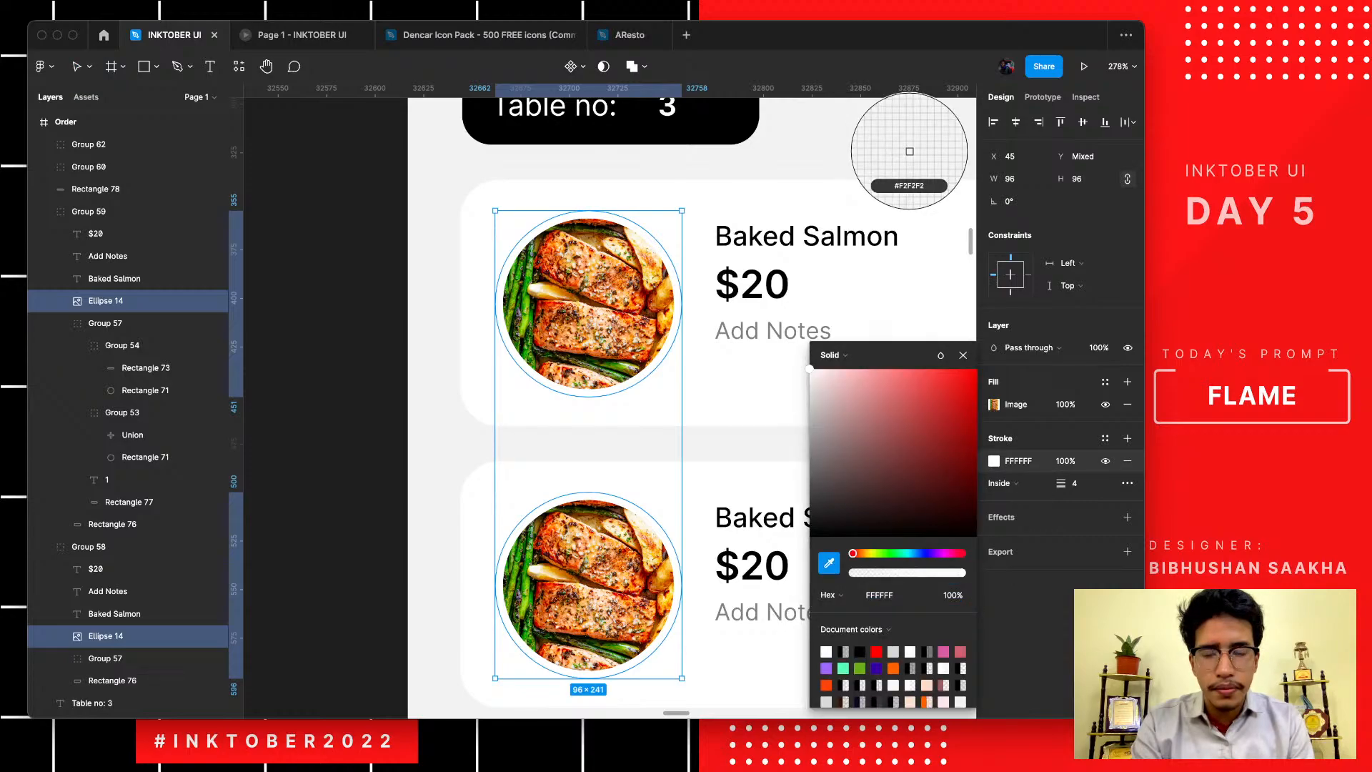
{"action": "left_click", "coordinate": [429, 495]}
{"action": "scroll", "coordinate": [428, 496], "scroll_direction": "down", "scroll_amount": 5}
{"action": "left_click", "coordinate": [357, 465]}
{"action": "scroll", "coordinate": [610, 407], "scroll_direction": "down", "scroll_amount": 4}
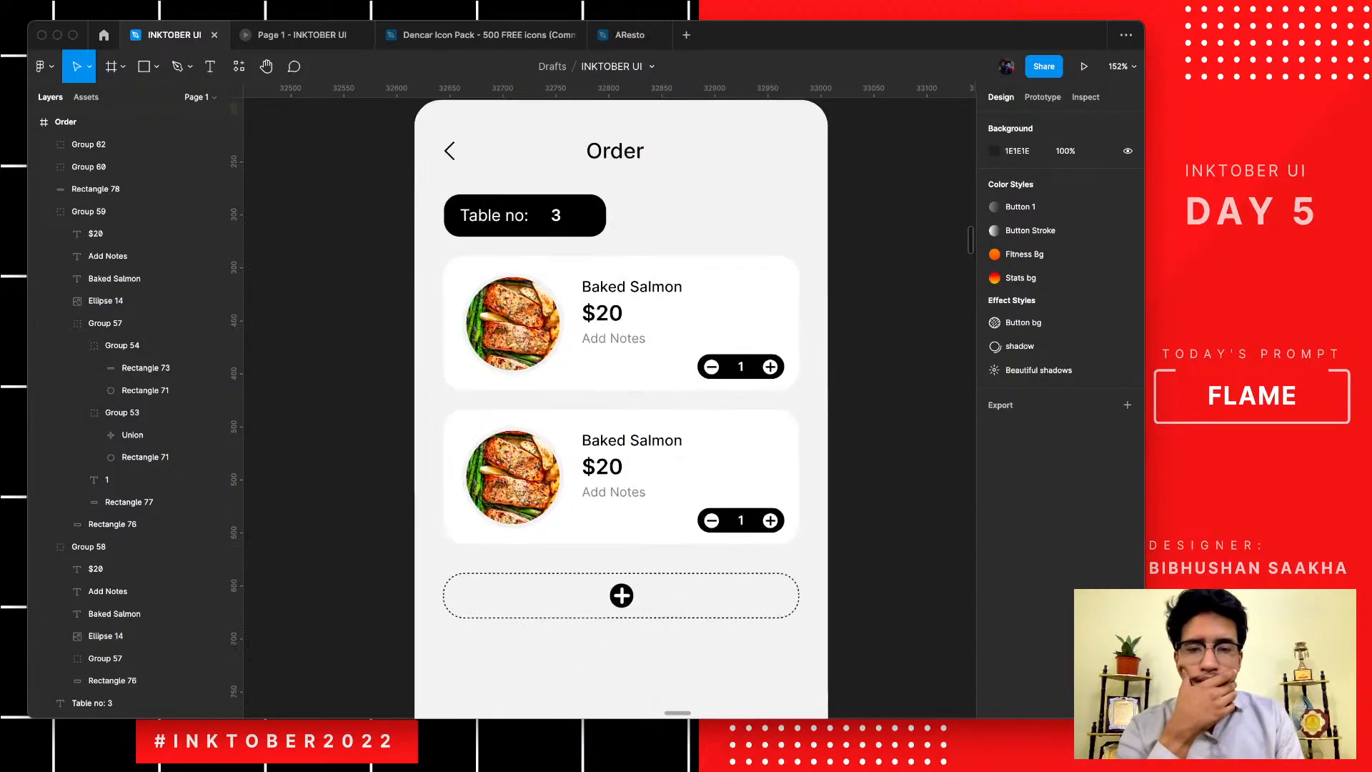
- Lighten the Order frame's background fill to F5F5F5
{"action": "scroll", "coordinate": [609, 407], "scroll_direction": "down", "scroll_amount": 4}
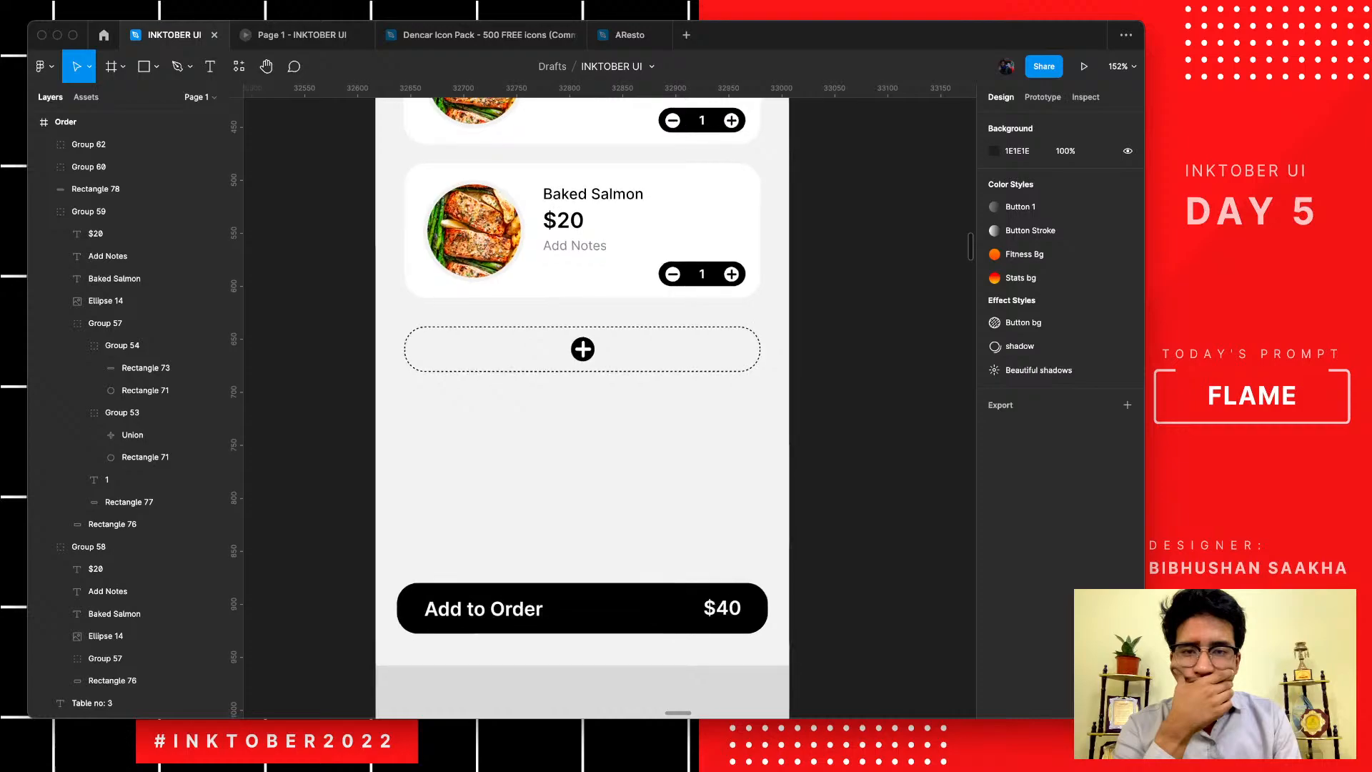
{"action": "key", "text": "shift+1"}
{"action": "scroll", "coordinate": [334, 512], "scroll_direction": "up", "scroll_amount": 1}
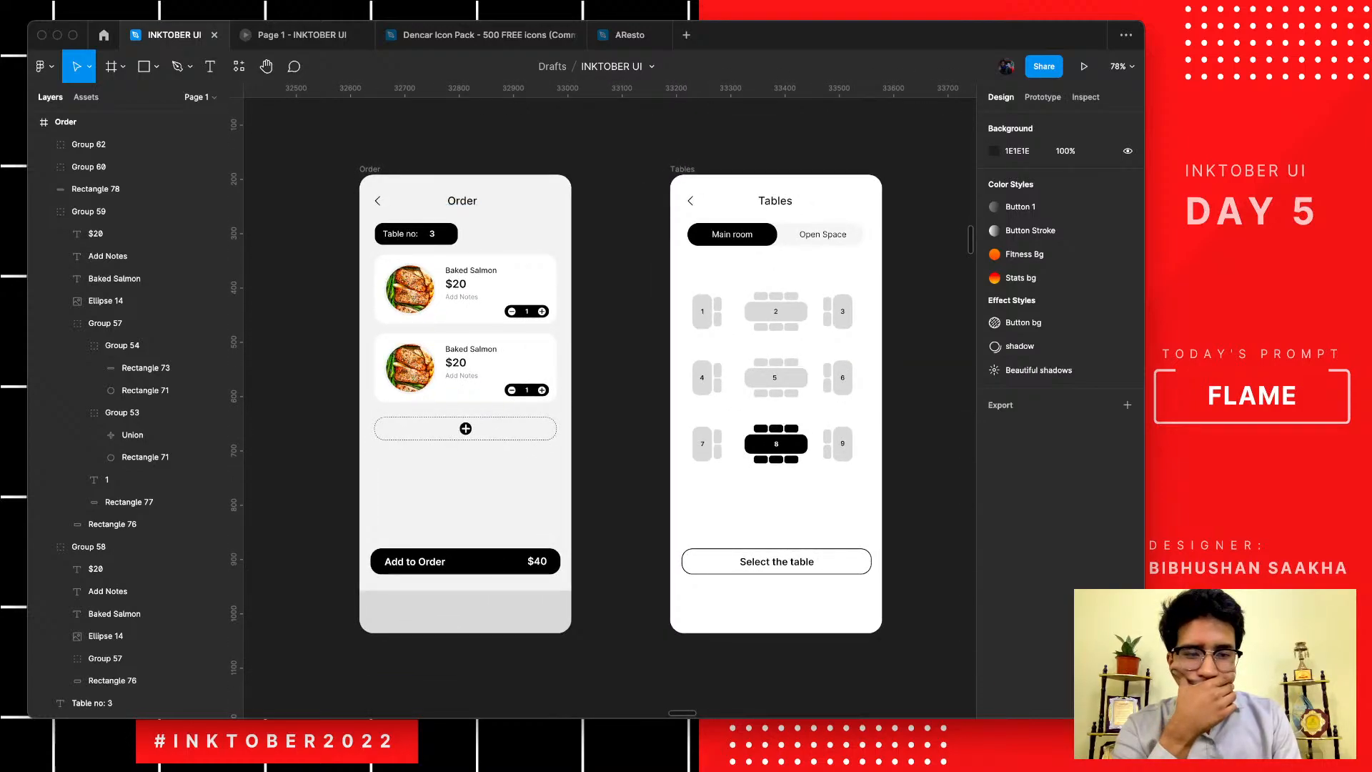
{"action": "left_click", "coordinate": [370, 169]}
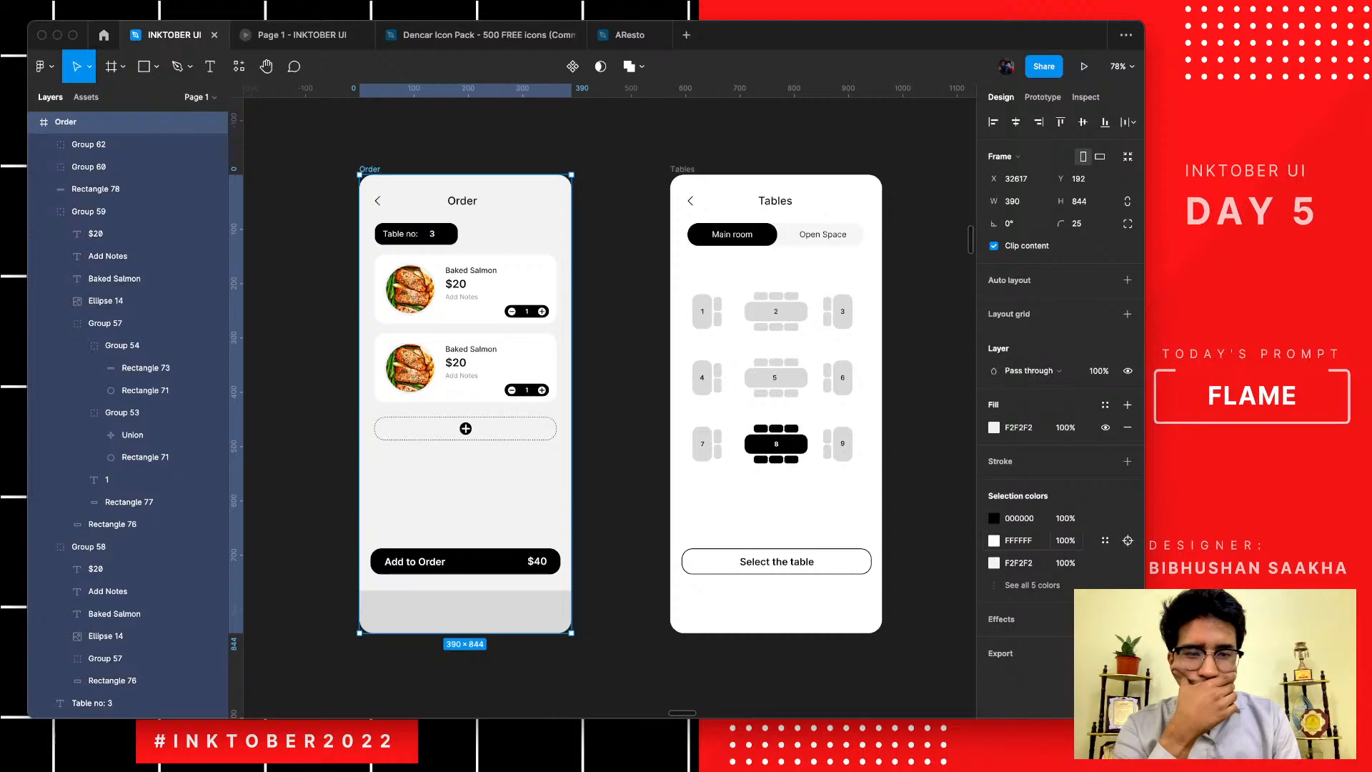
{"action": "left_click", "coordinate": [994, 428]}
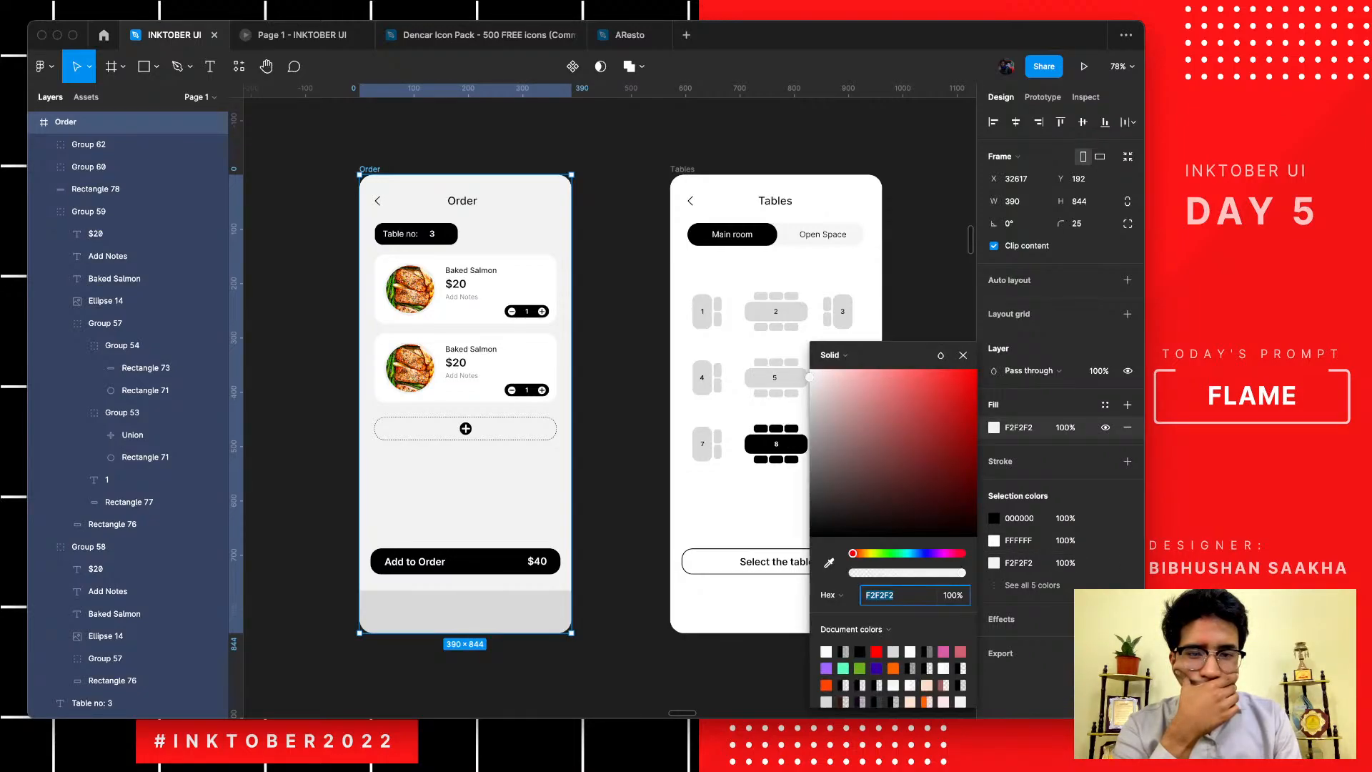
{"action": "left_click_drag", "start_coordinate": [810, 376], "coordinate": [810, 377]}
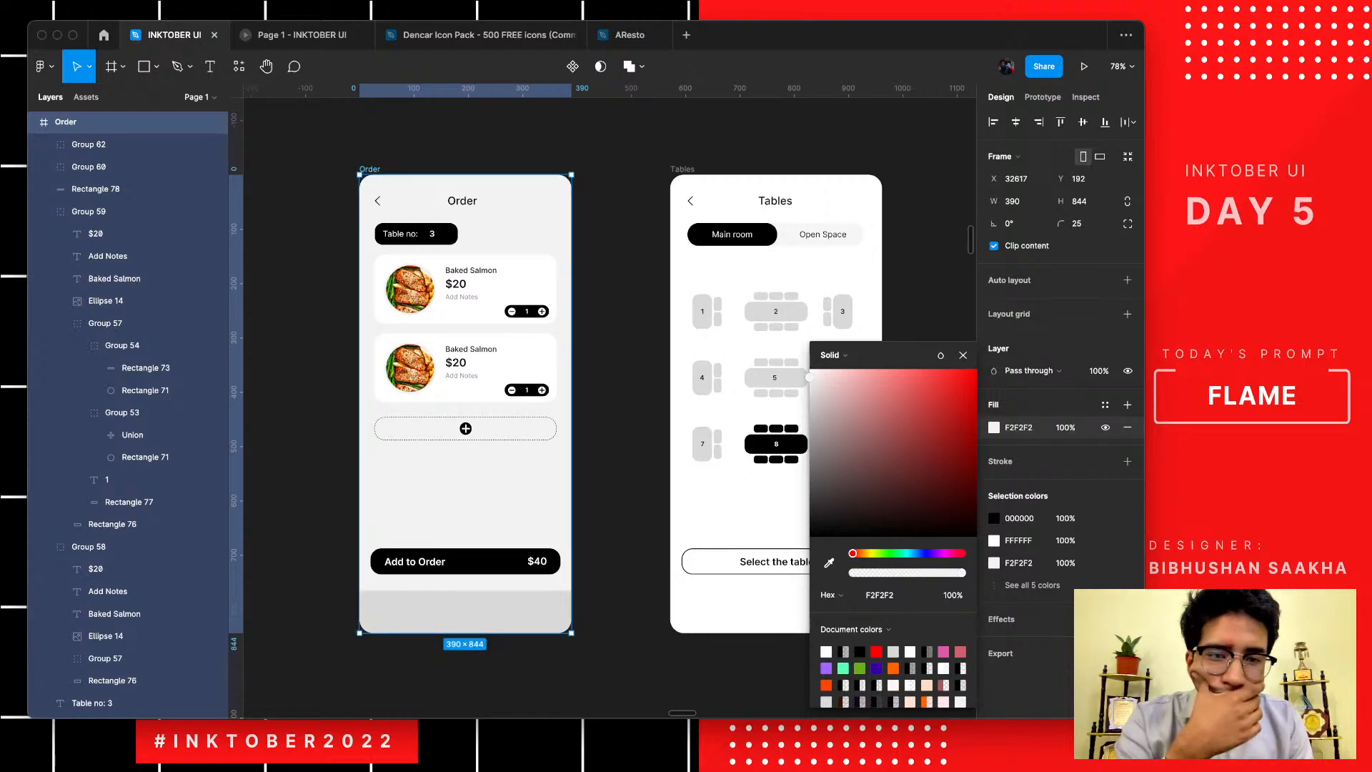
{"action": "left_click_drag", "start_coordinate": [810, 377], "coordinate": [809, 376]}
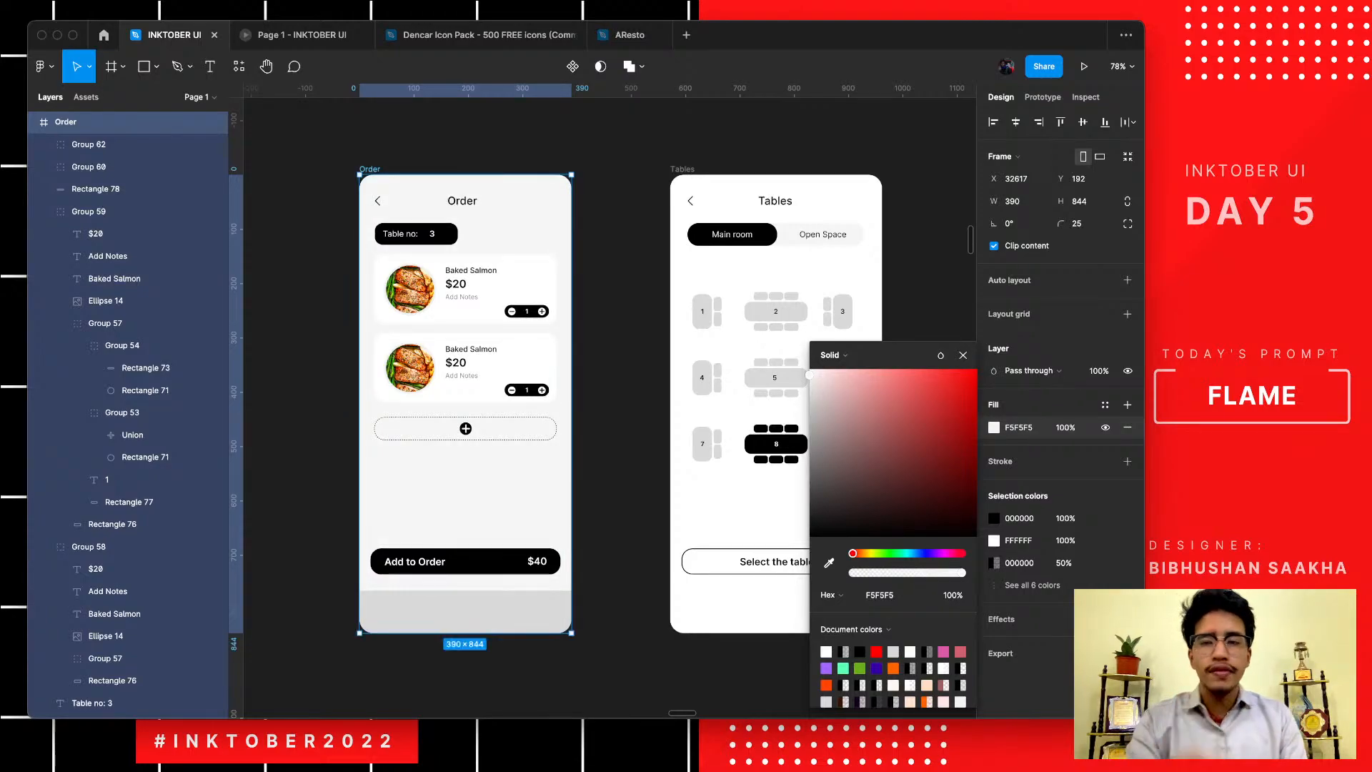
{"action": "key", "text": "Escape"}
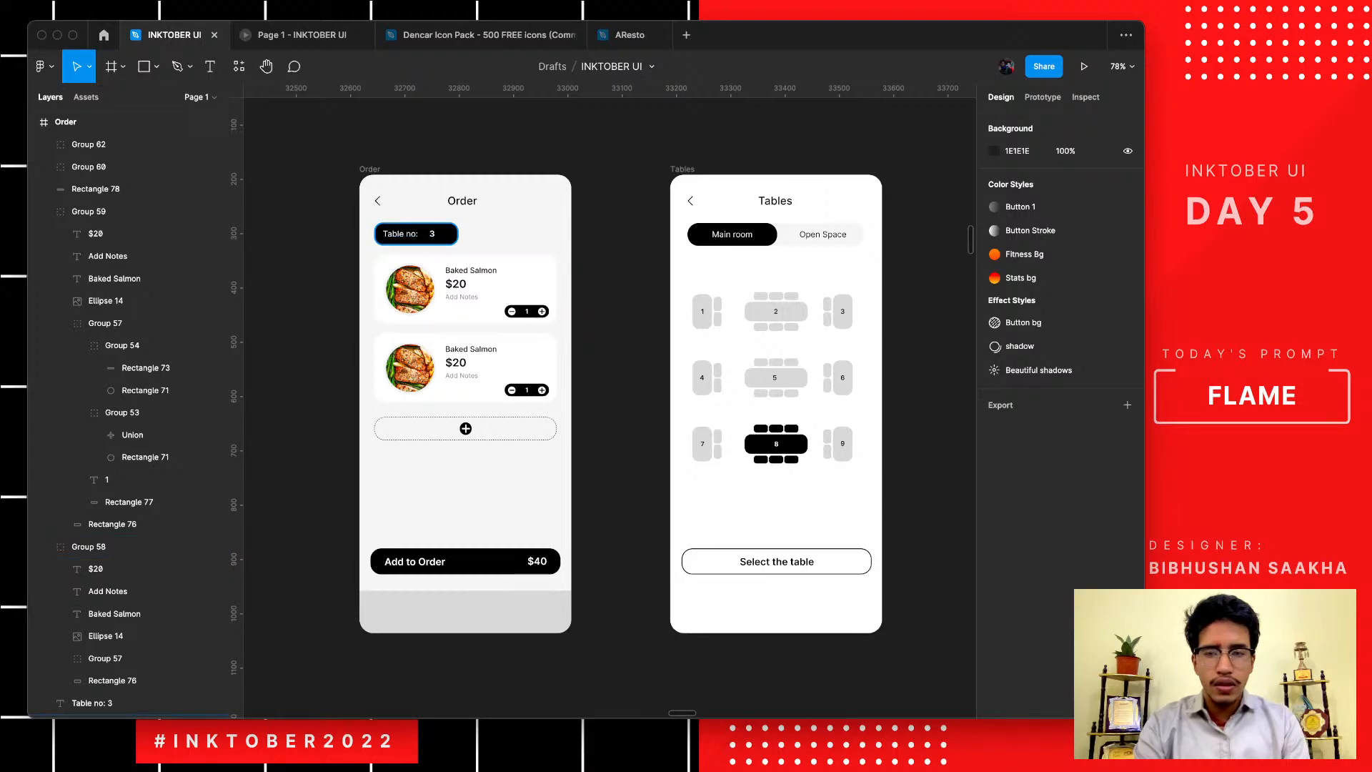
- Change the fill of the grey bar below the Add to Order button to FFFFFF
{"action": "left_click", "coordinate": [107, 188]}
{"action": "key", "text": "shift+2"}
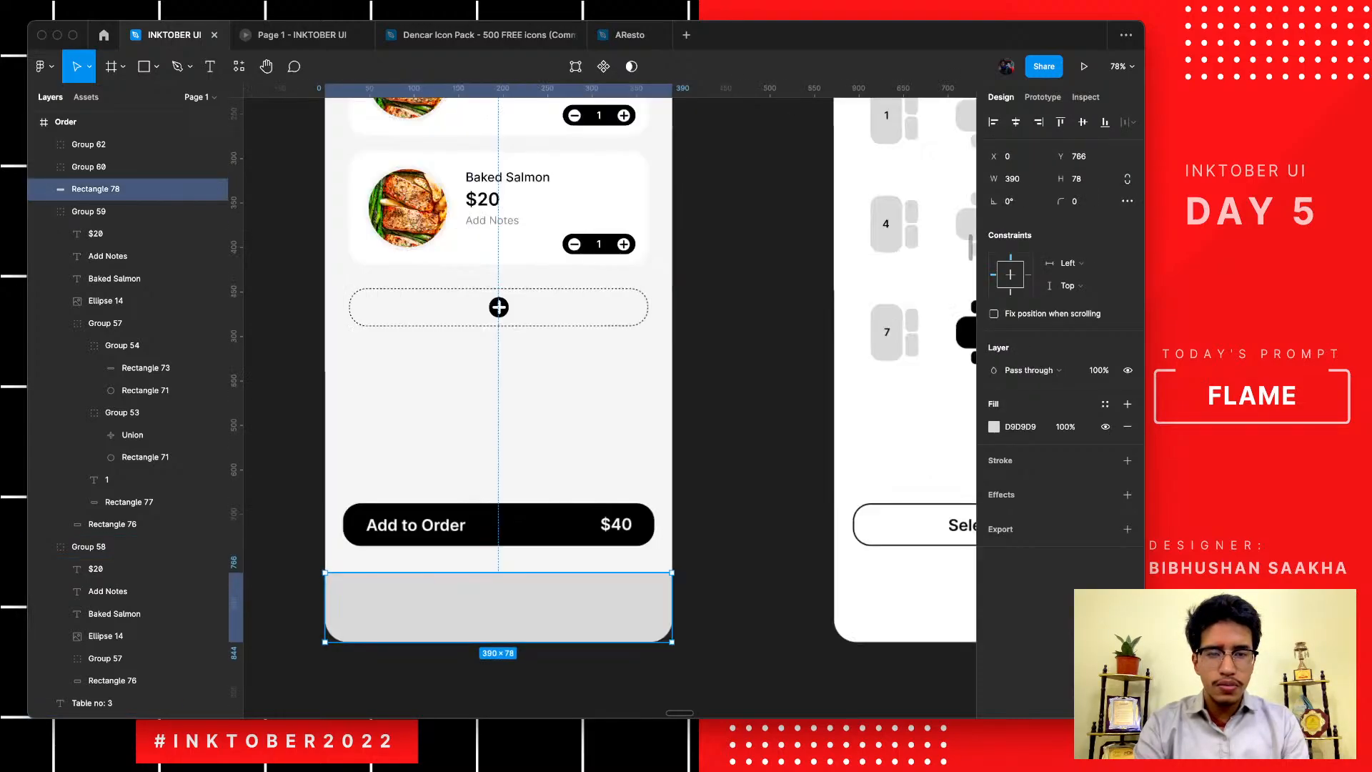
{"action": "left_click", "coordinate": [993, 426]}
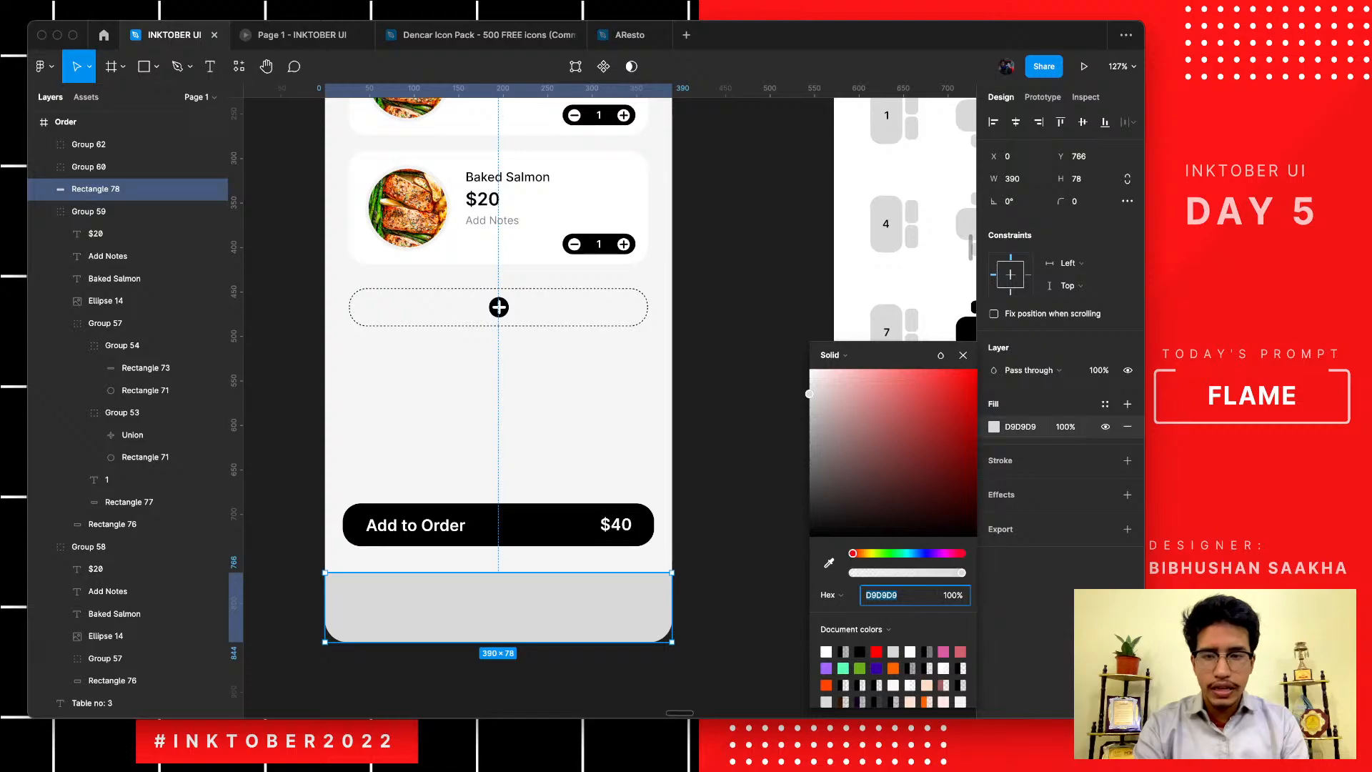
{"action": "left_click_drag", "start_coordinate": [827, 401], "coordinate": [808, 367]}
{"action": "left_click", "coordinate": [743, 486]}
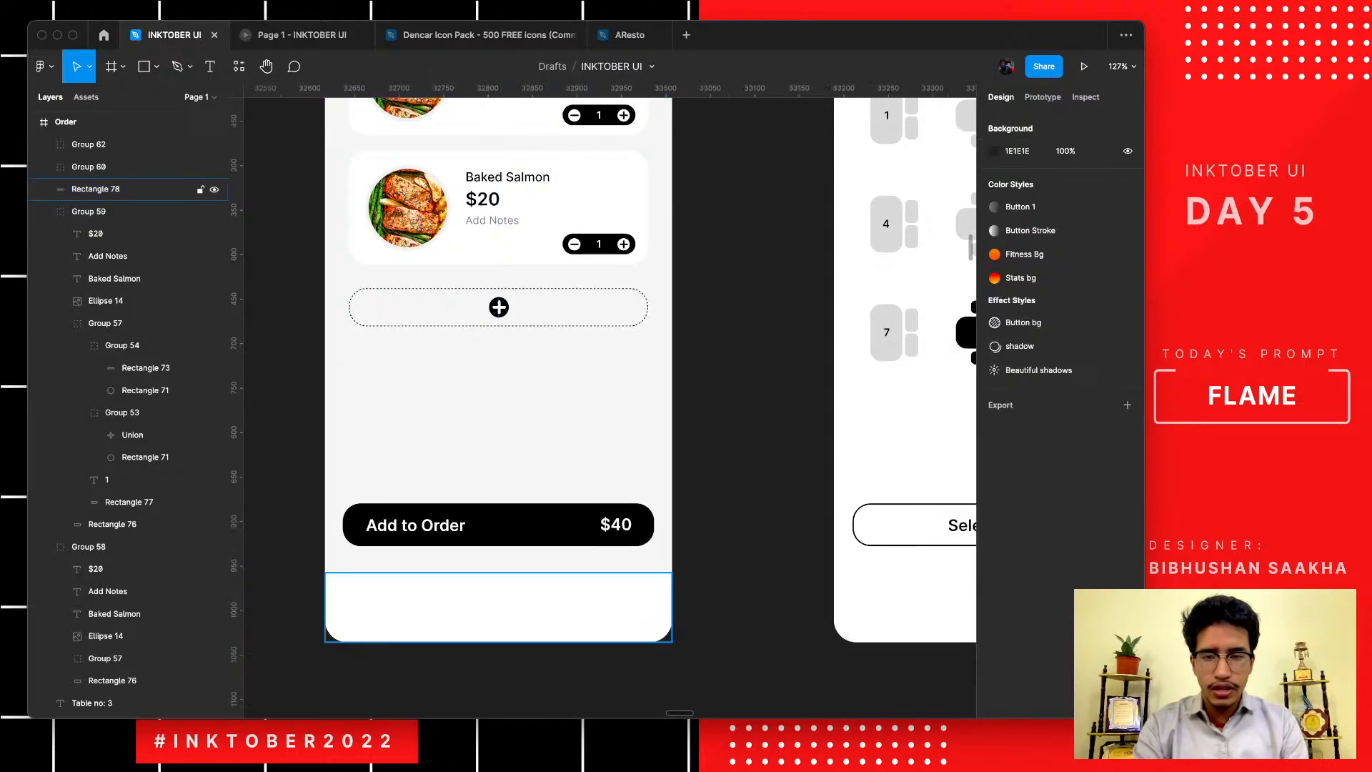
- Lower the top edge of the white bar below the Add to Order button, reducing the bar's height to 75
{"action": "scroll", "coordinate": [398, 628], "scroll_direction": "up", "scroll_amount": 5}
{"action": "left_click", "coordinate": [500, 597]}
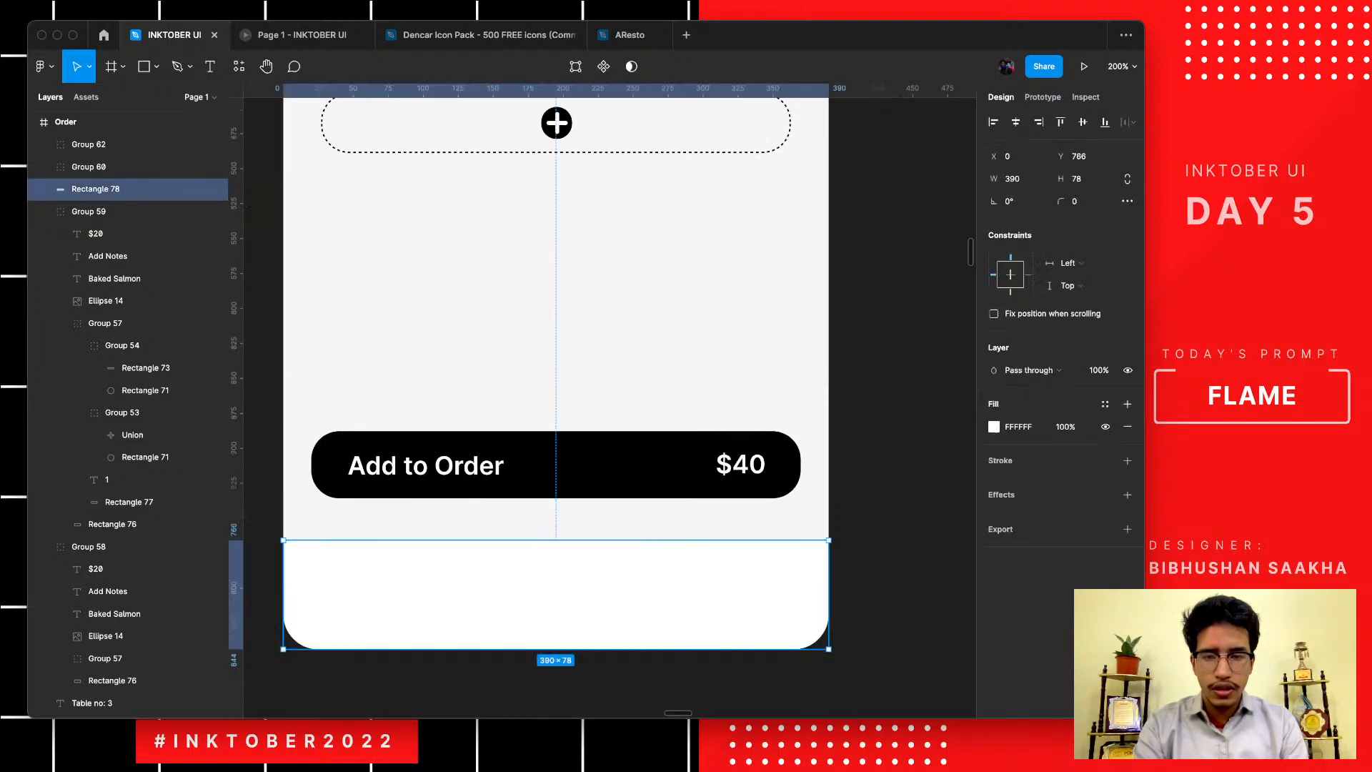
{"action": "left_click_drag", "start_coordinate": [501, 540], "coordinate": [500, 545]}
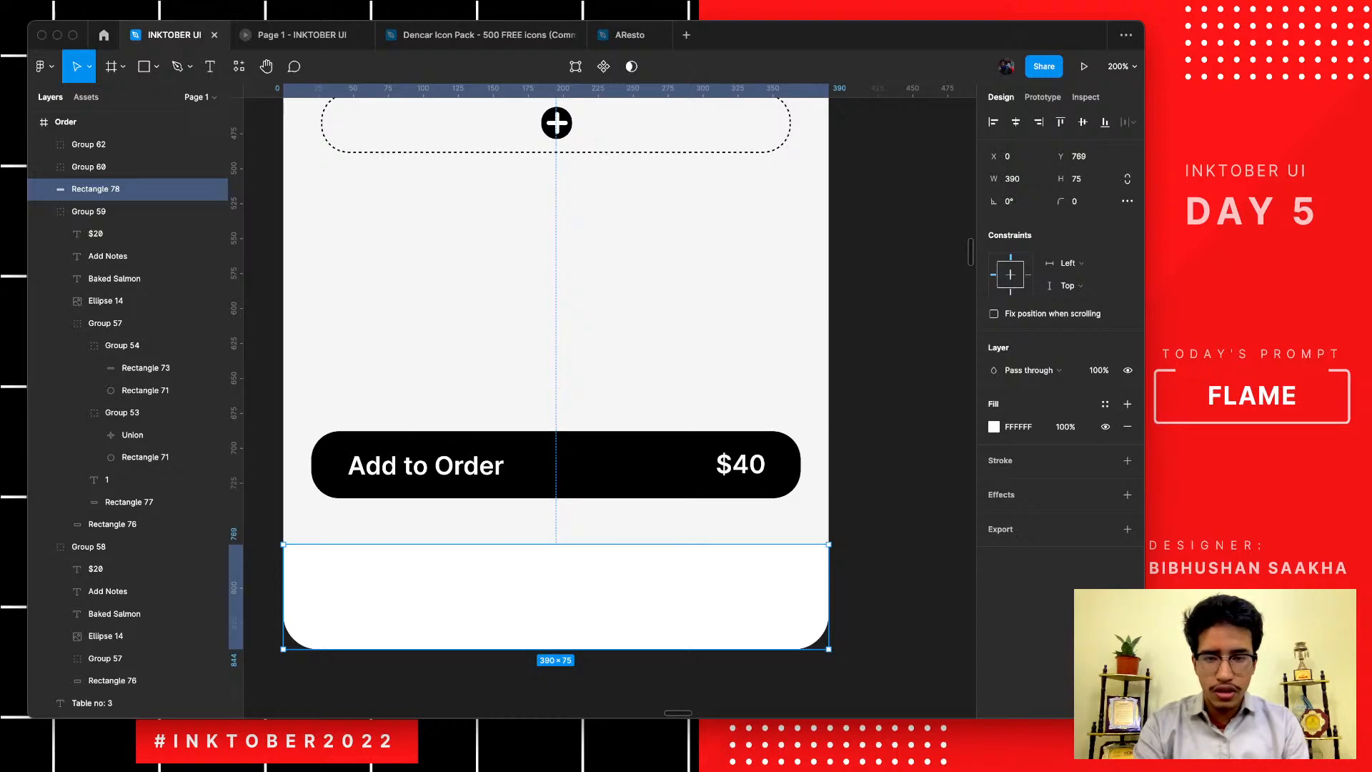
{"action": "scroll", "coordinate": [400, 614], "scroll_direction": "up", "scroll_amount": 3}
{"action": "scroll", "coordinate": [400, 571], "scroll_direction": "left", "scroll_amount": 1}
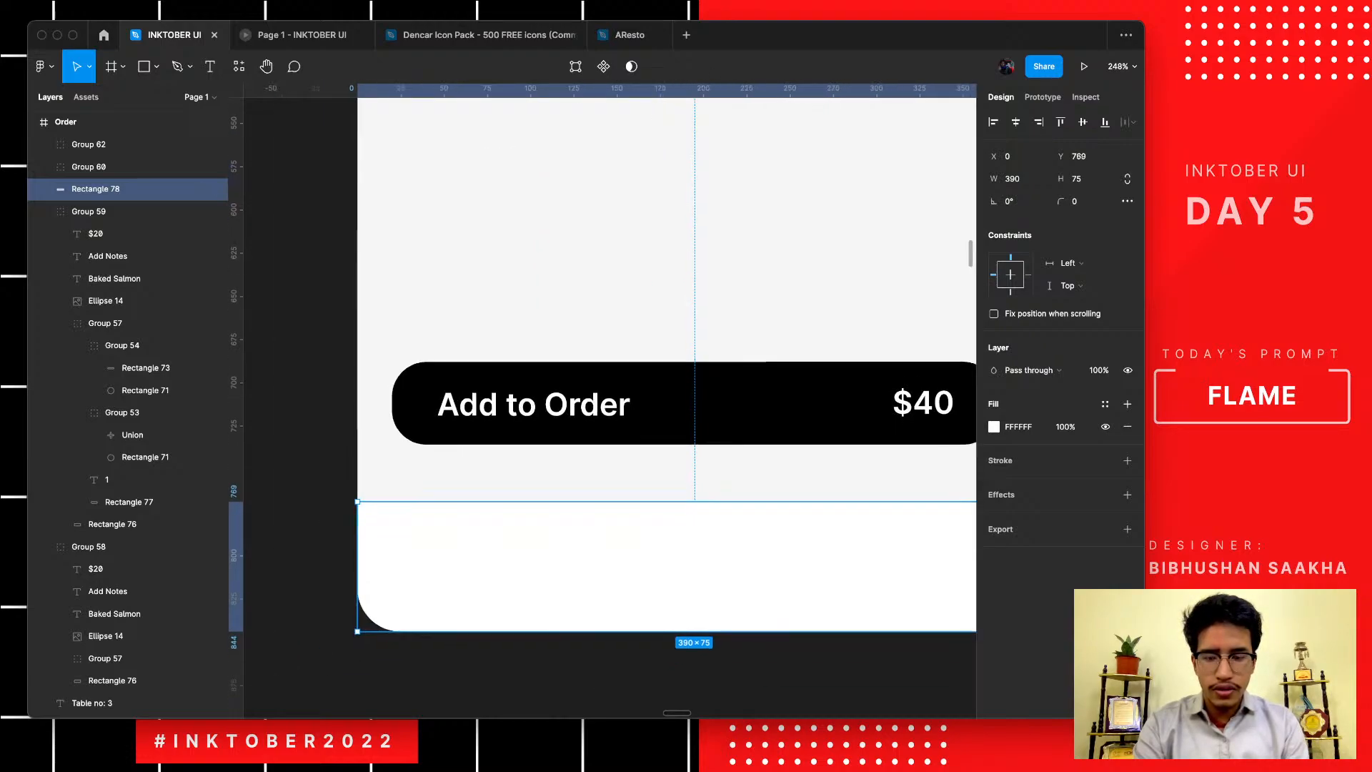
{"action": "key", "text": "Escape"}
- Copy the table 7 shape from the Tables screen into the Order screen's white bar and scale it down proportionally to 26 × 31.03
{"action": "scroll", "coordinate": [400, 566], "scroll_direction": "up", "scroll_amount": 4}
{"action": "scroll", "coordinate": [608, 386], "scroll_direction": "right", "scroll_amount": 3}
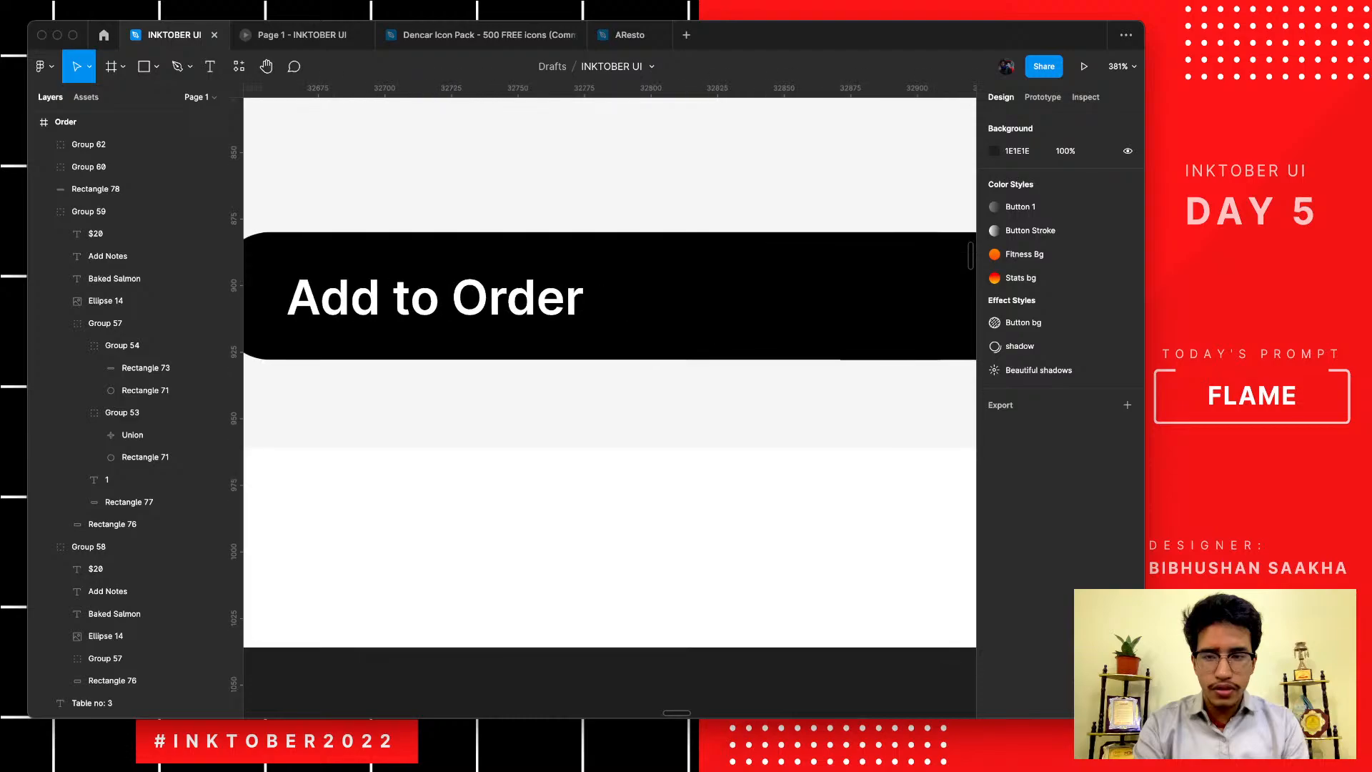
{"action": "scroll", "coordinate": [609, 386], "scroll_direction": "left", "scroll_amount": 1}
{"action": "scroll", "coordinate": [609, 386], "scroll_direction": "left", "scroll_amount": 1}
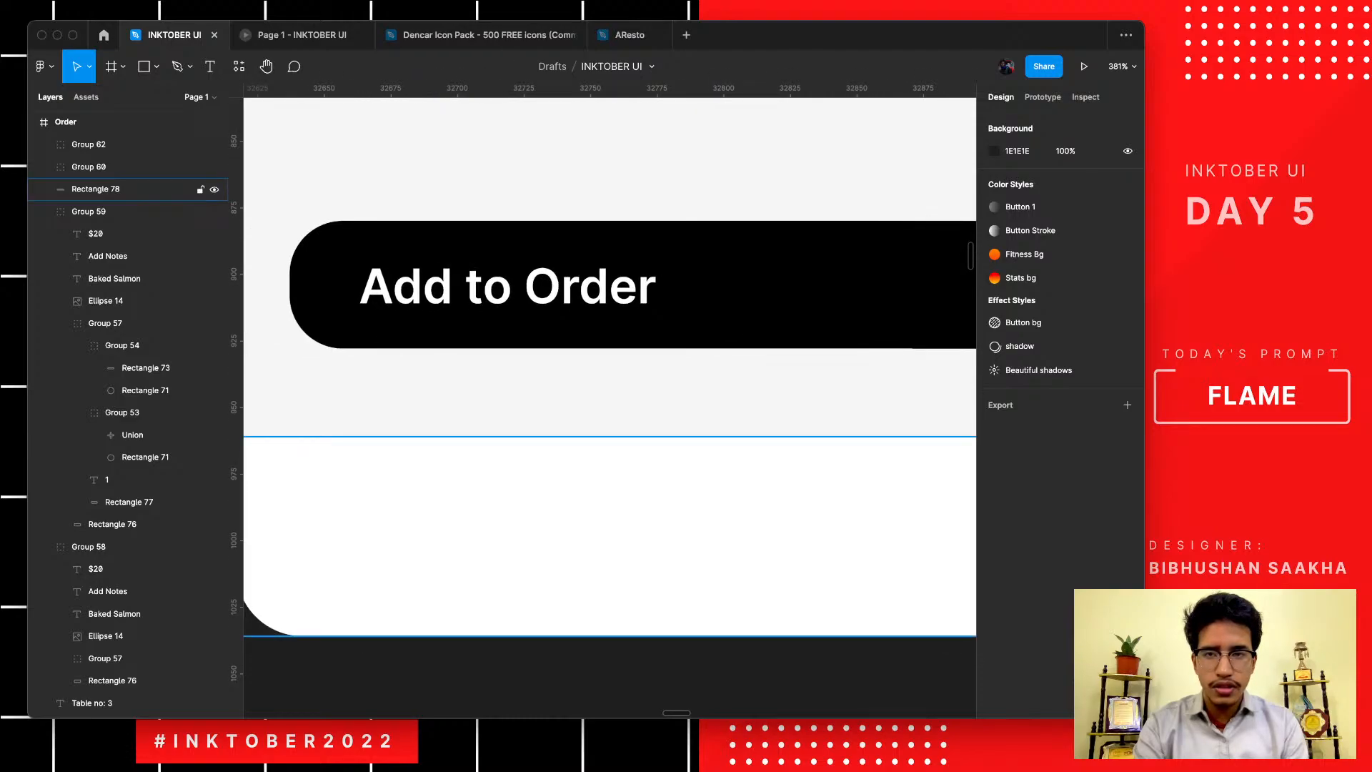
{"action": "scroll", "coordinate": [400, 569], "scroll_direction": "down", "scroll_amount": 6}
{"action": "scroll", "coordinate": [400, 570], "scroll_direction": "right", "scroll_amount": 8}
{"action": "scroll", "coordinate": [400, 569], "scroll_direction": "down", "scroll_amount": 2}
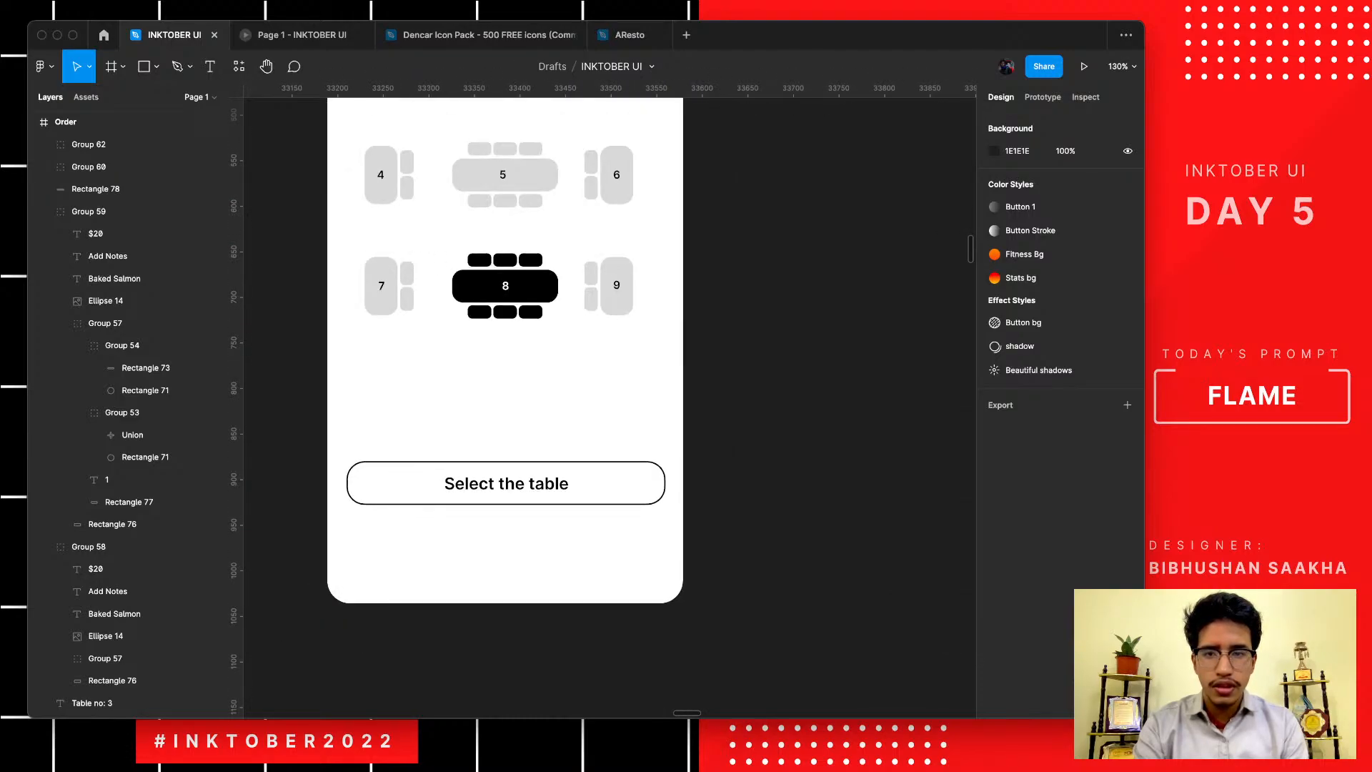
{"action": "scroll", "coordinate": [536, 408], "scroll_direction": "up", "scroll_amount": 5}
{"action": "scroll", "coordinate": [535, 407], "scroll_direction": "left", "scroll_amount": 2}
{"action": "scroll", "coordinate": [468, 222], "scroll_direction": "up", "scroll_amount": 3}
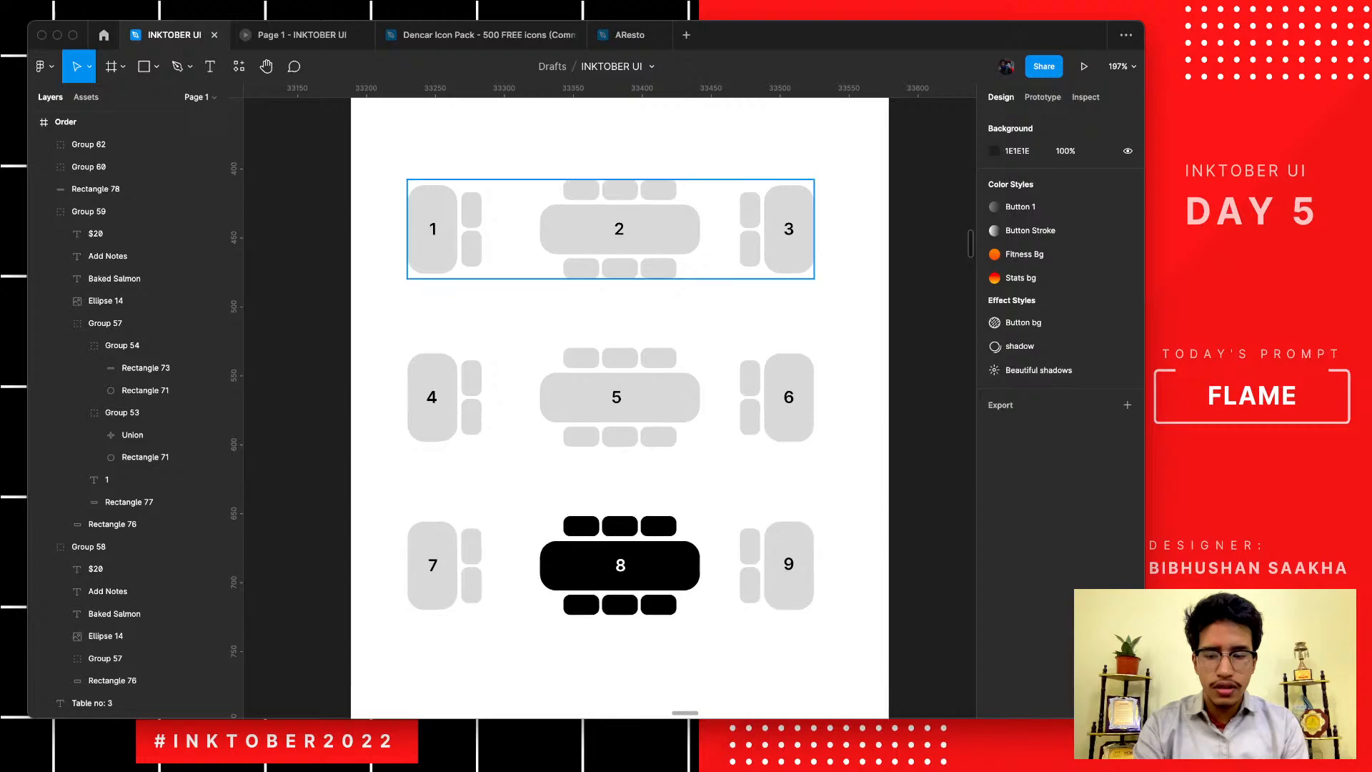
{"action": "left_click", "coordinate": [444, 568]}
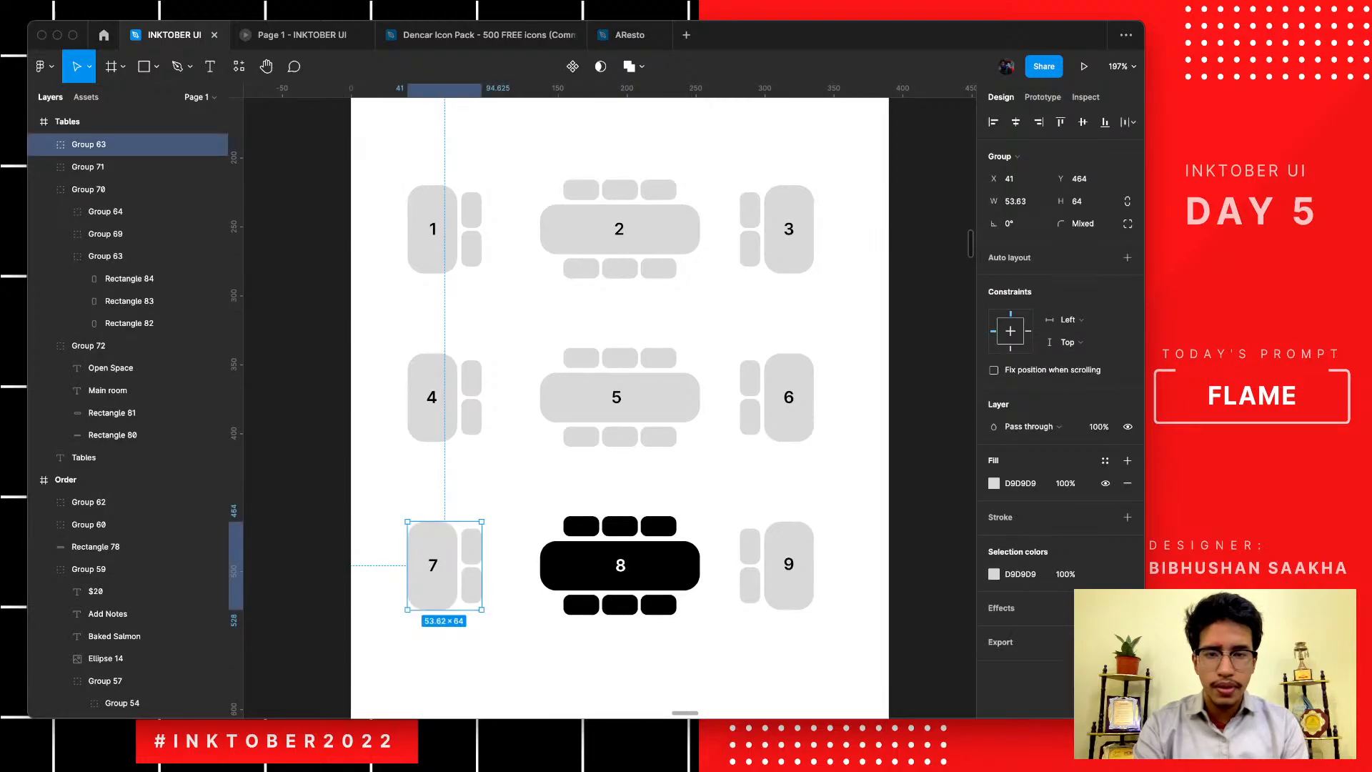
{"action": "scroll", "coordinate": [610, 407], "scroll_direction": "left", "scroll_amount": 16}
{"action": "scroll", "coordinate": [609, 407], "scroll_direction": "down", "scroll_amount": 8}
{"action": "scroll", "coordinate": [610, 408], "scroll_direction": "right", "scroll_amount": 4}
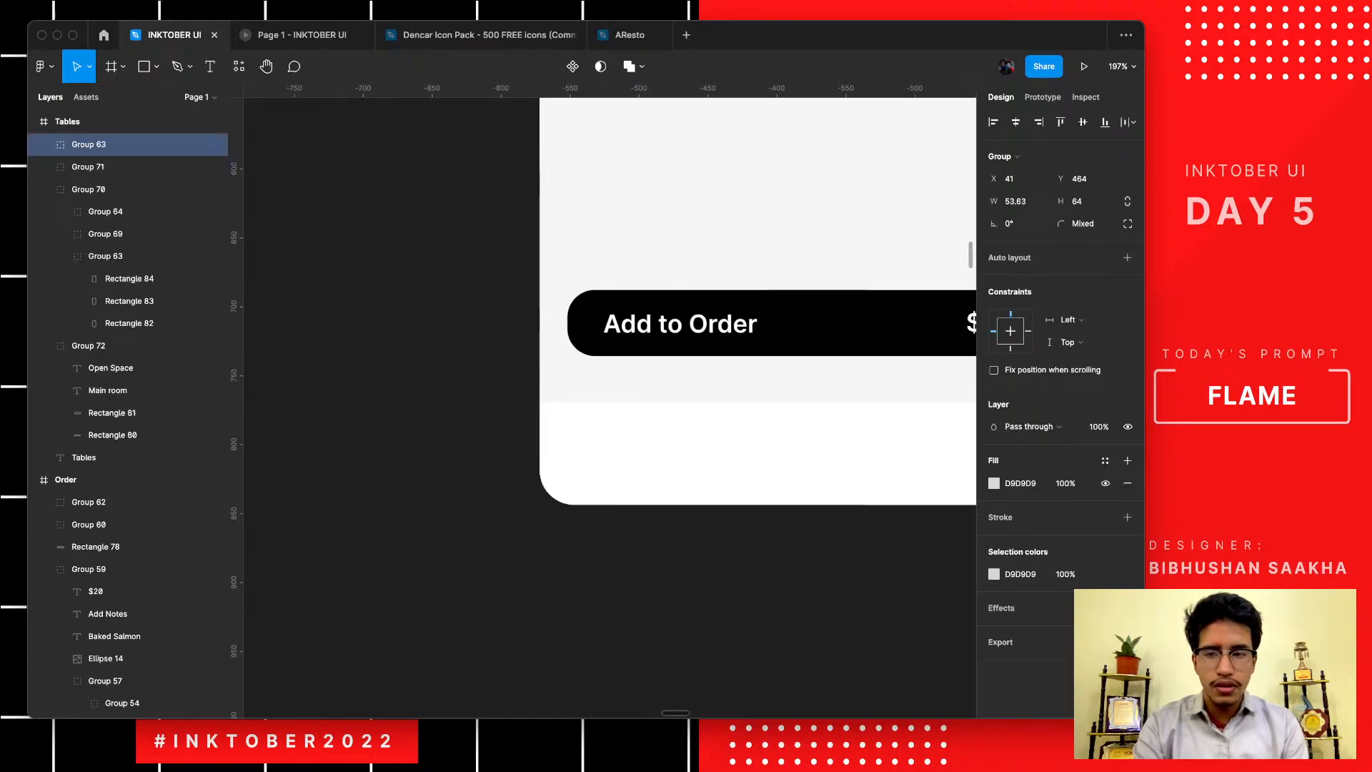
{"action": "scroll", "coordinate": [644, 413], "scroll_direction": "up", "scroll_amount": 3}
{"action": "key", "text": "super+v"}
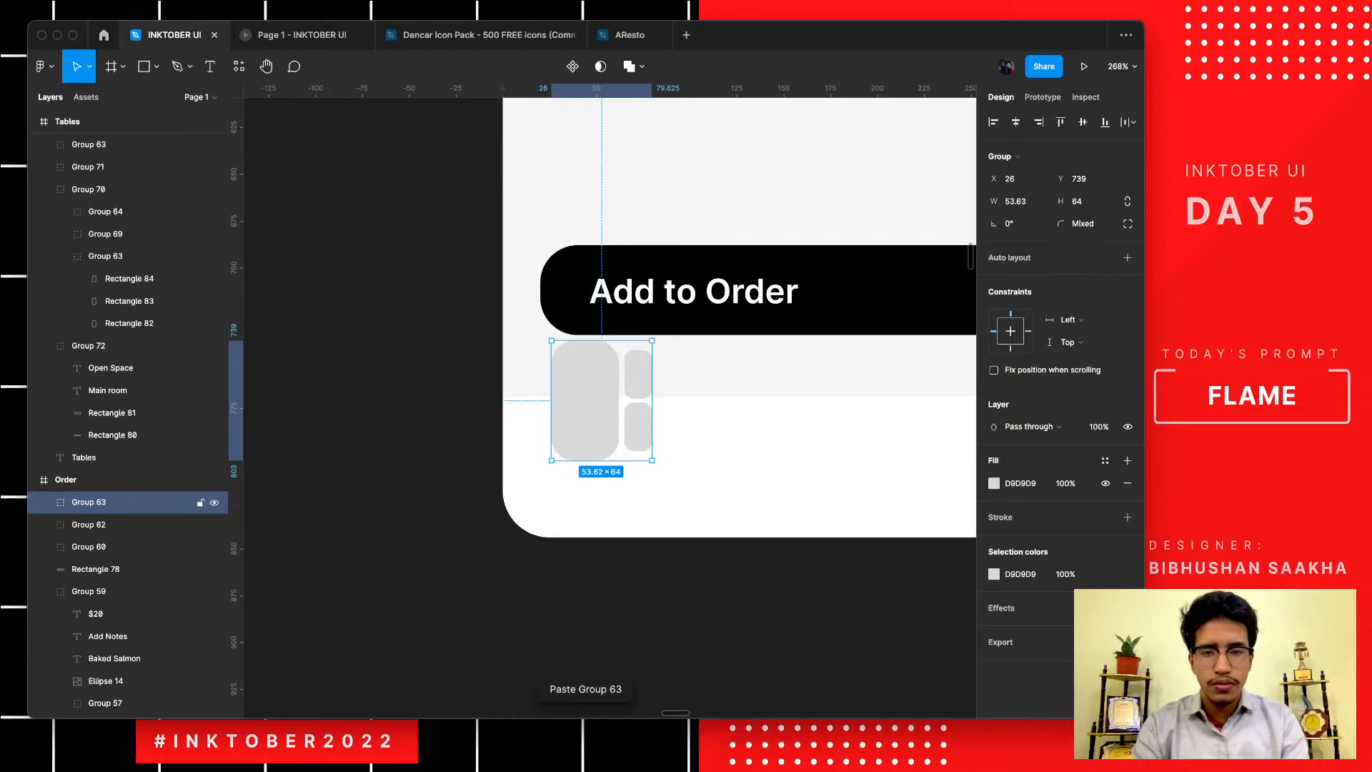
{"action": "key", "text": "k"}
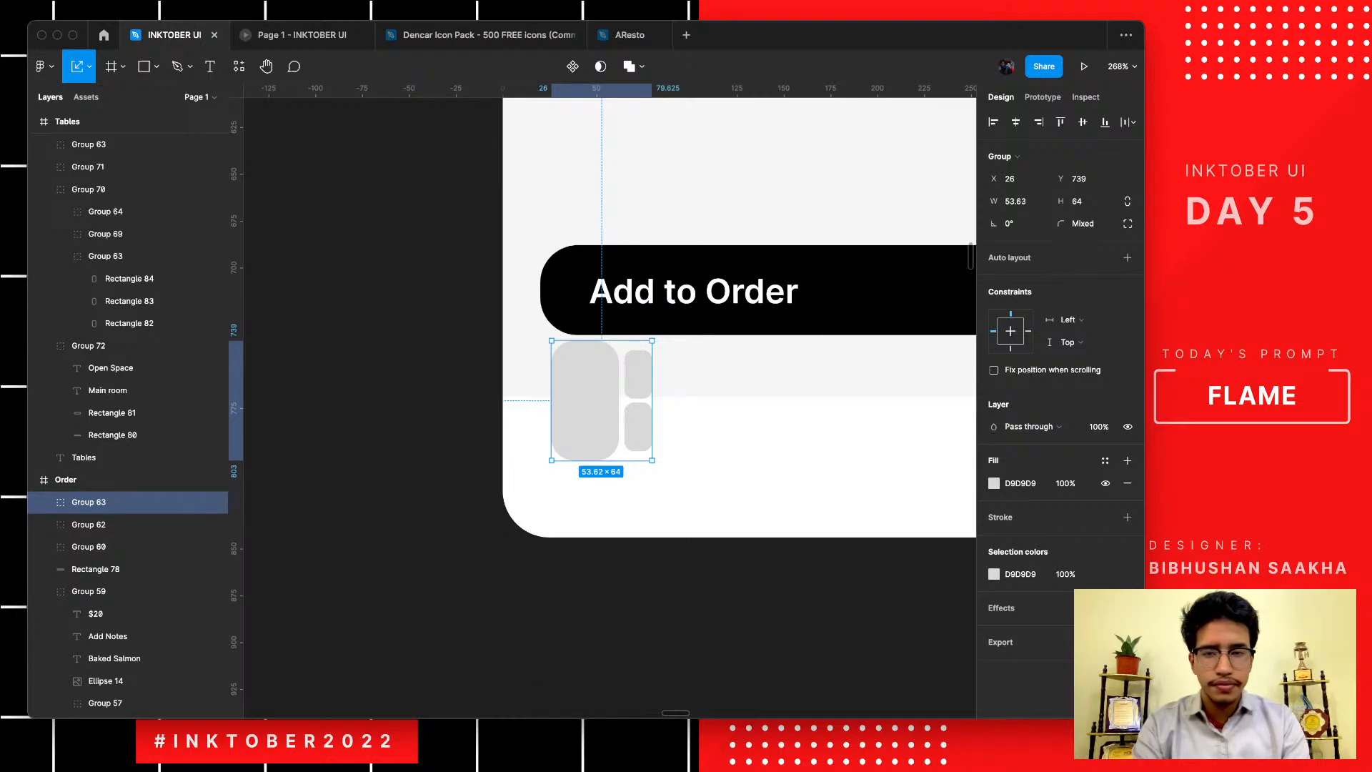
{"action": "left_click_drag", "start_coordinate": [652, 341], "coordinate": [600, 403]}
- Fill the small table icon in the white bar with 000000 and position it at X 46, Y 779
{"action": "left_click", "coordinate": [994, 483]}
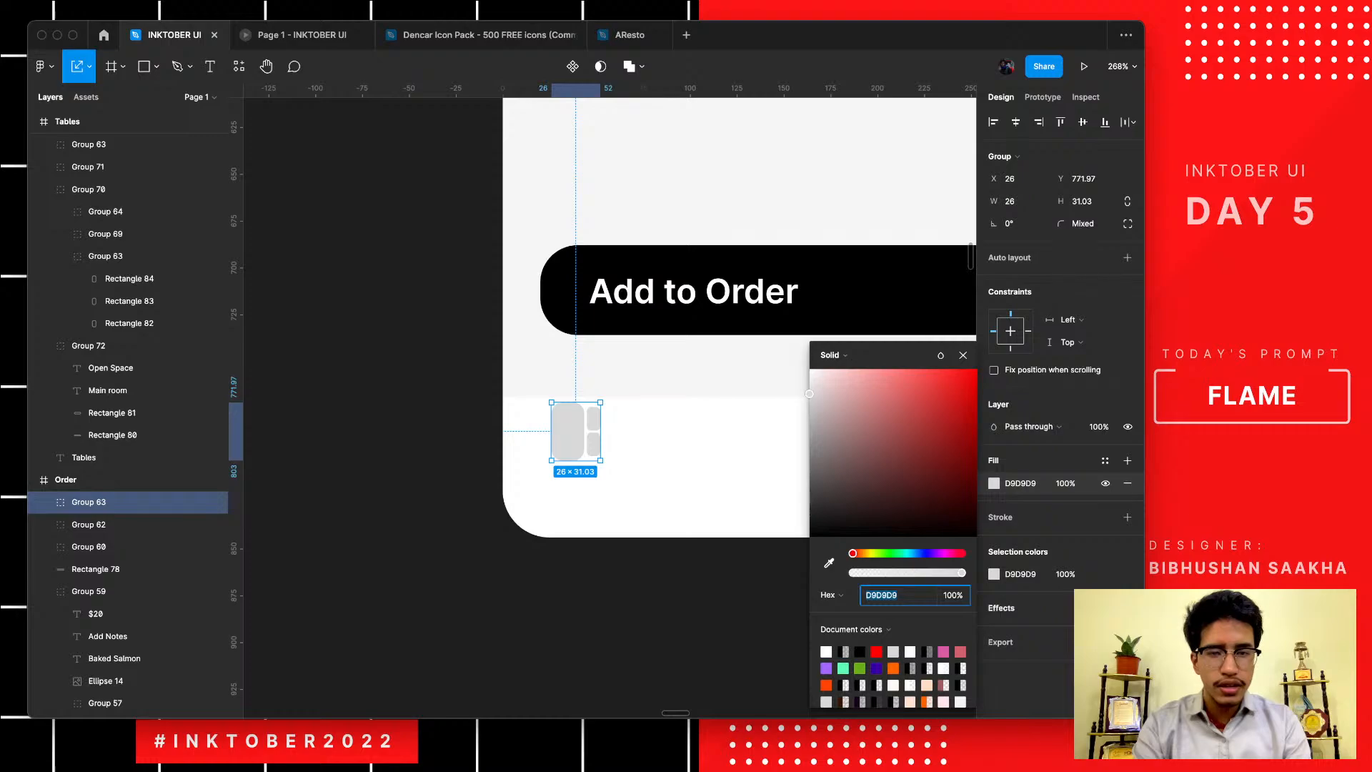
{"action": "left_click_drag", "start_coordinate": [865, 449], "coordinate": [806, 548]}
{"action": "left_click_drag", "start_coordinate": [570, 431], "coordinate": [606, 445]}
- Add a text box about 46 × 12 below the table icon reading "Tables"
{"action": "key", "text": "t"}
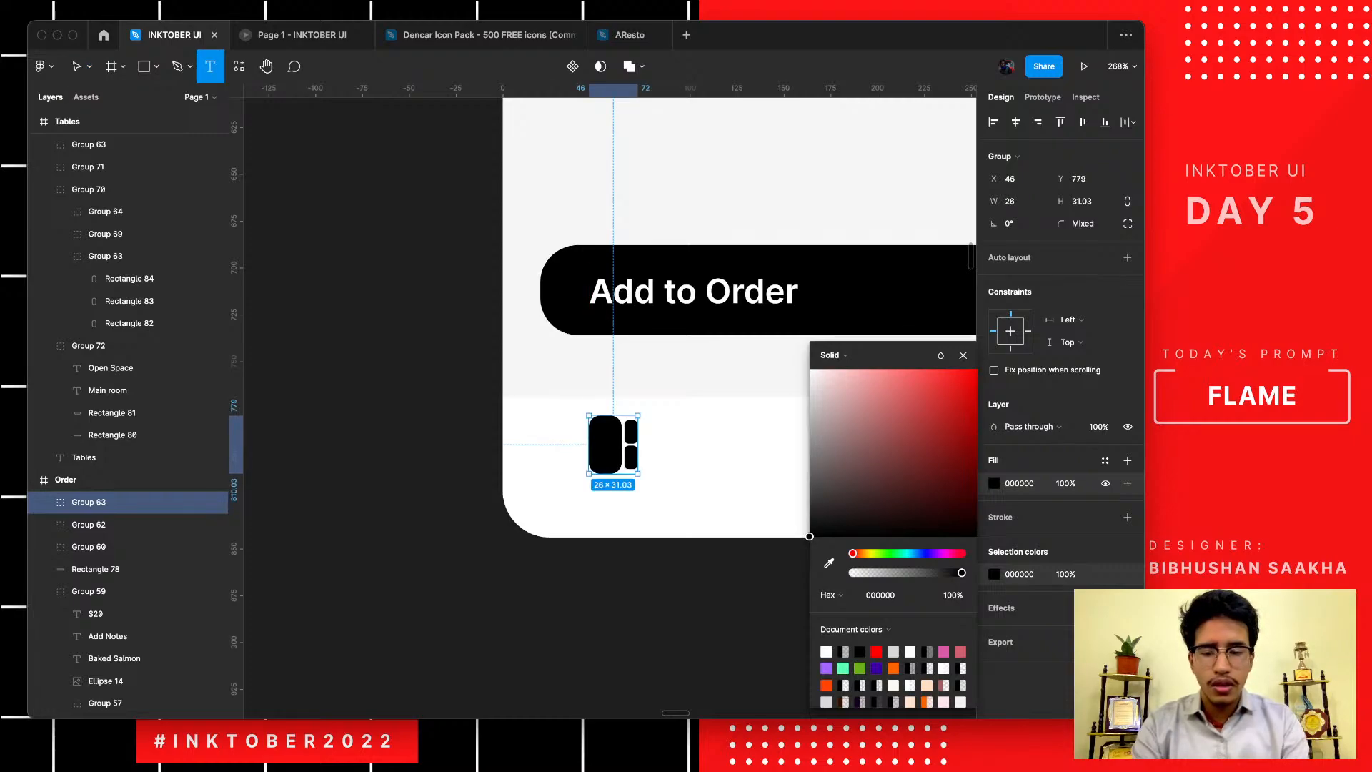
{"action": "left_click_drag", "start_coordinate": [572, 493], "coordinate": [659, 514]}
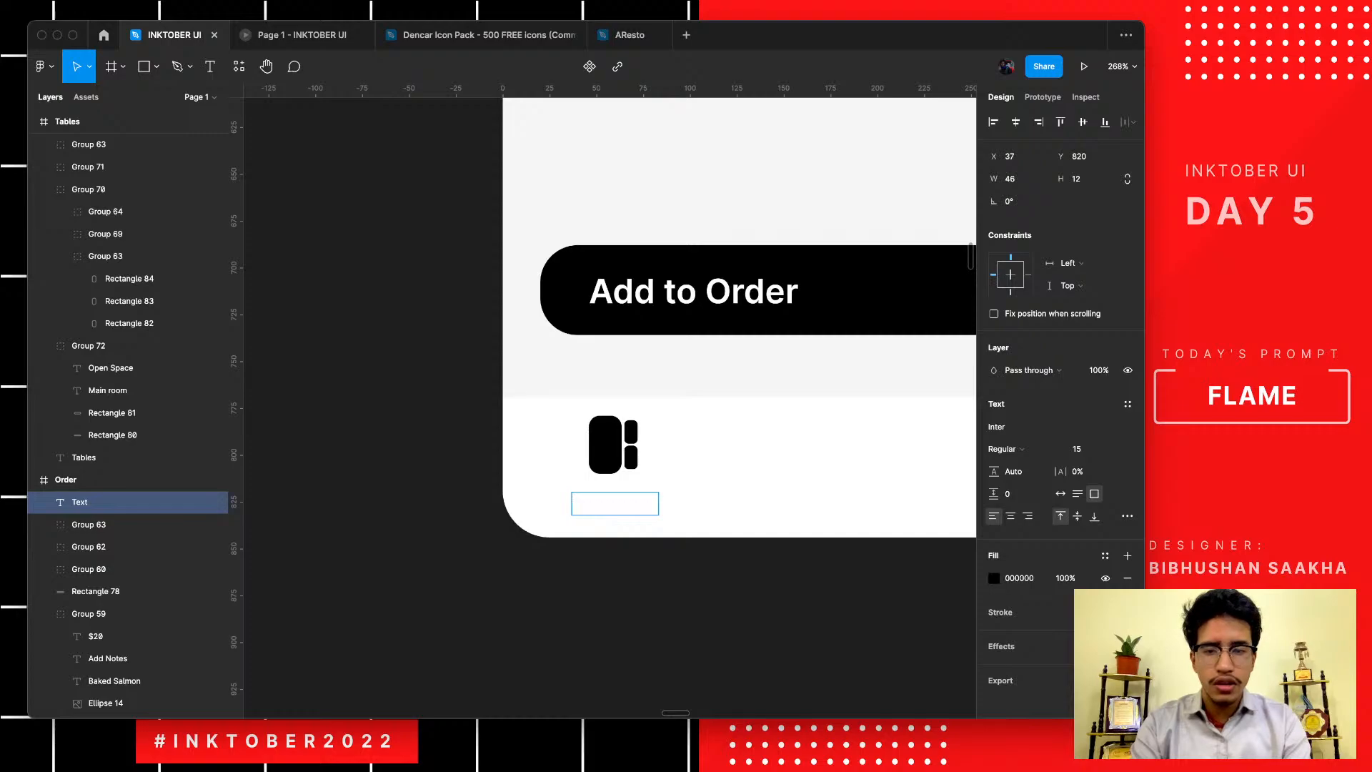
{"action": "type", "text": "Tables"}
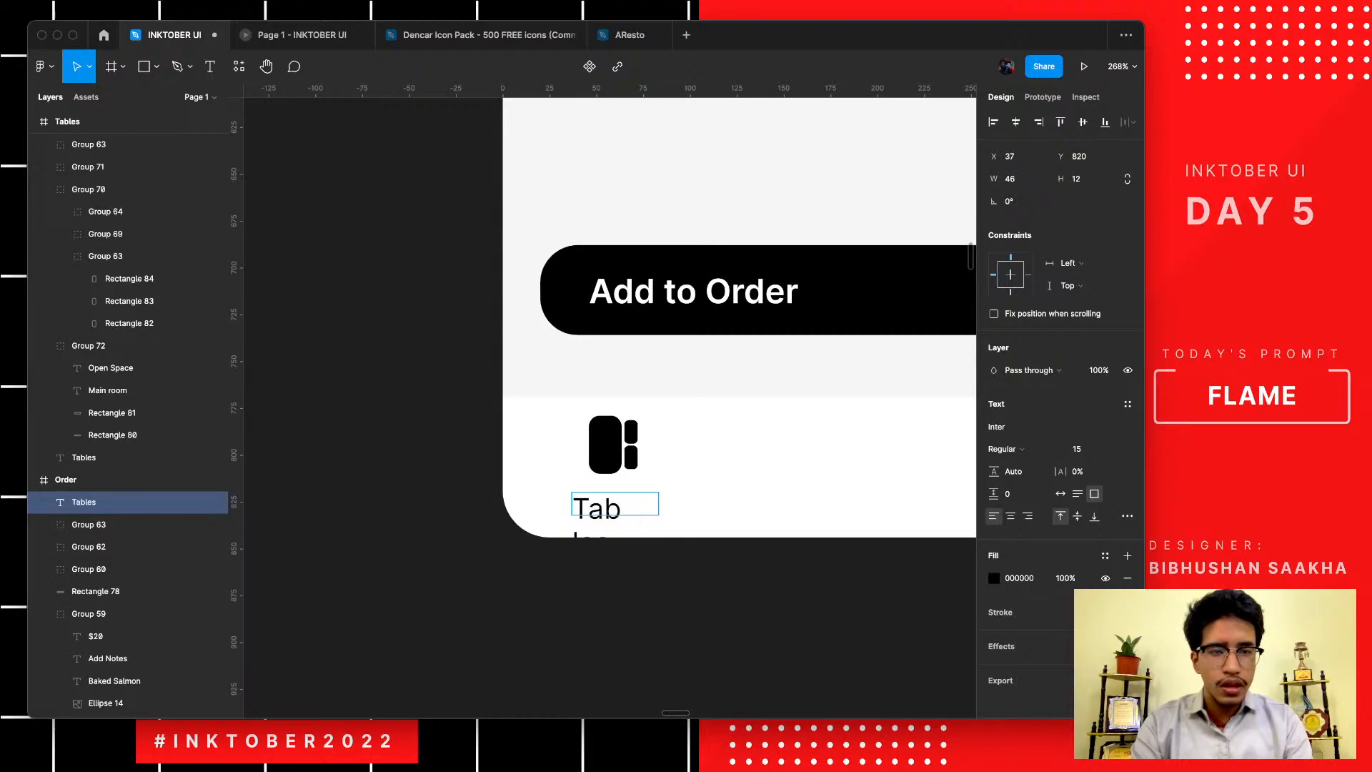
- Set the Tables label below the icon to Medium weight and font size 10
{"action": "key", "text": "super+a"}
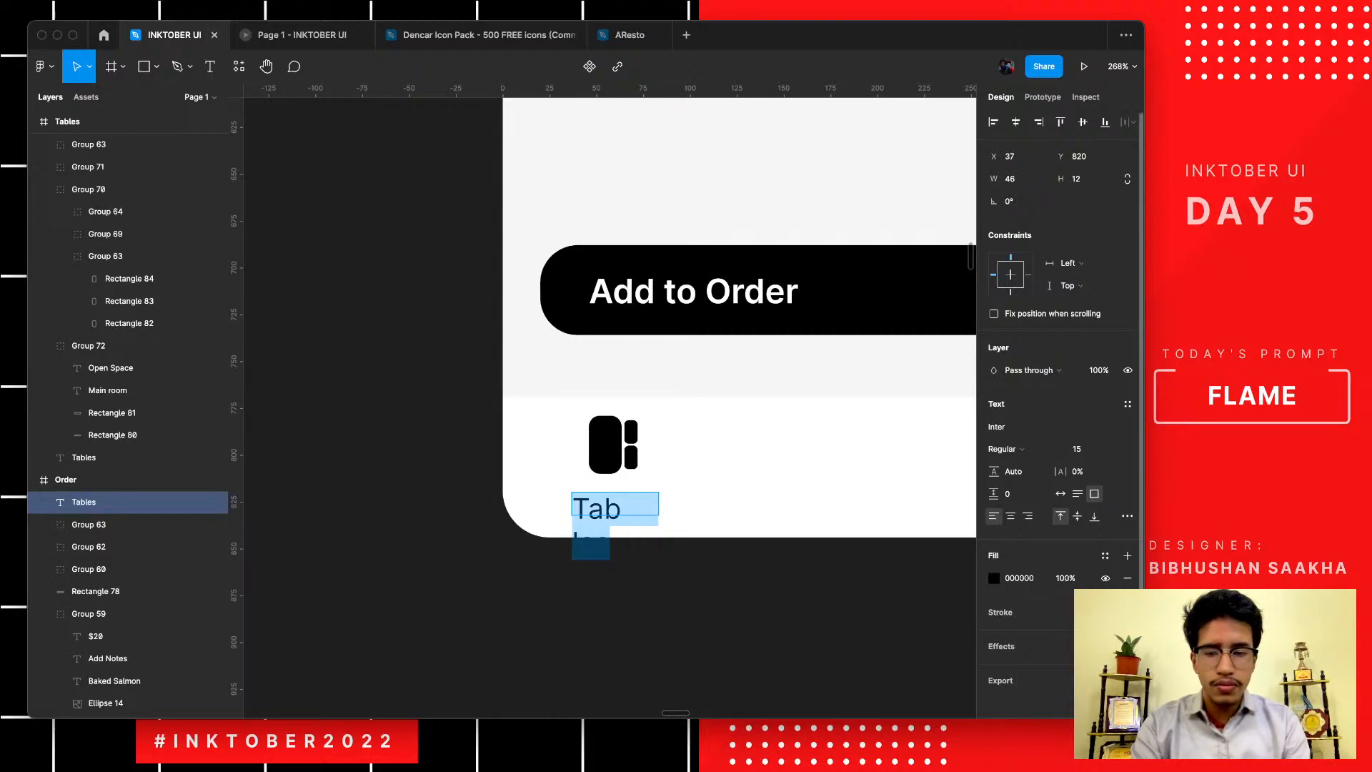
{"action": "left_click", "coordinate": [1076, 448]}
{"action": "type", "text": "12"}
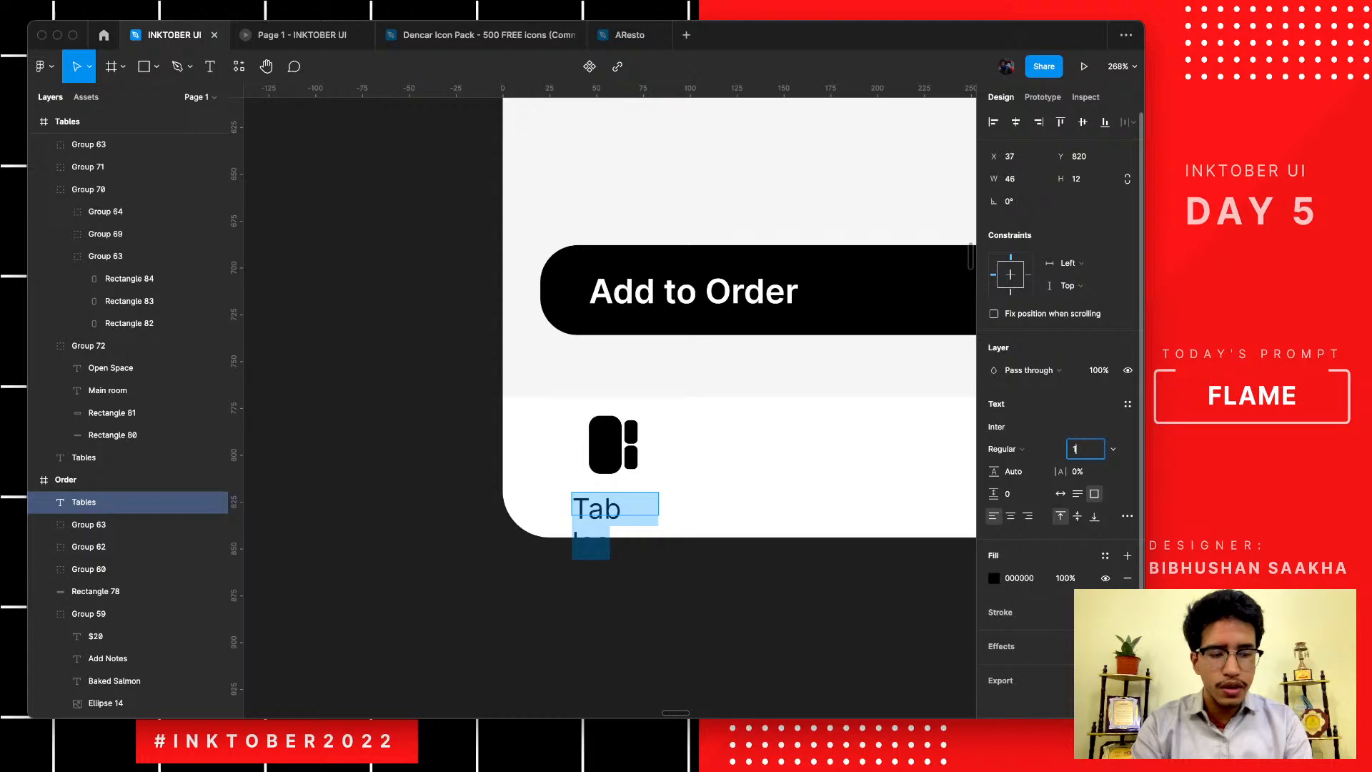
{"action": "key", "text": "Return"}
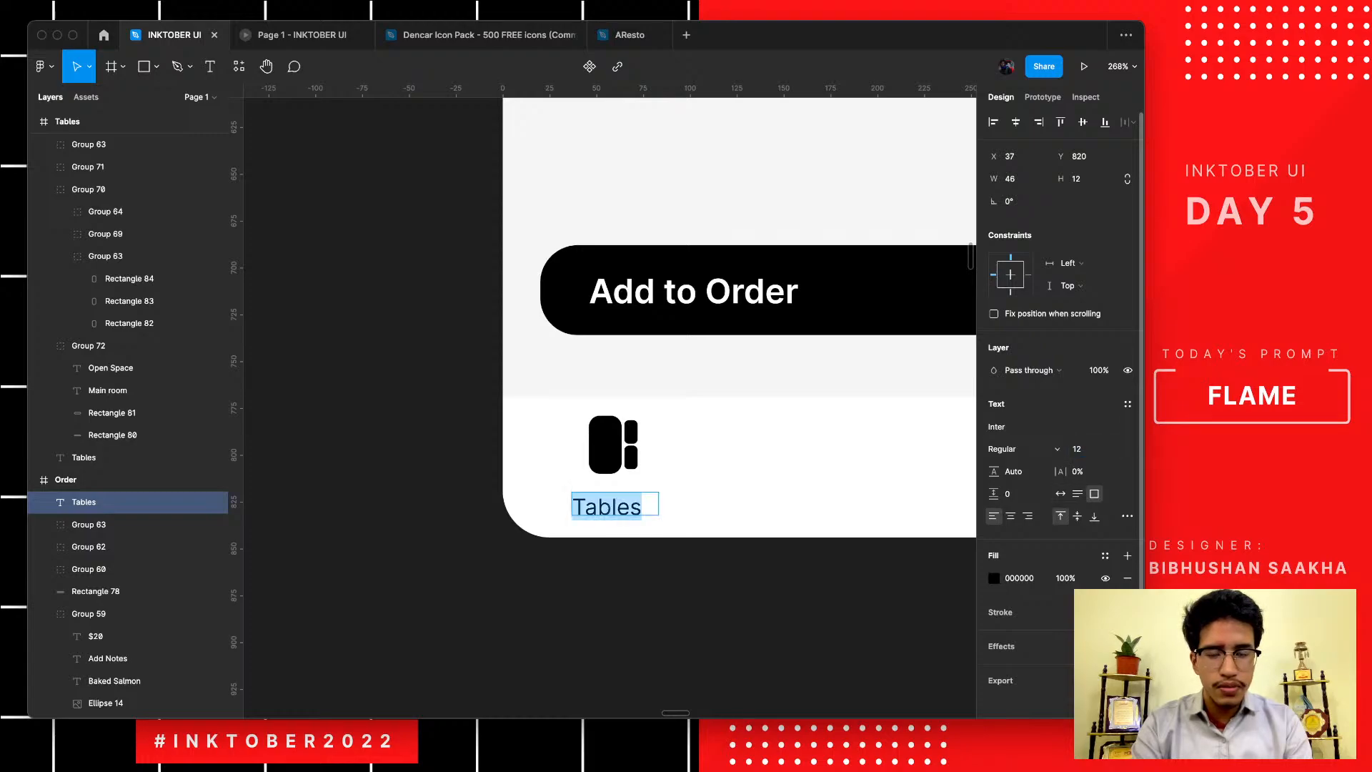
{"action": "left_click", "coordinate": [1007, 449]}
{"action": "left_click", "coordinate": [1021, 466]}
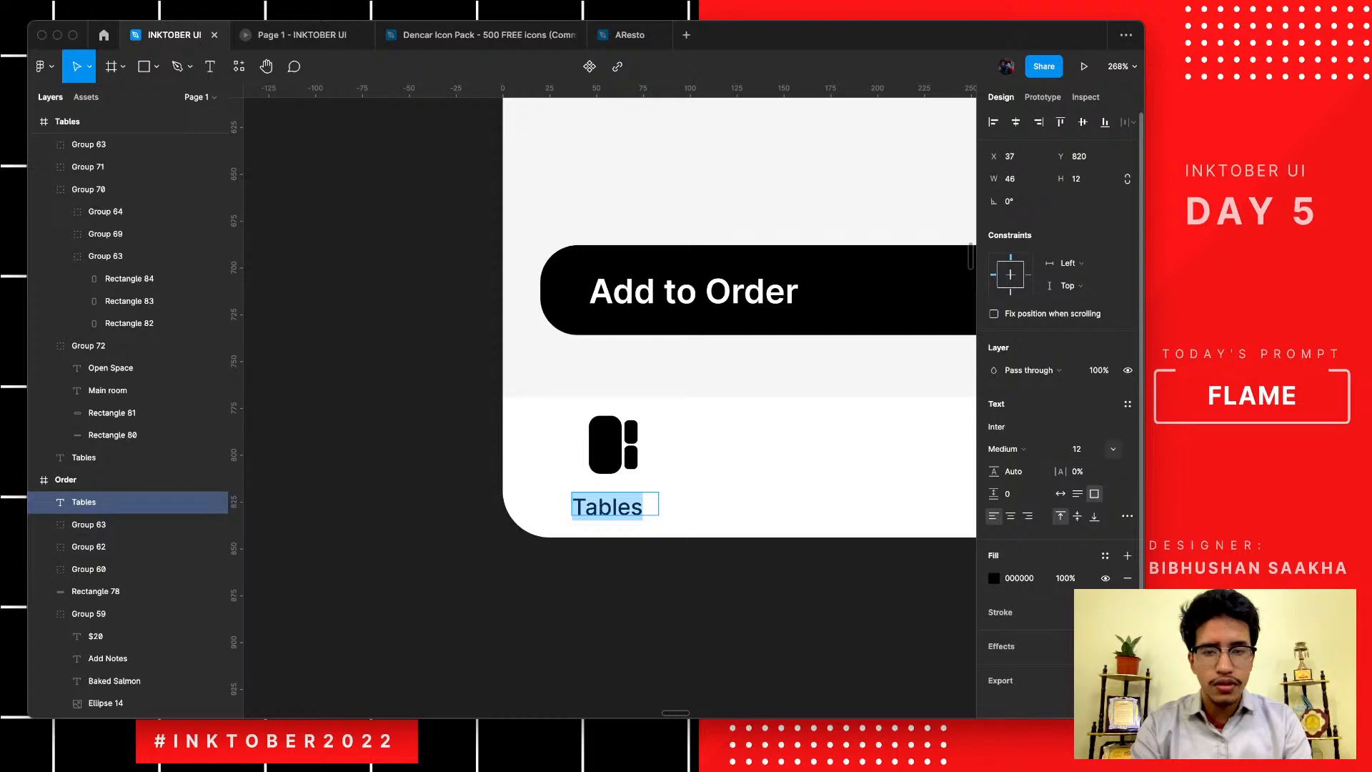
{"action": "left_click", "coordinate": [1077, 449]}
{"action": "type", "text": "10"}
{"action": "key", "text": "Return"}
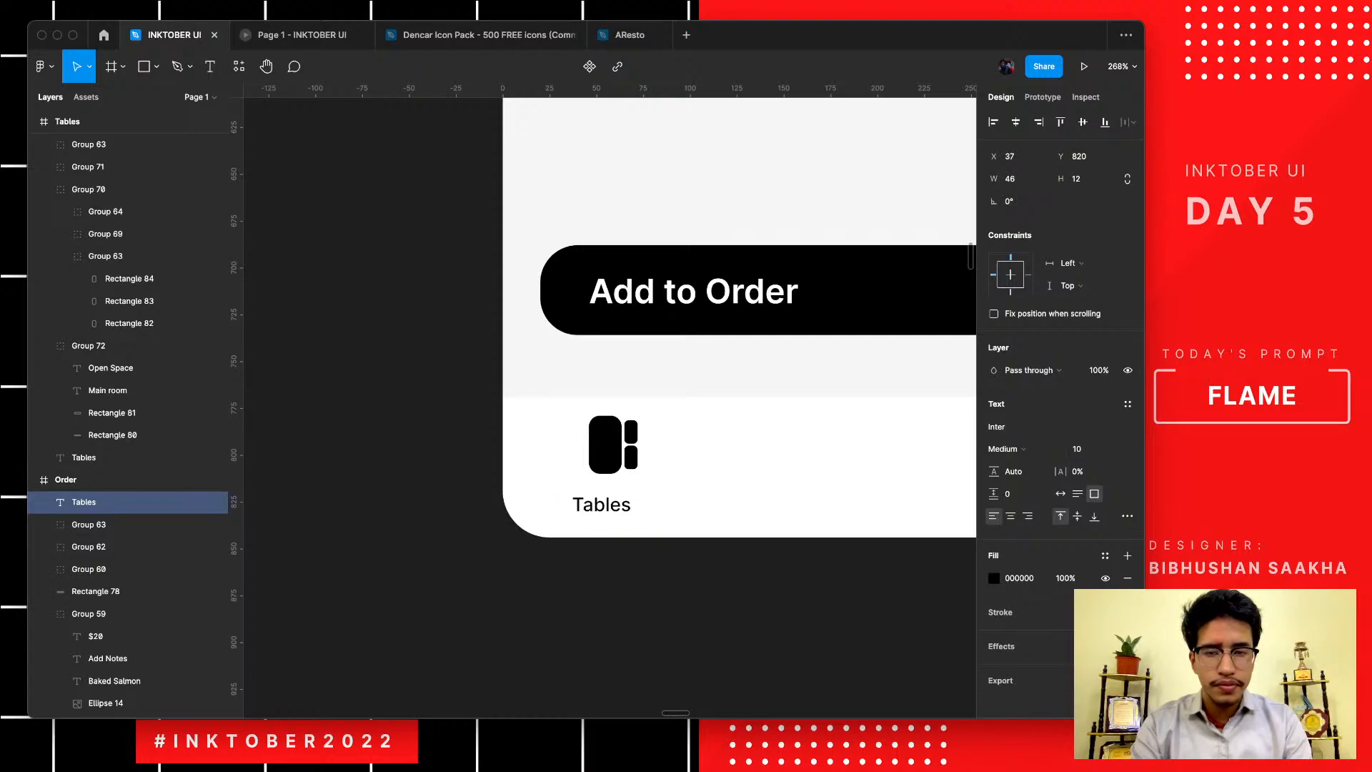
- Centre the Tables label's text horizontally and vertically in its box and move the label to X 39, Y 817
{"action": "left_click_drag", "start_coordinate": [603, 504], "coordinate": [612, 502]}
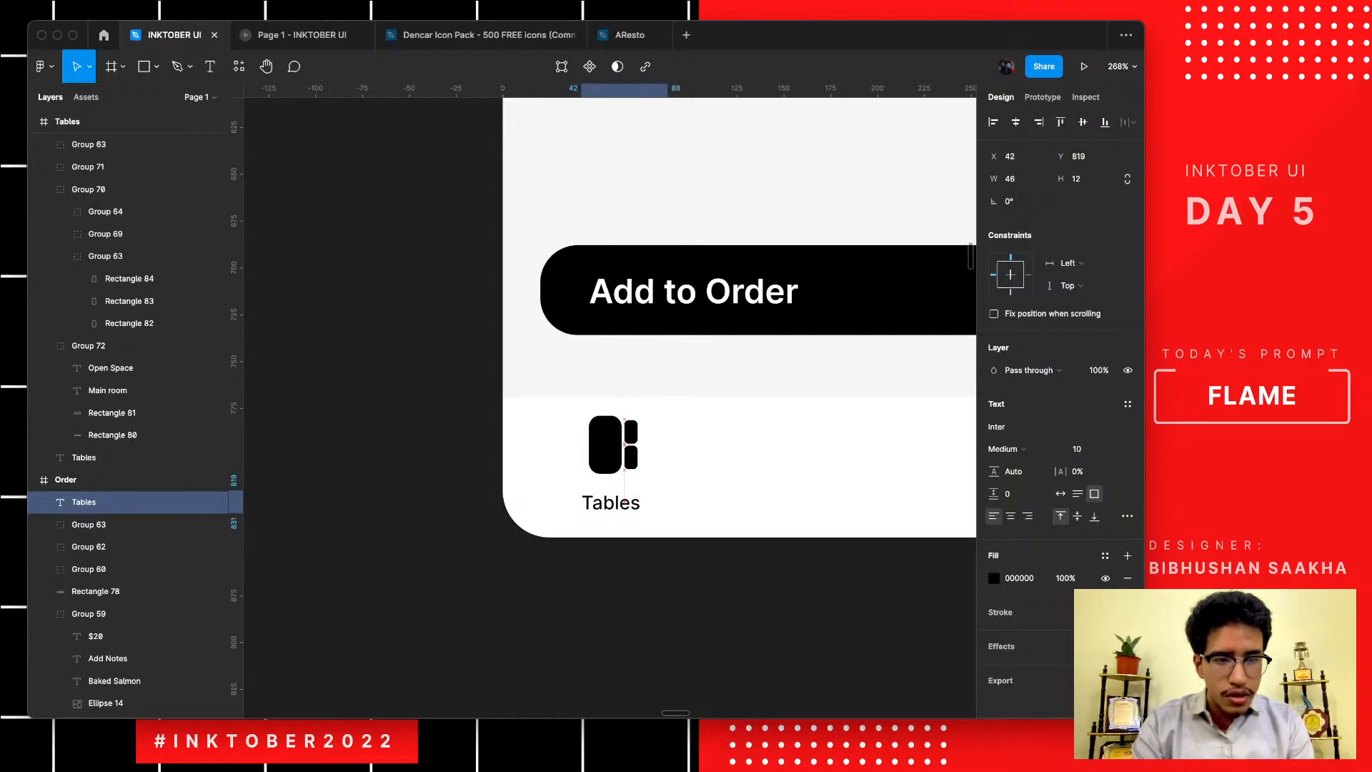
{"action": "left_click", "coordinate": [1011, 516]}
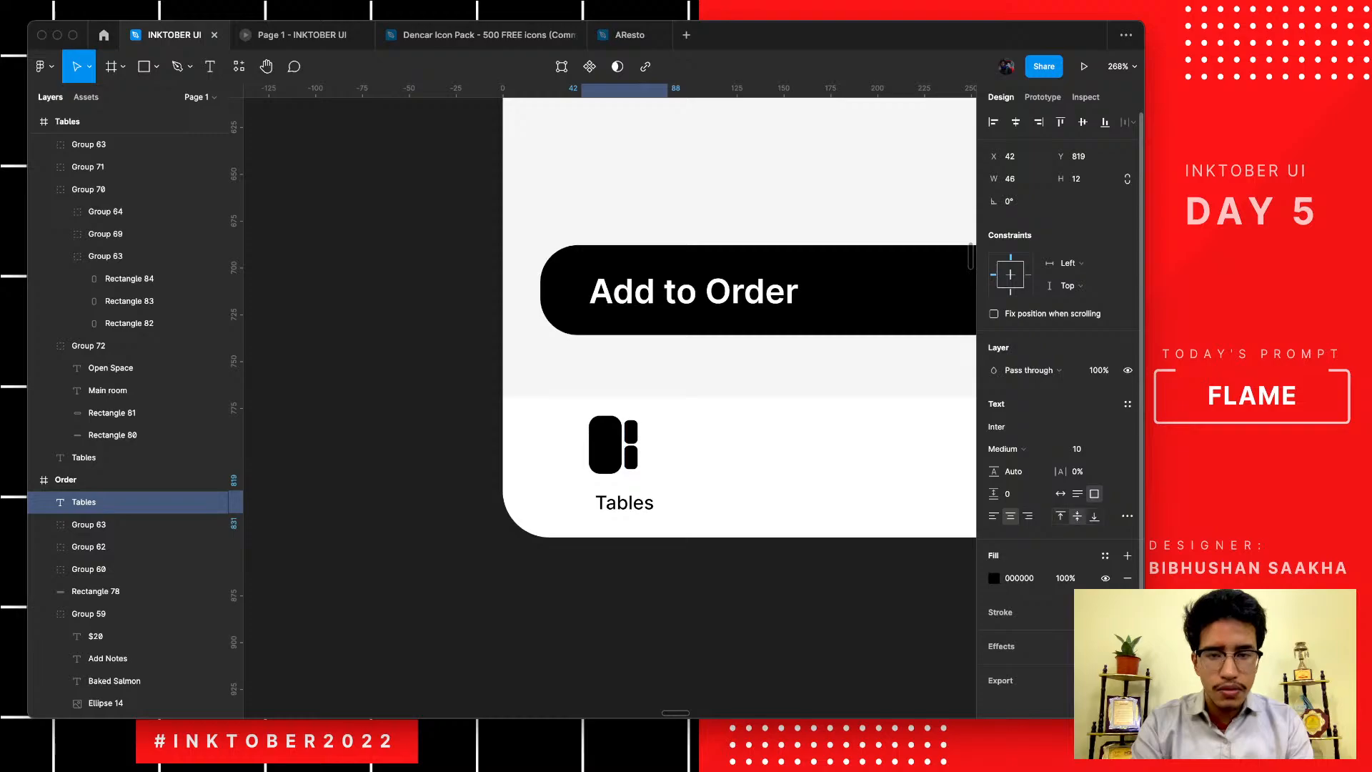
{"action": "left_click_drag", "start_coordinate": [626, 504], "coordinate": [622, 503]}
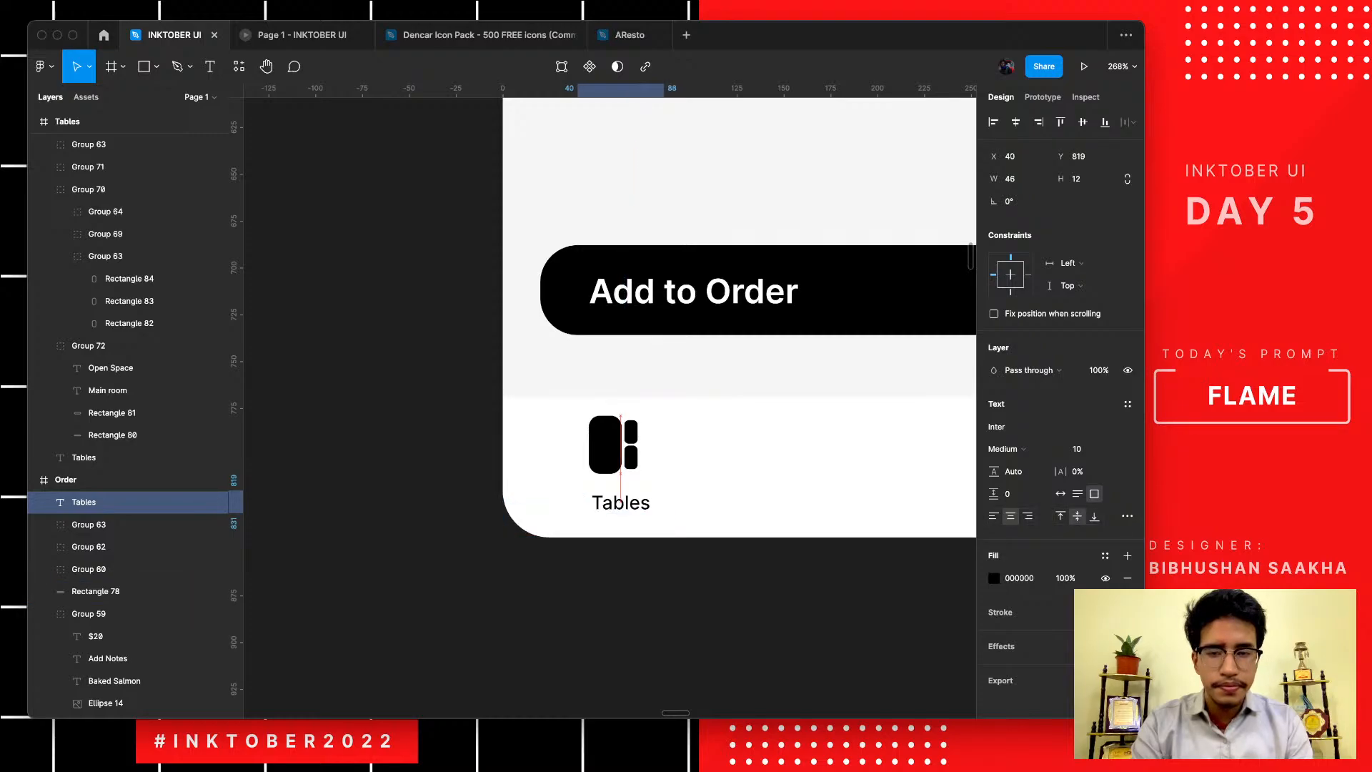
{"action": "key", "text": "Up"}
{"action": "key", "text": "Up"}
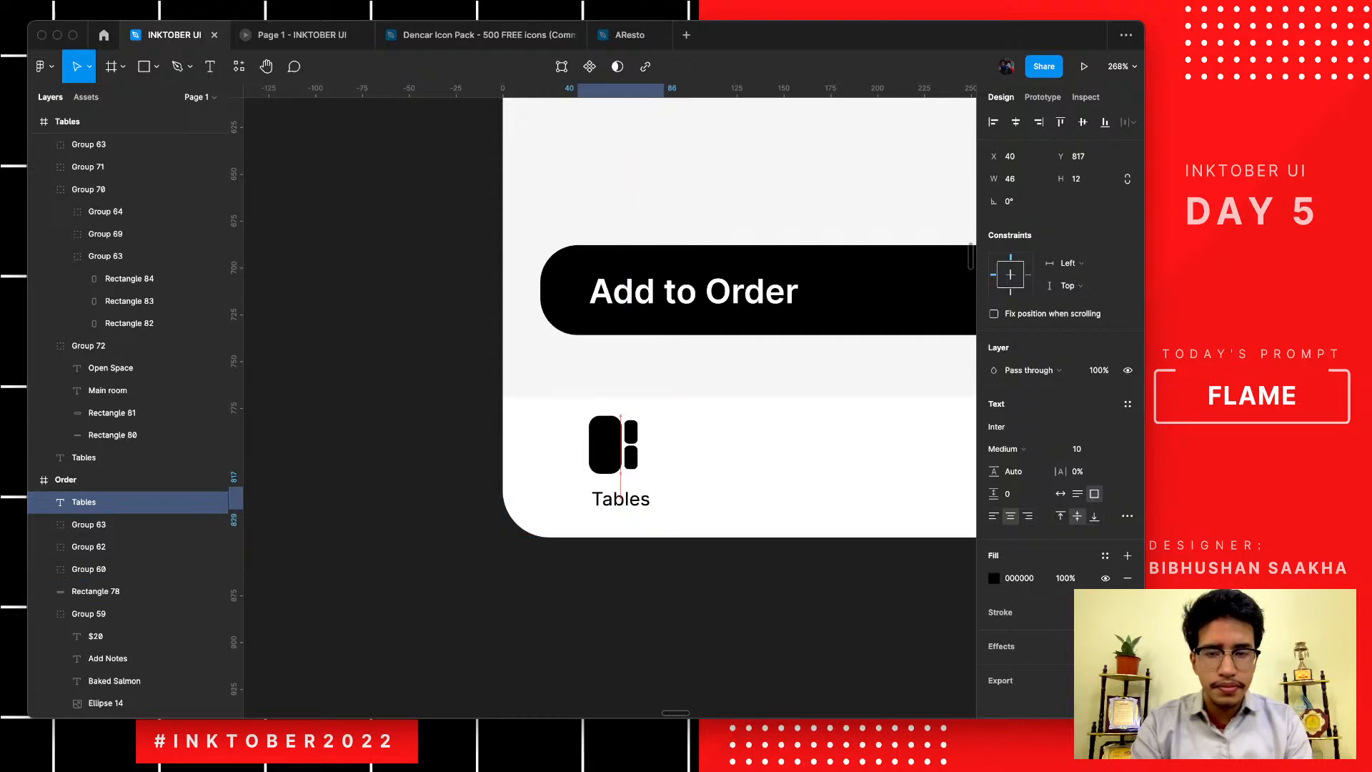
{"action": "key", "text": "Left"}
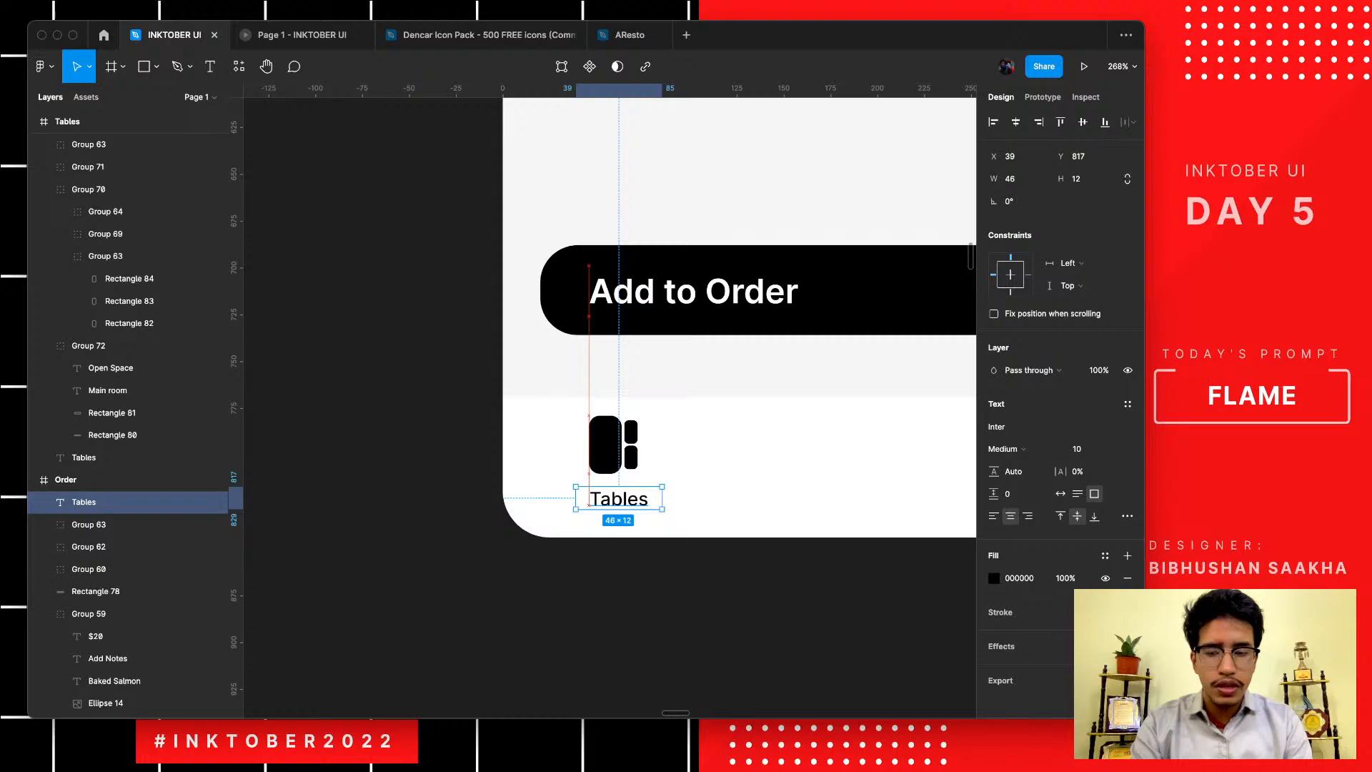
- Align the Tables label with the table icon on their horizontal centres and group the two together
{"action": "left_click", "coordinate": [613, 444], "text": "shift"}
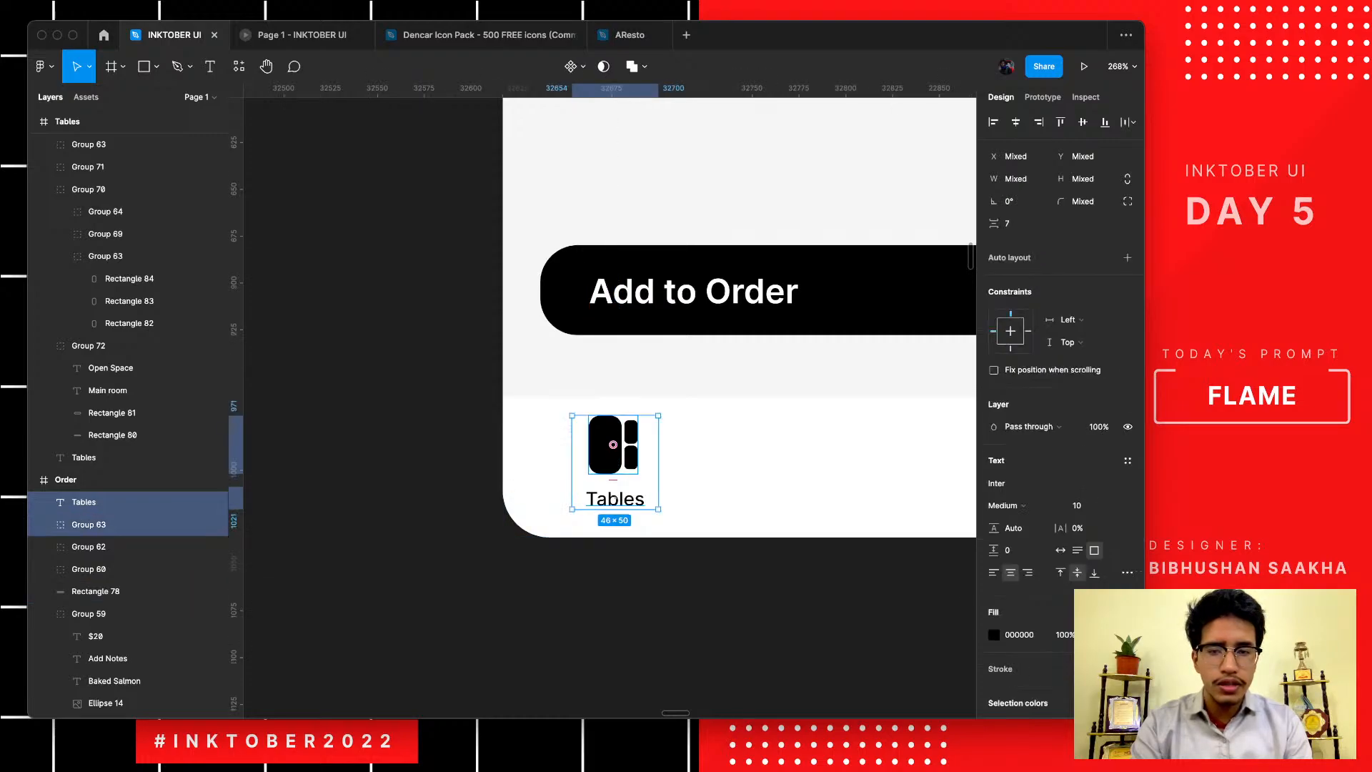
{"action": "key", "text": "super+g"}
{"action": "left_click", "coordinate": [561, 639]}
- Copy the plus icon from the dashed add box into the white bar beside the table icon at X 123, Y 782
{"action": "scroll", "coordinate": [561, 639], "scroll_direction": "down", "scroll_amount": 5}
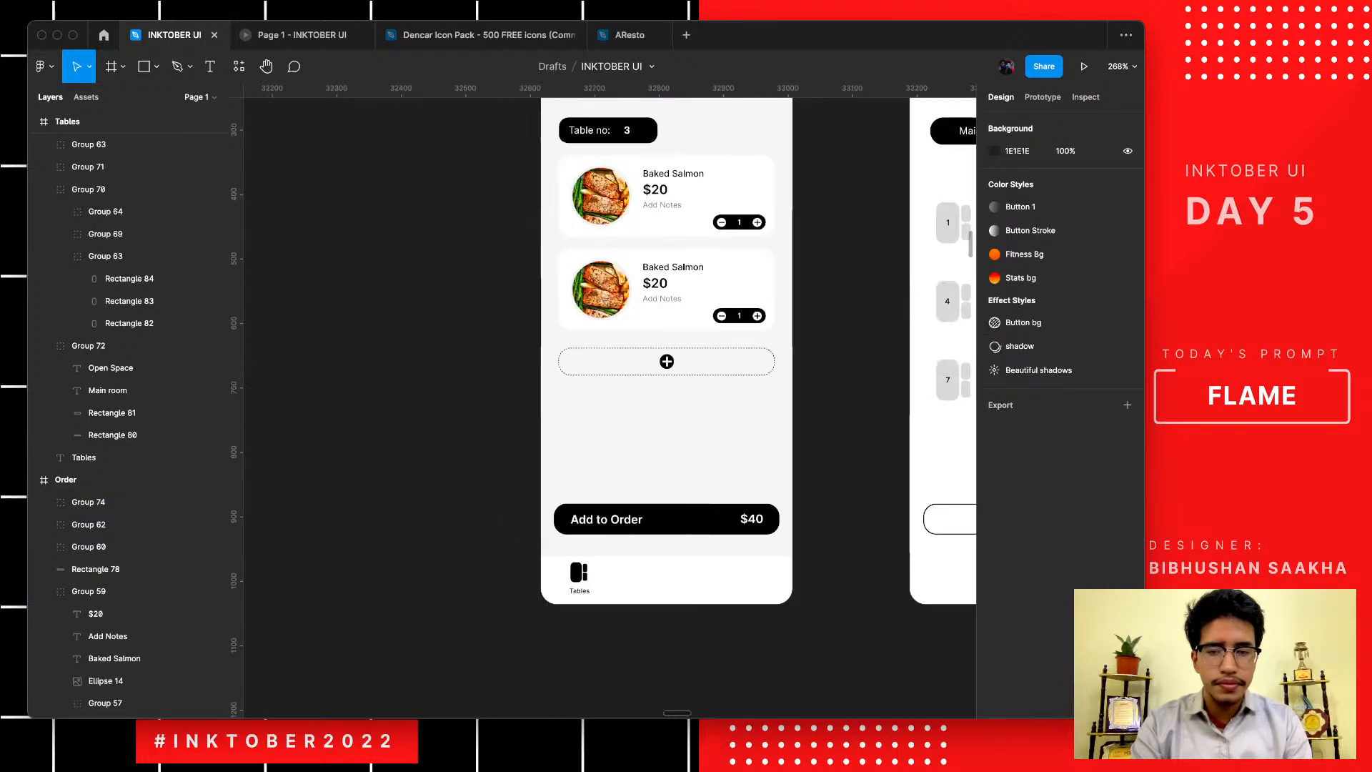
{"action": "scroll", "coordinate": [749, 578], "scroll_direction": "up", "scroll_amount": 5}
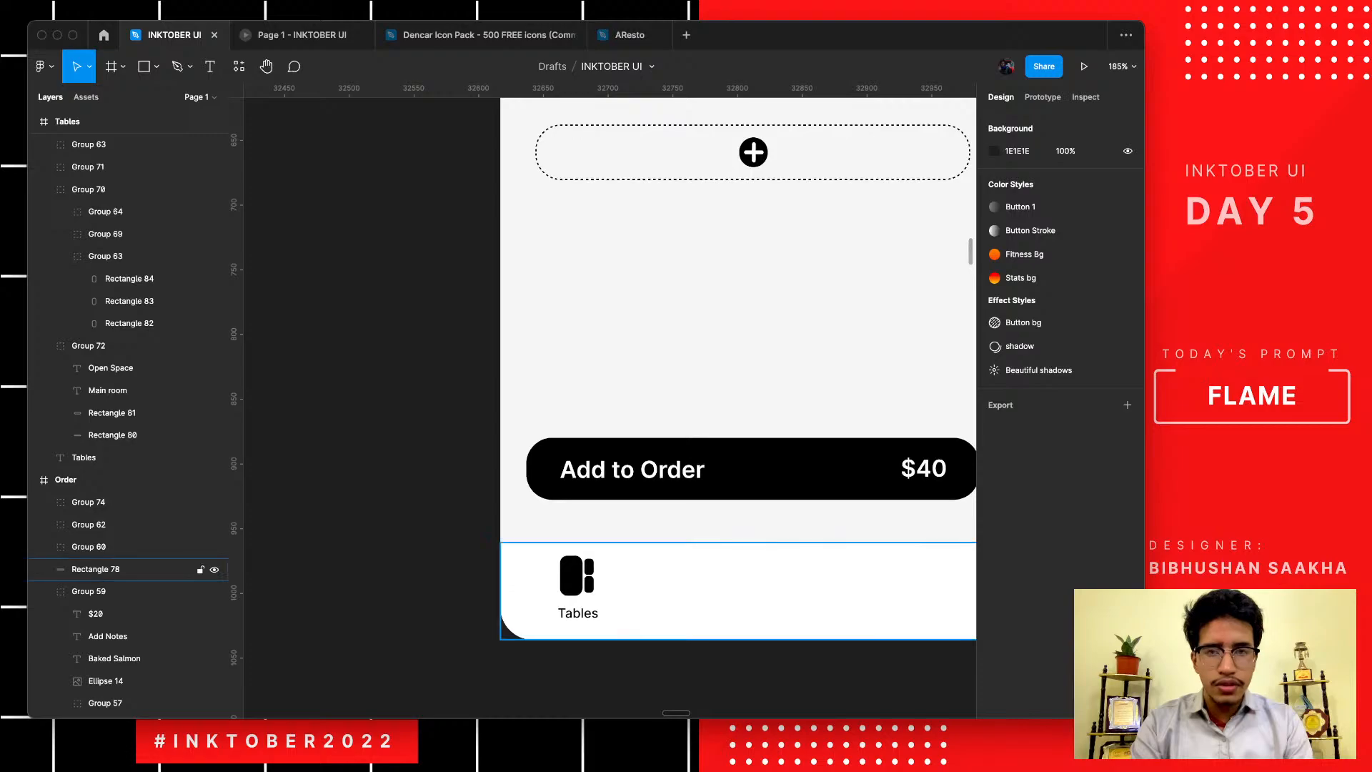
{"action": "scroll", "coordinate": [758, 582], "scroll_direction": "down", "scroll_amount": 1}
{"action": "scroll", "coordinate": [529, 561], "scroll_direction": "up", "scroll_amount": 2}
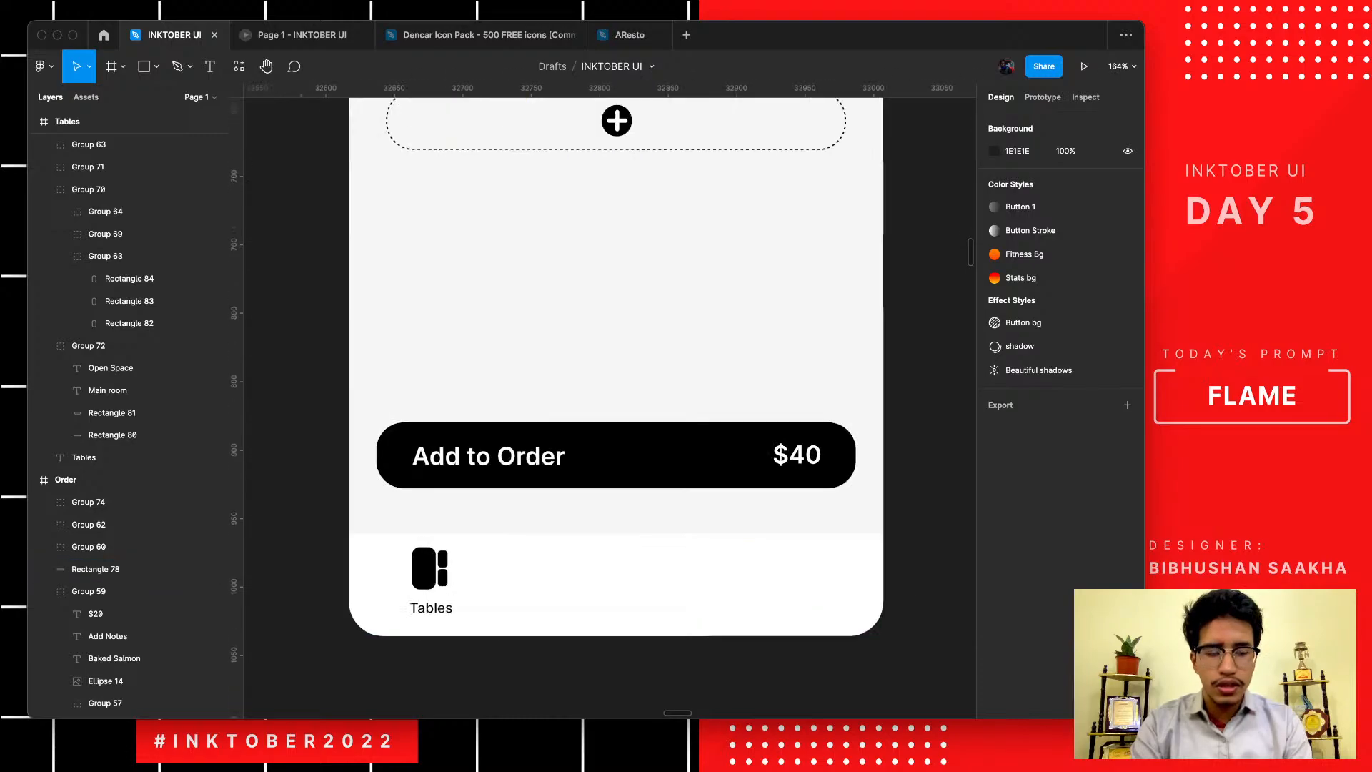
{"action": "scroll", "coordinate": [527, 543], "scroll_direction": "down", "scroll_amount": 1}
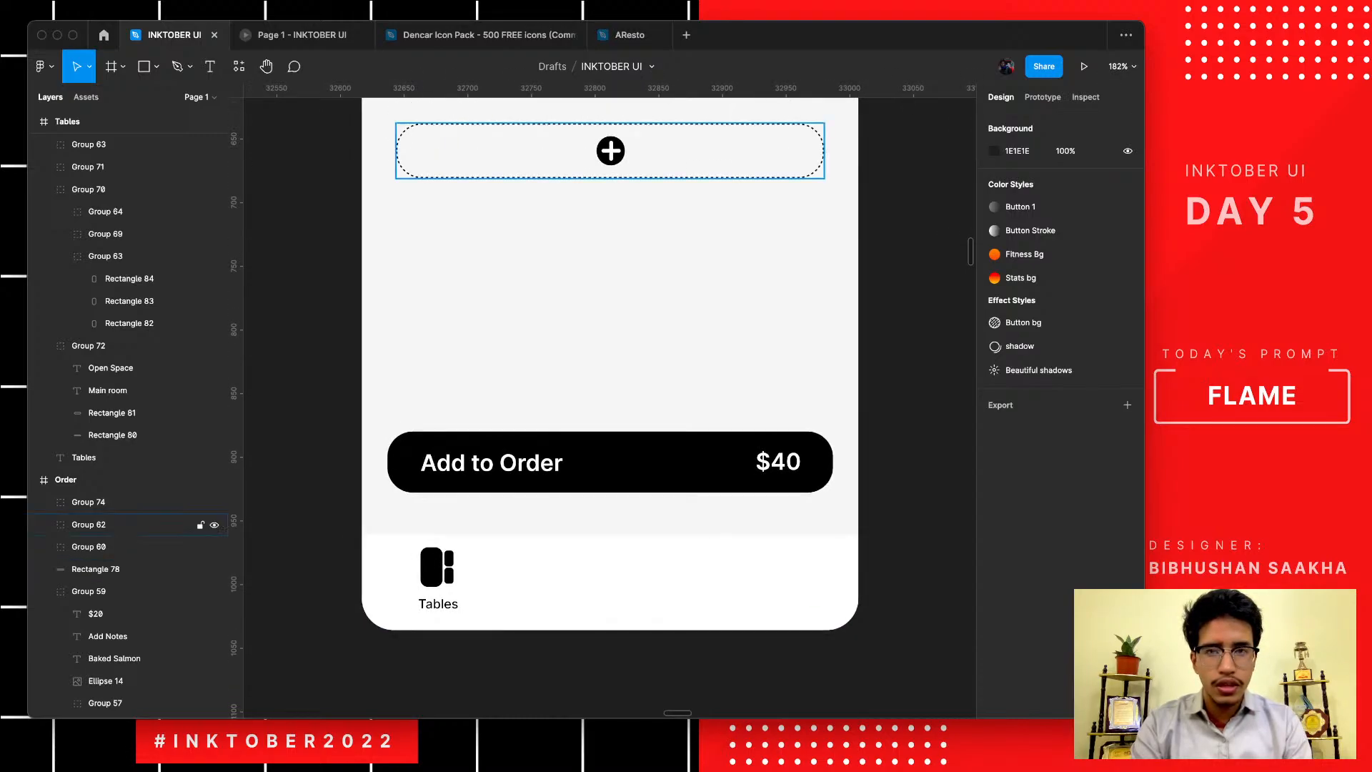
{"action": "scroll", "coordinate": [609, 151], "scroll_direction": "up", "scroll_amount": 2}
{"action": "scroll", "coordinate": [609, 151], "scroll_direction": "down", "scroll_amount": 1}
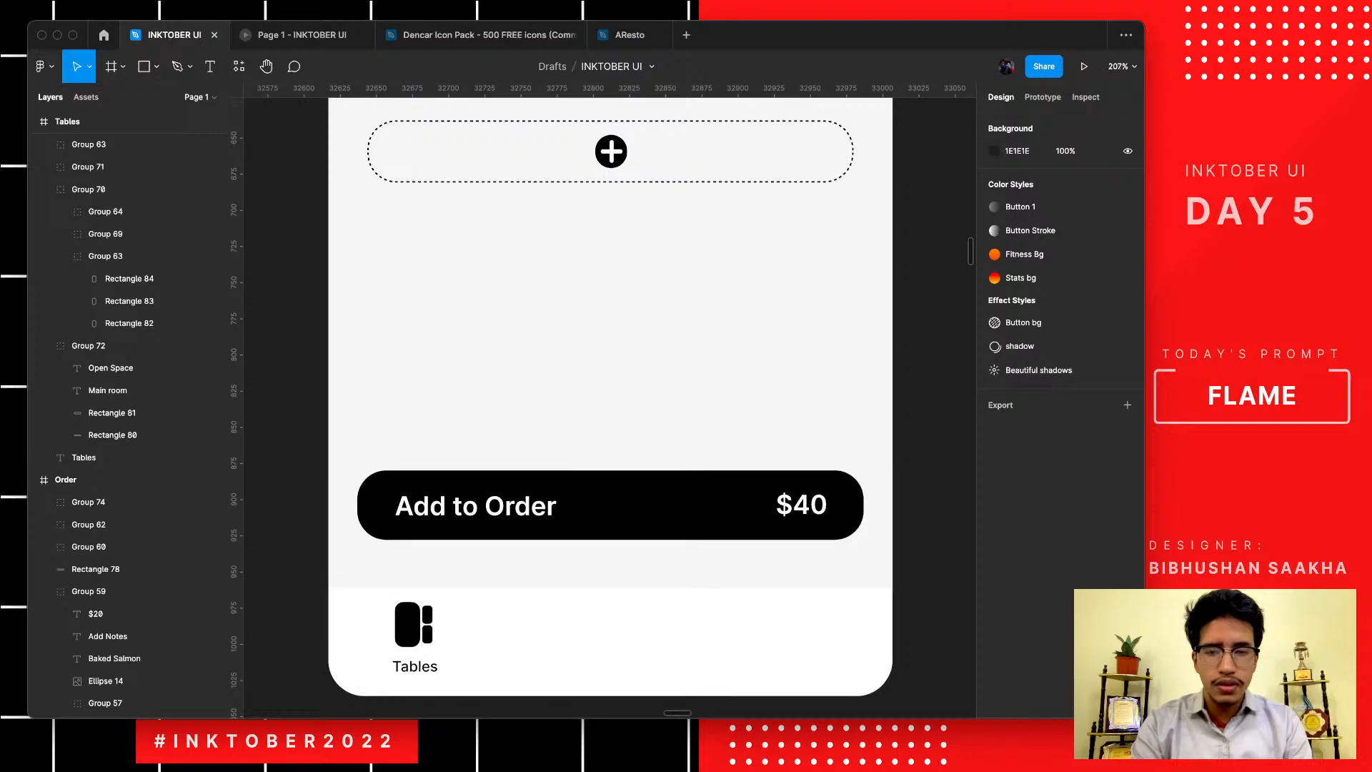
{"action": "double_click", "coordinate": [610, 150]}
{"action": "left_click_drag", "start_coordinate": [611, 151], "coordinate": [522, 623]}
- Ungroup the table icon and its label, and scale the icon down proportionally to 22 × 26.26 around its centre
{"action": "scroll", "coordinate": [373, 641], "scroll_direction": "up", "scroll_amount": 5}
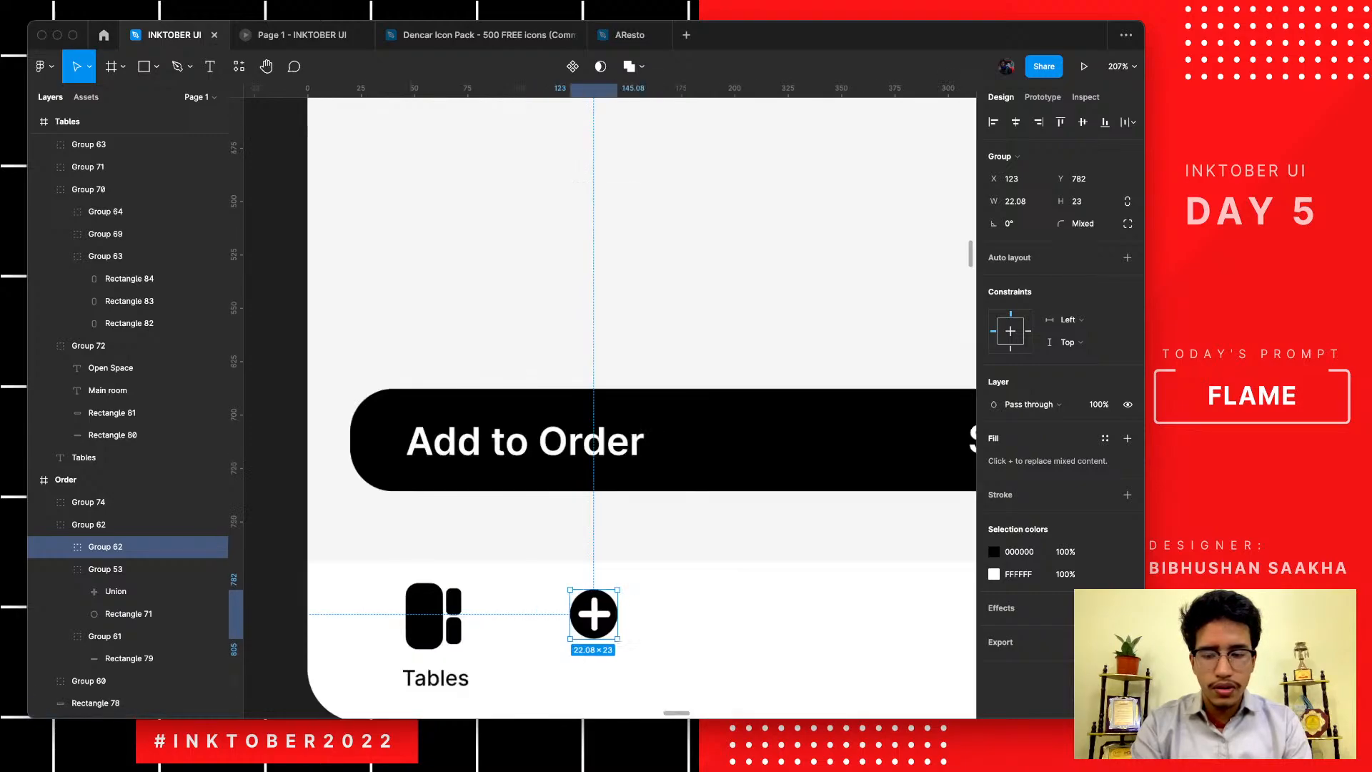
{"action": "left_click", "coordinate": [448, 612]}
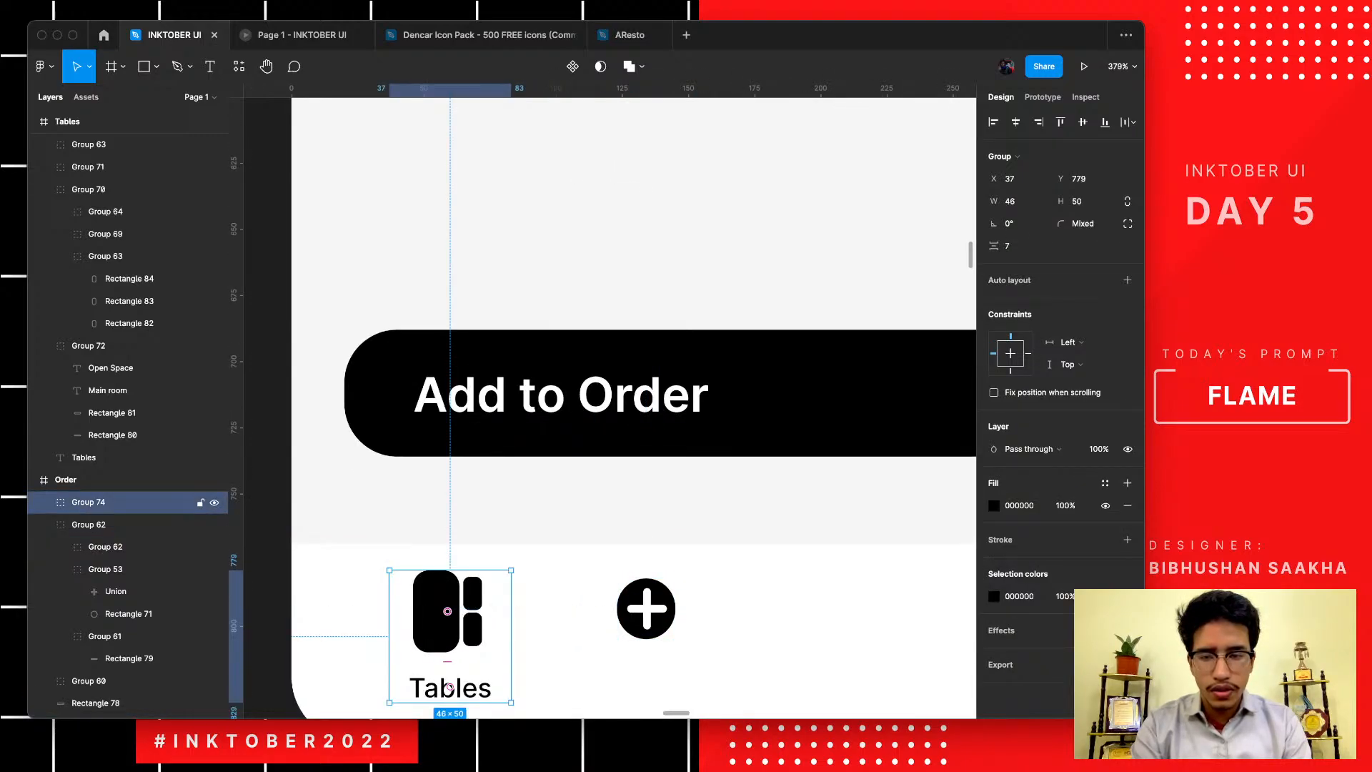
{"action": "key", "text": "super+shift+g"}
{"action": "left_click", "coordinate": [448, 612]}
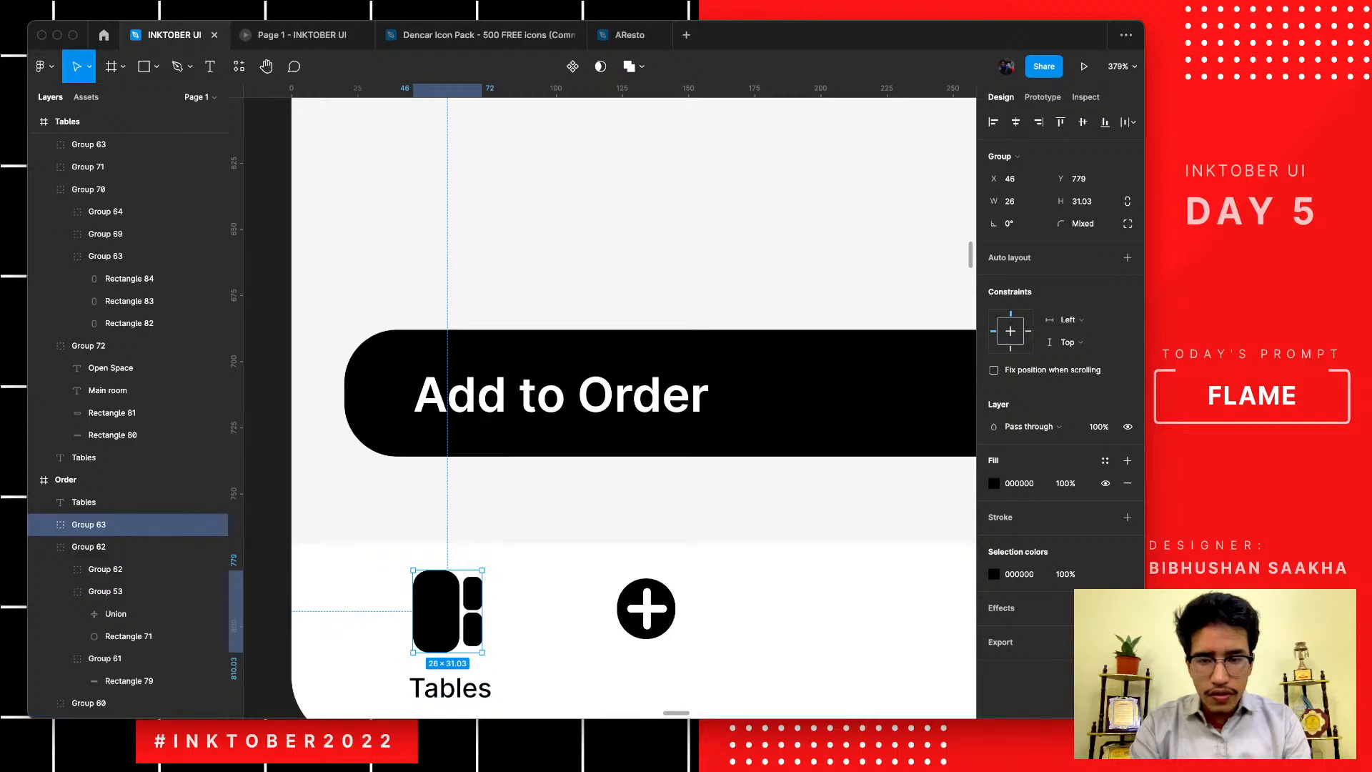
{"action": "left_click_drag", "start_coordinate": [482, 570], "coordinate": [450, 610]}
- Ungroup the dashed add box from the copied plus icon and move that copy to X 141, Y 783 in the white bar
{"action": "scroll", "coordinate": [357, 598], "scroll_direction": "down", "scroll_amount": 5}
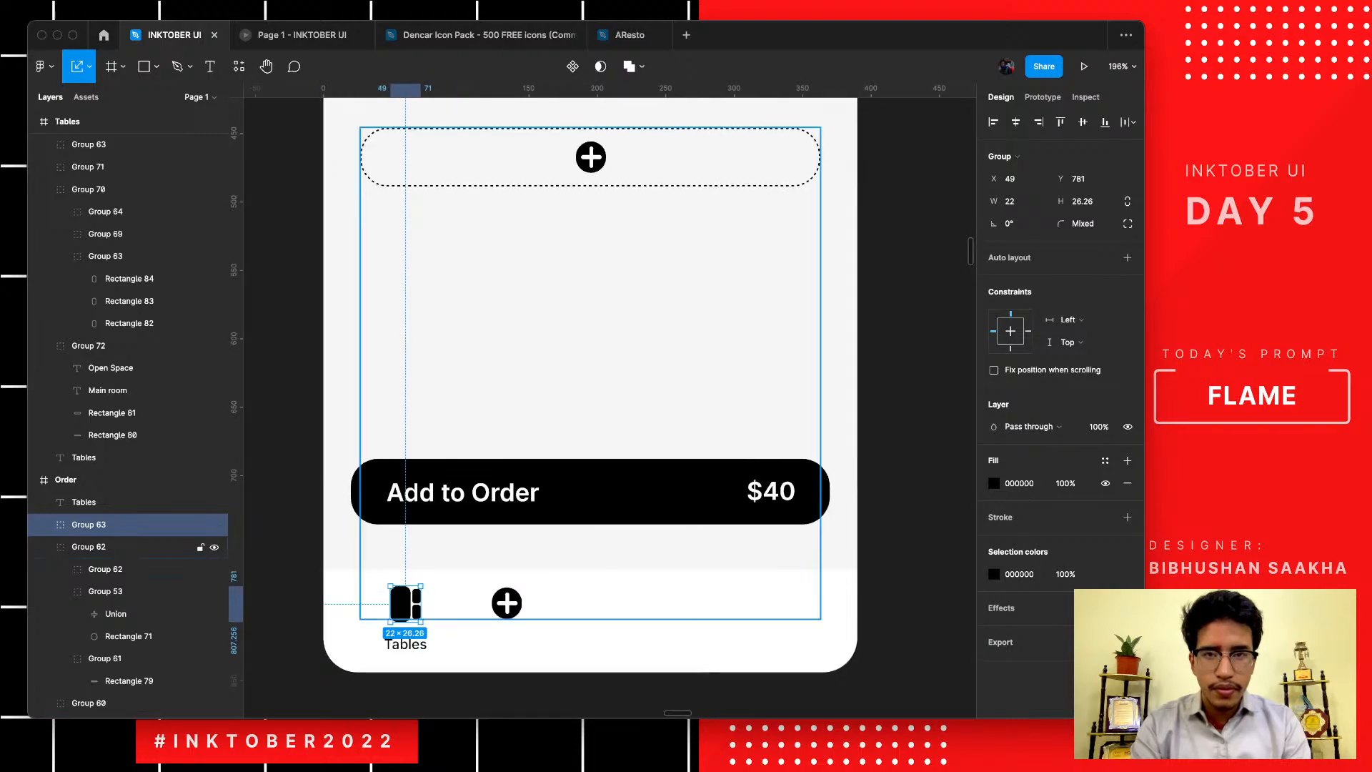
{"action": "left_click", "coordinate": [129, 546]}
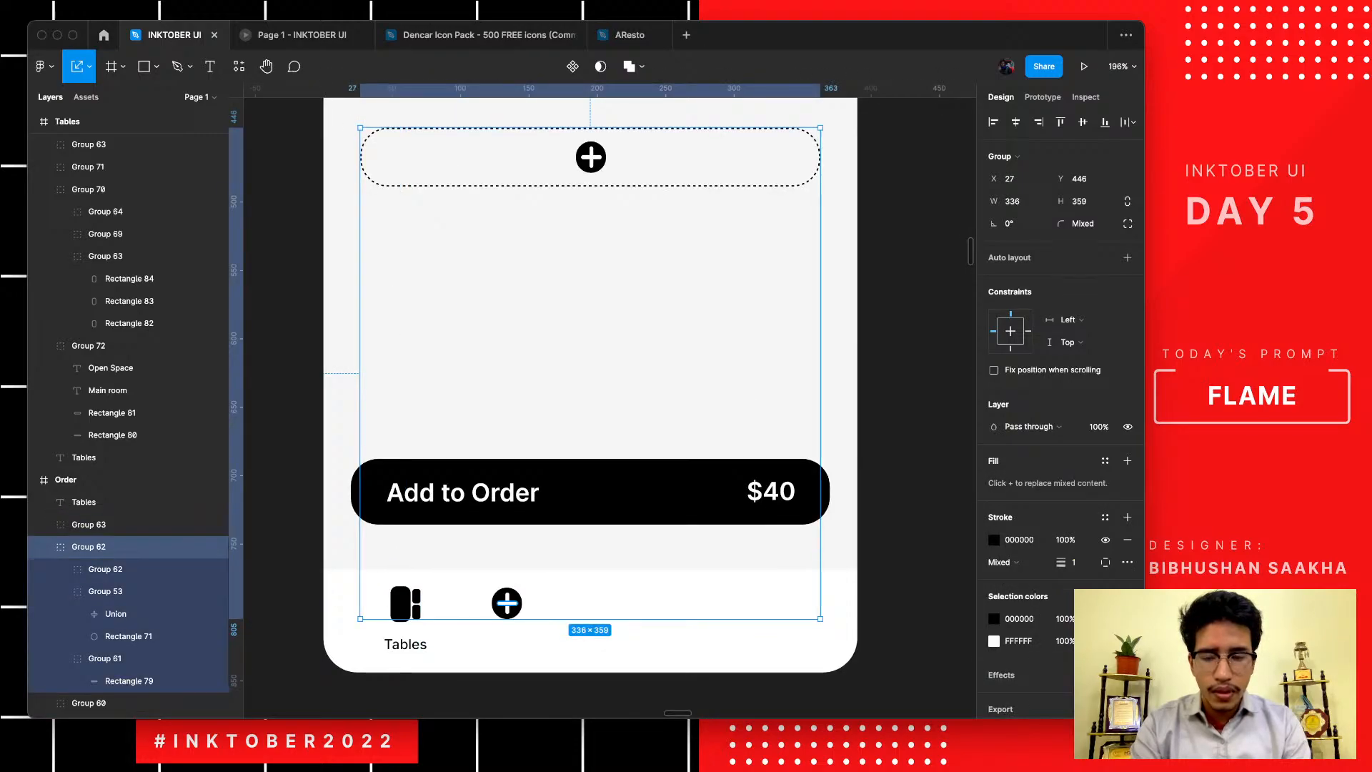
{"action": "key", "text": "super+shift+g"}
{"action": "left_click", "coordinate": [128, 546]}
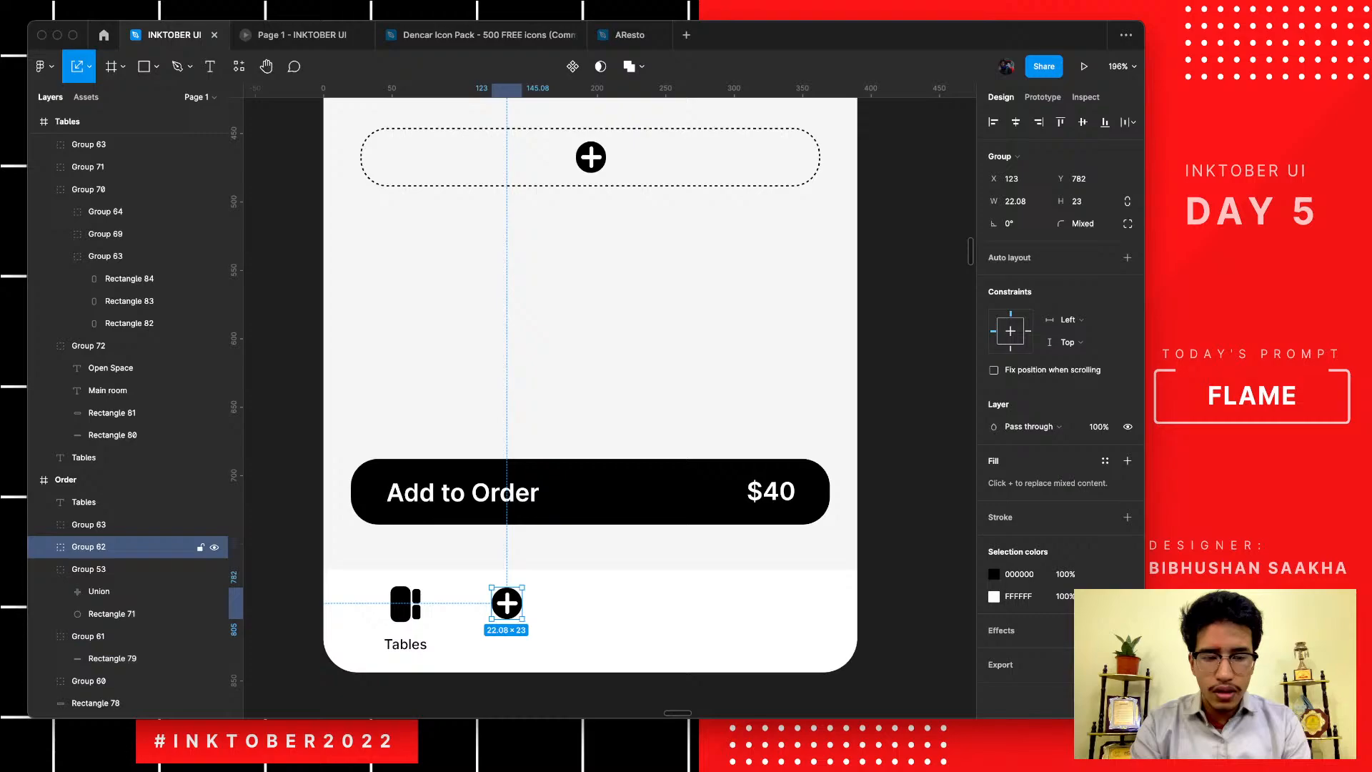
{"action": "left_click_drag", "start_coordinate": [507, 604], "coordinate": [531, 605]}
{"action": "scroll", "coordinate": [571, 386], "scroll_direction": "right", "scroll_amount": 3}
{"action": "scroll", "coordinate": [572, 386], "scroll_direction": "down", "scroll_amount": 2}
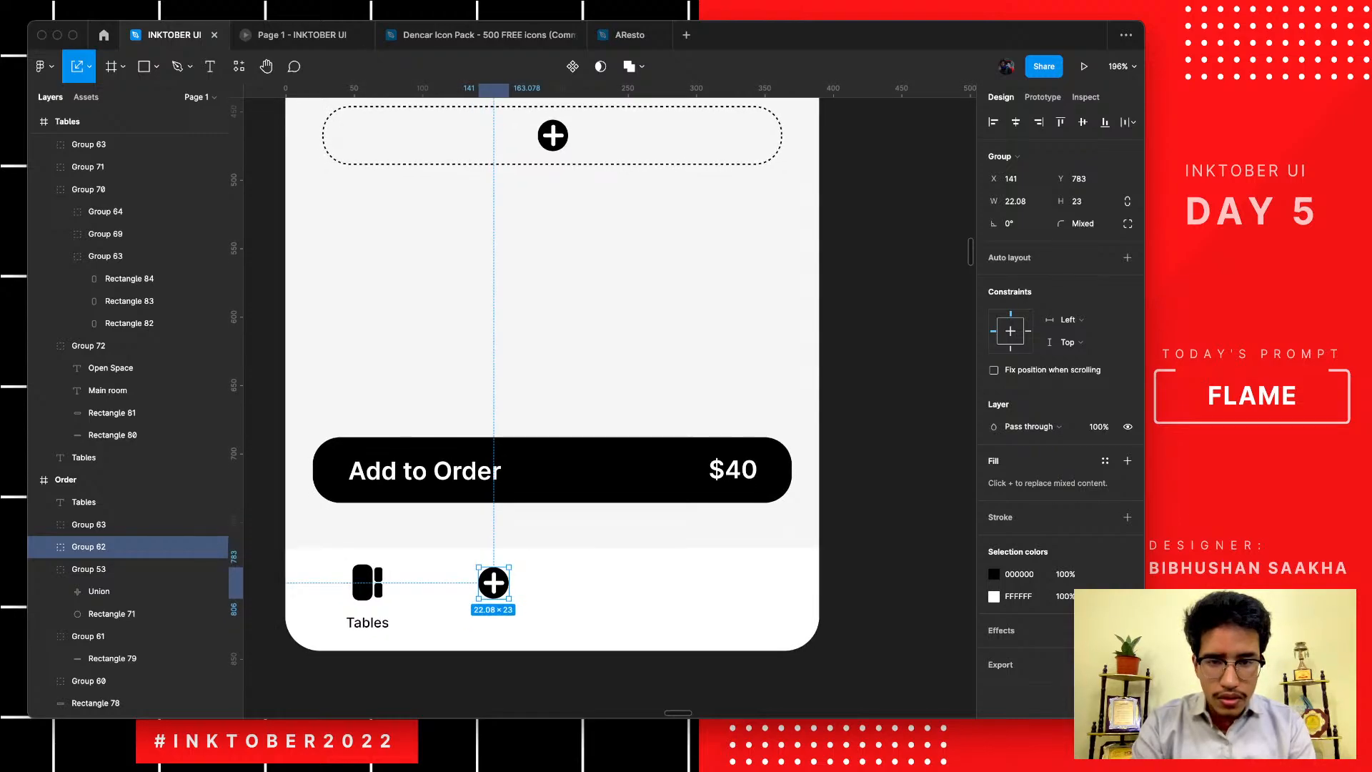
- Duplicate the plus icon in the white bar and place the copy at X 229, Y 783
{"action": "left_click_drag", "start_coordinate": [493, 582], "coordinate": [613, 582]}
{"action": "scroll", "coordinate": [612, 582], "scroll_direction": "up", "scroll_amount": 5}
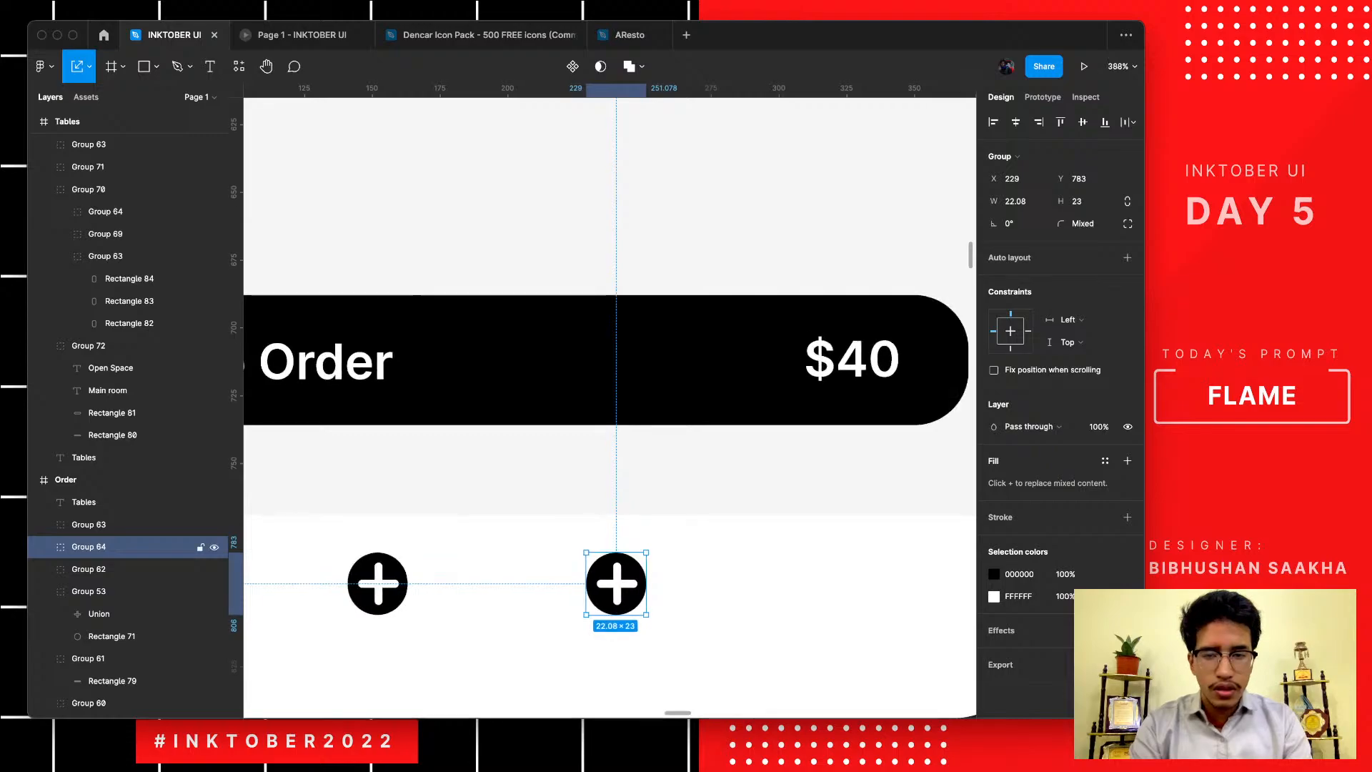
{"action": "double_click", "coordinate": [614, 583]}
{"action": "key", "text": "Delete"}
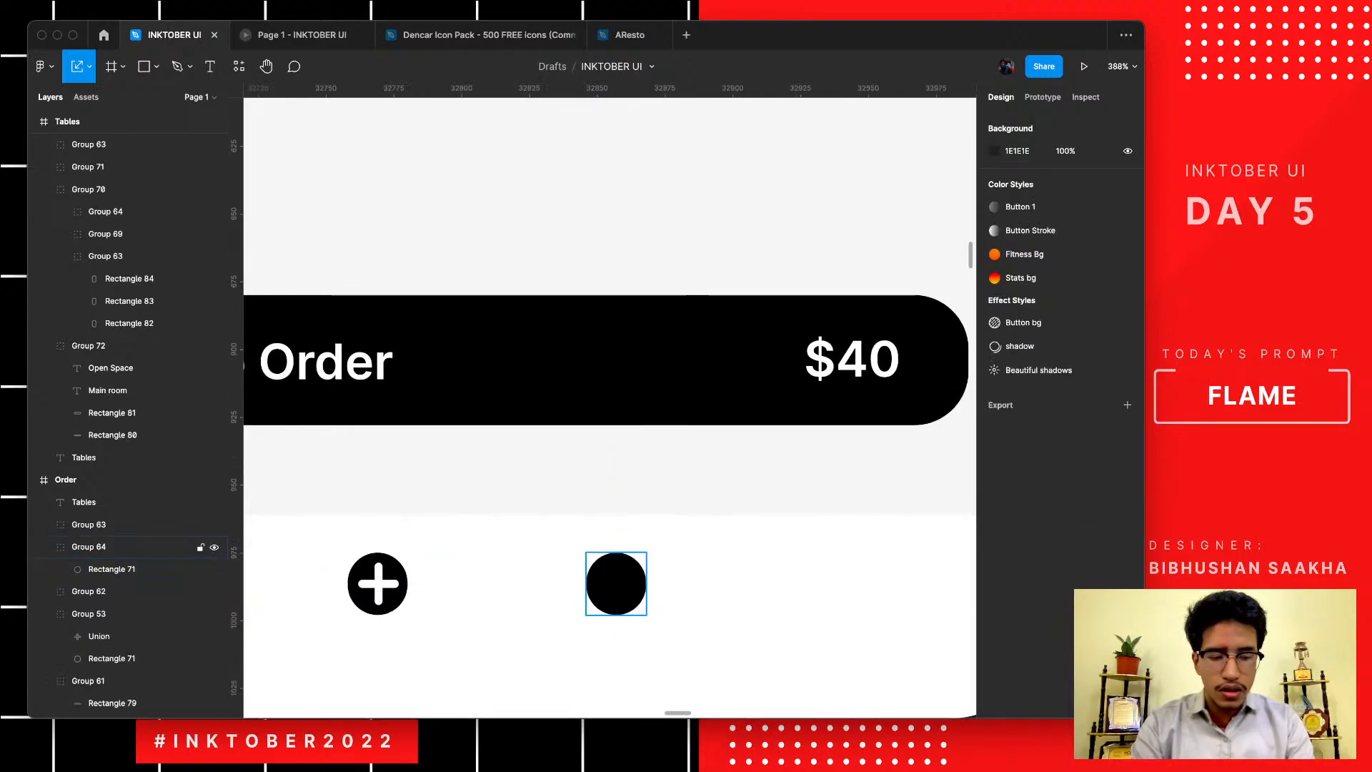
{"action": "scroll", "coordinate": [617, 583], "scroll_direction": "up", "scroll_amount": 6}
{"action": "key", "text": "l"}
{"action": "scroll", "coordinate": [621, 582], "scroll_direction": "up", "scroll_amount": 5}
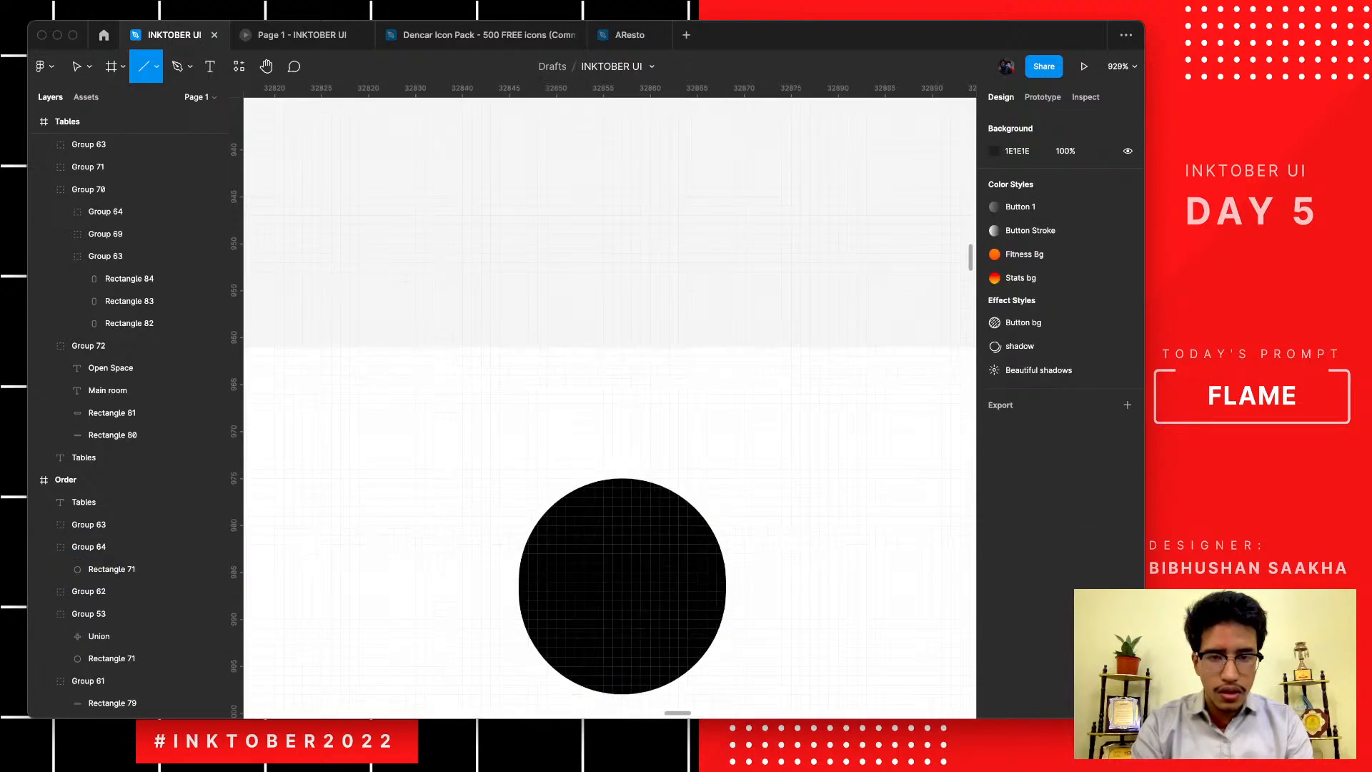
{"action": "left_click_drag", "start_coordinate": [605, 453], "coordinate": [605, 596]}
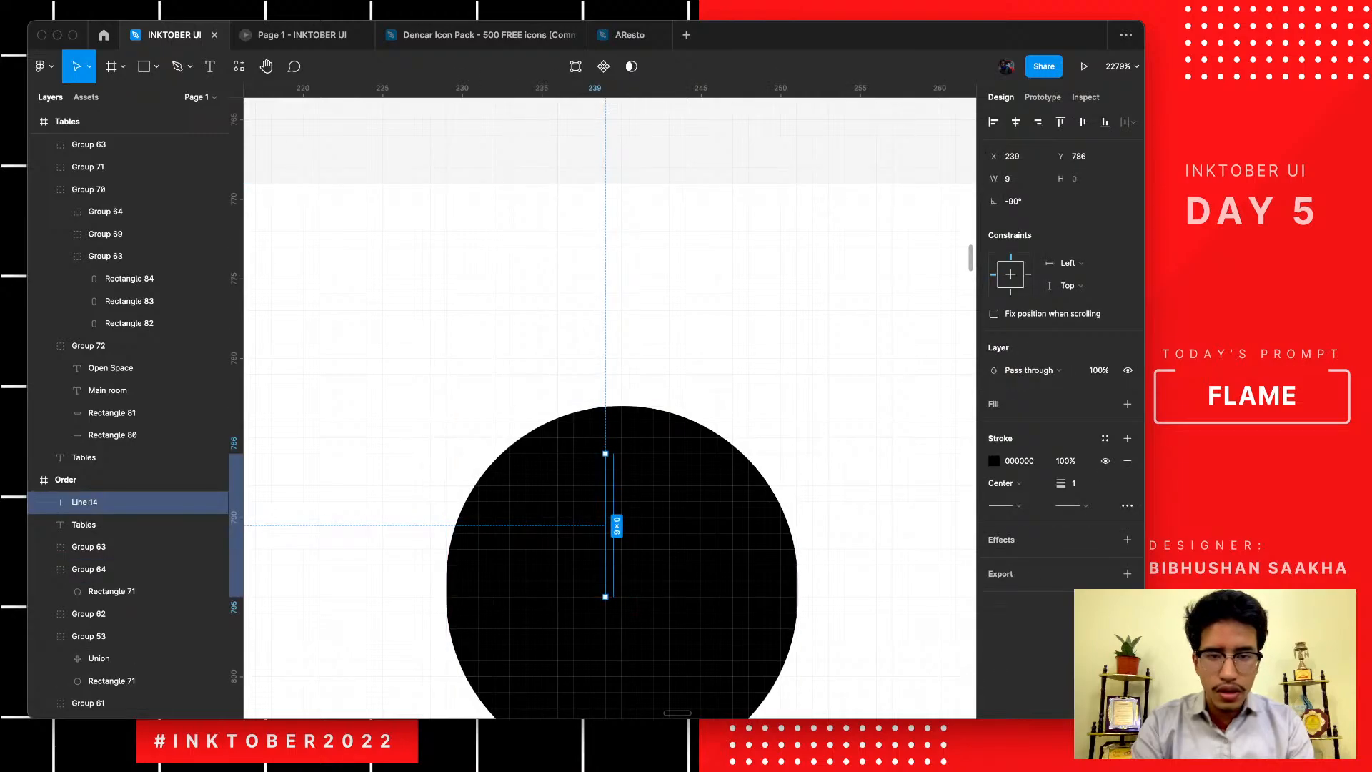
{"action": "key", "text": "Delete"}
{"action": "key", "text": "ctrl+v"}
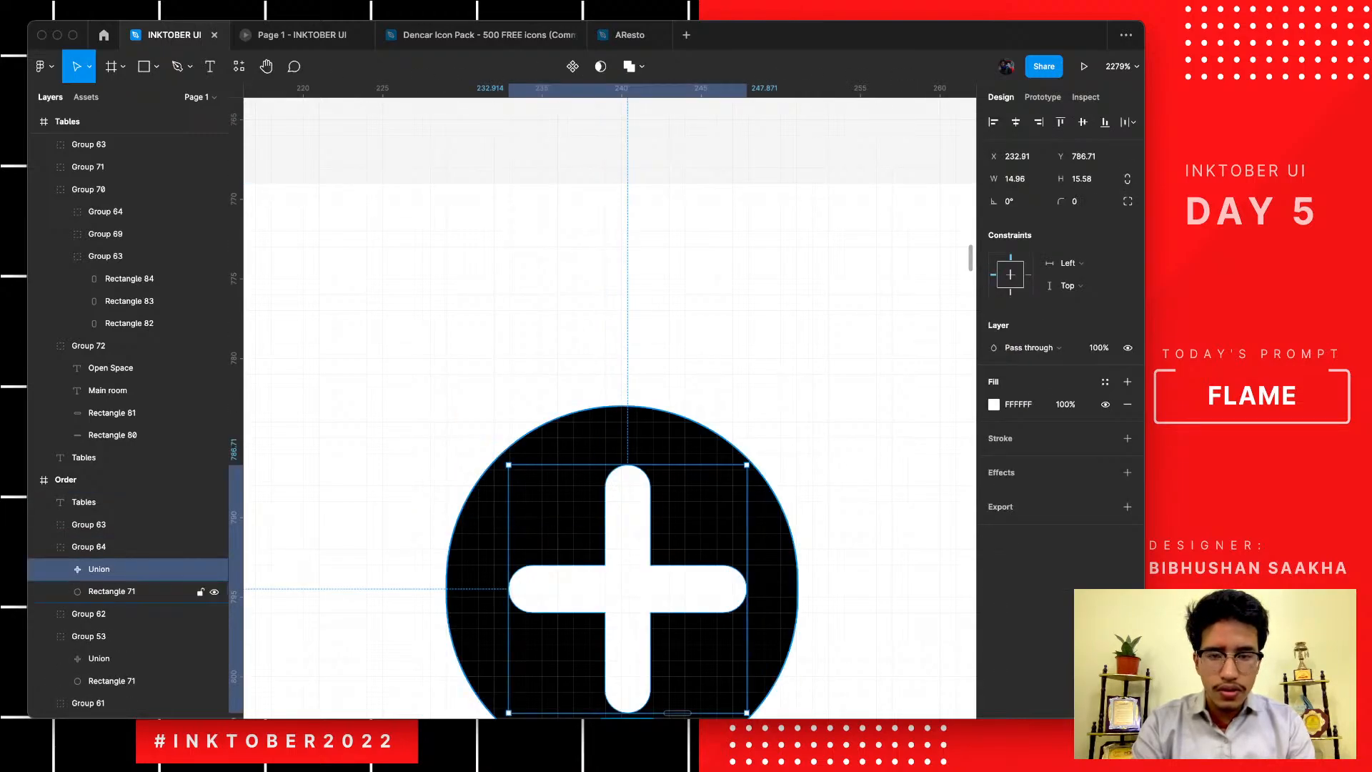
- Separate the duplicated icon's plus union into its two bars and ungroup the bars from the black circle
{"action": "key", "text": "ctrl+shift+g"}
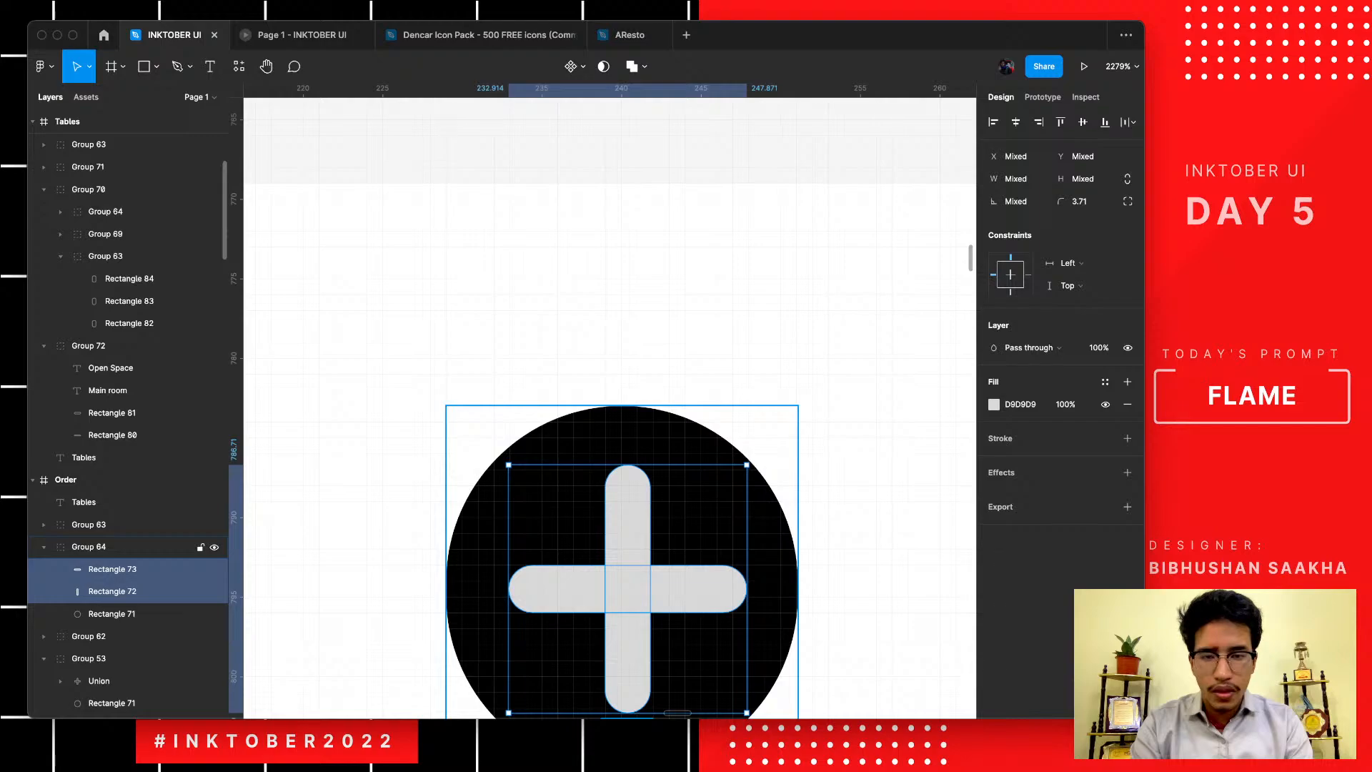
{"action": "left_click", "coordinate": [88, 547]}
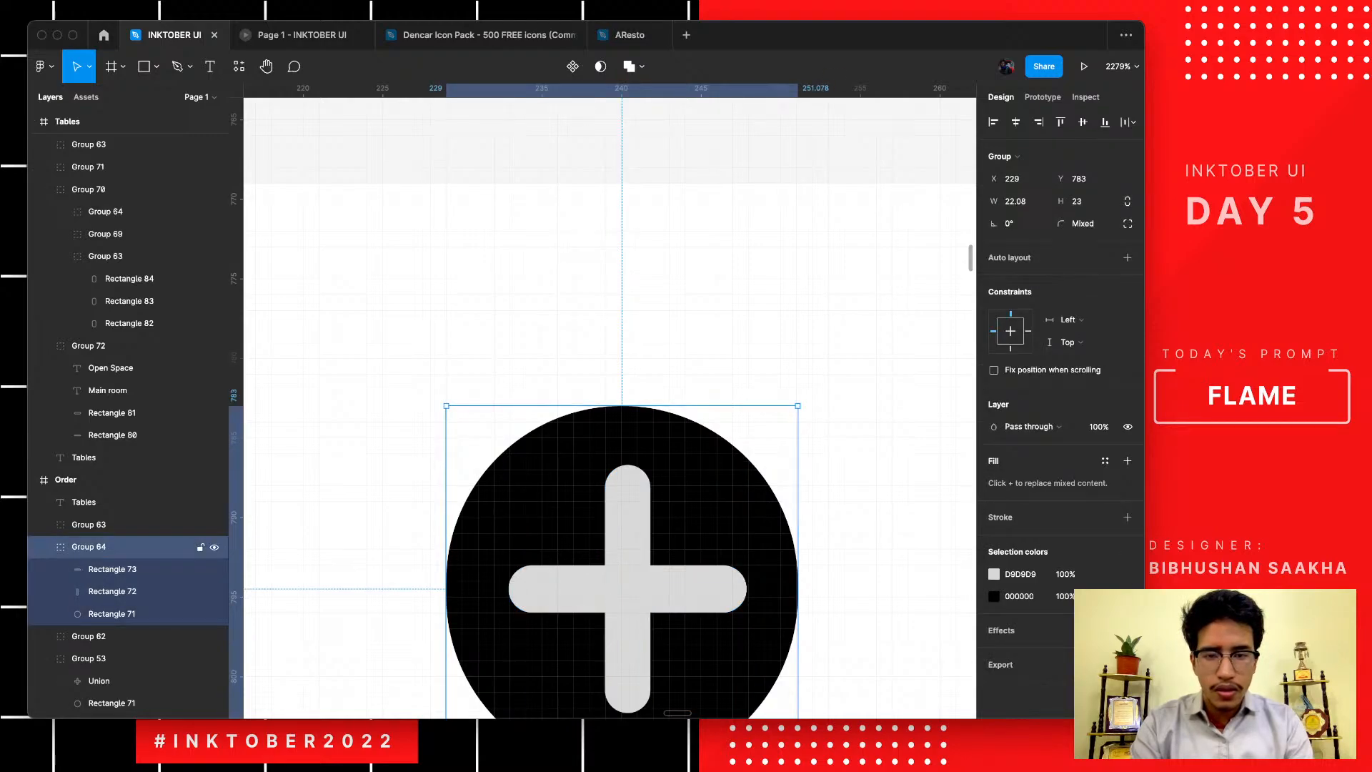
{"action": "key", "text": "shift+super+g"}
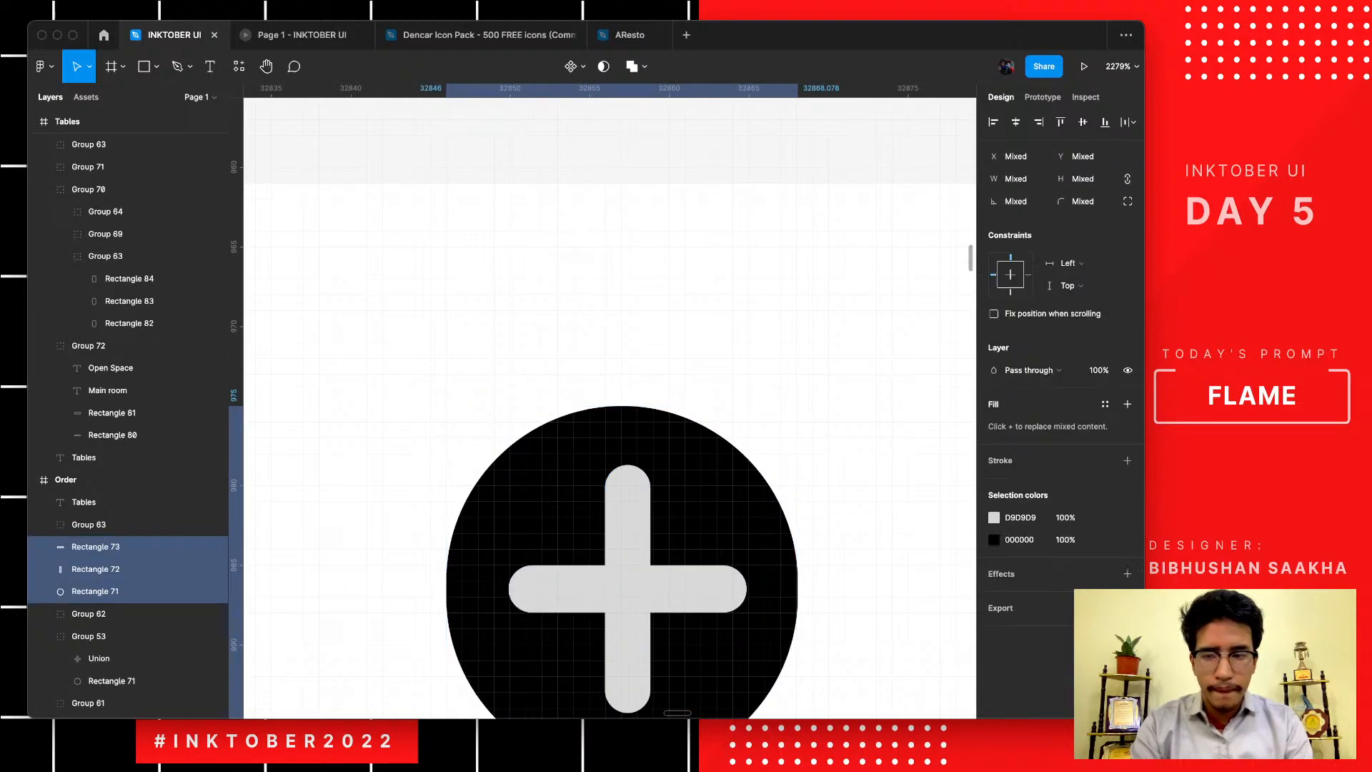
- Change the fill of the two bars forming the plus on the black circle to FFFFFF
{"action": "left_click", "coordinate": [95, 546]}
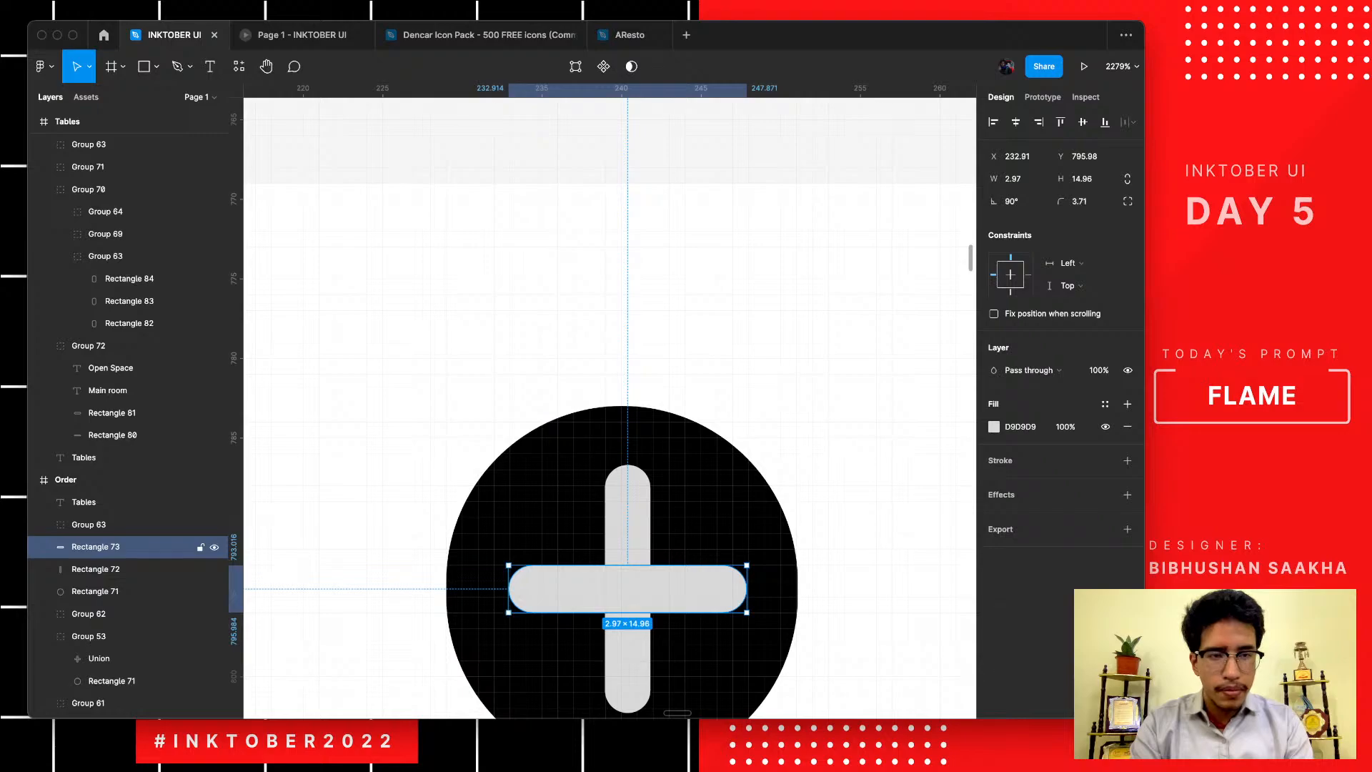
{"action": "left_click", "coordinate": [95, 569], "text": "shift"}
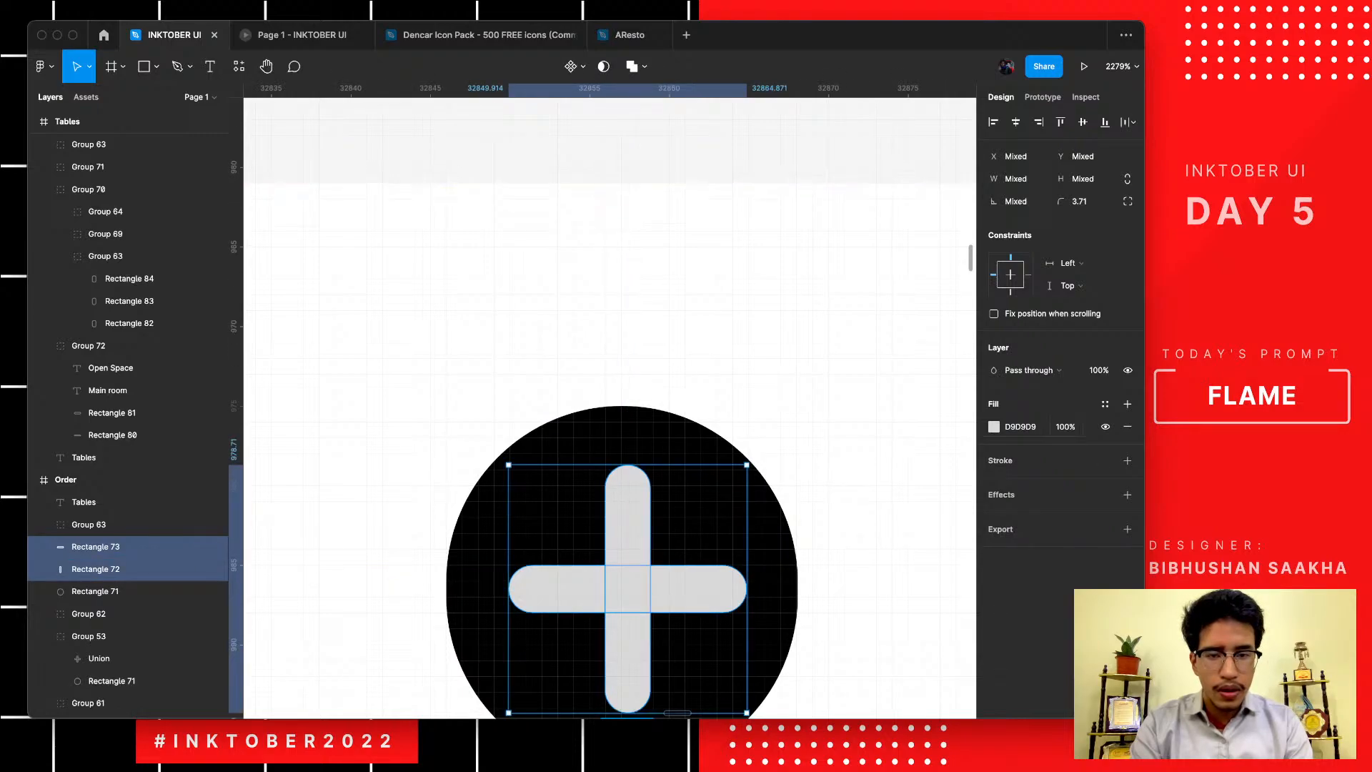
{"action": "left_click", "coordinate": [993, 427]}
{"action": "type", "text": "FFFFFF"}
{"action": "key", "text": "Return"}
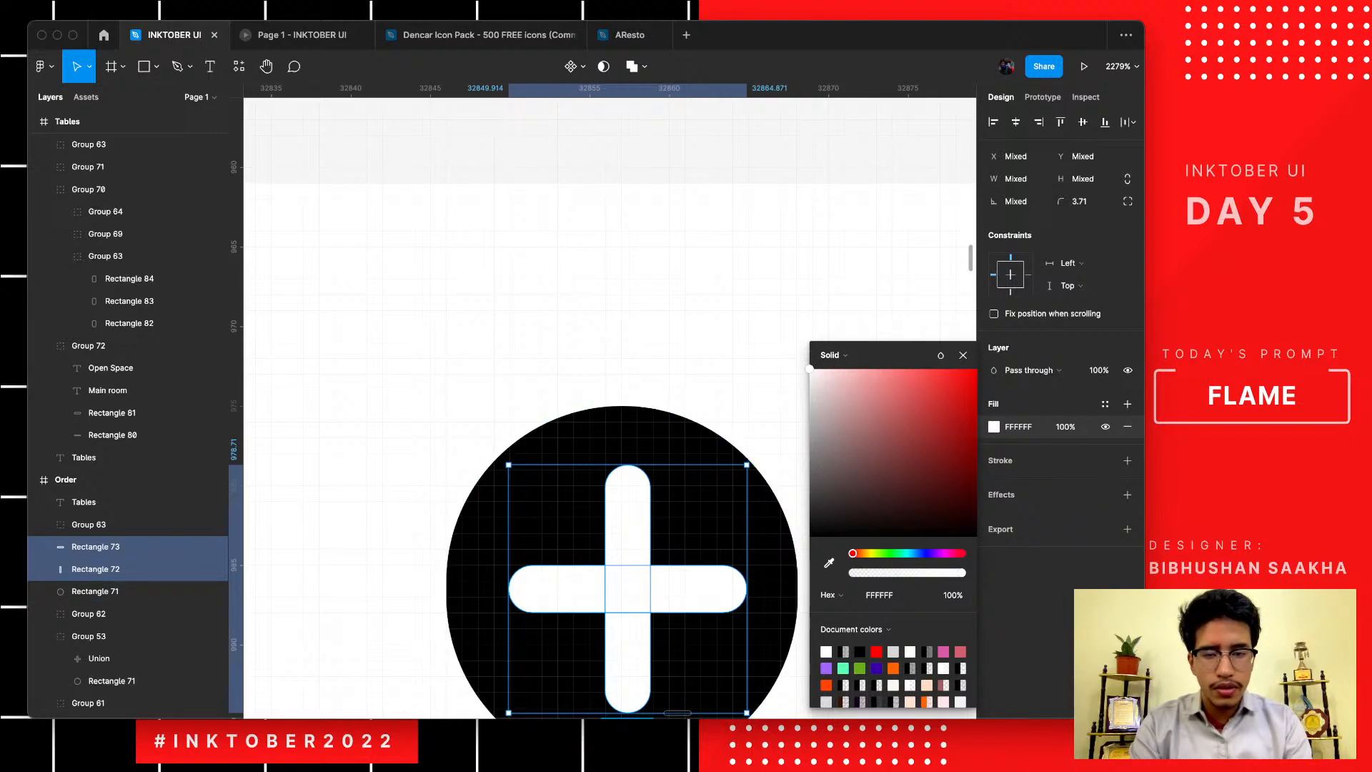
- Scale the two white bars down to about 9 px long and arrange them as L-shaped clock hands inside the black circle
{"action": "left_click_drag", "start_coordinate": [746, 464], "coordinate": [651, 565]}
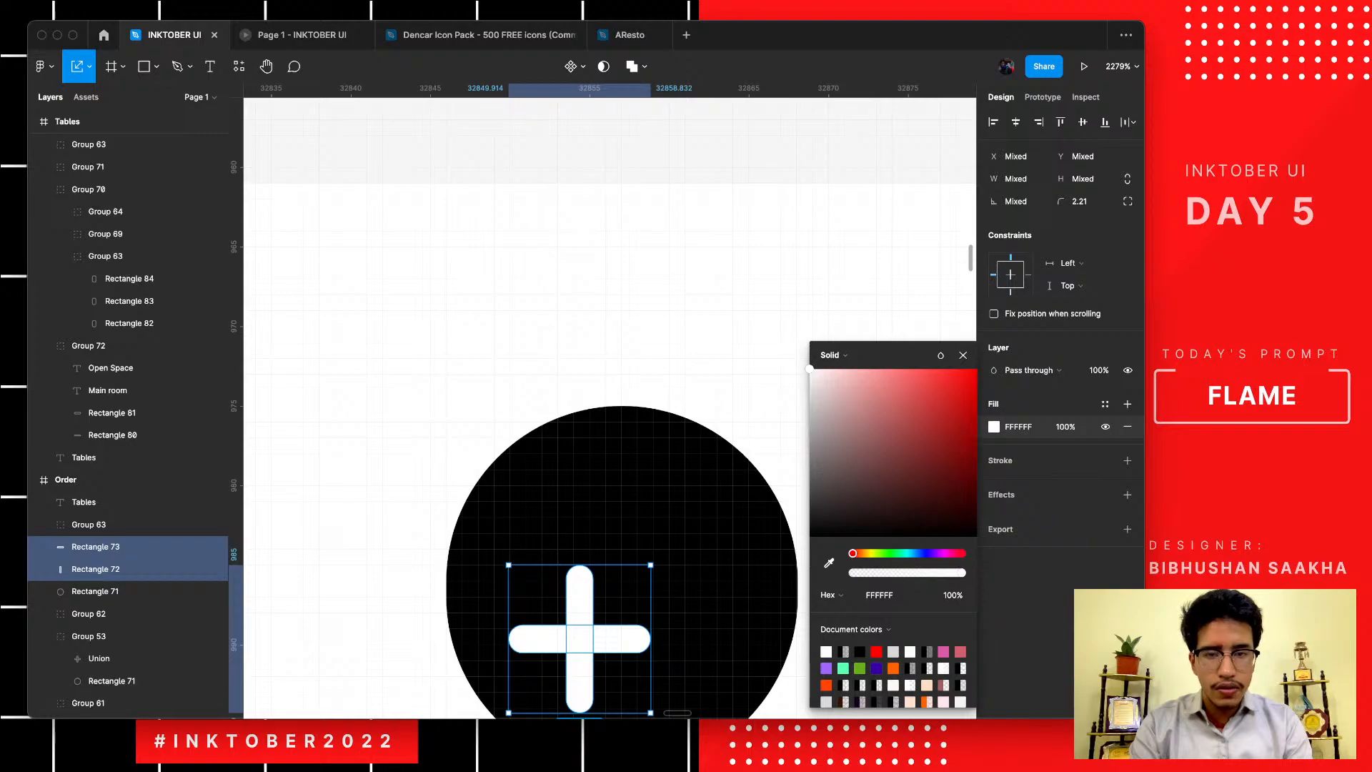
{"action": "left_click", "coordinate": [579, 600]}
{"action": "left_click_drag", "start_coordinate": [580, 600], "coordinate": [618, 473]}
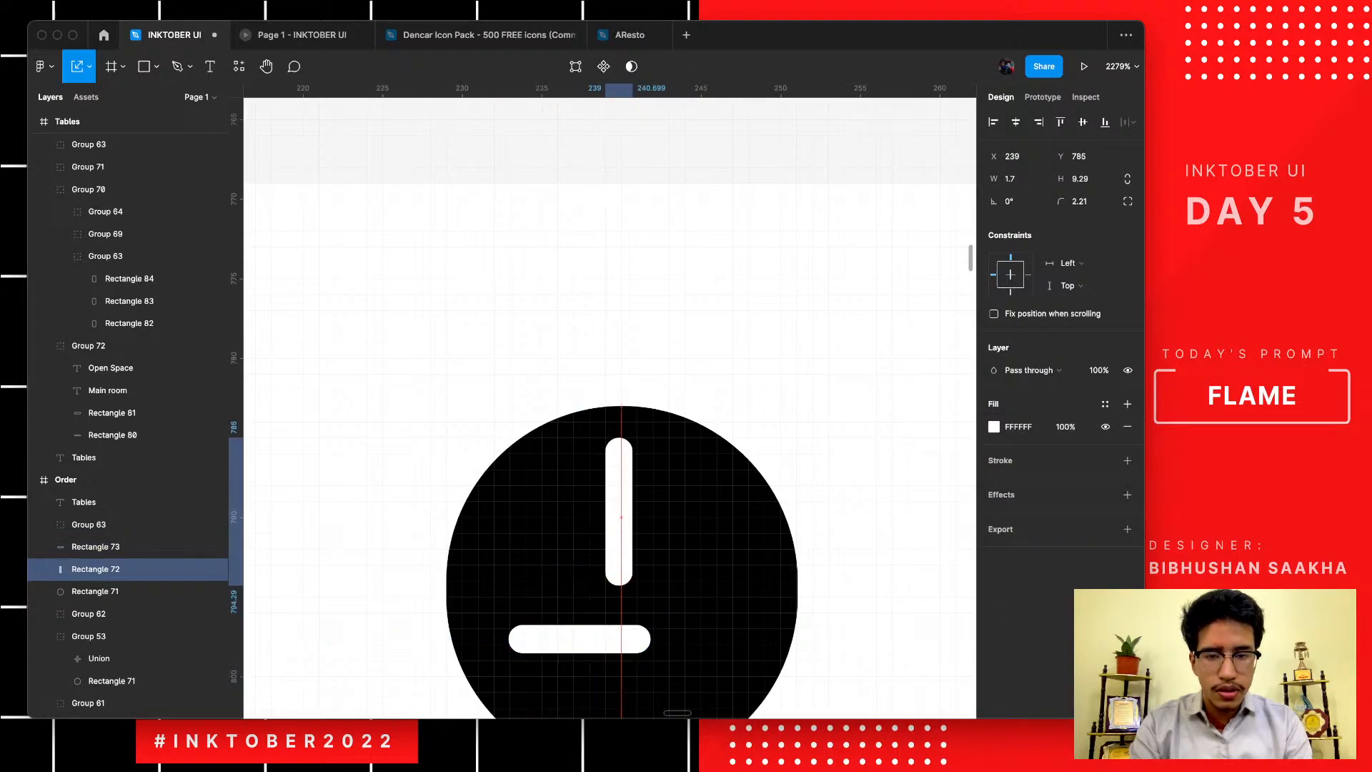
{"action": "left_click", "coordinate": [580, 638]}
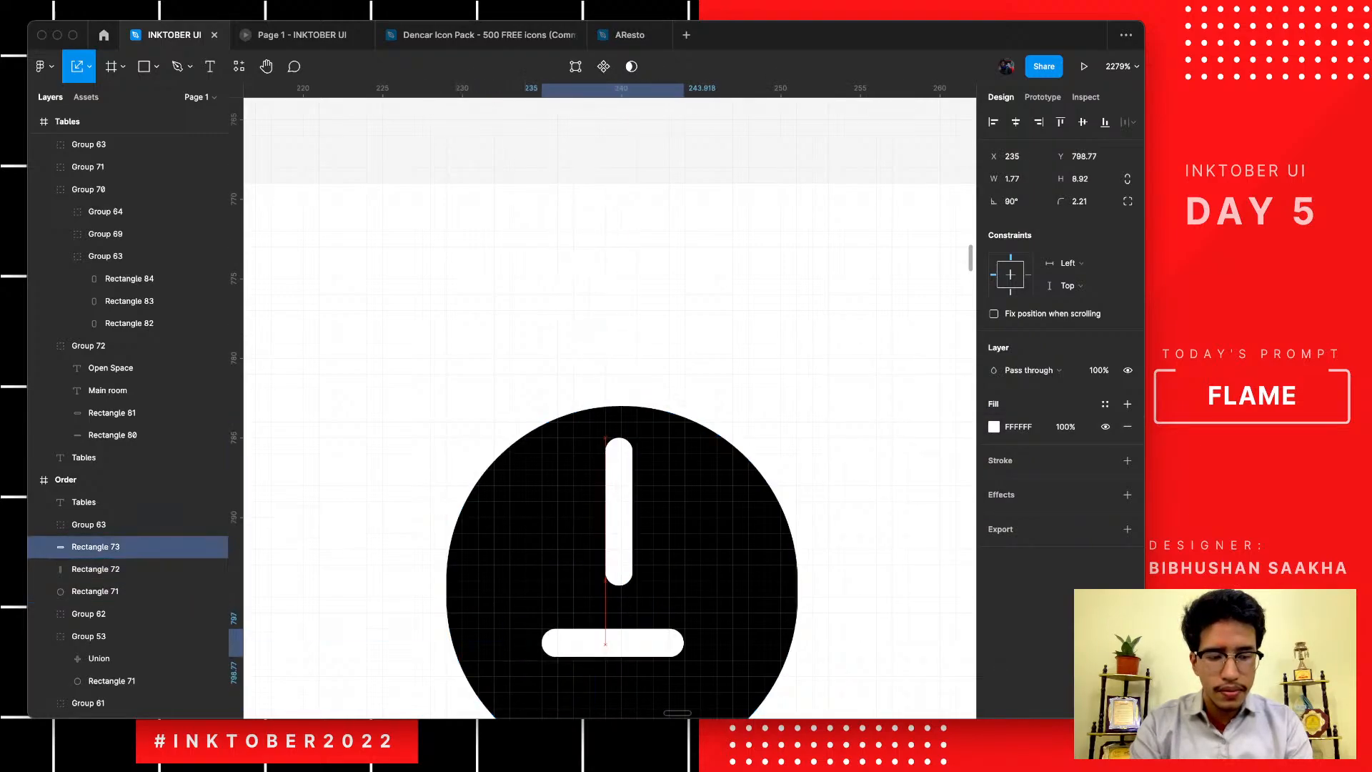
{"action": "left_click_drag", "start_coordinate": [579, 638], "coordinate": [676, 579]}
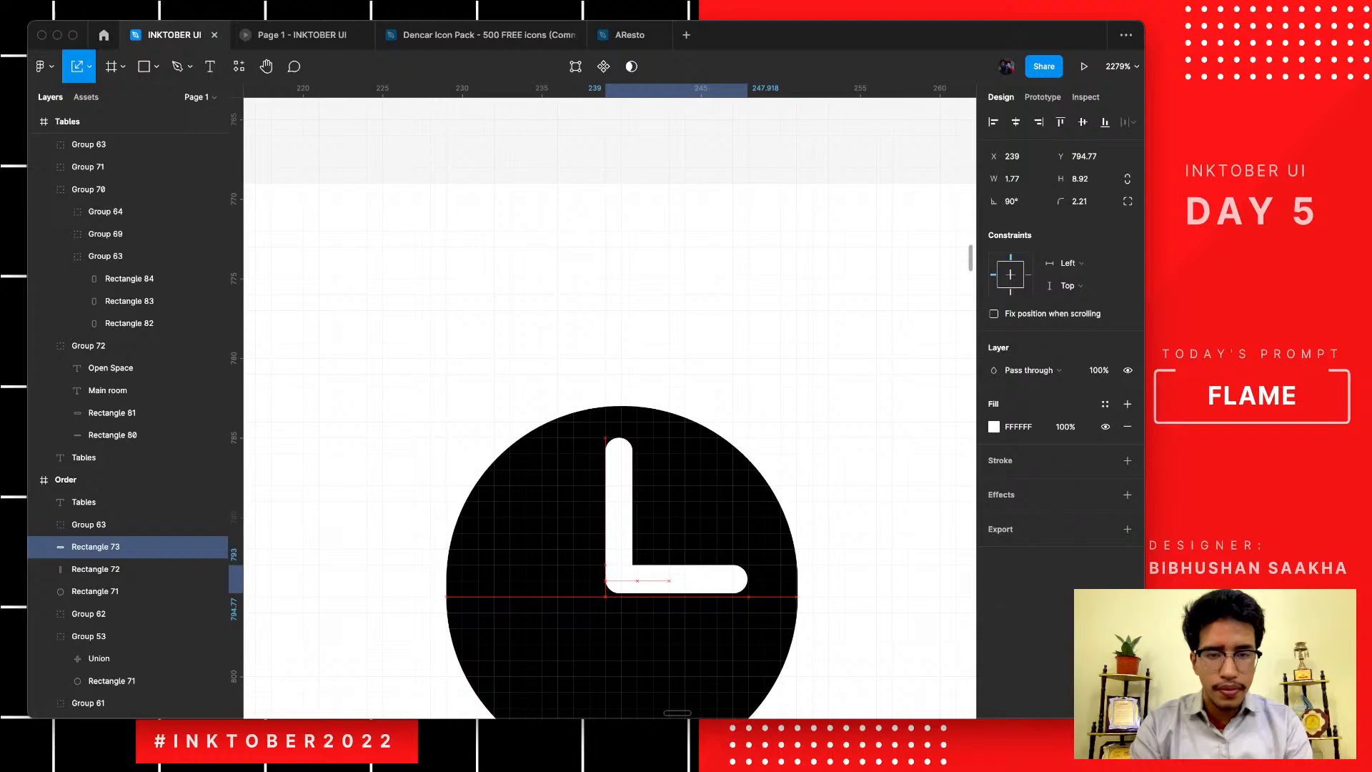
{"action": "scroll", "coordinate": [676, 581], "scroll_direction": "down", "scroll_amount": 5}
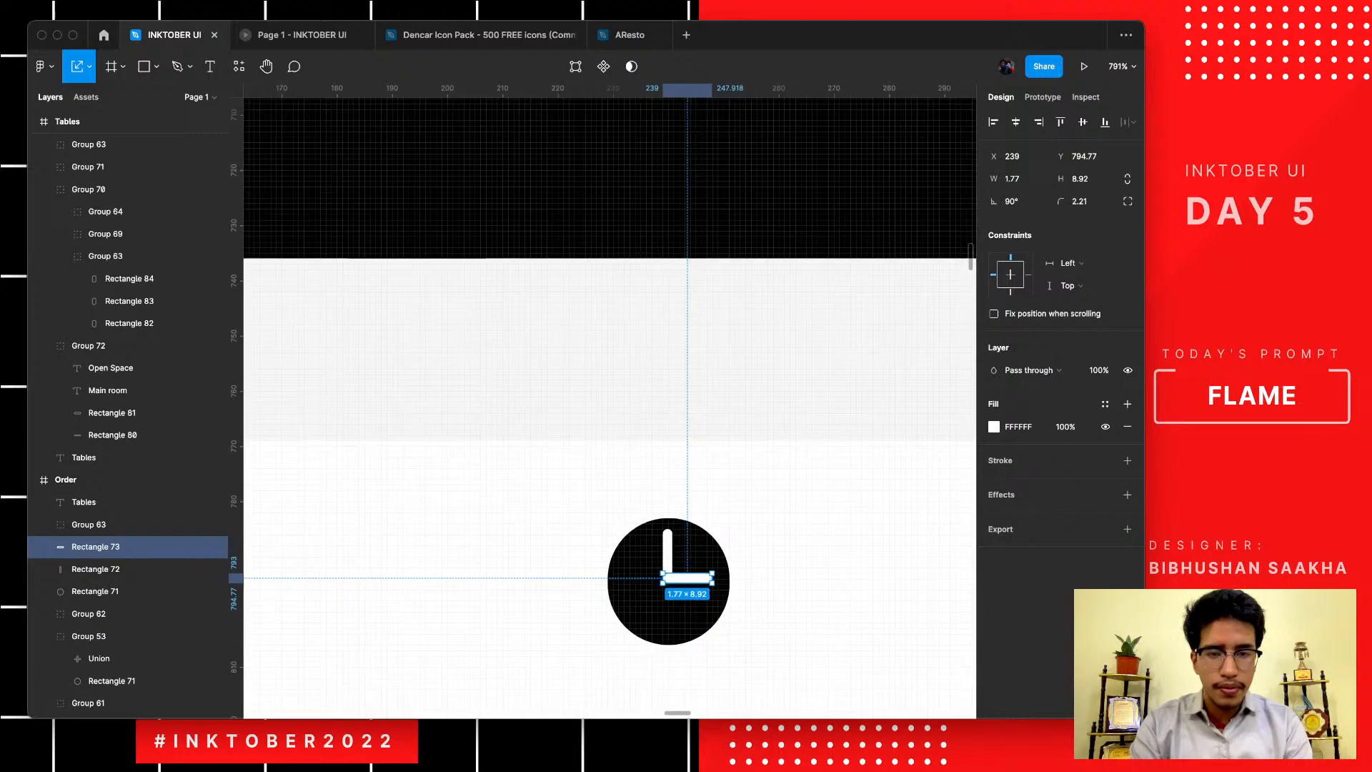
{"action": "key", "text": "Escape"}
{"action": "scroll", "coordinate": [676, 581], "scroll_direction": "down", "scroll_amount": 5}
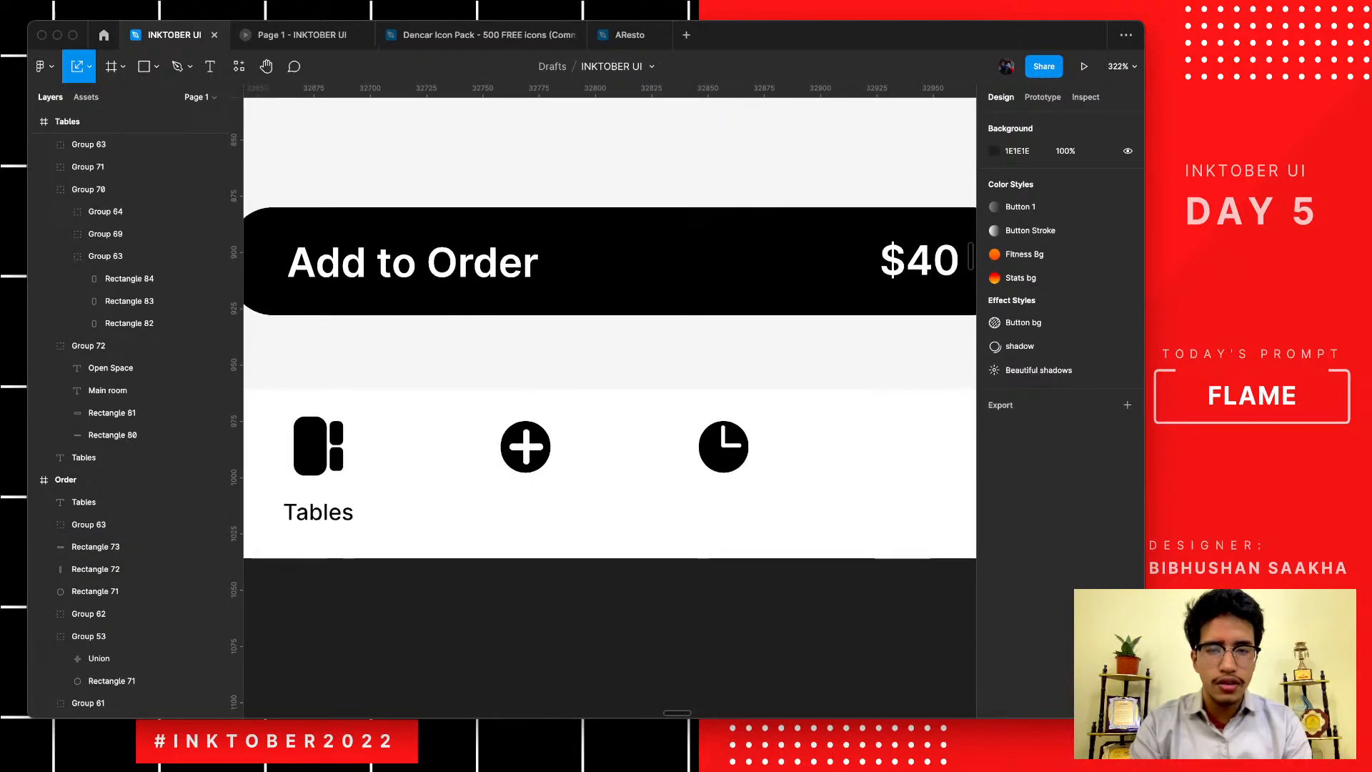
- Nudge the clock icon's vertical hand down by 1 px
{"action": "scroll", "coordinate": [621, 386], "scroll_direction": "up", "scroll_amount": 5}
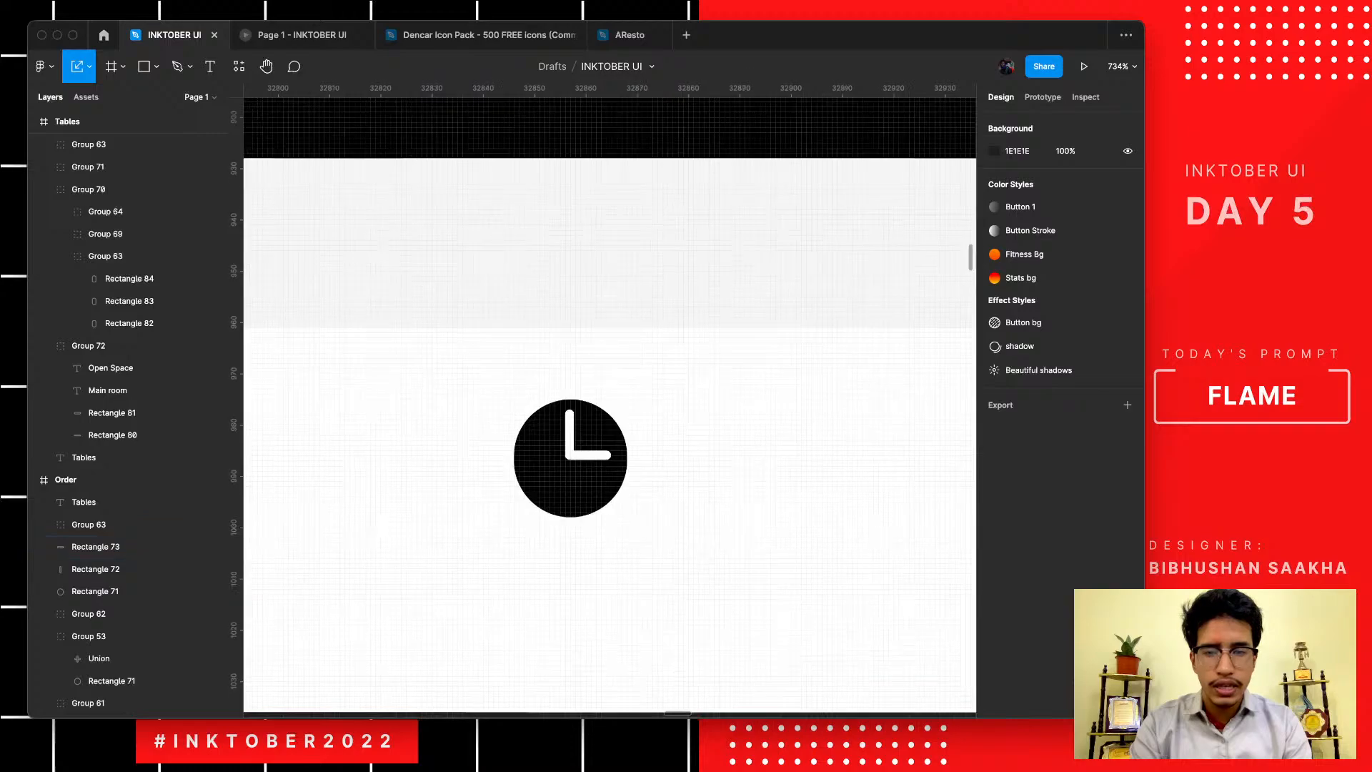
{"action": "scroll", "coordinate": [676, 528], "scroll_direction": "down", "scroll_amount": 4}
{"action": "scroll", "coordinate": [657, 493], "scroll_direction": "up", "scroll_amount": 6}
{"action": "left_click", "coordinate": [586, 492]}
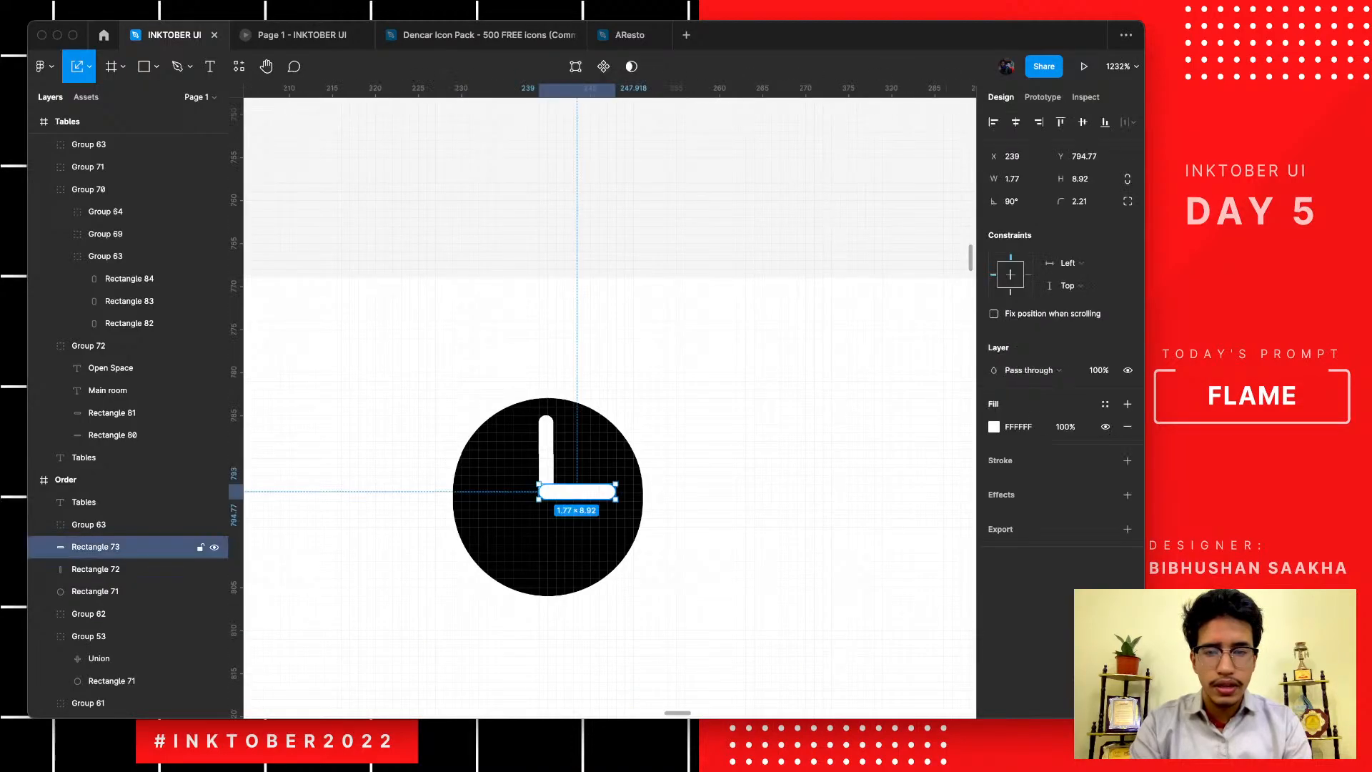
{"action": "left_click", "coordinate": [546, 450], "text": "shift"}
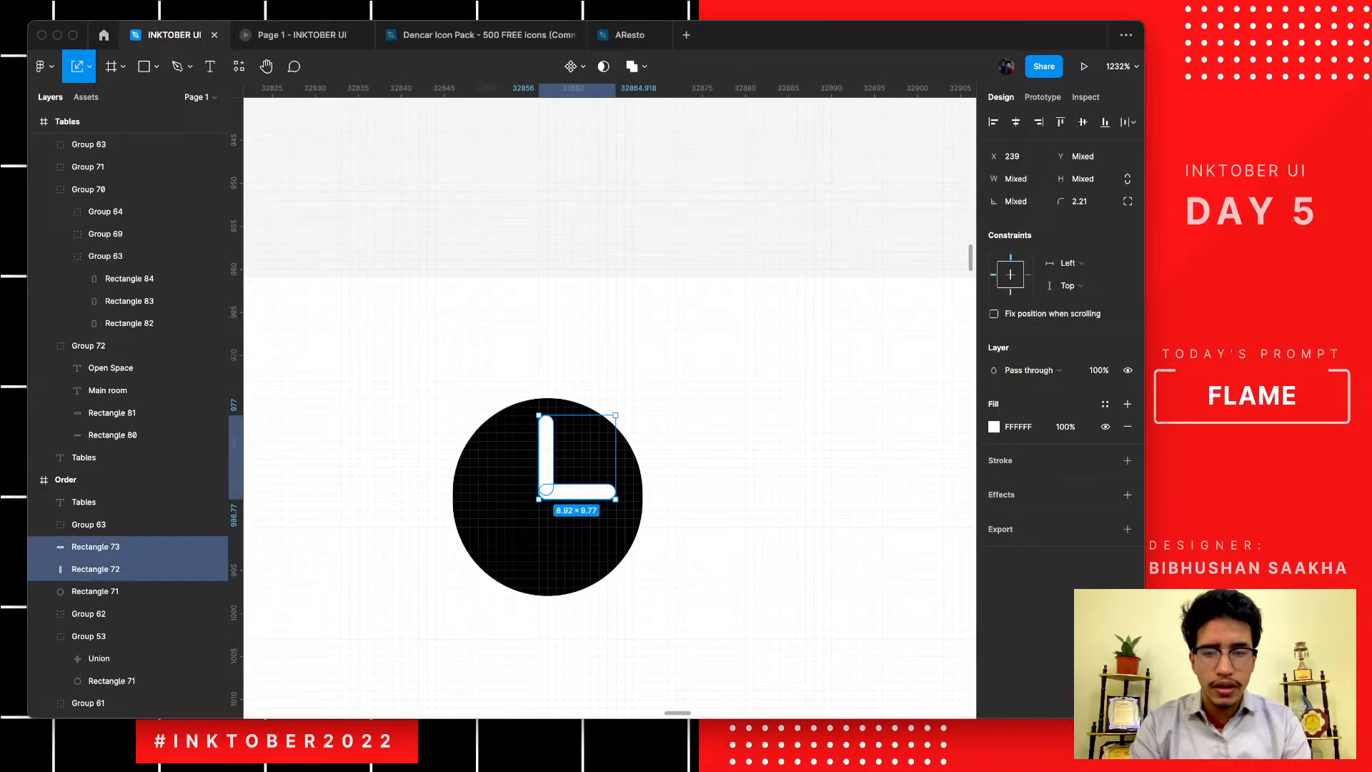
{"action": "left_click", "coordinate": [546, 454]}
{"action": "key", "text": "Down"}
{"action": "key", "text": "Down"}
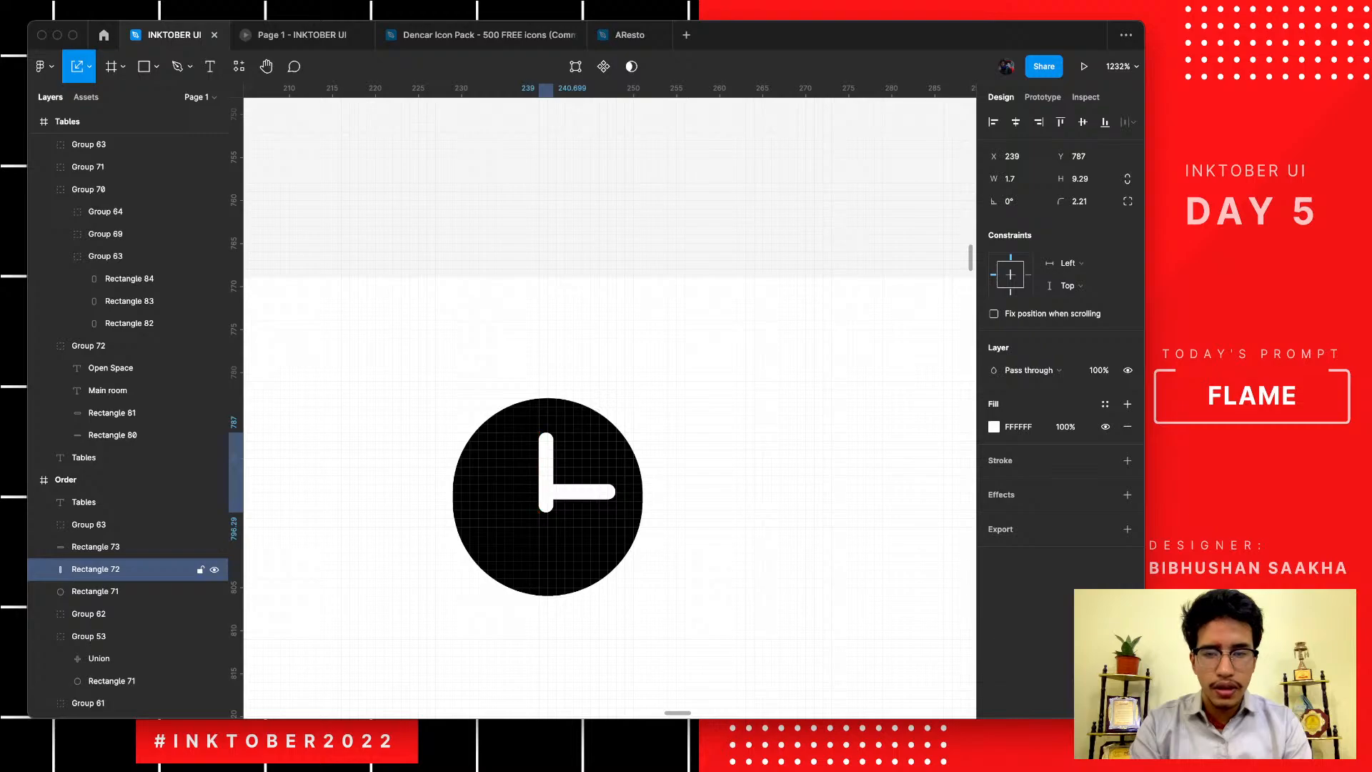
{"action": "key", "text": "Up"}
- Nudge the clock icon's horizontal hand down by 1 px so it lines up with the vertical hand's lower end
{"action": "left_click", "coordinate": [577, 491]}
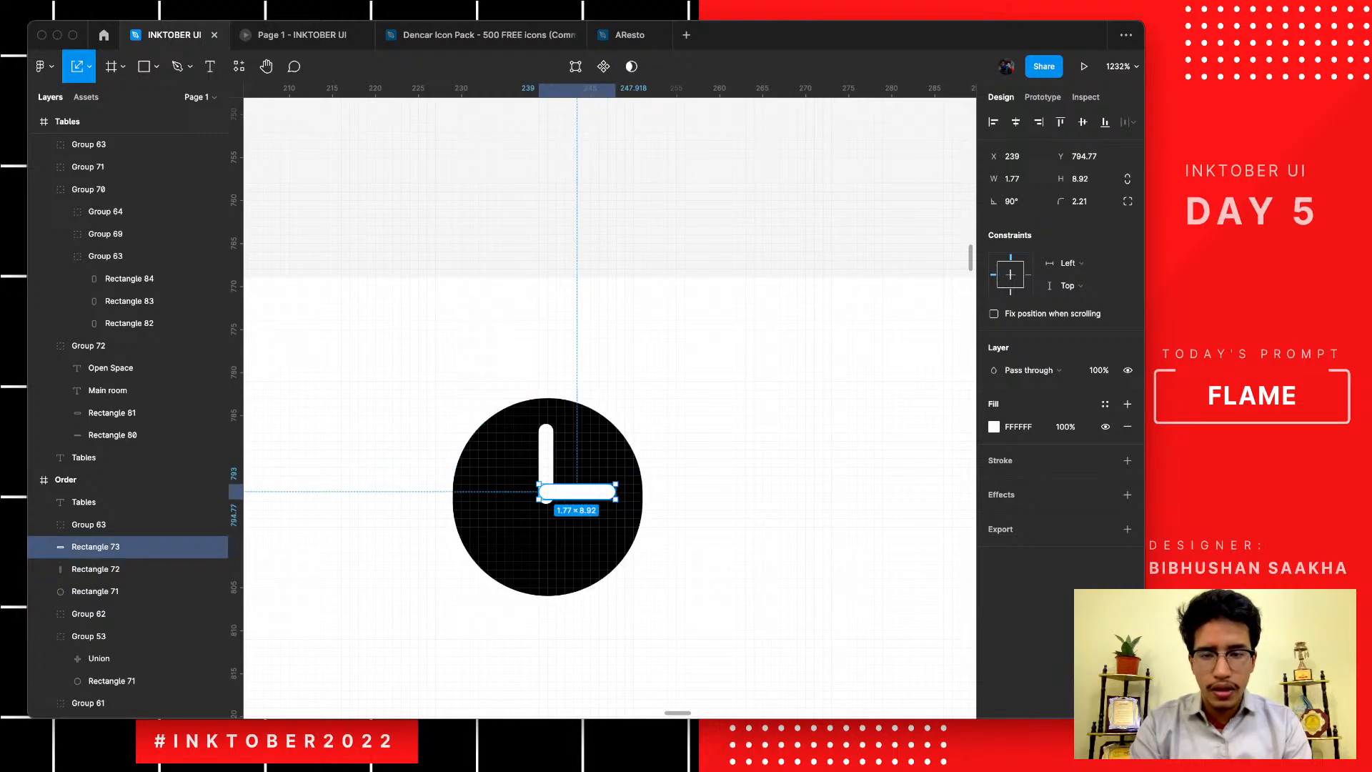
{"action": "scroll", "coordinate": [568, 470], "scroll_direction": "up", "scroll_amount": 5}
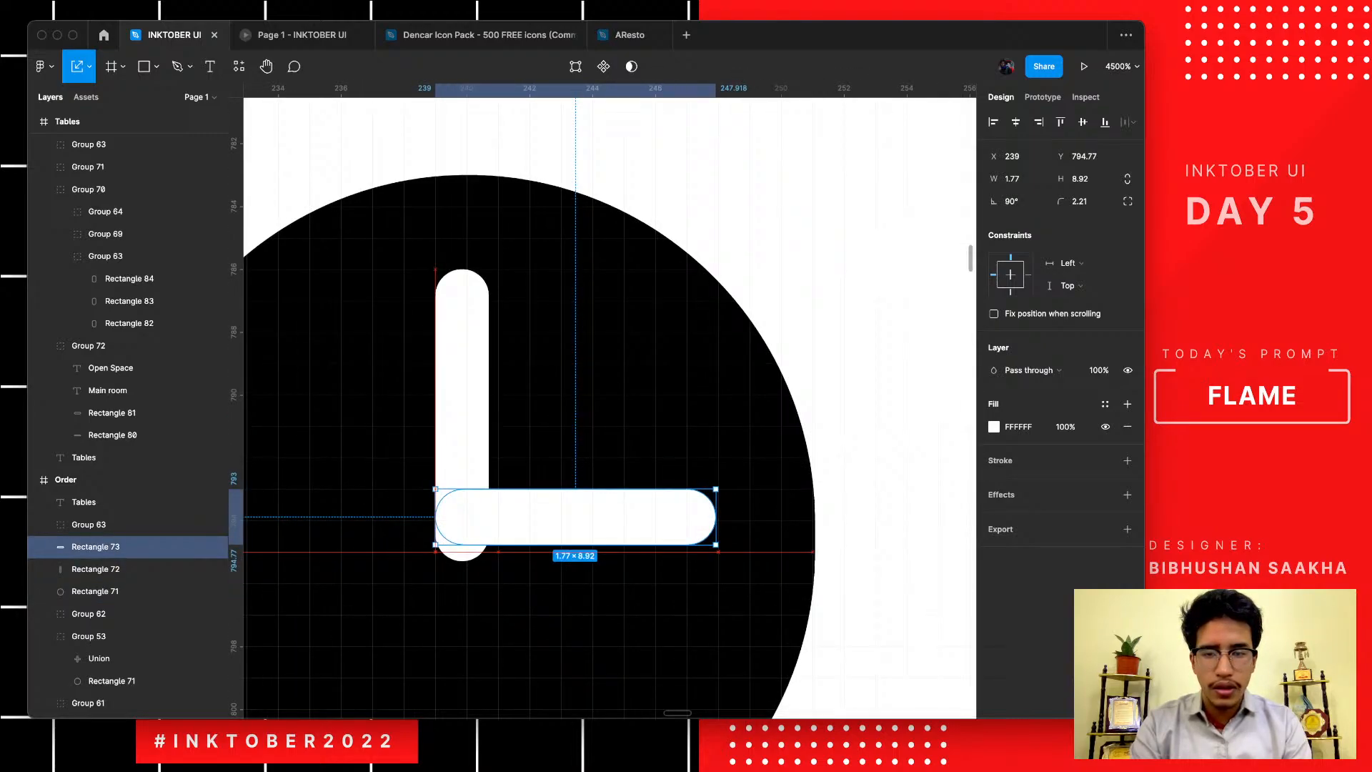
{"action": "key", "text": "Down"}
{"action": "scroll", "coordinate": [507, 539], "scroll_direction": "down", "scroll_amount": 5}
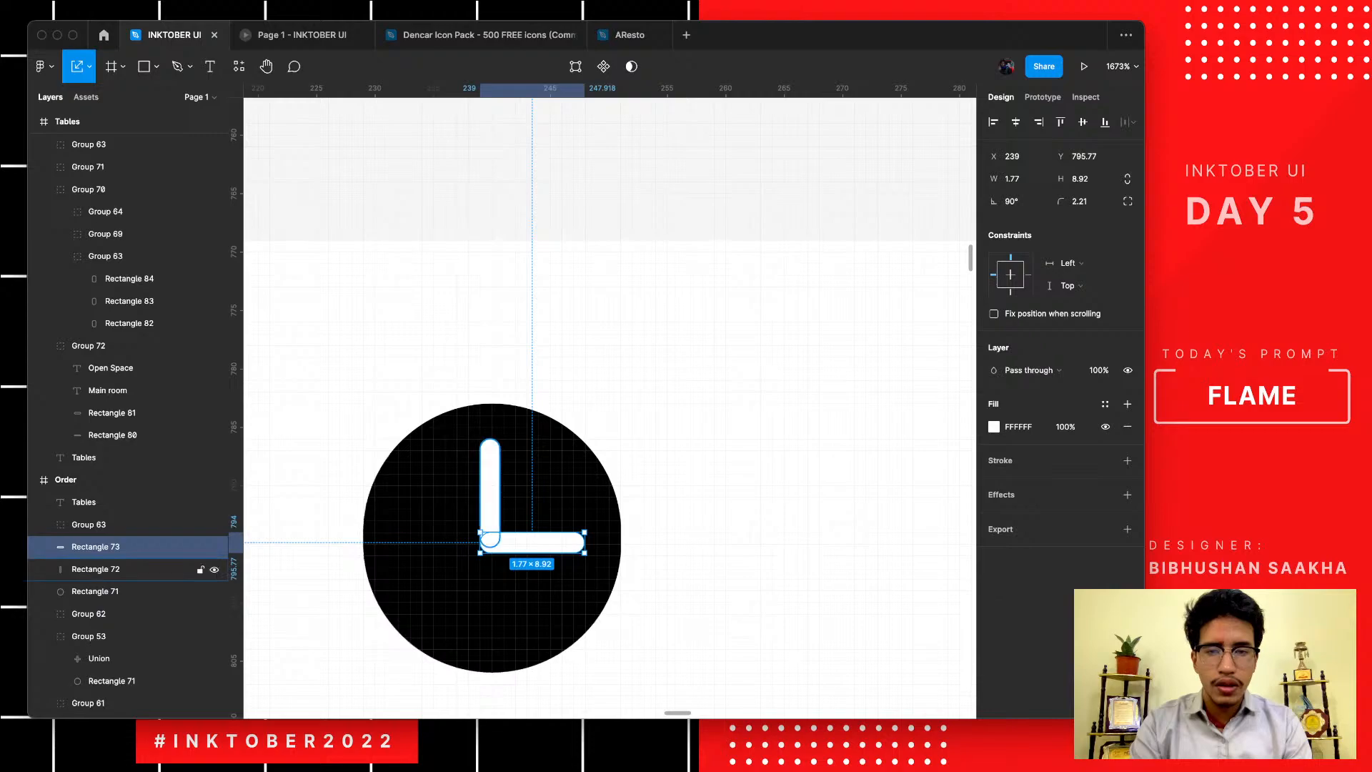
{"action": "left_click", "coordinate": [490, 493], "text": "shift"}
{"action": "left_click", "coordinate": [687, 457]}
{"action": "scroll", "coordinate": [686, 457], "scroll_direction": "down", "scroll_amount": 5}
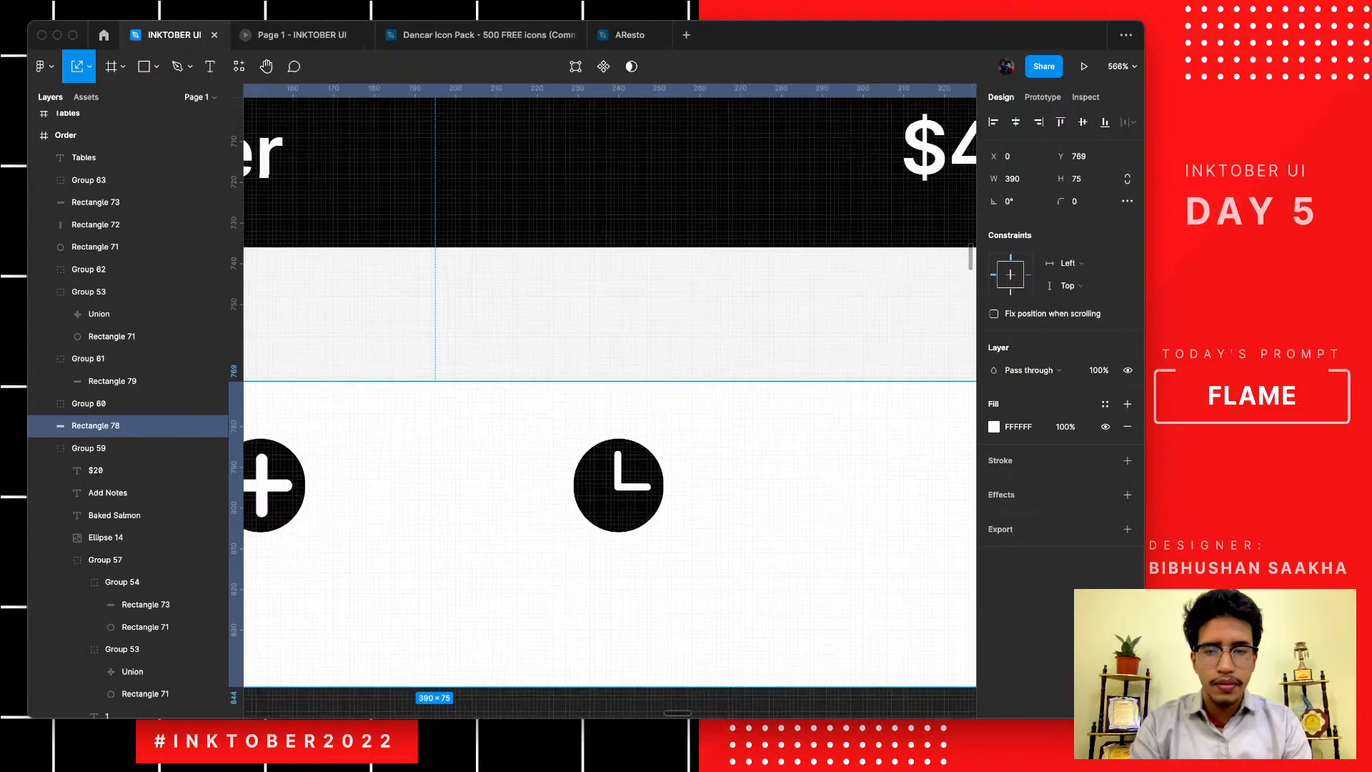
{"action": "scroll", "coordinate": [686, 454], "scroll_direction": "right", "scroll_amount": 3}
{"action": "scroll", "coordinate": [686, 455], "scroll_direction": "down", "scroll_amount": 4}
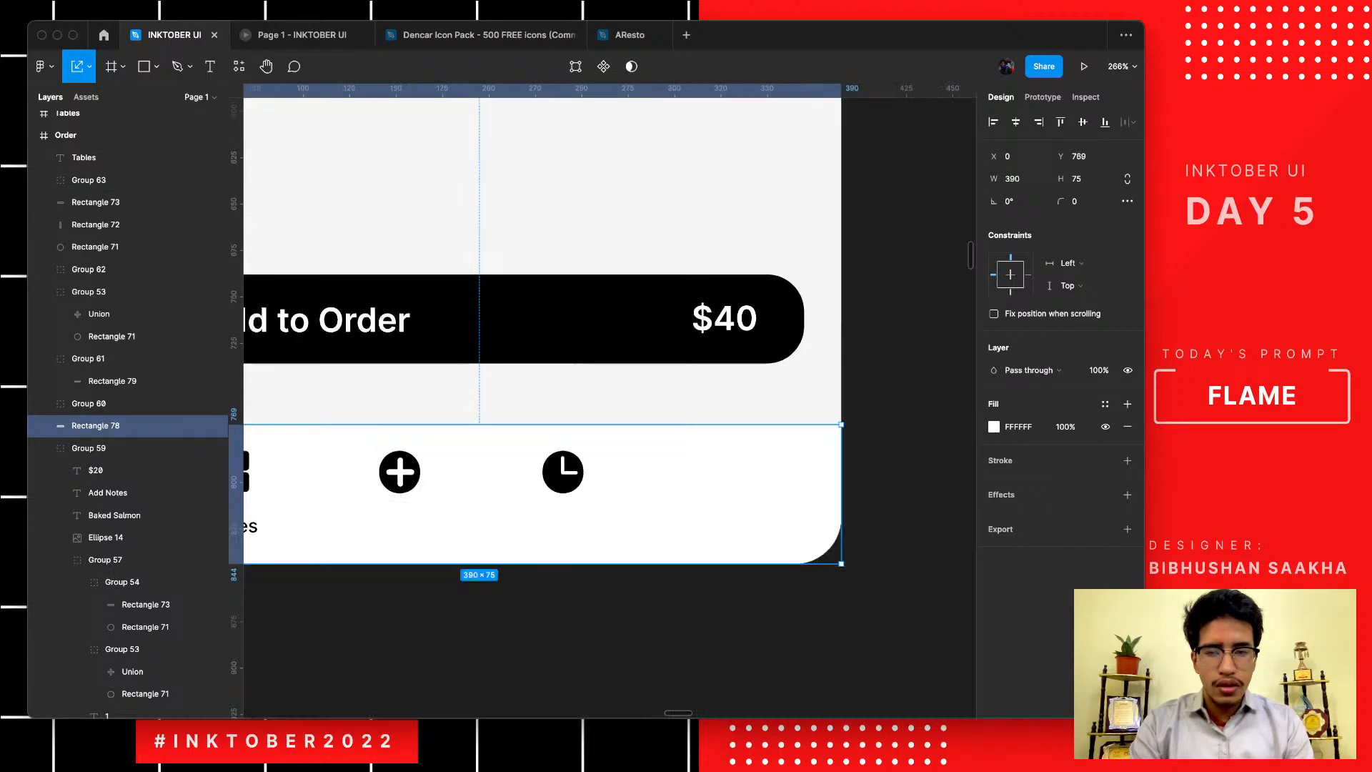
{"action": "scroll", "coordinate": [686, 454], "scroll_direction": "up", "scroll_amount": 4}
{"action": "scroll", "coordinate": [686, 454], "scroll_direction": "down", "scroll_amount": 6}
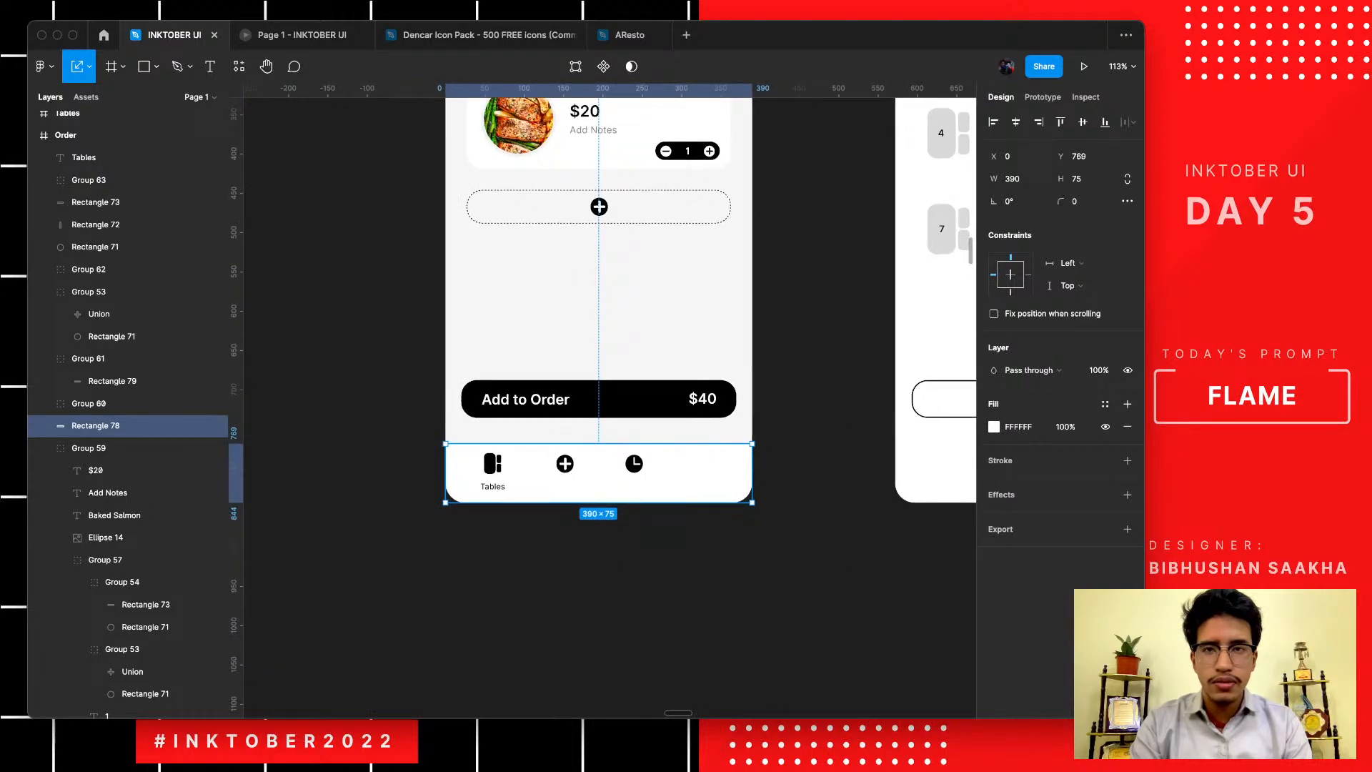
- Switch to the Dencar Icon Pack file and look over the light-mode icon categories, including Actions, Arrows and Business
{"action": "key", "text": "ctrl+Tab"}
{"action": "key", "text": "ctrl+Tab"}
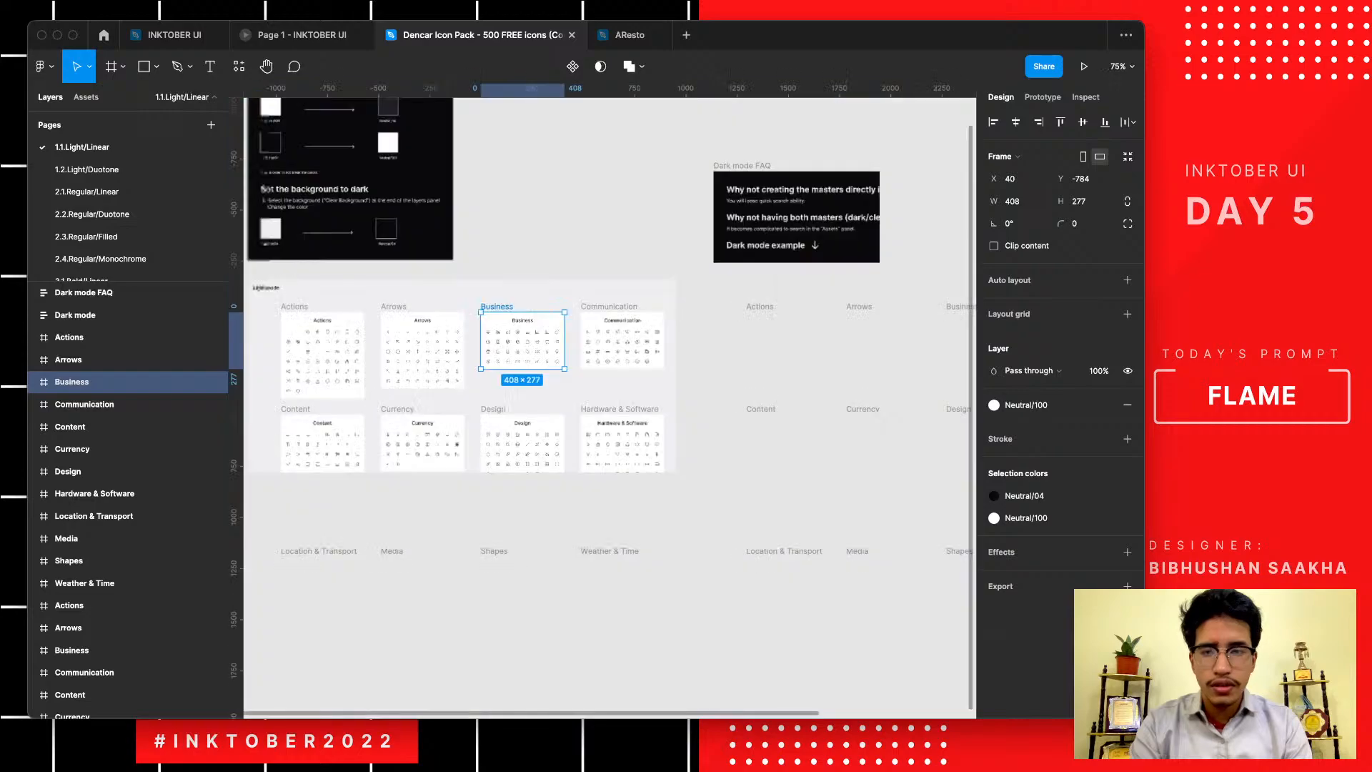
{"action": "key", "text": "shift+1"}
{"action": "scroll", "coordinate": [335, 402], "scroll_direction": "up", "scroll_amount": 4}
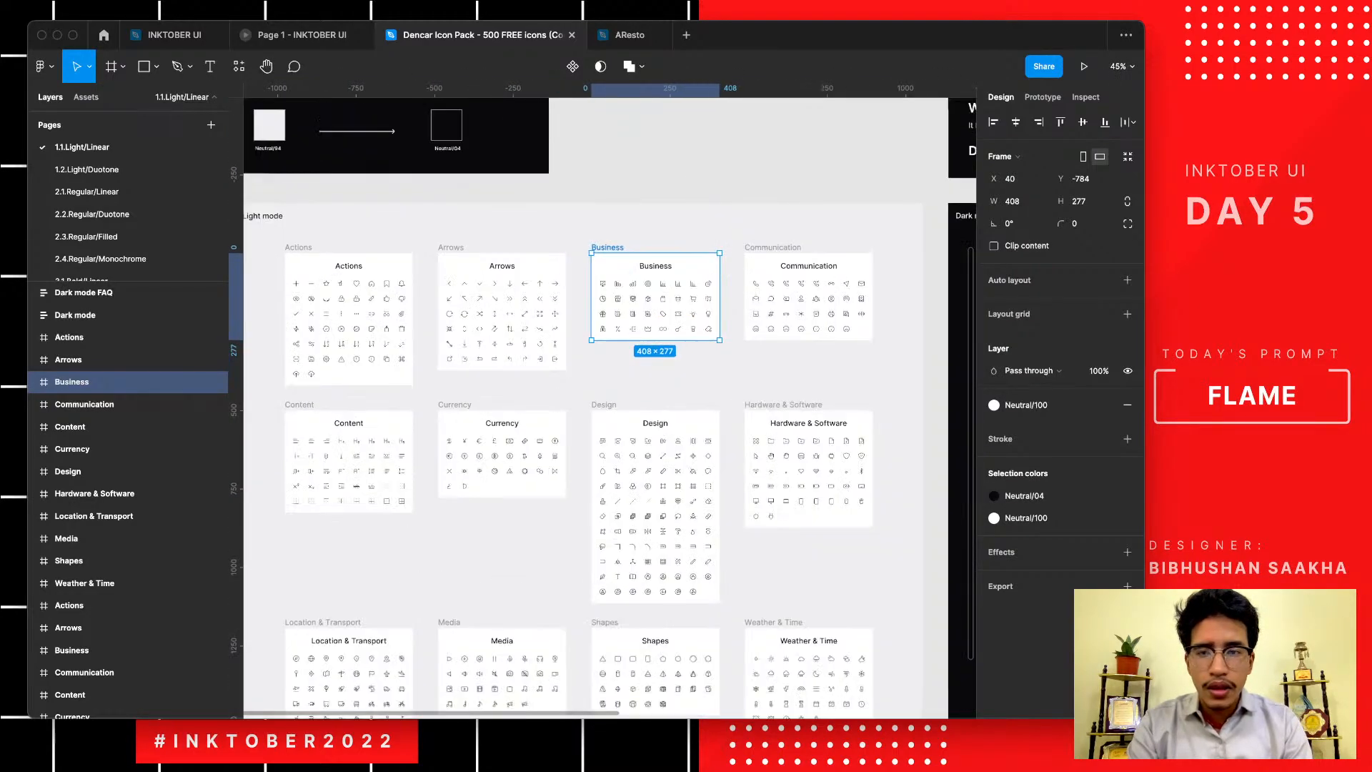
{"action": "scroll", "coordinate": [329, 404], "scroll_direction": "up", "scroll_amount": 6}
{"action": "scroll", "coordinate": [392, 355], "scroll_direction": "up", "scroll_amount": 2}
{"action": "scroll", "coordinate": [392, 356], "scroll_direction": "left", "scroll_amount": 2}
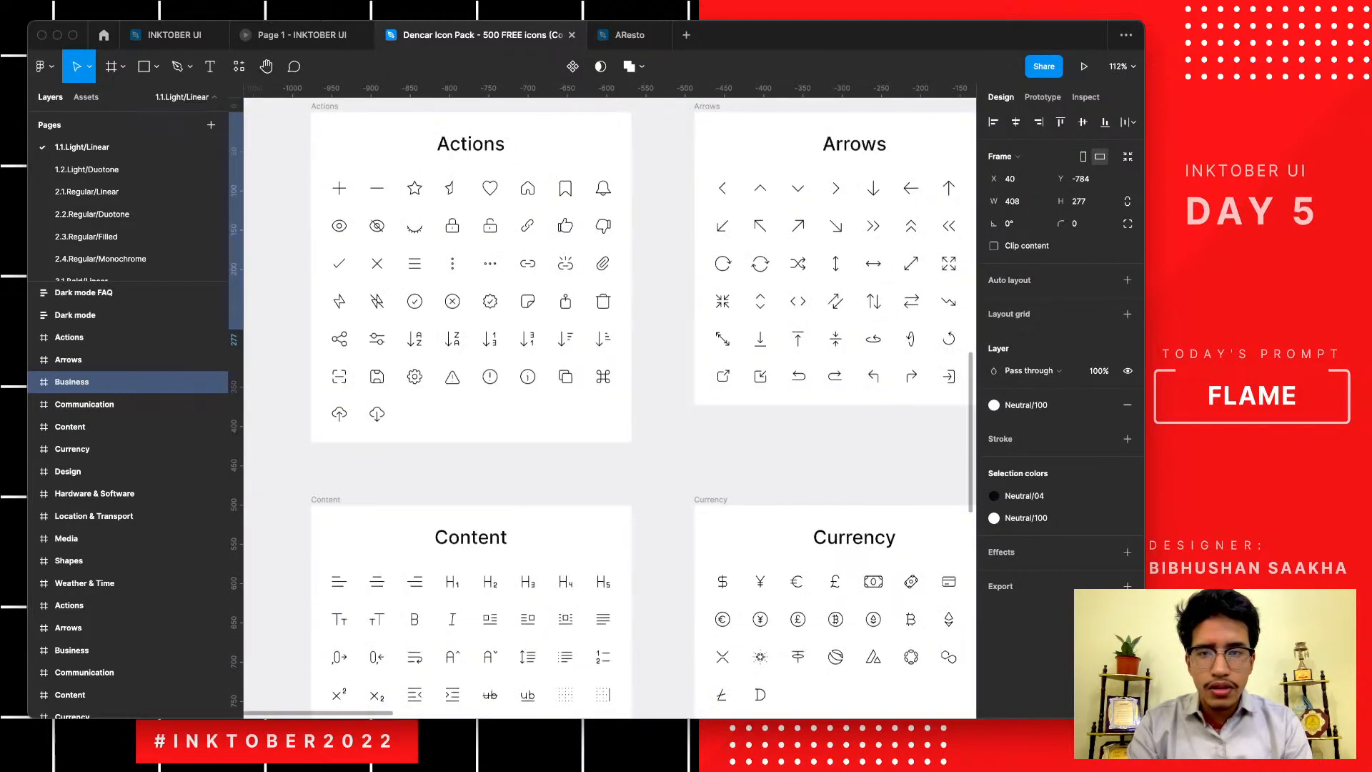
{"action": "scroll", "coordinate": [392, 355], "scroll_direction": "up", "scroll_amount": 3}
{"action": "scroll", "coordinate": [511, 326], "scroll_direction": "down", "scroll_amount": 1}
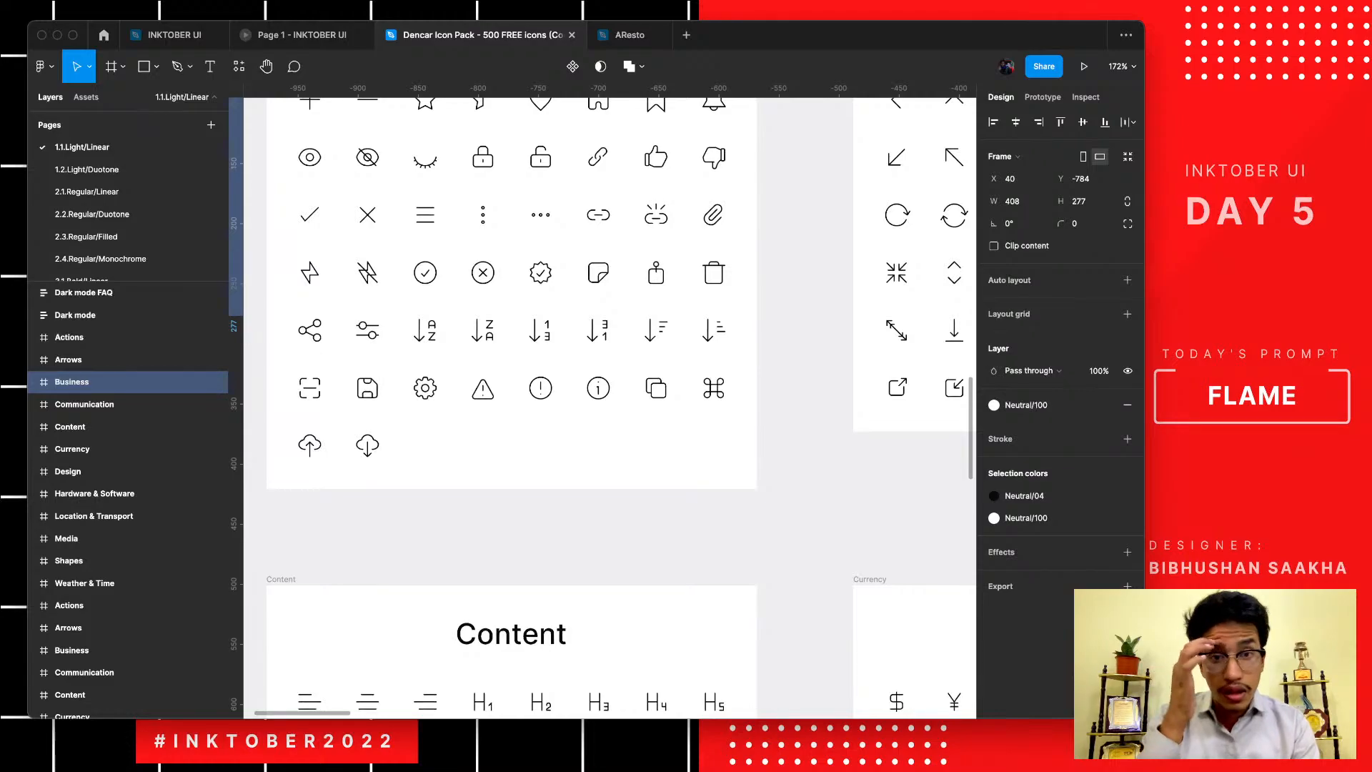
{"action": "scroll", "coordinate": [511, 400], "scroll_direction": "down", "scroll_amount": 5}
{"action": "scroll", "coordinate": [511, 400], "scroll_direction": "down", "scroll_amount": 10}
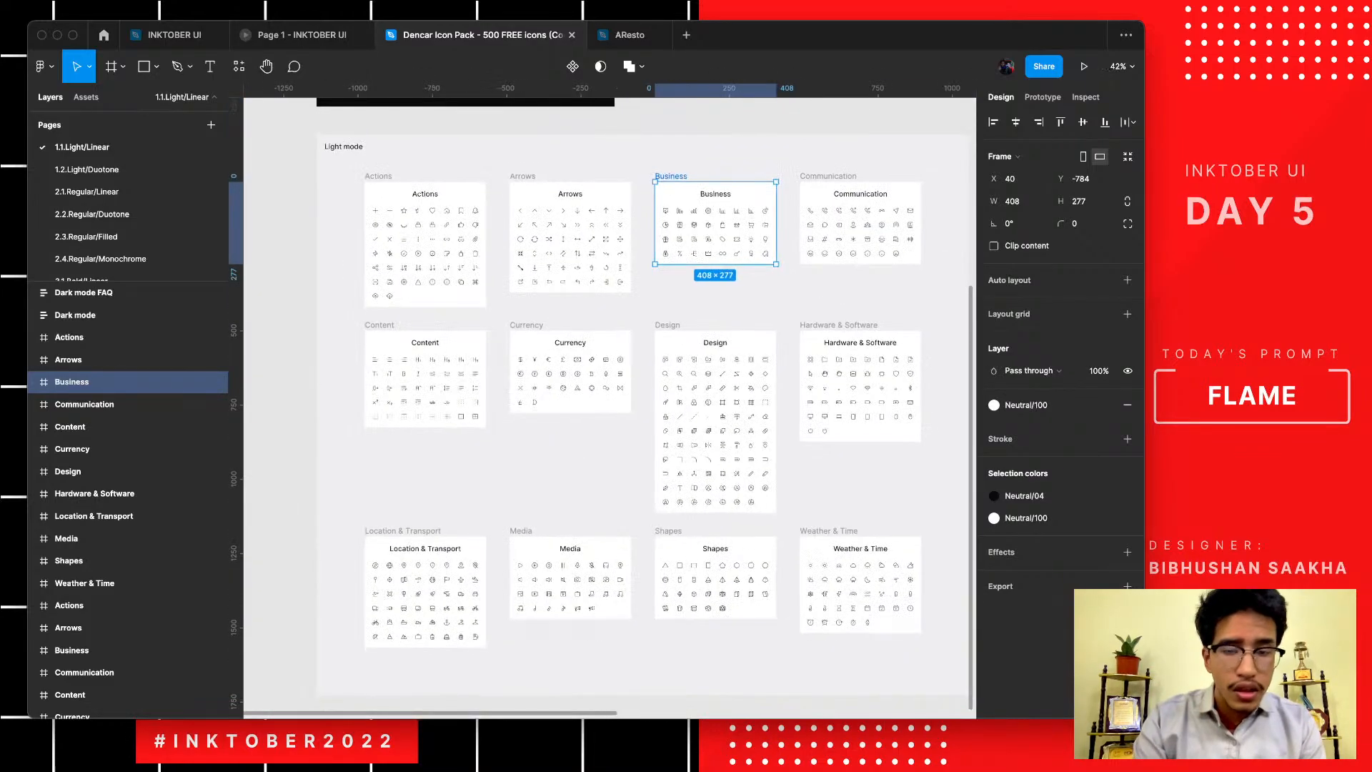
{"action": "scroll", "coordinate": [350, 318], "scroll_direction": "up", "scroll_amount": 1}
{"action": "scroll", "coordinate": [772, 223], "scroll_direction": "up", "scroll_amount": 8}
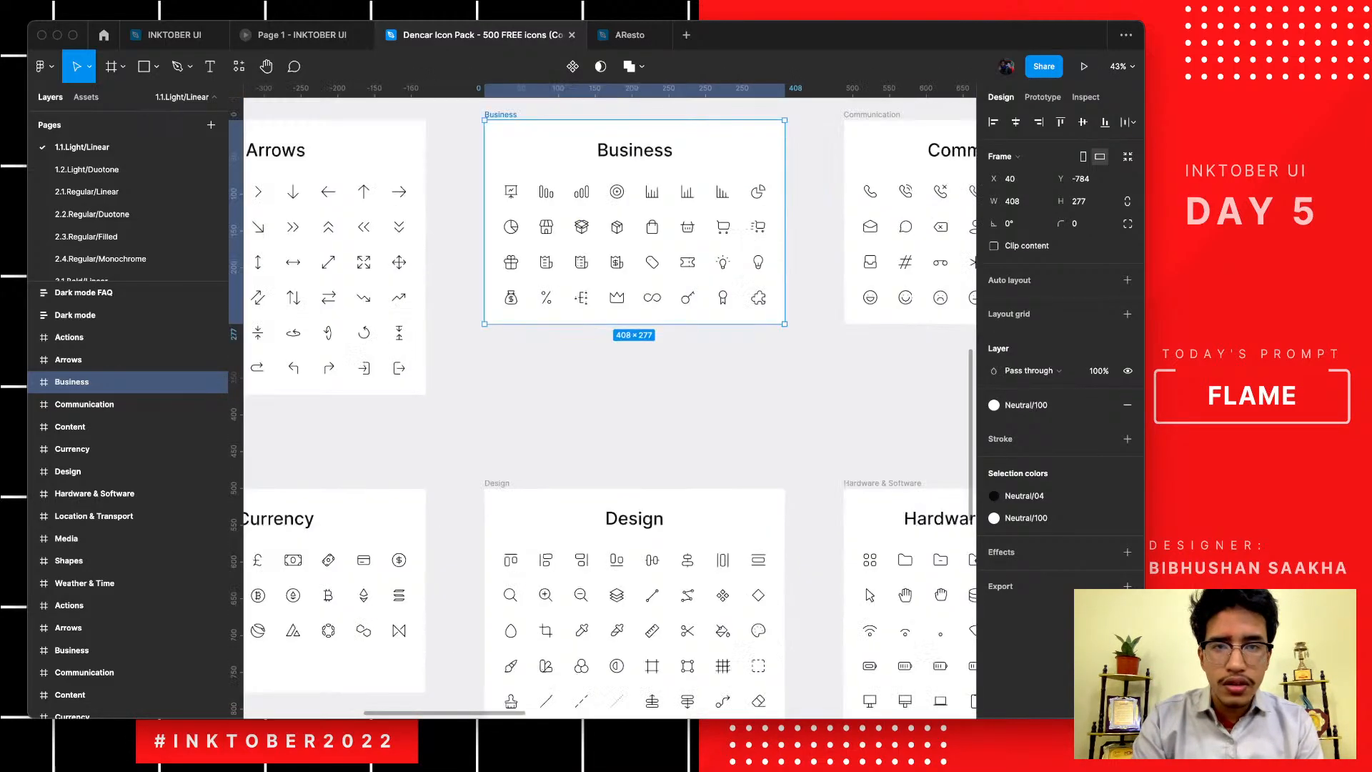
{"action": "scroll", "coordinate": [772, 223], "scroll_direction": "down", "scroll_amount": 6}
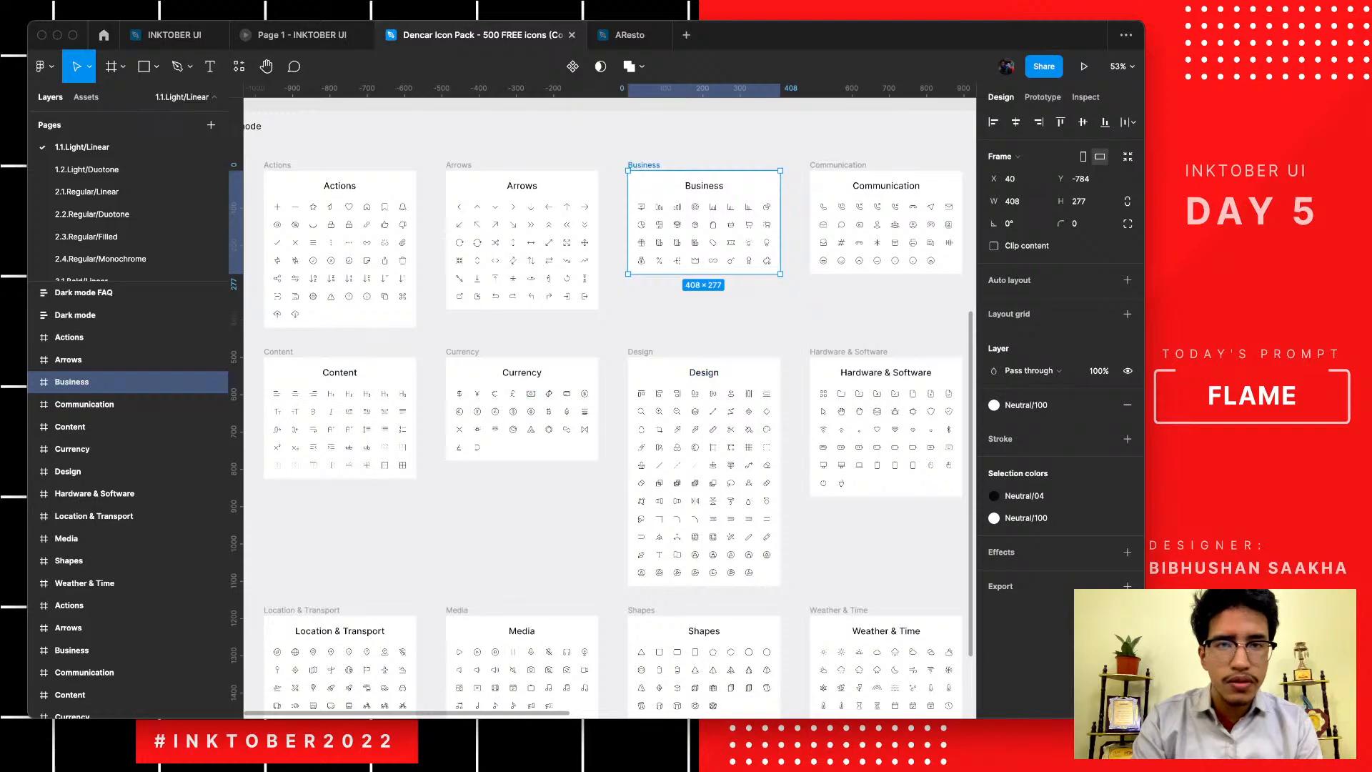
{"action": "scroll", "coordinate": [750, 151], "scroll_direction": "up", "scroll_amount": 3}
{"action": "scroll", "coordinate": [750, 152], "scroll_direction": "down", "scroll_amount": 6}
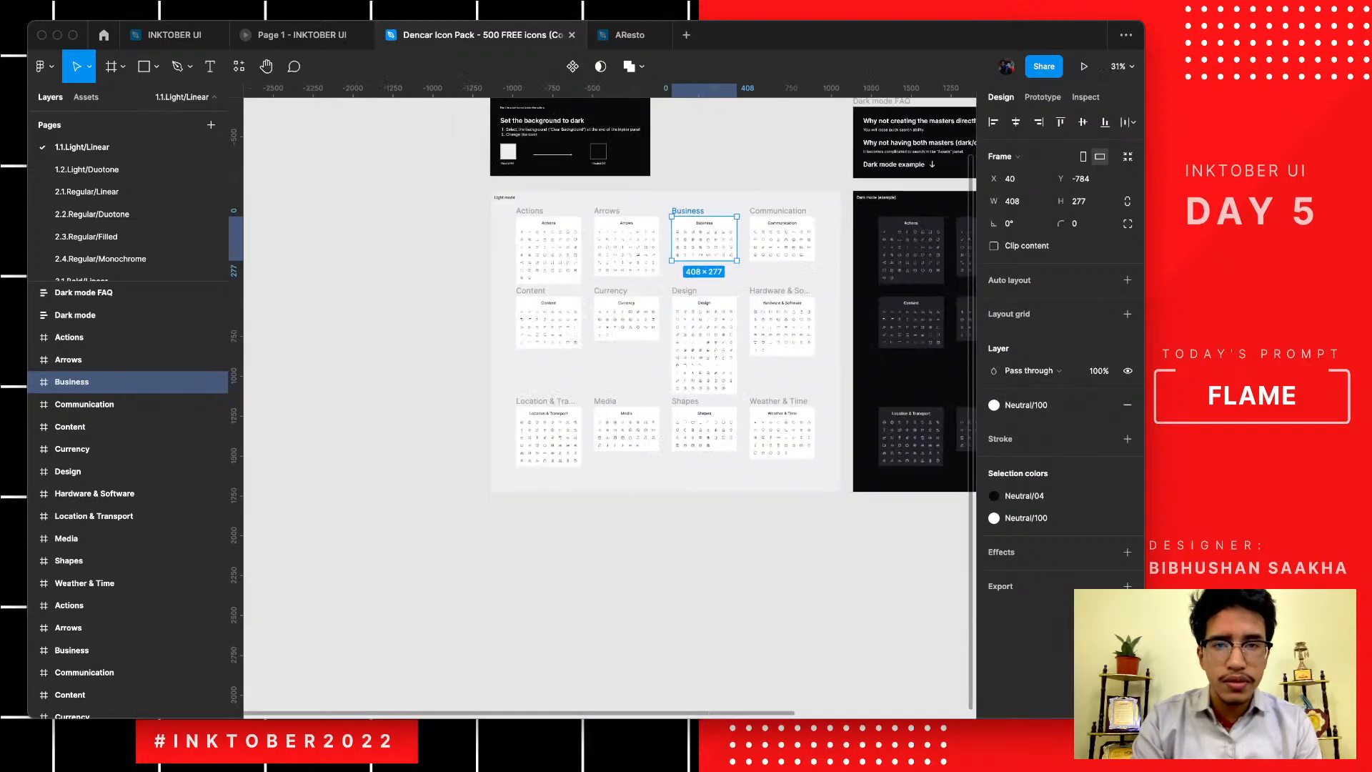
- Look over the icon pack's light-mode categories, including Communication, Design, Hardware & Software, Media, Shapes, Location & Transport and Actions
{"action": "scroll", "coordinate": [751, 151], "scroll_direction": "up", "scroll_amount": 5}
{"action": "scroll", "coordinate": [736, 182], "scroll_direction": "up", "scroll_amount": 1}
{"action": "scroll", "coordinate": [707, 314], "scroll_direction": "down", "scroll_amount": 2}
{"action": "scroll", "coordinate": [707, 314], "scroll_direction": "right", "scroll_amount": 2}
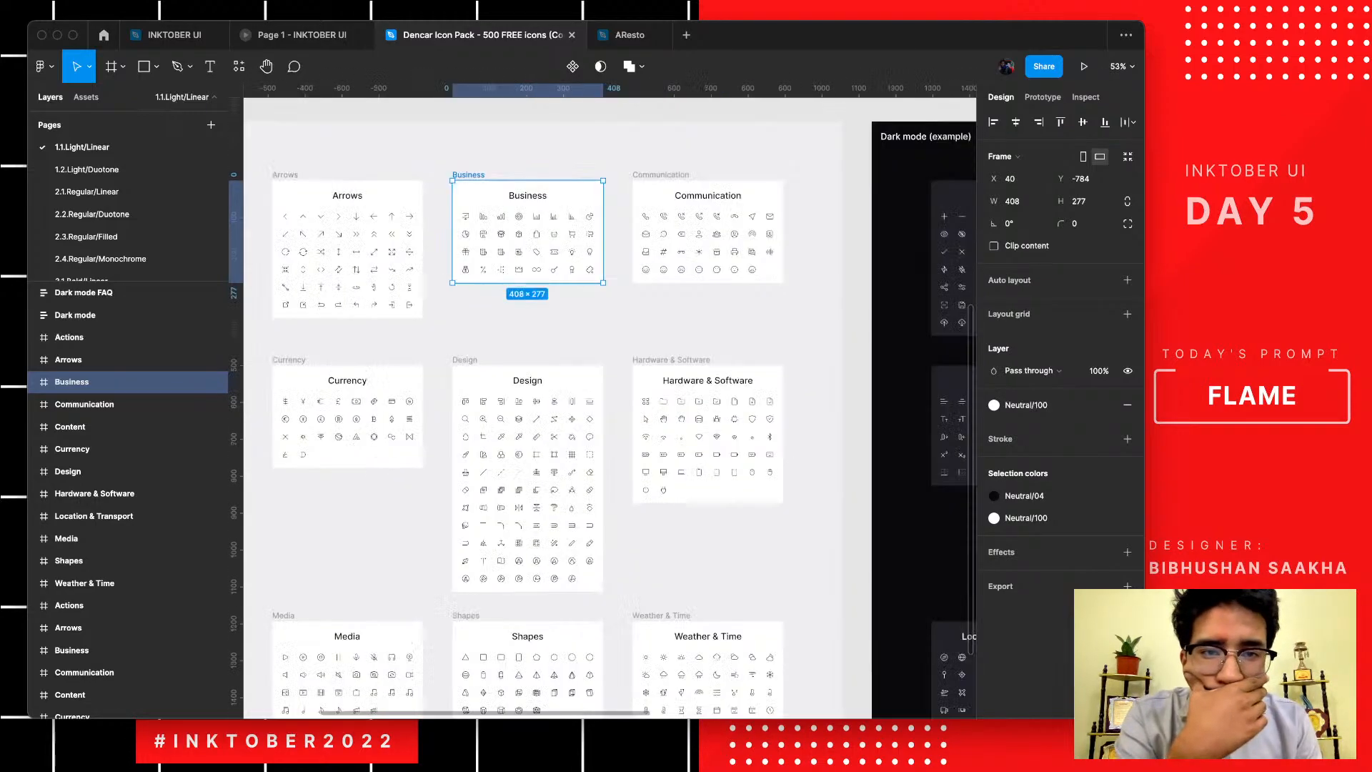
{"action": "scroll", "coordinate": [705, 318], "scroll_direction": "up", "scroll_amount": 5}
{"action": "scroll", "coordinate": [607, 400], "scroll_direction": "up", "scroll_amount": 5}
{"action": "scroll", "coordinate": [607, 400], "scroll_direction": "up", "scroll_amount": 5}
{"action": "scroll", "coordinate": [607, 400], "scroll_direction": "up", "scroll_amount": 1}
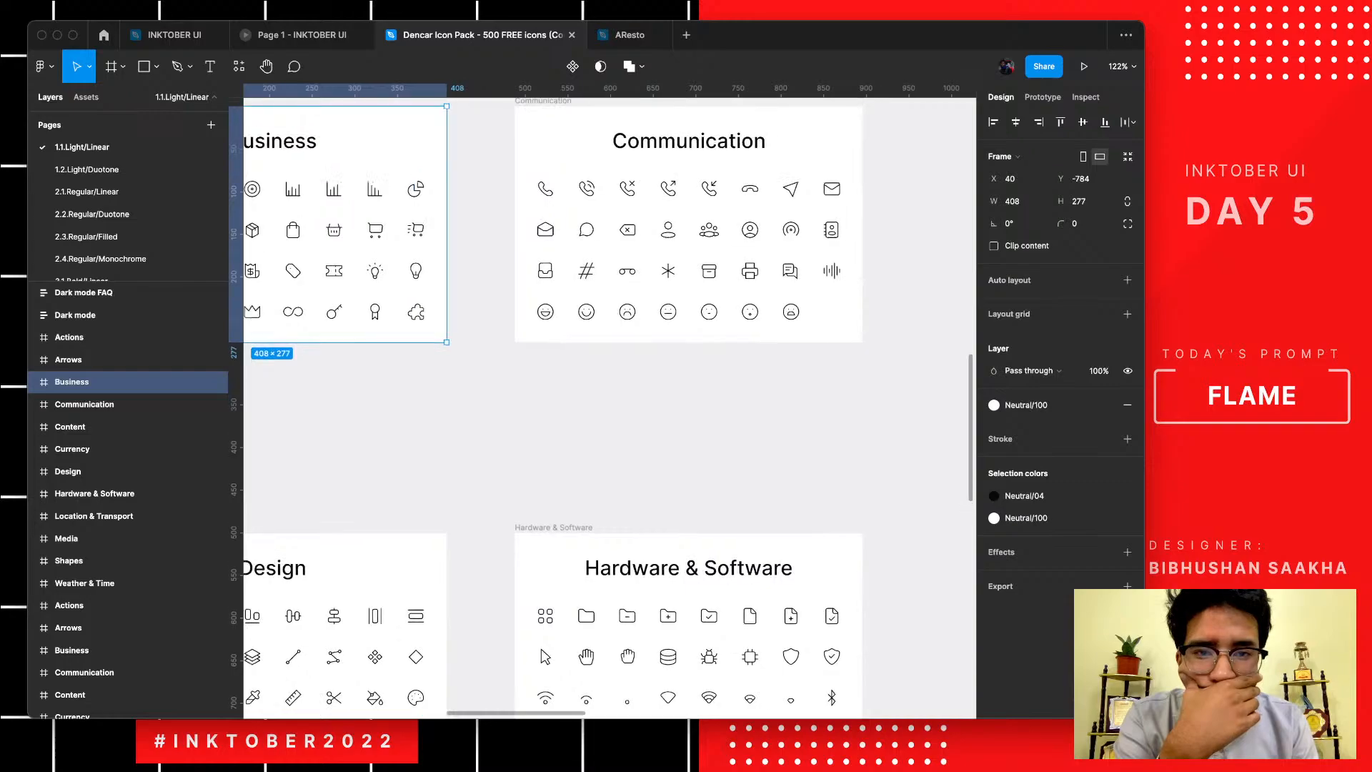
{"action": "scroll", "coordinate": [607, 400], "scroll_direction": "left", "scroll_amount": 4}
{"action": "scroll", "coordinate": [607, 400], "scroll_direction": "down", "scroll_amount": 5}
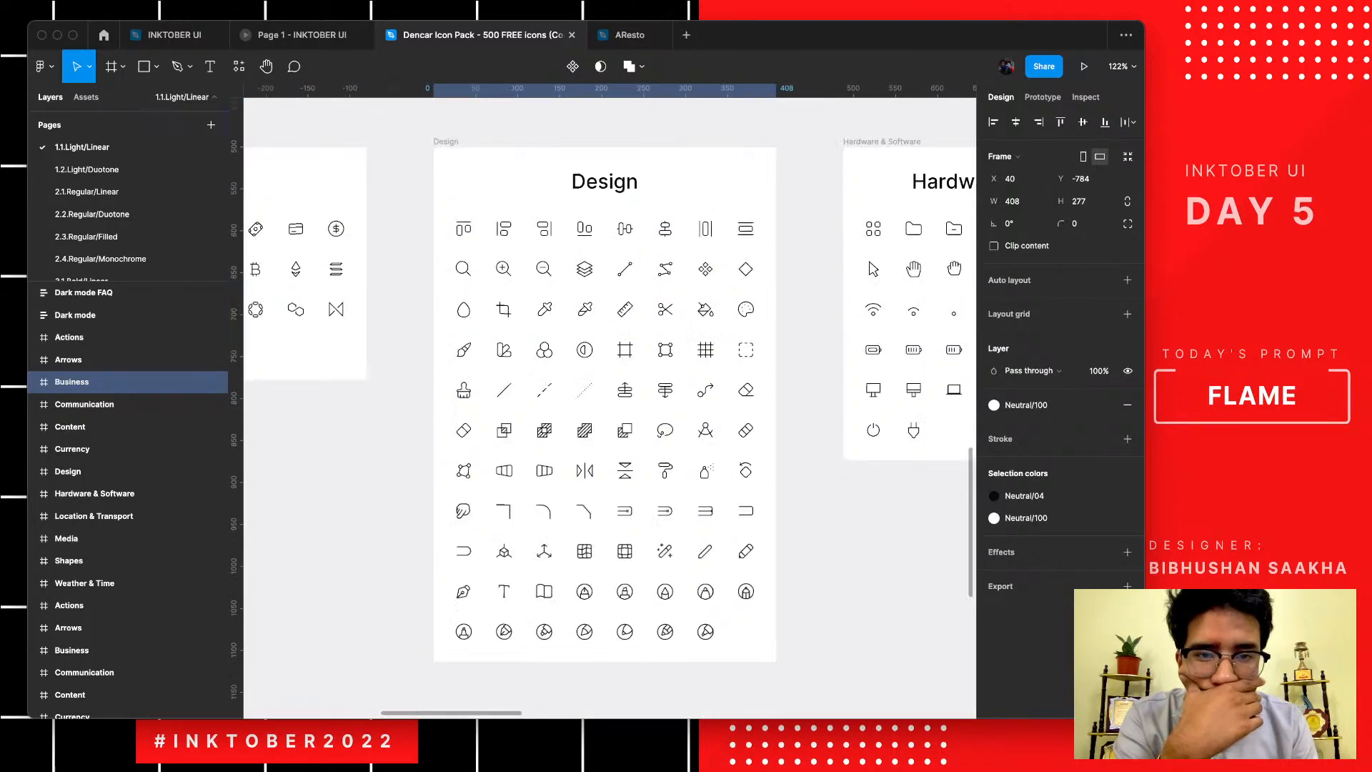
{"action": "scroll", "coordinate": [701, 229], "scroll_direction": "down", "scroll_amount": 1}
{"action": "scroll", "coordinate": [670, 560], "scroll_direction": "down", "scroll_amount": 1}
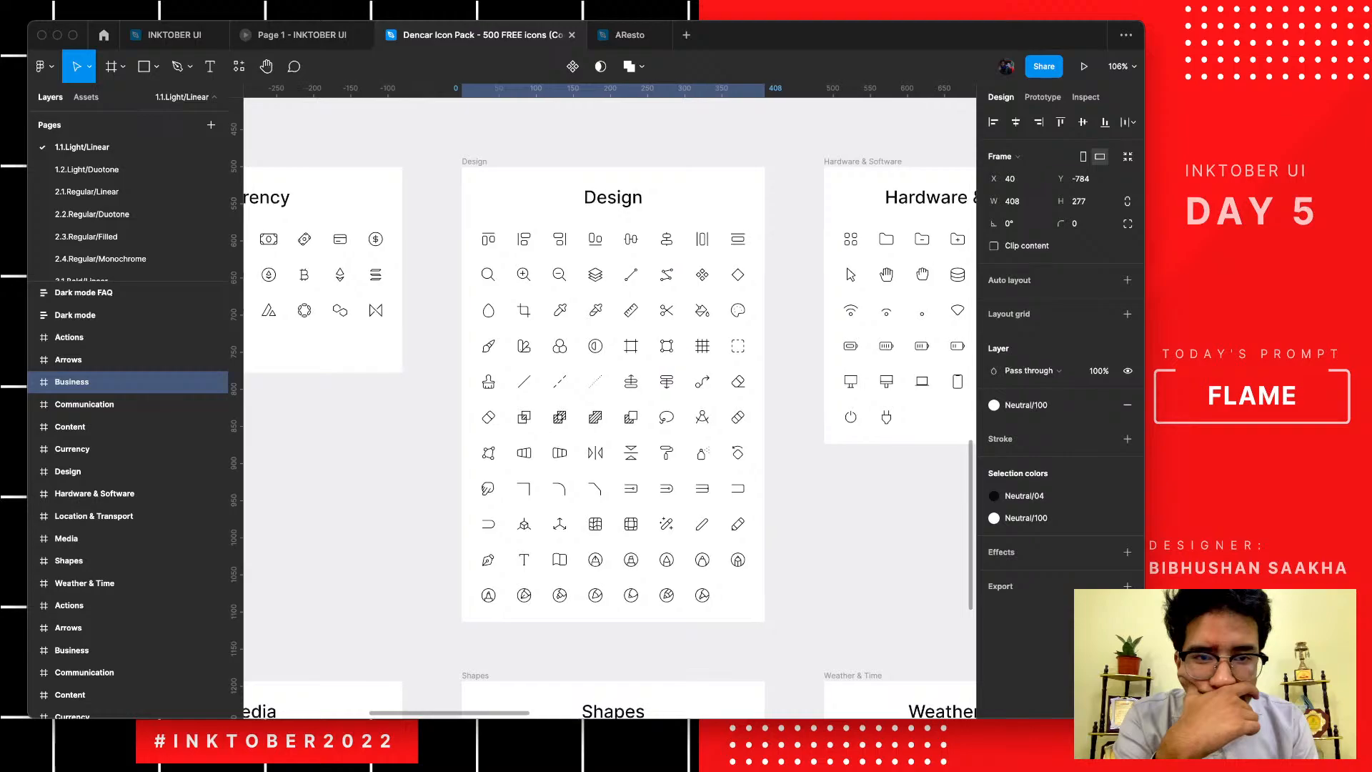
{"action": "scroll", "coordinate": [669, 345], "scroll_direction": "right", "scroll_amount": 4}
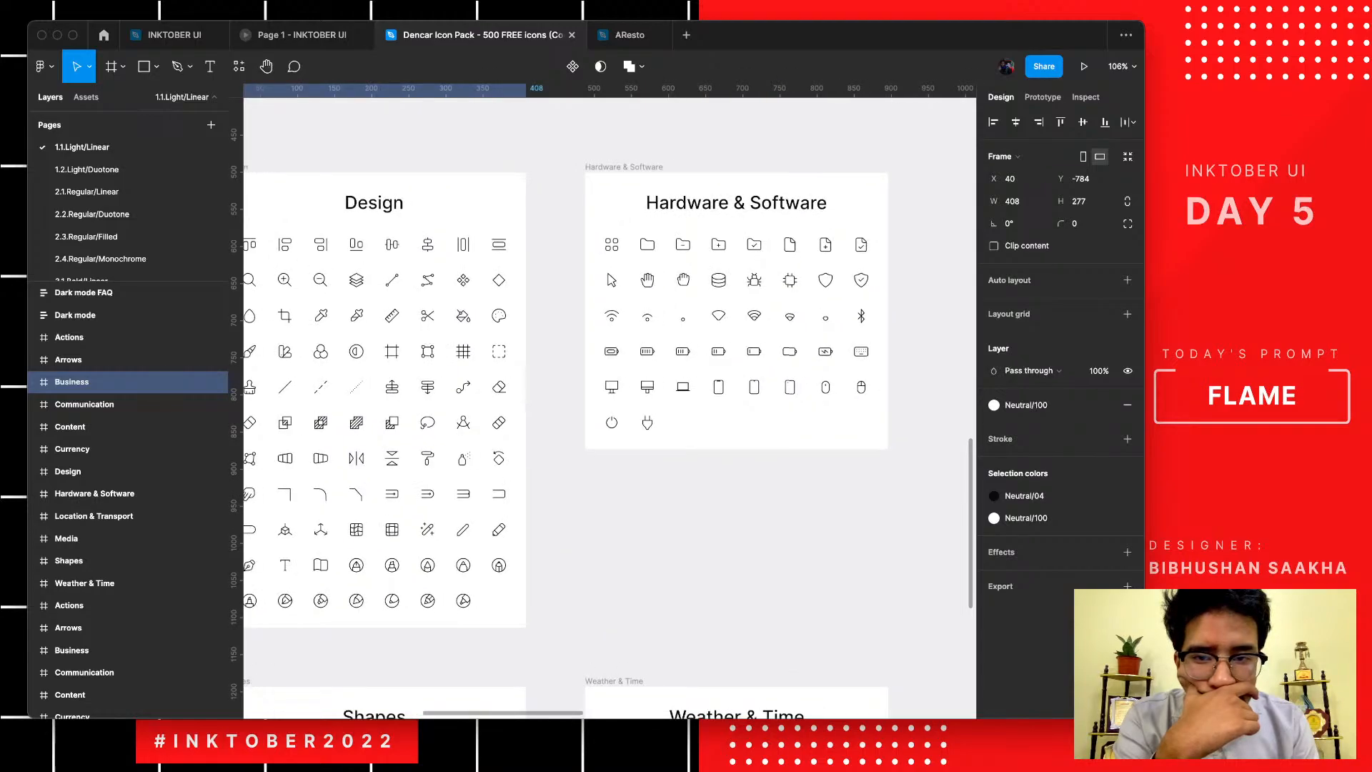
{"action": "scroll", "coordinate": [608, 400], "scroll_direction": "down", "scroll_amount": 5}
{"action": "scroll", "coordinate": [608, 400], "scroll_direction": "left", "scroll_amount": 5}
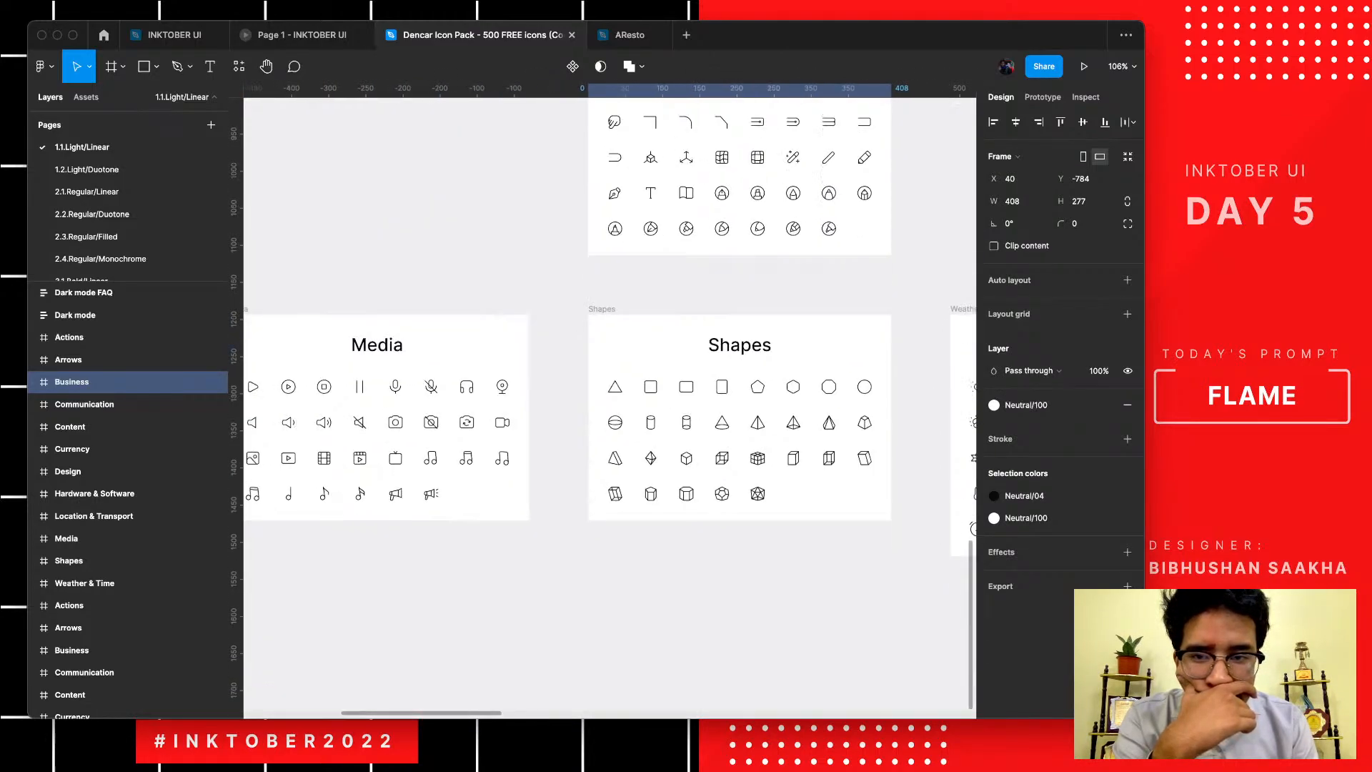
{"action": "scroll", "coordinate": [608, 400], "scroll_direction": "left", "scroll_amount": 4}
{"action": "scroll", "coordinate": [607, 400], "scroll_direction": "left", "scroll_amount": 5}
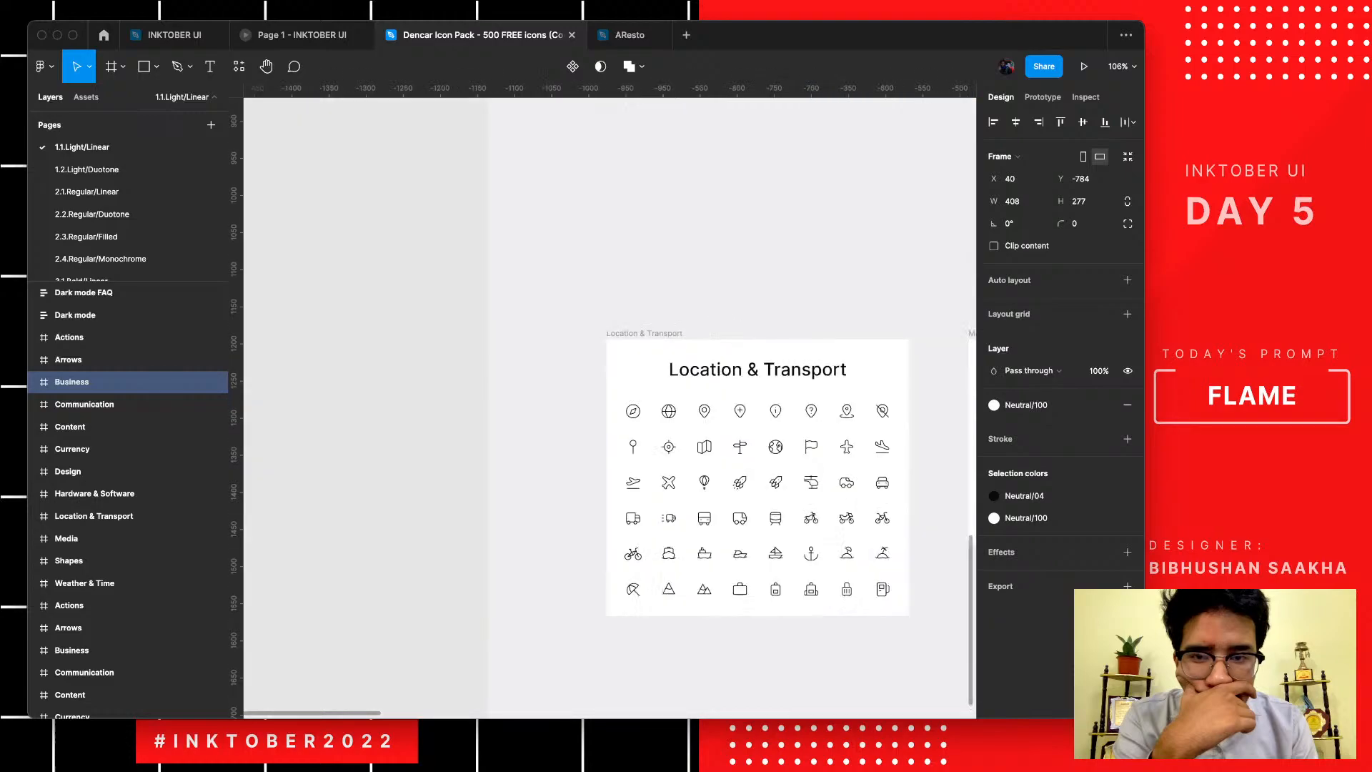
{"action": "scroll", "coordinate": [607, 400], "scroll_direction": "up", "scroll_amount": 10}
{"action": "scroll", "coordinate": [608, 401], "scroll_direction": "up", "scroll_amount": 5}
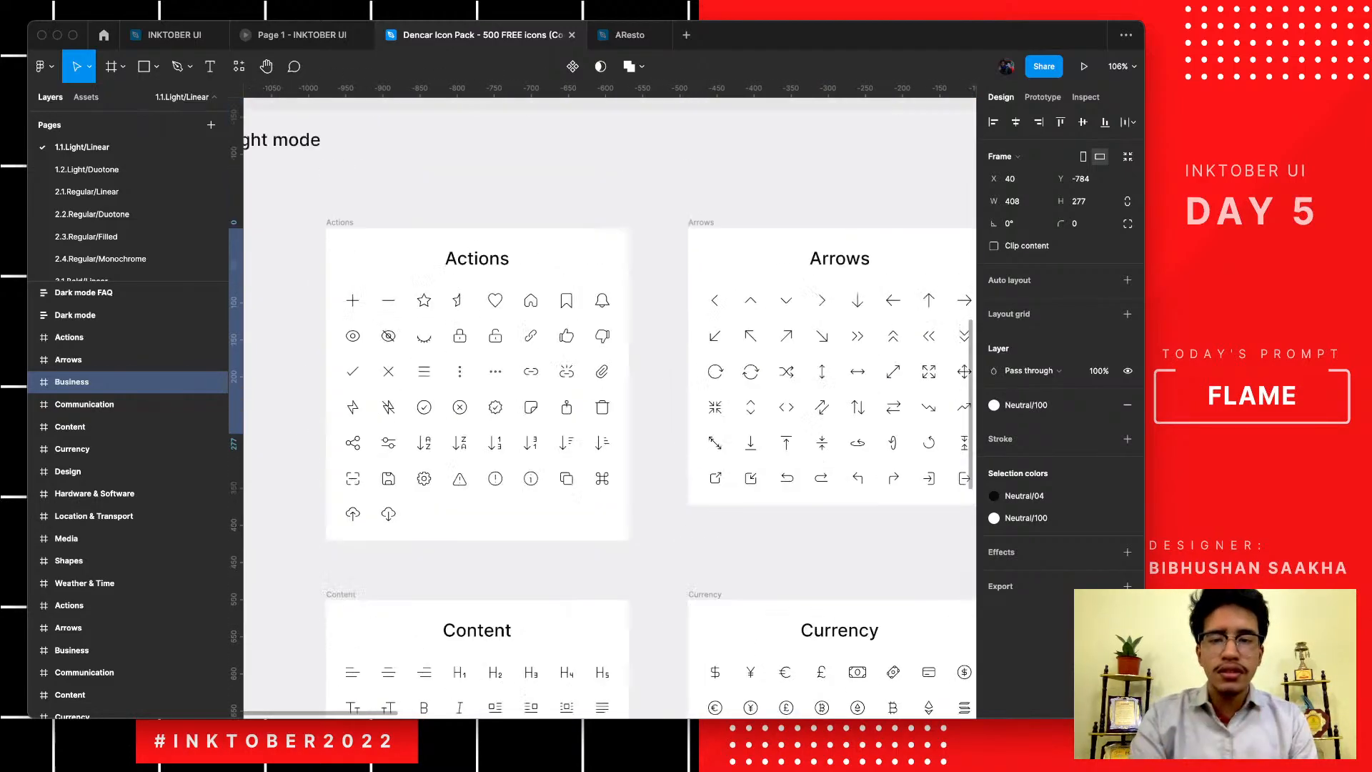
- Copy the Settings gear from the Actions category into the INKTOBER UI file's Order screen, placing it in the bottom navigation bar beyond the clock icon
{"action": "scroll", "coordinate": [607, 400], "scroll_direction": "left", "scroll_amount": 2}
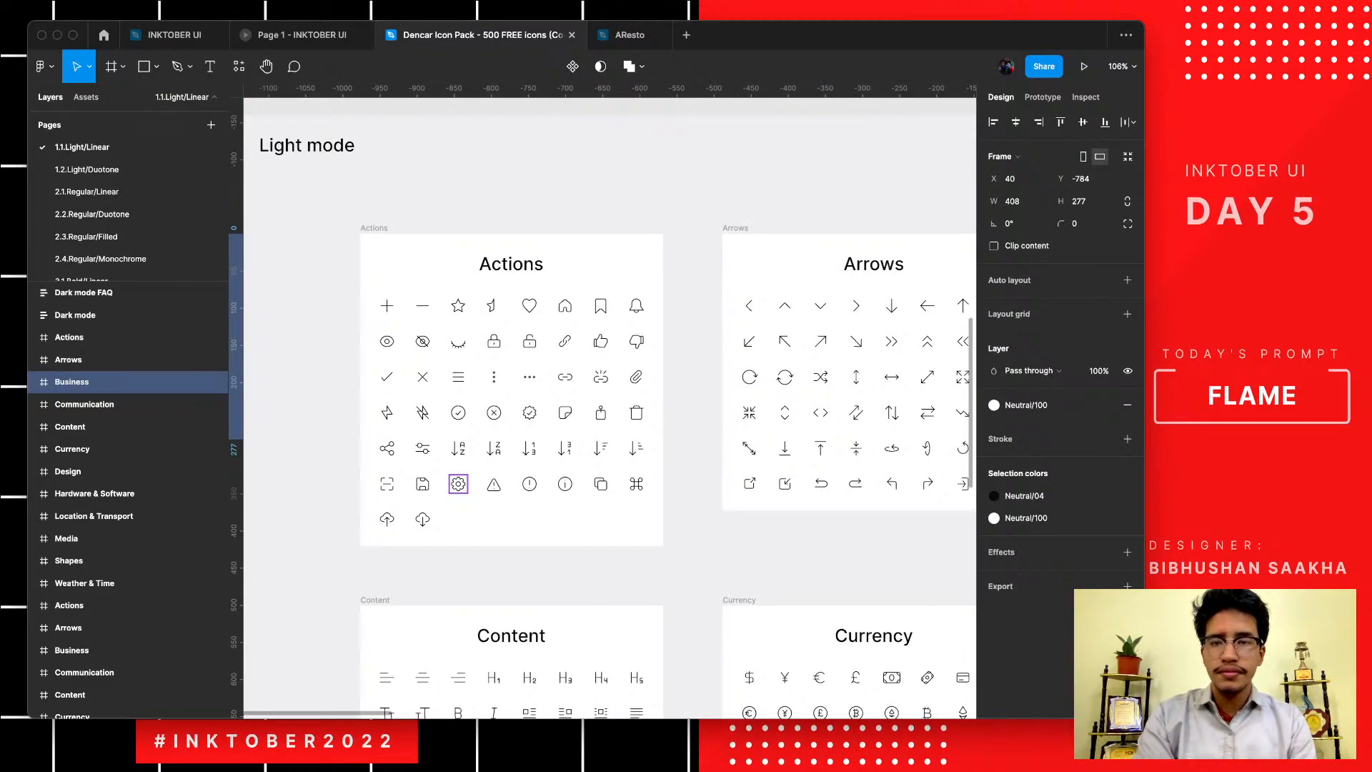
{"action": "left_click", "coordinate": [458, 484]}
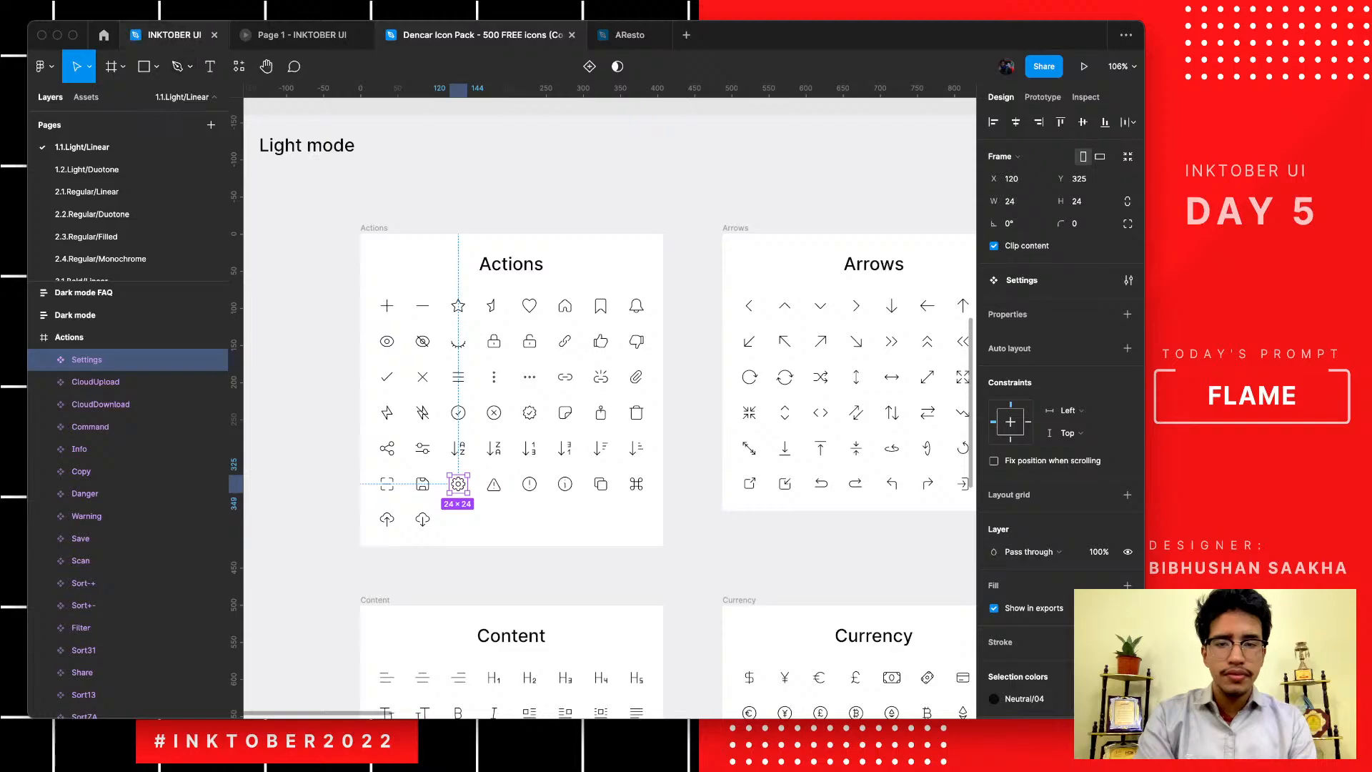
{"action": "left_click", "coordinate": [174, 35]}
{"action": "left_click", "coordinate": [682, 553]}
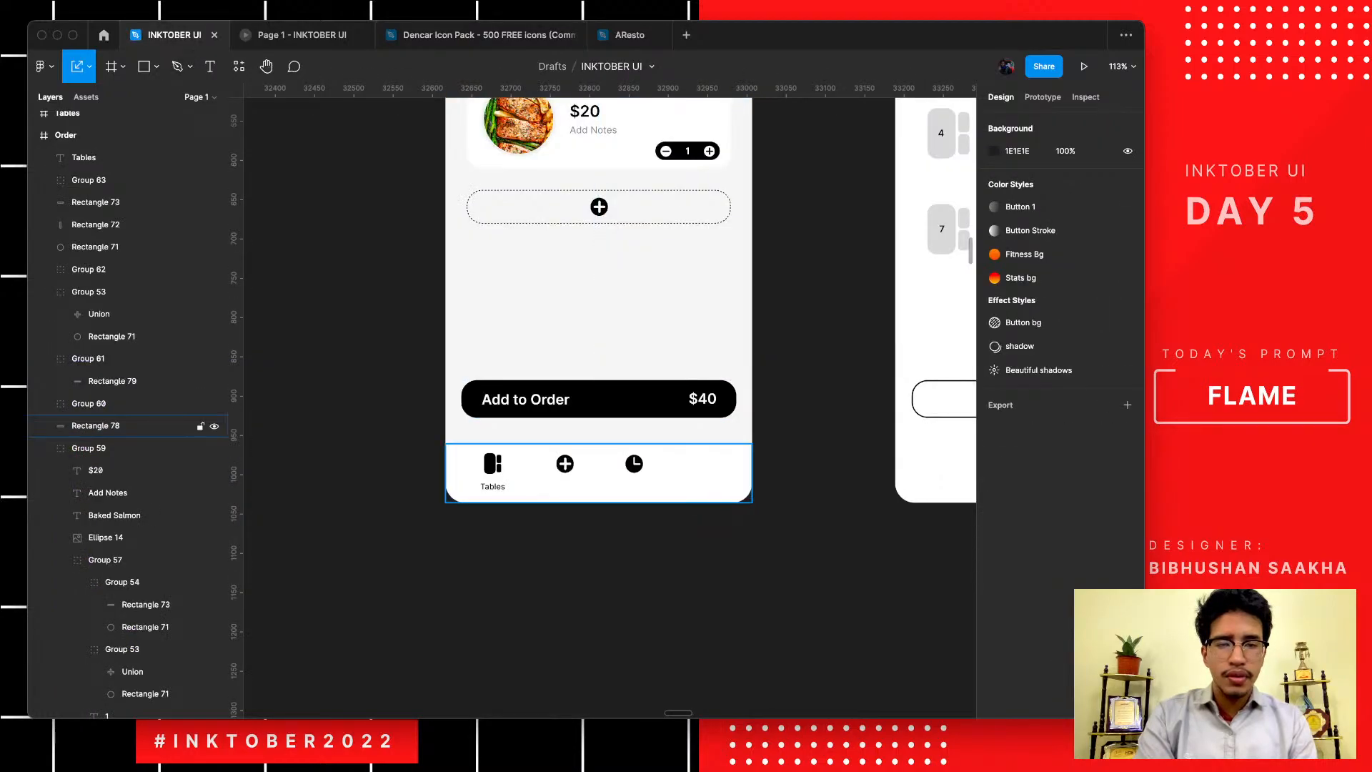
{"action": "key", "text": "super+v"}
{"action": "scroll", "coordinate": [735, 433], "scroll_direction": "up", "scroll_amount": 5}
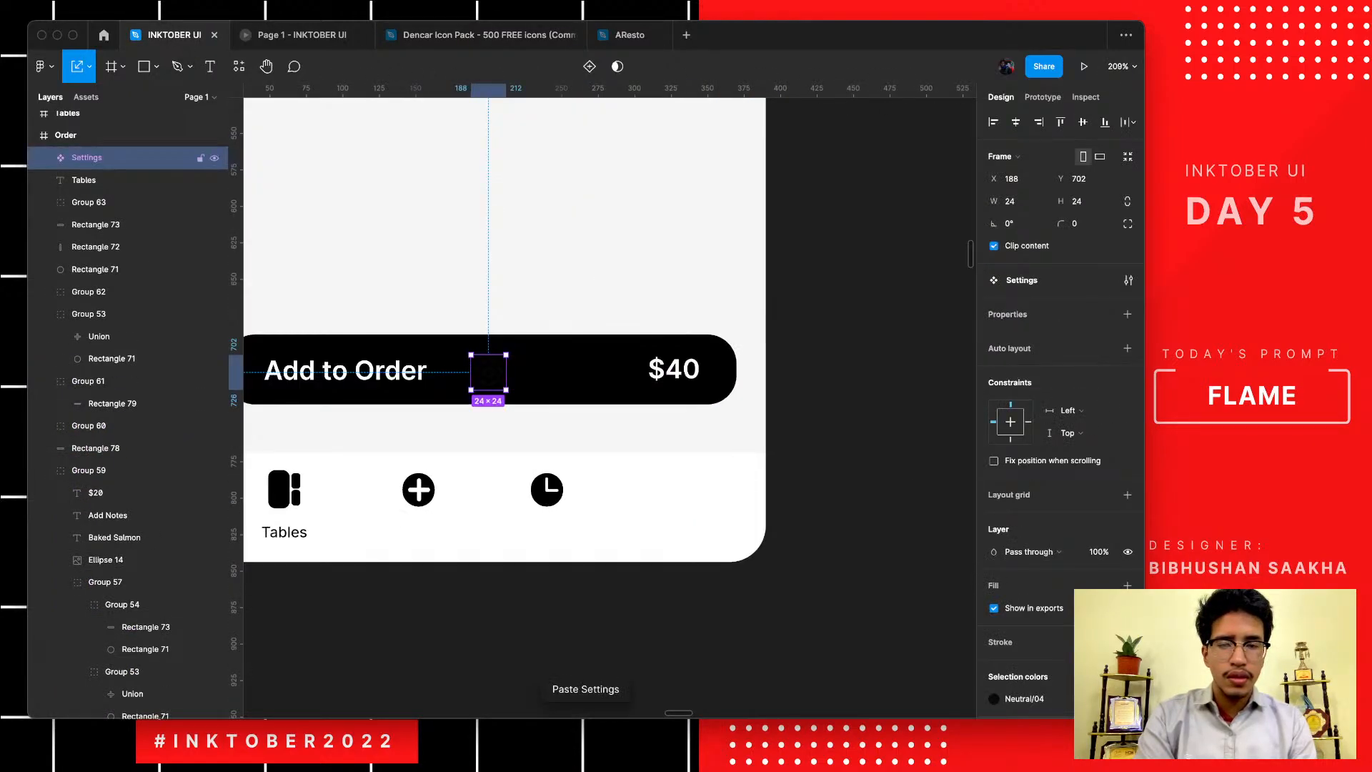
{"action": "left_click_drag", "start_coordinate": [489, 371], "coordinate": [706, 487]}
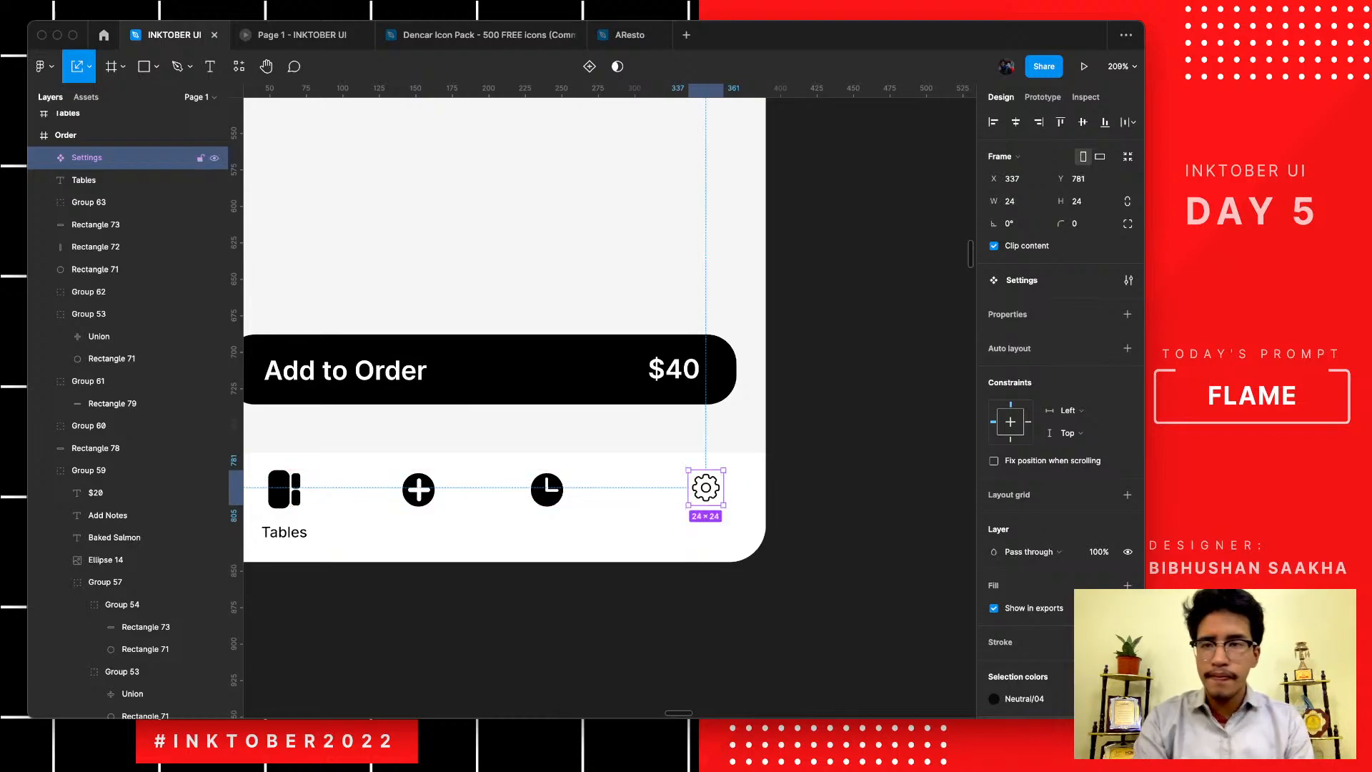
{"action": "scroll", "coordinate": [738, 513], "scroll_direction": "up", "scroll_amount": 5}
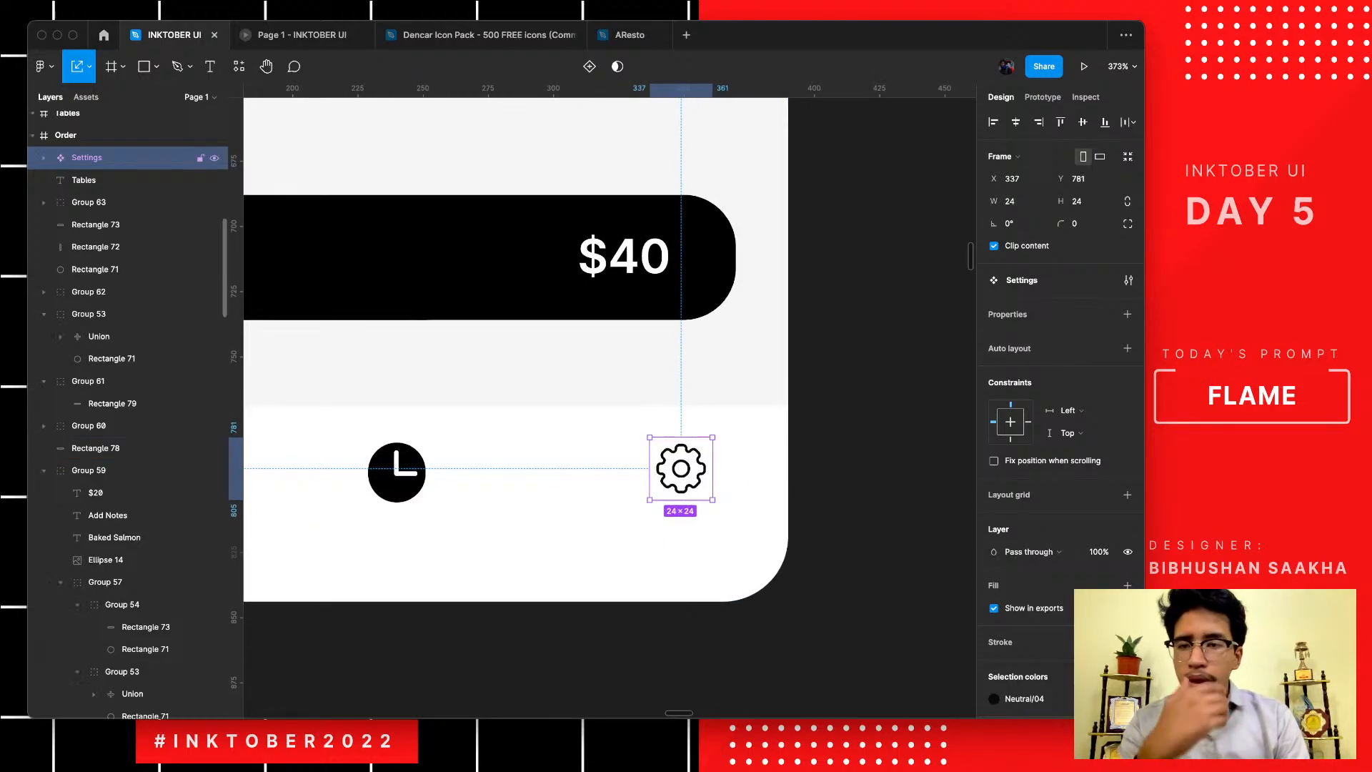
{"action": "right_click", "coordinate": [76, 159]}
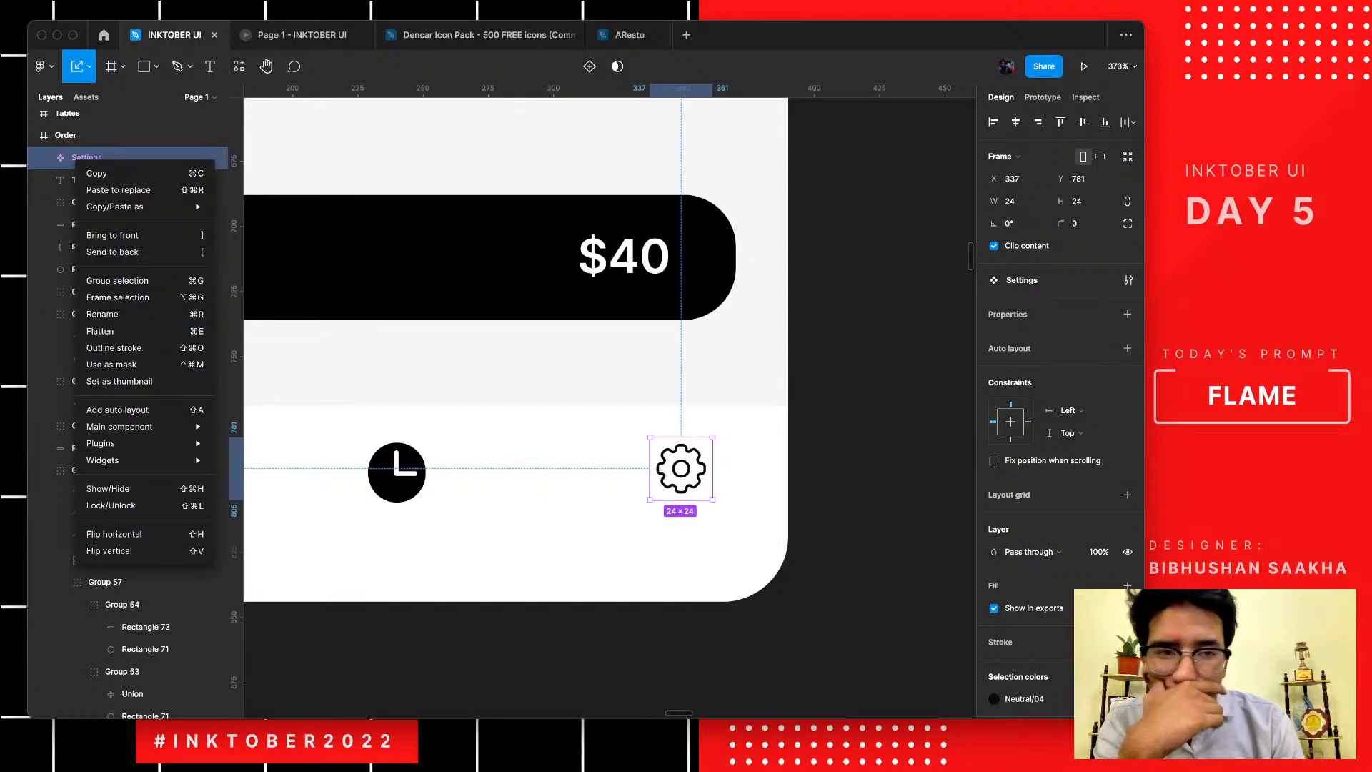
{"action": "mouse_move", "coordinate": [143, 206]}
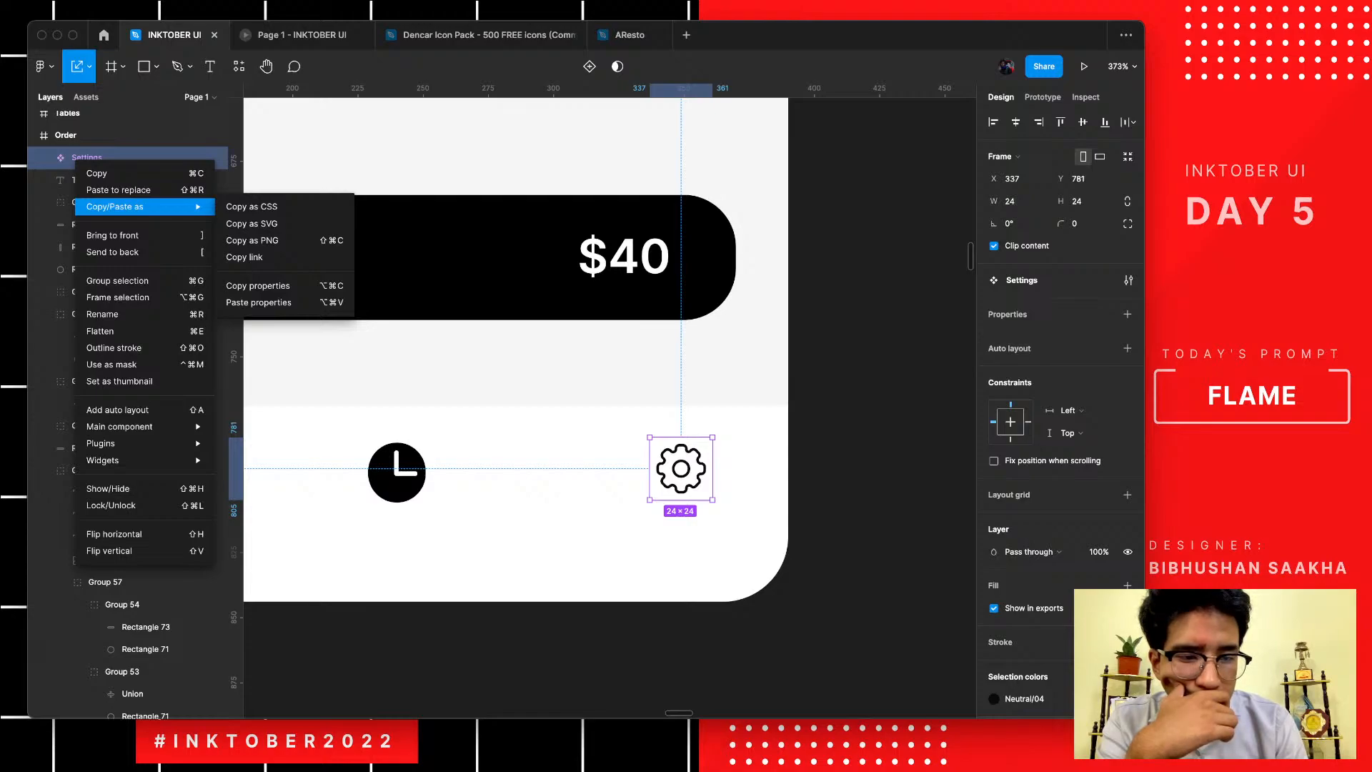
{"action": "key", "text": "Escape"}
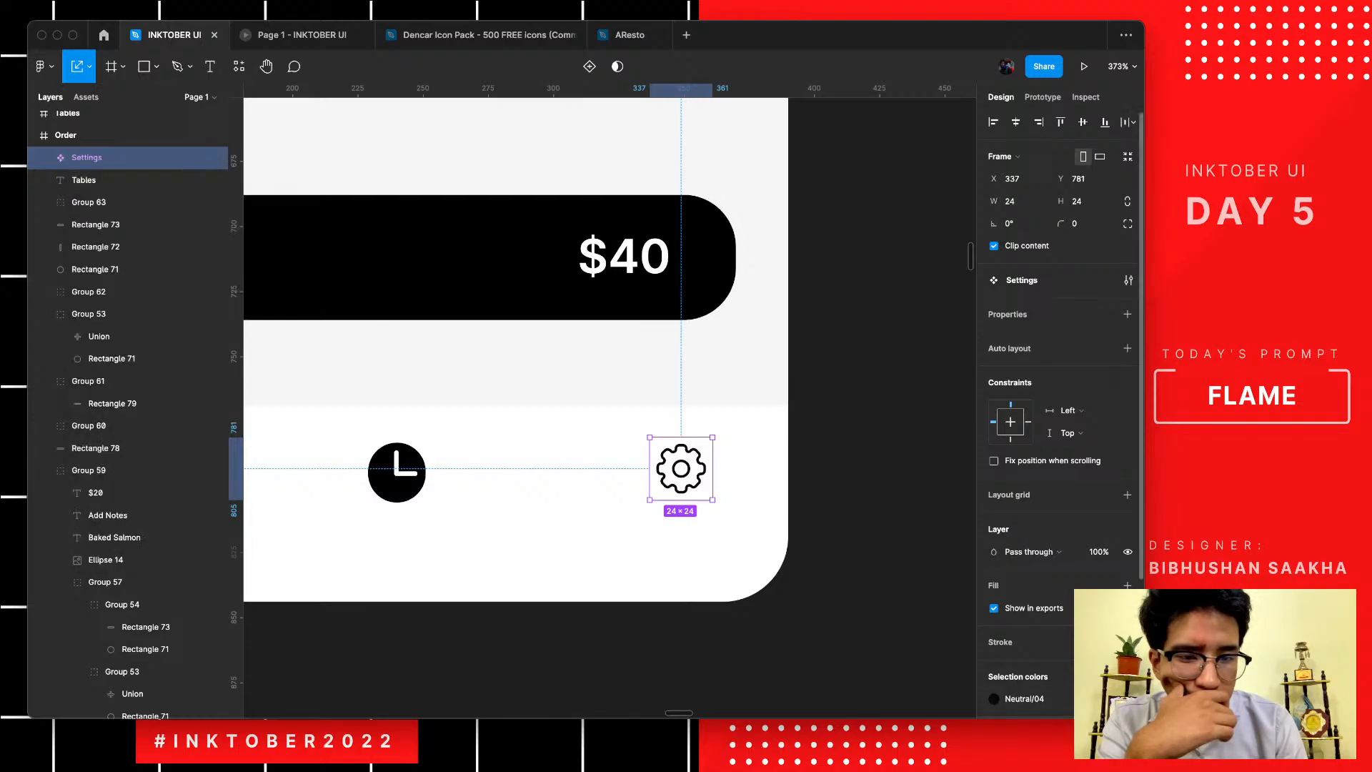
- Detach the Neutral/04 colour style from the Settings icon so it uses the plain colour 09090B
{"action": "left_click", "coordinate": [1106, 699]}
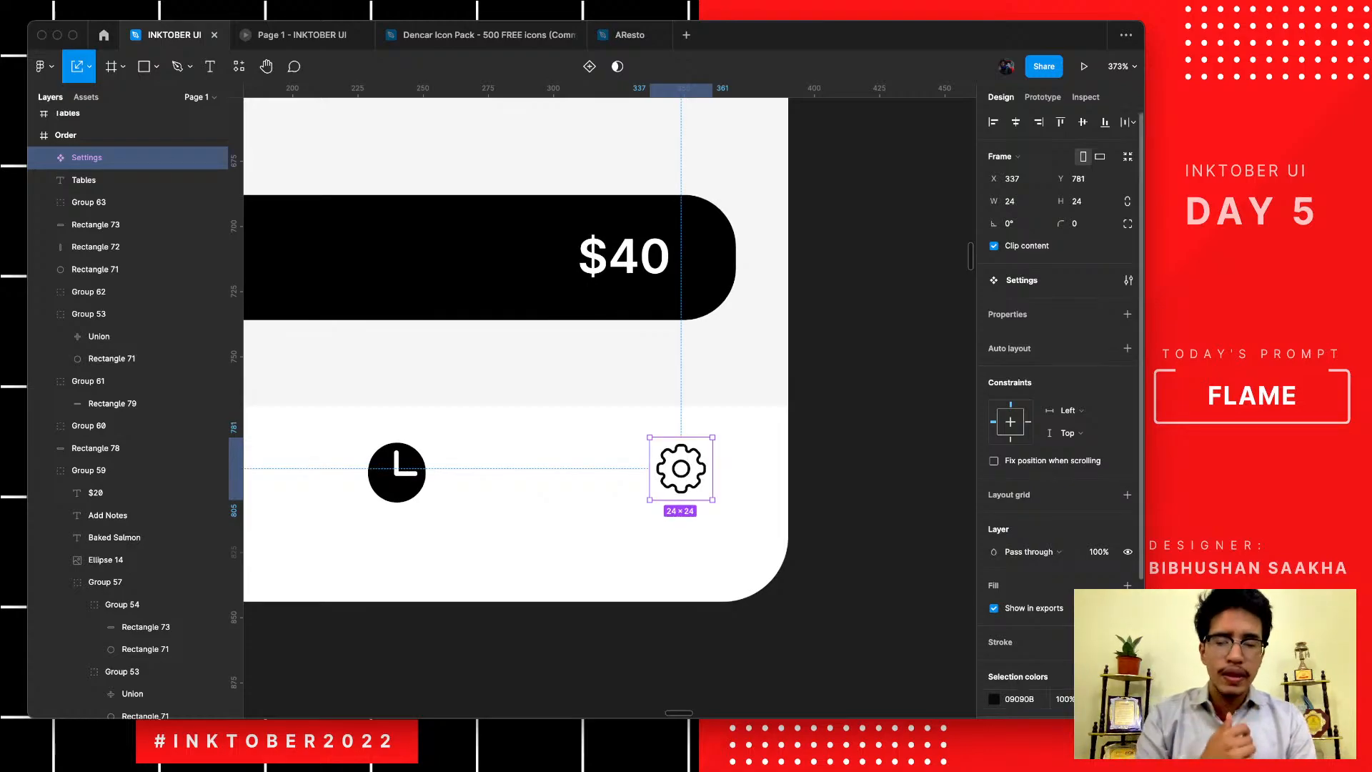
{"action": "left_click", "coordinate": [893, 539]}
{"action": "scroll", "coordinate": [893, 539], "scroll_direction": "left", "scroll_amount": 2}
{"action": "scroll", "coordinate": [893, 539], "scroll_direction": "down", "scroll_amount": 5}
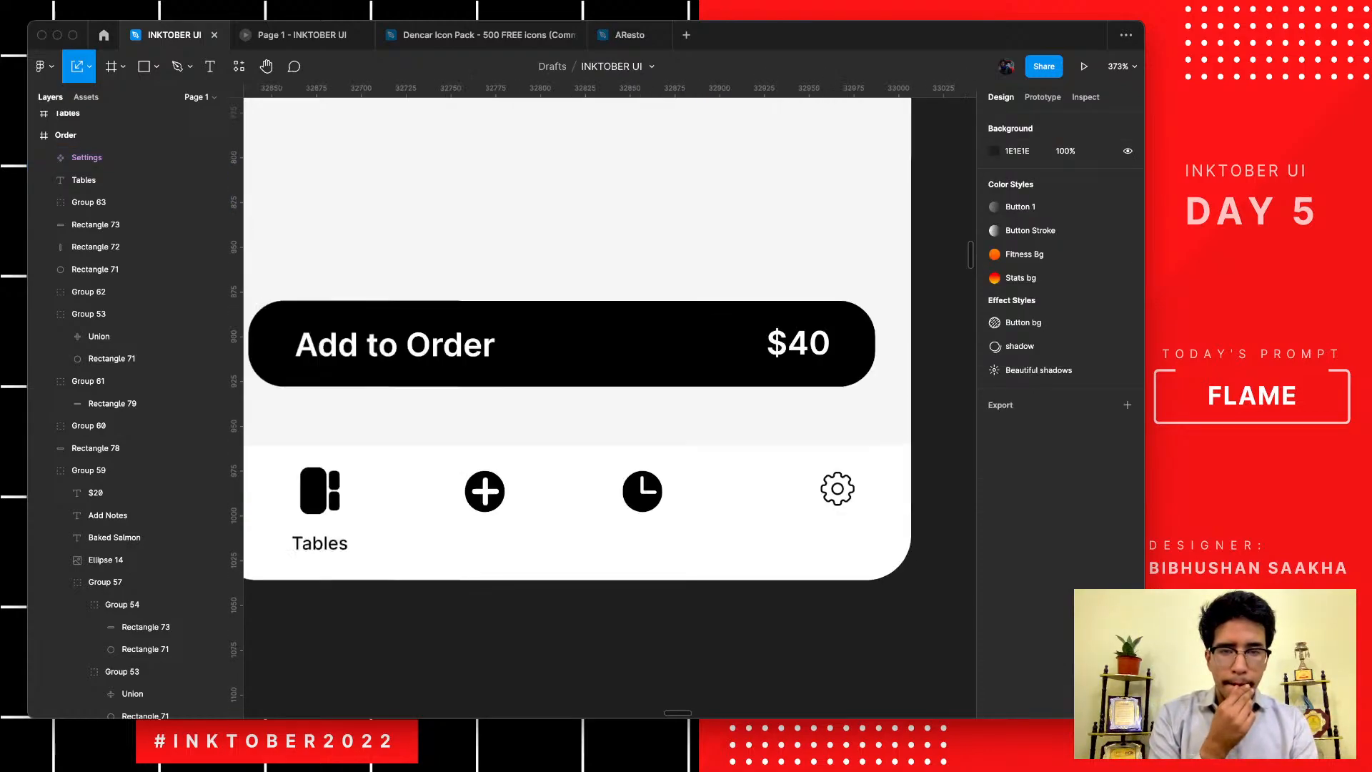
- Try to move the inner gear shape out of the Settings icon's frame, and undo the move
{"action": "scroll", "coordinate": [893, 537], "scroll_direction": "up", "scroll_amount": 8}
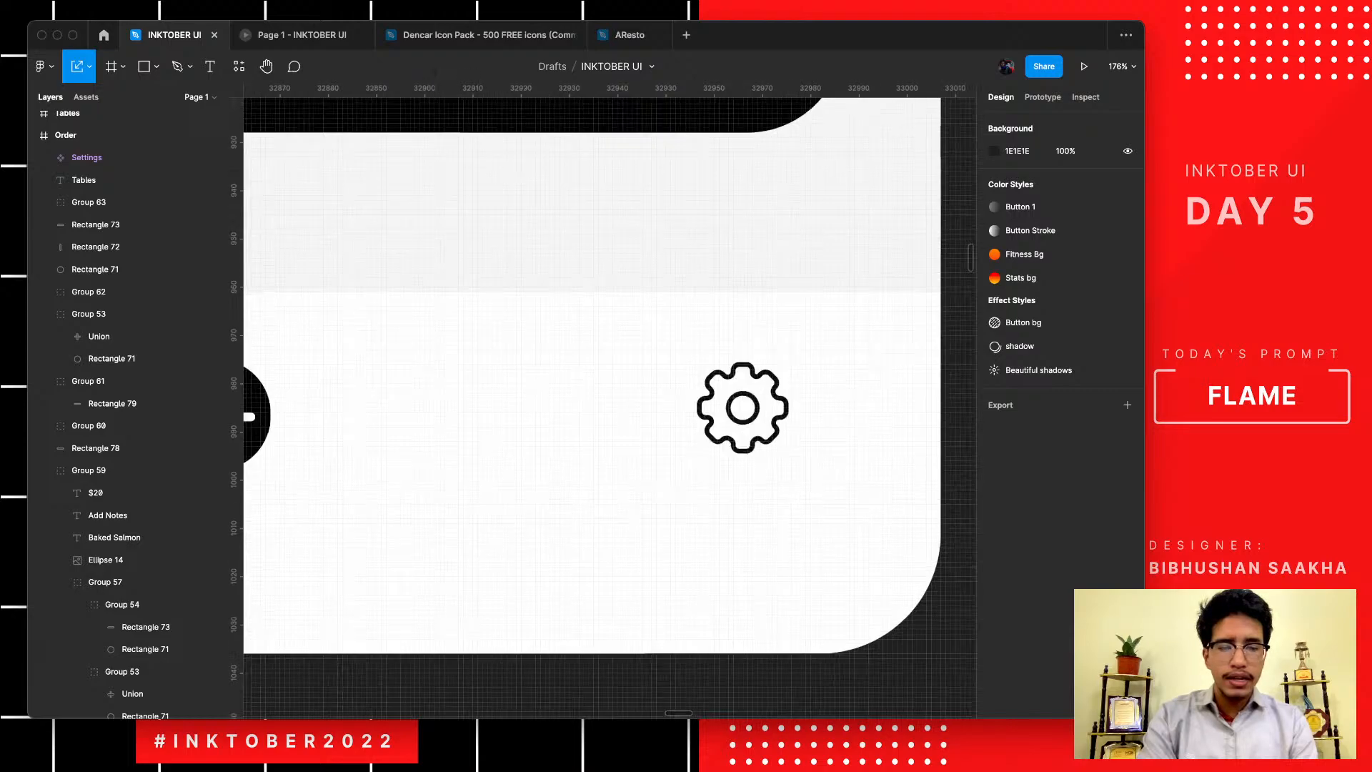
{"action": "scroll", "coordinate": [753, 383], "scroll_direction": "up", "scroll_amount": 5}
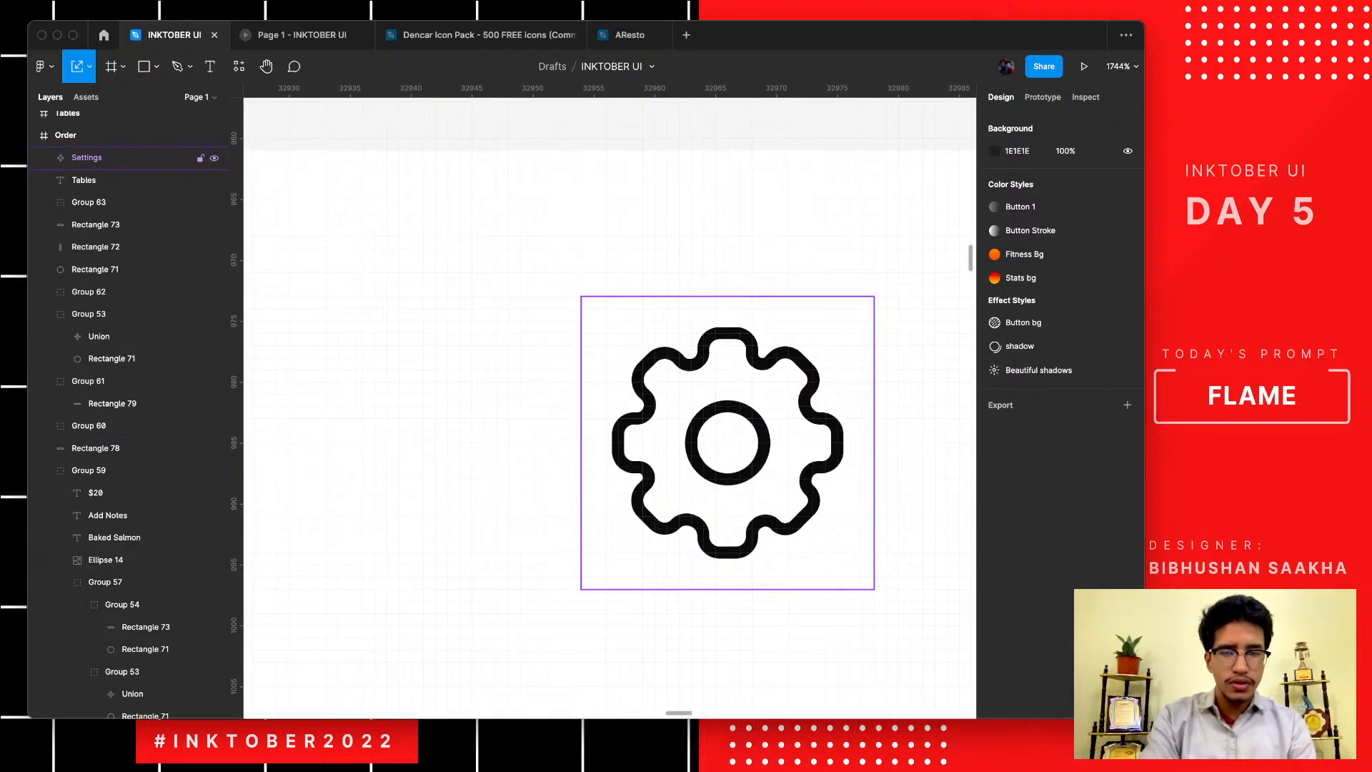
{"action": "scroll", "coordinate": [736, 433], "scroll_direction": "down", "scroll_amount": 8}
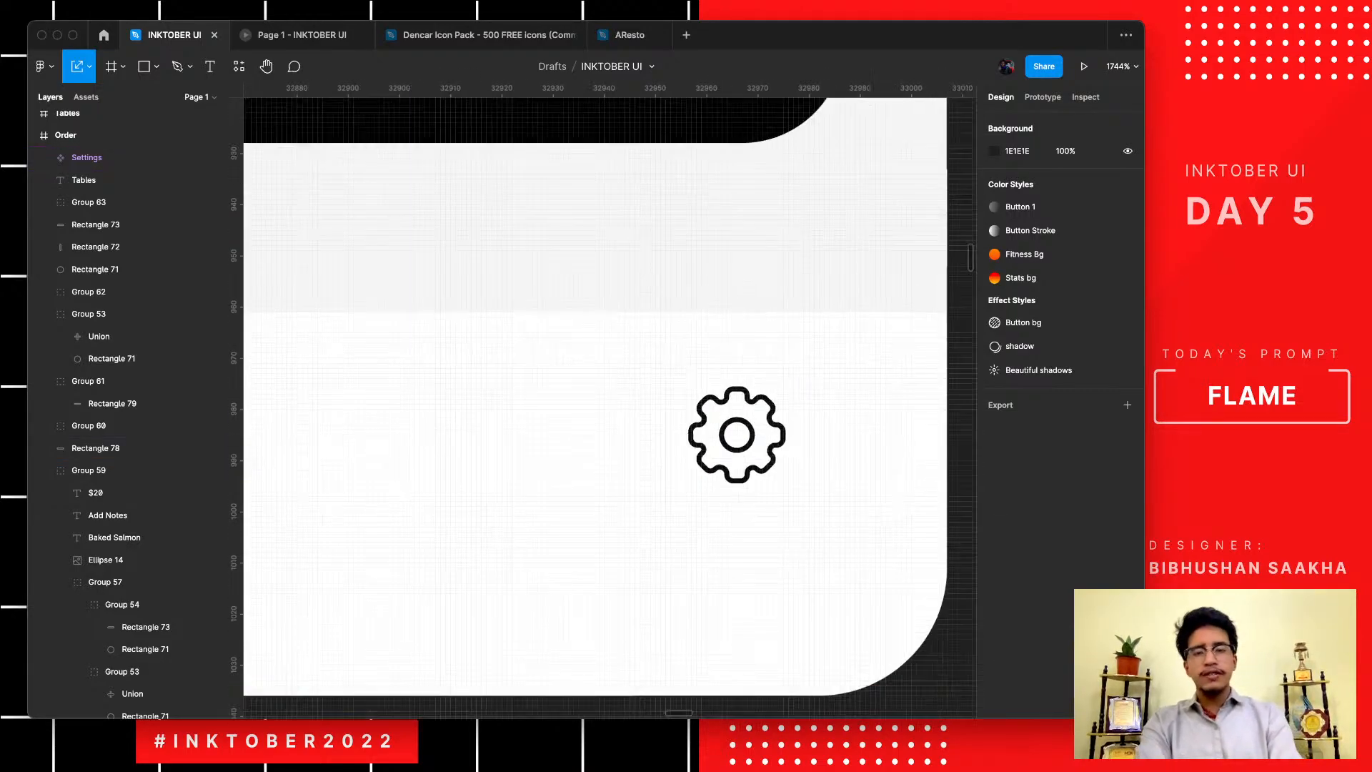
{"action": "scroll", "coordinate": [743, 429], "scroll_direction": "up", "scroll_amount": 5}
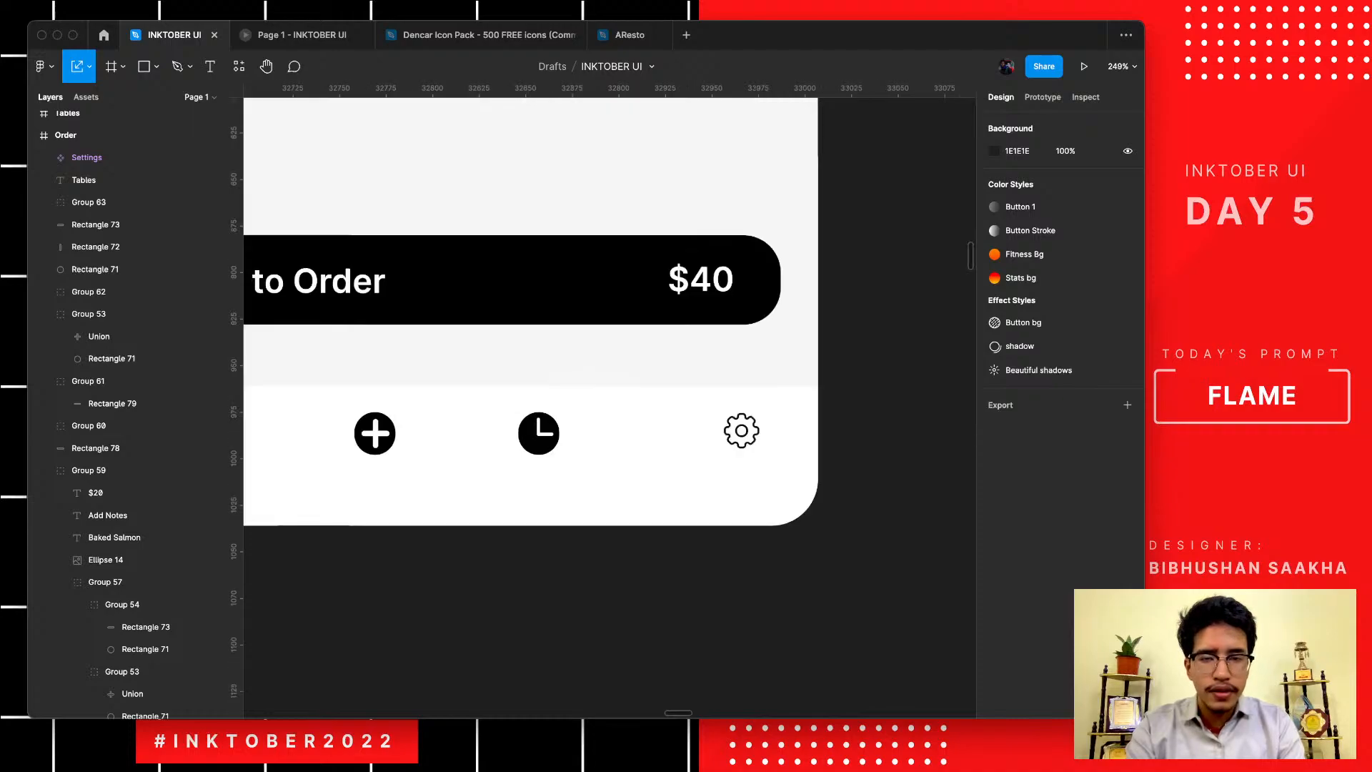
{"action": "left_click", "coordinate": [743, 428]}
{"action": "double_click", "coordinate": [741, 430]}
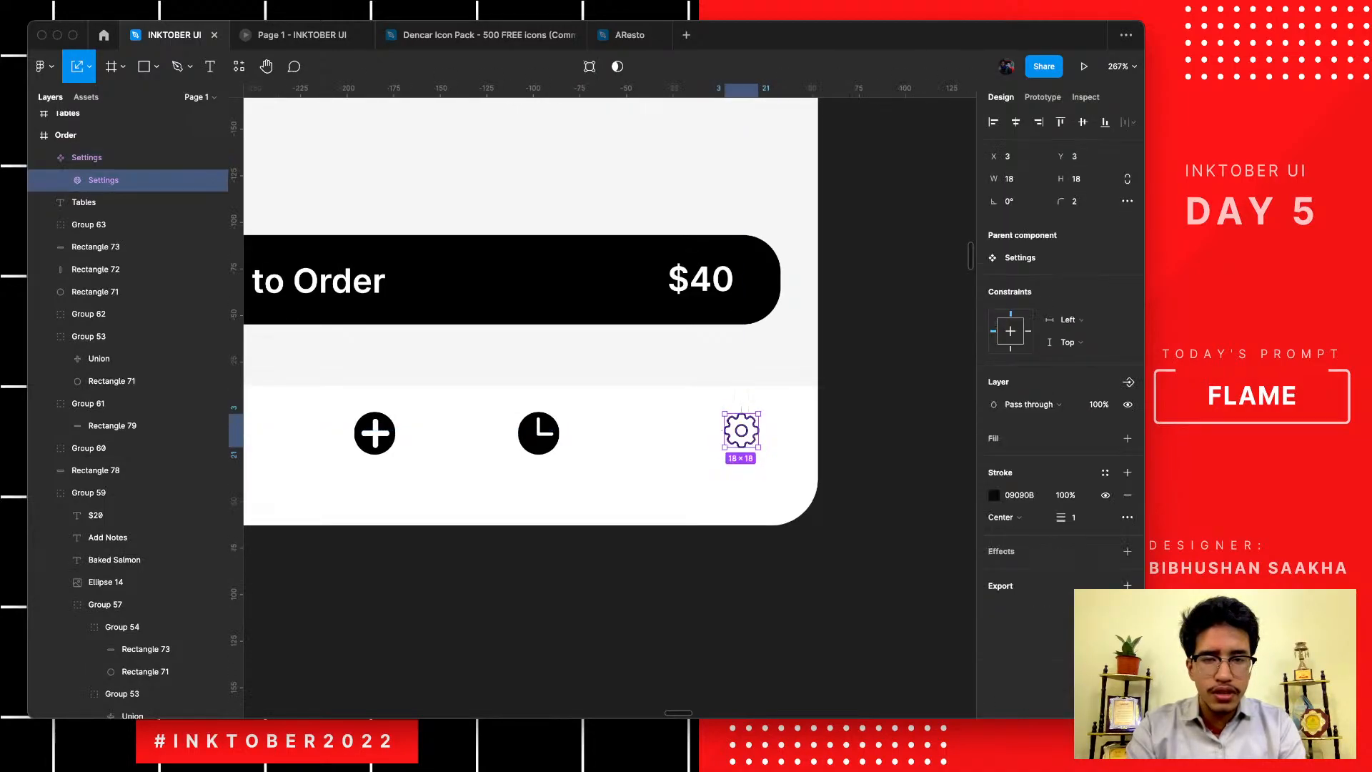
{"action": "left_click_drag", "start_coordinate": [741, 430], "coordinate": [685, 594]}
{"action": "key", "text": "super+z"}
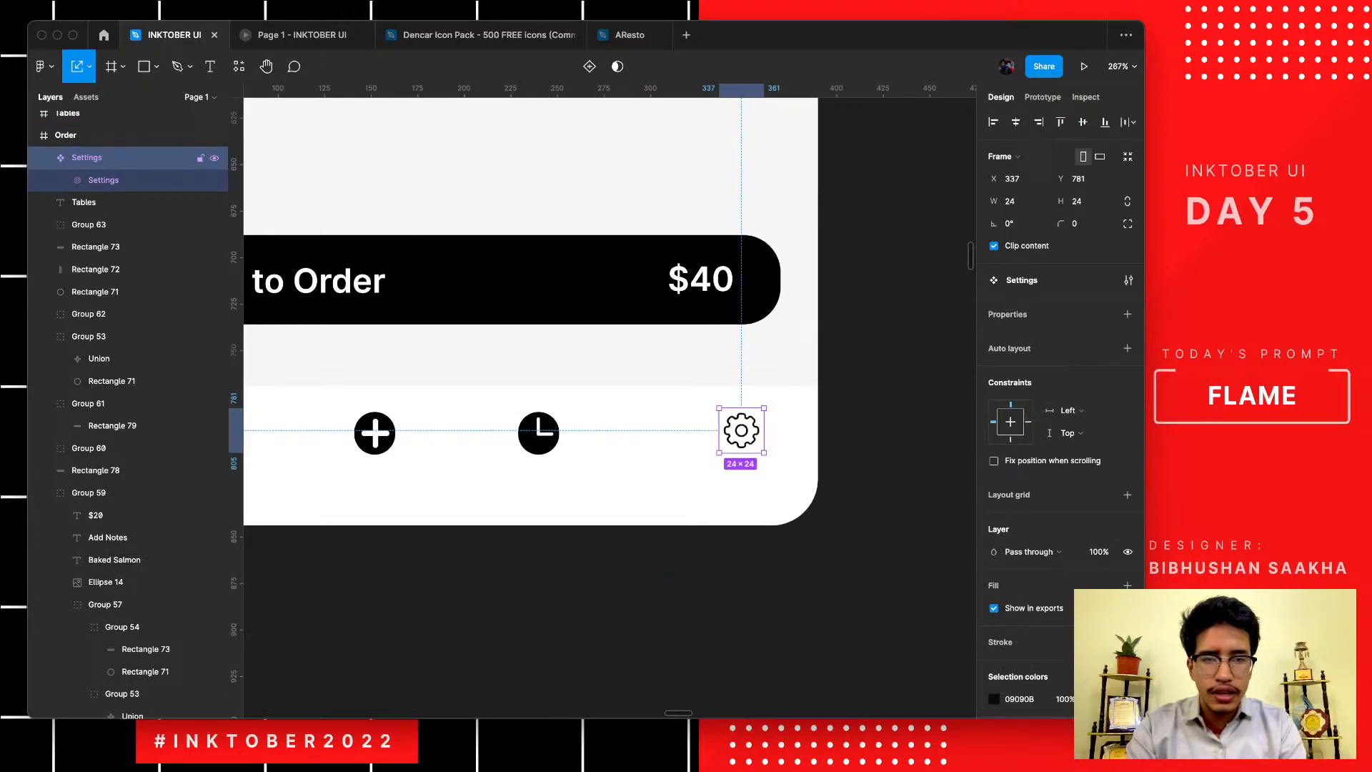
- Draw a 20 × 20 px circle between the clock icon and the Settings gear in the navigation bar
{"action": "scroll", "coordinate": [741, 431], "scroll_direction": "down", "scroll_amount": 1}
{"action": "scroll", "coordinate": [746, 433], "scroll_direction": "up", "scroll_amount": 5}
{"action": "scroll", "coordinate": [515, 433], "scroll_direction": "up", "scroll_amount": 4}
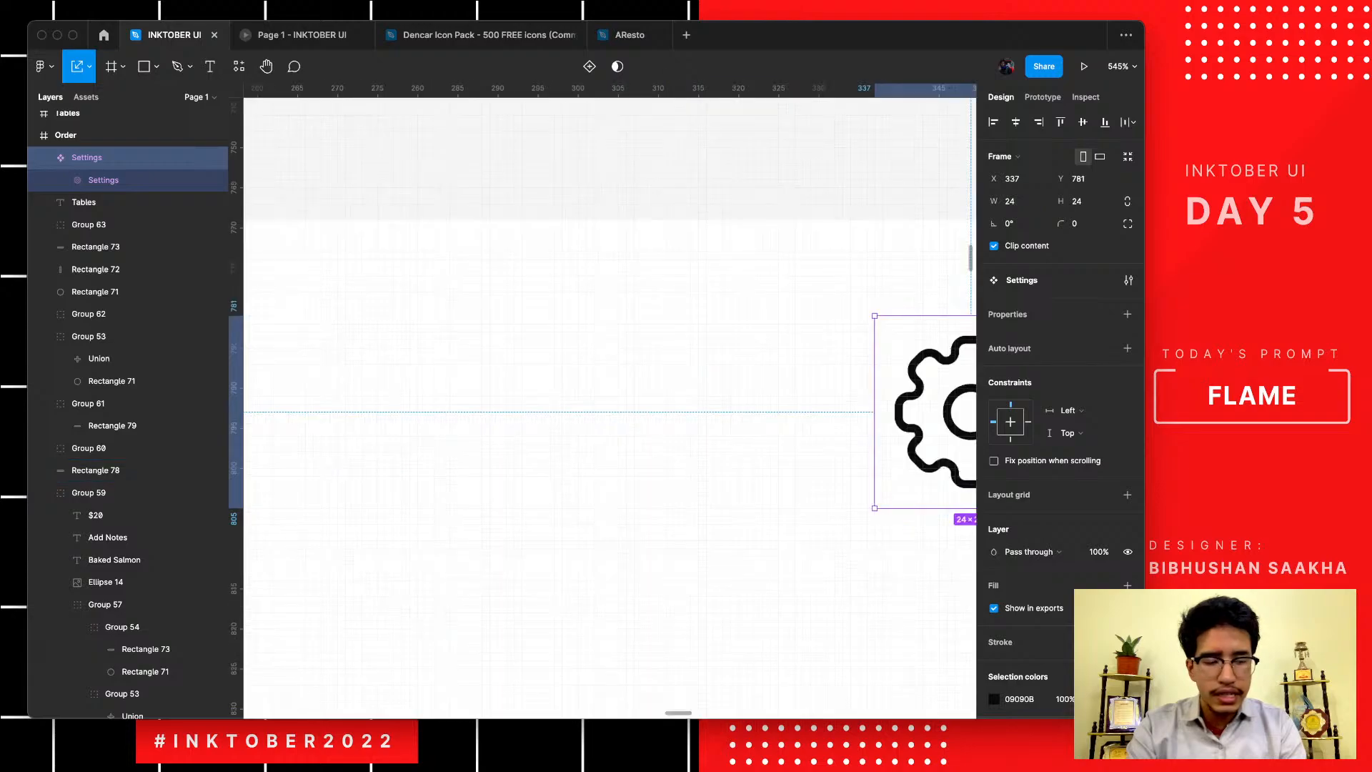
{"action": "scroll", "coordinate": [515, 434], "scroll_direction": "down", "scroll_amount": 3}
{"action": "scroll", "coordinate": [514, 435], "scroll_direction": "up", "scroll_amount": 2}
{"action": "scroll", "coordinate": [515, 435], "scroll_direction": "down", "scroll_amount": 3}
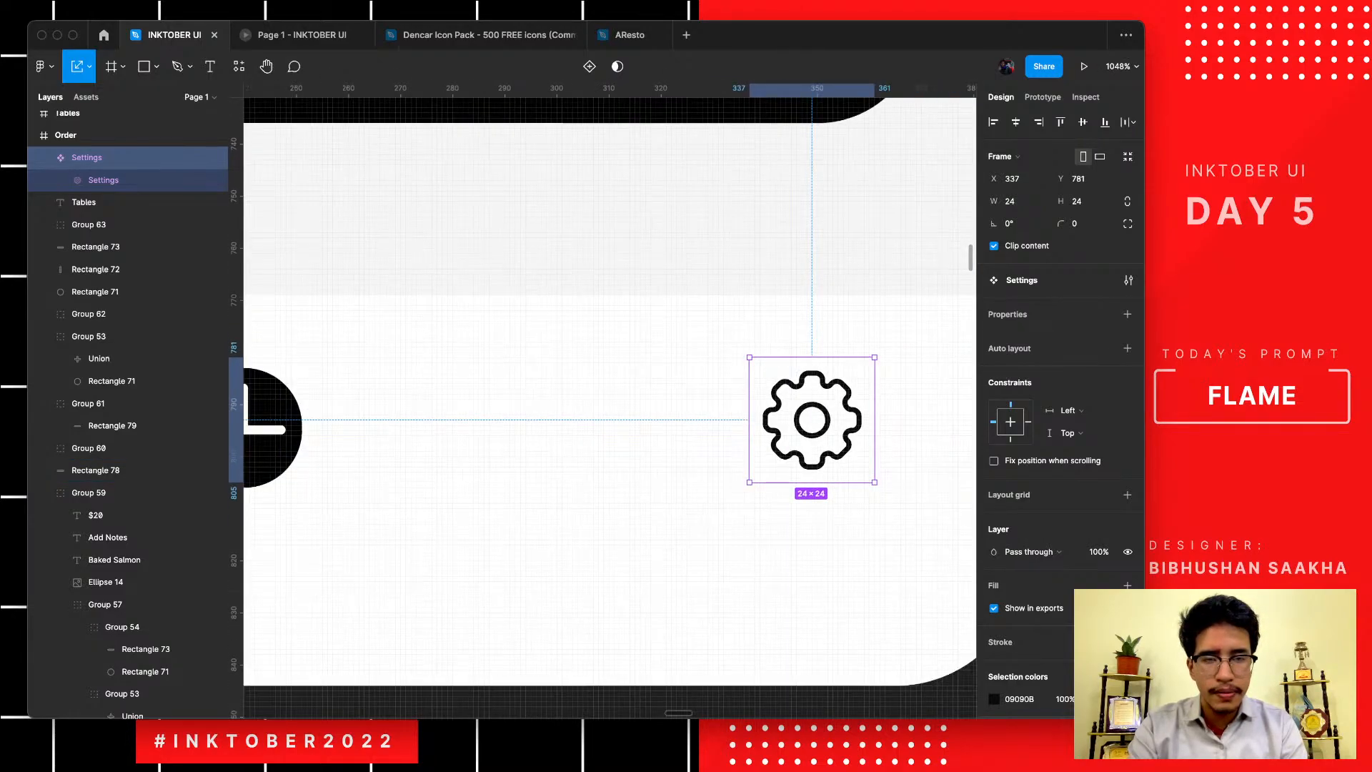
{"action": "scroll", "coordinate": [514, 433], "scroll_direction": "up", "scroll_amount": 1}
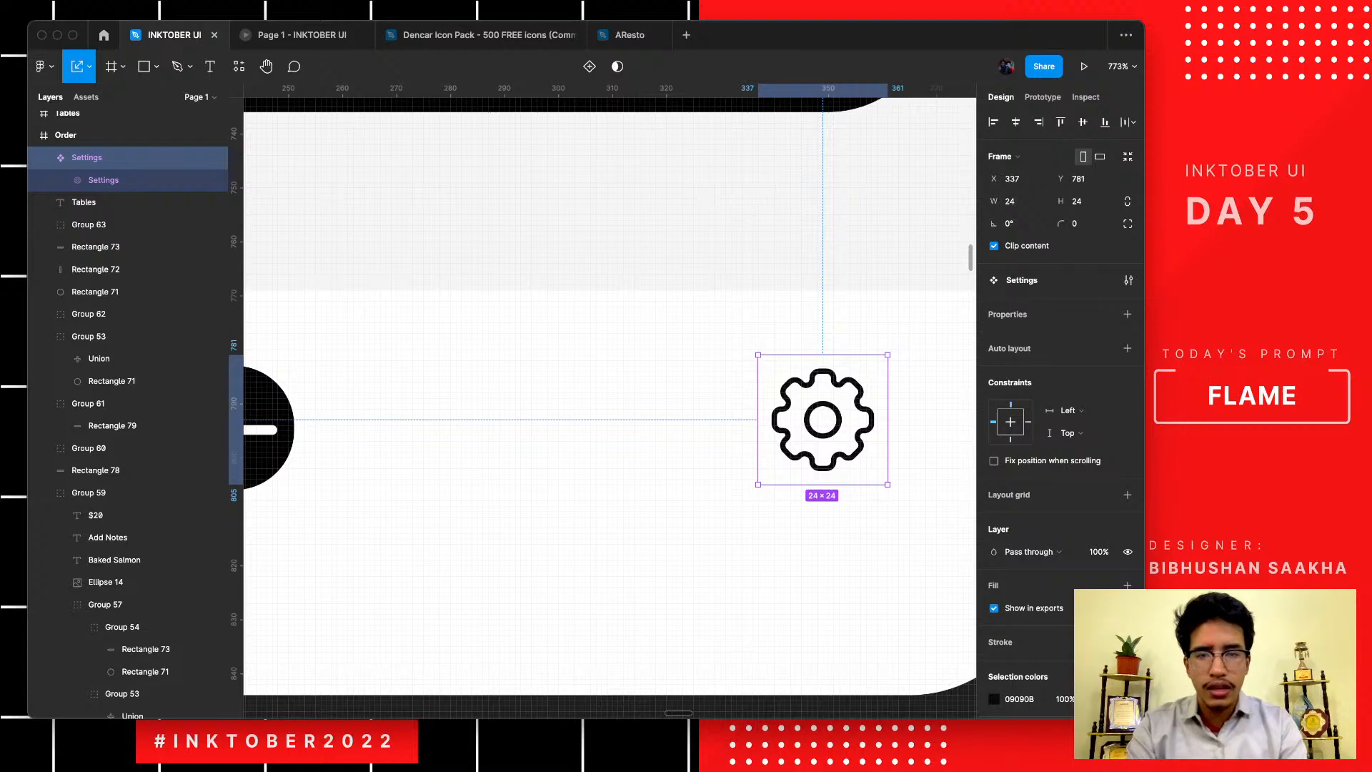
{"action": "key", "text": "o"}
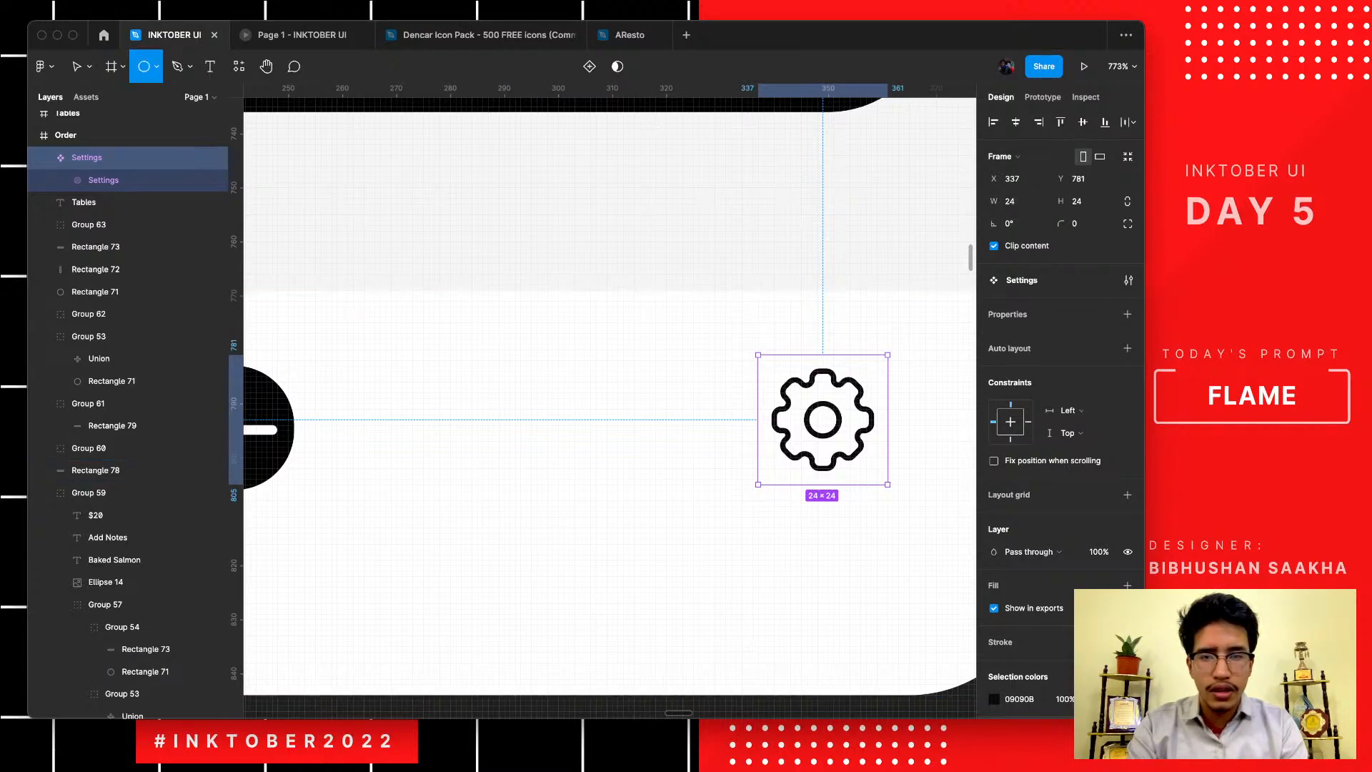
{"action": "left_click_drag", "start_coordinate": [515, 382], "coordinate": [623, 489]}
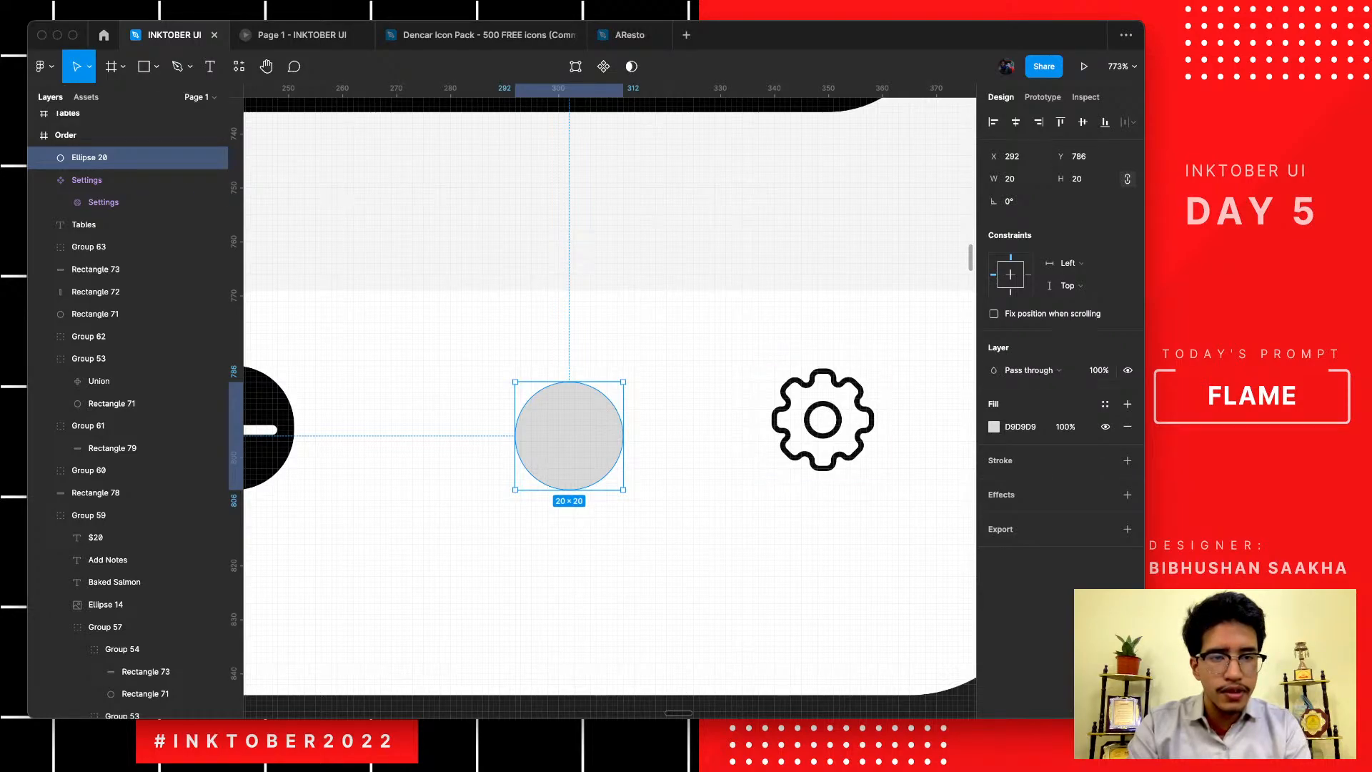
- Fill the new circle with black (000000) and scale it up to 24 × 24 px
{"action": "left_click", "coordinate": [1128, 426]}
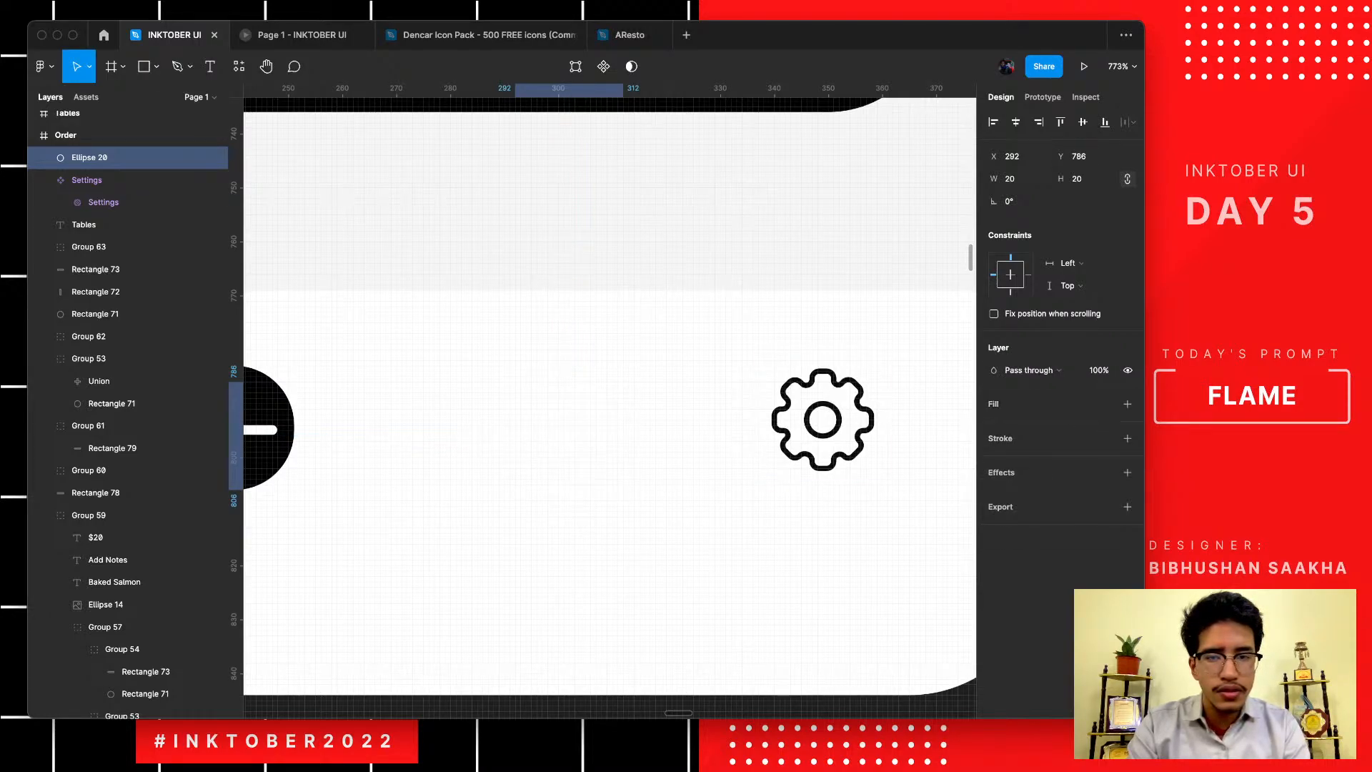
{"action": "key", "text": "ctrl+z"}
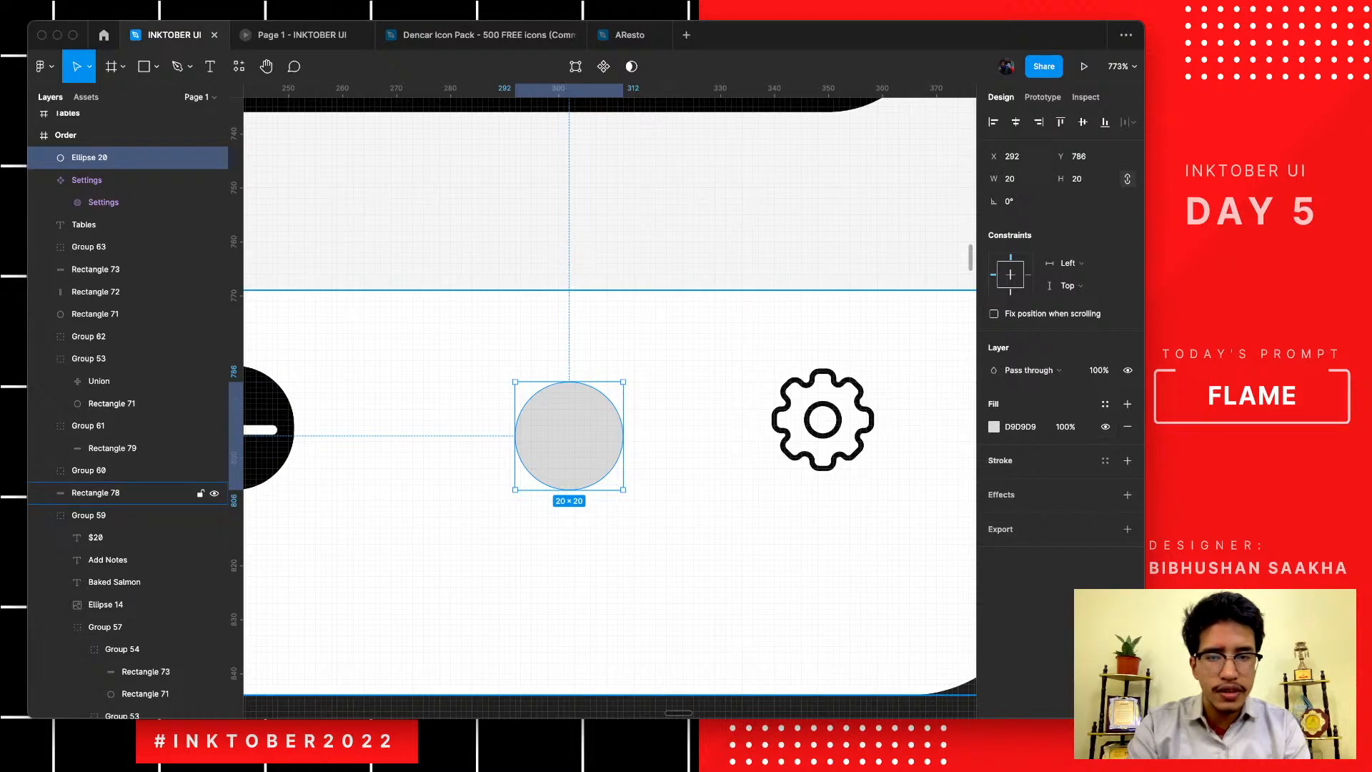
{"action": "left_click", "coordinate": [993, 427]}
{"action": "left_click", "coordinate": [853, 428]}
{"action": "left_click_drag", "start_coordinate": [853, 429], "coordinate": [820, 556]}
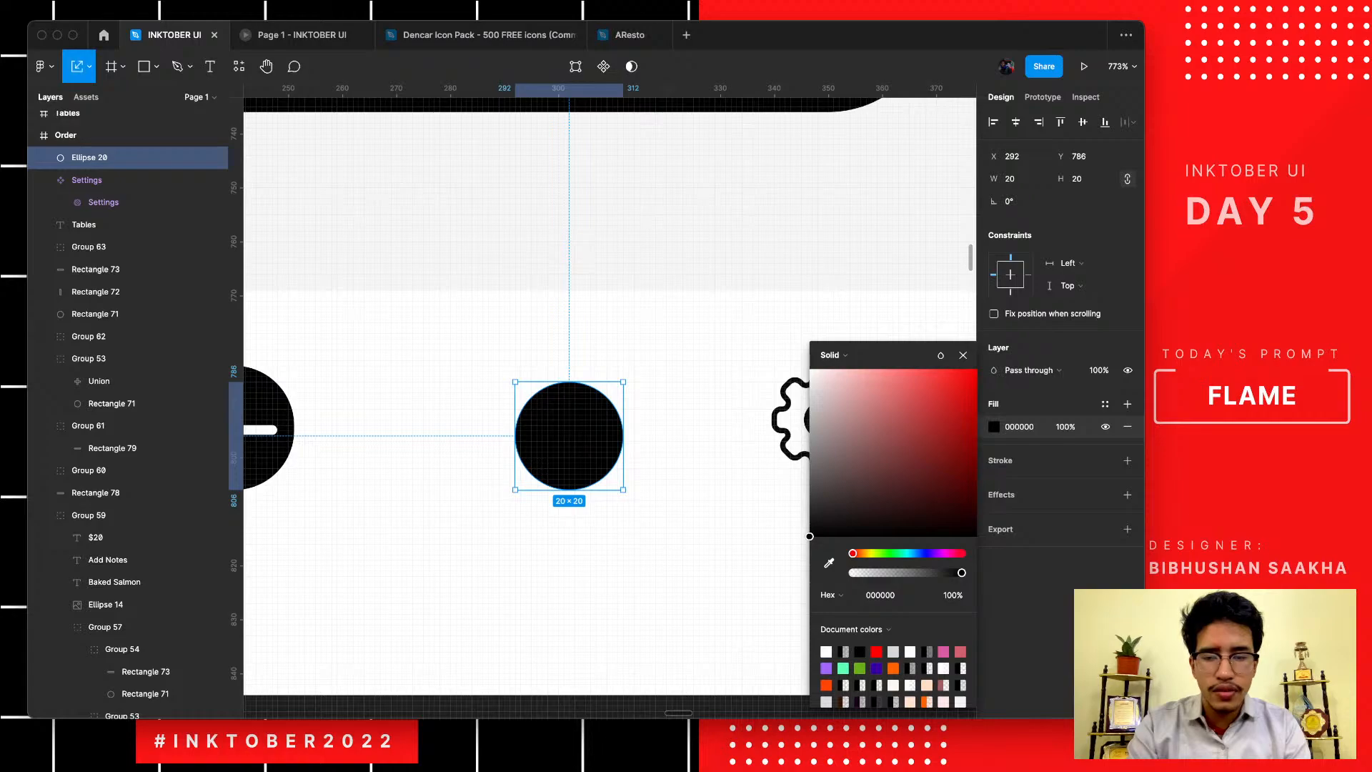
{"action": "left_click_drag", "start_coordinate": [623, 381], "coordinate": [644, 361]}
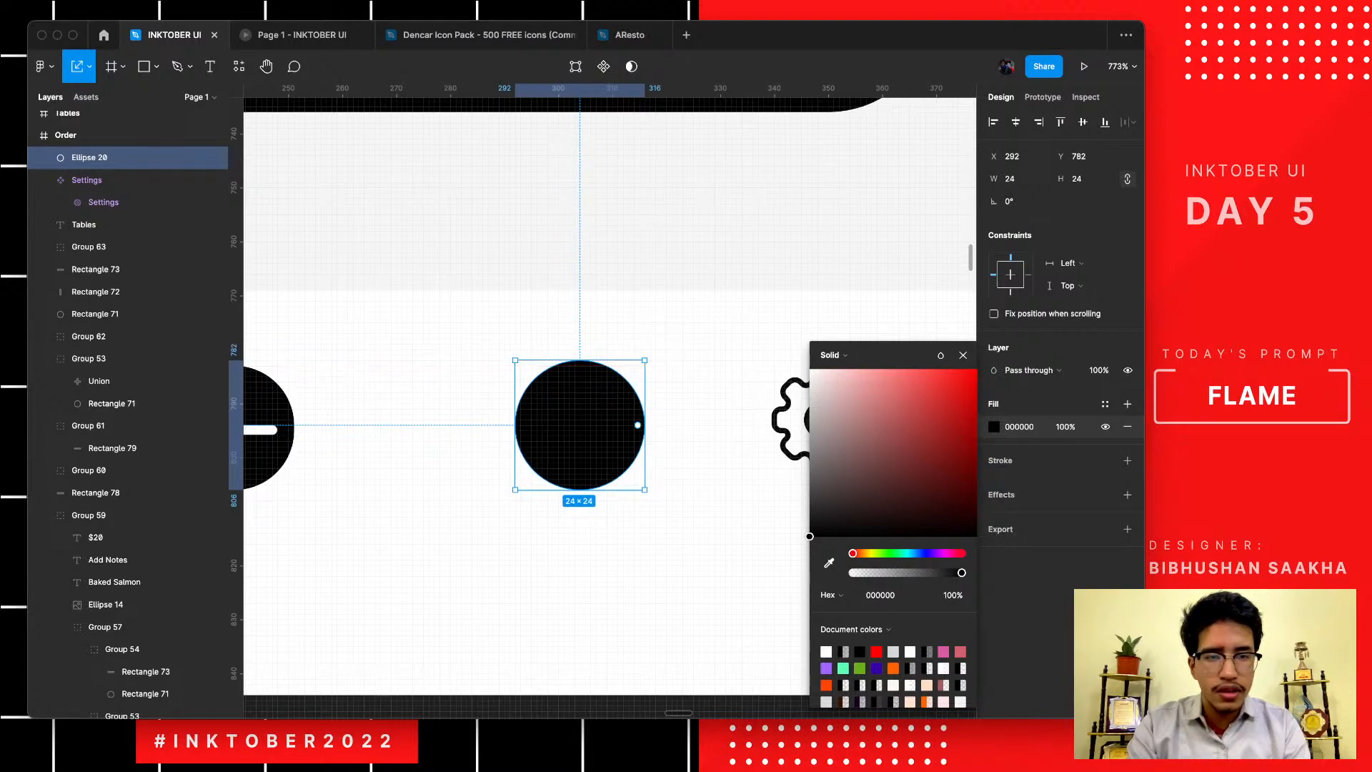
- Copy the circle's black 000000 fill and paste it as a second fill on the same circle
{"action": "key", "text": "super+c"}
{"action": "key", "text": "super+v"}
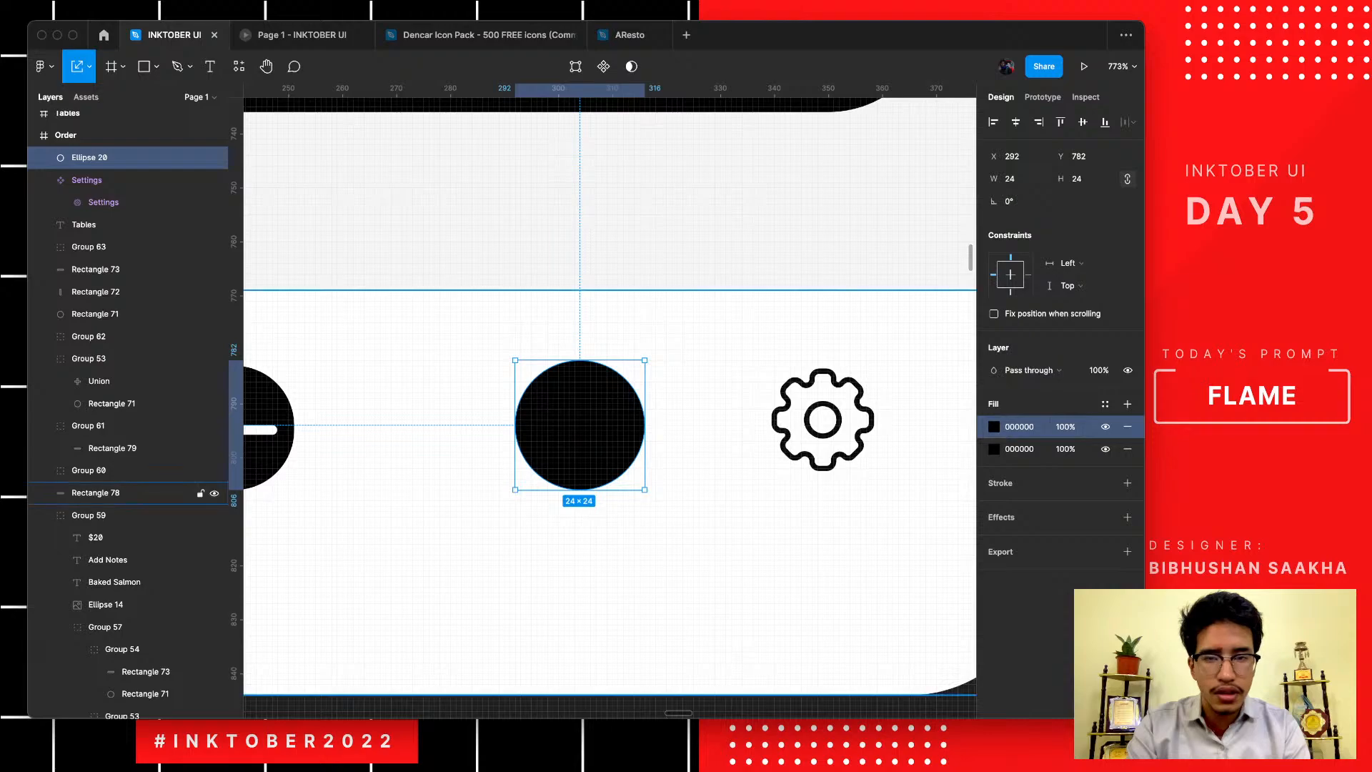
- Undo the pasted second fill and duplicate the black 24 × 24 px circle in place
{"action": "key", "text": "super+z"}
{"action": "left_click", "coordinate": [678, 407]}
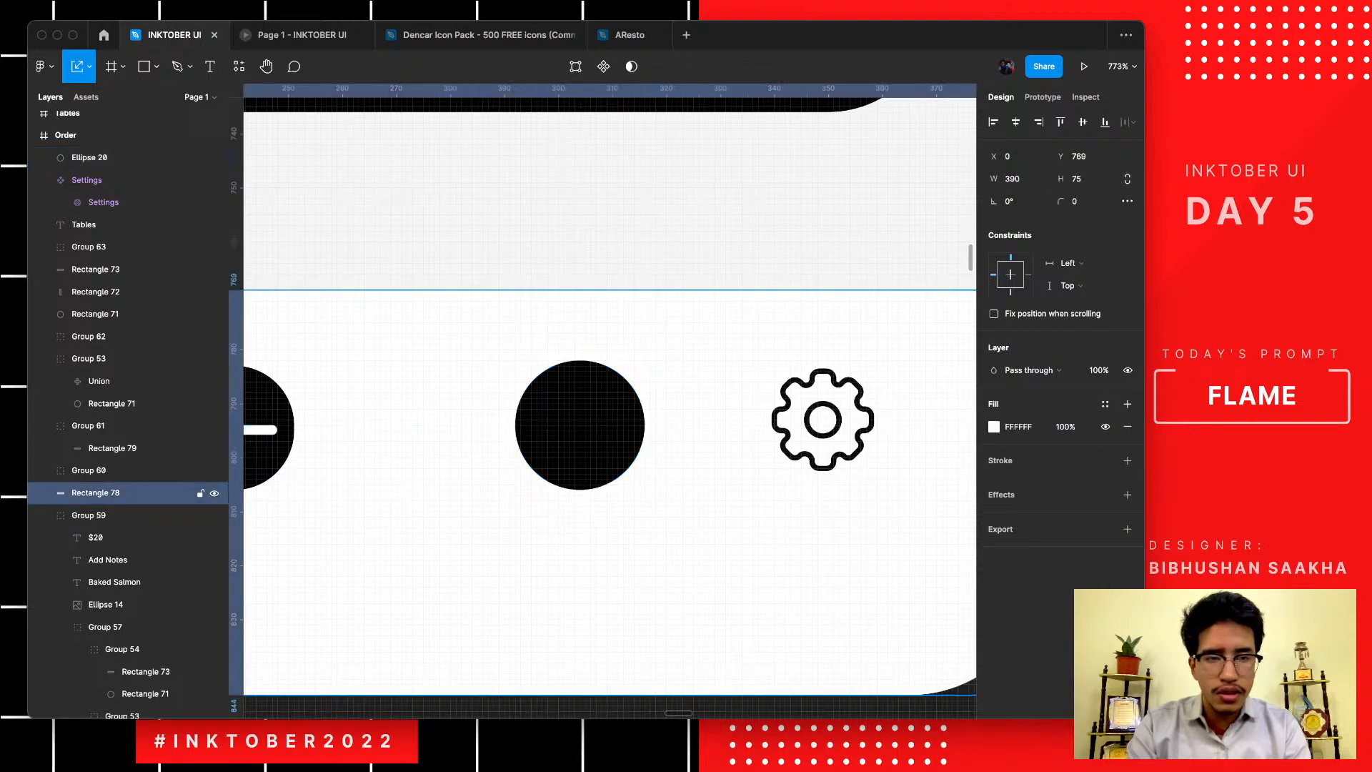
{"action": "left_click", "coordinate": [600, 415]}
{"action": "key", "text": "super+d"}
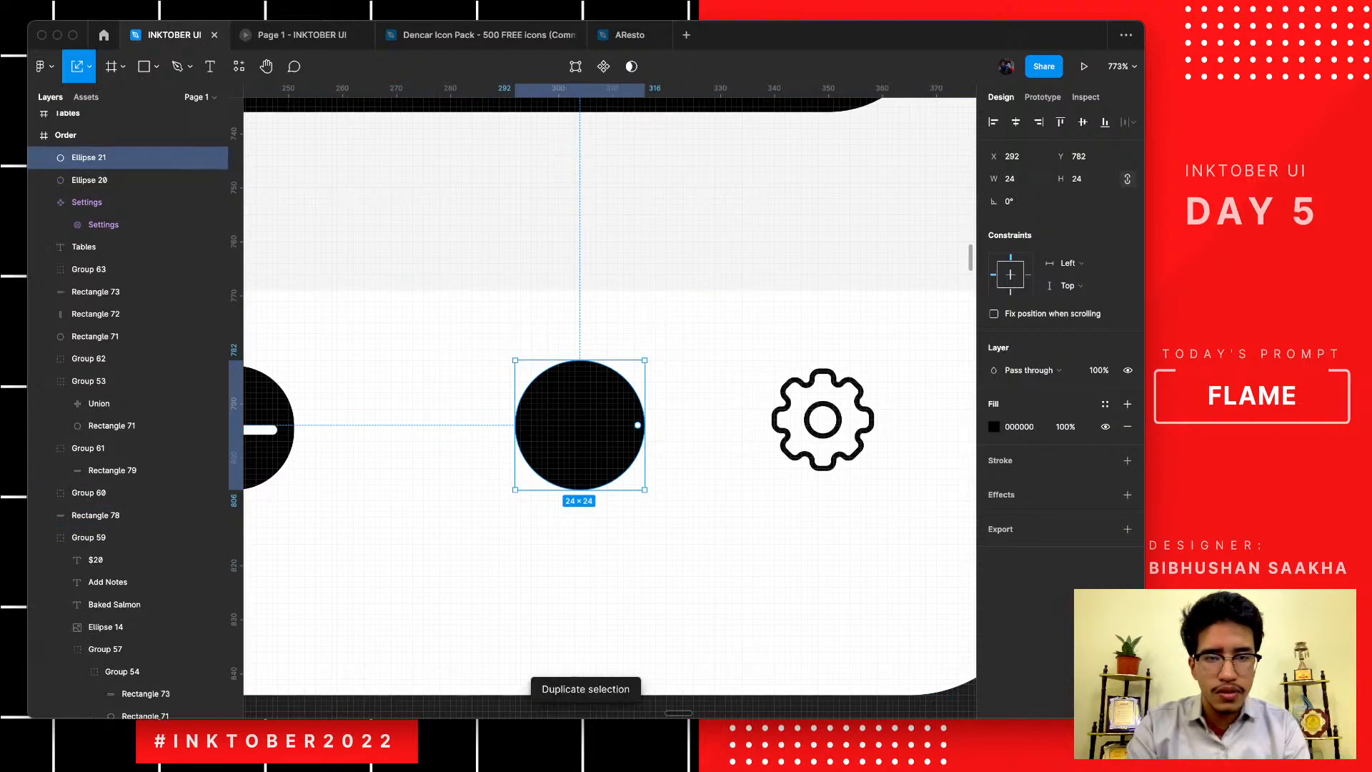
- Fill the duplicated circle with white (FFFFFF)
{"action": "left_click", "coordinate": [993, 426]}
{"action": "type", "text": "fff"}
{"action": "key", "text": "Return"}
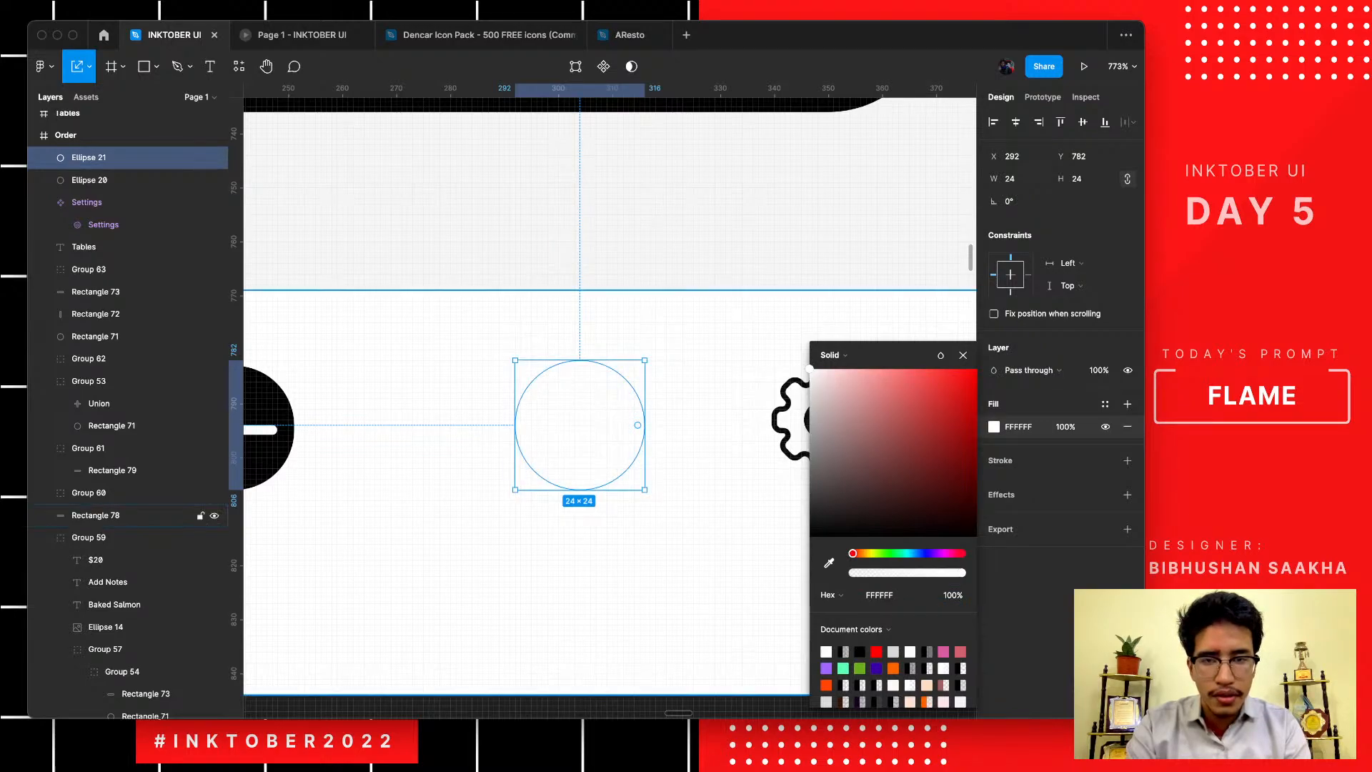
- Scale the white circle down to 16 × 16 px and centre it inside the black circle to form a ring
{"action": "left_click_drag", "start_coordinate": [644, 361], "coordinate": [612, 393]}
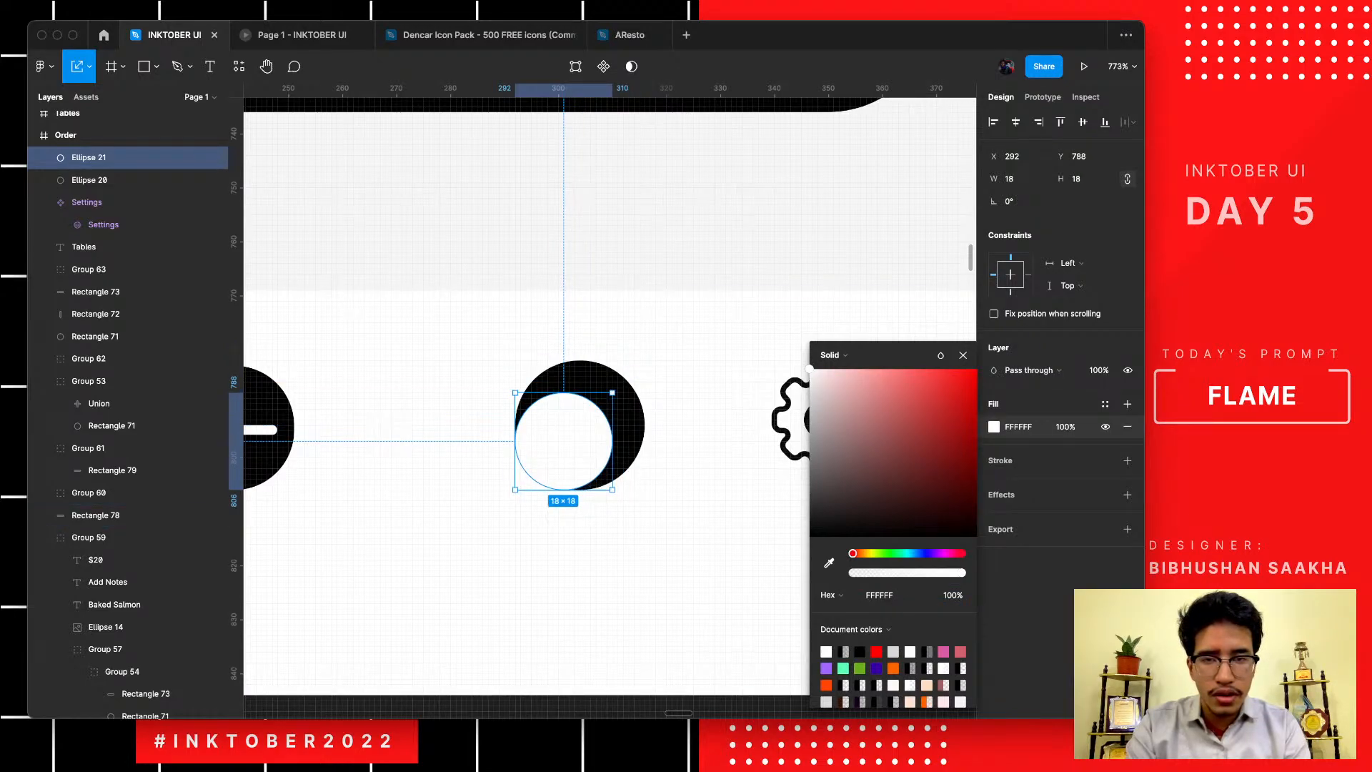
{"action": "left_click_drag", "start_coordinate": [563, 441], "coordinate": [579, 425]}
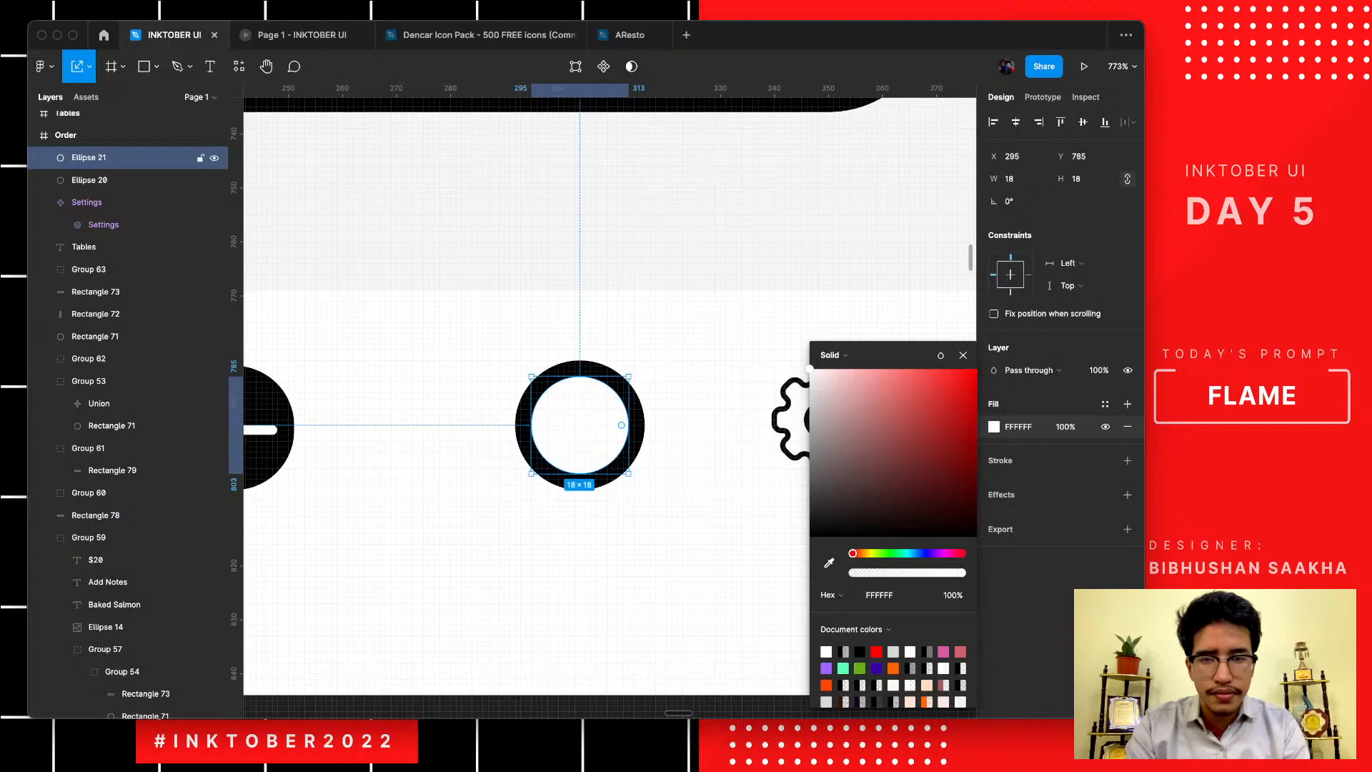
{"action": "left_click_drag", "start_coordinate": [629, 377], "coordinate": [618, 387]}
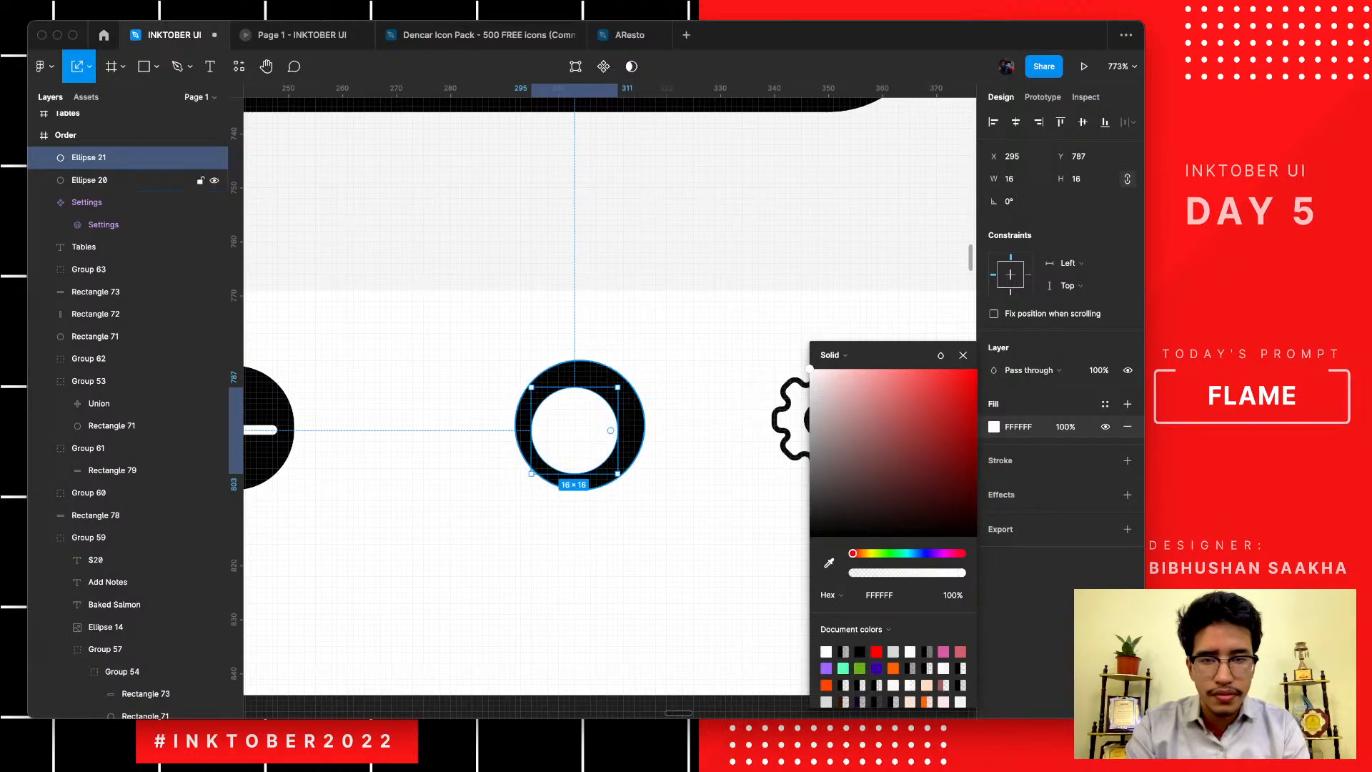
{"action": "mouse_move", "coordinate": [574, 430]}
{"action": "left_mouse_down"}
{"action": "mouse_move", "coordinate": [591, 420]}
{"action": "mouse_move", "coordinate": [579, 425]}
{"action": "left_mouse_up"}
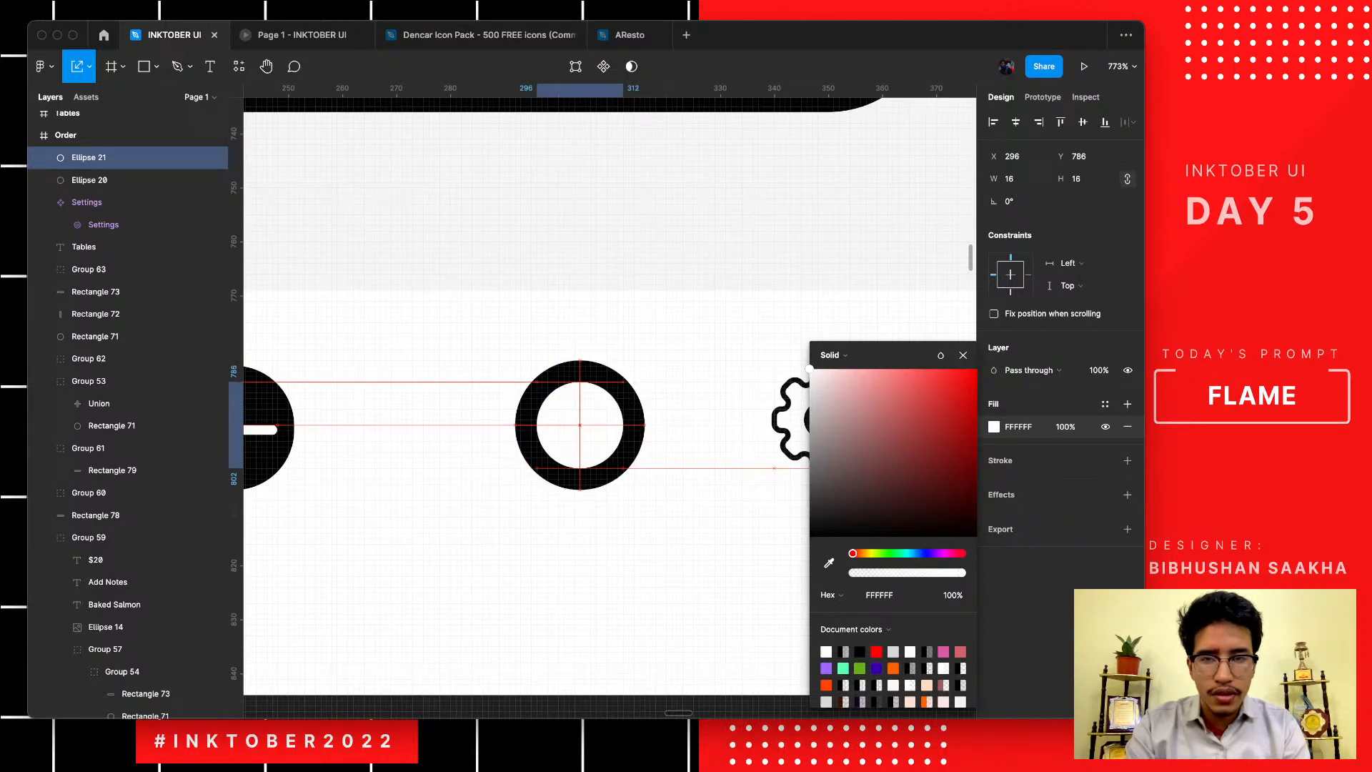
{"action": "left_click", "coordinate": [590, 545]}
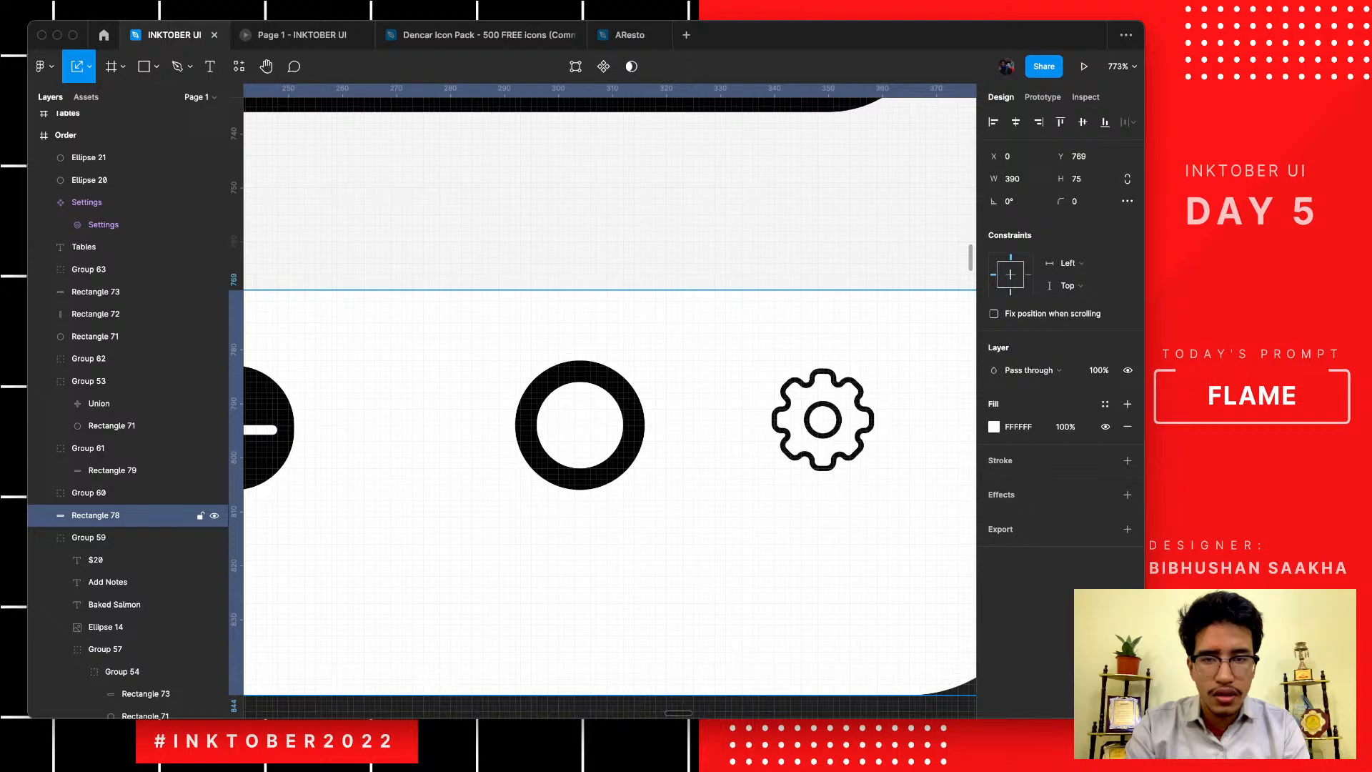
- Draw a vertical 6 × 36 px rectangle across the ring and round its corners to a radius of 3
{"action": "key", "text": "r"}
{"action": "mouse_move", "coordinate": [558, 322]}
{"action": "left_mouse_down"}
{"action": "mouse_move", "coordinate": [598, 465]}
{"action": "mouse_move", "coordinate": [600, 573]}
{"action": "mouse_move", "coordinate": [591, 516]}
{"action": "left_mouse_up"}
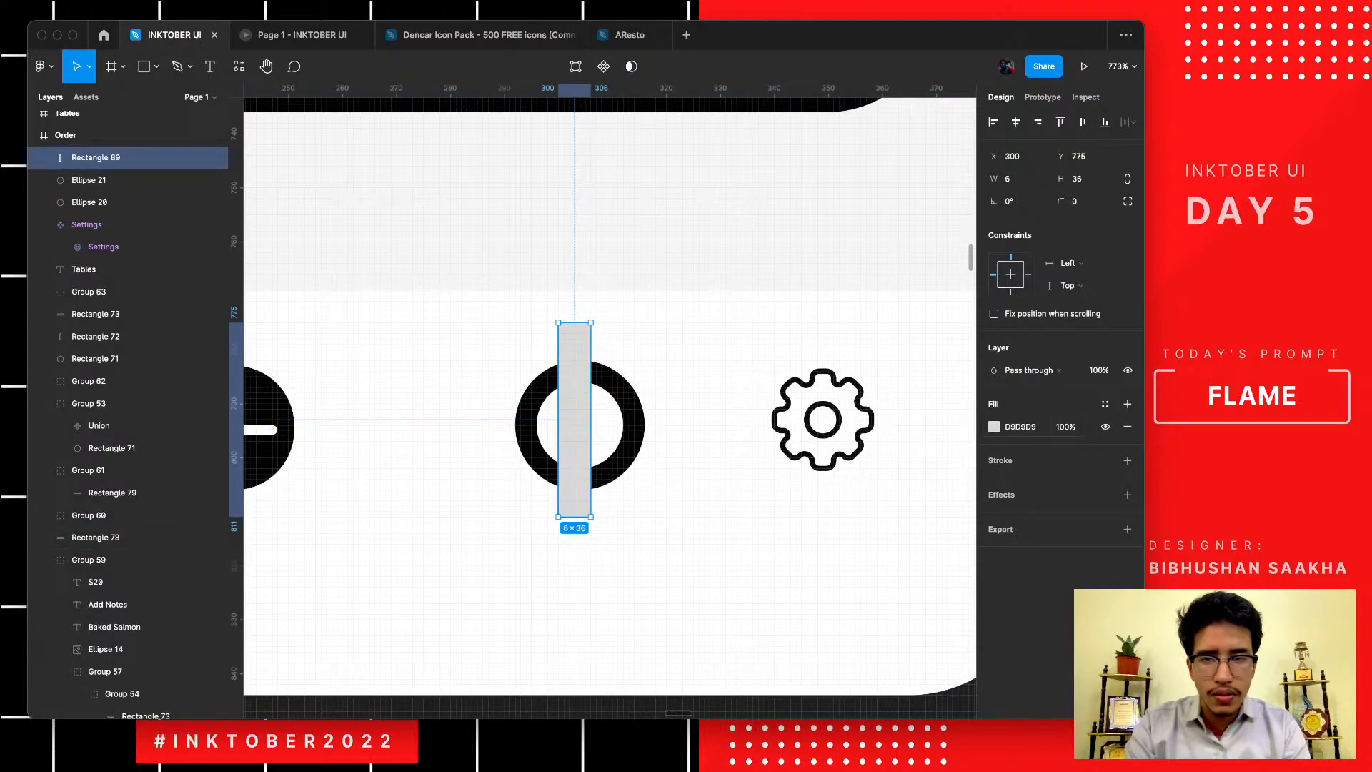
{"action": "scroll", "coordinate": [590, 314], "scroll_direction": "up", "scroll_amount": 5}
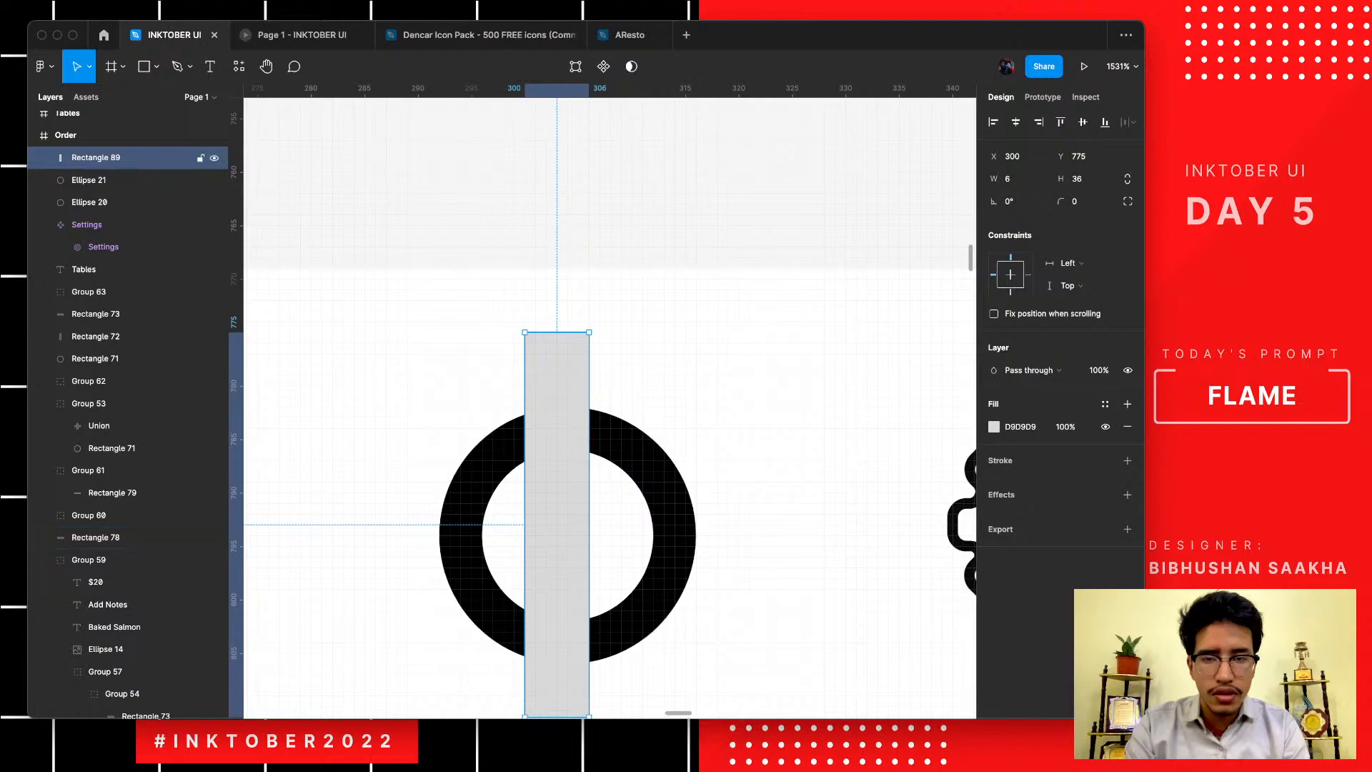
{"action": "scroll", "coordinate": [539, 342], "scroll_direction": "up", "scroll_amount": 6}
{"action": "left_click_drag", "start_coordinate": [516, 320], "coordinate": [593, 396]}
{"action": "scroll", "coordinate": [746, 324], "scroll_direction": "down", "scroll_amount": 5}
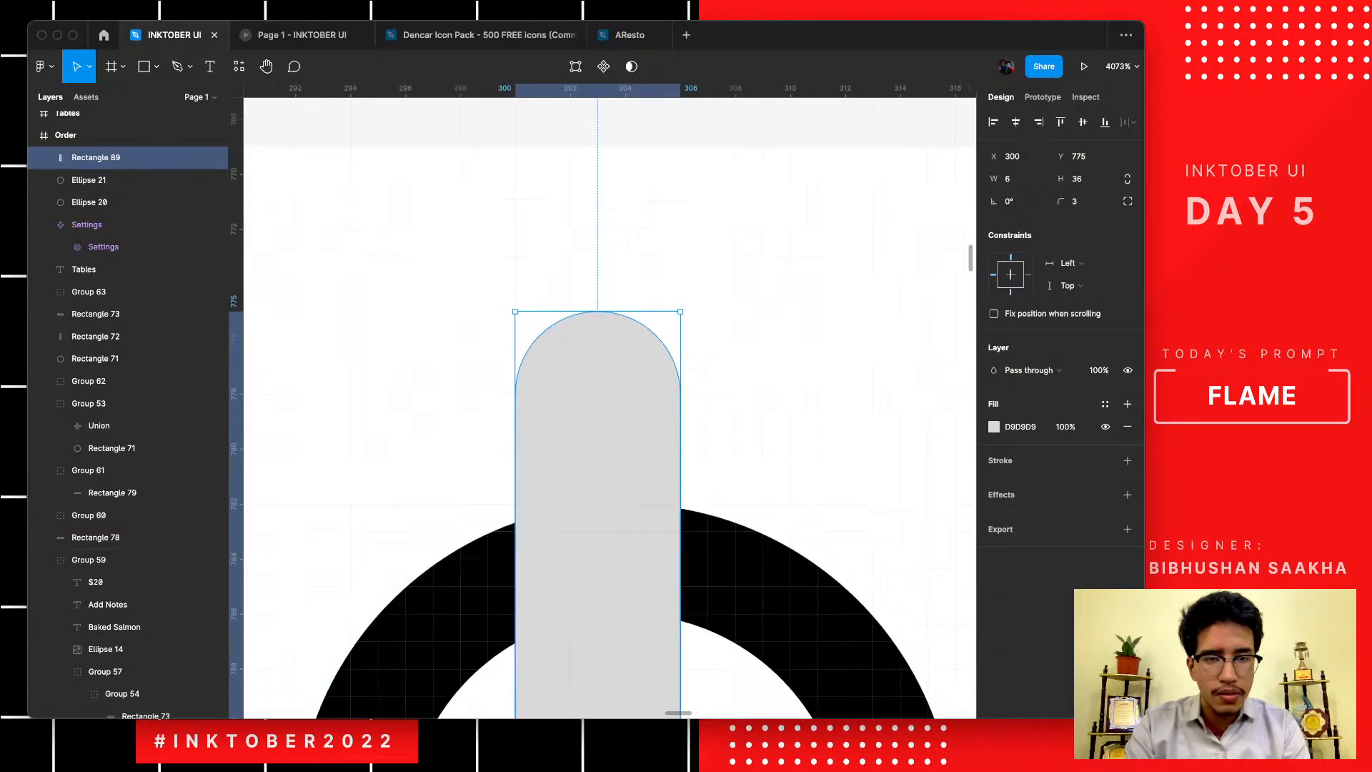
- Fill the rounded bar with black (000000) and send it behind both circles in the layer order
{"action": "scroll", "coordinate": [686, 429], "scroll_direction": "down", "scroll_amount": 4}
{"action": "left_click", "coordinate": [993, 427]}
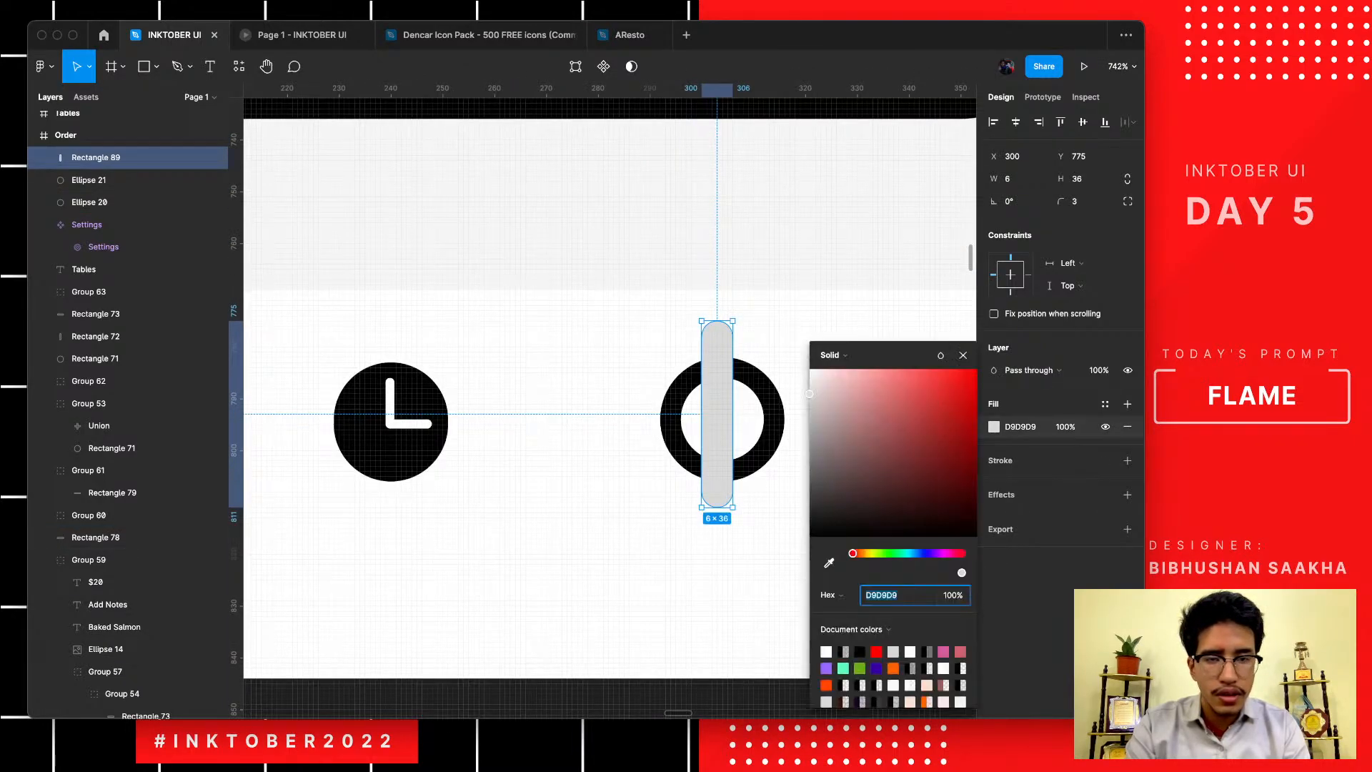
{"action": "left_click", "coordinate": [811, 370]}
{"action": "left_click", "coordinate": [809, 536]}
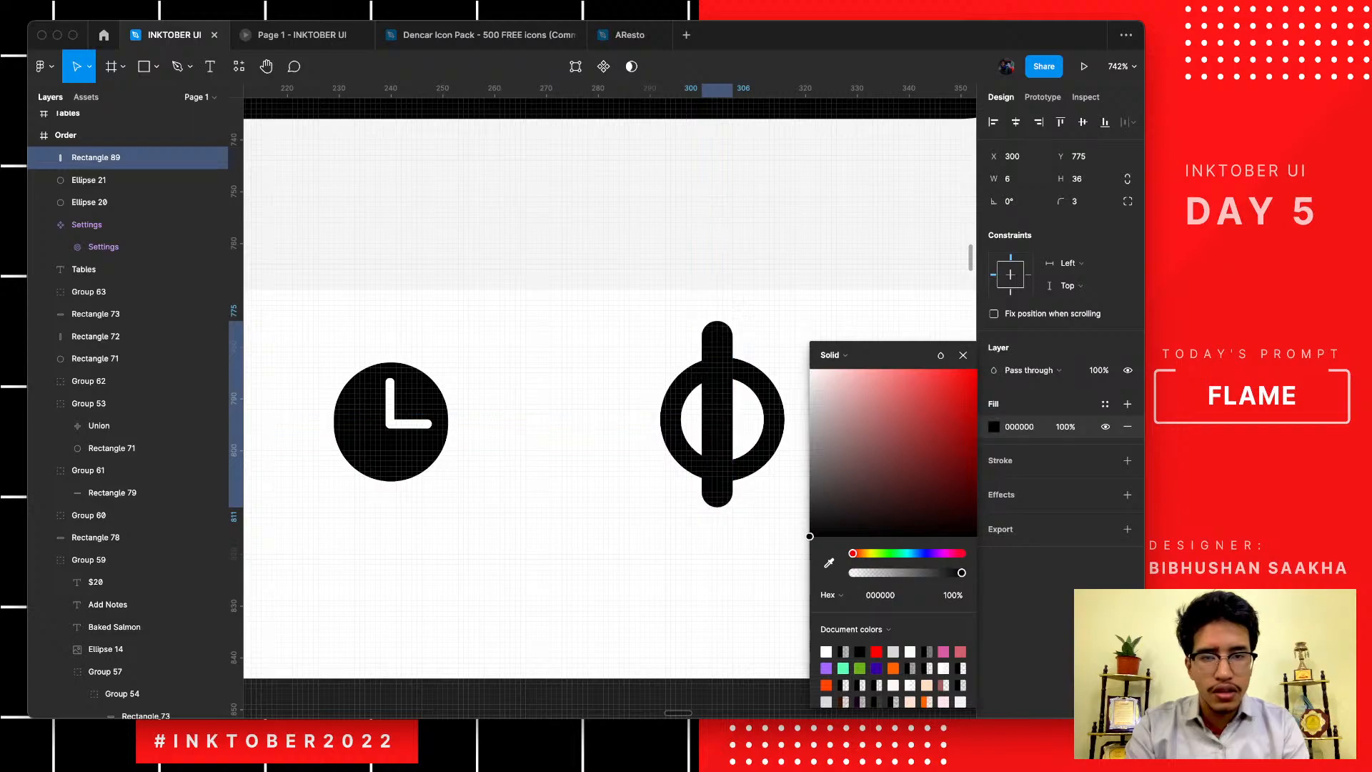
{"action": "key", "text": "super+bracketleft"}
{"action": "key", "text": "super+bracketleft"}
{"action": "key", "text": "super+bracketleft"}
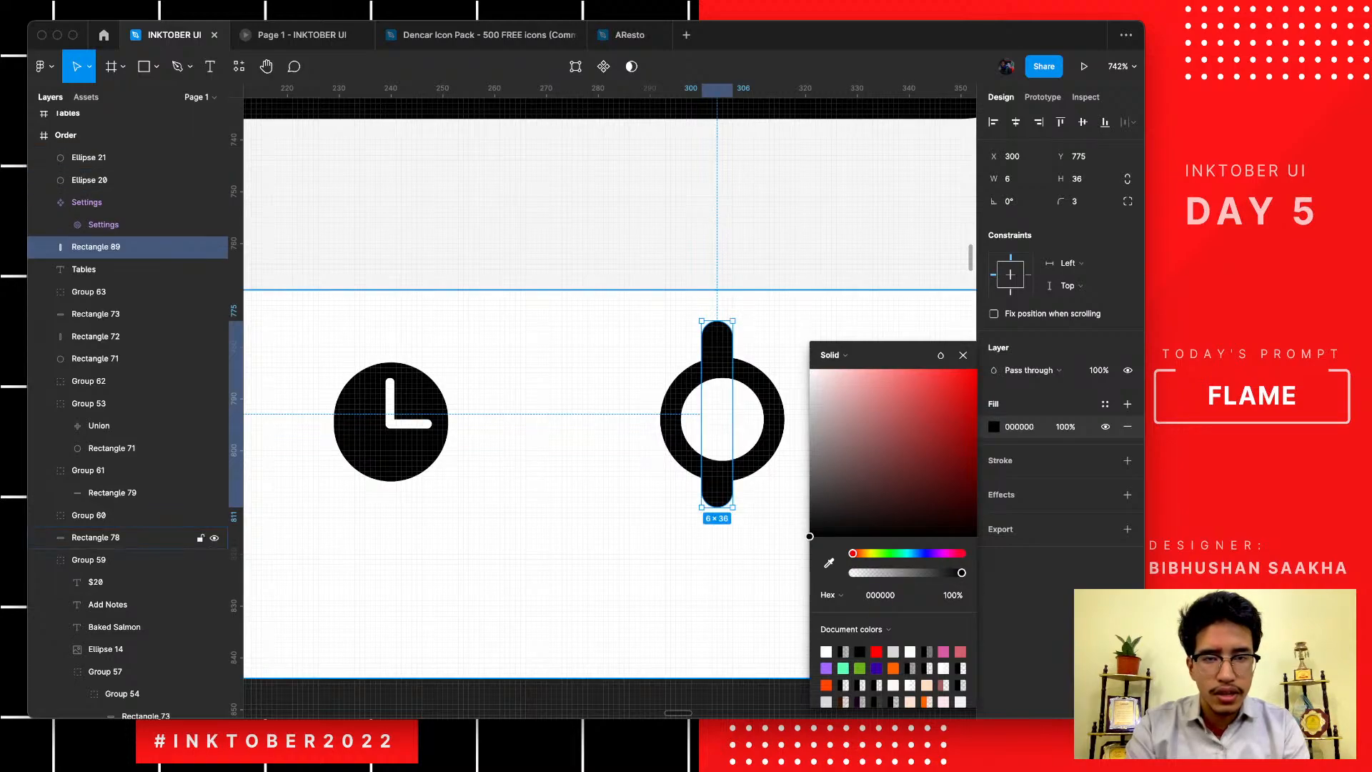
- Narrow the bar to 4 px wide and centre it on the ring at X 302, Y 776
{"action": "key", "text": "Right"}
{"action": "key", "text": "Right"}
{"action": "key", "text": "Right"}
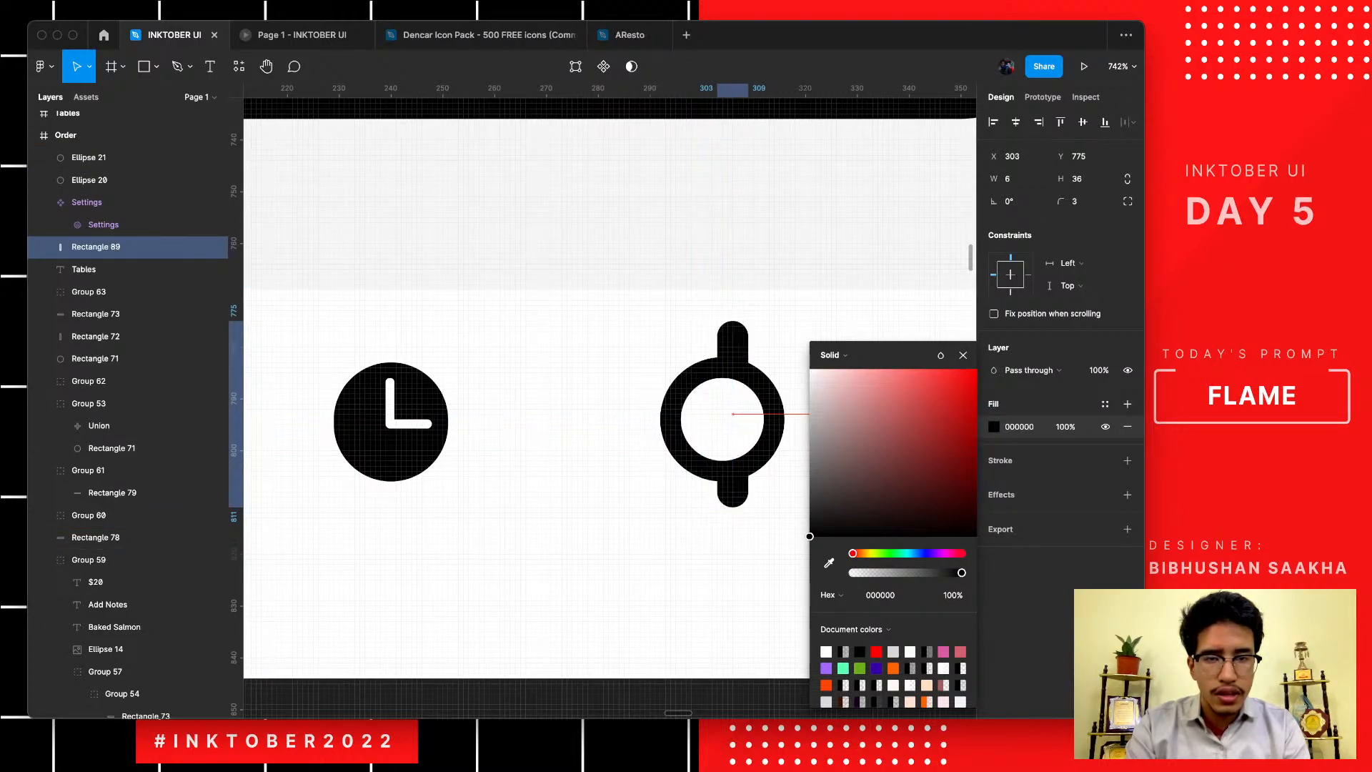
{"action": "key", "text": "Left"}
{"action": "key", "text": "Left"}
{"action": "scroll", "coordinate": [720, 338], "scroll_direction": "up", "scroll_amount": 5}
{"action": "scroll", "coordinate": [729, 325], "scroll_direction": "up", "scroll_amount": 3}
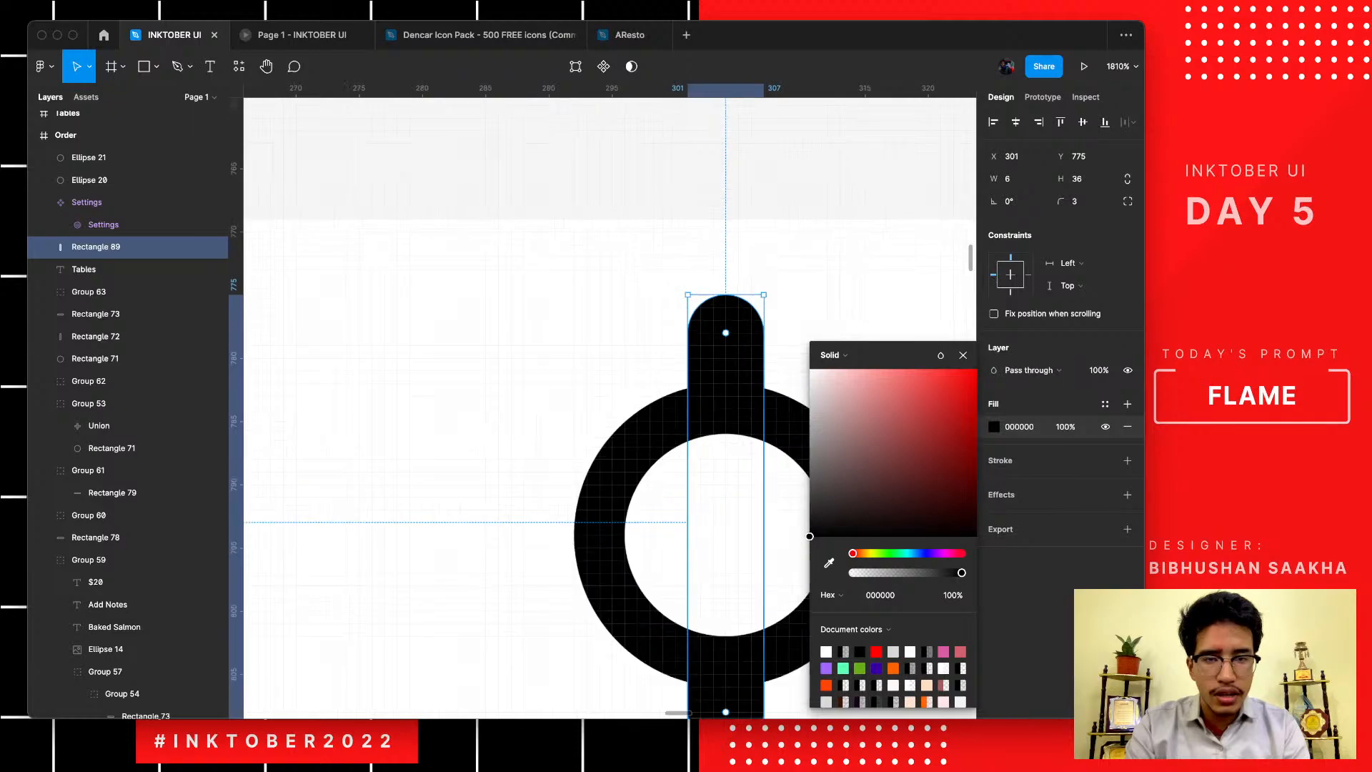
{"action": "key", "text": "super+Left"}
{"action": "key", "text": "super+Left"}
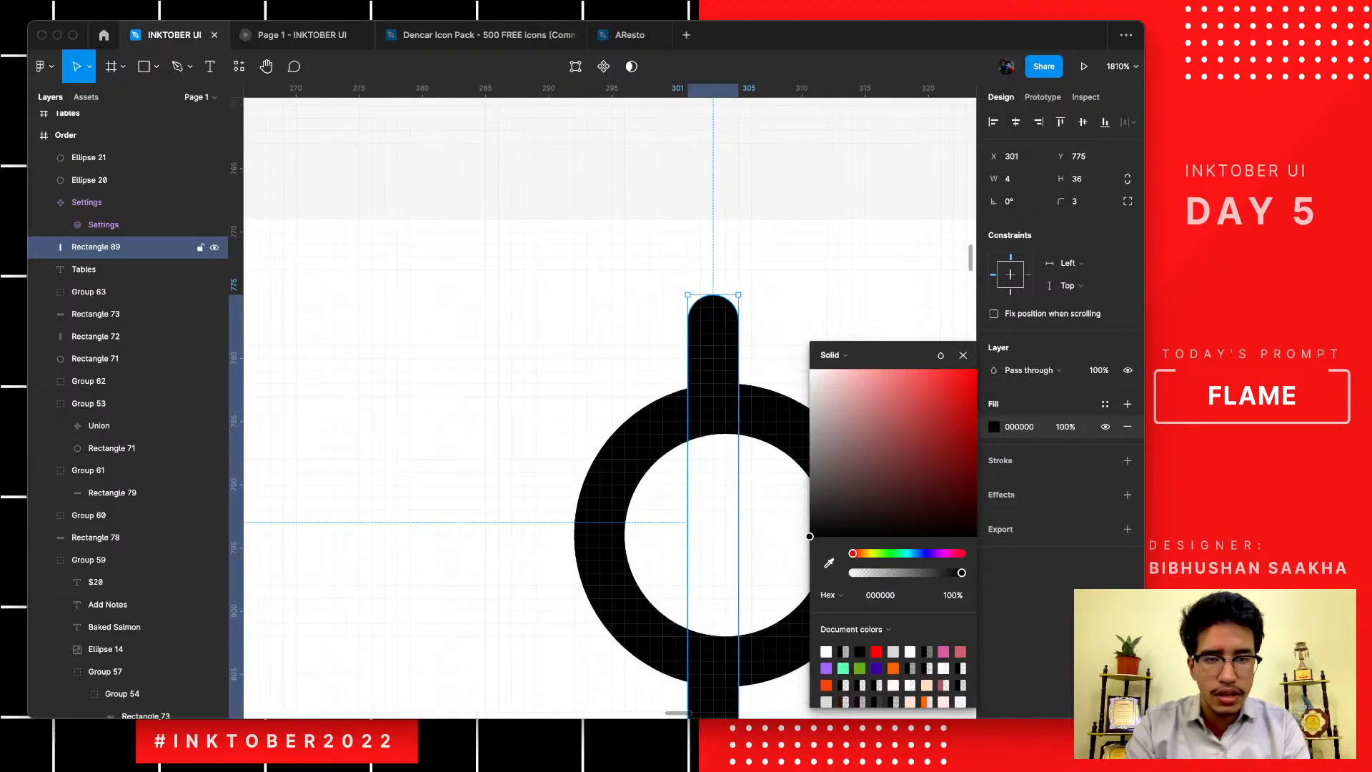
{"action": "key", "text": "Right"}
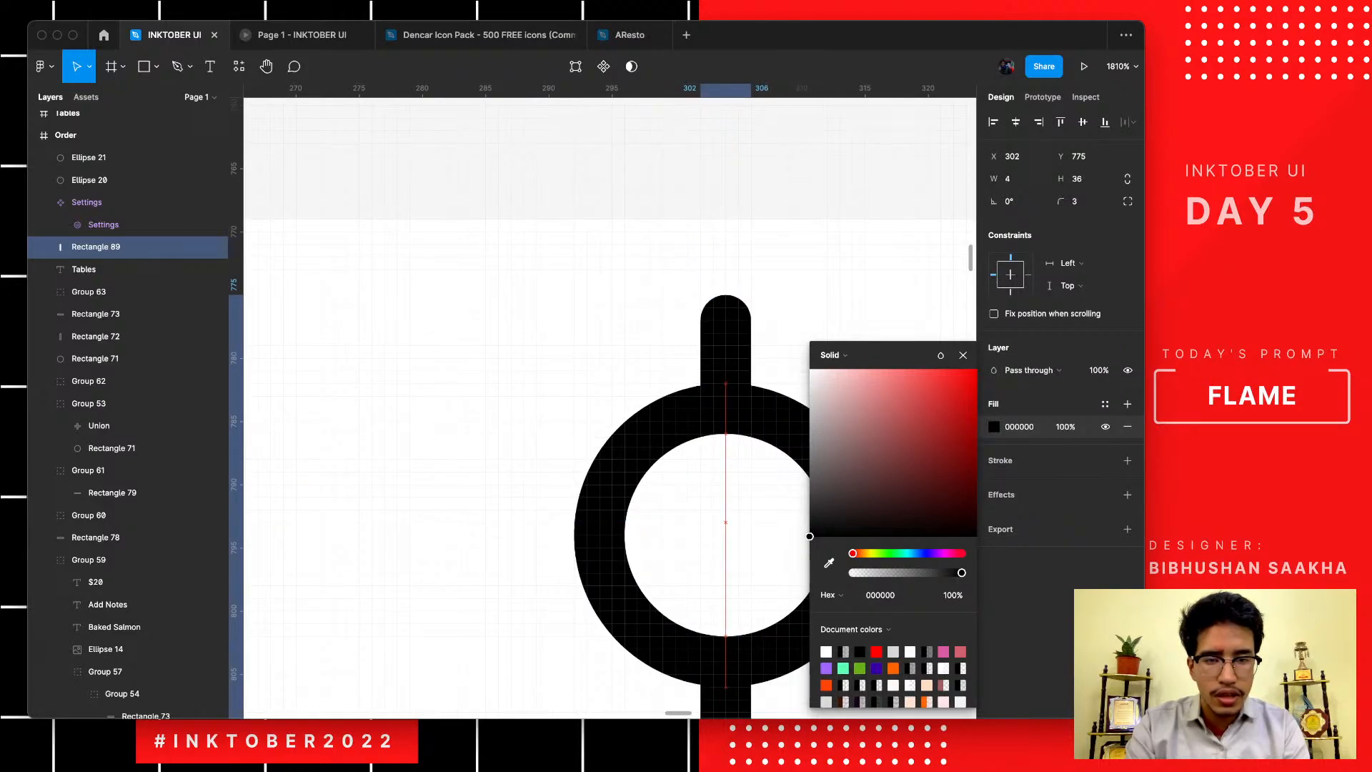
{"action": "key", "text": "Down"}
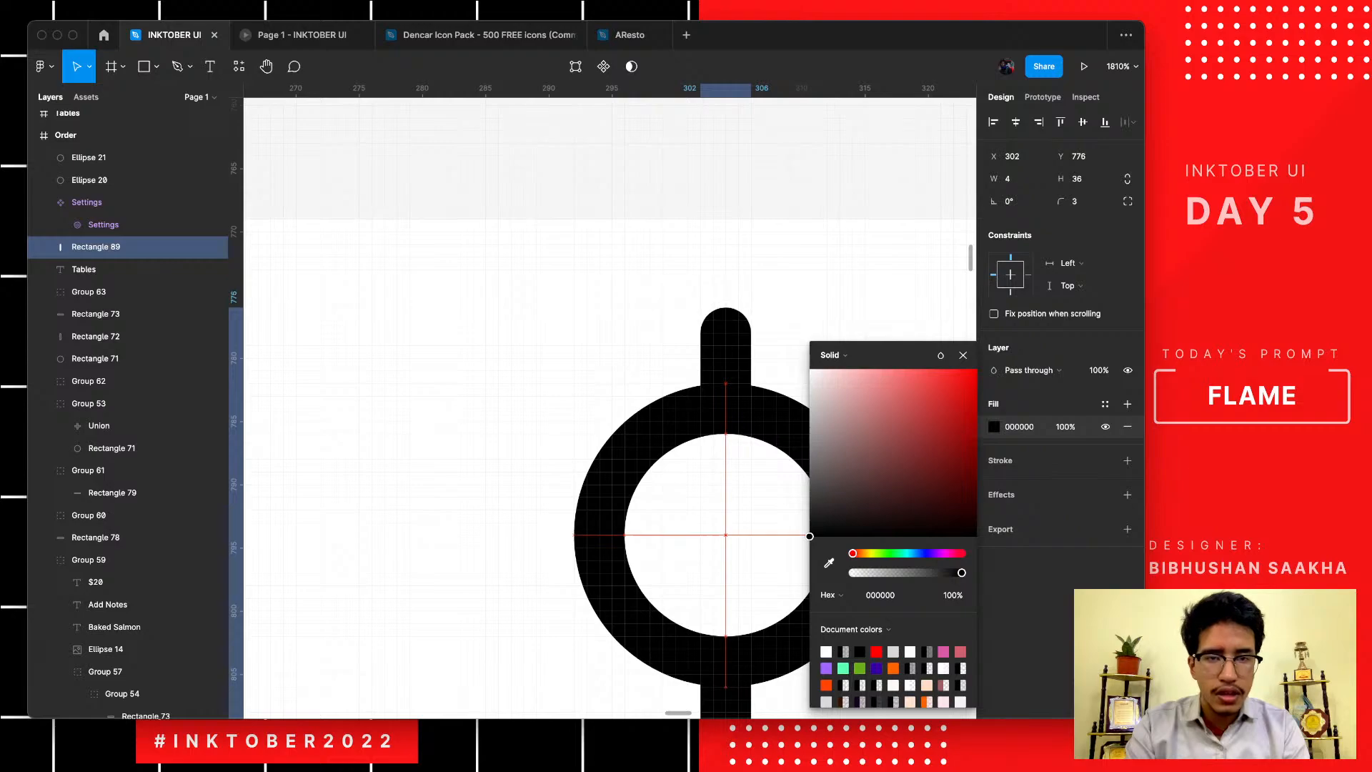
- Lengthen the bar to 39 px and centre it vertically on the ring at Y 774
{"action": "scroll", "coordinate": [718, 363], "scroll_direction": "down", "scroll_amount": 5}
{"action": "left_click", "coordinate": [717, 218]}
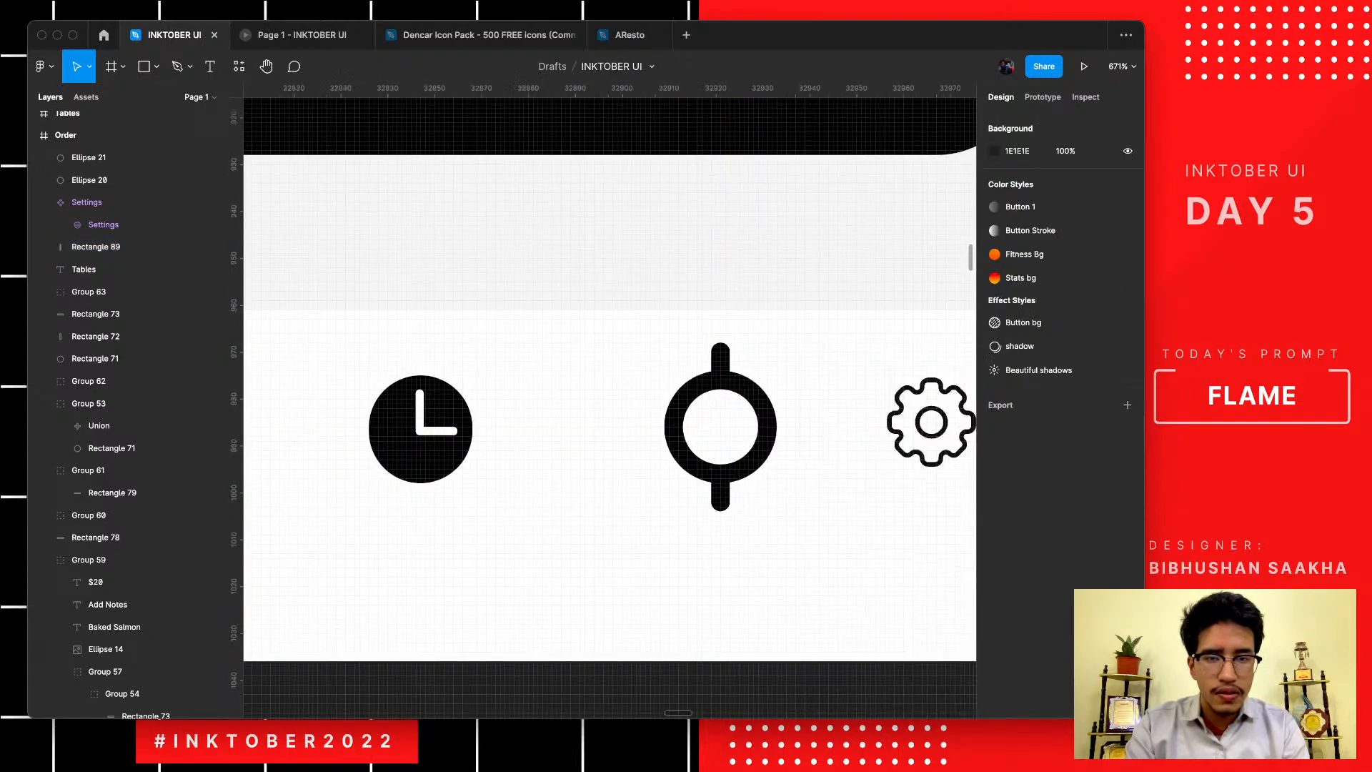
{"action": "scroll", "coordinate": [717, 217], "scroll_direction": "down", "scroll_amount": 3}
{"action": "scroll", "coordinate": [716, 216], "scroll_direction": "up", "scroll_amount": 5}
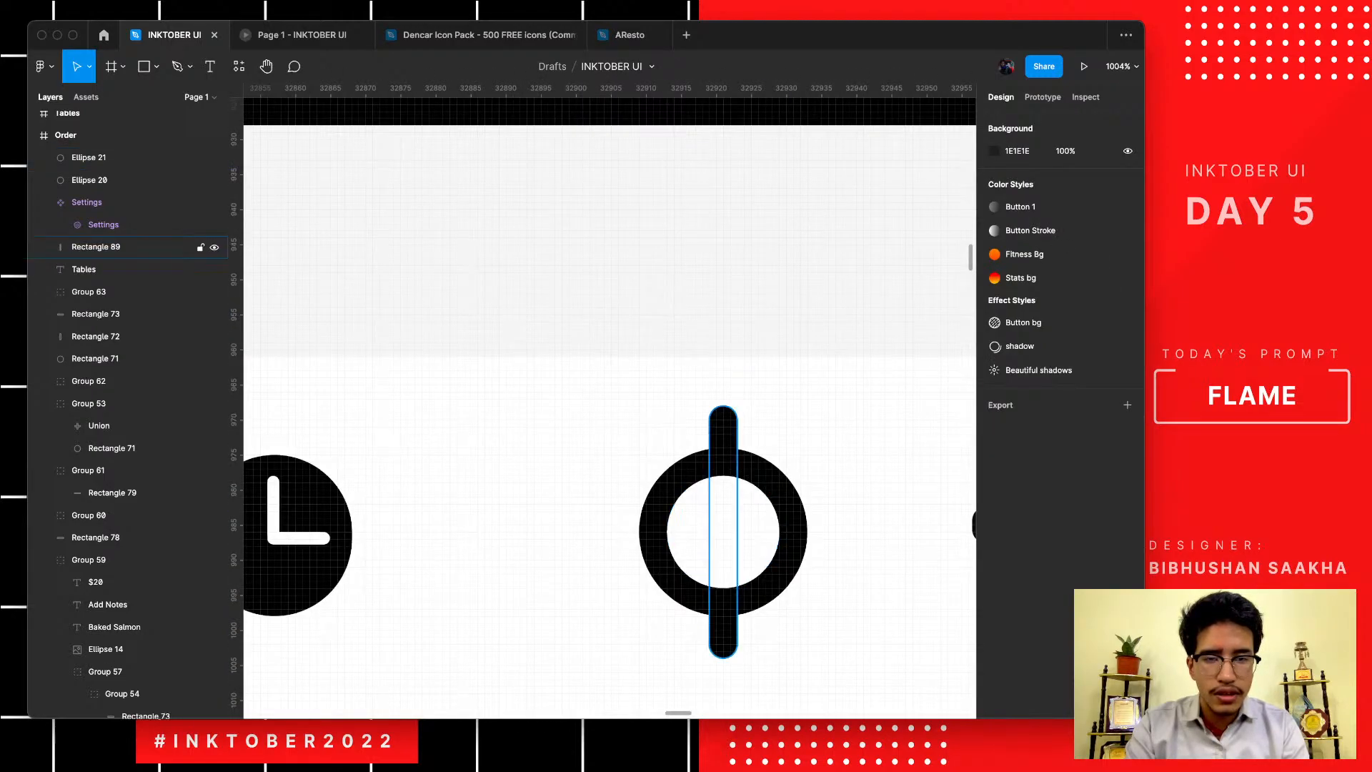
{"action": "left_click", "coordinate": [723, 428]}
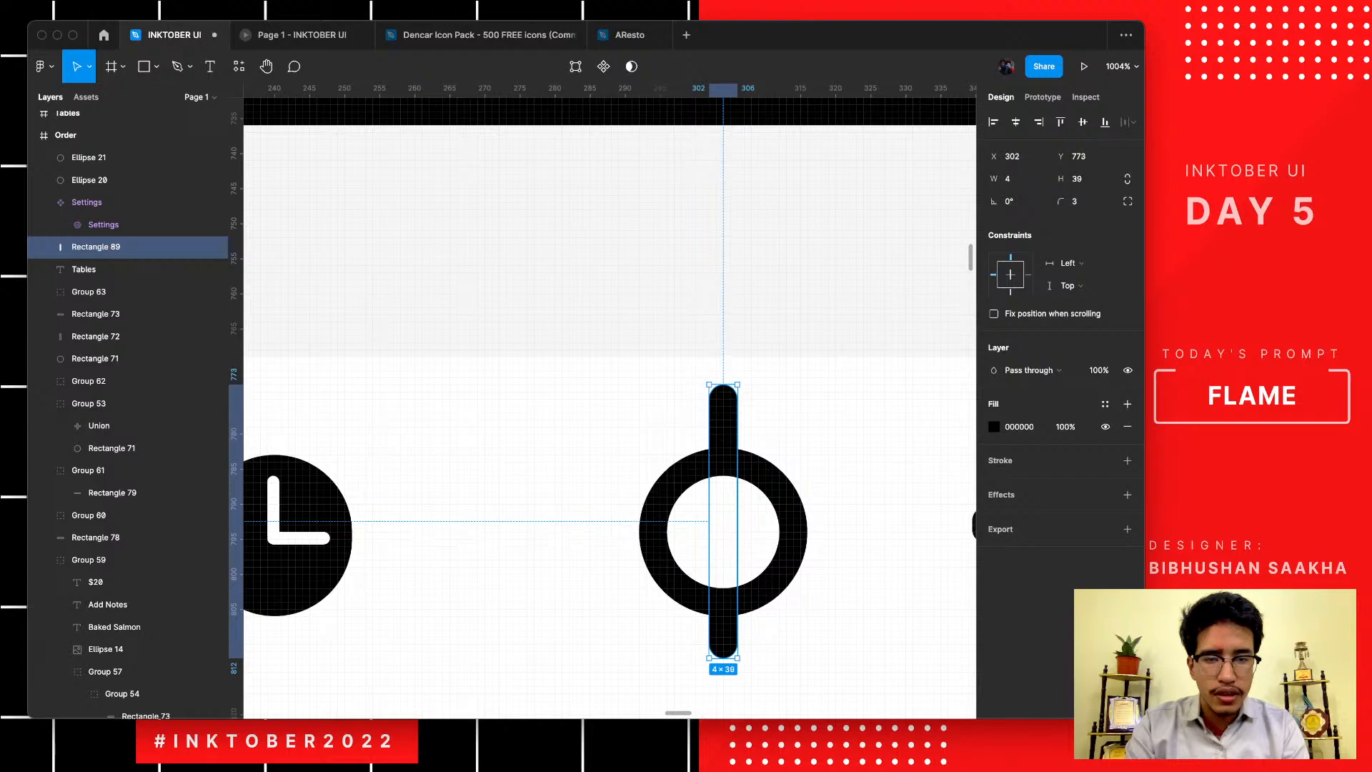
{"action": "key", "text": "super+Down"}
{"action": "key", "text": "super+Down"}
{"action": "key", "text": "super+Down"}
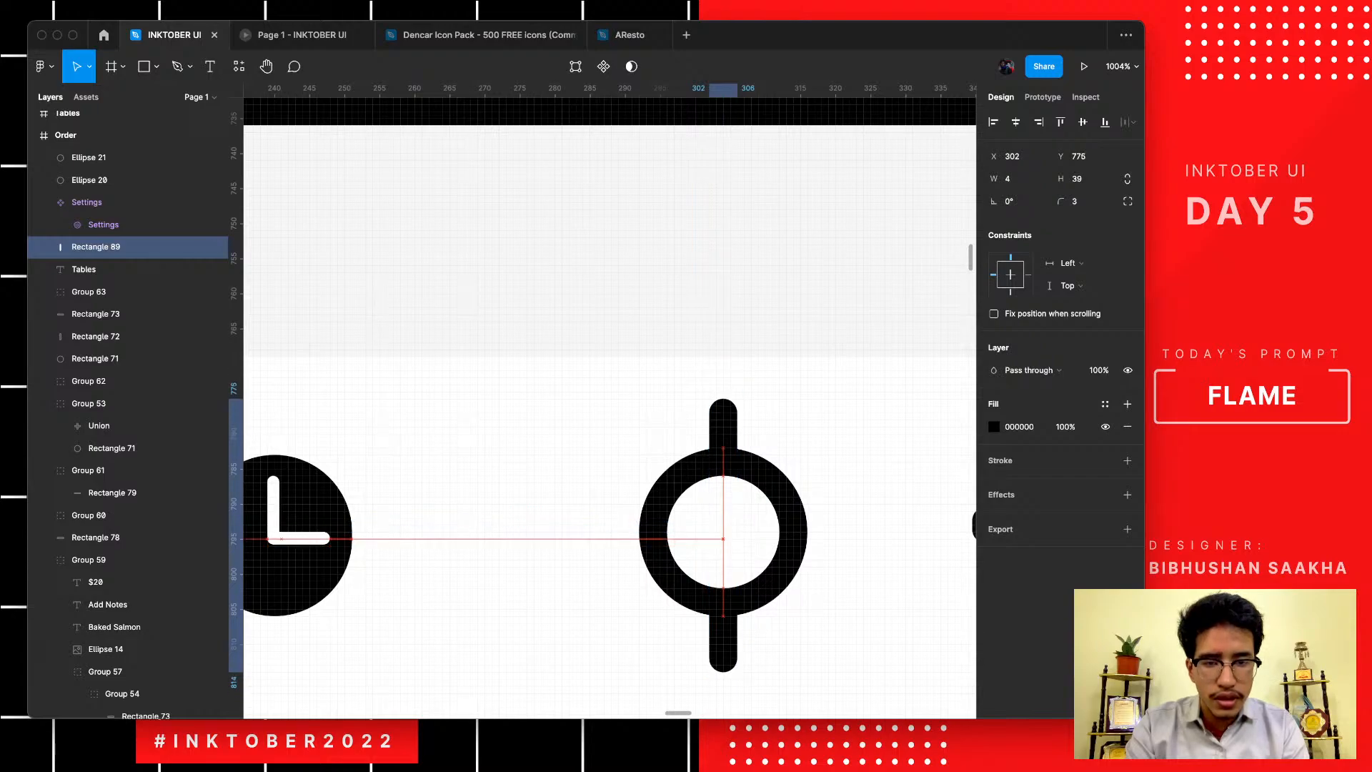
{"action": "key", "text": "Down"}
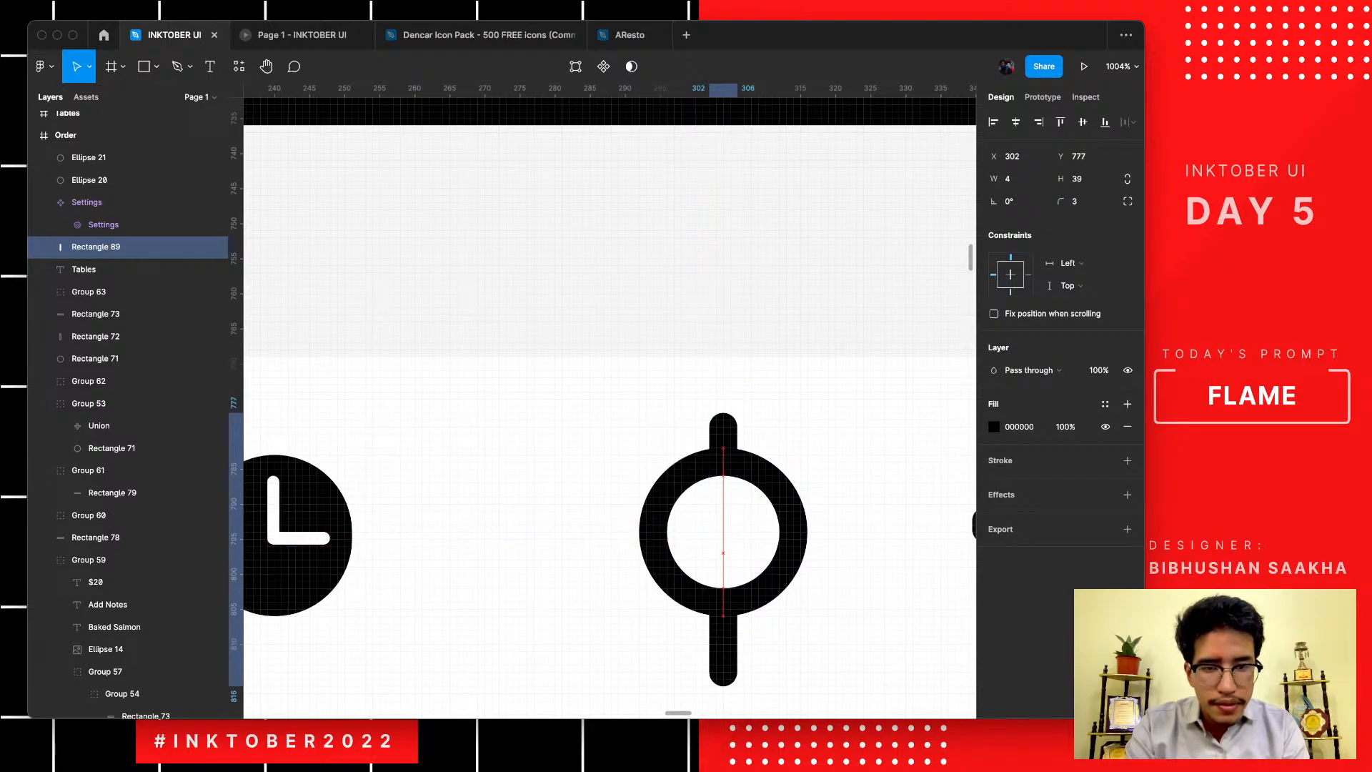
{"action": "key", "text": "Up"}
{"action": "key", "text": "Up"}
{"action": "key", "text": "Up"}
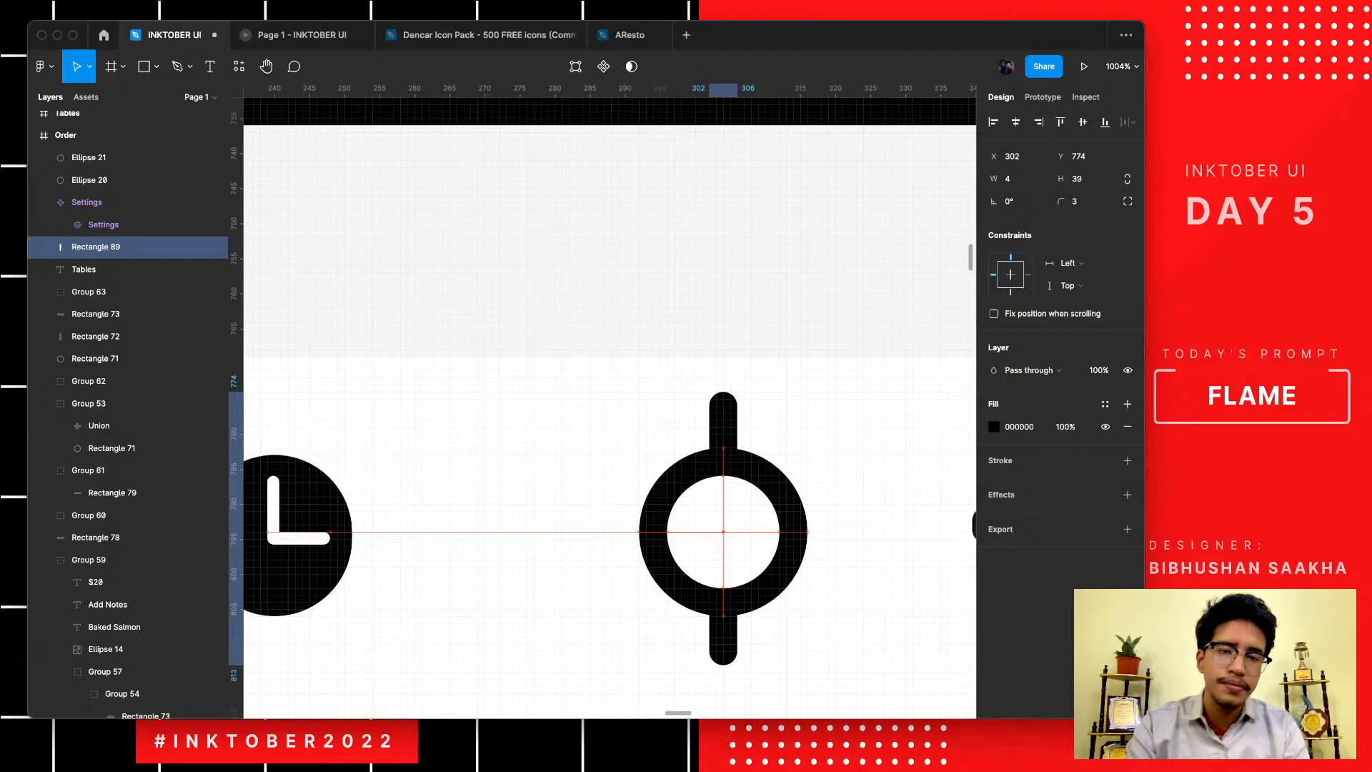
{"action": "left_click", "coordinate": [792, 319]}
{"action": "scroll", "coordinate": [791, 318], "scroll_direction": "down", "scroll_amount": 5}
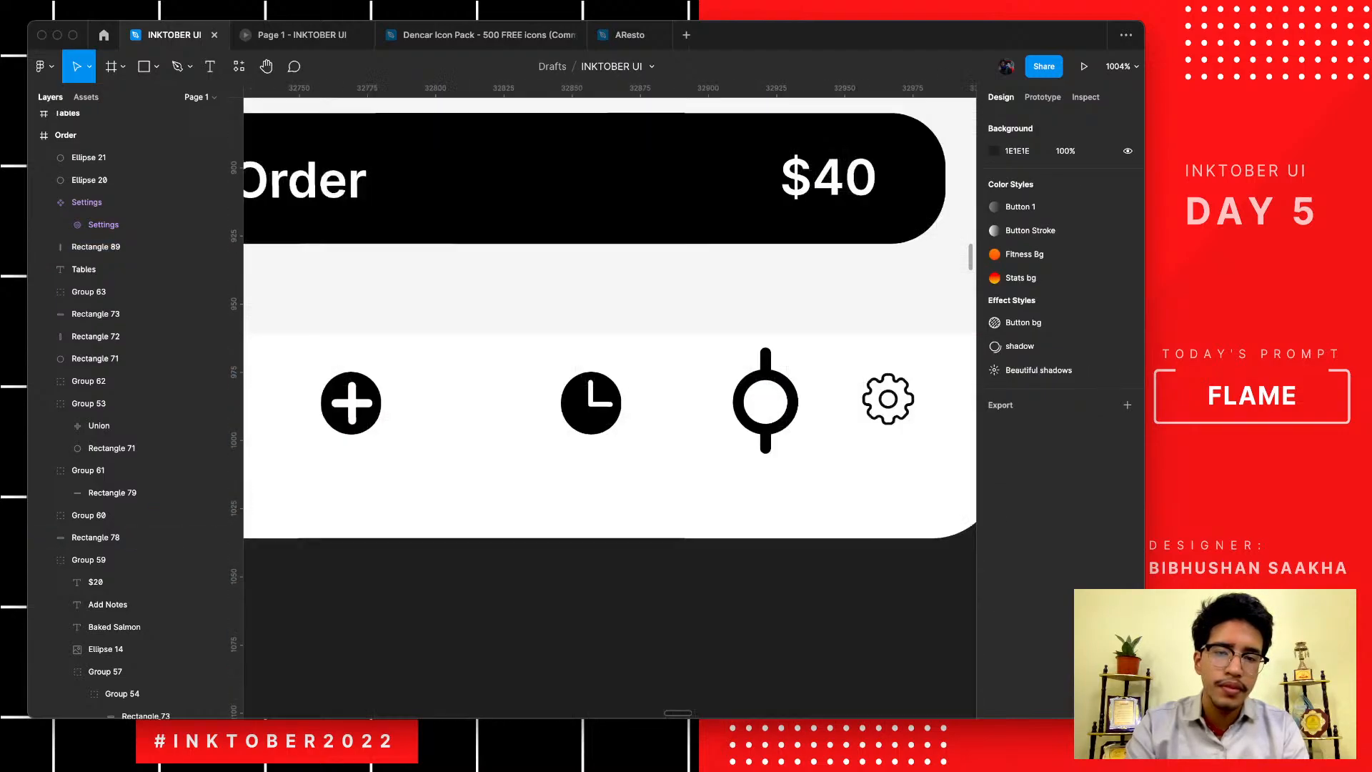
- Widen the bar behind the ring to 5 px and shift it to X 301
{"action": "scroll", "coordinate": [791, 319], "scroll_direction": "up", "scroll_amount": 5}
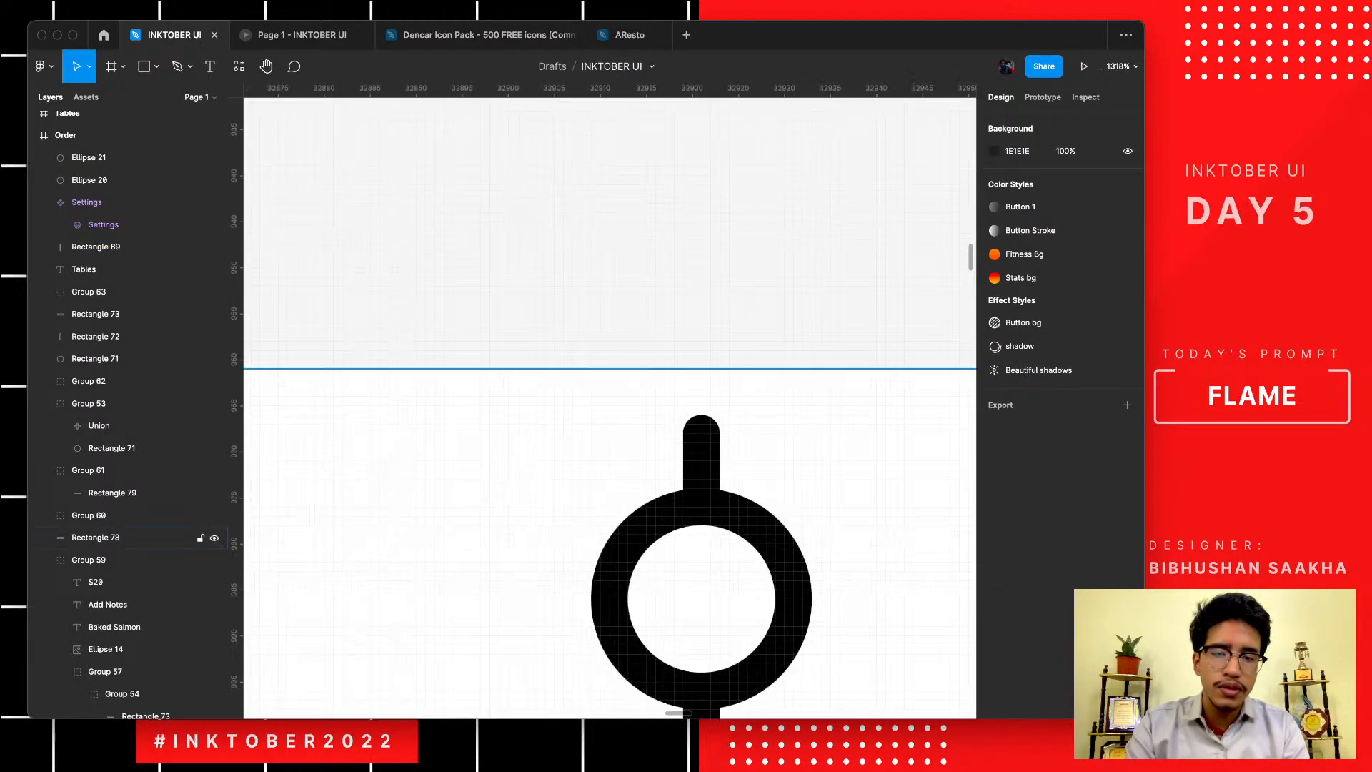
{"action": "left_click", "coordinate": [96, 247]}
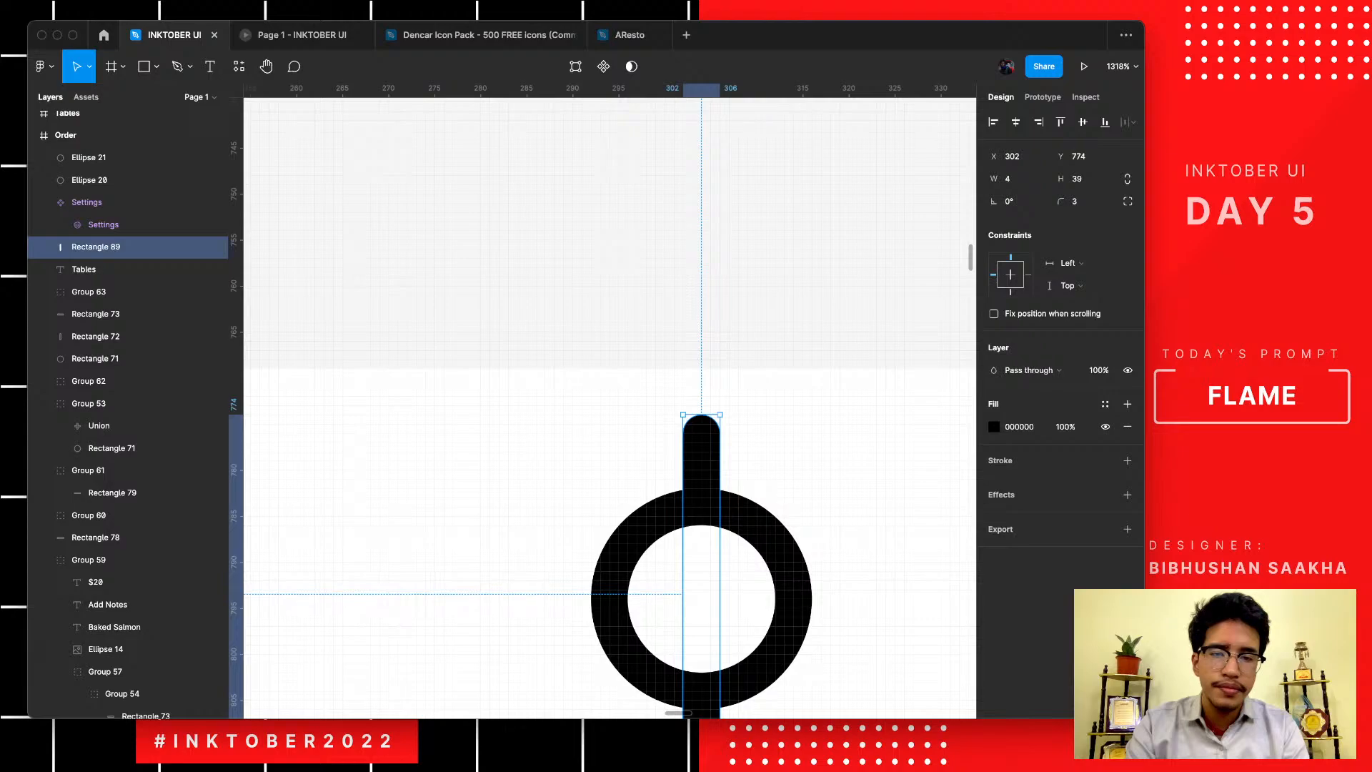
{"action": "key", "text": "super+Right"}
{"action": "key", "text": "Left"}
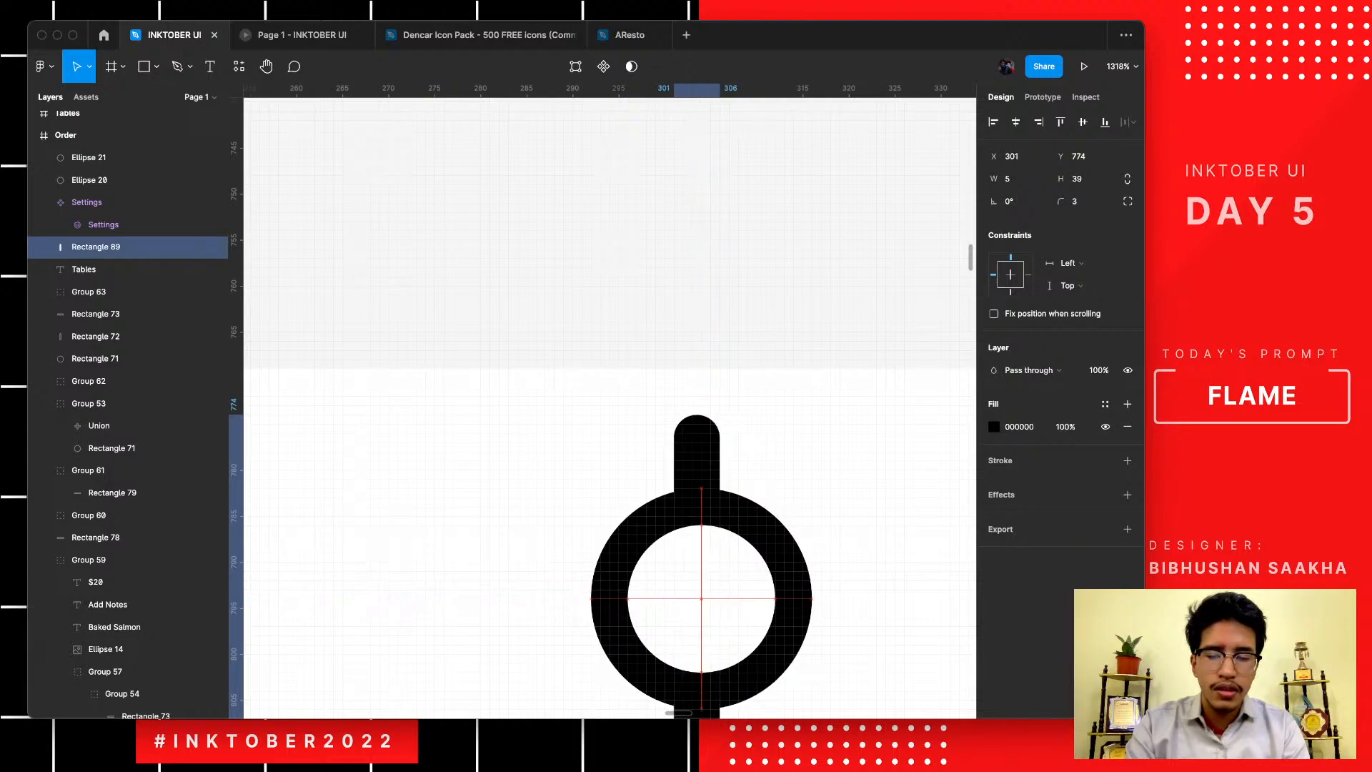
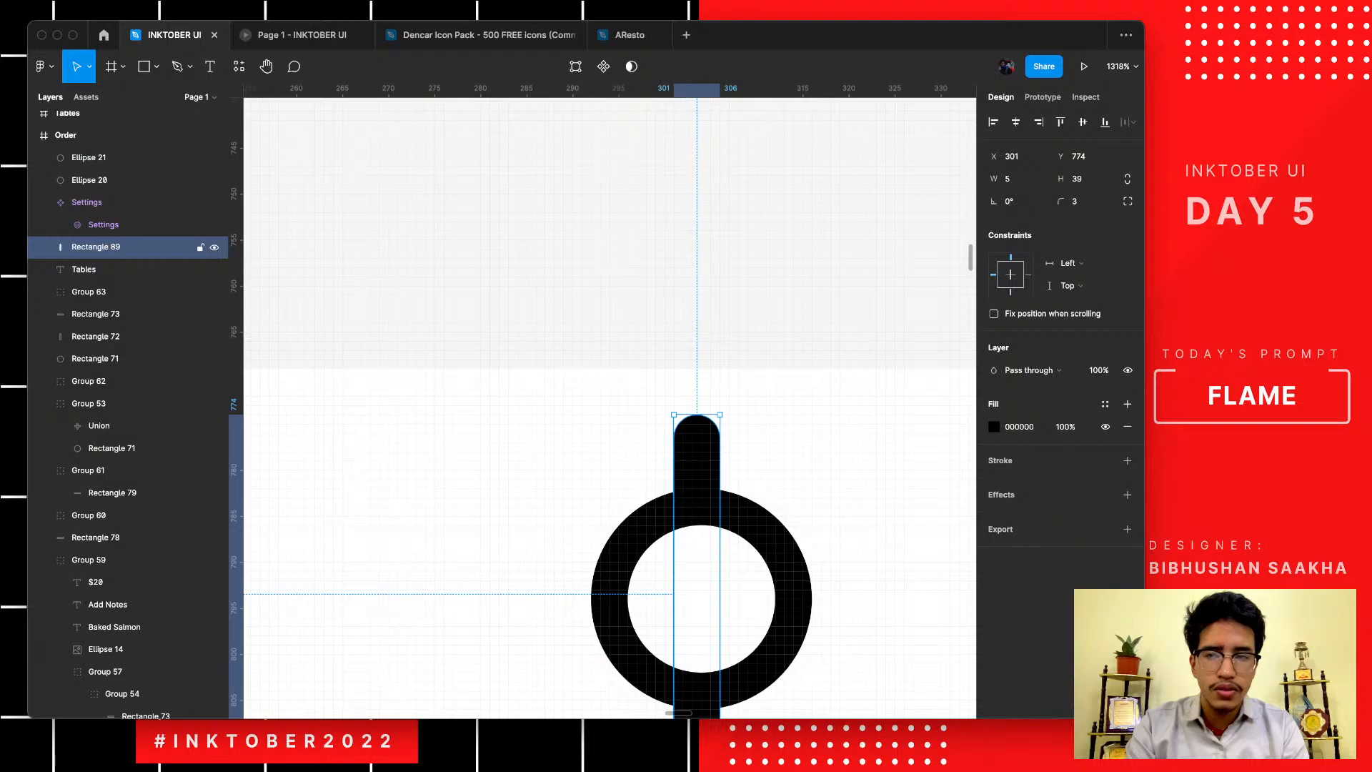
- Duplicate the bar four times in place and rotate the topmost copy to 45°
{"action": "key", "text": "super+d"}
{"action": "key", "text": "super+d"}
{"action": "key", "text": "super+d"}
{"action": "key", "text": "super+d"}
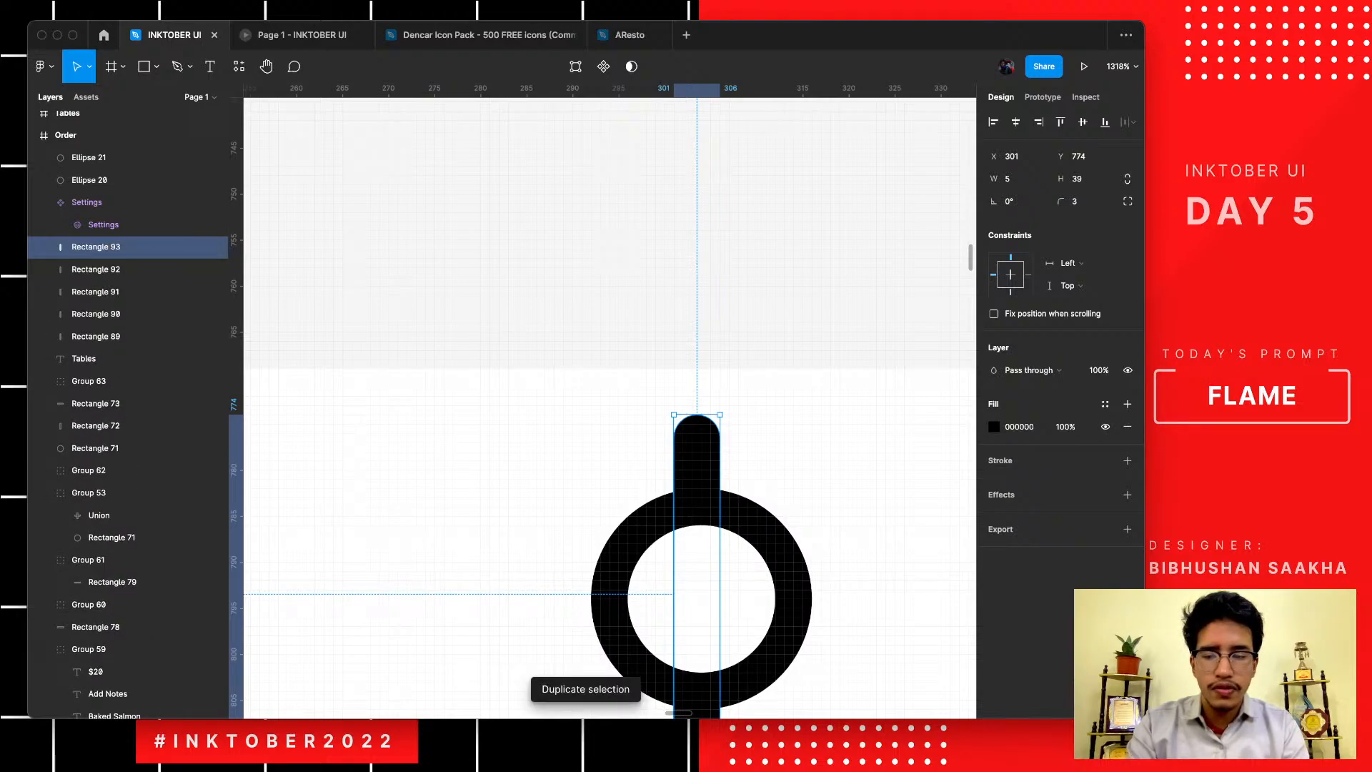
{"action": "left_click", "coordinate": [1009, 202]}
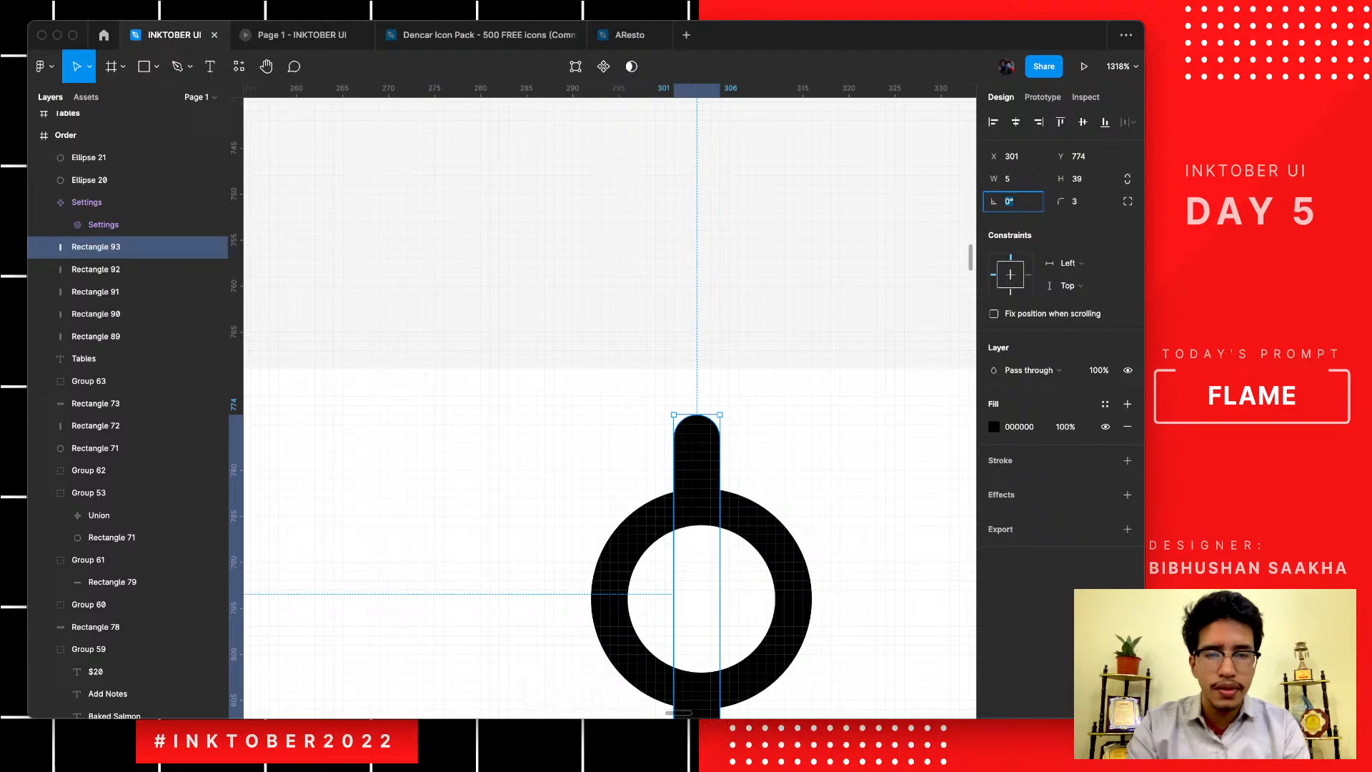
{"action": "type", "text": "45"}
{"action": "key", "text": "Return"}
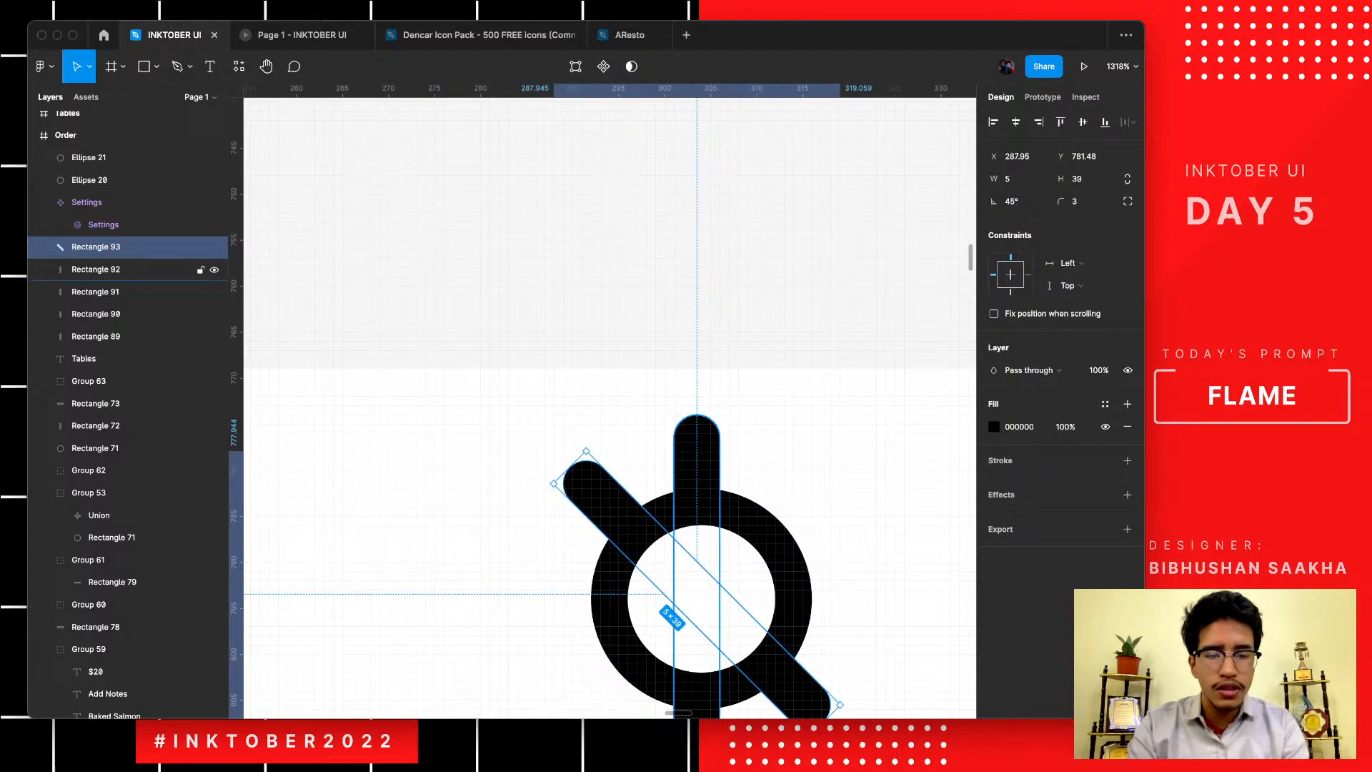
- Rotate the second bar copy, Rectangle 92, to 90°
{"action": "left_click", "coordinate": [96, 269]}
{"action": "left_click", "coordinate": [1009, 202]}
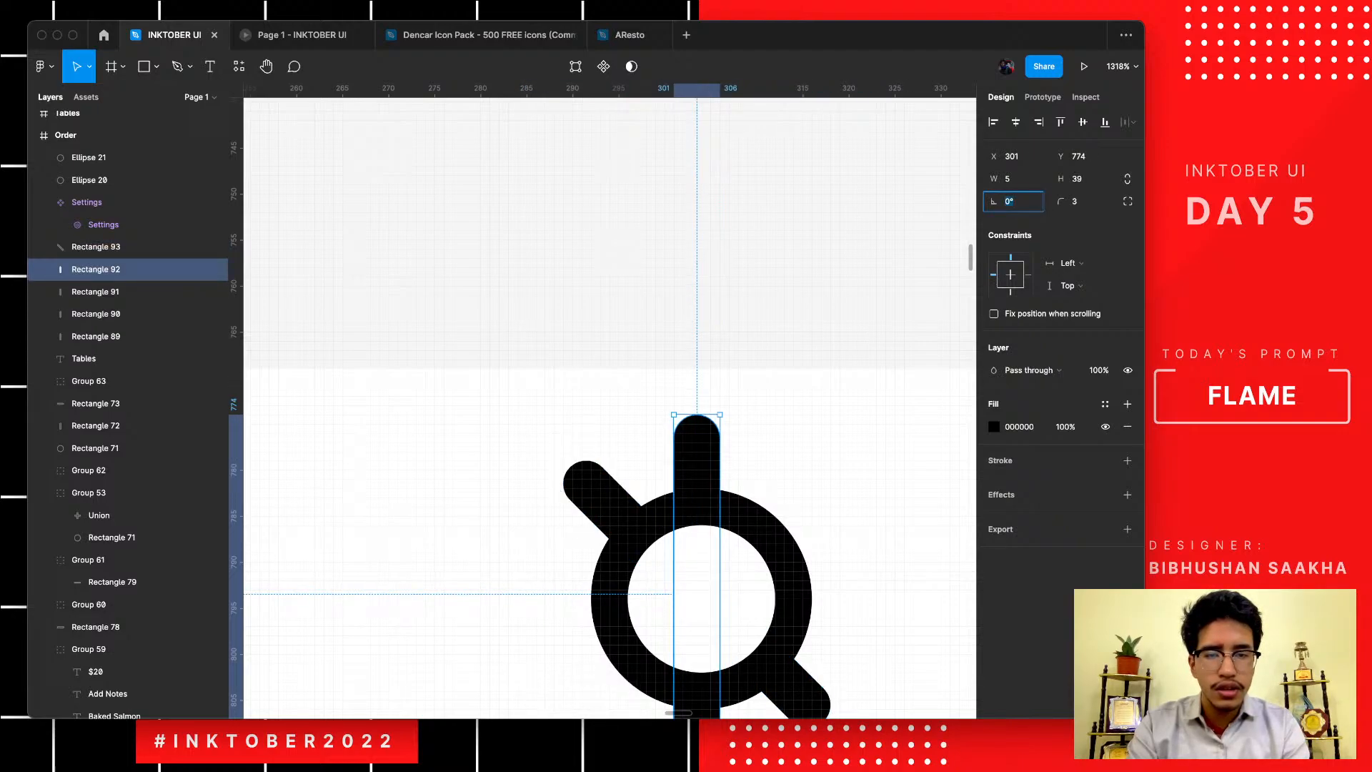
{"action": "type", "text": "90"}
{"action": "key", "text": "Return"}
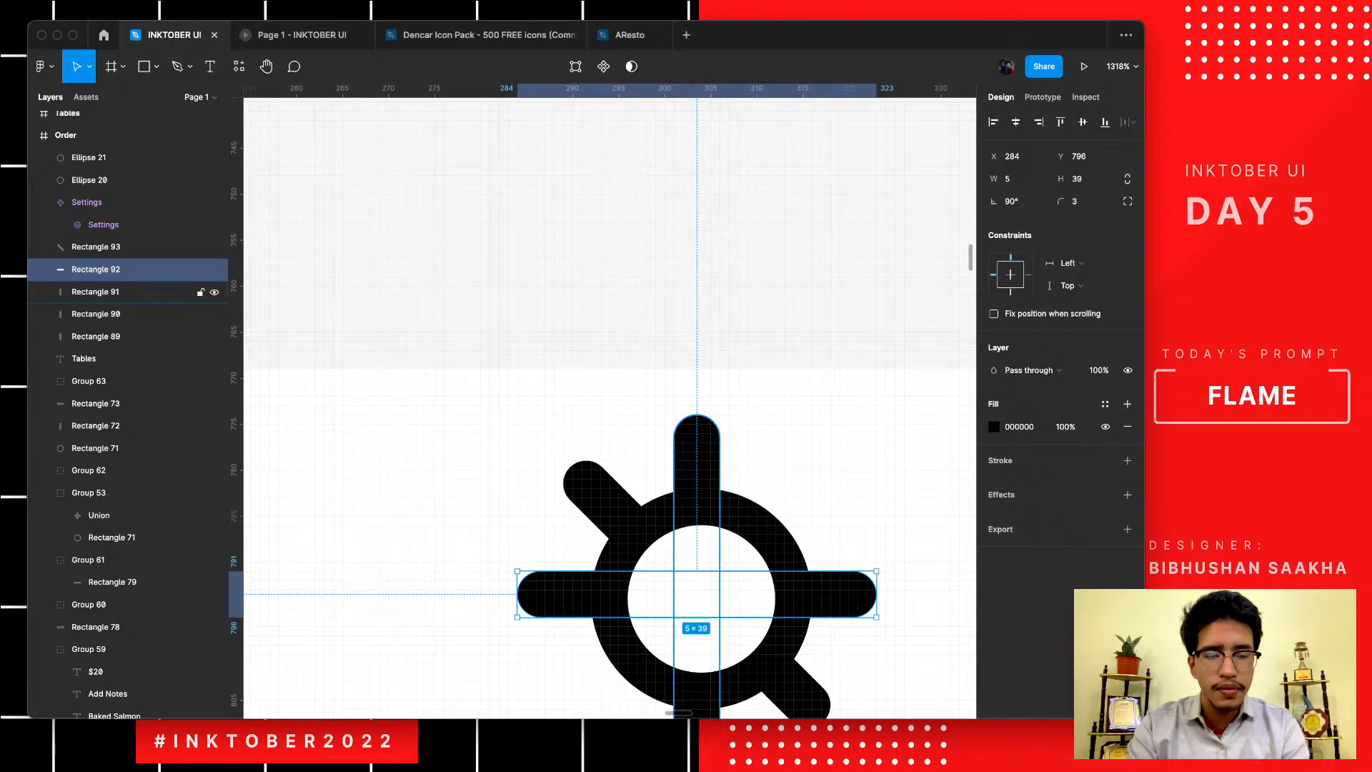
- Rotate the third bar copy, Rectangle 91, to -45° and compare the gear with the outlined settings icon
{"action": "left_click", "coordinate": [96, 292]}
{"action": "left_click", "coordinate": [1009, 202]}
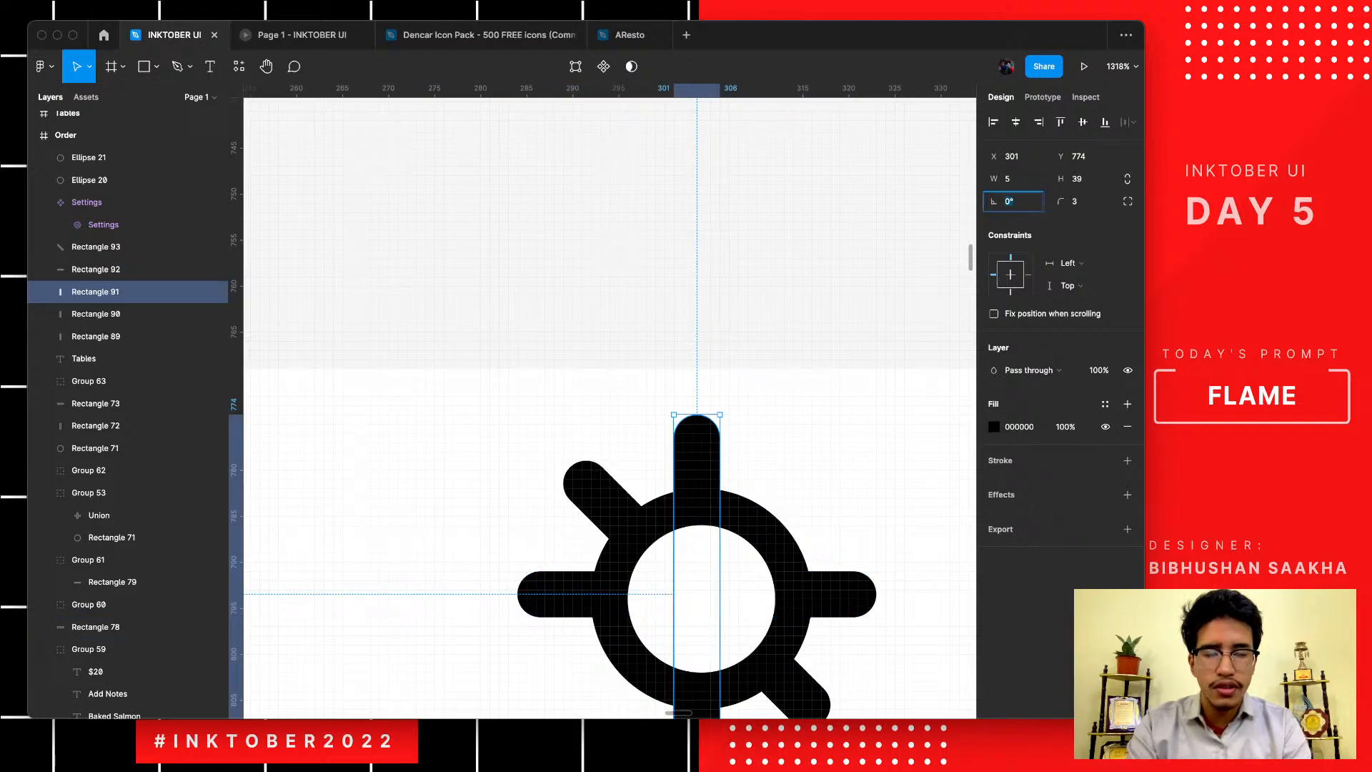
{"action": "type", "text": "-45"}
{"action": "key", "text": "Return"}
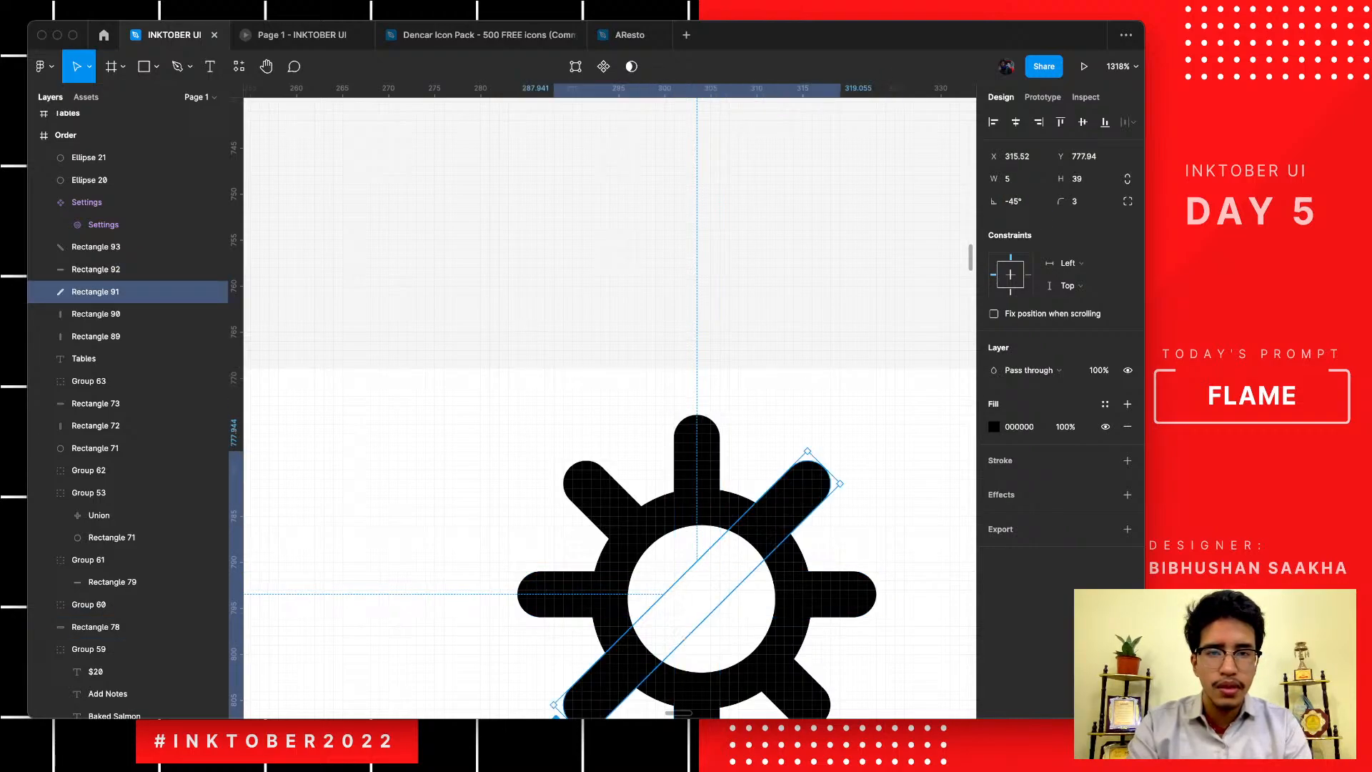
{"action": "key", "text": "Escape"}
{"action": "scroll", "coordinate": [751, 188], "scroll_direction": "down", "scroll_amount": 6}
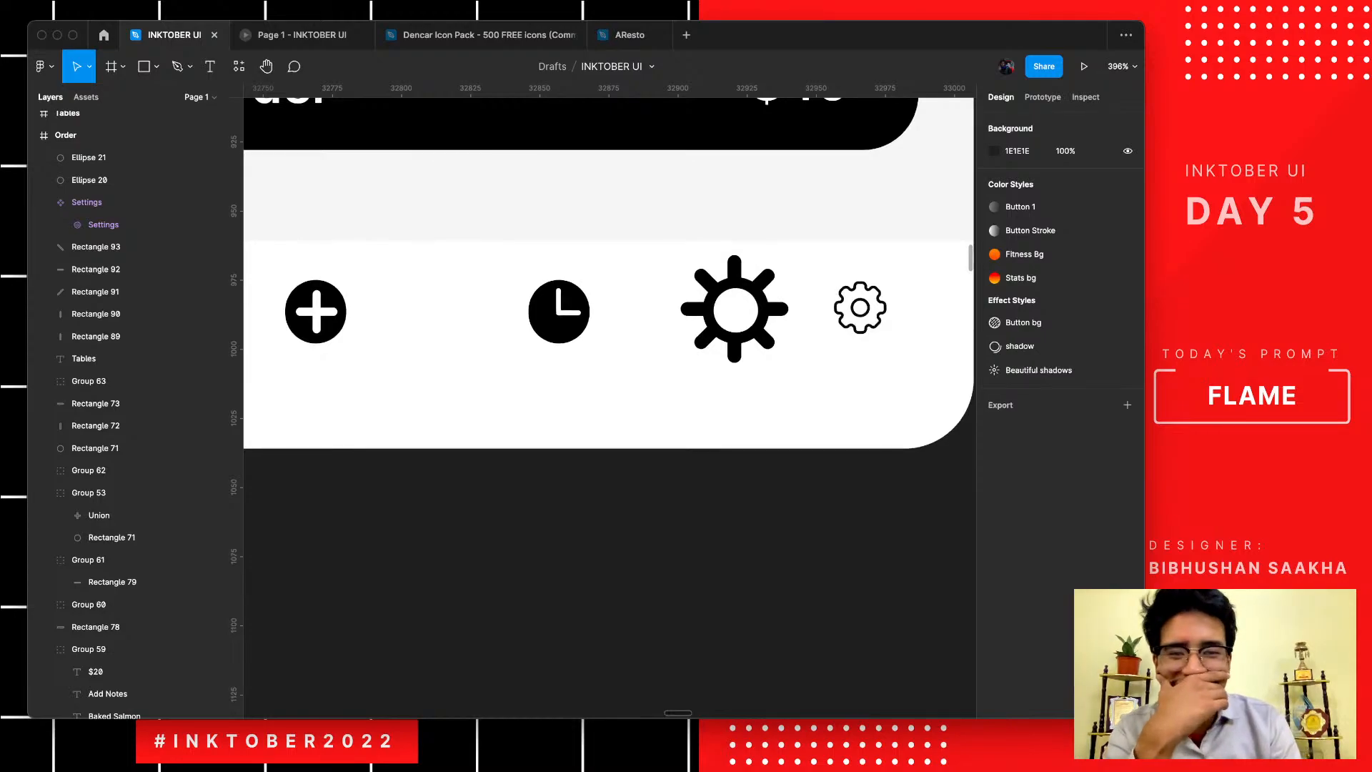
{"action": "scroll", "coordinate": [749, 188], "scroll_direction": "down", "scroll_amount": 3}
{"action": "scroll", "coordinate": [749, 188], "scroll_direction": "up", "scroll_amount": 4}
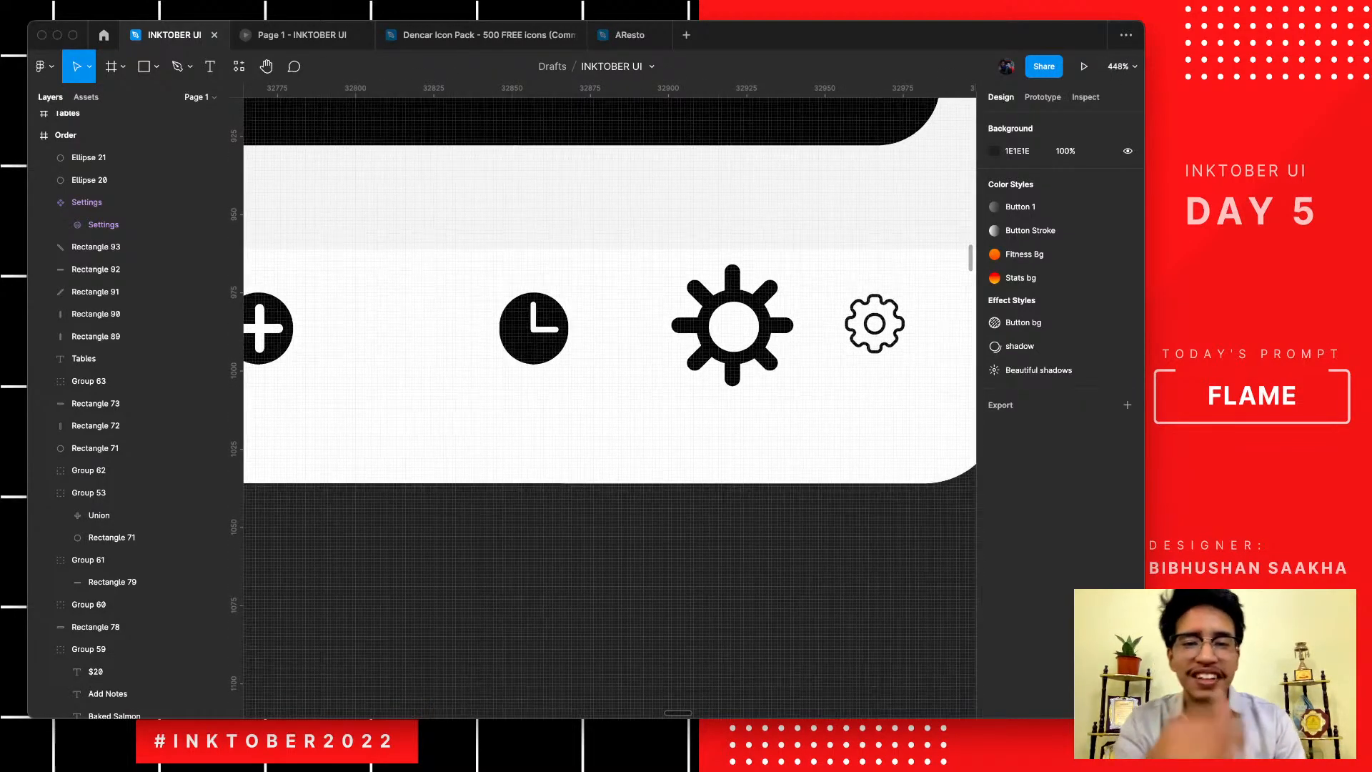
{"action": "scroll", "coordinate": [748, 178], "scroll_direction": "up", "scroll_amount": 4}
{"action": "scroll", "coordinate": [747, 188], "scroll_direction": "up", "scroll_amount": 1}
- Try to widen the four gear bars, Rectangle 90 to Rectangle 93, together
{"action": "left_click", "coordinate": [96, 314]}
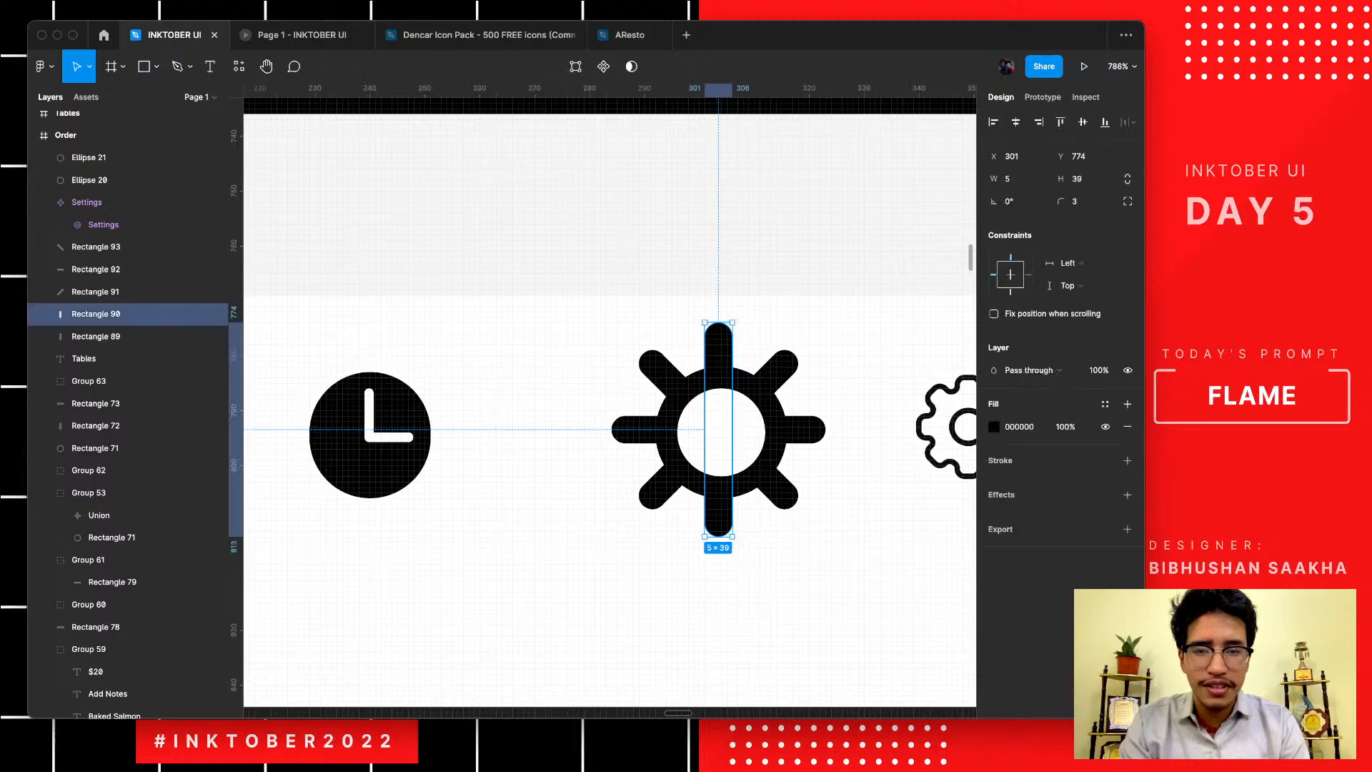
{"action": "left_click", "coordinate": [96, 248], "text": "super"}
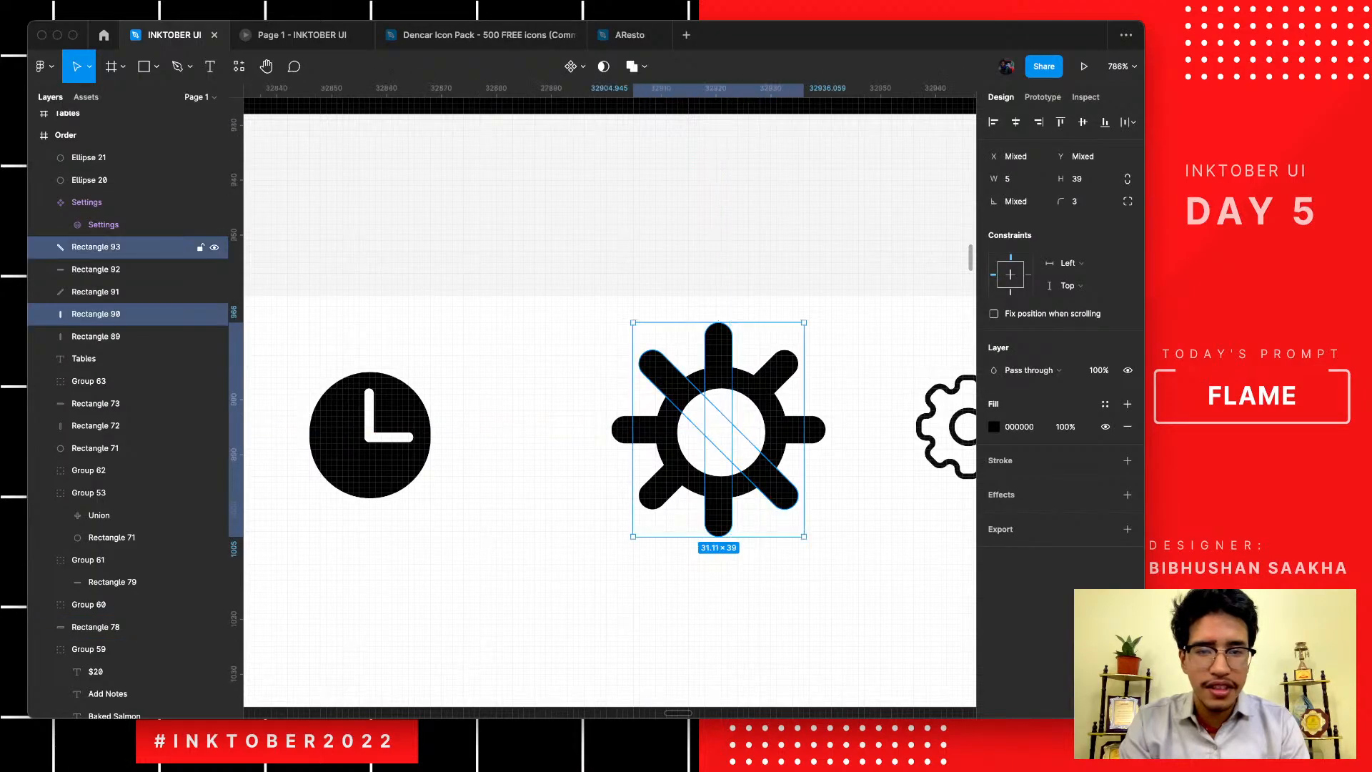
{"action": "left_click", "coordinate": [96, 269], "text": "super"}
{"action": "left_click", "coordinate": [96, 292], "text": "super"}
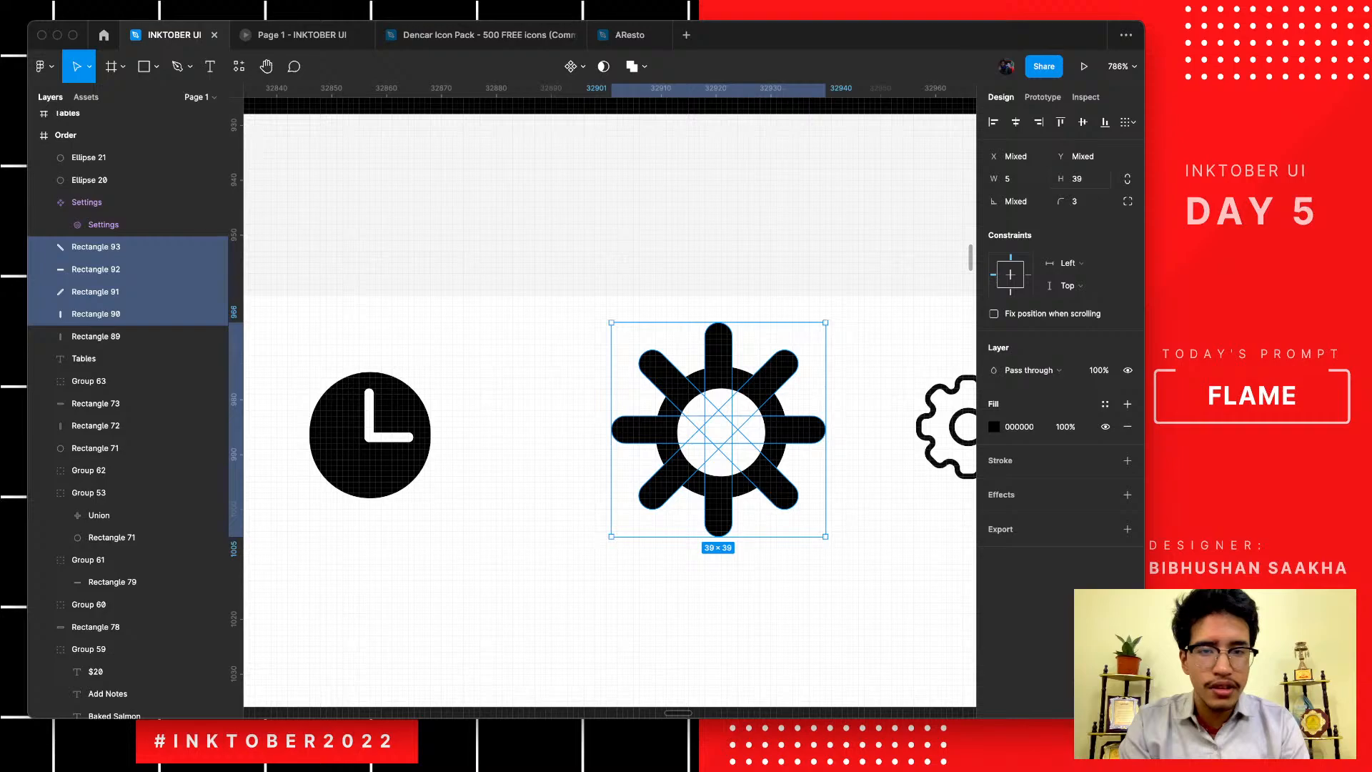
{"action": "mouse_move", "coordinate": [993, 178]}
{"action": "left_mouse_down"}
{"action": "mouse_move", "coordinate": [1011, 179]}
{"action": "mouse_move", "coordinate": [997, 179]}
{"action": "left_mouse_up"}
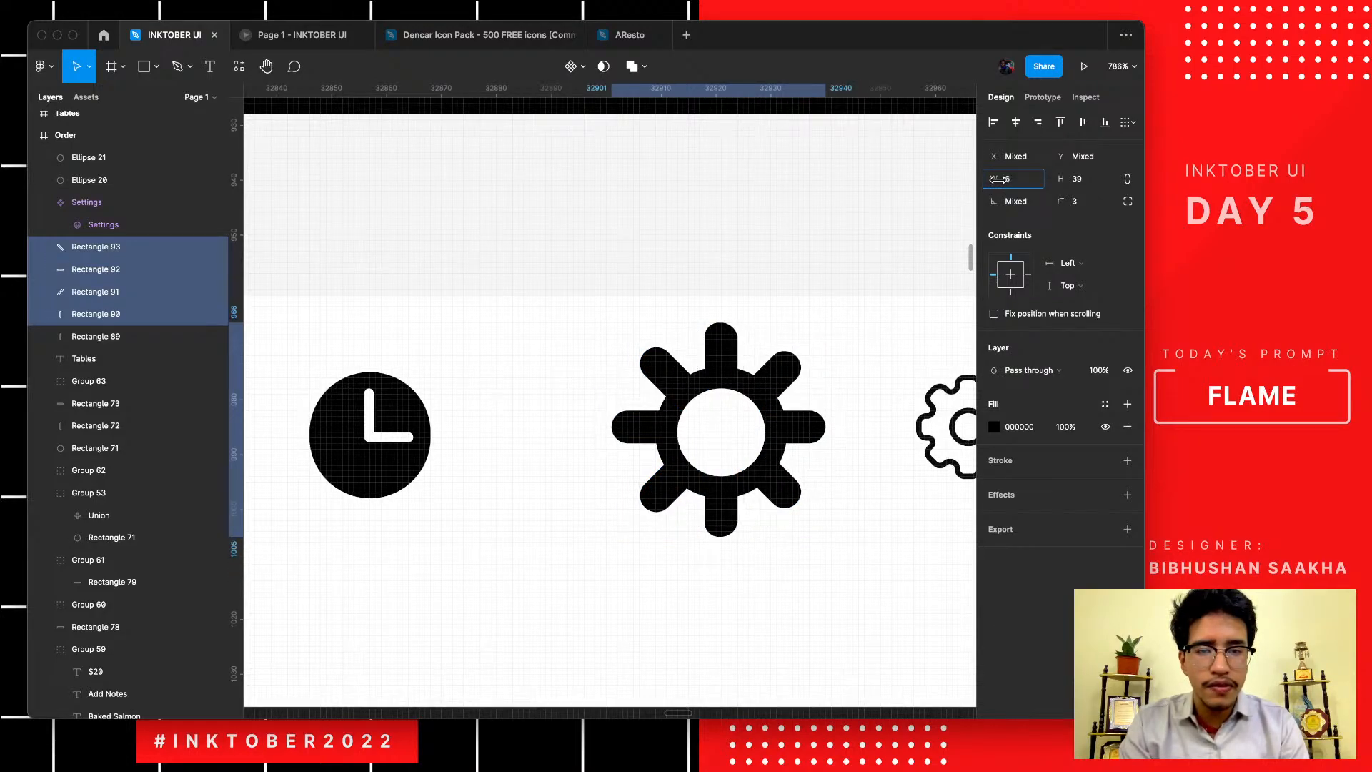
- Undo the widening, rotations and duplications of the bars, back to the single vertical bar, Rectangle 89
{"action": "key", "text": "super+z"}
{"action": "key", "text": "super+z"}
{"action": "key", "text": "super+z"}
{"action": "key", "text": "super+z"}
{"action": "key", "text": "super+z"}
{"action": "key", "text": "super+z"}
{"action": "key", "text": "super+z"}
{"action": "key", "text": "super+z"}
{"action": "key", "text": "super+z"}
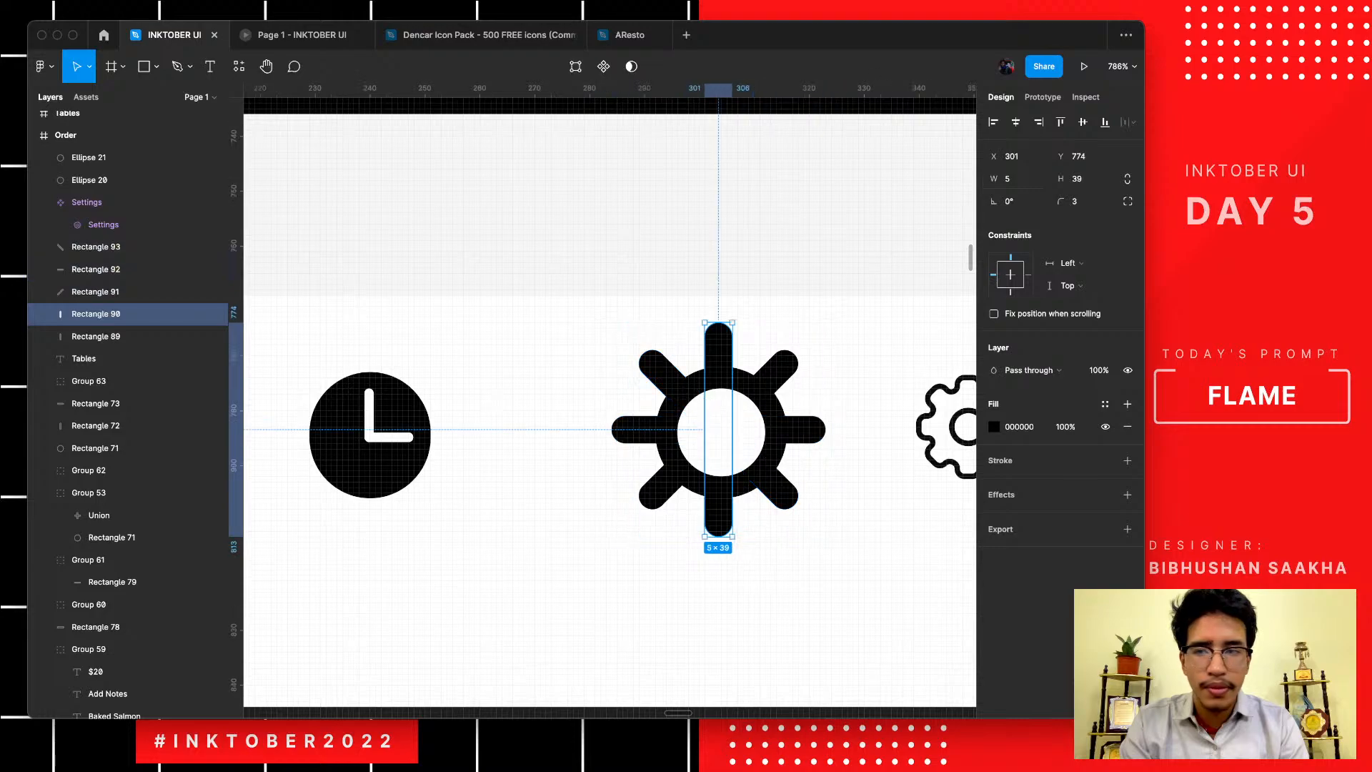
{"action": "key", "text": "super+z"}
{"action": "key", "text": "super+z"}
{"action": "key", "text": "super+z"}
{"action": "key", "text": "super+z"}
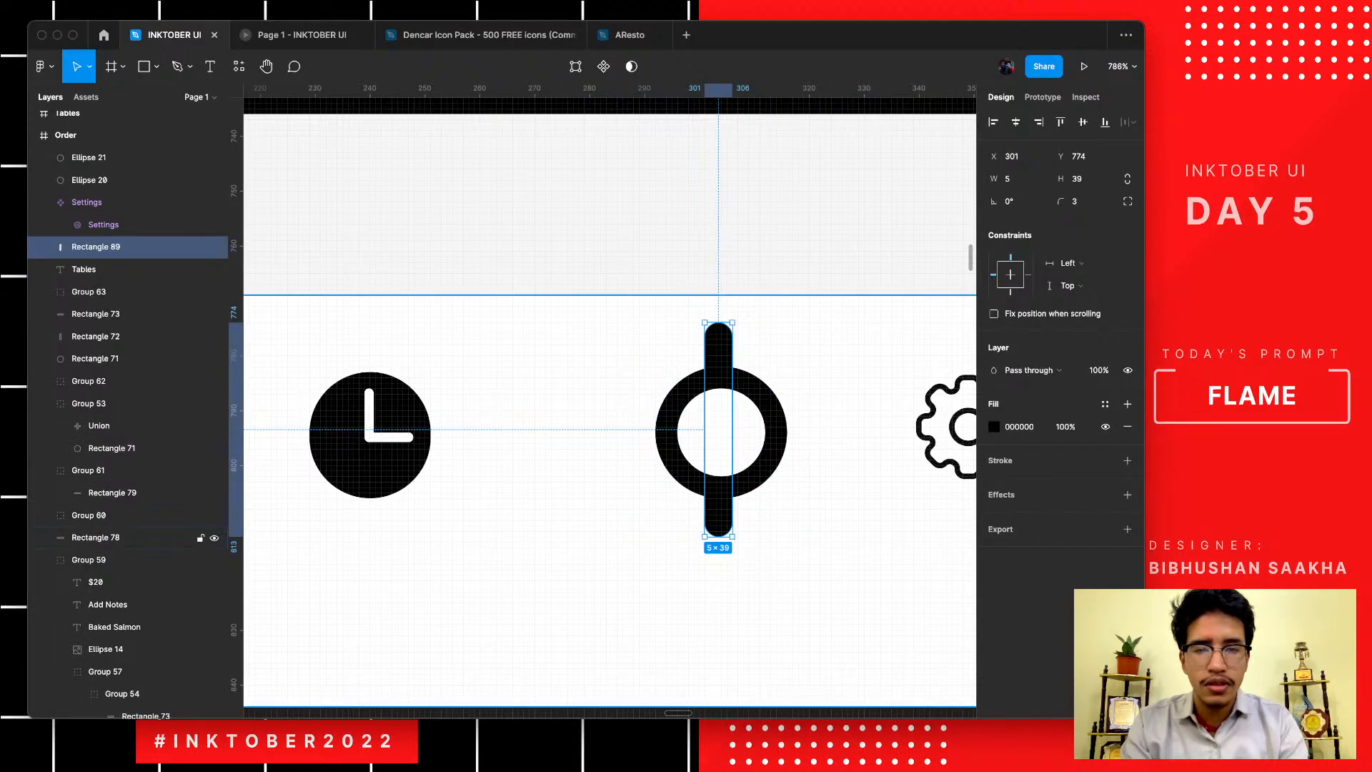
- Set the bar's width to 10 px and shift it to X 299
{"action": "left_click", "coordinate": [1007, 179]}
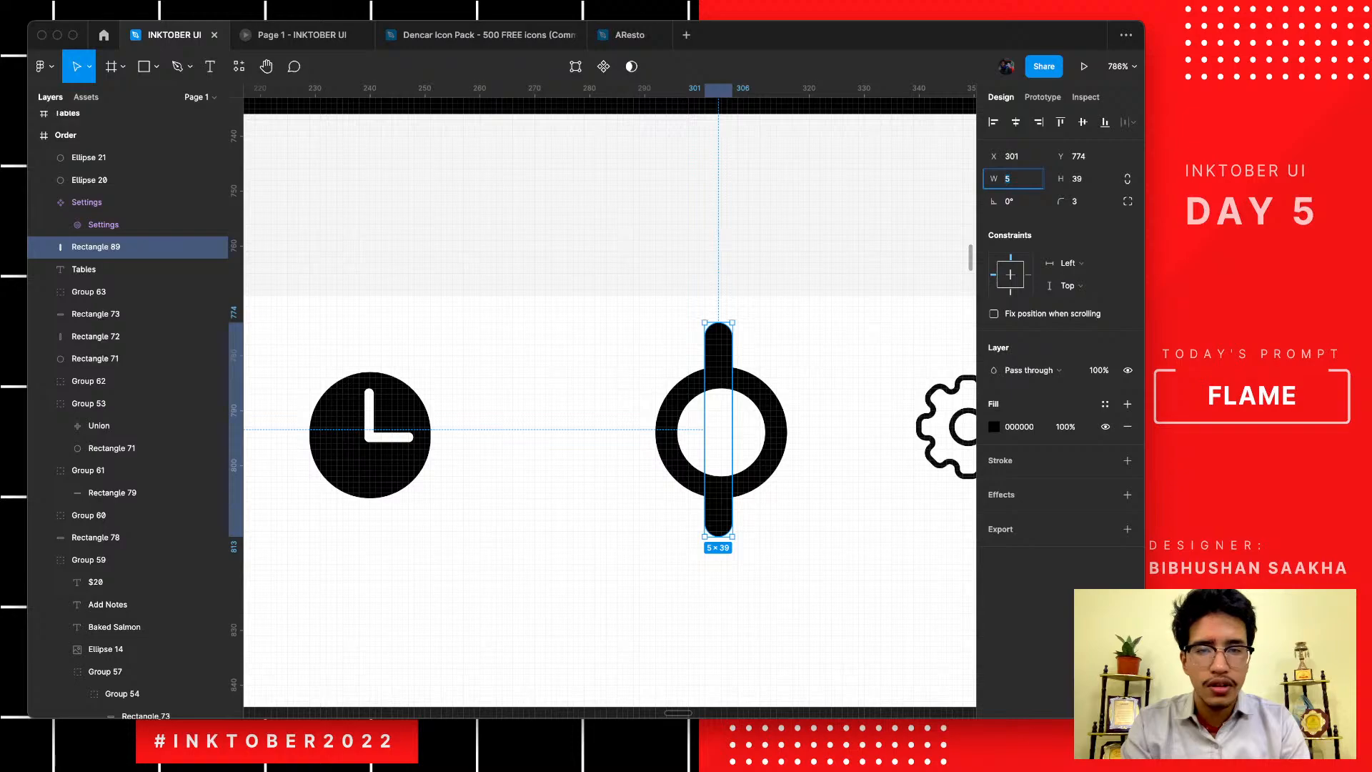
{"action": "type", "text": "10"}
{"action": "key", "text": "Return"}
{"action": "key", "text": "Left"}
{"action": "key", "text": "Left"}
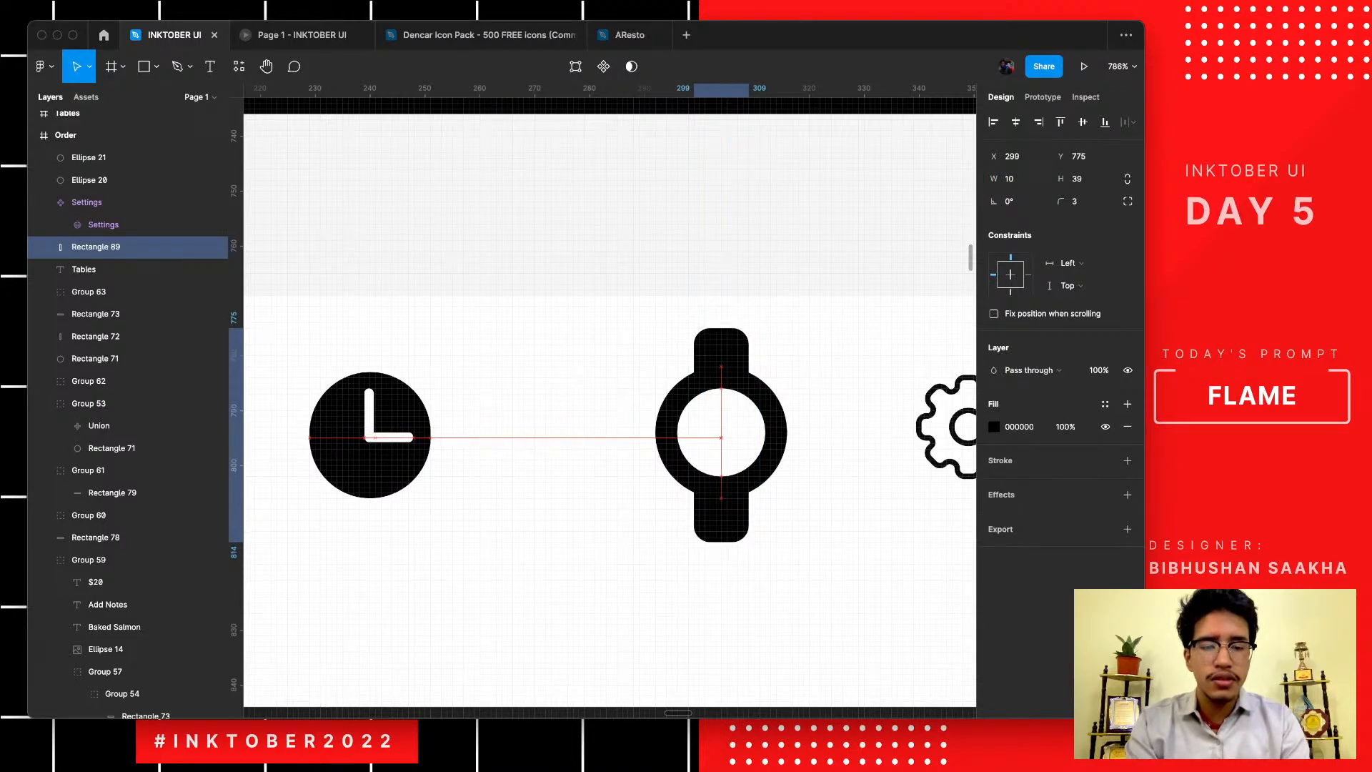
- Set the bar's width to 8 px and move it to X 300, Y 775
{"action": "left_click", "coordinate": [1012, 180]}
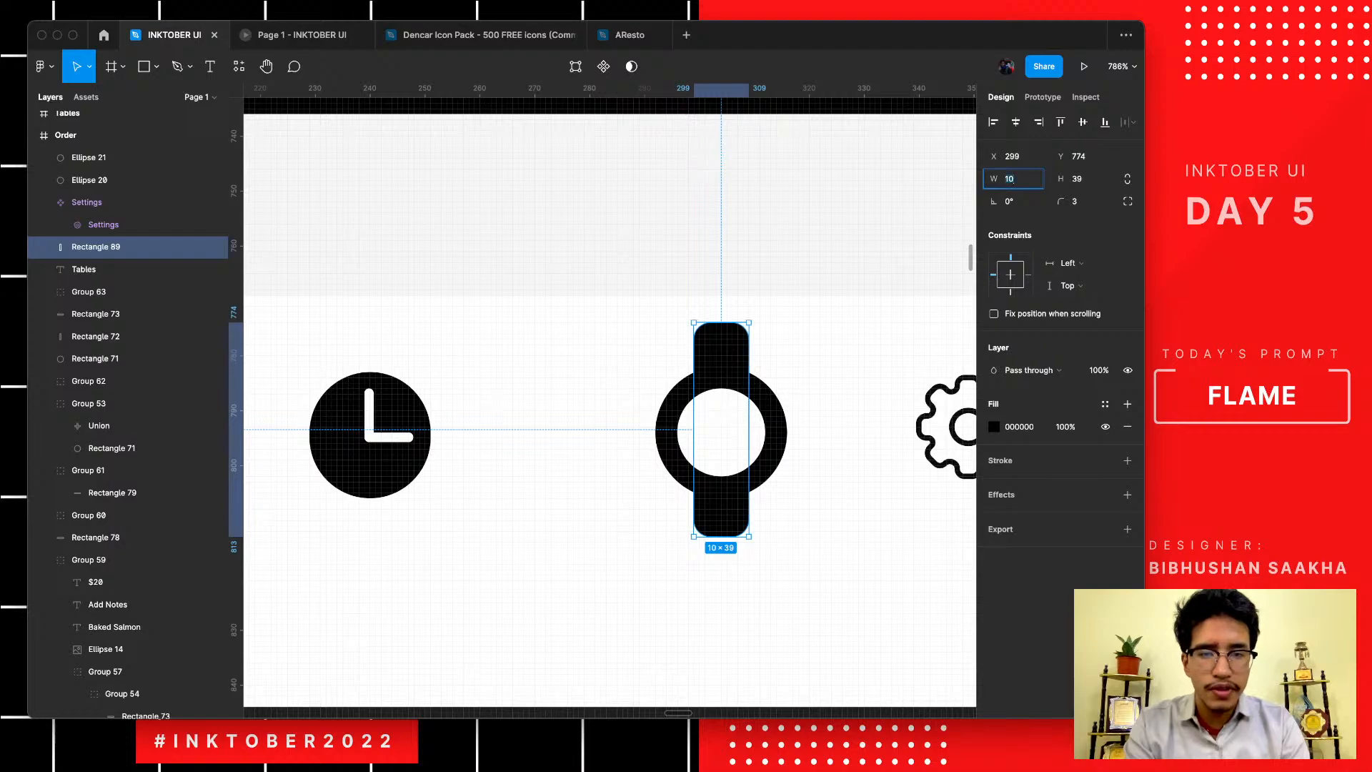
{"action": "type", "text": "8"}
{"action": "key", "text": "Return"}
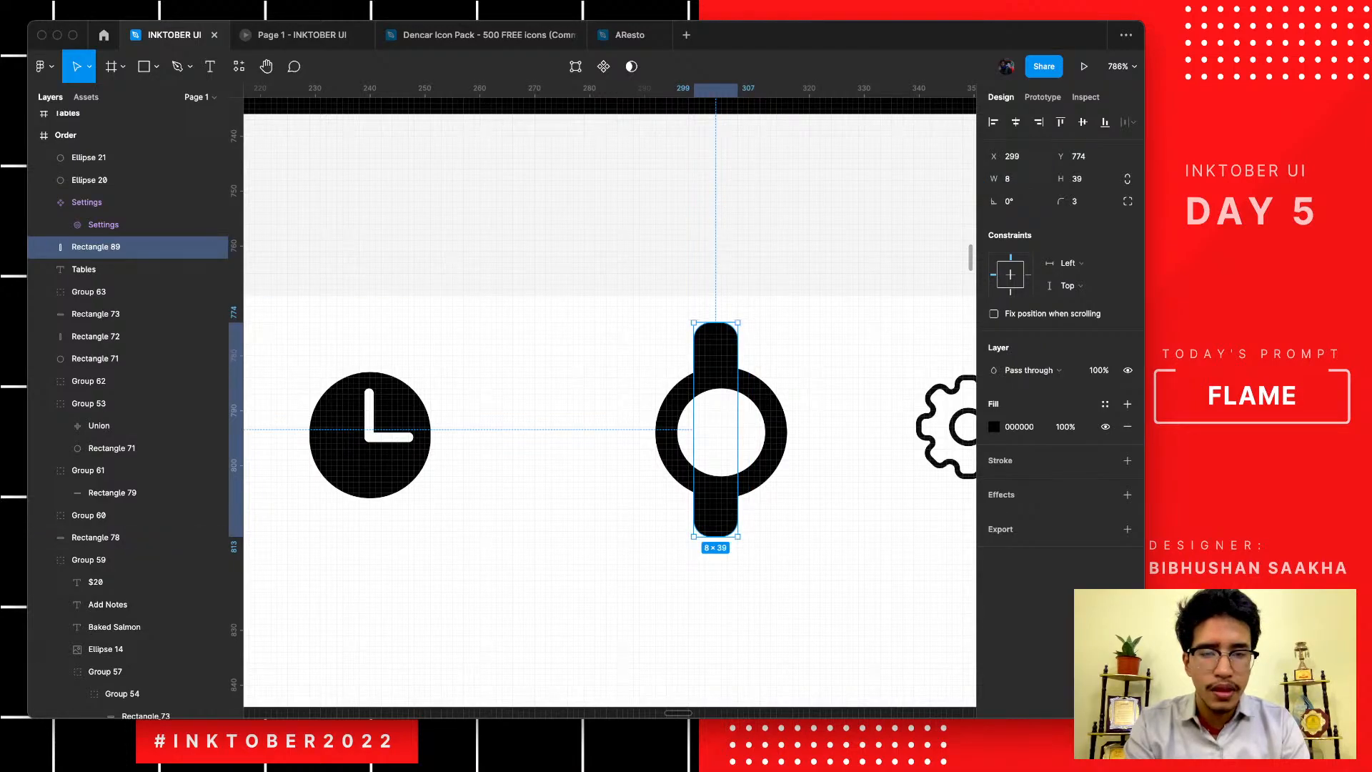
{"action": "key", "text": "Right"}
{"action": "key", "text": "Down"}
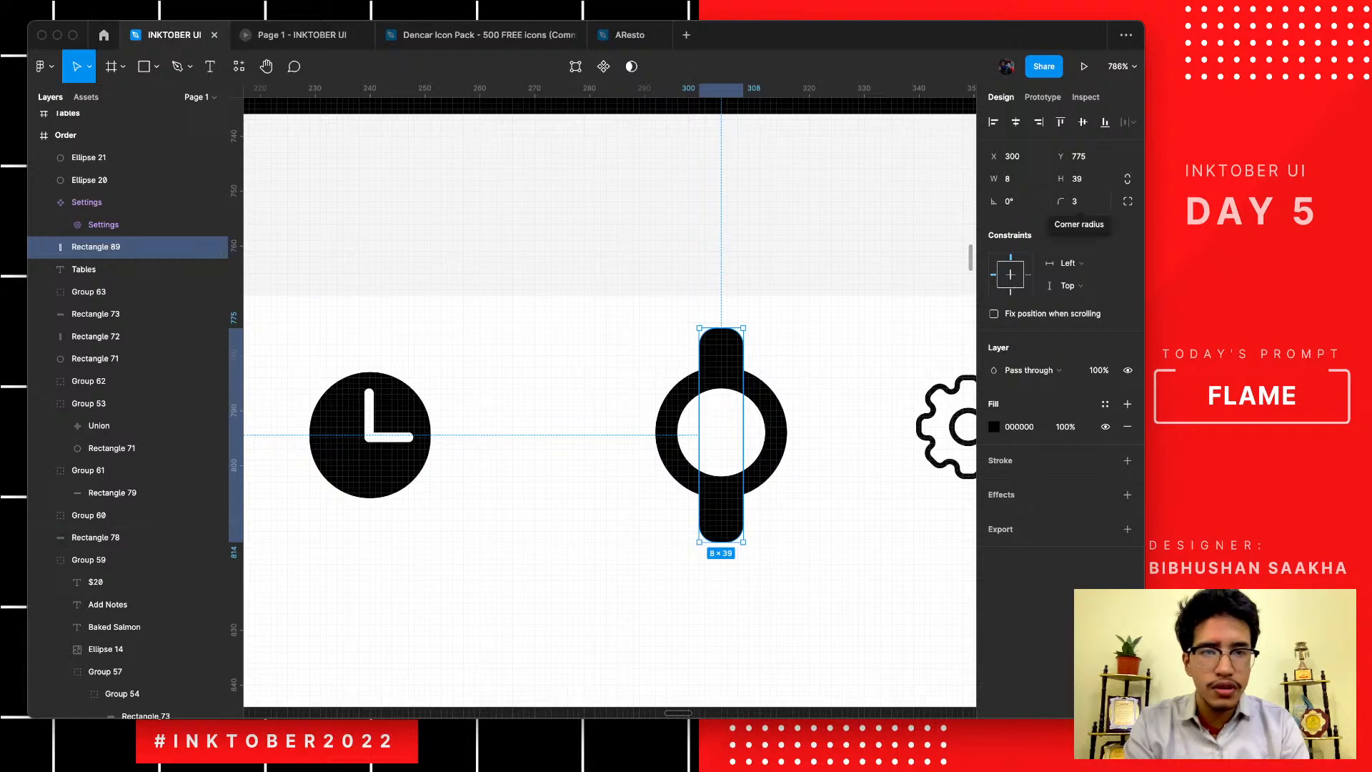
- Duplicate the 8 px bar four times in place and rotate the topmost copy, Rectangle 93, to 45°
{"action": "key", "text": "super+d"}
{"action": "key", "text": "super+d"}
{"action": "key", "text": "super+d"}
{"action": "key", "text": "super+d"}
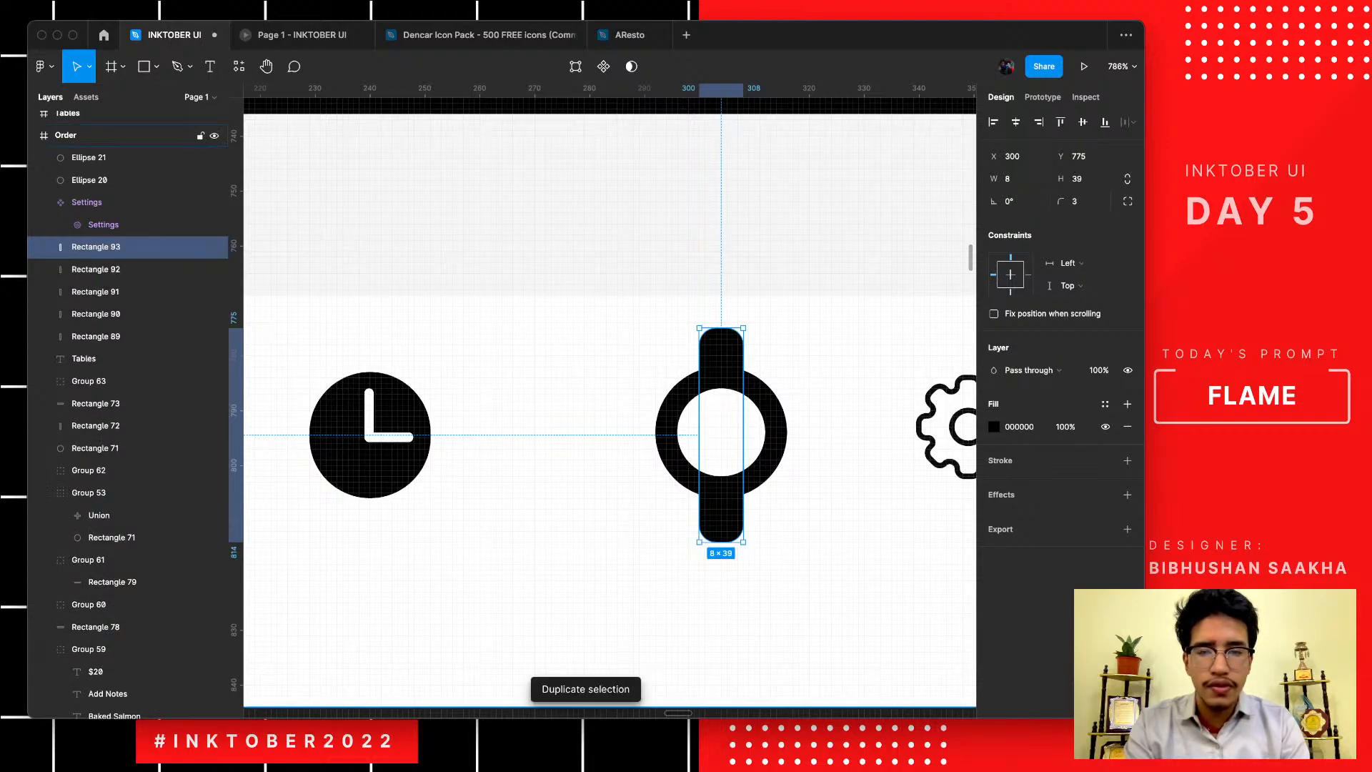
{"action": "left_click", "coordinate": [1009, 201]}
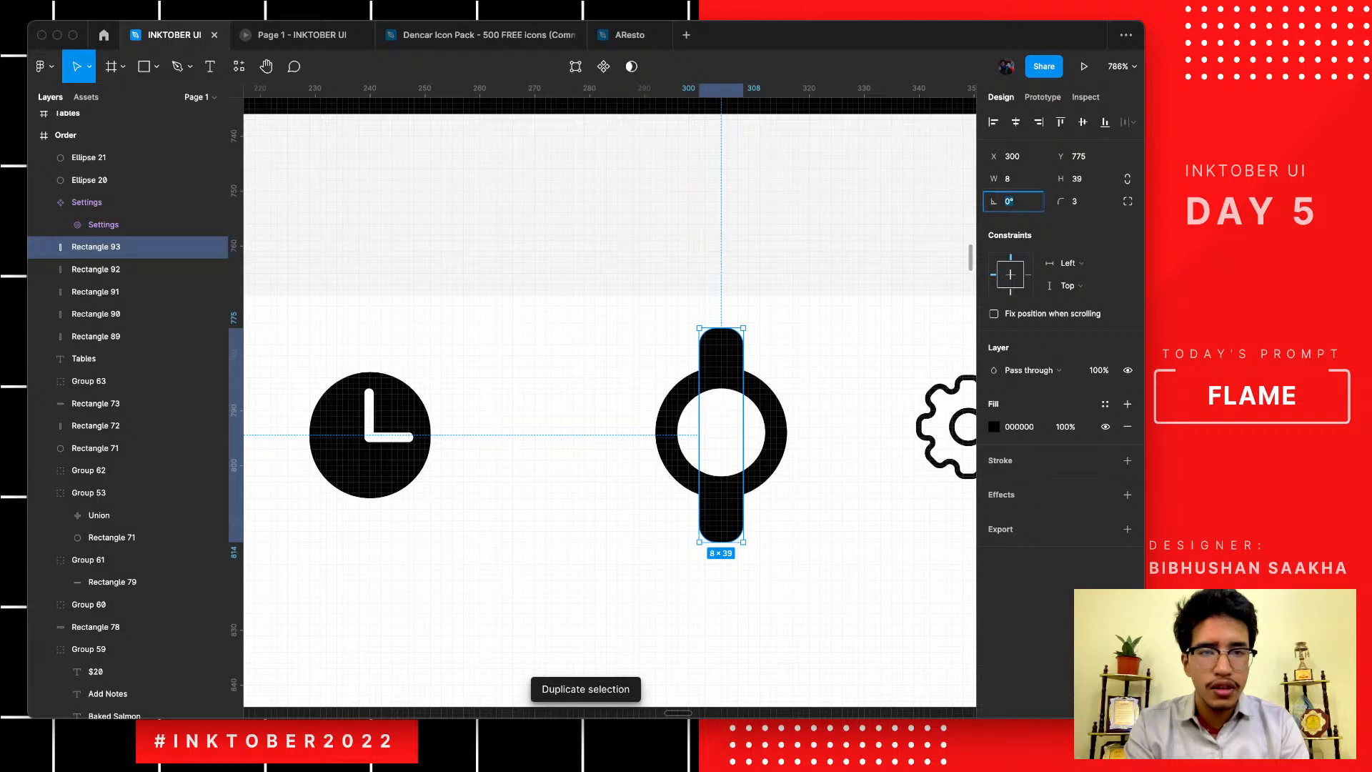
{"action": "type", "text": "45"}
{"action": "key", "text": "Return"}
- Rotate the vertical bar copy Rectangle 92 to 90°
{"action": "left_click", "coordinate": [721, 353]}
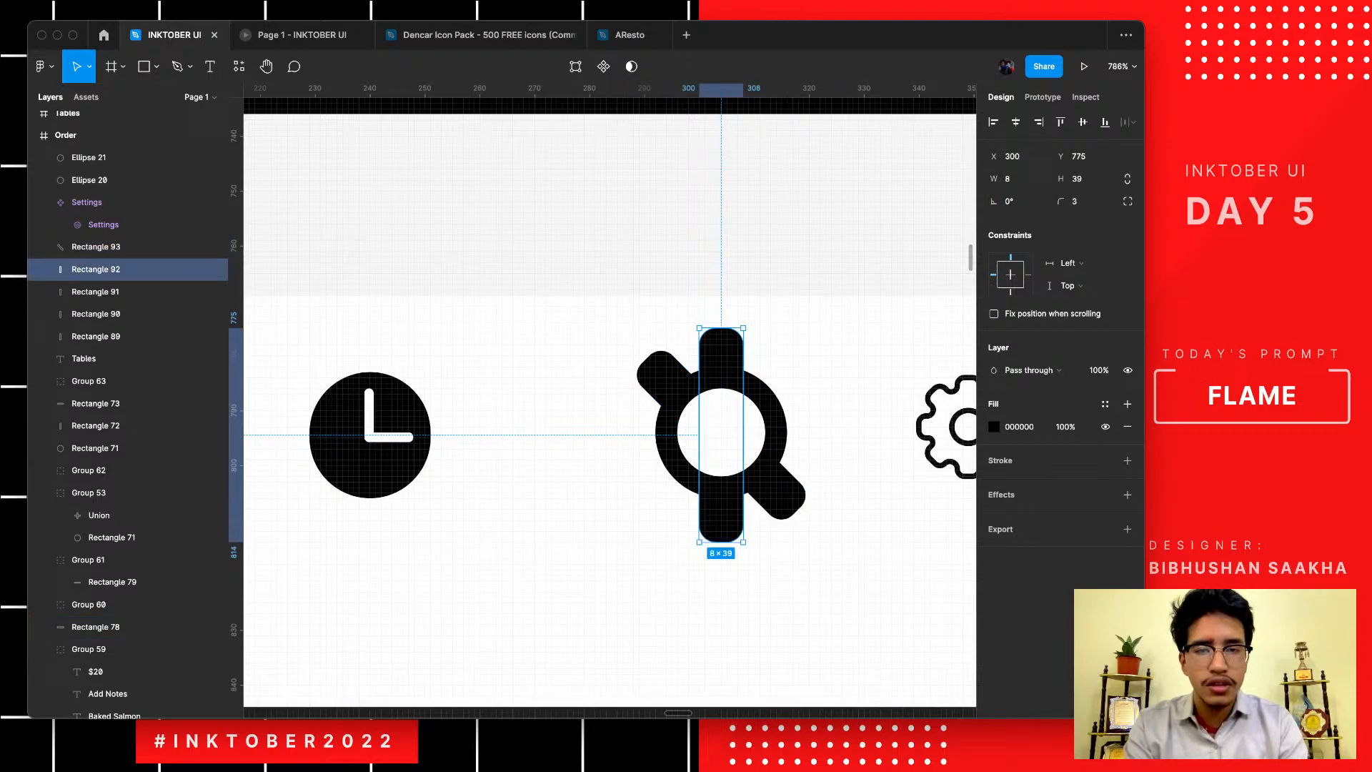
{"action": "left_click", "coordinate": [1009, 202]}
{"action": "type", "text": "90"}
{"action": "key", "text": "Return"}
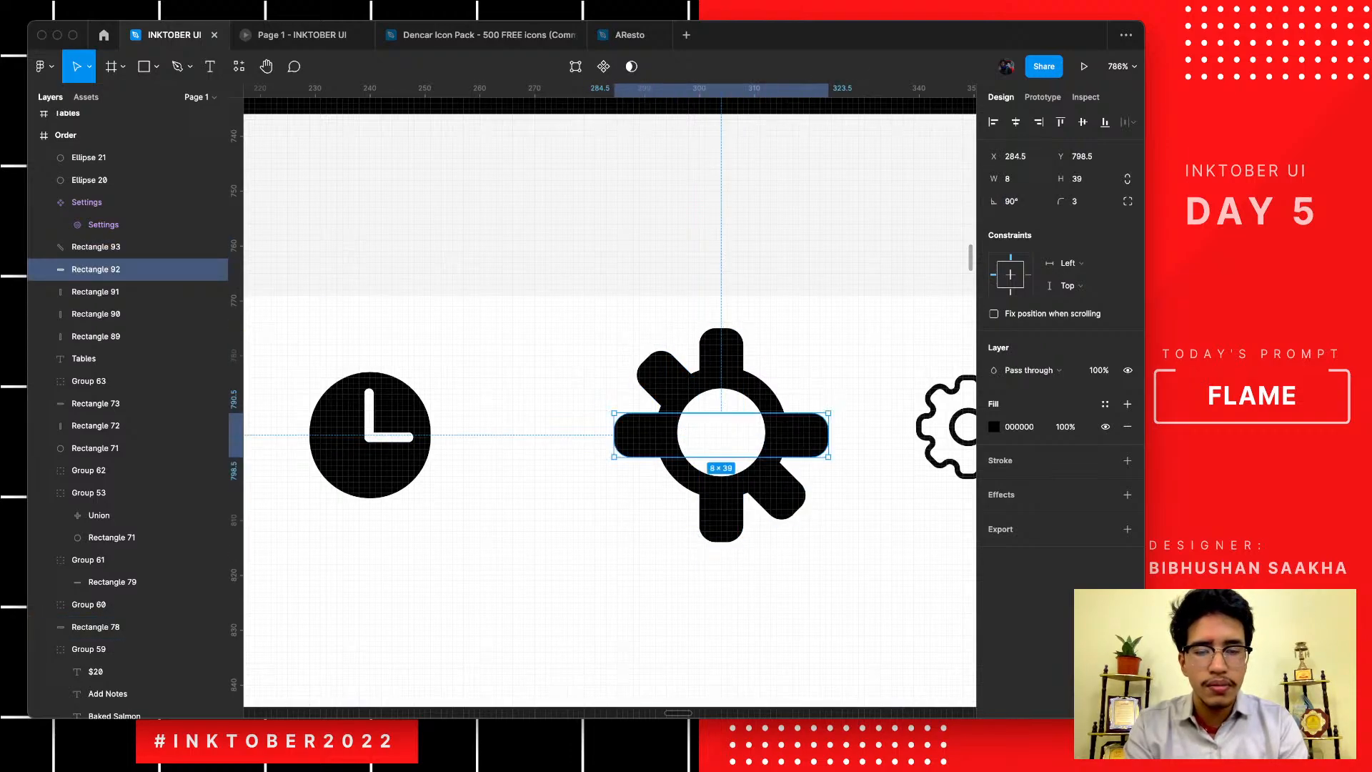
- Rotate the bar copy Rectangle 91 to -45° to complete the gear's teeth
{"action": "left_click", "coordinate": [107, 292]}
{"action": "left_click", "coordinate": [1009, 202]}
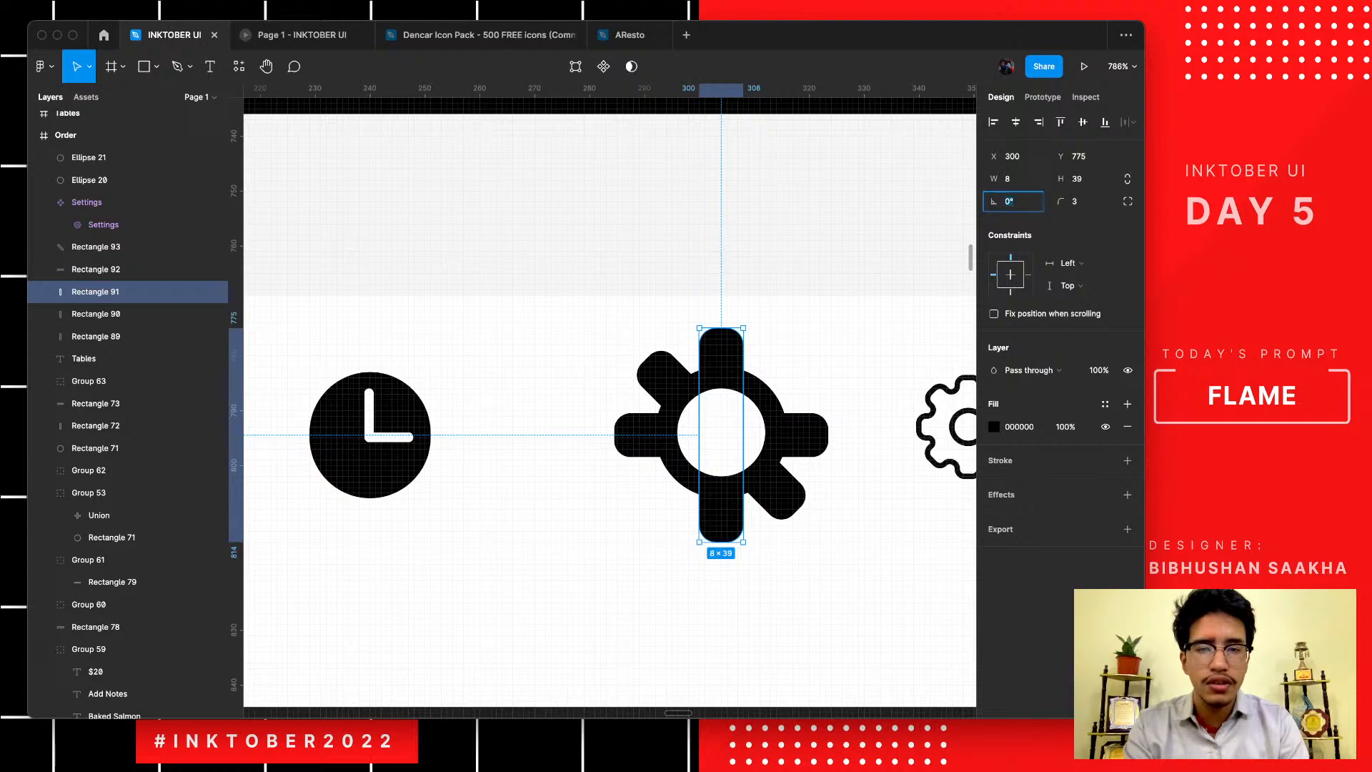
{"action": "type", "text": "-45"}
{"action": "key", "text": "Return"}
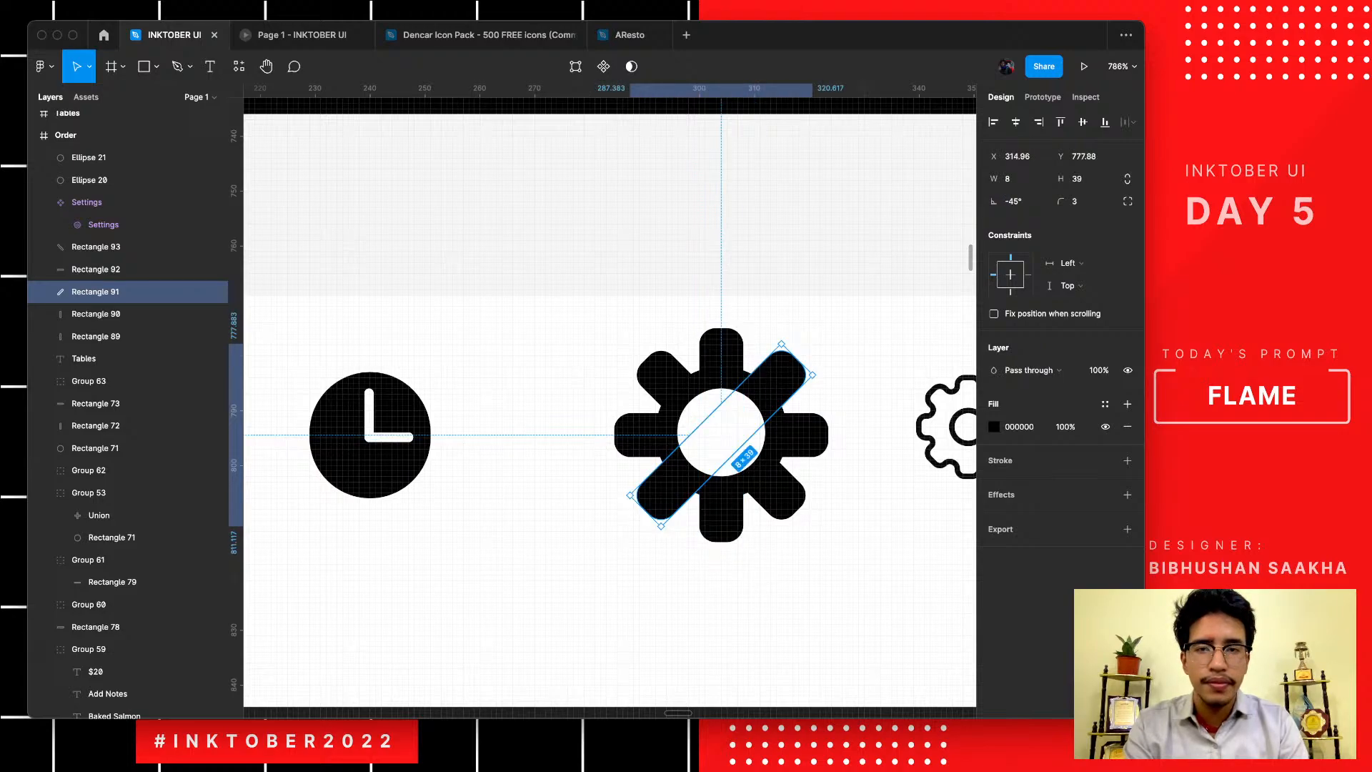
{"action": "left_click", "coordinate": [712, 220]}
- Delete the outlined settings icon beside the solid gear
{"action": "scroll", "coordinate": [712, 220], "scroll_direction": "down", "scroll_amount": 10}
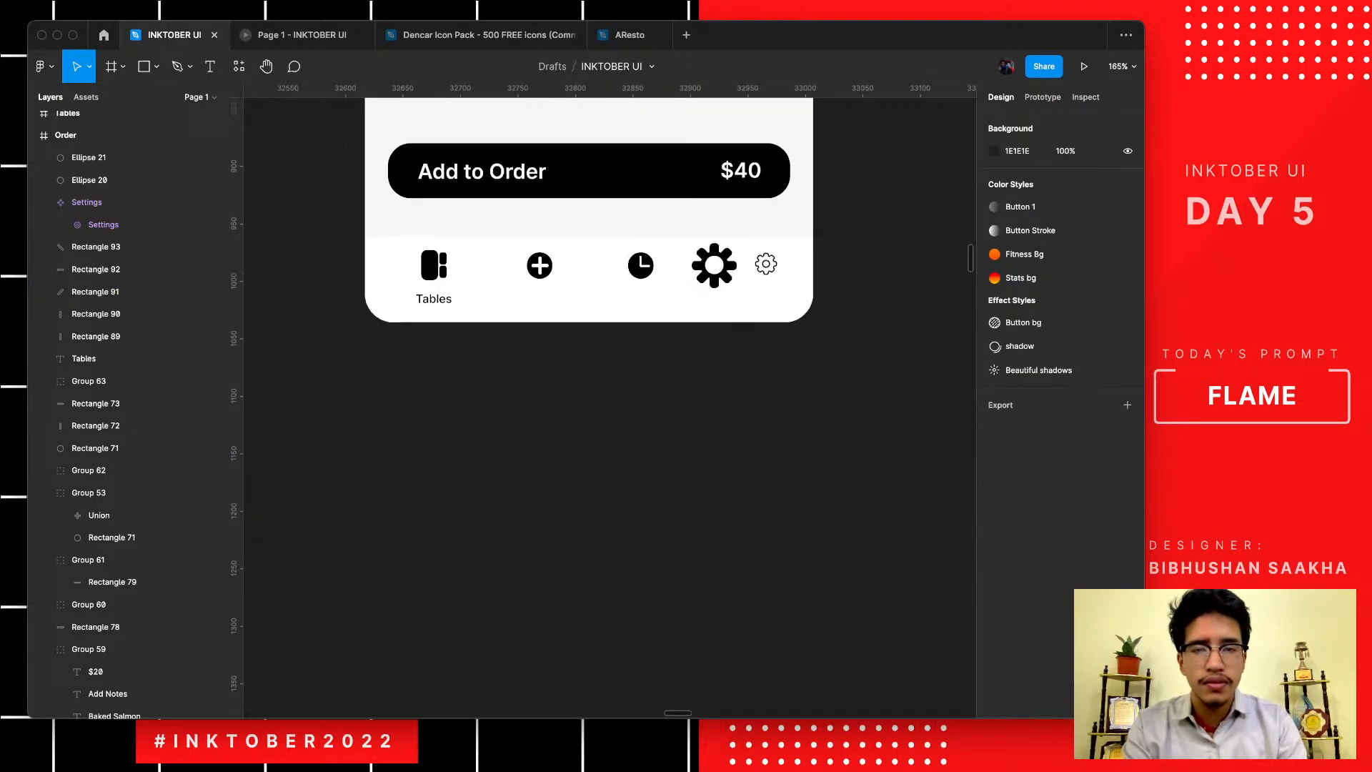
{"action": "scroll", "coordinate": [713, 221], "scroll_direction": "up", "scroll_amount": 7}
{"action": "left_click", "coordinate": [866, 346]}
{"action": "key", "text": "Delete"}
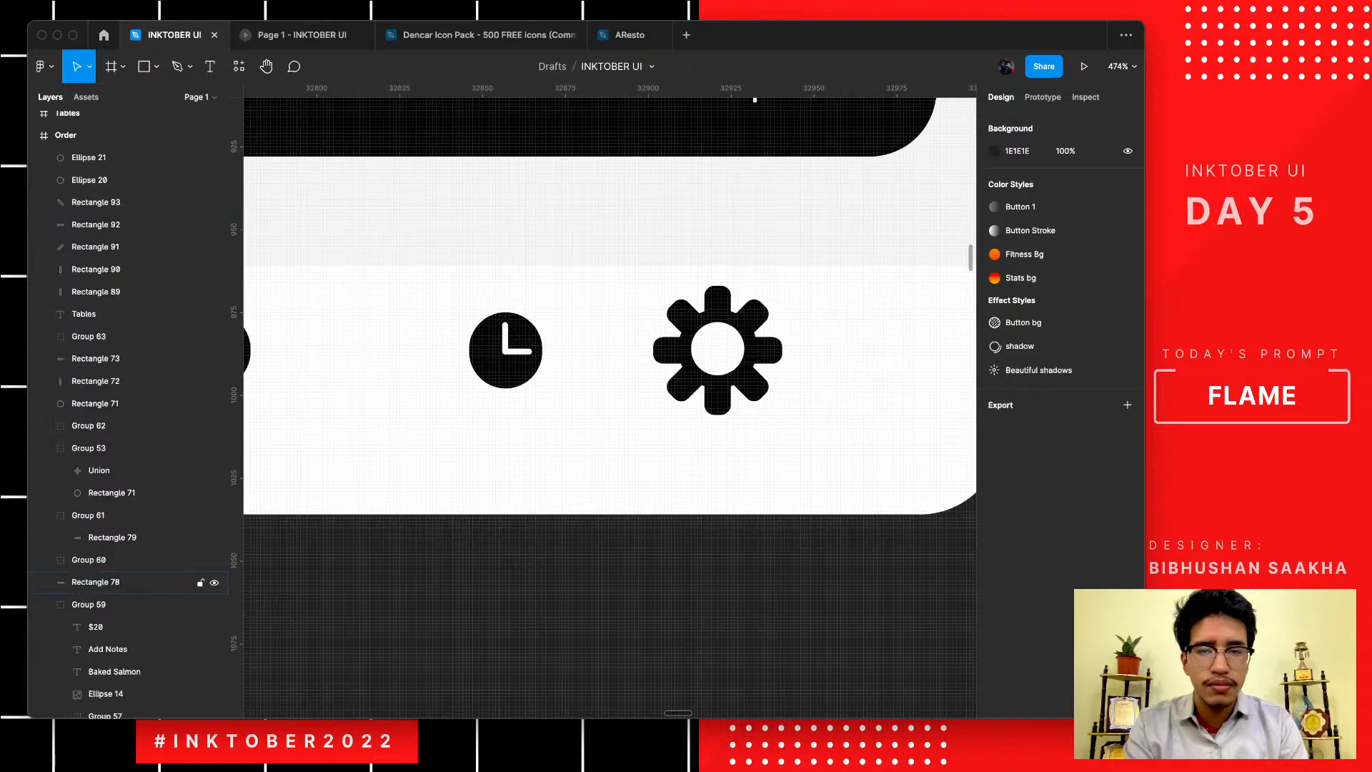
- Group the ring Ellipse 20 with the bars Rectangle 90, Rectangle 92 and Rectangle 93
{"action": "scroll", "coordinate": [738, 339], "scroll_direction": "up", "scroll_amount": 4}
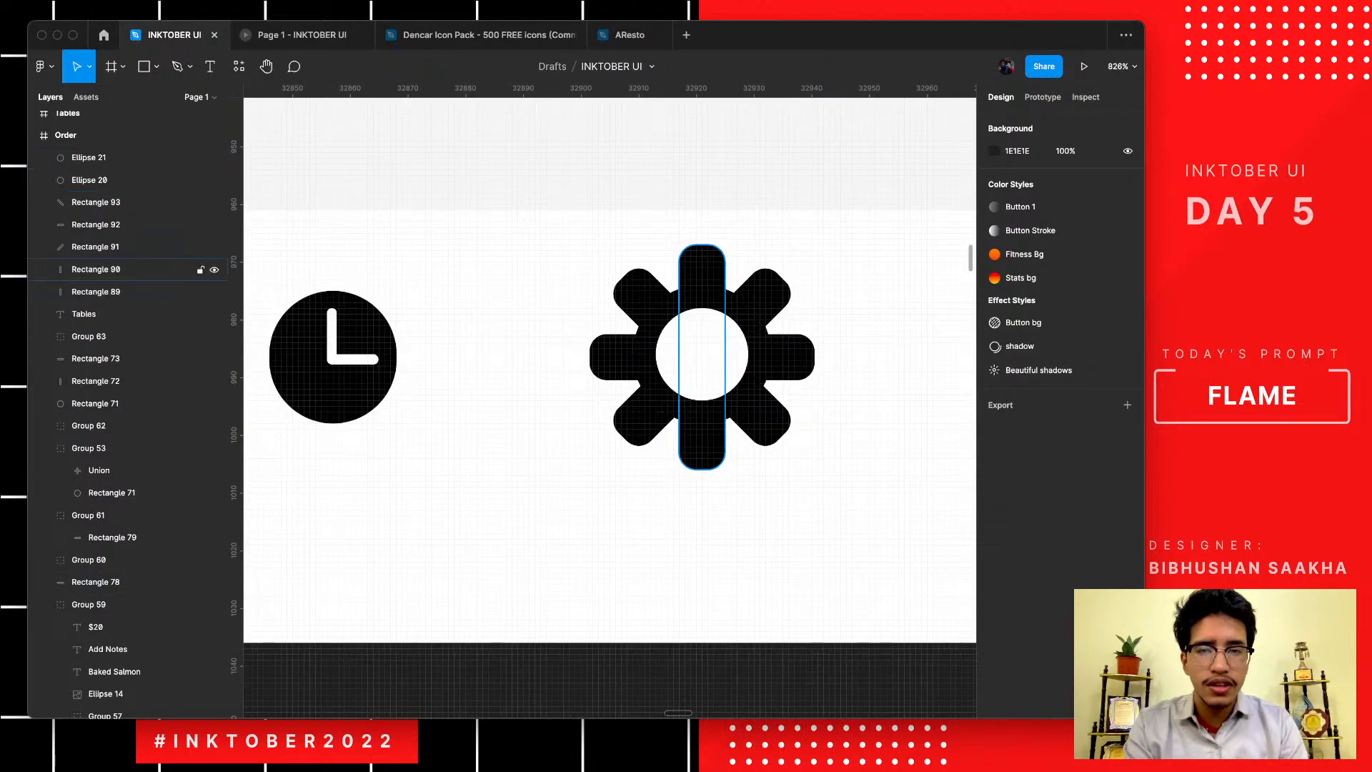
{"action": "left_click", "coordinate": [640, 294]}
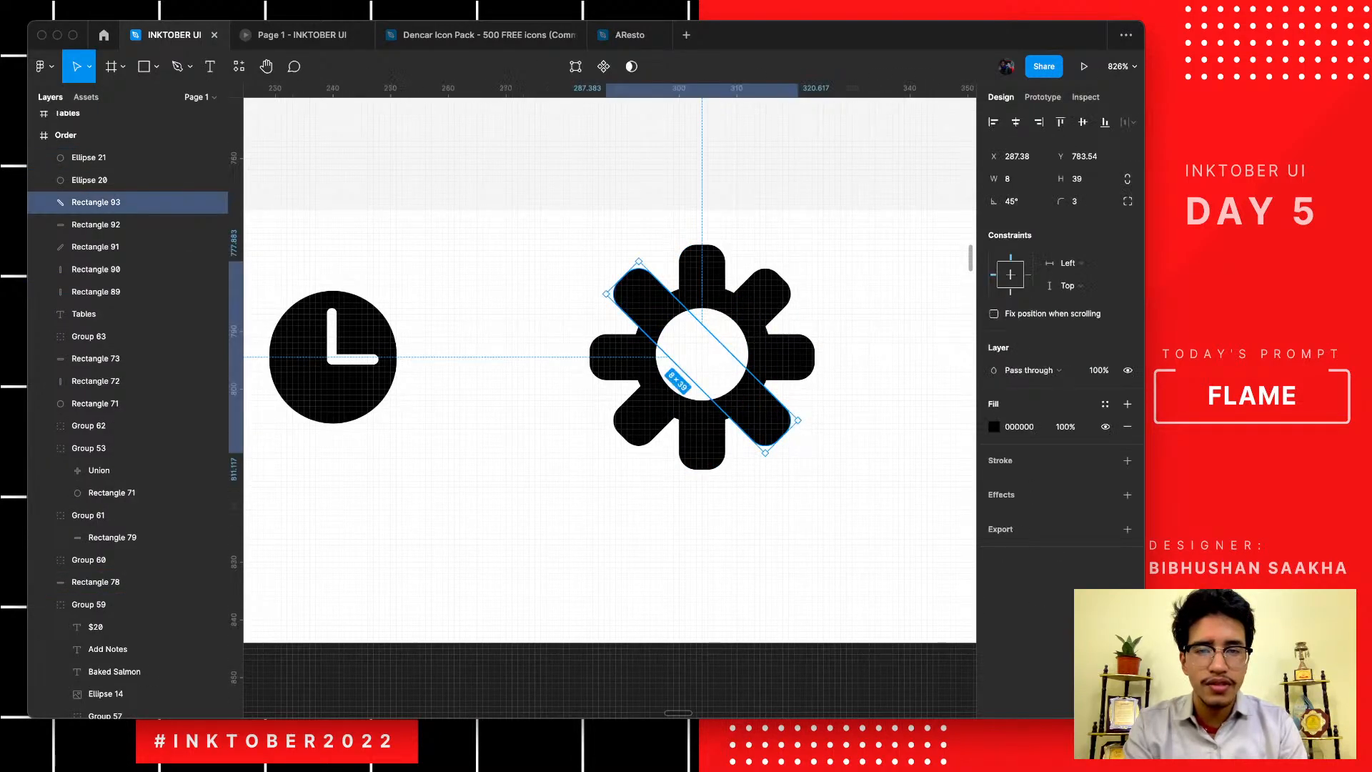
{"action": "left_click", "coordinate": [702, 269], "text": "shift"}
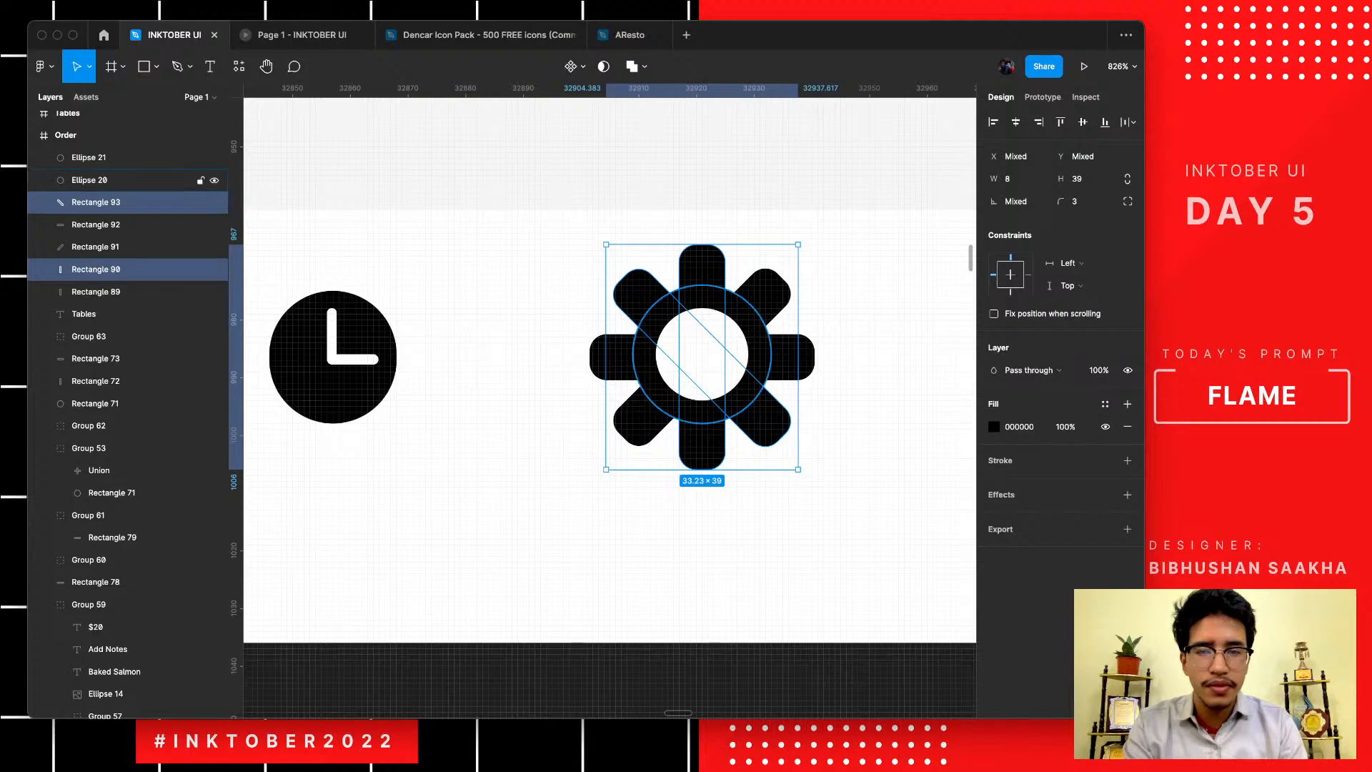
{"action": "scroll", "coordinate": [575, 373], "scroll_direction": "up", "scroll_amount": 5}
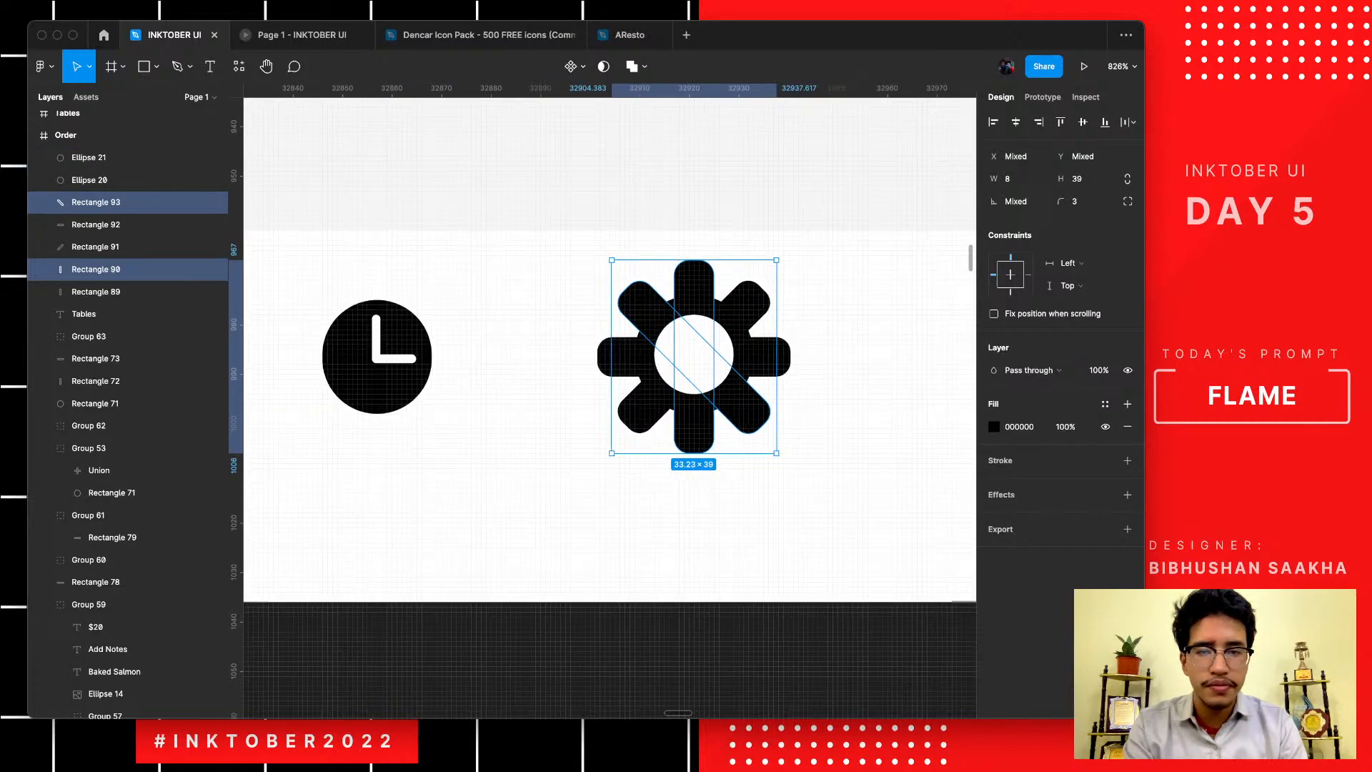
{"action": "left_click", "coordinate": [95, 225], "text": "shift"}
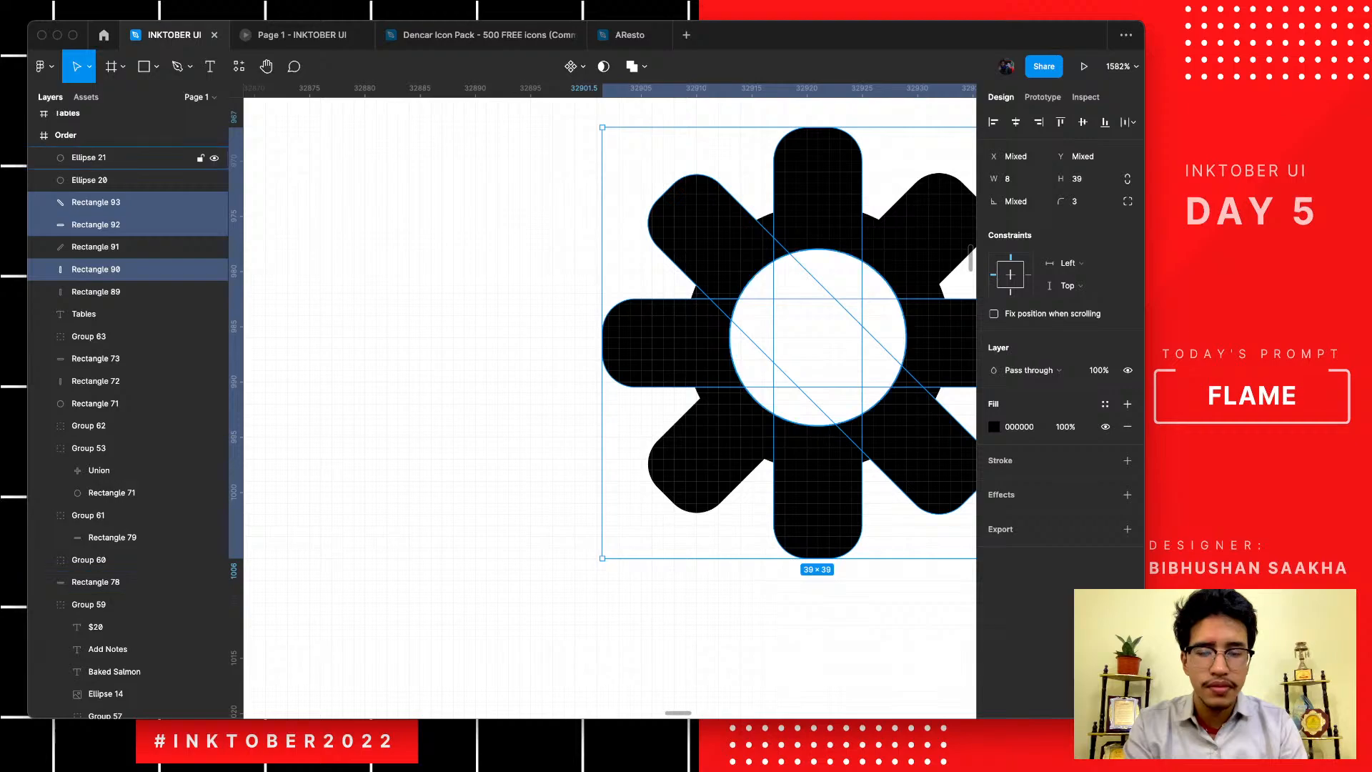
{"action": "left_click", "coordinate": [90, 180], "text": "super"}
{"action": "scroll", "coordinate": [720, 408], "scroll_direction": "down", "scroll_amount": 5}
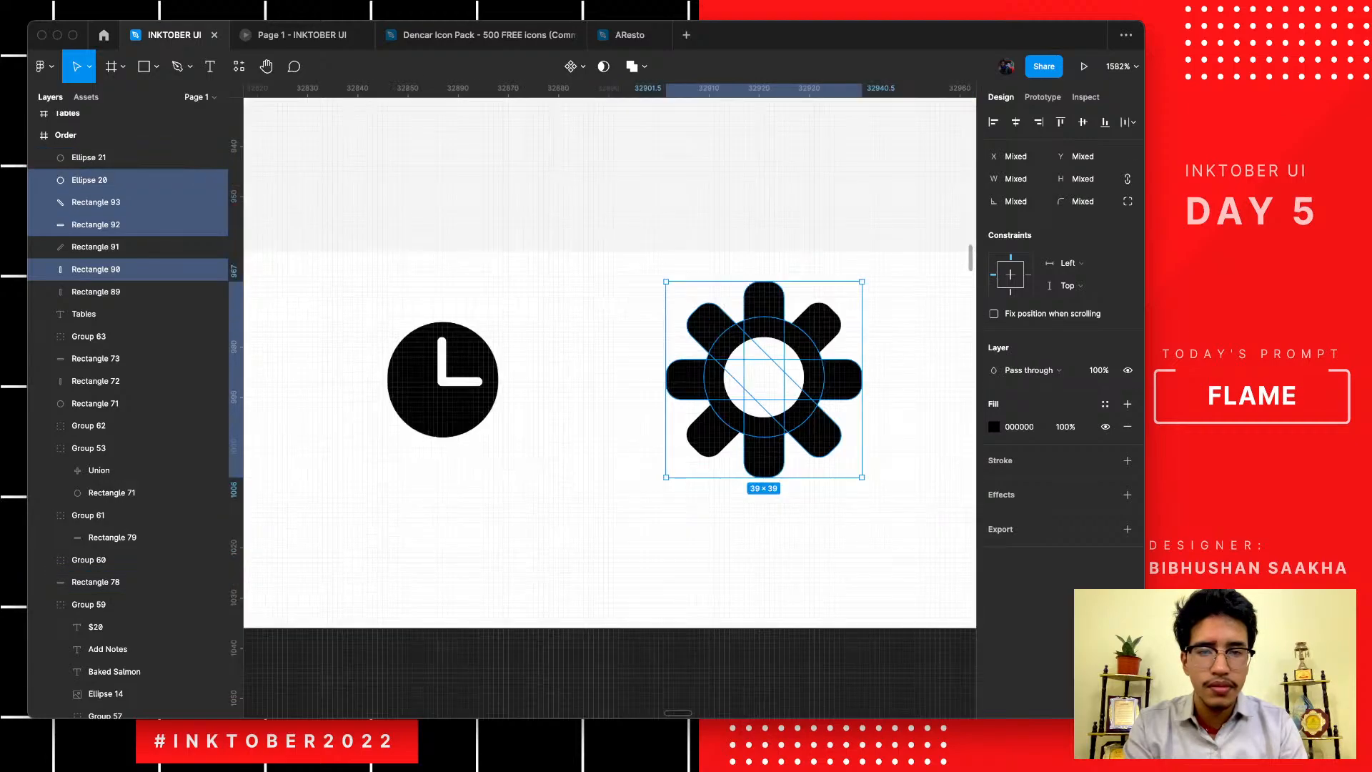
{"action": "key", "text": "super+g"}
- Try to scale the gear group down proportionally, and undo both the scaling and the grouping
{"action": "scroll", "coordinate": [718, 408], "scroll_direction": "down", "scroll_amount": 3}
{"action": "scroll", "coordinate": [749, 390], "scroll_direction": "down", "scroll_amount": 3}
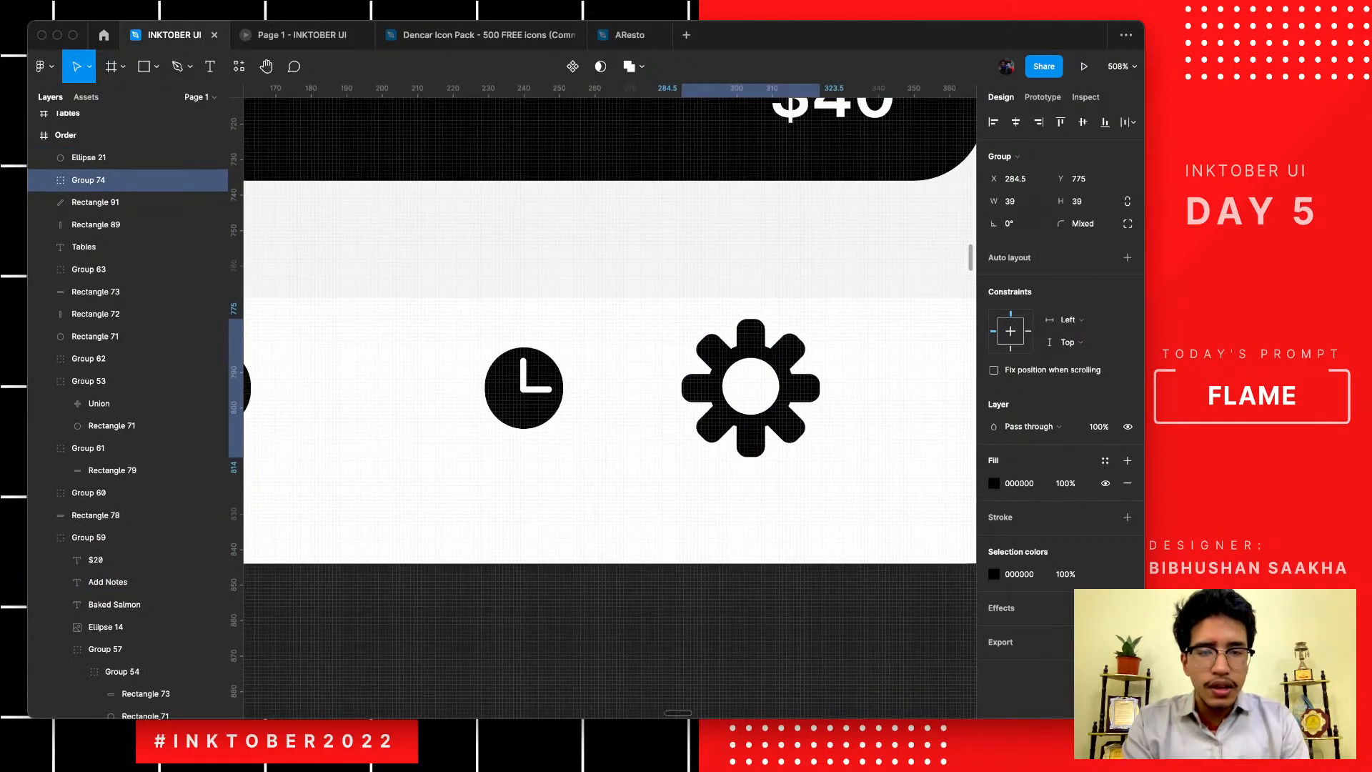
{"action": "key", "text": "k"}
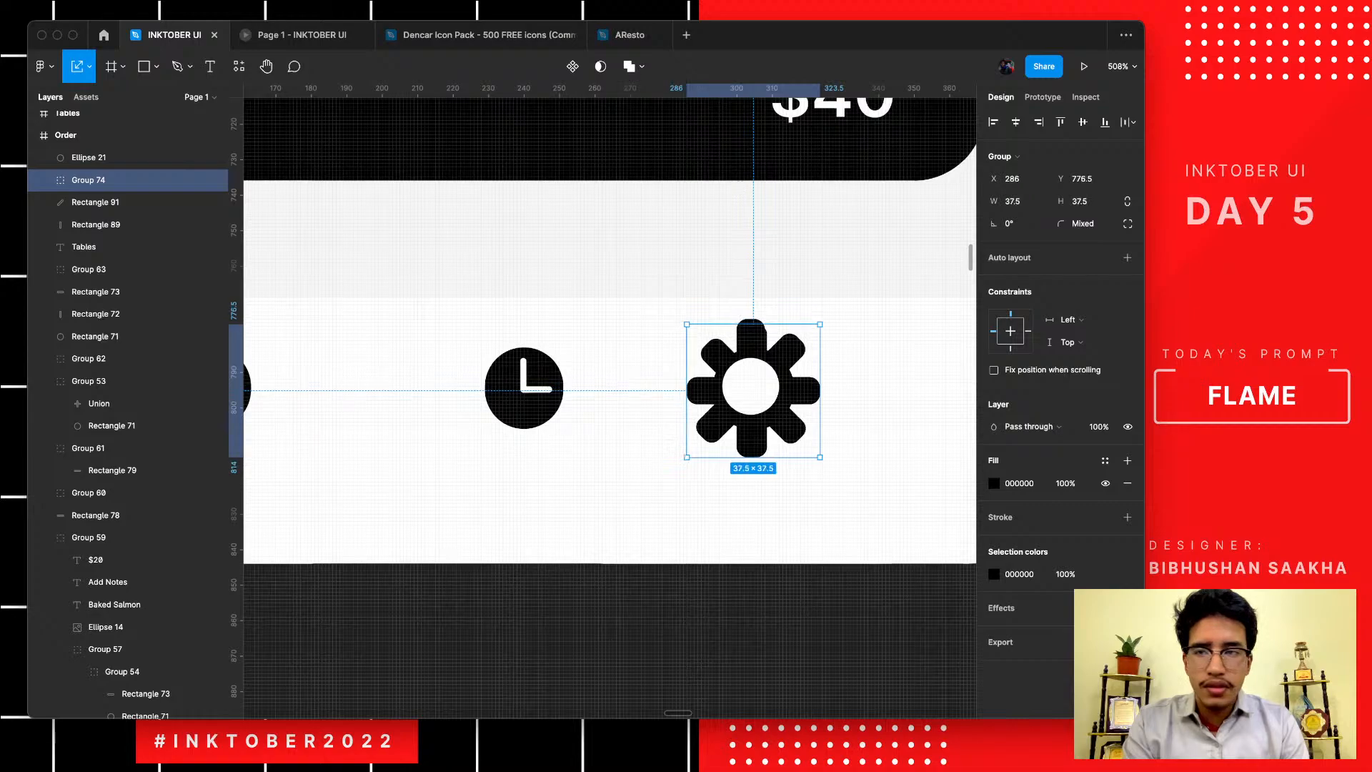
{"action": "left_click_drag", "start_coordinate": [682, 319], "coordinate": [701, 338]}
{"action": "key", "text": "super+z"}
{"action": "scroll", "coordinate": [748, 357], "scroll_direction": "up", "scroll_amount": 5}
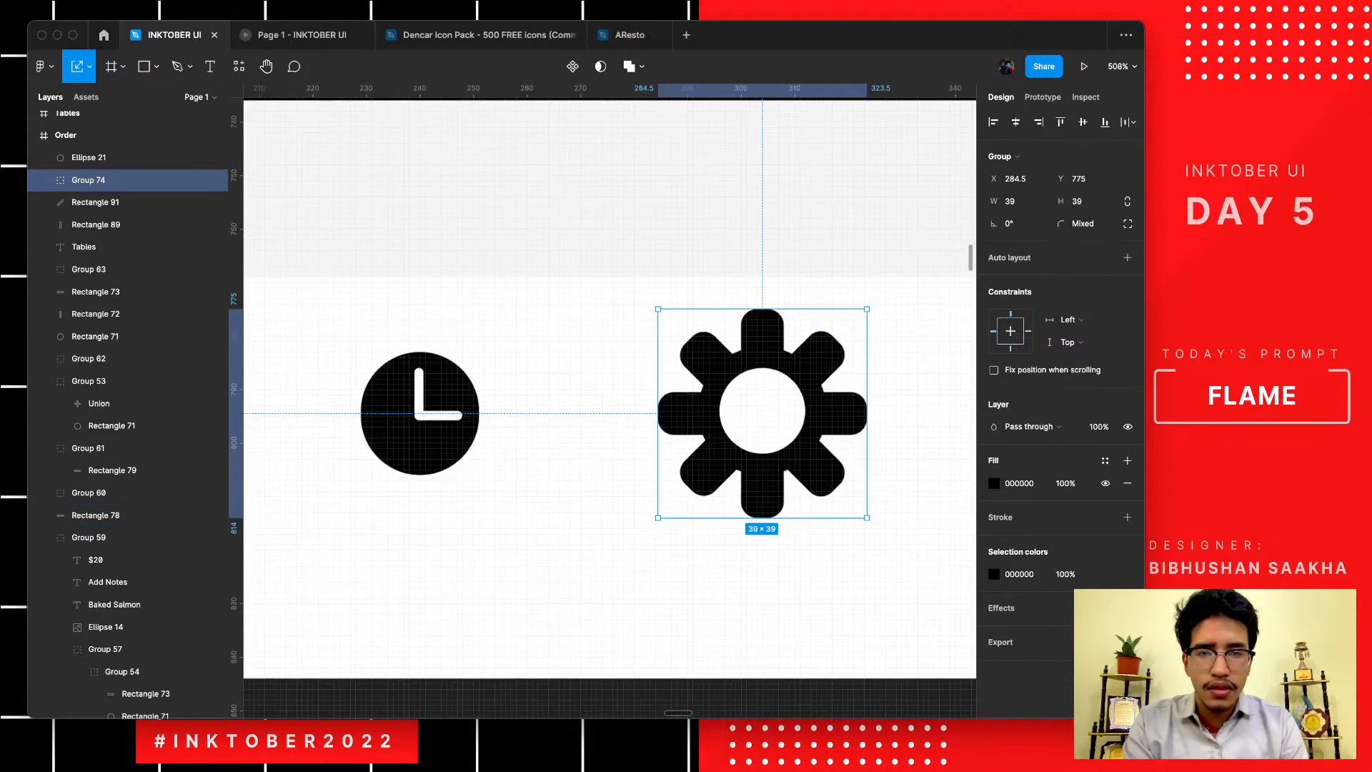
{"action": "key", "text": "super+z"}
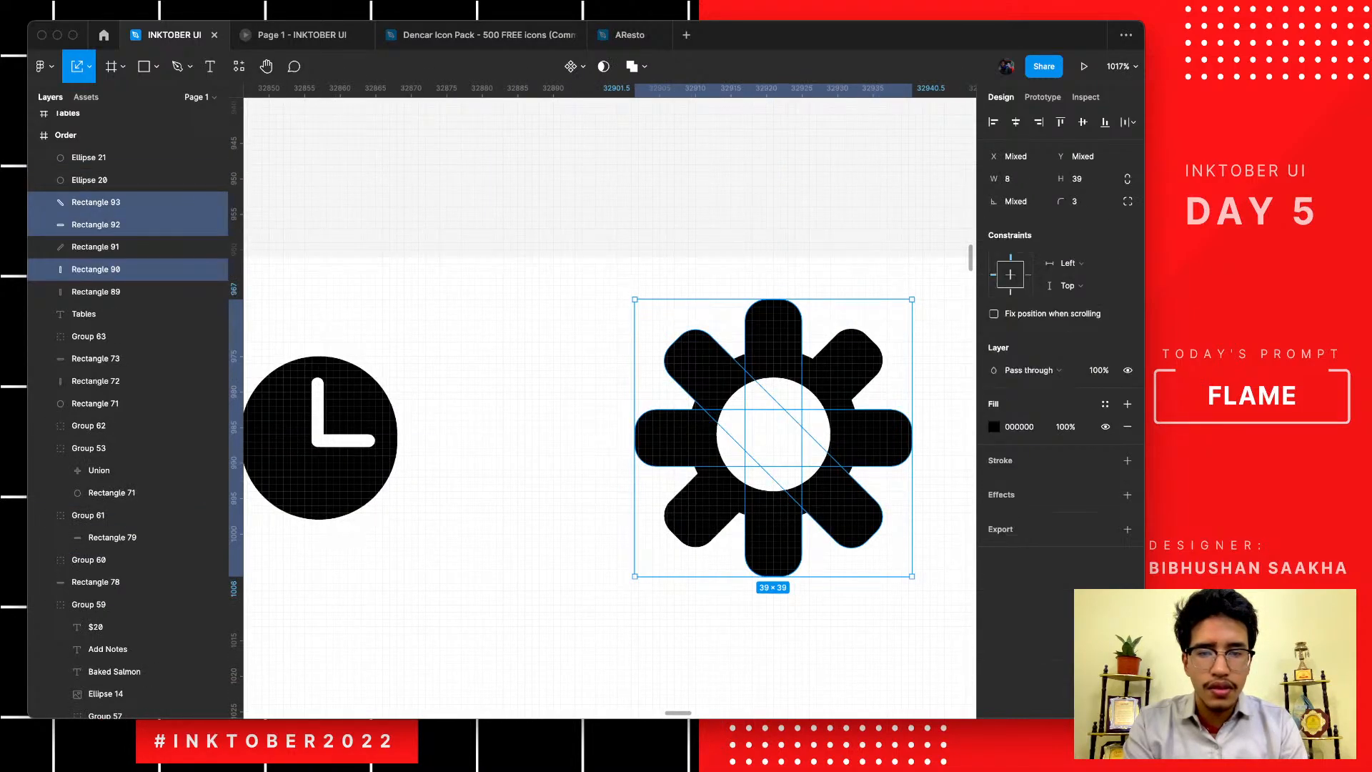
{"action": "left_click", "coordinate": [767, 339], "text": "shift"}
{"action": "left_click", "coordinate": [845, 362], "text": "shift"}
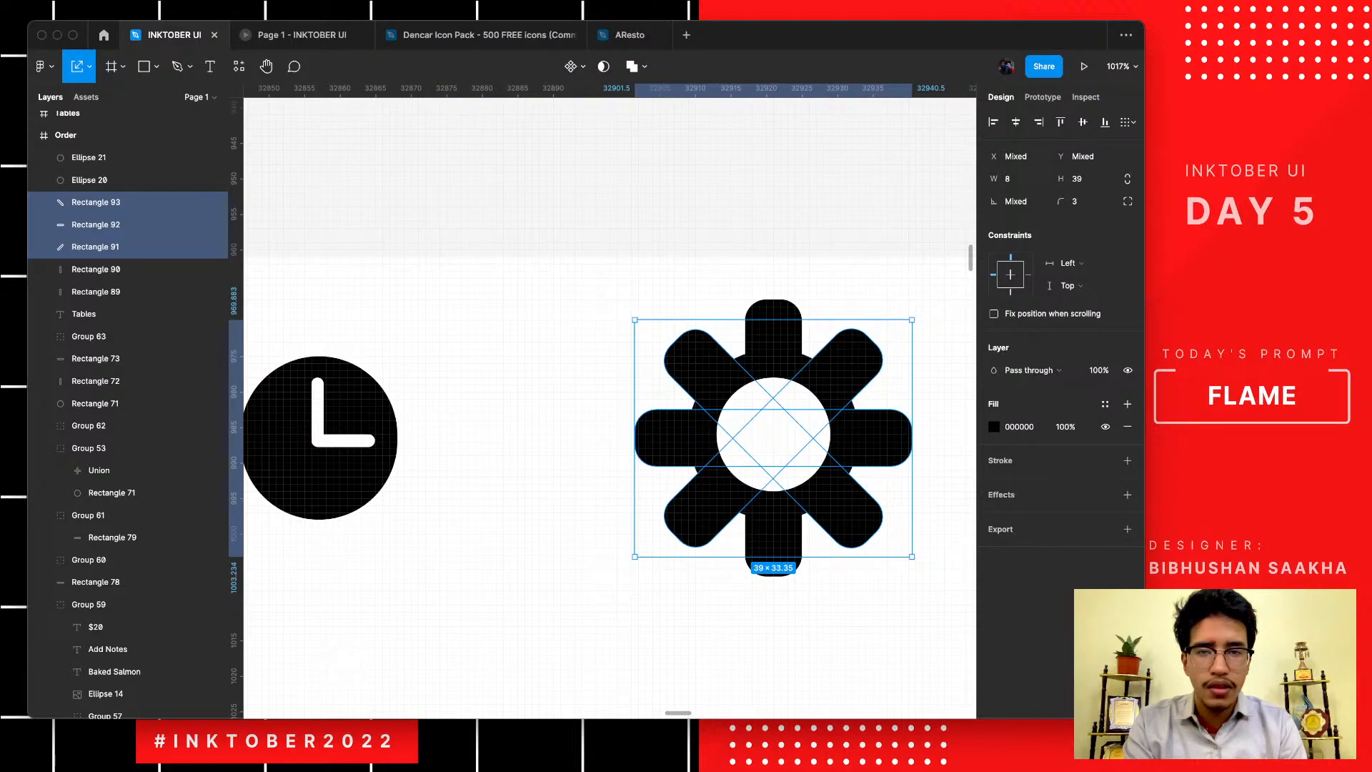
{"action": "left_click", "coordinate": [632, 163]}
{"action": "scroll", "coordinate": [632, 163], "scroll_direction": "down", "scroll_amount": 5}
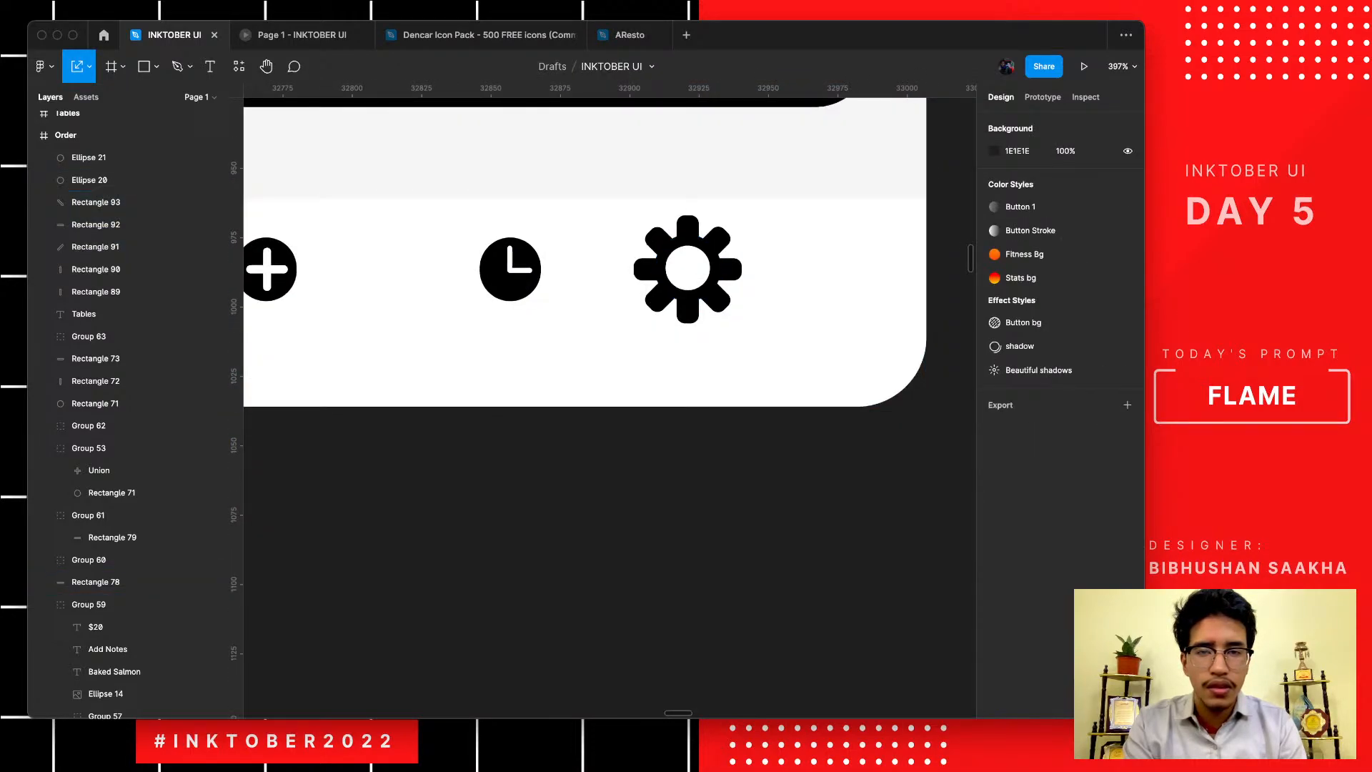
- Group the gear's ellipses and tooth bars, Ellipse 20 and 21 with Rectangles 89 to 93, leaving out the navigation bar's background
{"action": "left_click_drag", "start_coordinate": [621, 168], "coordinate": [747, 327]}
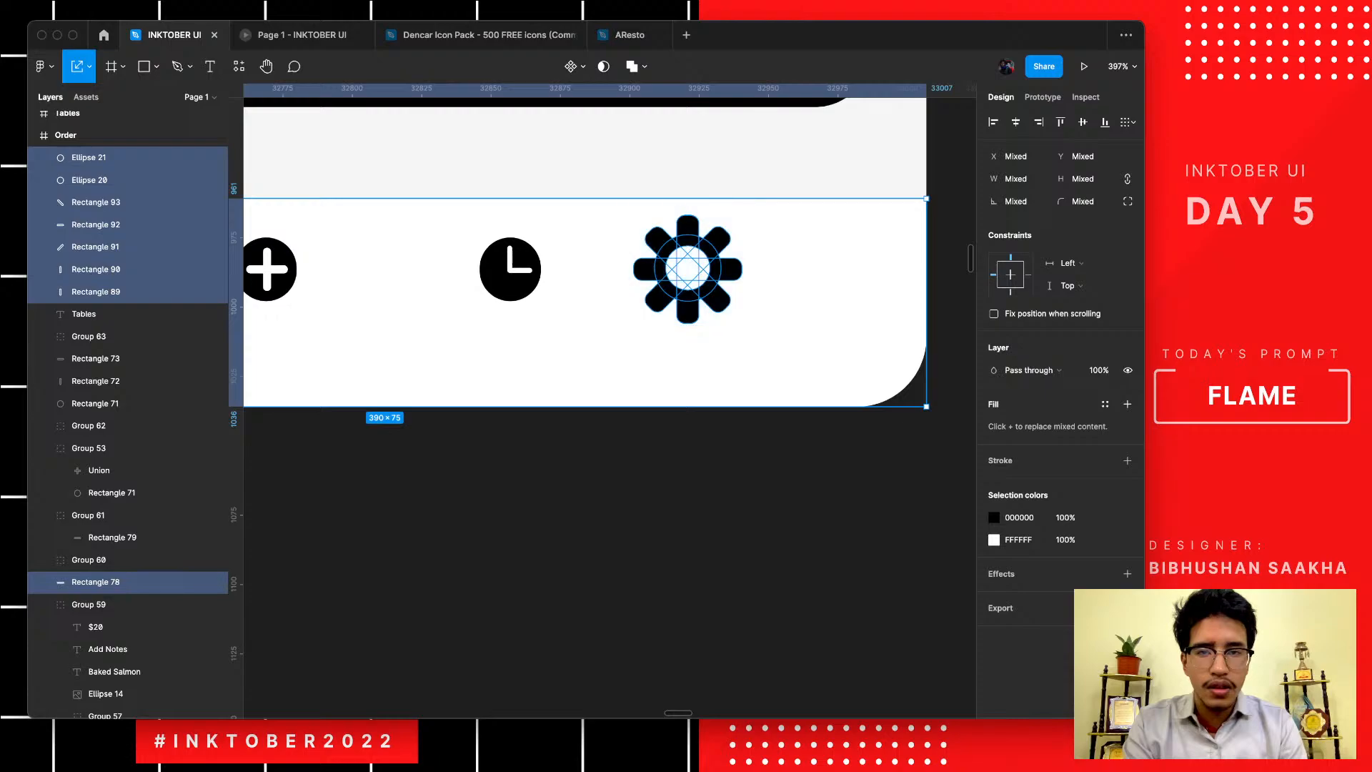
{"action": "left_click", "coordinate": [748, 322], "text": "shift"}
{"action": "key", "text": "super+g"}
{"action": "scroll", "coordinate": [748, 245], "scroll_direction": "up", "scroll_amount": 3}
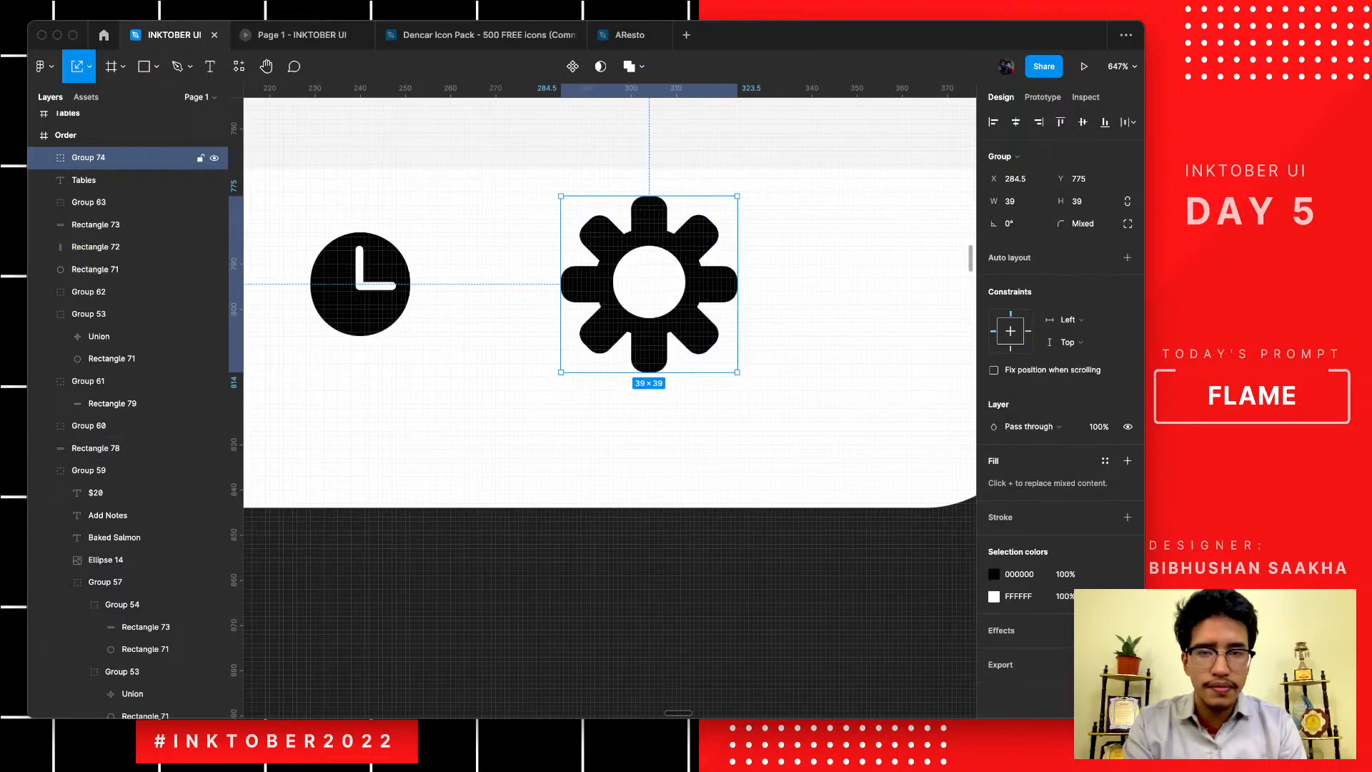
- Scale the gear group down to 26 × 26 and place it beside the clock icon at X 327, Y 783
{"action": "left_click_drag", "start_coordinate": [560, 196], "coordinate": [619, 255]}
{"action": "left_click_drag", "start_coordinate": [678, 313], "coordinate": [857, 291]}
{"action": "scroll", "coordinate": [857, 289], "scroll_direction": "down", "scroll_amount": 5}
{"action": "scroll", "coordinate": [855, 286], "scroll_direction": "up", "scroll_amount": 5}
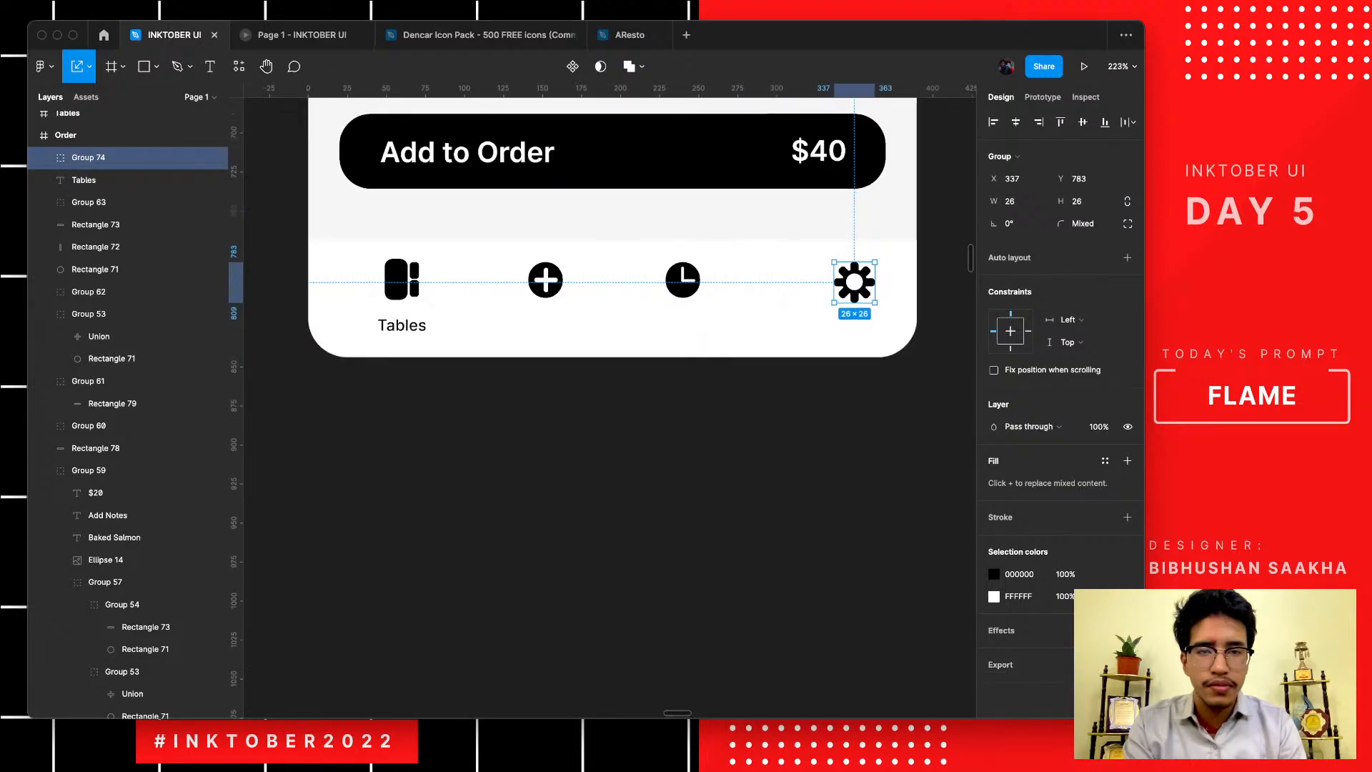
{"action": "key", "text": "shift+Left"}
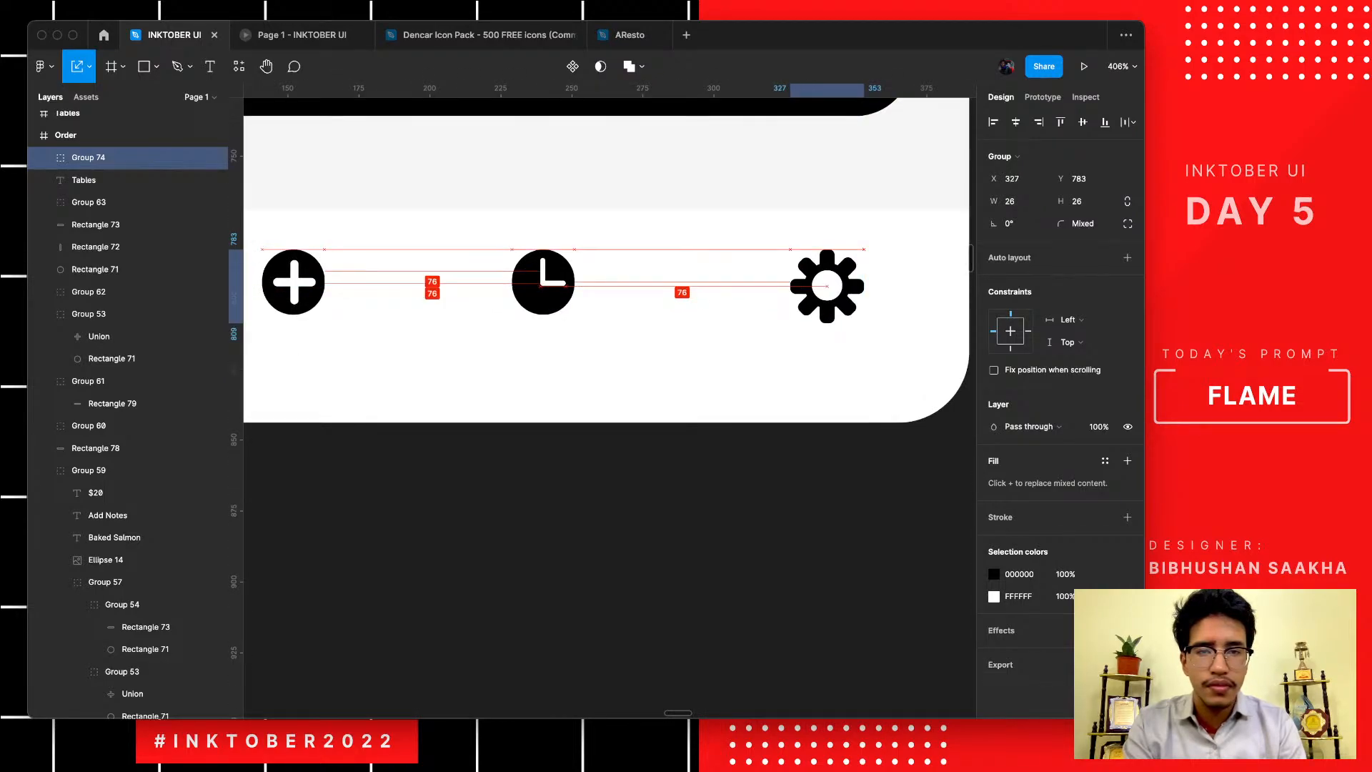
- Shrink the gear's white center circle to about 9.33 × 9.33 and position it at X 335, Y 791
{"action": "scroll", "coordinate": [828, 279], "scroll_direction": "up", "scroll_amount": 6}
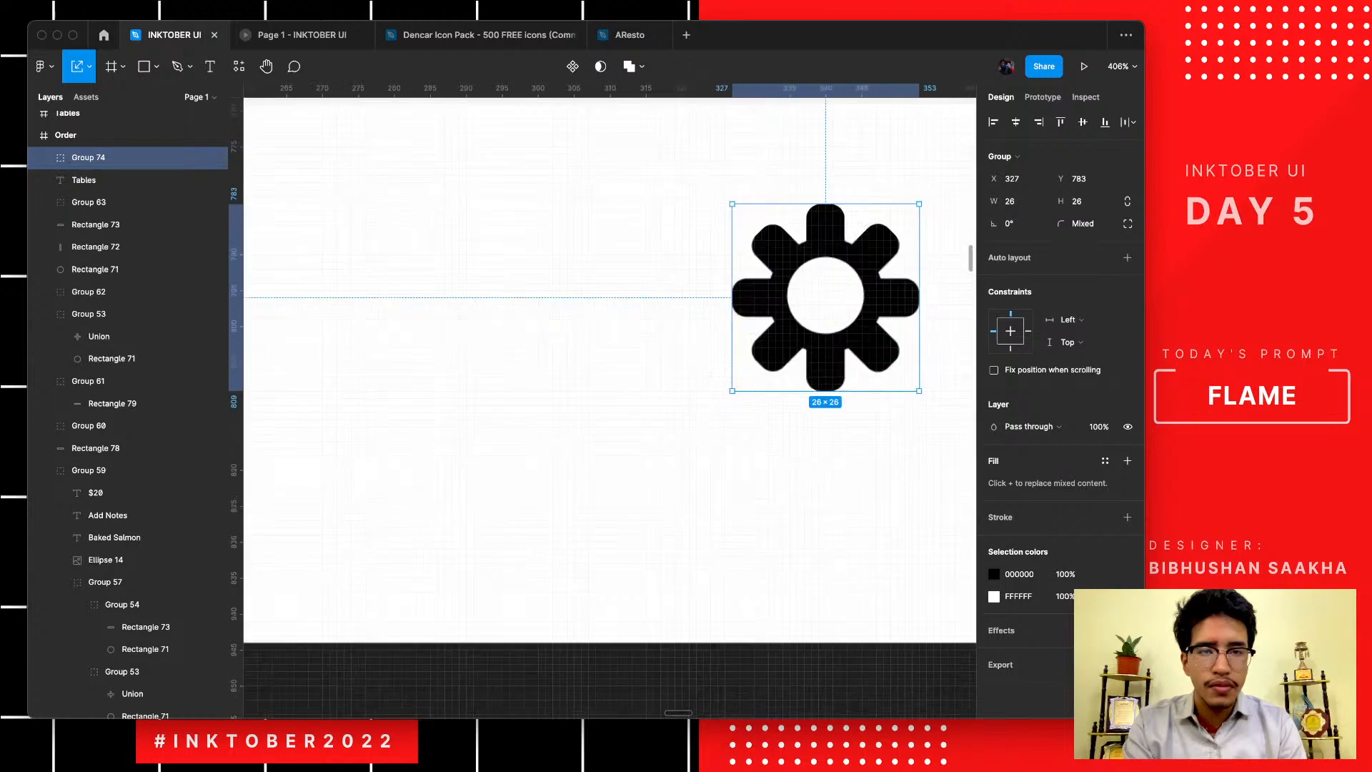
{"action": "double_click", "coordinate": [829, 279]}
{"action": "scroll", "coordinate": [829, 278], "scroll_direction": "up", "scroll_amount": 3}
{"action": "scroll", "coordinate": [829, 279], "scroll_direction": "up", "scroll_amount": 3}
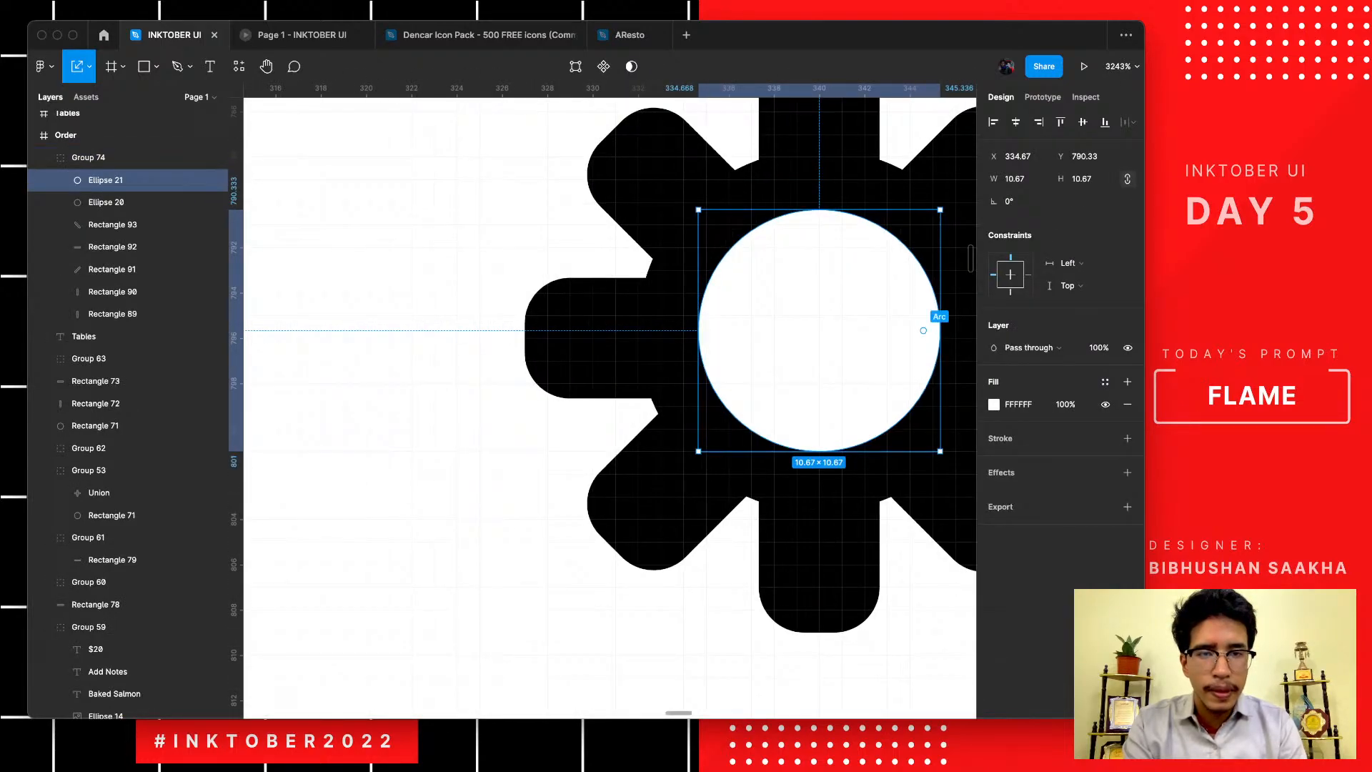
{"action": "left_click_drag", "start_coordinate": [933, 331], "coordinate": [879, 390]}
{"action": "key", "text": "super+z"}
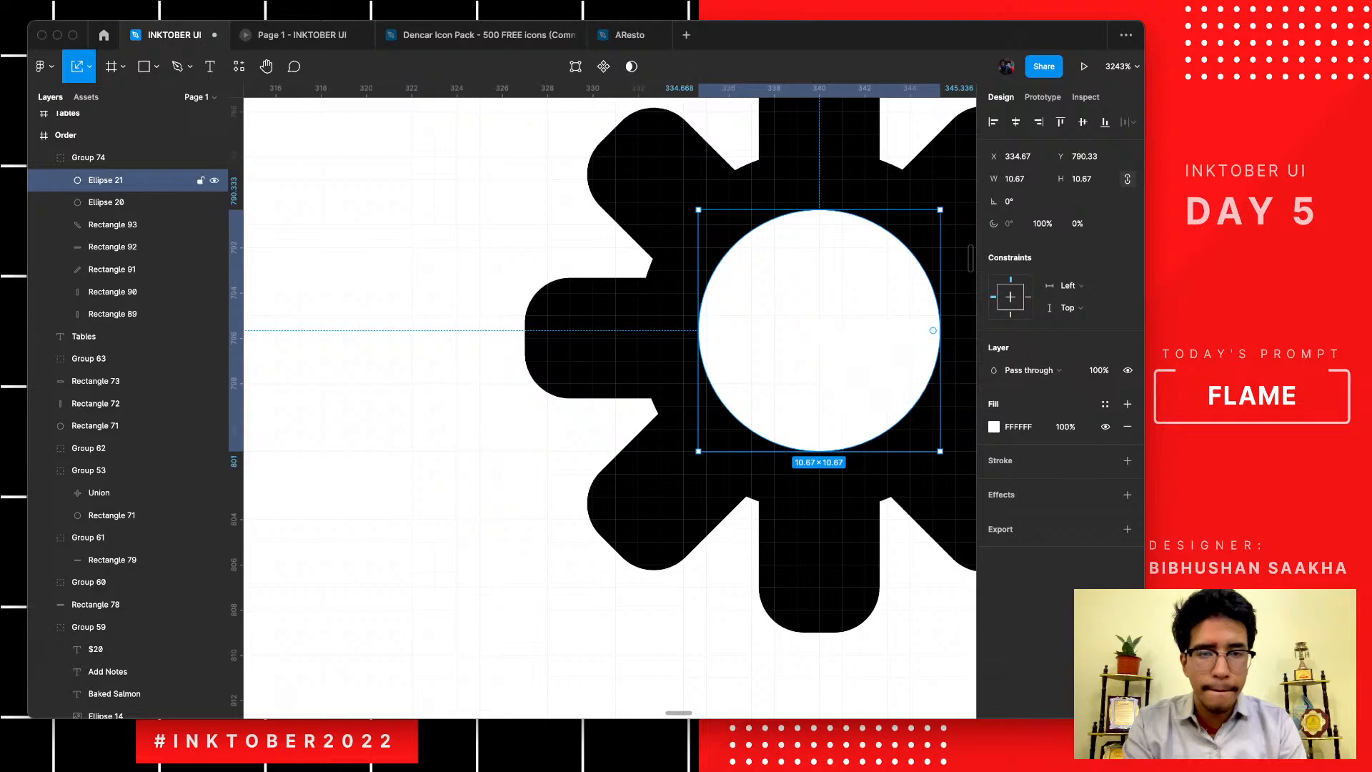
{"action": "left_click_drag", "start_coordinate": [698, 330], "coordinate": [728, 331]}
{"action": "key", "text": "Left"}
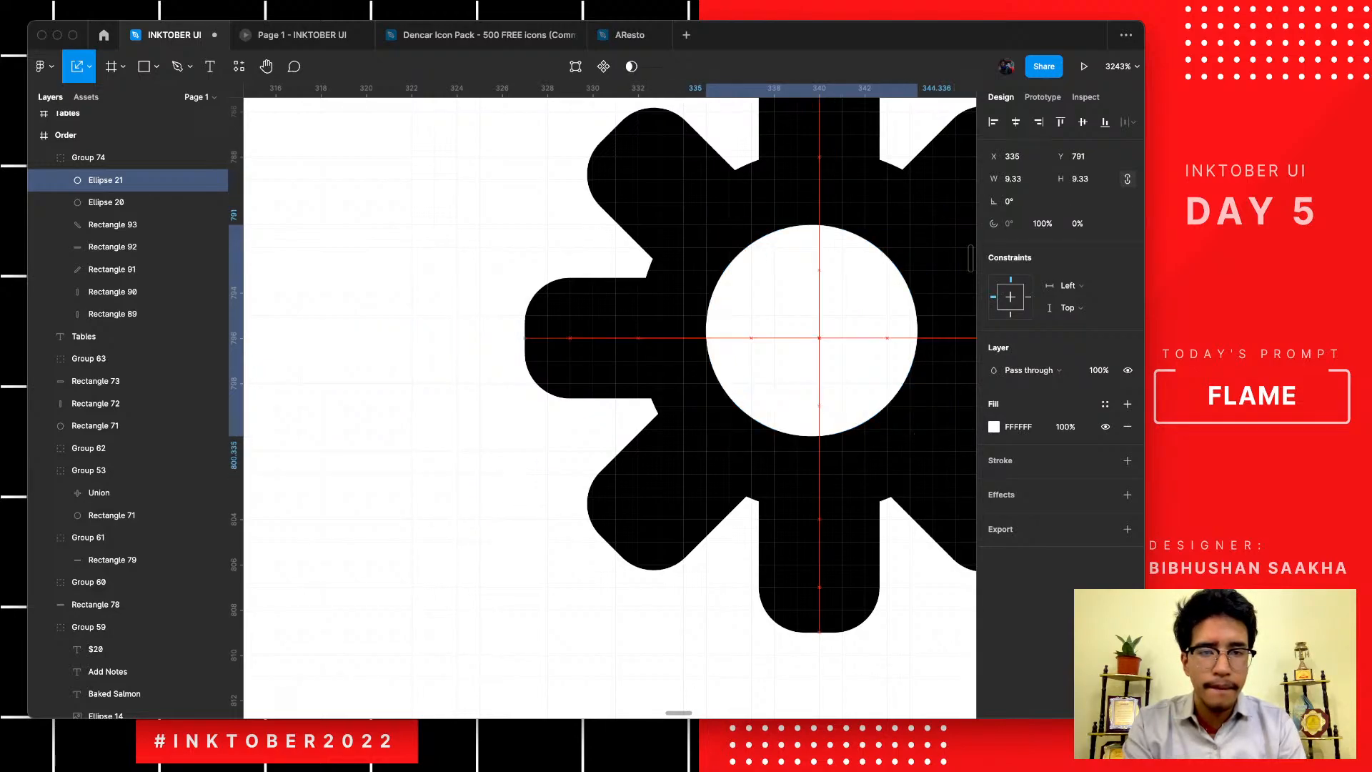
{"action": "scroll", "coordinate": [830, 353], "scroll_direction": "down", "scroll_amount": 10}
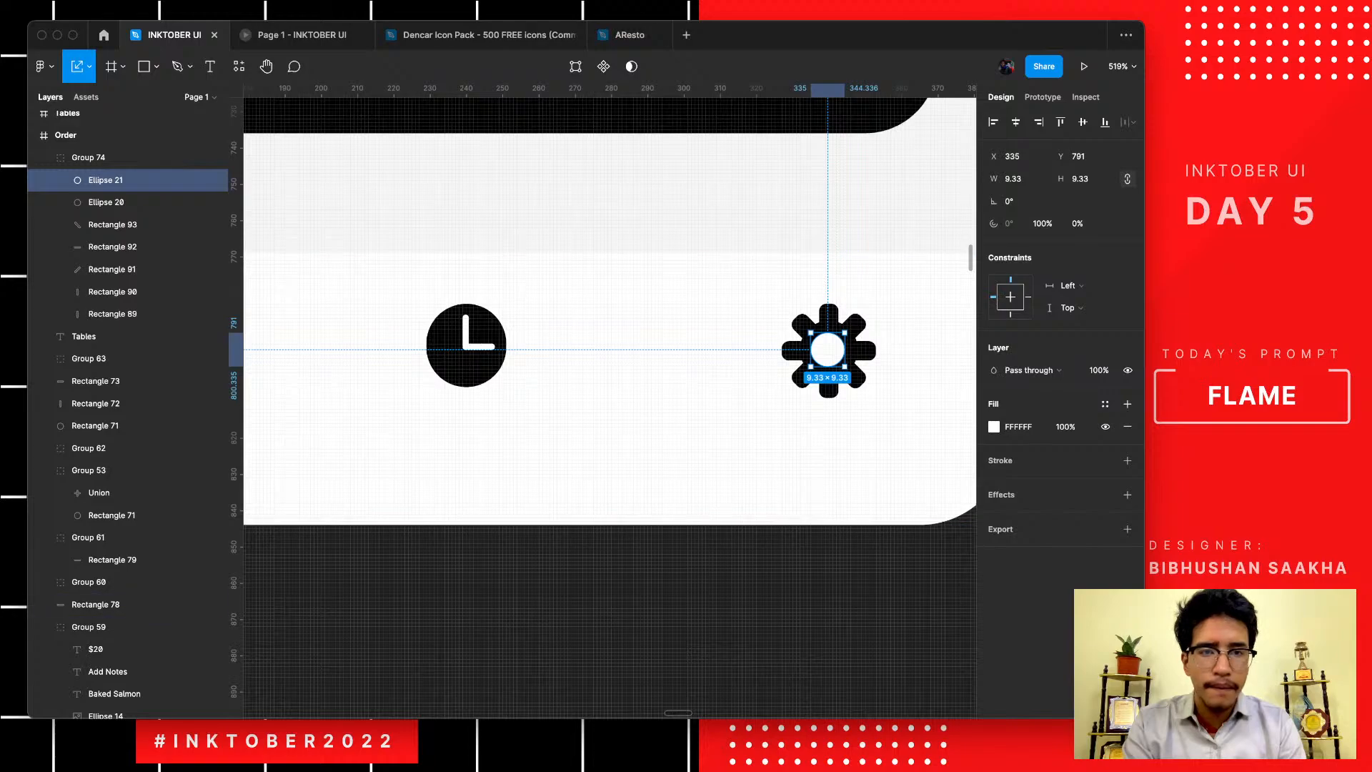
{"action": "left_click", "coordinate": [729, 617]}
- Nudge the gear's diagonal bar Rectangle 93 to X 329, Y 788.77 to line it up with the other teeth
{"action": "scroll", "coordinate": [729, 616], "scroll_direction": "down", "scroll_amount": 5}
{"action": "scroll", "coordinate": [729, 617], "scroll_direction": "up", "scroll_amount": 7}
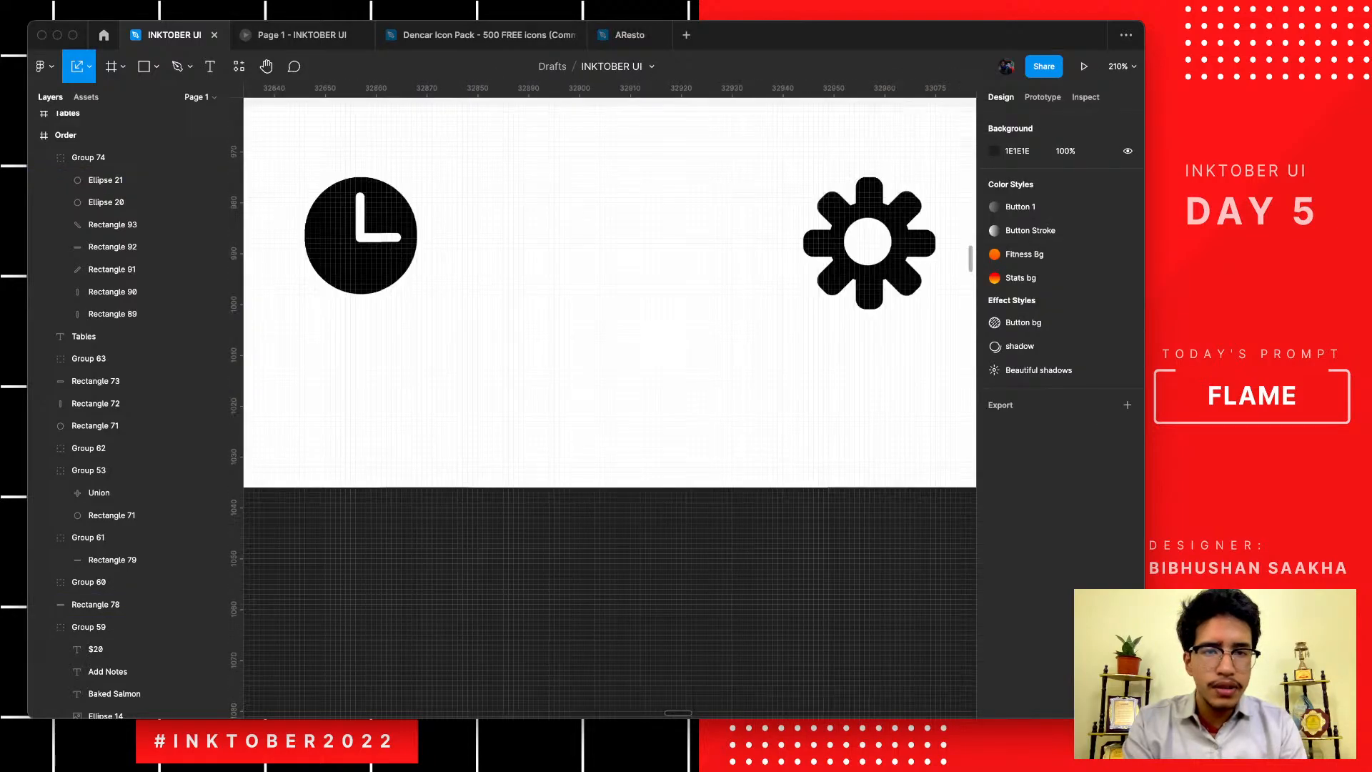
{"action": "scroll", "coordinate": [916, 254], "scroll_direction": "up", "scroll_amount": 6}
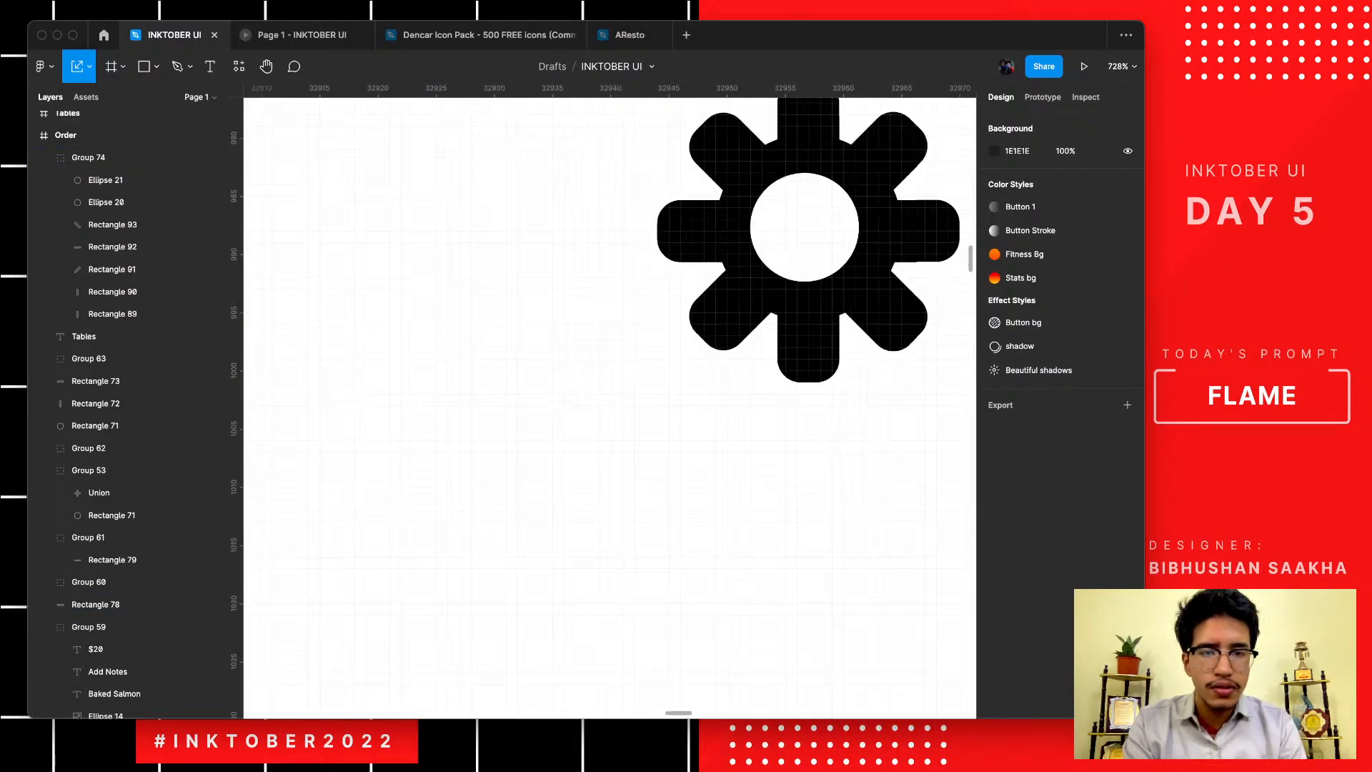
{"action": "scroll", "coordinate": [886, 257], "scroll_direction": "up", "scroll_amount": 2}
{"action": "double_click", "coordinate": [854, 417]}
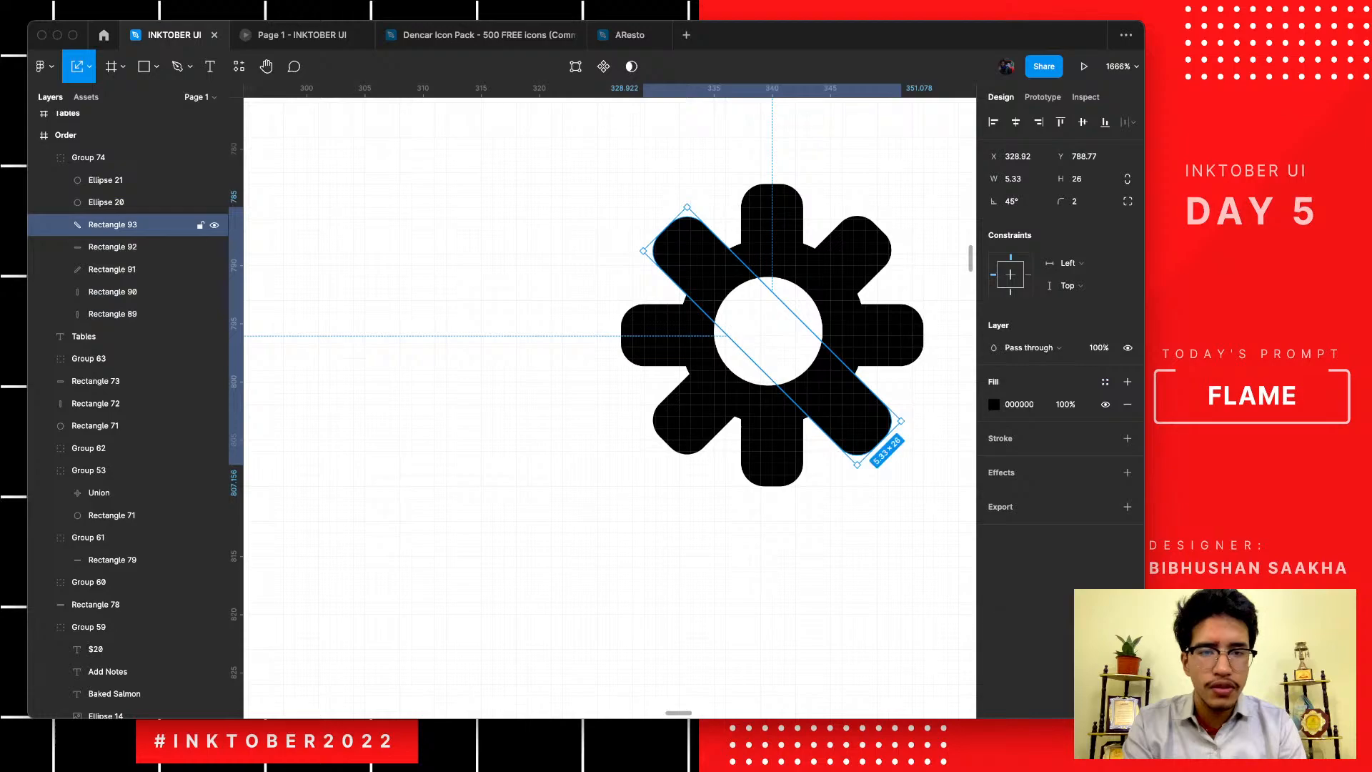
{"action": "key", "text": "Right"}
{"action": "key", "text": "Up"}
{"action": "key", "text": "Left"}
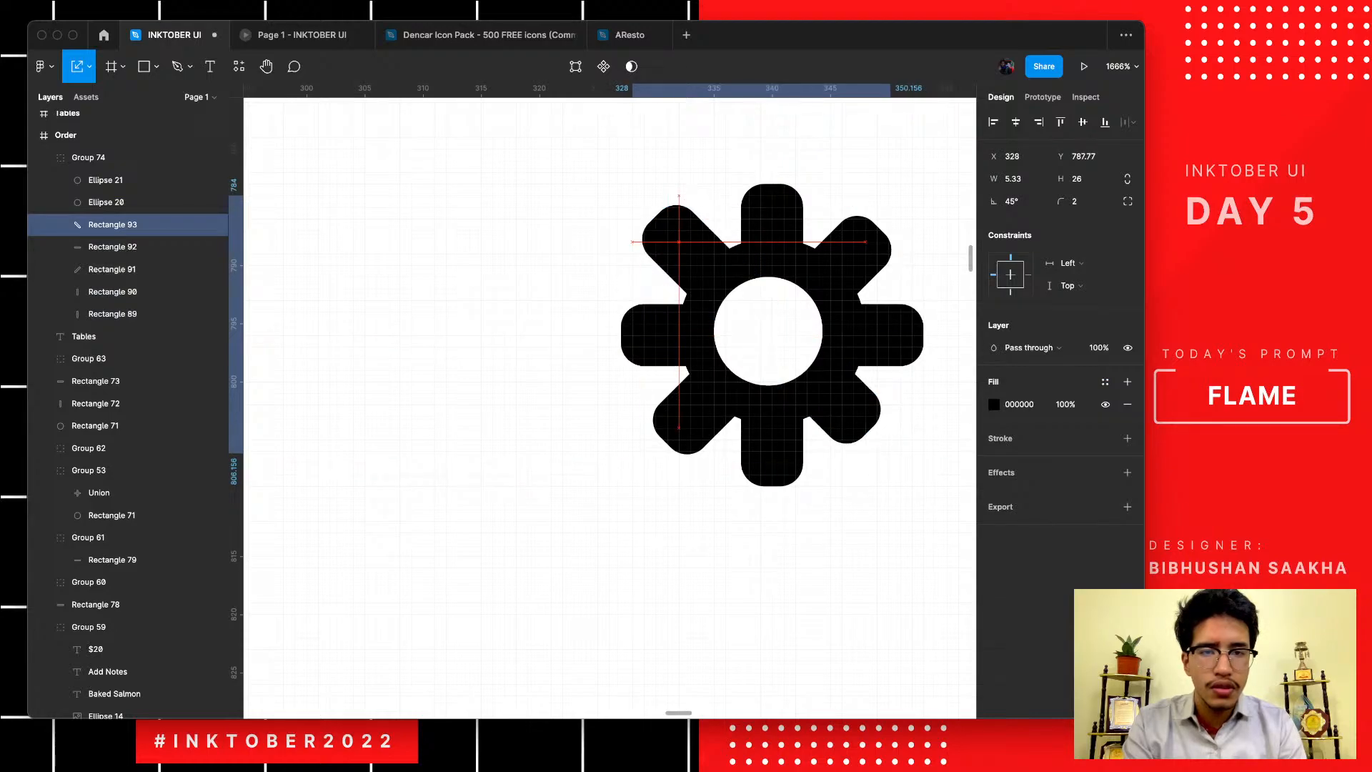
{"action": "key", "text": "Down"}
{"action": "key", "text": "Right"}
{"action": "key", "text": "Left"}
{"action": "key", "text": "Up"}
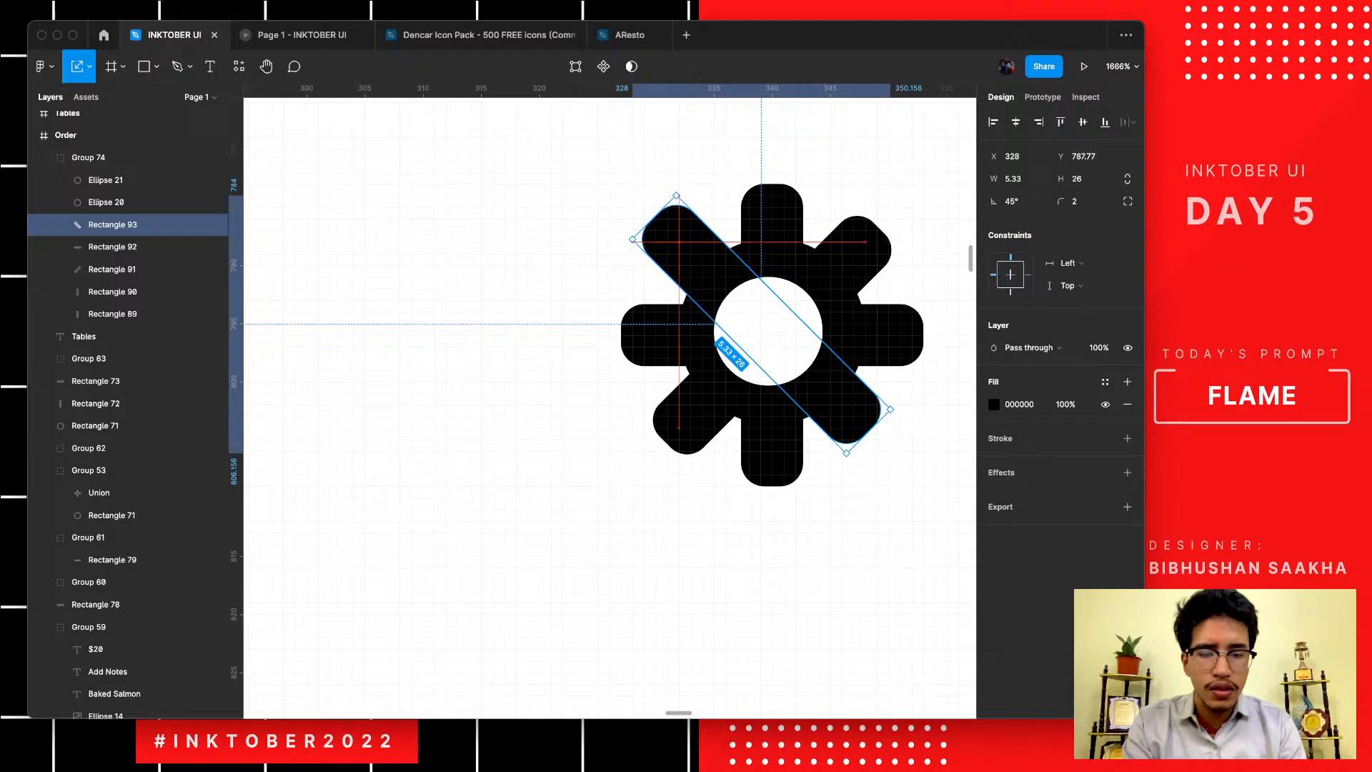
{"action": "key", "text": "Right"}
{"action": "key", "text": "Down"}
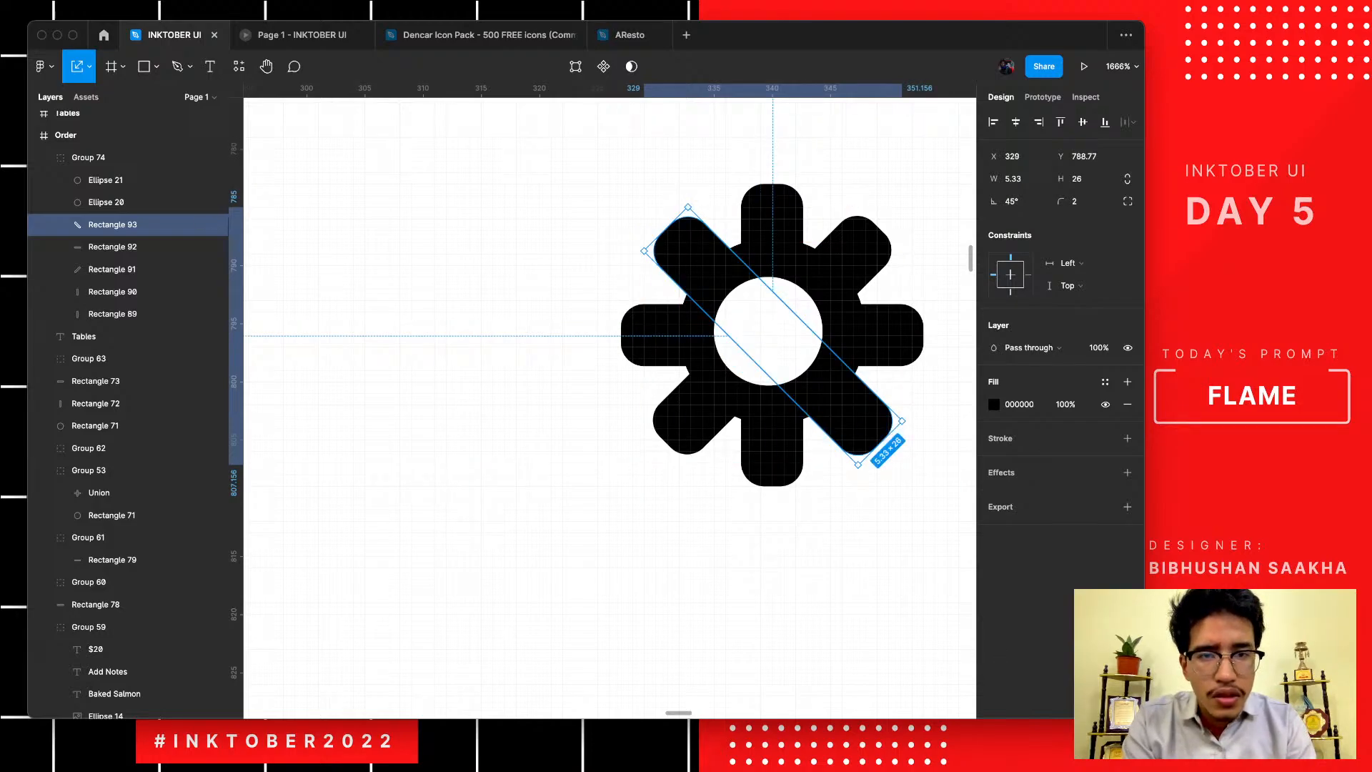
- Lengthen the diagonal bar Rectangle 93 at its upper end to about 26.67
{"action": "key", "text": "v"}
{"action": "left_click_drag", "start_coordinate": [666, 229], "coordinate": [660, 223]}
{"action": "scroll", "coordinate": [656, 226], "scroll_direction": "down", "scroll_amount": 5}
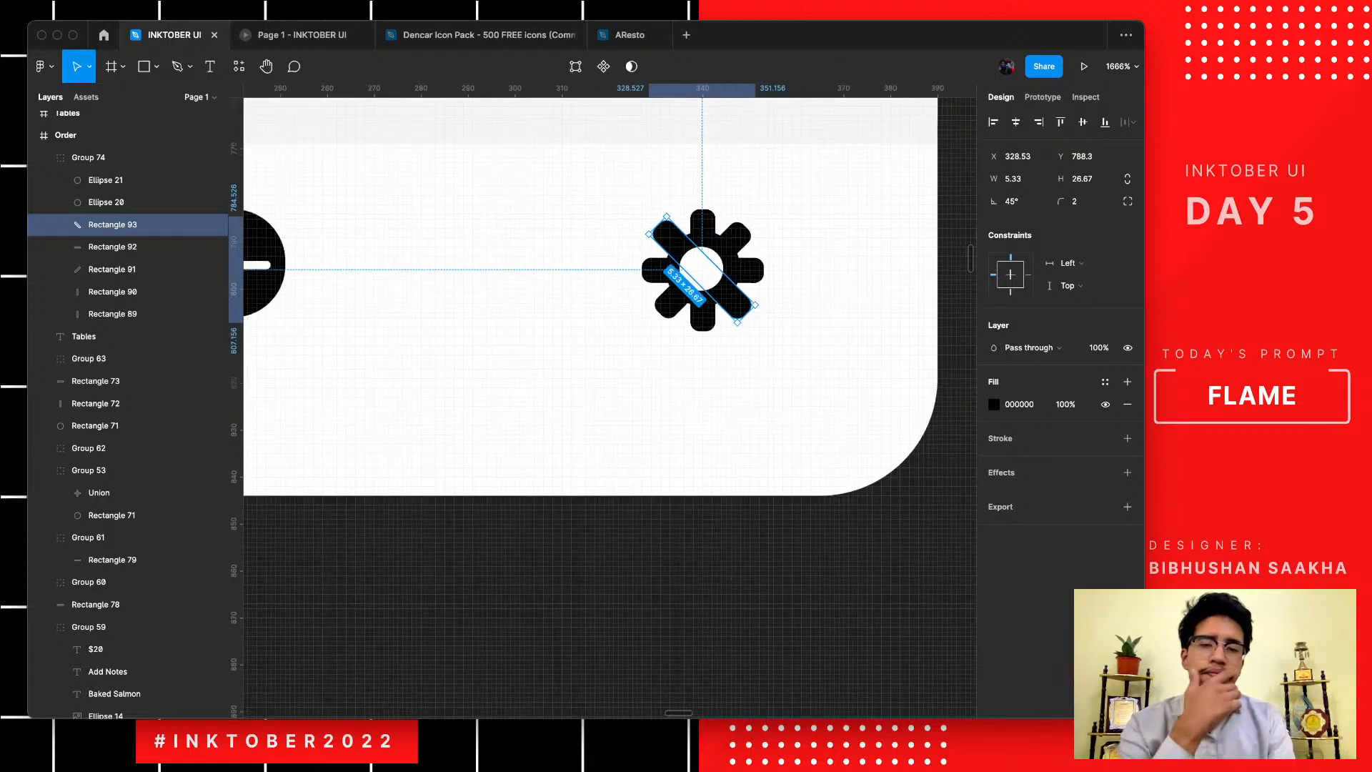
{"action": "left_click", "coordinate": [675, 618]}
- Delete the solid gear group from the Order screen's navigation bar
{"action": "scroll", "coordinate": [675, 618], "scroll_direction": "down", "scroll_amount": 5}
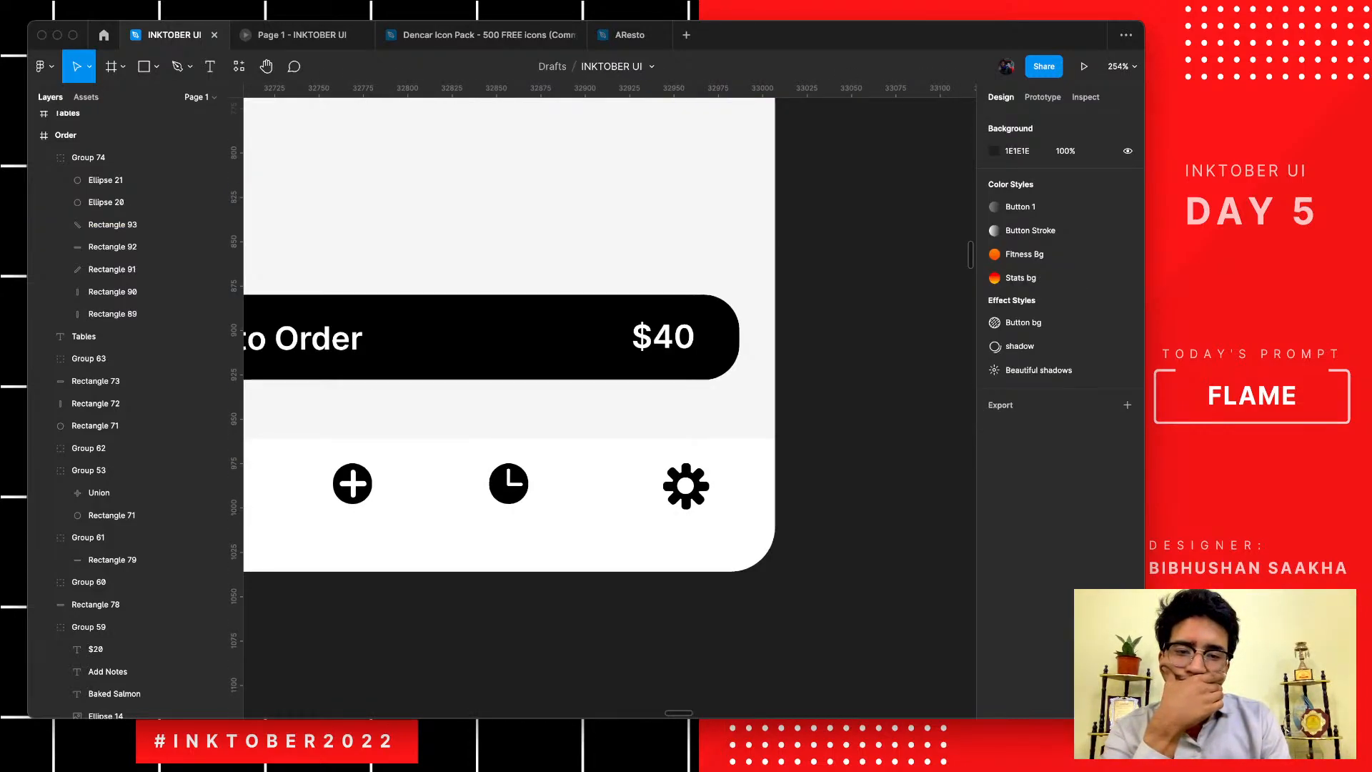
{"action": "scroll", "coordinate": [675, 607], "scroll_direction": "down", "scroll_amount": 5}
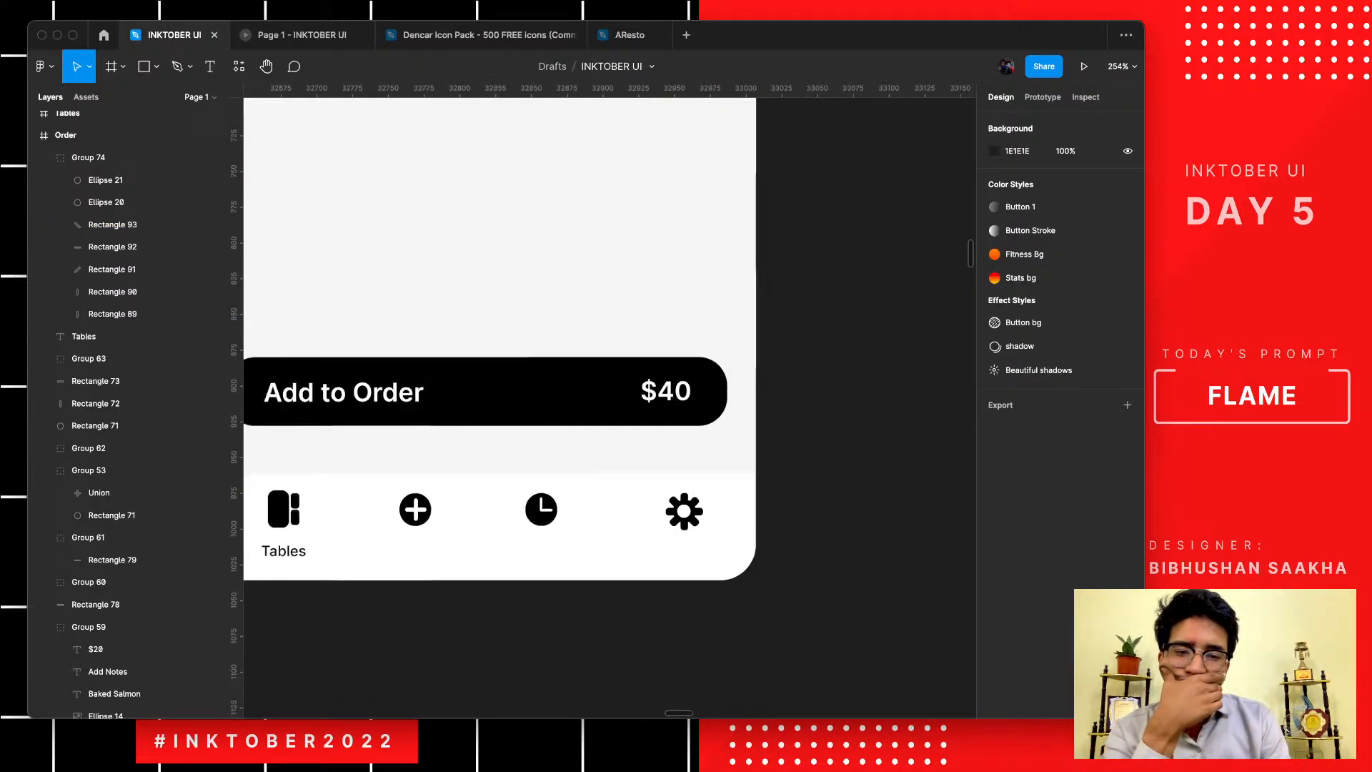
{"action": "scroll", "coordinate": [740, 619], "scroll_direction": "up", "scroll_amount": 3}
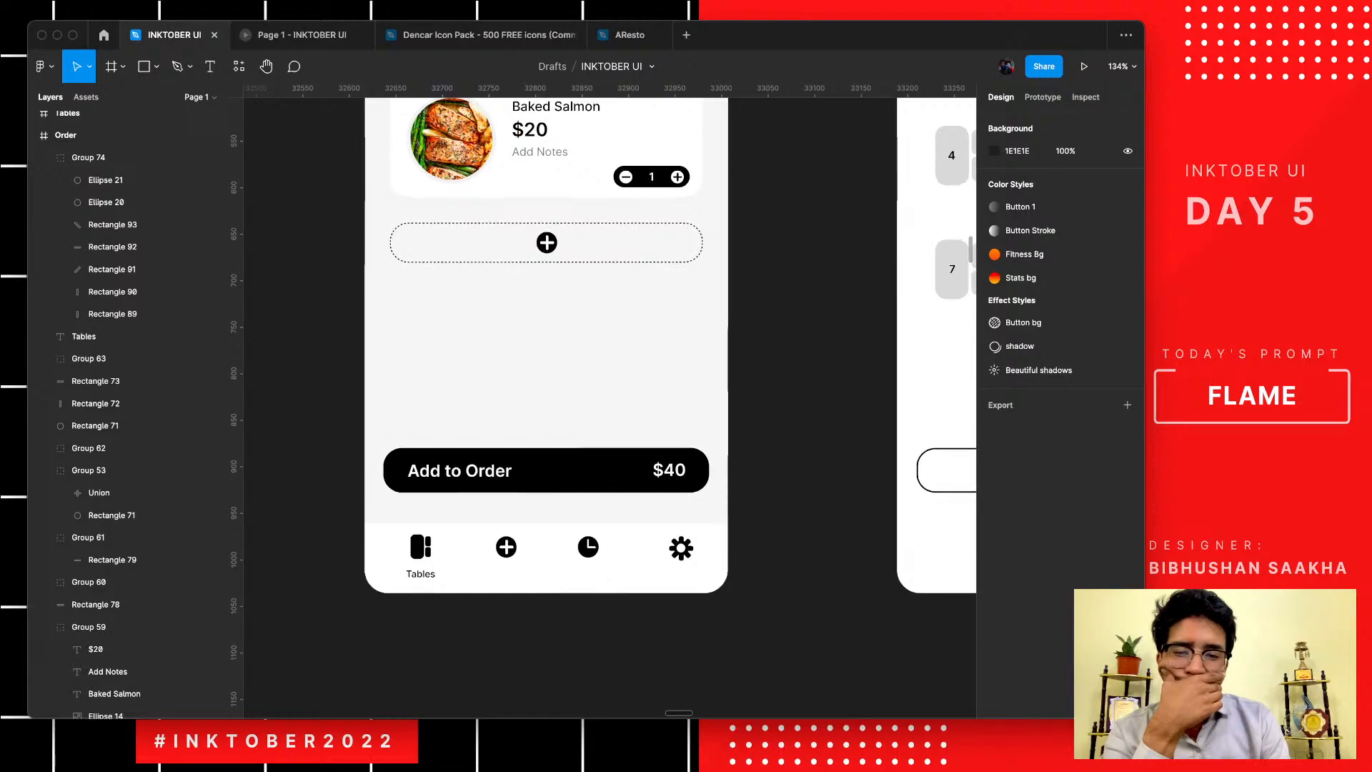
{"action": "scroll", "coordinate": [701, 546], "scroll_direction": "up", "scroll_amount": 4}
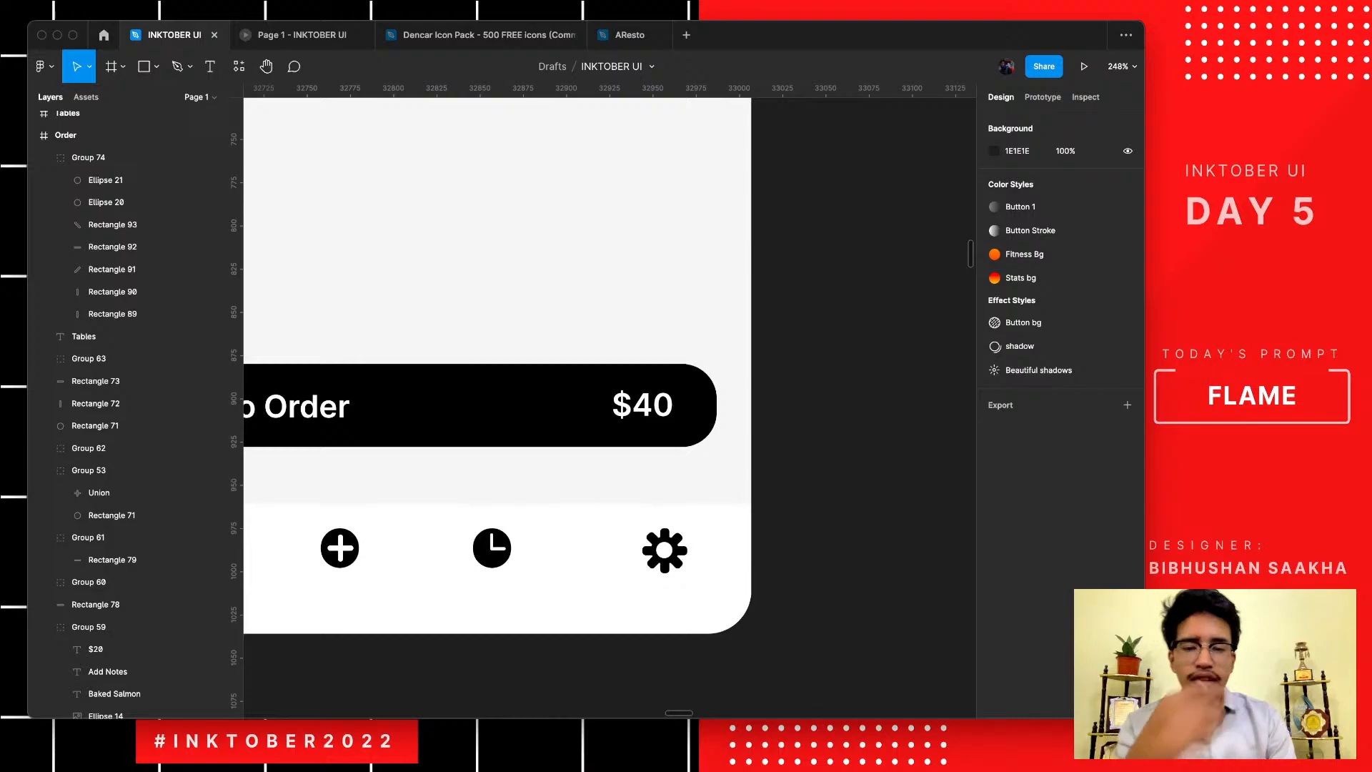
{"action": "scroll", "coordinate": [645, 567], "scroll_direction": "up", "scroll_amount": 5}
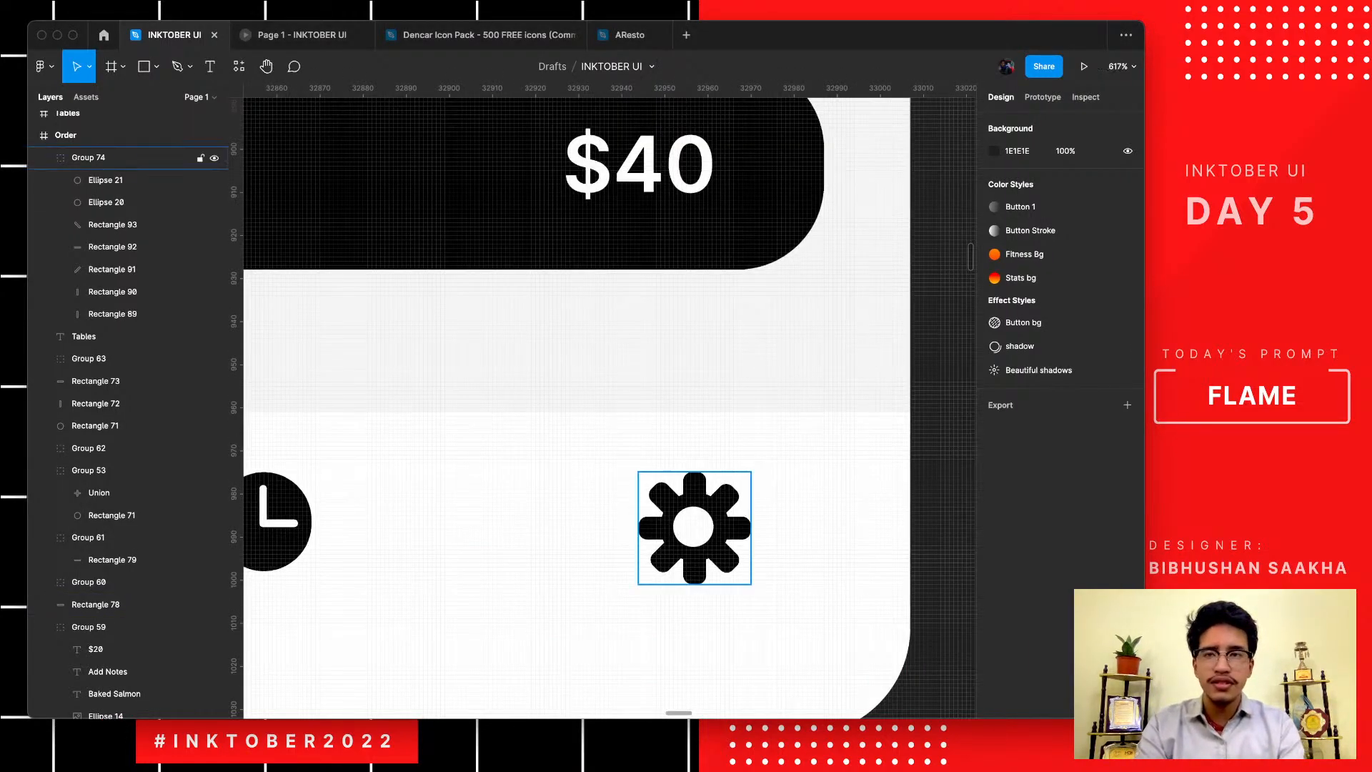
{"action": "left_click", "coordinate": [694, 528]}
{"action": "key", "text": "Delete"}
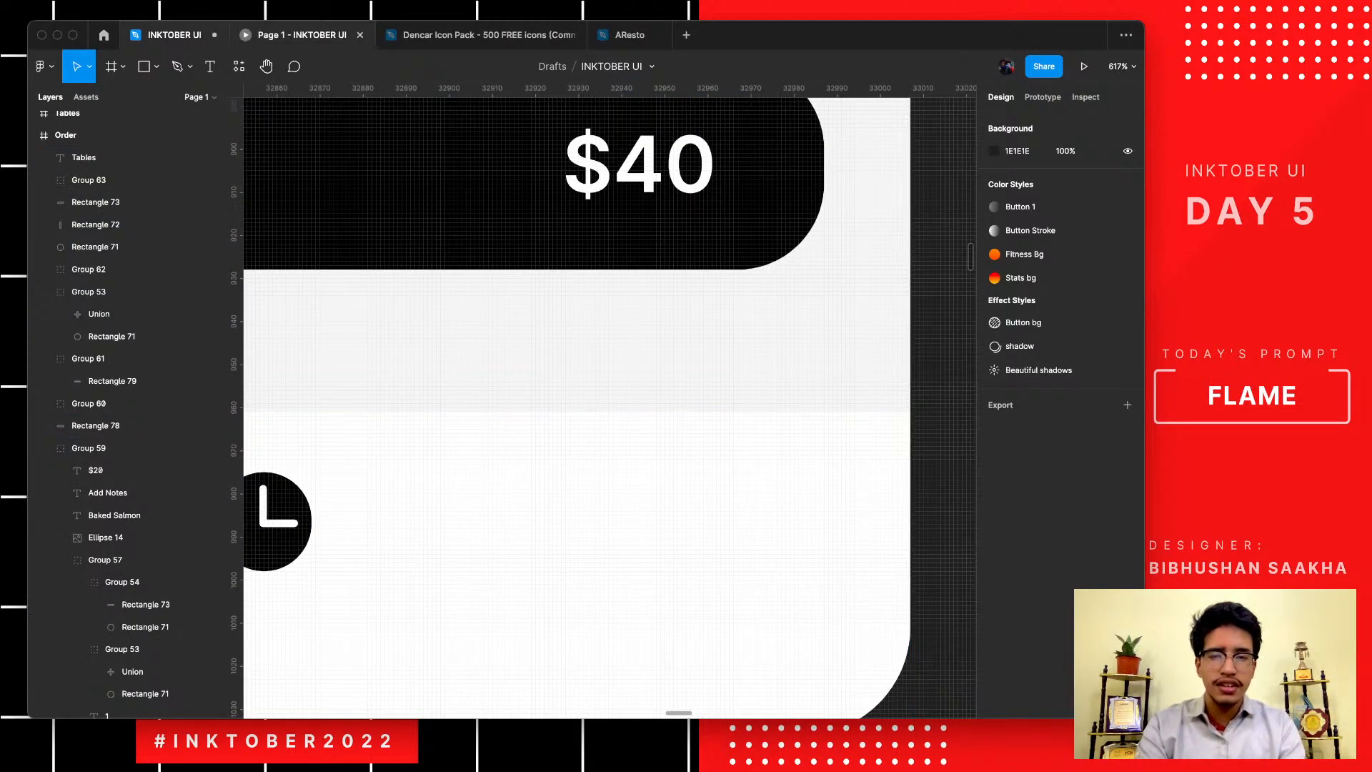
- Bring the outlined Settings icon from the Dencar Icon Pack into the Order screen's navigation bar, placed at X 338, Y 784
{"action": "left_click", "coordinate": [481, 35]}
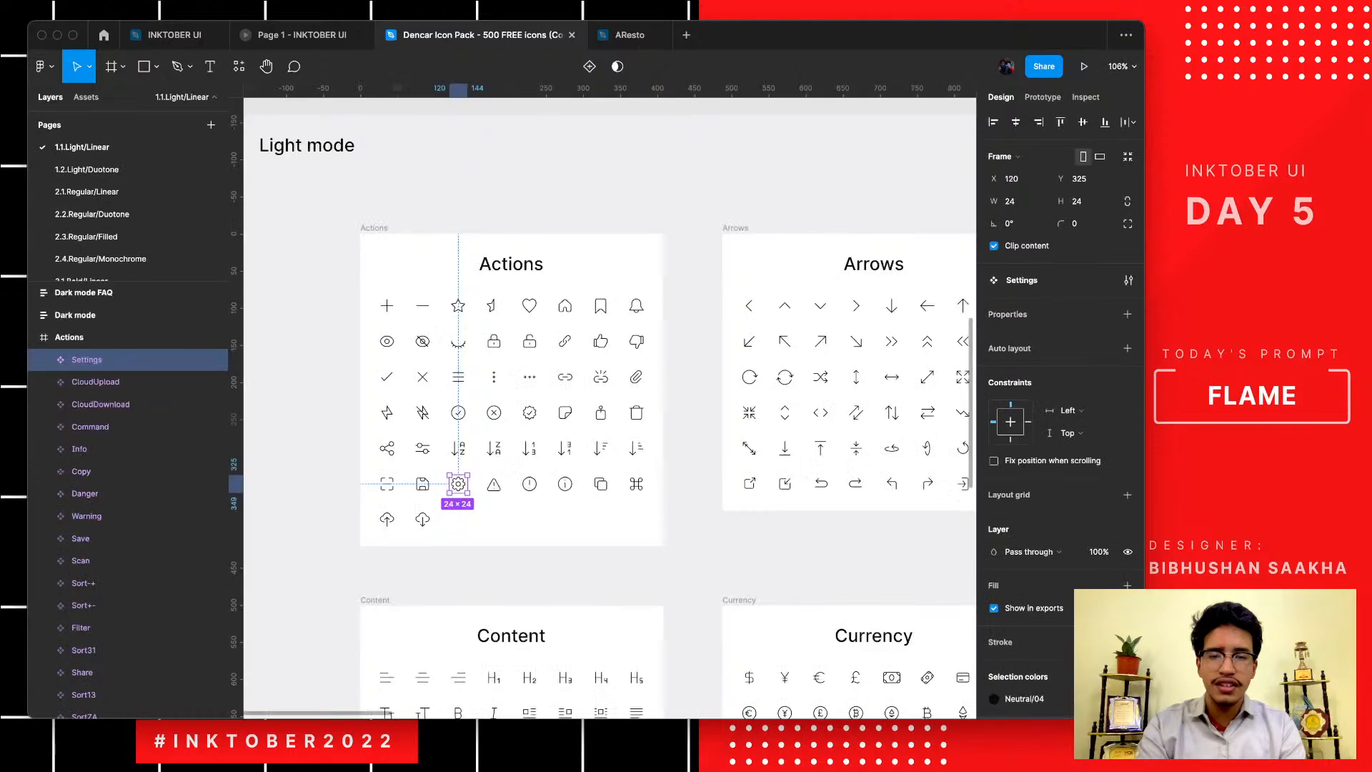
{"action": "left_click", "coordinate": [174, 35]}
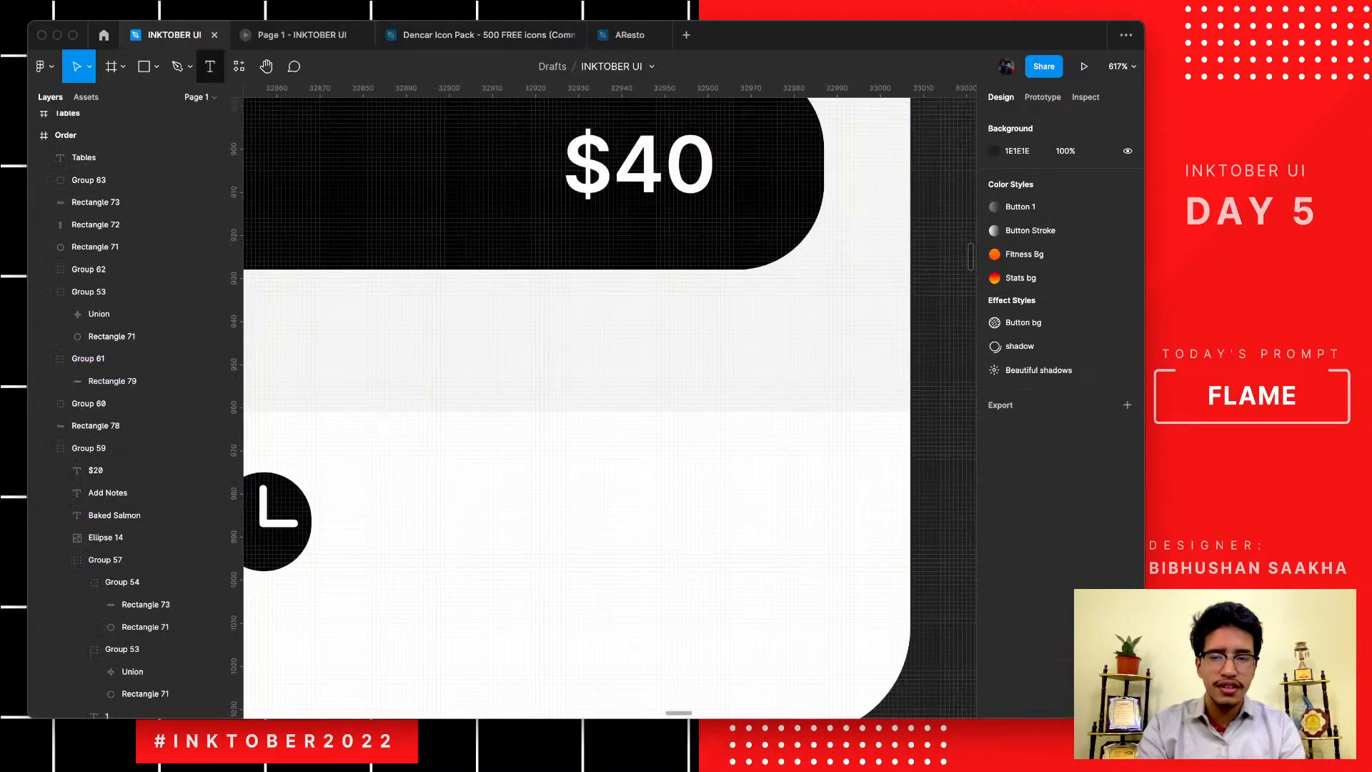
{"action": "left_click", "coordinate": [644, 511]}
{"action": "key", "text": "super+v"}
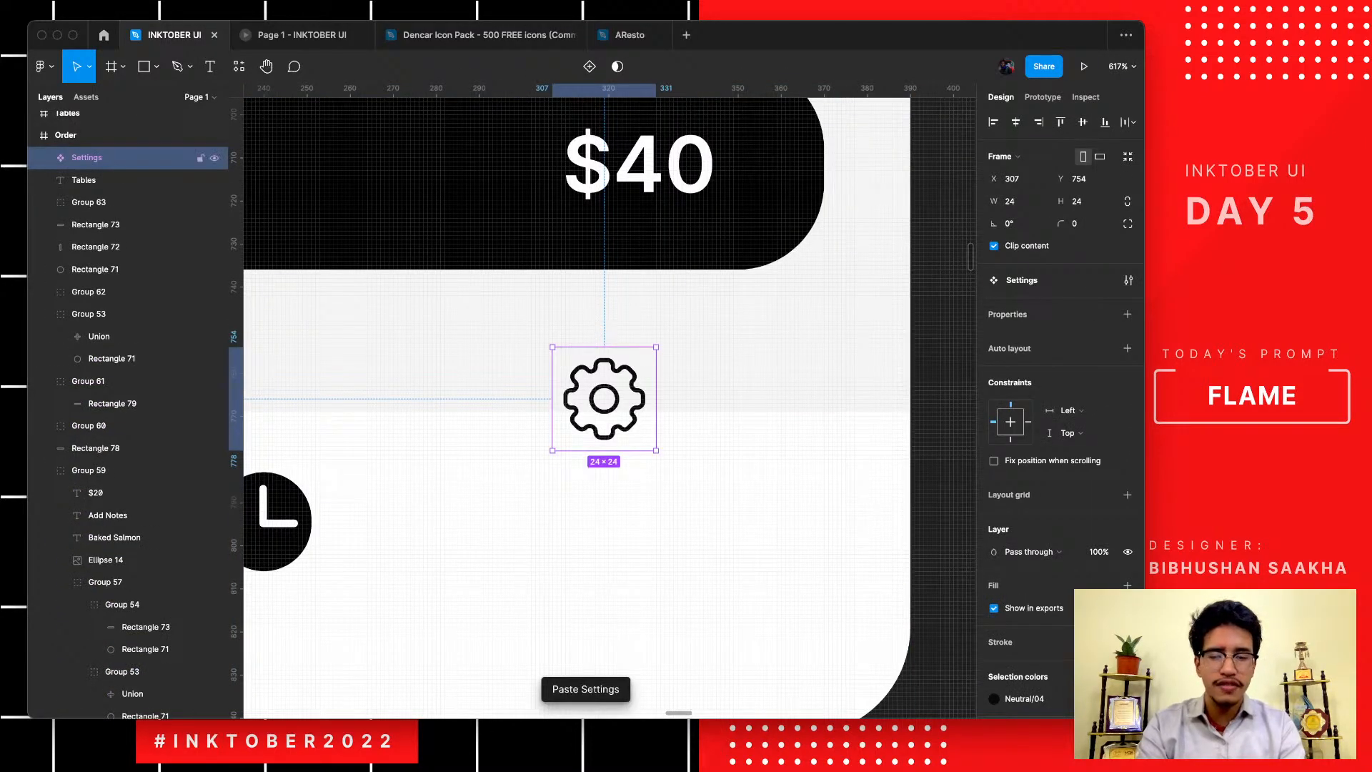
{"action": "left_click_drag", "start_coordinate": [604, 399], "coordinate": [737, 527]}
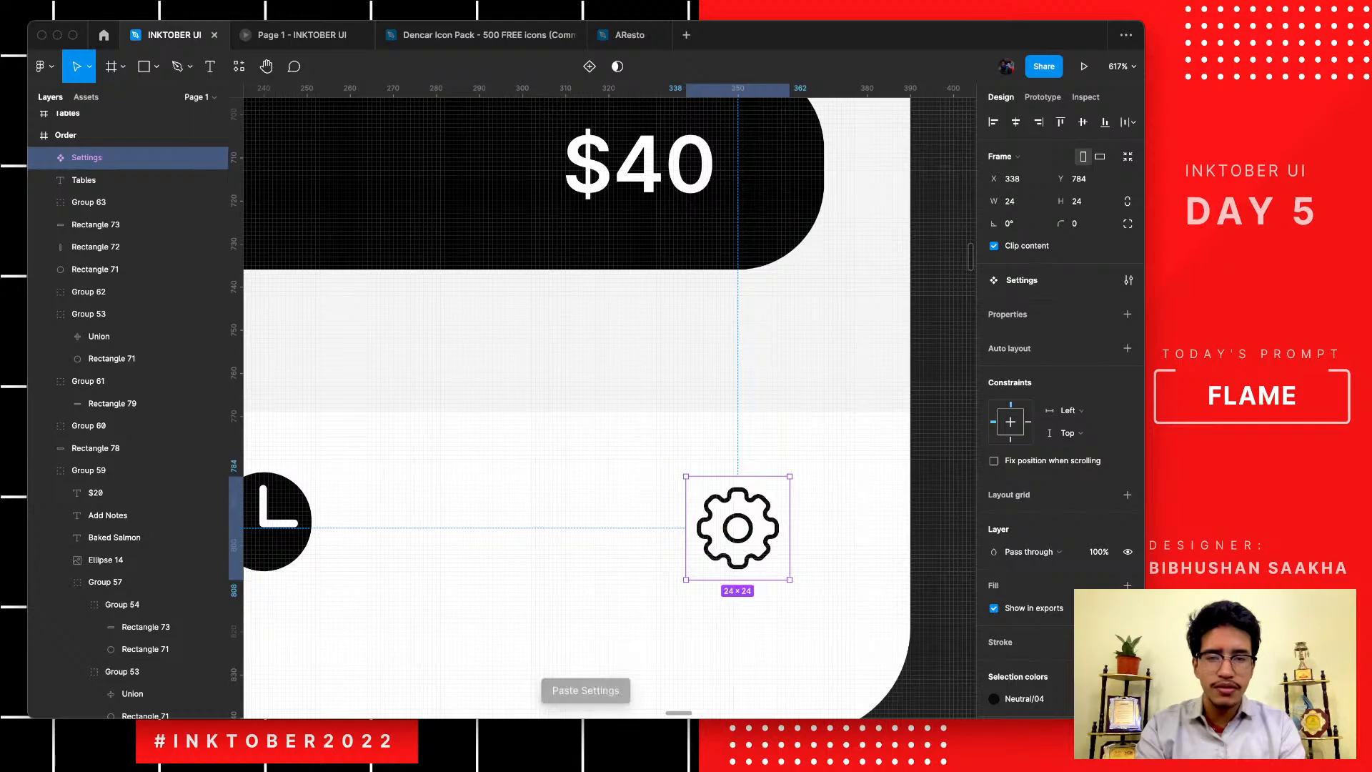
- Scale the Settings icon to 28 × 28 and move it to X 321, Y 780, in line with the other navigation icons
{"action": "key", "text": "k"}
{"action": "left_click_drag", "start_coordinate": [686, 477], "coordinate": [669, 458]}
{"action": "scroll", "coordinate": [674, 468], "scroll_direction": "down", "scroll_amount": 3}
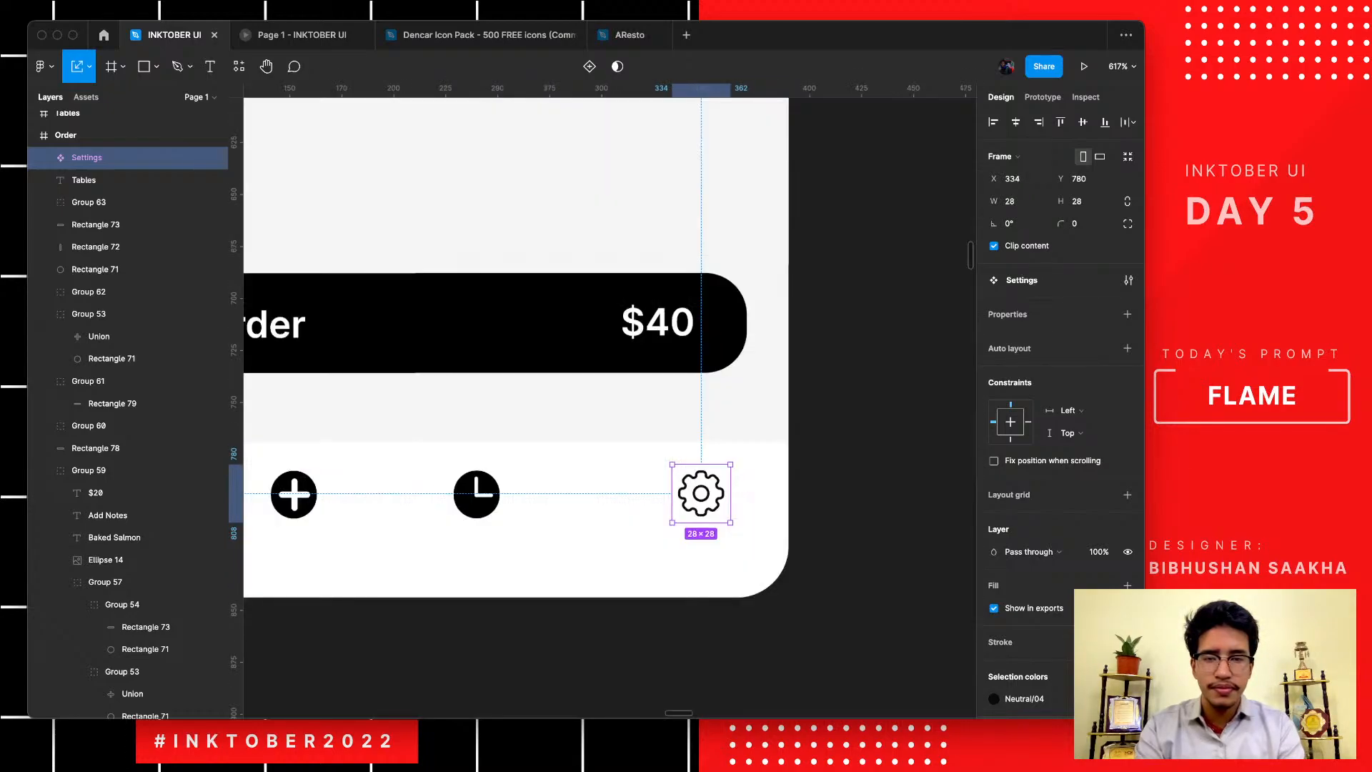
{"action": "scroll", "coordinate": [676, 469], "scroll_direction": "down", "scroll_amount": 3}
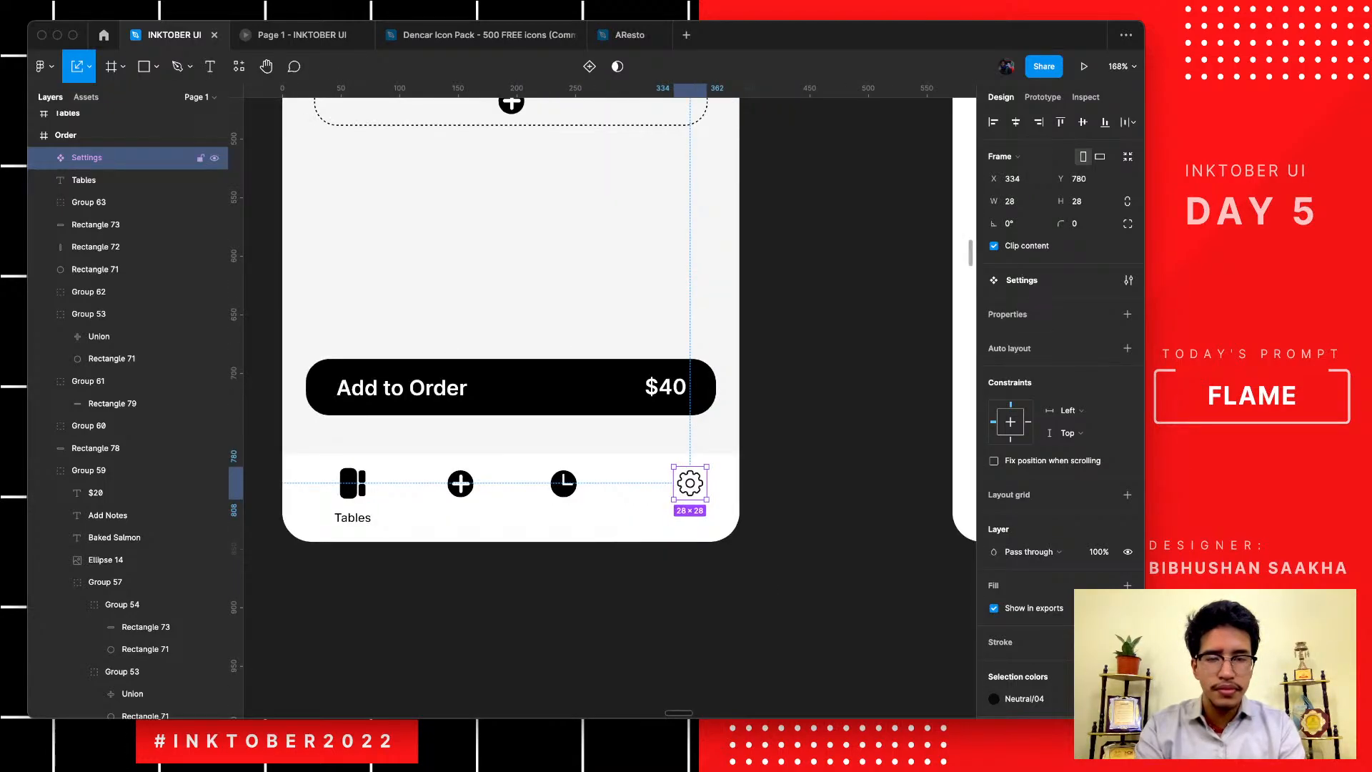
{"action": "left_click_drag", "start_coordinate": [691, 484], "coordinate": [675, 484]}
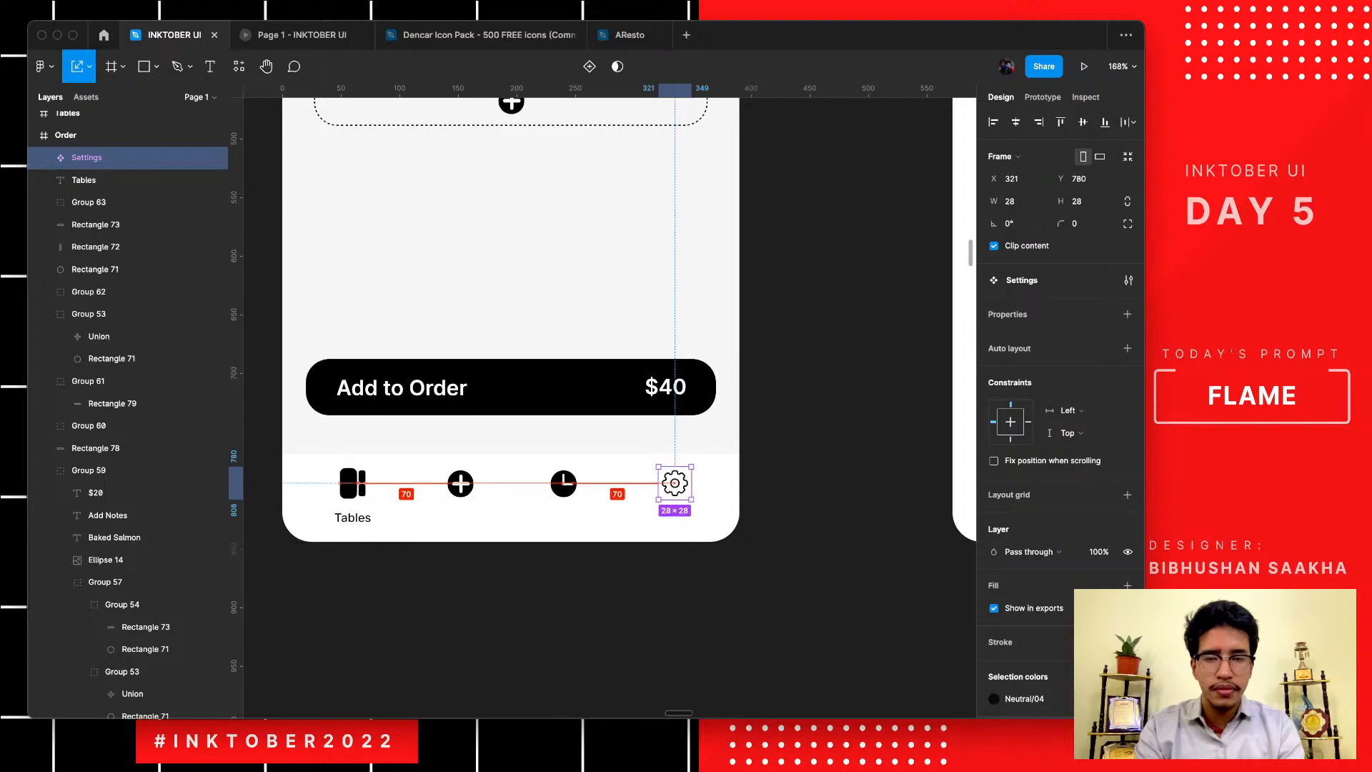
{"action": "left_click_drag", "start_coordinate": [675, 484], "coordinate": [675, 483]}
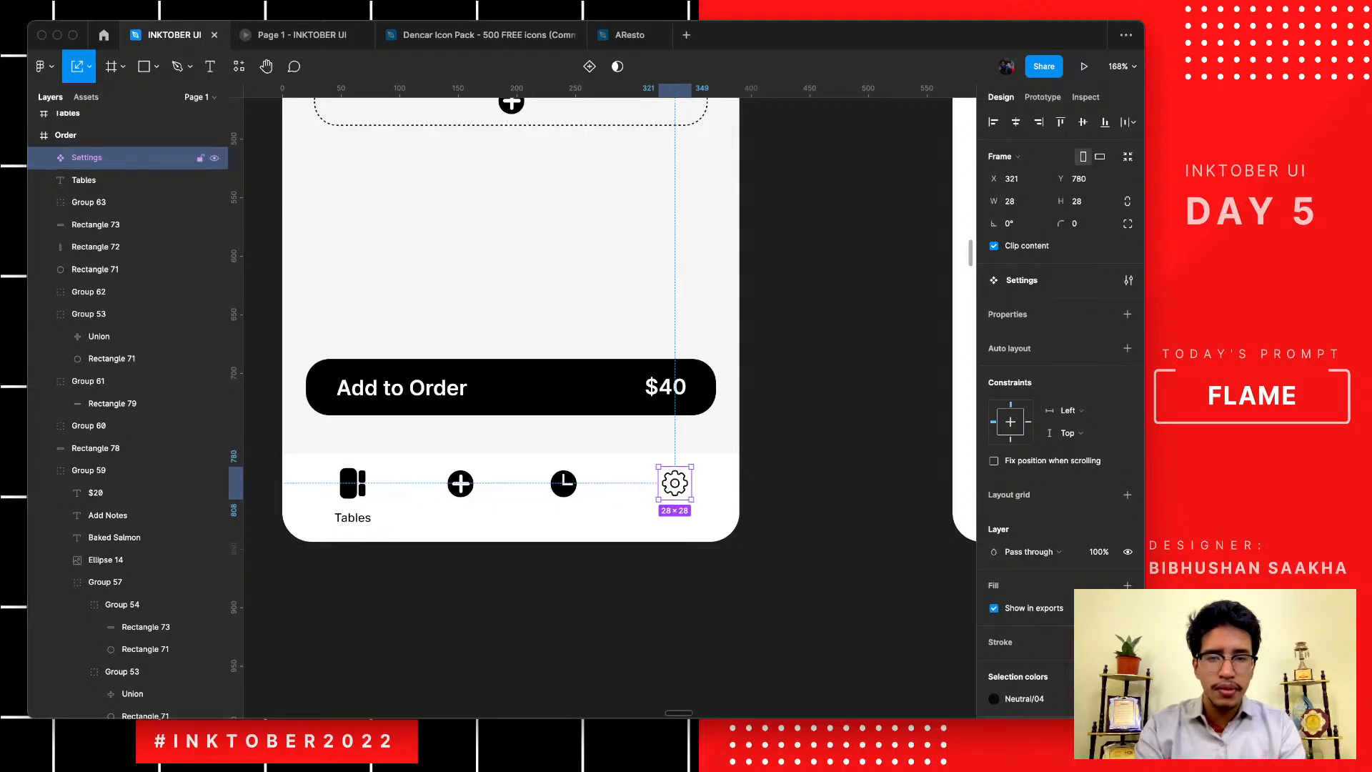
{"action": "left_click", "coordinate": [654, 572]}
- Try to add a variant to the Settings component, and undo it
{"action": "scroll", "coordinate": [643, 501], "scroll_direction": "up", "scroll_amount": 5}
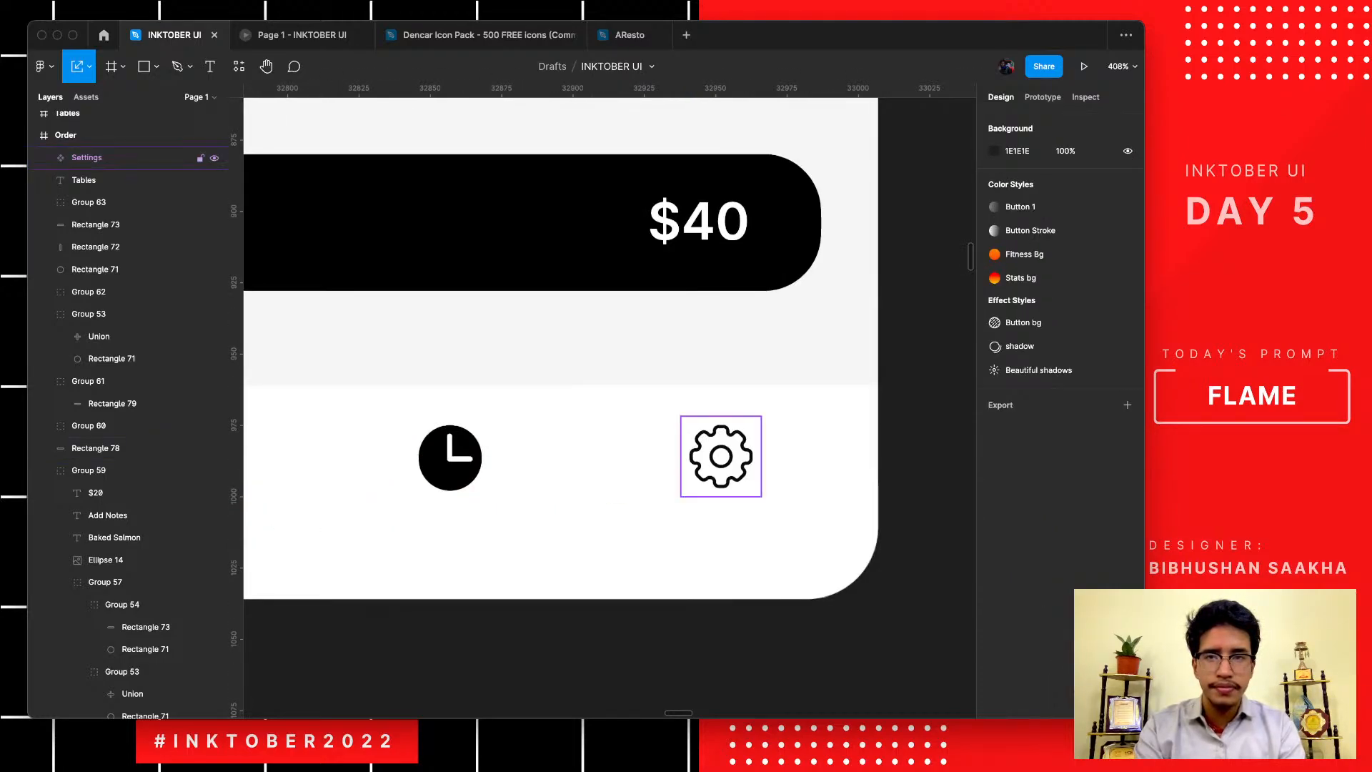
{"action": "left_click", "coordinate": [721, 457]}
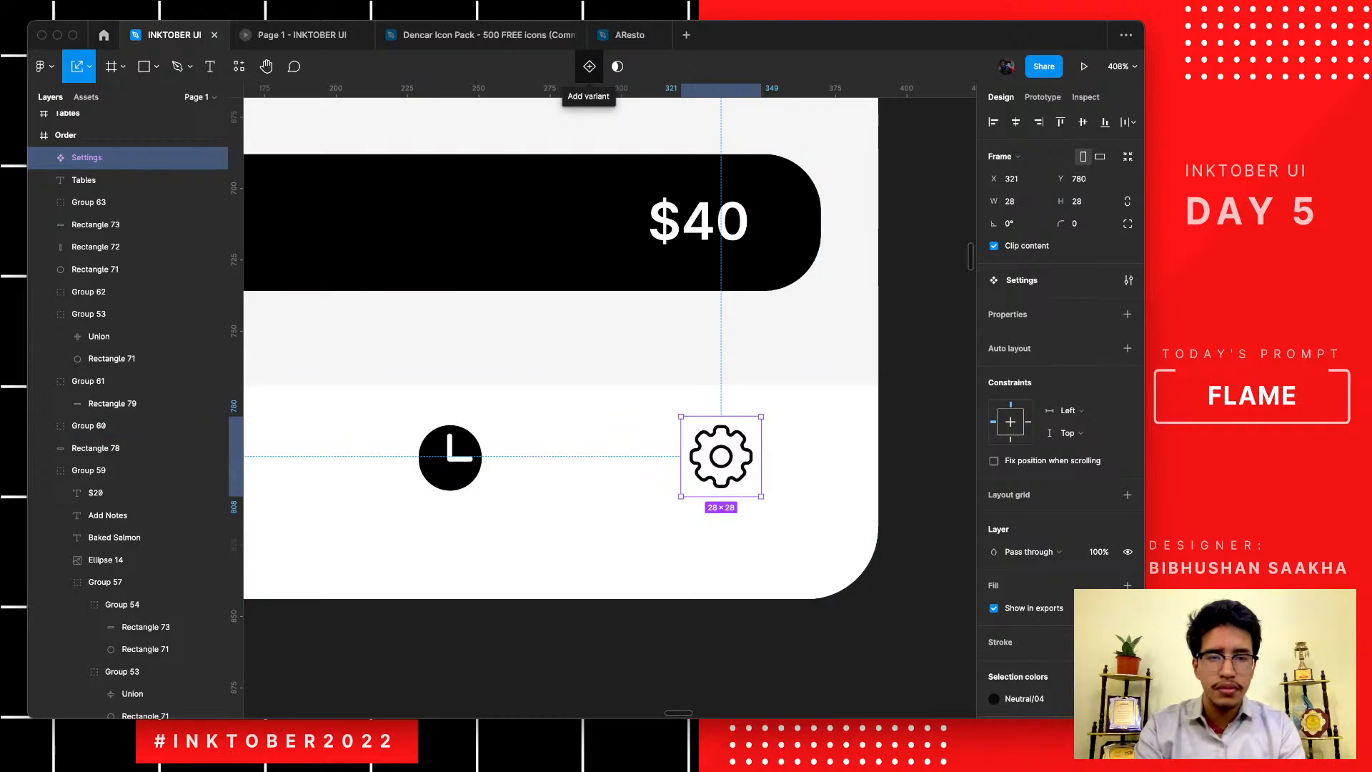
{"action": "left_click", "coordinate": [588, 66]}
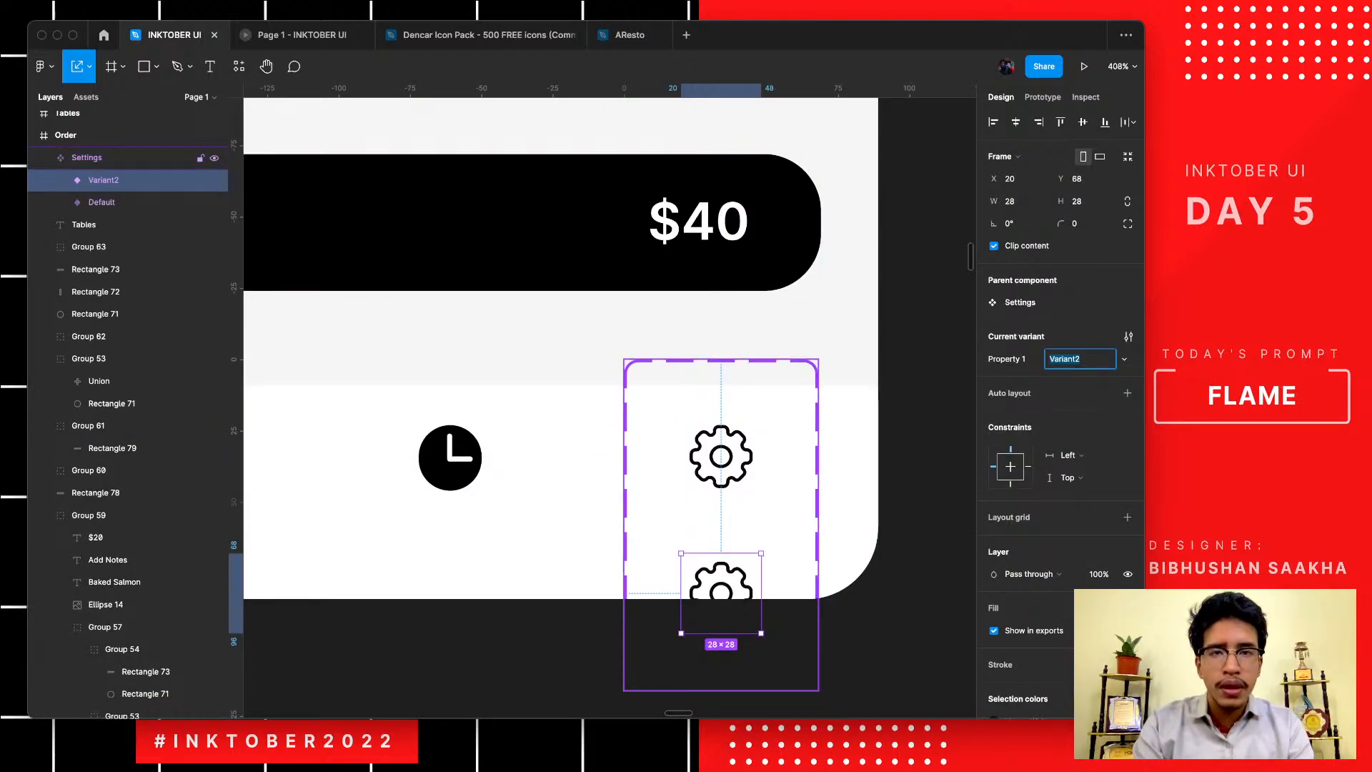
{"action": "key", "text": "super+z"}
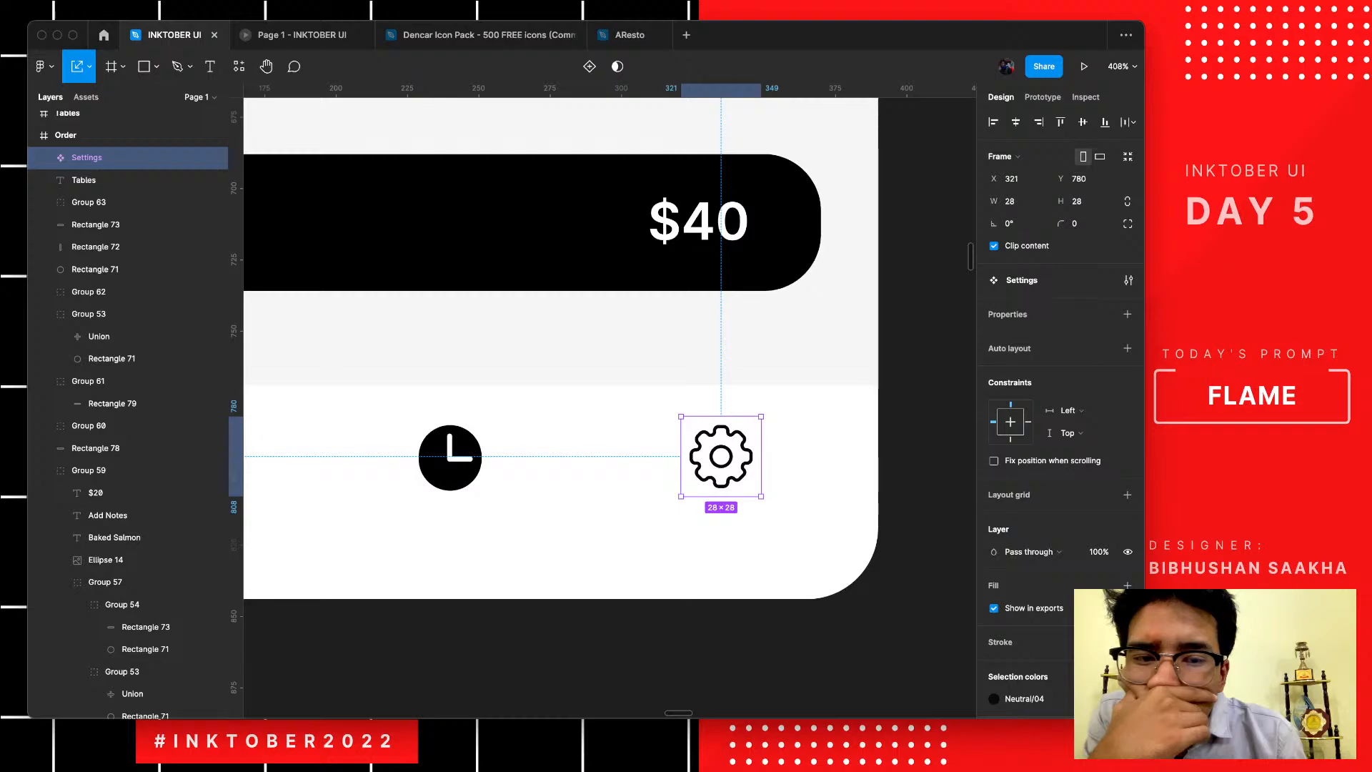
{"action": "key", "text": "Escape"}
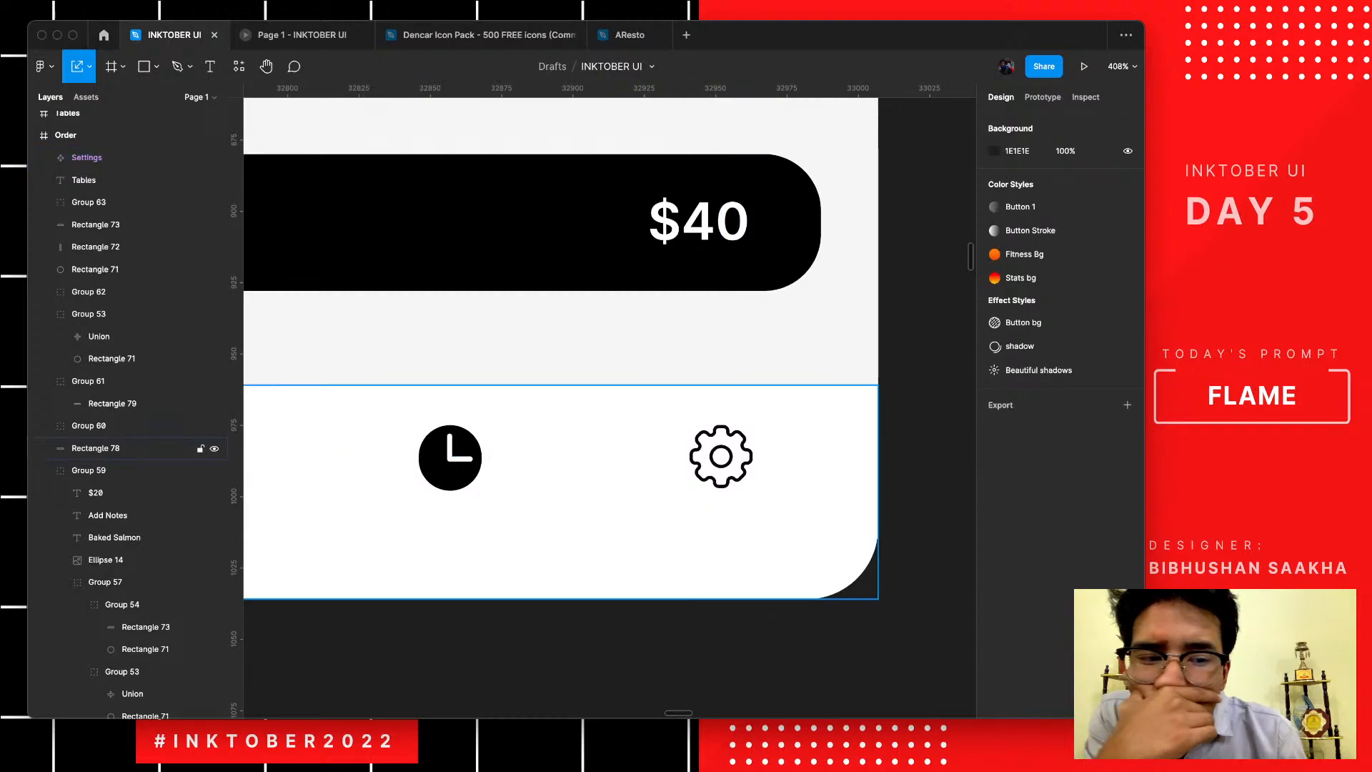
- Detach the Neutral/04 color style from the Settings icon's selection color
{"action": "left_click", "coordinate": [721, 457]}
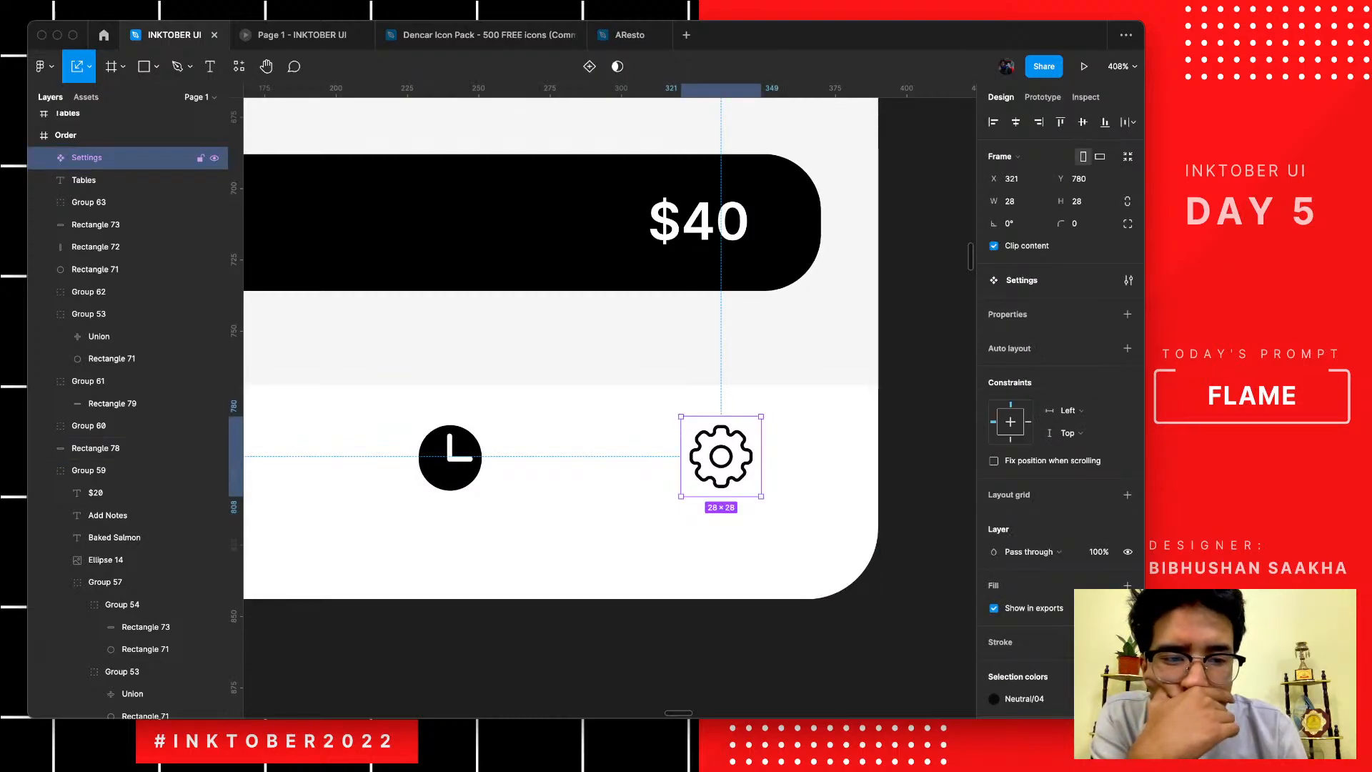
{"action": "scroll", "coordinate": [1058, 429], "scroll_direction": "down", "scroll_amount": 4}
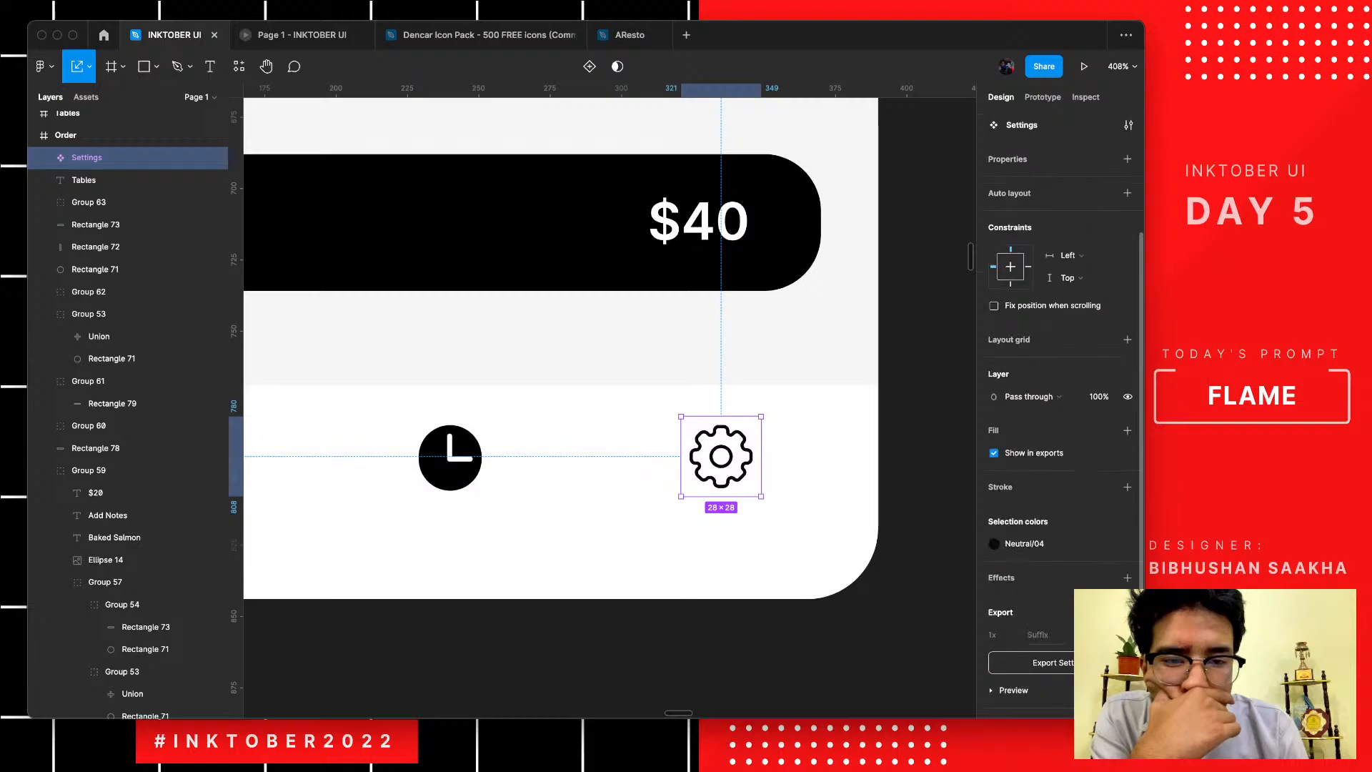
{"action": "left_click", "coordinate": [1106, 543]}
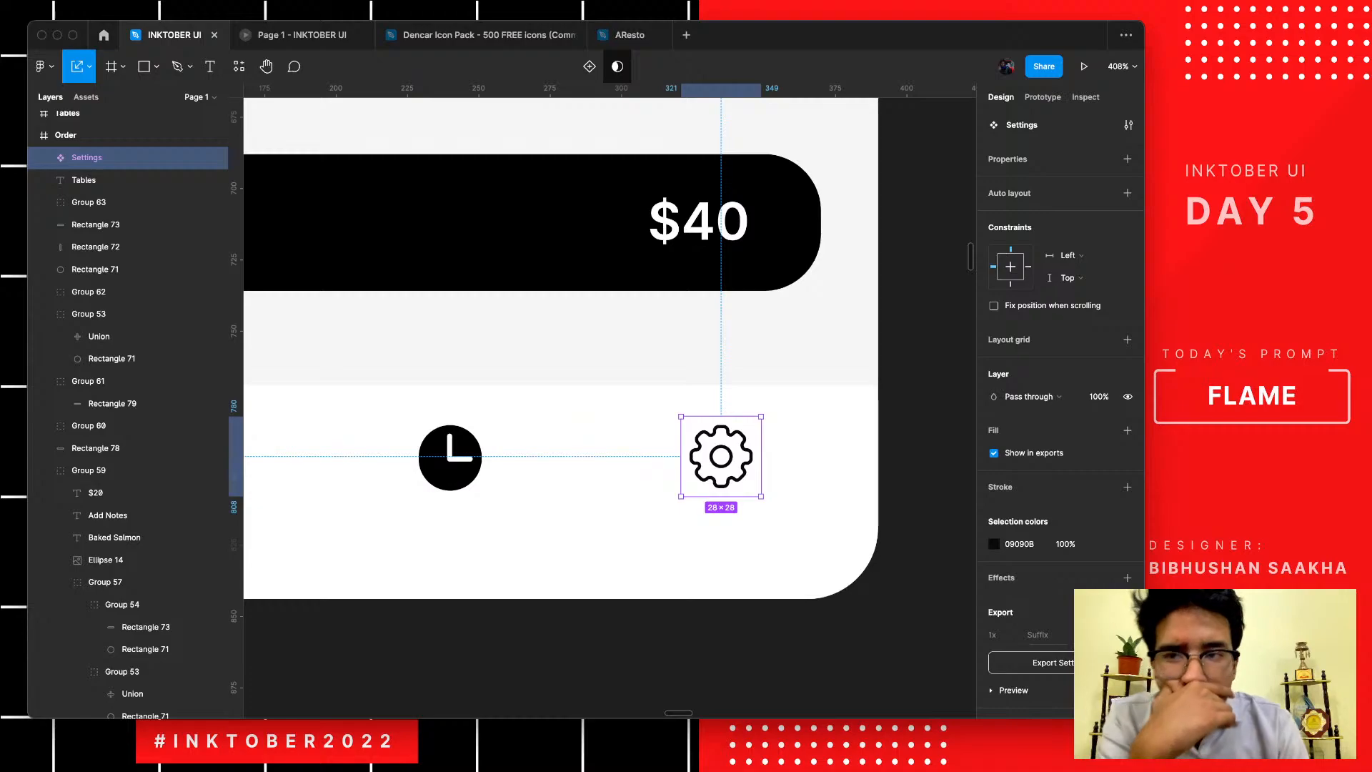
- Try using the Settings icon as a mask, and undo it
{"action": "left_click", "coordinate": [617, 66]}
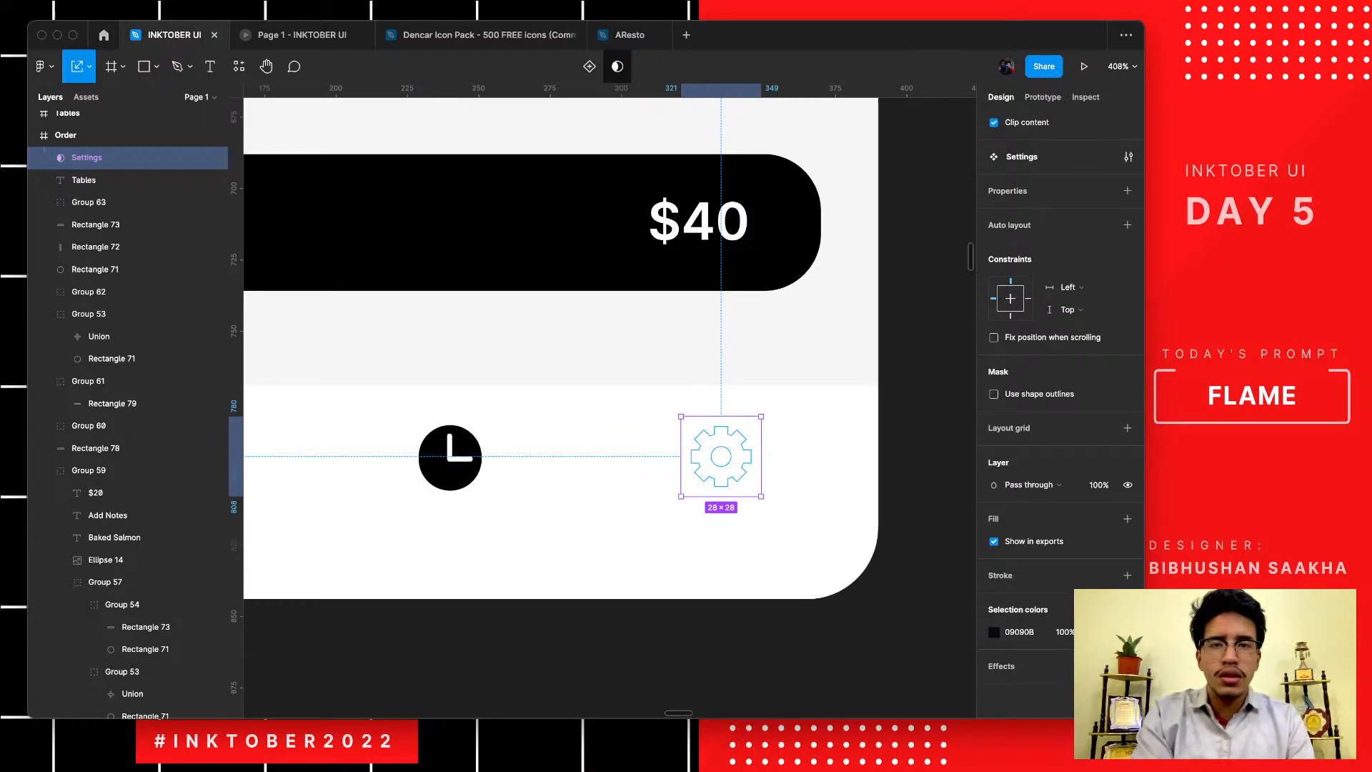
{"action": "key", "text": "ctrl+z"}
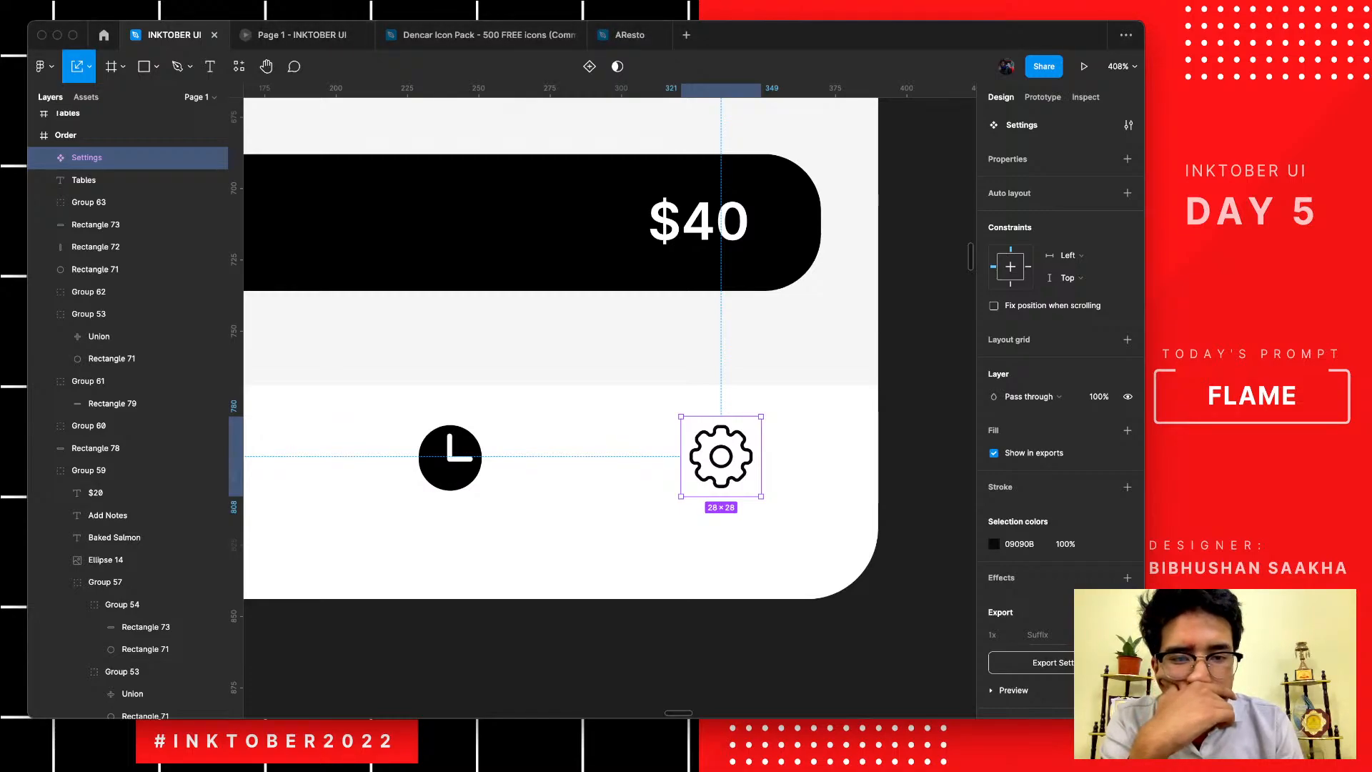
{"action": "right_click", "coordinate": [723, 456]}
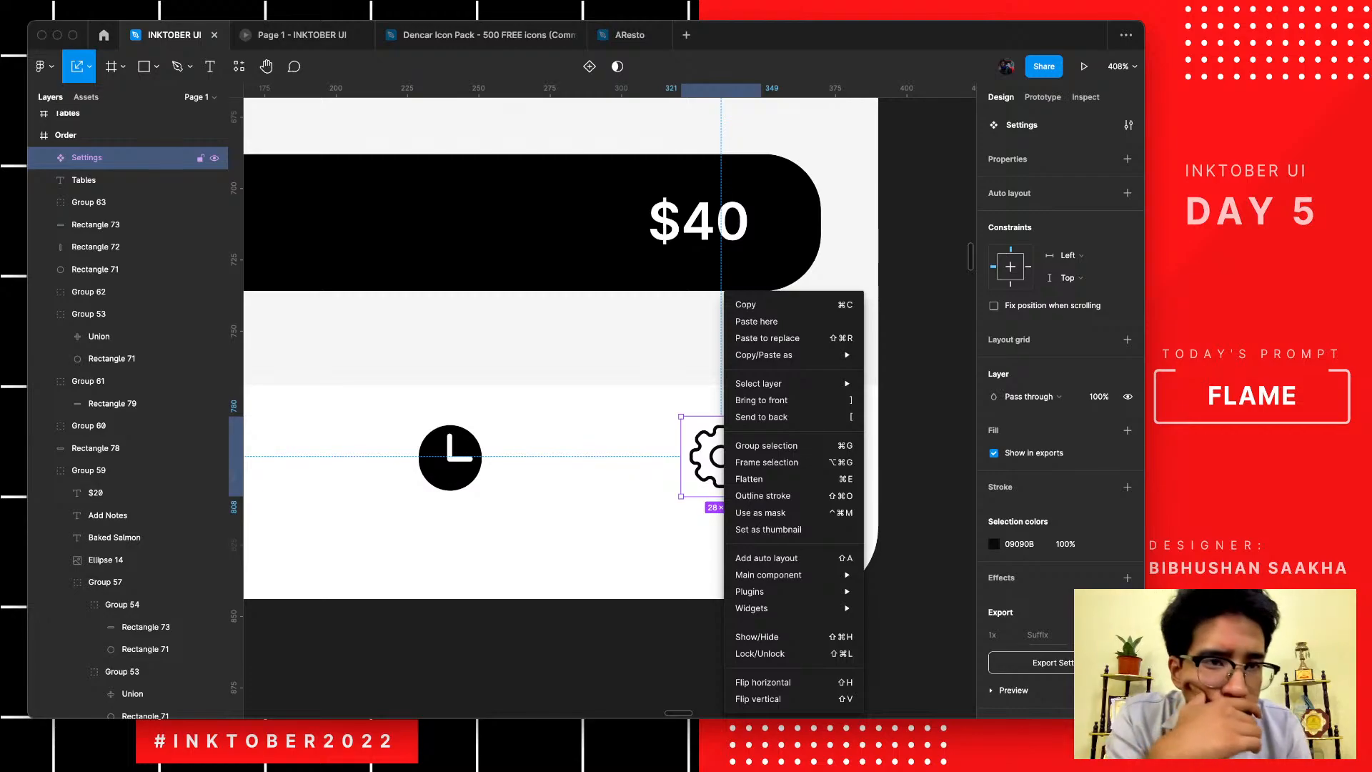
{"action": "key", "text": "Escape"}
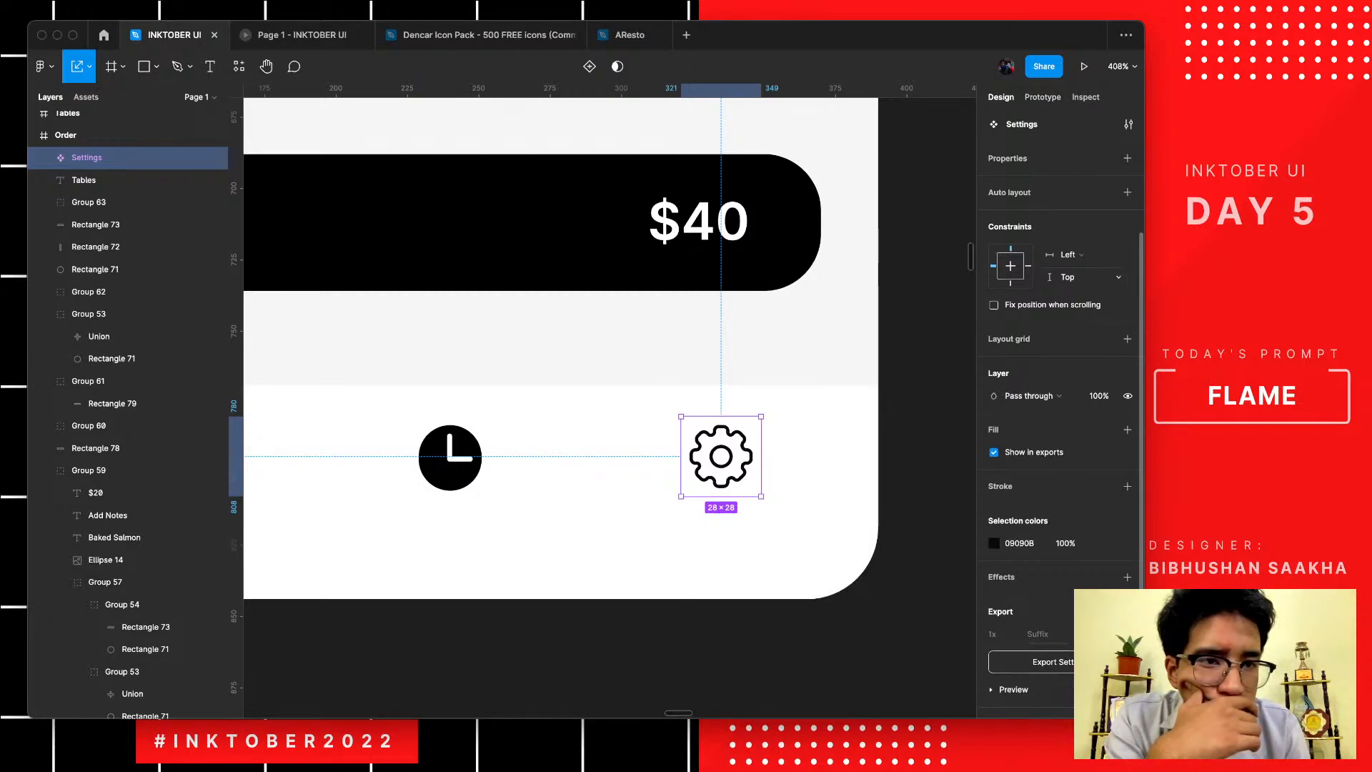
{"action": "scroll", "coordinate": [1057, 357], "scroll_direction": "up", "scroll_amount": 2}
{"action": "left_click", "coordinate": [1127, 221]}
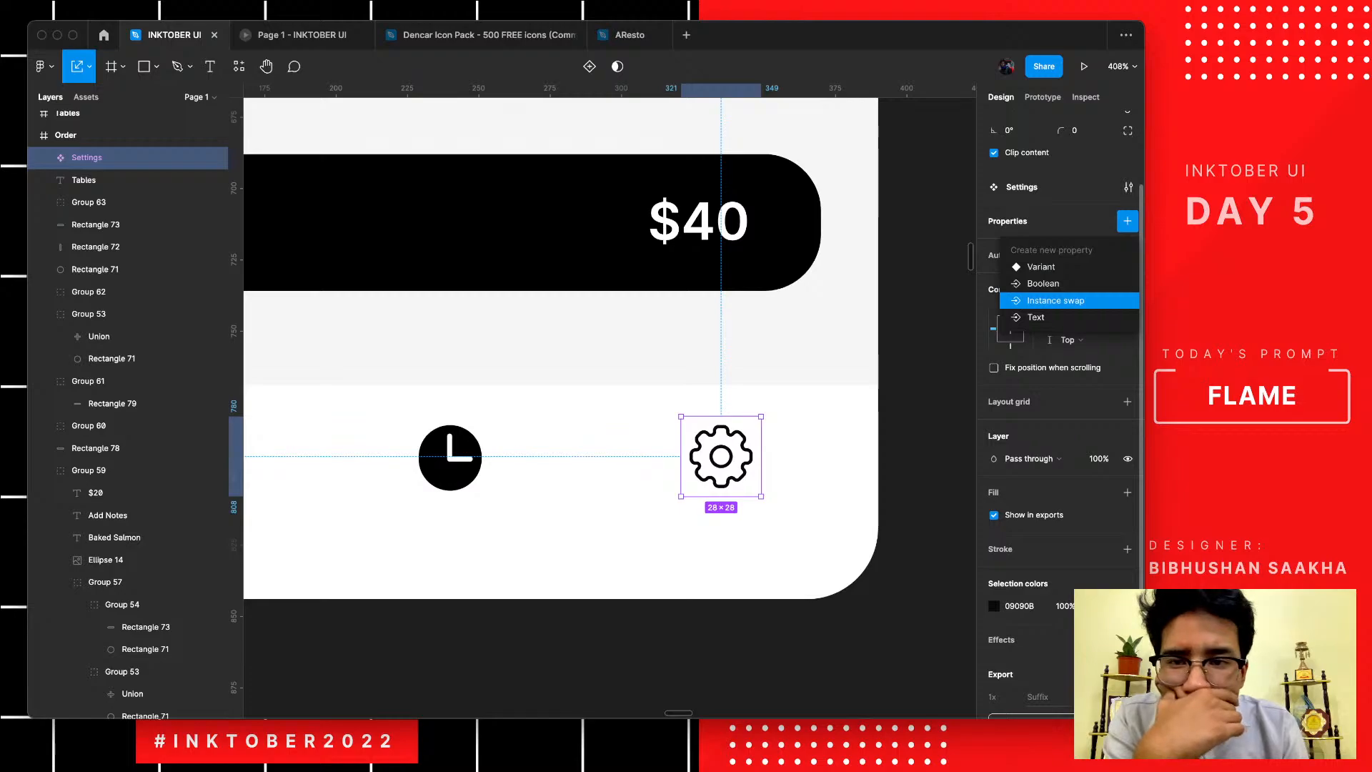
{"action": "left_click", "coordinate": [1056, 300]}
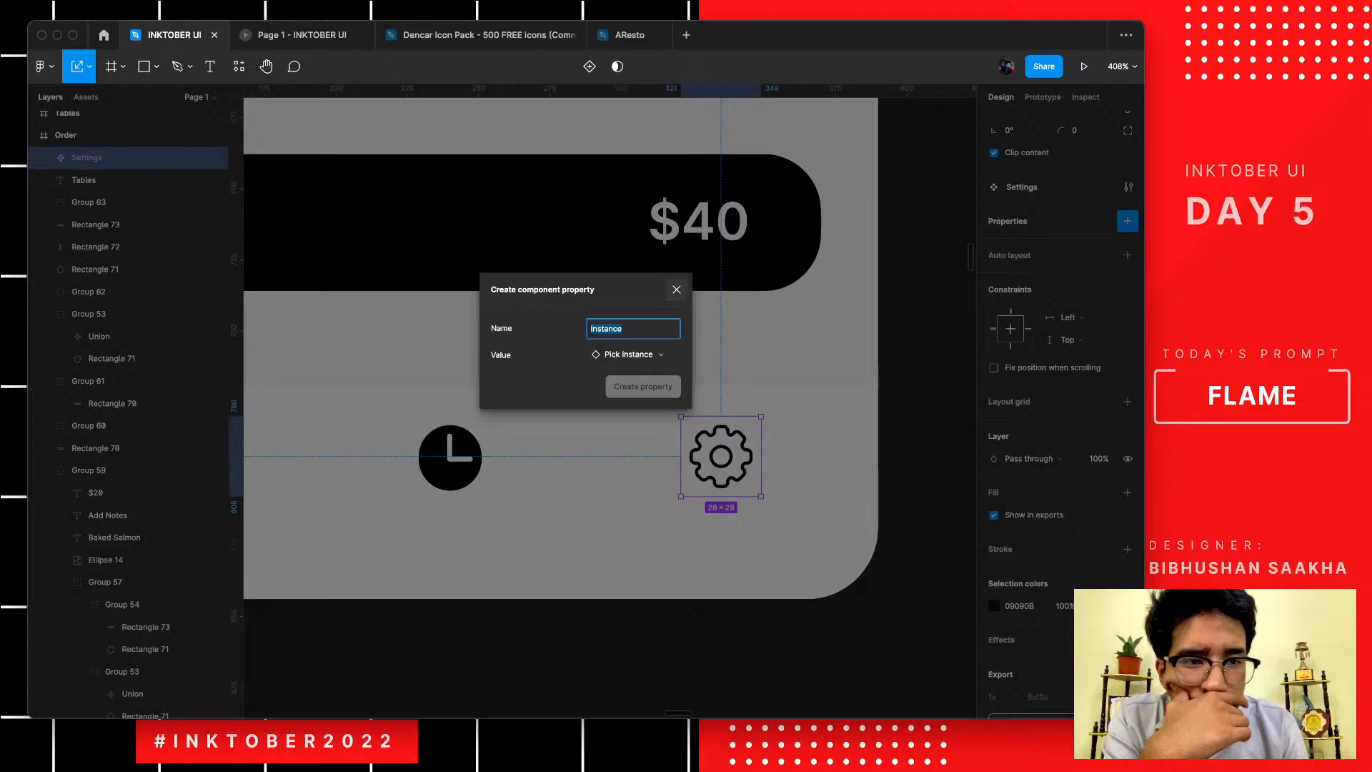
{"action": "left_click", "coordinate": [676, 289]}
{"action": "left_click", "coordinate": [1127, 220]}
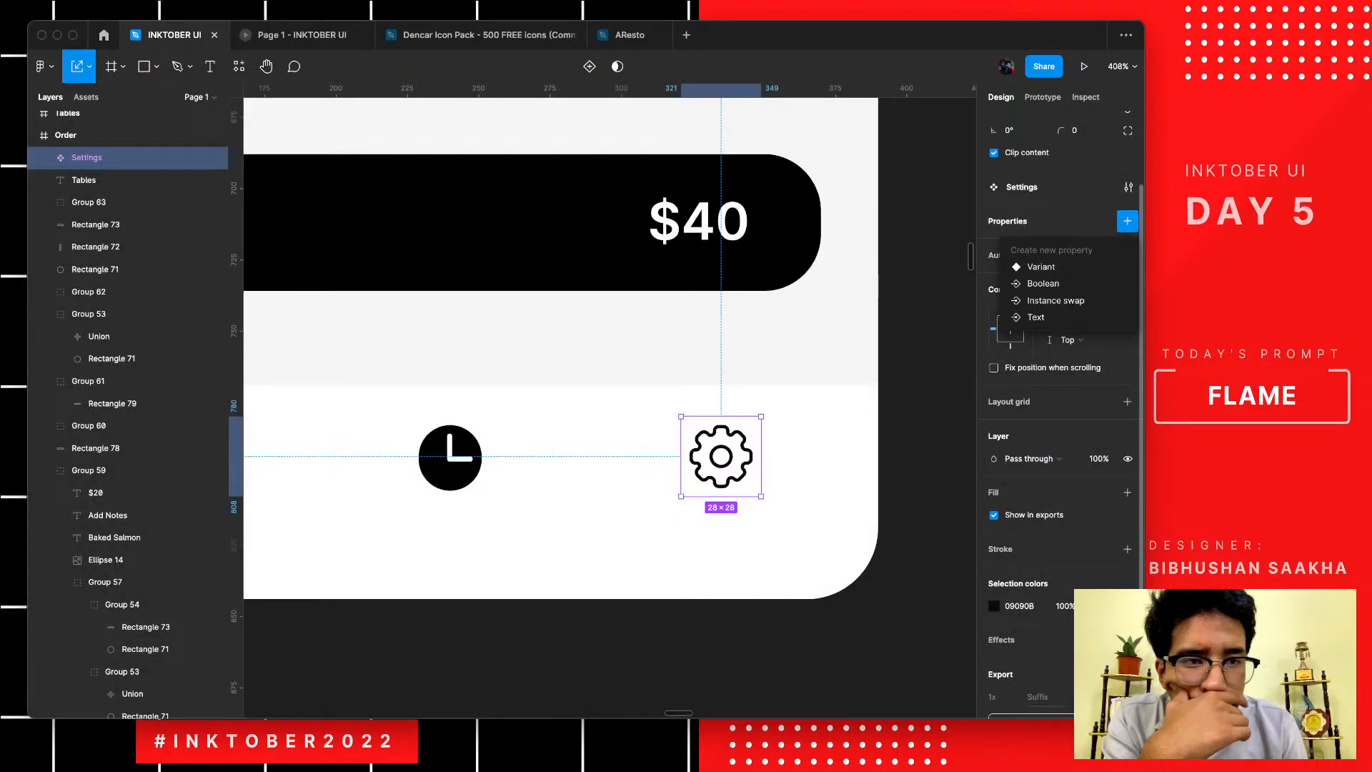
{"action": "key", "text": "Escape"}
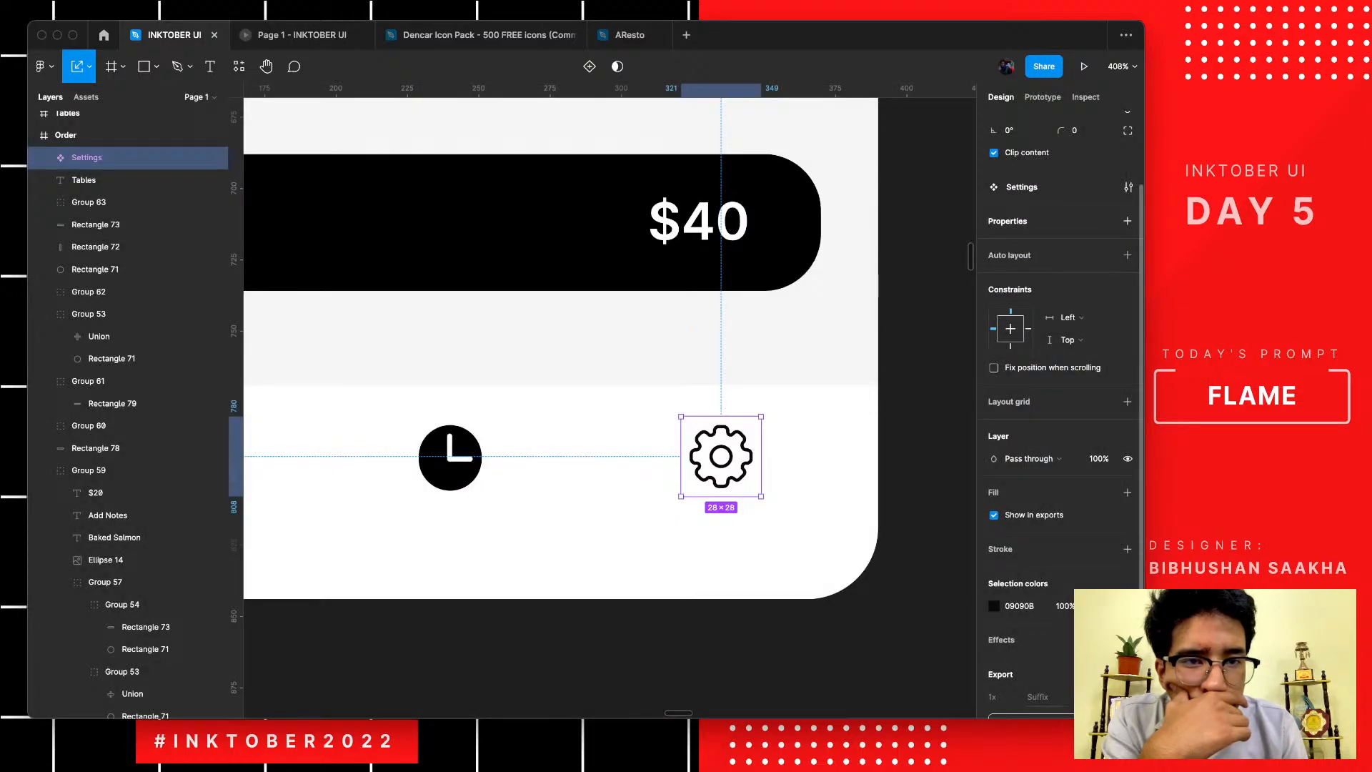
- Open the Settings component's configuration, dismiss the component properties beta notice, and close the configuration
{"action": "left_click", "coordinate": [1128, 186]}
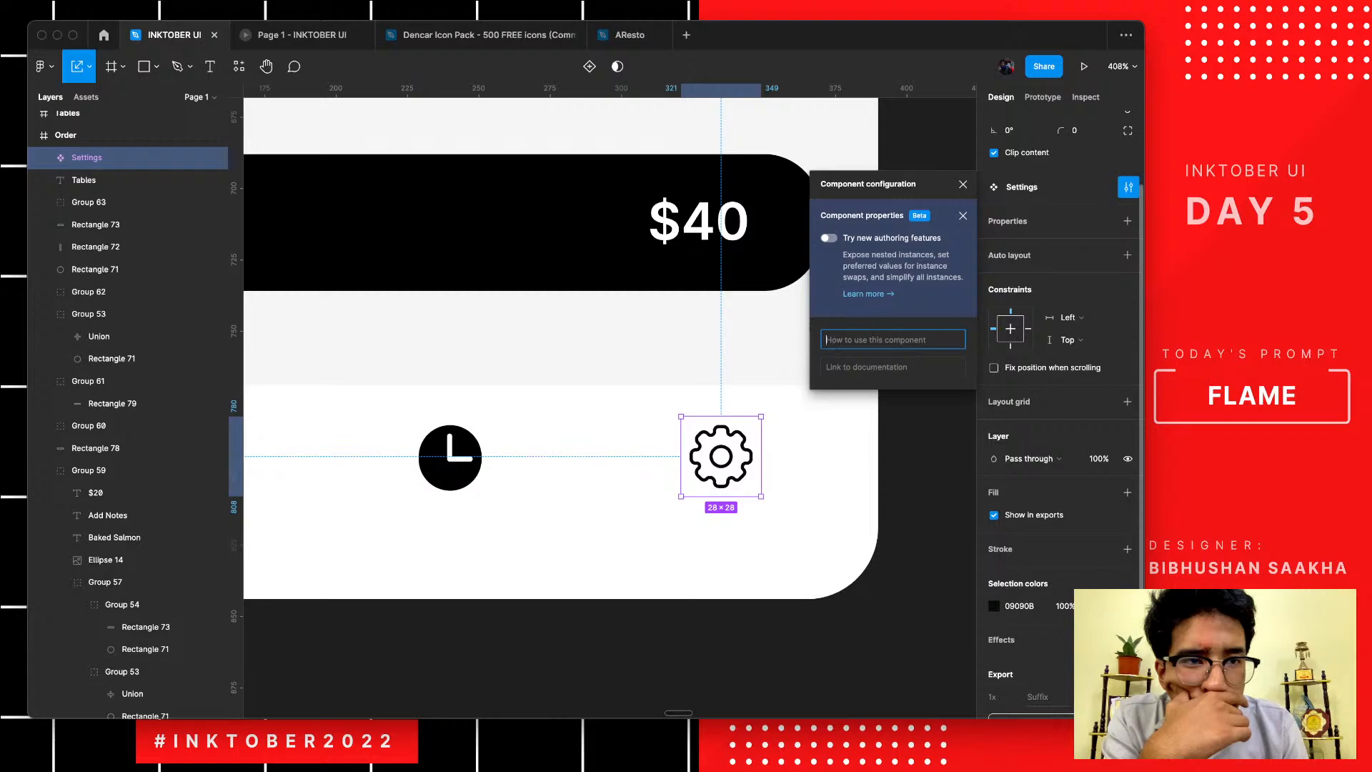
{"action": "left_click", "coordinate": [1128, 187]}
{"action": "scroll", "coordinate": [1061, 343], "scroll_direction": "up", "scroll_amount": 2}
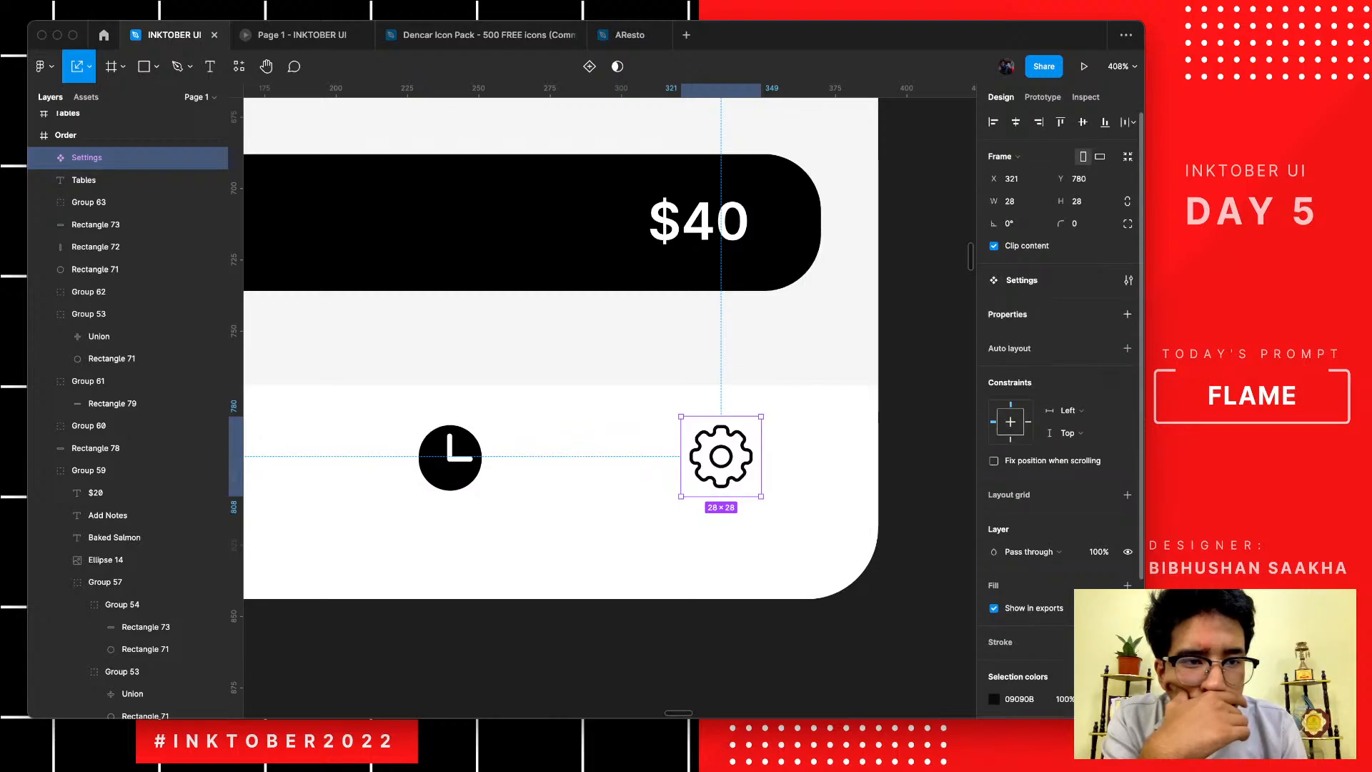
{"action": "left_click", "coordinate": [1128, 280]}
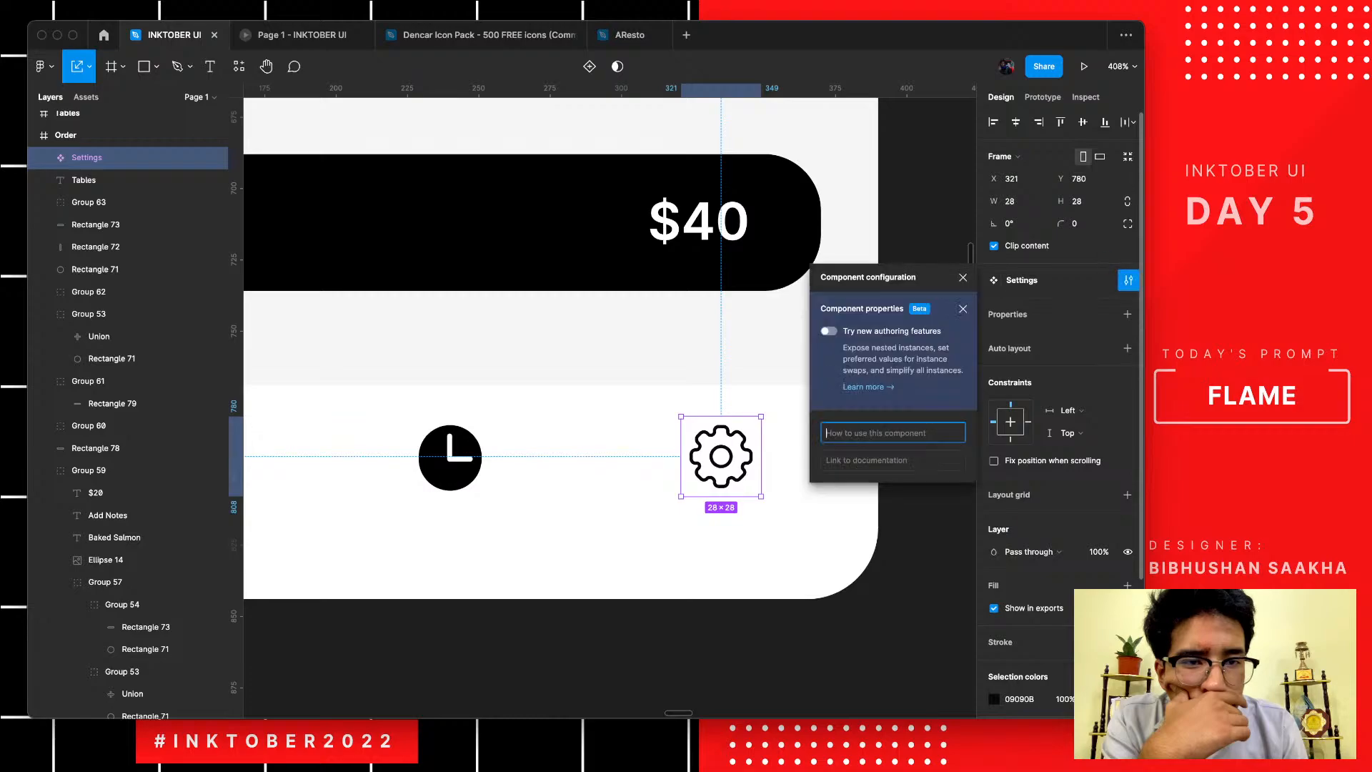
{"action": "left_click", "coordinate": [963, 309]}
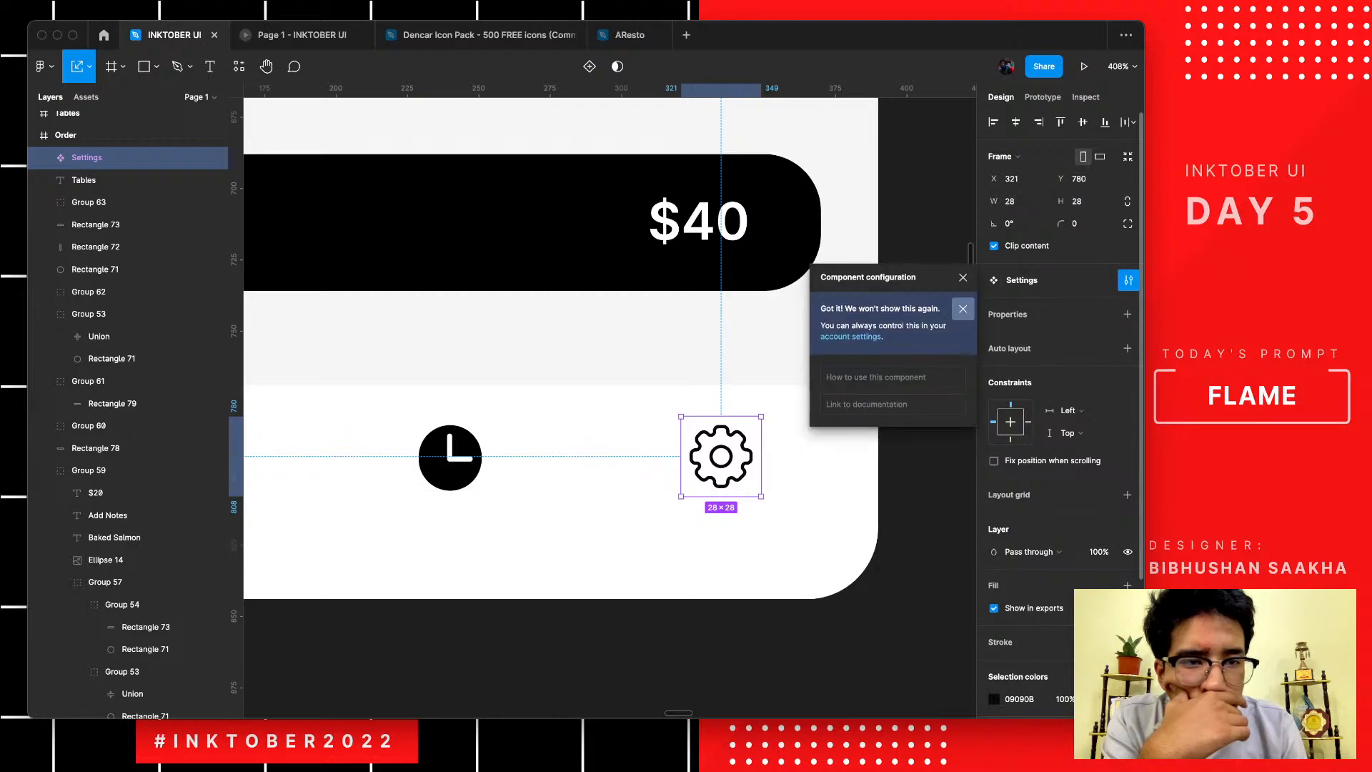
{"action": "left_click", "coordinate": [893, 376]}
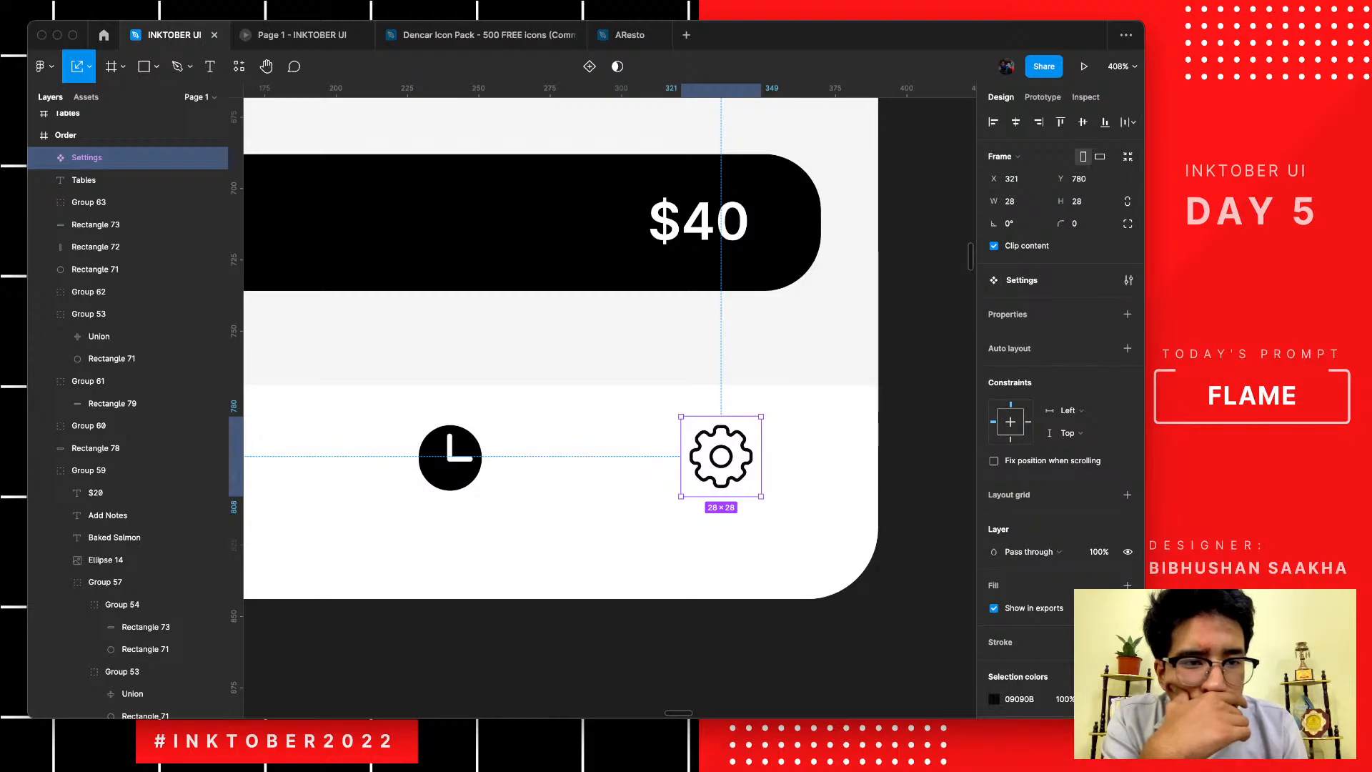
{"action": "left_click", "coordinate": [962, 278]}
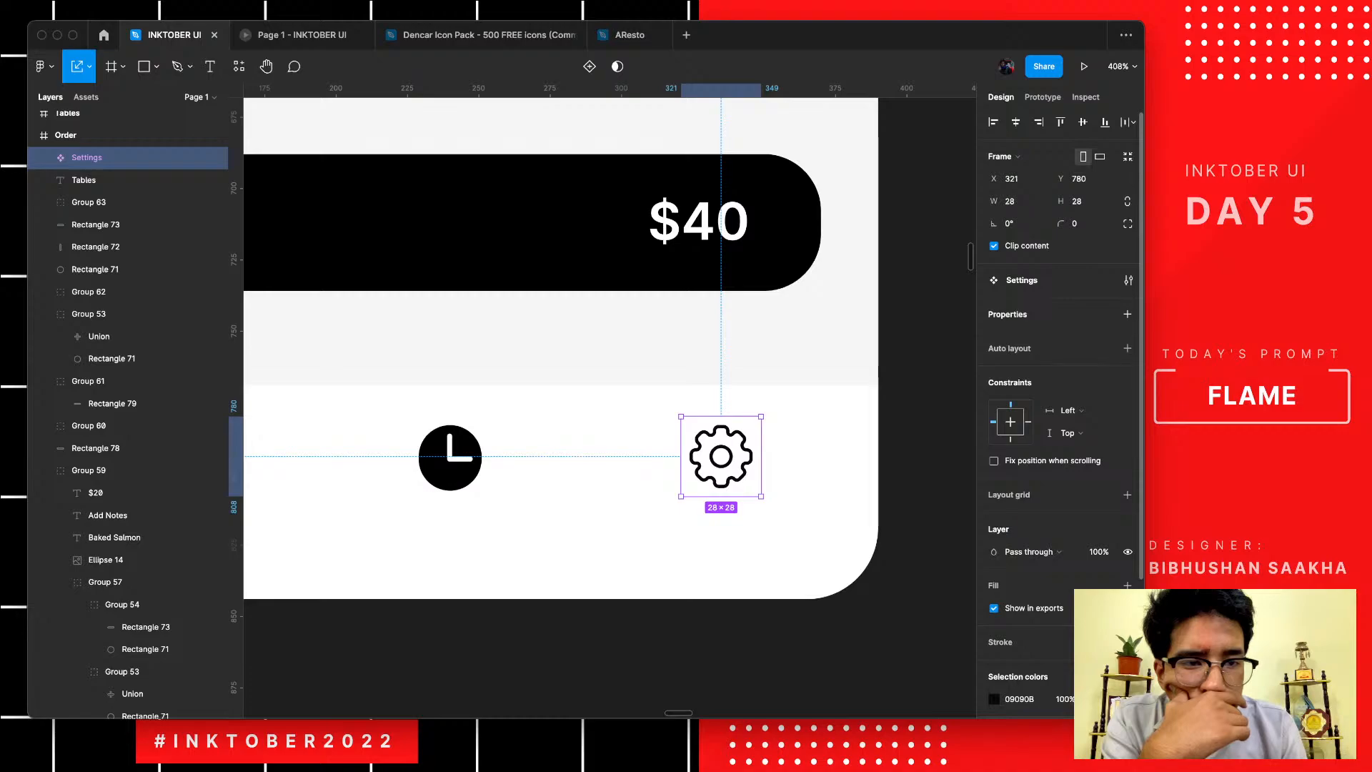
{"action": "left_click", "coordinate": [1127, 315]}
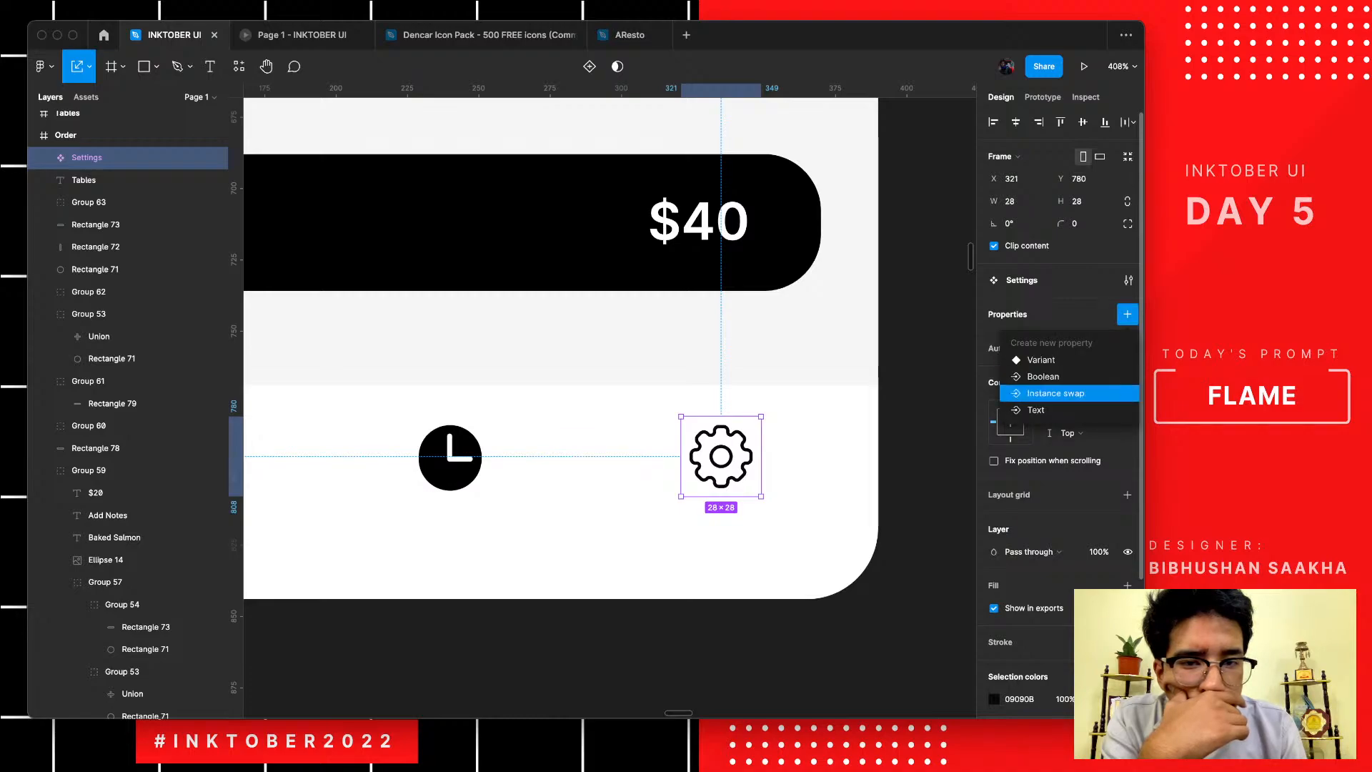
{"action": "left_click", "coordinate": [1055, 393]}
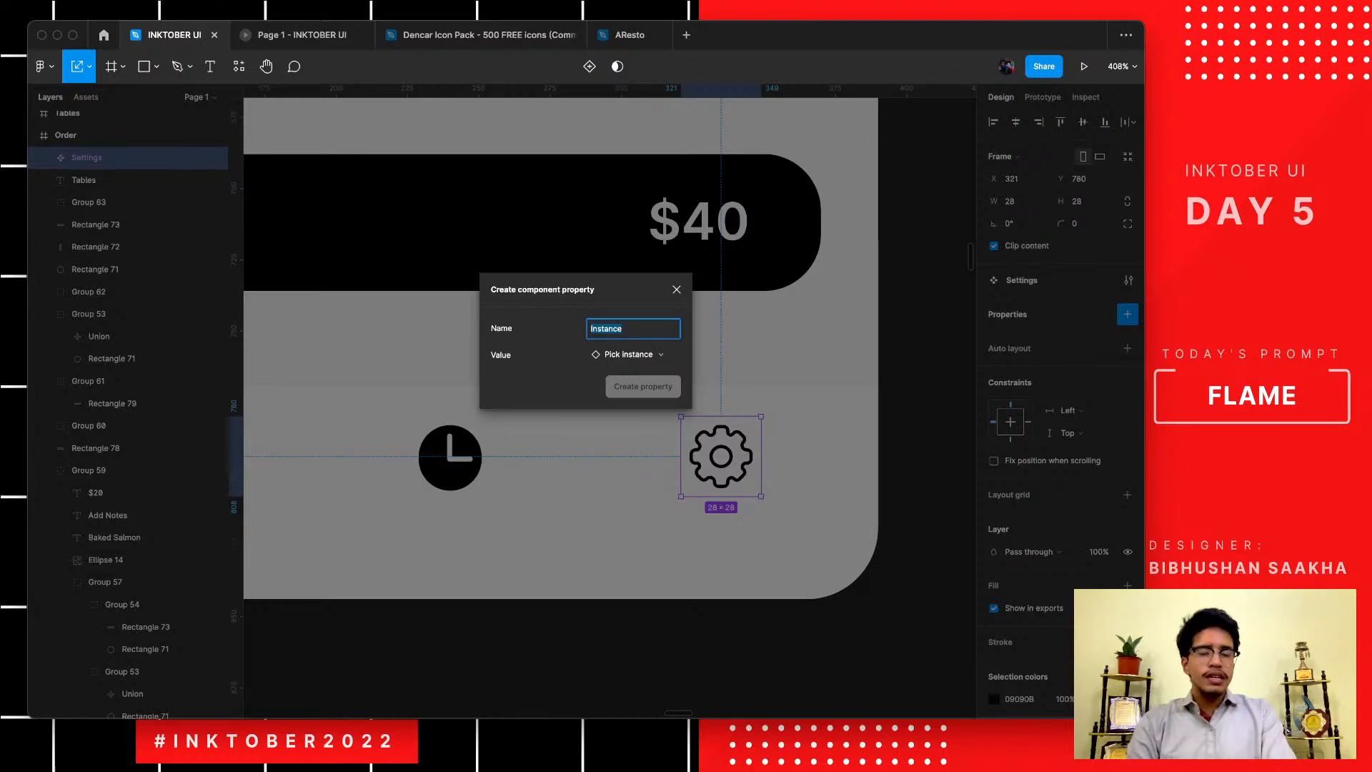
{"action": "key", "text": "Escape"}
{"action": "scroll", "coordinate": [1057, 407], "scroll_direction": "down", "scroll_amount": 5}
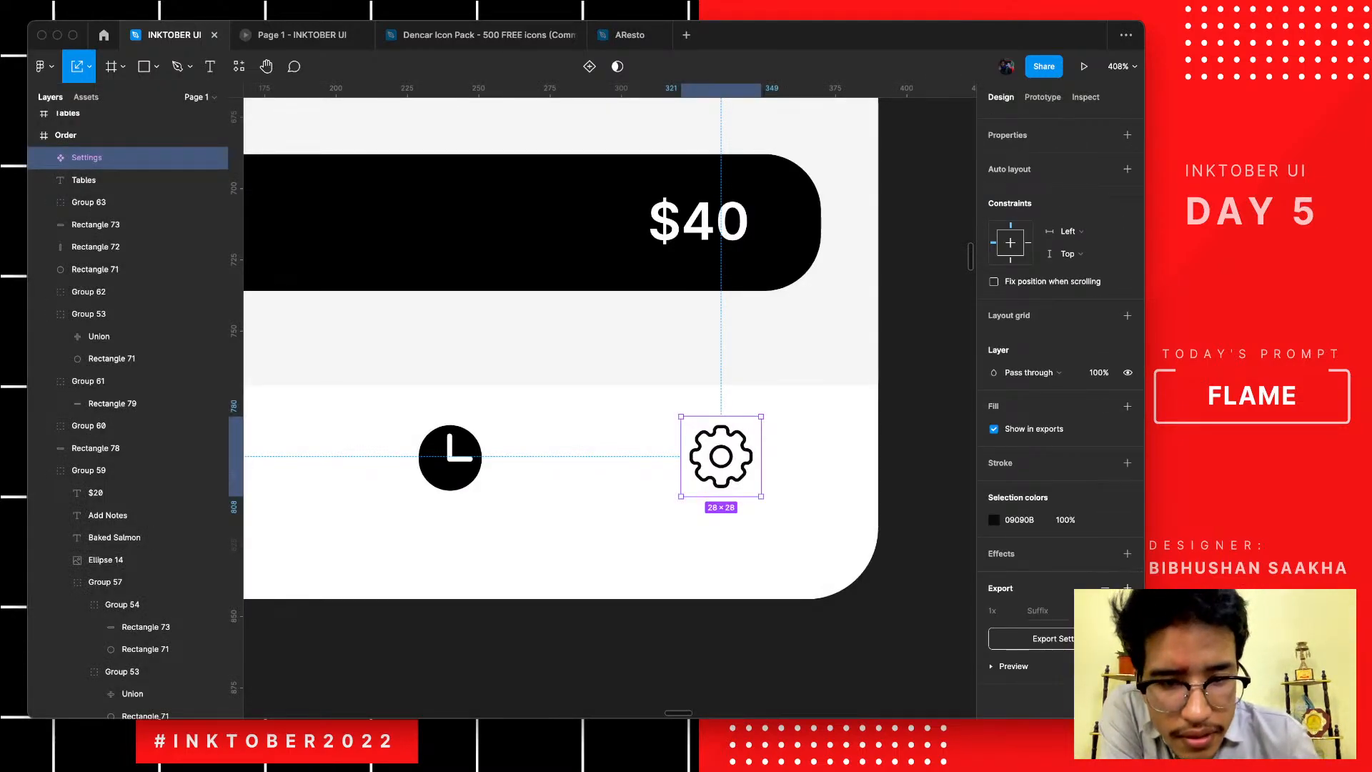
{"action": "right_click", "coordinate": [723, 456]}
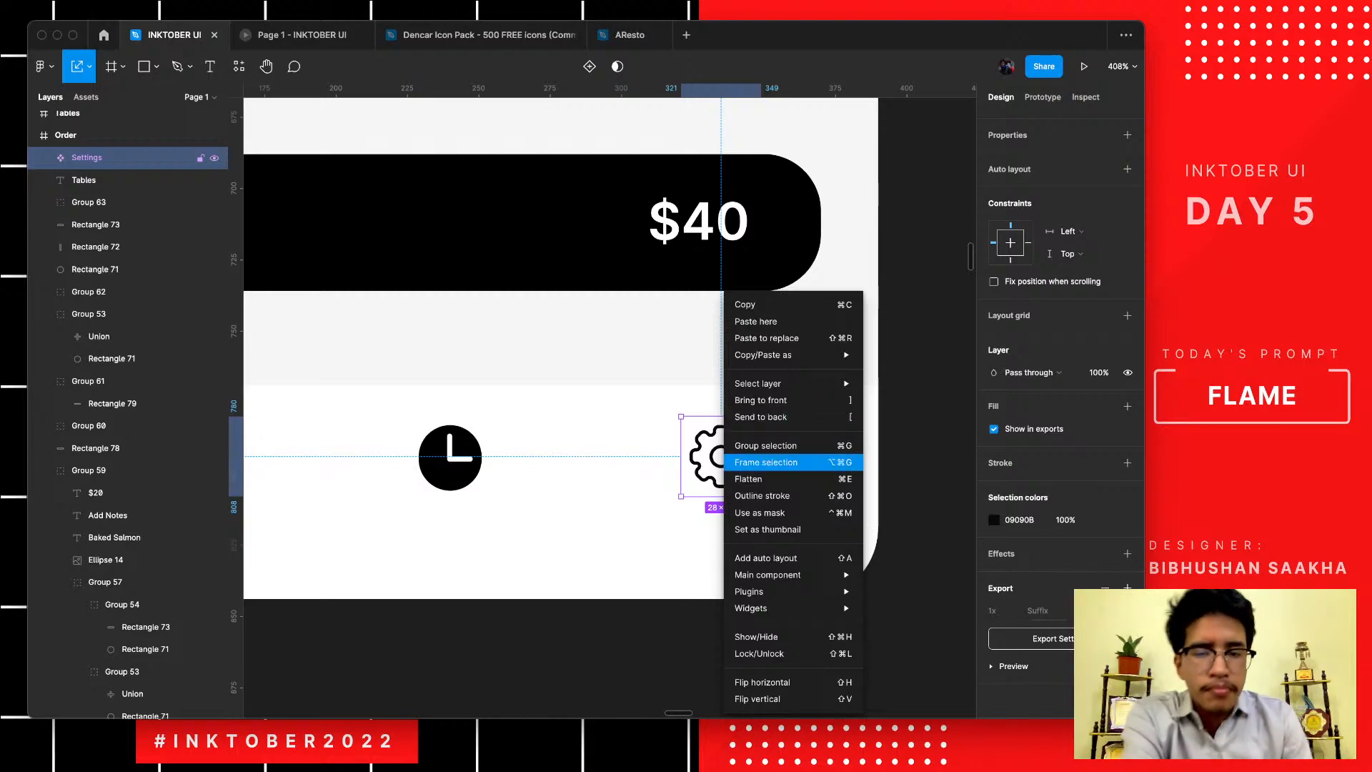
{"action": "left_click", "coordinate": [629, 486]}
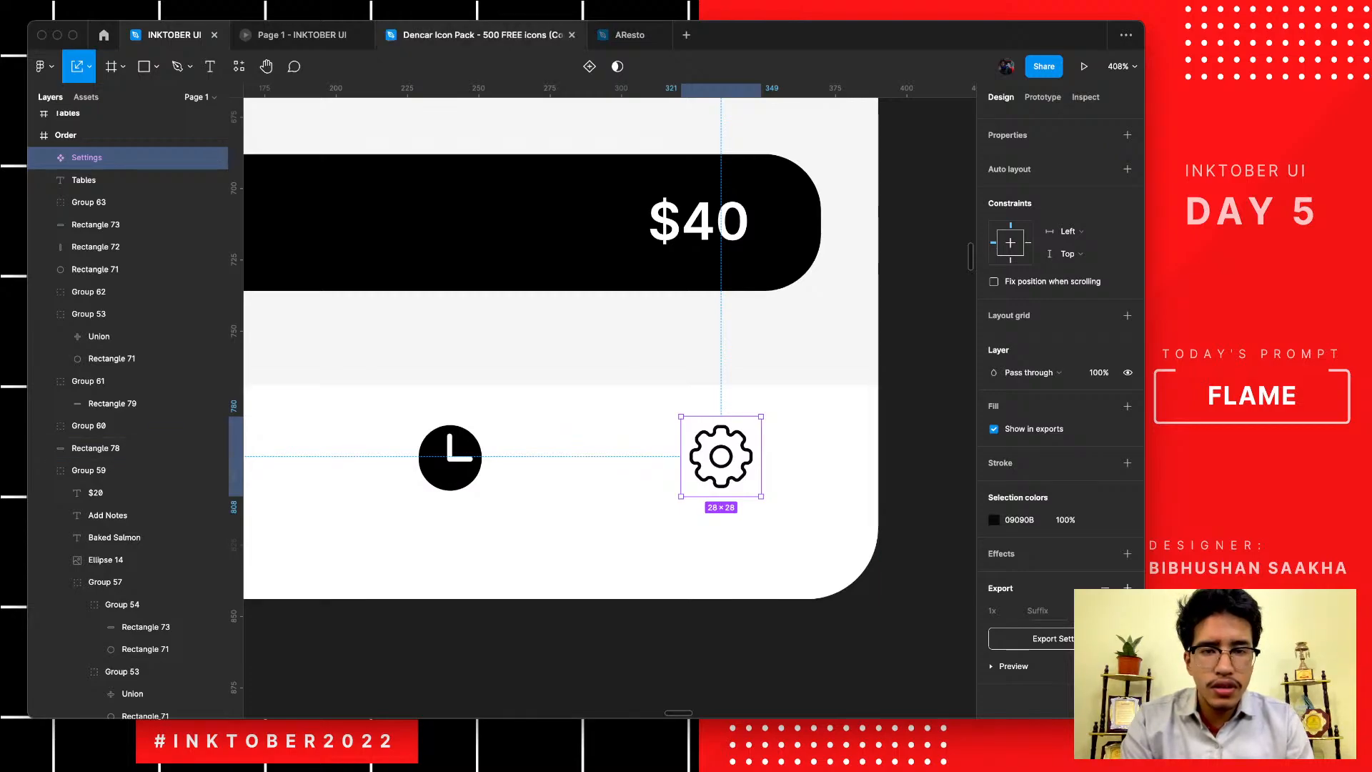
- Look through the Light/Linear icon sections of the Dencar Icon Pack file, including Arrows, Design, and Hardware & Software
{"action": "left_click", "coordinate": [481, 35]}
{"action": "scroll", "coordinate": [609, 408], "scroll_direction": "right", "scroll_amount": 3}
{"action": "scroll", "coordinate": [610, 407], "scroll_direction": "right", "scroll_amount": 20}
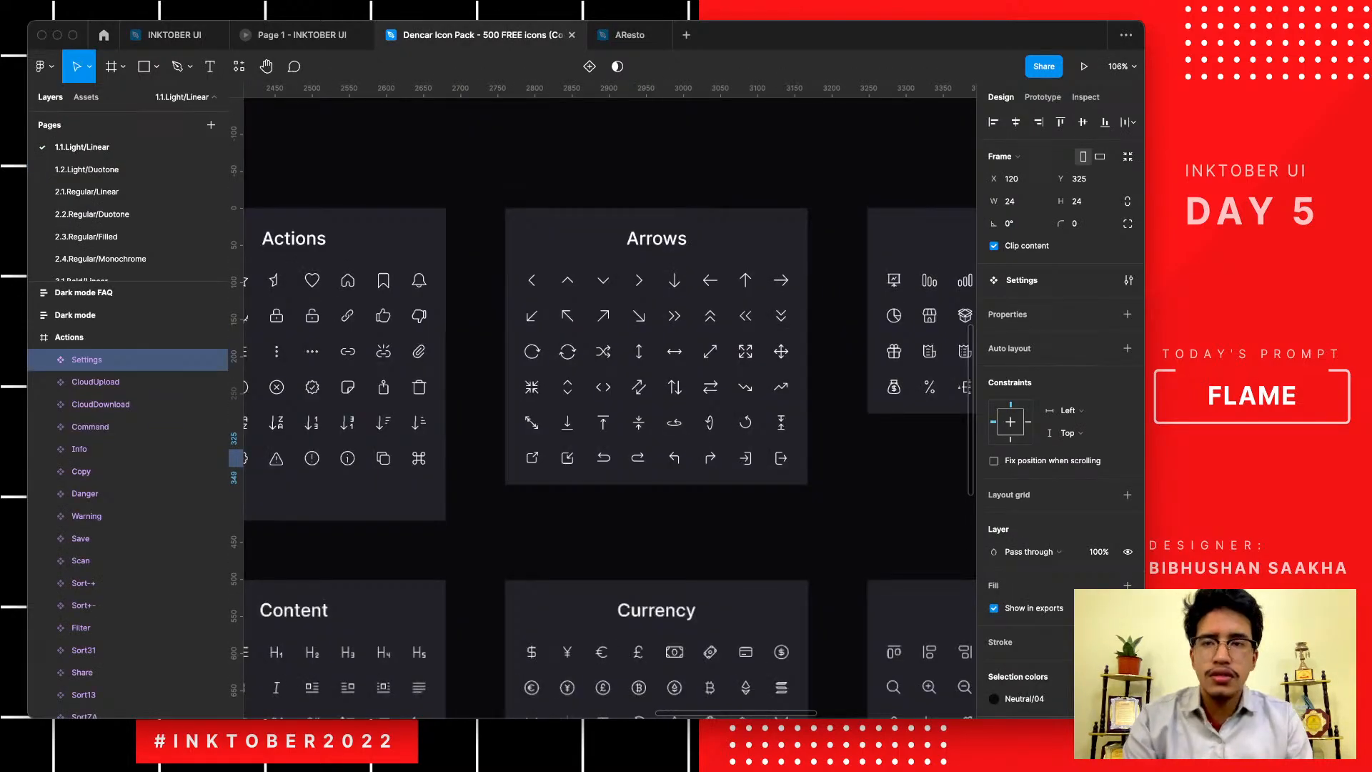
{"action": "scroll", "coordinate": [609, 407], "scroll_direction": "right", "scroll_amount": 15}
{"action": "scroll", "coordinate": [610, 407], "scroll_direction": "down", "scroll_amount": 5}
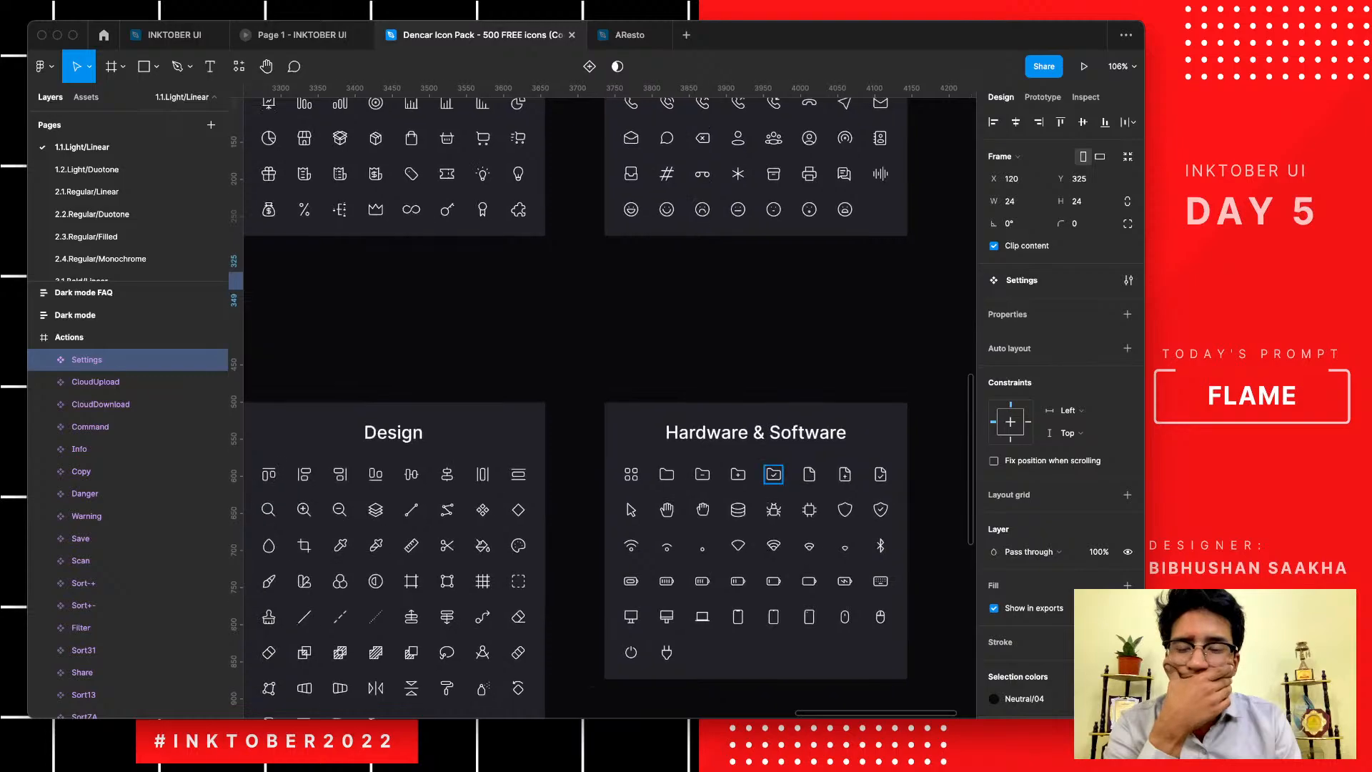
- Return to the INKTOBER UI file and delete the Settings icon from the Order screen's navigation bar
{"action": "left_click", "coordinate": [171, 35]}
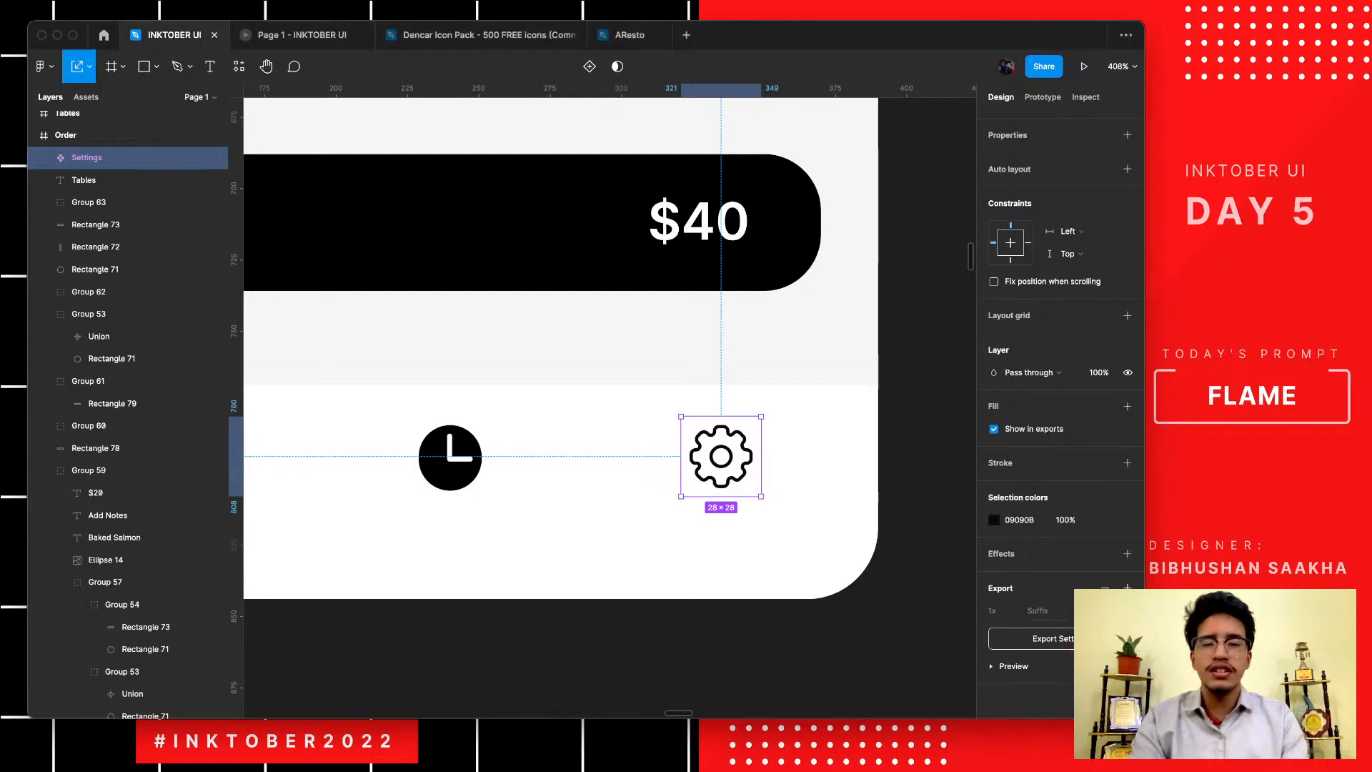
{"action": "scroll", "coordinate": [568, 421], "scroll_direction": "down", "scroll_amount": 6}
{"action": "scroll", "coordinate": [568, 420], "scroll_direction": "up", "scroll_amount": 4}
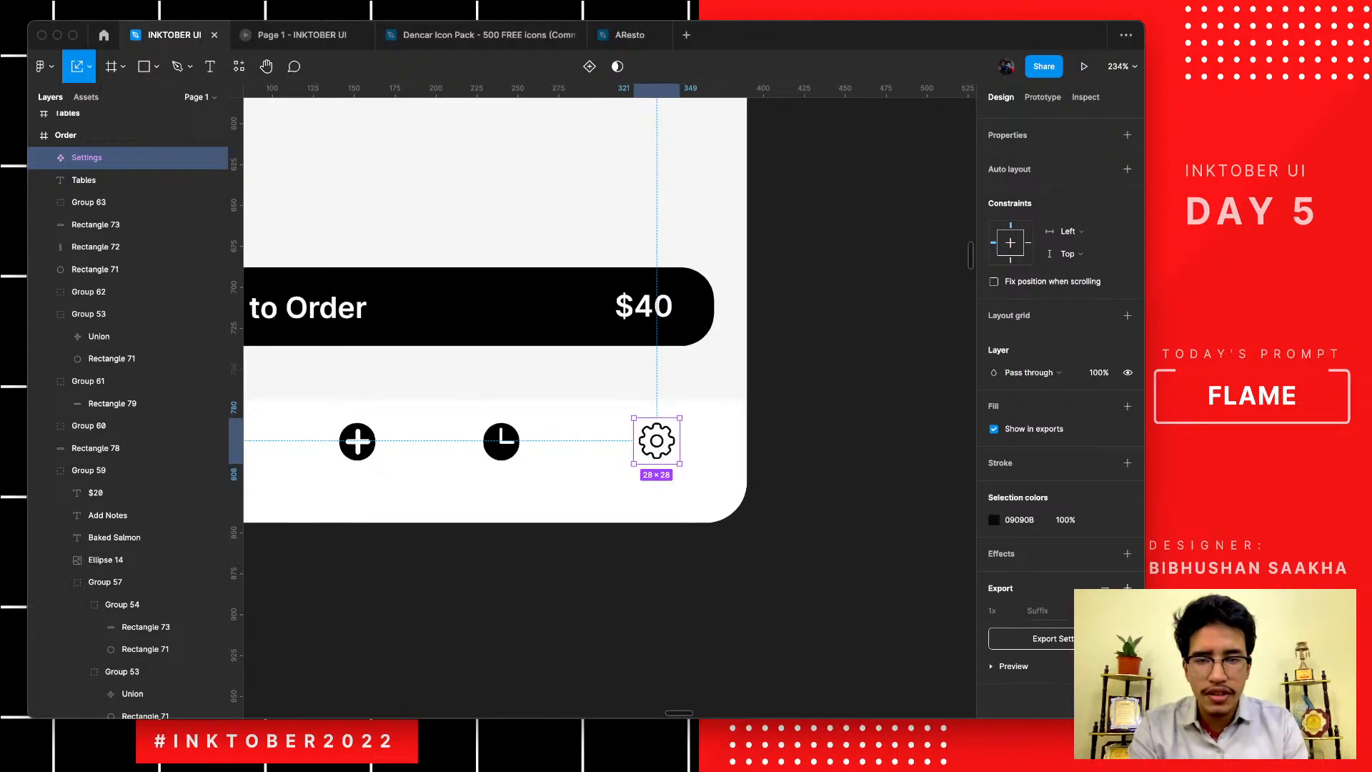
{"action": "key", "text": "Delete"}
- Group the clock icon's circle and two hands, and move the group along the navigation bar to X 323, Y 783
{"action": "scroll", "coordinate": [615, 436], "scroll_direction": "left", "scroll_amount": 3}
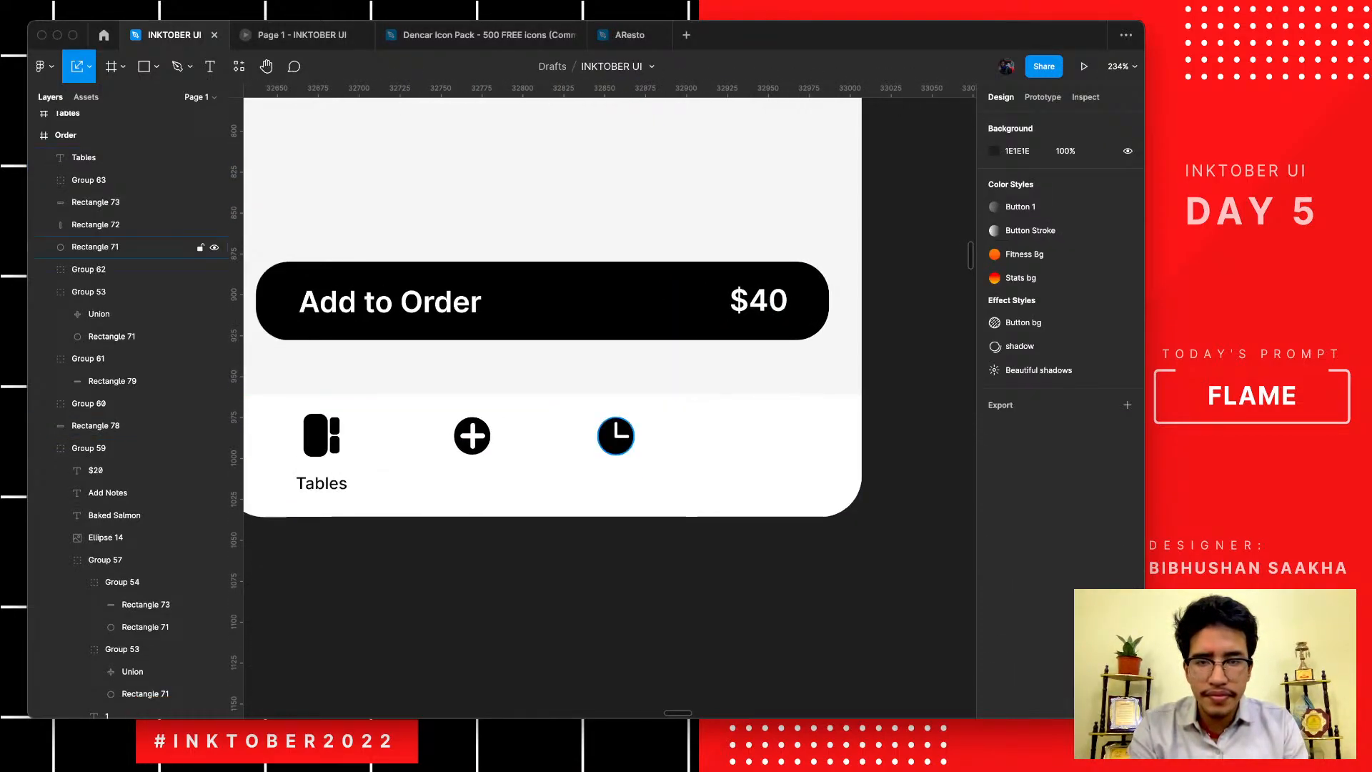
{"action": "left_click", "coordinate": [620, 436], "text": "super"}
{"action": "scroll", "coordinate": [619, 438], "scroll_direction": "up", "scroll_amount": 5}
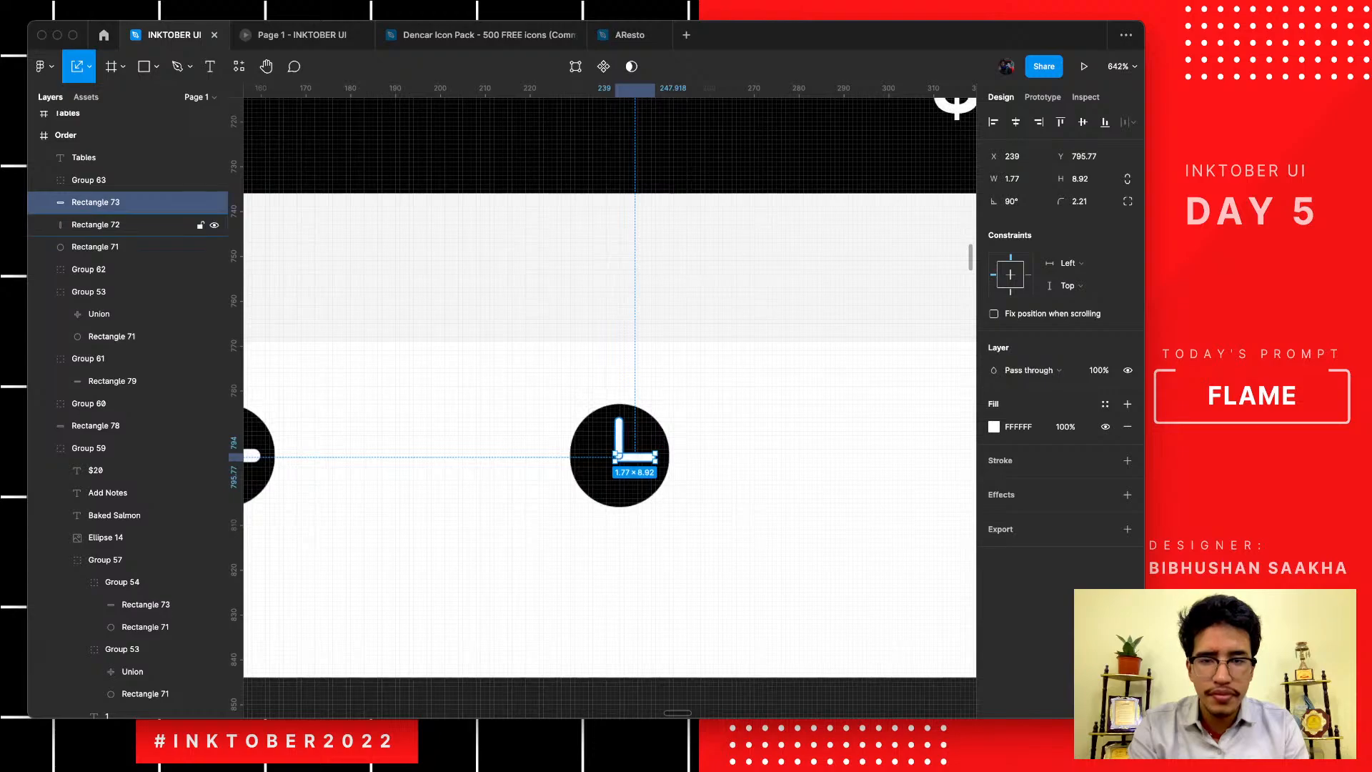
{"action": "left_click", "coordinate": [128, 224], "text": "shift"}
{"action": "left_click", "coordinate": [129, 246], "text": "shift"}
{"action": "key", "text": "super+g"}
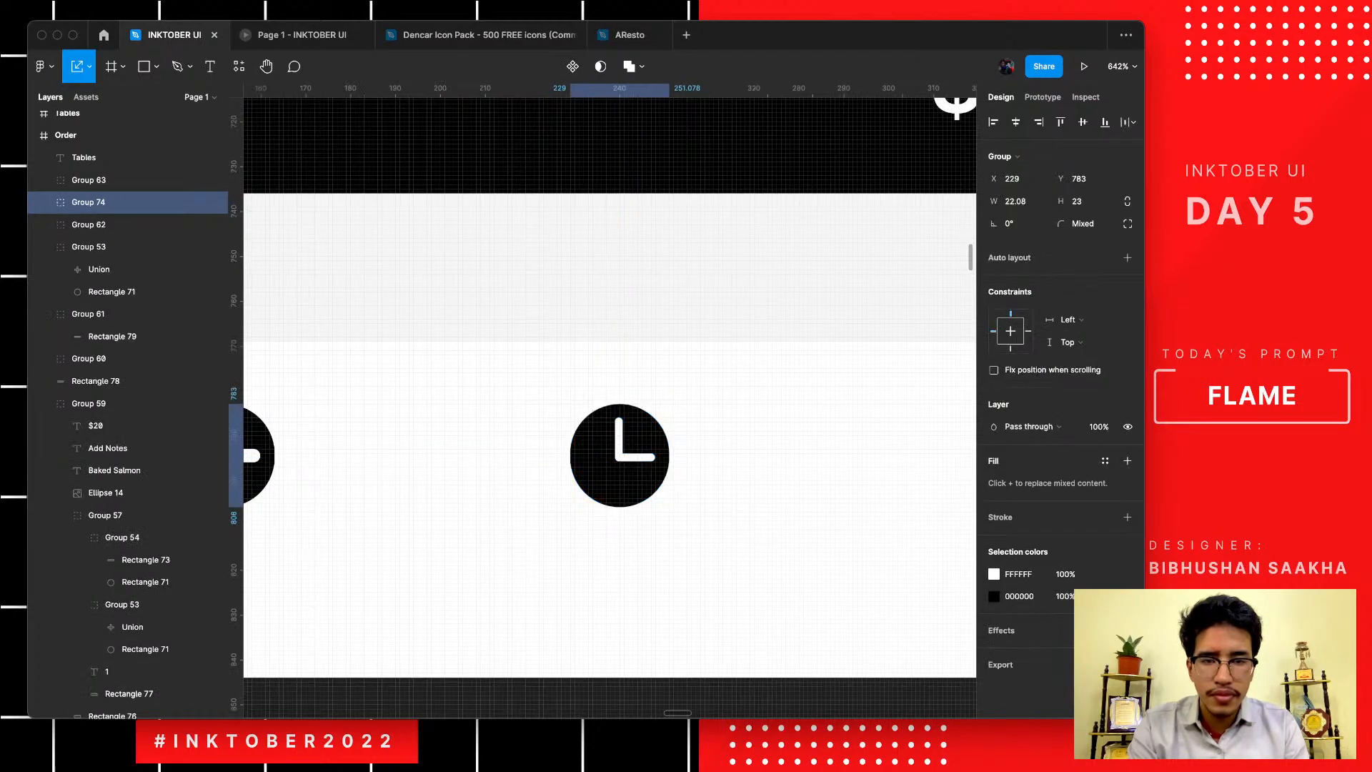
{"action": "scroll", "coordinate": [598, 446], "scroll_direction": "down", "scroll_amount": 5}
{"action": "left_click_drag", "start_coordinate": [599, 447], "coordinate": [719, 449]}
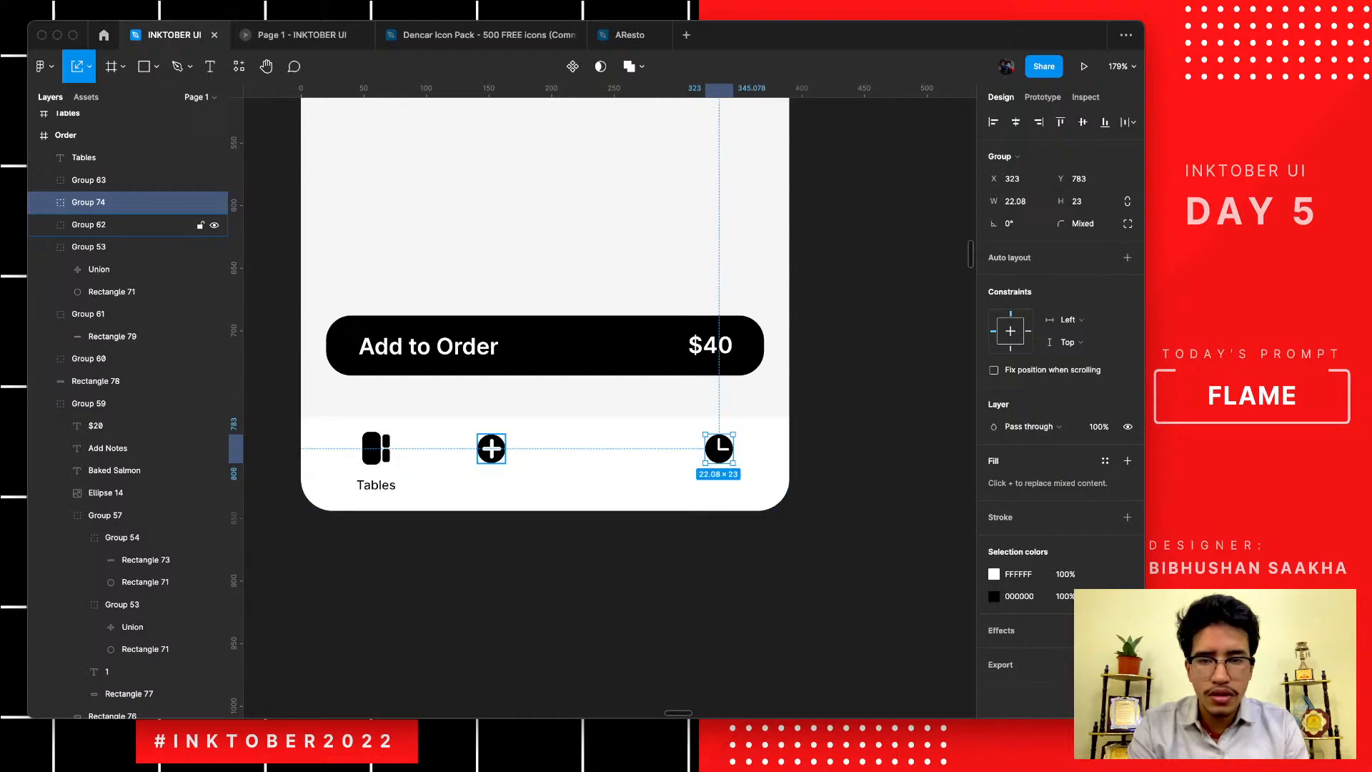
- Center the plus icon horizontally on the Order screen, and shift the Tables icon with its label slightly toward it
{"action": "left_click", "coordinate": [129, 225]}
{"action": "left_click", "coordinate": [1016, 122]}
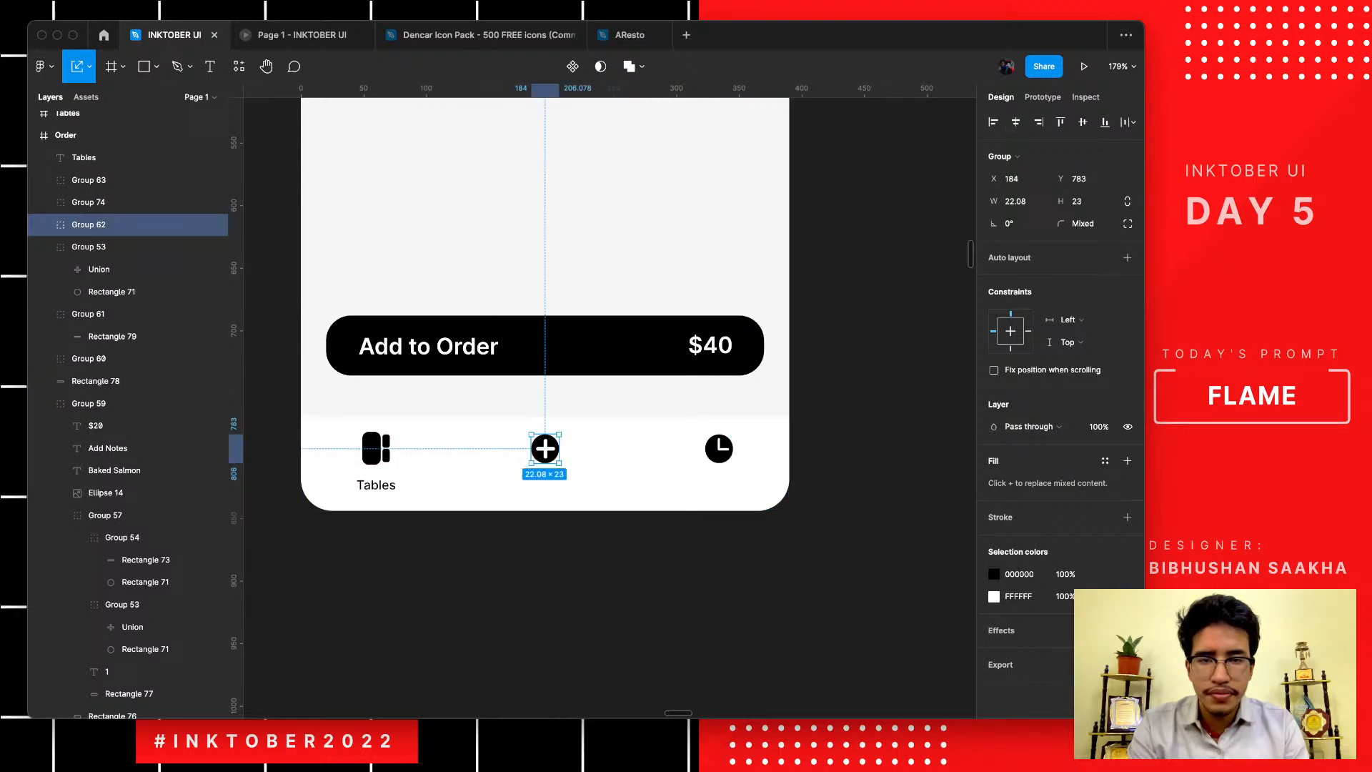
{"action": "scroll", "coordinate": [389, 496], "scroll_direction": "up", "scroll_amount": 3}
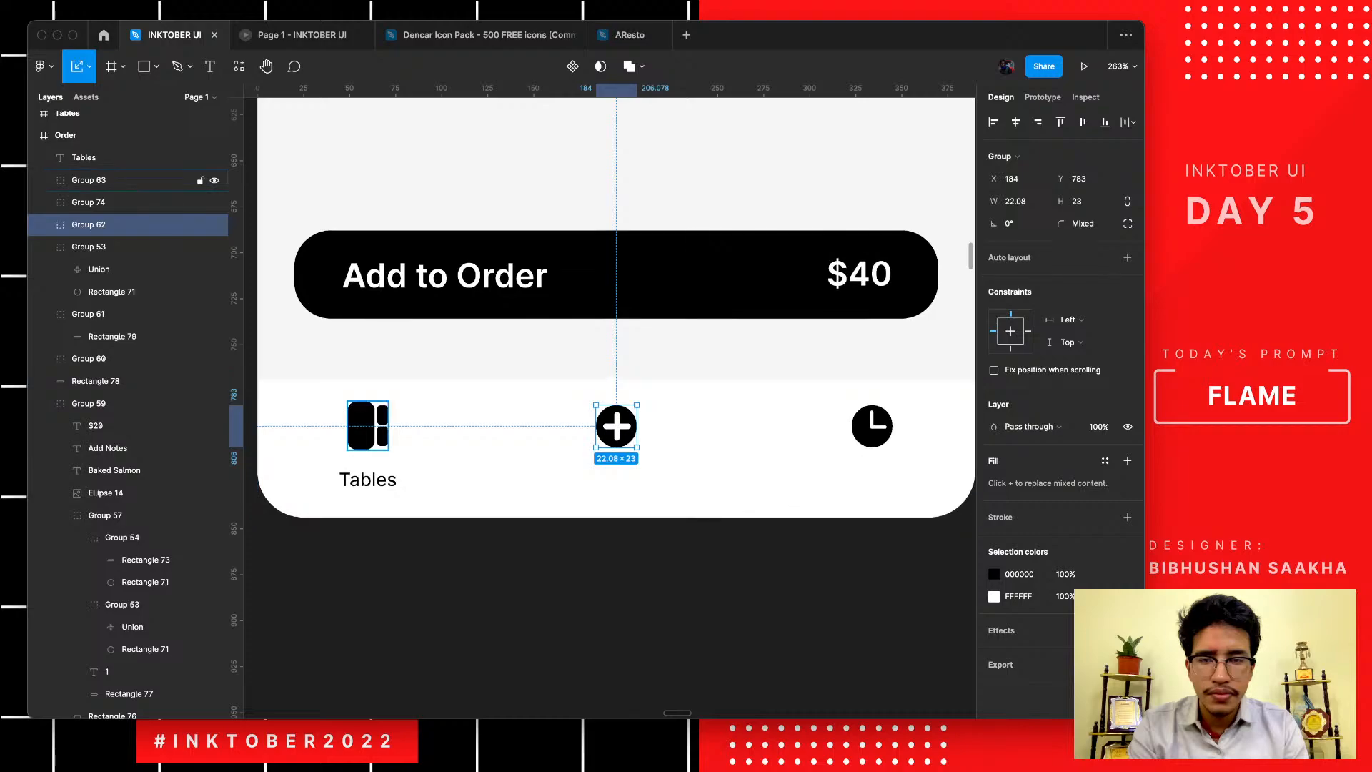
{"action": "left_click_drag", "start_coordinate": [369, 426], "coordinate": [384, 424]}
- Duplicate the Tables label beneath the plus icon at X 172, Y 815, and change the copy's text to "Order"
{"action": "left_click_drag", "start_coordinate": [368, 480], "coordinate": [616, 477]}
{"action": "double_click", "coordinate": [616, 477]}
{"action": "type", "text": "Ord"}
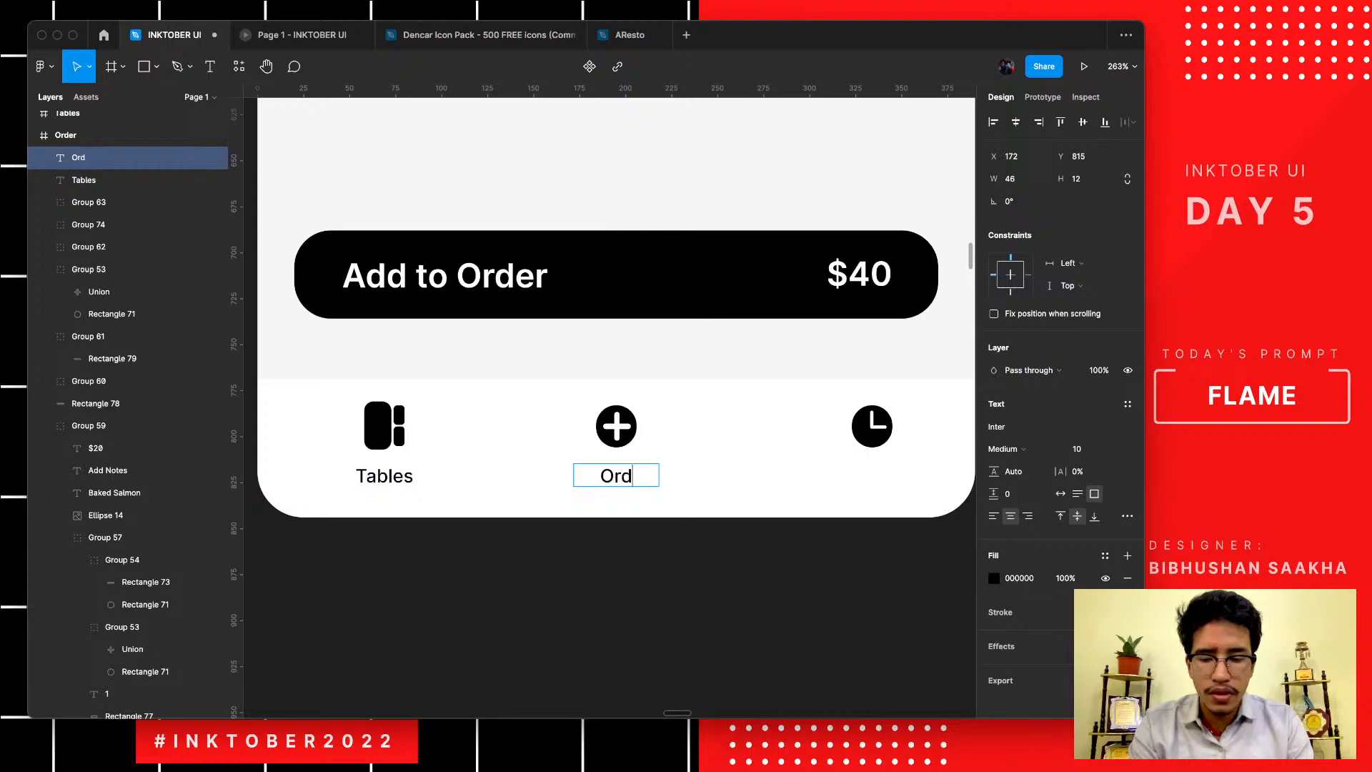
{"action": "type", "text": "er"}
{"action": "key", "text": "Escape"}
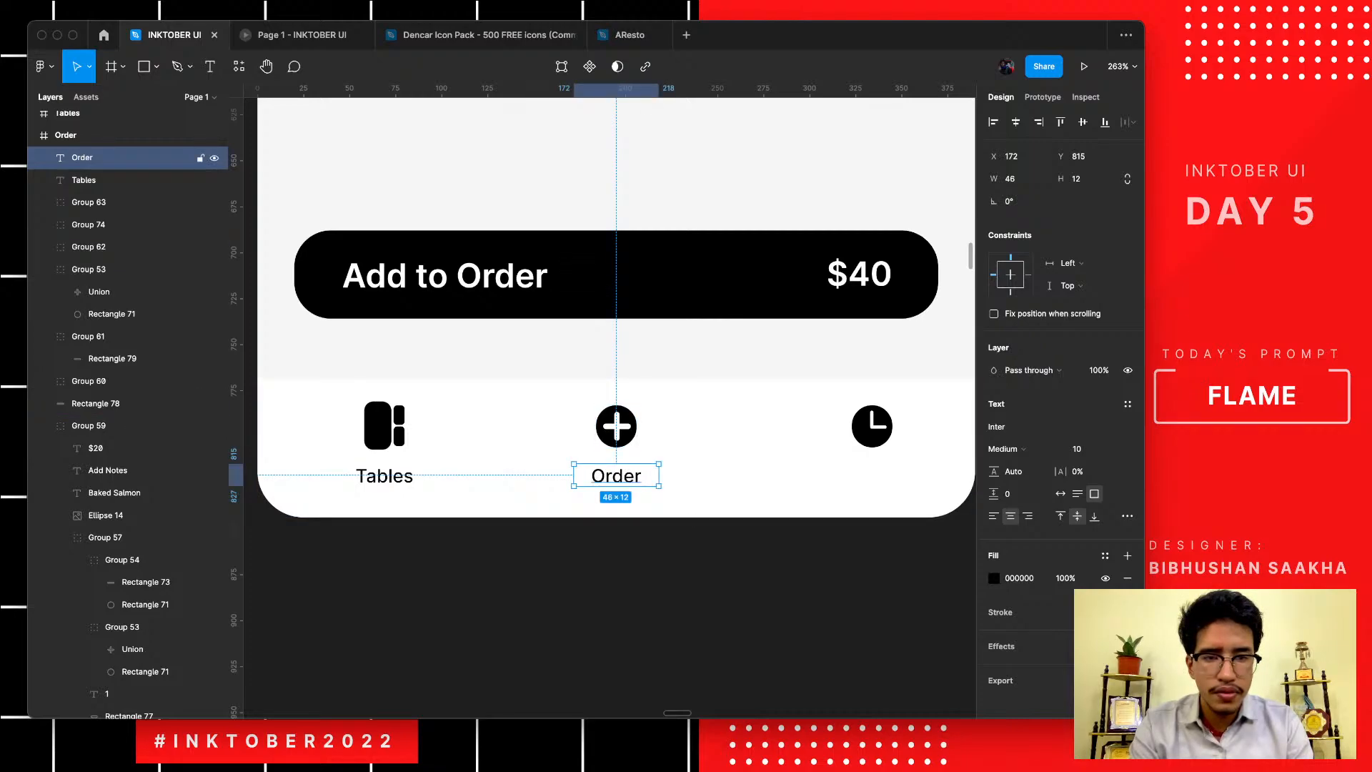
- Duplicate the Order label beneath the clock icon, change its text to "Waiting food", and widen its box to 68
{"action": "left_click_drag", "start_coordinate": [616, 476], "coordinate": [878, 477]}
{"action": "double_click", "coordinate": [877, 477]}
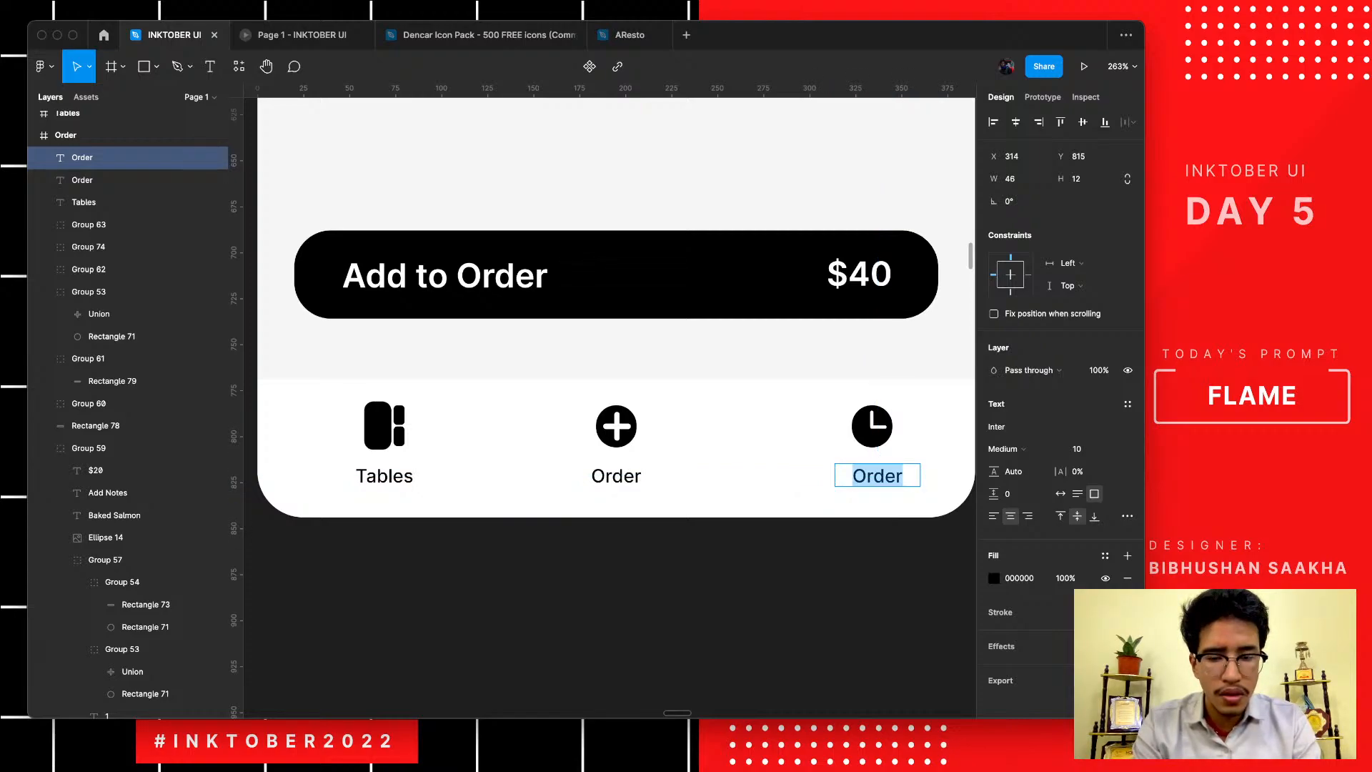
{"action": "type", "text": "Wai"}
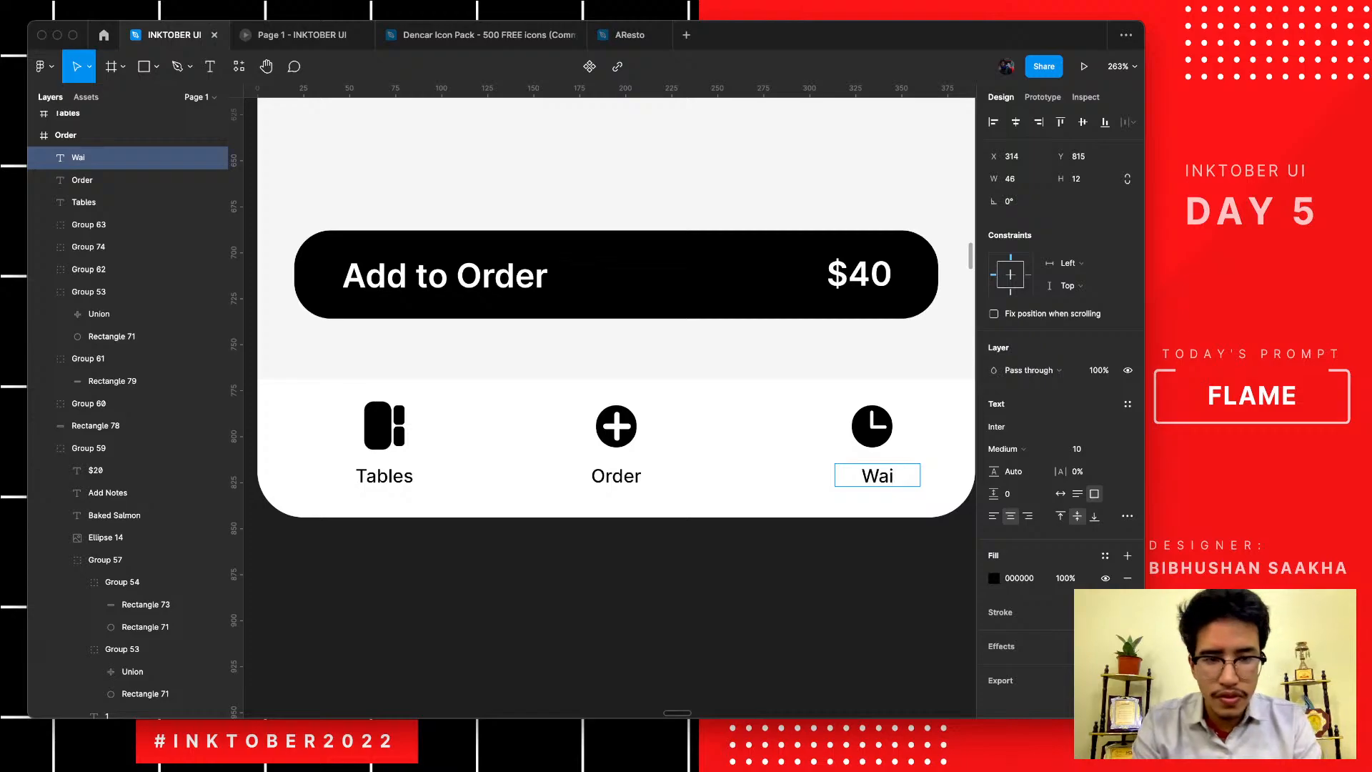
{"action": "type", "text": "ting food"}
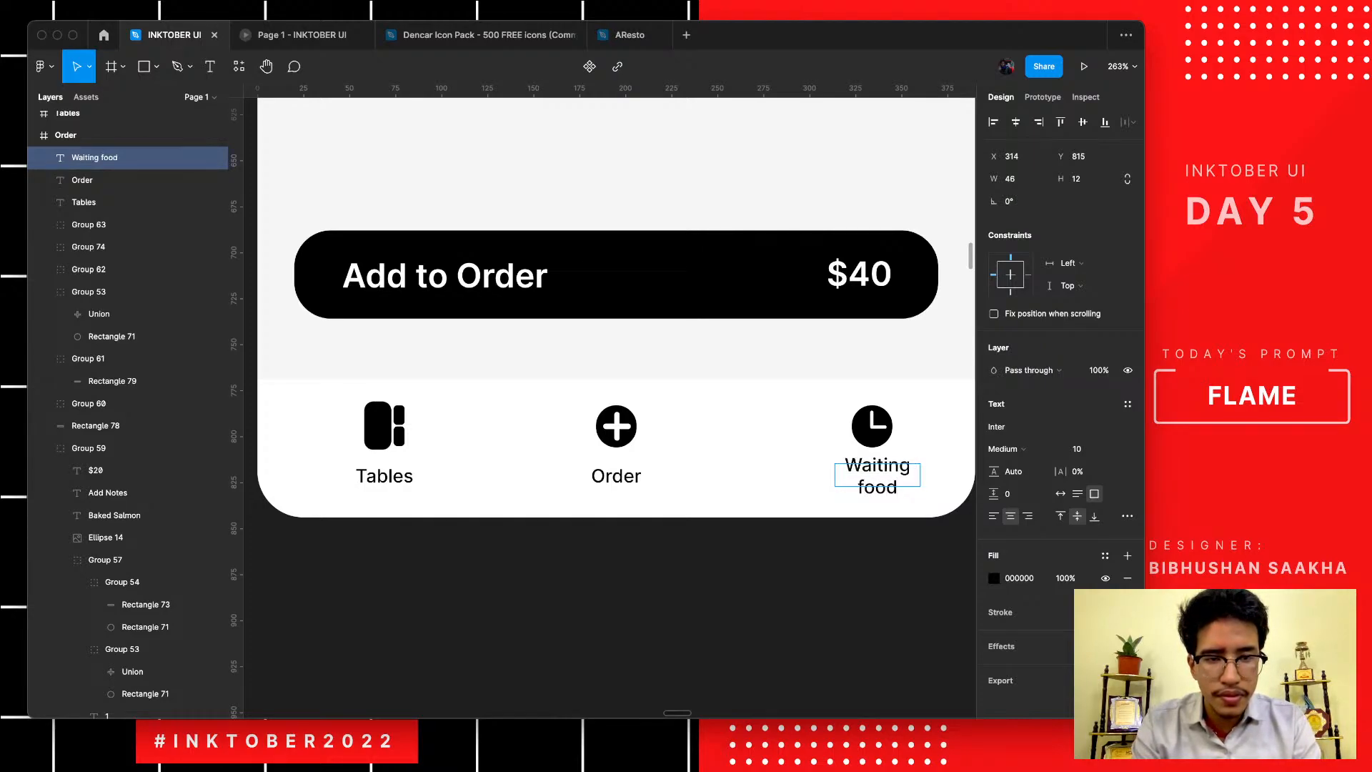
{"action": "key", "text": "Escape"}
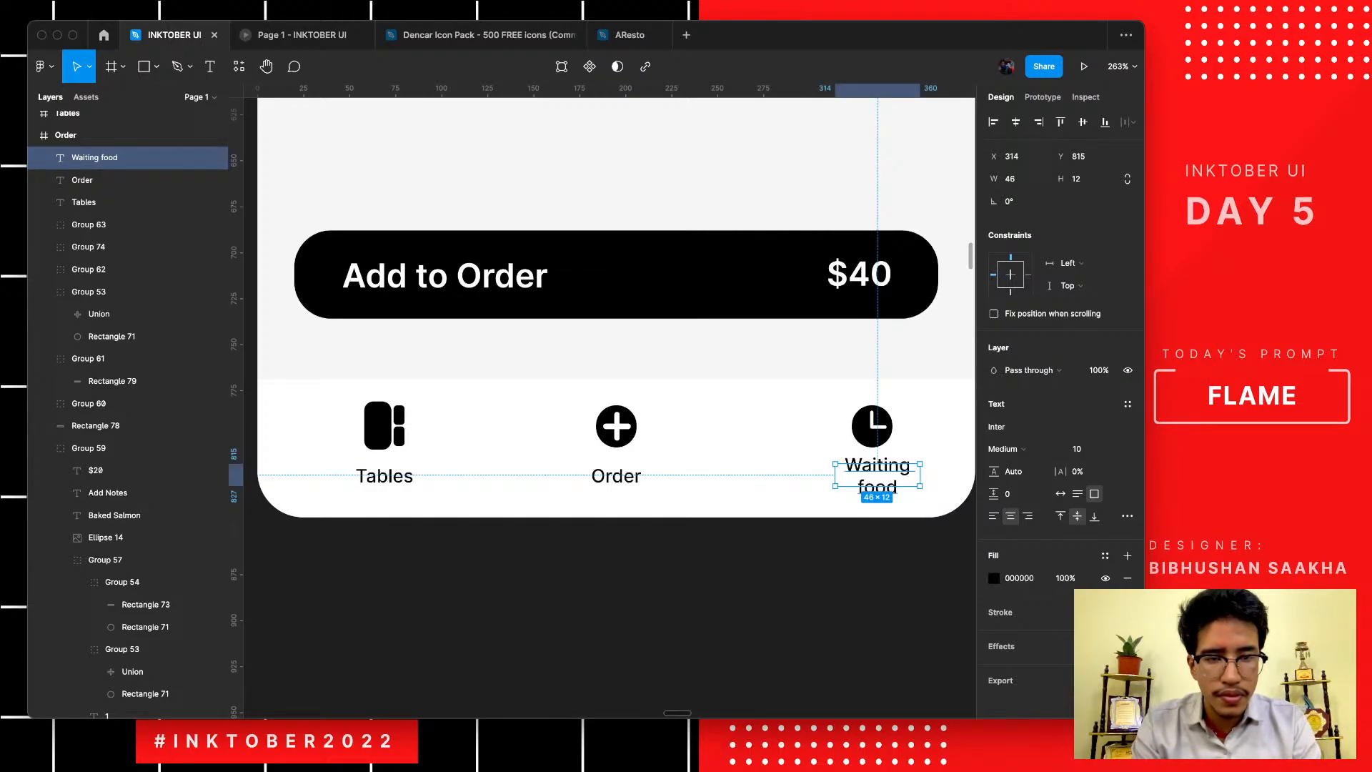
{"action": "left_click_drag", "start_coordinate": [836, 475], "coordinate": [795, 475]}
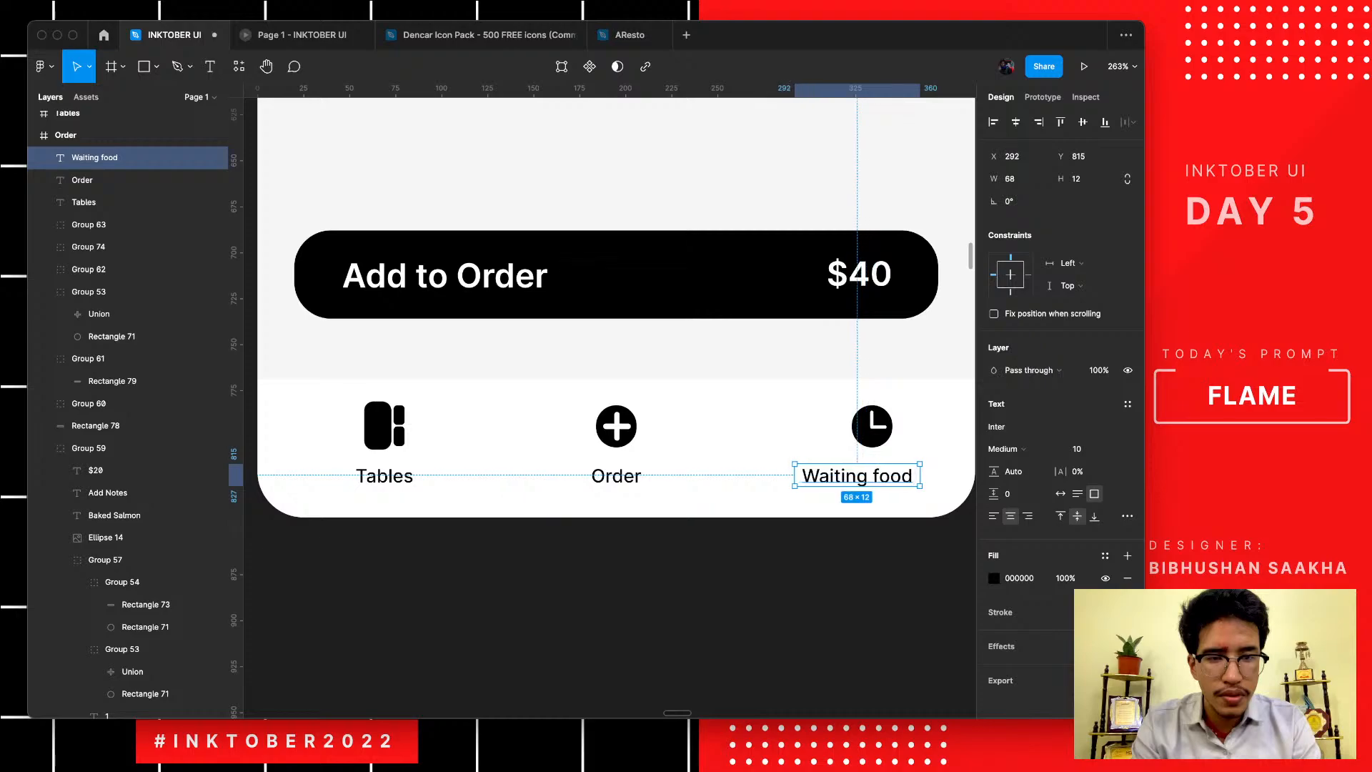
{"action": "key", "text": "shift+Right"}
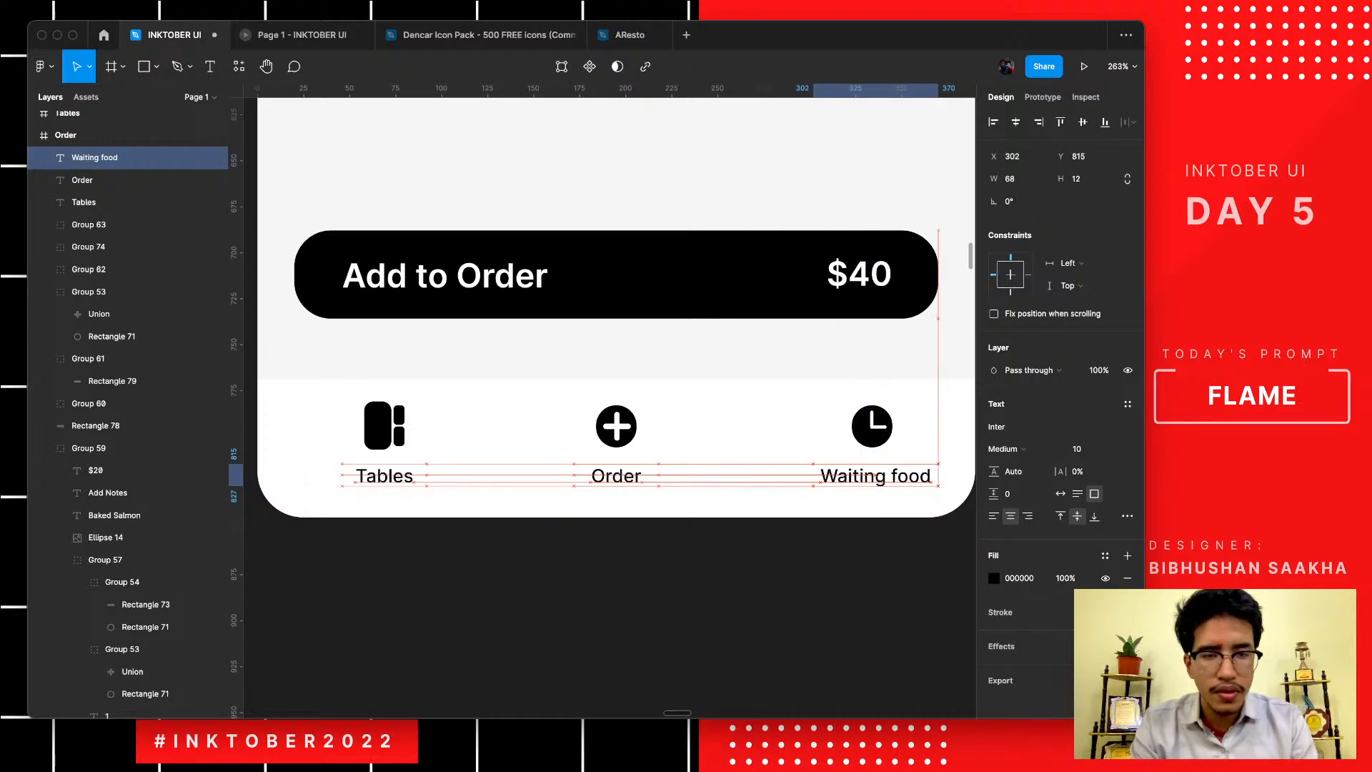
- Center the Waiting food label under the clock icon and nudge both slightly toward the plus icon
{"action": "left_click", "coordinate": [872, 426], "text": "shift"}
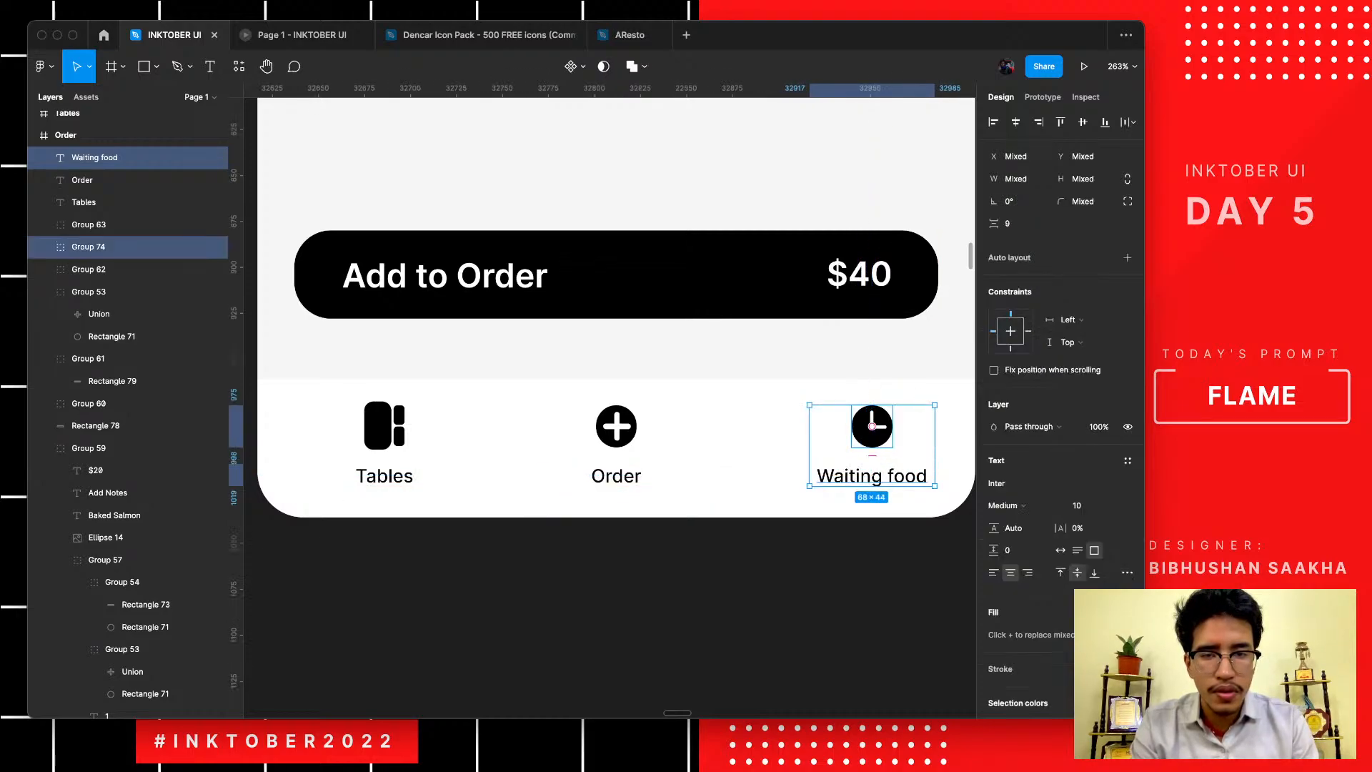
{"action": "key", "text": "Left"}
{"action": "key", "text": "Left"}
{"action": "key", "text": "Left"}
{"action": "key", "text": "Left"}
{"action": "left_click", "coordinate": [843, 572]}
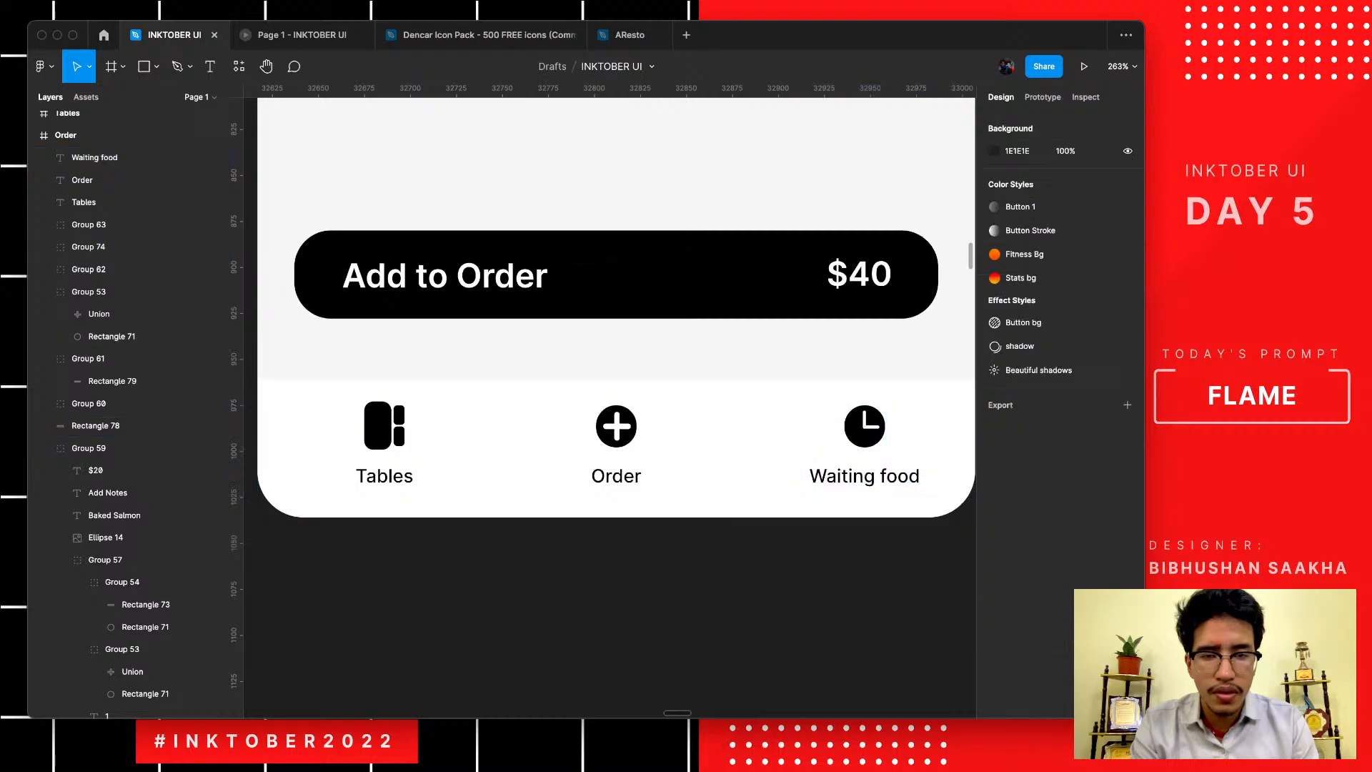
- Group the clock icon with its Waiting food label and move the group to X 282, Y 783
{"action": "scroll", "coordinate": [614, 599], "scroll_direction": "down", "scroll_amount": 5}
{"action": "scroll", "coordinate": [615, 599], "scroll_direction": "up", "scroll_amount": 3}
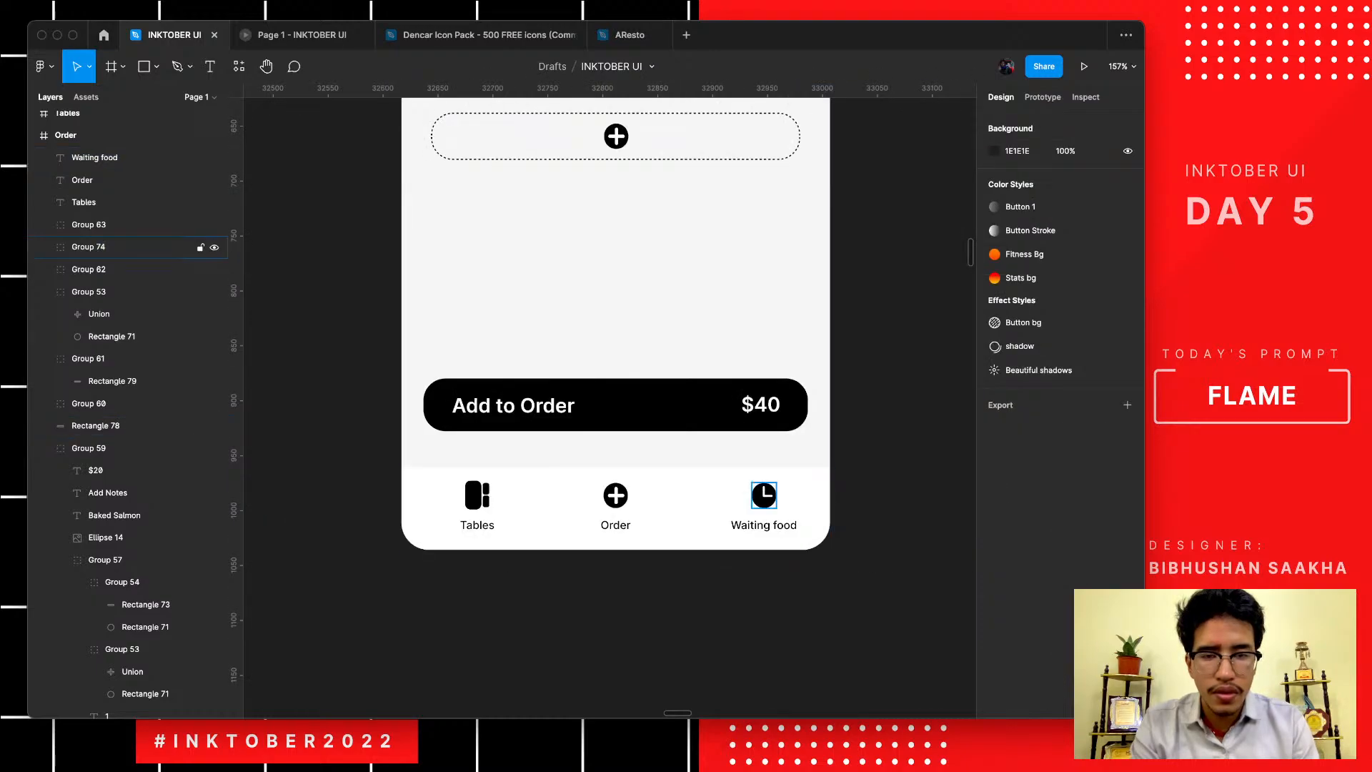
{"action": "left_click", "coordinate": [763, 496]}
{"action": "left_click", "coordinate": [763, 526], "text": "shift"}
{"action": "key", "text": "super+g"}
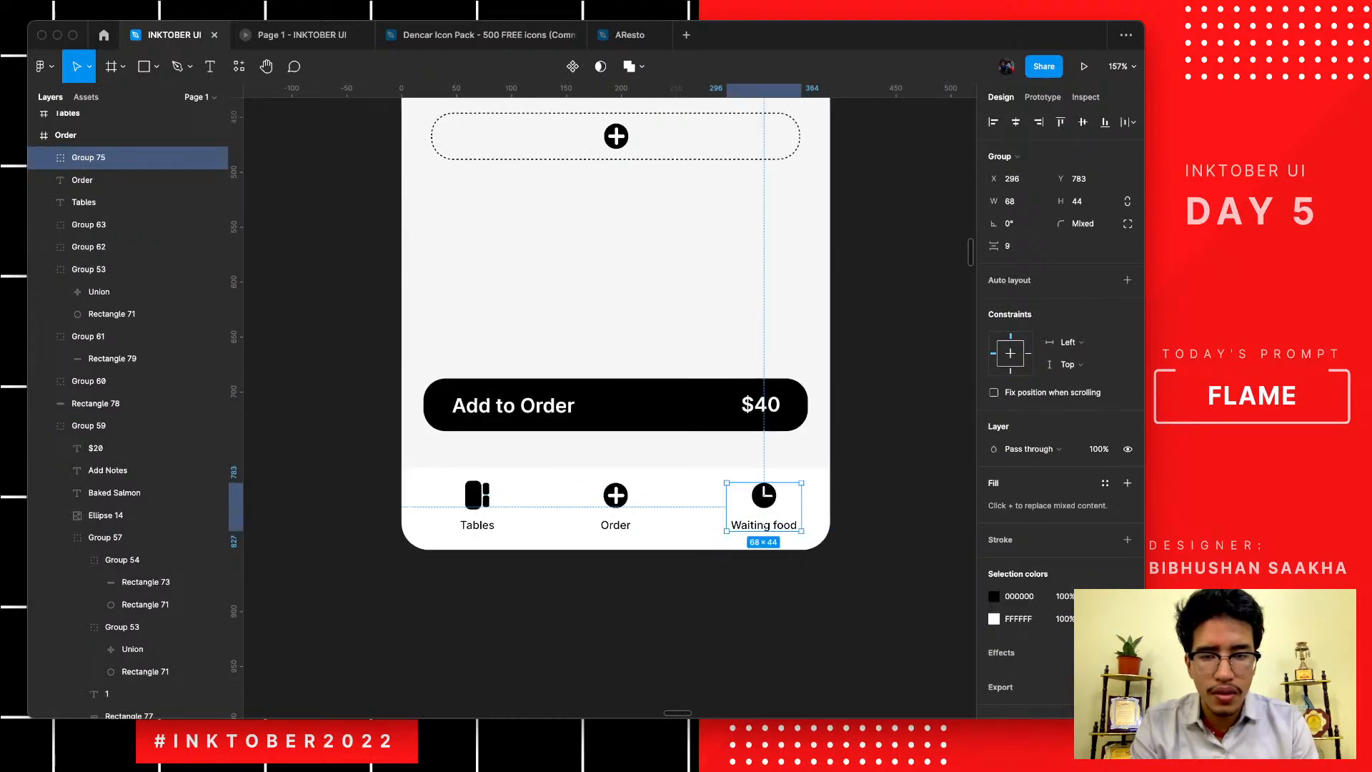
{"action": "key", "text": "Left"}
{"action": "key", "text": "Left"}
{"action": "key", "text": "Left"}
{"action": "key", "text": "Left"}
{"action": "key", "text": "Left"}
{"action": "key", "text": "Left"}
{"action": "key", "text": "Left"}
{"action": "key", "text": "Left"}
{"action": "key", "text": "Left"}
{"action": "key", "text": "Left"}
{"action": "key", "text": "Left"}
{"action": "key", "text": "Left"}
{"action": "key", "text": "Left"}
{"action": "key", "text": "Left"}
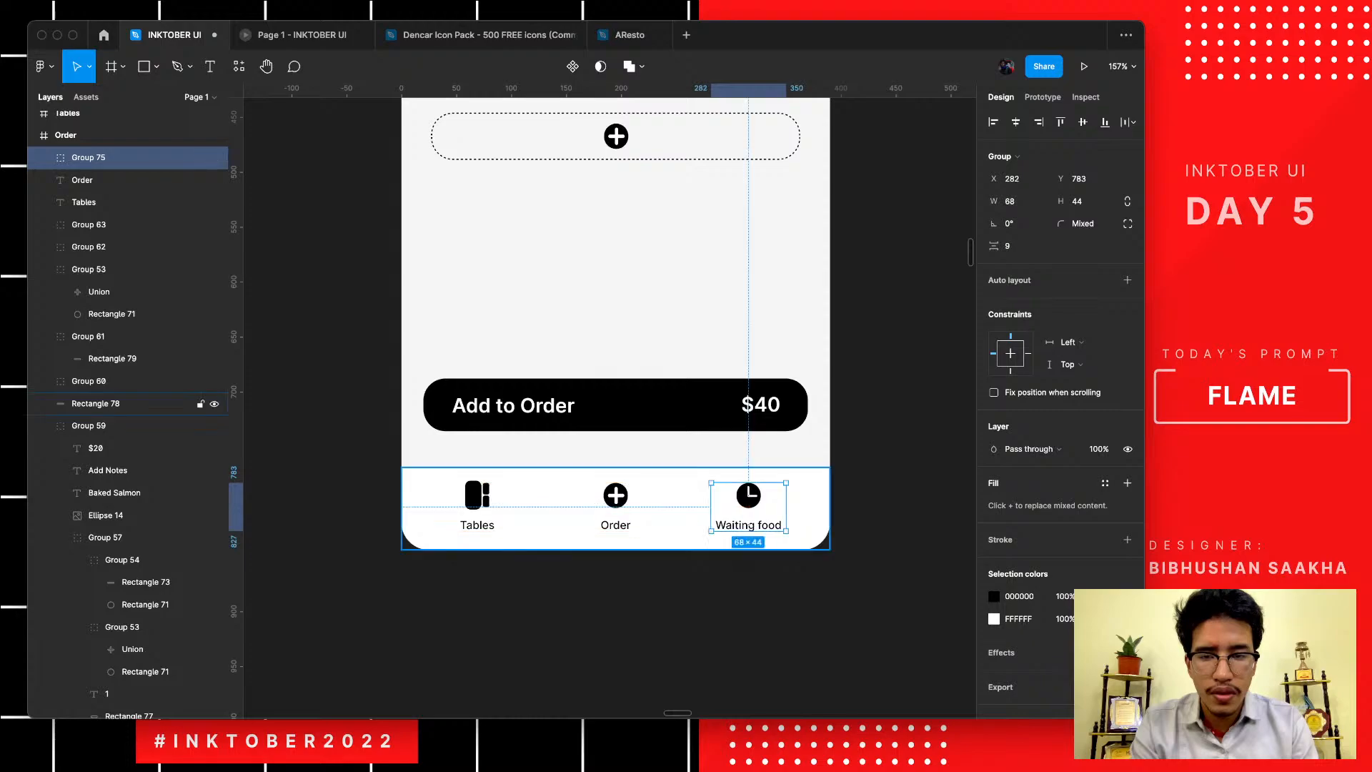
- Shift the Tables icon and its label 5 px toward the plus icon to even out the navigation bar's spacing
{"action": "left_click", "coordinate": [478, 495]}
{"action": "left_click", "coordinate": [478, 525], "text": "shift"}
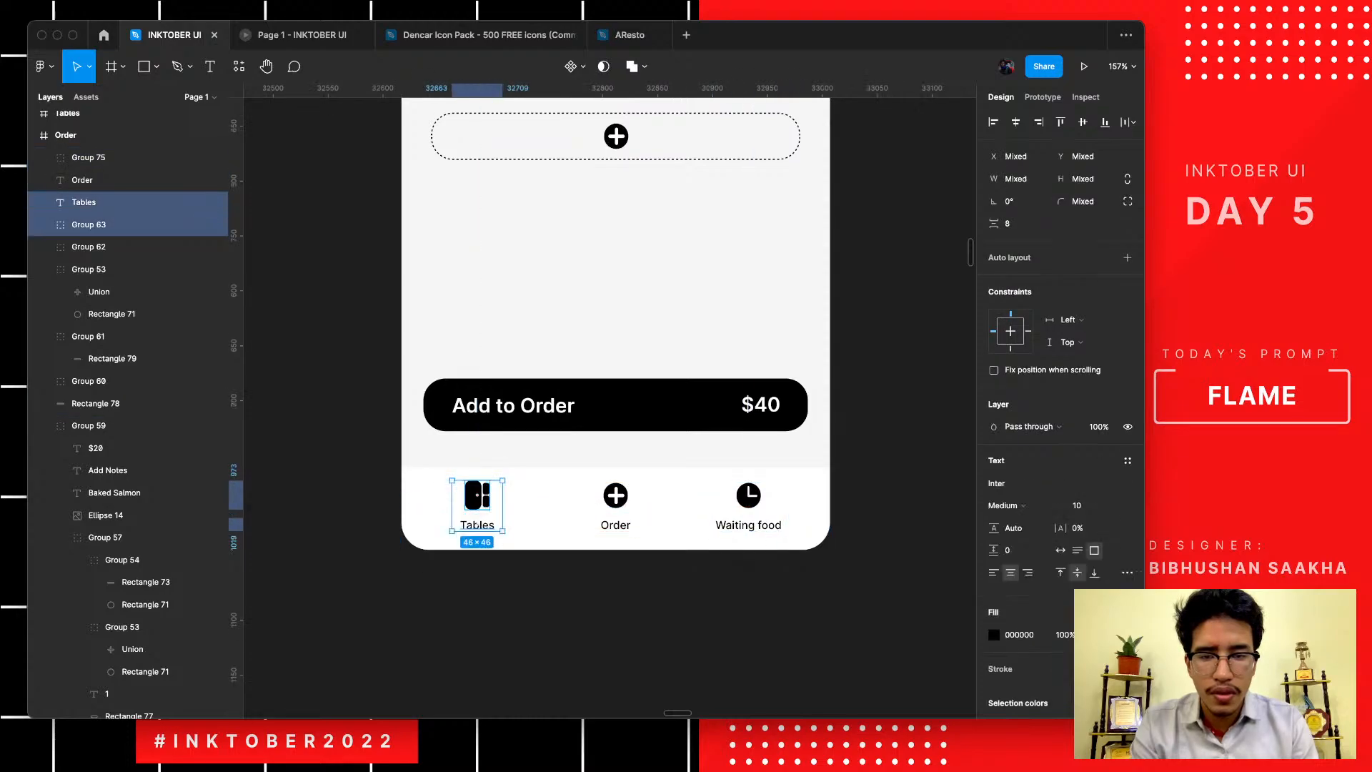
{"action": "key", "text": "Right"}
{"action": "key", "text": "Right"}
{"action": "key", "text": "Right"}
{"action": "key", "text": "Right"}
{"action": "key", "text": "Right"}
{"action": "key", "text": "Right"}
{"action": "key", "text": "Right"}
{"action": "key", "text": "Right"}
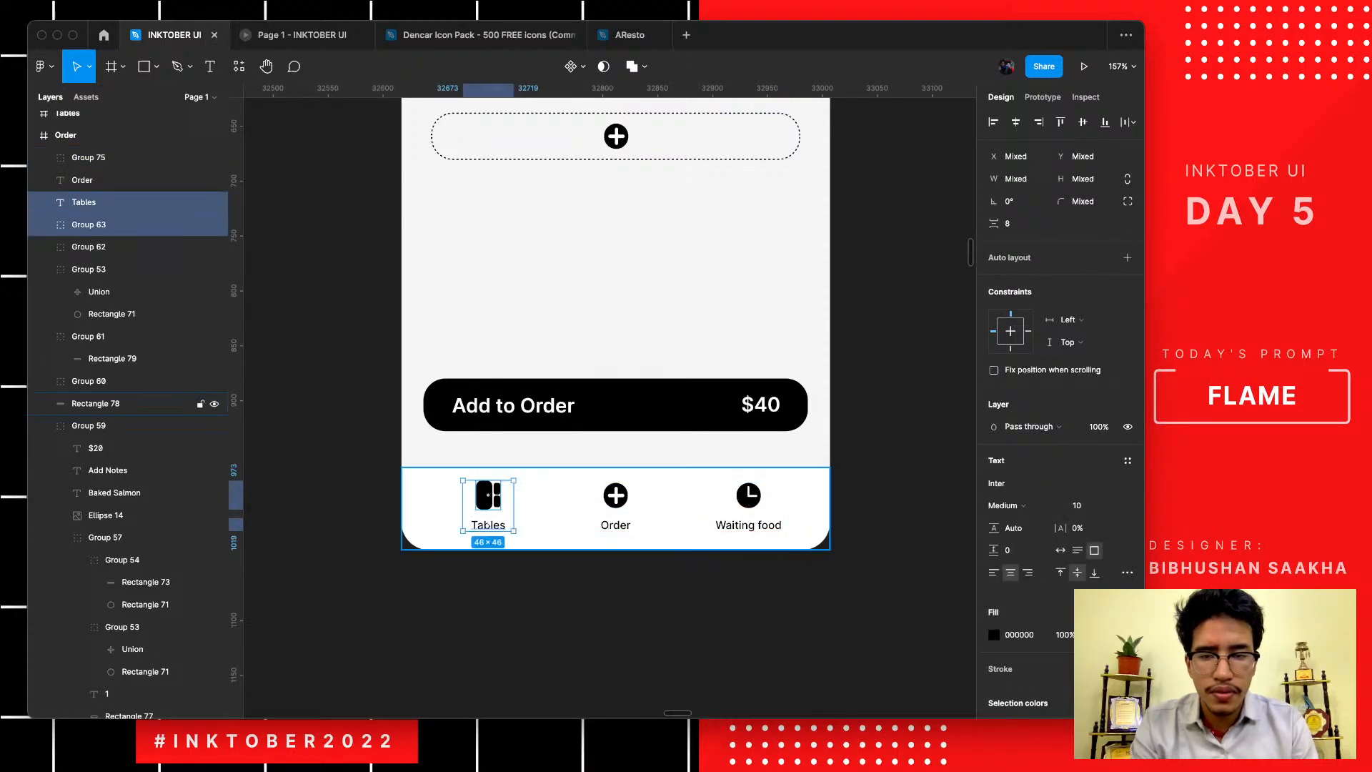
{"action": "key", "text": "Left"}
{"action": "key", "text": "Left"}
{"action": "key", "text": "Left"}
{"action": "key", "text": "Escape"}
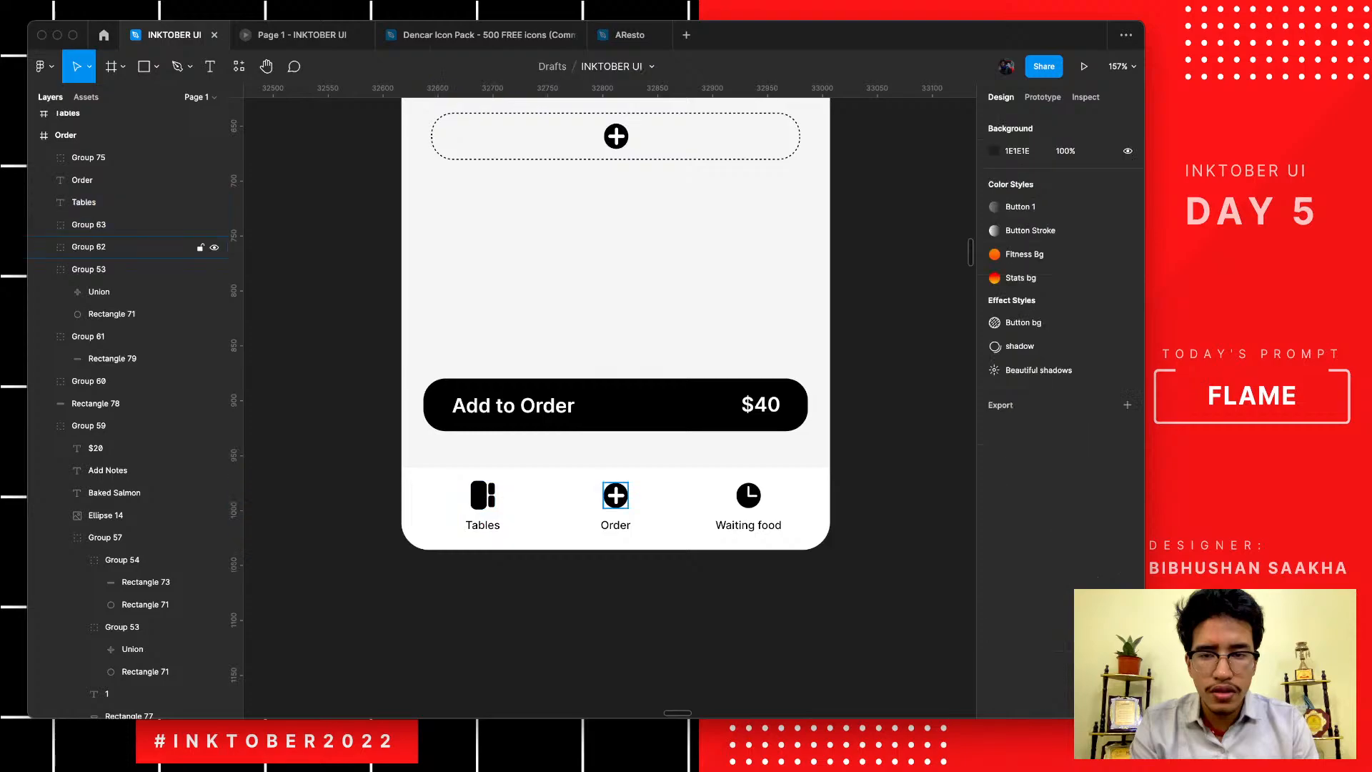
{"action": "scroll", "coordinate": [525, 486], "scroll_direction": "down", "scroll_amount": 5}
{"action": "scroll", "coordinate": [526, 486], "scroll_direction": "up", "scroll_amount": 5}
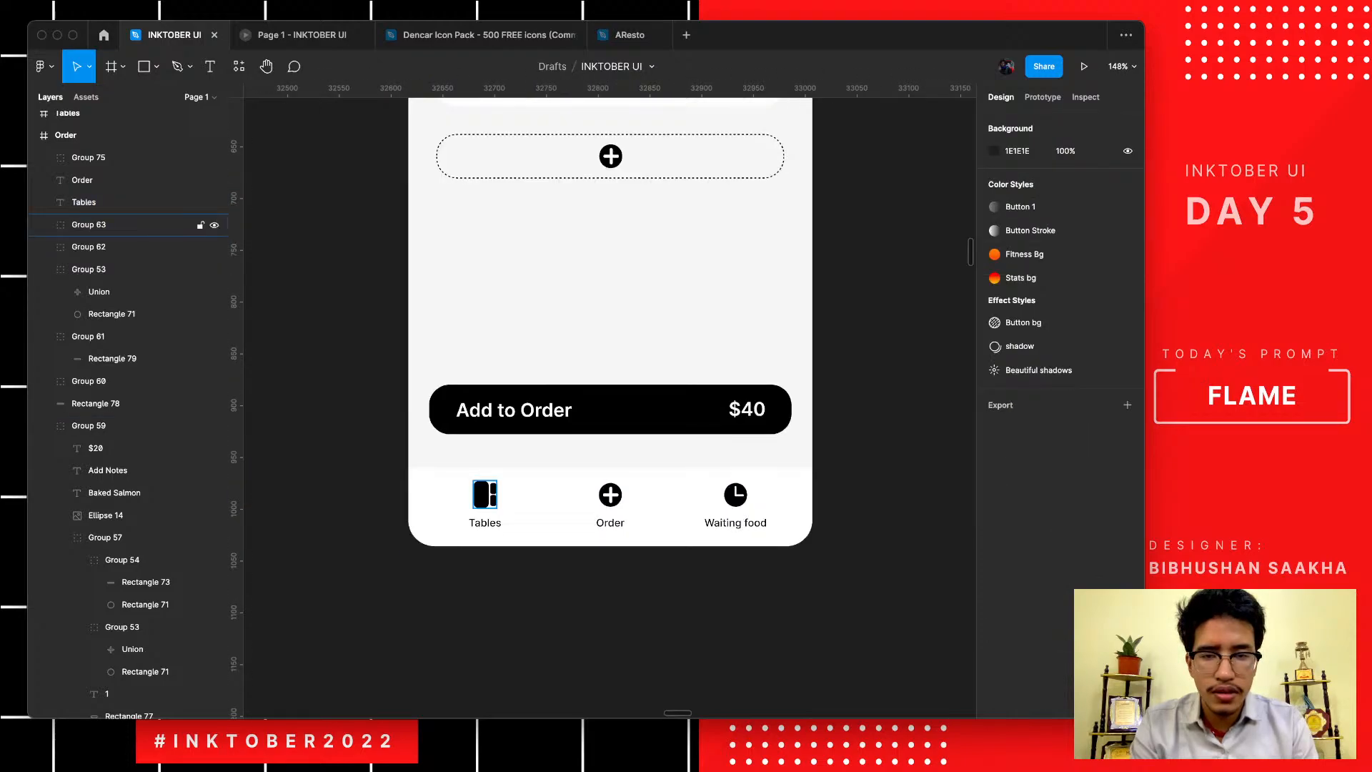
{"action": "left_click_drag", "start_coordinate": [334, 491], "coordinate": [843, 576]}
{"action": "key", "text": "Escape"}
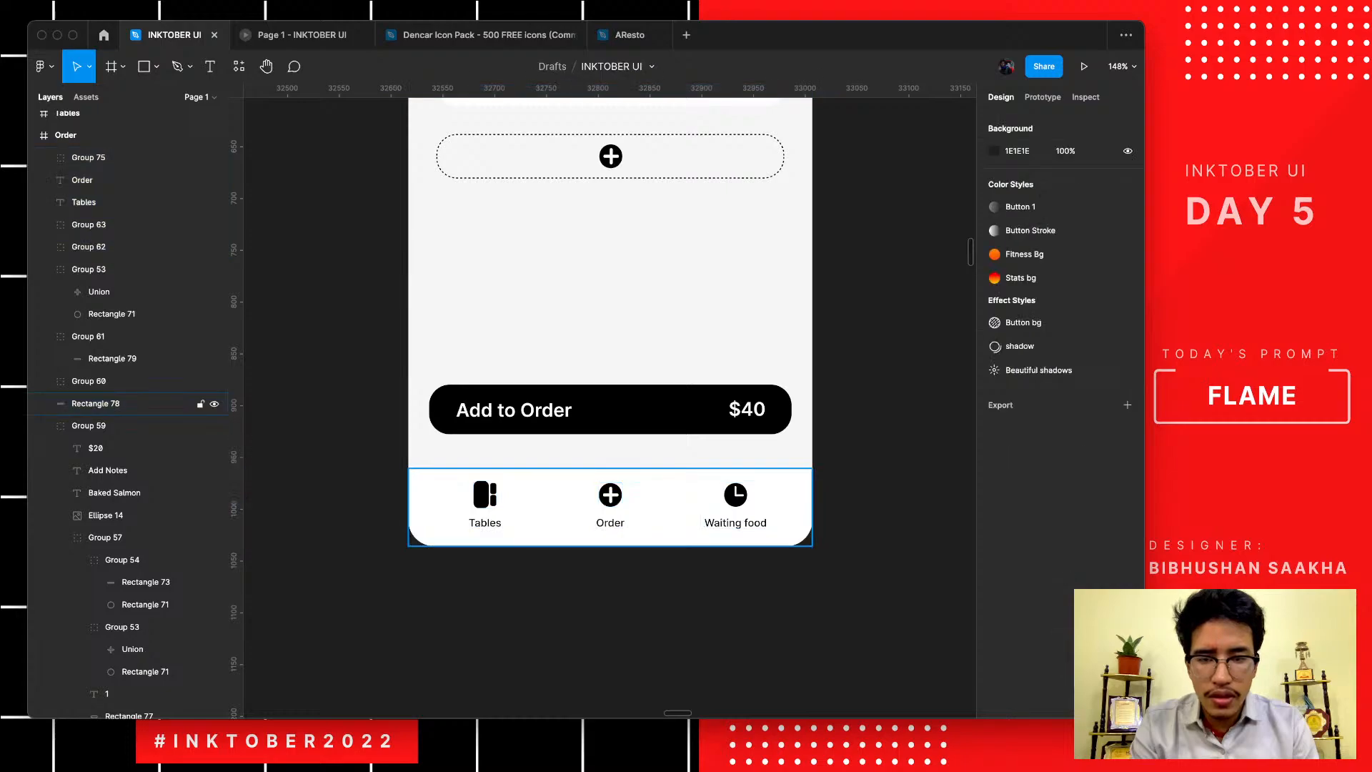
{"action": "scroll", "coordinate": [513, 507], "scroll_direction": "up", "scroll_amount": 5}
{"action": "left_click", "coordinate": [465, 486]}
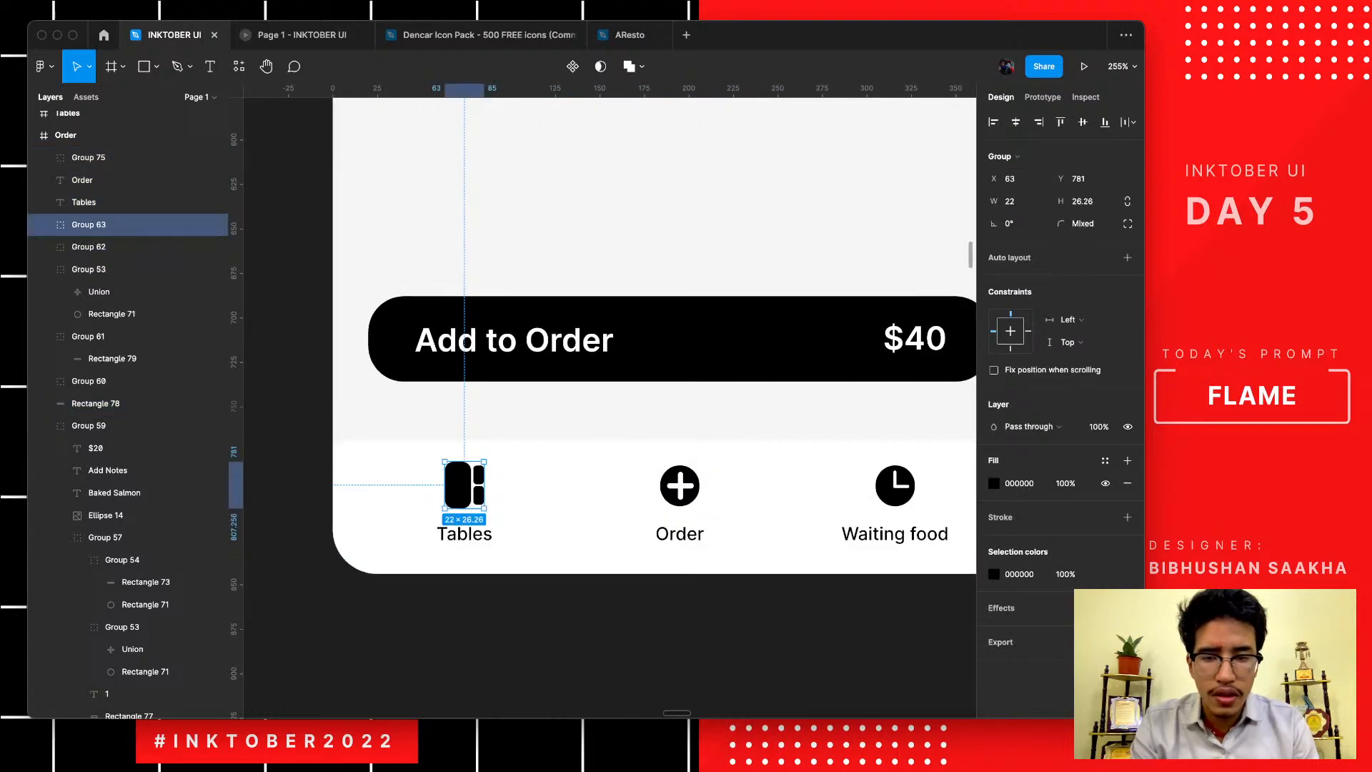
{"action": "key", "text": "Escape"}
- Copy the Order screen's navigation bar, with its background, icons and labels, to the foot of the Tables screen
{"action": "scroll", "coordinate": [540, 652], "scroll_direction": "down", "scroll_amount": 10}
{"action": "left_click_drag", "start_coordinate": [739, 661], "coordinate": [681, 593]}
{"action": "key", "text": "shift+1"}
{"action": "scroll", "coordinate": [675, 594], "scroll_direction": "up", "scroll_amount": 1}
{"action": "scroll", "coordinate": [675, 593], "scroll_direction": "up", "scroll_amount": 5}
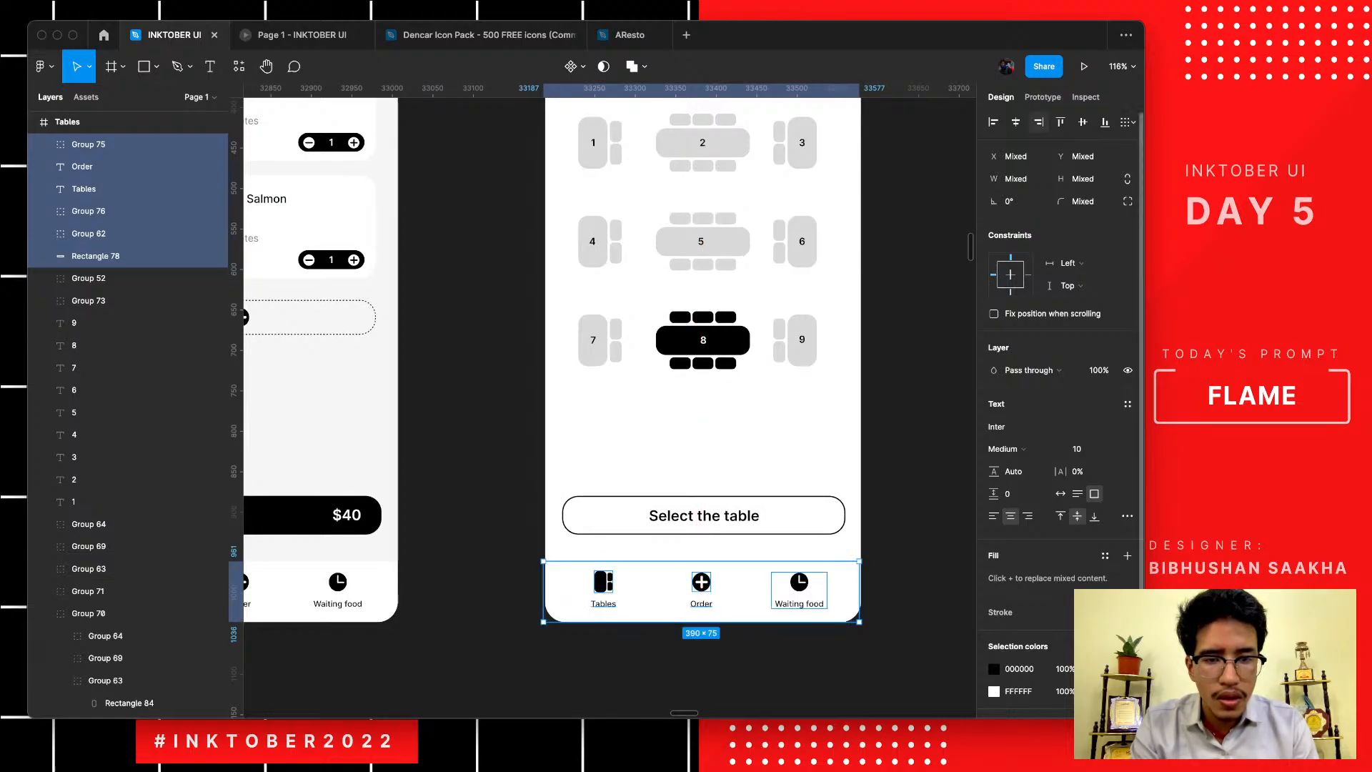
- Nudge the copied navigation bar 2 px to the right to line it up with the Tables screen's edges
{"action": "left_click", "coordinate": [1015, 123]}
{"action": "key", "text": "super+z"}
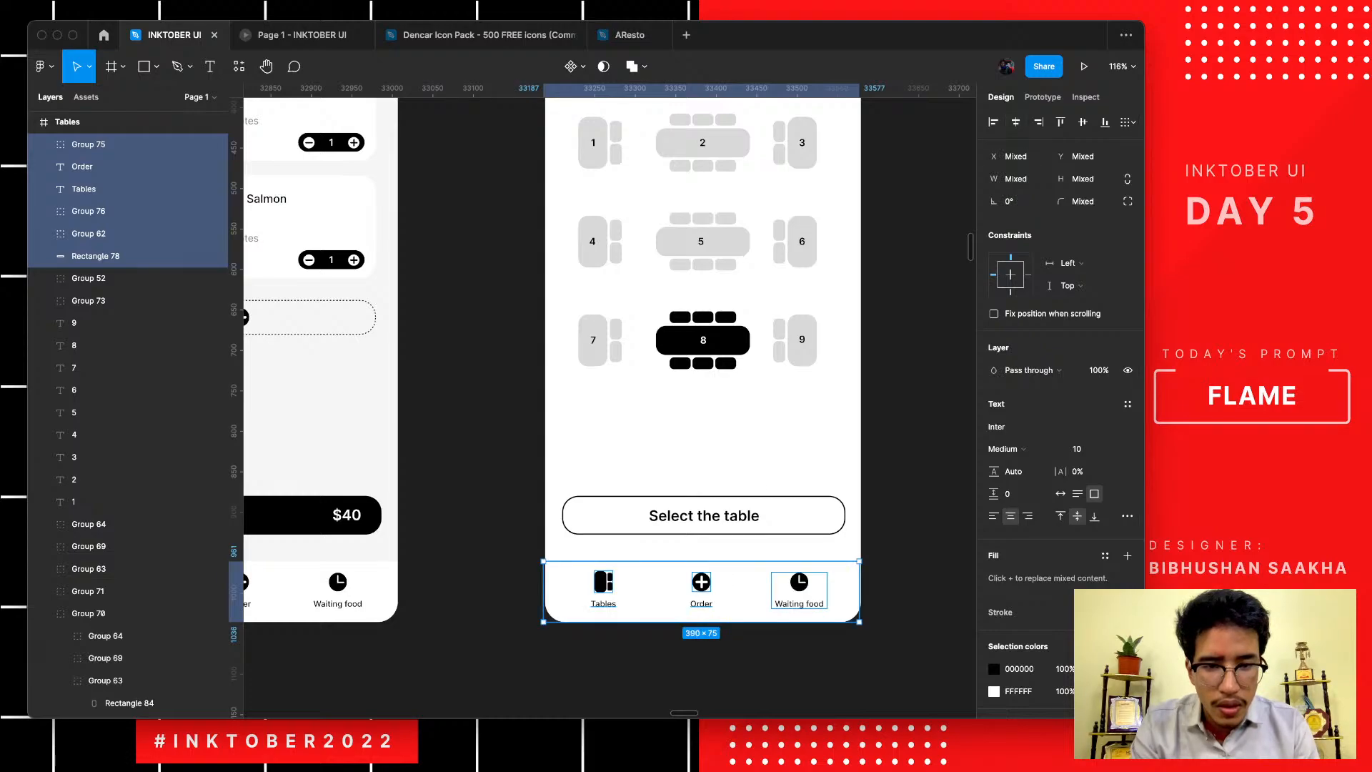
{"action": "key", "text": "Right"}
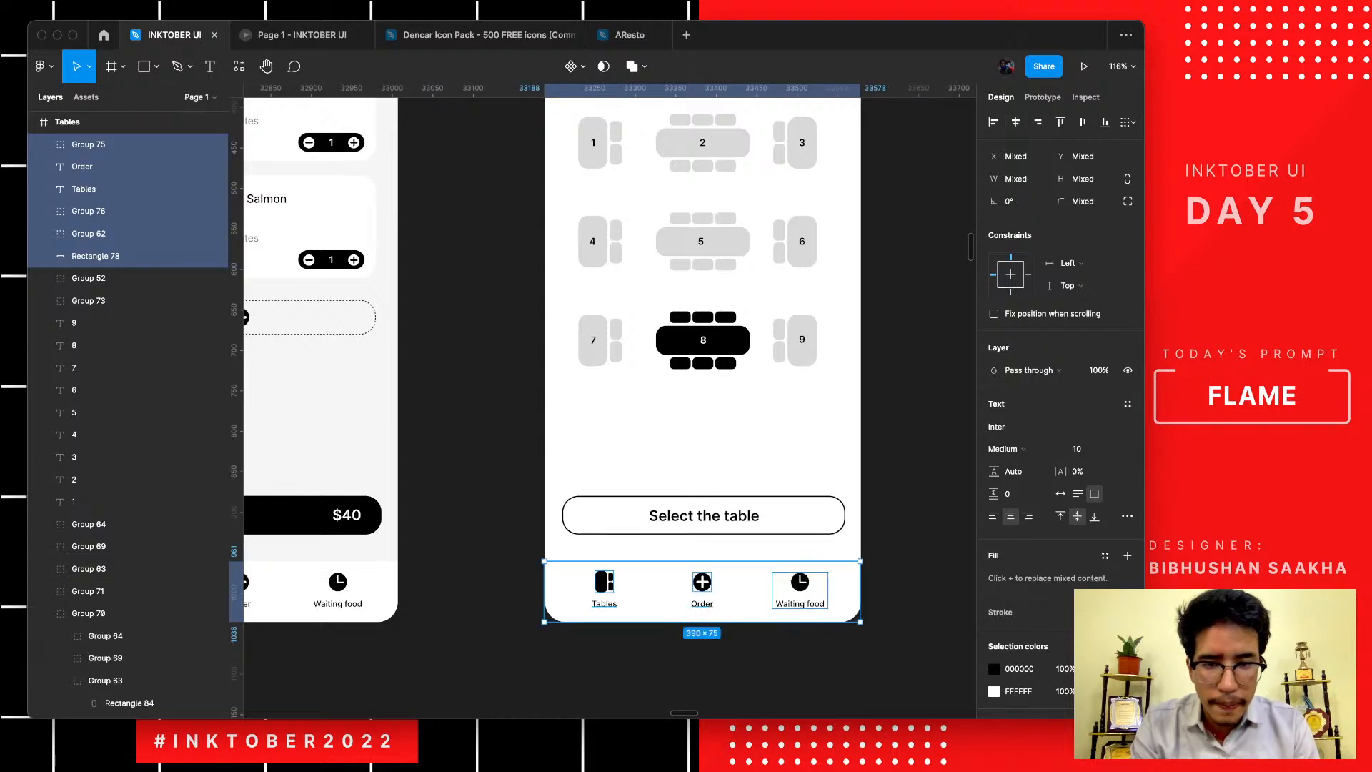
{"action": "scroll", "coordinate": [539, 579], "scroll_direction": "up", "scroll_amount": 10}
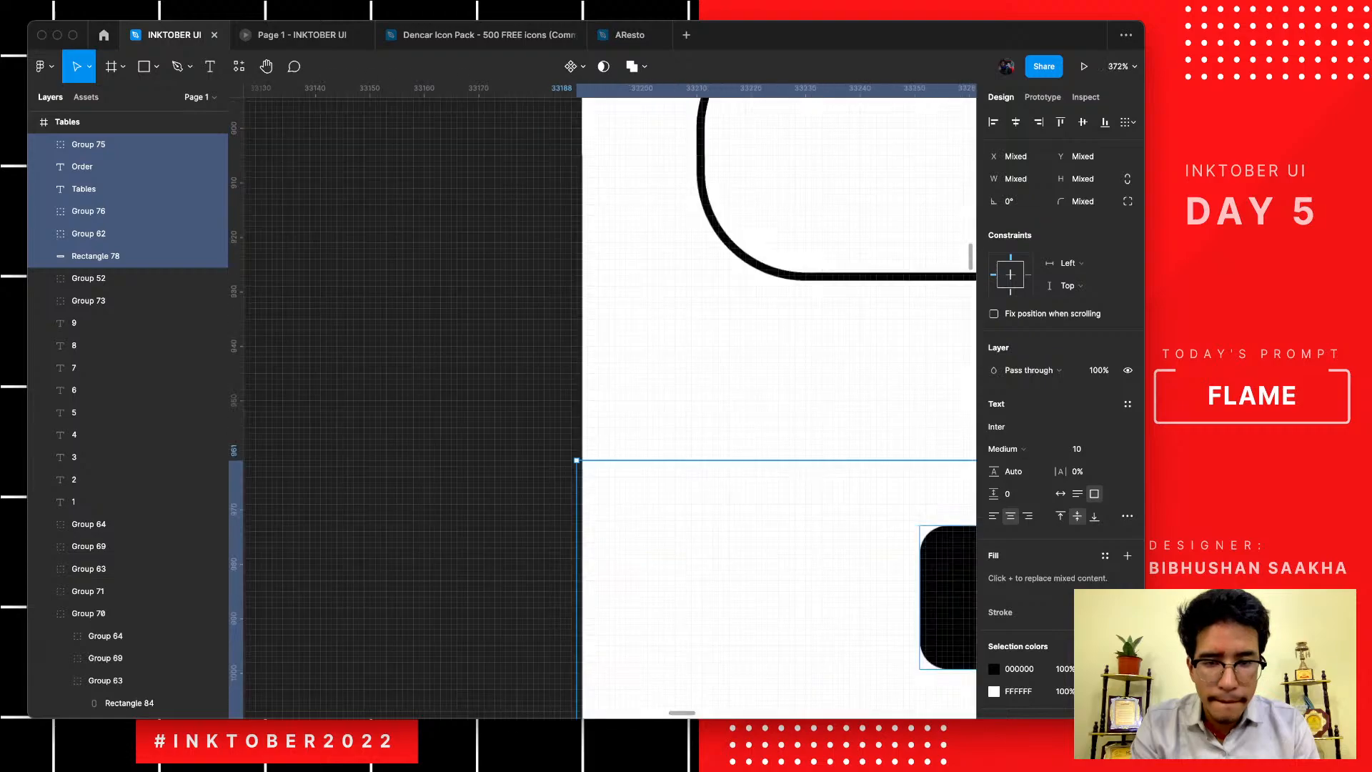
{"action": "key", "text": "Right"}
{"action": "scroll", "coordinate": [540, 578], "scroll_direction": "down", "scroll_amount": 5}
{"action": "scroll", "coordinate": [543, 579], "scroll_direction": "down", "scroll_amount": 10}
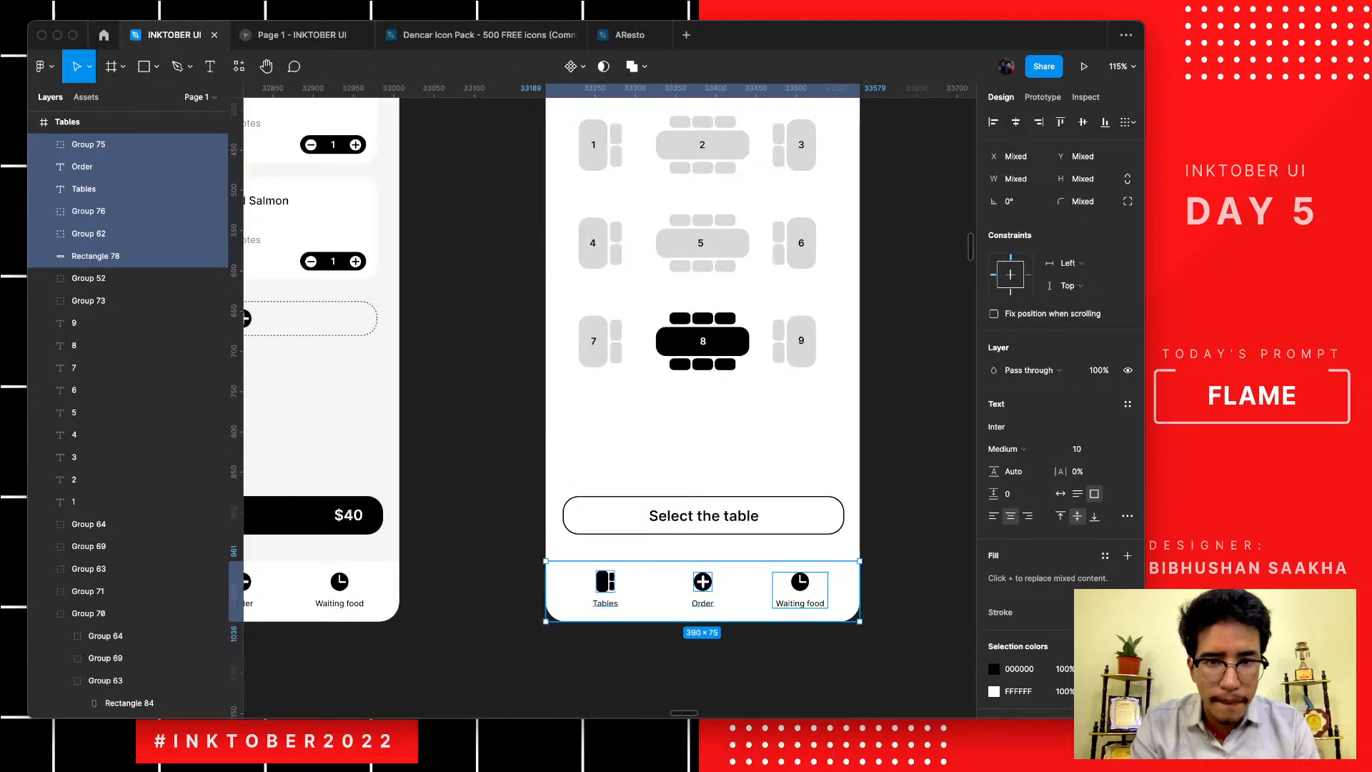
{"action": "scroll", "coordinate": [540, 639], "scroll_direction": "up", "scroll_amount": 10}
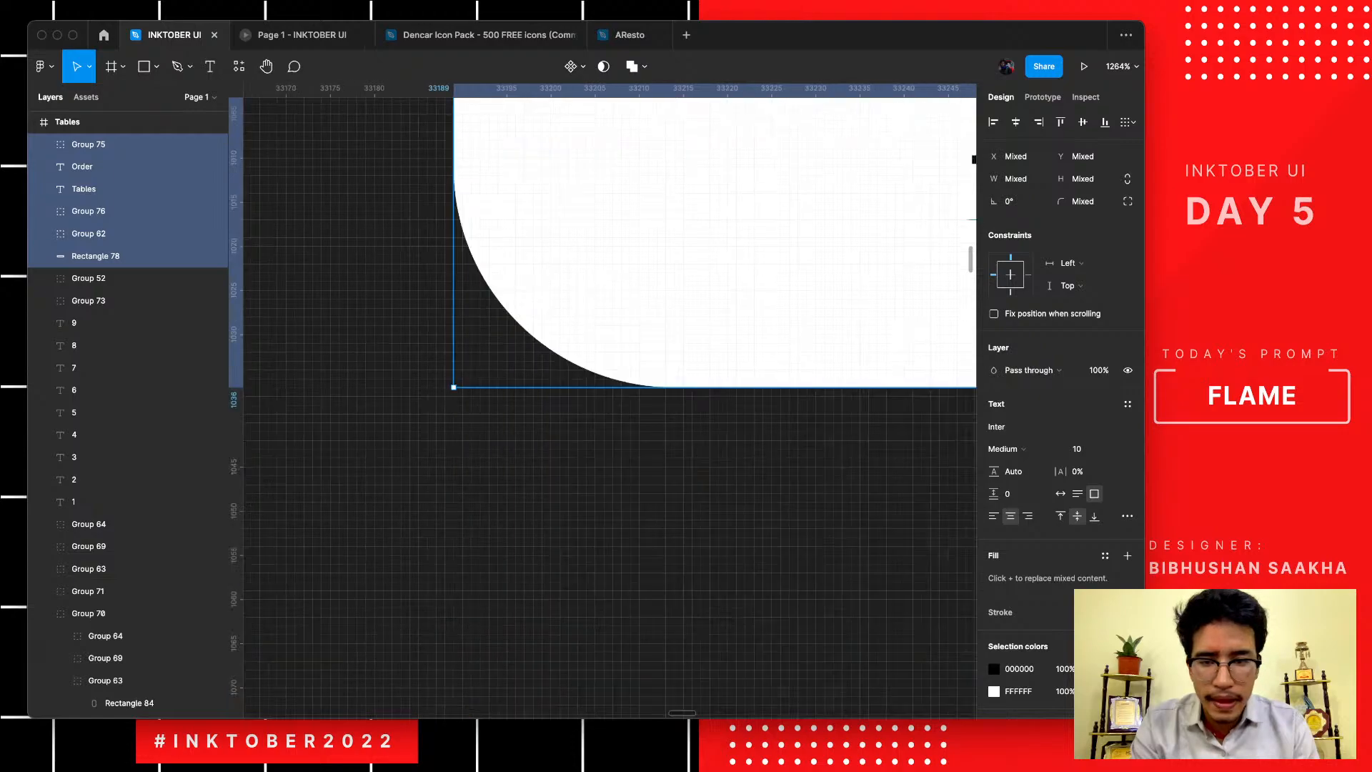
{"action": "scroll", "coordinate": [697, 638], "scroll_direction": "down", "scroll_amount": 10}
{"action": "key", "text": "Escape"}
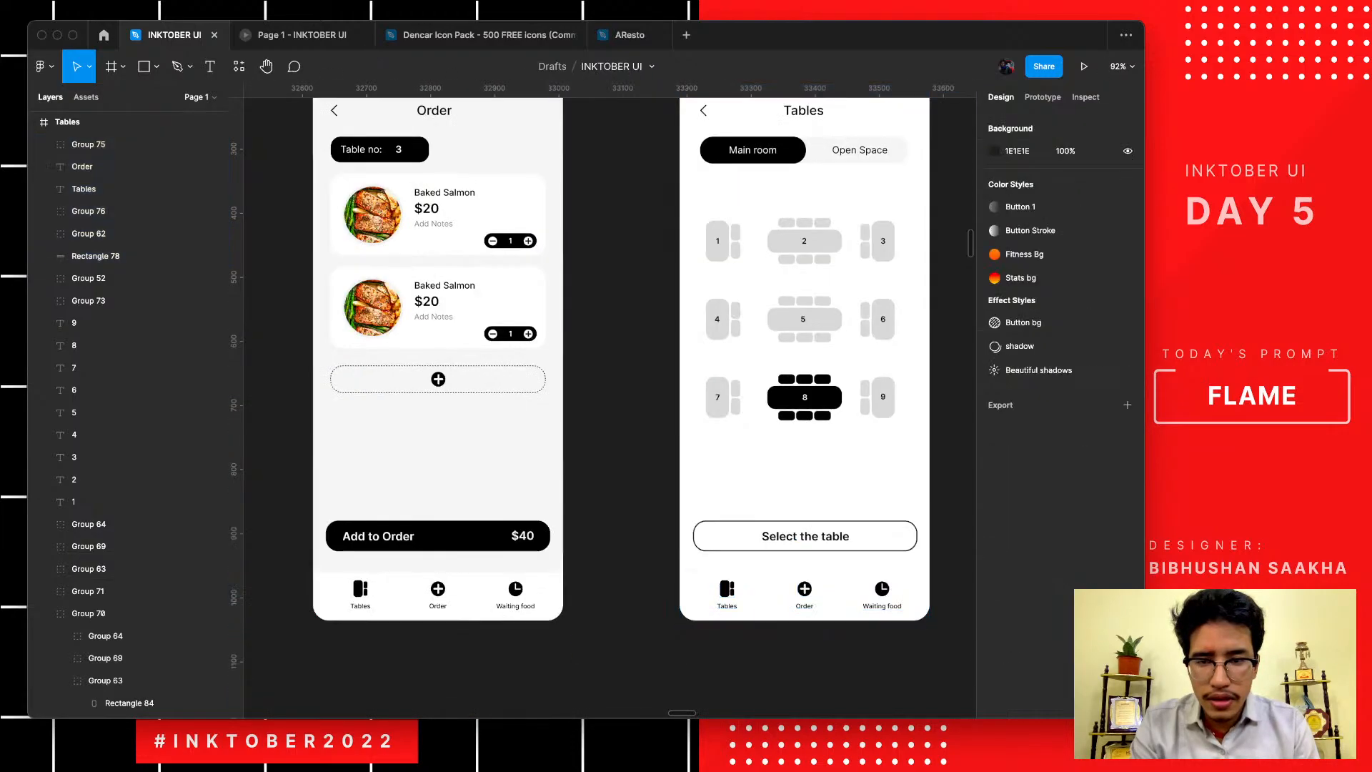
- Recolor the Tables and Waiting food icons and labels in the Order screen's navigation bar to grey C0C0C0
{"action": "scroll", "coordinate": [325, 638], "scroll_direction": "up", "scroll_amount": 5}
{"action": "left_click", "coordinate": [360, 589]}
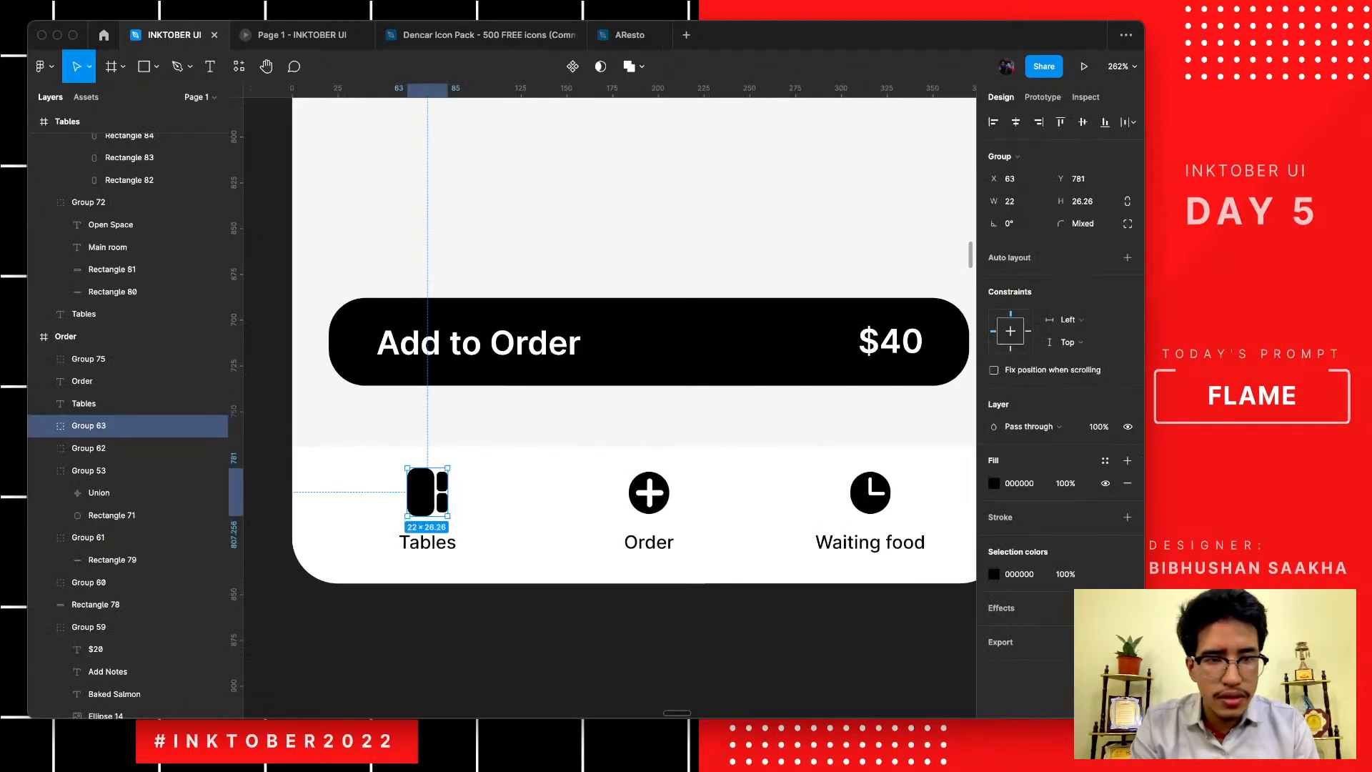
{"action": "left_click", "coordinate": [427, 542], "text": "shift"}
{"action": "left_click", "coordinate": [886, 541], "text": "shift"}
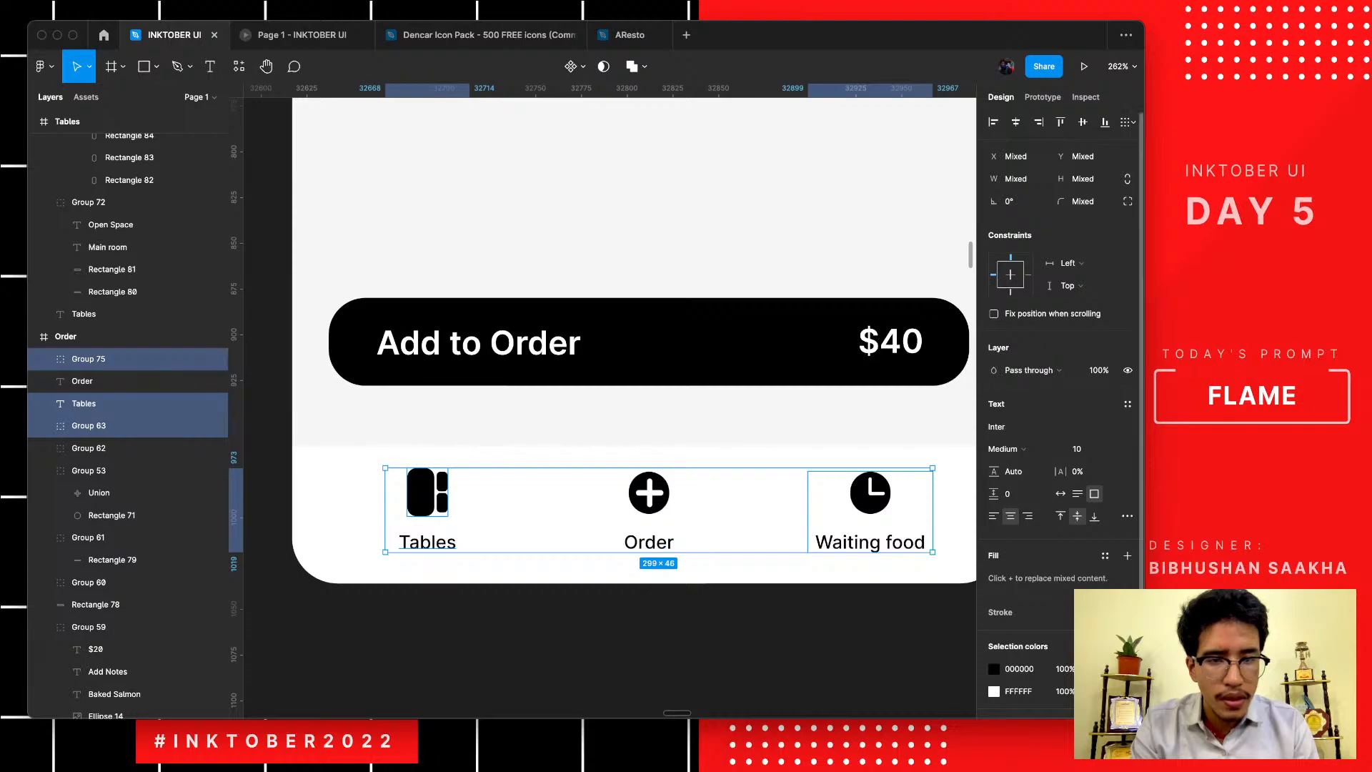
{"action": "scroll", "coordinate": [1057, 429], "scroll_direction": "down", "scroll_amount": 2}
{"action": "left_click", "coordinate": [994, 585]}
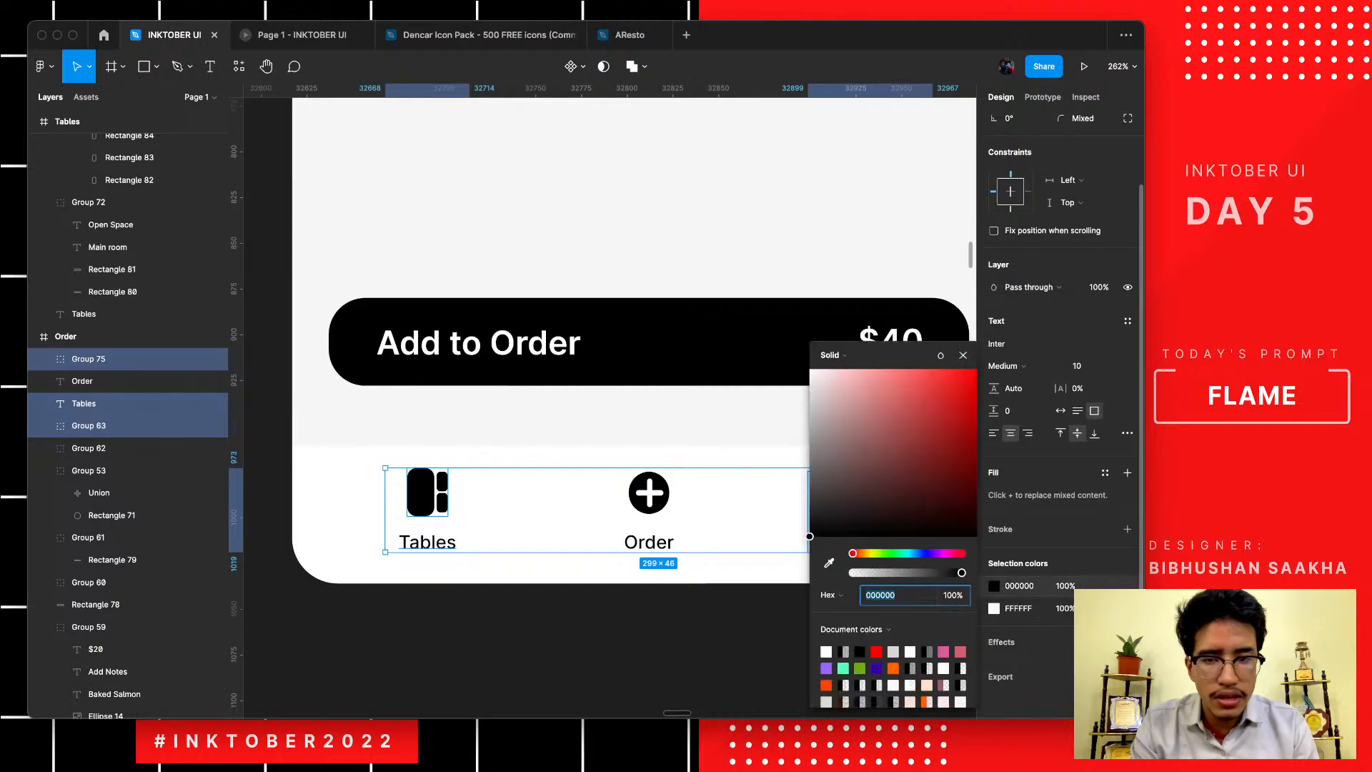
{"action": "left_click_drag", "start_coordinate": [809, 536], "coordinate": [810, 410]}
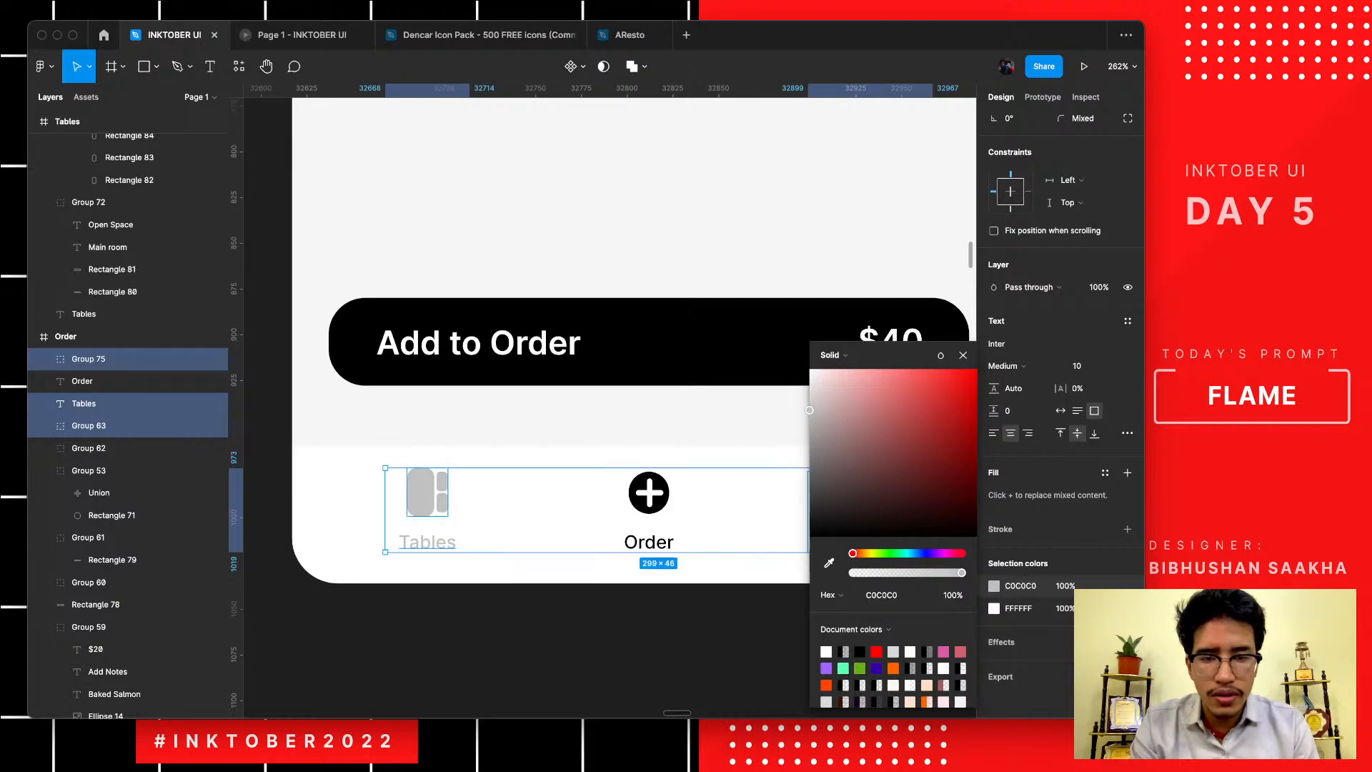
{"action": "left_click", "coordinate": [743, 629]}
- Recolor the Tables screen's Order and Waiting food icons and labels to C0C0C0, sampled from the Order screen's grey Tables icon
{"action": "scroll", "coordinate": [554, 606], "scroll_direction": "down", "scroll_amount": 5}
{"action": "scroll", "coordinate": [614, 579], "scroll_direction": "right", "scroll_amount": 4}
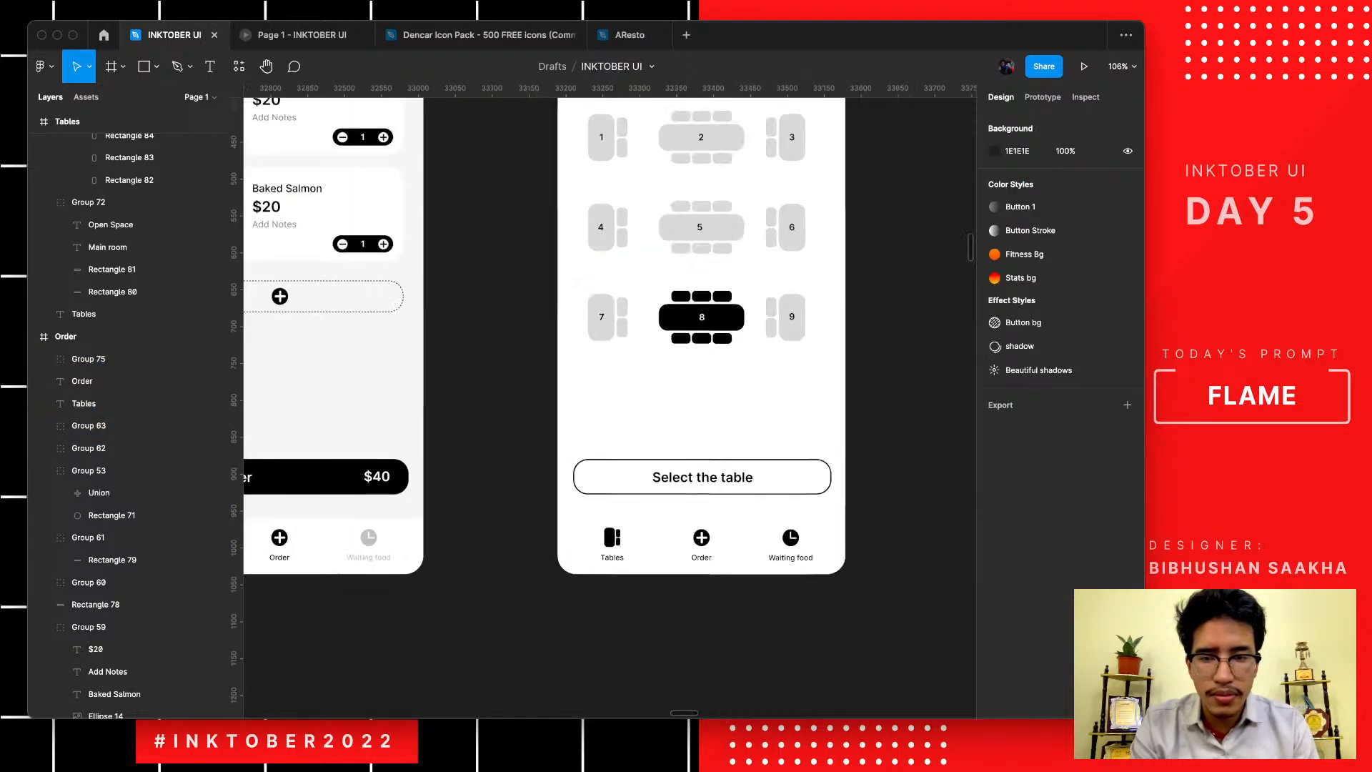
{"action": "scroll", "coordinate": [676, 547], "scroll_direction": "up", "scroll_amount": 5}
{"action": "scroll", "coordinate": [516, 561], "scroll_direction": "left", "scroll_amount": 6}
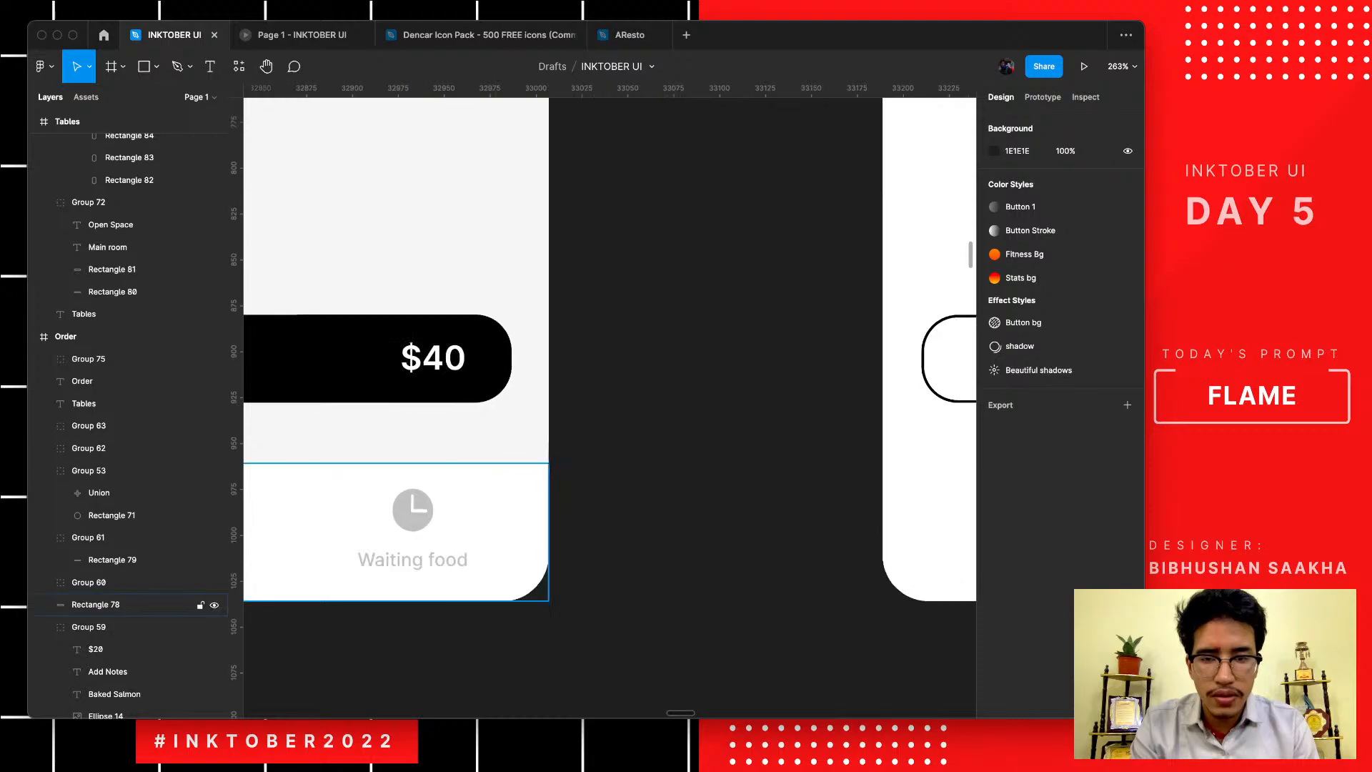
{"action": "scroll", "coordinate": [516, 561], "scroll_direction": "right", "scroll_amount": 4}
{"action": "scroll", "coordinate": [525, 544], "scroll_direction": "right", "scroll_amount": 5}
{"action": "left_click", "coordinate": [543, 496]}
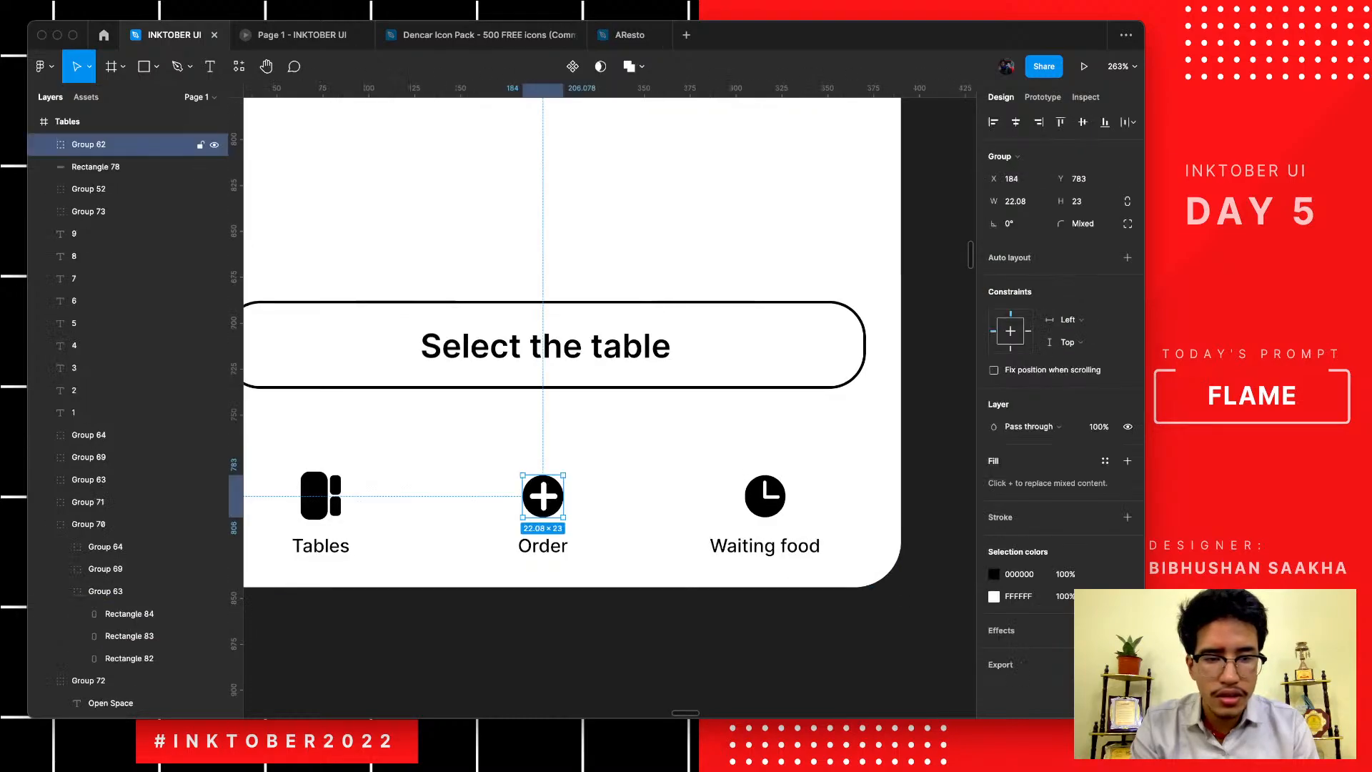
{"action": "left_click", "coordinate": [543, 546], "text": "shift"}
{"action": "left_click", "coordinate": [759, 545], "text": "shift"}
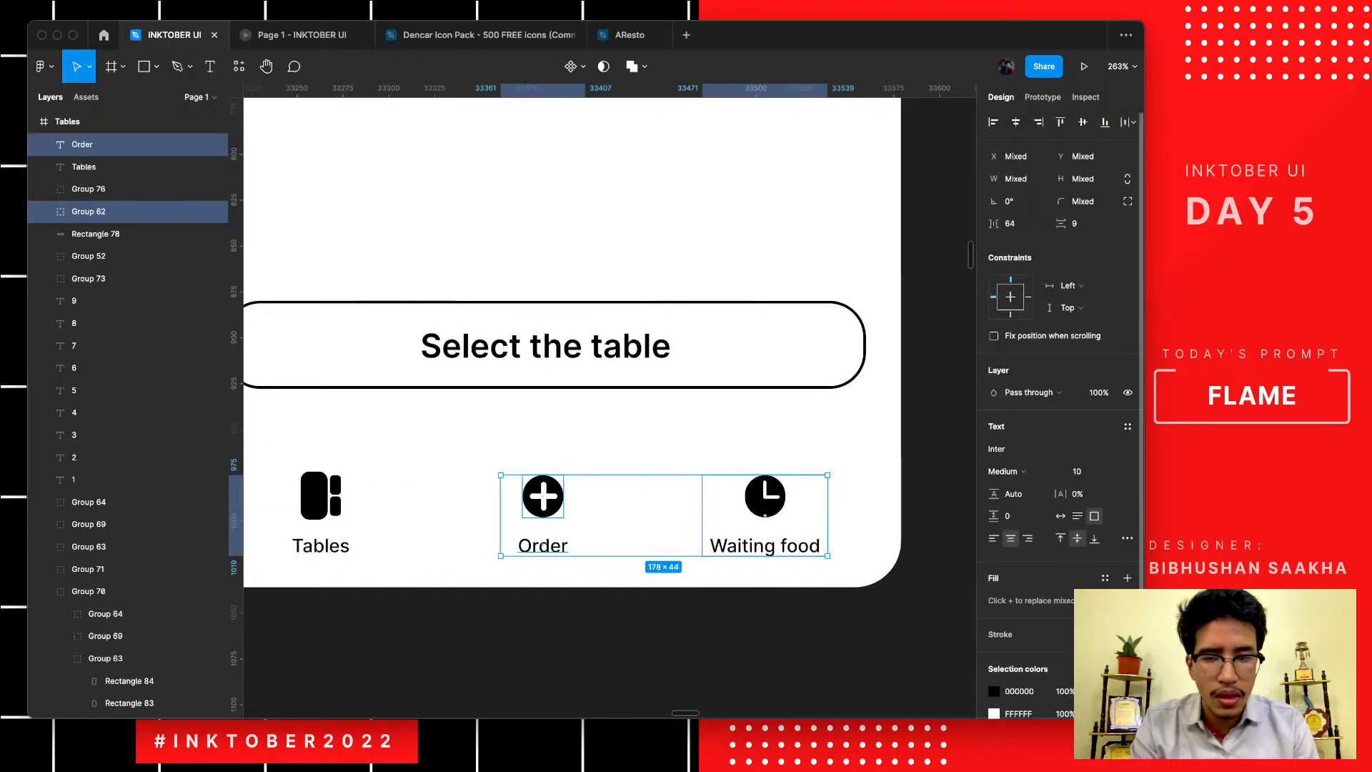
{"action": "scroll", "coordinate": [608, 336], "scroll_direction": "left", "scroll_amount": 10}
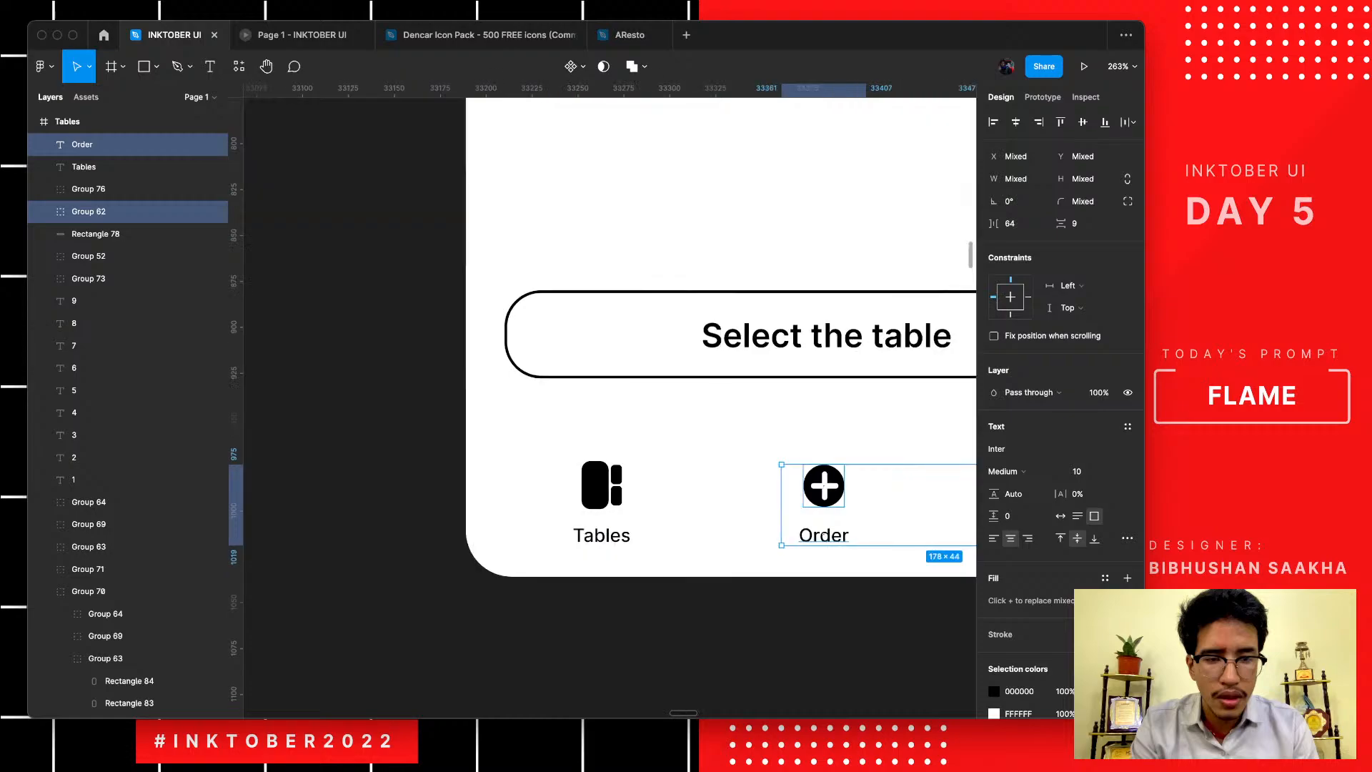
{"action": "left_click", "coordinate": [994, 691]}
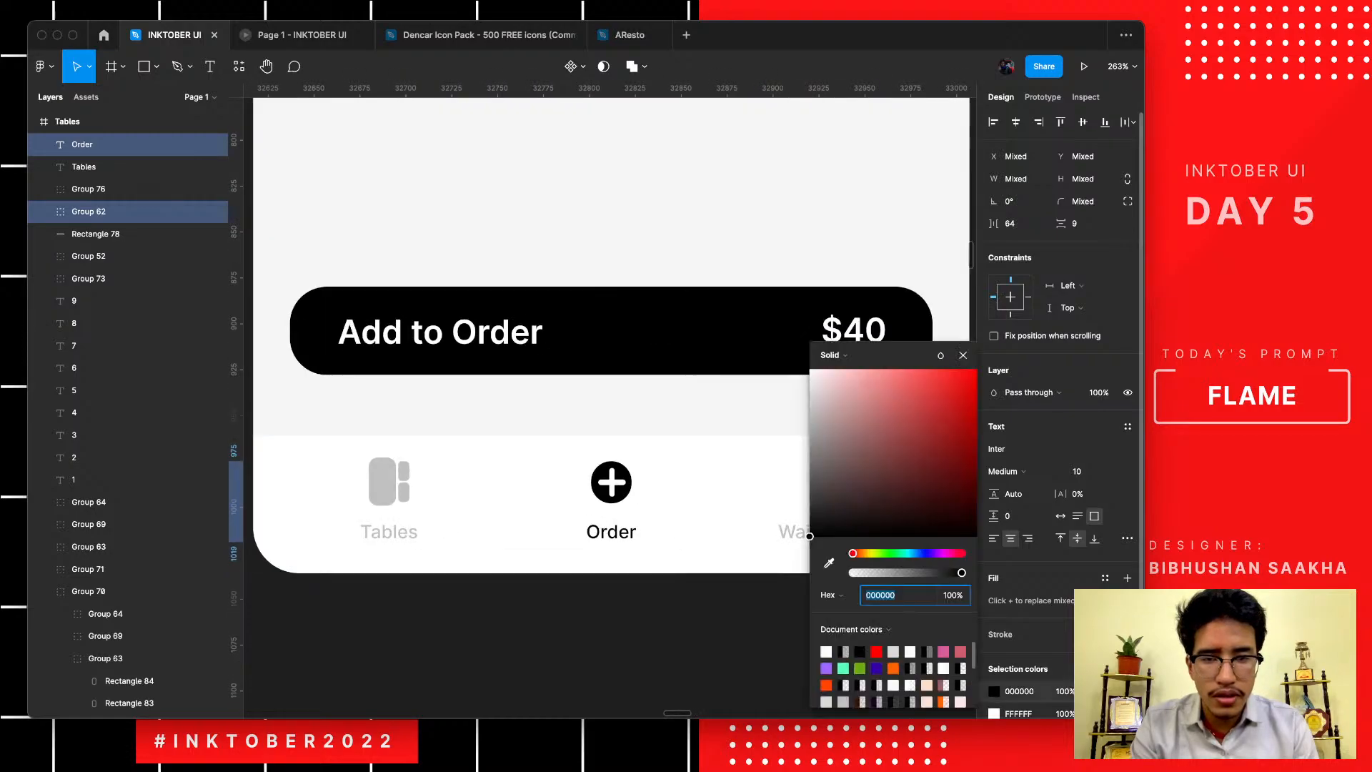
{"action": "left_click", "coordinate": [829, 563]}
{"action": "left_click", "coordinate": [382, 482]}
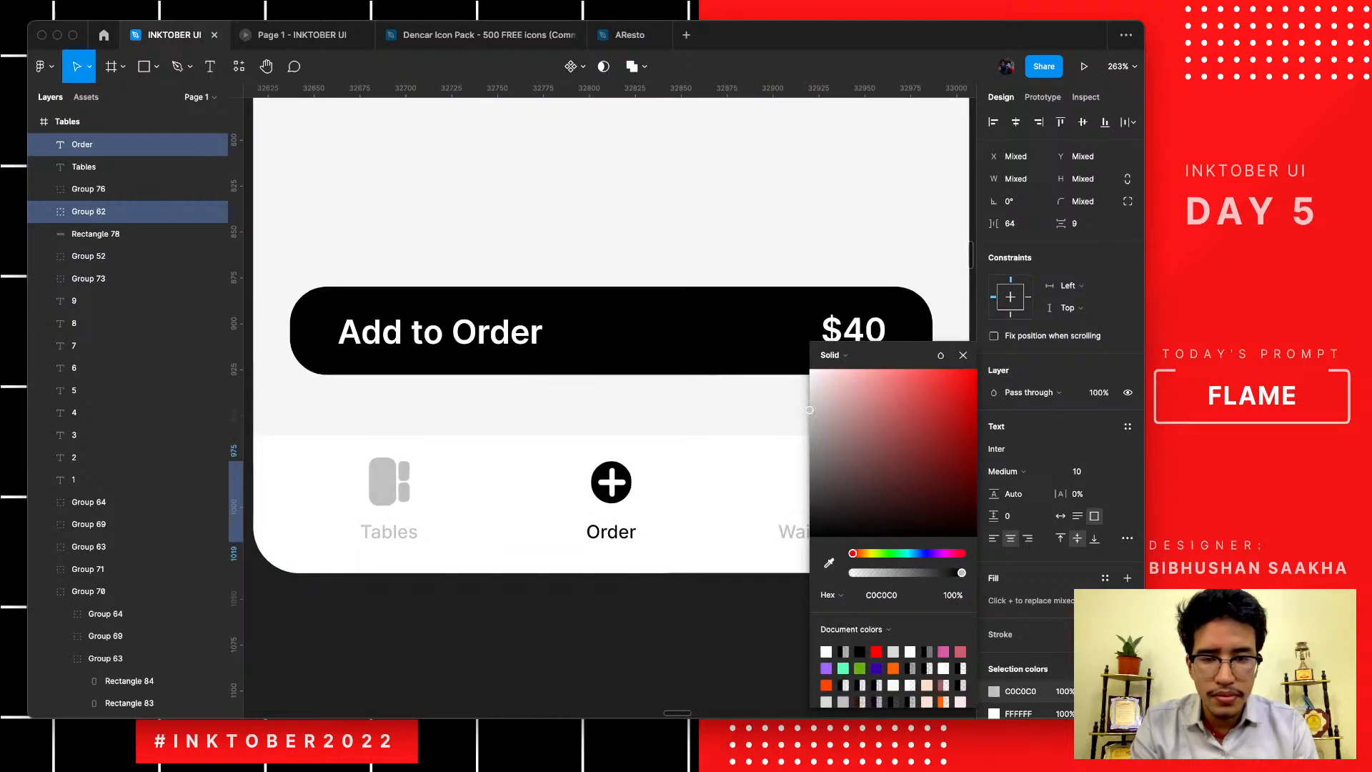
- Deselect the layers and look over the Order and Tables screens with their navigation bars
{"action": "left_click", "coordinate": [344, 690]}
{"action": "scroll", "coordinate": [344, 690], "scroll_direction": "down", "scroll_amount": 10}
{"action": "scroll", "coordinate": [490, 616], "scroll_direction": "down", "scroll_amount": 2}
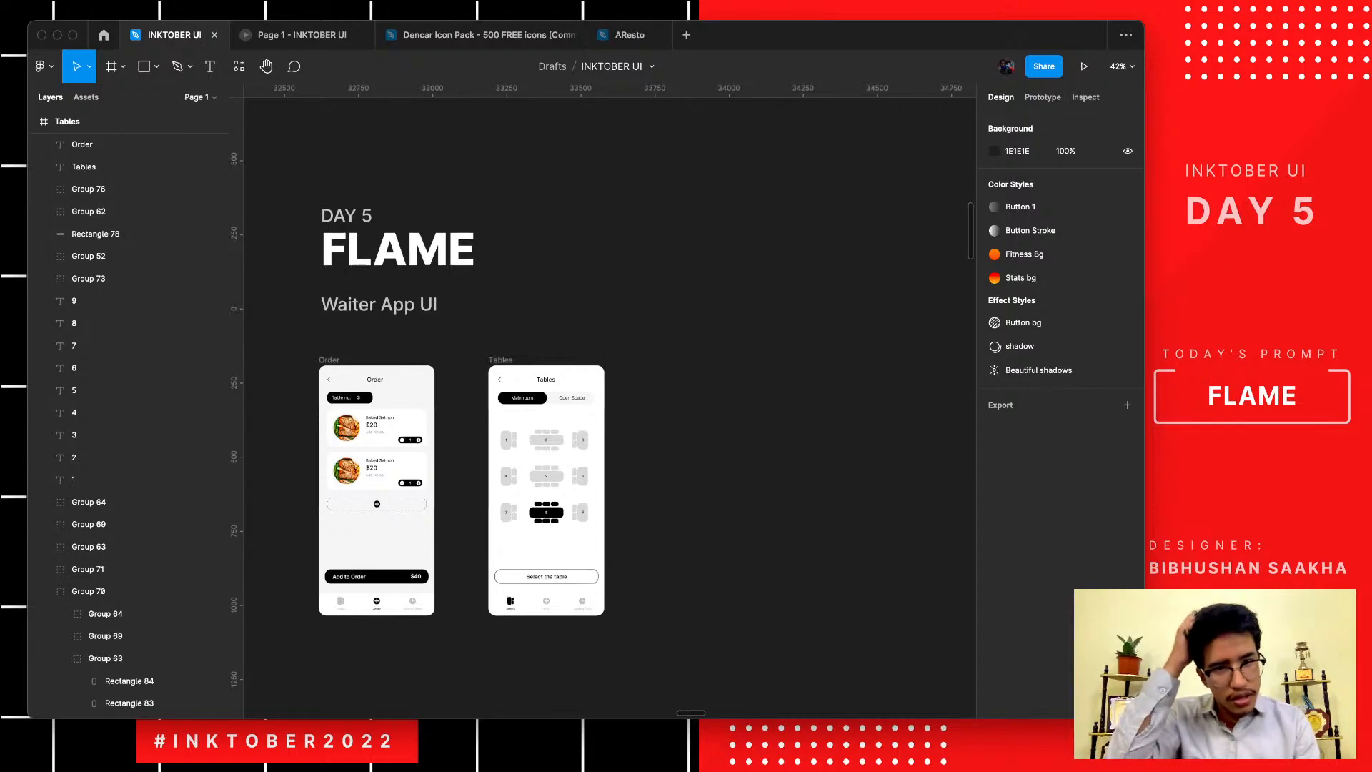
{"action": "scroll", "coordinate": [490, 616], "scroll_direction": "up", "scroll_amount": 6}
{"action": "scroll", "coordinate": [610, 408], "scroll_direction": "left", "scroll_amount": 3}
{"action": "scroll", "coordinate": [610, 407], "scroll_direction": "up", "scroll_amount": 1}
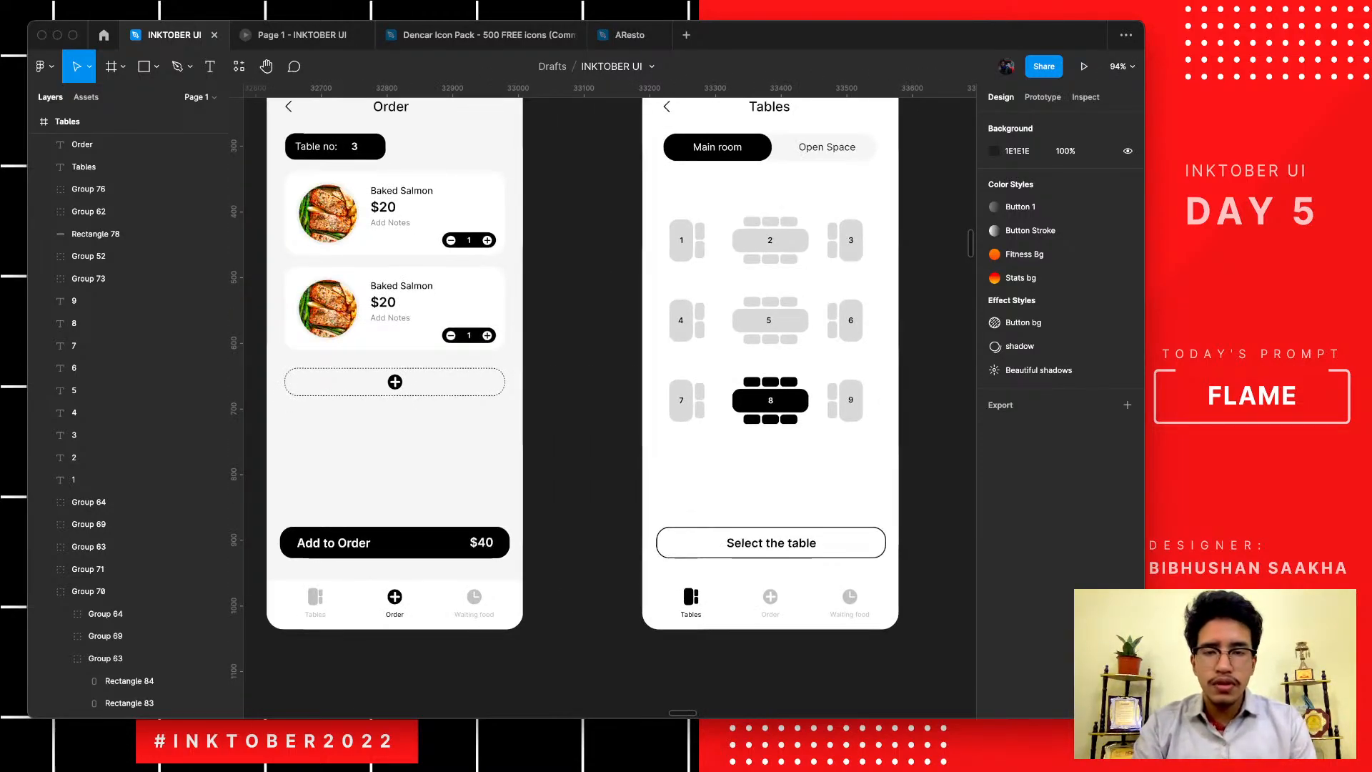
{"action": "scroll", "coordinate": [610, 407], "scroll_direction": "left", "scroll_amount": 3}
{"action": "scroll", "coordinate": [477, 616], "scroll_direction": "down", "scroll_amount": 5}
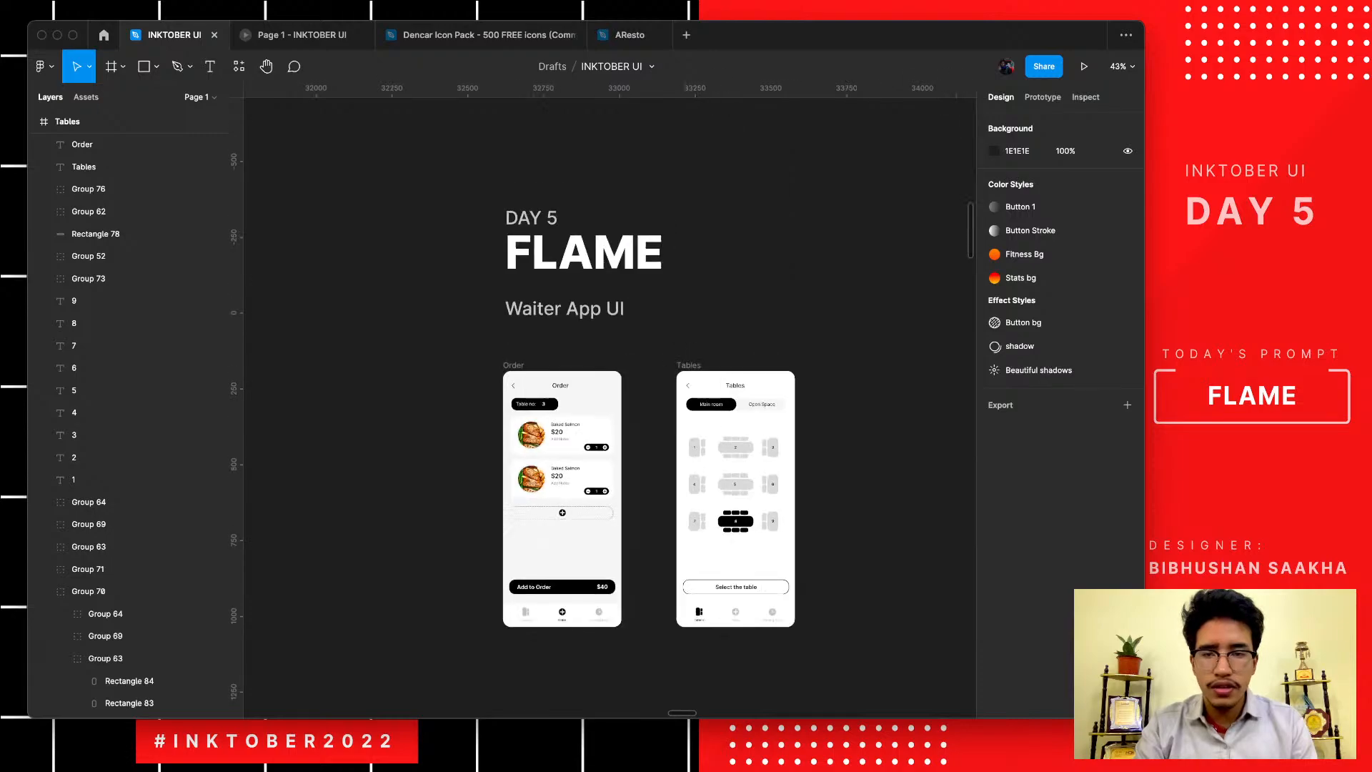
- Copy the round Grilled Shrimp photo from the SeaFood screen
{"action": "scroll", "coordinate": [400, 597], "scroll_direction": "left", "scroll_amount": 20}
{"action": "scroll", "coordinate": [307, 587], "scroll_direction": "up", "scroll_amount": 8}
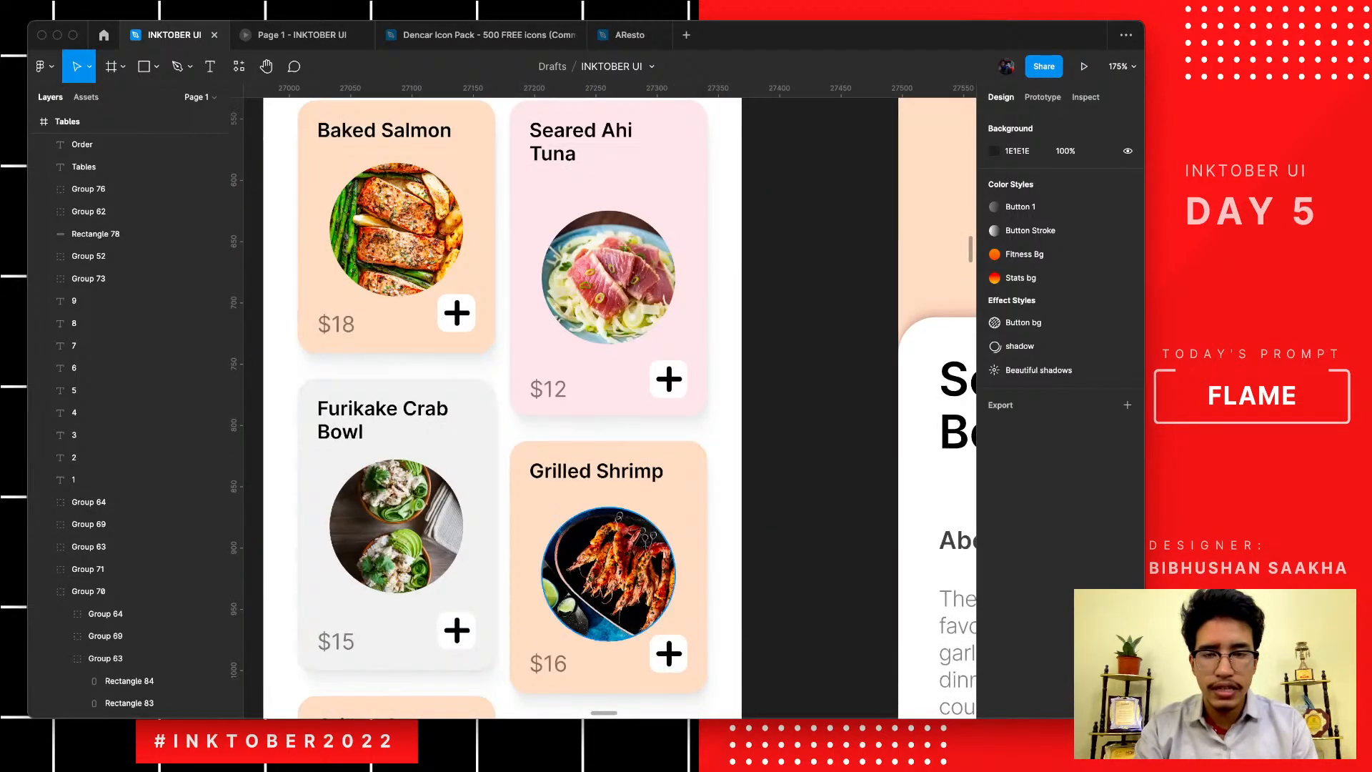
{"action": "left_click", "coordinate": [608, 574]}
{"action": "scroll", "coordinate": [609, 572], "scroll_direction": "down", "scroll_amount": 5}
{"action": "scroll", "coordinate": [607, 400], "scroll_direction": "right", "scroll_amount": 20}
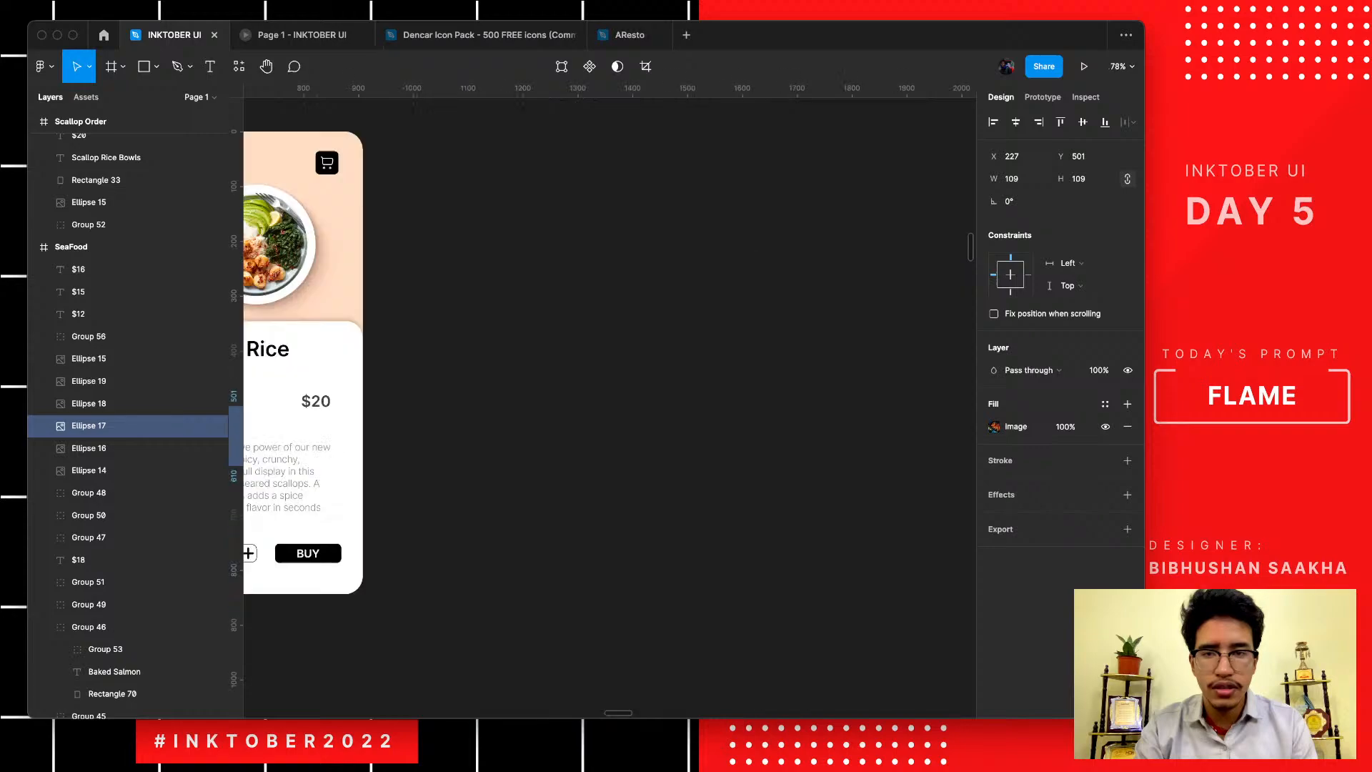
- Paste the shrimp photo into the second Baked Salmon card on the Order screen
{"action": "scroll", "coordinate": [607, 400], "scroll_direction": "right", "scroll_amount": 8}
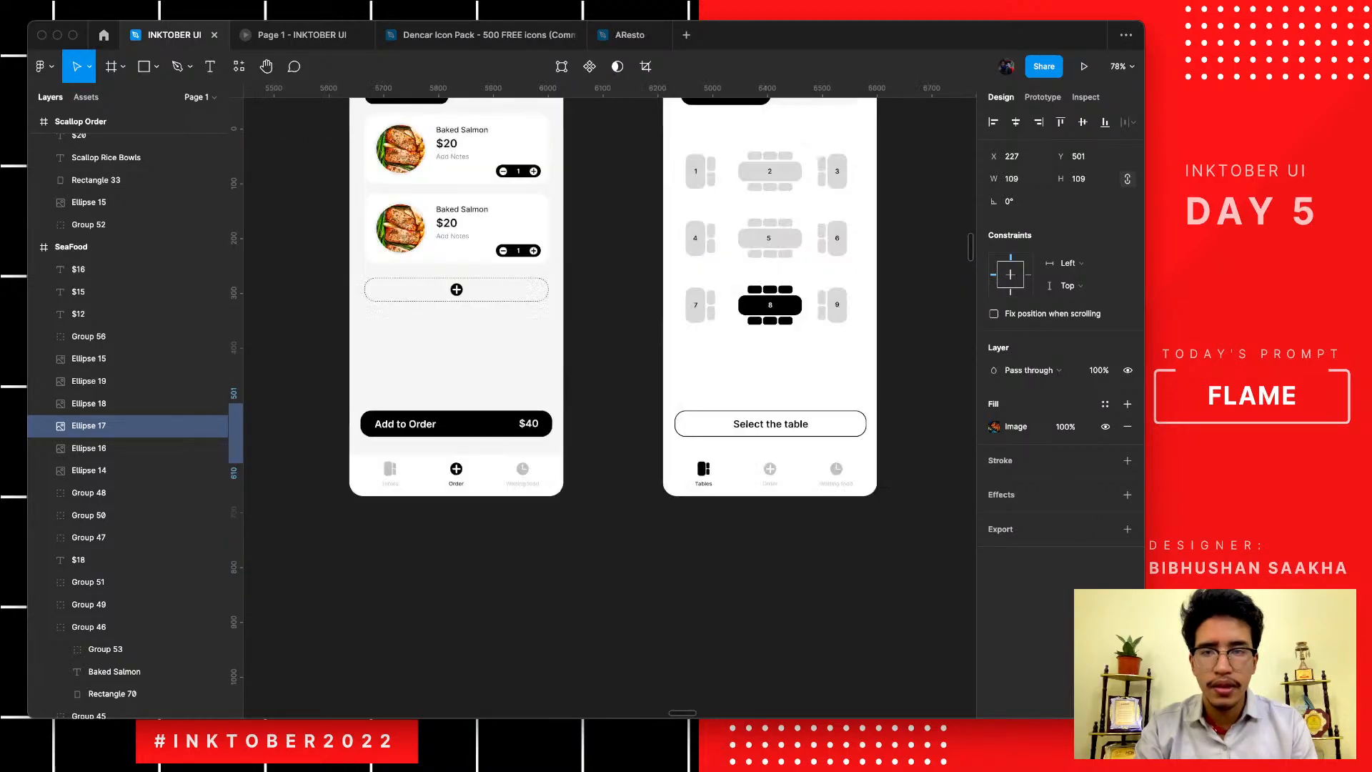
{"action": "scroll", "coordinate": [543, 358], "scroll_direction": "left", "scroll_amount": 1}
{"action": "scroll", "coordinate": [544, 357], "scroll_direction": "up", "scroll_amount": 1}
{"action": "scroll", "coordinate": [484, 313], "scroll_direction": "up", "scroll_amount": 5}
{"action": "left_click", "coordinate": [433, 250]}
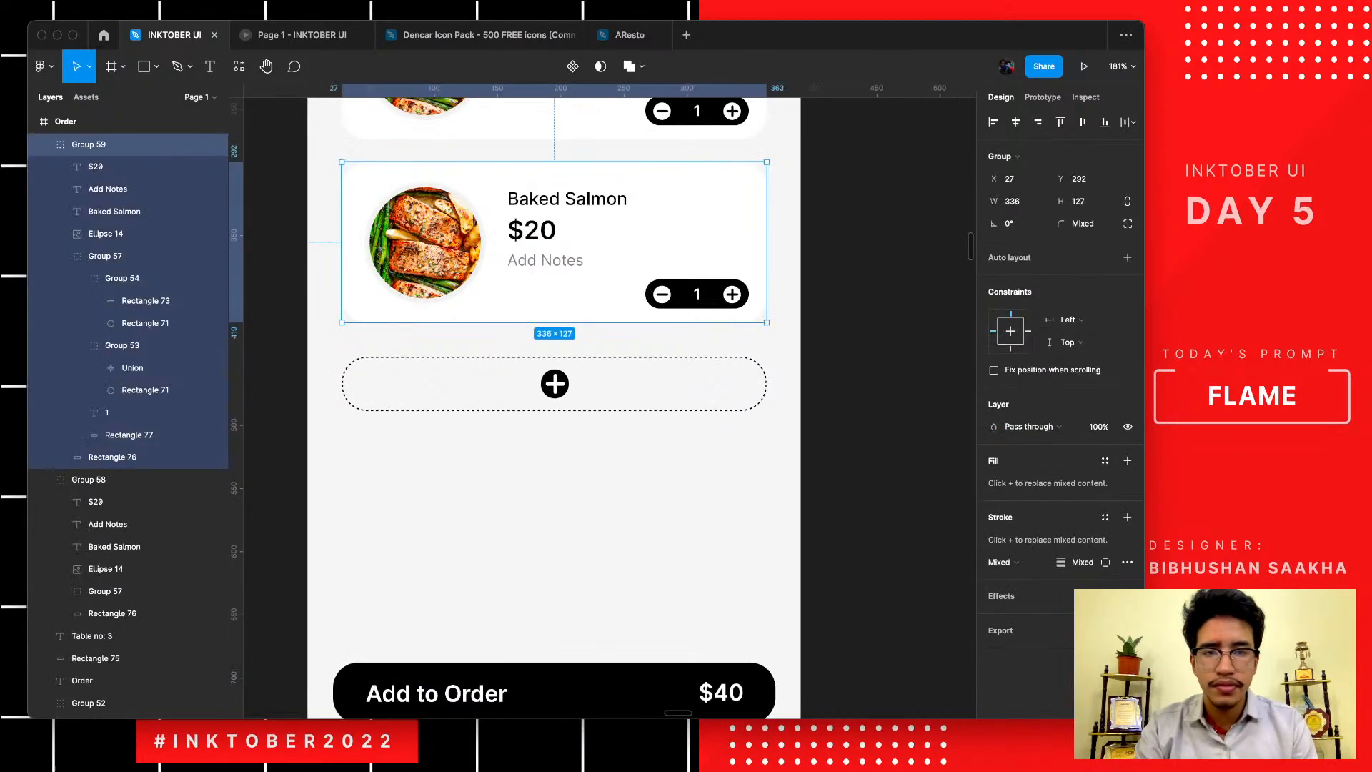
{"action": "double_click", "coordinate": [432, 251]}
{"action": "scroll", "coordinate": [432, 250], "scroll_direction": "up", "scroll_amount": 4}
{"action": "key", "text": "super+v"}
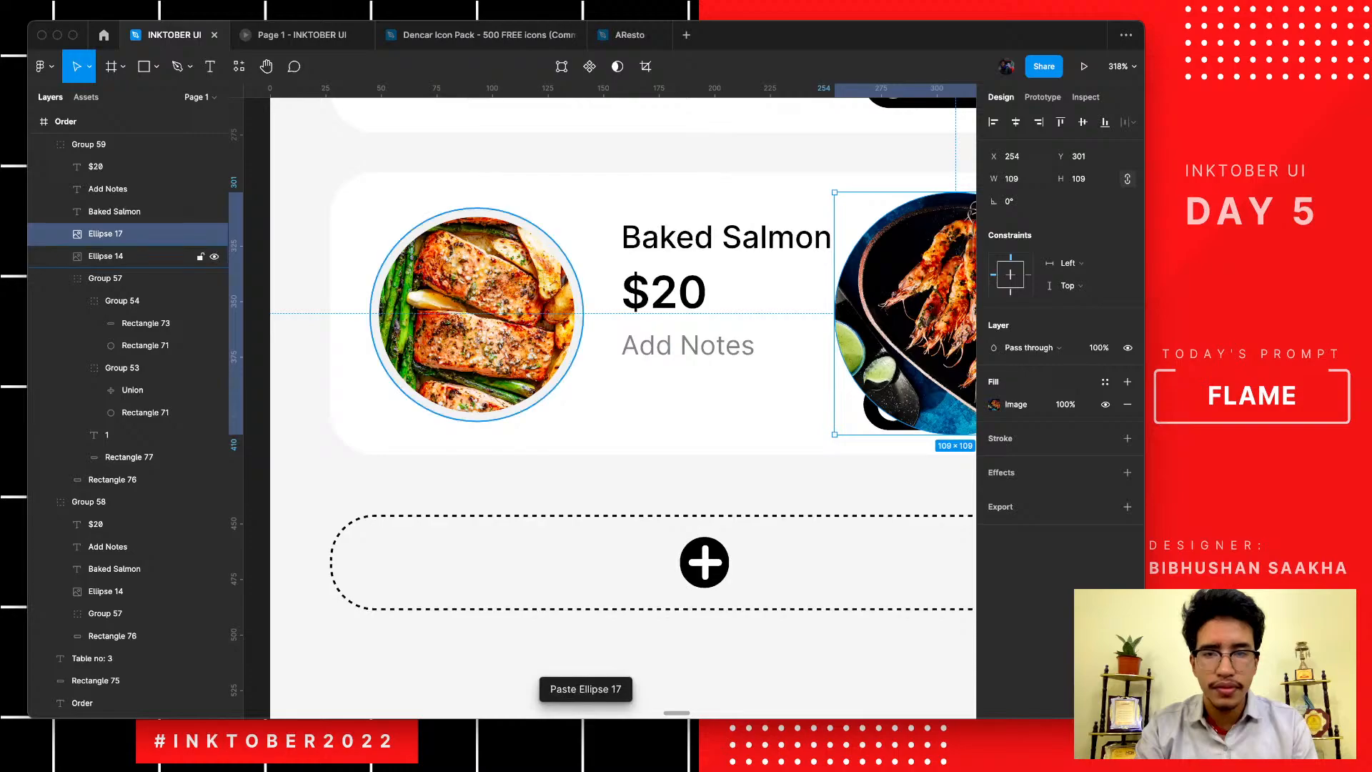
- Resize the pasted shrimp photo to 96 × 96 and place it exactly over the second card's salmon photo
{"action": "scroll", "coordinate": [521, 386], "scroll_direction": "down", "scroll_amount": 3}
{"action": "left_click_drag", "start_coordinate": [812, 301], "coordinate": [591, 356]}
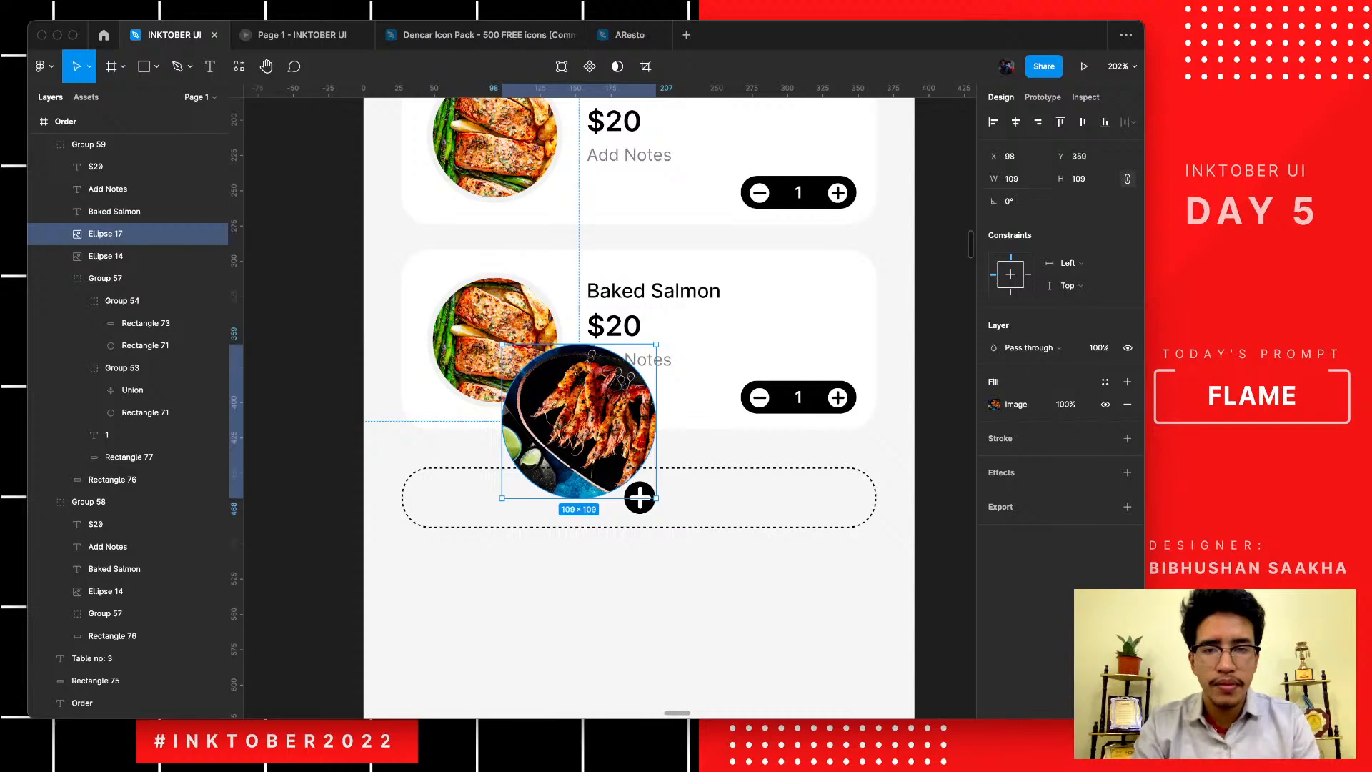
{"action": "left_click", "coordinate": [1012, 178]}
{"action": "type", "text": "96"}
{"action": "key", "text": "Return"}
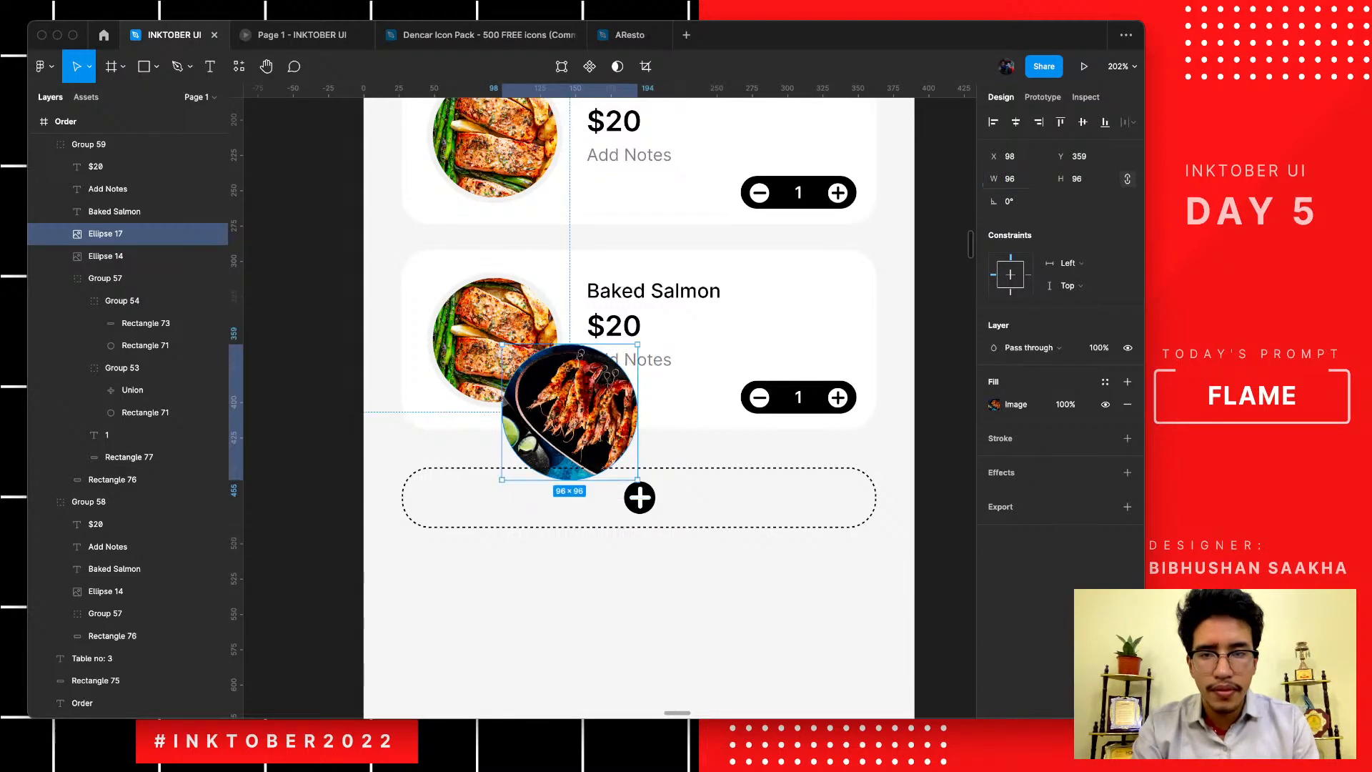
{"action": "left_click_drag", "start_coordinate": [570, 412], "coordinate": [494, 340]}
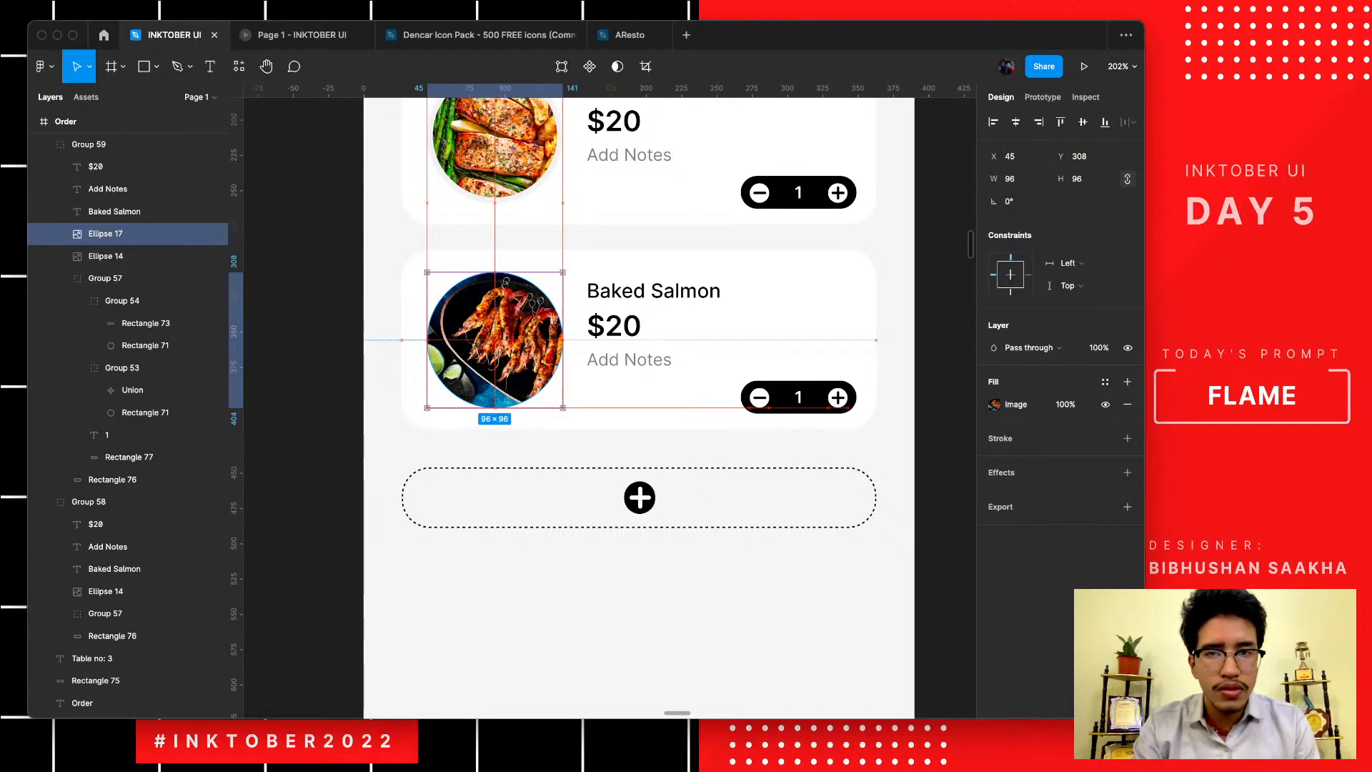
- Check the first card's photo stroke and give the shrimp photo an inside stroke with a width of 4
{"action": "left_click", "coordinate": [495, 152]}
{"action": "double_click", "coordinate": [495, 152]}
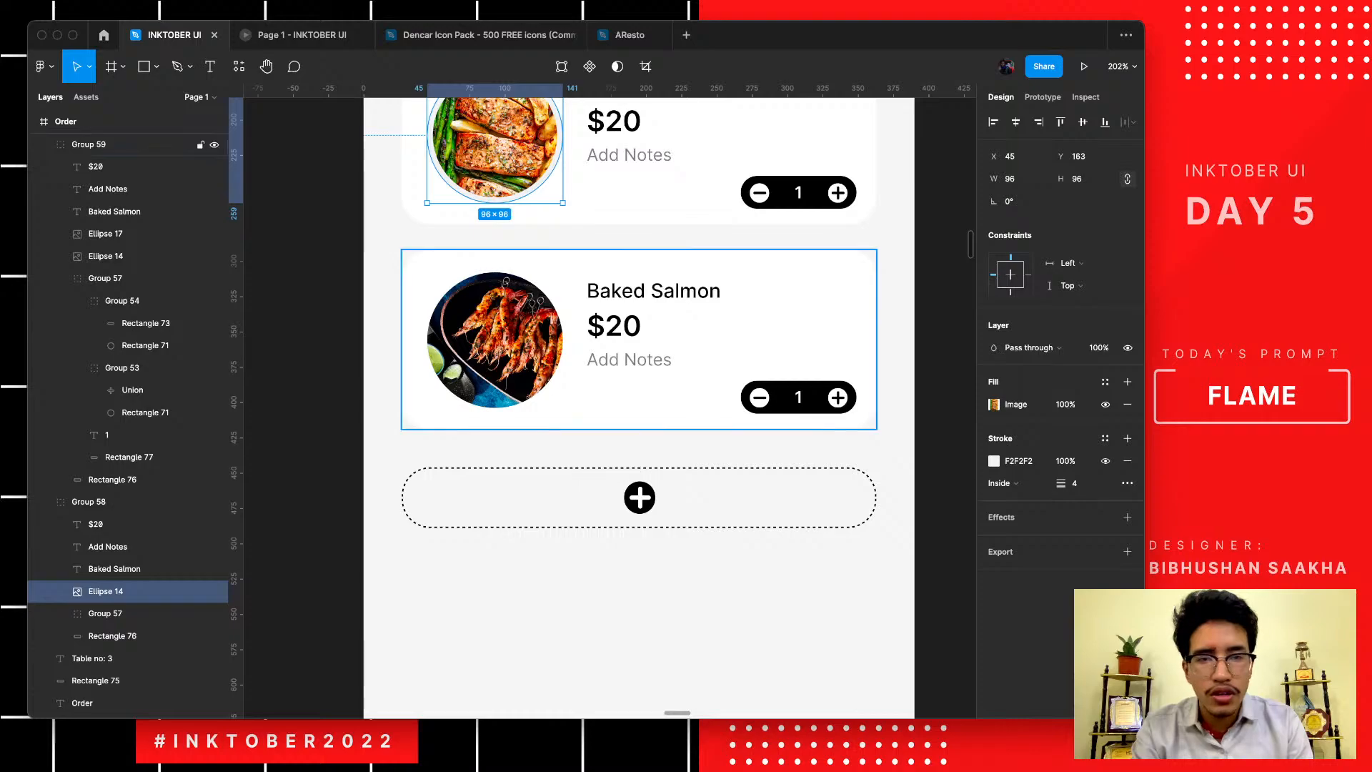
{"action": "left_click", "coordinate": [495, 340]}
{"action": "double_click", "coordinate": [494, 340]}
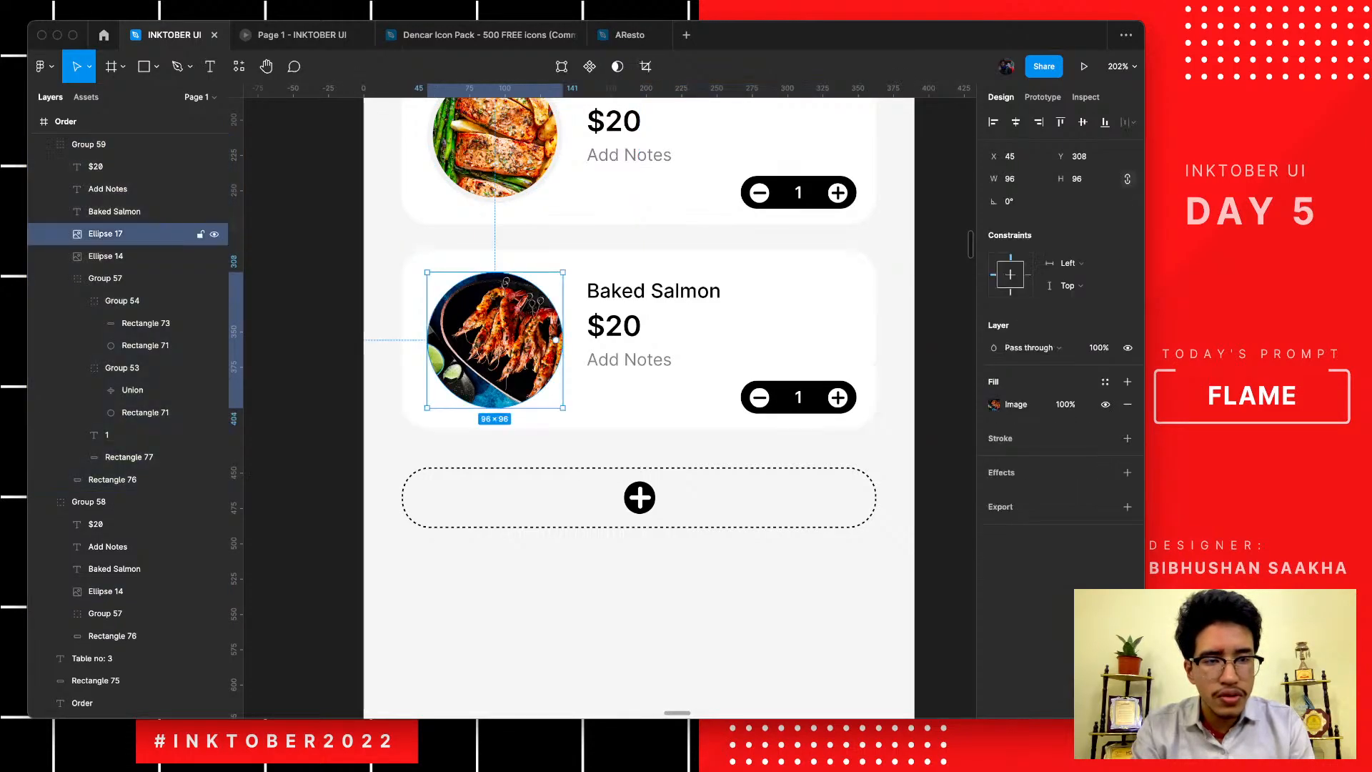
{"action": "left_click", "coordinate": [1127, 438]}
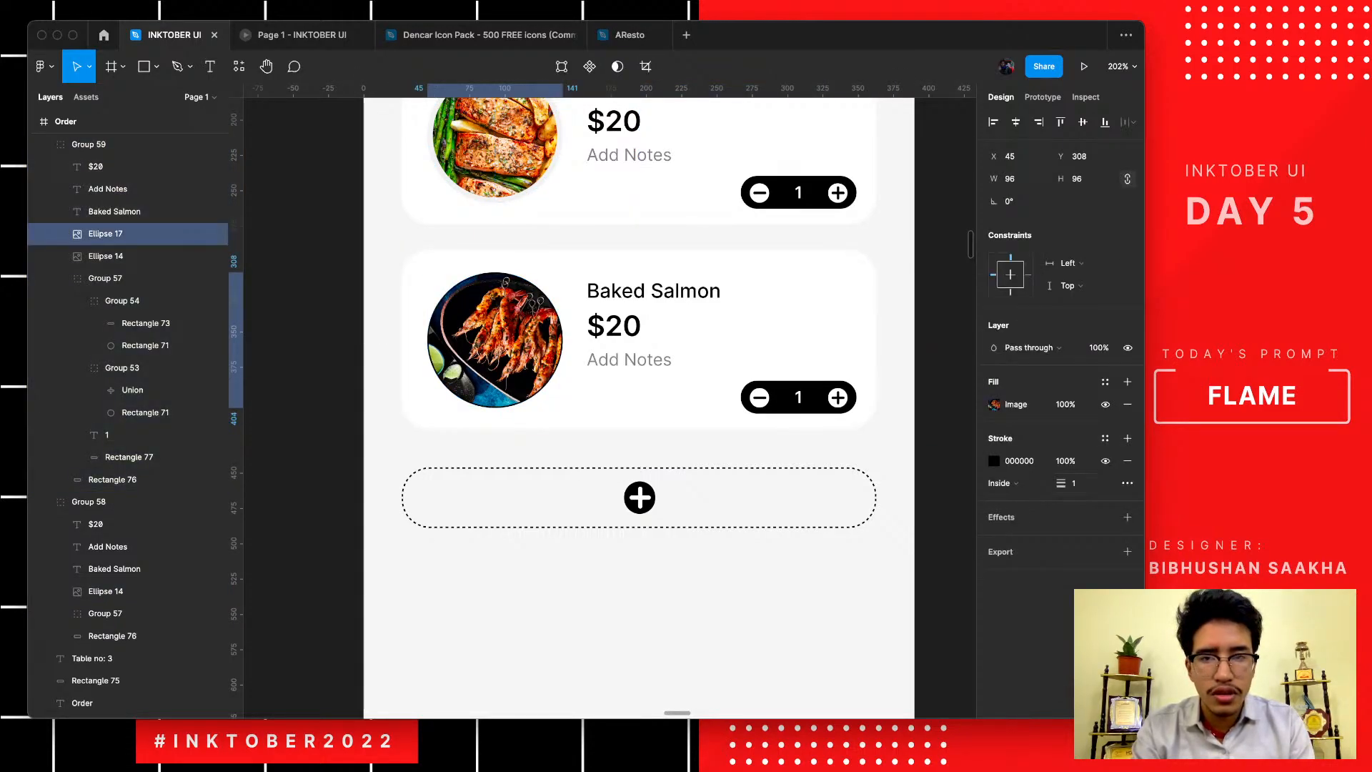
{"action": "left_click", "coordinate": [1075, 483]}
{"action": "type", "text": "4"}
{"action": "key", "text": "Return"}
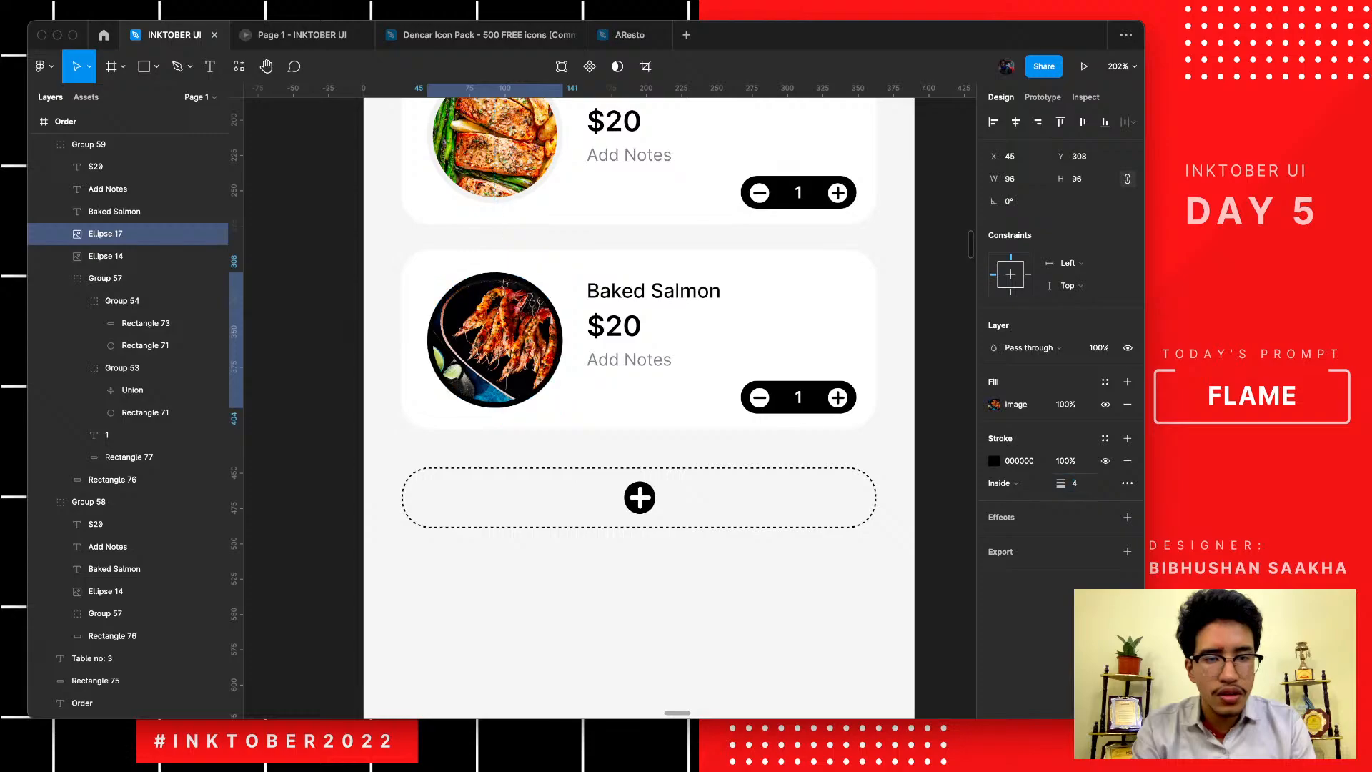
- Color the shrimp photo's stroke F6F6F6, sampled from the Order screen's light grey background
{"action": "left_click", "coordinate": [994, 461]}
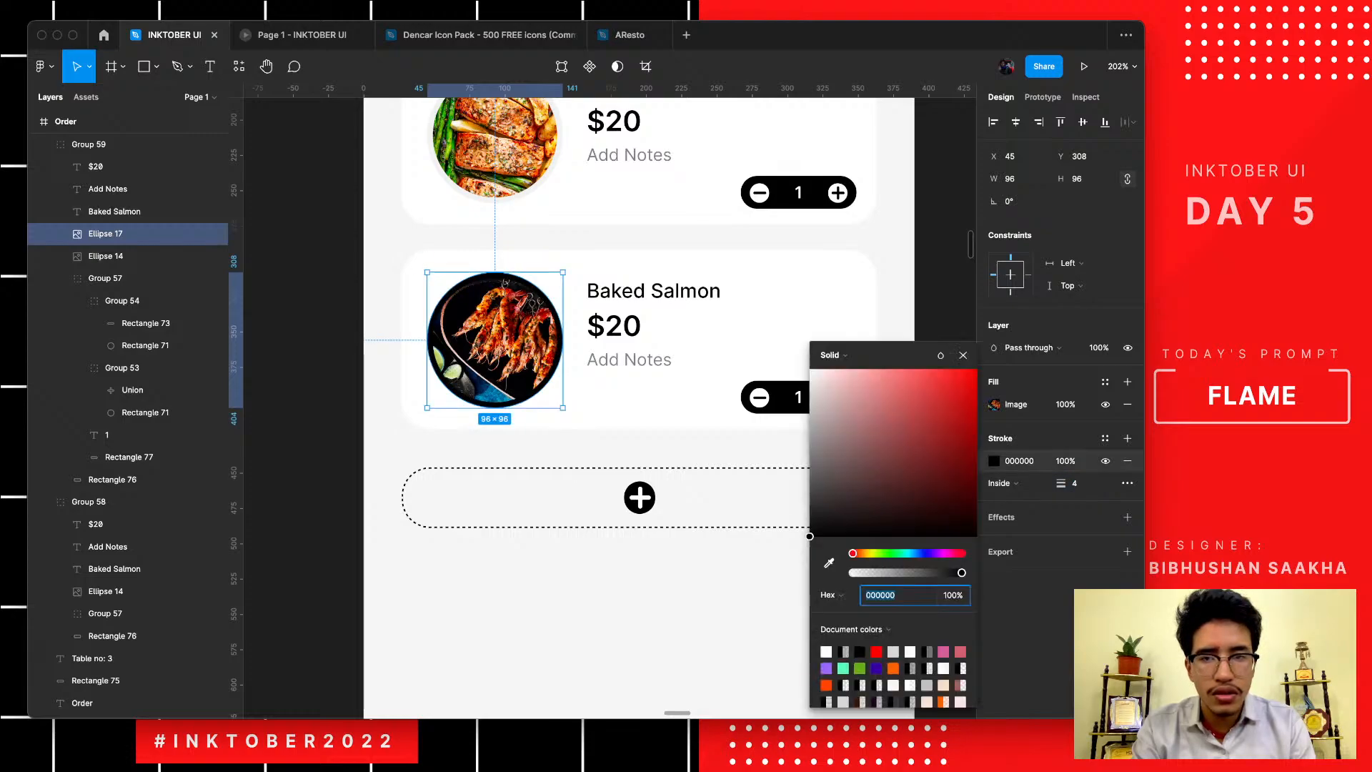
{"action": "key", "text": "i"}
{"action": "left_click", "coordinate": [909, 150]}
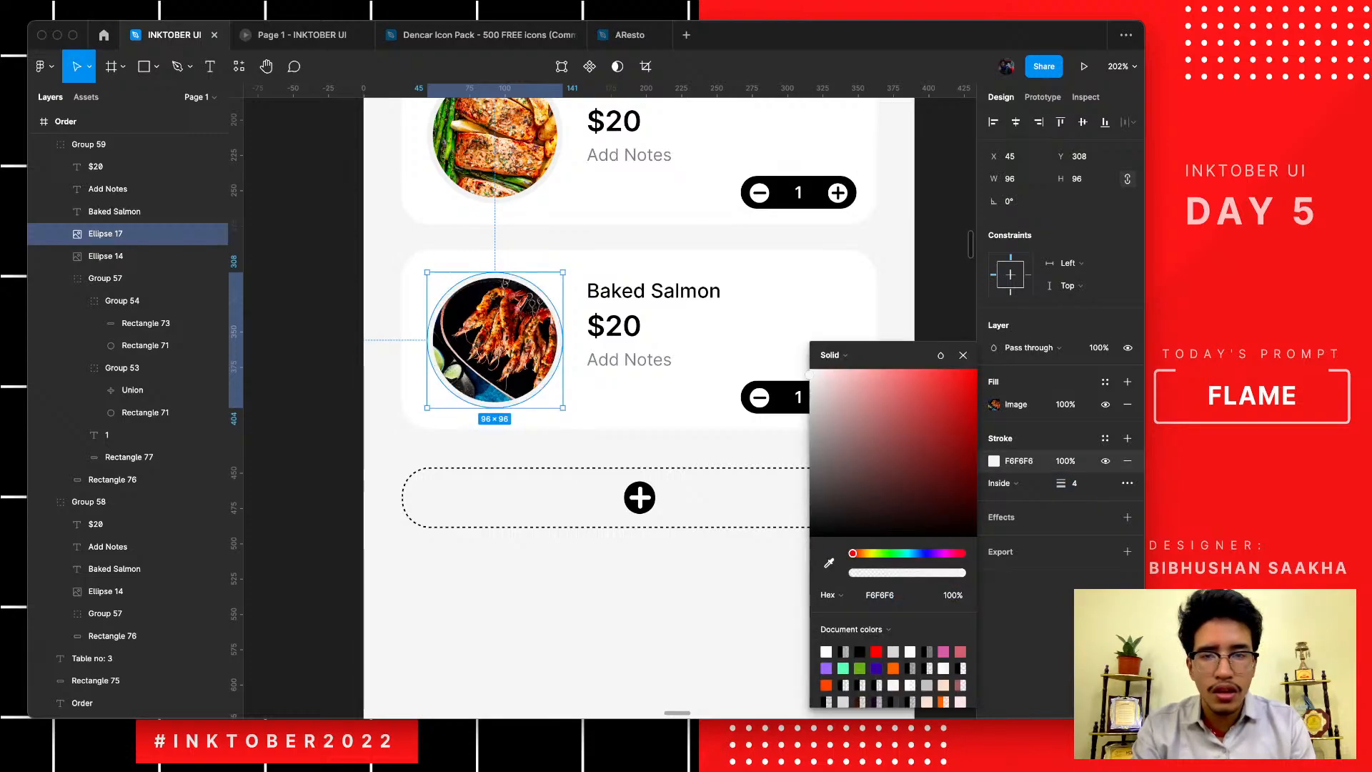
{"action": "left_click", "coordinate": [909, 165]}
- Change the second order card's dish name to "Grilled Shrimp"
{"action": "scroll", "coordinate": [491, 372], "scroll_direction": "up", "scroll_amount": 4}
{"action": "scroll", "coordinate": [490, 372], "scroll_direction": "up", "scroll_amount": 3}
{"action": "scroll", "coordinate": [490, 371], "scroll_direction": "right", "scroll_amount": 2}
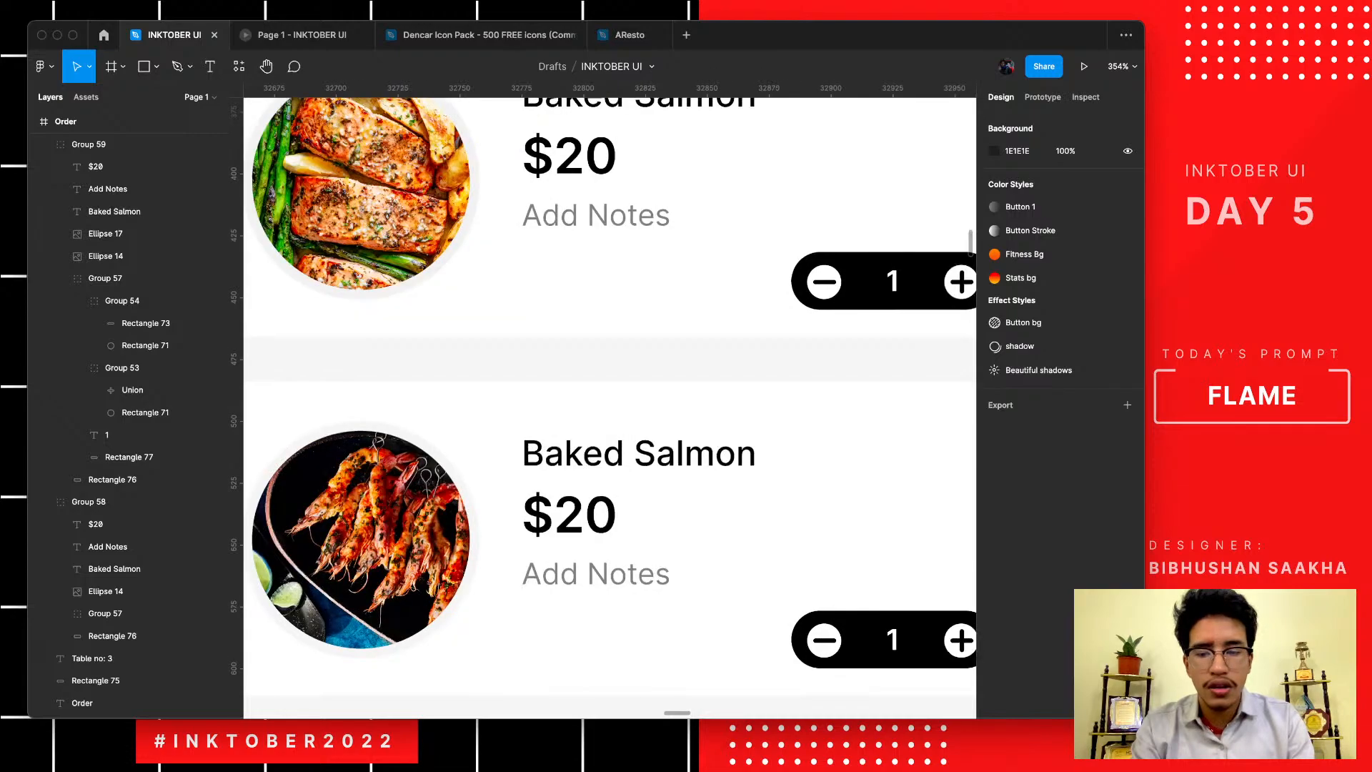
{"action": "double_click", "coordinate": [638, 455]}
{"action": "double_click", "coordinate": [638, 454]}
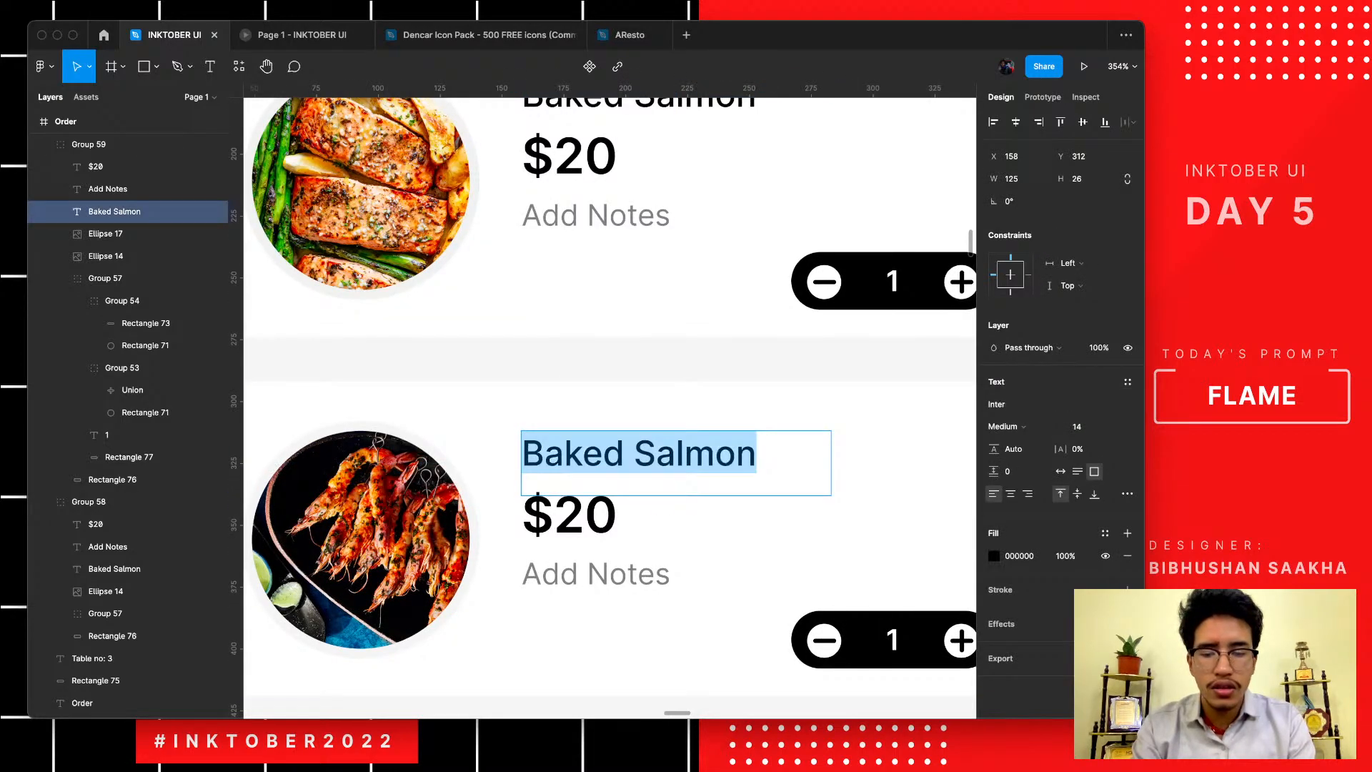
{"action": "type", "text": "Grilled "}
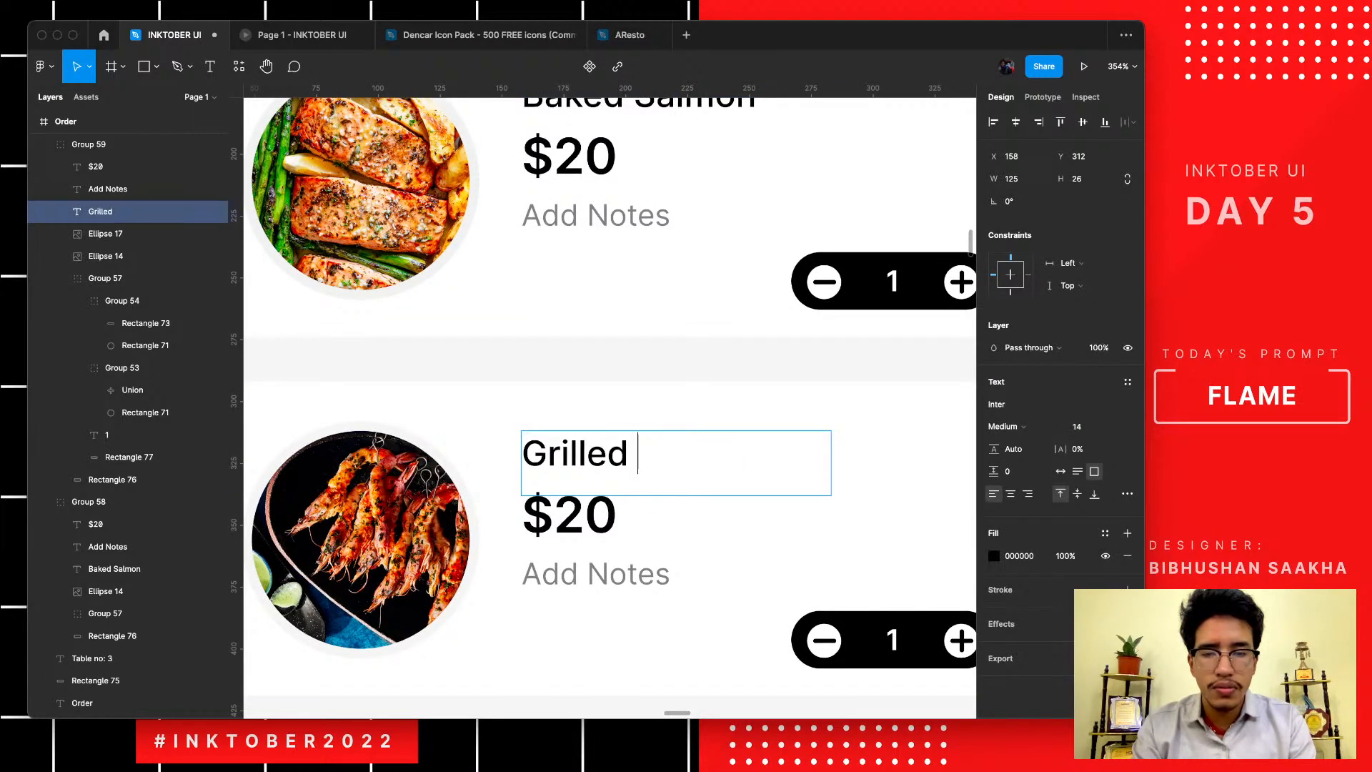
{"action": "type", "text": "Shrimp"}
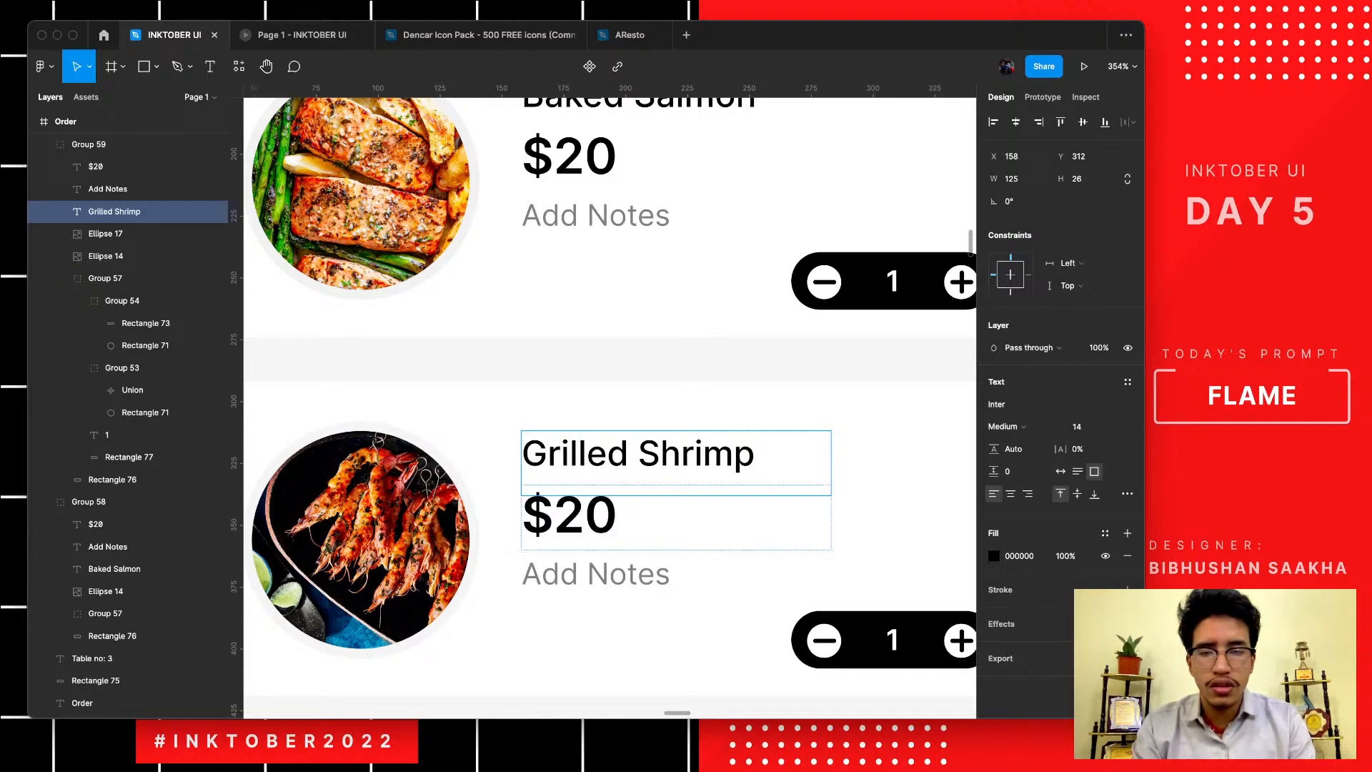
- Set the Grilled Shrimp card's price to $18 and the Baked Salmon card's price to $16
{"action": "double_click", "coordinate": [586, 516]}
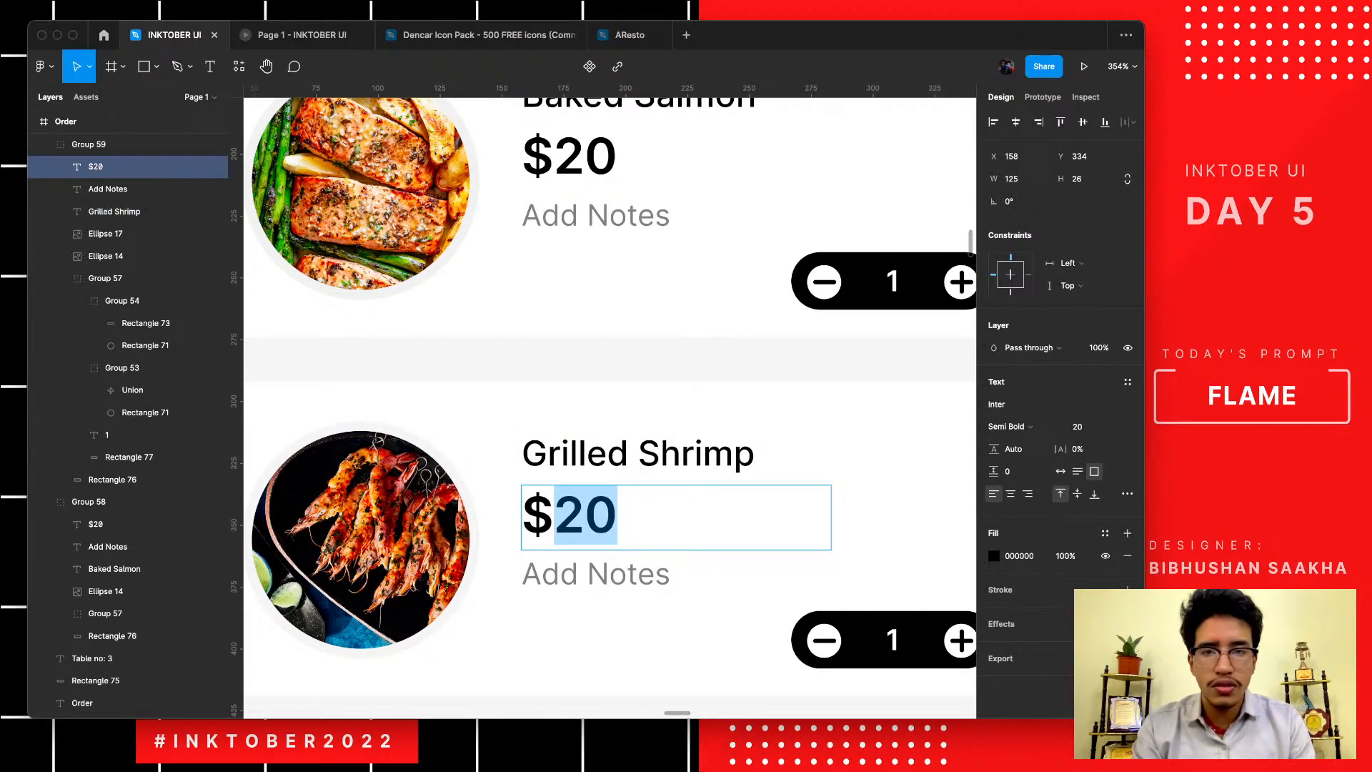
{"action": "type", "text": "18"}
{"action": "scroll", "coordinate": [605, 546], "scroll_direction": "down", "scroll_amount": 5}
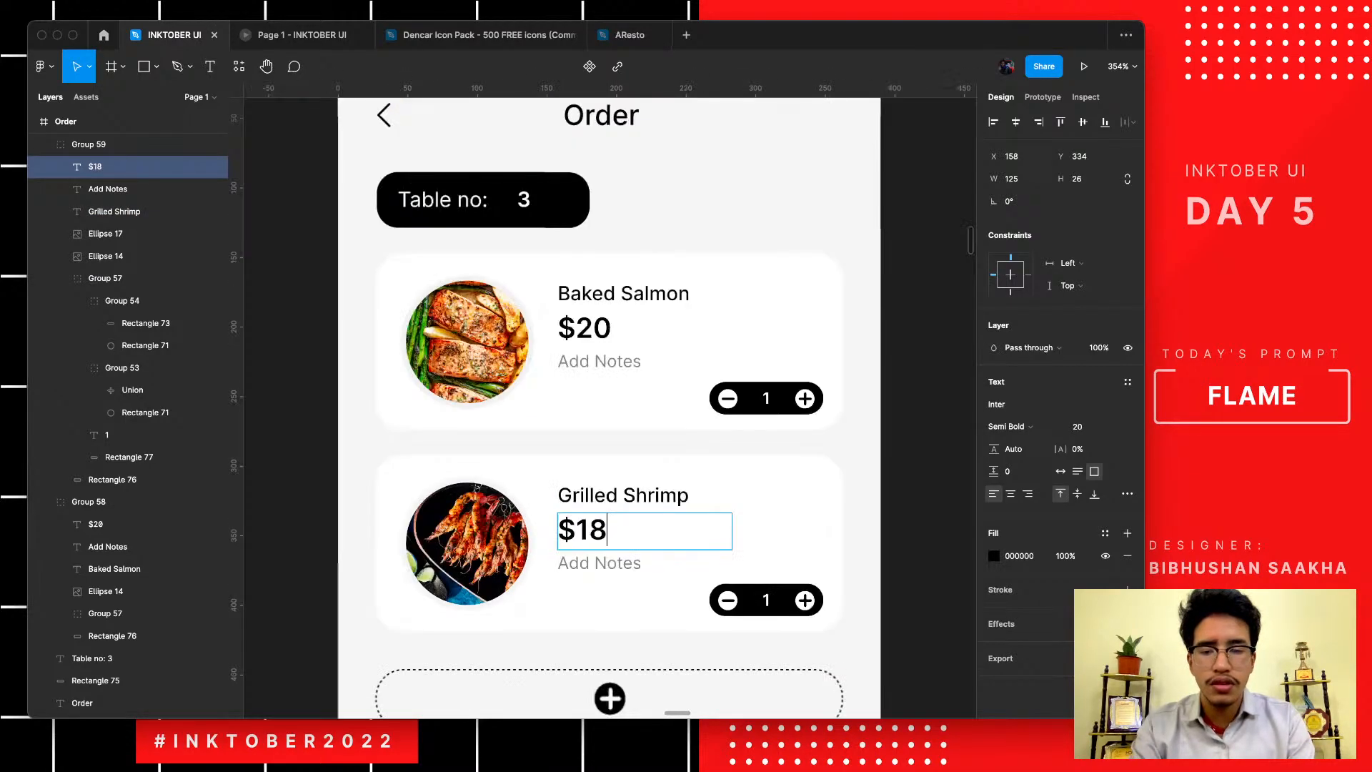
{"action": "double_click", "coordinate": [596, 365]}
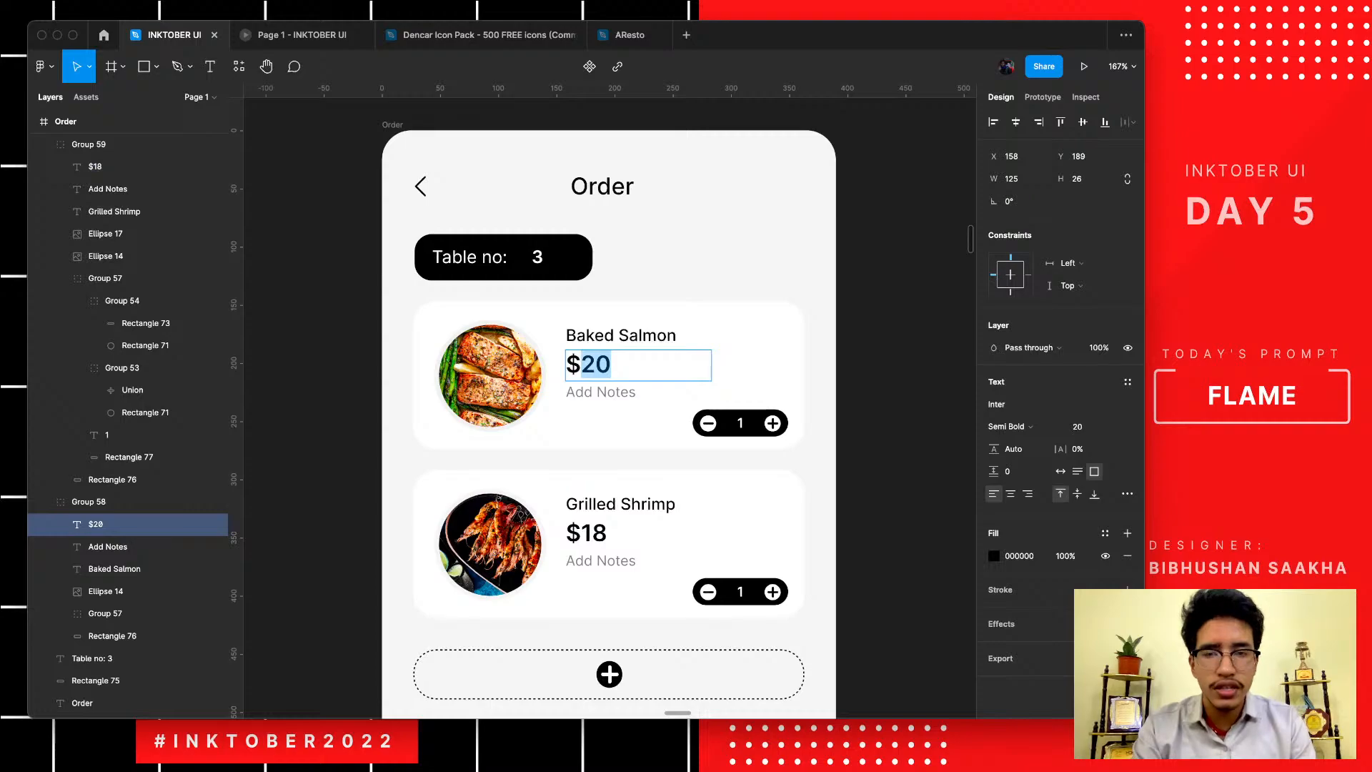
{"action": "type", "text": "16"}
{"action": "scroll", "coordinate": [599, 408], "scroll_direction": "down", "scroll_amount": 4}
{"action": "scroll", "coordinate": [599, 408], "scroll_direction": "up", "scroll_amount": 2}
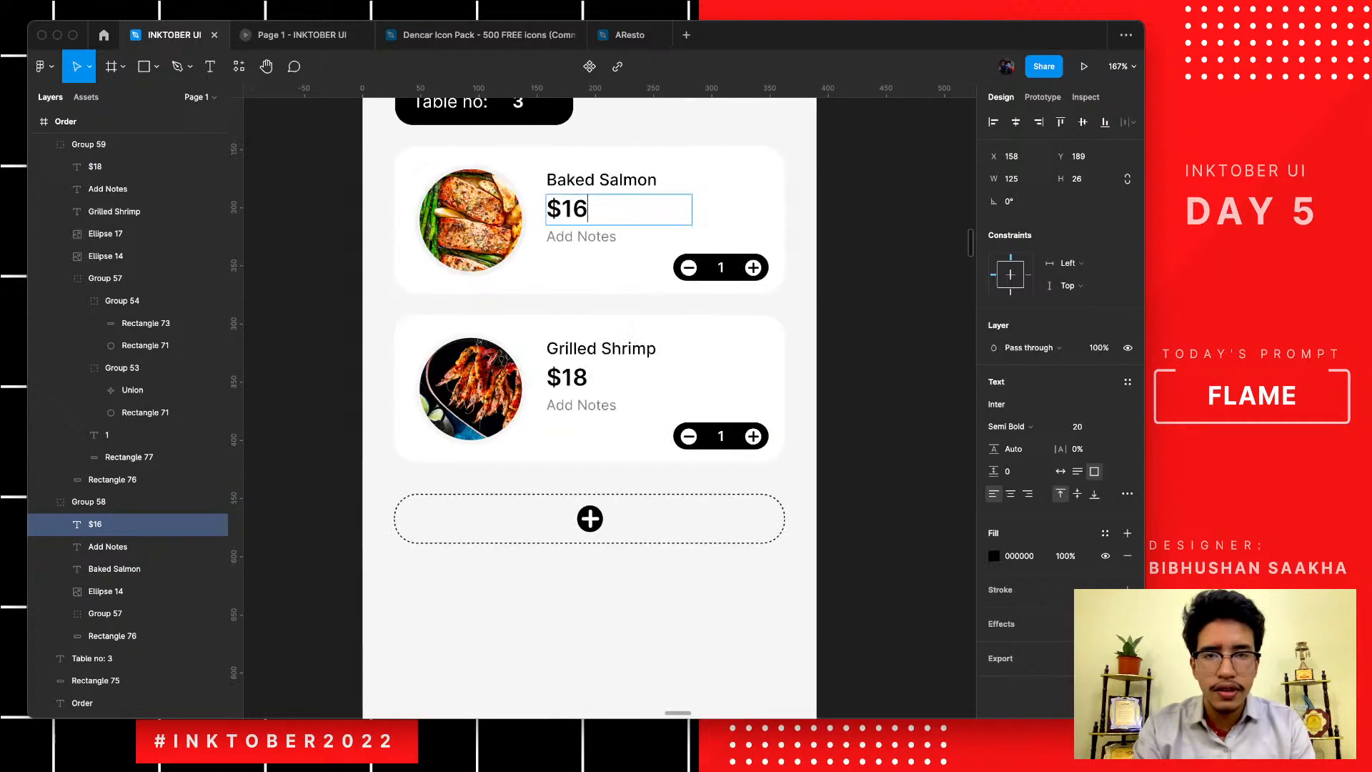
- Set the total on the Order screen's Add to Order bar to $34
{"action": "scroll", "coordinate": [599, 408], "scroll_direction": "right", "scroll_amount": 2}
{"action": "scroll", "coordinate": [599, 408], "scroll_direction": "down", "scroll_amount": 1}
{"action": "scroll", "coordinate": [599, 408], "scroll_direction": "right", "scroll_amount": 1}
{"action": "scroll", "coordinate": [598, 408], "scroll_direction": "down", "scroll_amount": 1}
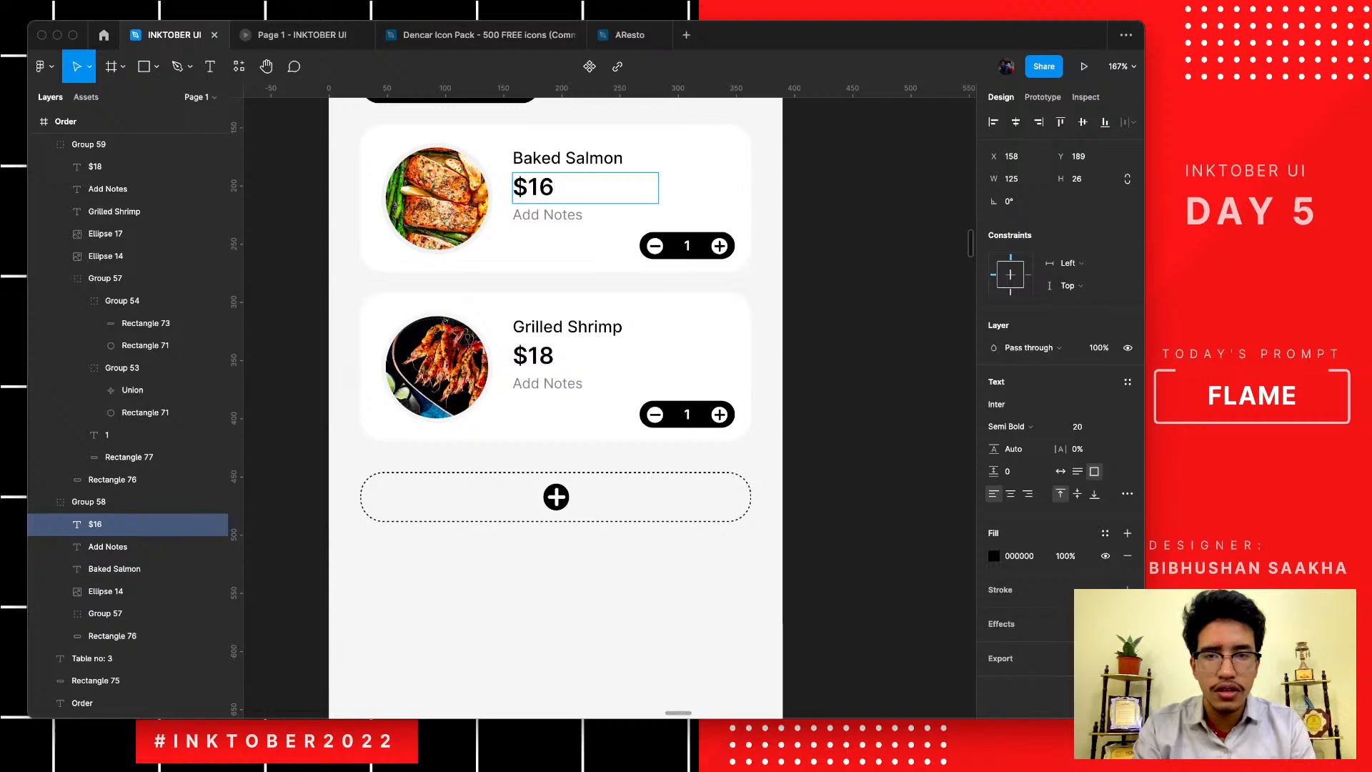
{"action": "scroll", "coordinate": [599, 408], "scroll_direction": "right", "scroll_amount": 2}
{"action": "scroll", "coordinate": [599, 407], "scroll_direction": "down", "scroll_amount": 5}
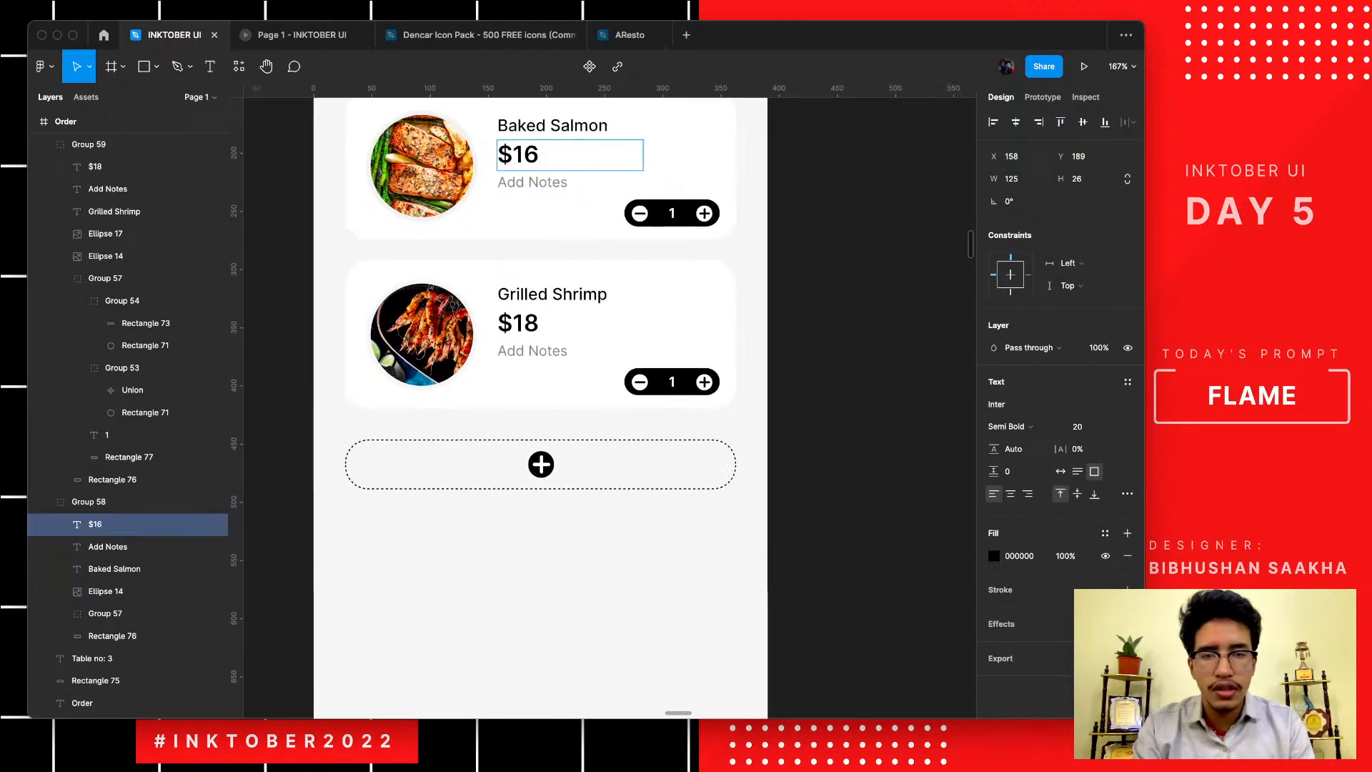
{"action": "double_click", "coordinate": [694, 463]}
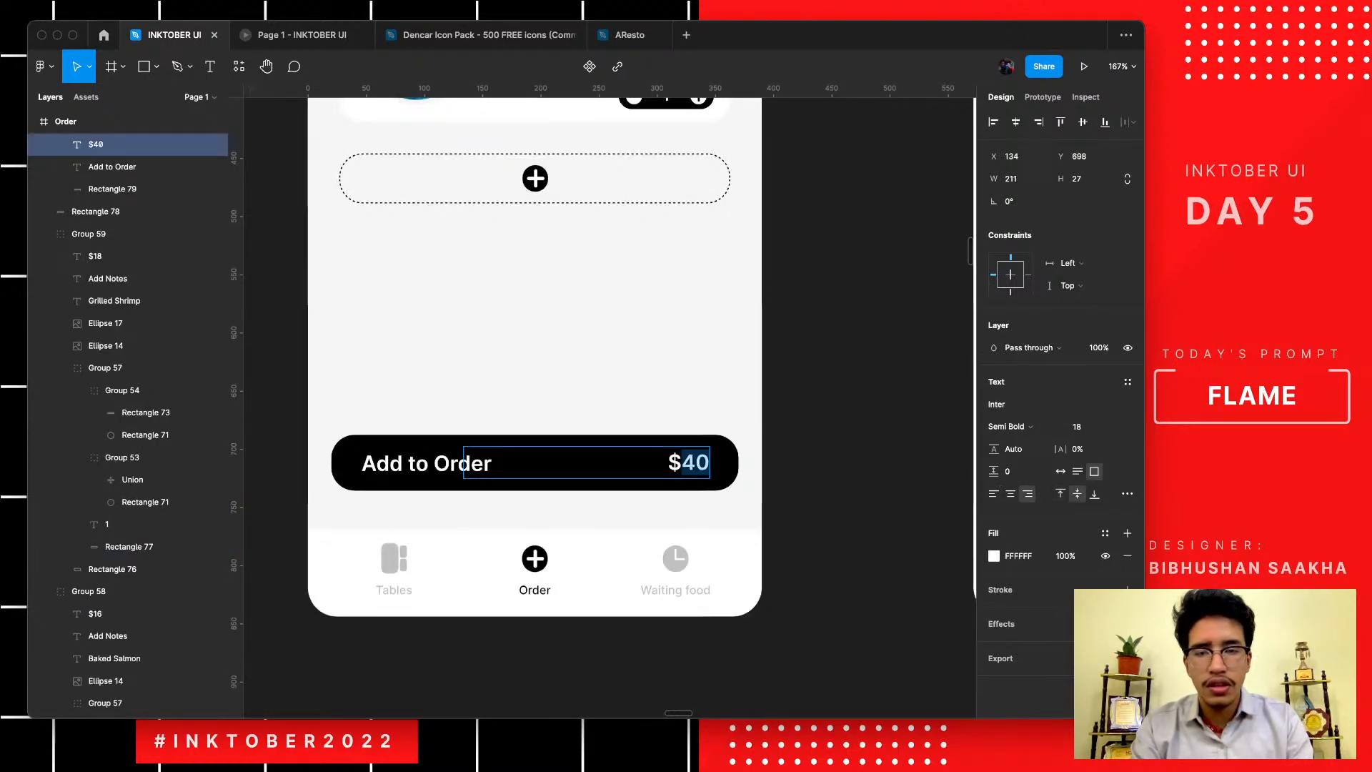
{"action": "left_click", "coordinate": [695, 463]}
{"action": "key", "text": "BackSpace"}
{"action": "type", "text": "3"}
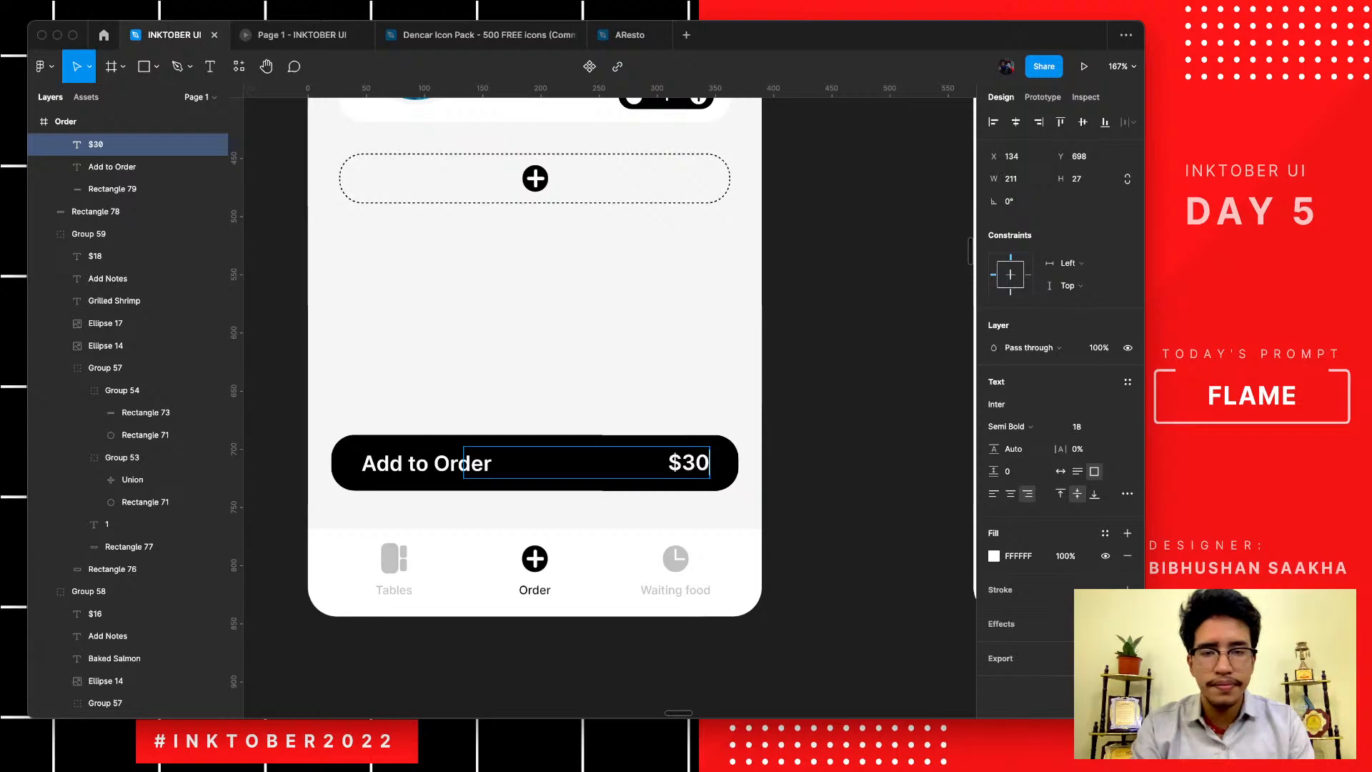
{"action": "key", "text": "Delete"}
{"action": "type", "text": "4"}
{"action": "left_click", "coordinate": [807, 457]}
{"action": "scroll", "coordinate": [808, 458], "scroll_direction": "down", "scroll_amount": 1}
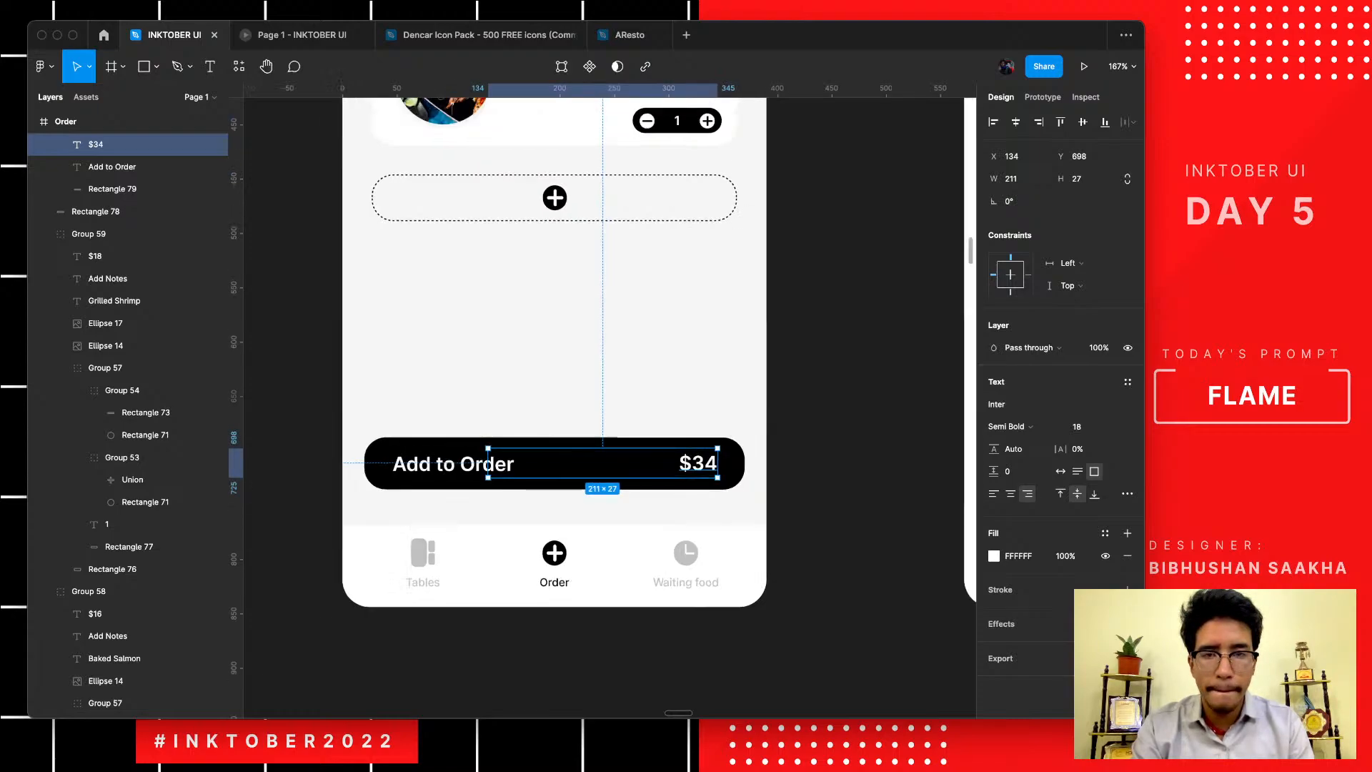
{"action": "left_click", "coordinate": [822, 472]}
{"action": "scroll", "coordinate": [825, 486], "scroll_direction": "down", "scroll_amount": 4}
{"action": "scroll", "coordinate": [826, 486], "scroll_direction": "up", "scroll_amount": 3}
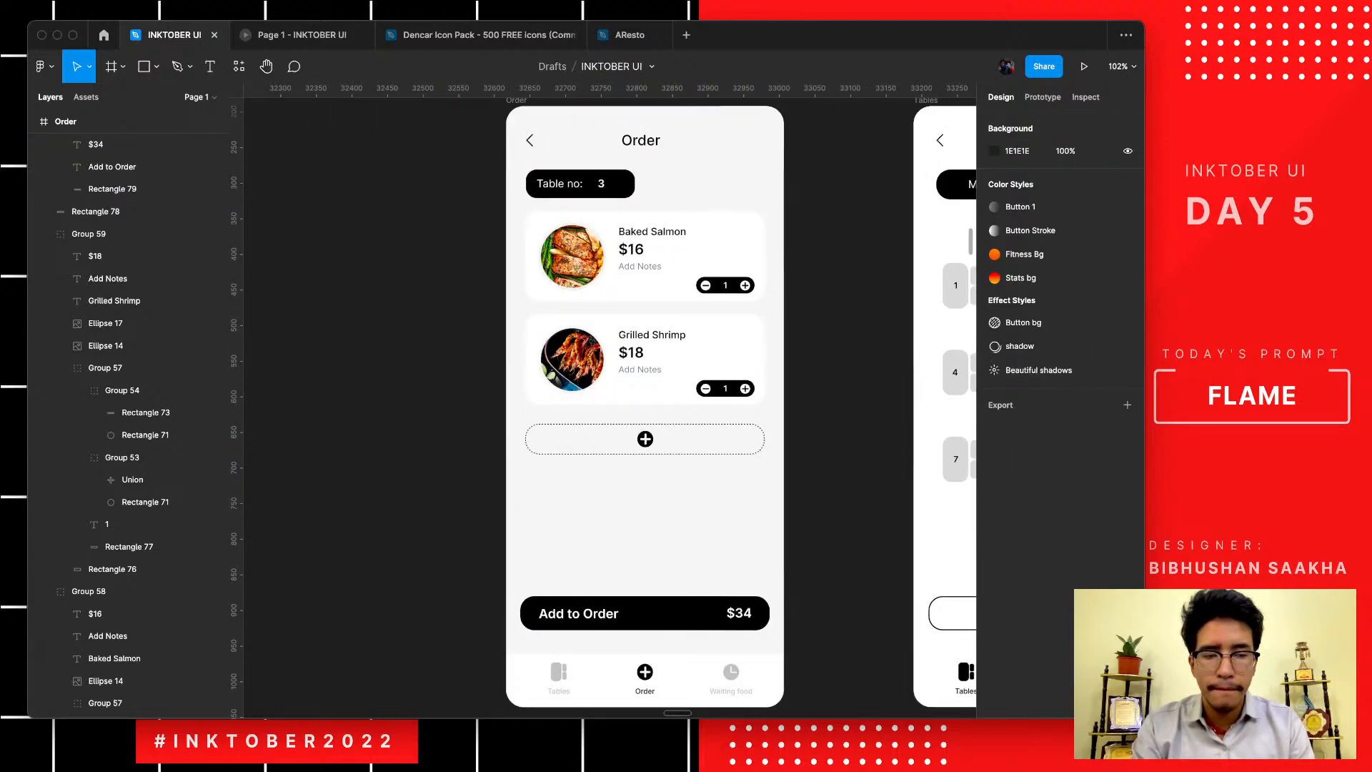
{"action": "scroll", "coordinate": [708, 454], "scroll_direction": "up", "scroll_amount": 3}
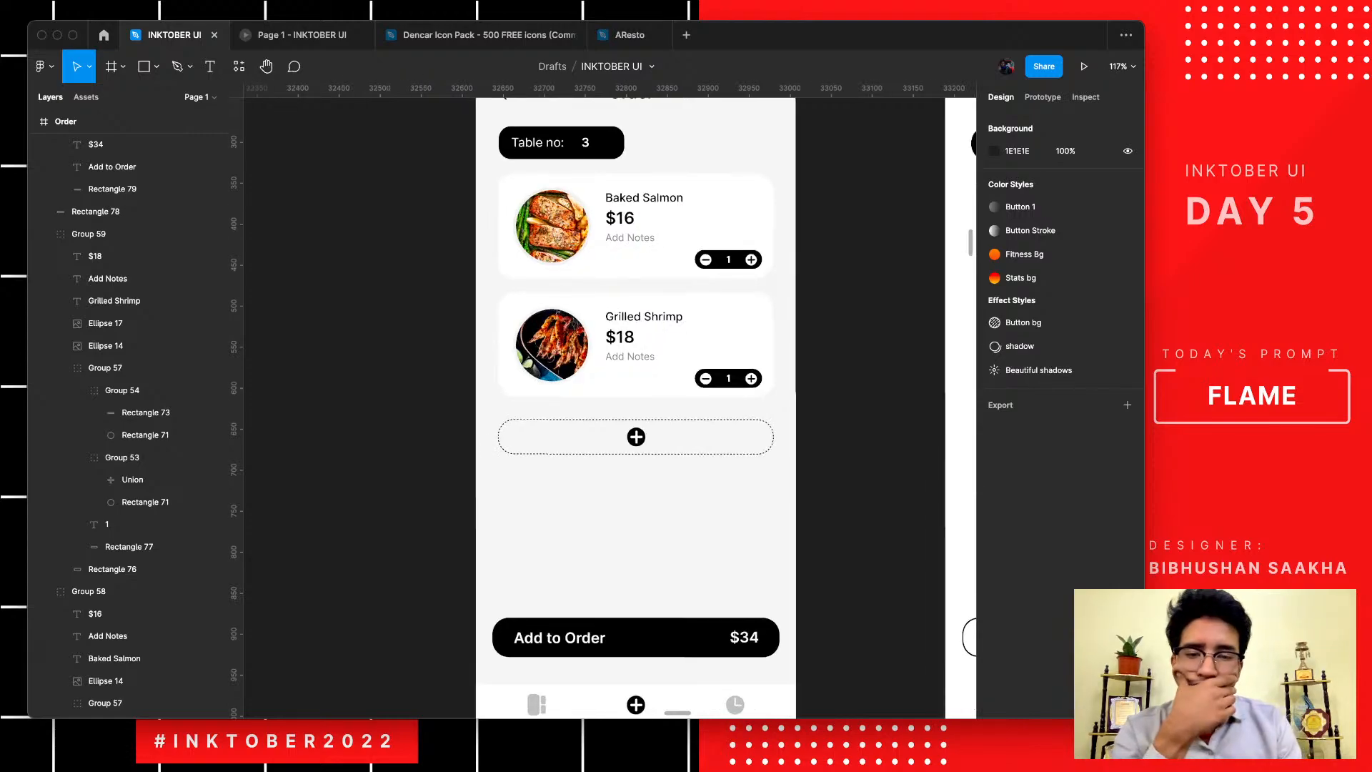
{"action": "scroll", "coordinate": [636, 407], "scroll_direction": "down", "scroll_amount": 3}
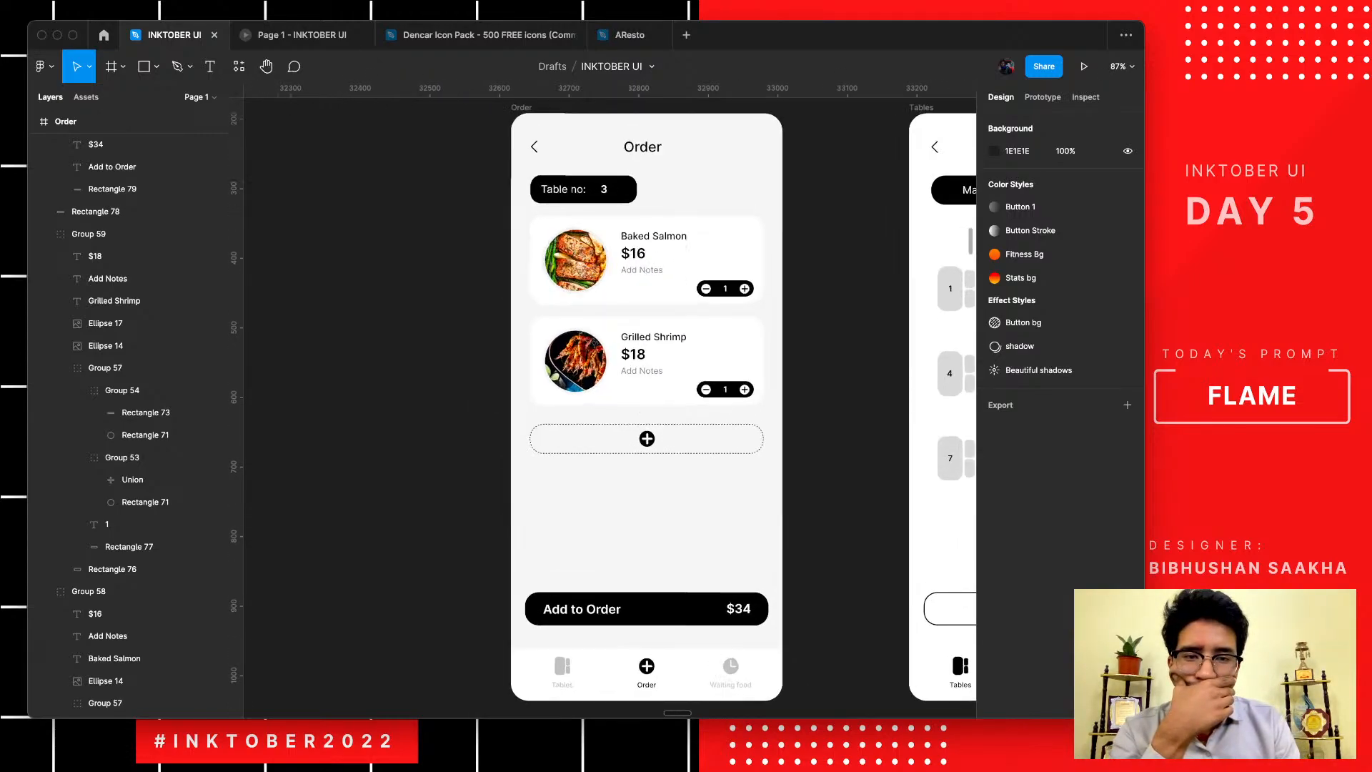
{"action": "scroll", "coordinate": [708, 453], "scroll_direction": "down", "scroll_amount": 4}
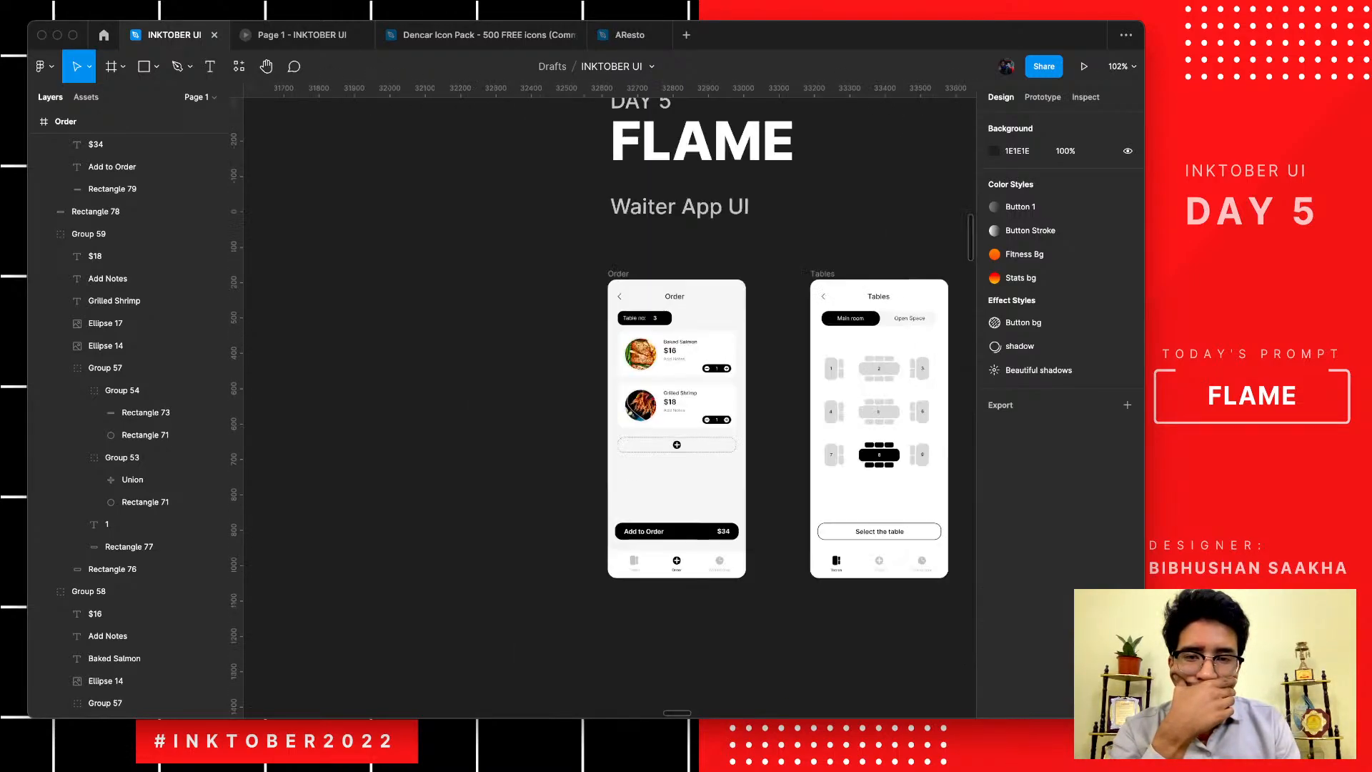
{"action": "scroll", "coordinate": [686, 407], "scroll_direction": "down", "scroll_amount": 5}
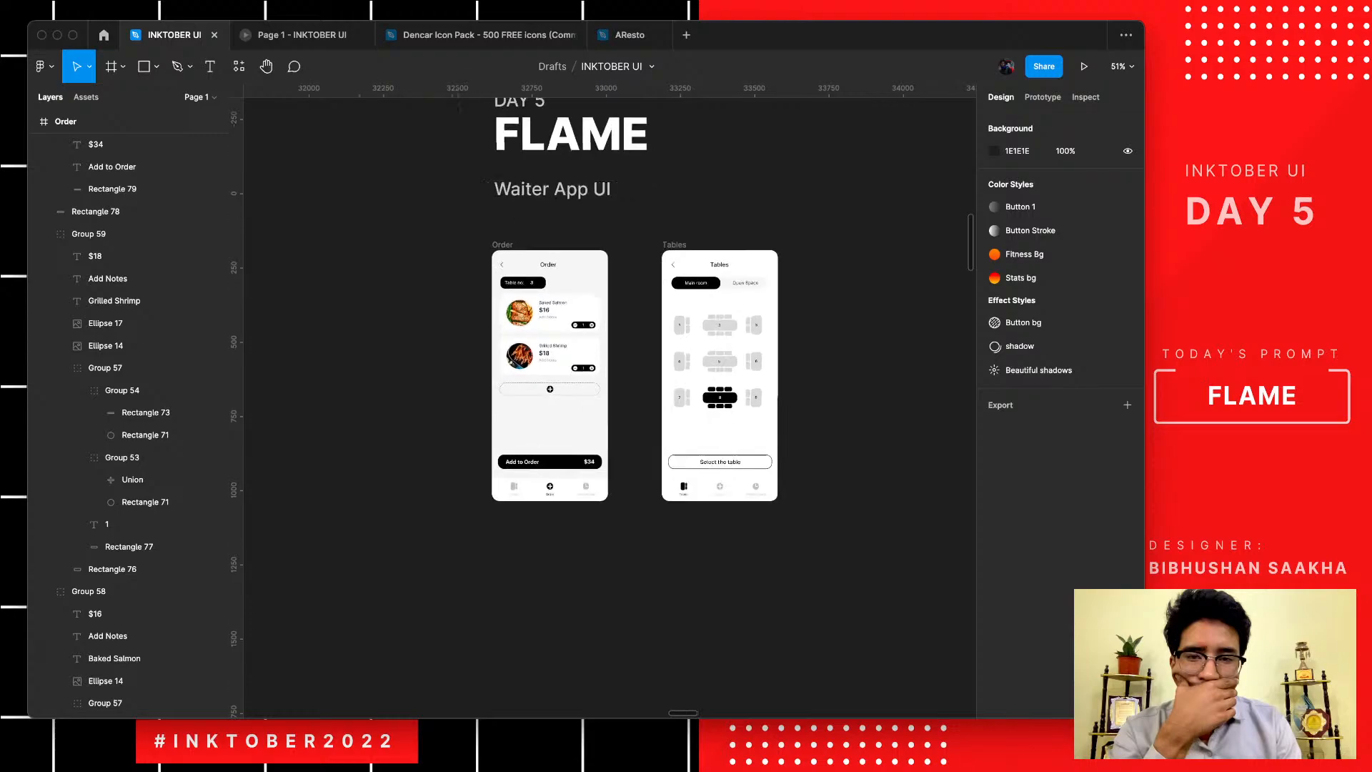
- Examine the Order and Tables screens side by side, including the dish cards, table layout and navigation bars
{"action": "scroll", "coordinate": [621, 378], "scroll_direction": "up", "scroll_amount": 1}
{"action": "left_click_drag", "start_coordinate": [813, 560], "coordinate": [453, 225]}
{"action": "left_click", "coordinate": [399, 312]}
{"action": "scroll", "coordinate": [399, 312], "scroll_direction": "up", "scroll_amount": 3}
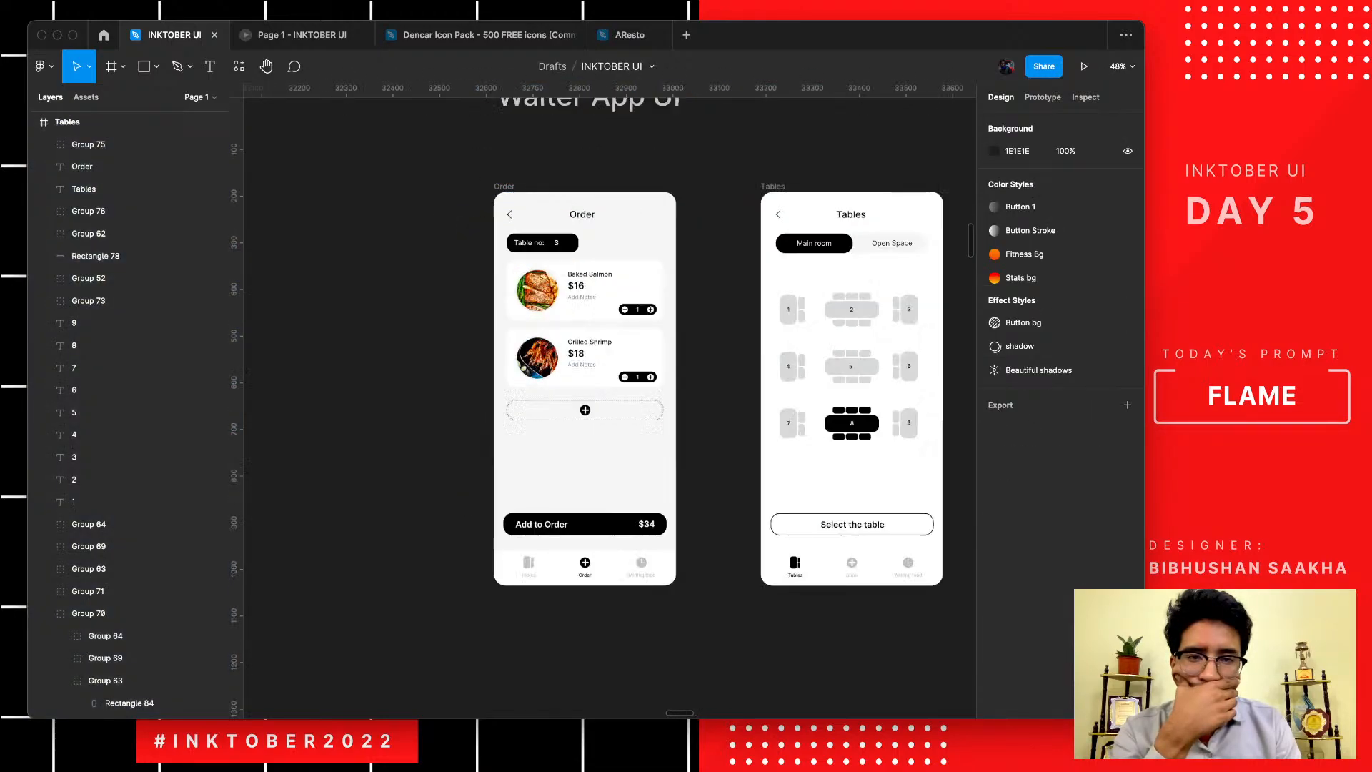
{"action": "scroll", "coordinate": [471, 218], "scroll_direction": "up", "scroll_amount": 3}
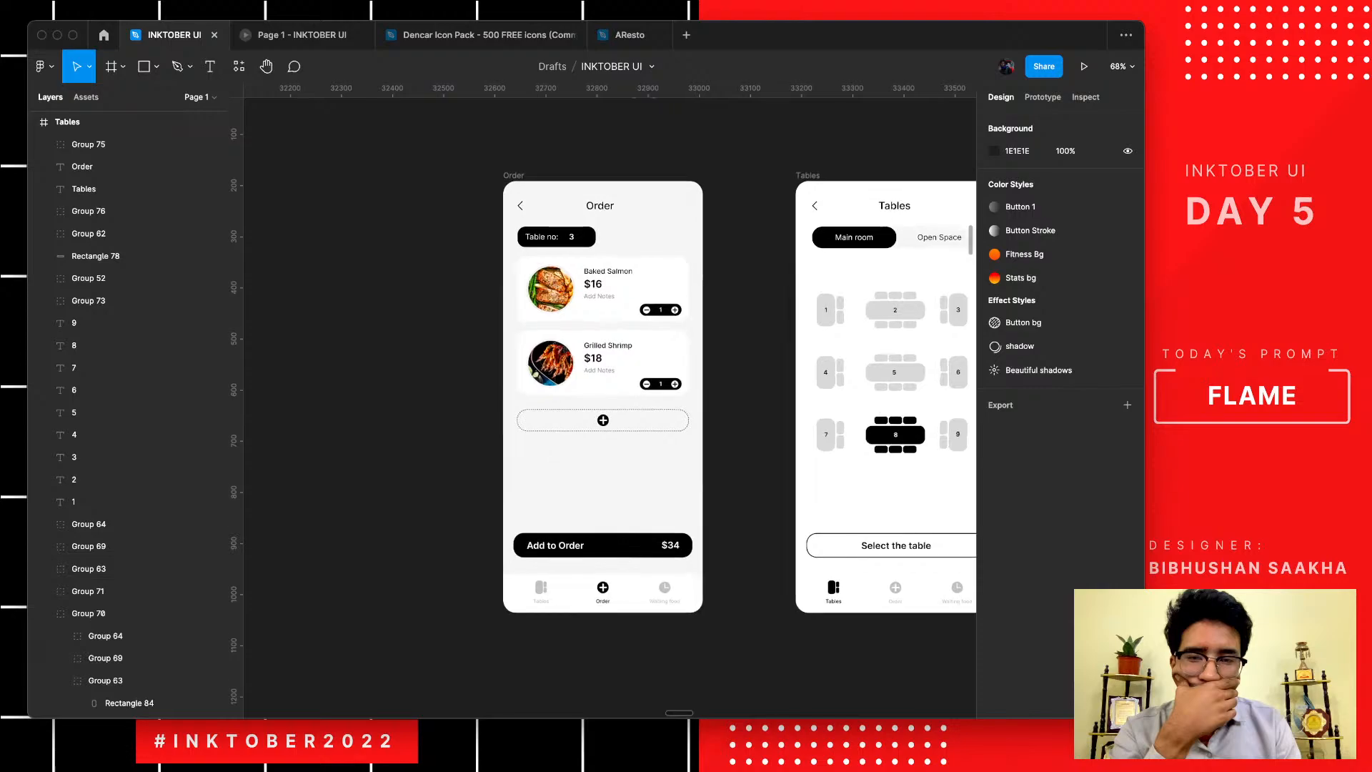
{"action": "scroll", "coordinate": [404, 307], "scroll_direction": "down", "scroll_amount": 1}
{"action": "scroll", "coordinate": [404, 308], "scroll_direction": "right", "scroll_amount": 1}
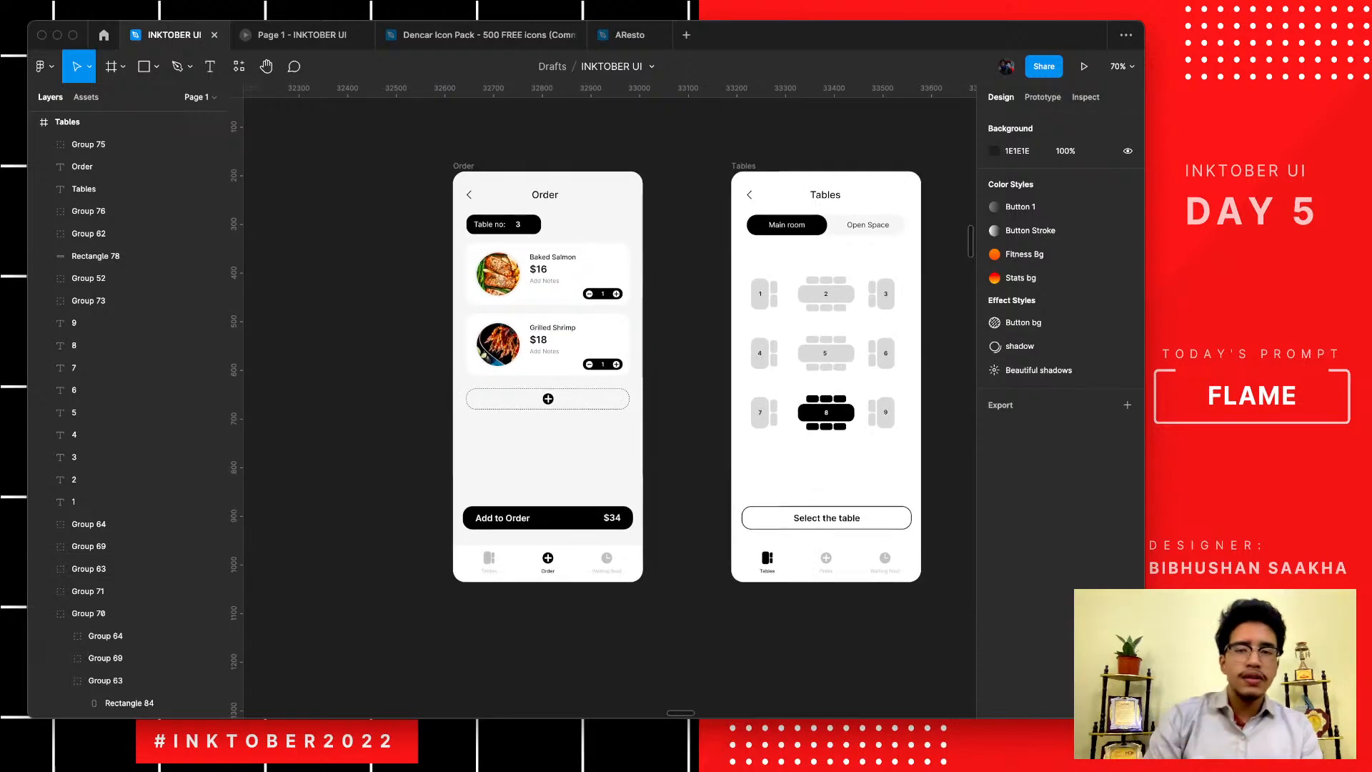
{"action": "scroll", "coordinate": [404, 307], "scroll_direction": "down", "scroll_amount": 1}
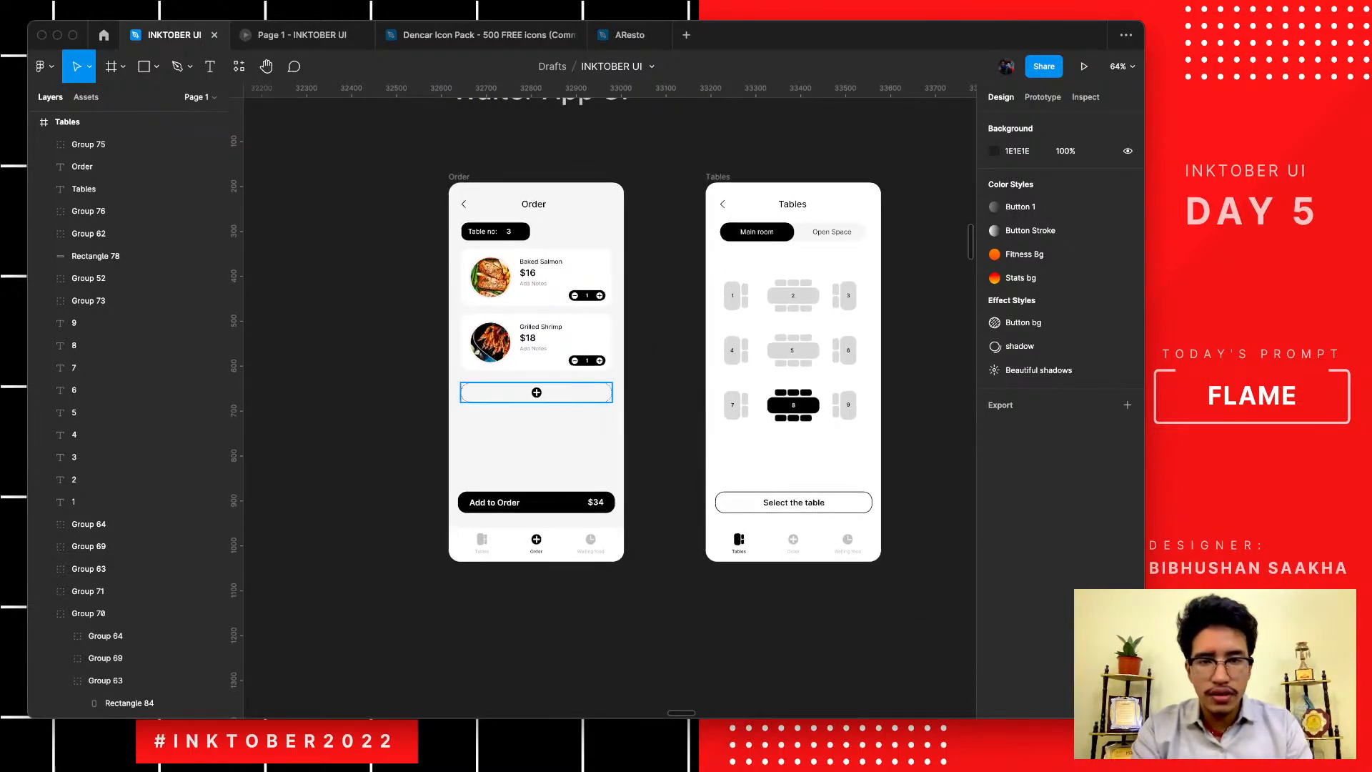
- Copy the Day 4 Final presentation frame into the Day 5 FLAME column, below the Order and Tables screens
{"action": "scroll", "coordinate": [539, 398], "scroll_direction": "down", "scroll_amount": 10}
{"action": "scroll", "coordinate": [539, 398], "scroll_direction": "left", "scroll_amount": 8}
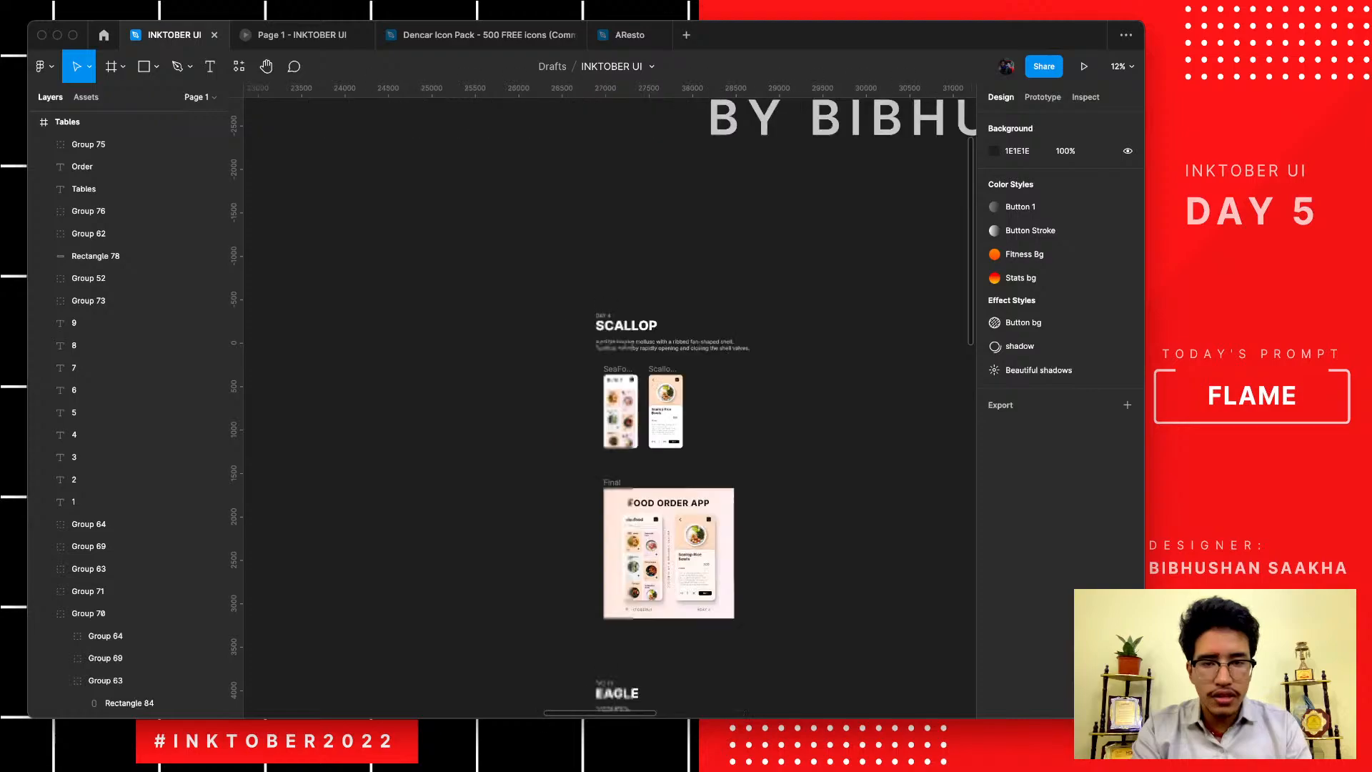
{"action": "scroll", "coordinate": [715, 544], "scroll_direction": "left", "scroll_amount": 3}
{"action": "scroll", "coordinate": [715, 544], "scroll_direction": "right", "scroll_amount": 3}
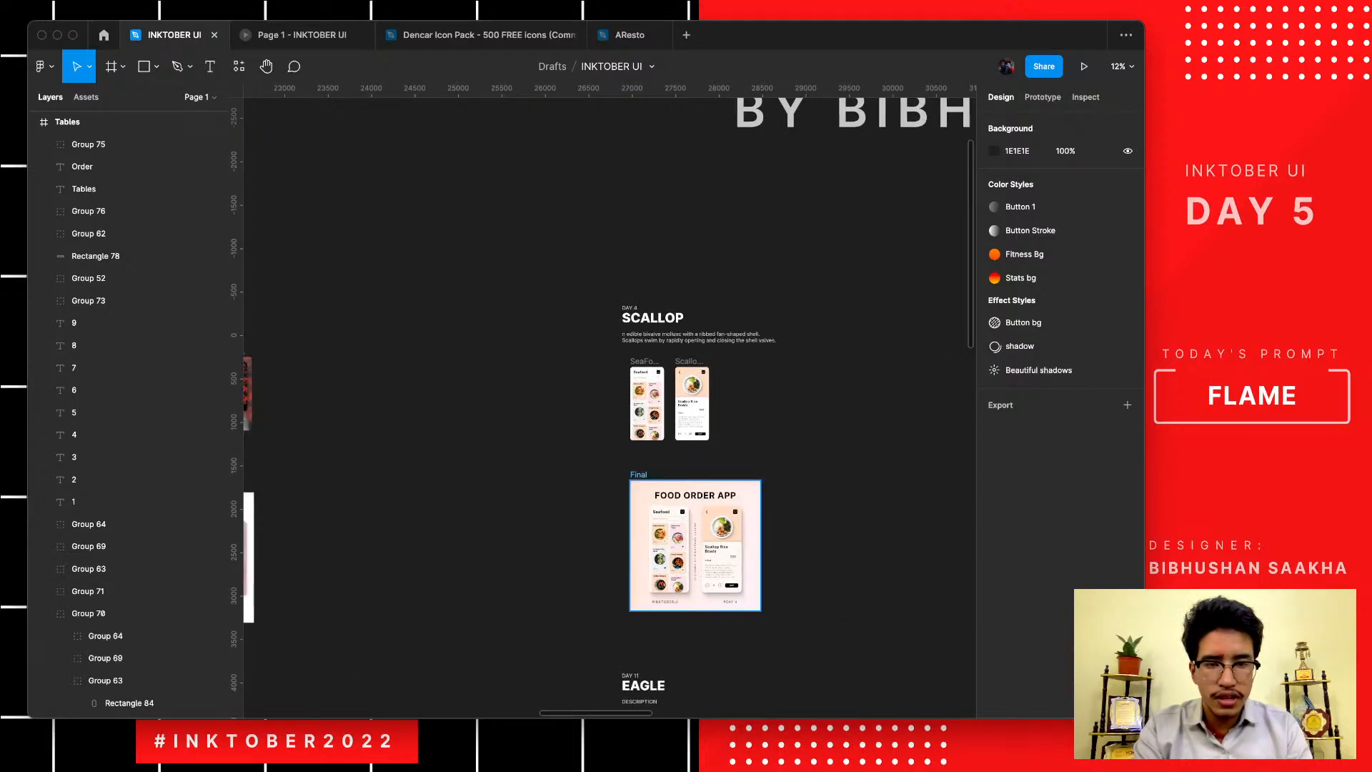
{"action": "left_click_drag", "start_coordinate": [695, 546], "coordinate": [794, 541]}
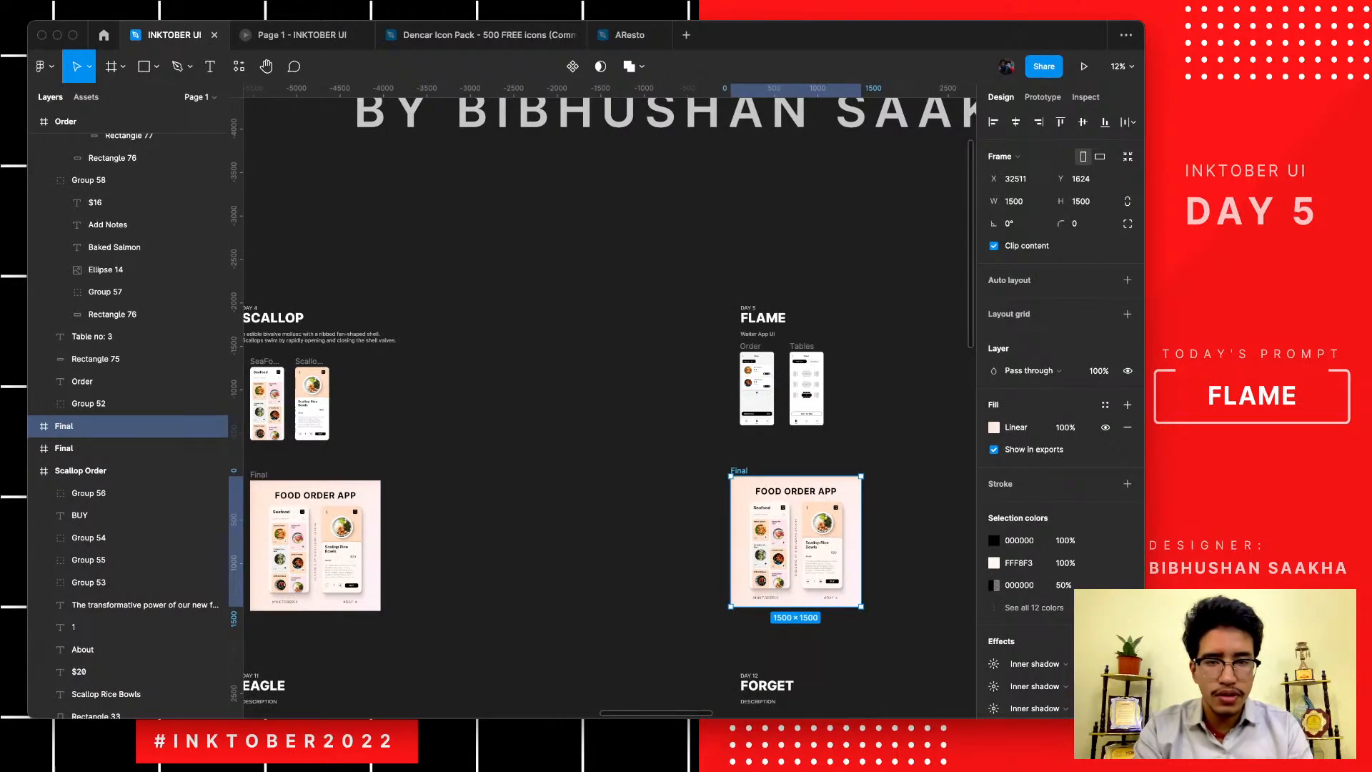
{"action": "scroll", "coordinate": [795, 543], "scroll_direction": "up", "scroll_amount": 5}
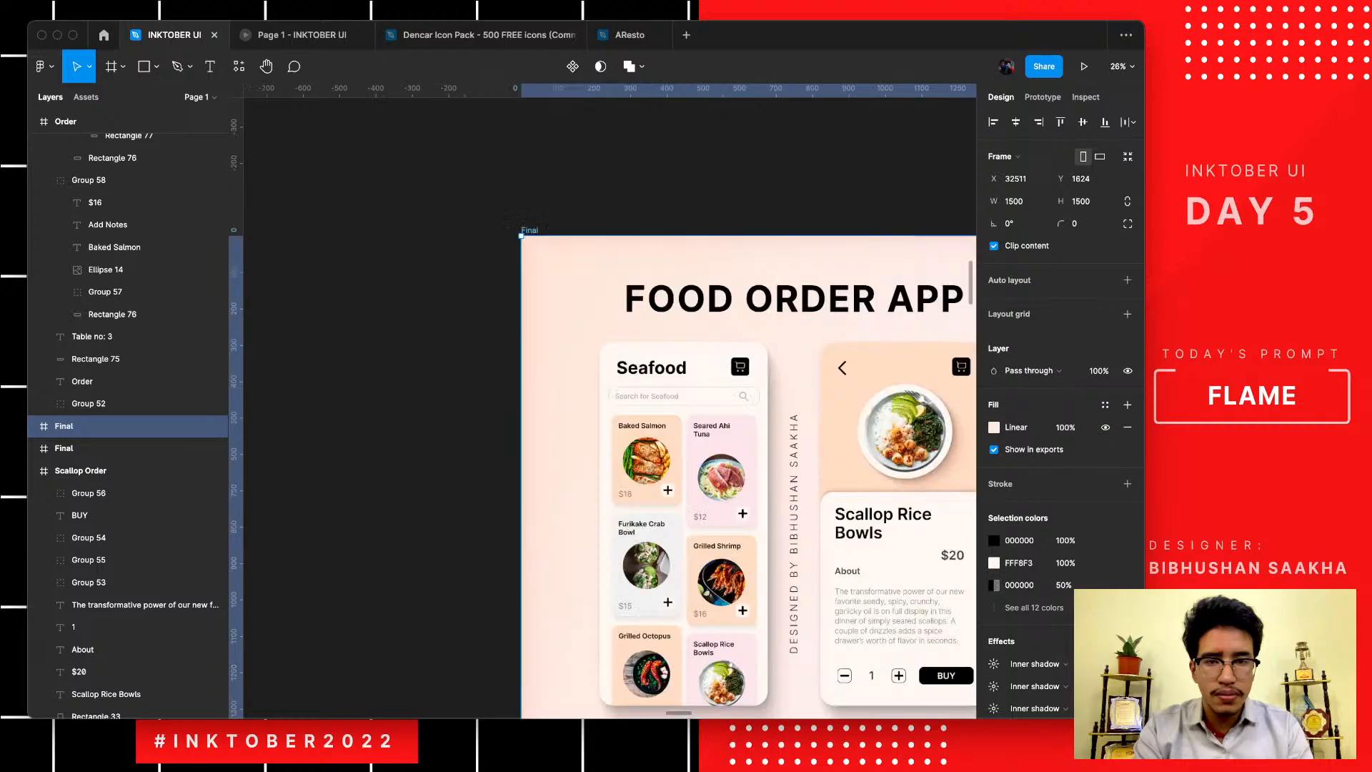
{"action": "scroll", "coordinate": [795, 542], "scroll_direction": "down", "scroll_amount": 5}
{"action": "scroll", "coordinate": [796, 542], "scroll_direction": "up", "scroll_amount": 4}
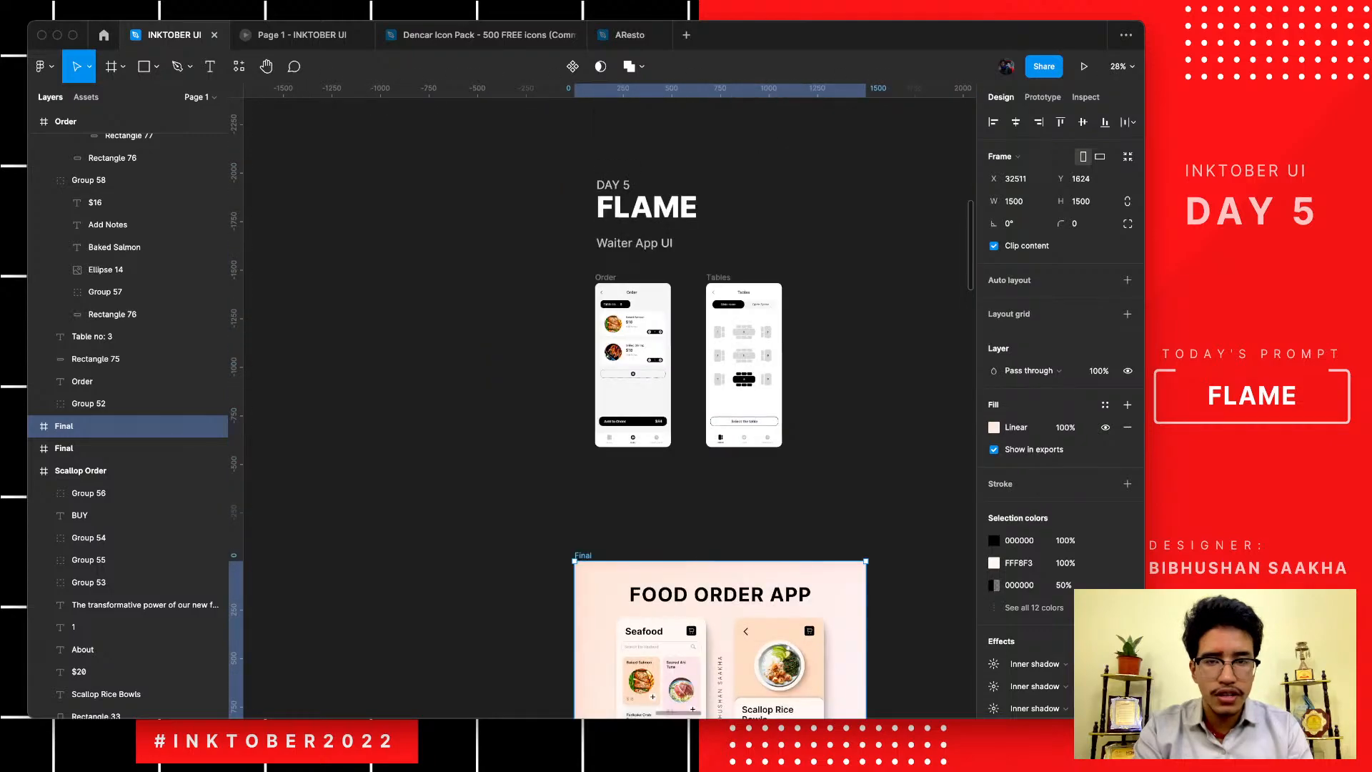
- Duplicate the Order screen and place the copy just outside the left edge of the Day 5 Final frame
{"action": "scroll", "coordinate": [647, 385], "scroll_direction": "up", "scroll_amount": 4}
{"action": "left_click", "coordinate": [564, 192]}
{"action": "scroll", "coordinate": [564, 192], "scroll_direction": "down", "scroll_amount": 3}
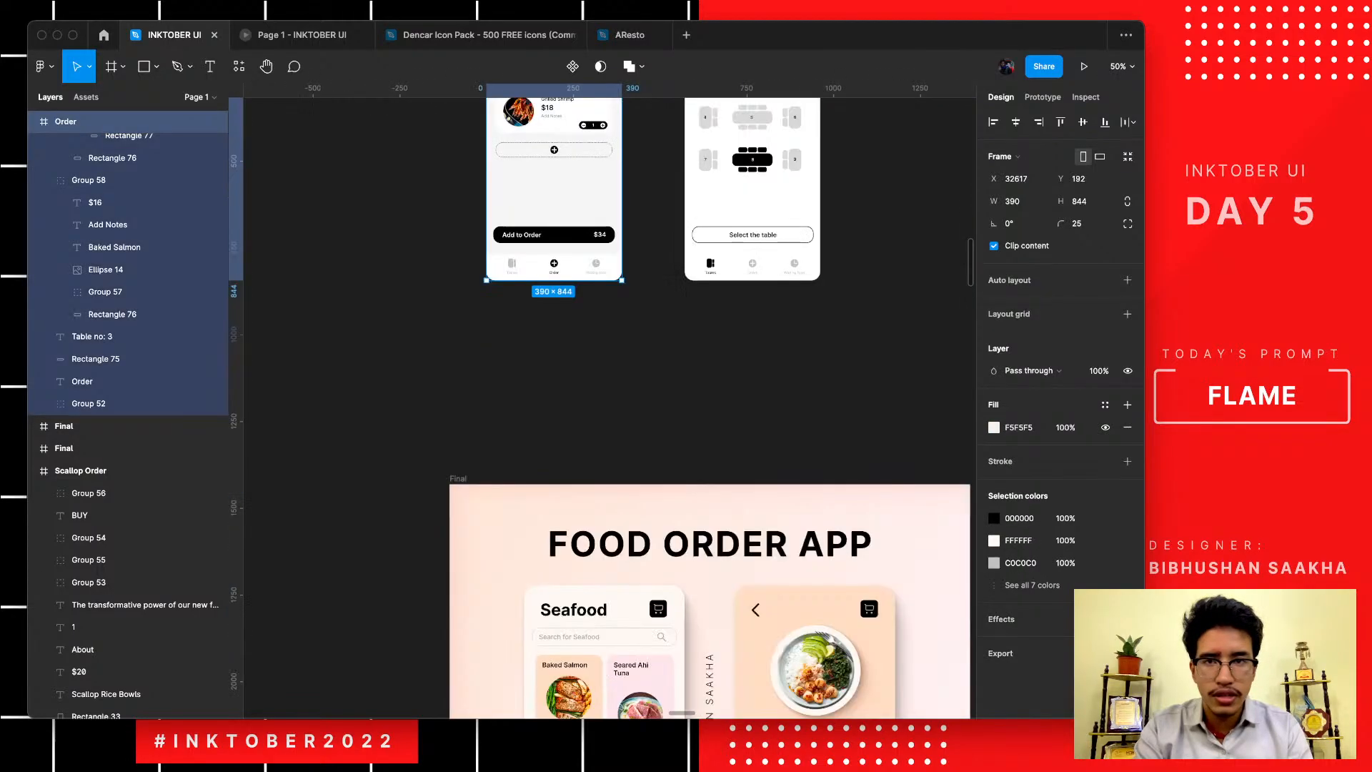
{"action": "scroll", "coordinate": [608, 400], "scroll_direction": "up", "scroll_amount": 3}
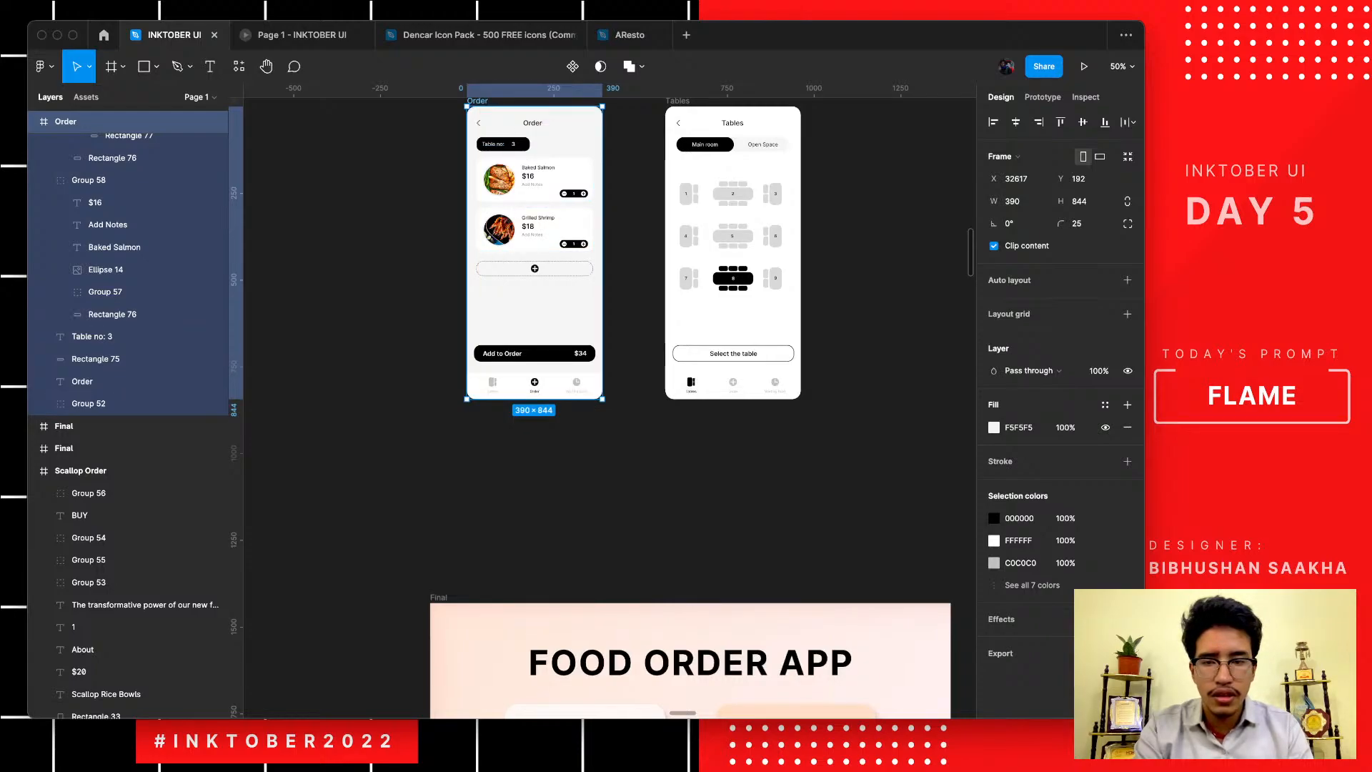
{"action": "left_click_drag", "start_coordinate": [534, 214], "coordinate": [350, 597]}
{"action": "scroll", "coordinate": [608, 407], "scroll_direction": "down", "scroll_amount": 5}
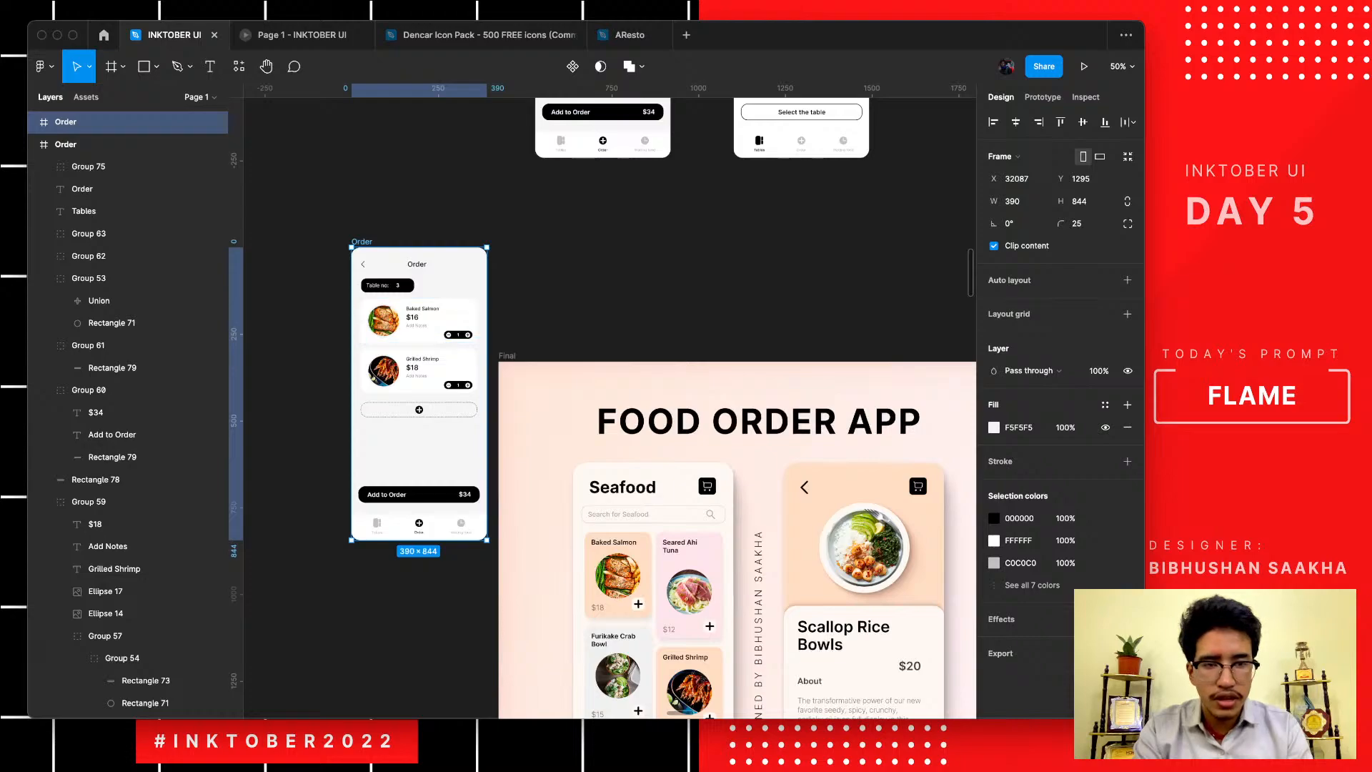
{"action": "left_click_drag", "start_coordinate": [419, 393], "coordinate": [417, 533]}
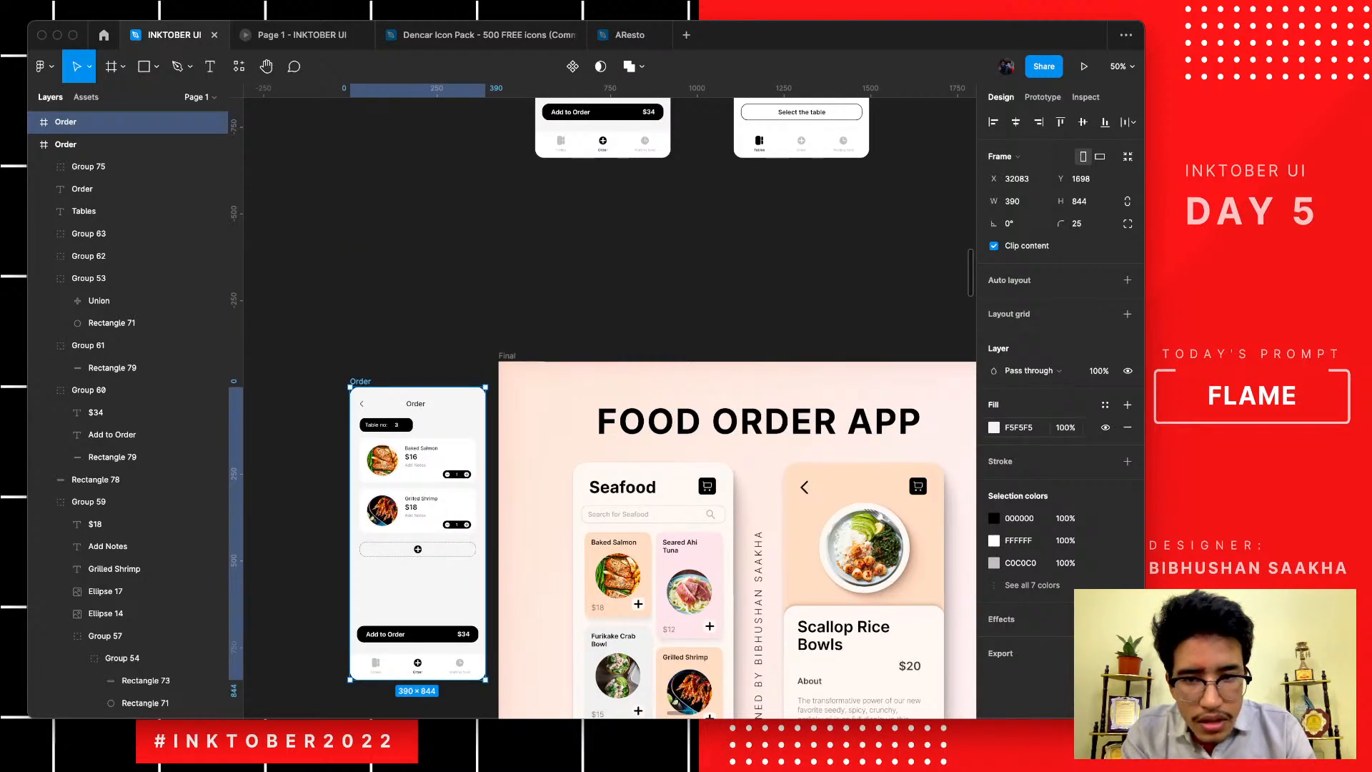
- Try the peach FFDFC7, sampled from the Food Order App mockup, as the copied Order screen's background fill
{"action": "left_click", "coordinate": [994, 427]}
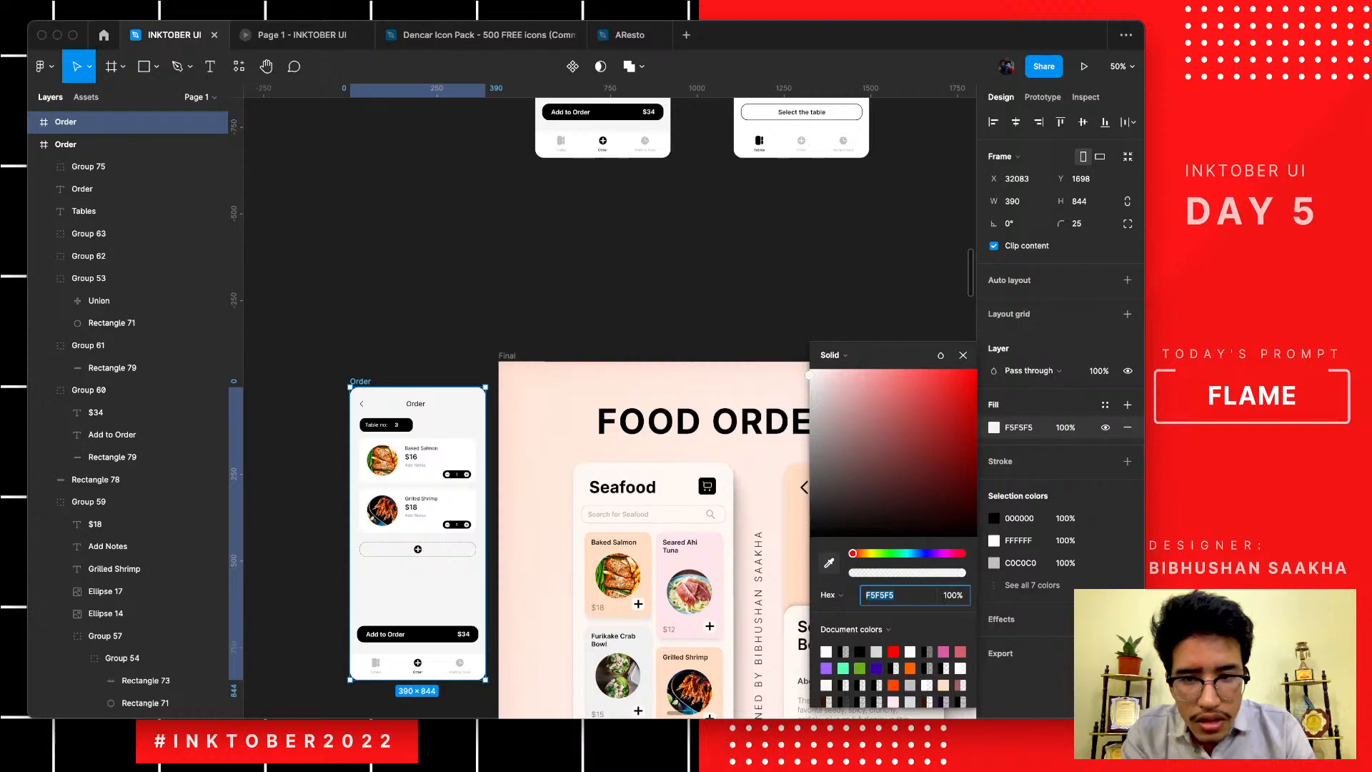
{"action": "left_click", "coordinate": [829, 563]}
{"action": "left_click", "coordinate": [909, 152]}
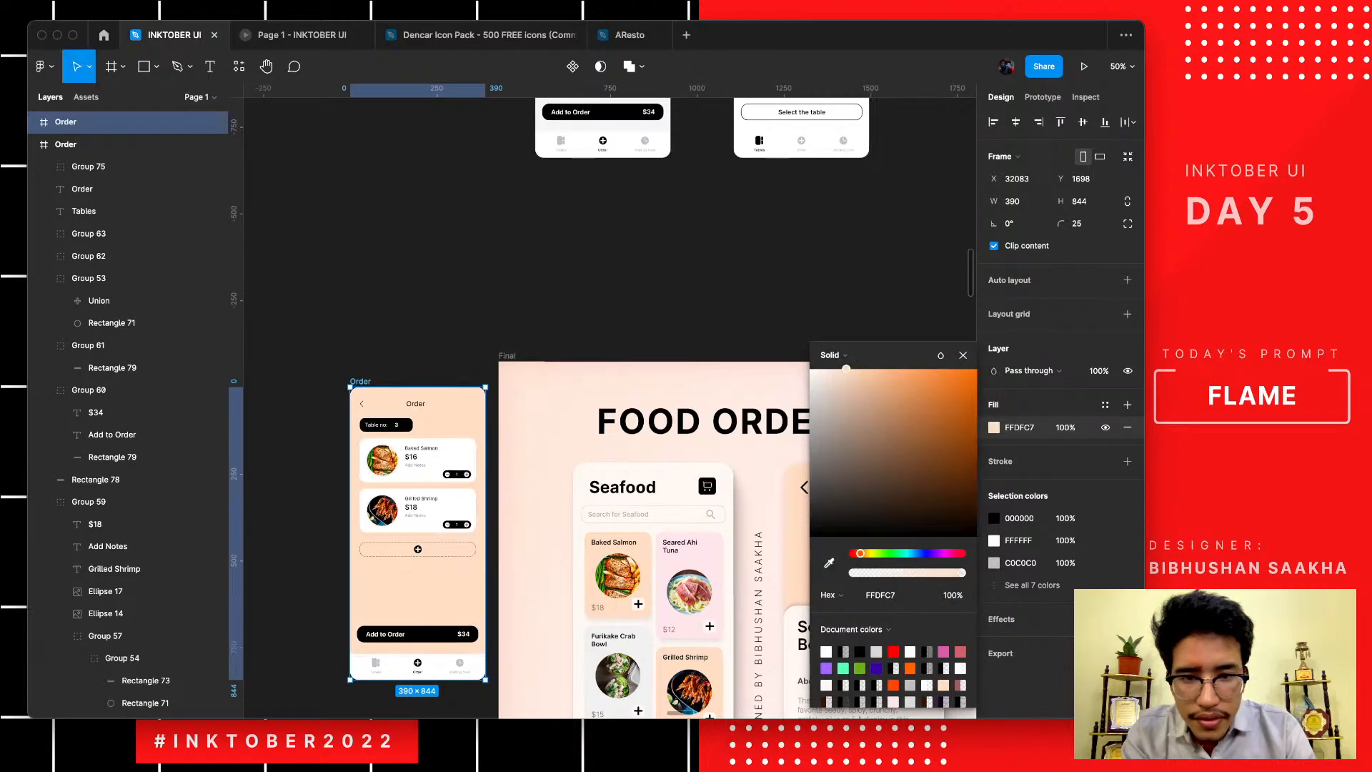
{"action": "scroll", "coordinate": [608, 443], "scroll_direction": "up", "scroll_amount": 1}
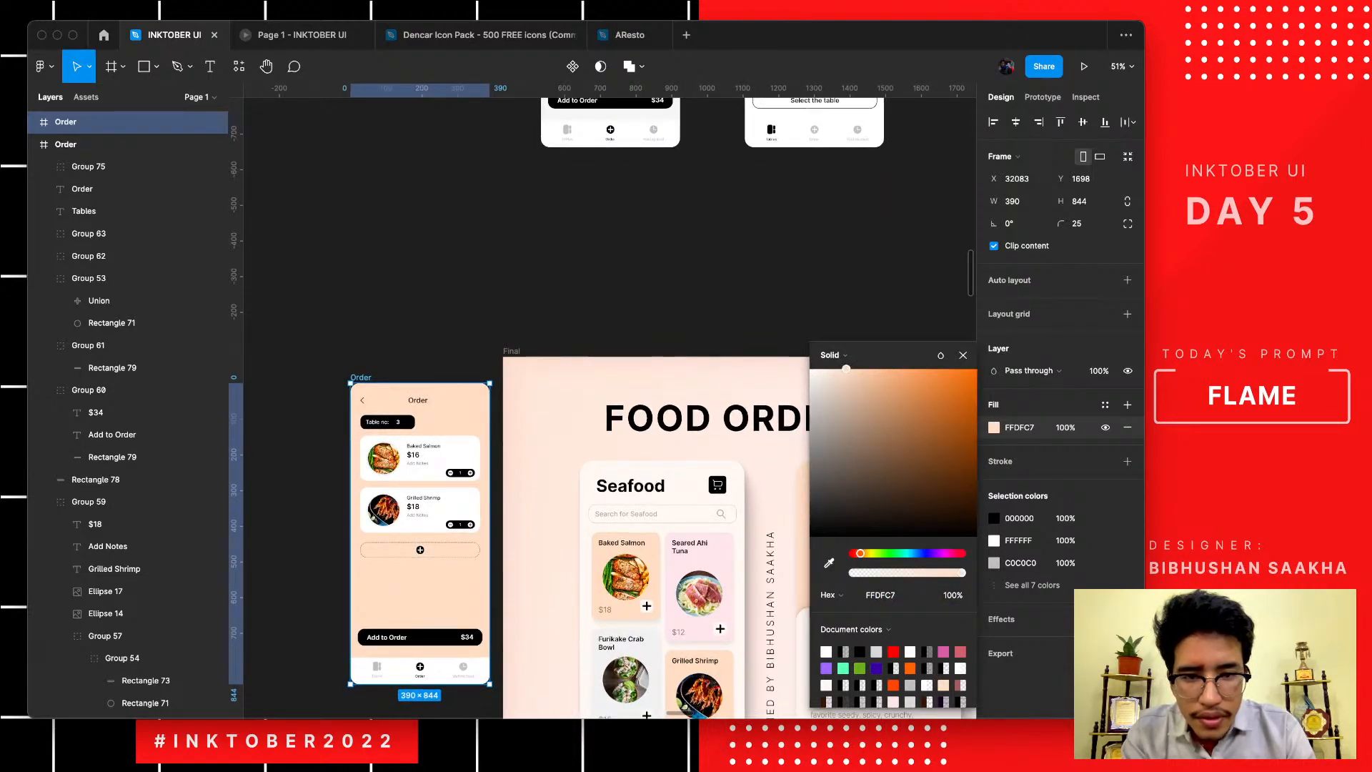
{"action": "scroll", "coordinate": [607, 443], "scroll_direction": "right", "scroll_amount": 2}
{"action": "scroll", "coordinate": [608, 443], "scroll_direction": "down", "scroll_amount": 1}
{"action": "scroll", "coordinate": [607, 443], "scroll_direction": "left", "scroll_amount": 3}
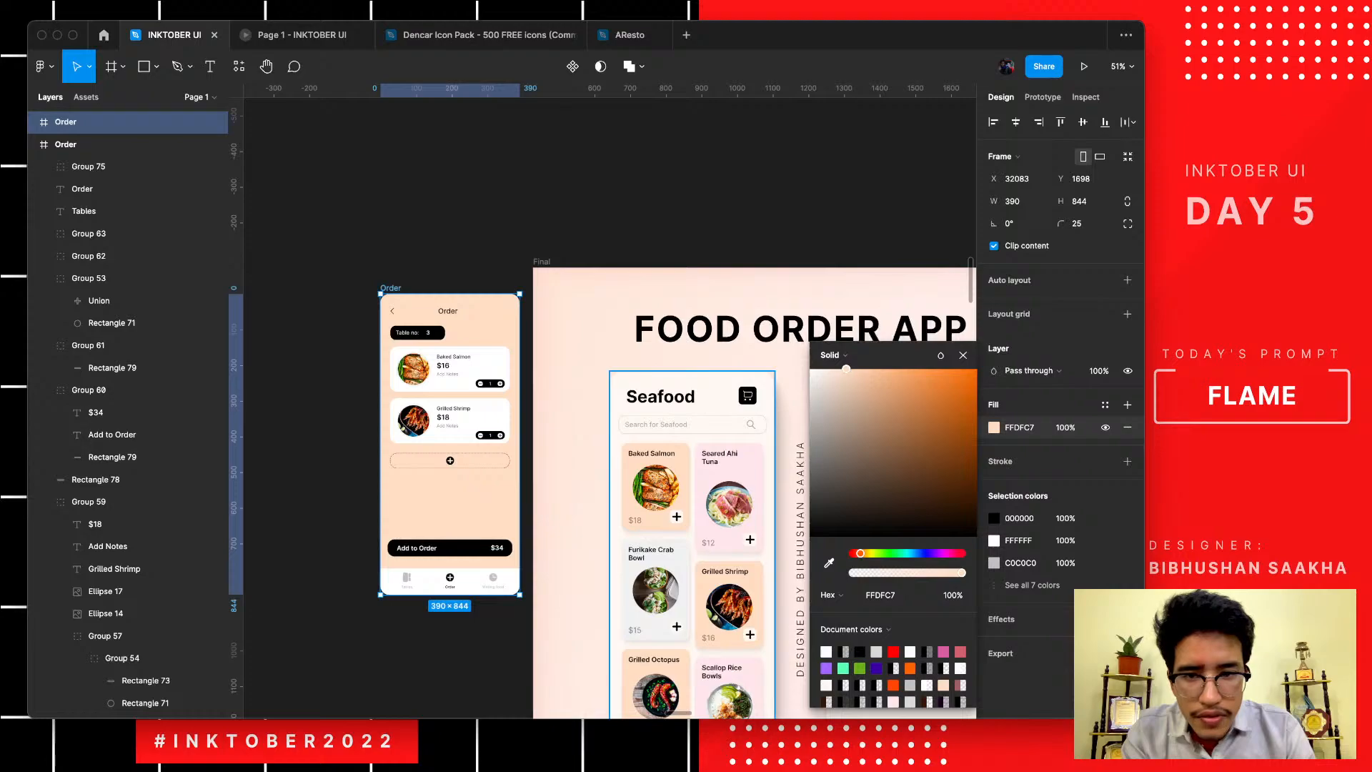
- Try the lighter peach FFECE0, sampled from the Final frame, as the copied Order screen's background fill
{"action": "key", "text": "i"}
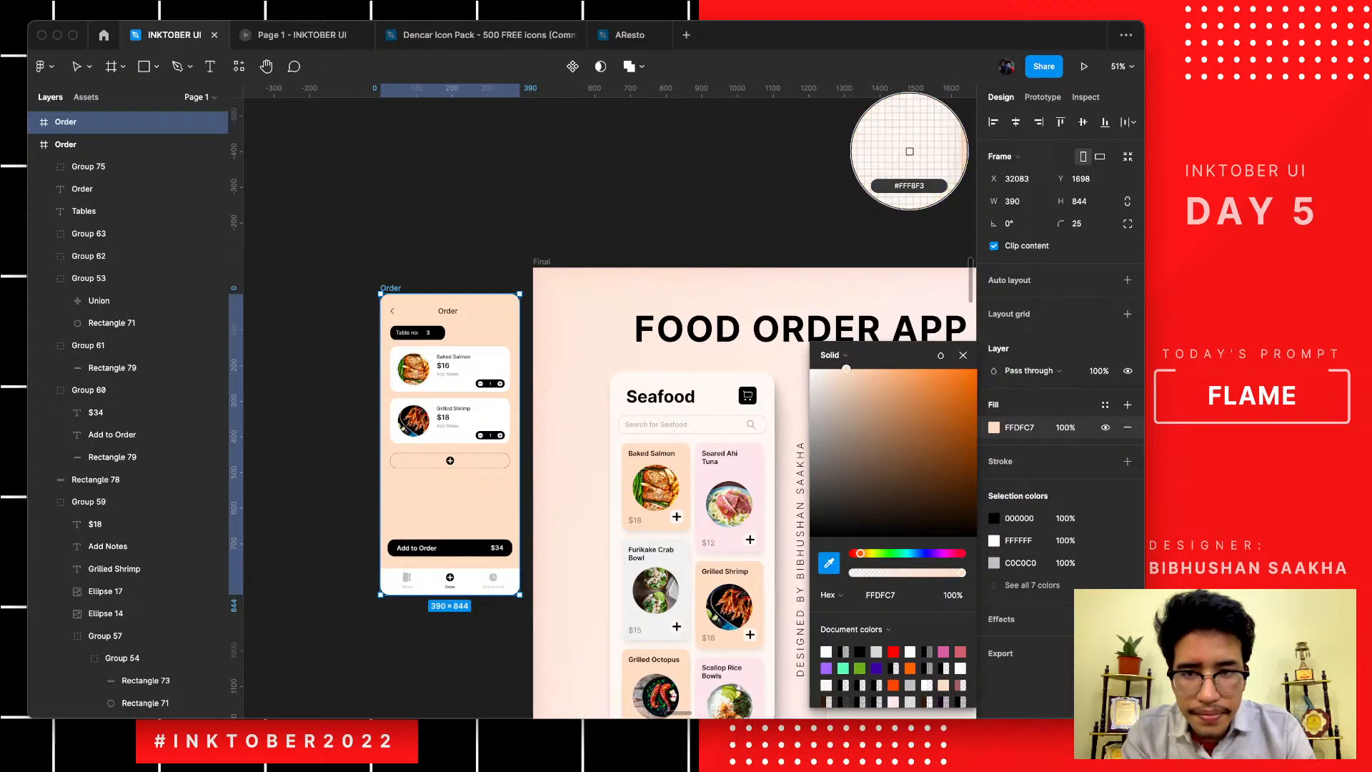
{"action": "left_click", "coordinate": [907, 147]}
{"action": "scroll", "coordinate": [598, 467], "scroll_direction": "up", "scroll_amount": 5}
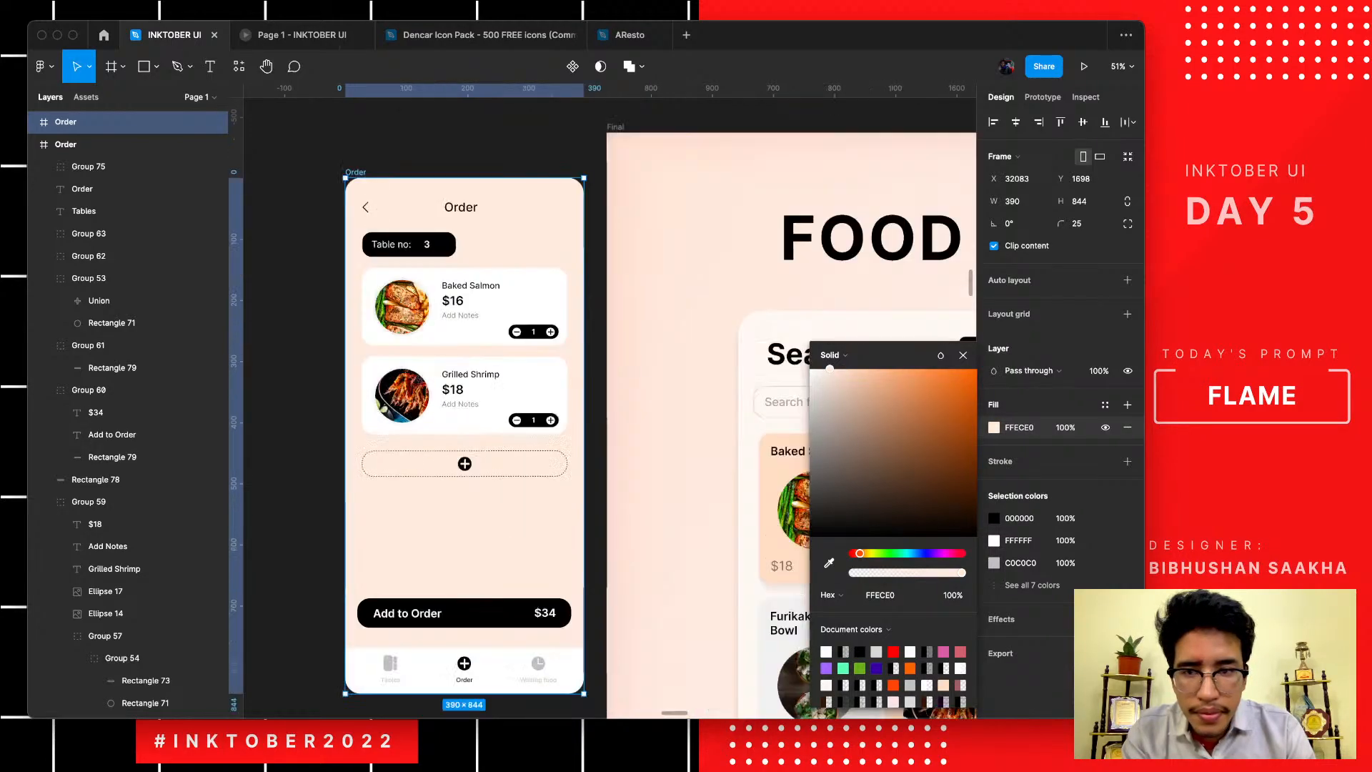
{"action": "scroll", "coordinate": [330, 384], "scroll_direction": "down", "scroll_amount": 5}
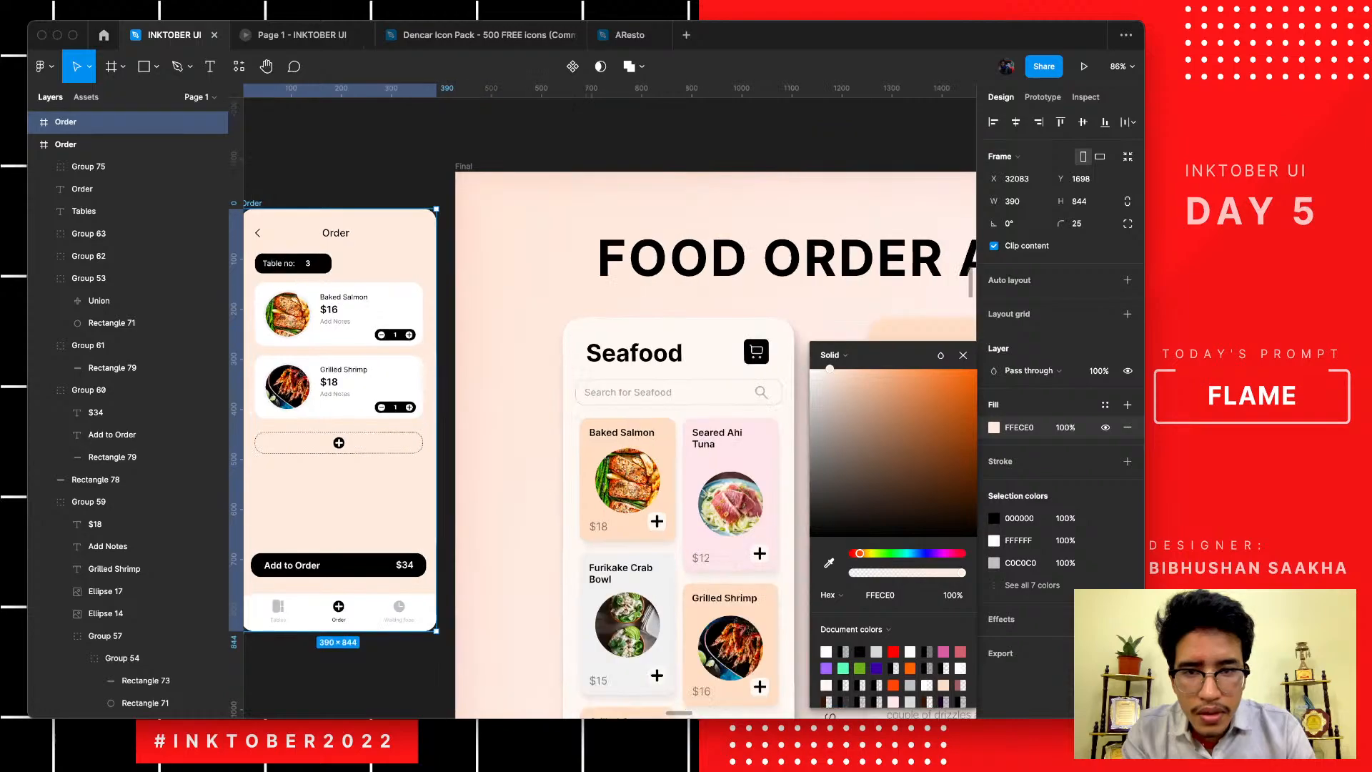
- Set the copied Order screen's background fill to FFF8F3, sampled from the Seafood screen's cream background
{"action": "key", "text": "i"}
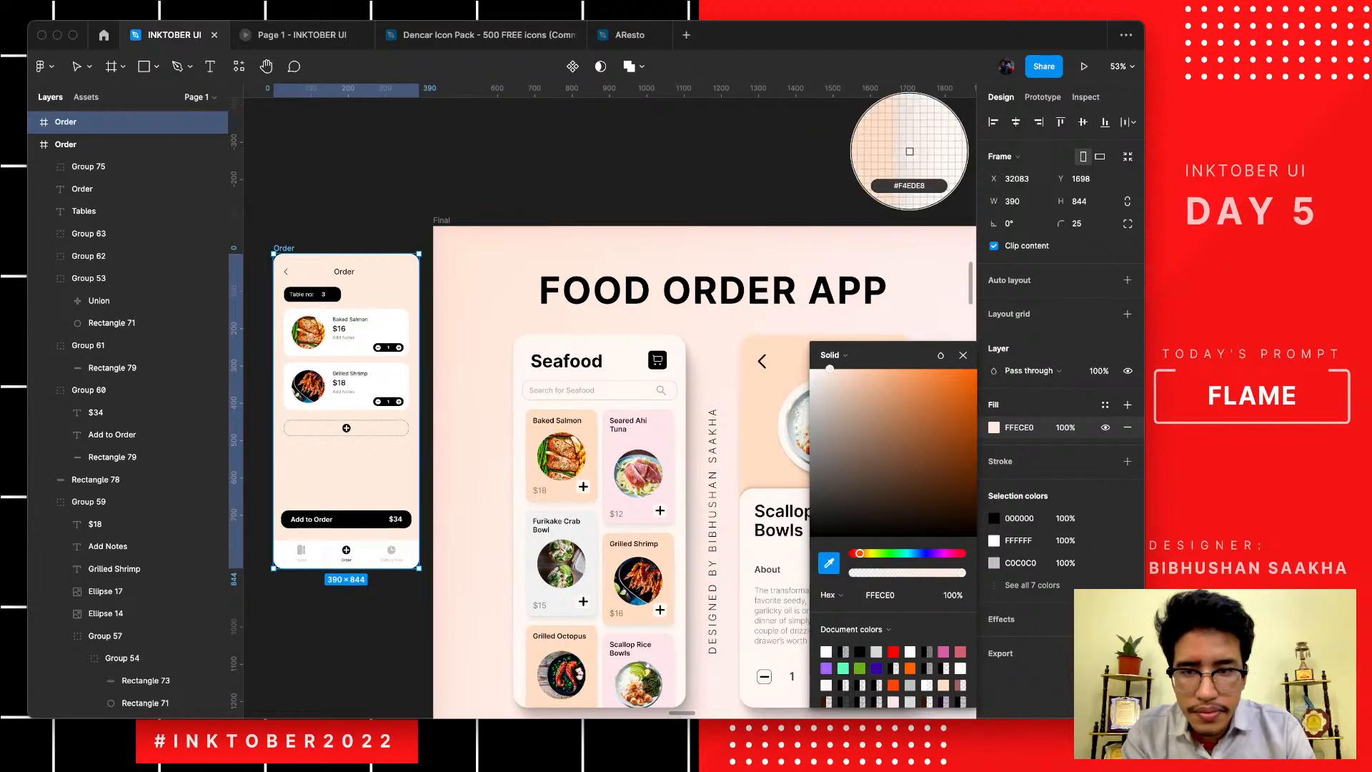
{"action": "left_click", "coordinate": [909, 152]}
{"action": "scroll", "coordinate": [240, 440], "scroll_direction": "up", "scroll_amount": 3}
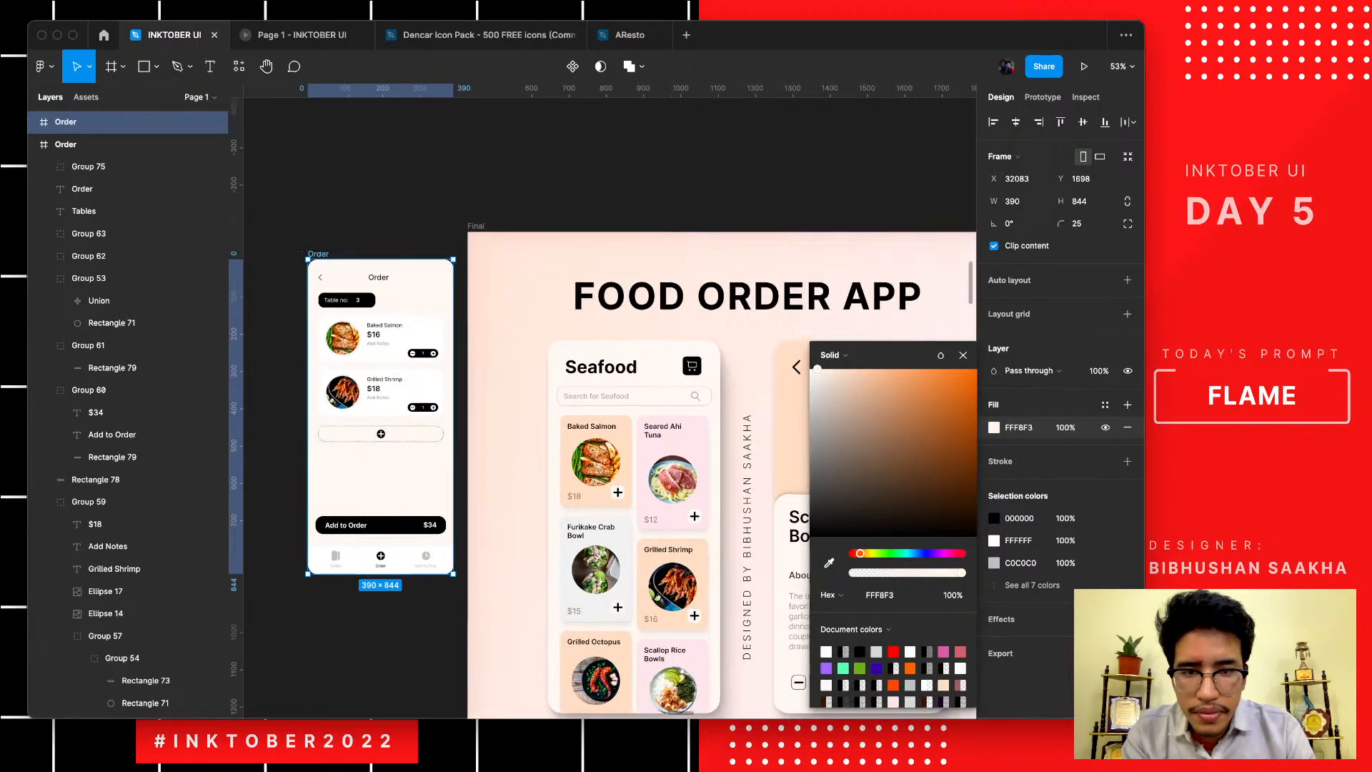
{"action": "scroll", "coordinate": [250, 248], "scroll_direction": "down", "scroll_amount": 4}
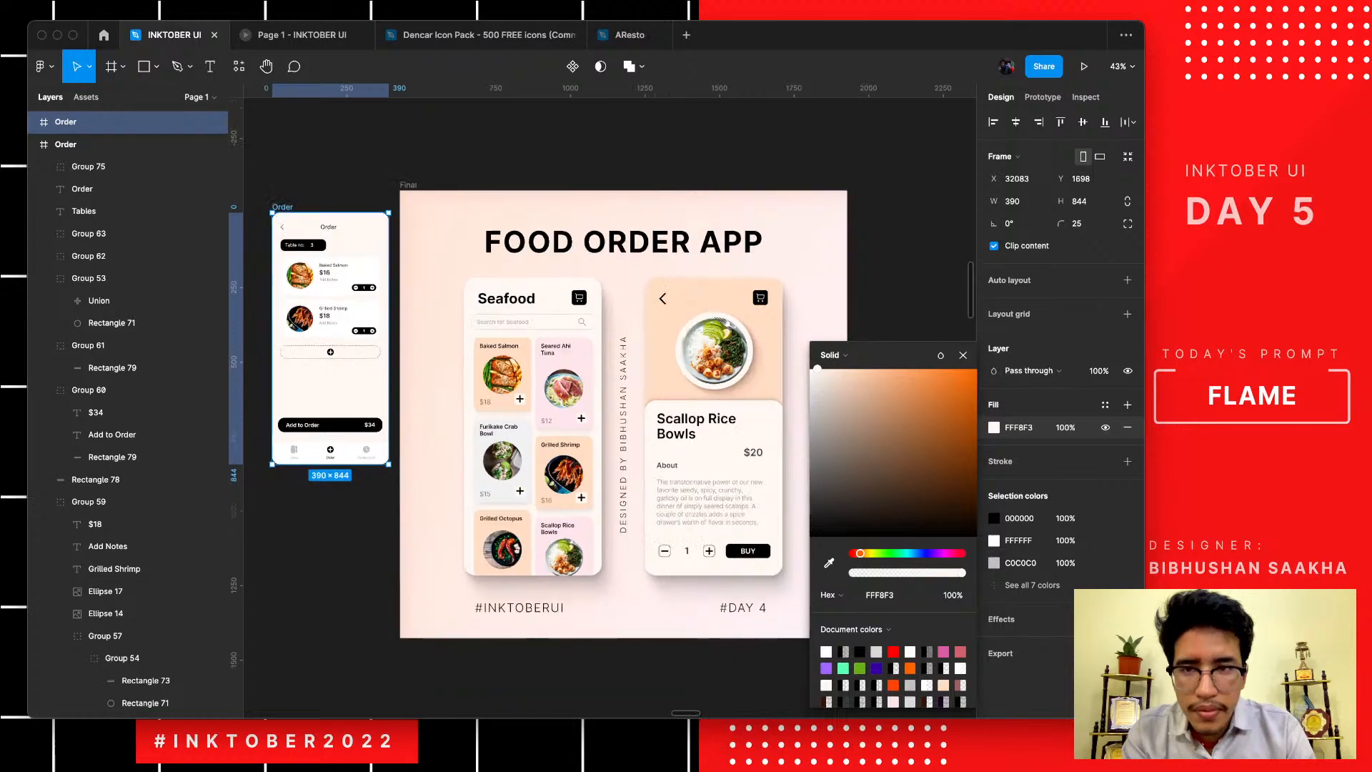
- Fill the Baked Salmon card's background on the copied Order screen with the peach sampled from the Seafood mockup's cards
{"action": "left_click", "coordinate": [330, 425]}
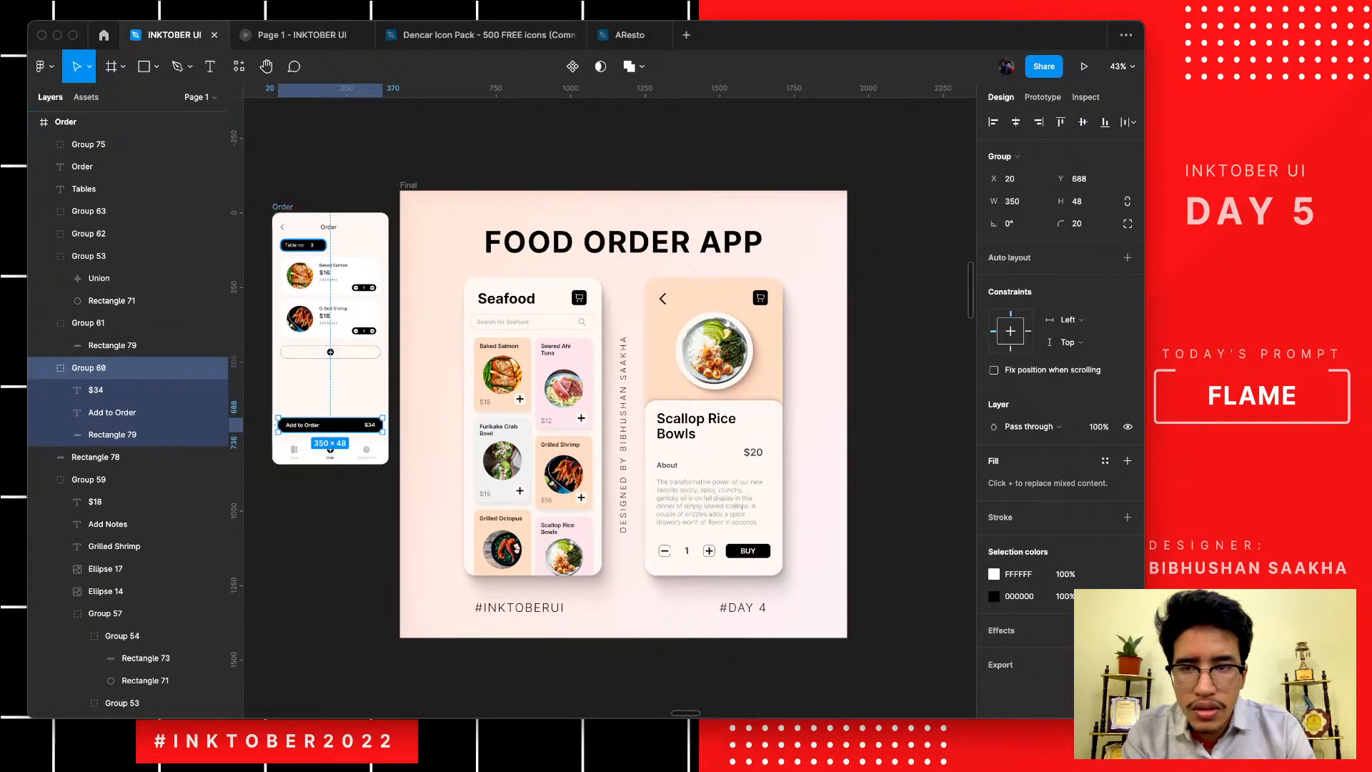
{"action": "scroll", "coordinate": [284, 252], "scroll_direction": "up", "scroll_amount": 3}
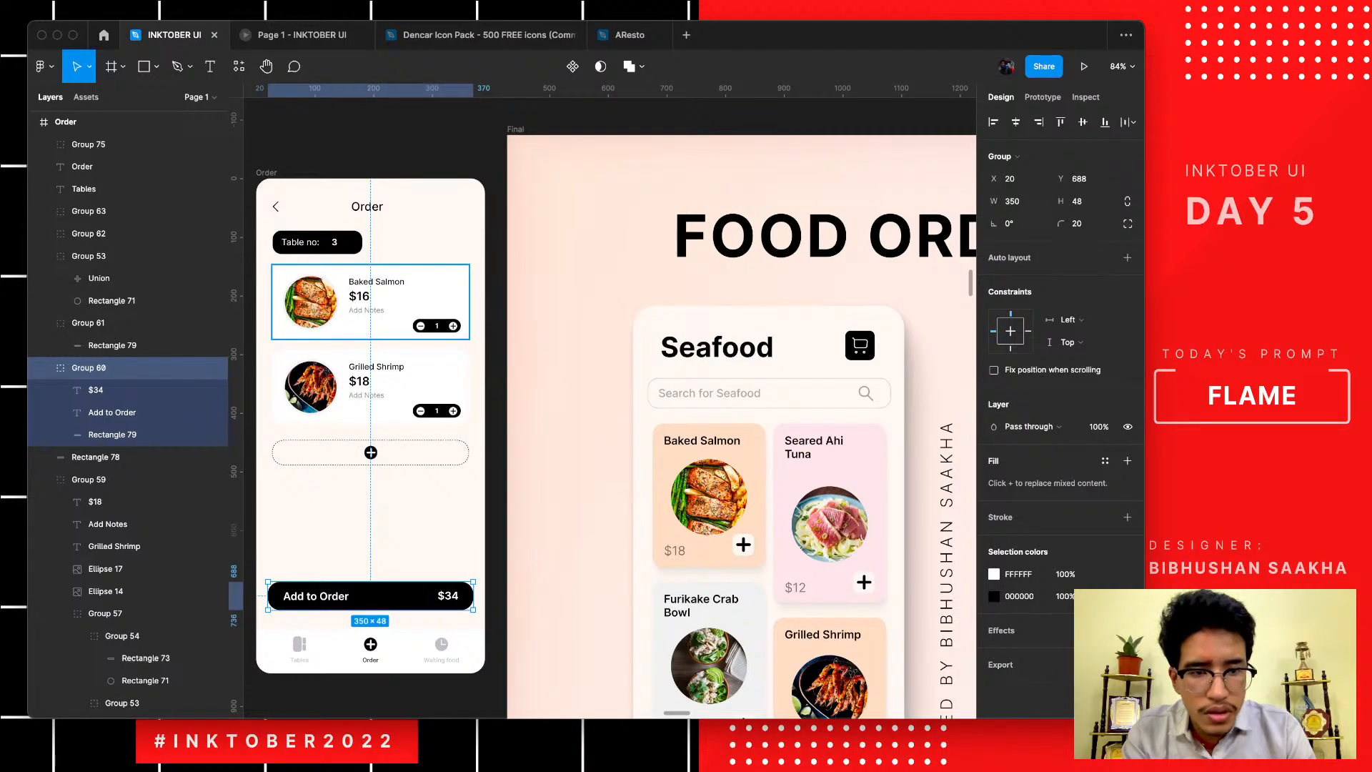
{"action": "left_click", "coordinate": [400, 293]}
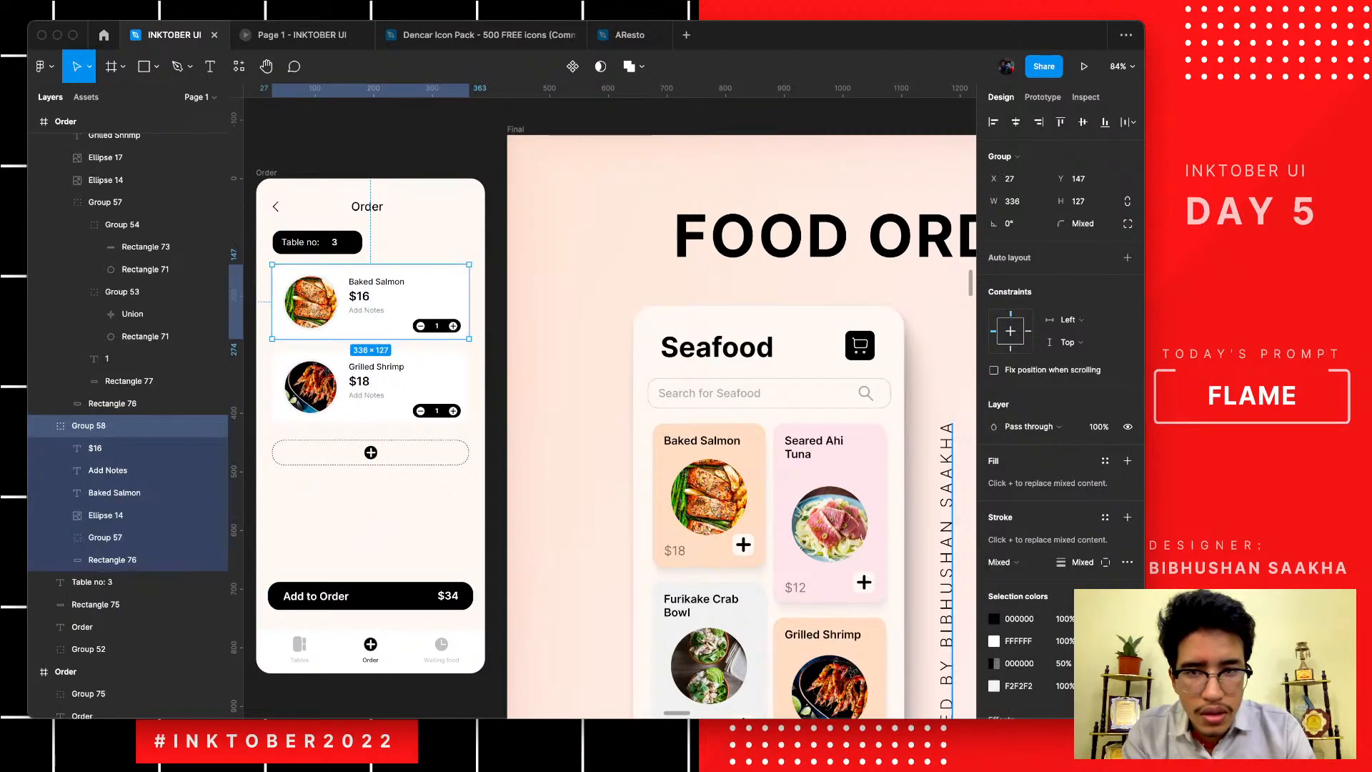
{"action": "left_click", "coordinate": [993, 618]}
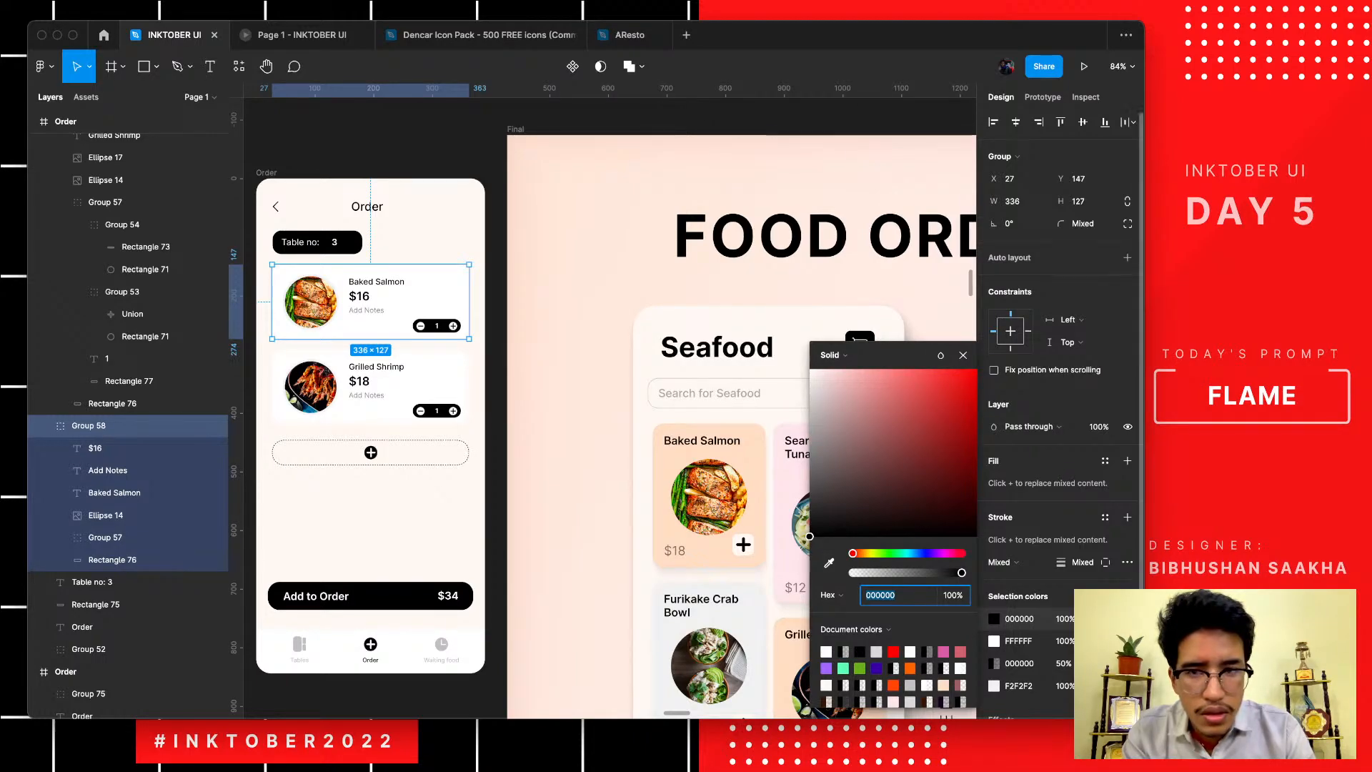
{"action": "left_click", "coordinate": [963, 355]}
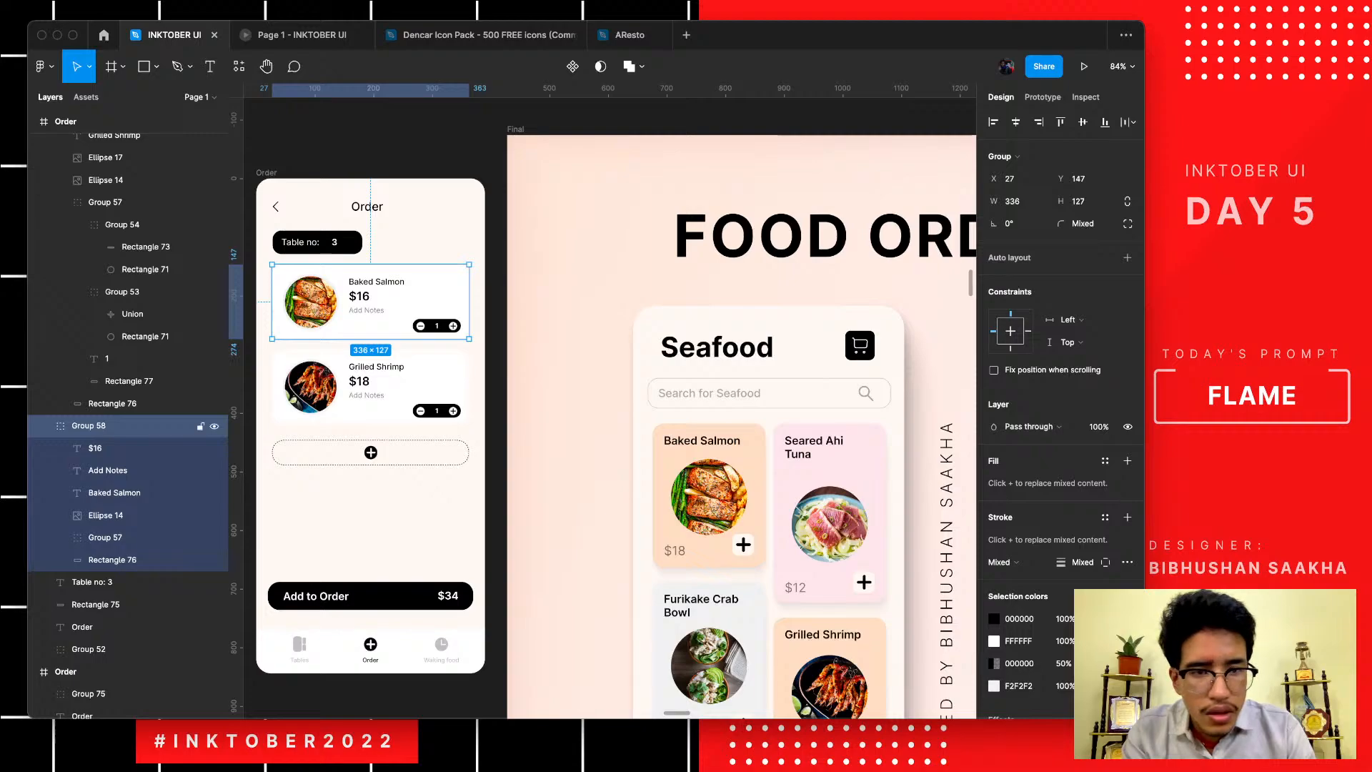
{"action": "left_click", "coordinate": [114, 559]}
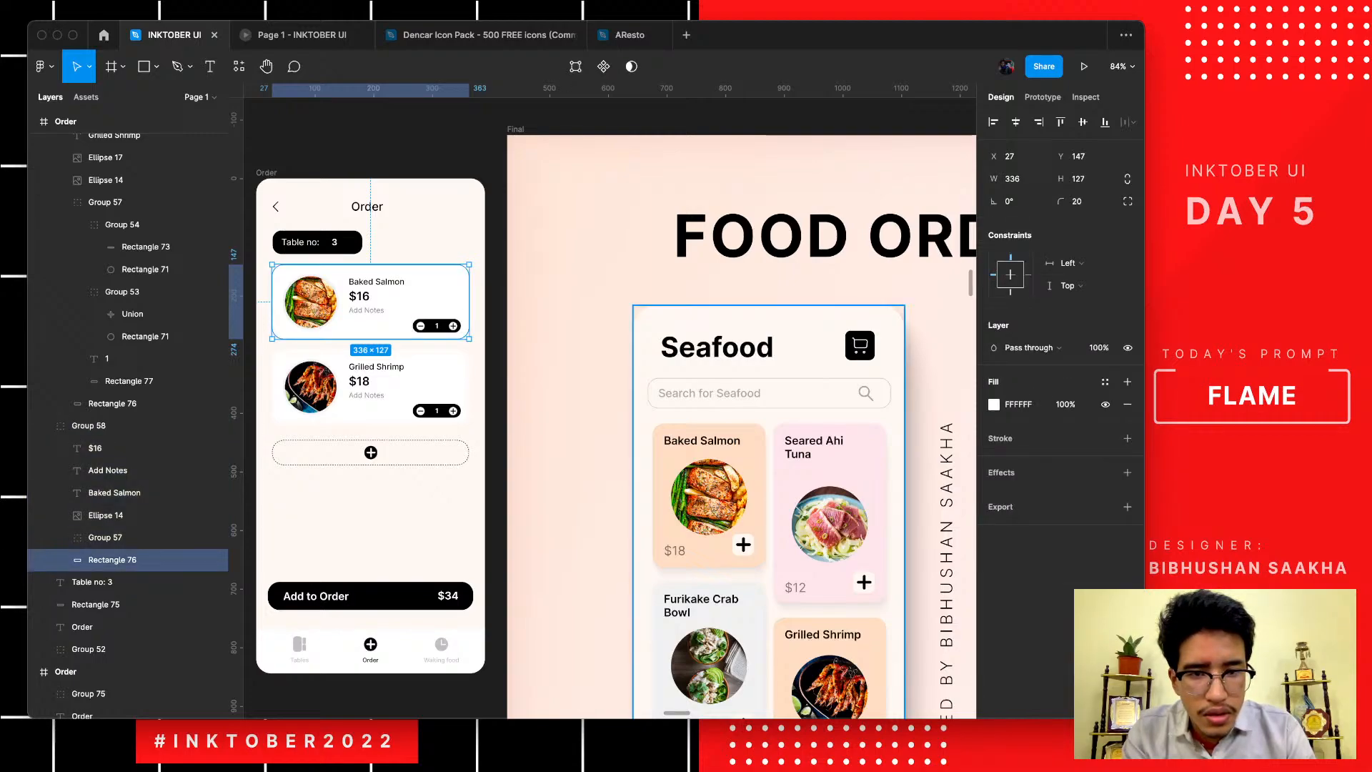
{"action": "left_click", "coordinate": [993, 404]}
{"action": "left_click", "coordinate": [829, 563]}
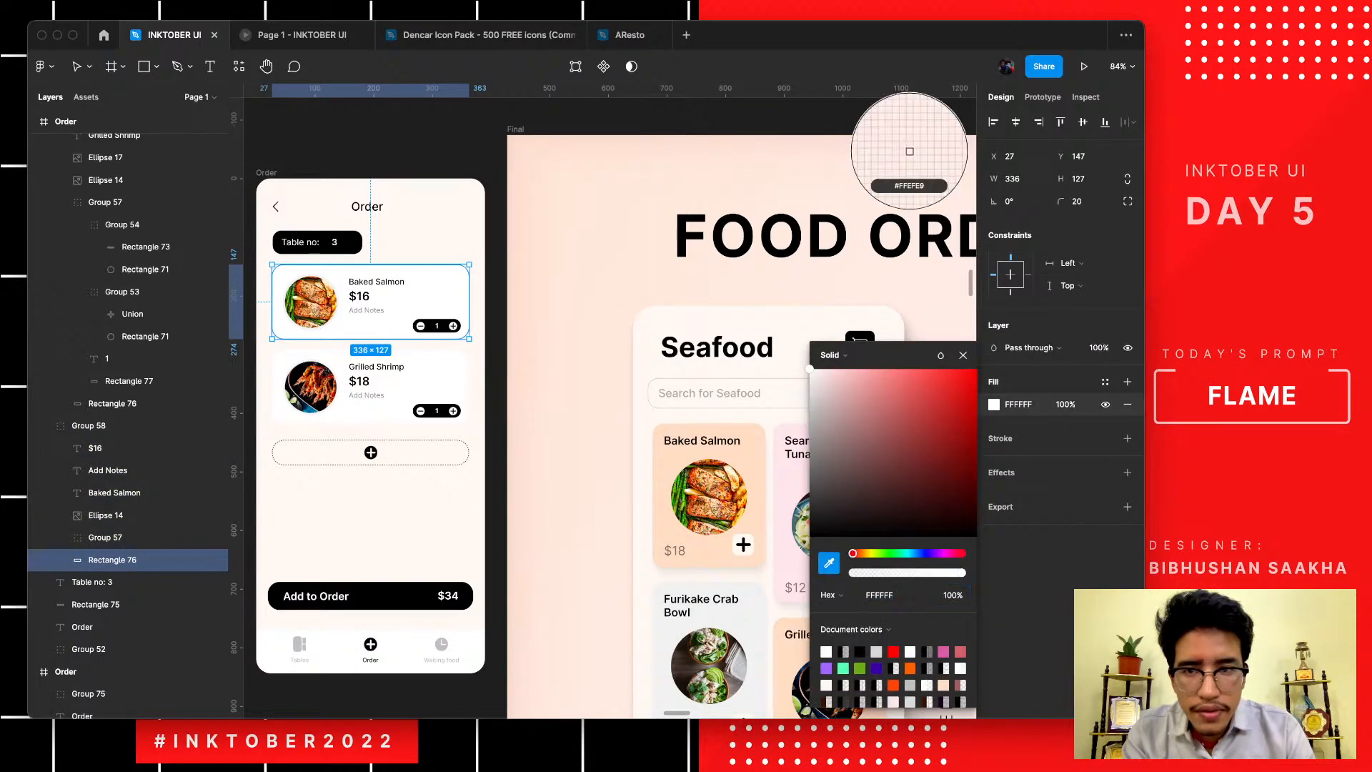
{"action": "left_click", "coordinate": [910, 151]}
- Fill the Grilled Shrimp card's background with pink FEE6EC, sampled from the mockup's Seared Ahi Tuna card
{"action": "left_click", "coordinate": [372, 389]}
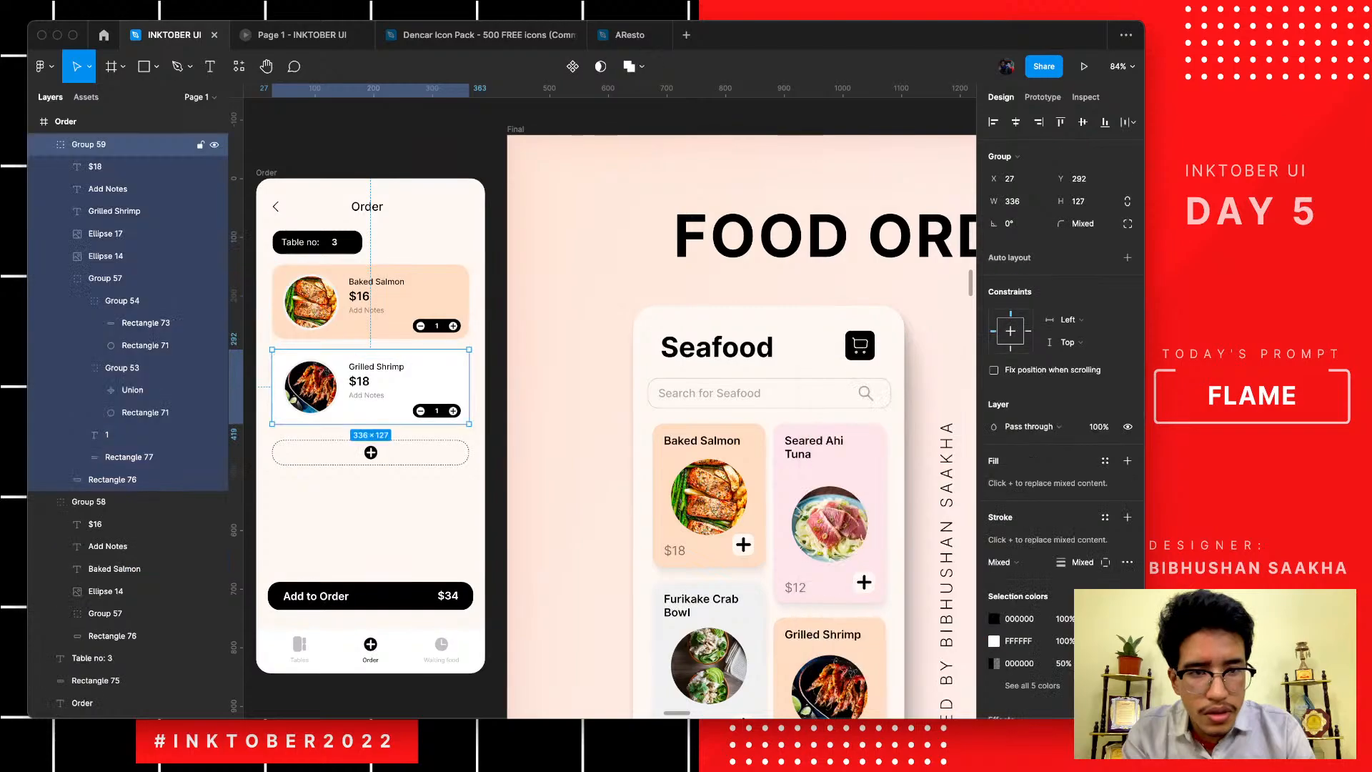
{"action": "double_click", "coordinate": [429, 383]}
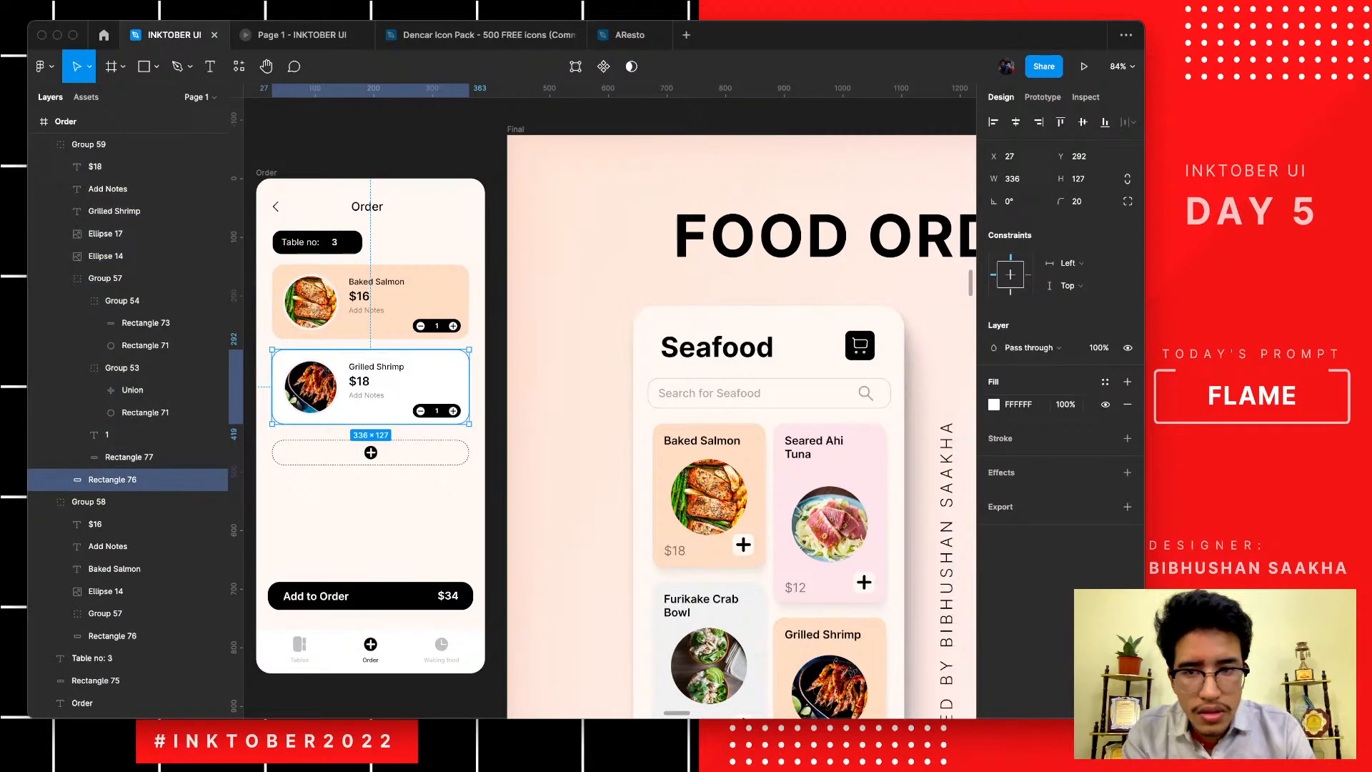
{"action": "left_click", "coordinate": [994, 405]}
{"action": "left_click", "coordinate": [829, 564]}
{"action": "left_click", "coordinate": [910, 150]}
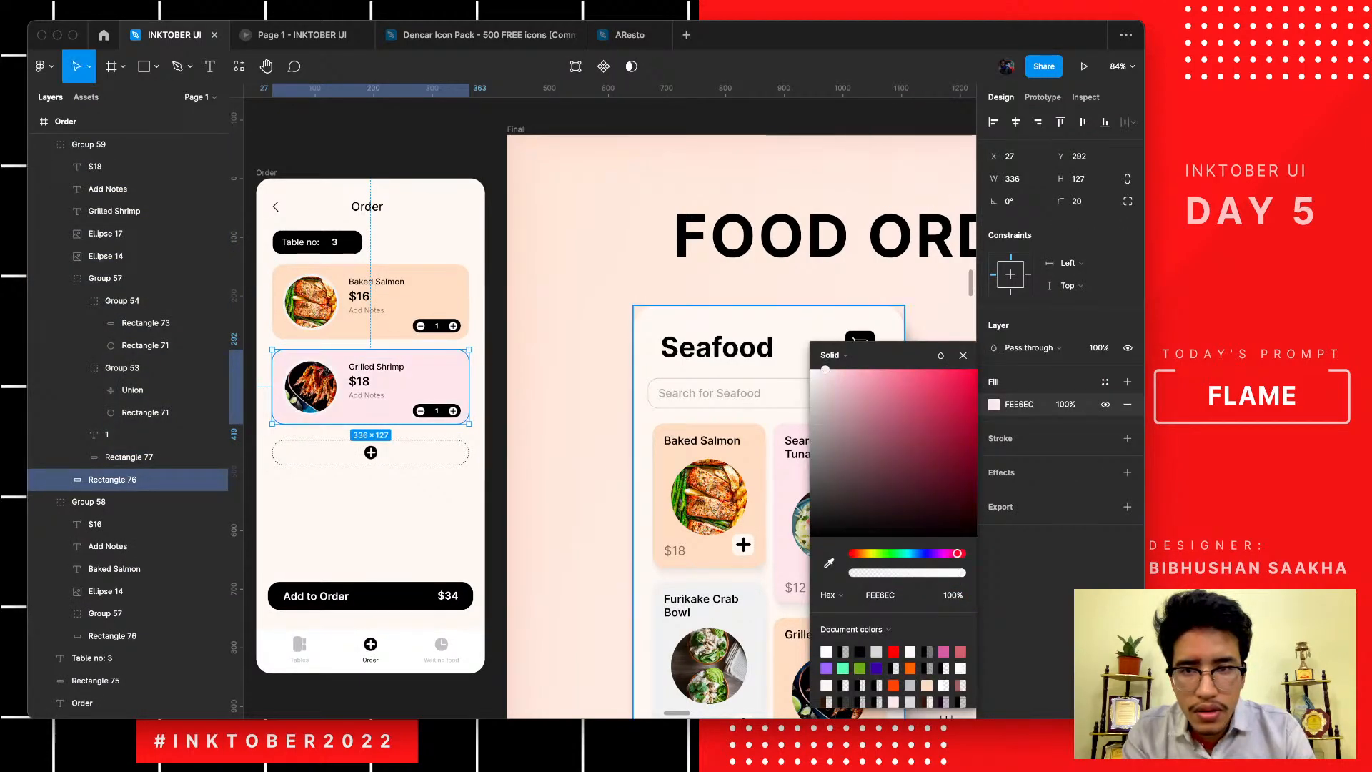
{"action": "key", "text": "Escape"}
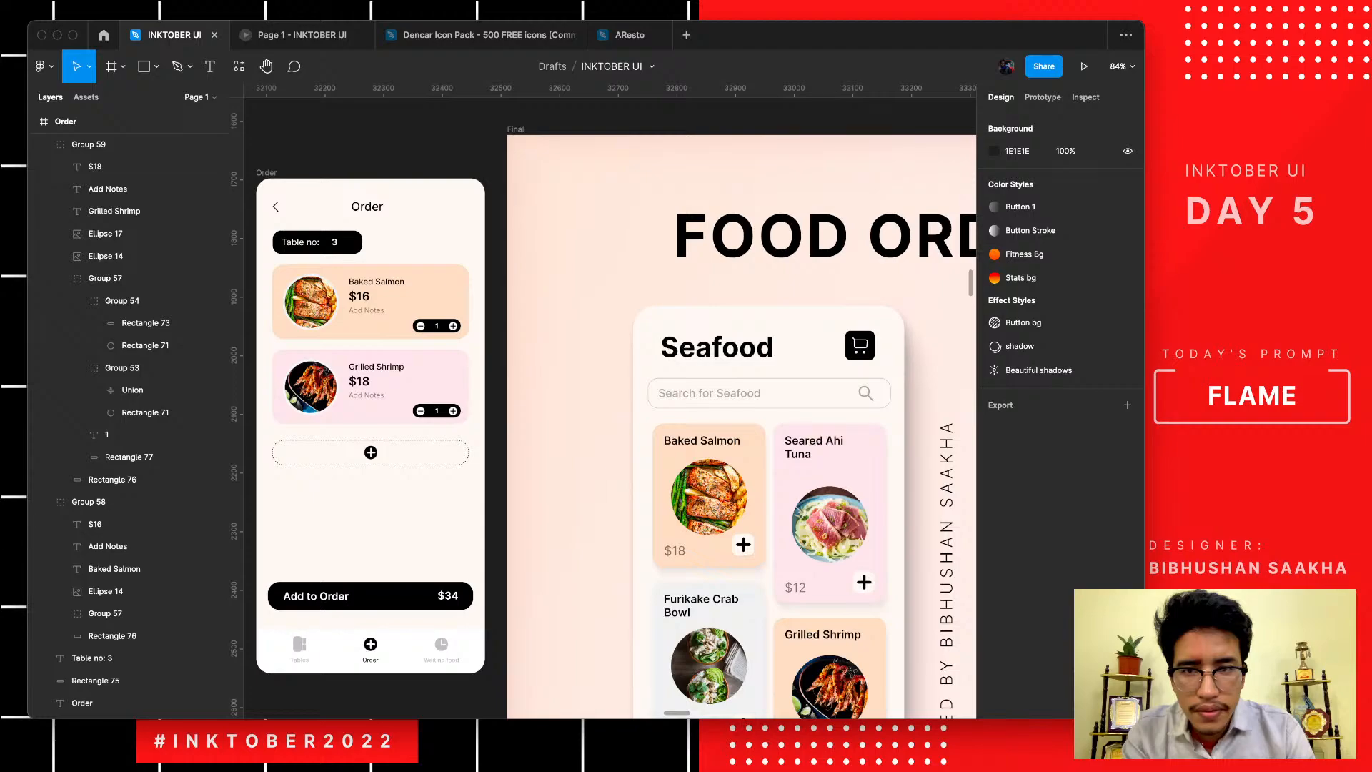
{"action": "scroll", "coordinate": [604, 402], "scroll_direction": "left", "scroll_amount": 1}
{"action": "scroll", "coordinate": [604, 402], "scroll_direction": "down", "scroll_amount": 1}
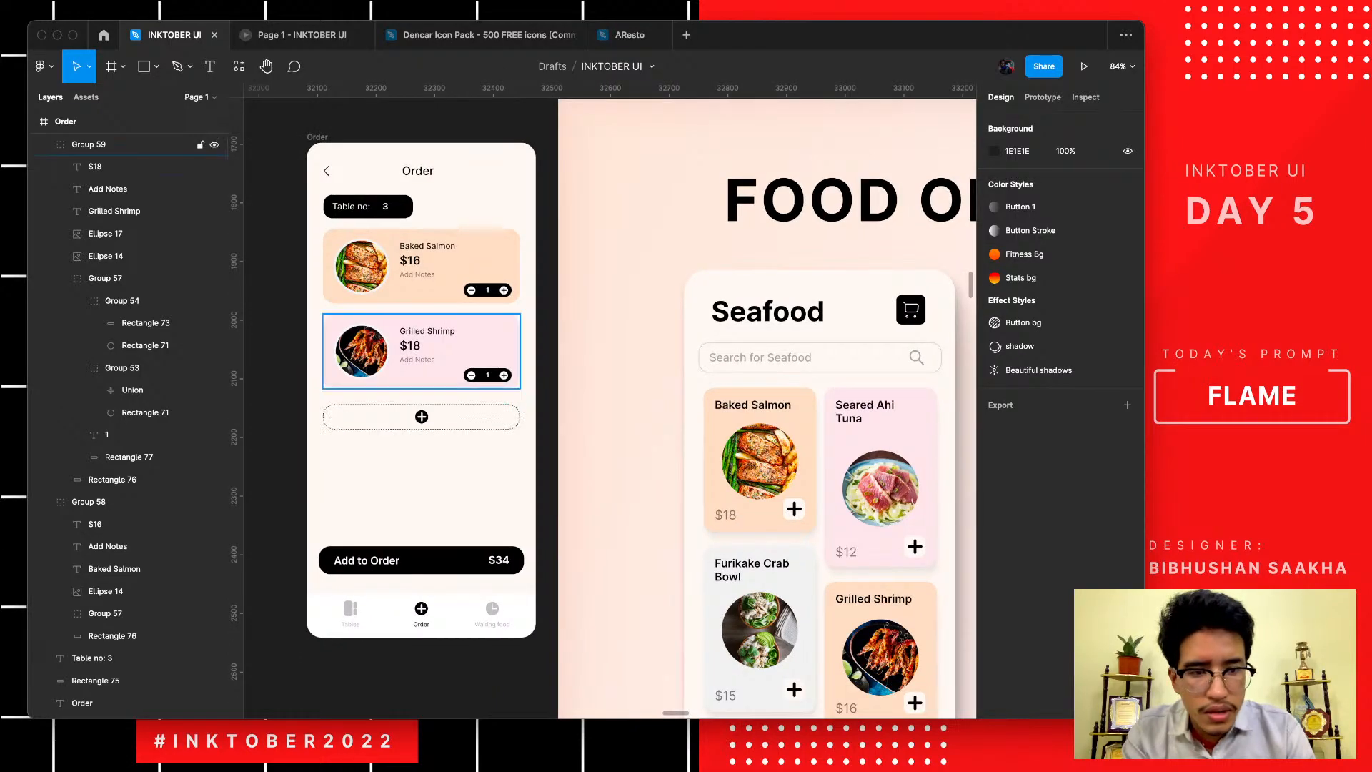
- Replace the Grilled Shrimp card's pink background fill on the copied Order screen with the peach sampled from the Seafood mockup's cards
{"action": "left_click", "coordinate": [114, 145]}
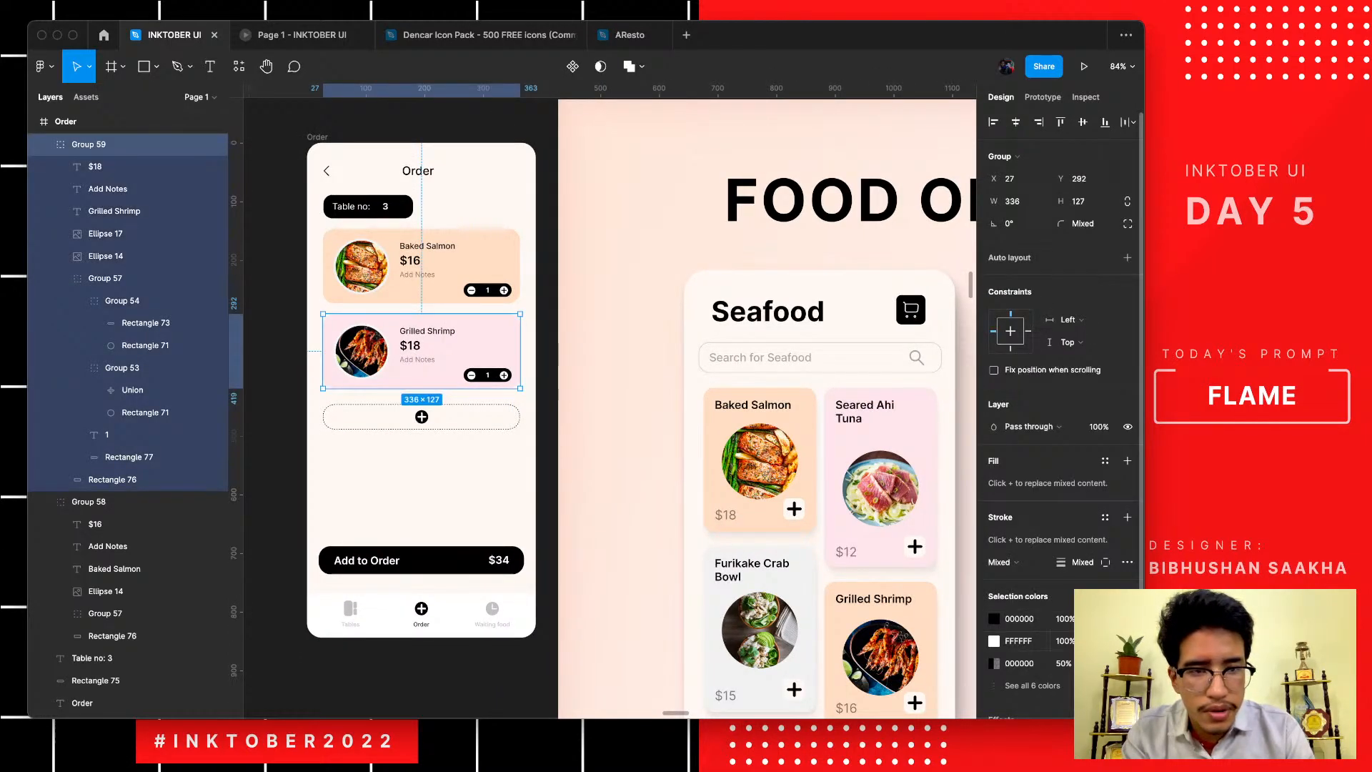
{"action": "left_click", "coordinate": [113, 479]}
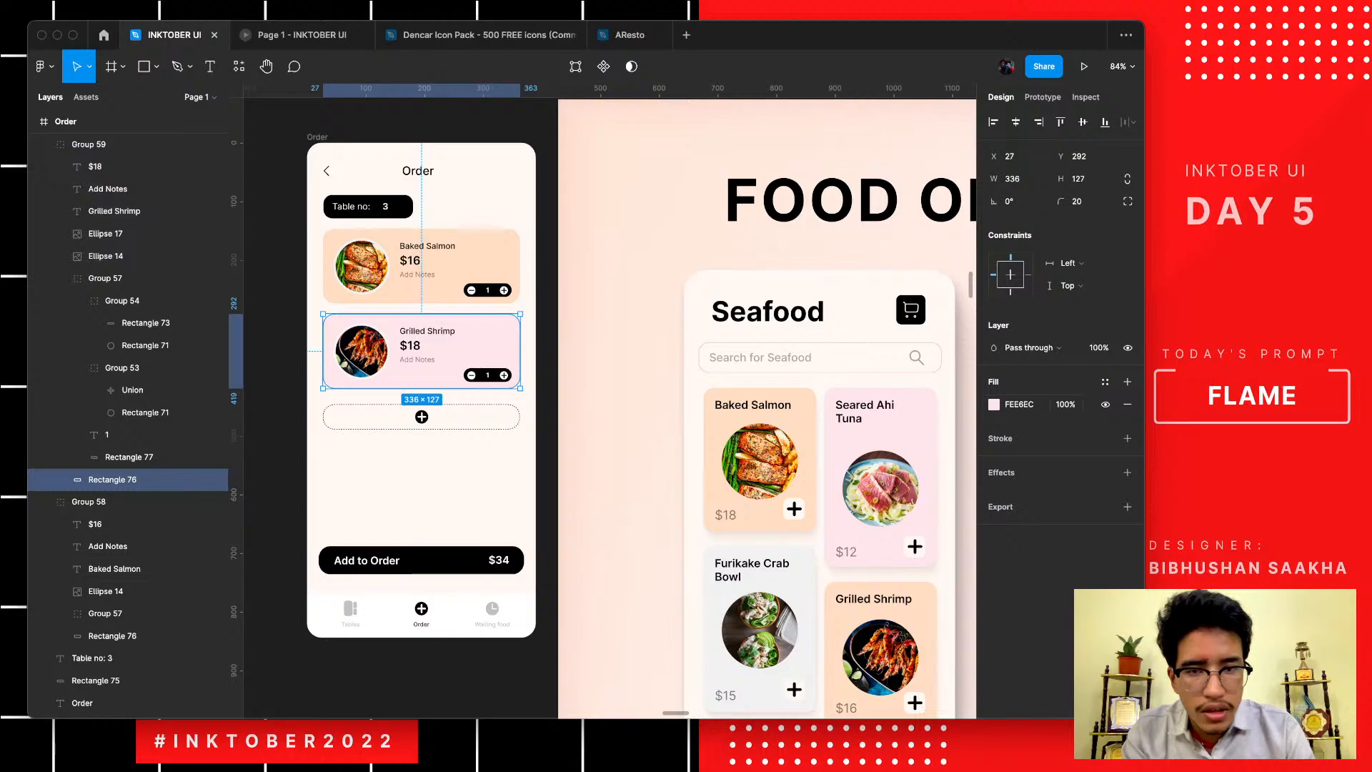
{"action": "left_click", "coordinate": [994, 405]}
{"action": "left_click", "coordinate": [829, 563]}
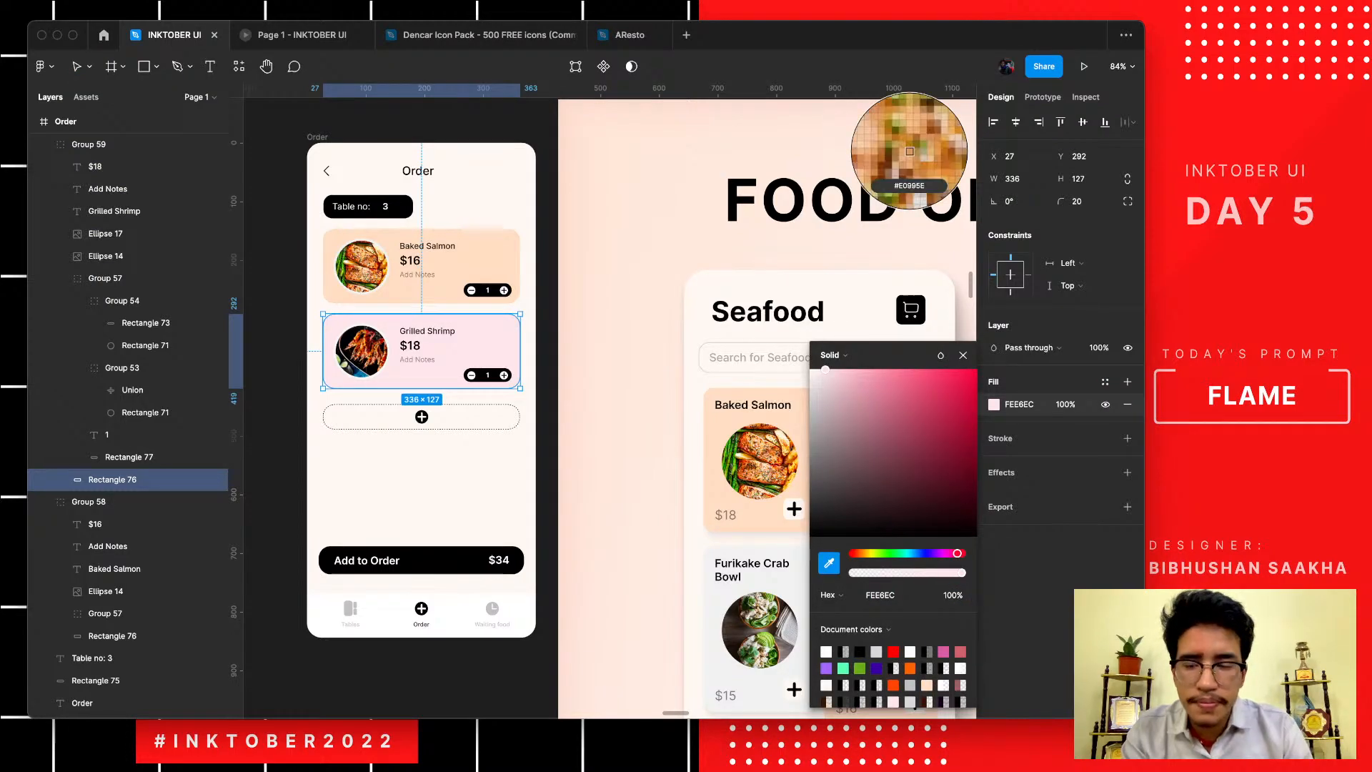
{"action": "left_click", "coordinate": [909, 151]}
{"action": "key", "text": "Escape"}
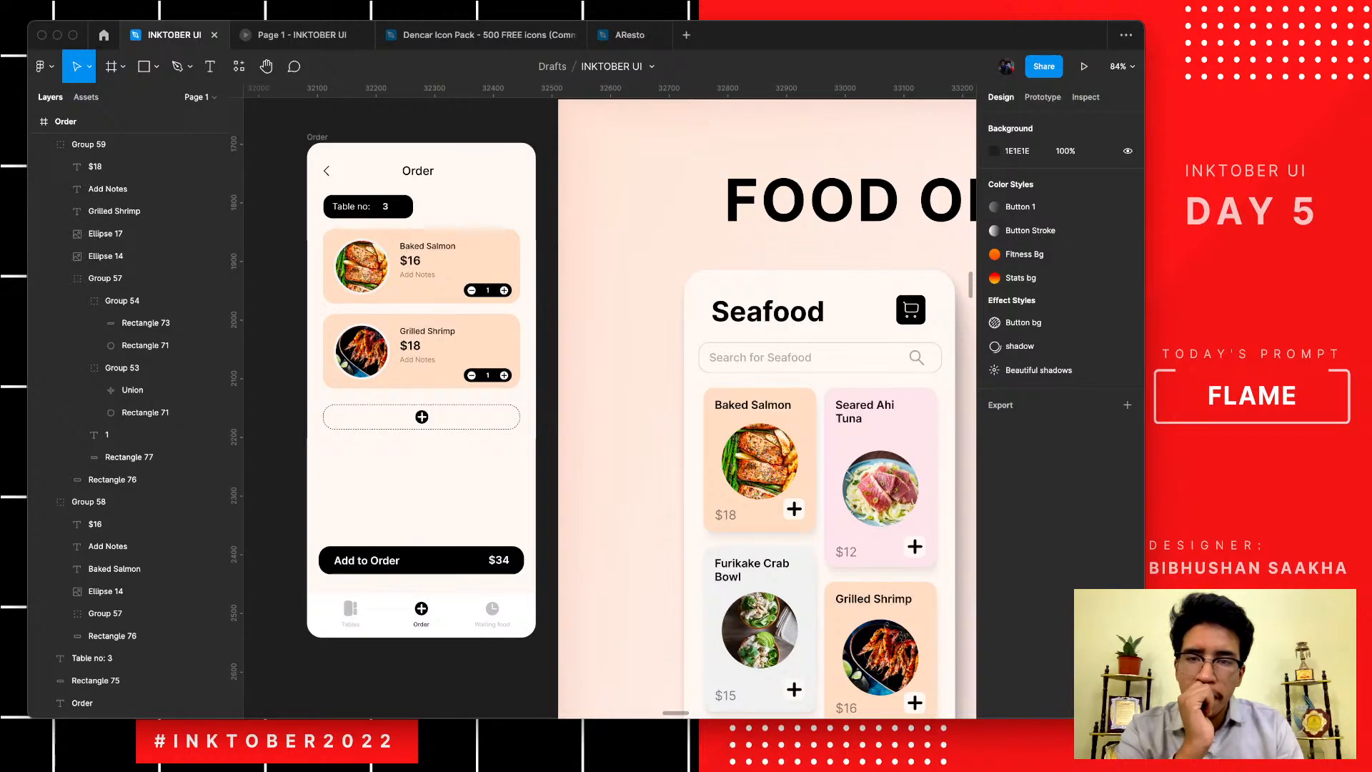
- Try an outlined Add to Order button by removing its background fill and adding a 1 px inside stroke in black 000000
{"action": "scroll", "coordinate": [463, 447], "scroll_direction": "down", "scroll_amount": 5}
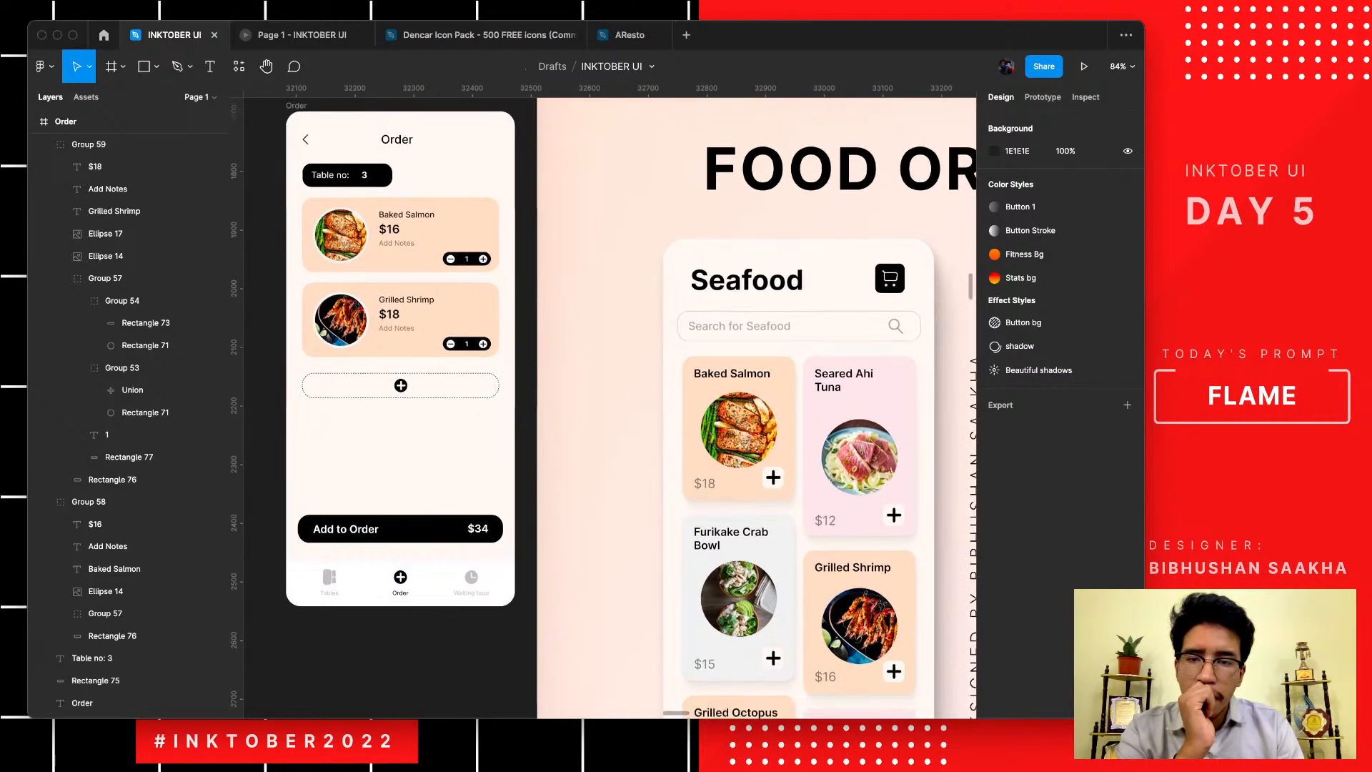
{"action": "scroll", "coordinate": [508, 522], "scroll_direction": "up", "scroll_amount": 5}
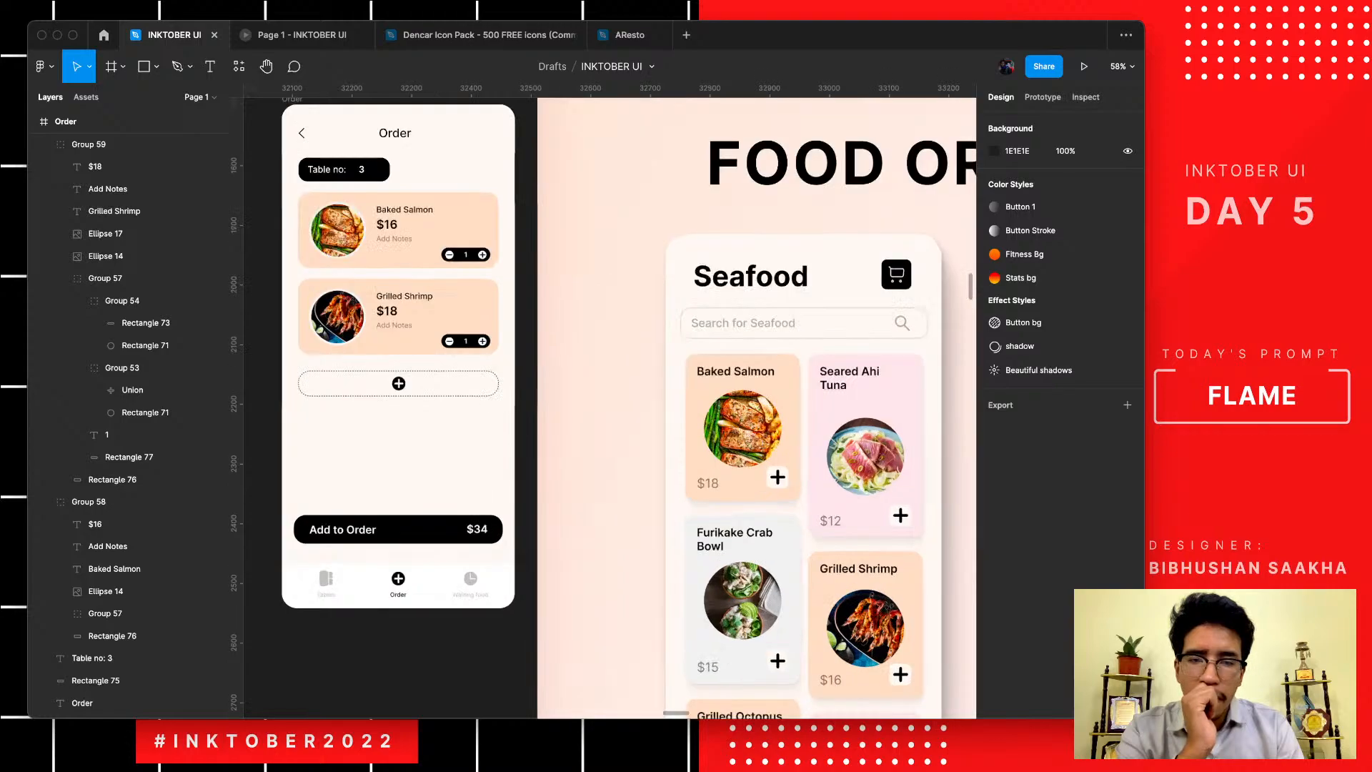
{"action": "left_click", "coordinate": [493, 530]}
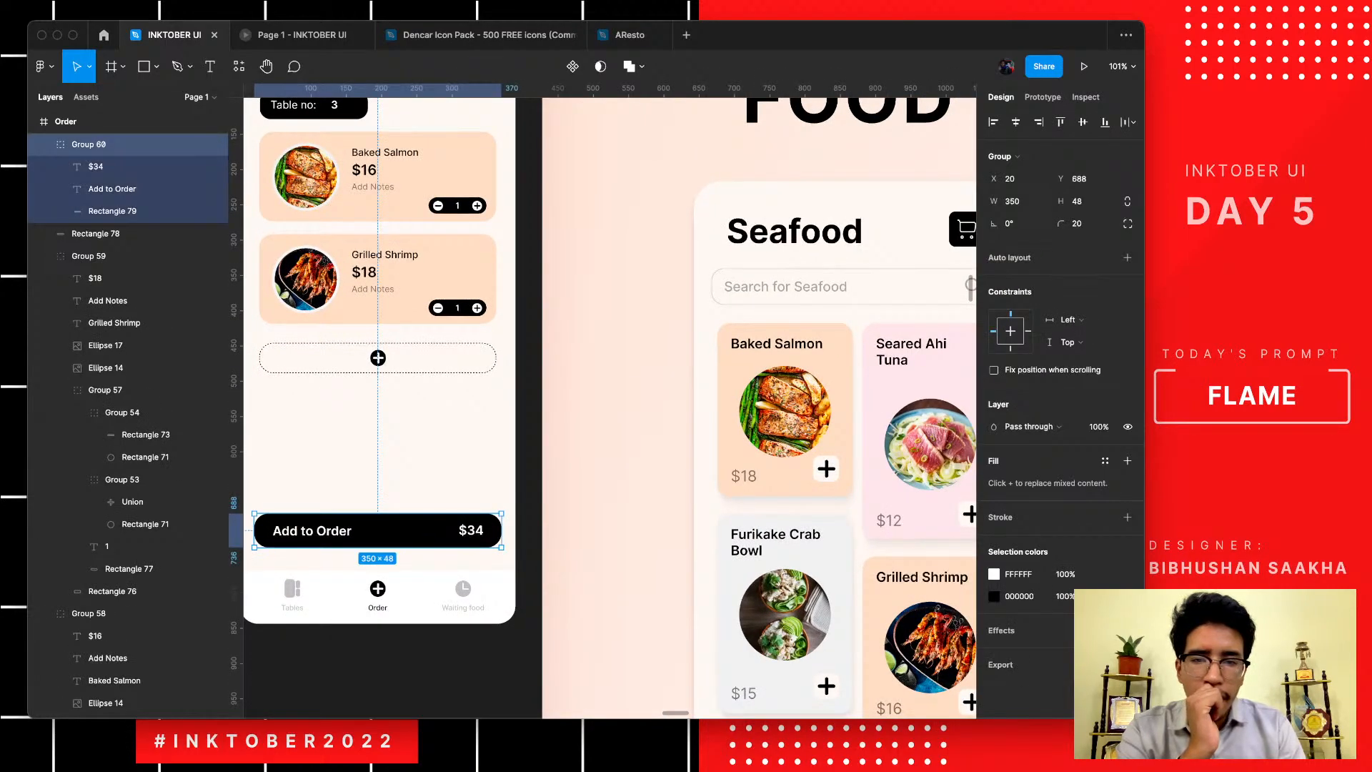
{"action": "double_click", "coordinate": [493, 531]}
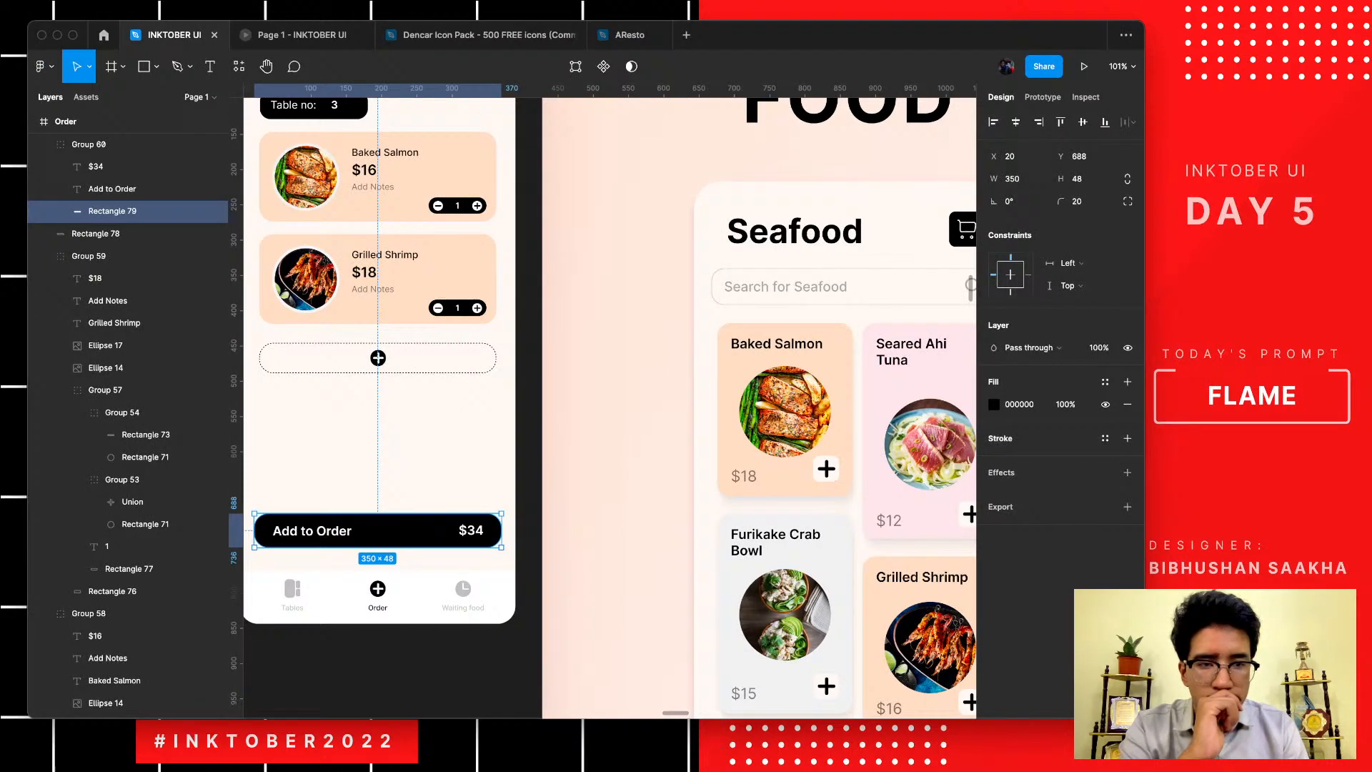
{"action": "left_click", "coordinate": [1127, 403]}
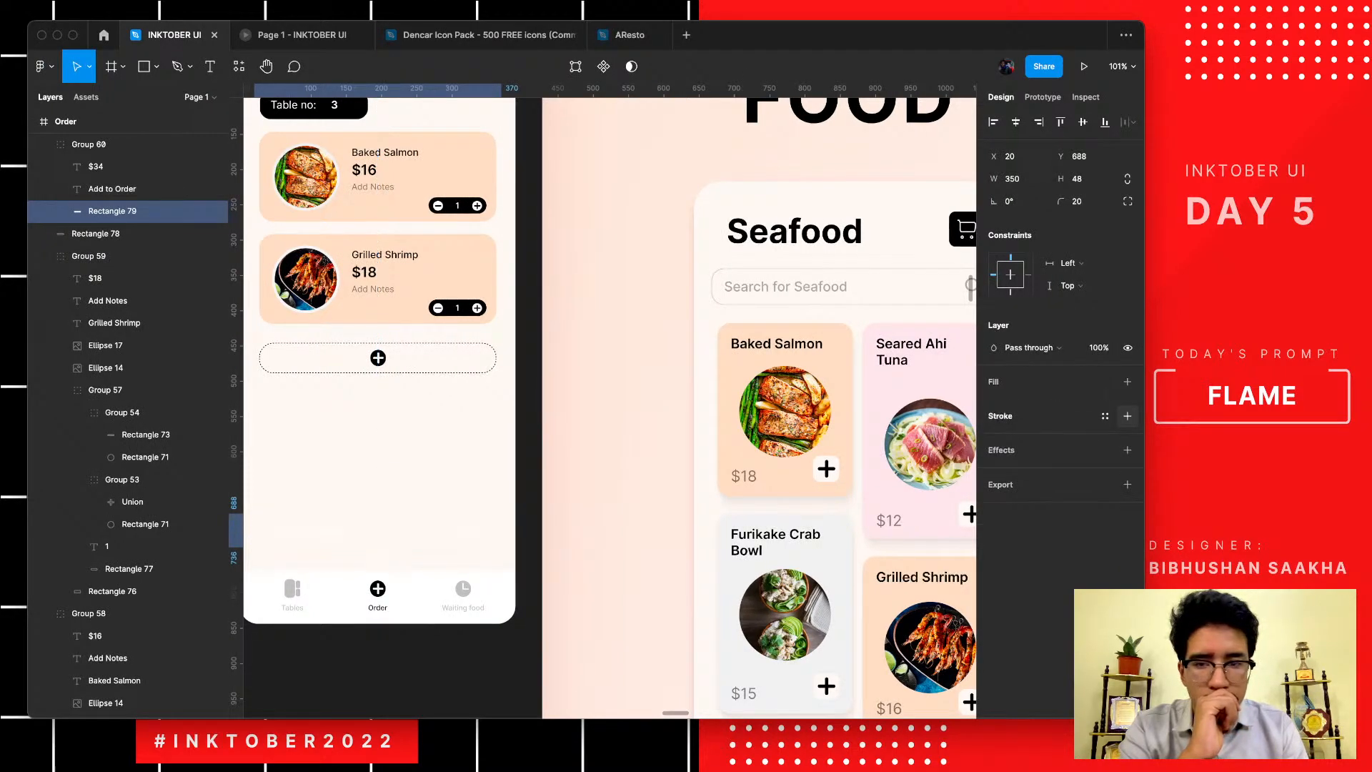
{"action": "left_click", "coordinate": [1127, 416]}
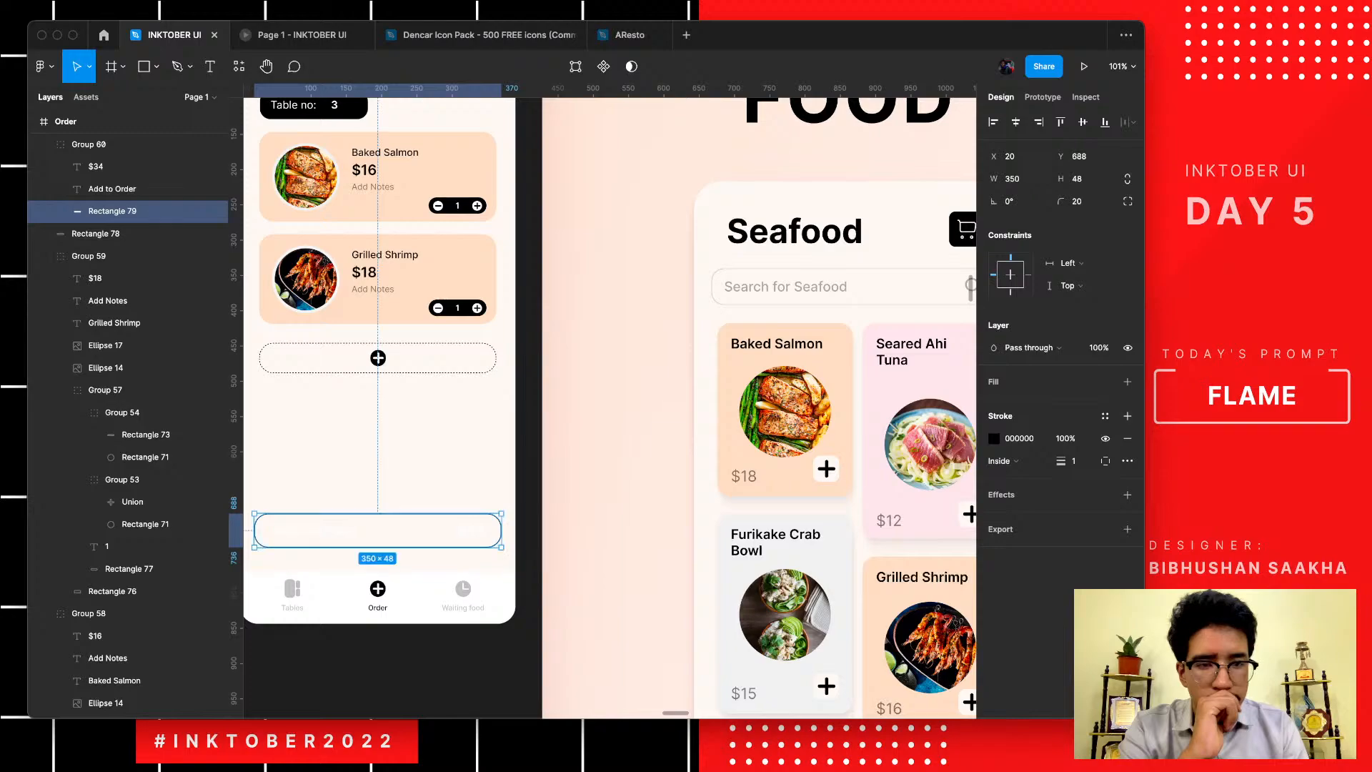
- Set the Add to Order label and the $34 price text on the outlined button to black 000000
{"action": "left_click", "coordinate": [113, 189]}
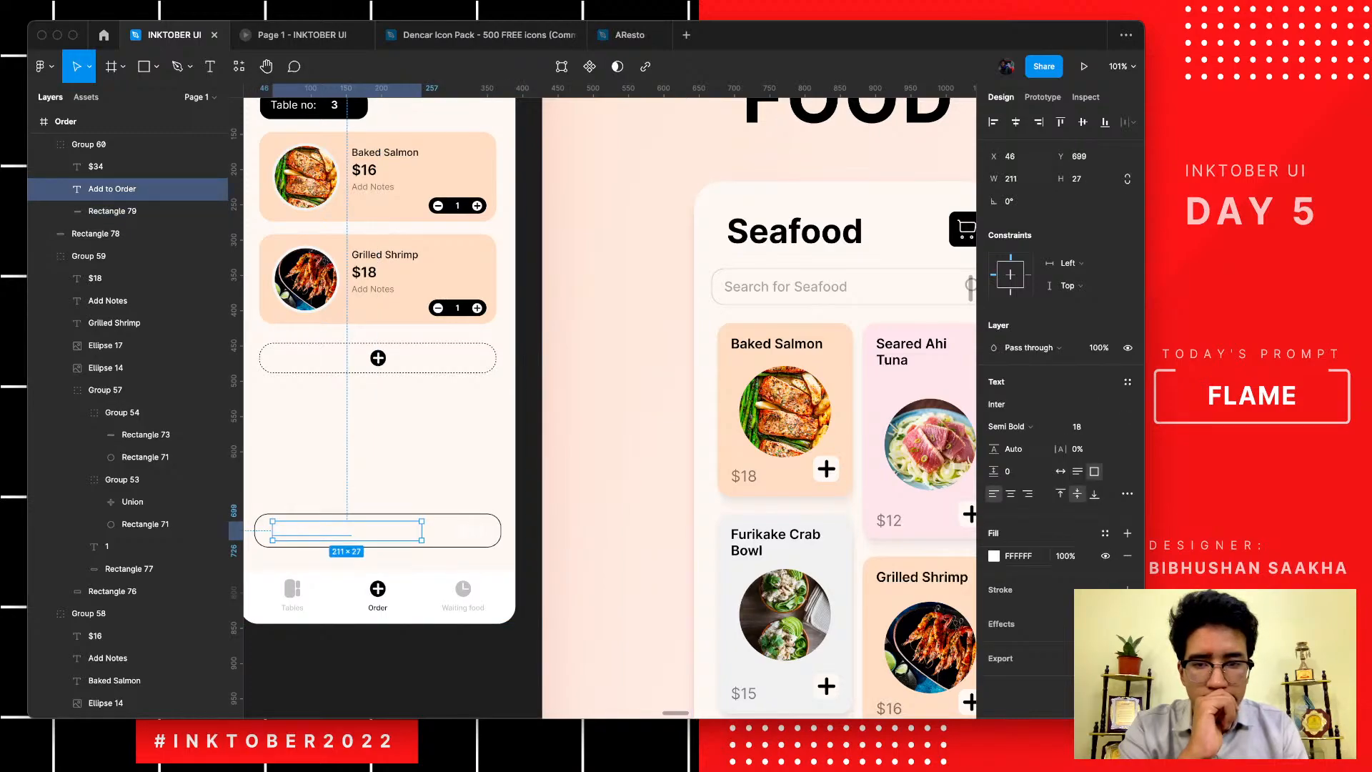
{"action": "left_click", "coordinate": [994, 556]}
{"action": "type", "text": "0"}
{"action": "key", "text": "Return"}
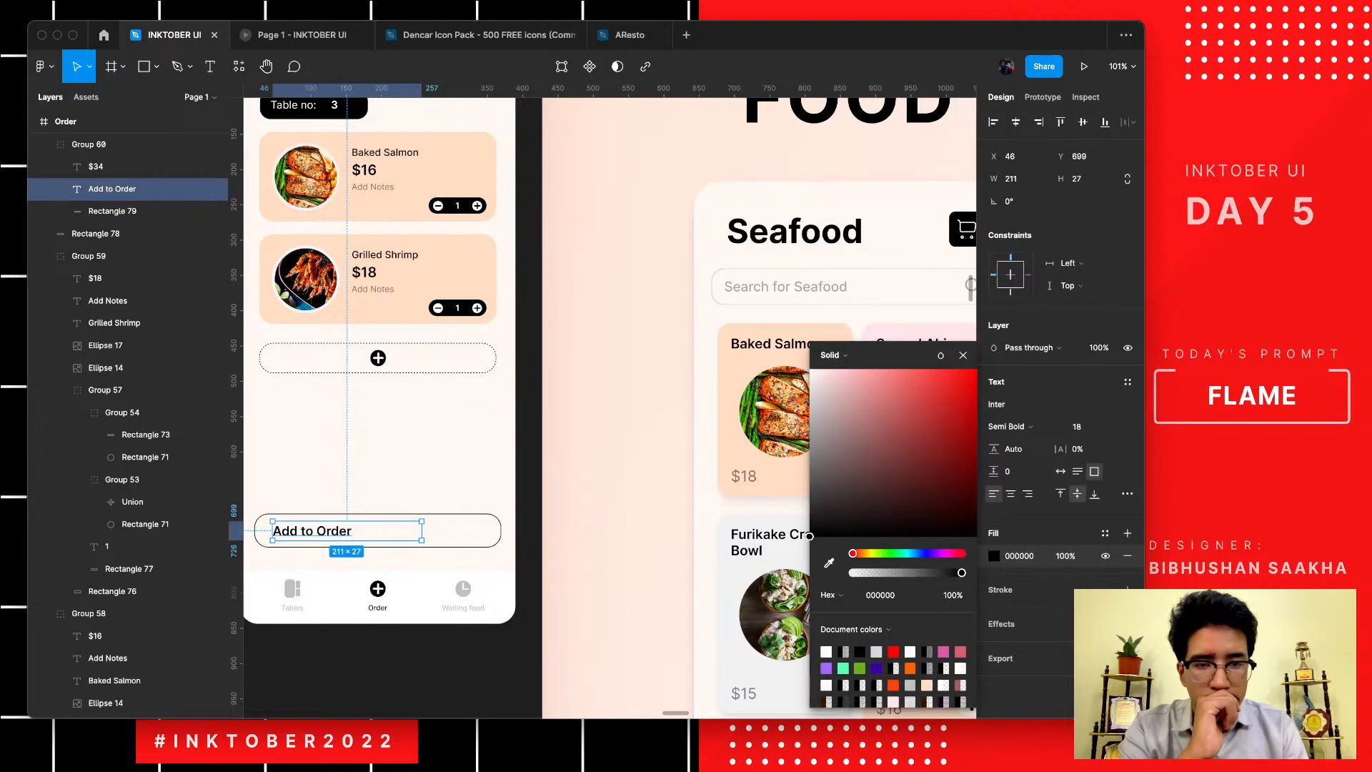
{"action": "left_click", "coordinate": [121, 167]}
{"action": "left_click", "coordinate": [994, 556]}
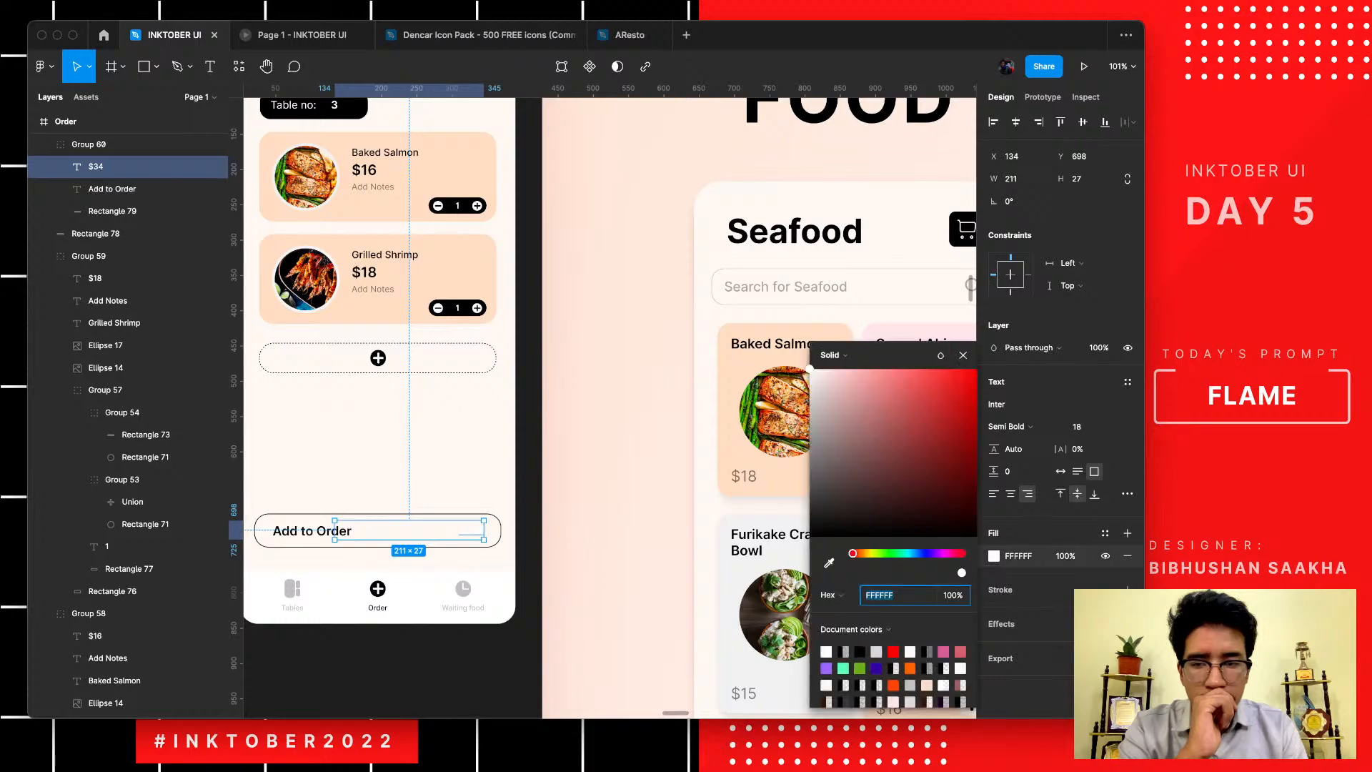
{"action": "type", "text": "0"}
{"action": "key", "text": "Return"}
{"action": "left_click", "coordinate": [473, 652]}
{"action": "scroll", "coordinate": [473, 652], "scroll_direction": "down", "scroll_amount": 5}
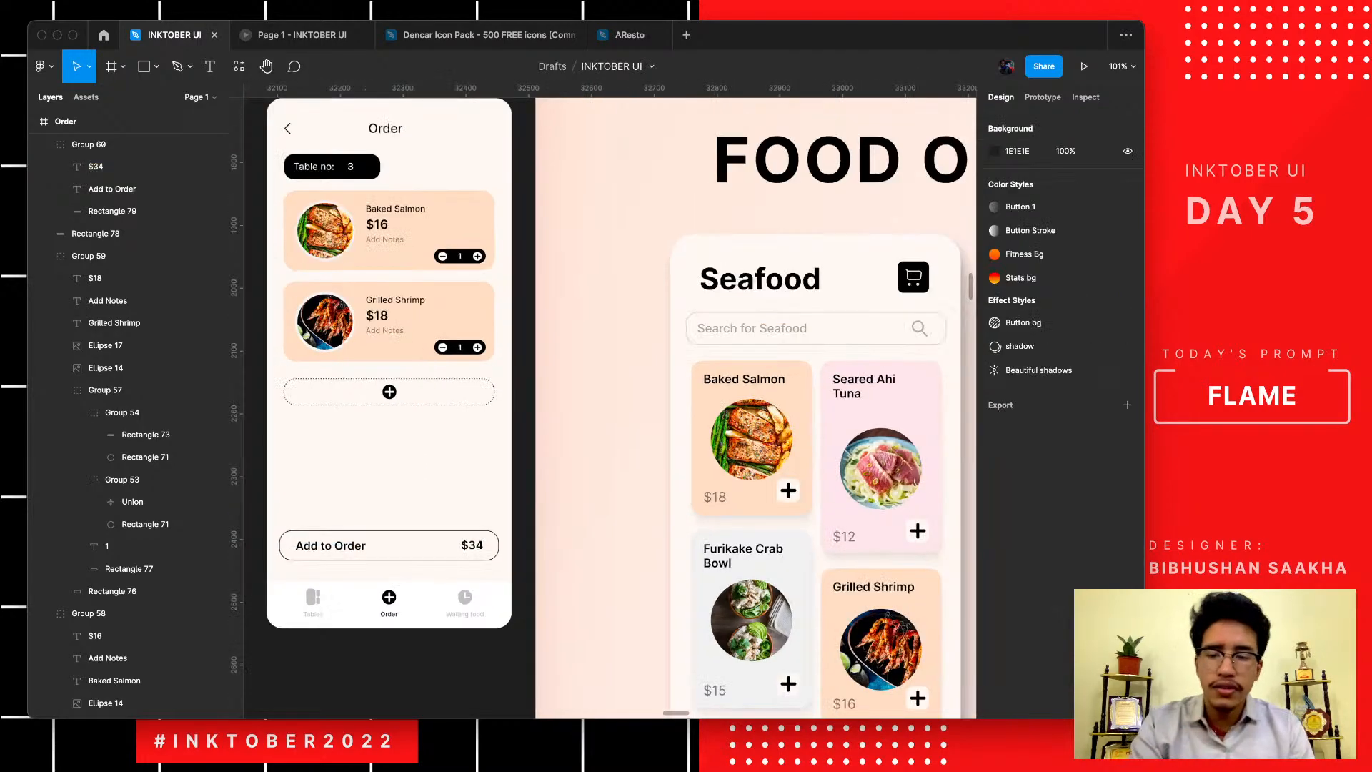
{"action": "scroll", "coordinate": [473, 652], "scroll_direction": "up", "scroll_amount": 4}
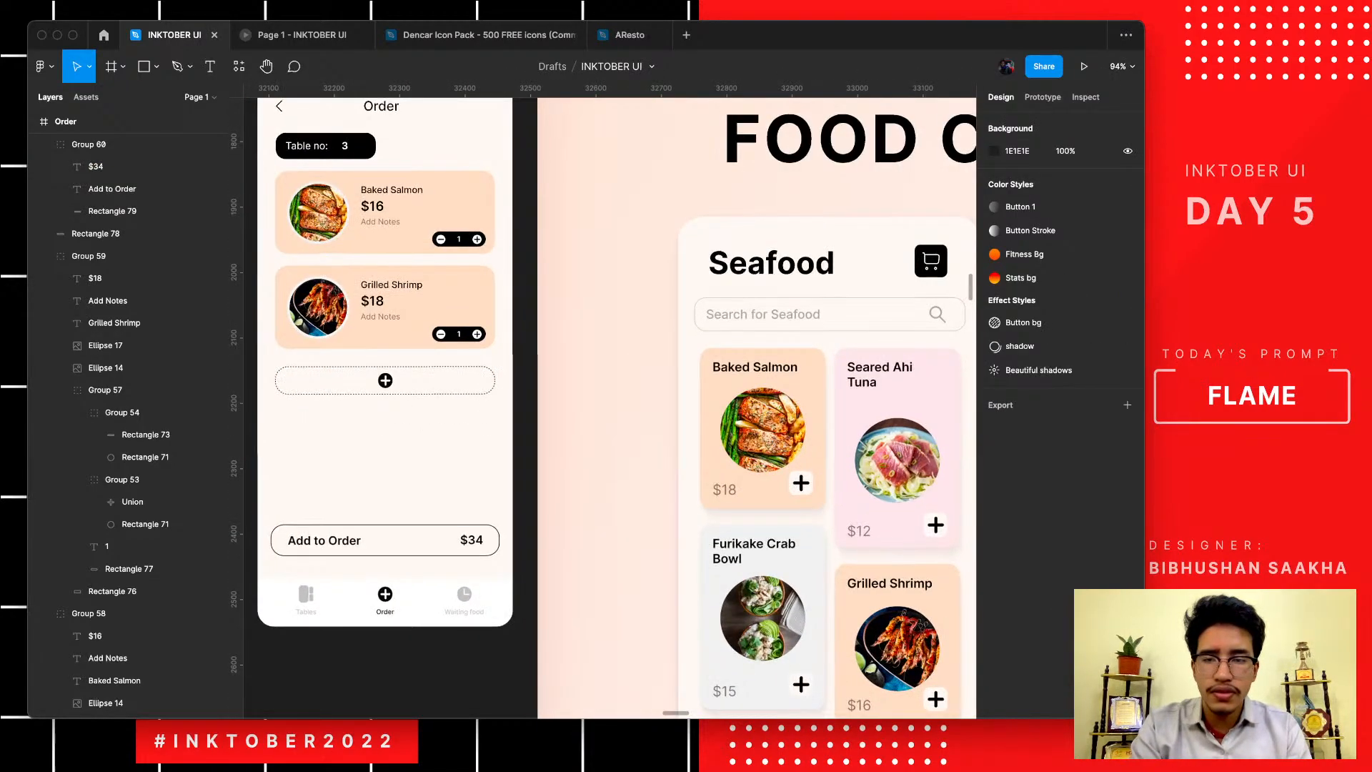
- Undo the text color, stroke and fill changes made to the Add to Order button
{"action": "key", "text": "super+z"}
{"action": "key", "text": "super+z"}
{"action": "key", "text": "super+z"}
{"action": "key", "text": "super+z"}
{"action": "key", "text": "super+z"}
{"action": "key", "text": "super+z"}
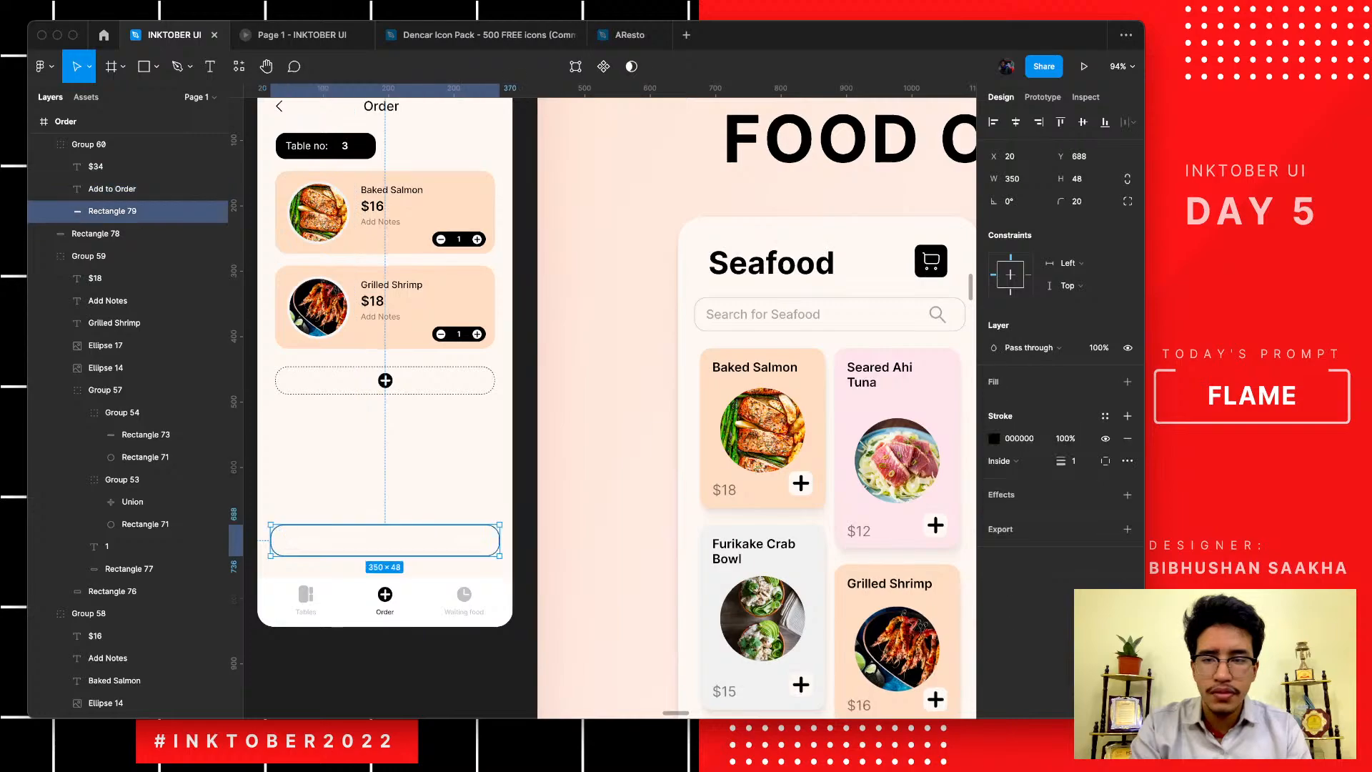
{"action": "left_click", "coordinate": [485, 657]}
- Replace the black in the Add to Order button group with peach FFDFC7, sampled from a food card's background
{"action": "scroll", "coordinate": [484, 657], "scroll_direction": "up", "scroll_amount": 2}
{"action": "scroll", "coordinate": [486, 659], "scroll_direction": "up", "scroll_amount": 2}
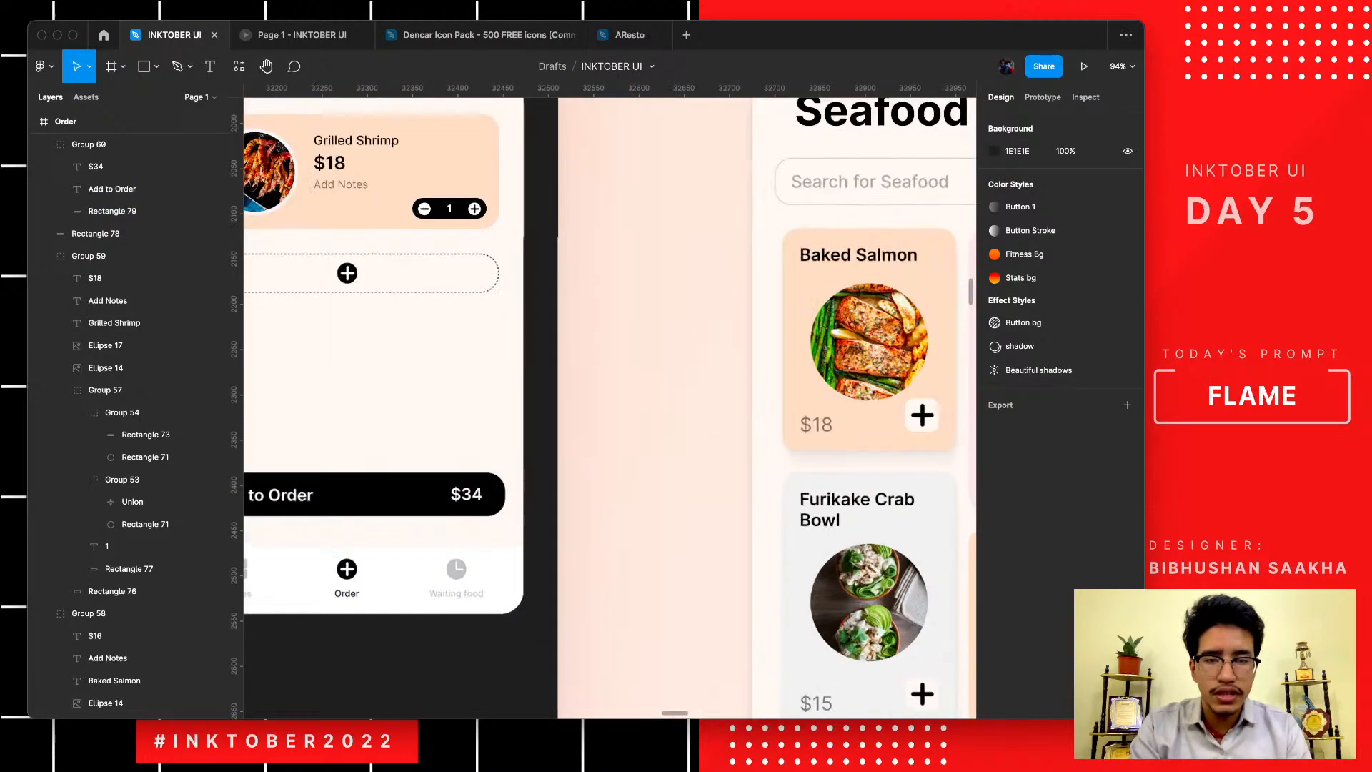
{"action": "left_click", "coordinate": [433, 496]}
{"action": "scroll", "coordinate": [432, 496], "scroll_direction": "down", "scroll_amount": 3}
{"action": "scroll", "coordinate": [432, 496], "scroll_direction": "left", "scroll_amount": 3}
{"action": "scroll", "coordinate": [429, 494], "scroll_direction": "down", "scroll_amount": 2}
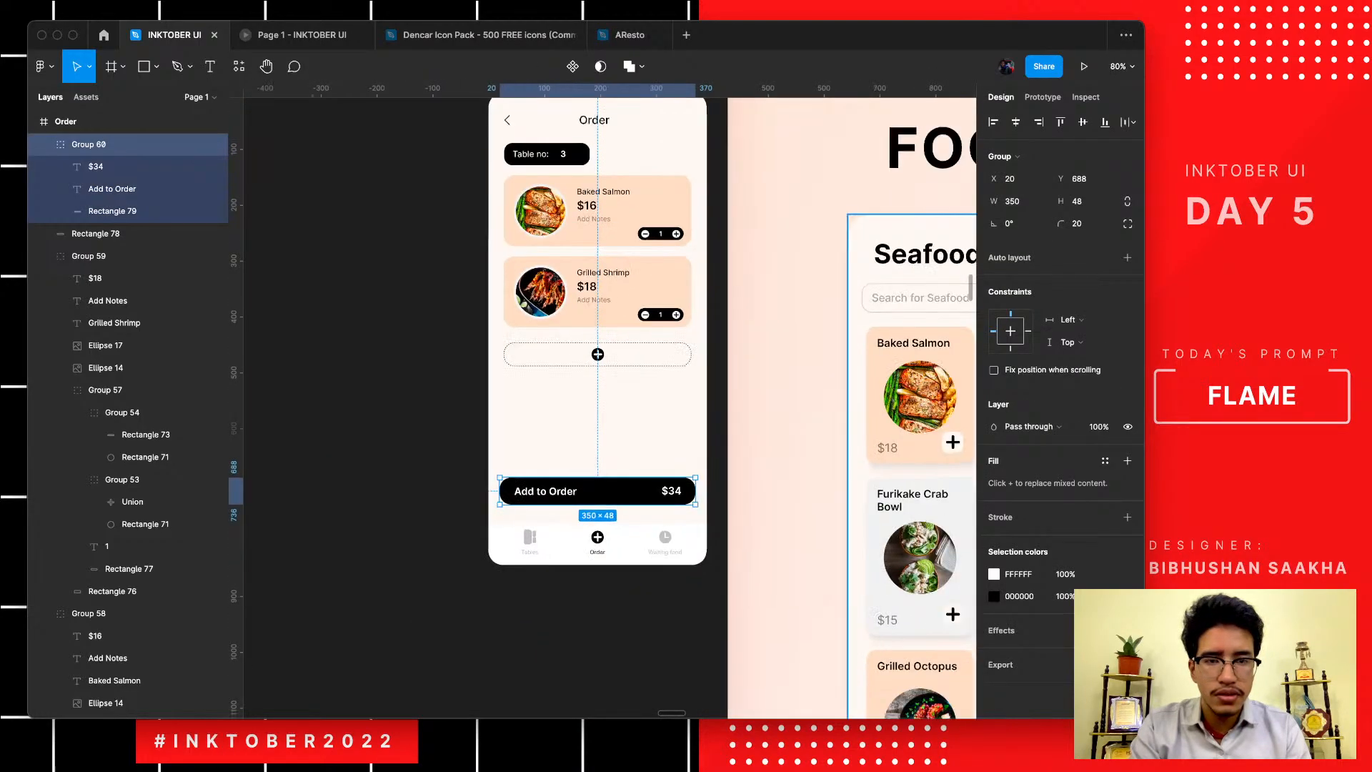
{"action": "left_click", "coordinate": [994, 596]}
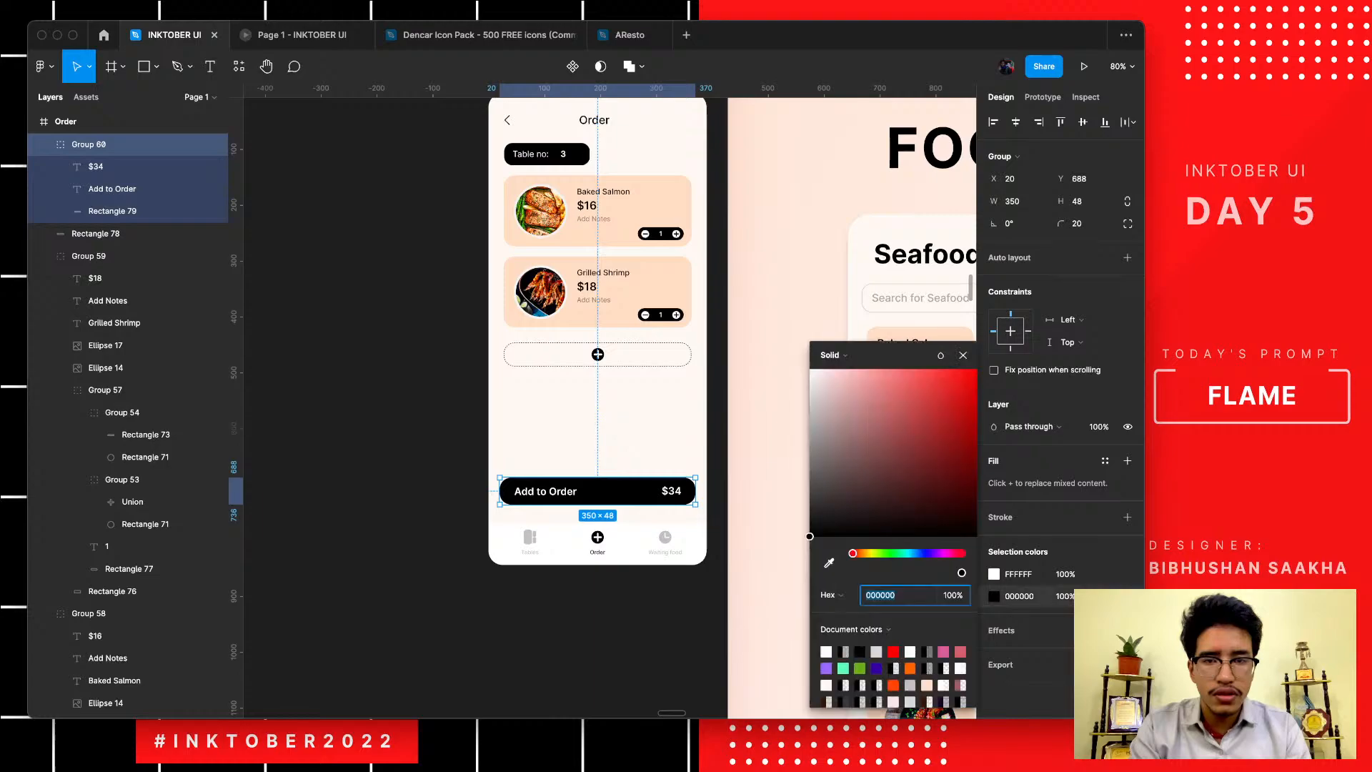
{"action": "left_click", "coordinate": [829, 563]}
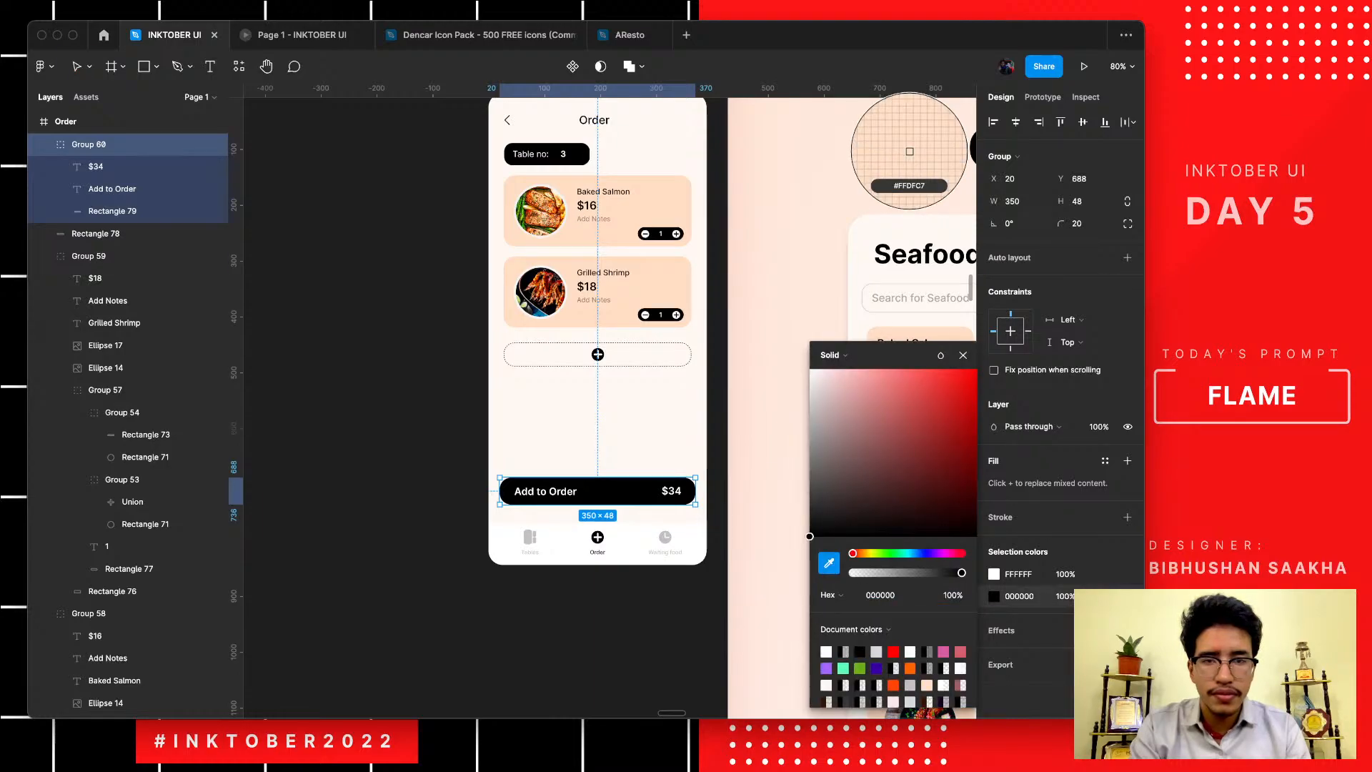
{"action": "left_click", "coordinate": [909, 151]}
- Deepen the Add to Order button's peach color to orange D78E57
{"action": "scroll", "coordinate": [891, 333], "scroll_direction": "right", "scroll_amount": 5}
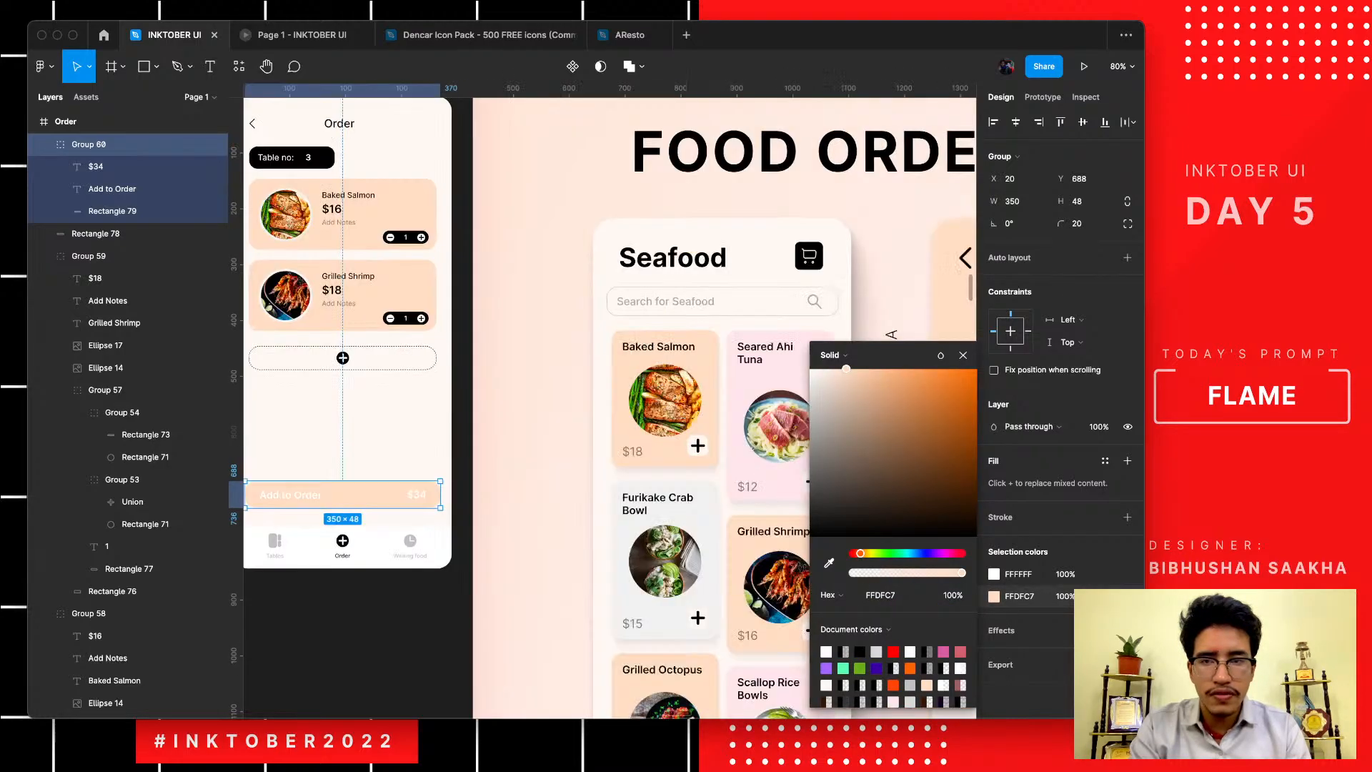
{"action": "scroll", "coordinate": [715, 398], "scroll_direction": "down", "scroll_amount": 1}
{"action": "left_click", "coordinate": [909, 396]}
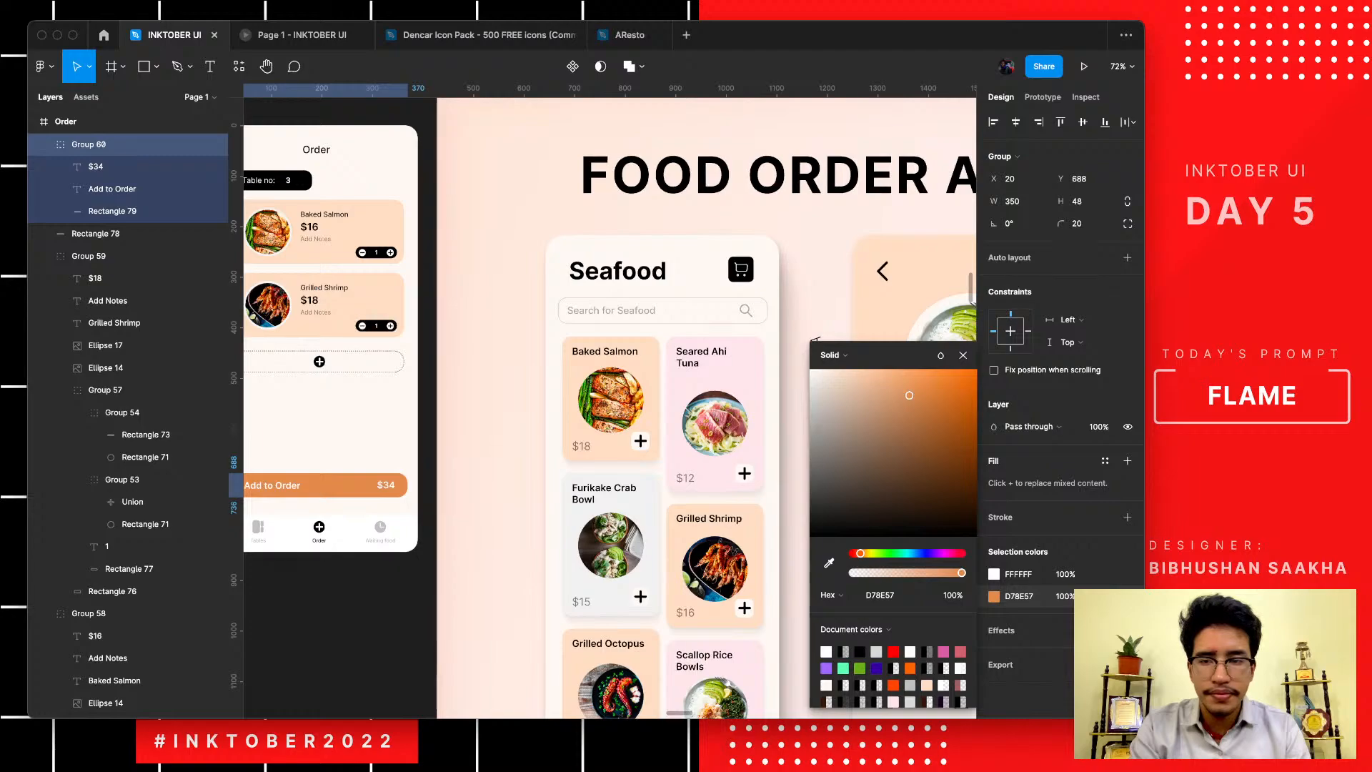
{"action": "scroll", "coordinate": [608, 400], "scroll_direction": "left", "scroll_amount": 3}
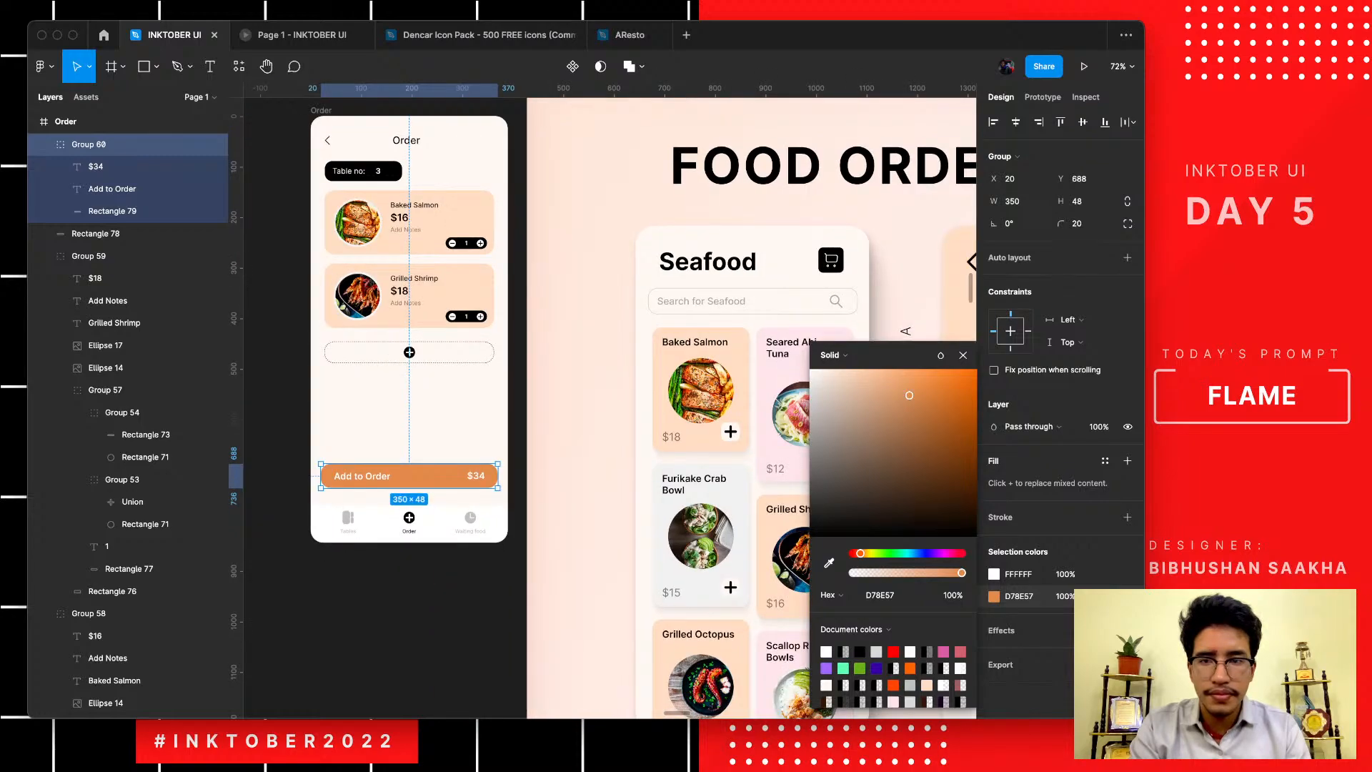
{"action": "key", "text": "Escape"}
{"action": "scroll", "coordinate": [607, 400], "scroll_direction": "up", "scroll_amount": 2}
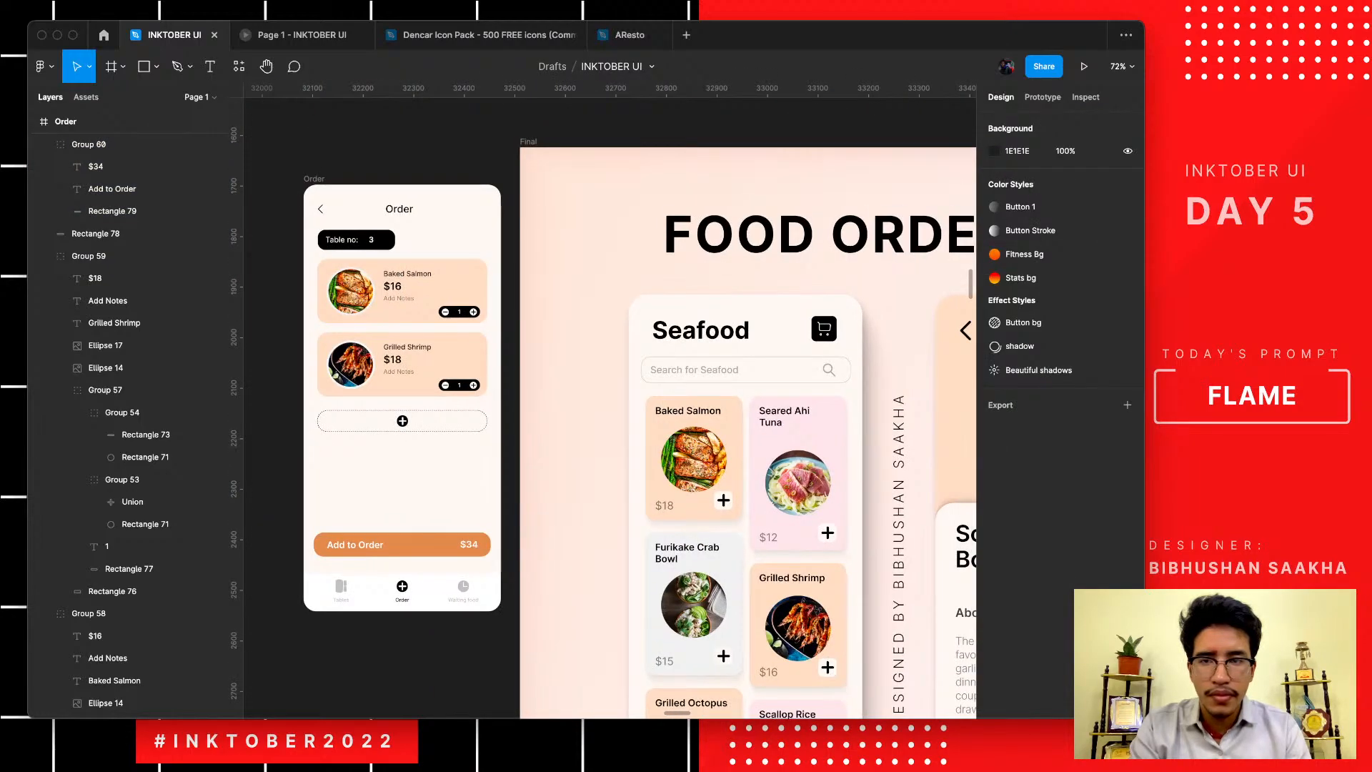
- Fill the Table no. pill's background with orange D78E57, sampled from the Add to Order button
{"action": "scroll", "coordinate": [429, 372], "scroll_direction": "up", "scroll_amount": 1}
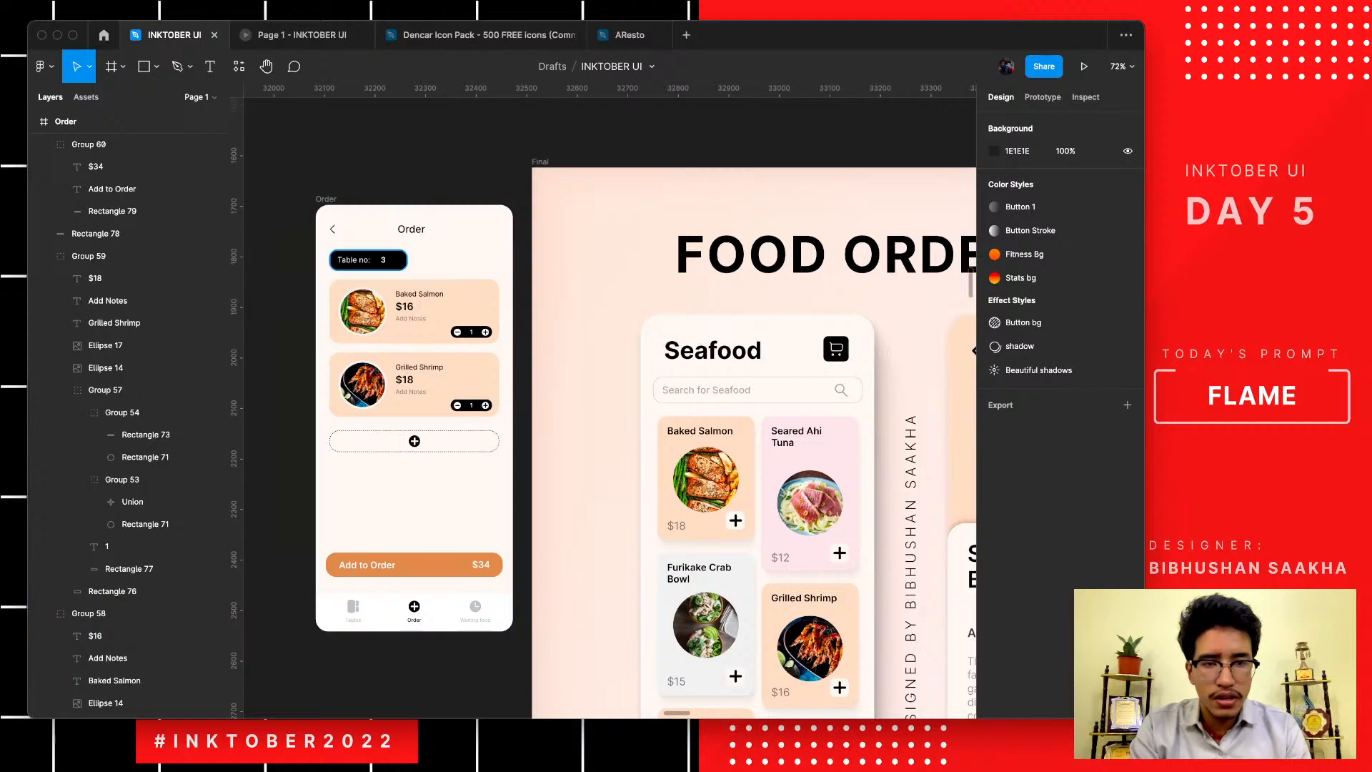
{"action": "left_click", "coordinate": [396, 260]}
{"action": "left_click", "coordinate": [993, 426]}
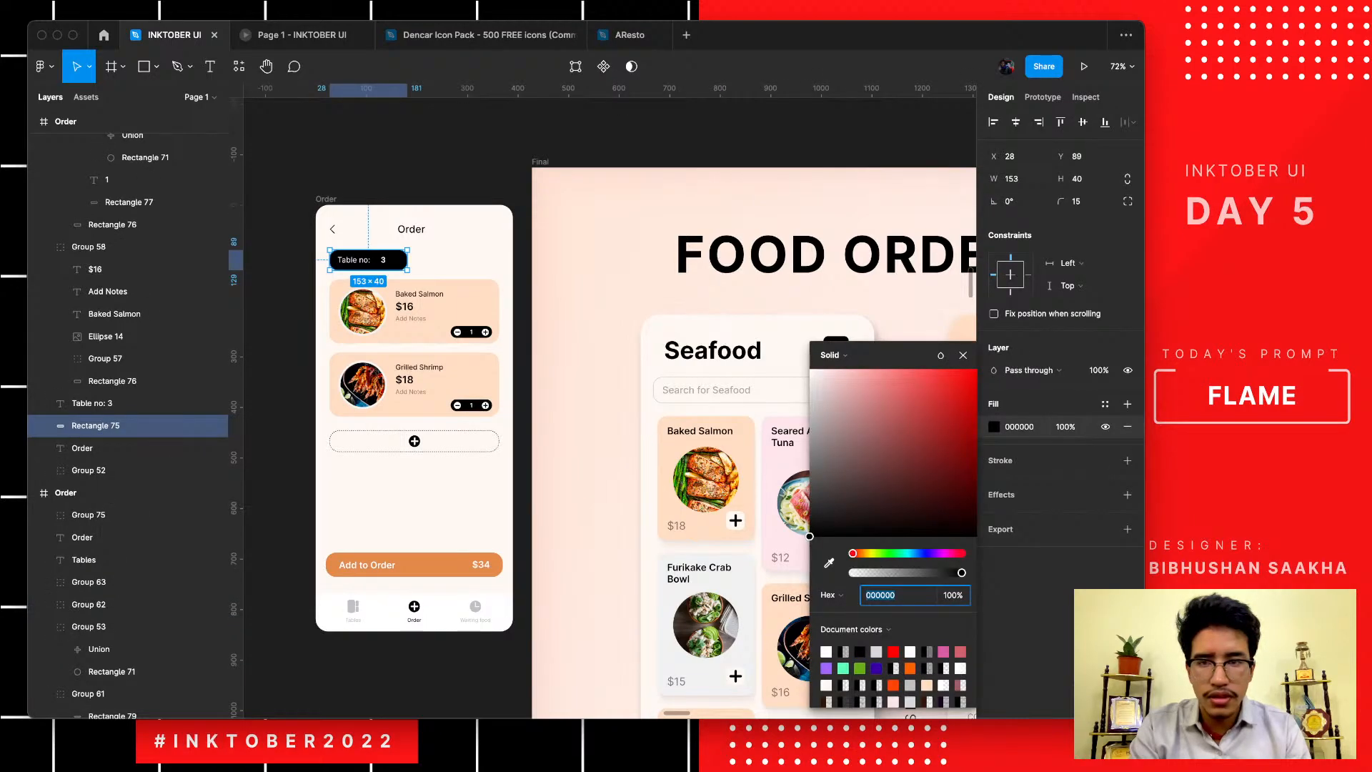
{"action": "left_click", "coordinate": [829, 562]}
{"action": "left_click", "coordinate": [429, 564]}
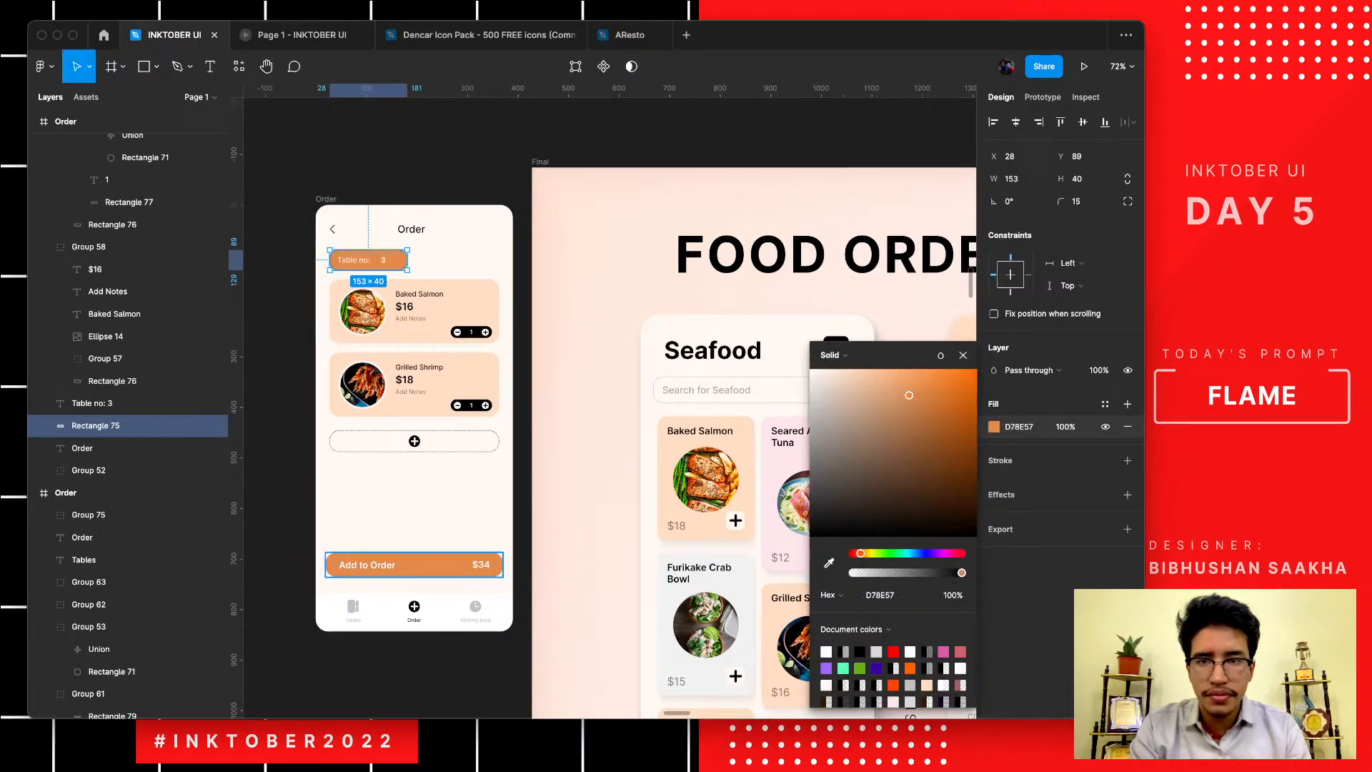
{"action": "left_click", "coordinate": [429, 668]}
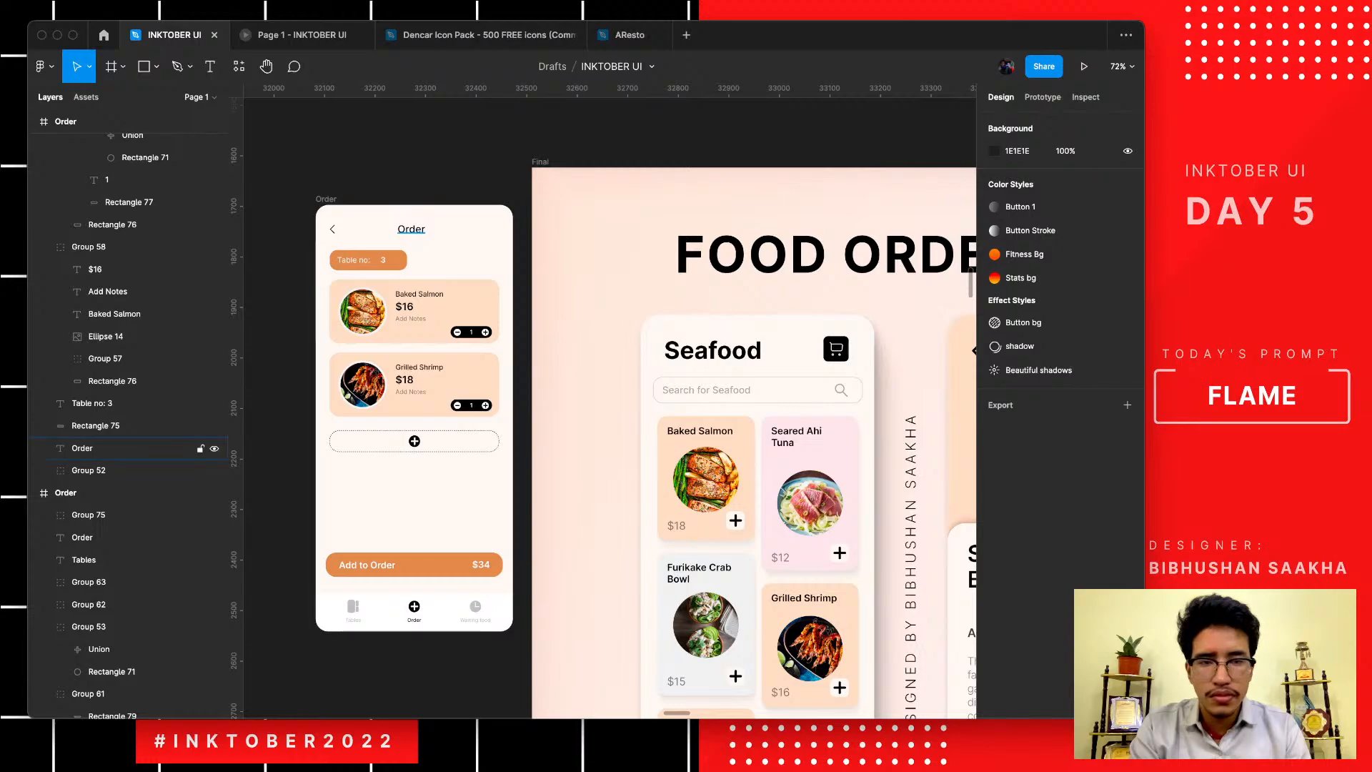
- Recolor the Order heading's fill, selected together with the back arrow, using the orange sampled from the Add to Order button
{"action": "left_click", "coordinate": [82, 448]}
{"action": "left_click", "coordinate": [88, 470], "text": "shift"}
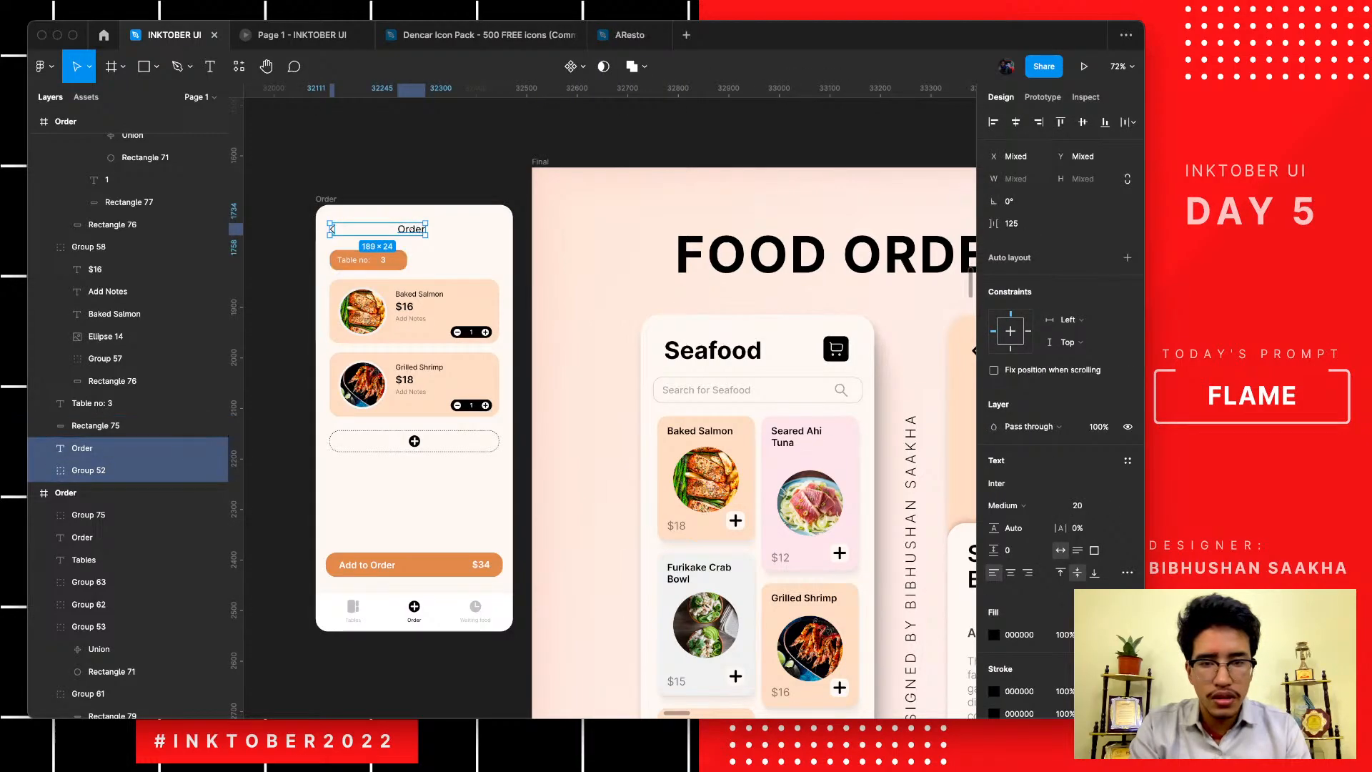
{"action": "left_click", "coordinate": [993, 634]}
{"action": "left_click", "coordinate": [829, 562]}
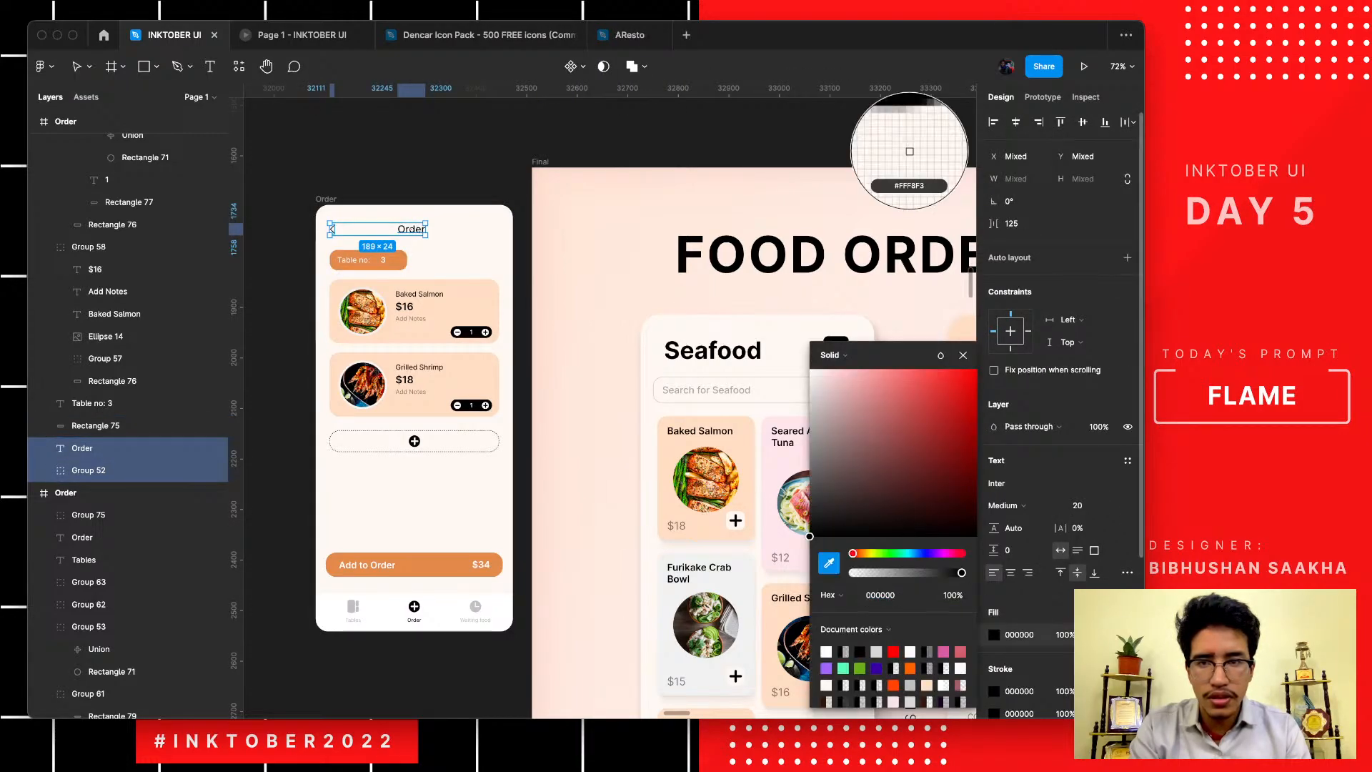
{"action": "left_click", "coordinate": [429, 565]}
{"action": "left_click", "coordinate": [429, 668]}
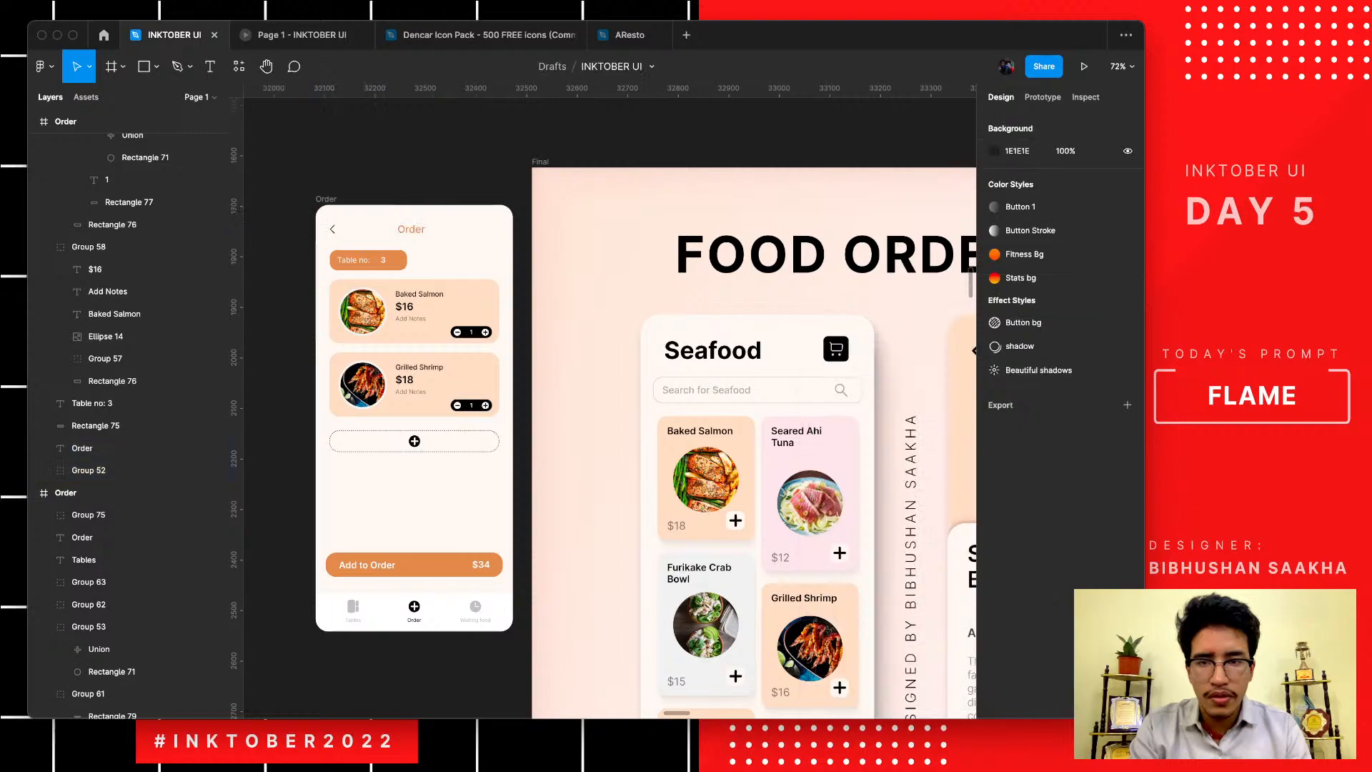
{"action": "scroll", "coordinate": [423, 310], "scroll_direction": "up", "scroll_amount": 5}
{"action": "double_click", "coordinate": [515, 352]}
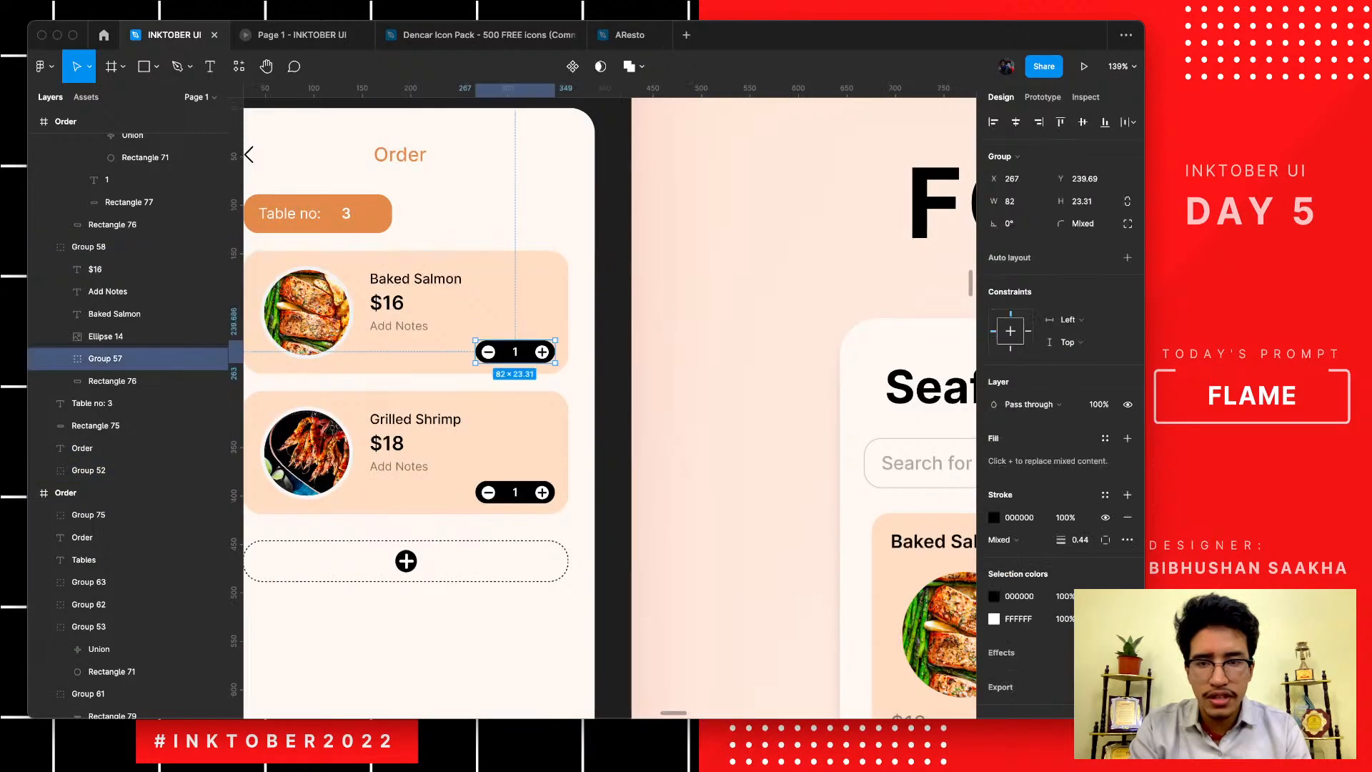
{"action": "left_click", "coordinate": [515, 492], "text": "shift"}
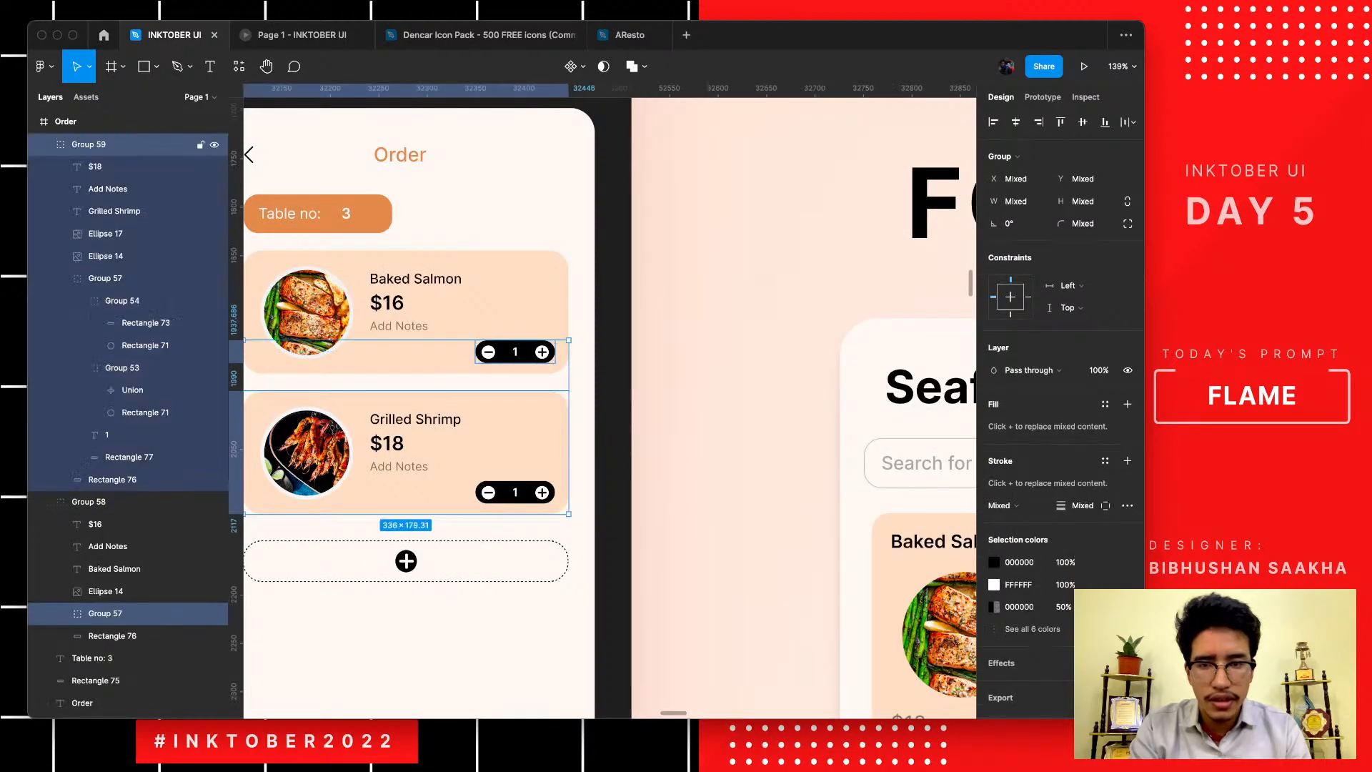
{"action": "key", "text": "super+z"}
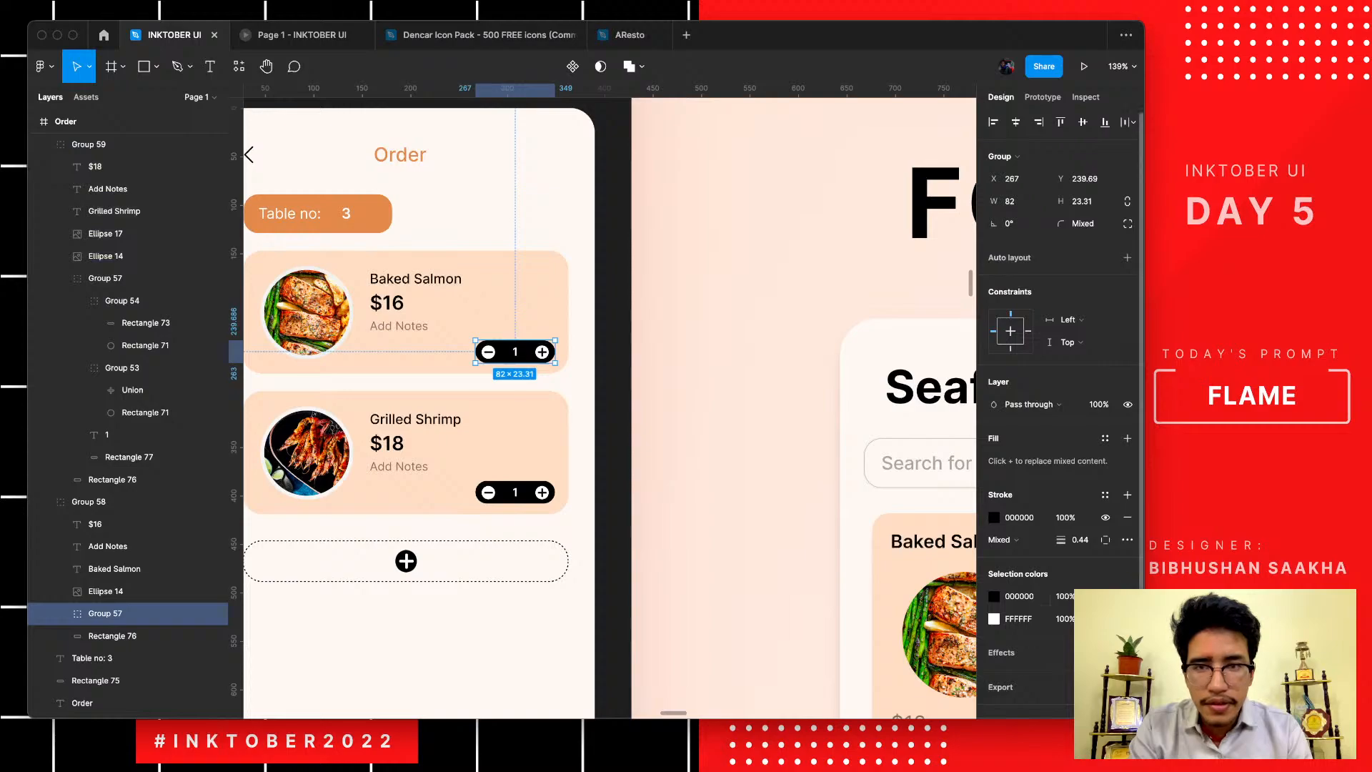
{"action": "scroll", "coordinate": [573, 495], "scroll_direction": "up", "scroll_amount": 3}
{"action": "scroll", "coordinate": [573, 495], "scroll_direction": "up", "scroll_amount": 2}
{"action": "key", "text": "Escape"}
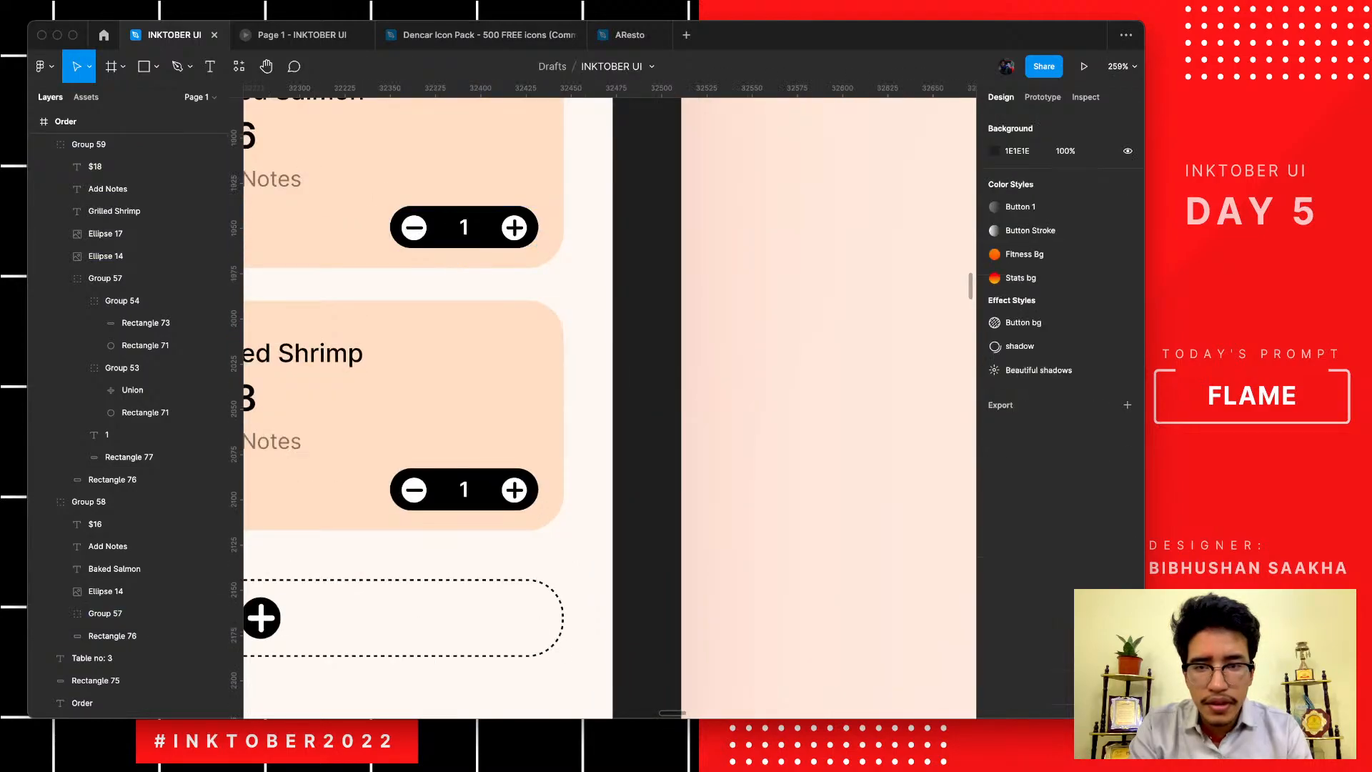
{"action": "double_click", "coordinate": [464, 228]}
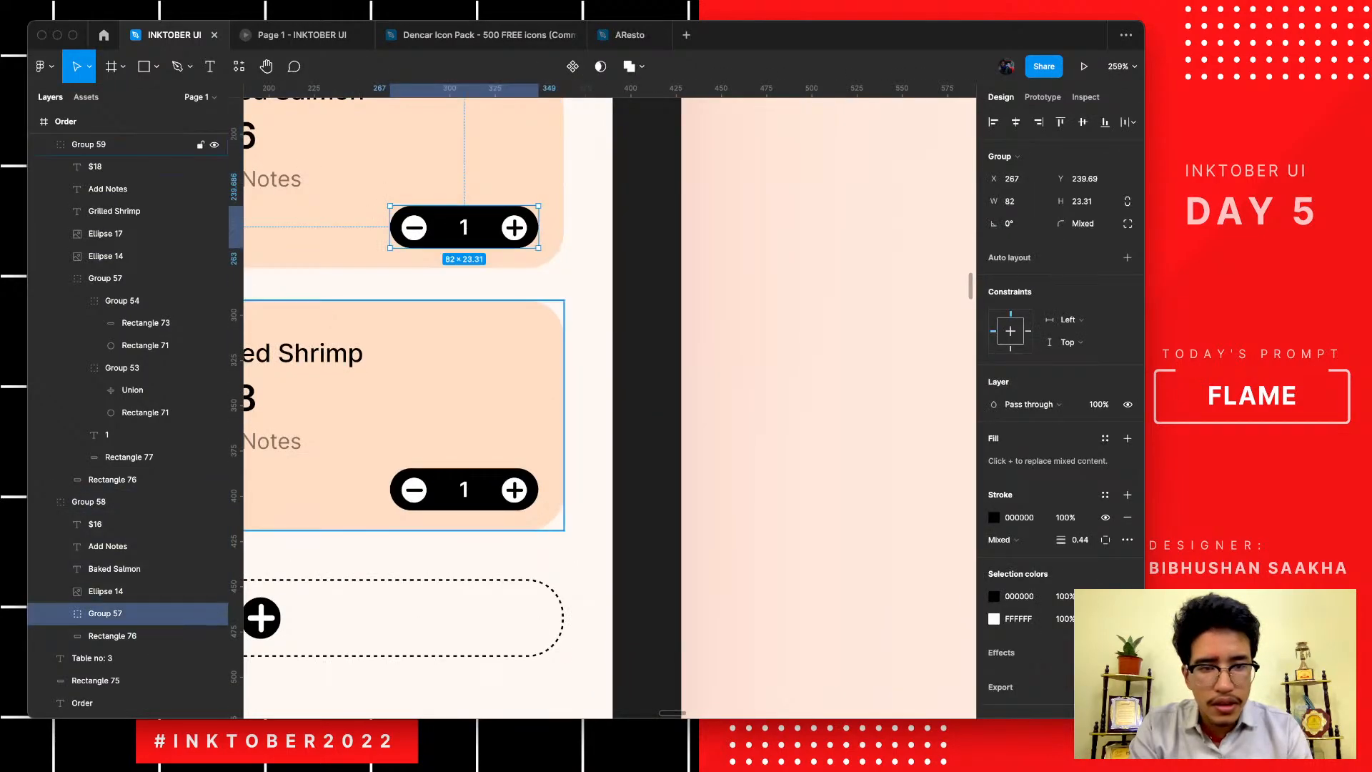
{"action": "left_click", "coordinate": [465, 490], "text": "shift"}
{"action": "double_click", "coordinate": [464, 490], "text": "shift"}
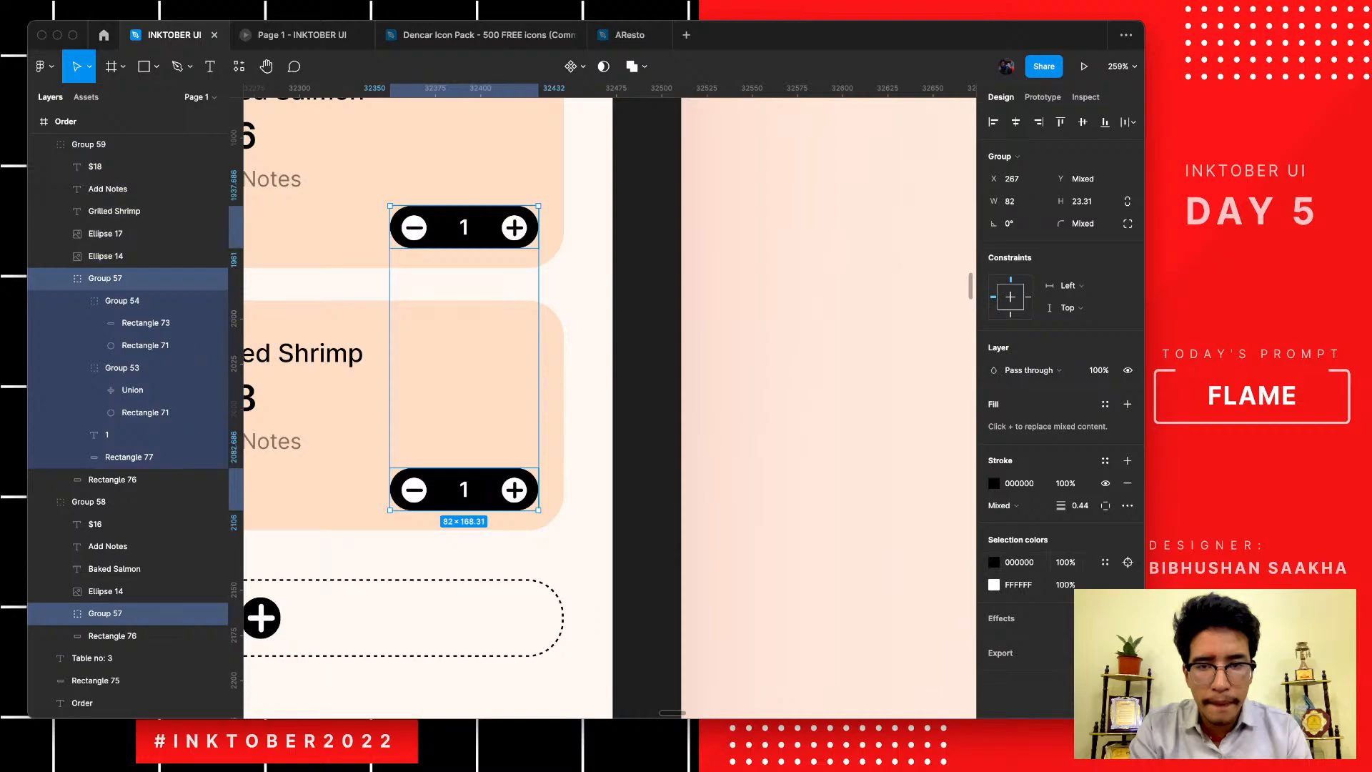
{"action": "left_click", "coordinate": [993, 562]}
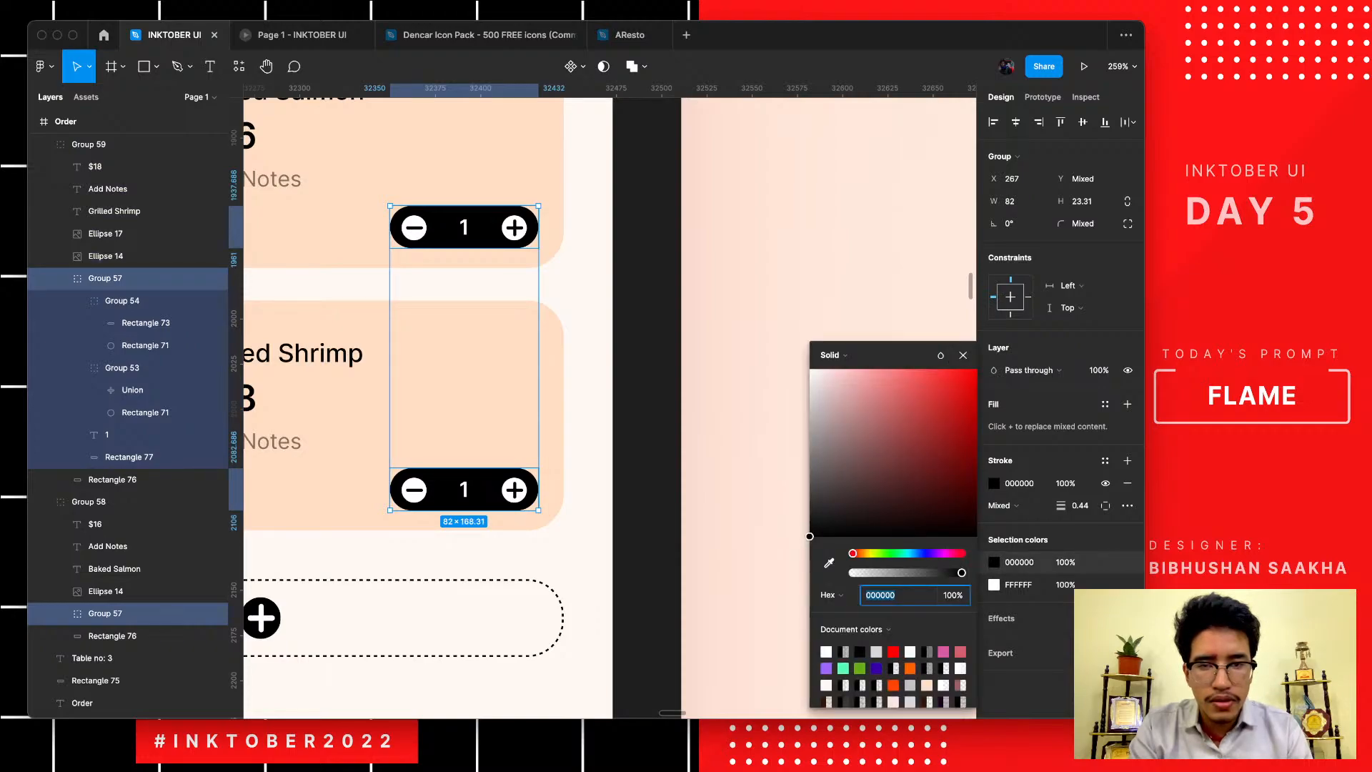
{"action": "scroll", "coordinate": [909, 151], "scroll_direction": "down", "scroll_amount": 2}
{"action": "scroll", "coordinate": [909, 150], "scroll_direction": "left", "scroll_amount": 1}
{"action": "key", "text": "i"}
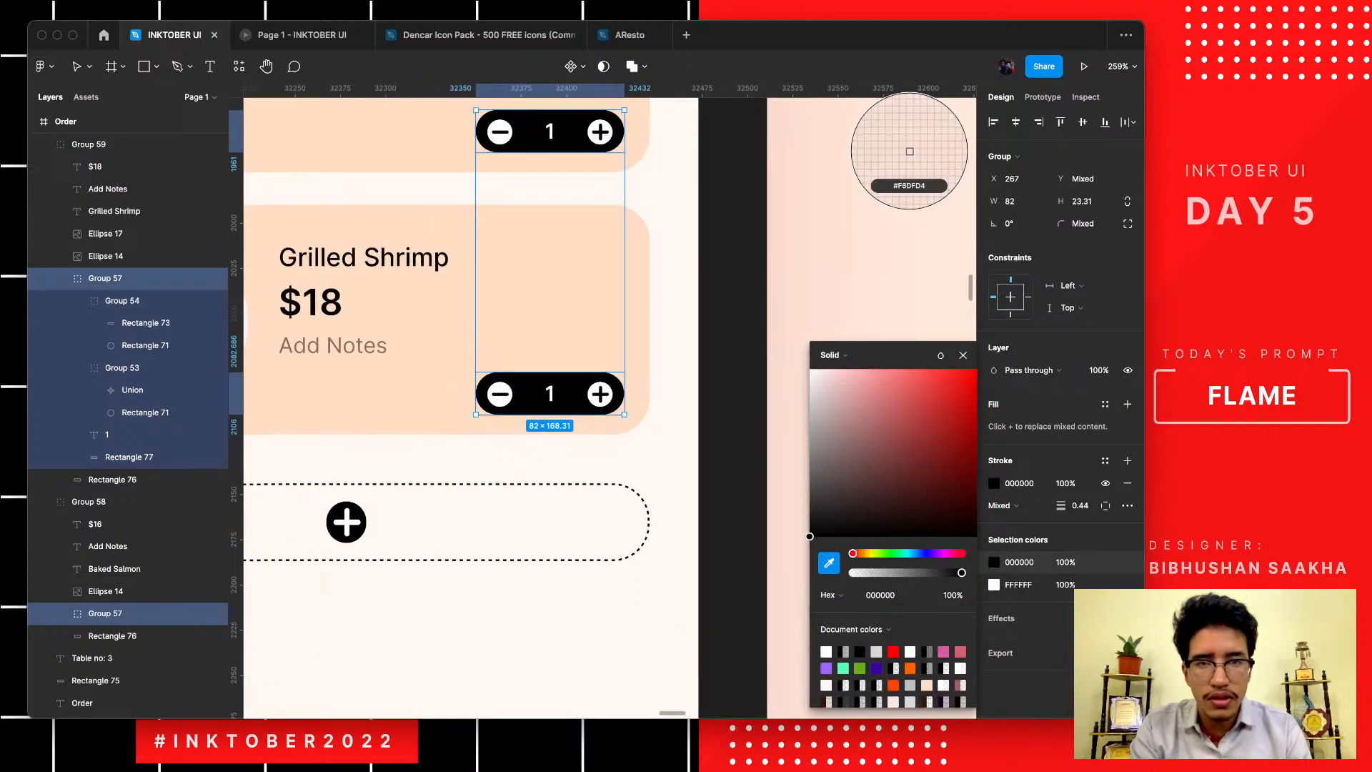
{"action": "left_click", "coordinate": [550, 286], "text": "shift"}
{"action": "scroll", "coordinate": [551, 286], "scroll_direction": "up", "scroll_amount": 2}
{"action": "scroll", "coordinate": [551, 286], "scroll_direction": "left", "scroll_amount": 1}
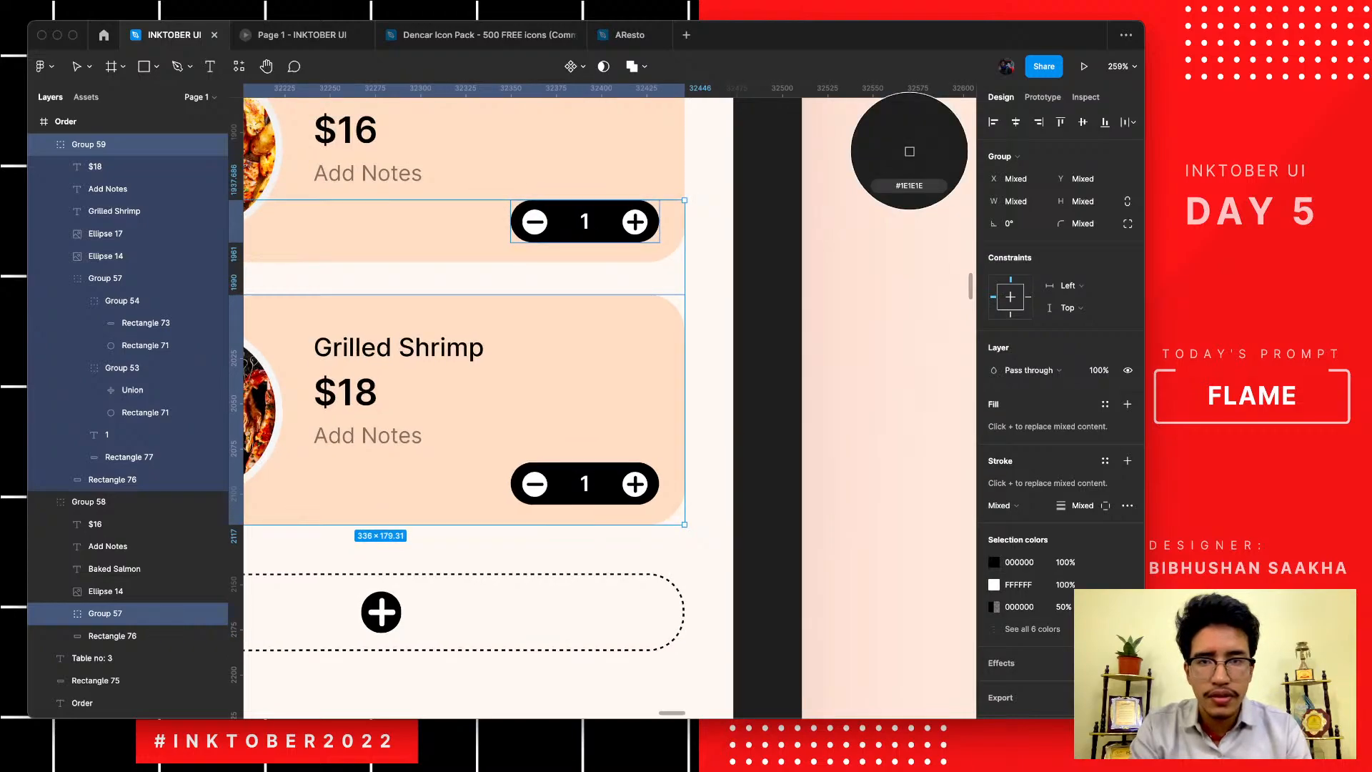
{"action": "key", "text": "Escape"}
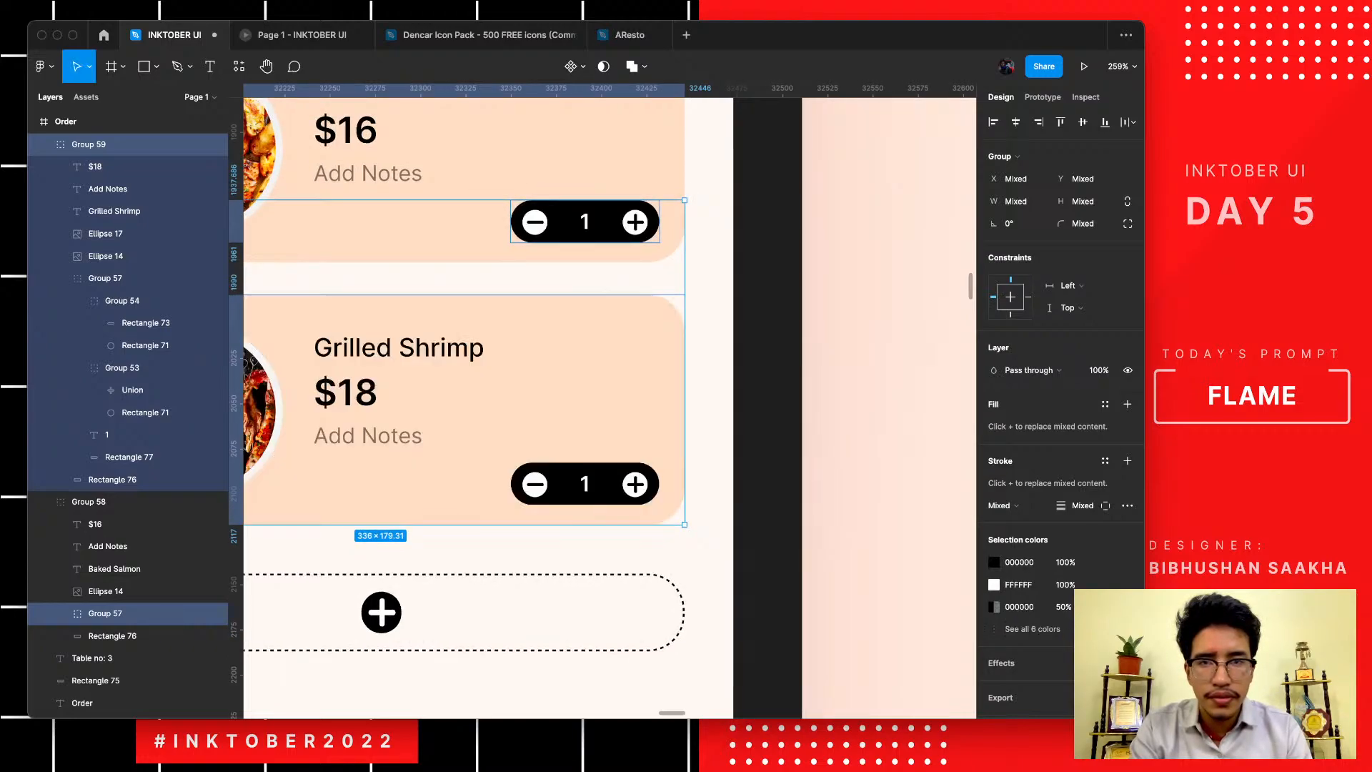
- Fill the background of the Baked Salmon card's quantity stepper with orange D78E57, sampled from the Add to Order button
{"action": "left_click", "coordinate": [585, 221]}
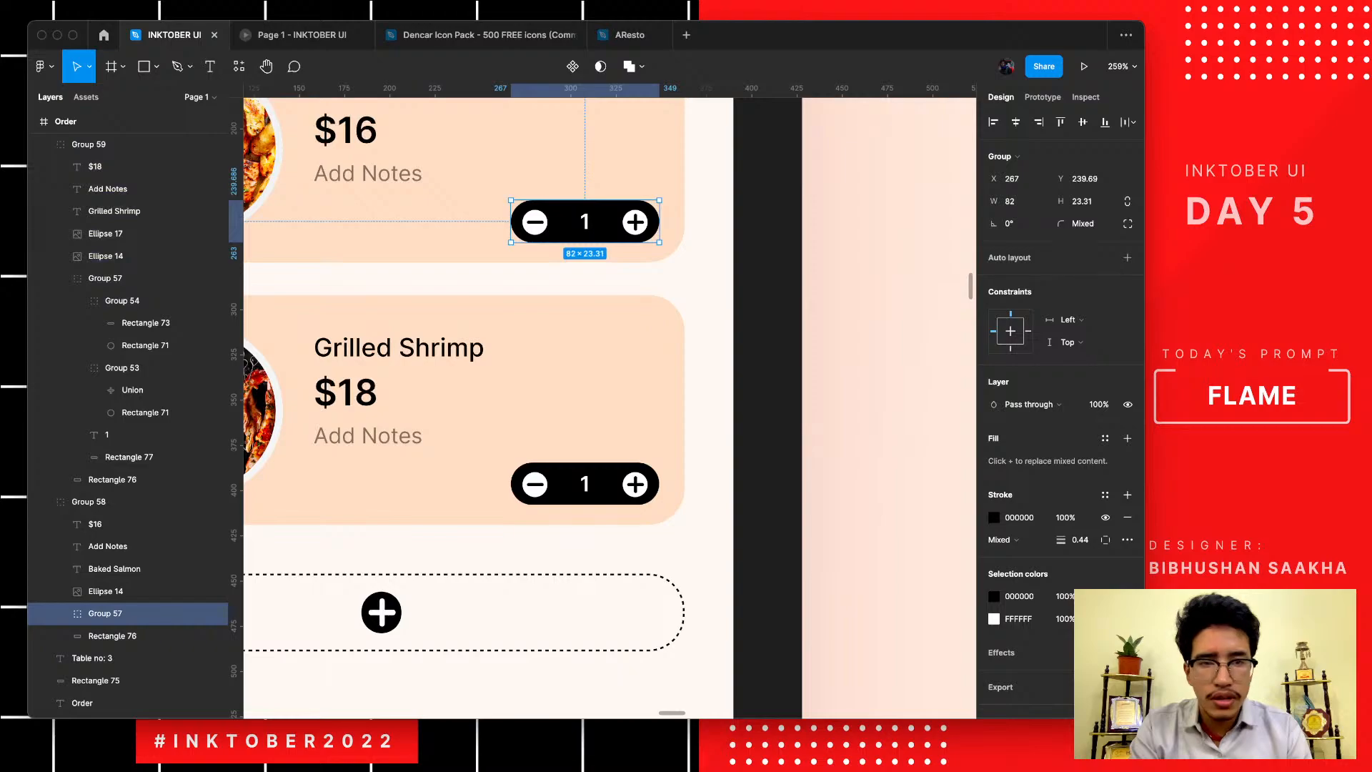
{"action": "double_click", "coordinate": [560, 223]}
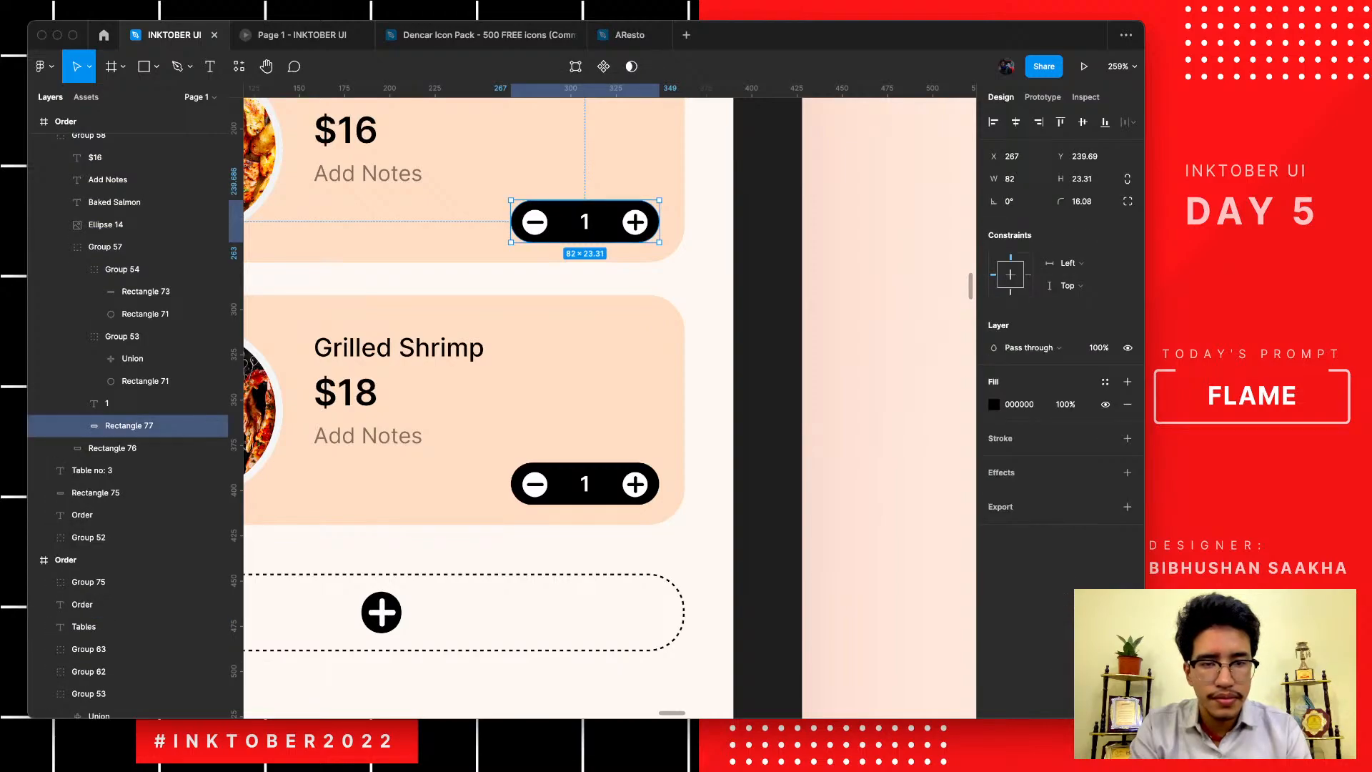
{"action": "left_click", "coordinate": [993, 405]}
{"action": "left_click", "coordinate": [829, 563]}
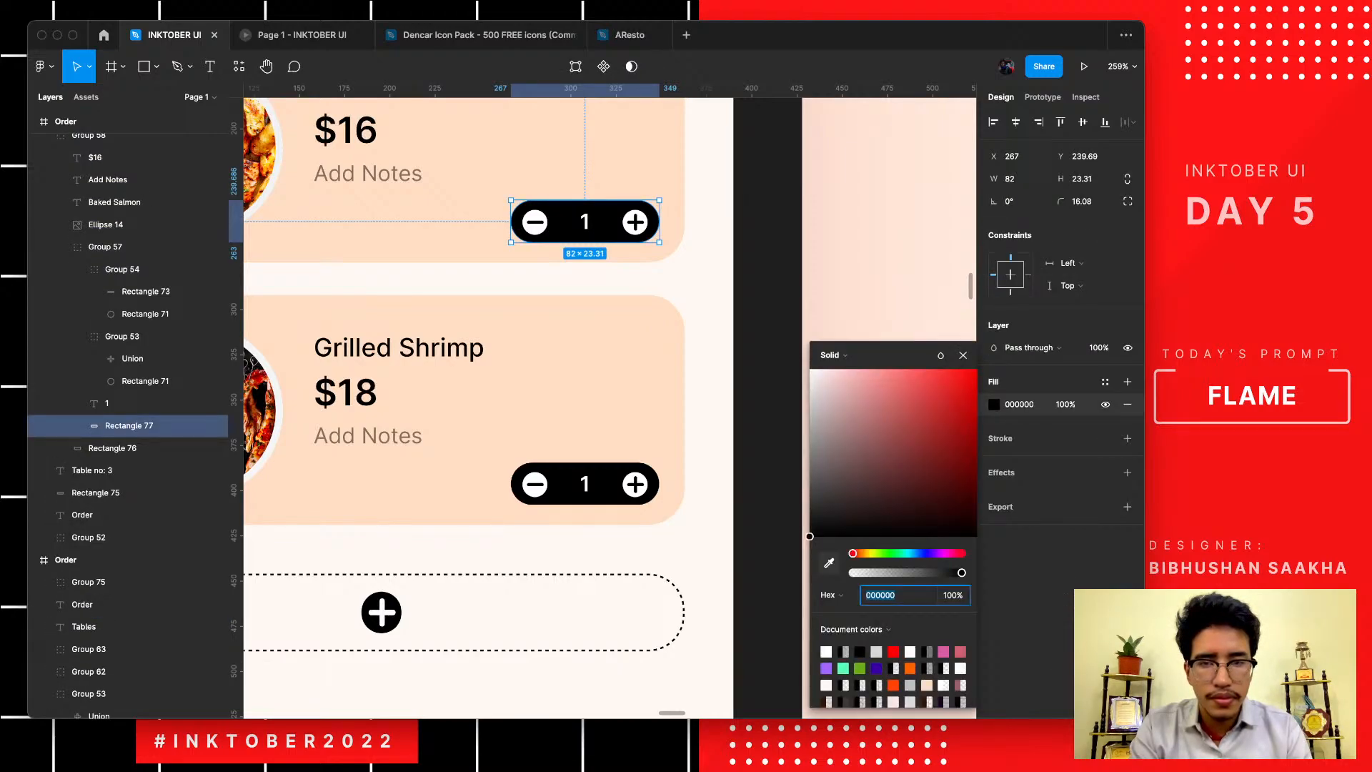
{"action": "scroll", "coordinate": [909, 151], "scroll_direction": "down", "scroll_amount": 5}
{"action": "scroll", "coordinate": [500, 536], "scroll_direction": "down", "scroll_amount": 2}
{"action": "left_click", "coordinate": [500, 536]}
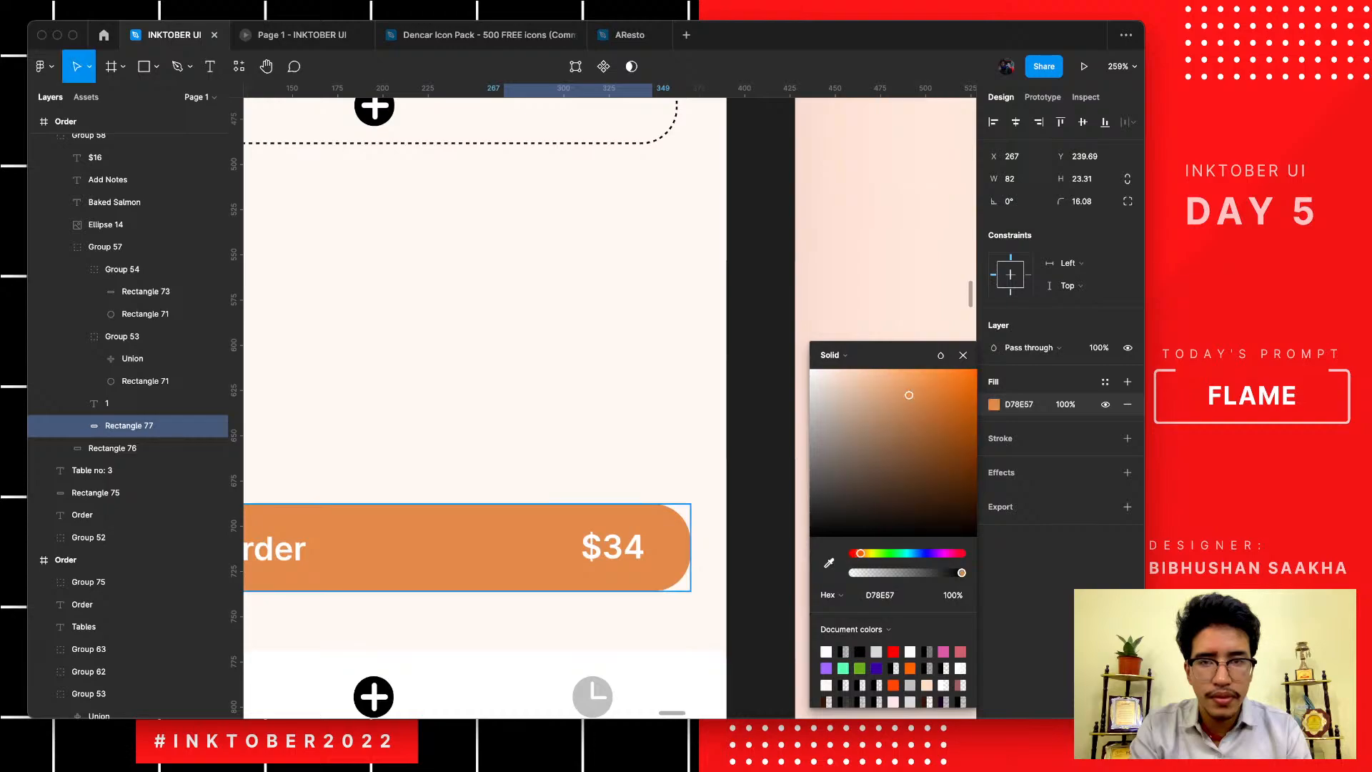
{"action": "scroll", "coordinate": [500, 536], "scroll_direction": "up", "scroll_amount": 7}
{"action": "left_click", "coordinate": [701, 360]}
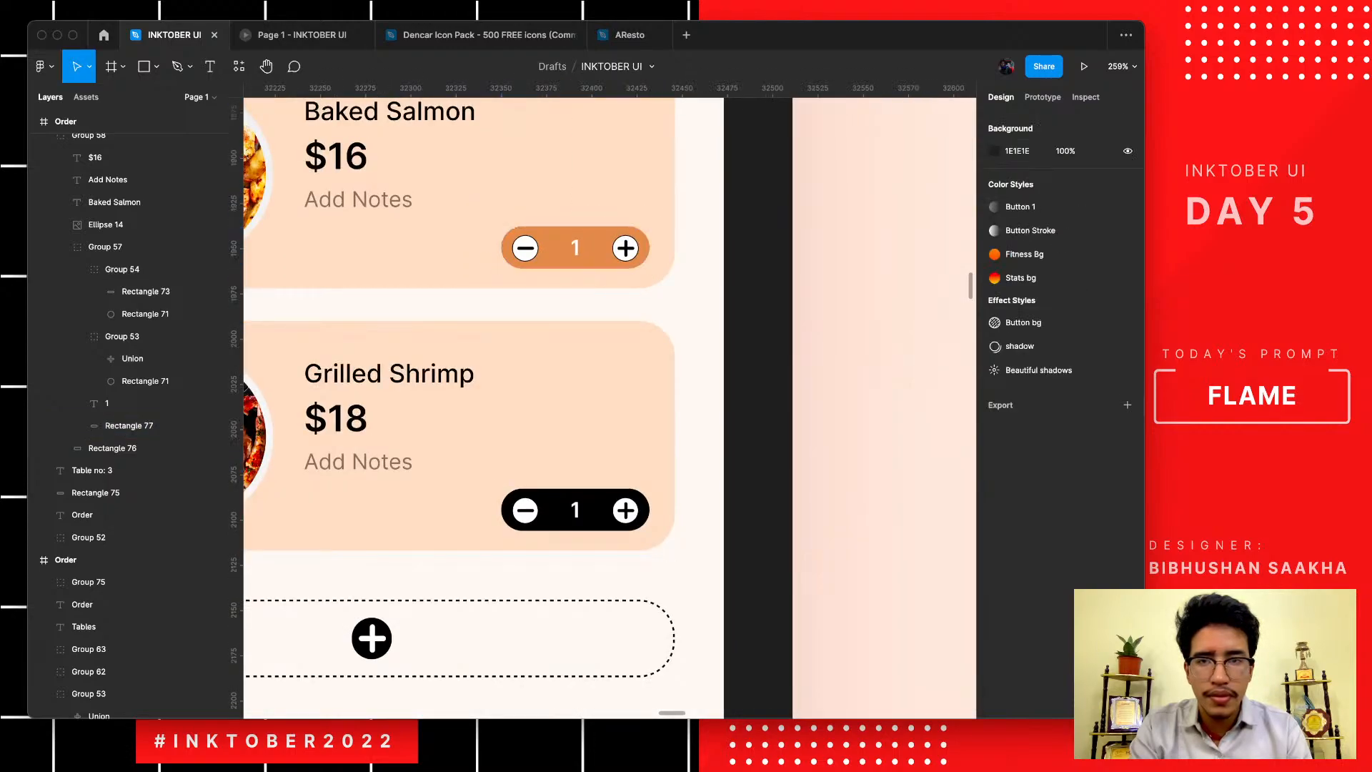
- Remove the black stroke from the minus and plus circles in the Baked Salmon quantity stepper
{"action": "scroll", "coordinate": [700, 360], "scroll_direction": "down", "scroll_amount": 5}
{"action": "scroll", "coordinate": [663, 321], "scroll_direction": "up", "scroll_amount": 10}
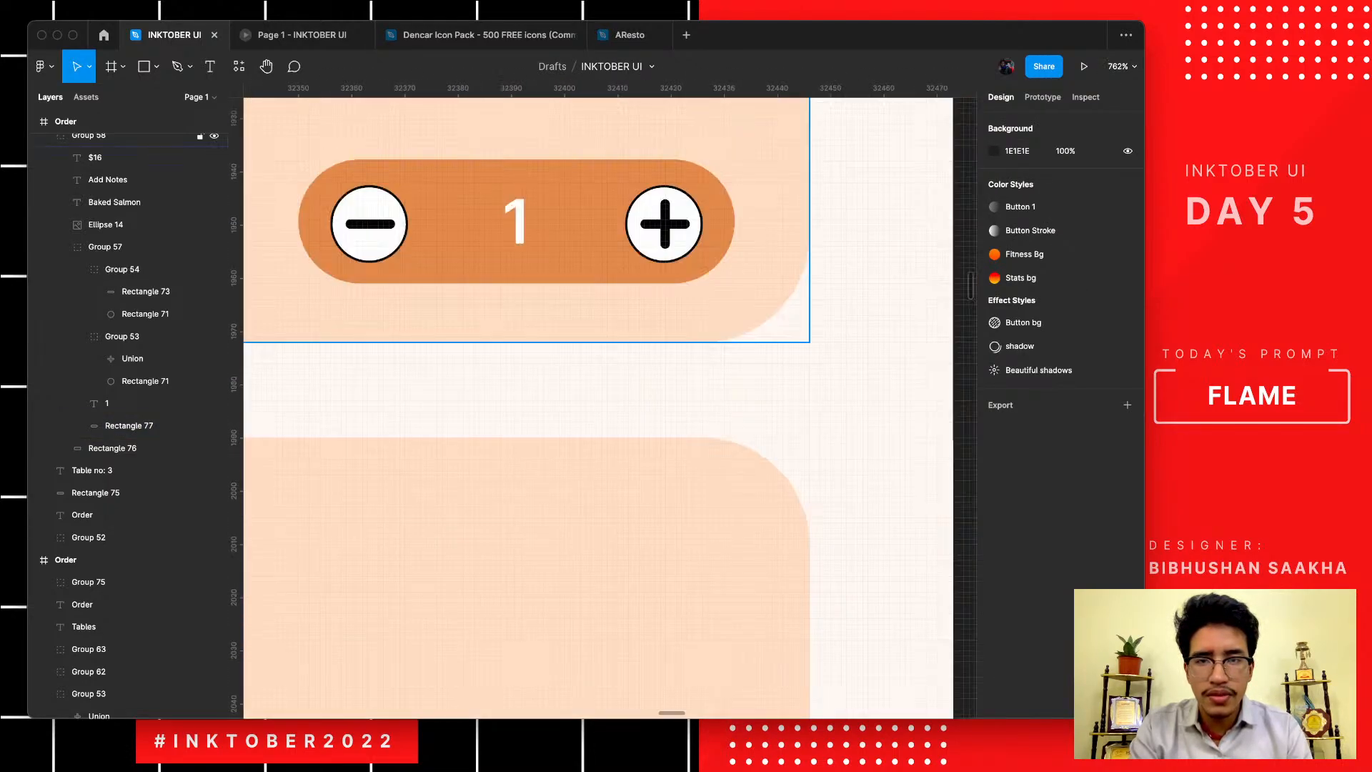
{"action": "double_click", "coordinate": [572, 233]}
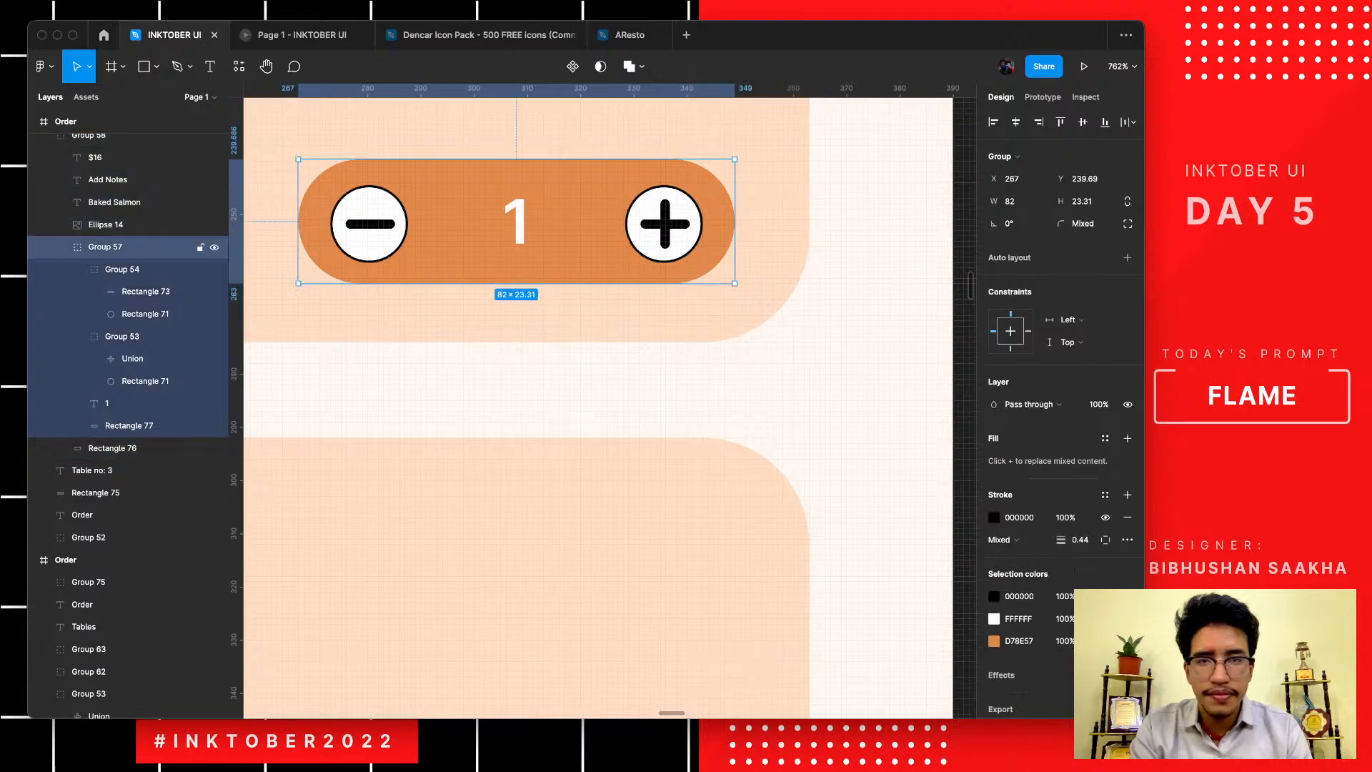
{"action": "double_click", "coordinate": [370, 227]}
{"action": "double_click", "coordinate": [675, 239], "text": "shift"}
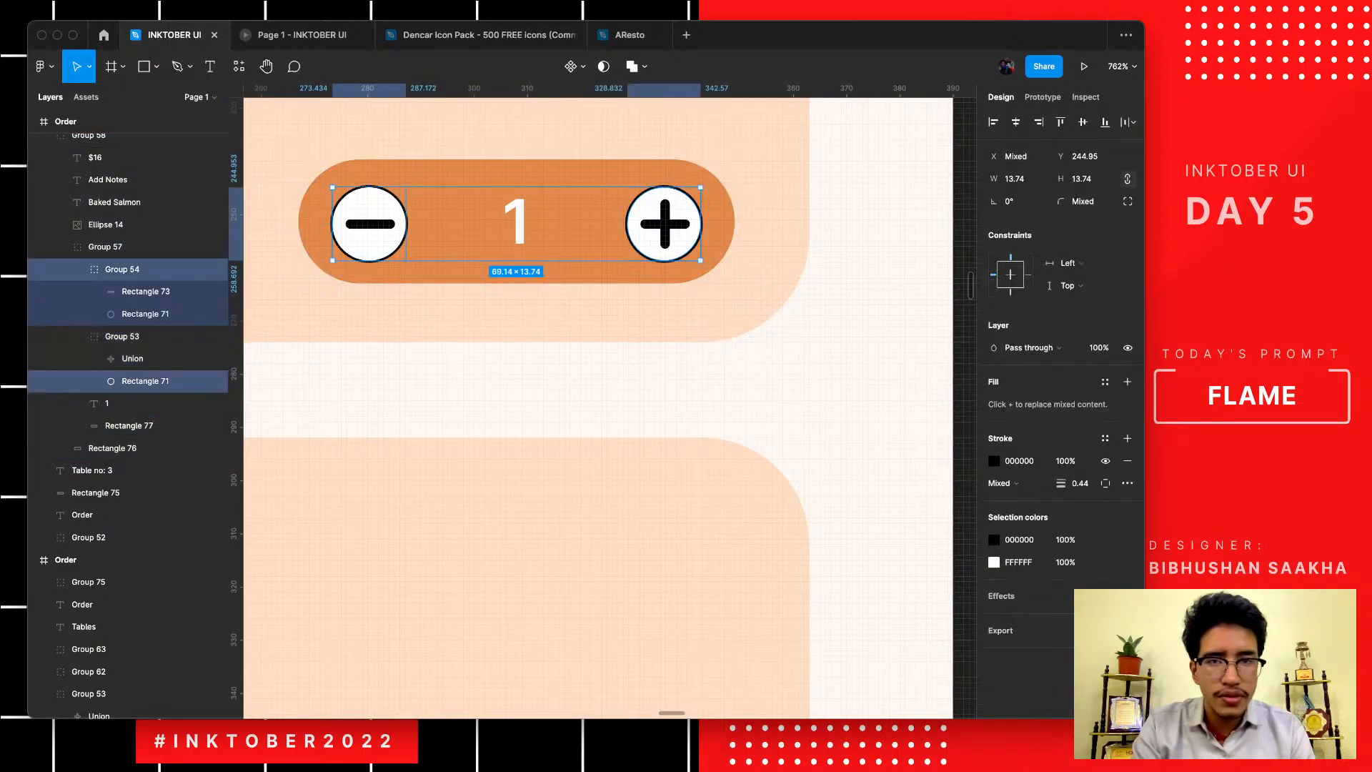
{"action": "left_click", "coordinate": [1127, 461]}
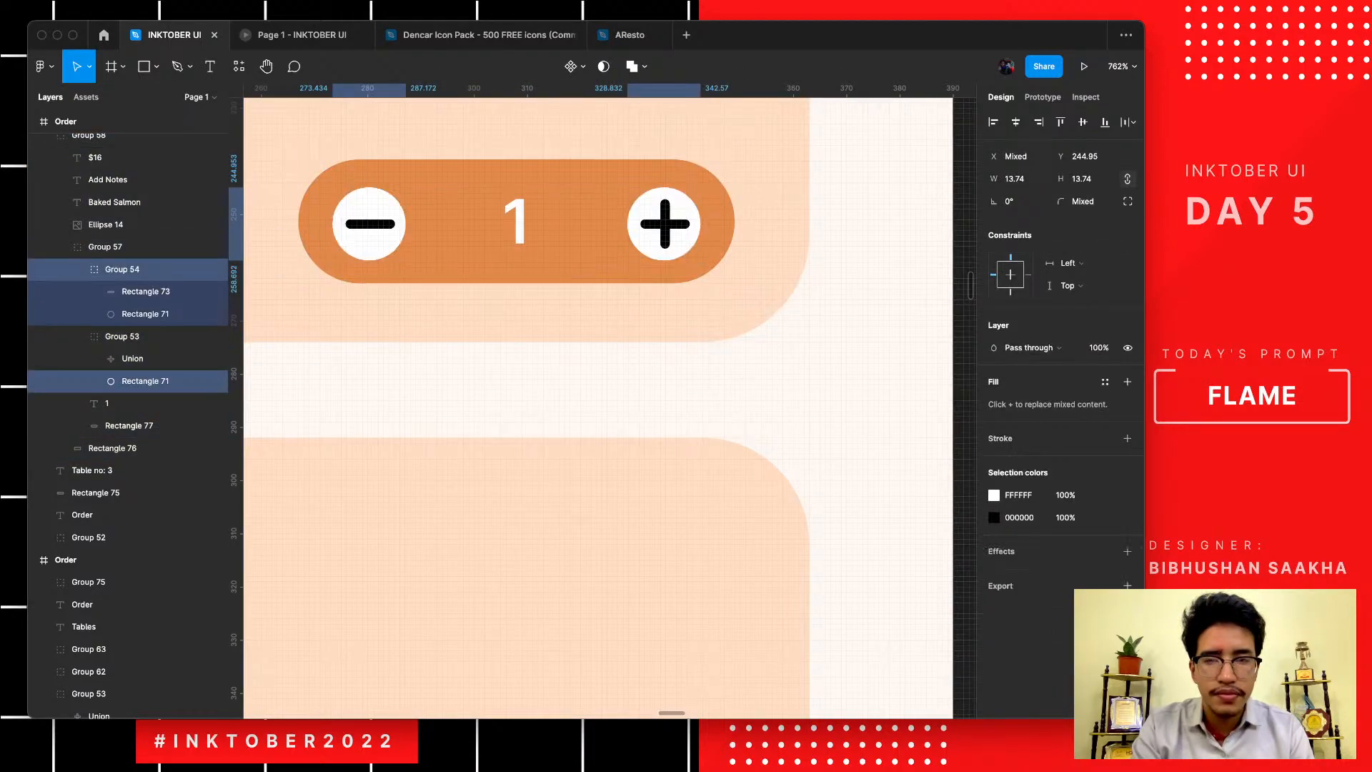
{"action": "scroll", "coordinate": [601, 408], "scroll_direction": "down", "scroll_amount": 3}
{"action": "scroll", "coordinate": [601, 407], "scroll_direction": "down", "scroll_amount": 5}
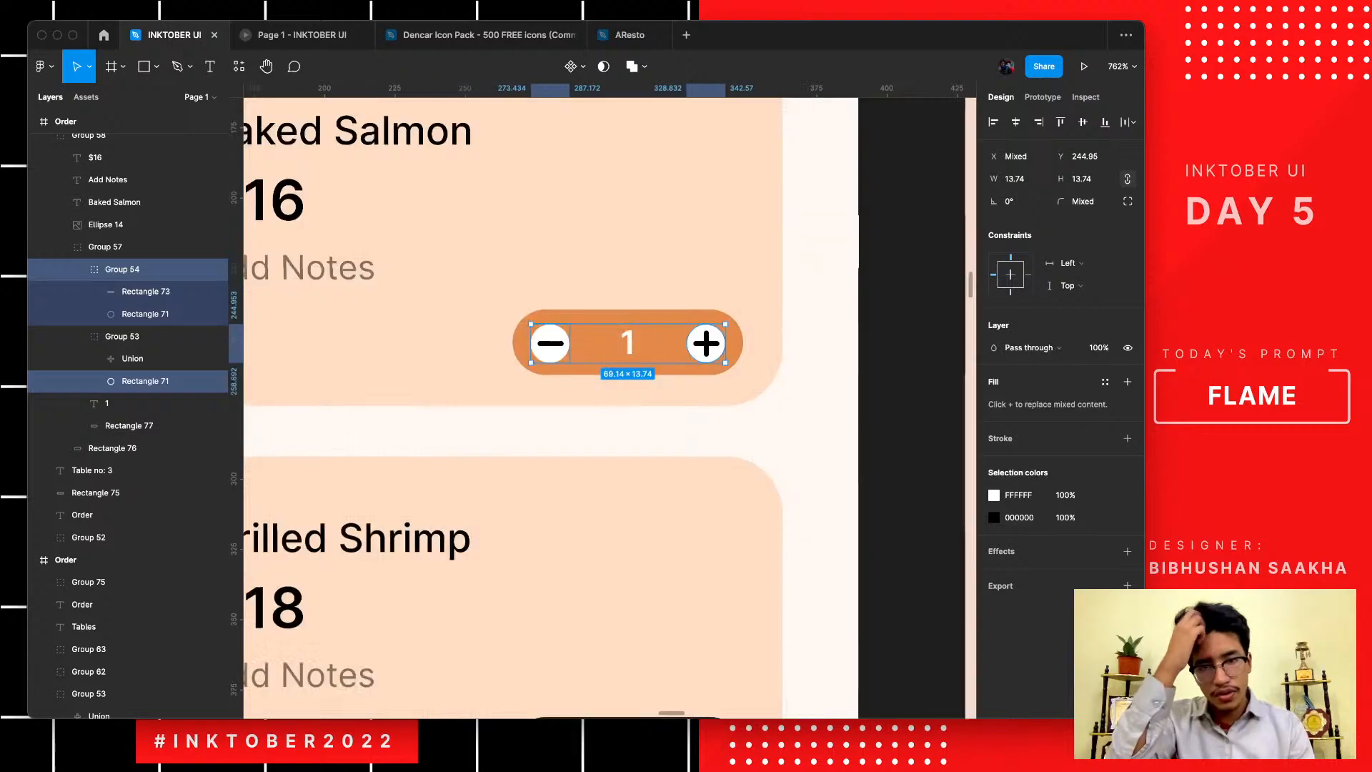
{"action": "left_click", "coordinate": [607, 436]}
- Replace the black in the Grilled Shrimp quantity stepper with orange D78E57, sampled from the Baked Salmon stepper
{"action": "scroll", "coordinate": [608, 436], "scroll_direction": "down", "scroll_amount": 2}
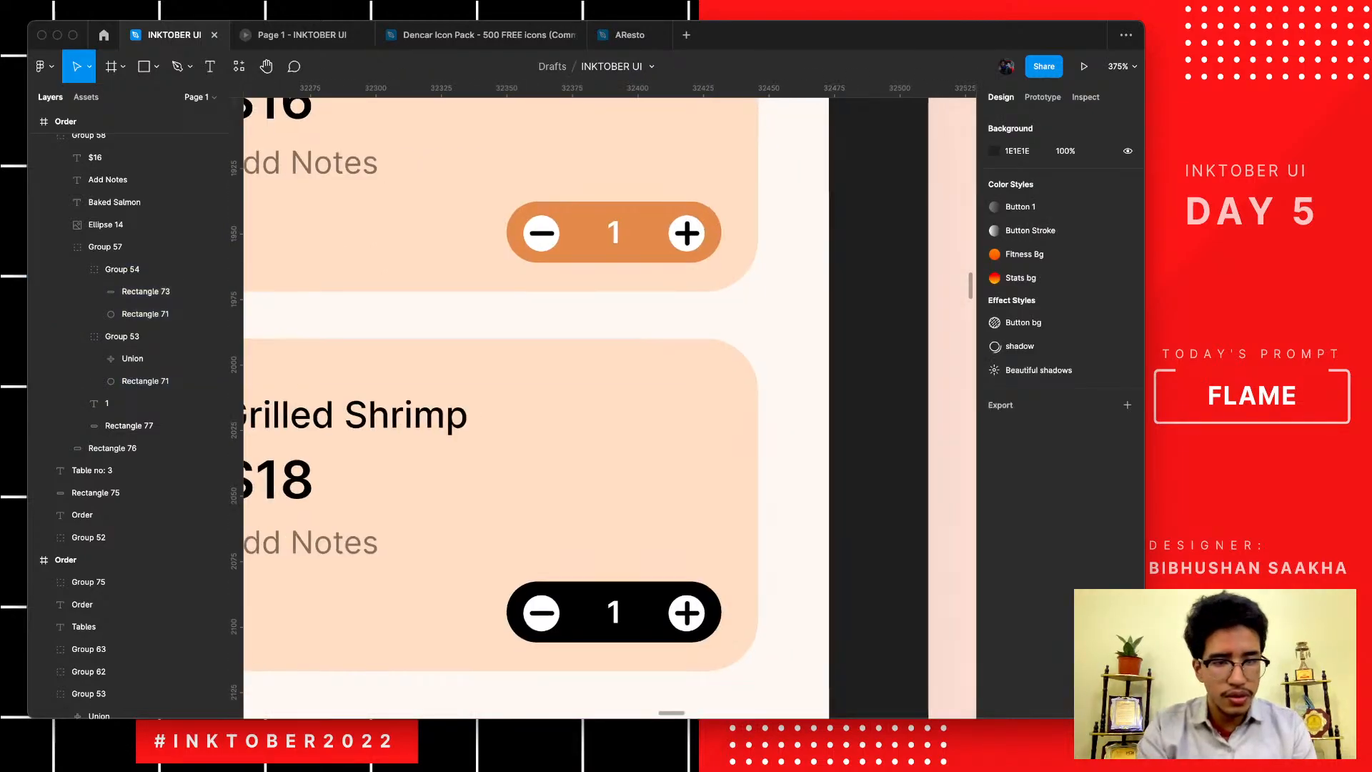
{"action": "double_click", "coordinate": [613, 613]}
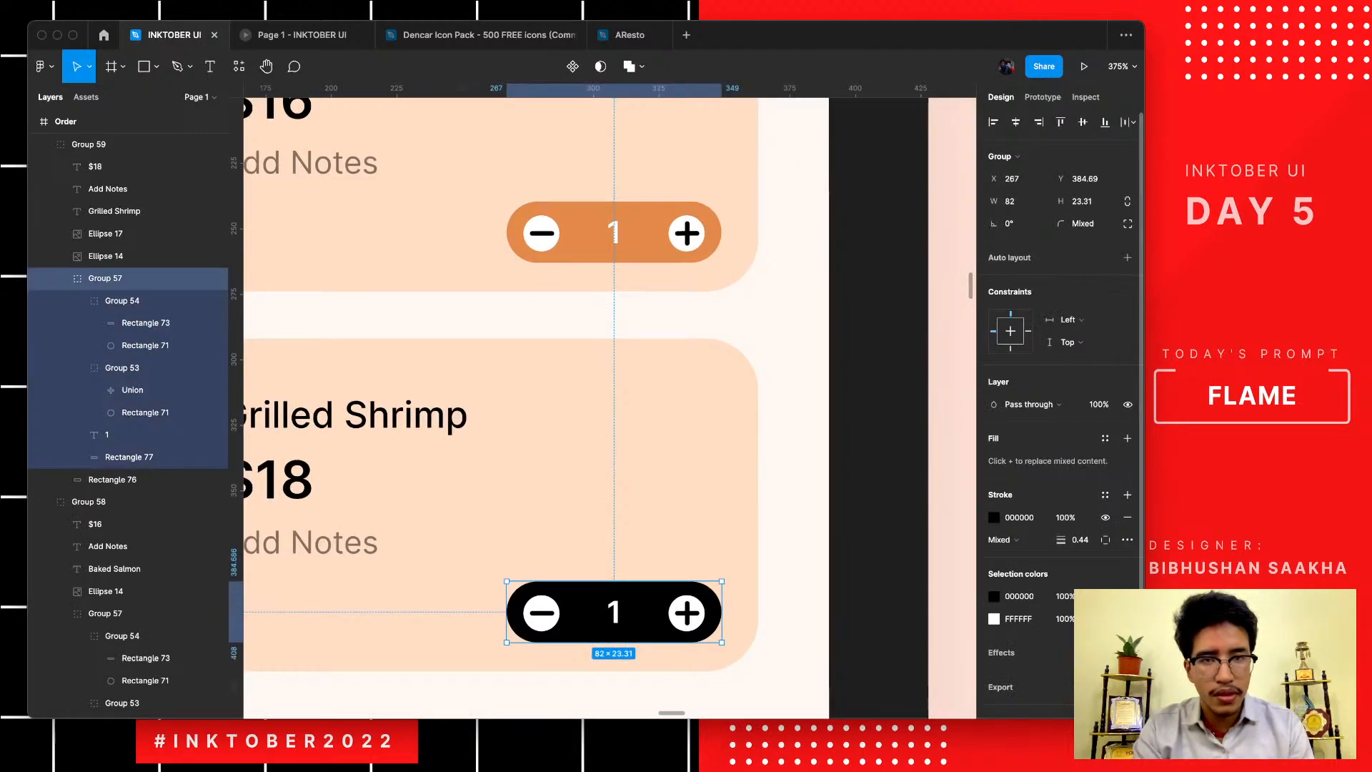
{"action": "left_click", "coordinate": [993, 596]}
{"action": "left_click", "coordinate": [829, 563]}
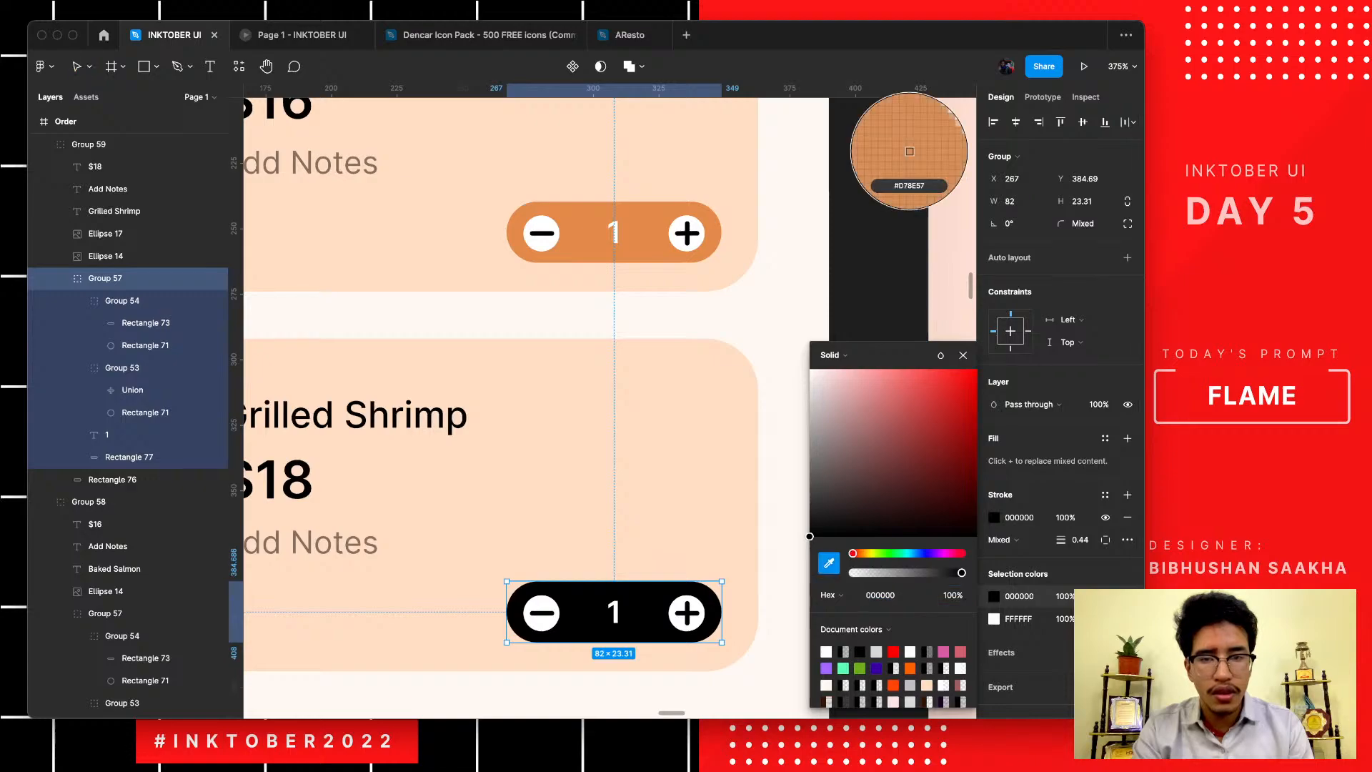
{"action": "left_click", "coordinate": [644, 234]}
{"action": "scroll", "coordinate": [682, 419], "scroll_direction": "down", "scroll_amount": 3}
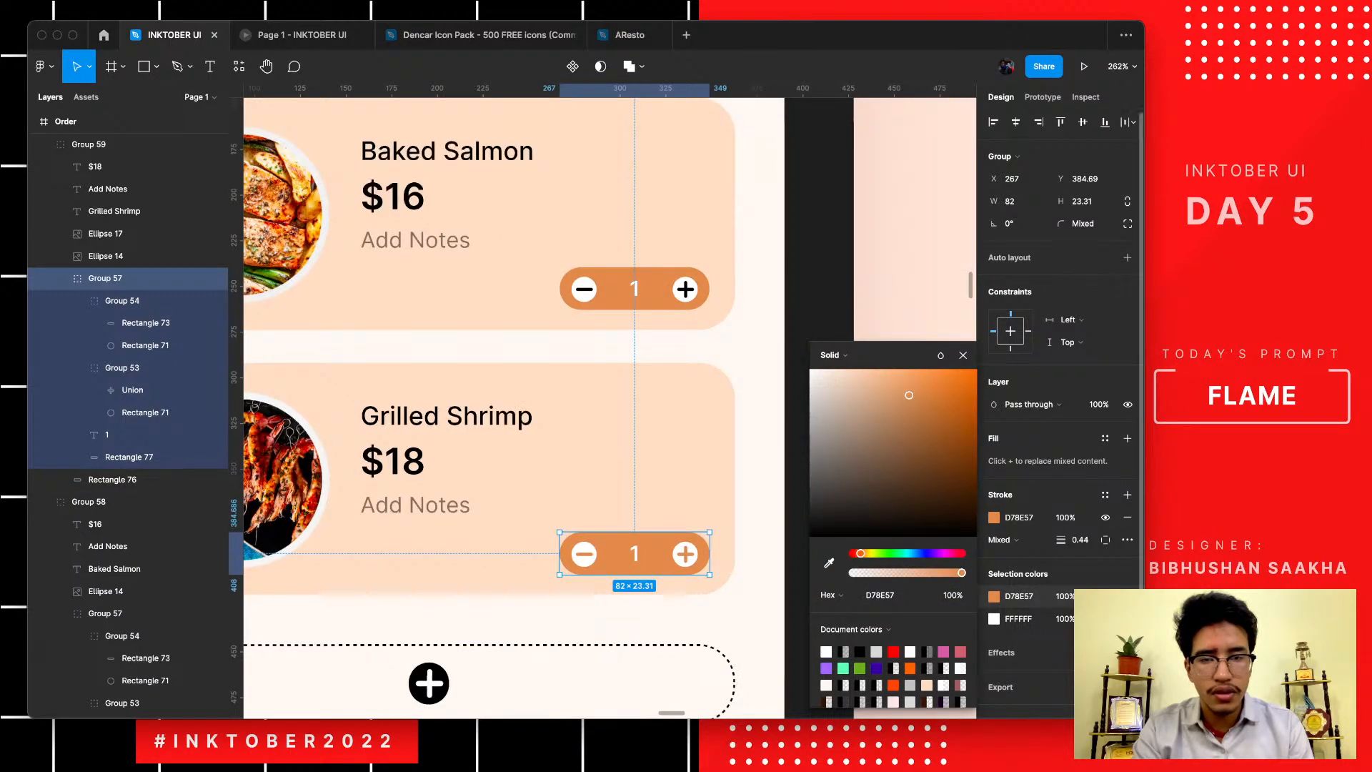
{"action": "left_click_drag", "start_coordinate": [909, 396], "coordinate": [811, 370]}
{"action": "key", "text": "ctrl+z"}
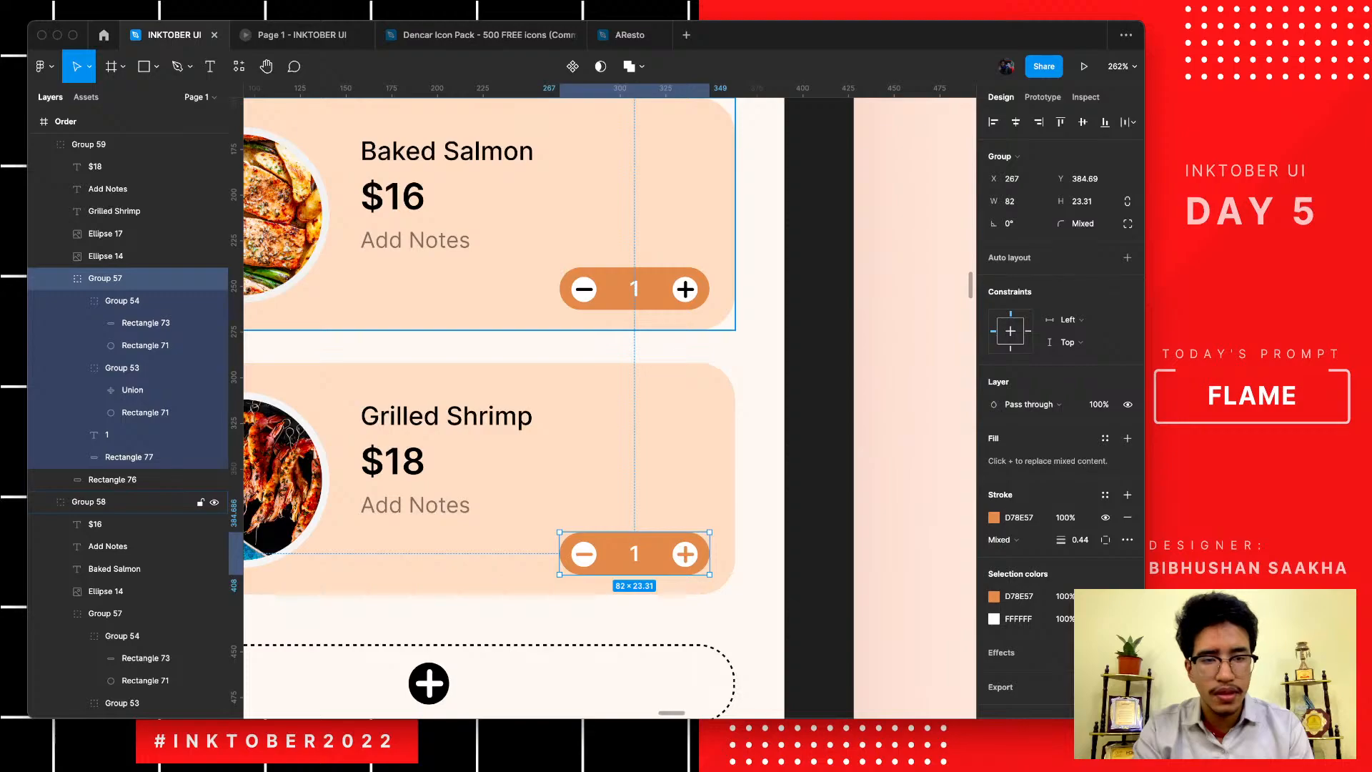
- Recolor the black minus and plus signs in the Baked Salmon quantity stepper with the sampled orange D78E57
{"action": "double_click", "coordinate": [634, 289]}
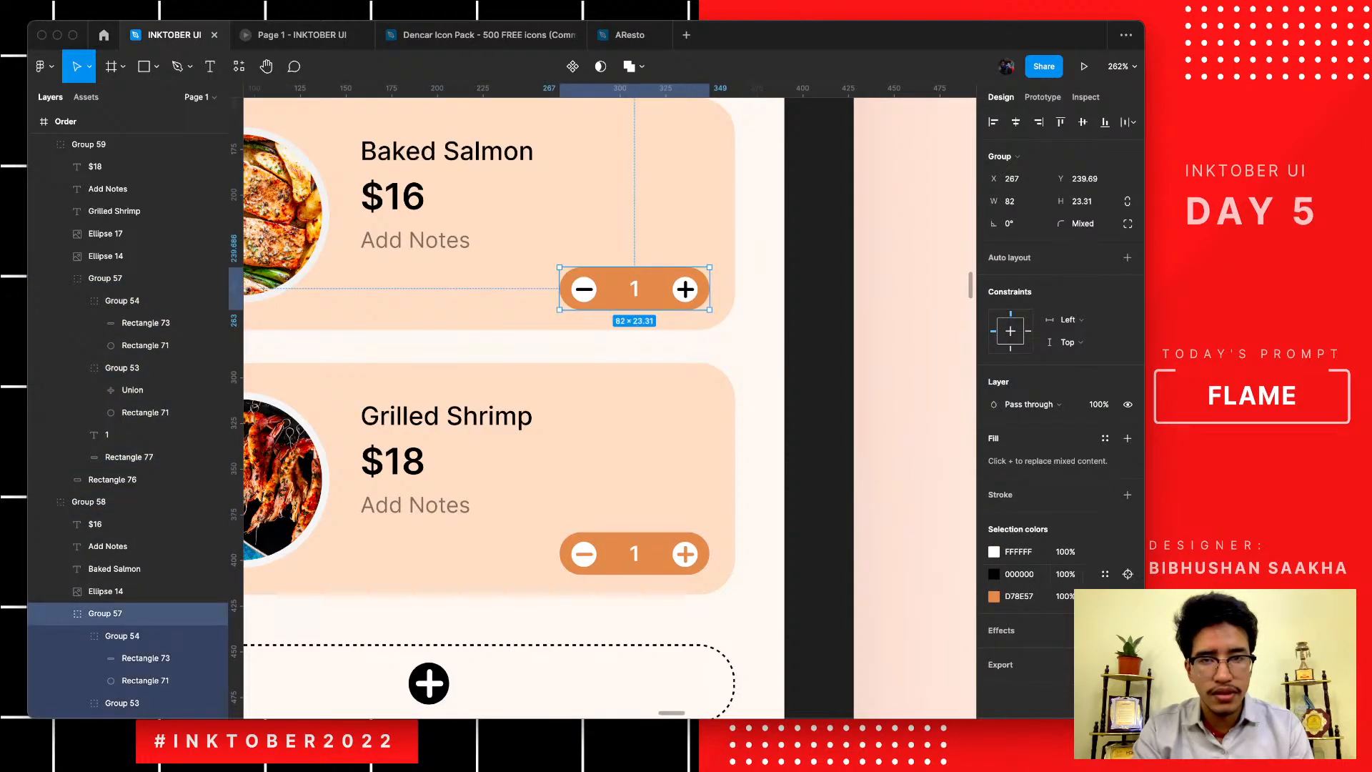
{"action": "left_click", "coordinate": [993, 574]}
{"action": "left_click", "coordinate": [829, 563]}
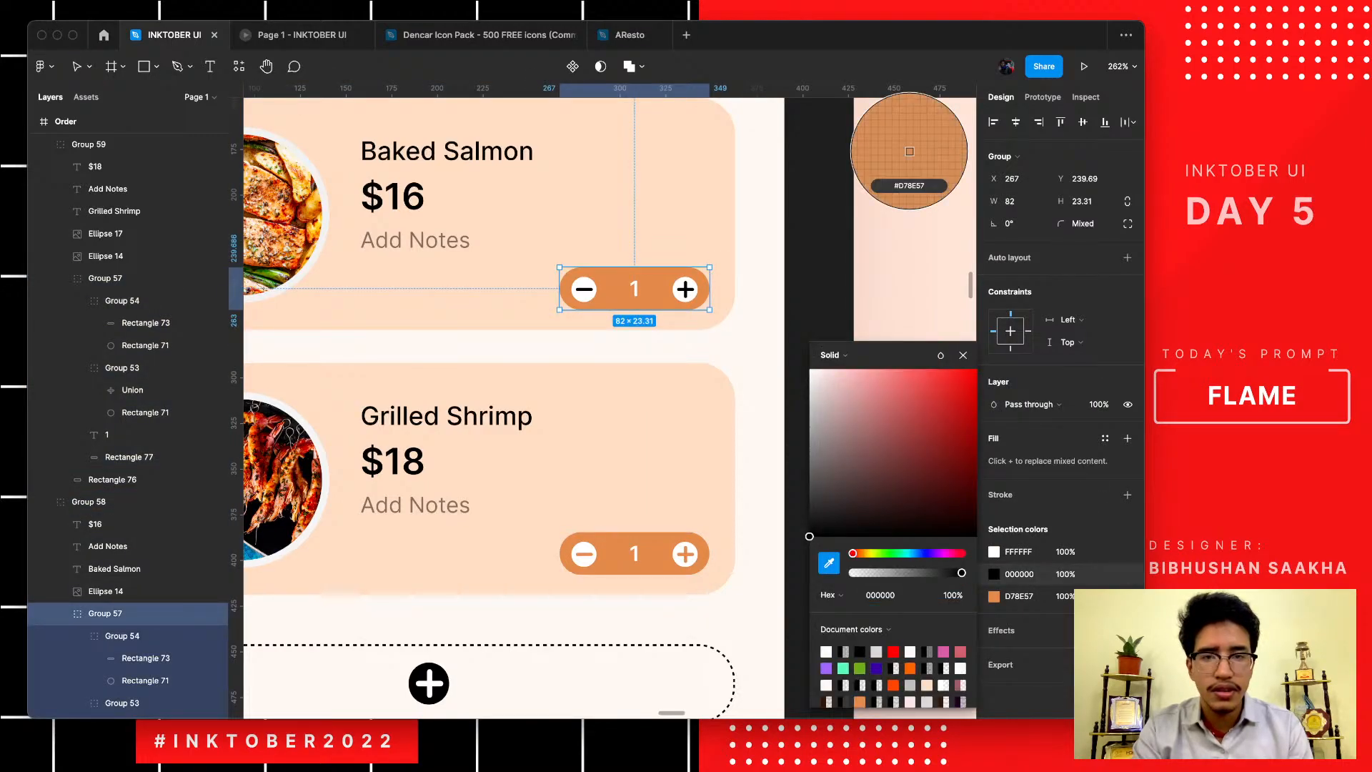
{"action": "left_click", "coordinate": [909, 151]}
{"action": "key", "text": "Escape"}
{"action": "key", "text": "shift+1"}
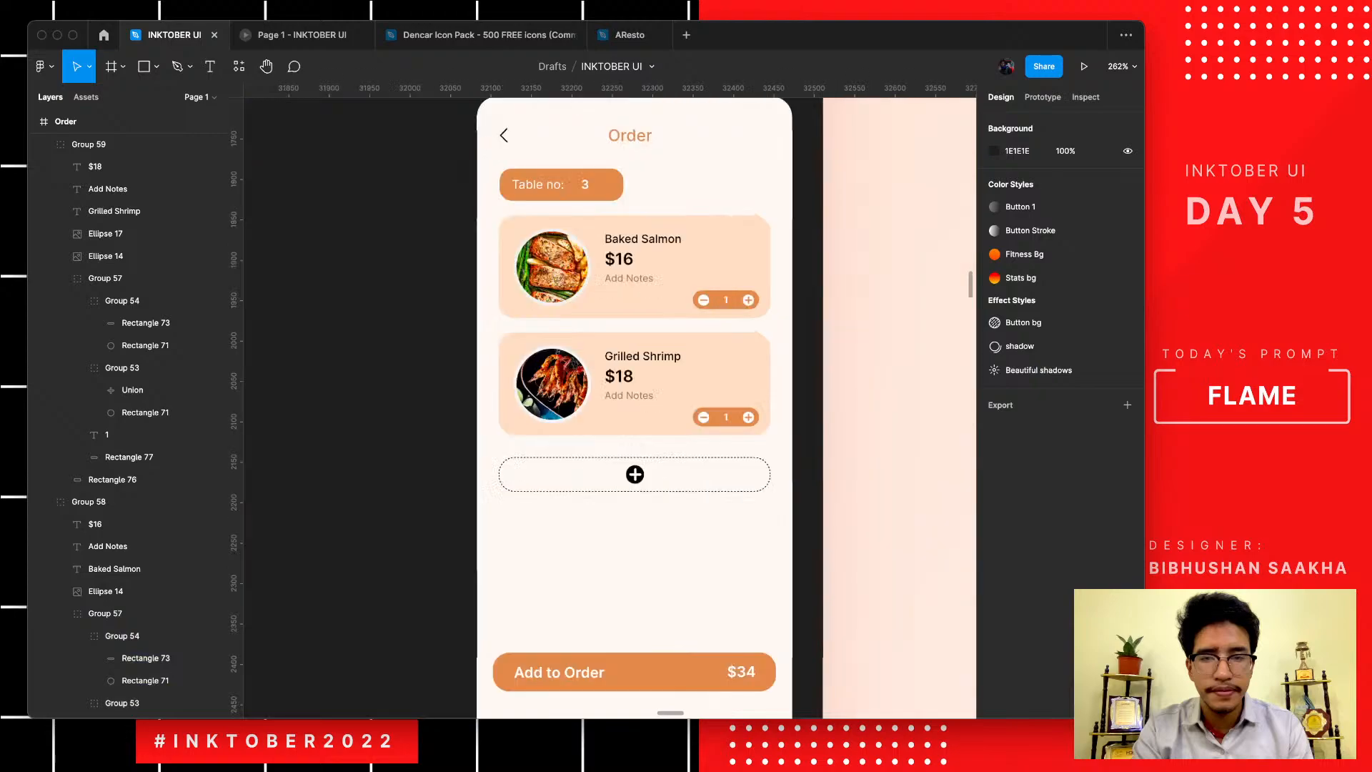
{"action": "scroll", "coordinate": [794, 303], "scroll_direction": "down", "scroll_amount": 1}
{"action": "scroll", "coordinate": [796, 307], "scroll_direction": "up", "scroll_amount": 5}
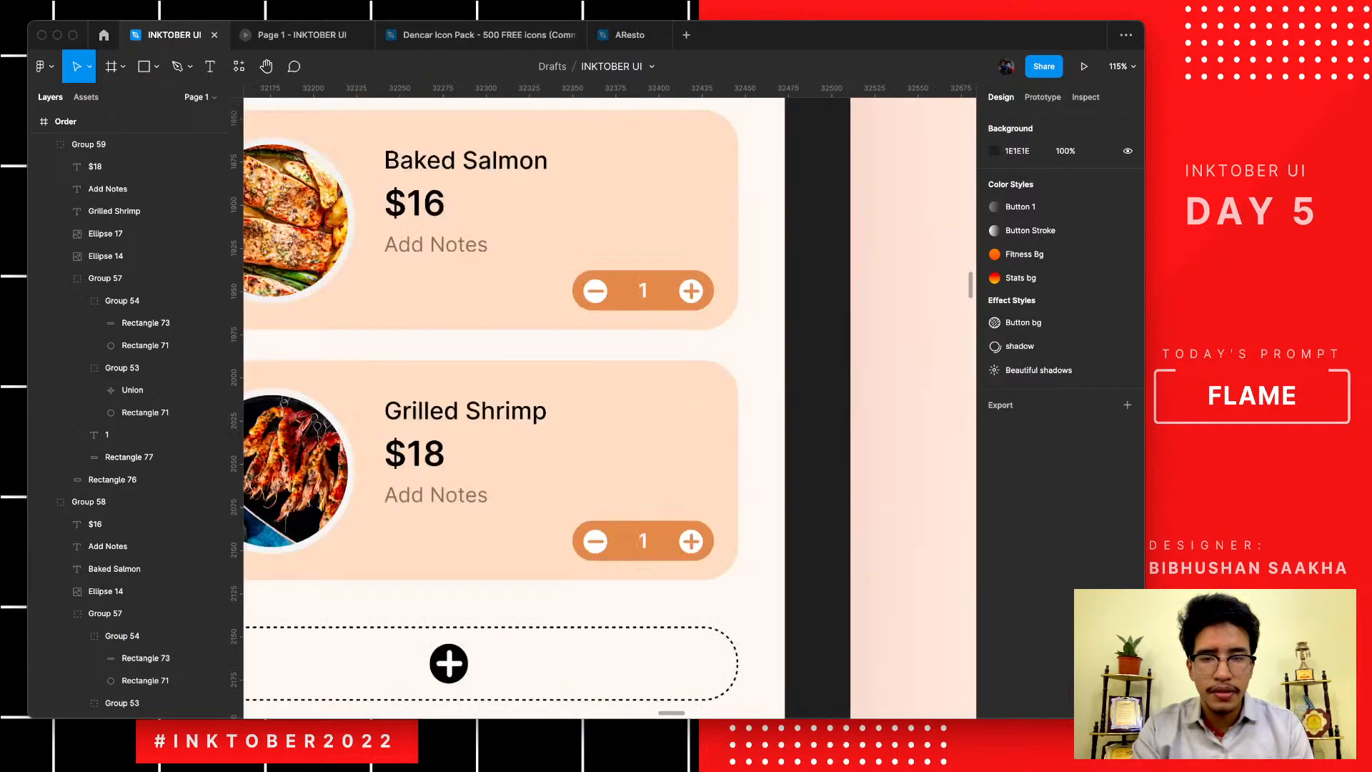
{"action": "scroll", "coordinate": [799, 308], "scroll_direction": "down", "scroll_amount": 5}
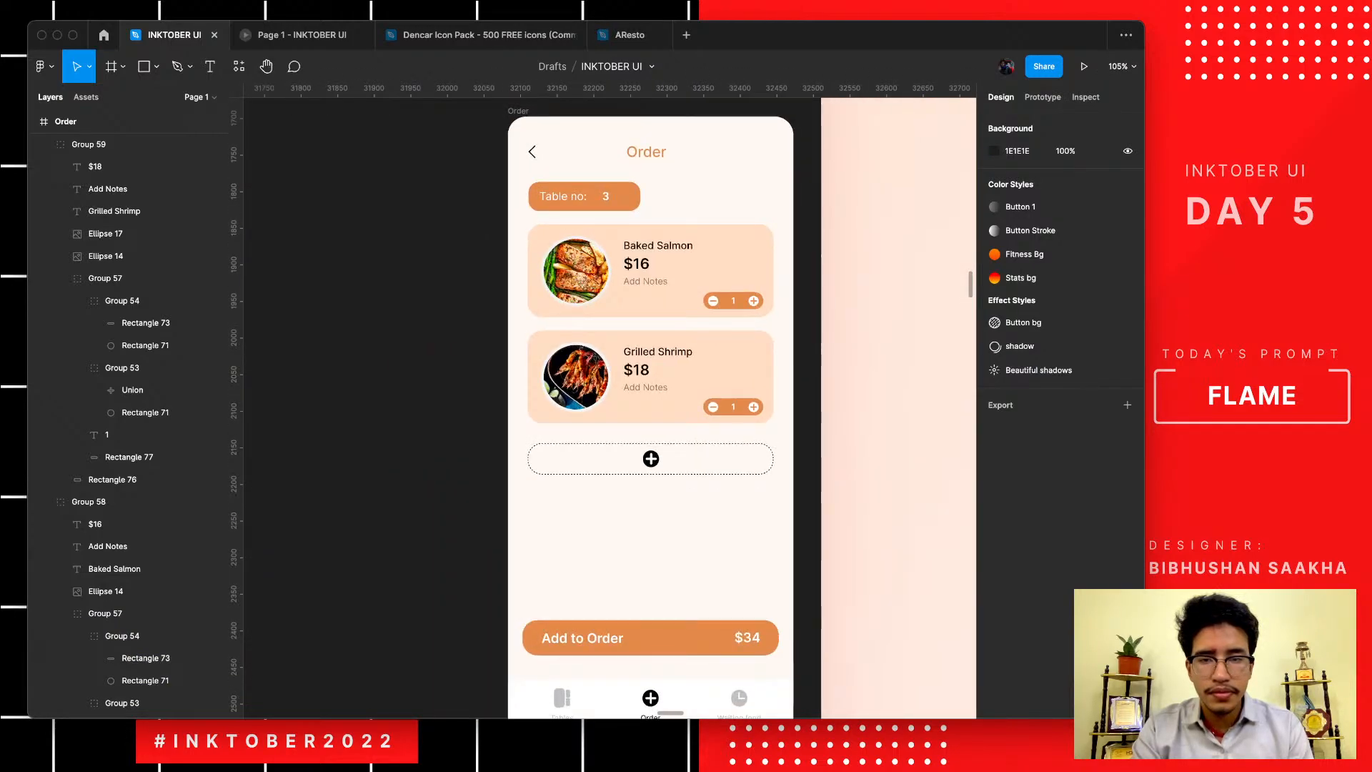
- Recolour the dashed add-item box's outline and plus icon with the orange sampled from the Add to Order button
{"action": "scroll", "coordinate": [671, 343], "scroll_direction": "right", "scroll_amount": 1}
{"action": "scroll", "coordinate": [672, 343], "scroll_direction": "down", "scroll_amount": 1}
{"action": "left_click", "coordinate": [569, 424]}
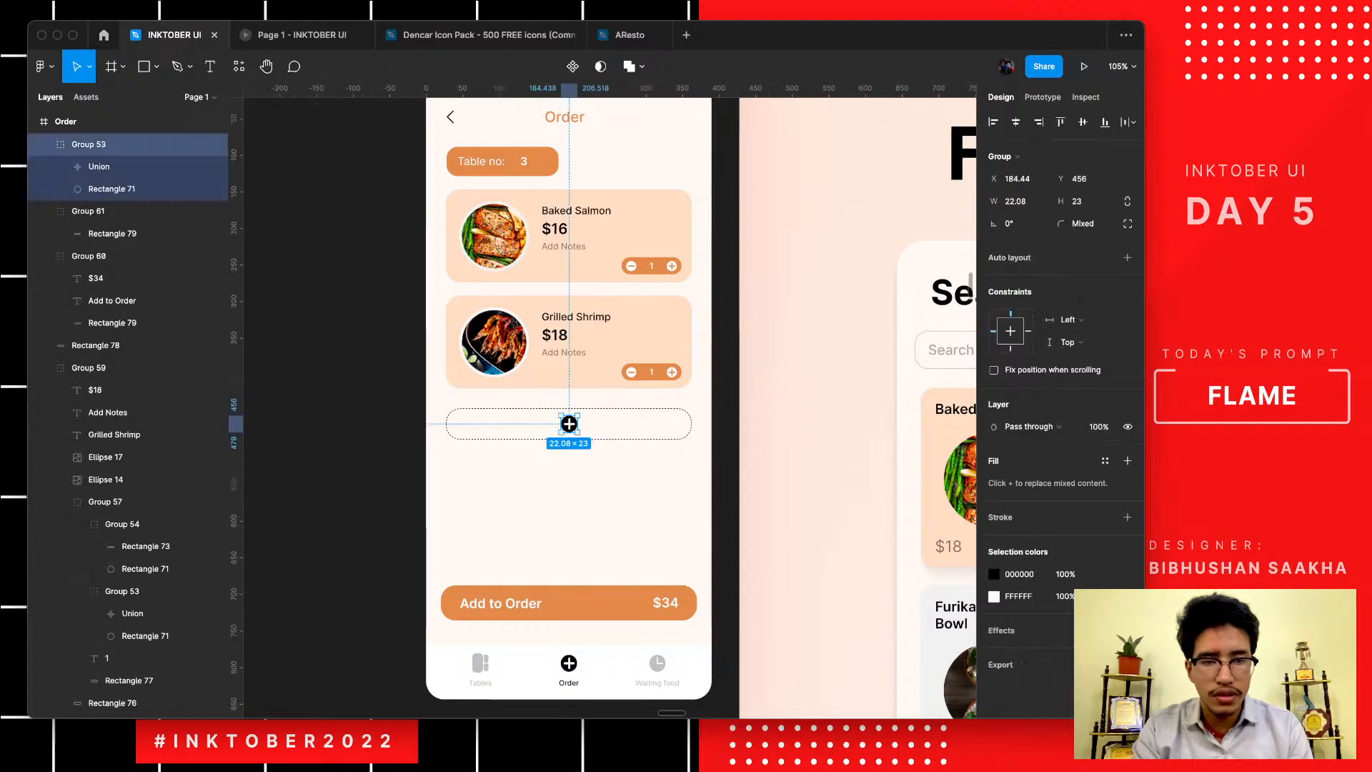
{"action": "left_click", "coordinate": [616, 426], "text": "shift"}
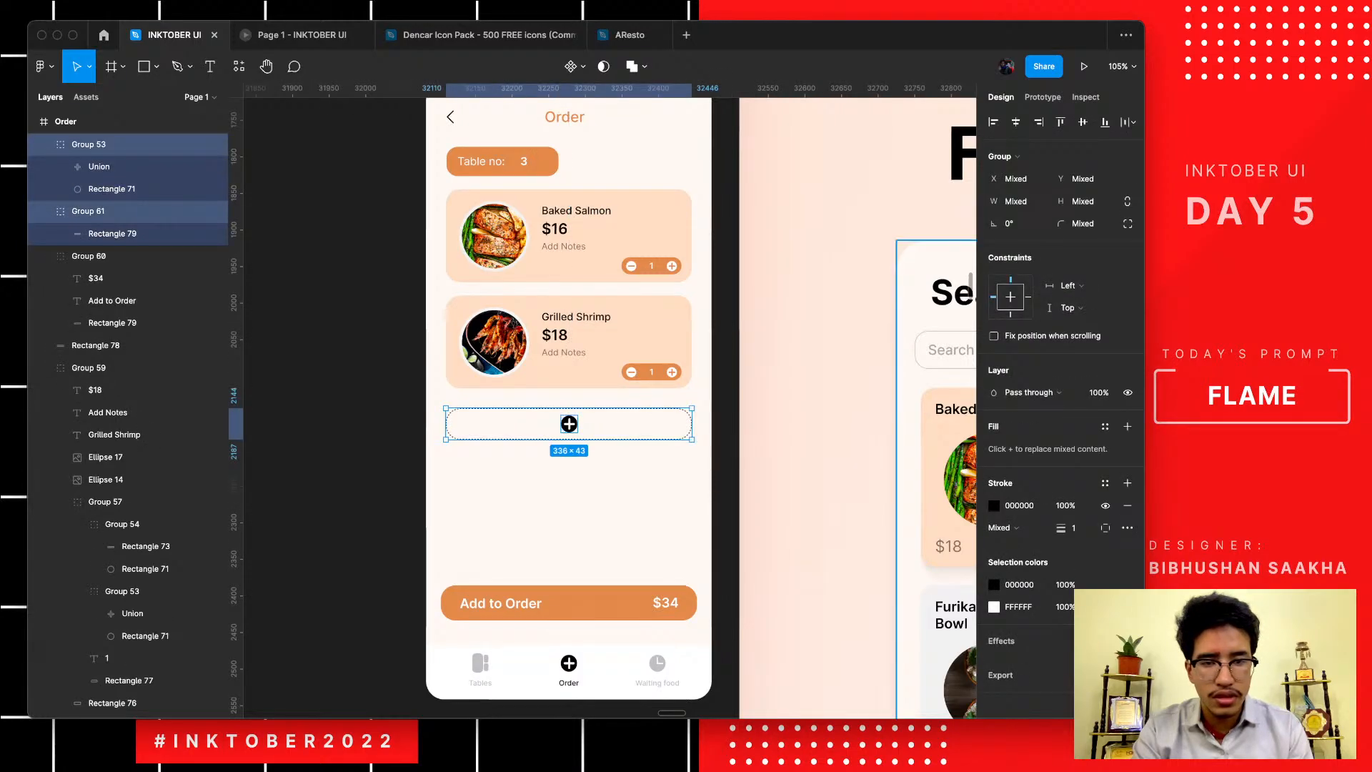
{"action": "left_click", "coordinate": [994, 585]}
{"action": "left_click", "coordinate": [829, 563]}
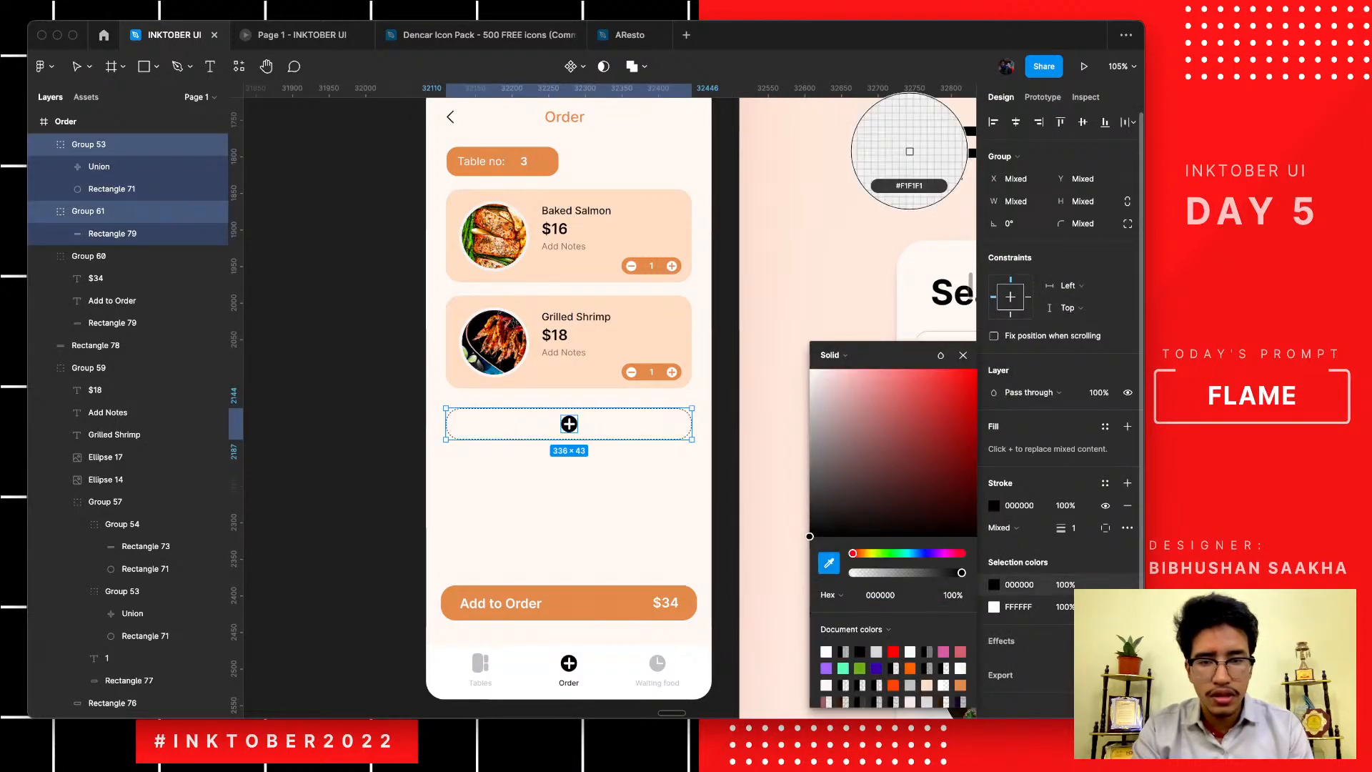
{"action": "left_click", "coordinate": [530, 596]}
{"action": "left_click", "coordinate": [568, 707]}
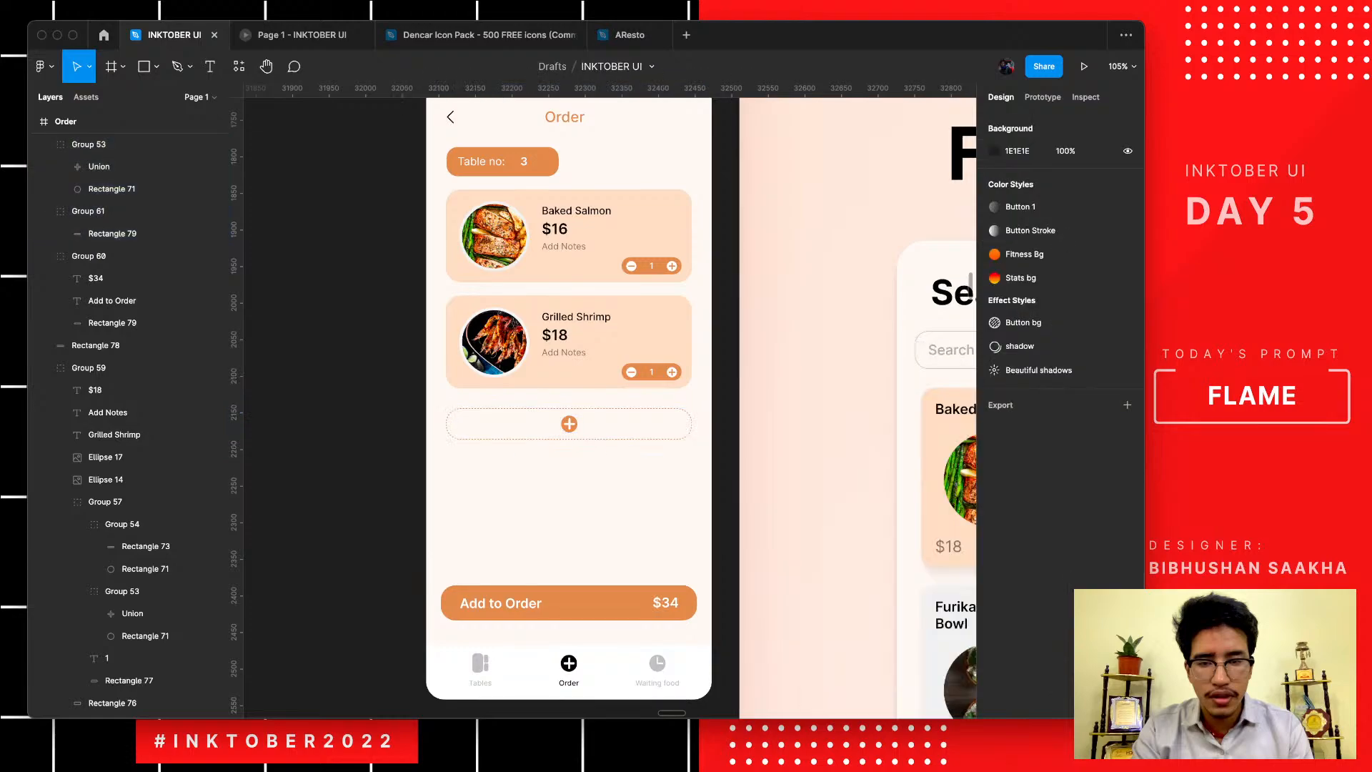
- Recolour the bottom navigation's Order icon and label with the orange sampled from the Add to Order button
{"action": "scroll", "coordinate": [569, 707], "scroll_direction": "up", "scroll_amount": 5}
{"action": "left_click", "coordinate": [570, 629]}
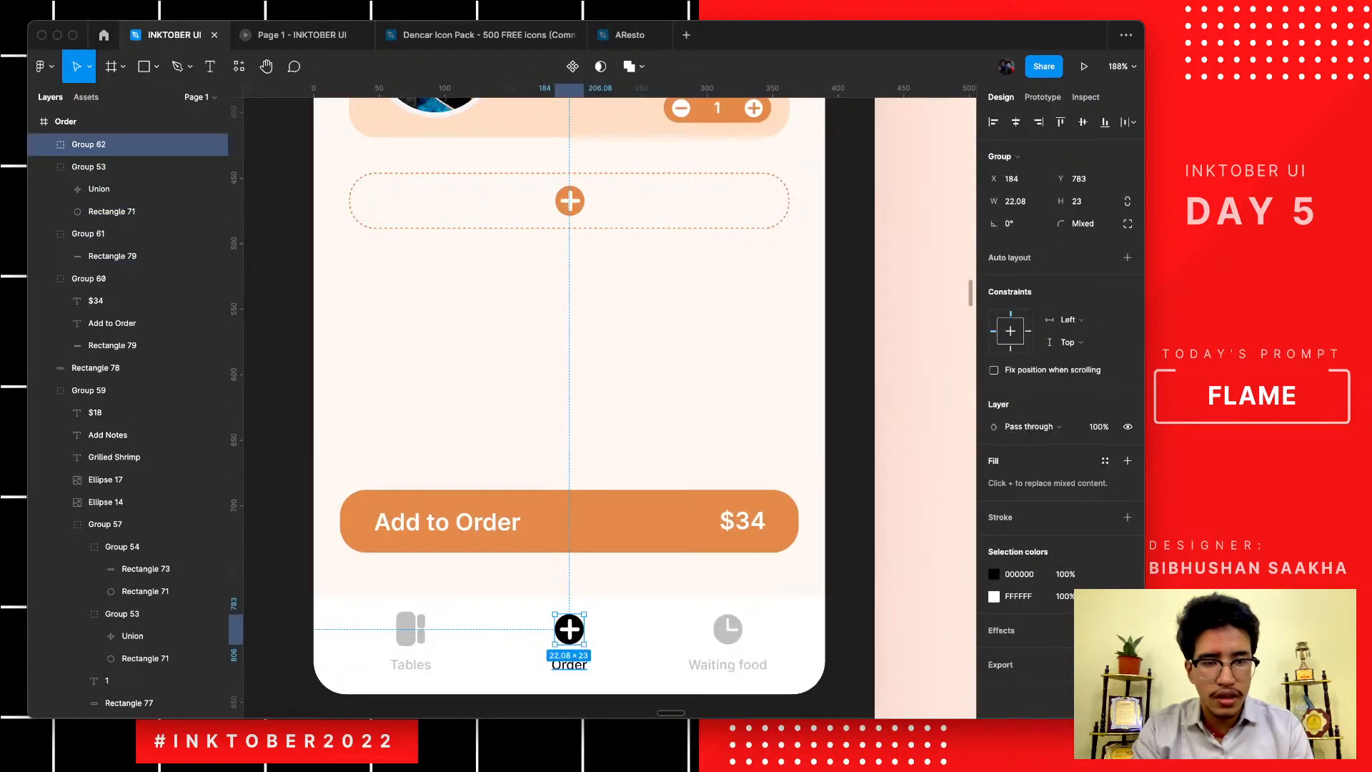
{"action": "left_click", "coordinate": [569, 664], "text": "shift"}
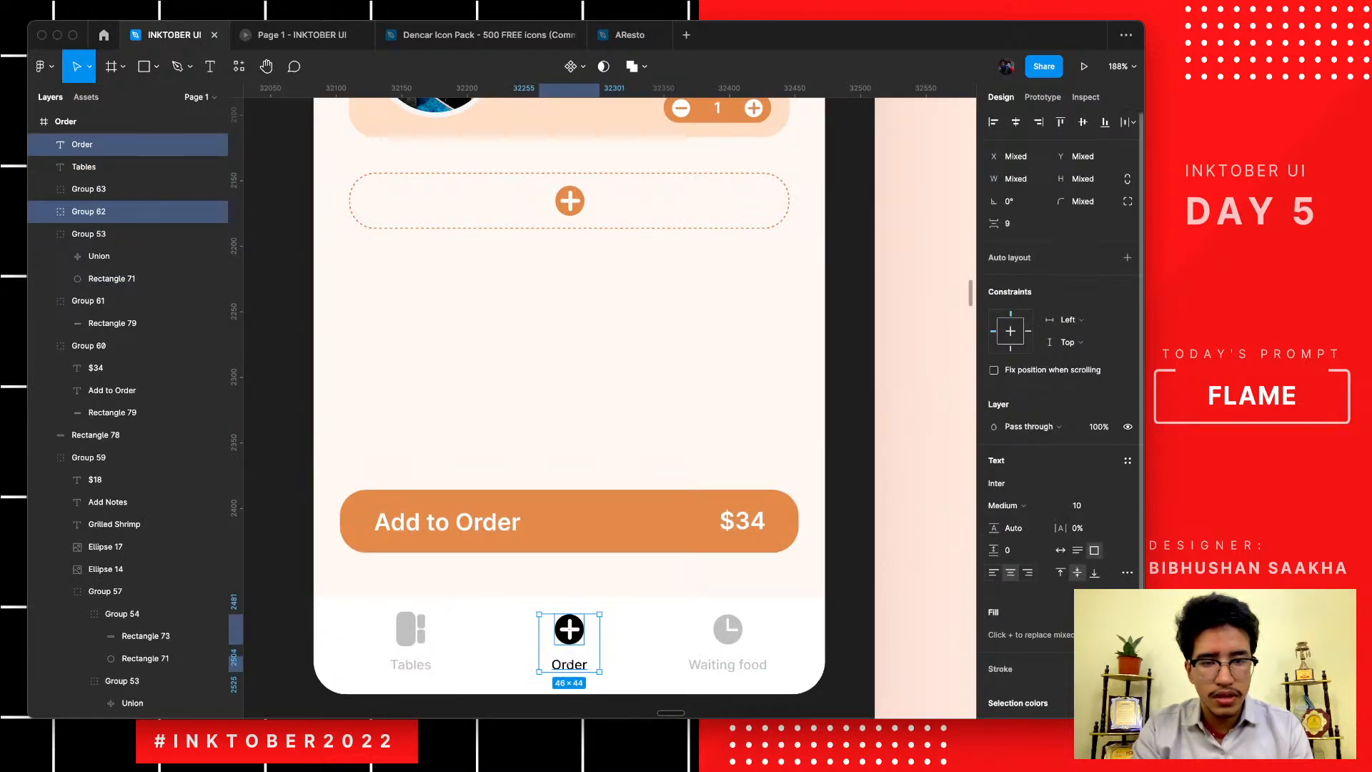
{"action": "left_click", "coordinate": [994, 575]}
{"action": "left_click", "coordinate": [829, 563]}
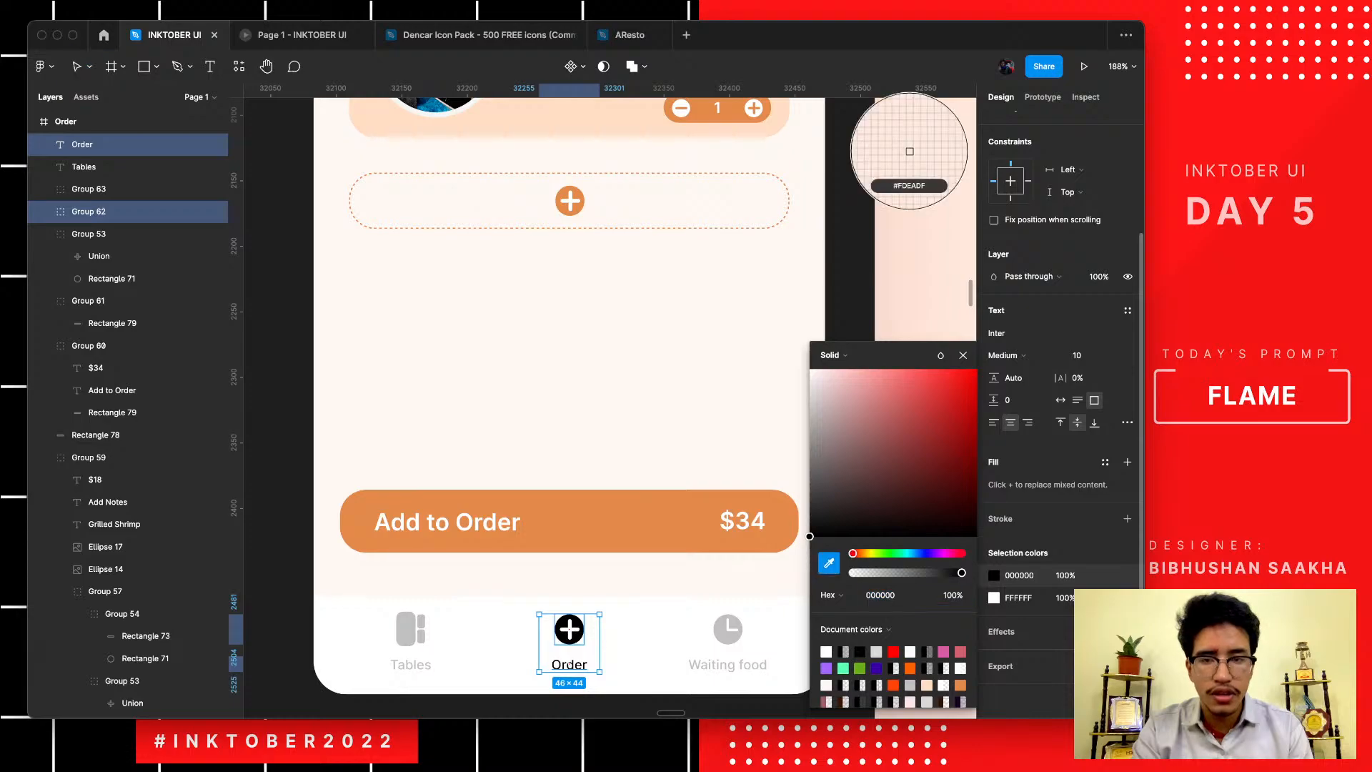
{"action": "left_click", "coordinate": [607, 521]}
{"action": "left_click", "coordinate": [586, 405]}
- Change the fill of the Order title at the head of the coloured Order screen to black
{"action": "scroll", "coordinate": [586, 405], "scroll_direction": "down", "scroll_amount": 5}
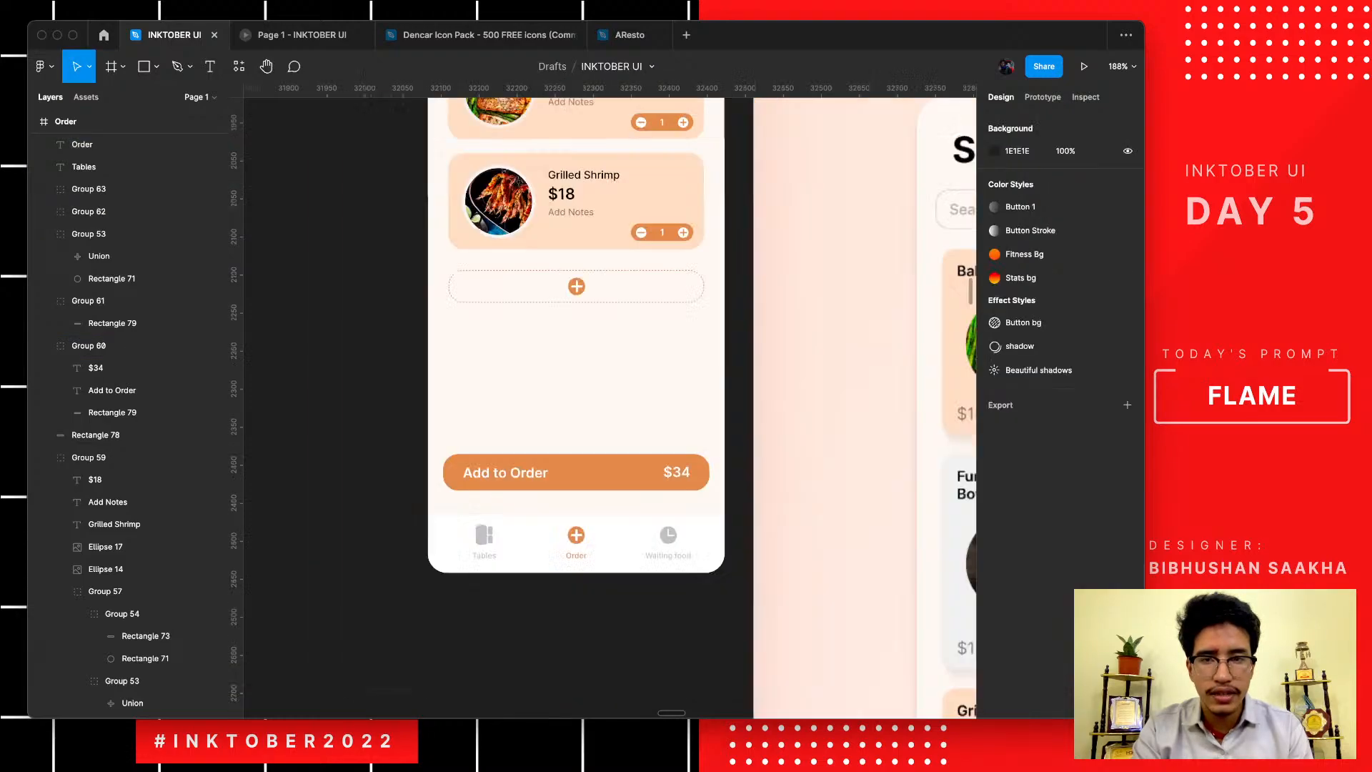
{"action": "scroll", "coordinate": [575, 393], "scroll_direction": "up", "scroll_amount": 4}
{"action": "scroll", "coordinate": [576, 393], "scroll_direction": "down", "scroll_amount": 4}
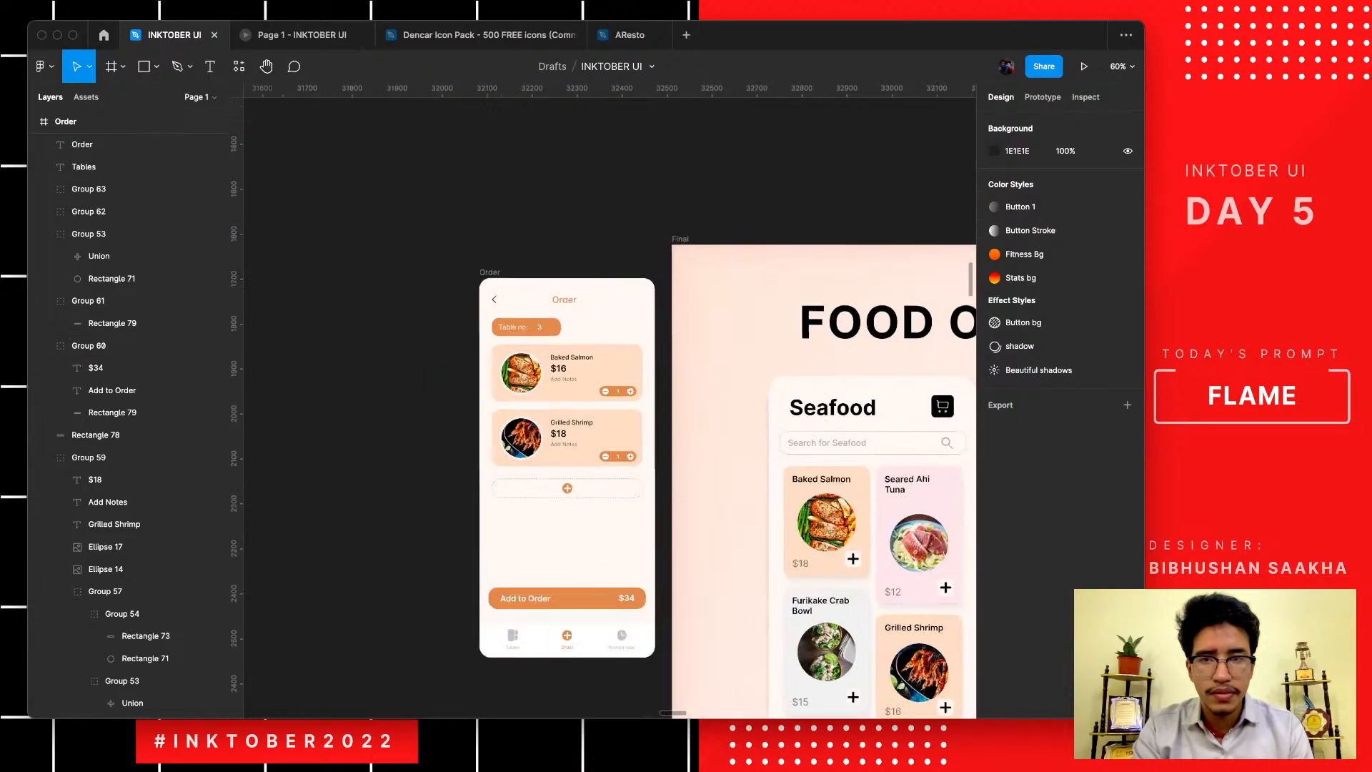
{"action": "scroll", "coordinate": [575, 393], "scroll_direction": "up", "scroll_amount": 4}
{"action": "left_click", "coordinate": [549, 223]}
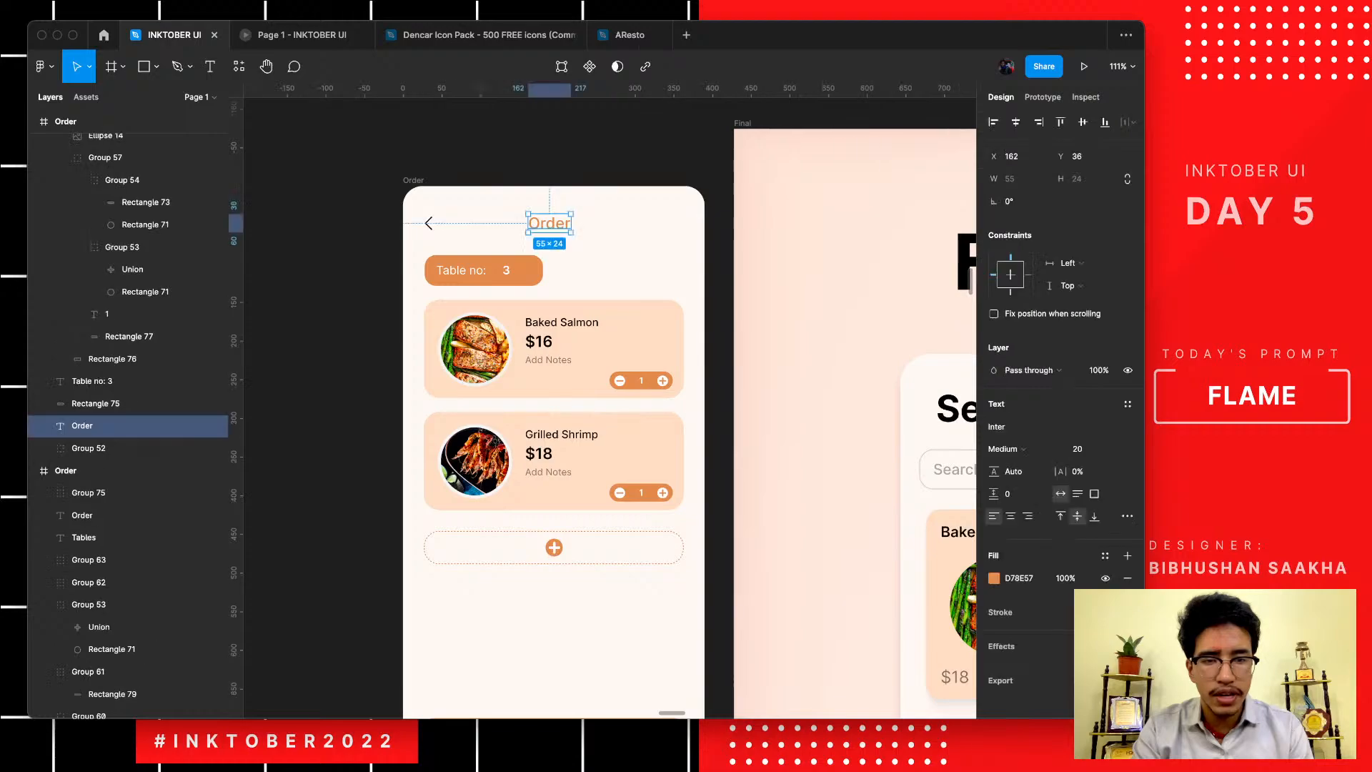
{"action": "left_click", "coordinate": [994, 577]}
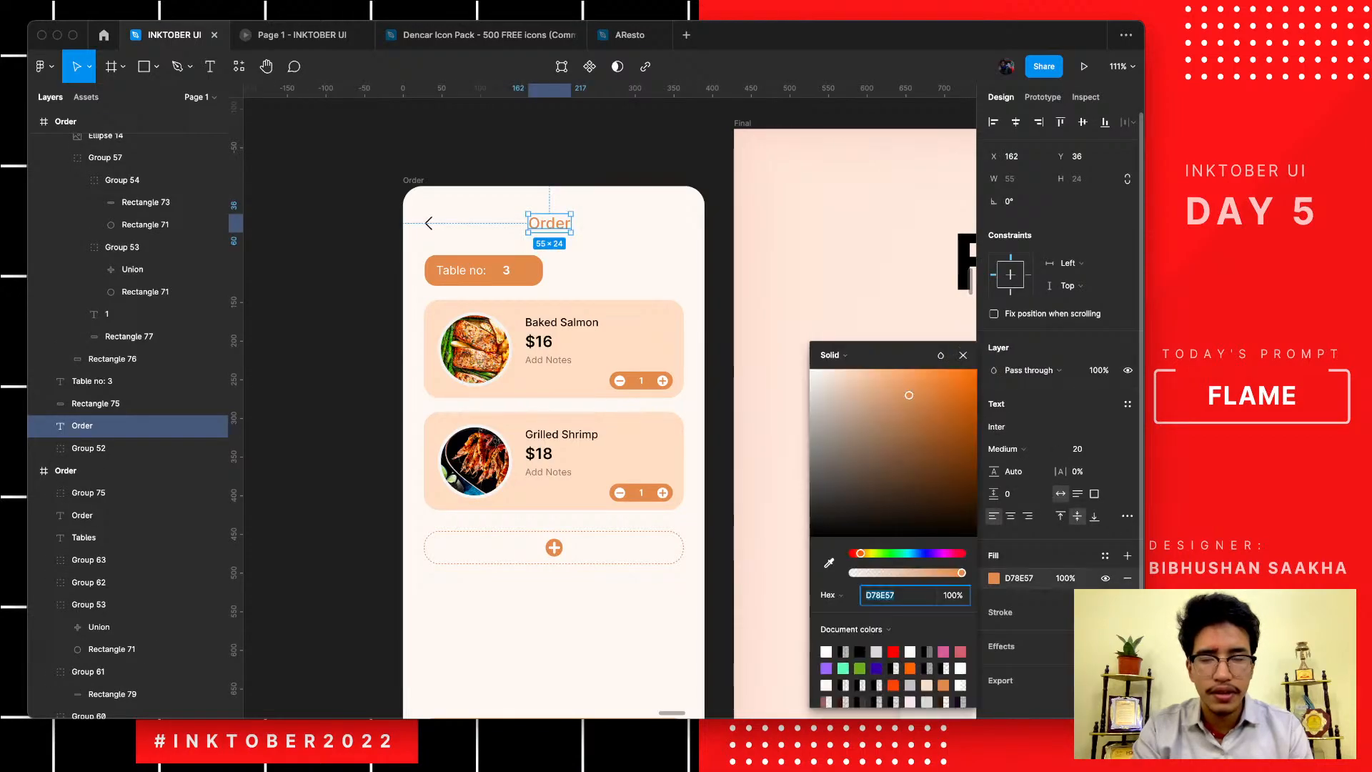
{"action": "left_click_drag", "start_coordinate": [858, 504], "coordinate": [810, 537]}
{"action": "left_click", "coordinate": [750, 429]}
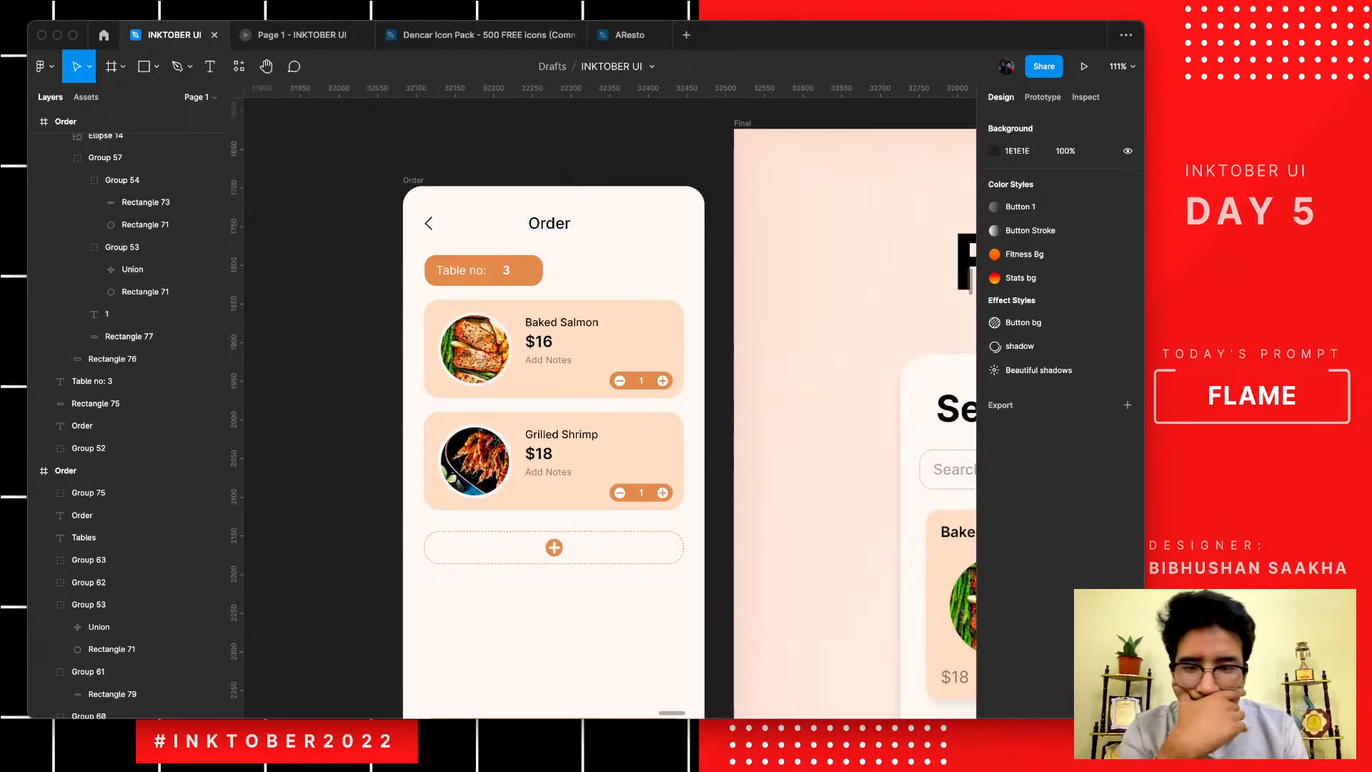
- Move the orange Order frame up beside the black-and-white Order frame, at X 32146, Y 192, and compare the two
{"action": "scroll", "coordinate": [750, 429], "scroll_direction": "down", "scroll_amount": 1}
{"action": "scroll", "coordinate": [704, 396], "scroll_direction": "down", "scroll_amount": 5}
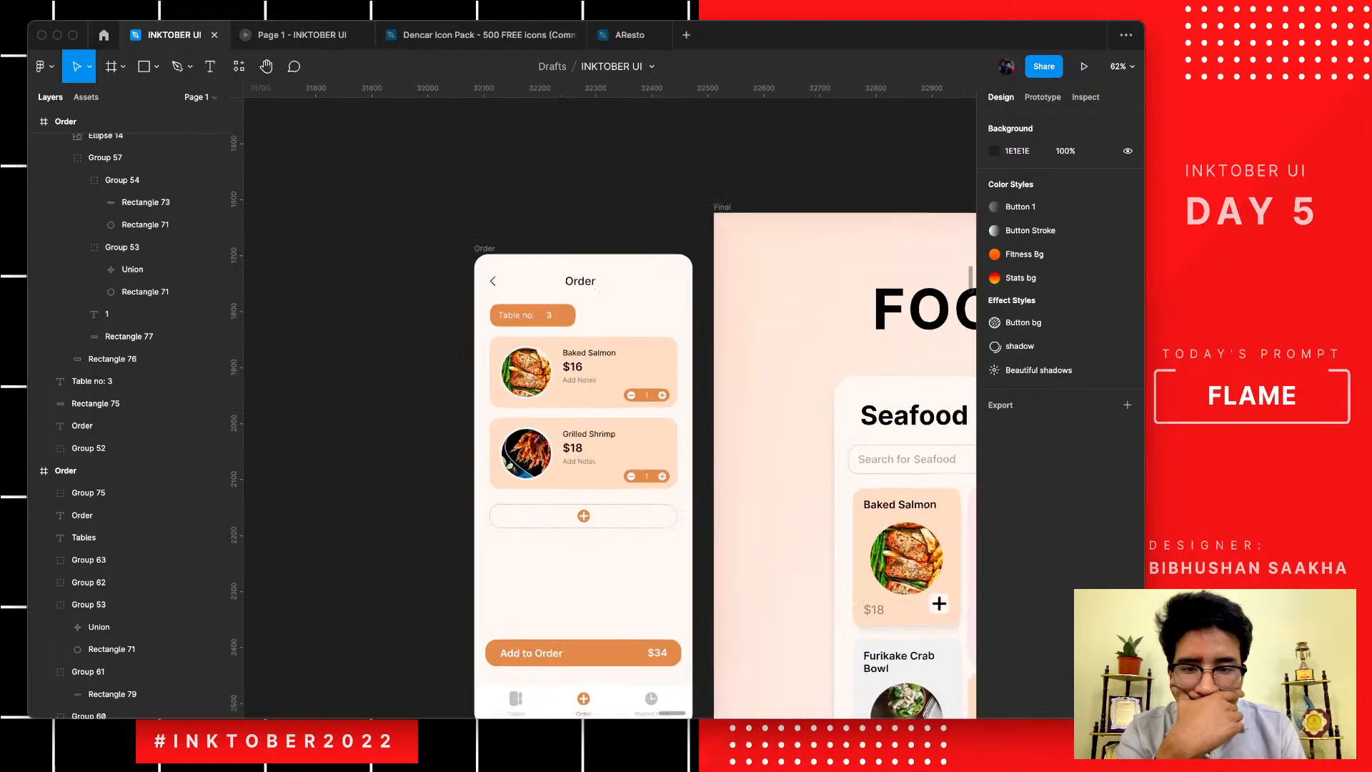
{"action": "scroll", "coordinate": [694, 521], "scroll_direction": "down", "scroll_amount": 3}
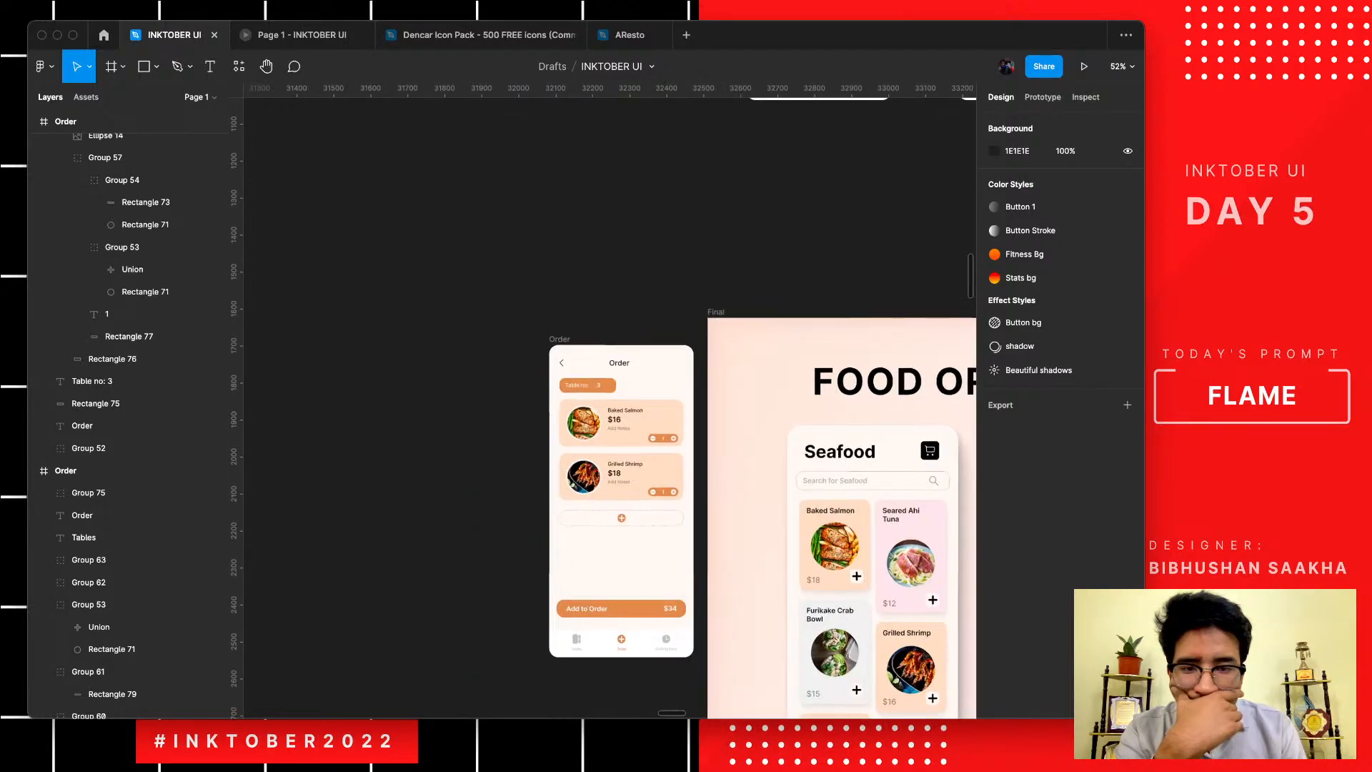
{"action": "scroll", "coordinate": [704, 520], "scroll_direction": "up", "scroll_amount": 2}
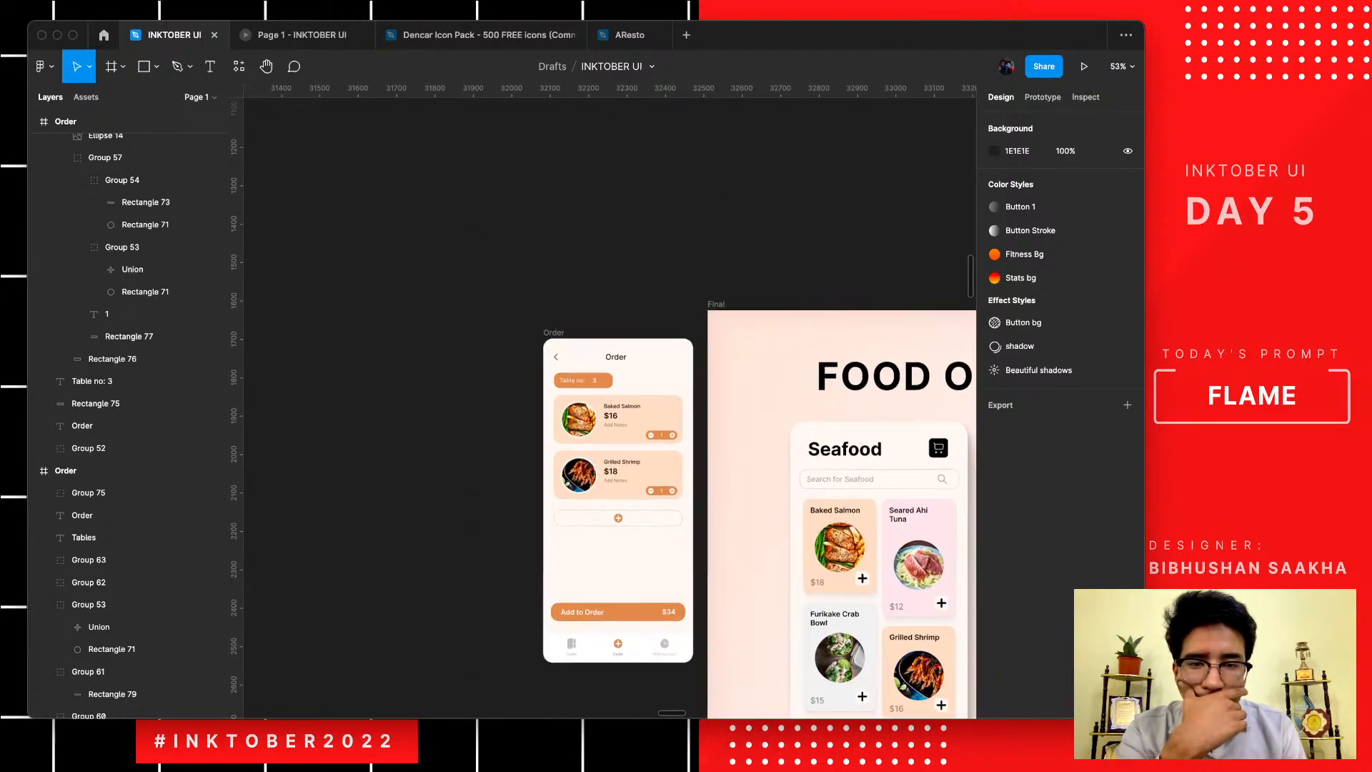
{"action": "scroll", "coordinate": [704, 521], "scroll_direction": "down", "scroll_amount": 2}
{"action": "scroll", "coordinate": [689, 518], "scroll_direction": "down", "scroll_amount": 4}
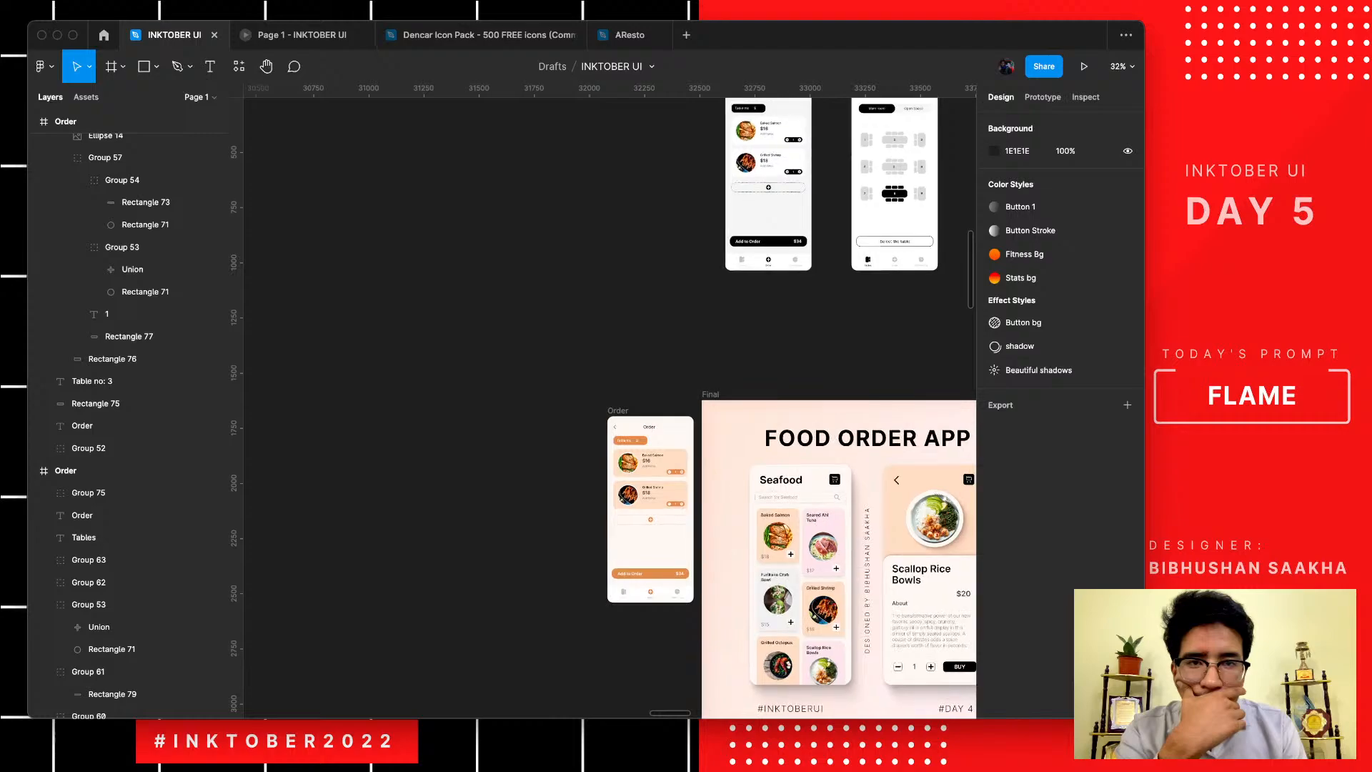
{"action": "left_click_drag", "start_coordinate": [617, 410], "coordinate": [626, 94]}
{"action": "scroll", "coordinate": [626, 100], "scroll_direction": "up", "scroll_amount": 1}
{"action": "scroll", "coordinate": [626, 100], "scroll_direction": "right", "scroll_amount": 1}
{"action": "scroll", "coordinate": [610, 407], "scroll_direction": "up", "scroll_amount": 2}
{"action": "scroll", "coordinate": [610, 407], "scroll_direction": "right", "scroll_amount": 2}
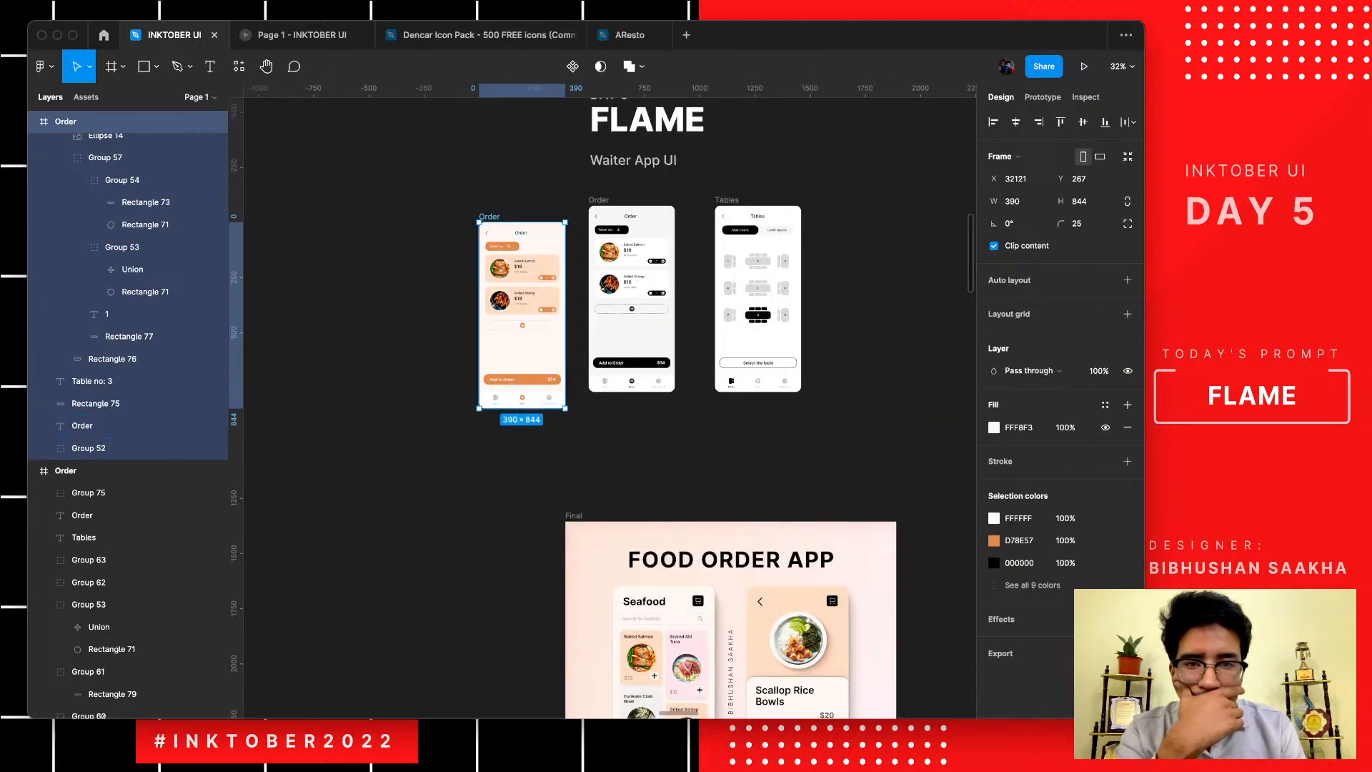
{"action": "left_click_drag", "start_coordinate": [522, 316], "coordinate": [527, 298]}
{"action": "key", "text": "shift+2"}
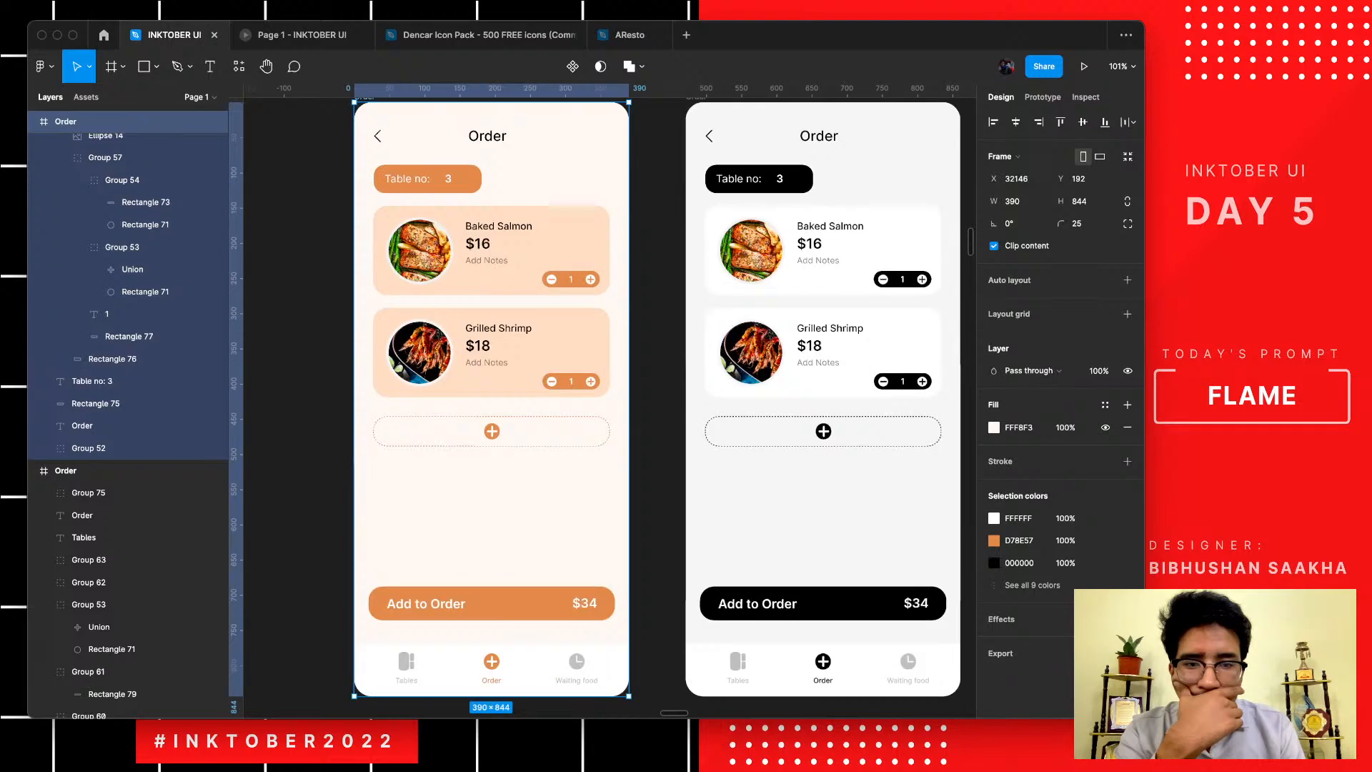
{"action": "scroll", "coordinate": [684, 359], "scroll_direction": "down", "scroll_amount": 3}
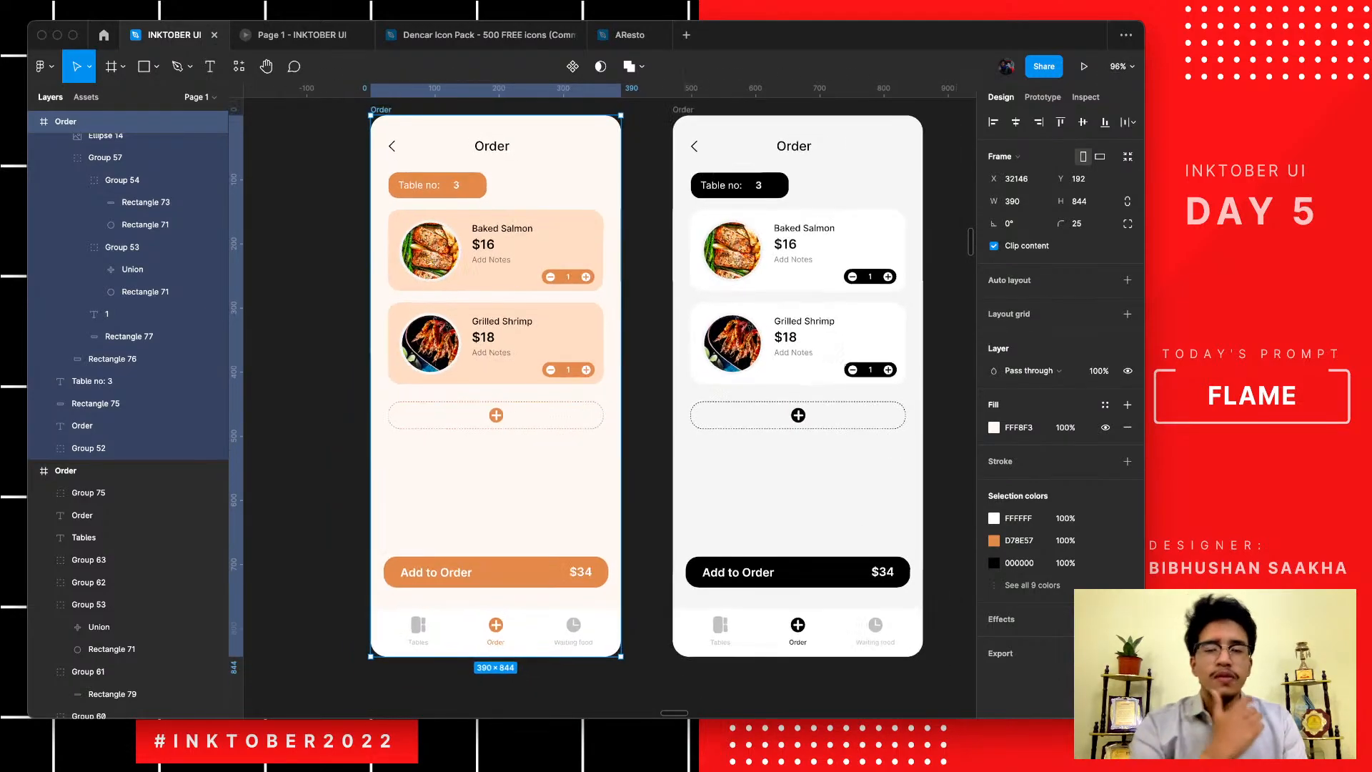
{"action": "scroll", "coordinate": [629, 322], "scroll_direction": "down", "scroll_amount": 1}
{"action": "scroll", "coordinate": [629, 322], "scroll_direction": "right", "scroll_amount": 1}
{"action": "key", "text": "Escape"}
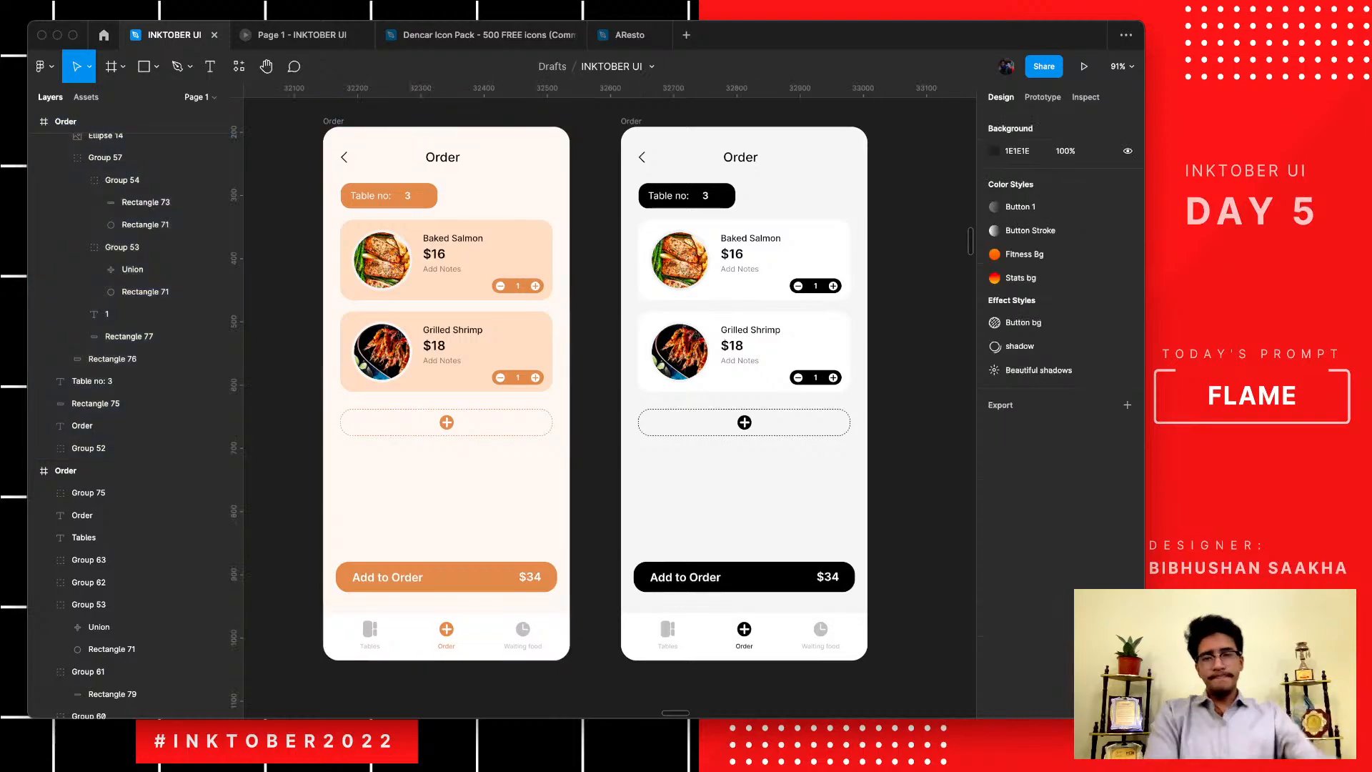
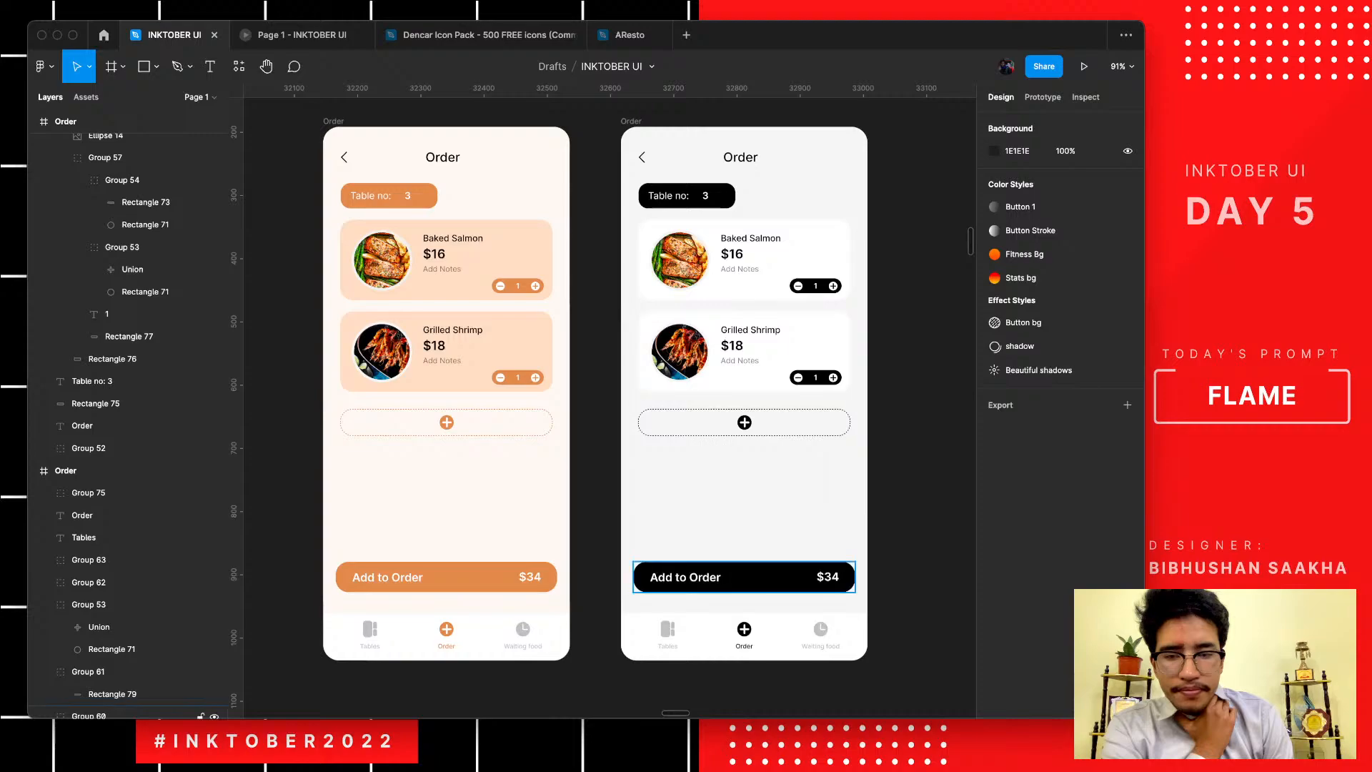
{"action": "scroll", "coordinate": [423, 668], "scroll_direction": "right", "scroll_amount": 1}
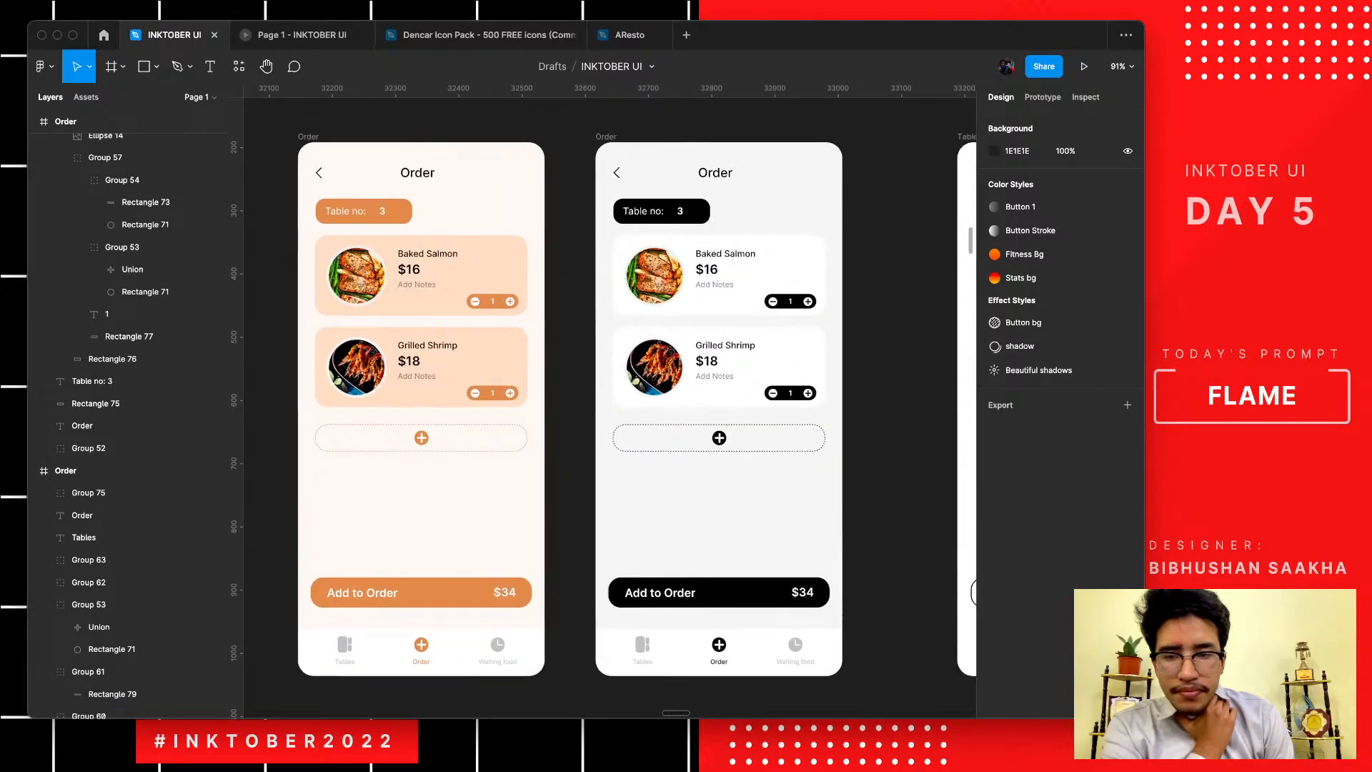
{"action": "scroll", "coordinate": [423, 659], "scroll_direction": "up", "scroll_amount": 3}
{"action": "scroll", "coordinate": [421, 654], "scroll_direction": "up", "scroll_amount": 10}
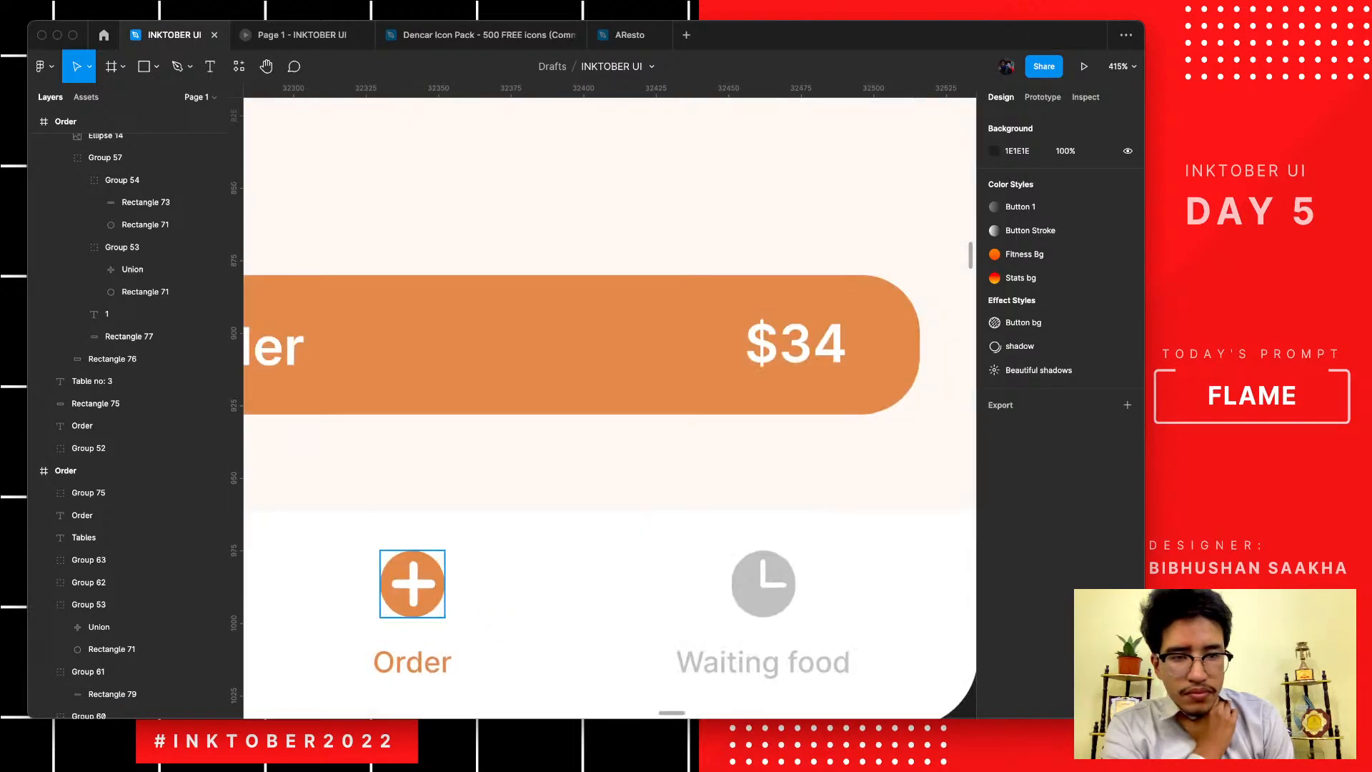
{"action": "left_click", "coordinate": [413, 582]}
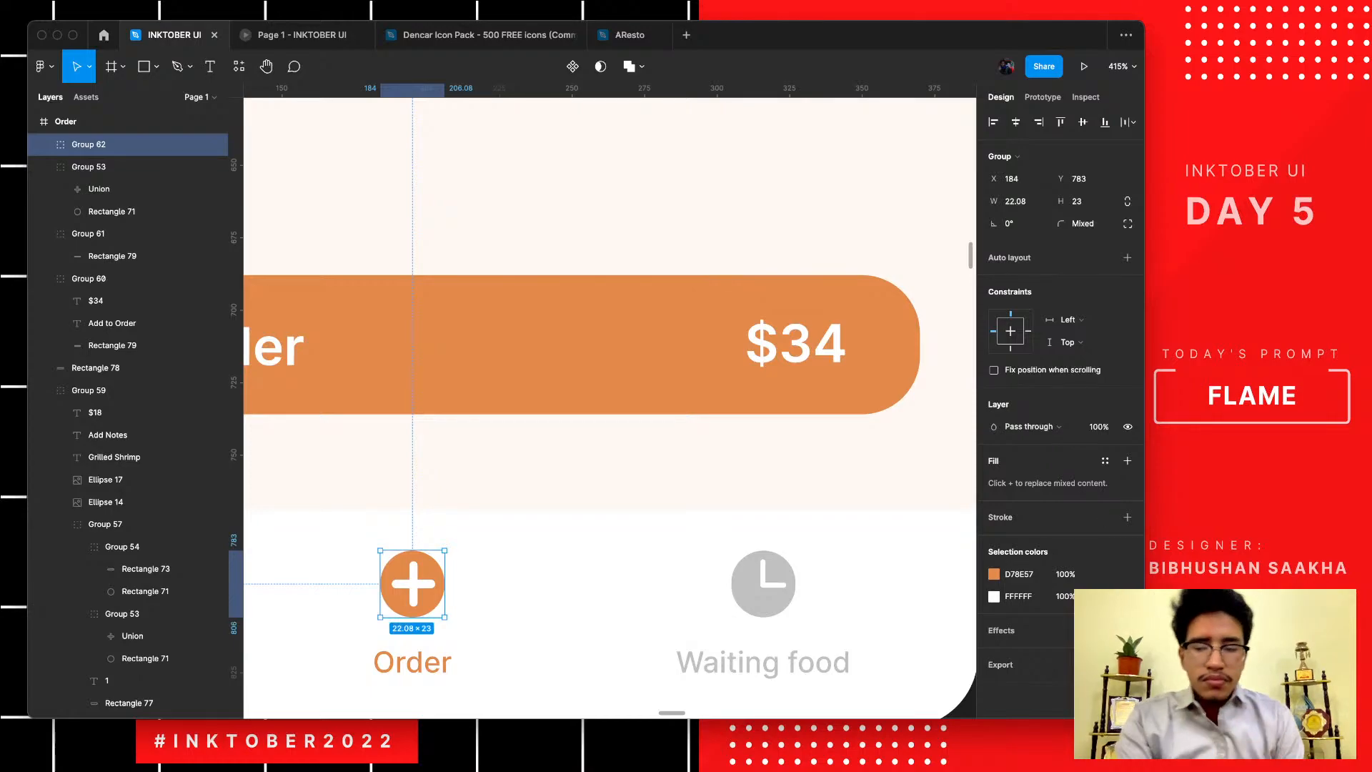
{"action": "left_click", "coordinate": [1127, 517]}
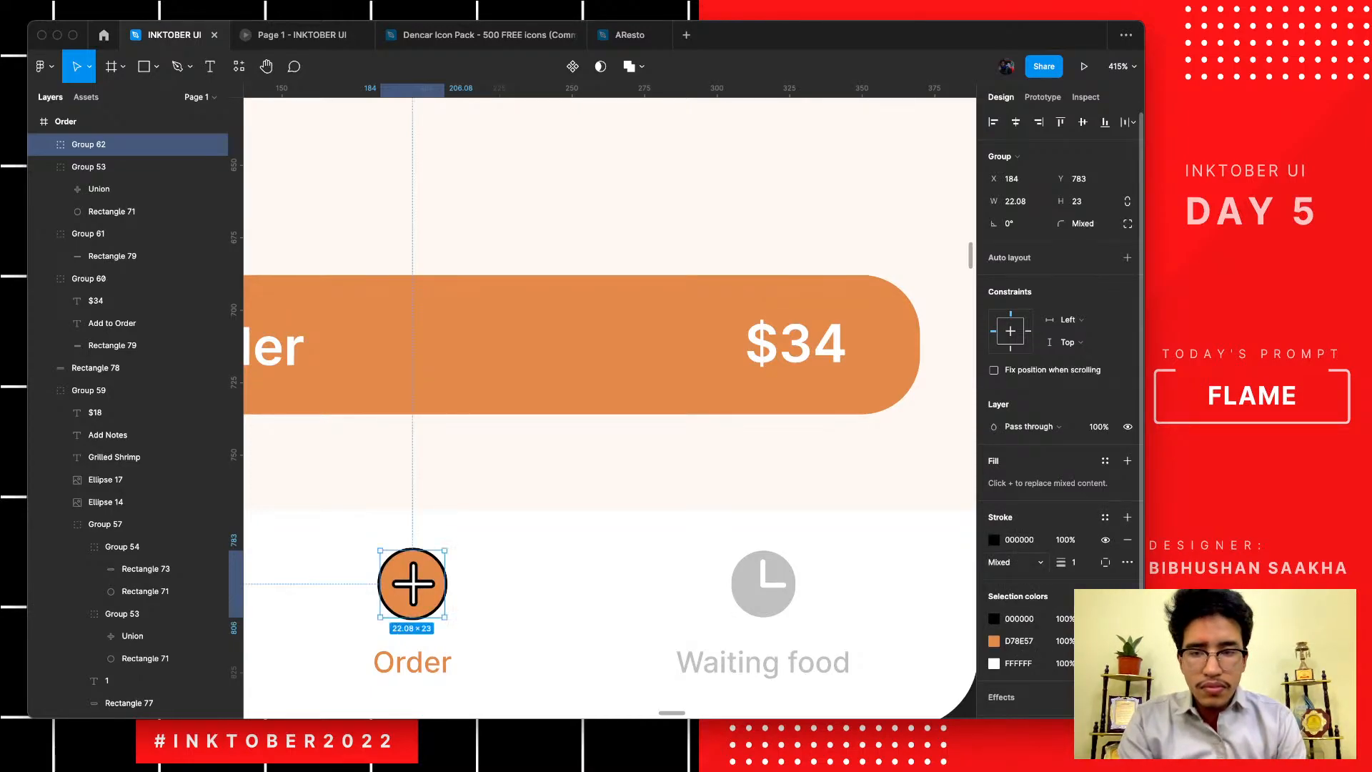
{"action": "left_click", "coordinate": [1128, 539]}
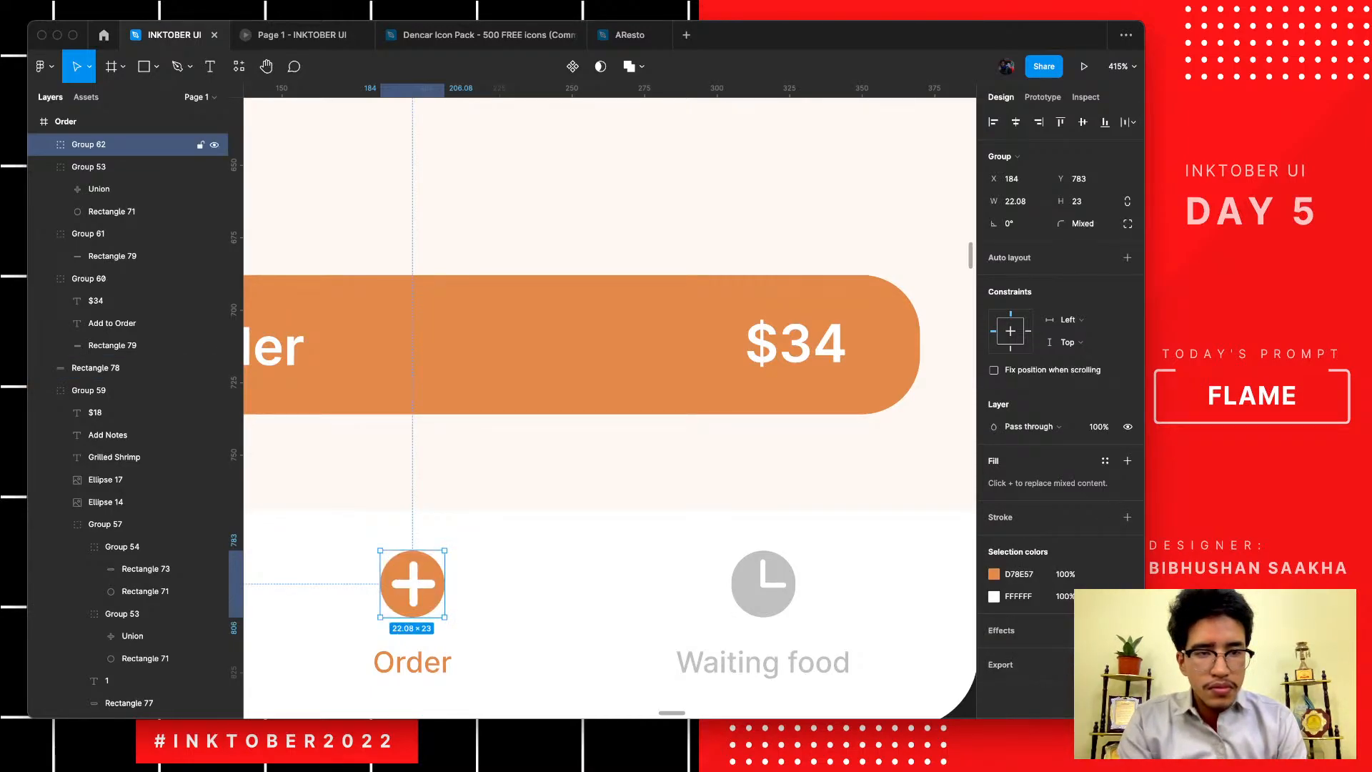
- Give the circle of the navigation bar's Order icon an outside stroke in the button's orange D78E57 and thicken it
{"action": "double_click", "coordinate": [428, 602]}
{"action": "left_click", "coordinate": [1128, 438]}
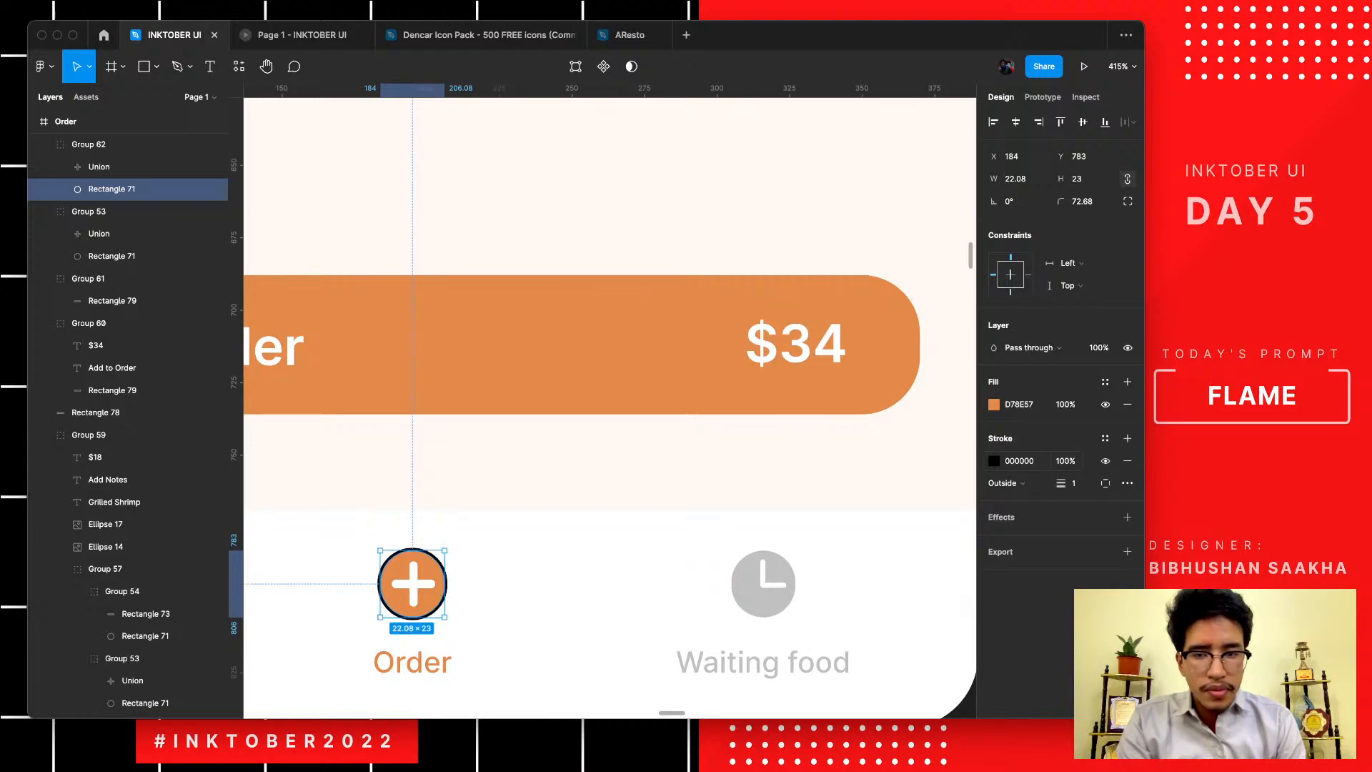
{"action": "left_click", "coordinate": [994, 461]}
{"action": "left_click", "coordinate": [829, 563]}
{"action": "left_click", "coordinate": [792, 403]}
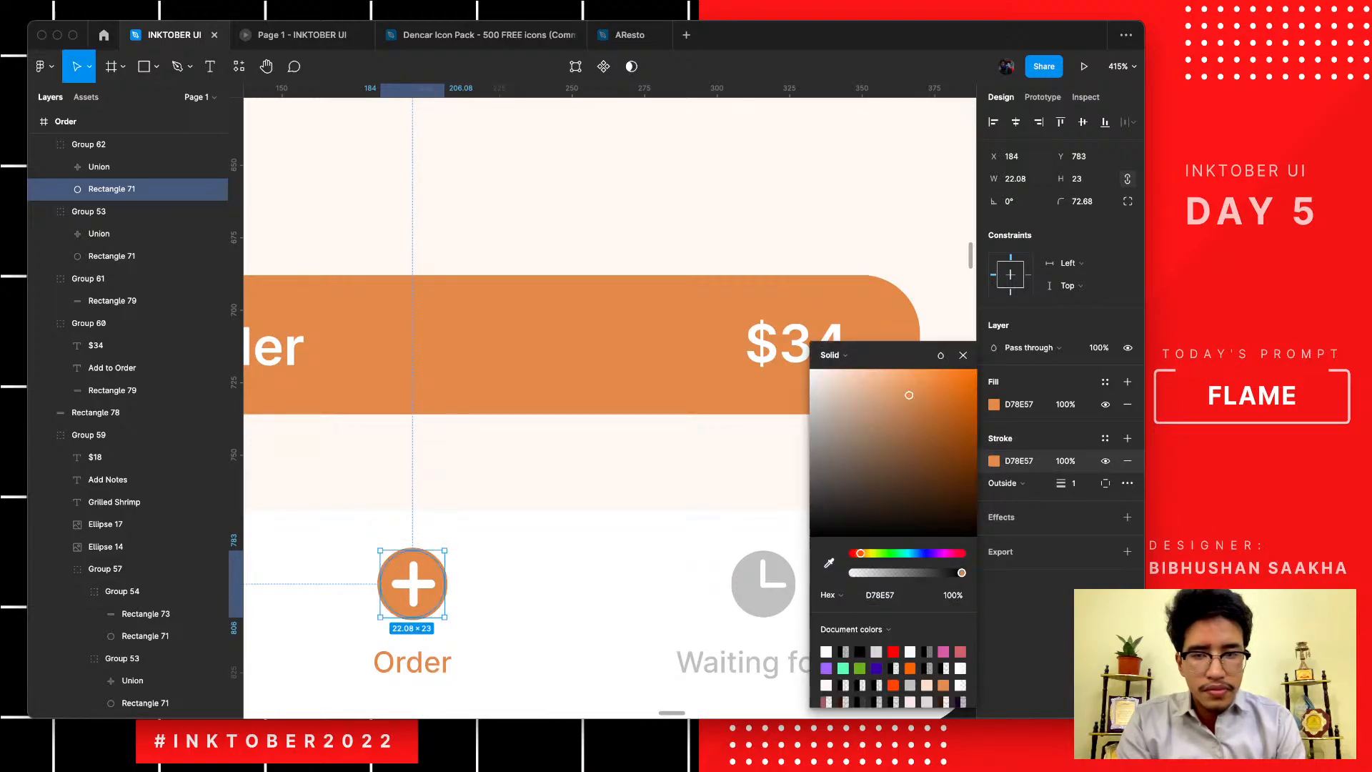
{"action": "left_click_drag", "start_coordinate": [1061, 483], "coordinate": [1065, 483]}
{"action": "key", "text": "Escape"}
{"action": "key", "text": "Escape"}
- Duplicate the Tables frame and place the copy directly to the right of the original, at X 33643, Y 192
{"action": "scroll", "coordinate": [737, 340], "scroll_direction": "down", "scroll_amount": 5}
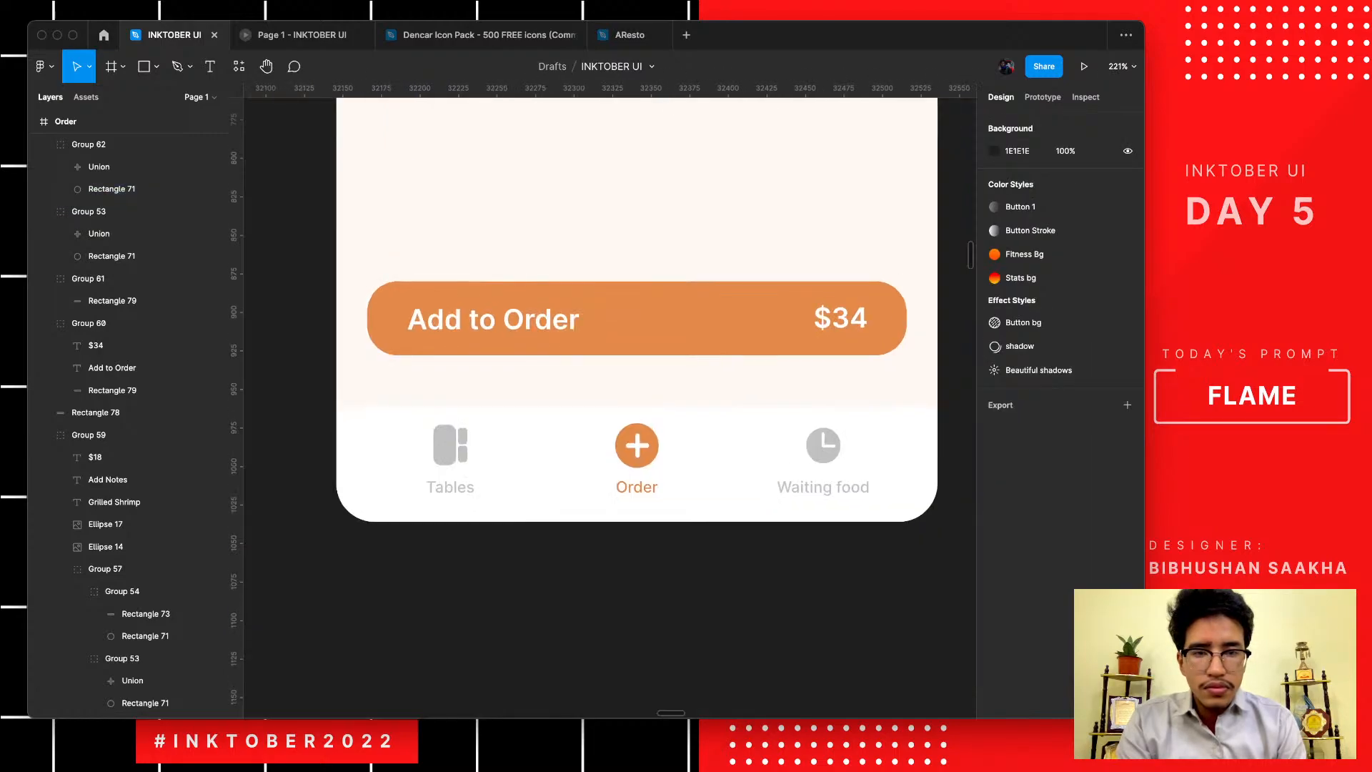
{"action": "scroll", "coordinate": [737, 341], "scroll_direction": "down", "scroll_amount": 10}
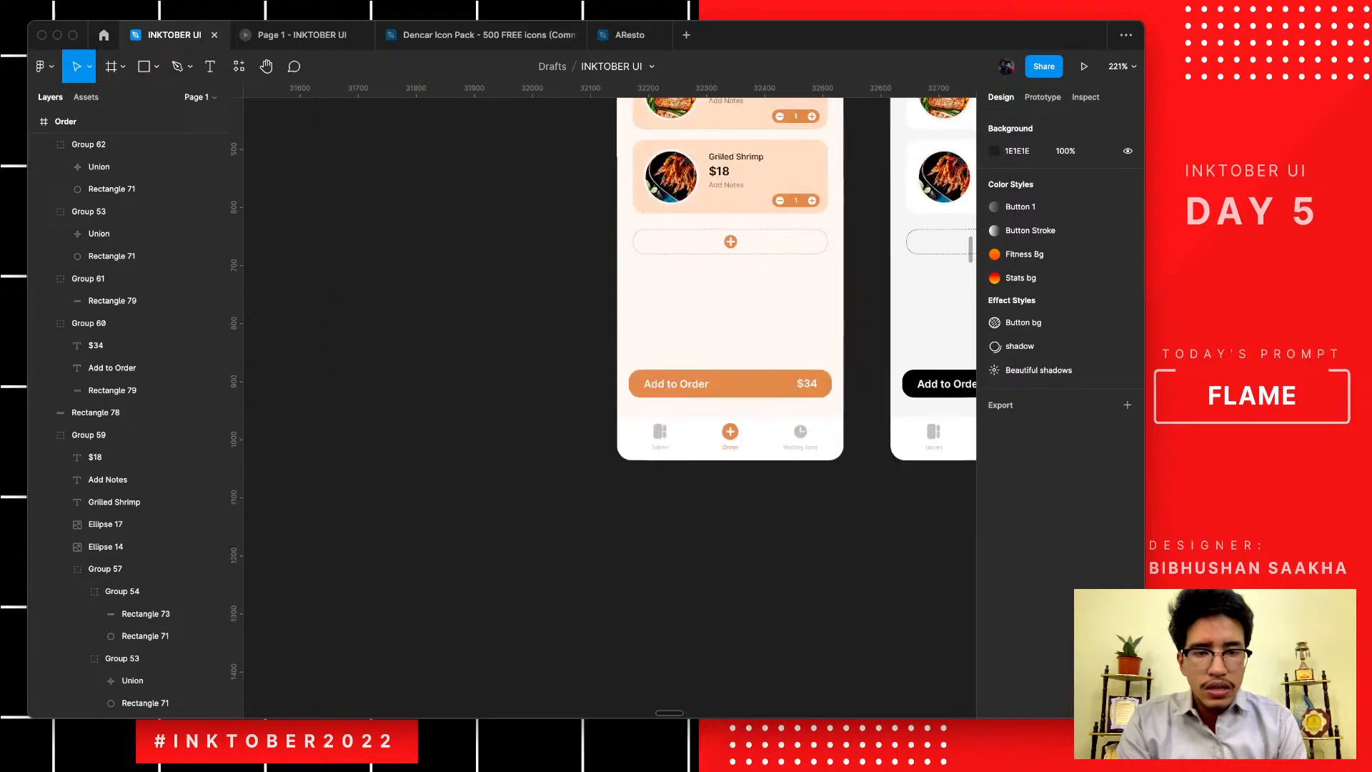
{"action": "scroll", "coordinate": [737, 341], "scroll_direction": "up", "scroll_amount": 4}
{"action": "scroll", "coordinate": [737, 341], "scroll_direction": "right", "scroll_amount": 4}
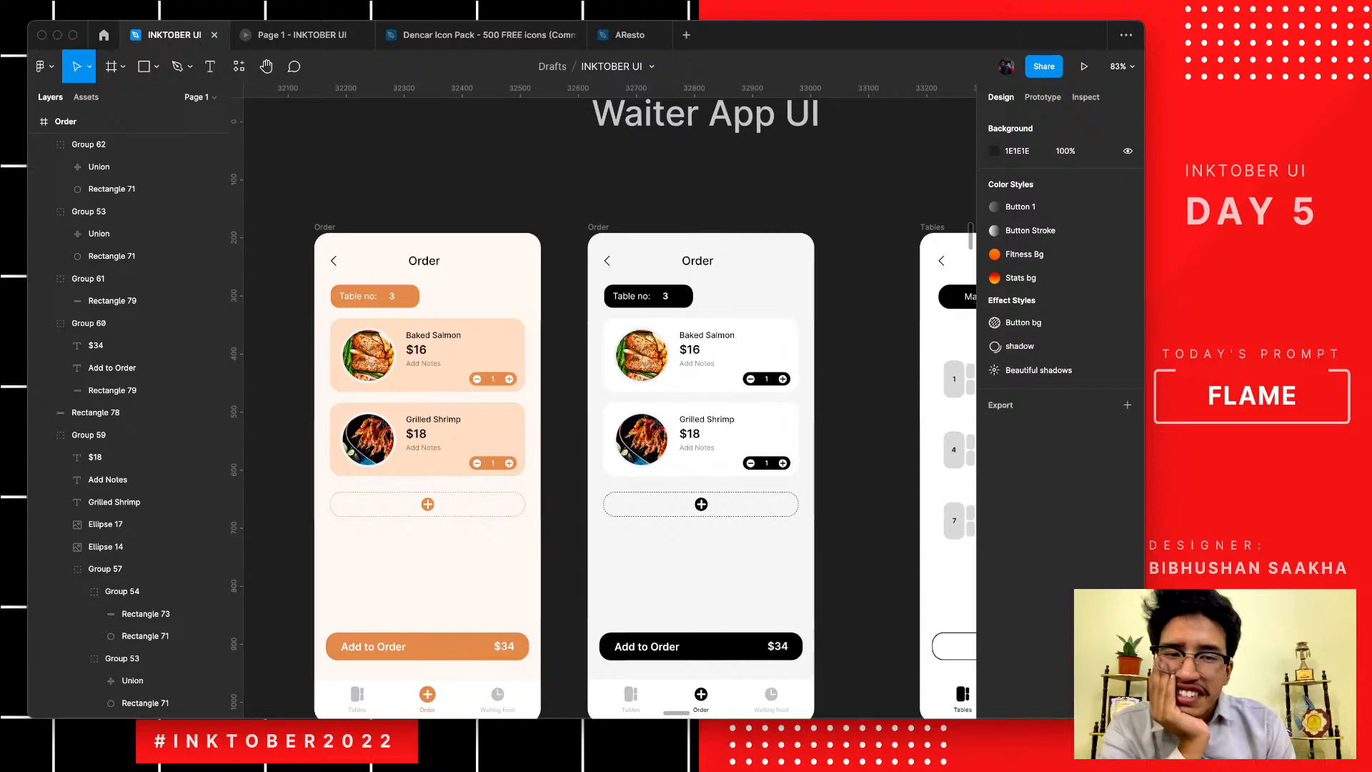
{"action": "scroll", "coordinate": [700, 355], "scroll_direction": "right", "scroll_amount": 3}
{"action": "scroll", "coordinate": [700, 356], "scroll_direction": "down", "scroll_amount": 3}
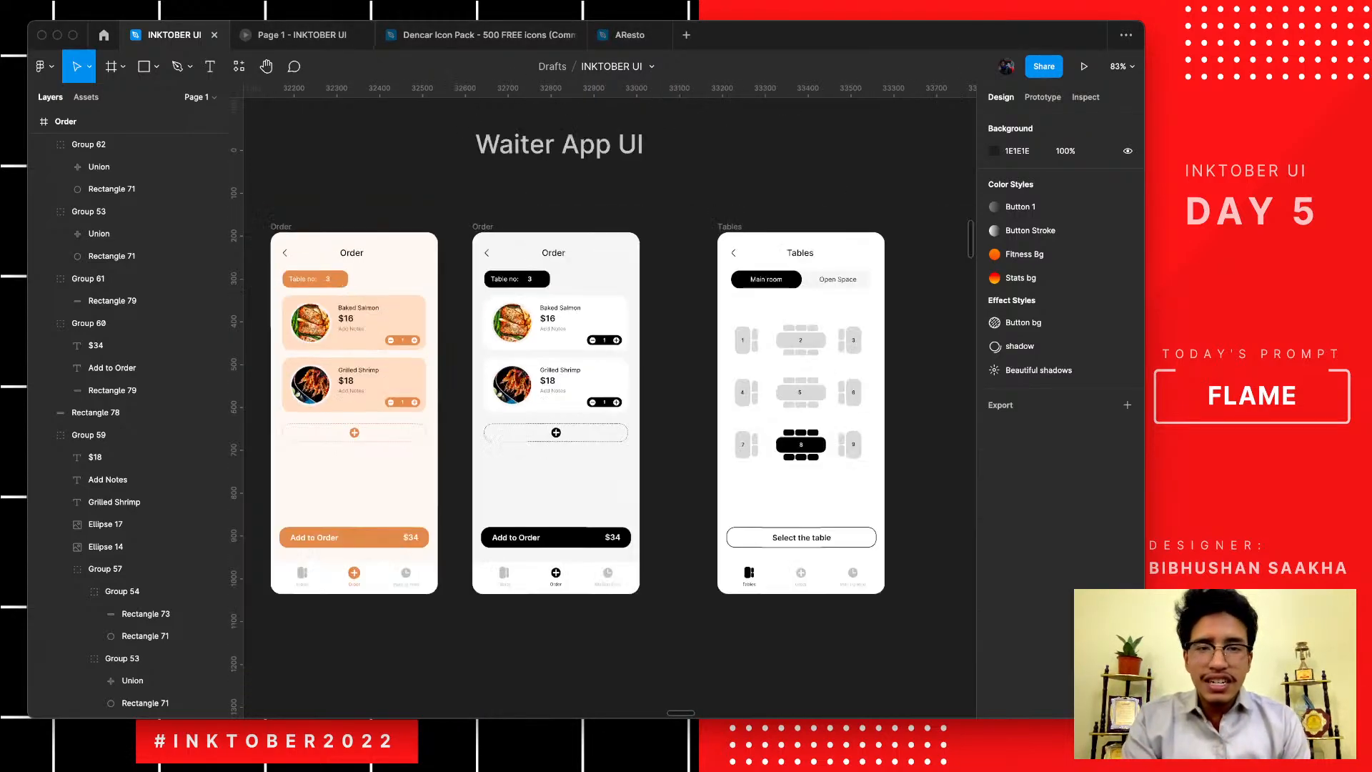
{"action": "scroll", "coordinate": [593, 361], "scroll_direction": "down", "scroll_amount": 3, "text": "ctrl"}
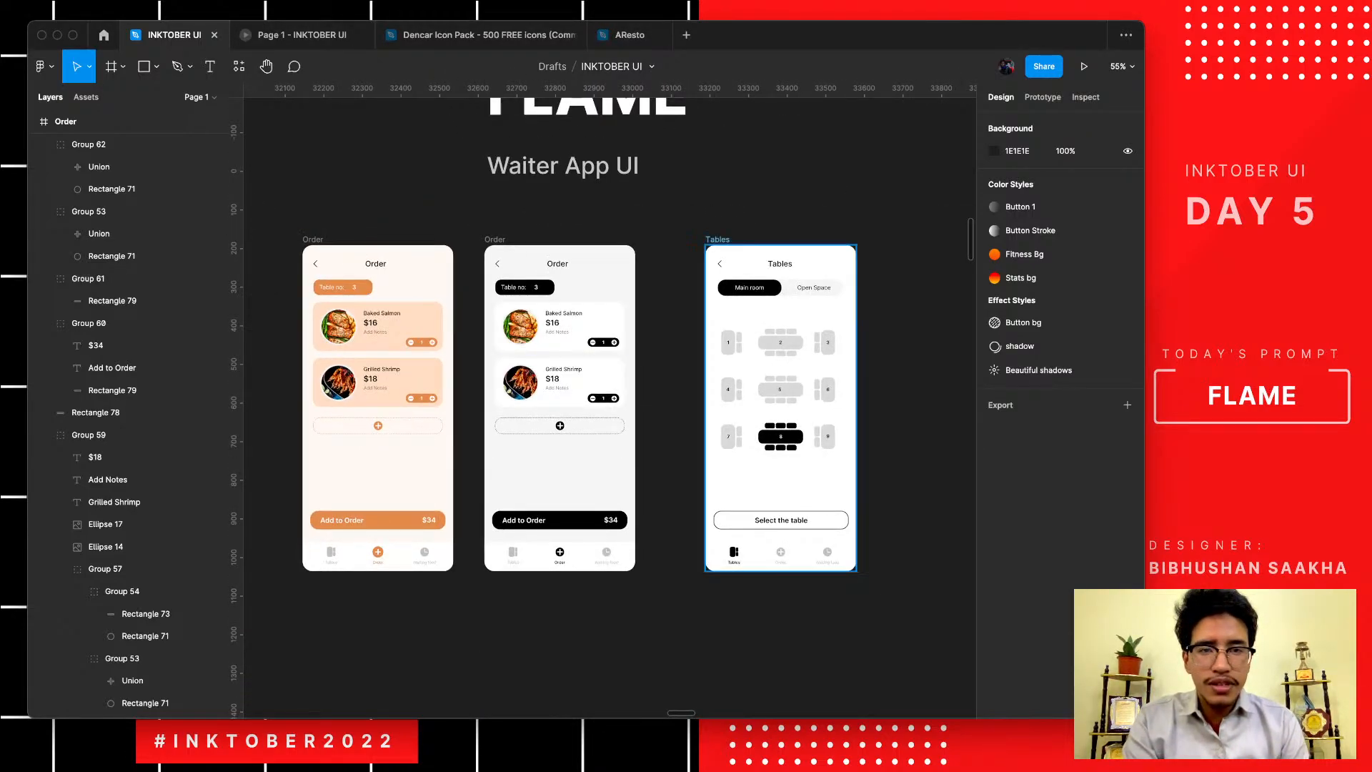
{"action": "left_click", "coordinate": [717, 239]}
{"action": "left_click_drag", "start_coordinate": [717, 240], "coordinate": [892, 239], "text": "alt"}
{"action": "scroll", "coordinate": [922, 278], "scroll_direction": "right", "scroll_amount": 2}
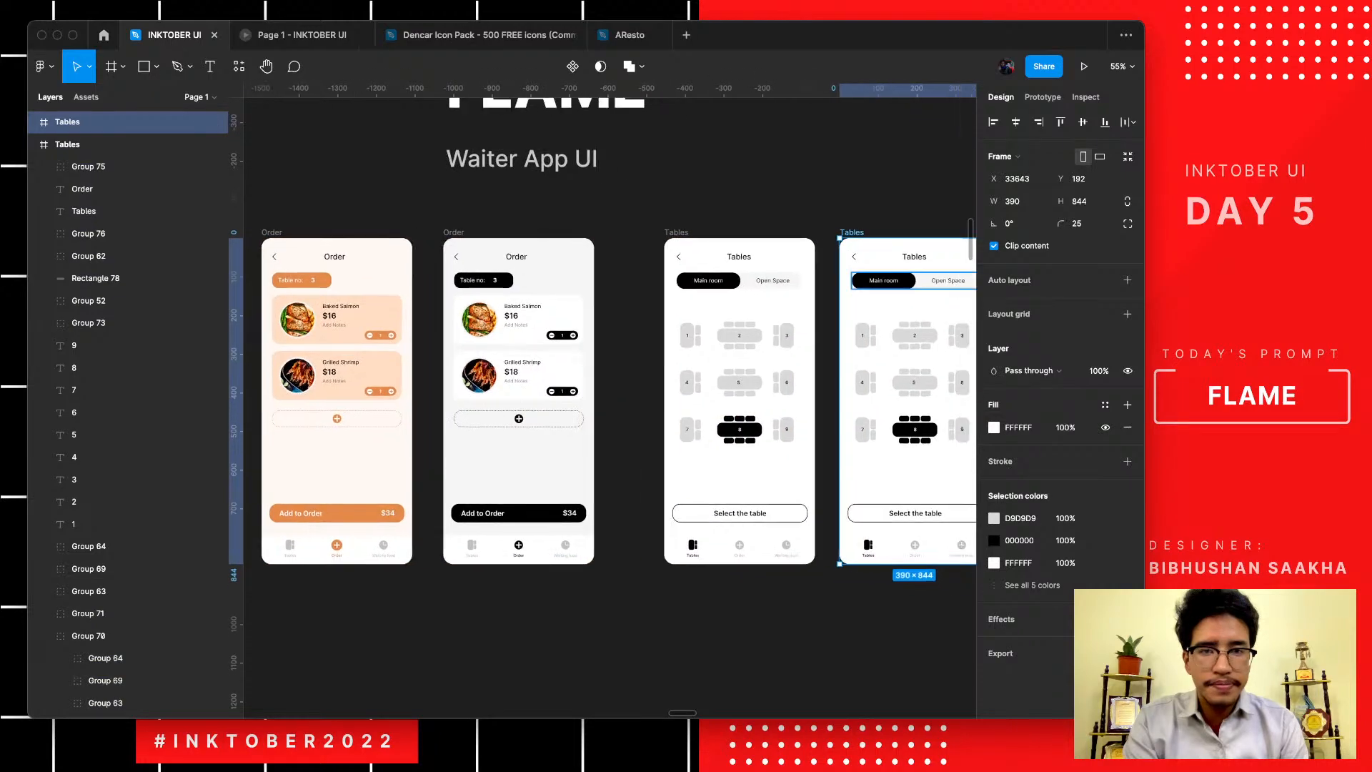
{"action": "scroll", "coordinate": [922, 279], "scroll_direction": "up", "scroll_amount": 2, "text": "ctrl"}
{"action": "scroll", "coordinate": [922, 275], "scroll_direction": "down", "scroll_amount": 1, "text": "ctrl"}
{"action": "scroll", "coordinate": [865, 277], "scroll_direction": "right", "scroll_amount": 2}
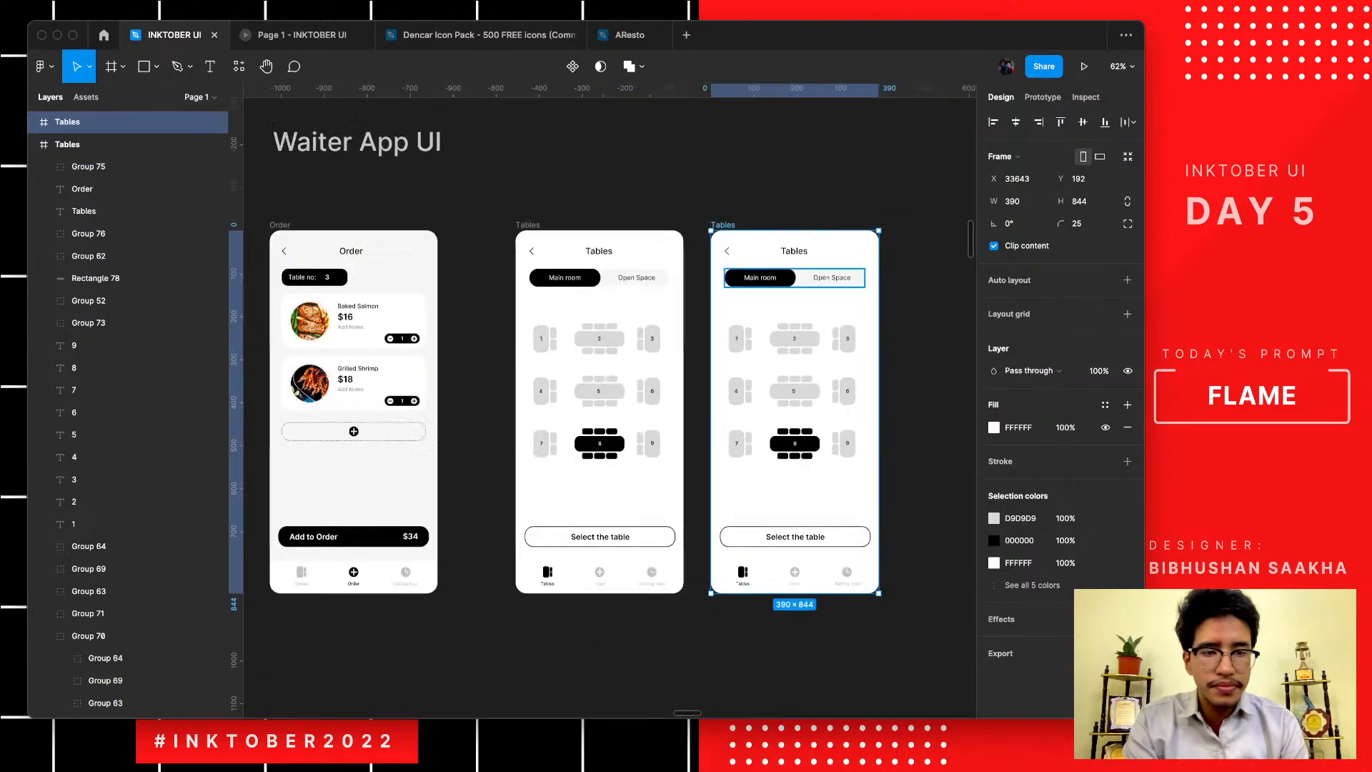
- Replace black throughout the duplicated Tables frame with the orange D78E57 sampled from the coloured Order screen
{"action": "left_click", "coordinate": [994, 540]}
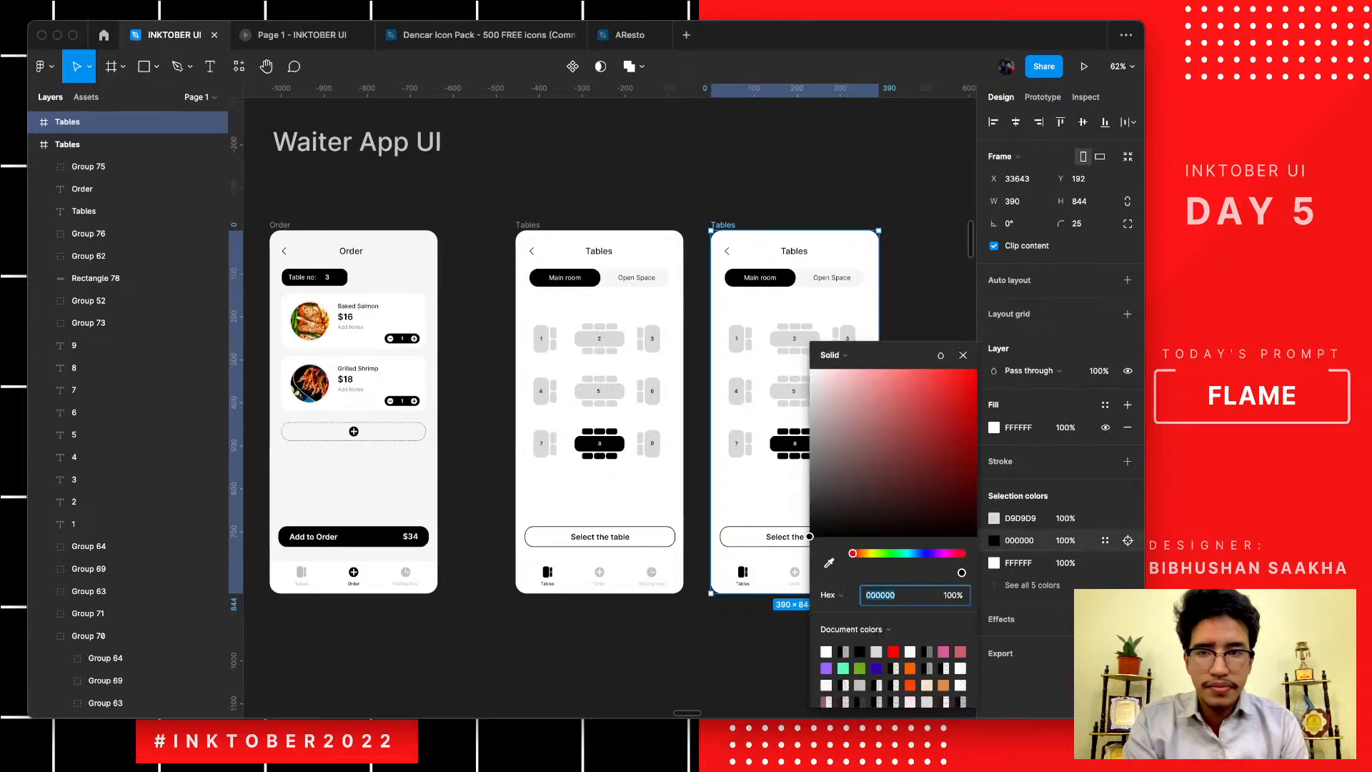
{"action": "left_click", "coordinate": [828, 563]}
{"action": "scroll", "coordinate": [723, 551], "scroll_direction": "left", "scroll_amount": 3}
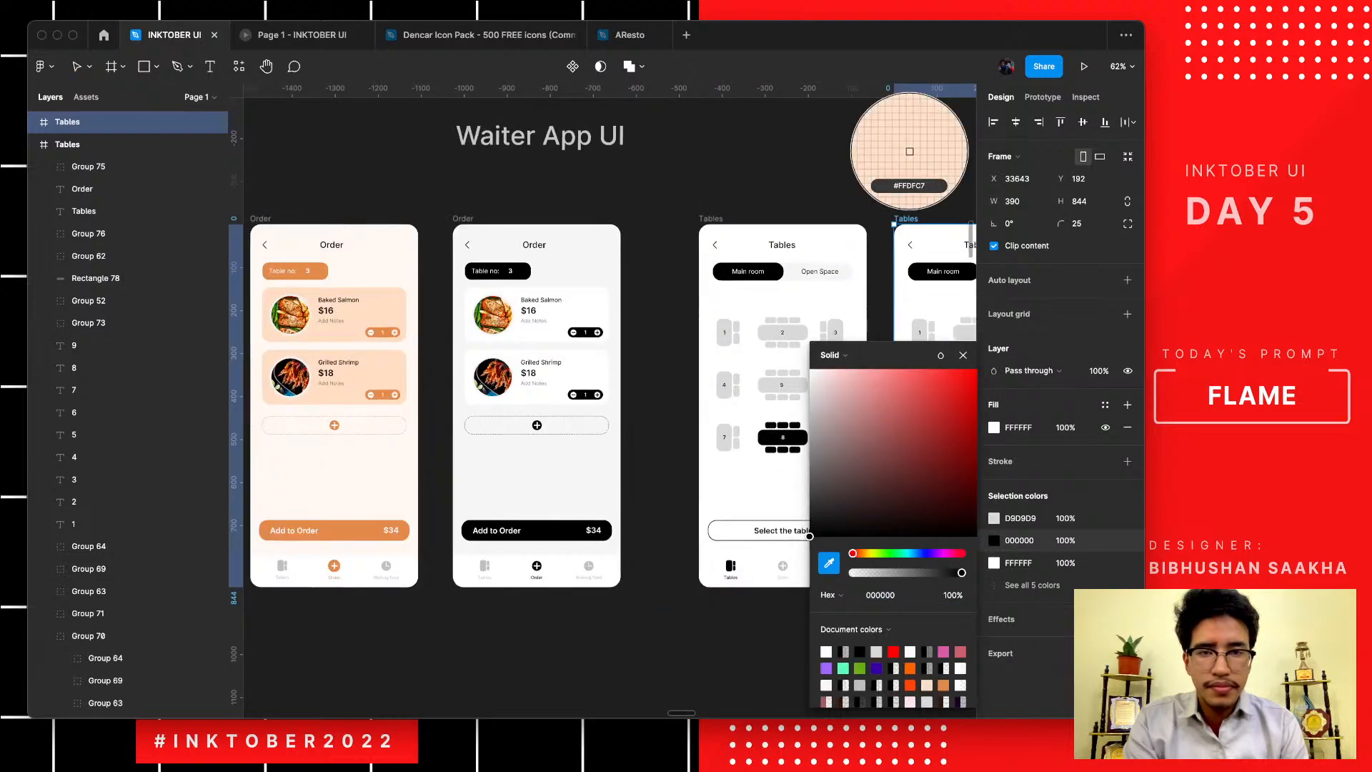
{"action": "left_click", "coordinate": [909, 152]}
{"action": "scroll", "coordinate": [909, 151], "scroll_direction": "right", "scroll_amount": 5}
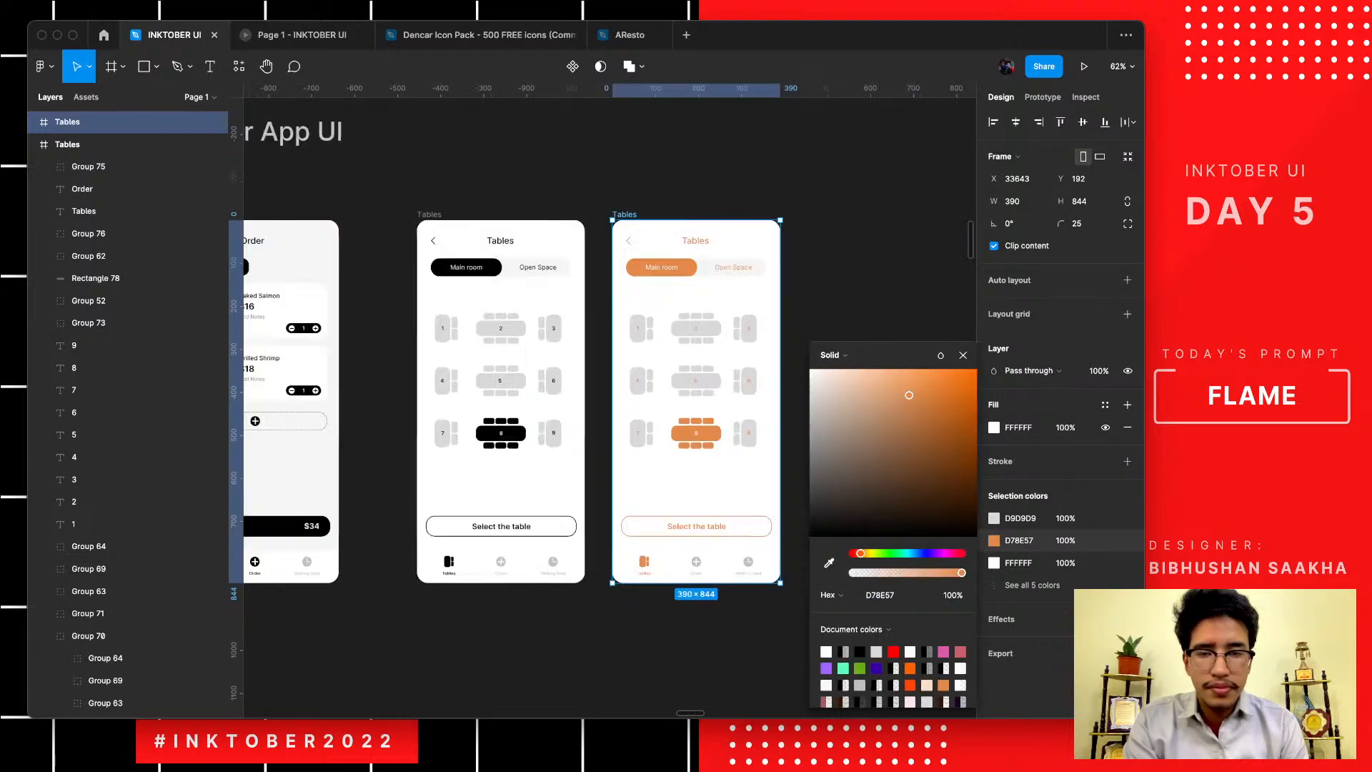
{"action": "left_click", "coordinate": [857, 215]}
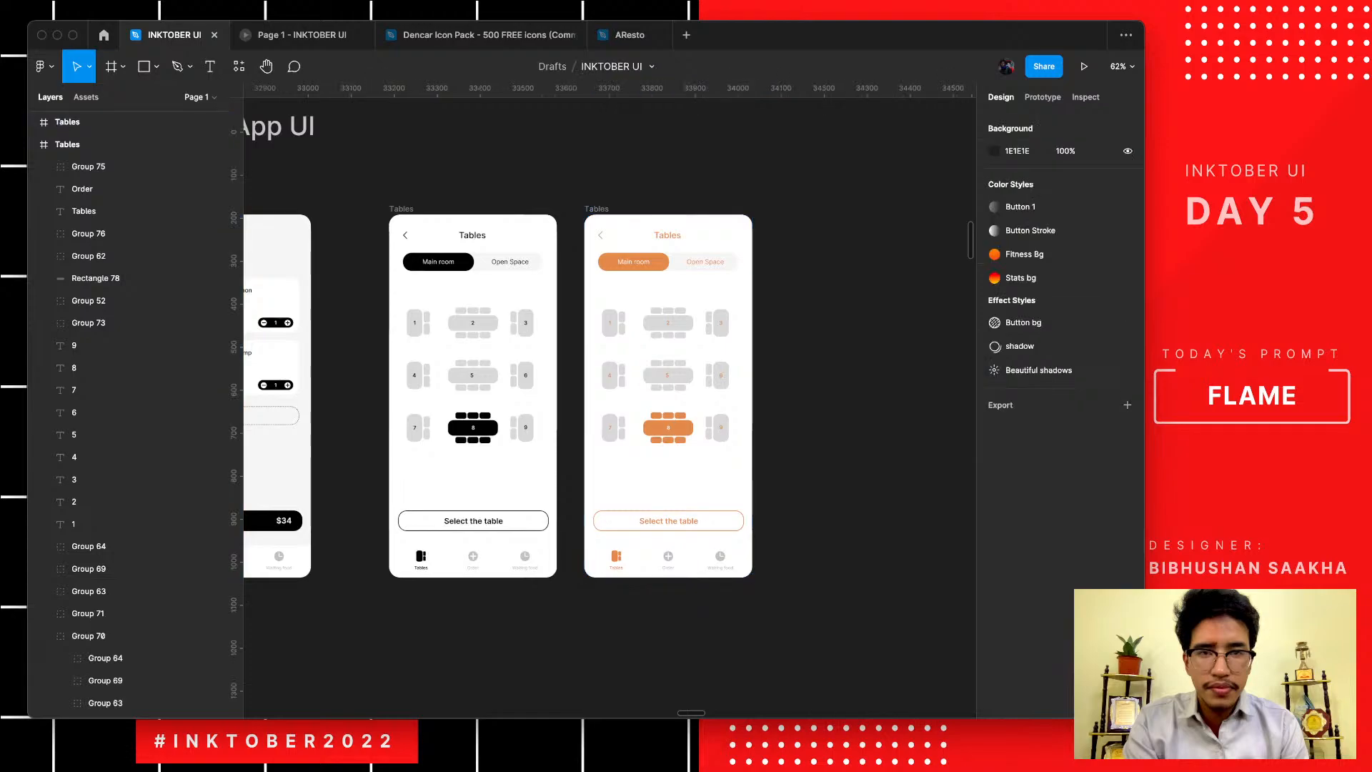
- Change the fill of the Tables title at the head of the orange Tables copy to black 000000
{"action": "scroll", "coordinate": [858, 214], "scroll_direction": "left", "scroll_amount": 4}
{"action": "scroll", "coordinate": [608, 343], "scroll_direction": "right", "scroll_amount": 3}
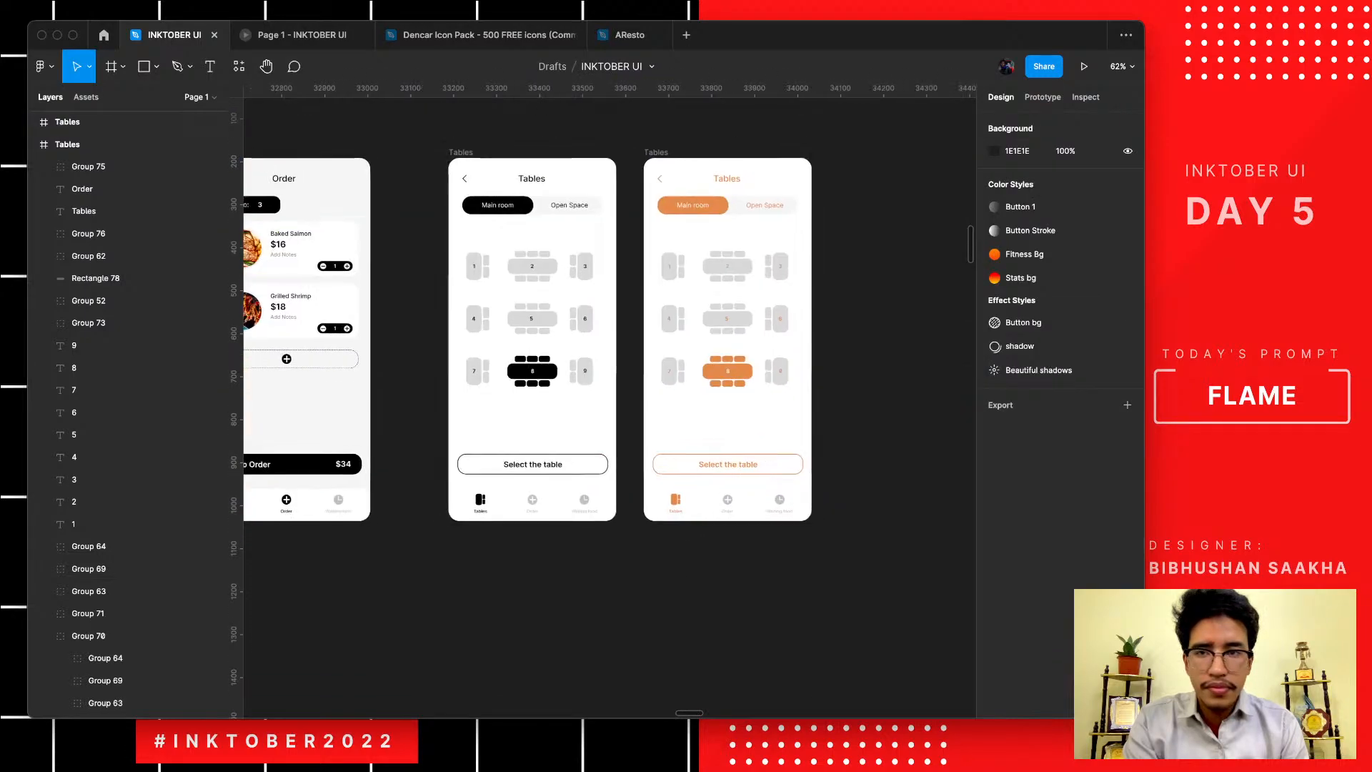
{"action": "scroll", "coordinate": [607, 336], "scroll_direction": "left", "scroll_amount": 8}
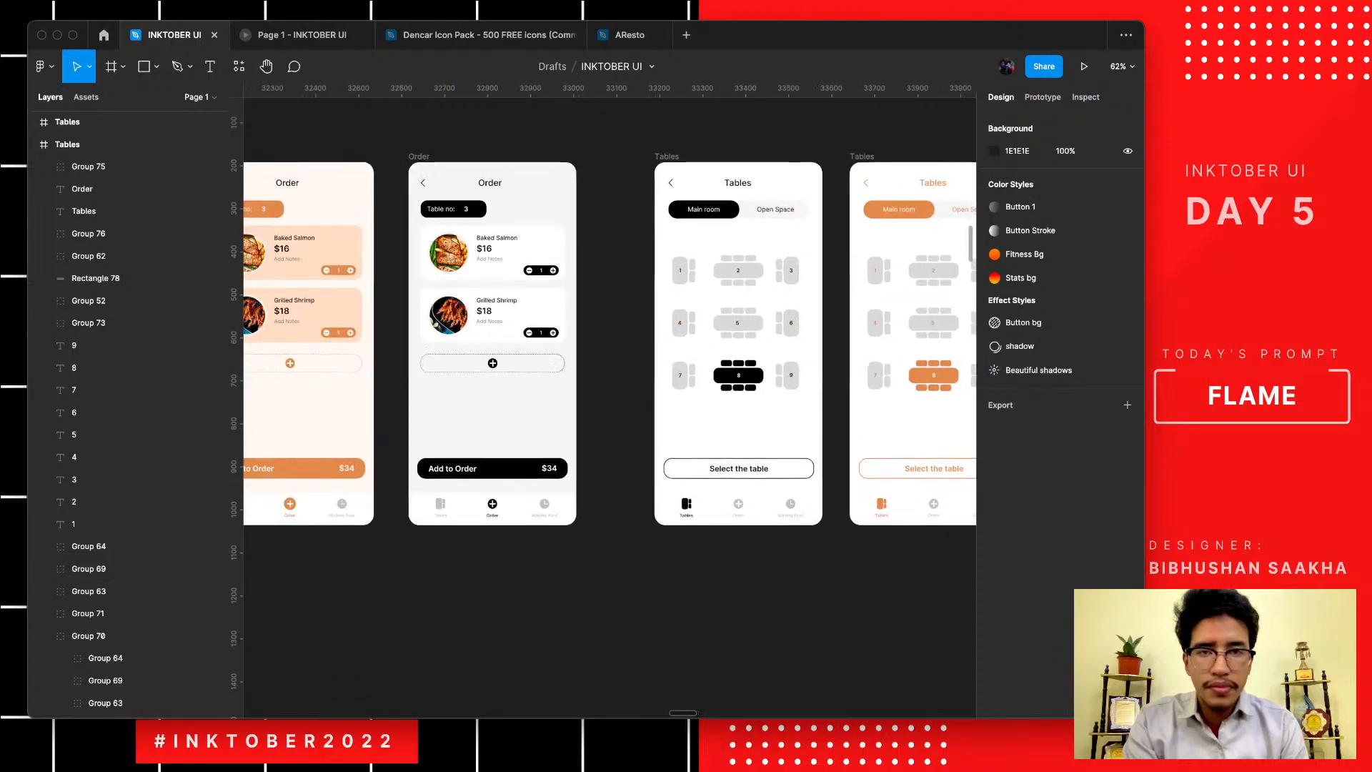
{"action": "scroll", "coordinate": [607, 335], "scroll_direction": "right", "scroll_amount": 3}
{"action": "scroll", "coordinate": [608, 336], "scroll_direction": "right", "scroll_amount": 3}
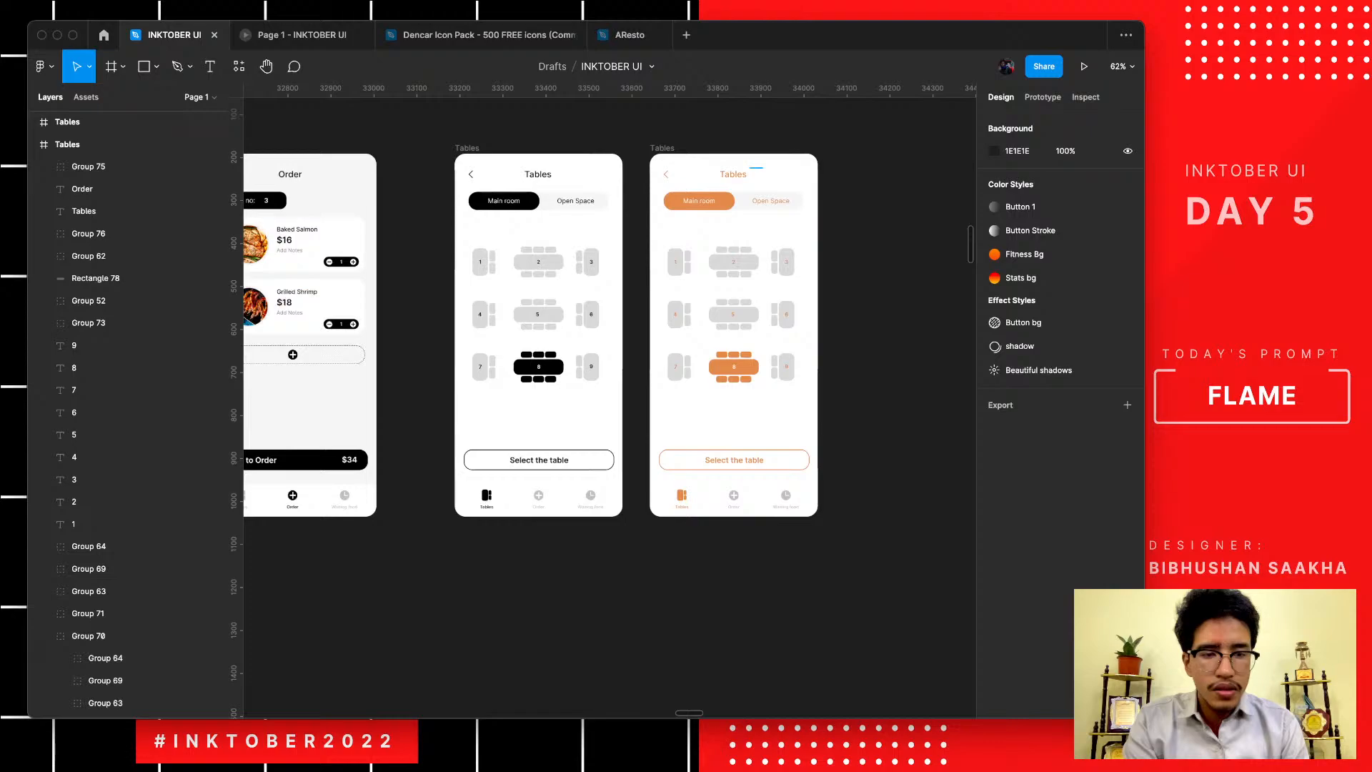
{"action": "left_click_drag", "start_coordinate": [762, 168], "coordinate": [652, 182]}
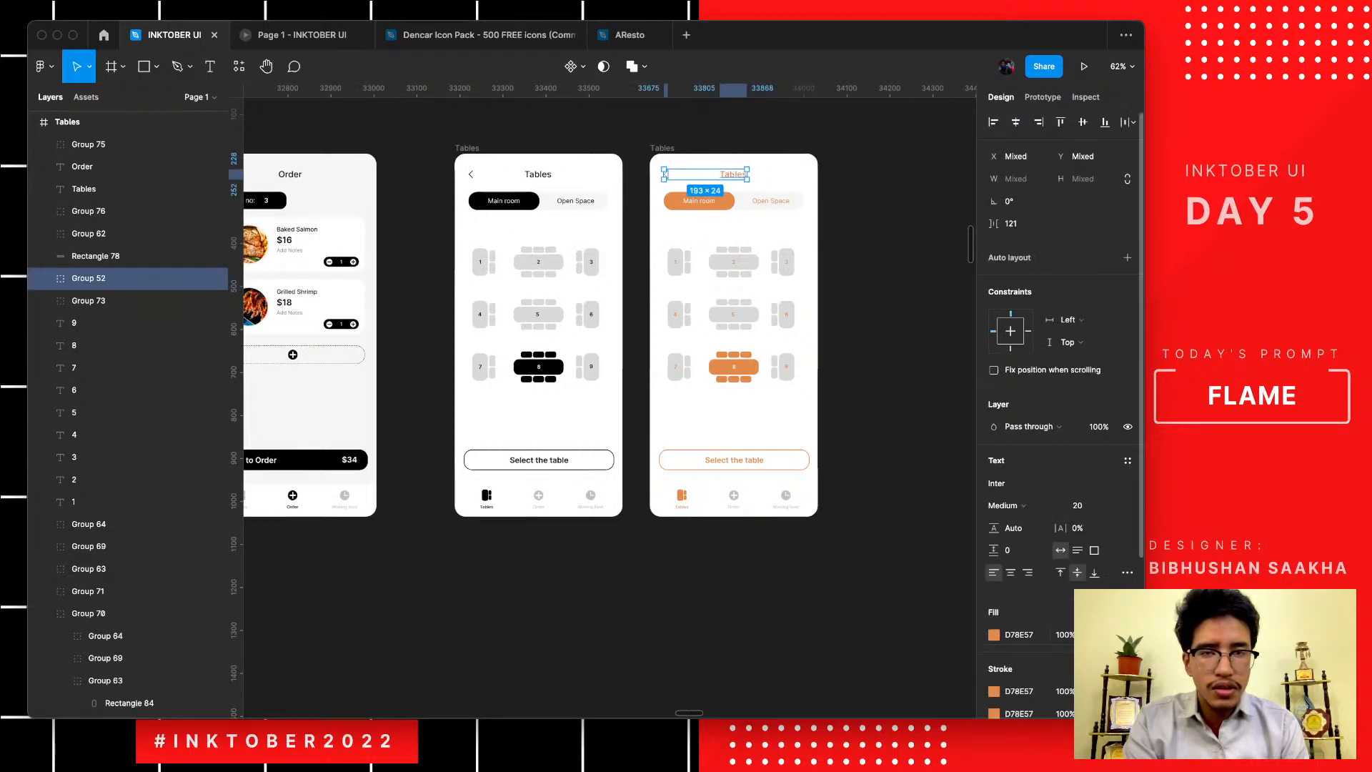
{"action": "left_click", "coordinate": [994, 634]}
{"action": "mouse_move", "coordinate": [872, 493]}
{"action": "left_mouse_down"}
{"action": "mouse_move", "coordinate": [829, 561]}
{"action": "mouse_move", "coordinate": [804, 561]}
{"action": "left_mouse_up"}
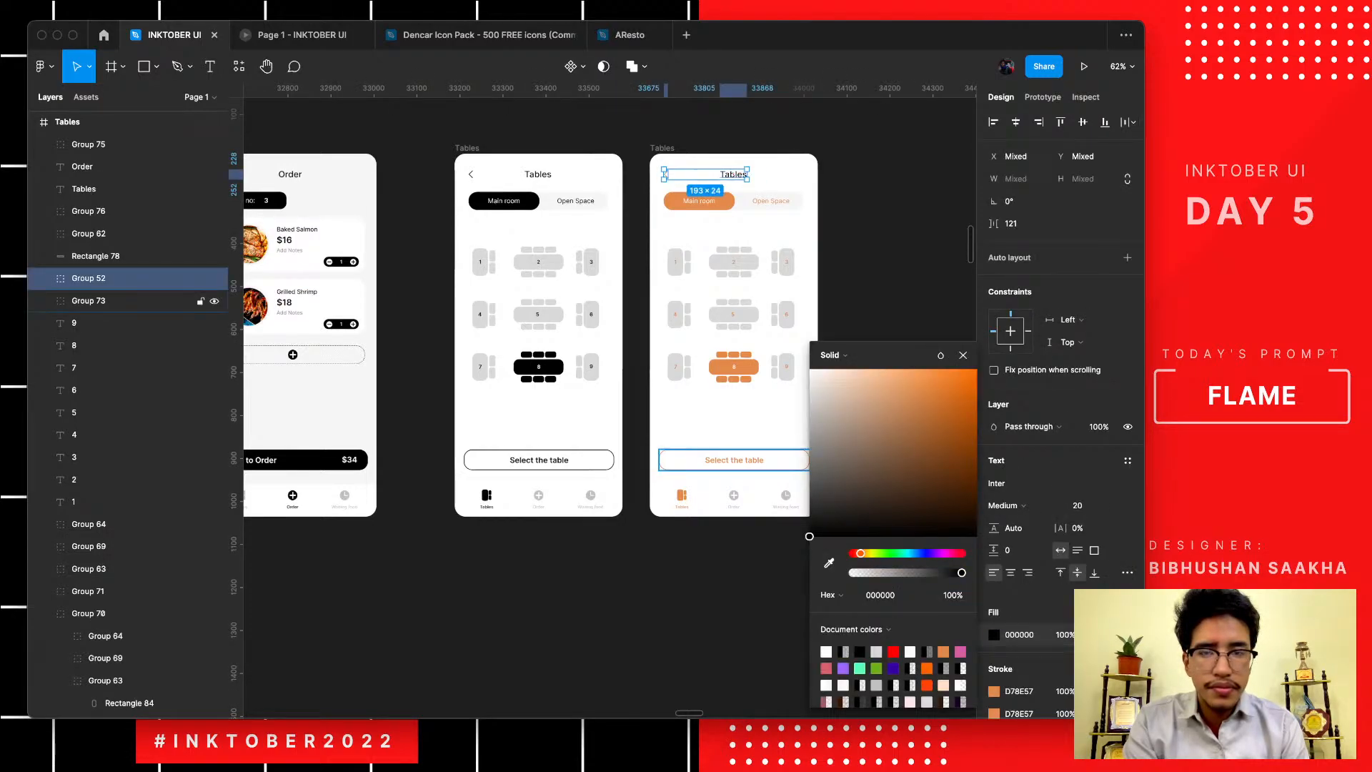
- Change the outline and label of the Select the table button in the orange Tables copy to black
{"action": "scroll", "coordinate": [730, 250], "scroll_direction": "up", "scroll_amount": 5}
{"action": "scroll", "coordinate": [700, 500], "scroll_direction": "up", "scroll_amount": 2}
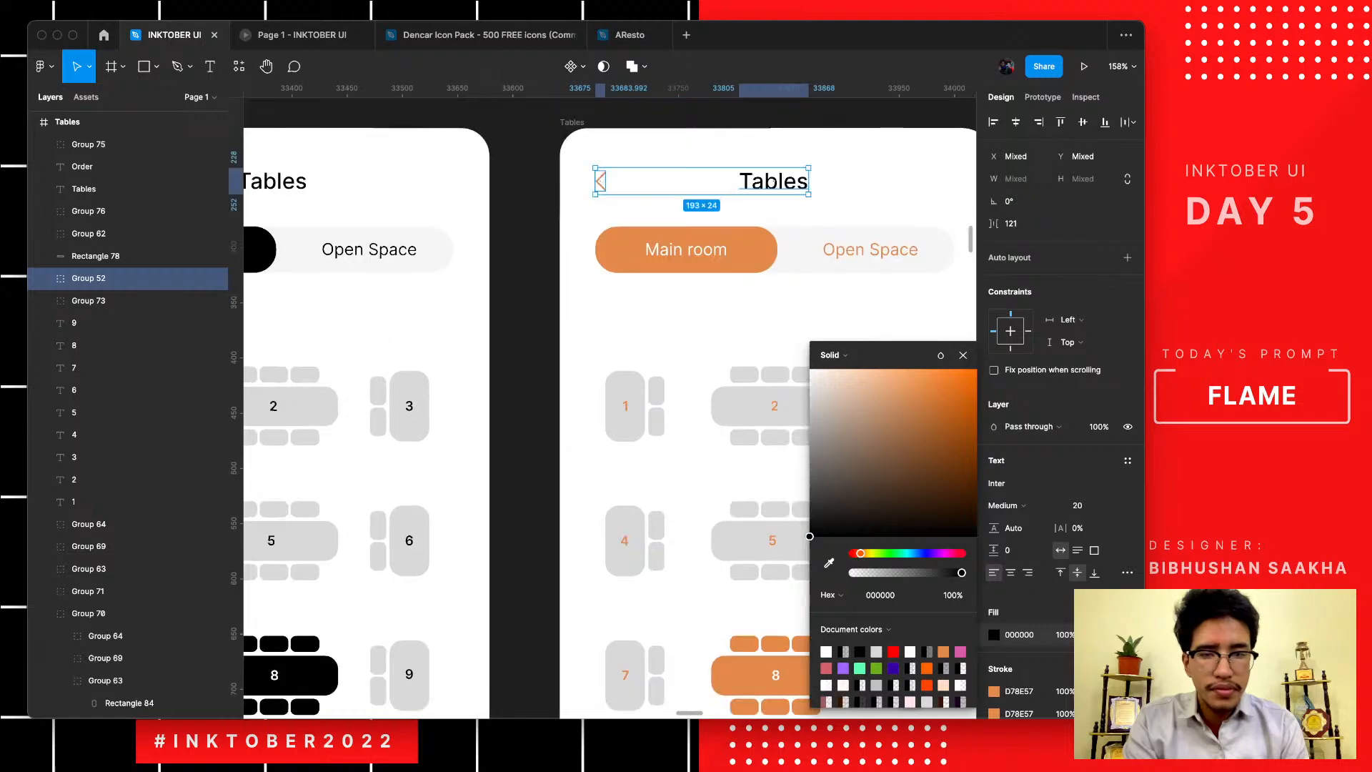
{"action": "scroll", "coordinate": [700, 500], "scroll_direction": "down", "scroll_amount": 5}
{"action": "scroll", "coordinate": [700, 500], "scroll_direction": "right", "scroll_amount": 2}
{"action": "scroll", "coordinate": [593, 400], "scroll_direction": "down", "scroll_amount": 2}
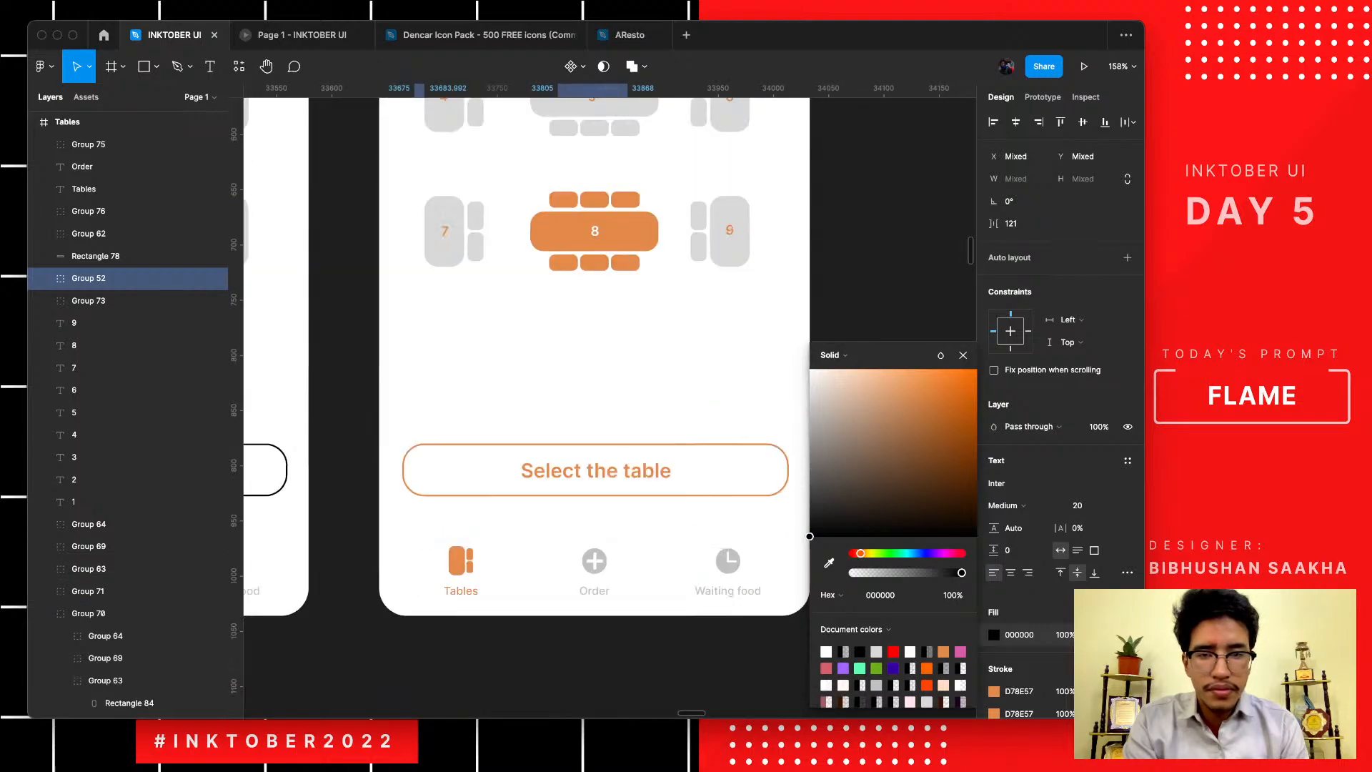
{"action": "left_click", "coordinate": [595, 470]}
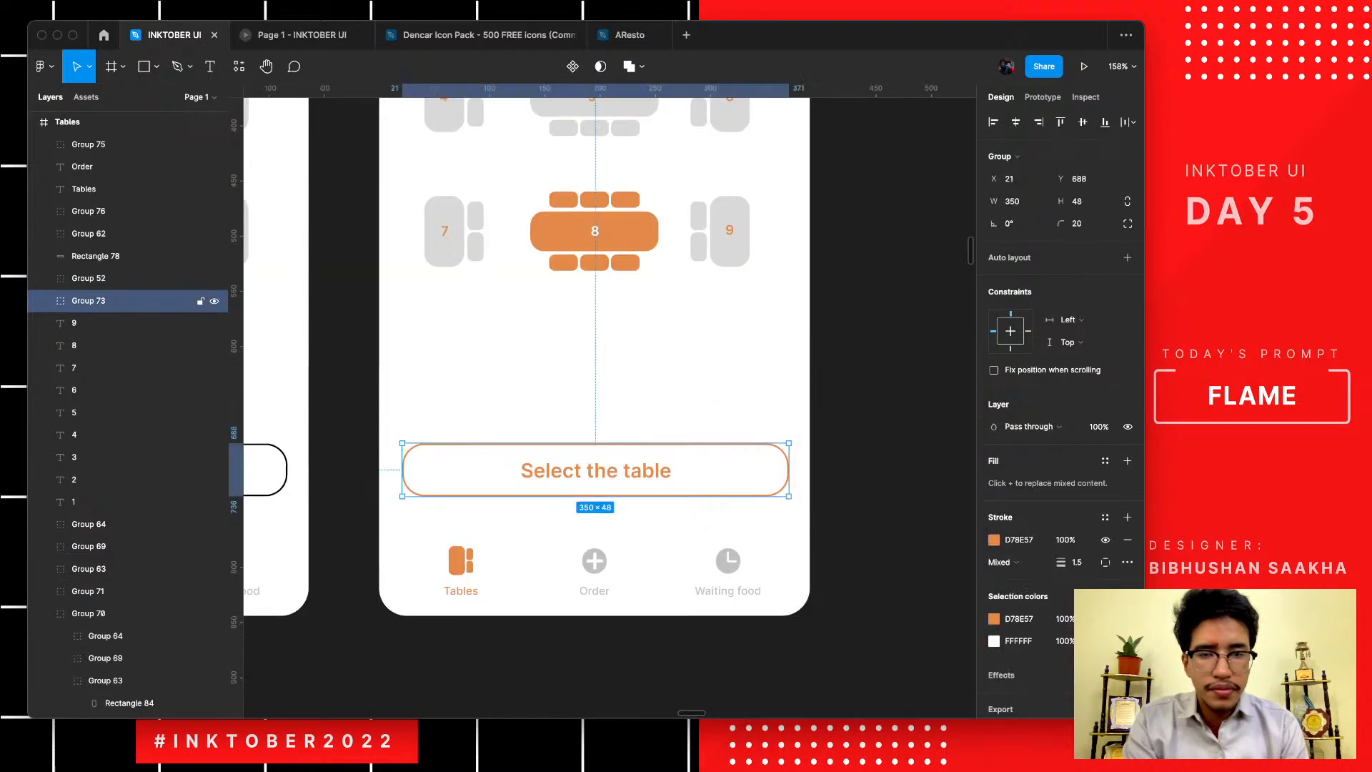
{"action": "left_click", "coordinate": [994, 540]}
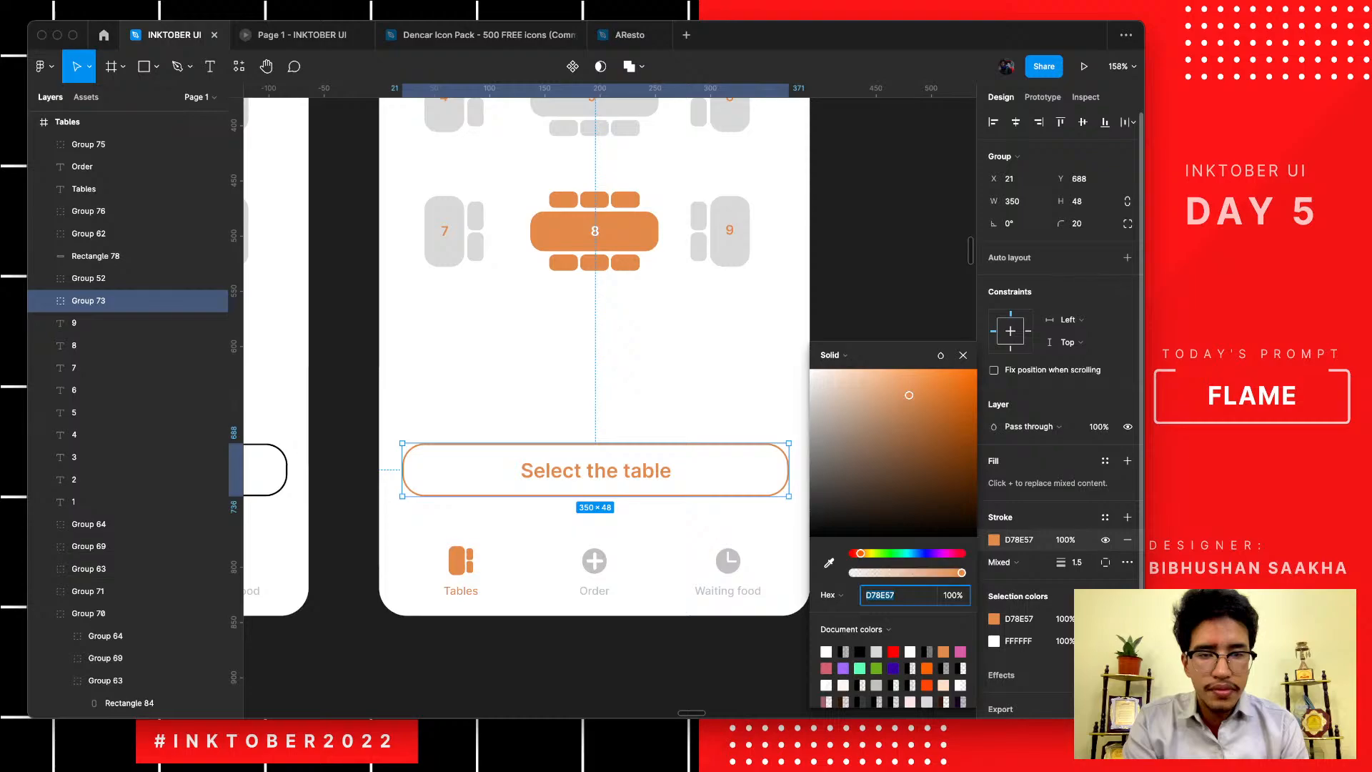
{"action": "left_click_drag", "start_coordinate": [858, 497], "coordinate": [802, 547]}
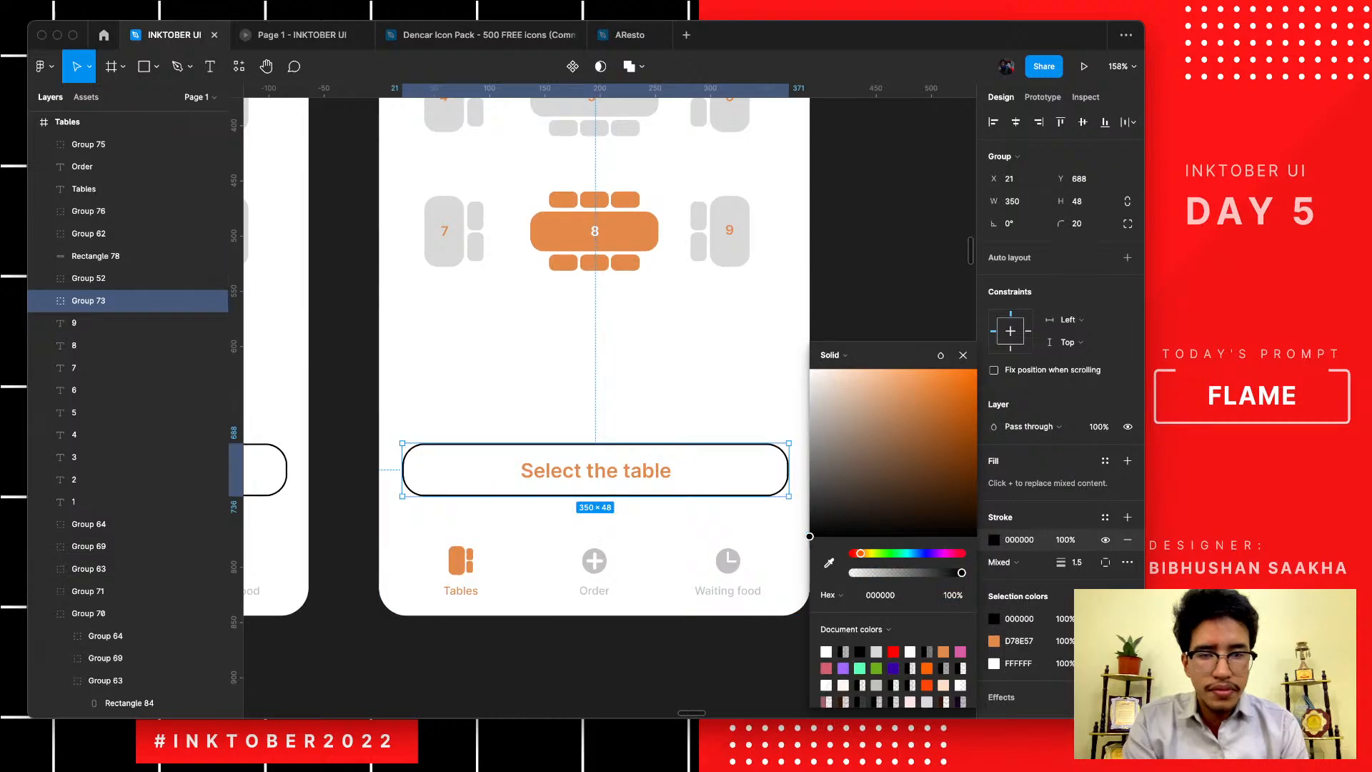
{"action": "left_click", "coordinate": [995, 641]}
{"action": "key", "text": "super+c"}
{"action": "left_click_drag", "start_coordinate": [873, 453], "coordinate": [804, 545]}
{"action": "left_click", "coordinate": [597, 686]}
- Compare the button with the other screens and undo its black outline and label
{"action": "scroll", "coordinate": [597, 686], "scroll_direction": "down", "scroll_amount": 5}
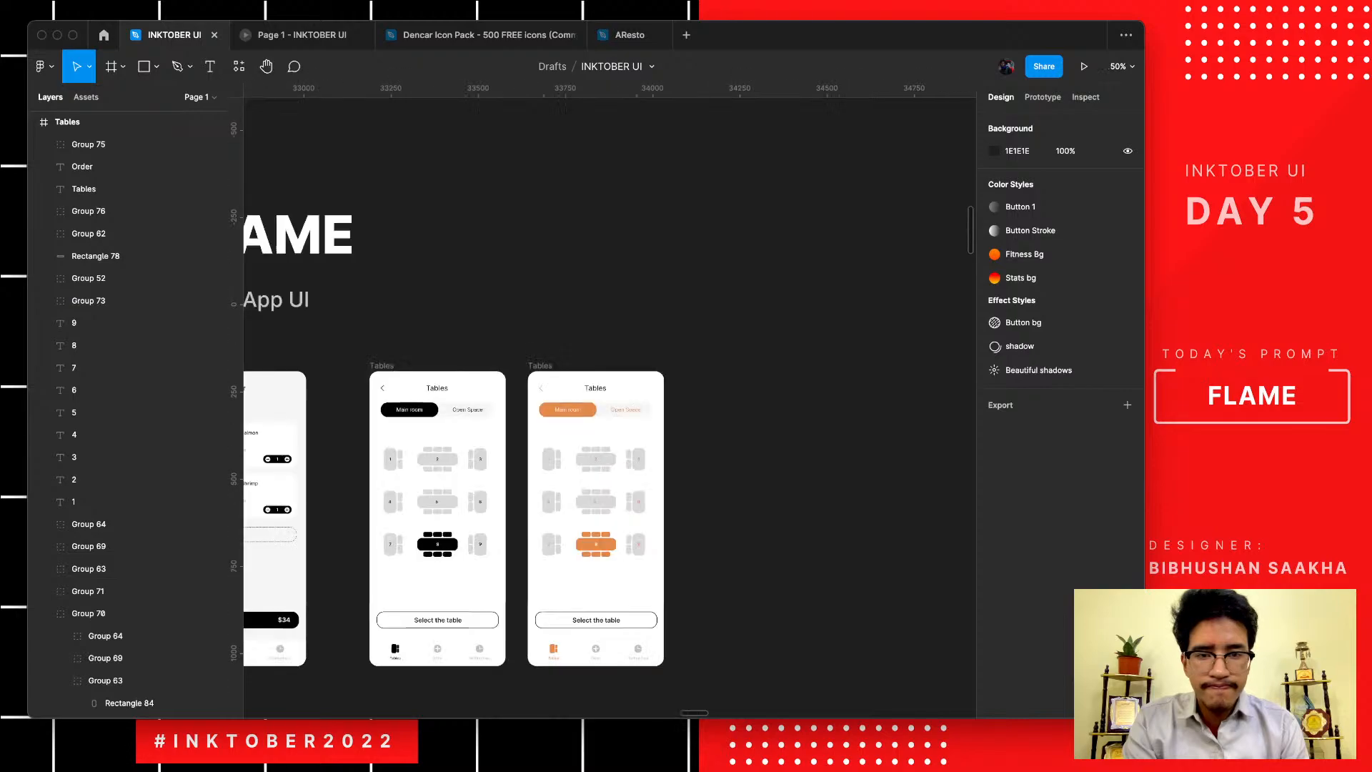
{"action": "scroll", "coordinate": [596, 686], "scroll_direction": "left", "scroll_amount": 2}
{"action": "scroll", "coordinate": [597, 400], "scroll_direction": "down", "scroll_amount": 2}
{"action": "scroll", "coordinate": [596, 400], "scroll_direction": "left", "scroll_amount": 2}
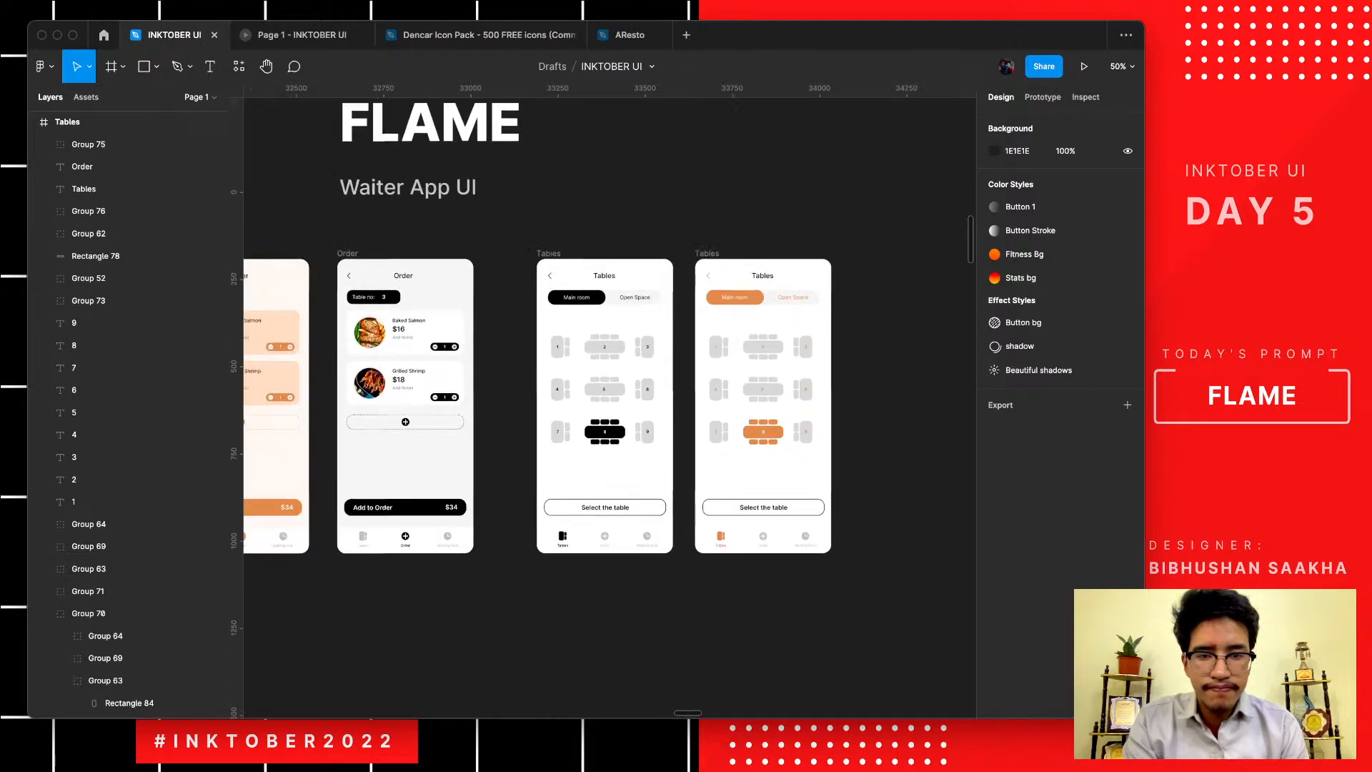
{"action": "key", "text": "super+z"}
{"action": "key", "text": "super+z"}
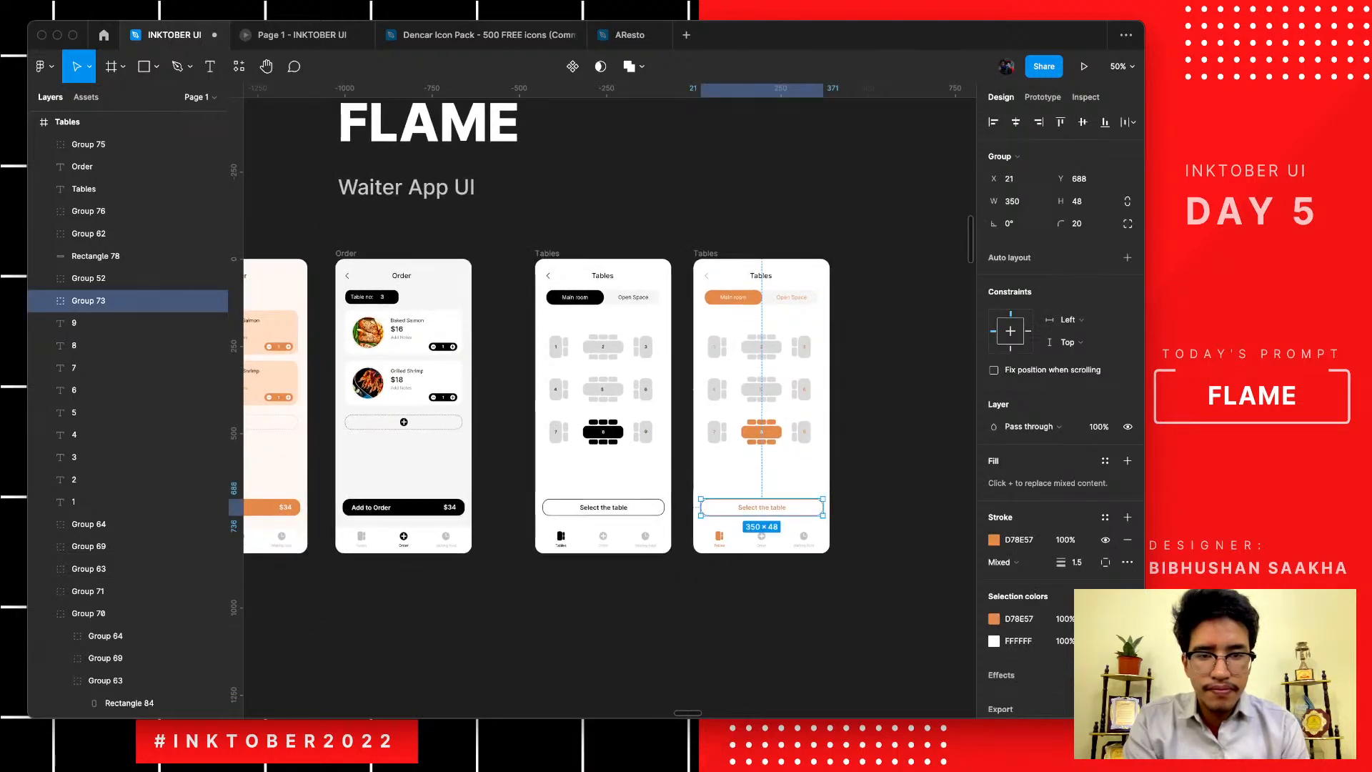
{"action": "key", "text": "Escape"}
{"action": "scroll", "coordinate": [610, 400], "scroll_direction": "left", "scroll_amount": 1}
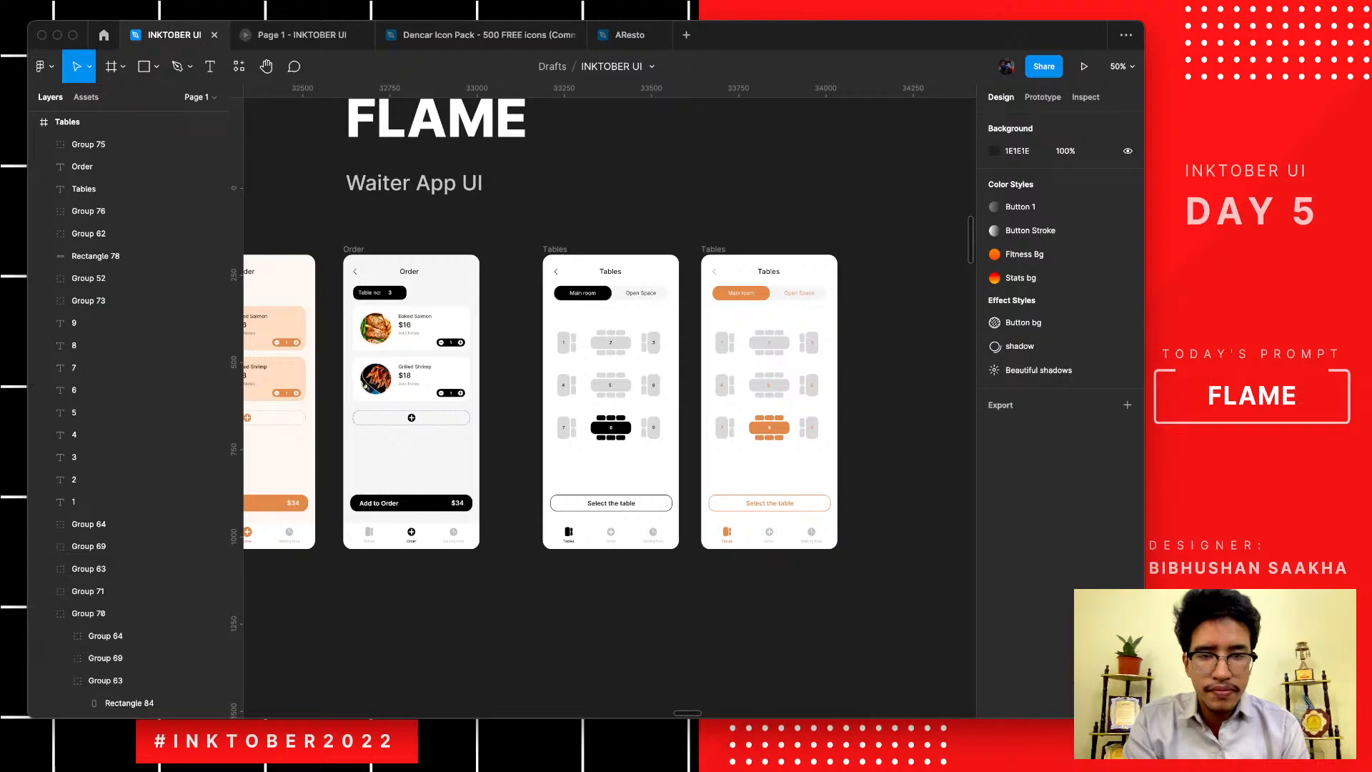
- Redo the black colouring of the Select the table button and compare it with the Order screens
{"action": "key", "text": "super+shift+z"}
{"action": "key", "text": "Escape"}
{"action": "scroll", "coordinate": [609, 400], "scroll_direction": "left", "scroll_amount": 2}
{"action": "scroll", "coordinate": [610, 400], "scroll_direction": "down", "scroll_amount": 1}
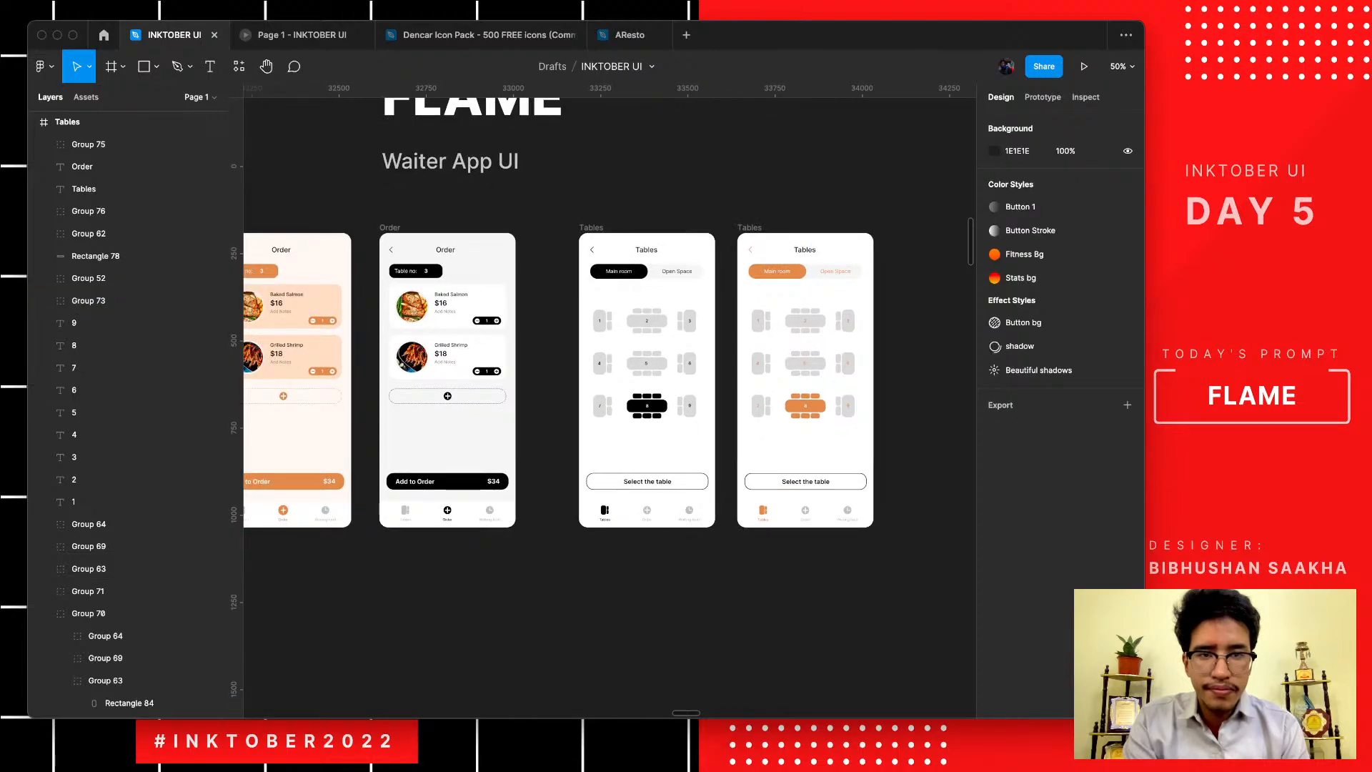
{"action": "scroll", "coordinate": [610, 400], "scroll_direction": "left", "scroll_amount": 3}
{"action": "scroll", "coordinate": [610, 400], "scroll_direction": "down", "scroll_amount": 1}
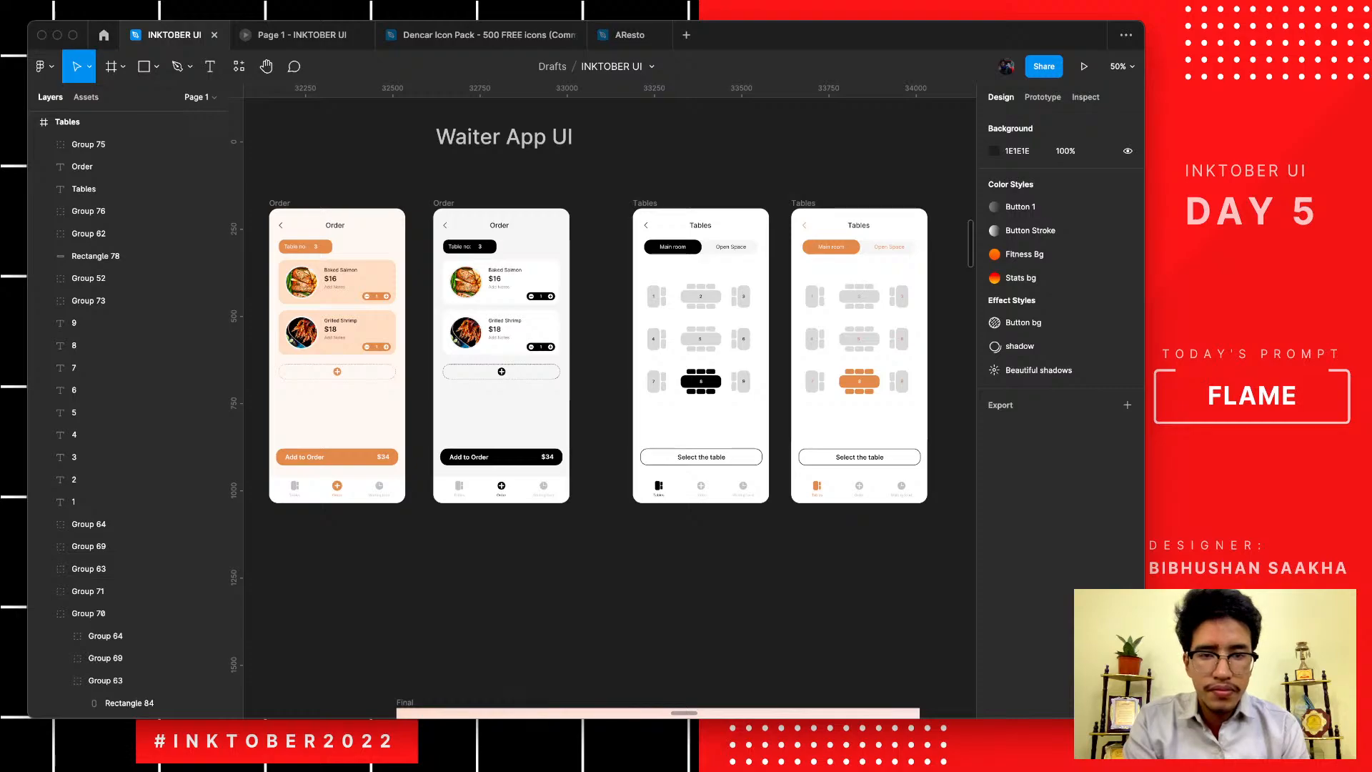
- Undo the black label of the Select the table button and return its outline to orange as well
{"action": "key", "text": "super+z"}
{"action": "key", "text": "super+z"}
{"action": "key", "text": "Escape"}
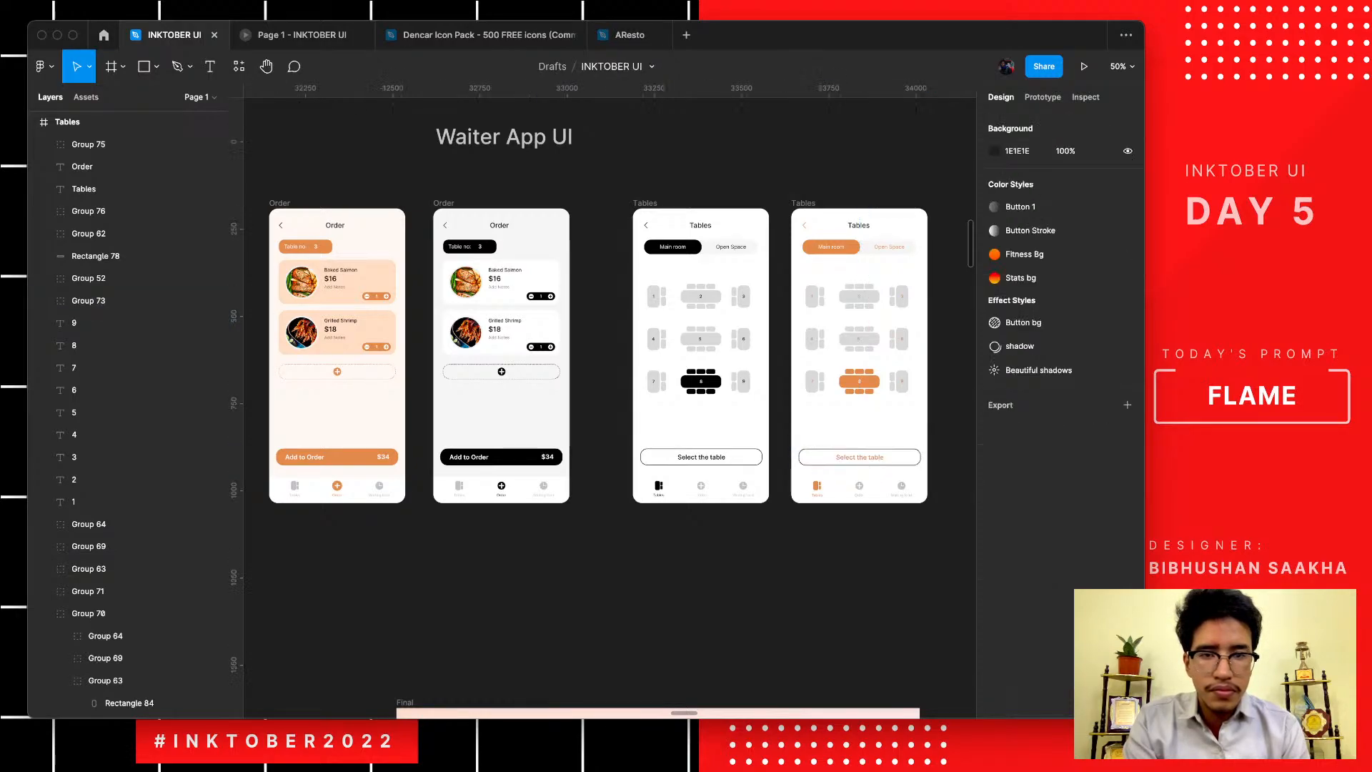
{"action": "key", "text": "super+equal"}
{"action": "scroll", "coordinate": [610, 407], "scroll_direction": "right", "scroll_amount": 3}
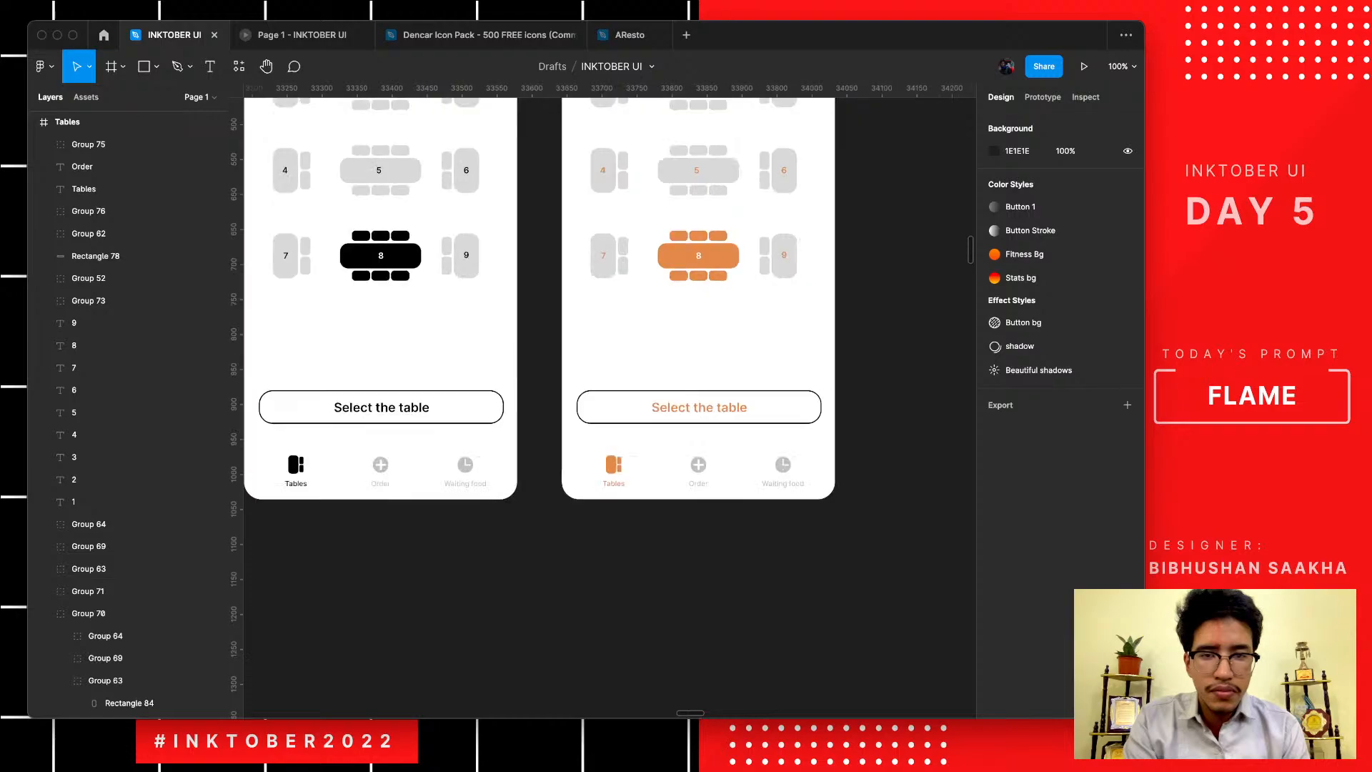
{"action": "left_click", "coordinate": [699, 408]}
{"action": "key", "text": "super+v"}
{"action": "key", "text": "Return"}
{"action": "key", "text": "Escape"}
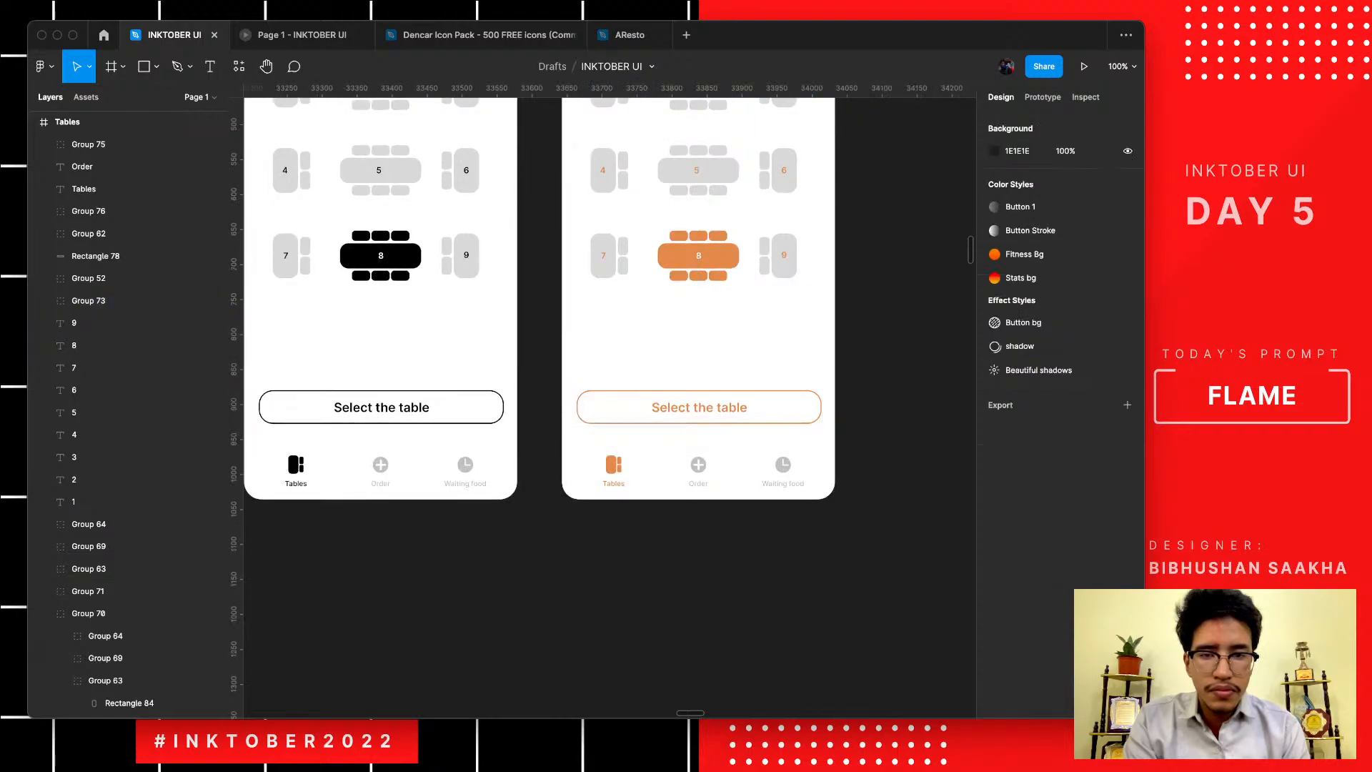
- Set the orange Tables frame's background fill to the cream FFF8F3 sampled from the coloured Order screen
{"action": "scroll", "coordinate": [610, 407], "scroll_direction": "up", "scroll_amount": 2}
{"action": "scroll", "coordinate": [786, 590], "scroll_direction": "up", "scroll_amount": 2}
{"action": "scroll", "coordinate": [786, 589], "scroll_direction": "down", "scroll_amount": 4}
{"action": "scroll", "coordinate": [786, 590], "scroll_direction": "up", "scroll_amount": 5}
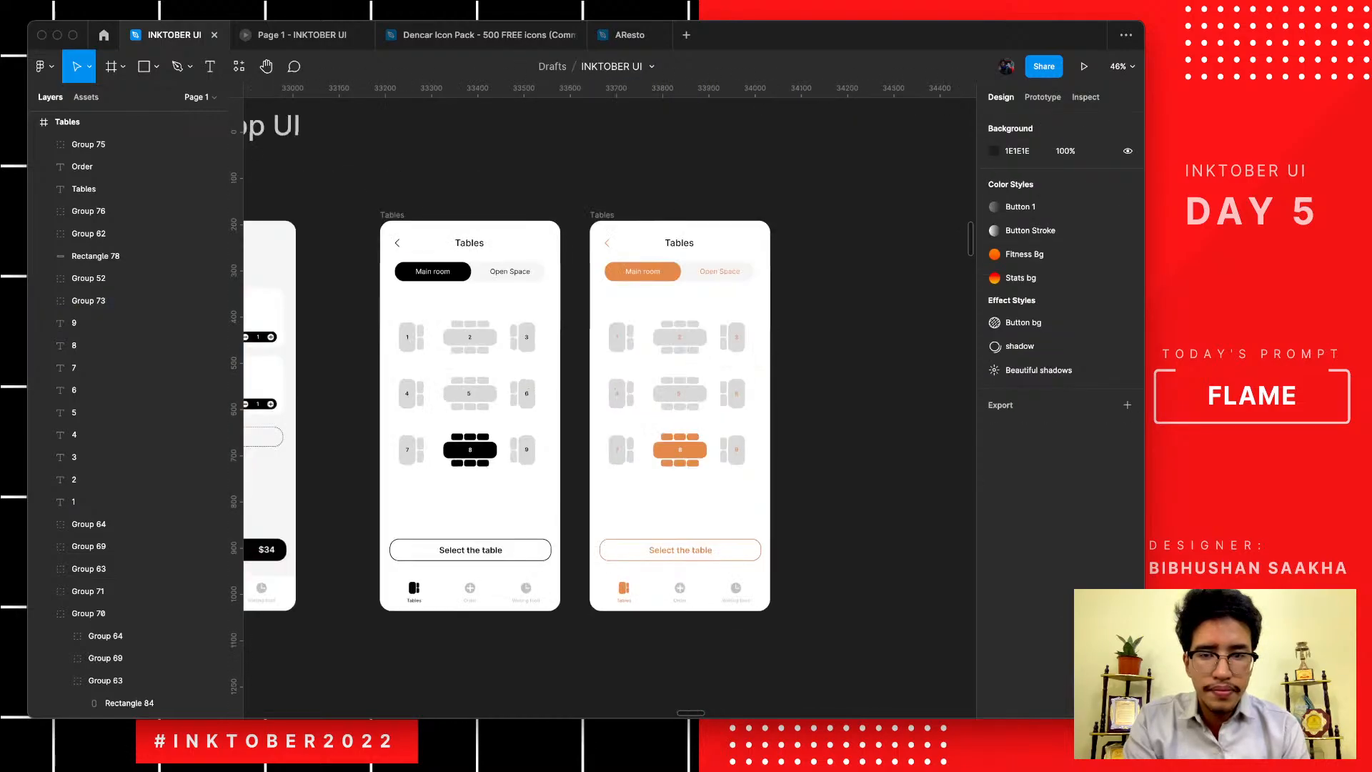
{"action": "scroll", "coordinate": [610, 407], "scroll_direction": "down", "scroll_amount": 3}
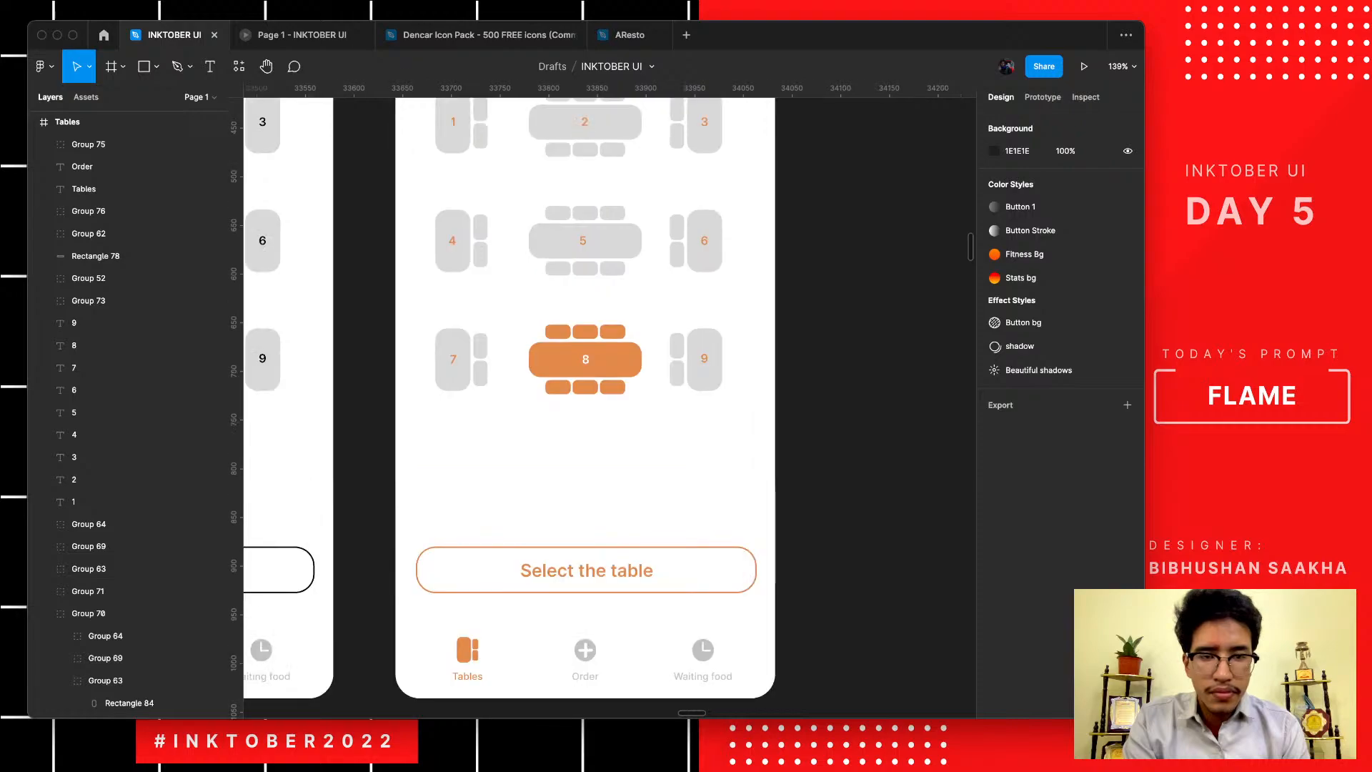
{"action": "scroll", "coordinate": [788, 592], "scroll_direction": "down", "scroll_amount": 2}
{"action": "left_click", "coordinate": [629, 274]}
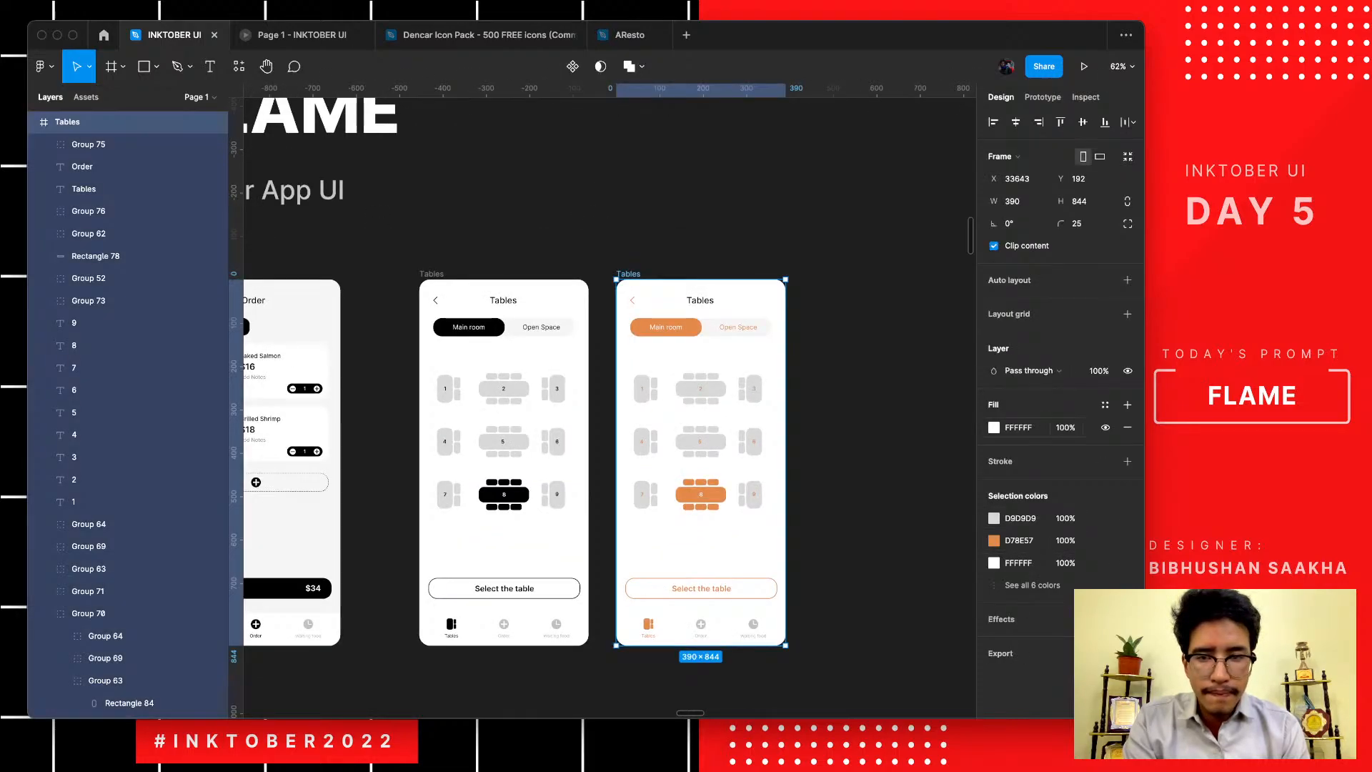
{"action": "left_click", "coordinate": [994, 563]}
{"action": "left_click", "coordinate": [829, 563]}
{"action": "scroll", "coordinate": [910, 151], "scroll_direction": "left", "scroll_amount": 3}
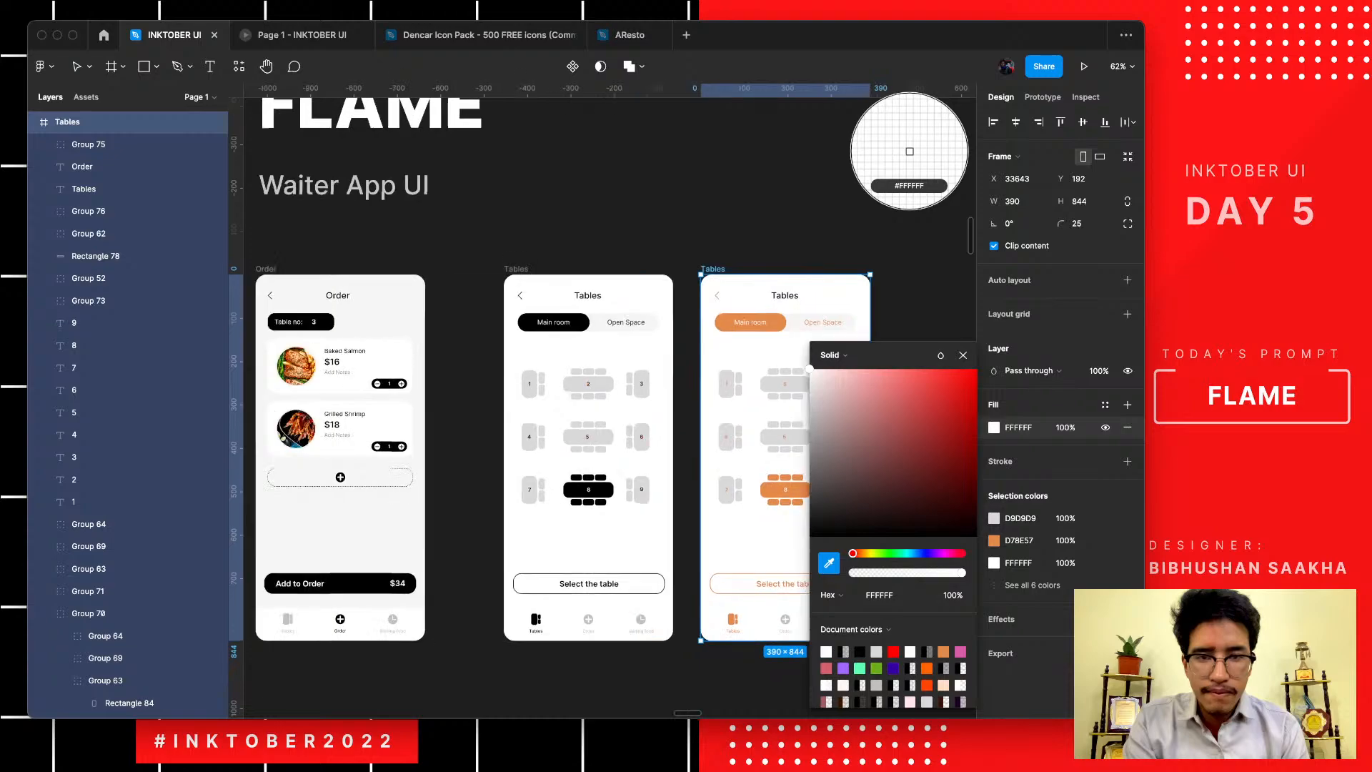
{"action": "scroll", "coordinate": [506, 515], "scroll_direction": "left", "scroll_amount": 4}
{"action": "left_click", "coordinate": [506, 514]}
{"action": "scroll", "coordinate": [506, 515], "scroll_direction": "right", "scroll_amount": 6}
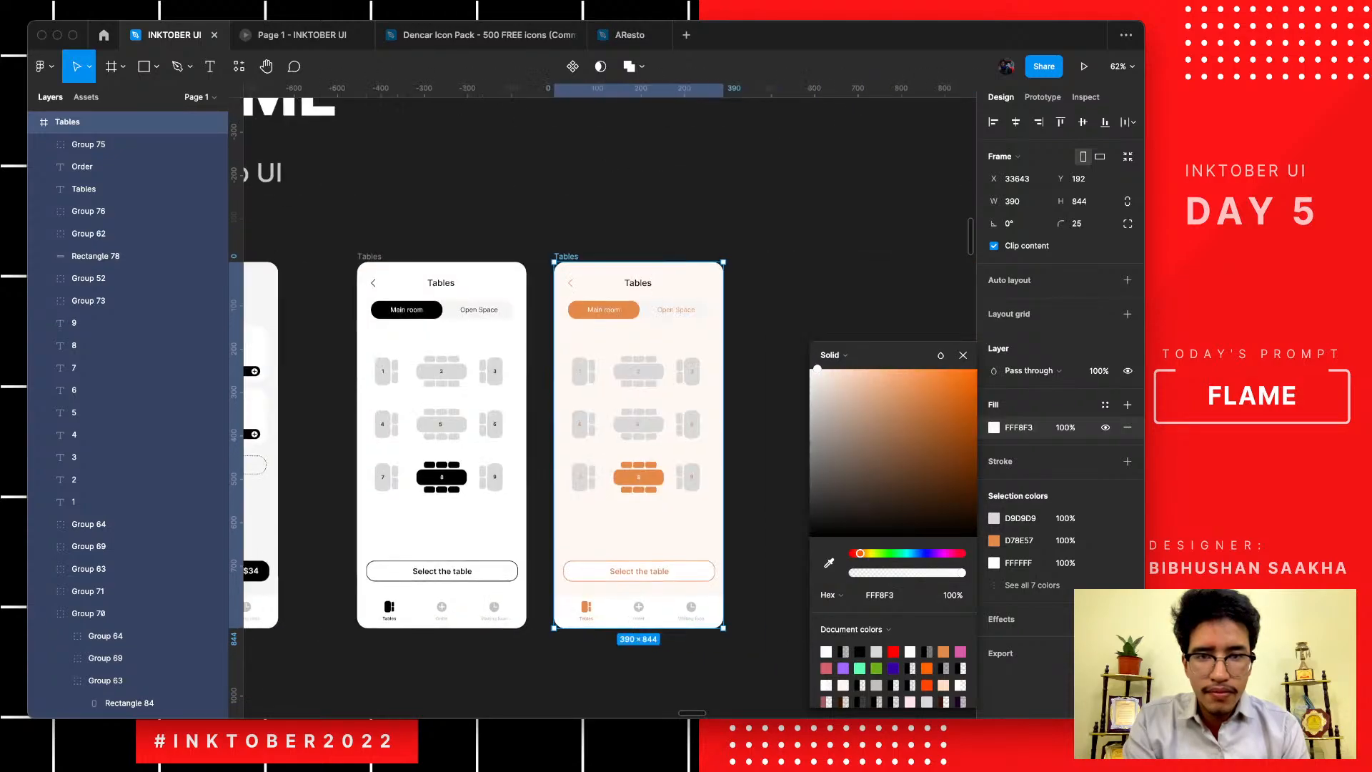
{"action": "left_click", "coordinate": [772, 303]}
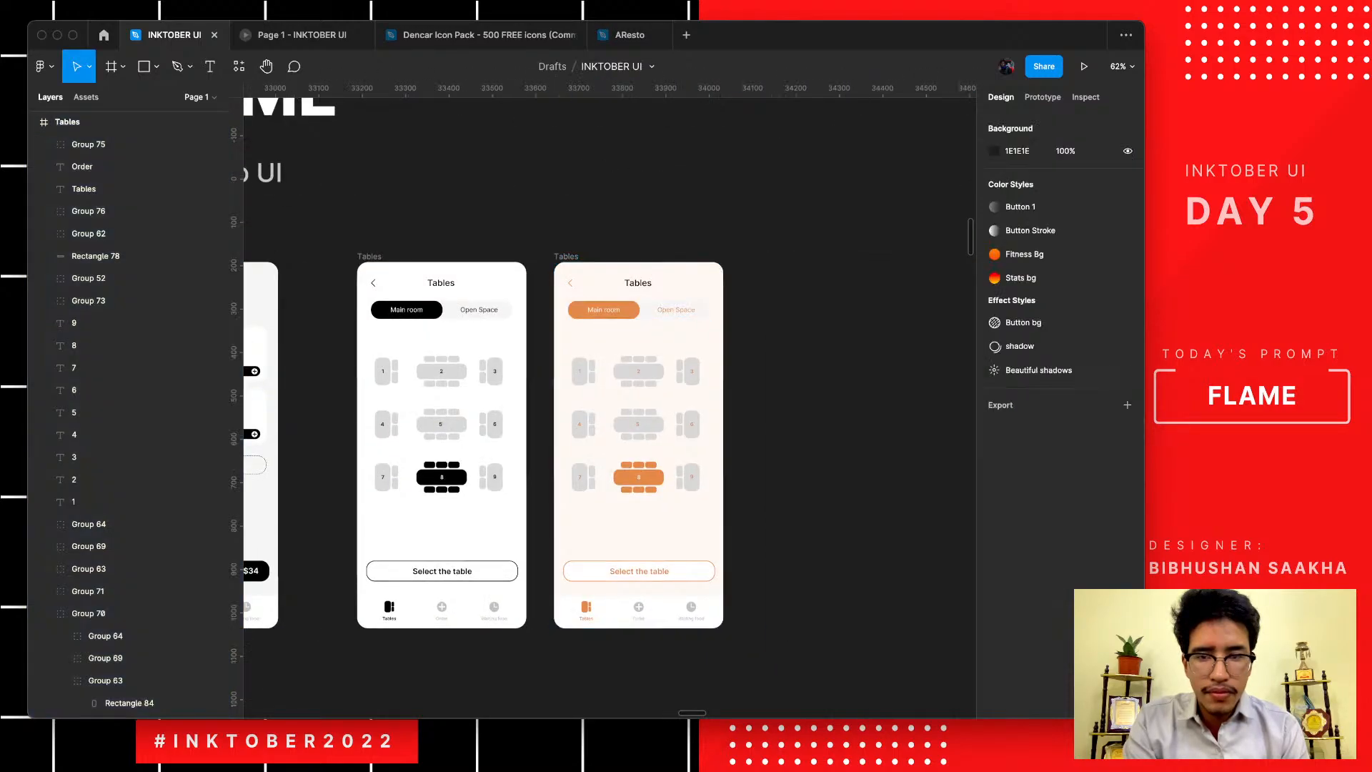
- Change the background rectangle behind the Main room and Open Space switch in the orange Tables frame to white FFFFFF
{"action": "scroll", "coordinate": [661, 300], "scroll_direction": "up", "scroll_amount": 8}
{"action": "scroll", "coordinate": [542, 329], "scroll_direction": "down", "scroll_amount": 8}
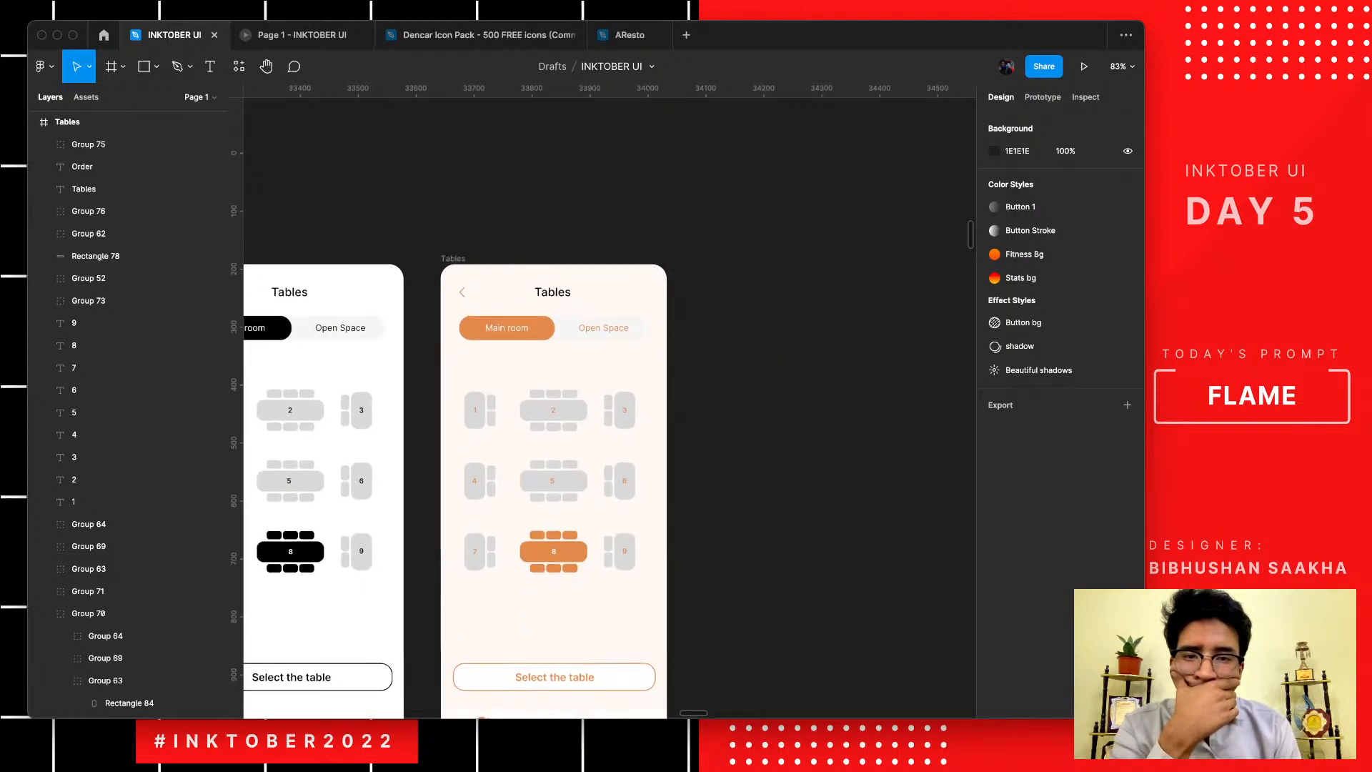
{"action": "scroll", "coordinate": [543, 429], "scroll_direction": "down", "scroll_amount": 1}
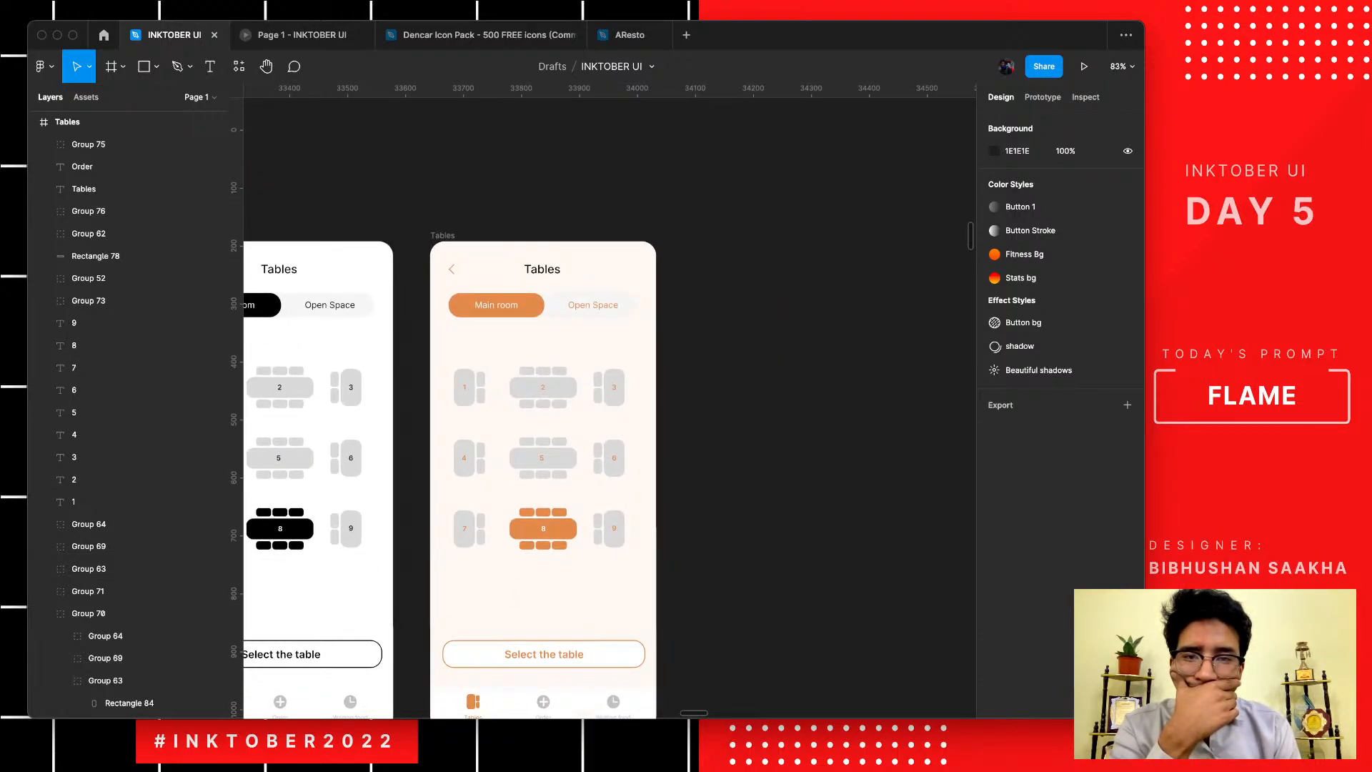
{"action": "scroll", "coordinate": [606, 315], "scroll_direction": "up", "scroll_amount": 8}
{"action": "left_click", "coordinate": [606, 311]}
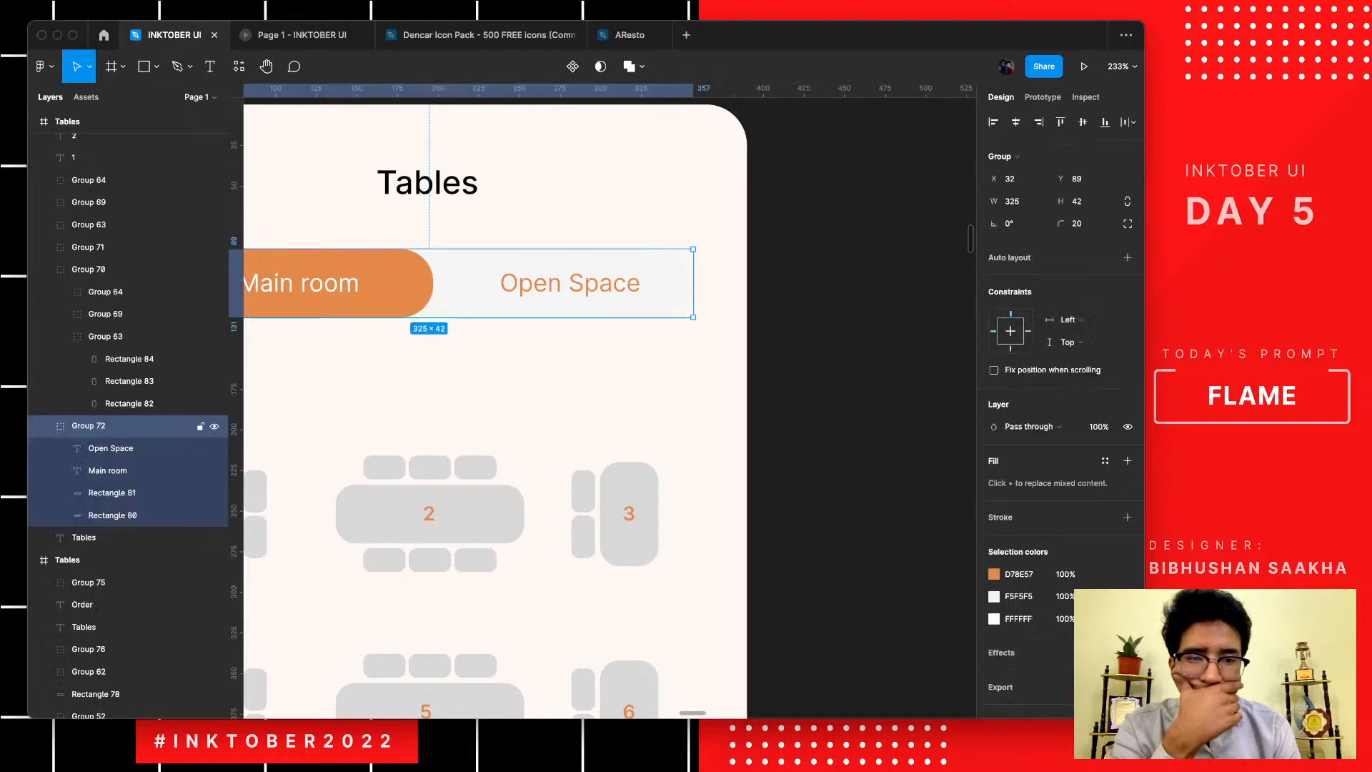
{"action": "double_click", "coordinate": [606, 311]}
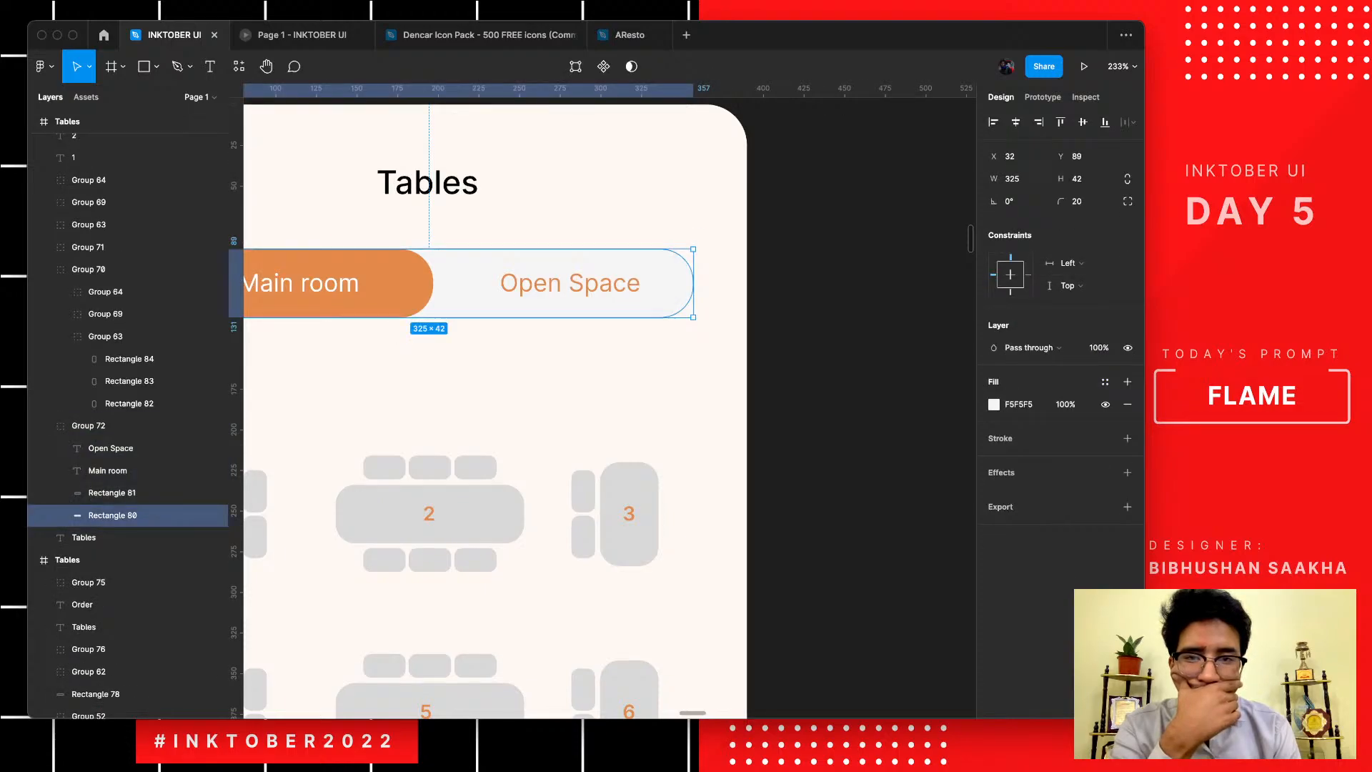
{"action": "left_click", "coordinate": [994, 404]}
{"action": "left_click_drag", "start_coordinate": [815, 379], "coordinate": [806, 366]}
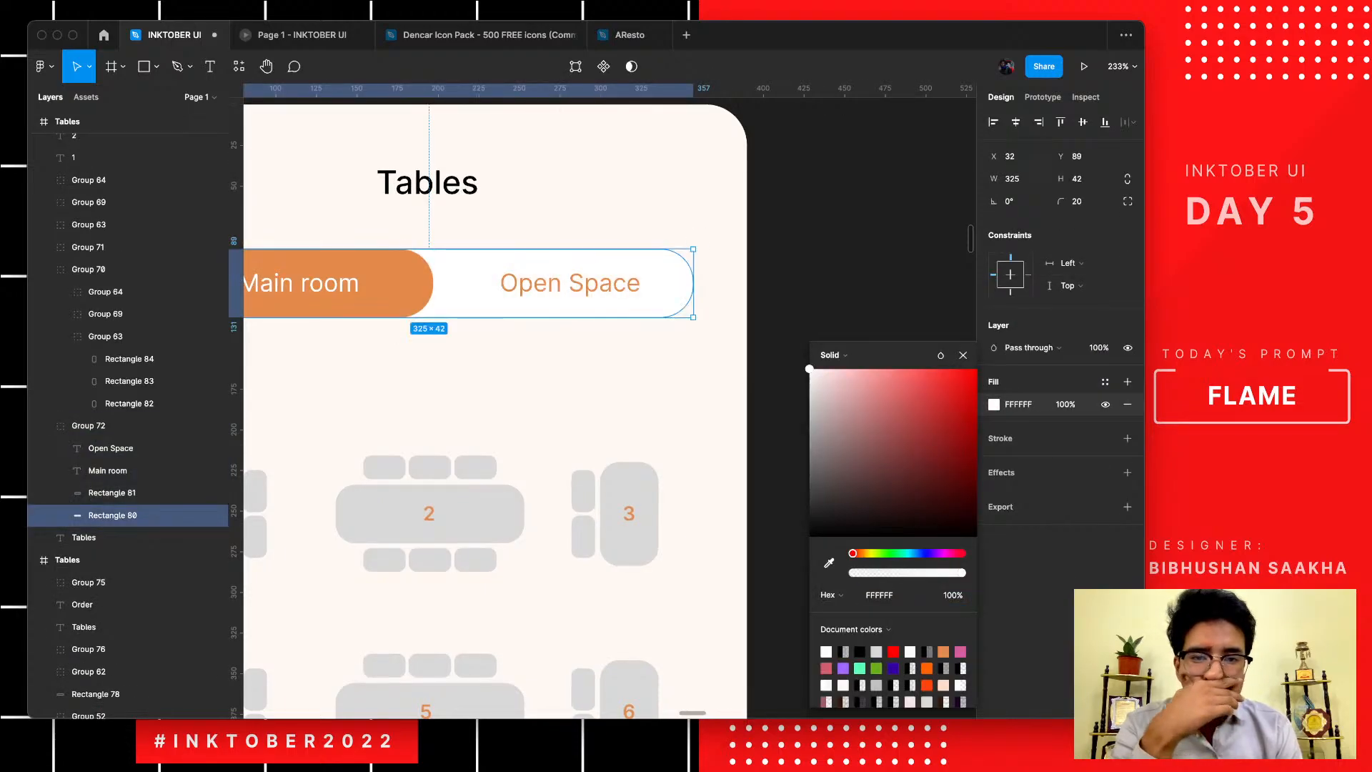
{"action": "scroll", "coordinate": [786, 300], "scroll_direction": "left", "scroll_amount": 1}
{"action": "scroll", "coordinate": [786, 300], "scroll_direction": "down", "scroll_amount": 1}
{"action": "left_click", "coordinate": [880, 145]}
{"action": "scroll", "coordinate": [880, 141], "scroll_direction": "down", "scroll_amount": 4}
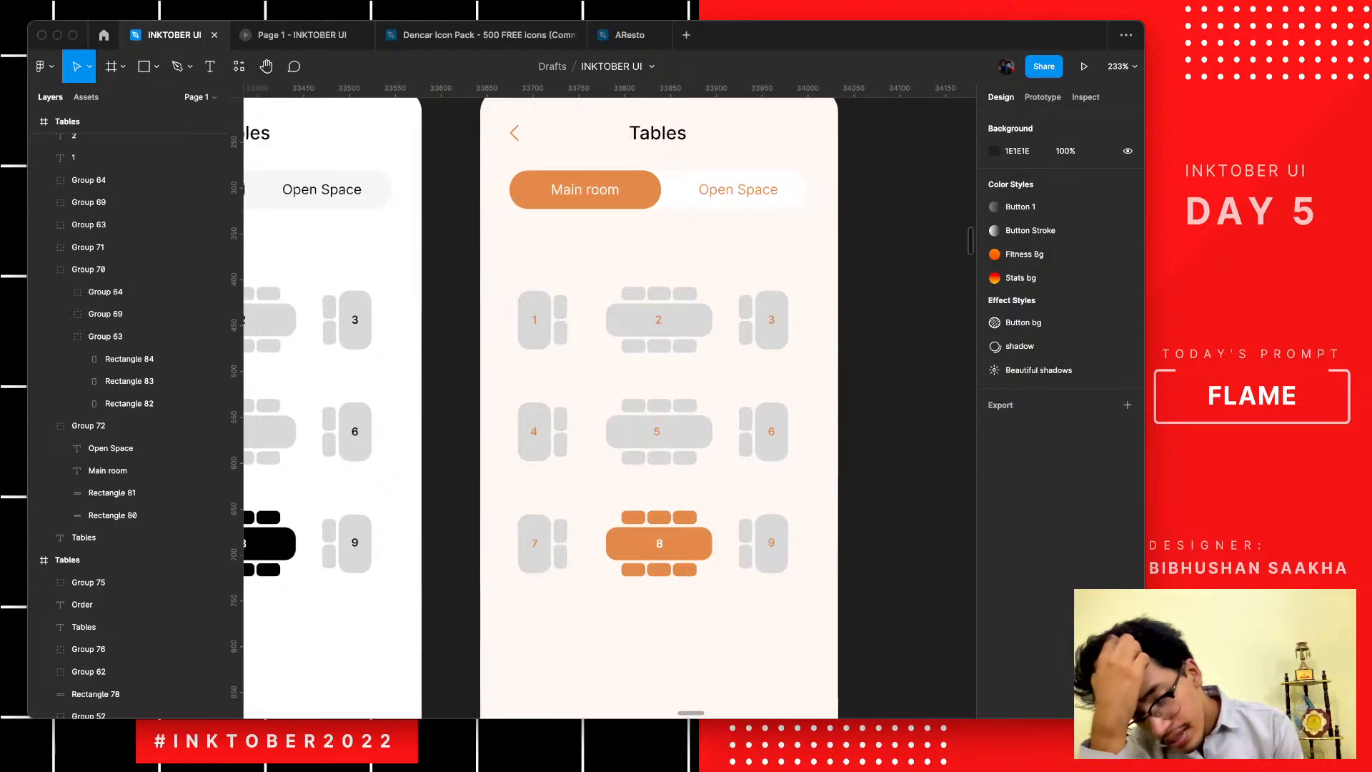
- Set the fill of every unselected table and its chairs in the orange Tables frame, all except table 8, to white FFFFFF
{"action": "scroll", "coordinate": [821, 275], "scroll_direction": "up", "scroll_amount": 3}
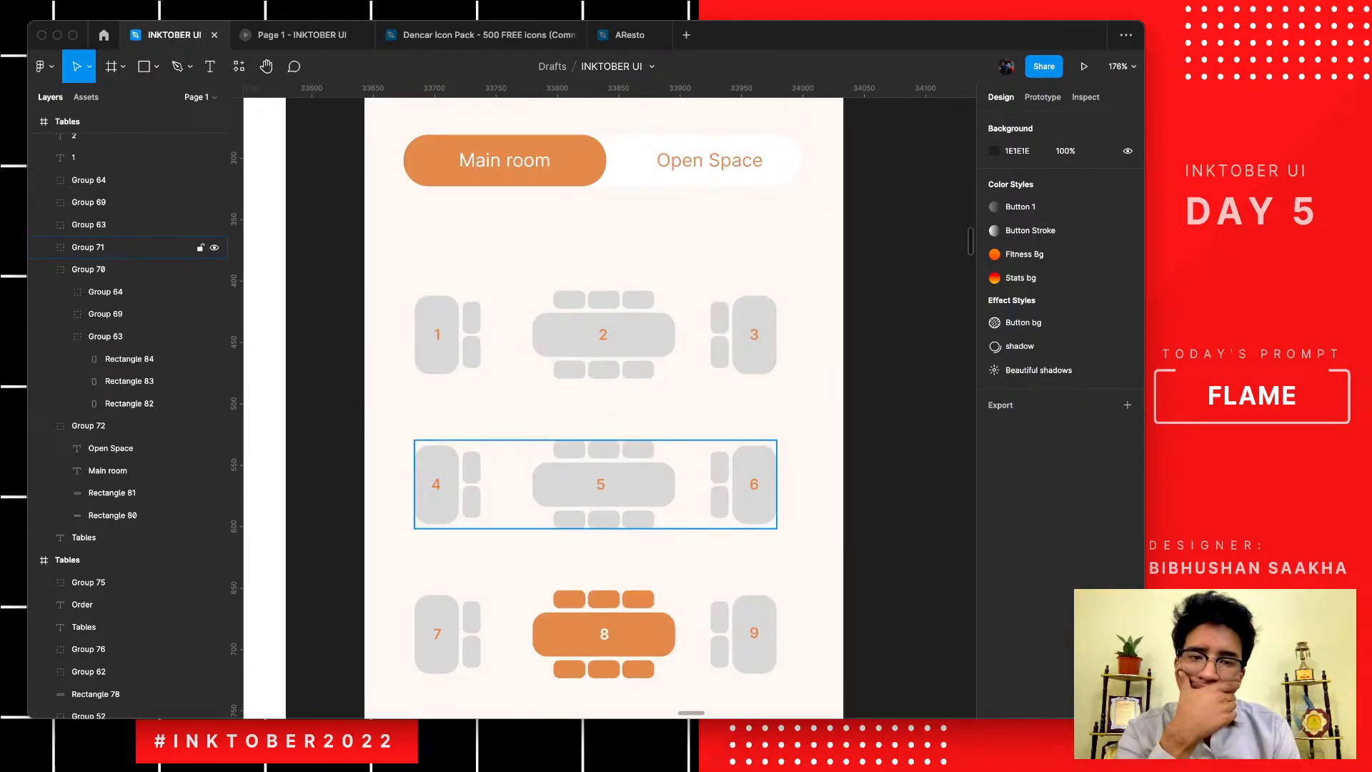
{"action": "scroll", "coordinate": [622, 441], "scroll_direction": "down", "scroll_amount": 4}
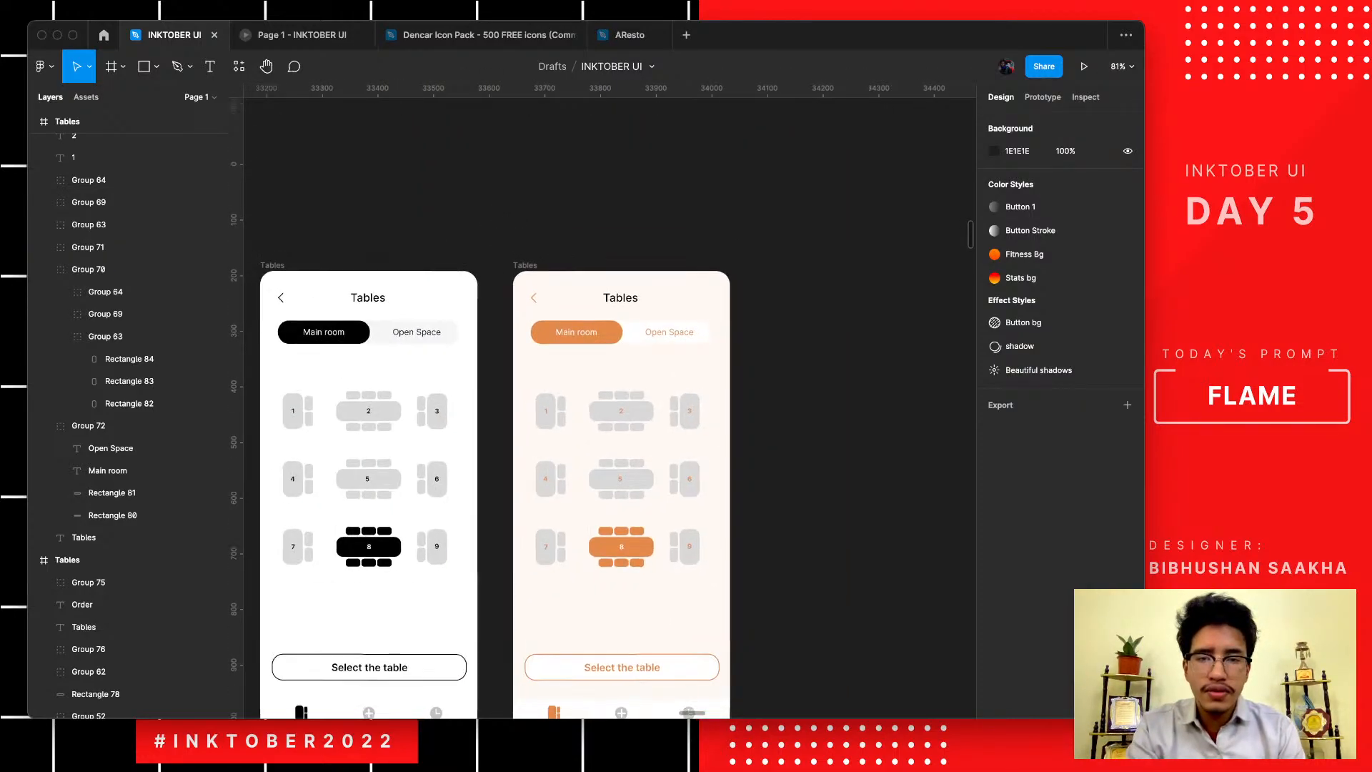
{"action": "scroll", "coordinate": [636, 501], "scroll_direction": "up", "scroll_amount": 3}
{"action": "left_click", "coordinate": [89, 270]}
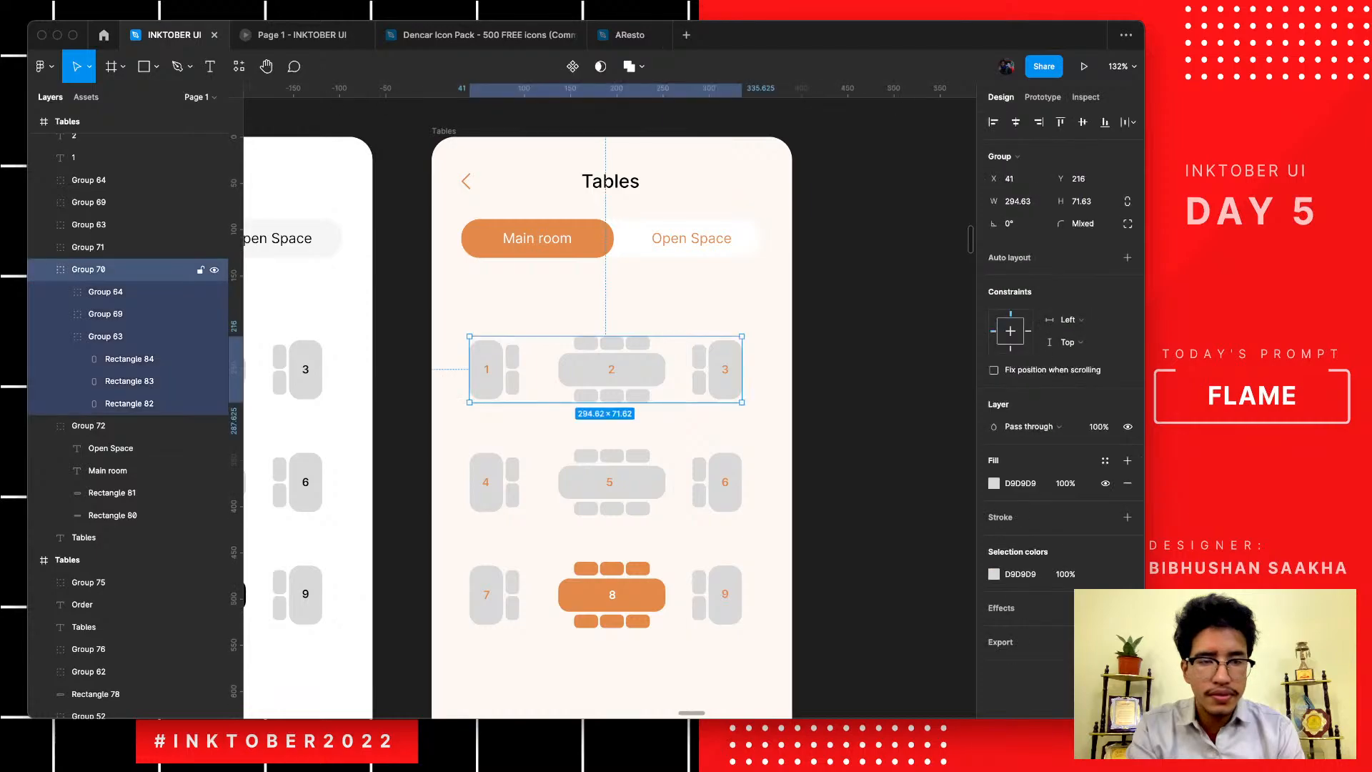
{"action": "left_click", "coordinate": [89, 247], "text": "shift"}
{"action": "left_click", "coordinate": [88, 224], "text": "shift"}
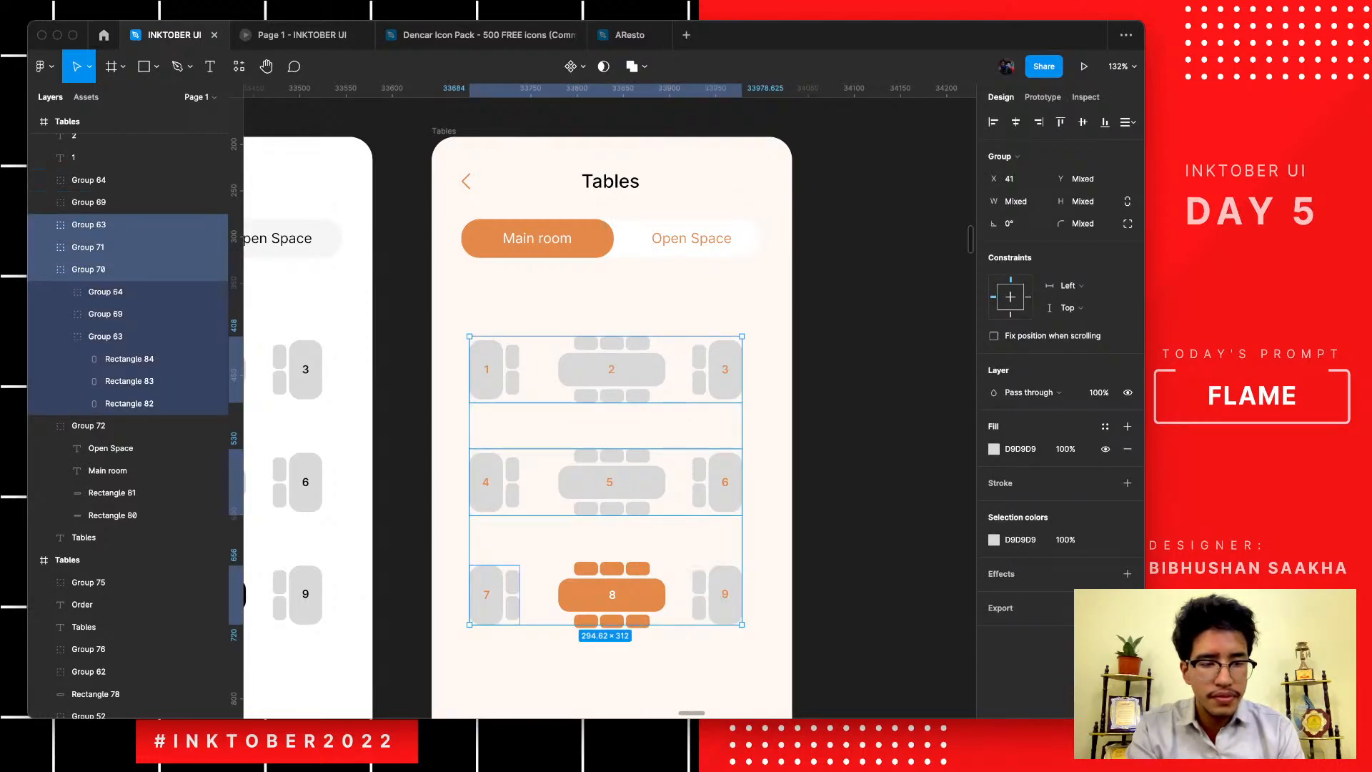
{"action": "left_click", "coordinate": [717, 595], "text": "shift"}
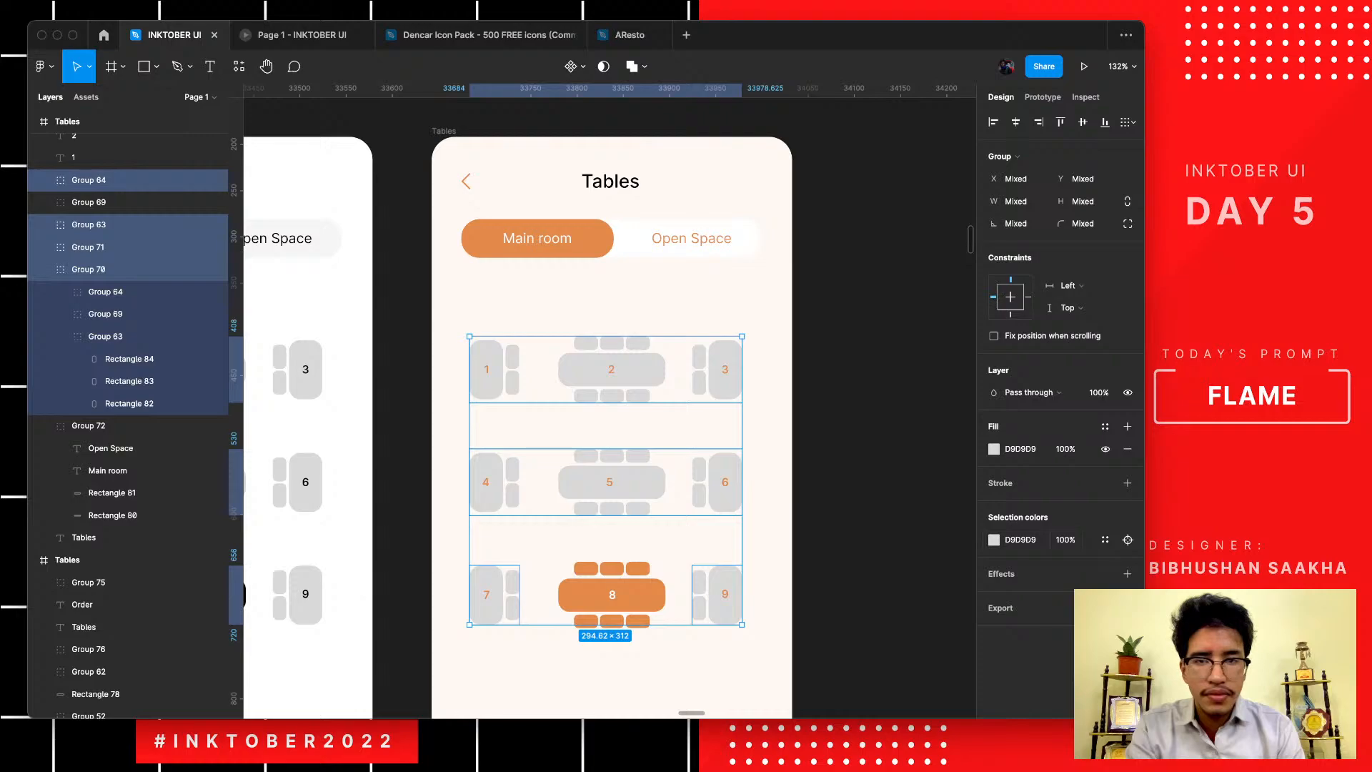
{"action": "left_click", "coordinate": [993, 539]}
{"action": "type", "text": "FFFFFF"}
{"action": "key", "text": "Return"}
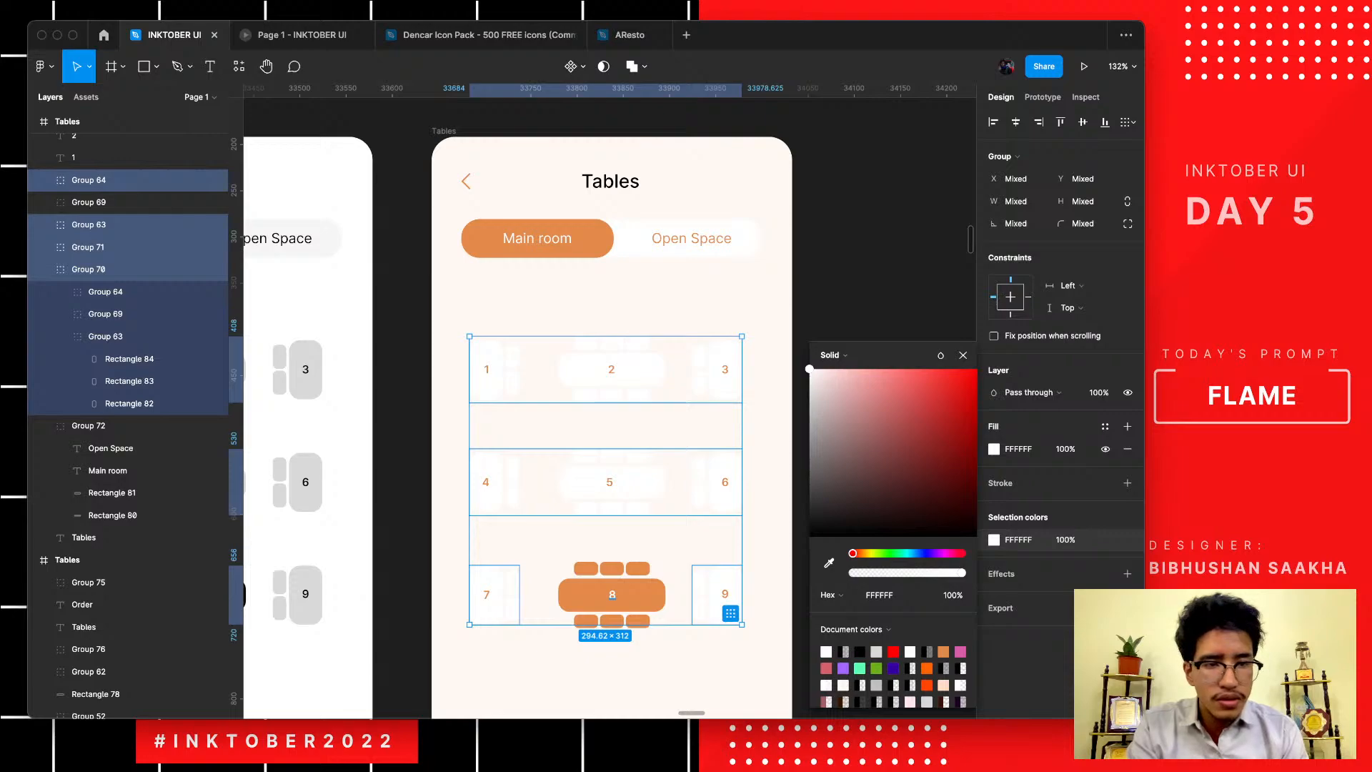
- Add table 8 to the selection and give all nine tables and their chairs an inside stroke in the sampled orange D78E57
{"action": "left_click", "coordinate": [613, 596], "text": "shift"}
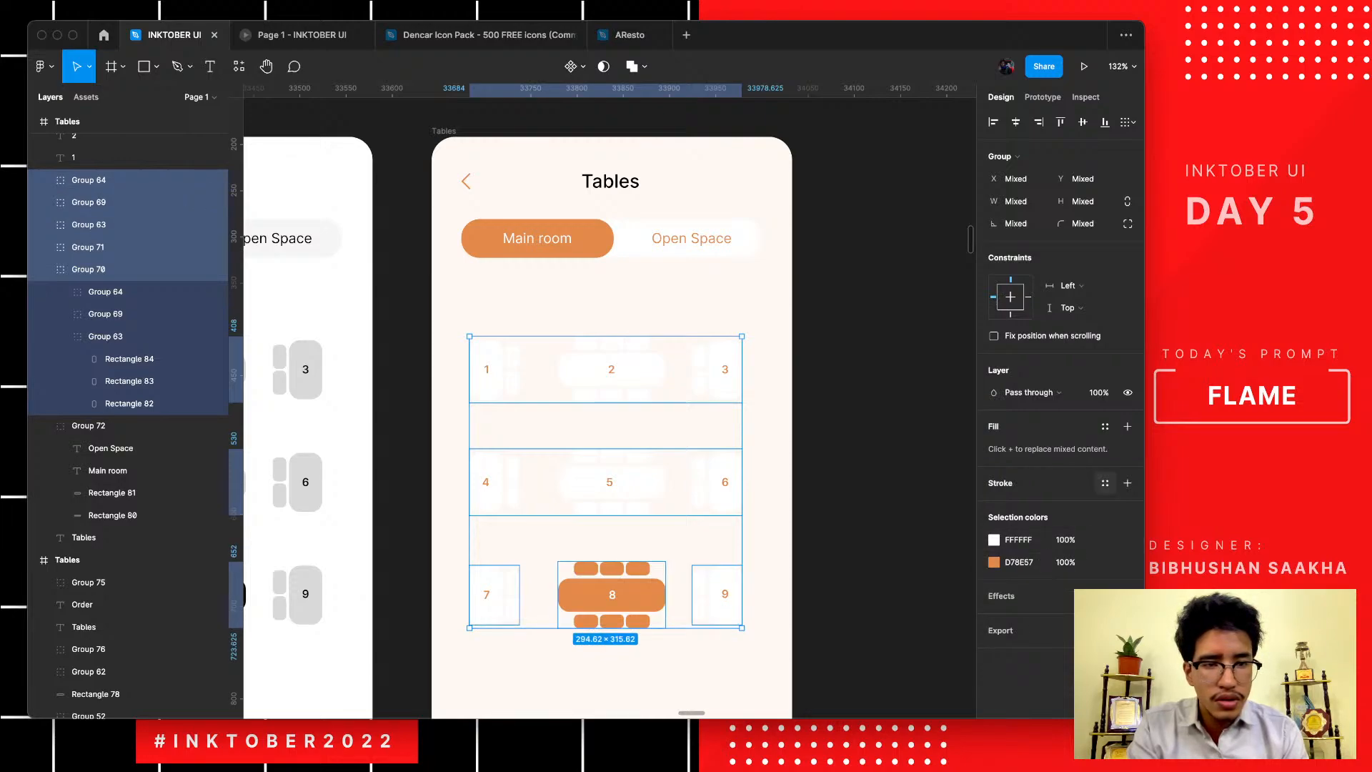
{"action": "left_click", "coordinate": [1127, 483]}
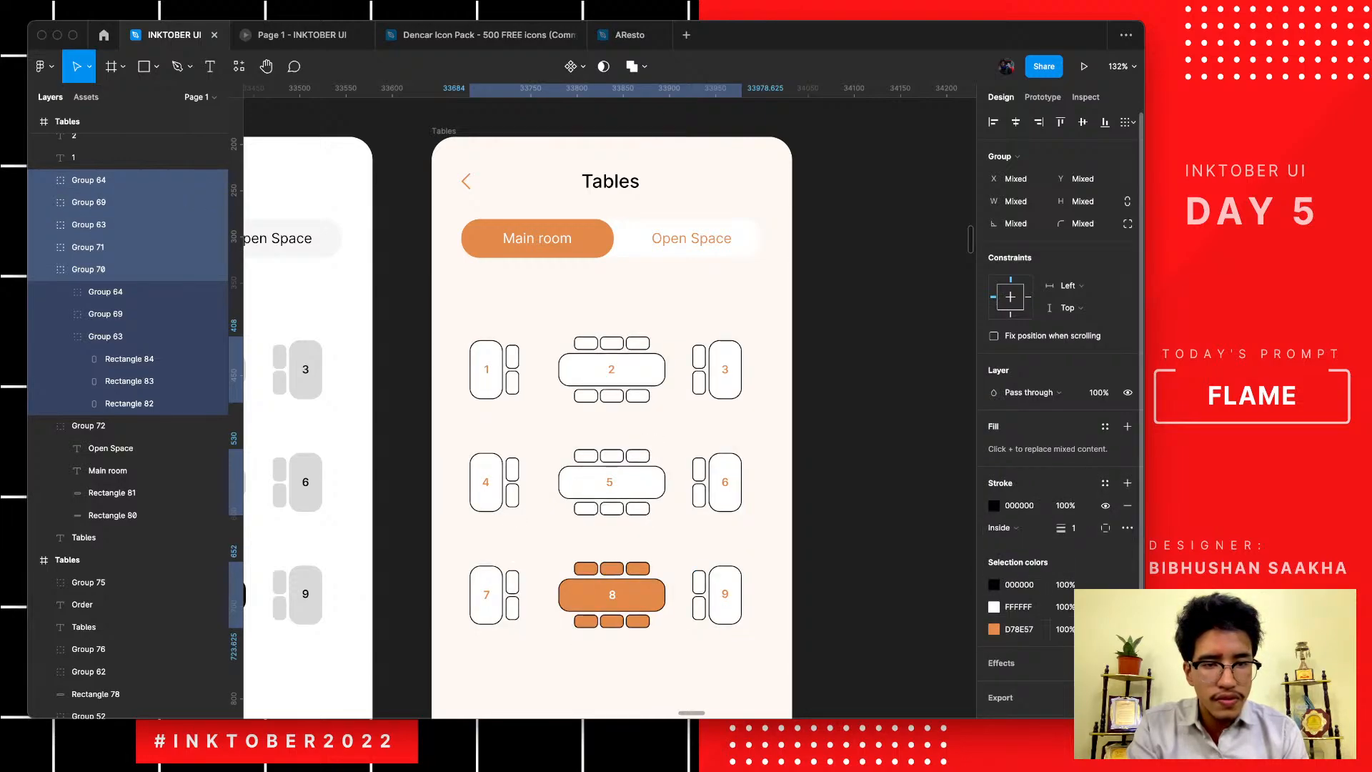
{"action": "left_click", "coordinate": [994, 505]}
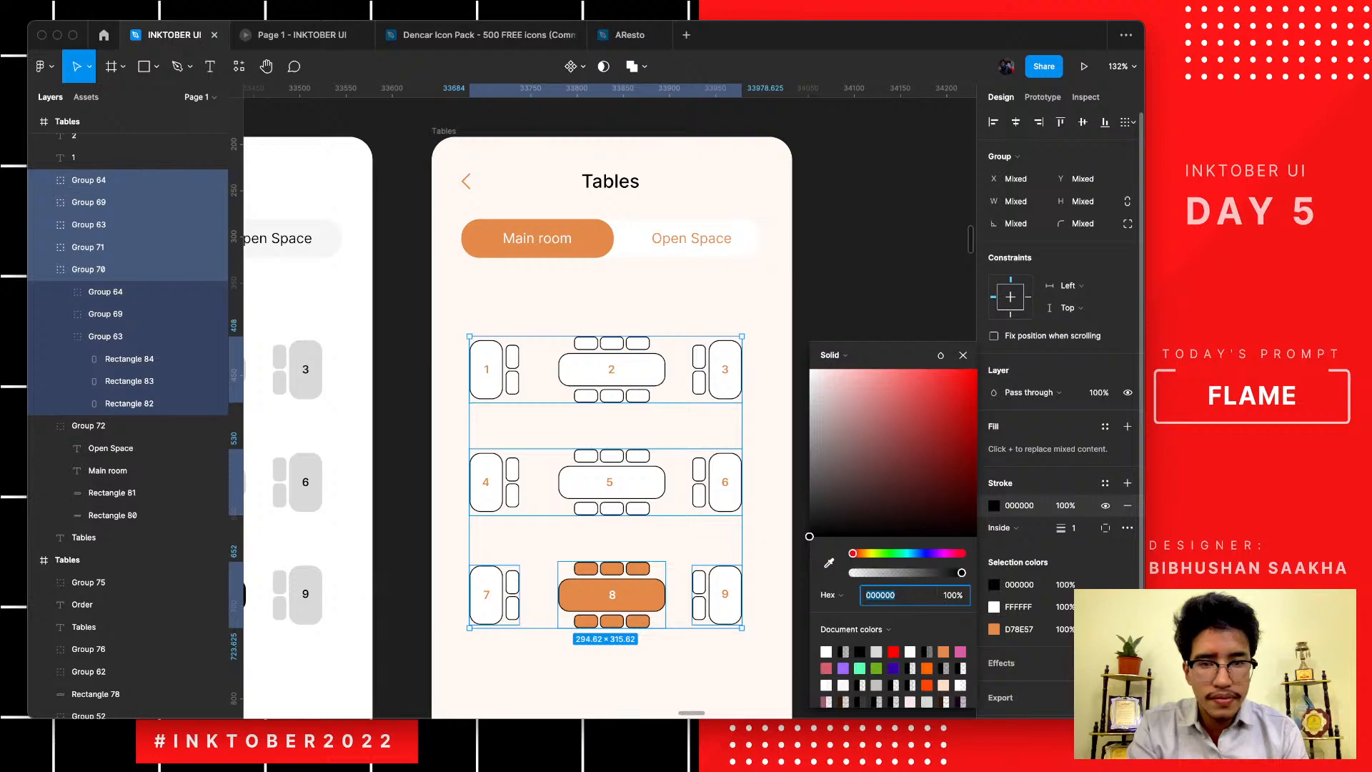
{"action": "left_click", "coordinate": [828, 562]}
{"action": "left_click", "coordinate": [907, 140]}
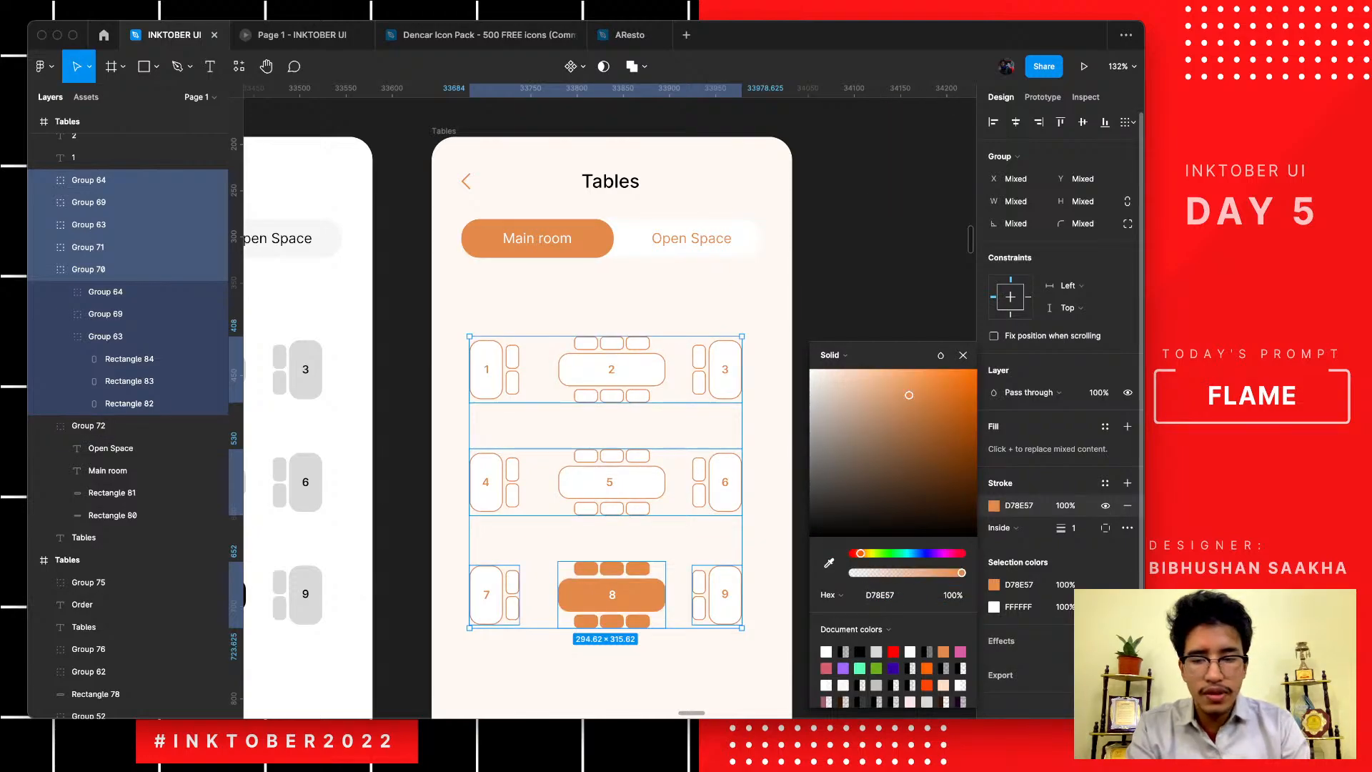
- Set the stroke of all the tables and chairs to a weight of 1.5 and an opacity of 50%
{"action": "left_click", "coordinate": [1074, 528]}
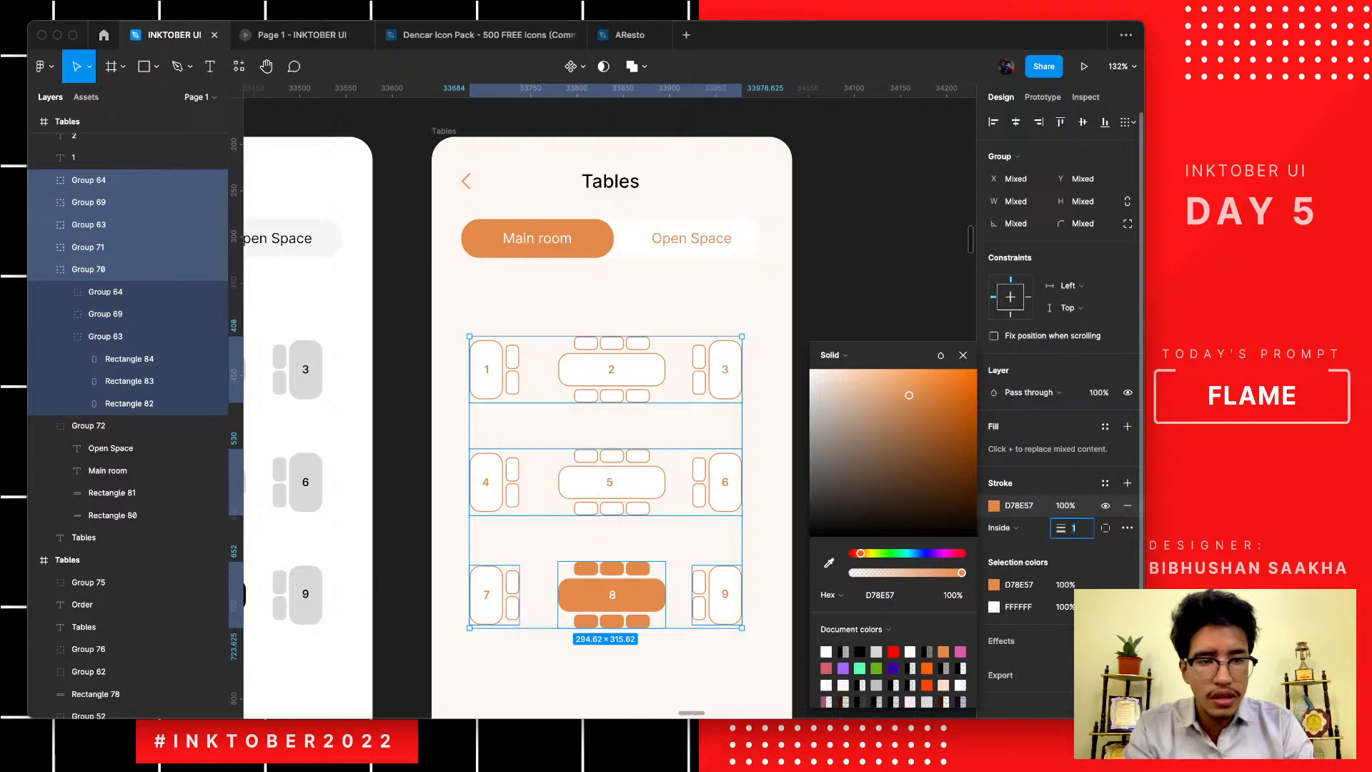
{"action": "type", "text": "1.5"}
{"action": "key", "text": "Return"}
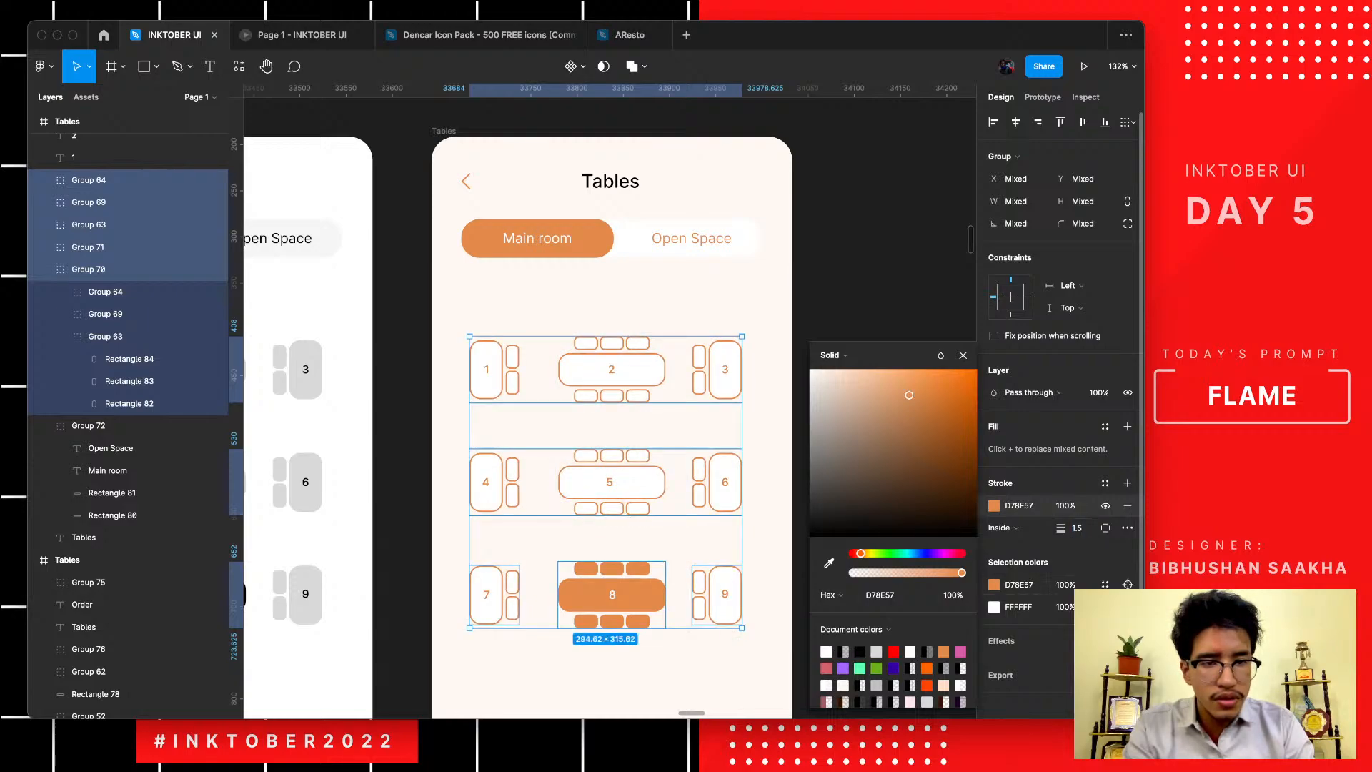
{"action": "left_click", "coordinate": [1066, 506]}
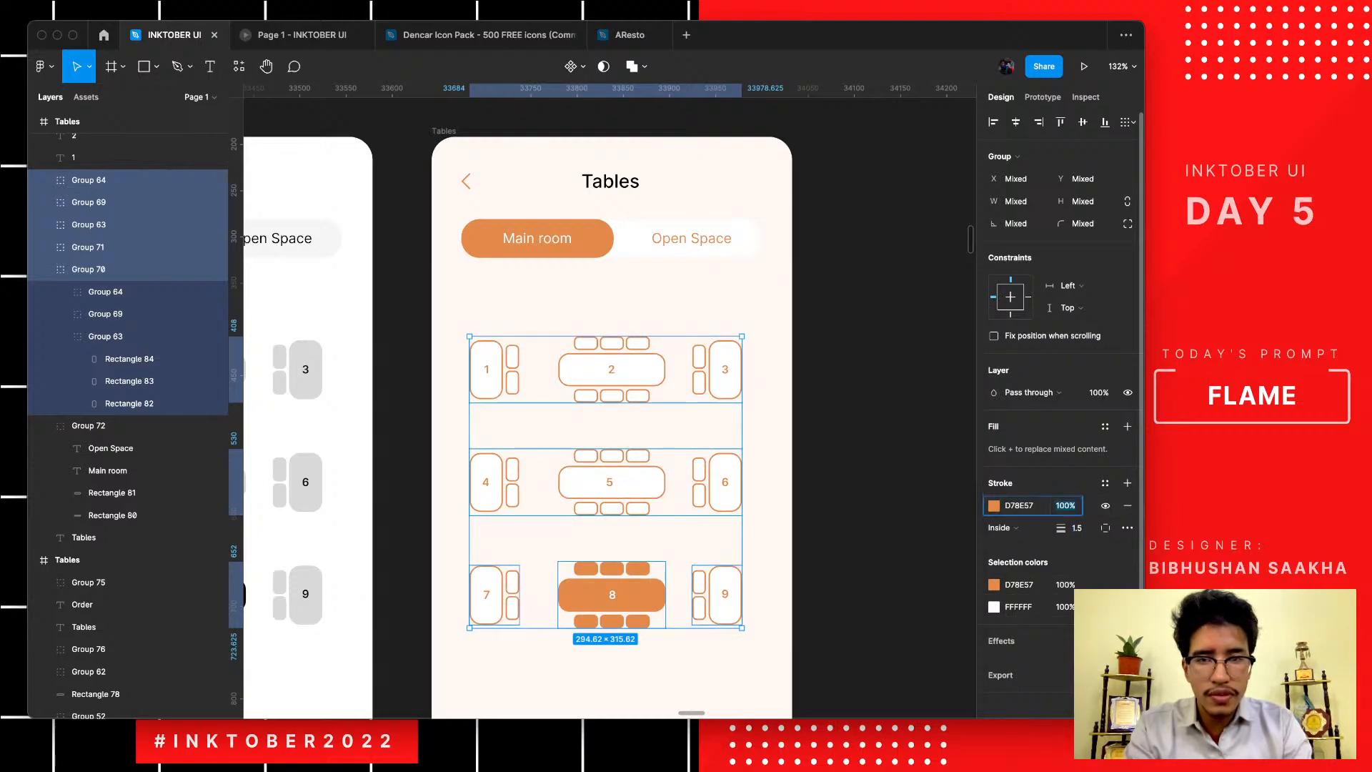
{"action": "type", "text": "50"}
{"action": "key", "text": "Return"}
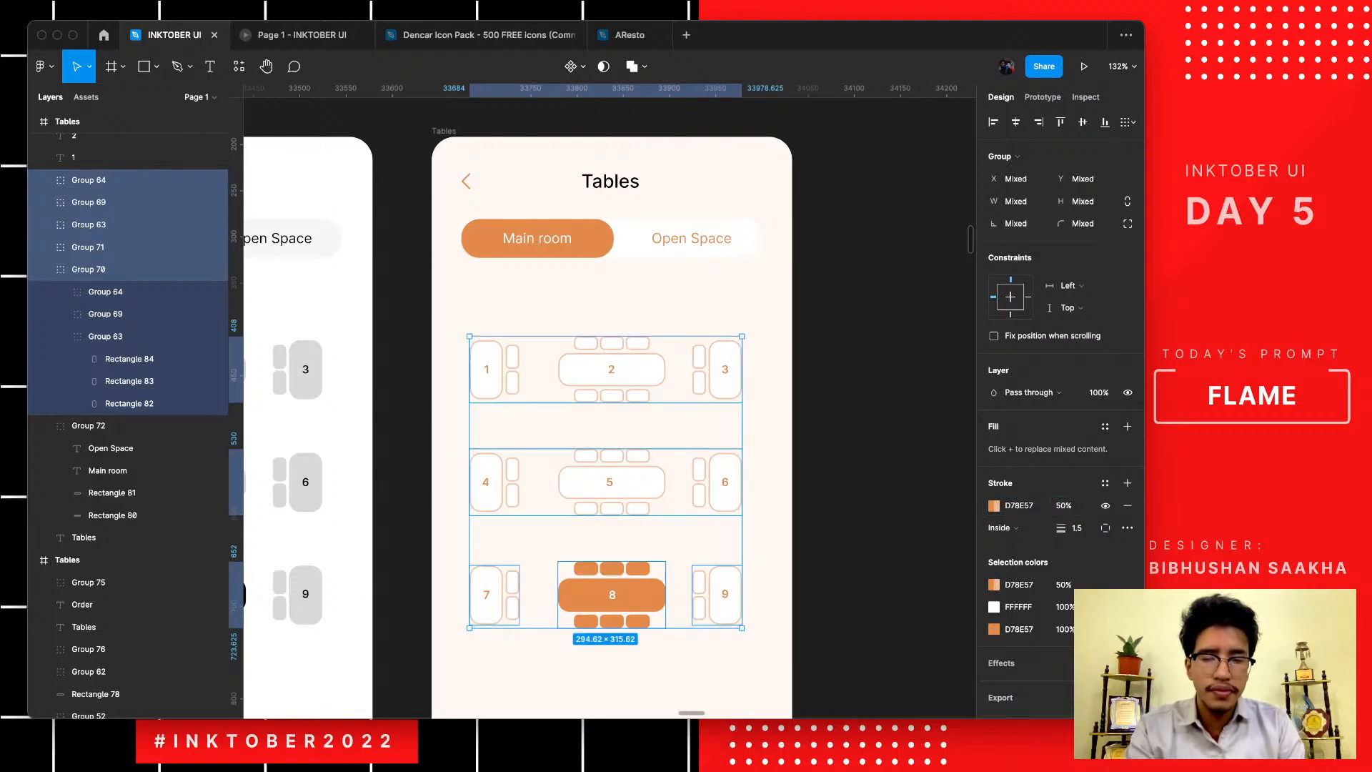
{"action": "left_click", "coordinate": [868, 503]}
- Undo and redo the 50% stroke opacity to compare both outline strengths against the black-and-white Tables screen
{"action": "scroll", "coordinate": [867, 503], "scroll_direction": "down", "scroll_amount": 5}
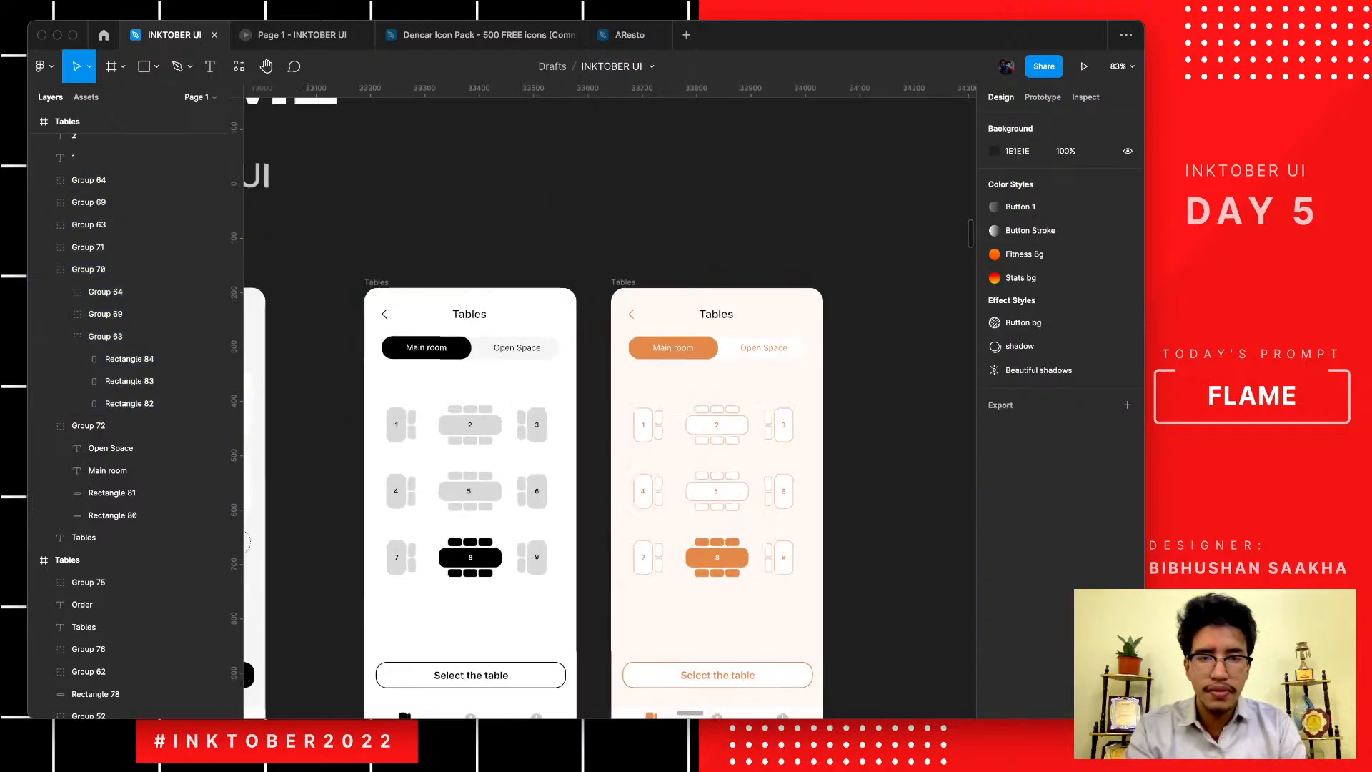
{"action": "scroll", "coordinate": [868, 503], "scroll_direction": "up", "scroll_amount": 1}
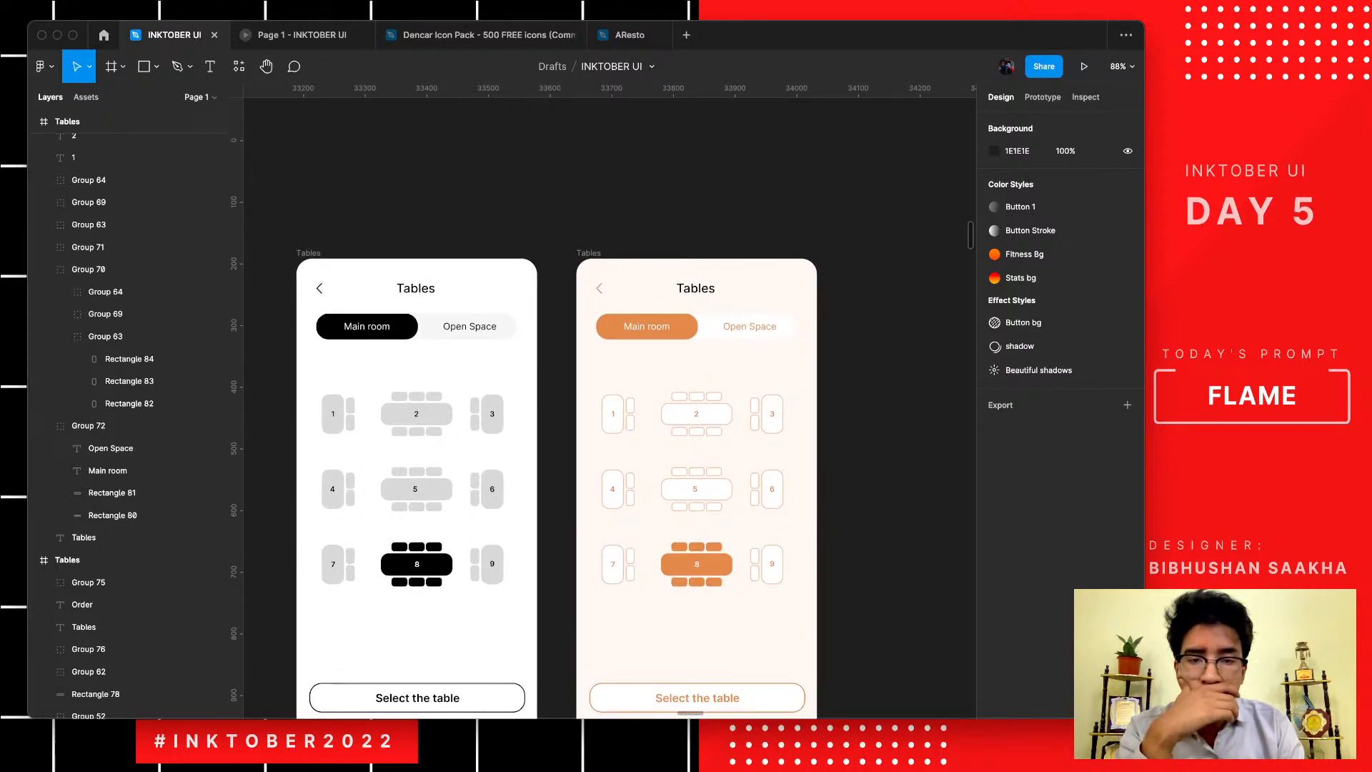
{"action": "scroll", "coordinate": [868, 504], "scroll_direction": "up", "scroll_amount": 10}
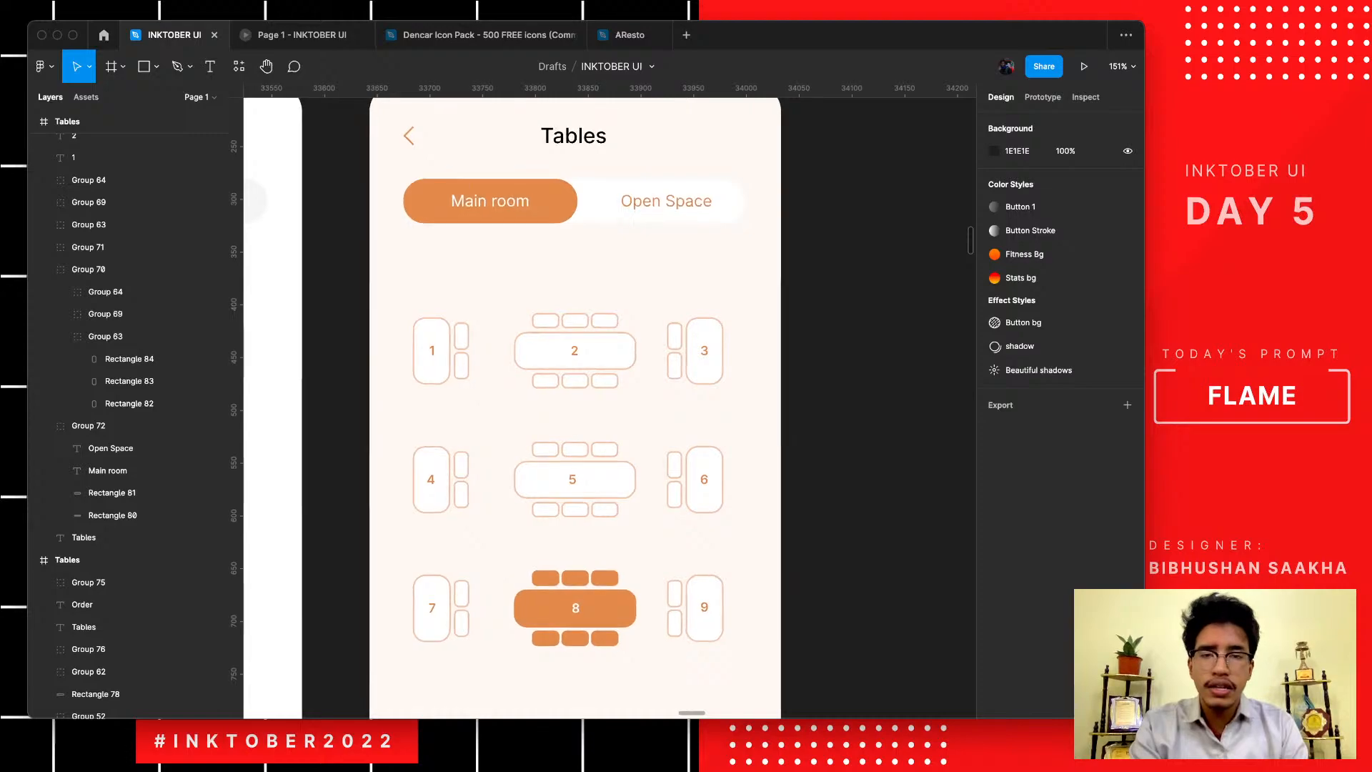
{"action": "key", "text": "super+z"}
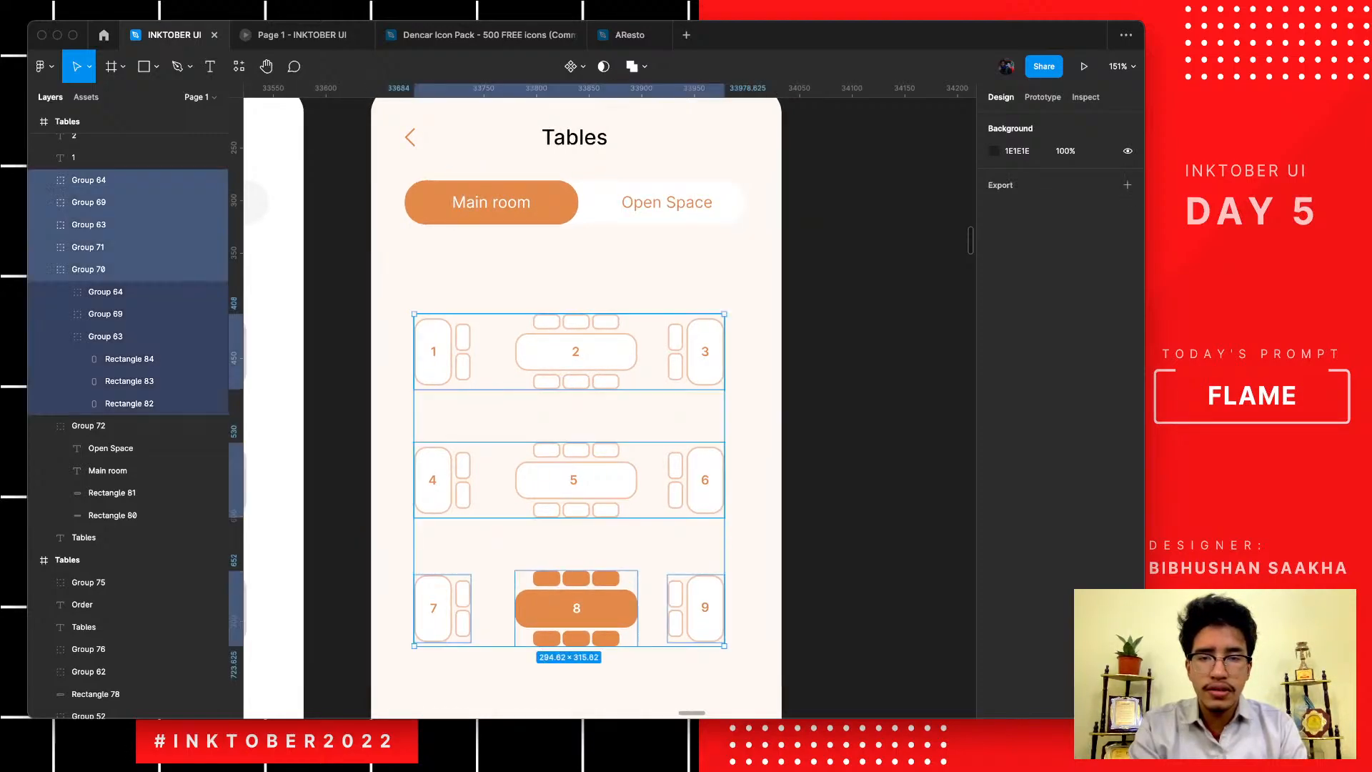
{"action": "key", "text": "super+z"}
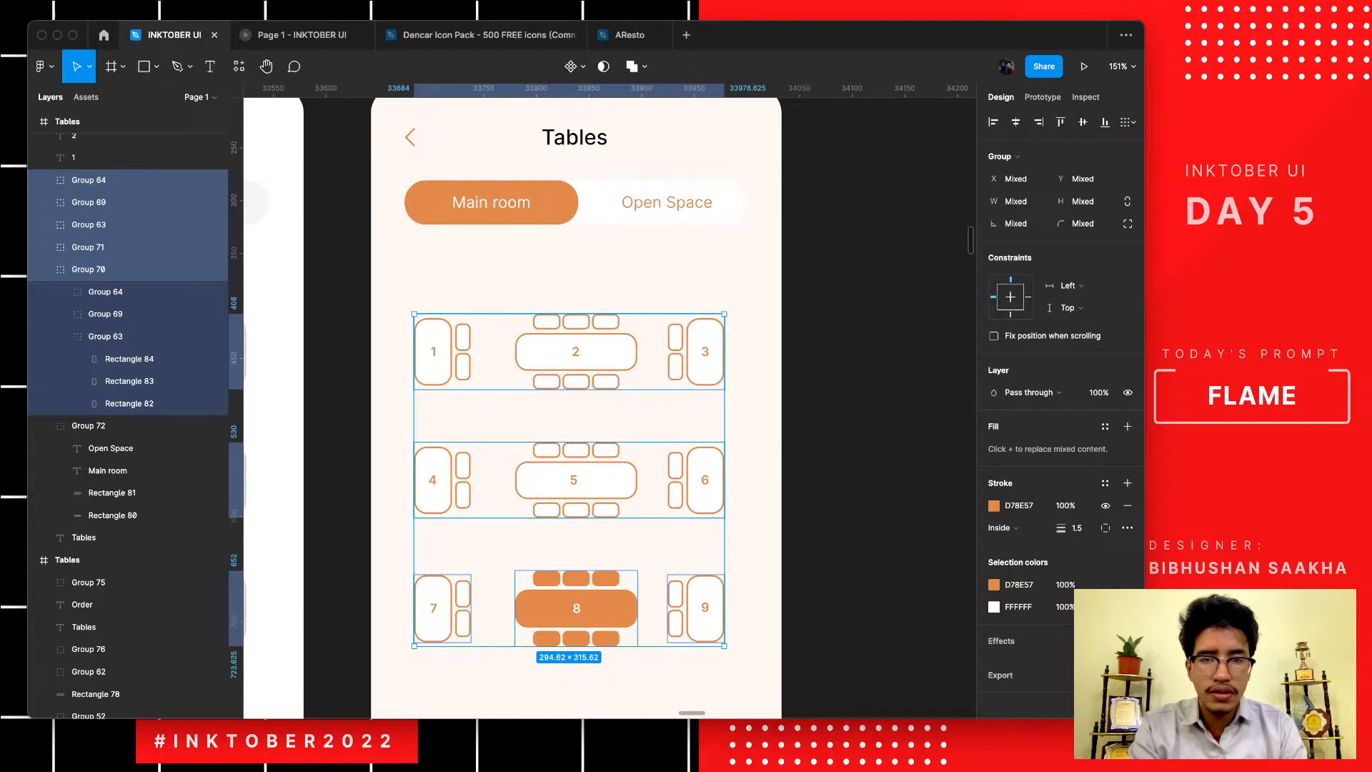
{"action": "key", "text": "super+z"}
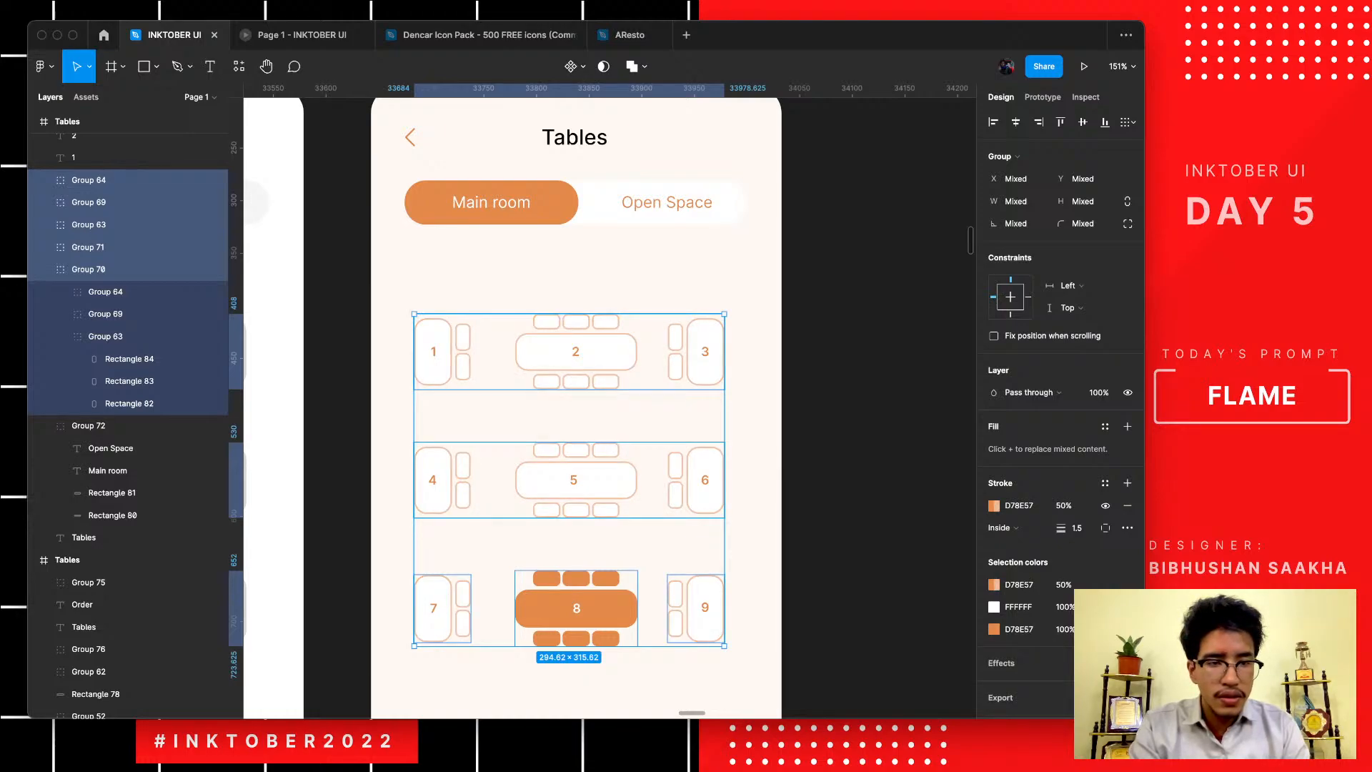
{"action": "scroll", "coordinate": [575, 408], "scroll_direction": "down", "scroll_amount": 2}
{"action": "scroll", "coordinate": [575, 407], "scroll_direction": "left", "scroll_amount": 2}
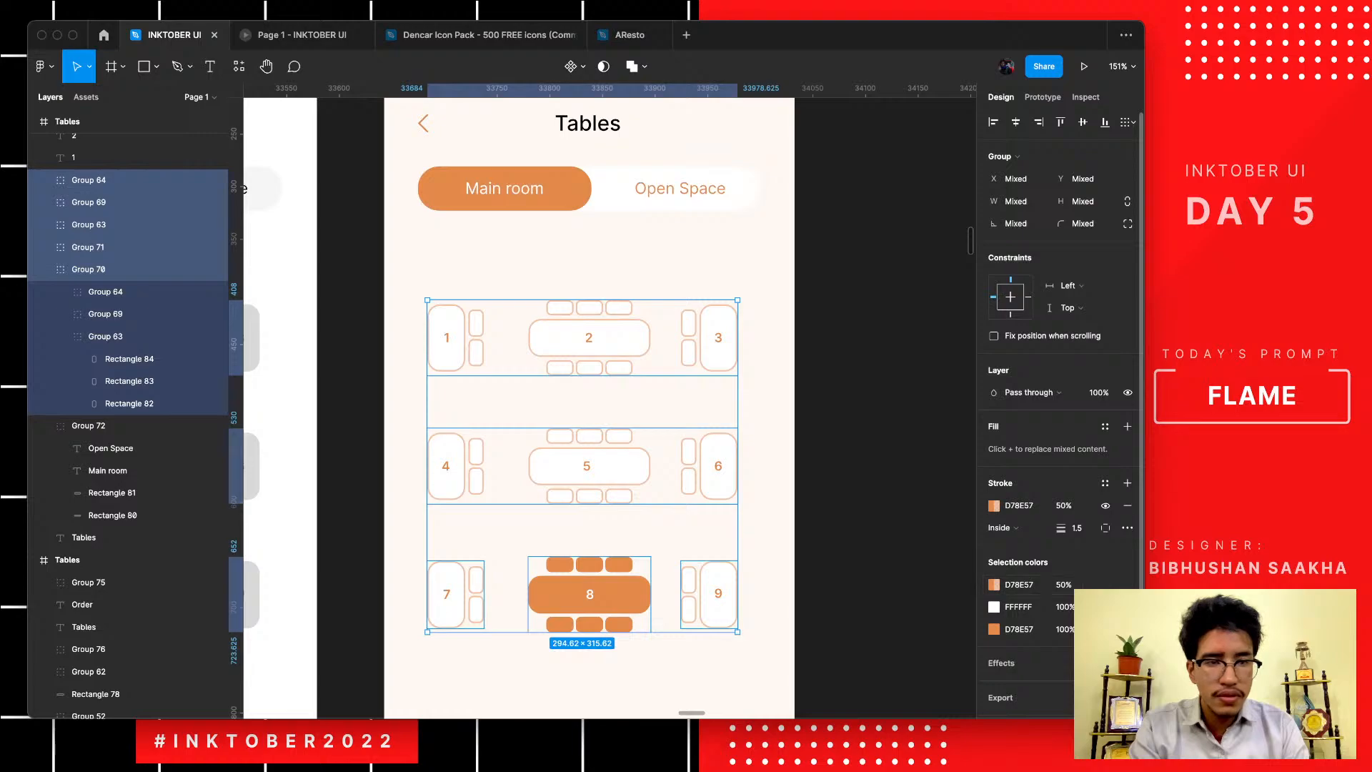
{"action": "scroll", "coordinate": [594, 402], "scroll_direction": "left", "scroll_amount": 3}
{"action": "scroll", "coordinate": [594, 402], "scroll_direction": "down", "scroll_amount": 1}
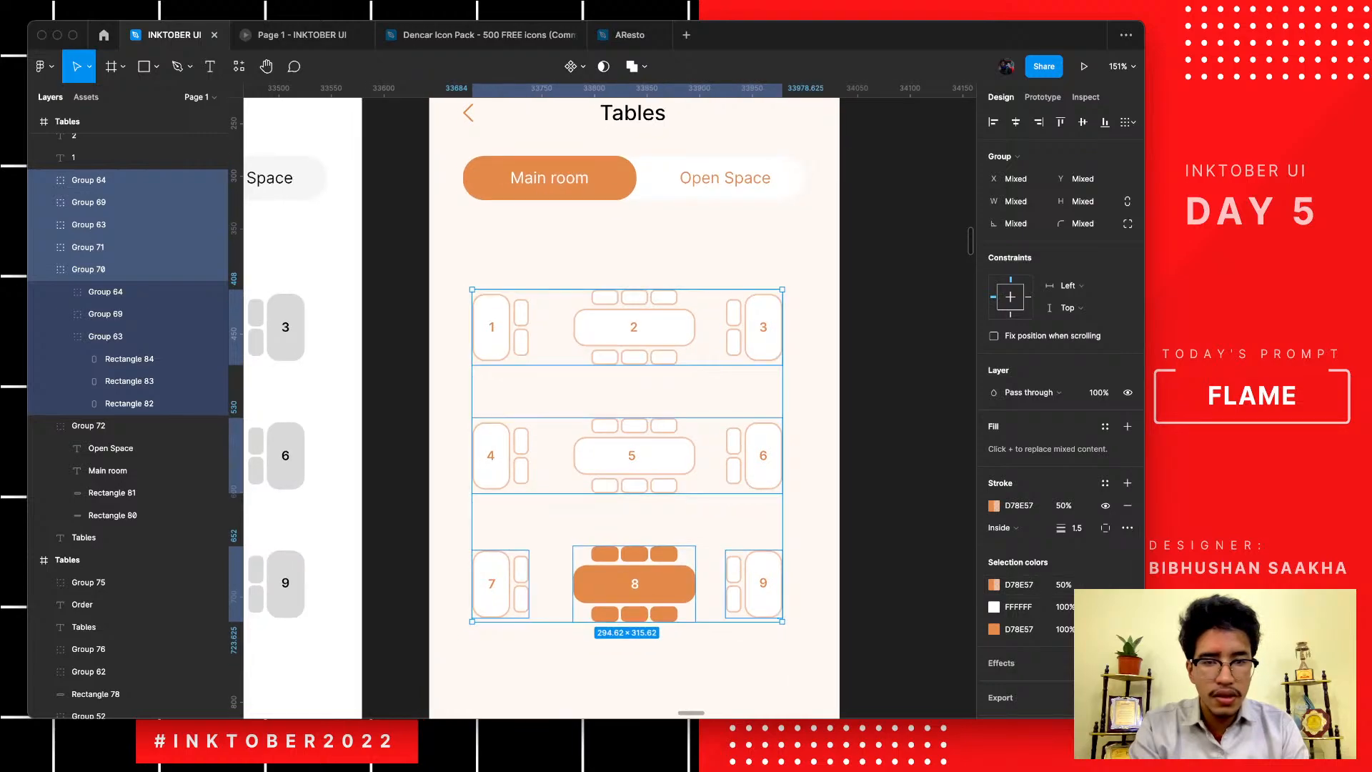
{"action": "key", "text": "Escape"}
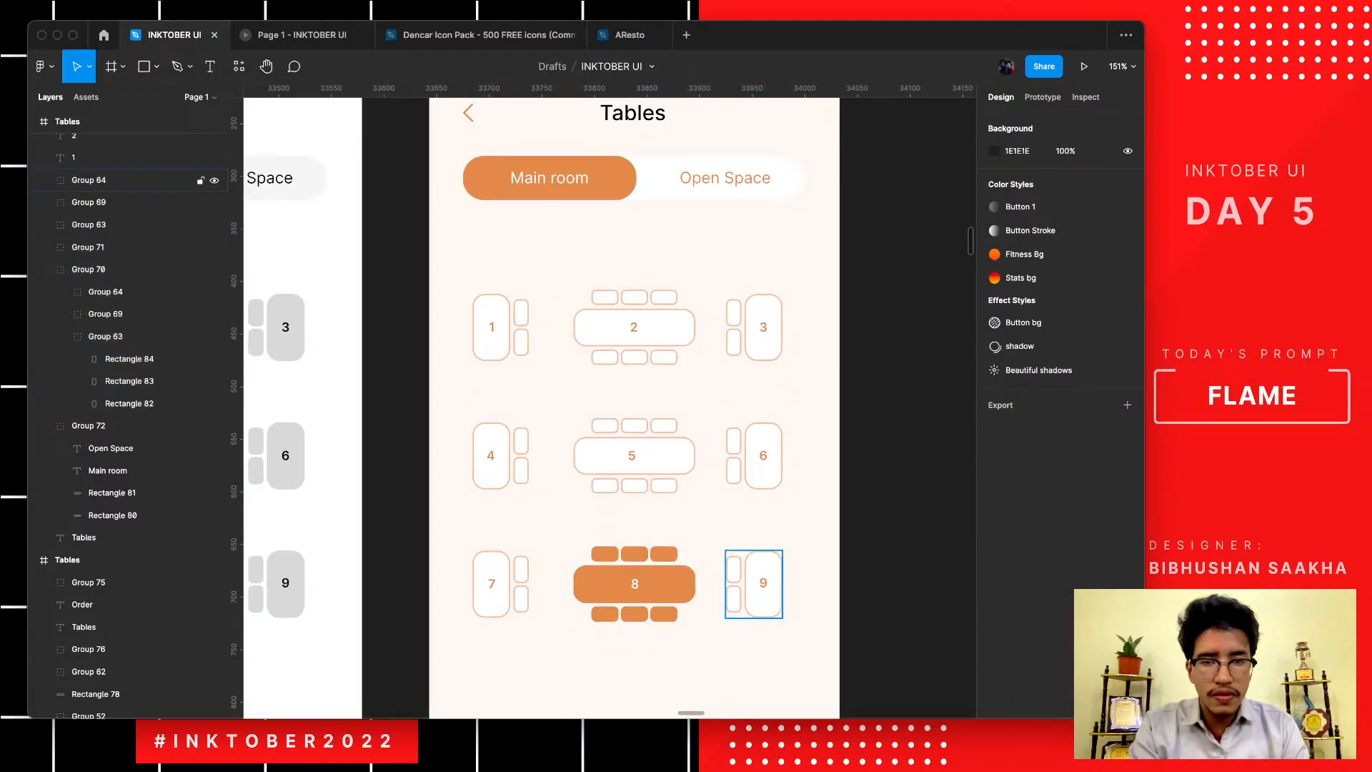
- Try filling all the tables and chairs except table 8 with the orange D78E57 sampled from table 8
{"action": "left_click", "coordinate": [89, 180]}
{"action": "left_click", "coordinate": [88, 246], "text": "super"}
{"action": "left_click", "coordinate": [88, 269], "text": "super"}
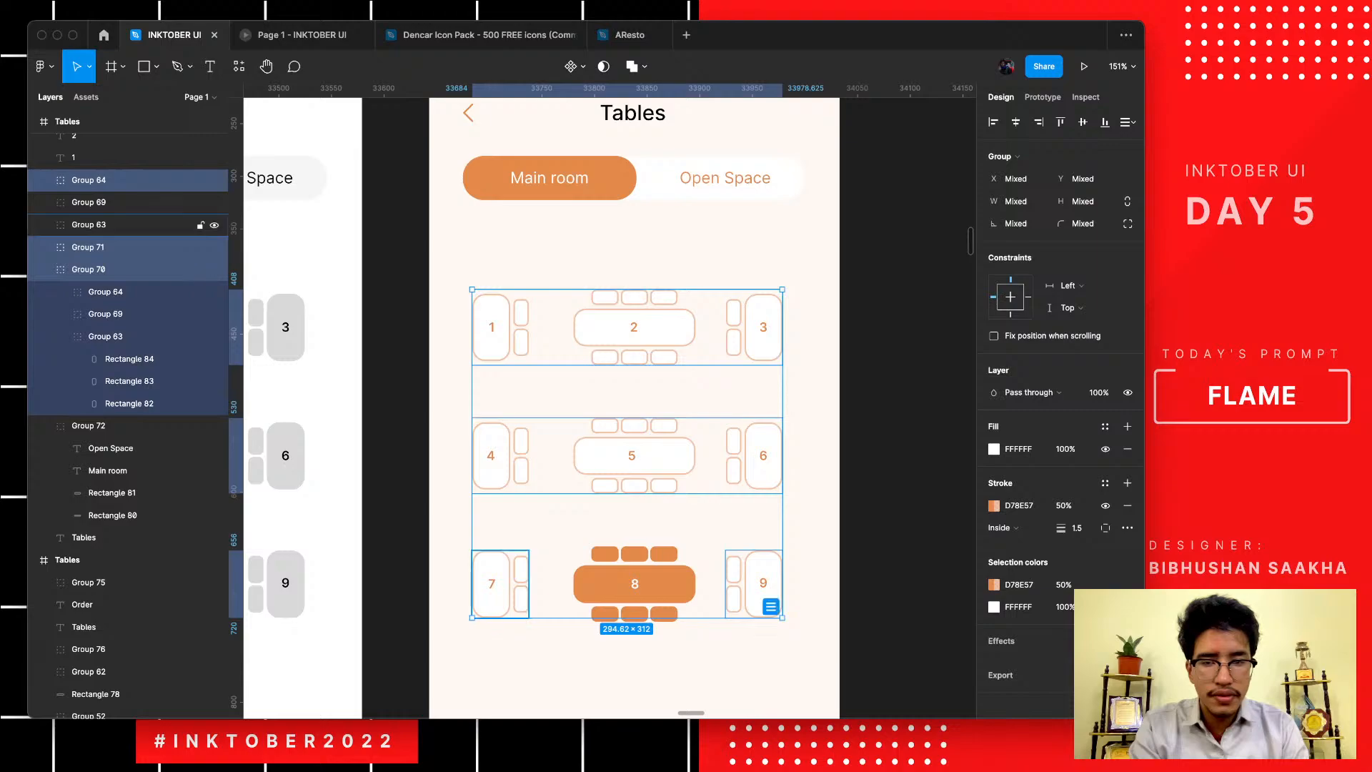
{"action": "scroll", "coordinate": [129, 357], "scroll_direction": "up", "scroll_amount": 3}
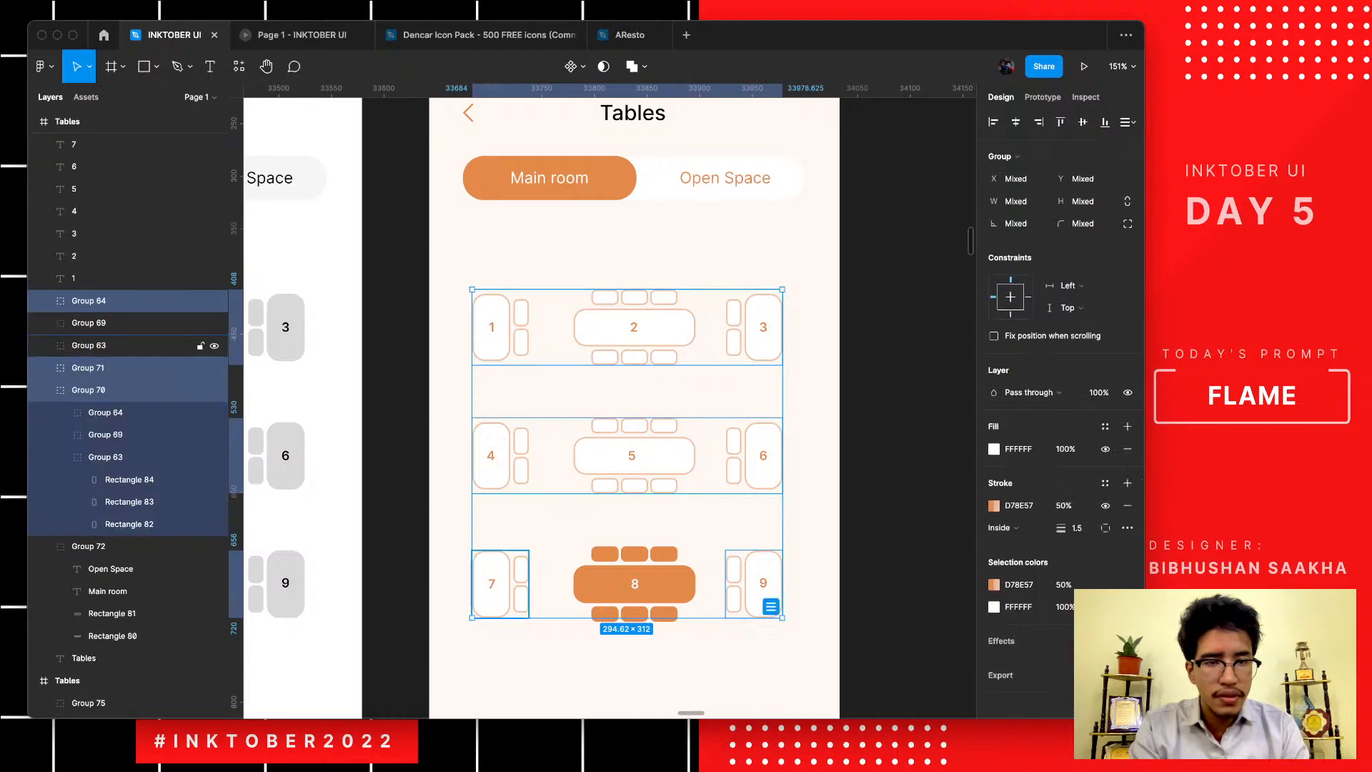
{"action": "left_click", "coordinate": [89, 346], "text": "super"}
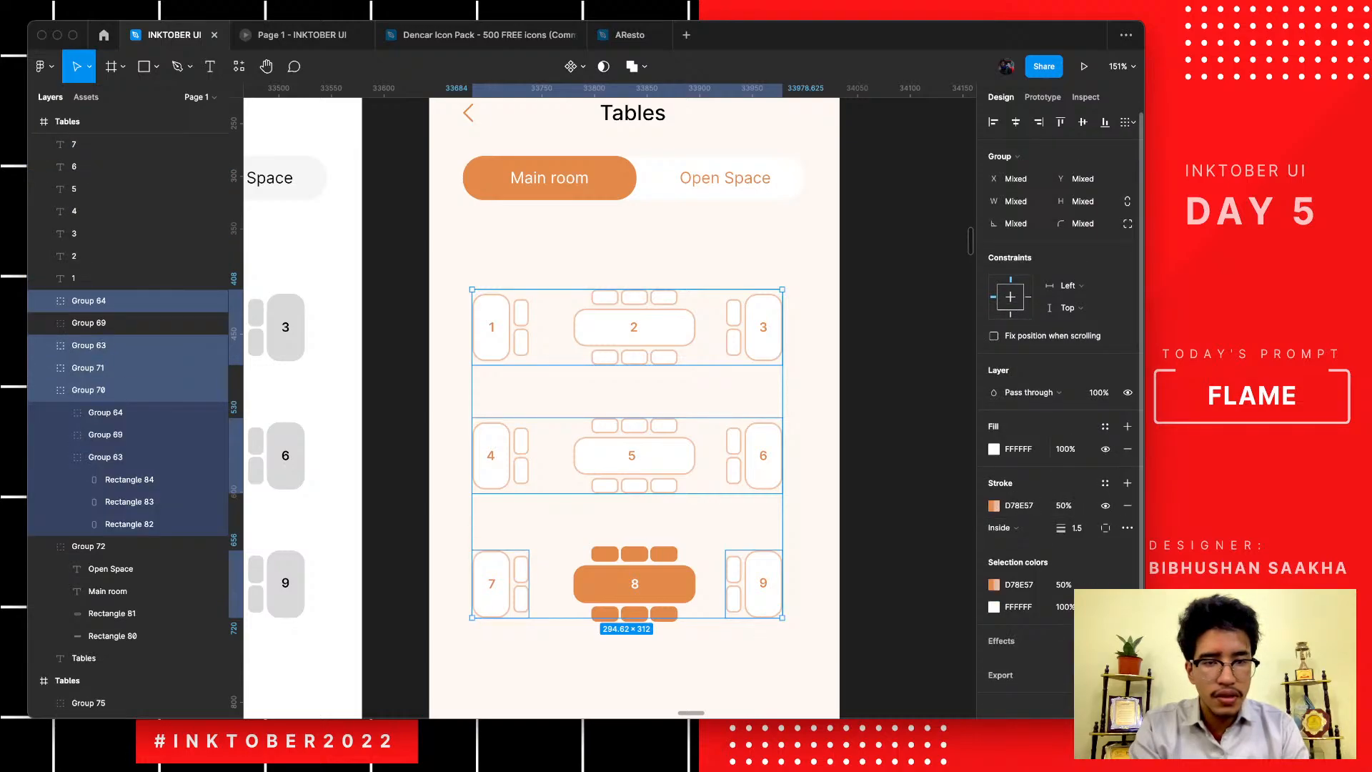
{"action": "left_click", "coordinate": [994, 448]}
{"action": "left_click", "coordinate": [829, 563]}
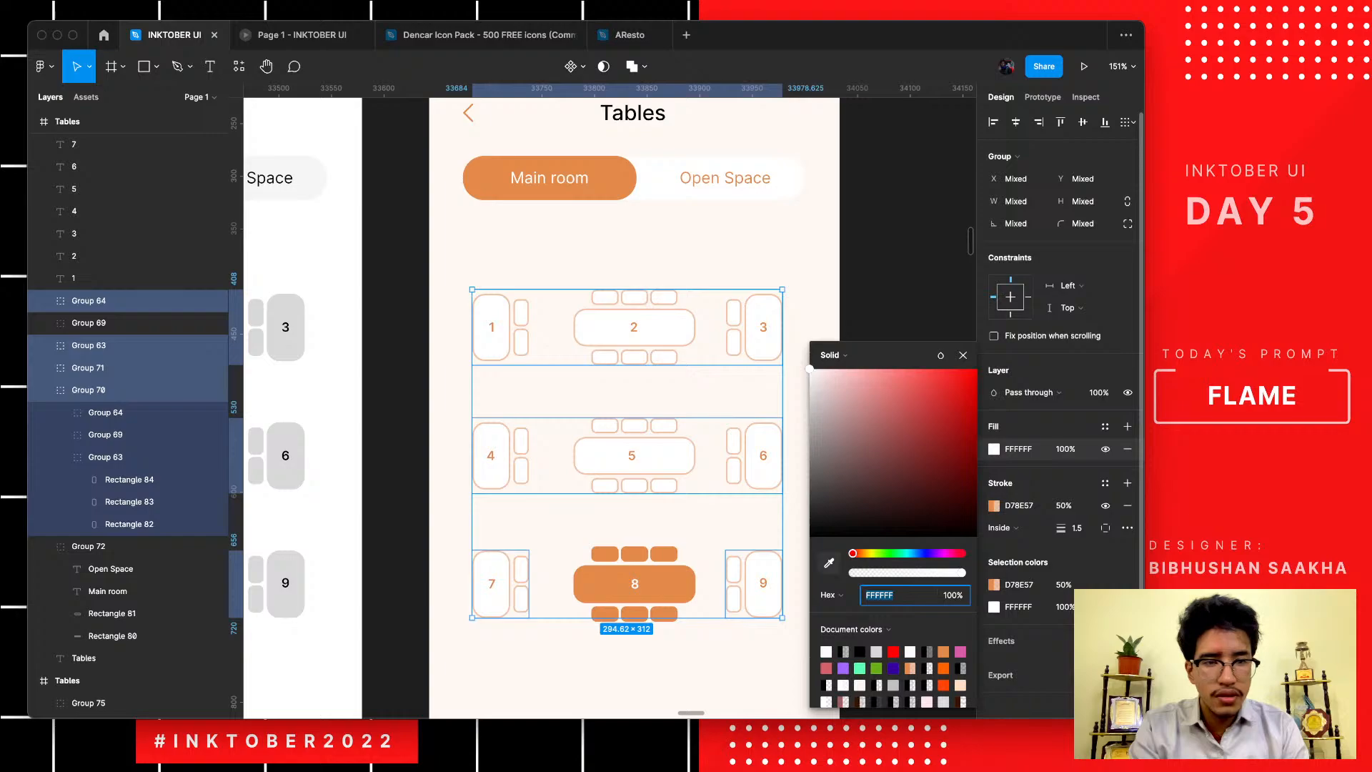
{"action": "left_click", "coordinate": [684, 584]}
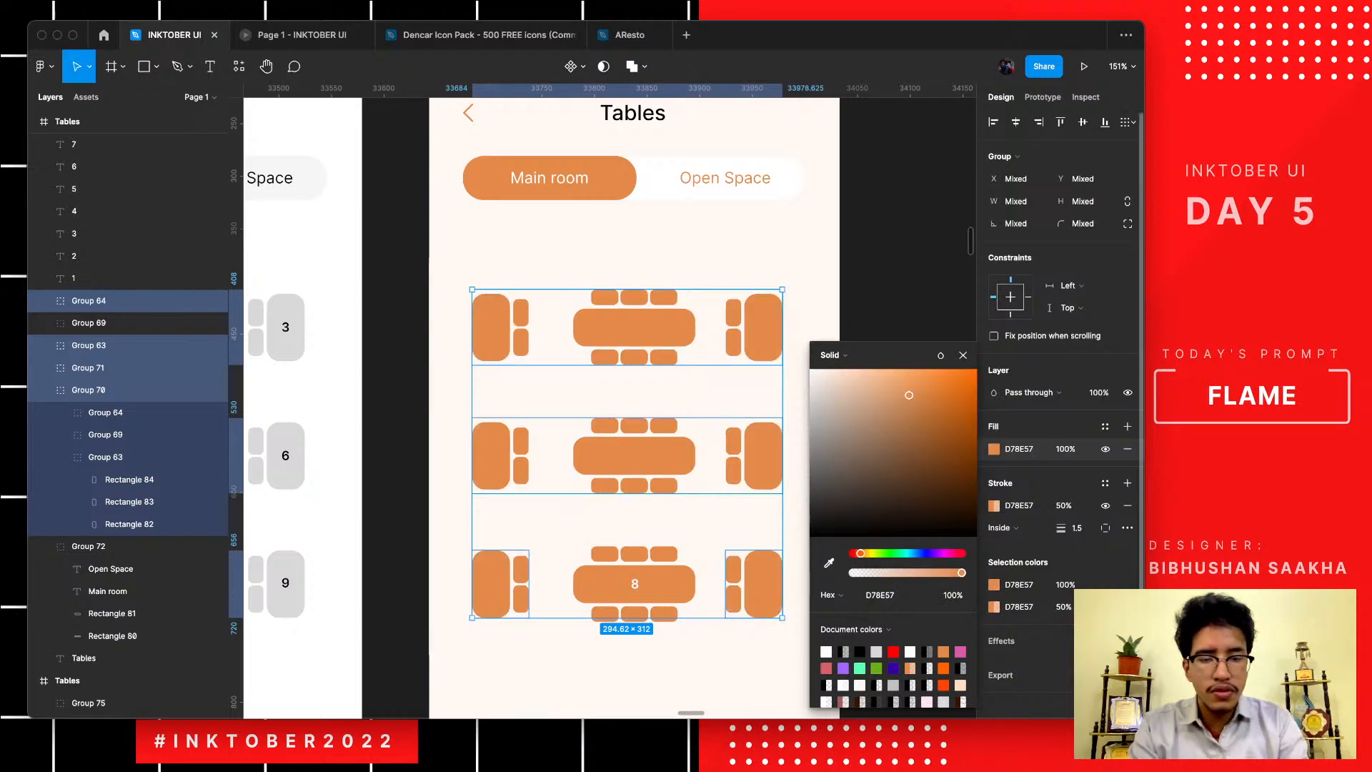
- Try a 20% opacity on the orange fill of the unselected tables and compare it with the black-and-white version
{"action": "left_click", "coordinate": [1064, 449]}
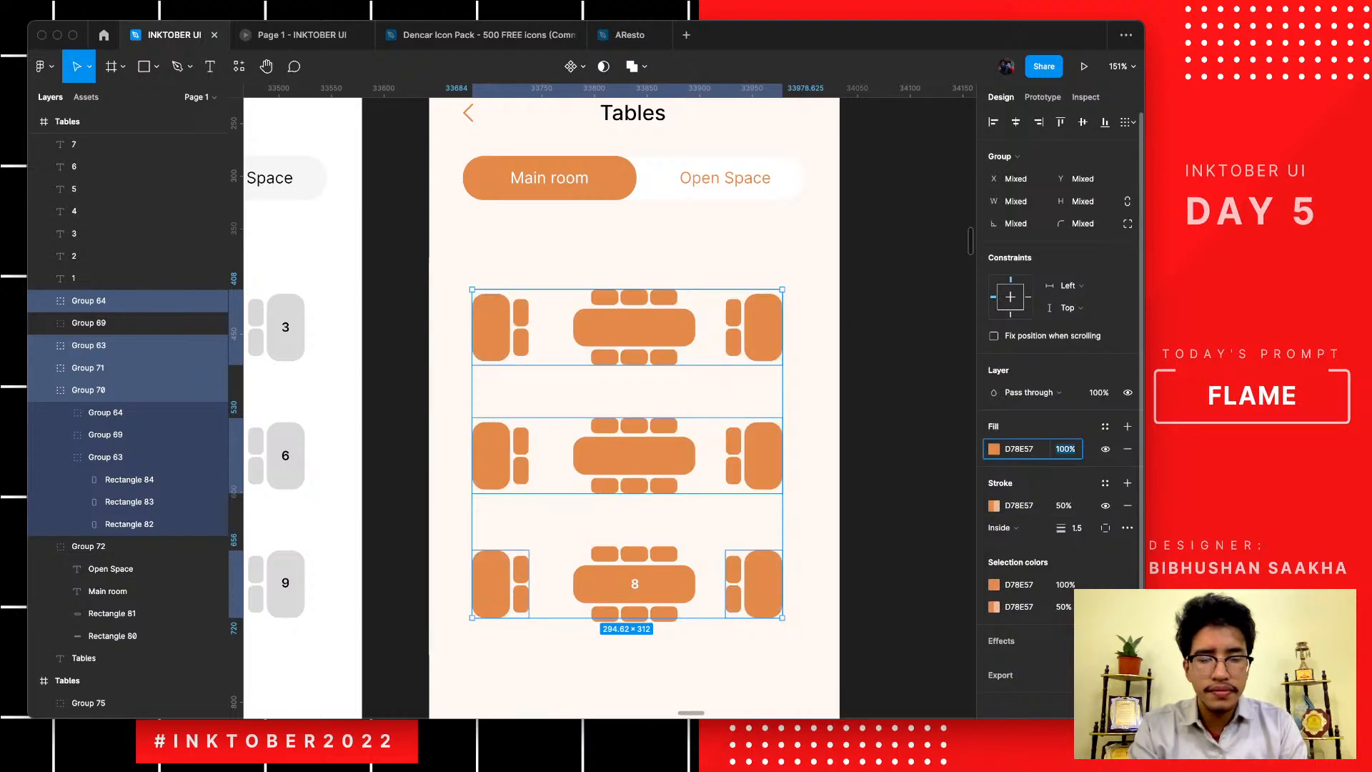
{"action": "type", "text": "20"}
{"action": "key", "text": "Return"}
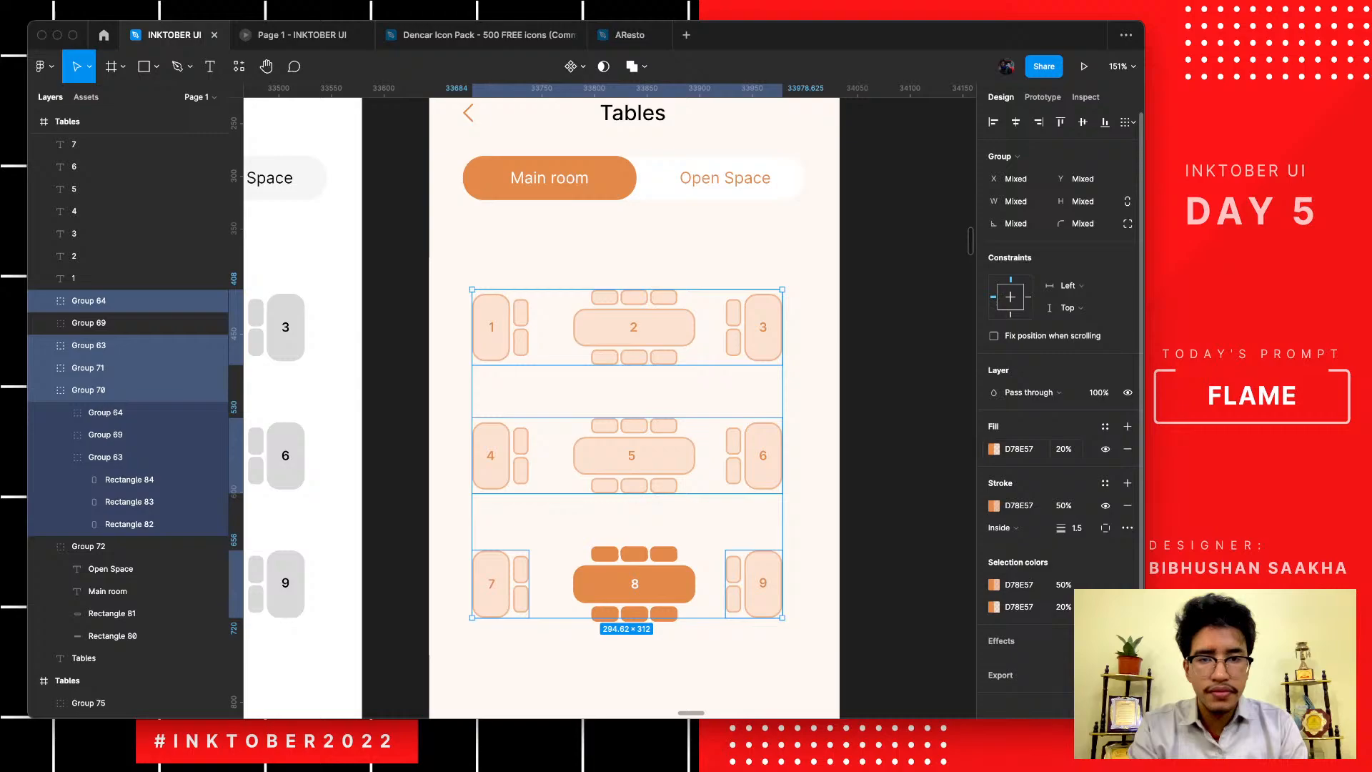
{"action": "scroll", "coordinate": [740, 483], "scroll_direction": "down", "scroll_amount": 5}
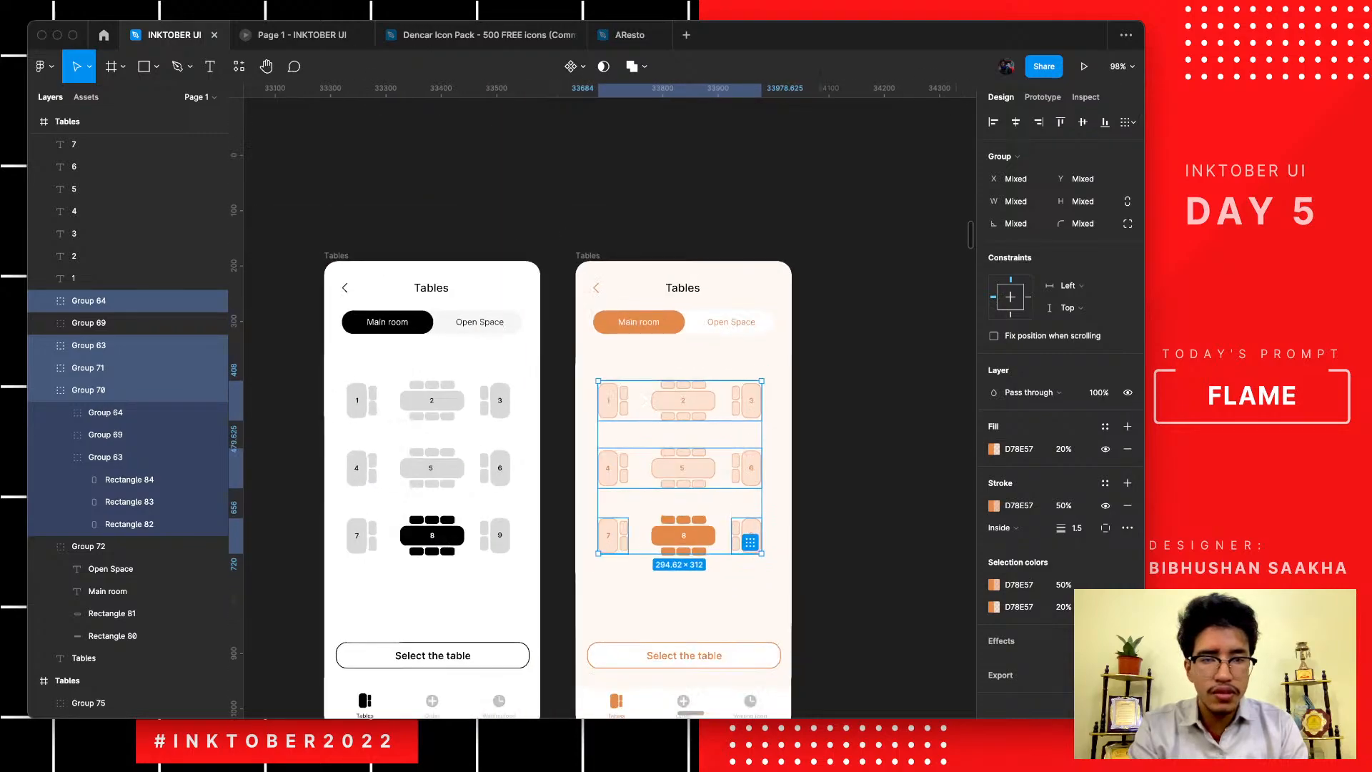
{"action": "scroll", "coordinate": [740, 483], "scroll_direction": "up", "scroll_amount": 5}
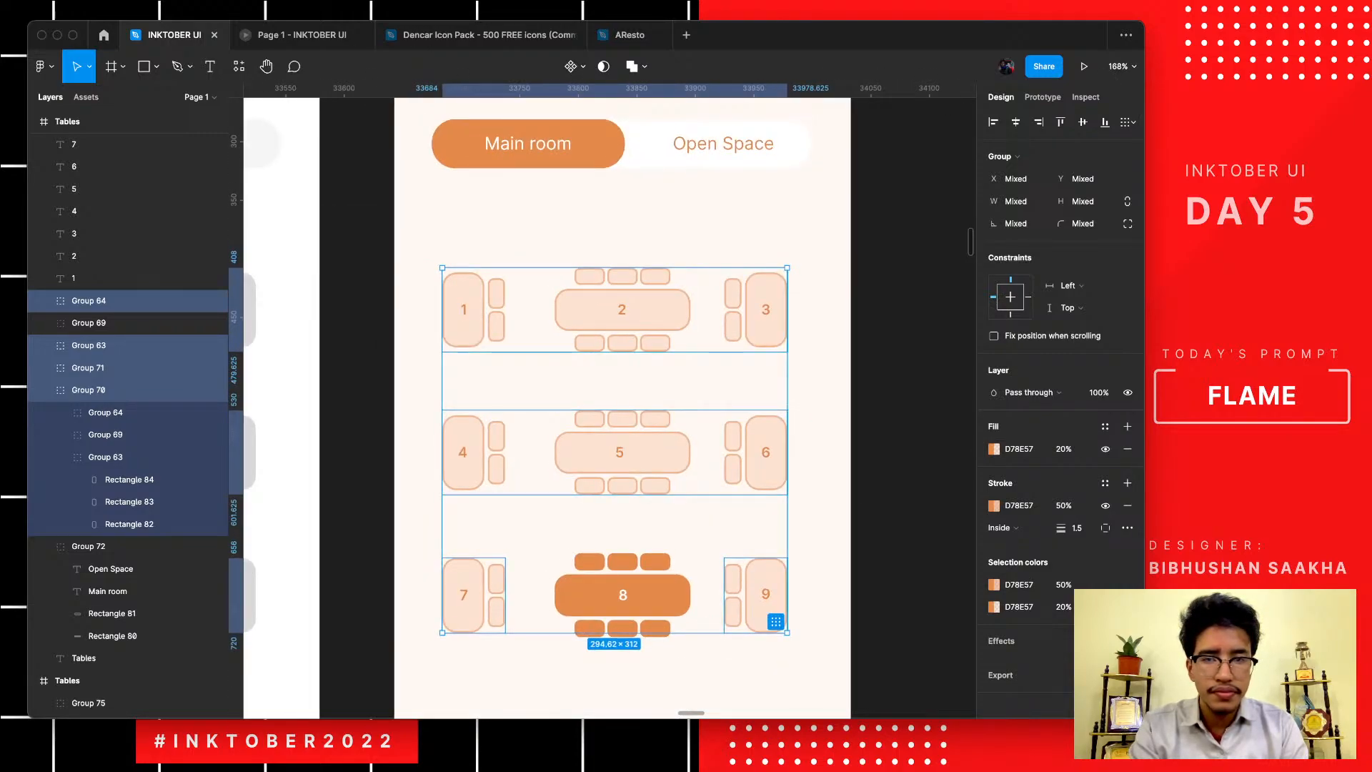
- Return the fill of the tables and chairs around table 8 to white FFFFFF at 100% opacity
{"action": "left_click", "coordinate": [994, 448]}
{"action": "left_click_drag", "start_coordinate": [908, 395], "coordinate": [809, 368]}
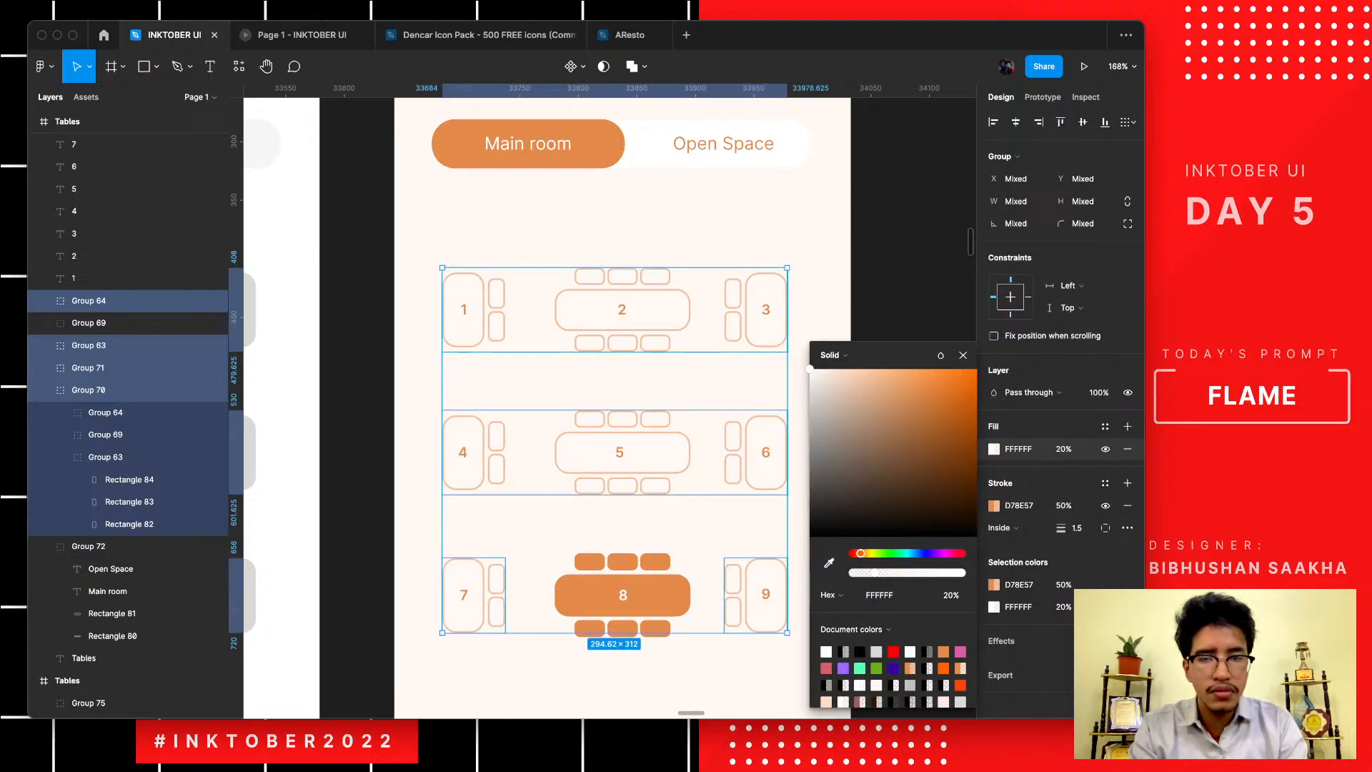
{"action": "left_click", "coordinate": [1064, 449]}
{"action": "type", "text": "1"}
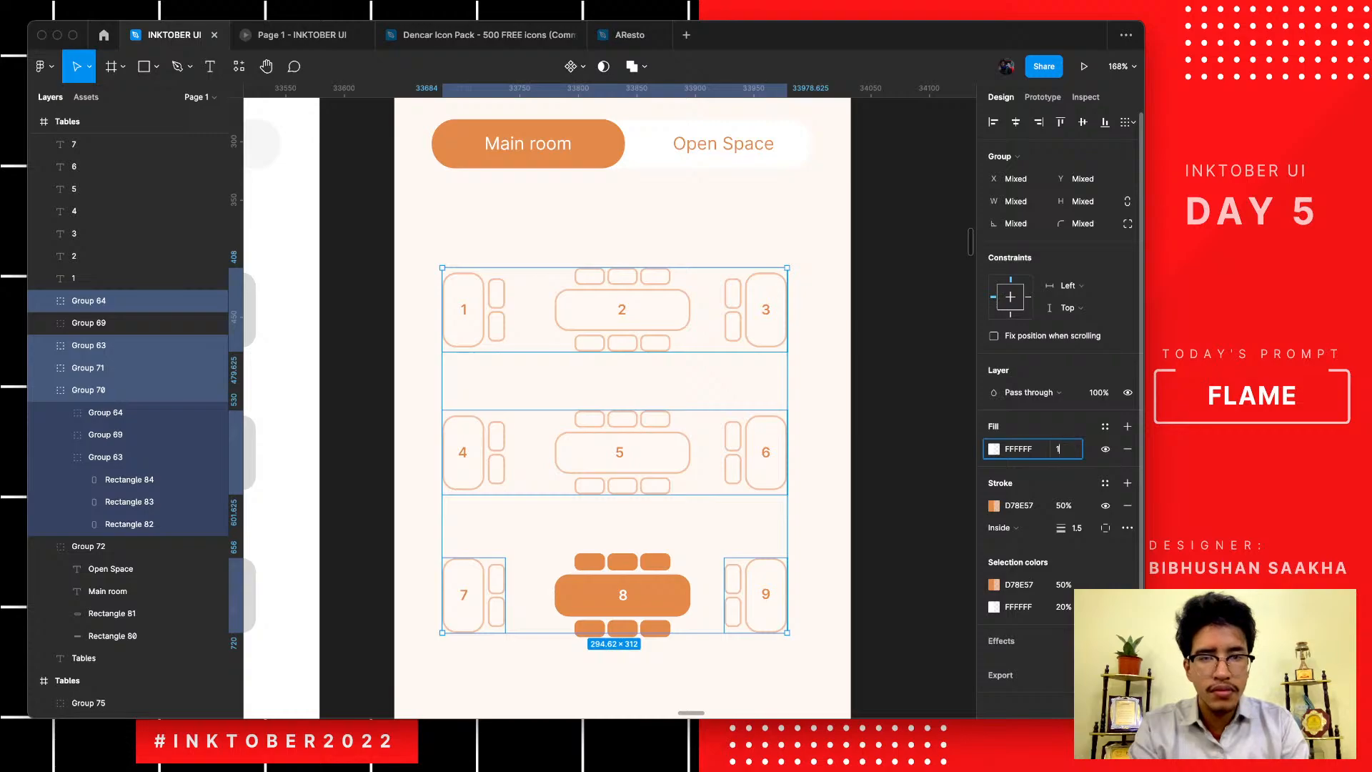
{"action": "type", "text": "00"}
{"action": "key", "text": "Return"}
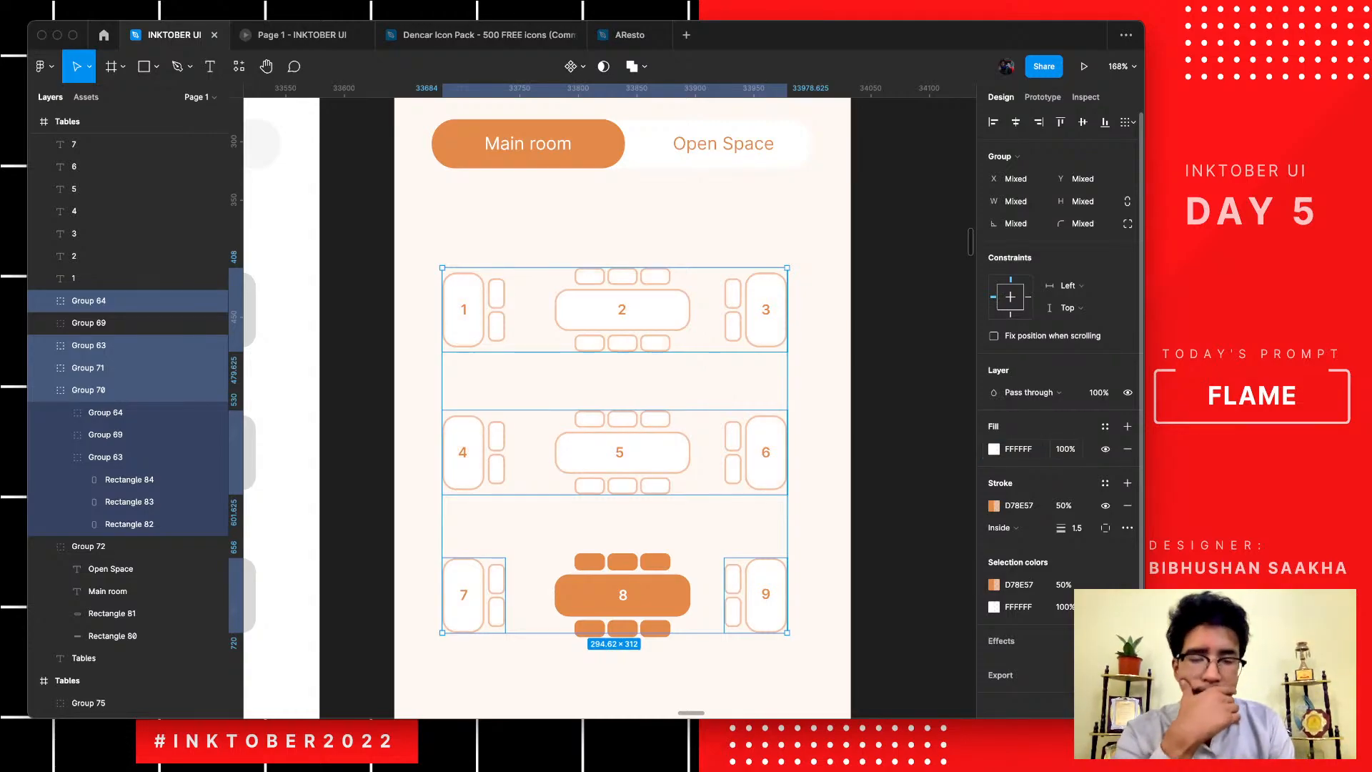
- Compare the orange Tables screen with its black-and-white version and with the Order screens
{"action": "key", "text": "Escape"}
{"action": "scroll", "coordinate": [879, 394], "scroll_direction": "down", "scroll_amount": 6}
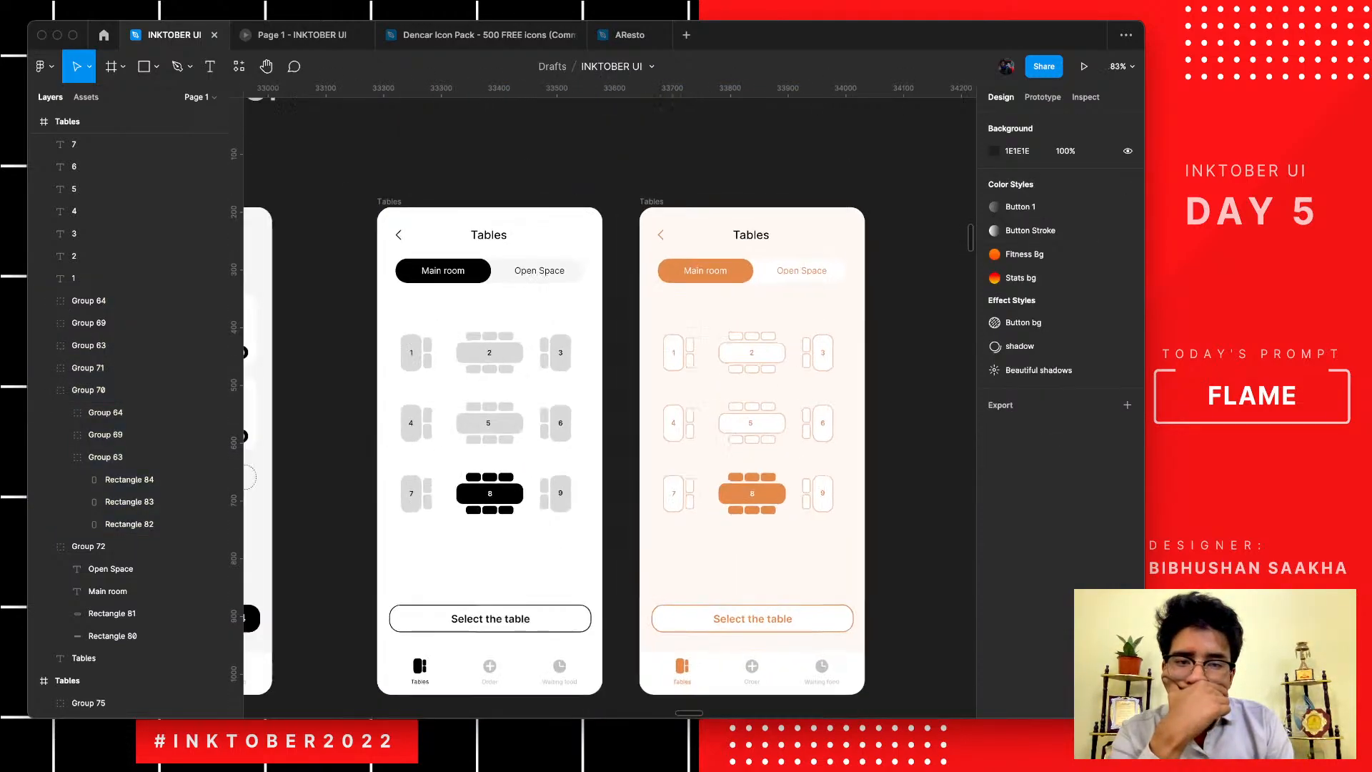
{"action": "scroll", "coordinate": [878, 386], "scroll_direction": "up", "scroll_amount": 2}
{"action": "scroll", "coordinate": [878, 386], "scroll_direction": "down", "scroll_amount": 1}
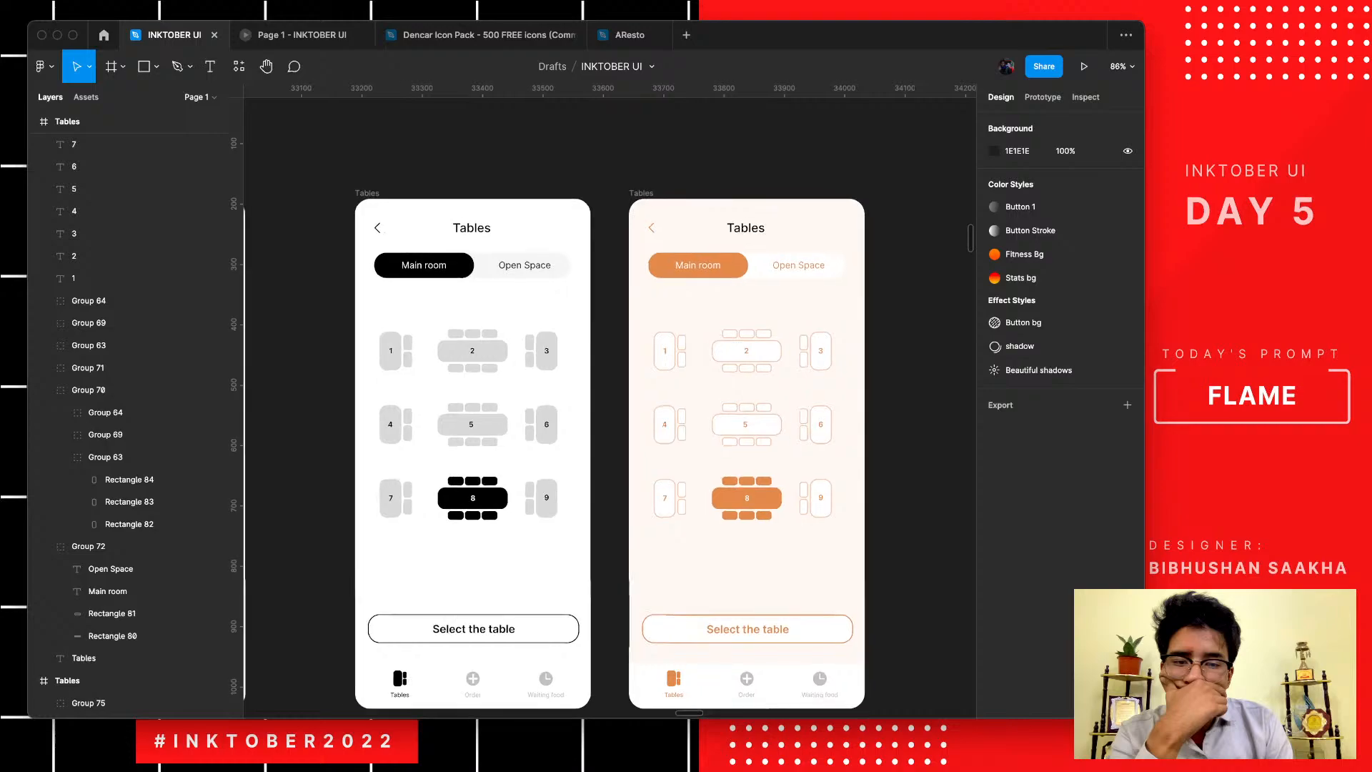
{"action": "scroll", "coordinate": [878, 386], "scroll_direction": "down", "scroll_amount": 1}
{"action": "scroll", "coordinate": [610, 408], "scroll_direction": "down", "scroll_amount": 1}
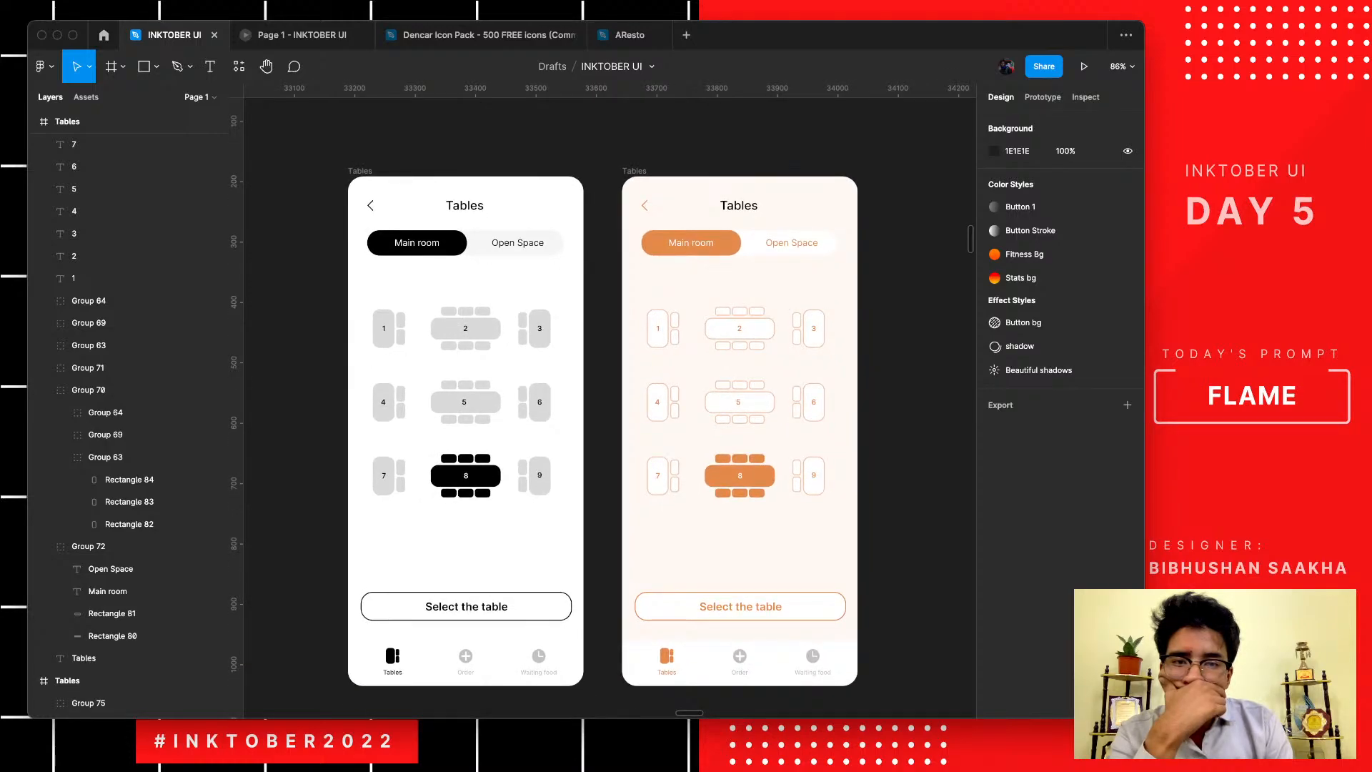
{"action": "scroll", "coordinate": [589, 386], "scroll_direction": "down", "scroll_amount": 5}
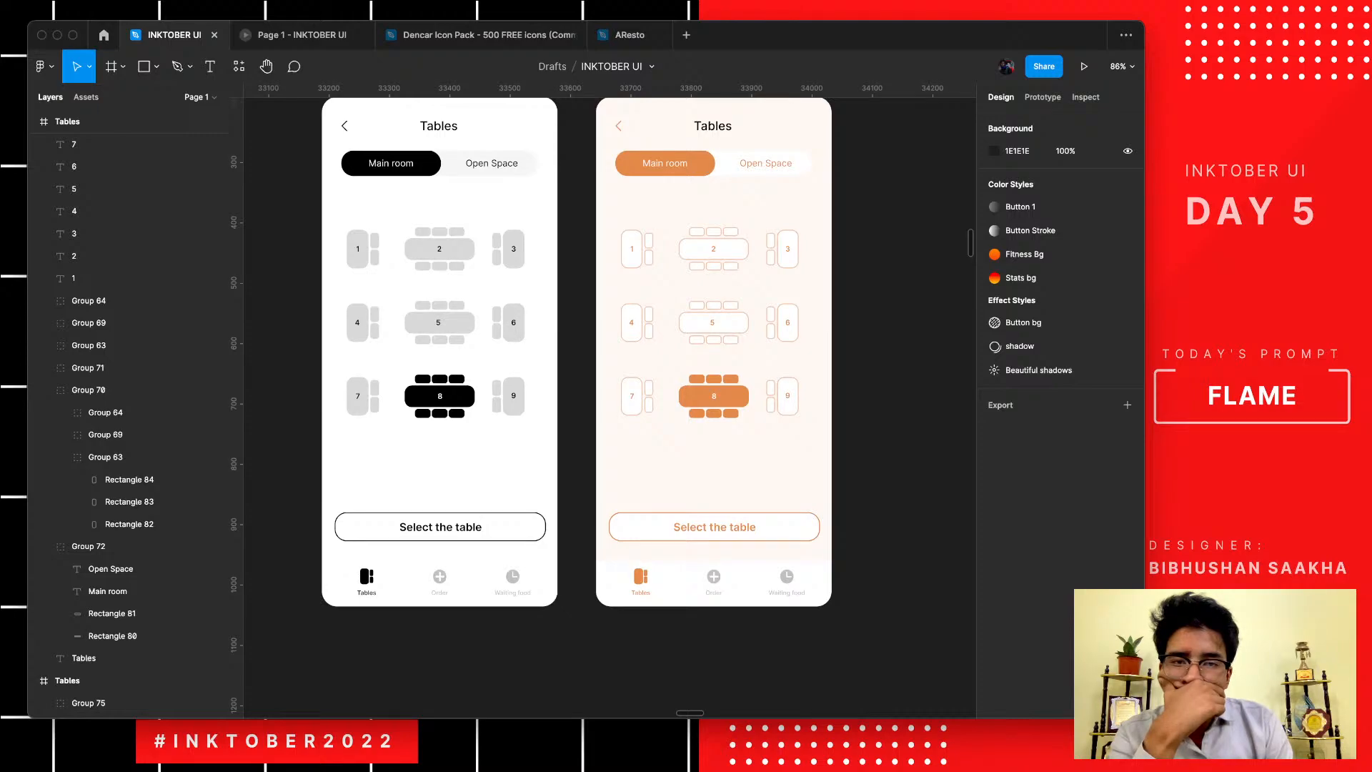
{"action": "scroll", "coordinate": [572, 357], "scroll_direction": "right", "scroll_amount": 2}
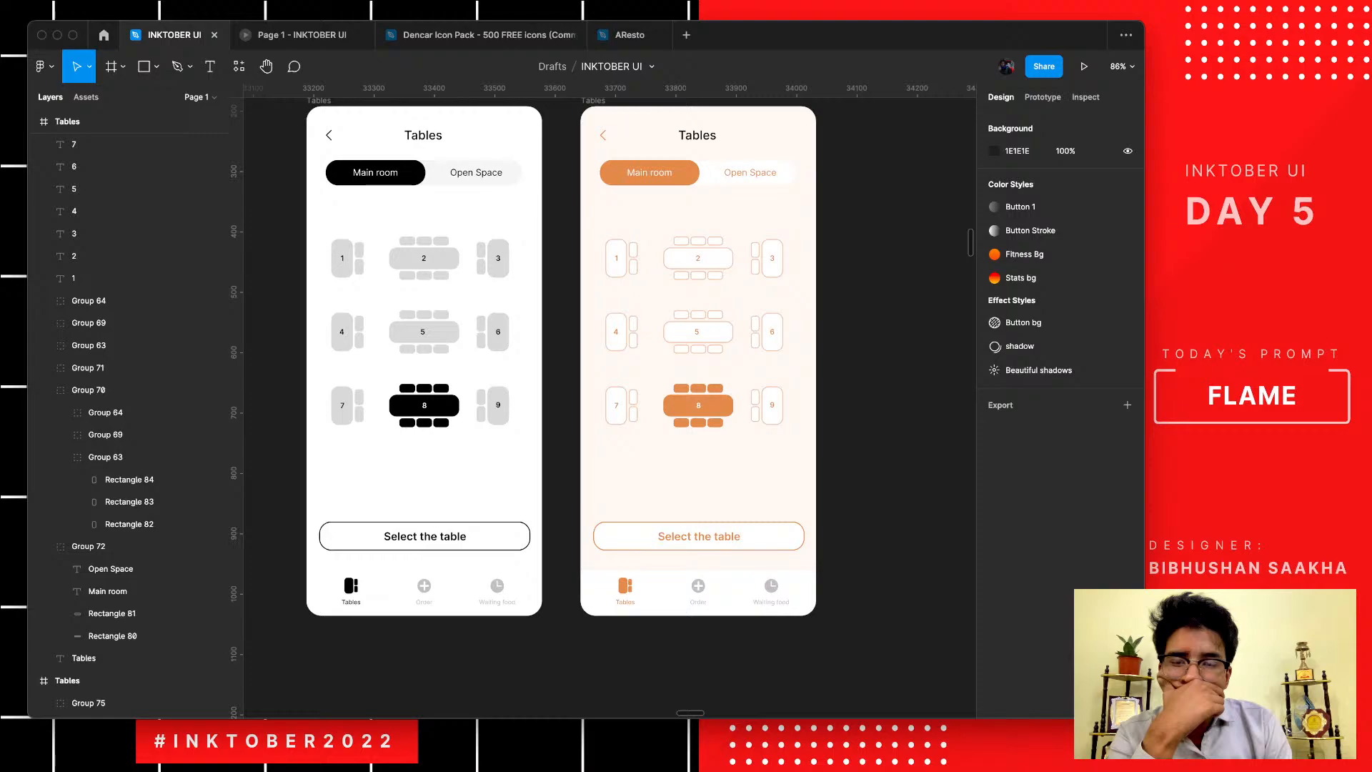
{"action": "scroll", "coordinate": [607, 358], "scroll_direction": "left", "scroll_amount": 10}
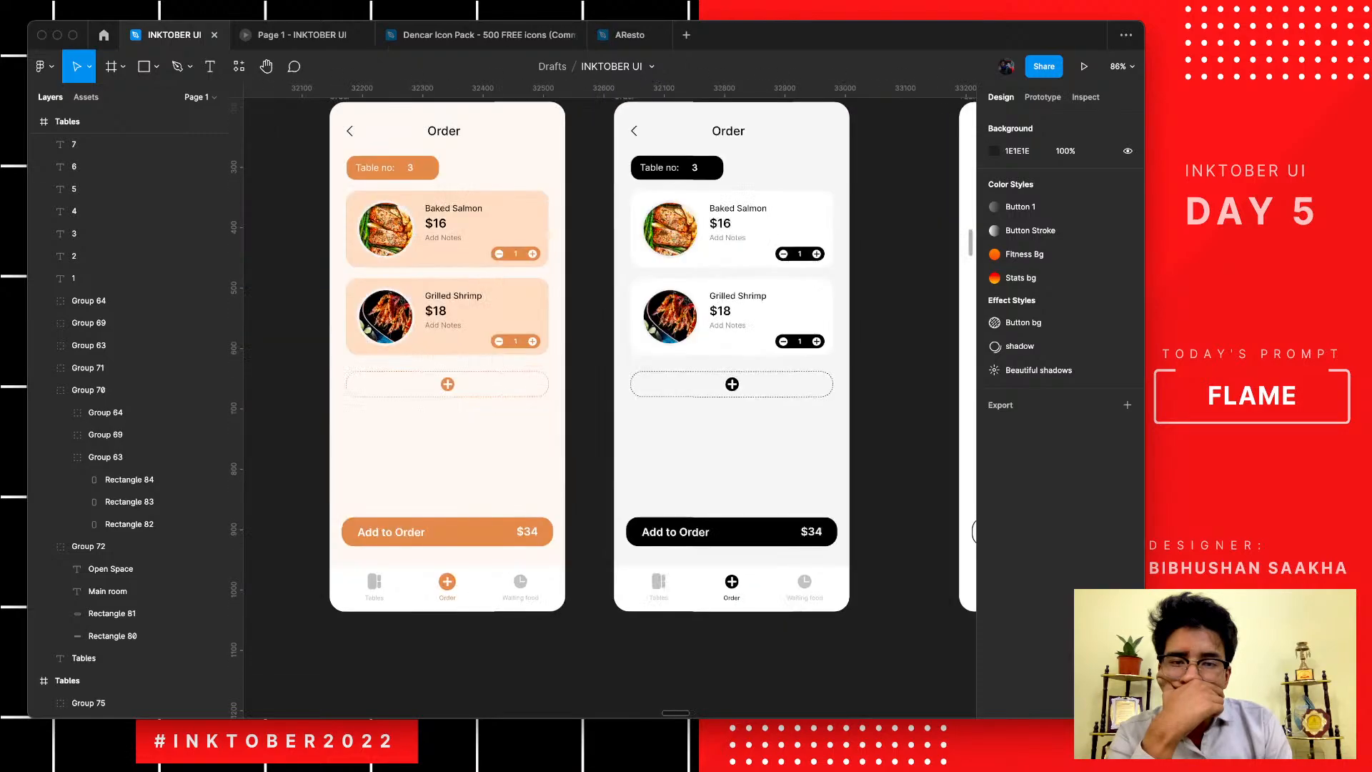
{"action": "scroll", "coordinate": [612, 337], "scroll_direction": "down", "scroll_amount": 5}
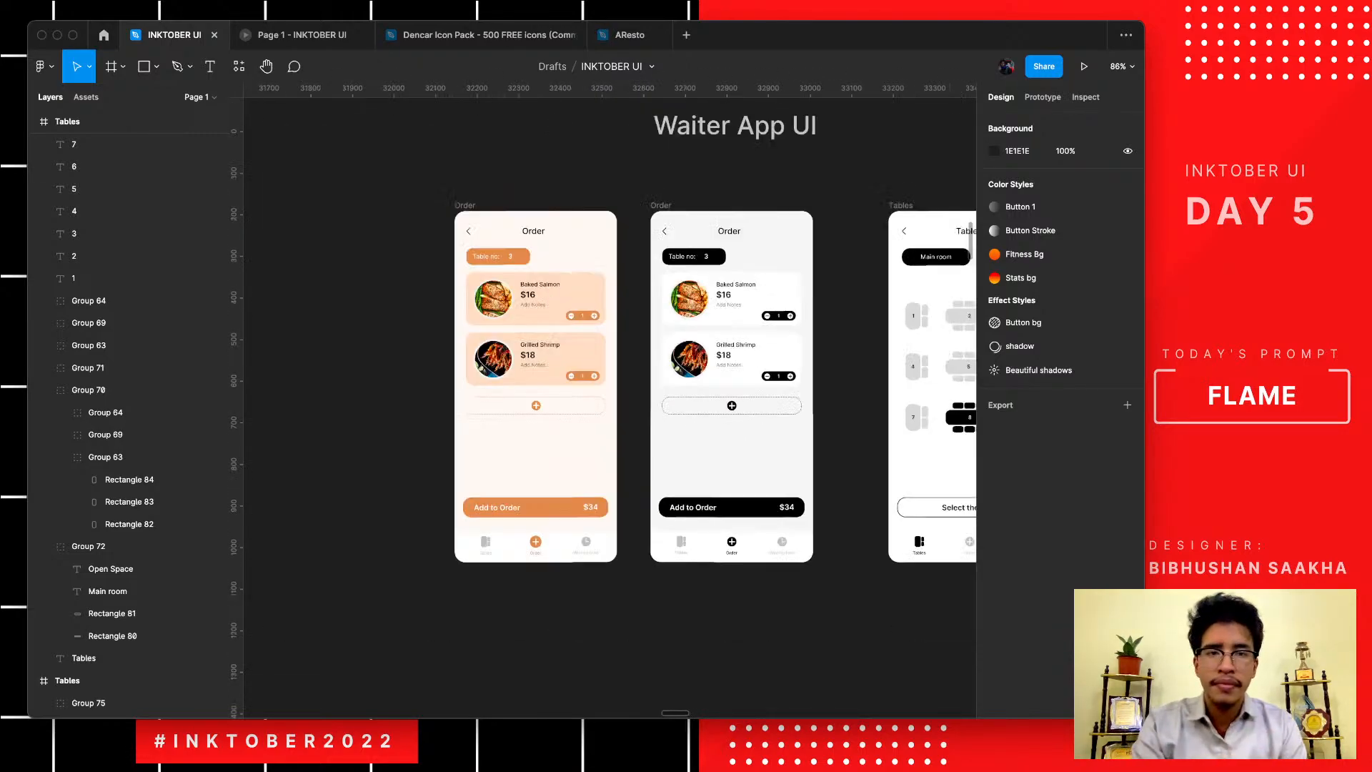
- Move the black-and-white Tables screen next to the black-and-white Order screen
{"action": "scroll", "coordinate": [657, 322], "scroll_direction": "right", "scroll_amount": 3}
{"action": "scroll", "coordinate": [657, 322], "scroll_direction": "down", "scroll_amount": 1}
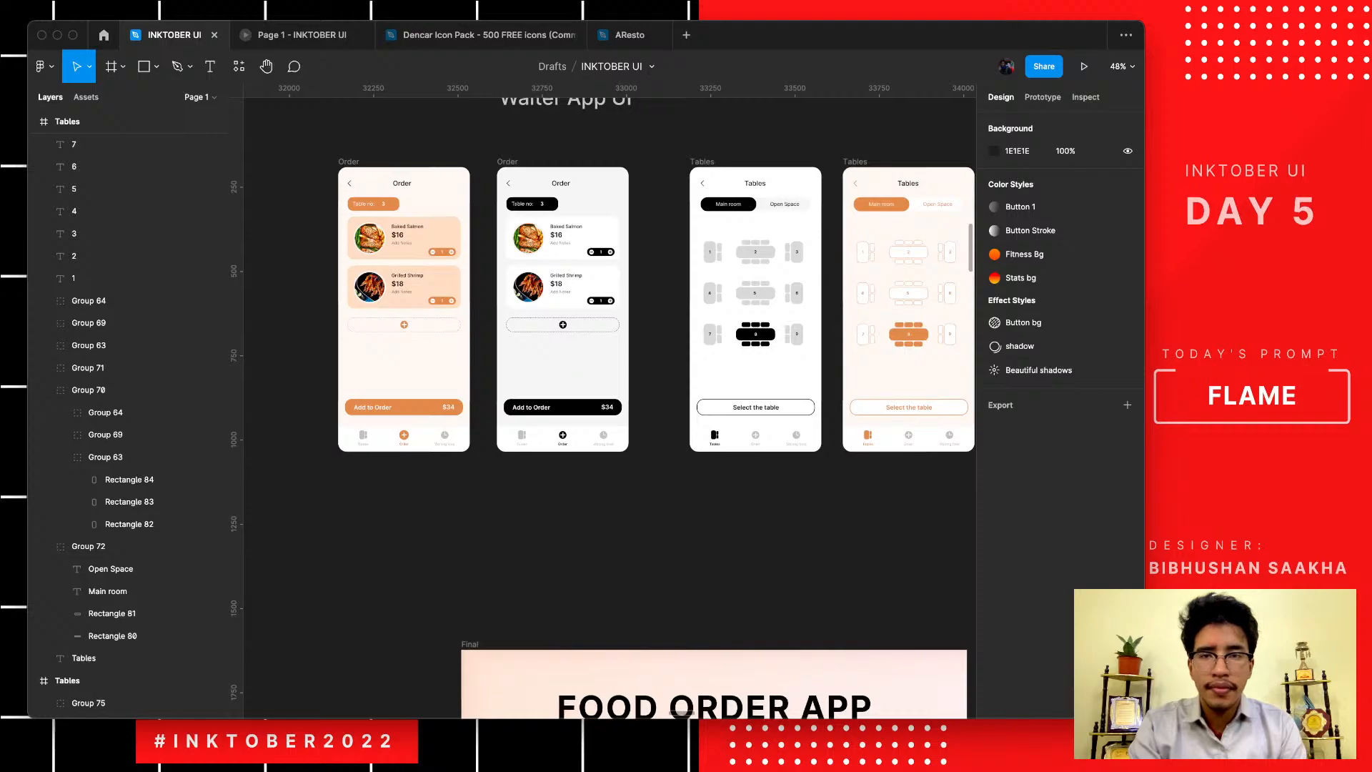
{"action": "left_click_drag", "start_coordinate": [702, 161], "coordinate": [654, 162]}
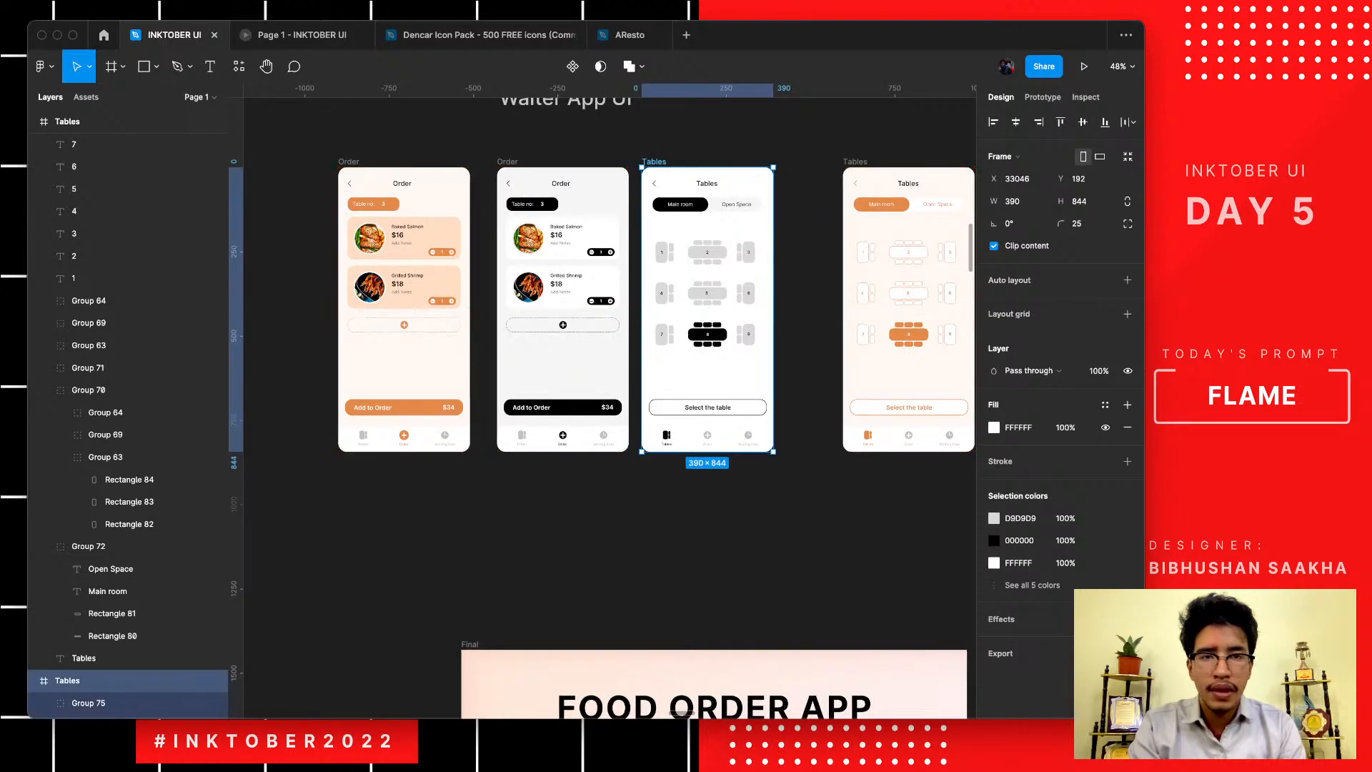
- Move the orange Order and Tables screens side by side onto empty canvas, away from the black-and-white screens
{"action": "left_click_drag", "start_coordinate": [349, 161], "coordinate": [281, 355]}
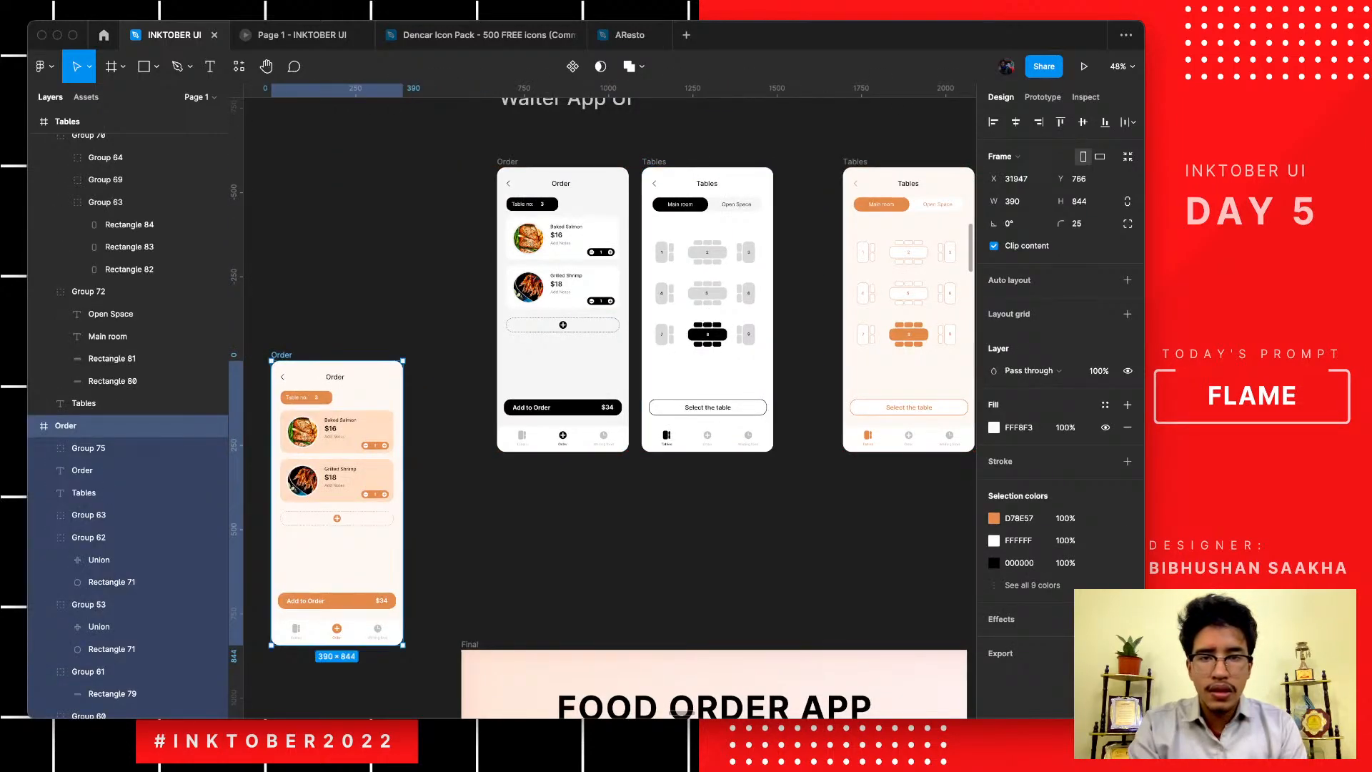
{"action": "scroll", "coordinate": [755, 249], "scroll_direction": "down", "scroll_amount": 5}
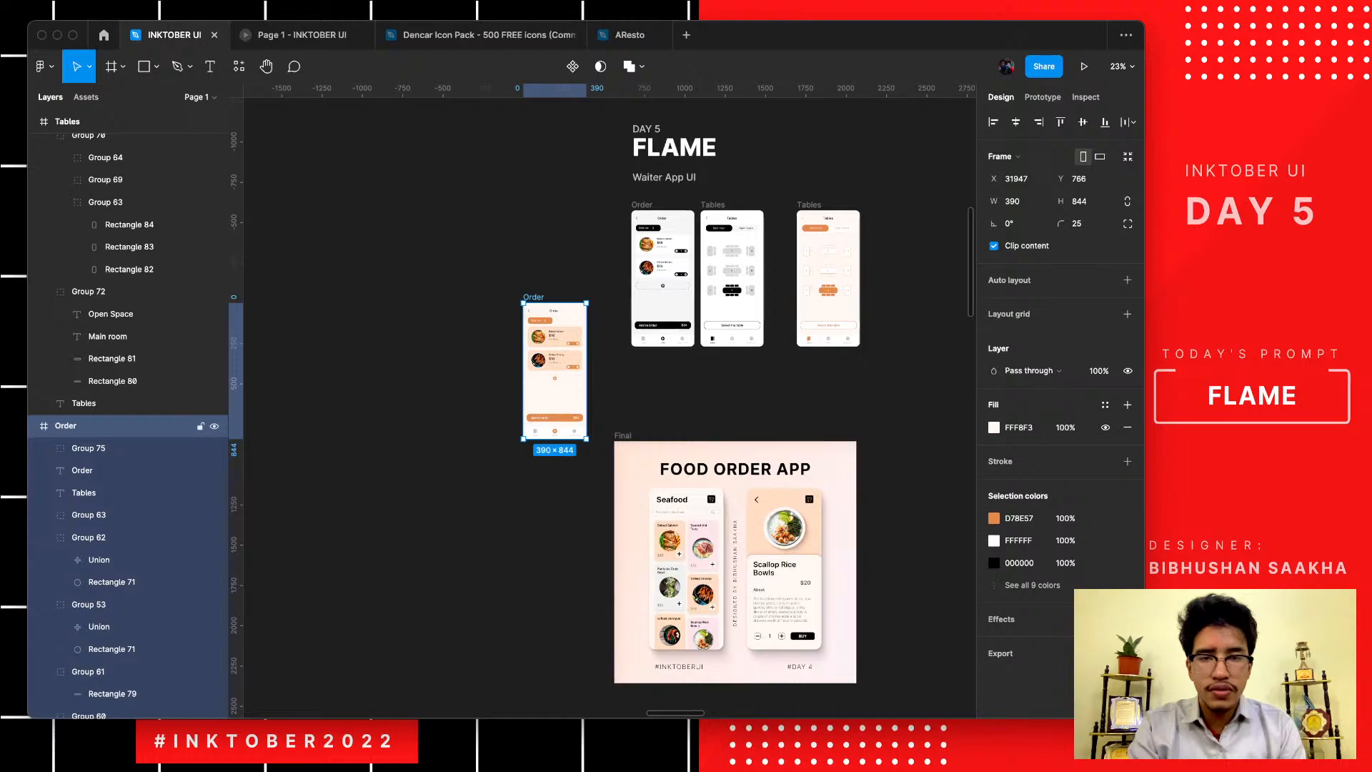
{"action": "left_click_drag", "start_coordinate": [533, 298], "coordinate": [319, 305]}
{"action": "double_click", "coordinate": [809, 205]}
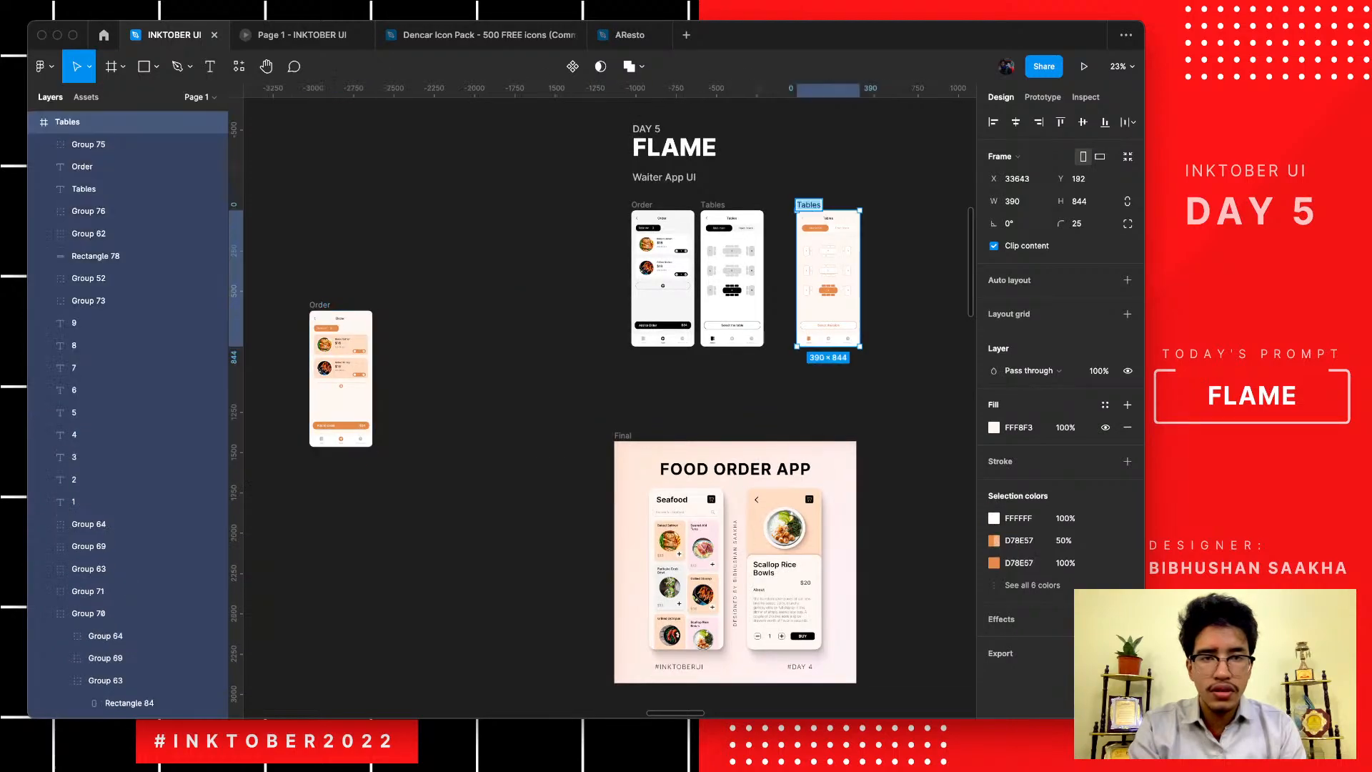
{"action": "left_click", "coordinate": [779, 264]}
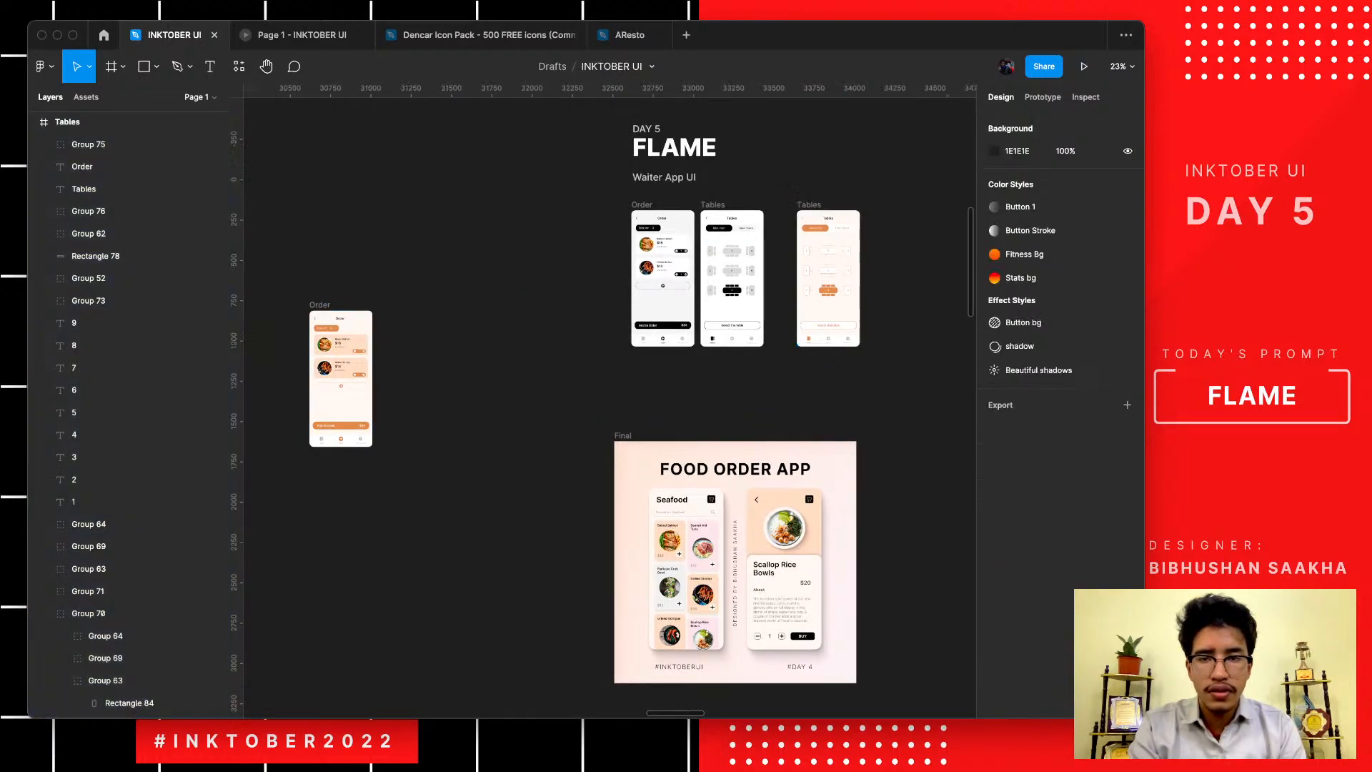
{"action": "left_click", "coordinate": [809, 205]}
{"action": "left_click_drag", "start_coordinate": [809, 206], "coordinate": [399, 305]}
- Fill tables 1 to 3 and their chairs with the peach FFDFC7 sampled from the Order screen's food cards
{"action": "scroll", "coordinate": [414, 331], "scroll_direction": "left", "scroll_amount": 3}
{"action": "scroll", "coordinate": [416, 332], "scroll_direction": "up", "scroll_amount": 8}
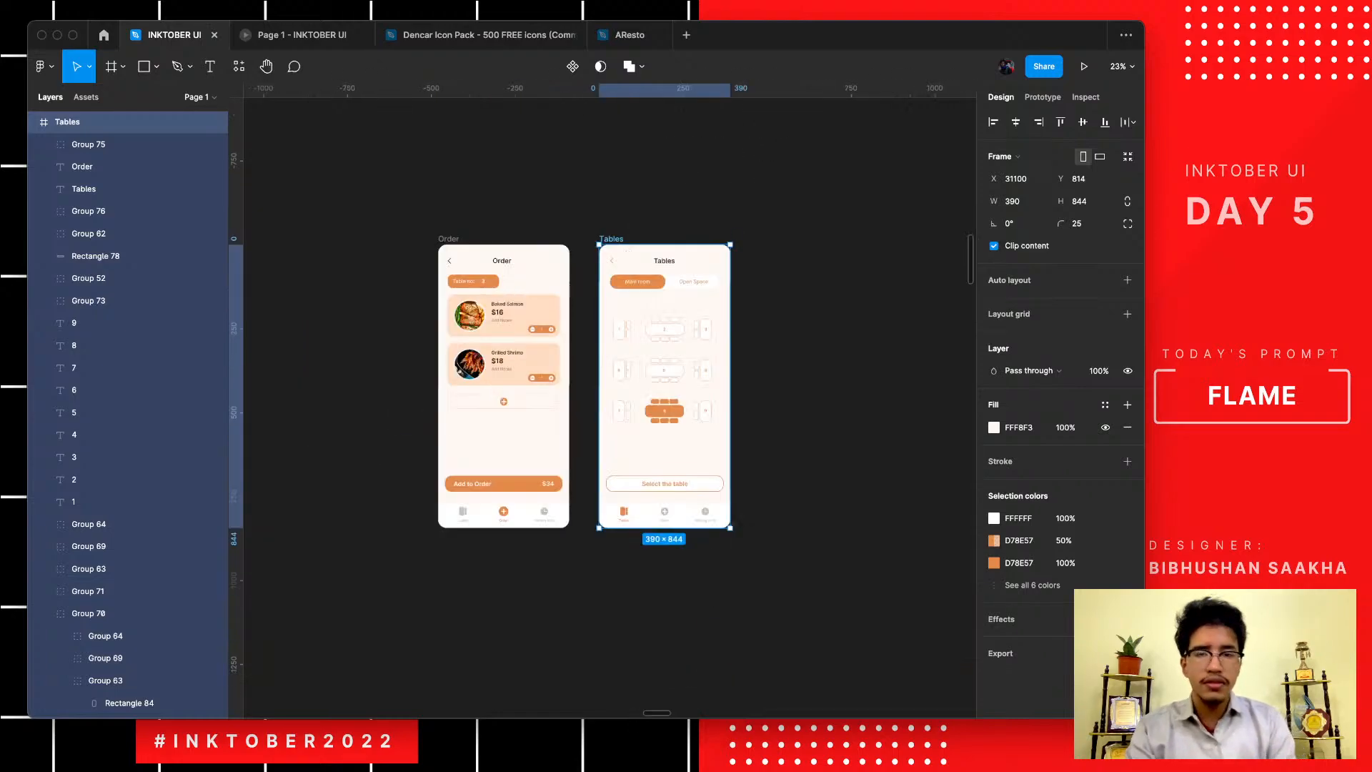
{"action": "scroll", "coordinate": [609, 407], "scroll_direction": "right", "scroll_amount": 5}
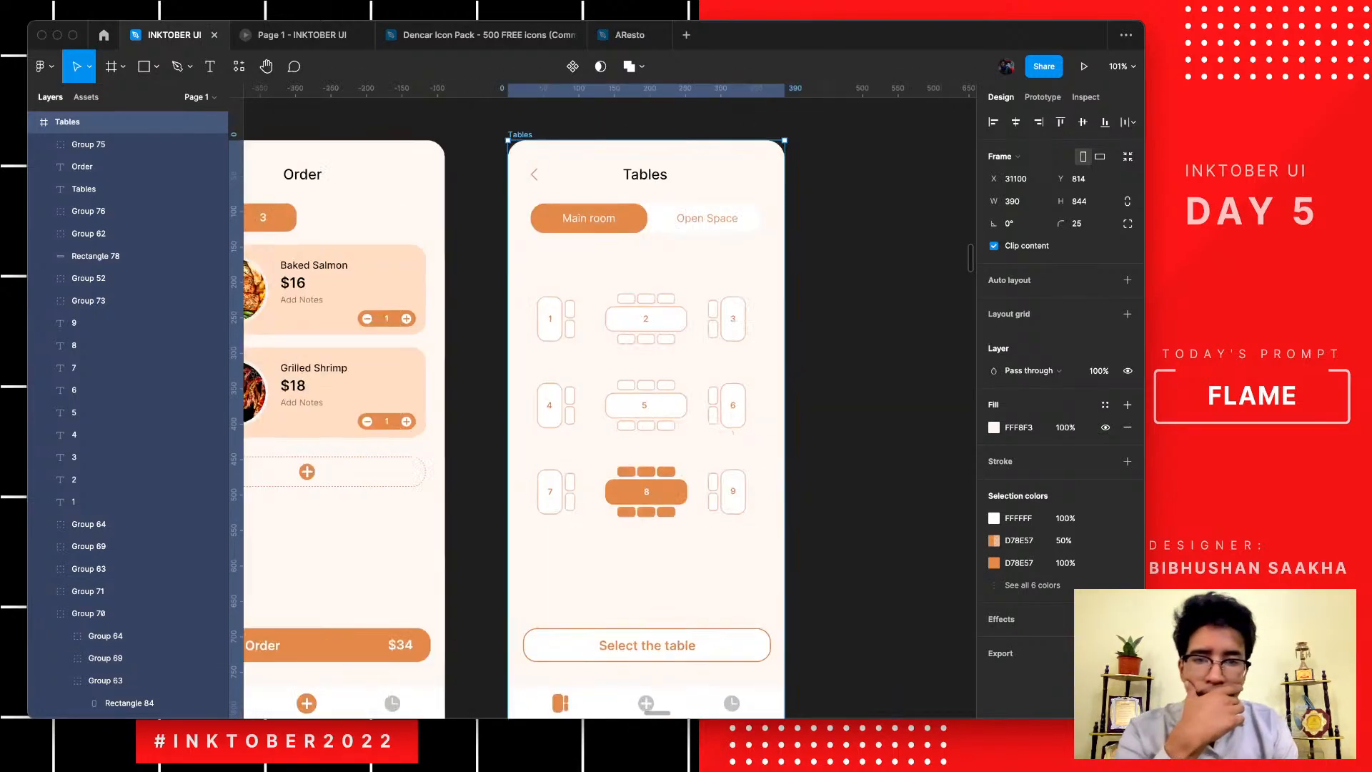
{"action": "scroll", "coordinate": [608, 407], "scroll_direction": "left", "scroll_amount": 2}
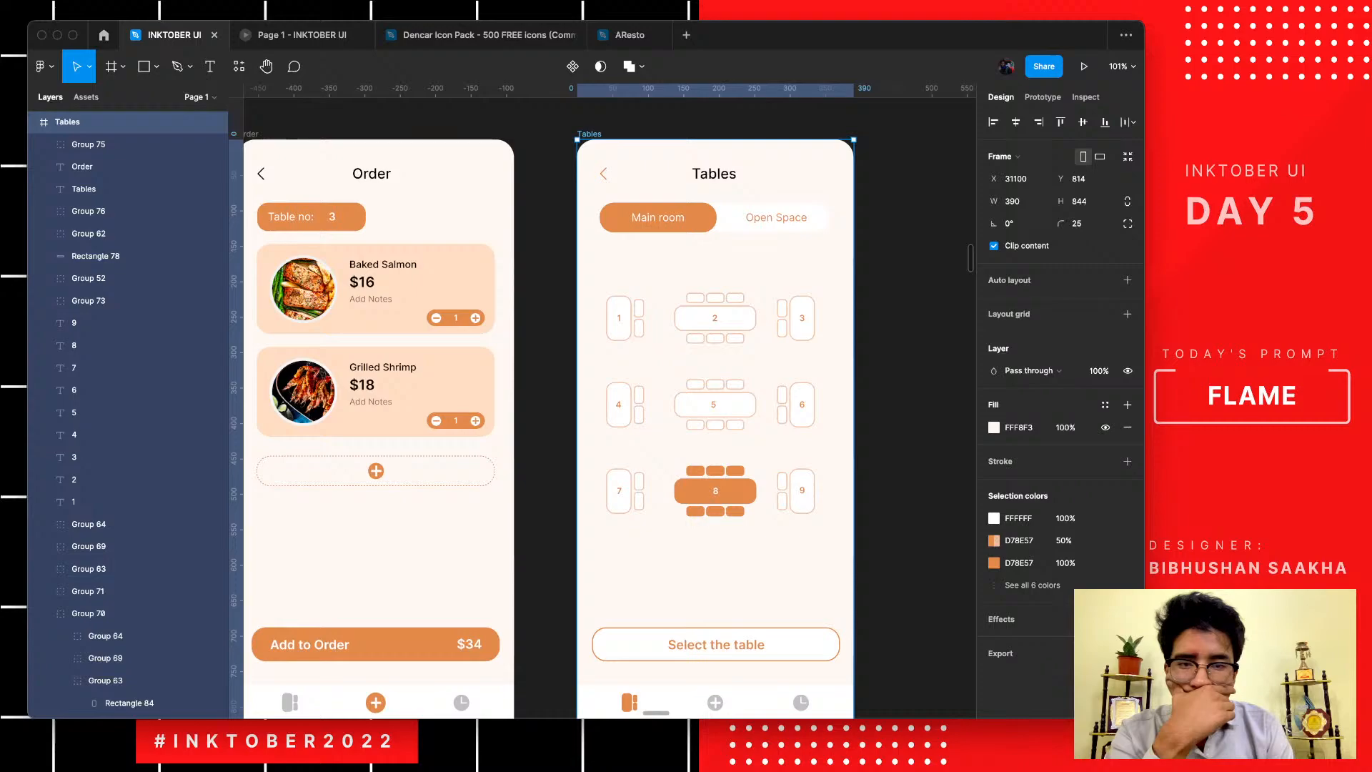
{"action": "scroll", "coordinate": [780, 400], "scroll_direction": "up", "scroll_amount": 2}
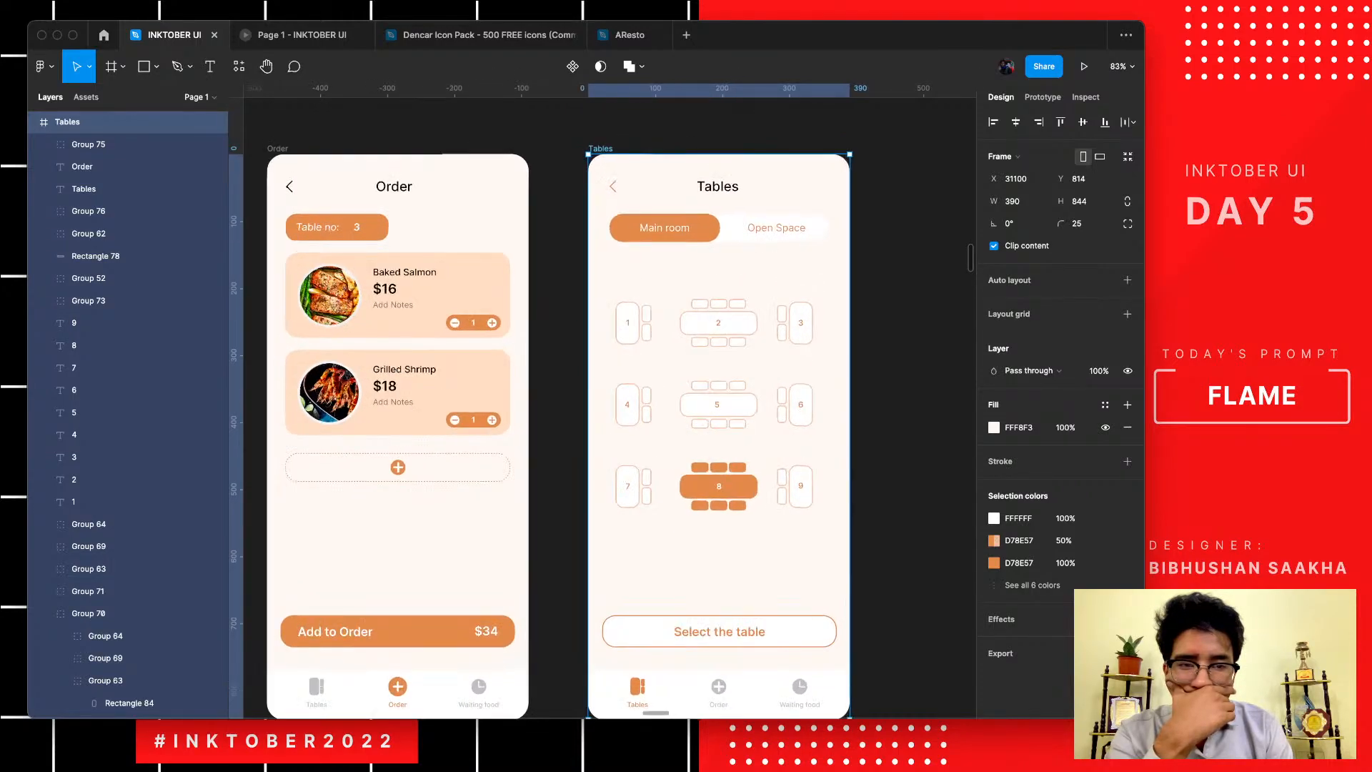
{"action": "left_click", "coordinate": [707, 308]}
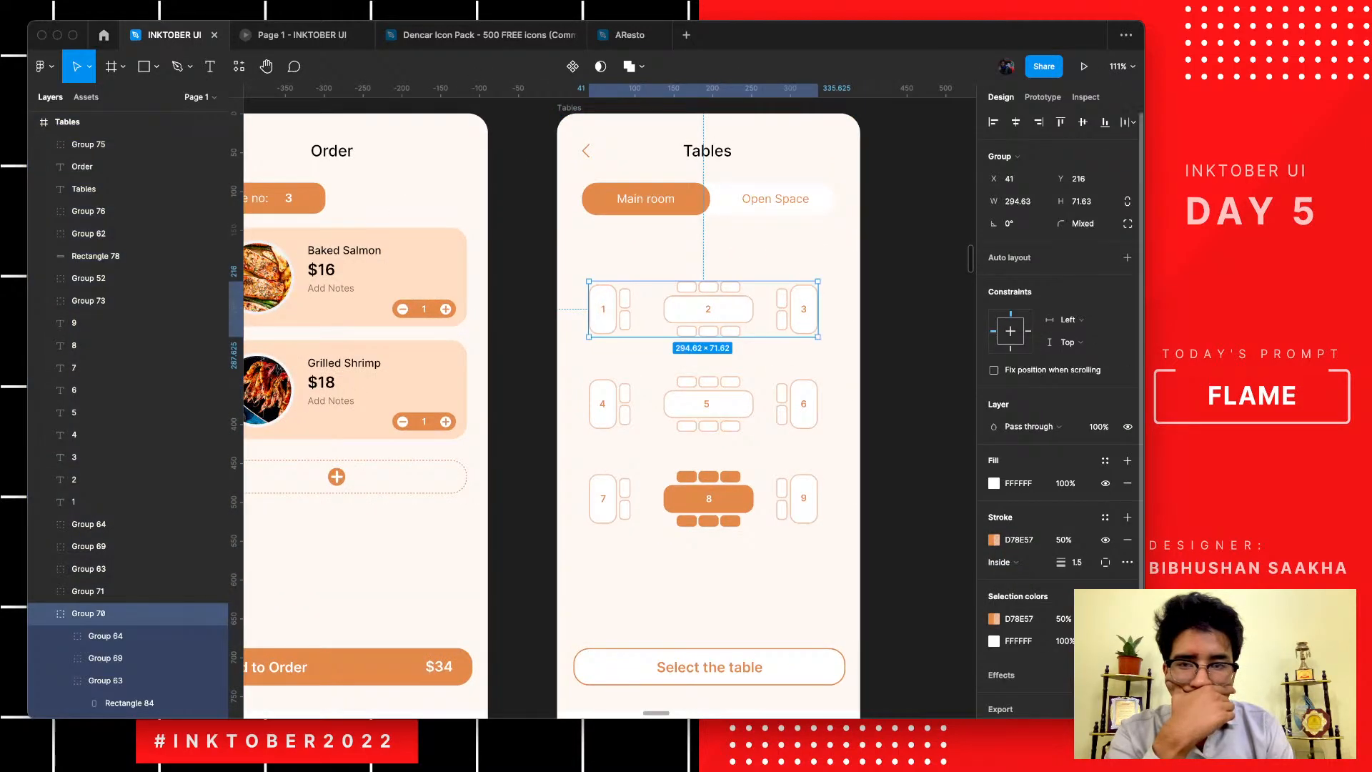
{"action": "left_click", "coordinate": [993, 483]}
{"action": "left_click", "coordinate": [829, 562]}
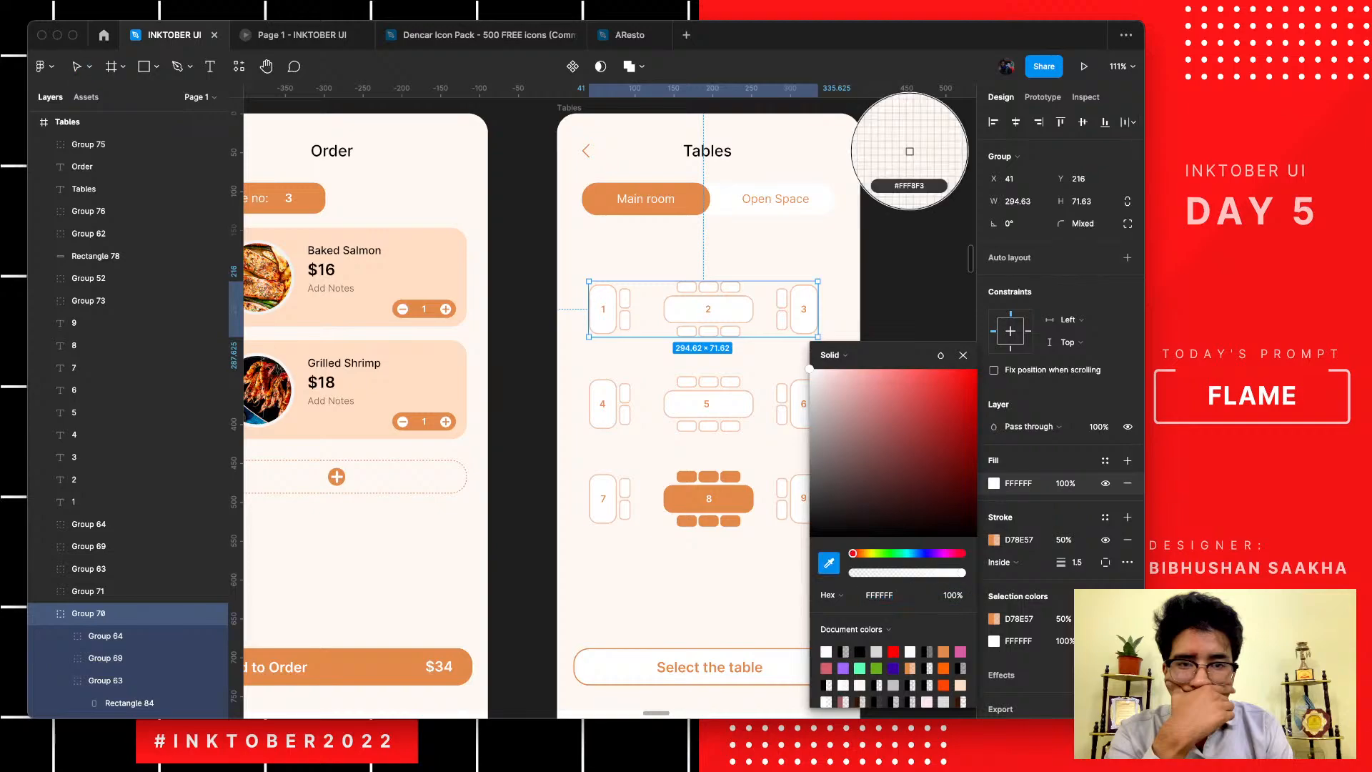
{"action": "left_click", "coordinate": [909, 151]}
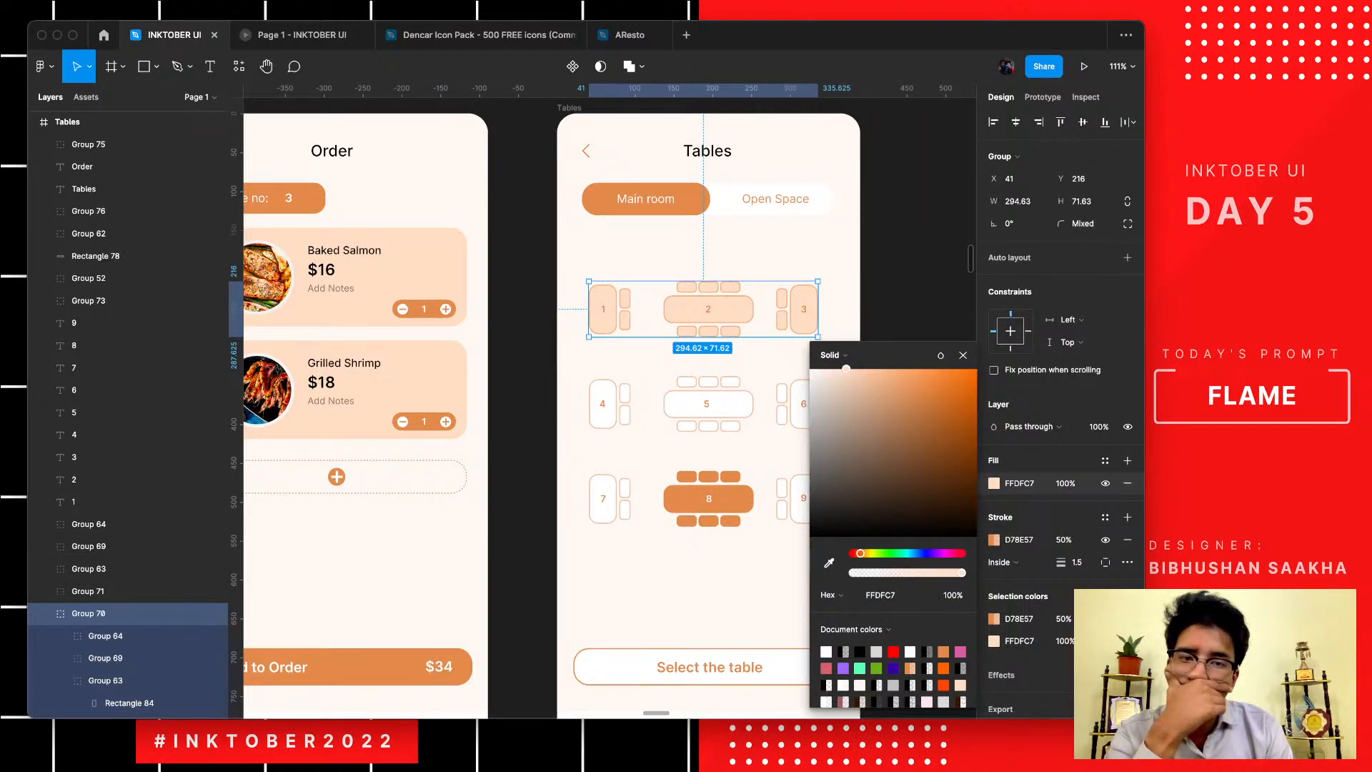
{"action": "key", "text": "Escape"}
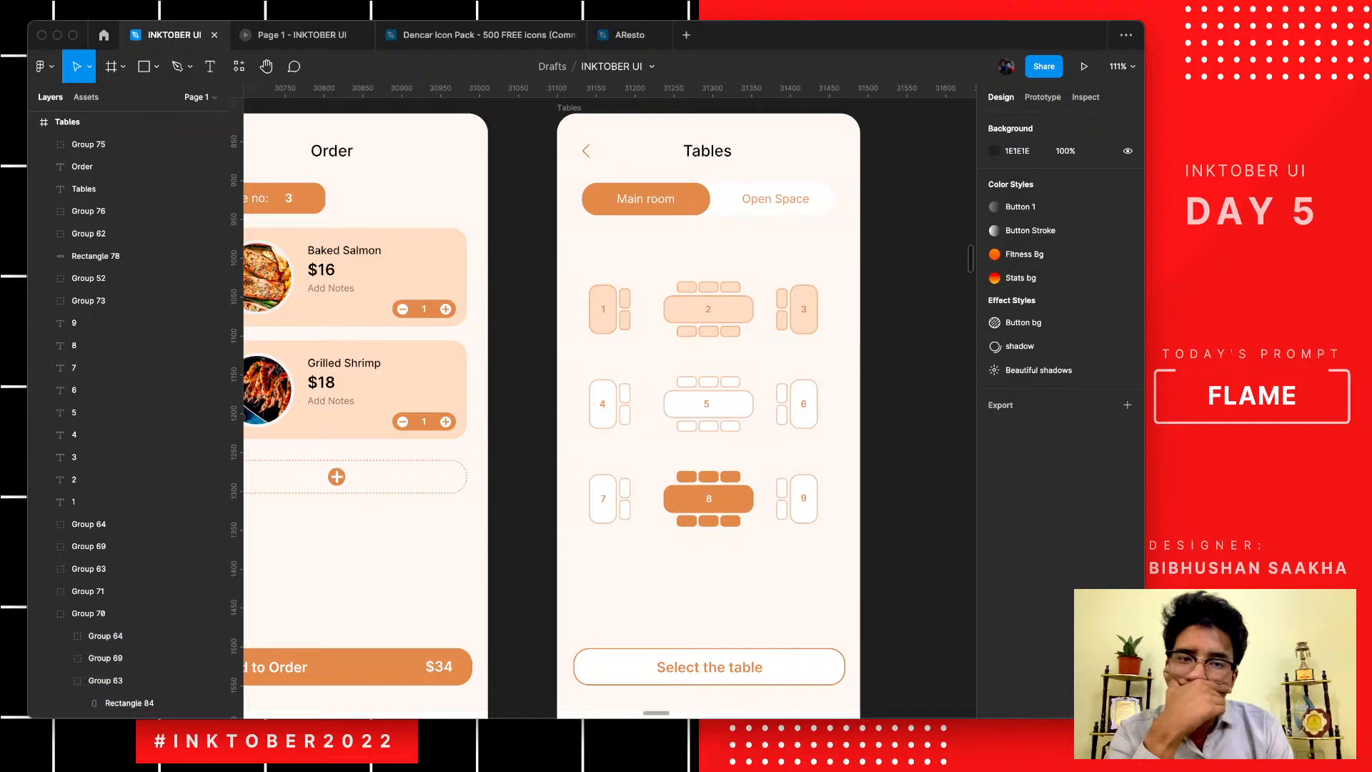
- Fill tables 4, 5, 6, 7 and 9 and their chairs with the peach FFDFC7 sampled from table 2
{"action": "scroll", "coordinate": [610, 407], "scroll_direction": "up", "scroll_amount": 1}
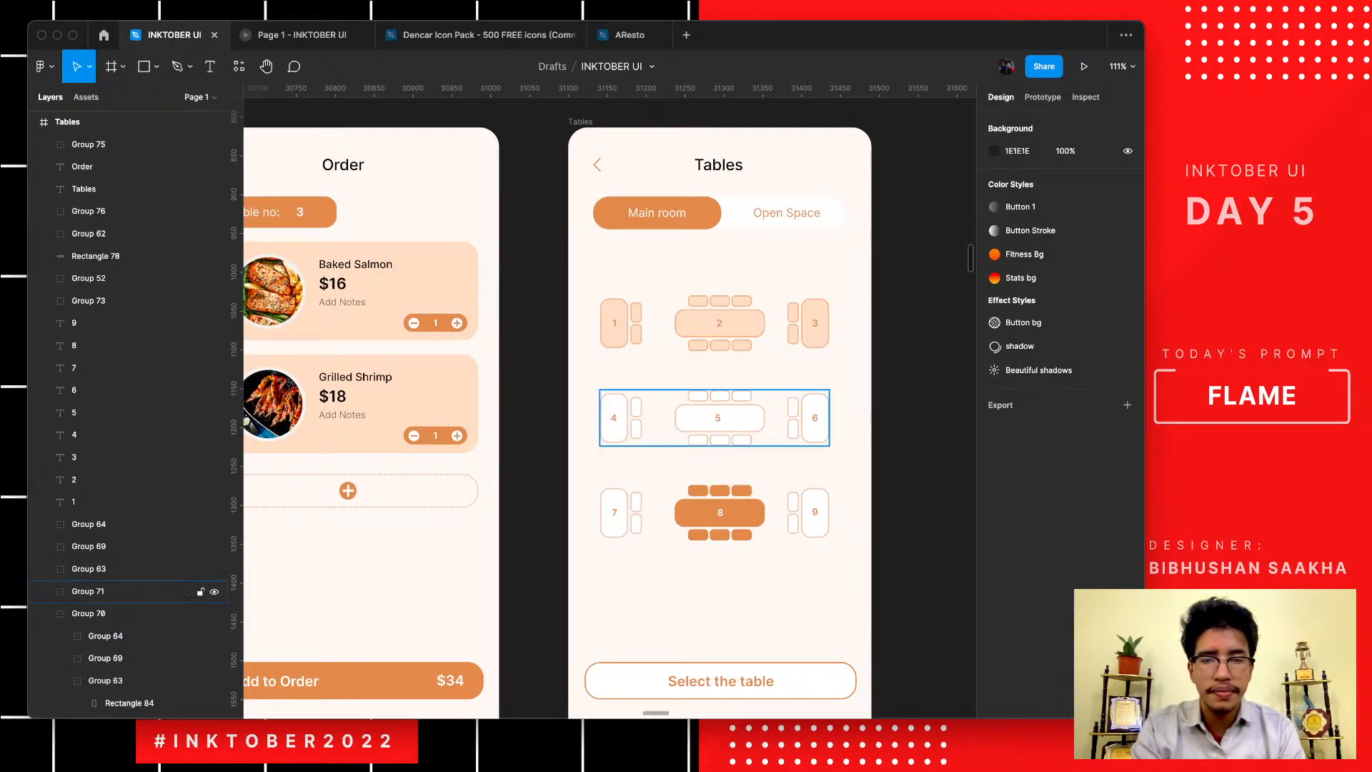
{"action": "left_click", "coordinate": [88, 591]}
{"action": "left_click", "coordinate": [88, 524], "text": "super"}
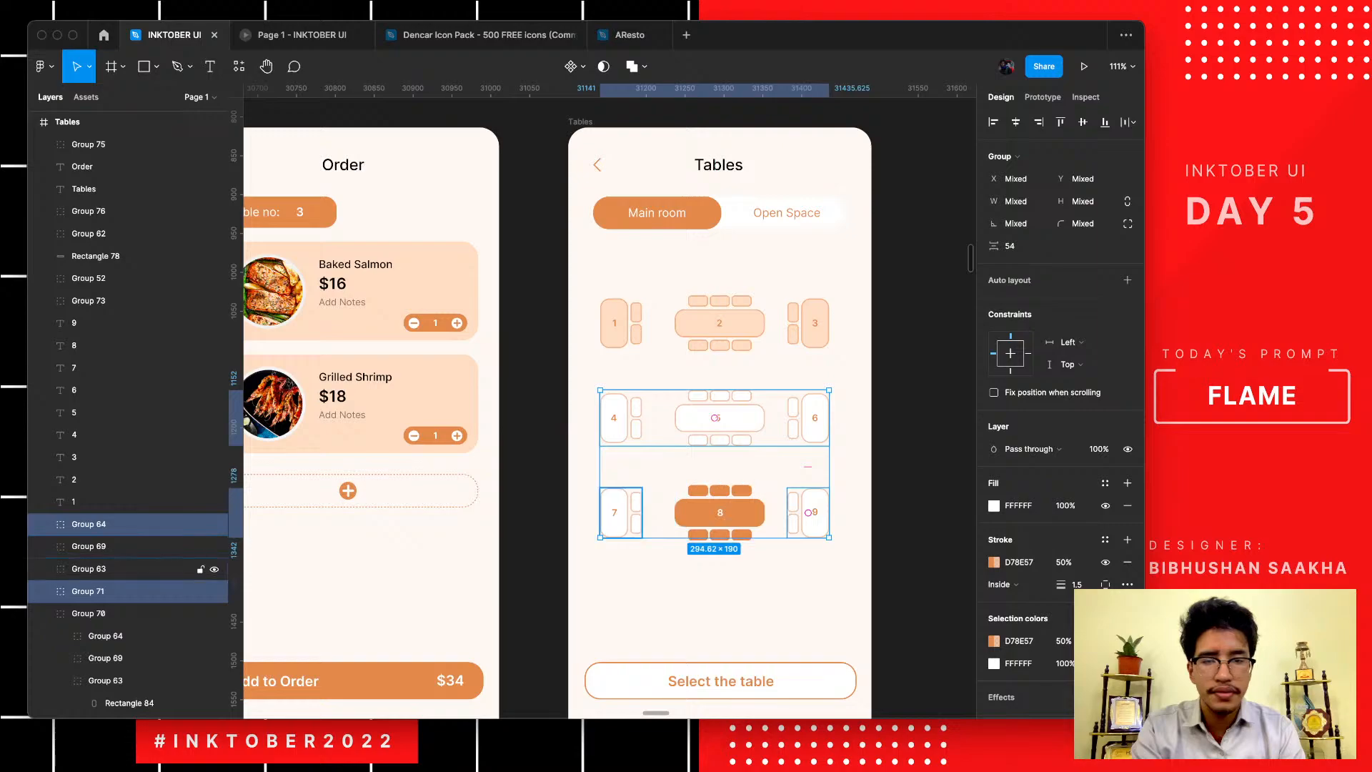
{"action": "left_click", "coordinate": [89, 569], "text": "super"}
{"action": "left_click", "coordinate": [994, 471]}
{"action": "left_click", "coordinate": [829, 563]}
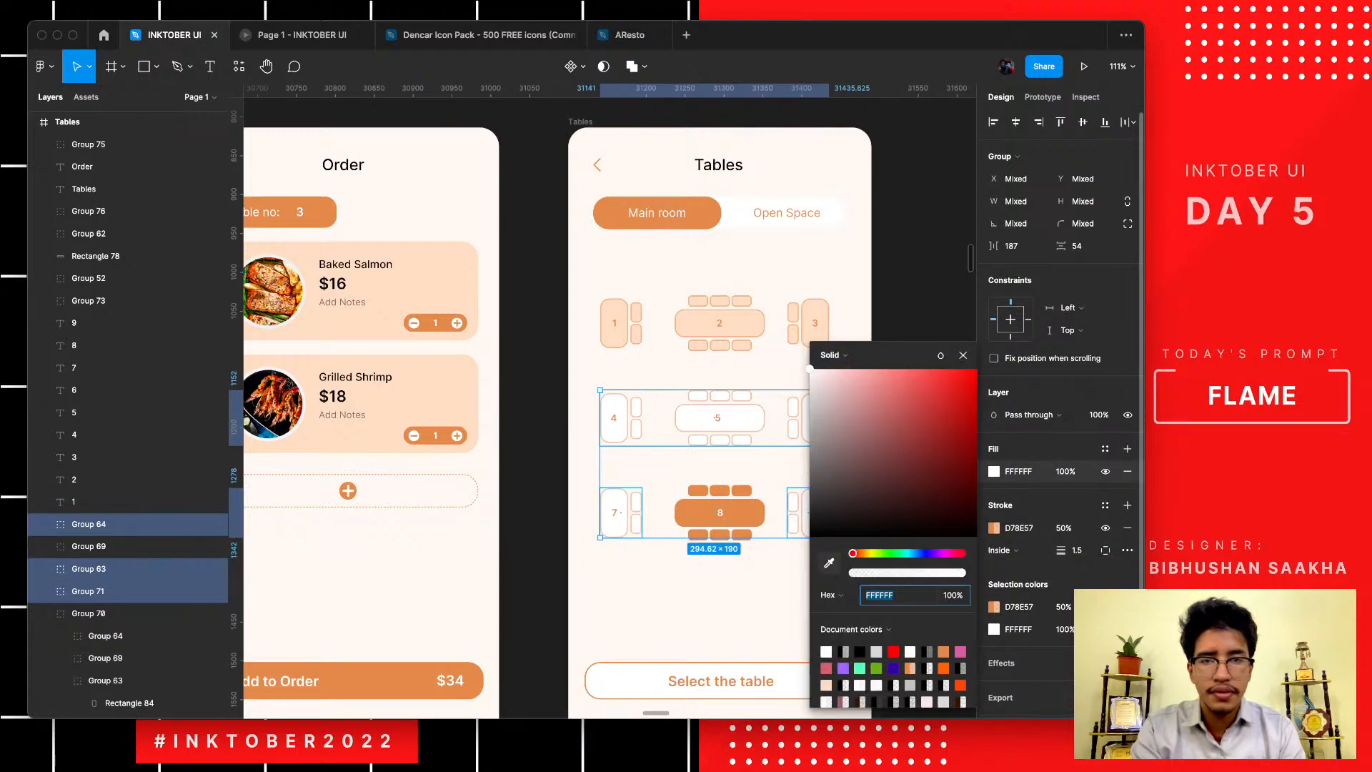
{"action": "left_click", "coordinate": [700, 324]}
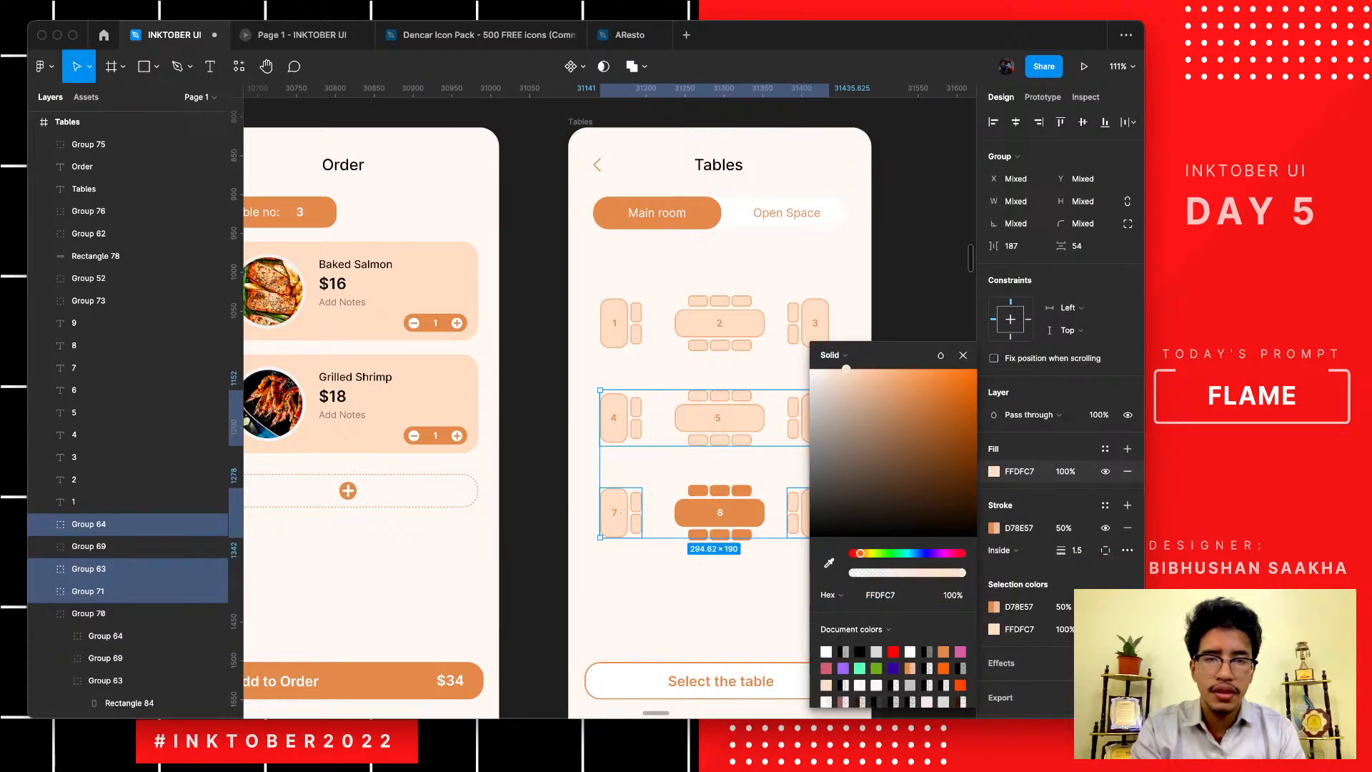
{"action": "left_click", "coordinate": [533, 414]}
- Select the number labels of all tables except table 8 and try white FFFFFF as their text fill
{"action": "scroll", "coordinate": [533, 414], "scroll_direction": "left", "scroll_amount": 1}
{"action": "scroll", "coordinate": [532, 286], "scroll_direction": "down", "scroll_amount": 2}
{"action": "scroll", "coordinate": [532, 290], "scroll_direction": "up", "scroll_amount": 5}
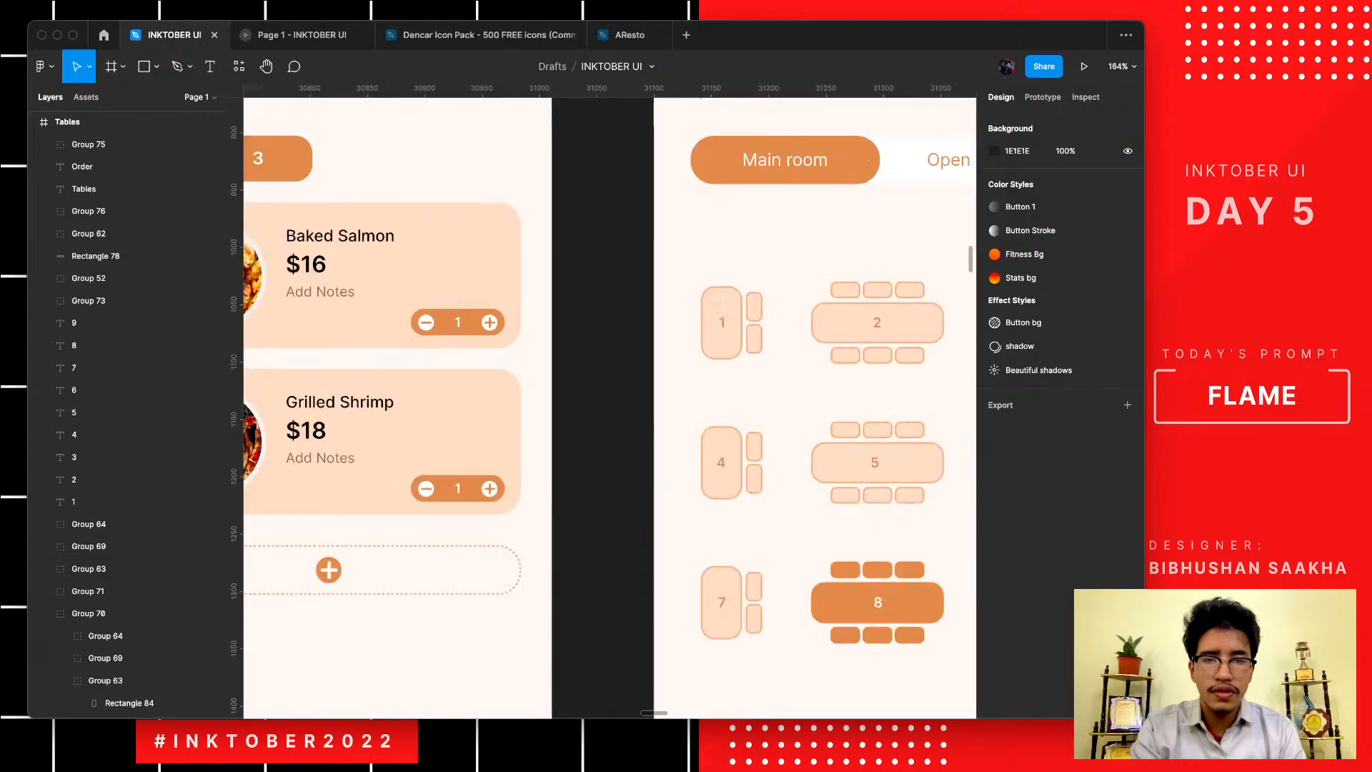
{"action": "scroll", "coordinate": [743, 321], "scroll_direction": "right", "scroll_amount": 2}
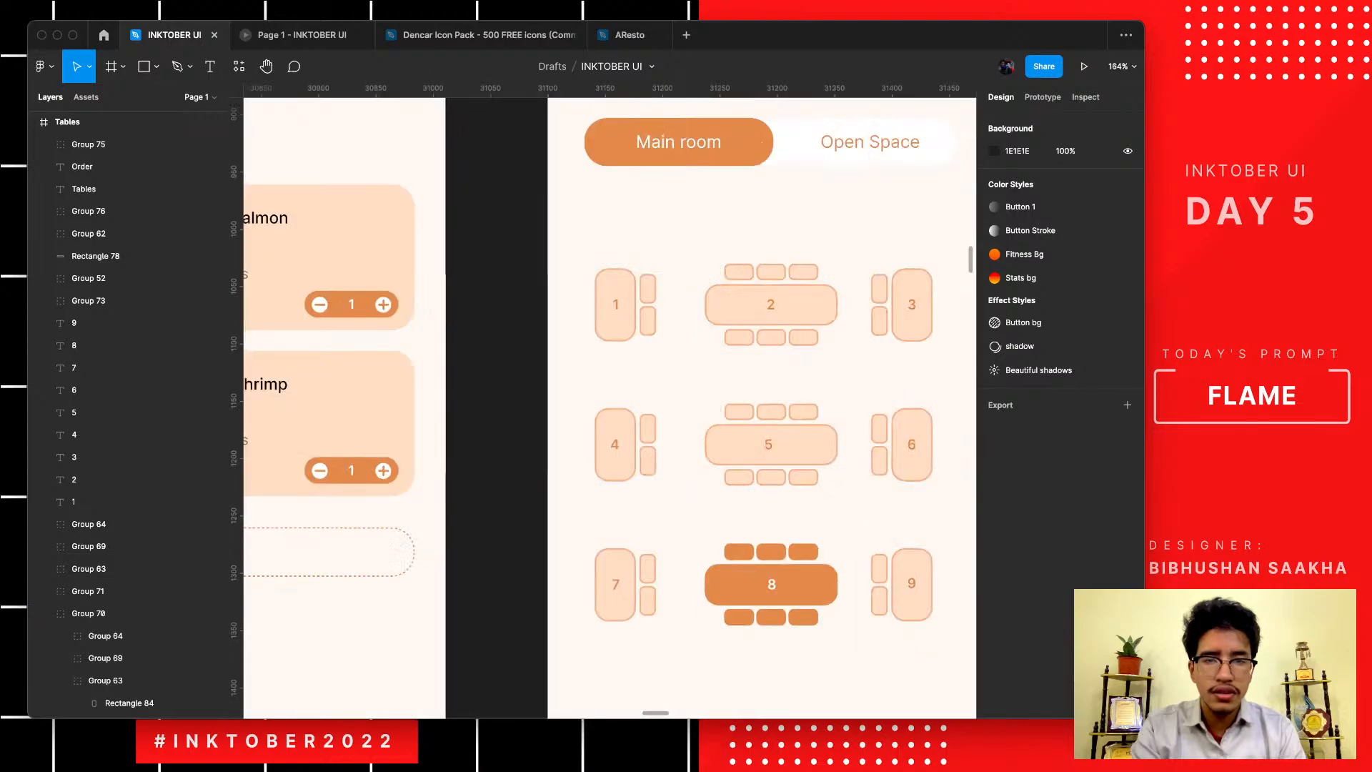
{"action": "left_click", "coordinate": [616, 305]}
{"action": "left_click", "coordinate": [771, 305], "text": "shift"}
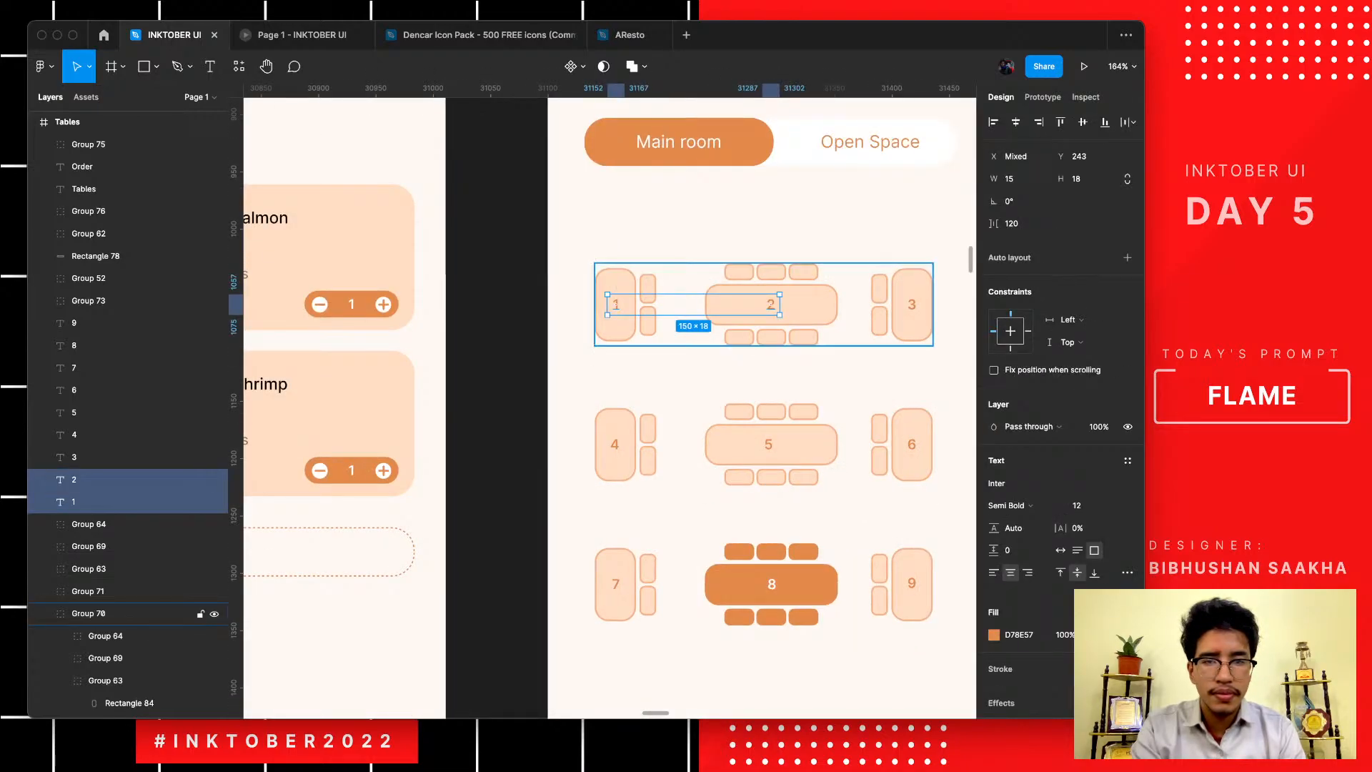
{"action": "left_click", "coordinate": [912, 305], "text": "shift"}
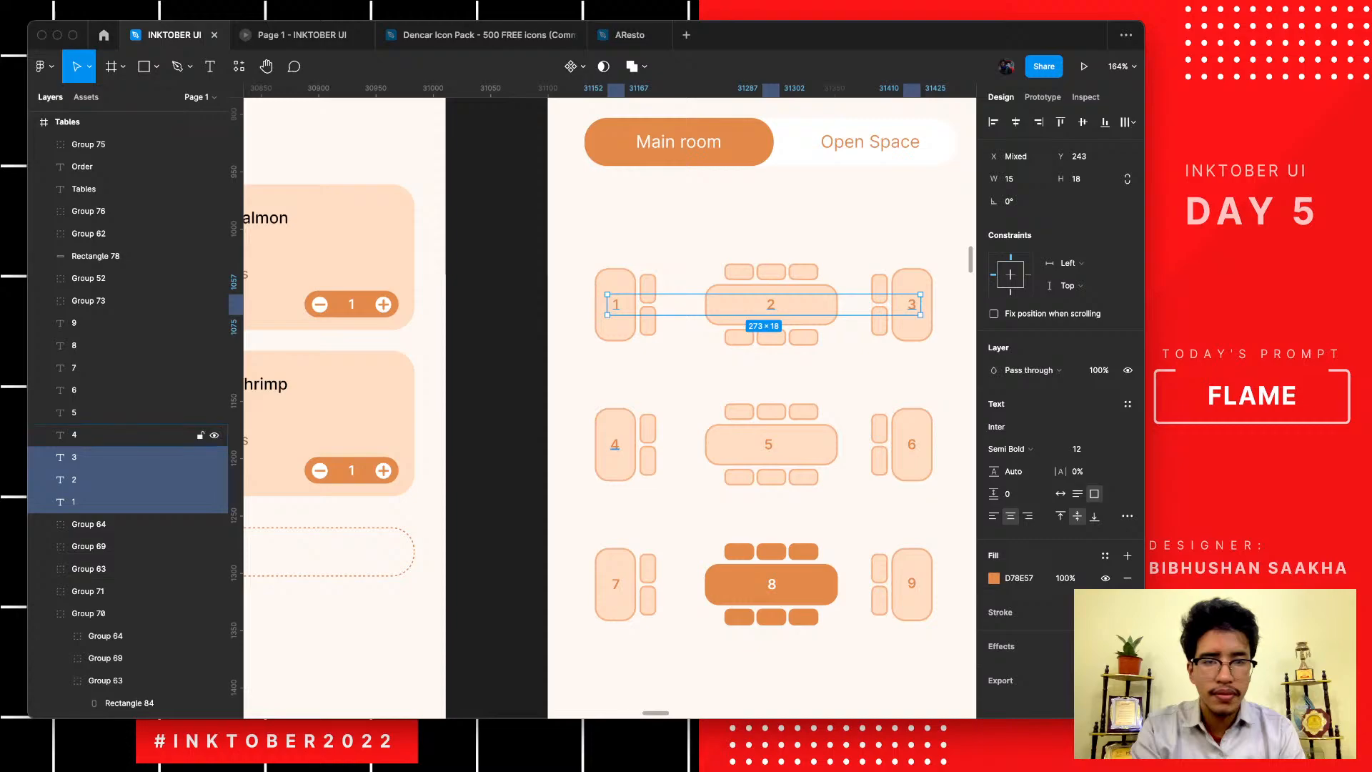
{"action": "left_click", "coordinate": [107, 434], "text": "shift"}
{"action": "left_click", "coordinate": [107, 412], "text": "shift"}
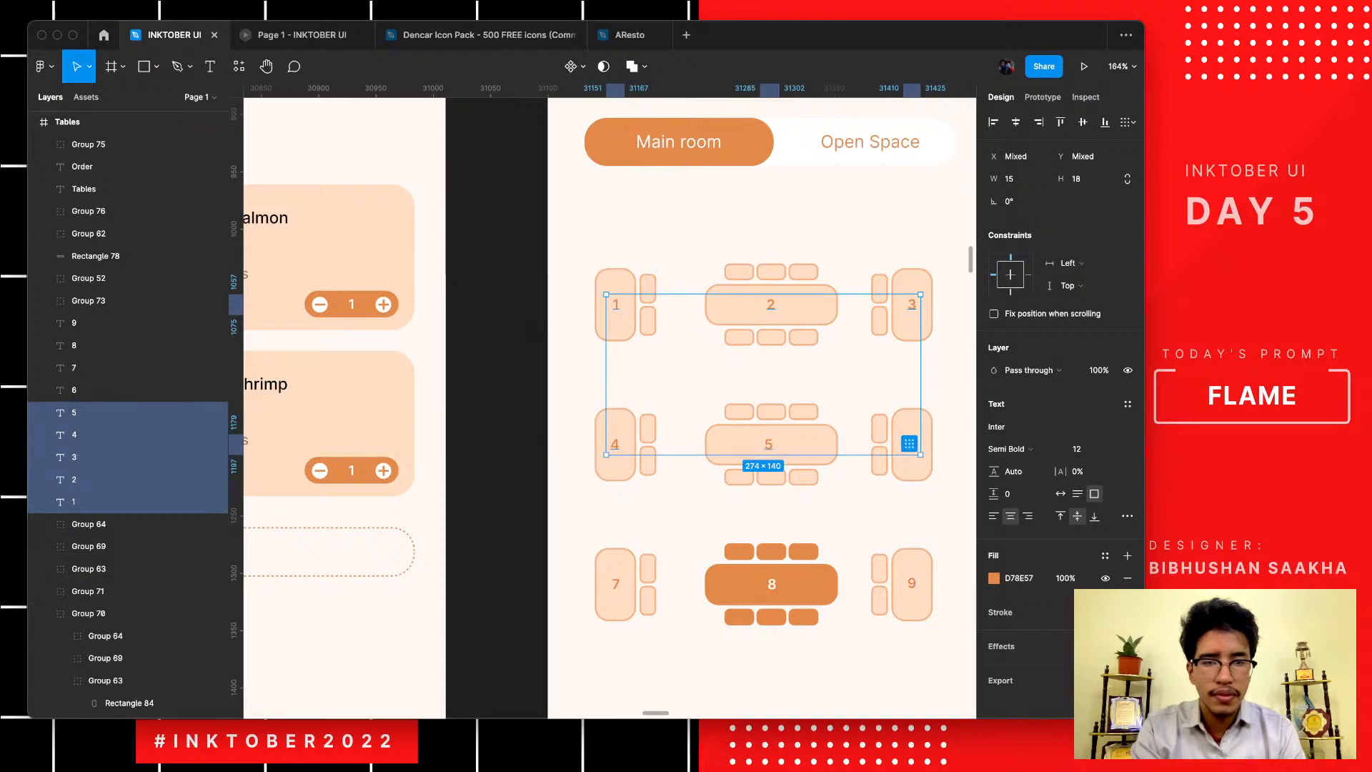
{"action": "left_click", "coordinate": [108, 323], "text": "super"}
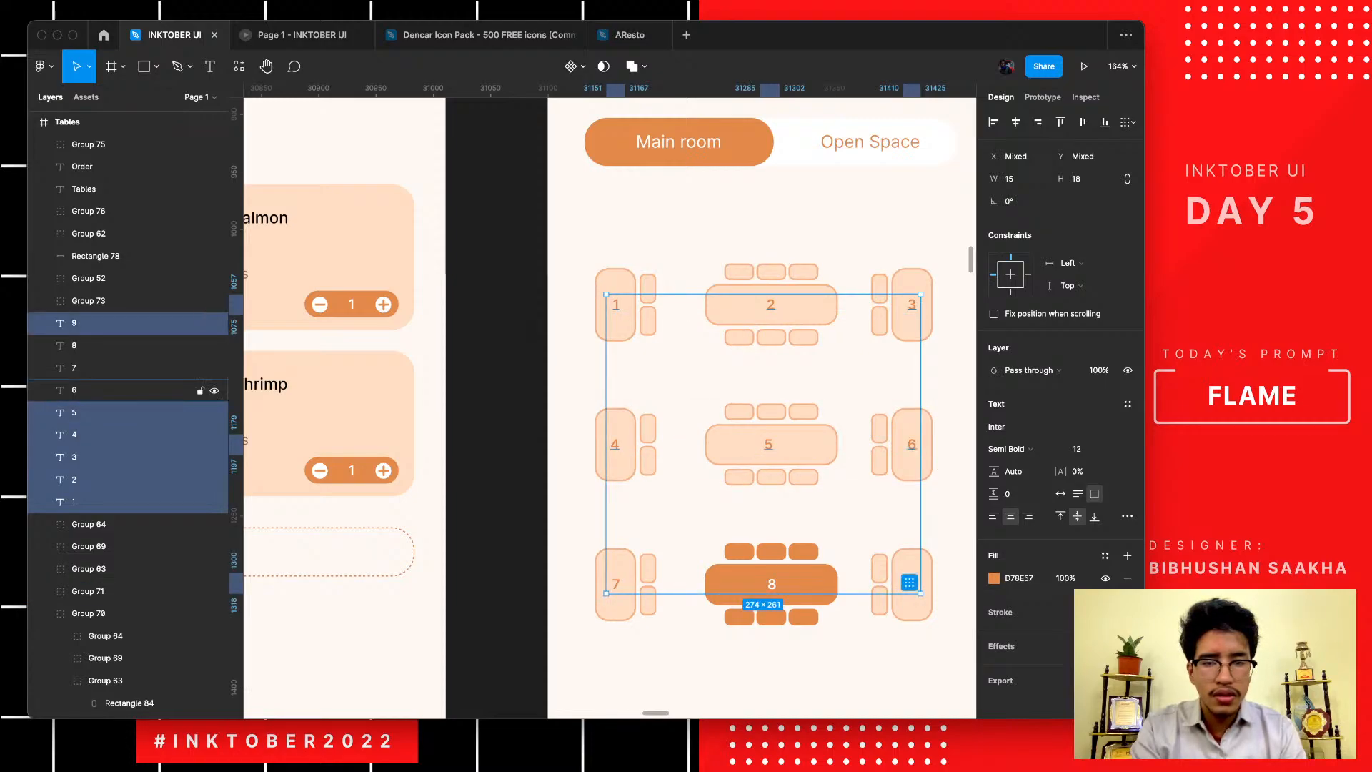
{"action": "left_click", "coordinate": [107, 391], "text": "super"}
{"action": "left_click", "coordinate": [108, 368], "text": "super"}
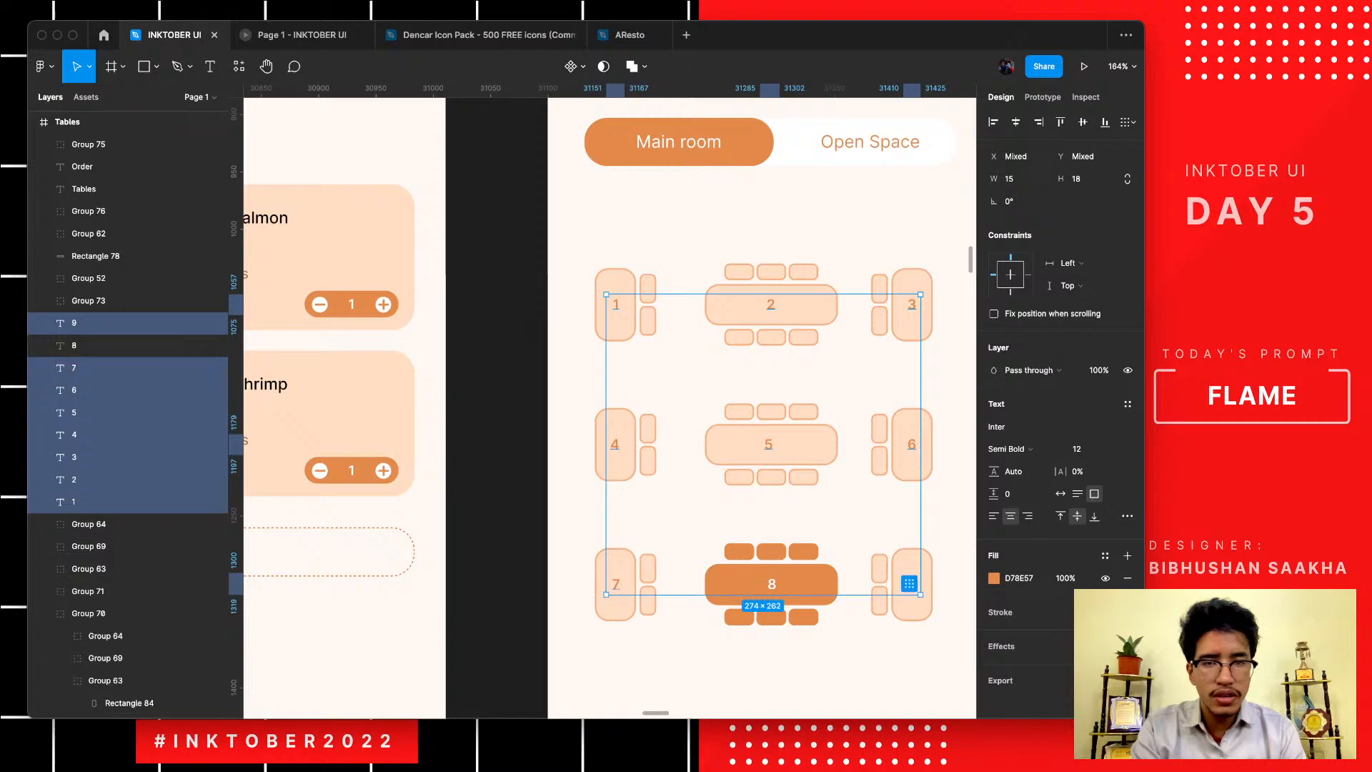
{"action": "left_click", "coordinate": [994, 578]}
{"action": "left_click", "coordinate": [826, 652]}
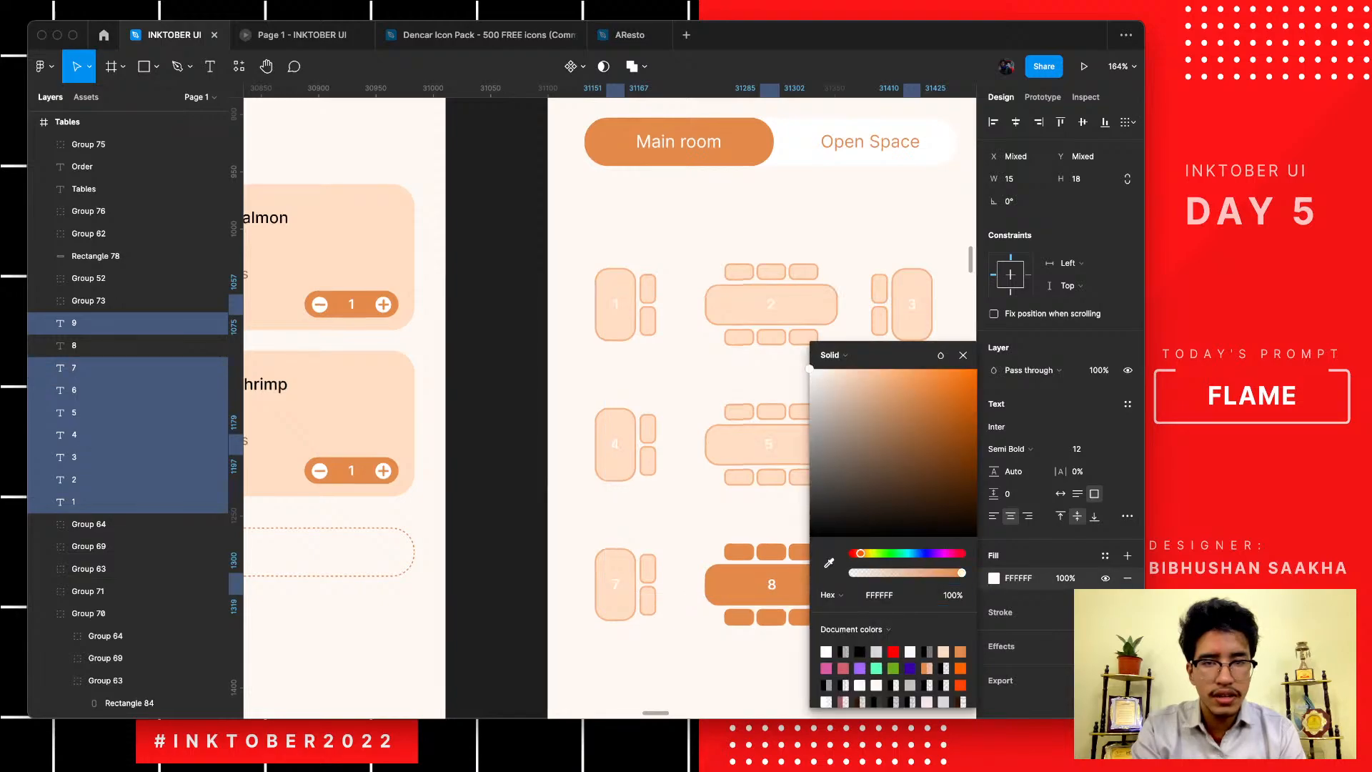
- Recolour the selected table numbers from the sampled table orange, darkened to the brown 9D6B45
{"action": "left_click", "coordinate": [860, 651]}
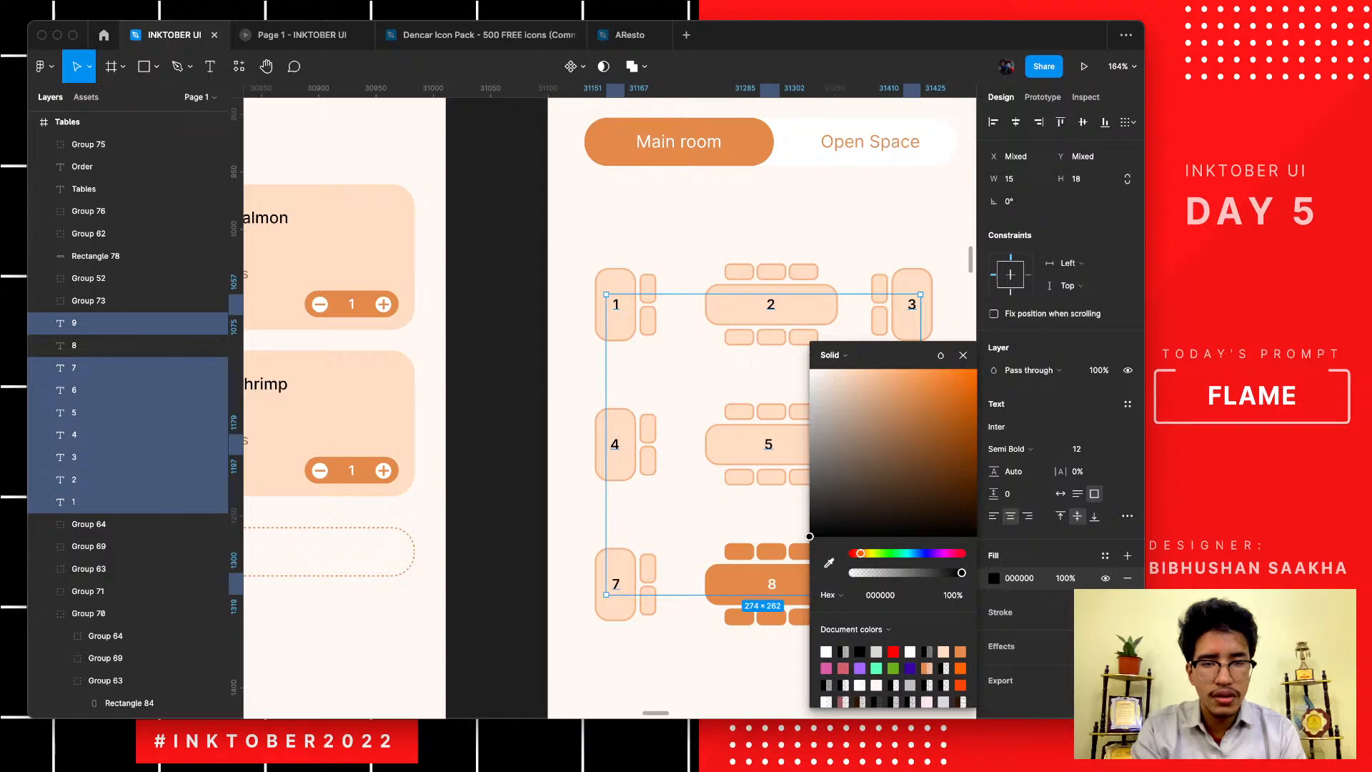
{"action": "left_click", "coordinate": [810, 533]}
{"action": "left_click", "coordinate": [829, 563]}
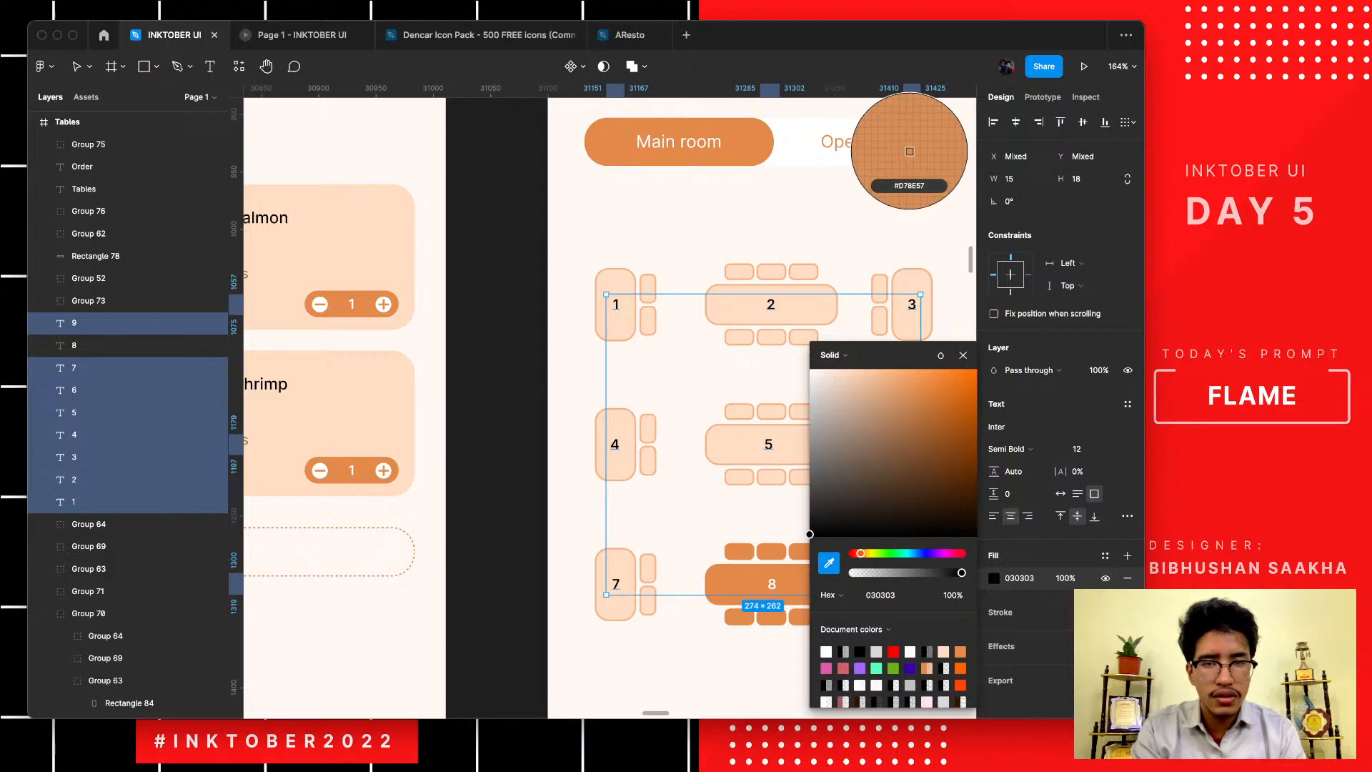
{"action": "left_click", "coordinate": [909, 151]}
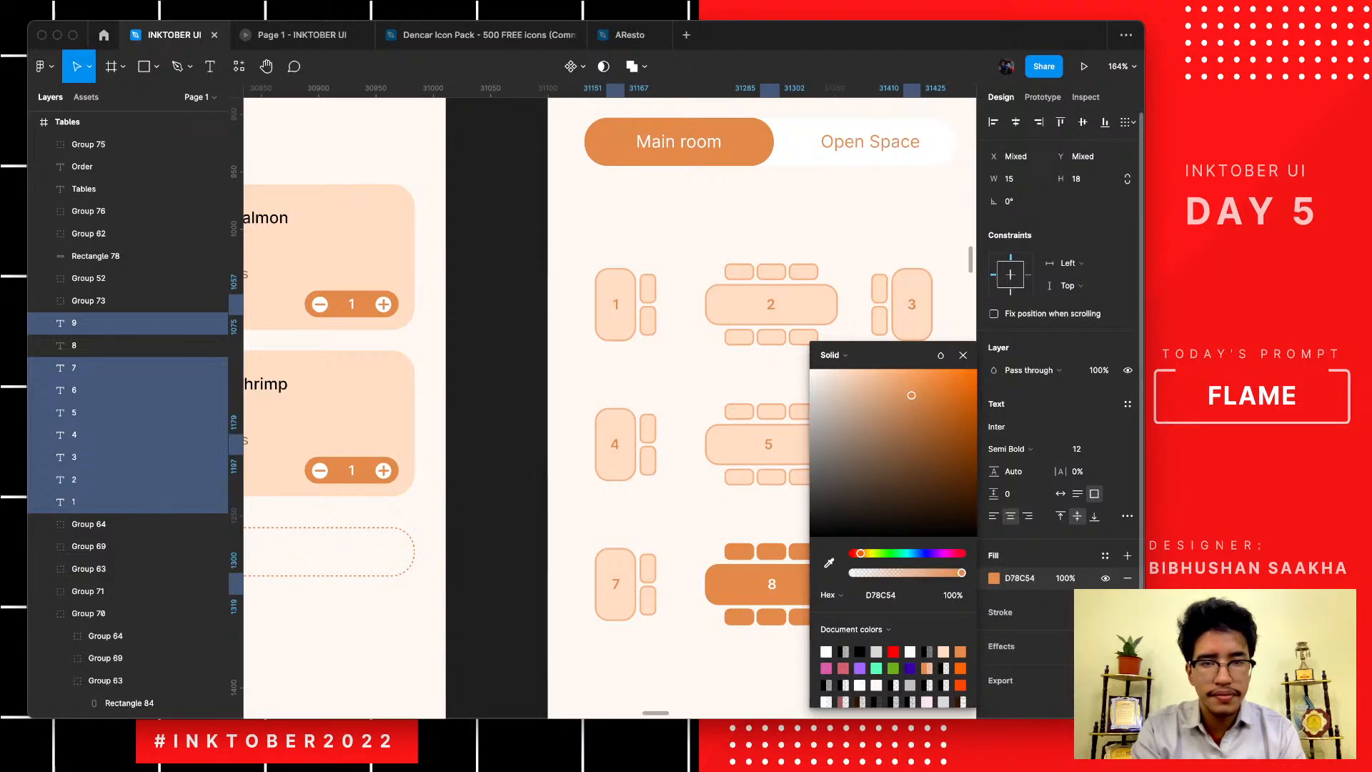
{"action": "mouse_move", "coordinate": [911, 395]}
{"action": "left_mouse_down"}
{"action": "mouse_move", "coordinate": [927, 423]}
{"action": "mouse_move", "coordinate": [911, 415]}
{"action": "mouse_move", "coordinate": [904, 433]}
{"action": "left_mouse_up"}
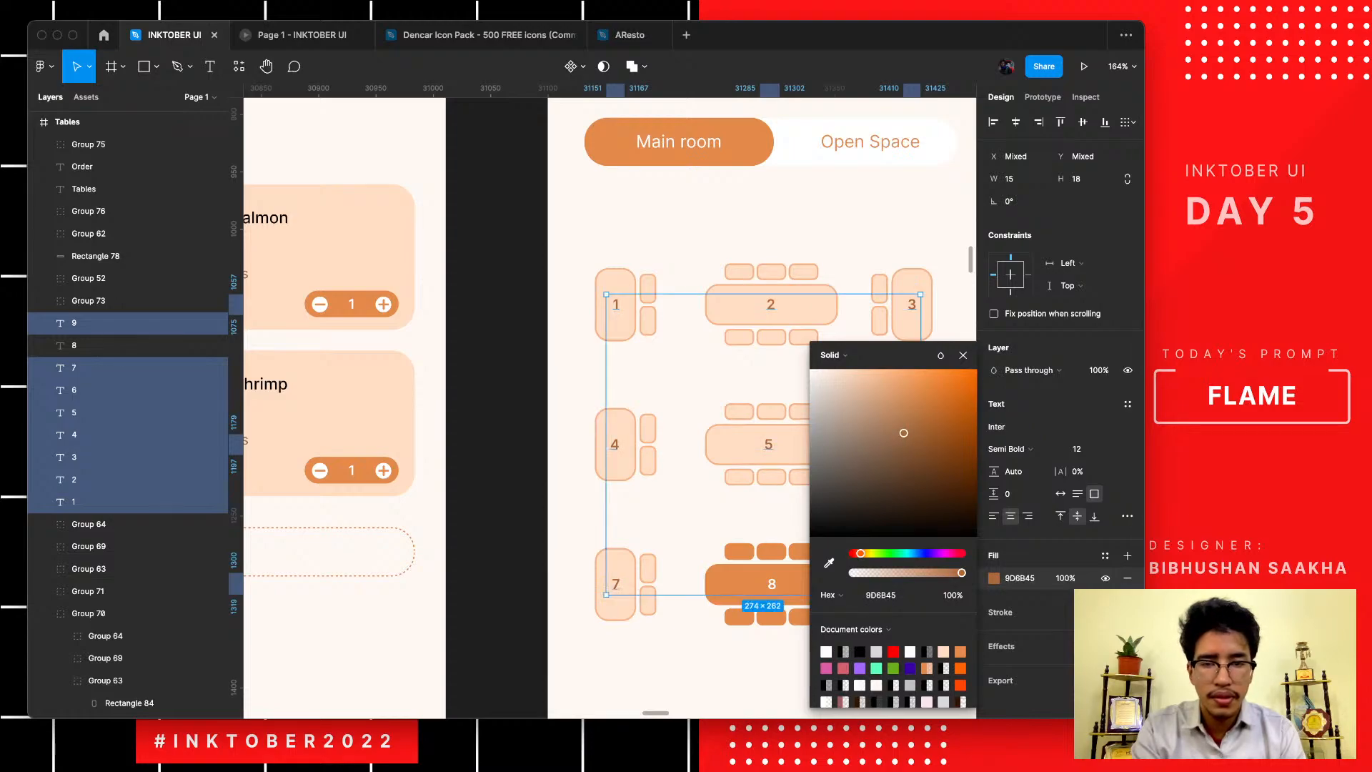
{"action": "left_click", "coordinate": [469, 481]}
- Fill the Order and Tables screen titles with the orange D78E57 sampled from table 8
{"action": "scroll", "coordinate": [469, 481], "scroll_direction": "down", "scroll_amount": 5}
{"action": "scroll", "coordinate": [469, 480], "scroll_direction": "down", "scroll_amount": 2}
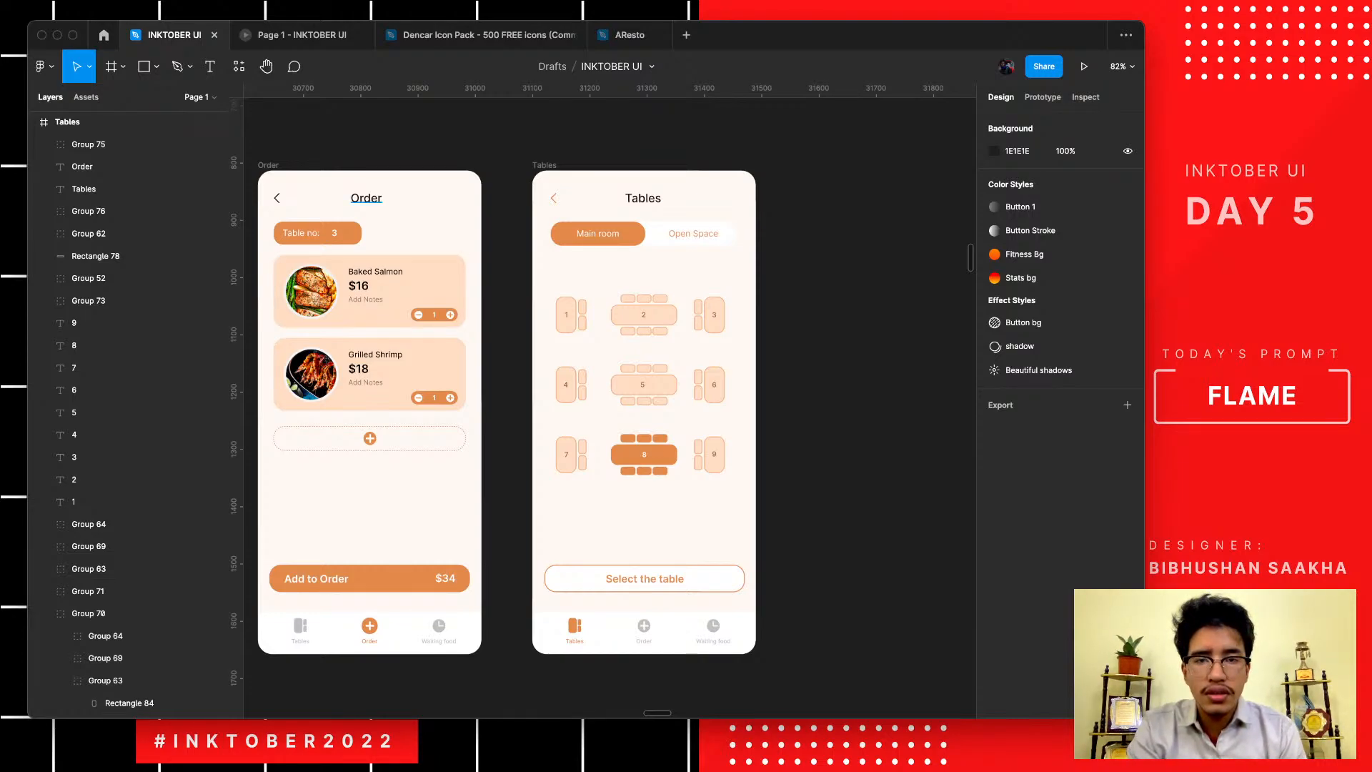
{"action": "left_click", "coordinate": [366, 198]}
{"action": "left_click", "coordinate": [643, 198], "text": "shift"}
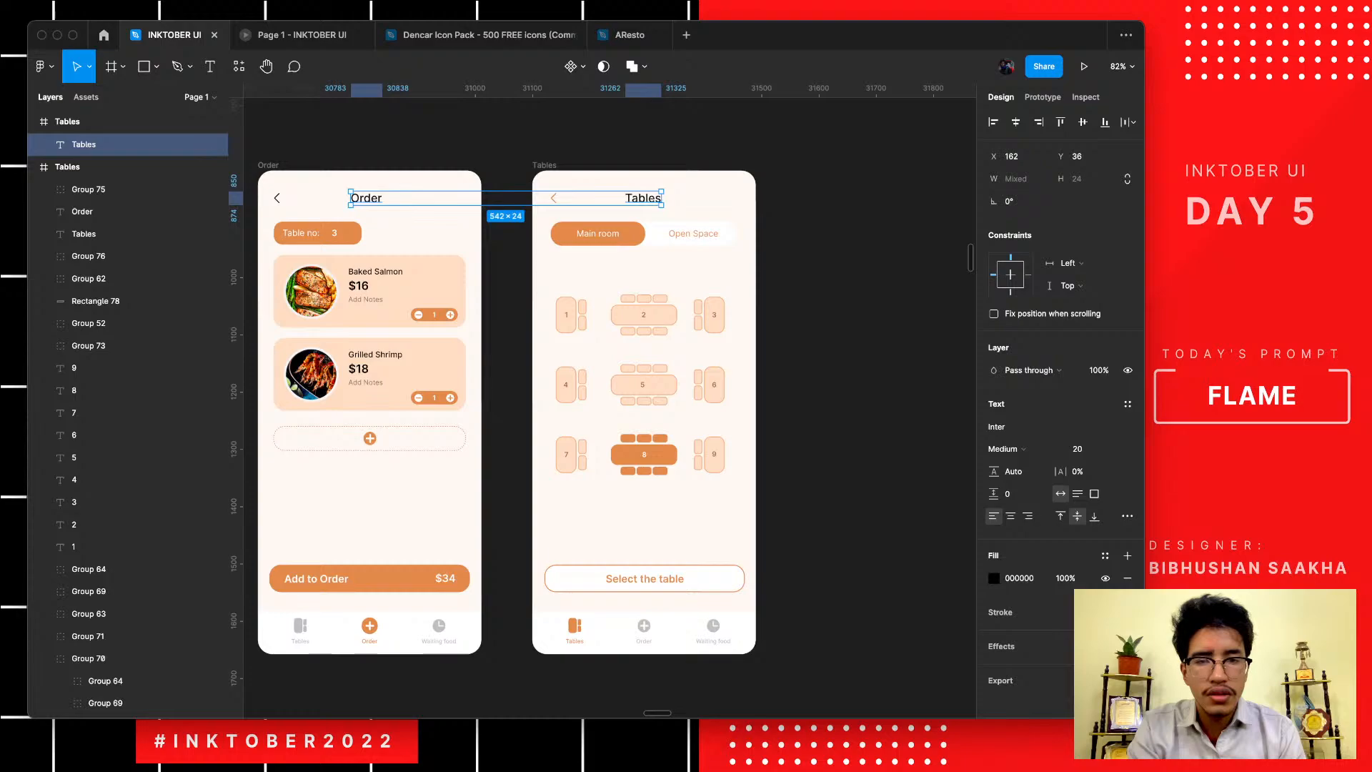
{"action": "left_click", "coordinate": [994, 578]}
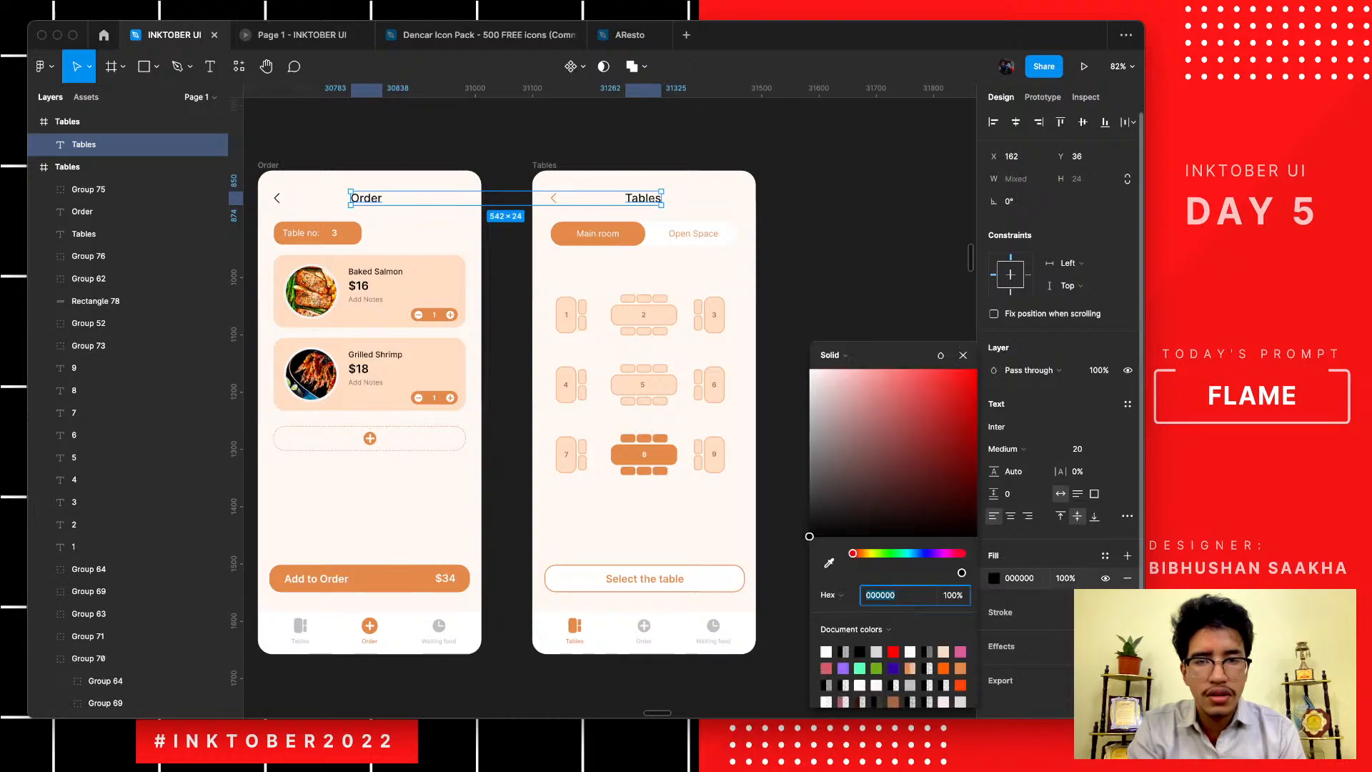
{"action": "left_click", "coordinate": [829, 564]}
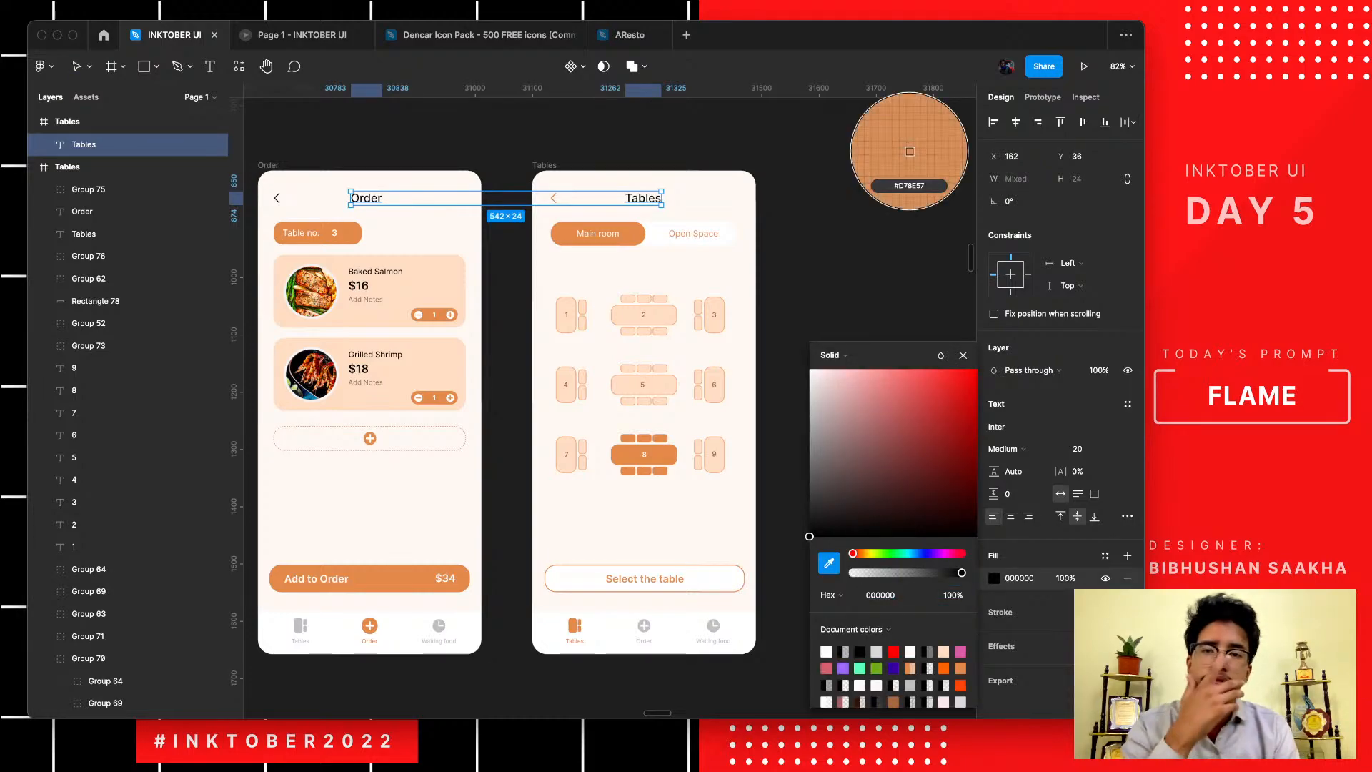
{"action": "left_click", "coordinate": [661, 456]}
{"action": "left_click", "coordinate": [787, 429]}
- Compare the orange Order and Tables screens with the black-and-white screens and the Final food order app artwork
{"action": "scroll", "coordinate": [610, 407], "scroll_direction": "down", "scroll_amount": 1}
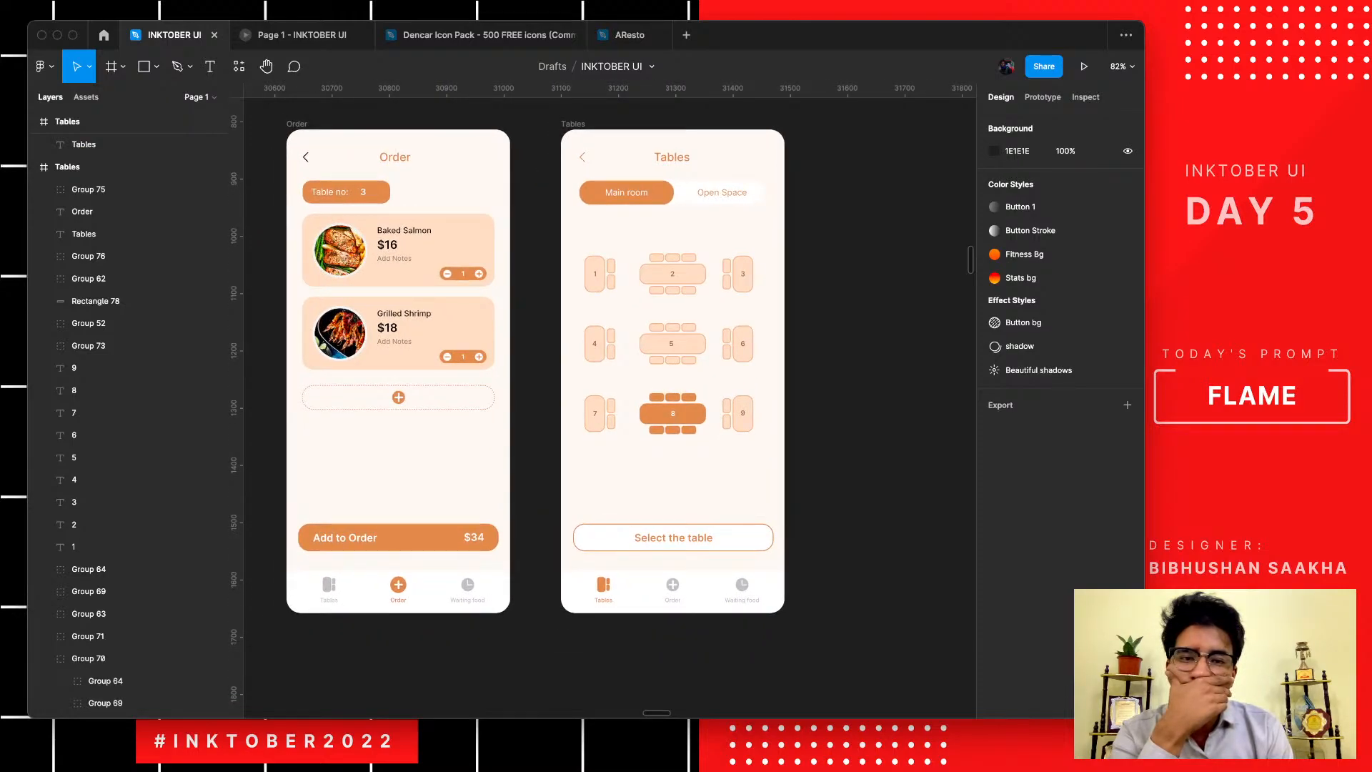
{"action": "scroll", "coordinate": [609, 407], "scroll_direction": "down", "scroll_amount": 5}
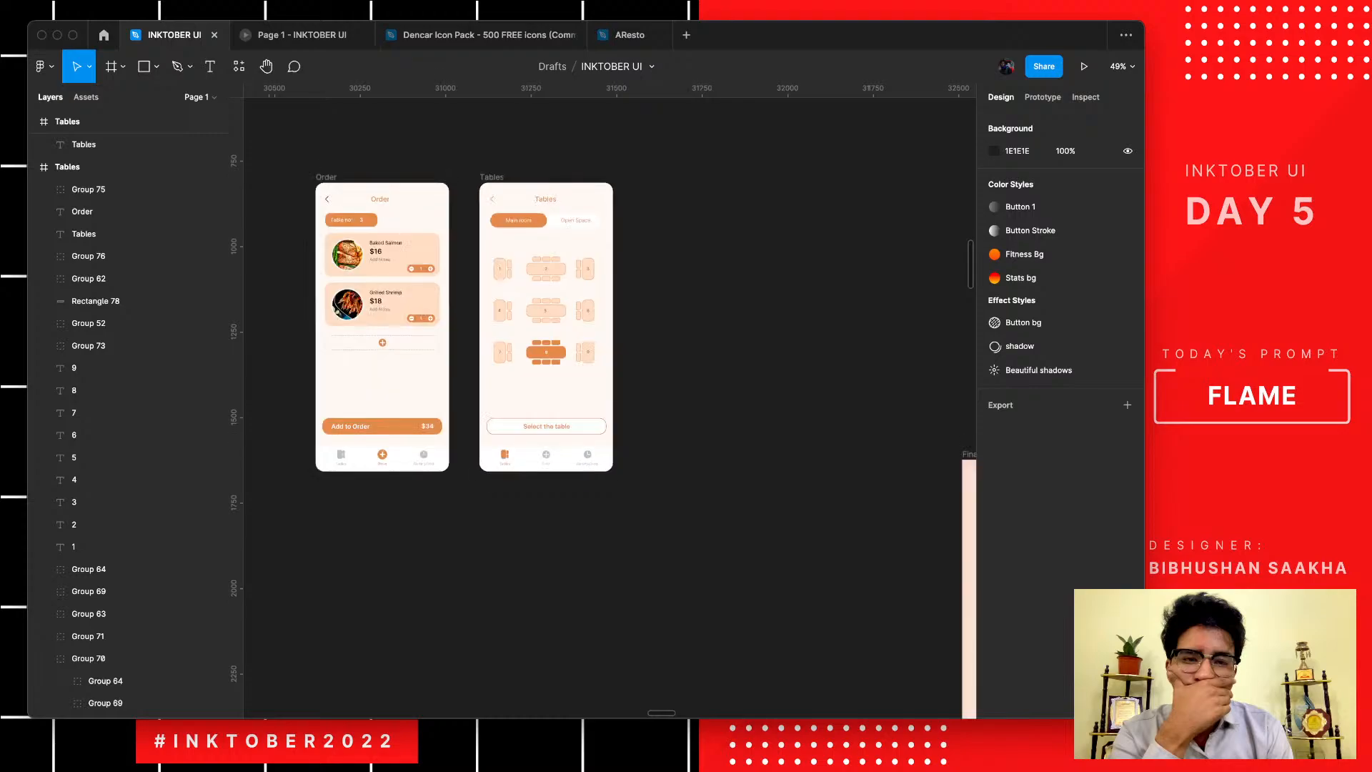
{"action": "scroll", "coordinate": [743, 321], "scroll_direction": "right", "scroll_amount": 1}
{"action": "scroll", "coordinate": [743, 321], "scroll_direction": "down", "scroll_amount": 5}
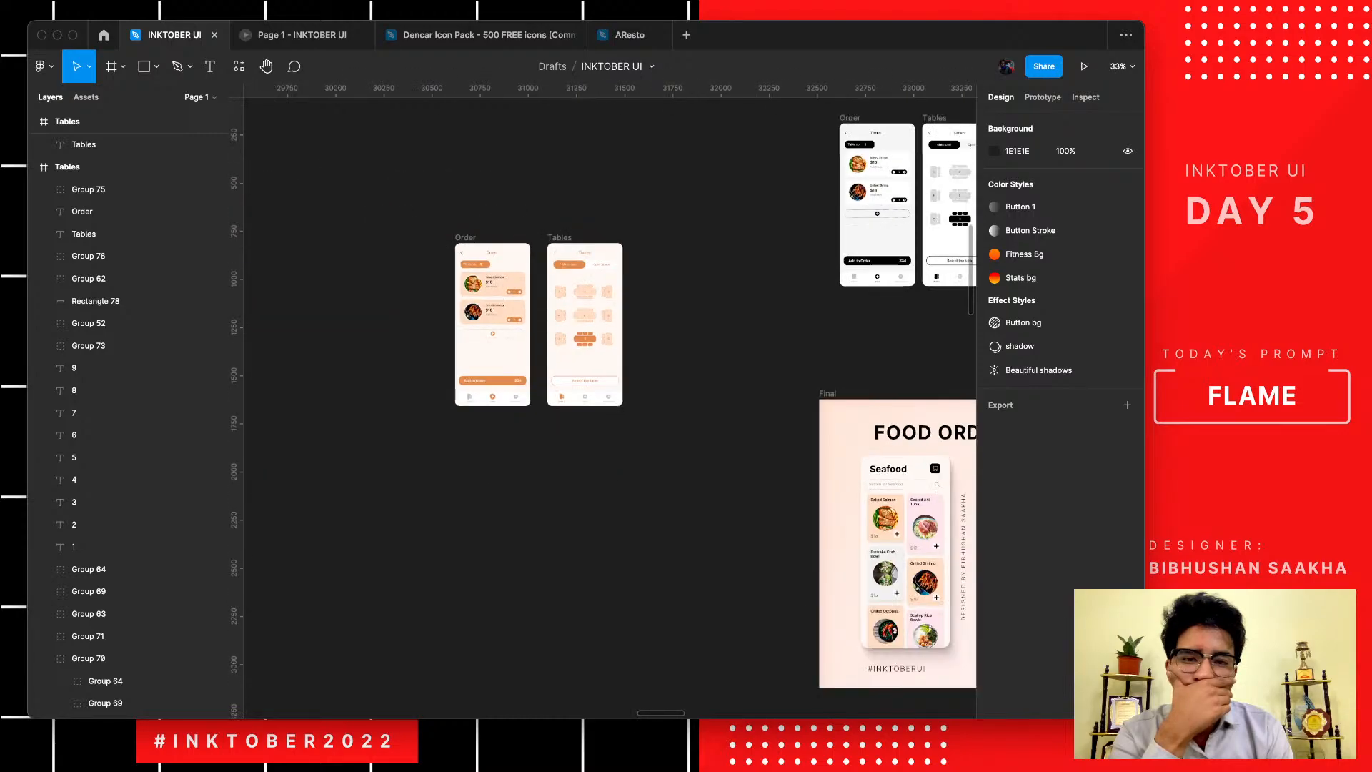
{"action": "scroll", "coordinate": [736, 321], "scroll_direction": "up", "scroll_amount": 1}
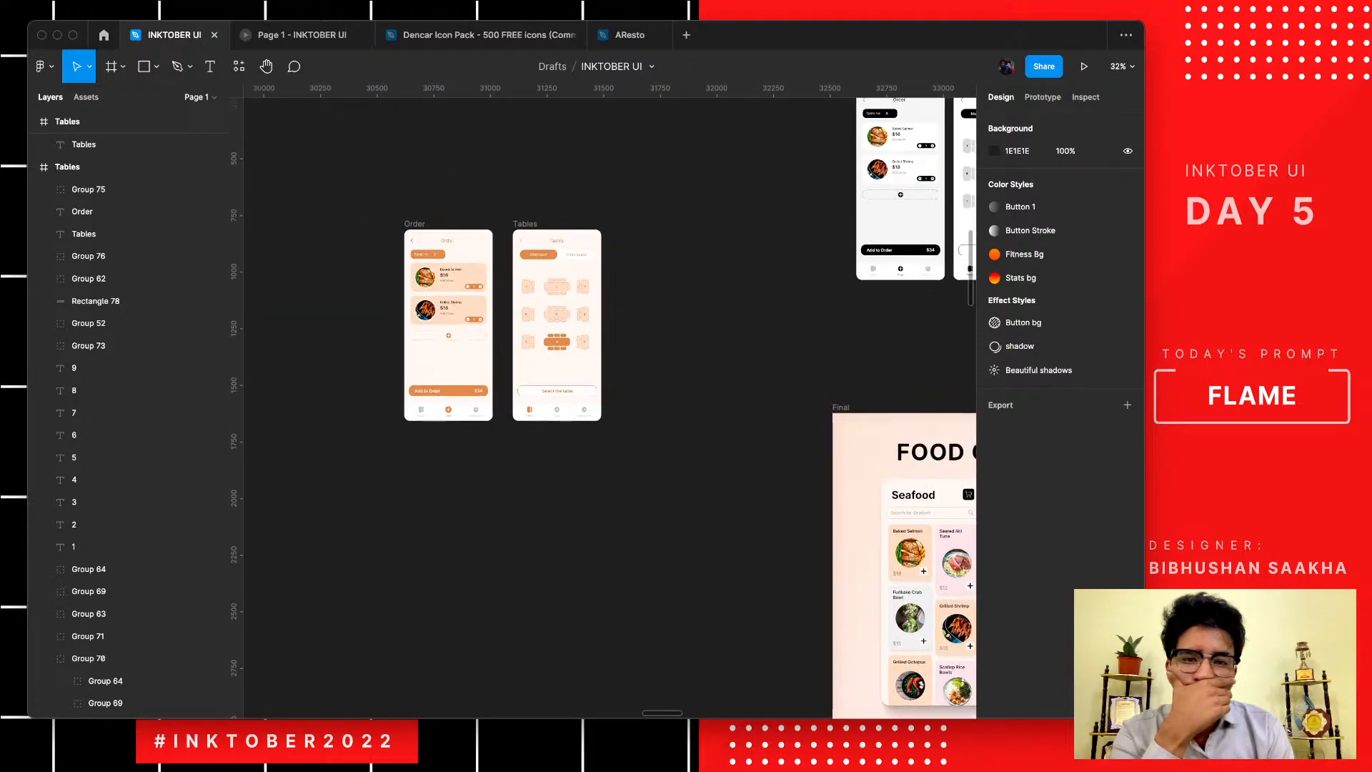
{"action": "scroll", "coordinate": [753, 300], "scroll_direction": "down", "scroll_amount": 1}
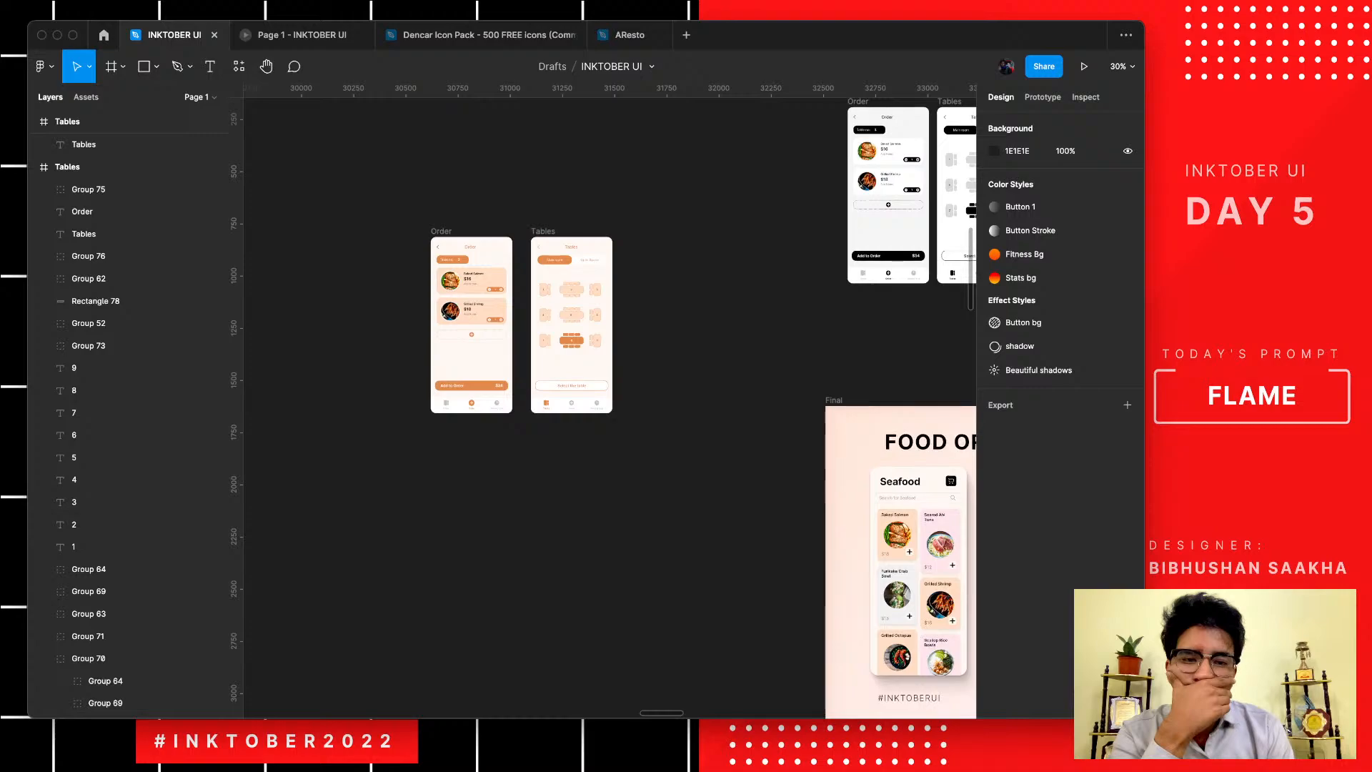
{"action": "scroll", "coordinate": [753, 300], "scroll_direction": "right", "scroll_amount": 5}
{"action": "scroll", "coordinate": [753, 300], "scroll_direction": "up", "scroll_amount": 1}
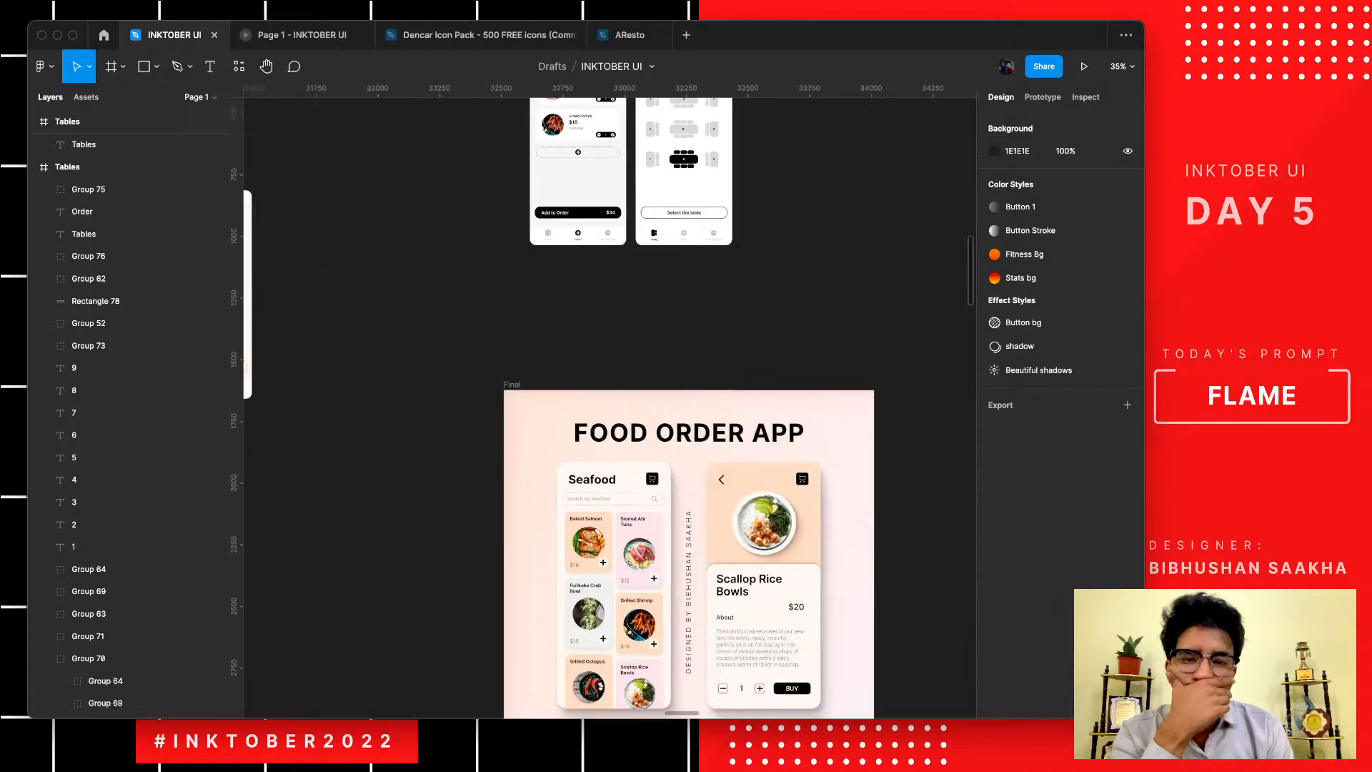
{"action": "scroll", "coordinate": [609, 408], "scroll_direction": "right", "scroll_amount": 3}
{"action": "scroll", "coordinate": [609, 407], "scroll_direction": "down", "scroll_amount": 2}
{"action": "scroll", "coordinate": [609, 407], "scroll_direction": "left", "scroll_amount": 10}
{"action": "scroll", "coordinate": [609, 407], "scroll_direction": "up", "scroll_amount": 1}
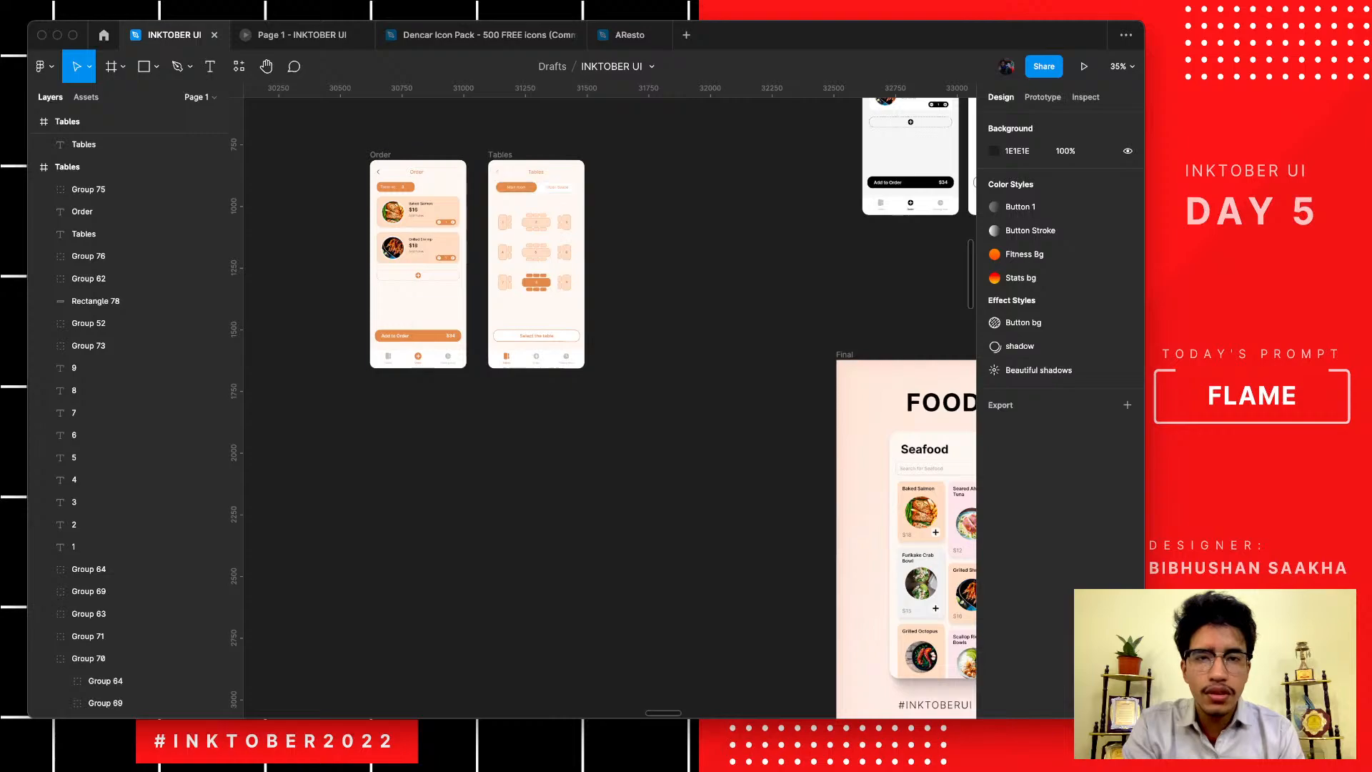
- Set the background fill of both the orange Order and Tables frames to white FFFFFF
{"action": "left_click", "coordinate": [380, 155]}
{"action": "scroll", "coordinate": [390, 178], "scroll_direction": "up", "scroll_amount": 5}
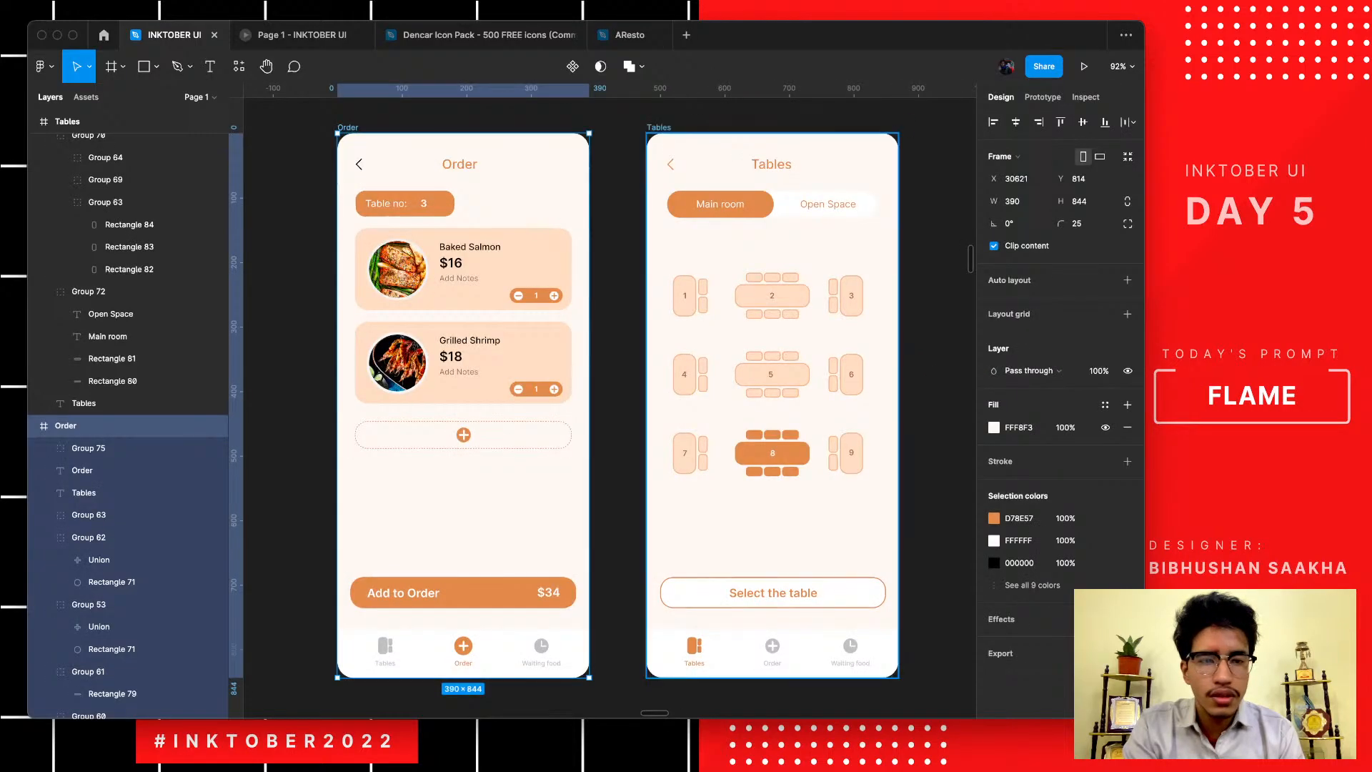
{"action": "left_click", "coordinate": [658, 128], "text": "shift"}
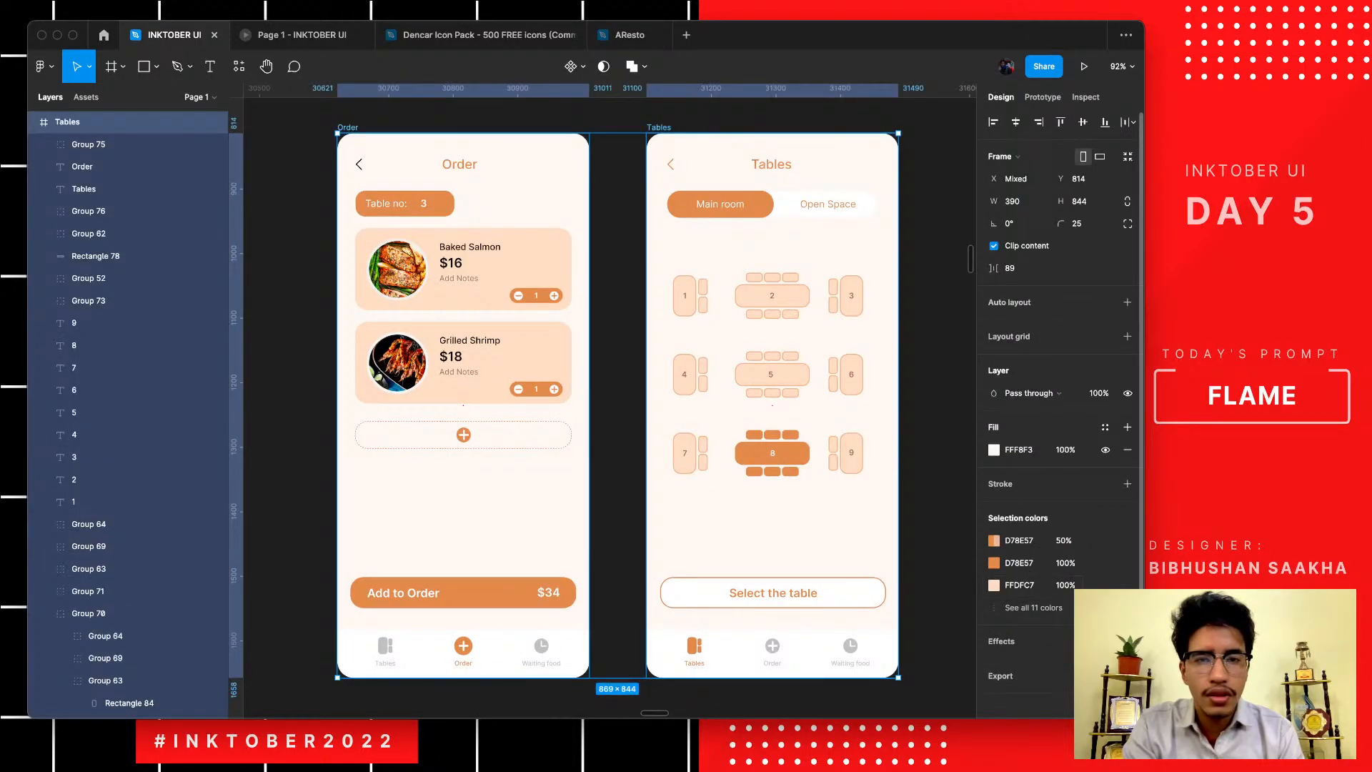
{"action": "left_click", "coordinate": [993, 450]}
{"action": "type", "text": "fff"}
{"action": "key", "text": "Return"}
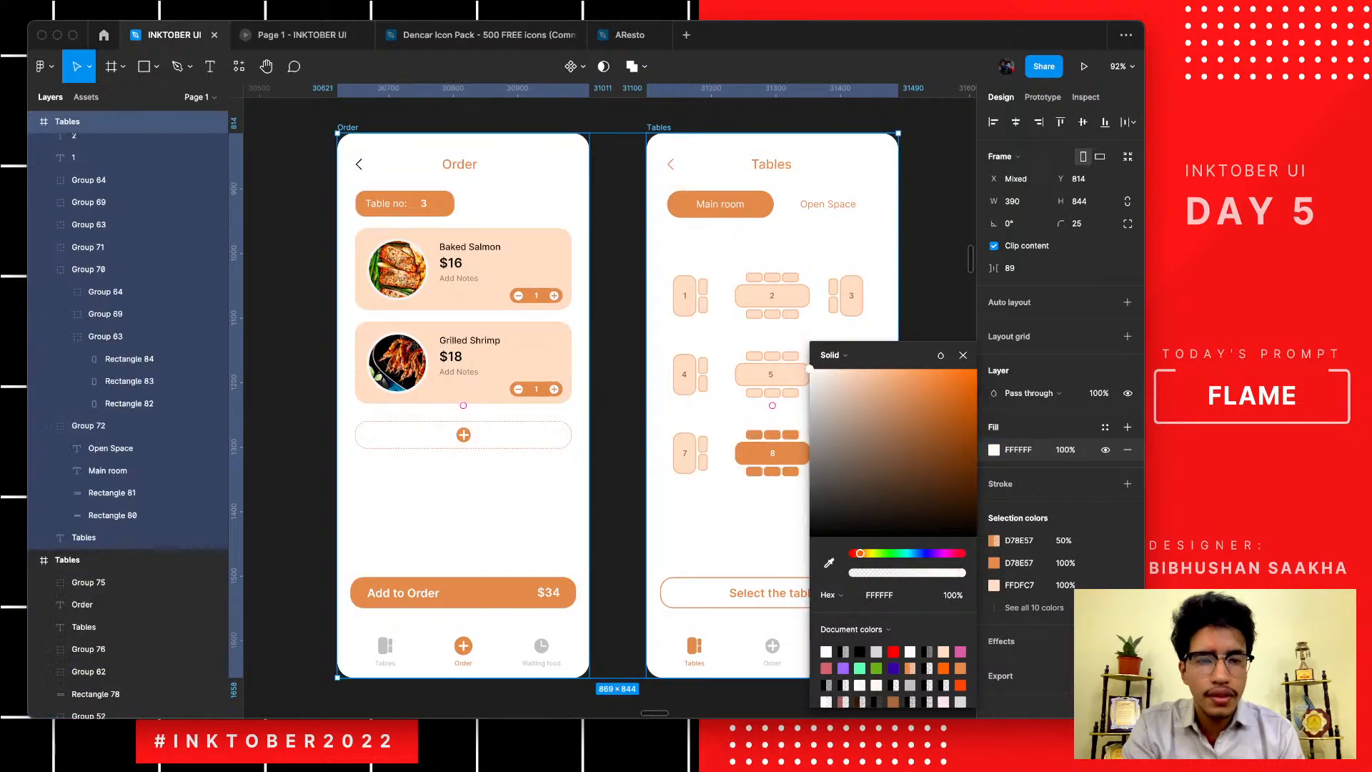
- Replace the white in the Main room/Open Space toggle with the light peach FFECE0 sampled from the Final artwork's background
{"action": "left_click", "coordinate": [861, 196]}
{"action": "scroll", "coordinate": [861, 197], "scroll_direction": "up", "scroll_amount": 5}
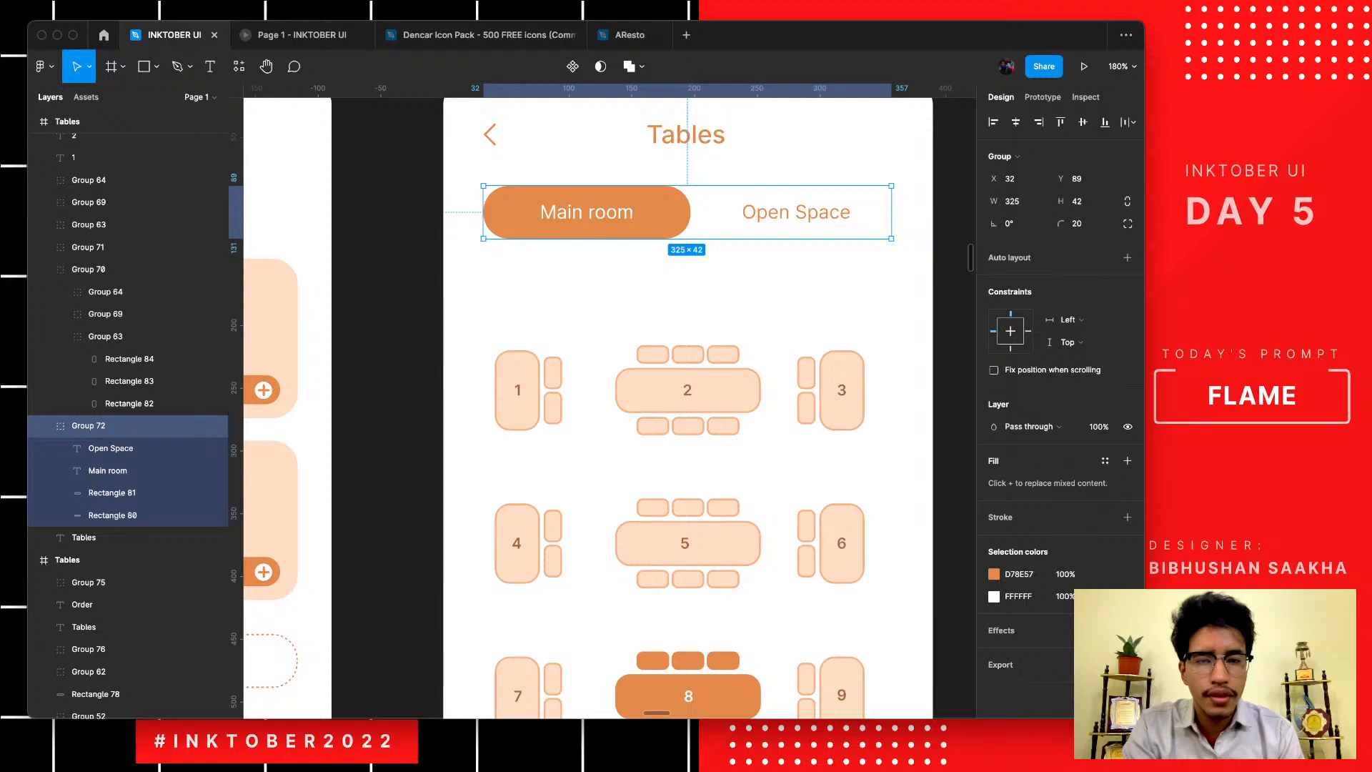
{"action": "left_click", "coordinate": [994, 596]}
{"action": "scroll", "coordinate": [680, 546], "scroll_direction": "down", "scroll_amount": 5}
{"action": "scroll", "coordinate": [680, 547], "scroll_direction": "down", "scroll_amount": 5}
{"action": "scroll", "coordinate": [680, 547], "scroll_direction": "right", "scroll_amount": 3}
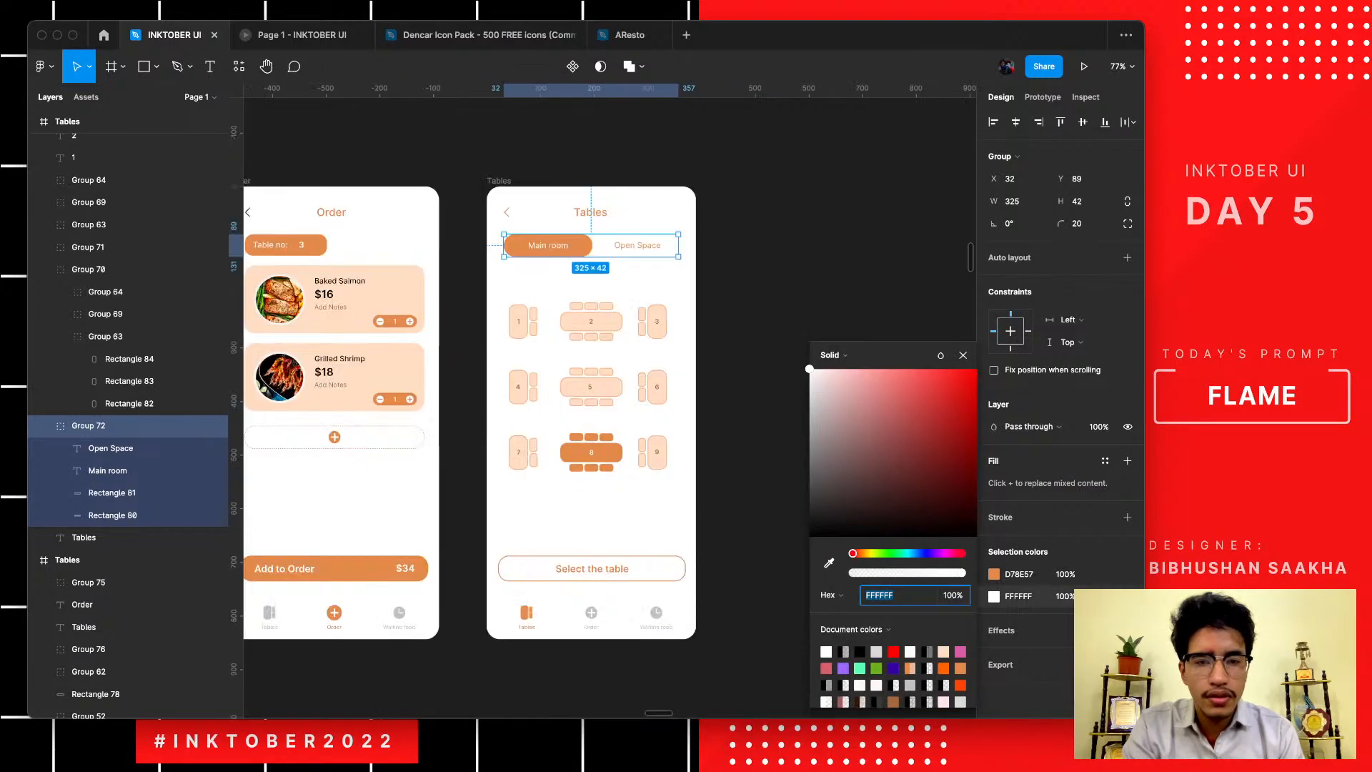
{"action": "scroll", "coordinate": [607, 407], "scroll_direction": "right", "scroll_amount": 10}
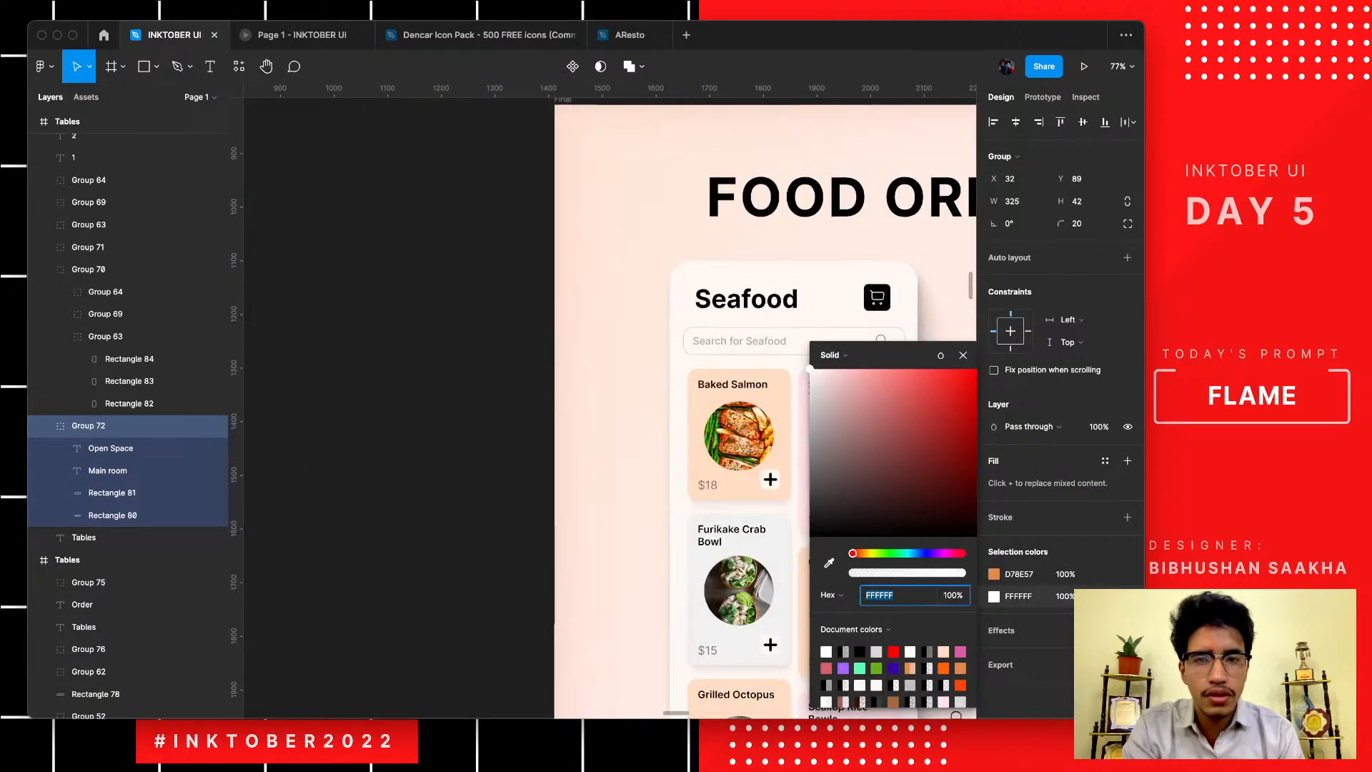
{"action": "left_click", "coordinate": [829, 562]}
{"action": "left_click", "coordinate": [910, 151]}
{"action": "scroll", "coordinate": [910, 152], "scroll_direction": "left", "scroll_amount": 15}
{"action": "scroll", "coordinate": [909, 152], "scroll_direction": "up", "scroll_amount": 6}
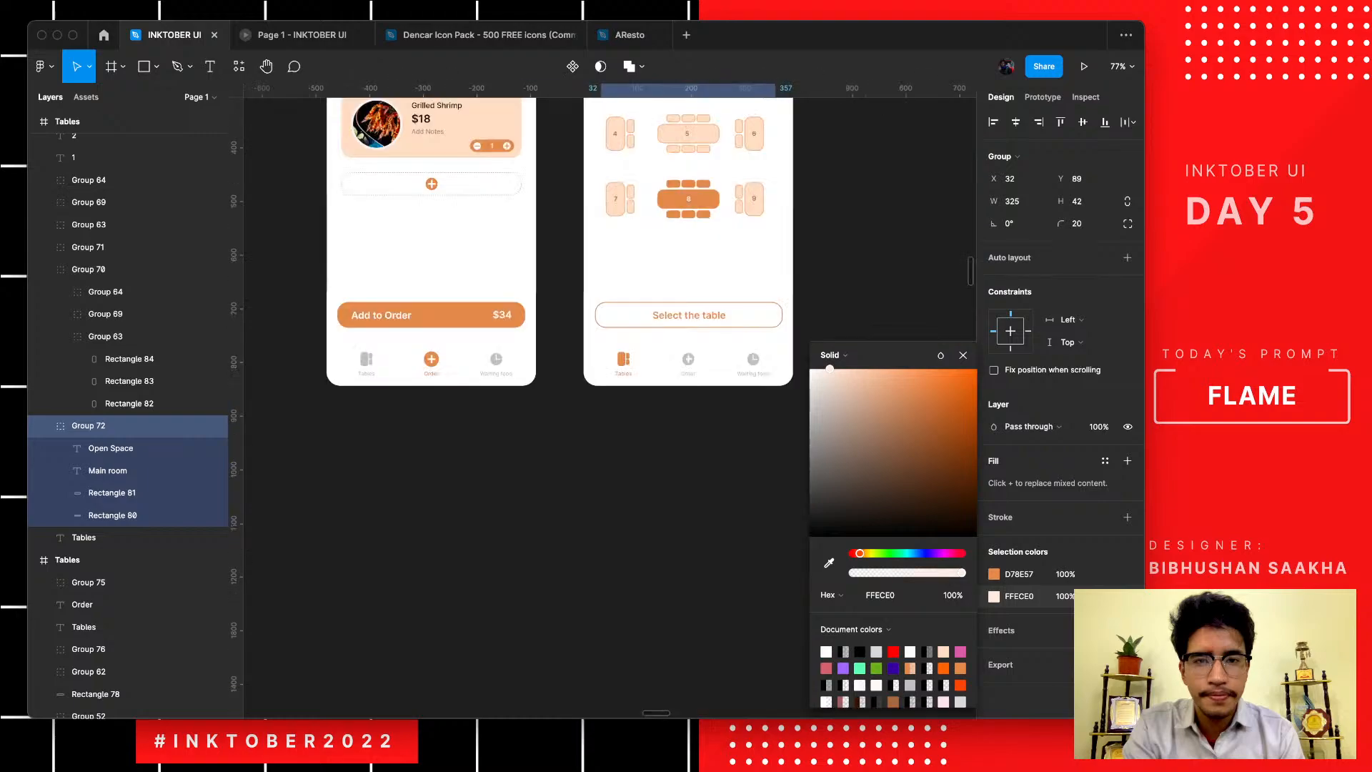
{"action": "scroll", "coordinate": [608, 400], "scroll_direction": "up", "scroll_amount": 4}
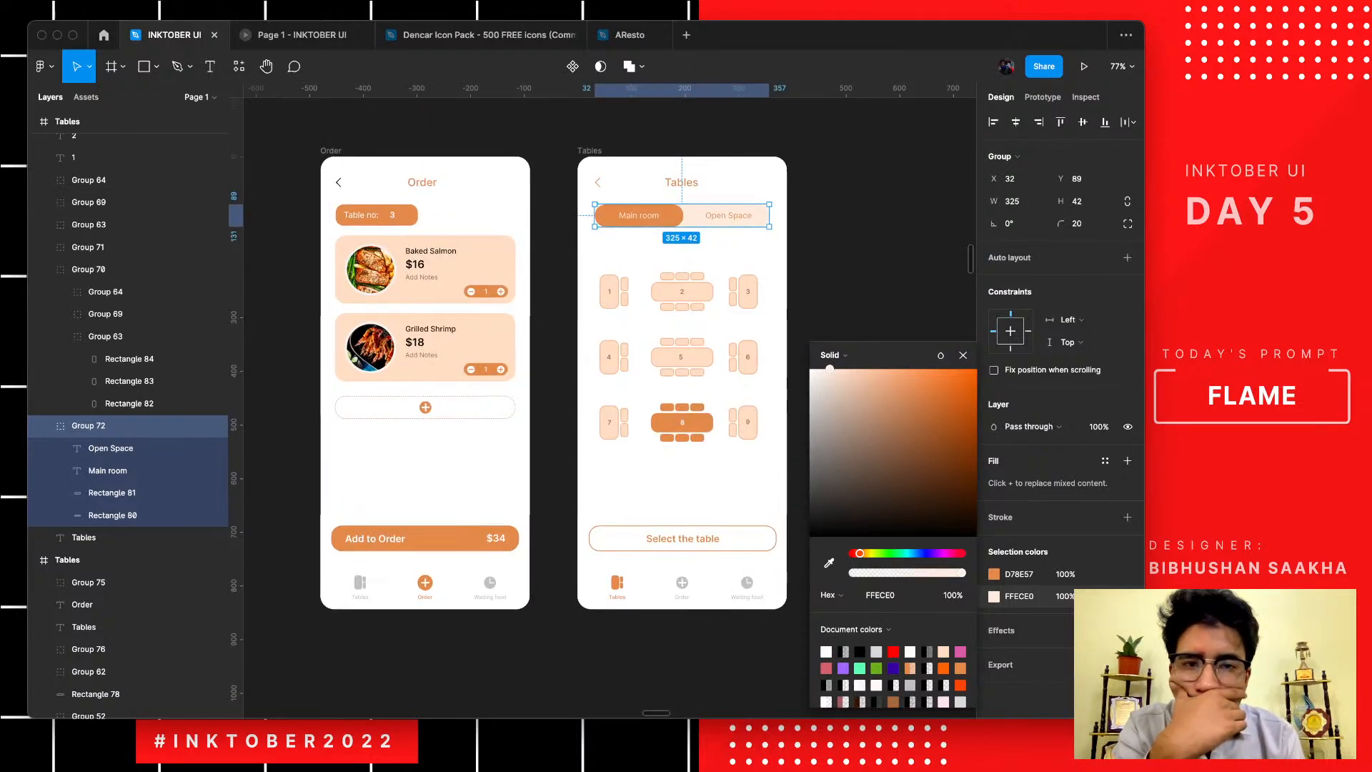
{"action": "key", "text": "Escape"}
{"action": "key", "text": "Escape"}
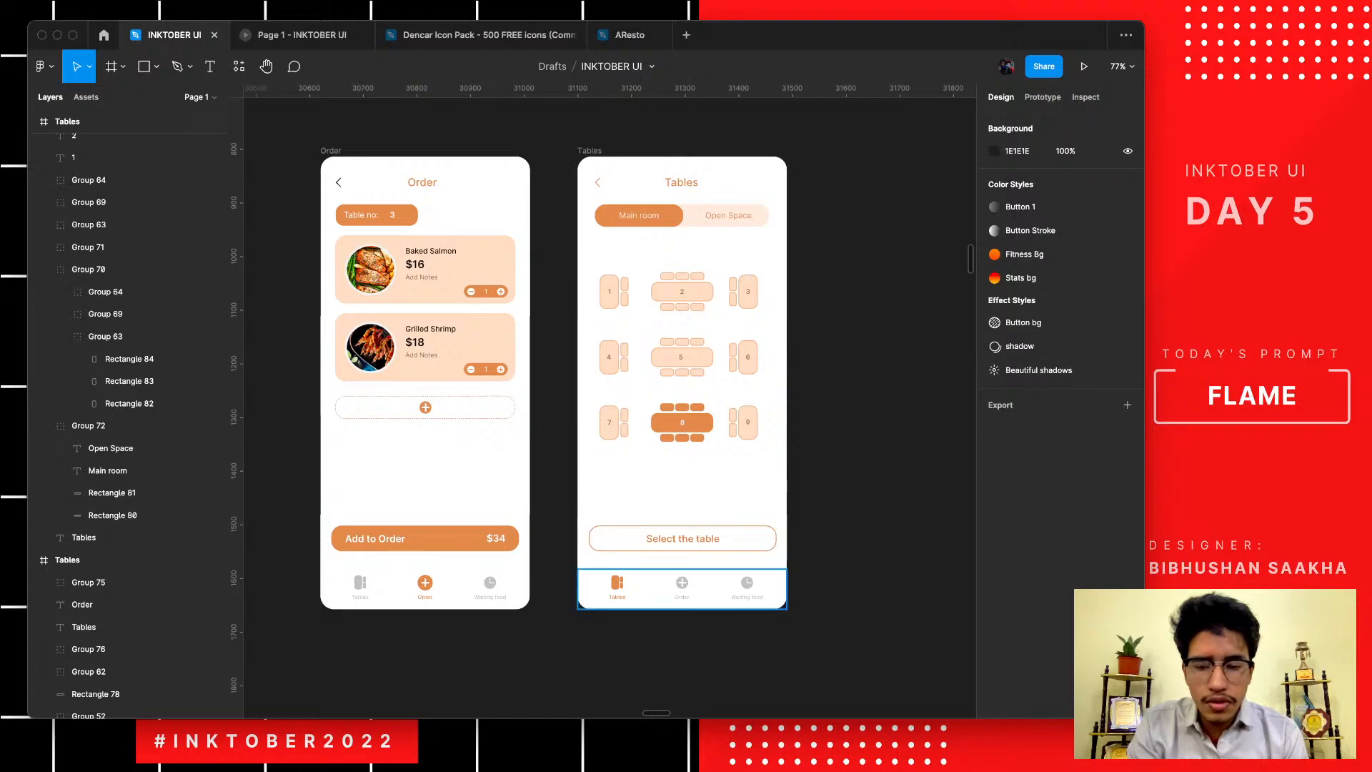
- Fill the navigation bar backgrounds of both screens with the light peach FFECE0 sampled from the Open Space toggle
{"action": "left_click", "coordinate": [679, 575]}
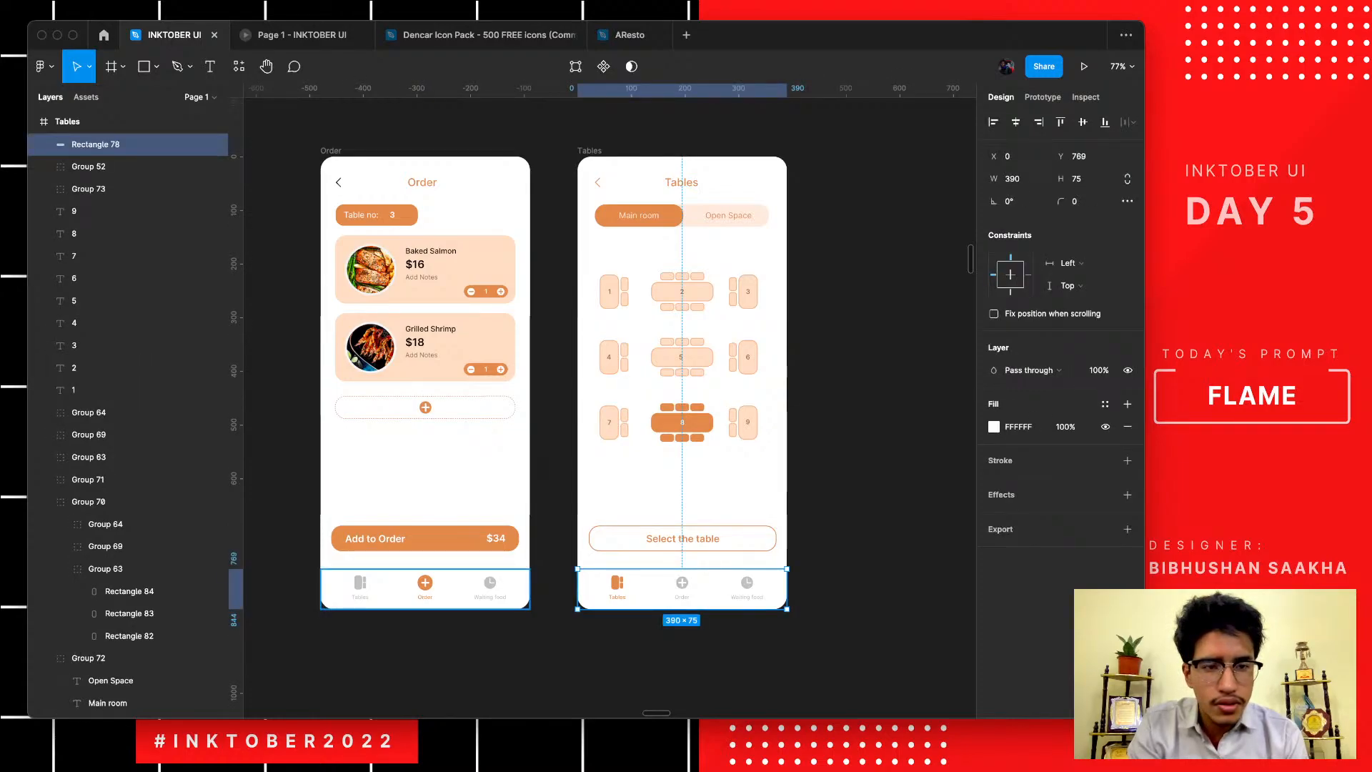
{"action": "left_click", "coordinate": [425, 590], "text": "shift"}
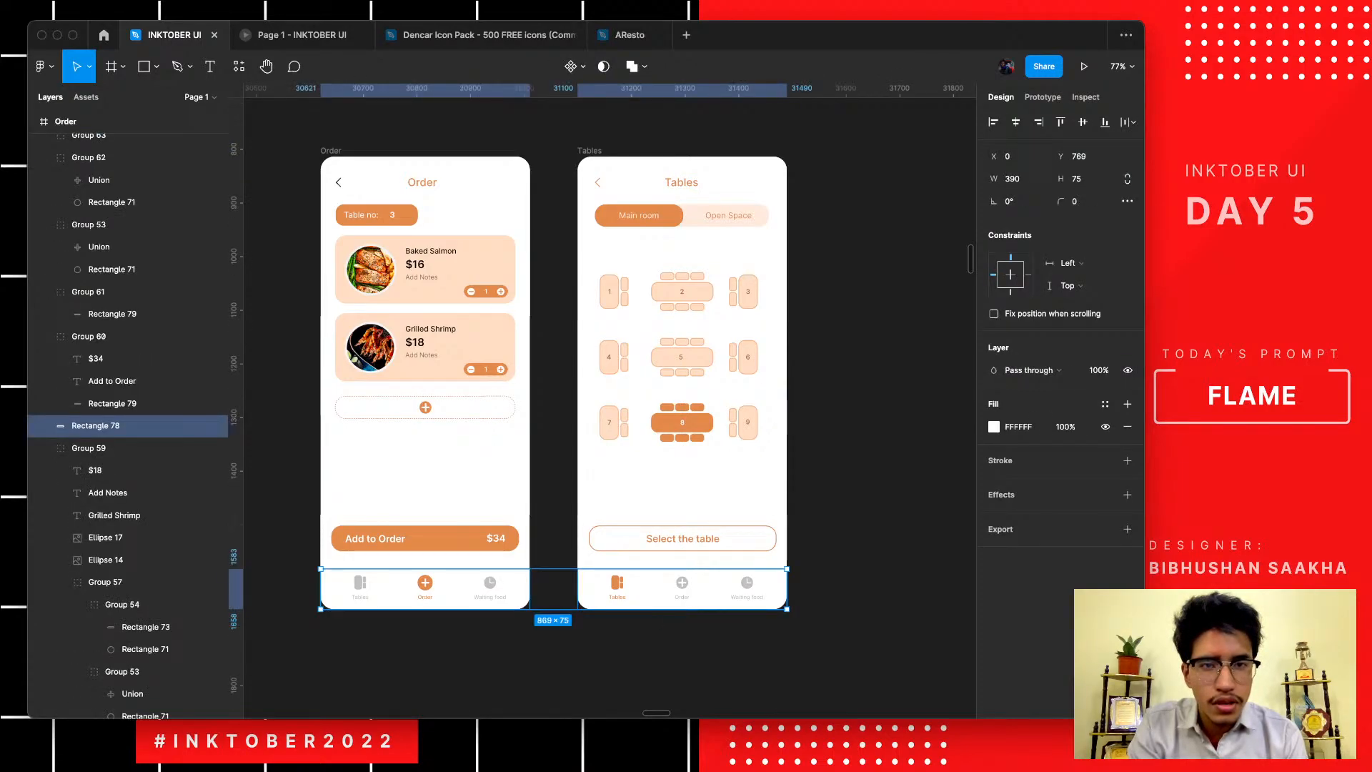
{"action": "left_click", "coordinate": [993, 427]}
{"action": "left_click", "coordinate": [829, 563]}
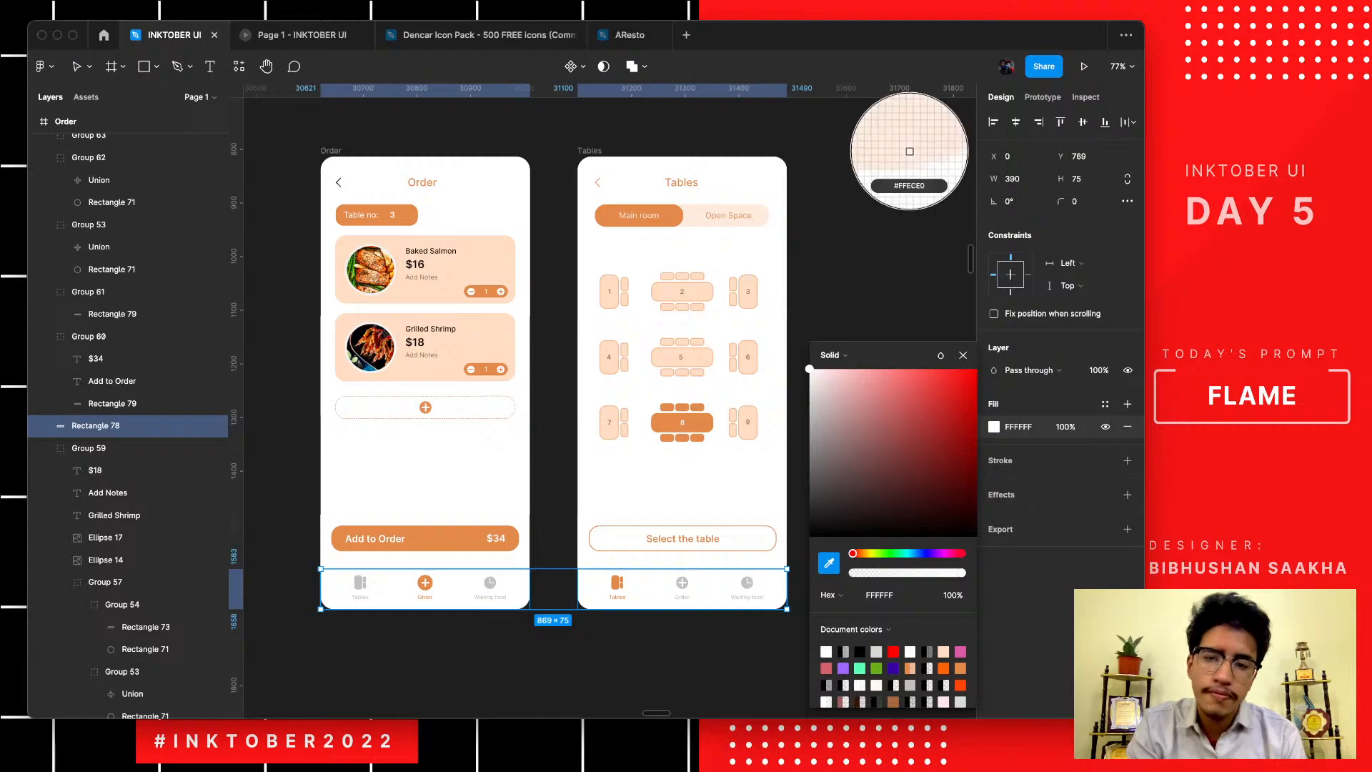
{"action": "left_click", "coordinate": [909, 151]}
{"action": "key", "text": "Escape"}
{"action": "key", "text": "Escape"}
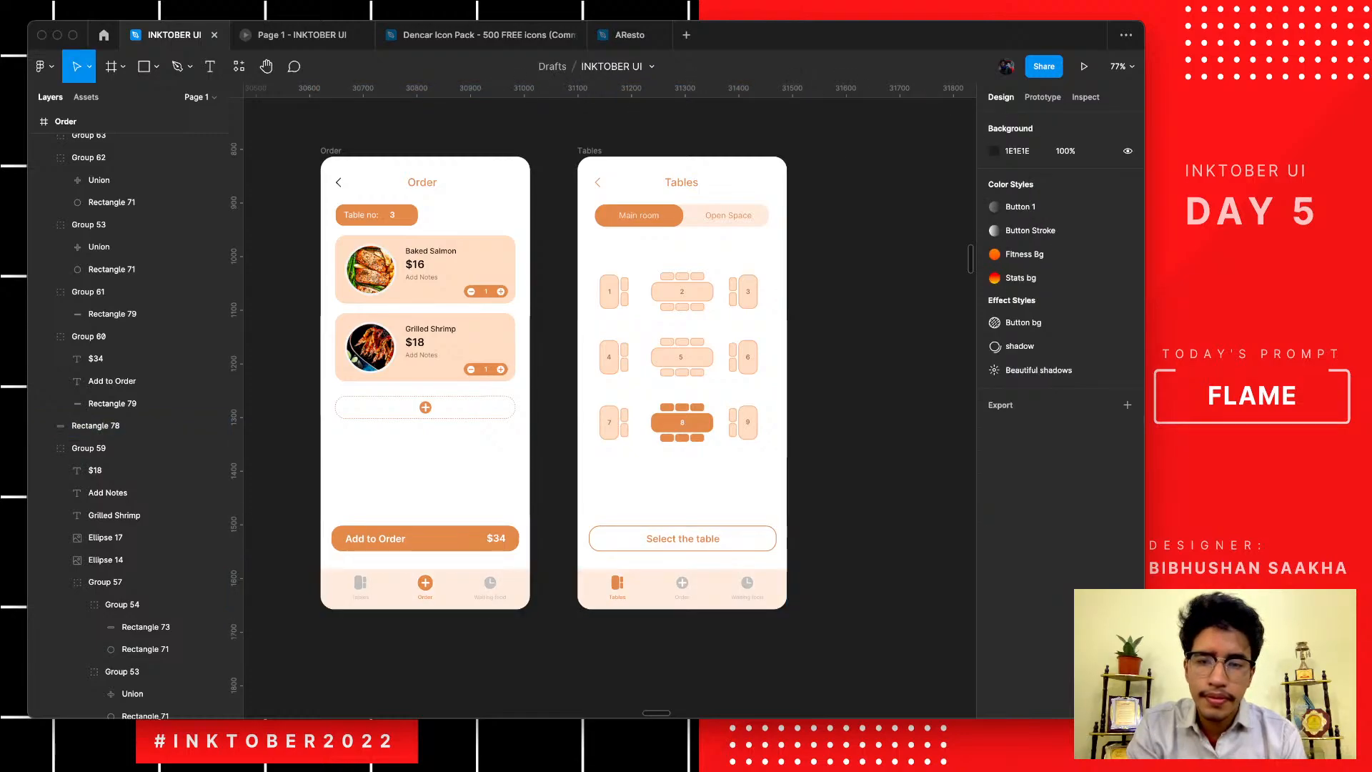
- Recolour the Order screen's inactive Tables and Waiting food navigation icons and labels to black 000000 at 50% opacity
{"action": "scroll", "coordinate": [363, 581], "scroll_direction": "up", "scroll_amount": 5}
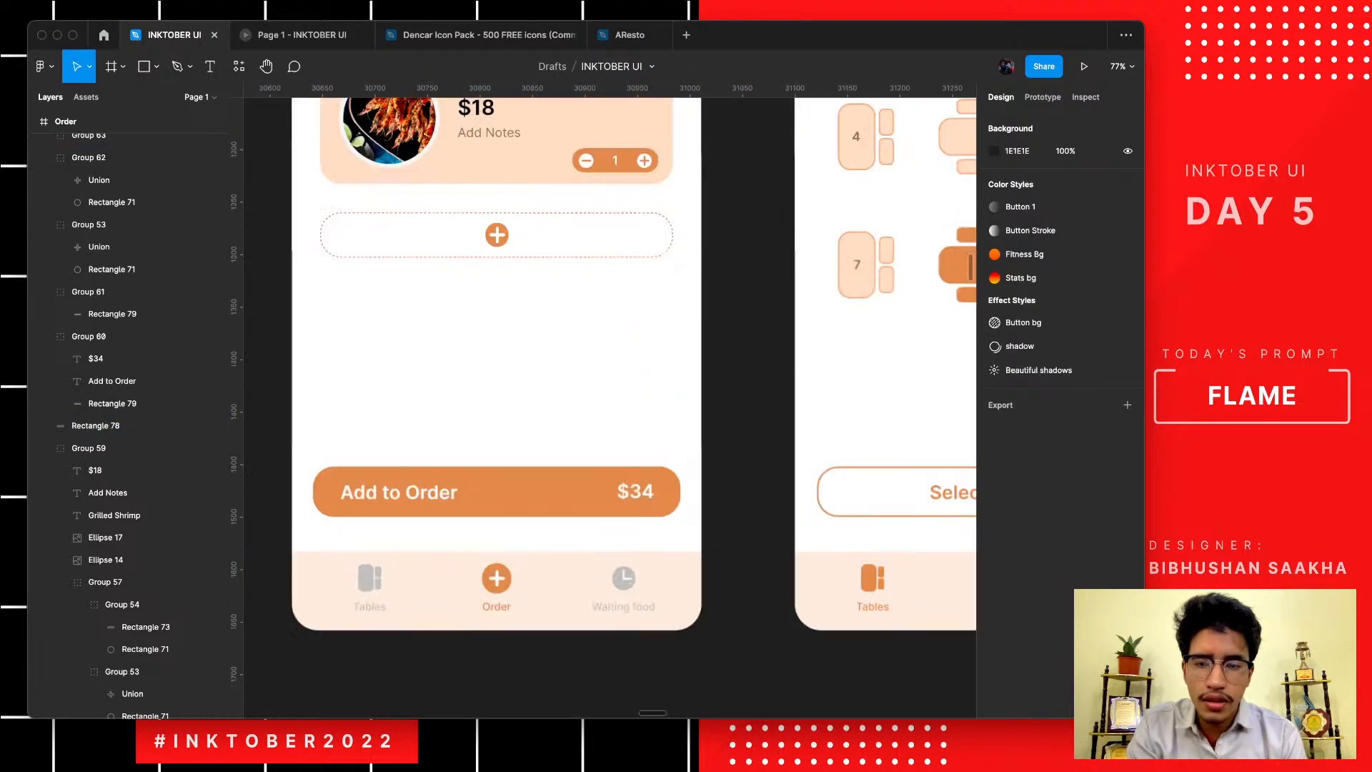
{"action": "left_click", "coordinate": [369, 578]}
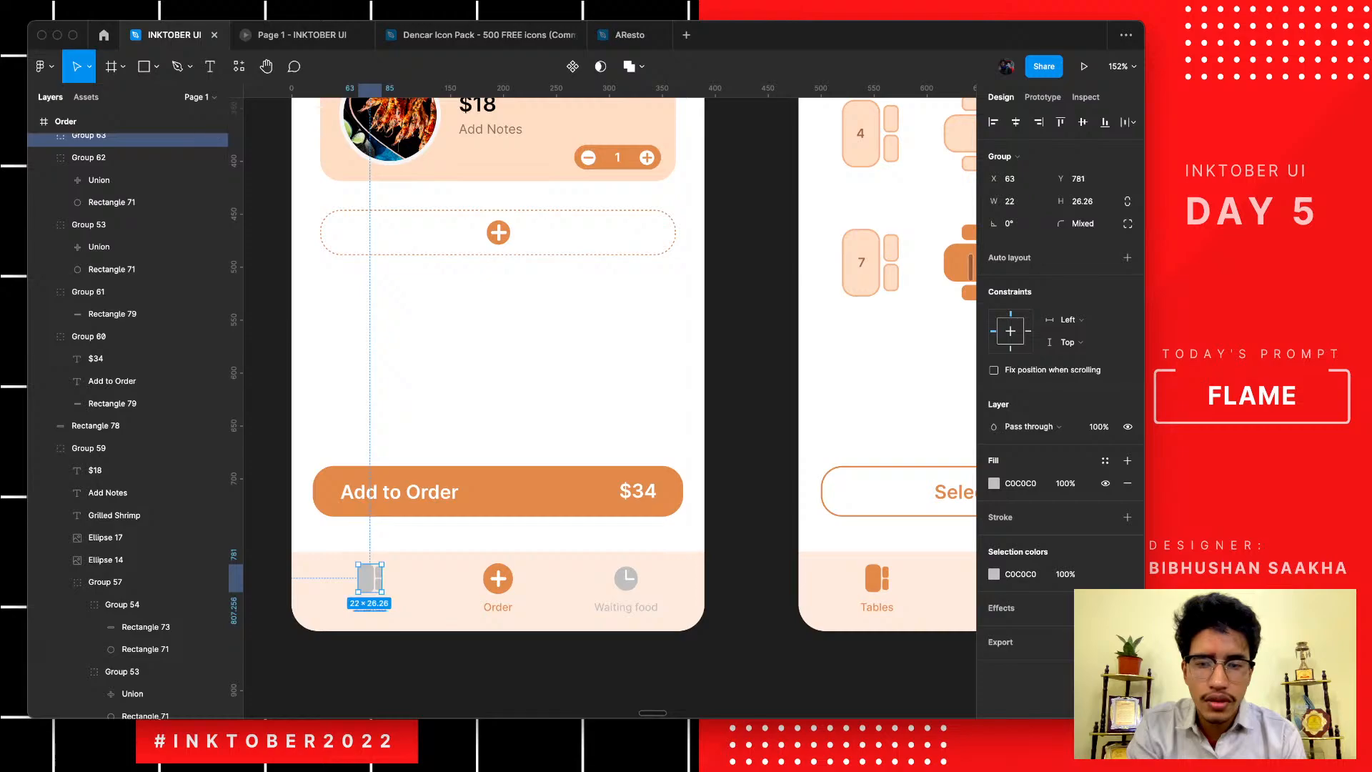
{"action": "left_click", "coordinate": [370, 608], "text": "shift"}
{"action": "left_click", "coordinate": [626, 590], "text": "shift"}
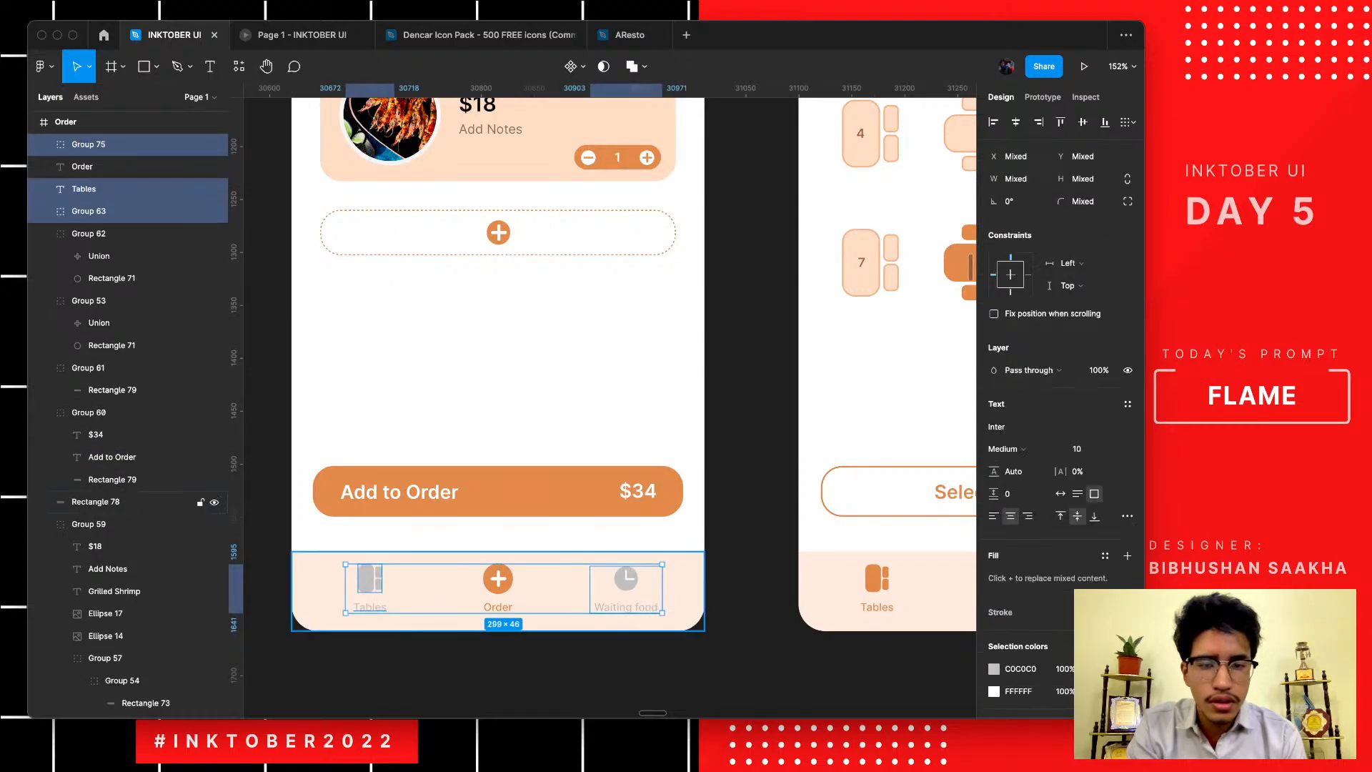
{"action": "scroll", "coordinate": [626, 591], "scroll_direction": "right", "scroll_amount": 1}
{"action": "scroll", "coordinate": [610, 357], "scroll_direction": "right", "scroll_amount": 1}
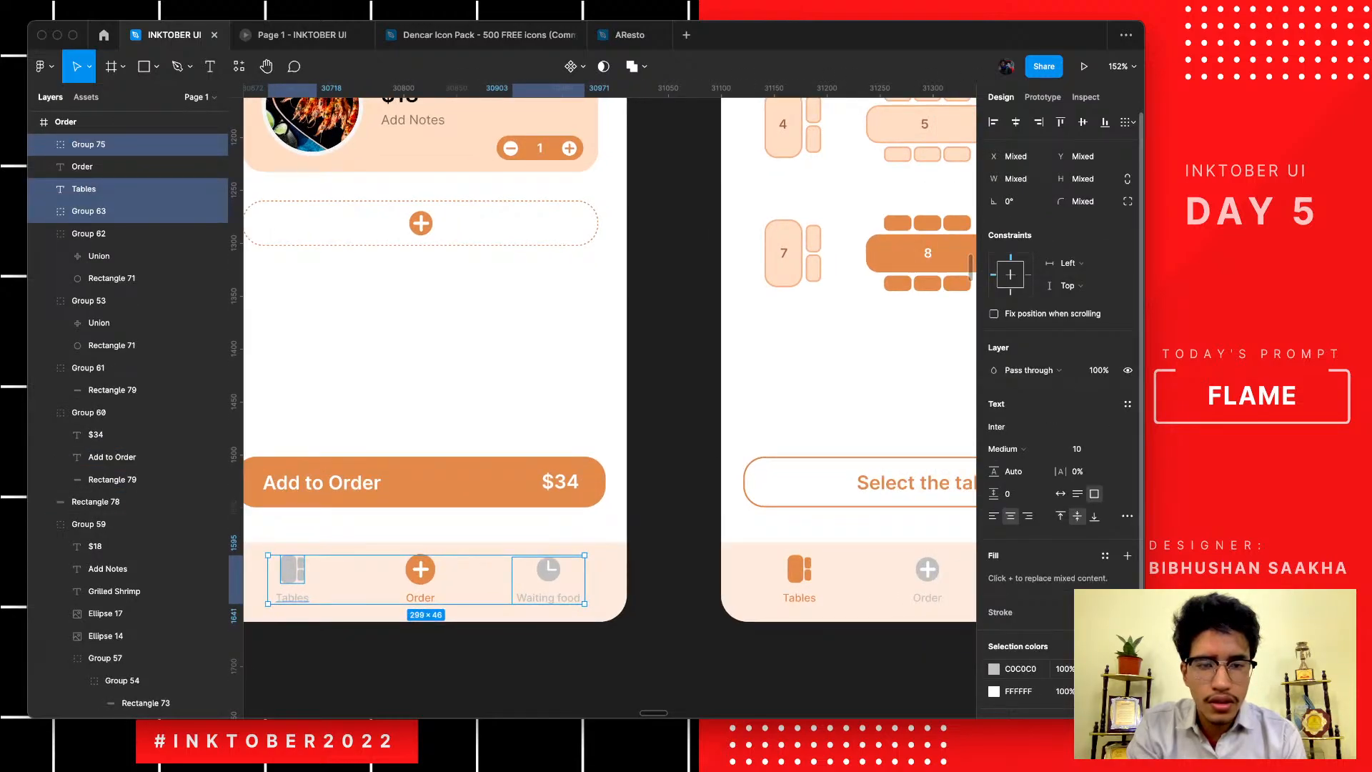
{"action": "left_click", "coordinate": [994, 668]}
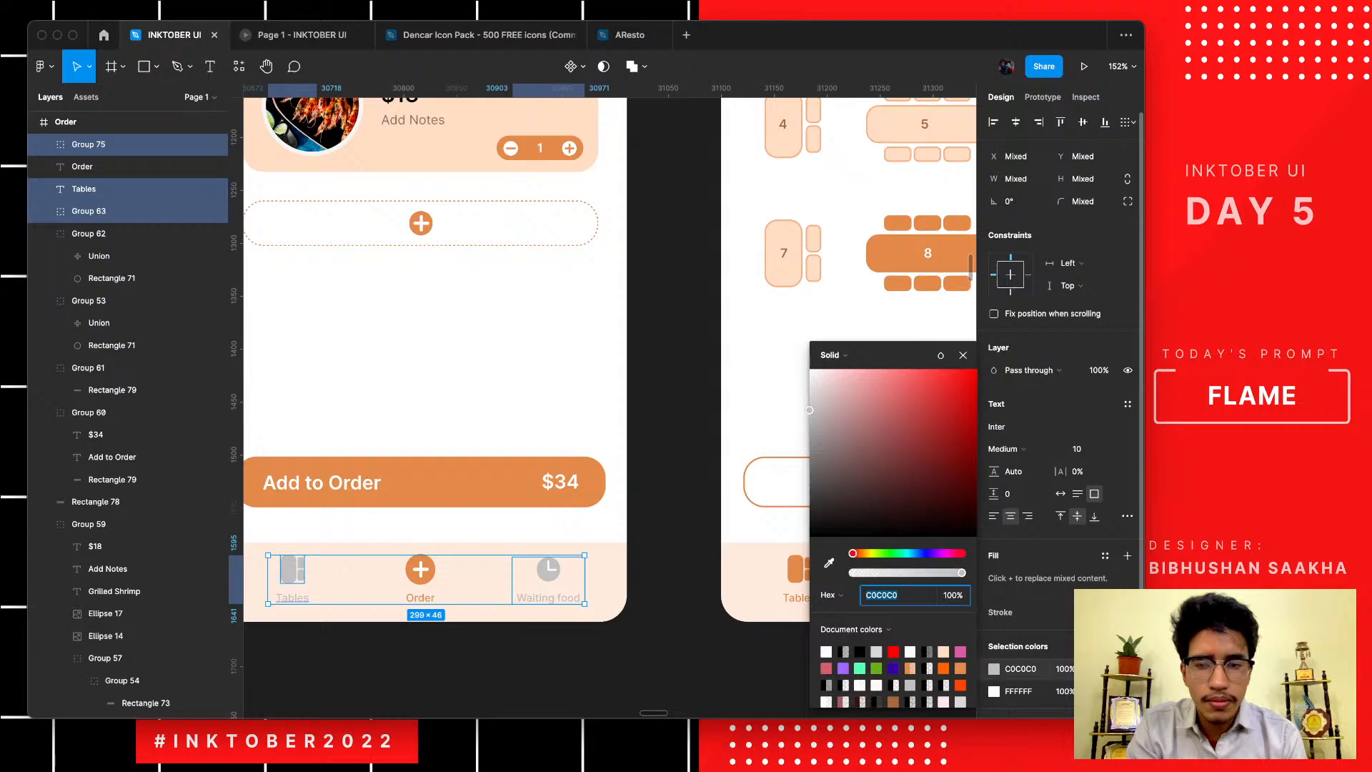
{"action": "left_click_drag", "start_coordinate": [872, 461], "coordinate": [809, 535]}
{"action": "left_click", "coordinate": [1064, 669]}
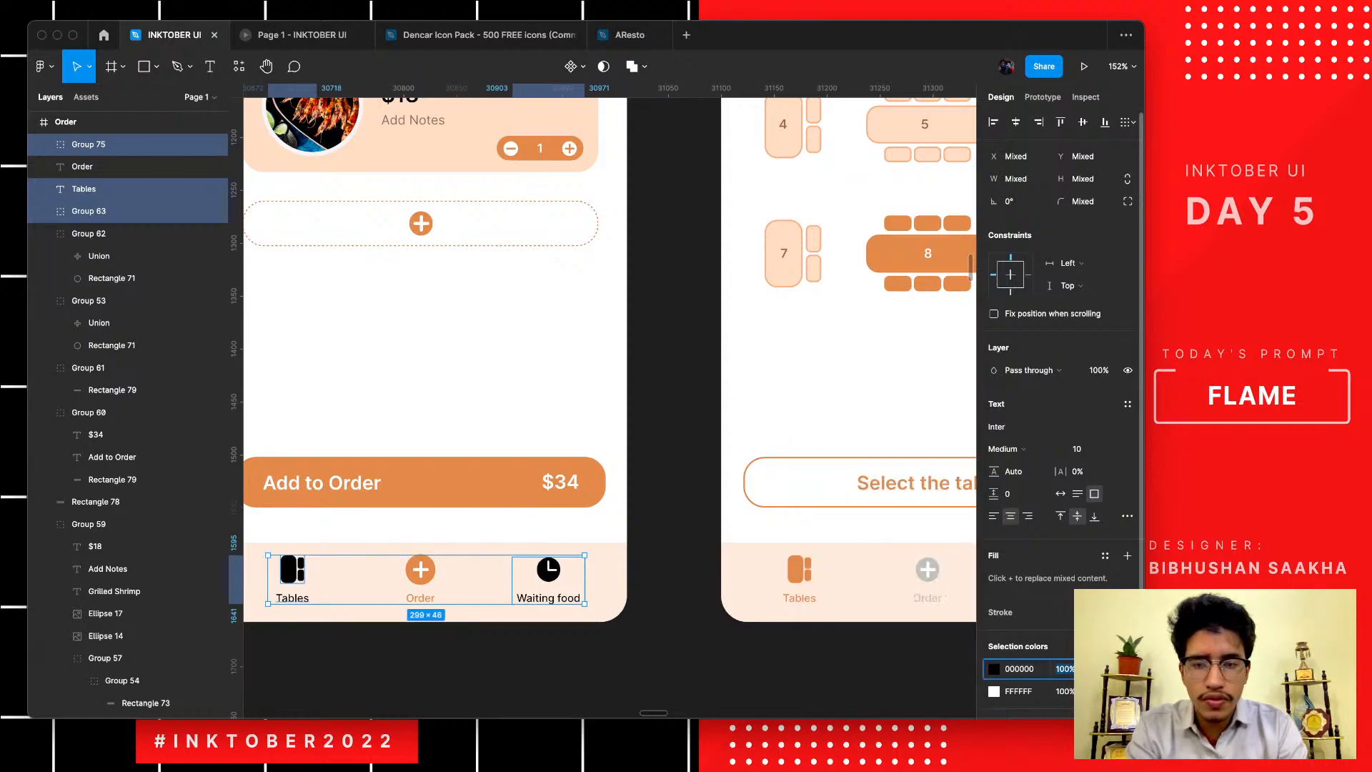
{"action": "type", "text": "50"}
{"action": "key", "text": "Return"}
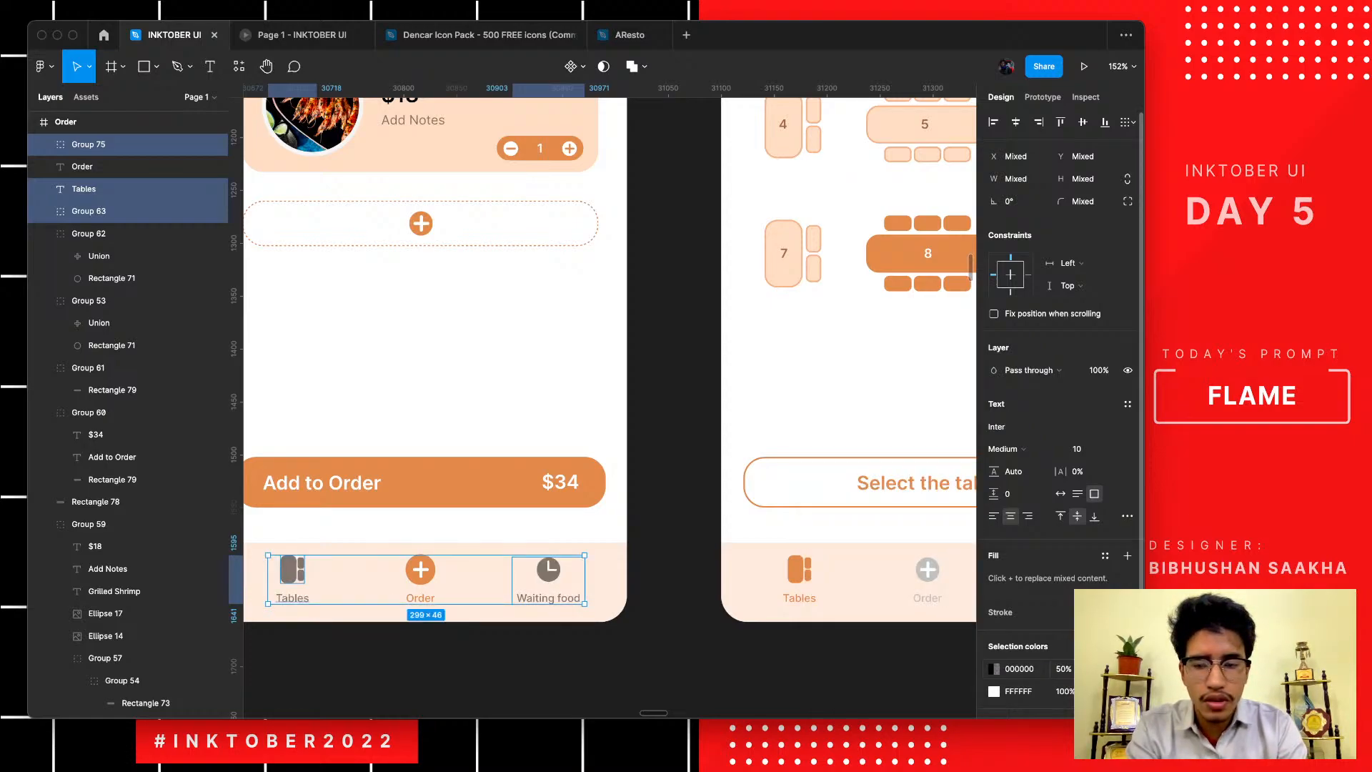
- Lower the black of the Order screen's inactive Tables and Waiting food navigation items to 33% opacity
{"action": "left_click", "coordinate": [1065, 669]}
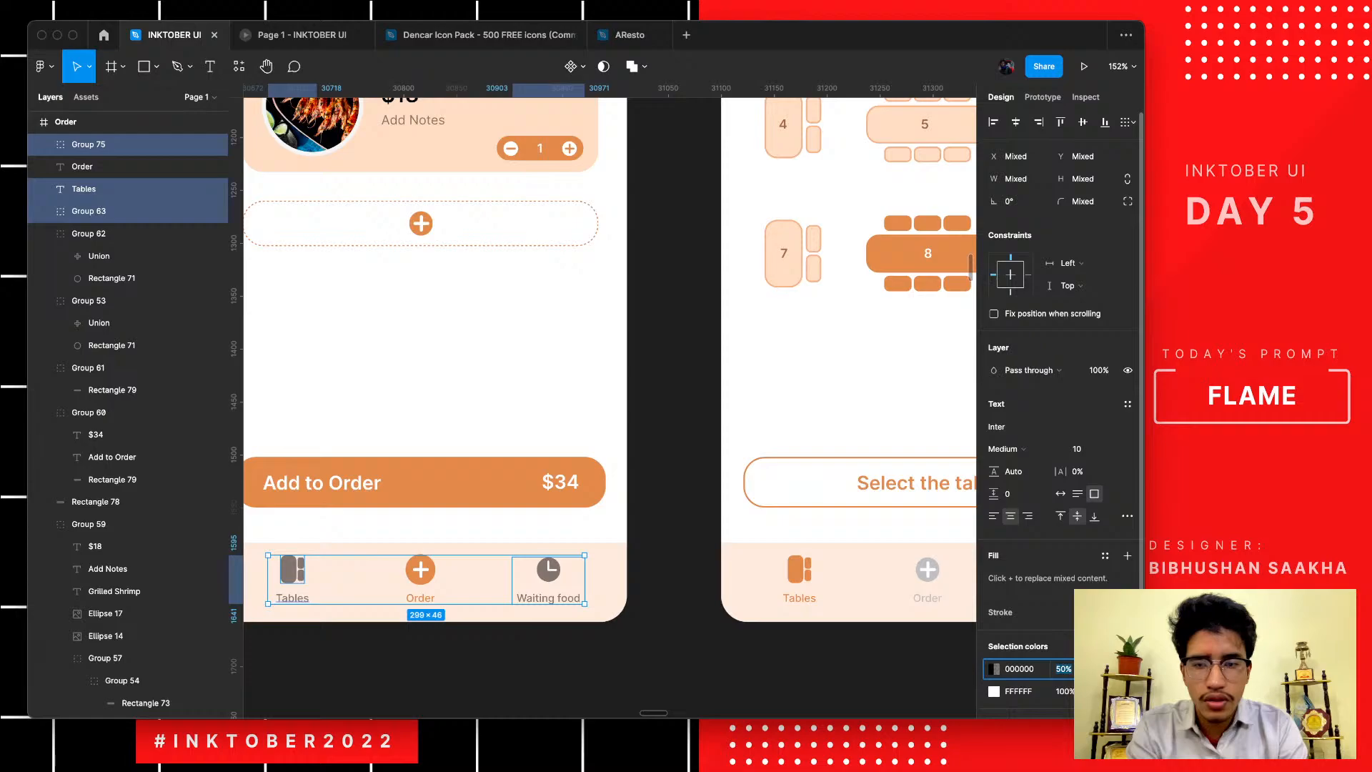
{"action": "type", "text": "33"}
{"action": "key", "text": "Return"}
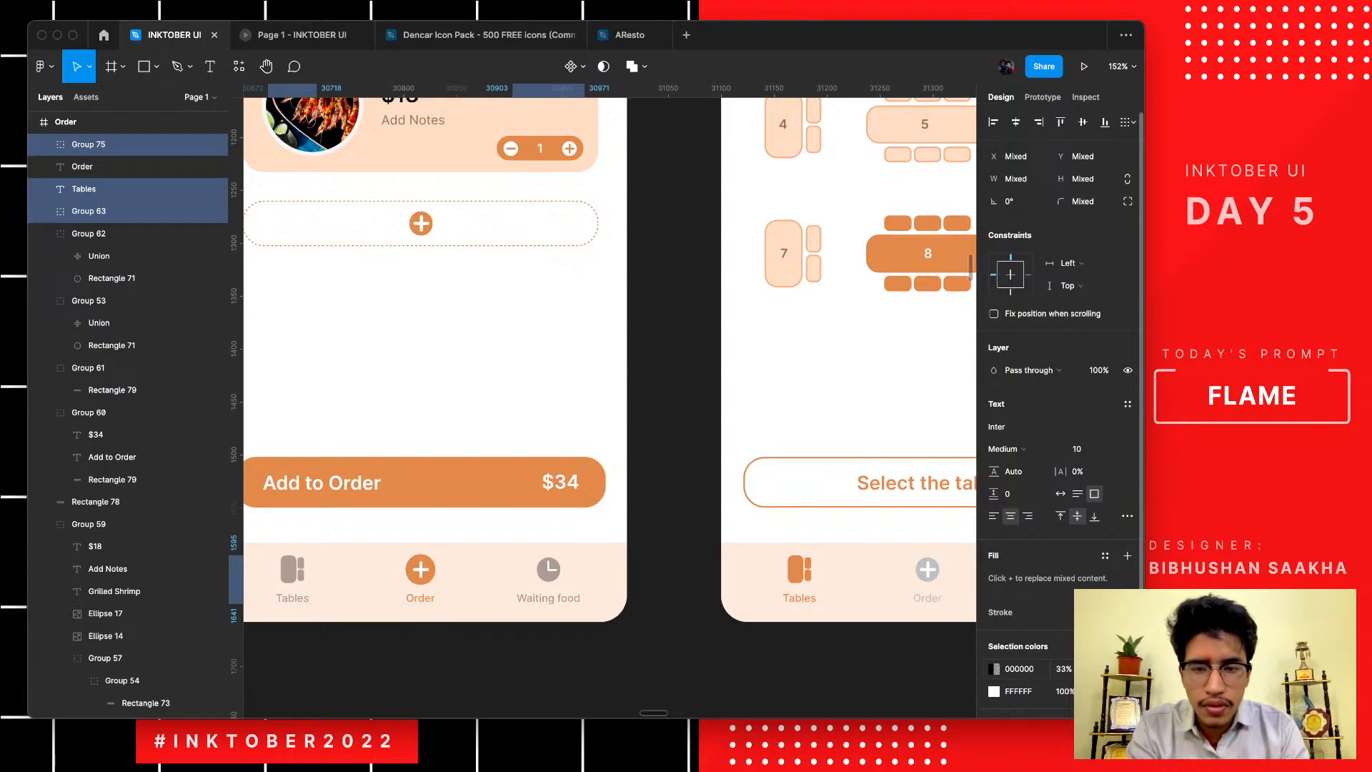
{"action": "scroll", "coordinate": [761, 676], "scroll_direction": "down", "scroll_amount": 3}
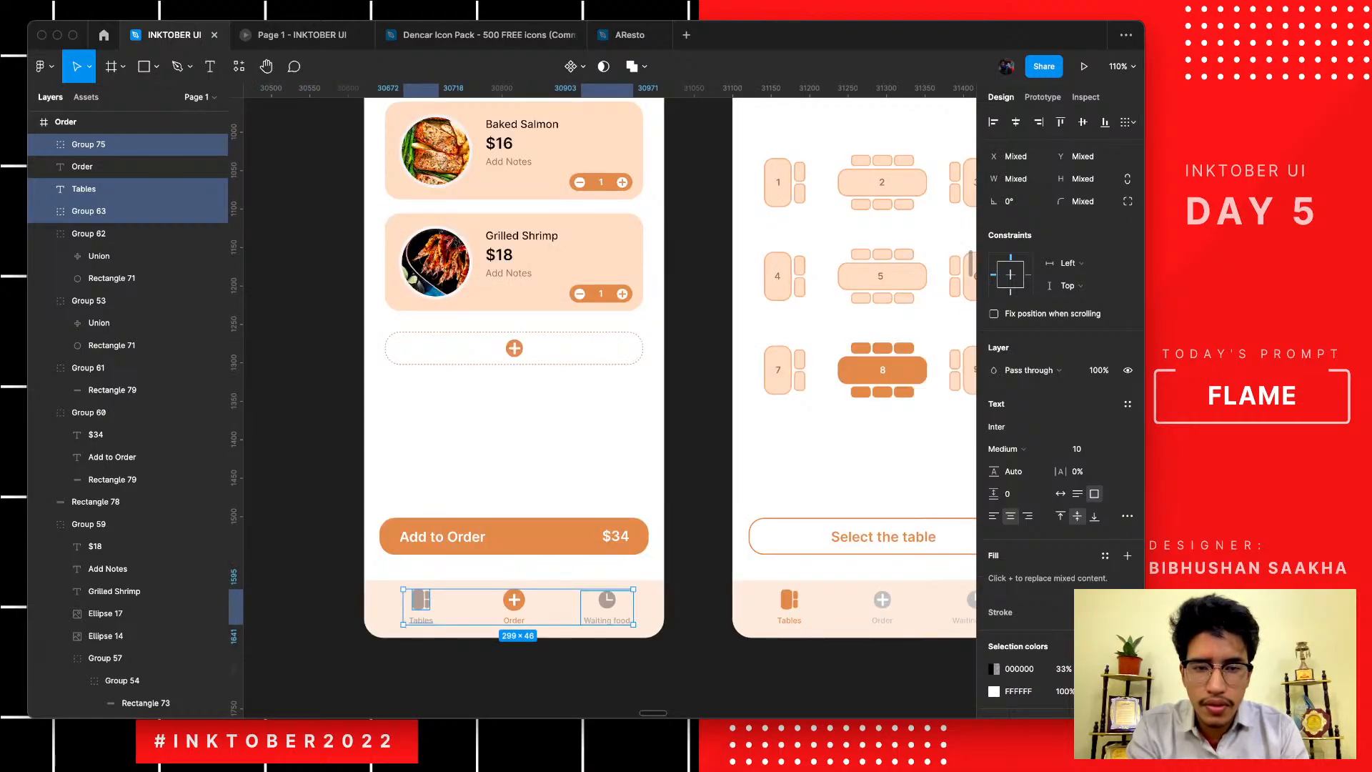
{"action": "key", "text": "Escape"}
{"action": "scroll", "coordinate": [607, 400], "scroll_direction": "right", "scroll_amount": 3}
{"action": "scroll", "coordinate": [607, 400], "scroll_direction": "down", "scroll_amount": 2}
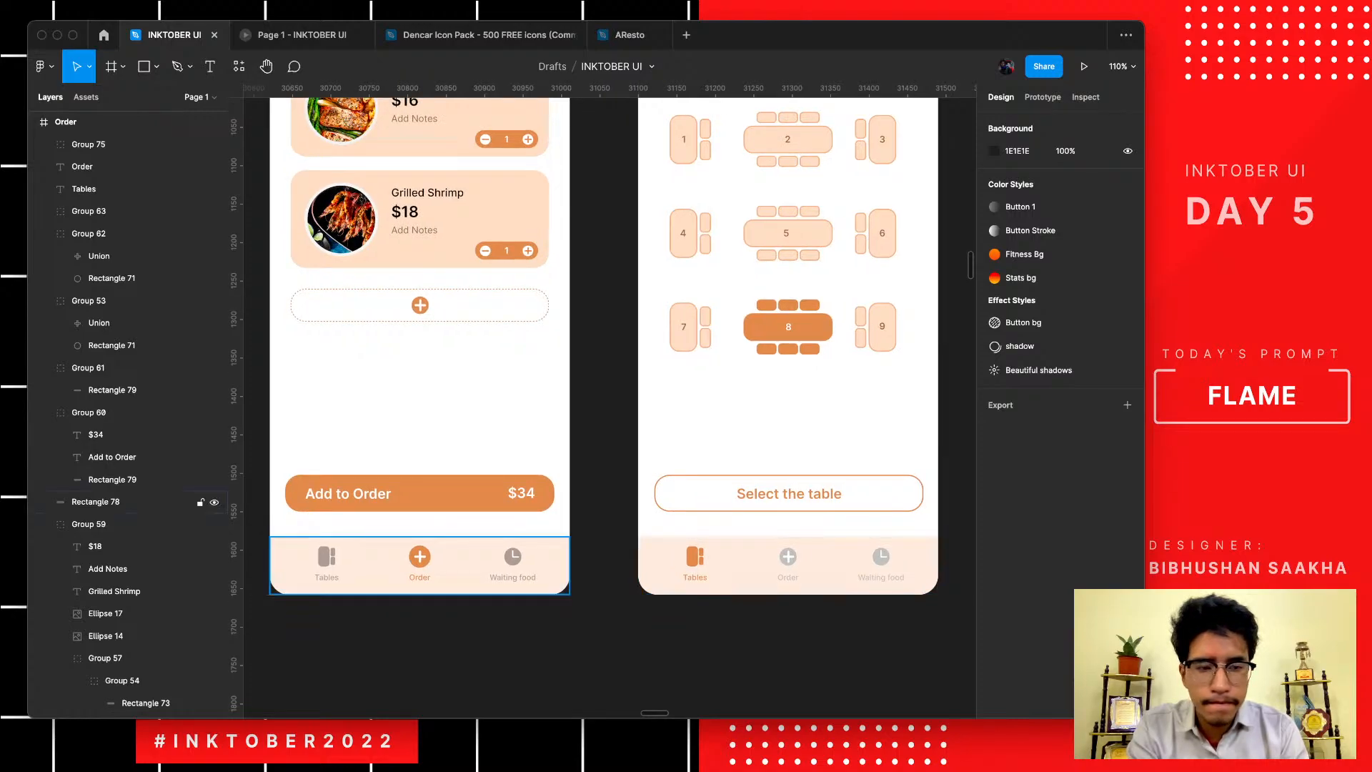
- Set the black of the Order screen's inactive Tables and Waiting food navigation items to 25% opacity
{"action": "key", "text": "super+z"}
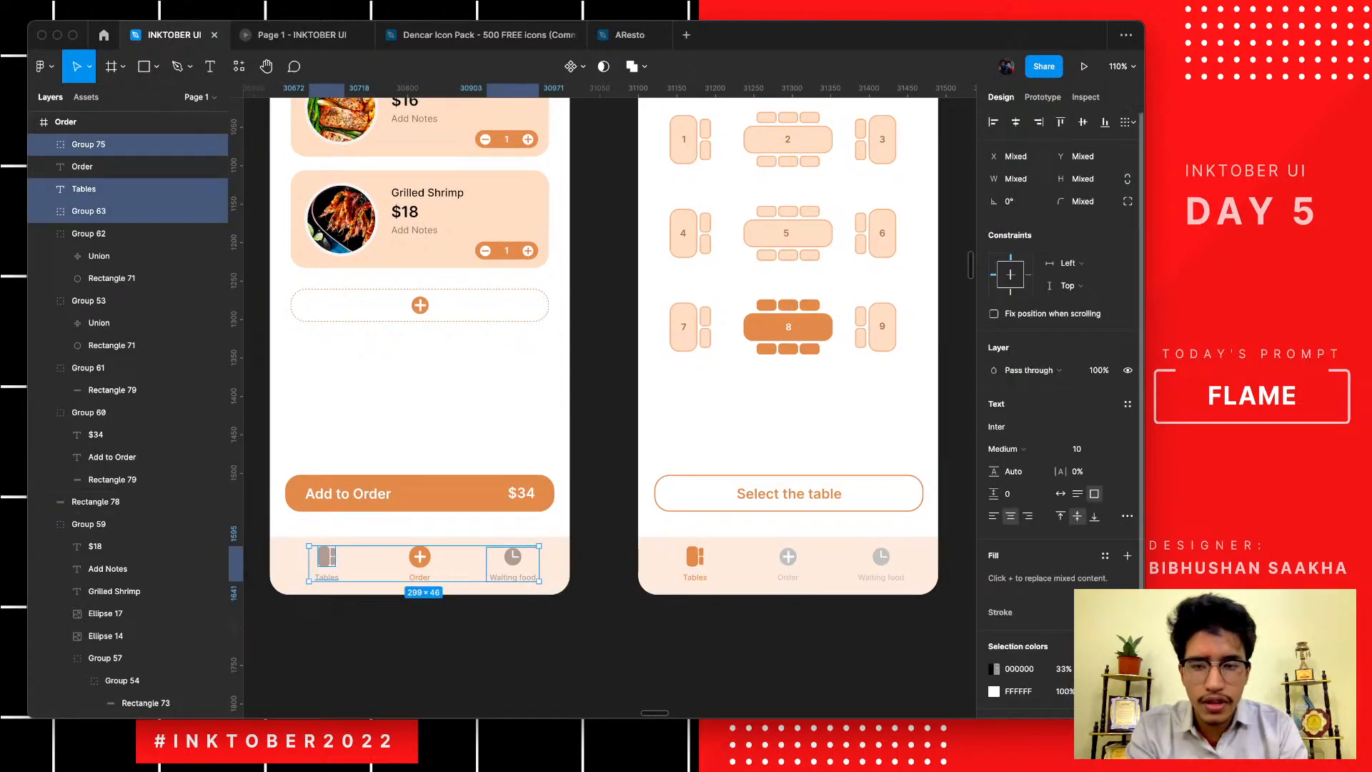
{"action": "left_click", "coordinate": [1064, 669]}
{"action": "type", "text": "25"}
{"action": "key", "text": "Return"}
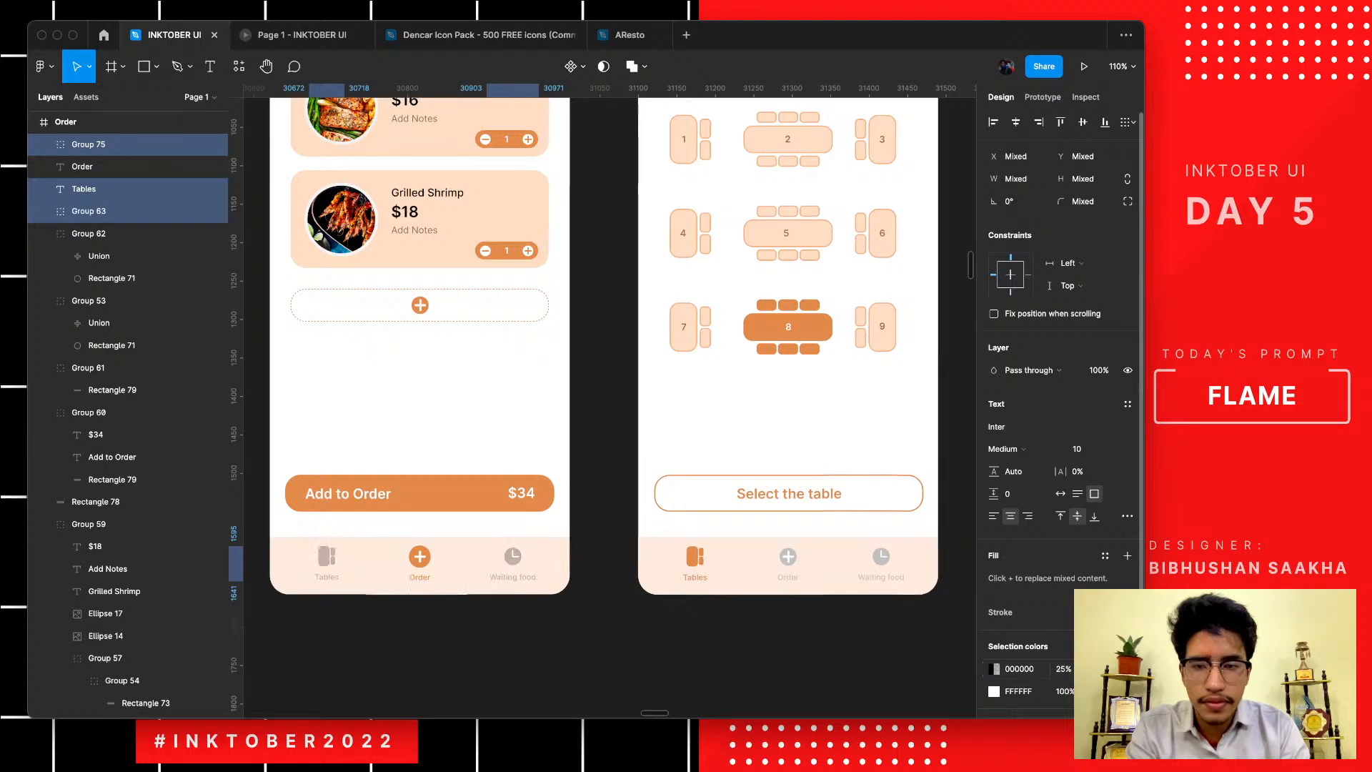
{"action": "key", "text": "Escape"}
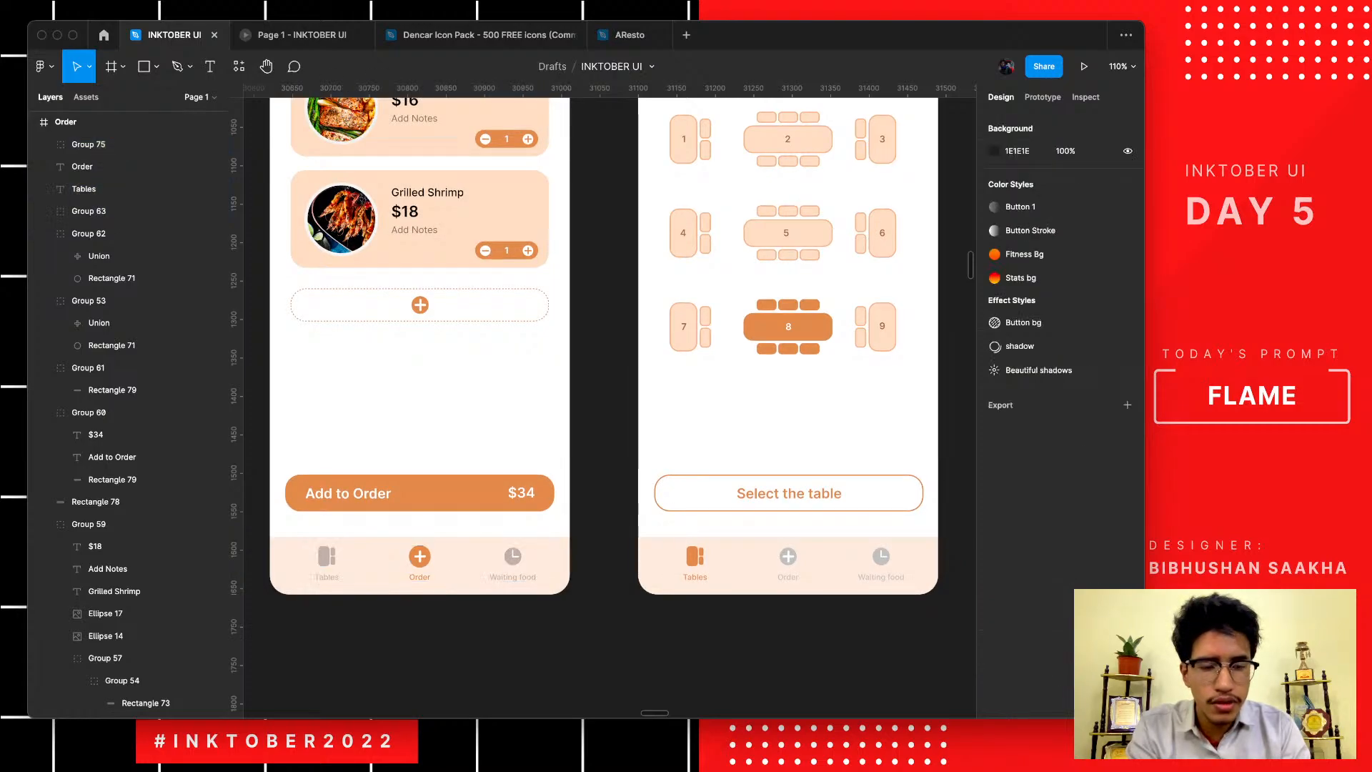
- Recolour the Tables screen's inactive Order and Waiting food navigation icons and labels to black 000000
{"action": "scroll", "coordinate": [494, 580], "scroll_direction": "up", "scroll_amount": 5}
{"action": "scroll", "coordinate": [543, 575], "scroll_direction": "right", "scroll_amount": 3}
{"action": "scroll", "coordinate": [902, 587], "scroll_direction": "down", "scroll_amount": 5}
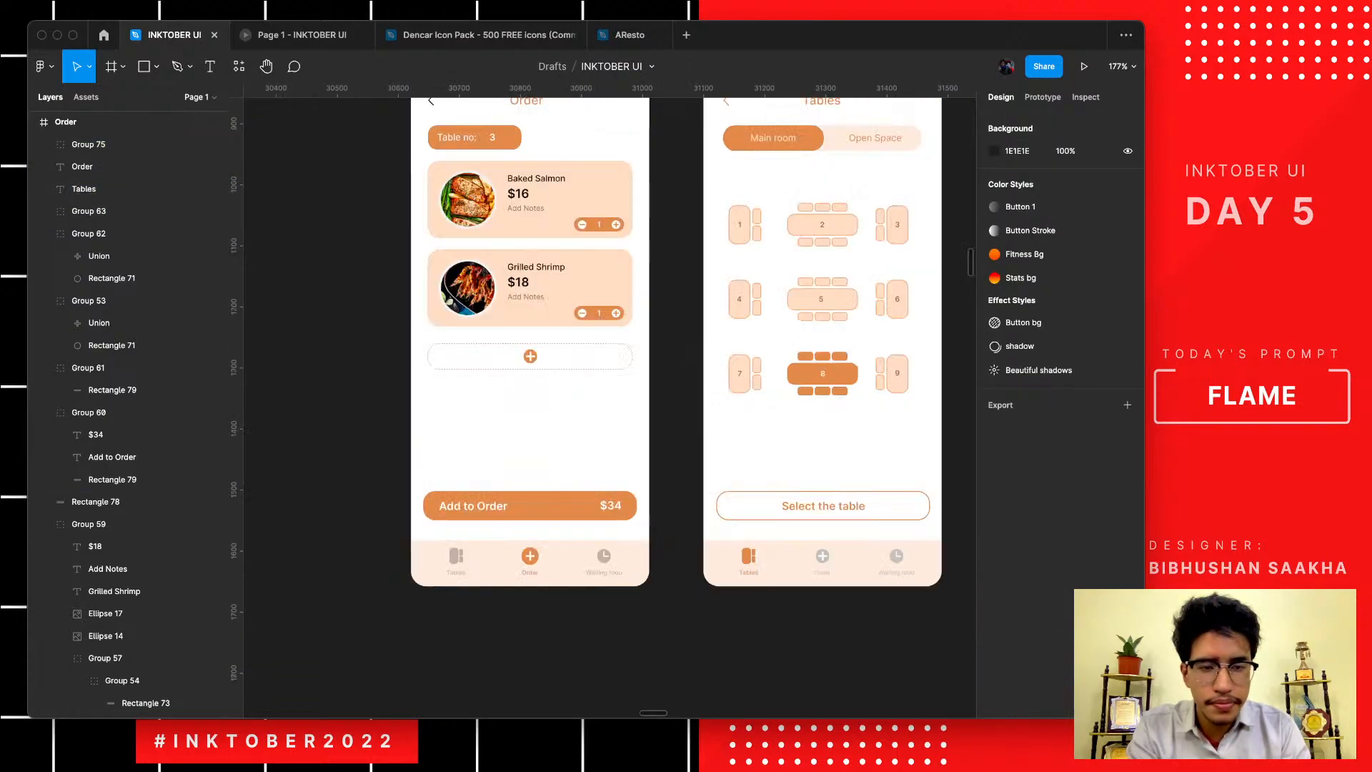
{"action": "left_click", "coordinate": [823, 556]}
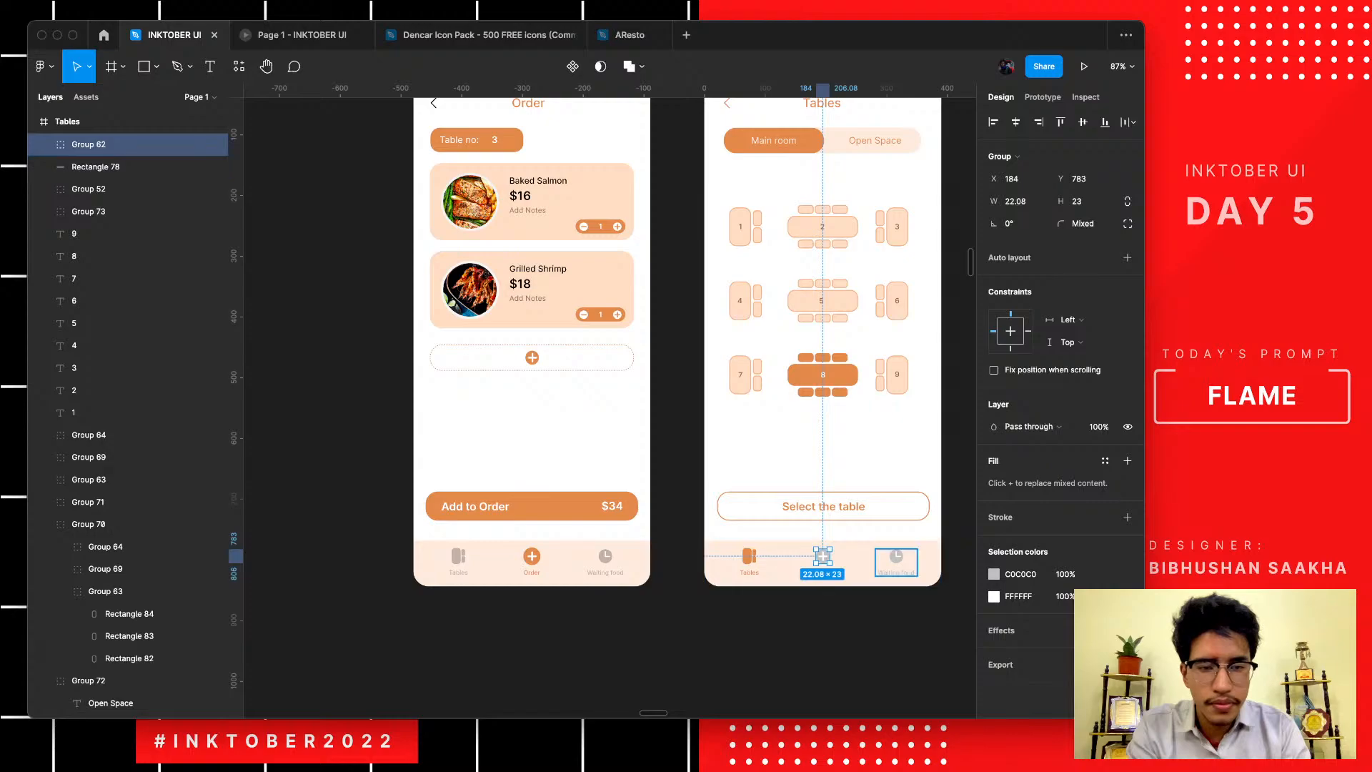
{"action": "left_click", "coordinate": [896, 556], "text": "shift"}
{"action": "scroll", "coordinate": [895, 557], "scroll_direction": "up", "scroll_amount": 5}
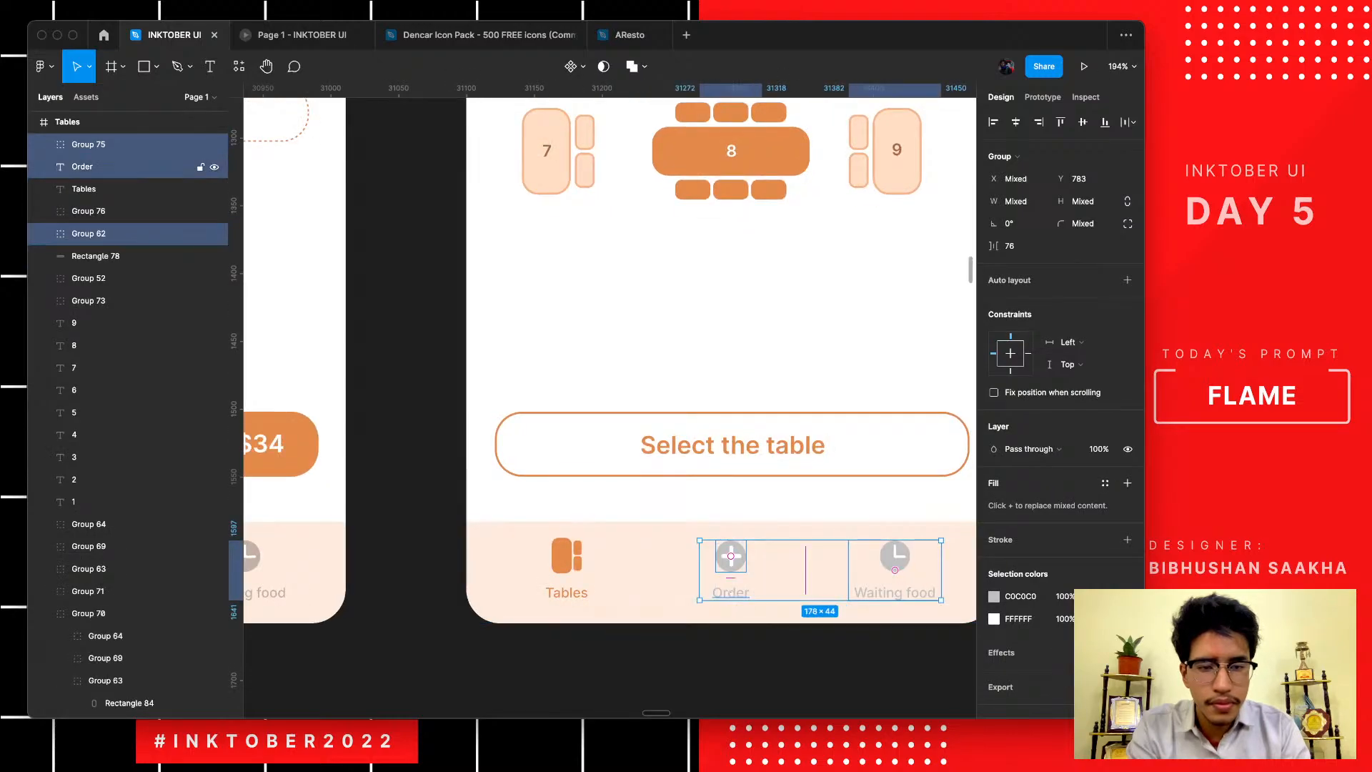
{"action": "left_click", "coordinate": [730, 593], "text": "shift"}
{"action": "left_click", "coordinate": [994, 640]}
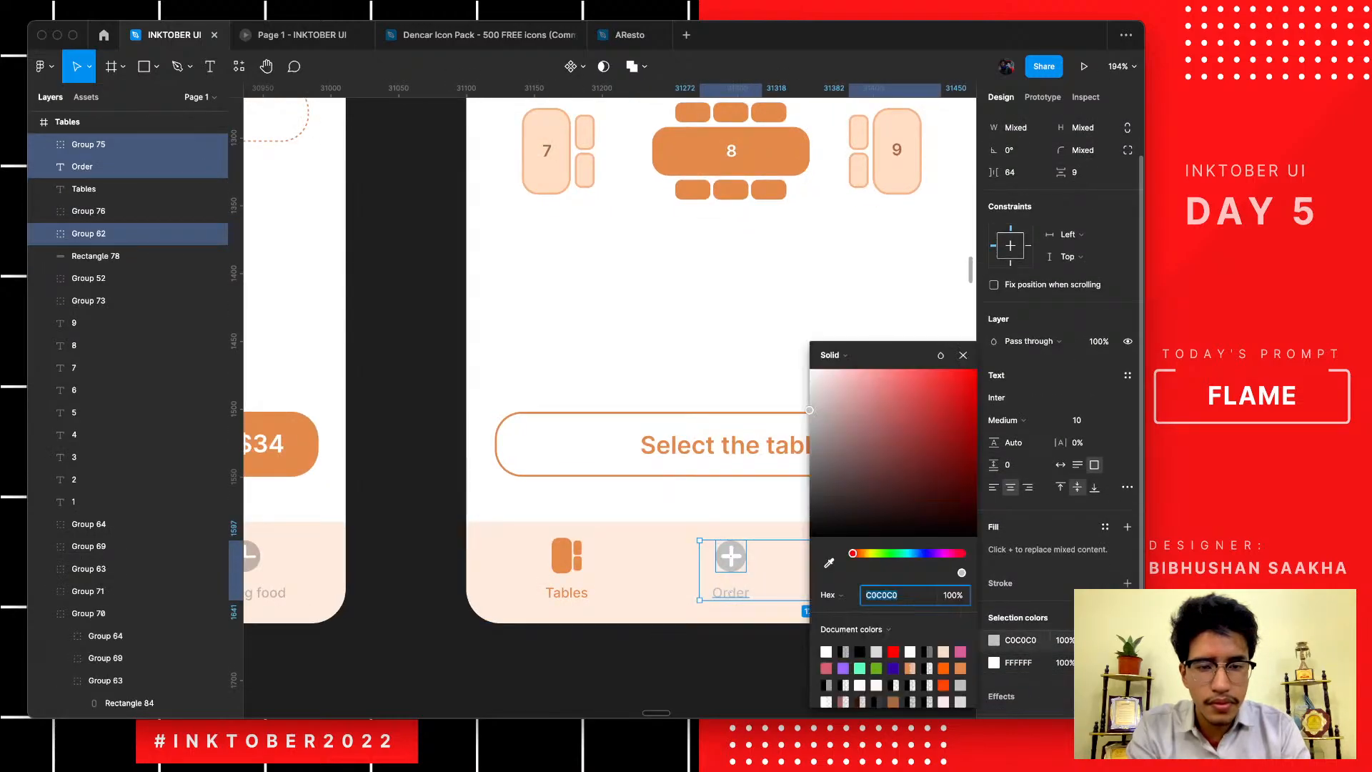
{"action": "scroll", "coordinate": [500, 357], "scroll_direction": "left", "scroll_amount": 5}
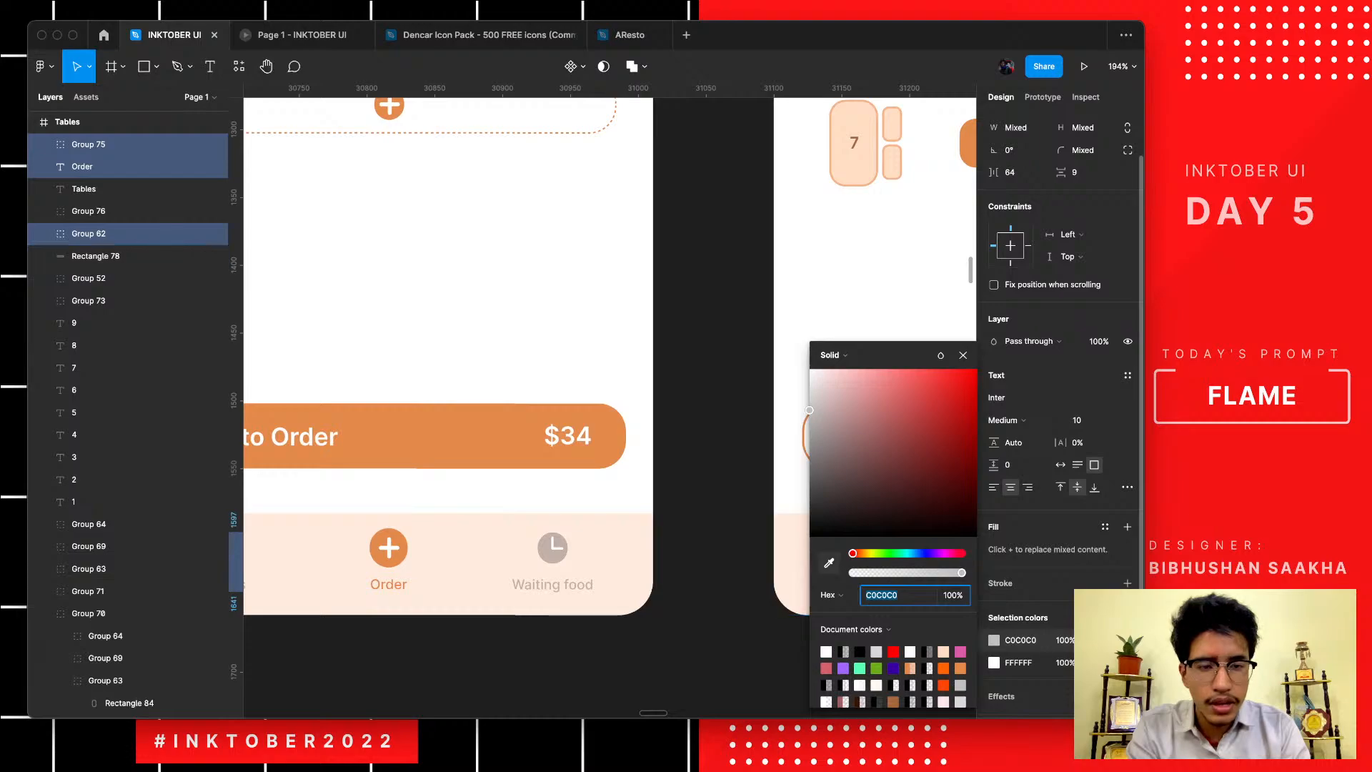
{"action": "left_click_drag", "start_coordinate": [830, 459], "coordinate": [809, 535]}
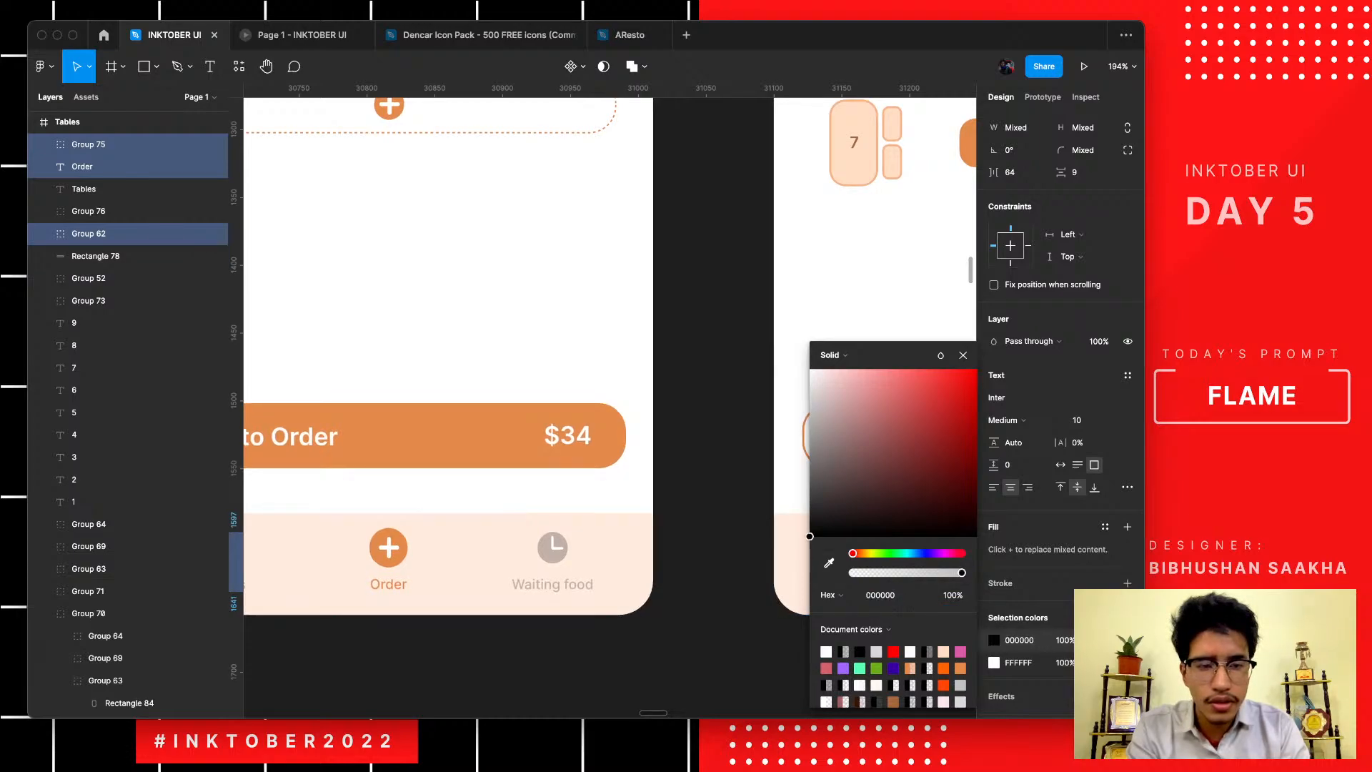
- Set the black of the Tables screen's inactive Order and Waiting food navigation items to 25% opacity
{"action": "left_click", "coordinate": [1065, 641]}
{"action": "type", "text": "25"}
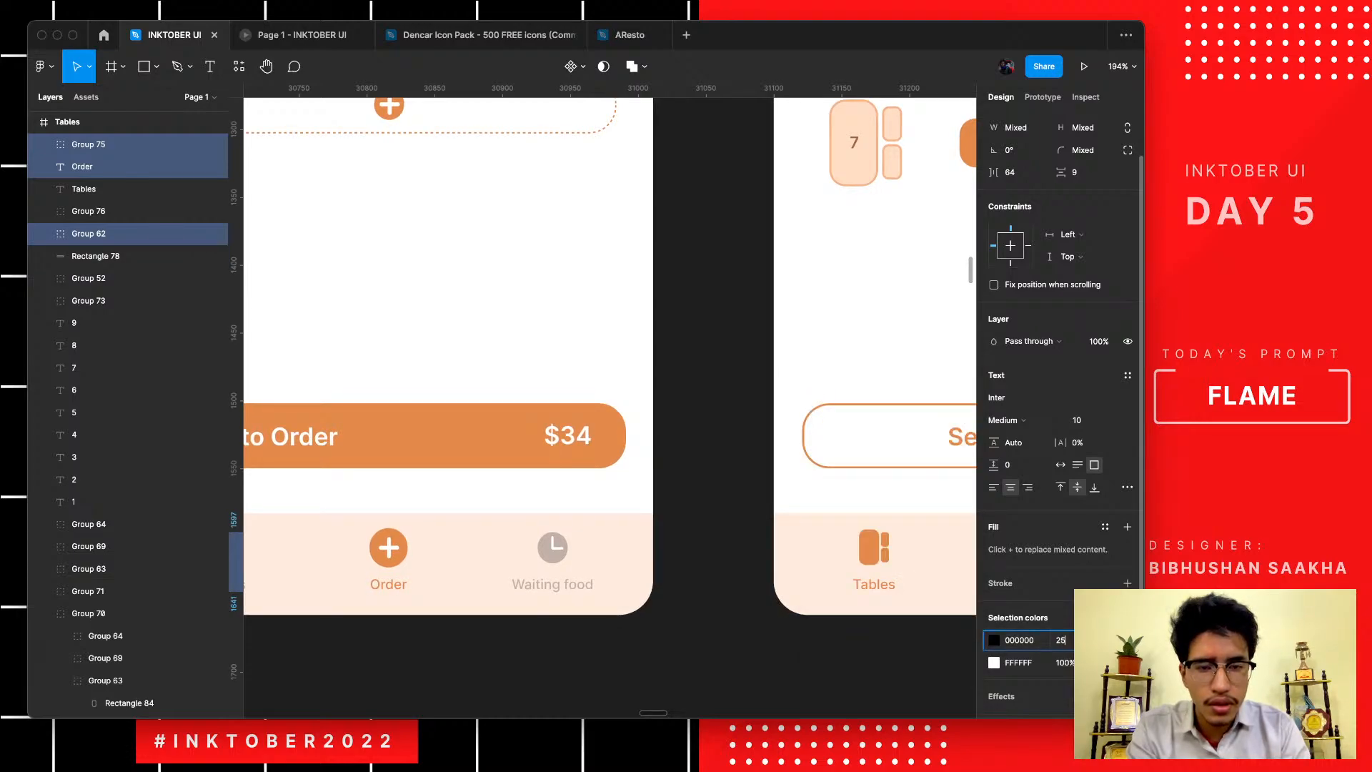
{"action": "key", "text": "Return"}
{"action": "scroll", "coordinate": [556, 616], "scroll_direction": "down", "scroll_amount": 10}
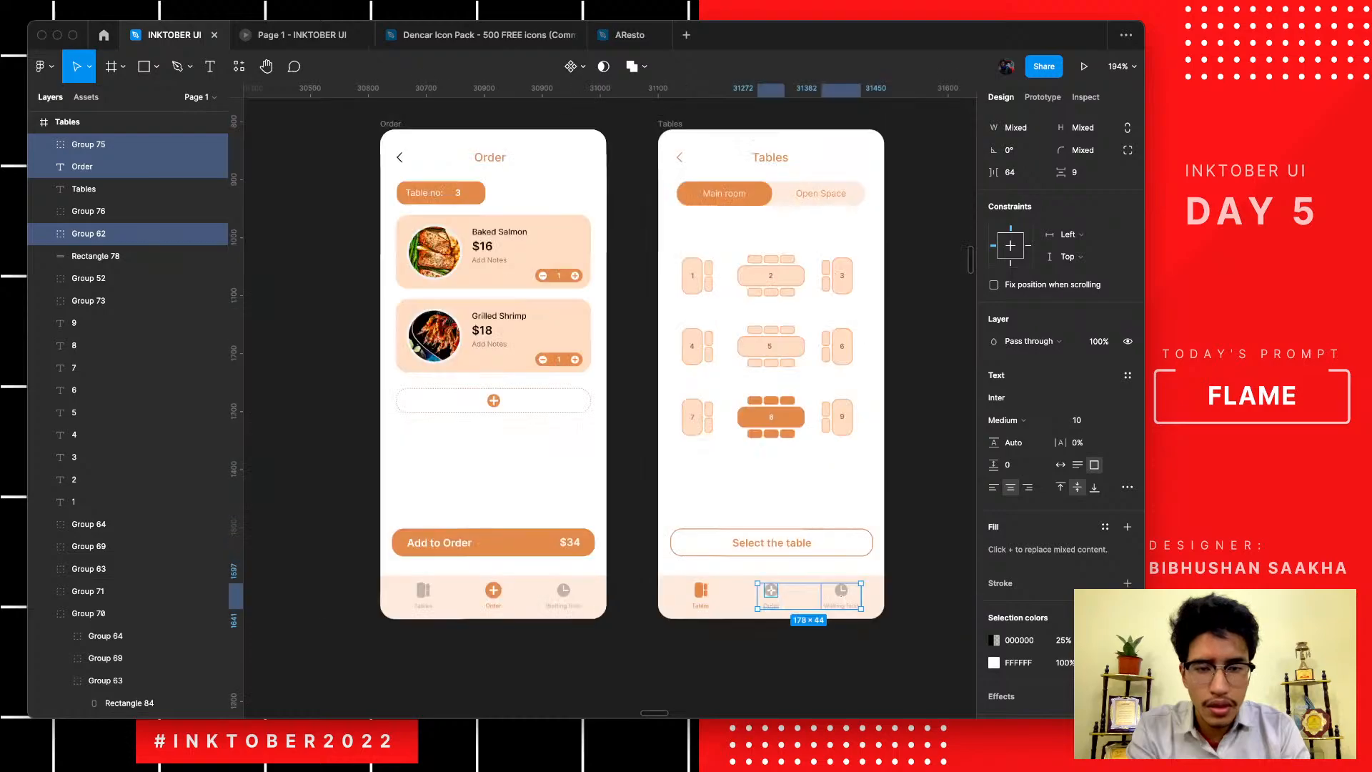
- Examine the navigation bars and overall colours of the Order and Tables screens side by side
{"action": "scroll", "coordinate": [556, 616], "scroll_direction": "up", "scroll_amount": 2}
{"action": "scroll", "coordinate": [574, 622], "scroll_direction": "up", "scroll_amount": 2}
{"action": "left_click", "coordinate": [575, 629]}
{"action": "scroll", "coordinate": [575, 629], "scroll_direction": "right", "scroll_amount": 4}
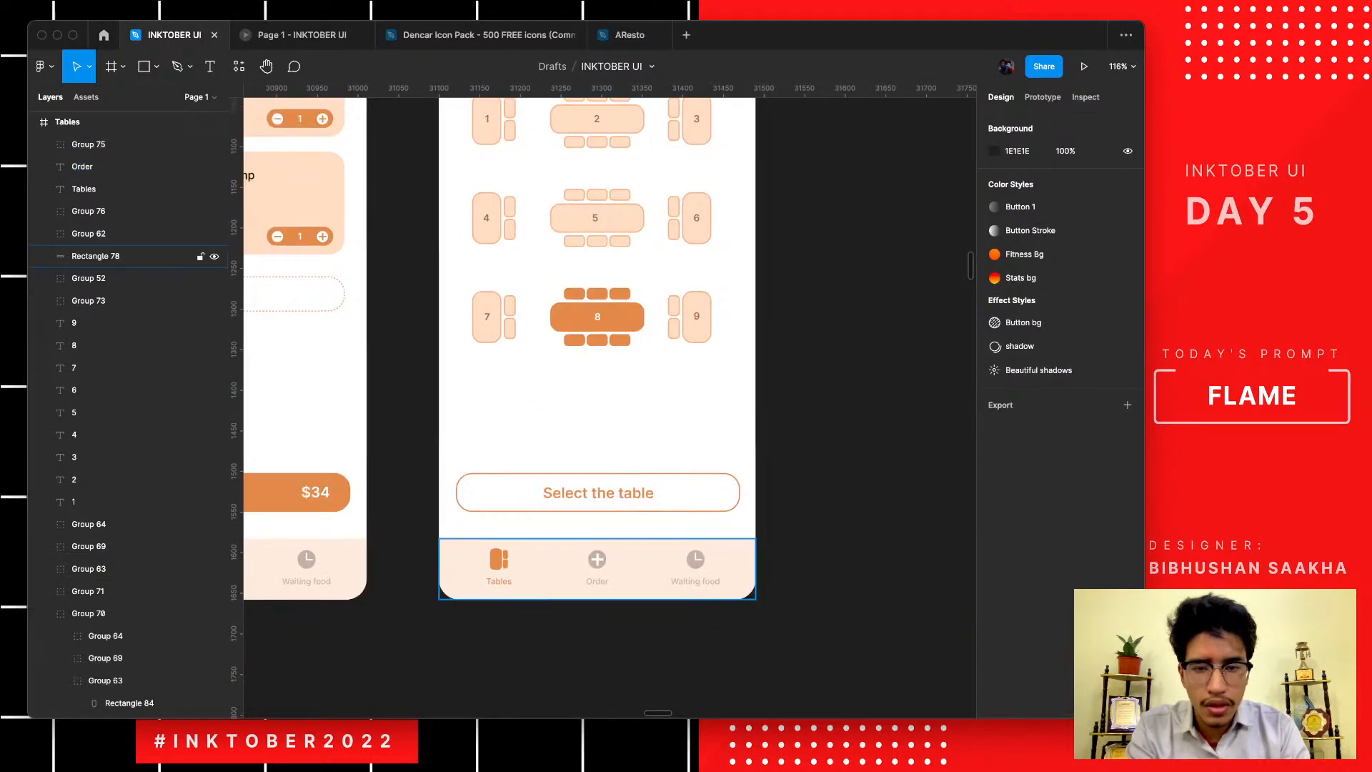
{"action": "scroll", "coordinate": [608, 548], "scroll_direction": "up", "scroll_amount": 10}
{"action": "scroll", "coordinate": [608, 548], "scroll_direction": "down", "scroll_amount": 10}
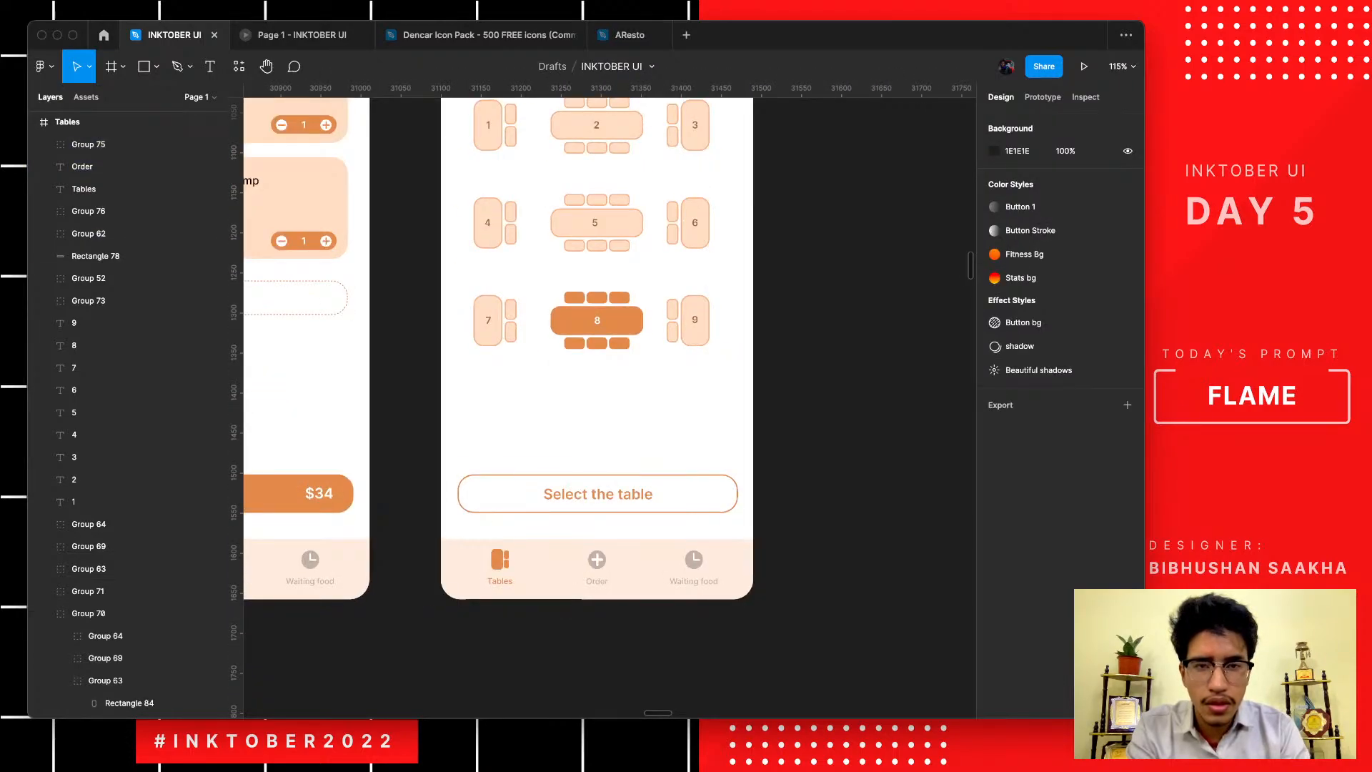
{"action": "scroll", "coordinate": [608, 429], "scroll_direction": "left", "scroll_amount": 4}
{"action": "scroll", "coordinate": [608, 428], "scroll_direction": "down", "scroll_amount": 5}
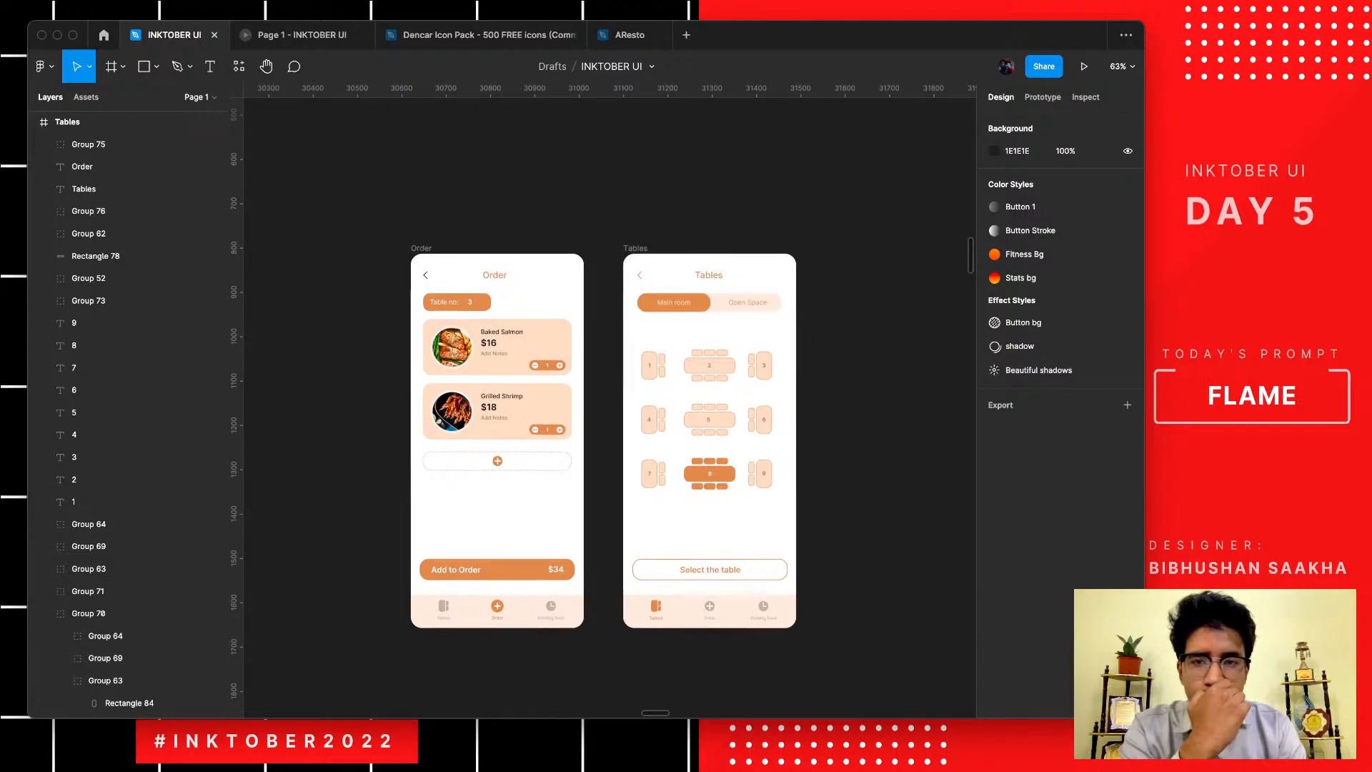
{"action": "scroll", "coordinate": [441, 443], "scroll_direction": "up", "scroll_amount": 5}
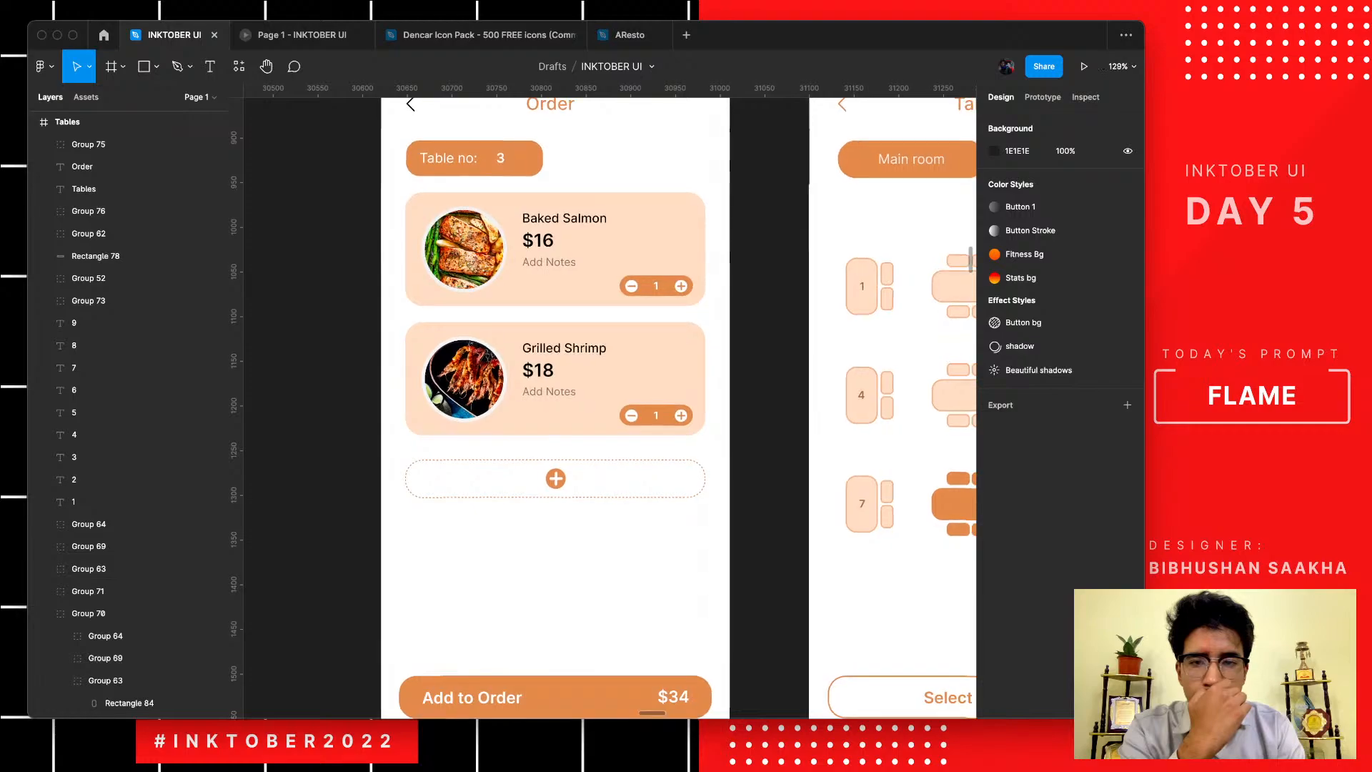
{"action": "scroll", "coordinate": [442, 450], "scroll_direction": "down", "scroll_amount": 3}
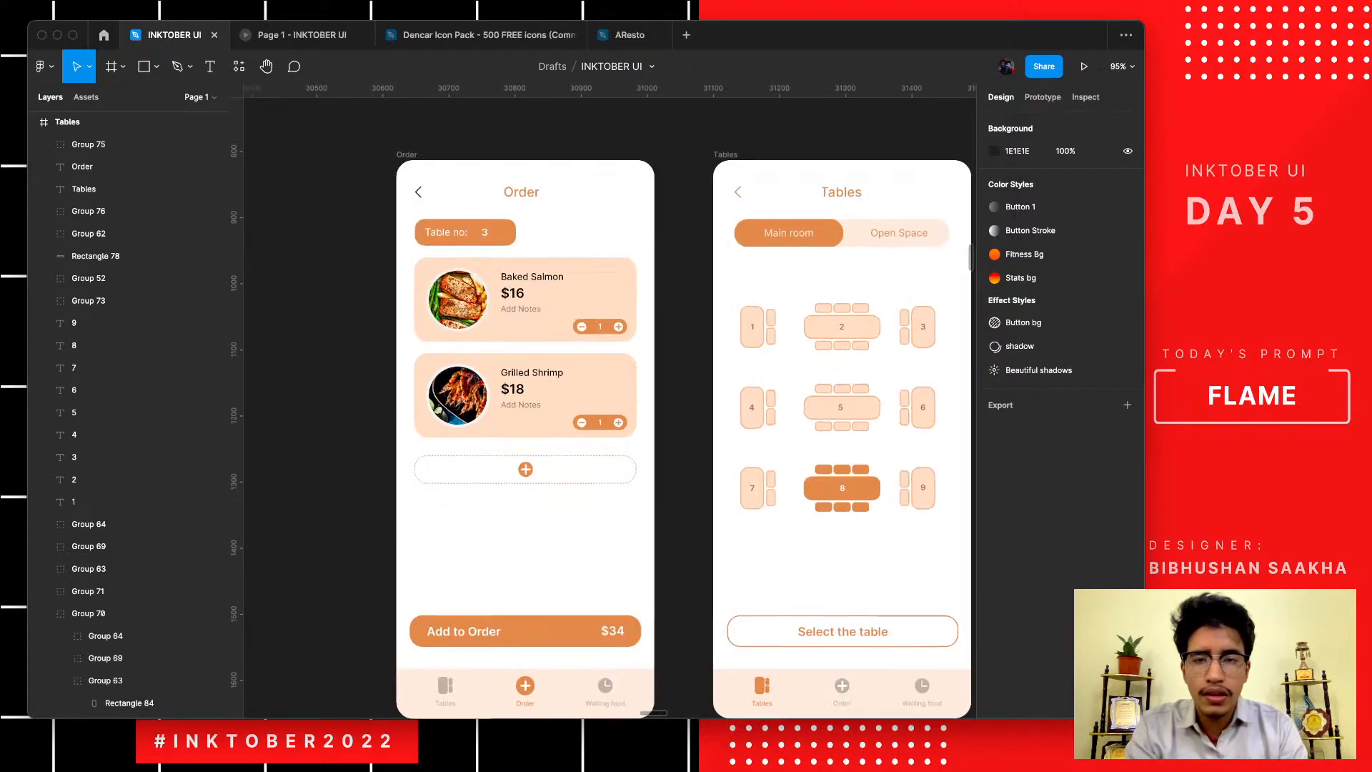
{"action": "double_click", "coordinate": [456, 397]}
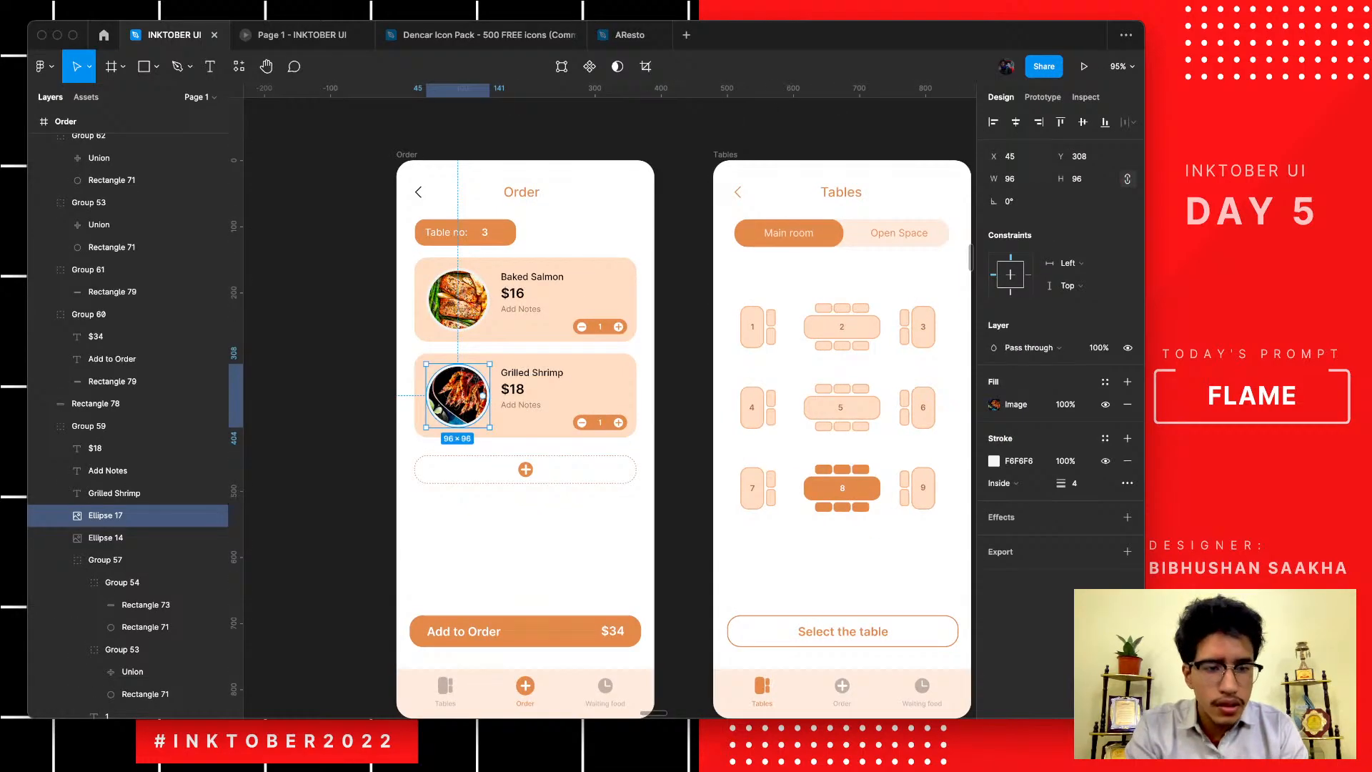
{"action": "left_click", "coordinate": [458, 304], "text": "shift"}
{"action": "left_click", "coordinate": [458, 304], "text": "shift"}
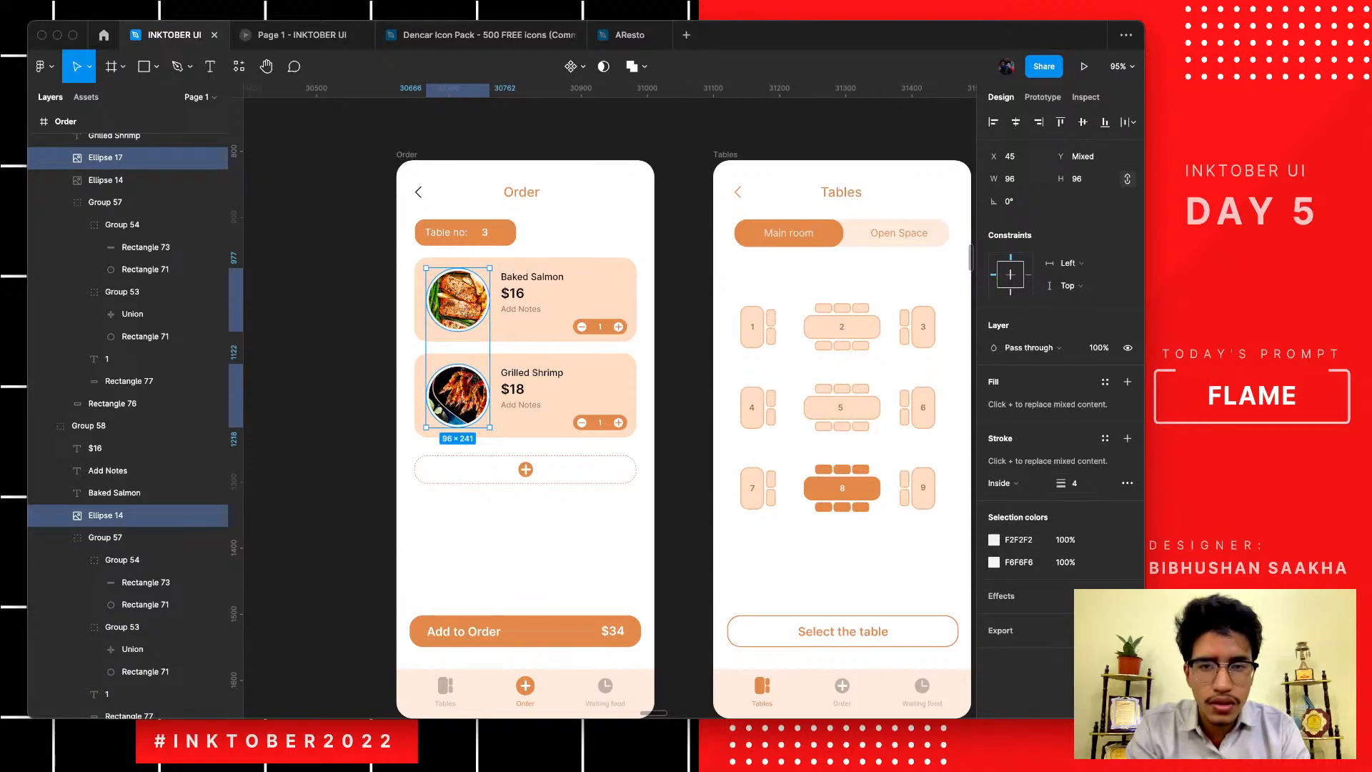
{"action": "scroll", "coordinate": [359, 343], "scroll_direction": "up", "scroll_amount": 5}
{"action": "left_click", "coordinate": [359, 343]}
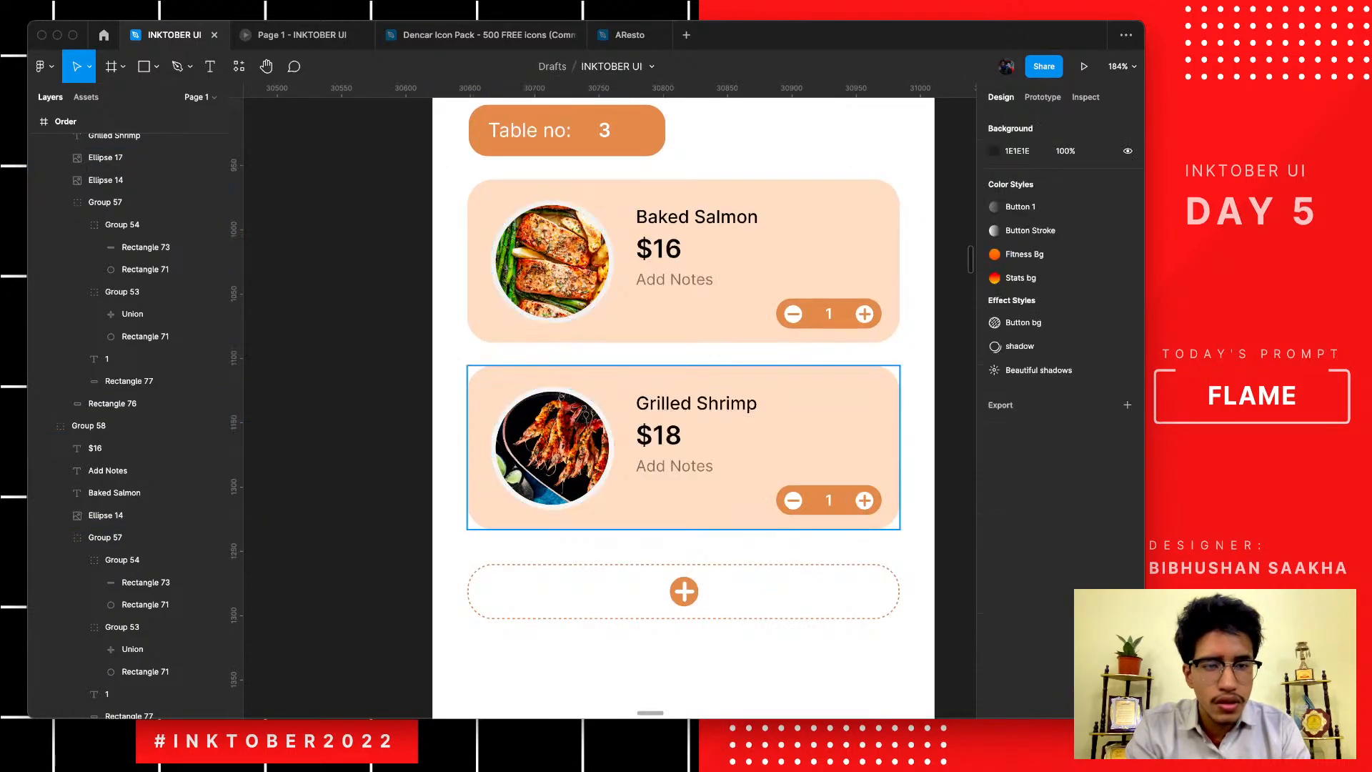
- Set the stroke of the Grilled Shrimp photo circle to white FFFFFF
{"action": "double_click", "coordinate": [552, 448]}
{"action": "left_click", "coordinate": [994, 461]}
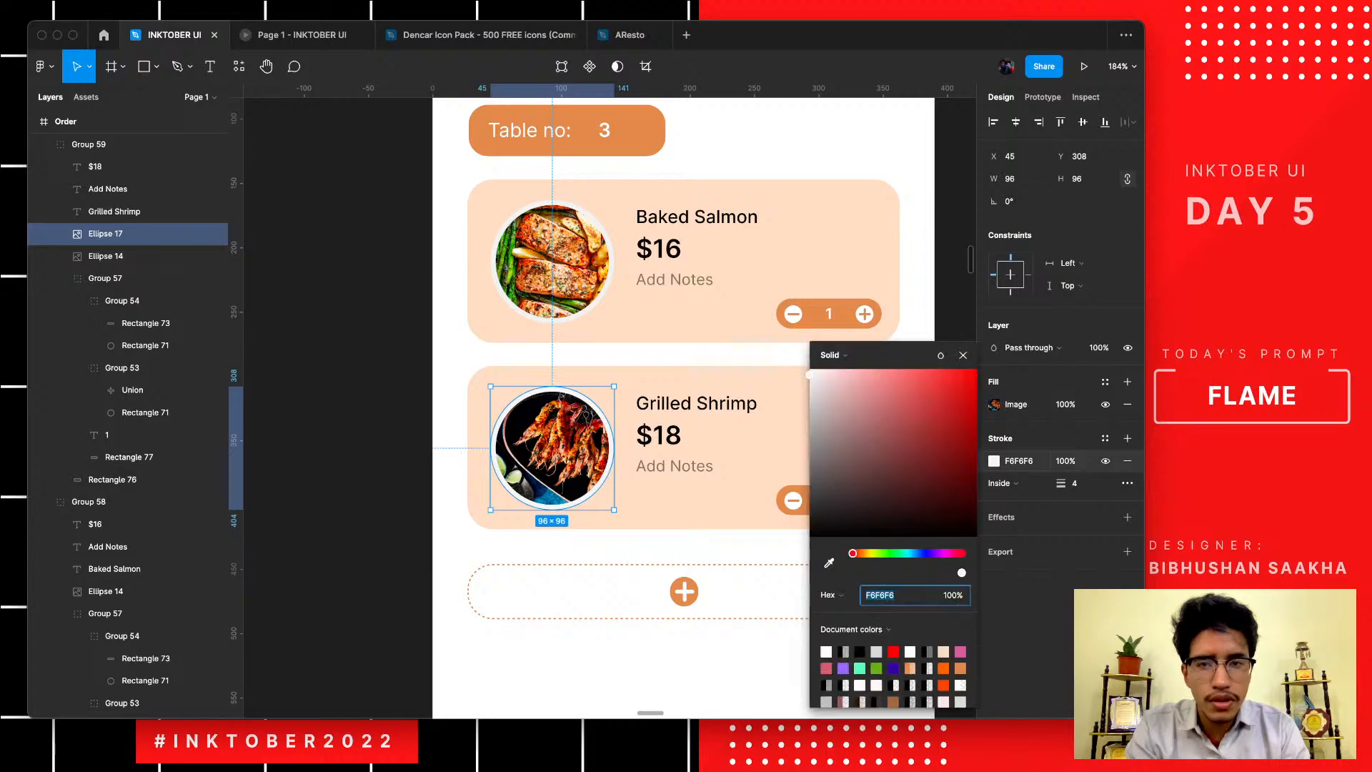
{"action": "type", "text": "f"}
{"action": "key", "text": "Return"}
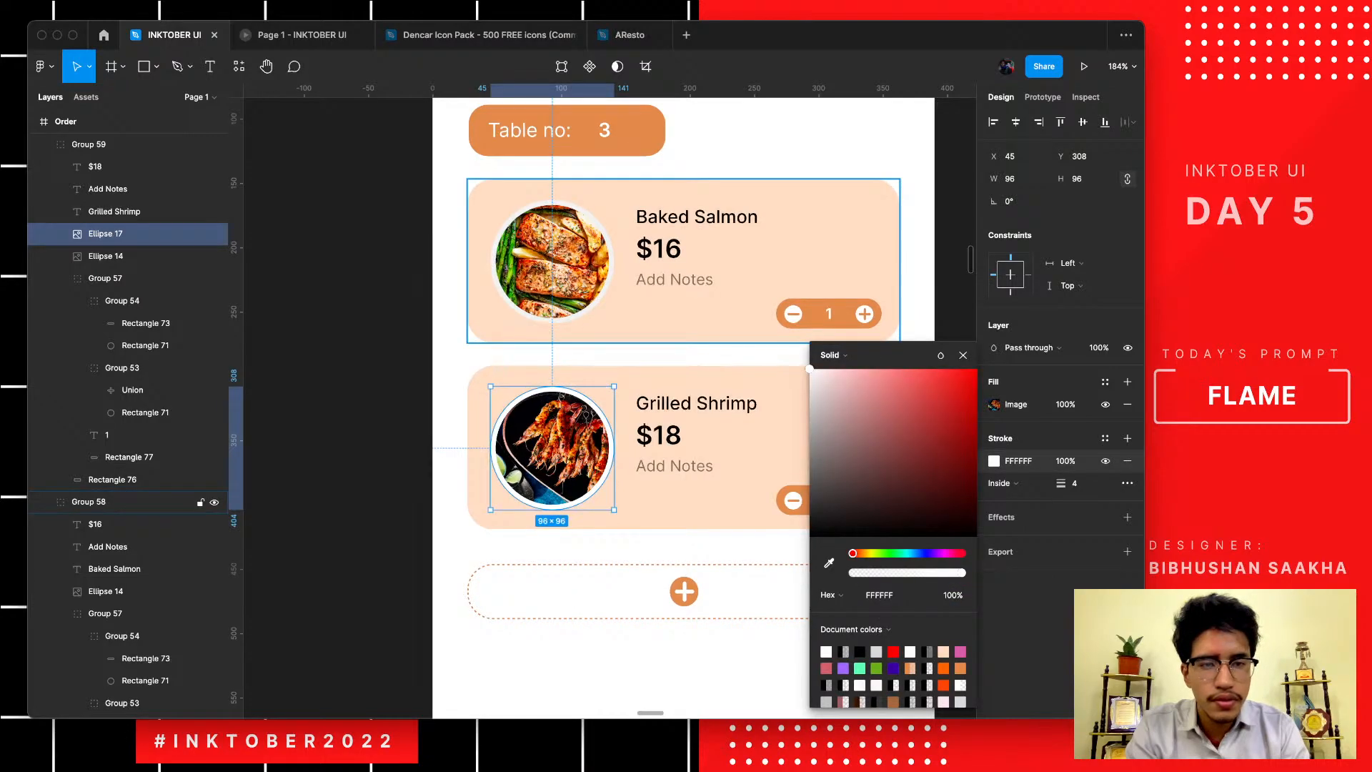
- Change the stroke of the Baked Salmon photo circle to pure white
{"action": "double_click", "coordinate": [553, 261]}
{"action": "left_click", "coordinate": [994, 461]}
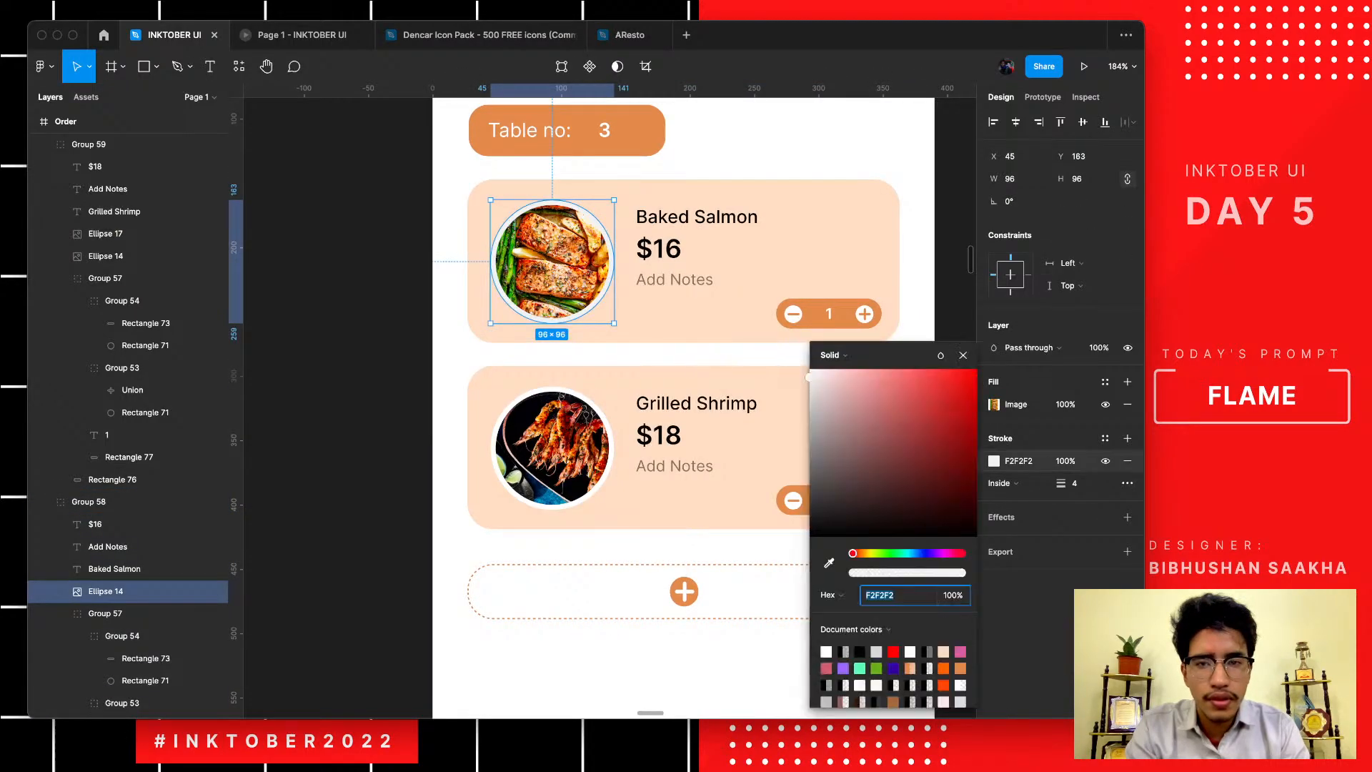
{"action": "left_click_drag", "start_coordinate": [835, 391], "coordinate": [806, 365]}
{"action": "left_click", "coordinate": [346, 352]}
{"action": "scroll", "coordinate": [346, 352], "scroll_direction": "down", "scroll_amount": 5}
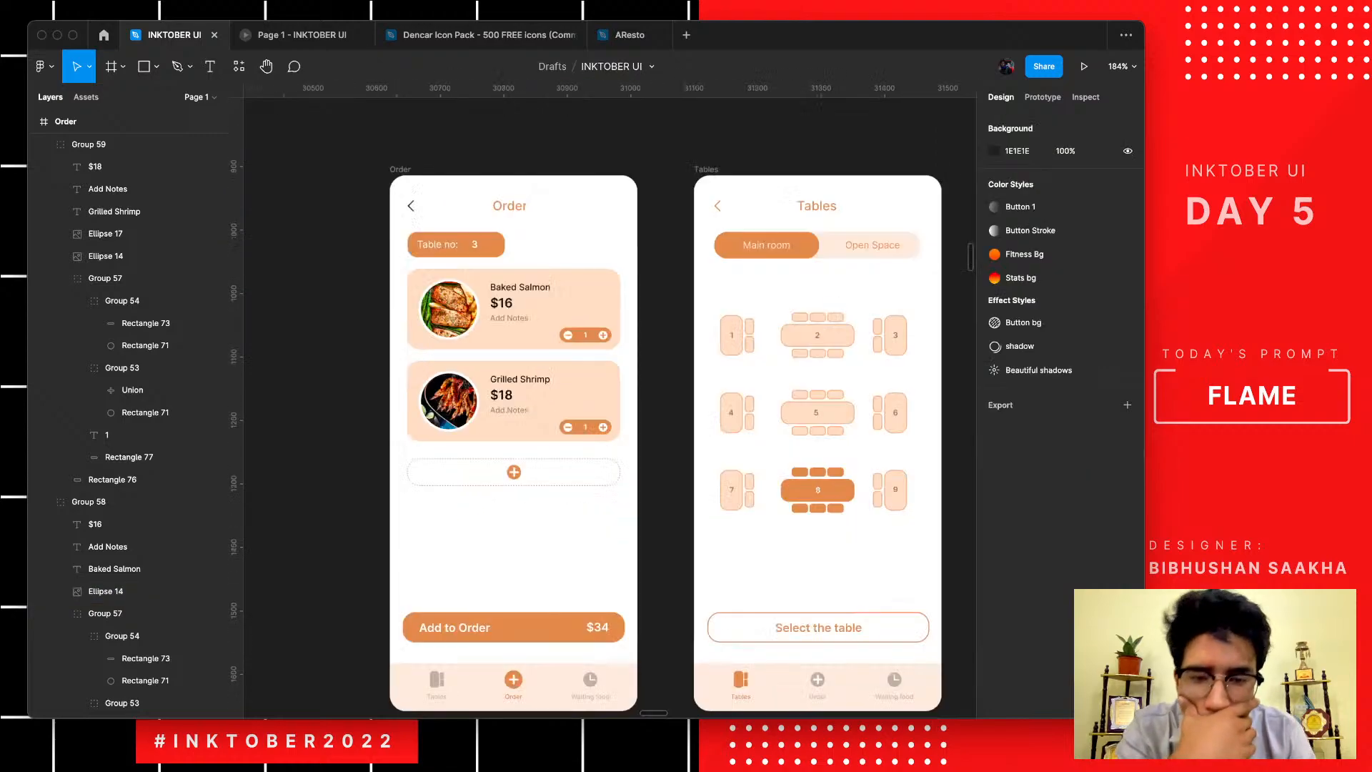
- Run the Beautiful Shadows plugin on the Order screen's Table no. button and move its light source close above the preview shape
{"action": "scroll", "coordinate": [345, 353], "scroll_direction": "down", "scroll_amount": 1}
{"action": "scroll", "coordinate": [610, 408], "scroll_direction": "up", "scroll_amount": 1}
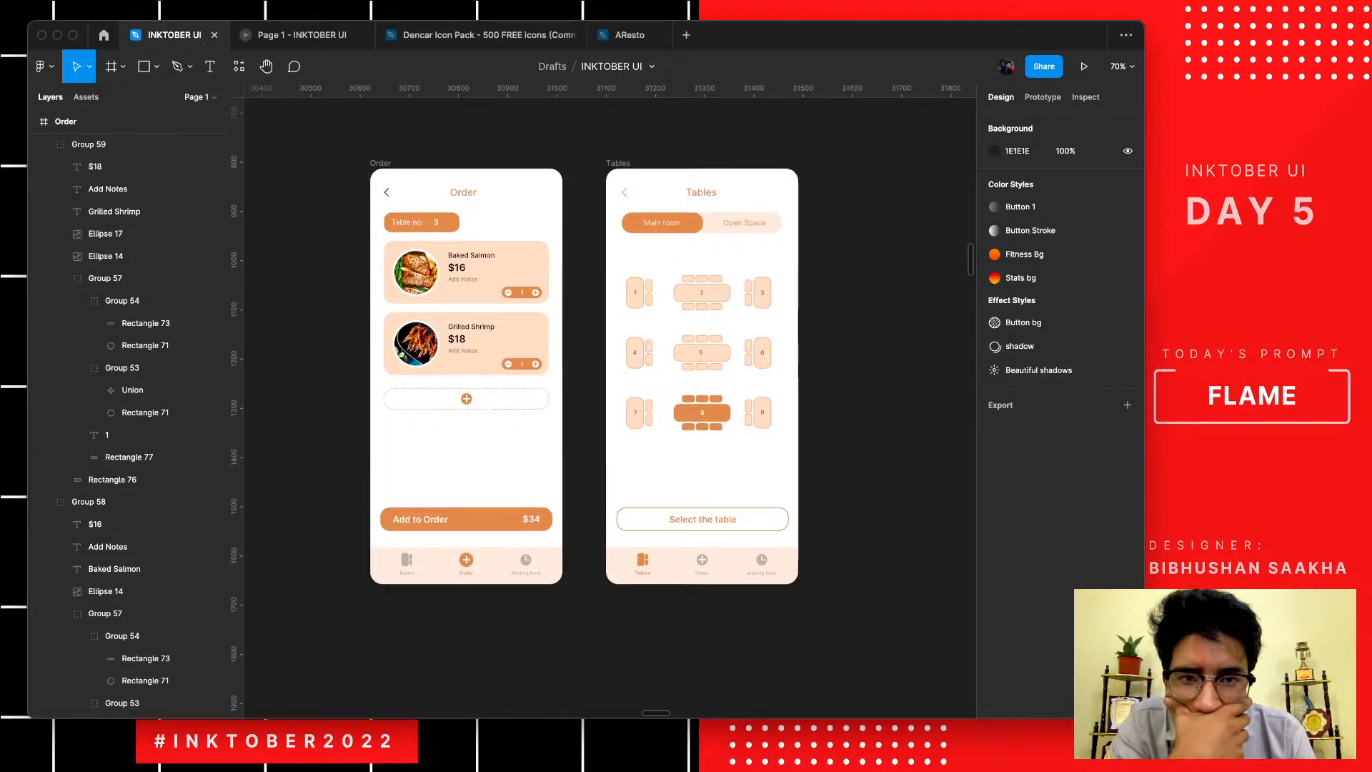
{"action": "scroll", "coordinate": [609, 407], "scroll_direction": "right", "scroll_amount": 1}
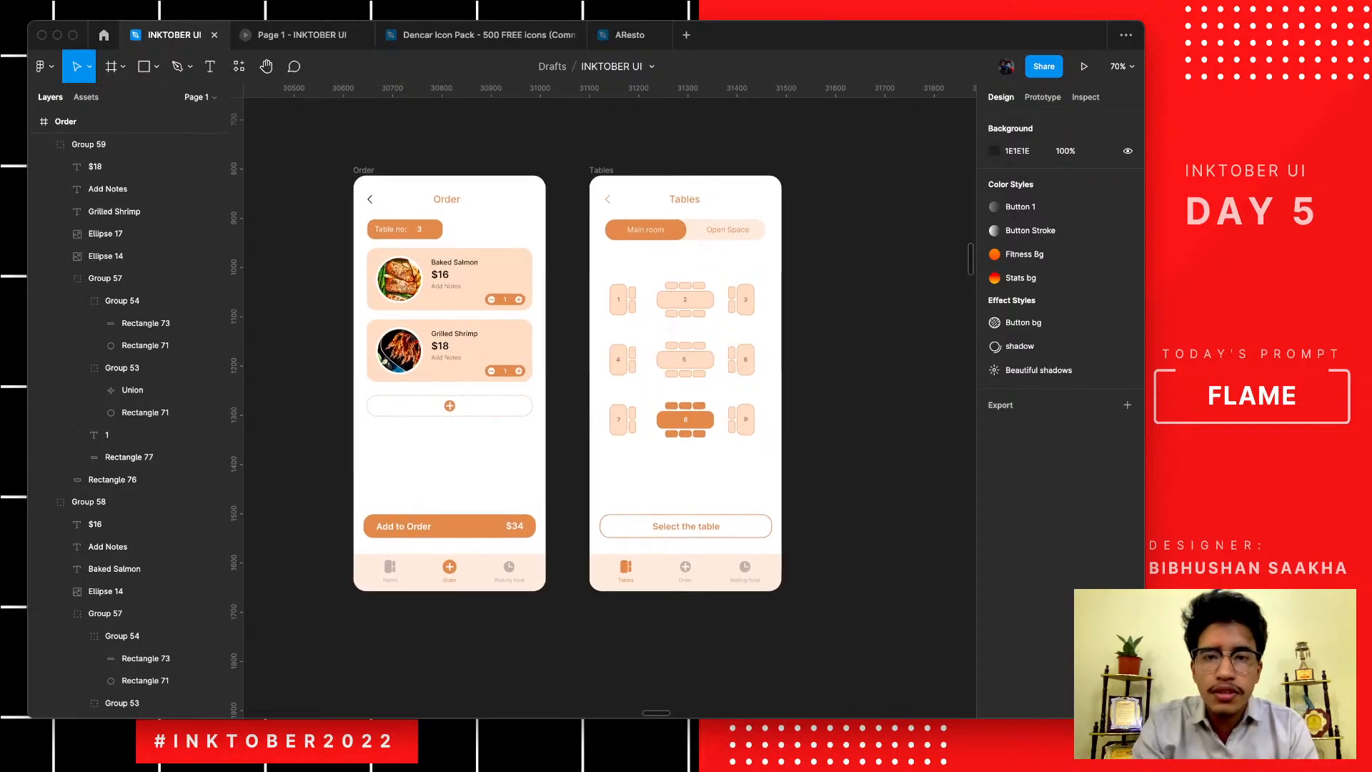
{"action": "scroll", "coordinate": [418, 222], "scroll_direction": "up", "scroll_amount": 5}
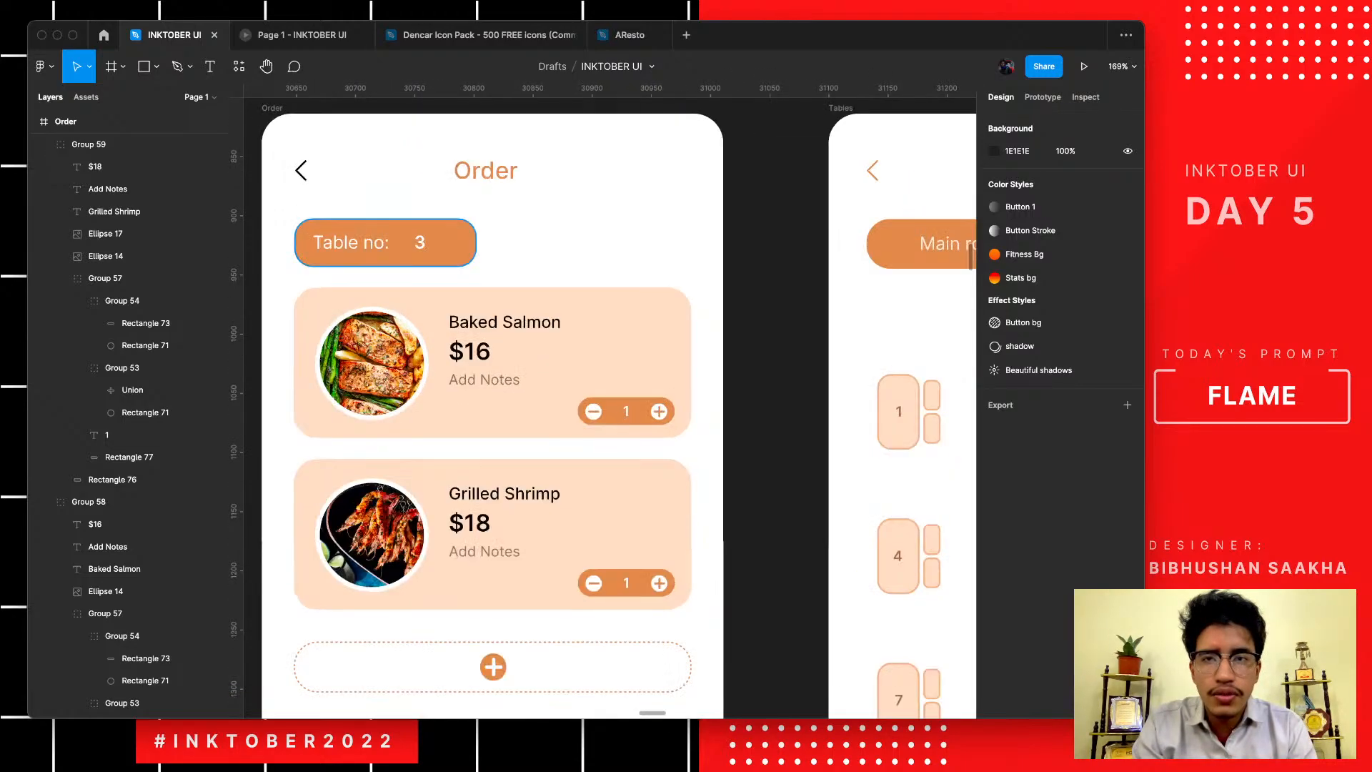
{"action": "left_click", "coordinate": [419, 224]}
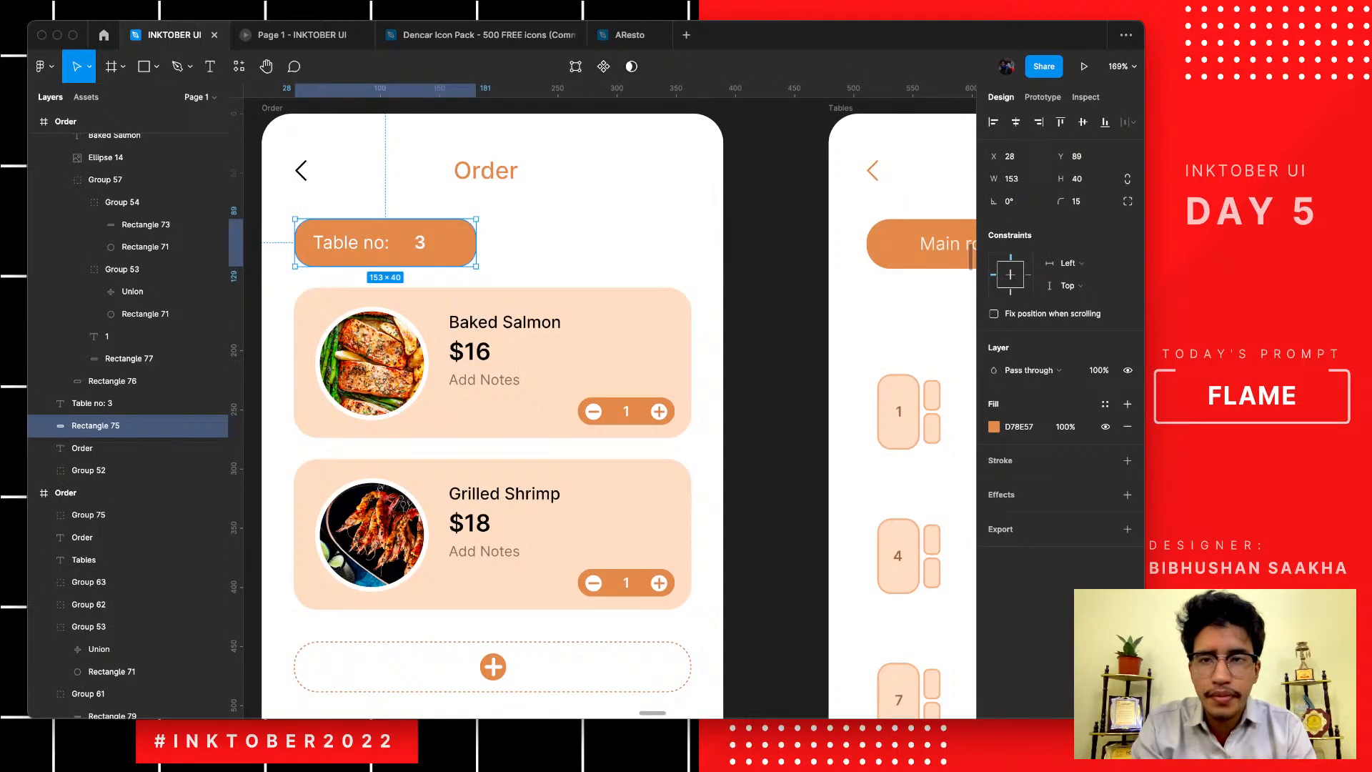
{"action": "left_click", "coordinate": [239, 66]}
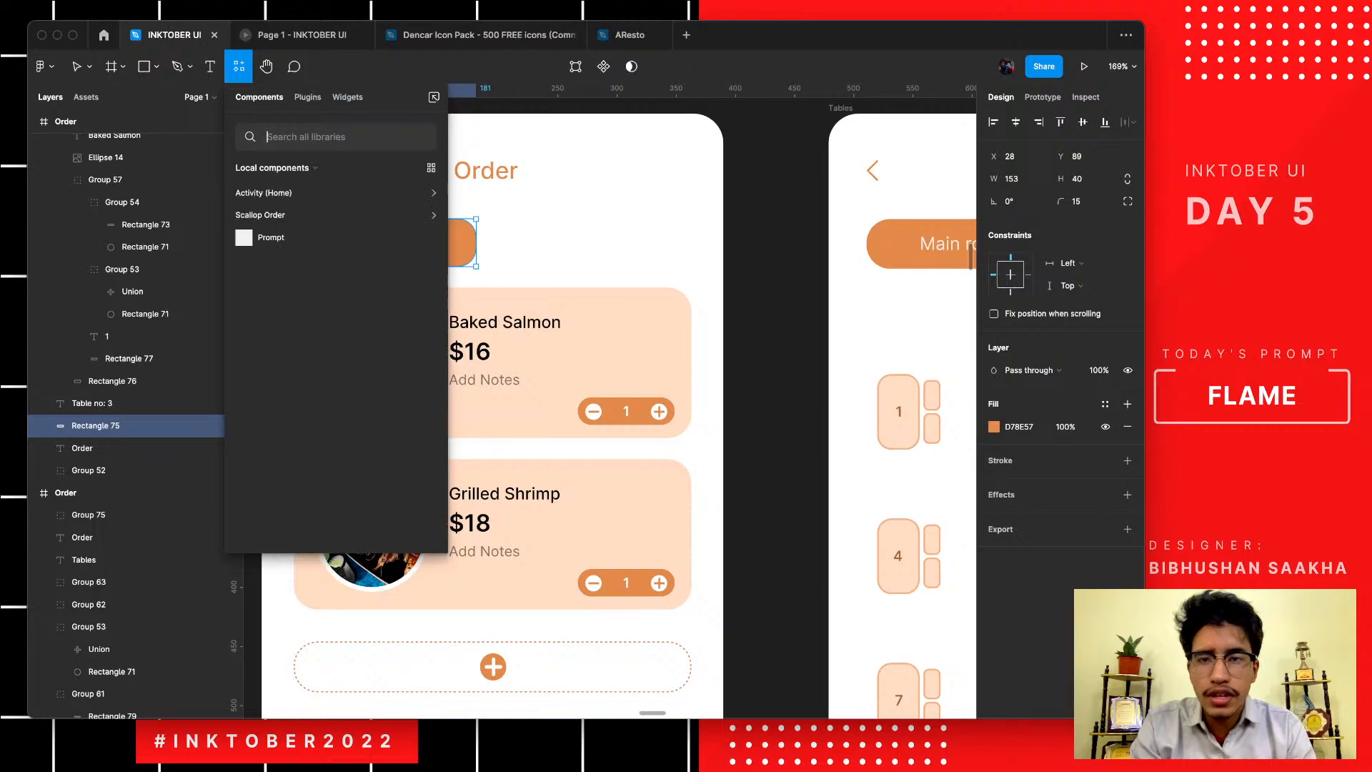
{"action": "left_click", "coordinate": [308, 97]}
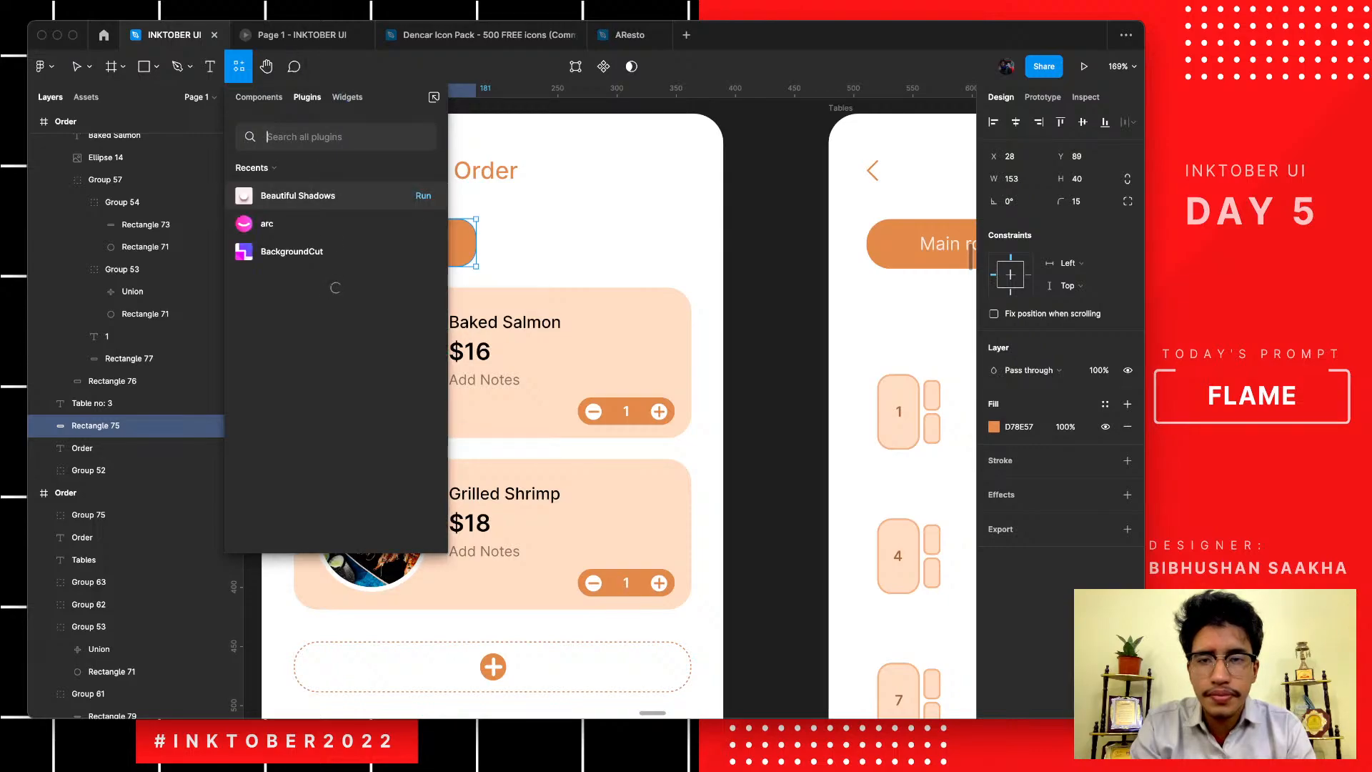
{"action": "key", "text": "Escape"}
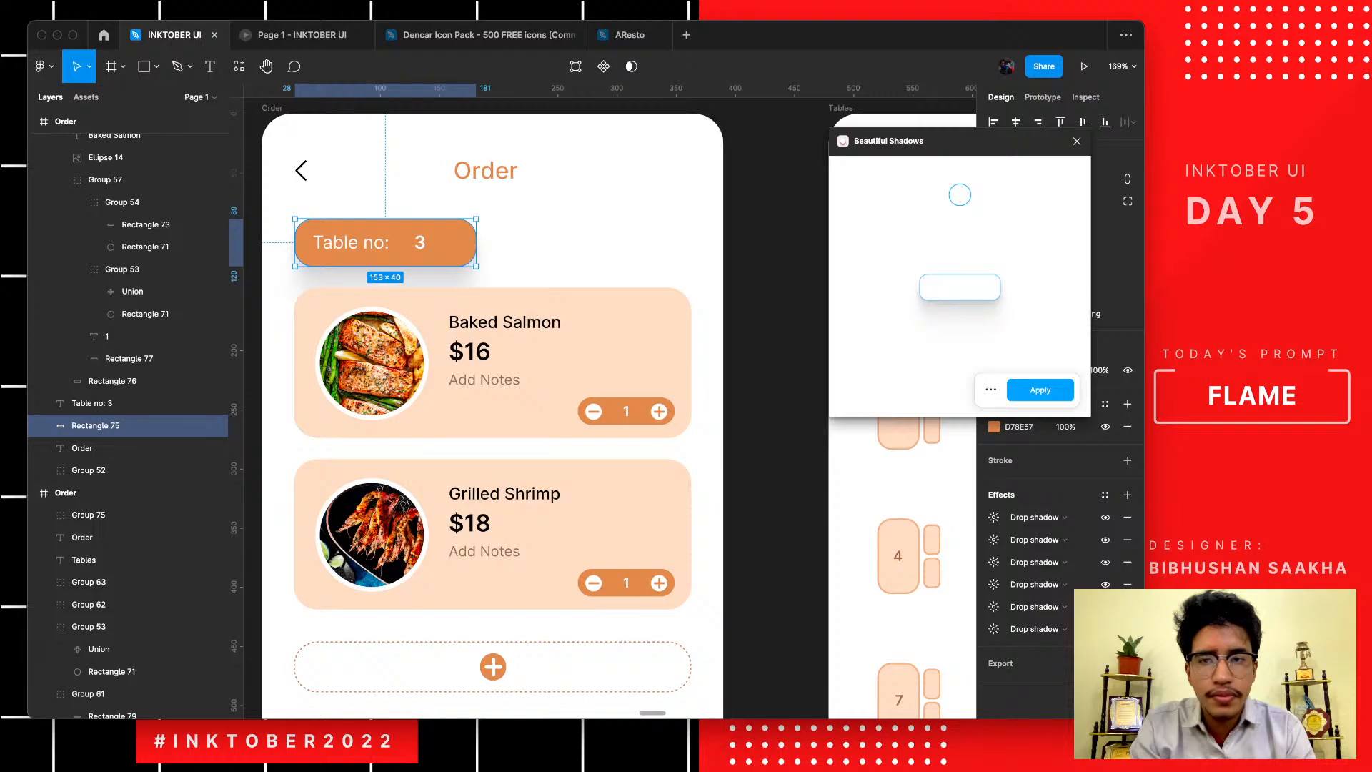
{"action": "left_click_drag", "start_coordinate": [959, 194], "coordinate": [948, 266]}
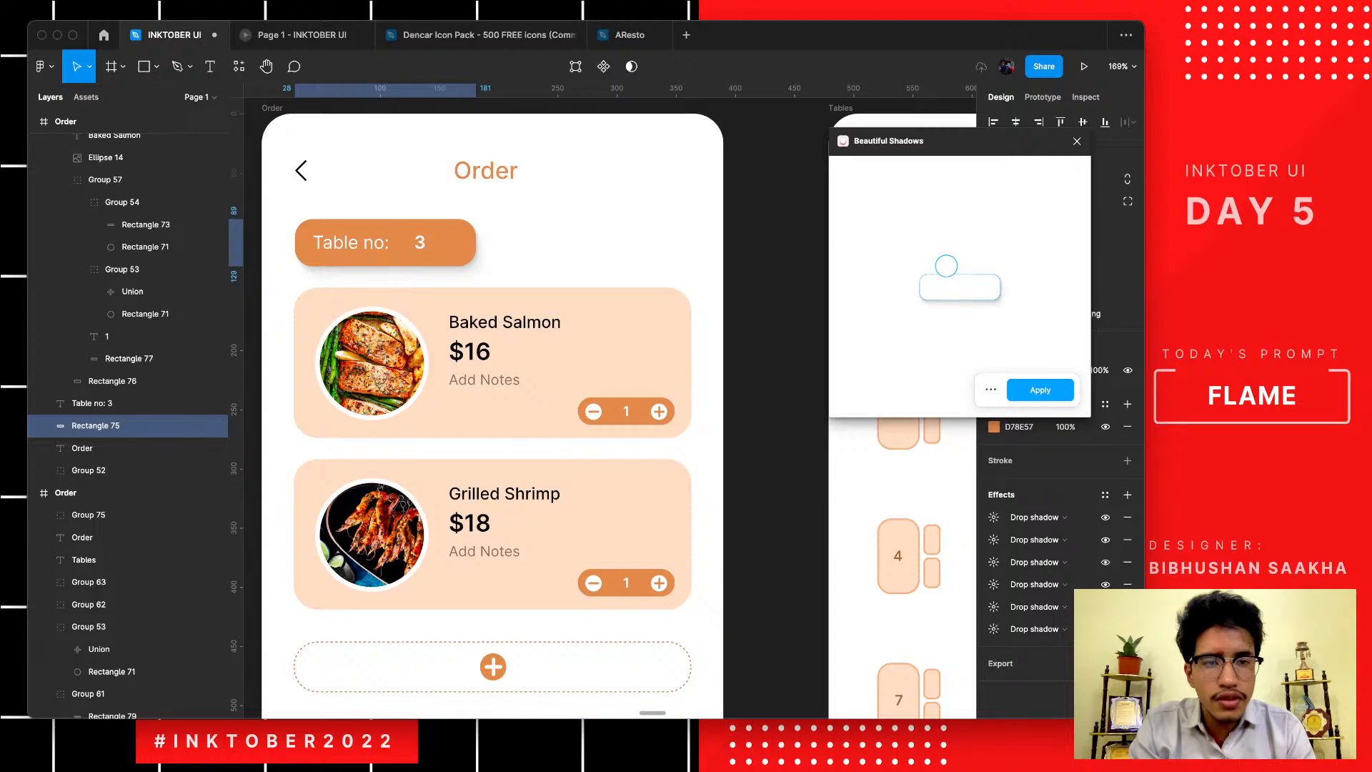
- Set the plugin's drop shadow colour to E38A4B and its brightness to 25%
{"action": "left_click", "coordinate": [990, 390]}
{"action": "left_click", "coordinate": [977, 344]}
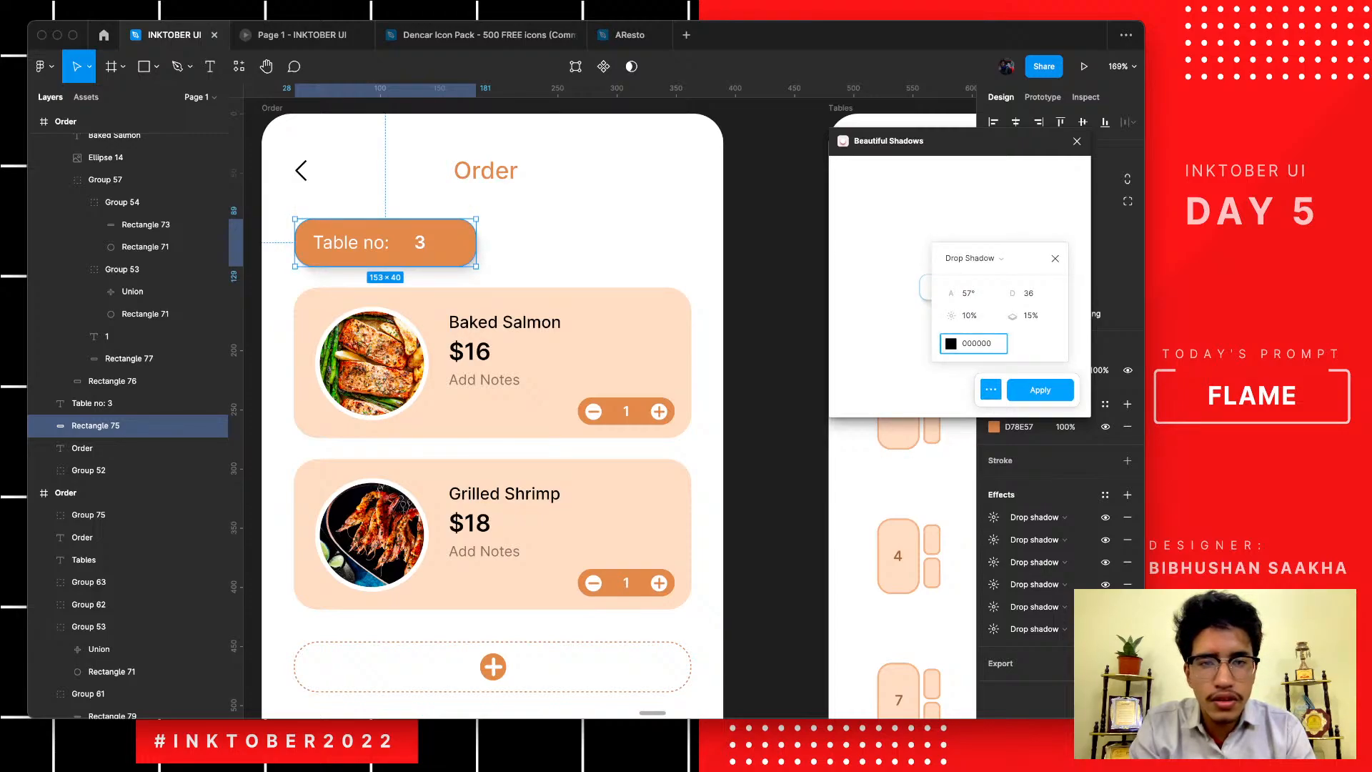
{"action": "type", "text": "E38A4B"}
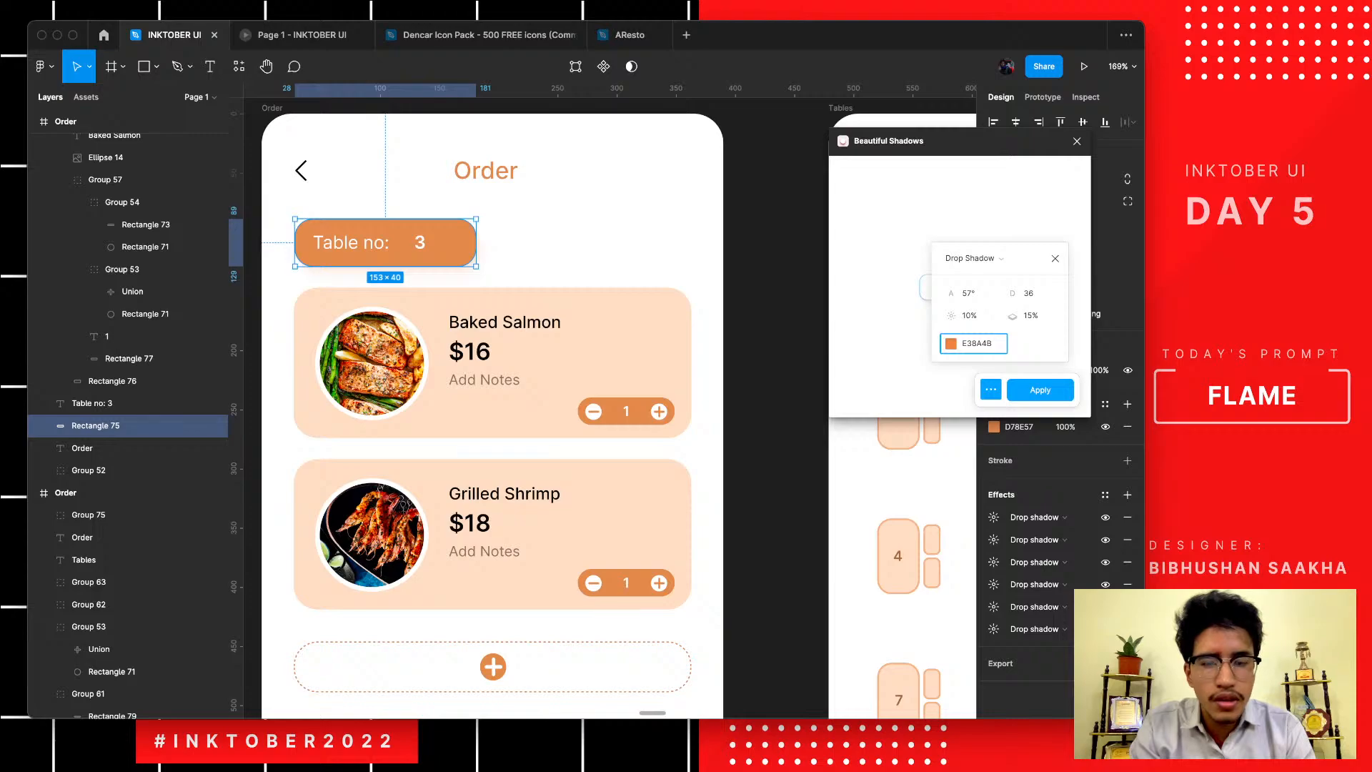
{"action": "left_click", "coordinate": [969, 315]}
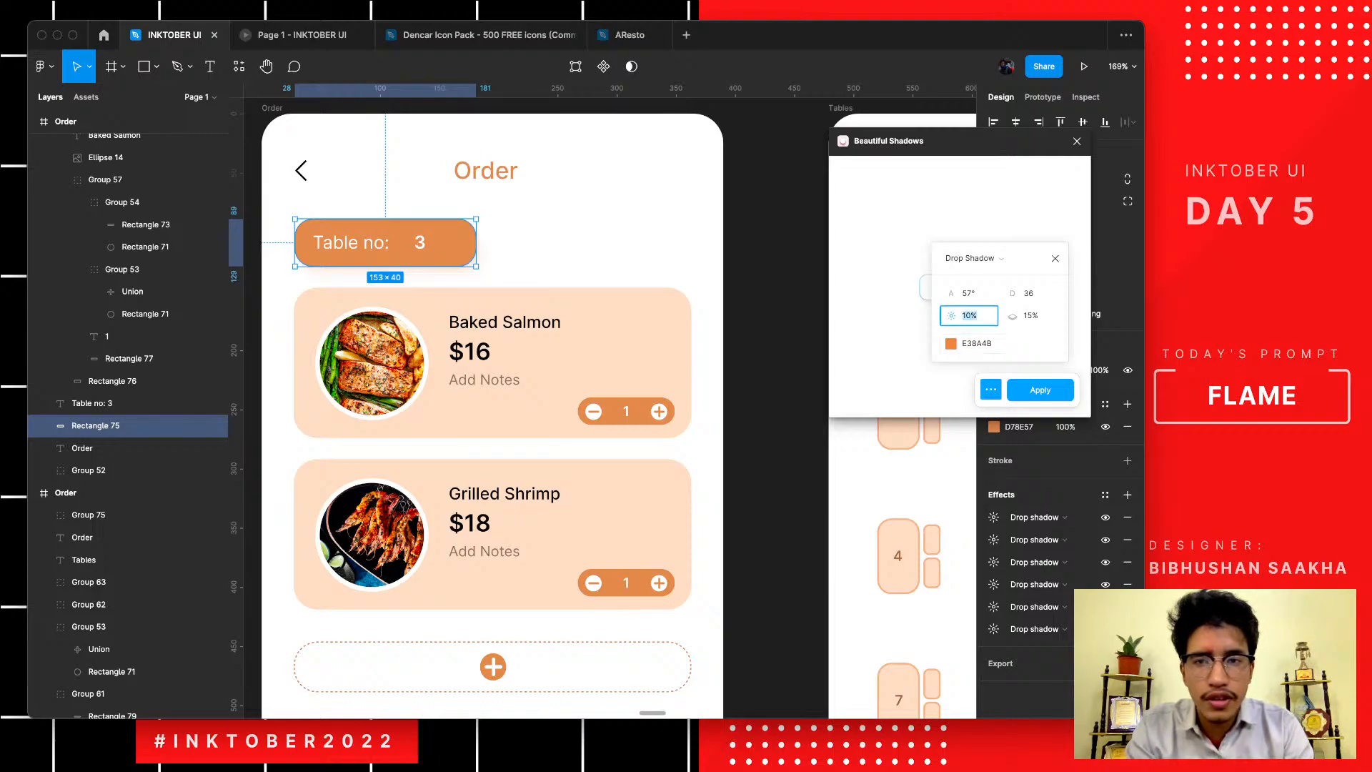
{"action": "type", "text": "25"}
{"action": "key", "text": "Return"}
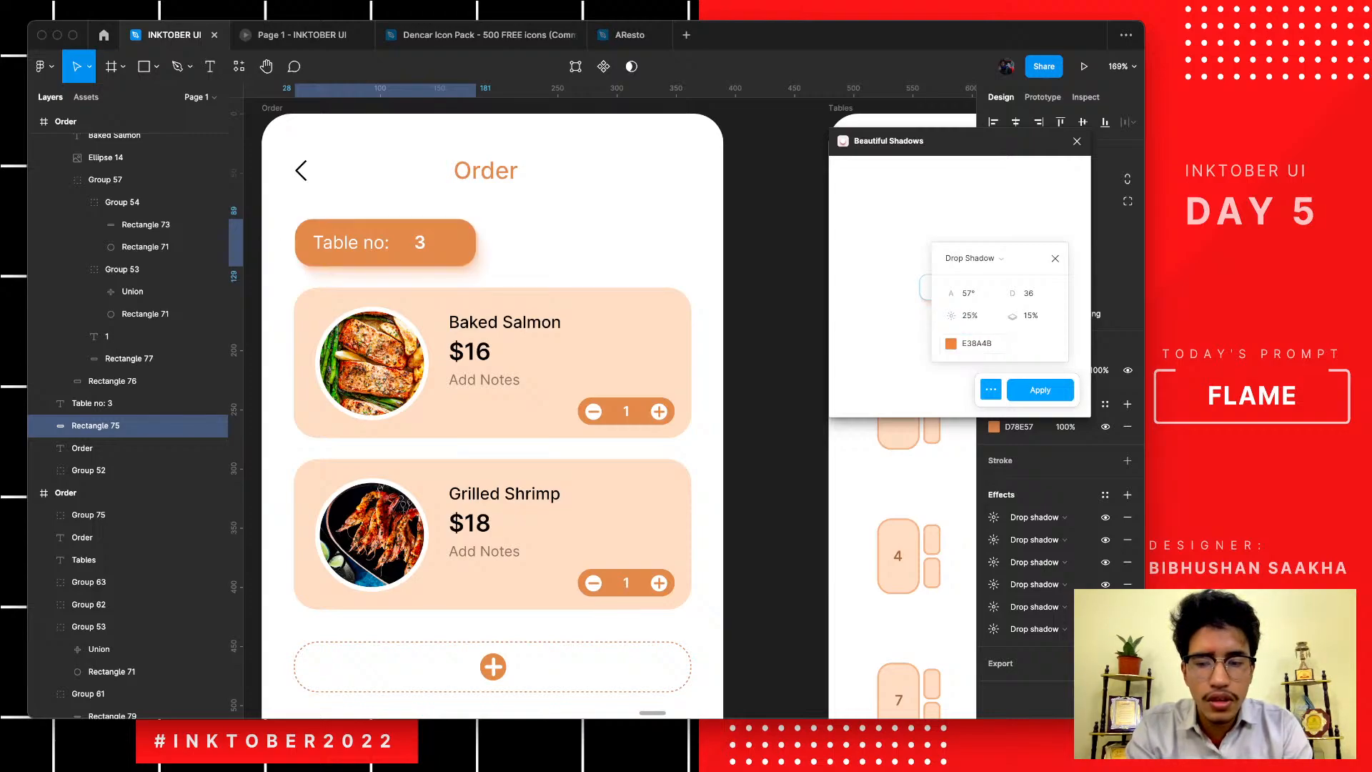
- Set the shadow's brightness to 15% and move the light beside the preview shape, at angle 21° and distance 69
{"action": "double_click", "coordinate": [967, 315]}
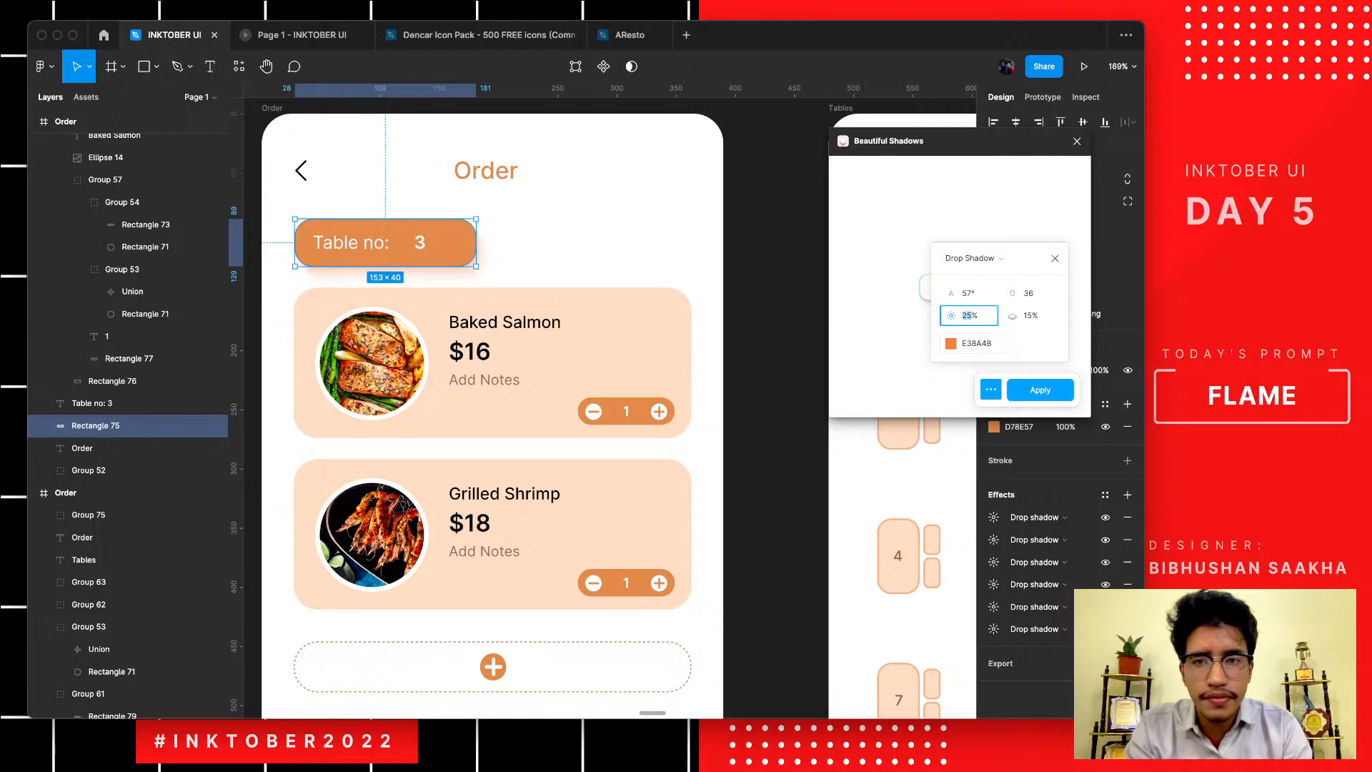
{"action": "type", "text": "15"}
{"action": "key", "text": "Return"}
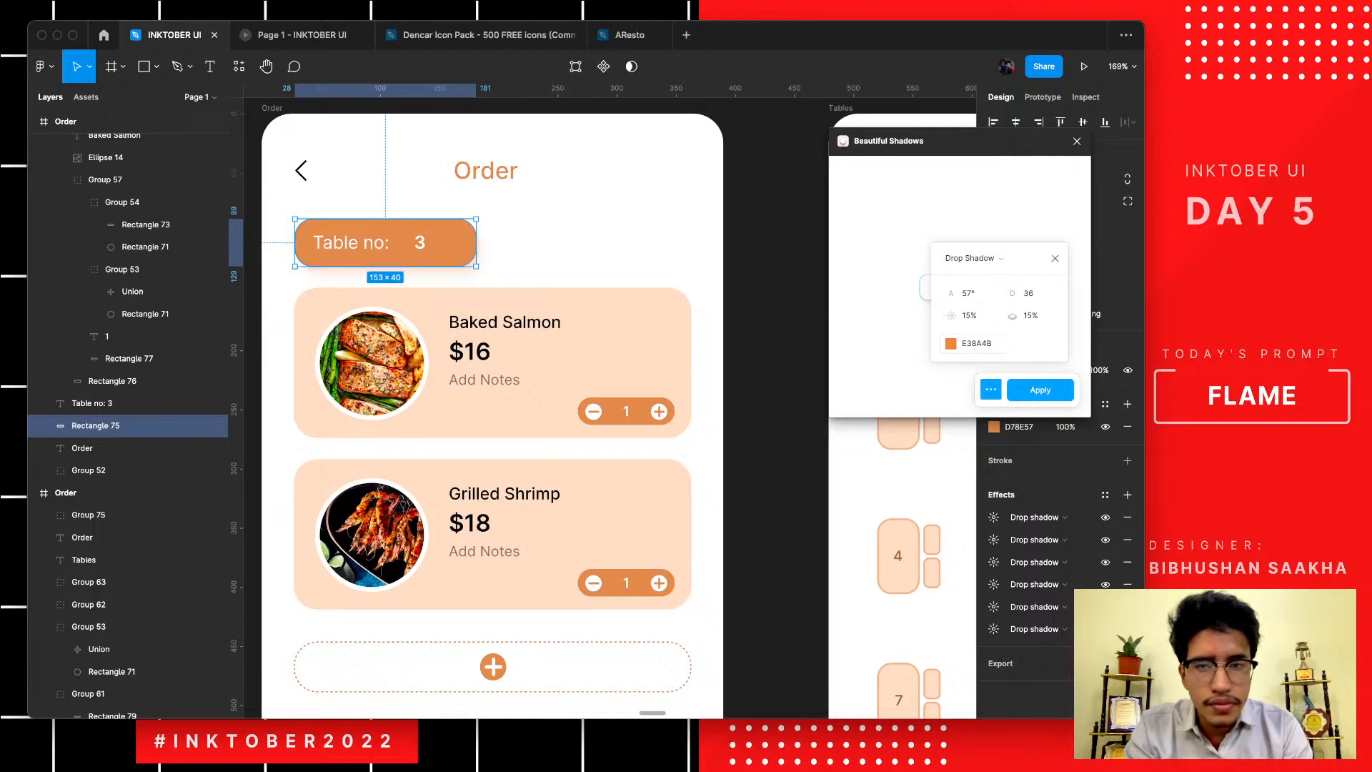
{"action": "left_click", "coordinate": [1055, 258]}
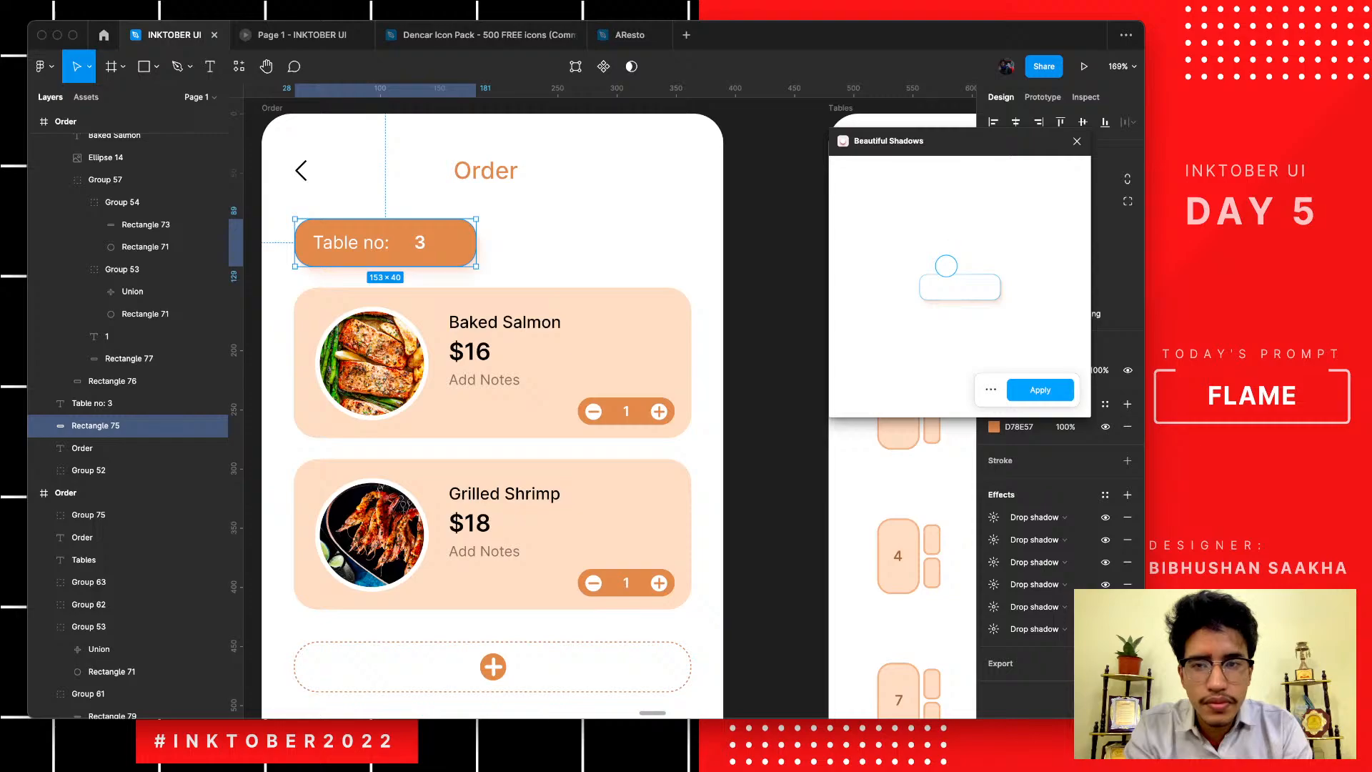
{"action": "left_click_drag", "start_coordinate": [945, 265], "coordinate": [913, 270]}
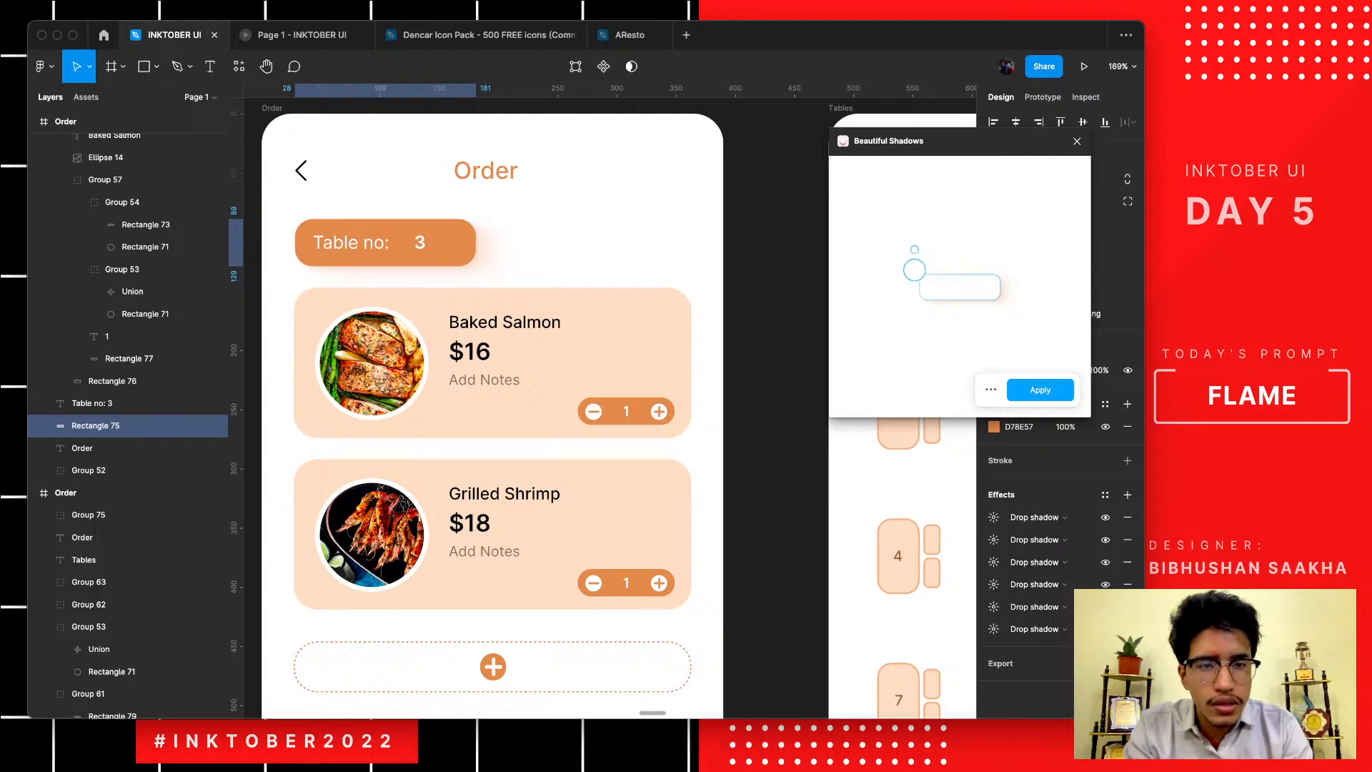
- Set the Table no. button's shadow to colour 6F3206, brightness 10%, angle 37° and distance 52, and apply it
{"action": "left_click", "coordinate": [990, 389]}
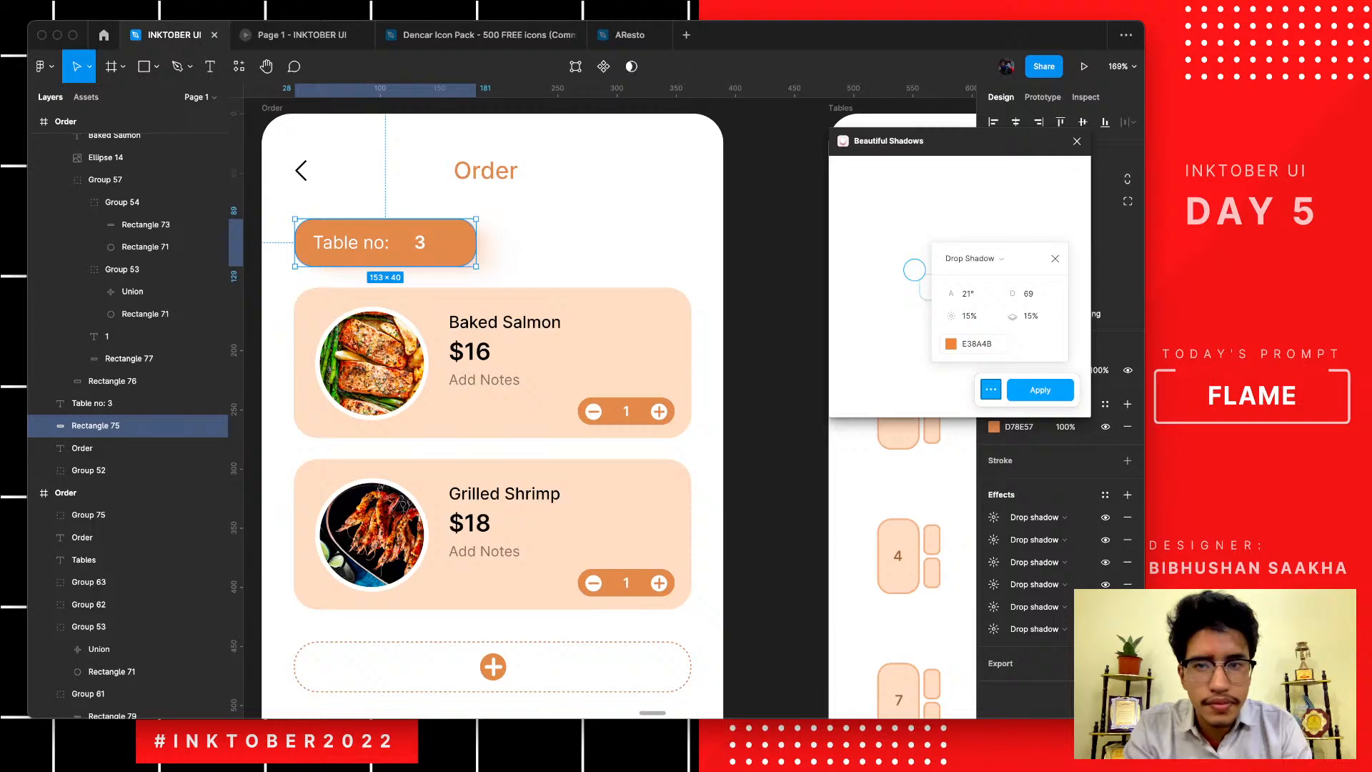
{"action": "left_click", "coordinate": [977, 344]}
{"action": "type", "text": "753100"}
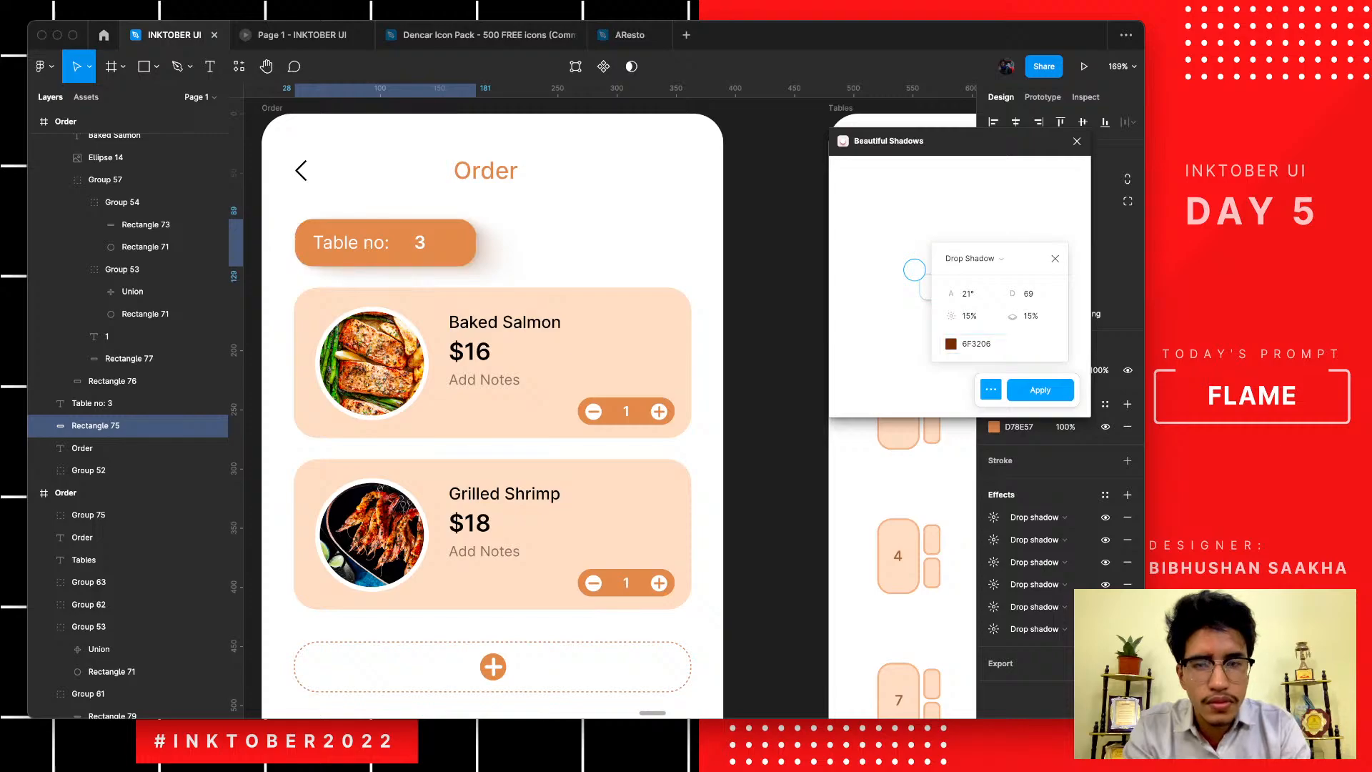
{"action": "left_click_drag", "start_coordinate": [914, 269], "coordinate": [918, 268]}
{"action": "left_click", "coordinate": [969, 316]}
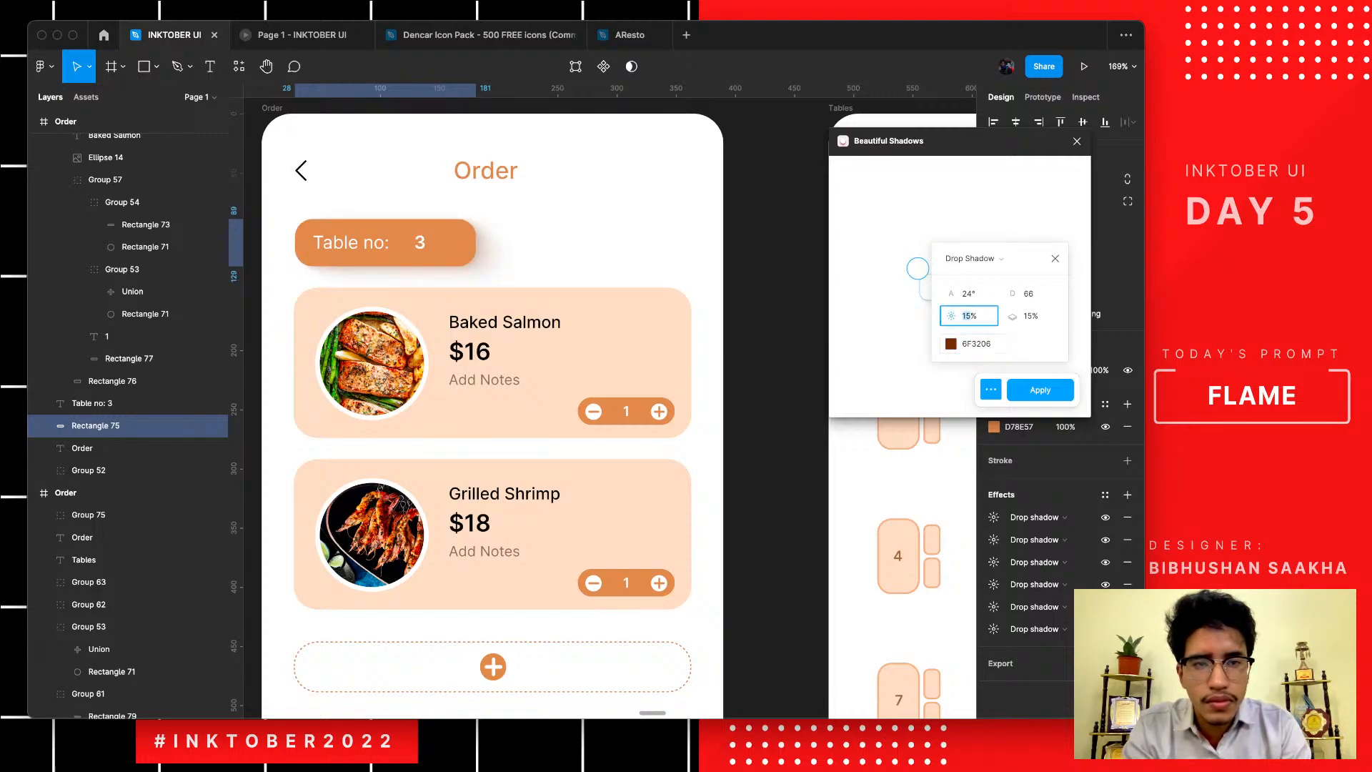
{"action": "type", "text": "10"}
{"action": "key", "text": "Return"}
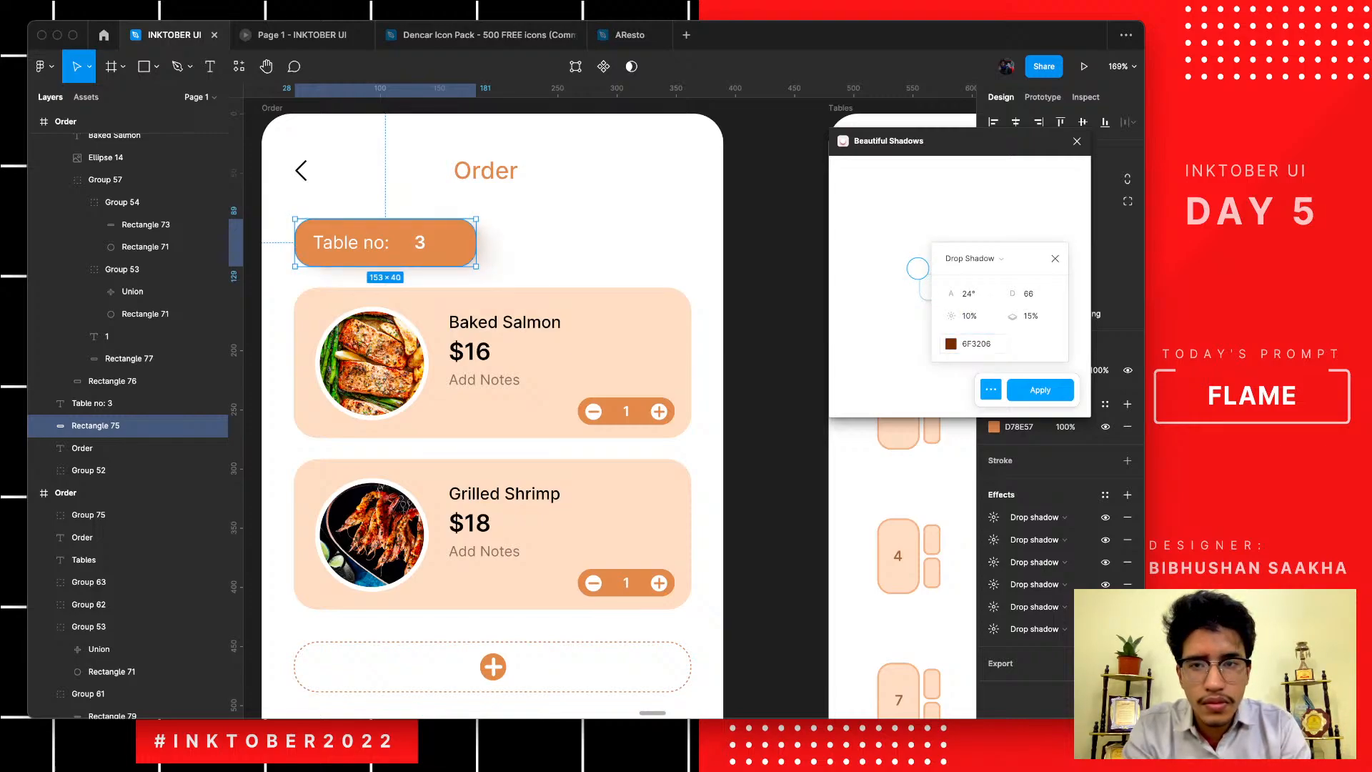
{"action": "left_click_drag", "start_coordinate": [917, 268], "coordinate": [925, 263]}
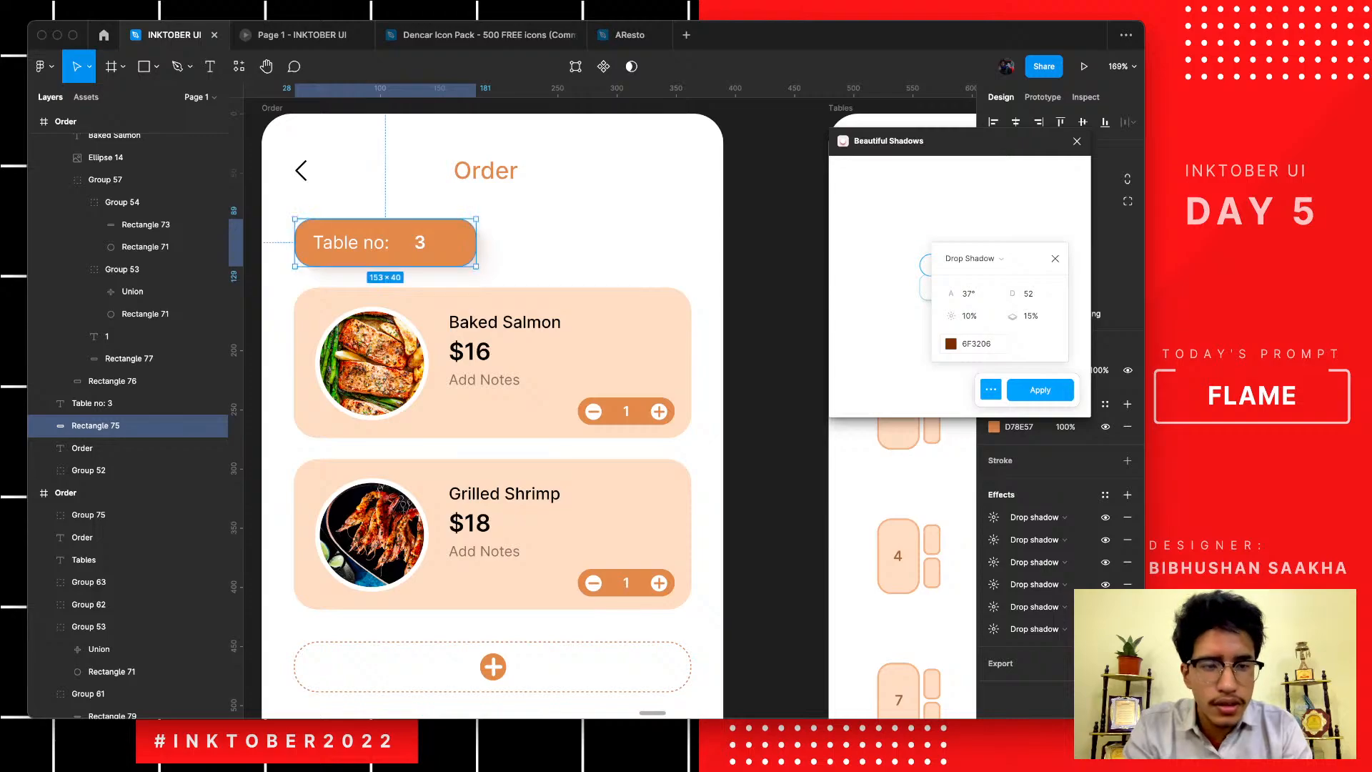
{"action": "left_click", "coordinate": [1039, 390]}
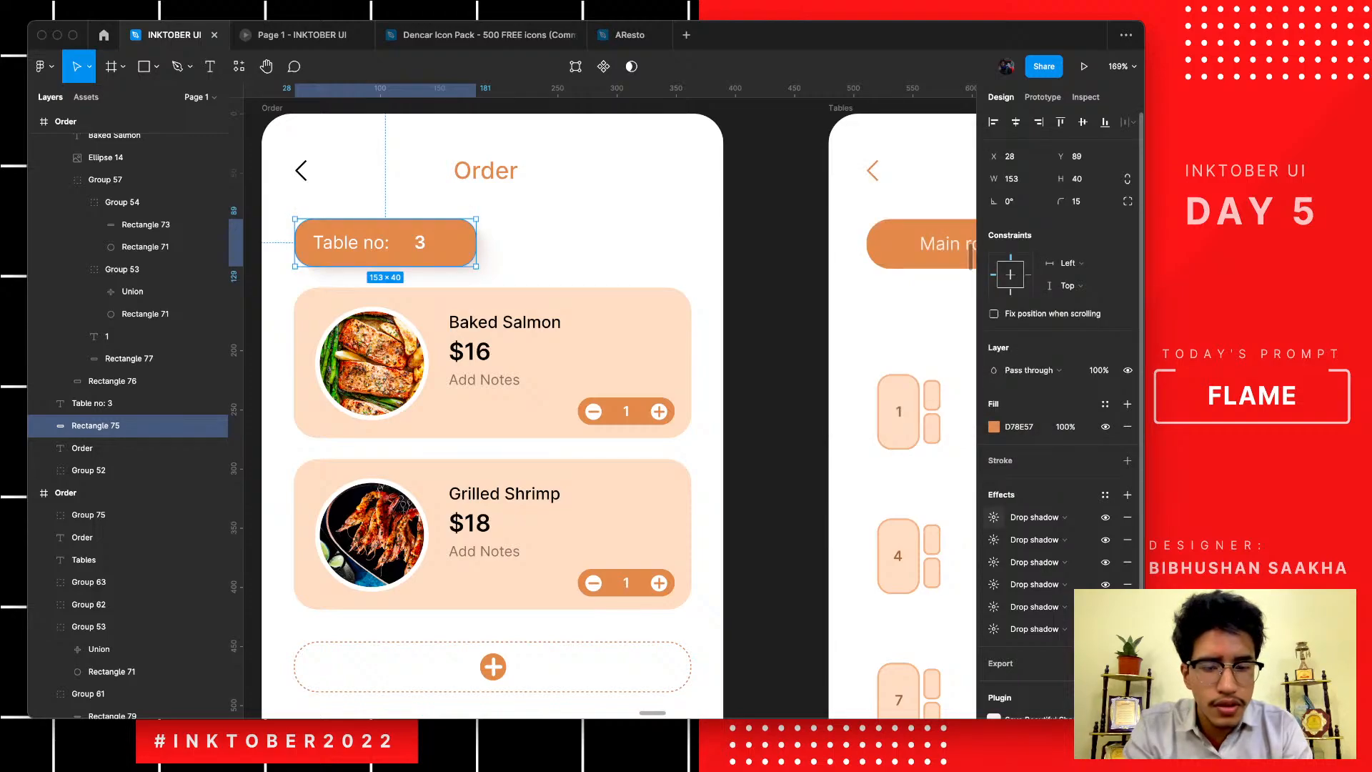
- Copy all six drop shadows of the Table no. button onto the Baked Salmon and Grilled Shrimp cards
{"action": "left_click", "coordinate": [982, 517]}
{"action": "left_click", "coordinate": [1029, 629], "text": "shift"}
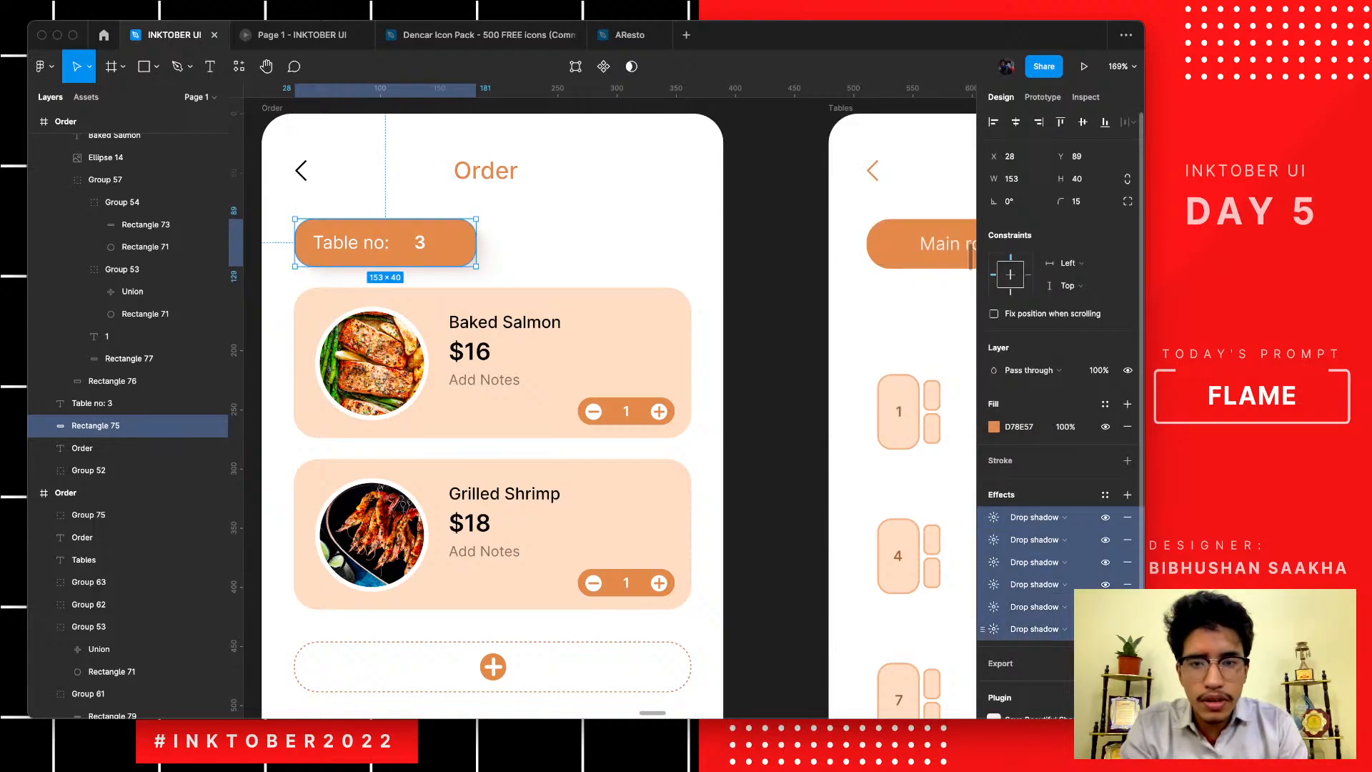
{"action": "left_click", "coordinate": [557, 363]}
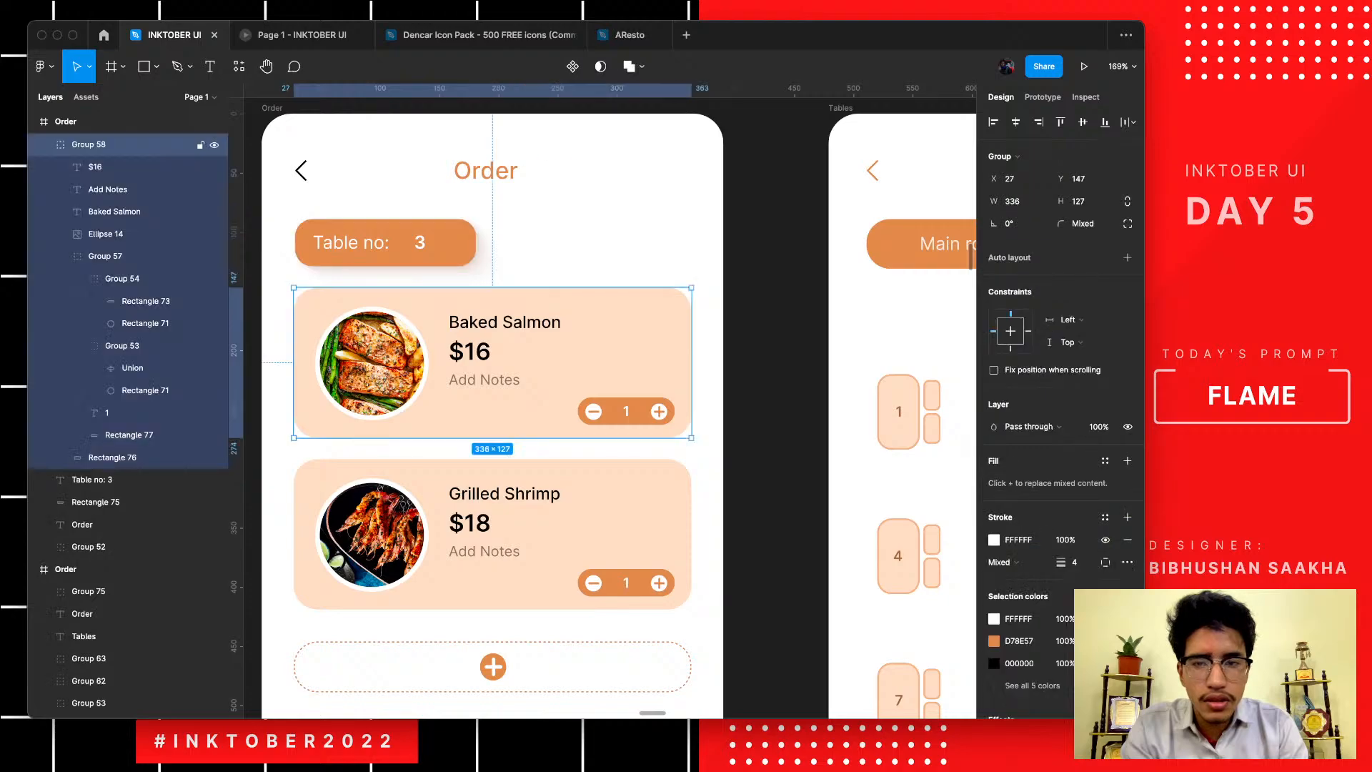
{"action": "key", "text": "super+v"}
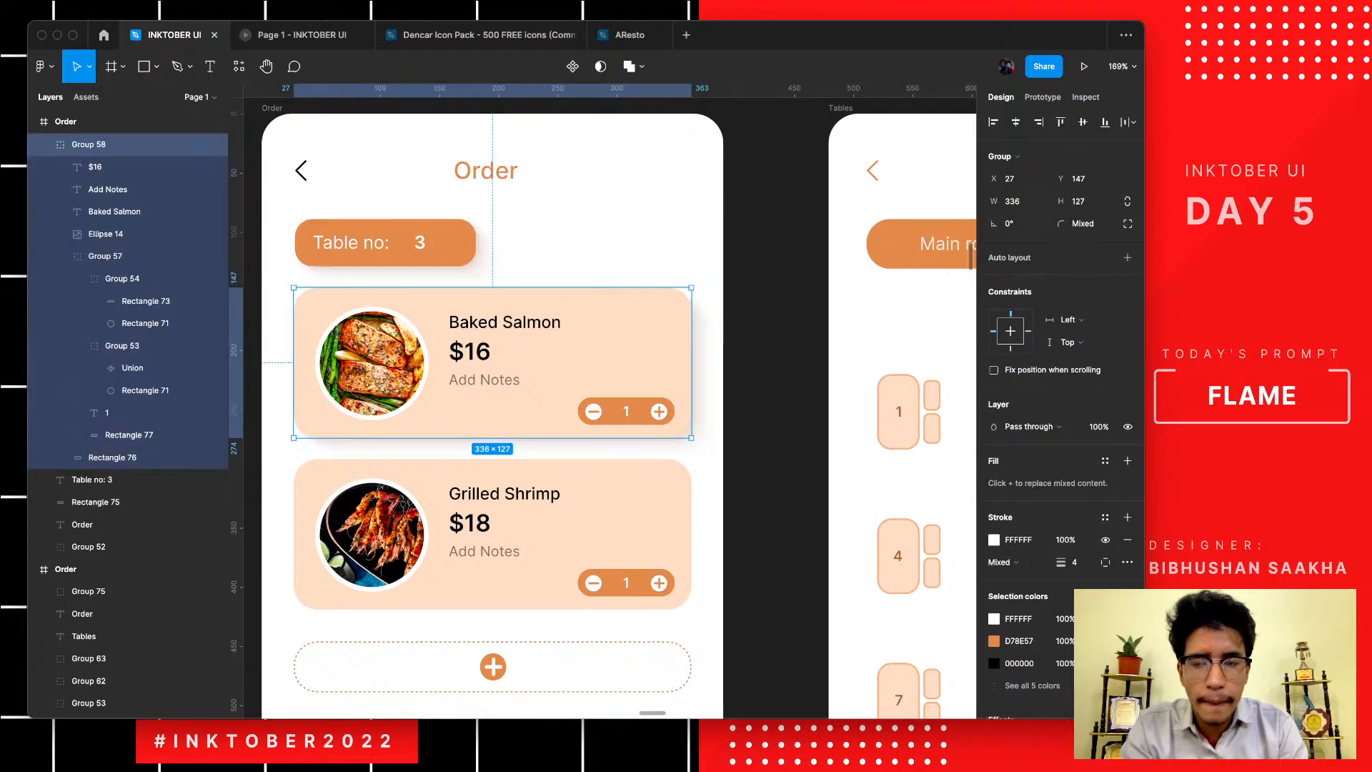
{"action": "left_click", "coordinate": [571, 531]}
{"action": "key", "text": "super+v"}
- Paste the copied drop shadows onto the Add to Order button and the Tables screen's Main room / Open Space switch
{"action": "scroll", "coordinate": [493, 400], "scroll_direction": "down", "scroll_amount": 5}
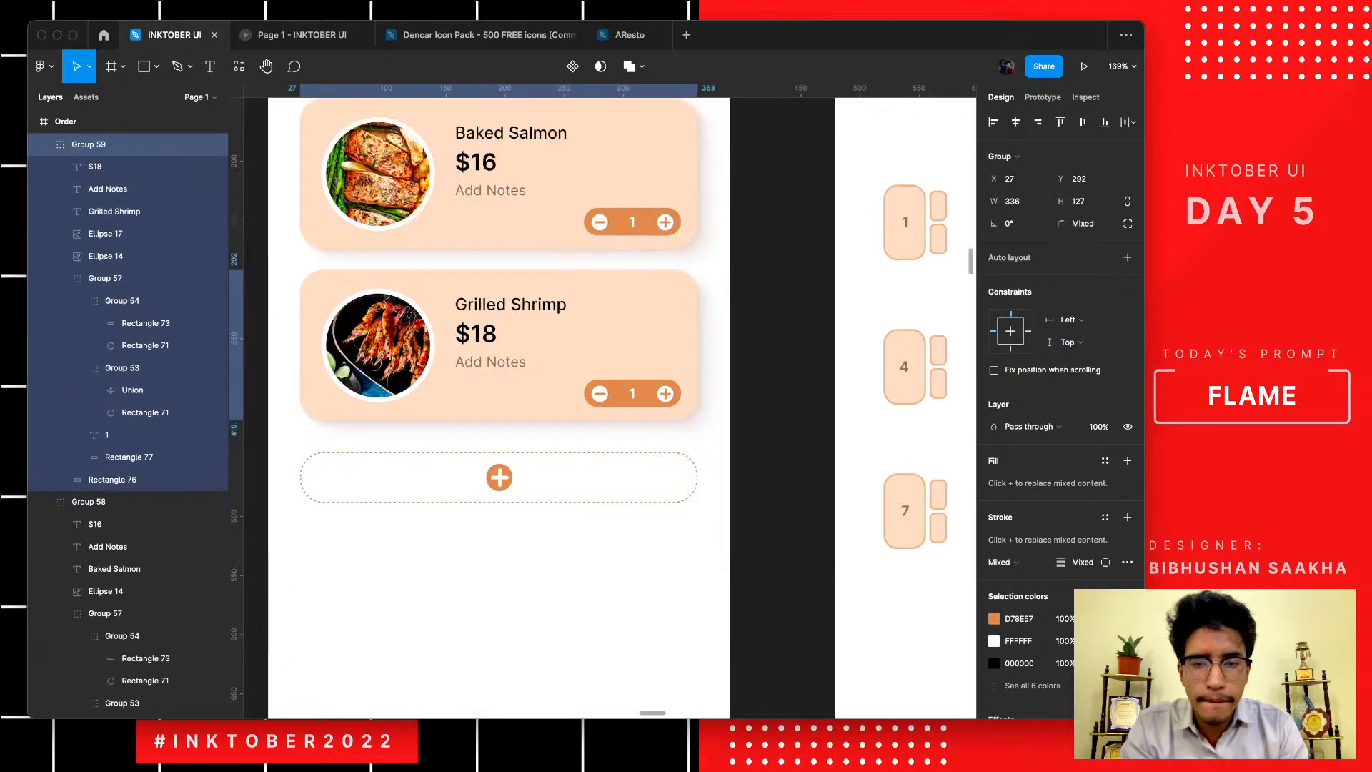
{"action": "scroll", "coordinate": [493, 400], "scroll_direction": "down", "scroll_amount": 4}
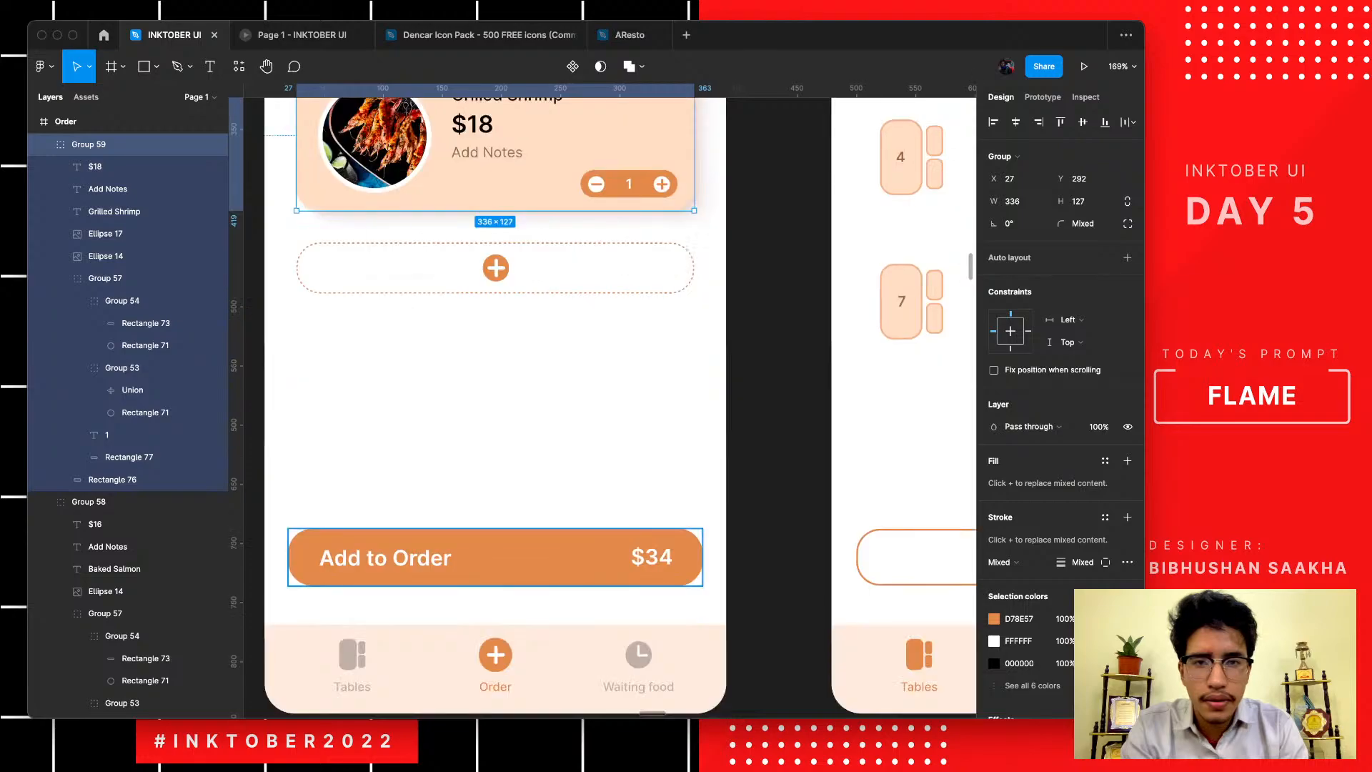
{"action": "left_click", "coordinate": [493, 558]}
{"action": "scroll", "coordinate": [569, 561], "scroll_direction": "down", "scroll_amount": 5}
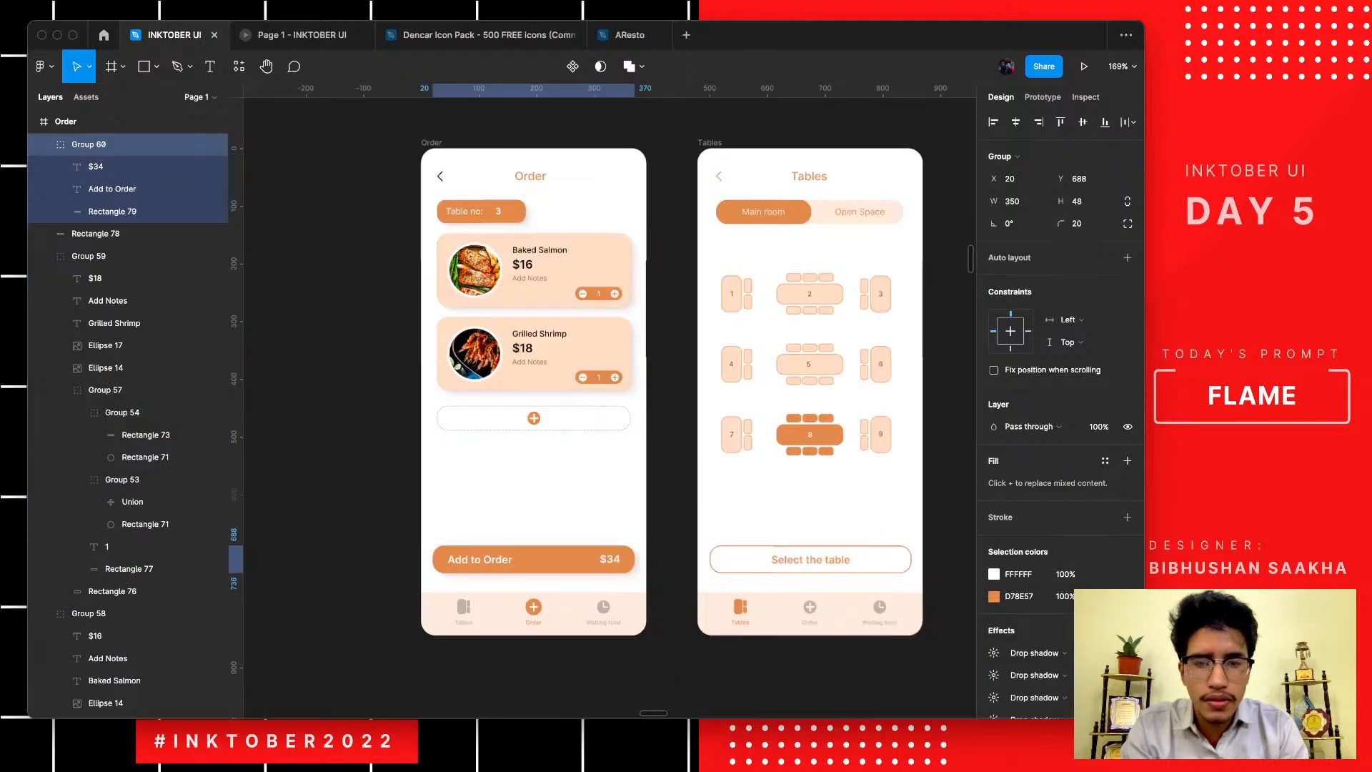
{"action": "scroll", "coordinate": [569, 561], "scroll_direction": "down", "scroll_amount": 1}
{"action": "scroll", "coordinate": [569, 501], "scroll_direction": "right", "scroll_amount": 3}
{"action": "left_click", "coordinate": [661, 250]}
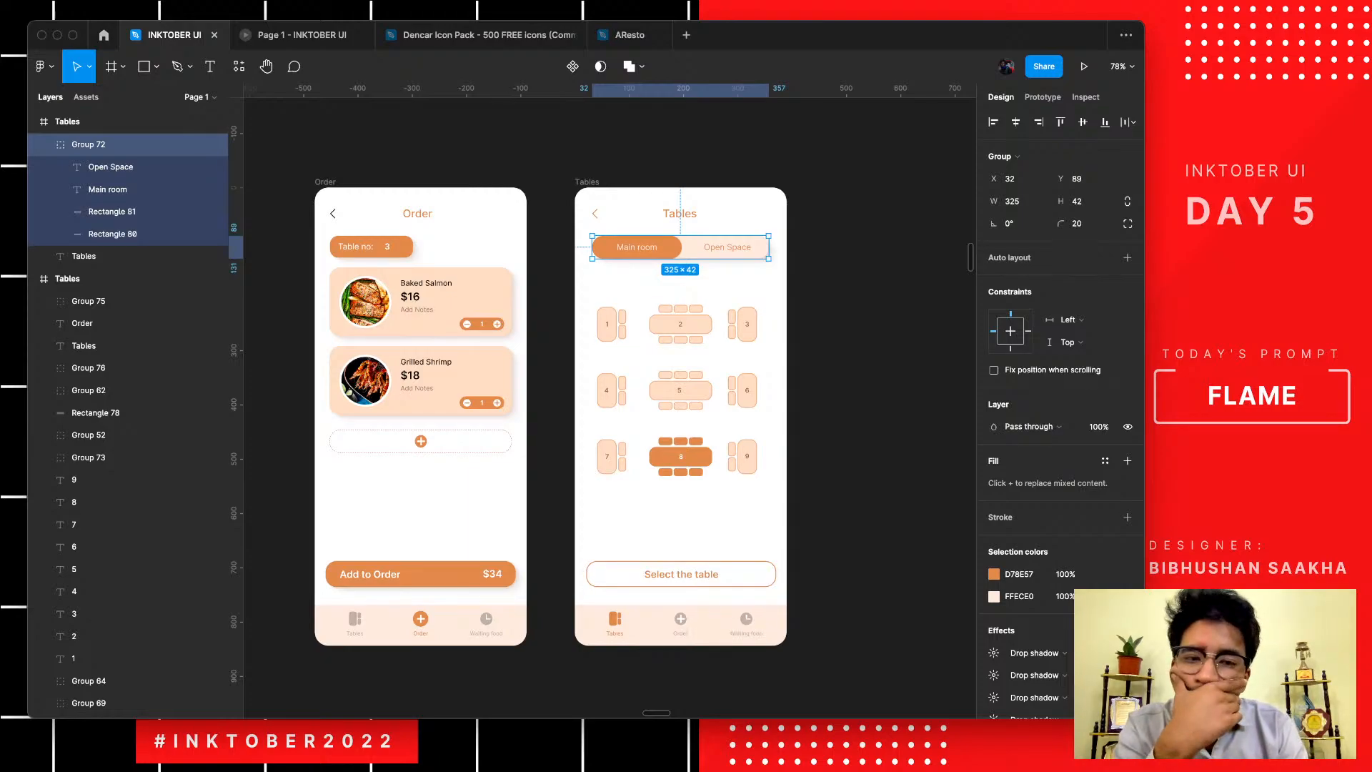
{"action": "key", "text": "Escape"}
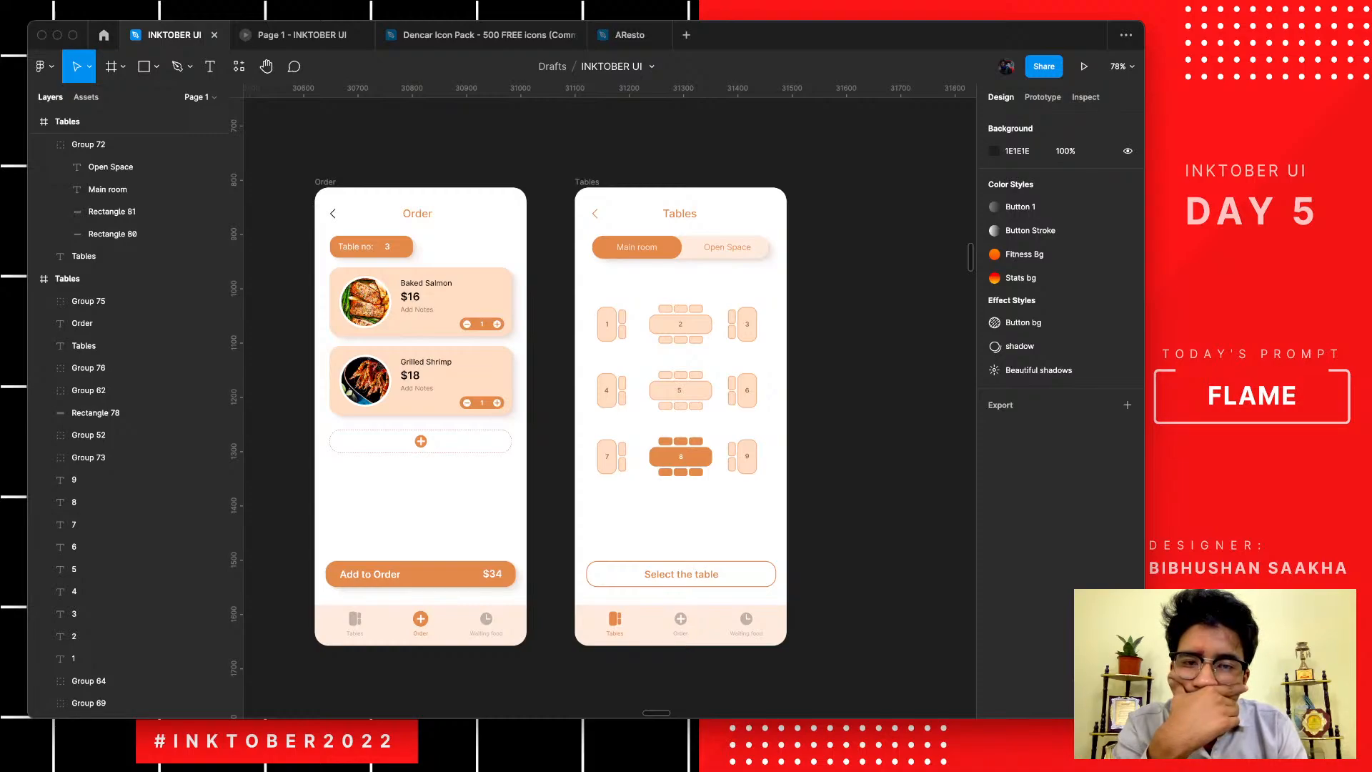
- Select the light peach table and chair groups on the Tables screen and set their stroke opacity to 100%
{"action": "scroll", "coordinate": [794, 324], "scroll_direction": "up", "scroll_amount": 5}
{"action": "scroll", "coordinate": [794, 327], "scroll_direction": "down", "scroll_amount": 1}
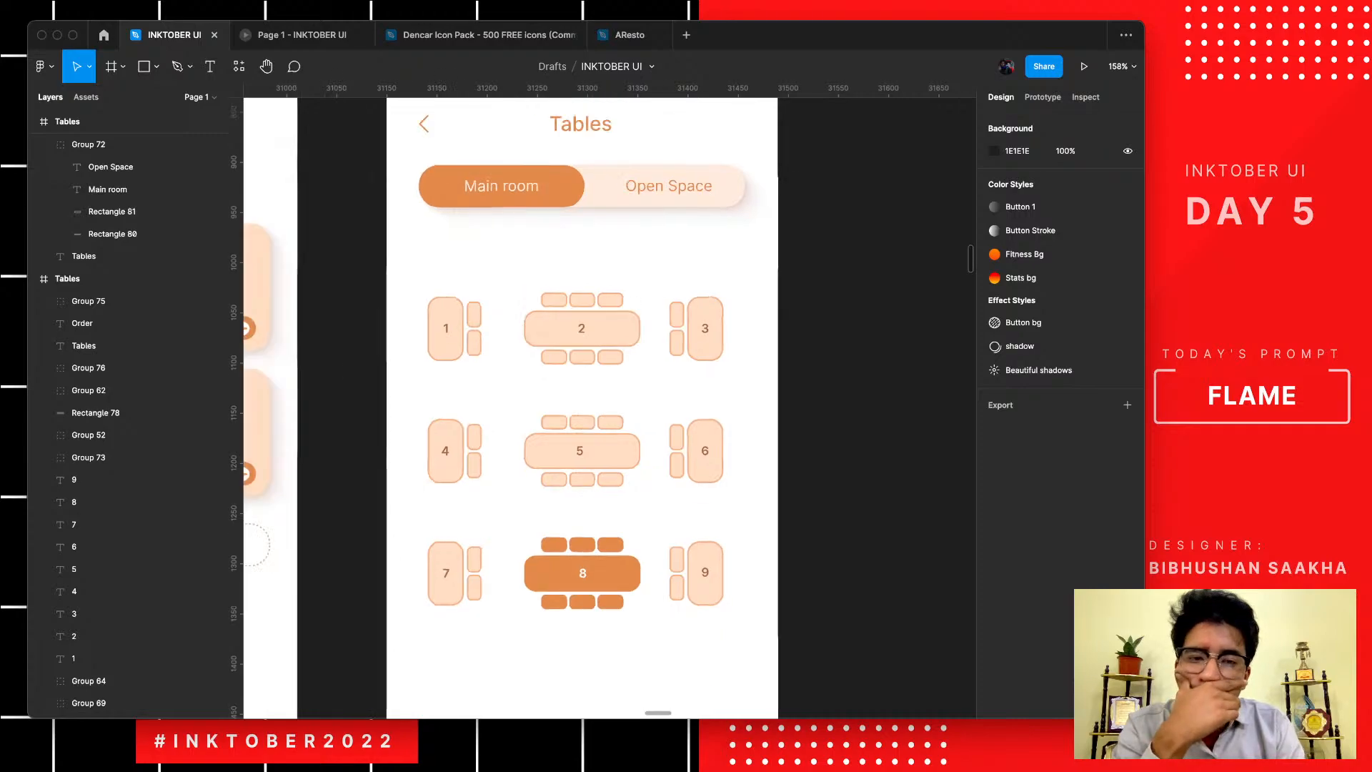
{"action": "scroll", "coordinate": [794, 327], "scroll_direction": "down", "scroll_amount": 2}
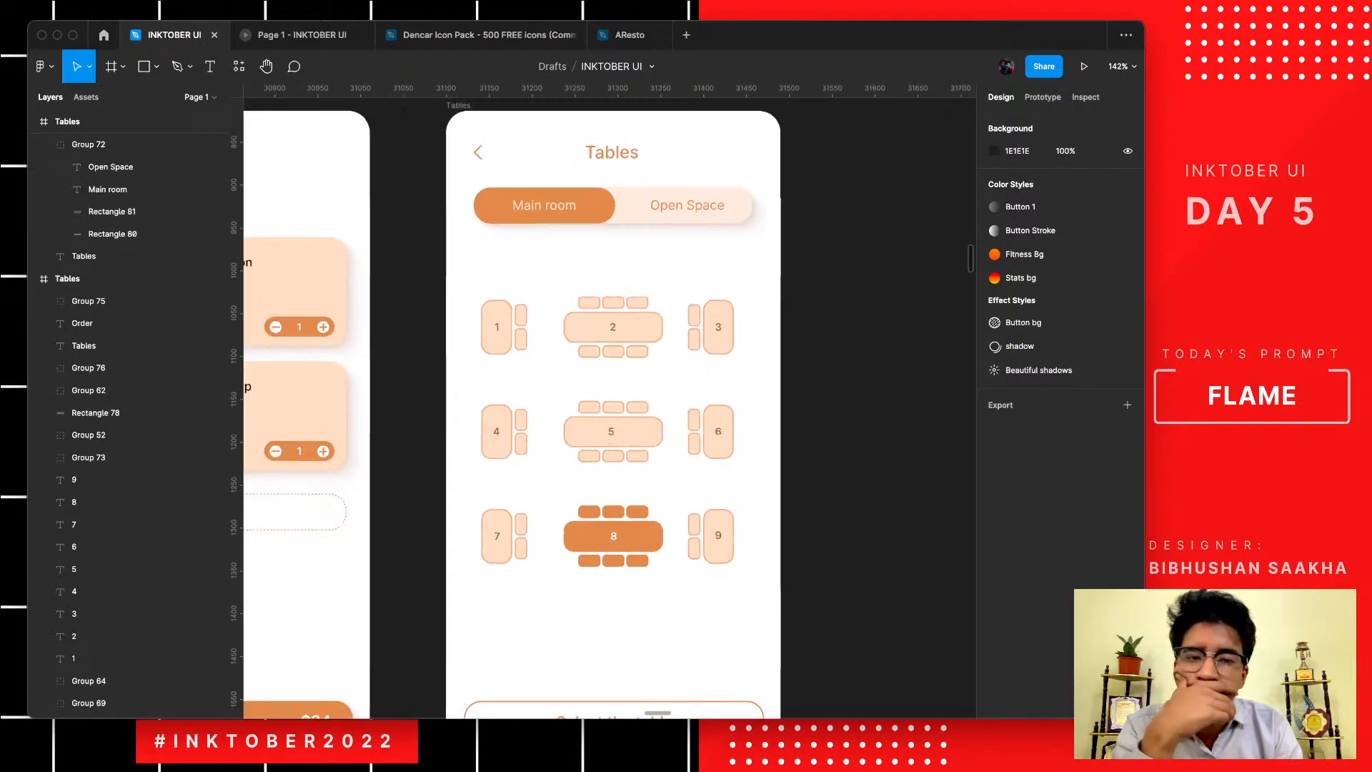
{"action": "scroll", "coordinate": [795, 327], "scroll_direction": "down", "scroll_amount": 5}
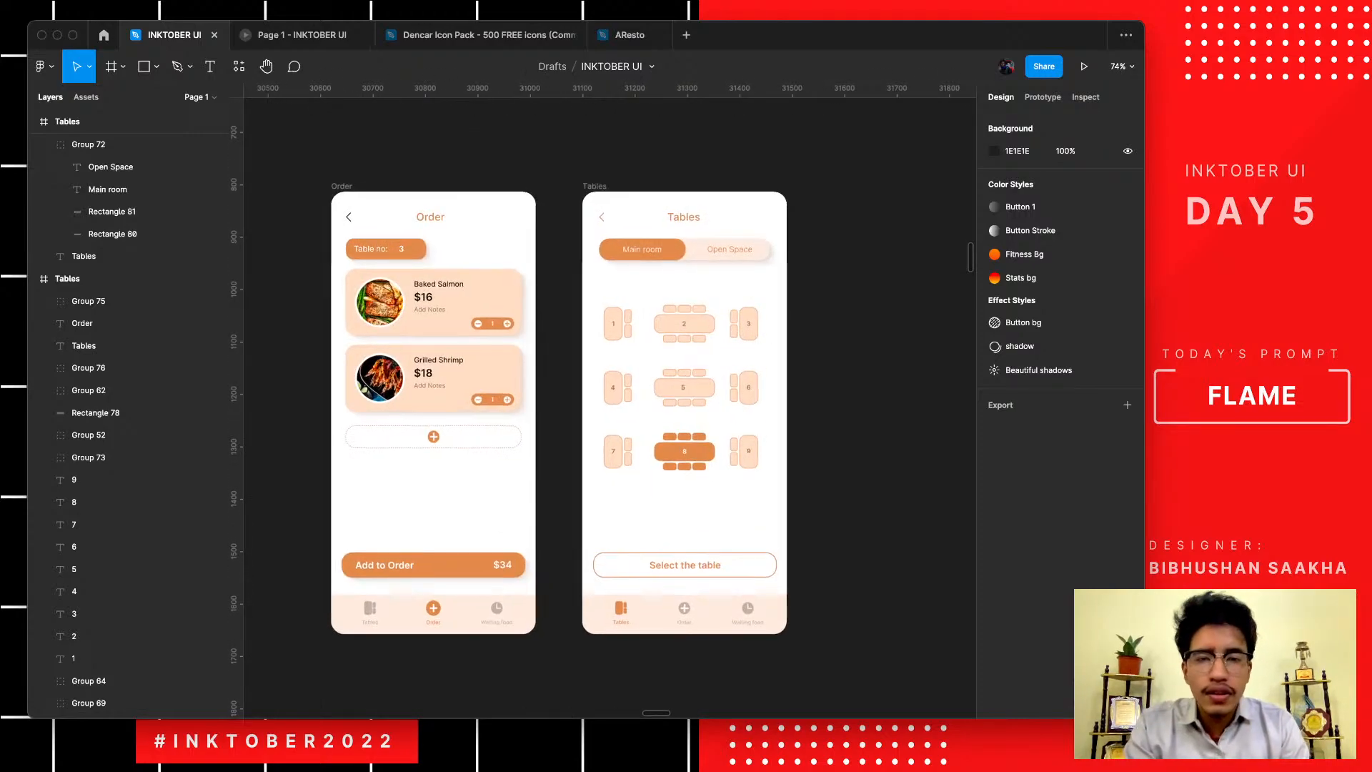
{"action": "scroll", "coordinate": [795, 321], "scroll_direction": "up", "scroll_amount": 2}
{"action": "left_click_drag", "start_coordinate": [759, 518], "coordinate": [720, 313]}
{"action": "left_click", "coordinate": [576, 492], "text": "shift"}
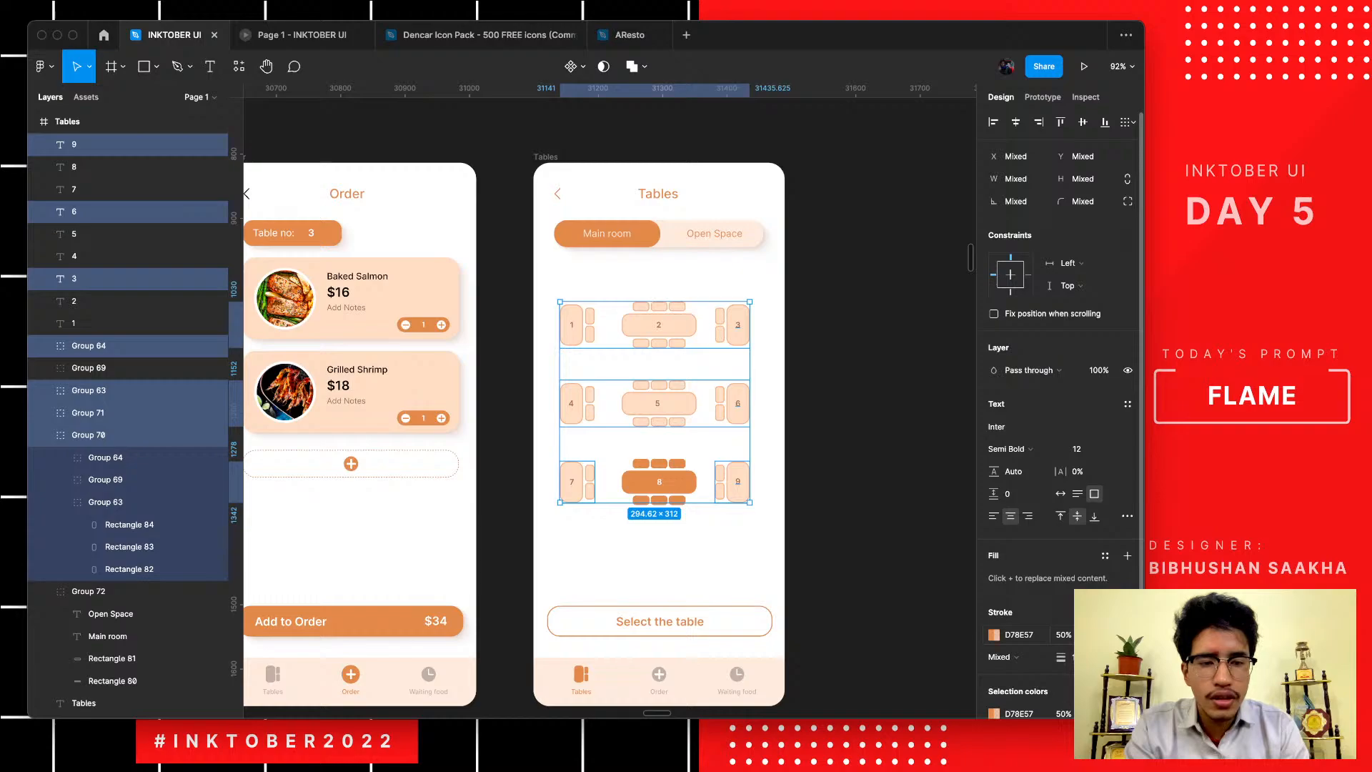
{"action": "scroll", "coordinate": [609, 407], "scroll_direction": "down", "scroll_amount": 5}
{"action": "scroll", "coordinate": [609, 407], "scroll_direction": "up", "scroll_amount": 3}
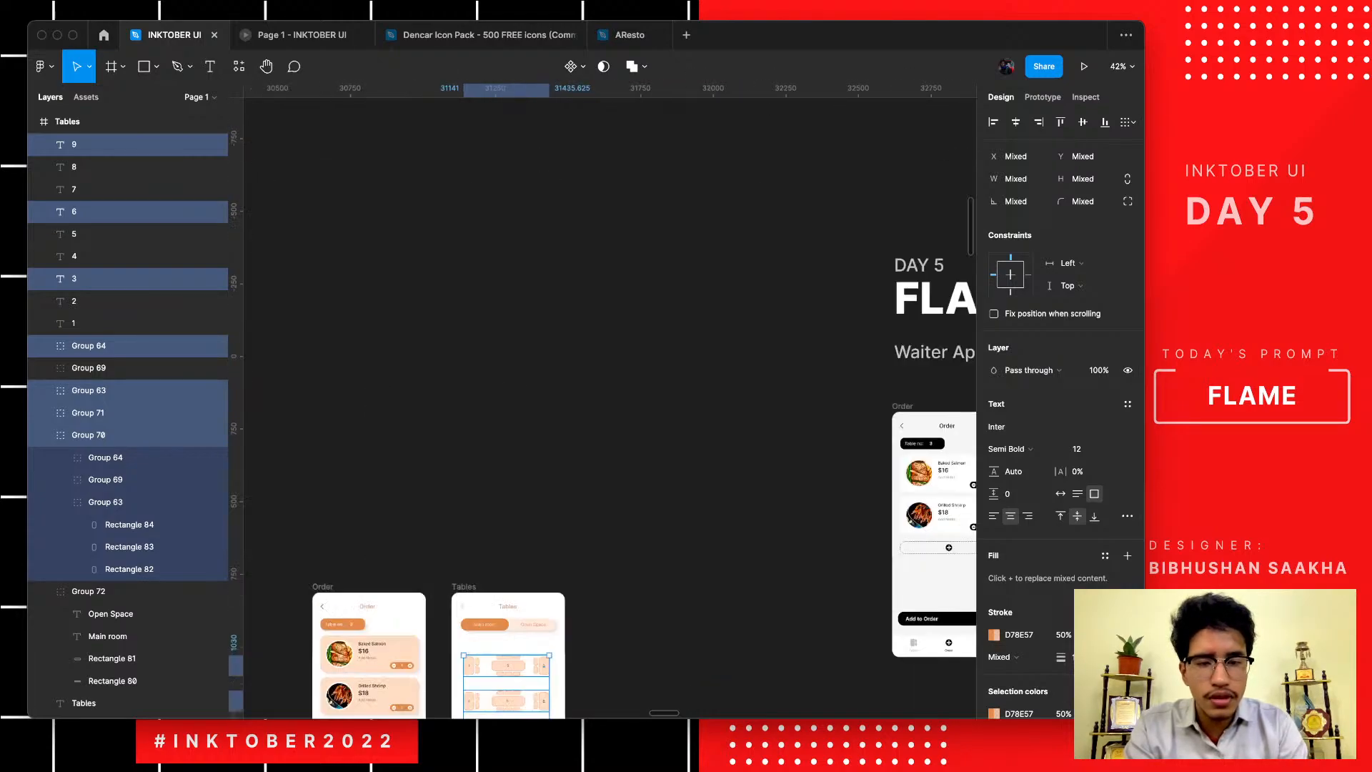
{"action": "left_click", "coordinate": [1063, 634]}
{"action": "type", "text": "100"}
{"action": "key", "text": "Return"}
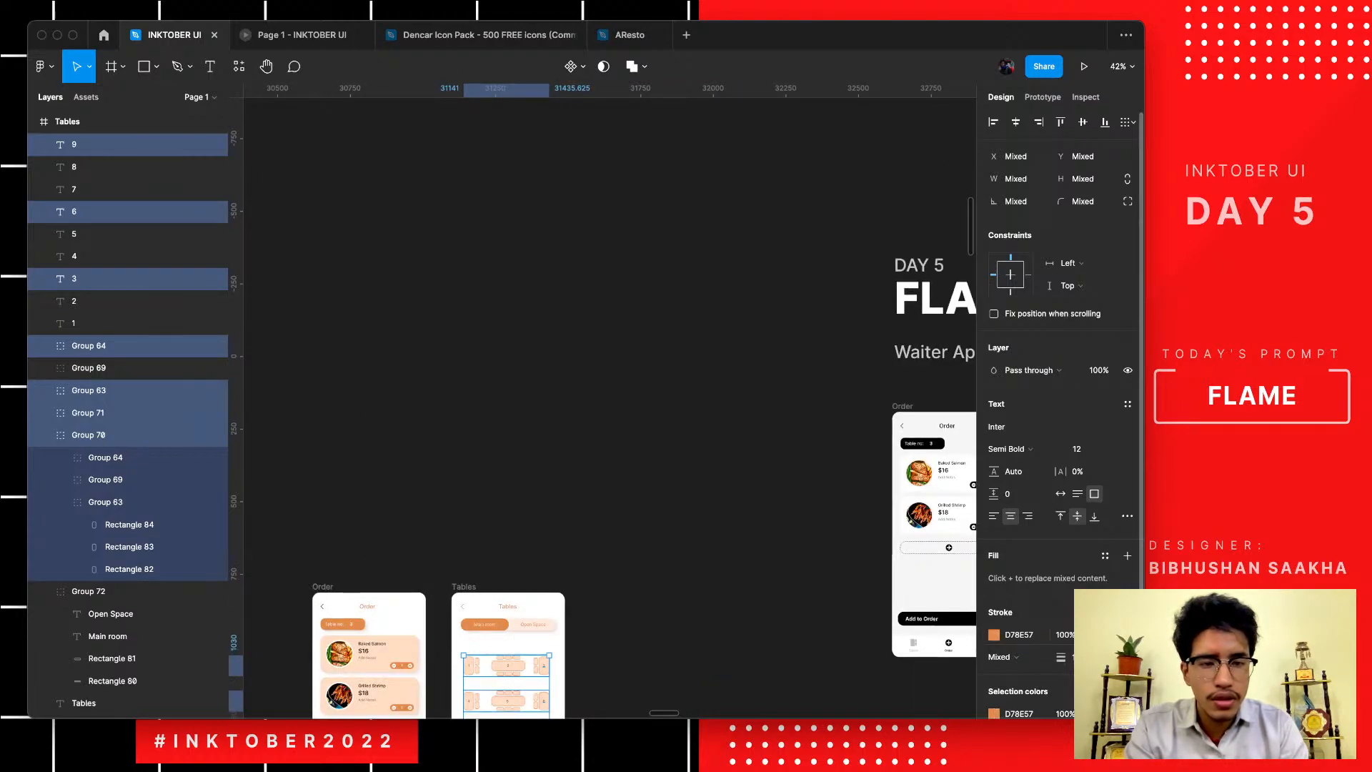
- Undo the stroke opacity change and the addition of the stroke on the light tables, then deselect them
{"action": "scroll", "coordinate": [609, 407], "scroll_direction": "left", "scroll_amount": 2}
{"action": "scroll", "coordinate": [610, 407], "scroll_direction": "up", "scroll_amount": 1}
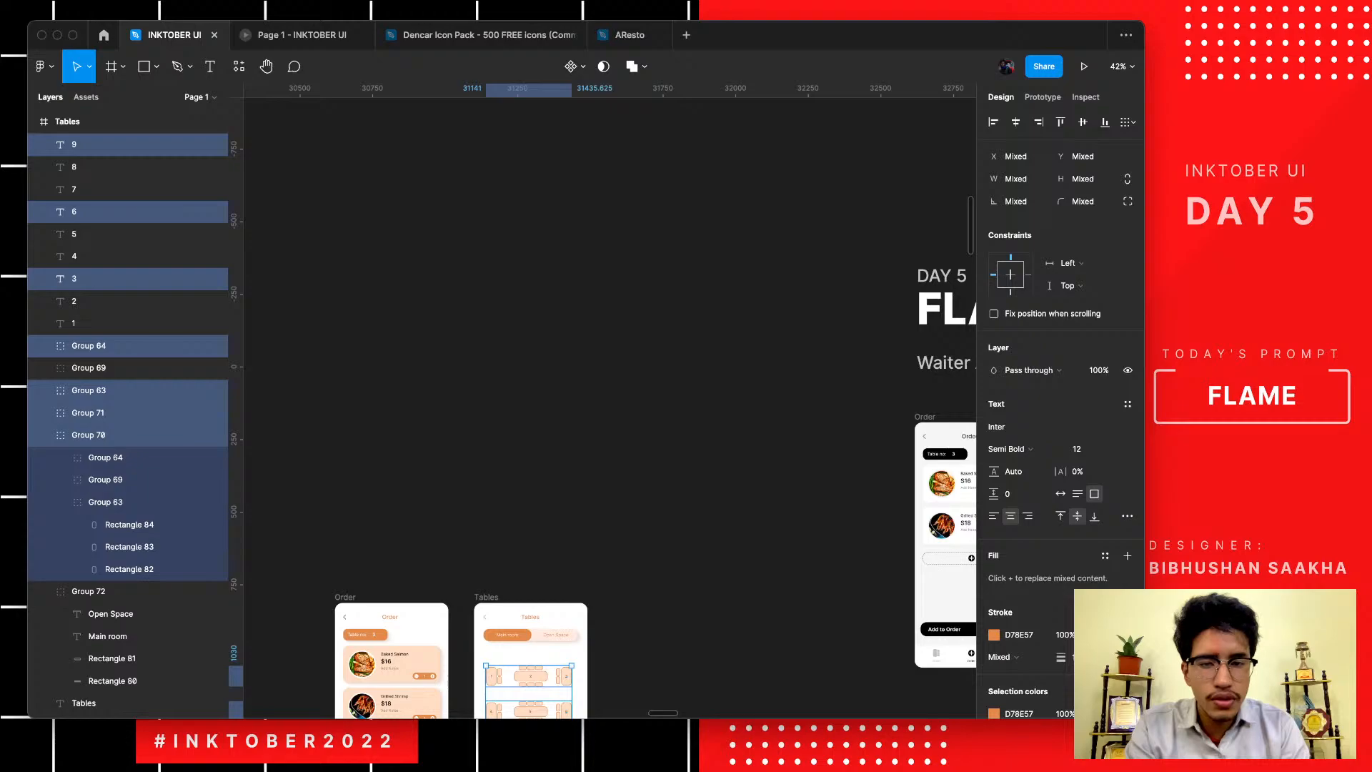
{"action": "key", "text": "super+z"}
{"action": "scroll", "coordinate": [600, 602], "scroll_direction": "down", "scroll_amount": 4}
{"action": "scroll", "coordinate": [601, 602], "scroll_direction": "left", "scroll_amount": 1}
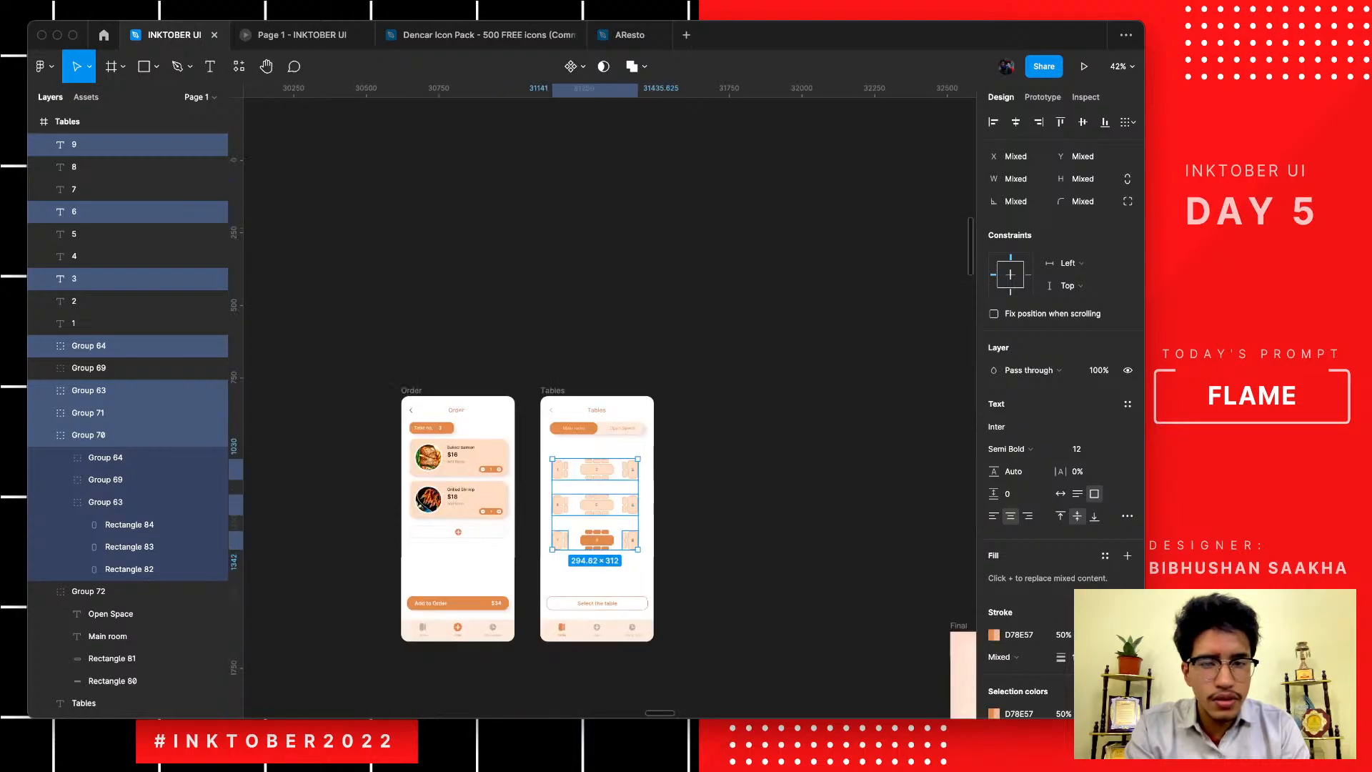
{"action": "scroll", "coordinate": [600, 603], "scroll_direction": "up", "scroll_amount": 5}
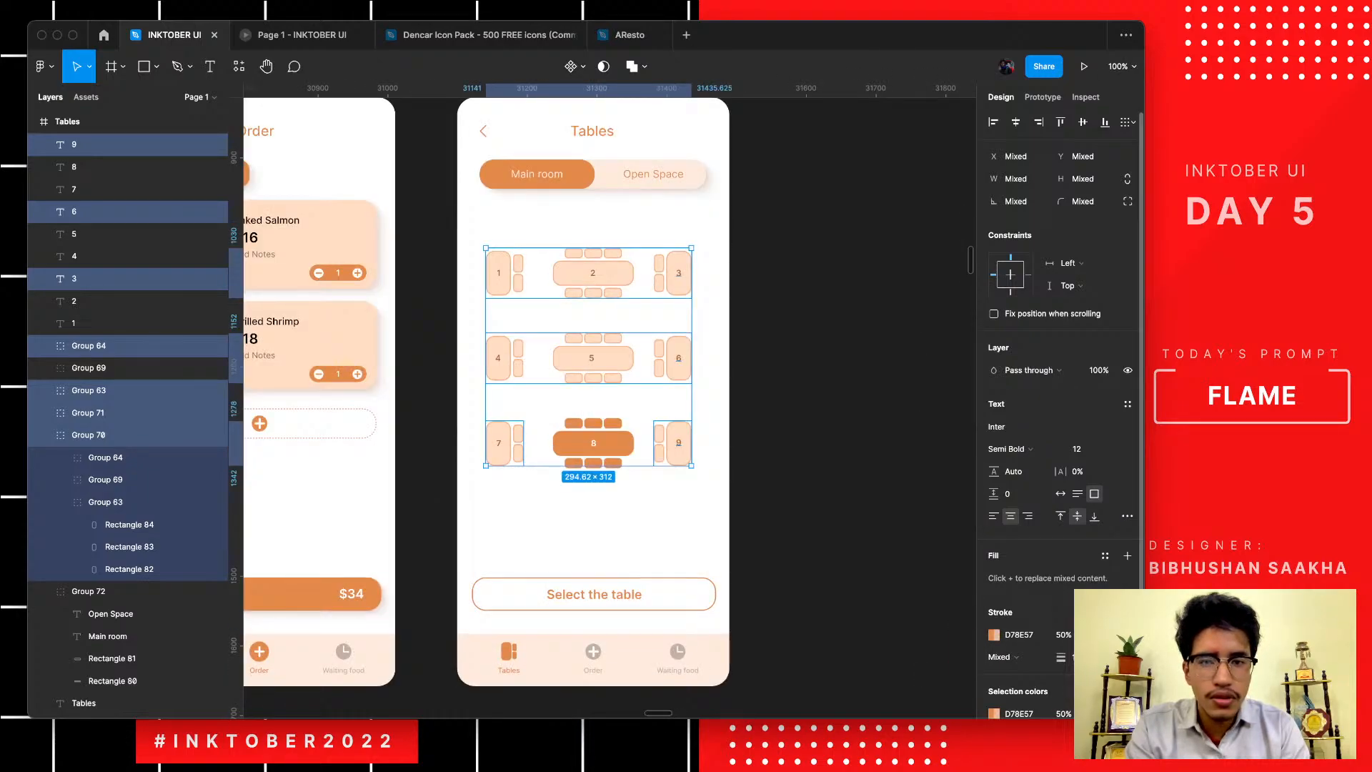
{"action": "key", "text": "super+z"}
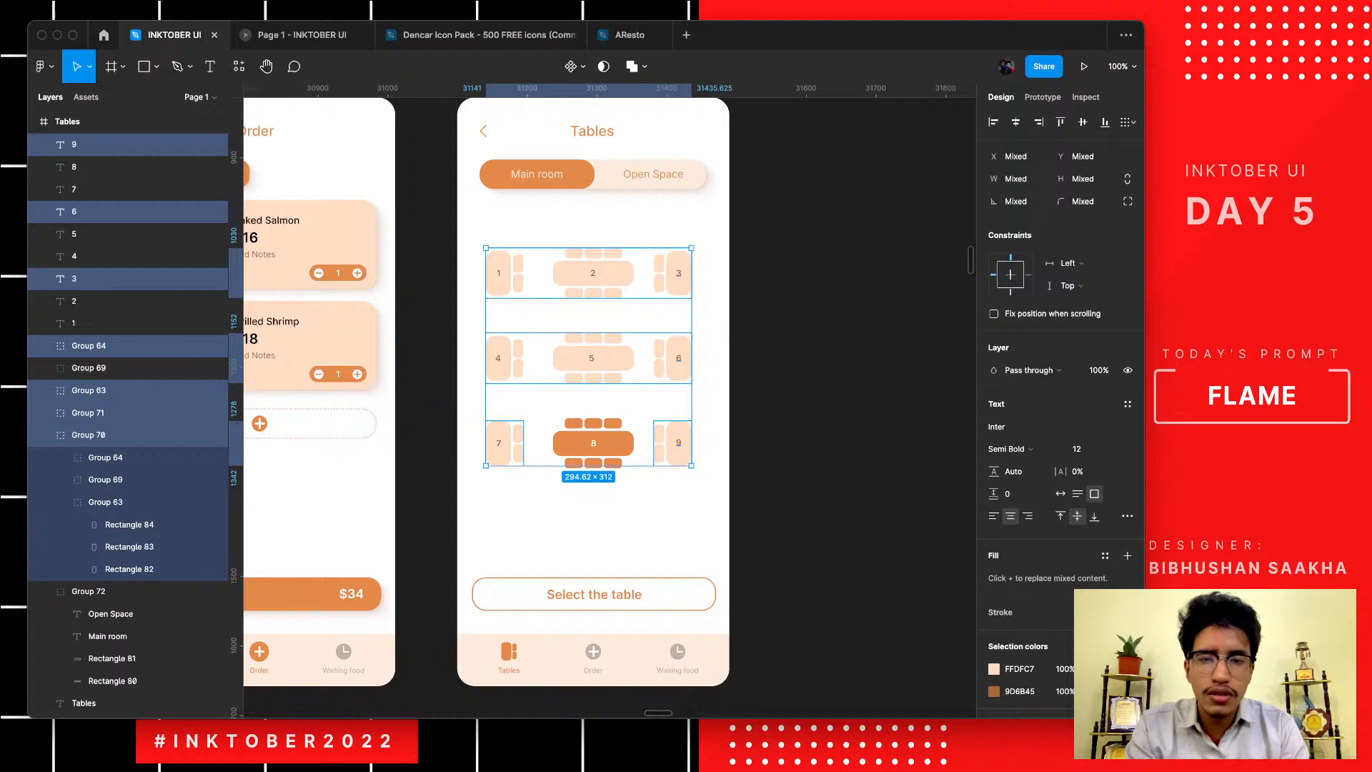
{"action": "key", "text": "Escape"}
- Examine the Order and Tables screens side by side, checking the unoutlined tables against the cards and buttons
{"action": "scroll", "coordinate": [600, 407], "scroll_direction": "up", "scroll_amount": 1}
{"action": "scroll", "coordinate": [856, 413], "scroll_direction": "down", "scroll_amount": 3}
{"action": "scroll", "coordinate": [856, 412], "scroll_direction": "up", "scroll_amount": 3}
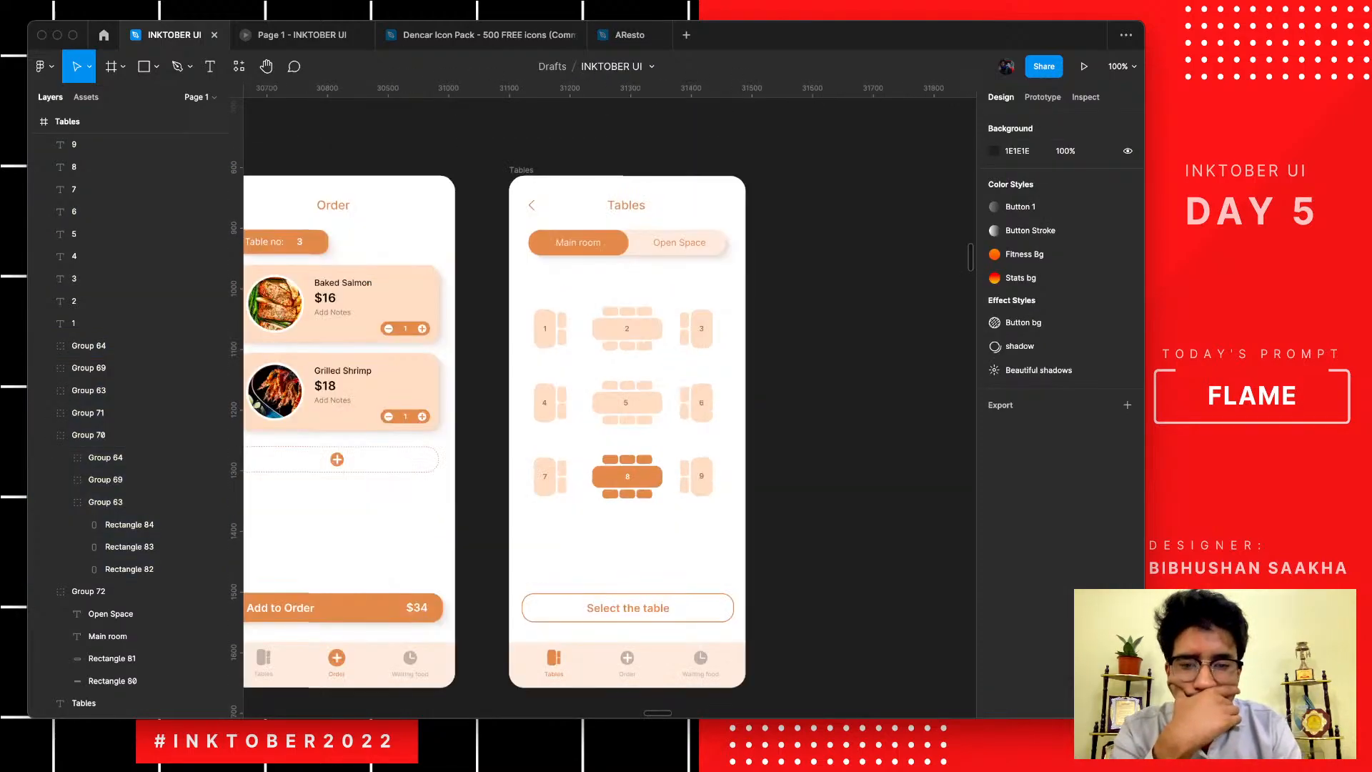
{"action": "scroll", "coordinate": [856, 412], "scroll_direction": "left", "scroll_amount": 1}
{"action": "scroll", "coordinate": [775, 449], "scroll_direction": "up", "scroll_amount": 1}
{"action": "scroll", "coordinate": [775, 449], "scroll_direction": "down", "scroll_amount": 2}
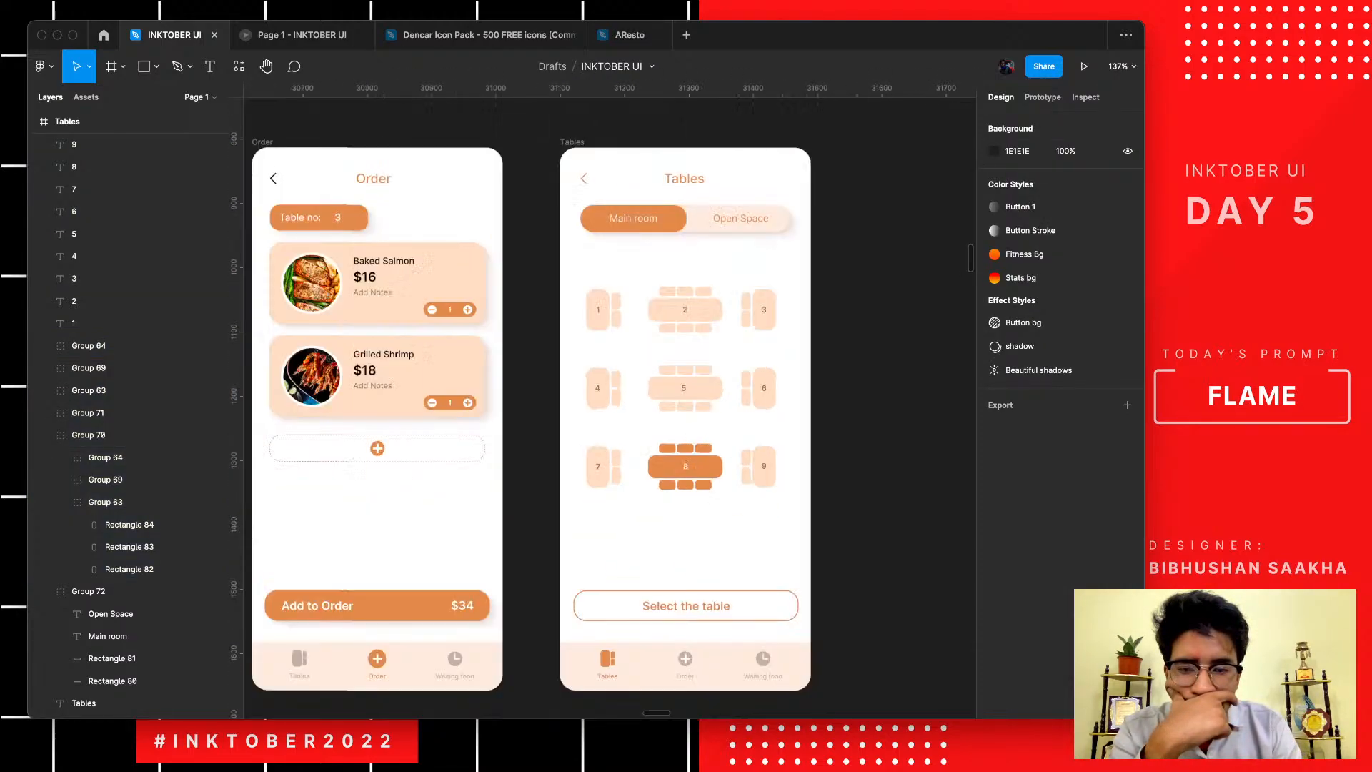
{"action": "scroll", "coordinate": [775, 449], "scroll_direction": "up", "scroll_amount": 1}
{"action": "scroll", "coordinate": [536, 414], "scroll_direction": "up", "scroll_amount": 2}
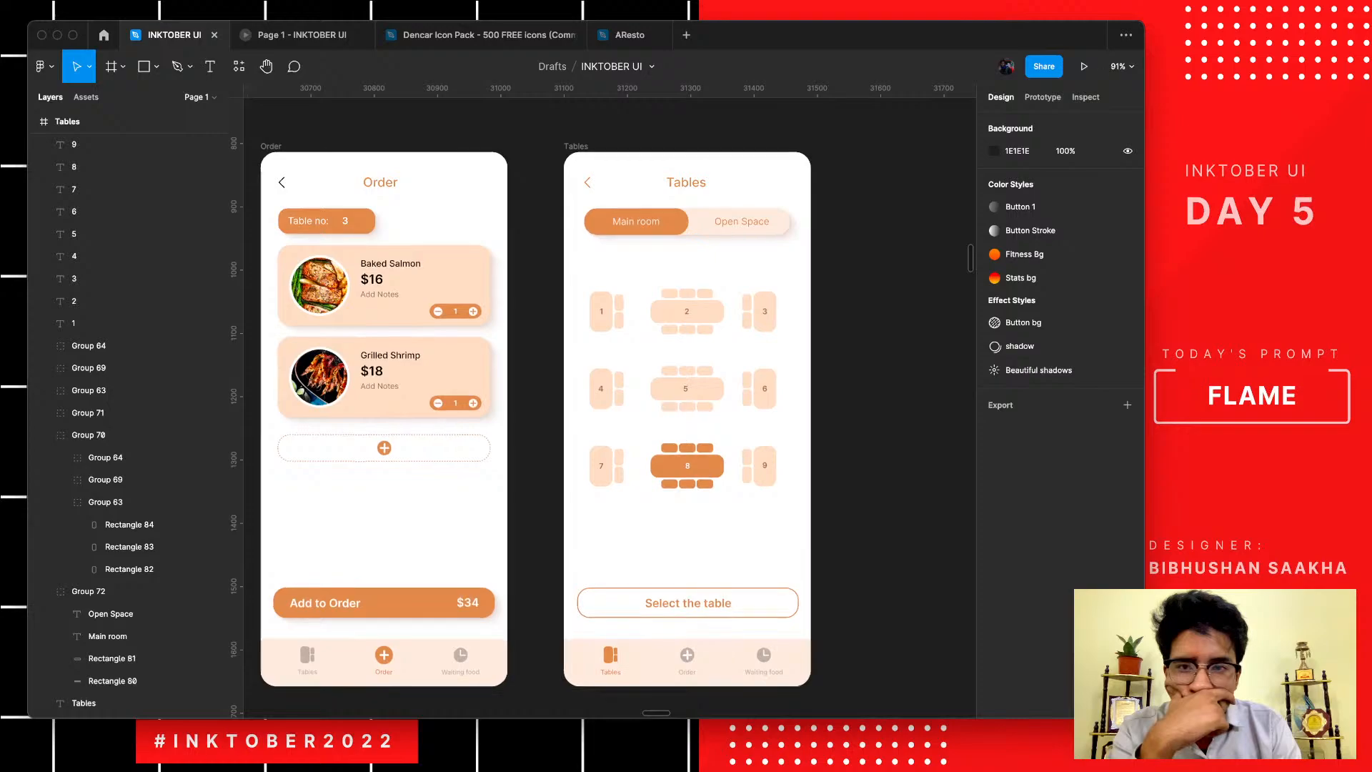
{"action": "scroll", "coordinate": [765, 464], "scroll_direction": "up", "scroll_amount": 1}
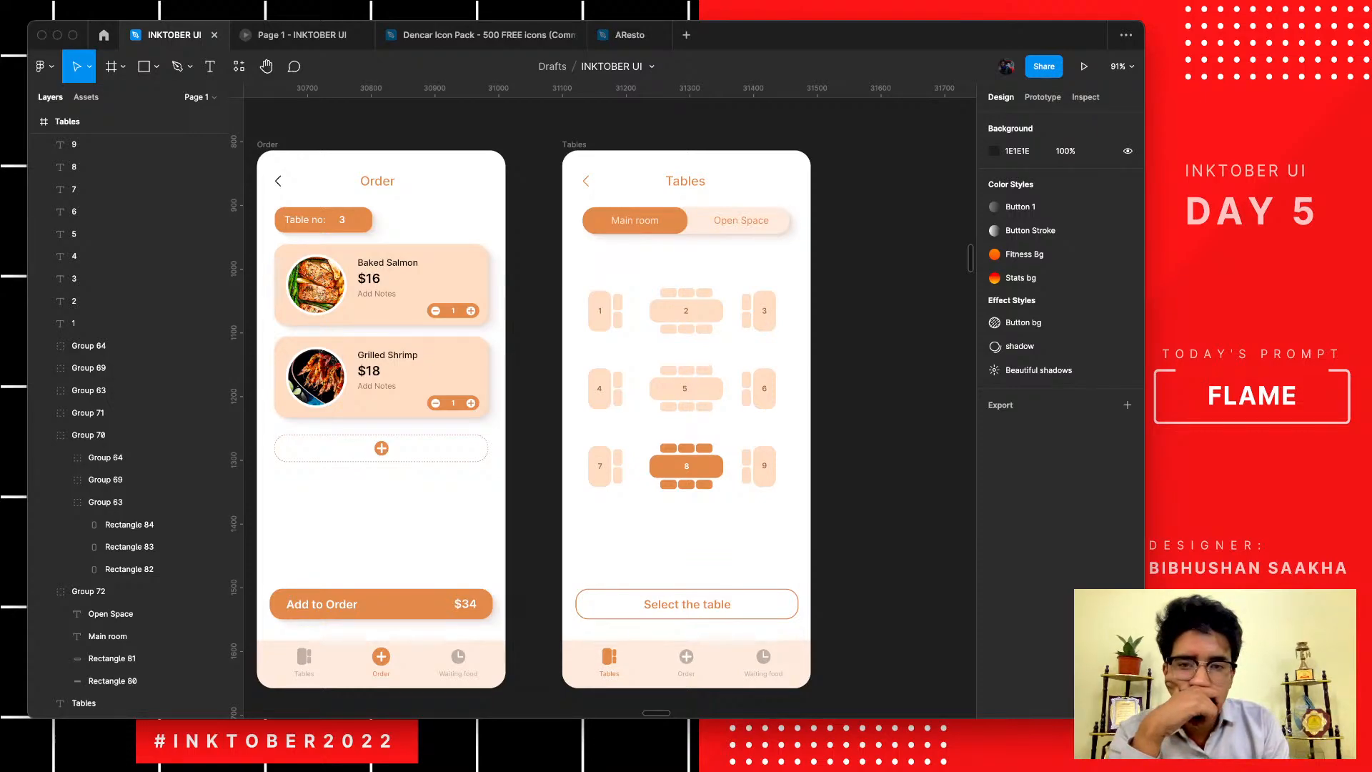
{"action": "scroll", "coordinate": [781, 419], "scroll_direction": "down", "scroll_amount": 3}
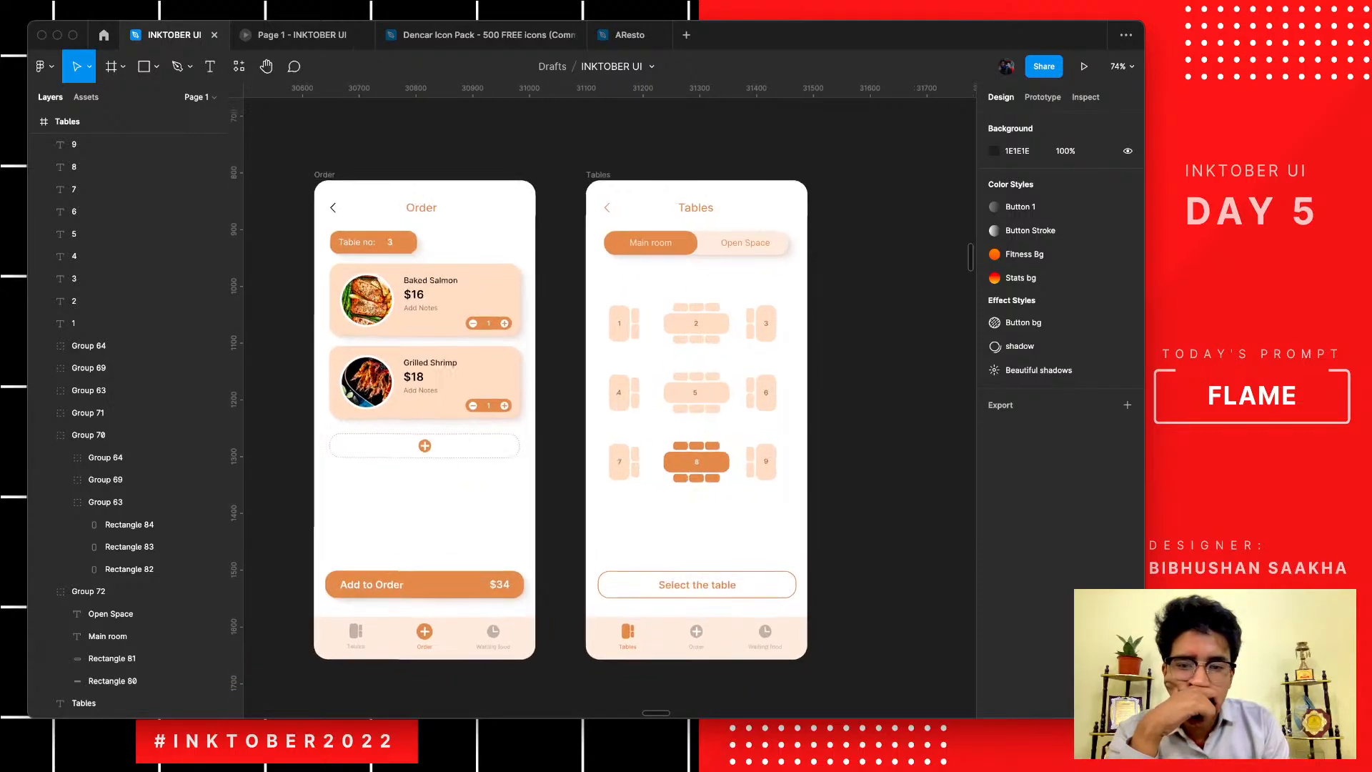
{"action": "scroll", "coordinate": [782, 420], "scroll_direction": "up", "scroll_amount": 2}
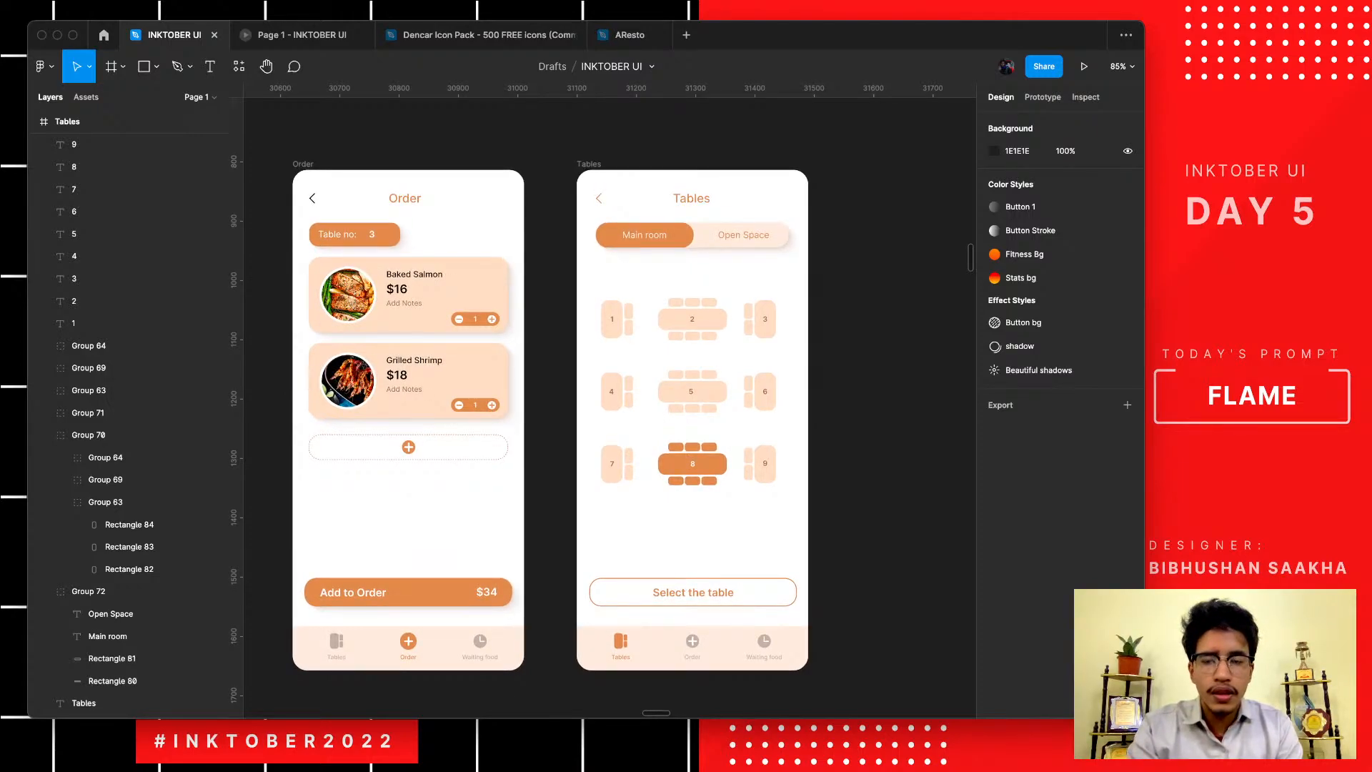
- Duplicate the Order and Tables frames together and place the copies in the empty canvas to the right of the originals
{"action": "left_click", "coordinate": [303, 165]}
{"action": "left_click", "coordinate": [589, 165], "text": "shift"}
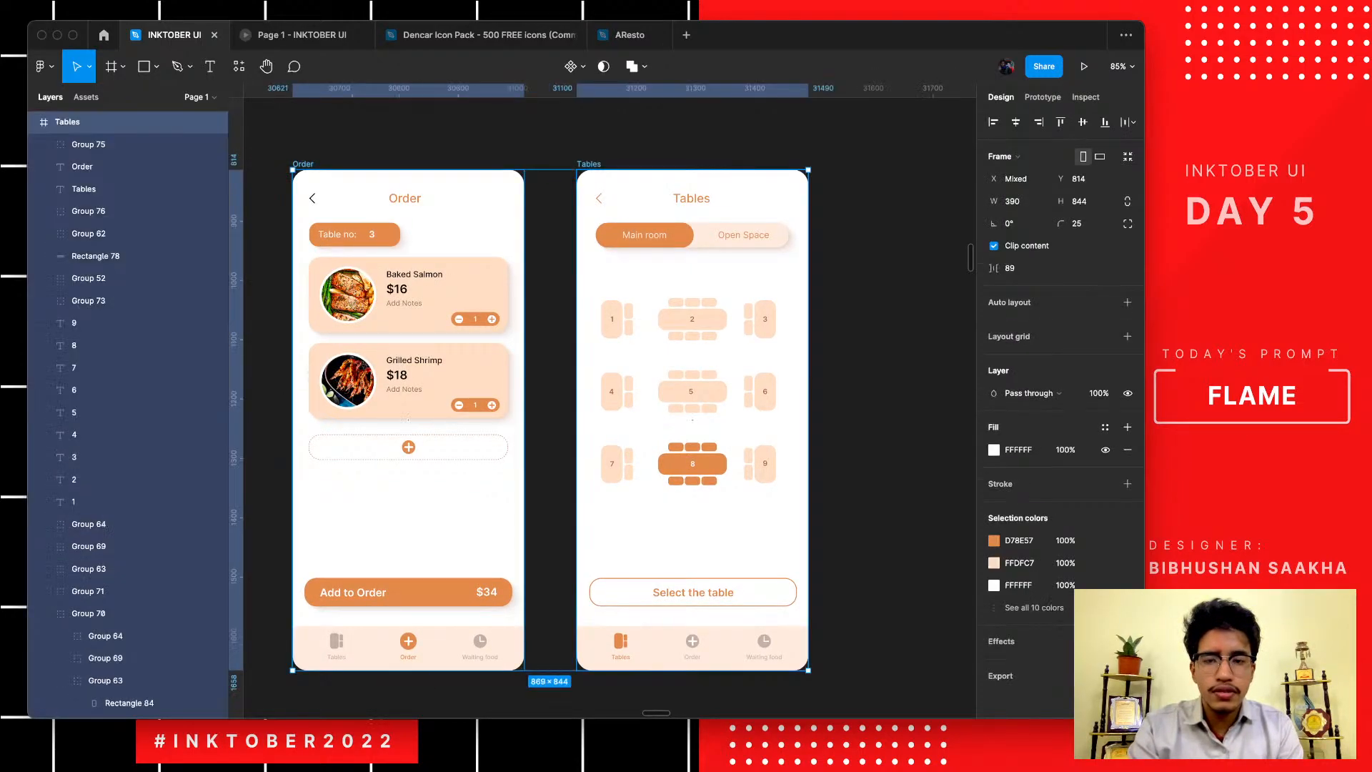
{"action": "scroll", "coordinate": [589, 166], "scroll_direction": "down", "scroll_amount": 5}
{"action": "key", "text": "super+d"}
{"action": "scroll", "coordinate": [590, 165], "scroll_direction": "right", "scroll_amount": 2}
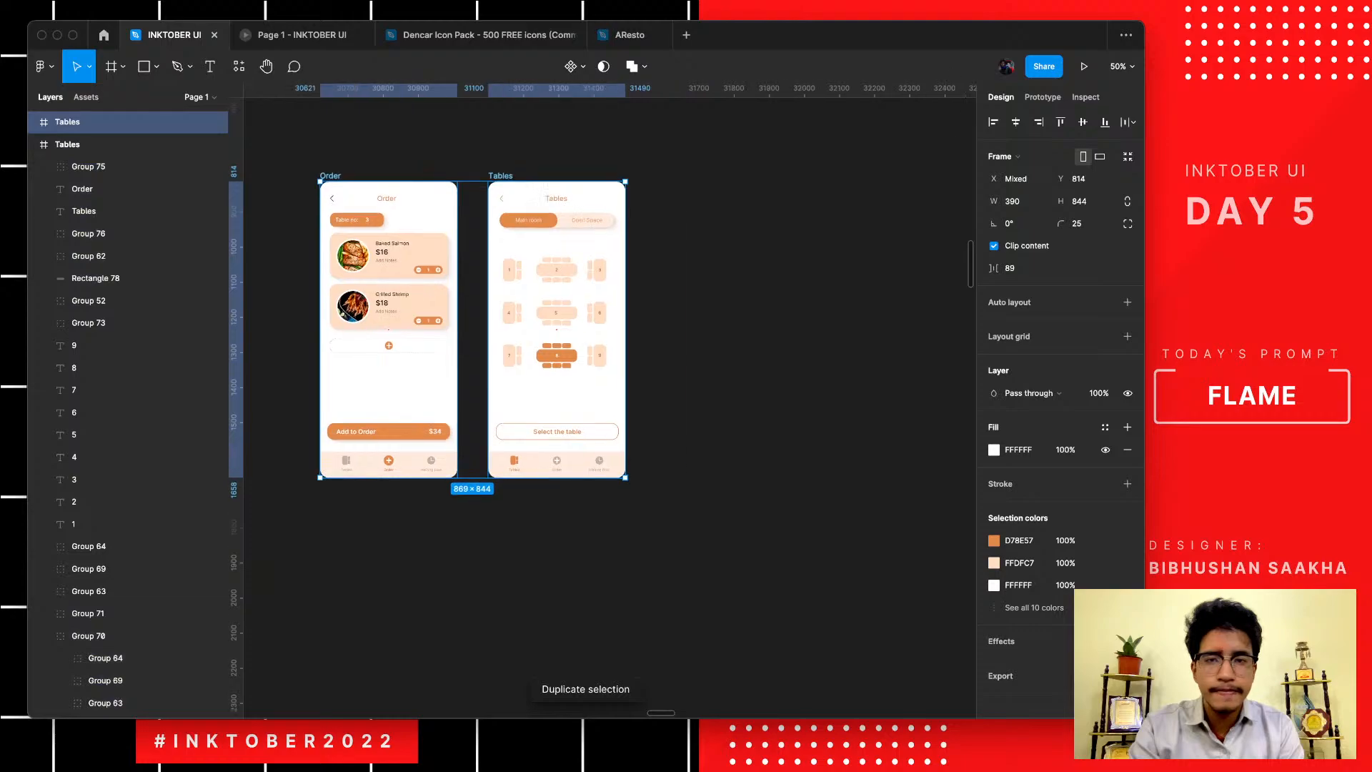
{"action": "left_click_drag", "start_coordinate": [543, 286], "coordinate": [918, 286]}
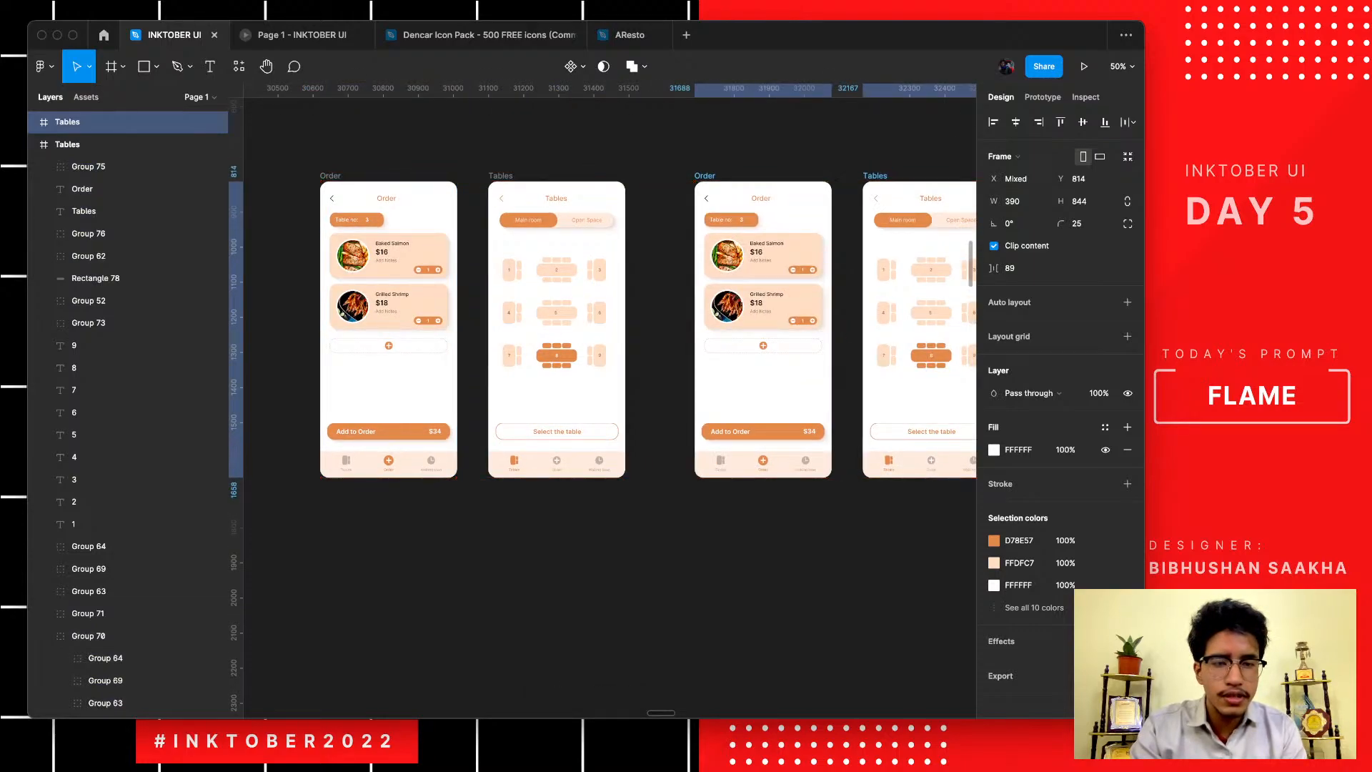
- Try the pinkish red D75769 as the accent colour of the copied Order and Tables screens in place of the orange
{"action": "left_click", "coordinate": [993, 540]}
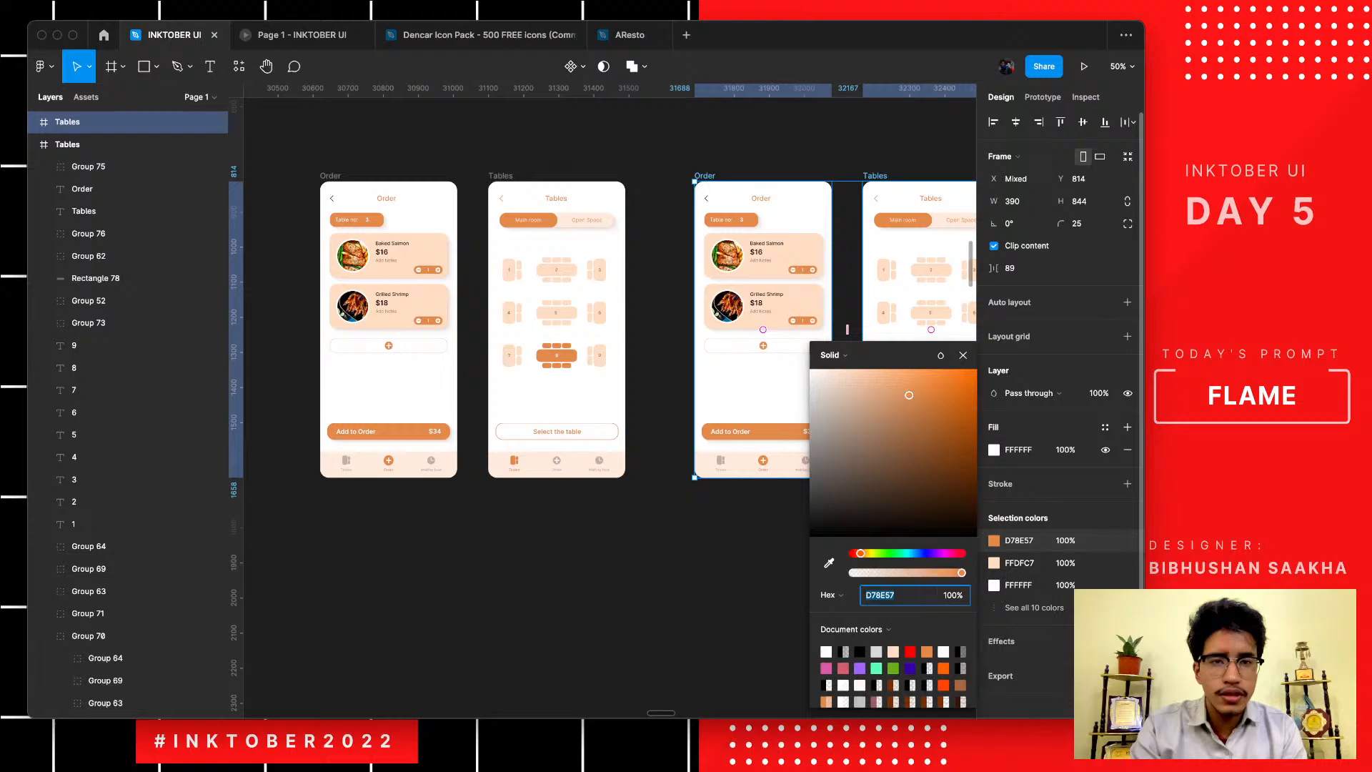
{"action": "scroll", "coordinate": [538, 614], "scroll_direction": "down", "scroll_amount": 4}
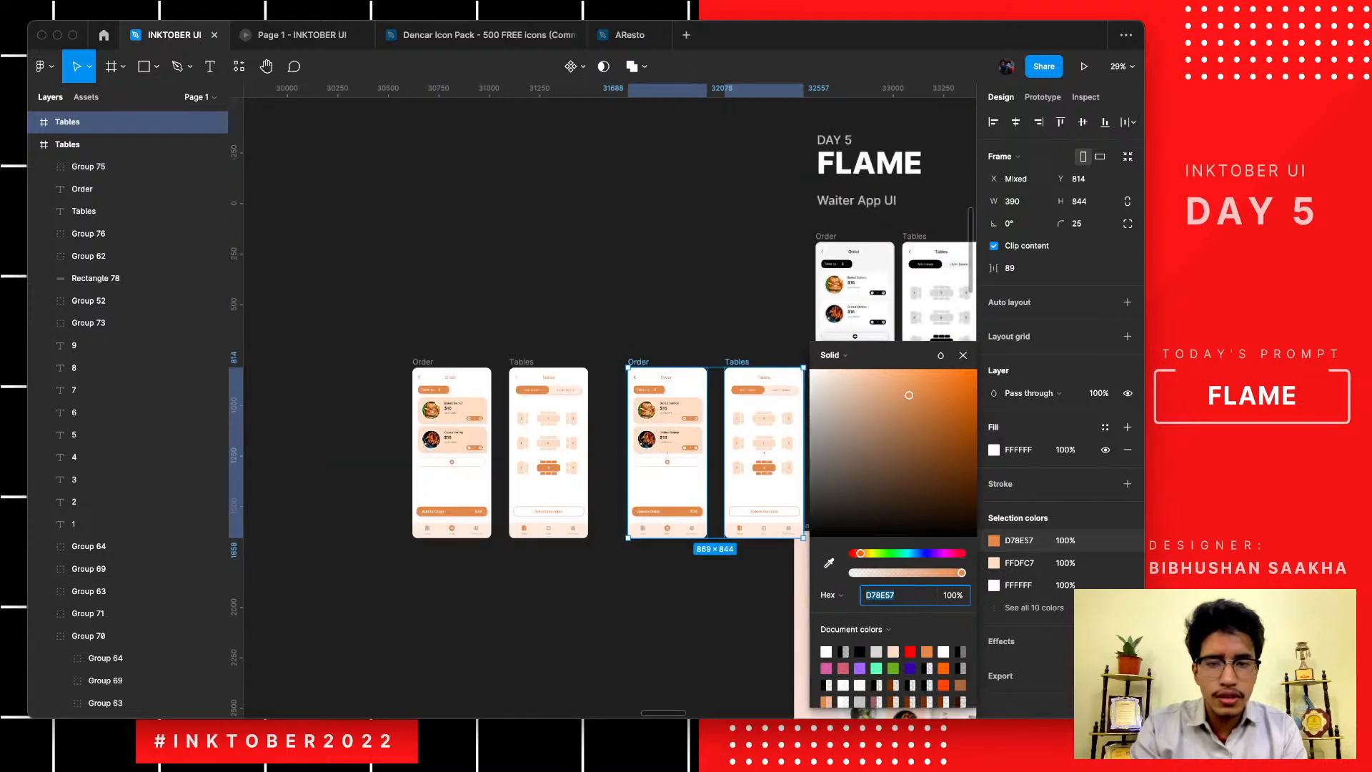
{"action": "scroll", "coordinate": [538, 615], "scroll_direction": "right", "scroll_amount": 5}
{"action": "scroll", "coordinate": [607, 358], "scroll_direction": "left", "scroll_amount": 3}
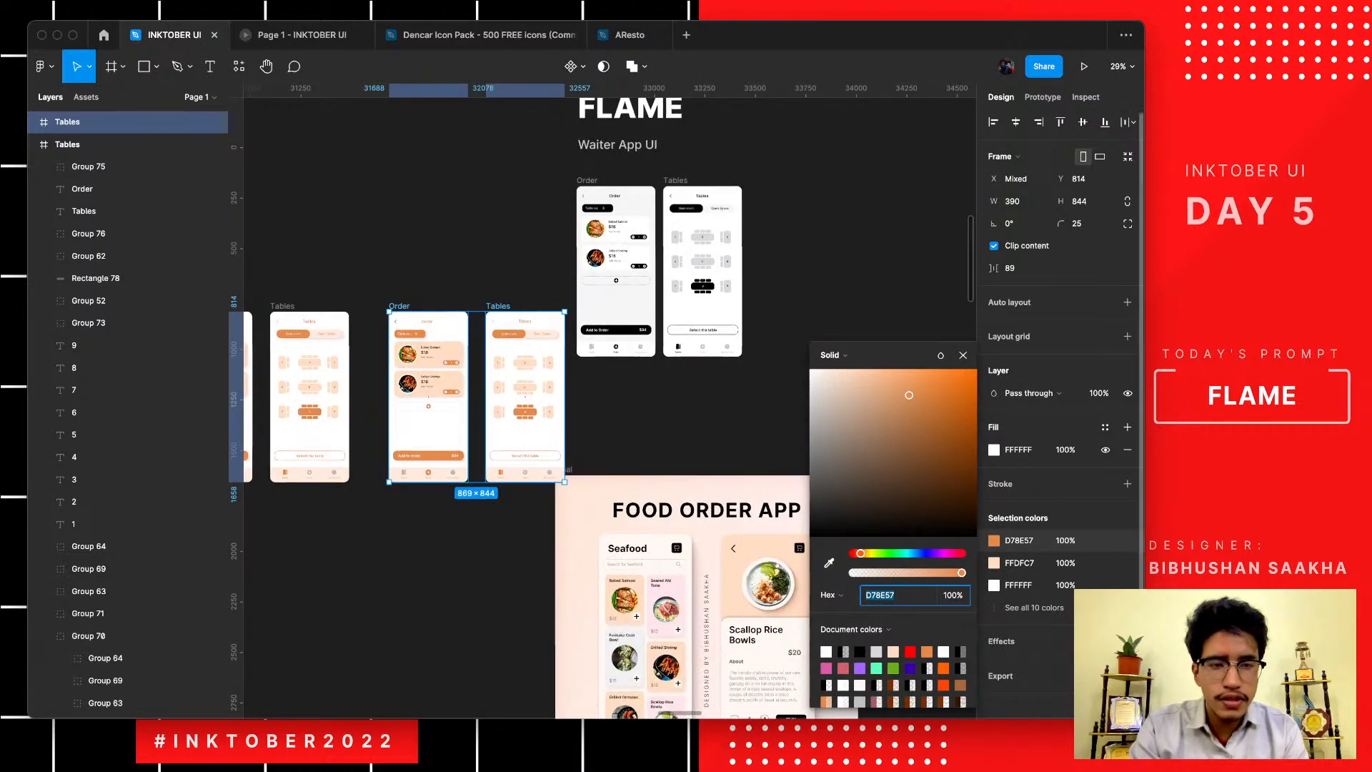
{"action": "scroll", "coordinate": [608, 358], "scroll_direction": "up", "scroll_amount": 3}
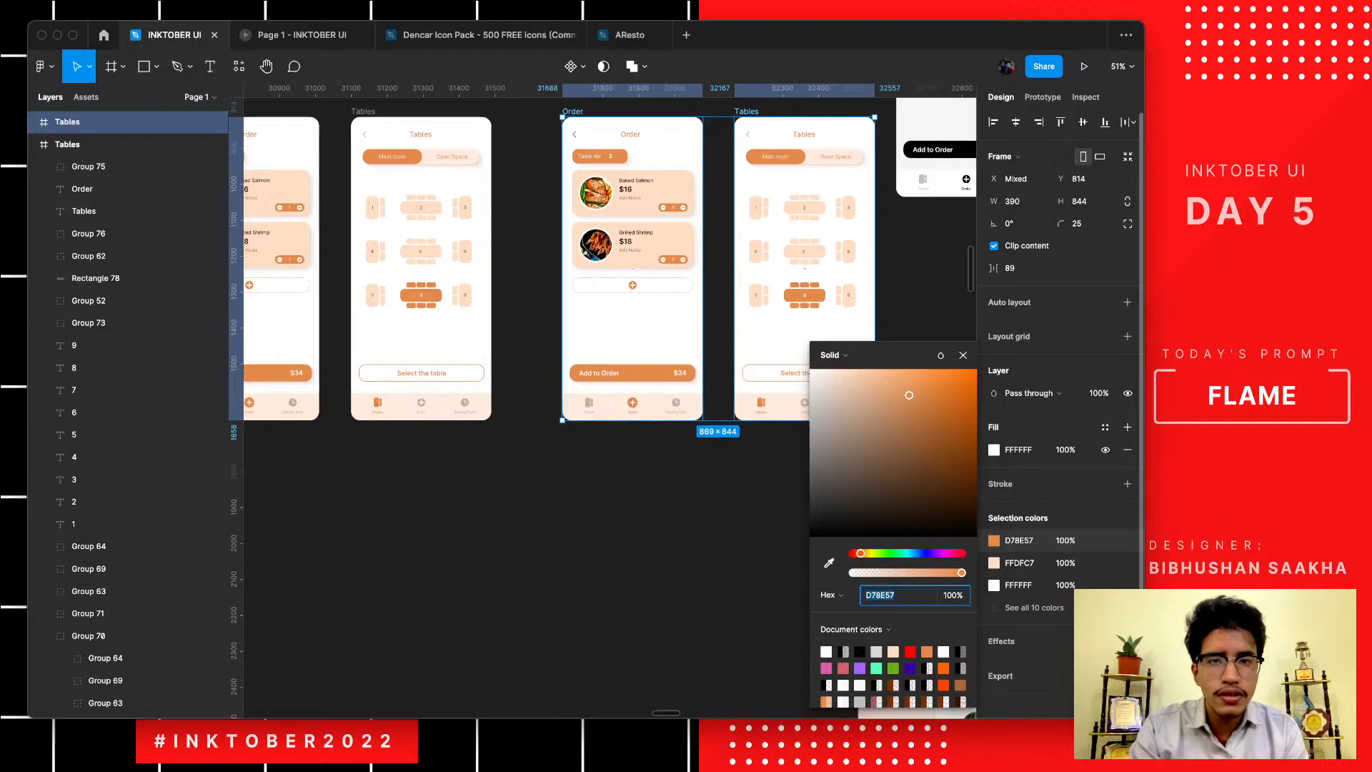
{"action": "type", "text": "D75E57"}
{"action": "key", "text": "Return"}
{"action": "type", "text": "D75769"}
{"action": "key", "text": "Return"}
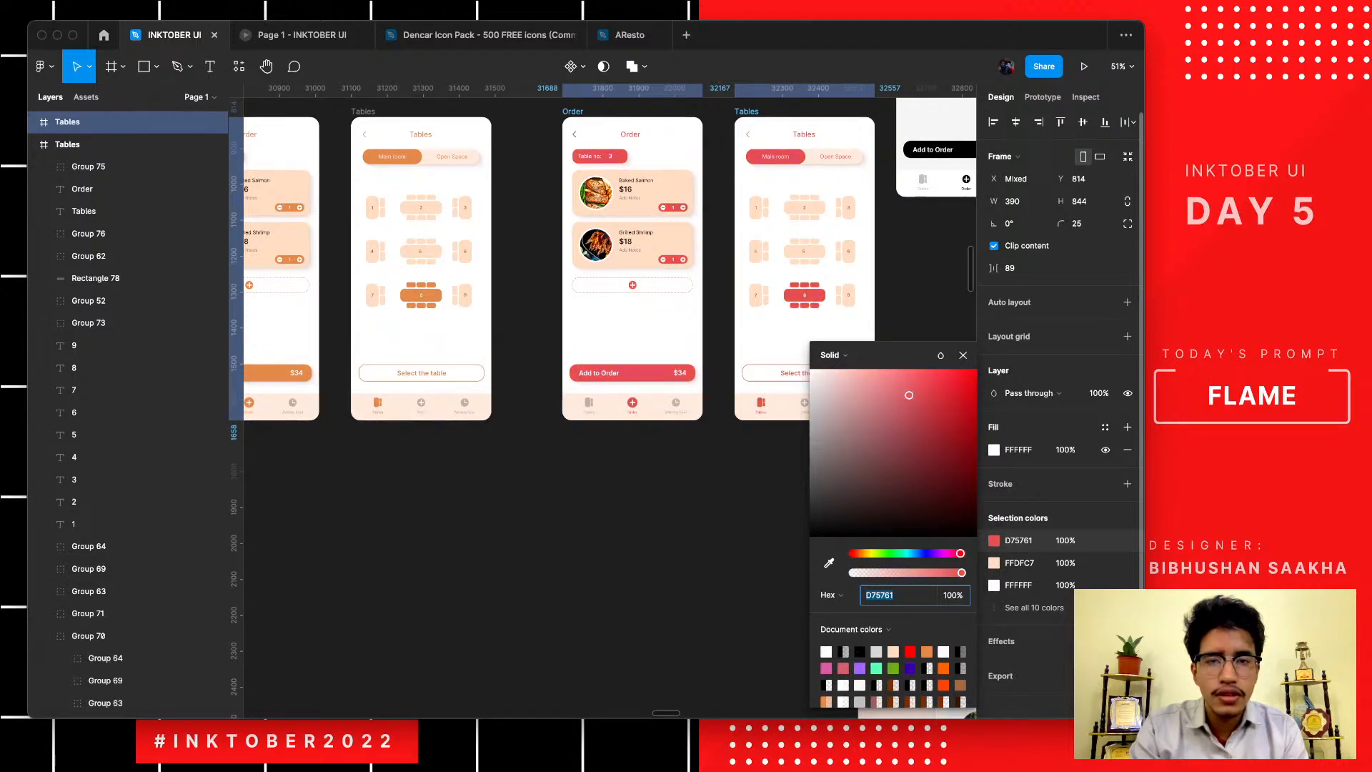
{"action": "scroll", "coordinate": [602, 400], "scroll_direction": "up", "scroll_amount": 1}
{"action": "scroll", "coordinate": [603, 401], "scroll_direction": "right", "scroll_amount": 1}
{"action": "scroll", "coordinate": [648, 341], "scroll_direction": "up", "scroll_amount": 3}
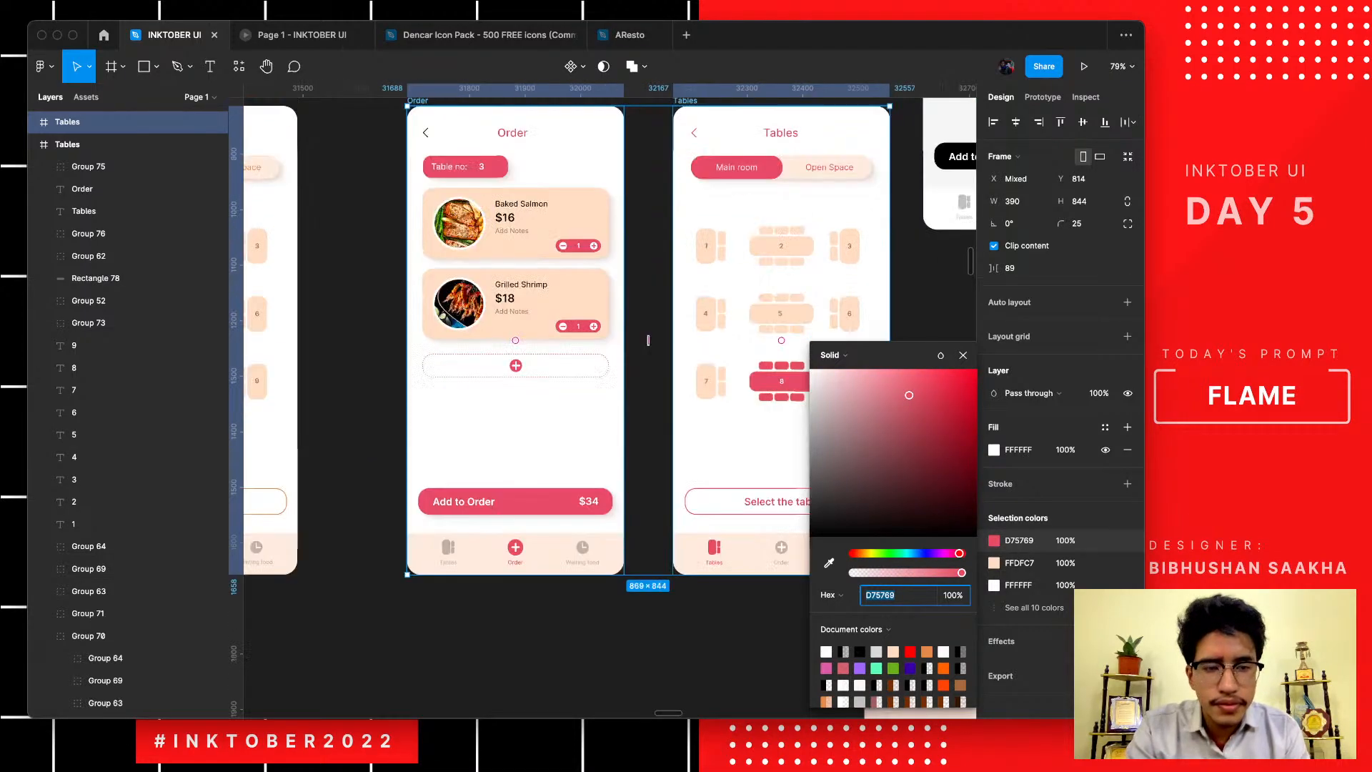
- Try the hues D75776, D77157 and D75764 for the accent colour of the copied screens
{"action": "type", "text": "D75776"}
{"action": "key", "text": "Return"}
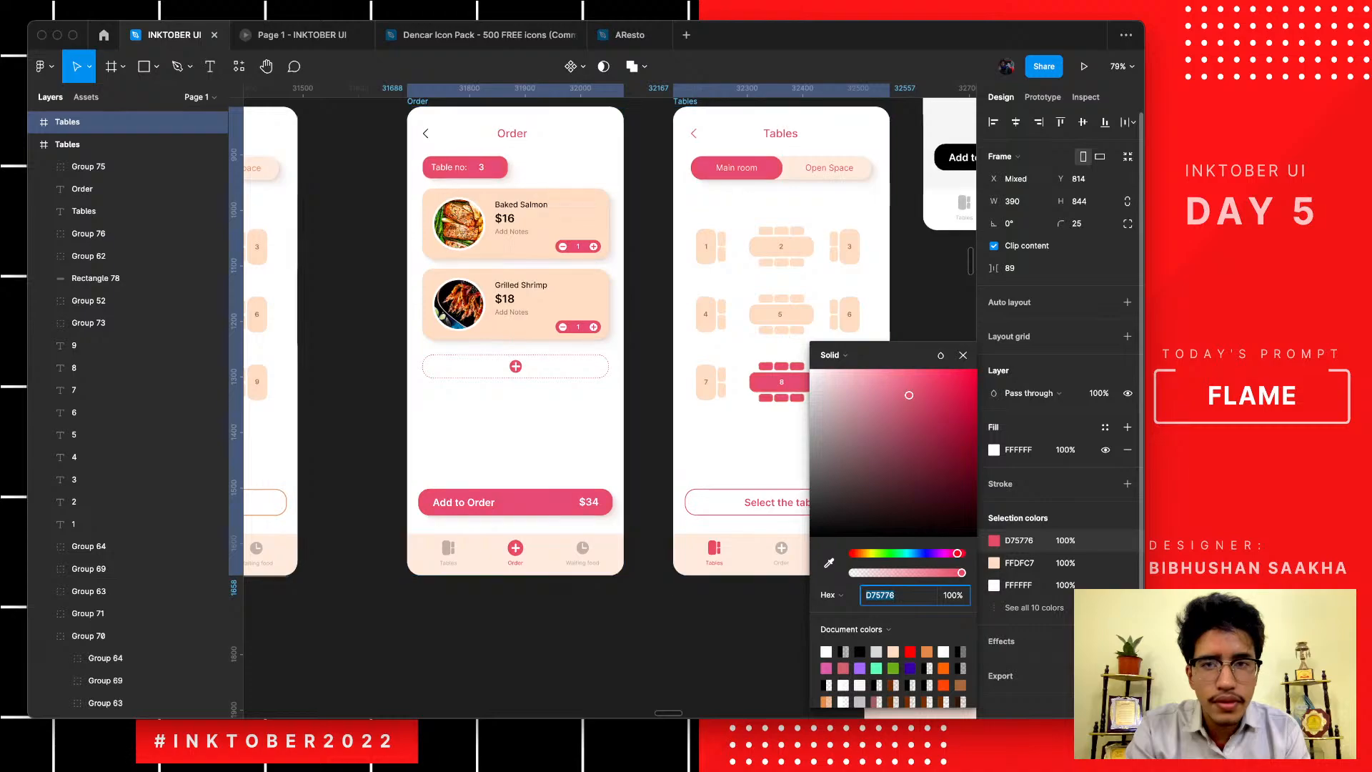
{"action": "type", "text": "D76557"}
{"action": "key", "text": "Return"}
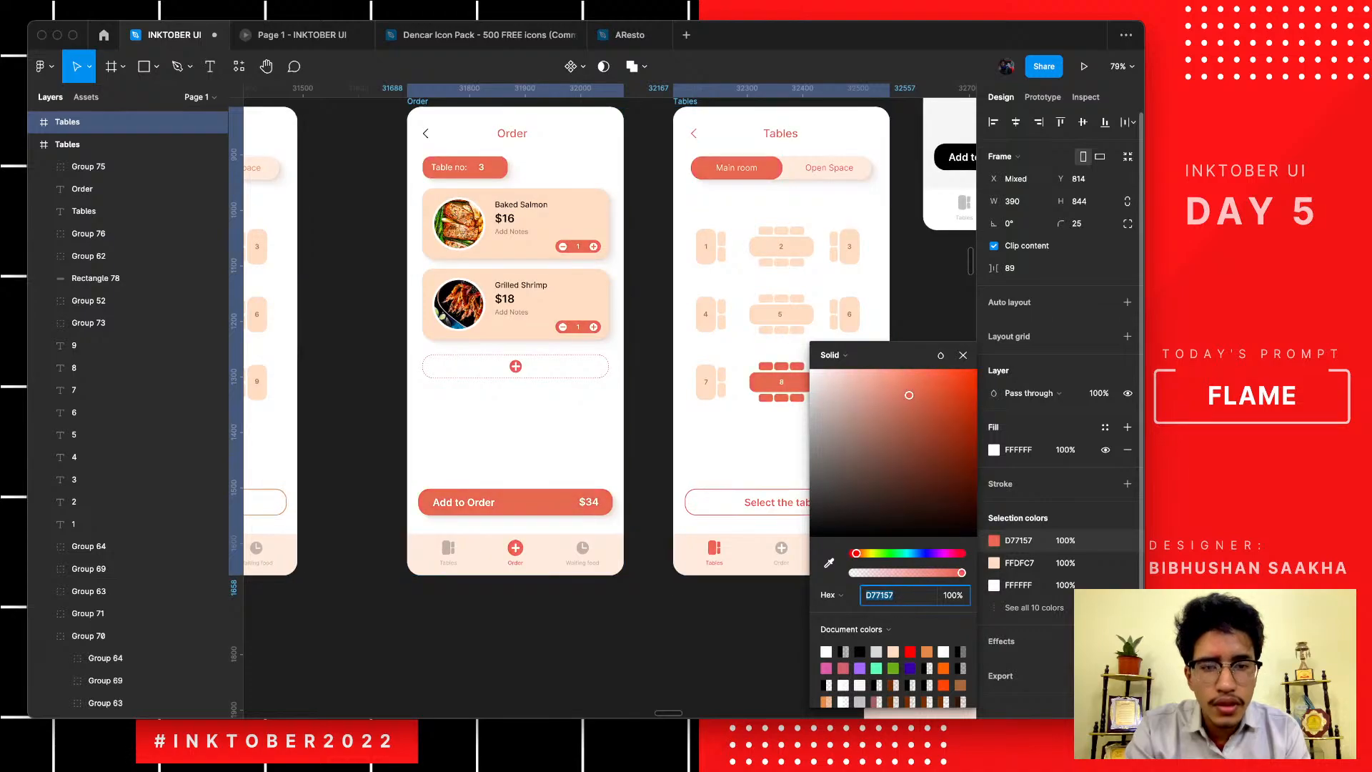
{"action": "type", "text": "D7575F"}
{"action": "key", "text": "Return"}
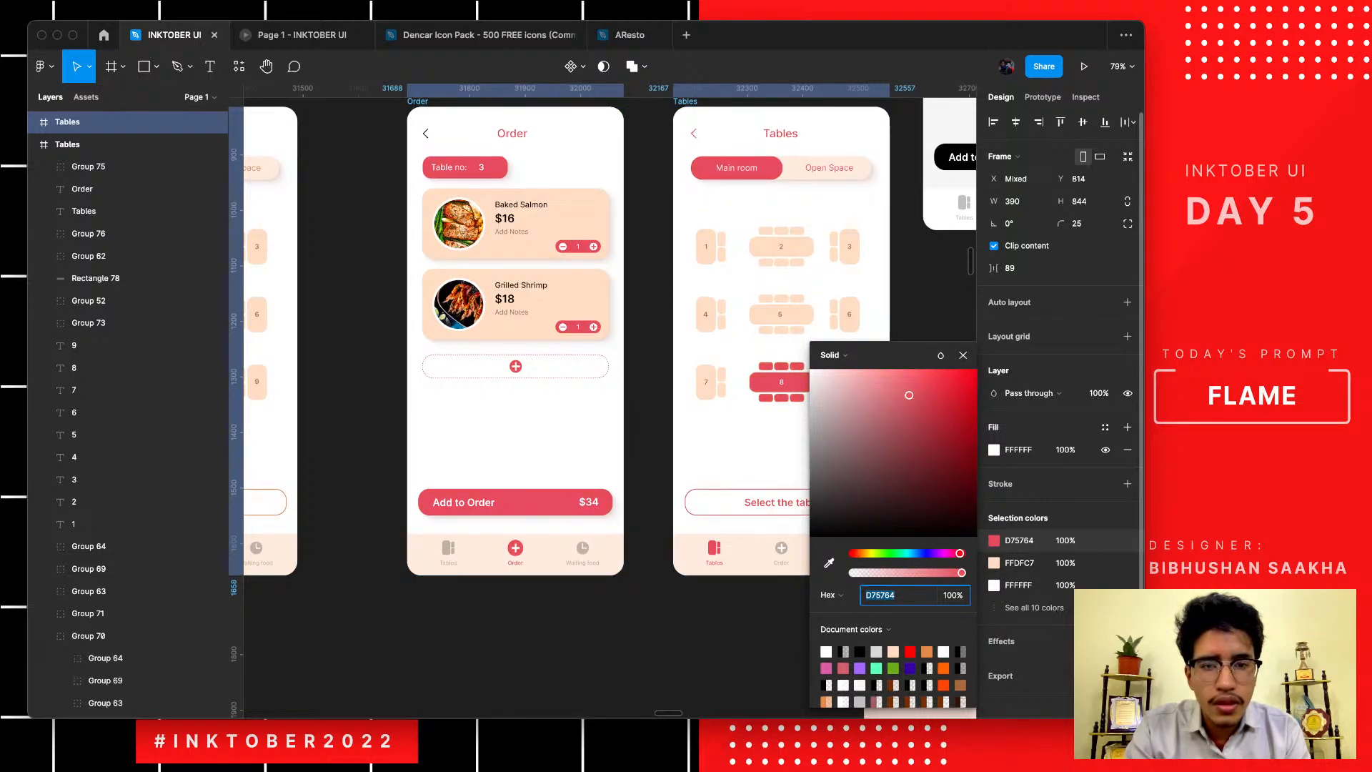
- Set the copied screens' accent colour to the red D75757 and deepen it to D34343
{"action": "type", "text": "D75757"}
{"action": "key", "text": "Return"}
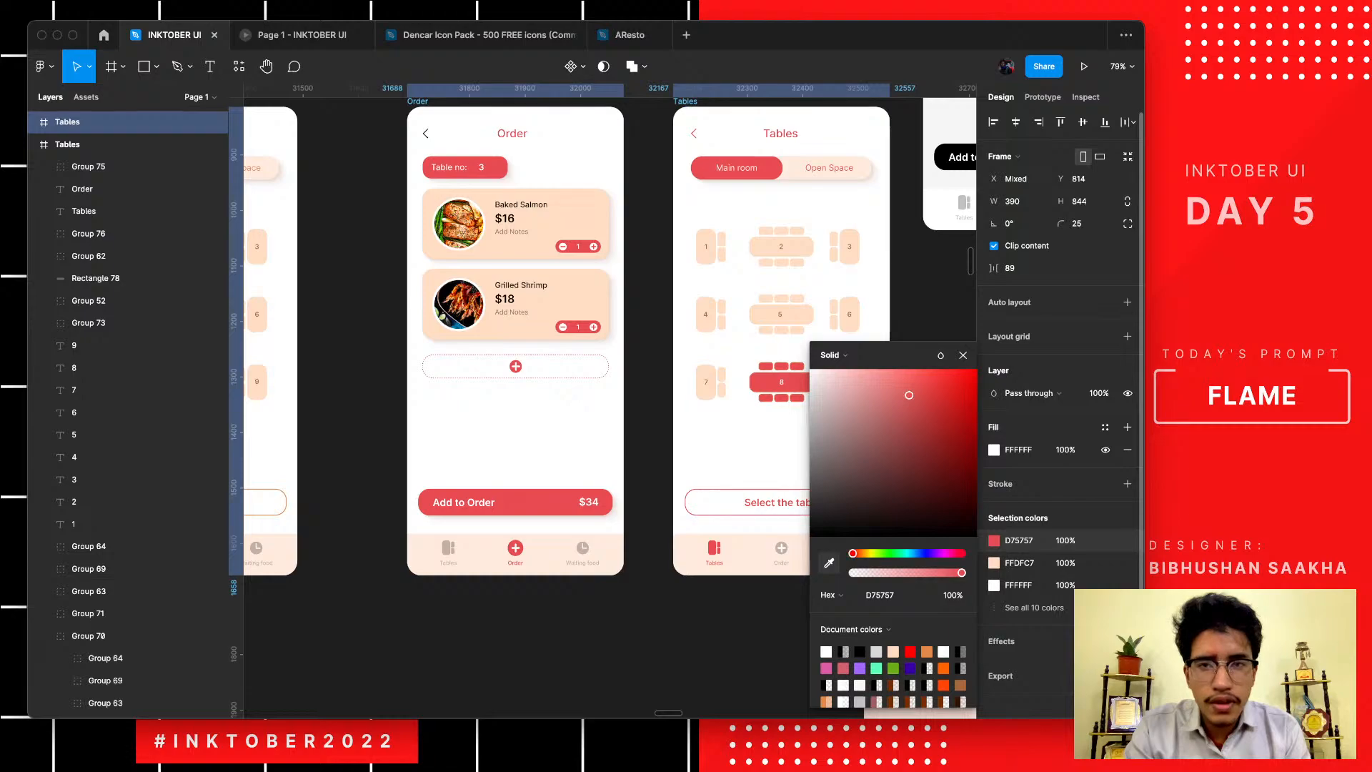
{"action": "scroll", "coordinate": [591, 356], "scroll_direction": "up", "scroll_amount": 5}
{"action": "scroll", "coordinate": [555, 620], "scroll_direction": "down", "scroll_amount": 4}
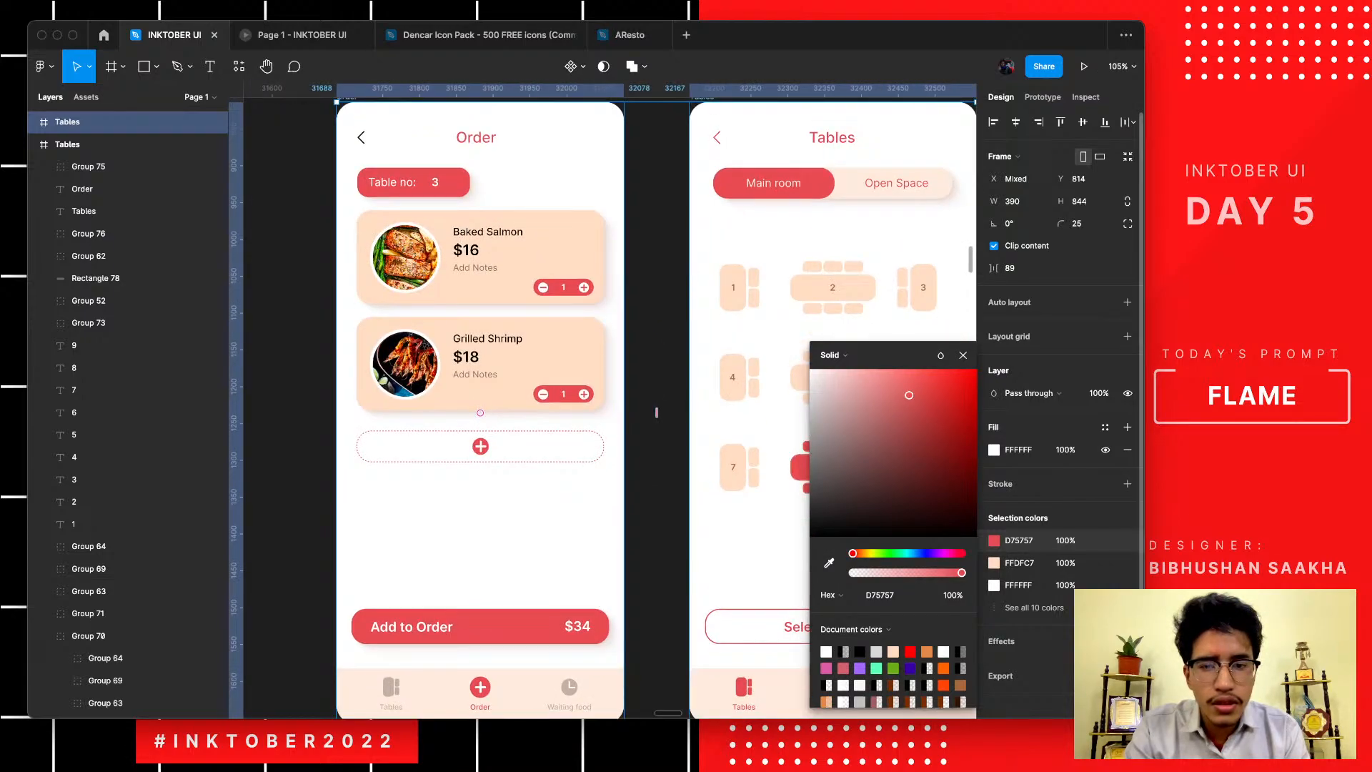
{"action": "mouse_move", "coordinate": [909, 396]}
{"action": "left_mouse_down"}
{"action": "mouse_move", "coordinate": [931, 368]}
{"action": "mouse_move", "coordinate": [941, 390]}
{"action": "mouse_move", "coordinate": [924, 397]}
{"action": "left_mouse_up"}
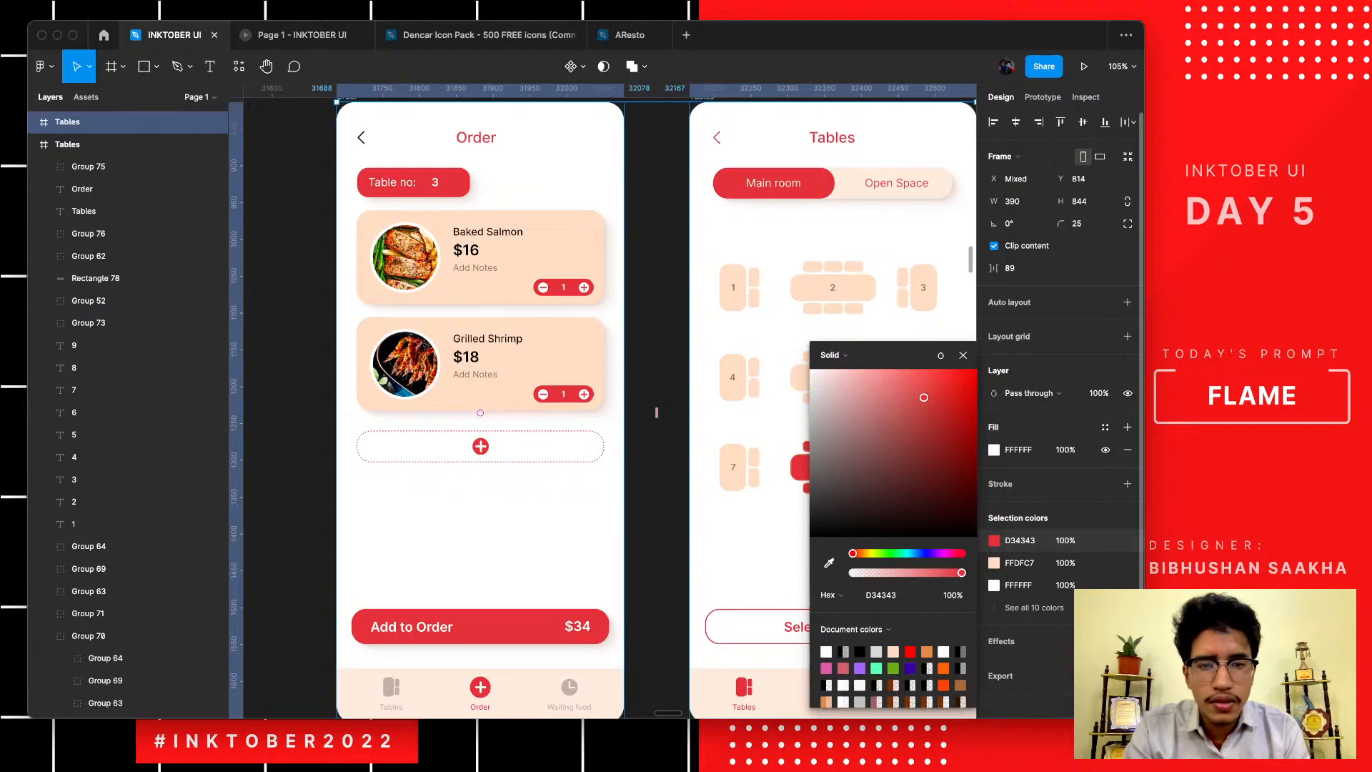
{"action": "scroll", "coordinate": [657, 413], "scroll_direction": "down", "scroll_amount": 3}
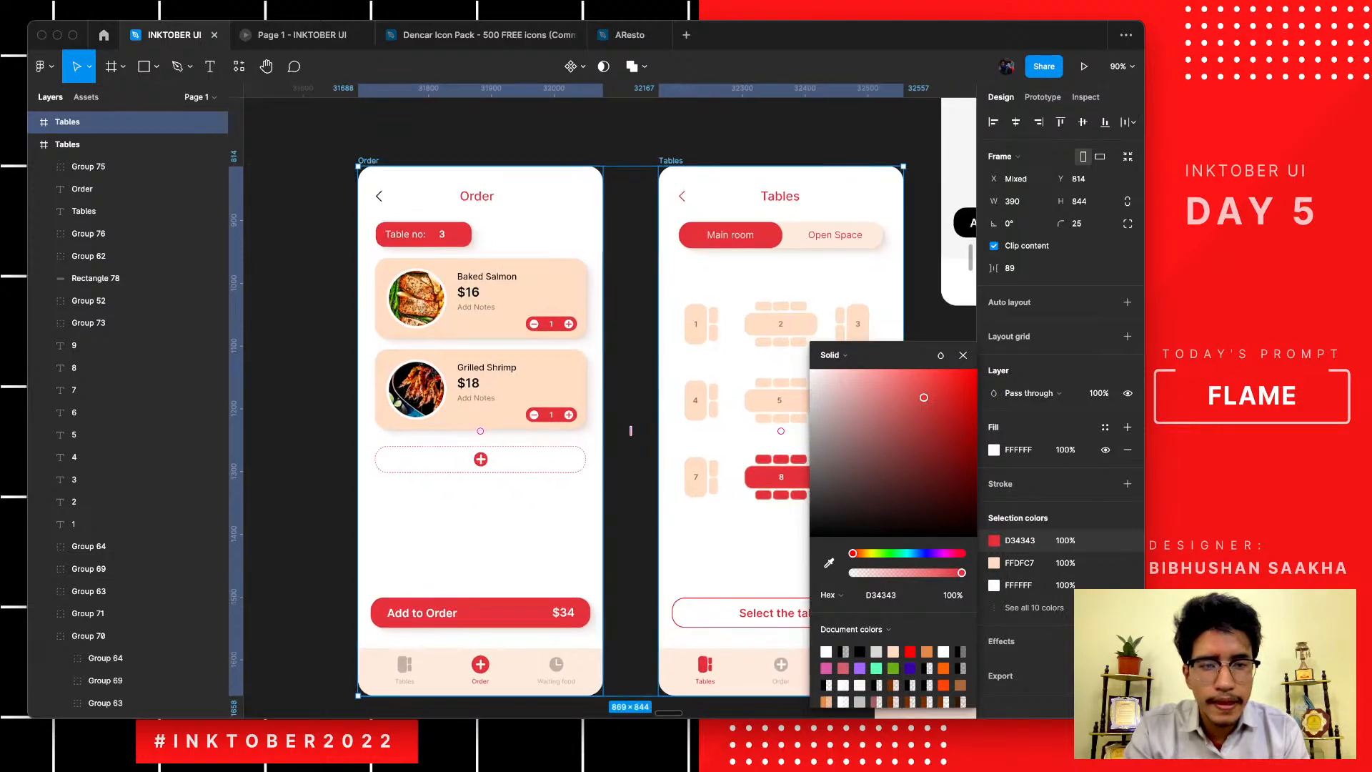
- Replace the peach colour of the copied screens' cards and light tables with the accent red D34343
{"action": "left_click", "coordinate": [994, 563]}
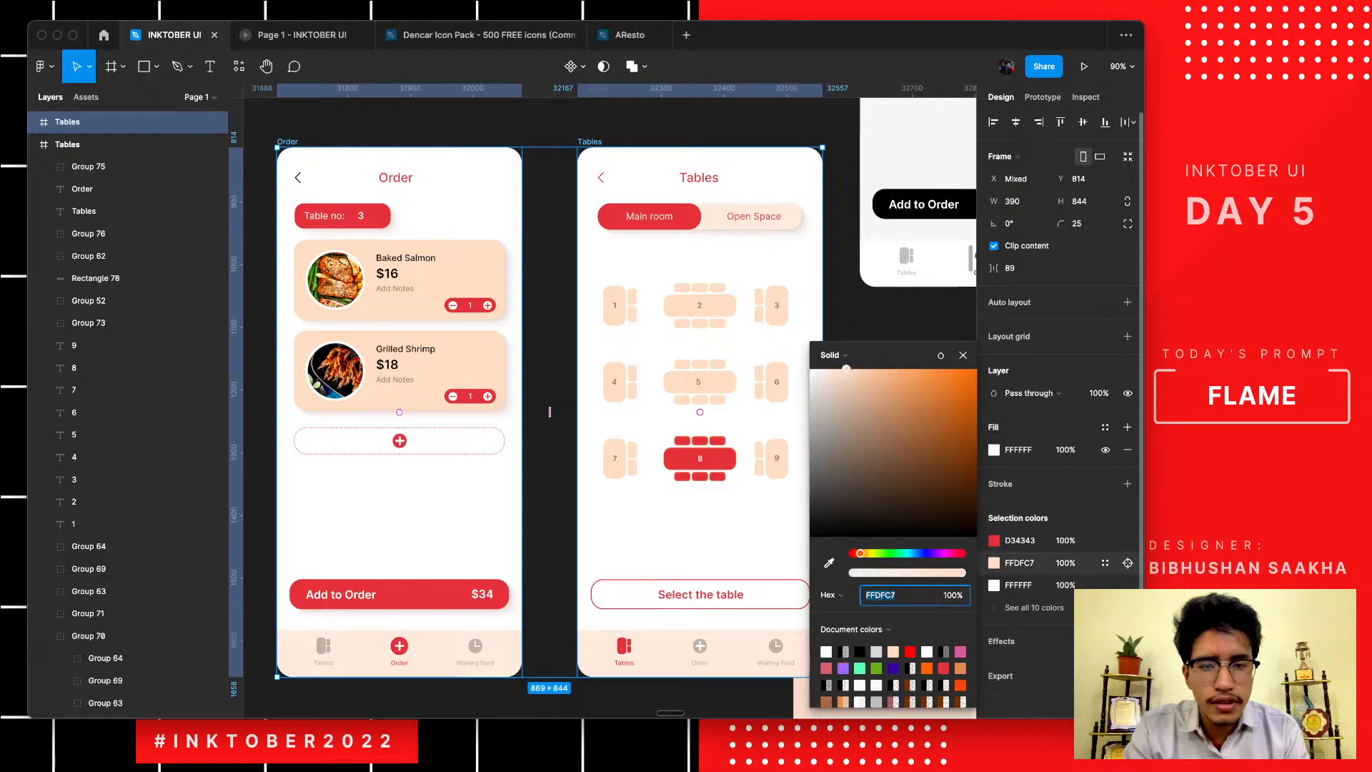
{"action": "key", "text": "i"}
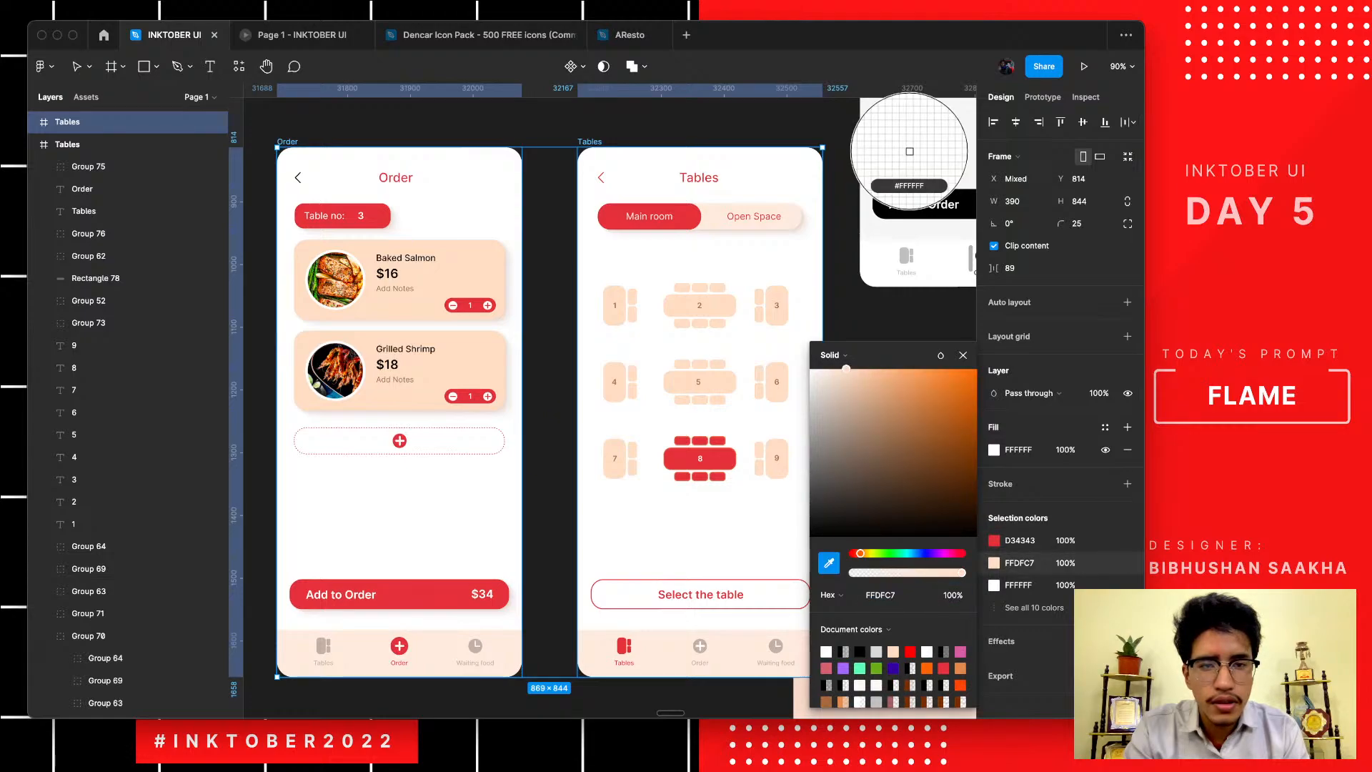
{"action": "left_click", "coordinate": [909, 152]}
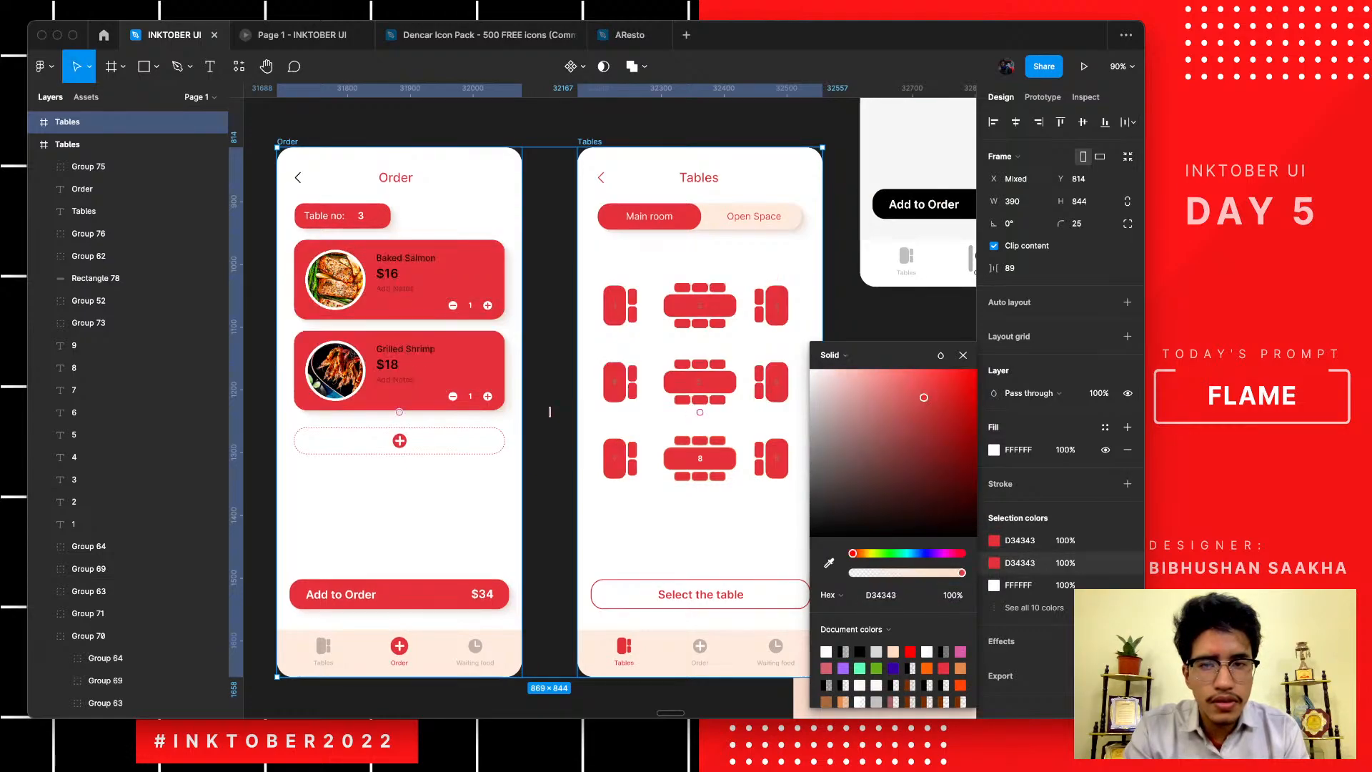
- Lighten the cards and unselected tables of the copied Order and Tables screens to pale pink FFD8D8 and list all selection colours
{"action": "left_click_drag", "start_coordinate": [923, 397], "coordinate": [835, 368]}
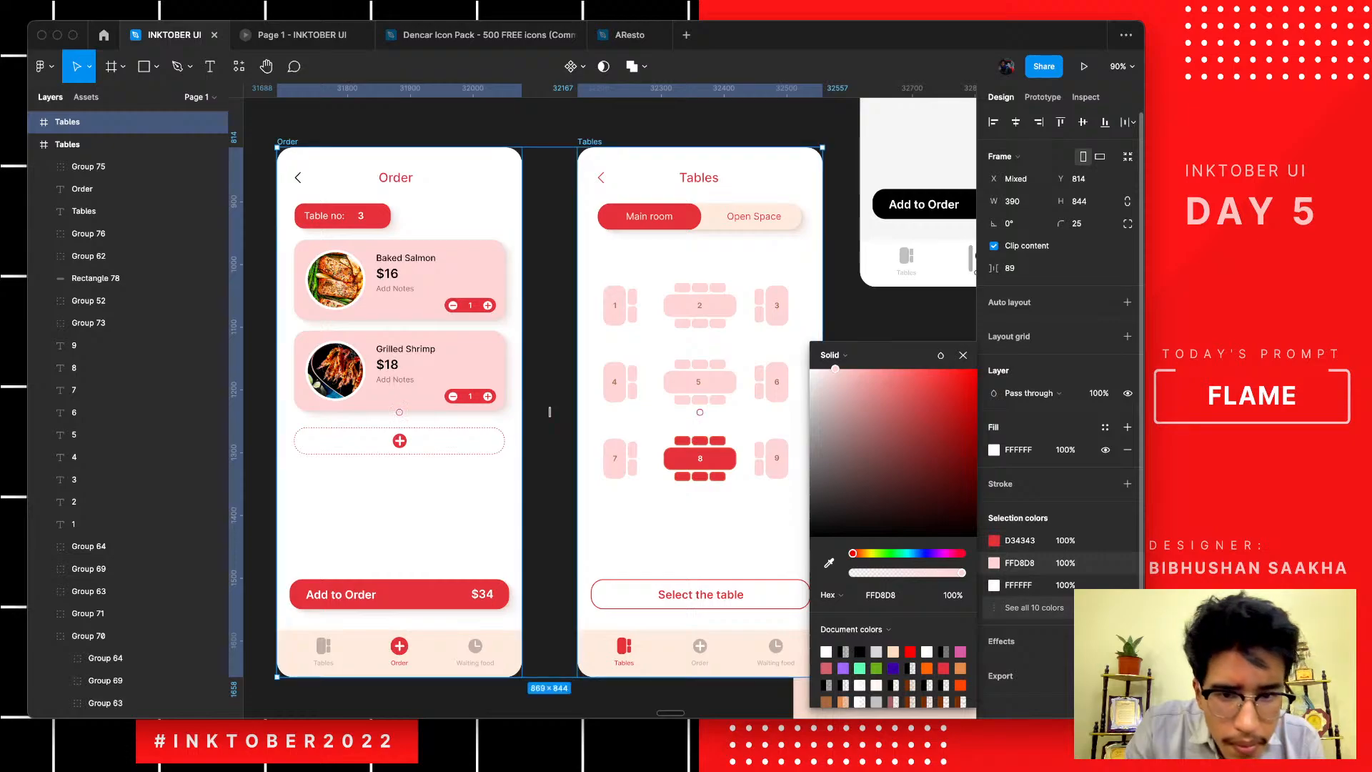
{"action": "left_click", "coordinate": [1034, 608]}
{"action": "scroll", "coordinate": [1034, 608], "scroll_direction": "down", "scroll_amount": 1}
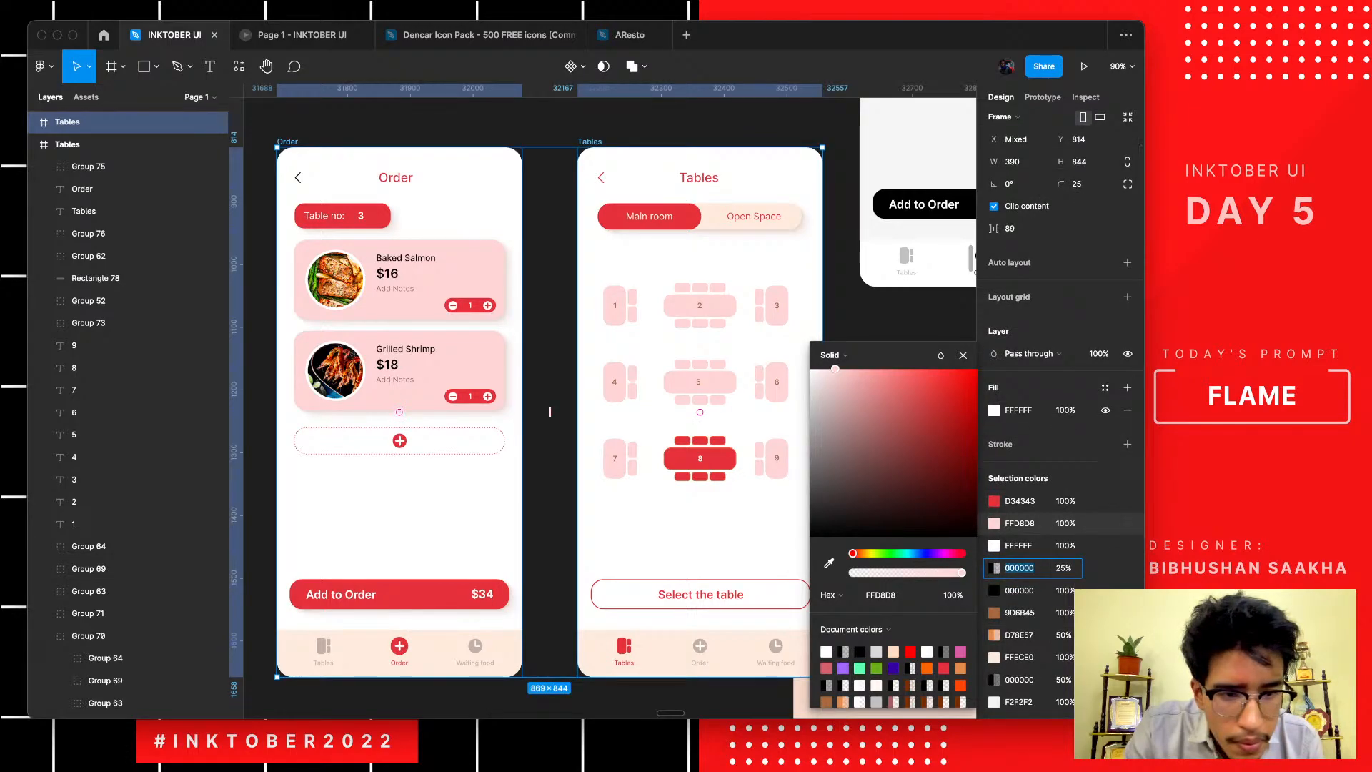
{"action": "scroll", "coordinate": [550, 412], "scroll_direction": "down", "scroll_amount": 1}
{"action": "scroll", "coordinate": [549, 412], "scroll_direction": "right", "scroll_amount": 1}
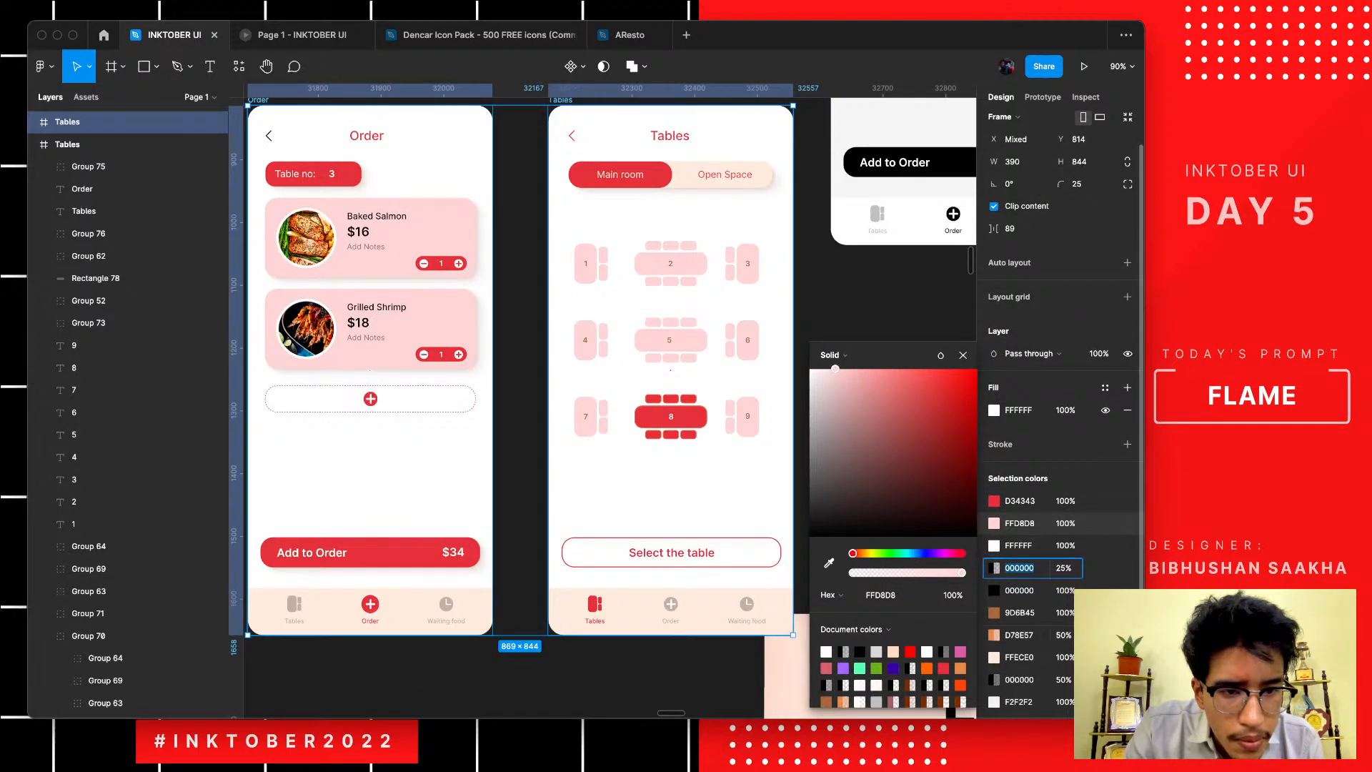
{"action": "key", "text": "Escape"}
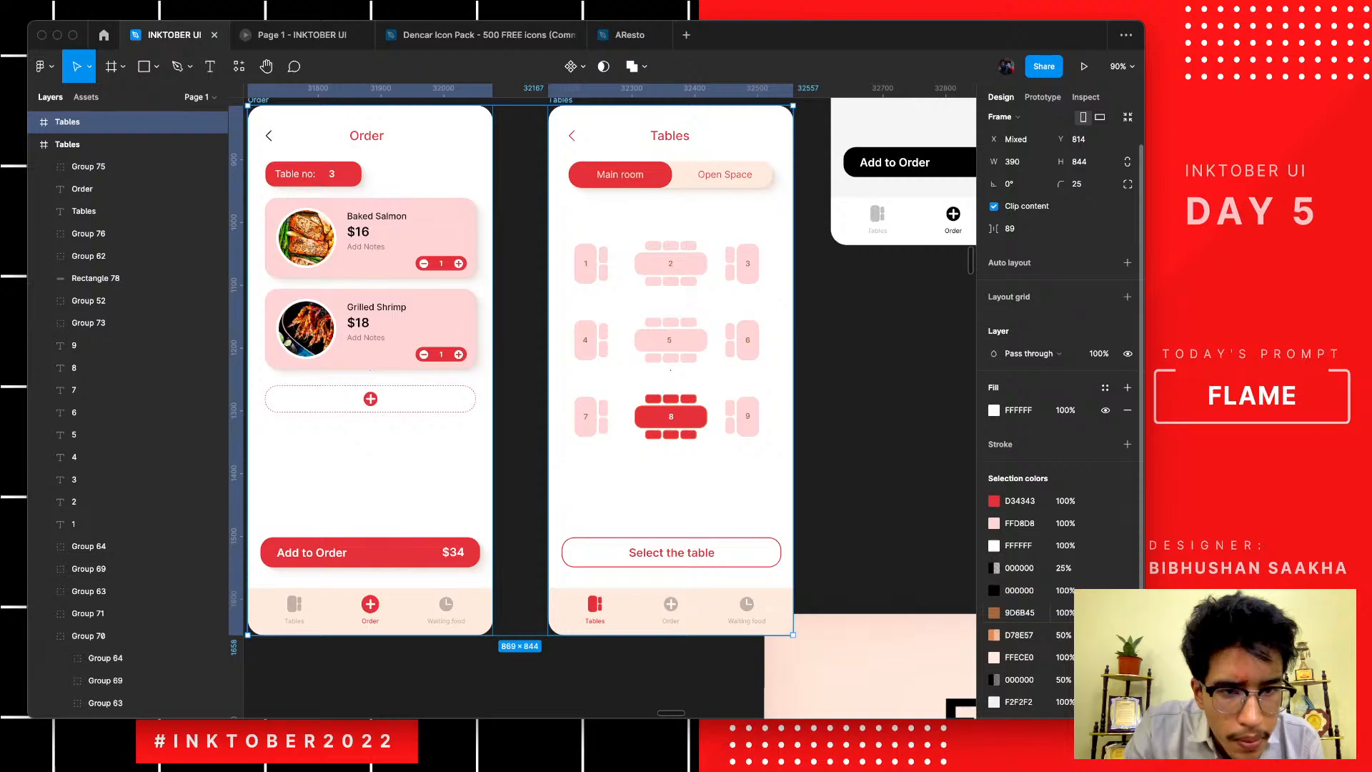
- Replace the copied screens' brown 9D6B45 with 9D4545 and the half-transparent orange D78E57 with D75757
{"action": "left_click", "coordinate": [994, 612]}
{"action": "left_click", "coordinate": [994, 613]}
{"action": "left_click", "coordinate": [994, 612]}
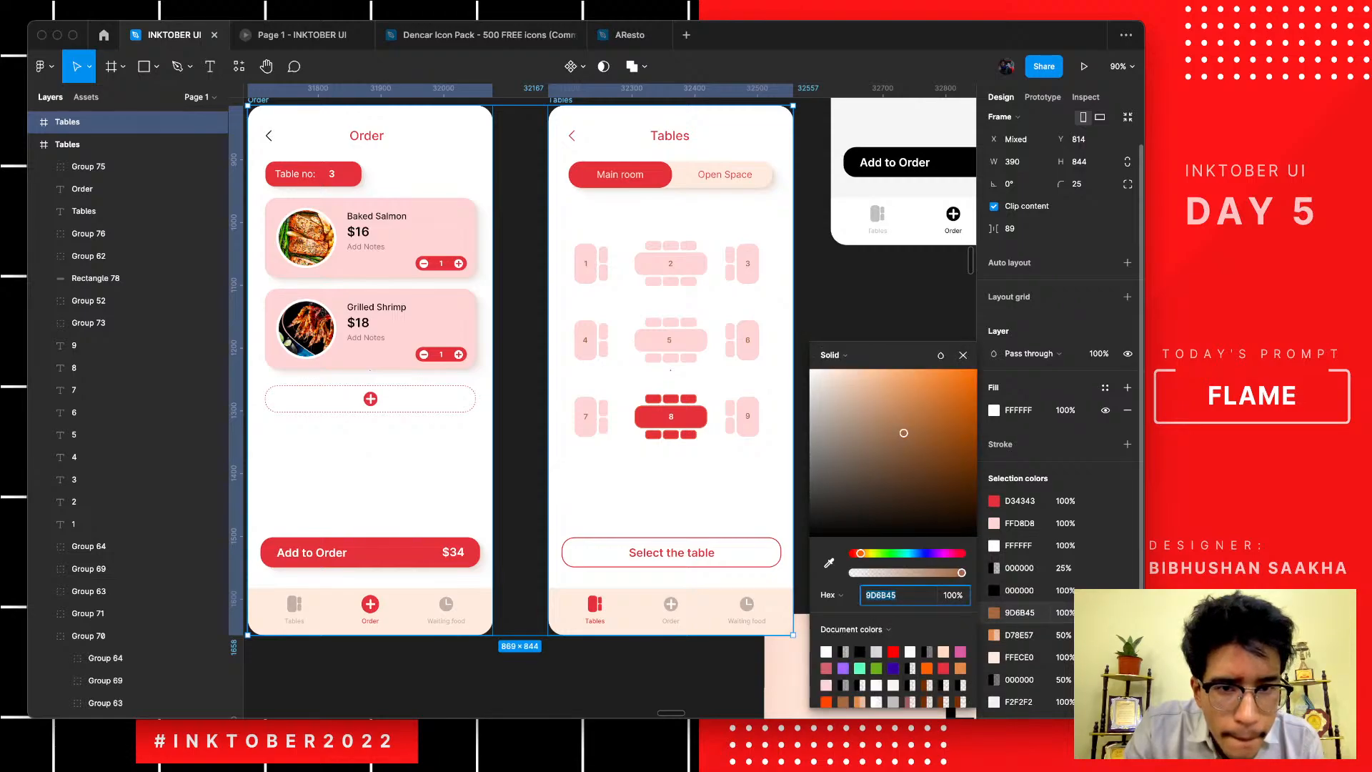
{"action": "type", "text": "9D4545"}
{"action": "key", "text": "Return"}
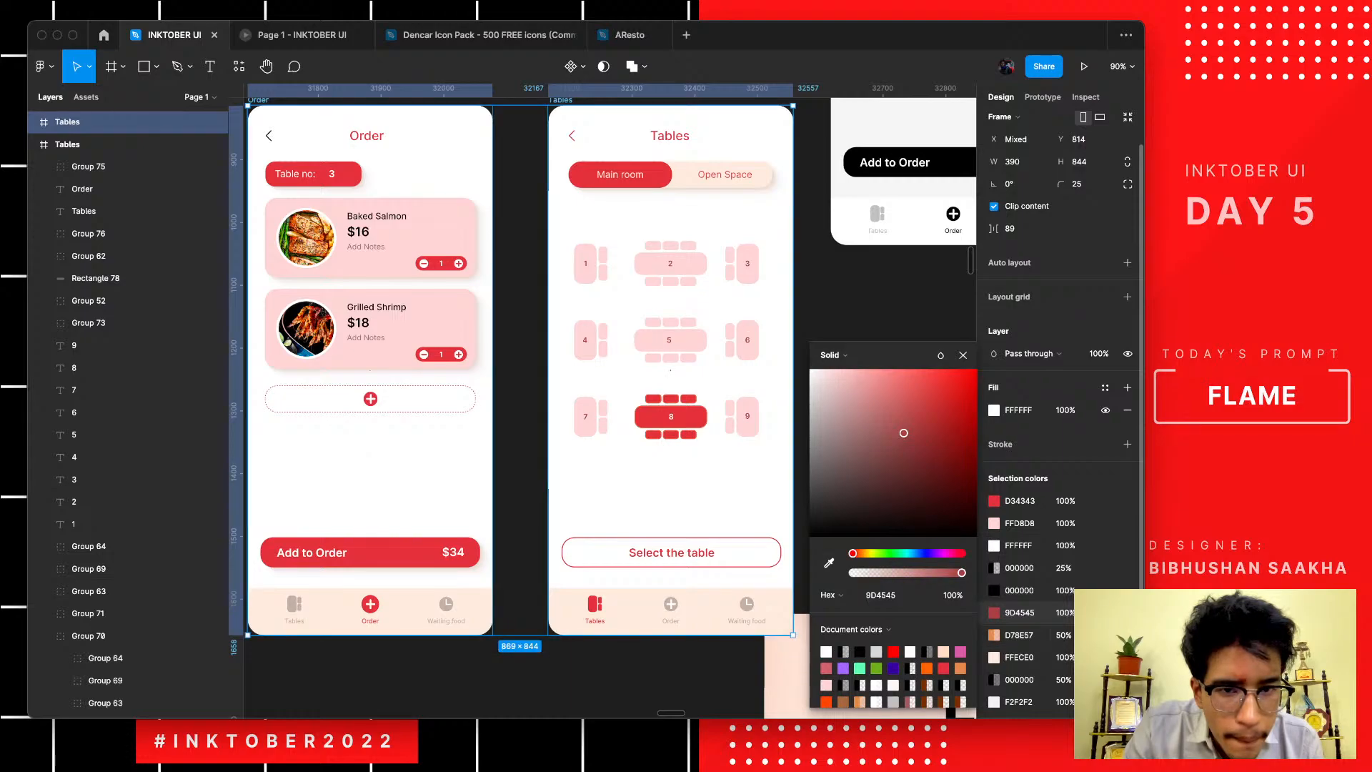
{"action": "left_click", "coordinate": [994, 635]}
{"action": "type", "text": "D75757"}
{"action": "key", "text": "Return"}
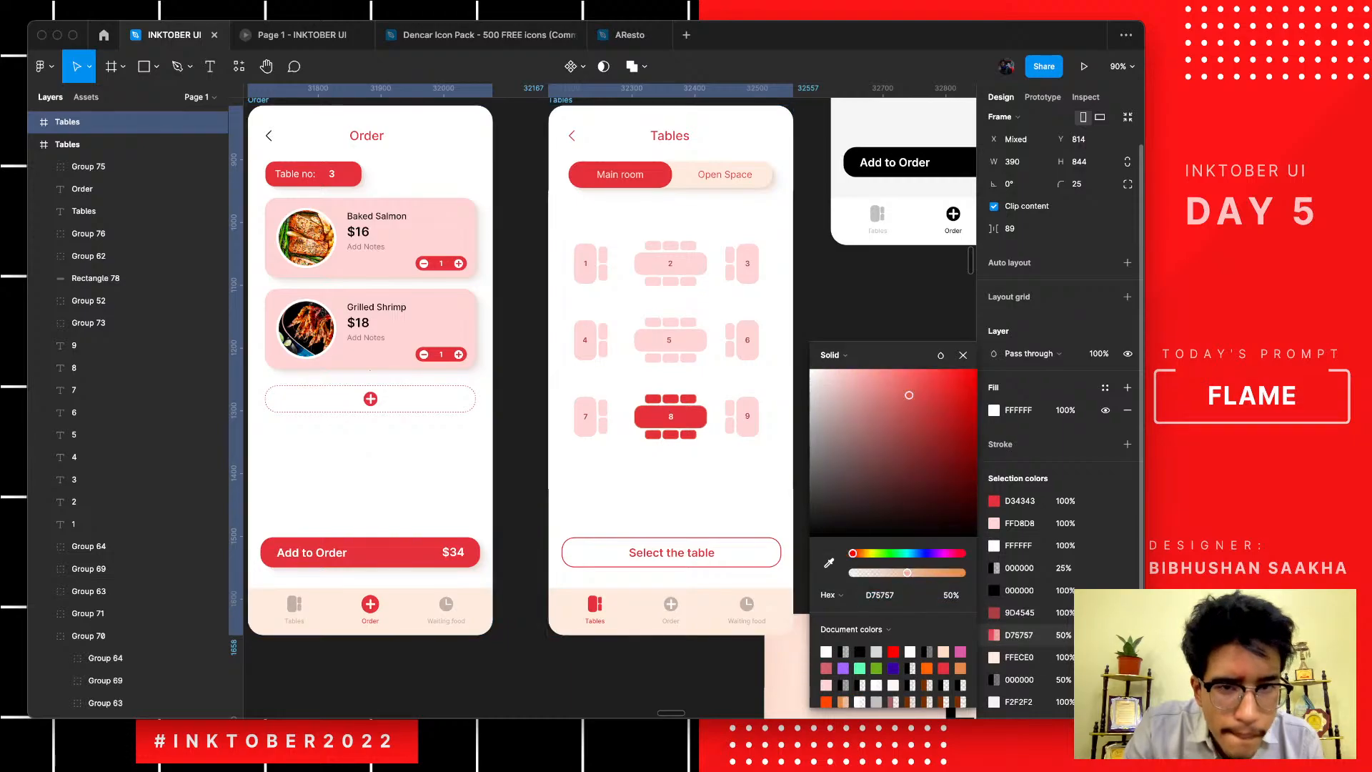
{"action": "scroll", "coordinate": [1001, 633], "scroll_direction": "down", "scroll_amount": 1}
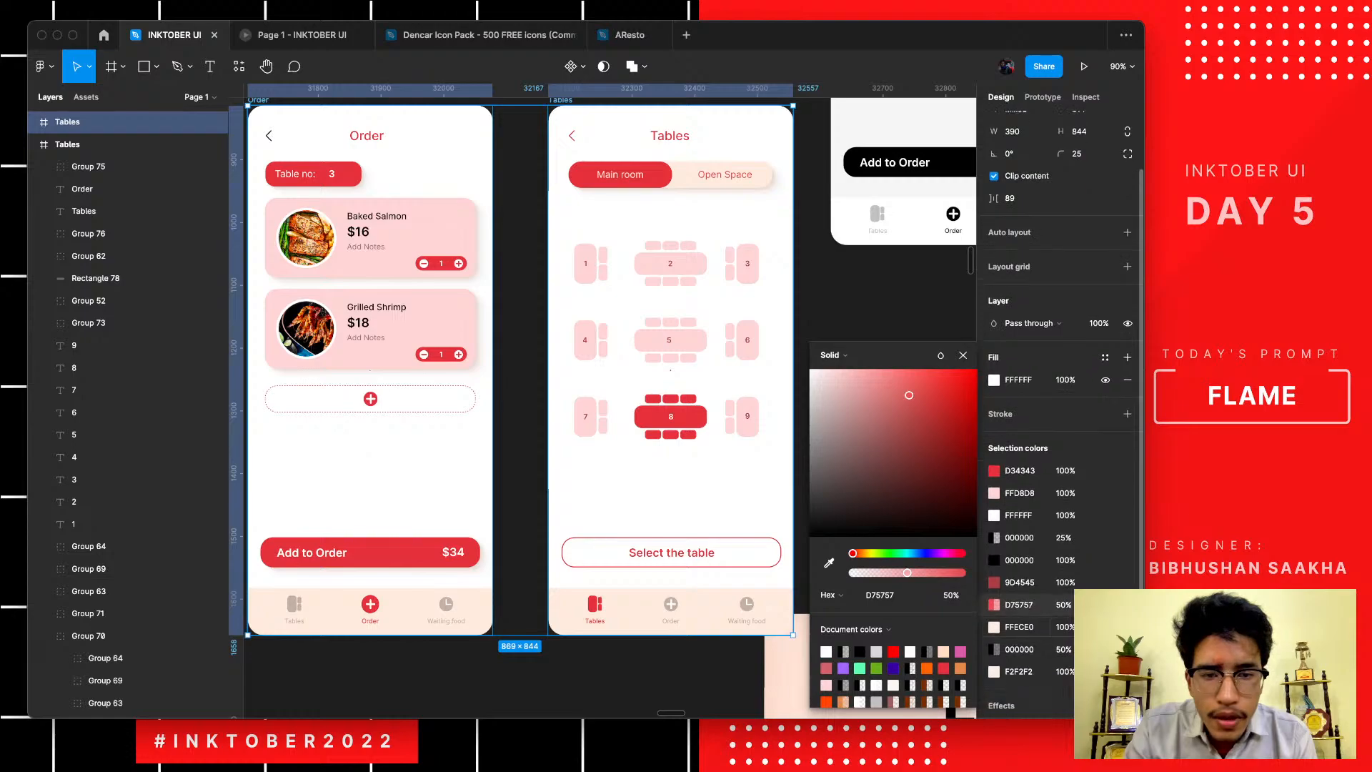
- Compare the red Order and Tables screens with the orange versions beside them
{"action": "left_click", "coordinate": [801, 607]}
{"action": "scroll", "coordinate": [795, 611], "scroll_direction": "down", "scroll_amount": 5}
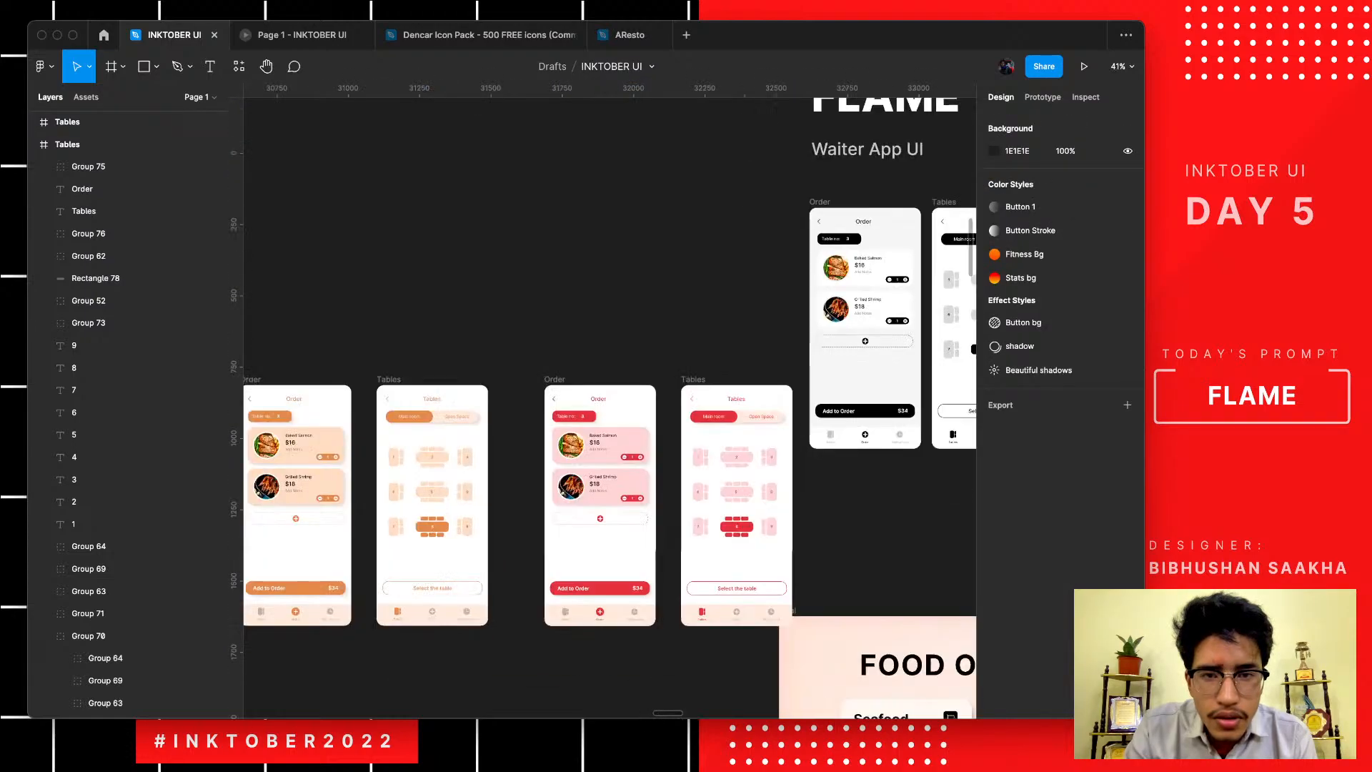
{"action": "scroll", "coordinate": [795, 611], "scroll_direction": "left", "scroll_amount": 2}
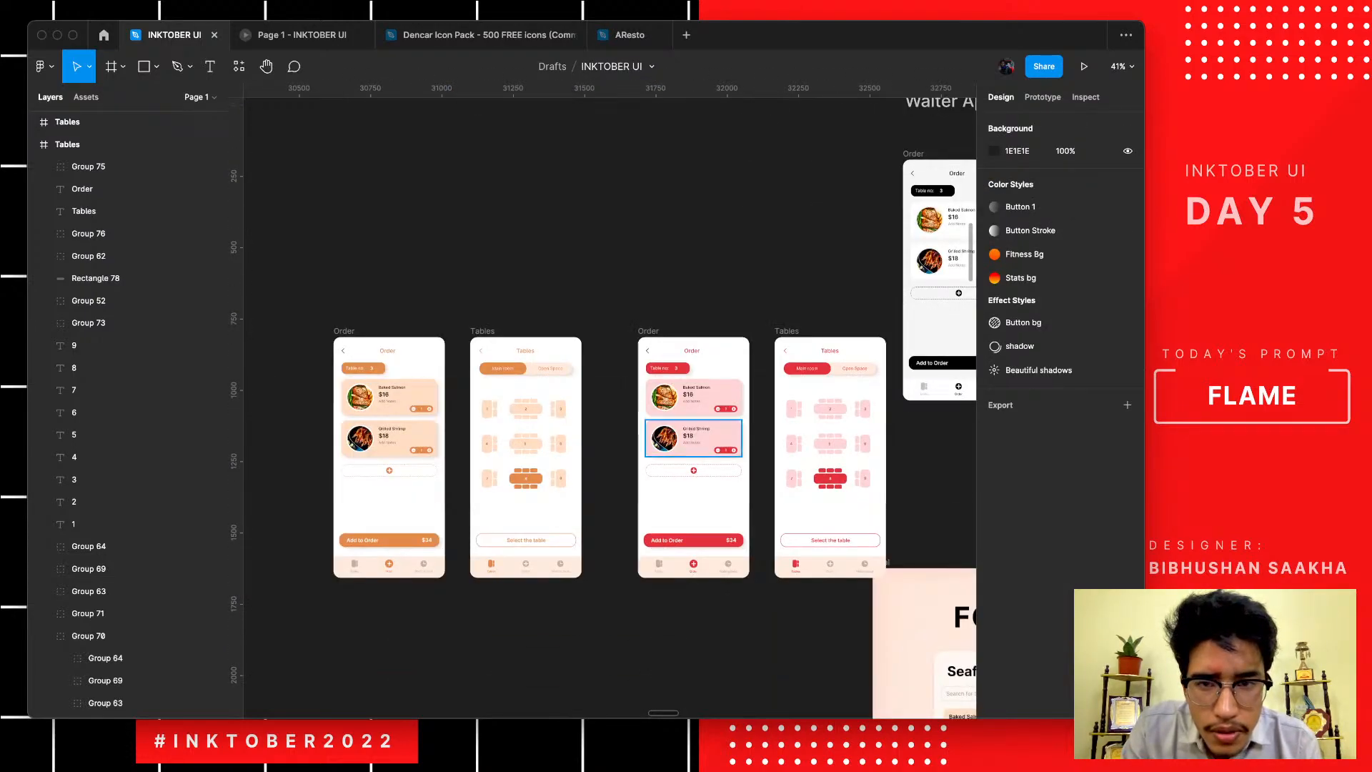
{"action": "scroll", "coordinate": [779, 405], "scroll_direction": "up", "scroll_amount": 1}
{"action": "scroll", "coordinate": [608, 407], "scroll_direction": "up", "scroll_amount": 3}
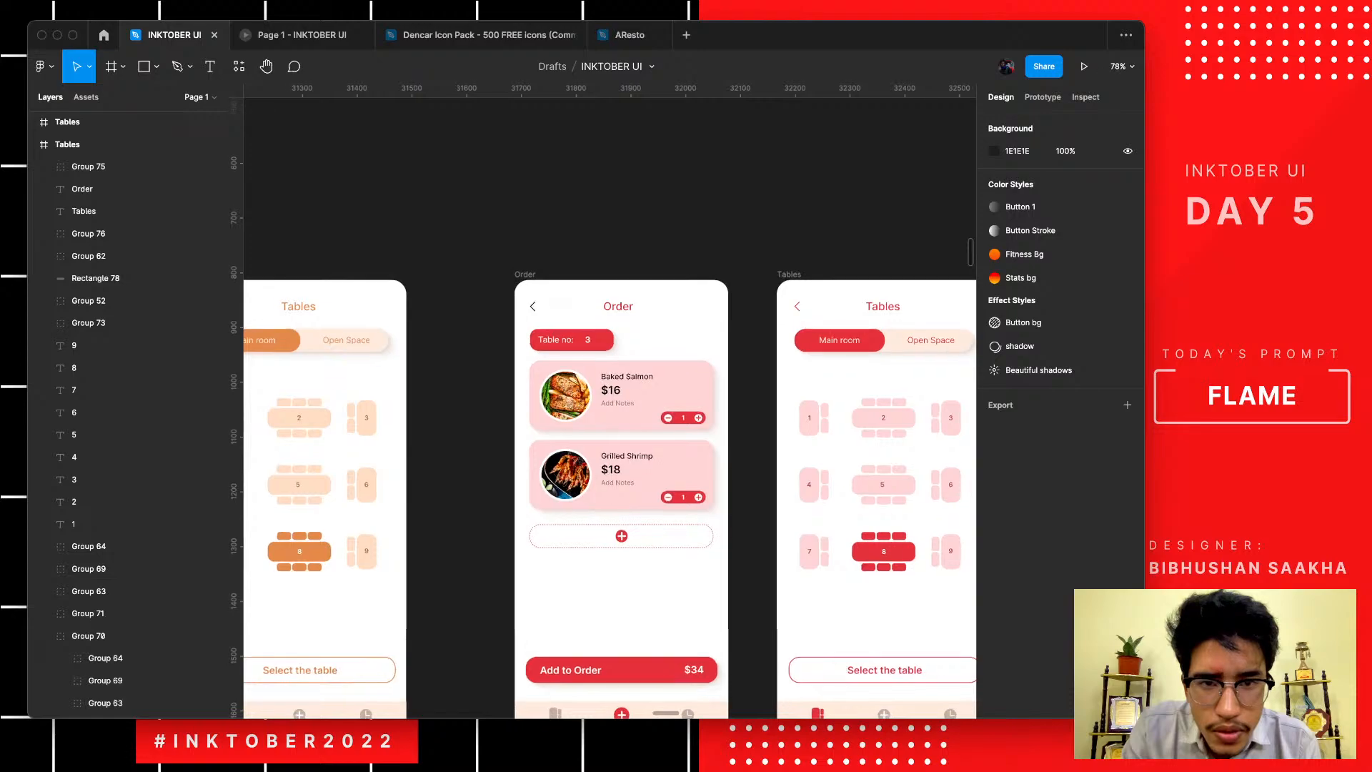
{"action": "scroll", "coordinate": [607, 407], "scroll_direction": "left", "scroll_amount": 4}
{"action": "scroll", "coordinate": [607, 407], "scroll_direction": "right", "scroll_amount": 4}
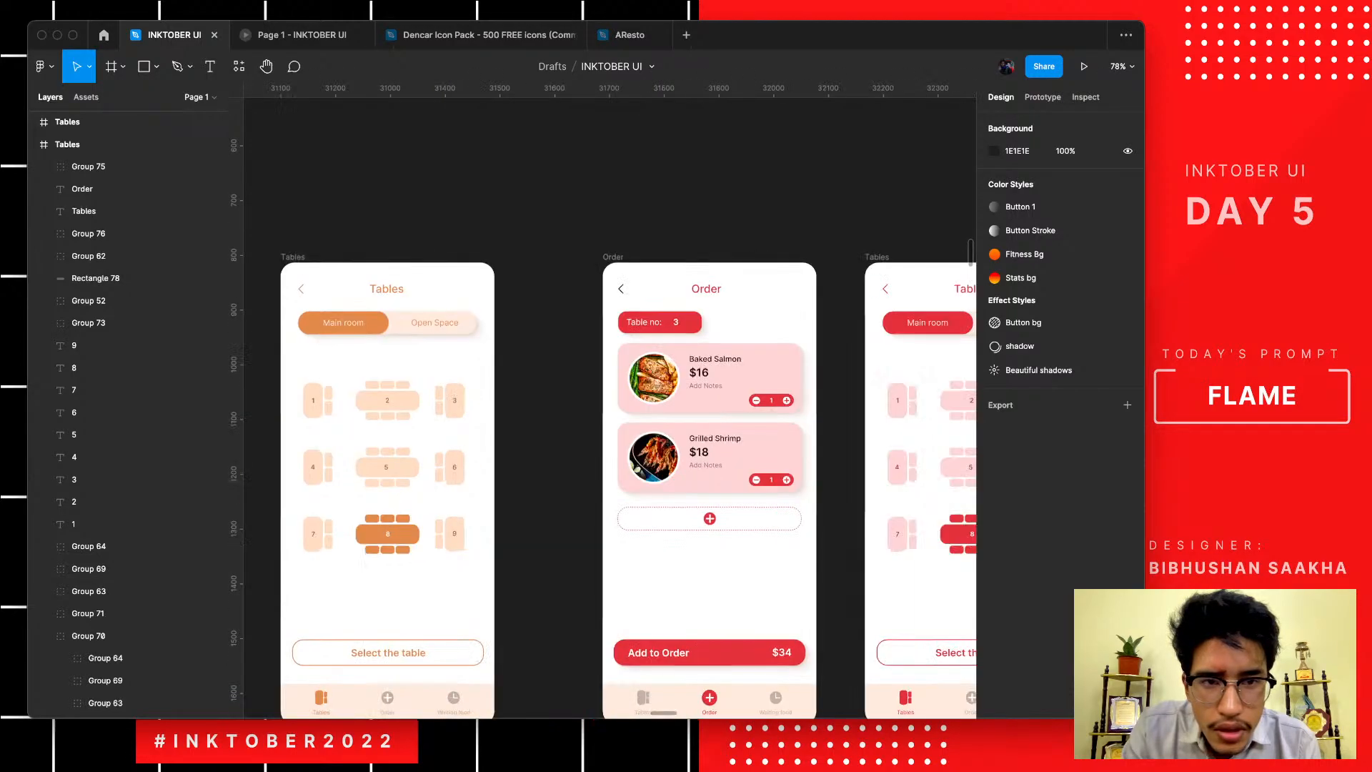
{"action": "scroll", "coordinate": [608, 407], "scroll_direction": "up", "scroll_amount": 3}
{"action": "scroll", "coordinate": [607, 407], "scroll_direction": "down", "scroll_amount": 3}
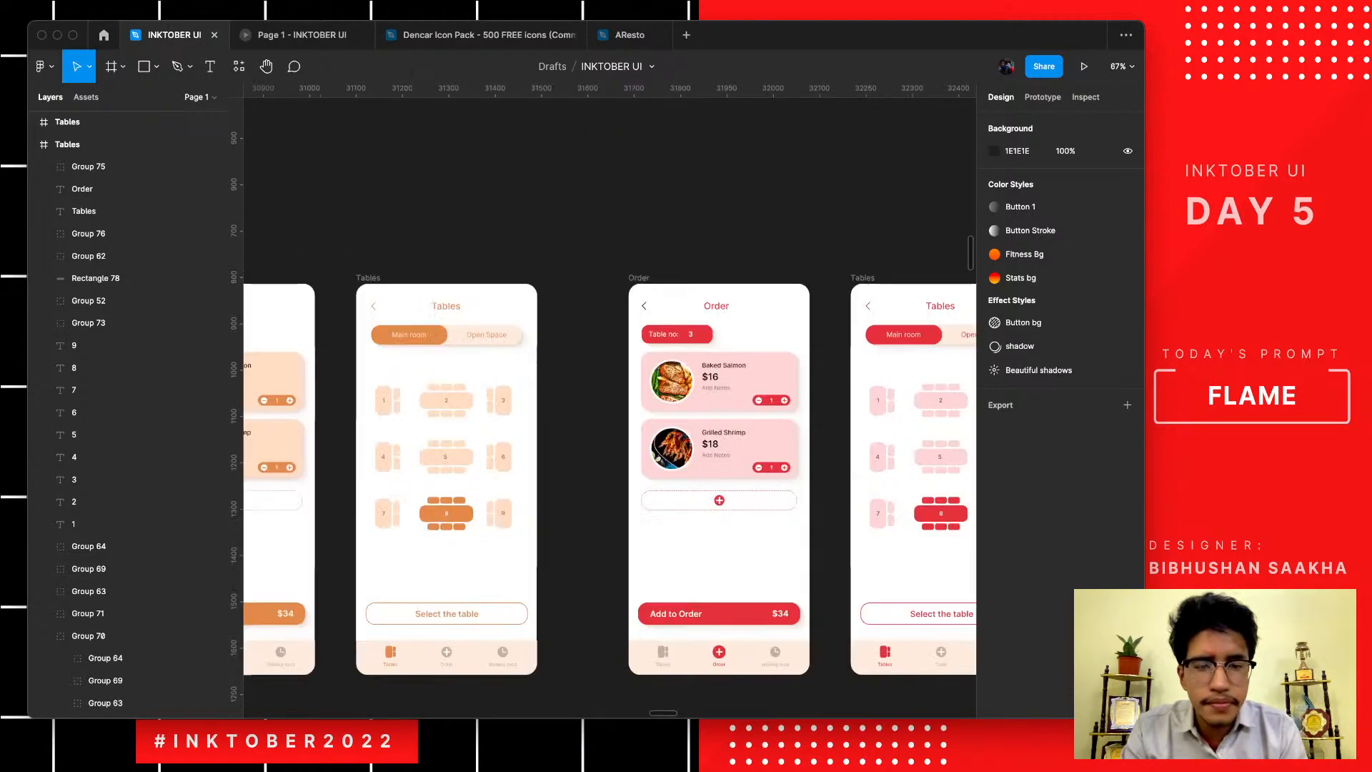
{"action": "scroll", "coordinate": [607, 408], "scroll_direction": "right", "scroll_amount": 3}
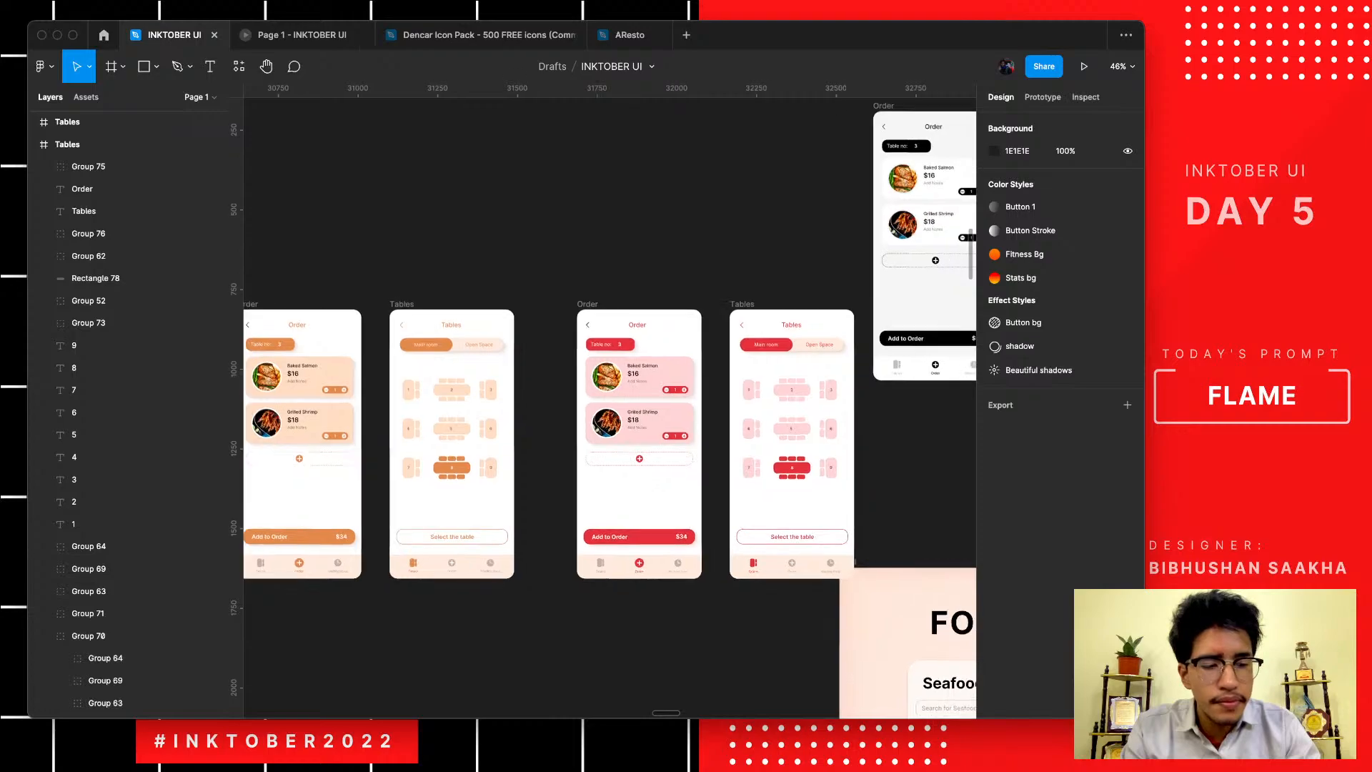
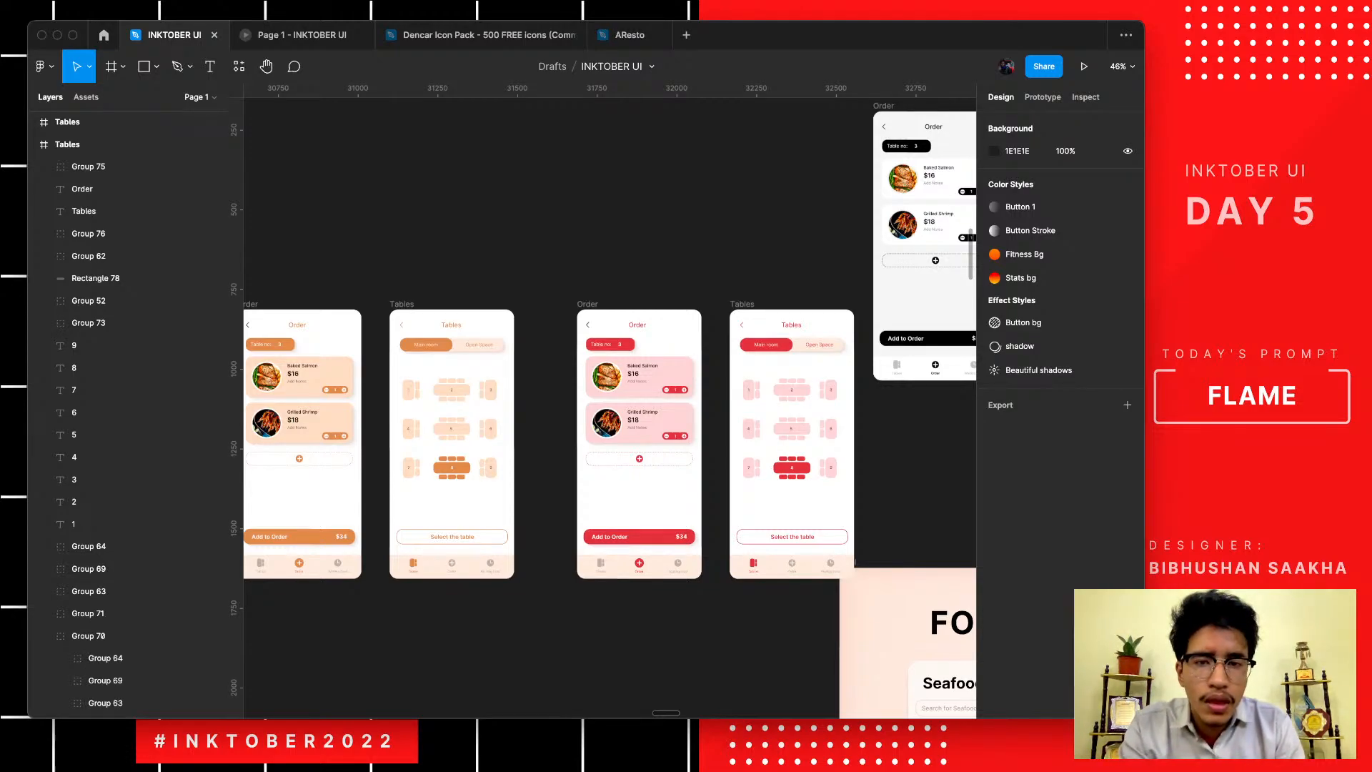
- Paste the reference image of red food app icons and place it above the red Order screen
{"action": "scroll", "coordinate": [630, 249], "scroll_direction": "up", "scroll_amount": 5}
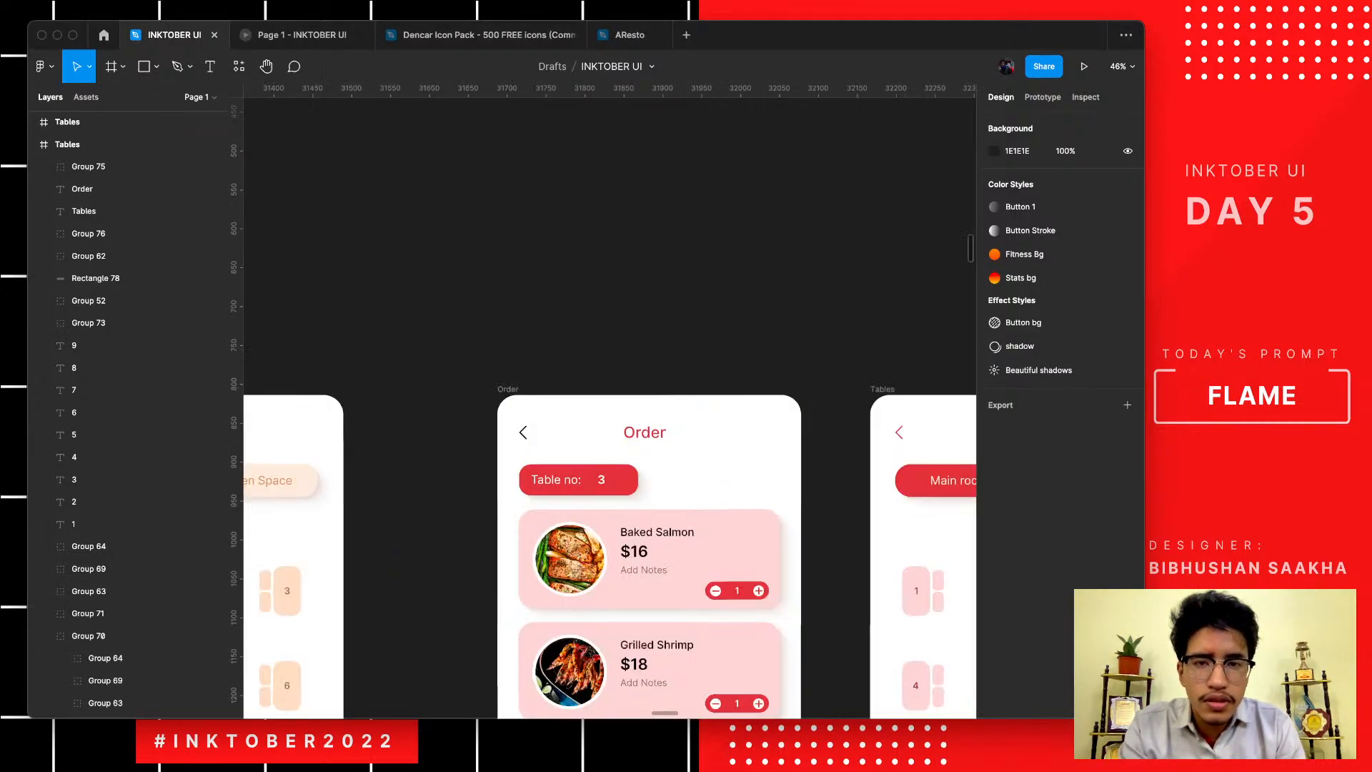
{"action": "key", "text": "super+v"}
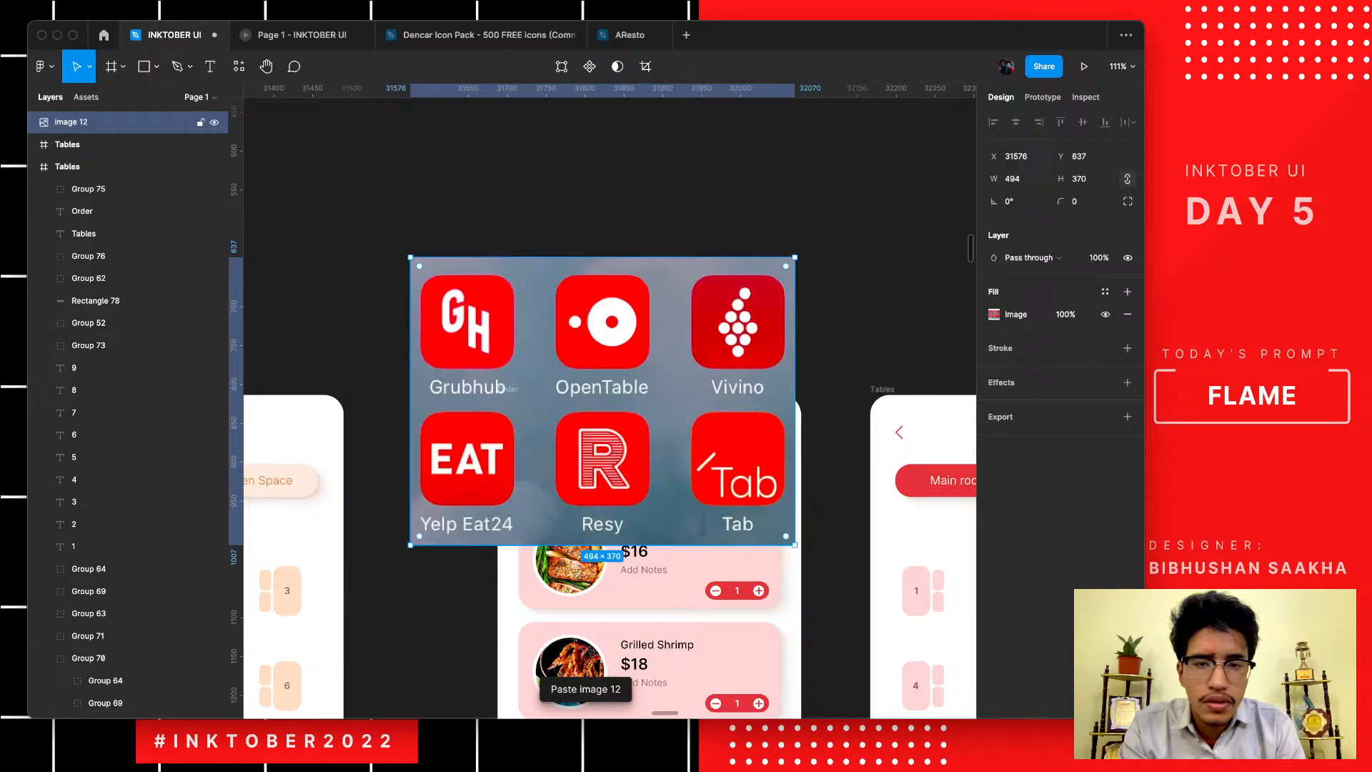
{"action": "left_click_drag", "start_coordinate": [603, 400], "coordinate": [571, 210]}
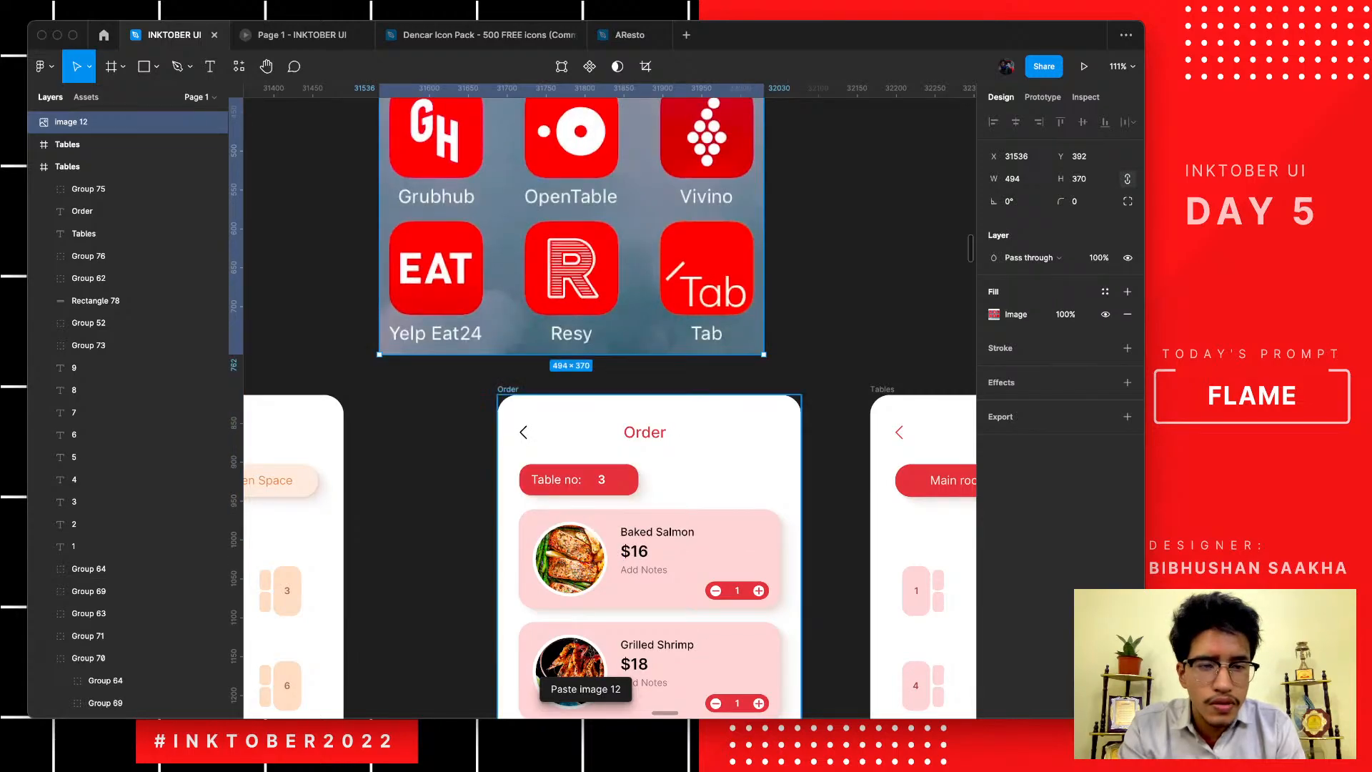
- Try the bright red FE1D00 sampled from the reference app icons as the copied Order screen's accent colour
{"action": "left_click", "coordinate": [508, 389]}
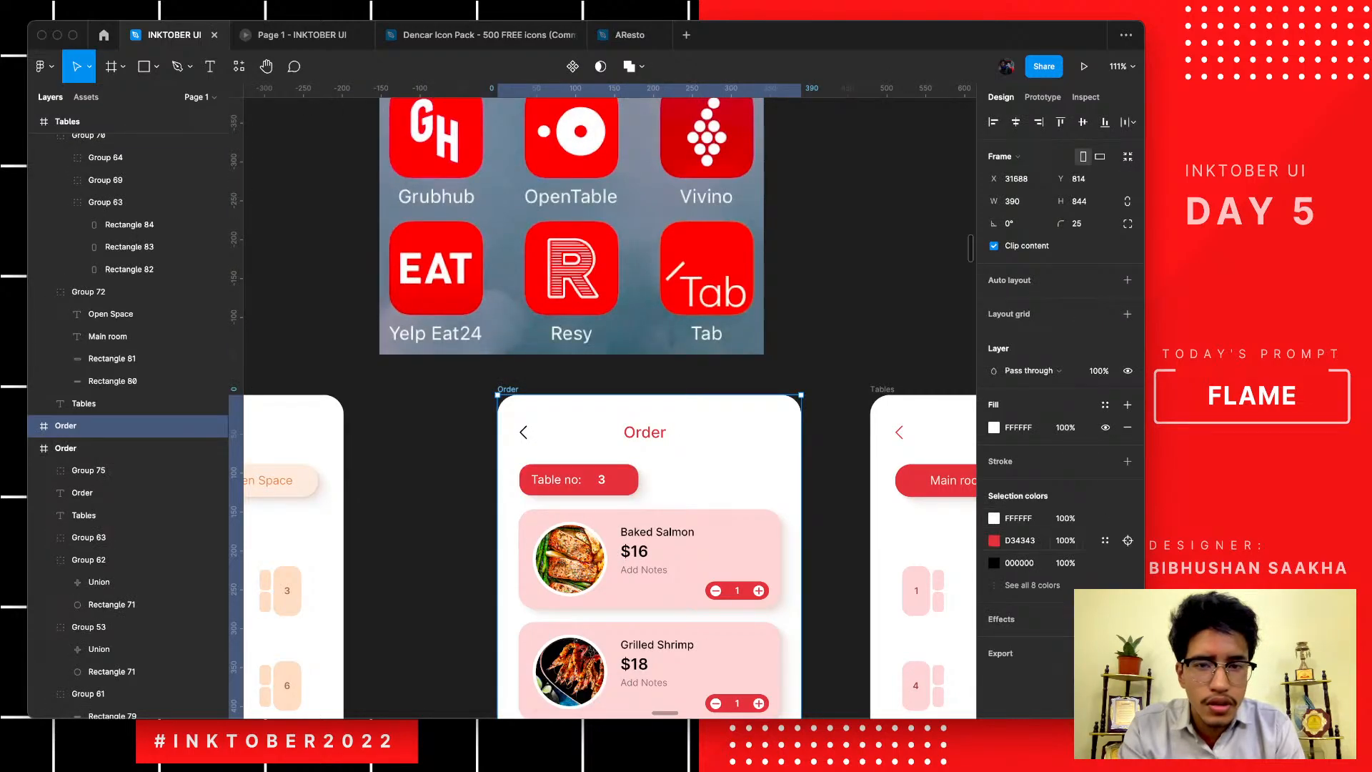
{"action": "left_click", "coordinate": [994, 541]}
{"action": "left_click", "coordinate": [828, 563]}
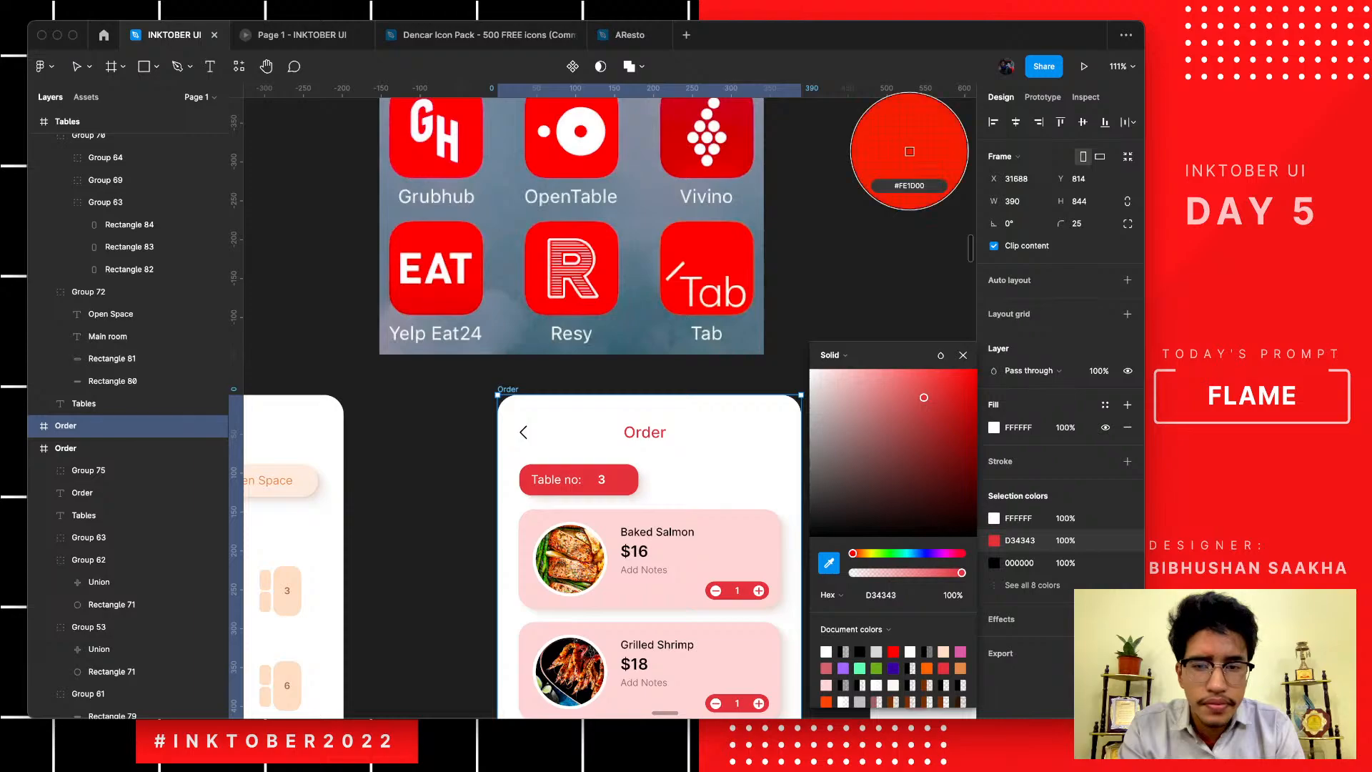
{"action": "left_click", "coordinate": [909, 151]}
{"action": "scroll", "coordinate": [608, 400], "scroll_direction": "down", "scroll_amount": 5}
{"action": "scroll", "coordinate": [607, 400], "scroll_direction": "right", "scroll_amount": 3}
{"action": "scroll", "coordinate": [608, 400], "scroll_direction": "down", "scroll_amount": 5}
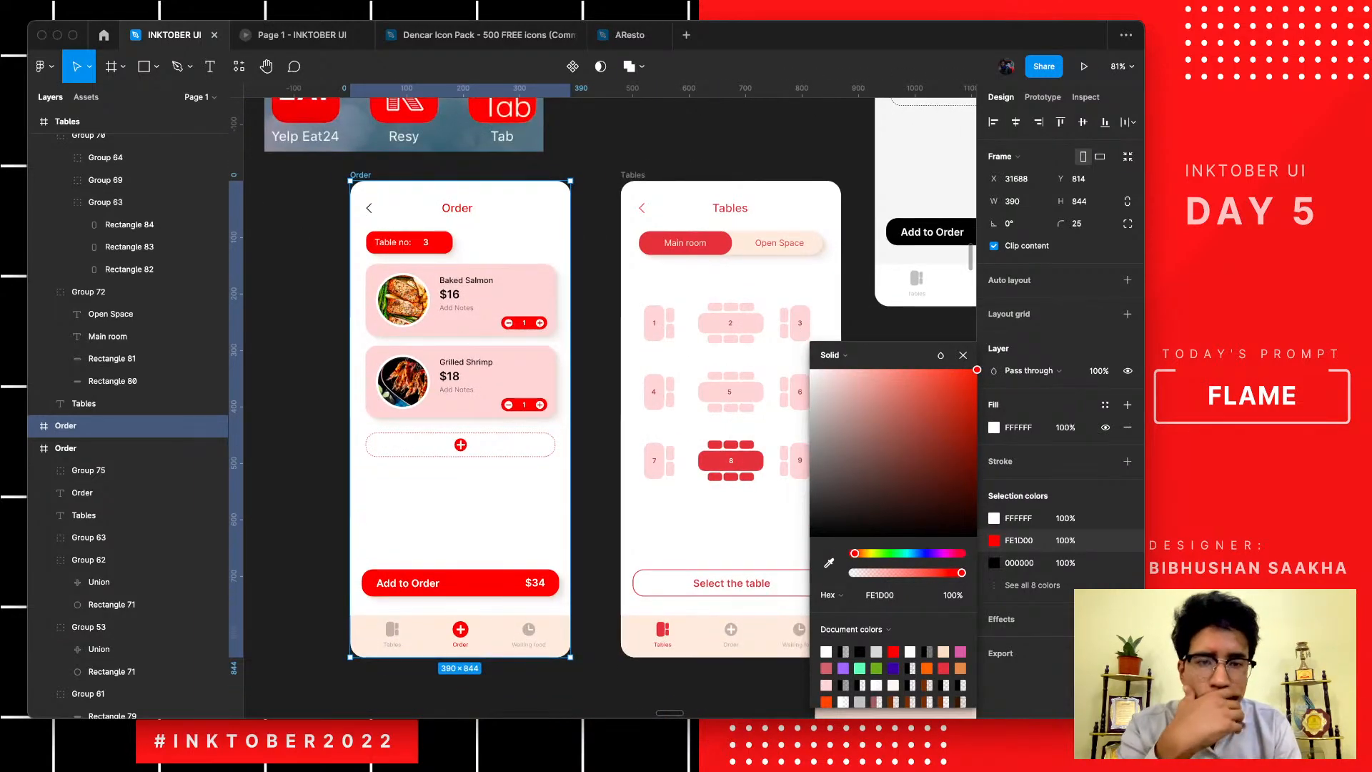
{"action": "scroll", "coordinate": [415, 401], "scroll_direction": "up", "scroll_amount": 2}
{"action": "scroll", "coordinate": [414, 401], "scroll_direction": "up", "scroll_amount": 1}
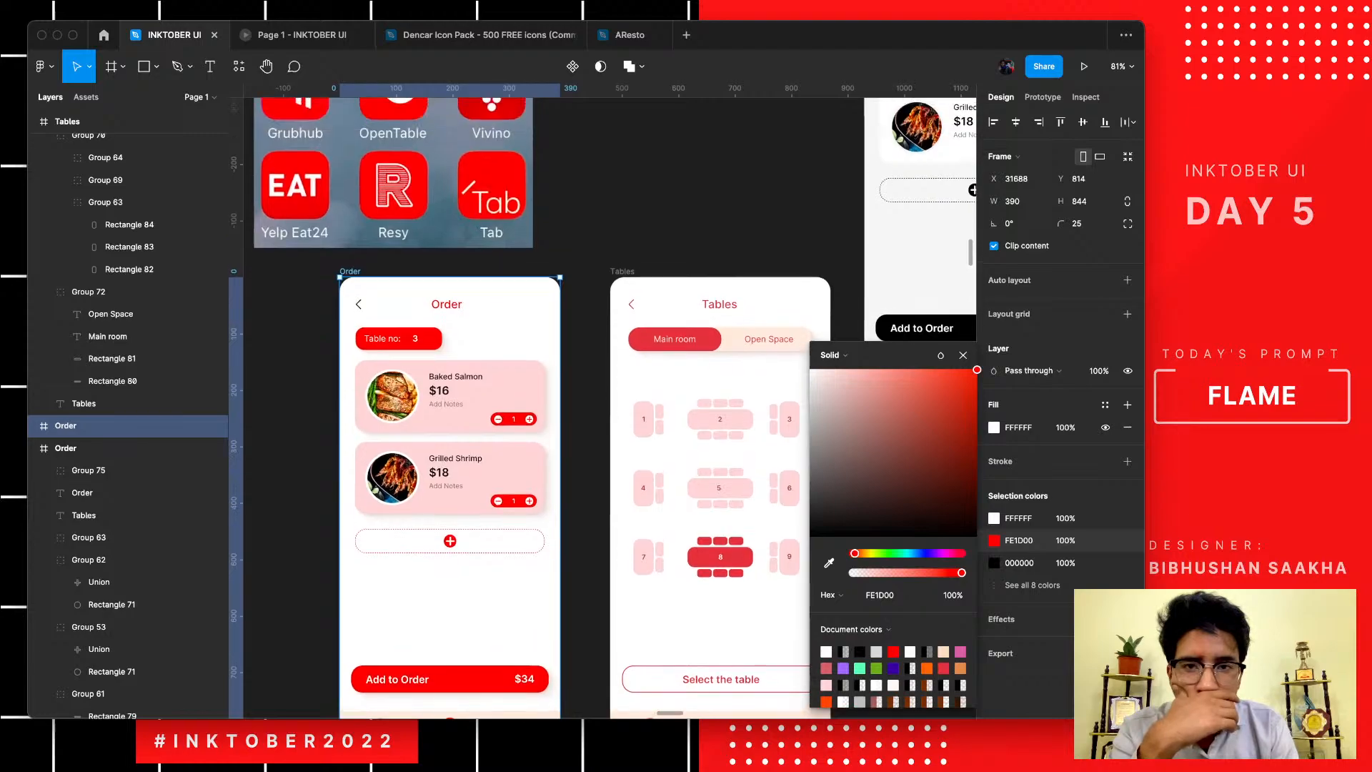
- Set the copied Order screen's accent colour to the deep red C1001A sampled from the Vivino icon
{"action": "left_click", "coordinate": [829, 563]}
{"action": "scroll", "coordinate": [909, 151], "scroll_direction": "up", "scroll_amount": 5}
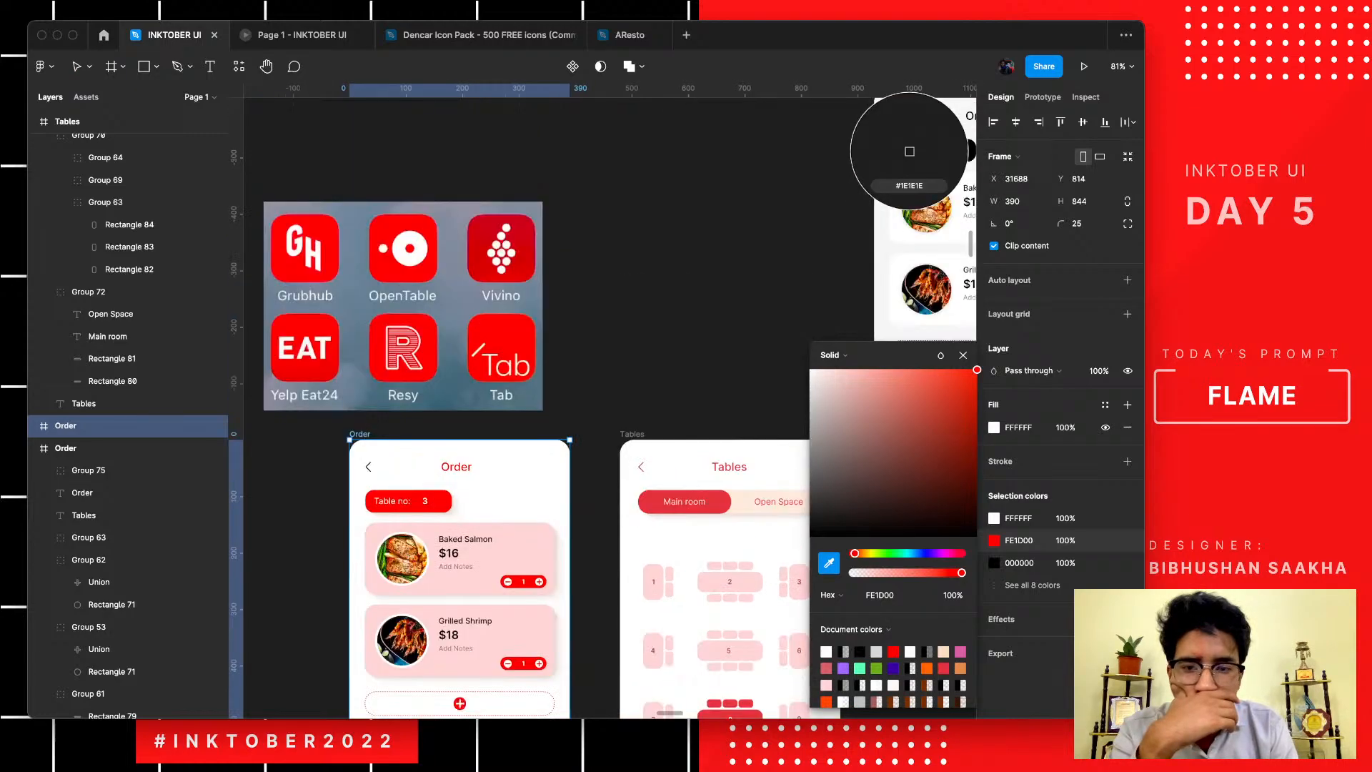
{"action": "left_click", "coordinate": [909, 152]}
{"action": "scroll", "coordinate": [415, 400], "scroll_direction": "down", "scroll_amount": 8}
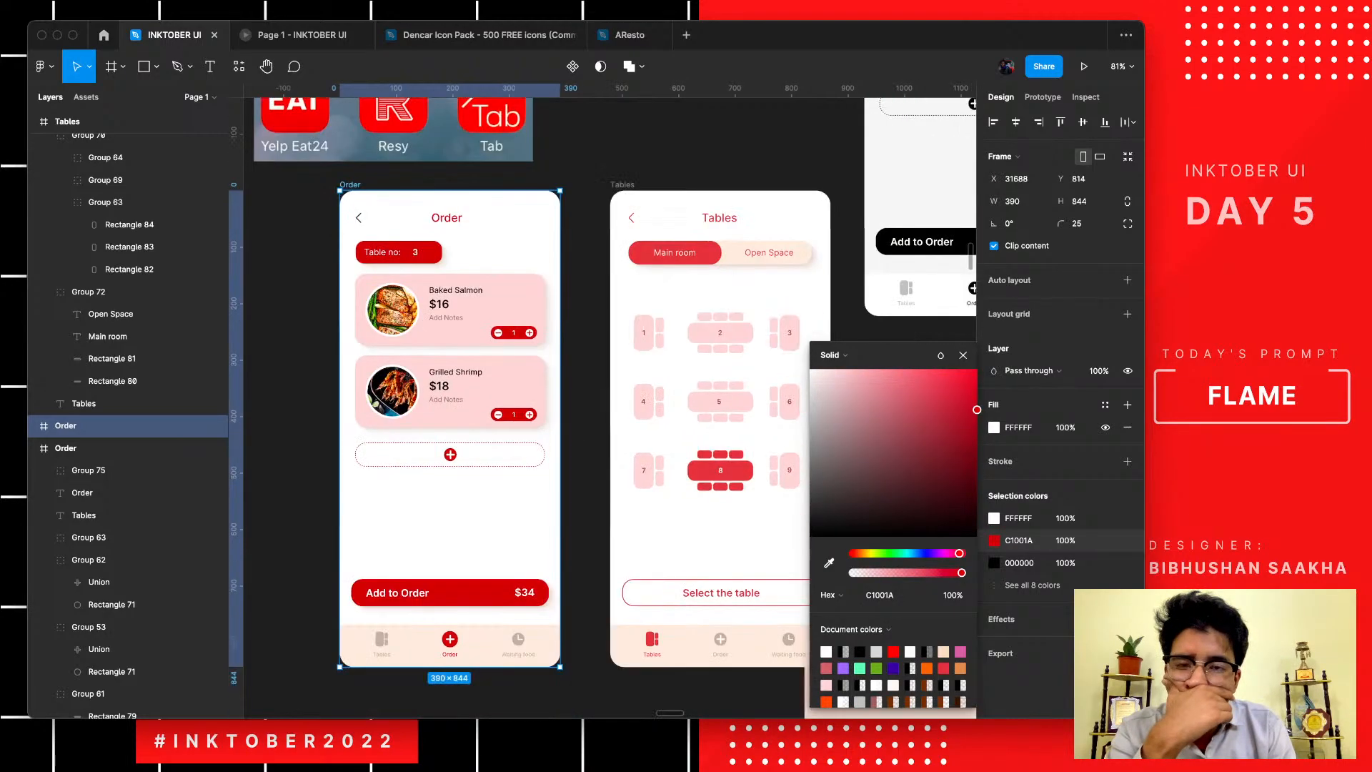
- Compare the deep red Order screen with the orange Order and Tables screens and examine its cards up close
{"action": "scroll", "coordinate": [602, 401], "scroll_direction": "down", "scroll_amount": 1}
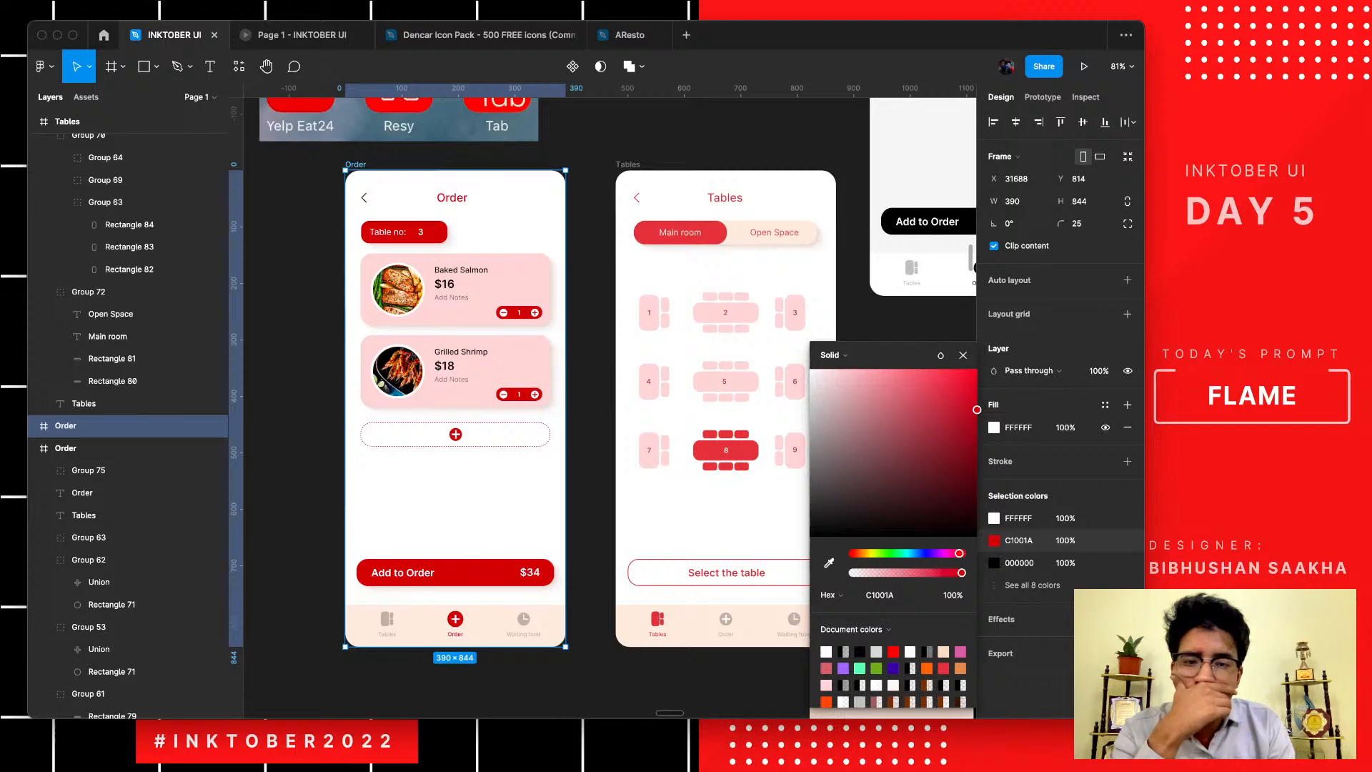
{"action": "scroll", "coordinate": [603, 402], "scroll_direction": "left", "scroll_amount": 5}
{"action": "scroll", "coordinate": [566, 480], "scroll_direction": "down", "scroll_amount": 5}
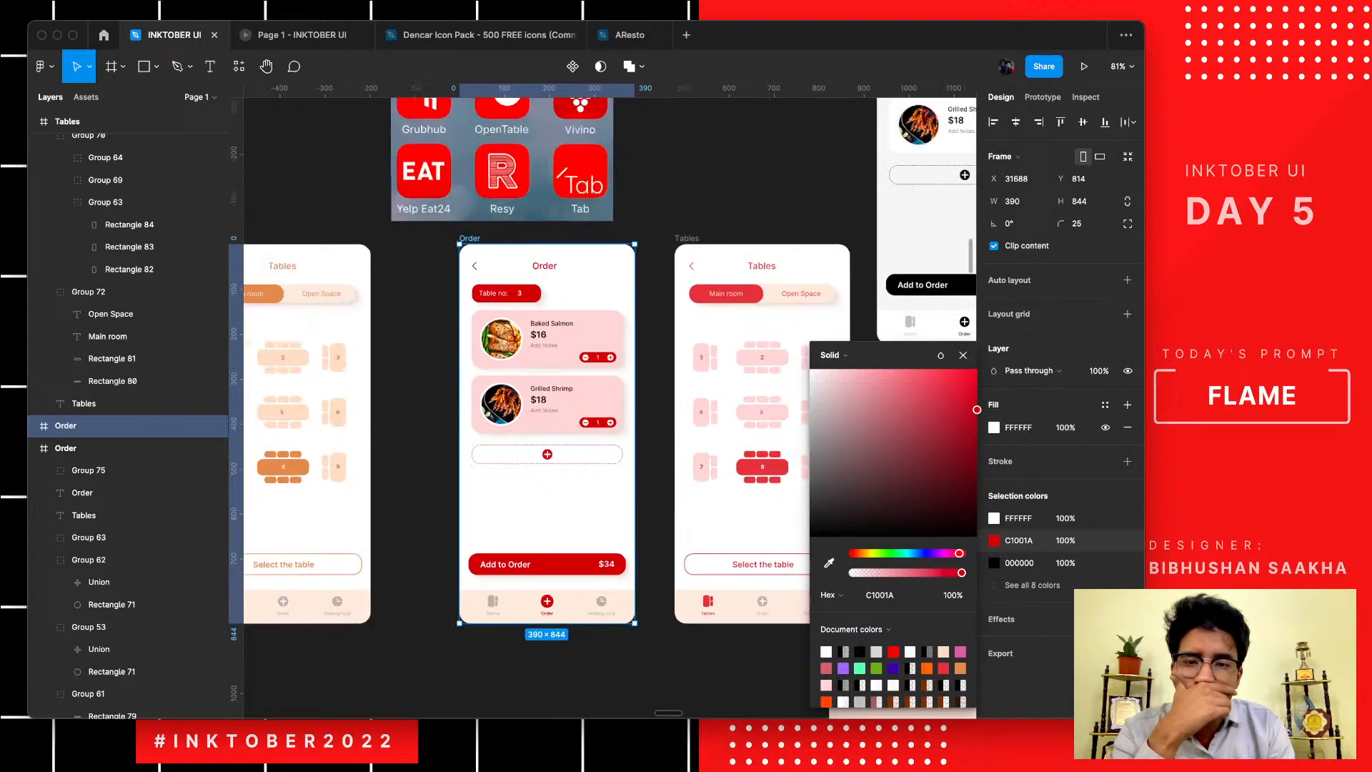
{"action": "scroll", "coordinate": [609, 407], "scroll_direction": "left", "scroll_amount": 8}
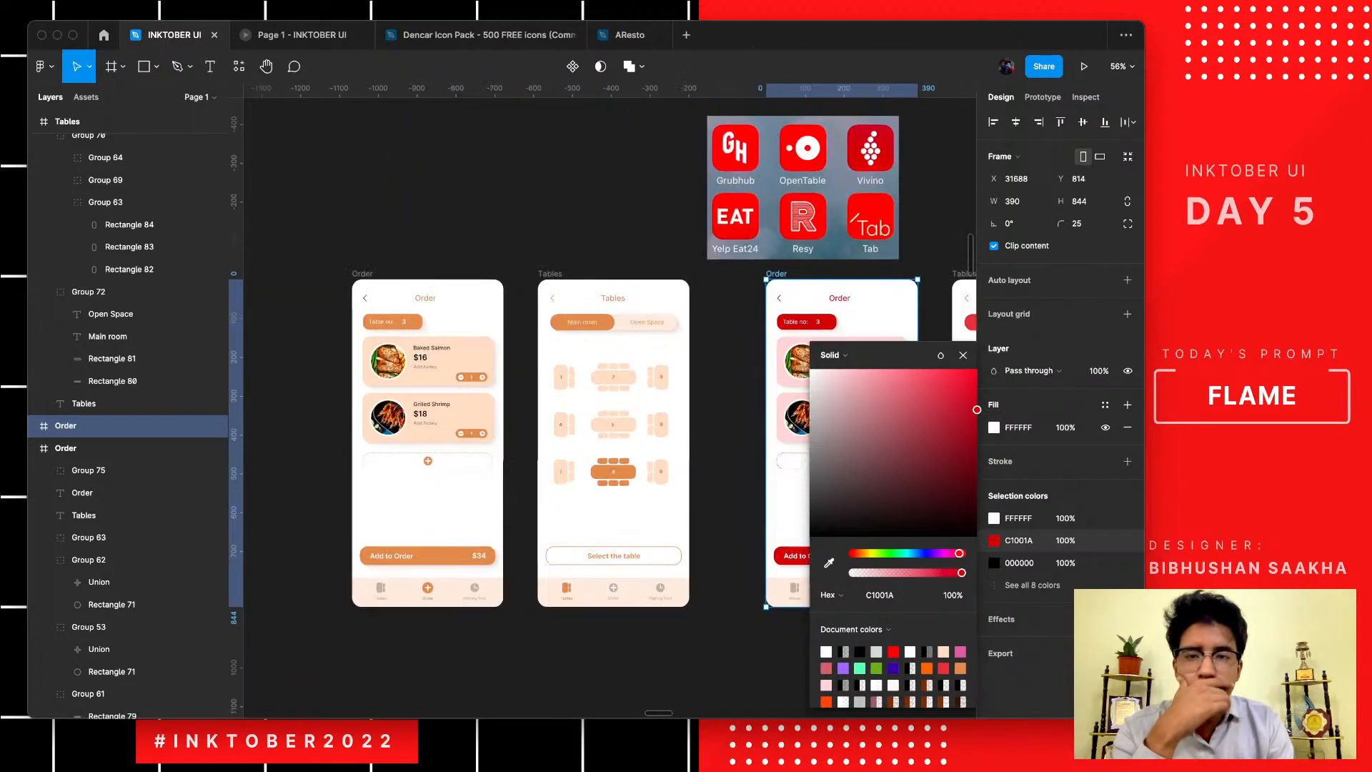
{"action": "scroll", "coordinate": [610, 407], "scroll_direction": "right", "scroll_amount": 8}
{"action": "scroll", "coordinate": [588, 377], "scroll_direction": "up", "scroll_amount": 6}
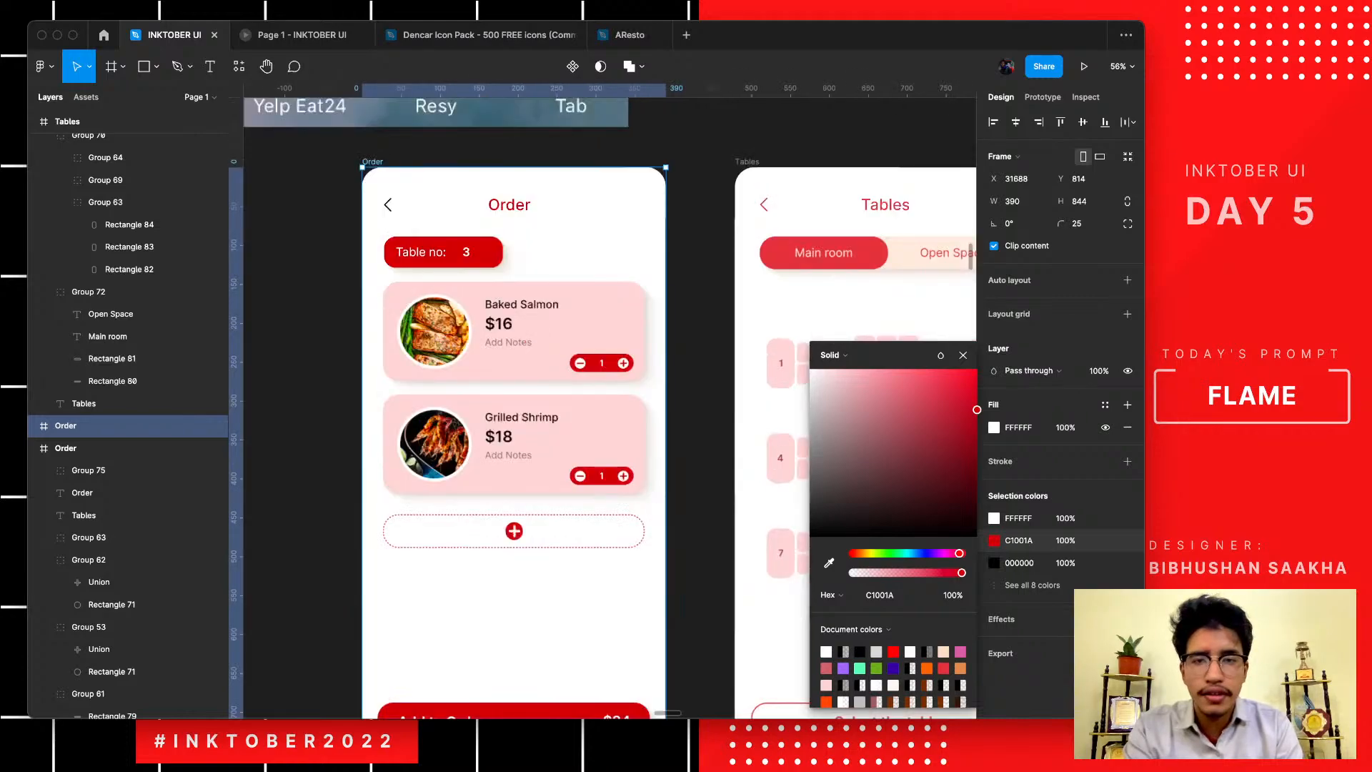
{"action": "scroll", "coordinate": [542, 362], "scroll_direction": "up", "scroll_amount": 1}
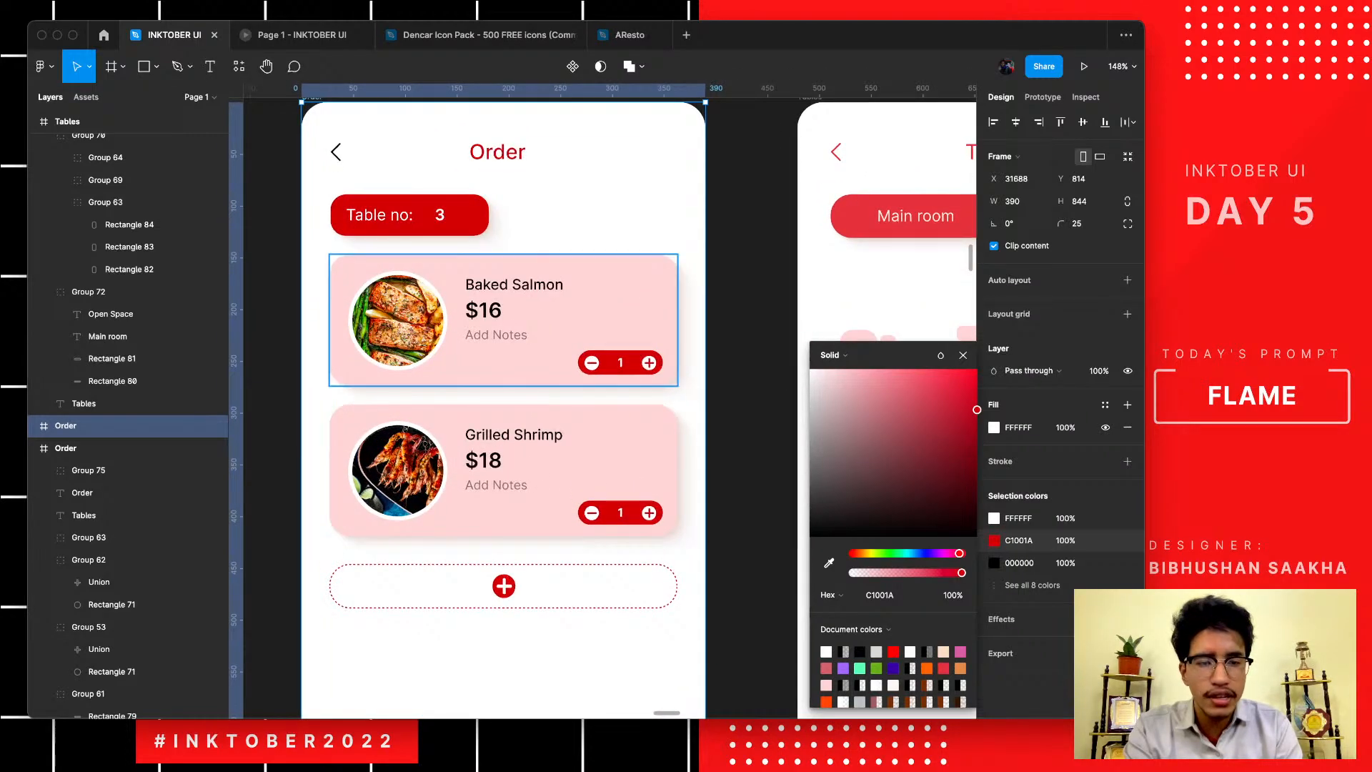
- Inspect the selection colours of the two food cards and of the red Tables screen
{"action": "left_click", "coordinate": [543, 359]}
{"action": "left_click", "coordinate": [544, 457], "text": "shift"}
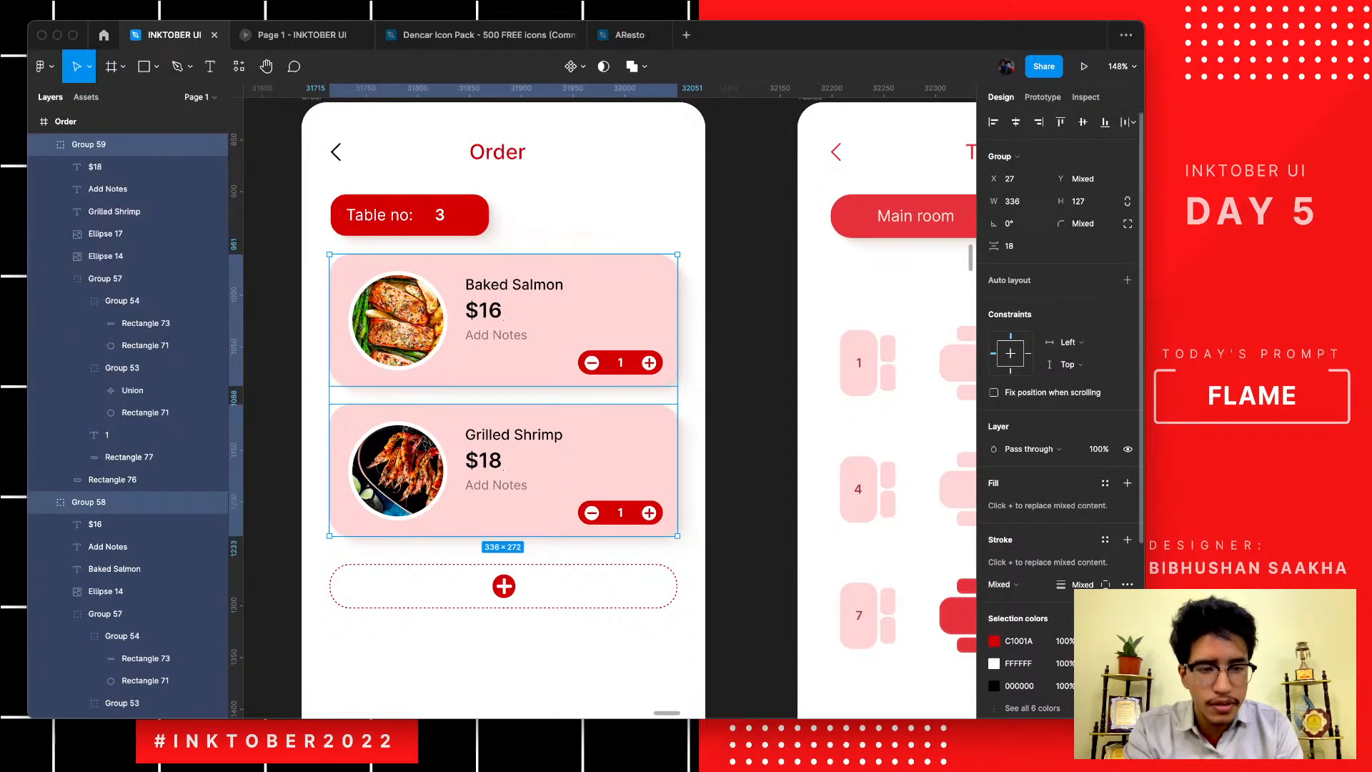
{"action": "scroll", "coordinate": [1029, 640], "scroll_direction": "down", "scroll_amount": 2}
{"action": "left_click", "coordinate": [1031, 610]}
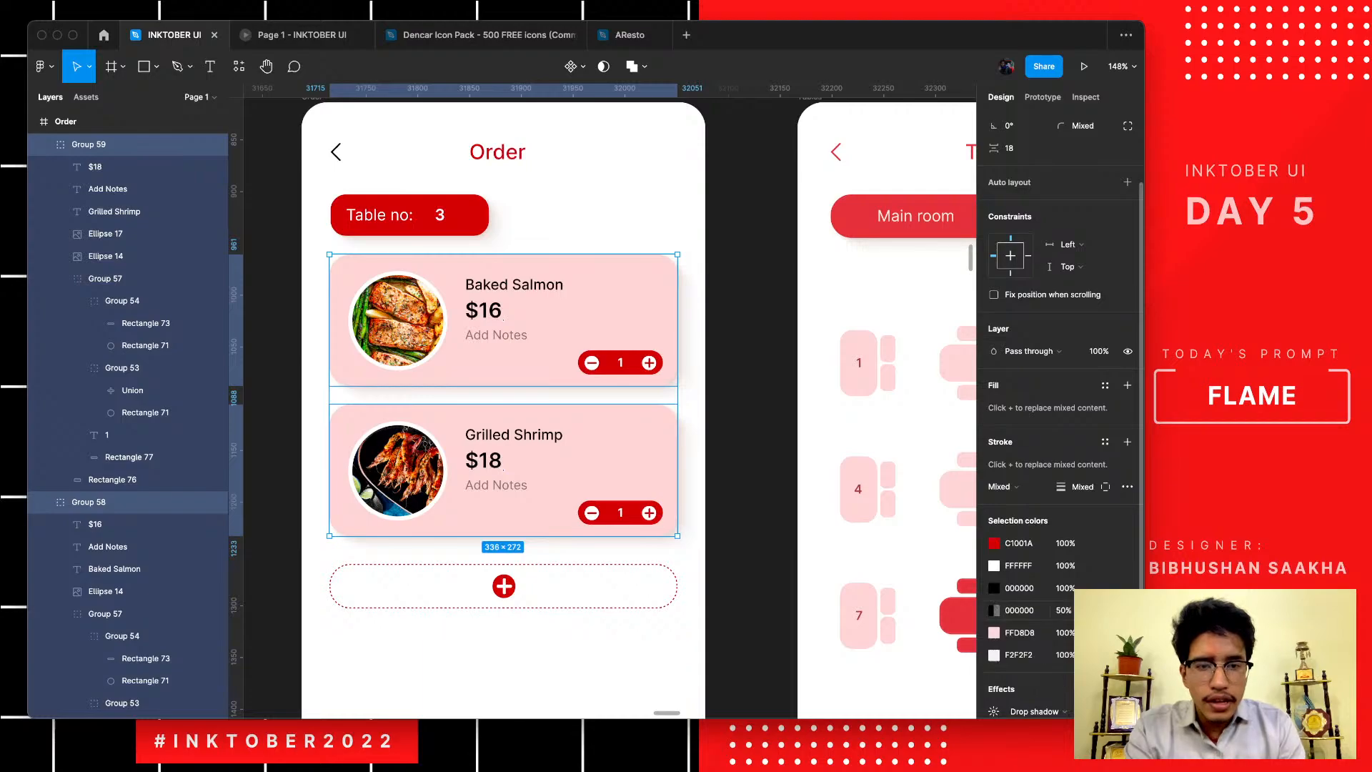
{"action": "key", "text": "Escape"}
{"action": "scroll", "coordinate": [608, 407], "scroll_direction": "down", "scroll_amount": 4}
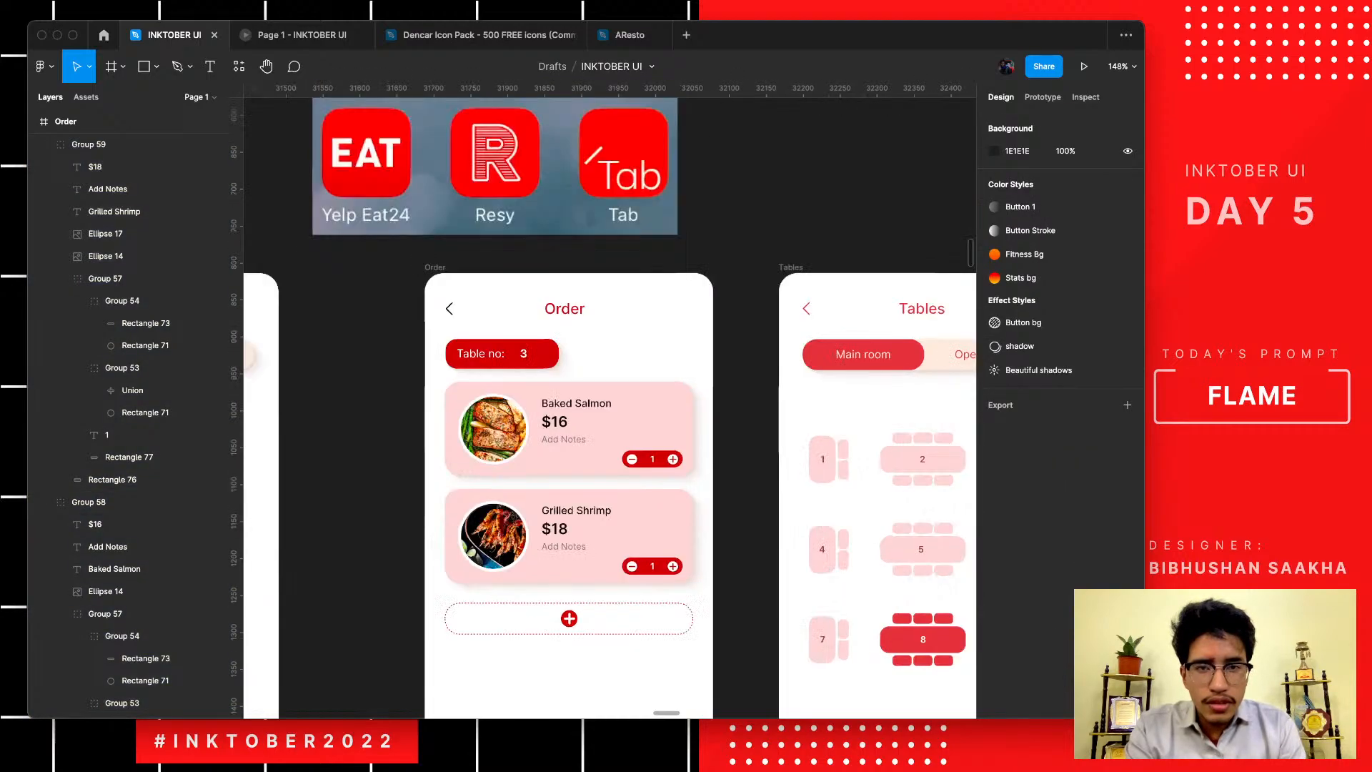
{"action": "scroll", "coordinate": [609, 407], "scroll_direction": "right", "scroll_amount": 2}
{"action": "left_click", "coordinate": [683, 307]}
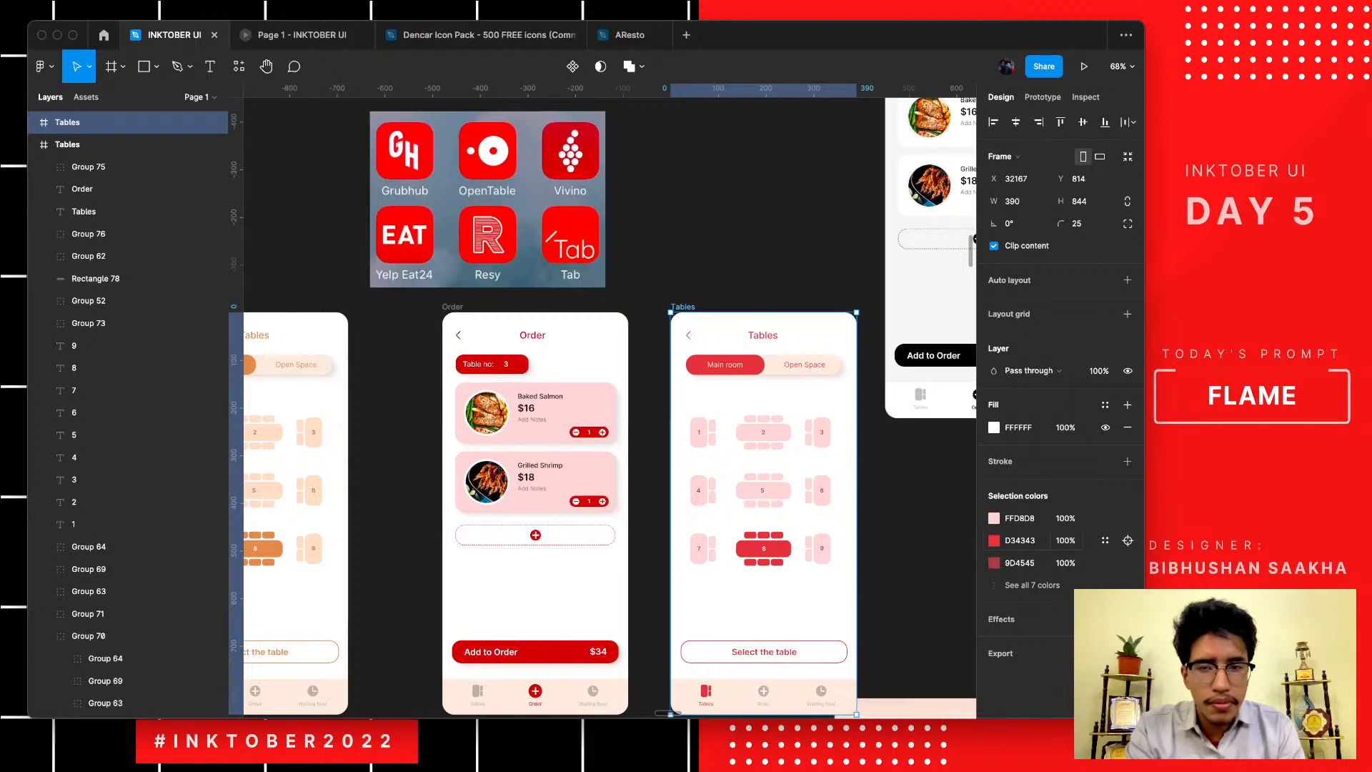
{"action": "key", "text": "Escape"}
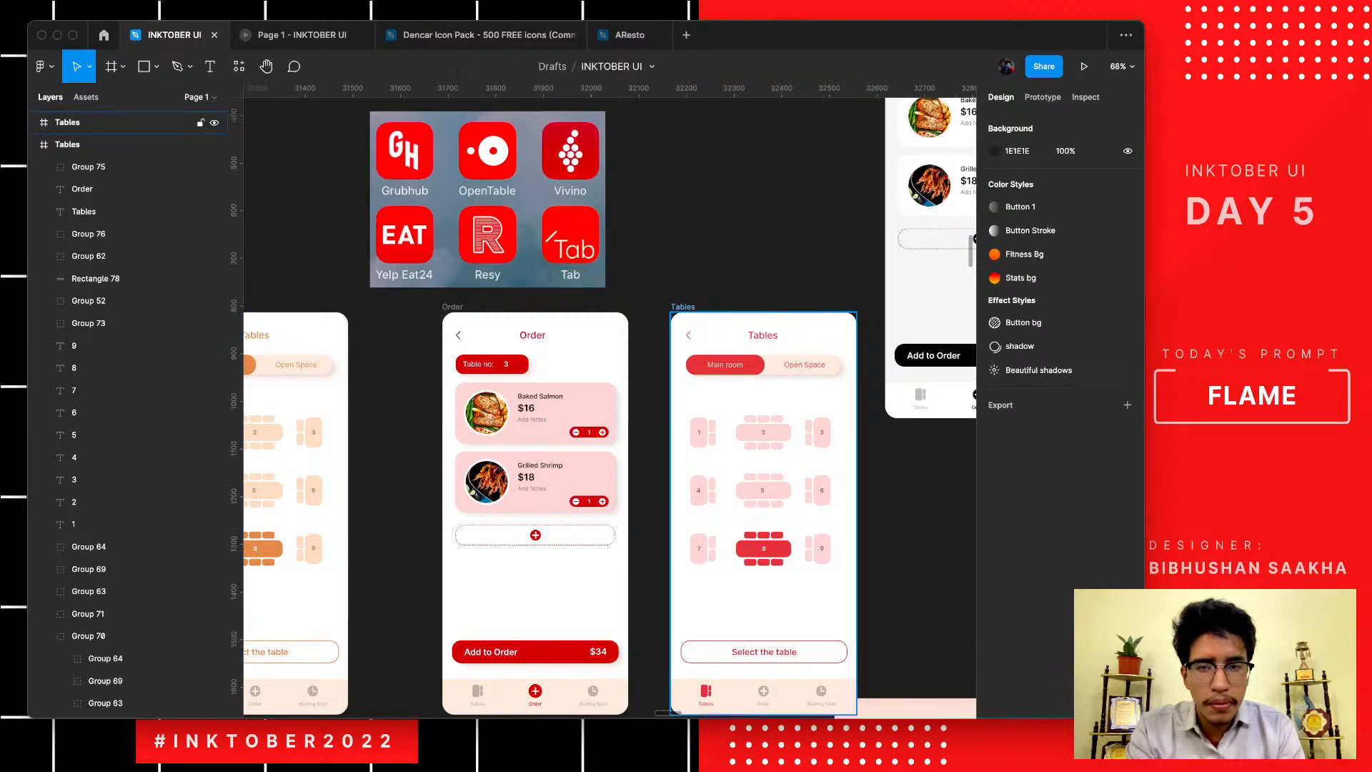
- Undo the deep red accent colour change on the copied Order screen
{"action": "key", "text": "super+z"}
{"action": "key", "text": "super+z"}
{"action": "key", "text": "super+z"}
{"action": "key", "text": "super+z"}
{"action": "key", "text": "super+z"}
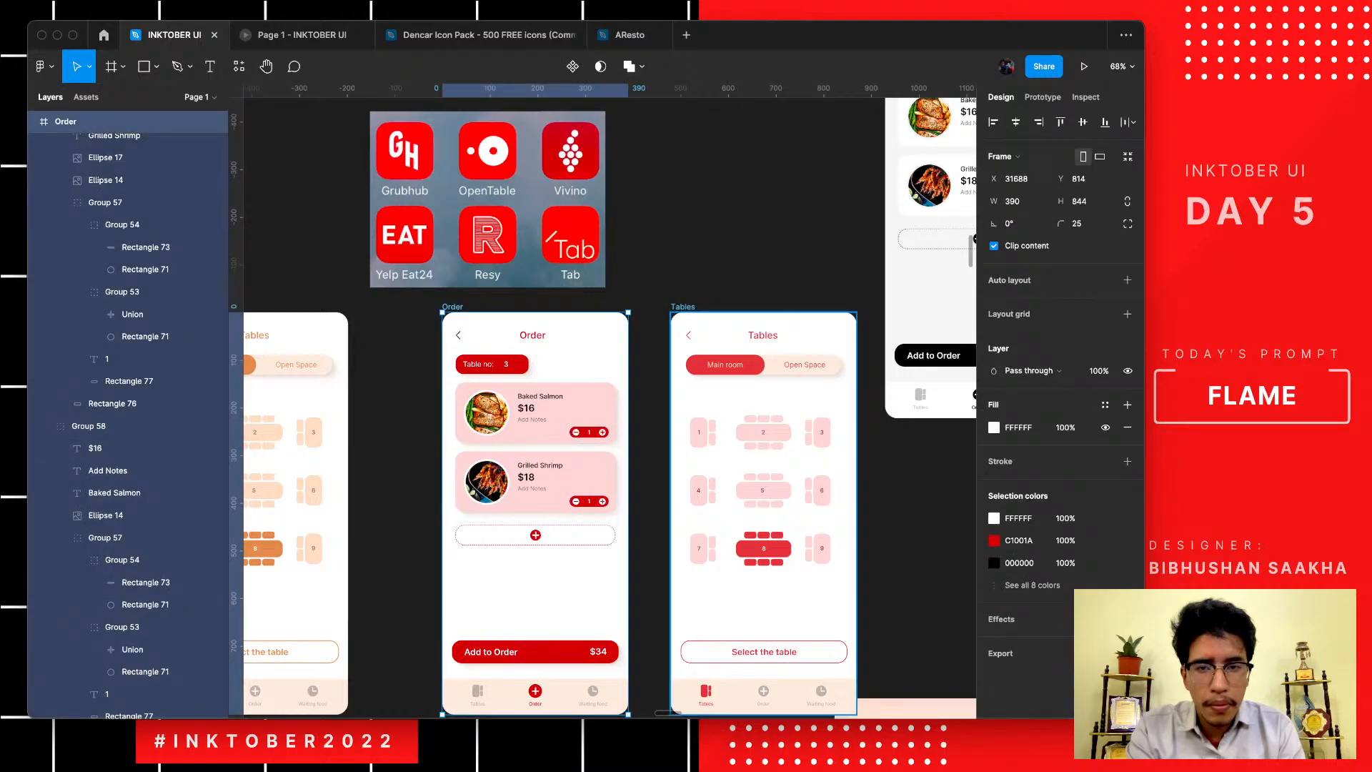
{"action": "key", "text": "super+z"}
{"action": "key", "text": "super+z"}
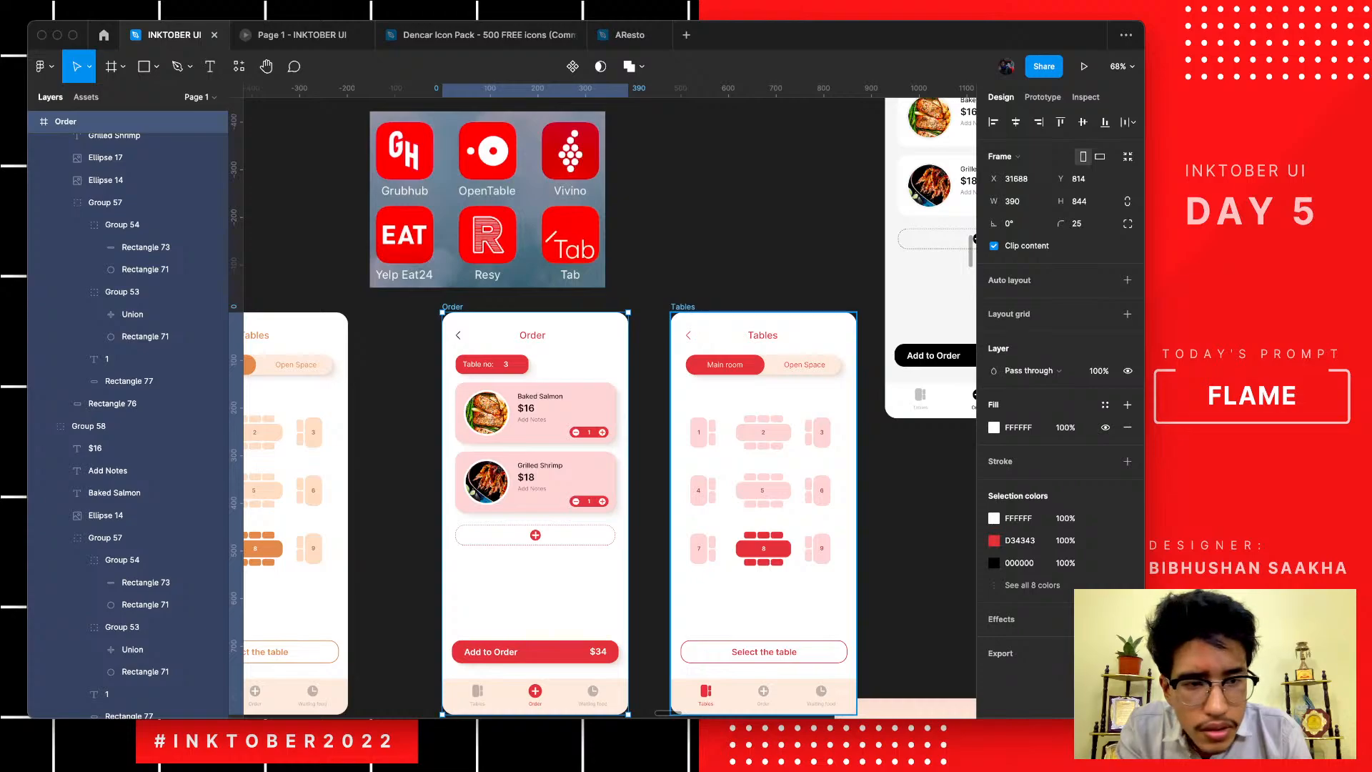
- Set the accent colour of both the red Order and Tables screens to the deep red C1001A sampled from the Vivino icon
{"action": "left_click", "coordinate": [682, 306]}
{"action": "left_click", "coordinate": [453, 307], "text": "shift"}
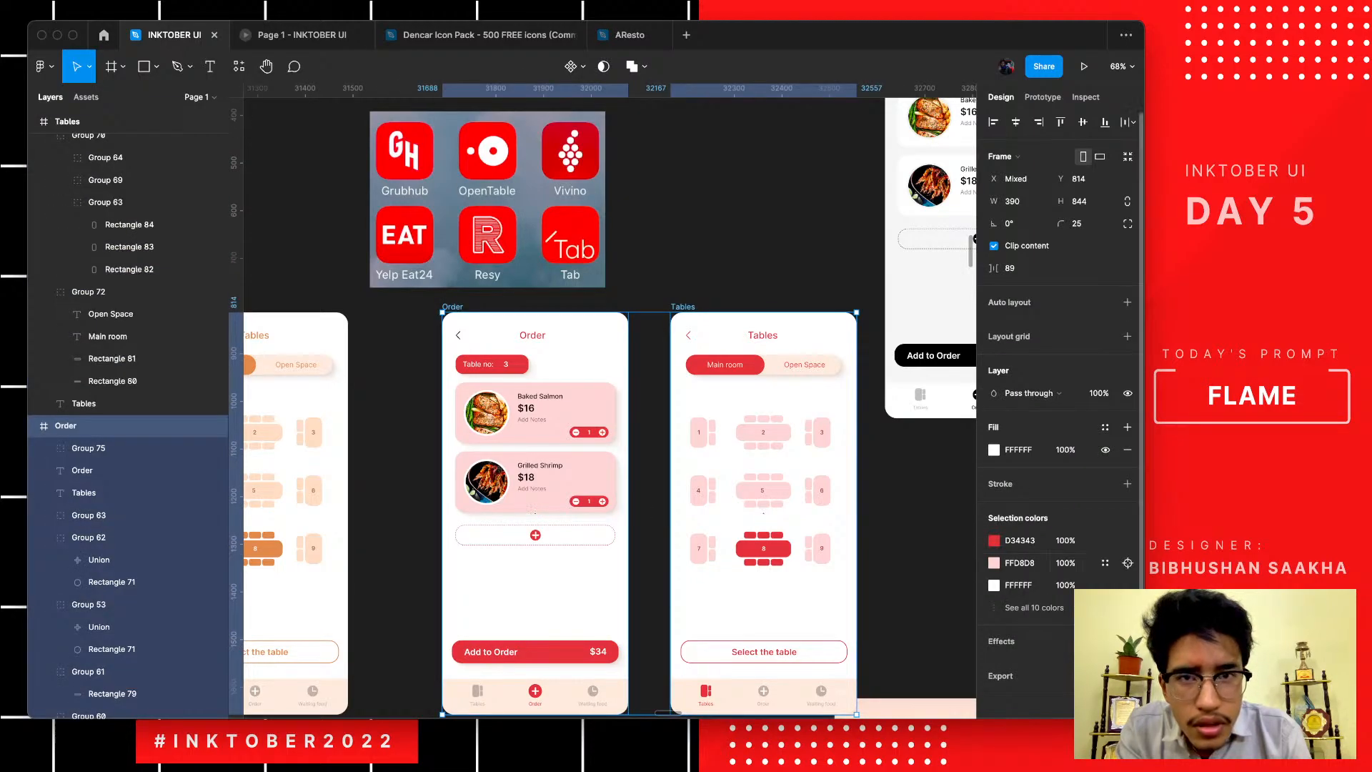
{"action": "left_click", "coordinate": [993, 540]}
{"action": "left_click", "coordinate": [829, 563]}
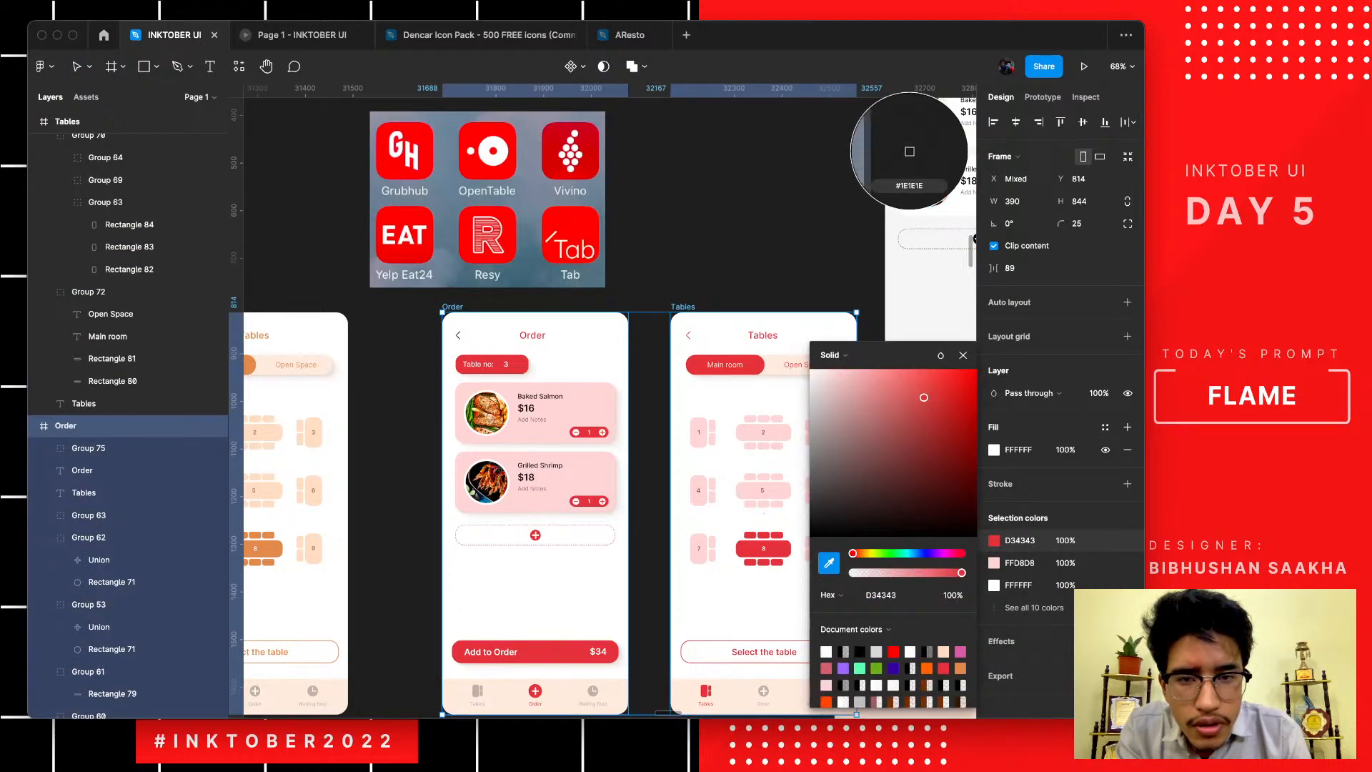
{"action": "left_click", "coordinate": [905, 140]}
{"action": "scroll", "coordinate": [613, 470], "scroll_direction": "down", "scroll_amount": 2}
{"action": "scroll", "coordinate": [612, 471], "scroll_direction": "right", "scroll_amount": 2}
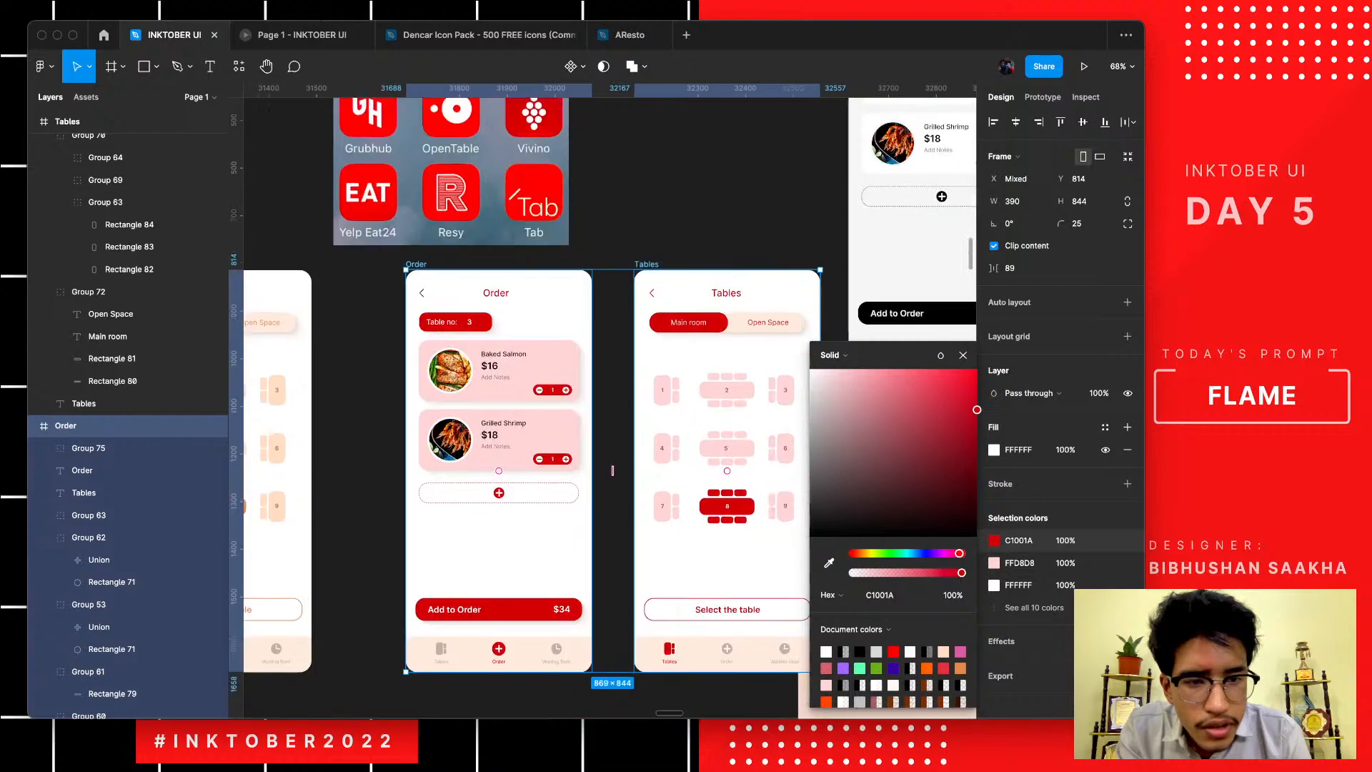
- Lighten the pink fill of the food cards and tables on both red screens to FFDFDF
{"action": "left_click", "coordinate": [993, 562]}
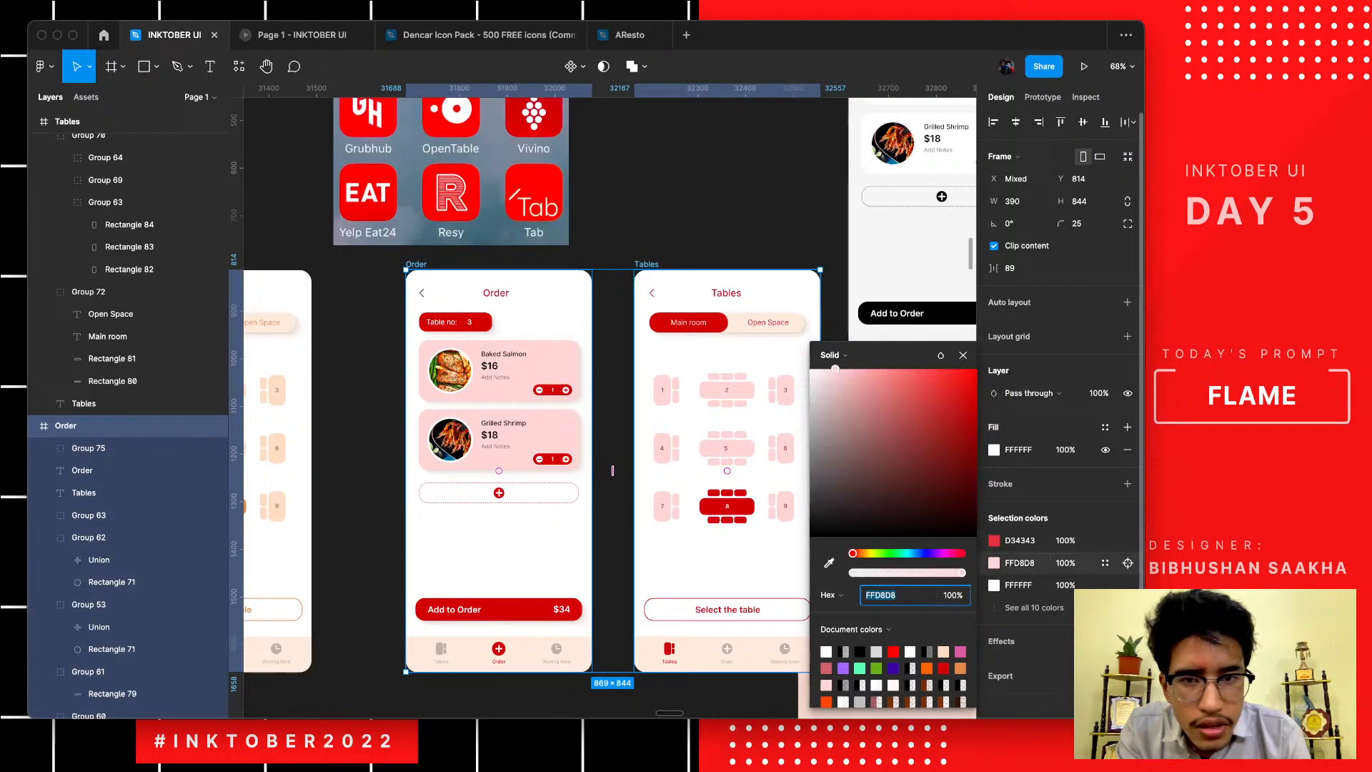
{"action": "left_click_drag", "start_coordinate": [941, 553], "coordinate": [965, 553]}
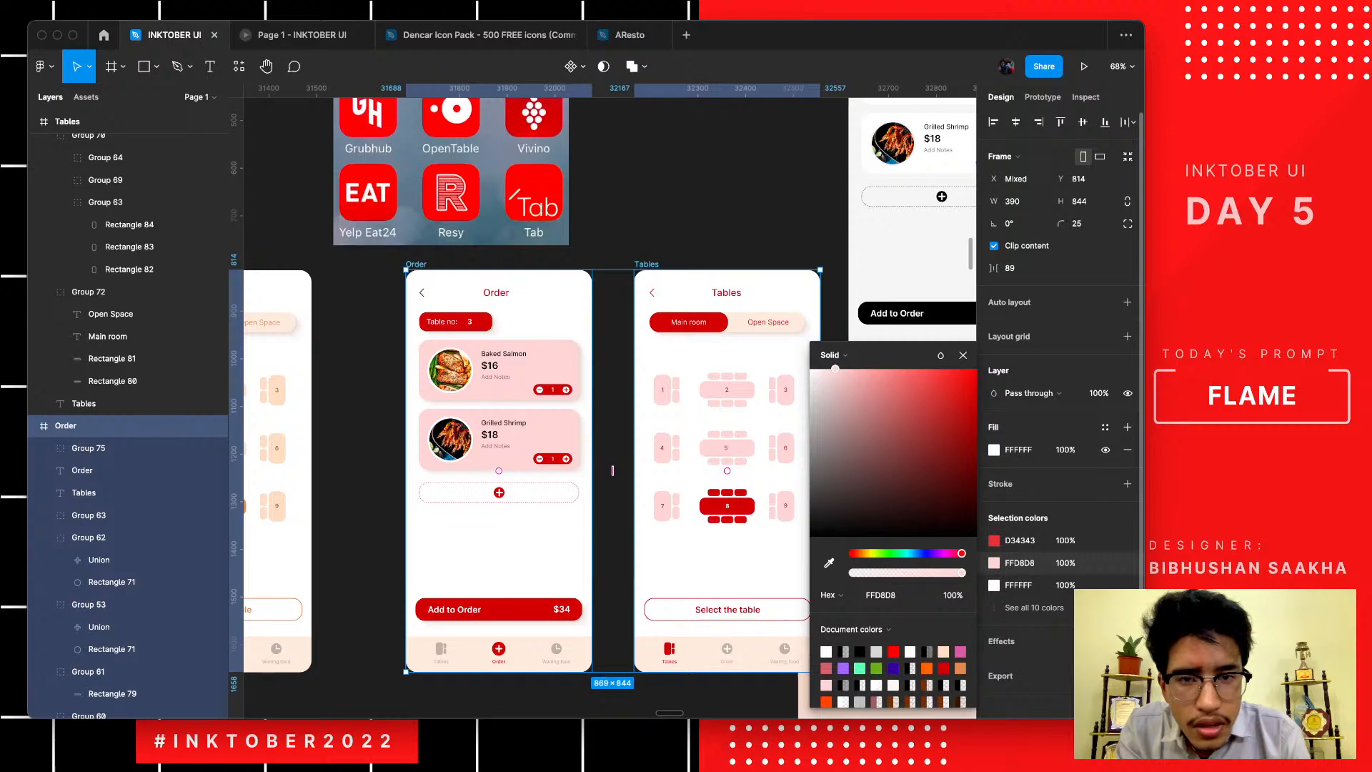
{"action": "mouse_move", "coordinate": [835, 368]}
{"action": "left_mouse_down"}
{"action": "mouse_move", "coordinate": [849, 367]}
{"action": "mouse_move", "coordinate": [818, 362]}
{"action": "mouse_move", "coordinate": [829, 368]}
{"action": "left_mouse_up"}
- Inspect the remaining selection colours of both red screens, including 9D4545 and D75757
{"action": "left_click", "coordinate": [1034, 608]}
{"action": "scroll", "coordinate": [1034, 607], "scroll_direction": "down", "scroll_amount": 1}
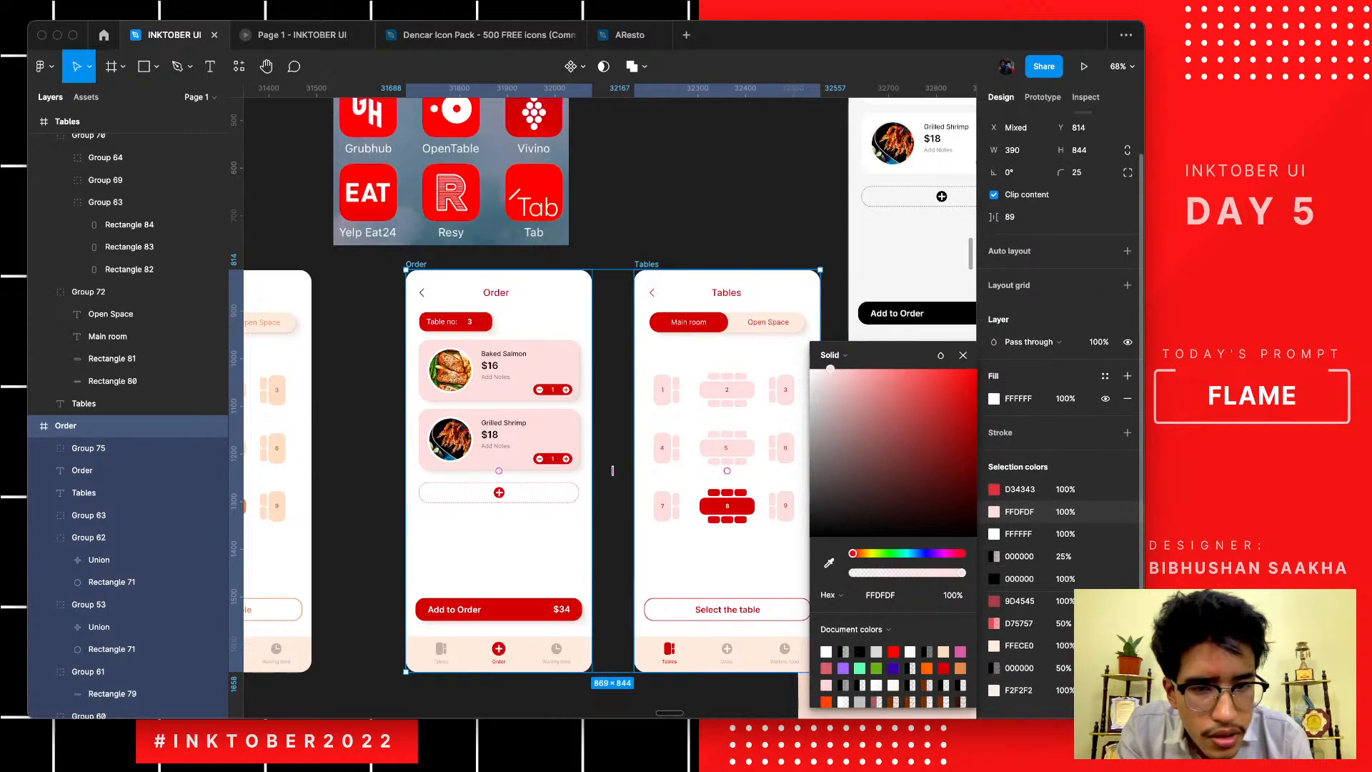
{"action": "left_click", "coordinate": [994, 600]}
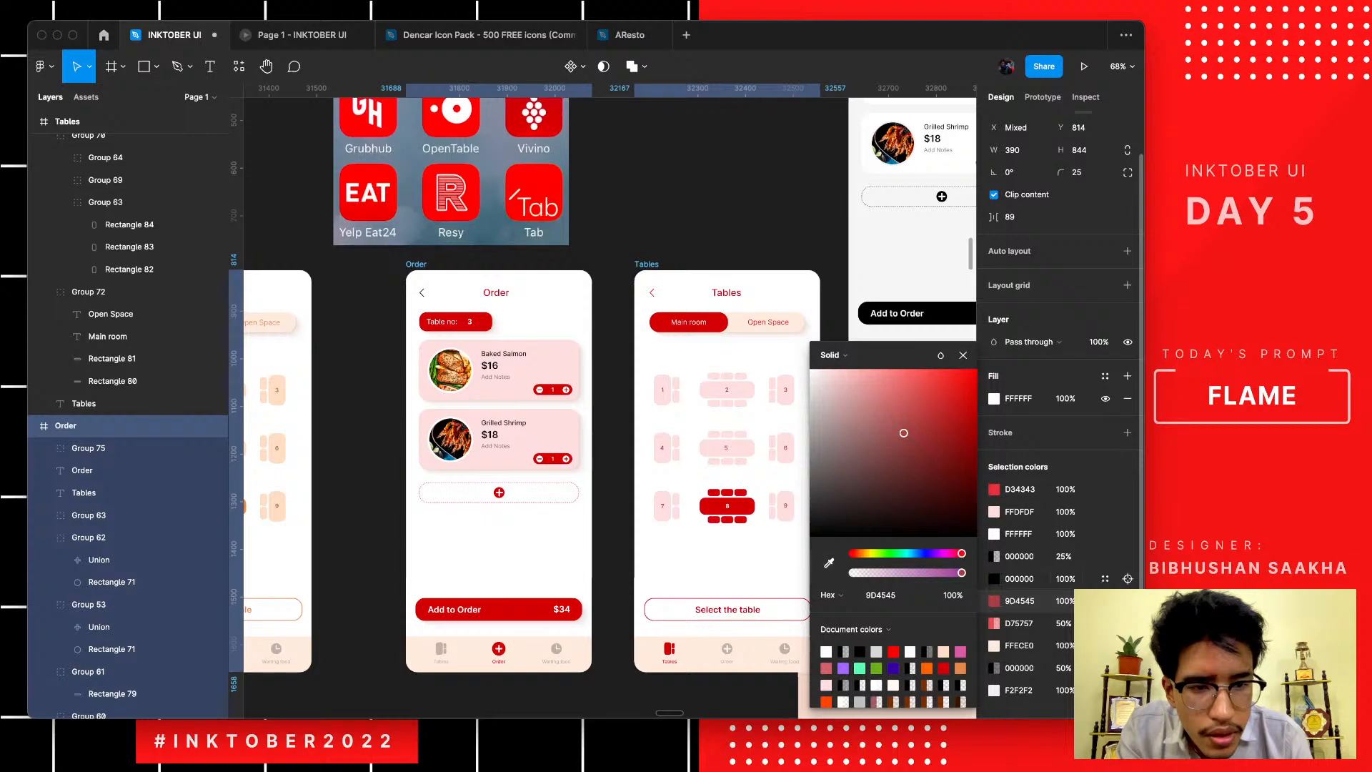
{"action": "left_click", "coordinate": [994, 623]}
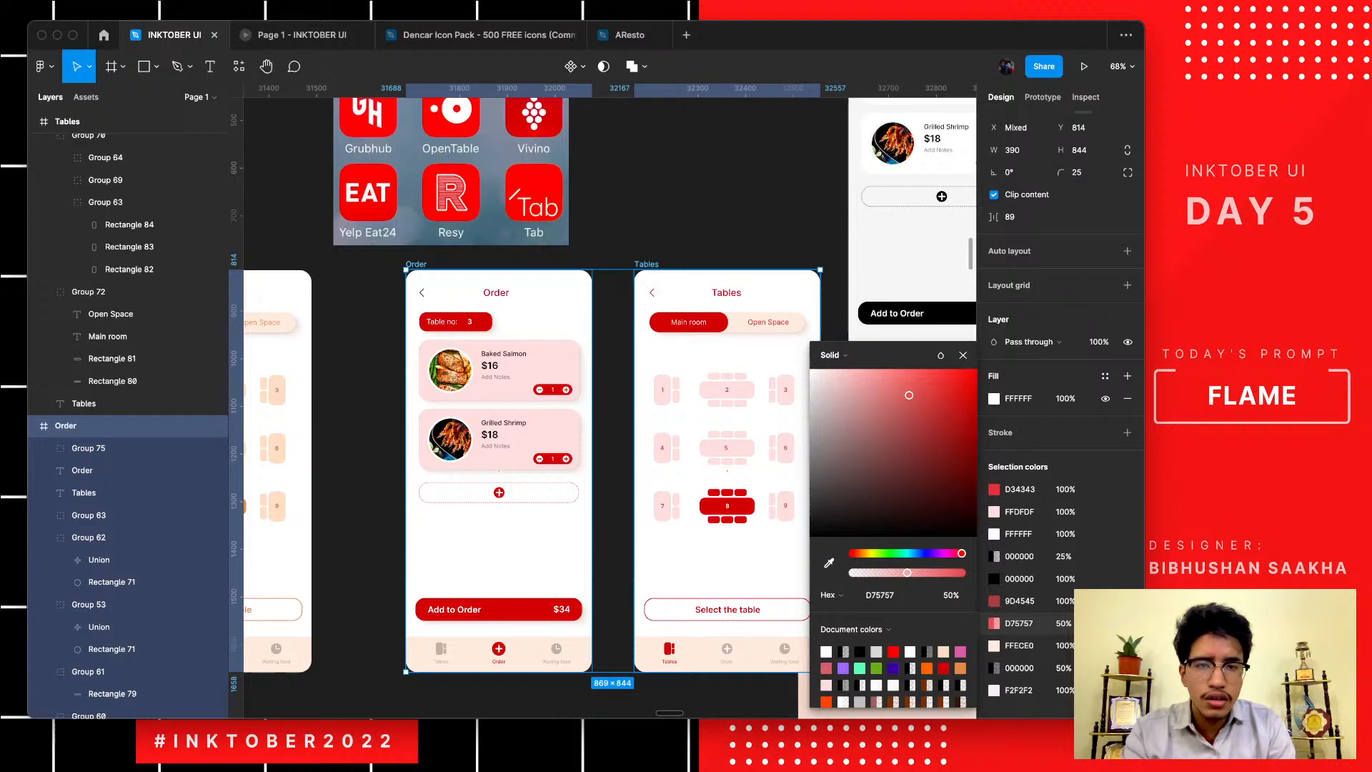
{"action": "key", "text": "Escape"}
- Set the background colour of the Main room / Open Space toggle on the red Tables screen to FFE0E0
{"action": "scroll", "coordinate": [811, 315], "scroll_direction": "up", "scroll_amount": 10}
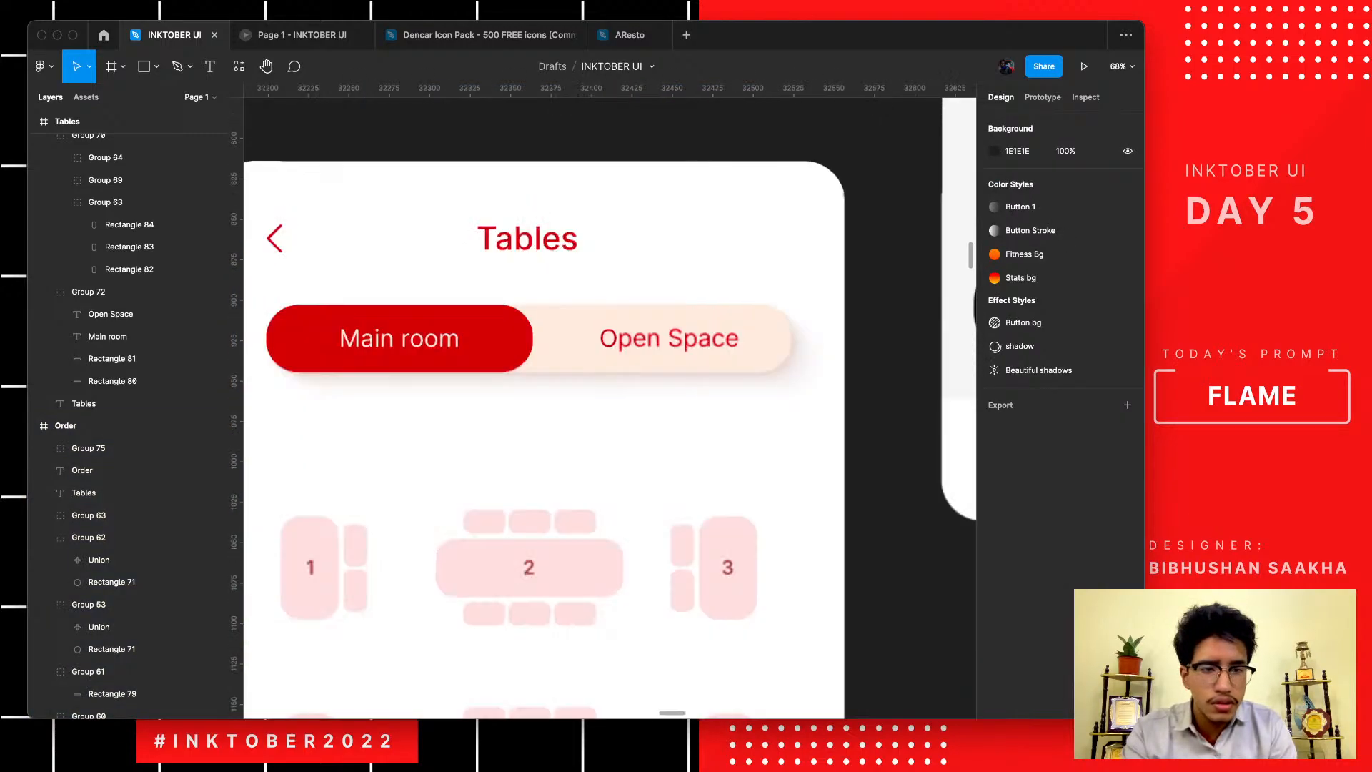
{"action": "left_click", "coordinate": [722, 350]}
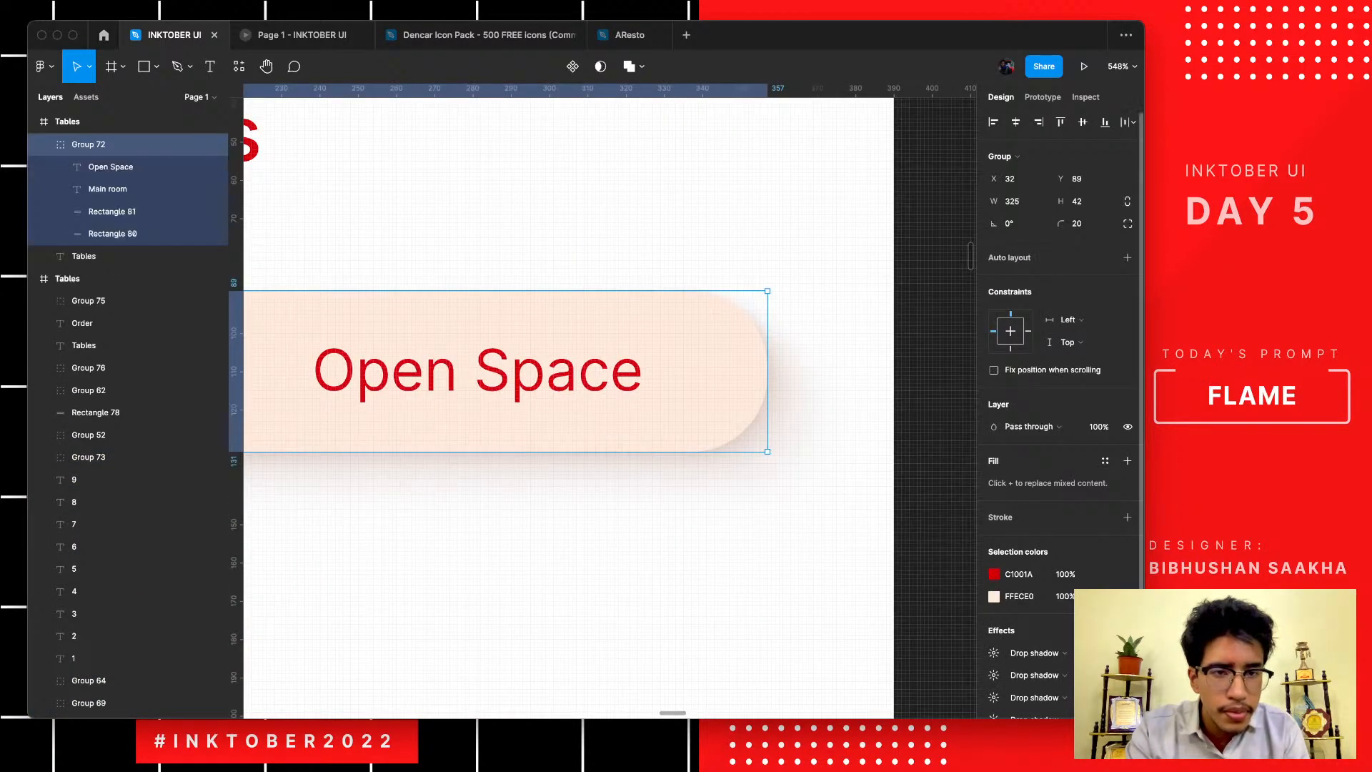
{"action": "left_click", "coordinate": [994, 596]}
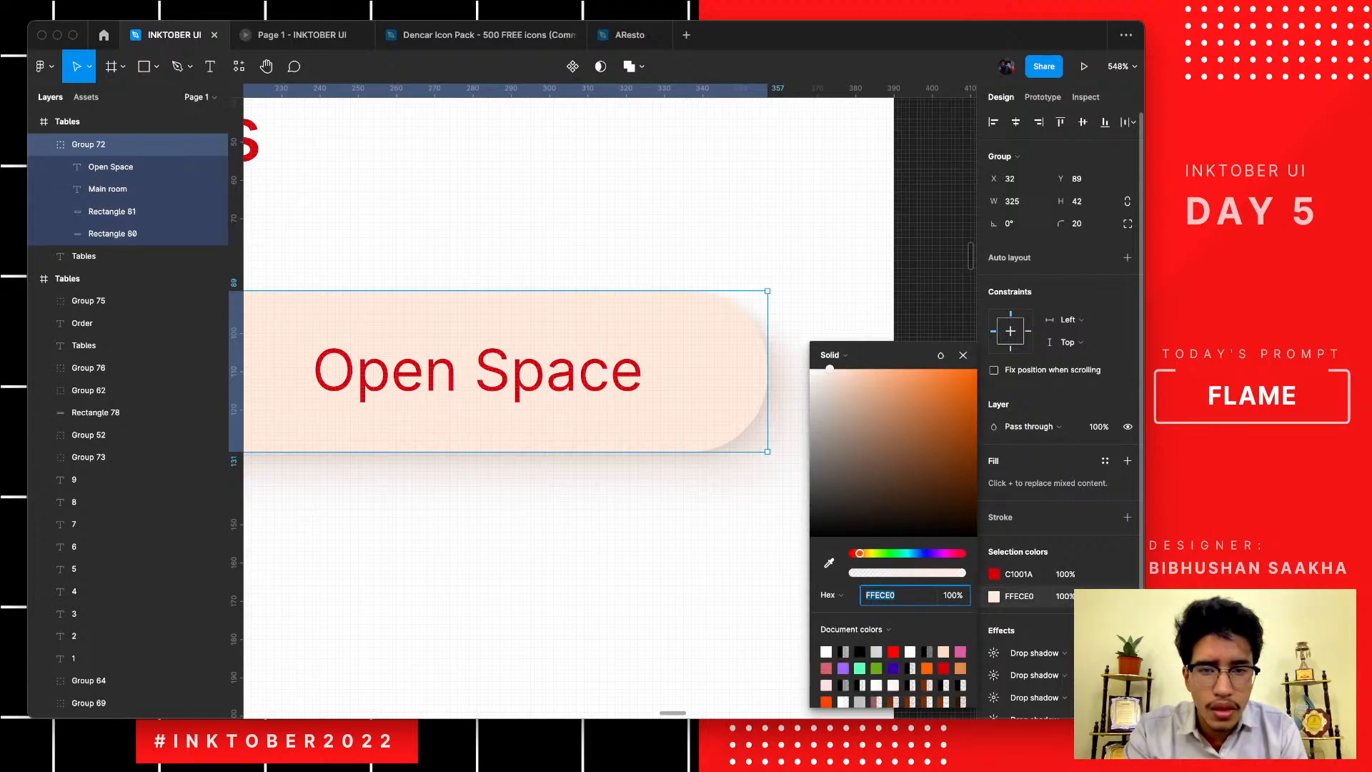
{"action": "type", "text": "FFE0E0"}
{"action": "key", "text": "Return"}
- Set the fill of the navigation bar backgrounds on both the red Tables and Order screens to FFE0E0
{"action": "scroll", "coordinate": [786, 541], "scroll_direction": "down", "scroll_amount": 10}
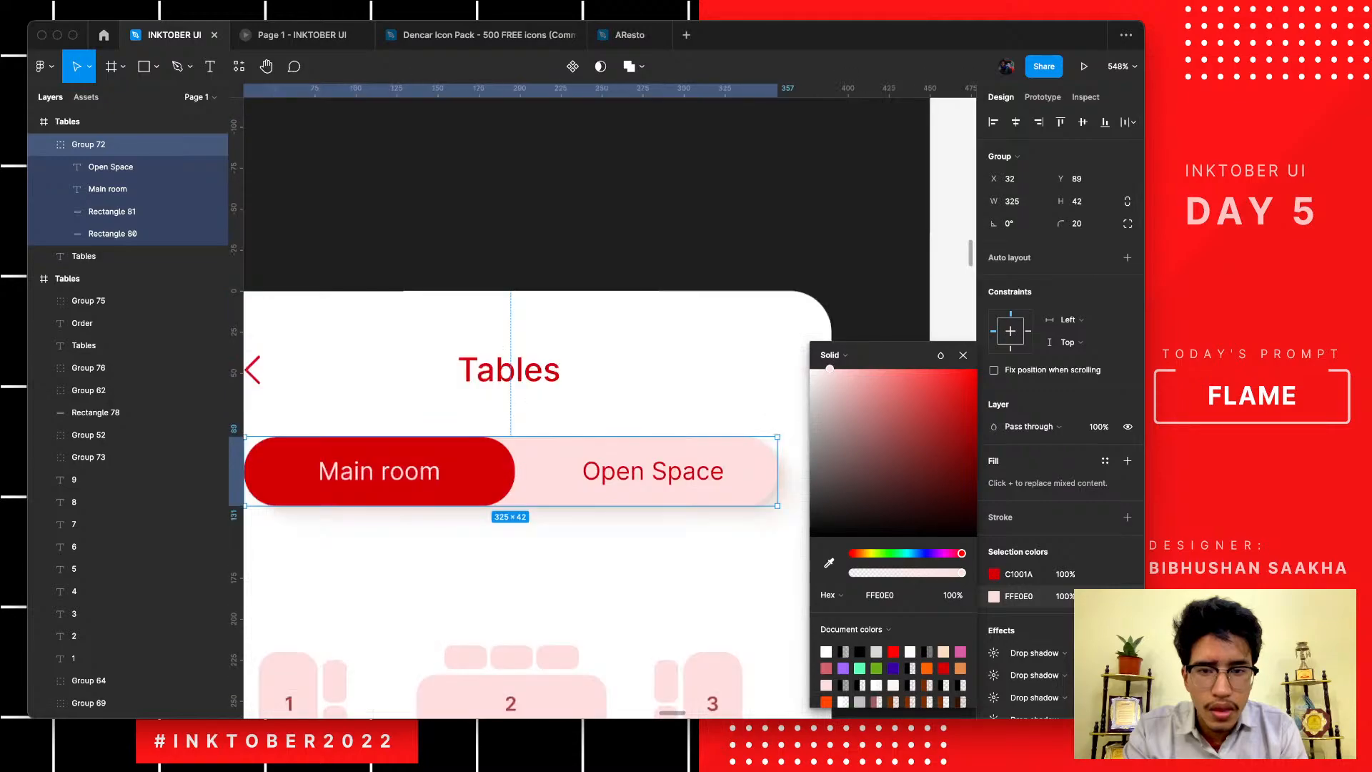
{"action": "scroll", "coordinate": [786, 542], "scroll_direction": "down", "scroll_amount": 6}
{"action": "scroll", "coordinate": [786, 529], "scroll_direction": "down", "scroll_amount": 3}
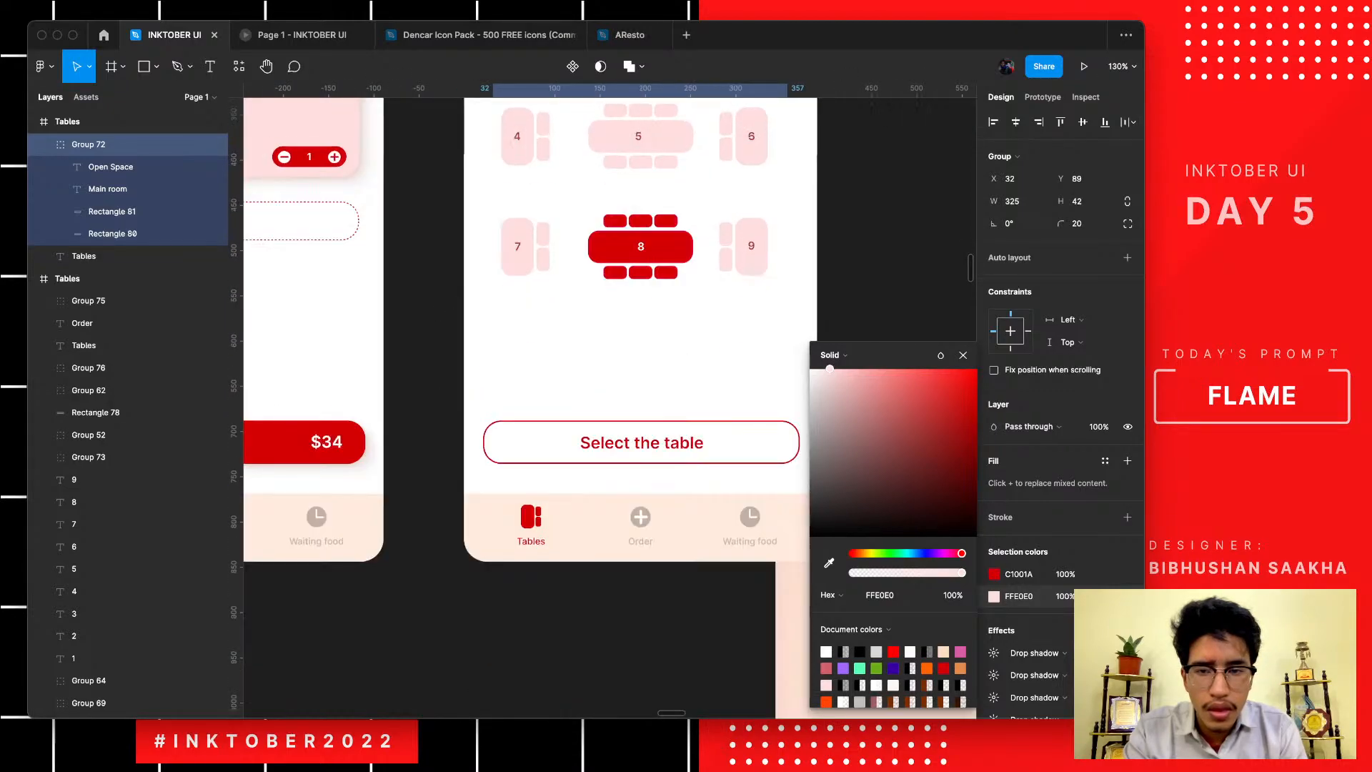
{"action": "left_click", "coordinate": [586, 529]}
{"action": "left_click", "coordinate": [363, 529], "text": "shift"}
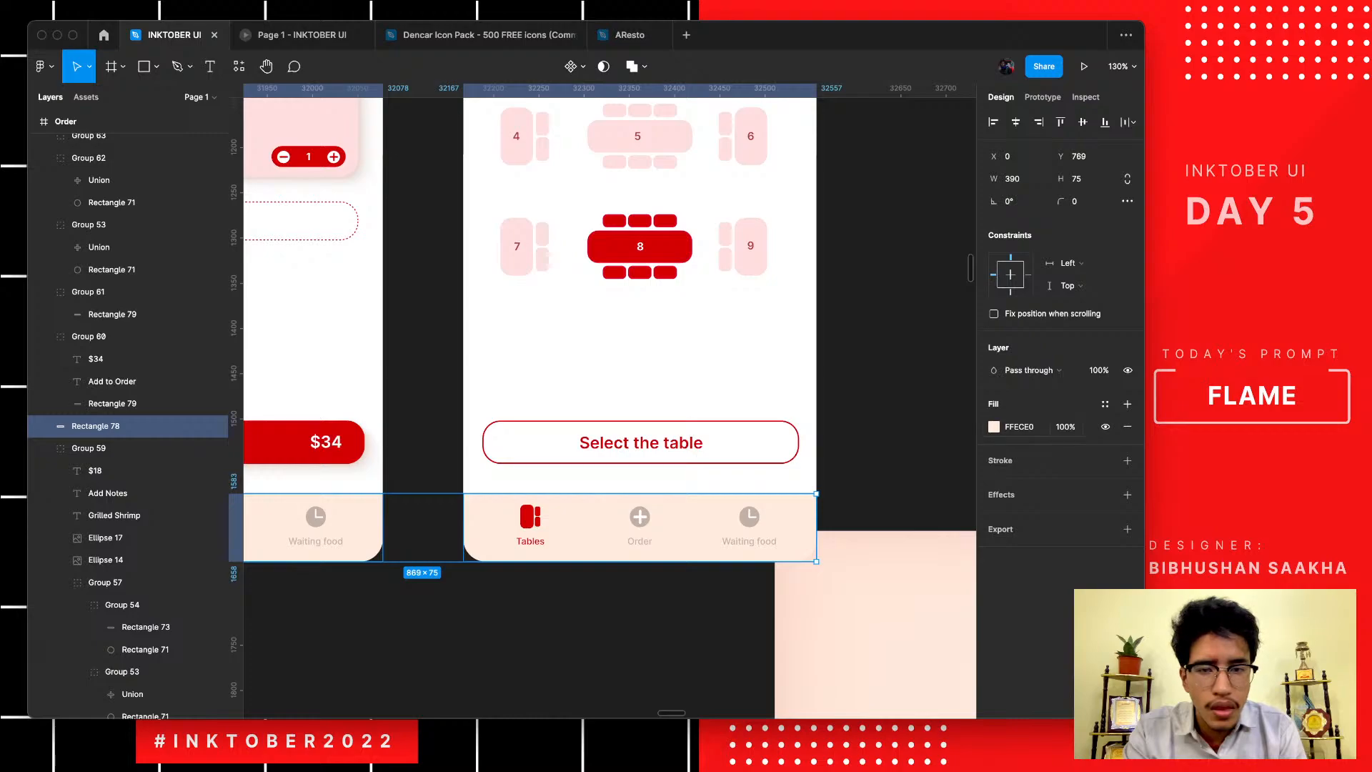
{"action": "left_click", "coordinate": [994, 427]}
{"action": "type", "text": "FFE0E0"}
{"action": "key", "text": "Return"}
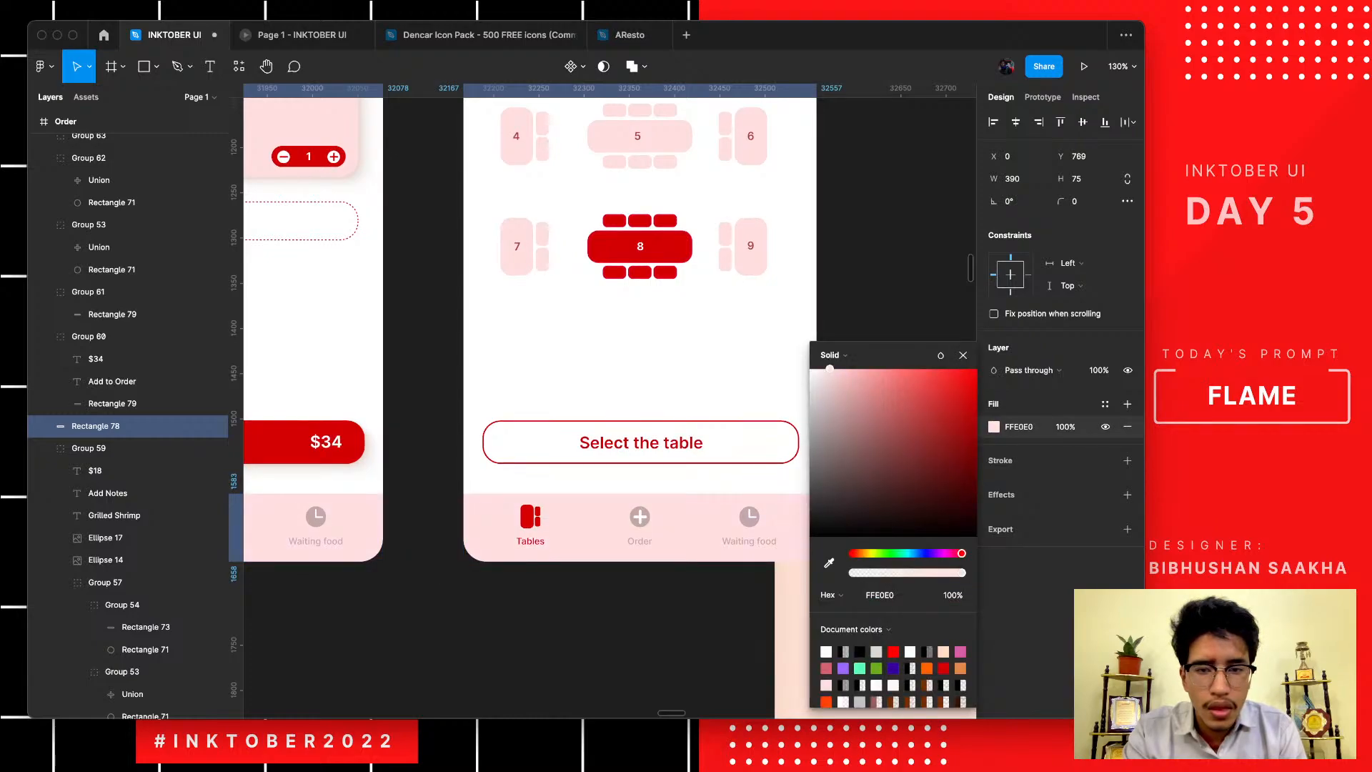
{"action": "scroll", "coordinate": [529, 329], "scroll_direction": "left", "scroll_amount": 5}
{"action": "scroll", "coordinate": [678, 598], "scroll_direction": "down", "scroll_amount": 5}
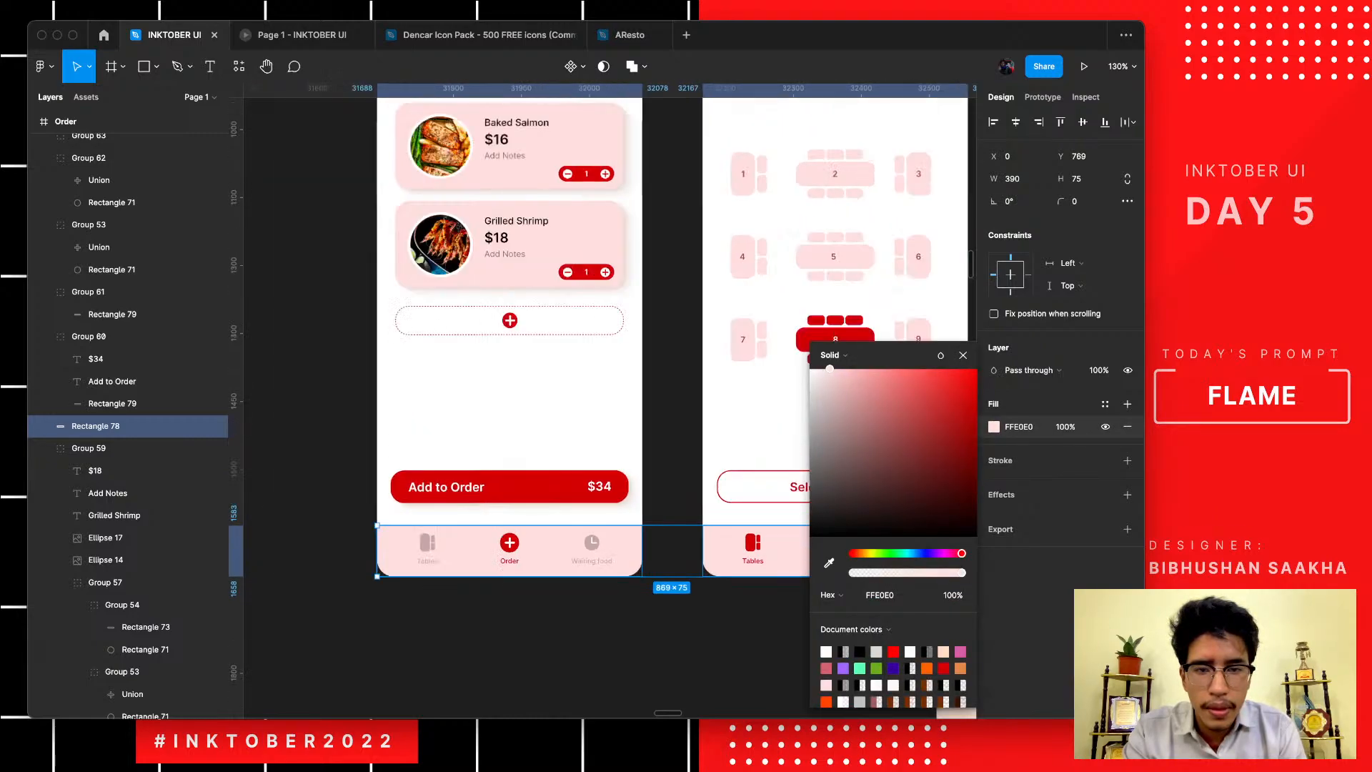
{"action": "key", "text": "Escape"}
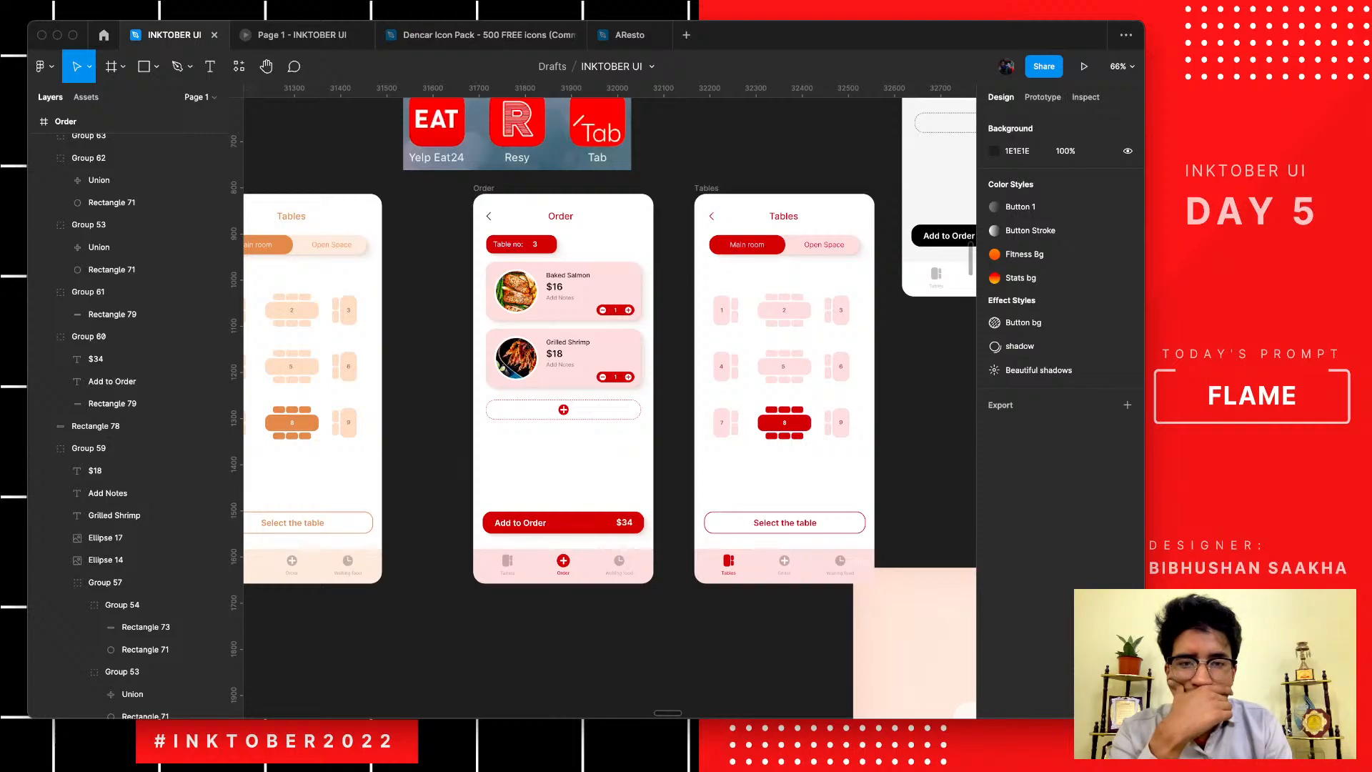
- Examine the recoloured red Order and Tables screens up close and beside the orange and black versions
{"action": "scroll", "coordinate": [724, 489], "scroll_direction": "right", "scroll_amount": 2}
{"action": "scroll", "coordinate": [724, 489], "scroll_direction": "up", "scroll_amount": 4}
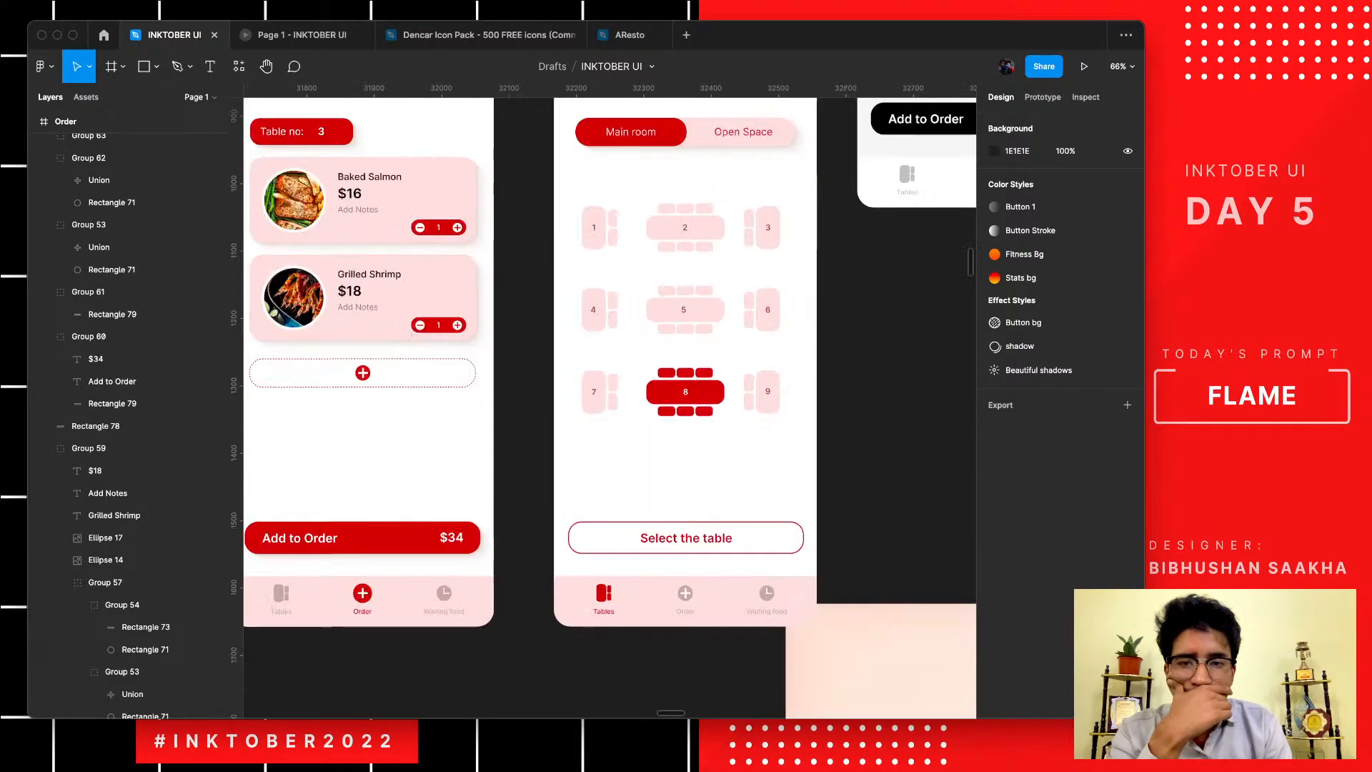
{"action": "scroll", "coordinate": [717, 489], "scroll_direction": "up", "scroll_amount": 1}
{"action": "scroll", "coordinate": [716, 489], "scroll_direction": "down", "scroll_amount": 4}
{"action": "scroll", "coordinate": [717, 489], "scroll_direction": "up", "scroll_amount": 1}
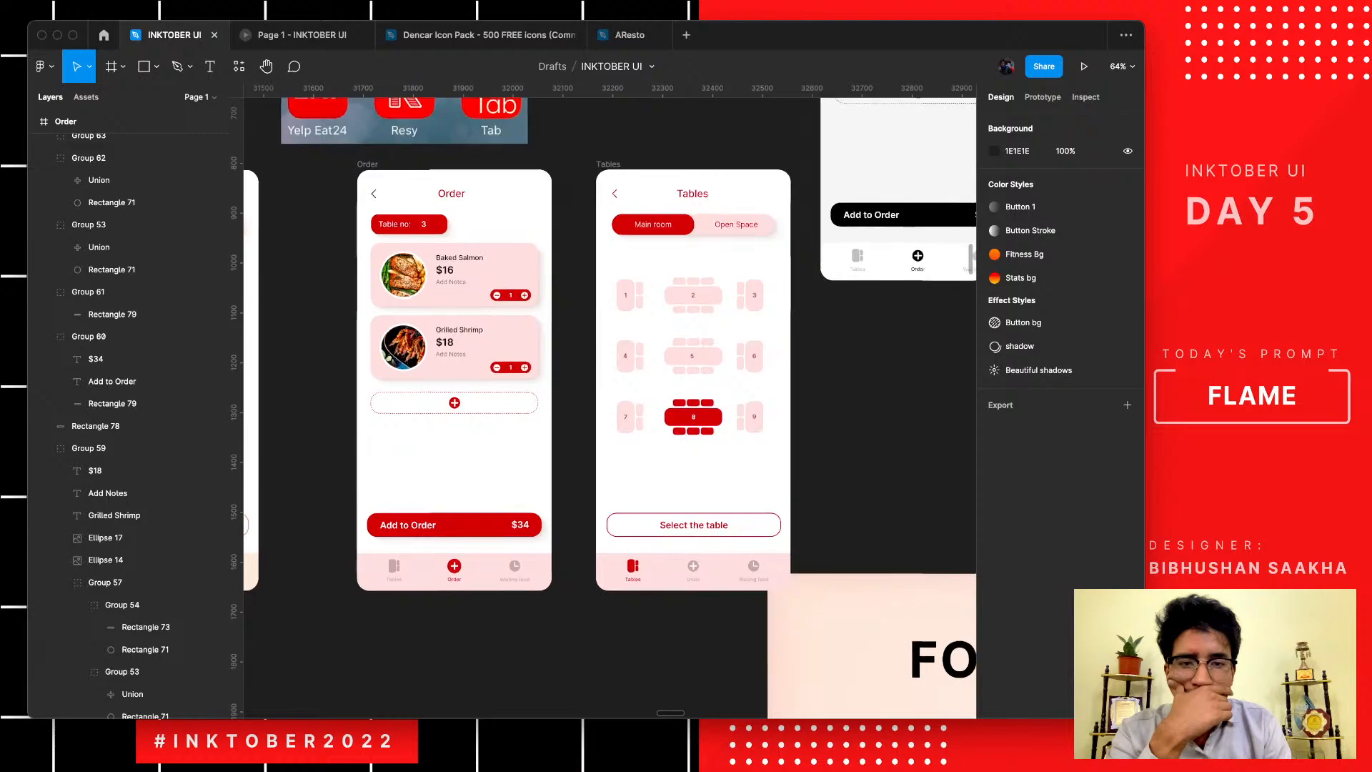
{"action": "scroll", "coordinate": [717, 486], "scroll_direction": "down", "scroll_amount": 4}
{"action": "scroll", "coordinate": [716, 486], "scroll_direction": "left", "scroll_amount": 4}
{"action": "scroll", "coordinate": [717, 486], "scroll_direction": "right", "scroll_amount": 4}
{"action": "scroll", "coordinate": [717, 486], "scroll_direction": "down", "scroll_amount": 5}
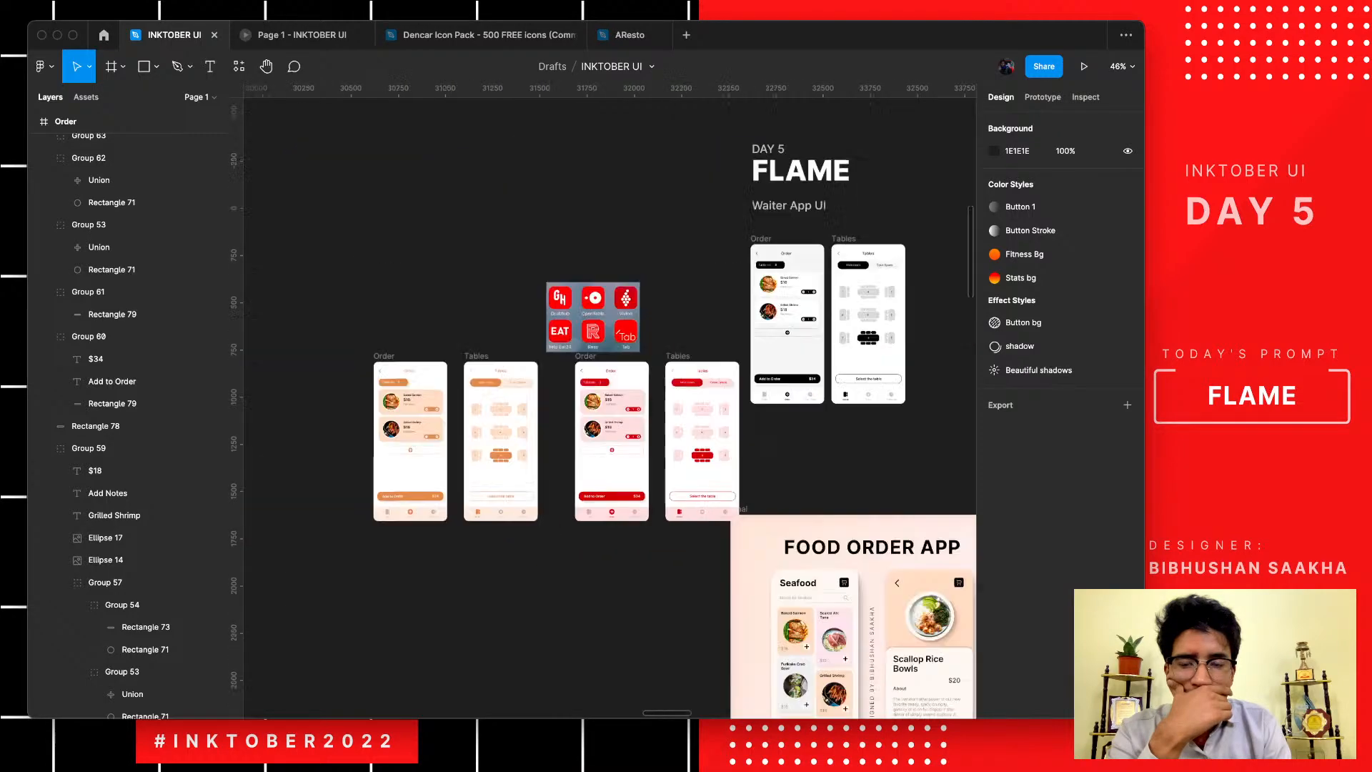
{"action": "scroll", "coordinate": [697, 338], "scroll_direction": "up", "scroll_amount": 5}
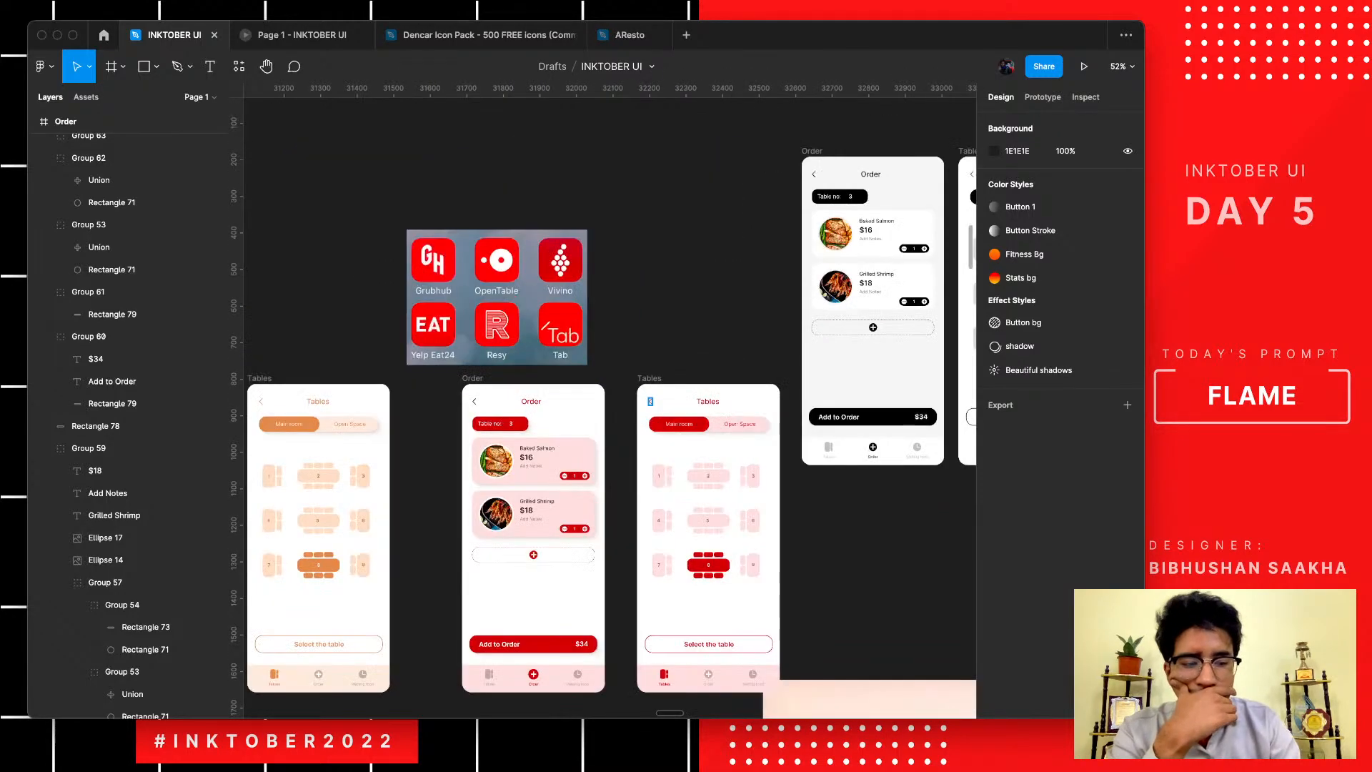
{"action": "scroll", "coordinate": [632, 500], "scroll_direction": "up", "scroll_amount": 6}
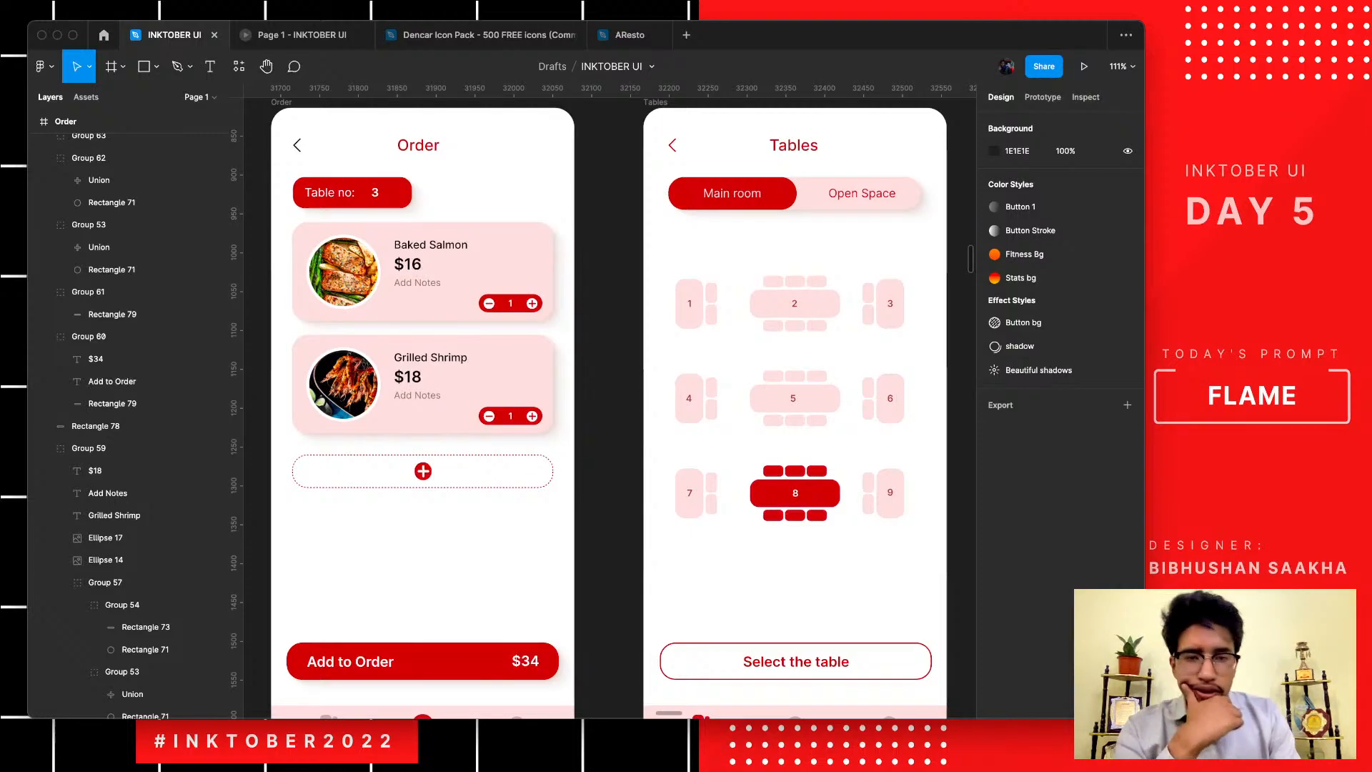
{"action": "scroll", "coordinate": [622, 443], "scroll_direction": "down", "scroll_amount": 10}
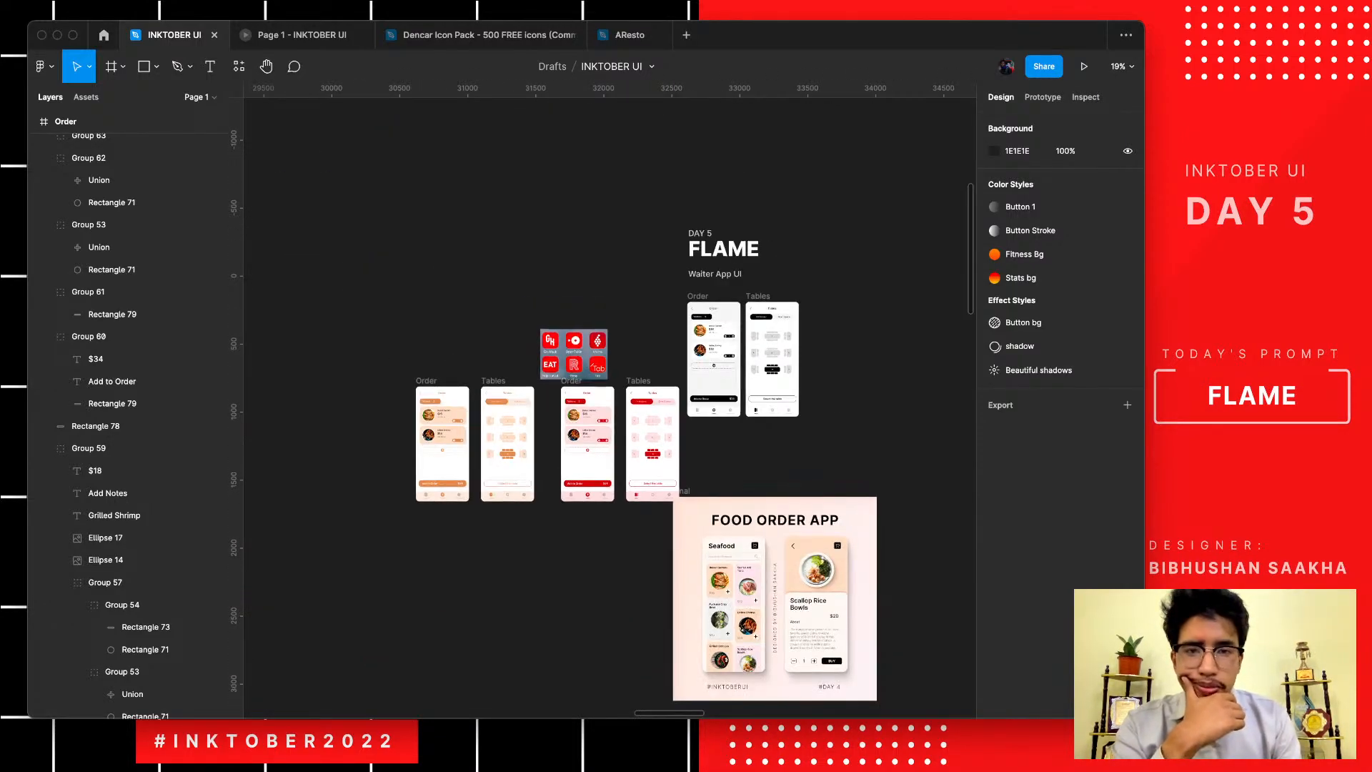
- Replace the FOOD ORDER APP heading of the copied Final presentation frame under FLAME with WAITER APP
{"action": "scroll", "coordinate": [850, 610], "scroll_direction": "up", "scroll_amount": 5}
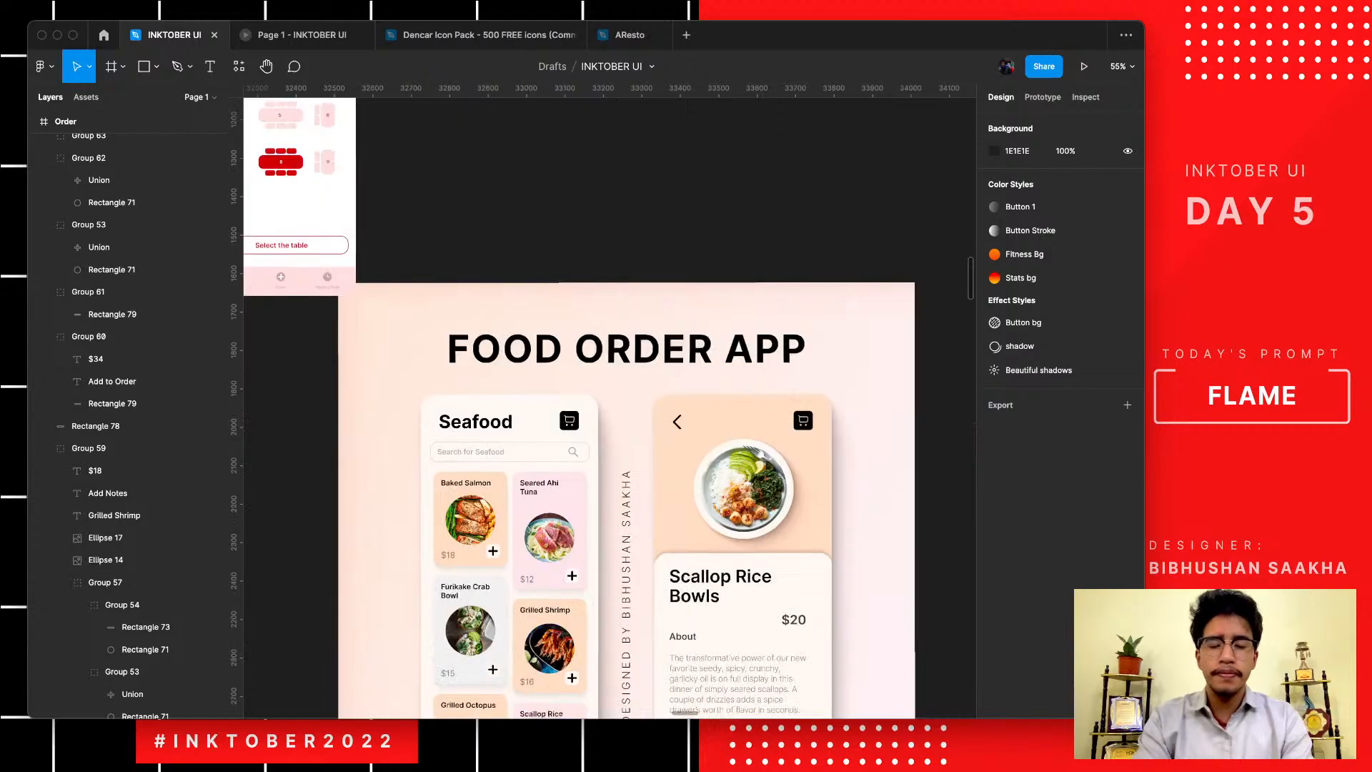
{"action": "scroll", "coordinate": [615, 404], "scroll_direction": "down", "scroll_amount": 1}
{"action": "double_click", "coordinate": [609, 327]}
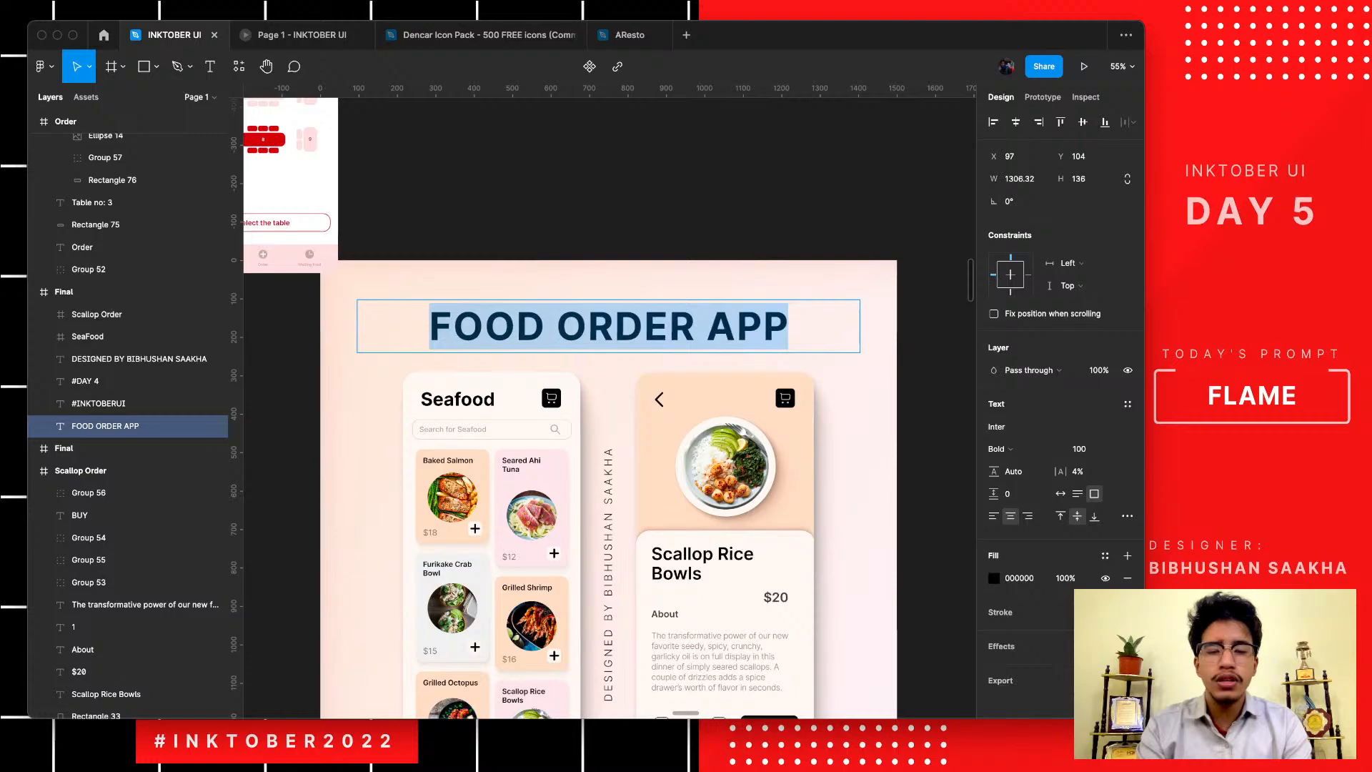
{"action": "type", "text": "Wi"}
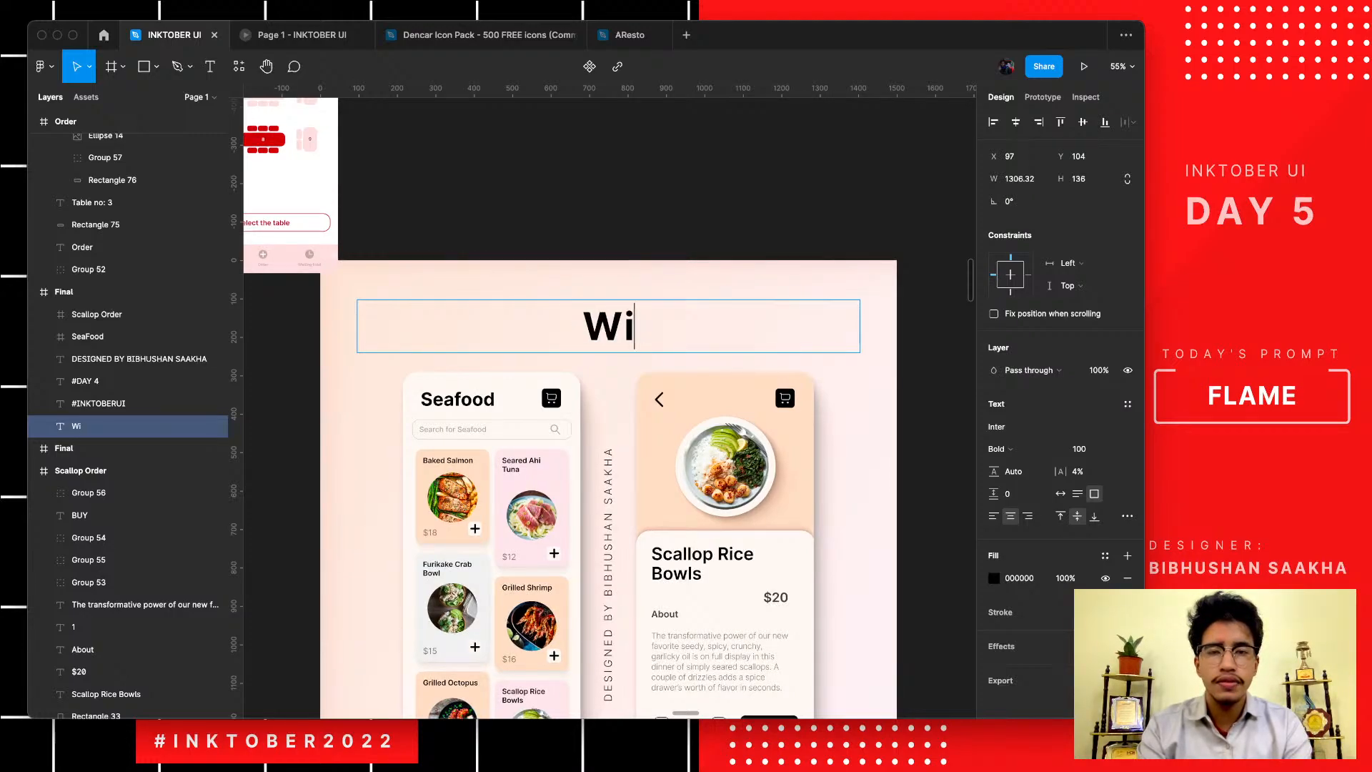
{"action": "key", "text": "BackSpace"}
{"action": "type", "text": "aiter"}
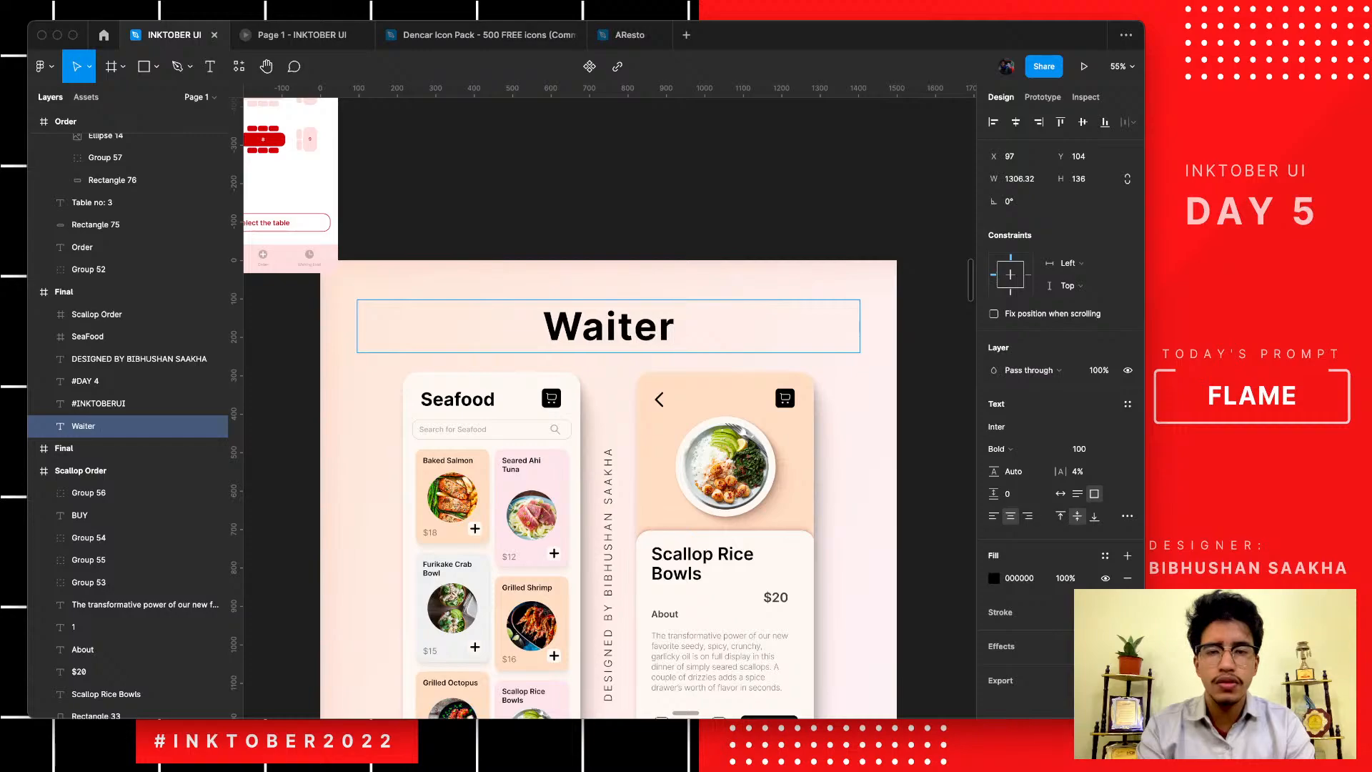
{"action": "key", "text": "ctrl+a"}
{"action": "key", "text": "BackSpace"}
{"action": "scroll", "coordinate": [610, 407], "scroll_direction": "down", "scroll_amount": 10}
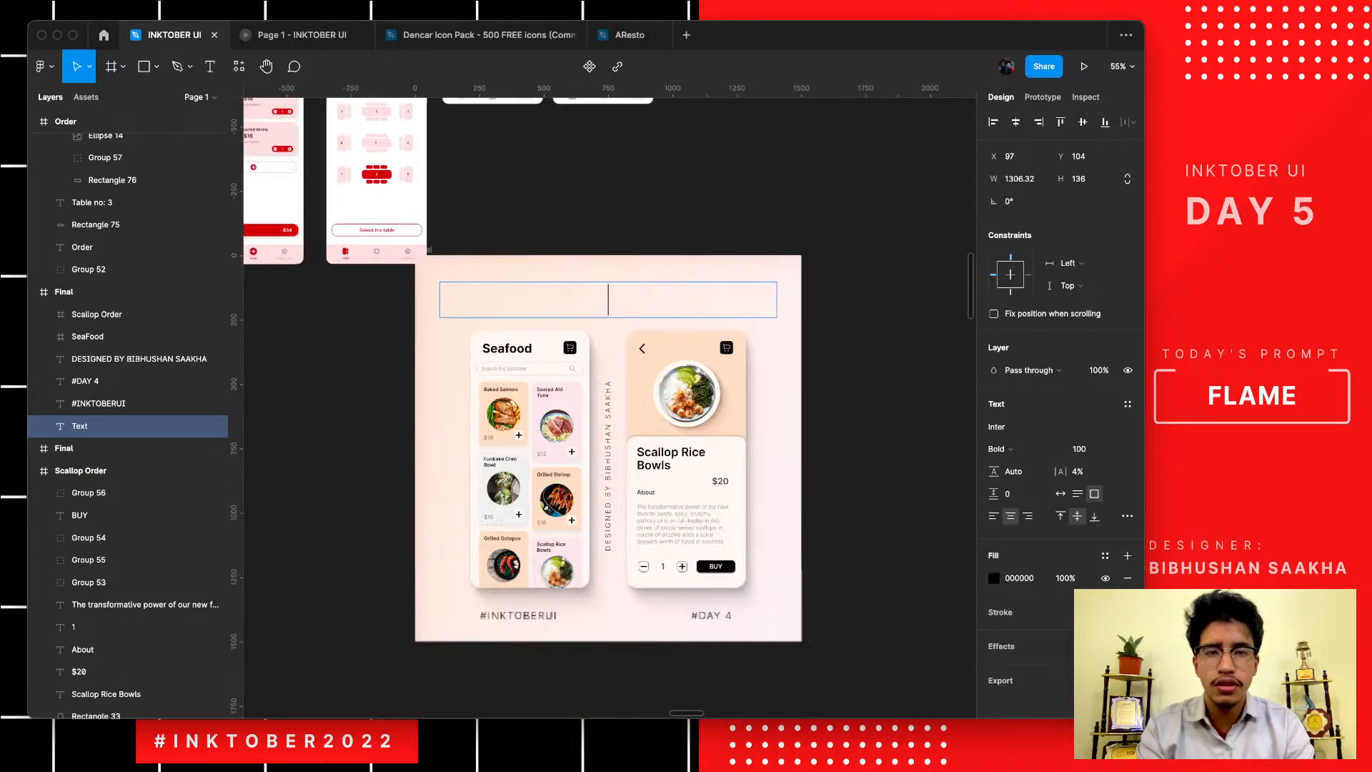
{"action": "scroll", "coordinate": [610, 407], "scroll_direction": "right", "scroll_amount": 5}
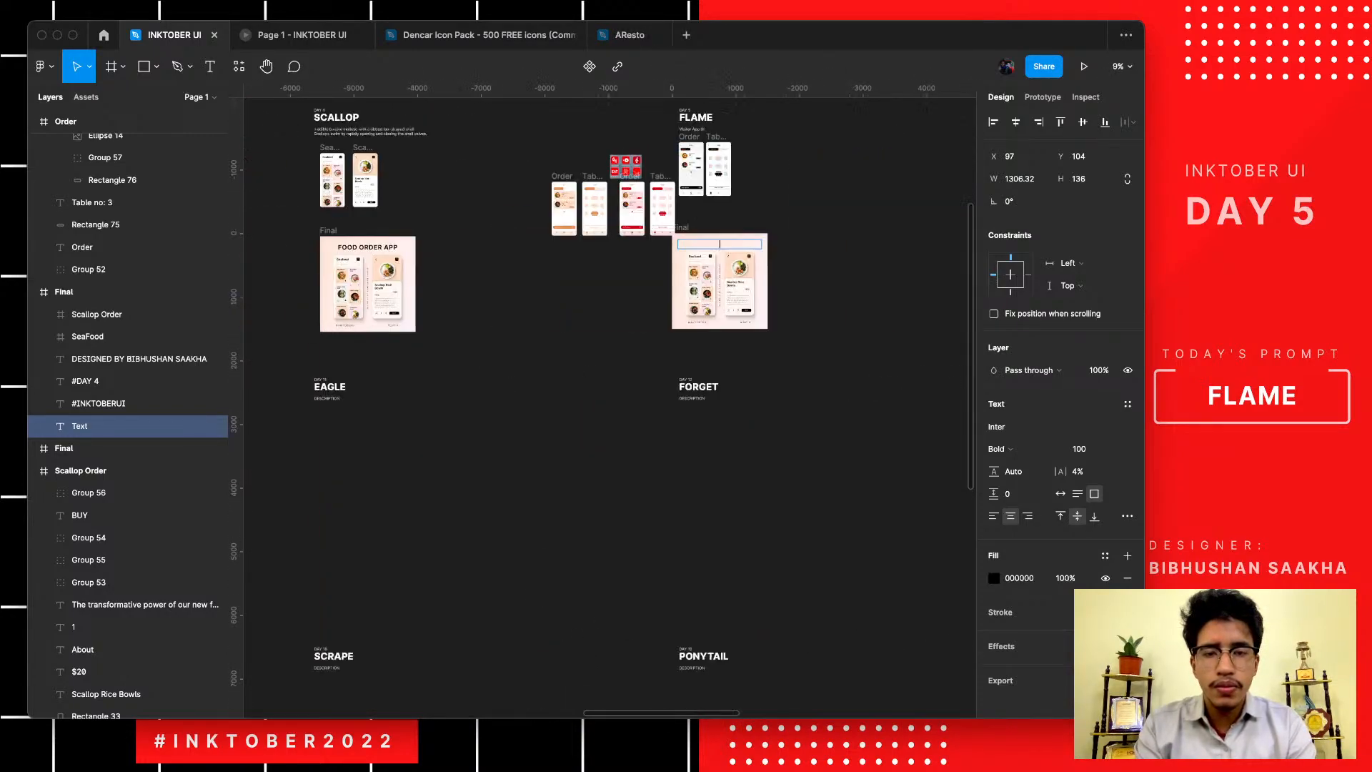
{"action": "type", "text": "Wai"}
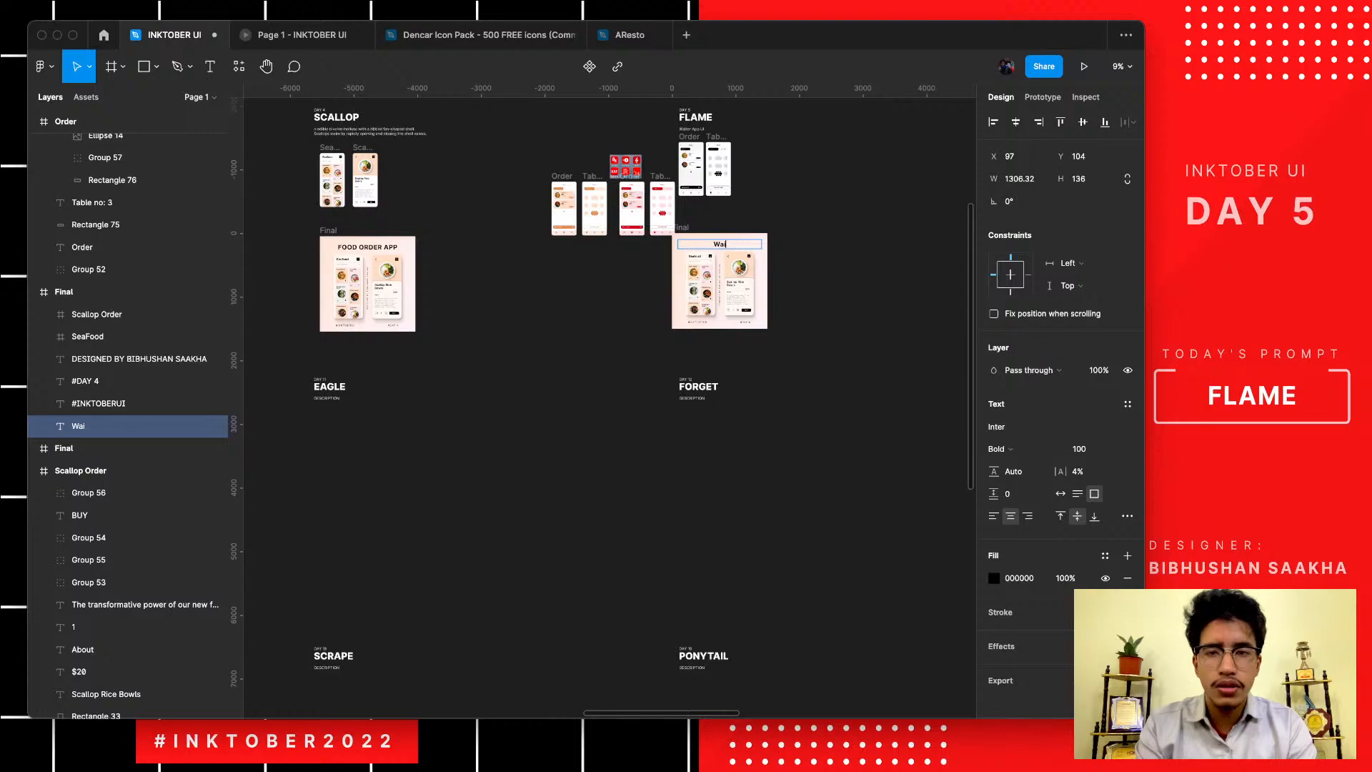
{"action": "type", "text": "tITER APP"}
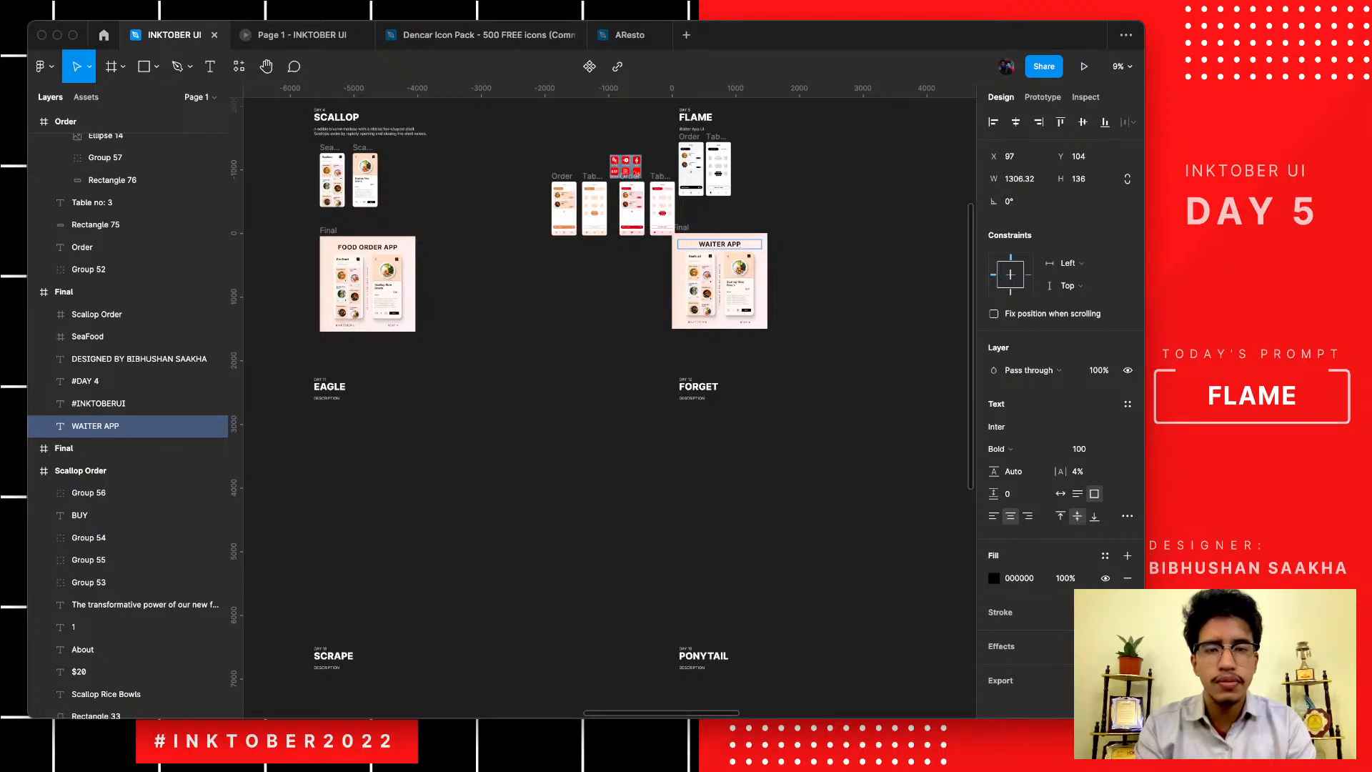
{"action": "key", "text": "Escape"}
- Delete the SeaFood and Scallop Order screens from the WAITER APP presentation frame
{"action": "scroll", "coordinate": [777, 270], "scroll_direction": "up", "scroll_amount": 6}
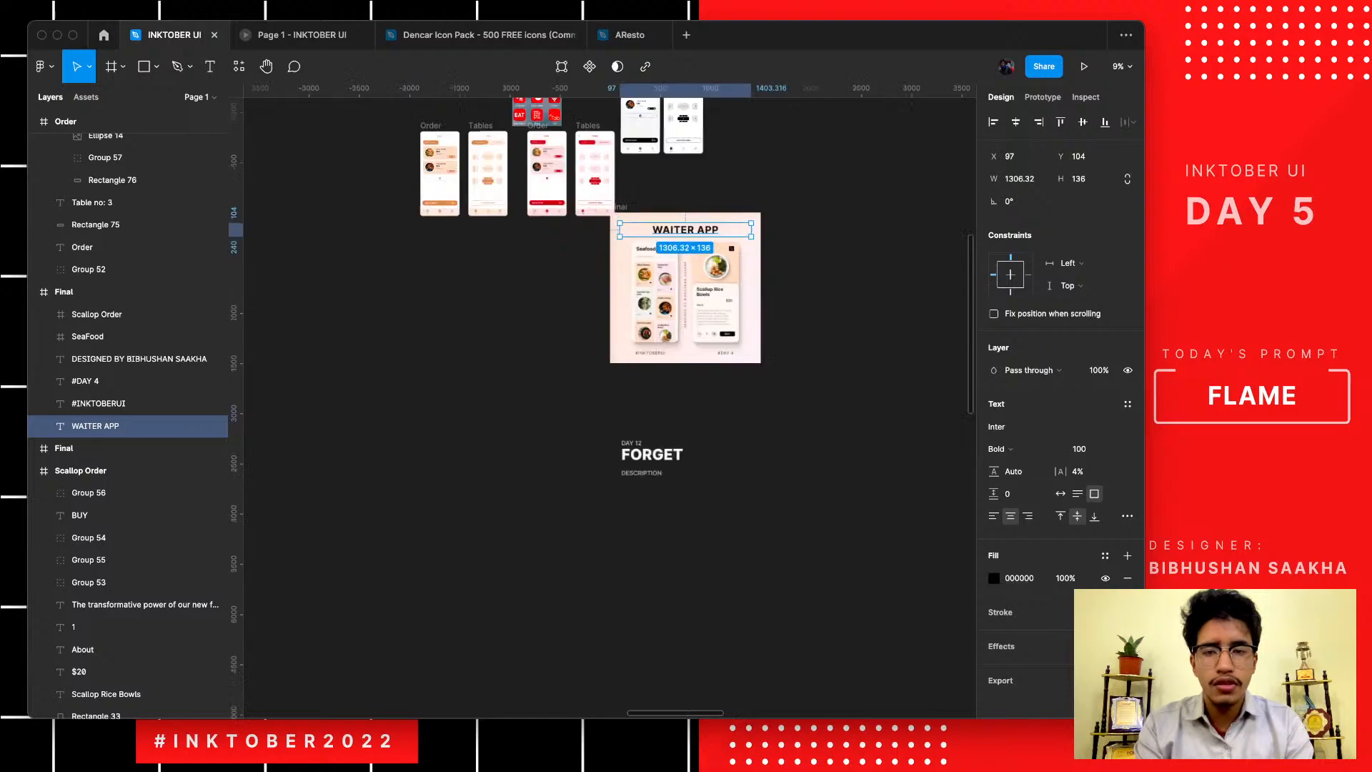
{"action": "scroll", "coordinate": [777, 270], "scroll_direction": "up", "scroll_amount": 2}
{"action": "left_click", "coordinate": [561, 383]}
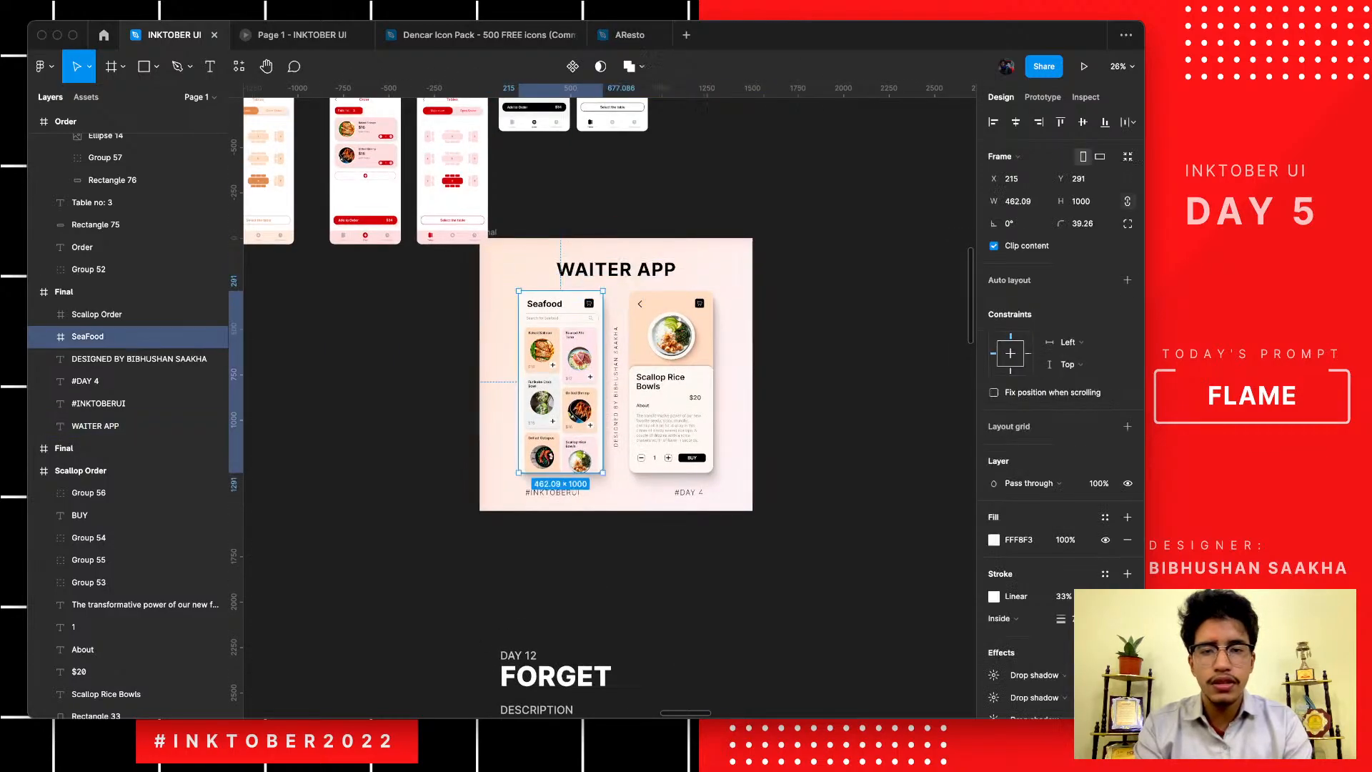
{"action": "key", "text": "Delete"}
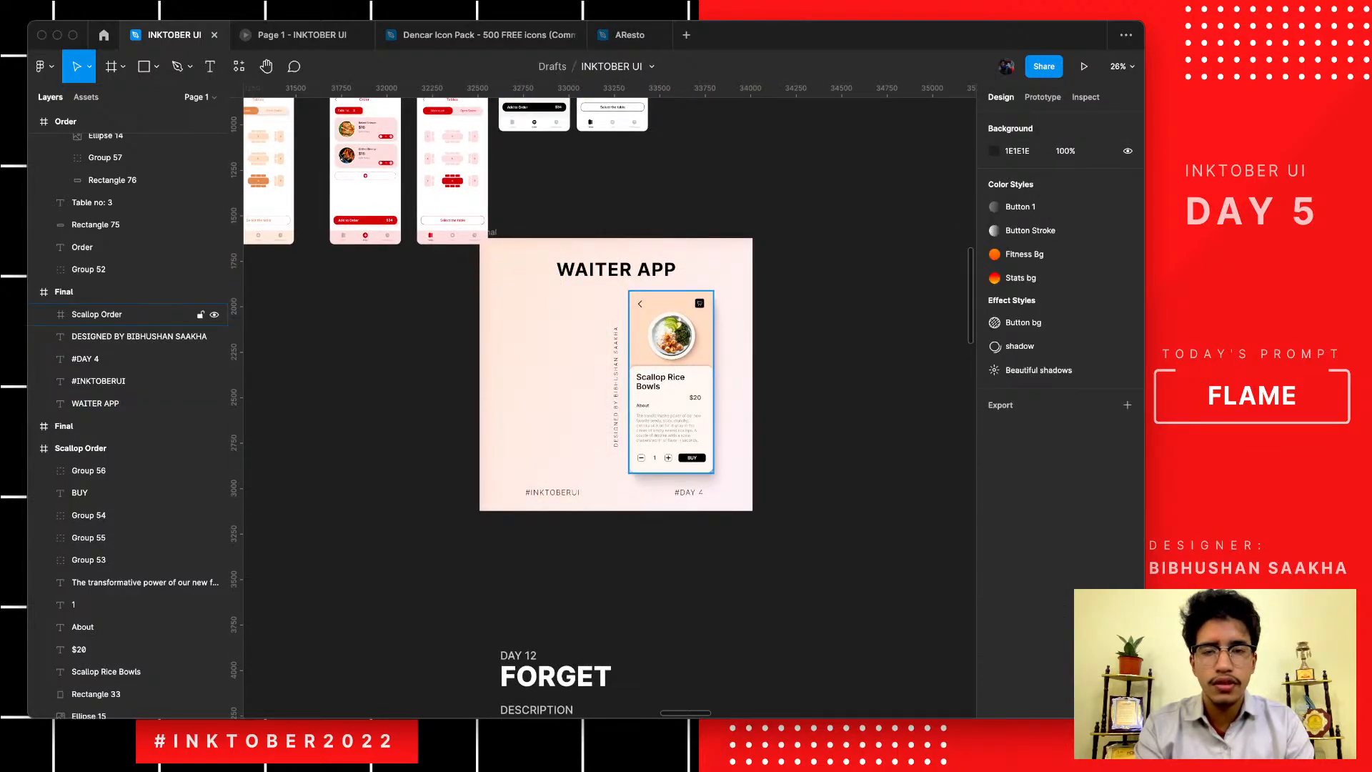
{"action": "left_click", "coordinate": [671, 382]}
{"action": "key", "text": "Delete"}
{"action": "scroll", "coordinate": [671, 383], "scroll_direction": "up", "scroll_amount": 2}
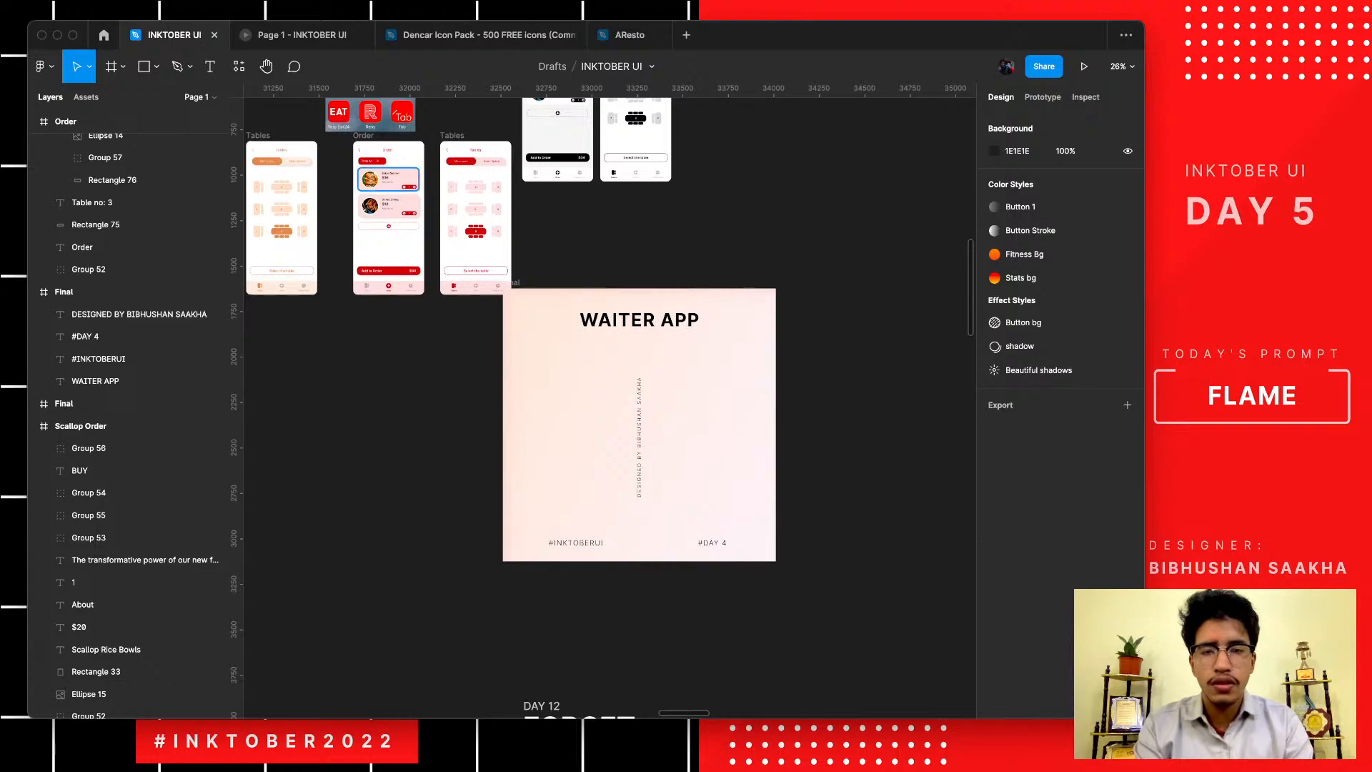
- Restore the Scallop Order screen in the WAITER APP frame and delete it again
{"action": "key", "text": "super+z"}
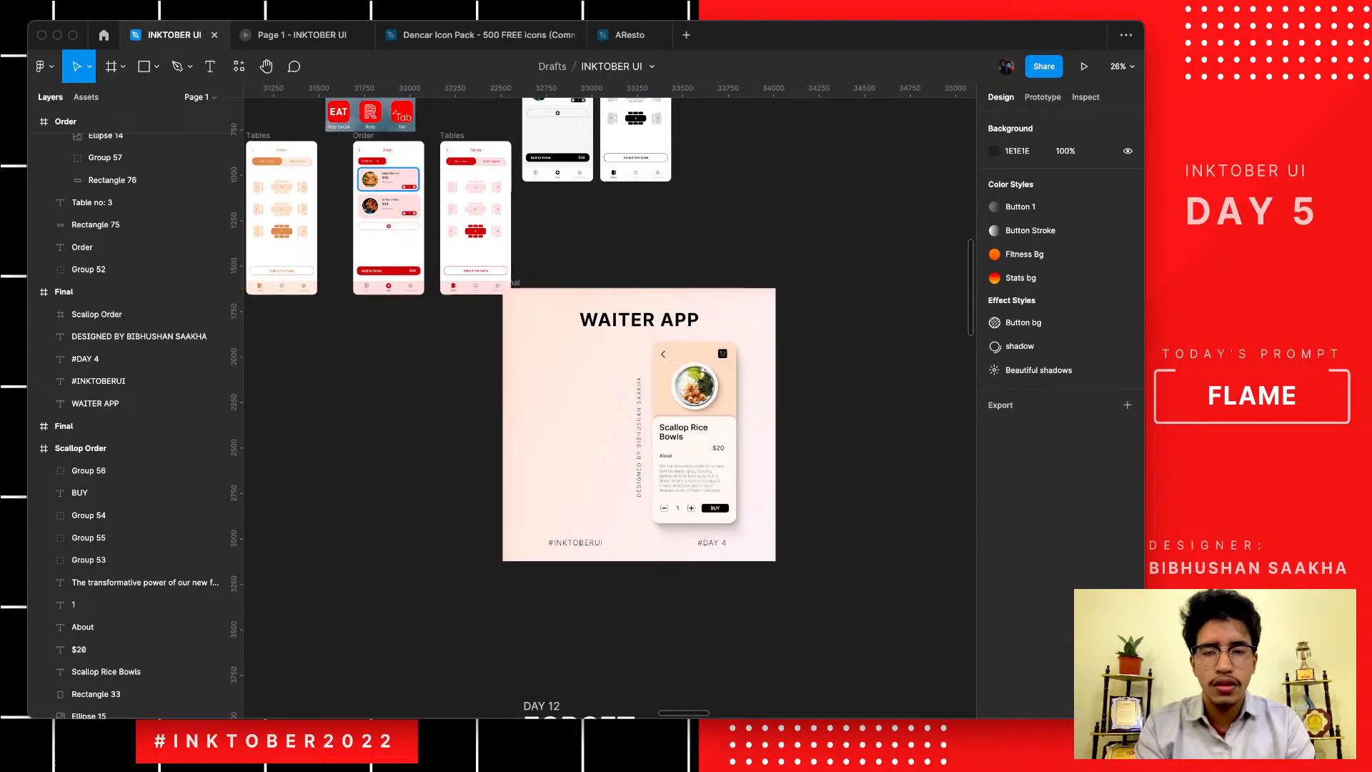
{"action": "left_click", "coordinate": [694, 432]}
{"action": "key", "text": "Delete"}
{"action": "key", "text": "super+z"}
{"action": "key", "text": "super+z"}
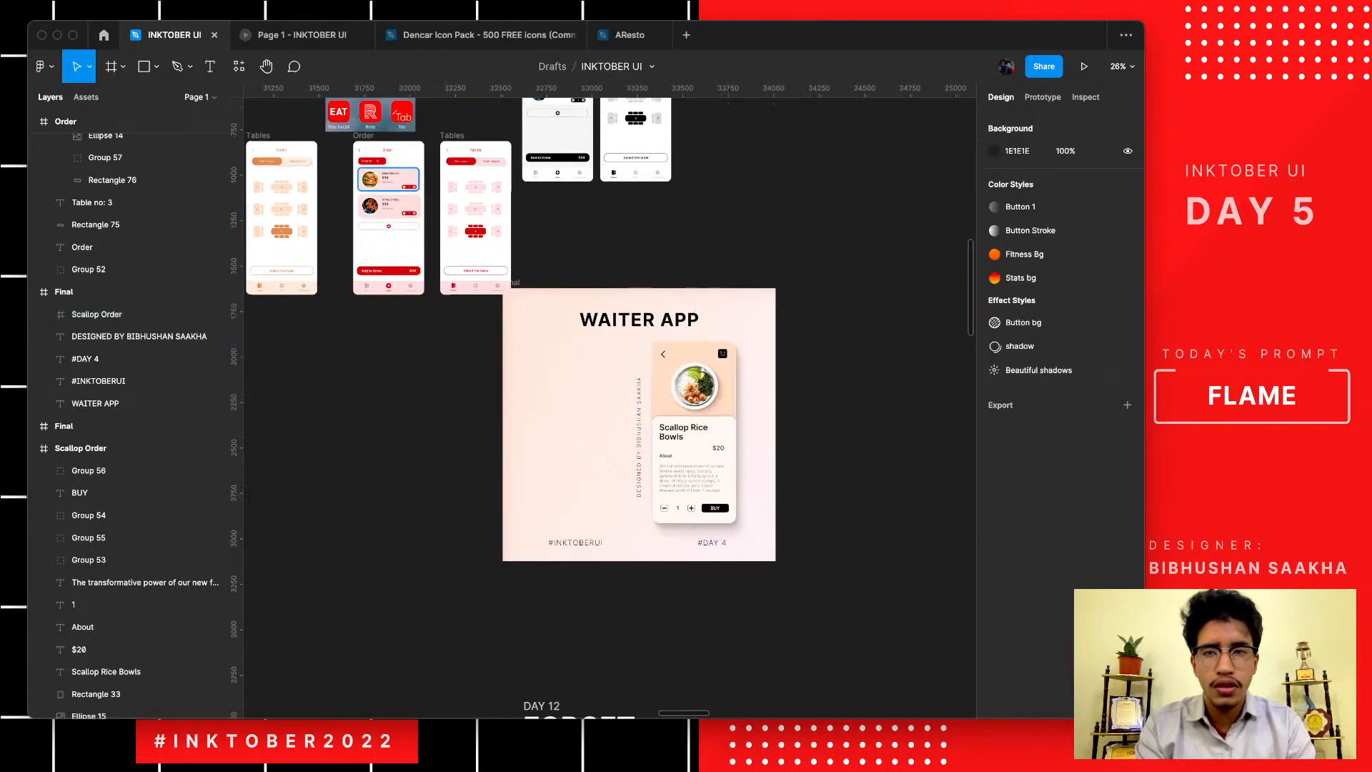
{"action": "key", "text": "super+shift+z"}
{"action": "key", "text": "Delete"}
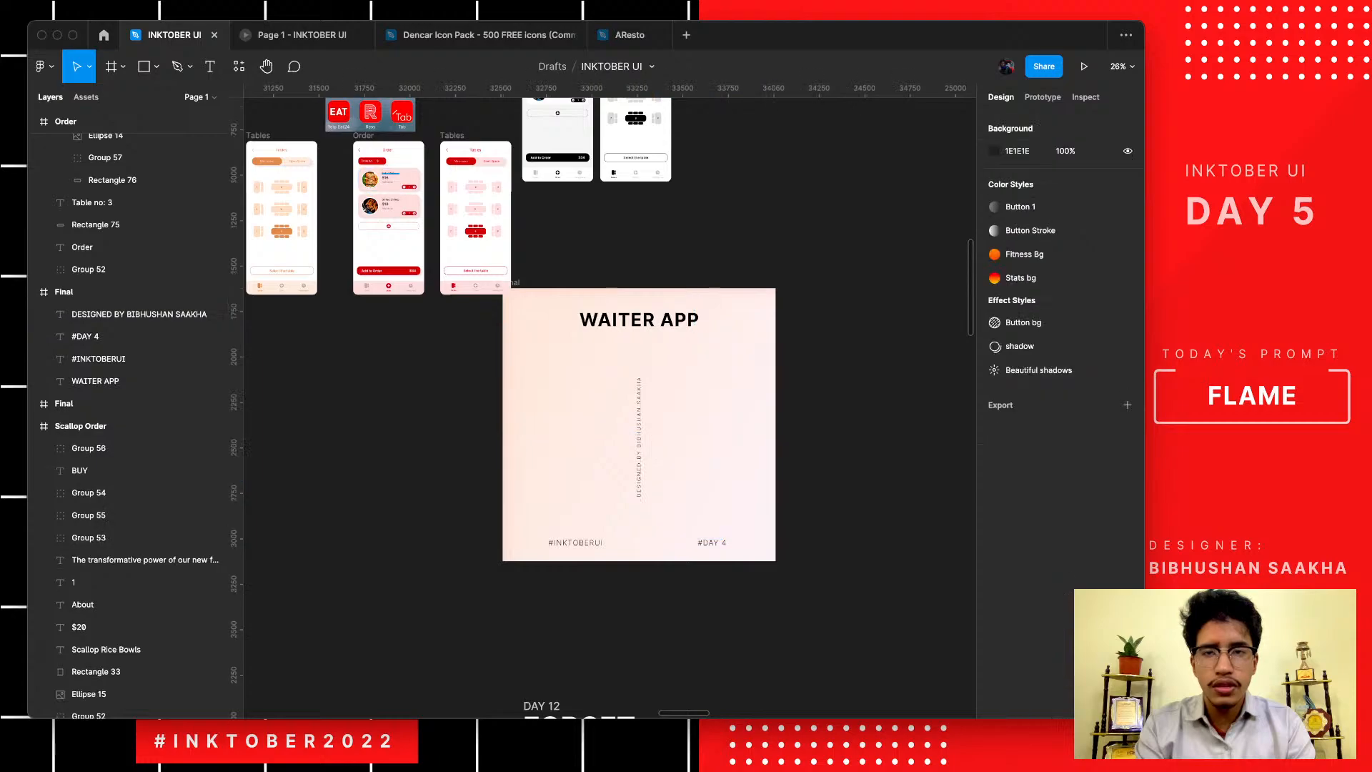
- Place copies of the red Order and Tables screens side by side inside the WAITER APP frame
{"action": "left_click", "coordinate": [364, 136]}
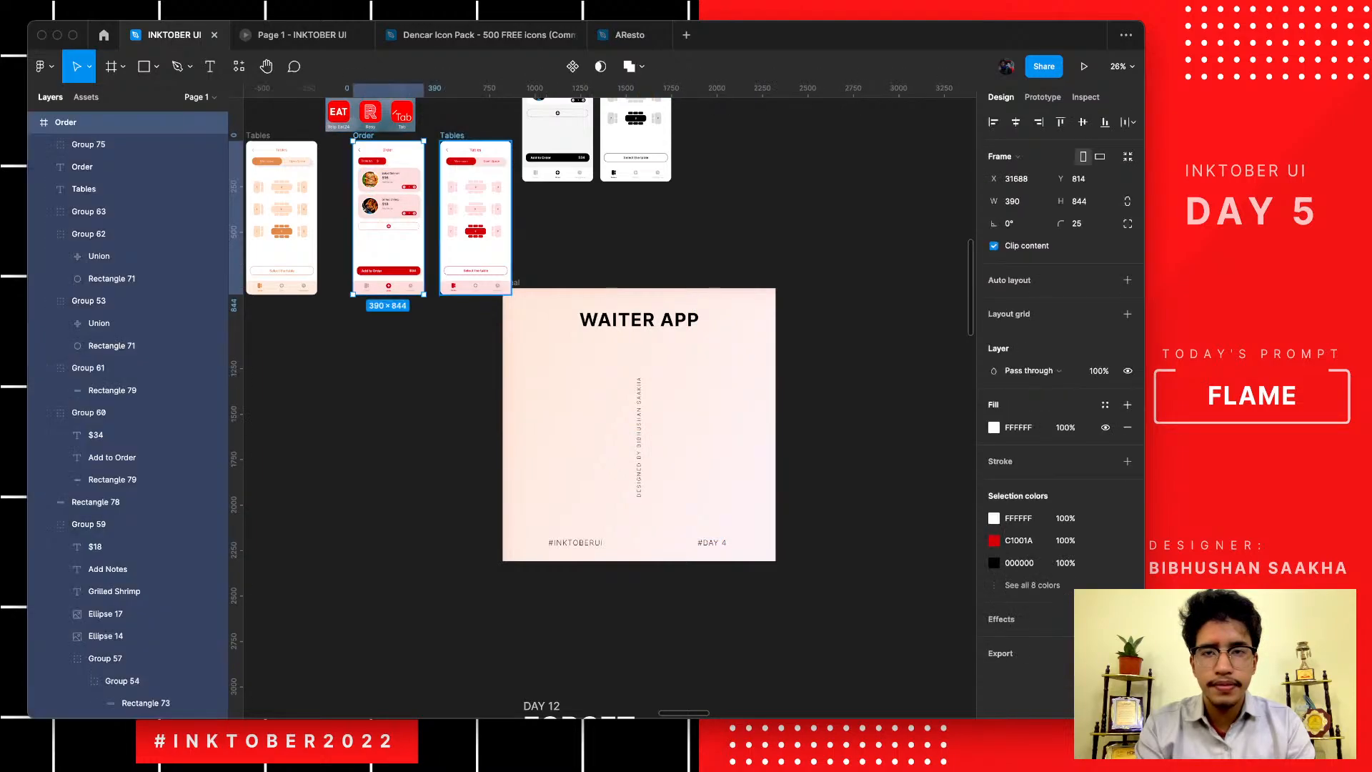
{"action": "left_click", "coordinate": [451, 135], "text": "shift"}
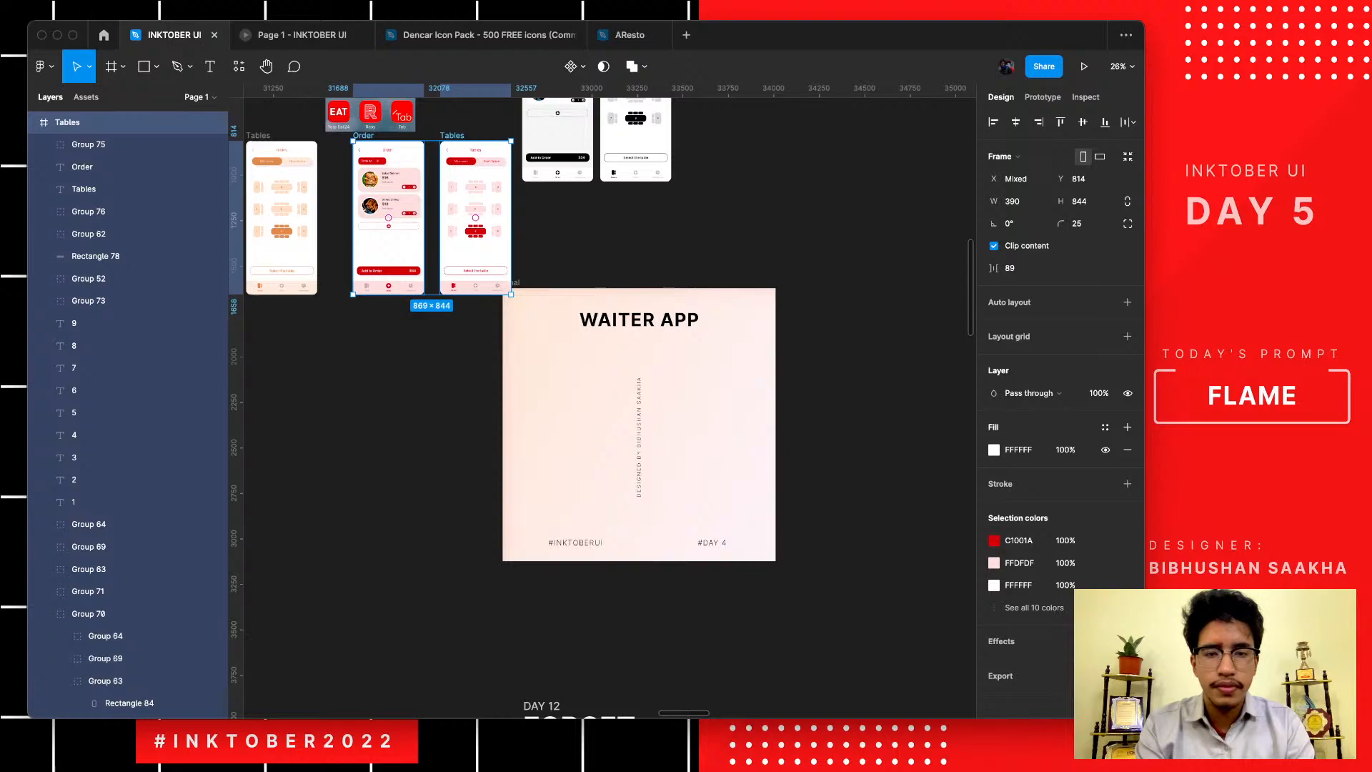
{"action": "left_click_drag", "start_coordinate": [432, 215], "coordinate": [645, 433]}
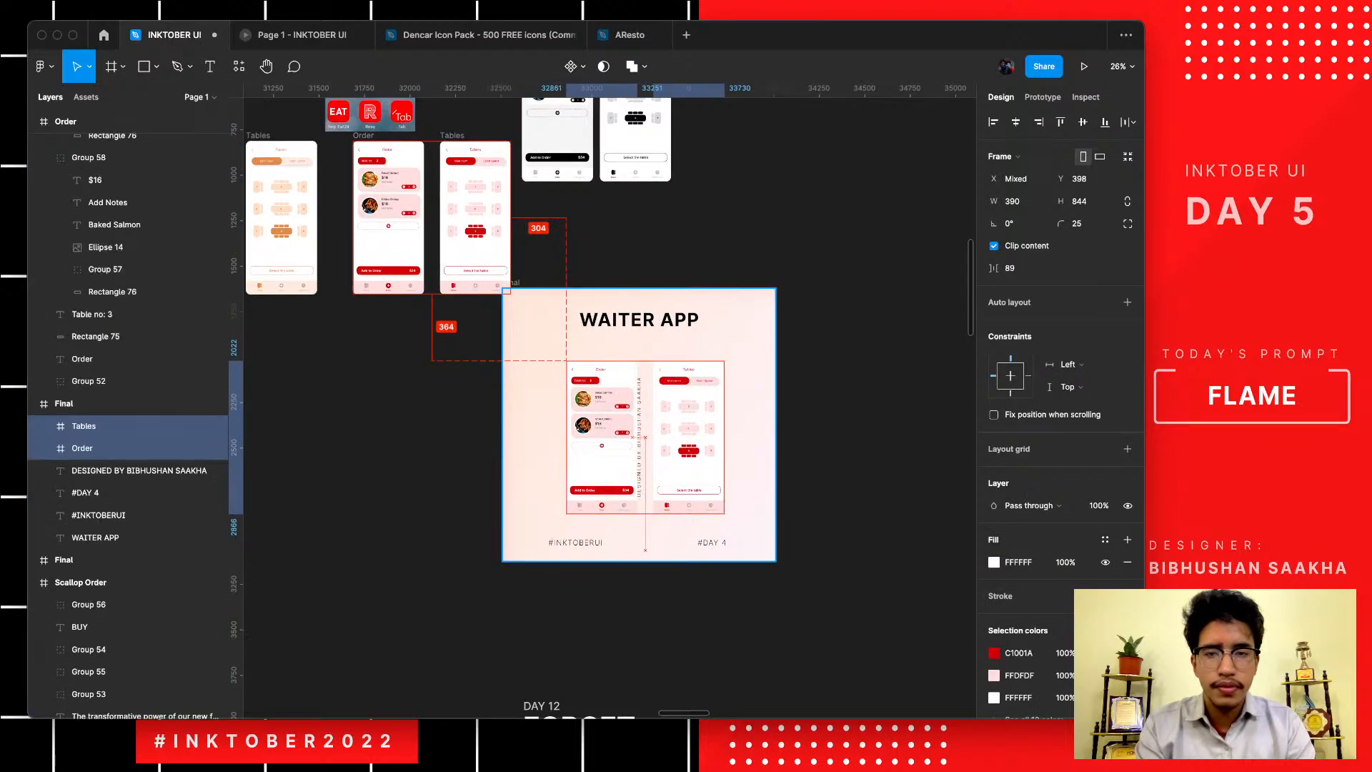
- Scale the copied Order and Tables screens together to about 1005 × 976 and centre them below the WAITER APP heading
{"action": "scroll", "coordinate": [660, 389], "scroll_direction": "up", "scroll_amount": 5}
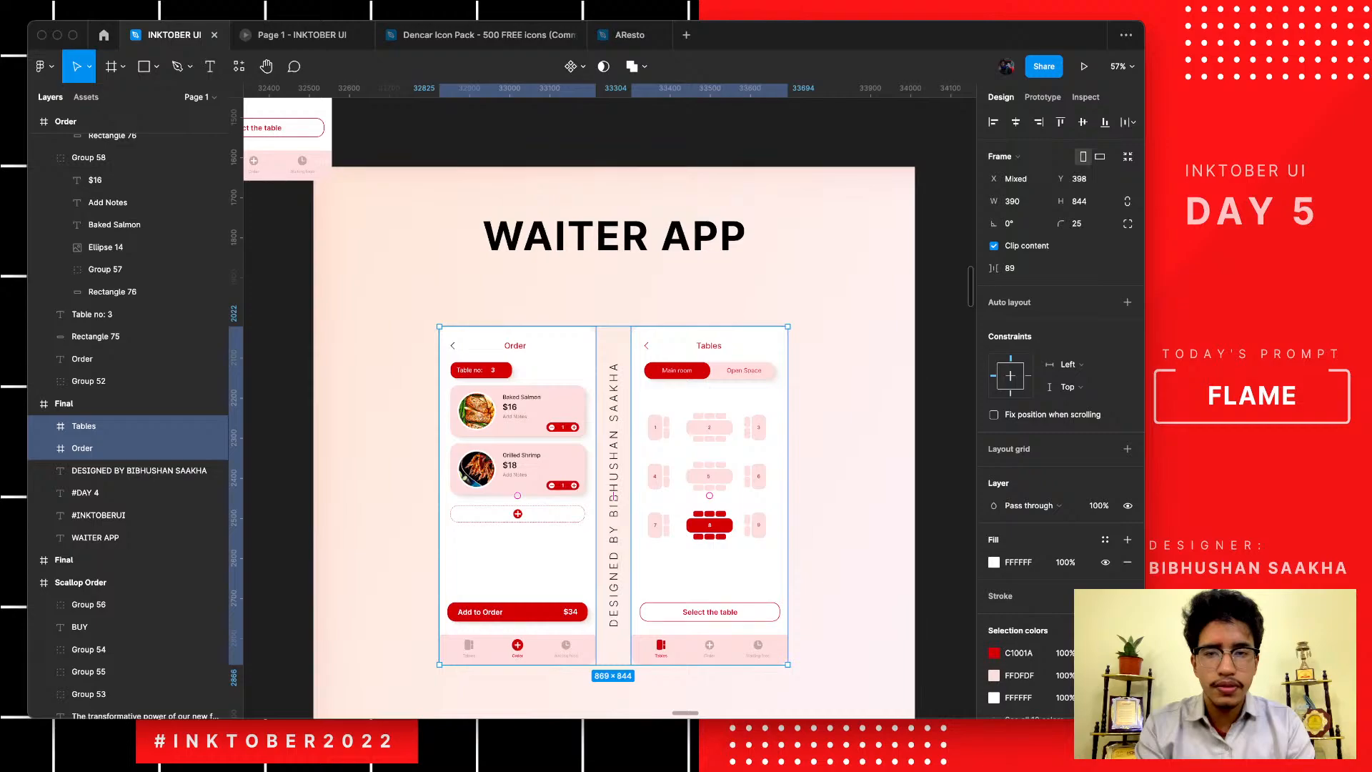
{"action": "key", "text": "k"}
{"action": "left_click_drag", "start_coordinate": [438, 327], "coordinate": [385, 274]}
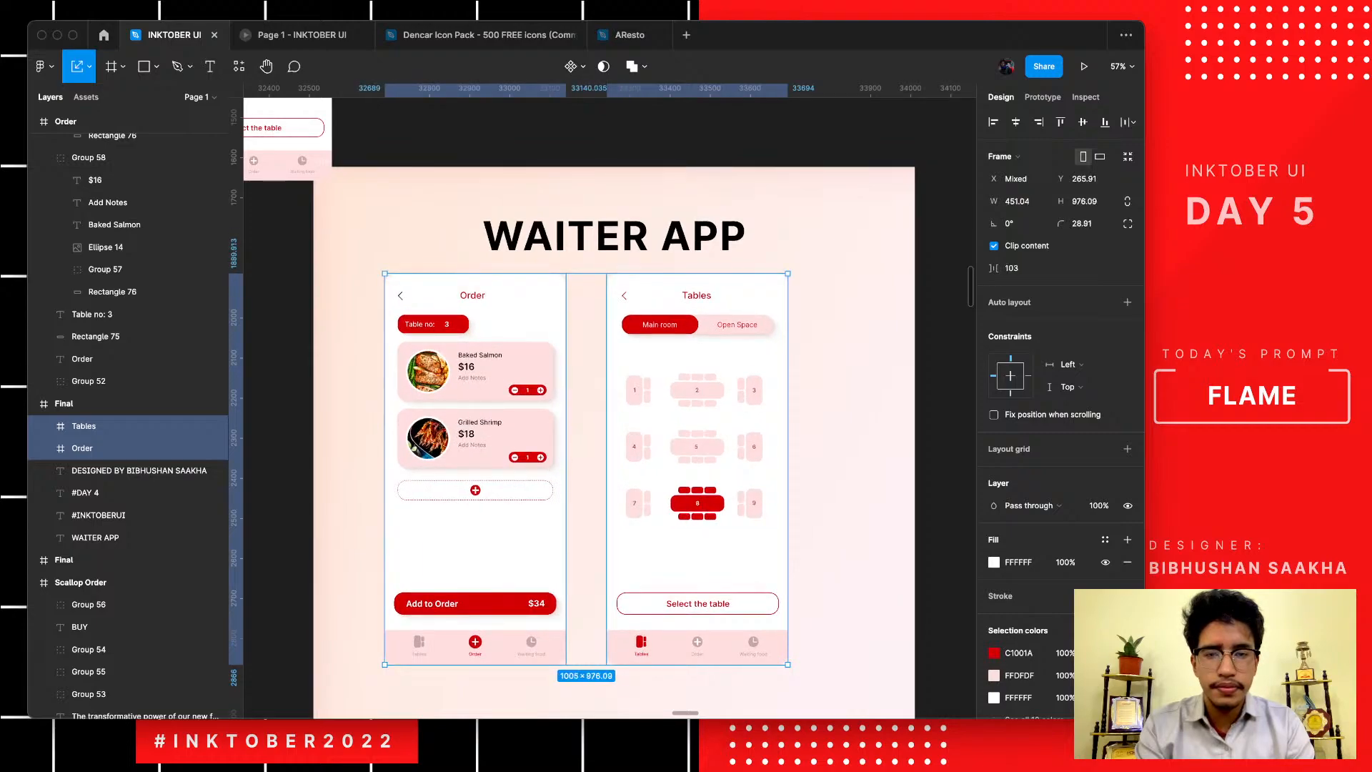
{"action": "left_click_drag", "start_coordinate": [501, 428], "coordinate": [527, 439]}
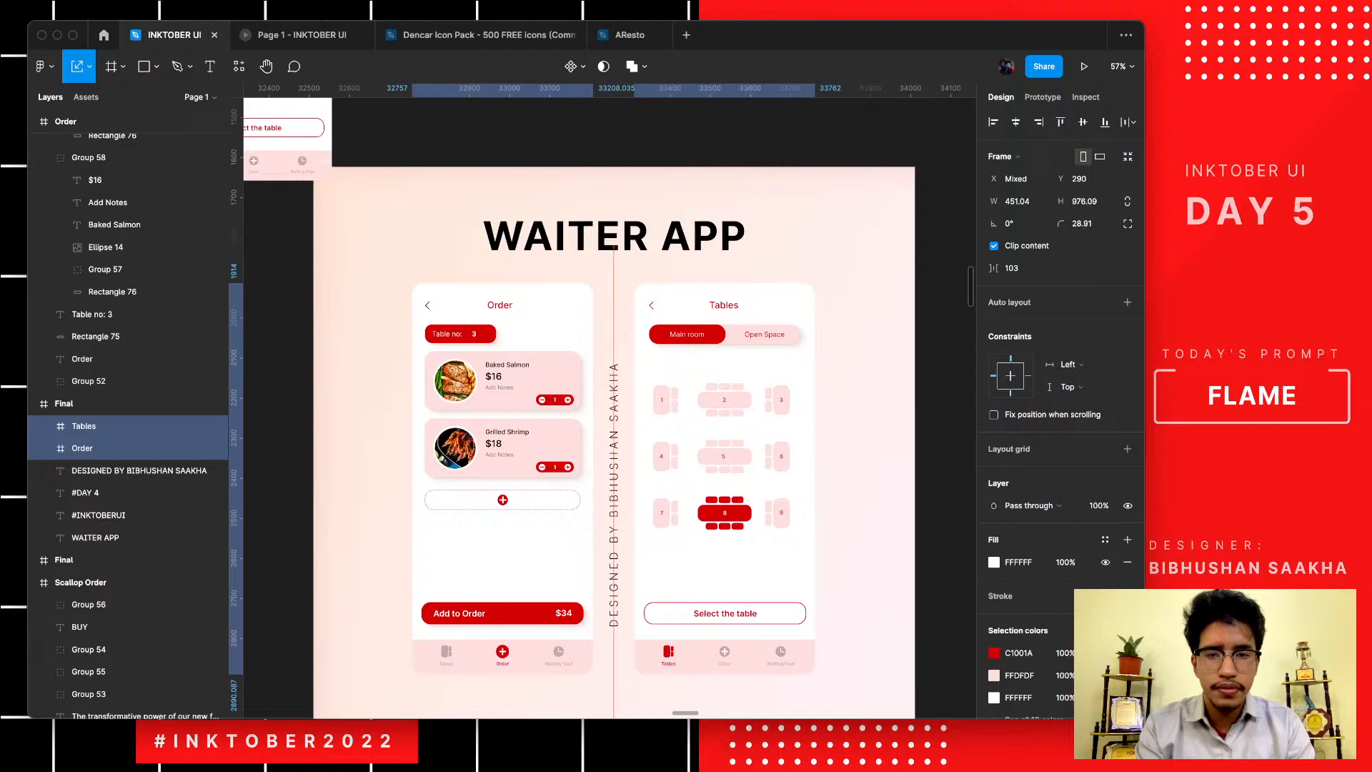
{"action": "key", "text": "Up"}
{"action": "key", "text": "Up"}
{"action": "key", "text": "Up"}
{"action": "scroll", "coordinate": [513, 375], "scroll_direction": "down", "scroll_amount": 5}
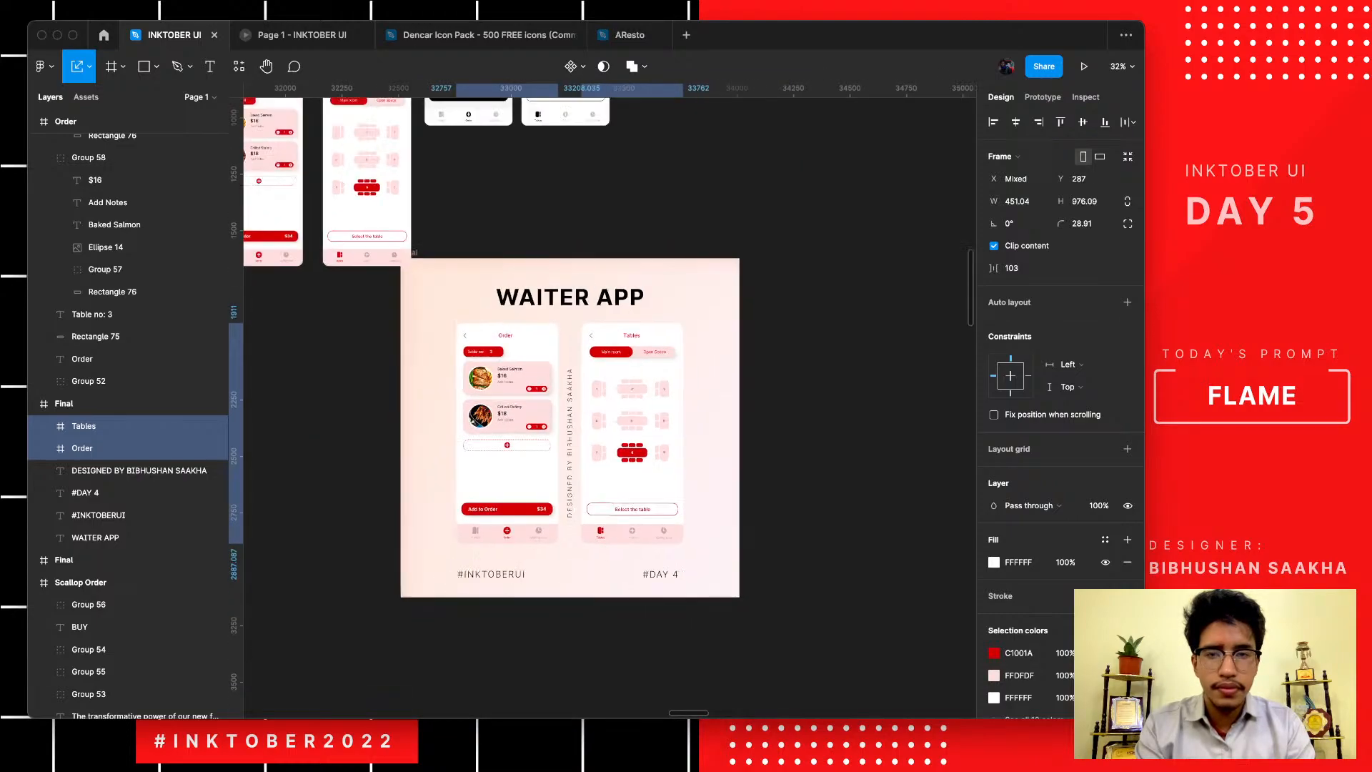
{"action": "scroll", "coordinate": [514, 373], "scroll_direction": "down", "scroll_amount": 1}
- Enlarge the copied screen pair proportionally to about 1058 × 1027 and centre it between the heading and the hashtags
{"action": "scroll", "coordinate": [516, 371], "scroll_direction": "up", "scroll_amount": 5}
{"action": "left_click_drag", "start_coordinate": [516, 371], "coordinate": [520, 382]}
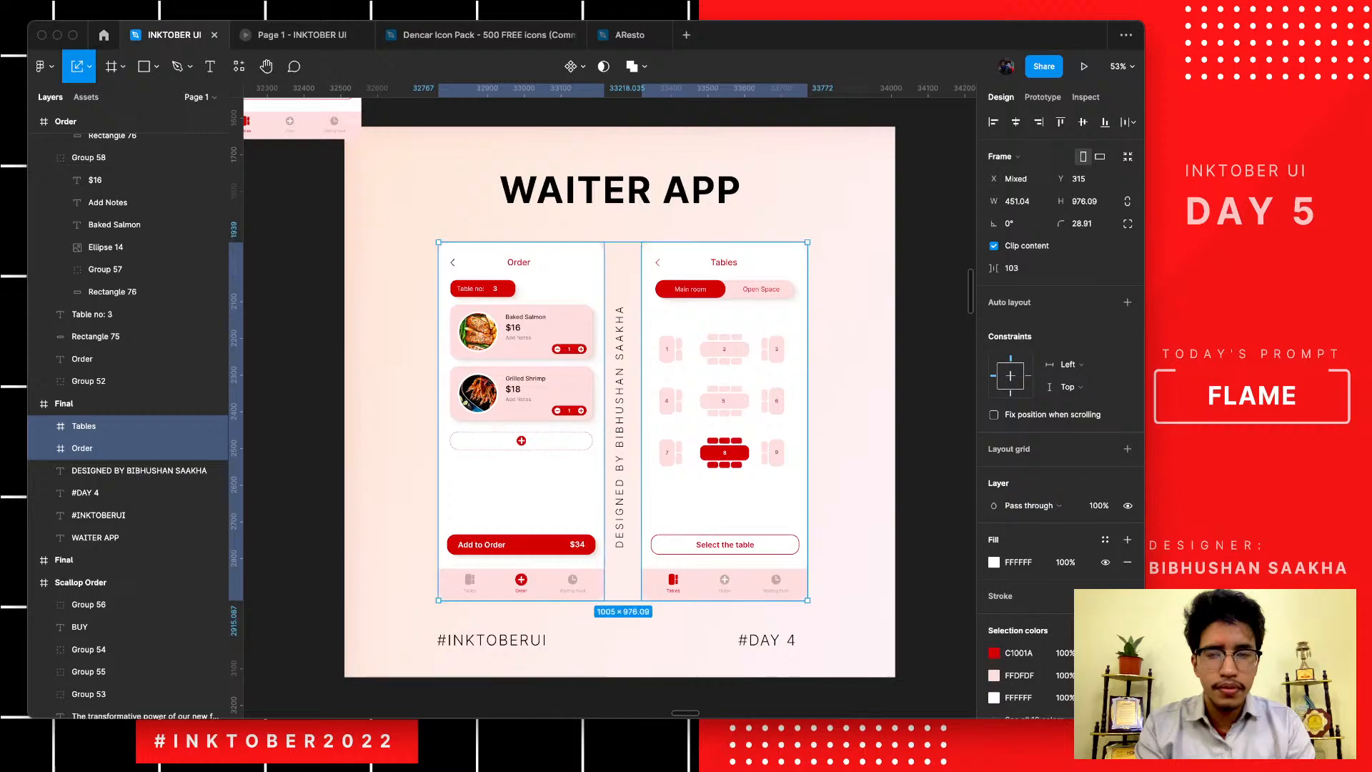
{"action": "left_click_drag", "start_coordinate": [439, 242], "coordinate": [419, 223]}
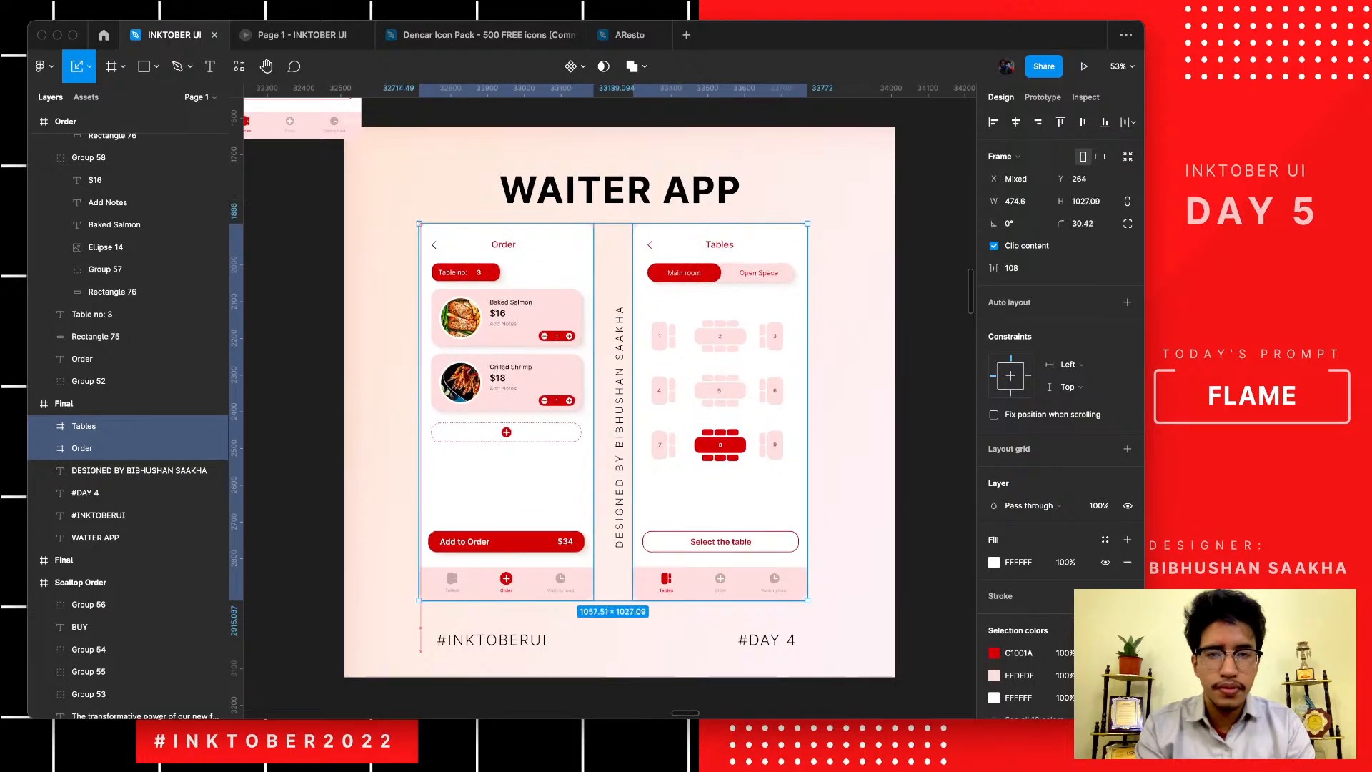
{"action": "left_click_drag", "start_coordinate": [506, 382], "coordinate": [512, 385]}
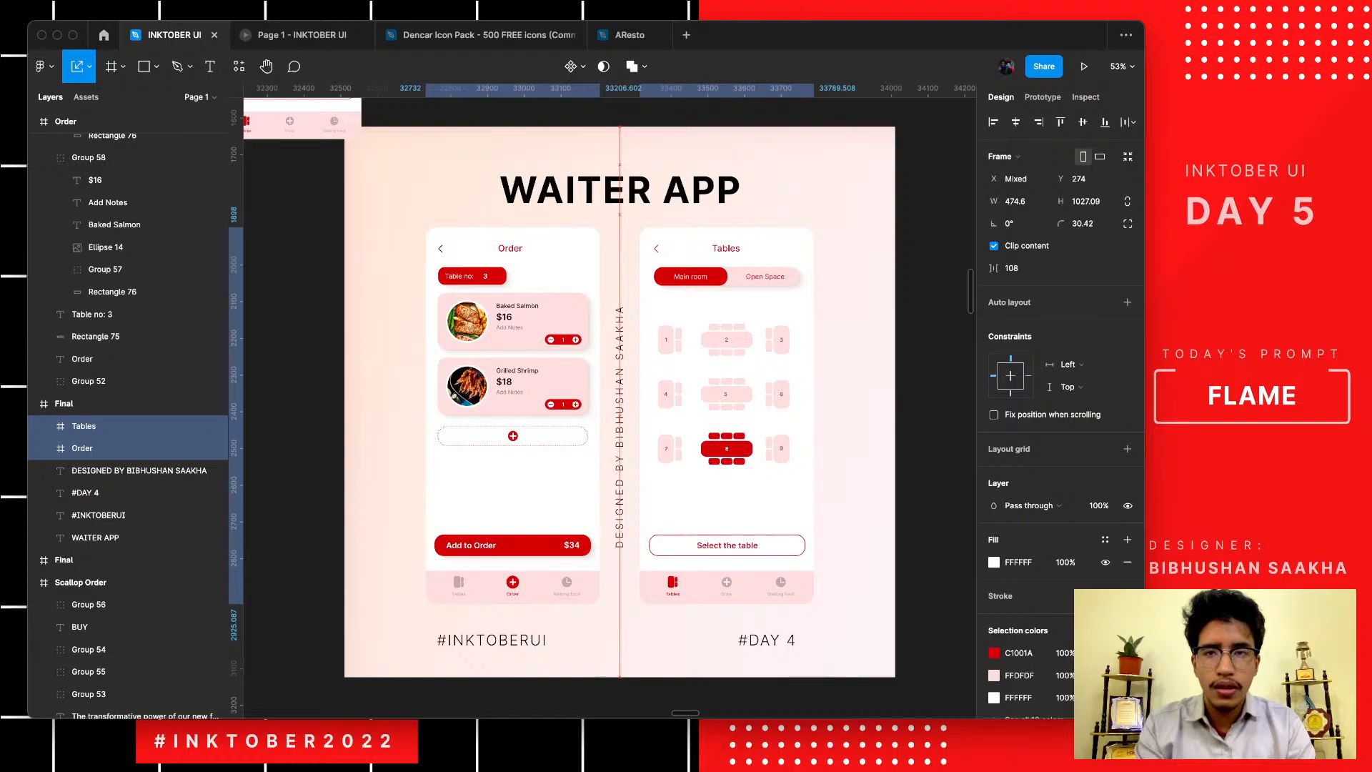
{"action": "left_click", "coordinate": [301, 207]}
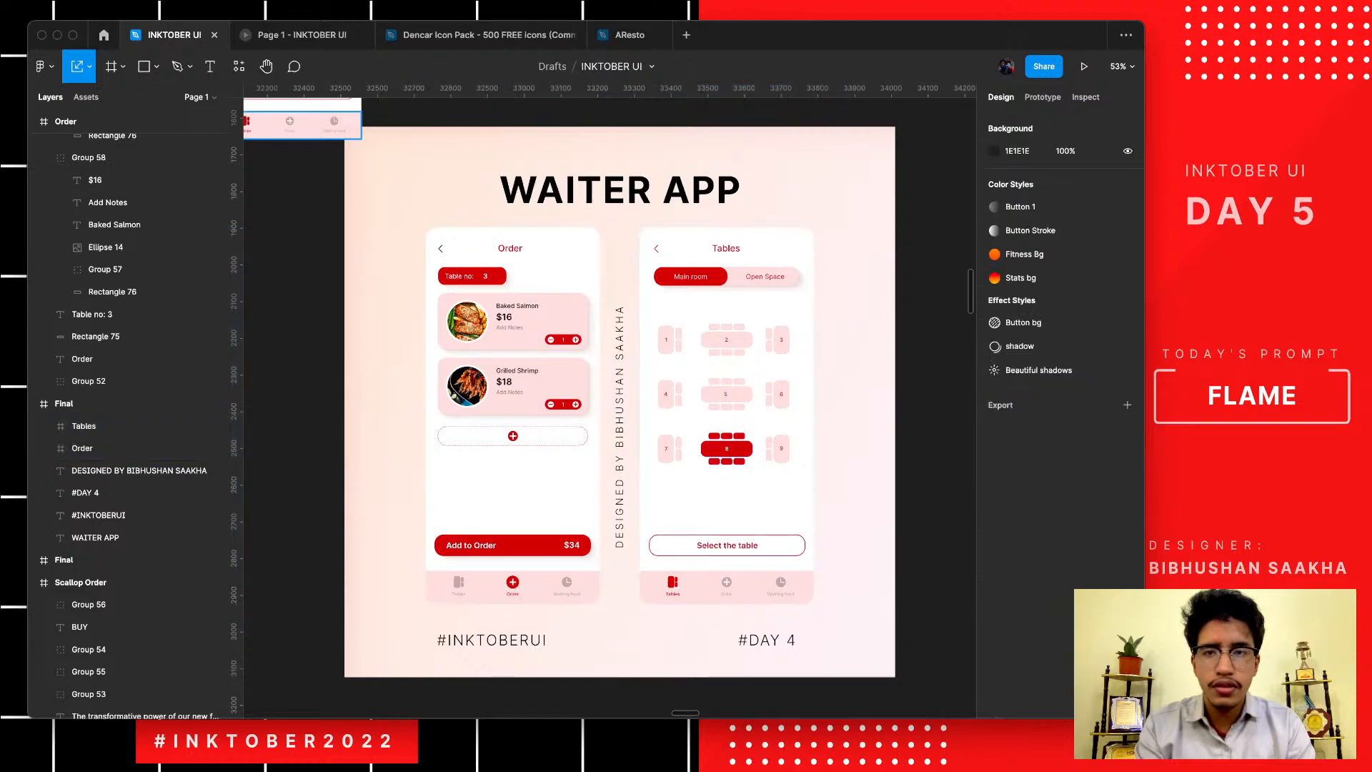
{"action": "scroll", "coordinate": [379, 146], "scroll_direction": "up", "scroll_amount": 3}
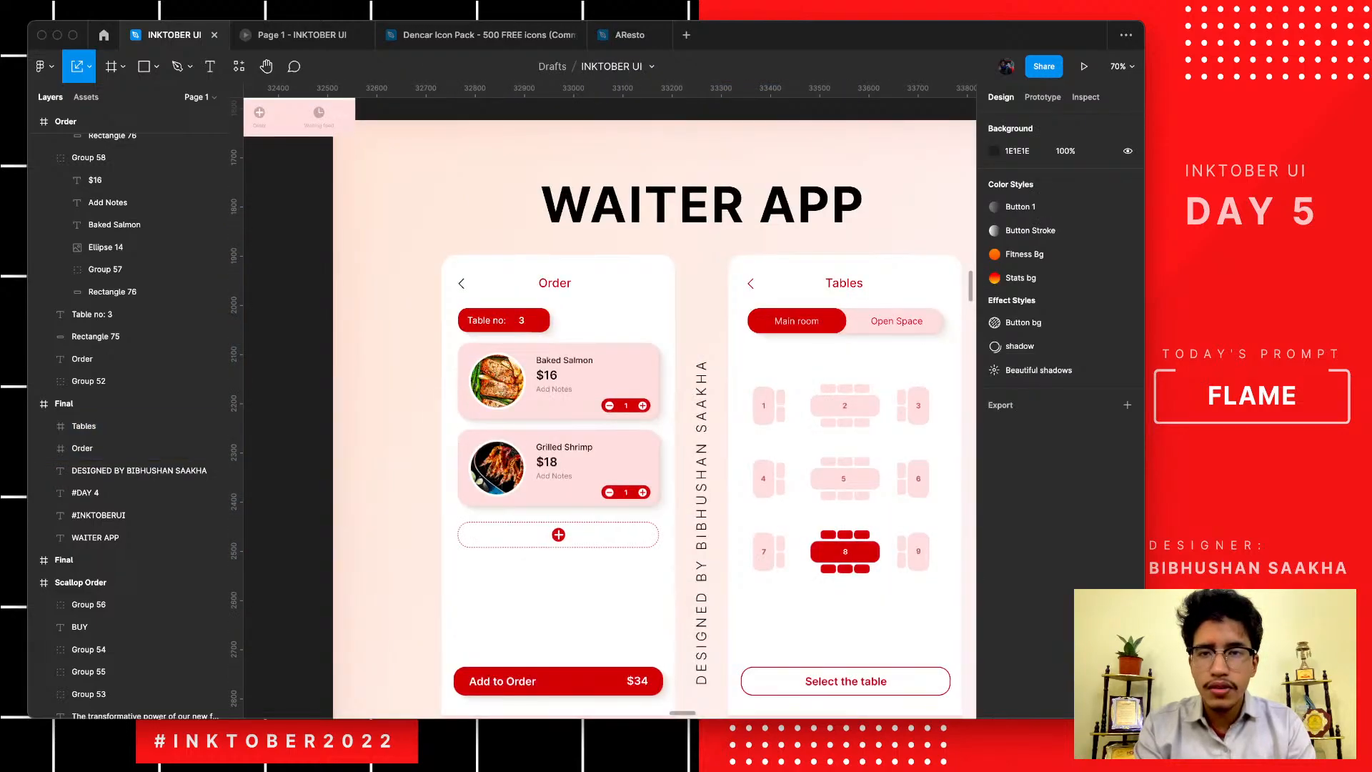
{"action": "scroll", "coordinate": [344, 116], "scroll_direction": "up", "scroll_amount": 10}
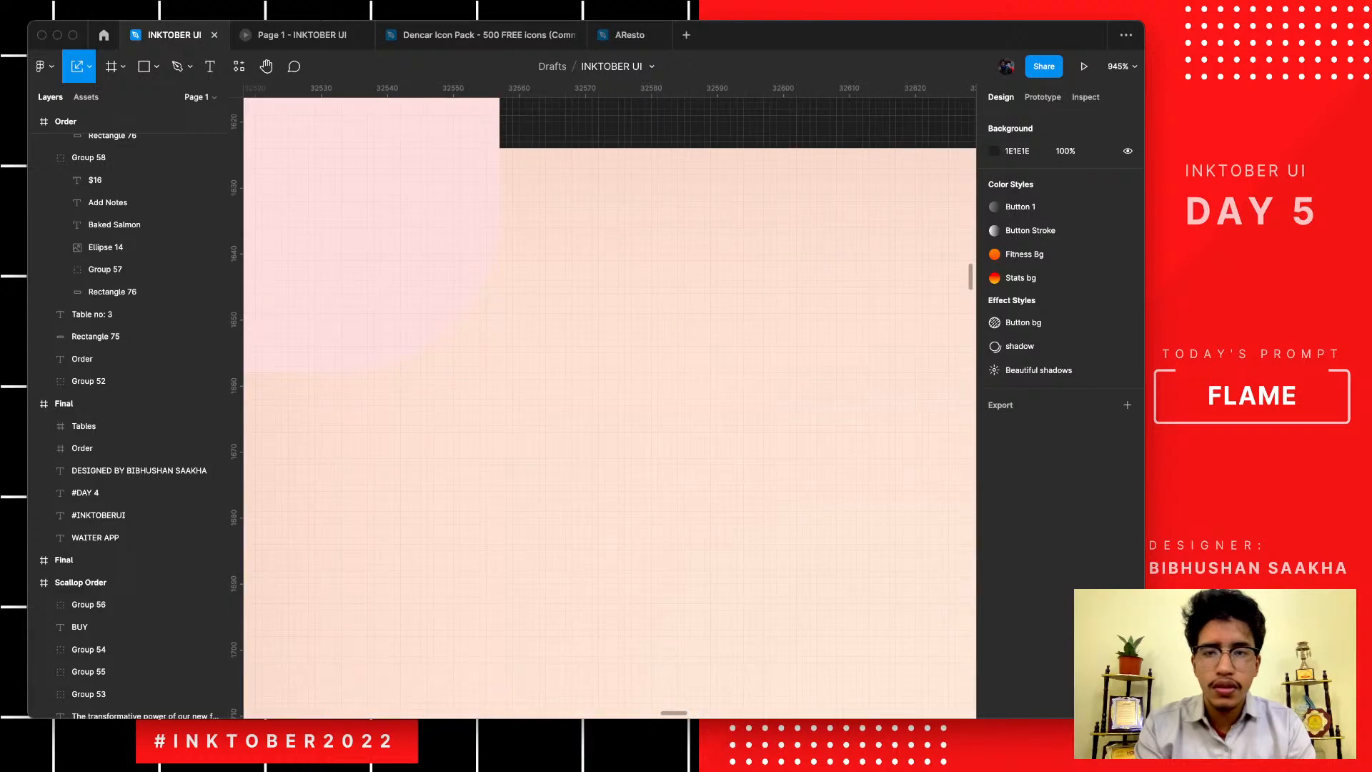
{"action": "left_click_drag", "start_coordinate": [439, 275], "coordinate": [248, 143]}
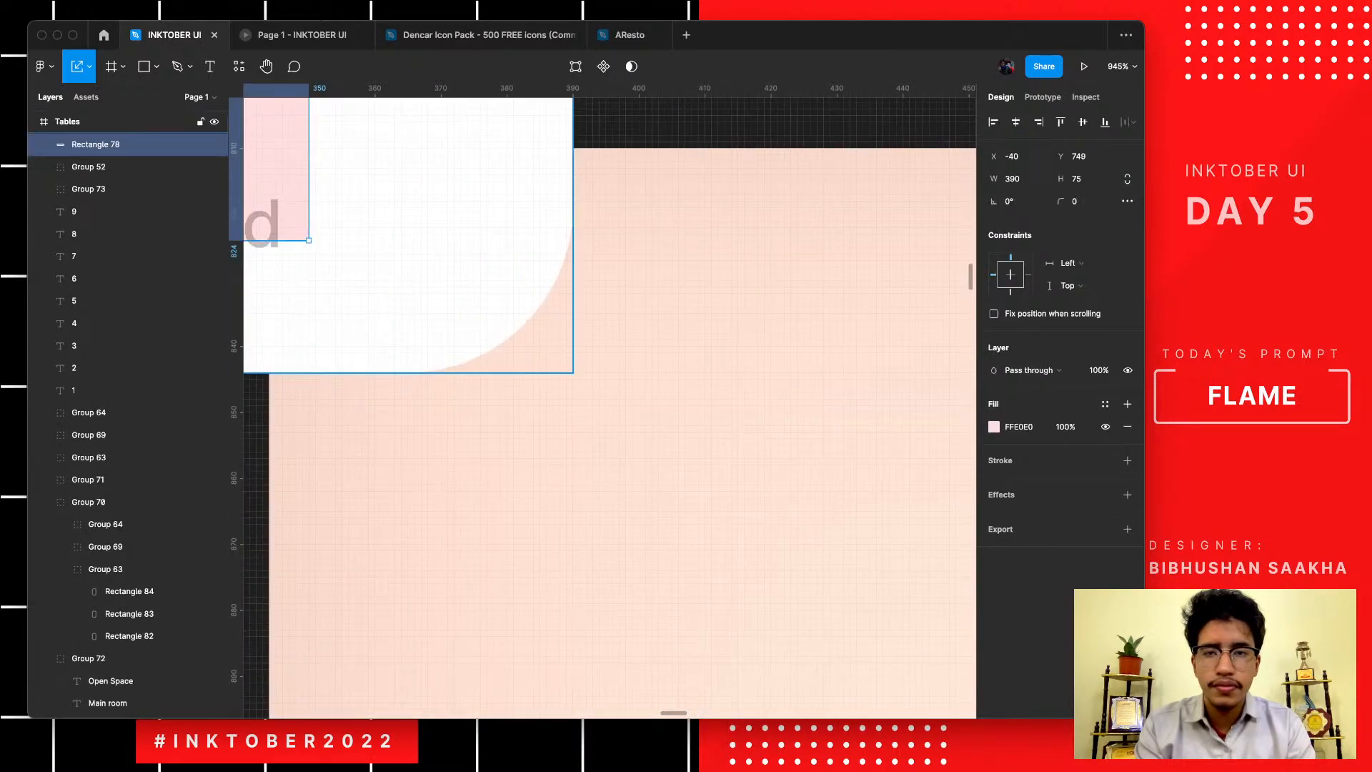
{"action": "key", "text": "super+z"}
{"action": "scroll", "coordinate": [559, 246], "scroll_direction": "down", "scroll_amount": 10}
- Move the original red Tables screen closer to its Order screen, clear of the Final frame, at X 32100
{"action": "scroll", "coordinate": [559, 246], "scroll_direction": "up", "scroll_amount": 4}
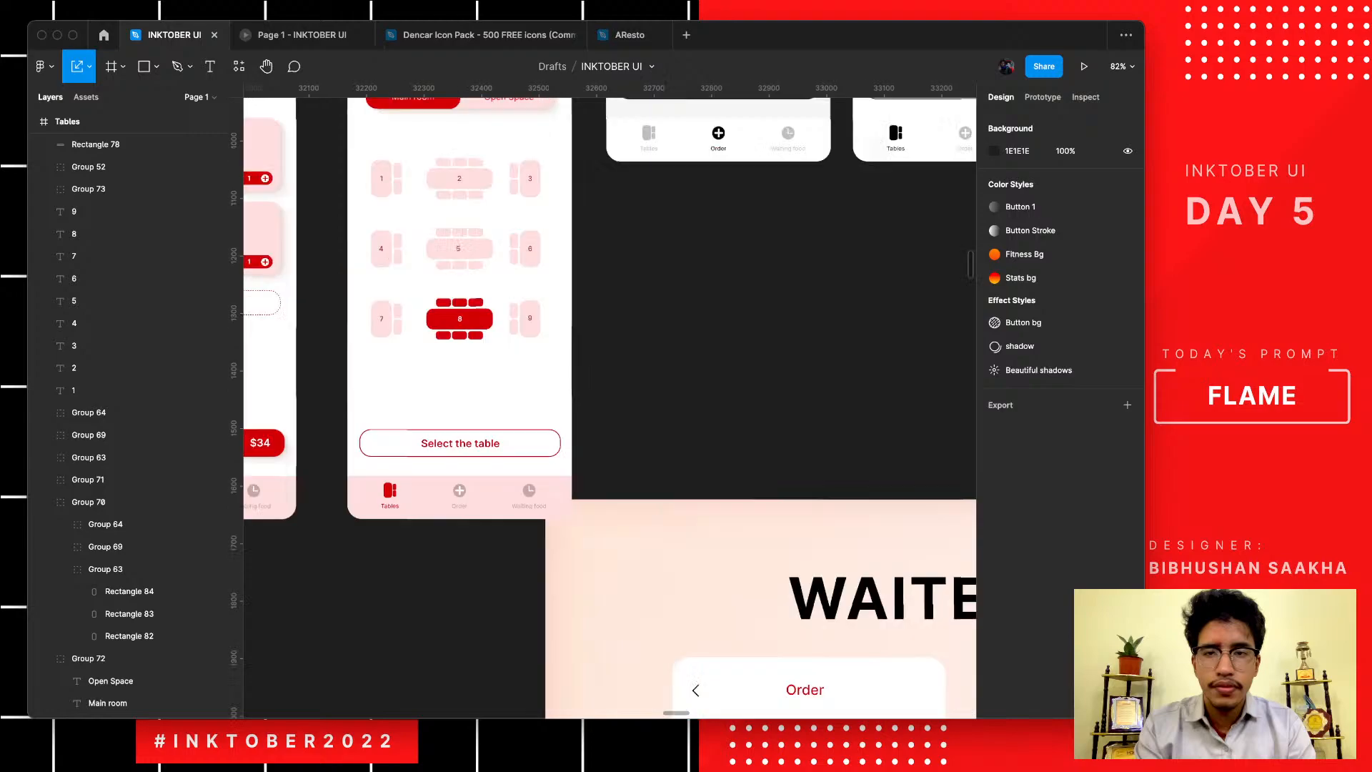
{"action": "scroll", "coordinate": [421, 143], "scroll_direction": "up", "scroll_amount": 5}
{"action": "scroll", "coordinate": [400, 144], "scroll_direction": "down", "scroll_amount": 5}
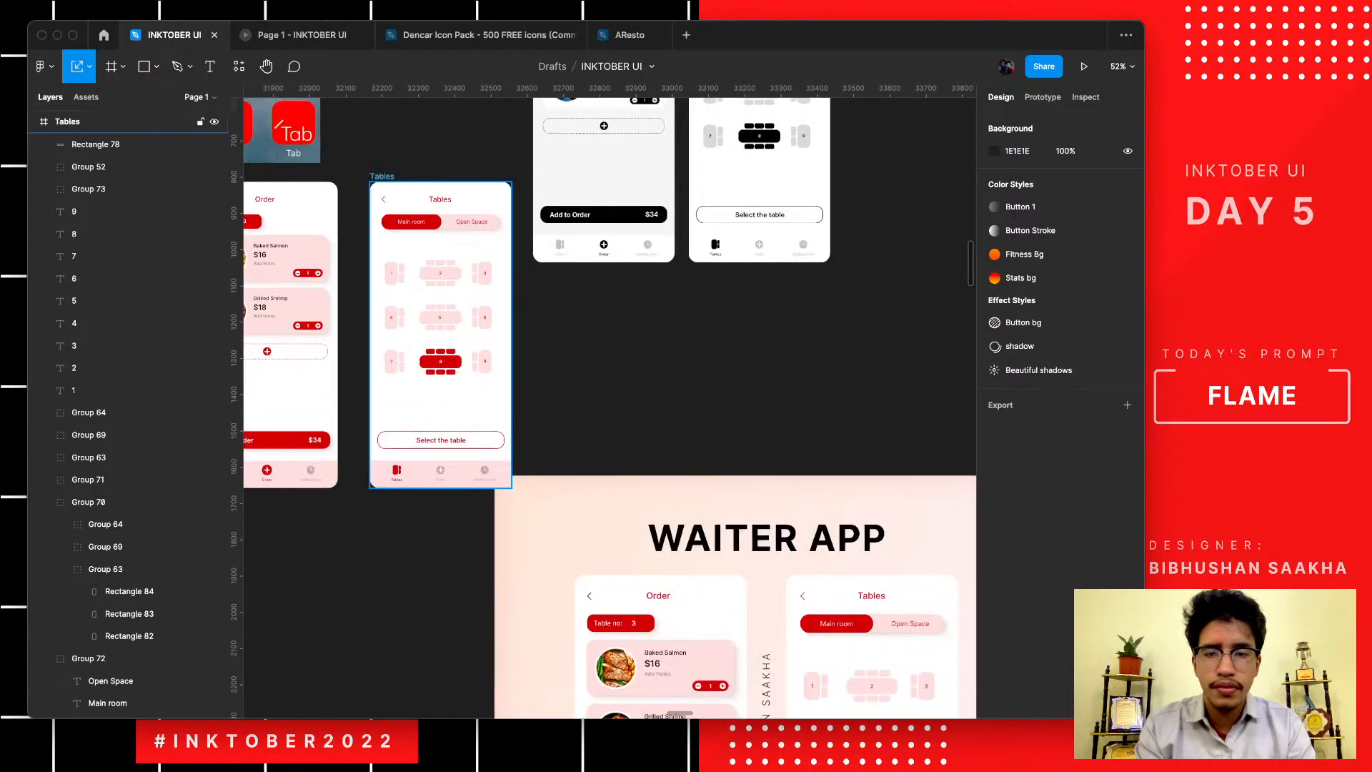
{"action": "left_click_drag", "start_coordinate": [382, 176], "coordinate": [358, 177]}
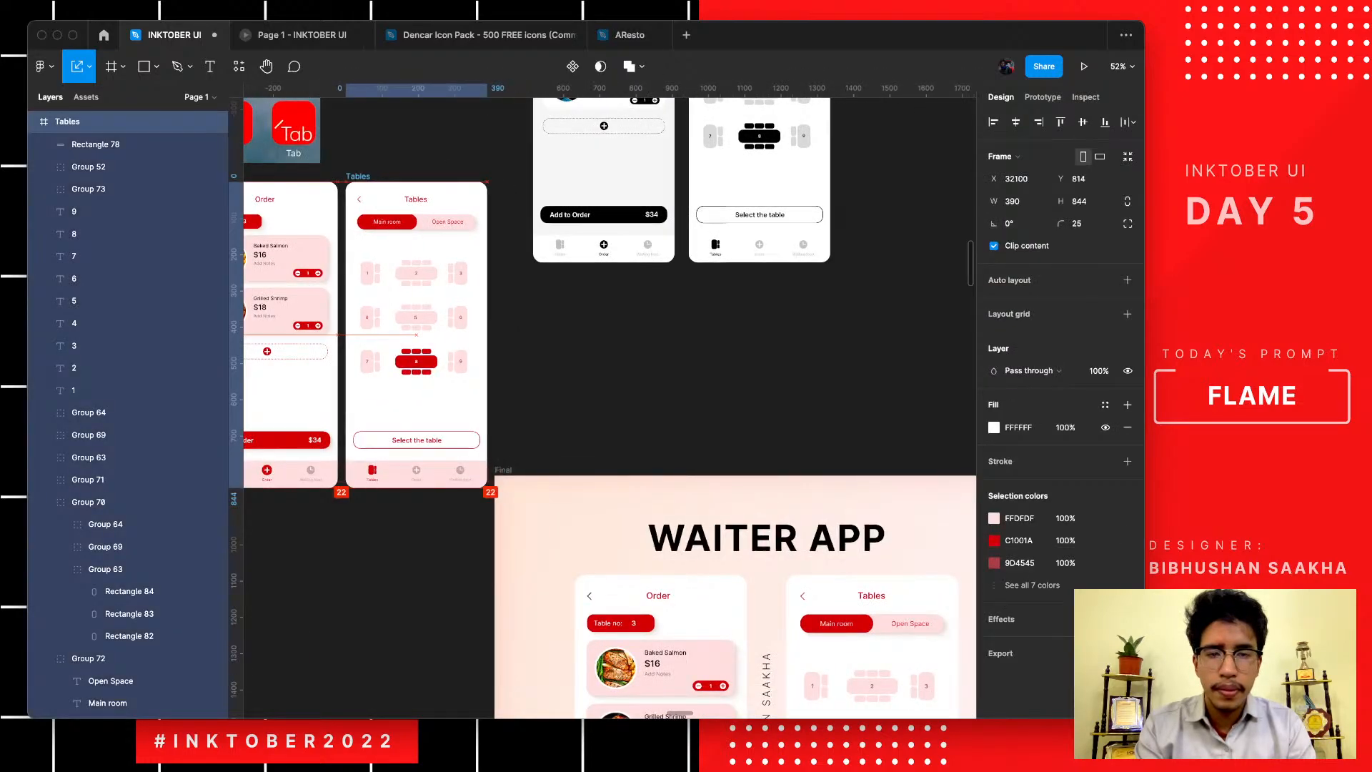
- Set the first stop of the WAITER APP frame's linear gradient fill to FFE0E0, sampled from the pink in the mockup
{"action": "left_click", "coordinate": [503, 470]}
{"action": "scroll", "coordinate": [503, 470], "scroll_direction": "down", "scroll_amount": 2}
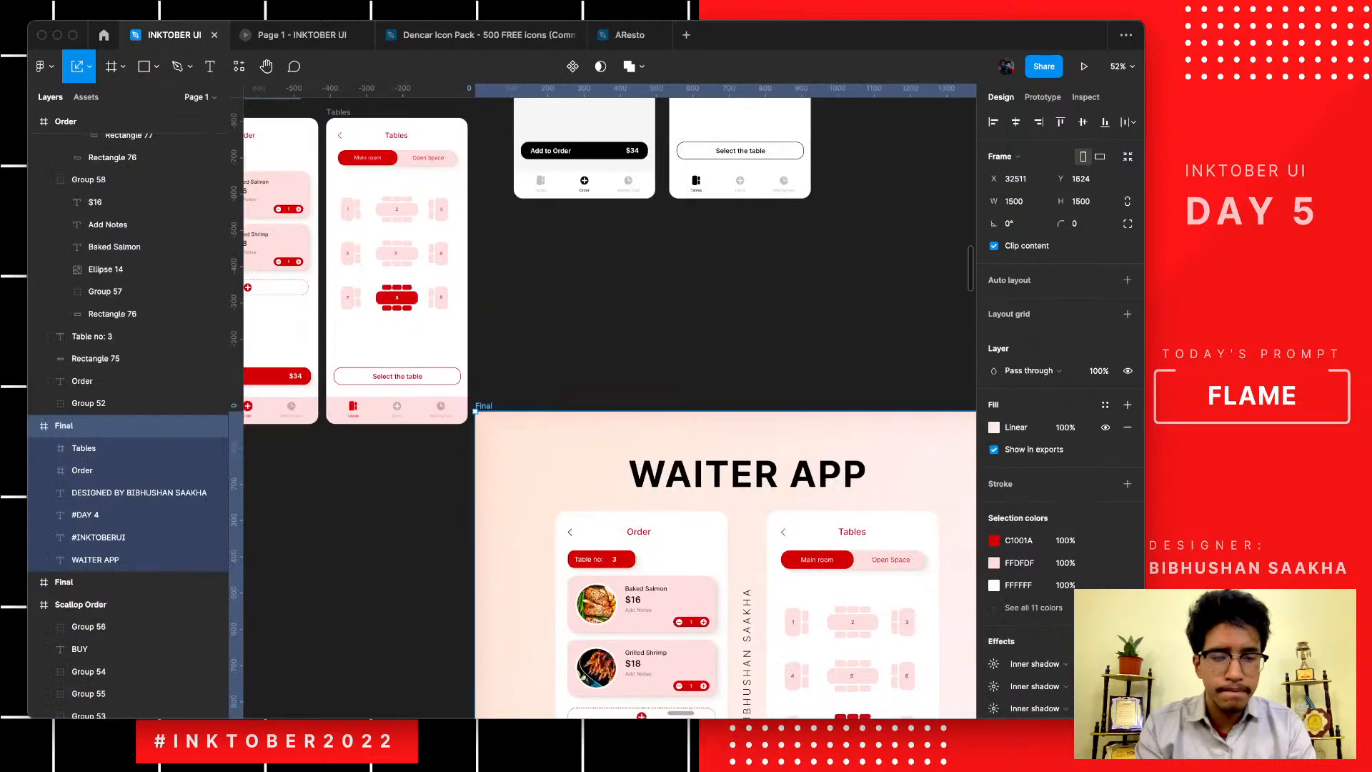
{"action": "scroll", "coordinate": [607, 407], "scroll_direction": "down", "scroll_amount": 5}
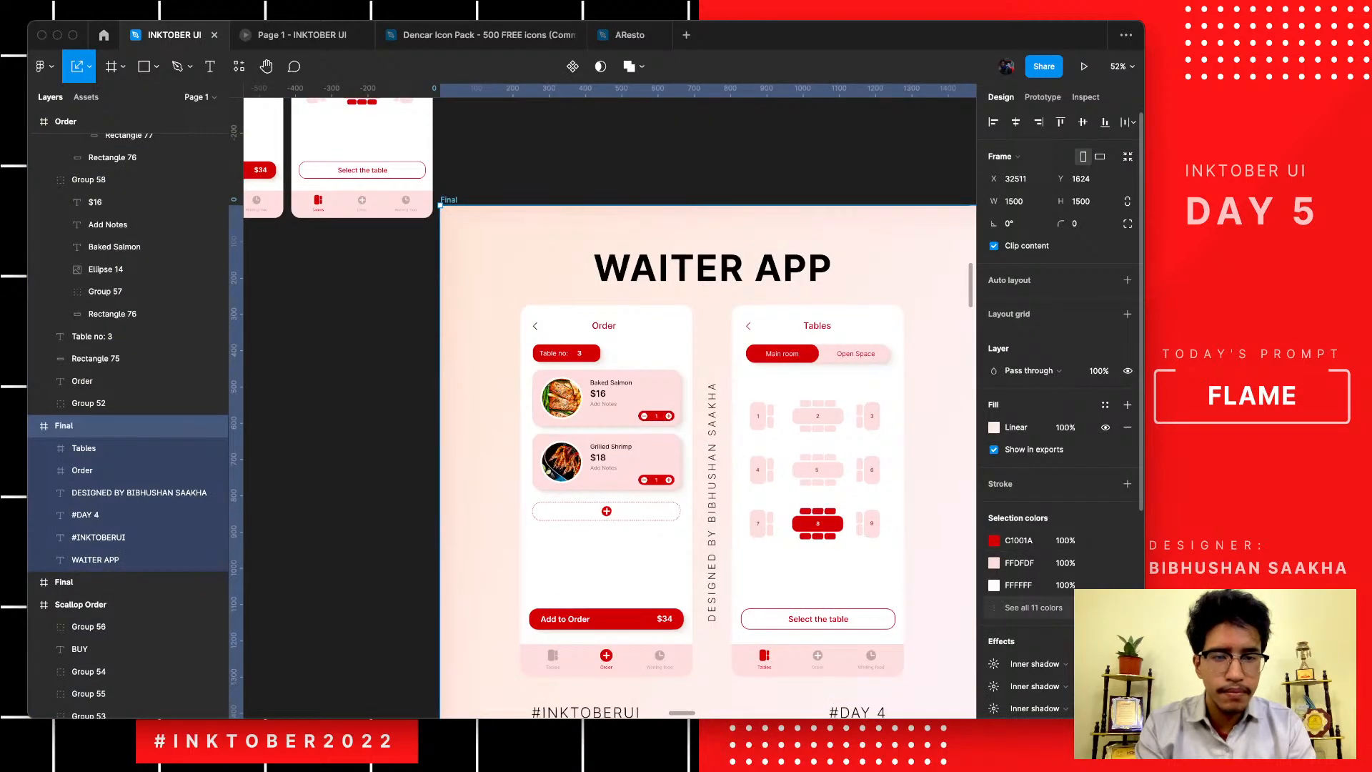
{"action": "left_click", "coordinate": [994, 427]}
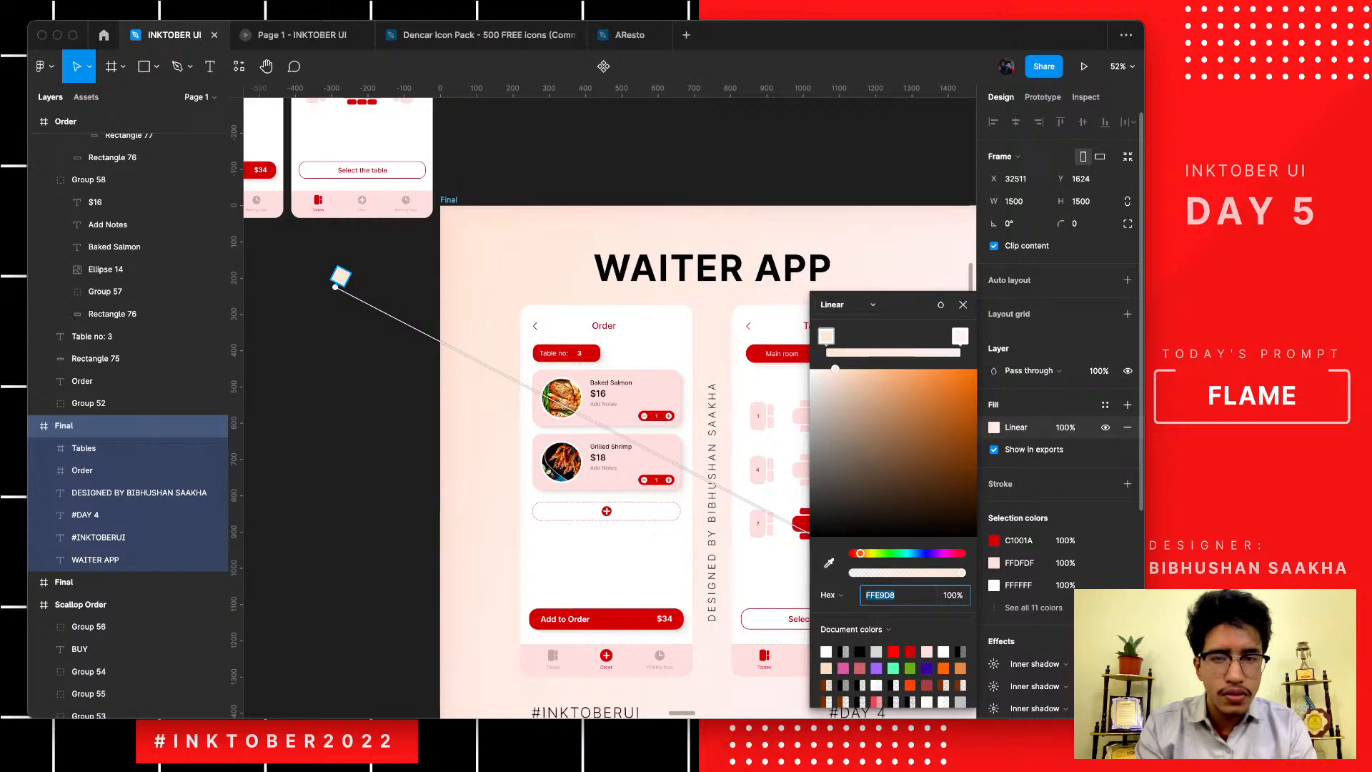
{"action": "left_click", "coordinate": [829, 563]}
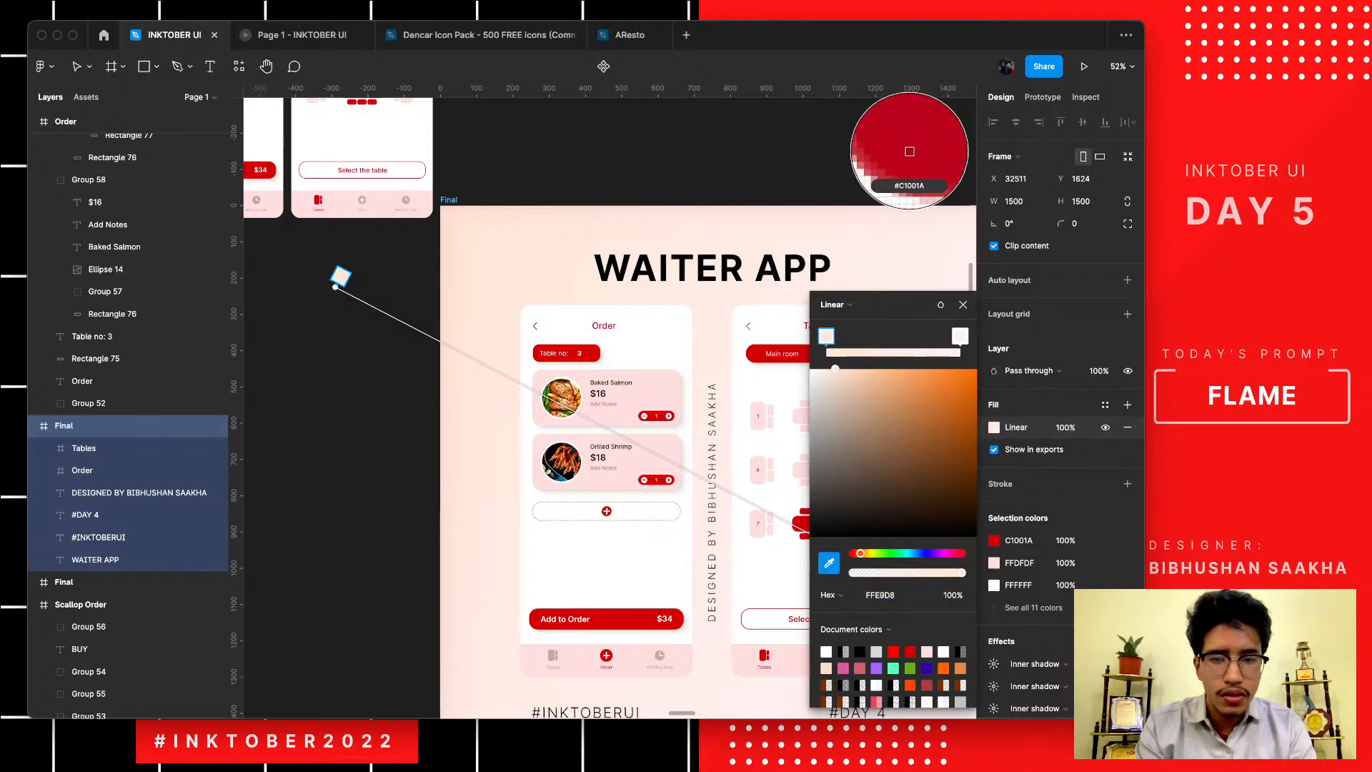
{"action": "scroll", "coordinate": [630, 347], "scroll_direction": "up", "scroll_amount": 5}
{"action": "scroll", "coordinate": [630, 346], "scroll_direction": "down", "scroll_amount": 3}
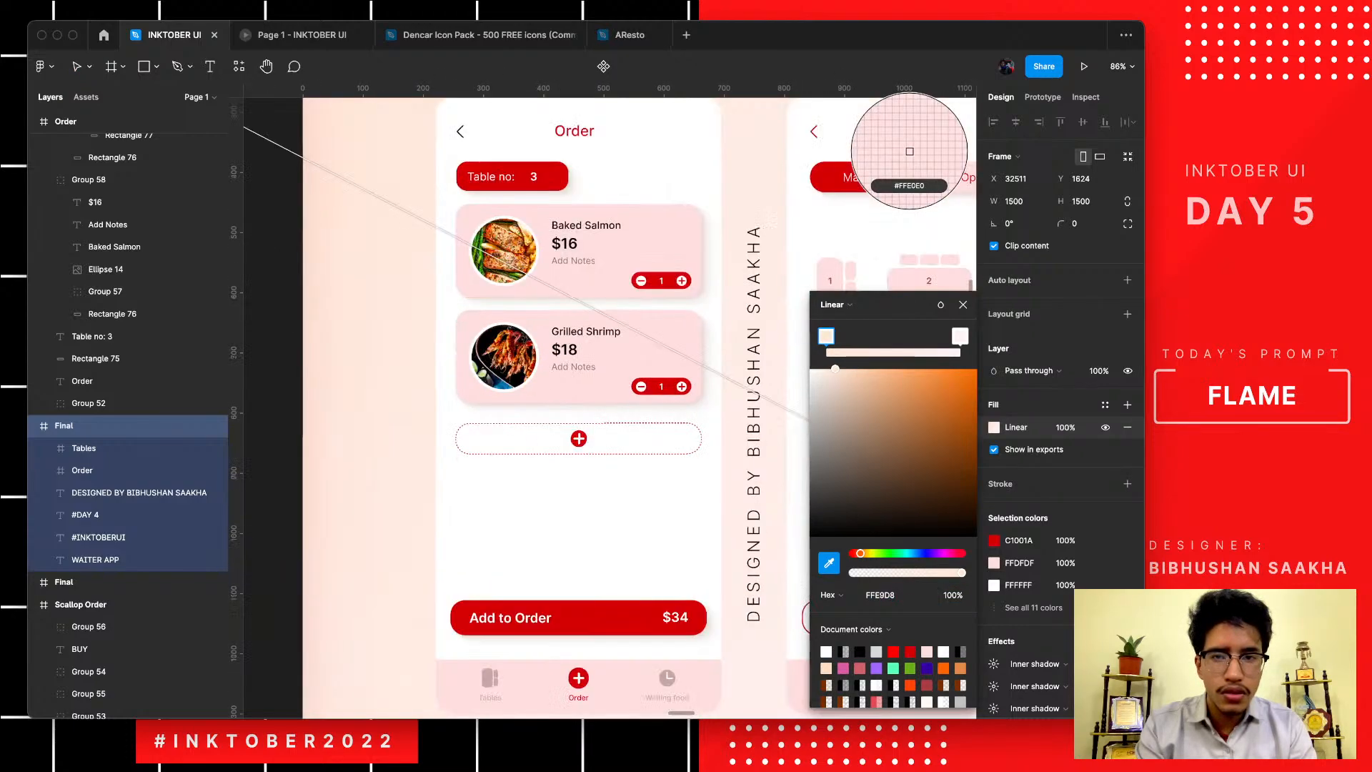
{"action": "left_click", "coordinate": [909, 151]}
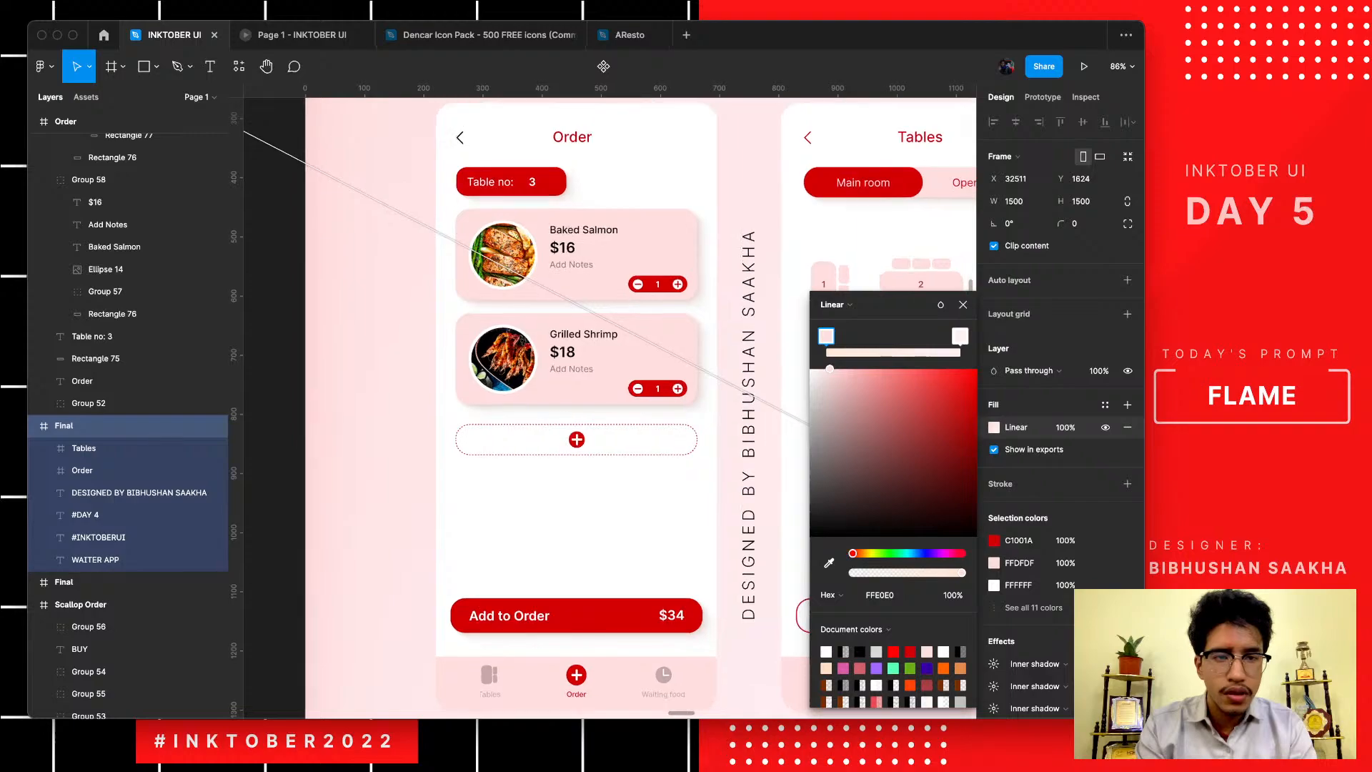
{"action": "scroll", "coordinate": [423, 495], "scroll_direction": "down", "scroll_amount": 5}
- Set the gradient's second stop to FFFFFF and move the start of the gradient line upward for a steeper diagonal
{"action": "left_click", "coordinate": [959, 335]}
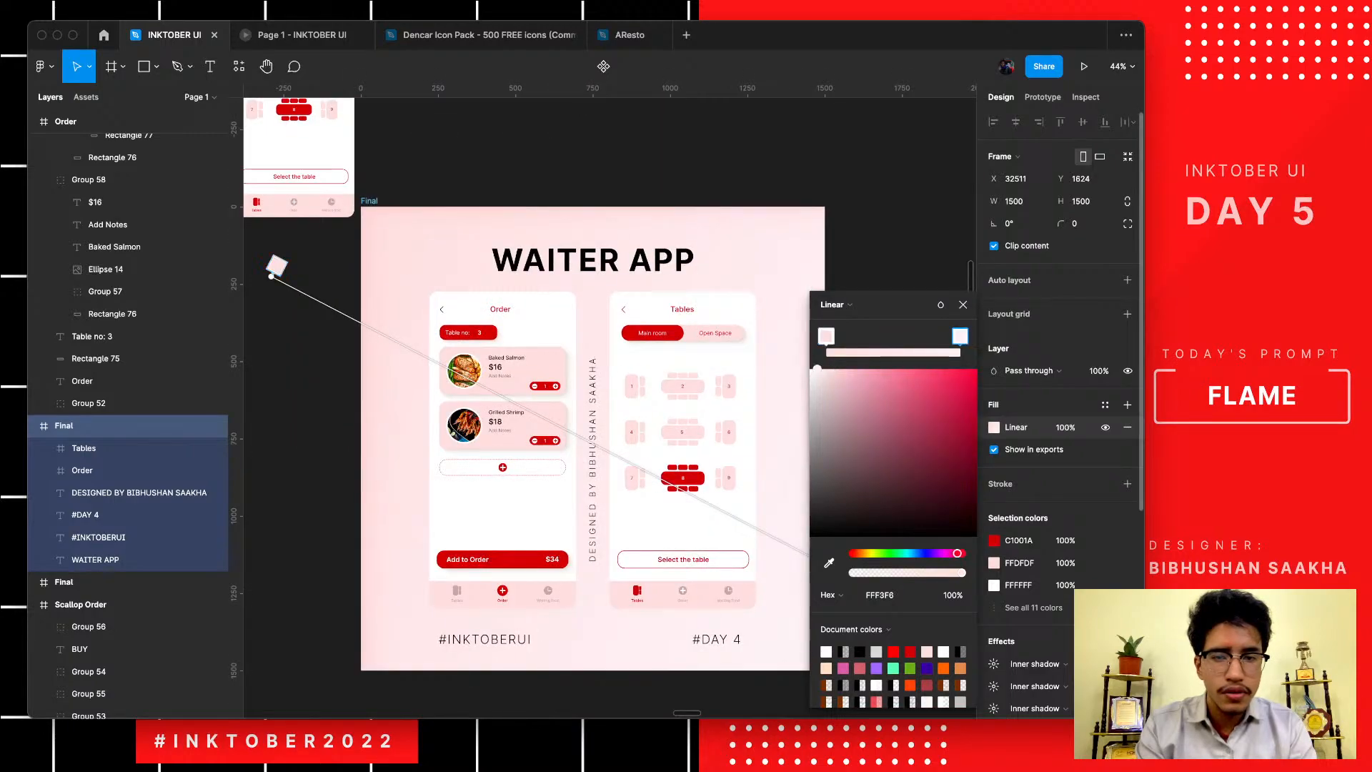
{"action": "left_click_drag", "start_coordinate": [816, 368], "coordinate": [810, 369]}
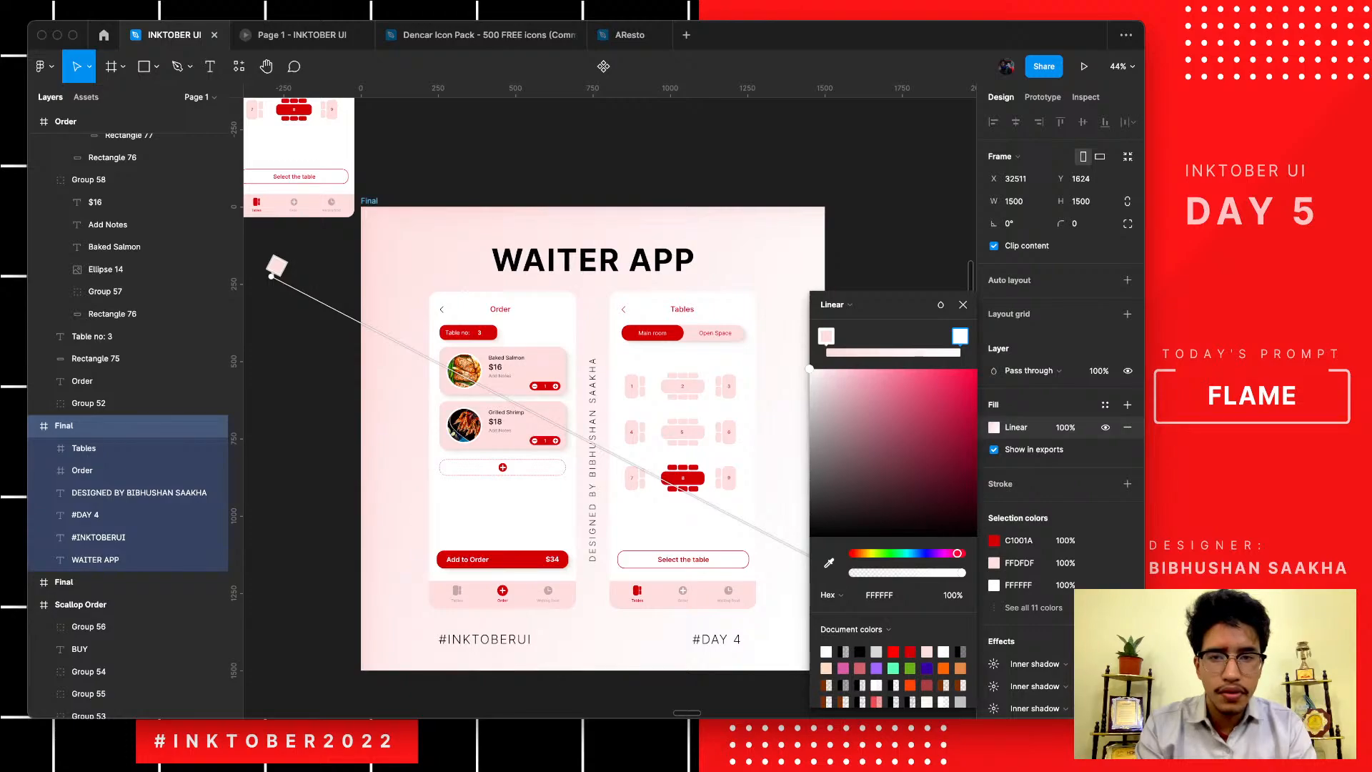
{"action": "left_click_drag", "start_coordinate": [272, 276], "coordinate": [275, 178]}
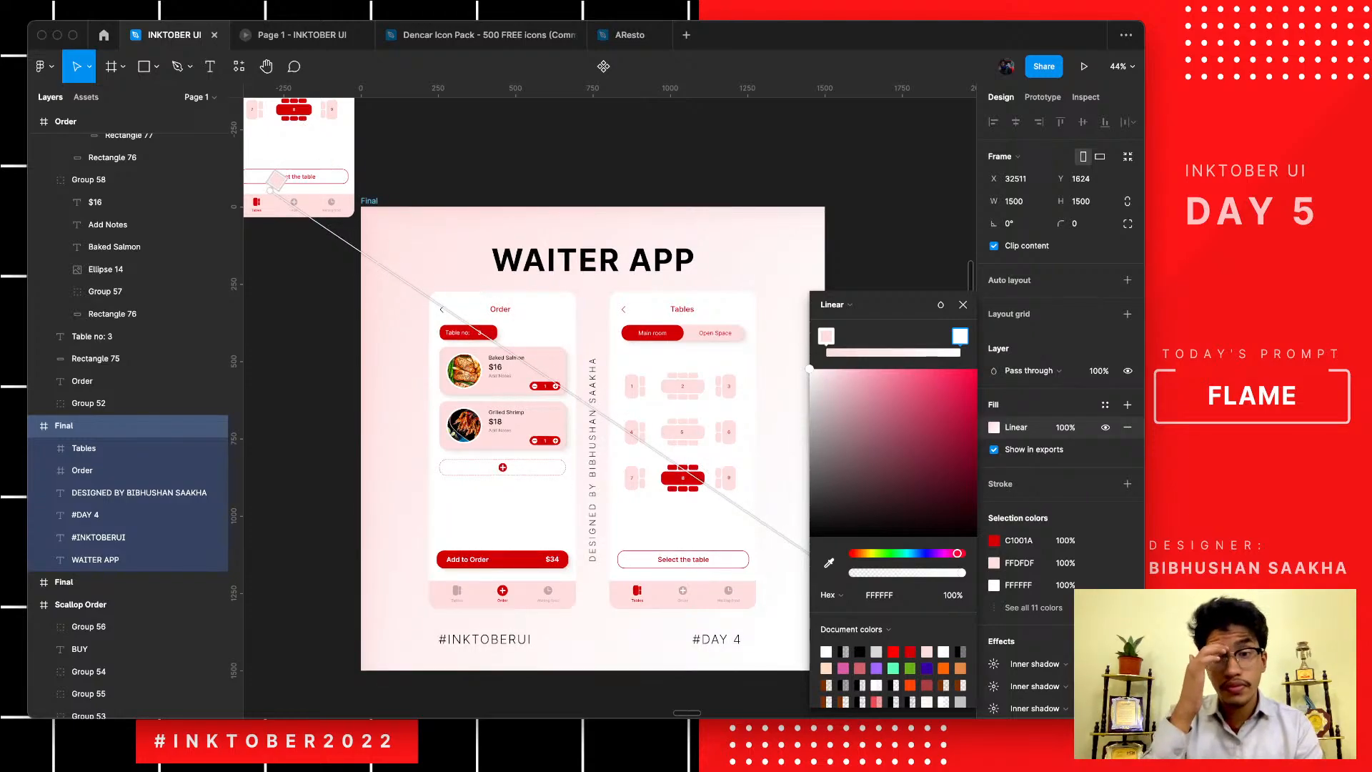
{"action": "key", "text": "Escape"}
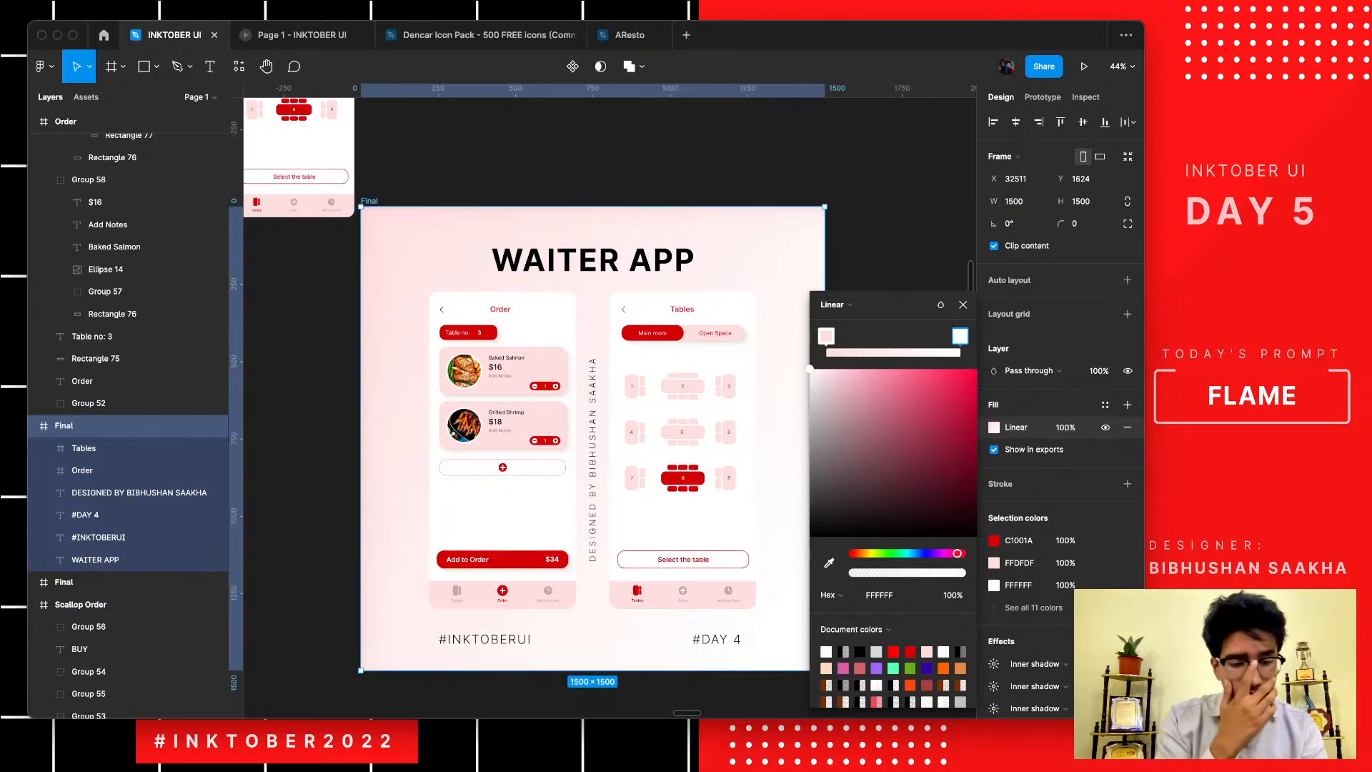